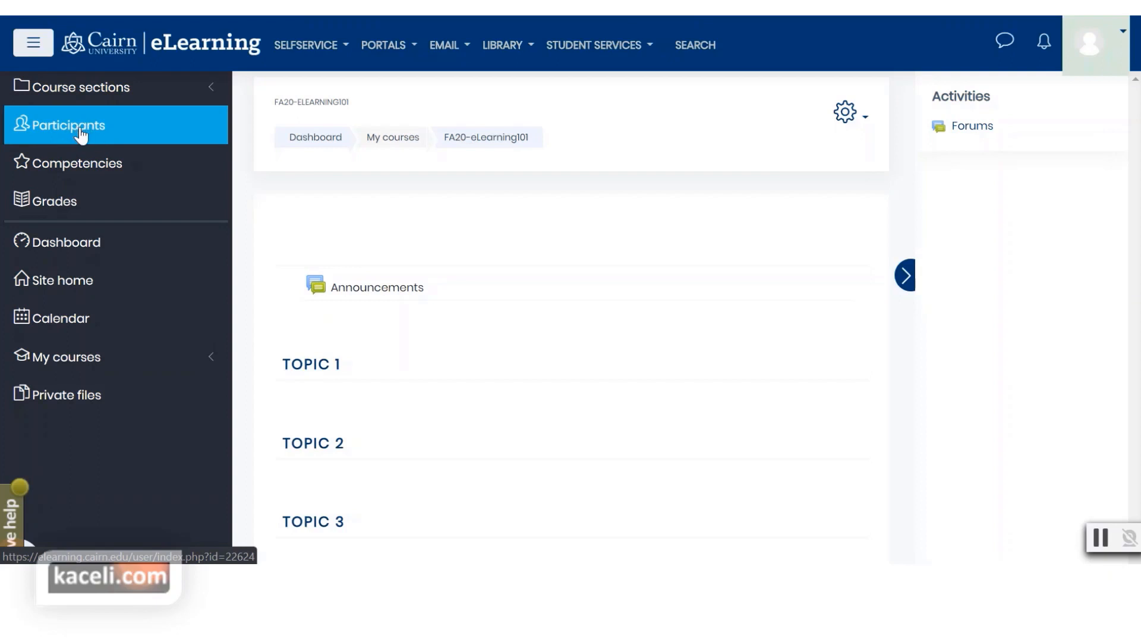
Step: Filter the FA20-eLearning101 participants list to the Student role, leaving 4 participants
{"action": "left_click", "coordinate": [81, 136]}
{"action": "scroll", "coordinate": [507, 317], "scroll_direction": "down", "scroll_amount": 5}
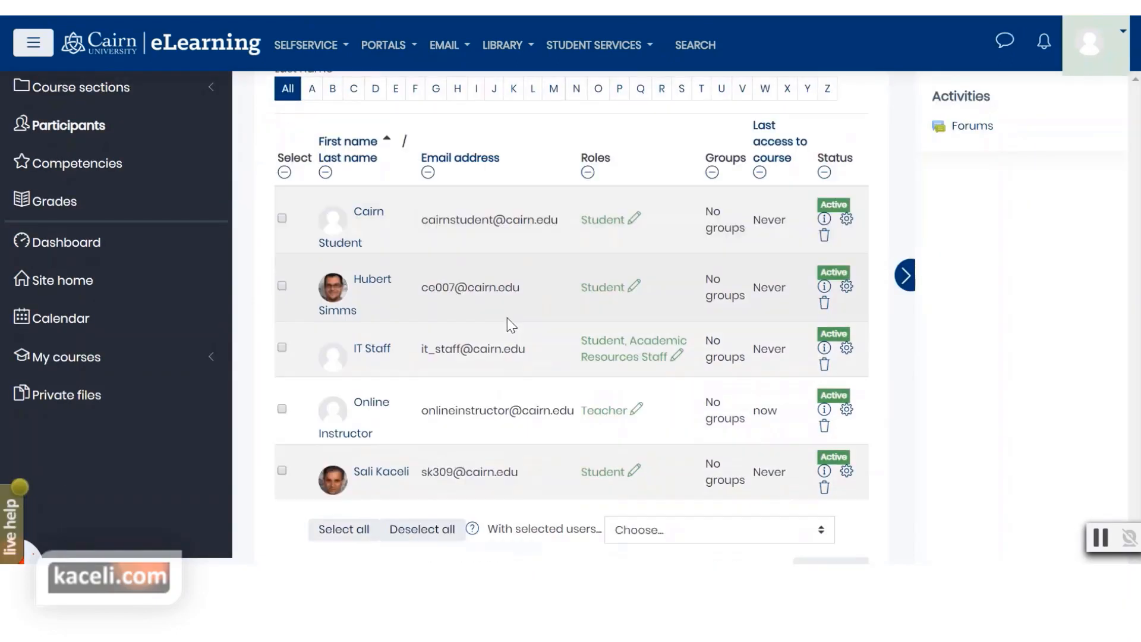
{"action": "scroll", "coordinate": [507, 317], "scroll_direction": "down", "scroll_amount": 5}
{"action": "scroll", "coordinate": [525, 369], "scroll_direction": "up", "scroll_amount": 10}
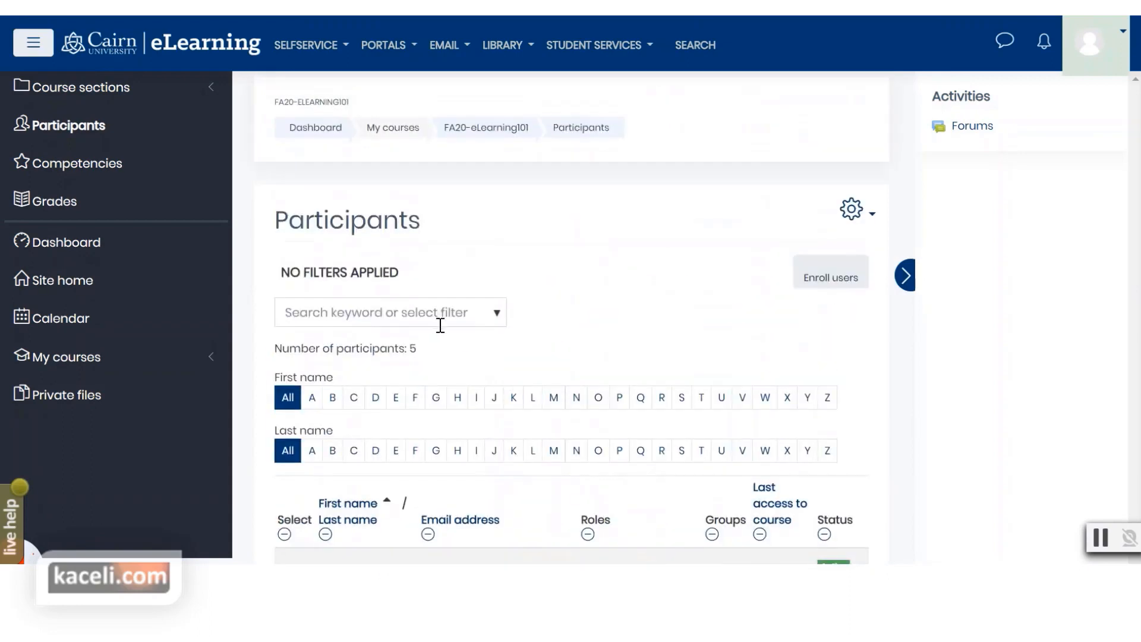
{"action": "left_click", "coordinate": [495, 314]}
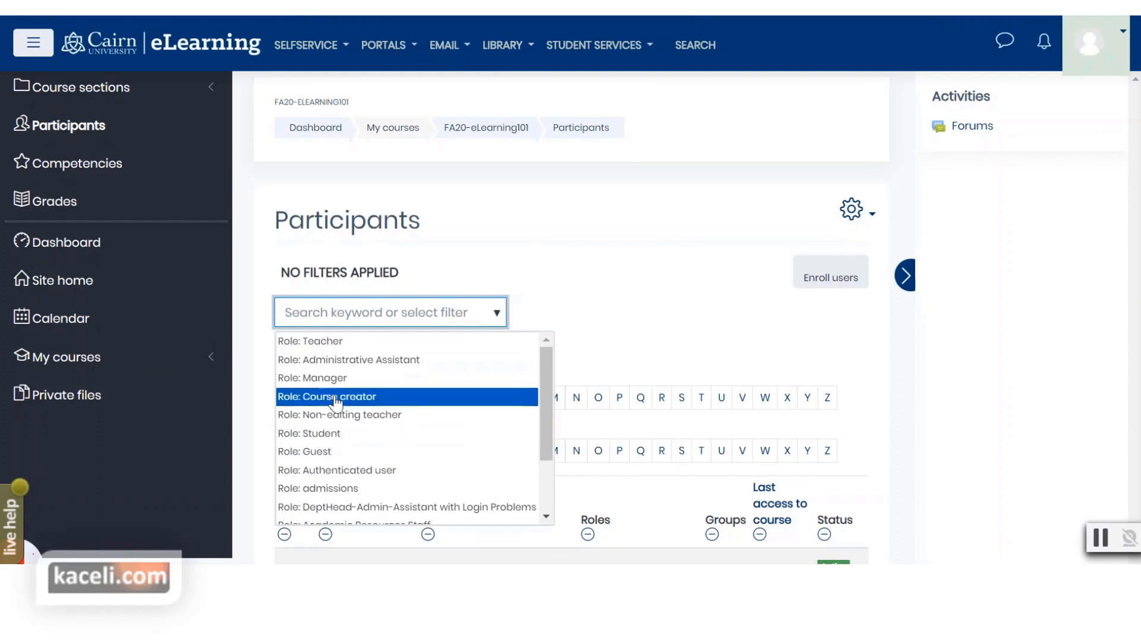
{"action": "left_click", "coordinate": [321, 433]}
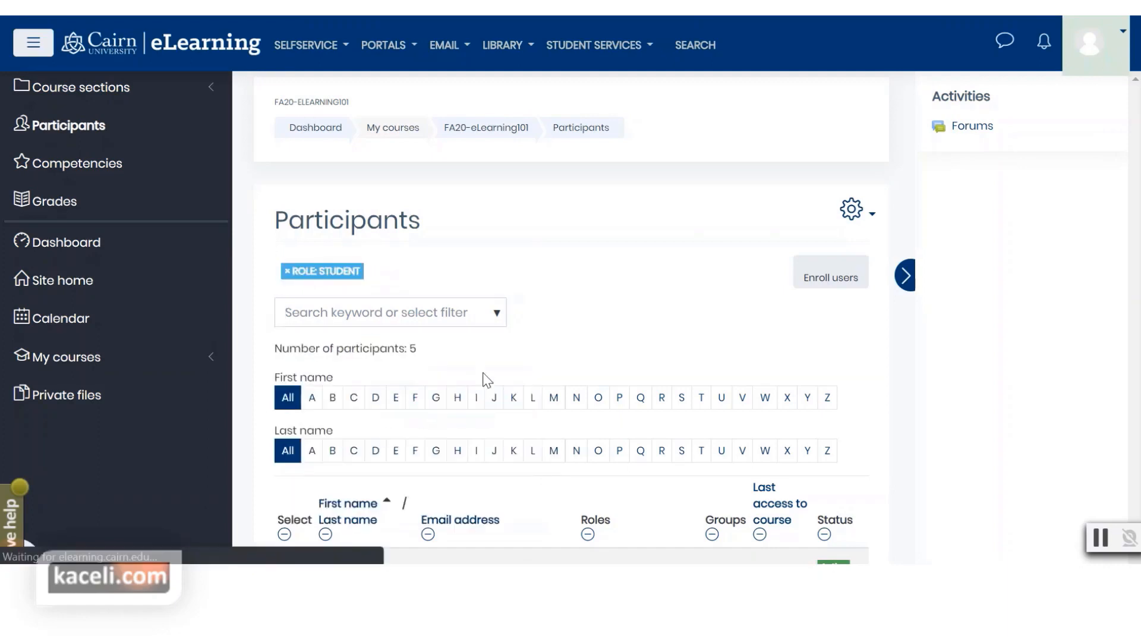
{"action": "scroll", "coordinate": [447, 389], "scroll_direction": "down", "scroll_amount": 6}
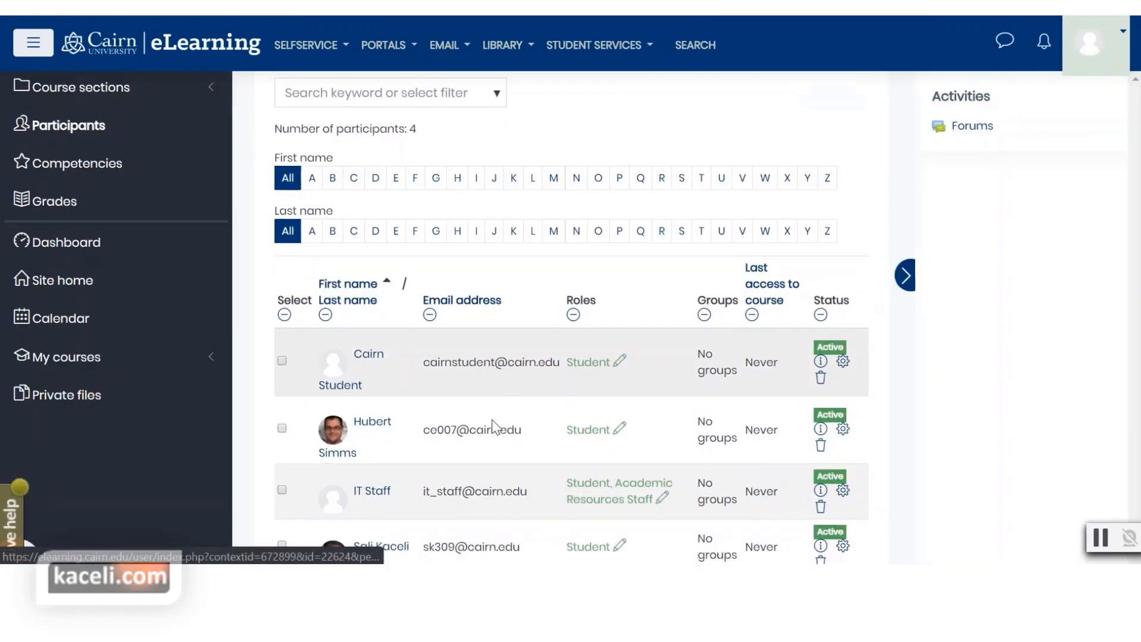
{"action": "scroll", "coordinate": [483, 394], "scroll_direction": "up", "scroll_amount": 6}
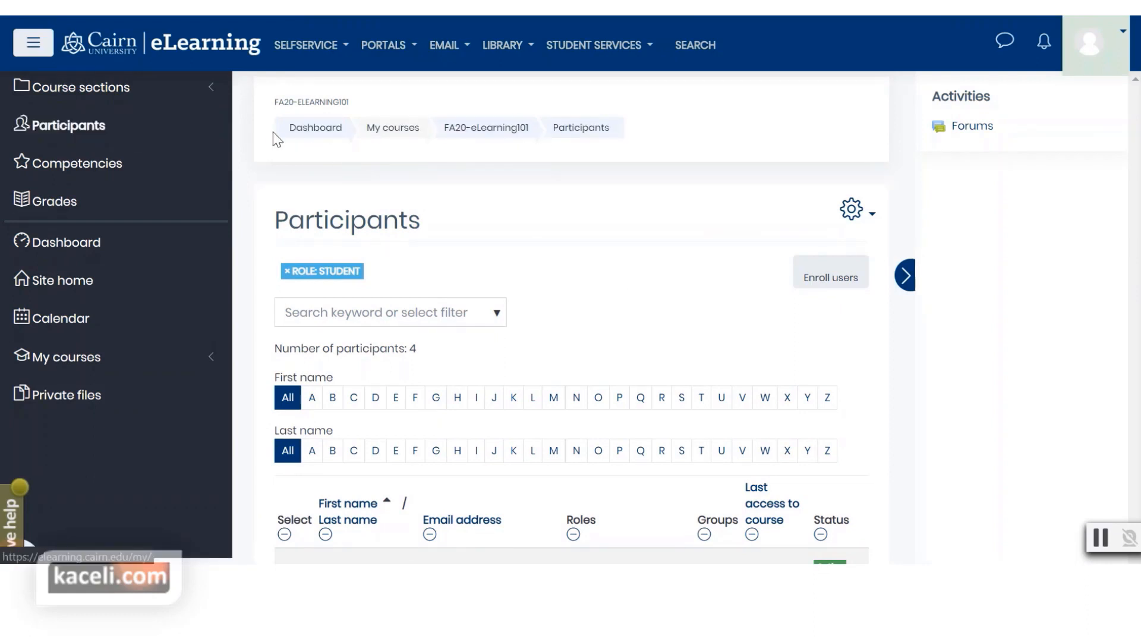
Step: Return to the FA20-eLearning101 course page, toggle the Course sections list, and visit Grades
{"action": "left_click", "coordinate": [477, 135]}
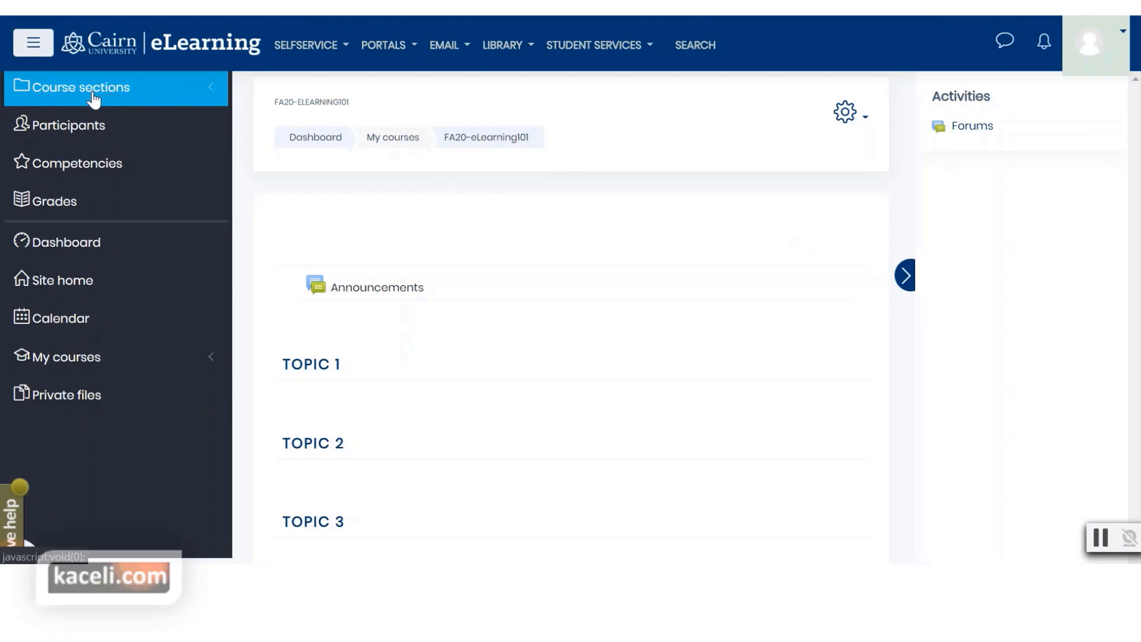
{"action": "scroll", "coordinate": [416, 271], "scroll_direction": "down", "scroll_amount": 6}
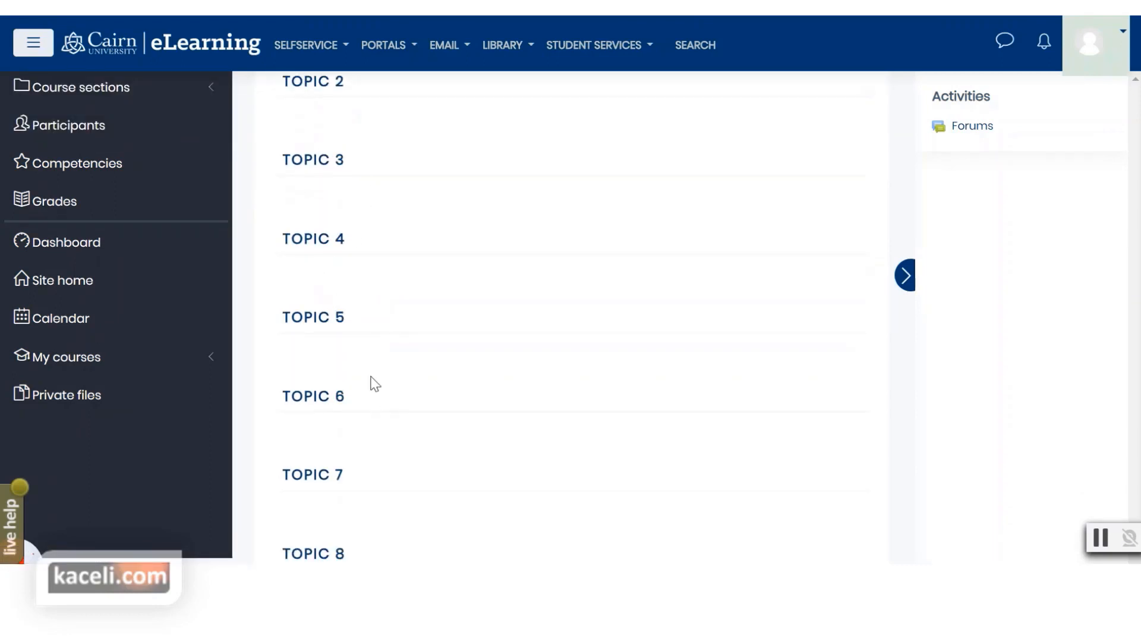
{"action": "left_click", "coordinate": [116, 104]}
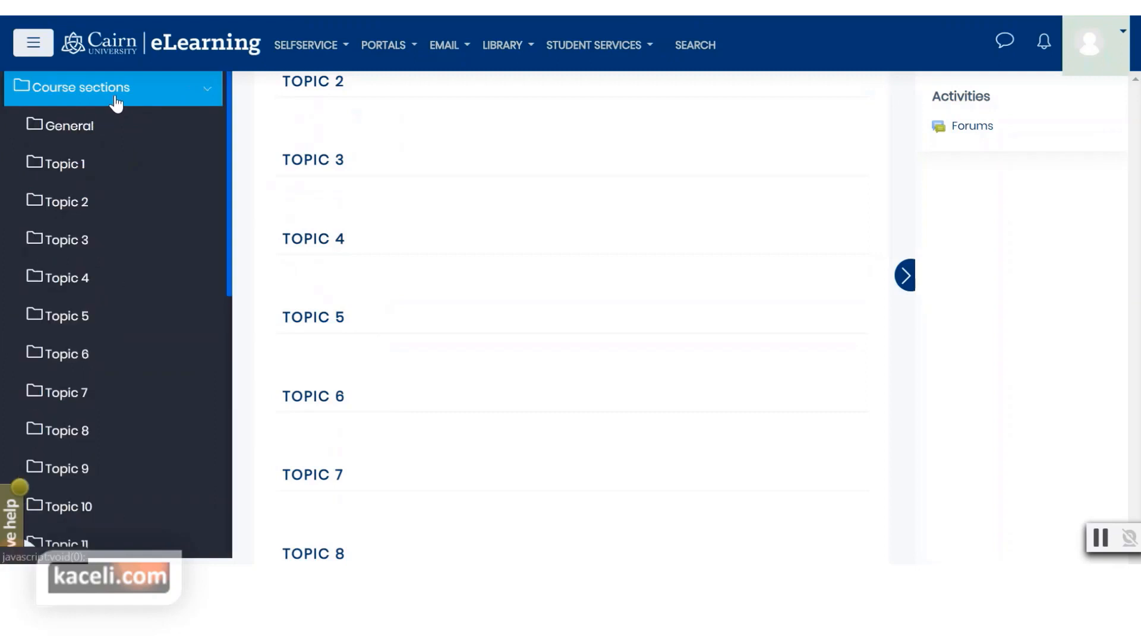
{"action": "left_click", "coordinate": [116, 104]}
{"action": "left_click", "coordinate": [116, 104]}
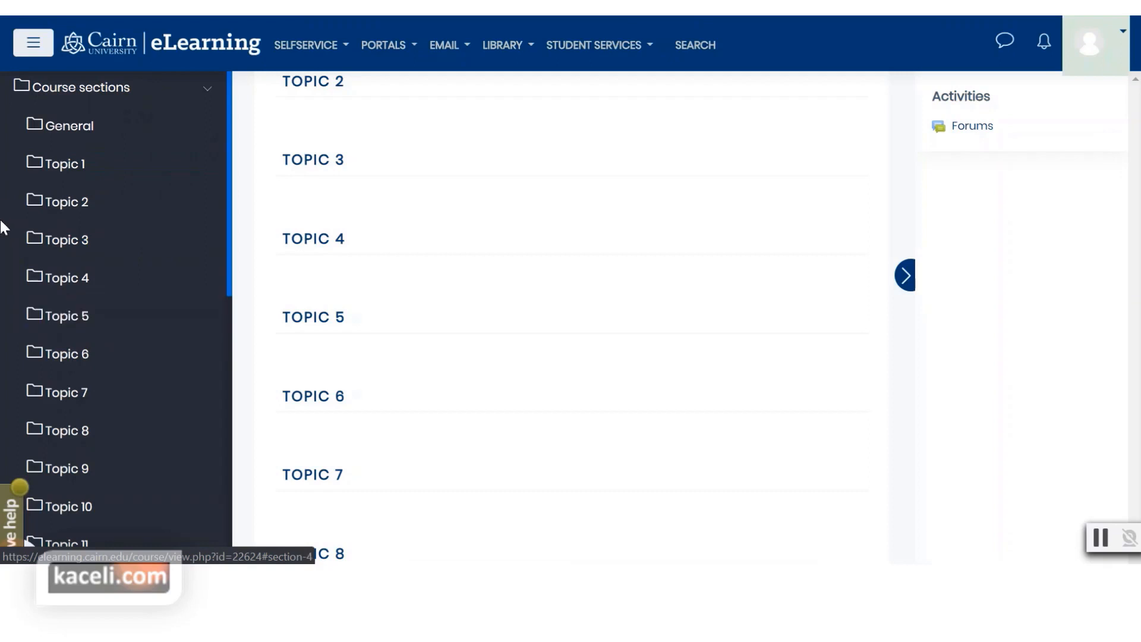
{"action": "left_click", "coordinate": [151, 104]}
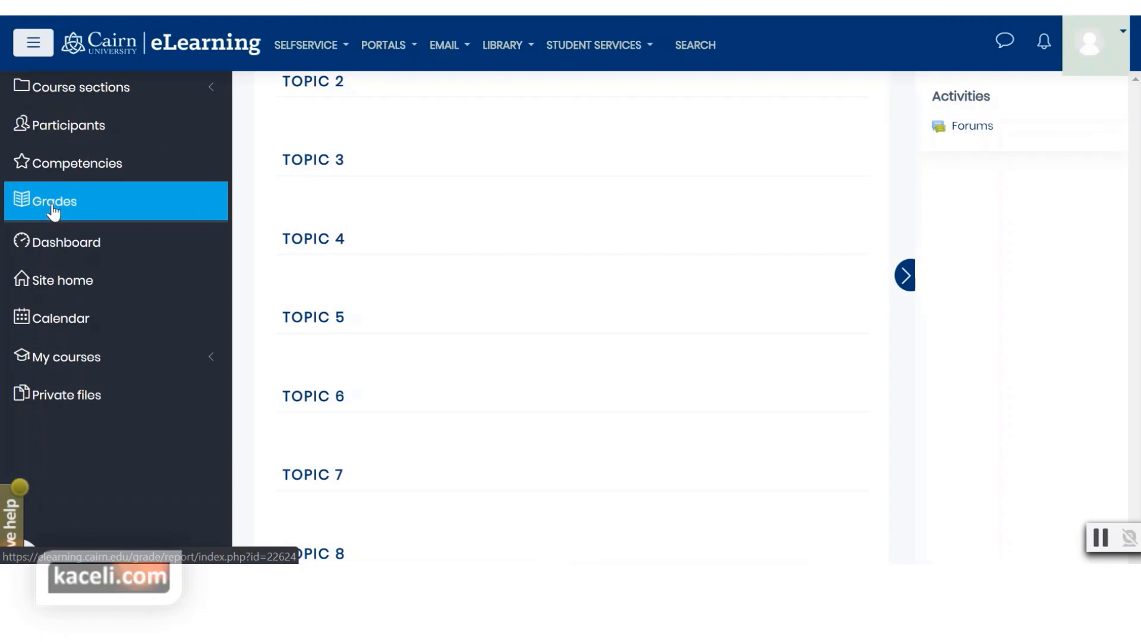
{"action": "left_click", "coordinate": [117, 212]}
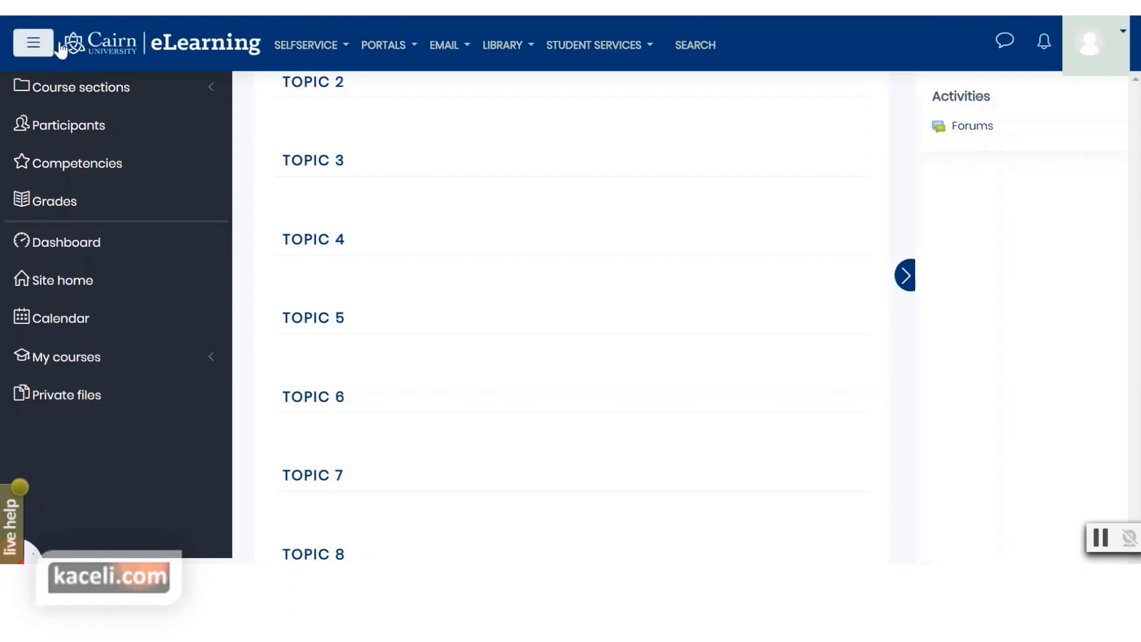
Step: Collapse the navigation drawer and hide the Activities panel, then review Topics 1–17
{"action": "left_click", "coordinate": [36, 47]}
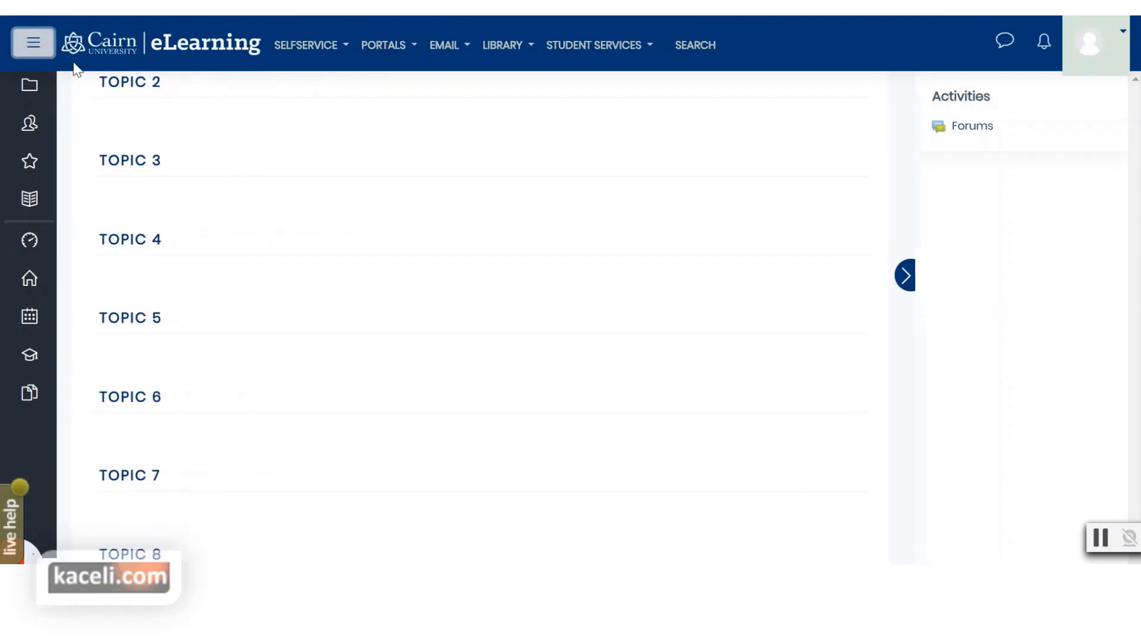
{"action": "scroll", "coordinate": [1057, 285], "scroll_direction": "up", "scroll_amount": 6}
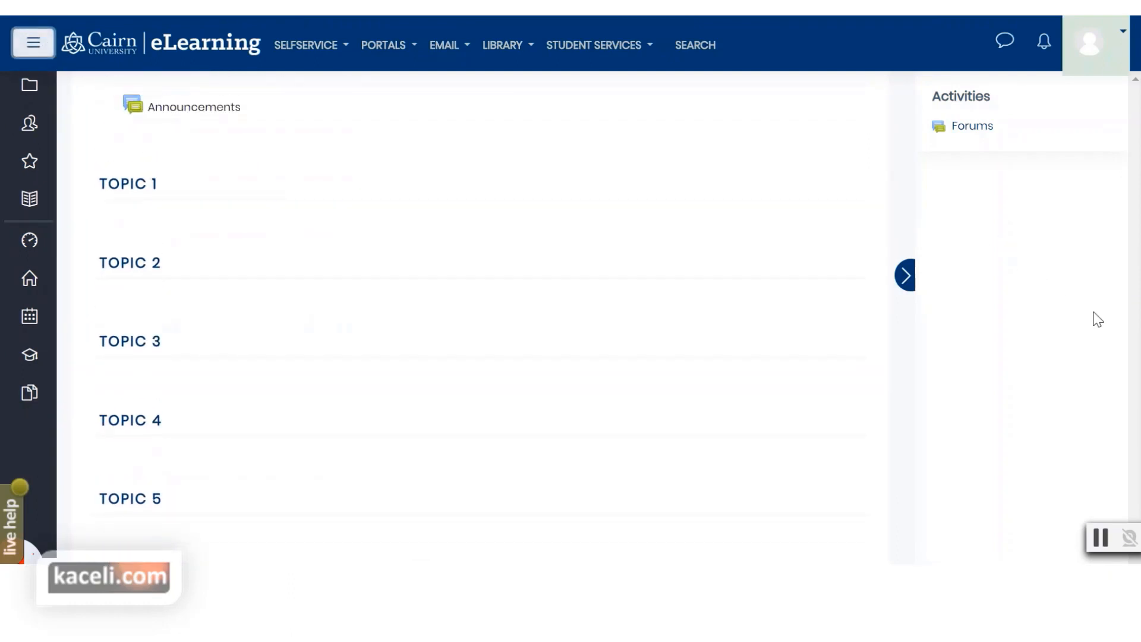
{"action": "left_click", "coordinate": [906, 277]}
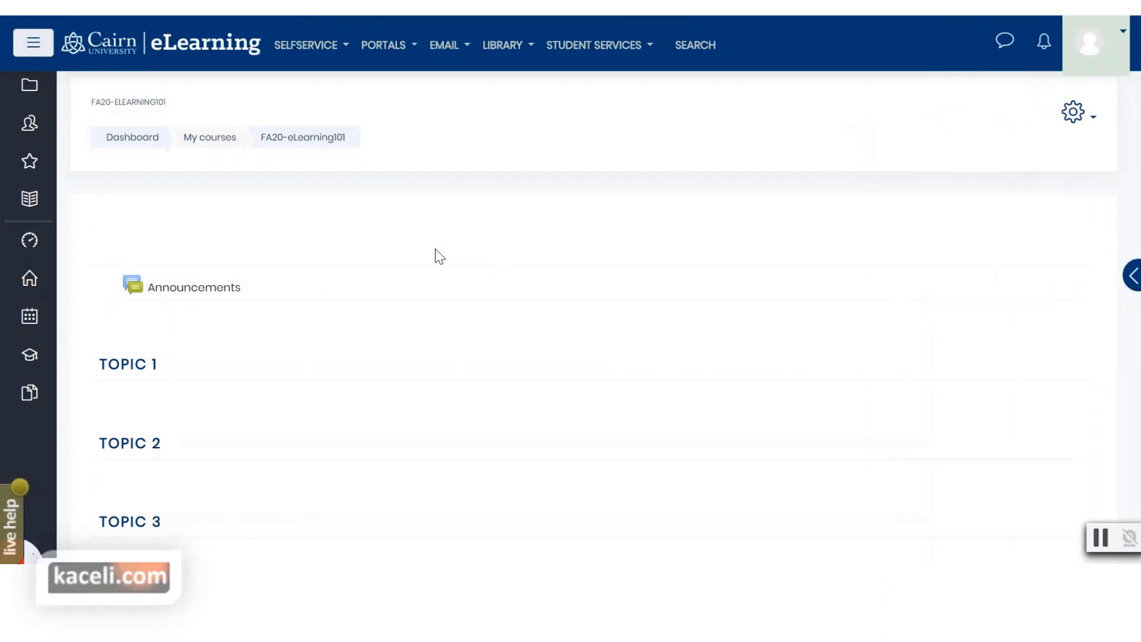
{"action": "scroll", "coordinate": [721, 306], "scroll_direction": "down", "scroll_amount": 12}
{"action": "scroll", "coordinate": [722, 306], "scroll_direction": "up", "scroll_amount": 12}
{"action": "scroll", "coordinate": [455, 279], "scroll_direction": "down", "scroll_amount": 10}
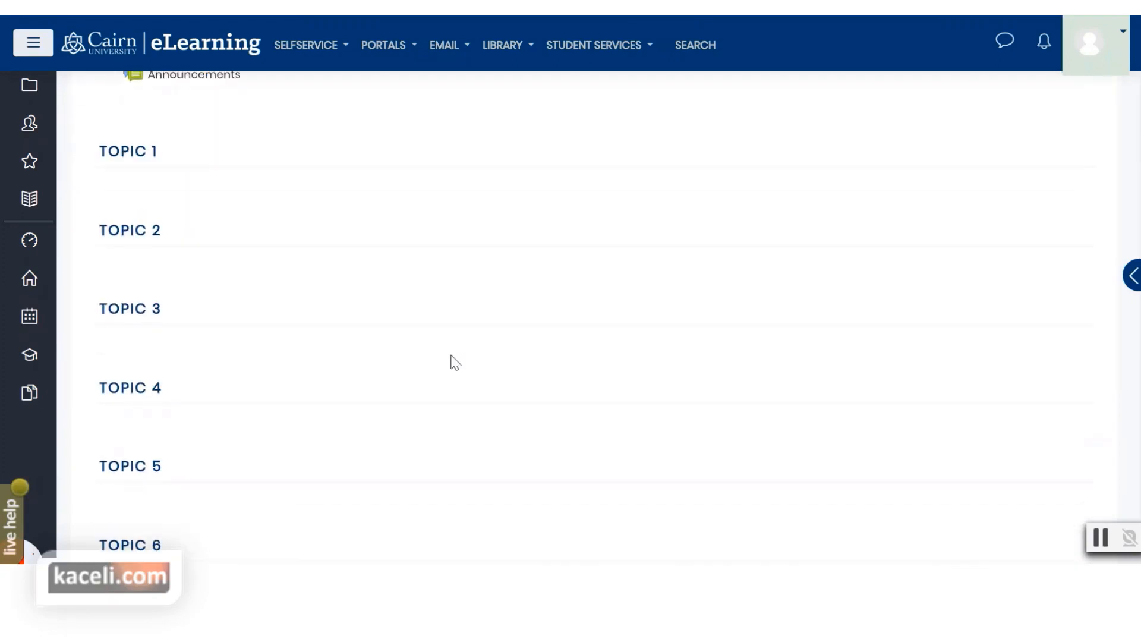
{"action": "scroll", "coordinate": [446, 393], "scroll_direction": "down", "scroll_amount": 6}
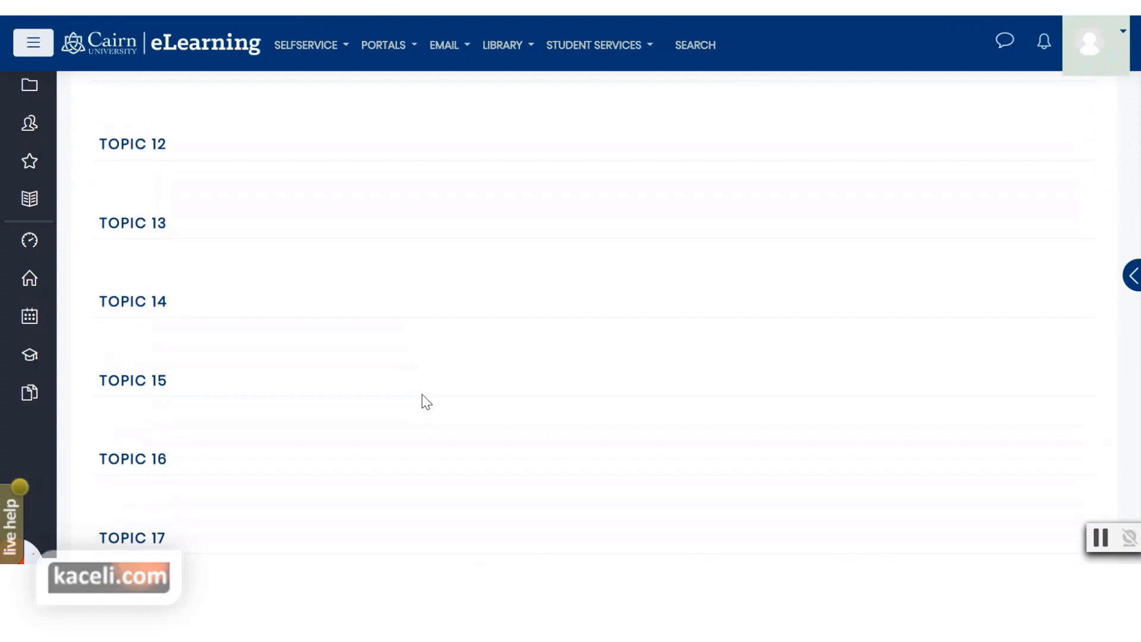
{"action": "scroll", "coordinate": [426, 402], "scroll_direction": "down", "scroll_amount": 4}
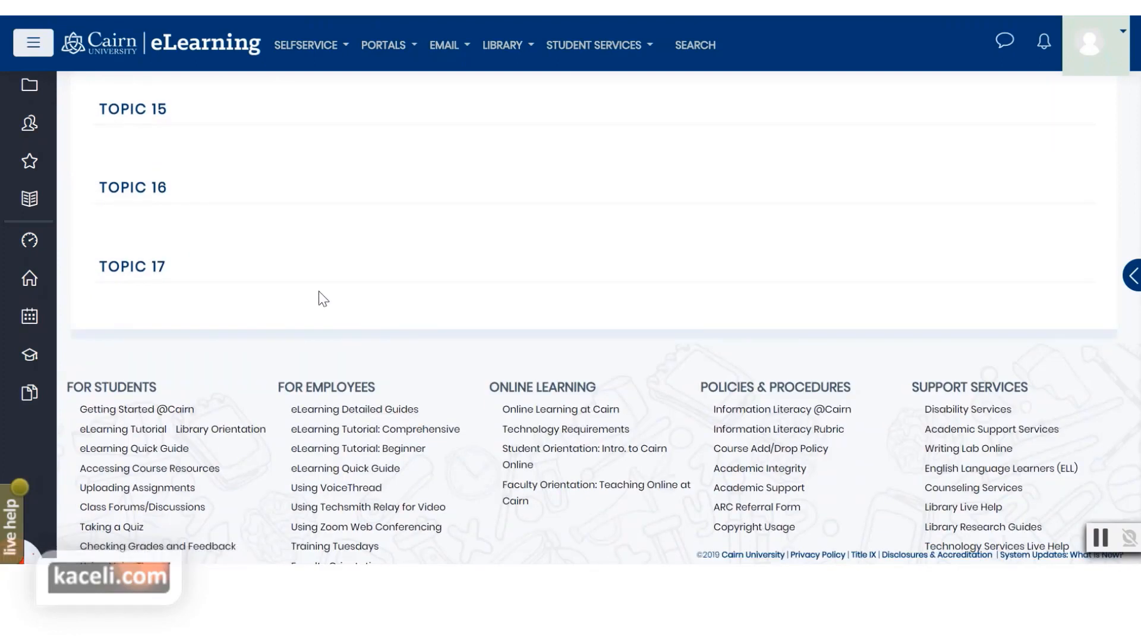
{"action": "scroll", "coordinate": [410, 274], "scroll_direction": "up", "scroll_amount": 20}
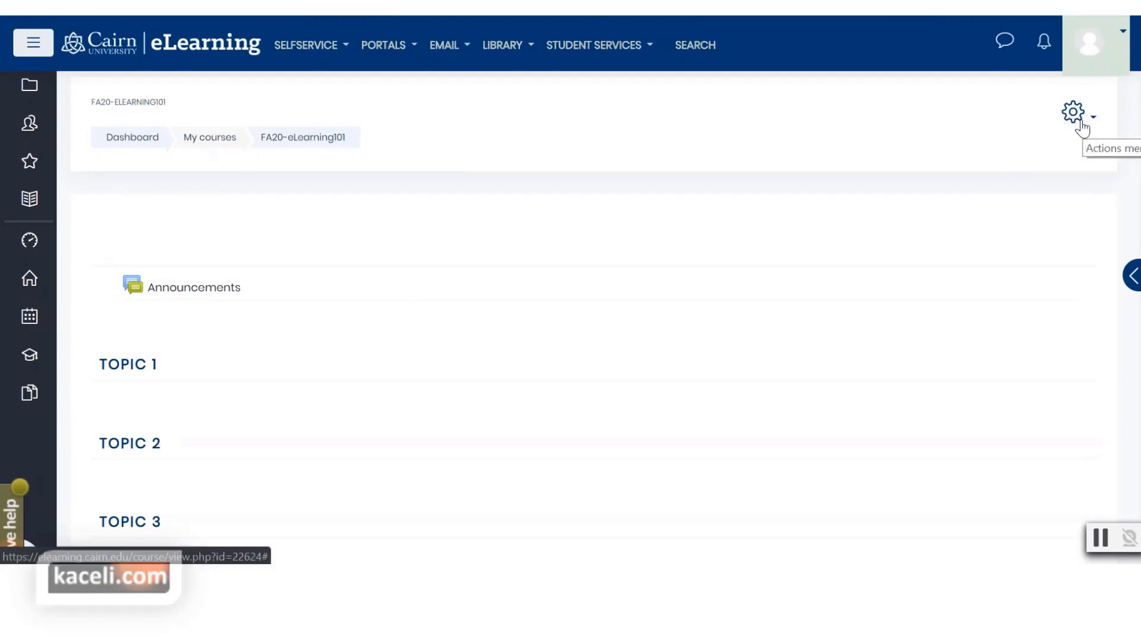
Step: Open the FA20-eLearning101 course settings for editing
{"action": "left_click", "coordinate": [1072, 111]}
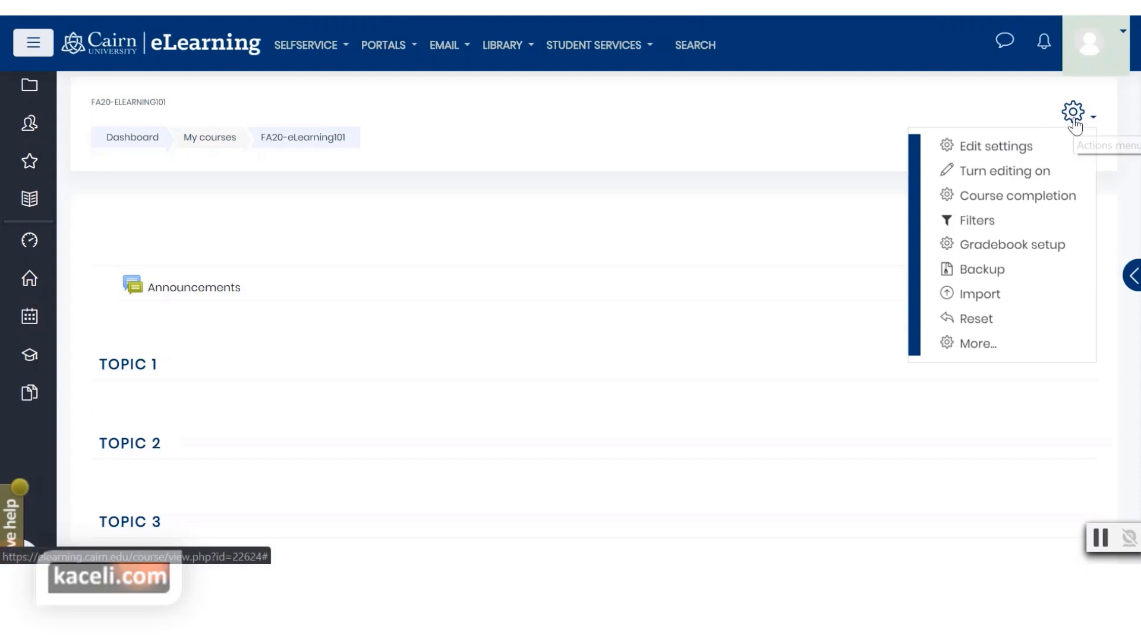
{"action": "left_click", "coordinate": [1000, 155]}
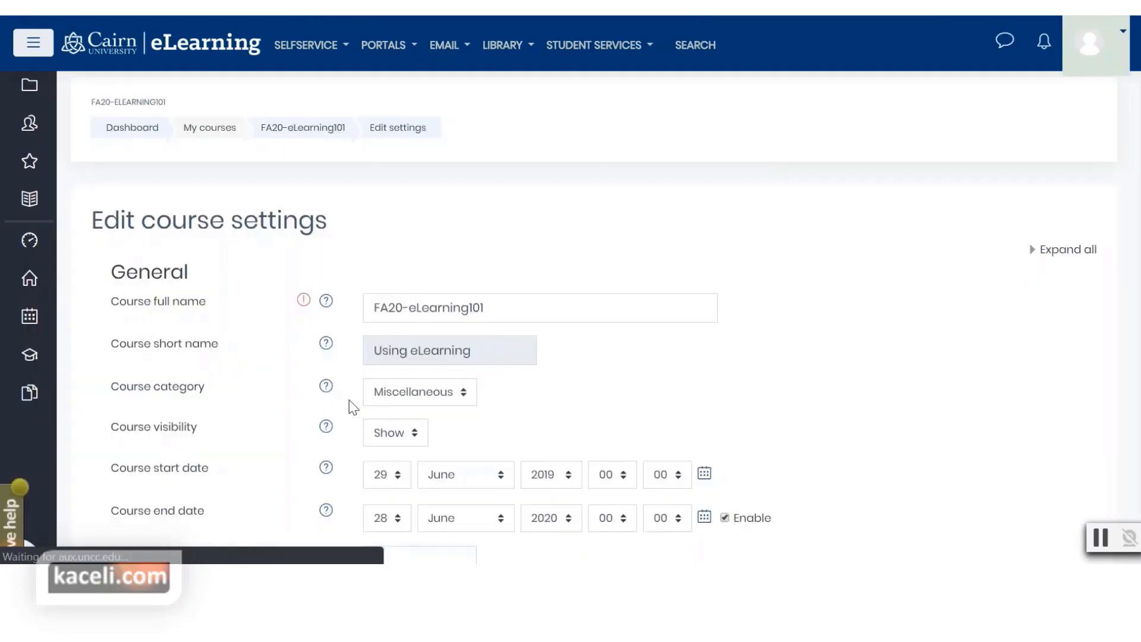
{"action": "scroll", "coordinate": [565, 402], "scroll_direction": "down", "scroll_amount": 5}
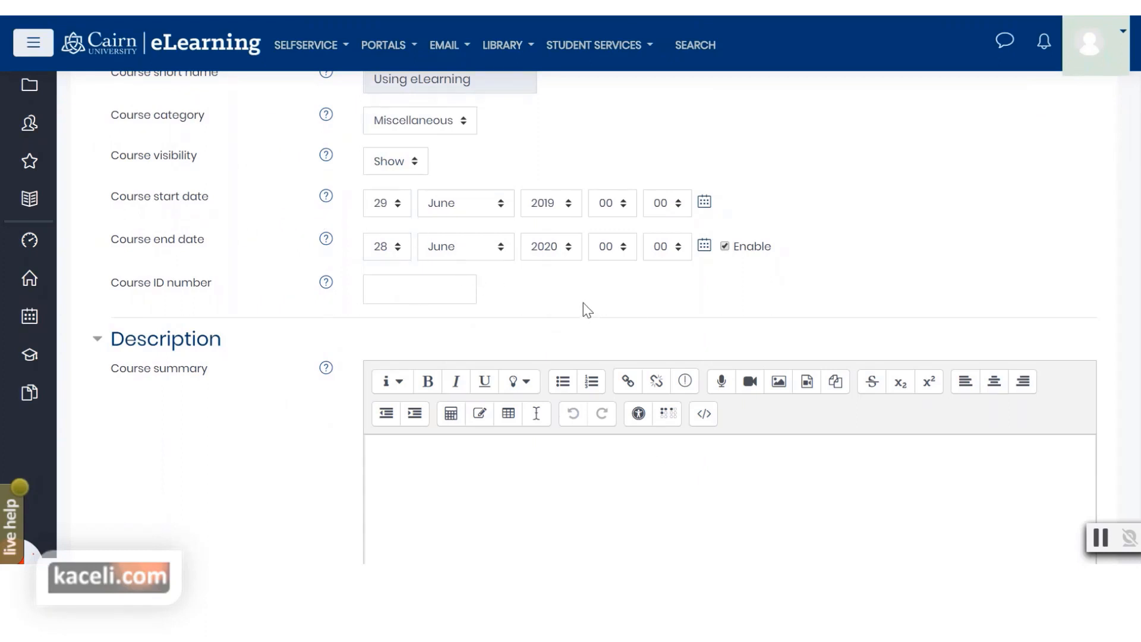
Step: Paste the prepared course description into the summary and save and display the course
{"action": "left_click", "coordinate": [540, 476]}
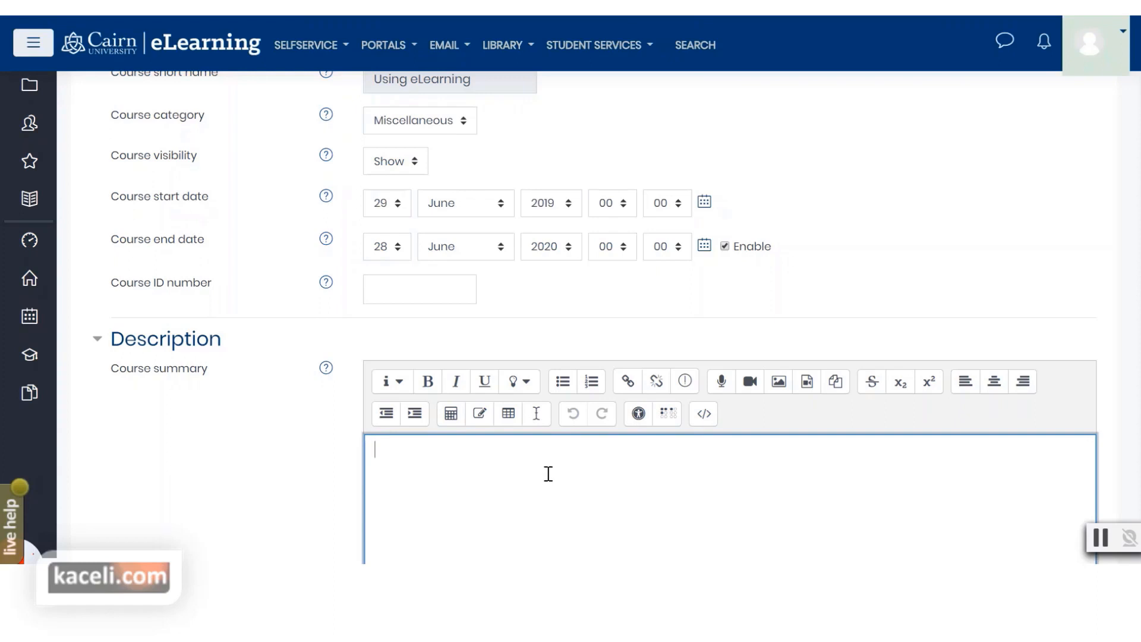
{"action": "scroll", "coordinate": [417, 381], "scroll_direction": "down", "scroll_amount": 2}
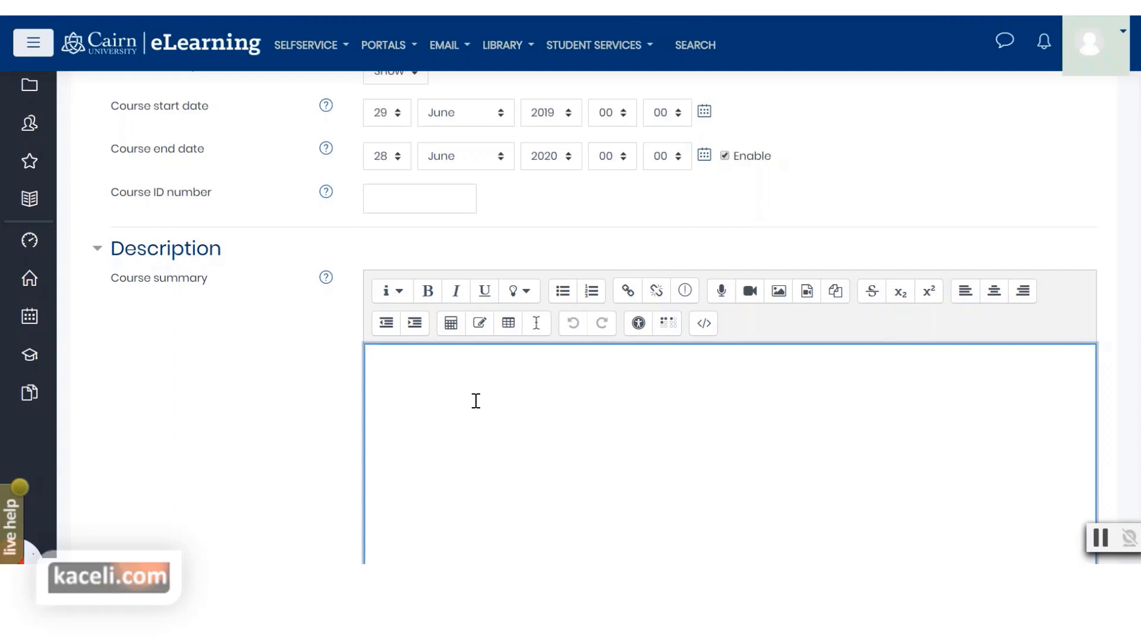
{"action": "type", "text": "This online course is designed to provide the student with the necessary skills to efficiently and effectively operate a personal computer using Microsoft Office.  This course provides an overview of microcomputer applications including a brief introduction to computer concepts, Microsoft Windows, Microsoft Word, Microsoft Excel, Microsoft Access, Microsoft PowerPoint, integration of the applications and information security. This course will also equip the student with concepts of research methods and the use of the online library databases.   3 Credits. Online."}
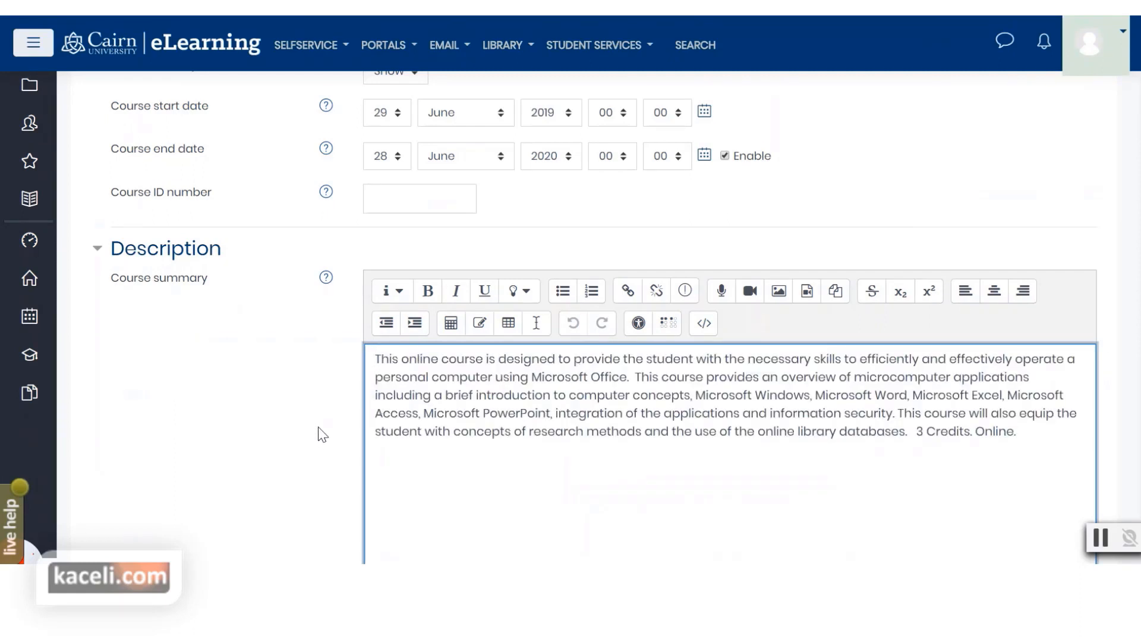
{"action": "scroll", "coordinate": [318, 421], "scroll_direction": "down", "scroll_amount": 3}
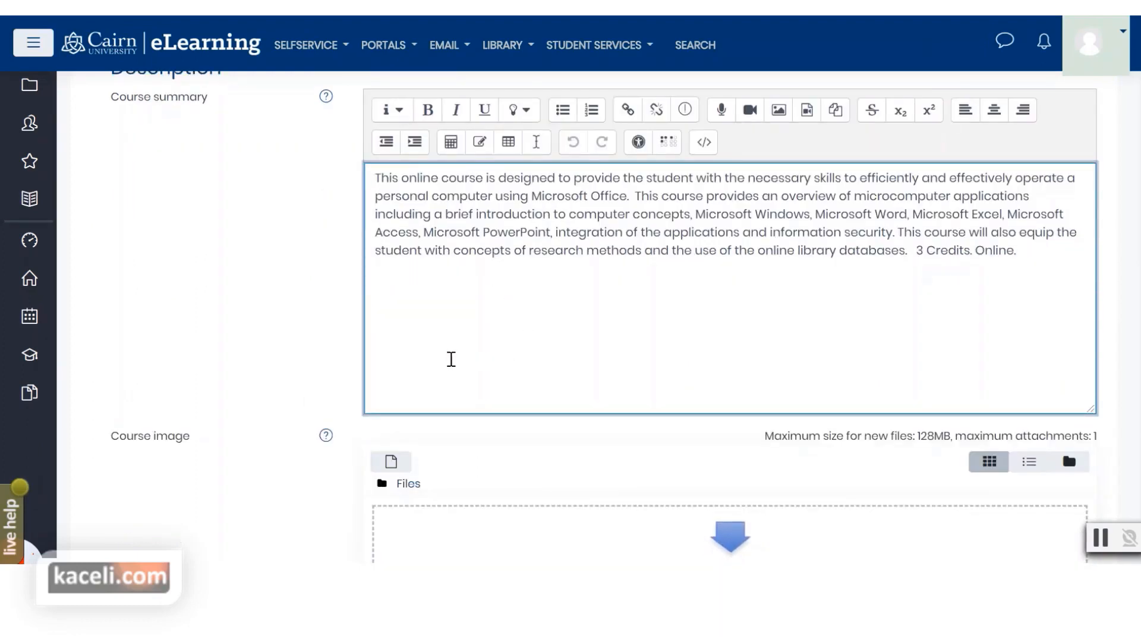
{"action": "scroll", "coordinate": [439, 356], "scroll_direction": "down", "scroll_amount": 5}
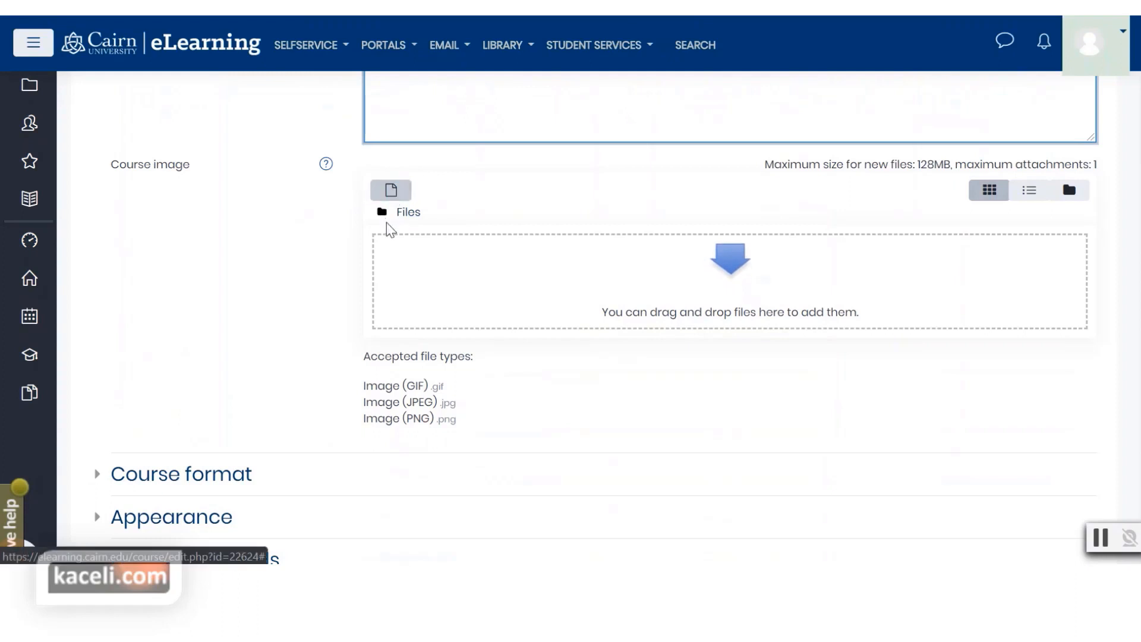
{"action": "scroll", "coordinate": [459, 306], "scroll_direction": "down", "scroll_amount": 3}
{"action": "scroll", "coordinate": [326, 319], "scroll_direction": "down", "scroll_amount": 3}
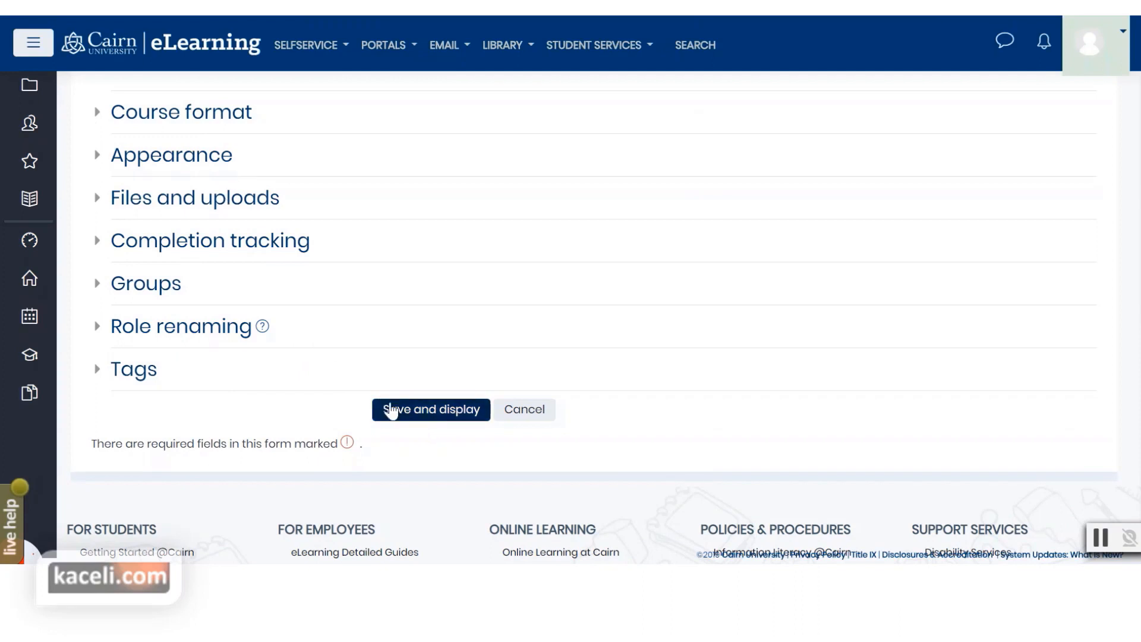
{"action": "left_click", "coordinate": [419, 421]}
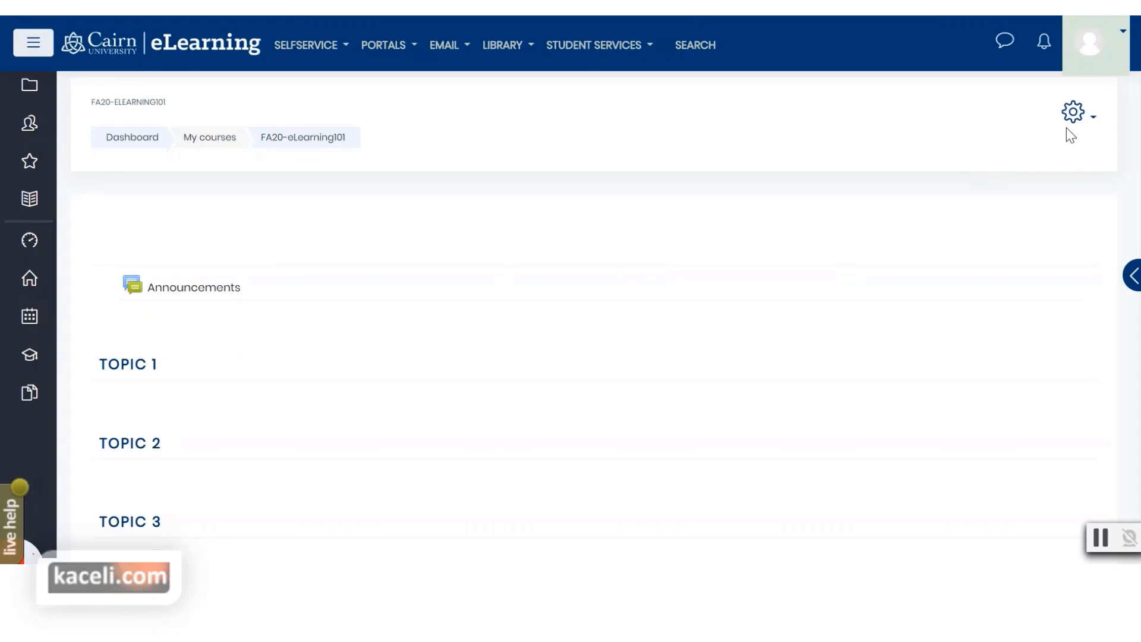
Step: Turn editing on for FA20-eLearning101 and review its editable Announcements and topic sections
{"action": "left_click", "coordinate": [1074, 113]}
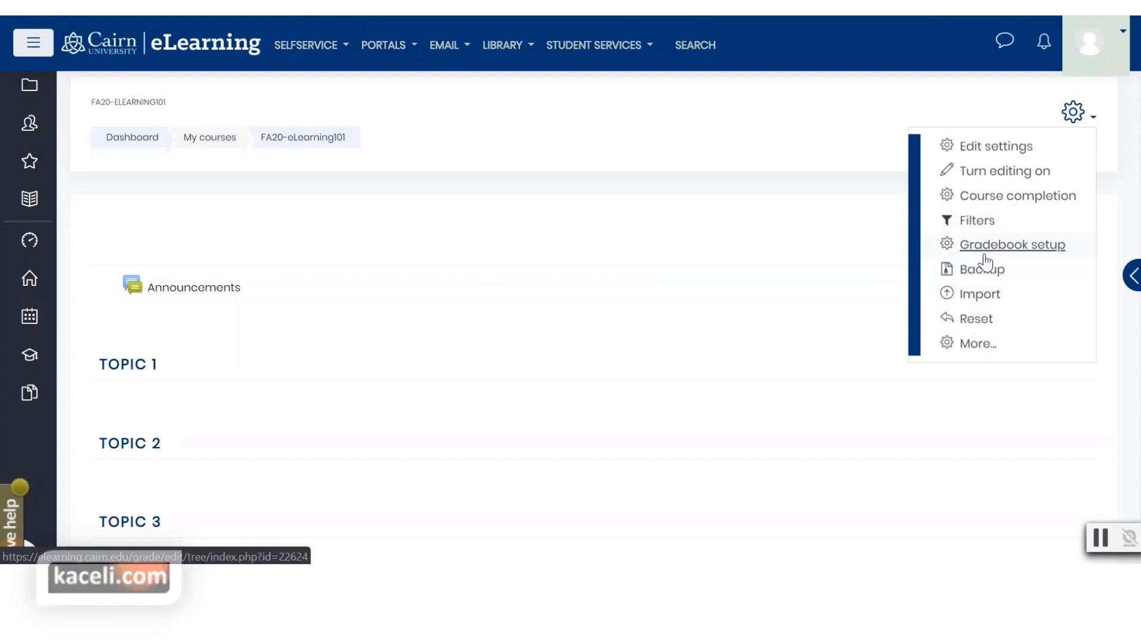
{"action": "left_click", "coordinate": [981, 173]}
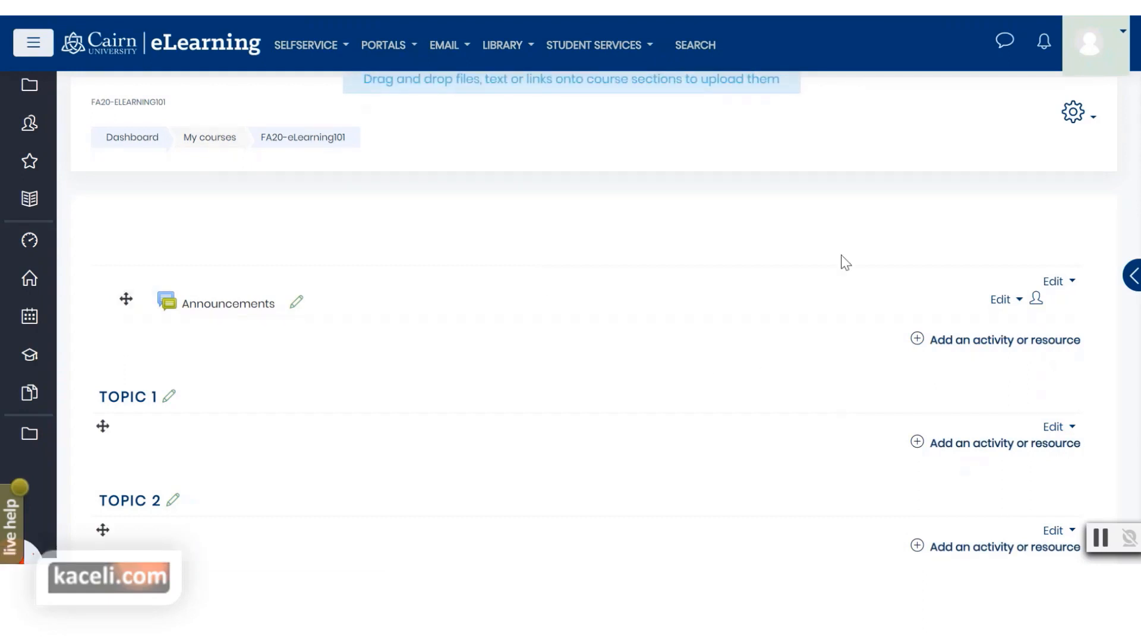
{"action": "scroll", "coordinate": [385, 354], "scroll_direction": "down", "scroll_amount": 4}
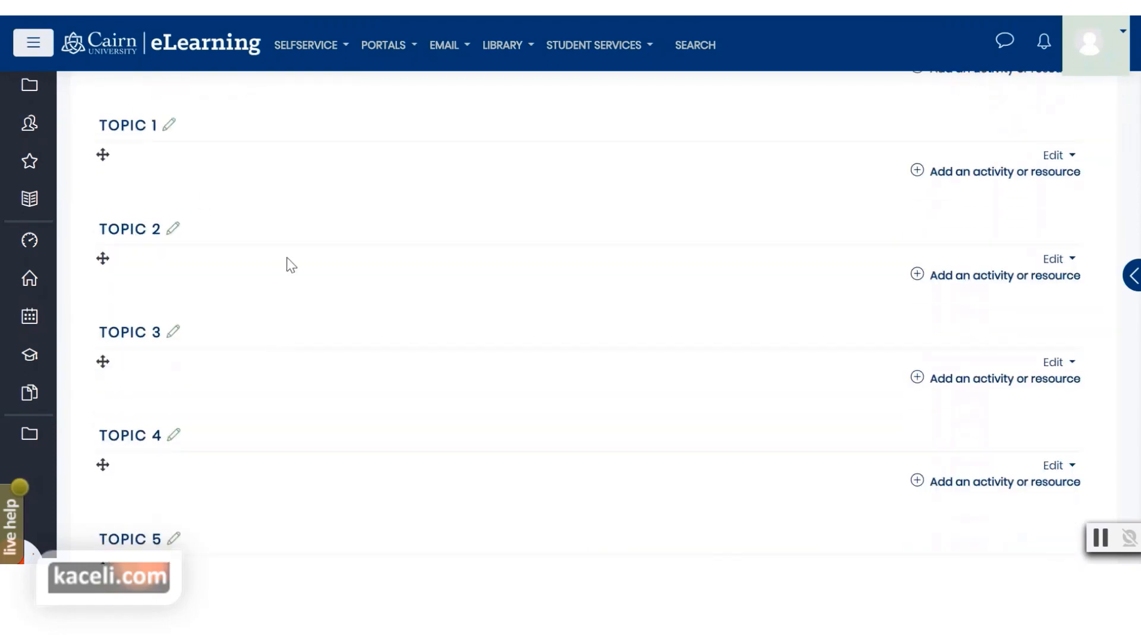
{"action": "scroll", "coordinate": [612, 303], "scroll_direction": "up", "scroll_amount": 1}
{"action": "scroll", "coordinate": [611, 304], "scroll_direction": "up", "scroll_amount": 3}
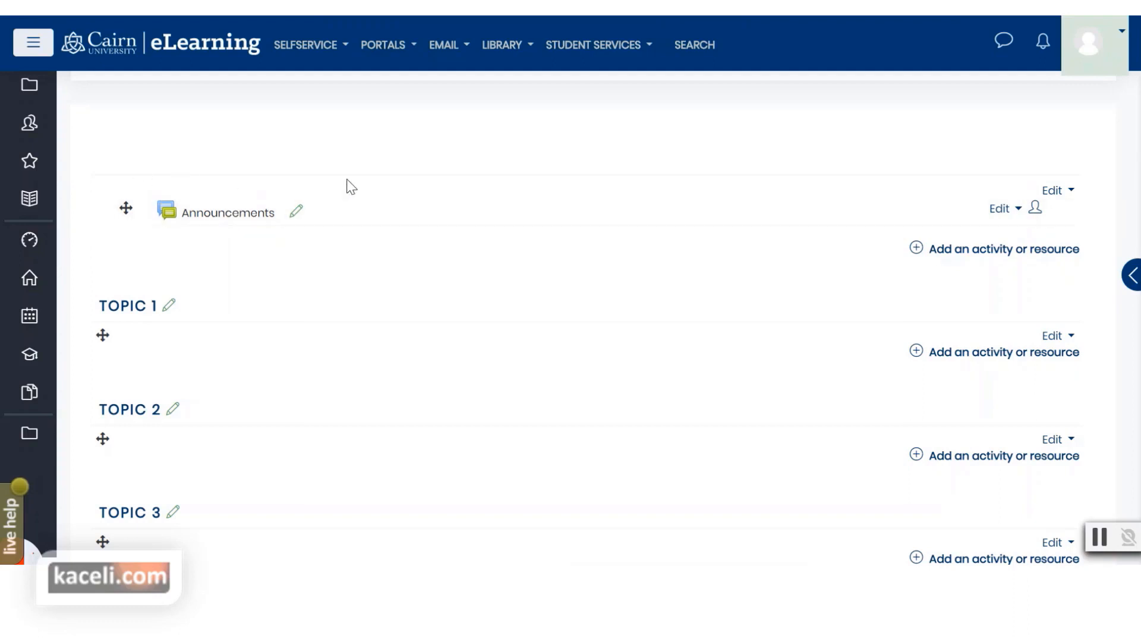
{"action": "scroll", "coordinate": [365, 291], "scroll_direction": "up", "scroll_amount": 2}
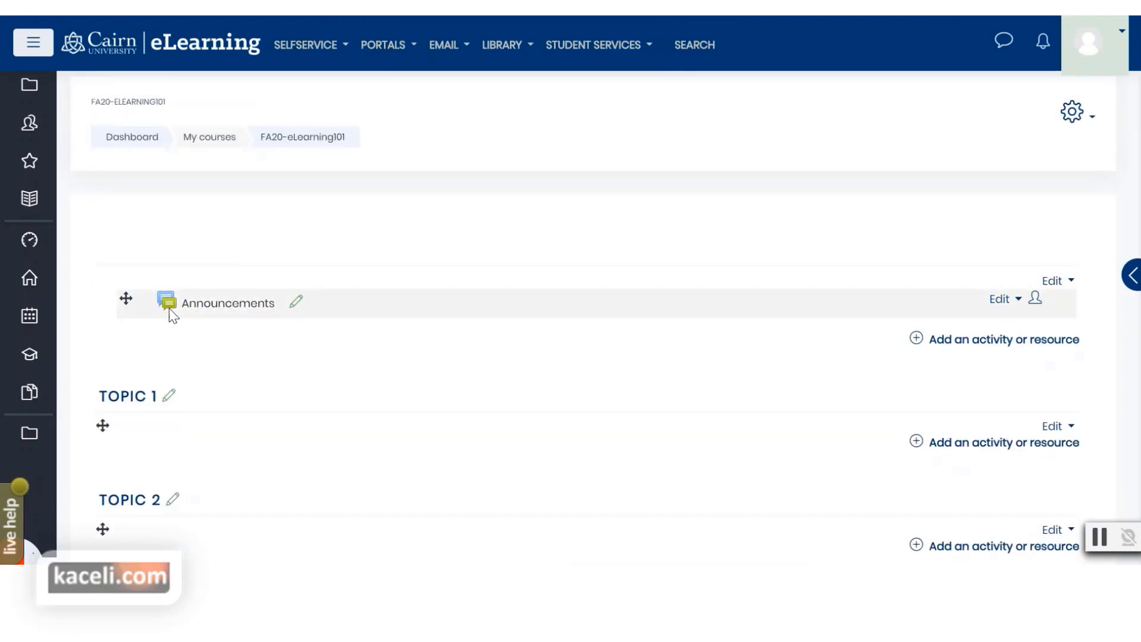
{"action": "scroll", "coordinate": [218, 372], "scroll_direction": "down", "scroll_amount": 1}
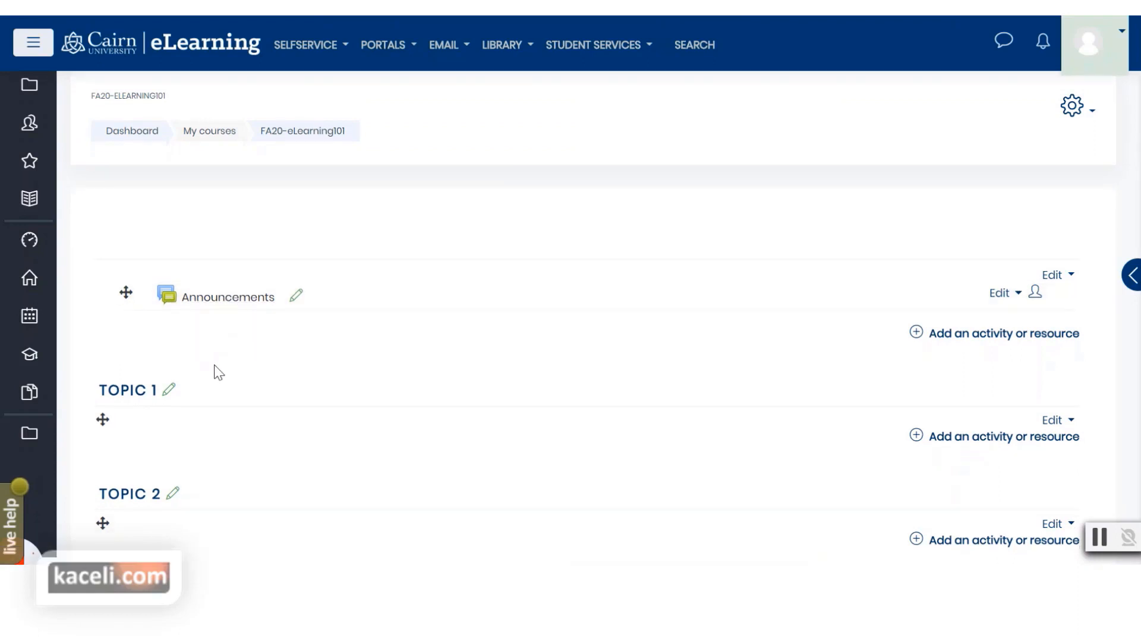
{"action": "scroll", "coordinate": [148, 331], "scroll_direction": "down", "scroll_amount": 2}
{"action": "scroll", "coordinate": [155, 357], "scroll_direction": "down", "scroll_amount": 3}
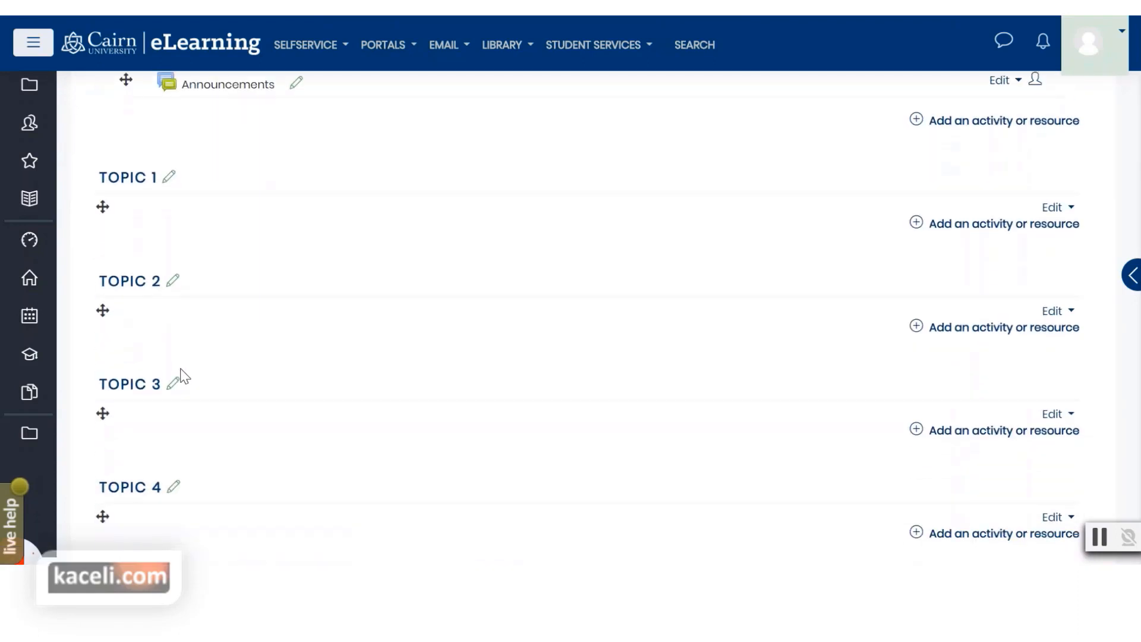
{"action": "scroll", "coordinate": [181, 375], "scroll_direction": "down", "scroll_amount": 8}
{"action": "scroll", "coordinate": [227, 401], "scroll_direction": "up", "scroll_amount": 10}
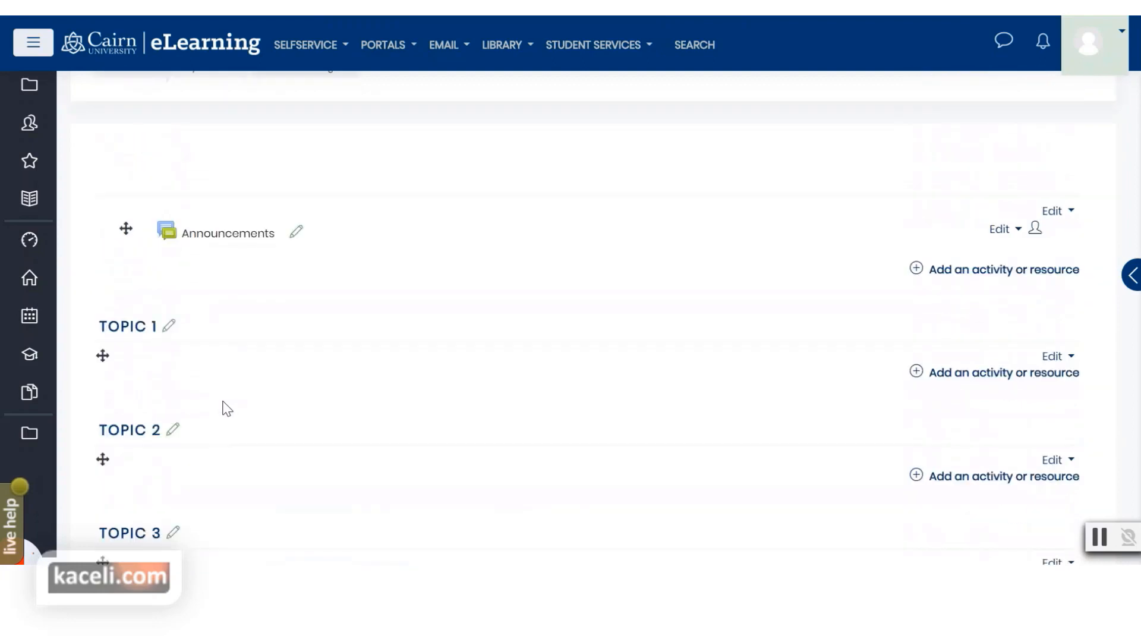
{"action": "scroll", "coordinate": [226, 408], "scroll_direction": "up", "scroll_amount": 1}
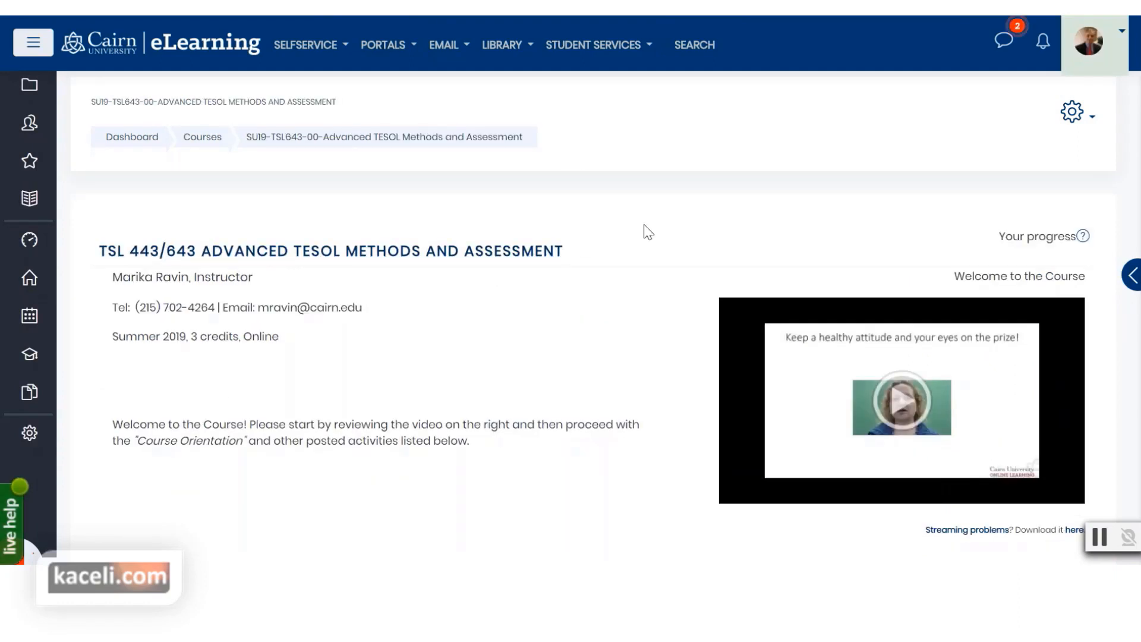
Step: Scroll through the TESOL course units, highlighting part of the Unit 1 dates note
{"action": "scroll", "coordinate": [445, 351], "scroll_direction": "down", "scroll_amount": 2}
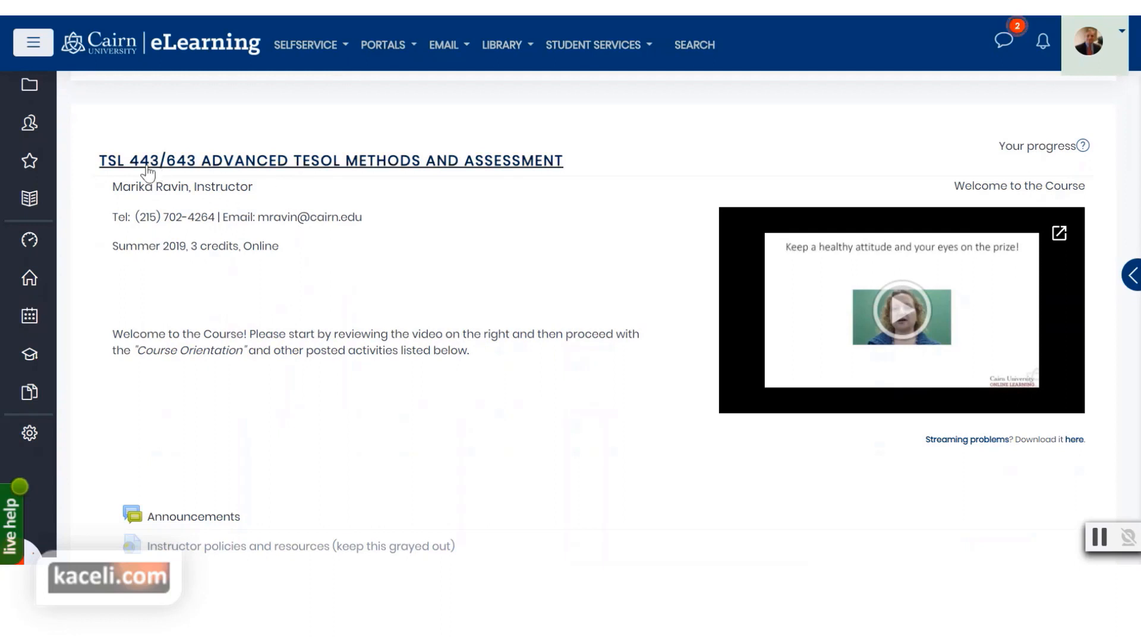
{"action": "scroll", "coordinate": [368, 279], "scroll_direction": "down", "scroll_amount": 3}
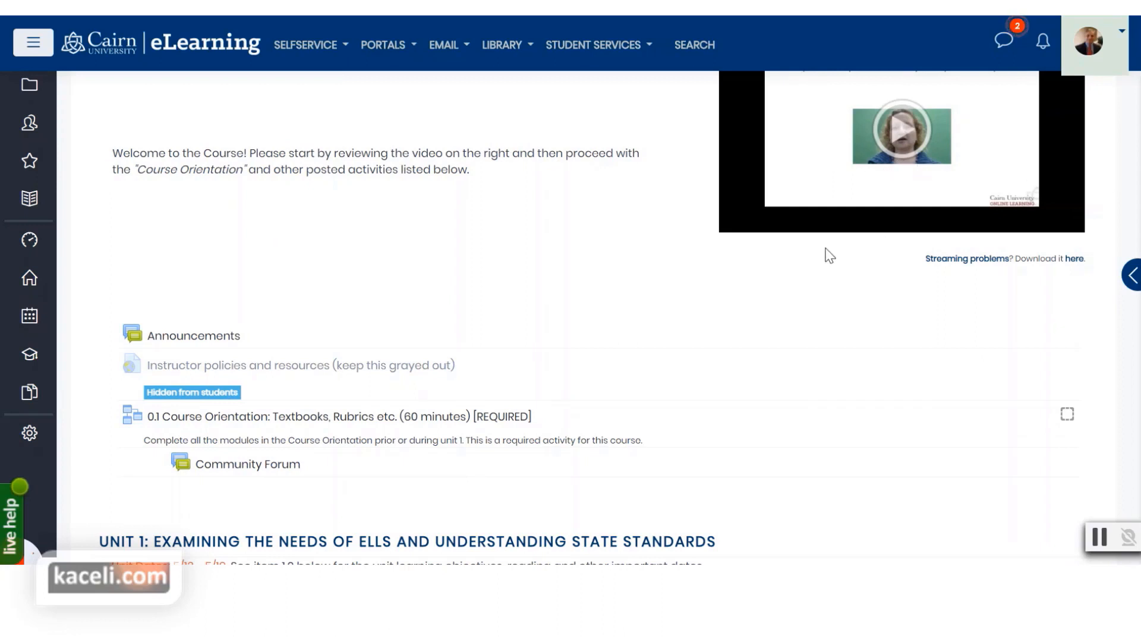
{"action": "scroll", "coordinate": [226, 344], "scroll_direction": "down", "scroll_amount": 2}
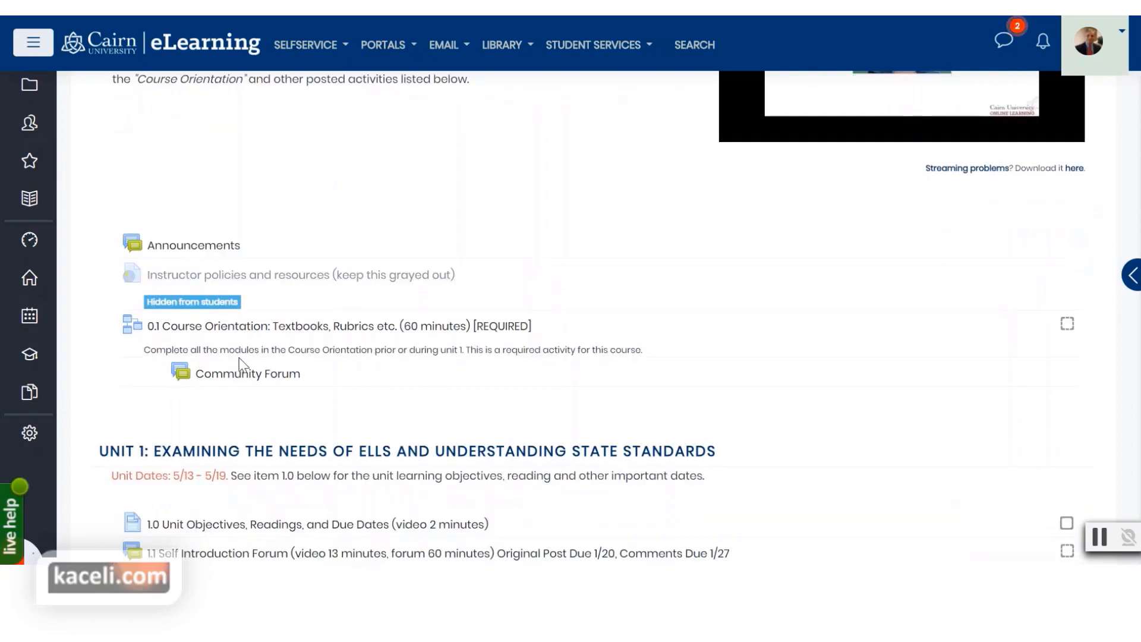
{"action": "scroll", "coordinate": [323, 328], "scroll_direction": "down", "scroll_amount": 3}
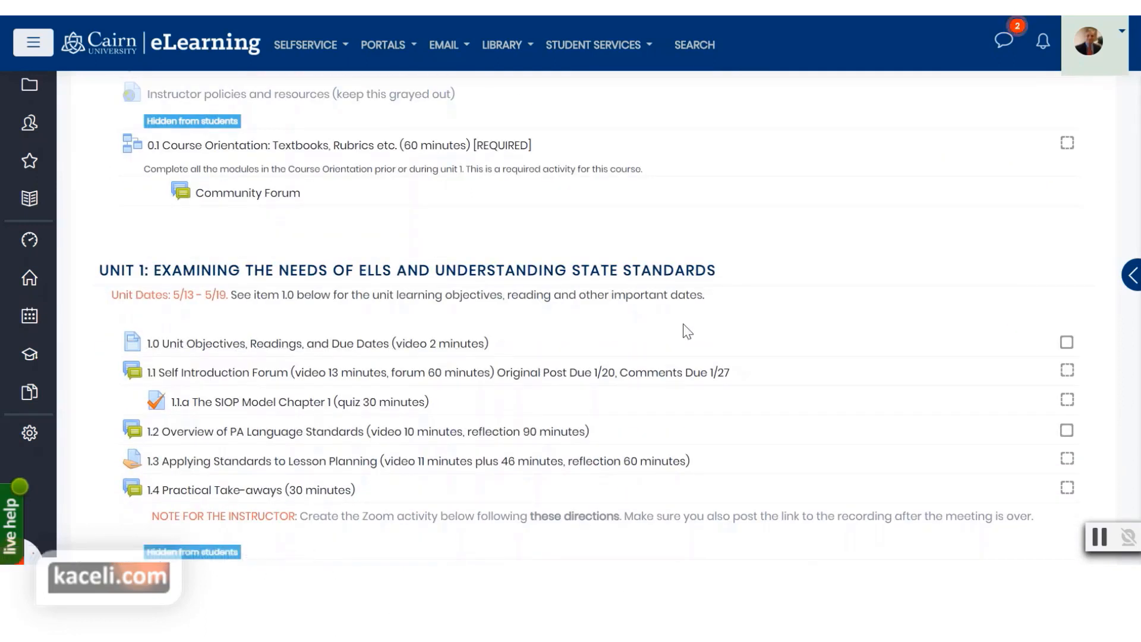
{"action": "scroll", "coordinate": [682, 326], "scroll_direction": "down", "scroll_amount": 3}
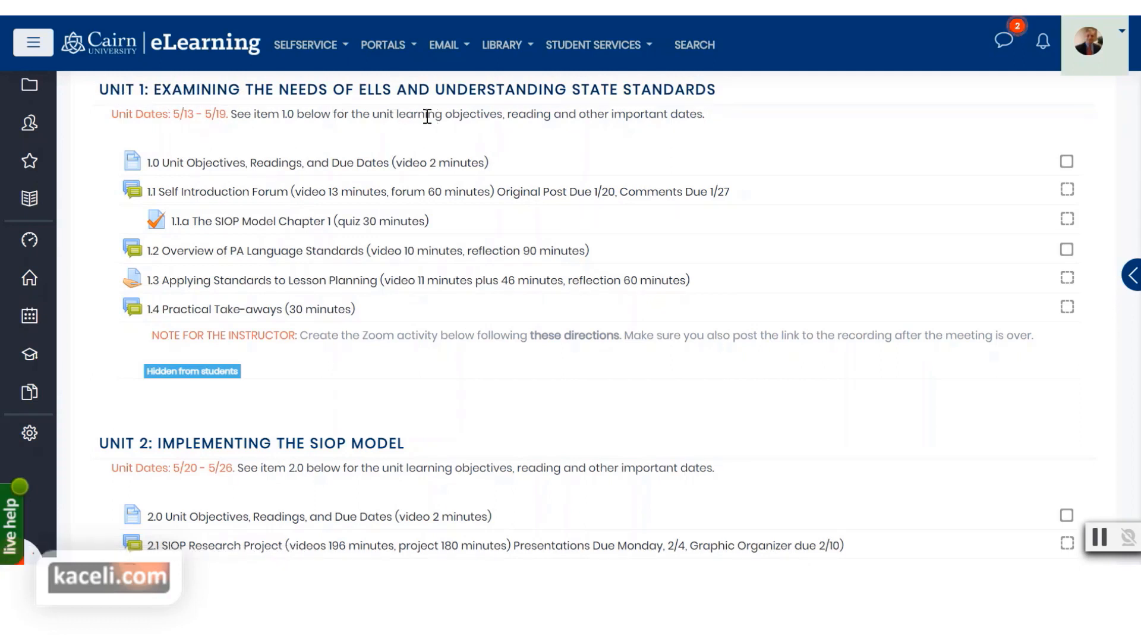
{"action": "left_click_drag", "start_coordinate": [249, 115], "coordinate": [374, 116]}
{"action": "left_click", "coordinate": [397, 113]}
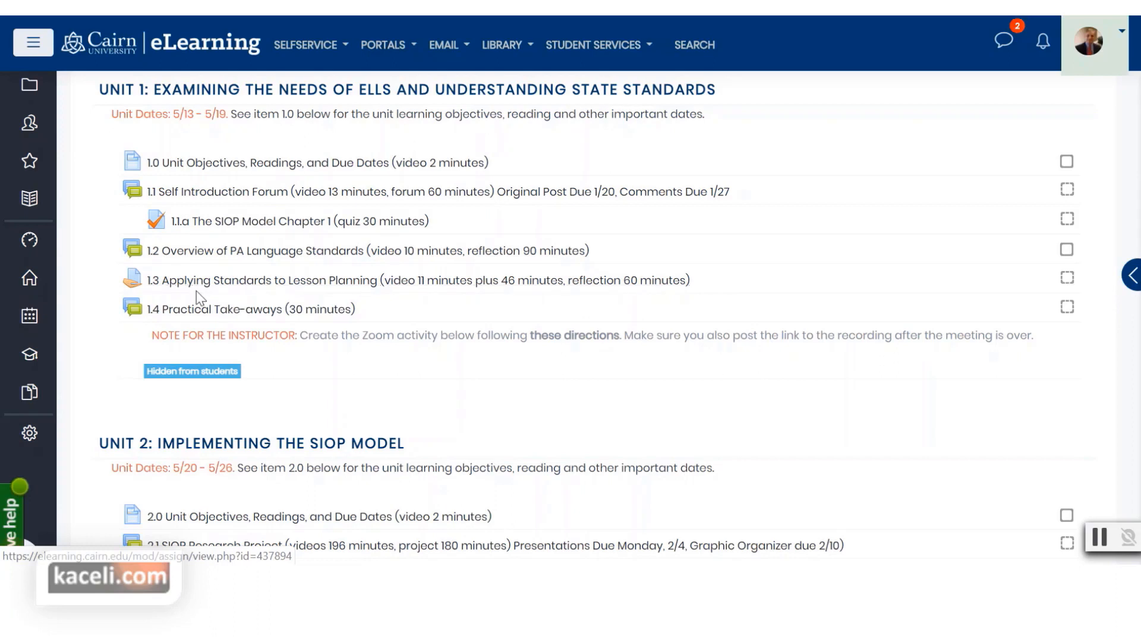
Step: Review the remaining TESOL units and open the Course sections list to head back to FA20-eLearning101
{"action": "scroll", "coordinate": [267, 351], "scroll_direction": "down", "scroll_amount": 1}
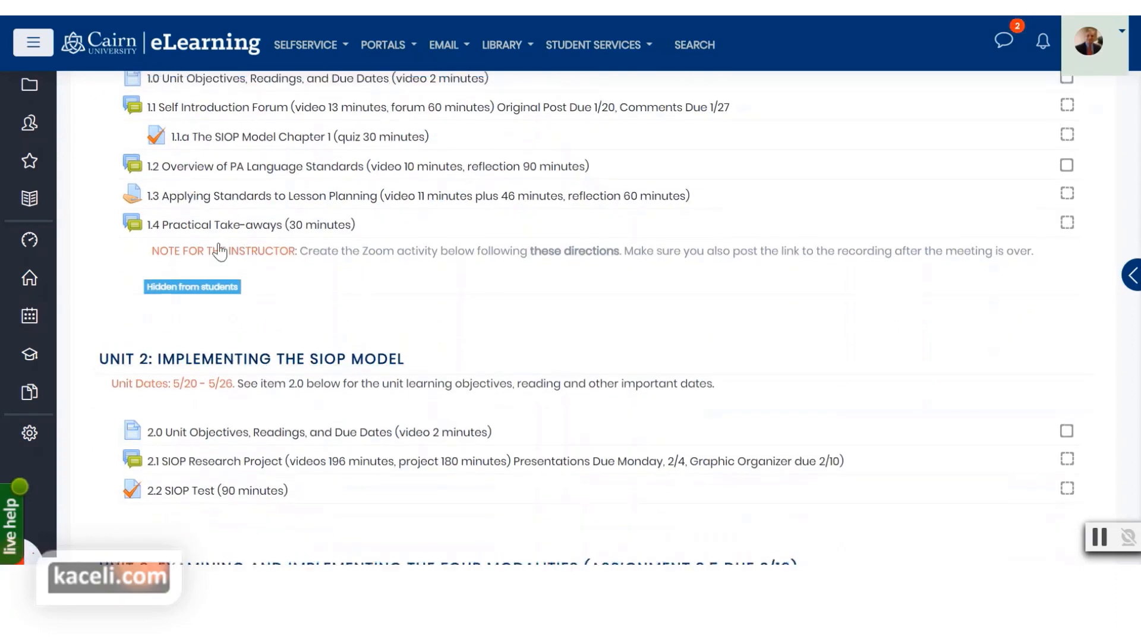
{"action": "scroll", "coordinate": [220, 252], "scroll_direction": "up", "scroll_amount": 1}
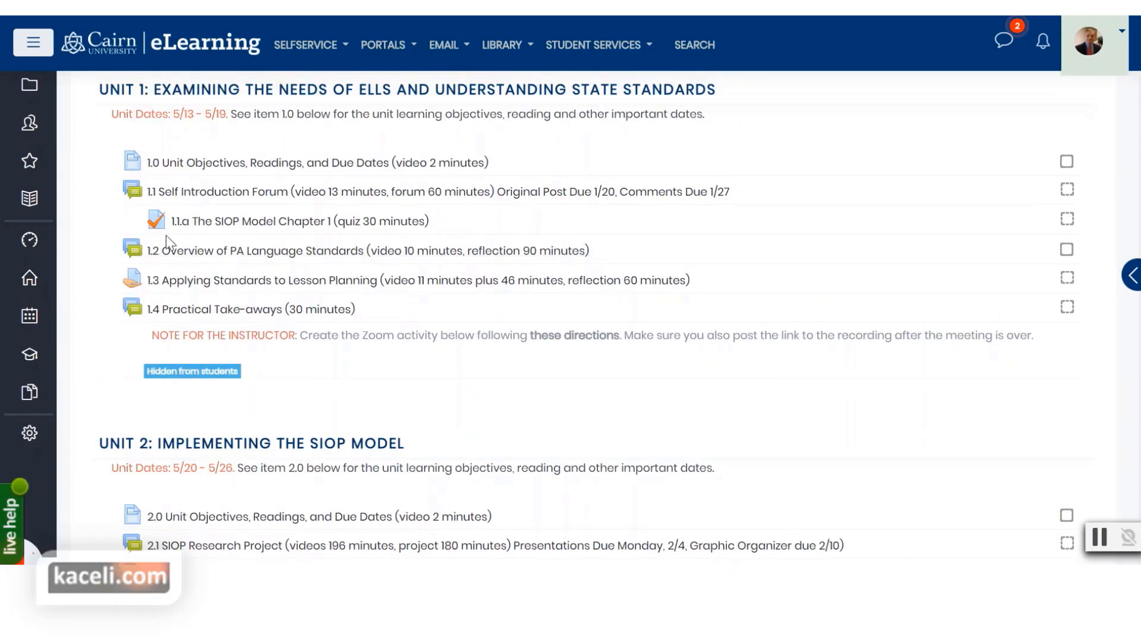
{"action": "scroll", "coordinate": [166, 234], "scroll_direction": "down", "scroll_amount": 3}
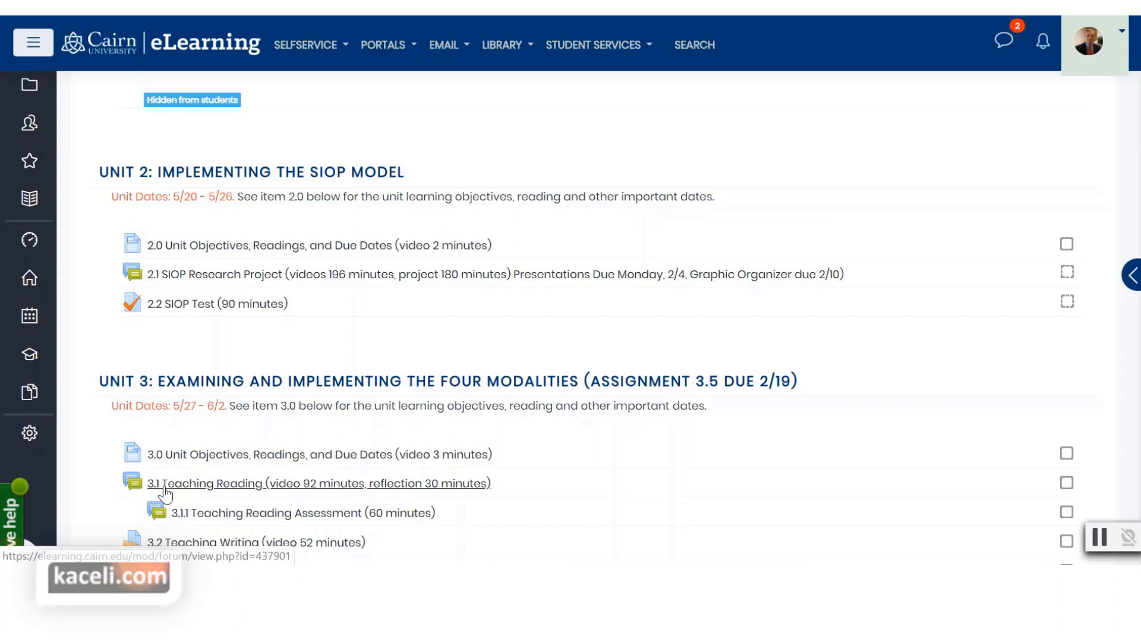
{"action": "scroll", "coordinate": [387, 440], "scroll_direction": "down", "scroll_amount": 8}
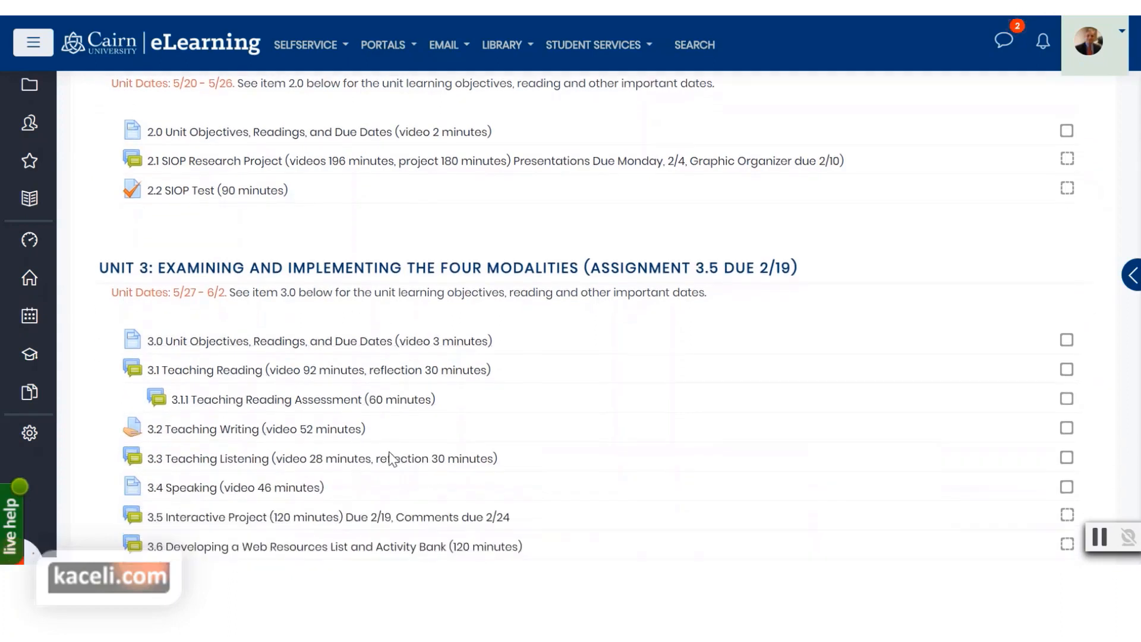
{"action": "scroll", "coordinate": [440, 466], "scroll_direction": "down", "scroll_amount": 2}
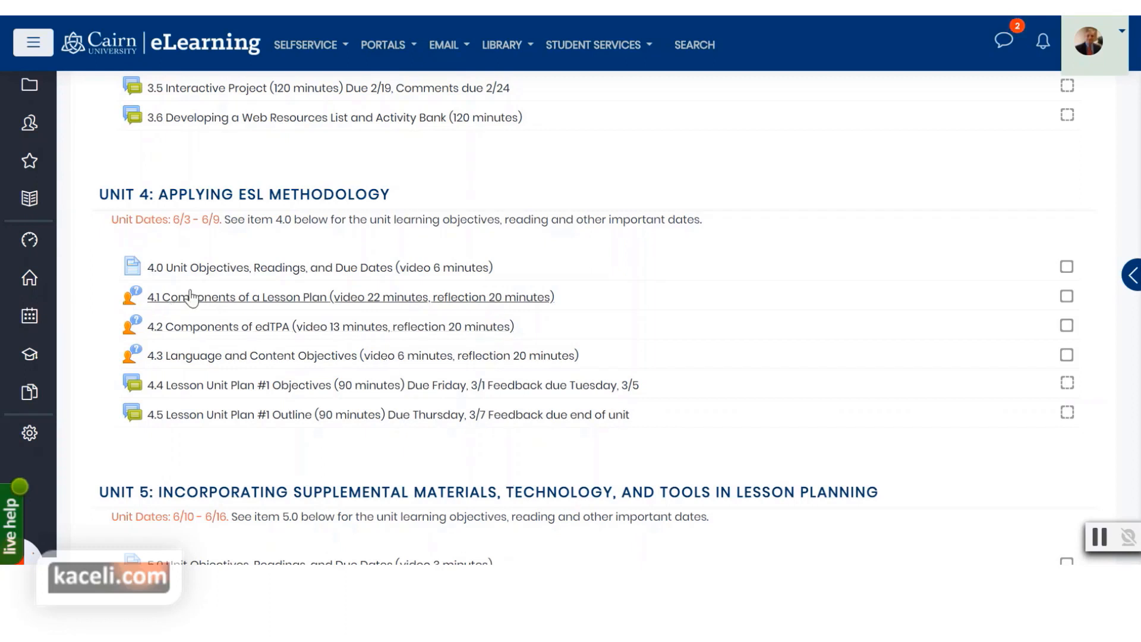
{"action": "scroll", "coordinate": [301, 339], "scroll_direction": "up", "scroll_amount": 8}
{"action": "scroll", "coordinate": [291, 337], "scroll_direction": "up", "scroll_amount": 2}
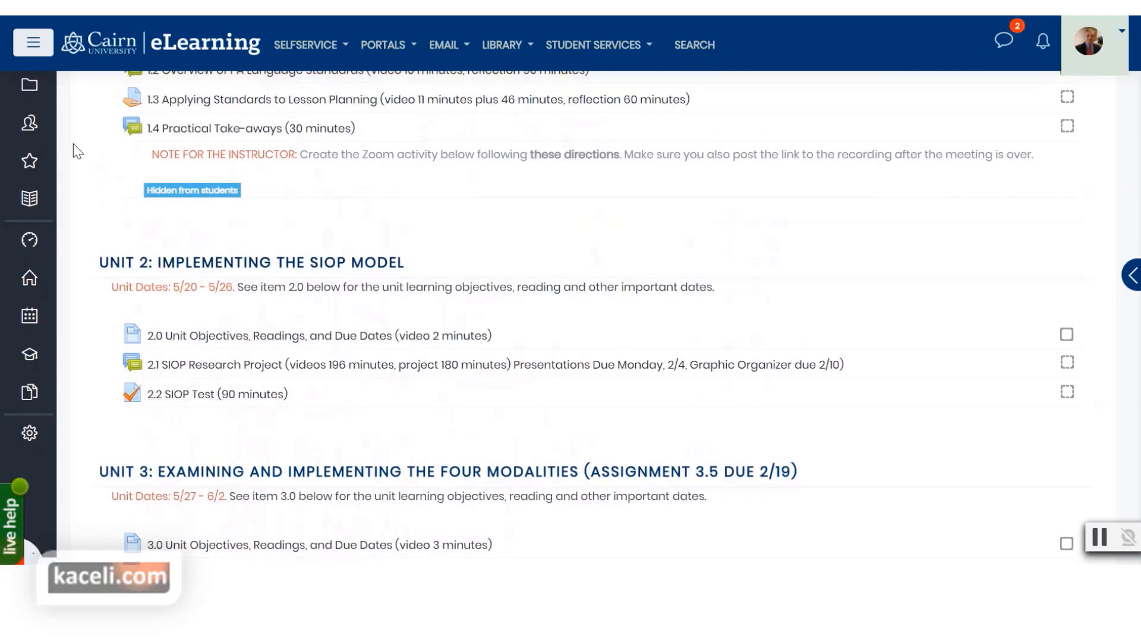
{"action": "left_click", "coordinate": [30, 87]}
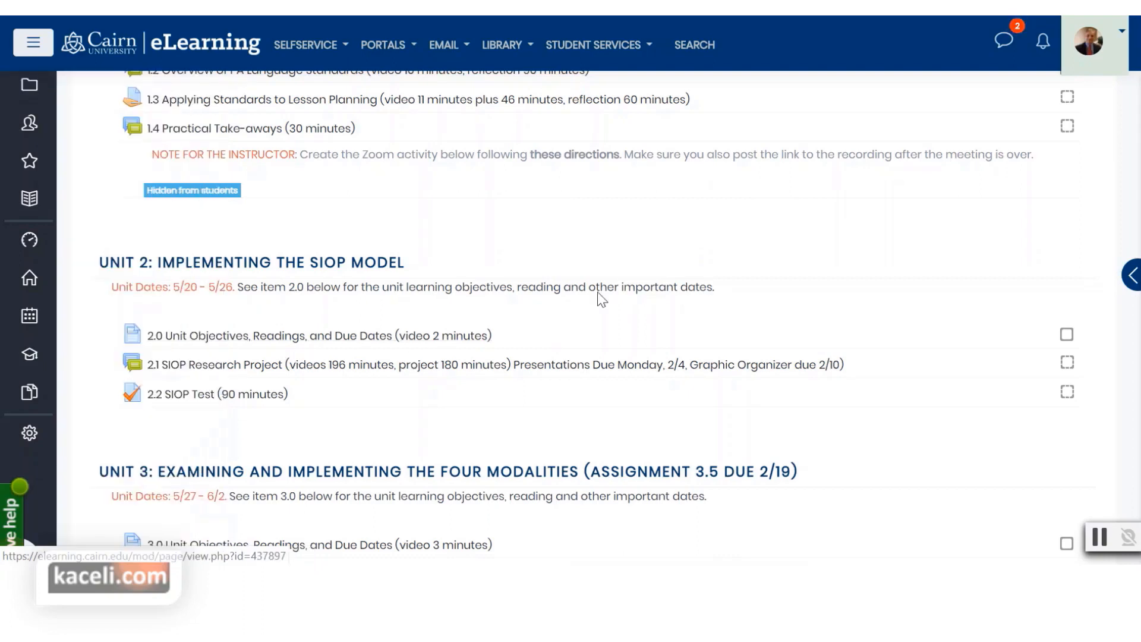
{"action": "scroll", "coordinate": [671, 235], "scroll_direction": "up", "scroll_amount": 10}
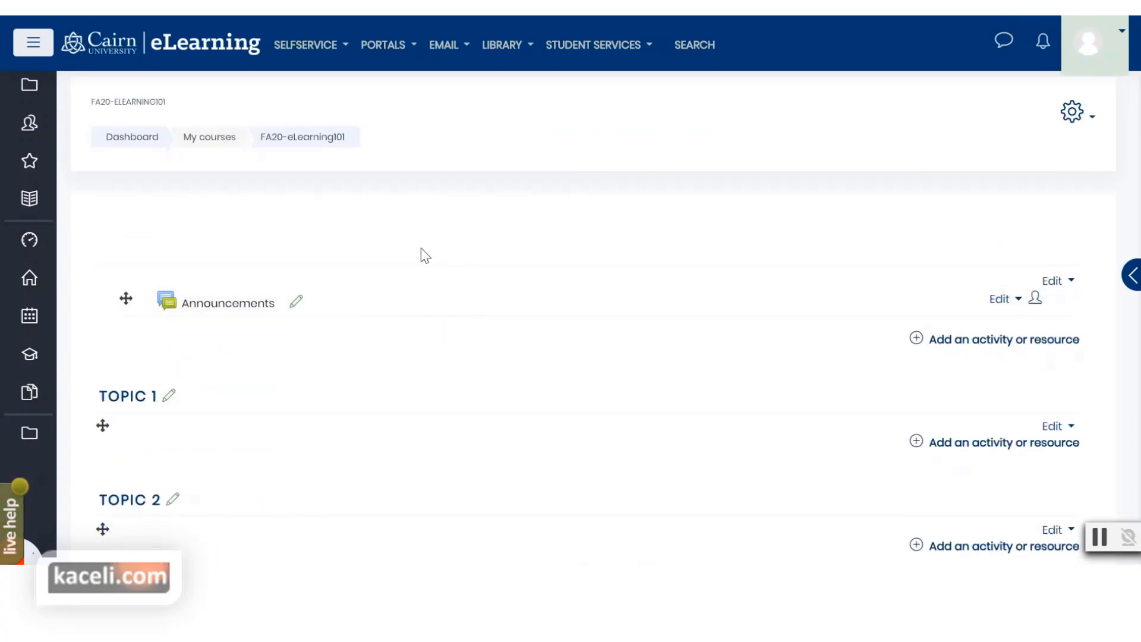
{"action": "left_click", "coordinate": [57, 4]}
{"action": "left_click", "coordinate": [1072, 112]}
{"action": "left_click", "coordinate": [1020, 172]}
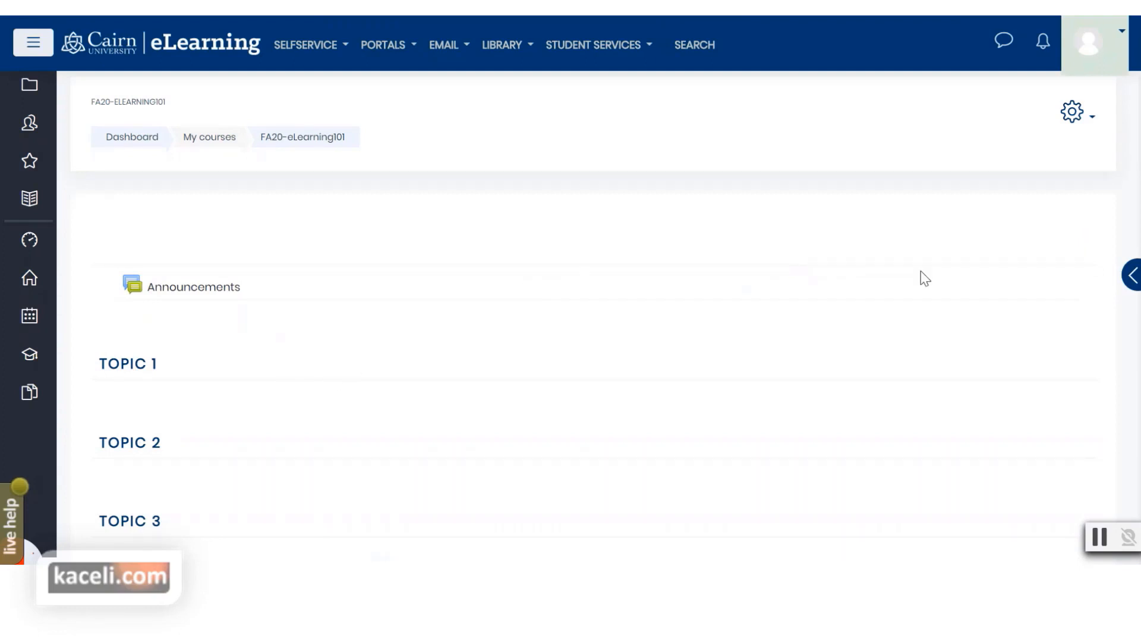
{"action": "left_click", "coordinate": [1071, 112]}
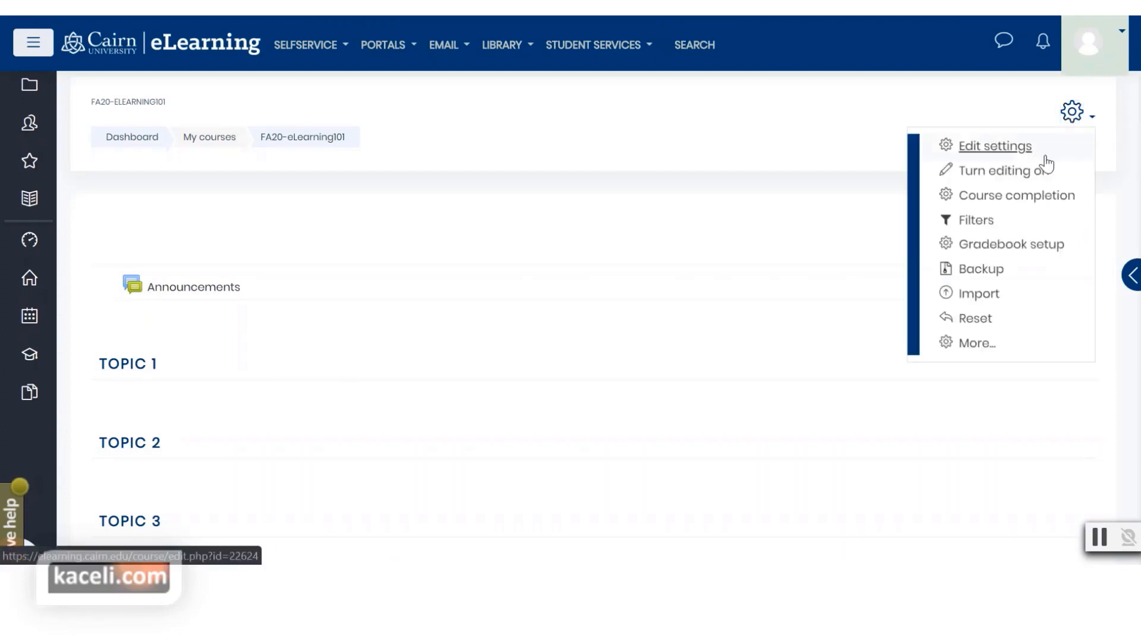
{"action": "left_click", "coordinate": [998, 176]}
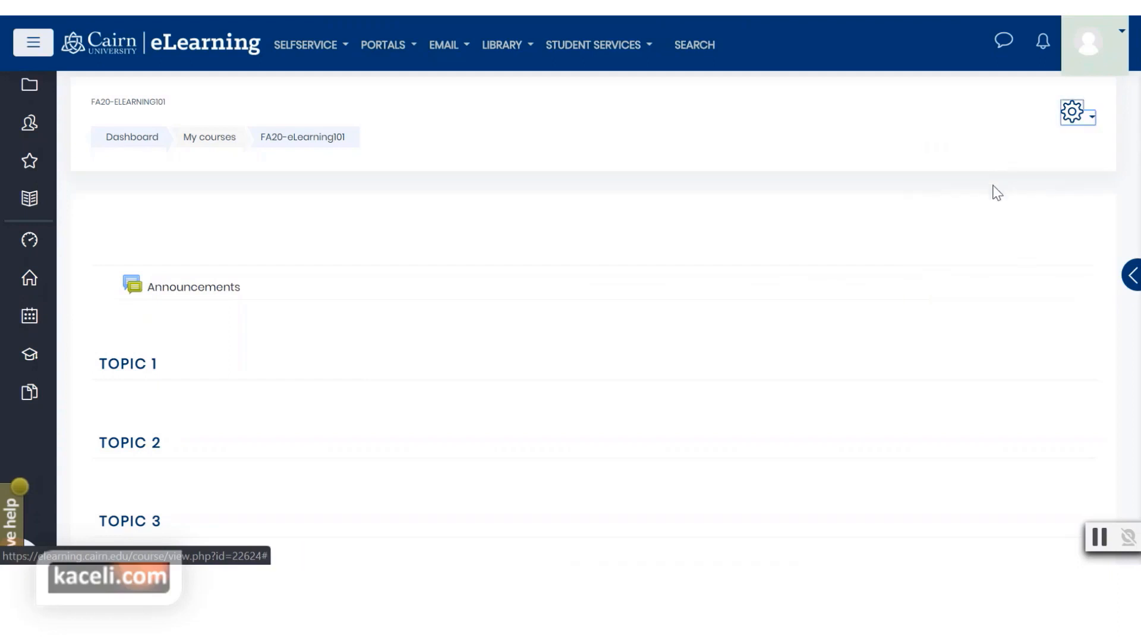
Step: Add 3 new topic sections at the bottom of the course, creating Topics 18–20
{"action": "scroll", "coordinate": [341, 386], "scroll_direction": "down", "scroll_amount": 3}
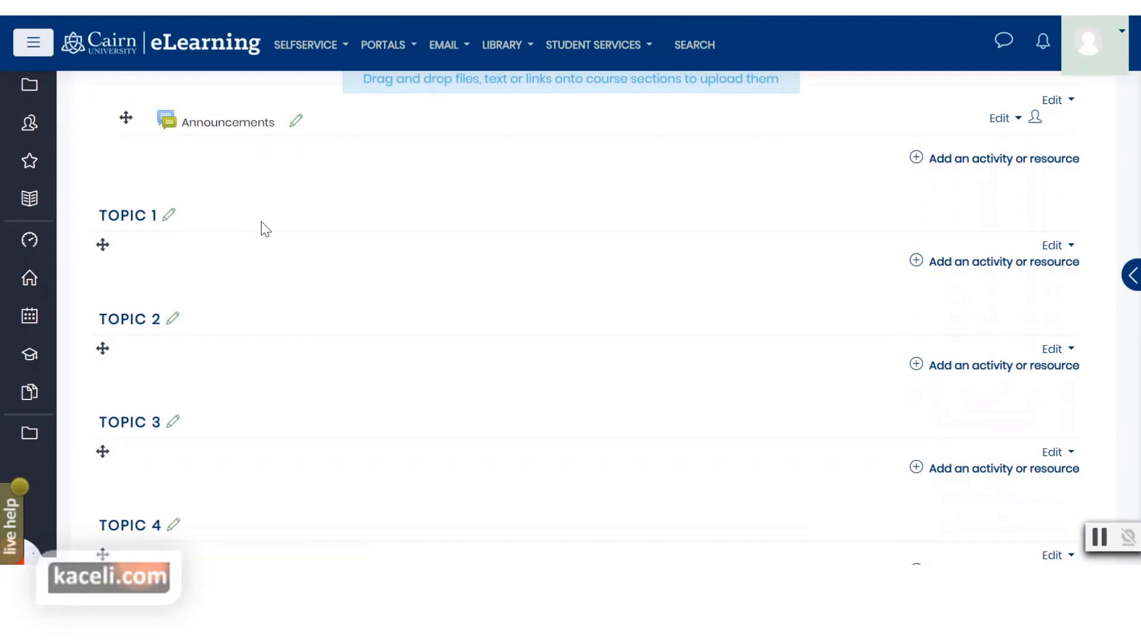
{"action": "scroll", "coordinate": [332, 267], "scroll_direction": "down", "scroll_amount": 10}
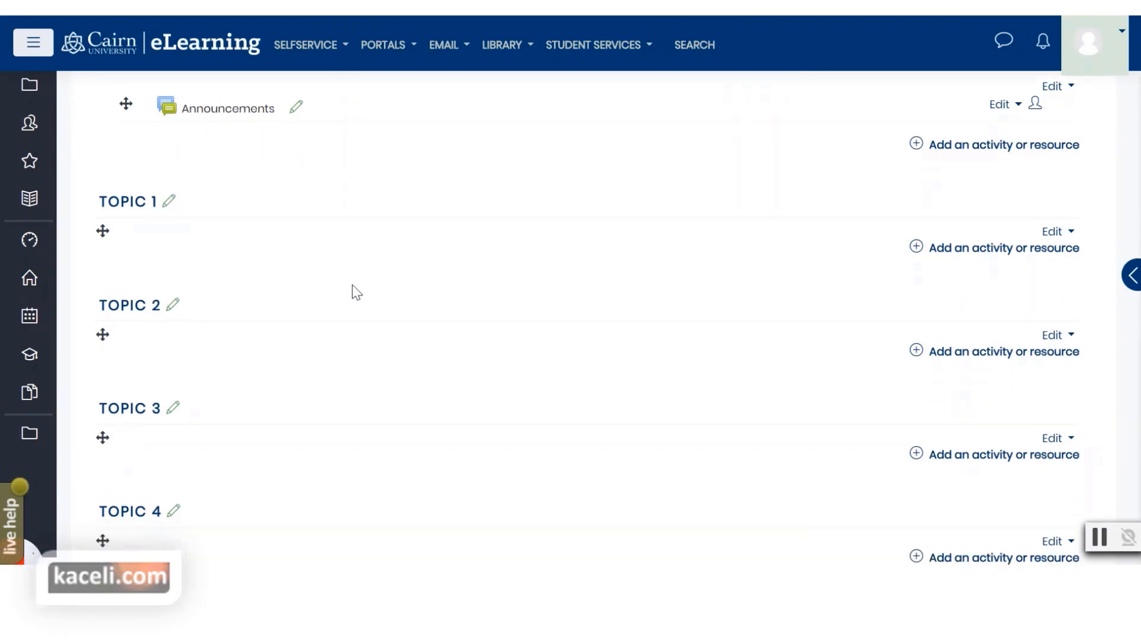
{"action": "scroll", "coordinate": [415, 314], "scroll_direction": "down", "scroll_amount": 4}
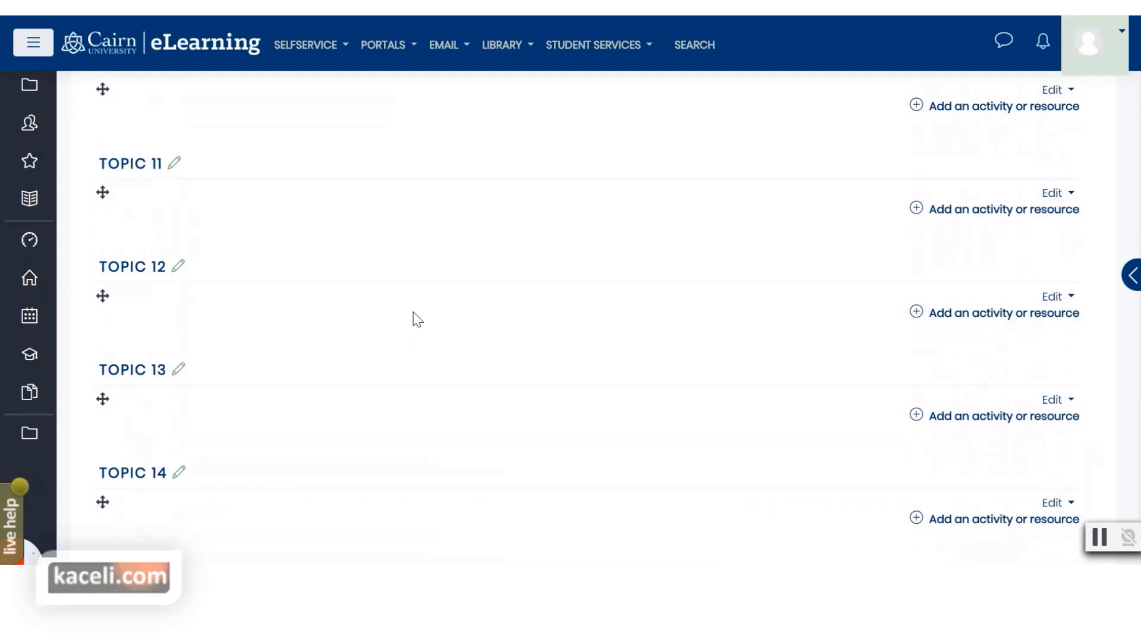
{"action": "scroll", "coordinate": [350, 321], "scroll_direction": "down", "scroll_amount": 7}
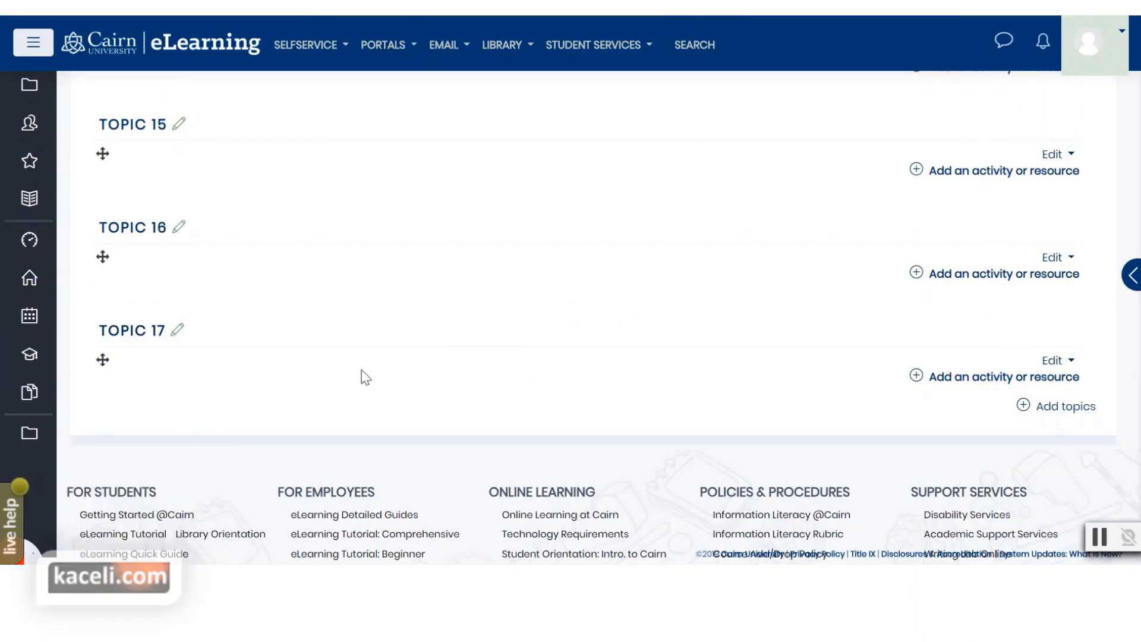
{"action": "left_click", "coordinate": [1052, 408]}
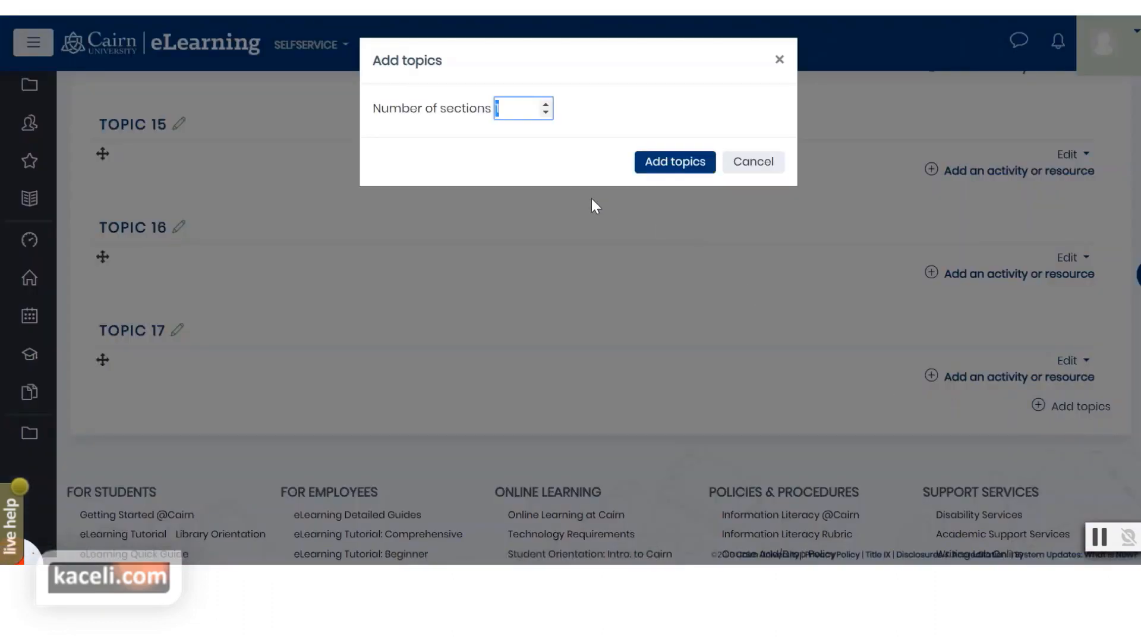
{"action": "type", "text": "3"}
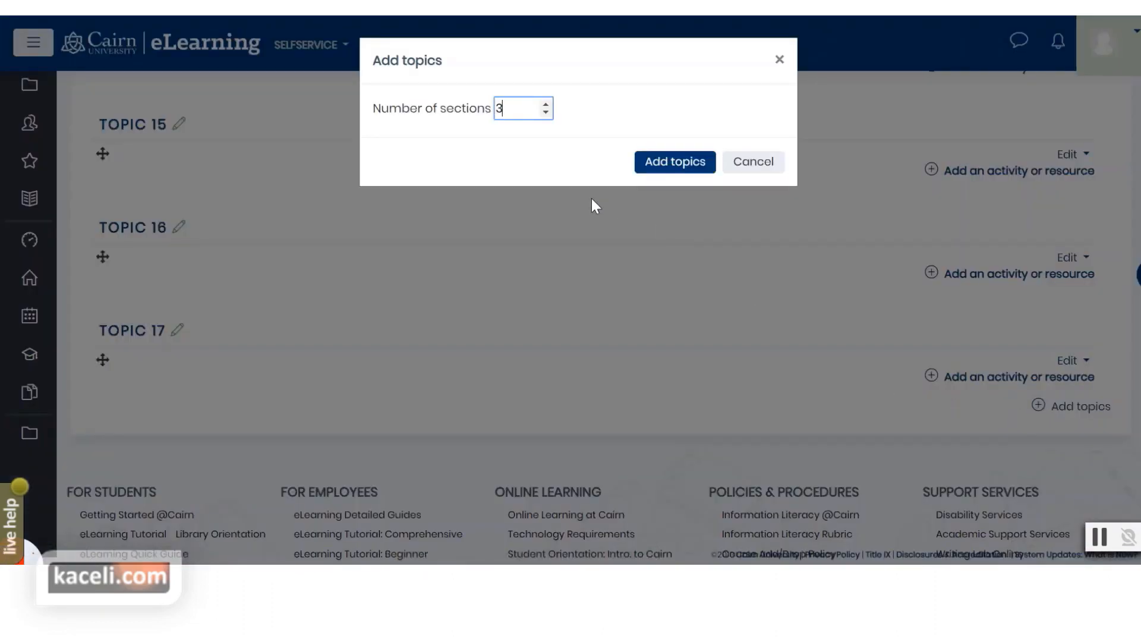
{"action": "left_click", "coordinate": [650, 172]}
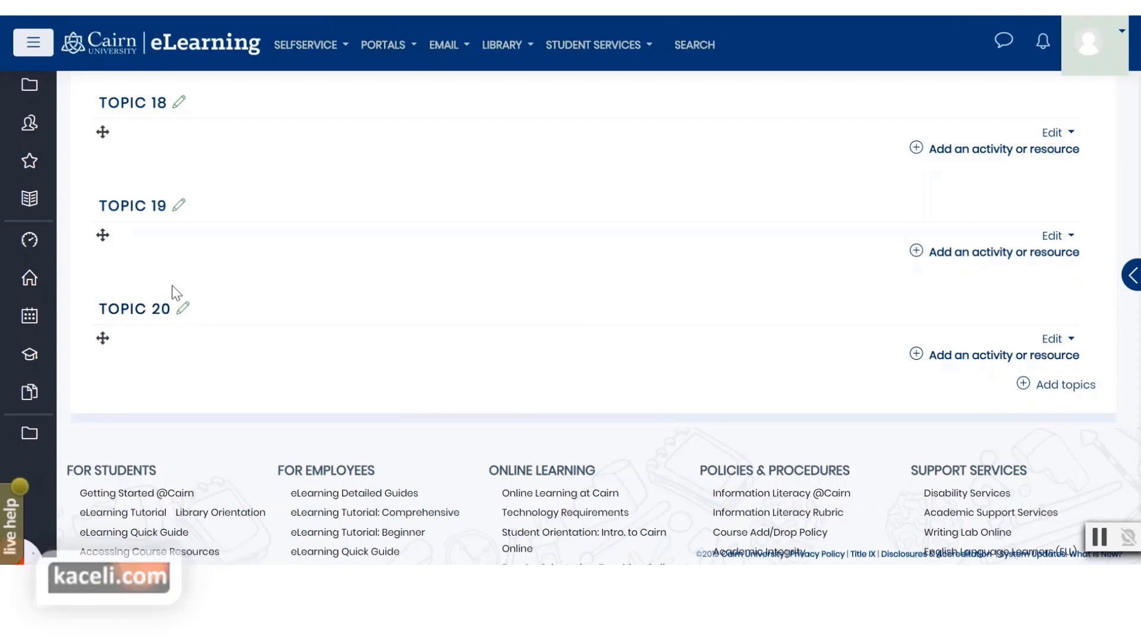
Step: Check Topic 20's edit options, then return to the top of the course
{"action": "left_click", "coordinate": [1054, 340]}
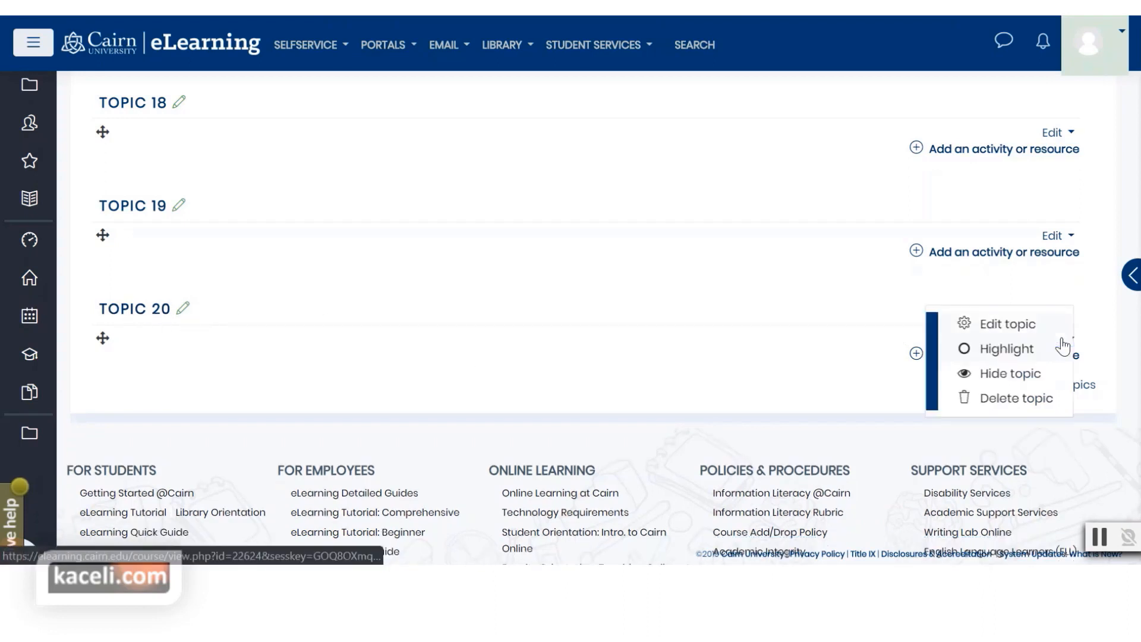
{"action": "left_click", "coordinate": [999, 410]}
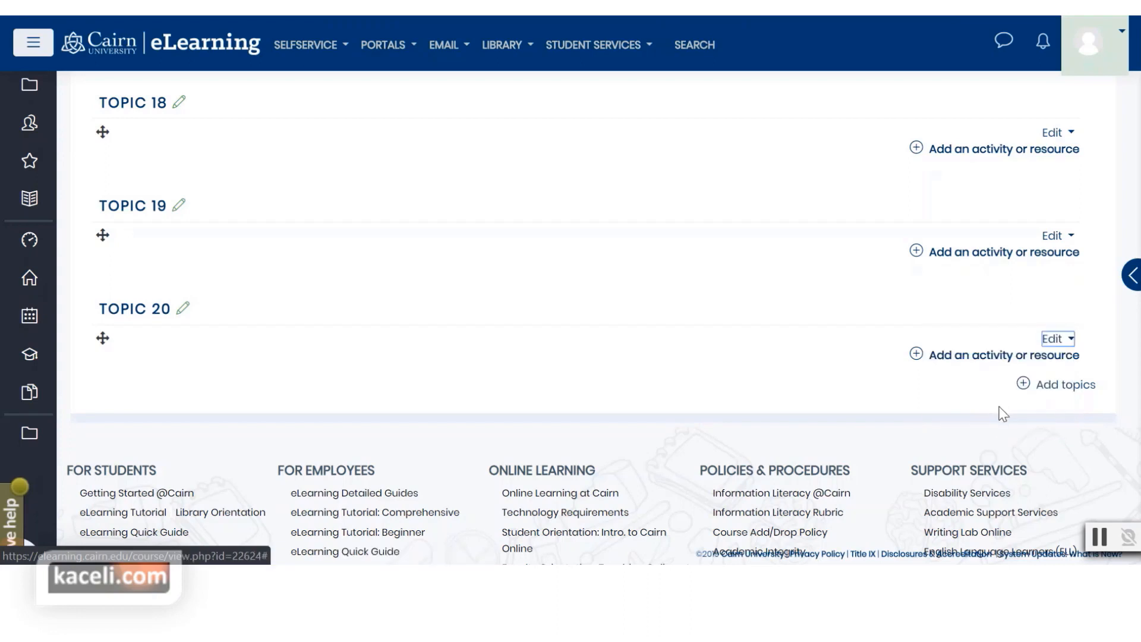
{"action": "scroll", "coordinate": [589, 379], "scroll_direction": "up", "scroll_amount": 20}
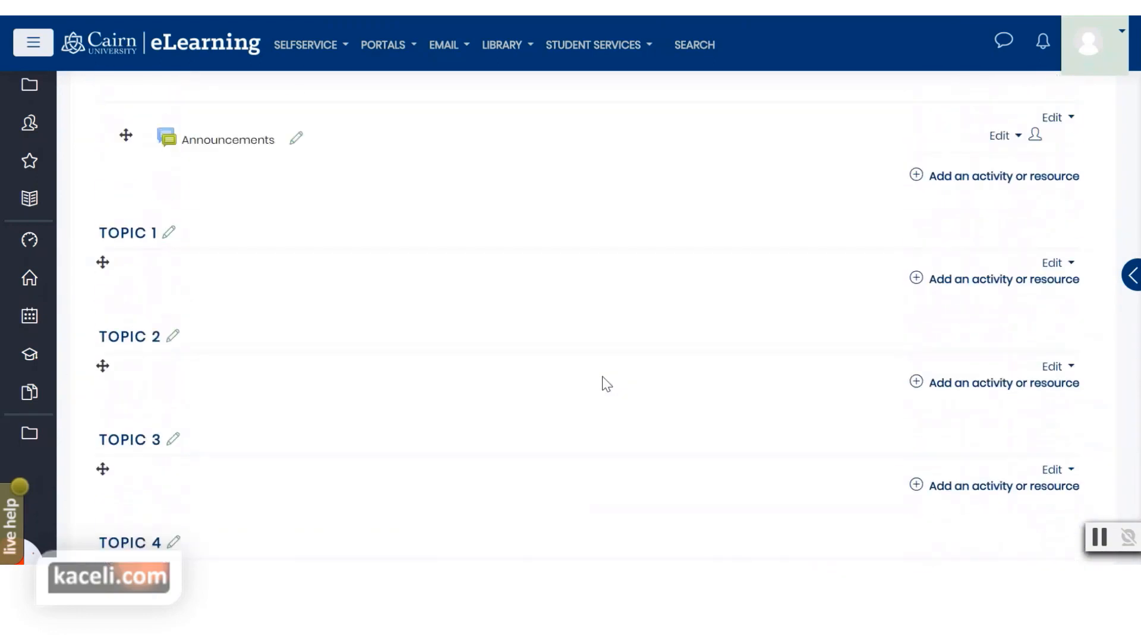
{"action": "scroll", "coordinate": [606, 384], "scroll_direction": "up", "scroll_amount": 3}
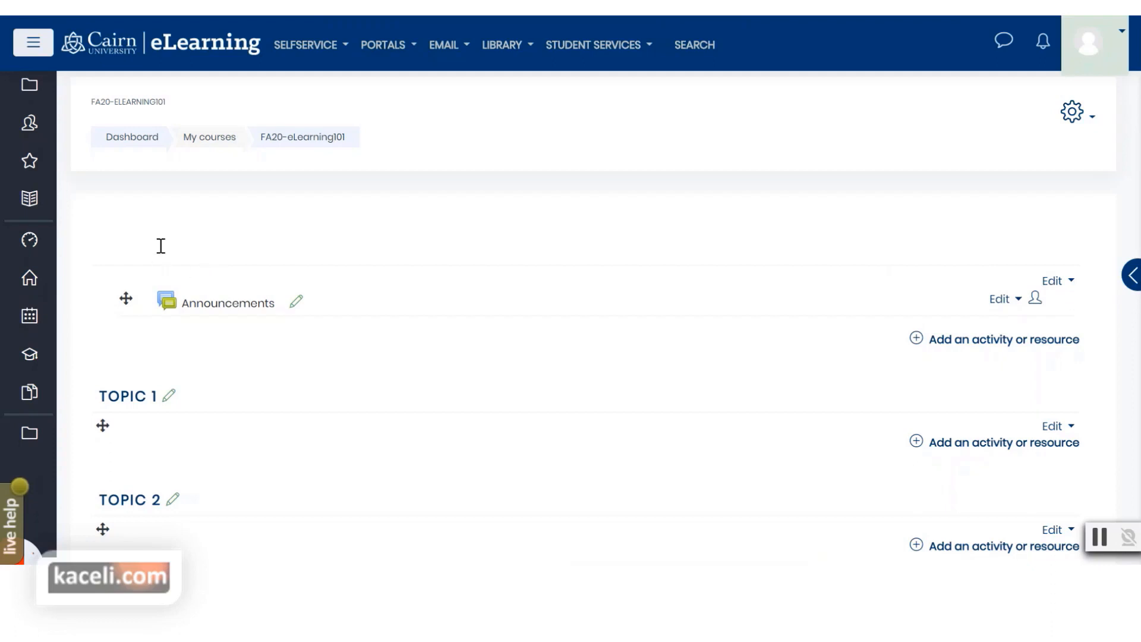
Step: After checking Topic 1's options, open the General section's Edit menu
{"action": "left_click_drag", "start_coordinate": [92, 245], "coordinate": [191, 330]}
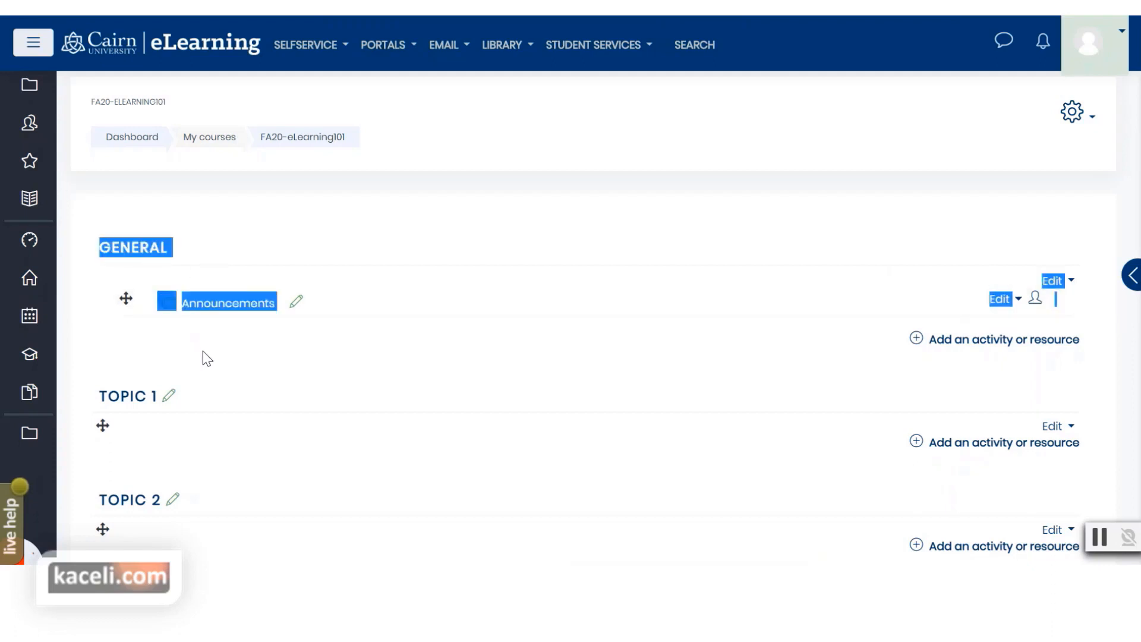
{"action": "left_click", "coordinate": [832, 387]}
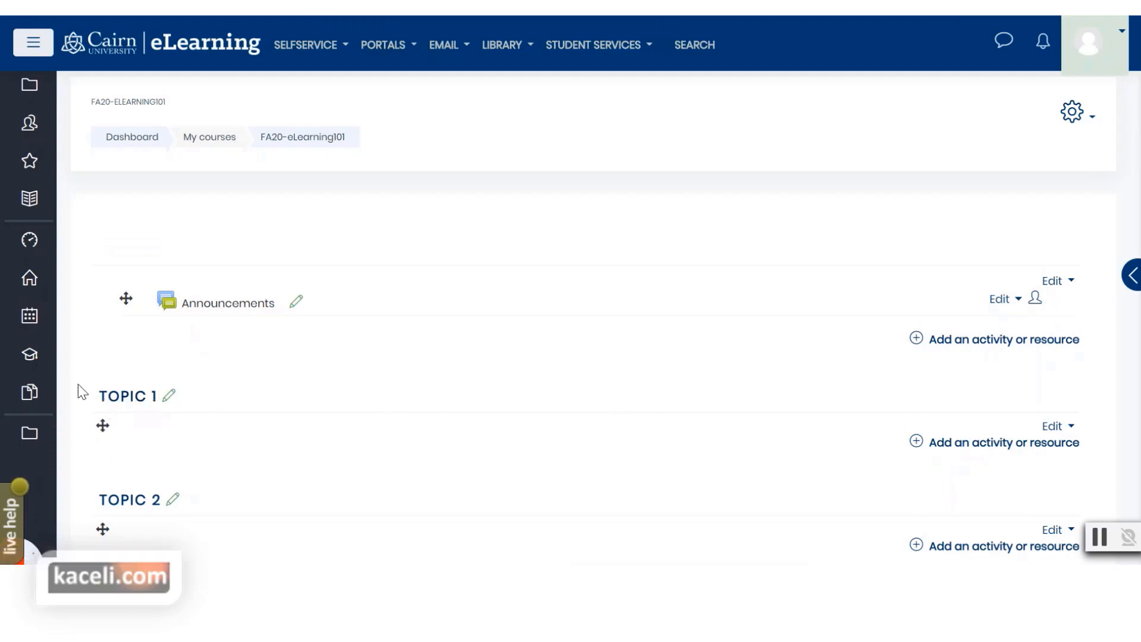
{"action": "left_click_drag", "start_coordinate": [78, 384], "coordinate": [123, 459]}
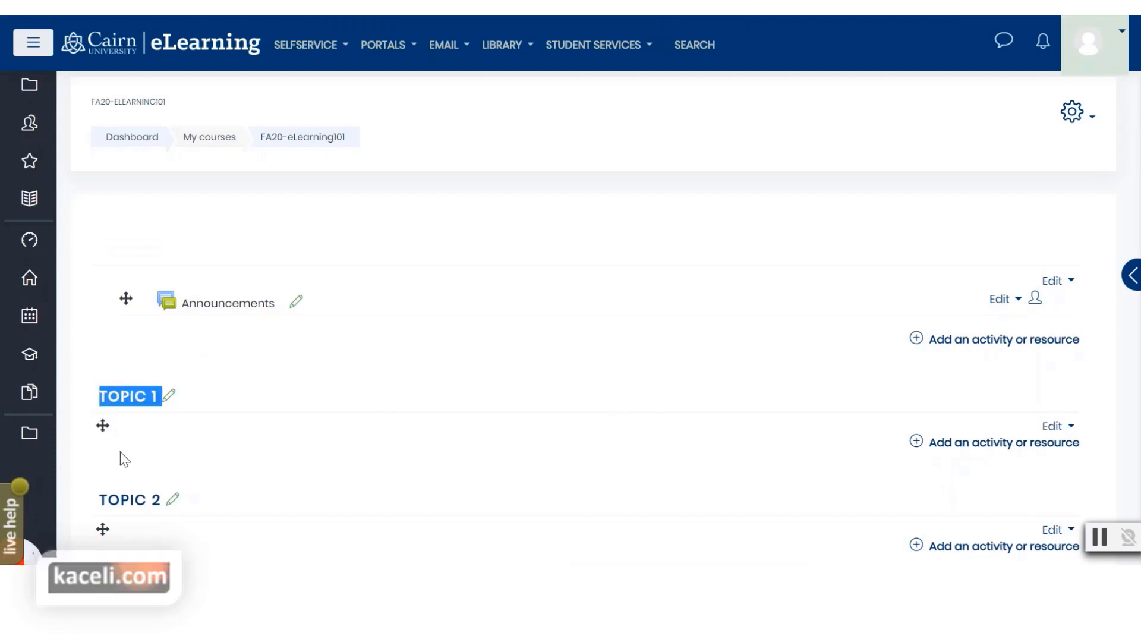
{"action": "left_click", "coordinate": [1056, 428]}
{"action": "left_click", "coordinate": [824, 383]}
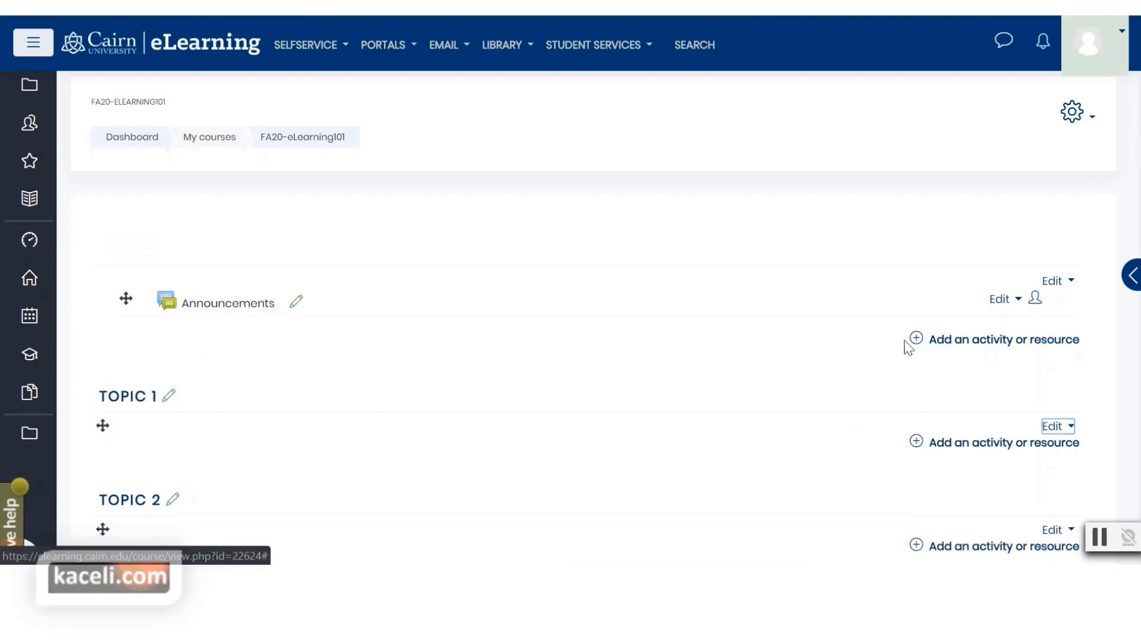
{"action": "left_click", "coordinate": [1054, 286]}
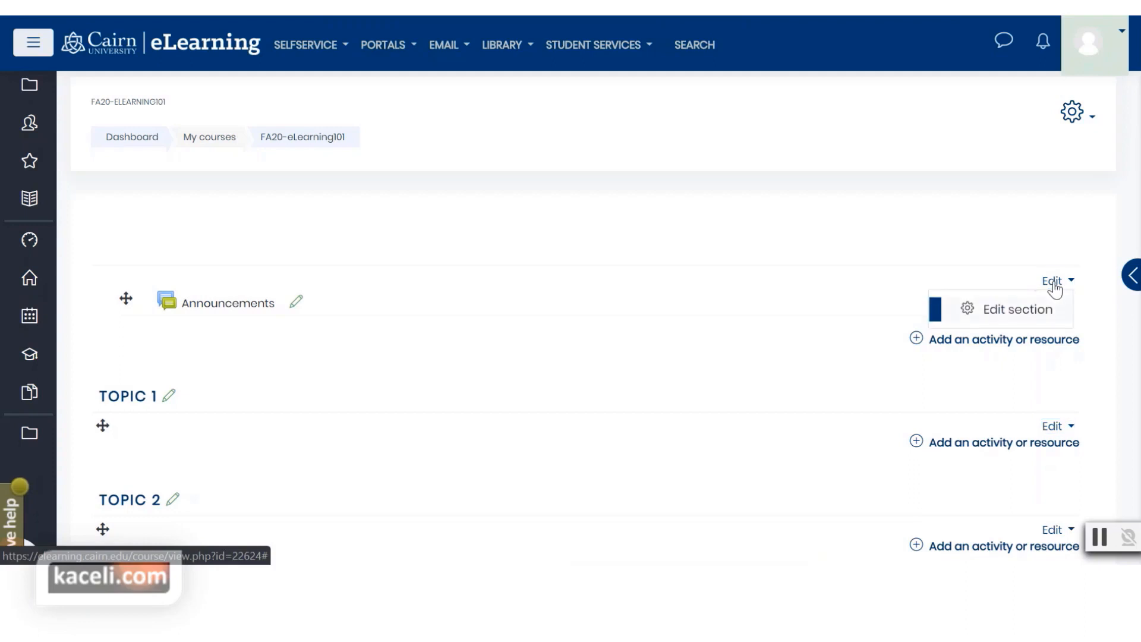
Step: Edit the General section with a custom name 'eLearning 101 - Introduction to eLearning'
{"action": "left_click", "coordinate": [1008, 319]}
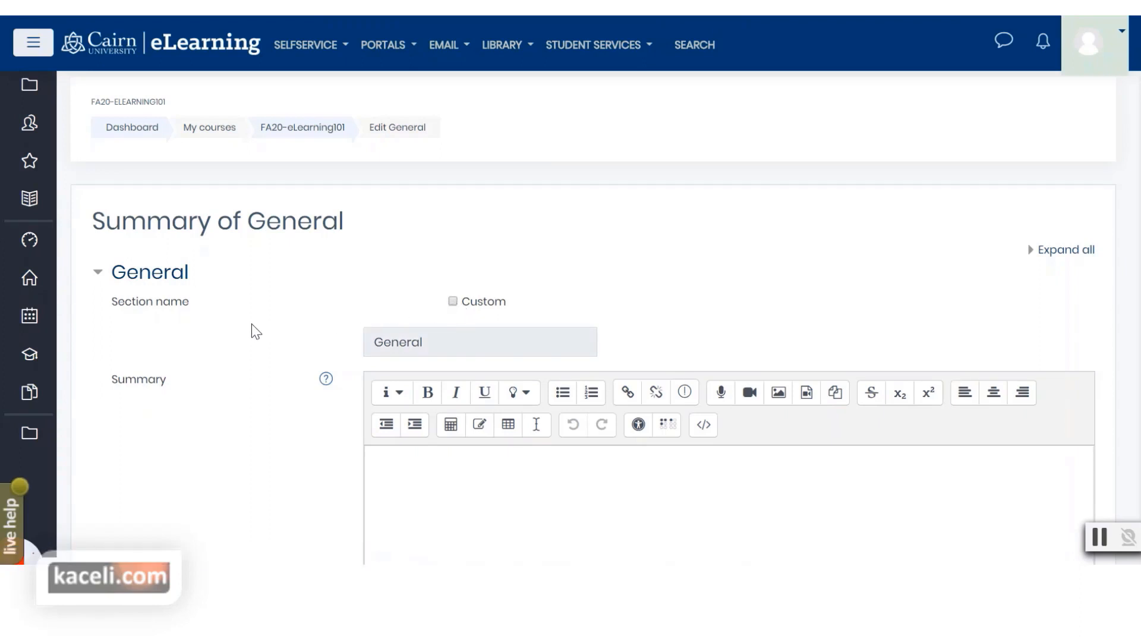
{"action": "left_click", "coordinate": [452, 301]}
{"action": "left_click", "coordinate": [468, 340]}
{"action": "type", "text": "eLe"}
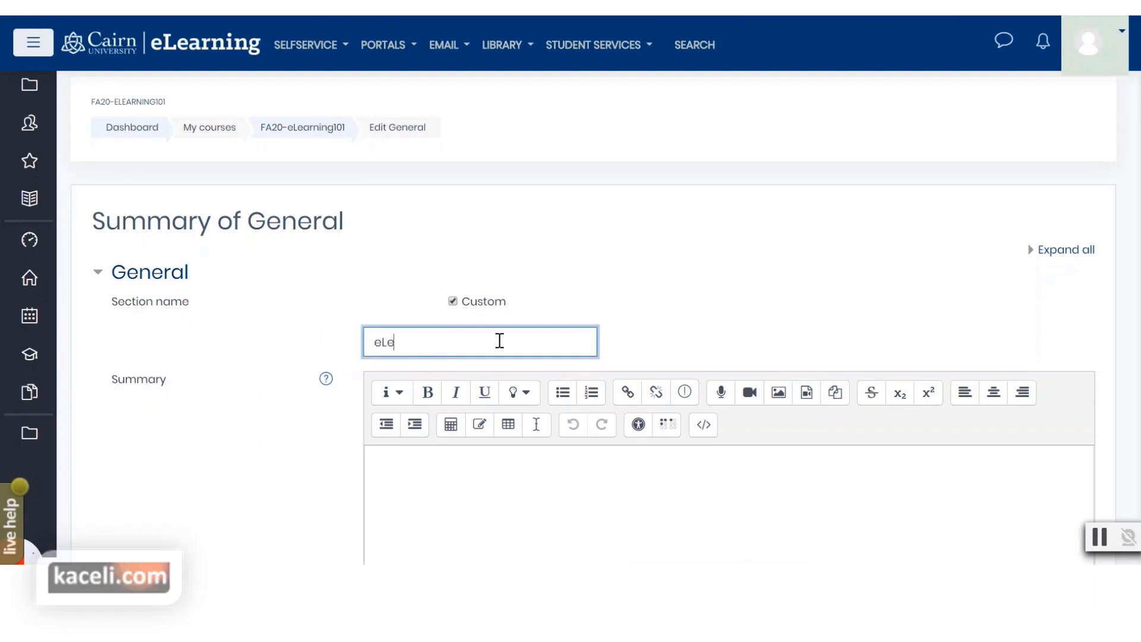
{"action": "type", "text": "arning 101 - Introduc"}
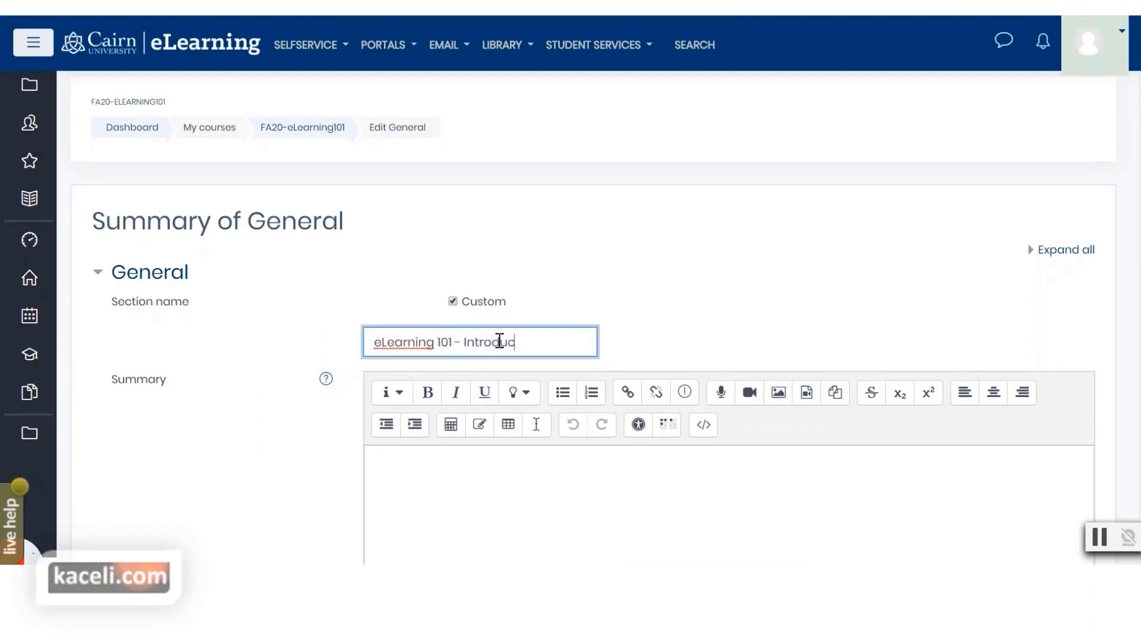
{"action": "type", "text": "tion to eLearning"}
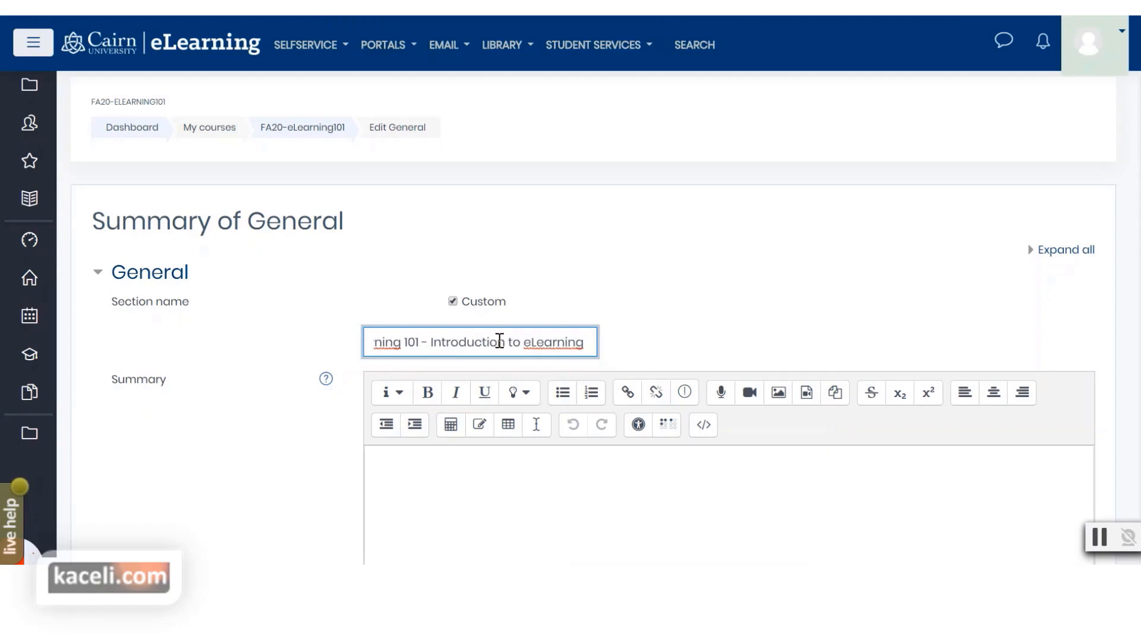
{"action": "key", "text": "BackSpace"}
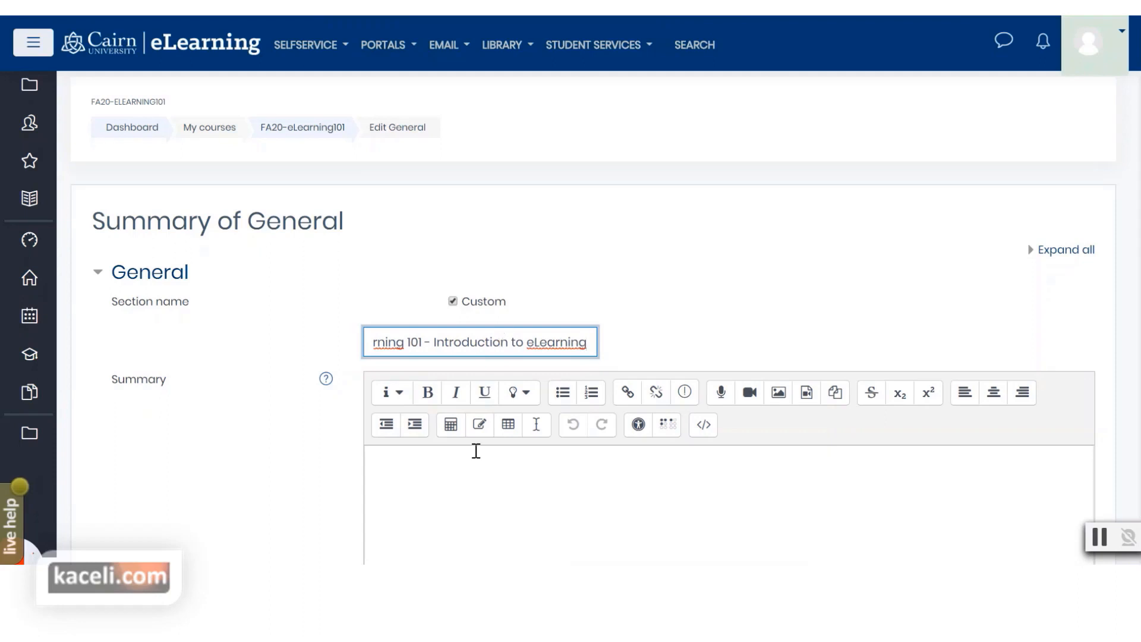
{"action": "left_click", "coordinate": [479, 481]}
{"action": "scroll", "coordinate": [502, 487], "scroll_direction": "down", "scroll_amount": 3}
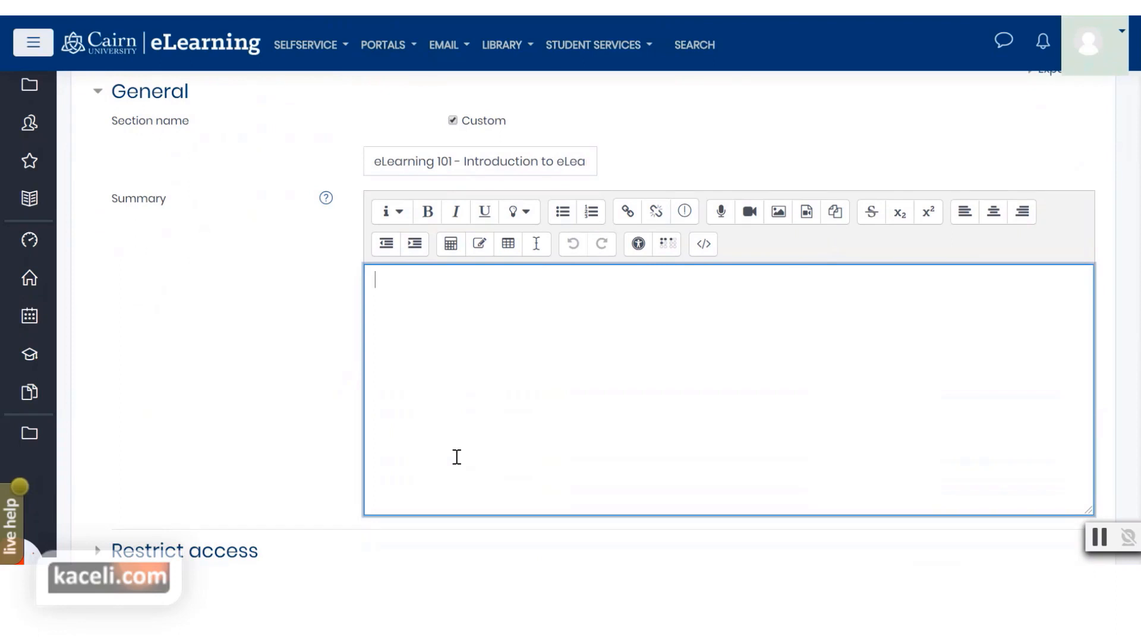
Step: Type the instructor's name, Email and Telephone lines, and 'Welcome to the course! Please start with the syllabus below.'
{"action": "type", "text": "Sali Kacei"}
{"action": "type", "text": ", In"}
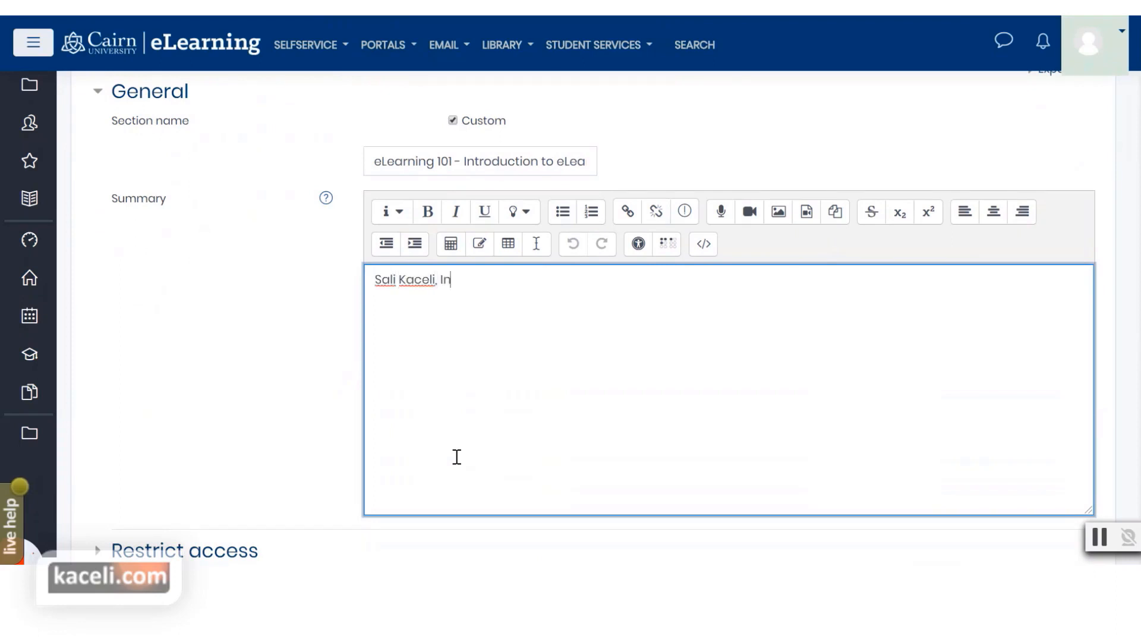
{"action": "type", "text": "structor"}
{"action": "type", "text": "em"}
{"action": "type", "text": "Emai"}
{"action": "type", "text": "Telephone:"}
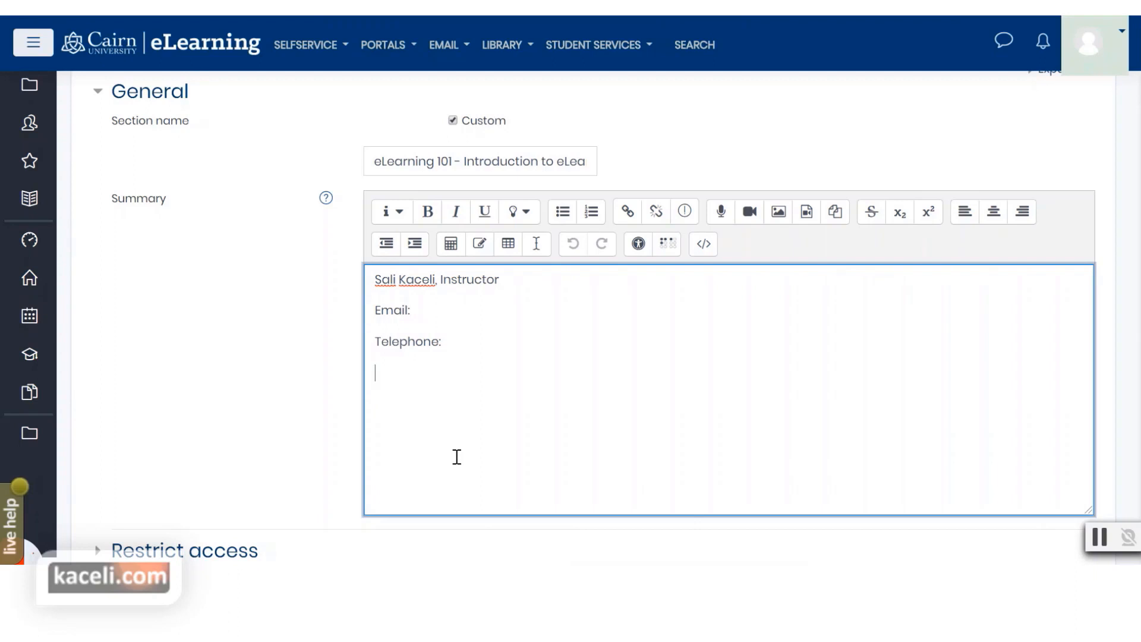
{"action": "type", "text": "eases"}
{"action": "key", "text": "BackSpace"}
{"action": "key", "text": "BackSpace"}
{"action": "key", "text": "BackSpace"}
{"action": "type", "text": "Welcome to the course! Please start with the syllabus below."}
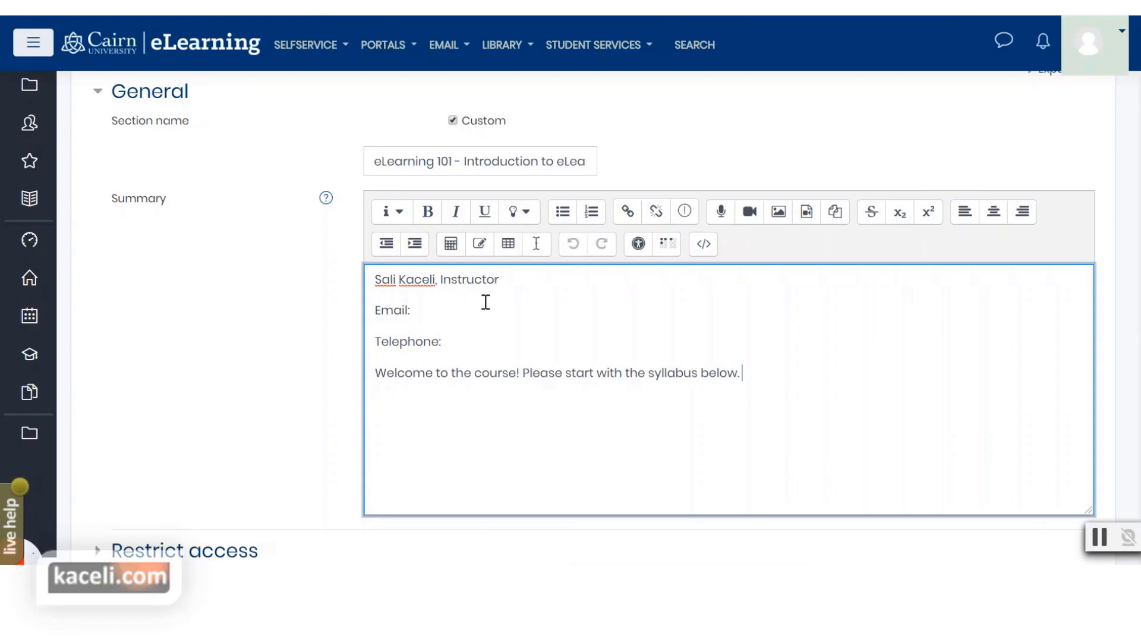
Step: Underline the welcome sentence in the General section summary
{"action": "left_click", "coordinate": [519, 292]}
{"action": "left_click_drag", "start_coordinate": [764, 379], "coordinate": [372, 375]}
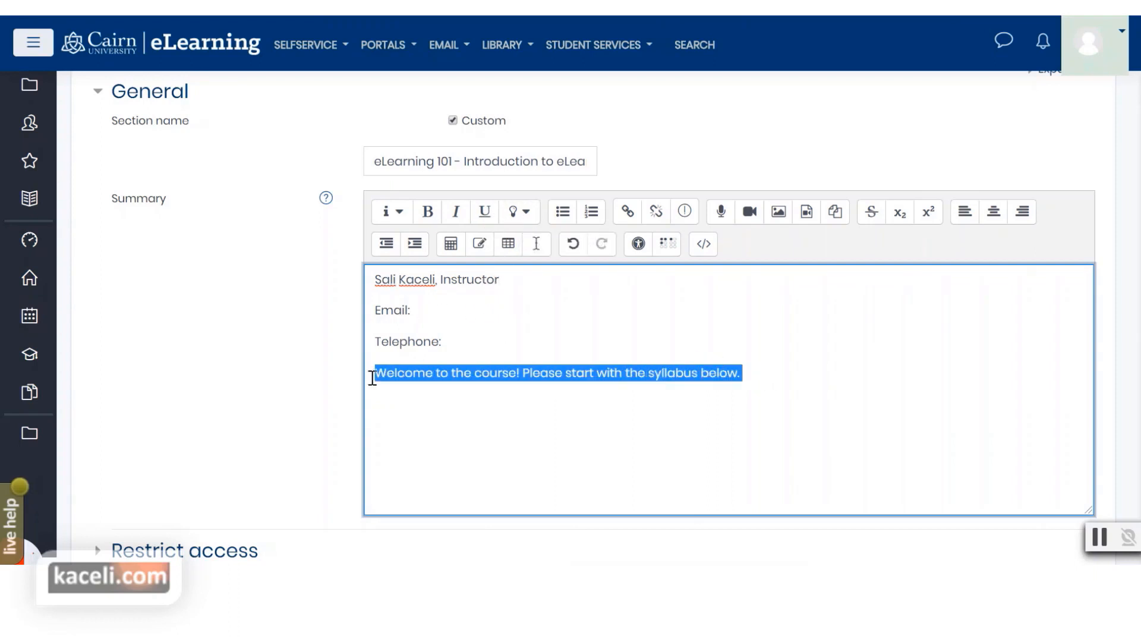
{"action": "left_click", "coordinate": [484, 211]}
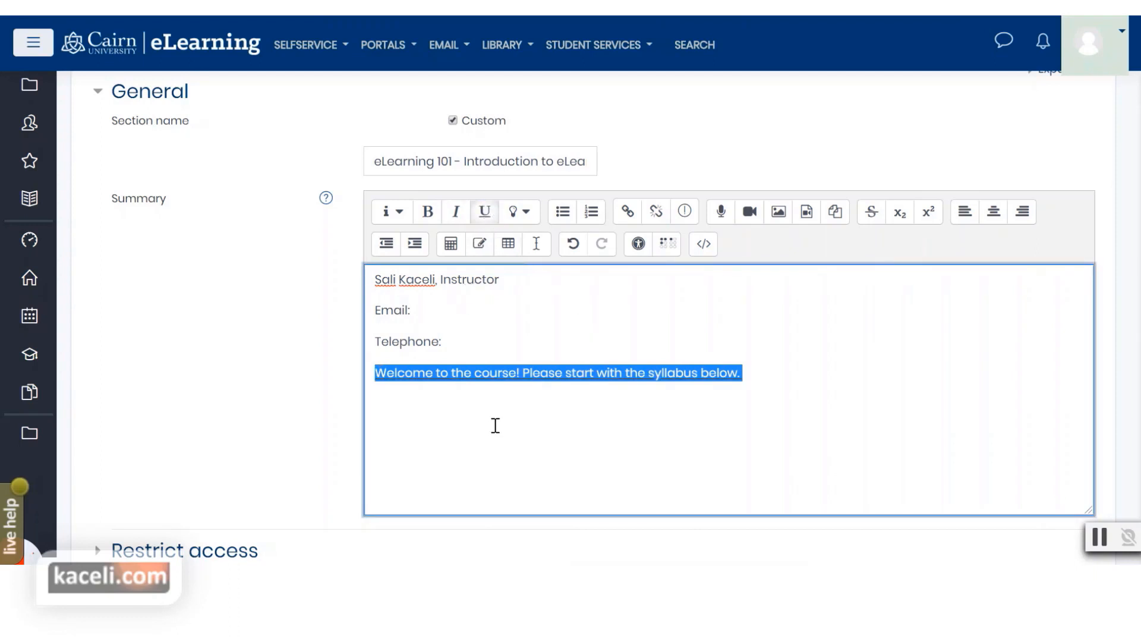
{"action": "left_click", "coordinate": [511, 409]}
{"action": "left_click", "coordinate": [655, 463]}
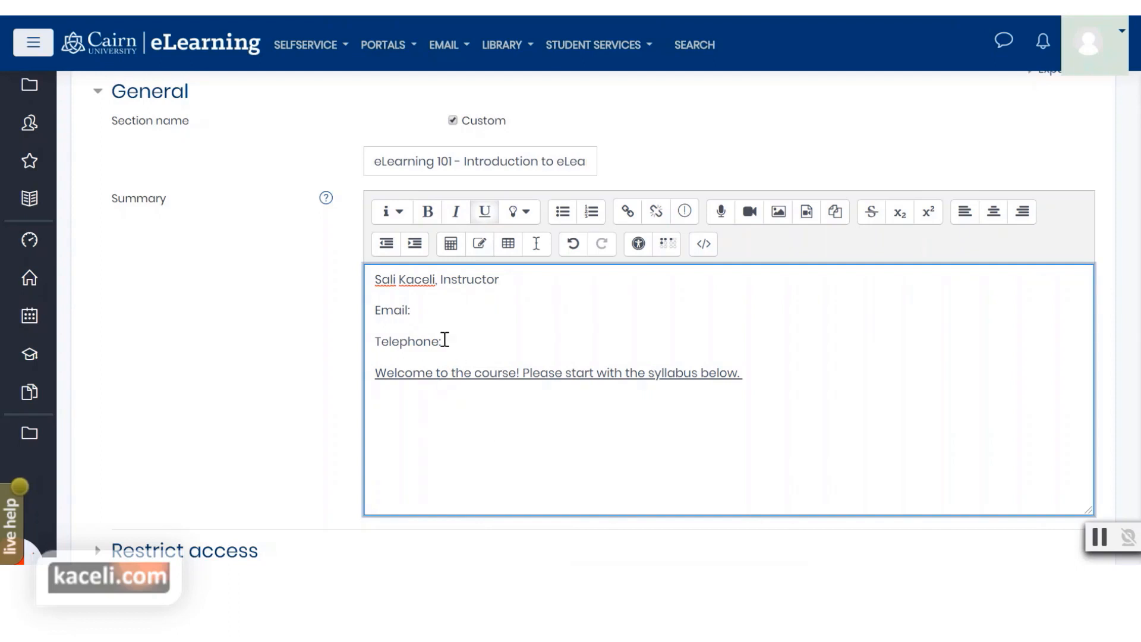
Step: Save the course edits so the ELEARNING 101 welcome summary shows above Announcements
{"action": "scroll", "coordinate": [545, 359], "scroll_direction": "down", "scroll_amount": 3}
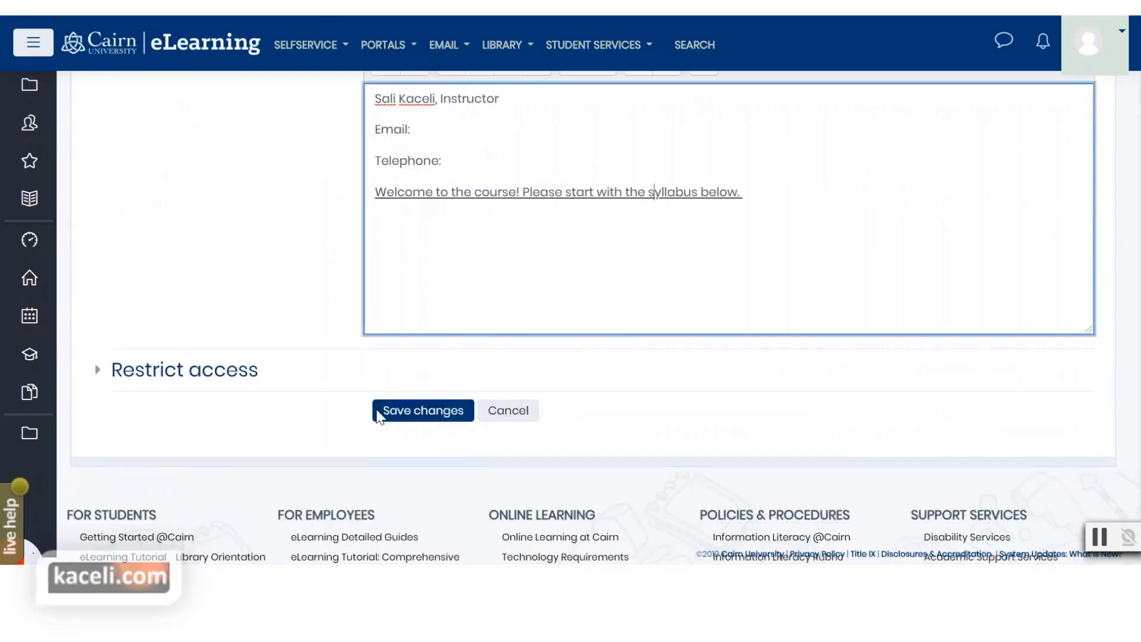
{"action": "left_click", "coordinate": [426, 419]}
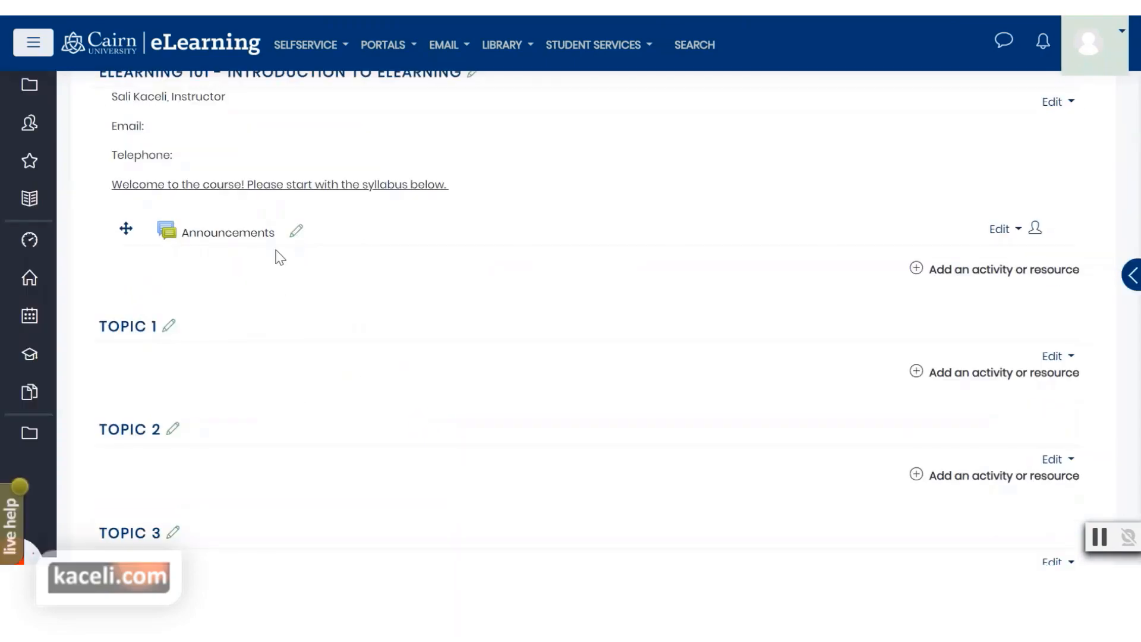
{"action": "scroll", "coordinate": [403, 318], "scroll_direction": "up", "scroll_amount": 3}
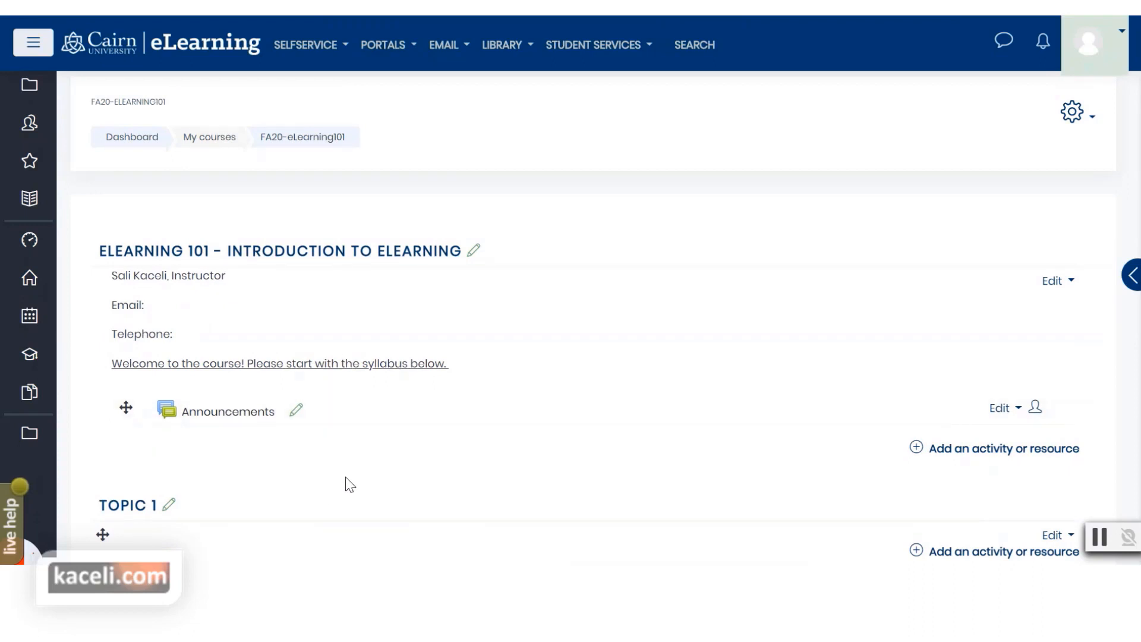
{"action": "scroll", "coordinate": [316, 463], "scroll_direction": "down", "scroll_amount": 3}
{"action": "scroll", "coordinate": [285, 432], "scroll_direction": "down", "scroll_amount": 3}
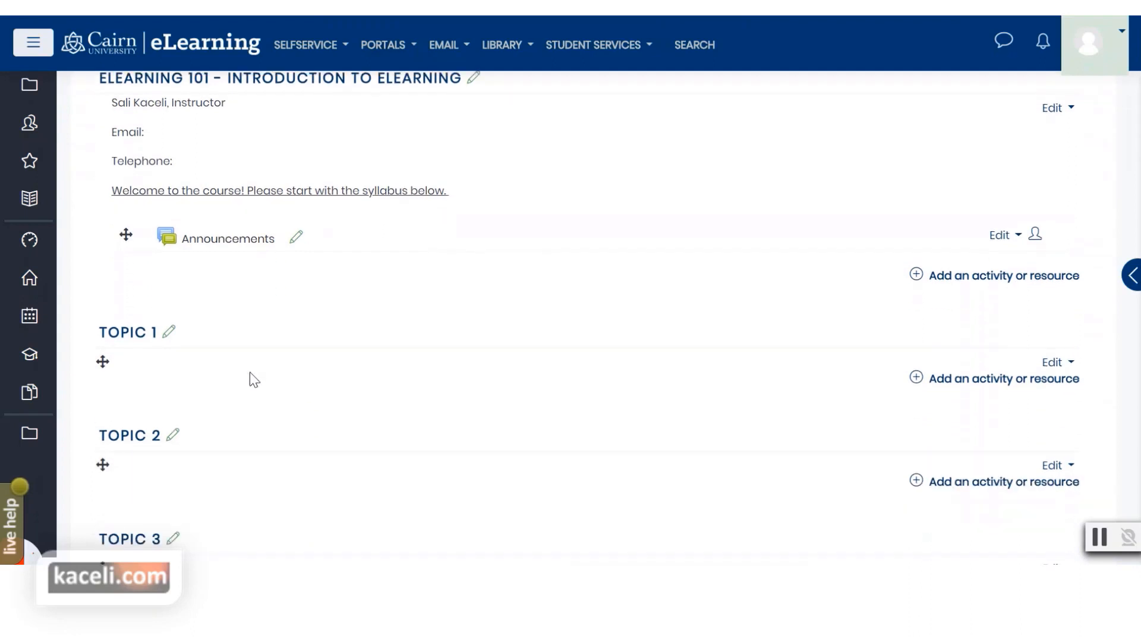
Step: Rename the Topic 1 section to 'Unit 1: Introducing eLearning Concepts'
{"action": "left_click", "coordinate": [170, 333]}
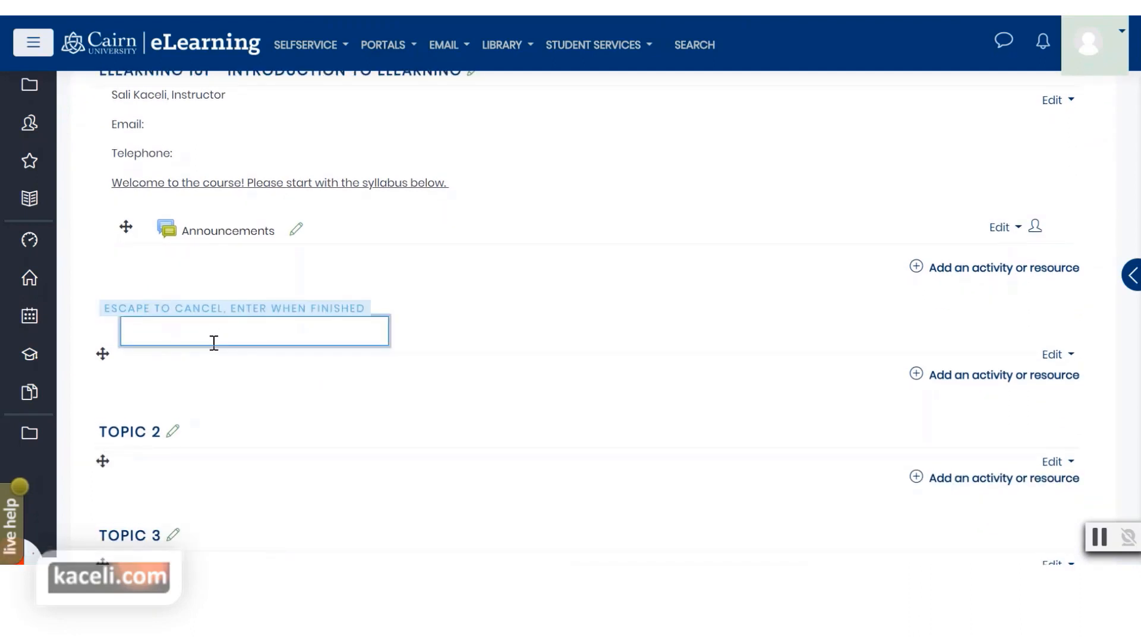
{"action": "type", "text": "Unit 1: Introducing eLearning Concepts"}
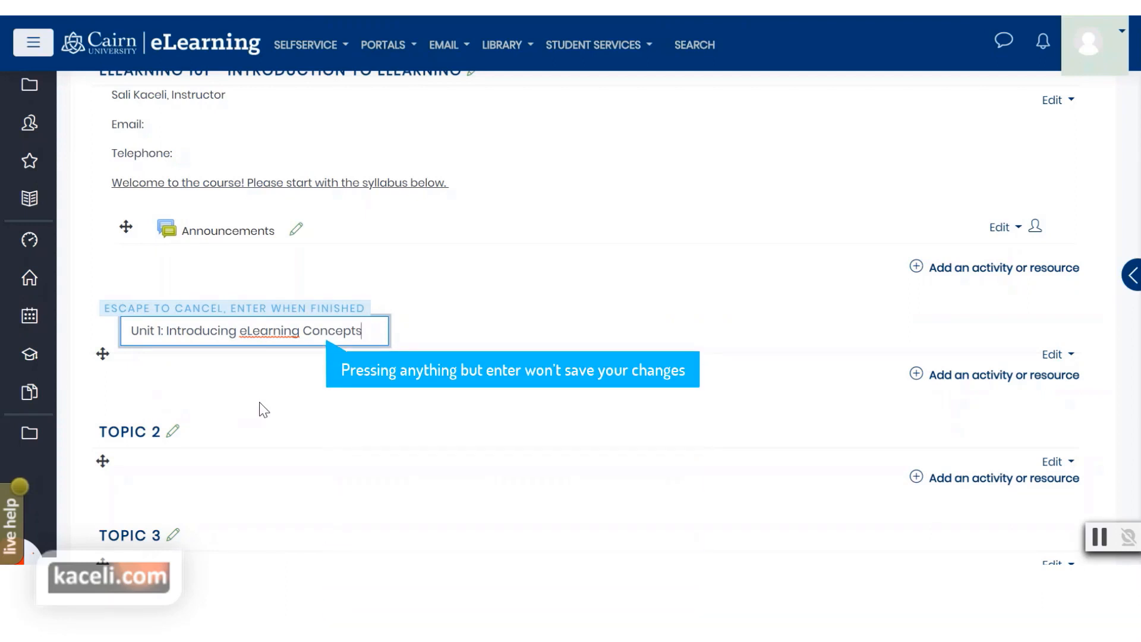
{"action": "key", "text": "Return"}
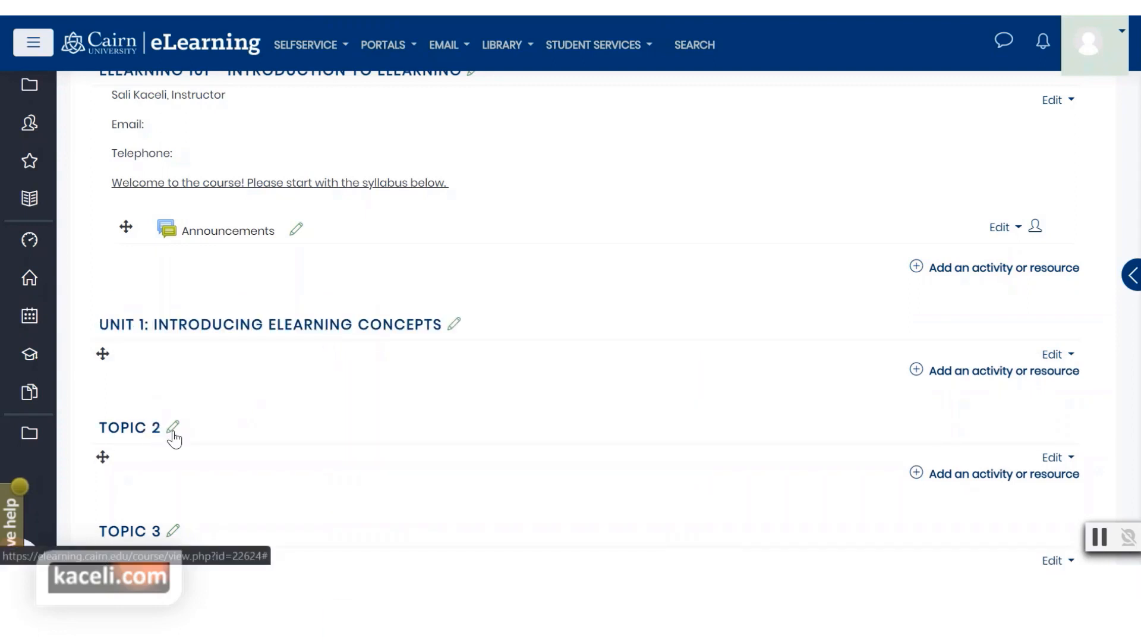
{"action": "scroll", "coordinate": [395, 479], "scroll_direction": "down", "scroll_amount": 3}
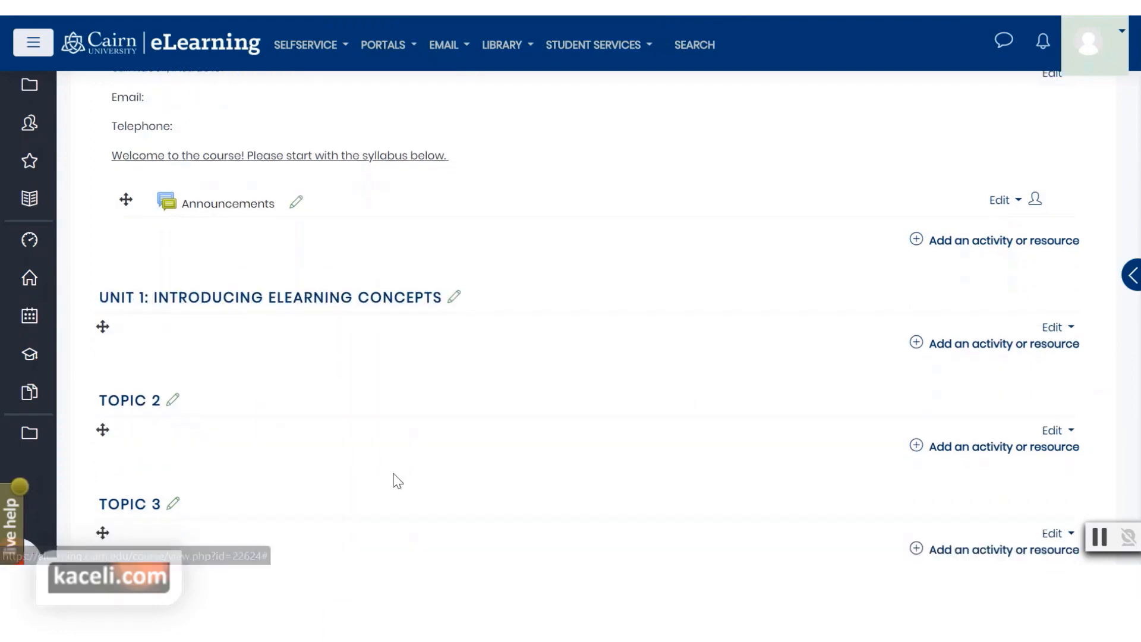
{"action": "scroll", "coordinate": [326, 470], "scroll_direction": "down", "scroll_amount": 3}
{"action": "scroll", "coordinate": [318, 469], "scroll_direction": "up", "scroll_amount": 9}
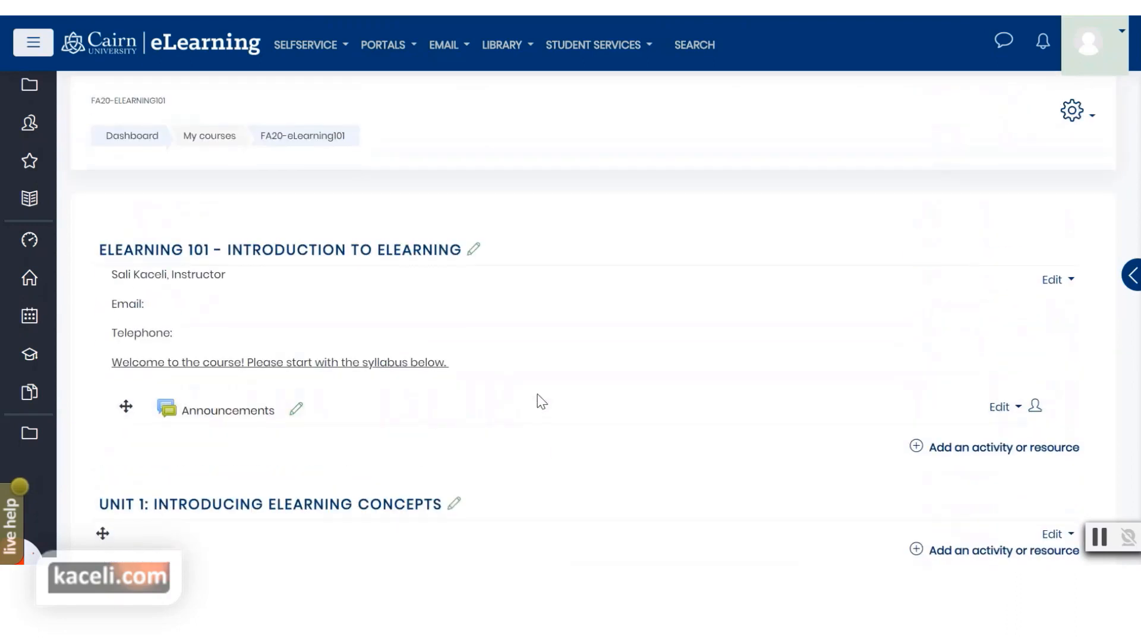
{"action": "scroll", "coordinate": [535, 400], "scroll_direction": "down", "scroll_amount": 2}
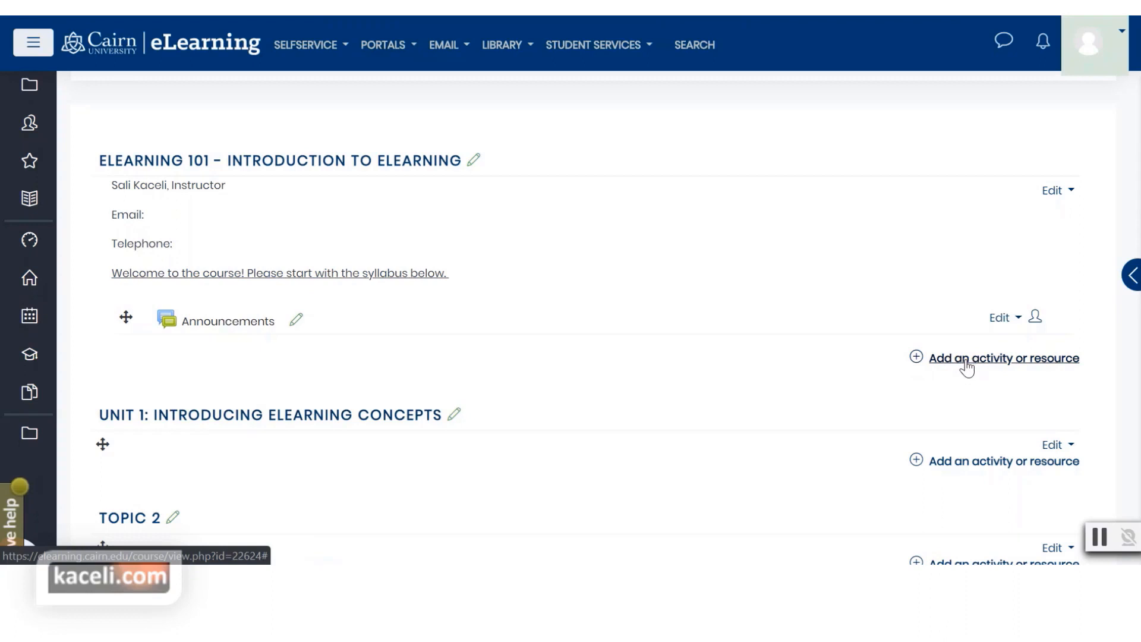
{"action": "left_click", "coordinate": [967, 369]}
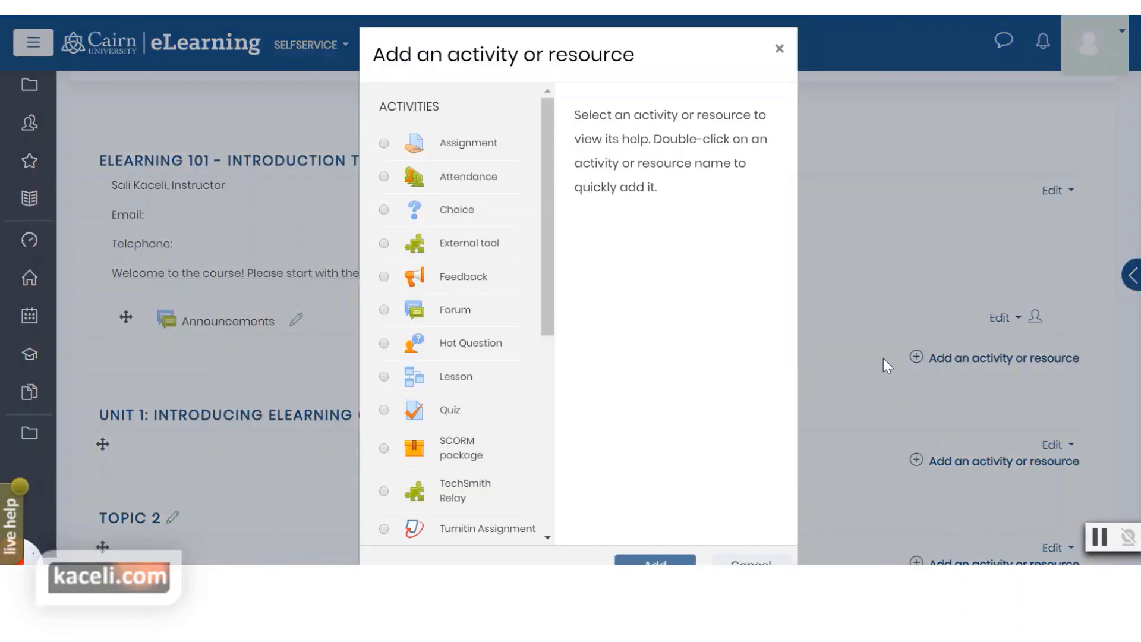
{"action": "mouse_move", "coordinate": [552, 232]}
{"action": "left_mouse_down"}
{"action": "mouse_move", "coordinate": [548, 434]}
{"action": "mouse_move", "coordinate": [544, 223]}
{"action": "left_mouse_up"}
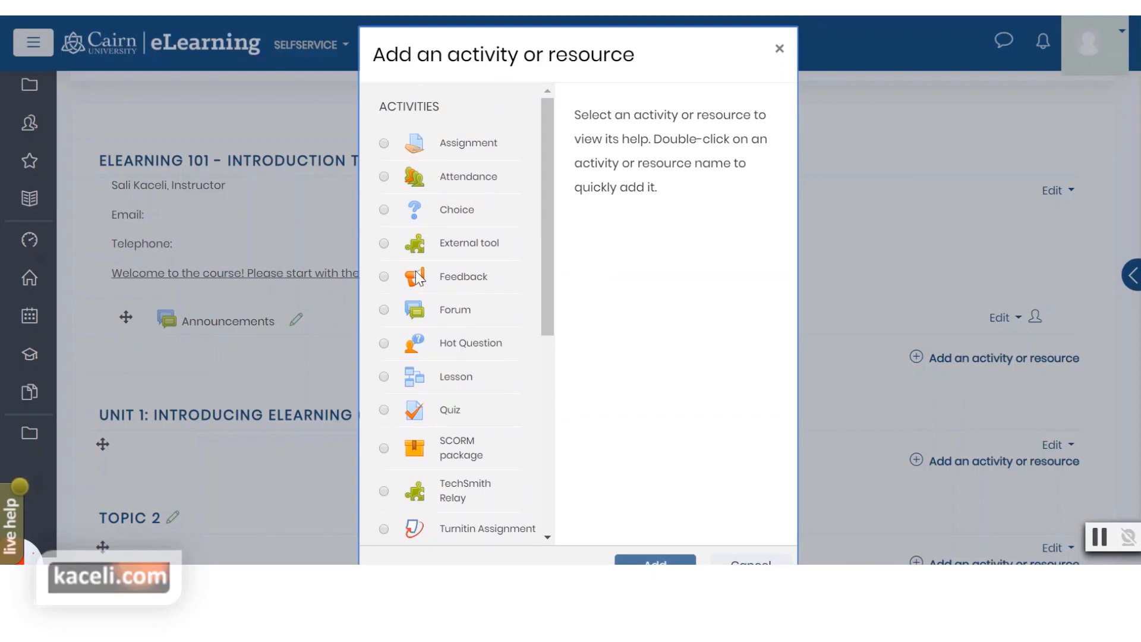
{"action": "left_click_drag", "start_coordinate": [534, 323], "coordinate": [551, 287]}
{"action": "left_click_drag", "start_coordinate": [655, 50], "coordinate": [651, 19]}
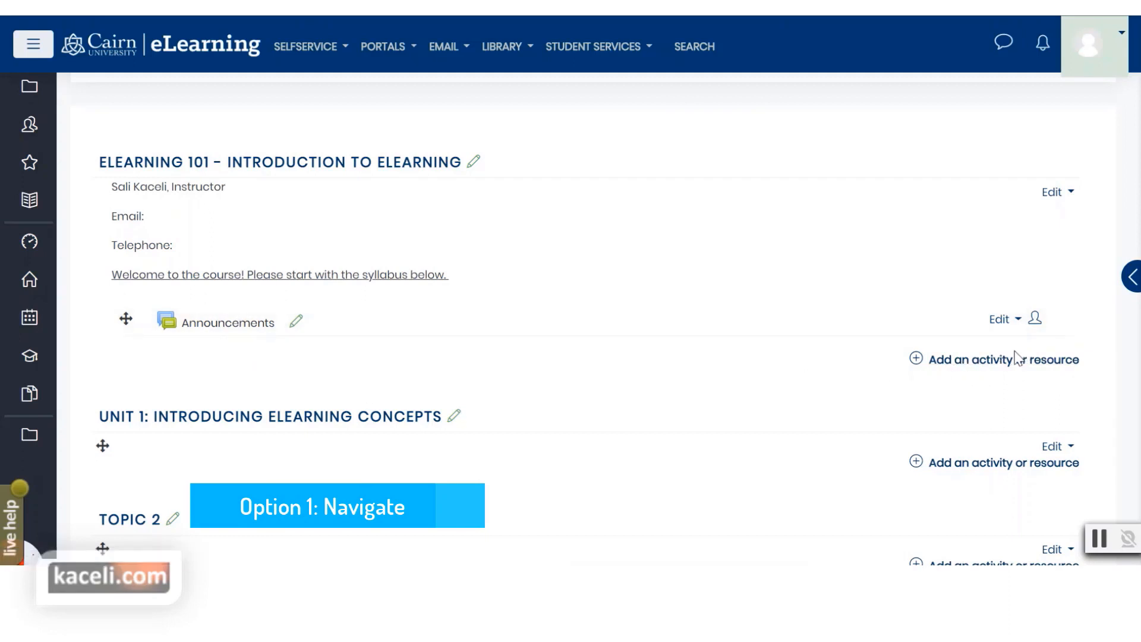
Step: Open and then dismiss the course administration actions menu
{"action": "scroll", "coordinate": [967, 372], "scroll_direction": "up", "scroll_amount": 2}
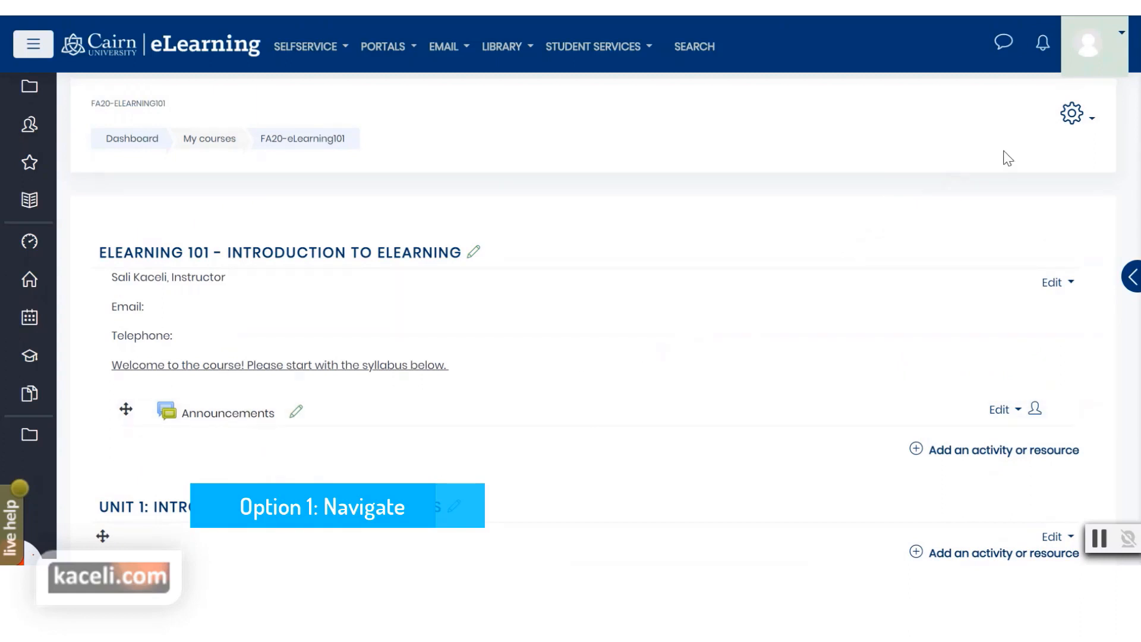
{"action": "left_click", "coordinate": [1074, 114]}
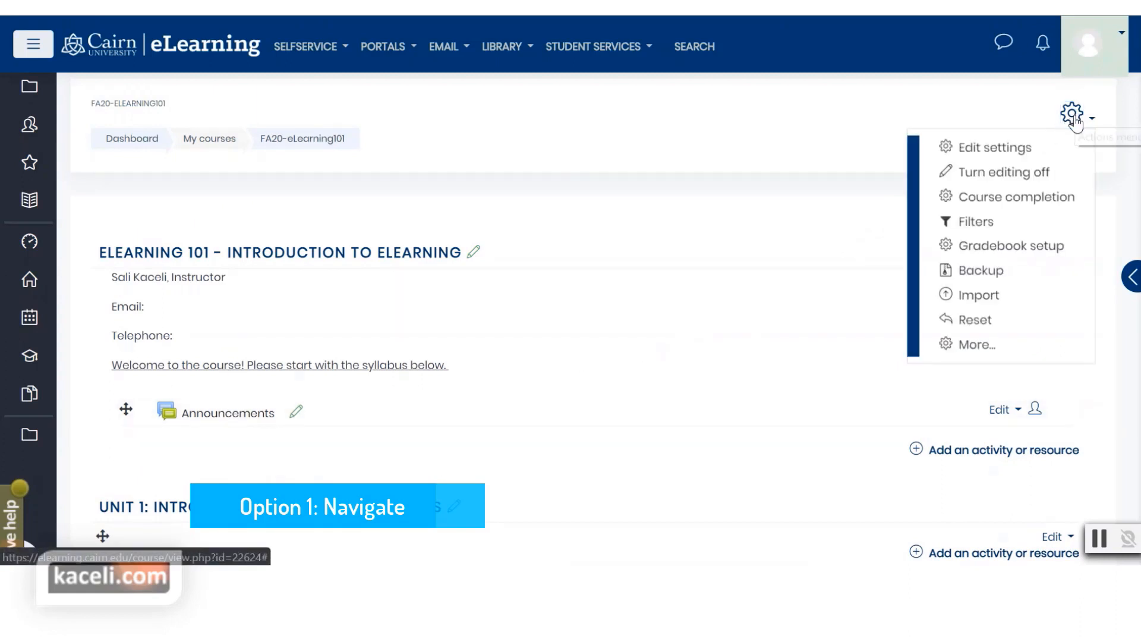
{"action": "left_click", "coordinate": [729, 314]}
{"action": "scroll", "coordinate": [825, 330], "scroll_direction": "down", "scroll_amount": 2}
{"action": "scroll", "coordinate": [825, 331], "scroll_direction": "down", "scroll_amount": 1}
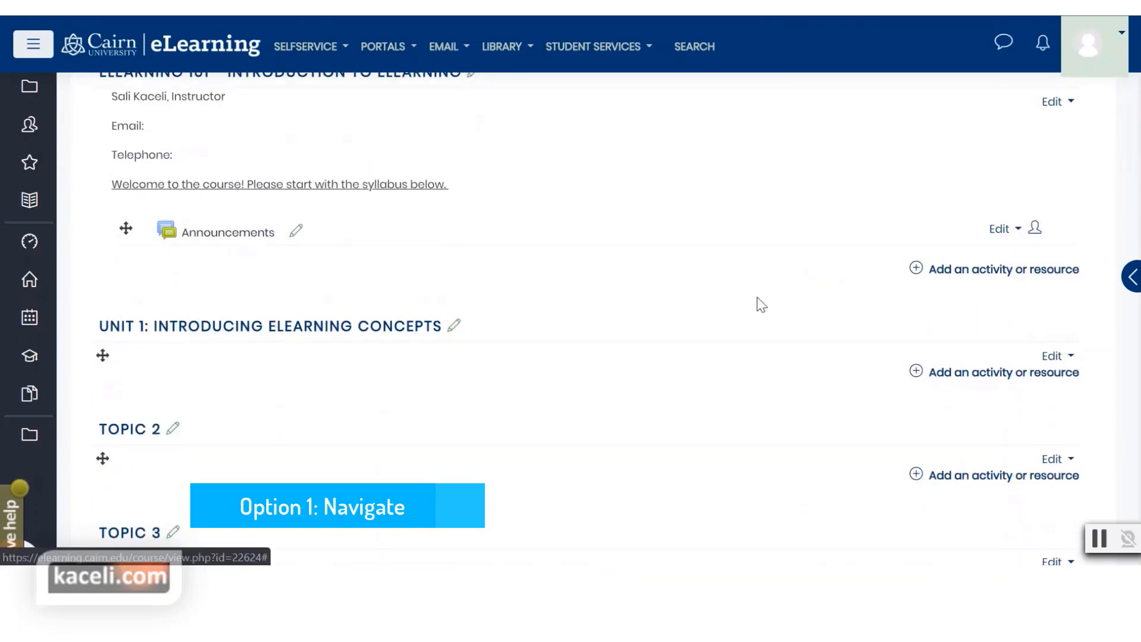
Step: Add a new File resource to the General section and start on its Name field
{"action": "left_click", "coordinate": [963, 272]}
{"action": "left_click_drag", "start_coordinate": [545, 240], "coordinate": [577, 441]}
{"action": "left_click_drag", "start_coordinate": [686, 59], "coordinate": [687, 29]}
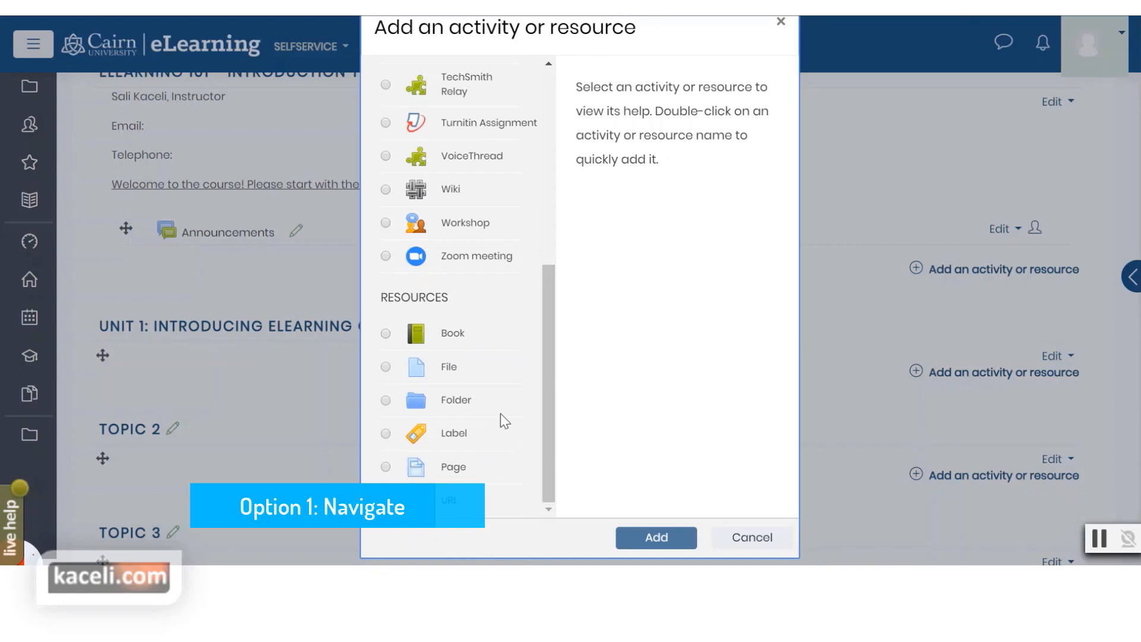
{"action": "left_click", "coordinate": [387, 369]}
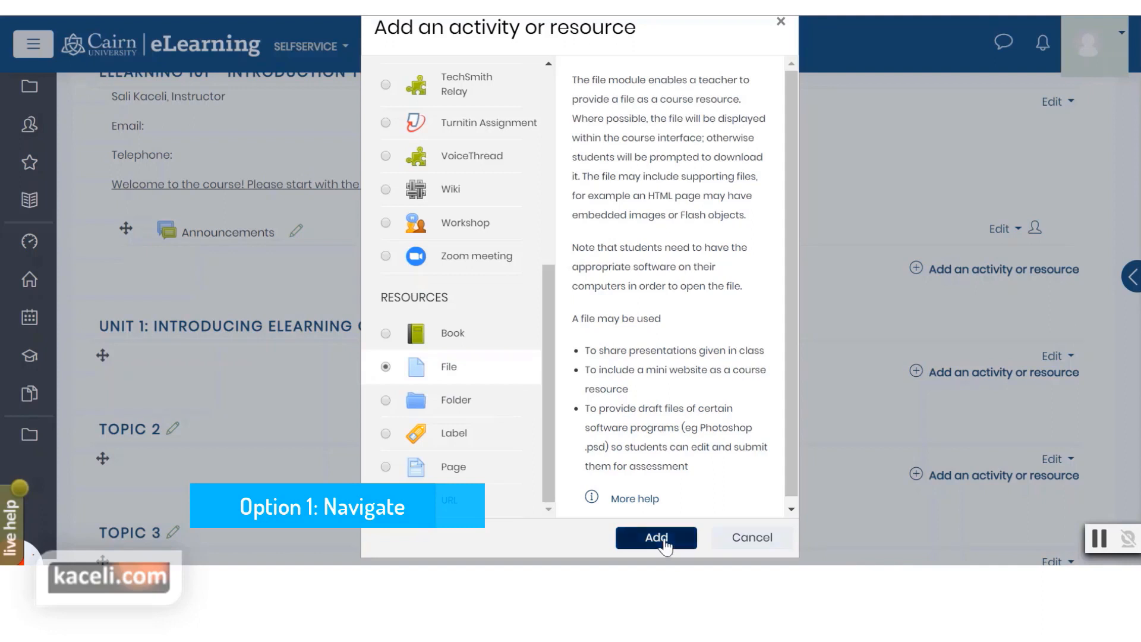
{"action": "left_click", "coordinate": [658, 537]}
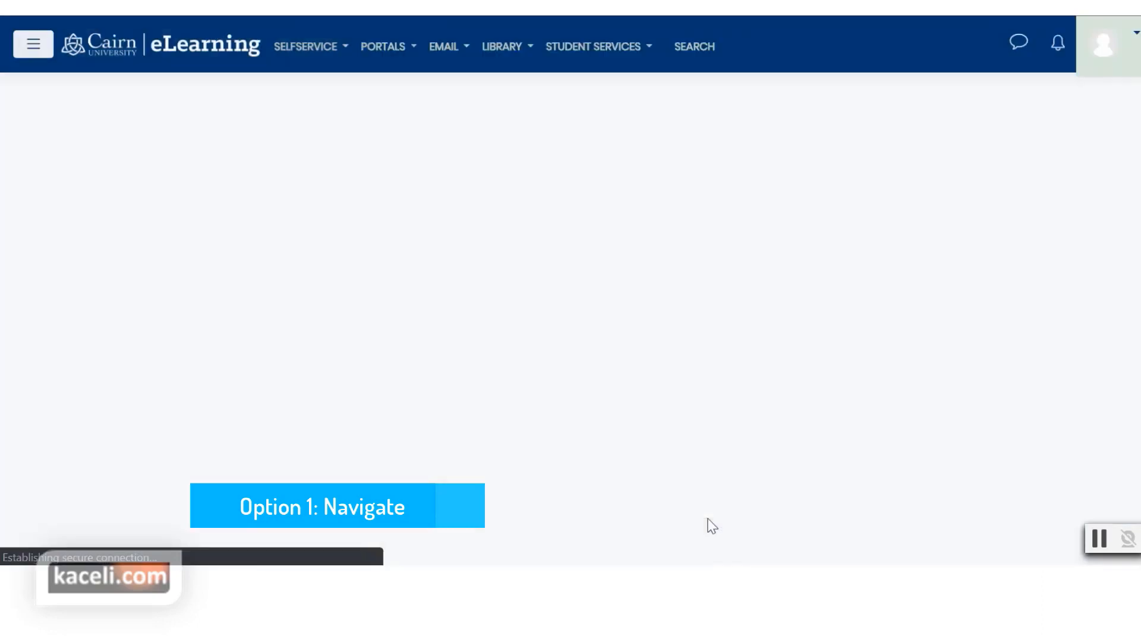
{"action": "left_click", "coordinate": [399, 309]}
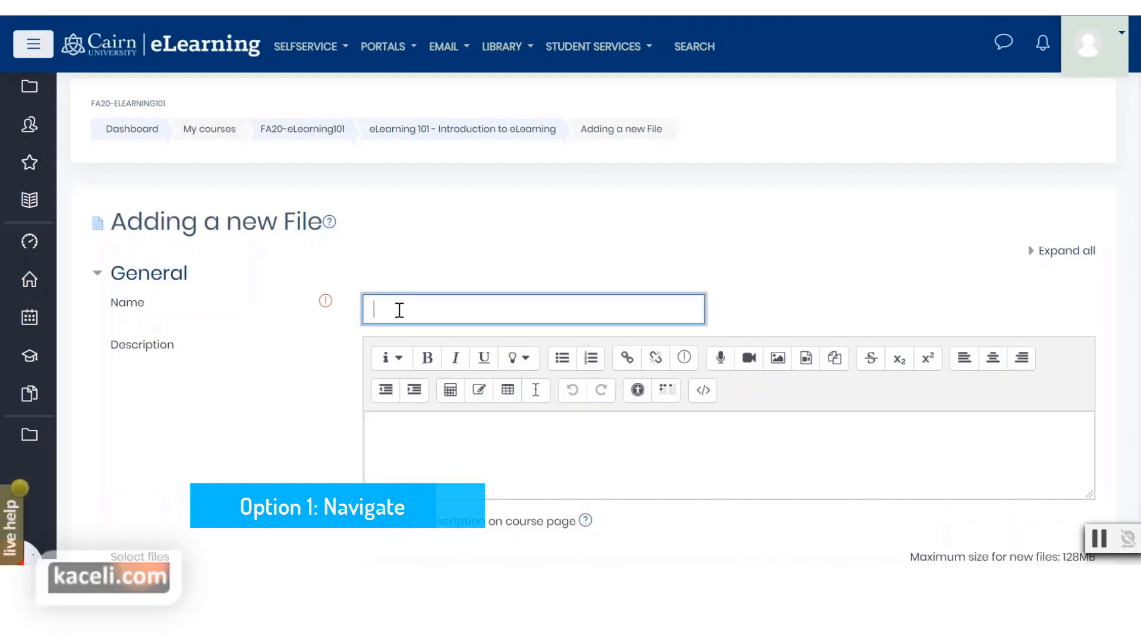
Step: Name the file 'Course Syllabus', describe it as reviewing the syllabus before class, and display the description
{"action": "type", "text": "Course Syllabus"}
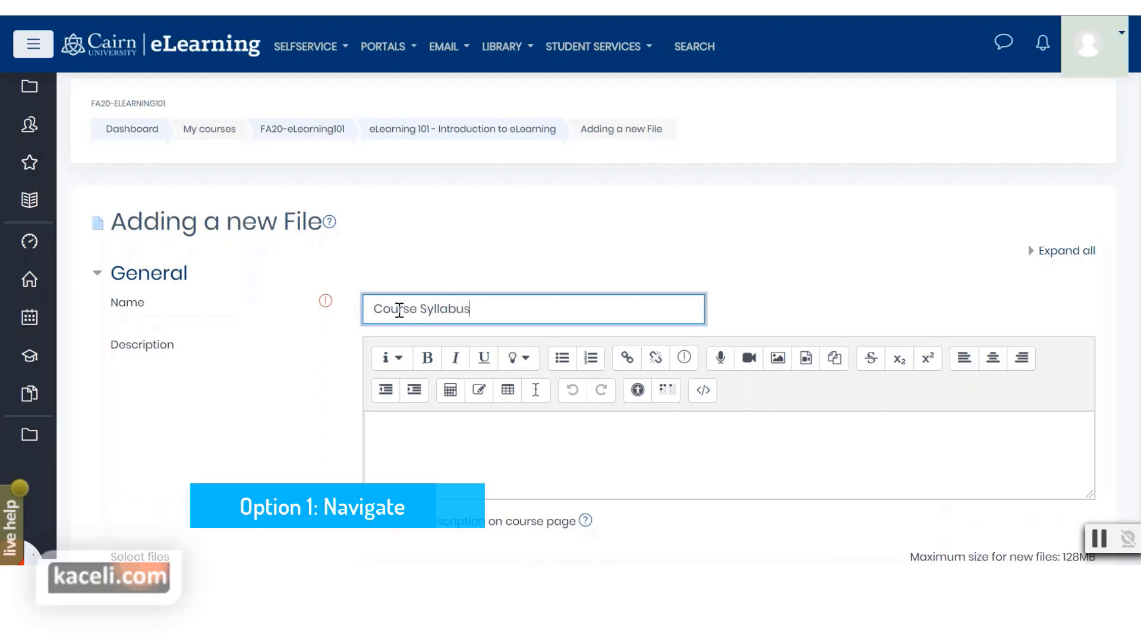
{"action": "left_click", "coordinate": [419, 444]}
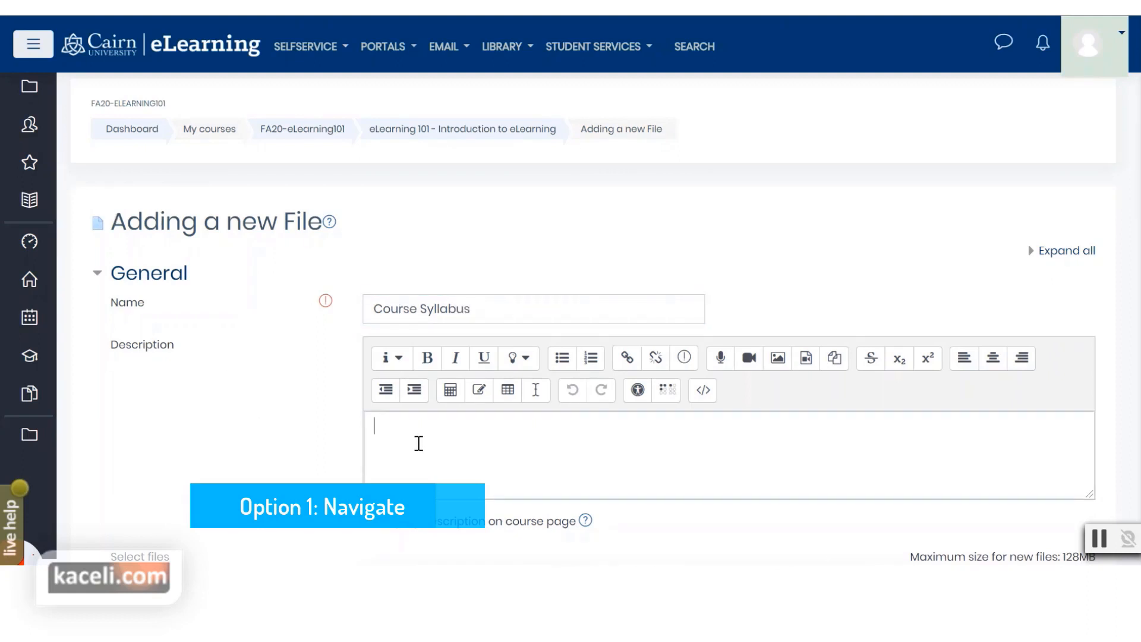
{"action": "scroll", "coordinate": [407, 451], "scroll_direction": "down", "scroll_amount": 1}
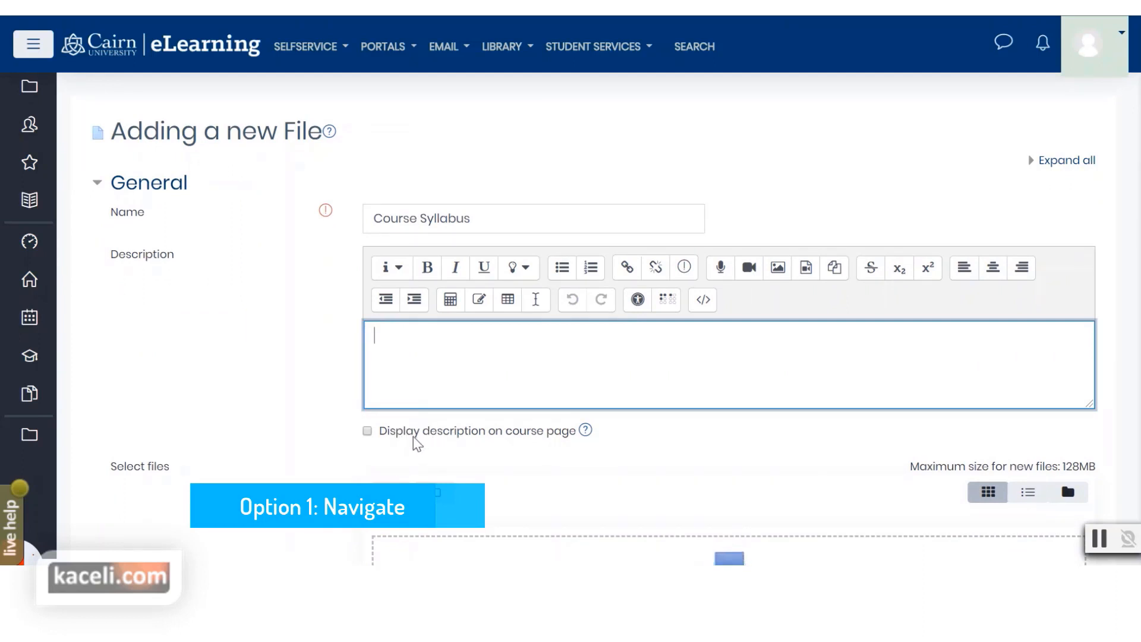
{"action": "type", "text": "Pleasey r"}
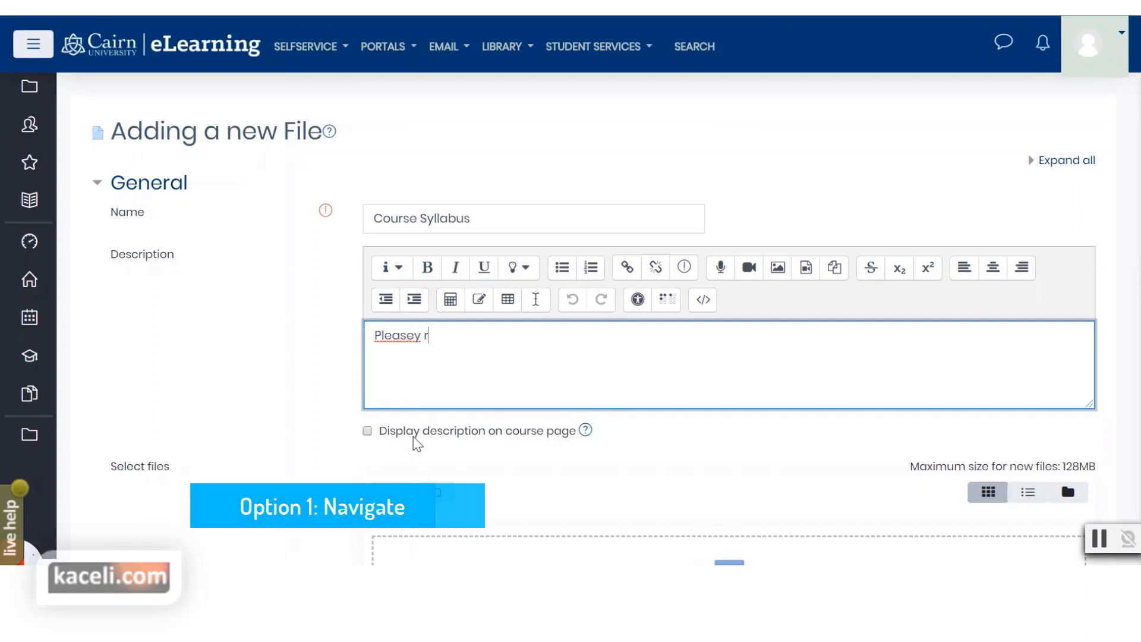
{"action": "key", "text": "BackSpace"}
{"action": "key", "text": "BackSpace"}
{"action": "key", "text": "BackSpace"}
{"action": "type", "text": "reveie"}
{"action": "type", "text": "iew the s"}
{"action": "type", "text": "ylla"}
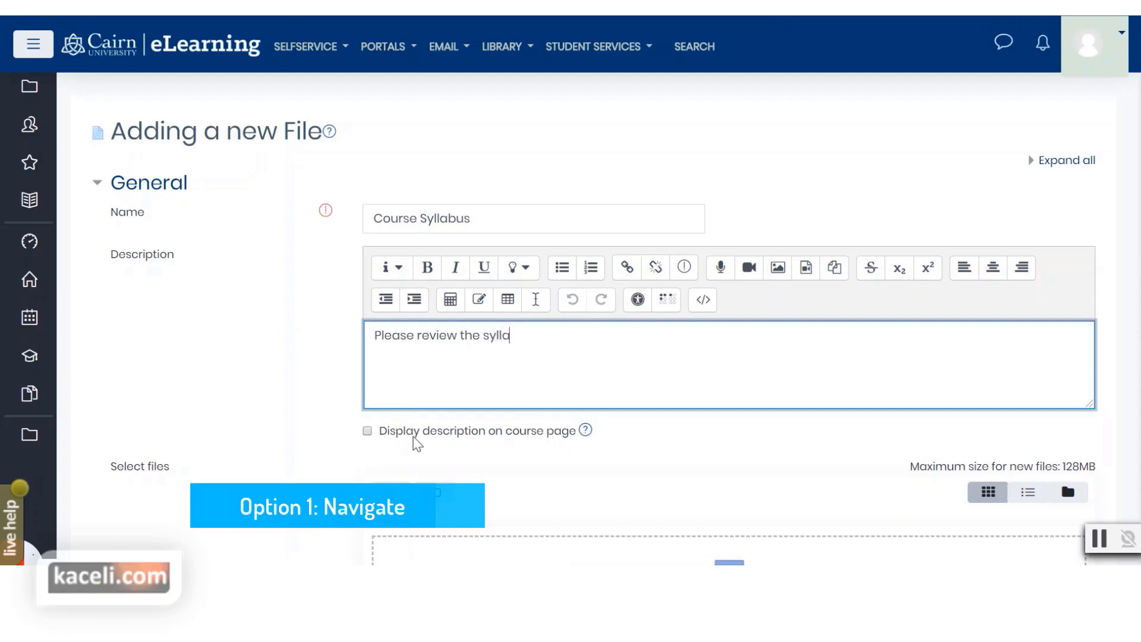
{"action": "type", "text": "bus prior to the f"}
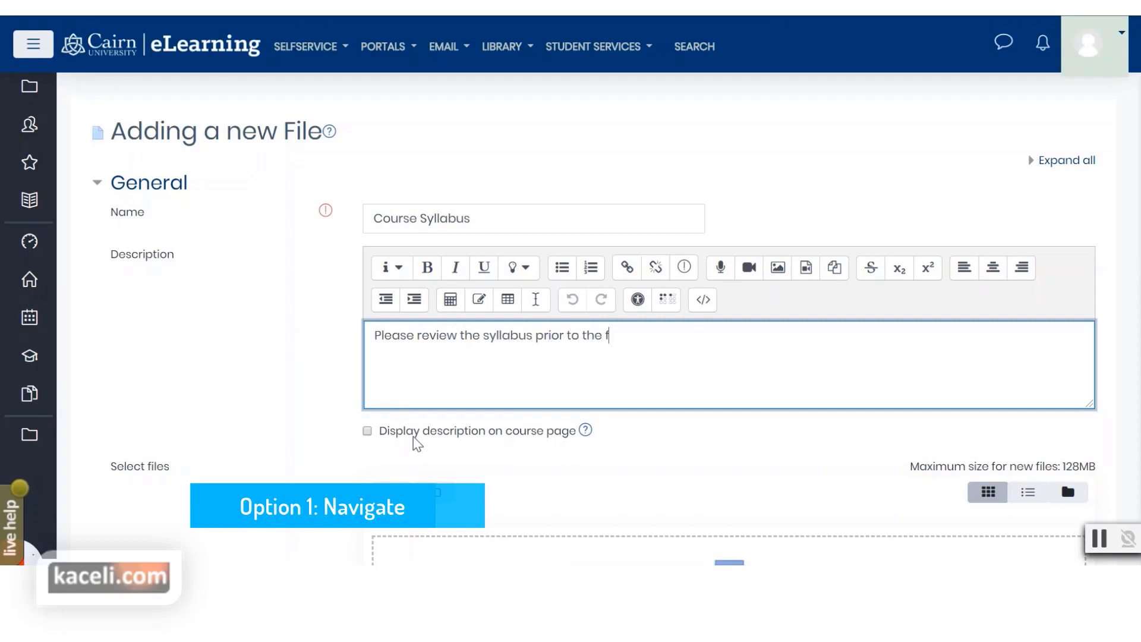
{"action": "type", "text": "irst class."}
{"action": "left_click", "coordinate": [366, 430]}
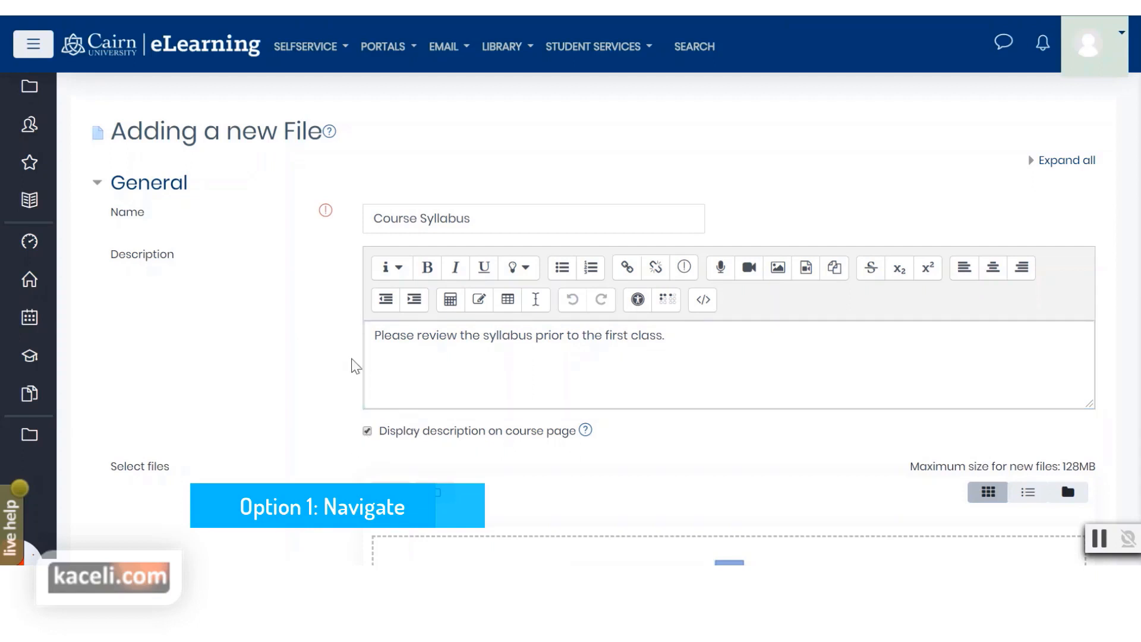
{"action": "scroll", "coordinate": [301, 364], "scroll_direction": "down", "scroll_amount": 3}
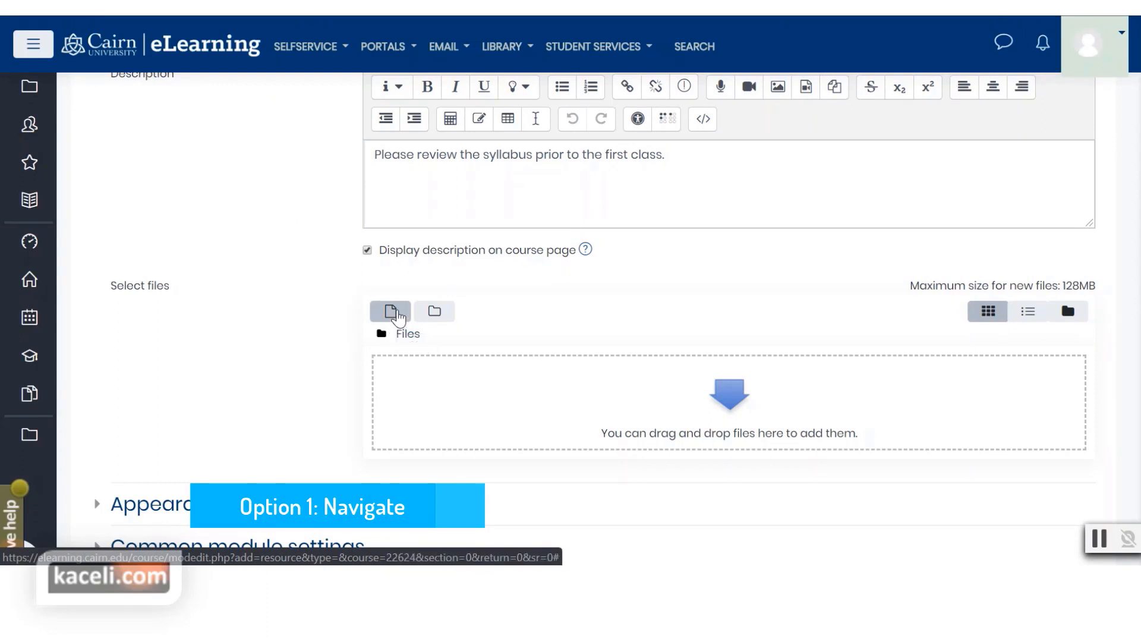
Step: Upload BUS111-SP20-Online.pdf from the eLearning Working Files folder into the resource
{"action": "left_click", "coordinate": [395, 316]}
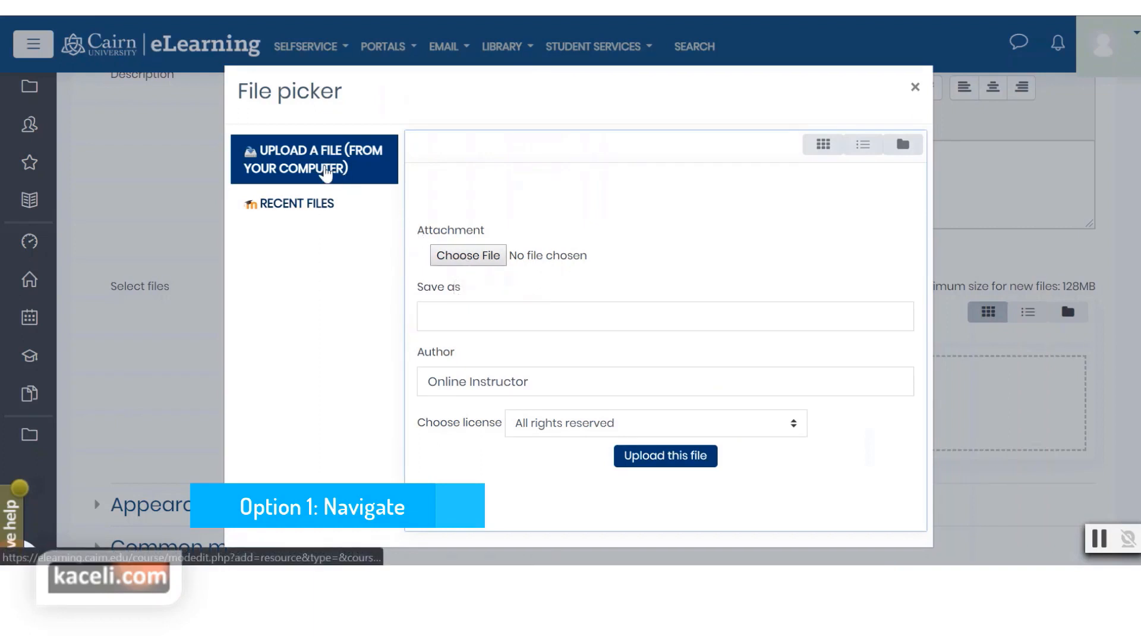
{"action": "left_click", "coordinate": [458, 256]}
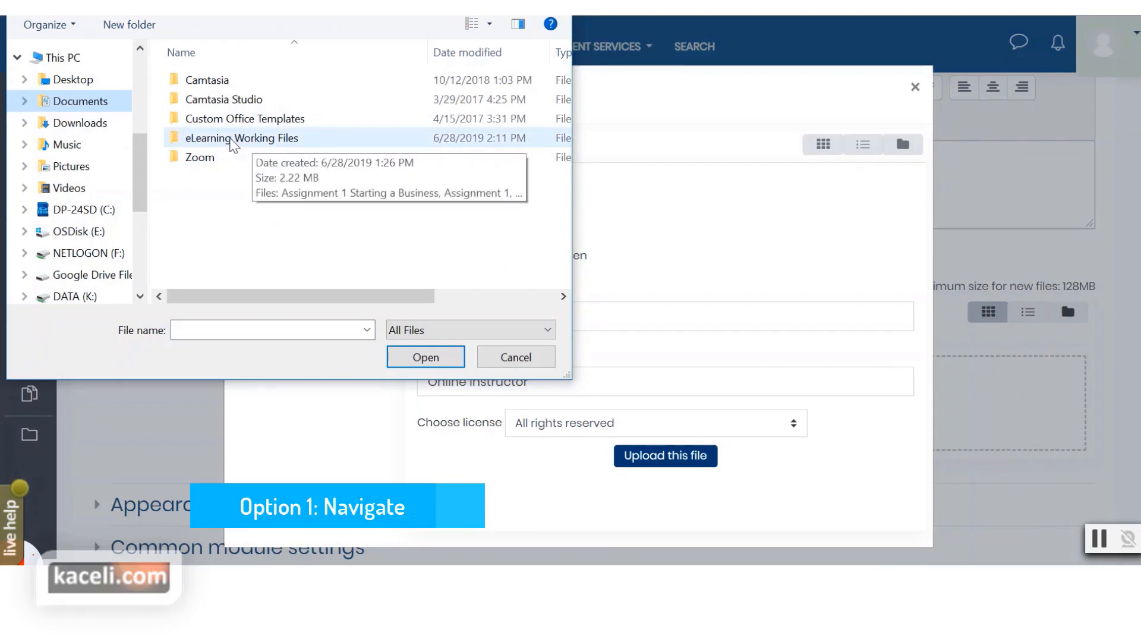
{"action": "double_click", "coordinate": [231, 141]}
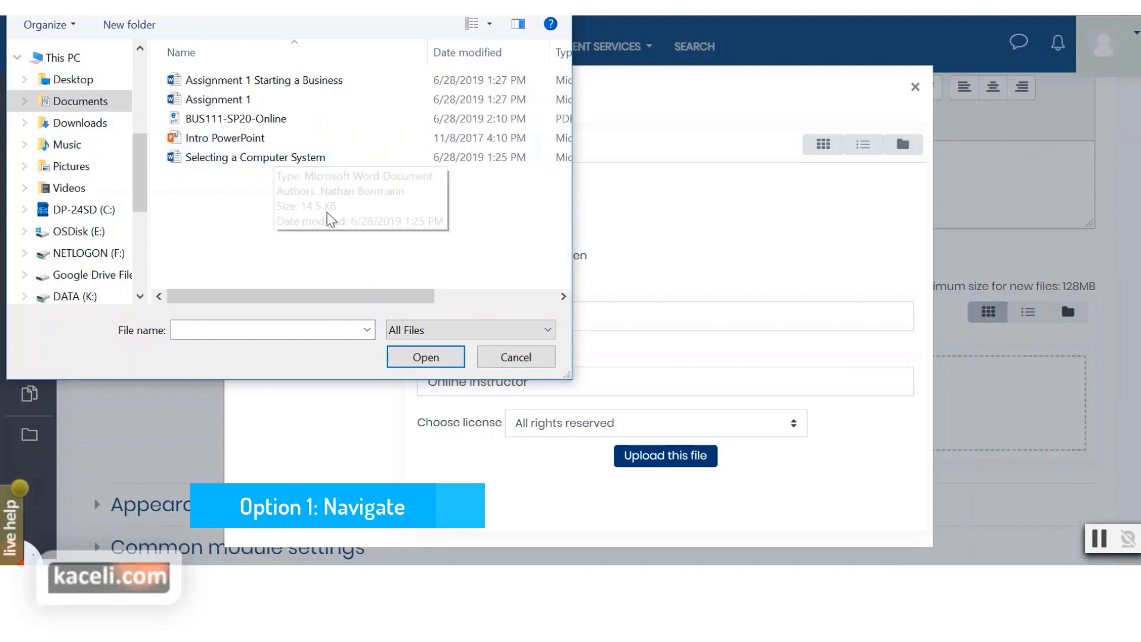
{"action": "left_click", "coordinate": [224, 125]}
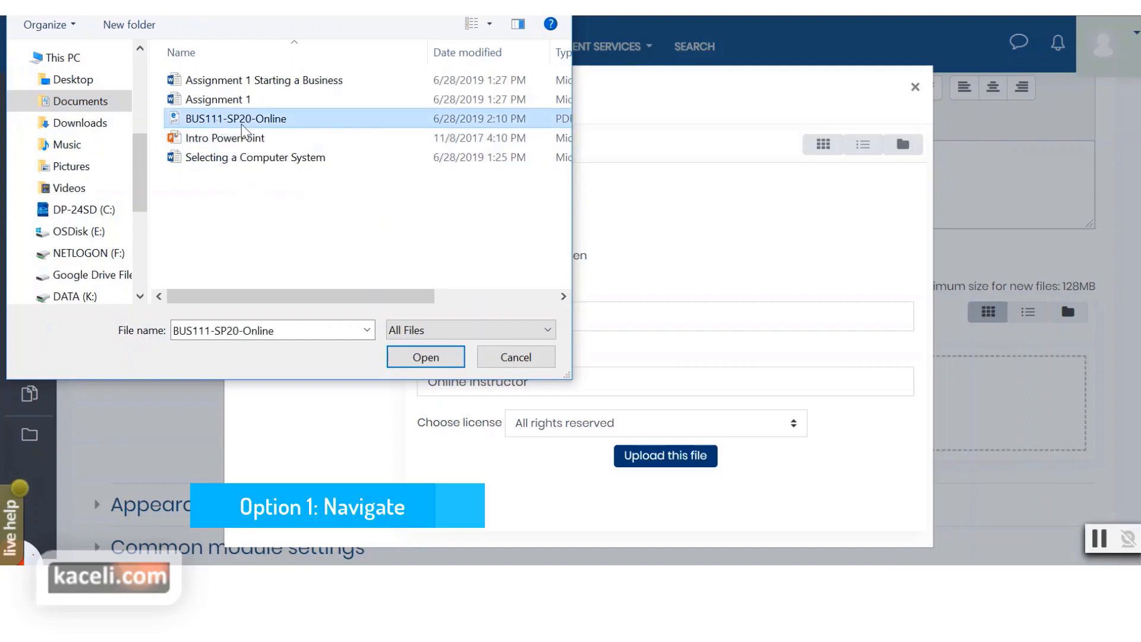
{"action": "double_click", "coordinate": [241, 125]}
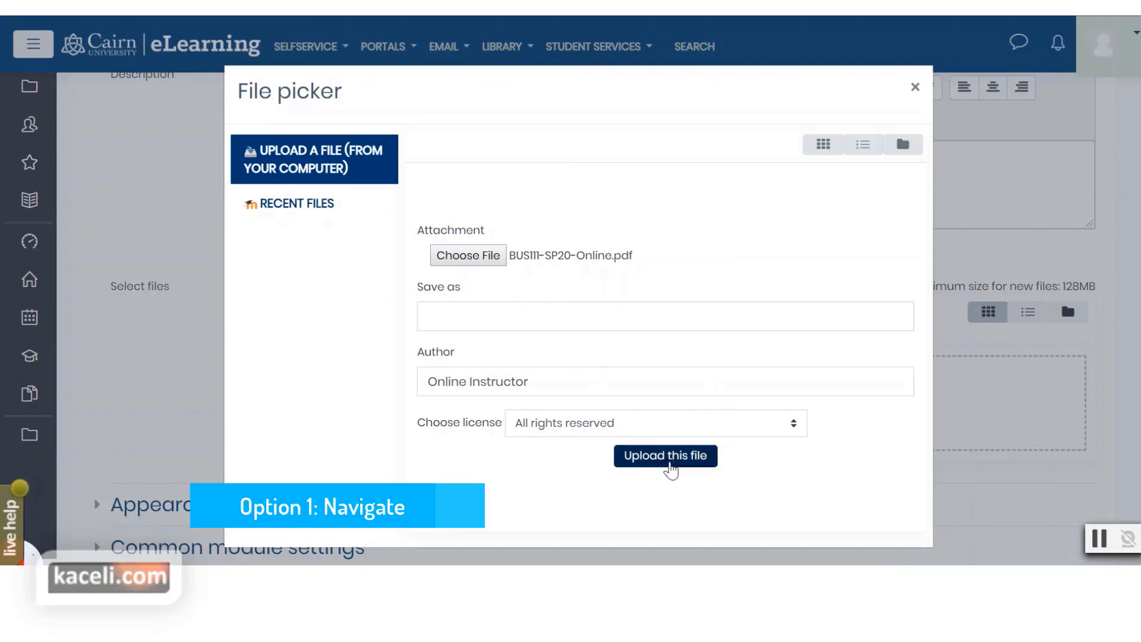
{"action": "left_click", "coordinate": [669, 467]}
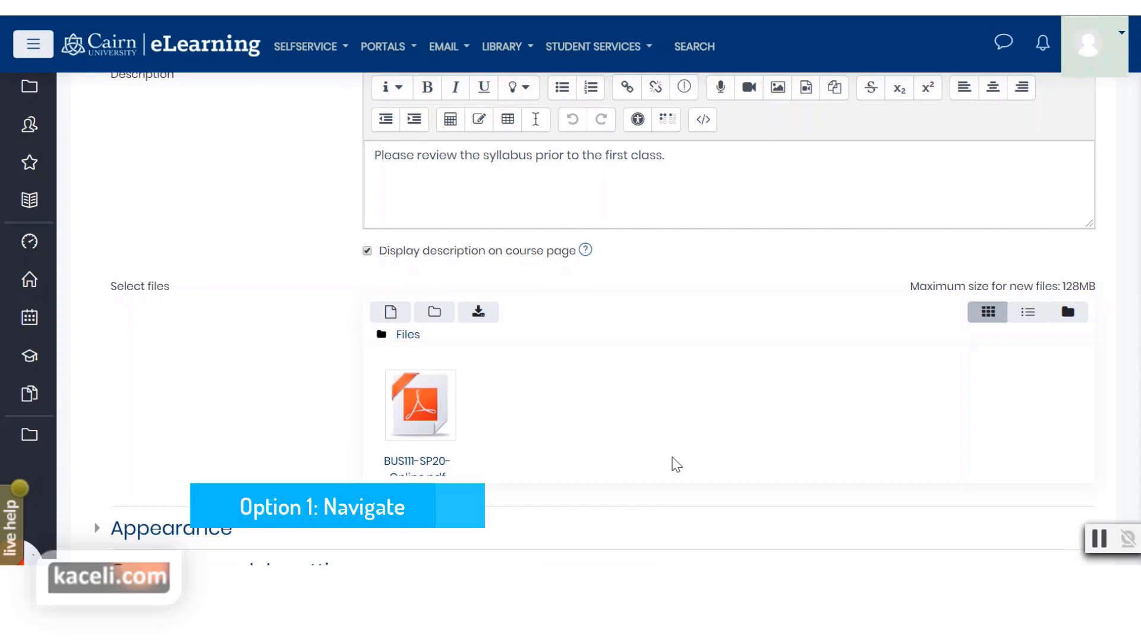
Step: Save the Course Syllabus resource and return to the course page
{"action": "scroll", "coordinate": [474, 425], "scroll_direction": "down", "scroll_amount": 2}
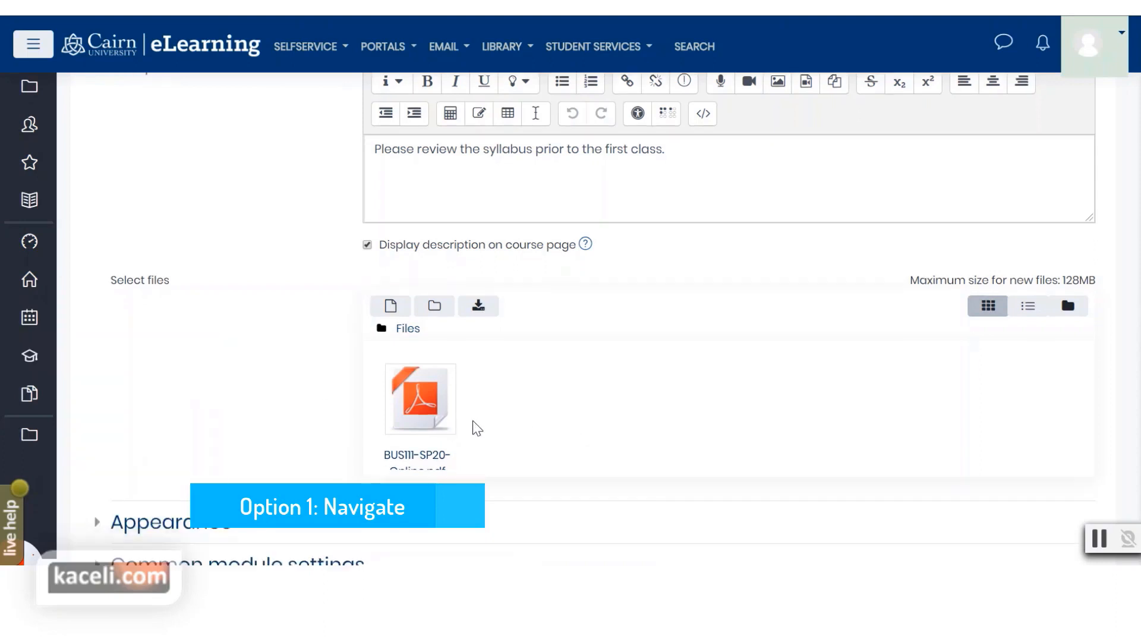
{"action": "scroll", "coordinate": [383, 419], "scroll_direction": "down", "scroll_amount": 6}
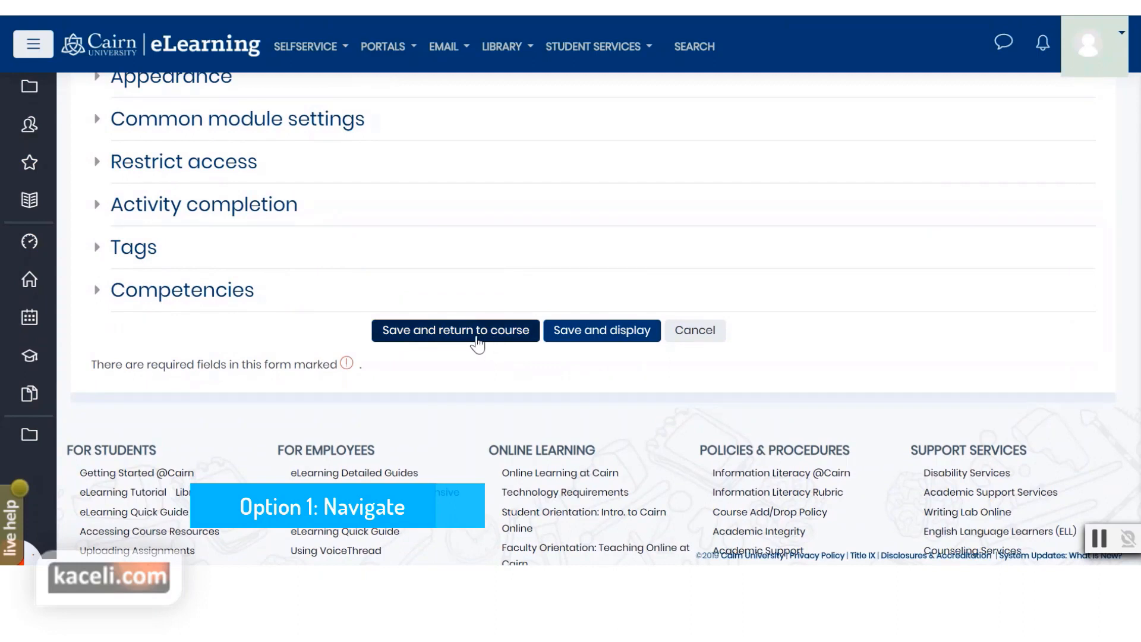
{"action": "scroll", "coordinate": [299, 245], "scroll_direction": "up", "scroll_amount": 3}
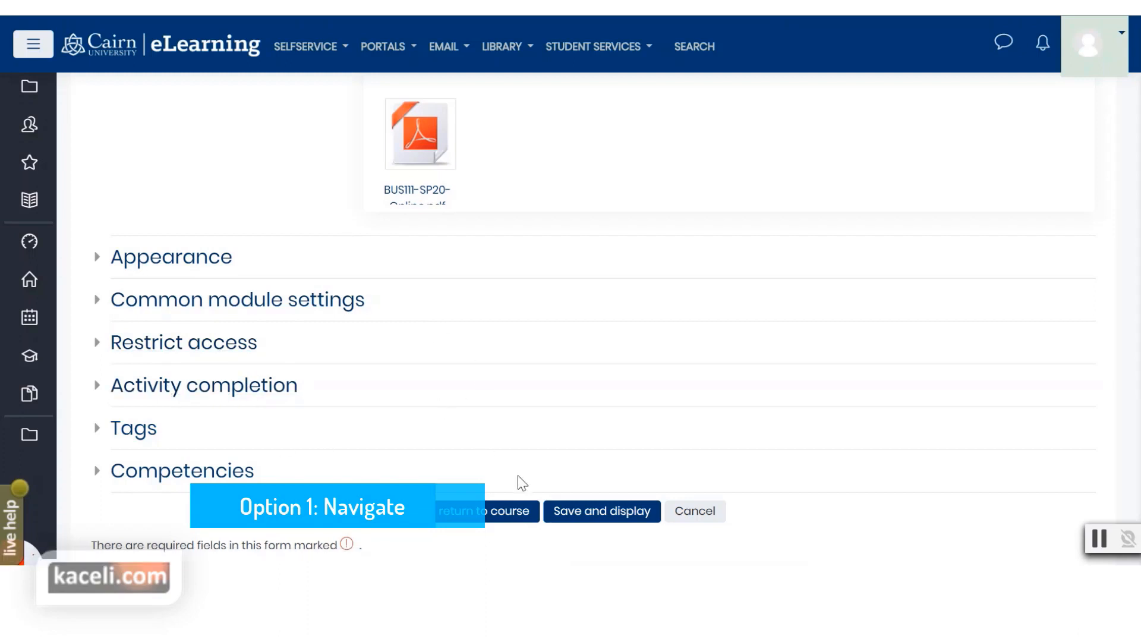
{"action": "left_click", "coordinate": [465, 521]}
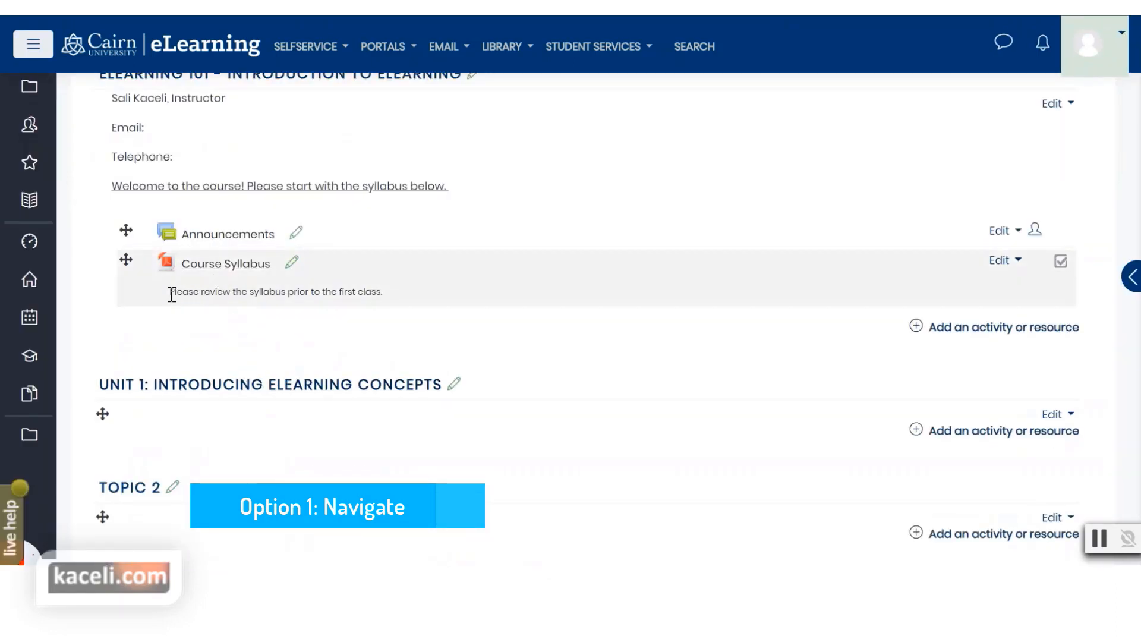
Step: Open the Course Syllabus link to download and verify the BUS111-SP20-Online PDF
{"action": "left_click_drag", "start_coordinate": [378, 295], "coordinate": [201, 299]}
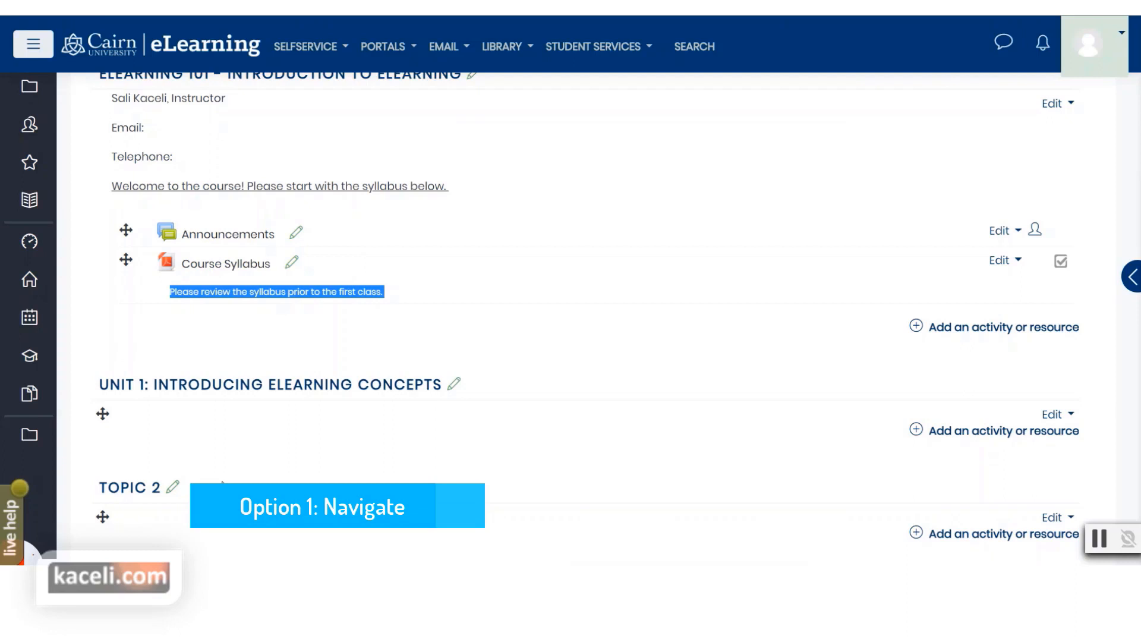
{"action": "left_click", "coordinate": [192, 357]}
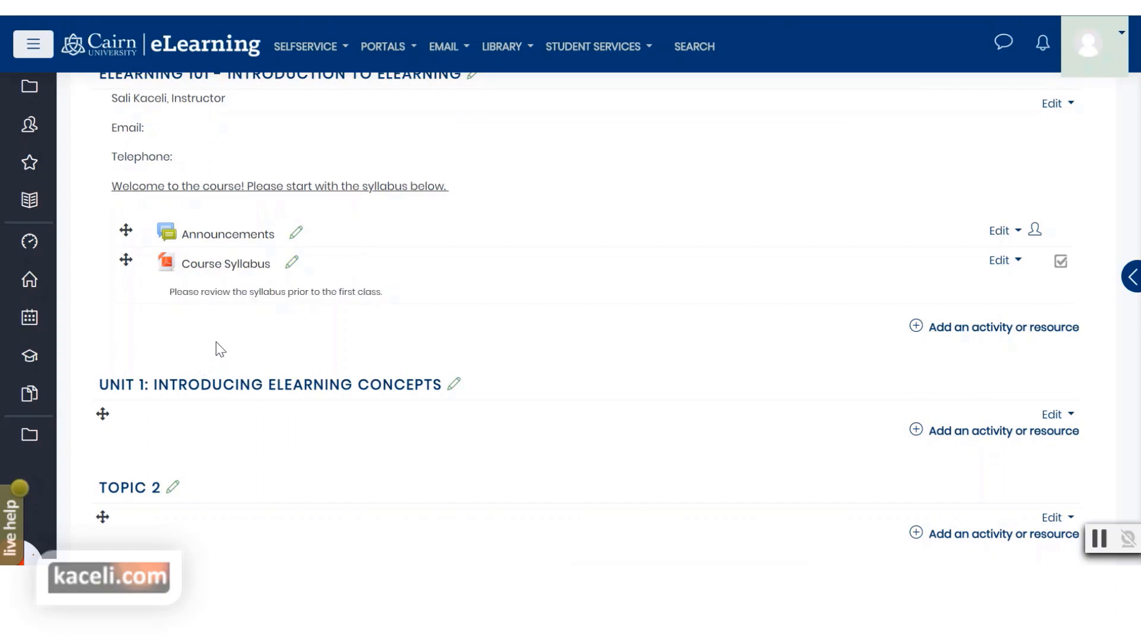
{"action": "left_click", "coordinate": [247, 272]}
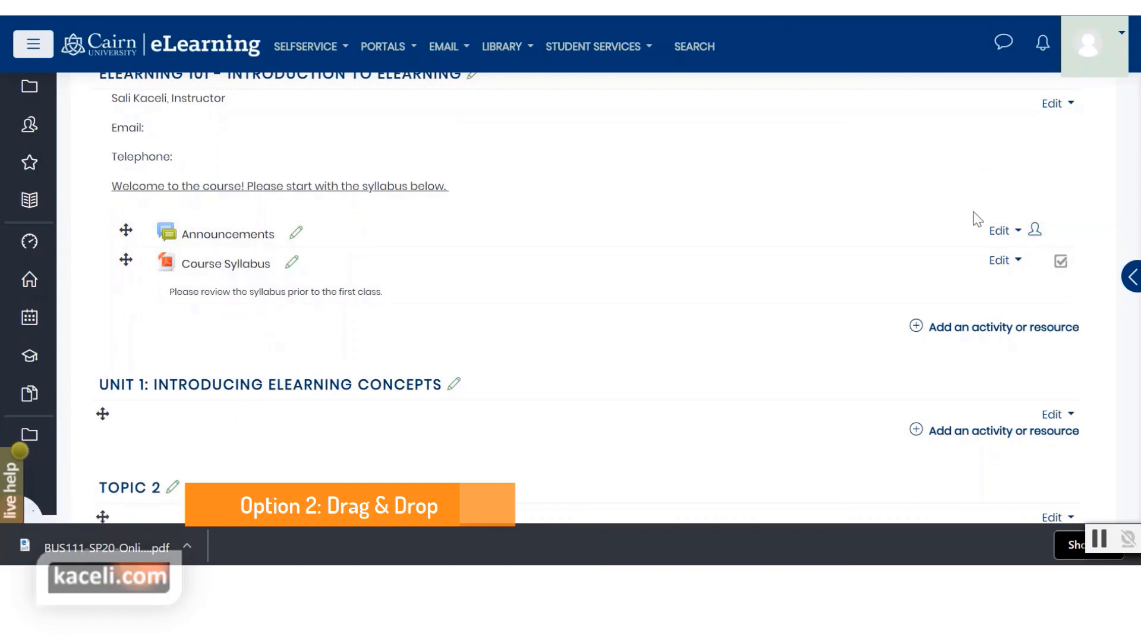
{"action": "scroll", "coordinate": [963, 250], "scroll_direction": "up", "scroll_amount": 3}
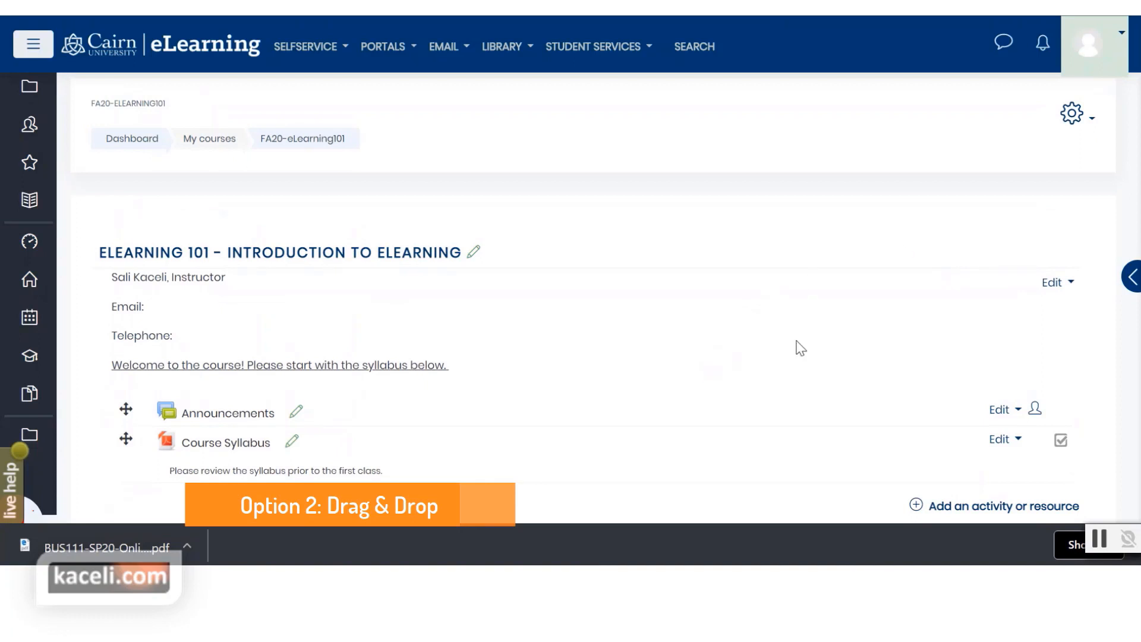
{"action": "scroll", "coordinate": [631, 401], "scroll_direction": "down", "scroll_amount": 1}
Step: Place File Explorer beside the browser and drop BUS111-SP20-Online into the top course section
{"action": "scroll", "coordinate": [428, 421], "scroll_direction": "down", "scroll_amount": 2}
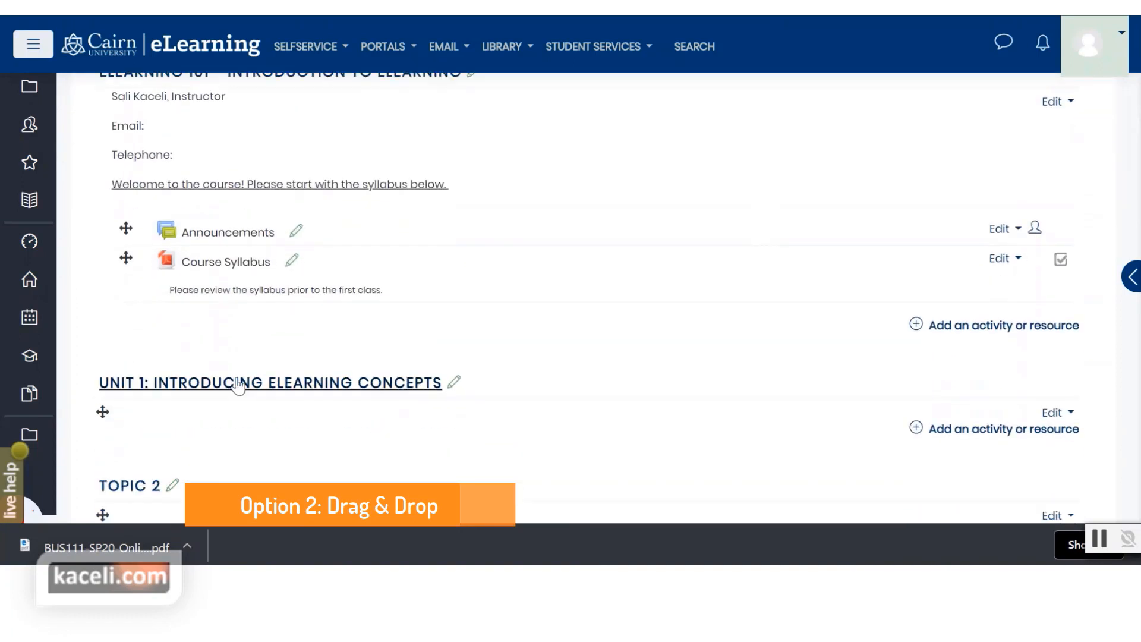
{"action": "key", "text": "alt+Tab"}
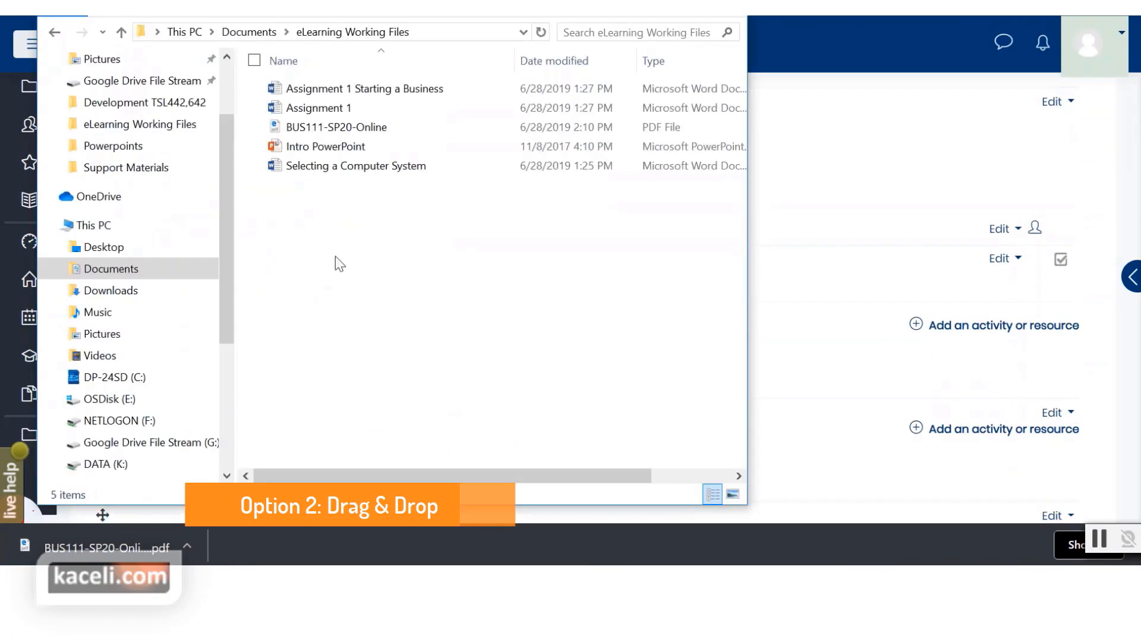
{"action": "left_click_drag", "start_coordinate": [344, 1], "coordinate": [802, 18]}
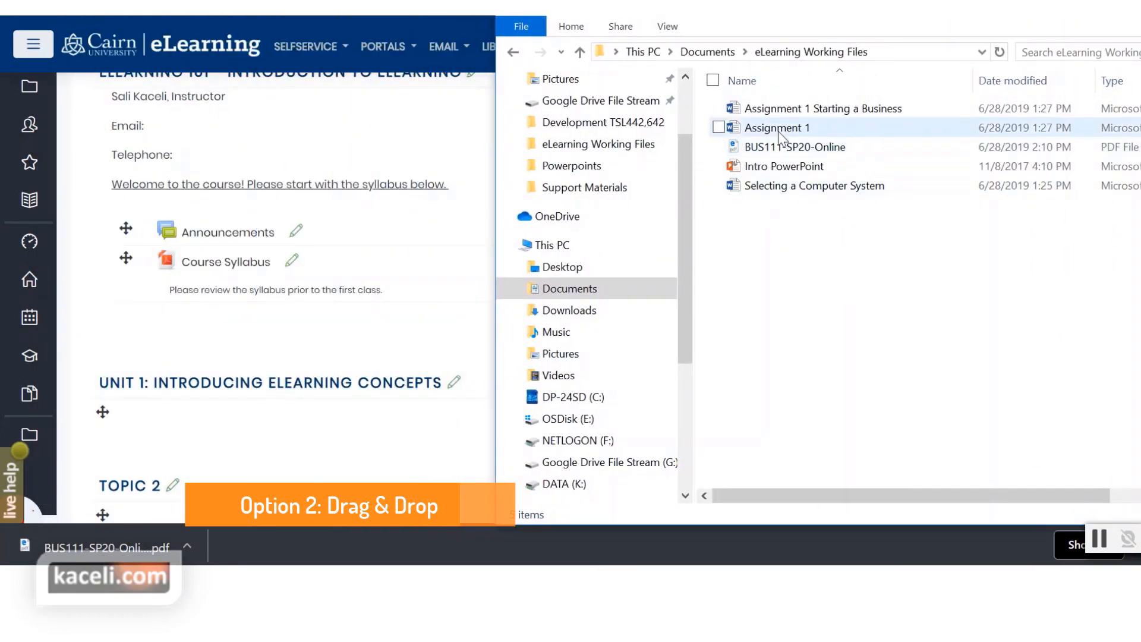
{"action": "left_click_drag", "start_coordinate": [656, 15], "coordinate": [521, 14]}
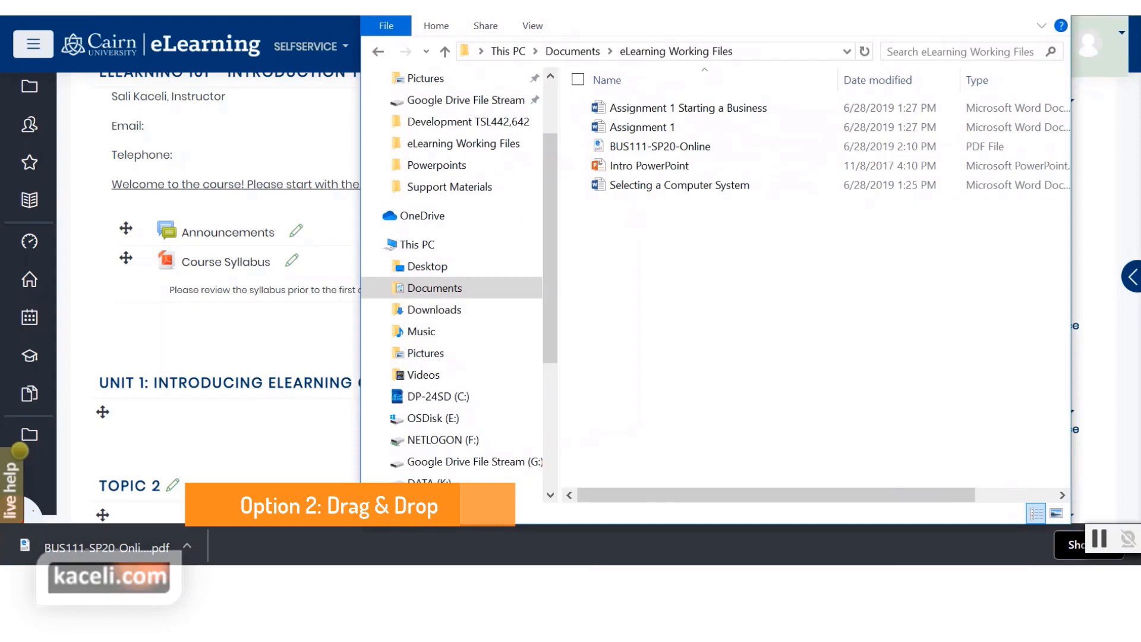
{"action": "left_click_drag", "start_coordinate": [361, 1], "coordinate": [487, 1]}
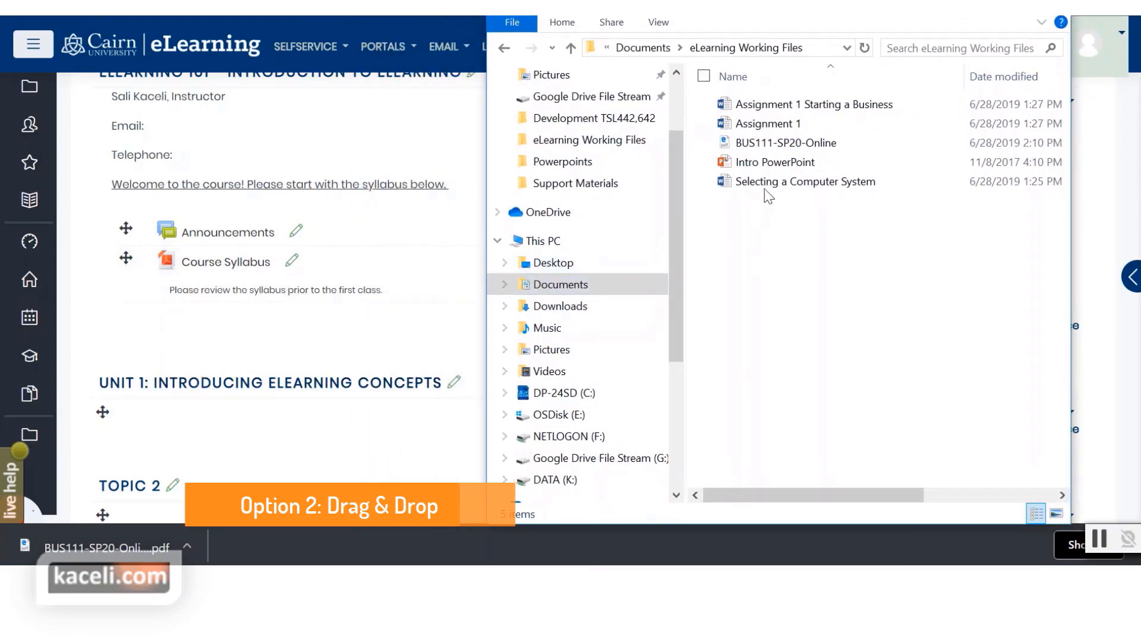
{"action": "left_click_drag", "start_coordinate": [784, 144], "coordinate": [295, 326]}
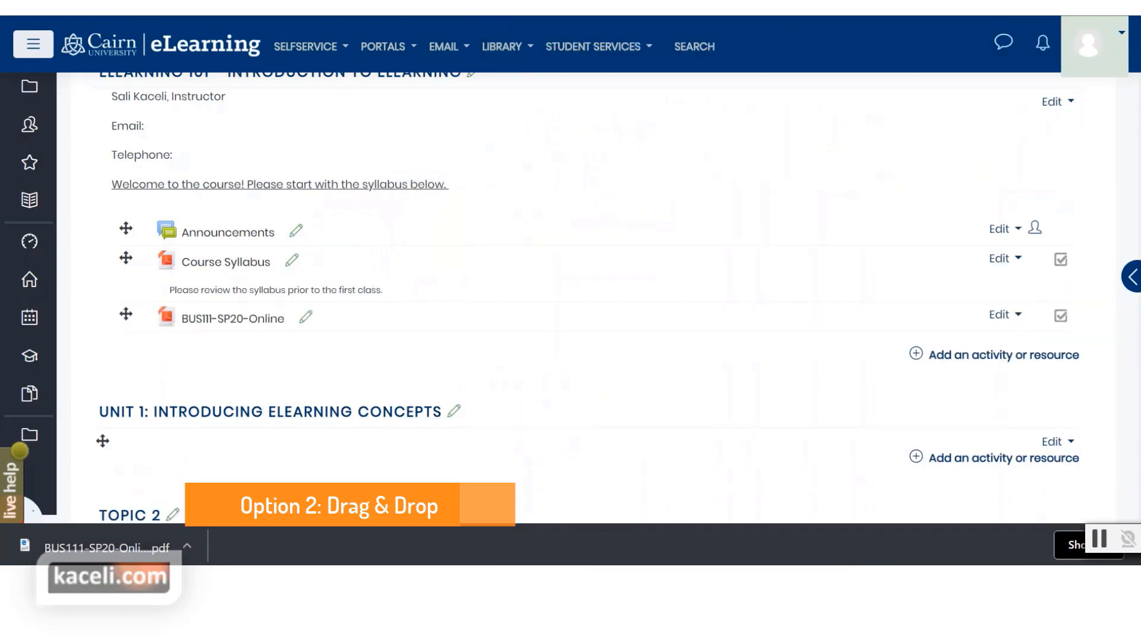
Step: Drag the Intro PowerPoint file from the working files folder into Unit 1
{"action": "mouse_move", "coordinate": [200, 578]}
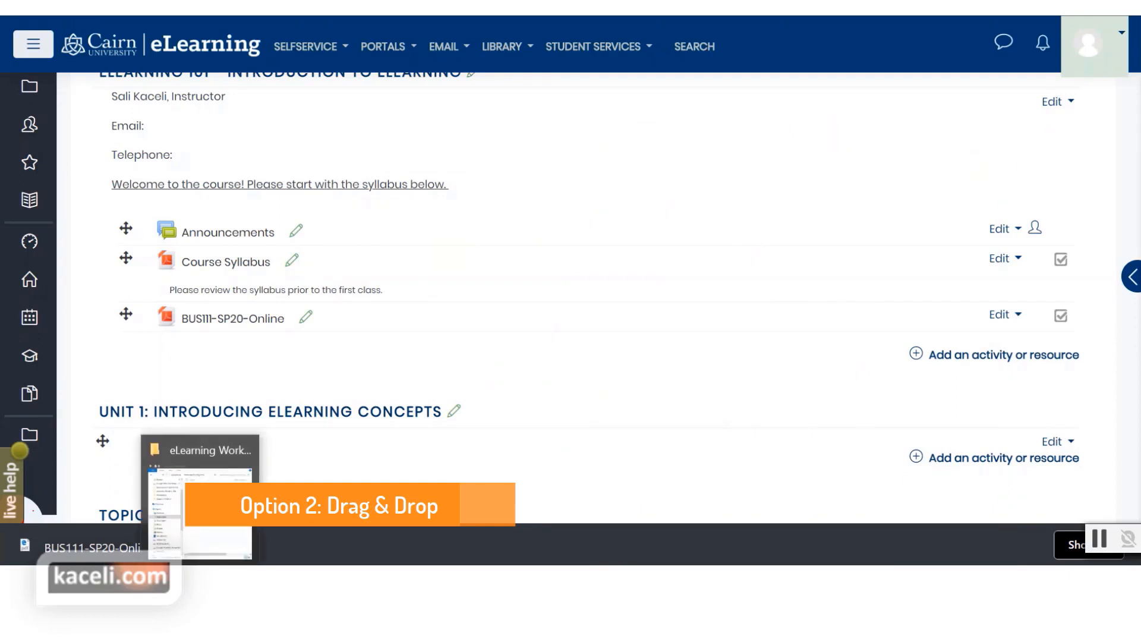
{"action": "left_click", "coordinate": [201, 511]}
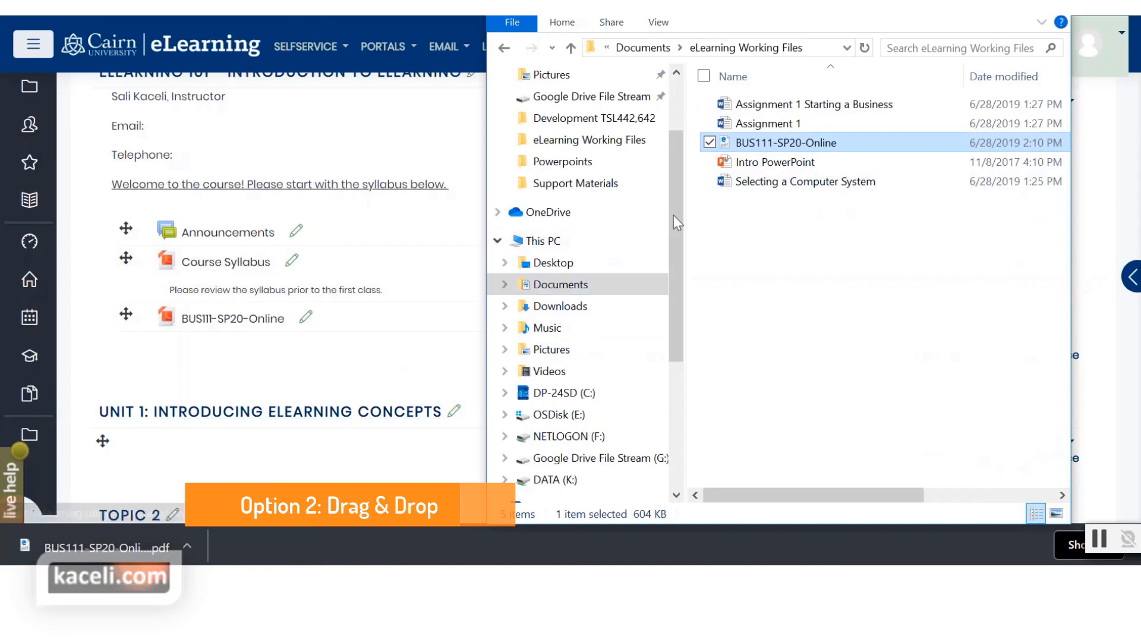
{"action": "left_click", "coordinate": [760, 169]}
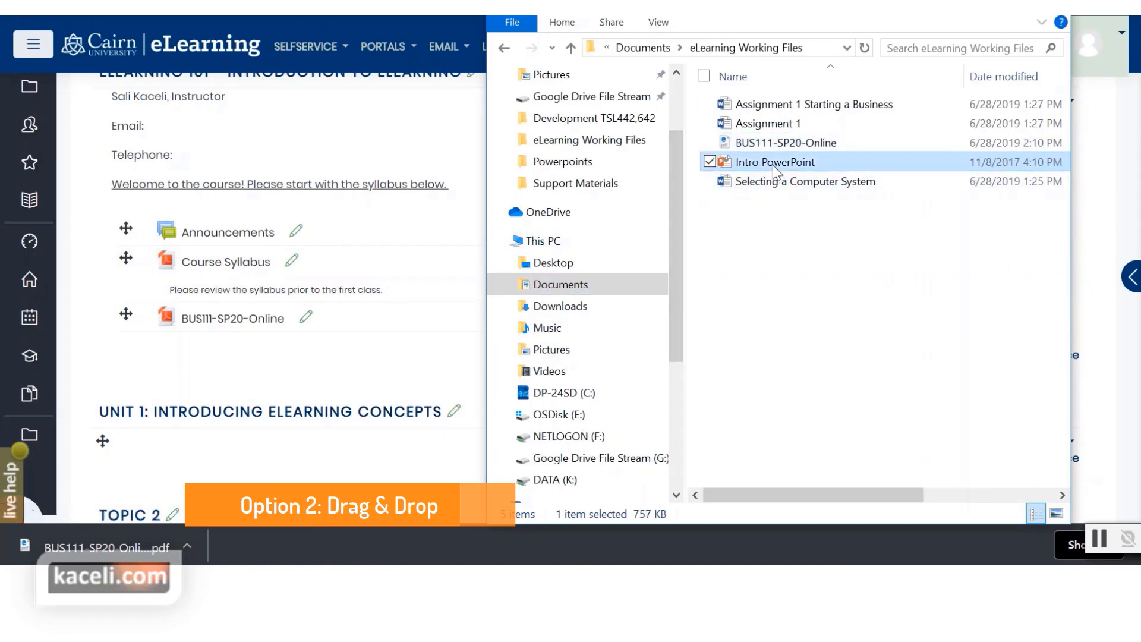
{"action": "left_click_drag", "start_coordinate": [773, 165], "coordinate": [246, 455]}
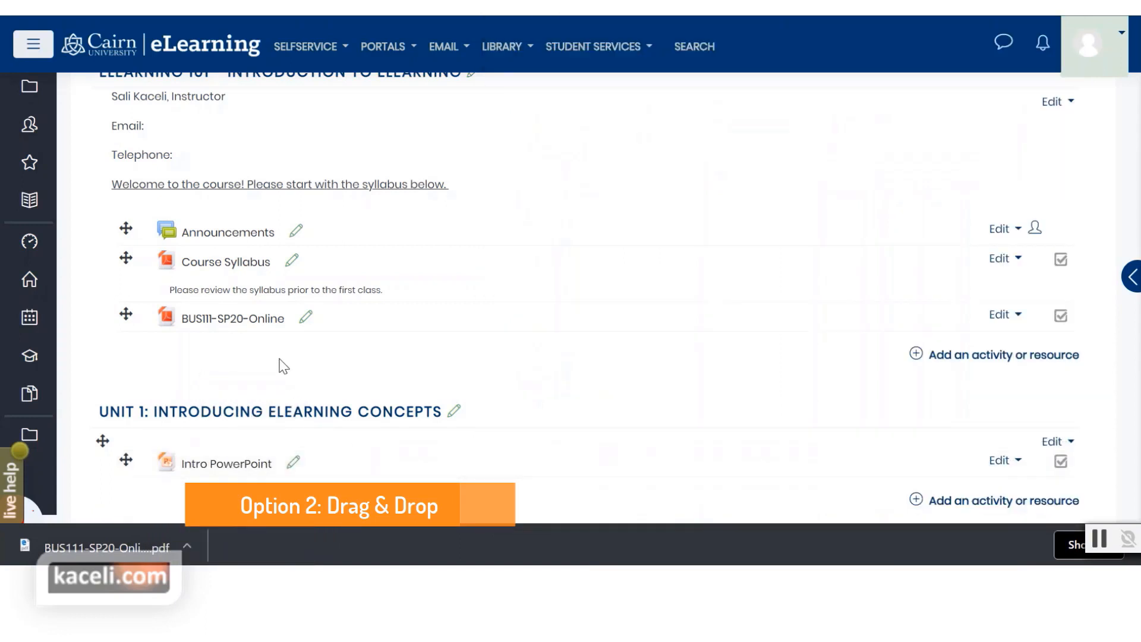
Step: Rename the BUS111-SP20-Online item to 'Course Syllabus - Updated'
{"action": "left_click", "coordinate": [306, 319]}
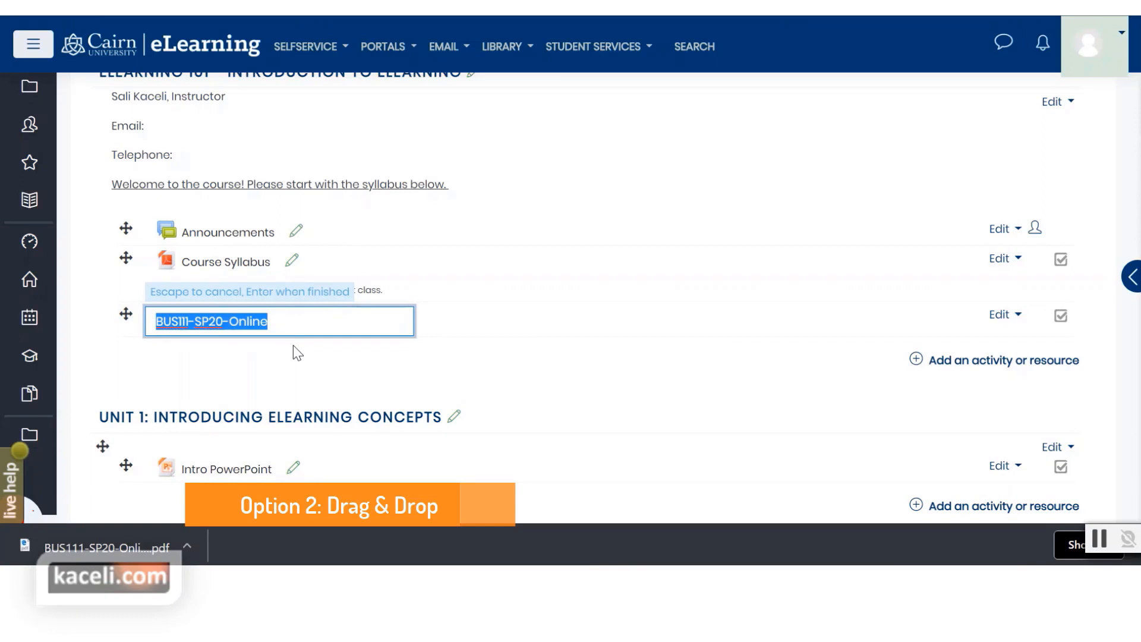
{"action": "type", "text": "Course Syllab"}
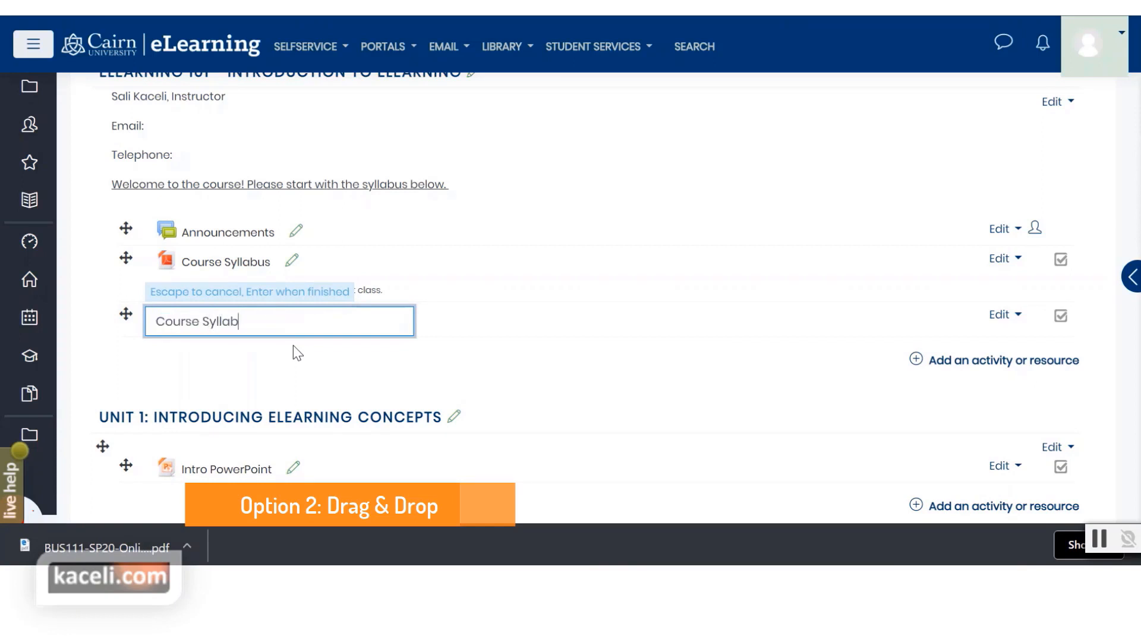
{"action": "type", "text": "us - Updated"}
{"action": "key", "text": "Return"}
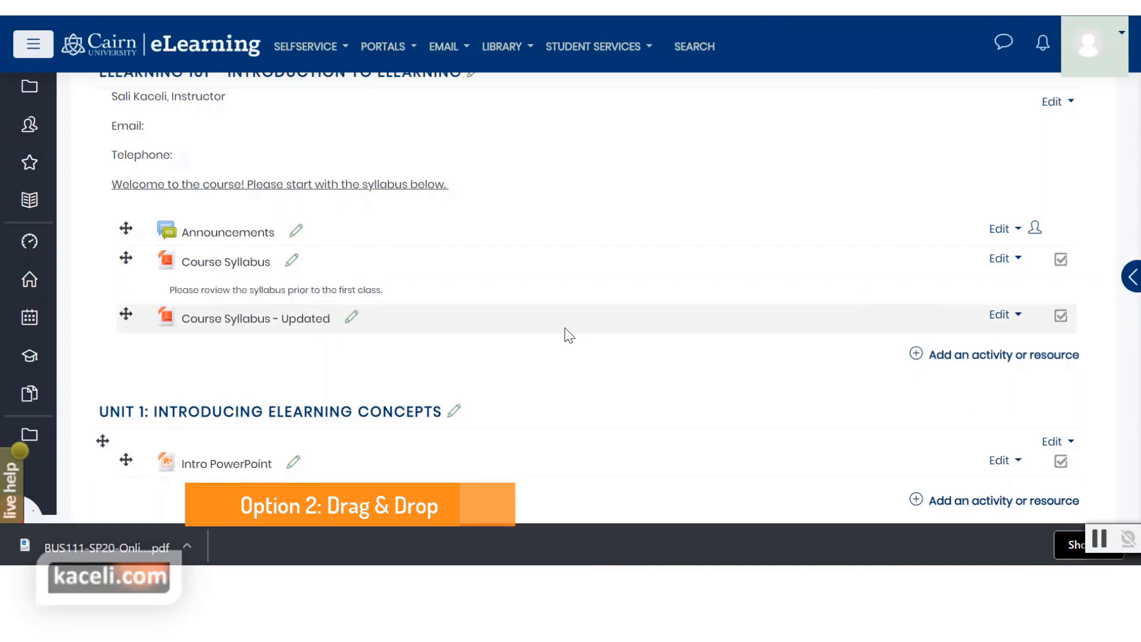
{"action": "left_click", "coordinate": [999, 319]}
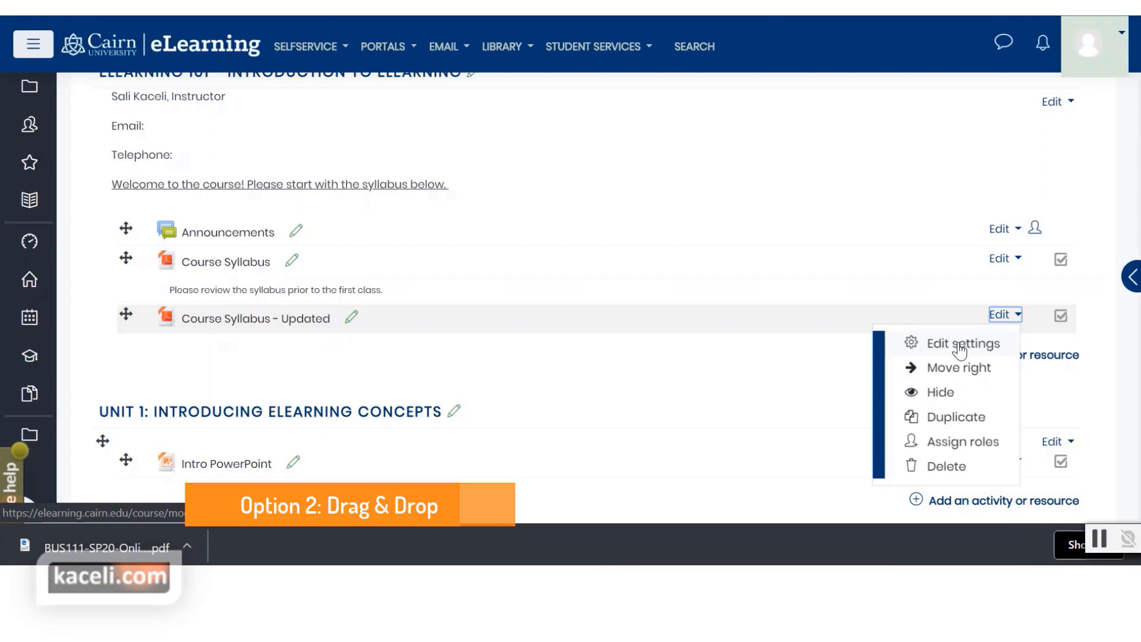
Step: Delete the 'Course Syllabus - Updated' item from the General section and confirm the deletion
{"action": "left_click", "coordinate": [496, 377]}
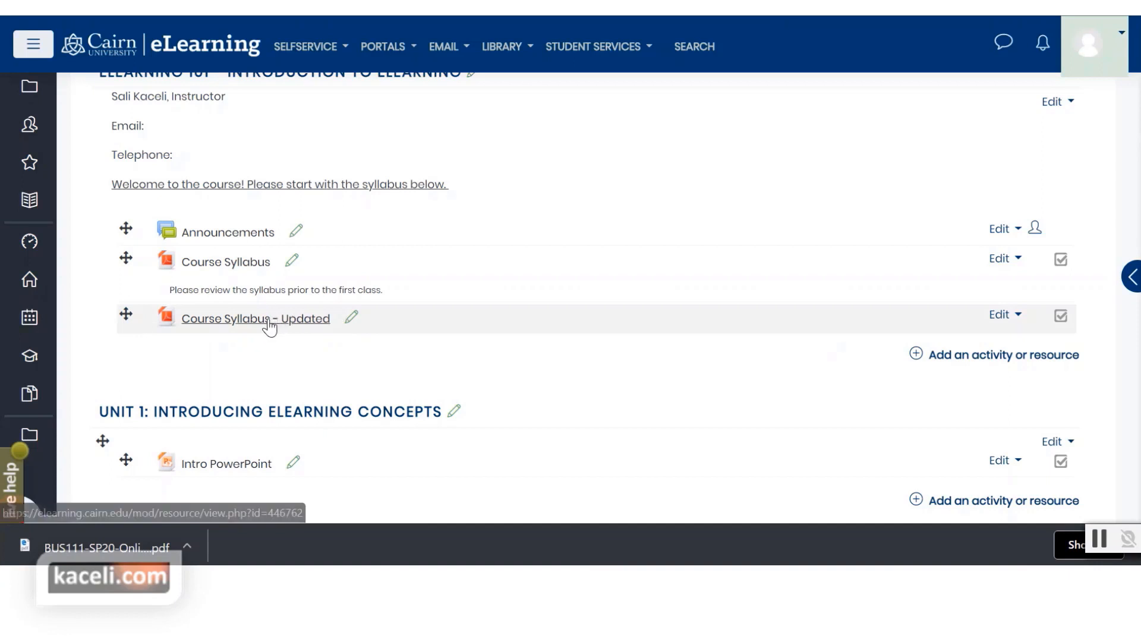
{"action": "left_click", "coordinate": [1001, 315]}
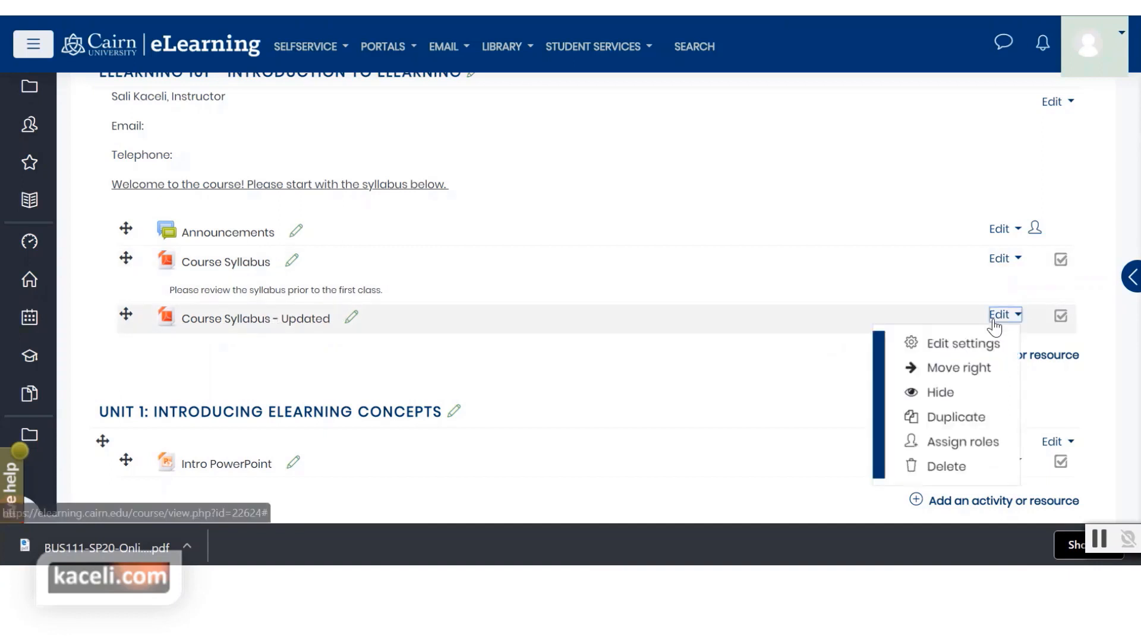
{"action": "left_click", "coordinate": [719, 382]}
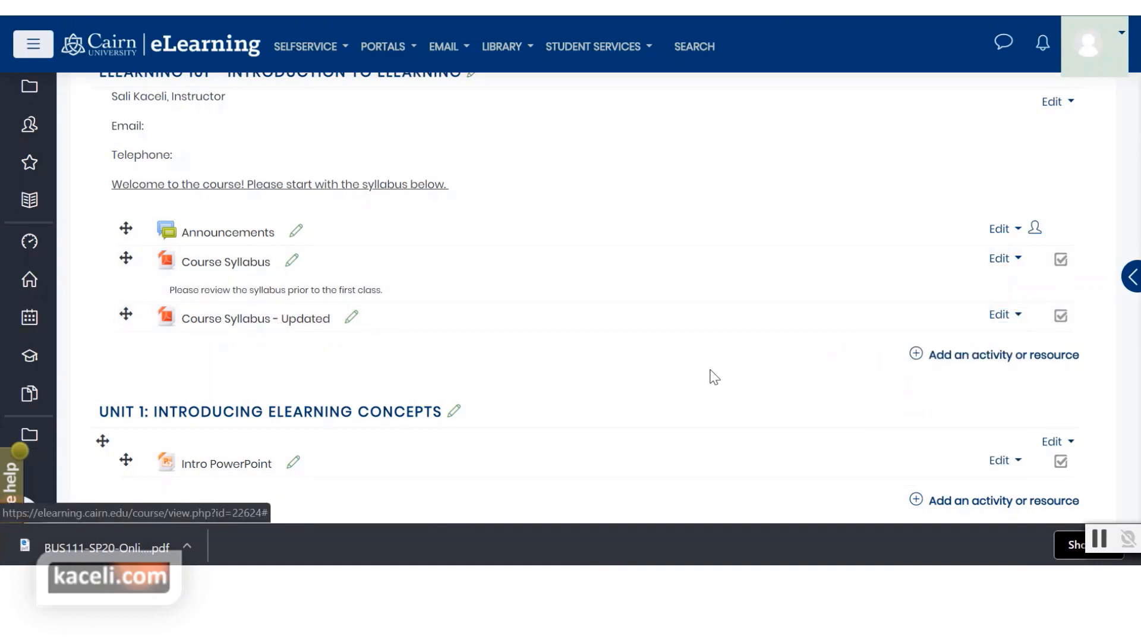
{"action": "left_click", "coordinate": [1002, 316]}
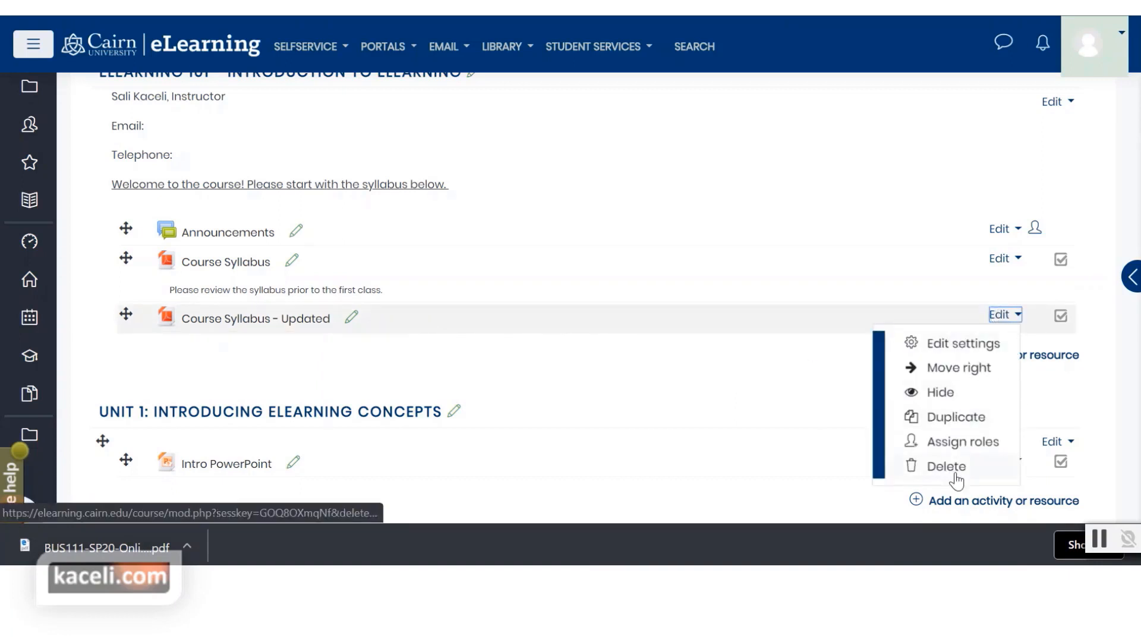
{"action": "left_click", "coordinate": [946, 467]}
{"action": "left_click", "coordinate": [492, 370]}
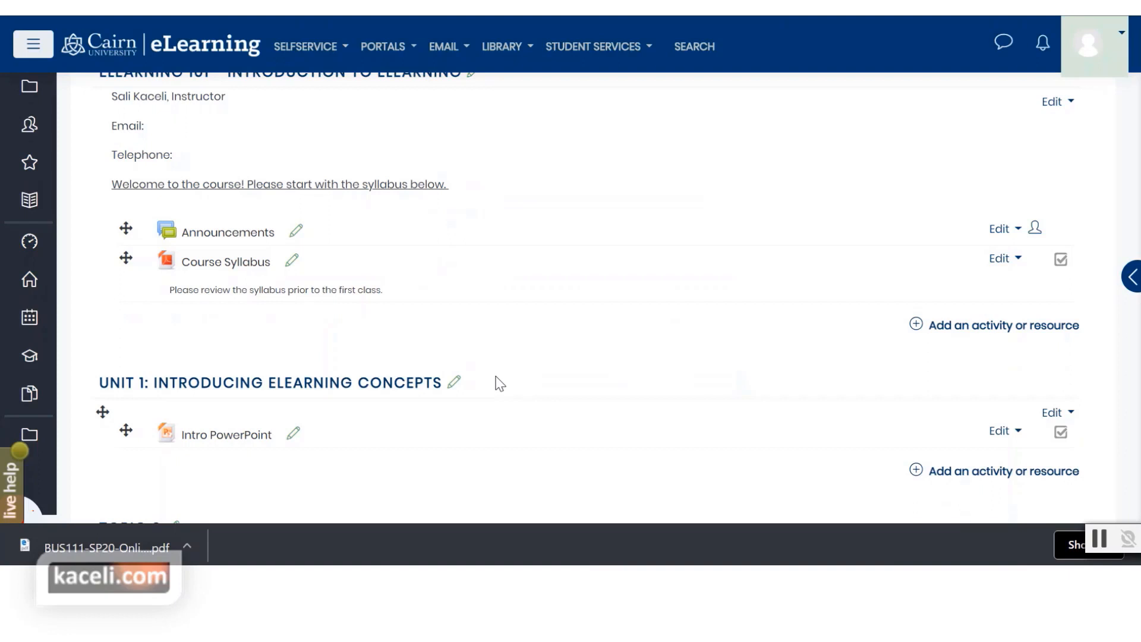
Step: In the eLearning Working Files folder, select Assignment 1 through Selecting a Computer System
{"action": "scroll", "coordinate": [499, 383], "scroll_direction": "down", "scroll_amount": 3}
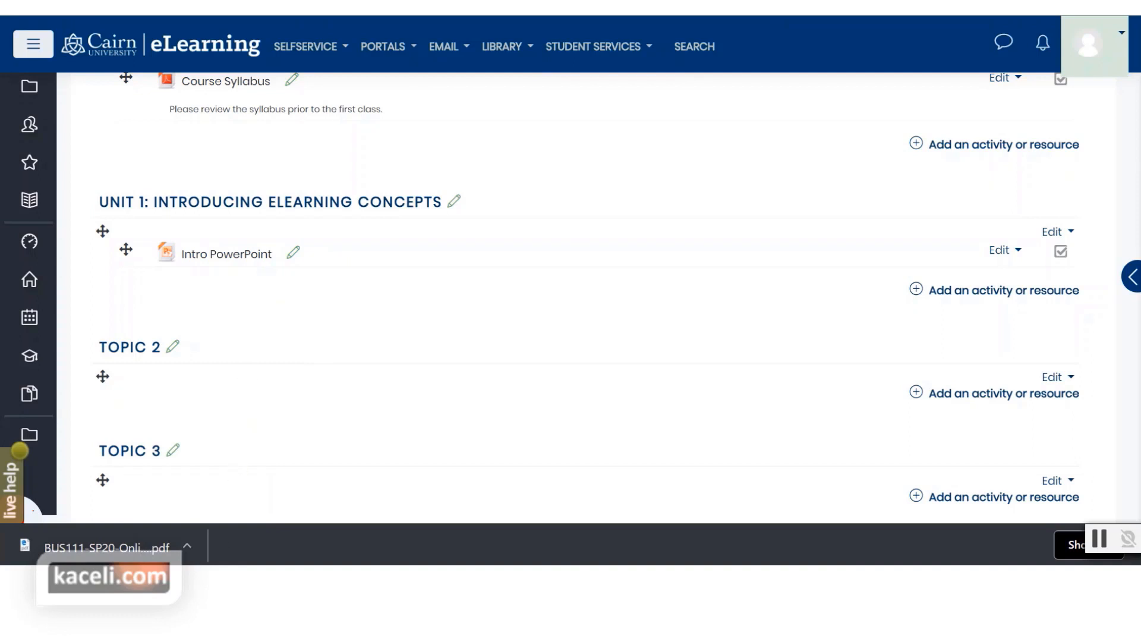
{"action": "left_click", "coordinate": [200, 580]}
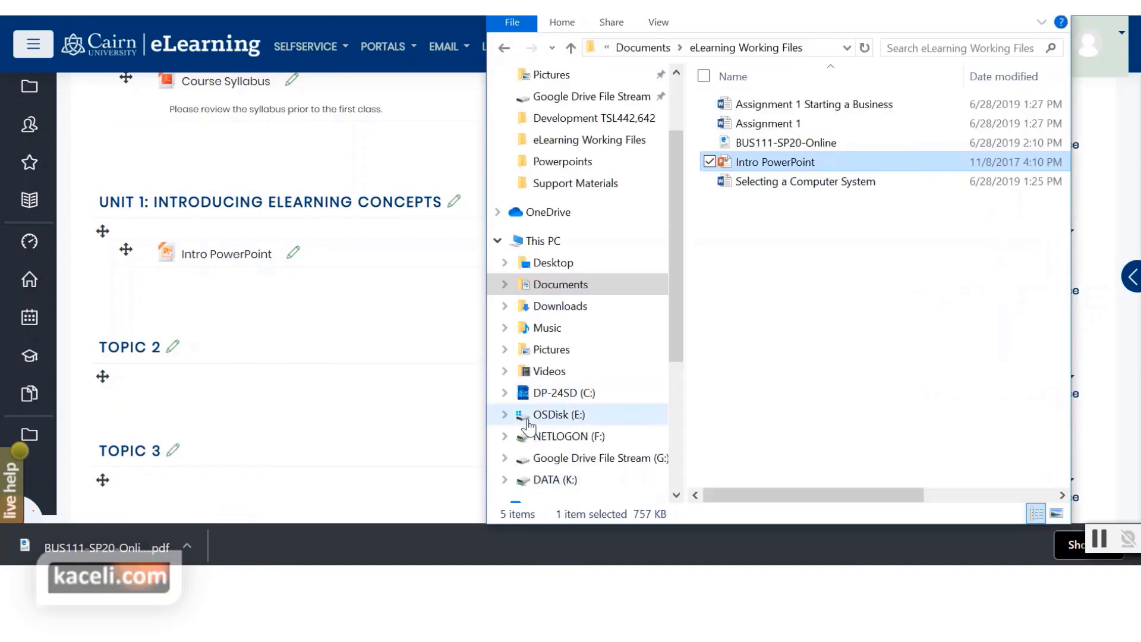
{"action": "left_click", "coordinate": [858, 233]}
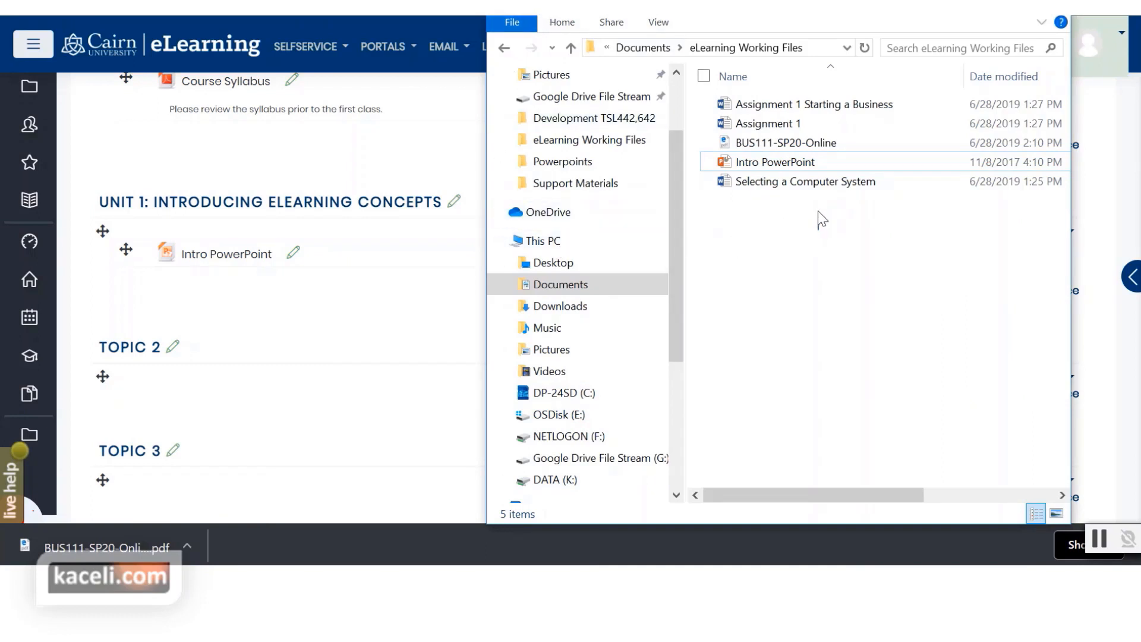
{"action": "left_click_drag", "start_coordinate": [818, 213], "coordinate": [783, 105]}
{"action": "left_click", "coordinate": [858, 312]}
{"action": "left_click", "coordinate": [784, 355]}
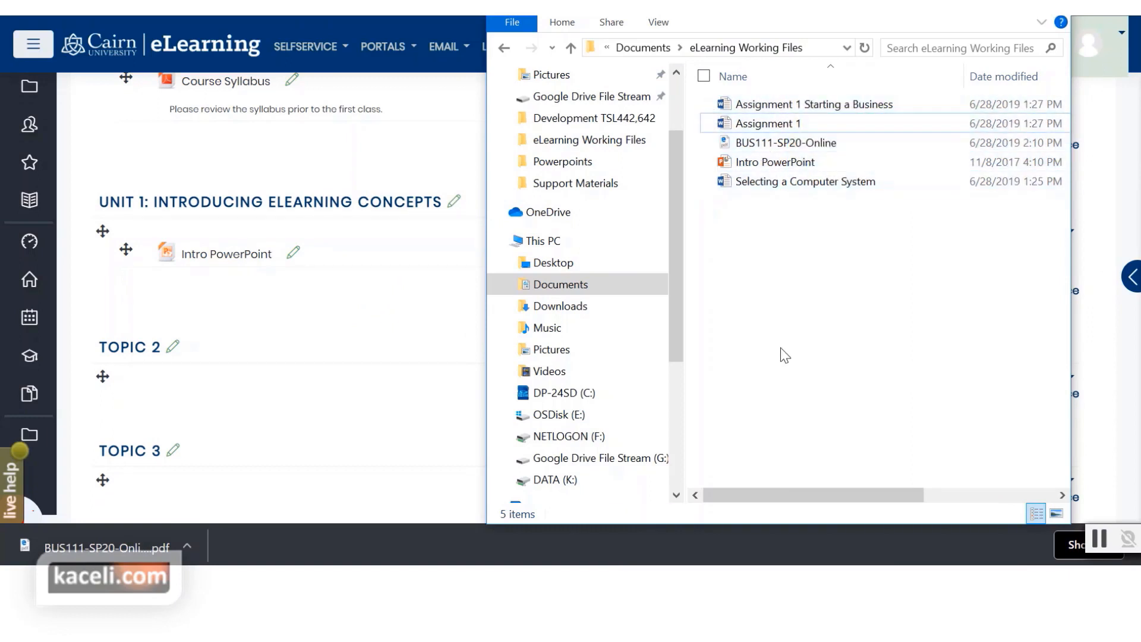
{"action": "left_click", "coordinate": [761, 184]}
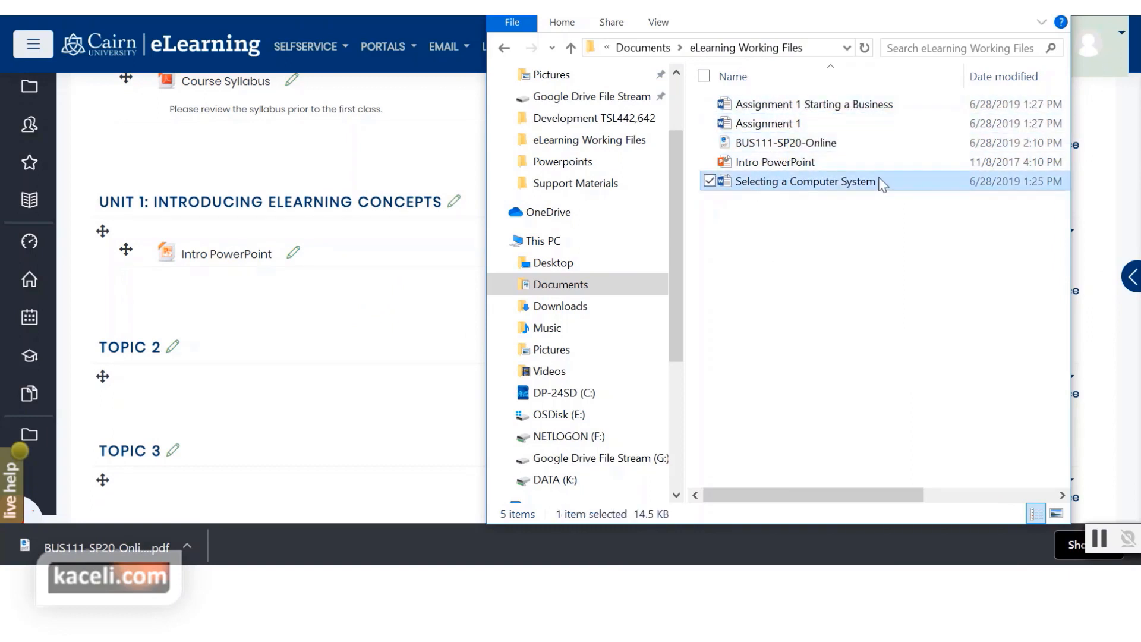
{"action": "left_click", "coordinate": [766, 126], "text": "shift"}
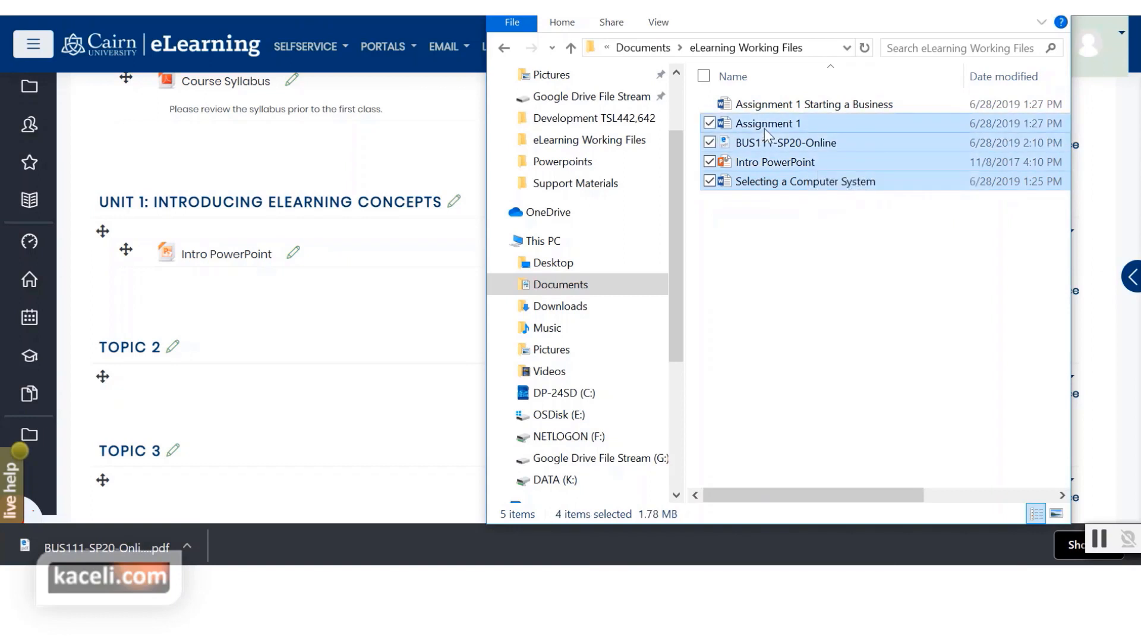
Step: Reselect the files from Assignment 1 down and drag them onto Unit 1 in Moodle
{"action": "left_click", "coordinate": [779, 183]}
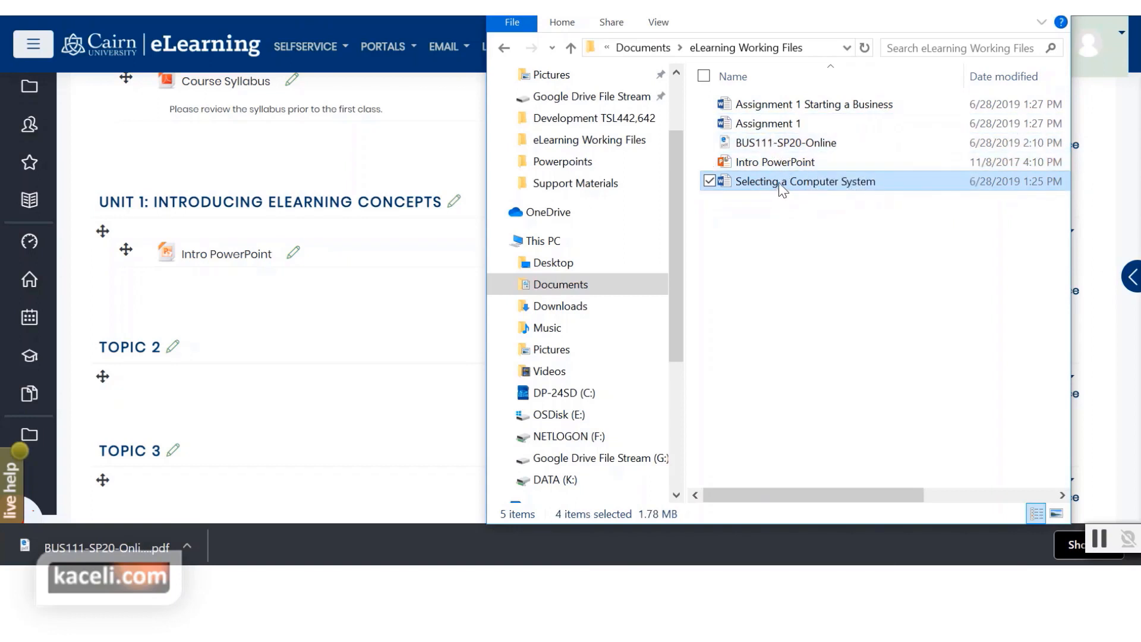
{"action": "left_click", "coordinate": [773, 143], "text": "ctrl"}
{"action": "left_click", "coordinate": [767, 124], "text": "ctrl"}
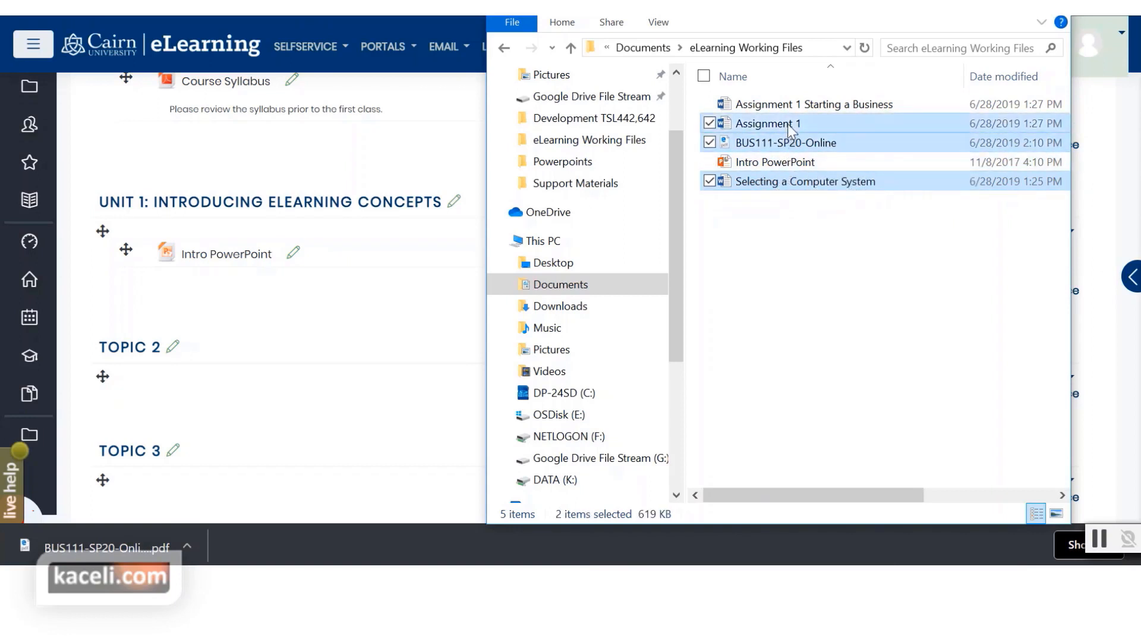
{"action": "left_click", "coordinate": [844, 284]}
{"action": "left_click_drag", "start_coordinate": [827, 248], "coordinate": [783, 122]}
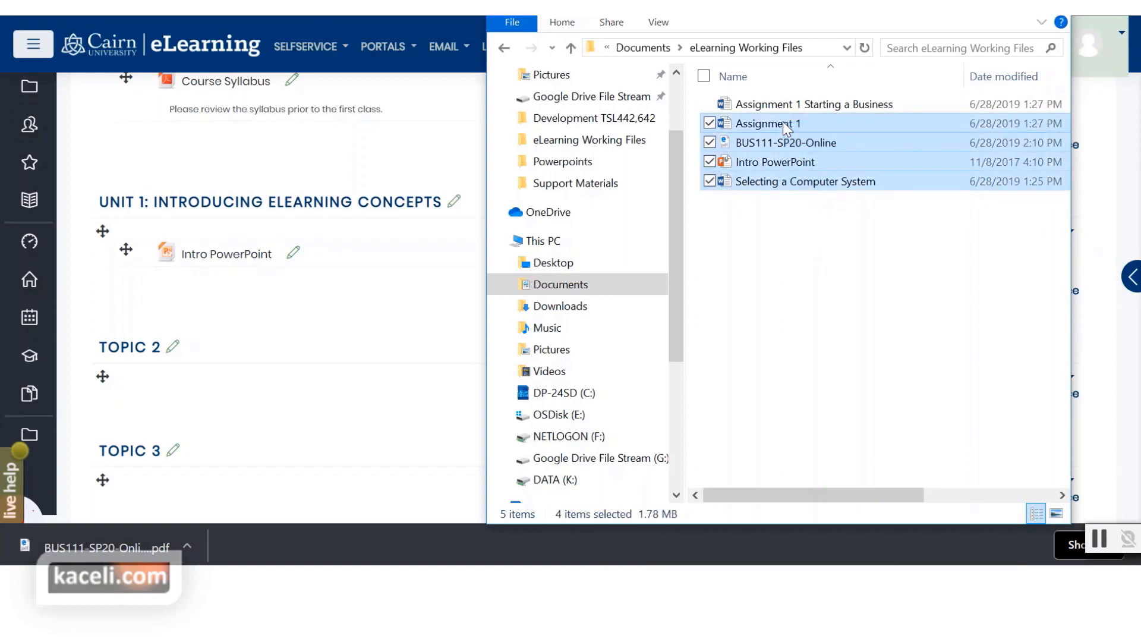
{"action": "left_click", "coordinate": [821, 219]}
{"action": "left_click_drag", "start_coordinate": [796, 137], "coordinate": [337, 287]}
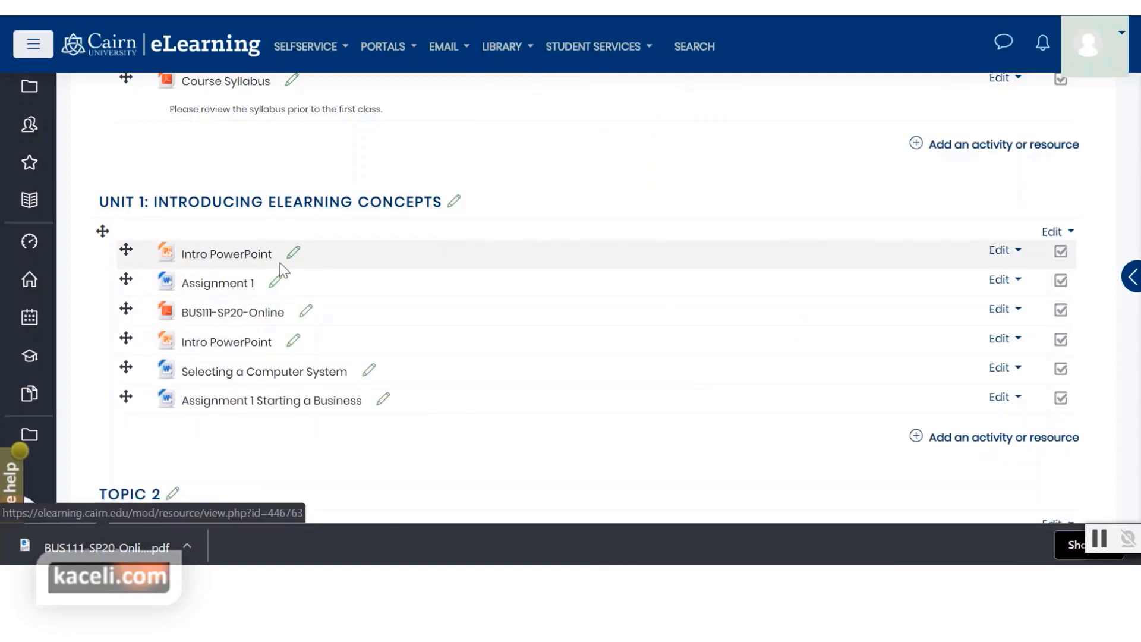
Step: Prefix the first two Unit 1 titles with 1.1 and 1.2, giving '1.1 Intro PowerPoint' and '1.2 Assignment 1'
{"action": "left_click", "coordinate": [295, 255]}
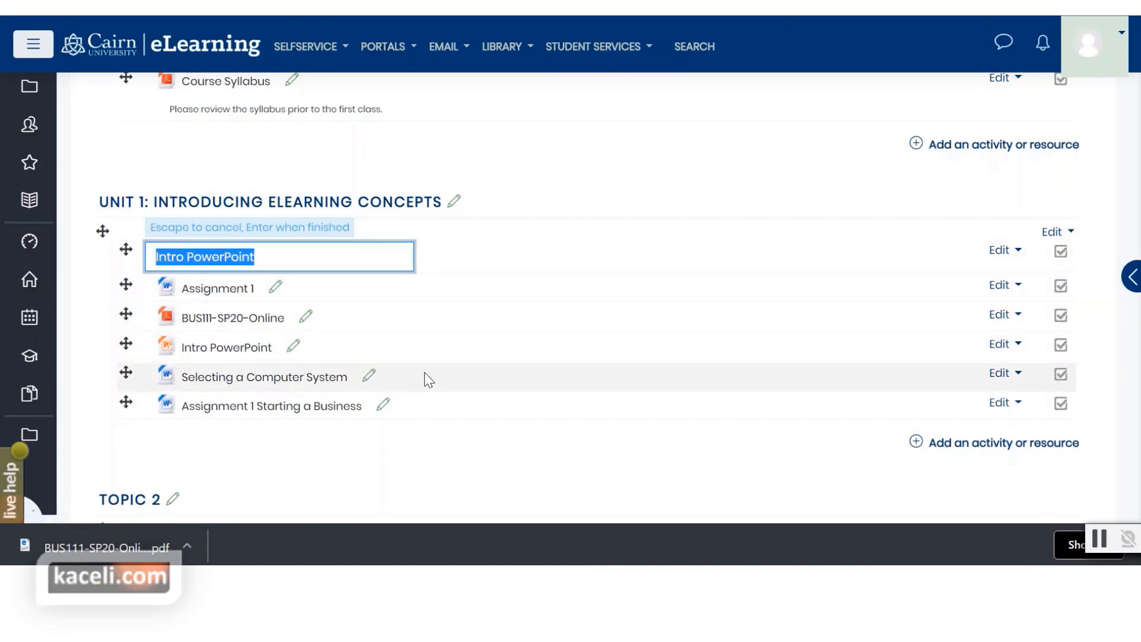
{"action": "key", "text": "Home"}
{"action": "type", "text": "1.1"}
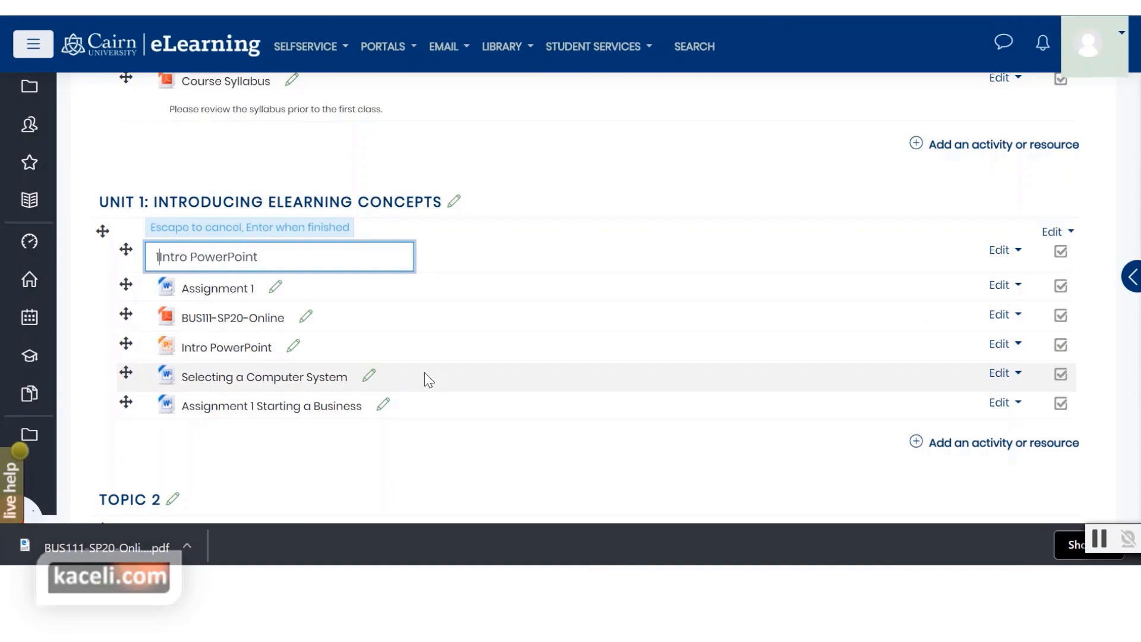
{"action": "key", "text": "Return"}
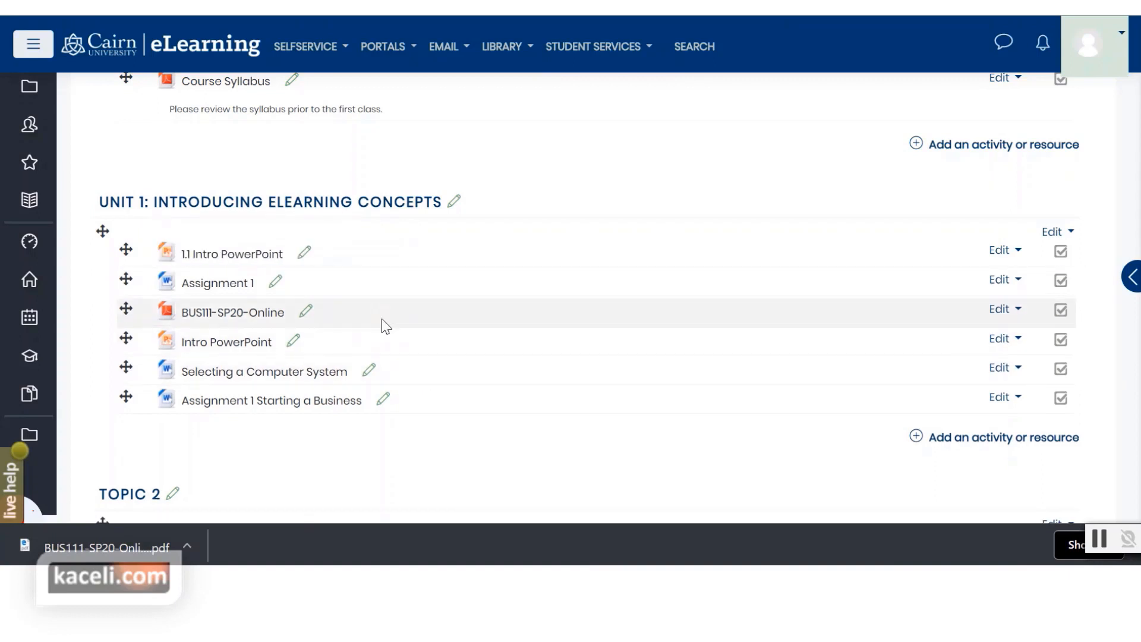
{"action": "left_click", "coordinate": [275, 282]}
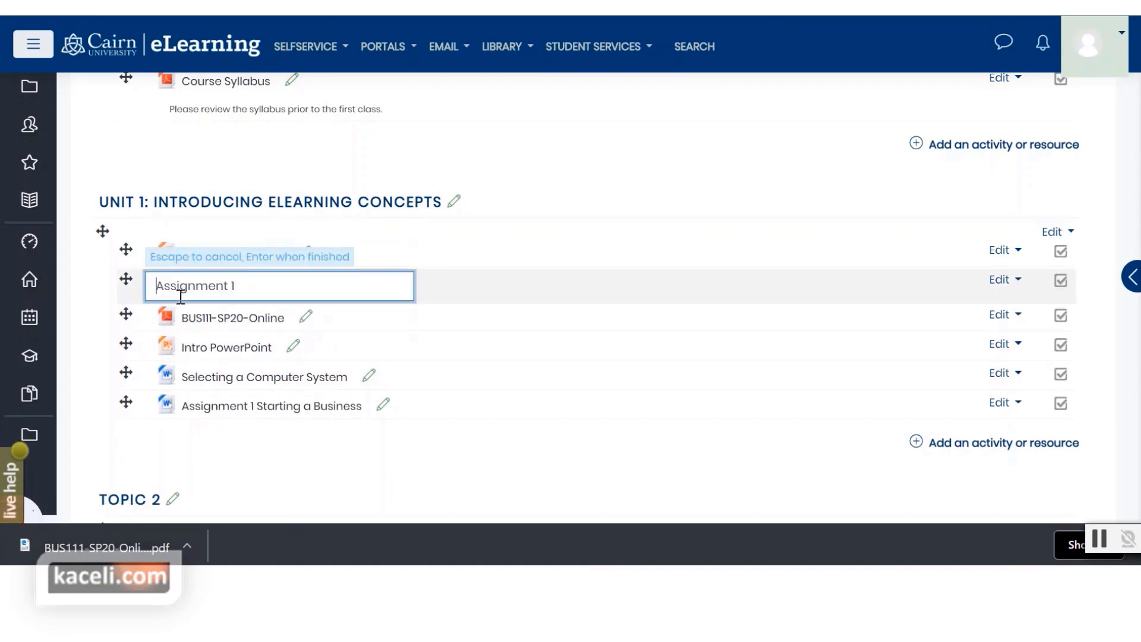
{"action": "key", "text": "Home"}
{"action": "type", "text": "1.2"}
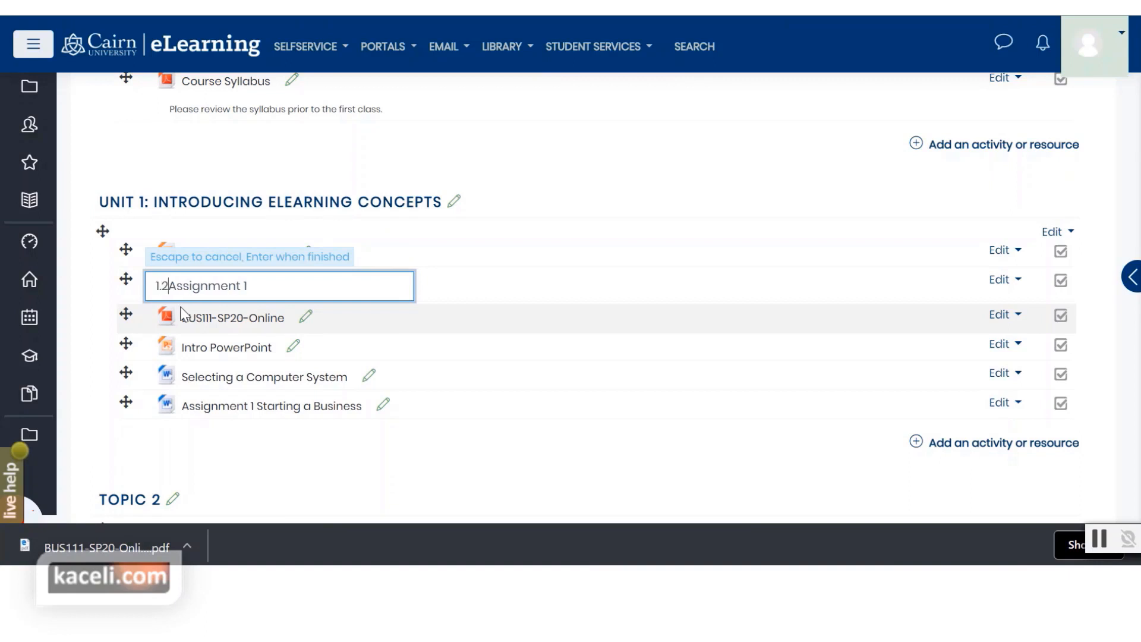
{"action": "key", "text": "Return"}
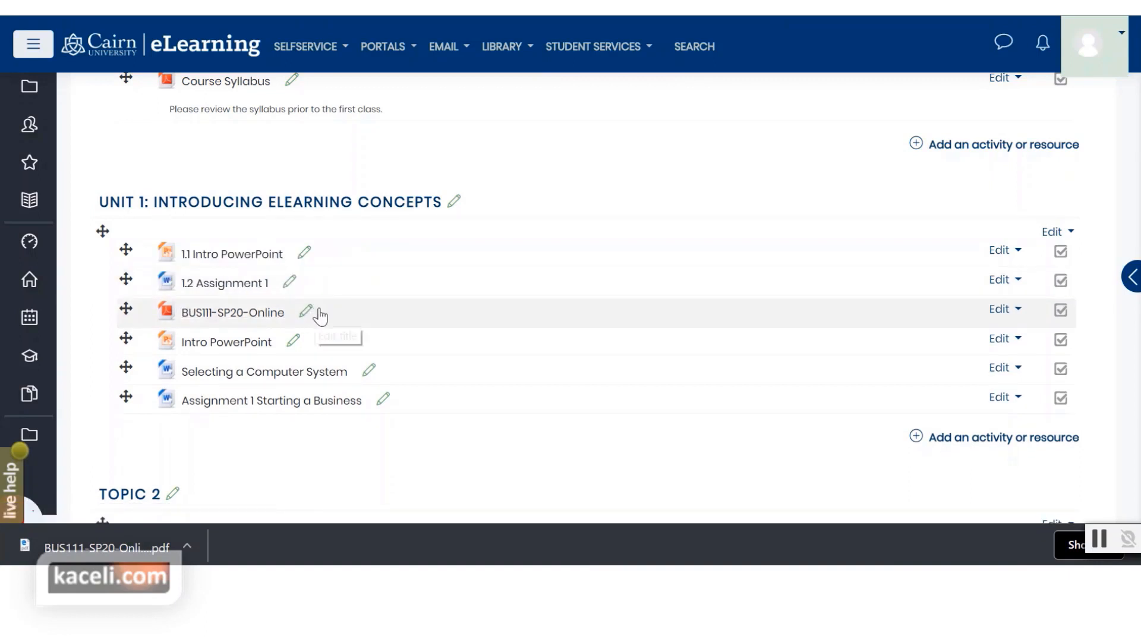
Step: Delete the BUS111-SP20-Online item from Unit 1 and confirm the deletion
{"action": "left_click", "coordinate": [1002, 308]}
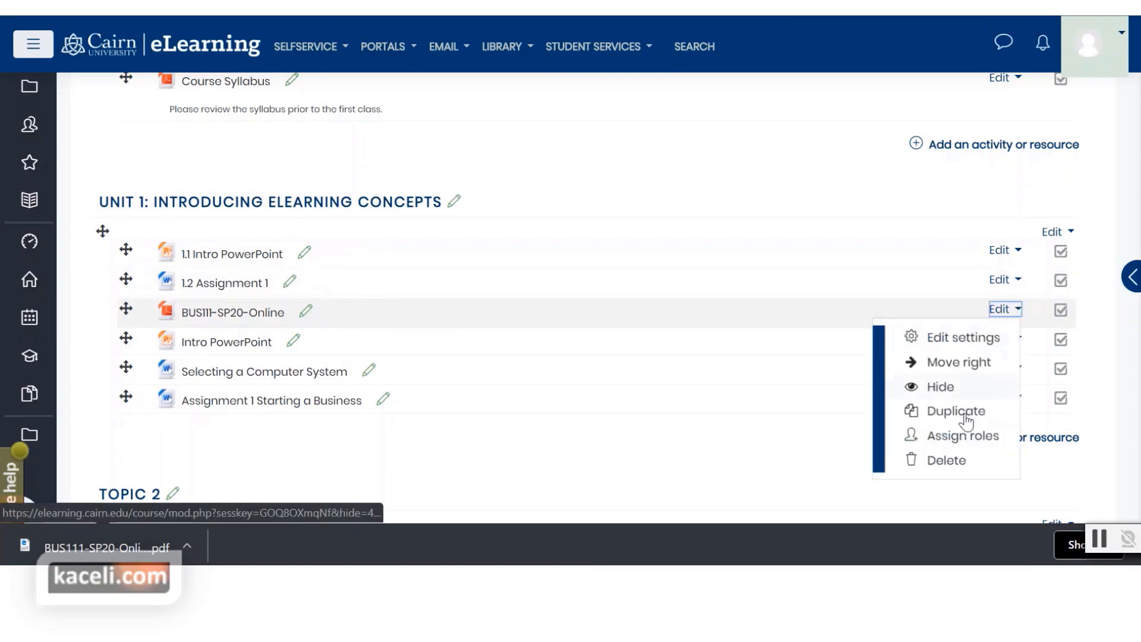
{"action": "left_click", "coordinate": [946, 460]}
{"action": "left_click", "coordinate": [518, 373]}
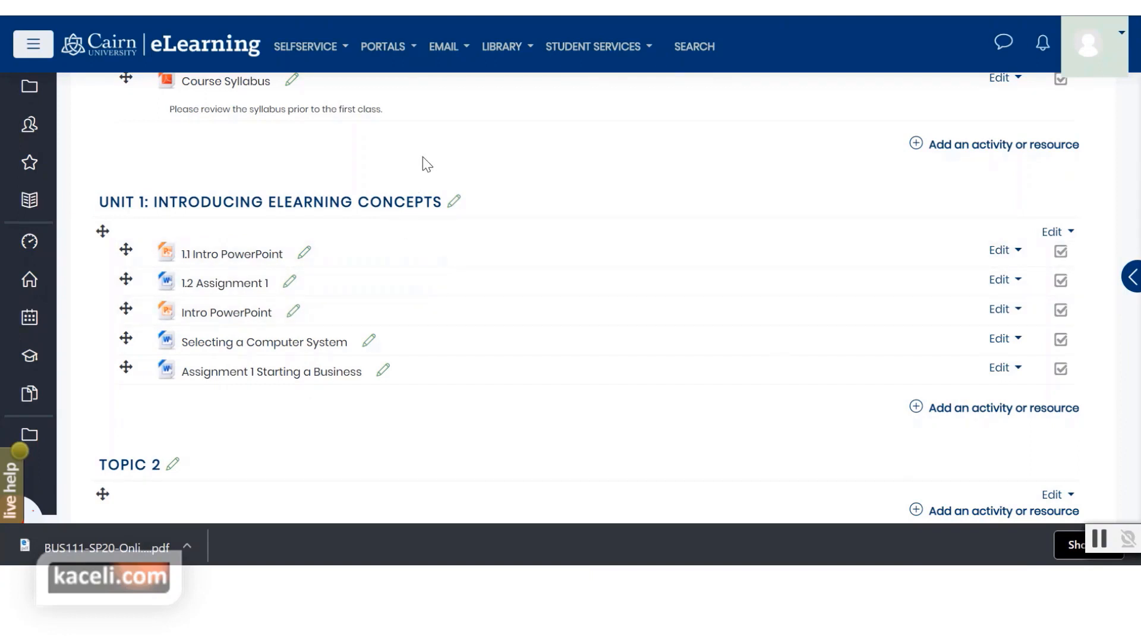
{"action": "scroll", "coordinate": [458, 164], "scroll_direction": "up", "scroll_amount": 2}
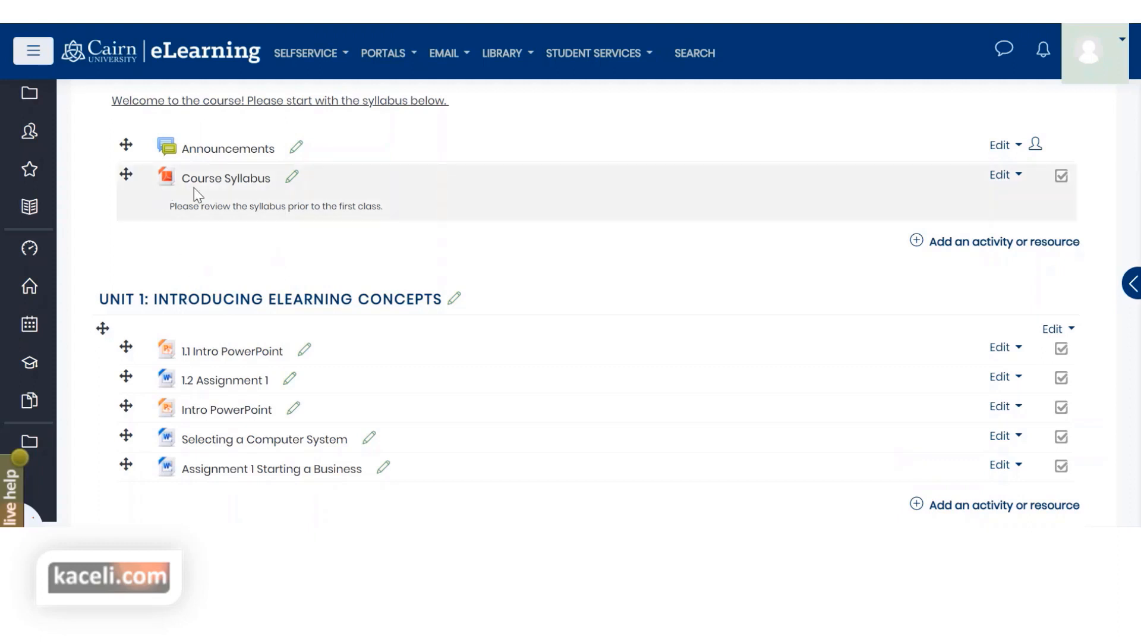
Step: Open the Course Syllabus PDF, BUS111-SP20-Online (2).pdf, and scroll through its first page
{"action": "left_click", "coordinate": [229, 178]}
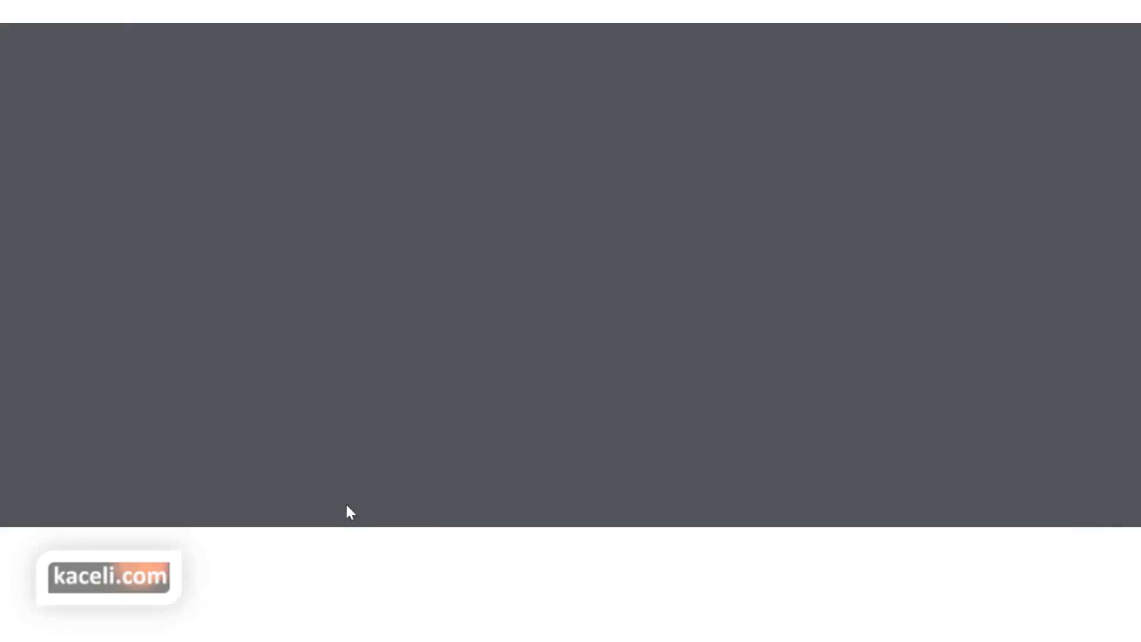
{"action": "scroll", "coordinate": [476, 397], "scroll_direction": "down", "scroll_amount": 1}
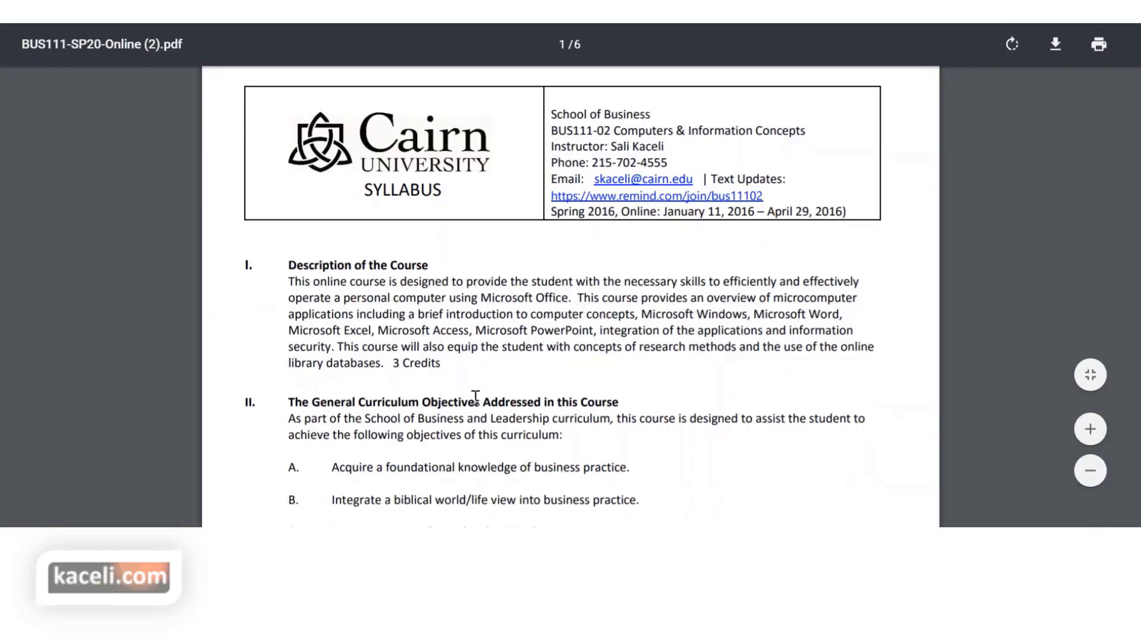
{"action": "scroll", "coordinate": [476, 396], "scroll_direction": "down", "scroll_amount": 14}
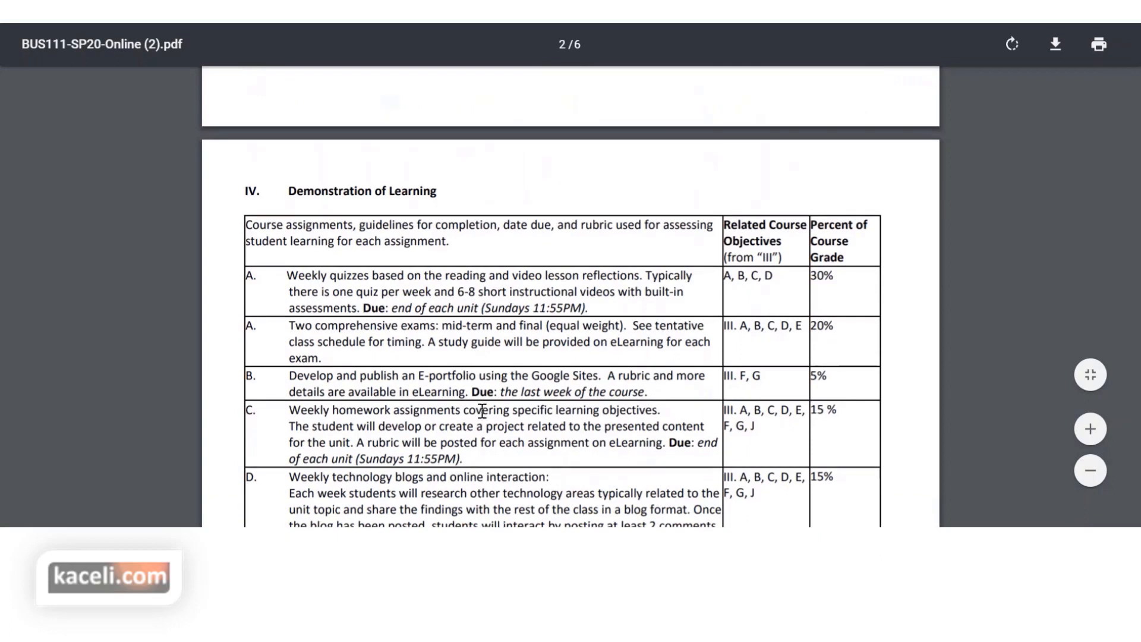
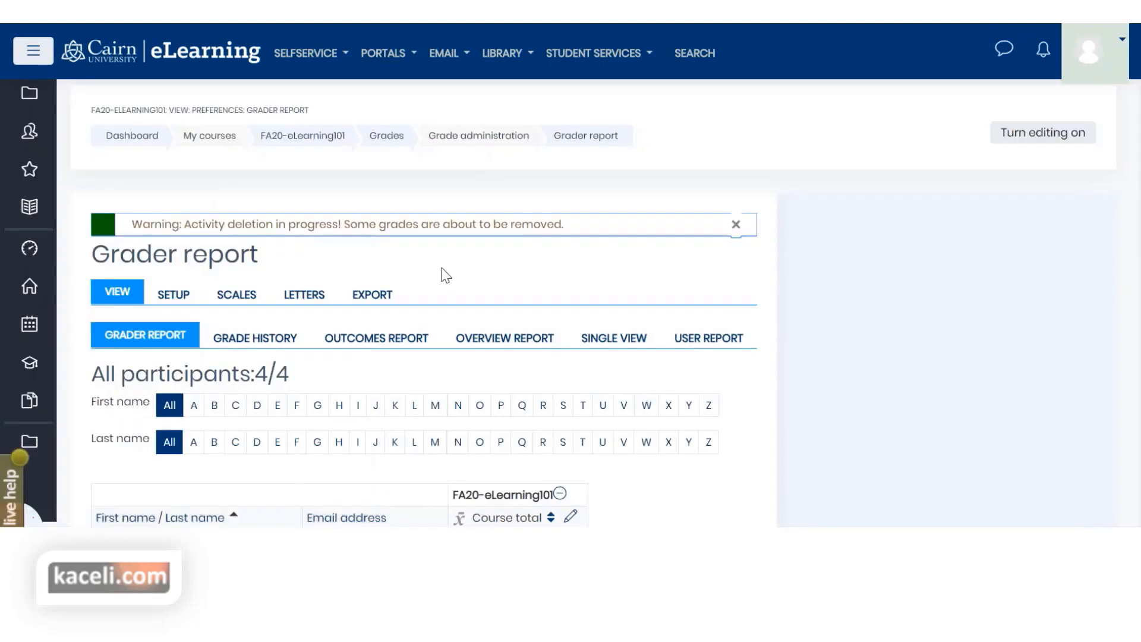
Step: Open Gradebook setup for FA20-eLearning101 and bring up a blank new-category form
{"action": "scroll", "coordinate": [303, 277], "scroll_direction": "down", "scroll_amount": 2}
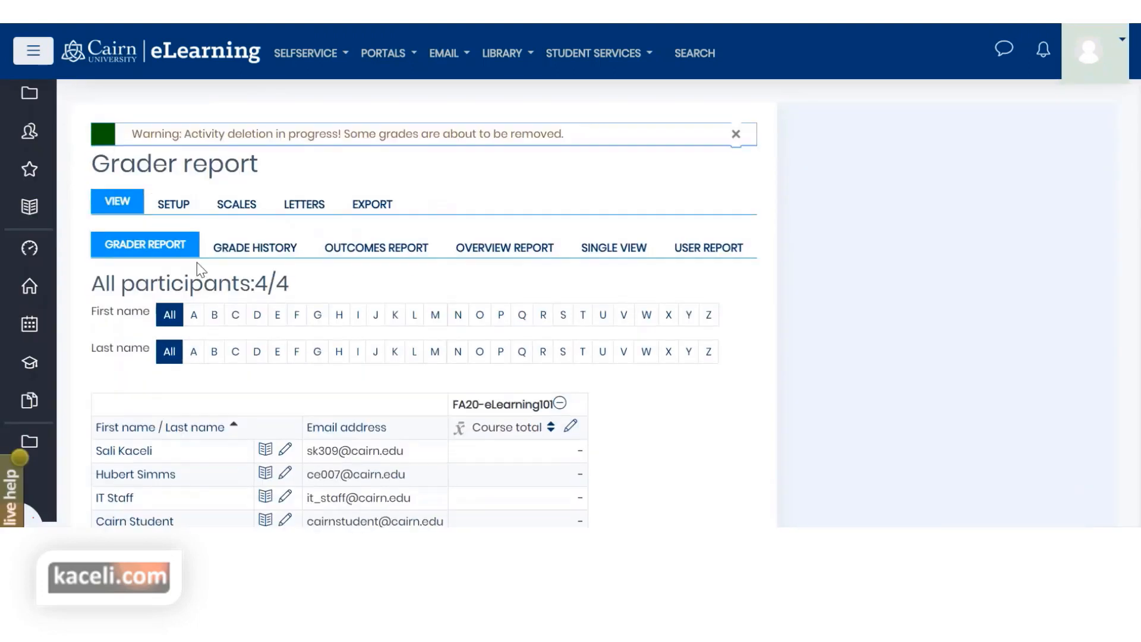
{"action": "left_click", "coordinate": [191, 209]}
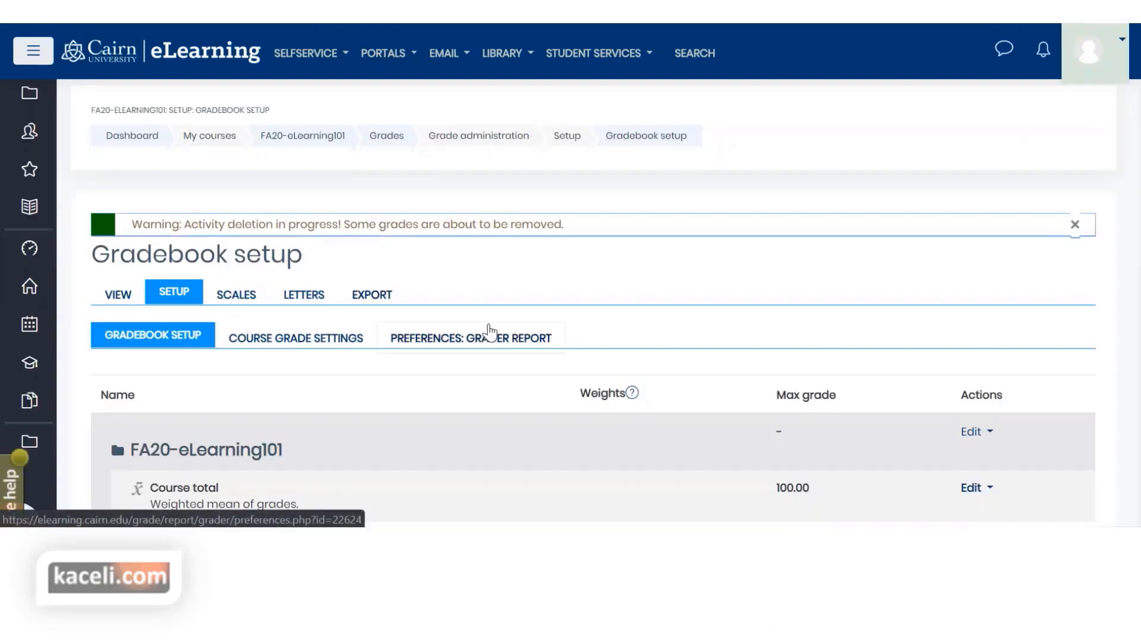
{"action": "scroll", "coordinate": [487, 330], "scroll_direction": "down", "scroll_amount": 3}
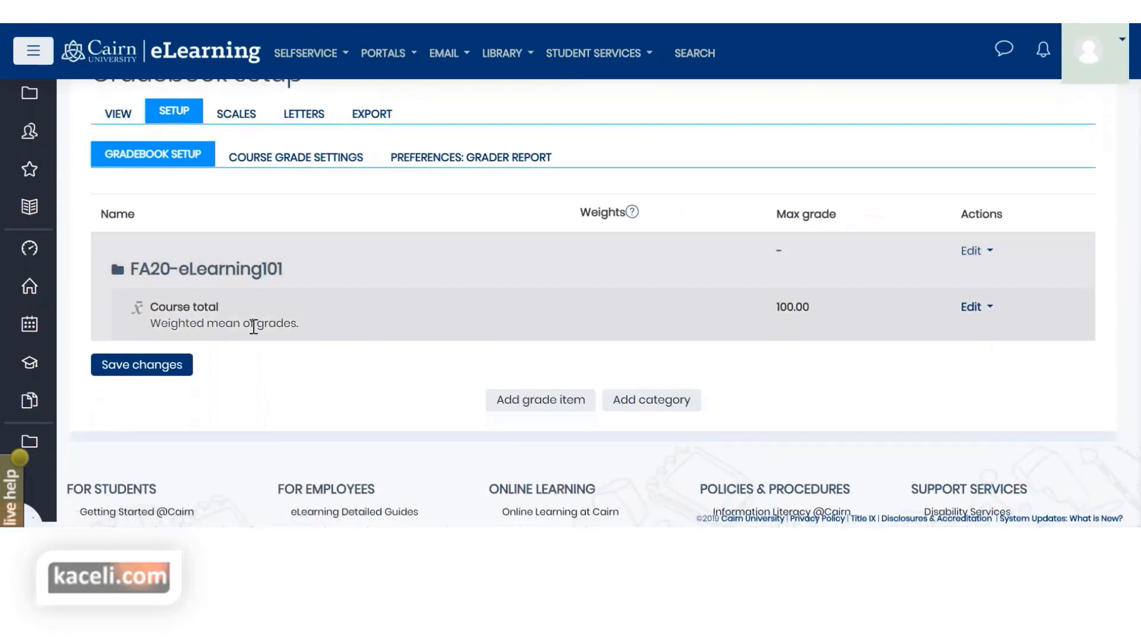
{"action": "left_click_drag", "start_coordinate": [267, 272], "coordinate": [129, 271]}
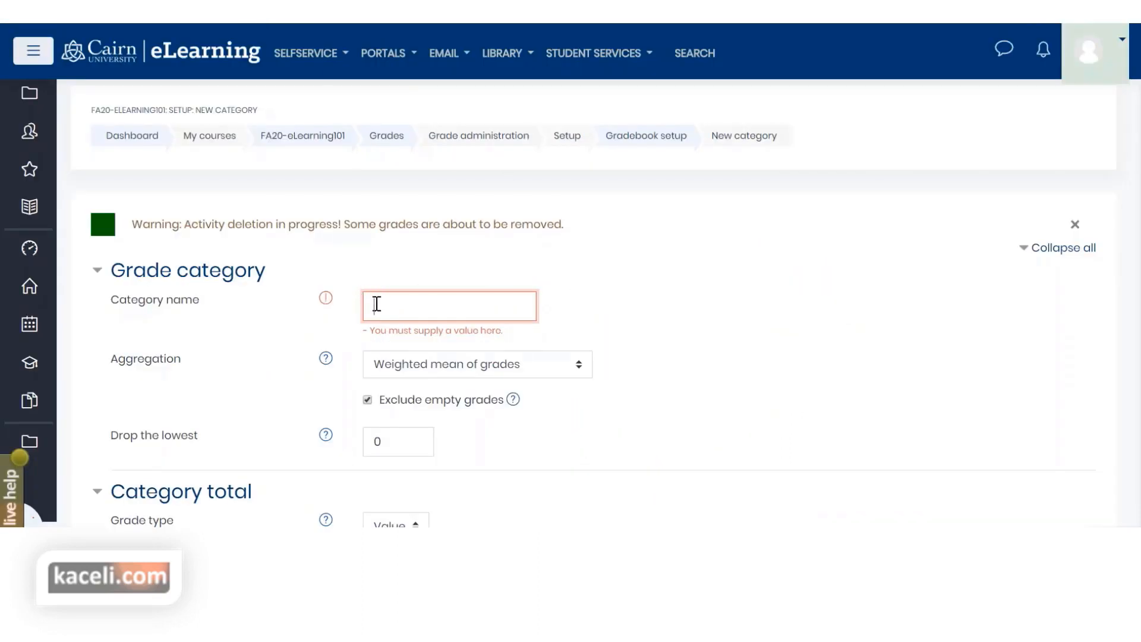
Step: Name the category 'Quizzes' and set its aggregation to Simple weighted mean of grades
{"action": "type", "text": "Quizz"}
{"action": "type", "text": "Qu"}
{"action": "type", "text": "izzes"}
{"action": "left_click", "coordinate": [725, 334]}
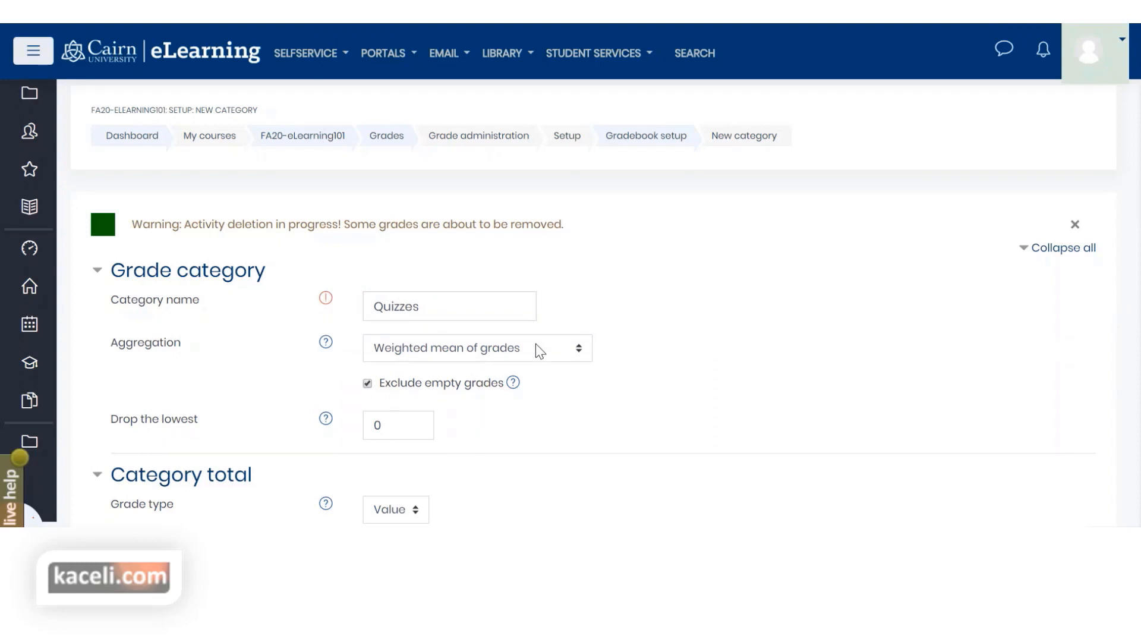
{"action": "left_click", "coordinate": [463, 356]}
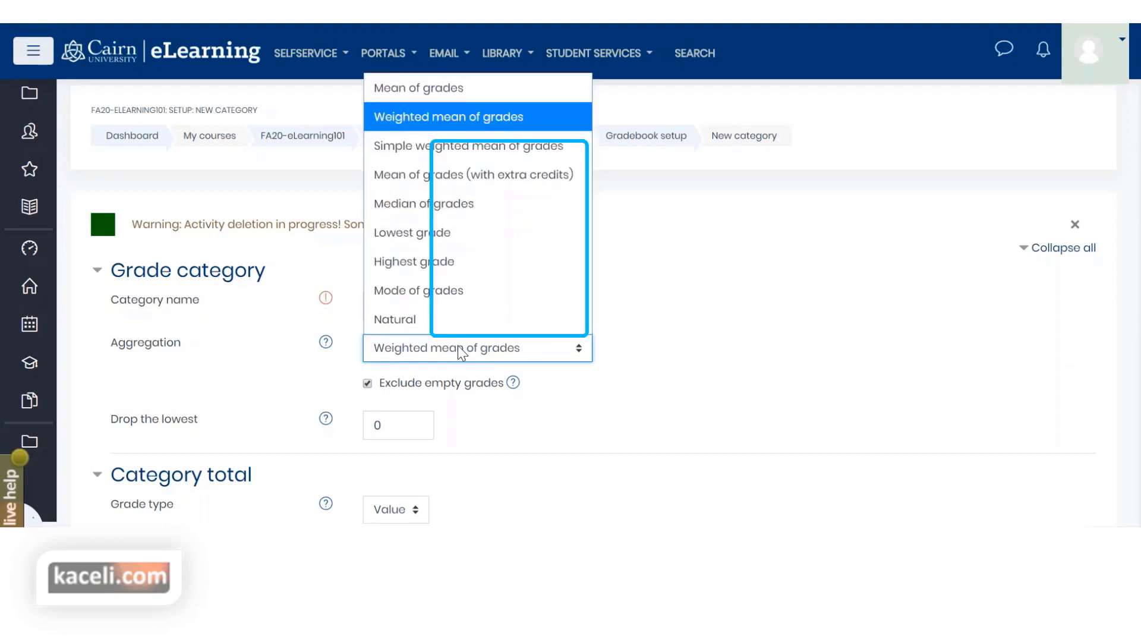
{"action": "left_click", "coordinate": [411, 146]}
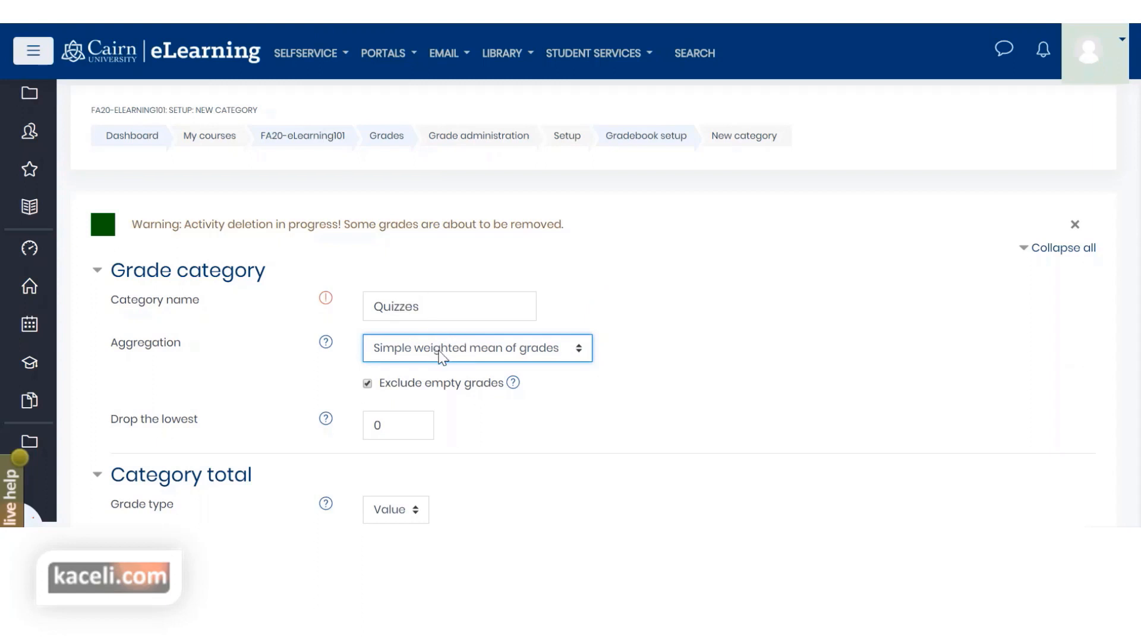
{"action": "left_click", "coordinate": [440, 352]}
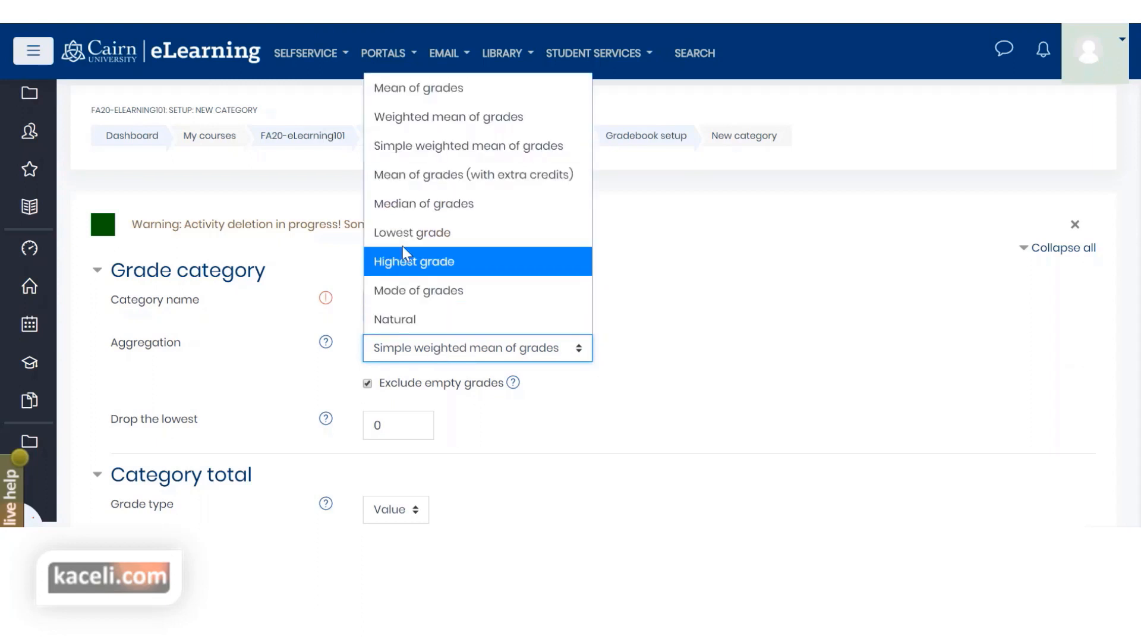
{"action": "left_click", "coordinate": [413, 146]}
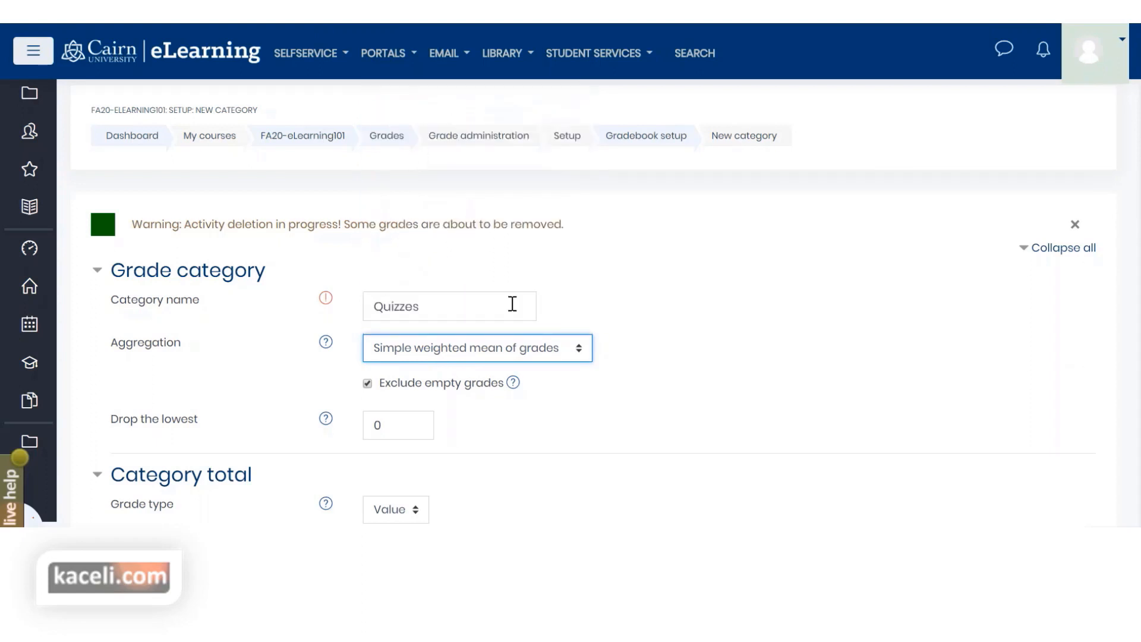
Step: Leave Drop the lowest at 0 and save the Quizzes category
{"action": "left_click", "coordinate": [395, 429]}
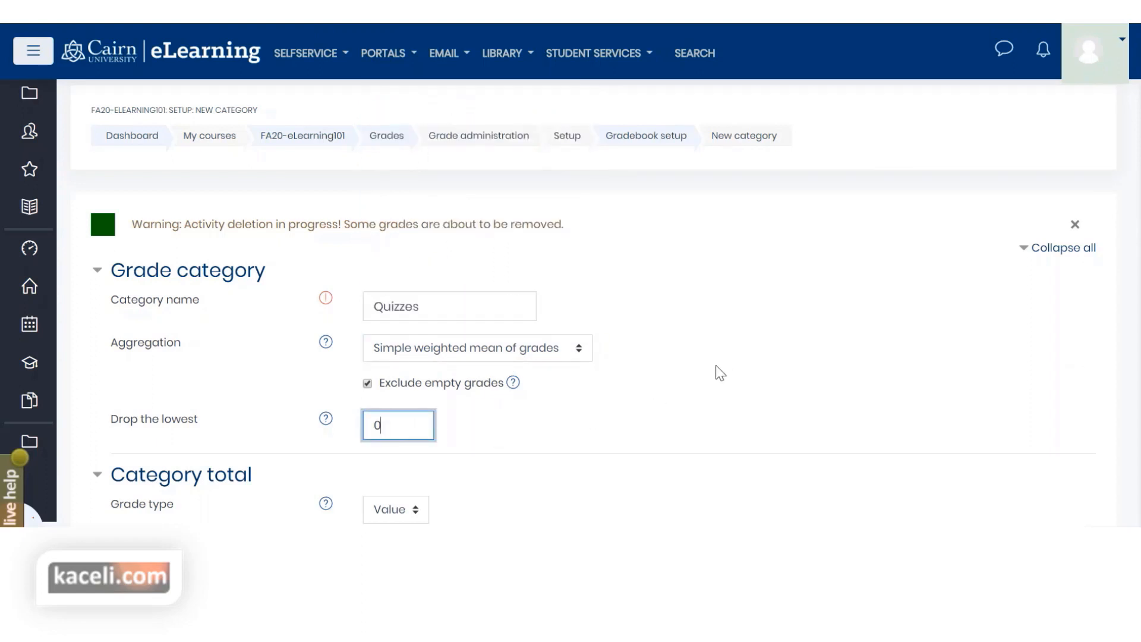
{"action": "scroll", "coordinate": [637, 374], "scroll_direction": "down", "scroll_amount": 2}
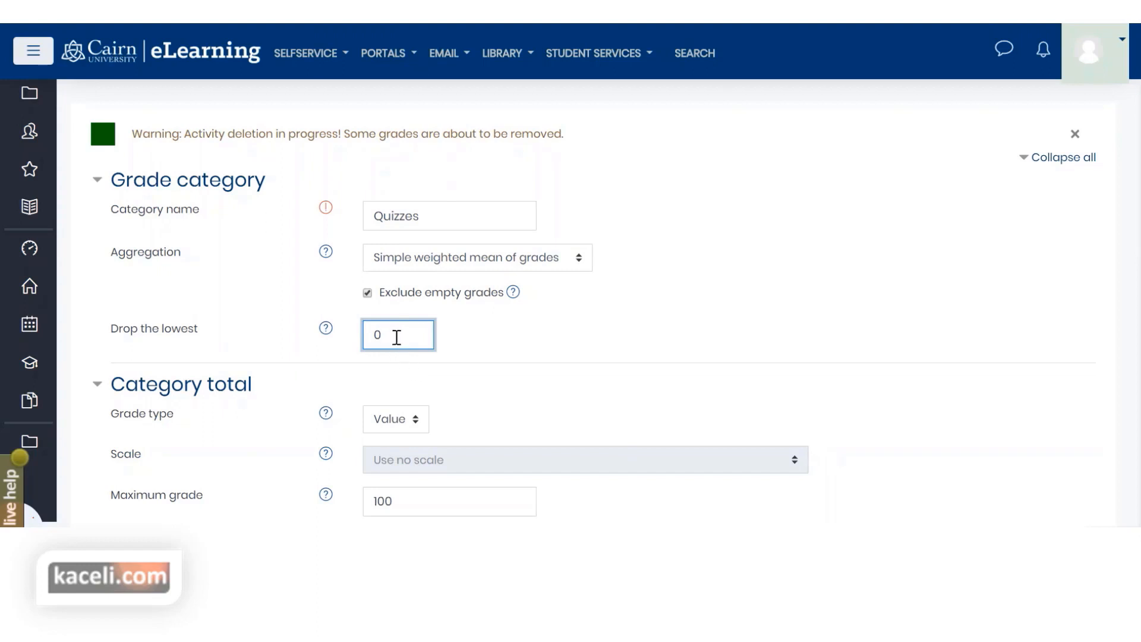
{"action": "left_click_drag", "start_coordinate": [395, 335], "coordinate": [370, 336]}
{"action": "key", "text": "BackSpace"}
{"action": "type", "text": "1"}
{"action": "scroll", "coordinate": [736, 331], "scroll_direction": "down", "scroll_amount": 2}
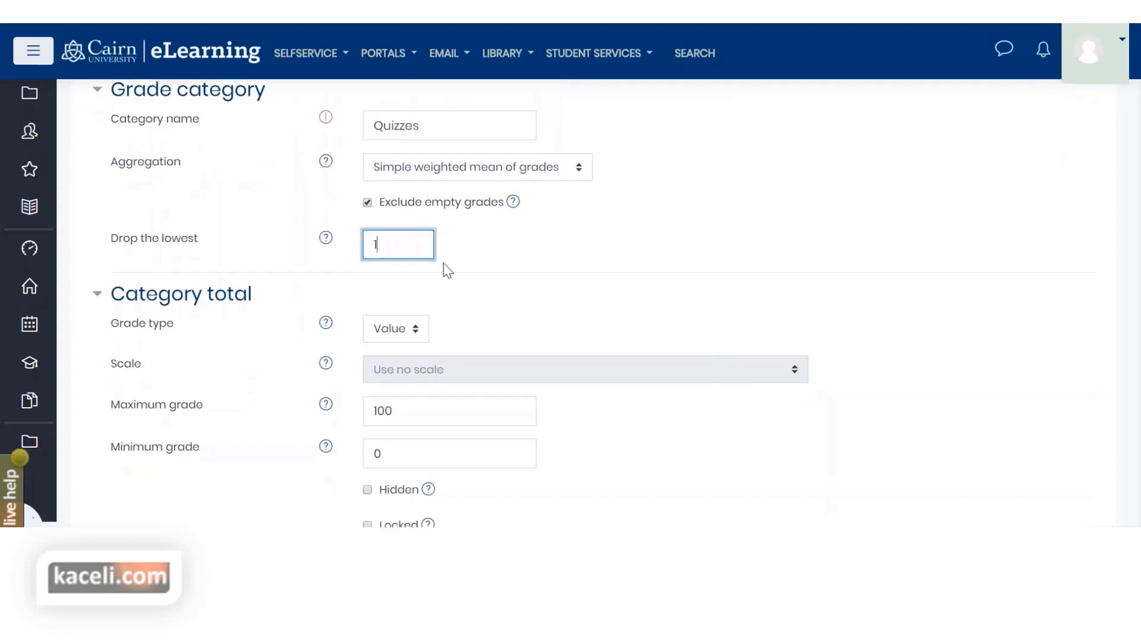
{"action": "left_click_drag", "start_coordinate": [386, 244], "coordinate": [353, 251]}
{"action": "type", "text": "0"}
{"action": "scroll", "coordinate": [458, 400], "scroll_direction": "down", "scroll_amount": 5}
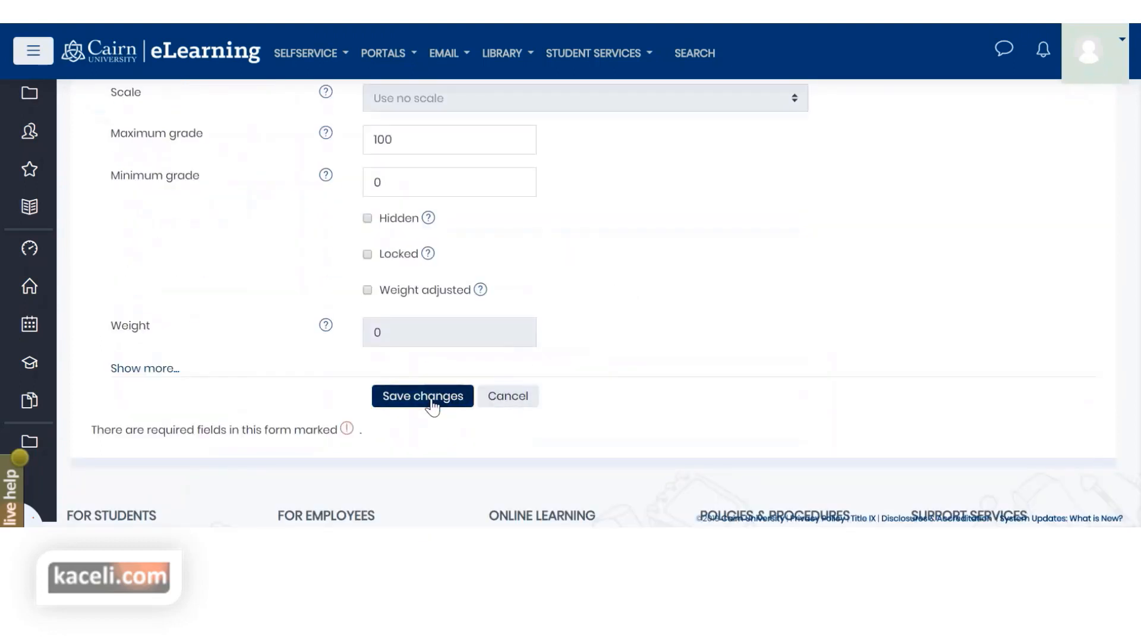
{"action": "left_click", "coordinate": [421, 398]}
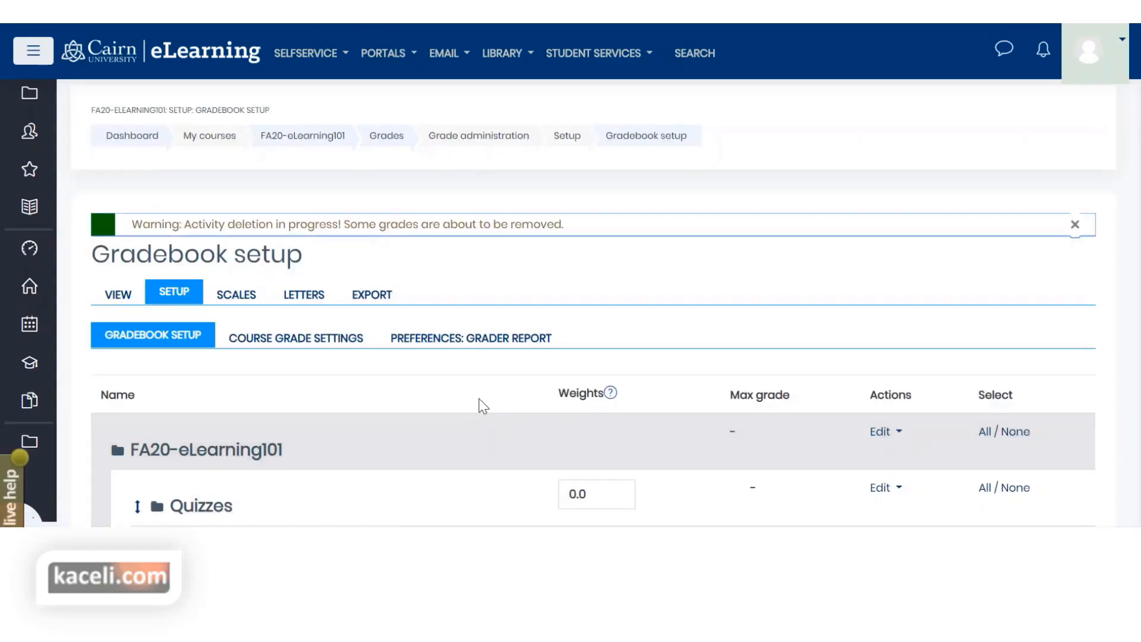
{"action": "scroll", "coordinate": [482, 403], "scroll_direction": "down", "scroll_amount": 5}
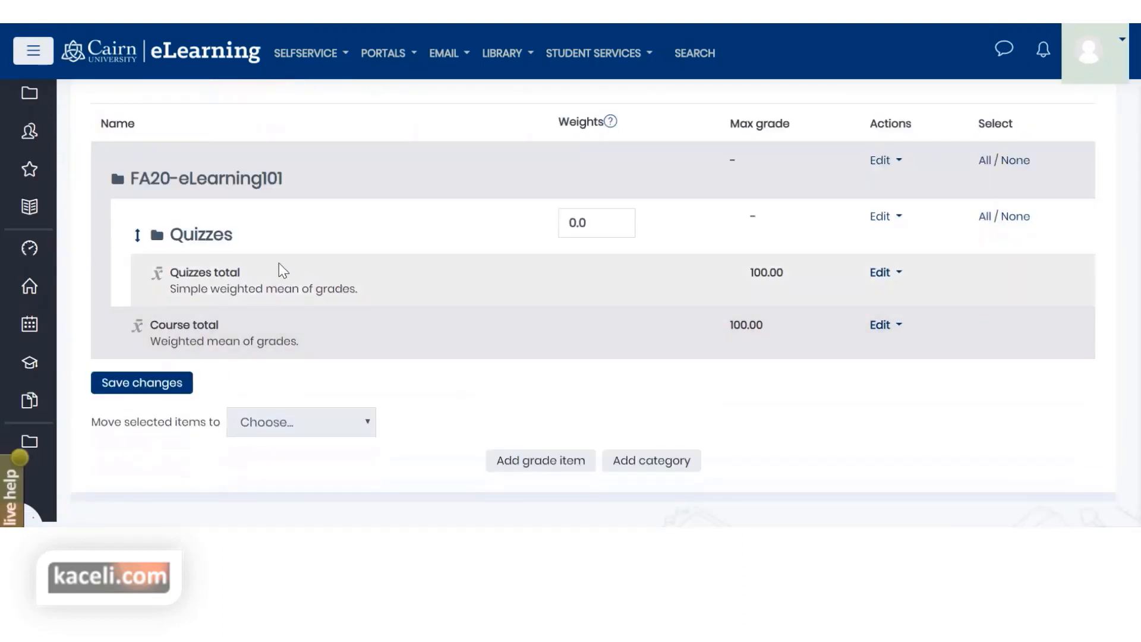
{"action": "left_click_drag", "start_coordinate": [274, 181], "coordinate": [207, 184]}
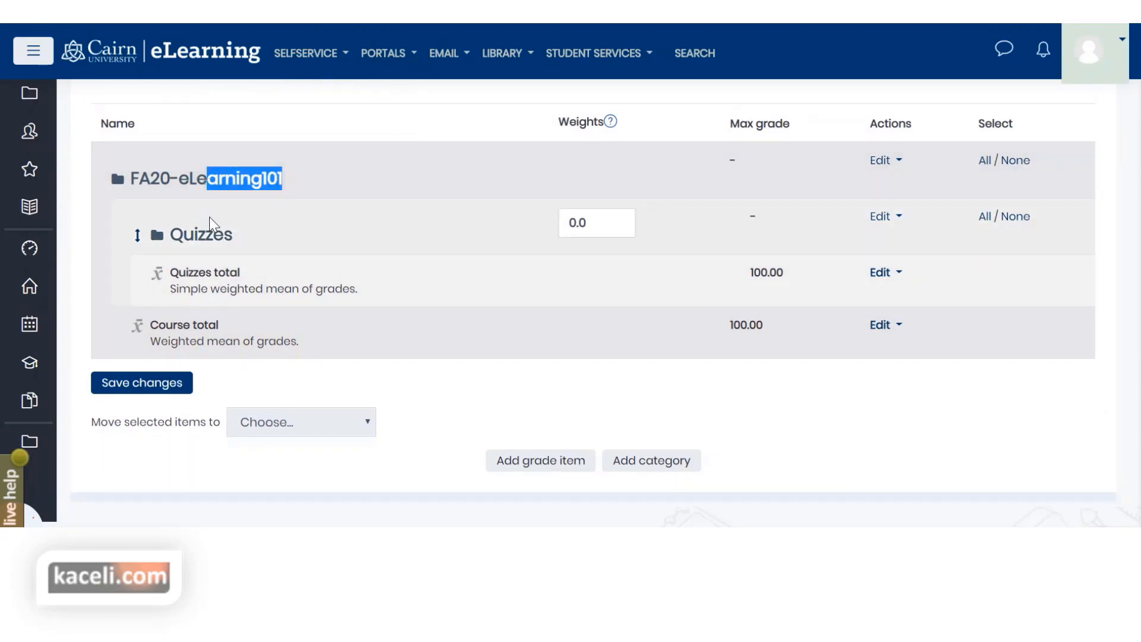
{"action": "left_click_drag", "start_coordinate": [261, 243], "coordinate": [168, 236]}
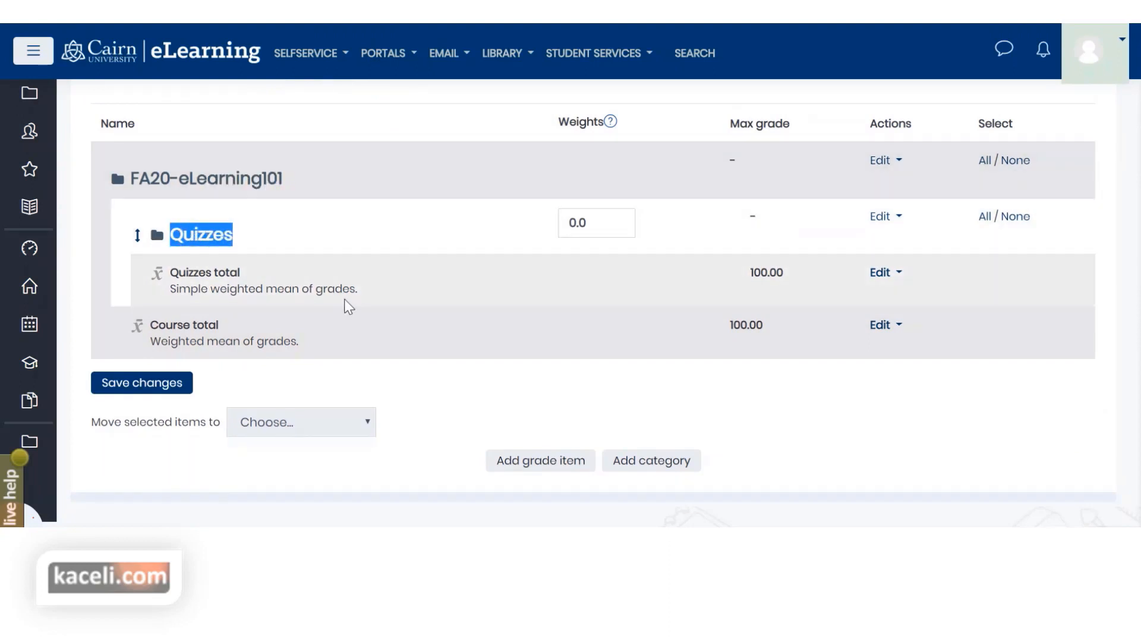
{"action": "left_click", "coordinate": [189, 292]}
{"action": "double_click", "coordinate": [188, 292]}
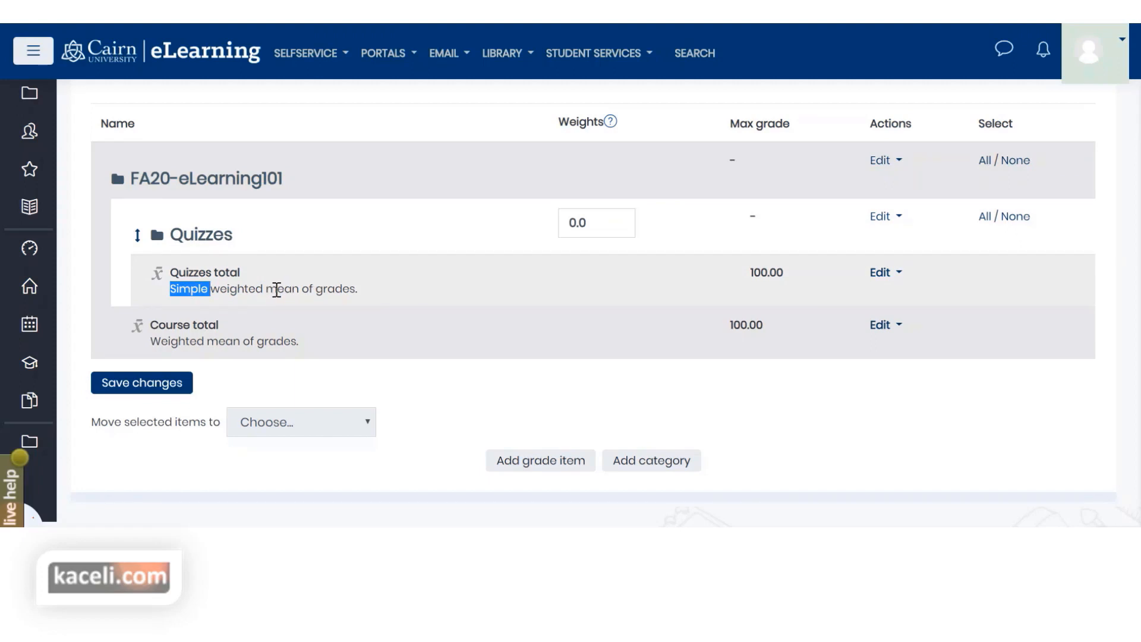
{"action": "left_click", "coordinate": [510, 300]}
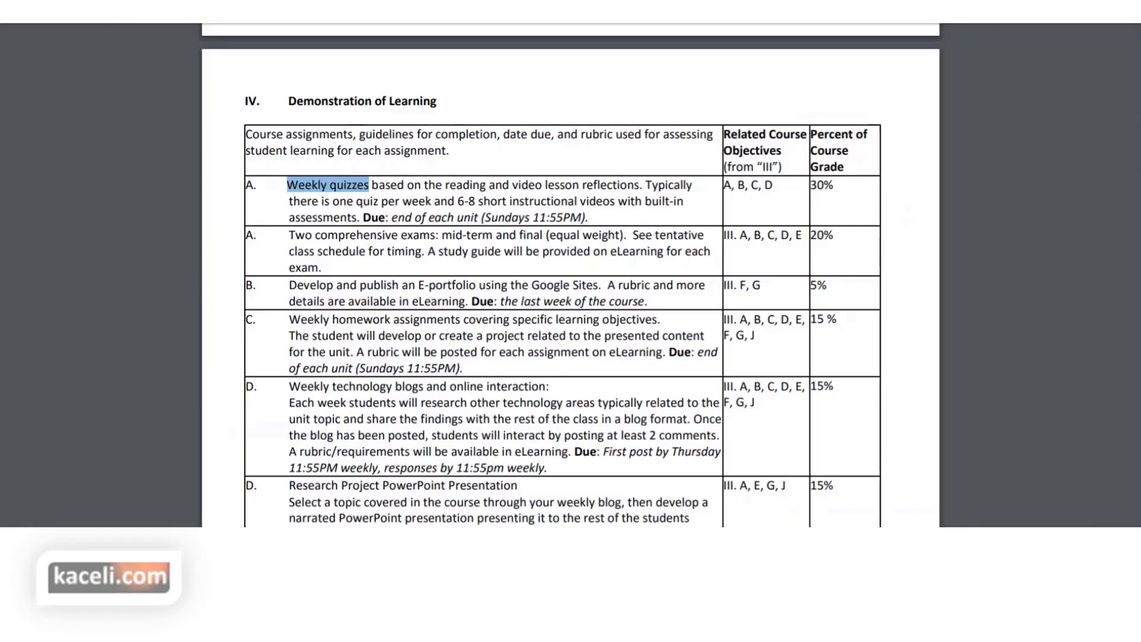
{"action": "double_click", "coordinate": [380, 236]}
{"action": "left_click", "coordinate": [342, 236]}
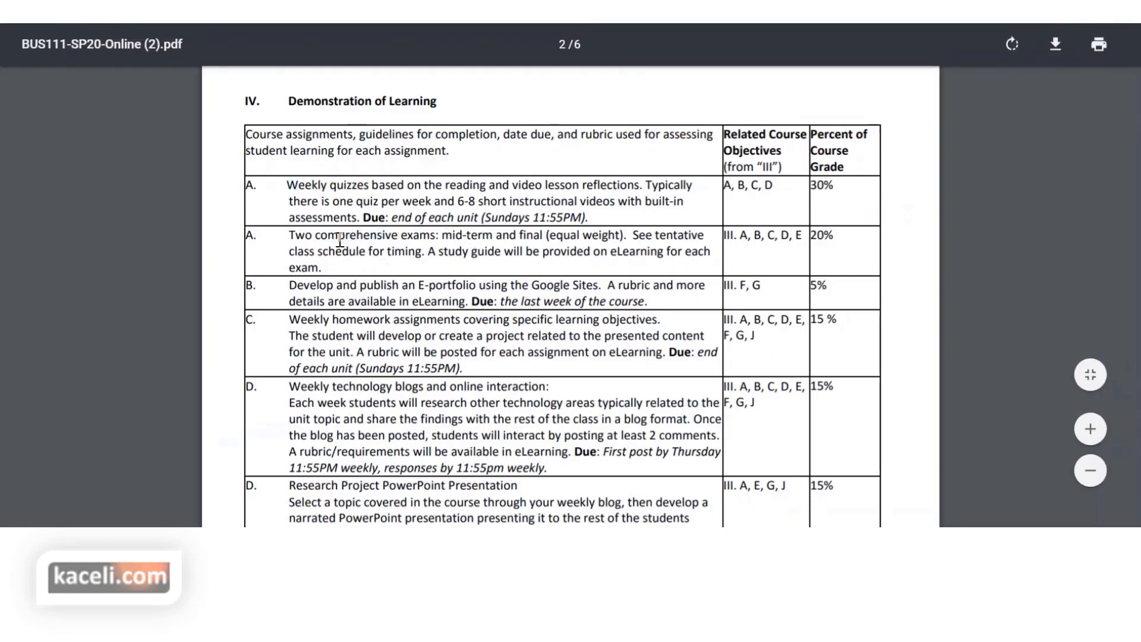
{"action": "left_click_drag", "start_coordinate": [290, 236], "coordinate": [434, 234]}
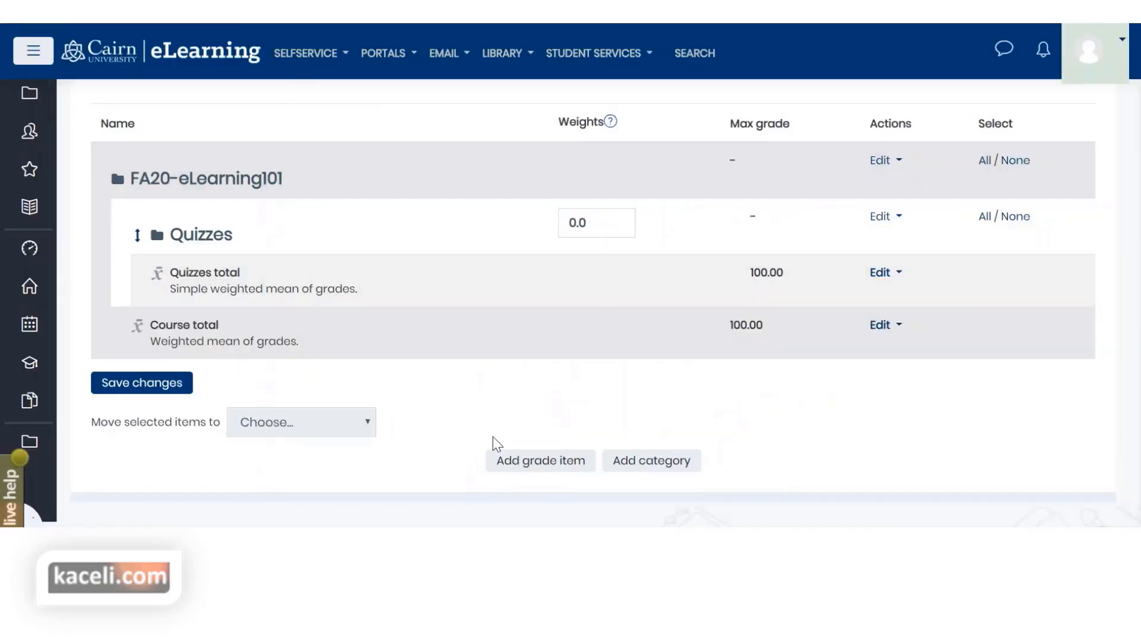
{"action": "left_click", "coordinate": [653, 470]}
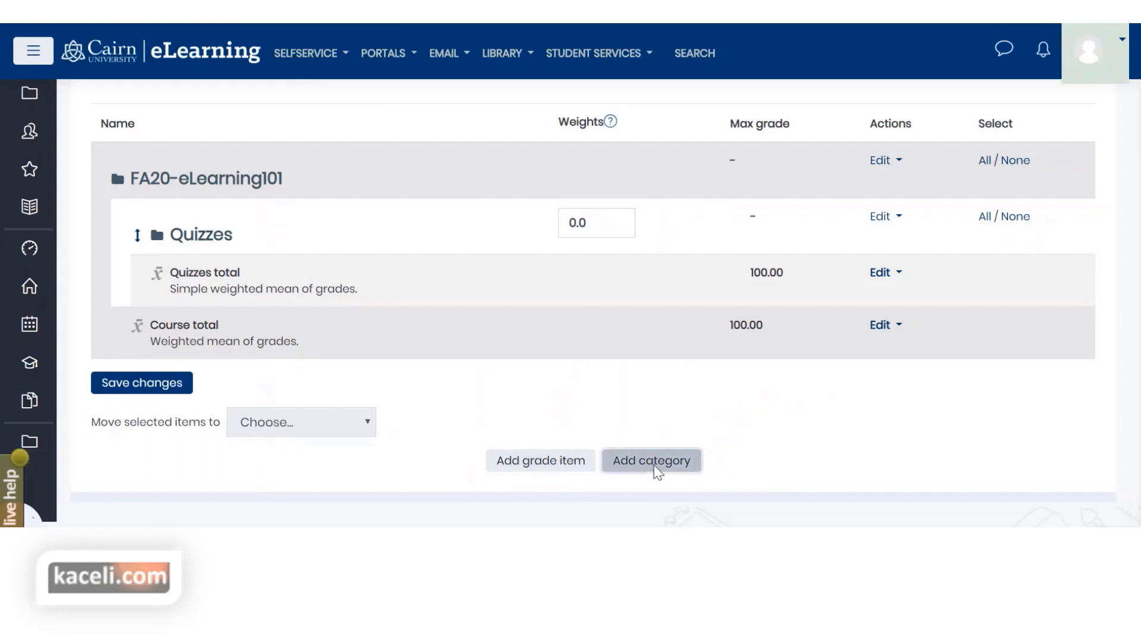
Step: Create an 'Exams' category using Simple weighted mean of grades, save, and review the category list
{"action": "left_click", "coordinate": [432, 313]}
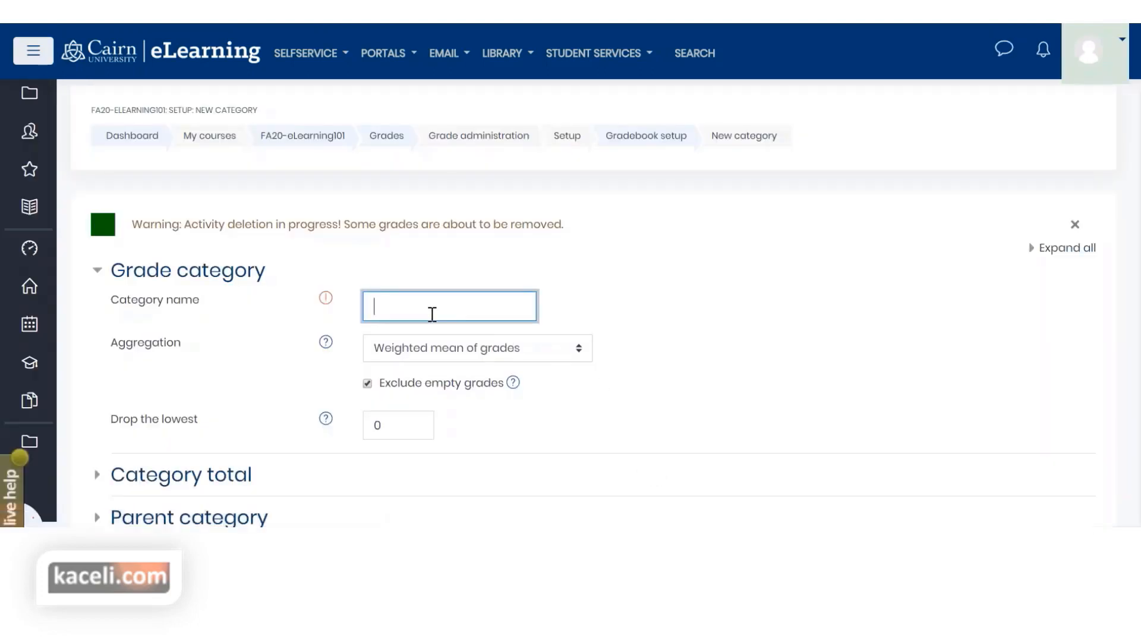
{"action": "type", "text": "Exams"}
{"action": "left_click", "coordinate": [381, 348]}
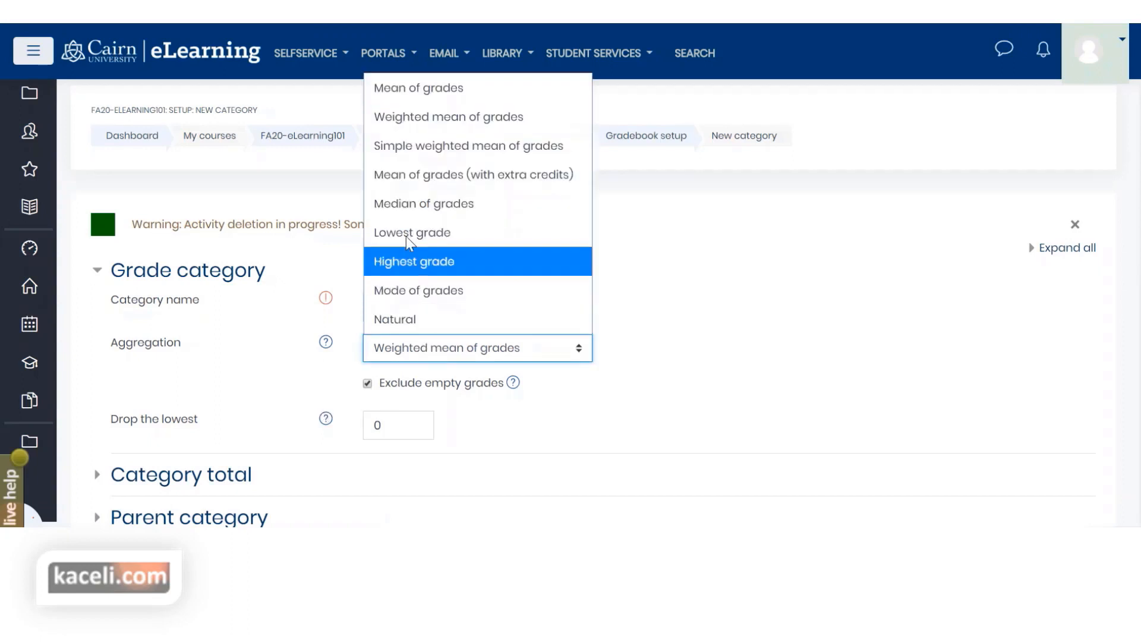
{"action": "left_click", "coordinate": [394, 159]}
{"action": "scroll", "coordinate": [618, 389], "scroll_direction": "down", "scroll_amount": 3}
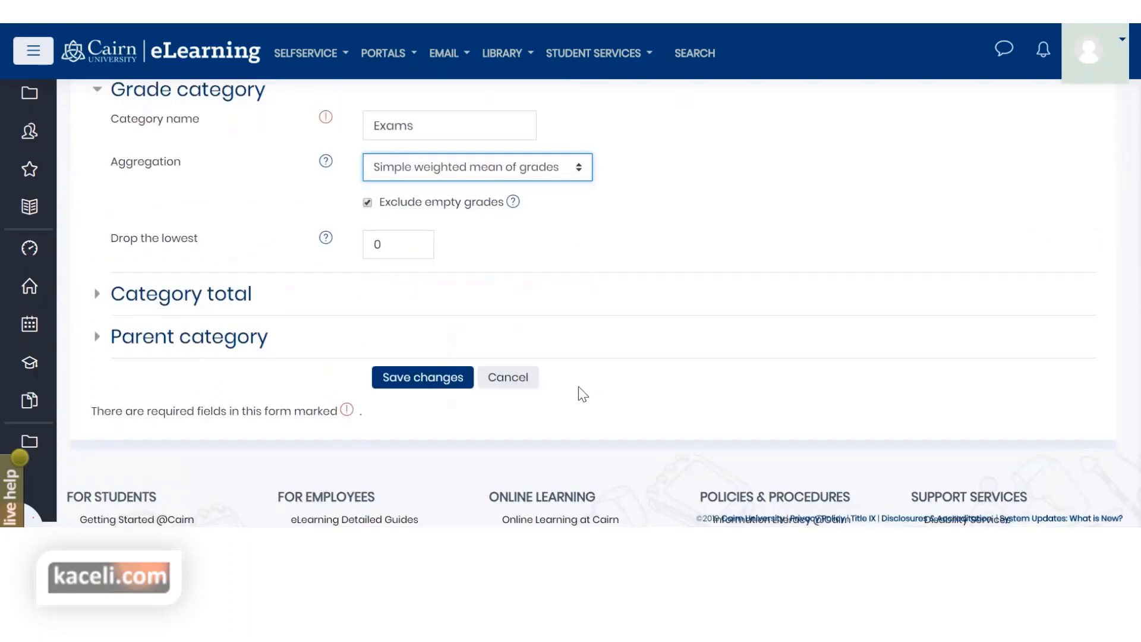
{"action": "left_click", "coordinate": [428, 381]}
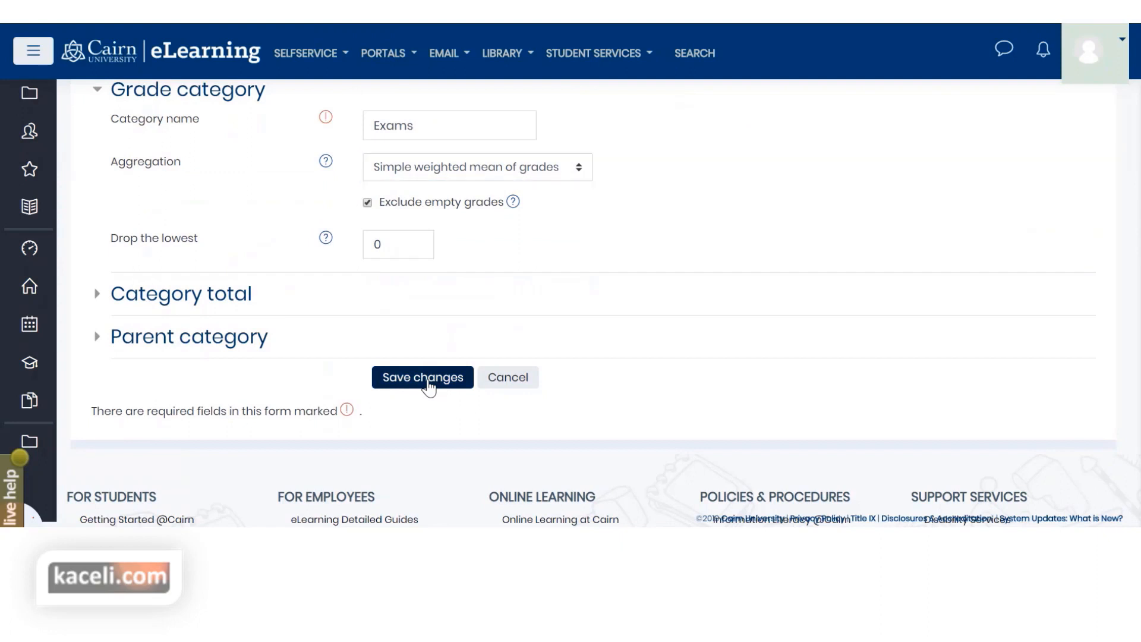
{"action": "scroll", "coordinate": [785, 410], "scroll_direction": "down", "scroll_amount": 3}
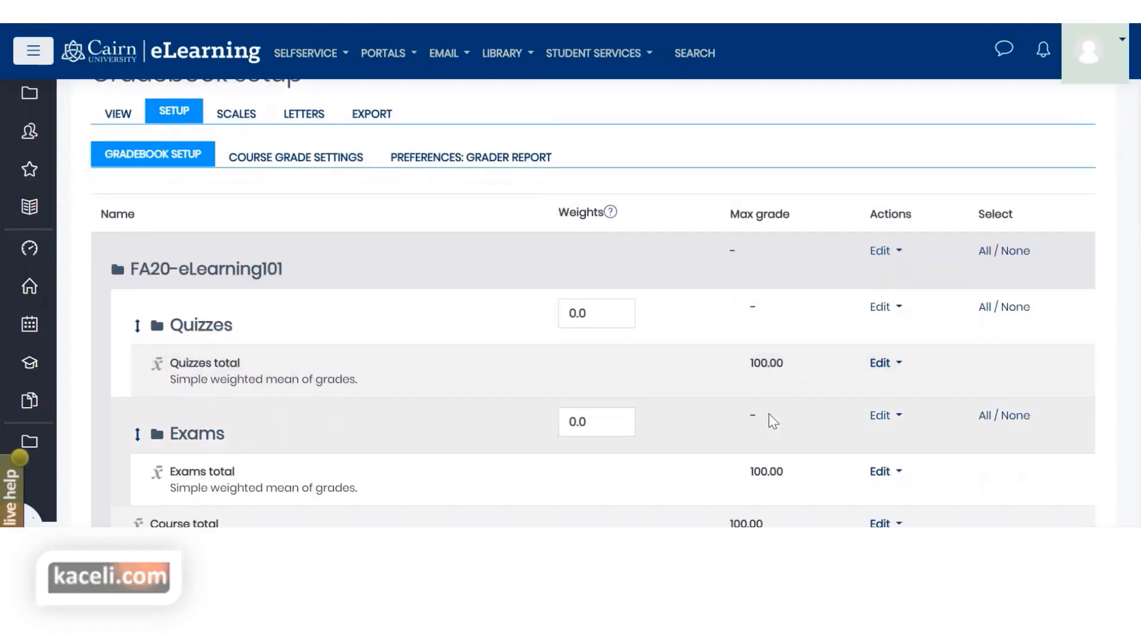
{"action": "scroll", "coordinate": [776, 419], "scroll_direction": "down", "scroll_amount": 2}
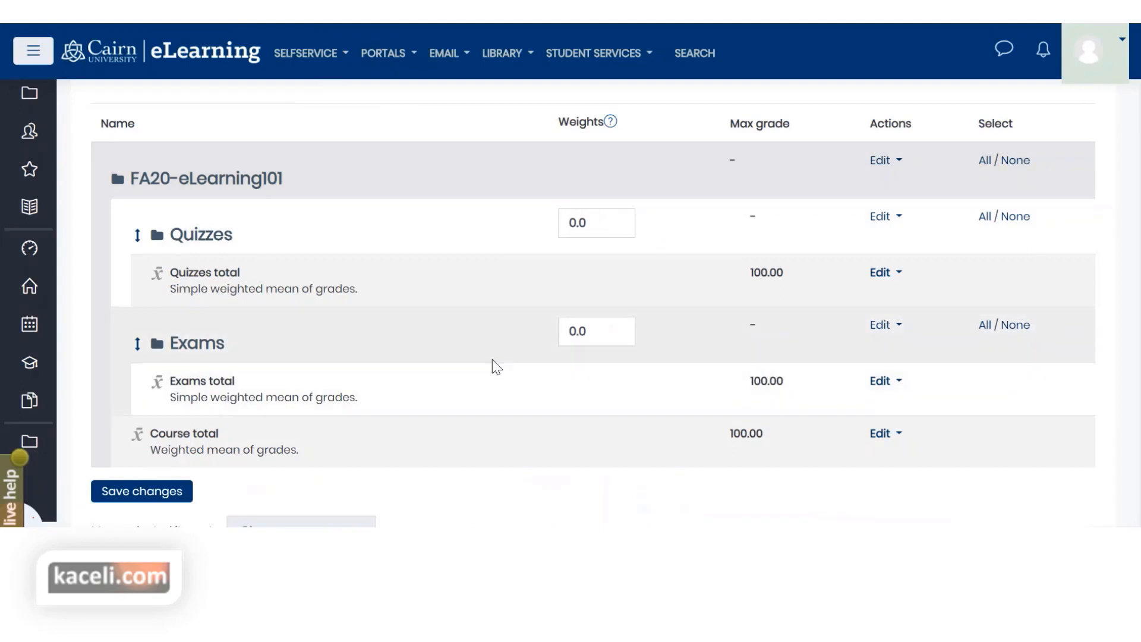
{"action": "scroll", "coordinate": [469, 360], "scroll_direction": "down", "scroll_amount": 3}
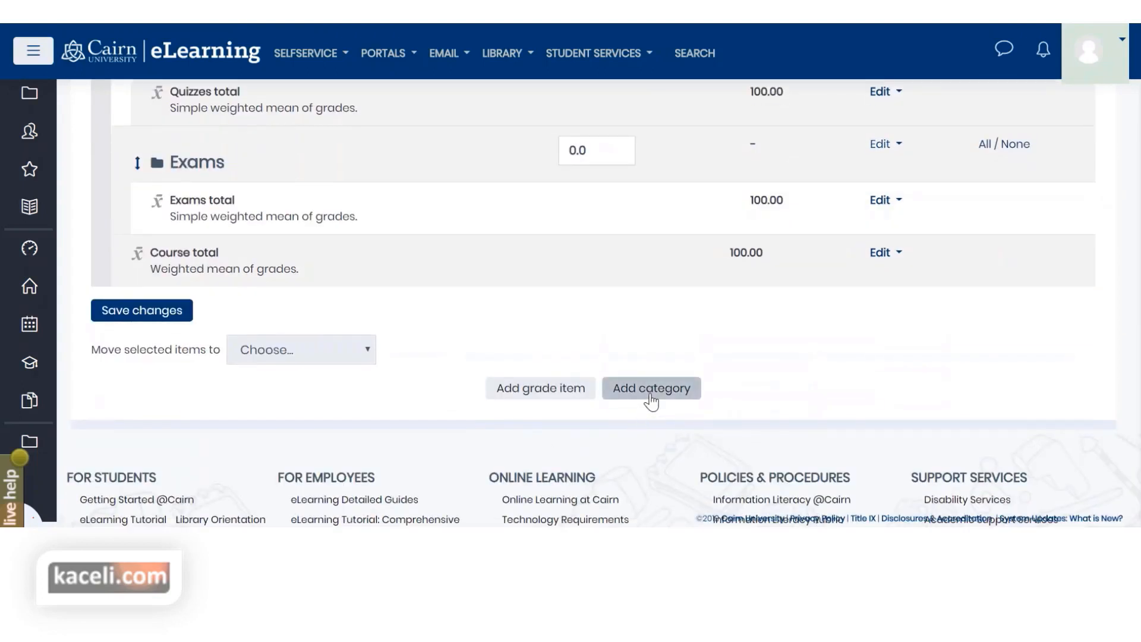
Step: Add an 'ePortfolio' category aggregated by Simple weighted mean of grades and save it
{"action": "left_click", "coordinate": [654, 391]}
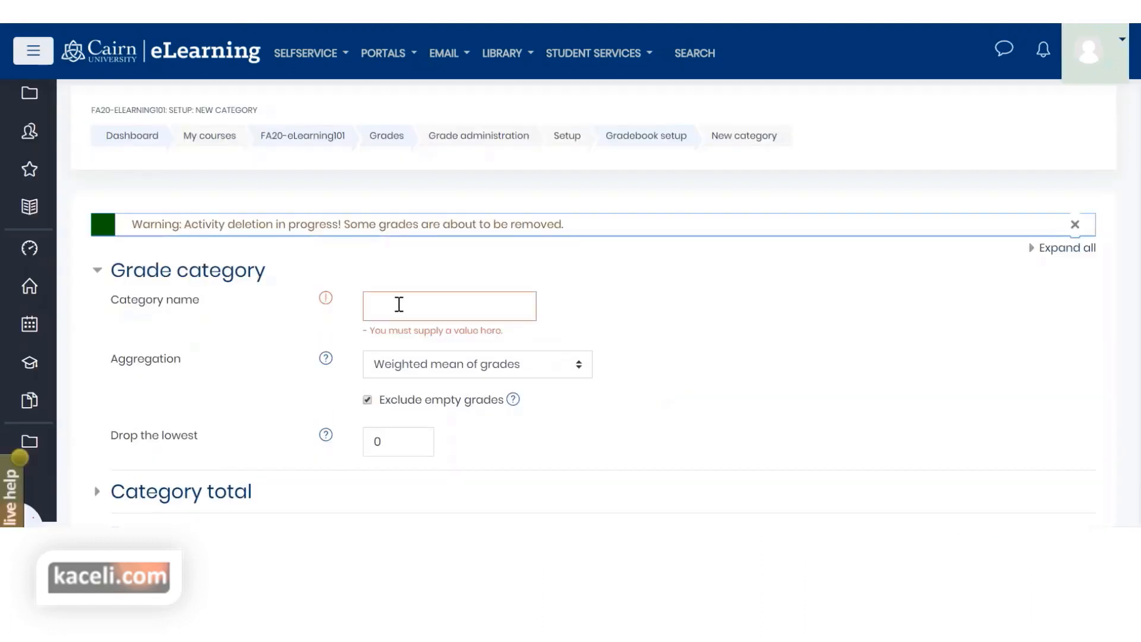
{"action": "left_click", "coordinate": [398, 304]}
{"action": "type", "text": "ePortf"}
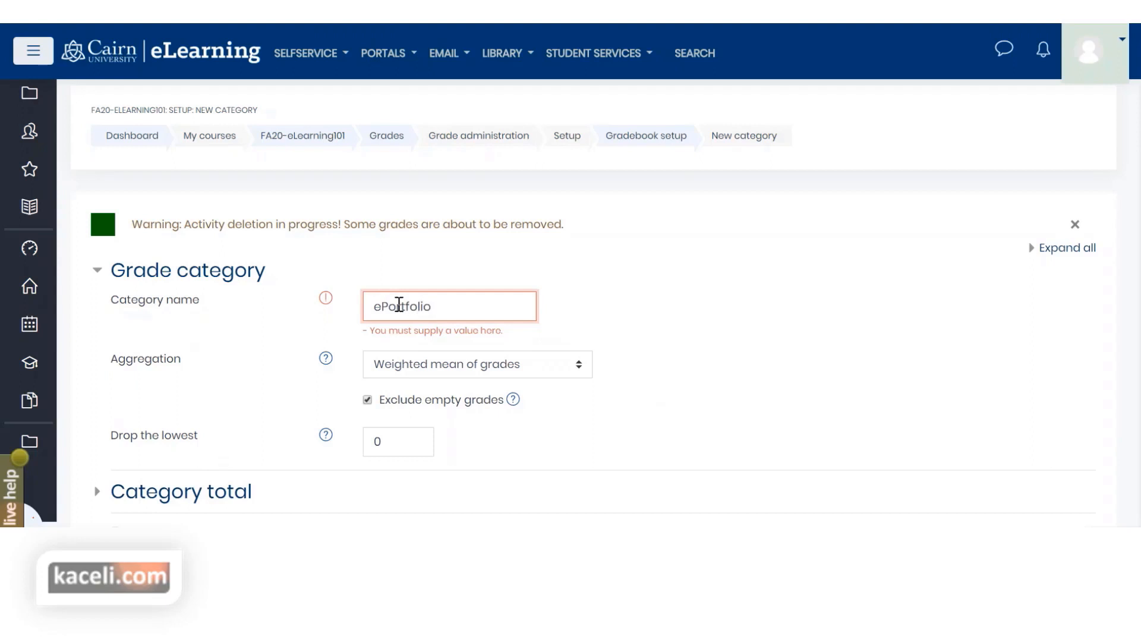
{"action": "type", "text": "olio"}
{"action": "left_click", "coordinate": [440, 368]}
{"action": "left_click", "coordinate": [487, 153]}
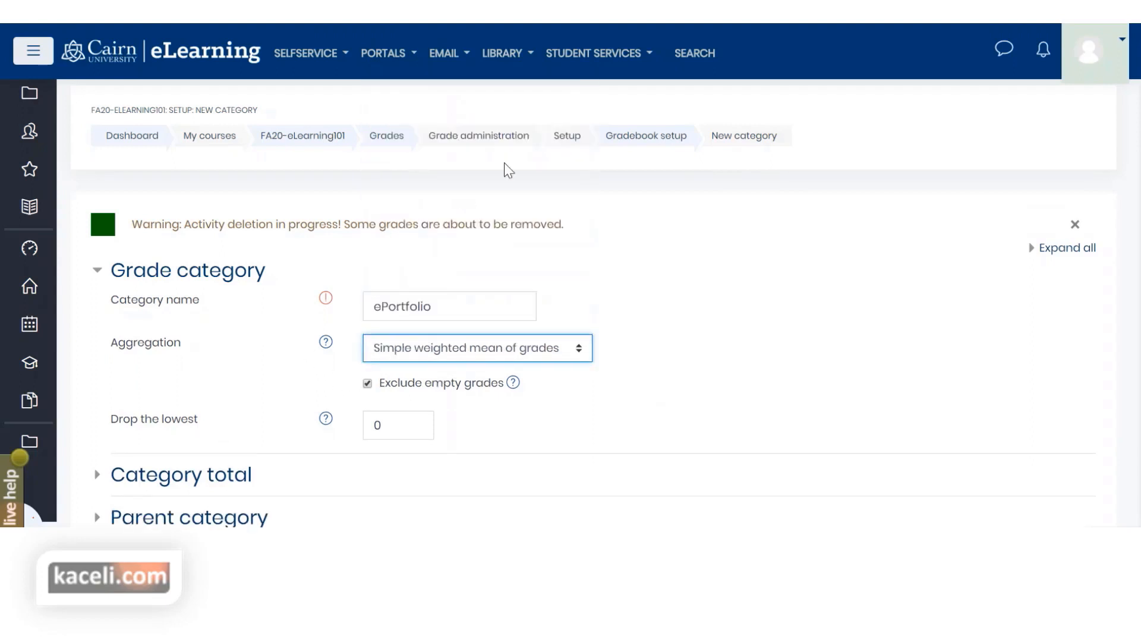
{"action": "left_click", "coordinate": [777, 361]}
{"action": "scroll", "coordinate": [776, 361], "scroll_direction": "down", "scroll_amount": 6}
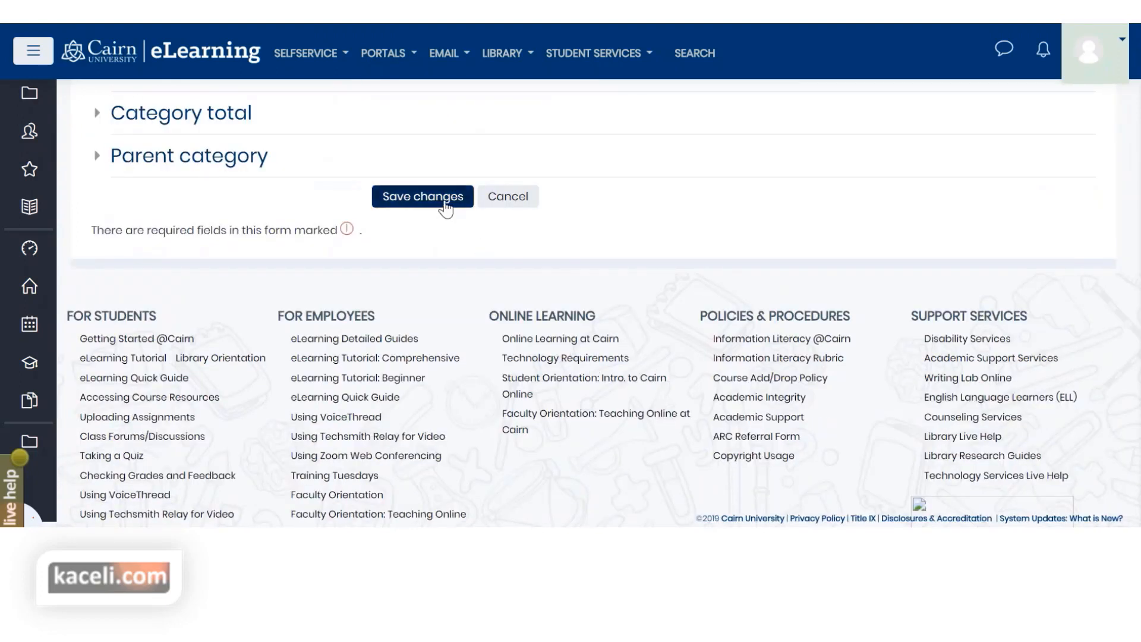
{"action": "left_click", "coordinate": [445, 202]}
{"action": "scroll", "coordinate": [833, 317], "scroll_direction": "down", "scroll_amount": 2}
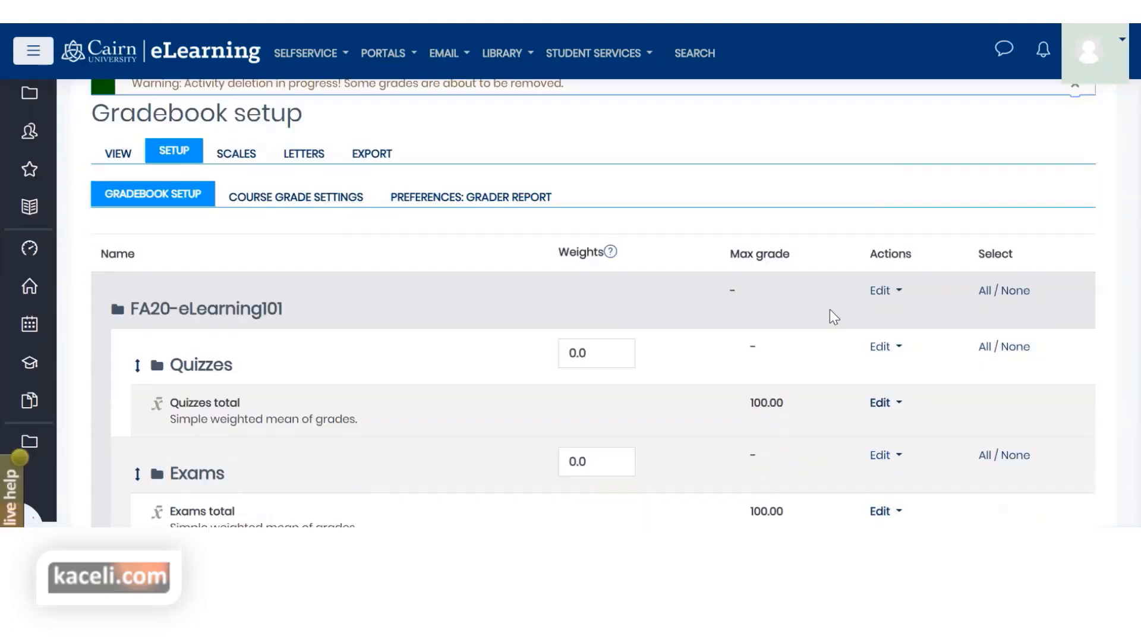
{"action": "scroll", "coordinate": [834, 316], "scroll_direction": "down", "scroll_amount": 1}
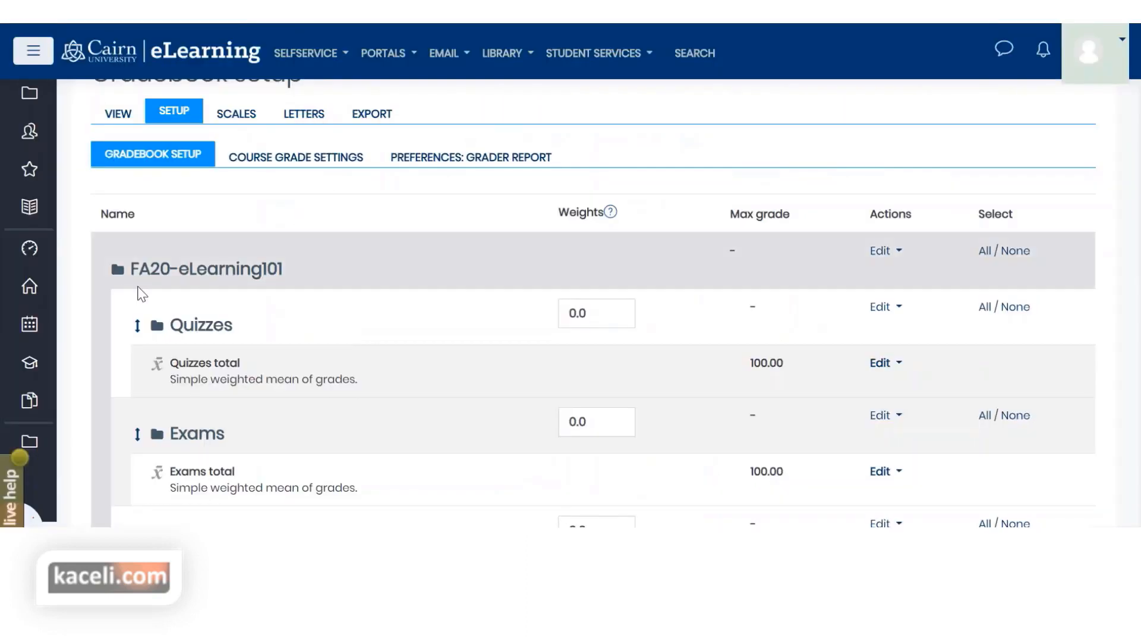
{"action": "scroll", "coordinate": [141, 293], "scroll_direction": "down", "scroll_amount": 5}
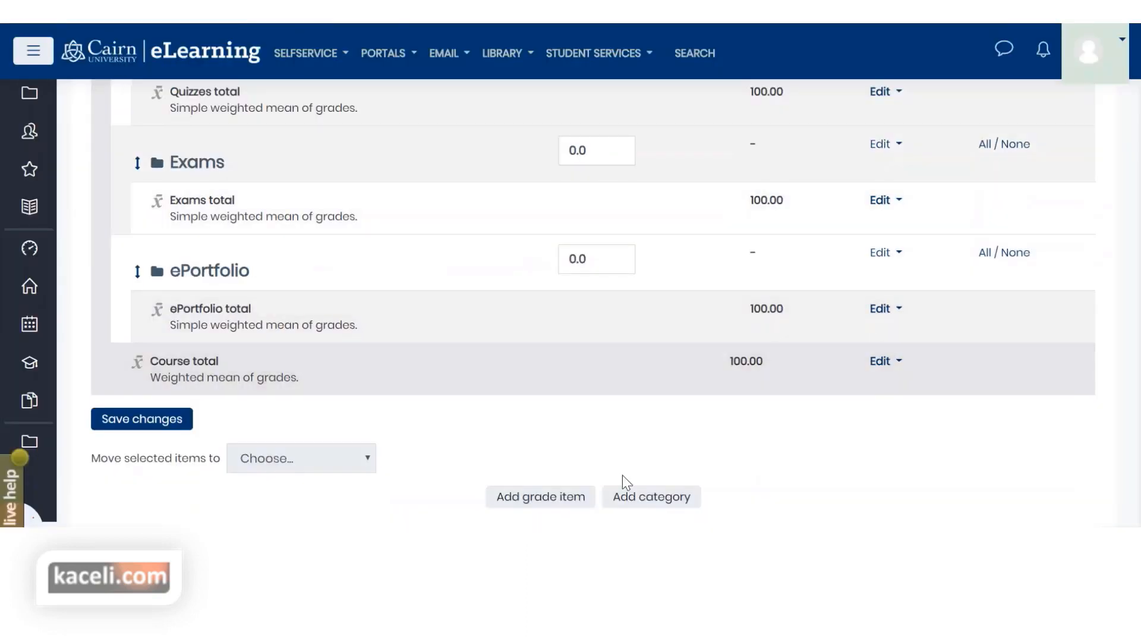
Step: Add a 'Homework Assignments' category with Simple weighted mean of grades aggregation and save it
{"action": "left_click", "coordinate": [637, 481]}
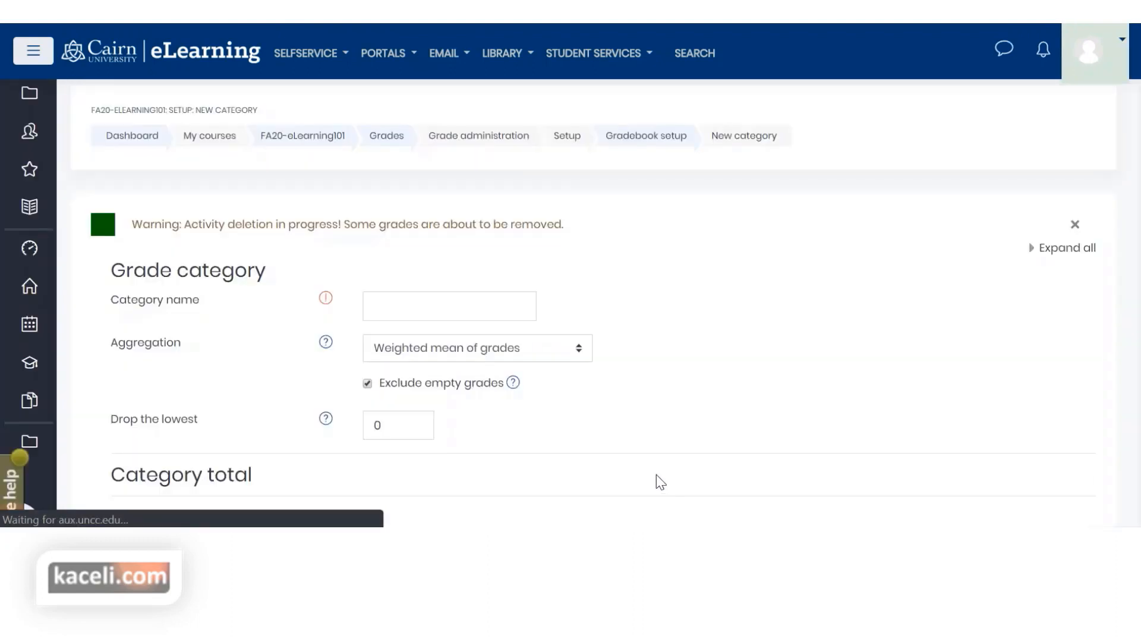
{"action": "left_click", "coordinate": [418, 308]}
{"action": "type", "text": "Homework"}
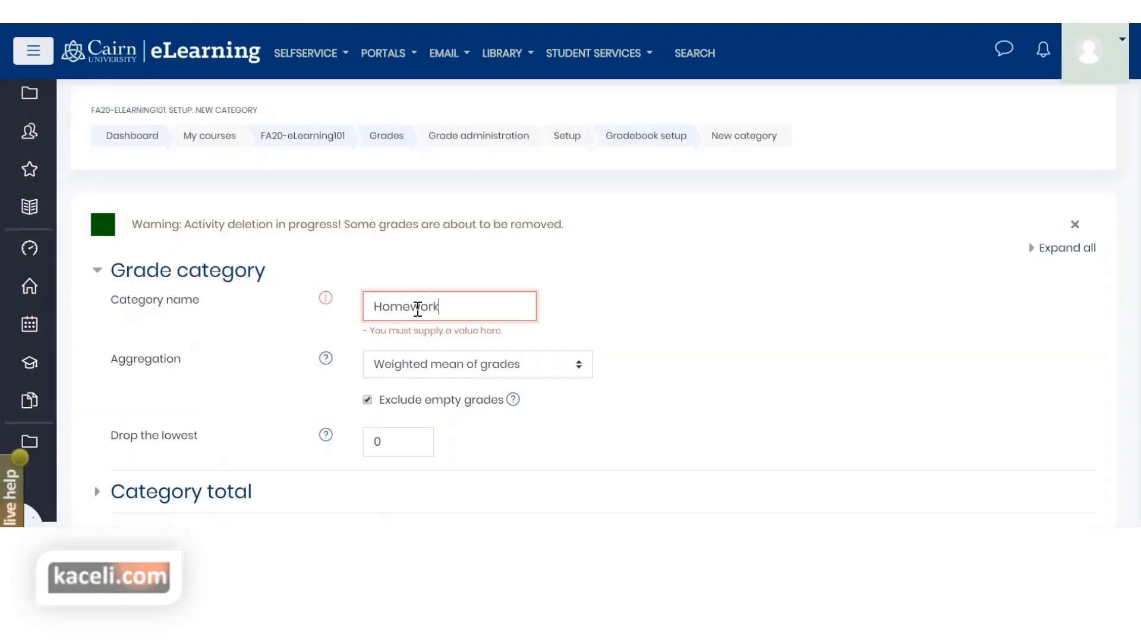
{"action": "type", "text": " Assignments"}
{"action": "left_click", "coordinate": [415, 364]}
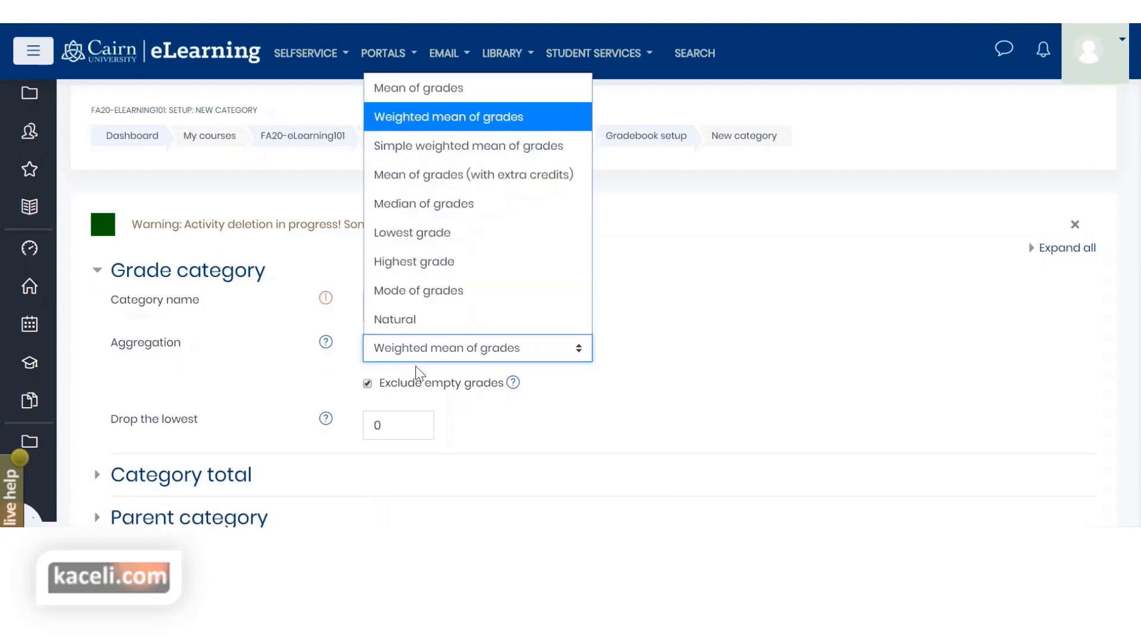
{"action": "left_click", "coordinate": [412, 154]}
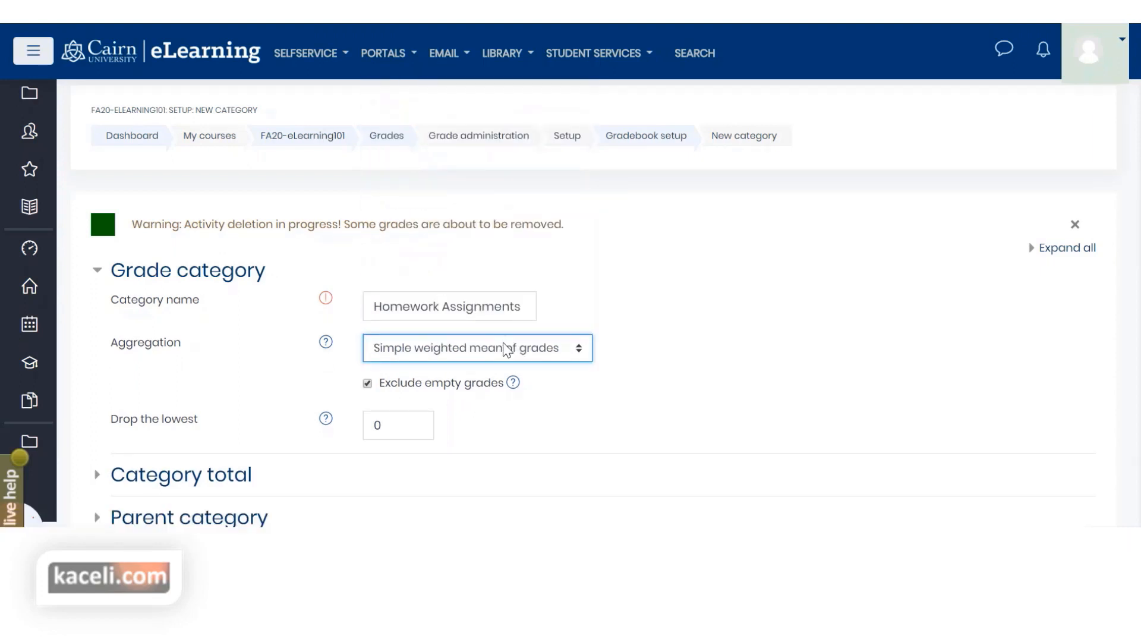
{"action": "scroll", "coordinate": [744, 364], "scroll_direction": "down", "scroll_amount": 3}
{"action": "left_click", "coordinate": [437, 381]}
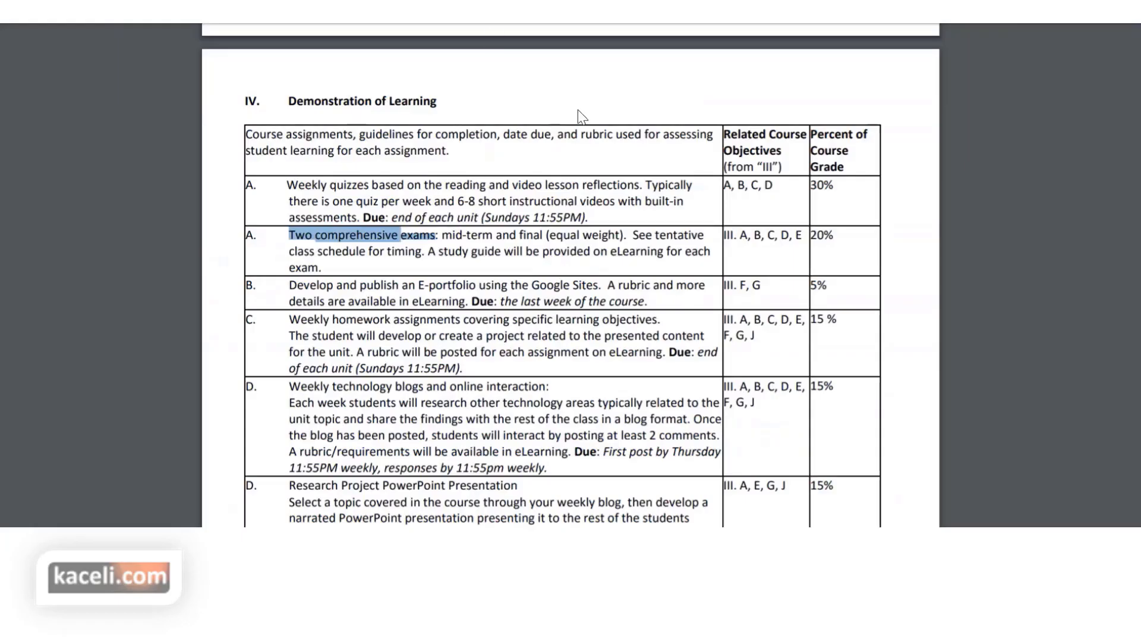
{"action": "scroll", "coordinate": [587, 362], "scroll_direction": "down", "scroll_amount": 2}
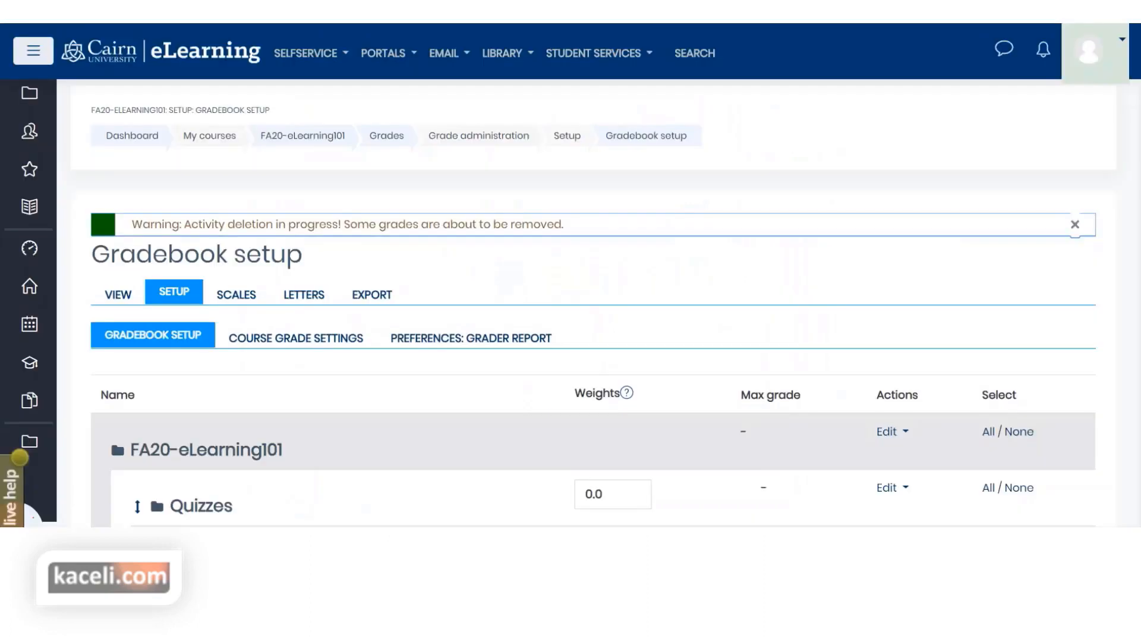
{"action": "scroll", "coordinate": [576, 297], "scroll_direction": "down", "scroll_amount": 8}
{"action": "scroll", "coordinate": [529, 327], "scroll_direction": "down", "scroll_amount": 2}
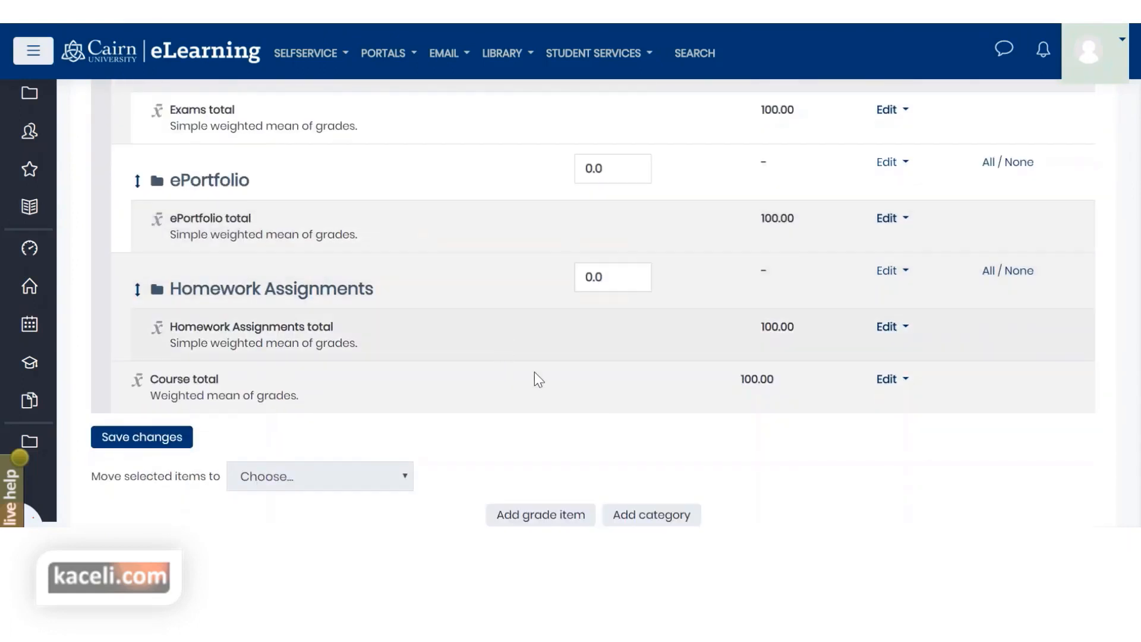
Step: Start another new category and enter the name 'Research Projects'
{"action": "left_click", "coordinate": [653, 517]}
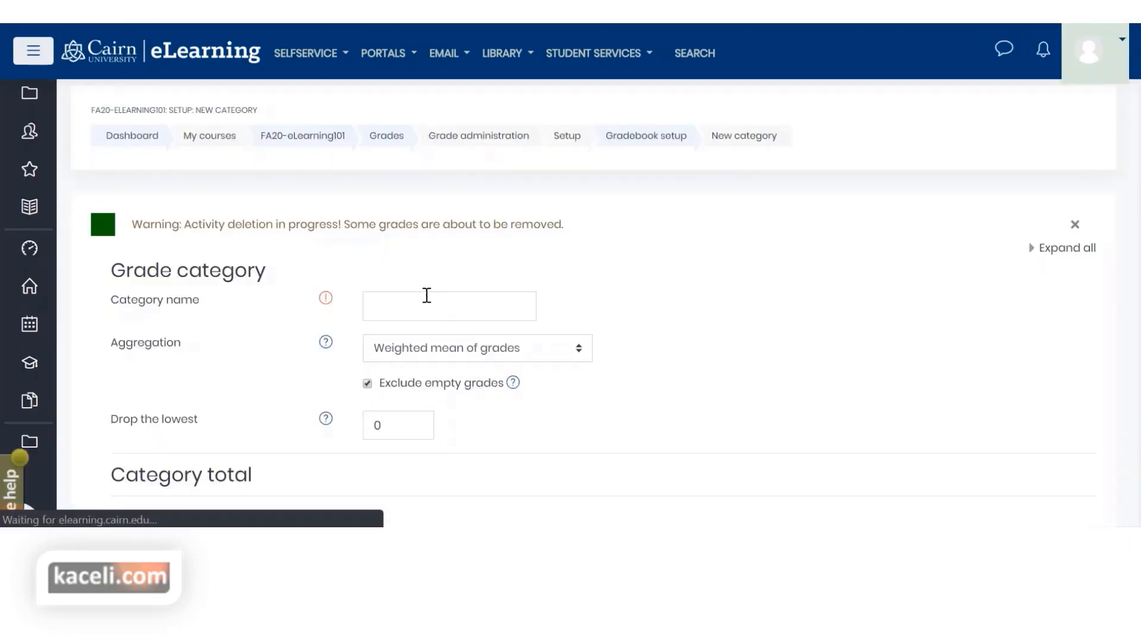
{"action": "left_click", "coordinate": [424, 296]}
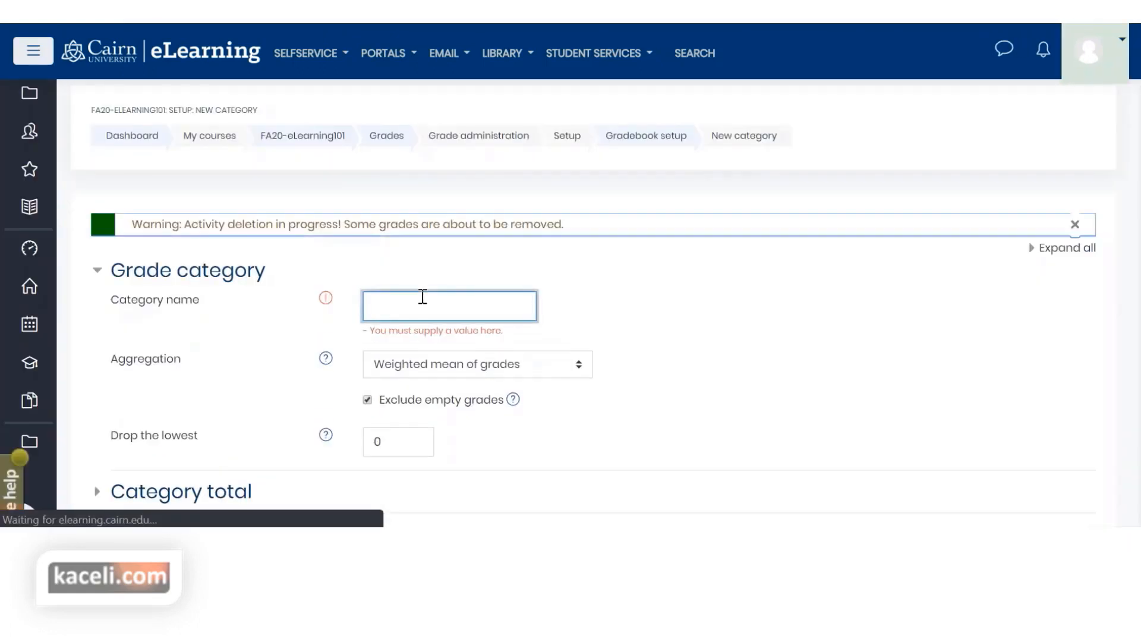
{"action": "type", "text": "Research "}
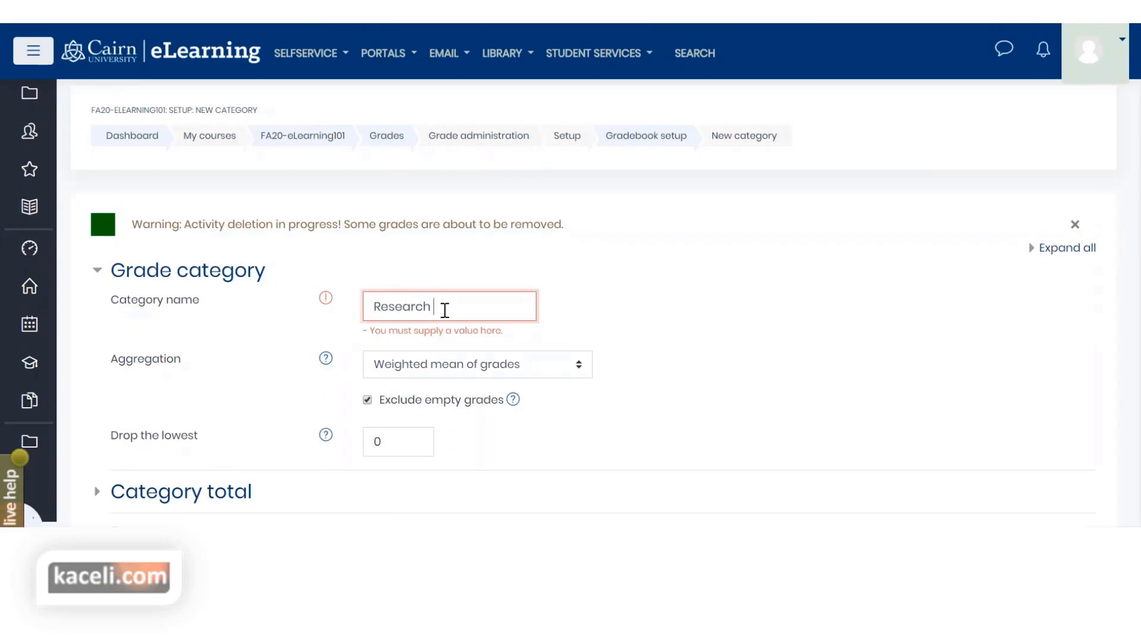
{"action": "type", "text": "Projects"}
Step: Set Research Projects aggregation to Simple weighted mean of grades, save it, and review the gradebook
{"action": "left_click", "coordinate": [510, 372]}
{"action": "left_click", "coordinate": [444, 157]}
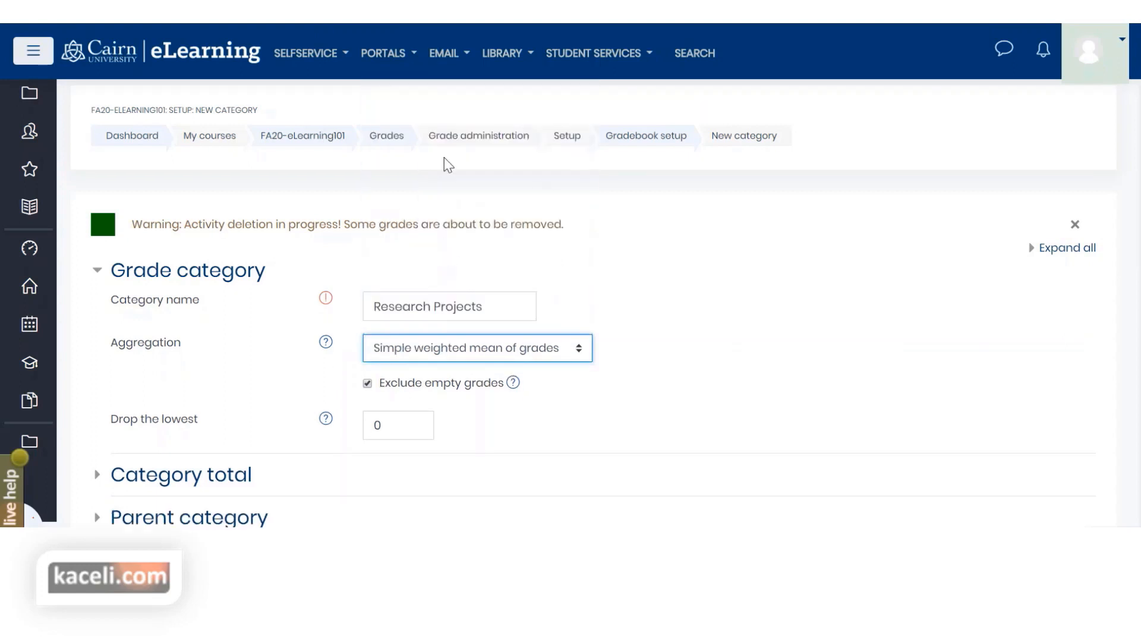
{"action": "scroll", "coordinate": [705, 326], "scroll_direction": "down", "scroll_amount": 5}
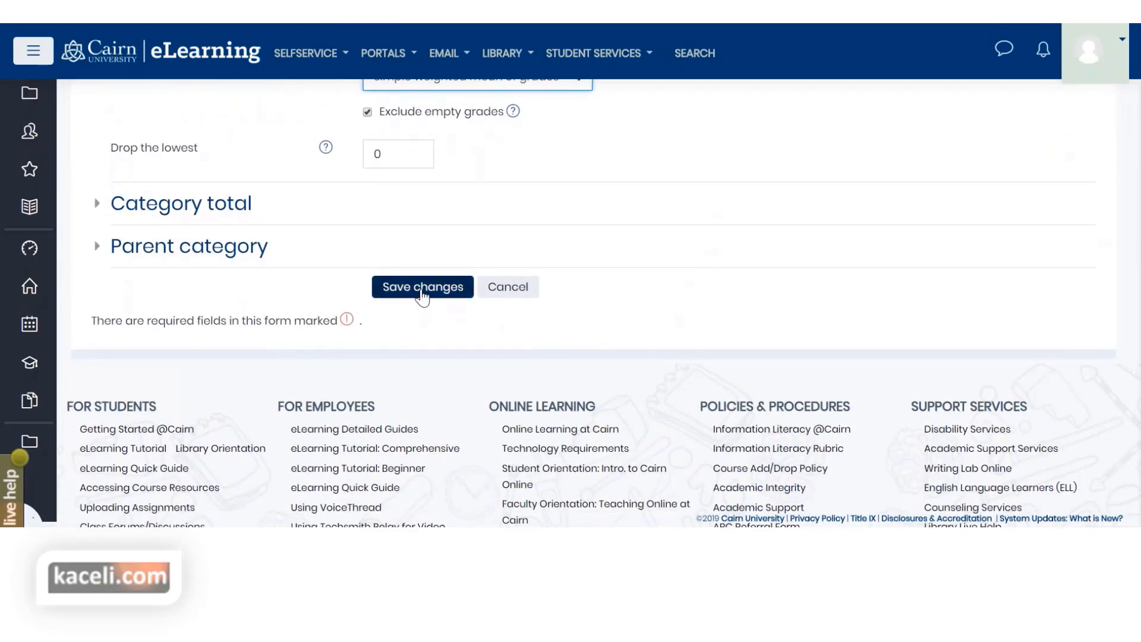
{"action": "left_click", "coordinate": [422, 288]}
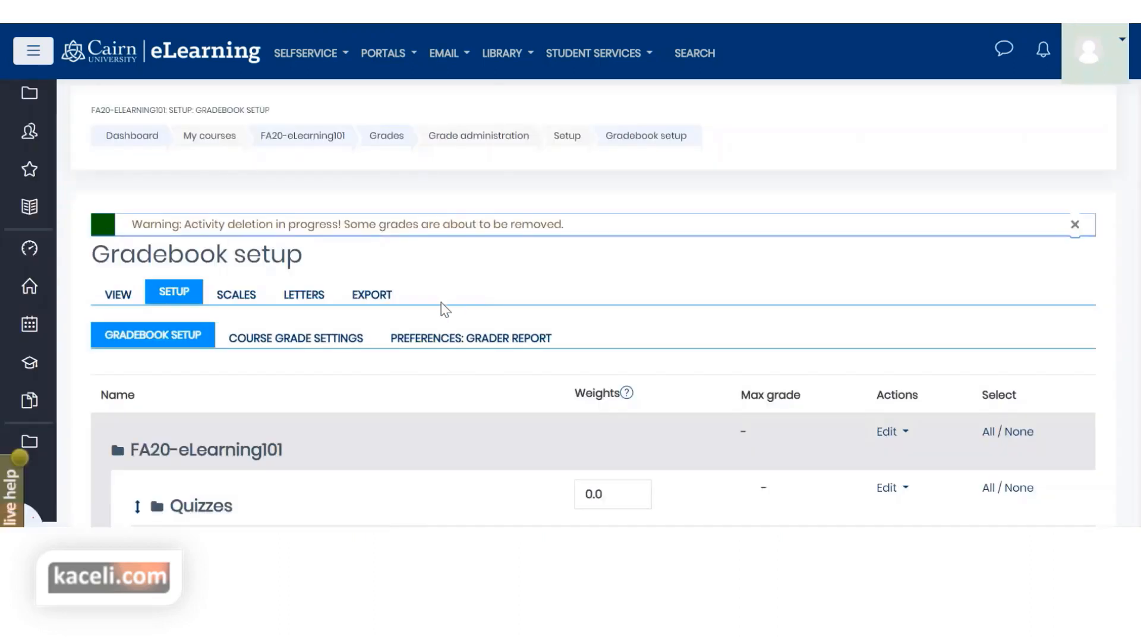
{"action": "scroll", "coordinate": [541, 326], "scroll_direction": "down", "scroll_amount": 6}
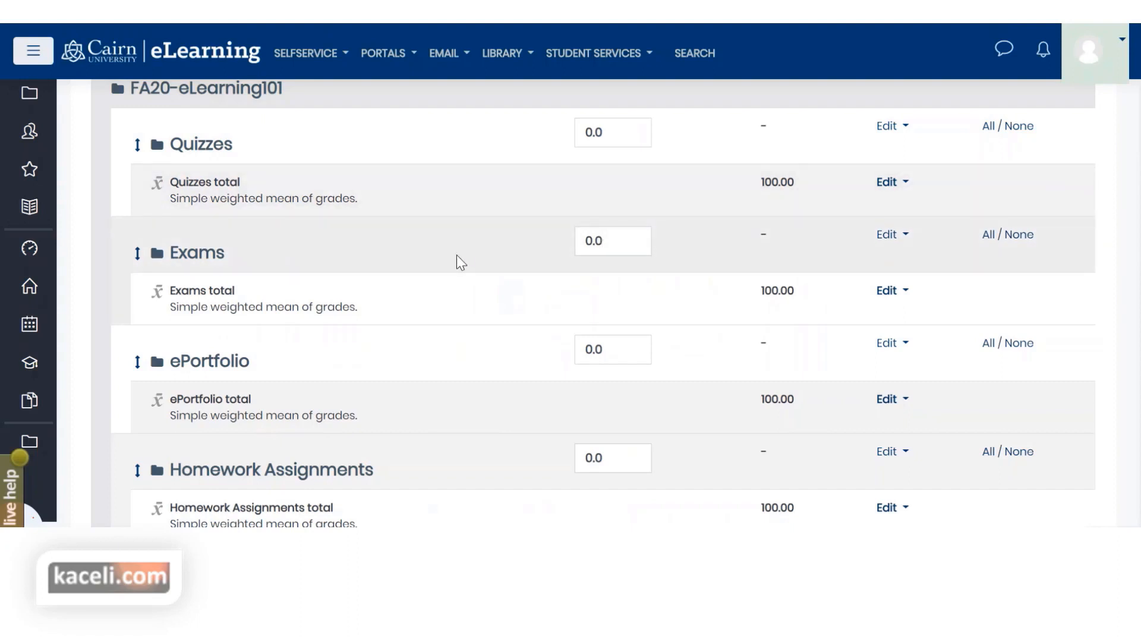
{"action": "scroll", "coordinate": [591, 199], "scroll_direction": "up", "scroll_amount": 2}
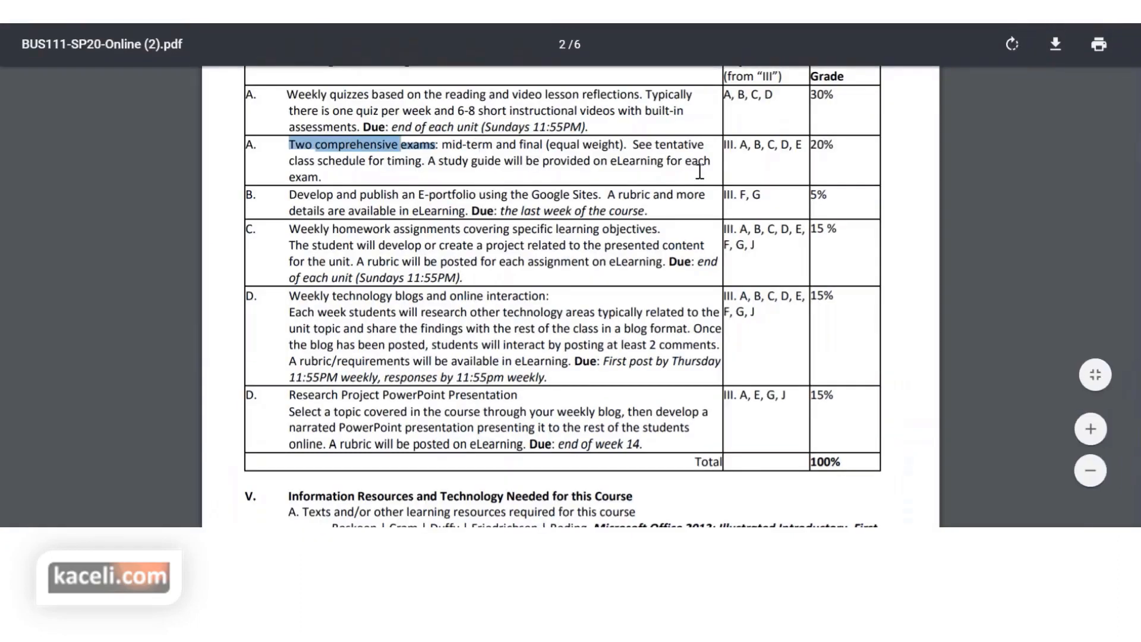
{"action": "scroll", "coordinate": [688, 228], "scroll_direction": "up", "scroll_amount": 1}
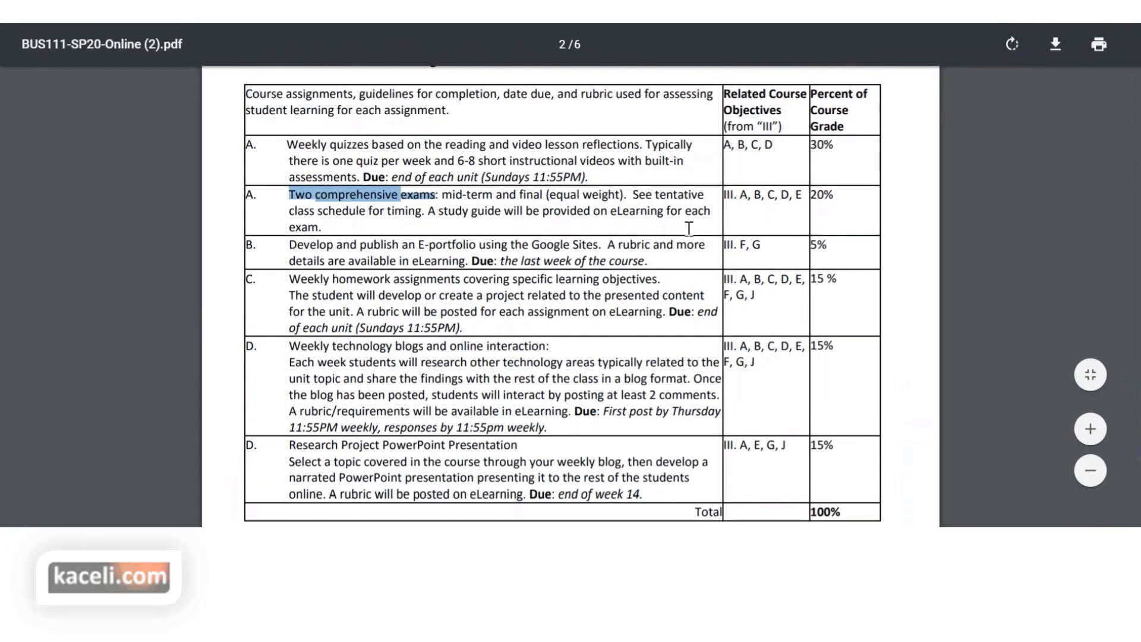
Step: Check the syllabus grade-percentage table, then select the Quizzes weight in Moodle
{"action": "scroll", "coordinate": [688, 228], "scroll_direction": "up", "scroll_amount": 2}
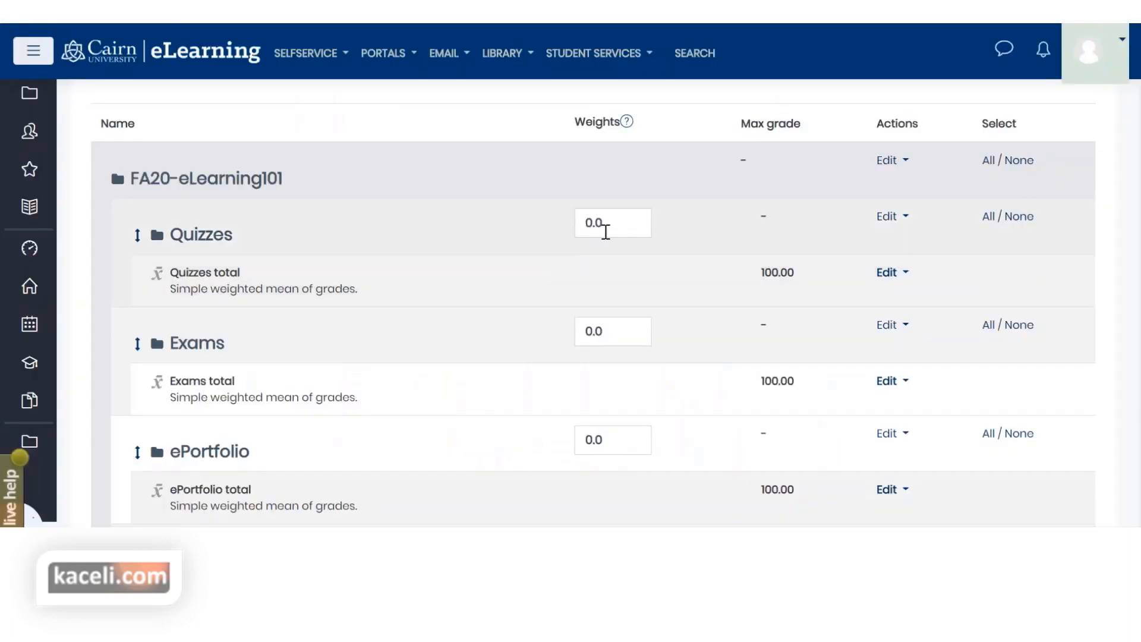
{"action": "double_click", "coordinate": [606, 232]}
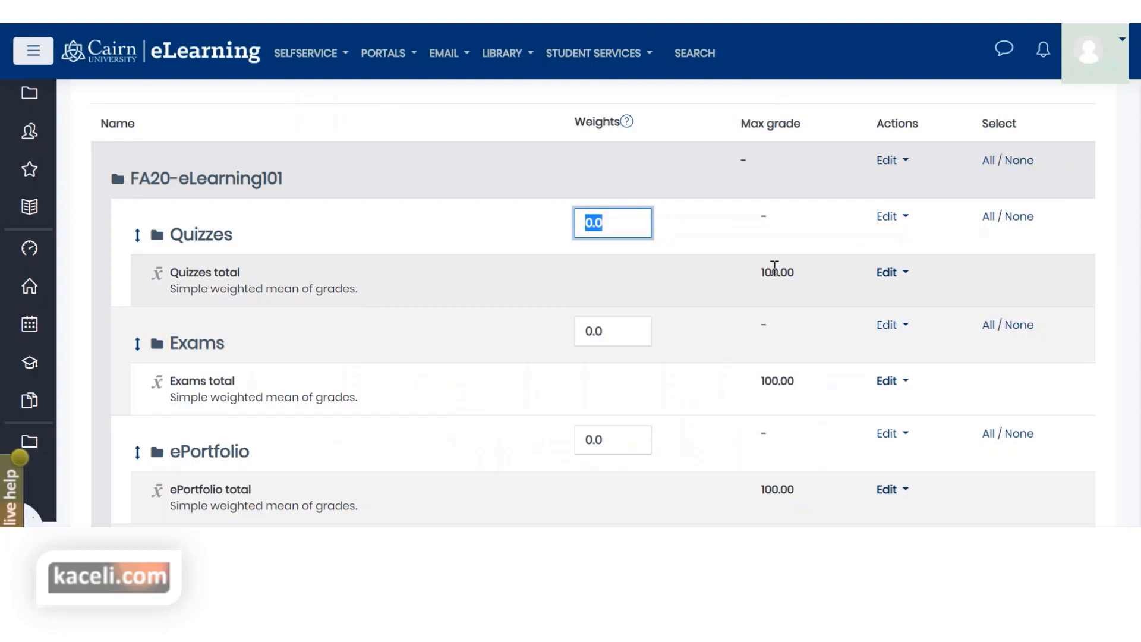
Step: Set the category weights to Quizzes 30, Exams 20 and ePortfolio 5
{"action": "type", "text": "30"}
{"action": "key", "text": "Tab"}
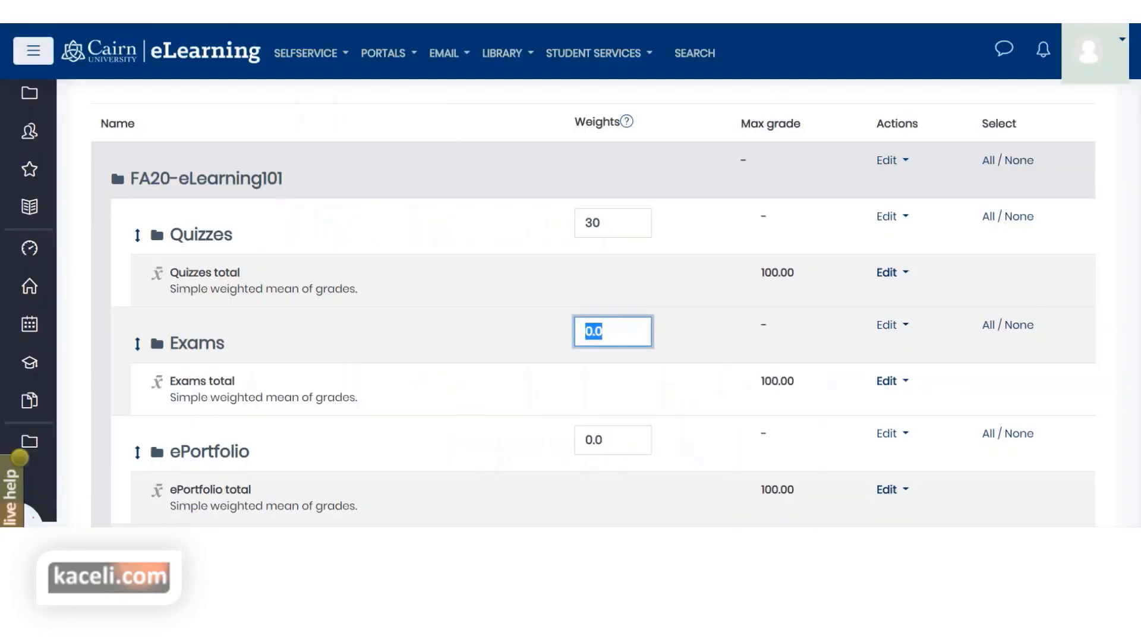
{"action": "type", "text": "20"}
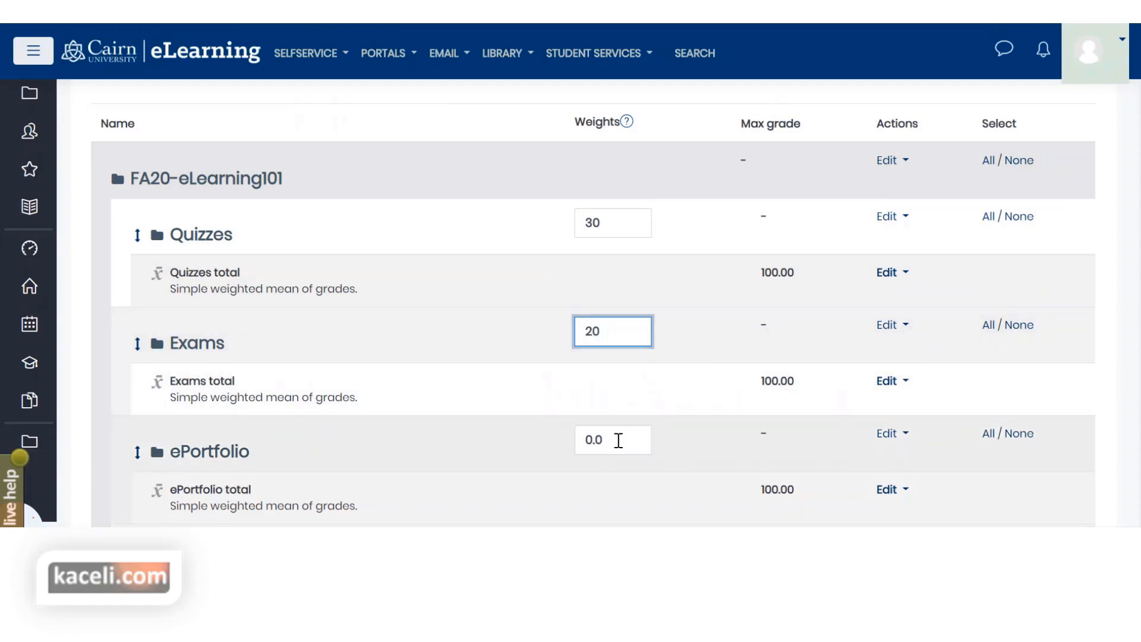
{"action": "left_click_drag", "start_coordinate": [617, 440], "coordinate": [566, 443]}
{"action": "type", "text": "5"}
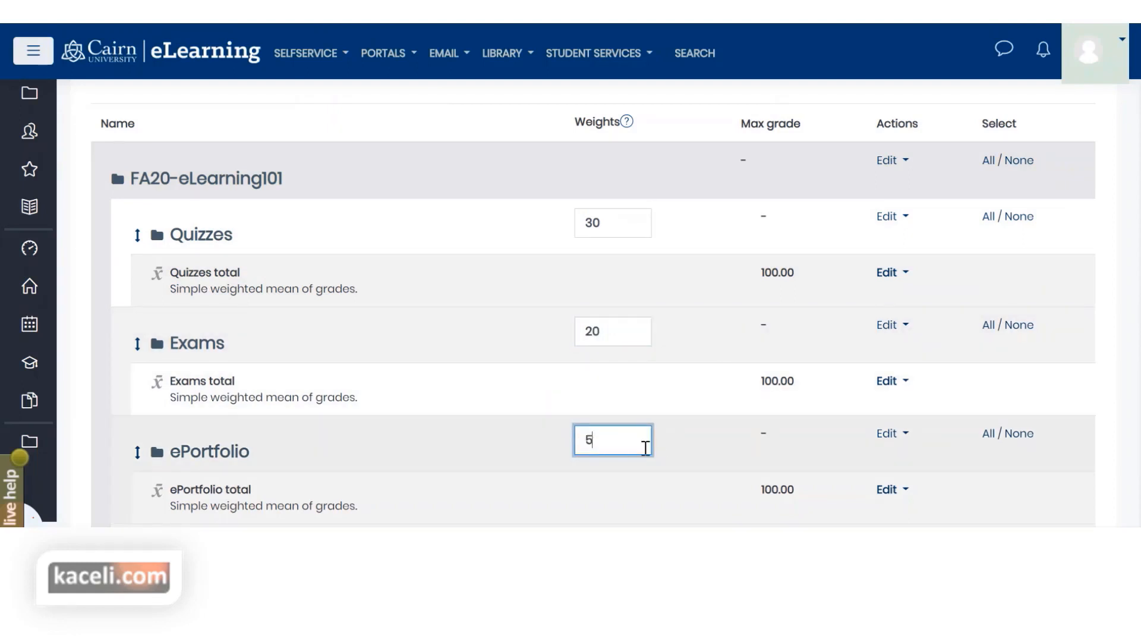
Step: Set Homework Assignments to 15 and Research Projects to 30, then save the weights
{"action": "scroll", "coordinate": [642, 440], "scroll_direction": "down", "scroll_amount": 2}
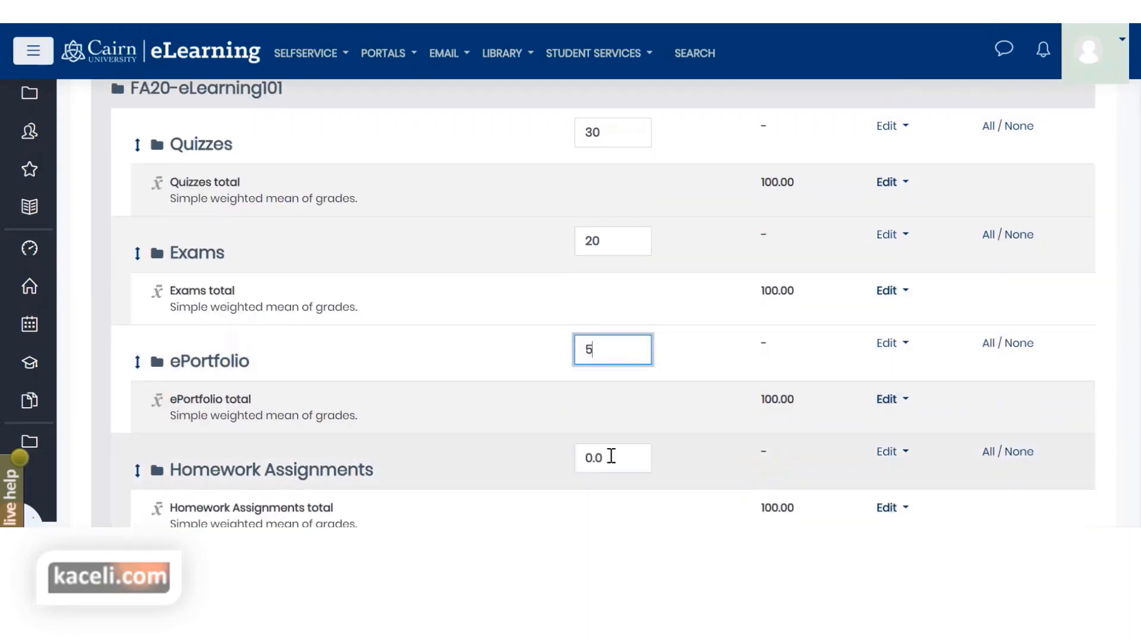
{"action": "left_click_drag", "start_coordinate": [611, 456], "coordinate": [574, 459]}
{"action": "type", "text": "15"}
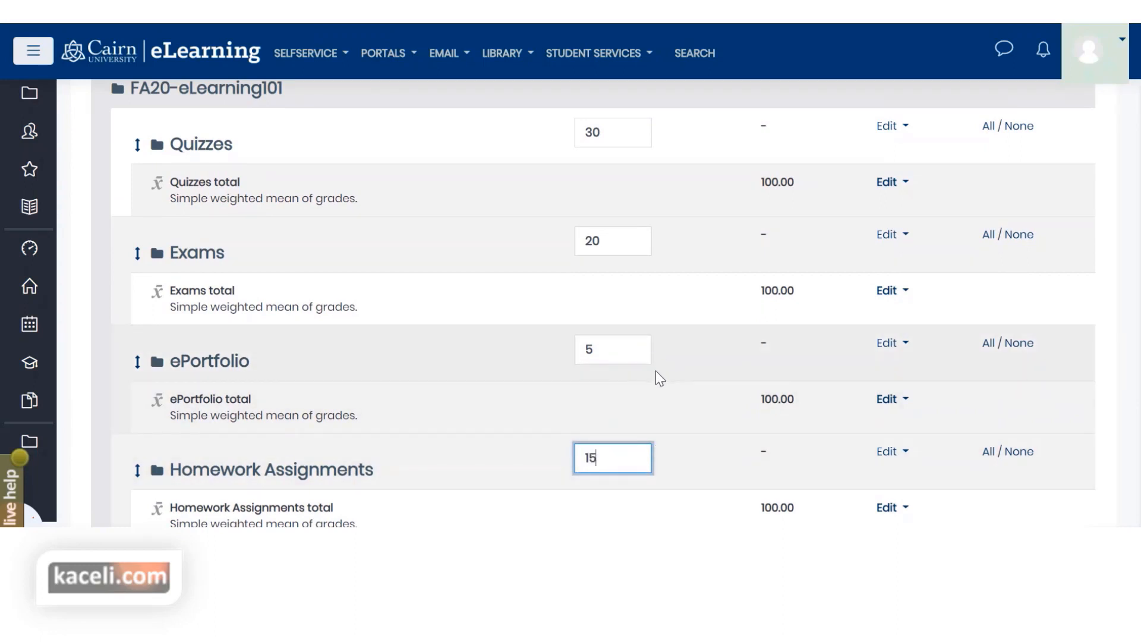
{"action": "scroll", "coordinate": [660, 380], "scroll_direction": "down", "scroll_amount": 3}
{"action": "left_click_drag", "start_coordinate": [620, 393], "coordinate": [576, 392]}
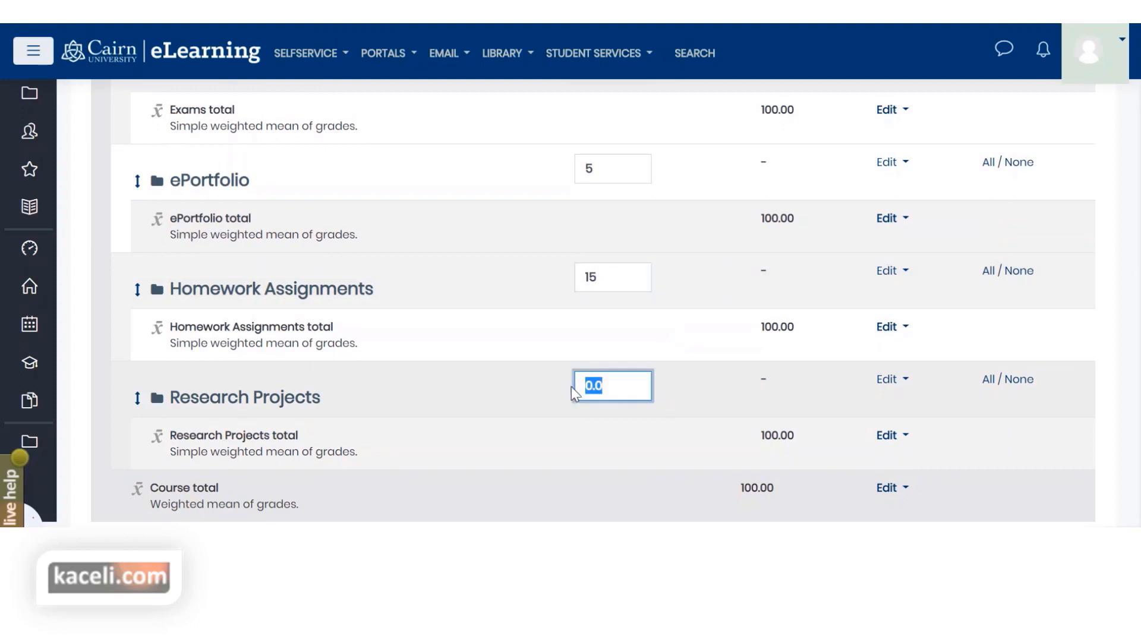
{"action": "type", "text": "30"}
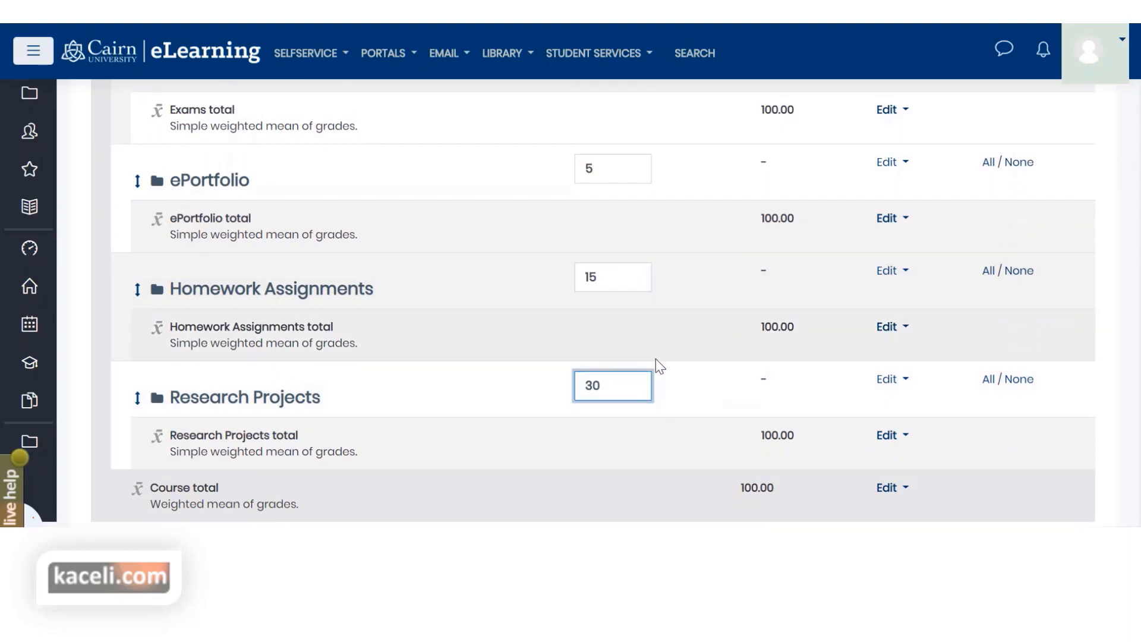
{"action": "scroll", "coordinate": [645, 291], "scroll_direction": "up", "scroll_amount": 2}
{"action": "scroll", "coordinate": [645, 285], "scroll_direction": "up", "scroll_amount": 2}
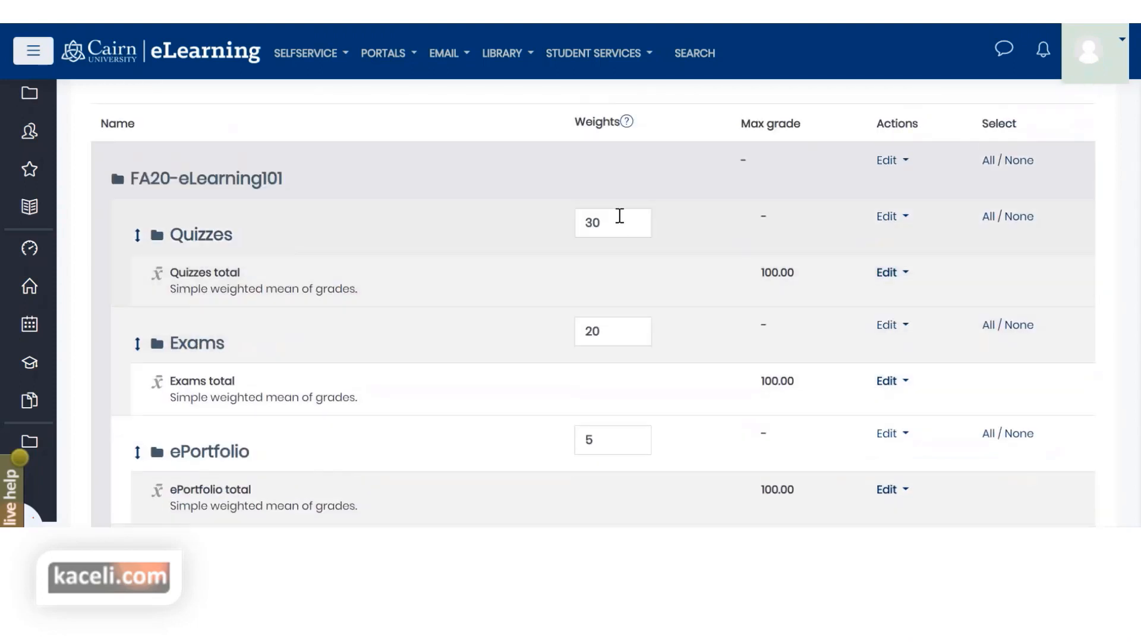
{"action": "scroll", "coordinate": [621, 322], "scroll_direction": "down", "scroll_amount": 5}
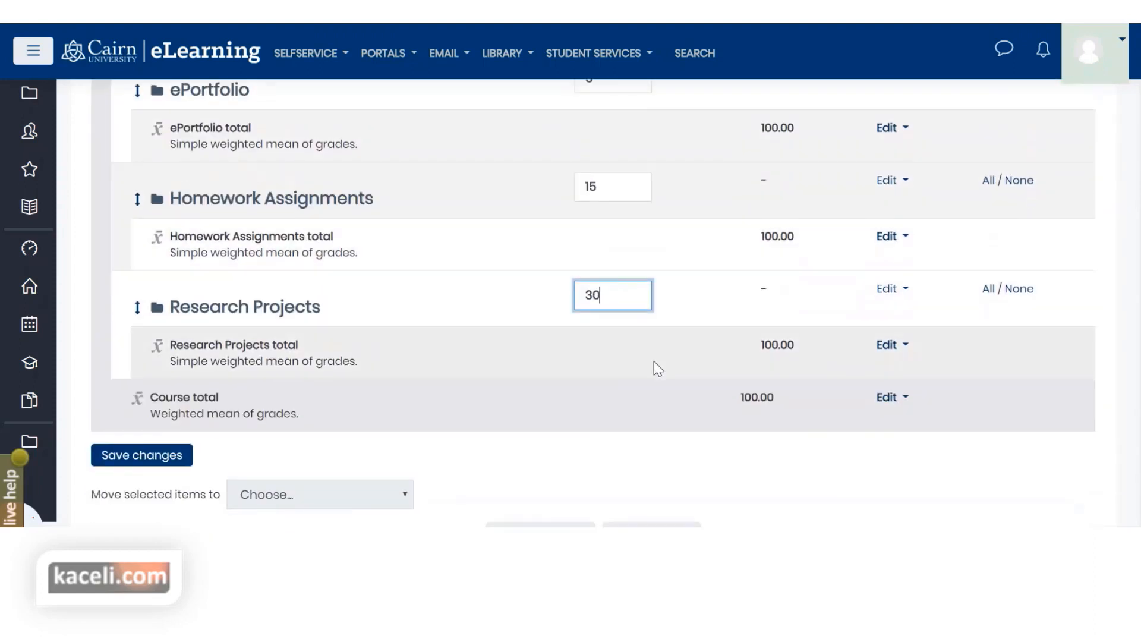
{"action": "left_click", "coordinate": [152, 461]}
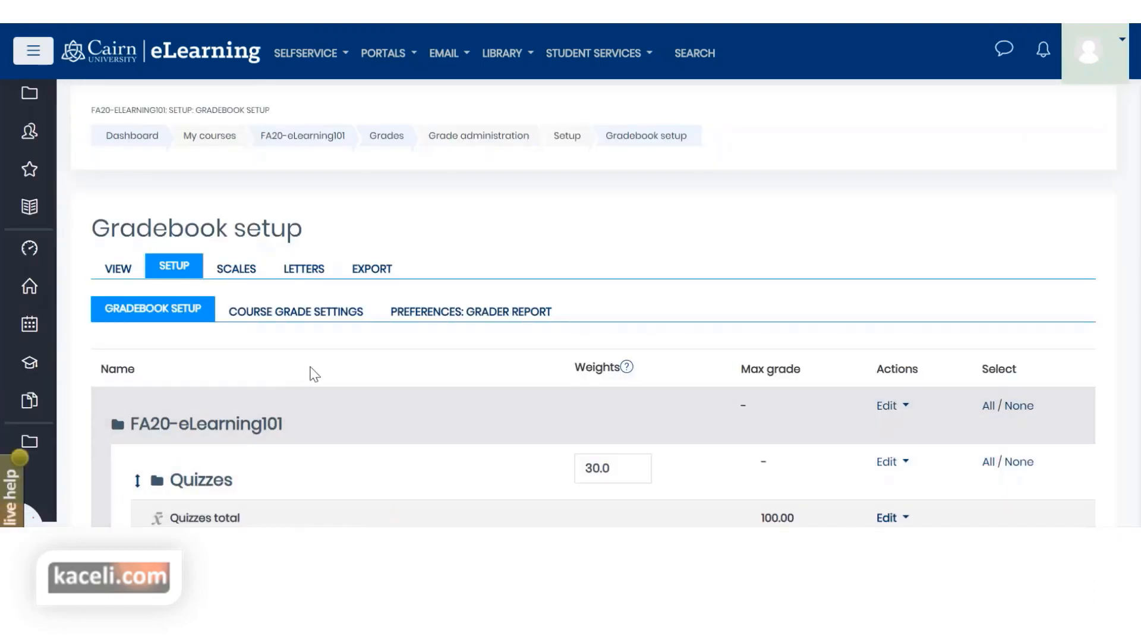
Step: Review the saved weights 30.0, 20.0, 5.0, 15.0, 30.0 and each category total's aggregation description
{"action": "scroll", "coordinate": [315, 368], "scroll_direction": "down", "scroll_amount": 1}
{"action": "scroll", "coordinate": [430, 351], "scroll_direction": "down", "scroll_amount": 3}
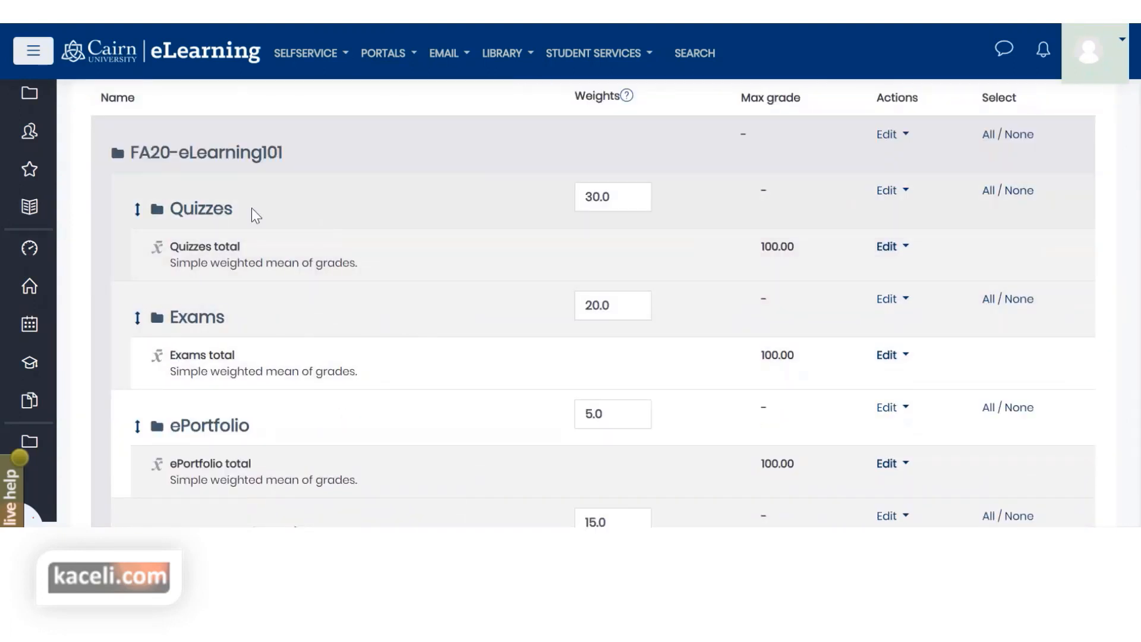
{"action": "left_click_drag", "start_coordinate": [227, 263], "coordinate": [179, 262]}
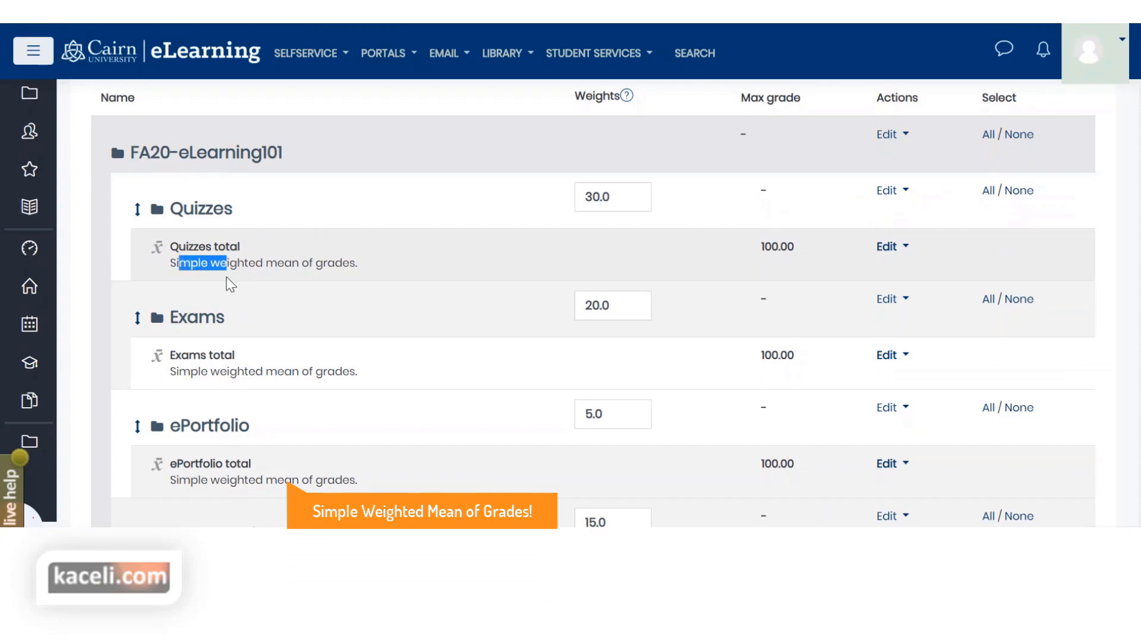
{"action": "left_click", "coordinate": [405, 265]}
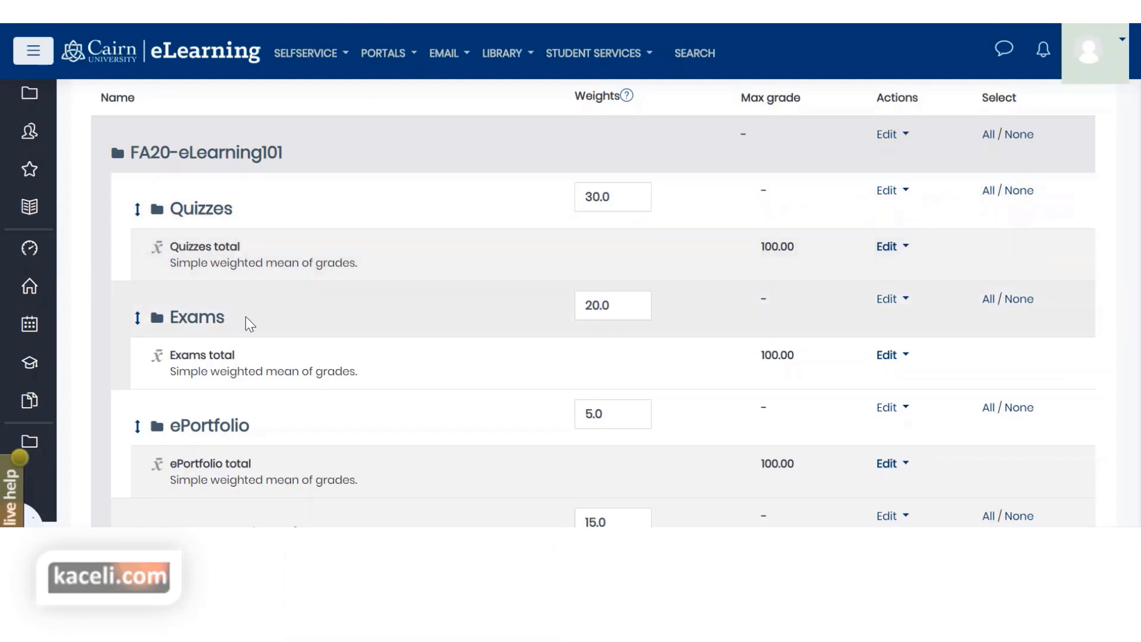
{"action": "left_click_drag", "start_coordinate": [246, 317], "coordinate": [170, 315]}
{"action": "left_click", "coordinate": [187, 374]}
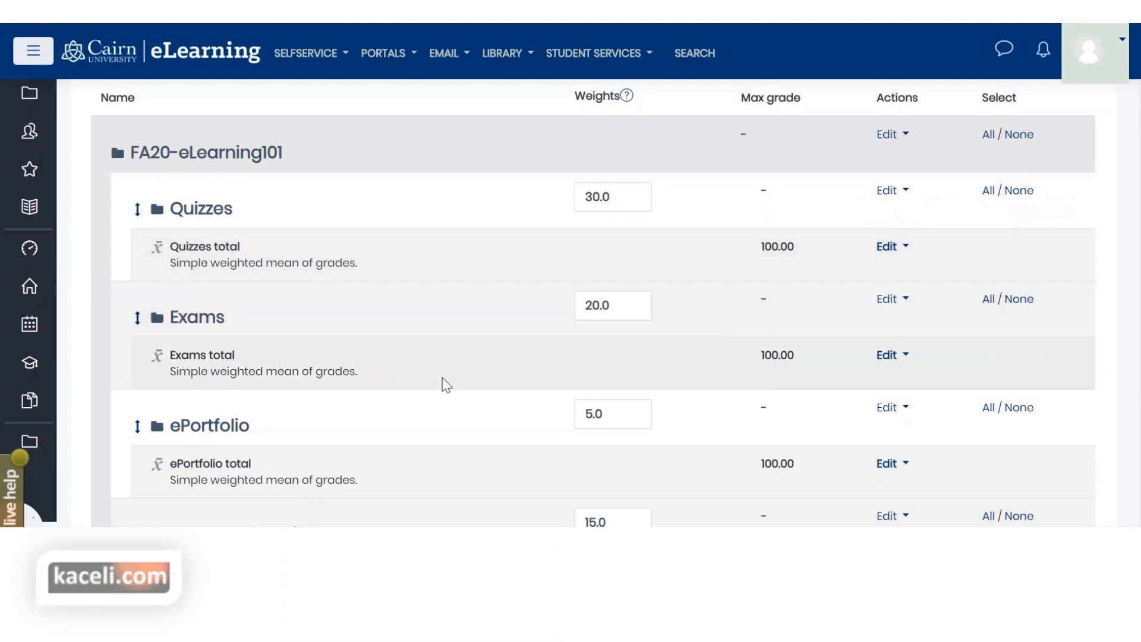
{"action": "scroll", "coordinate": [443, 385], "scroll_direction": "down", "scroll_amount": 2}
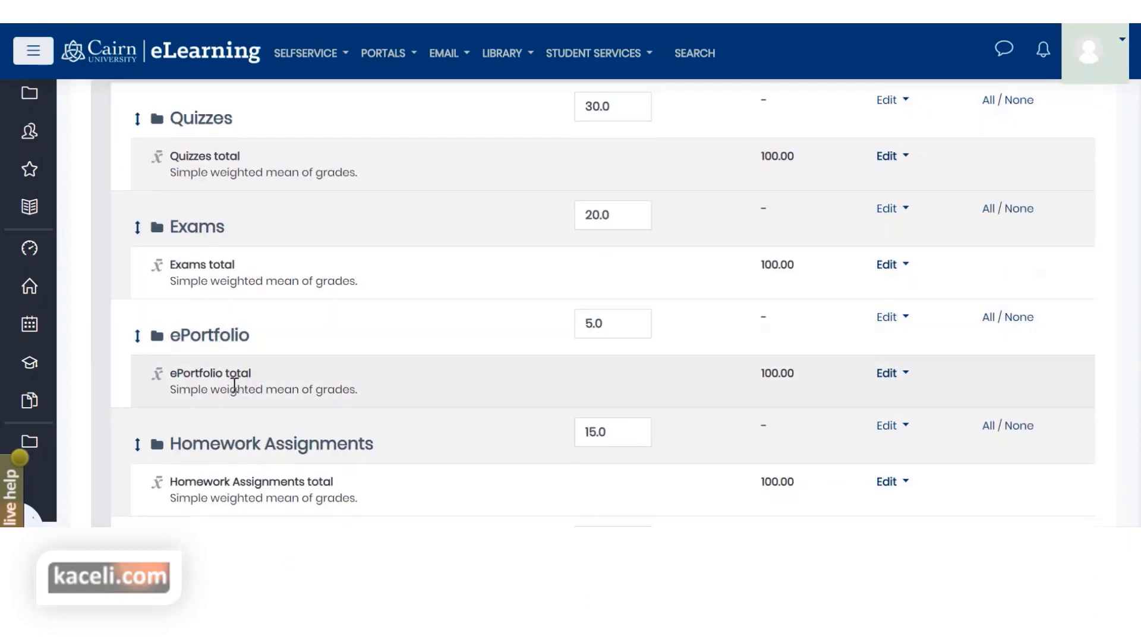
{"action": "left_click_drag", "start_coordinate": [175, 389], "coordinate": [308, 395]}
{"action": "scroll", "coordinate": [250, 410], "scroll_direction": "down", "scroll_amount": 3}
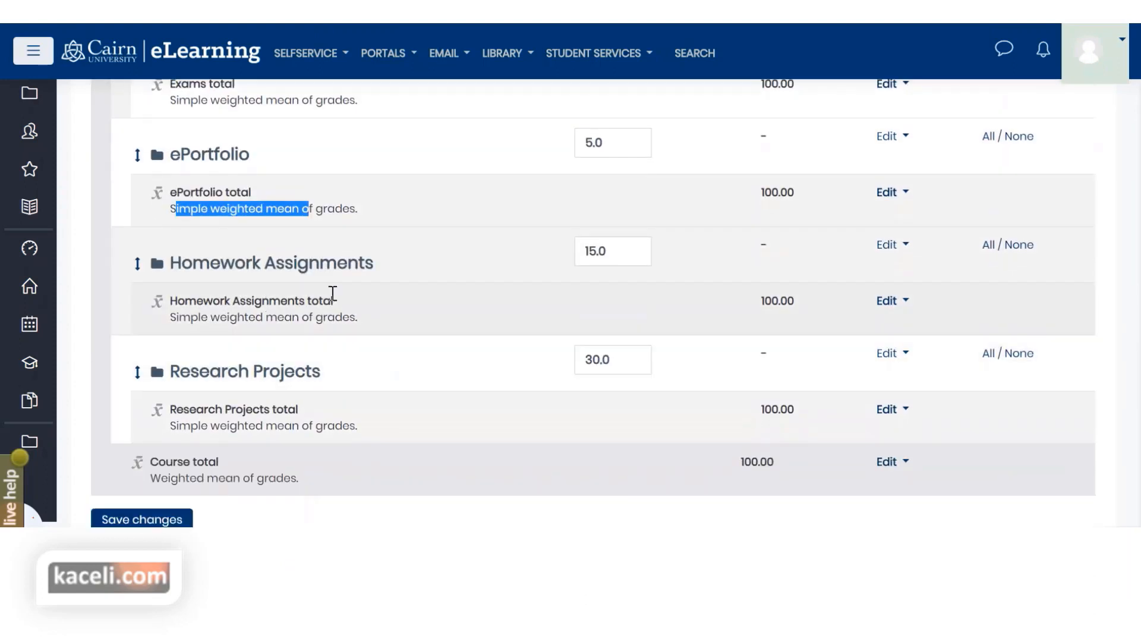
{"action": "scroll", "coordinate": [344, 309], "scroll_direction": "down", "scroll_amount": 2}
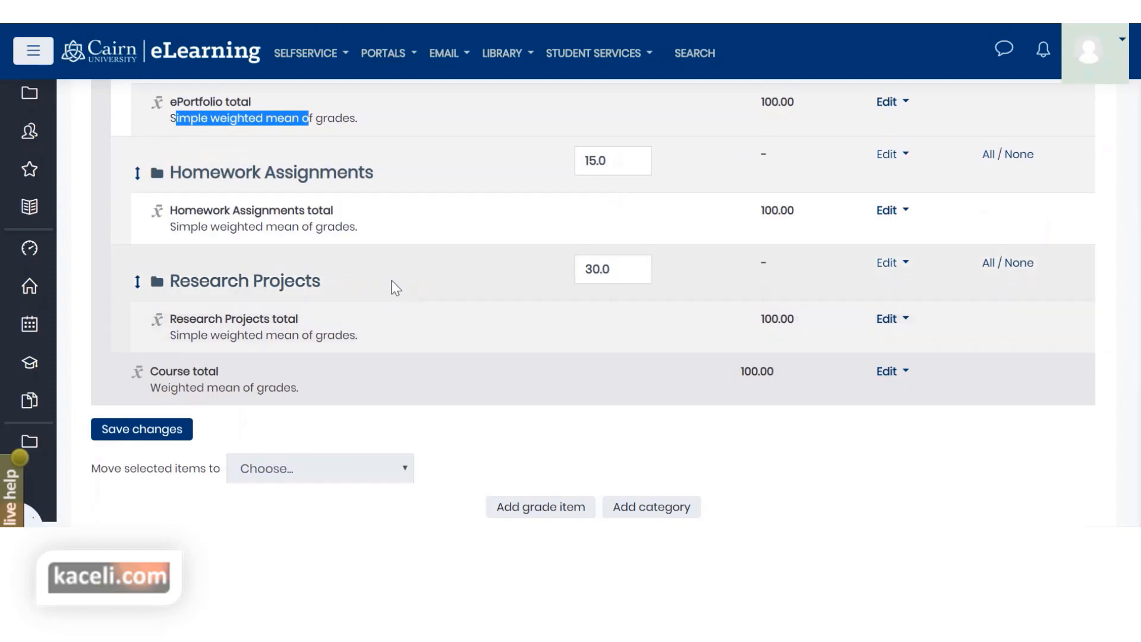
{"action": "scroll", "coordinate": [394, 306], "scroll_direction": "up", "scroll_amount": 2}
{"action": "scroll", "coordinate": [400, 301], "scroll_direction": "up", "scroll_amount": 2}
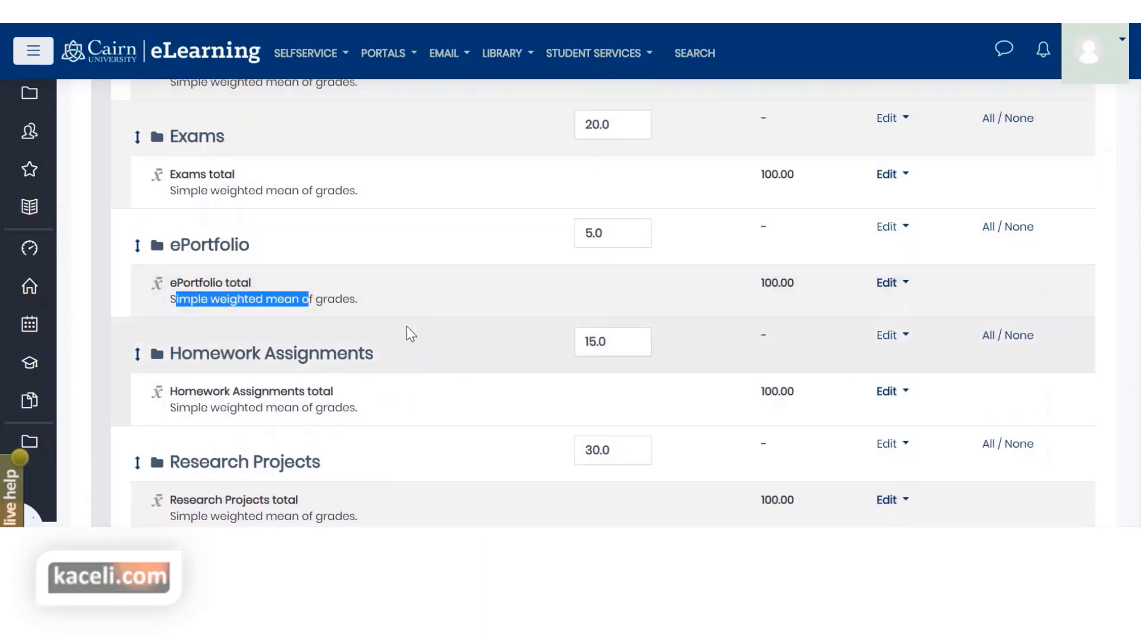
{"action": "scroll", "coordinate": [408, 331], "scroll_direction": "down", "scroll_amount": 2}
{"action": "scroll", "coordinate": [415, 331], "scroll_direction": "up", "scroll_amount": 2}
Step: Inspect the Exams total's simple weighted mean description and open the Exams category's Edit menu
{"action": "left_click", "coordinate": [180, 193]}
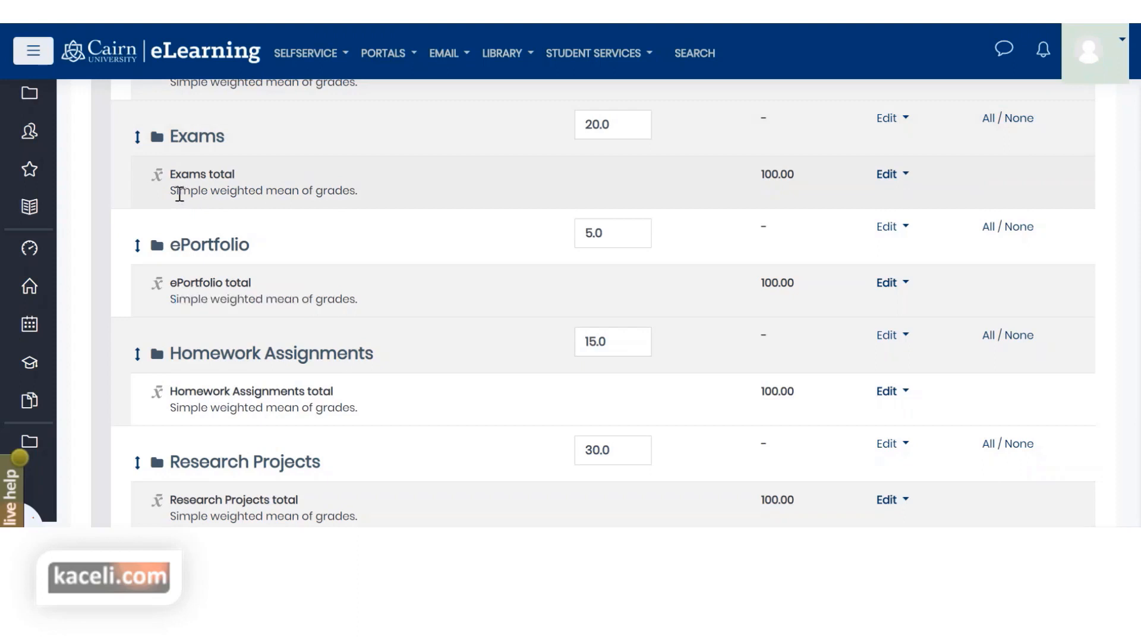
{"action": "double_click", "coordinate": [182, 191]}
{"action": "left_click", "coordinate": [203, 195]}
{"action": "double_click", "coordinate": [204, 194]}
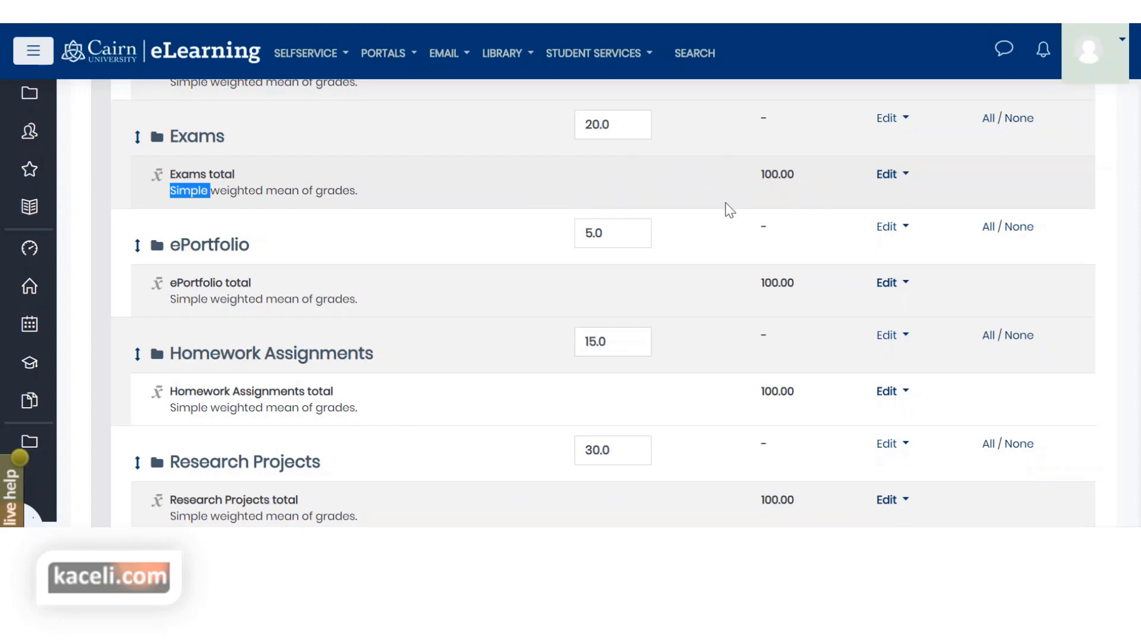
{"action": "left_click", "coordinate": [230, 143]}
{"action": "double_click", "coordinate": [206, 135]}
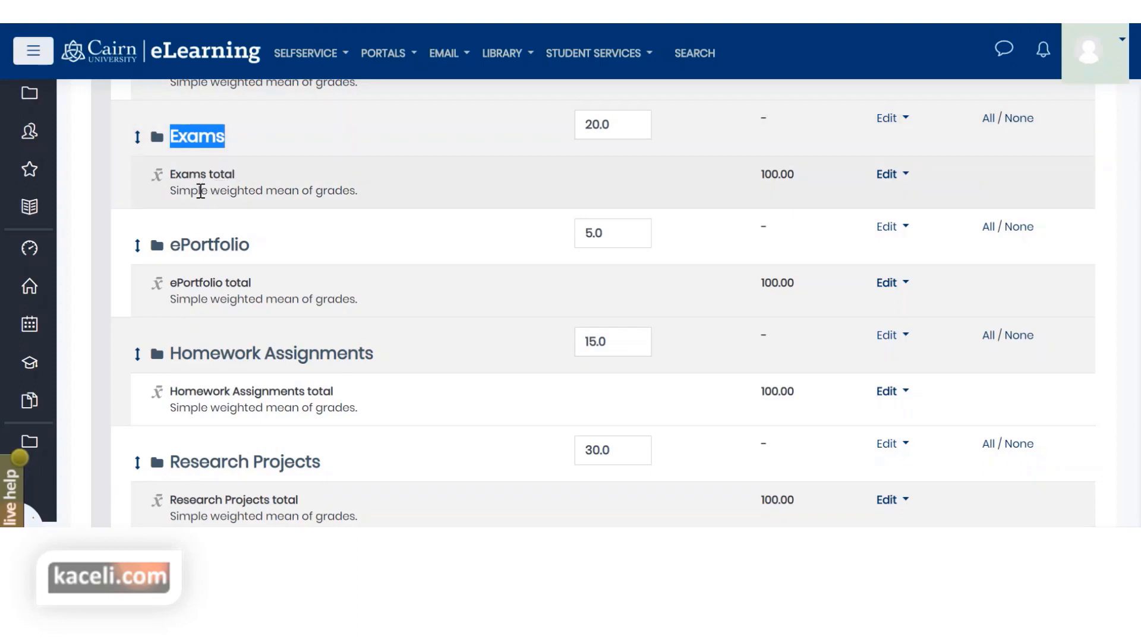
{"action": "left_click_drag", "start_coordinate": [199, 191], "coordinate": [159, 199]}
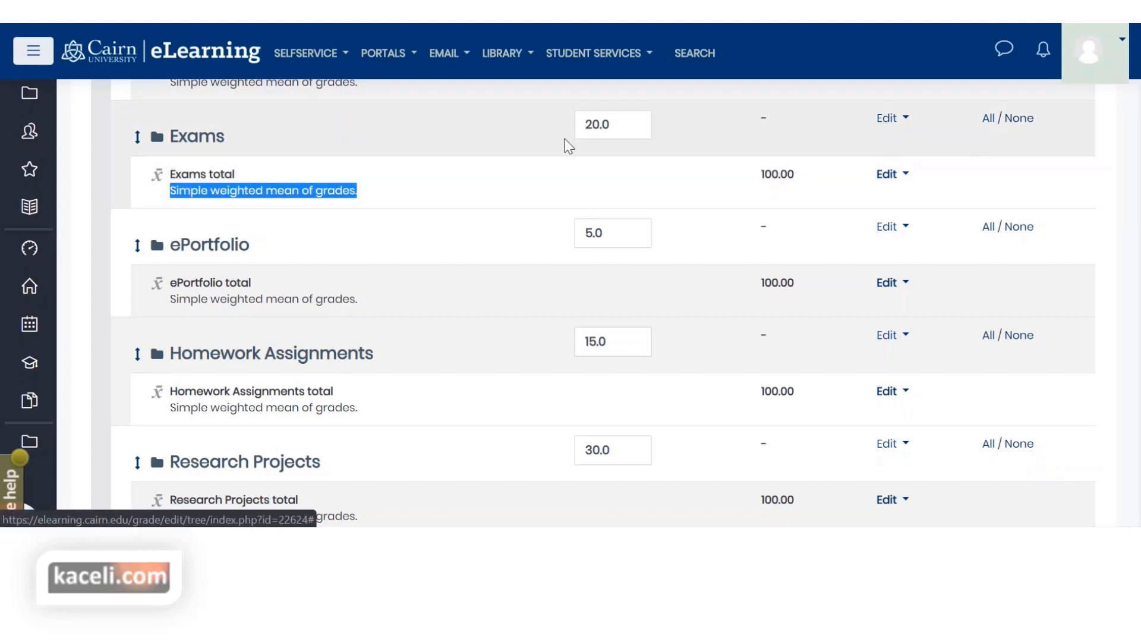
{"action": "left_click", "coordinate": [226, 143]}
{"action": "left_click_drag", "start_coordinate": [232, 144], "coordinate": [179, 138]}
{"action": "left_click", "coordinate": [895, 120]}
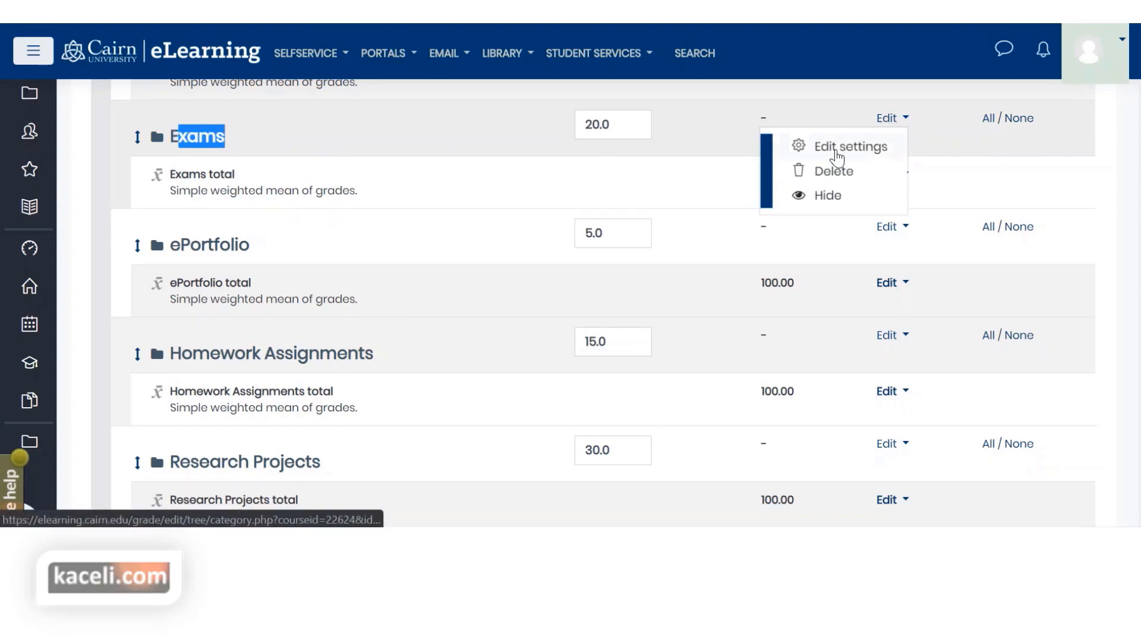
{"action": "left_click", "coordinate": [837, 153]}
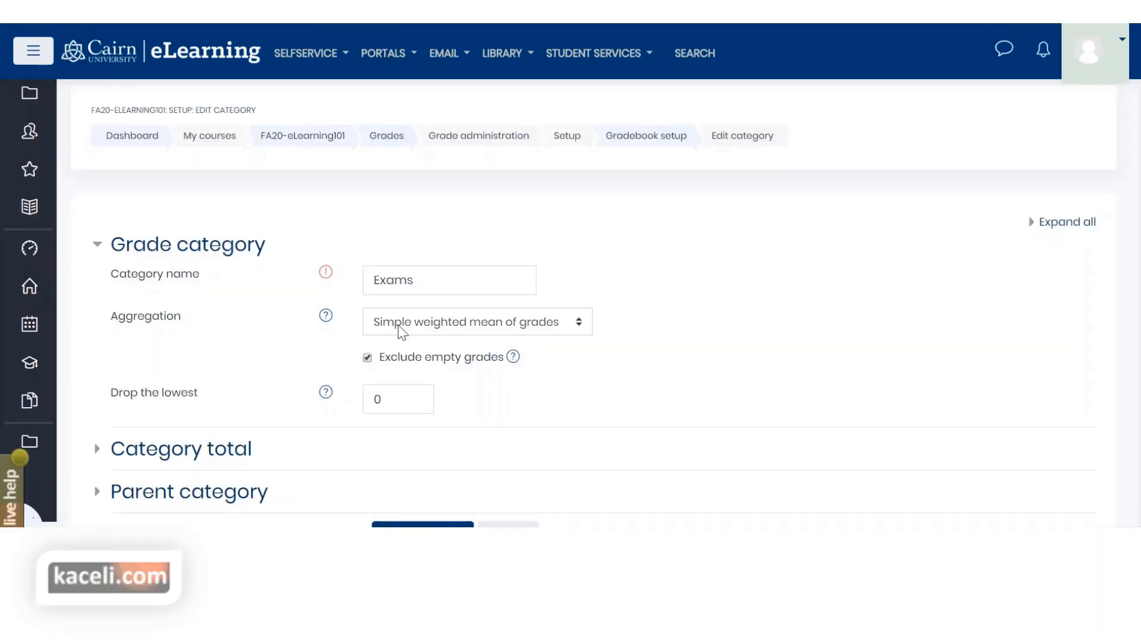
{"action": "left_click", "coordinate": [409, 330]}
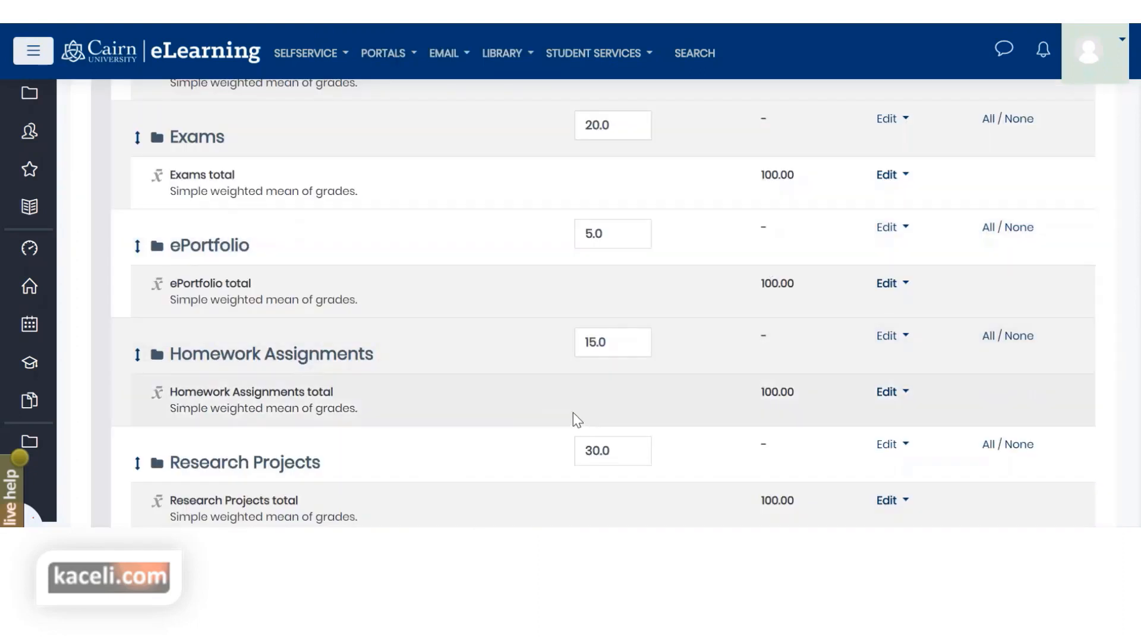
{"action": "scroll", "coordinate": [561, 331], "scroll_direction": "down", "scroll_amount": 5}
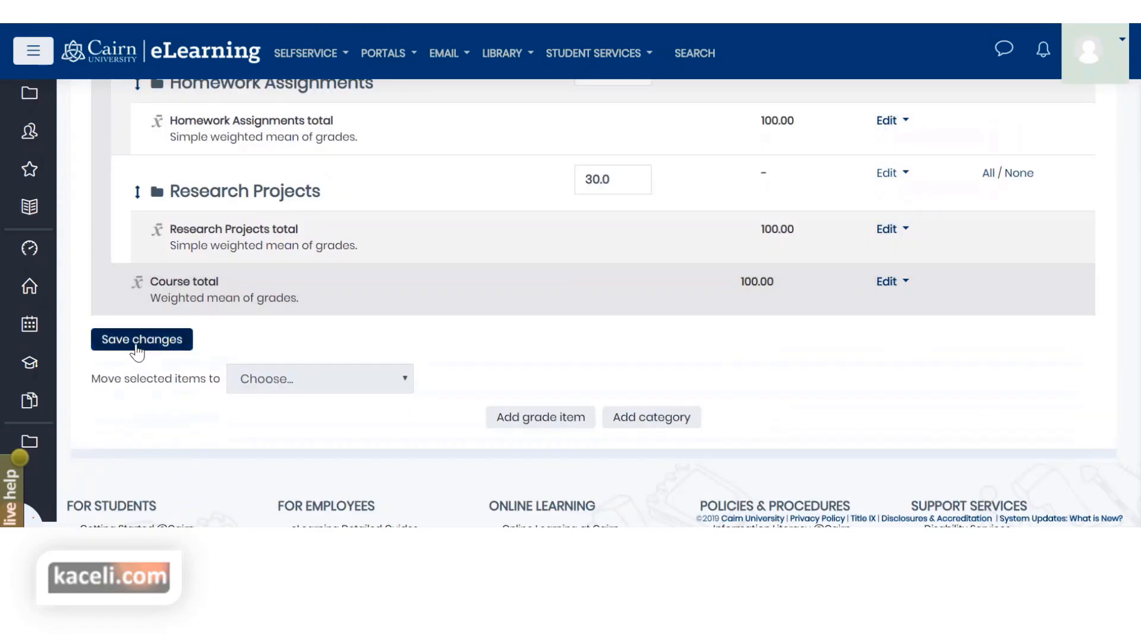
{"action": "left_click", "coordinate": [142, 345]}
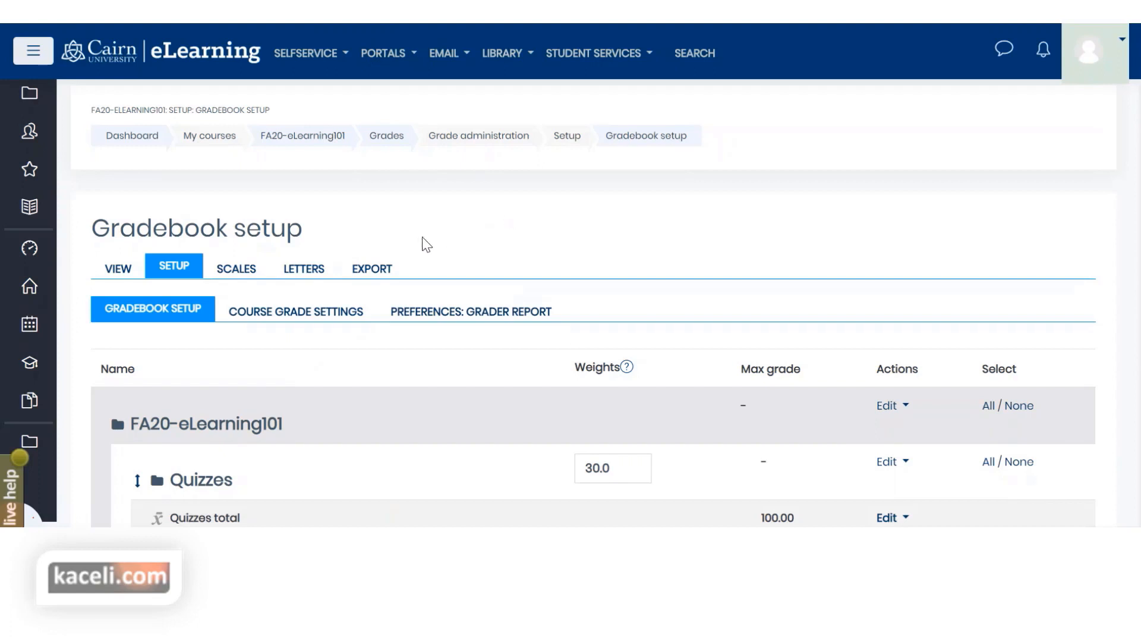
Step: Open the Grade letters page and review boundaries from A at 93.00 % down to D- at 60.00 %
{"action": "left_click", "coordinate": [304, 274]}
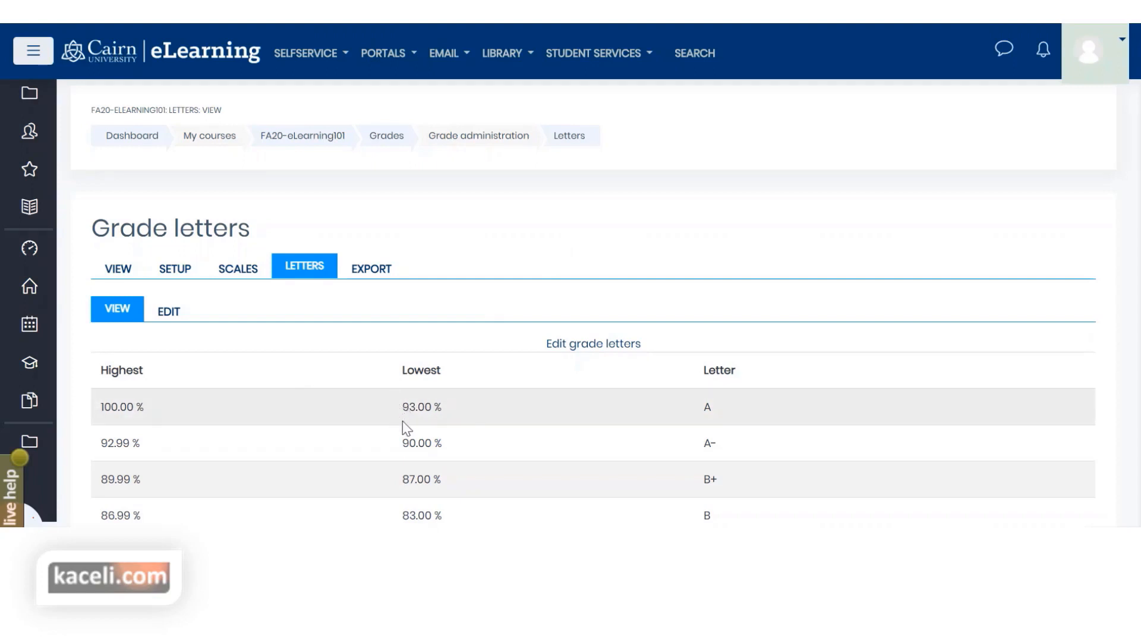
{"action": "left_click_drag", "start_coordinate": [445, 412], "coordinate": [400, 413]}
{"action": "left_click_drag", "start_coordinate": [714, 412], "coordinate": [688, 416]}
{"action": "left_click", "coordinate": [436, 446]}
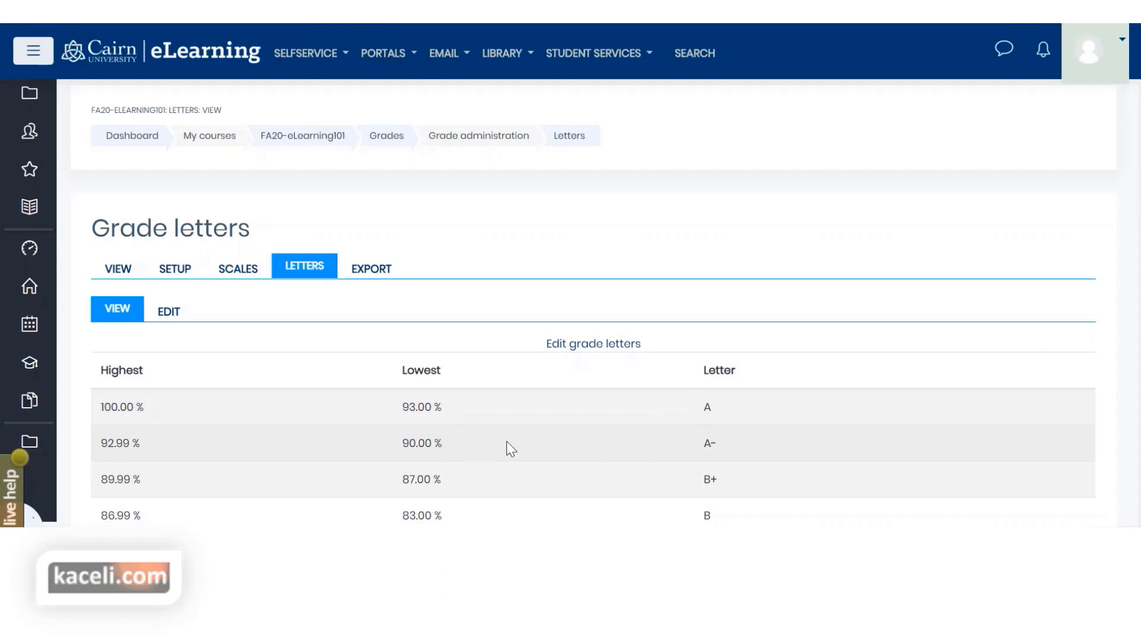
{"action": "left_click_drag", "start_coordinate": [450, 446], "coordinate": [425, 396]}
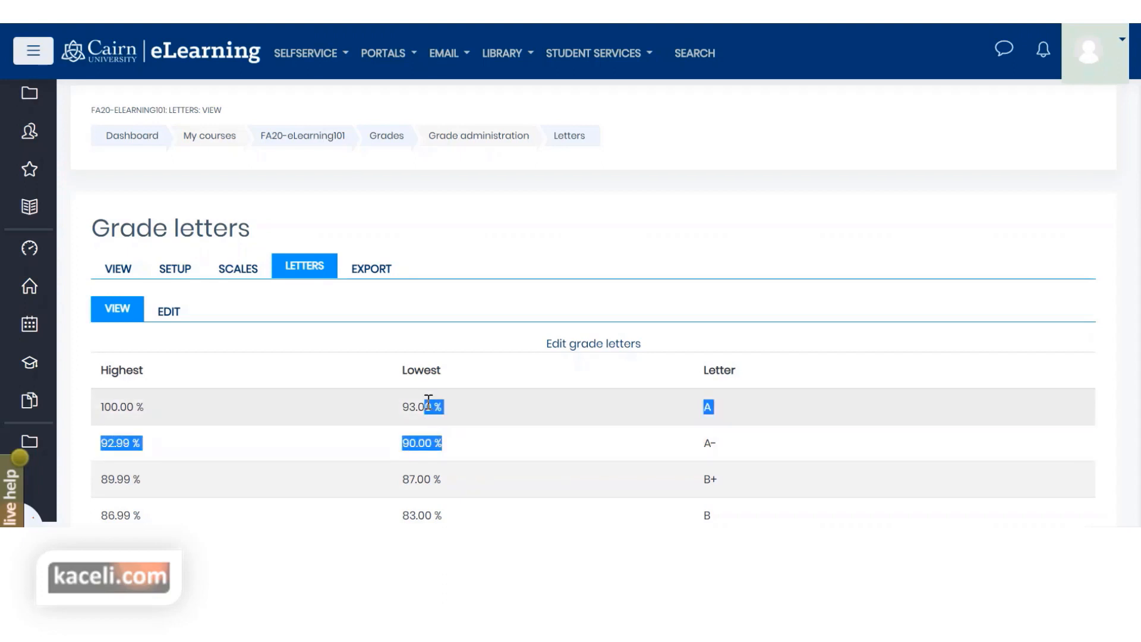
{"action": "left_click", "coordinate": [718, 440]}
{"action": "scroll", "coordinate": [656, 445], "scroll_direction": "down", "scroll_amount": 5}
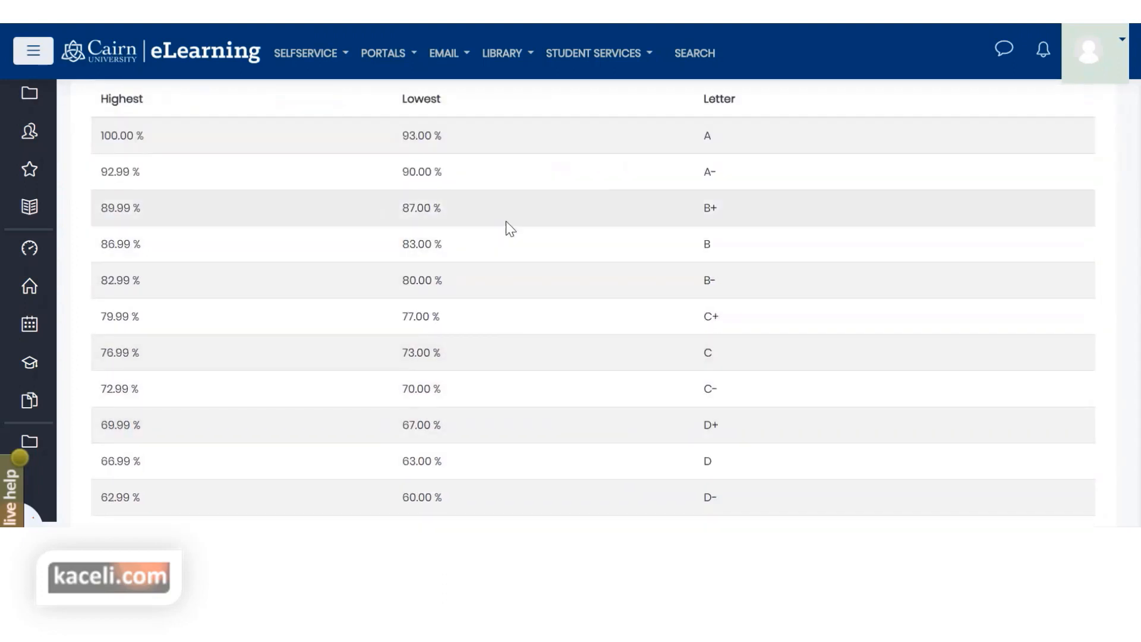
{"action": "scroll", "coordinate": [510, 321], "scroll_direction": "down", "scroll_amount": 2}
{"action": "scroll", "coordinate": [492, 395], "scroll_direction": "up", "scroll_amount": 3}
{"action": "scroll", "coordinate": [458, 346], "scroll_direction": "up", "scroll_amount": 4}
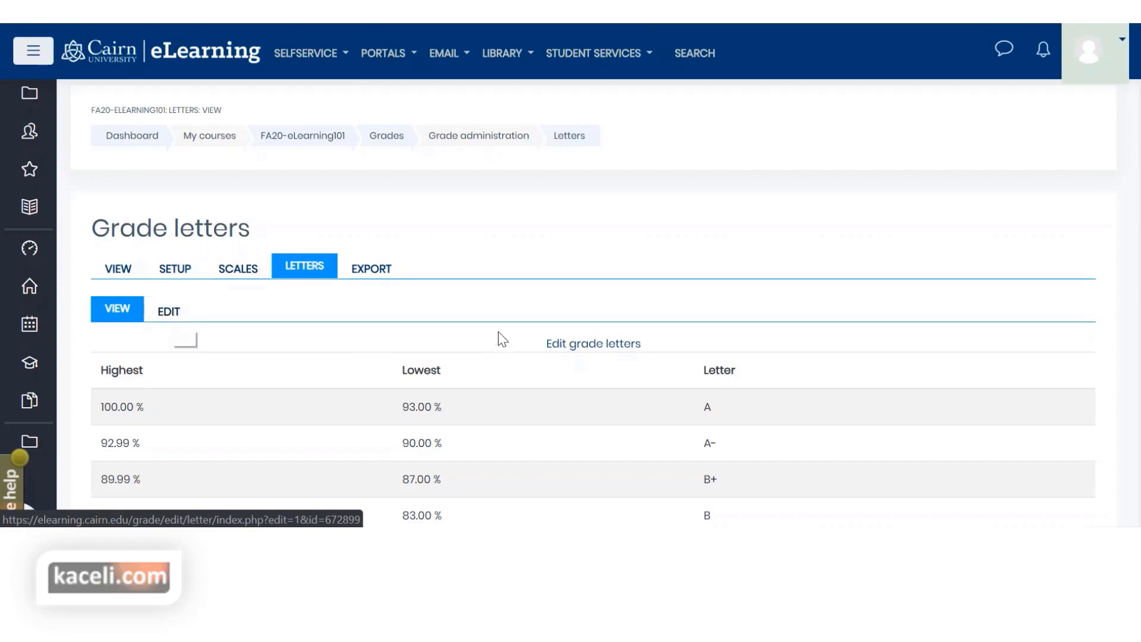
Step: Override the site default grade letters for FA20-eLearning101, save them, and view the Grader report
{"action": "left_click", "coordinate": [578, 344]}
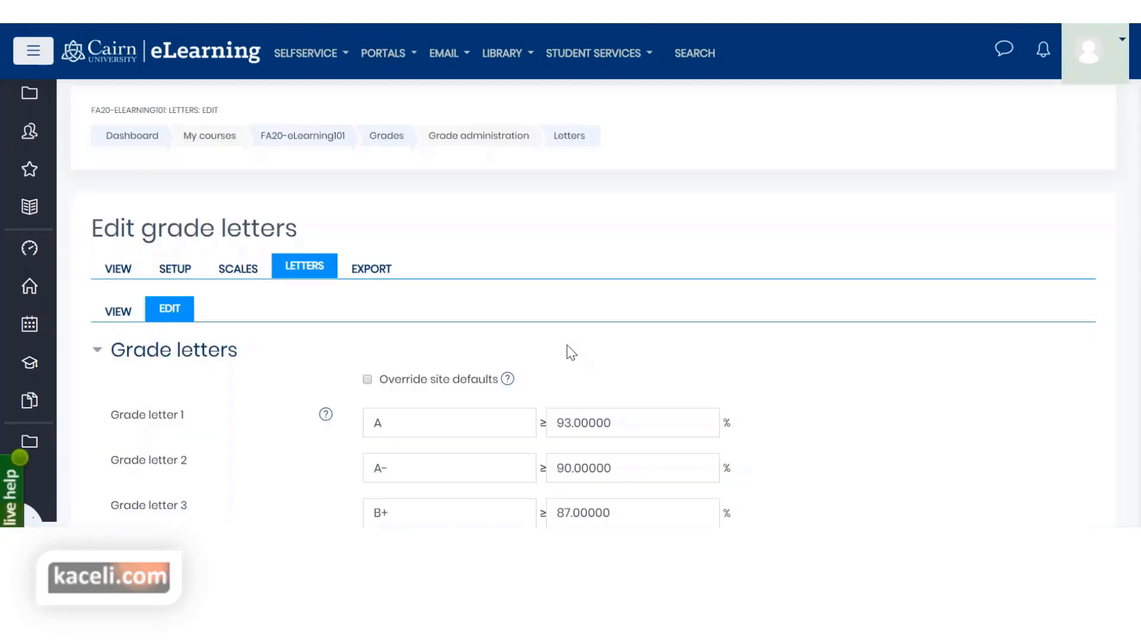
{"action": "left_click", "coordinate": [368, 381]}
{"action": "left_click", "coordinate": [567, 425]}
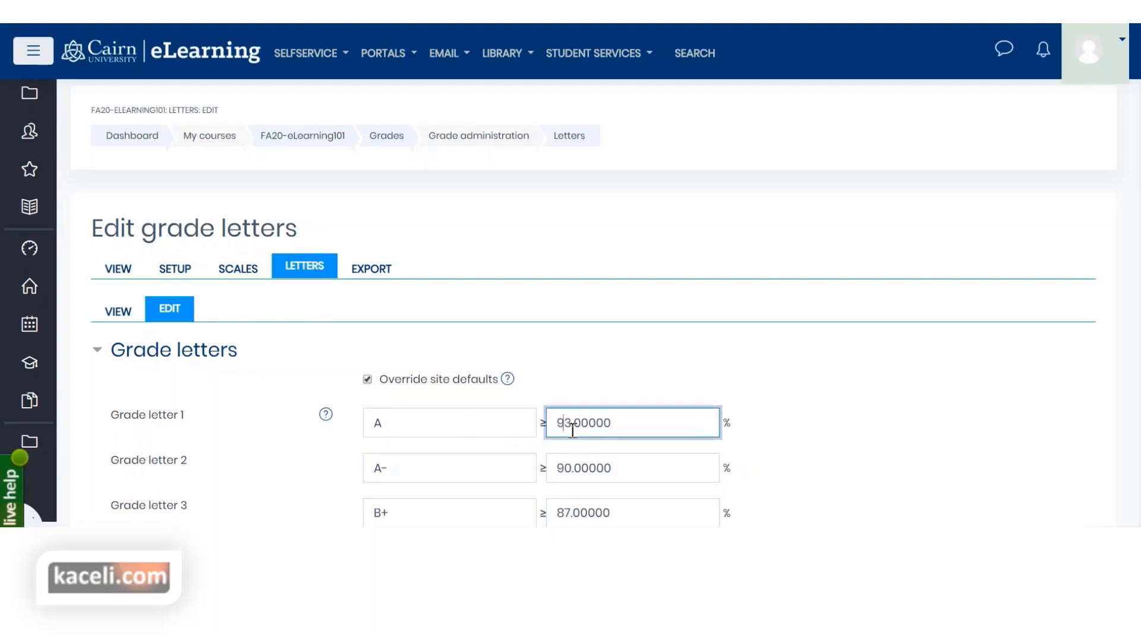
{"action": "left_click", "coordinate": [766, 472]}
{"action": "scroll", "coordinate": [479, 369], "scroll_direction": "down", "scroll_amount": 15}
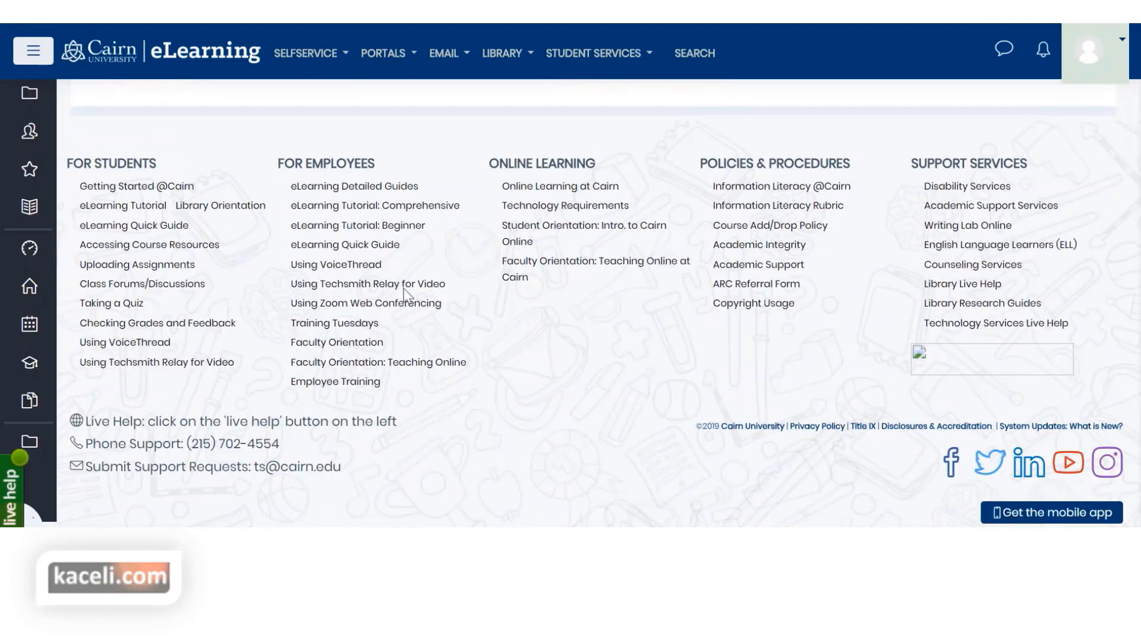
{"action": "scroll", "coordinate": [410, 297], "scroll_direction": "up", "scroll_amount": 3}
{"action": "left_click", "coordinate": [433, 246]}
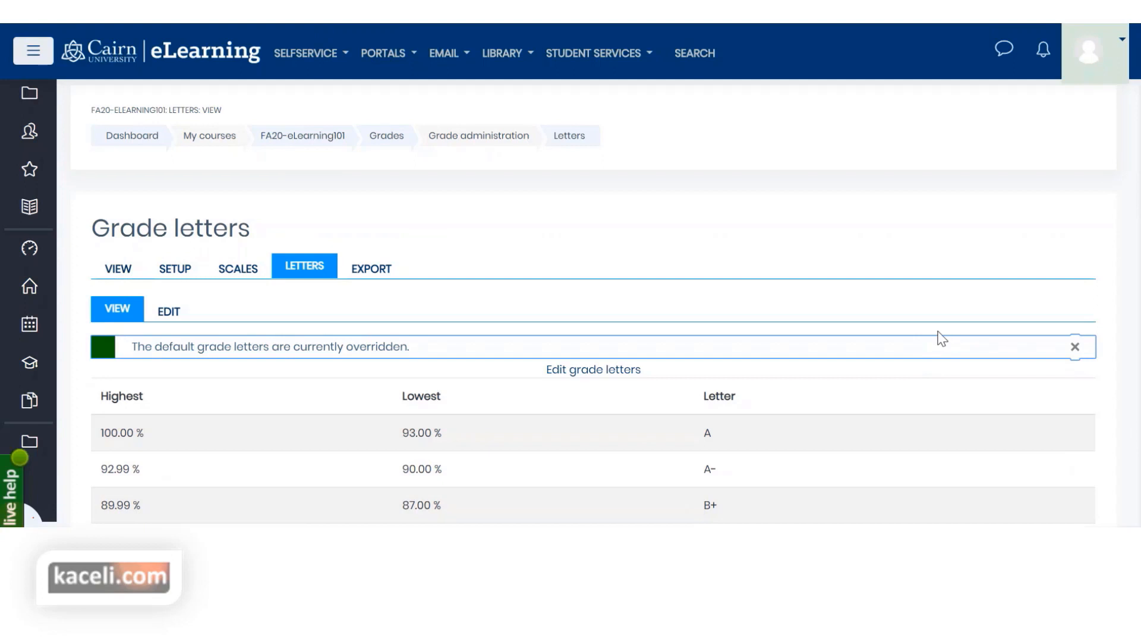
{"action": "left_click", "coordinate": [116, 271]}
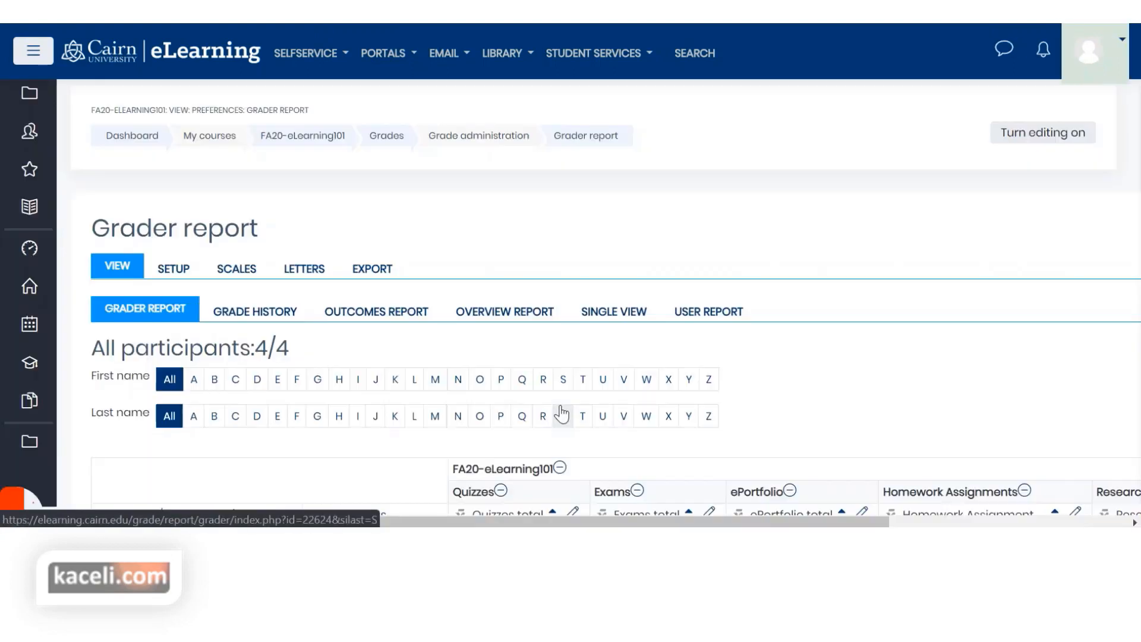
{"action": "scroll", "coordinate": [826, 401], "scroll_direction": "down", "scroll_amount": 5}
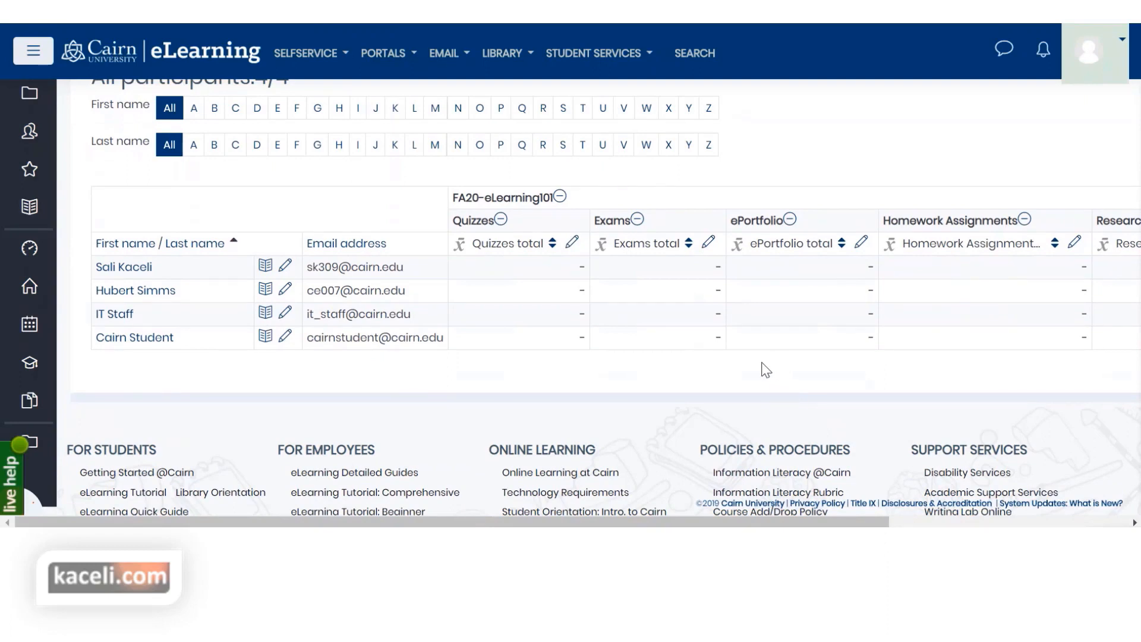
Step: Scroll back up through the course's Grader report
{"action": "scroll", "coordinate": [767, 369], "scroll_direction": "up", "scroll_amount": 3}
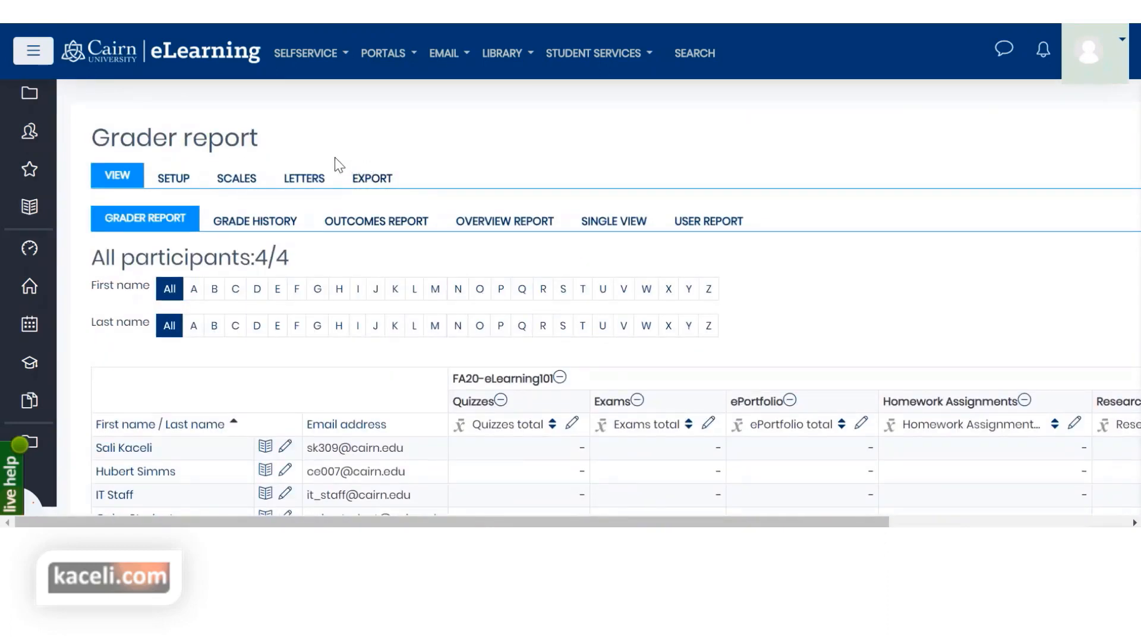
{"action": "scroll", "coordinate": [333, 157], "scroll_direction": "up", "scroll_amount": 2}
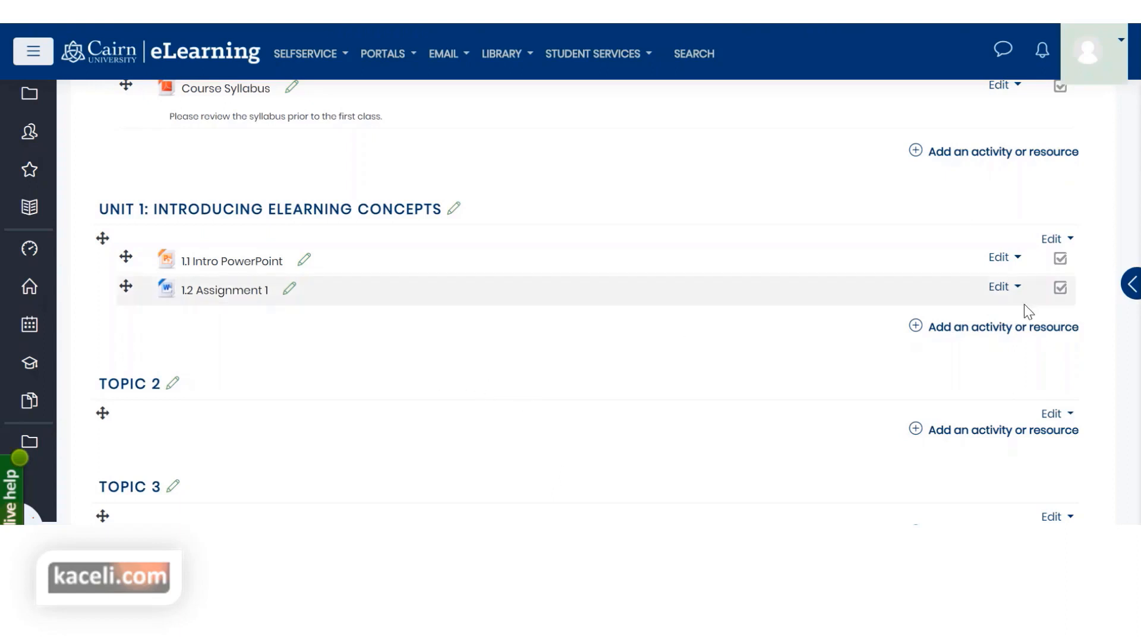
Step: Browse the activity chooser for Unit 1 and cancel it without adding anything
{"action": "left_click", "coordinate": [975, 329]}
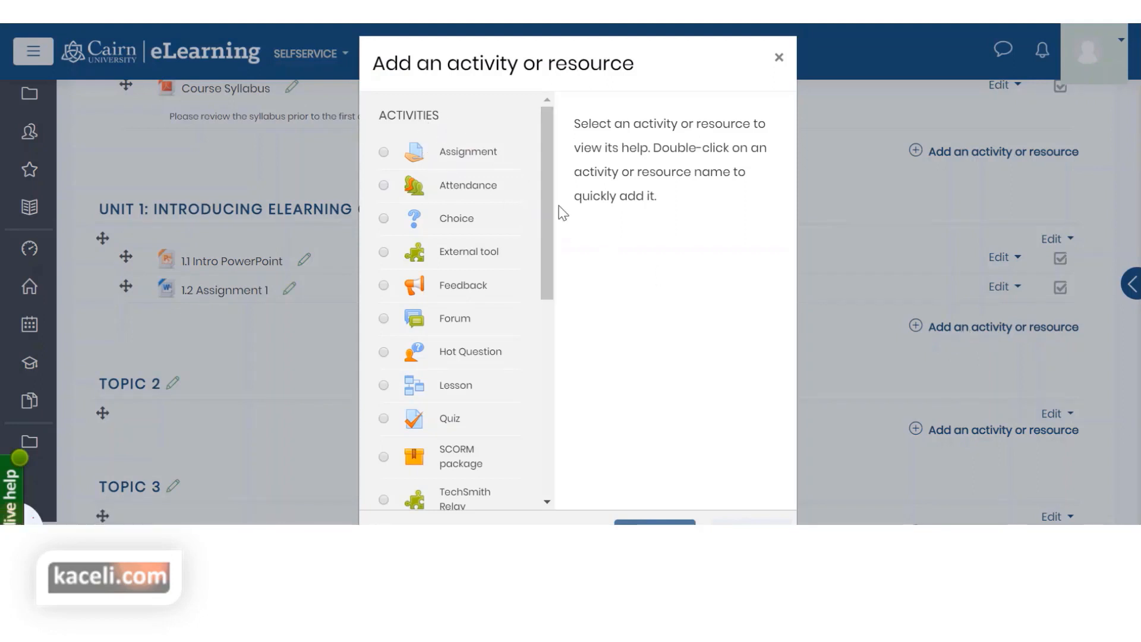
{"action": "left_click_drag", "start_coordinate": [553, 224], "coordinate": [550, 433]}
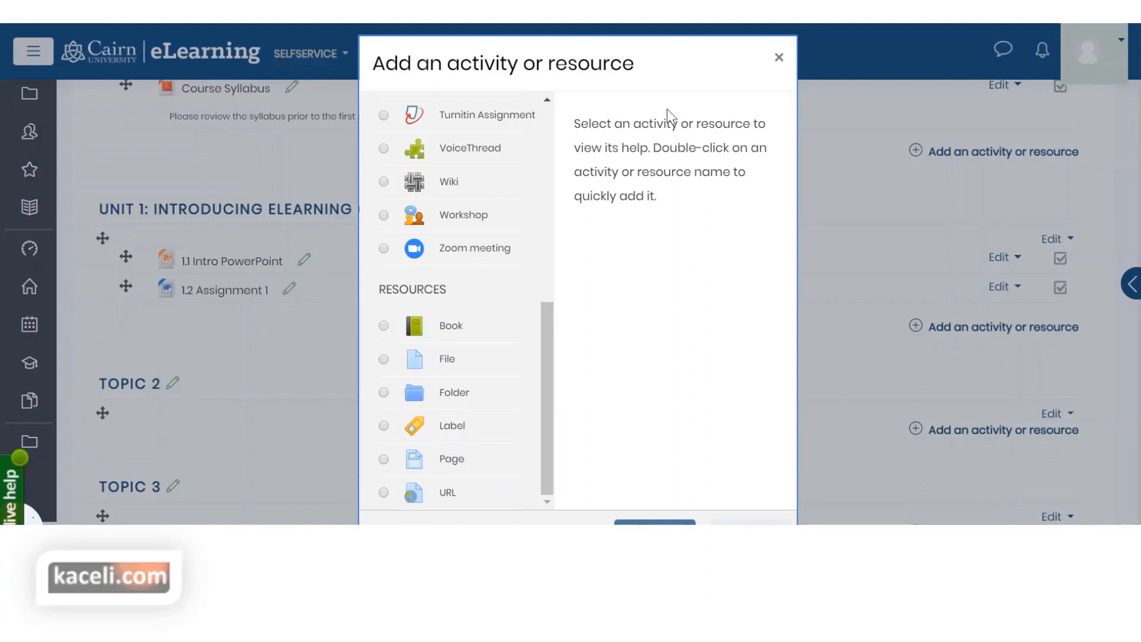
{"action": "left_click_drag", "start_coordinate": [656, 64], "coordinate": [660, 46]}
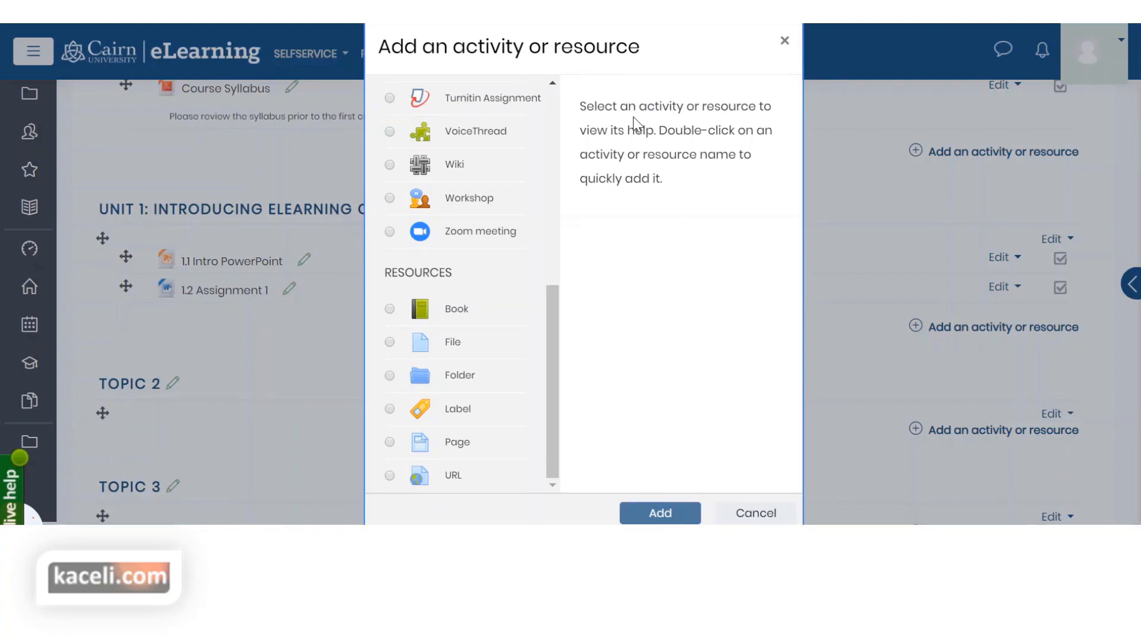
{"action": "left_click", "coordinate": [756, 514]}
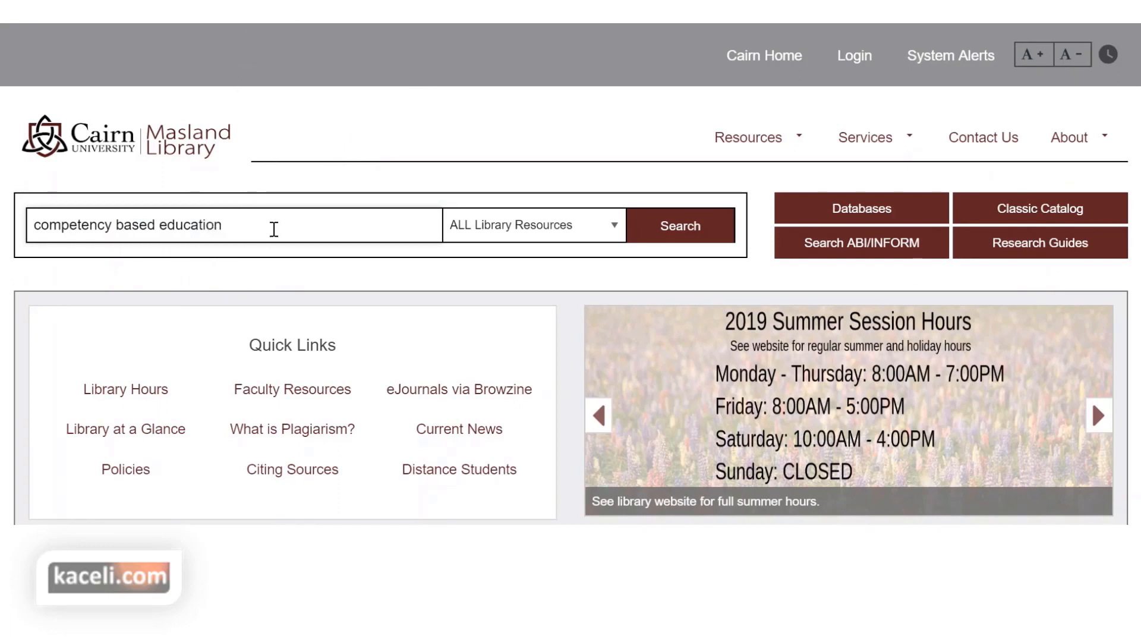
Step: Search the library for competency based education and open result 4's PDF Full Text
{"action": "left_click", "coordinate": [258, 228]}
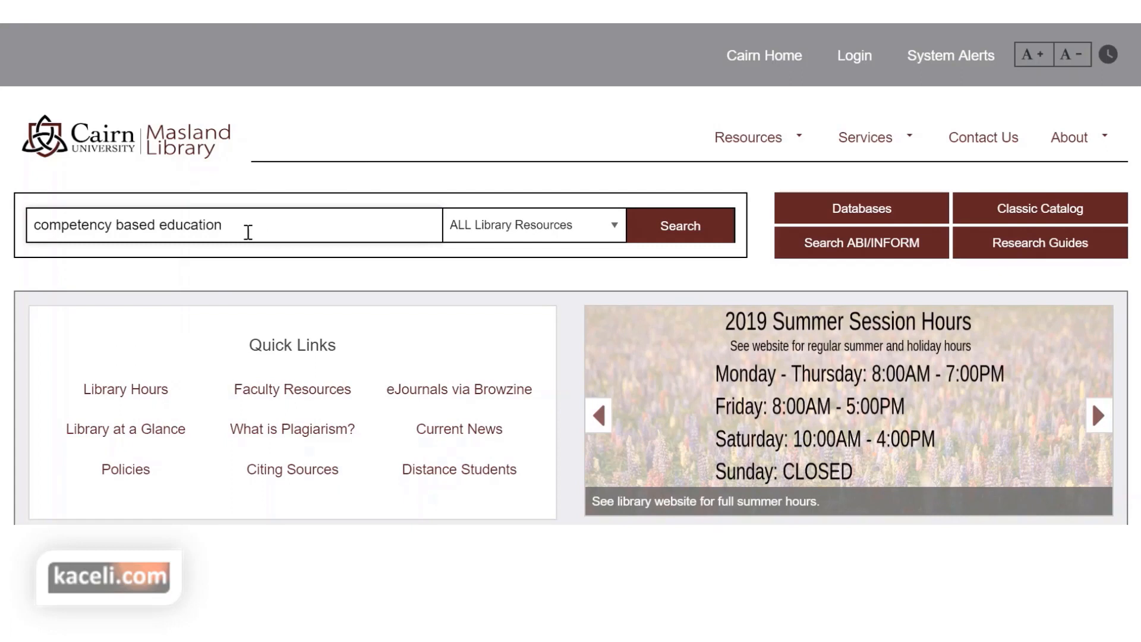
{"action": "left_click", "coordinate": [678, 230]}
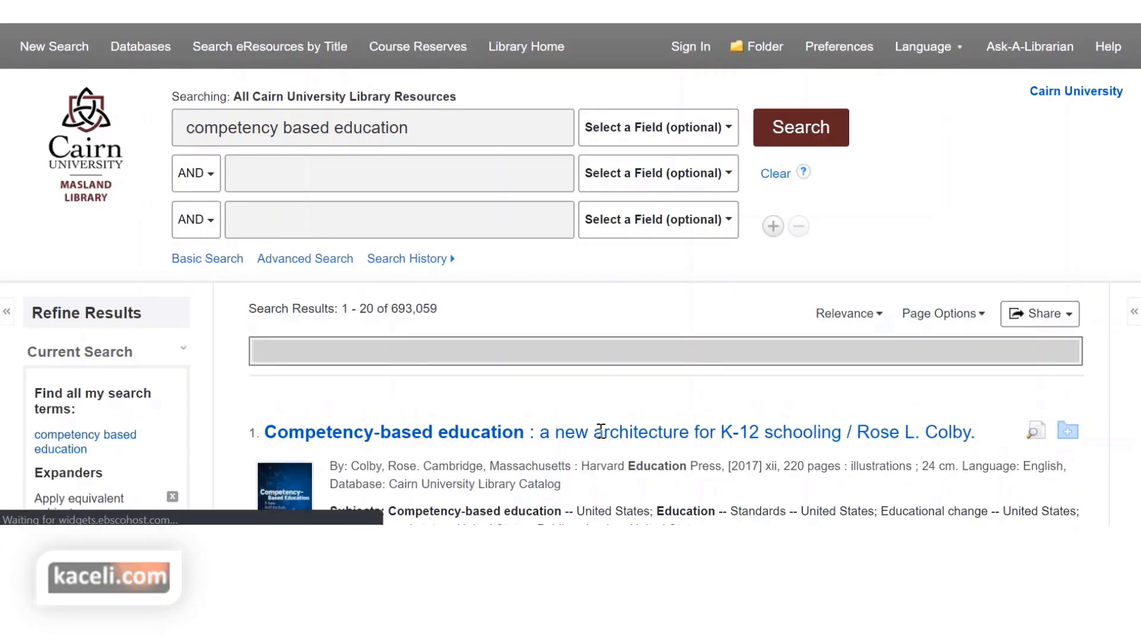
{"action": "scroll", "coordinate": [528, 416], "scroll_direction": "down", "scroll_amount": 6}
{"action": "scroll", "coordinate": [516, 459], "scroll_direction": "down", "scroll_amount": 1}
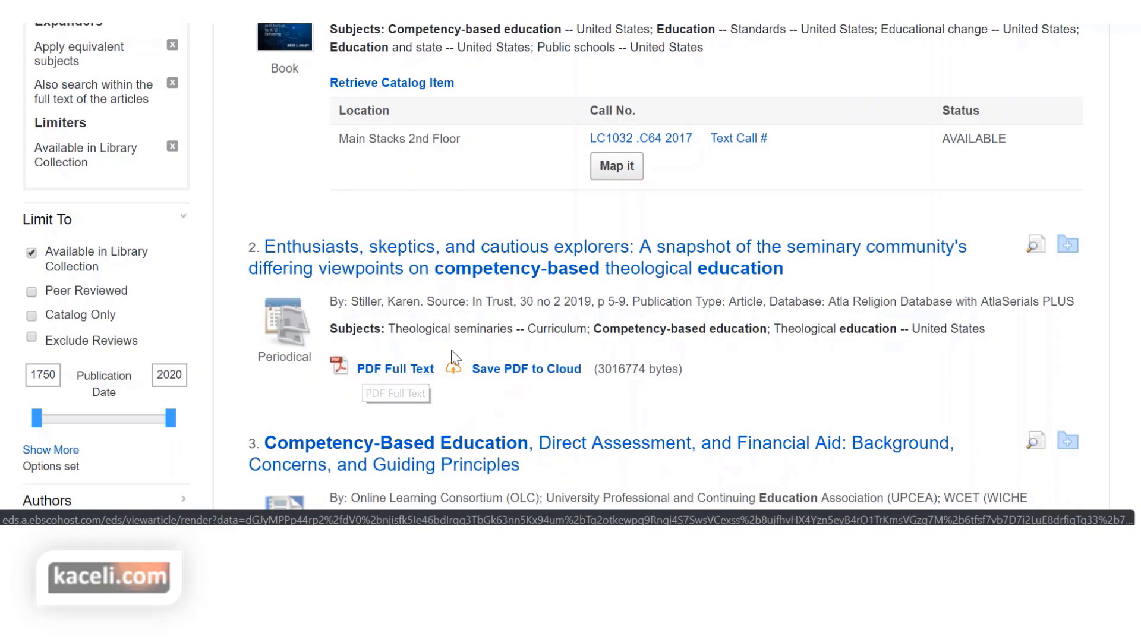
{"action": "scroll", "coordinate": [173, 249], "scroll_direction": "down", "scroll_amount": 2}
{"action": "scroll", "coordinate": [161, 200], "scroll_direction": "up", "scroll_amount": 3}
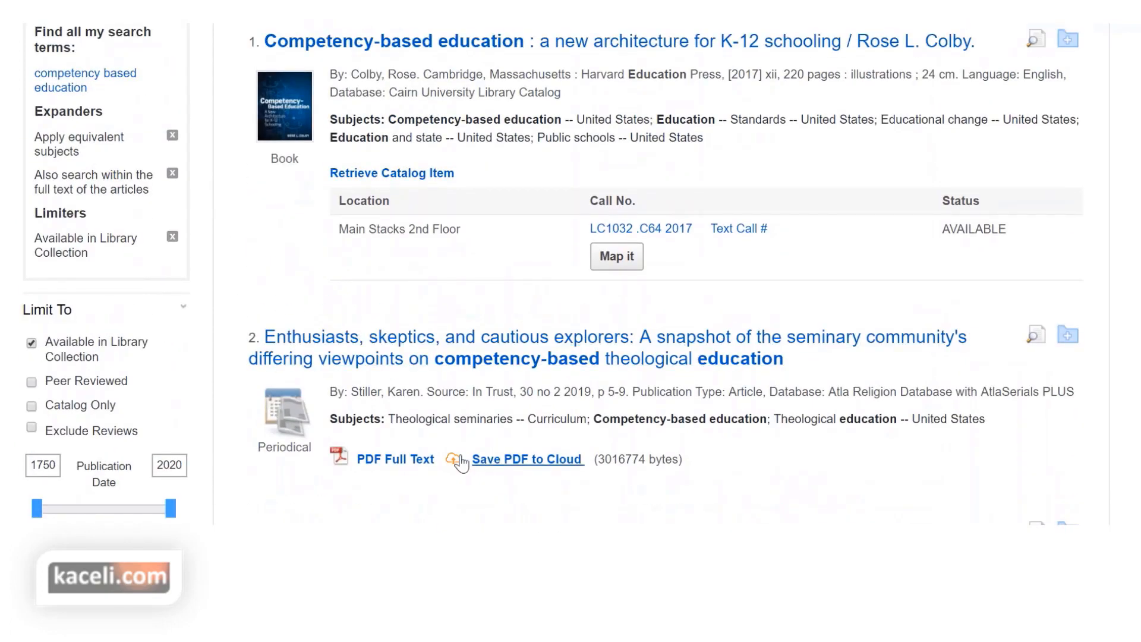
{"action": "scroll", "coordinate": [416, 454], "scroll_direction": "down", "scroll_amount": 6}
{"action": "scroll", "coordinate": [535, 432], "scroll_direction": "down", "scroll_amount": 3}
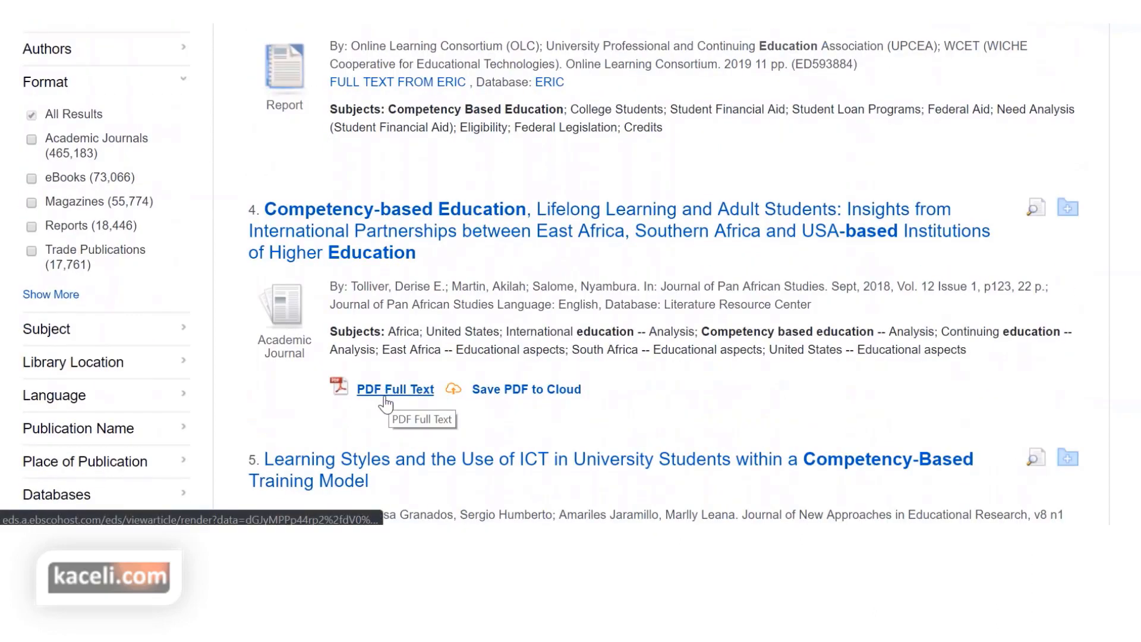
{"action": "left_click", "coordinate": [388, 397]}
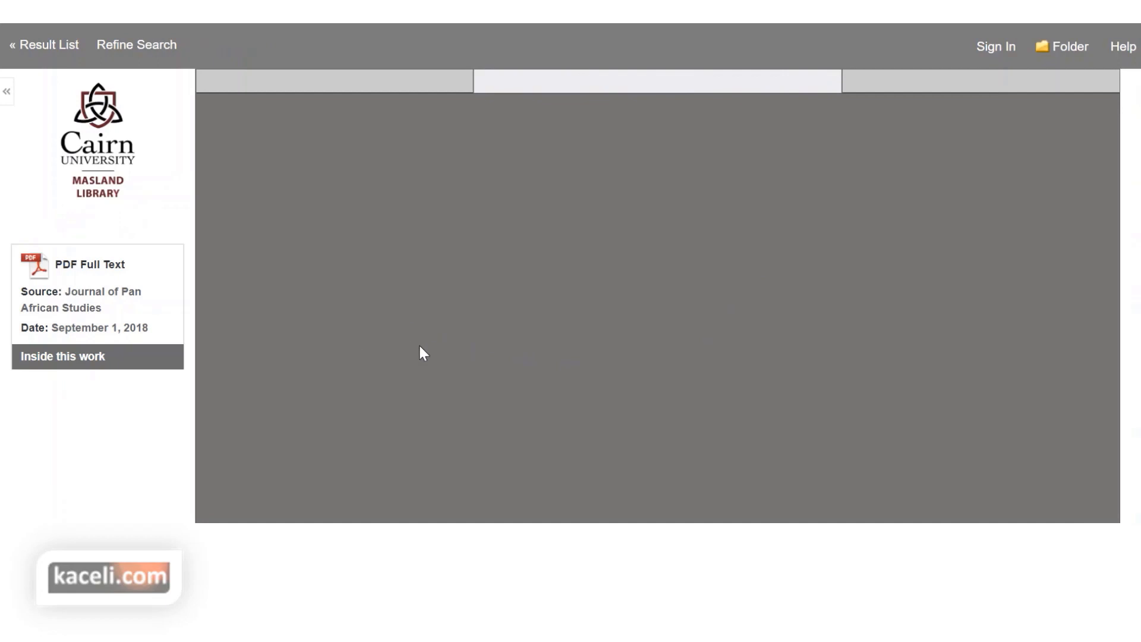
Step: Copy the permalink URL of the 'Enthusiasts, skeptics, and cautious explorers' article
{"action": "scroll", "coordinate": [509, 398], "scroll_direction": "down", "scroll_amount": 5}
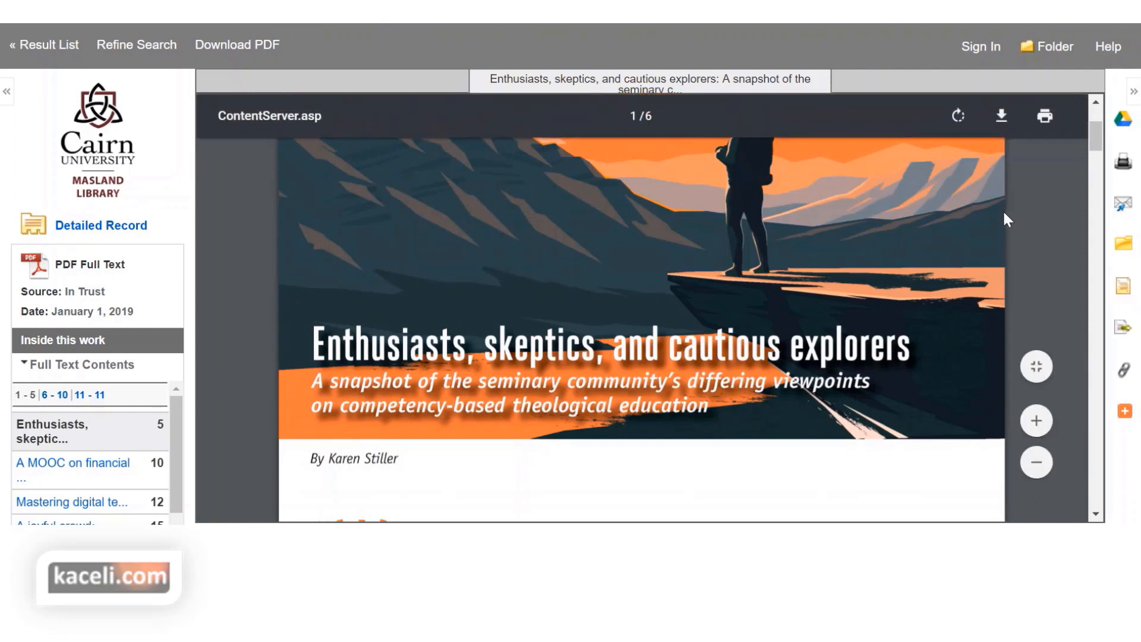
{"action": "left_click", "coordinate": [1125, 375]}
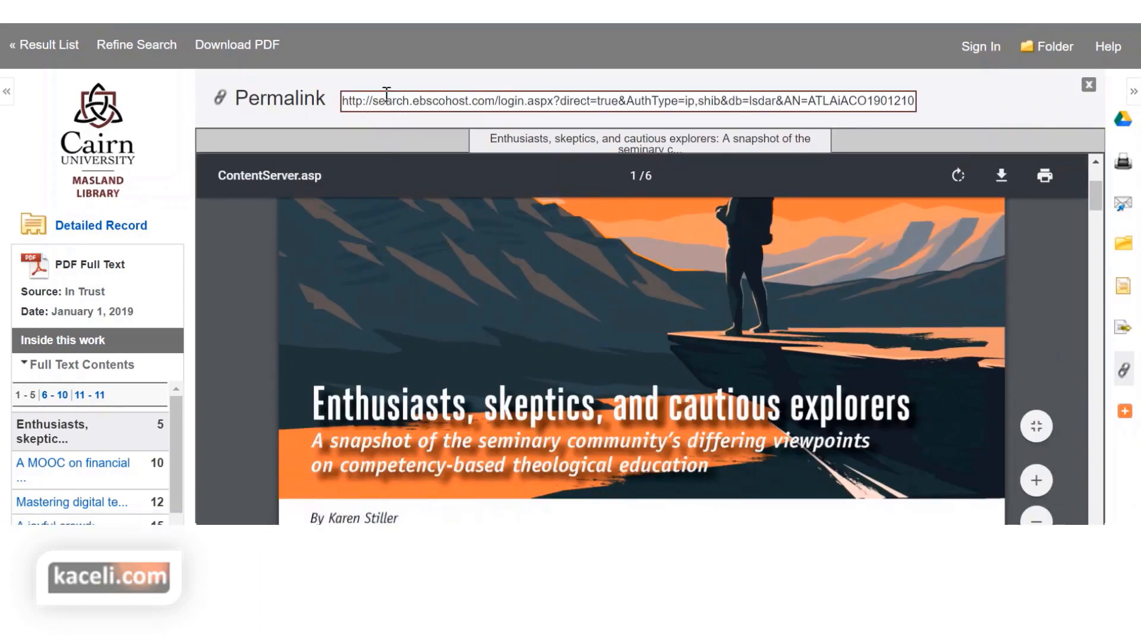
{"action": "left_click", "coordinate": [347, 105]}
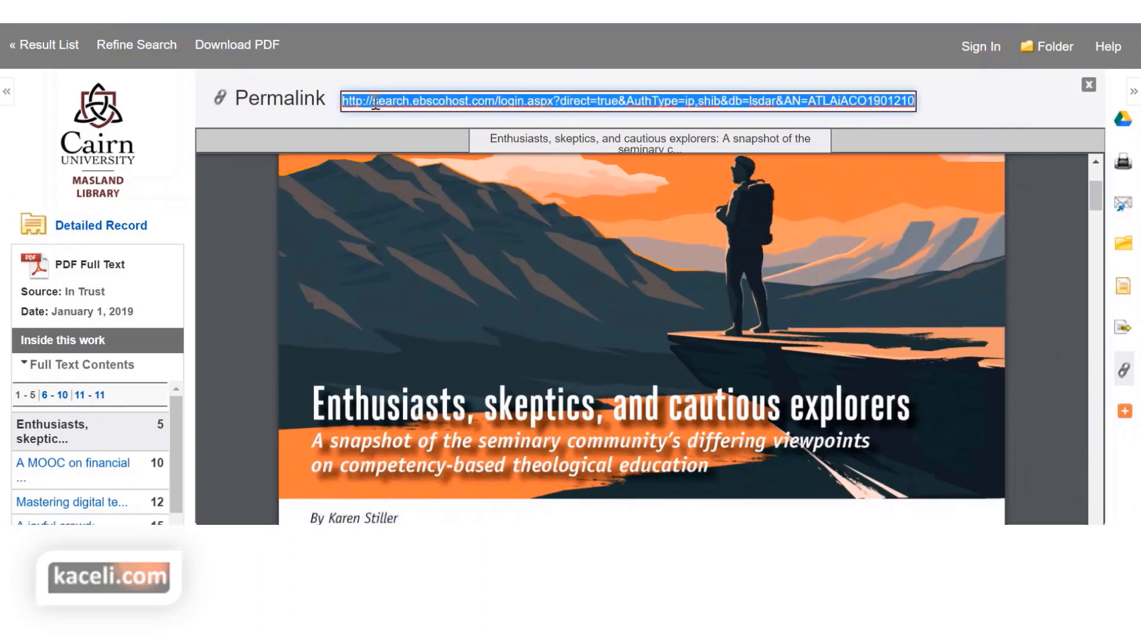
{"action": "right_click", "coordinate": [374, 105]}
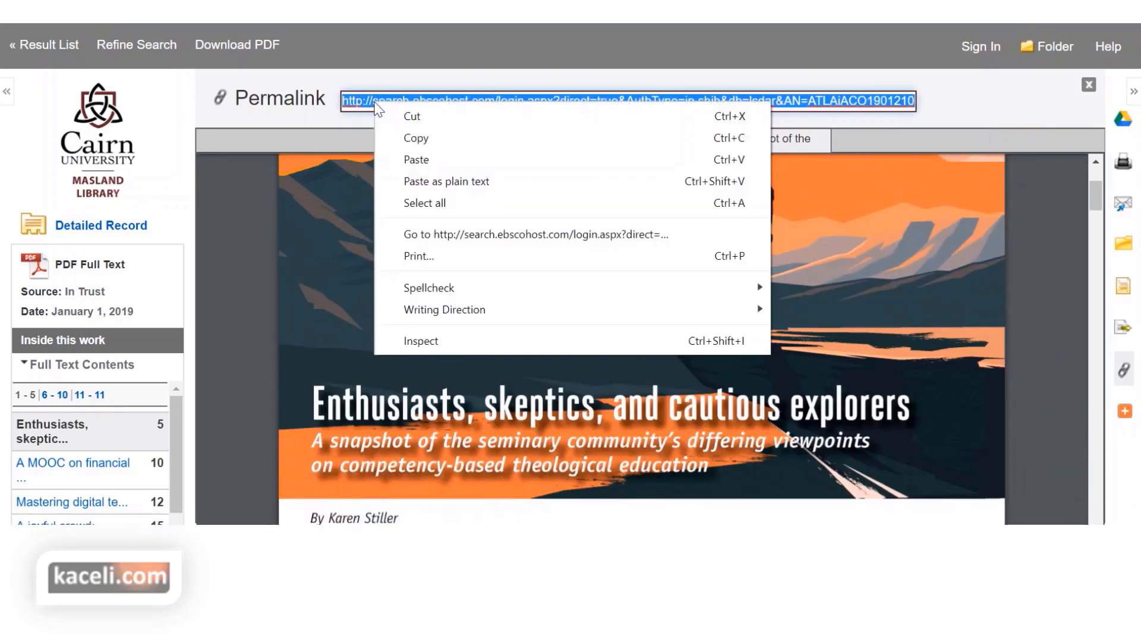
{"action": "left_click", "coordinate": [416, 137]}
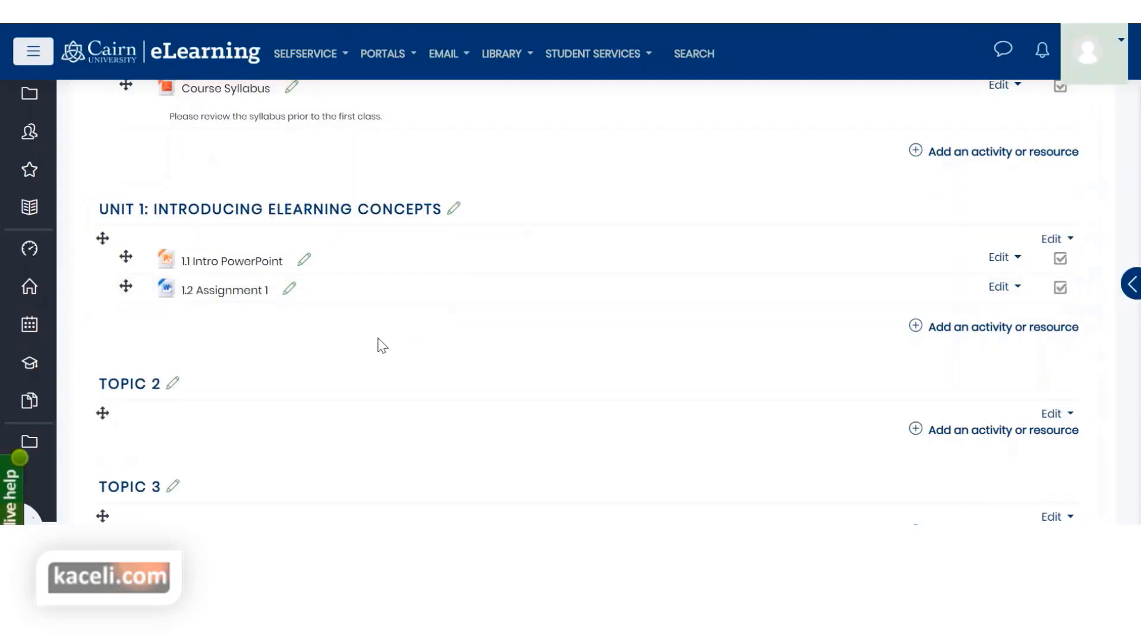
Step: Add a new URL resource to Unit 1
{"action": "left_click", "coordinate": [975, 337]}
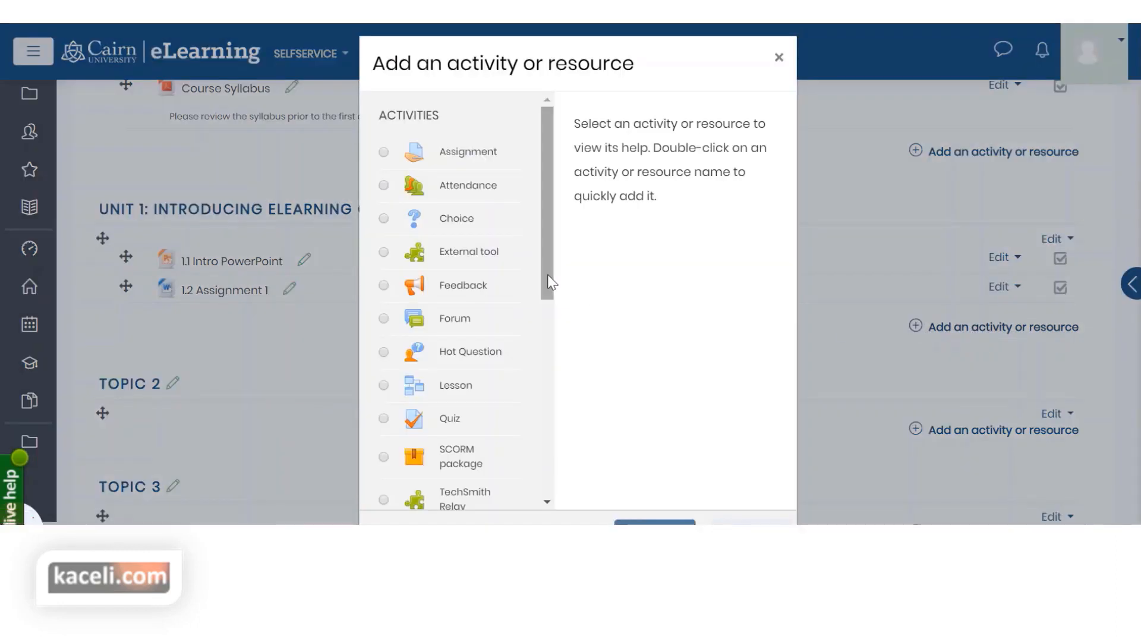
{"action": "left_click_drag", "start_coordinate": [550, 285], "coordinate": [543, 492]}
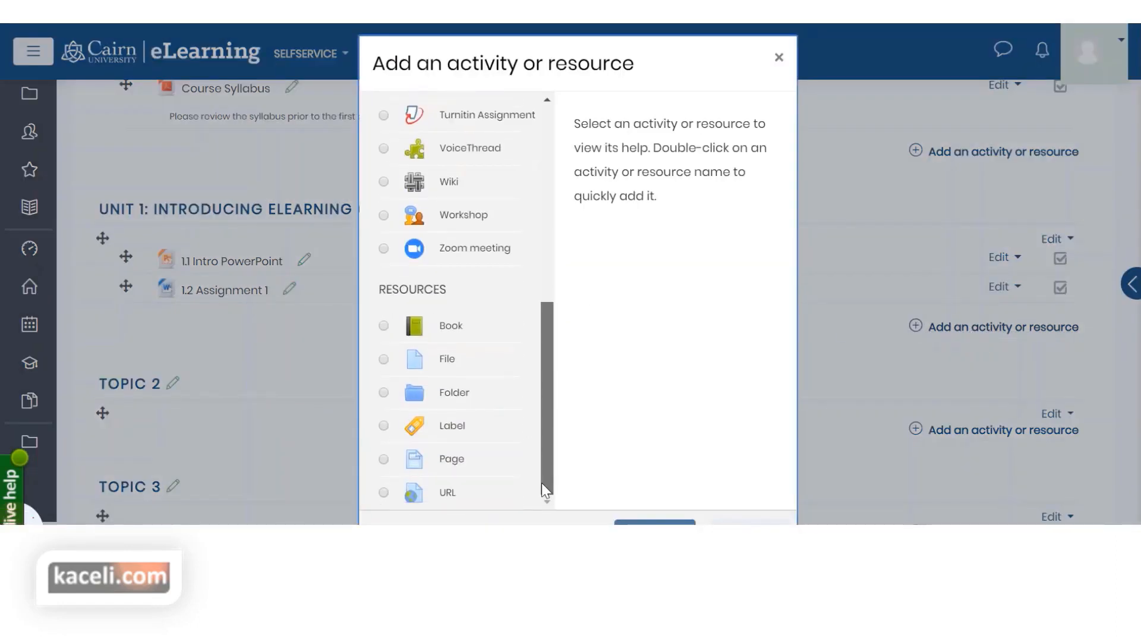
{"action": "left_click", "coordinate": [425, 502]}
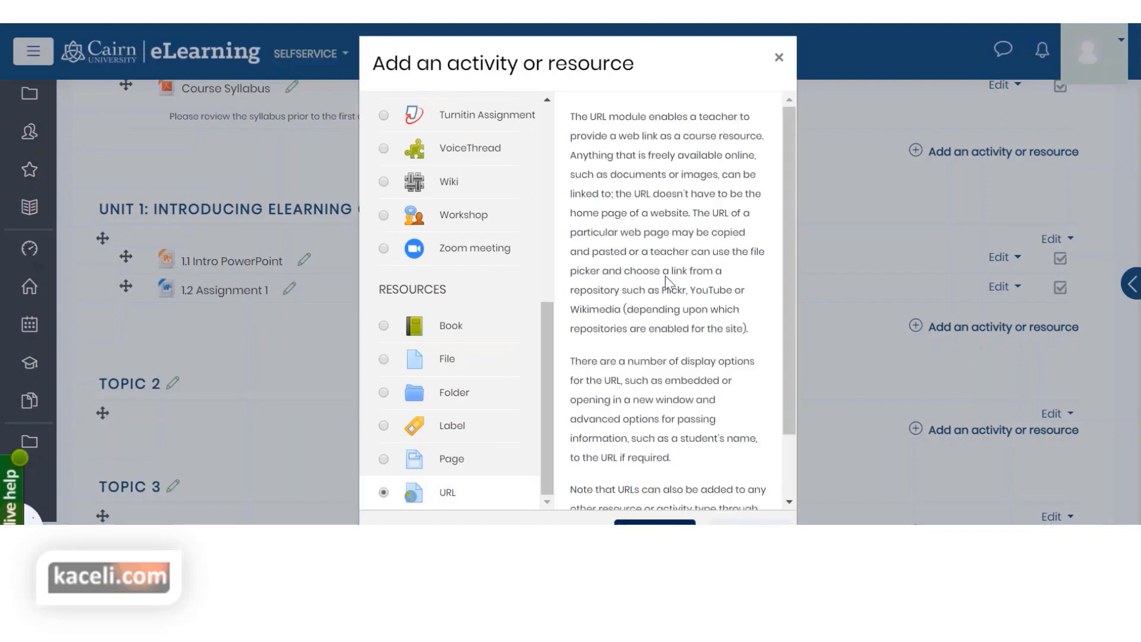
{"action": "left_click_drag", "start_coordinate": [673, 71], "coordinate": [676, 45]}
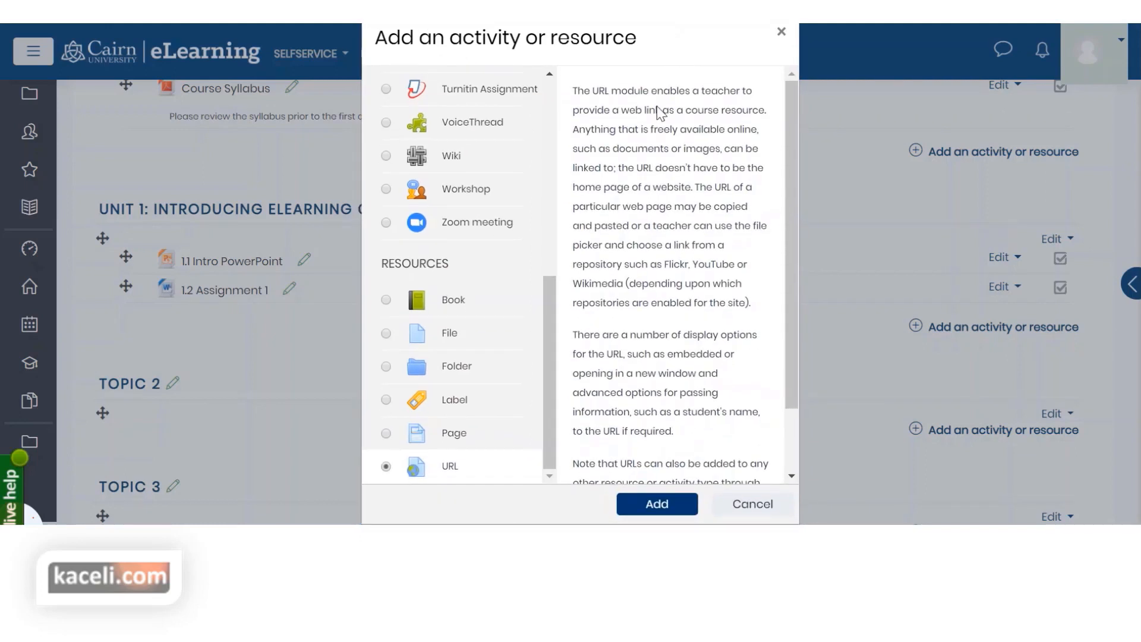
{"action": "left_click", "coordinate": [657, 502]}
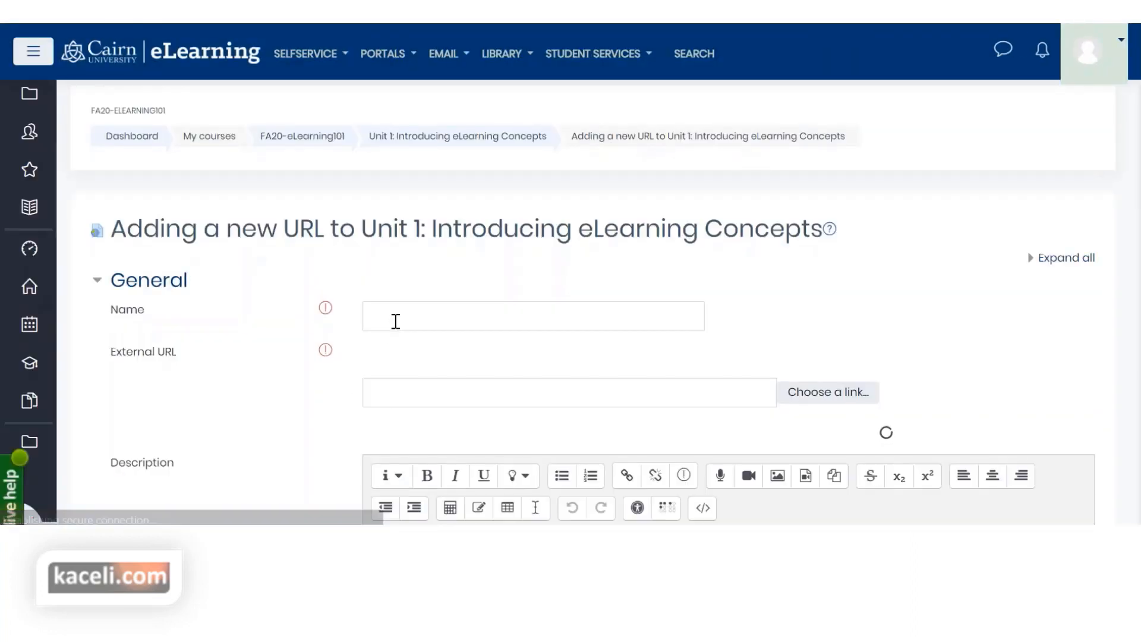
Step: Name it 'Link to Competency Based Education Article', paste the EBSCO permalink, and save
{"action": "left_click", "coordinate": [395, 321]}
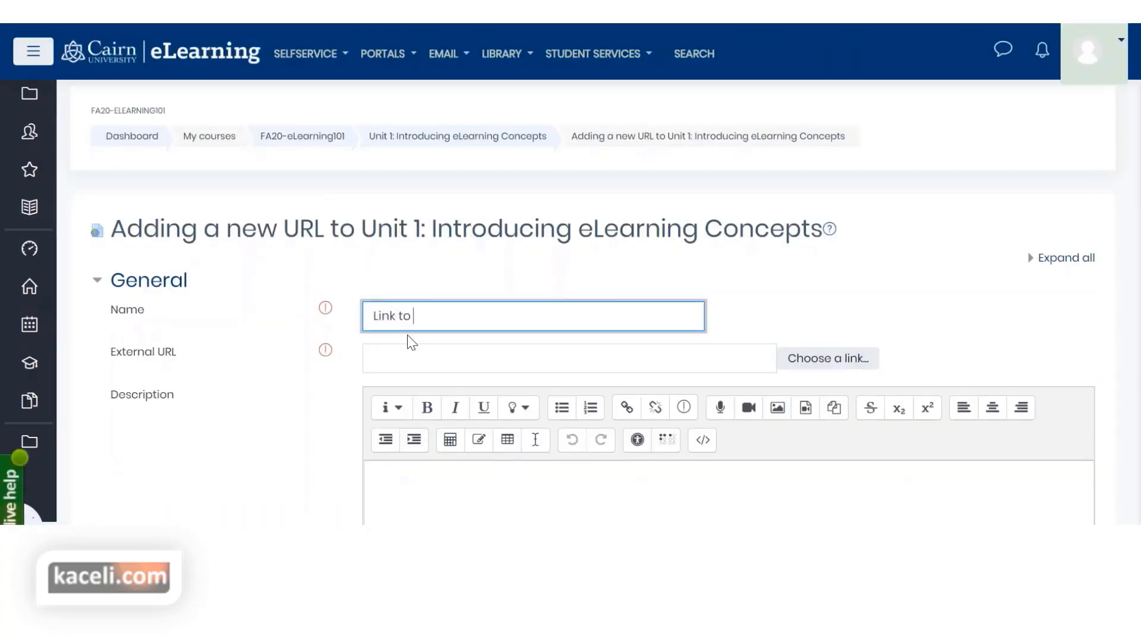
{"action": "type", "text": "Link to Competency Base"}
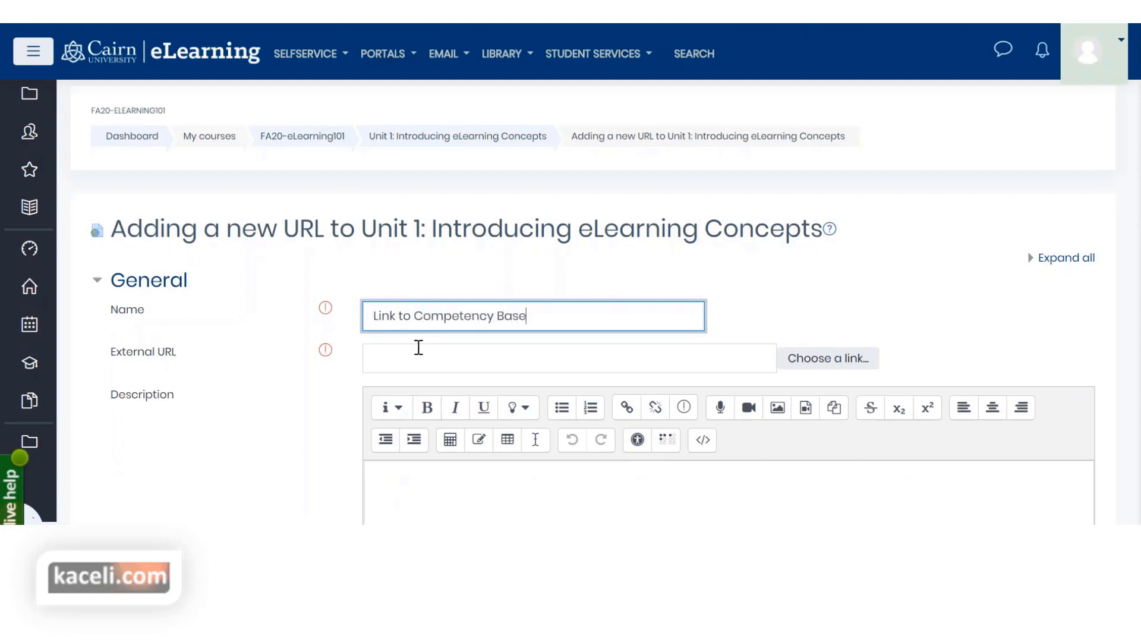
{"action": "type", "text": "d Education Article"}
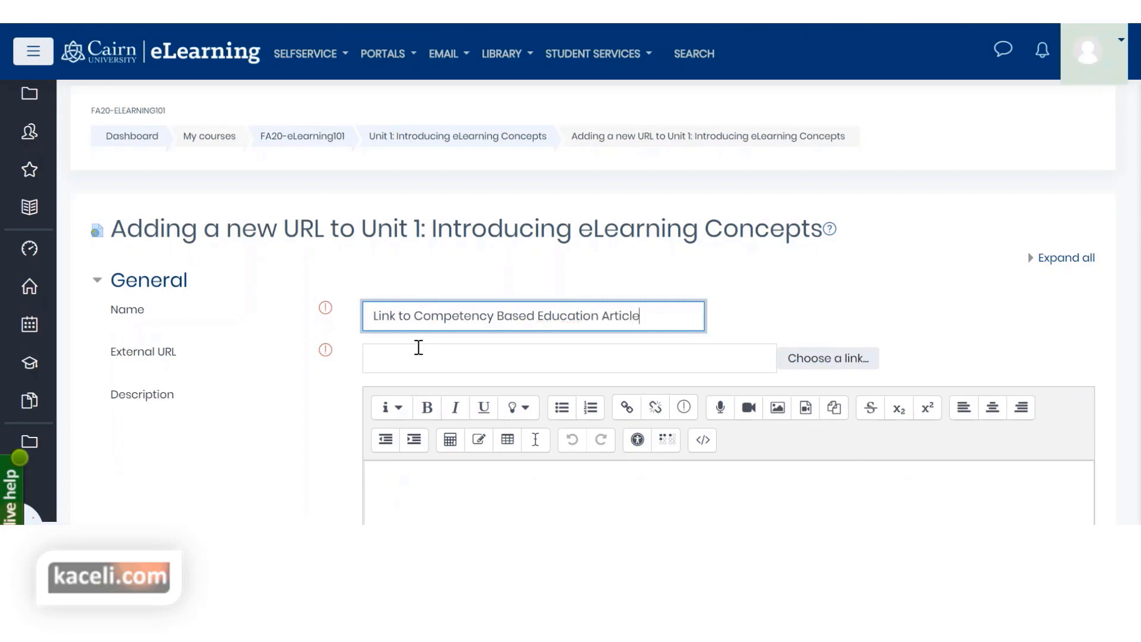
{"action": "left_click", "coordinate": [475, 367]}
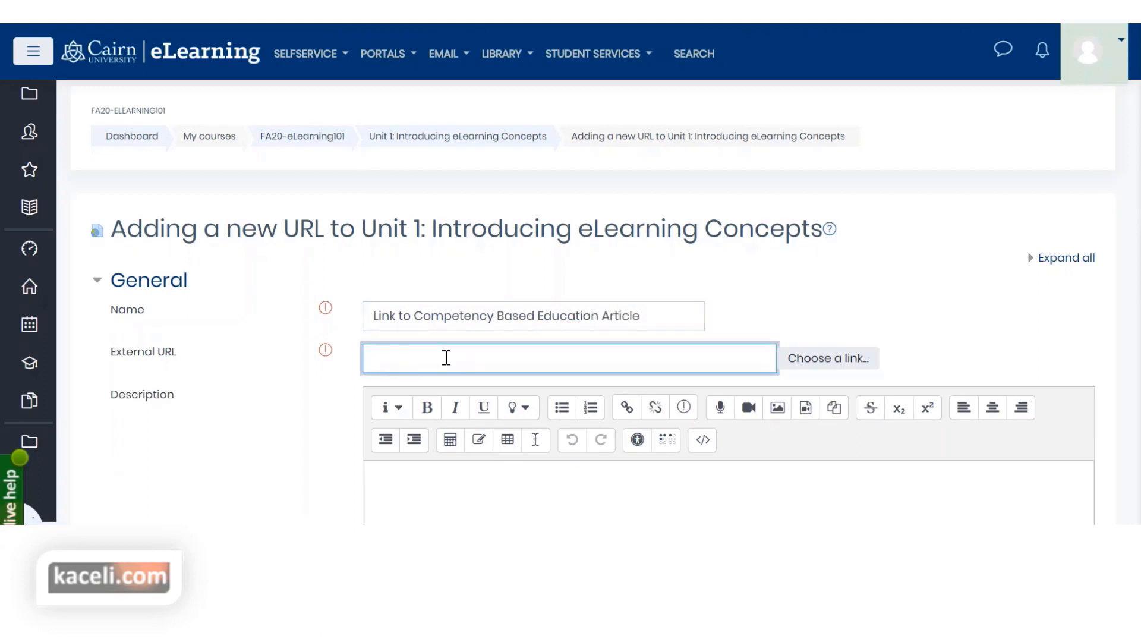
{"action": "scroll", "coordinate": [446, 357], "scroll_direction": "down", "scroll_amount": 2}
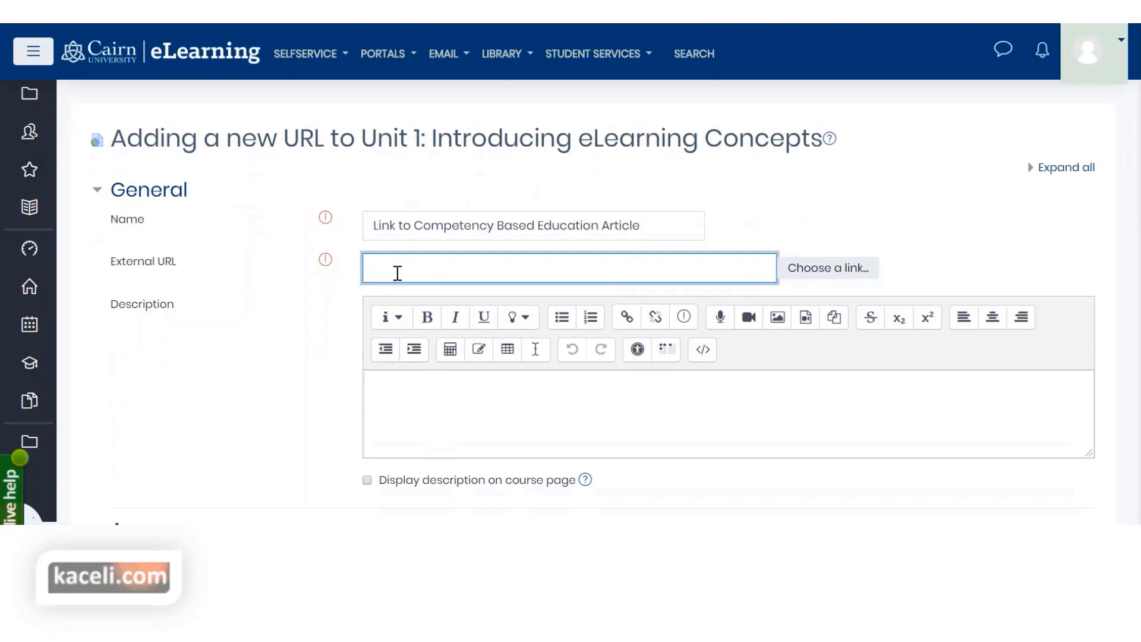
{"action": "key", "text": "ctrl+v"}
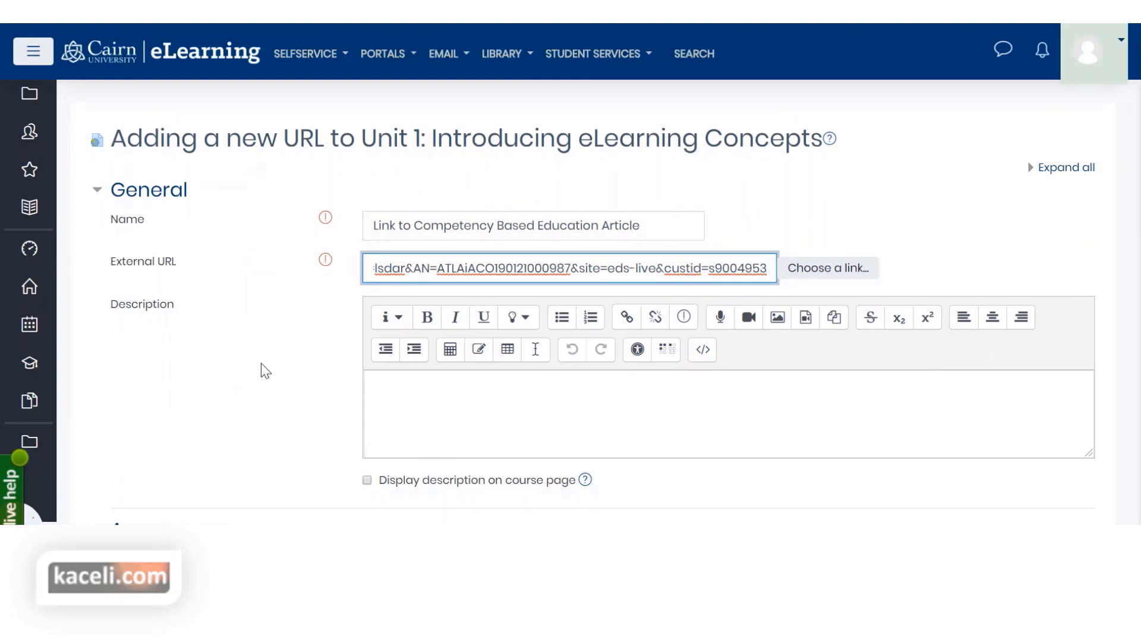
{"action": "scroll", "coordinate": [262, 365], "scroll_direction": "down", "scroll_amount": 2}
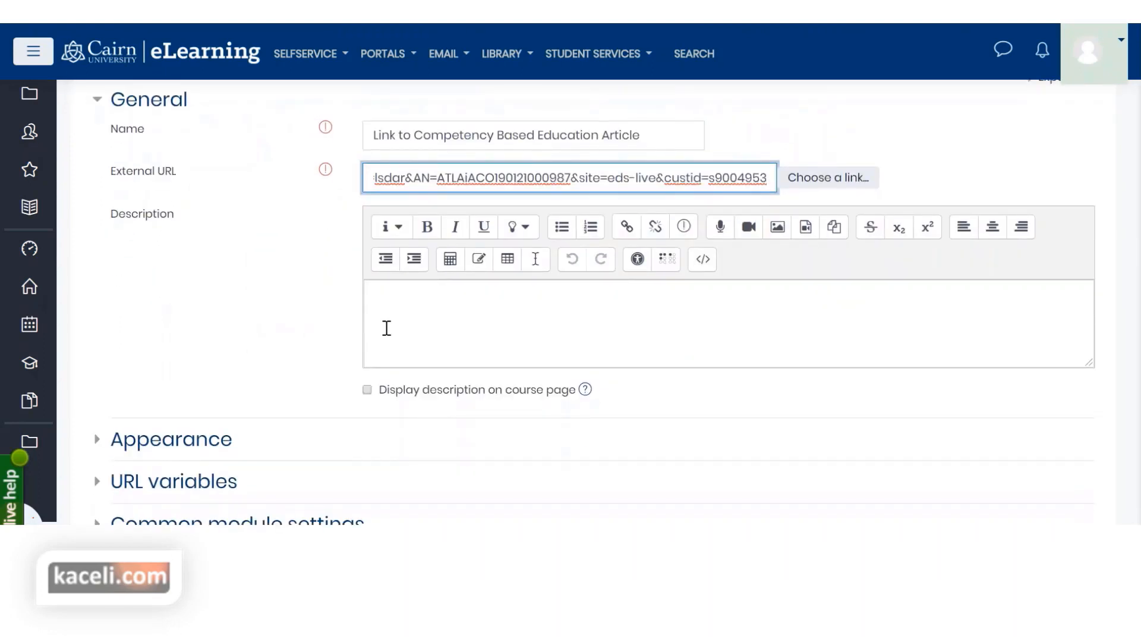
{"action": "scroll", "coordinate": [365, 360], "scroll_direction": "down", "scroll_amount": 6}
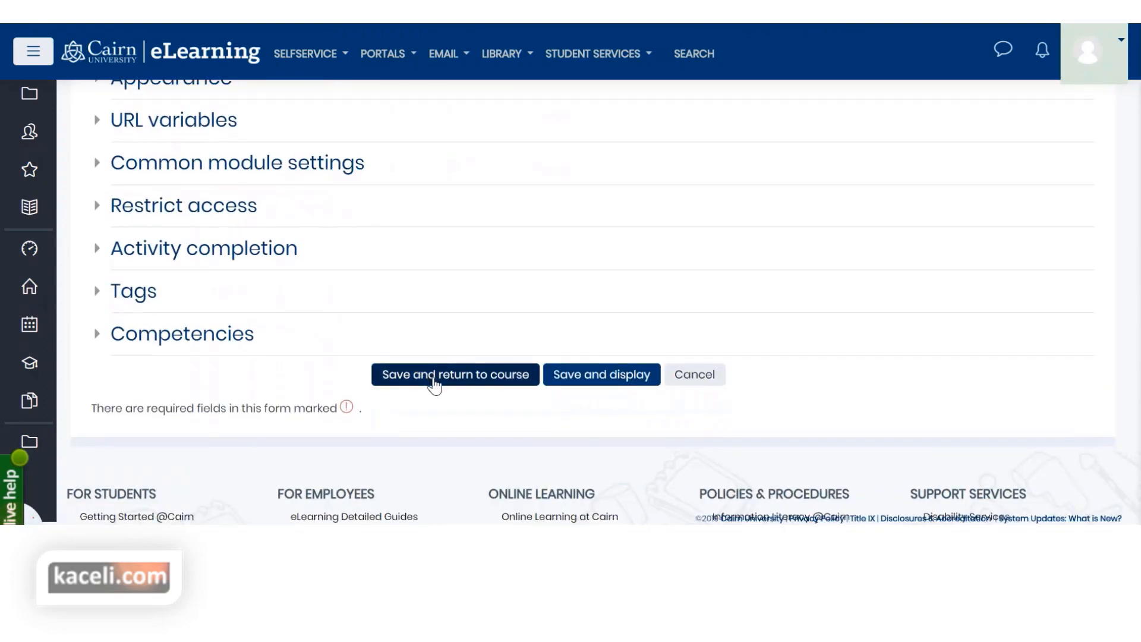
{"action": "left_click", "coordinate": [434, 382]}
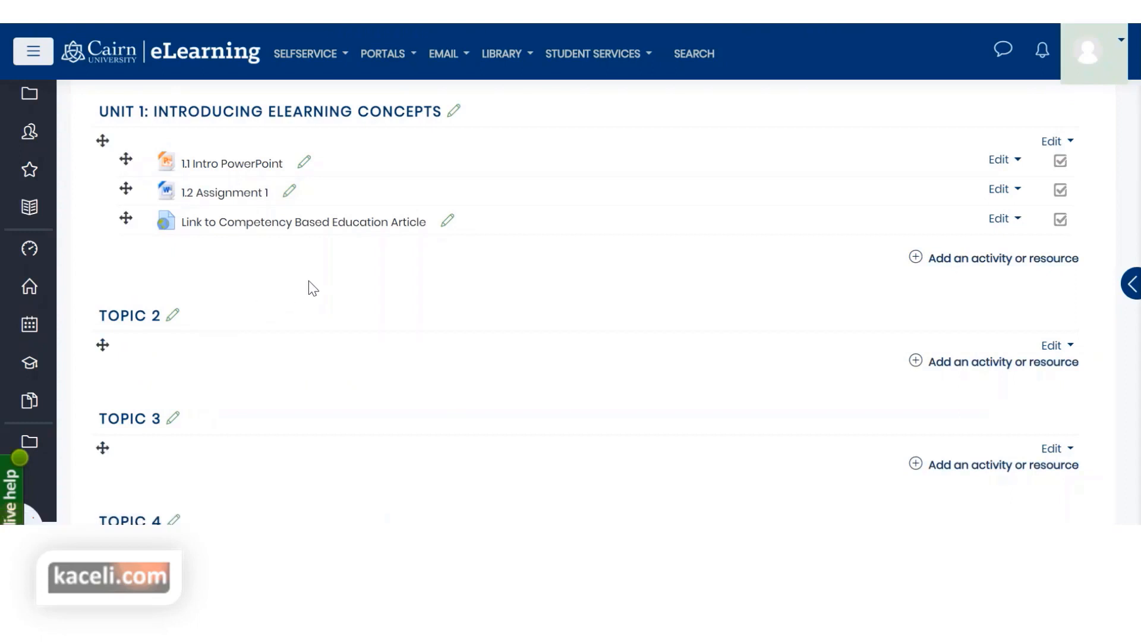
Step: Rename the article link to '1.3 Link to Competency Based Education Article'
{"action": "left_click", "coordinate": [447, 221]}
{"action": "left_click", "coordinate": [157, 226]}
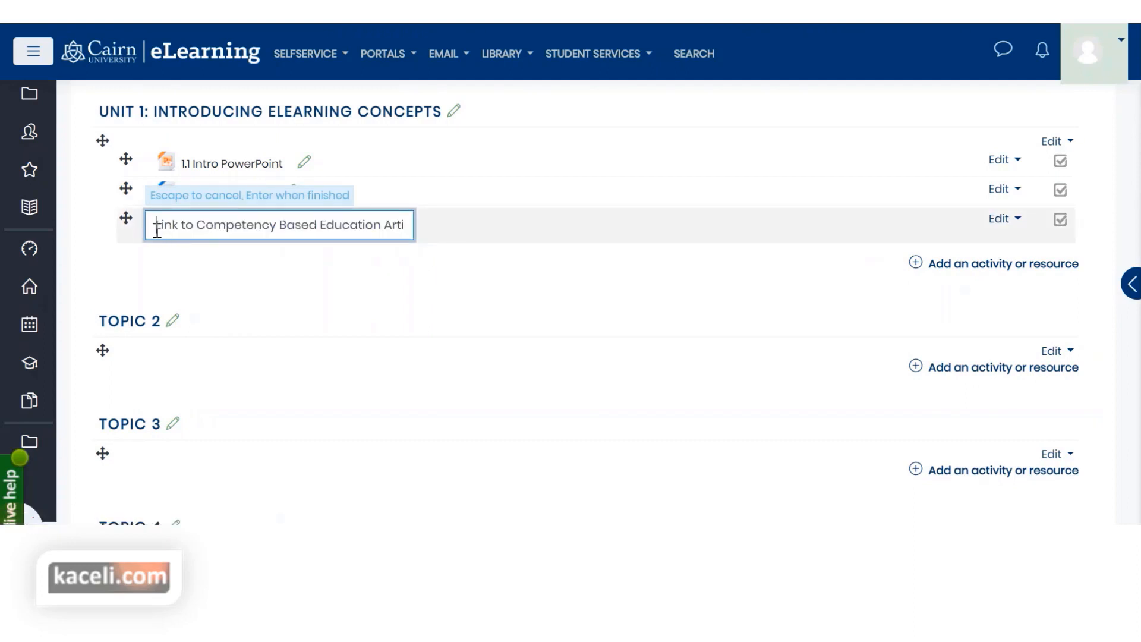
{"action": "type", "text": "1."}
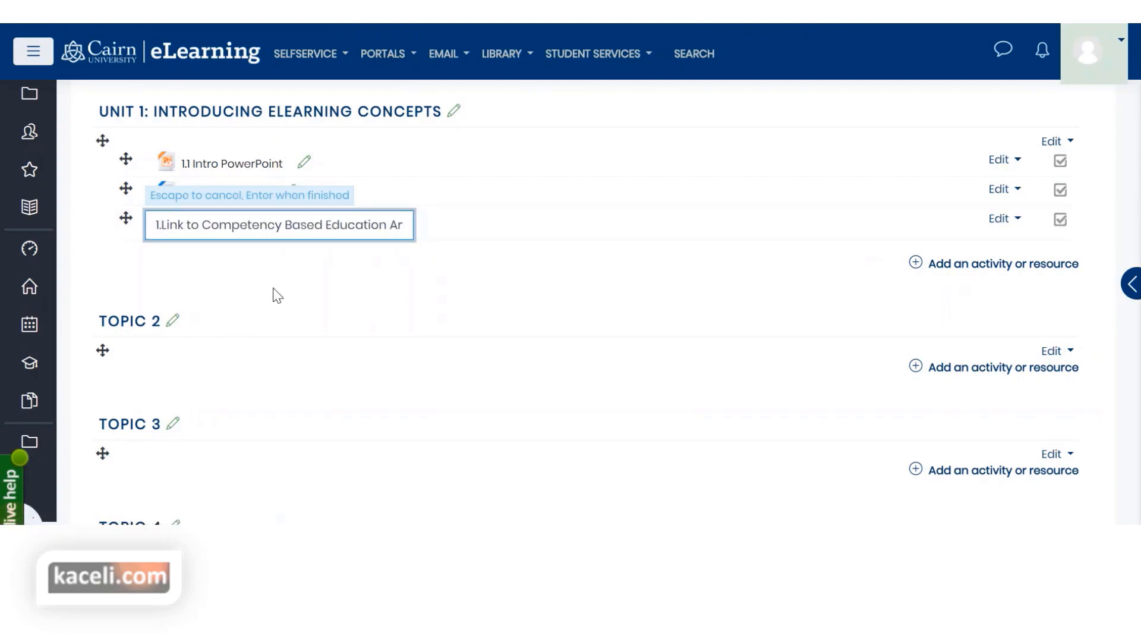
{"action": "type", "text": "3"}
{"action": "key", "text": "Return"}
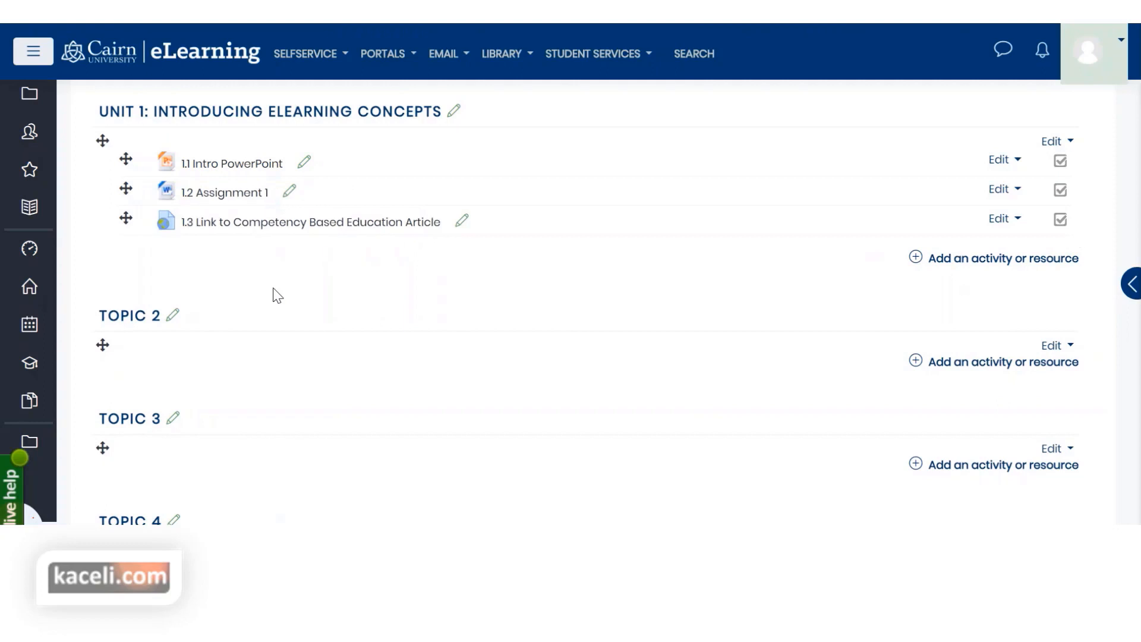
Step: Test the 1.3 link to confirm it opens the EBSCO article record
{"action": "left_click", "coordinate": [331, 225]}
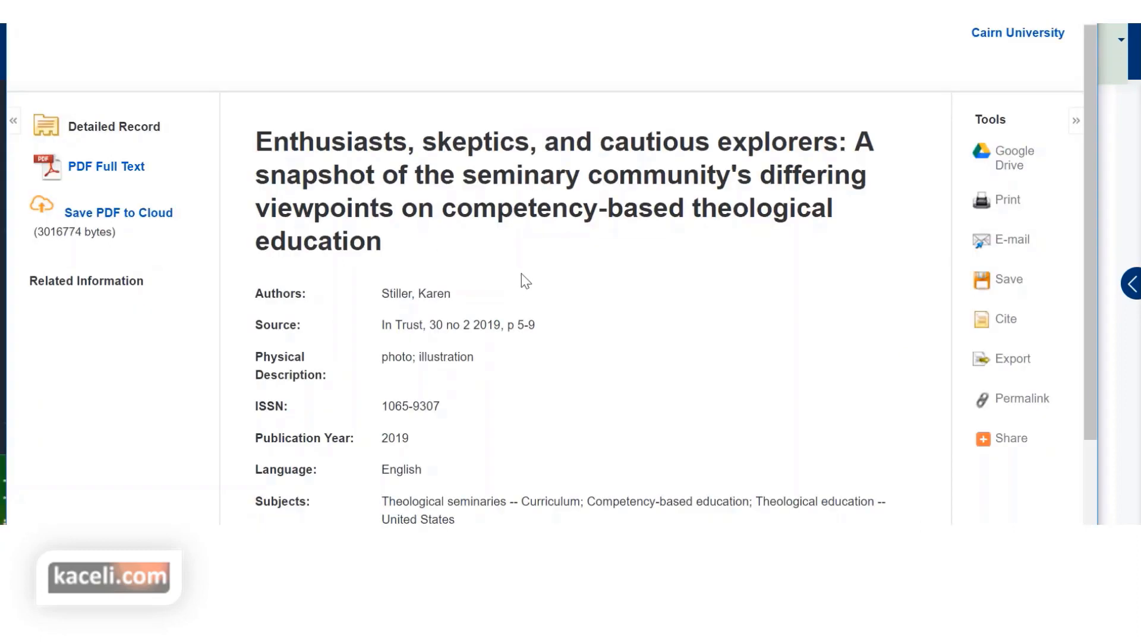
{"action": "scroll", "coordinate": [507, 300], "scroll_direction": "down", "scroll_amount": 3}
{"action": "scroll", "coordinate": [439, 297], "scroll_direction": "up", "scroll_amount": 3}
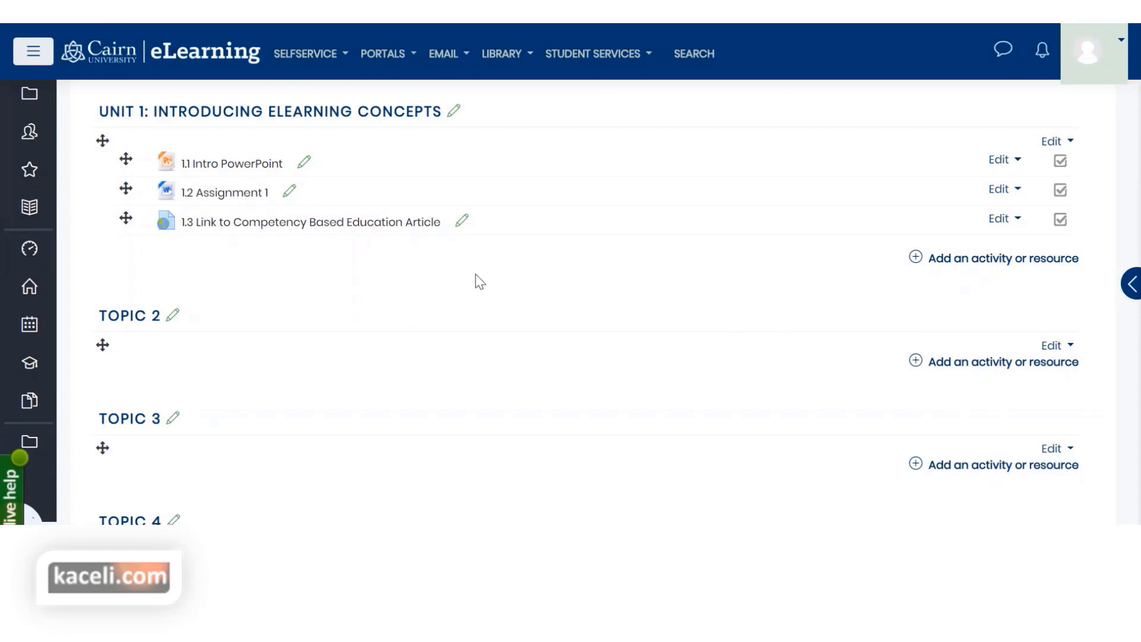
Step: Add a new Page resource to Unit 1
{"action": "left_click", "coordinate": [973, 267]}
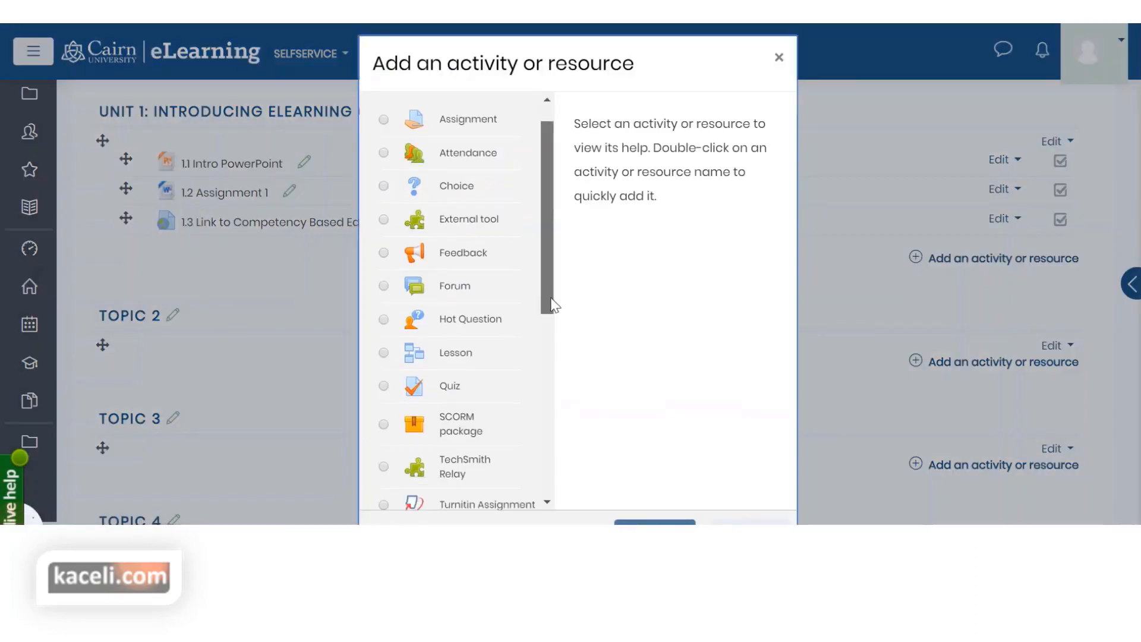
{"action": "left_click_drag", "start_coordinate": [553, 305], "coordinate": [539, 491]}
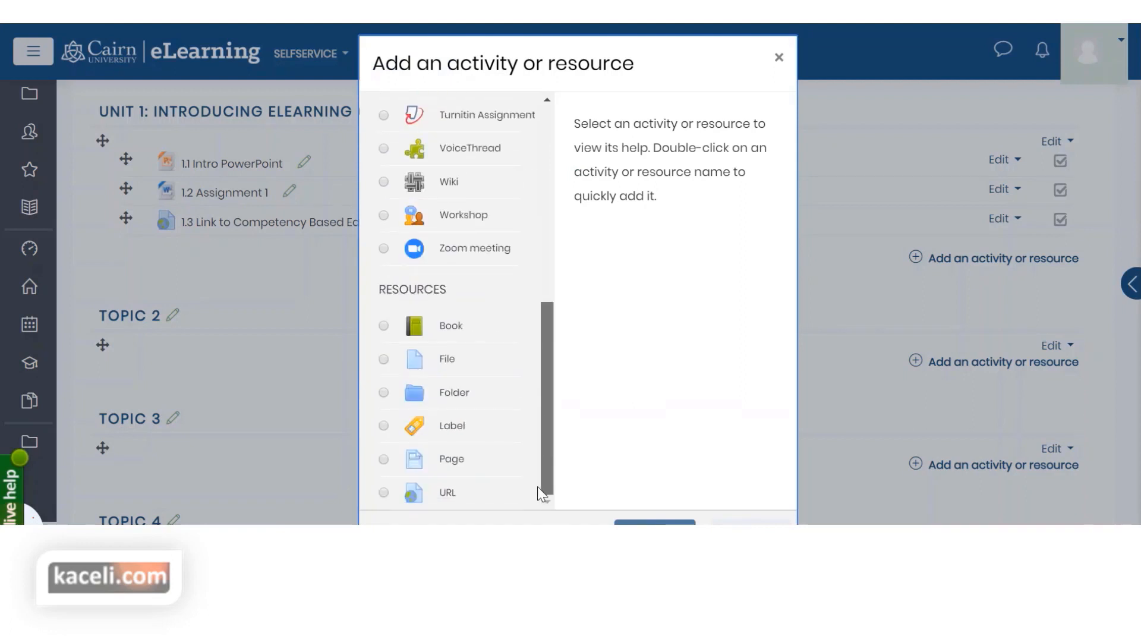
{"action": "left_click", "coordinate": [384, 460]}
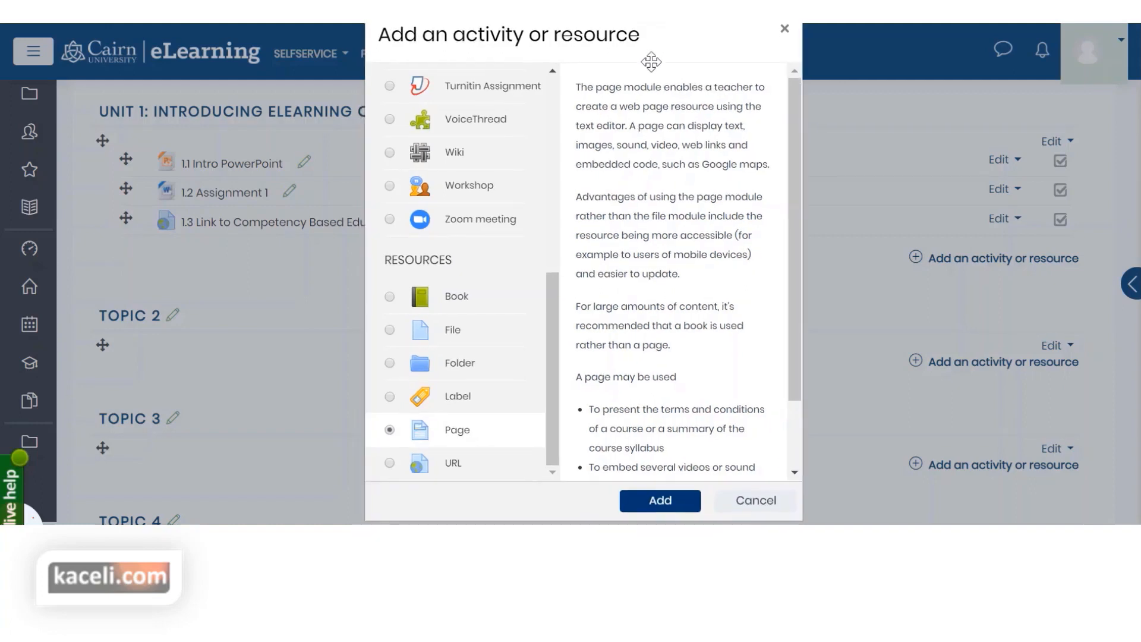
{"action": "left_click", "coordinate": [658, 501]}
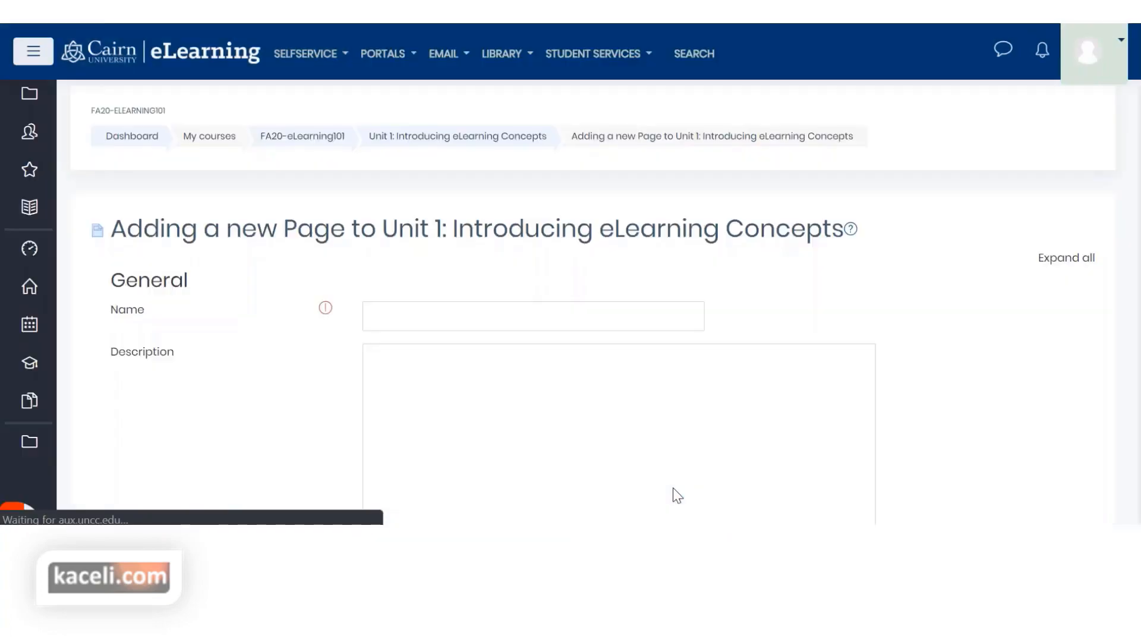
Step: Name the page 'Using Web Pages and Embedded Videos' and place the cursor in Page content
{"action": "left_click", "coordinate": [387, 321]}
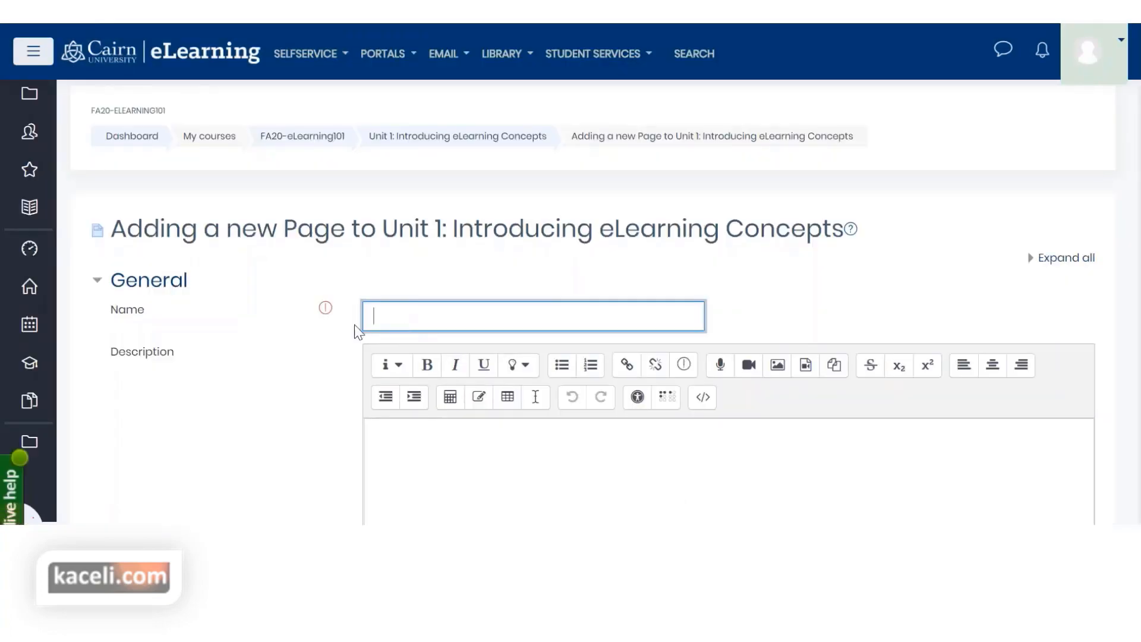
{"action": "scroll", "coordinate": [347, 332], "scroll_direction": "down", "scroll_amount": 2}
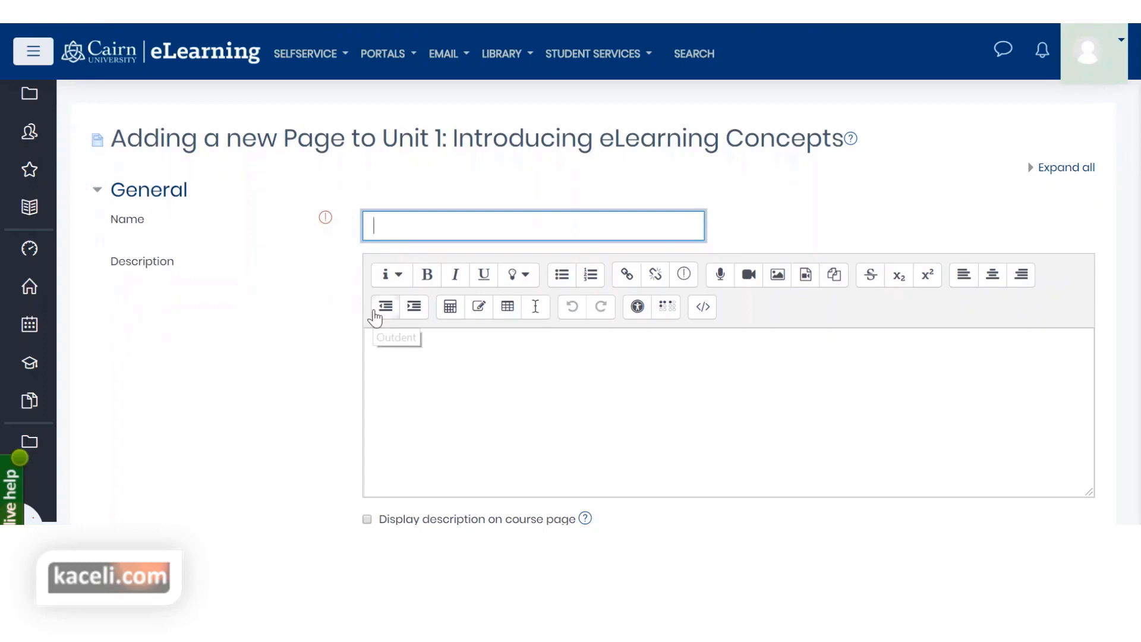
{"action": "type", "text": "Using"}
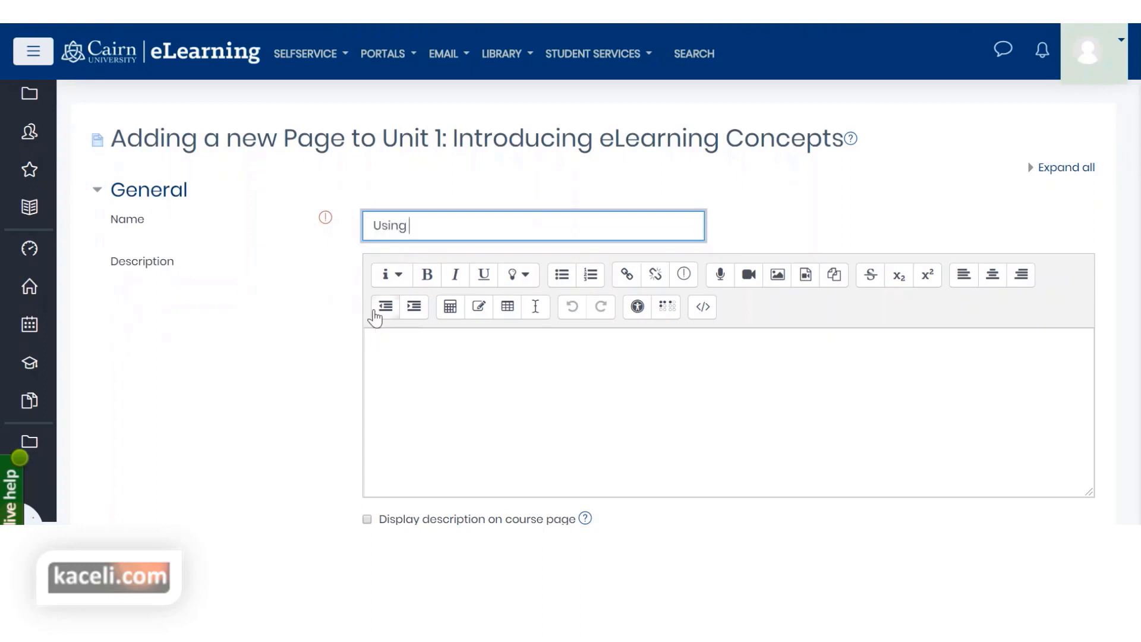
{"action": "type", "text": " Web Pages and Embedded Videos"}
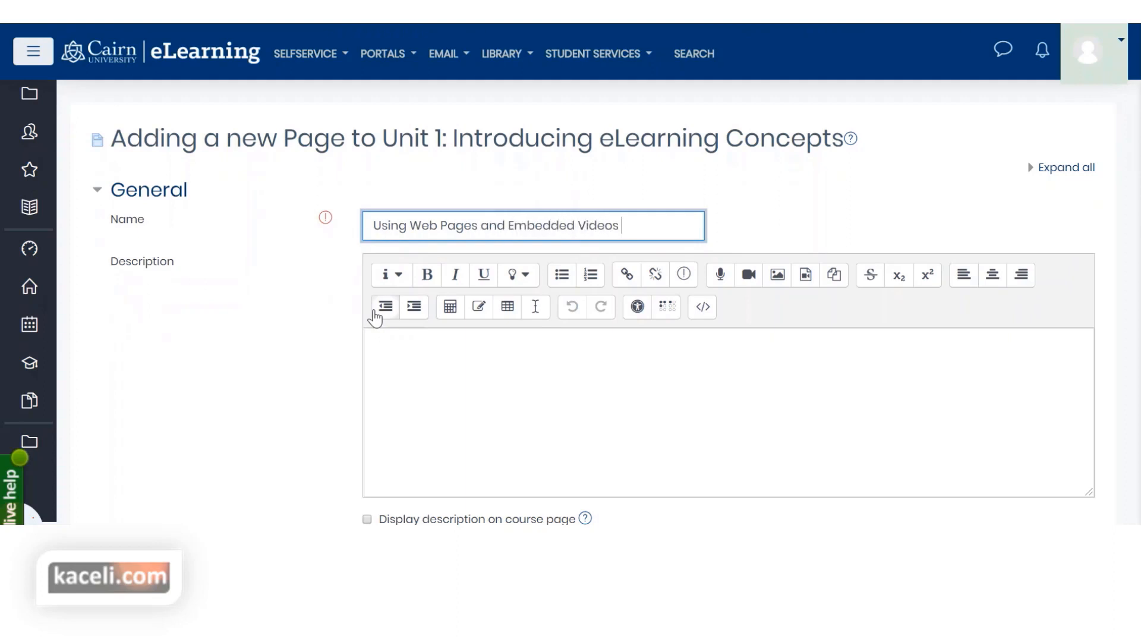
{"action": "left_click", "coordinate": [451, 381]}
{"action": "scroll", "coordinate": [476, 387], "scroll_direction": "down", "scroll_amount": 3}
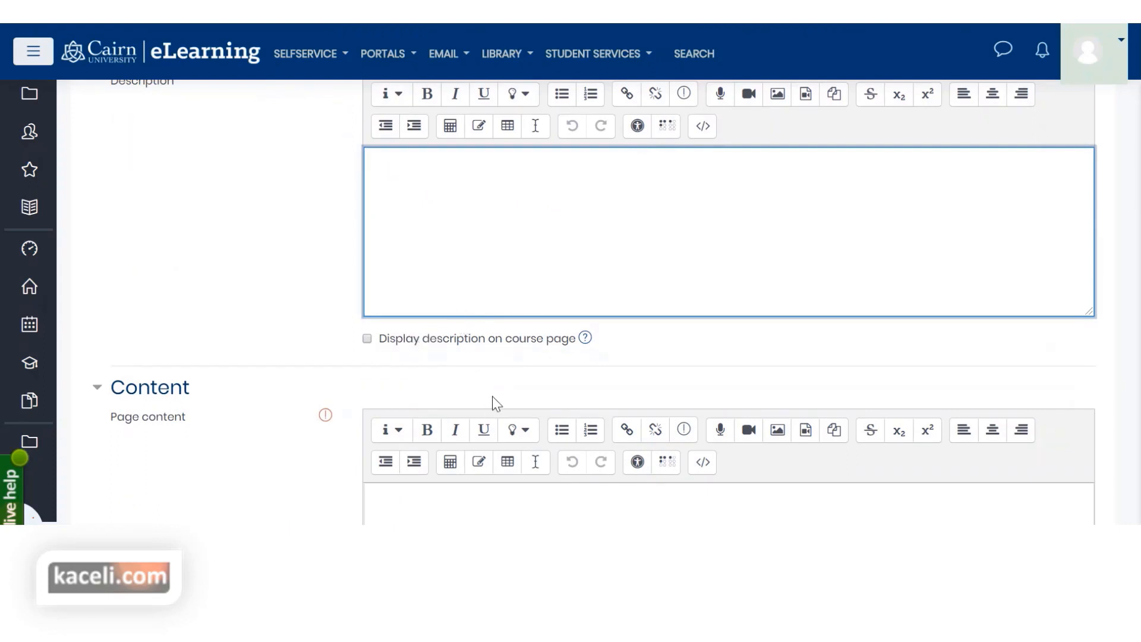
{"action": "scroll", "coordinate": [493, 397], "scroll_direction": "down", "scroll_amount": 2}
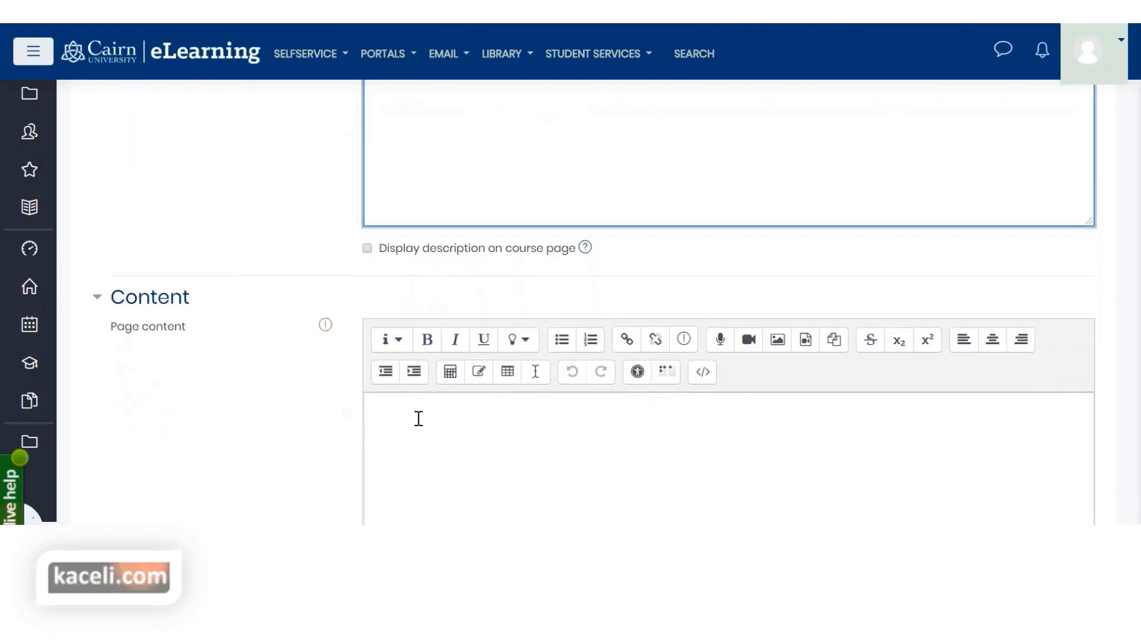
{"action": "scroll", "coordinate": [392, 416], "scroll_direction": "down", "scroll_amount": 2}
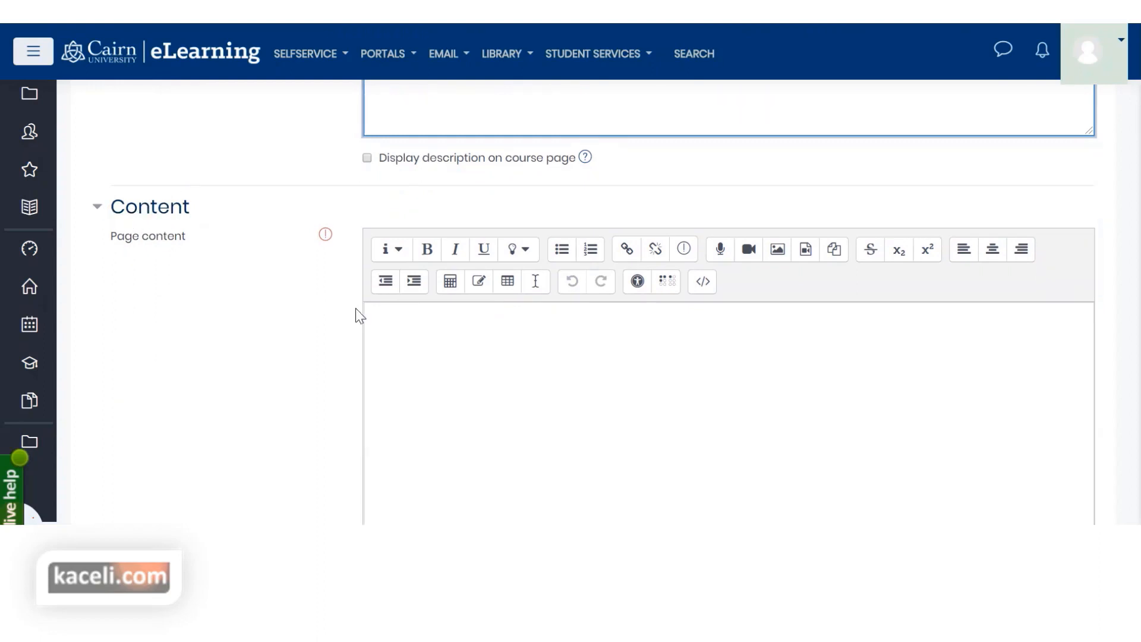
{"action": "left_click", "coordinate": [444, 347]}
{"action": "scroll", "coordinate": [489, 403], "scroll_direction": "up", "scroll_amount": 6}
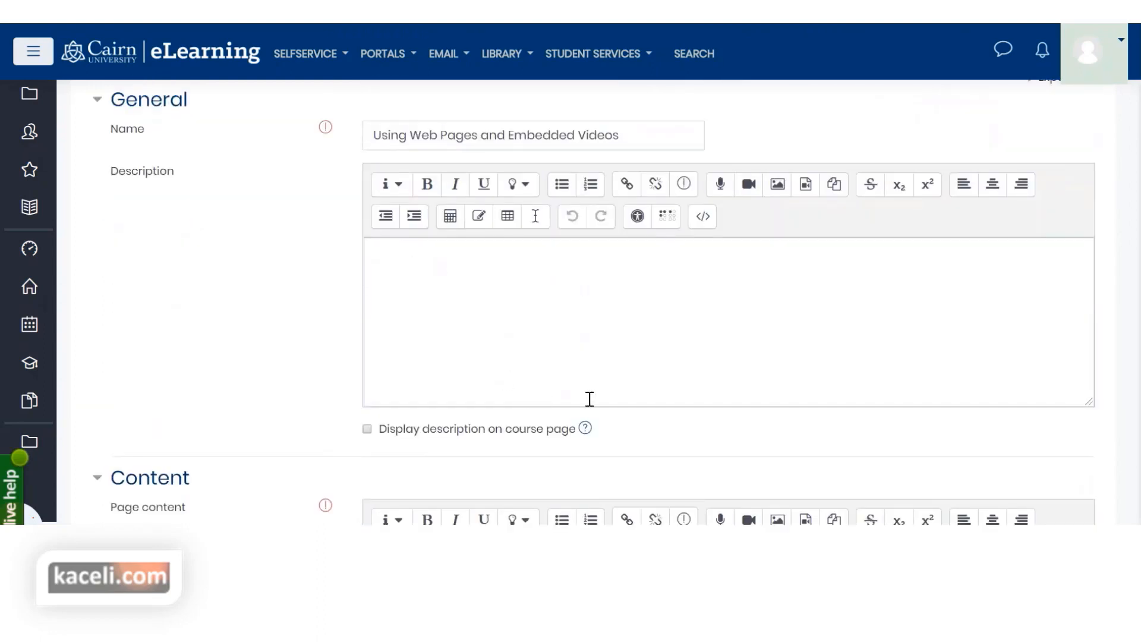
{"action": "scroll", "coordinate": [619, 399], "scroll_direction": "down", "scroll_amount": 4}
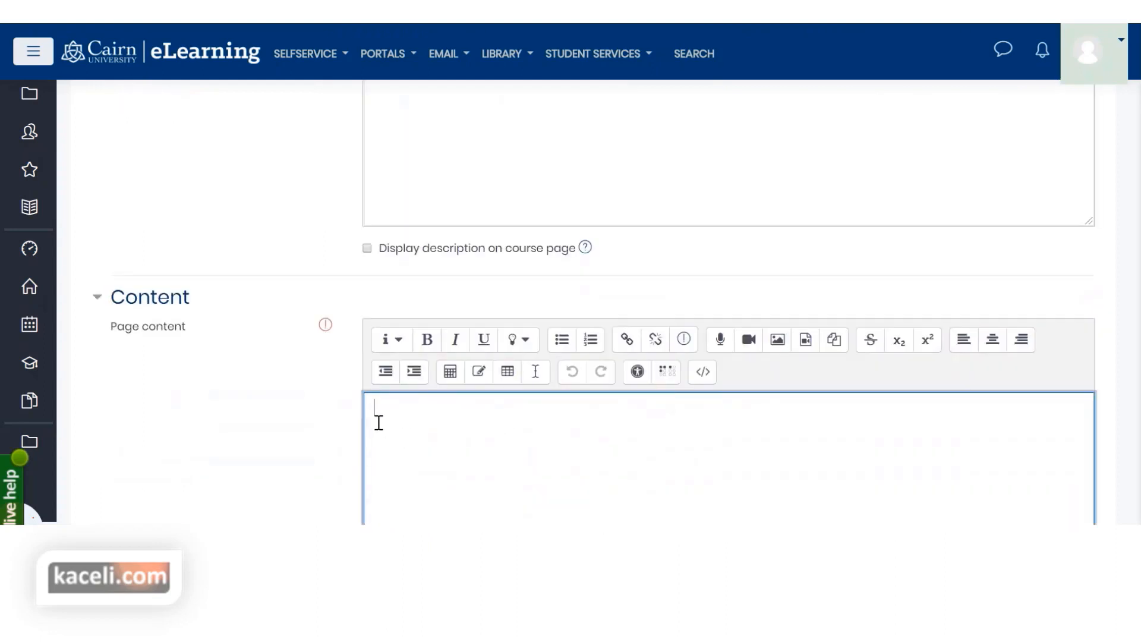
{"action": "scroll", "coordinate": [377, 420], "scroll_direction": "down", "scroll_amount": 2}
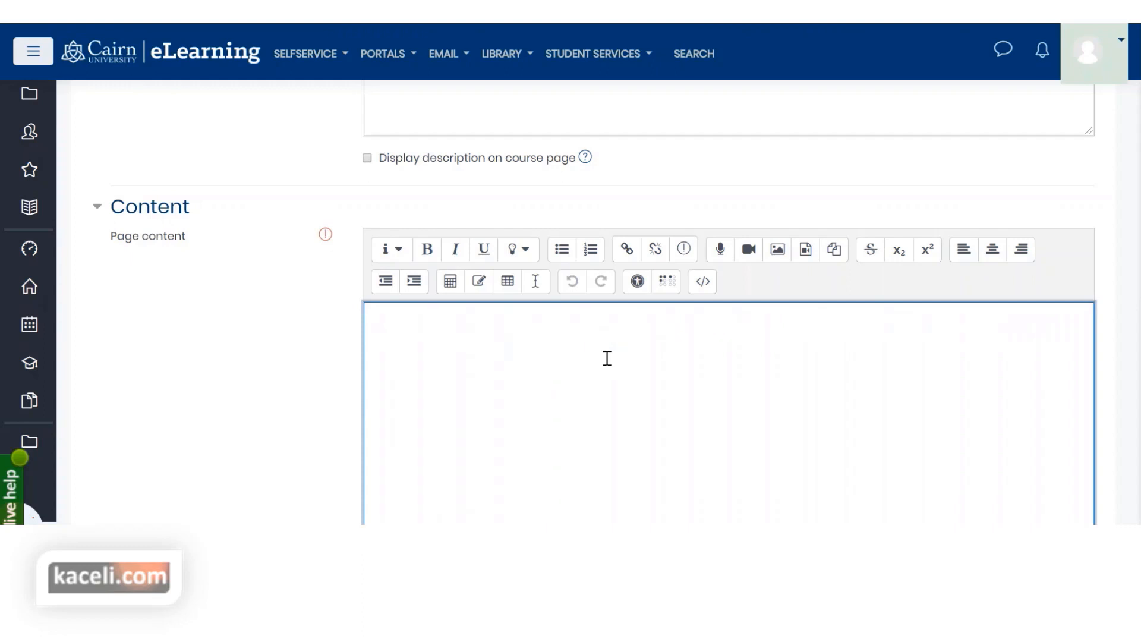
Step: Paste the week's introduction paragraph, restore its first letter 'T', and add the heading line above it
{"action": "type", "text": "his week we will start the course by covering some essential computer concepts so that we somewhat understand what computers do and what some of the components are. We will start with the basics and then build on that in understanding some of the network concepts and then expand into understanding some of the Internet related concepts and technologies. It is best to start with the reading the textbook earlier in the week, then start viewing the videos throughout the week. I suggest that you allocate at least 1.5 hours each day for this course. Then sometime midweek (or the latest by Thursday), start working on the forum/blog. To receive text message reminders"}
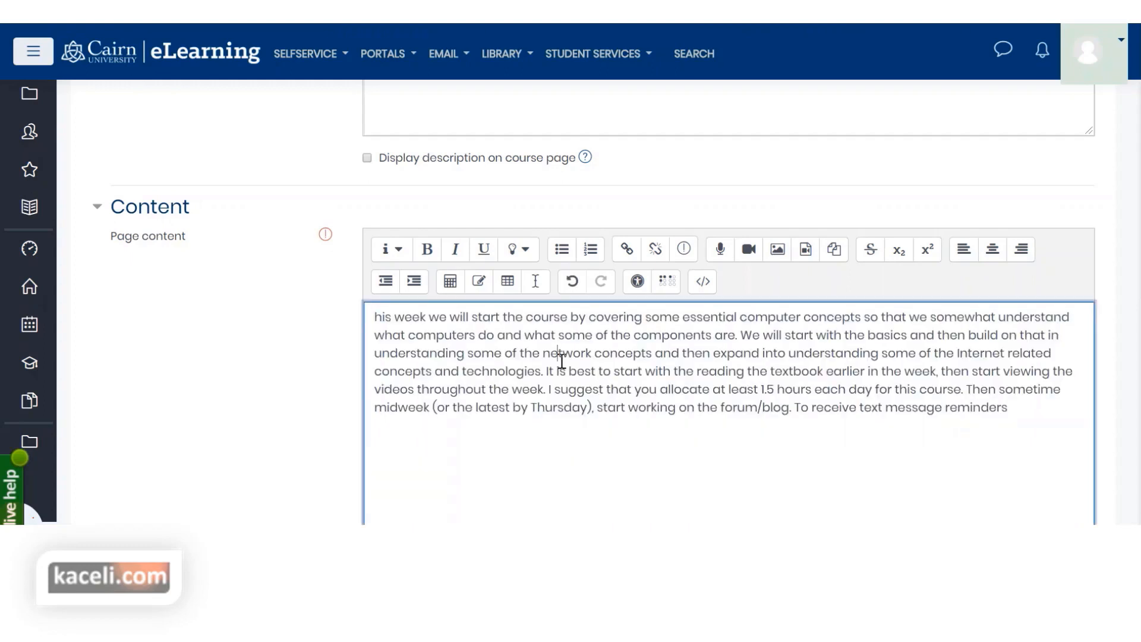
{"action": "left_click", "coordinate": [375, 316]}
{"action": "type", "text": "T"}
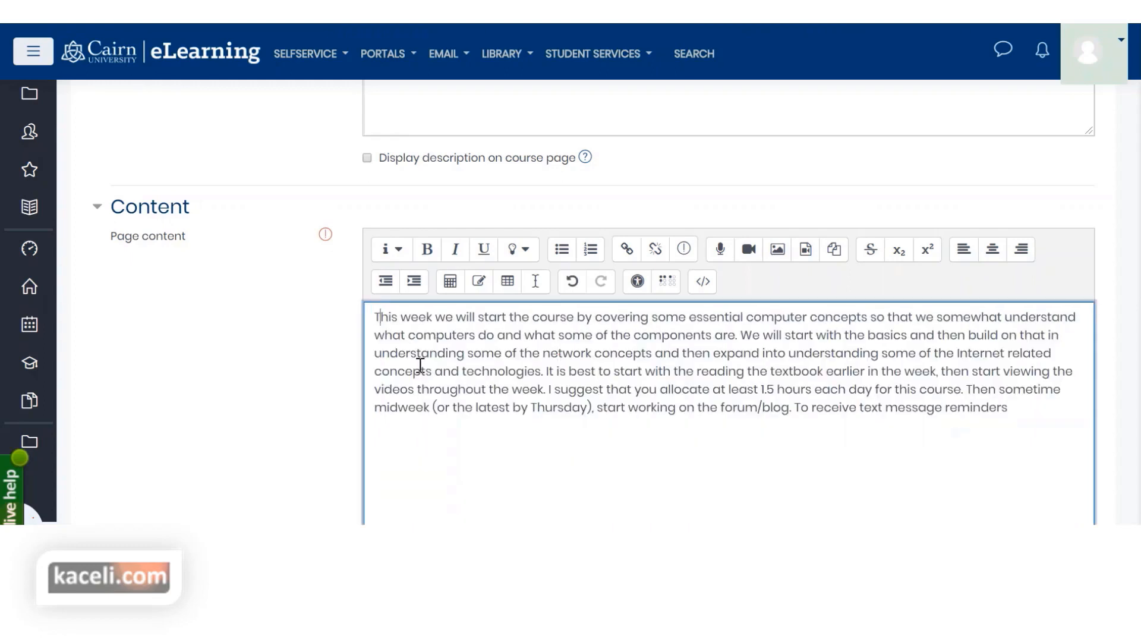
{"action": "double_click", "coordinate": [523, 355]}
{"action": "left_click", "coordinate": [565, 335]}
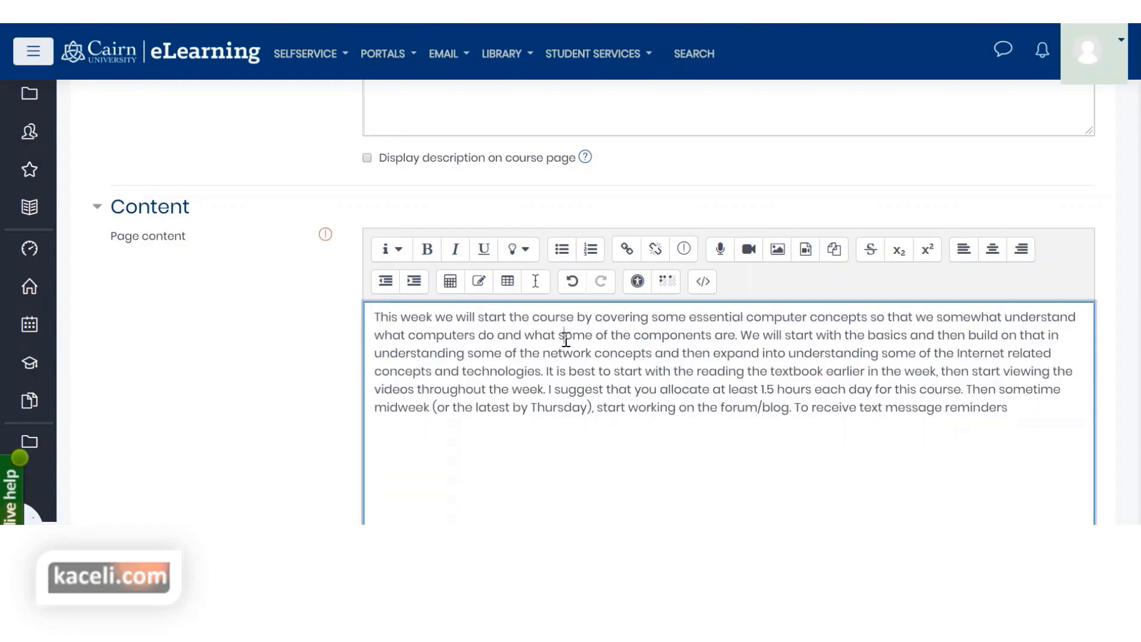
{"action": "left_click", "coordinate": [376, 320]}
{"action": "type", "text": "Important information for this week:"}
Step: Format 'Important information for this week:' as Heading (small)
{"action": "left_click_drag", "start_coordinate": [593, 317], "coordinate": [369, 319]}
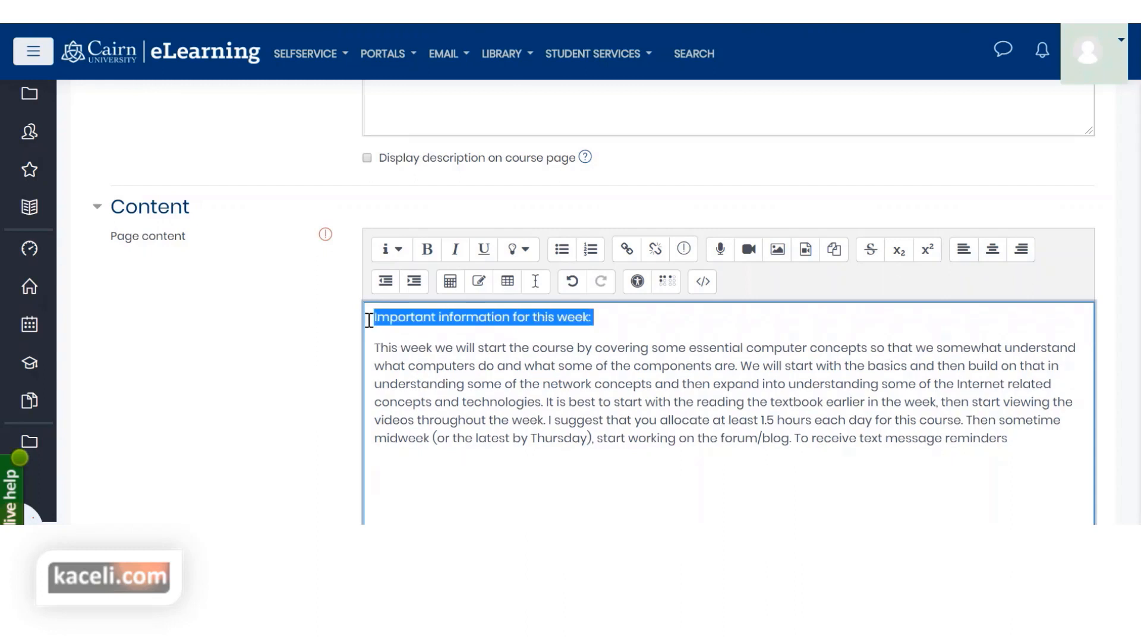
{"action": "left_click", "coordinate": [399, 250]}
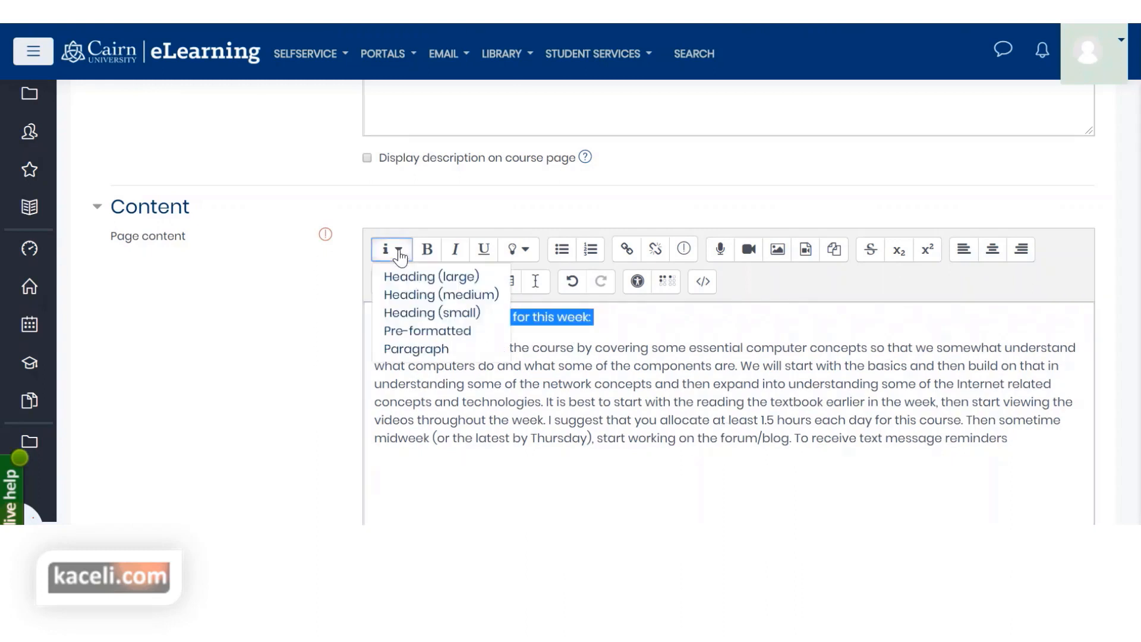
{"action": "left_click", "coordinate": [410, 314]}
{"action": "left_click", "coordinate": [530, 338]}
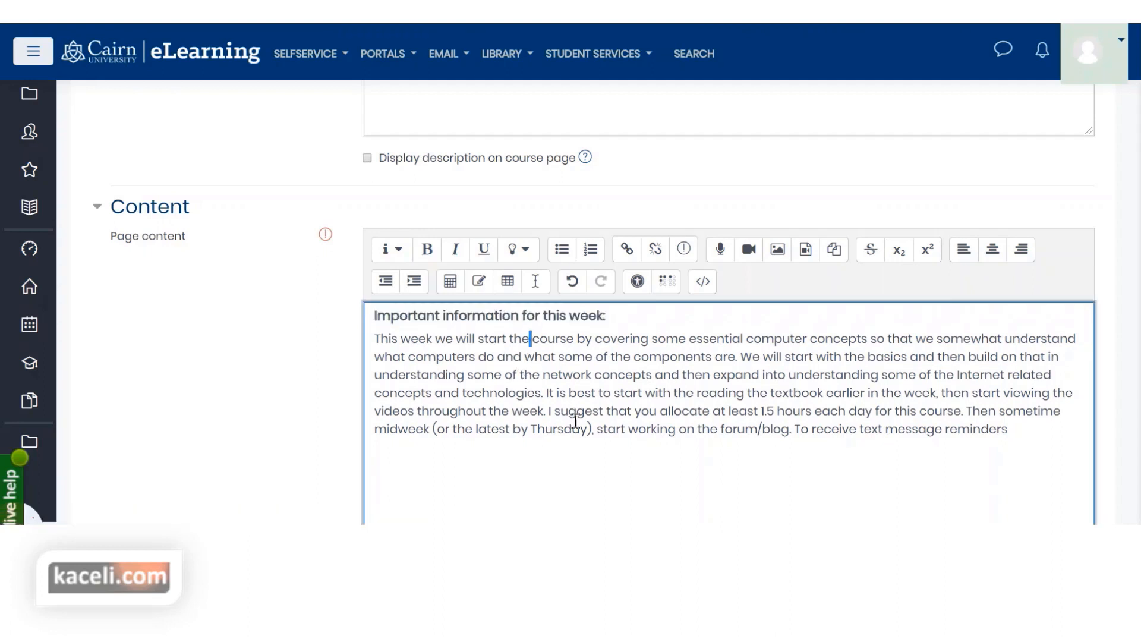
{"action": "left_click", "coordinate": [505, 450]}
{"action": "left_click_drag", "start_coordinate": [690, 339], "coordinate": [868, 341]}
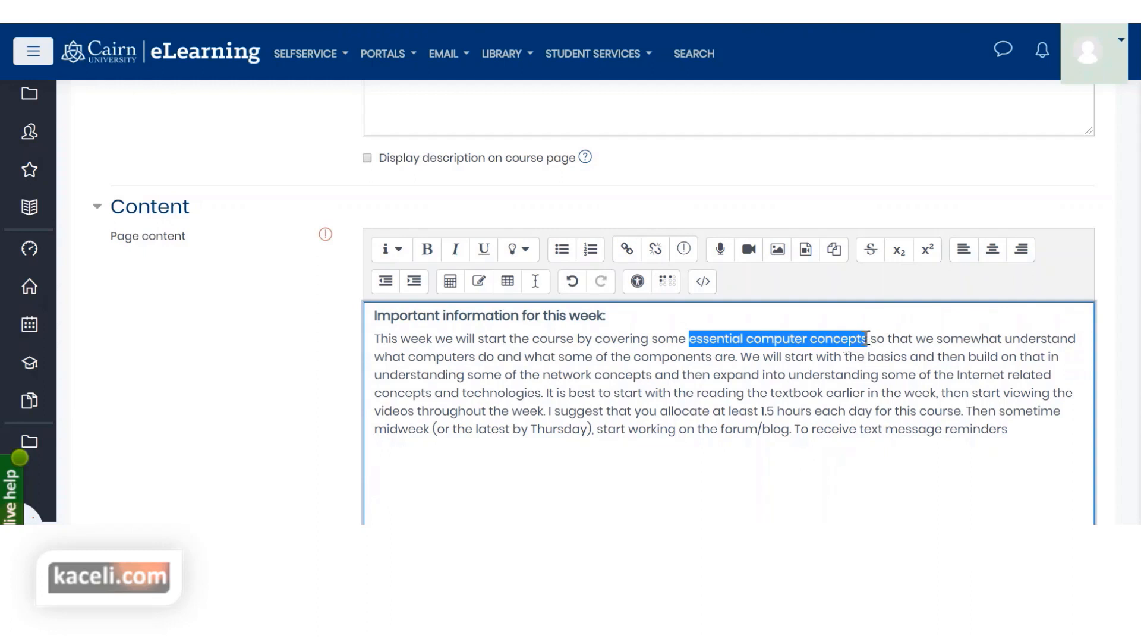
{"action": "left_click", "coordinate": [629, 252]}
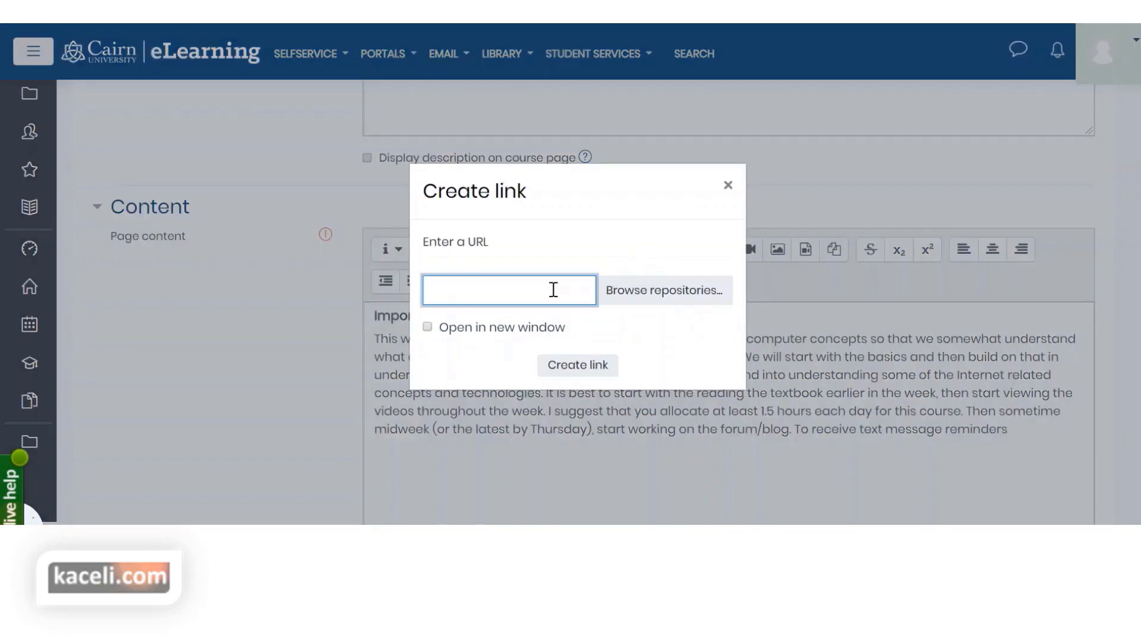
{"action": "type", "text": "https://lib.cairn.edu"}
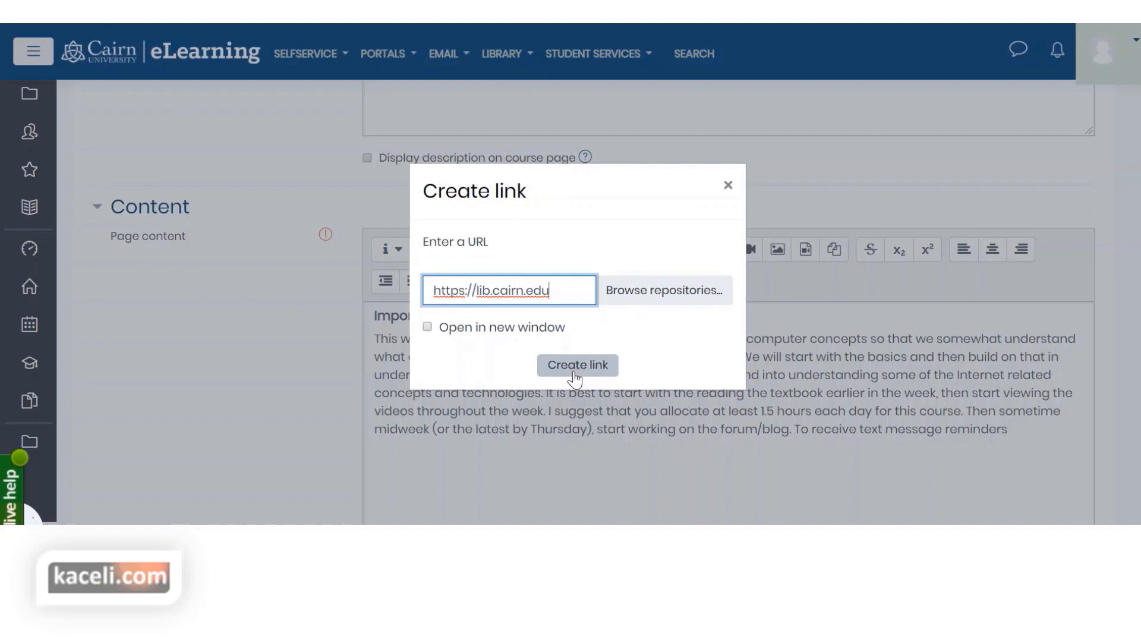
{"action": "left_click", "coordinate": [577, 369]}
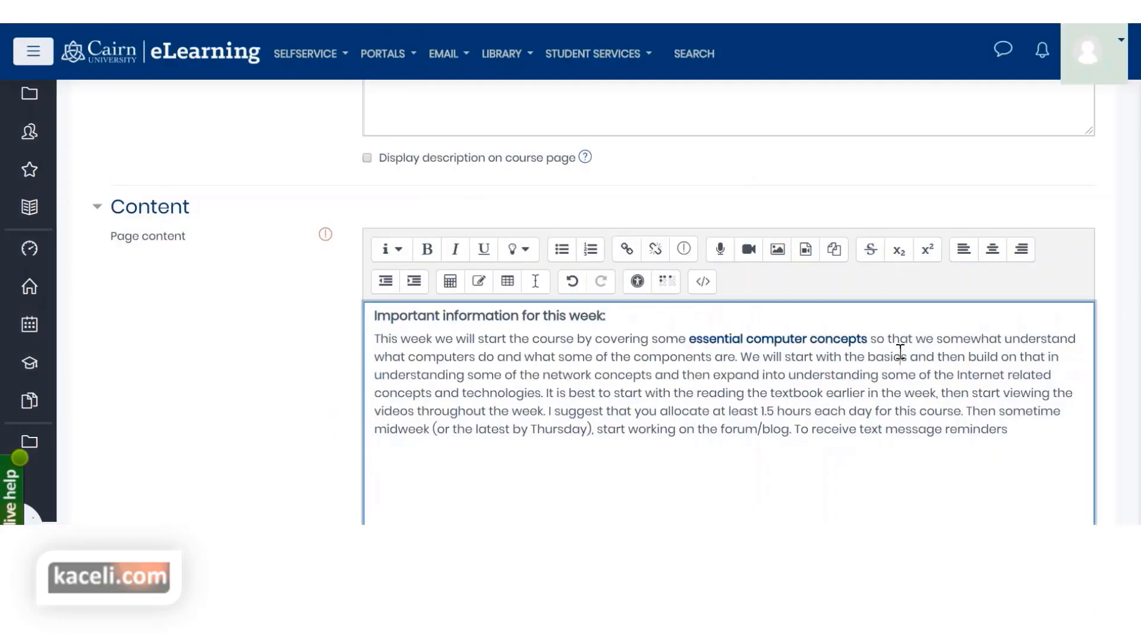
{"action": "double_click", "coordinate": [954, 341]}
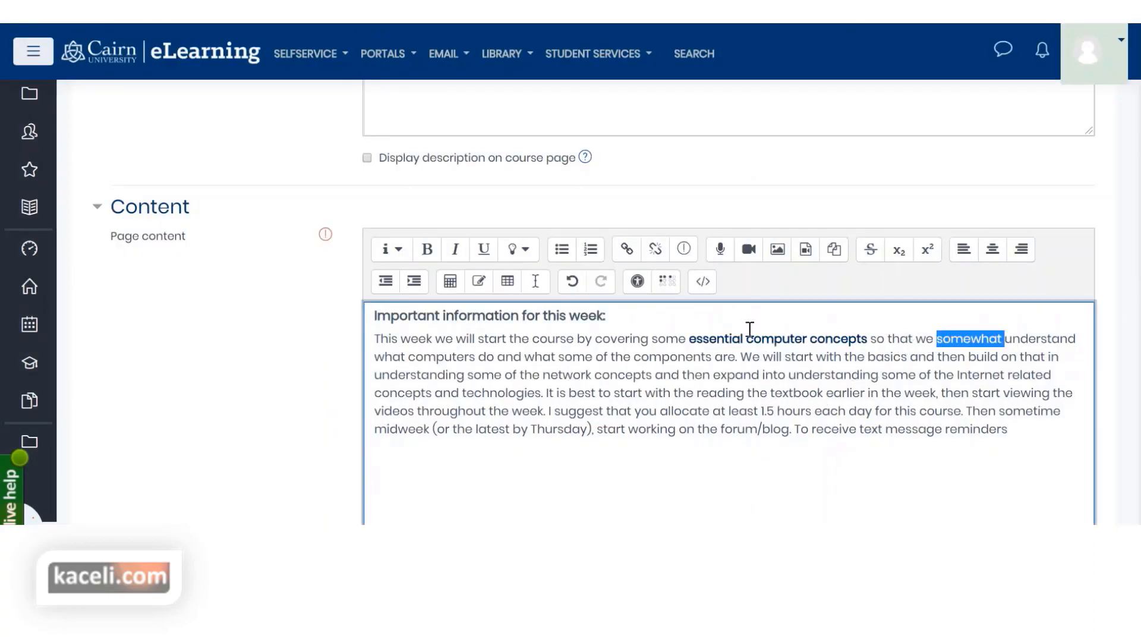
{"action": "left_click", "coordinate": [491, 373]}
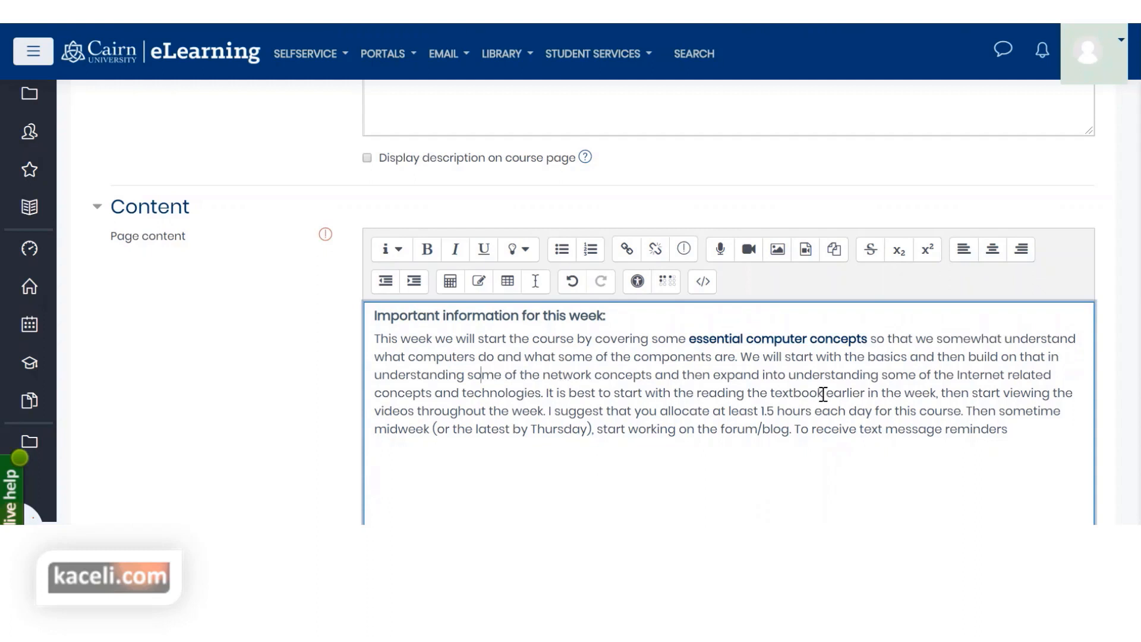
Step: Link 'reading the textbook' to the uploaded Assignment 1 Starting a Business file
{"action": "left_click_drag", "start_coordinate": [824, 394], "coordinate": [710, 397]}
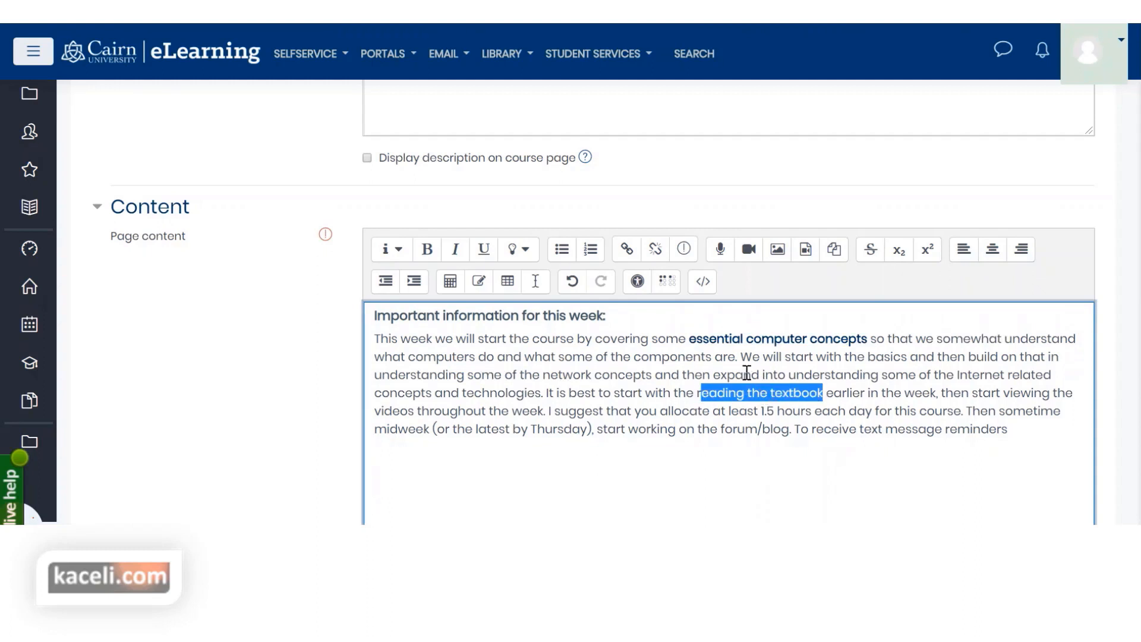
{"action": "left_click", "coordinate": [737, 394]}
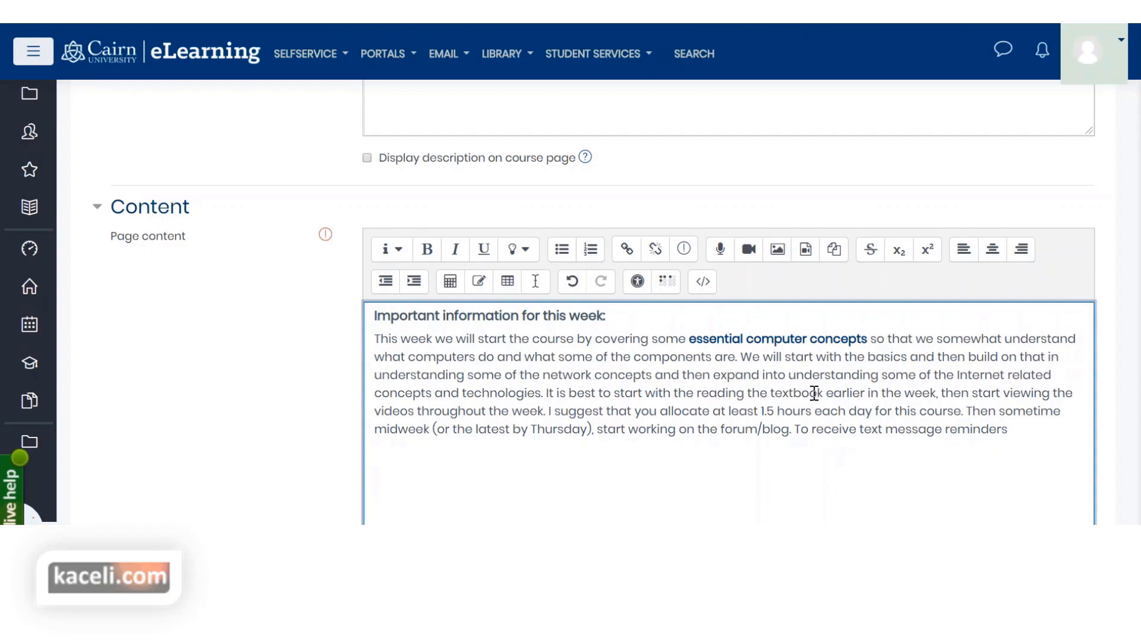
{"action": "left_click_drag", "start_coordinate": [822, 394], "coordinate": [710, 394]}
{"action": "left_click", "coordinate": [627, 248]}
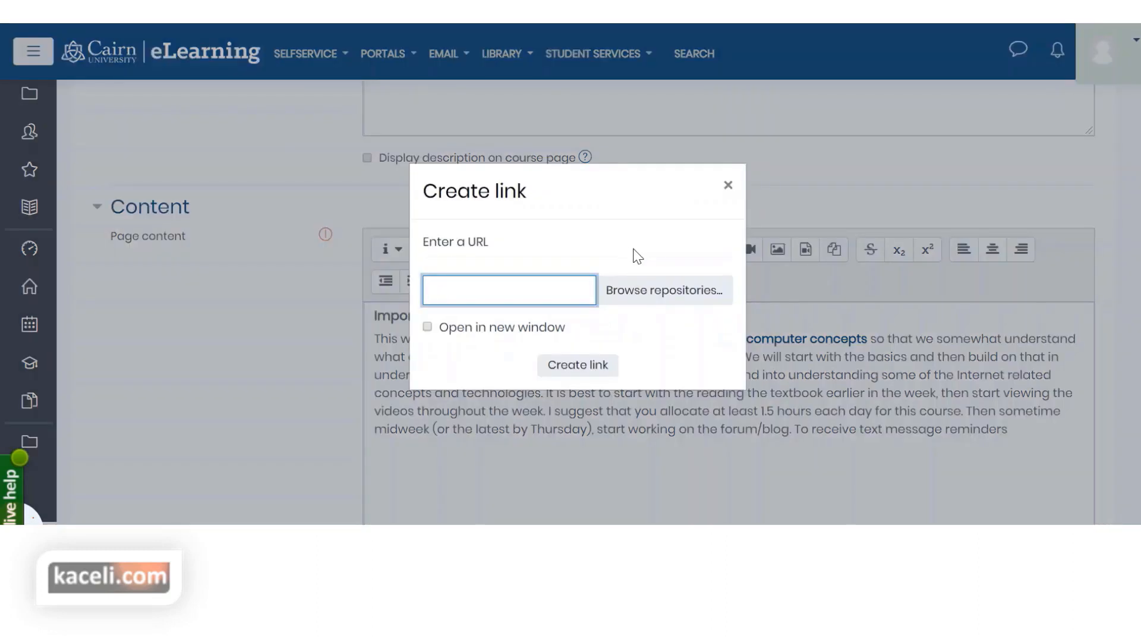
{"action": "left_click", "coordinate": [648, 300]}
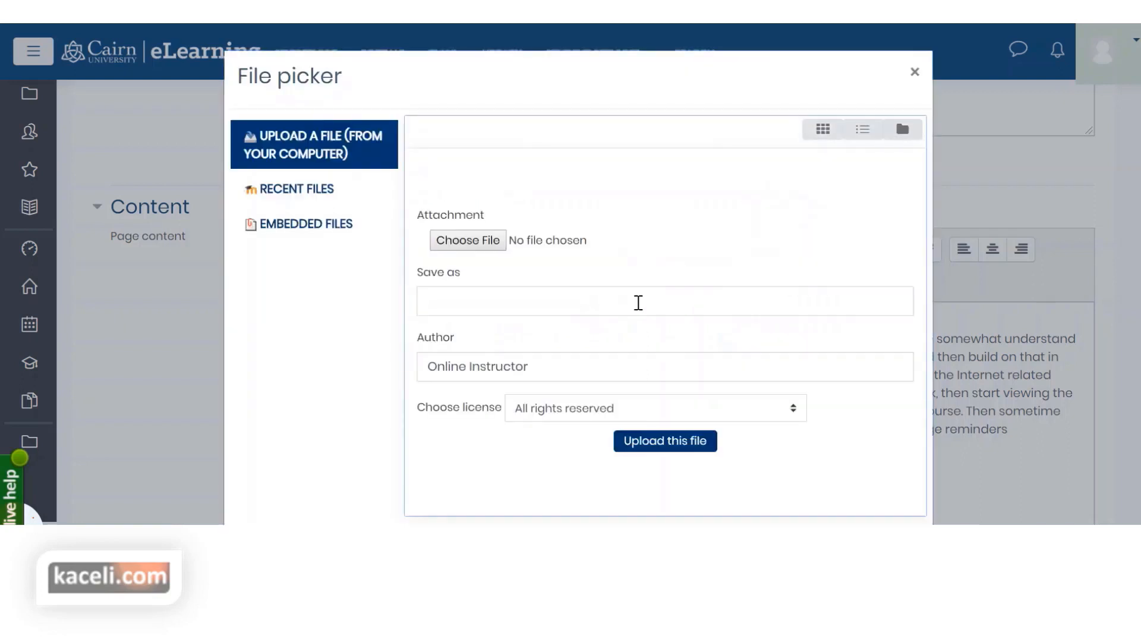
{"action": "left_click", "coordinate": [482, 246]}
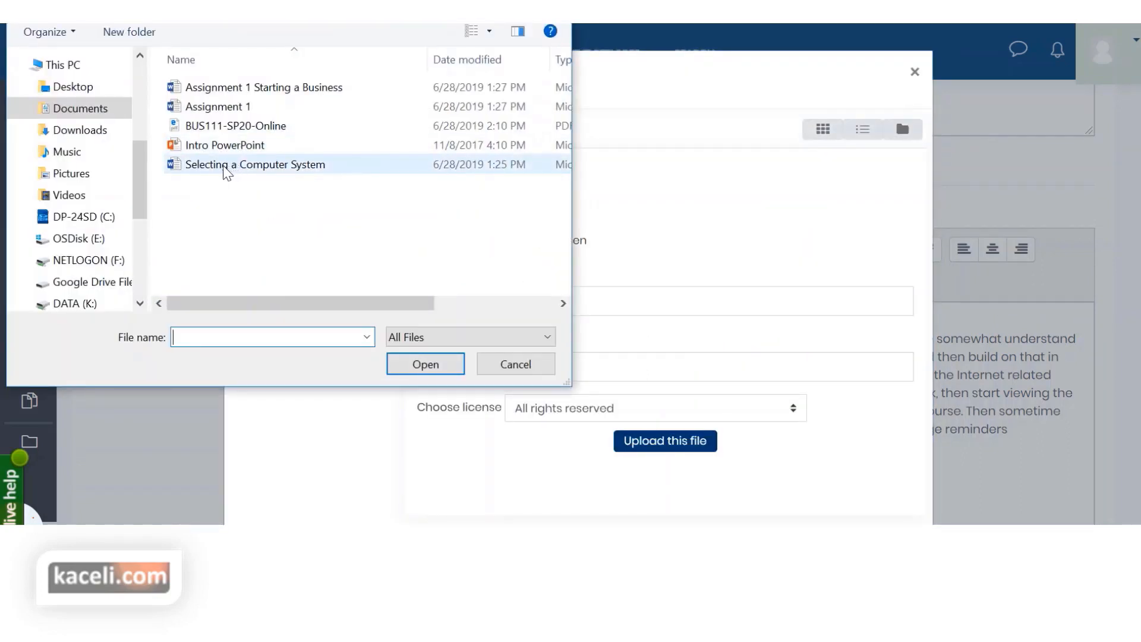
{"action": "left_click", "coordinate": [233, 93]}
{"action": "double_click", "coordinate": [233, 93]}
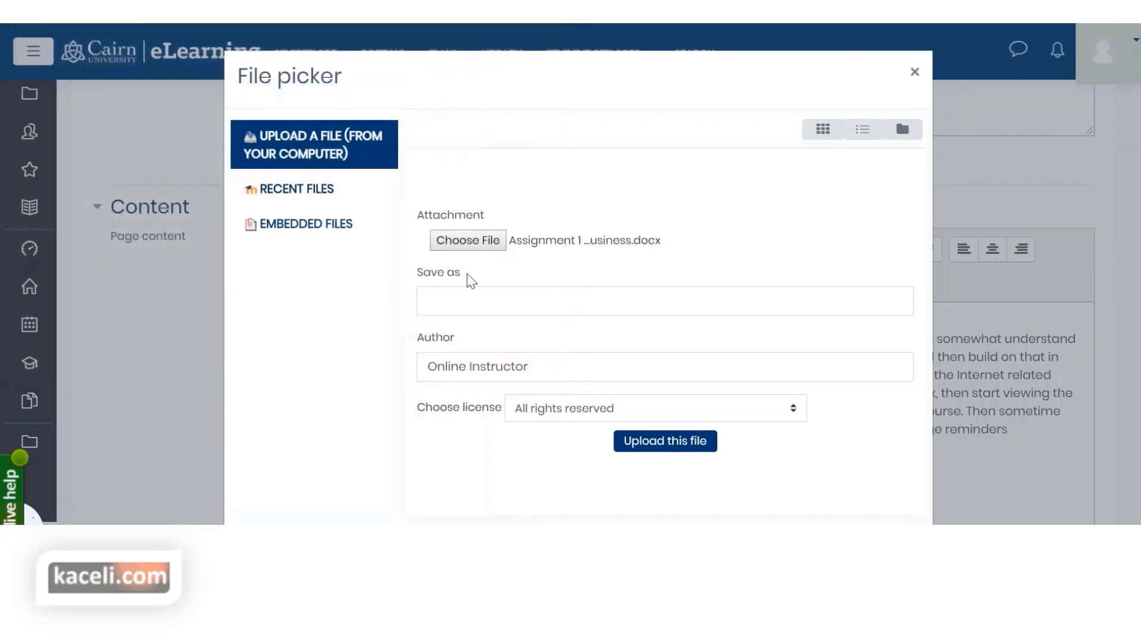
{"action": "left_click", "coordinate": [668, 443]}
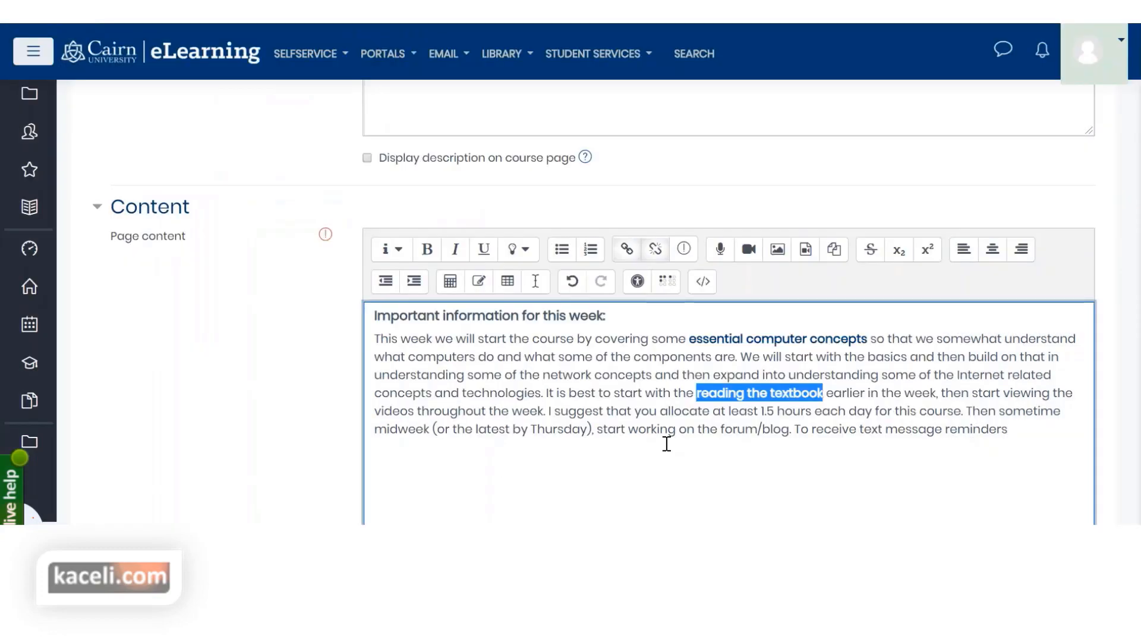
{"action": "left_click_drag", "start_coordinate": [596, 429], "coordinate": [603, 429]}
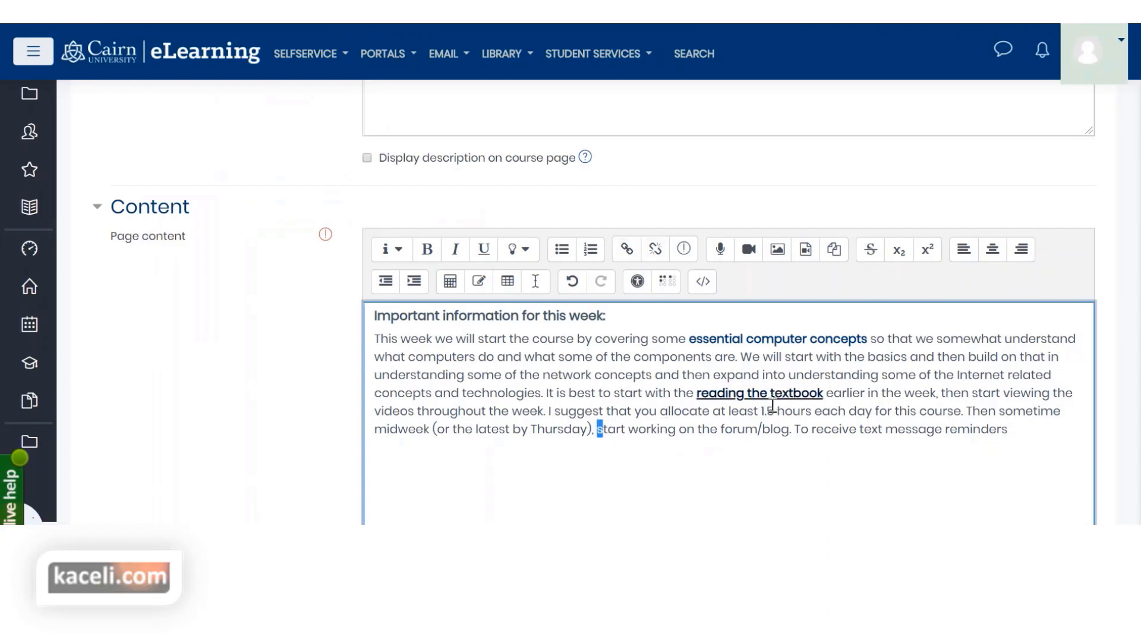
{"action": "left_click", "coordinate": [492, 458]}
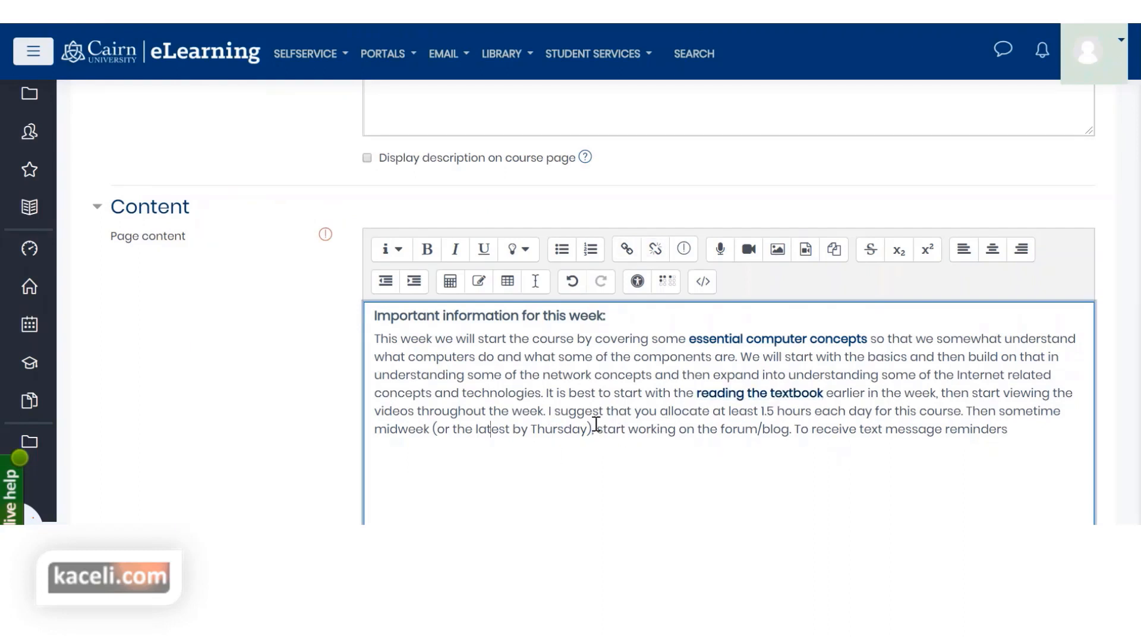
{"action": "scroll", "coordinate": [564, 439], "scroll_direction": "down", "scroll_amount": 2}
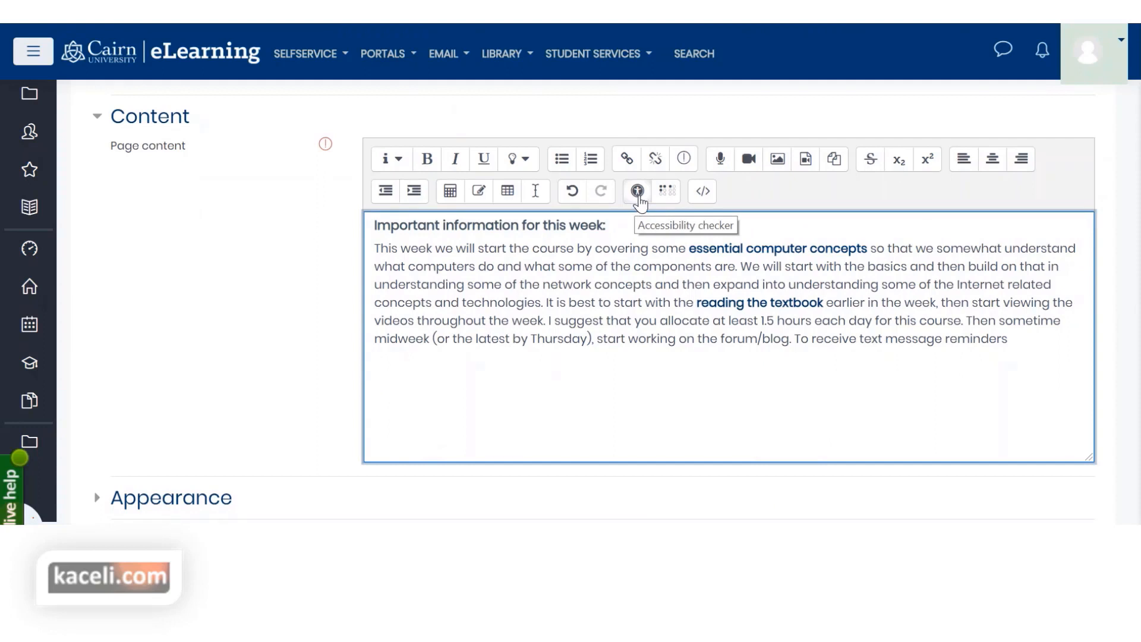
{"action": "left_click", "coordinate": [637, 196]}
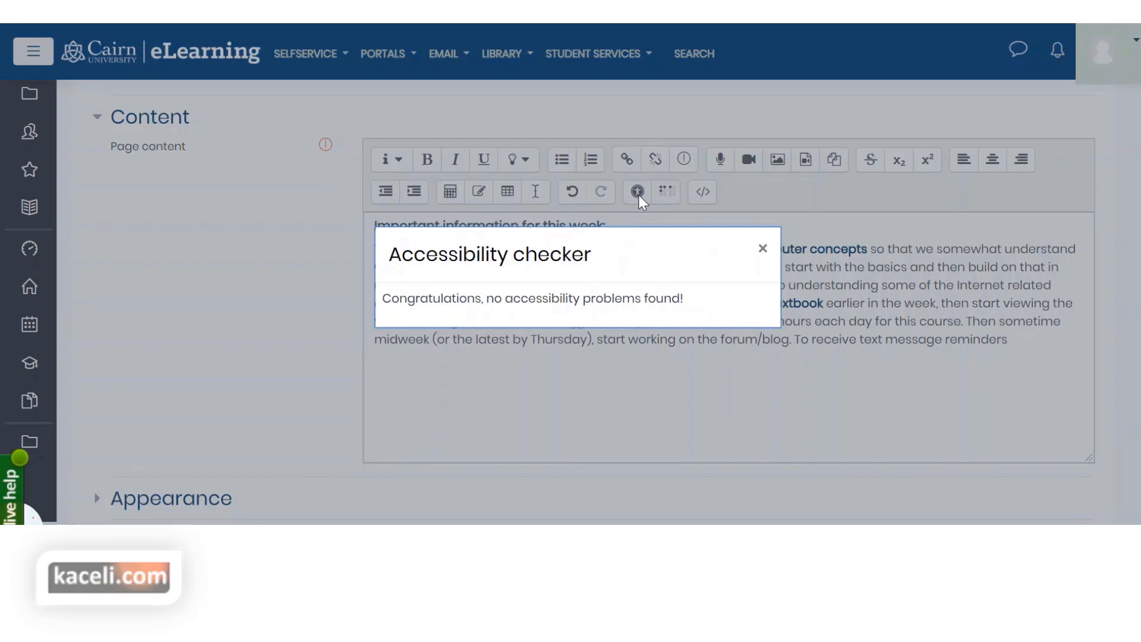
{"action": "left_click", "coordinate": [763, 248]}
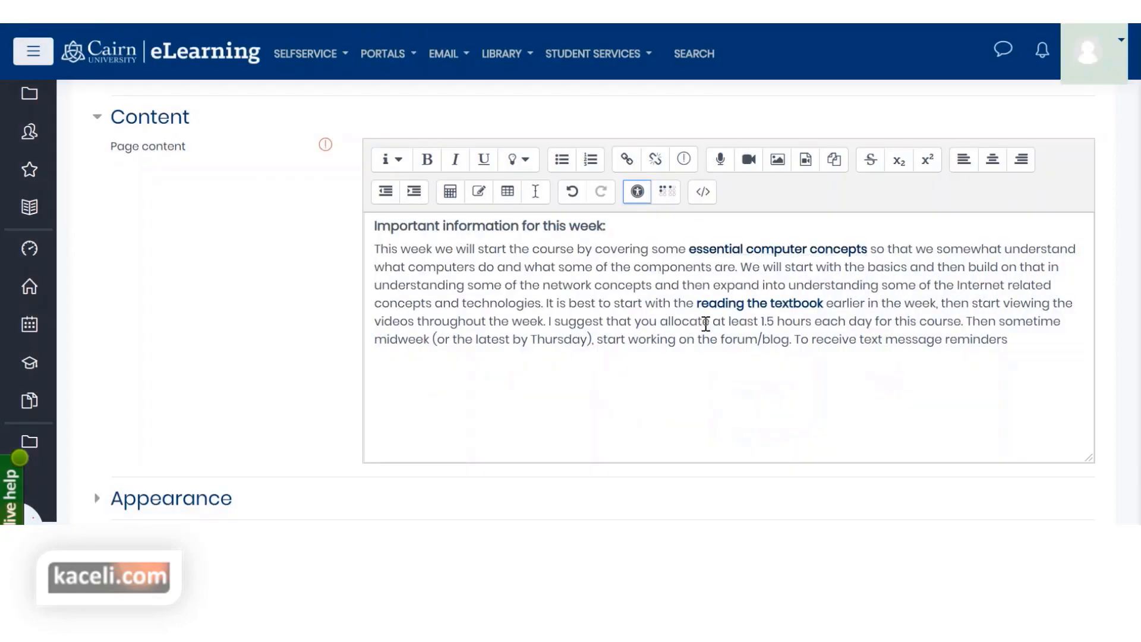
{"action": "left_click", "coordinate": [606, 328]}
{"action": "scroll", "coordinate": [496, 363], "scroll_direction": "down", "scroll_amount": 5}
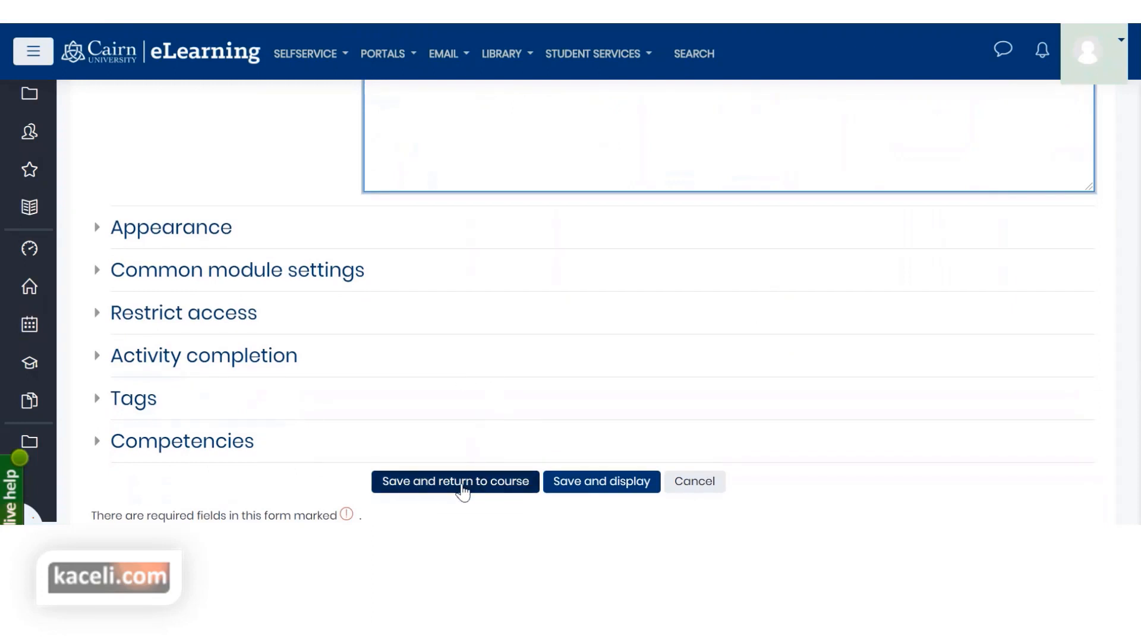
Step: Save the new page, view it, then go back to the Unit 1 course page
{"action": "left_click", "coordinate": [460, 491]}
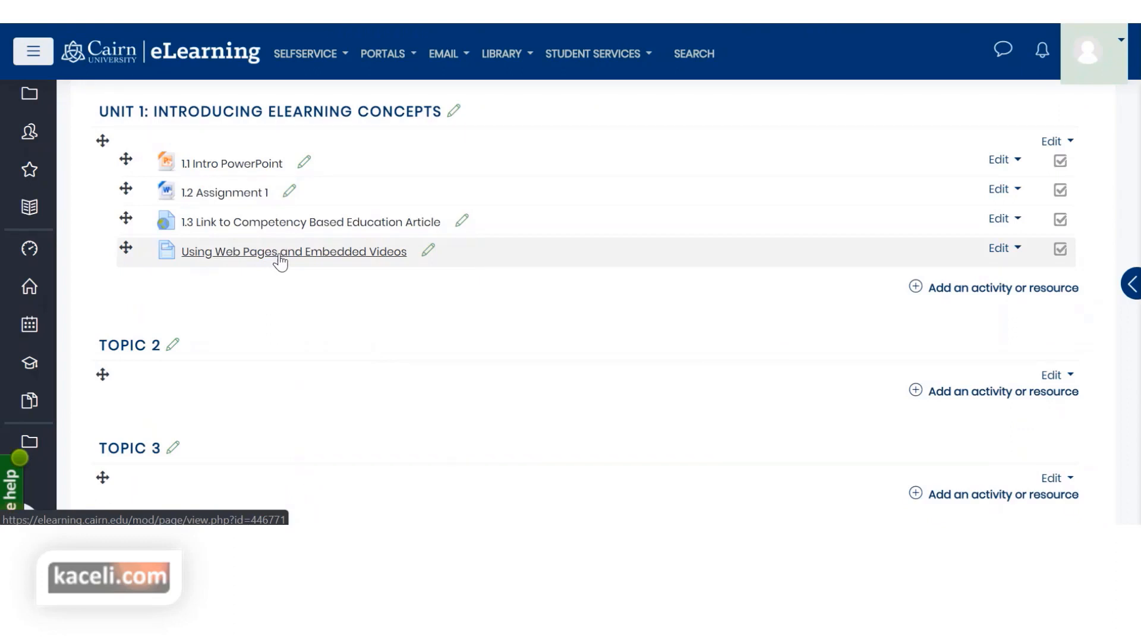
{"action": "left_click", "coordinate": [276, 262]}
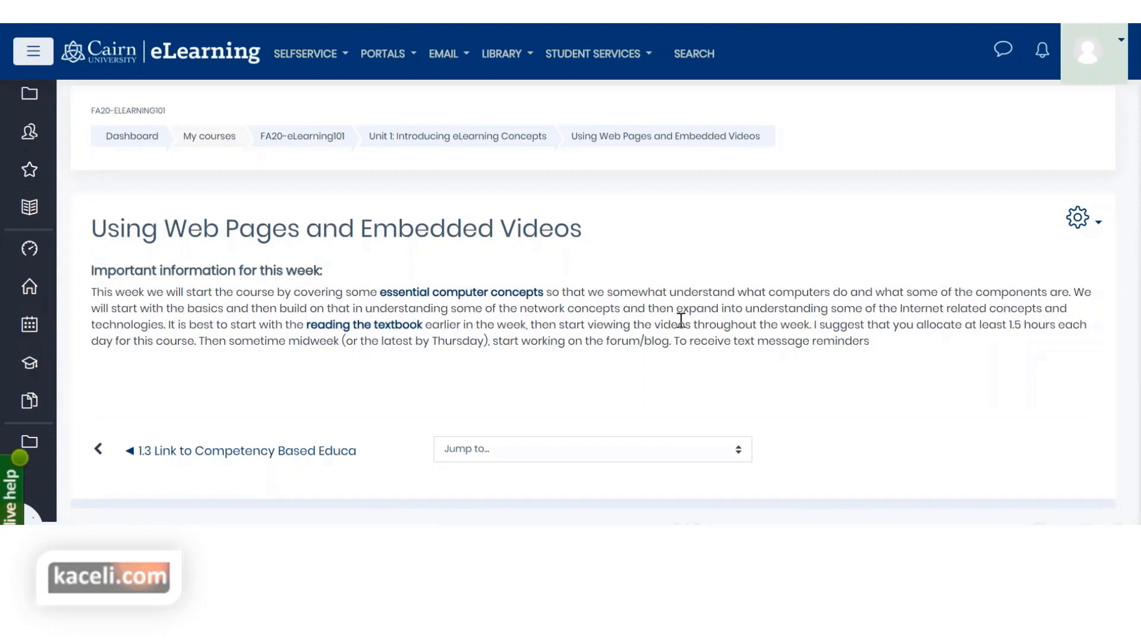
{"action": "left_click", "coordinate": [445, 143]}
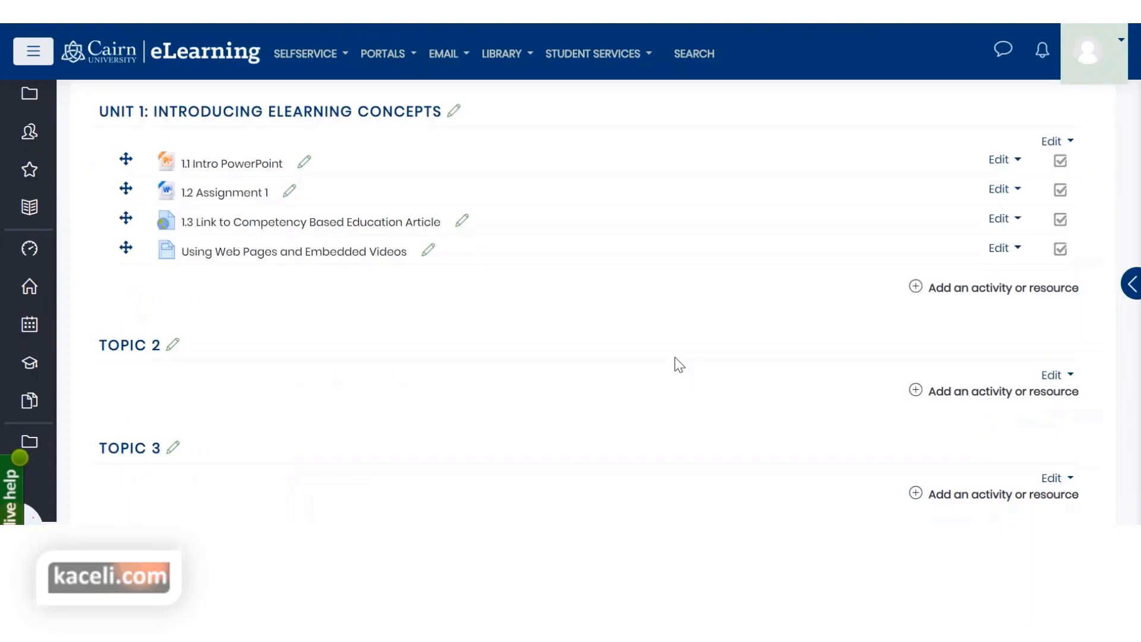
Step: Rename the page to '1.4 Using Web Pages and Embedded Videos' in the course list
{"action": "left_click", "coordinate": [426, 252]}
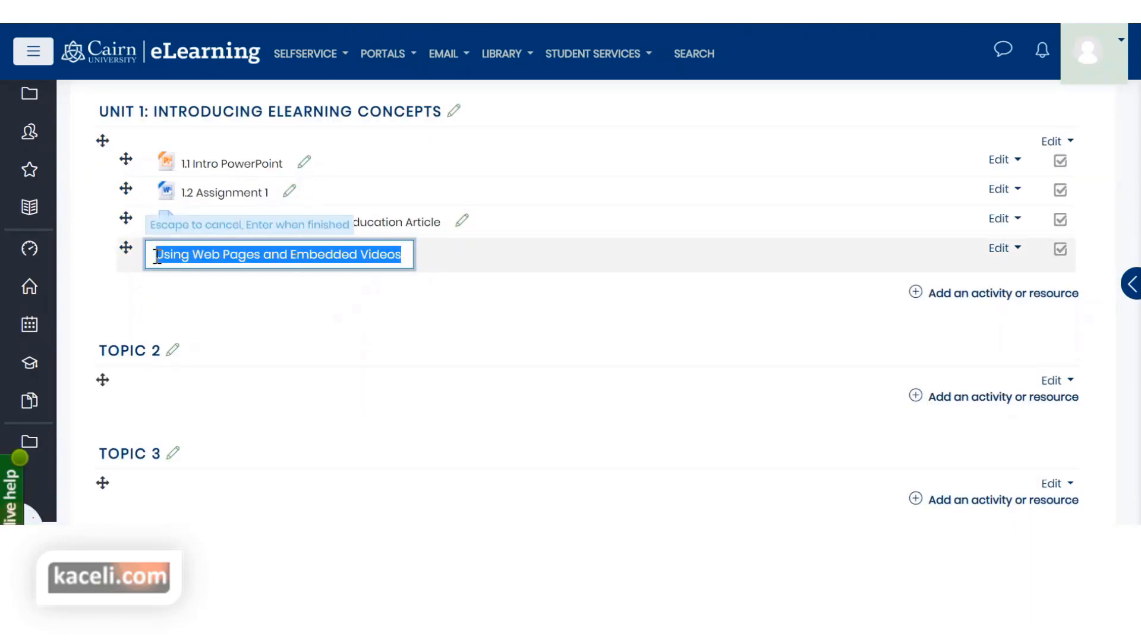
{"action": "key", "text": "Home"}
{"action": "type", "text": "1.4"}
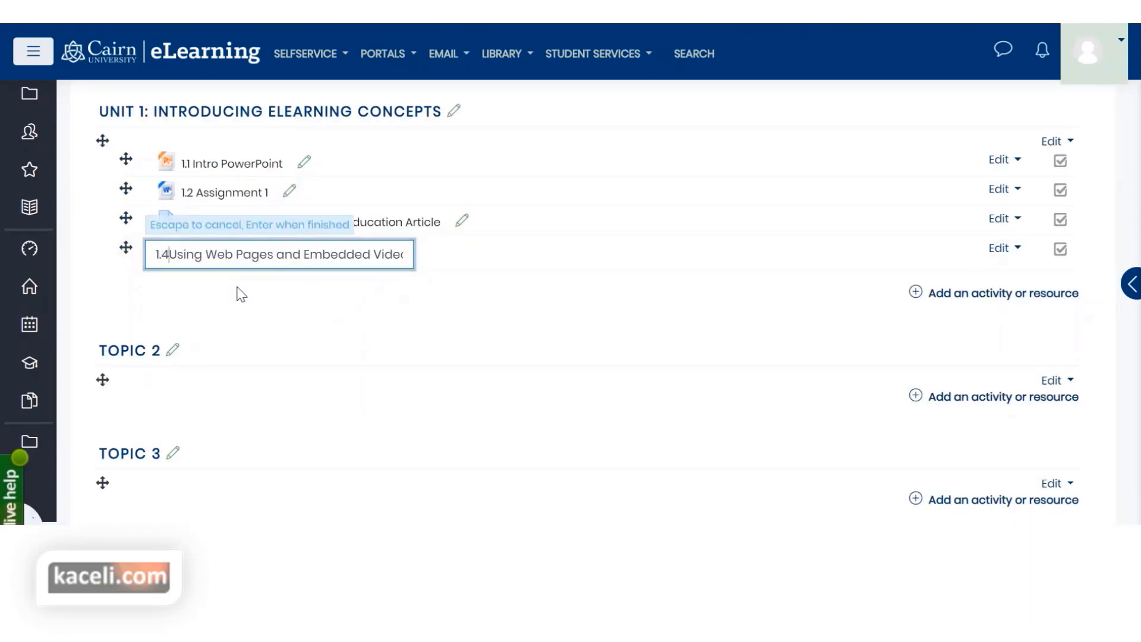
{"action": "key", "text": "Return"}
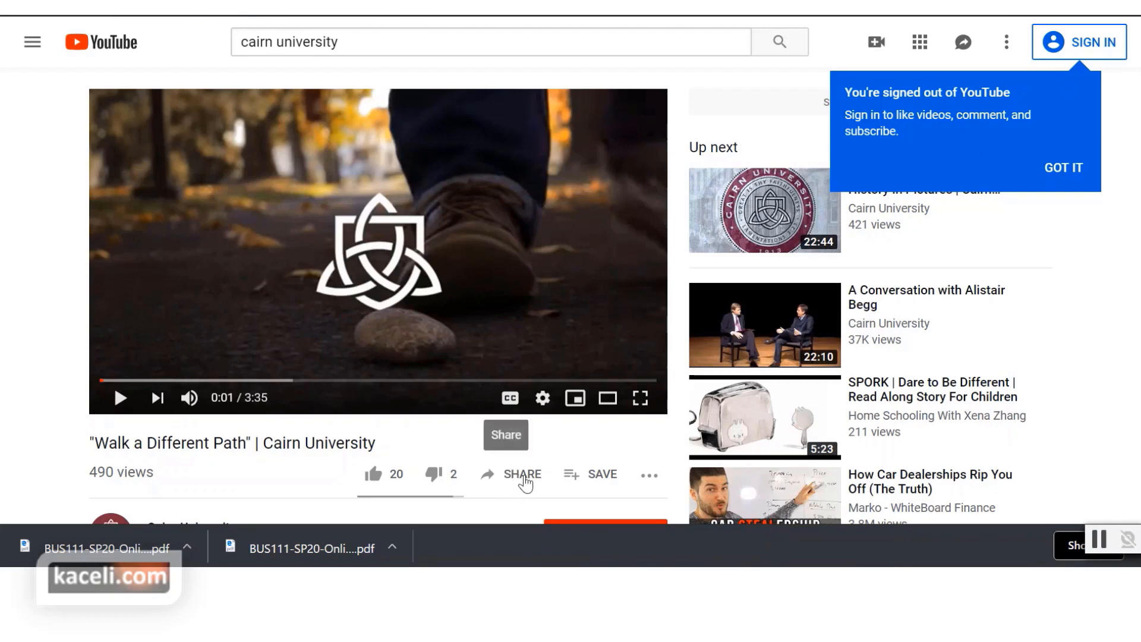
Step: Copy the 'Walk a Different Path' video's short share link and return to the eLearning course window
{"action": "left_click", "coordinate": [523, 478]}
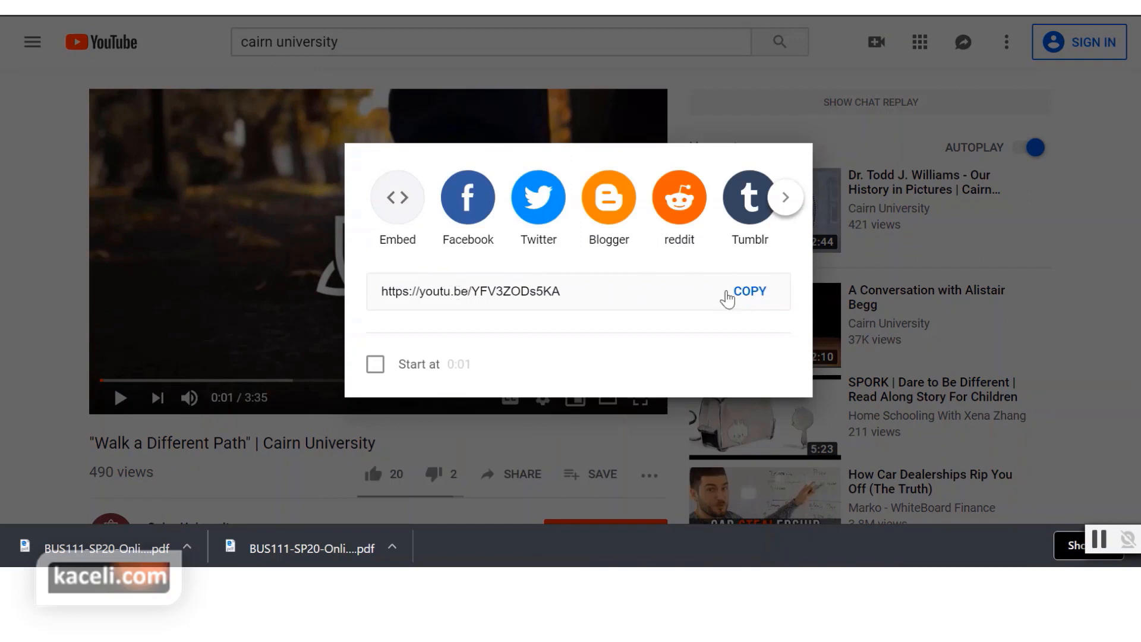
{"action": "left_click", "coordinate": [750, 299]}
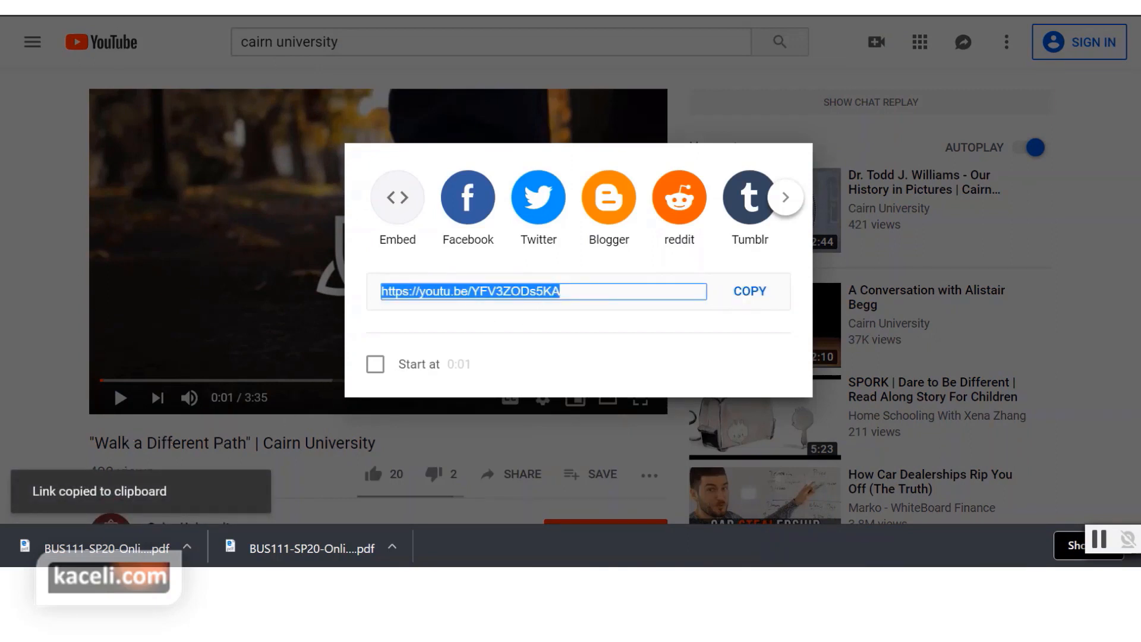
{"action": "key", "text": "Escape"}
{"action": "key", "text": "ctrl+shift+Tab"}
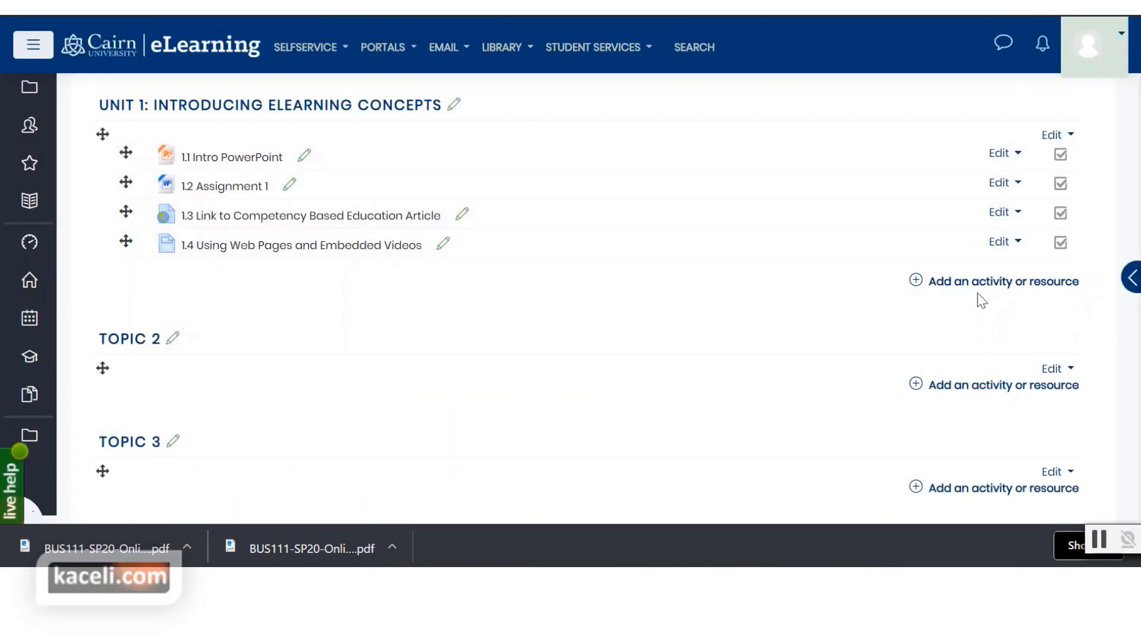
Step: Add a new URL resource to Unit 1 from the activity chooser
{"action": "left_click", "coordinate": [945, 288]}
{"action": "scroll", "coordinate": [550, 306], "scroll_direction": "down", "scroll_amount": 1}
{"action": "left_click_drag", "start_coordinate": [549, 306], "coordinate": [547, 476]}
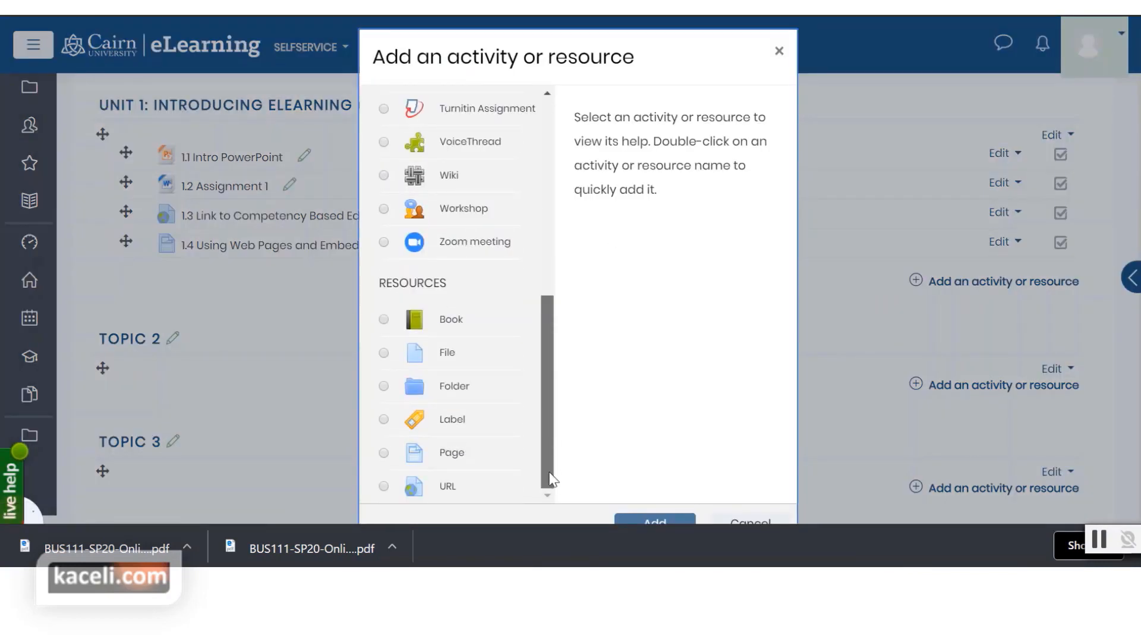
{"action": "left_click", "coordinate": [426, 486]}
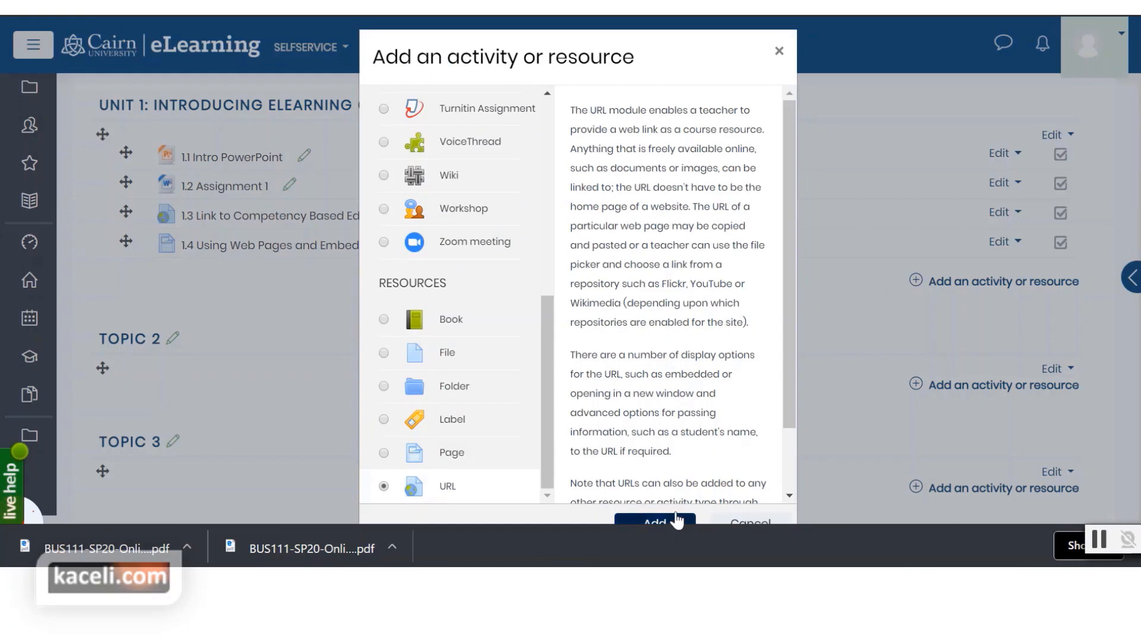
{"action": "left_click_drag", "start_coordinate": [657, 60], "coordinate": [650, 26]}
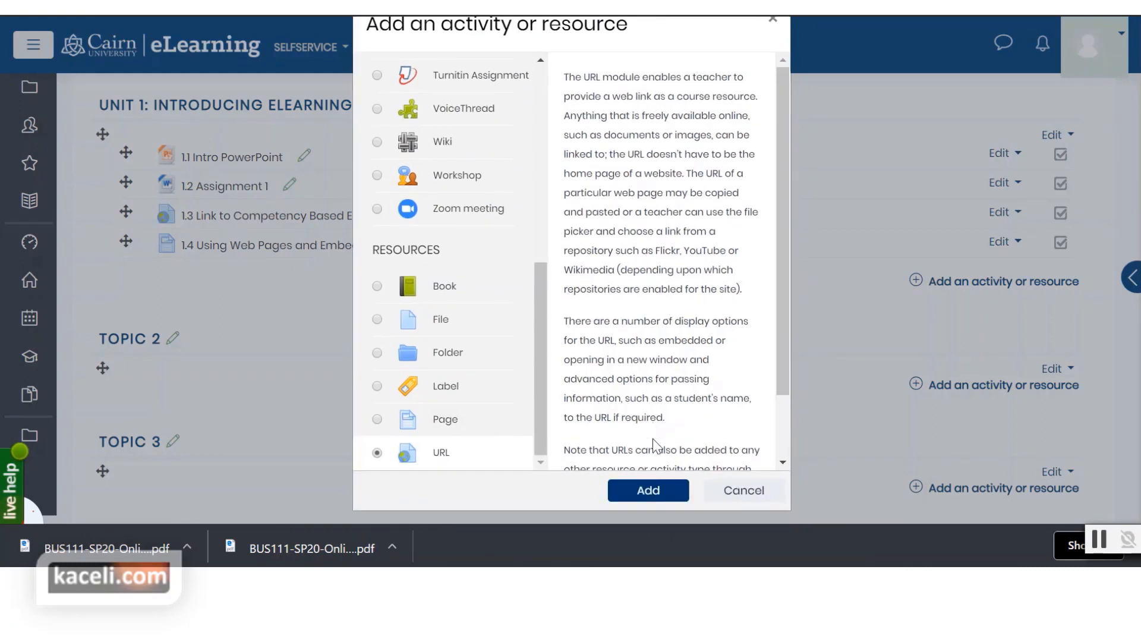
{"action": "left_click", "coordinate": [653, 489]}
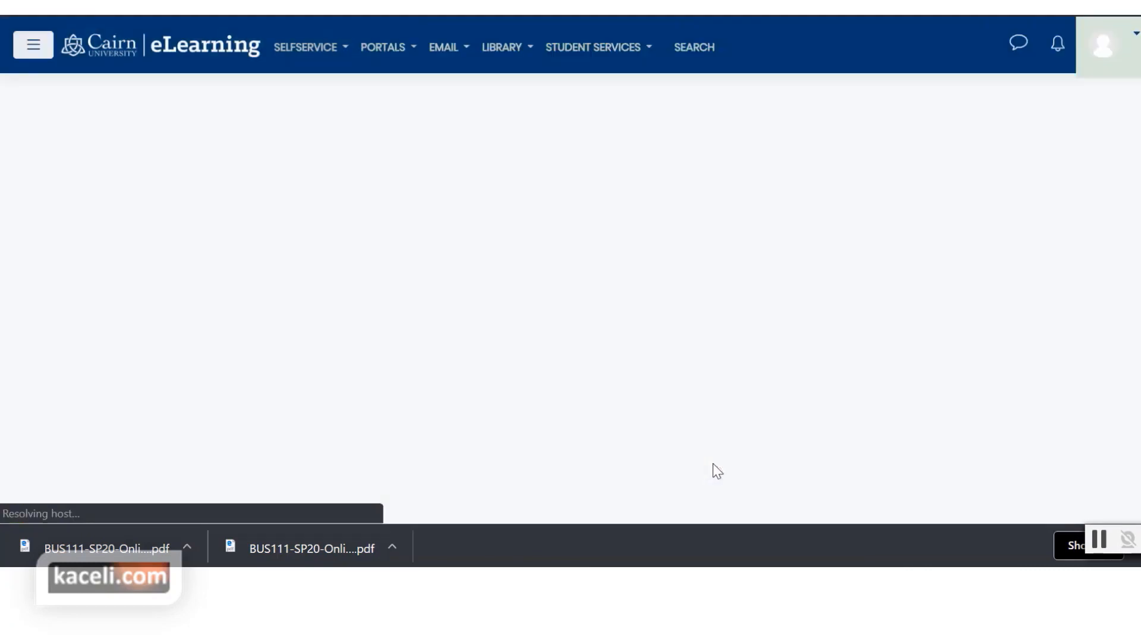
Step: Name it 'Link to YouTube Video: Cairn - Walk a Different Path', paste the YouTube link as External URL, and save
{"action": "left_click", "coordinate": [394, 315]}
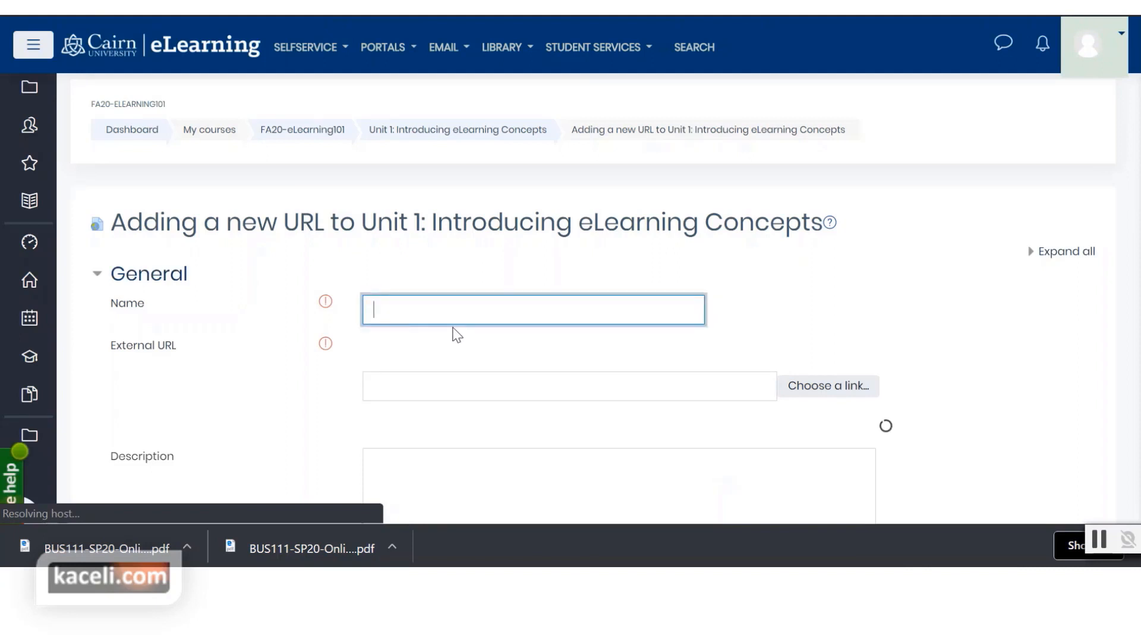
{"action": "type", "text": "Link to YouTube Vid"}
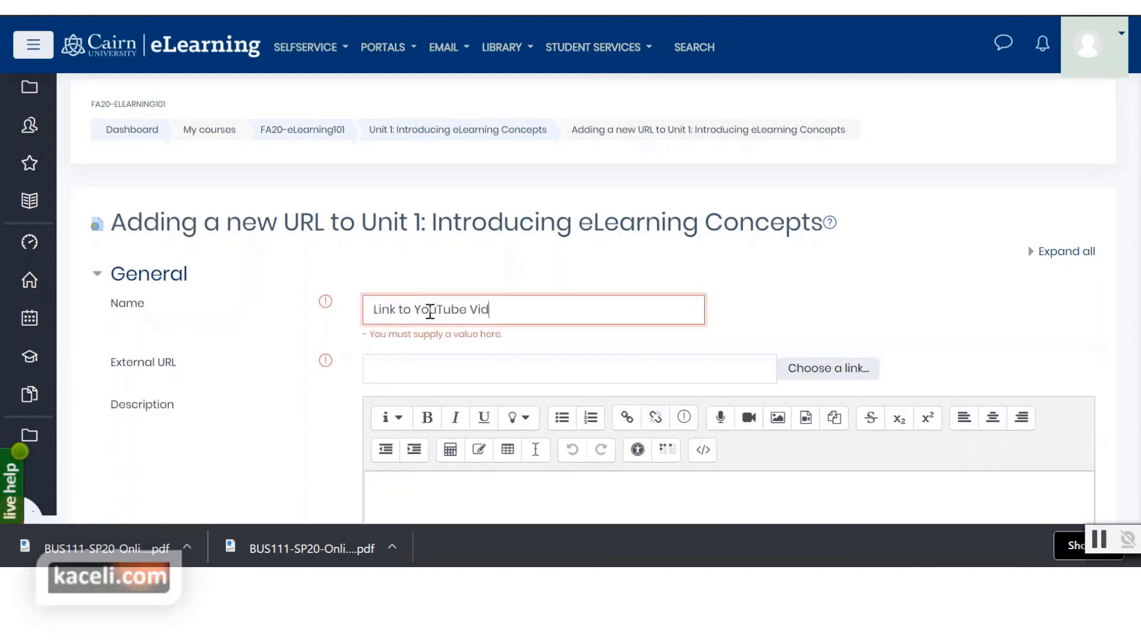
{"action": "type", "text": "eo: Cairn - Walk a Dif"}
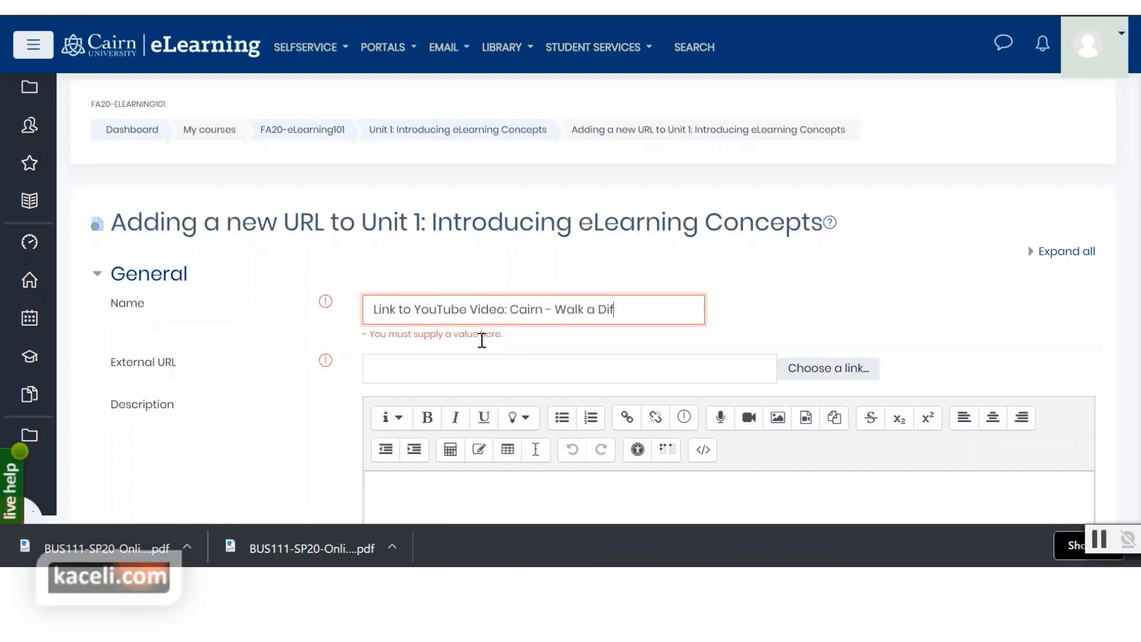
{"action": "type", "text": "ferent Path"}
{"action": "left_click", "coordinate": [441, 359]}
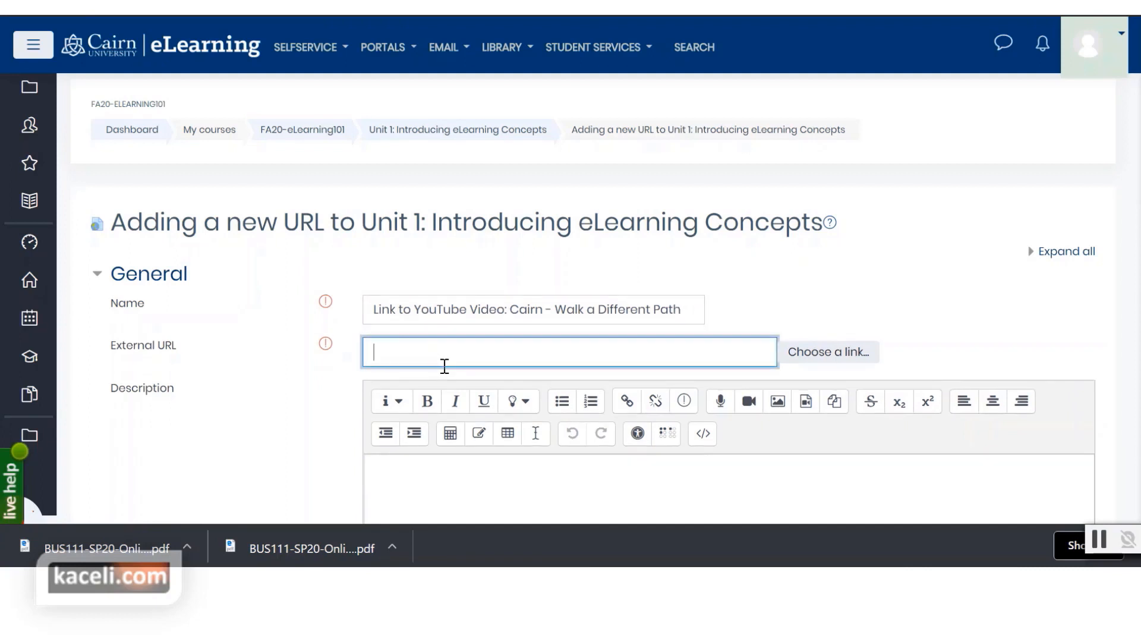
{"action": "type", "text": "https://youtu.be/YFV3ZODs5KA"}
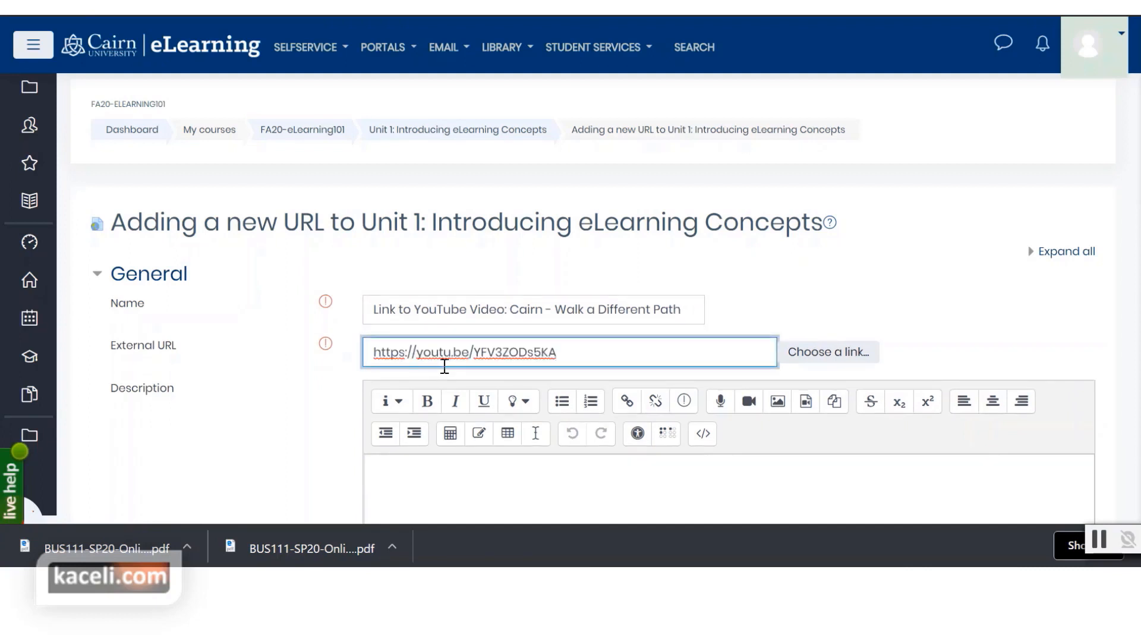
{"action": "left_click", "coordinate": [302, 425]}
{"action": "scroll", "coordinate": [301, 426], "scroll_direction": "down", "scroll_amount": 3}
{"action": "scroll", "coordinate": [299, 434], "scroll_direction": "down", "scroll_amount": 5}
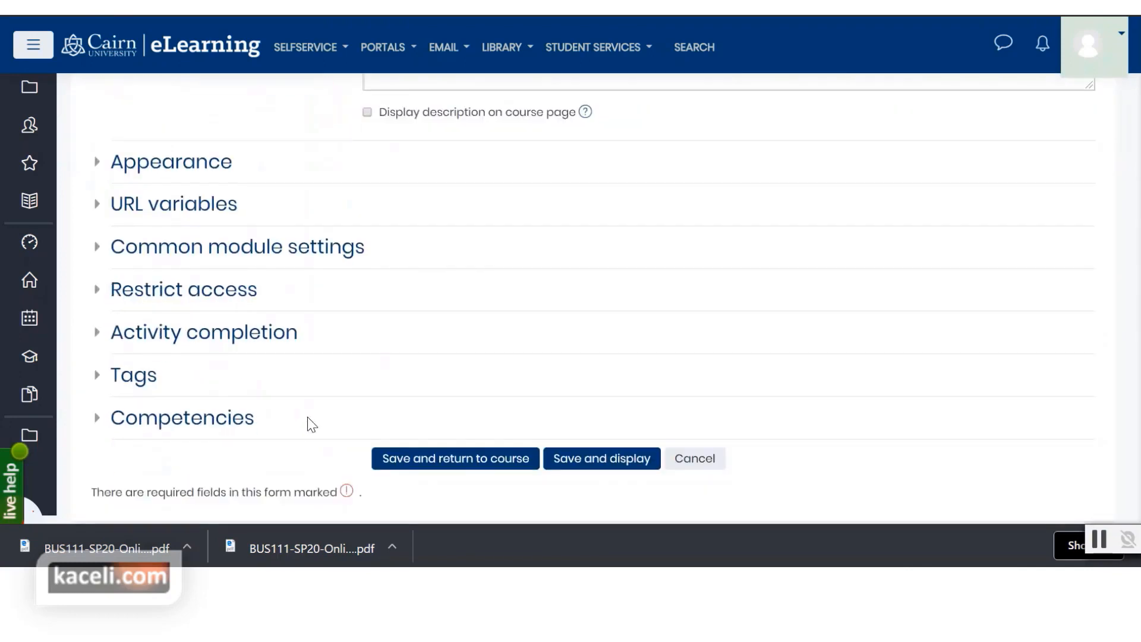
{"action": "left_click", "coordinate": [436, 472]}
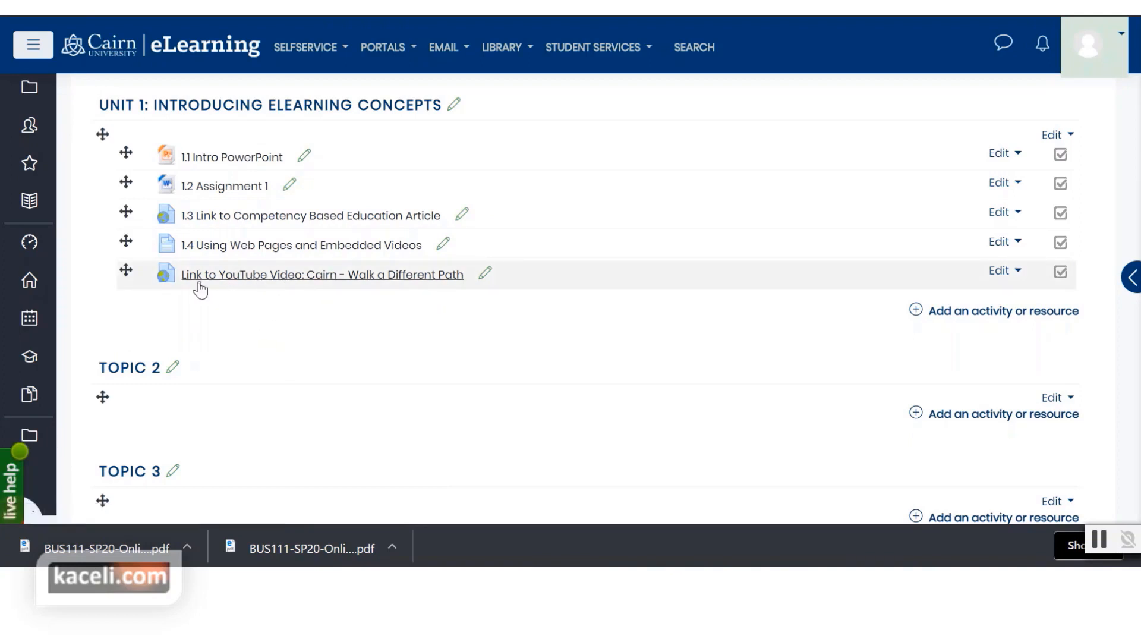
Step: Prefix the new link's title with '1.5' and open the link to test it
{"action": "left_click", "coordinate": [478, 284]}
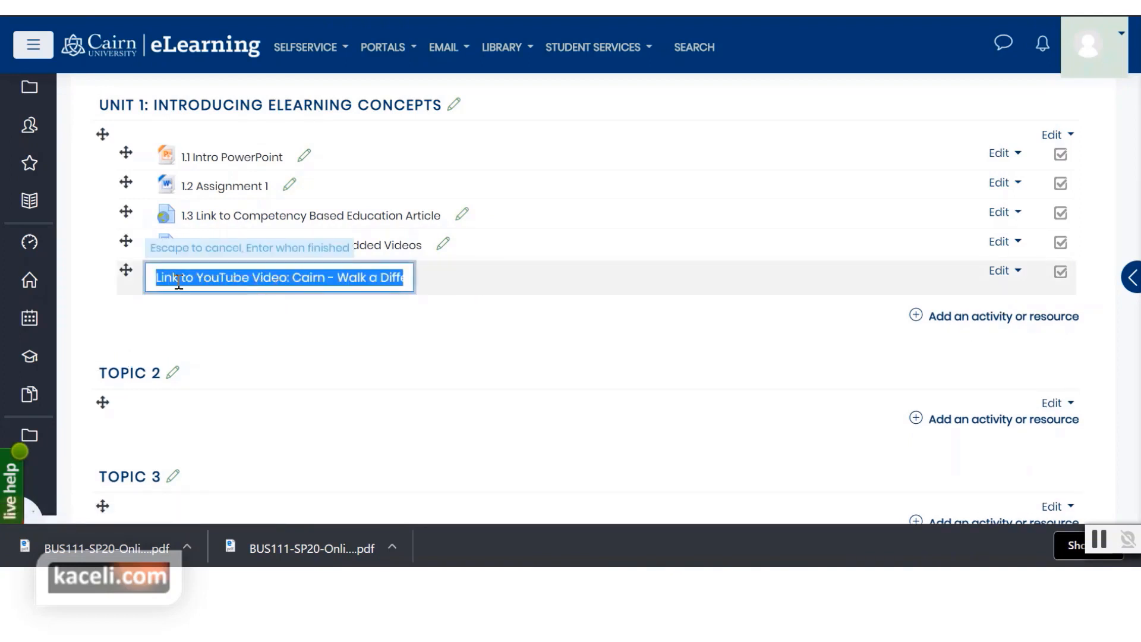
{"action": "key", "text": "Home"}
{"action": "type", "text": "1.5"}
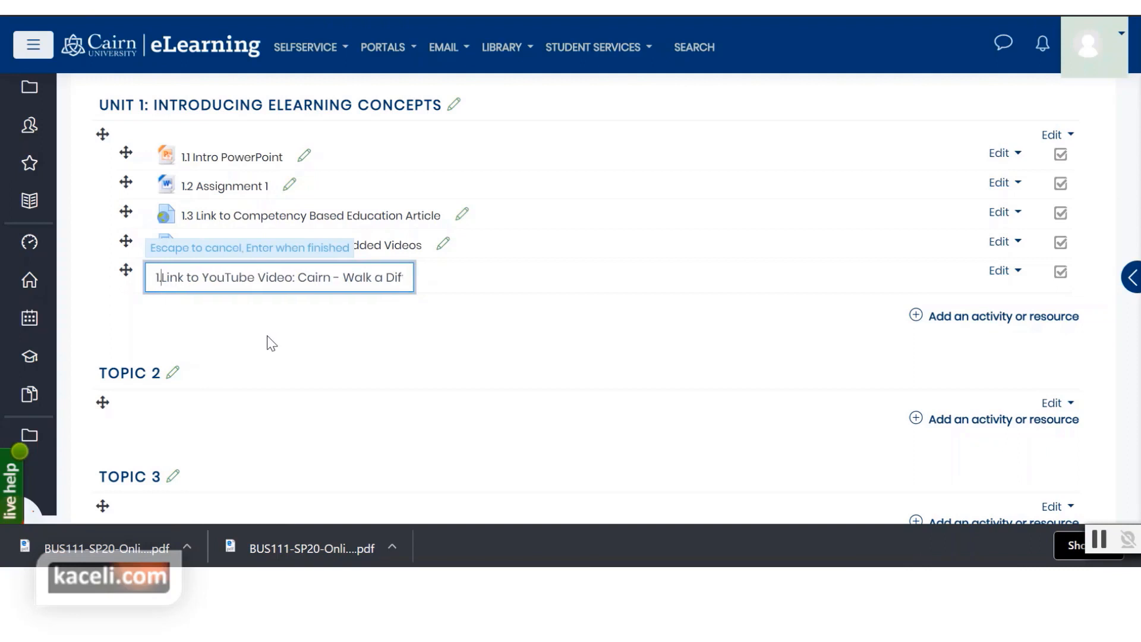
{"action": "key", "text": "Return"}
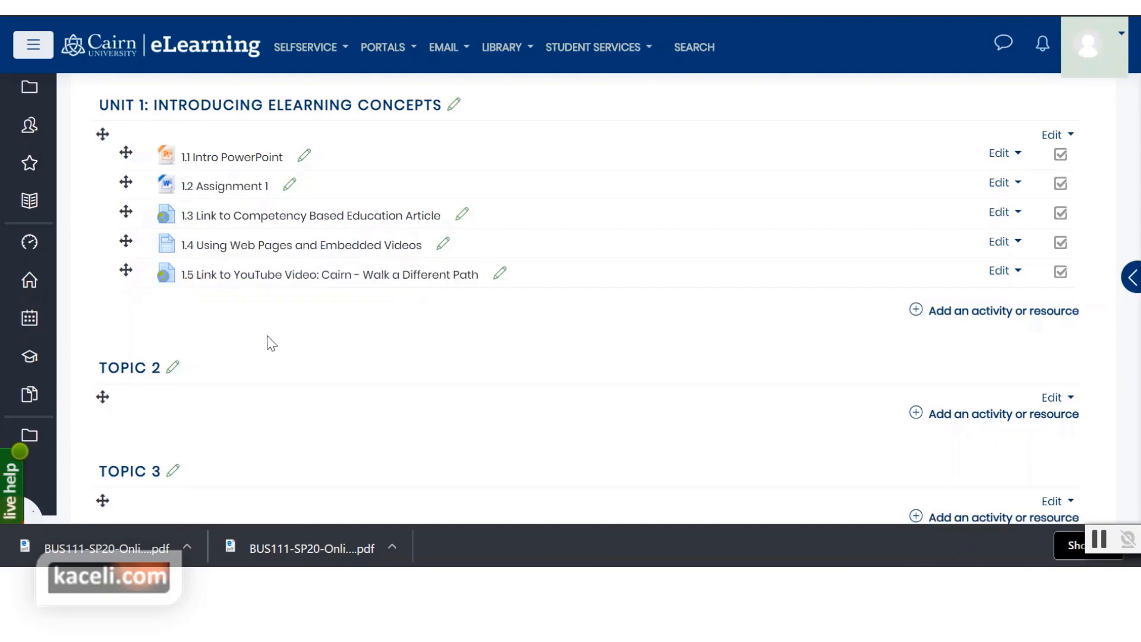
{"action": "left_click", "coordinate": [349, 282]}
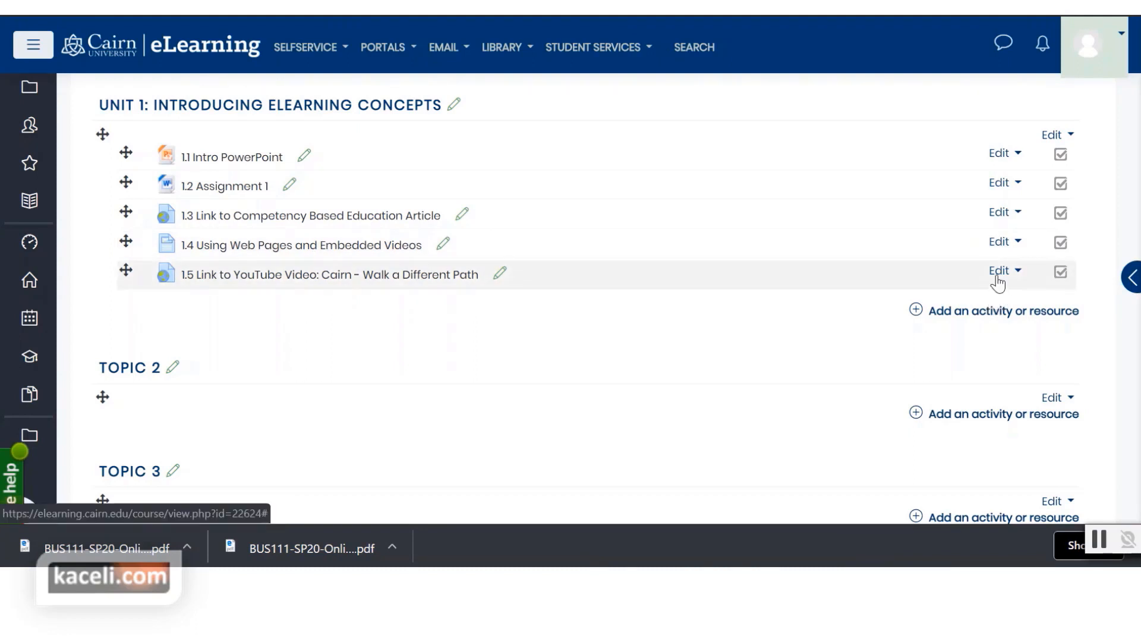
Step: Browse the activity chooser without adding anything, then bring up page 1.4's editing options
{"action": "left_click", "coordinate": [974, 321]}
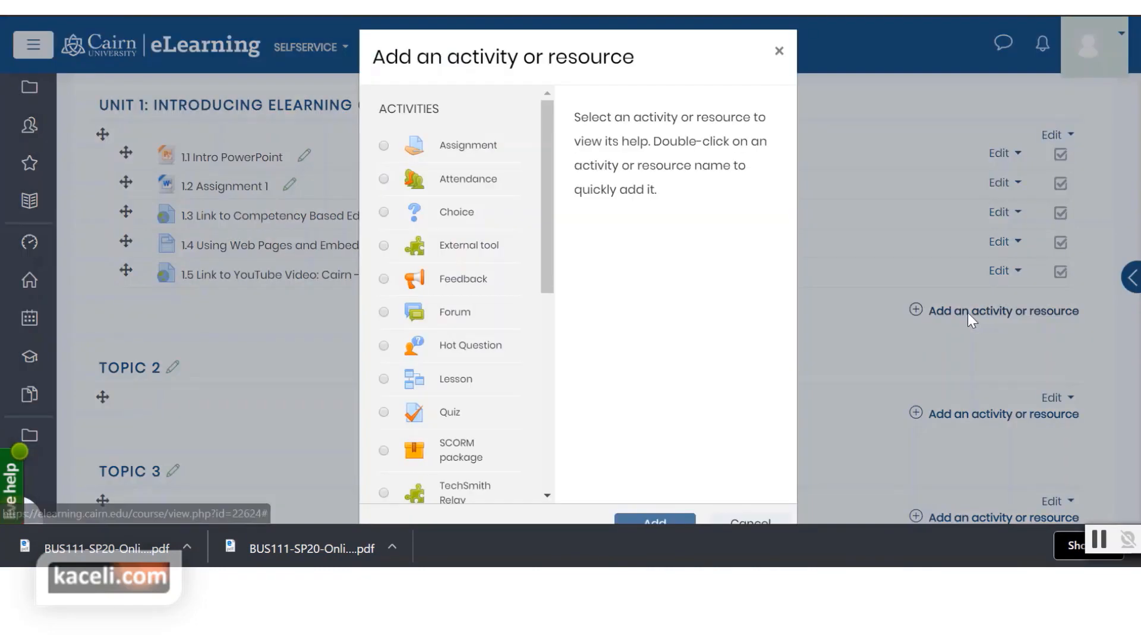
{"action": "left_click_drag", "start_coordinate": [543, 280], "coordinate": [533, 495]}
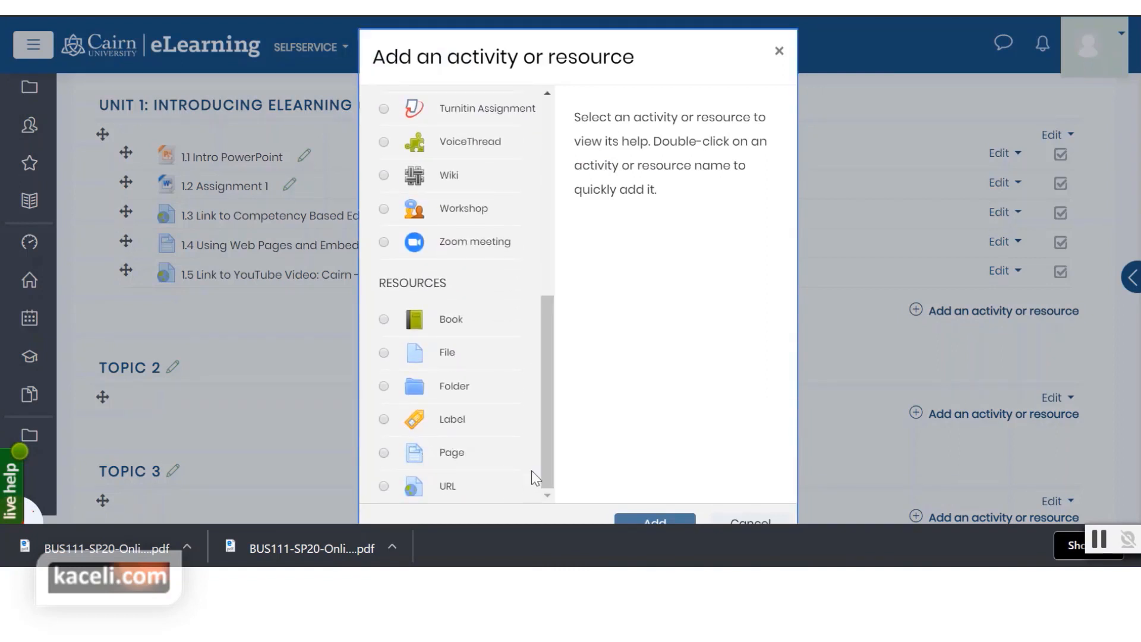
{"action": "left_click", "coordinate": [779, 51]}
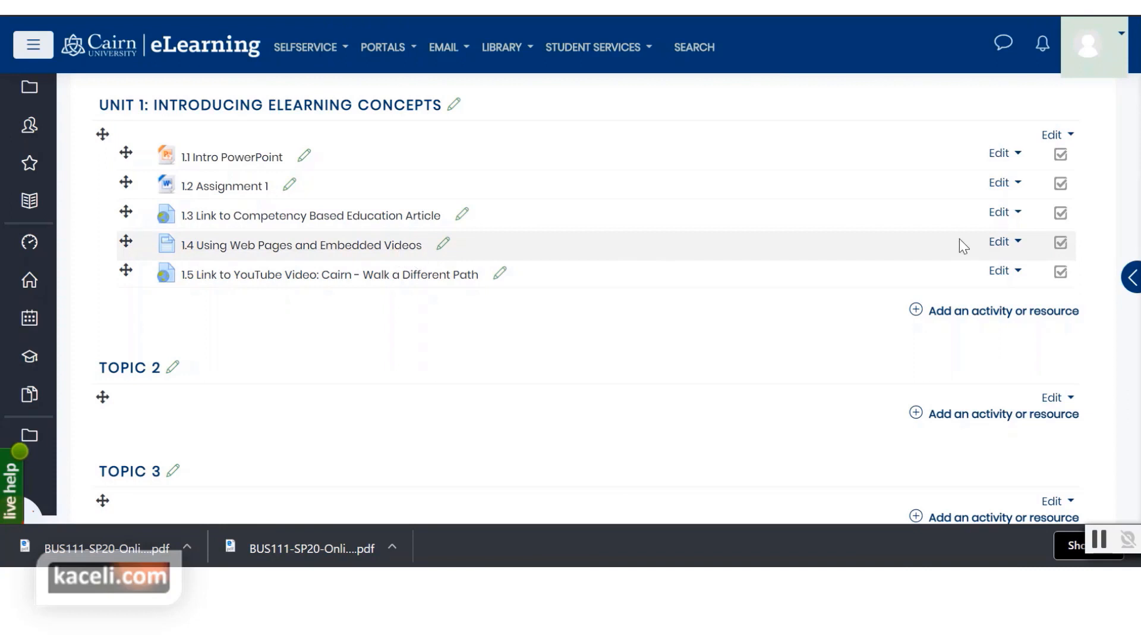
{"action": "left_click", "coordinate": [999, 243]}
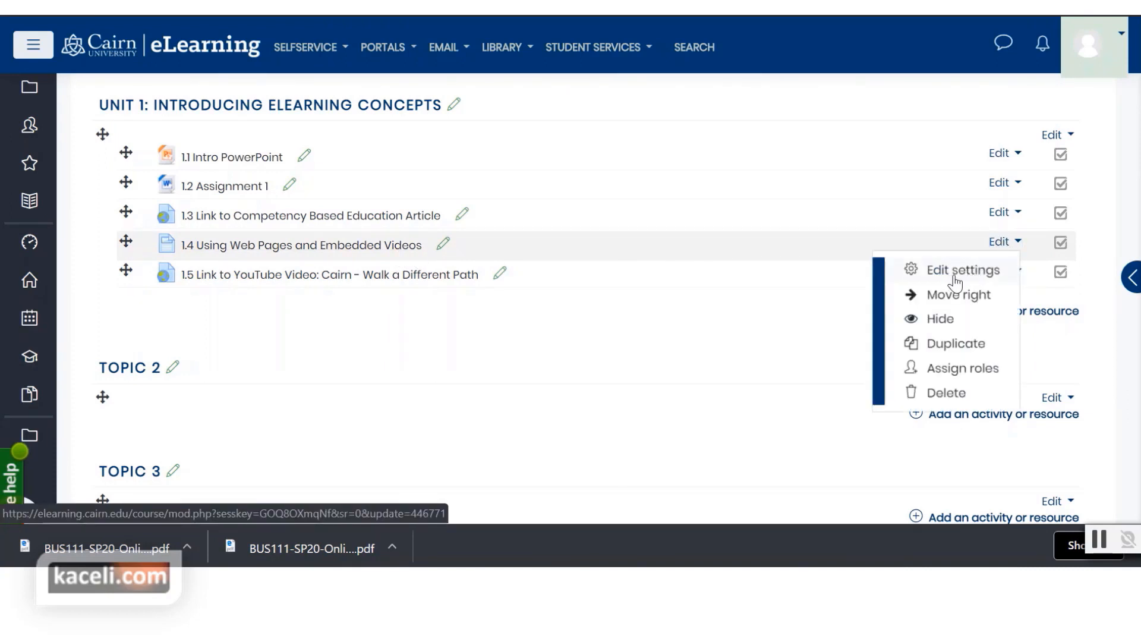
Step: In page 1.4's settings, place the cursor after the Important information heading in Page content
{"action": "key", "text": "Escape"}
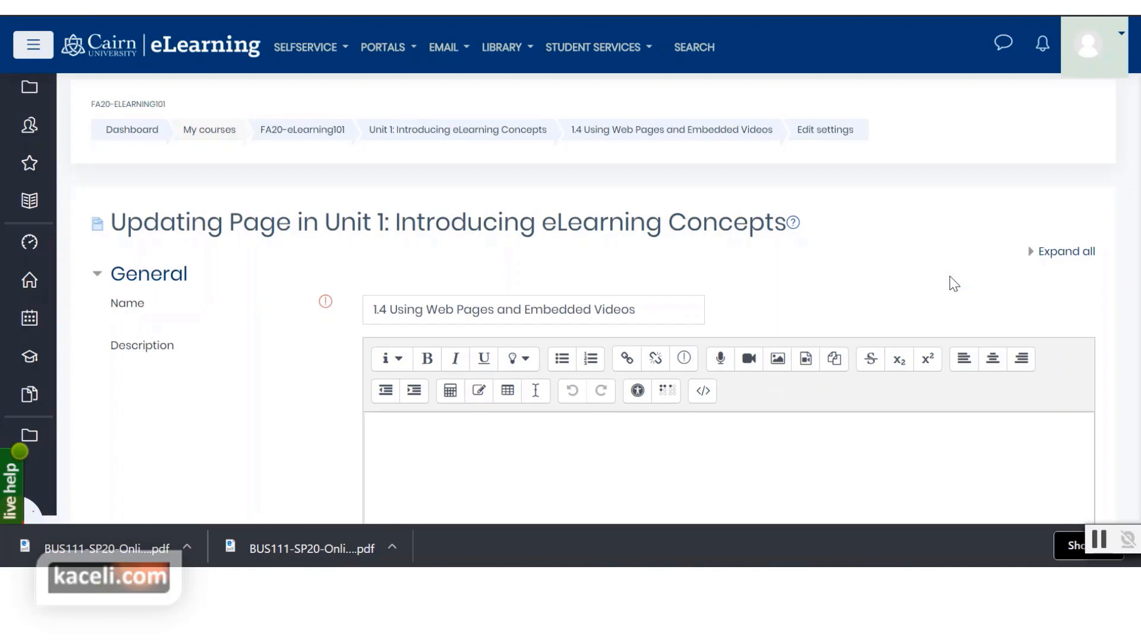
{"action": "scroll", "coordinate": [535, 458], "scroll_direction": "down", "scroll_amount": 7}
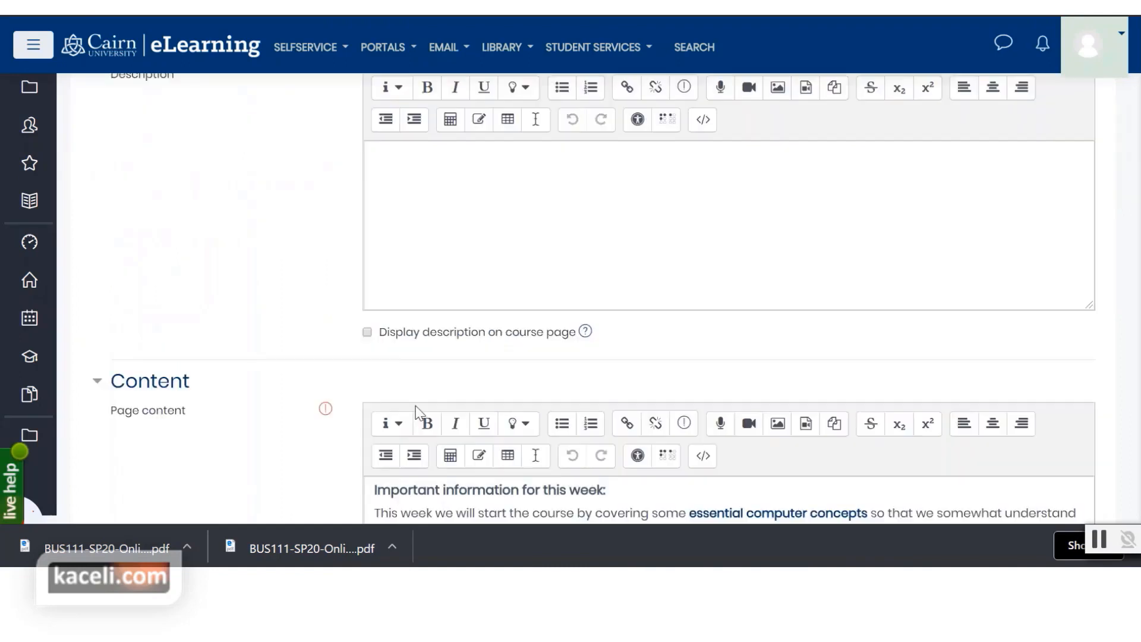
{"action": "scroll", "coordinate": [477, 145], "scroll_direction": "up", "scroll_amount": 2}
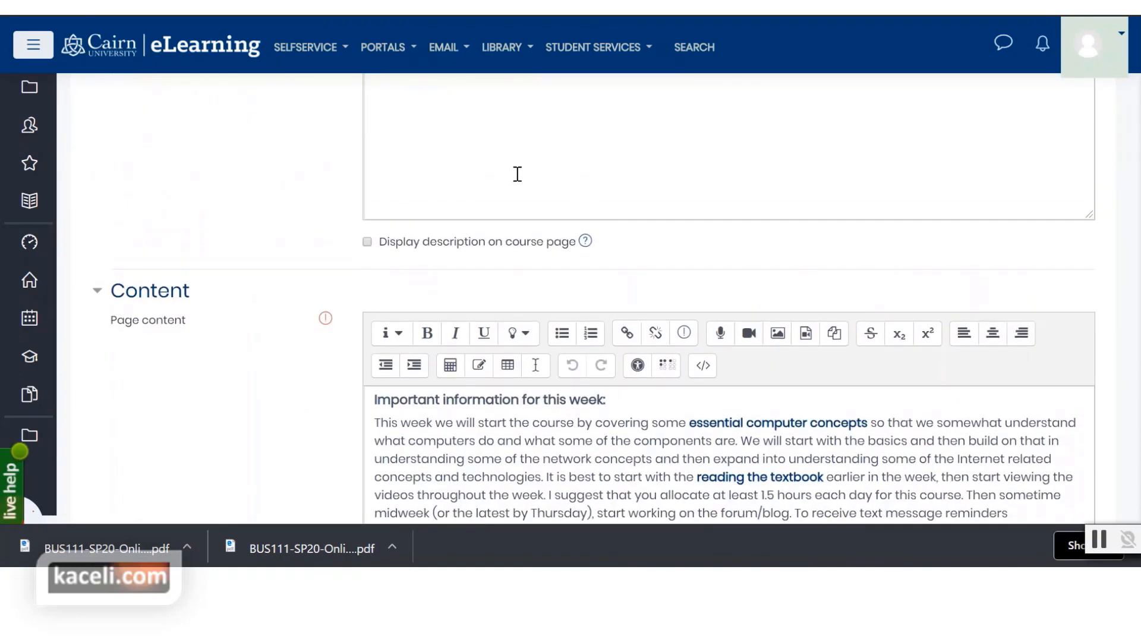
{"action": "scroll", "coordinate": [485, 419], "scroll_direction": "down", "scroll_amount": 2}
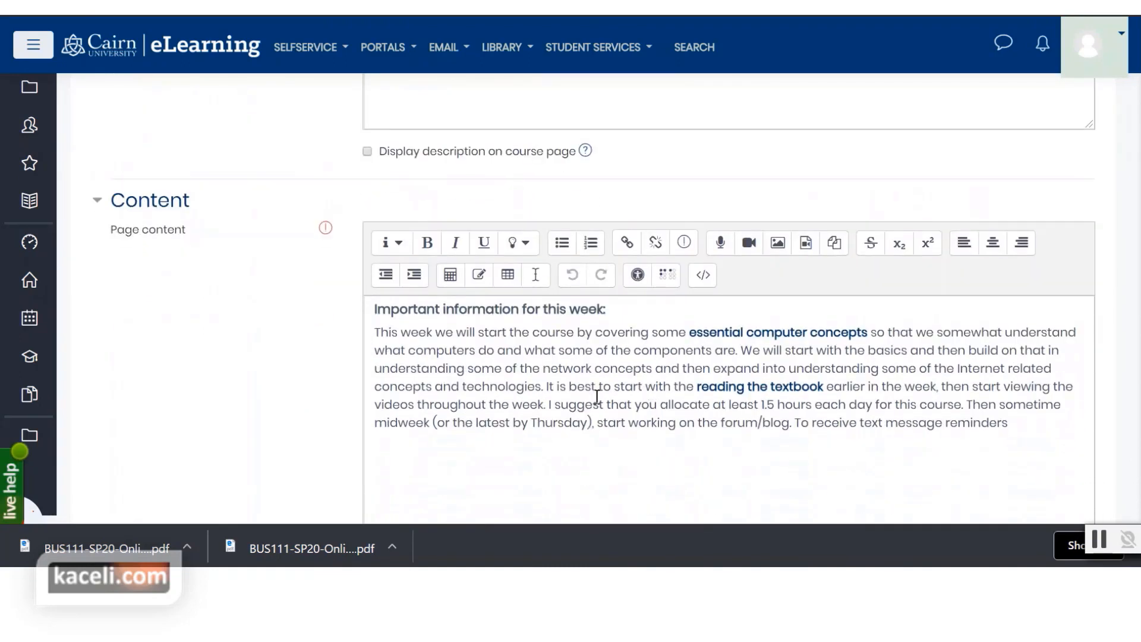
{"action": "left_click", "coordinate": [444, 447]}
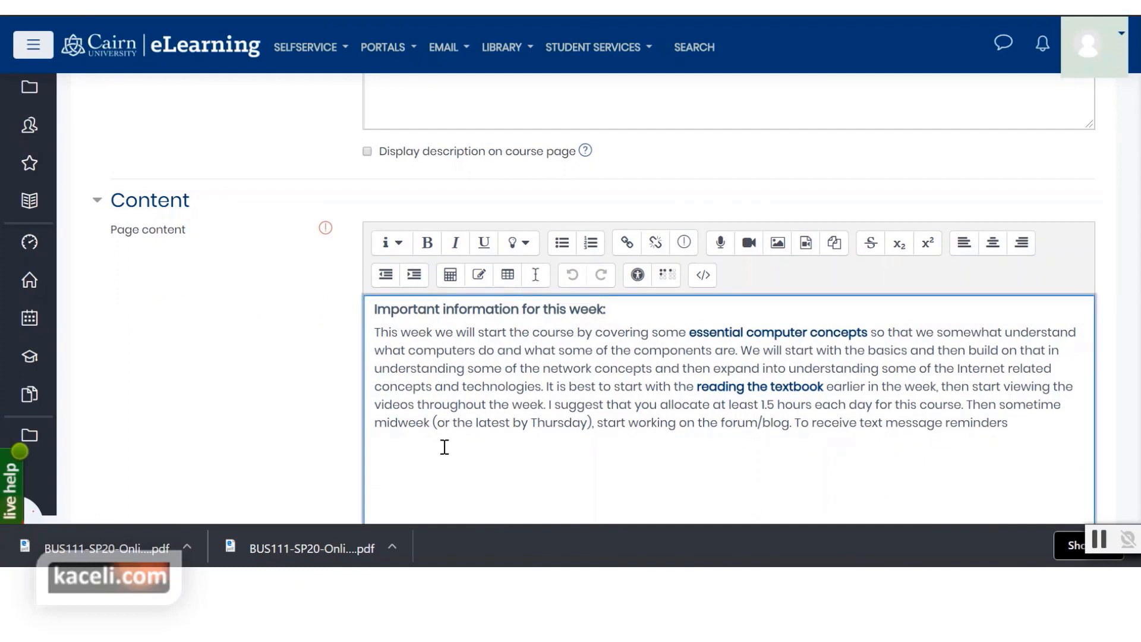
{"action": "left_click", "coordinate": [630, 314]}
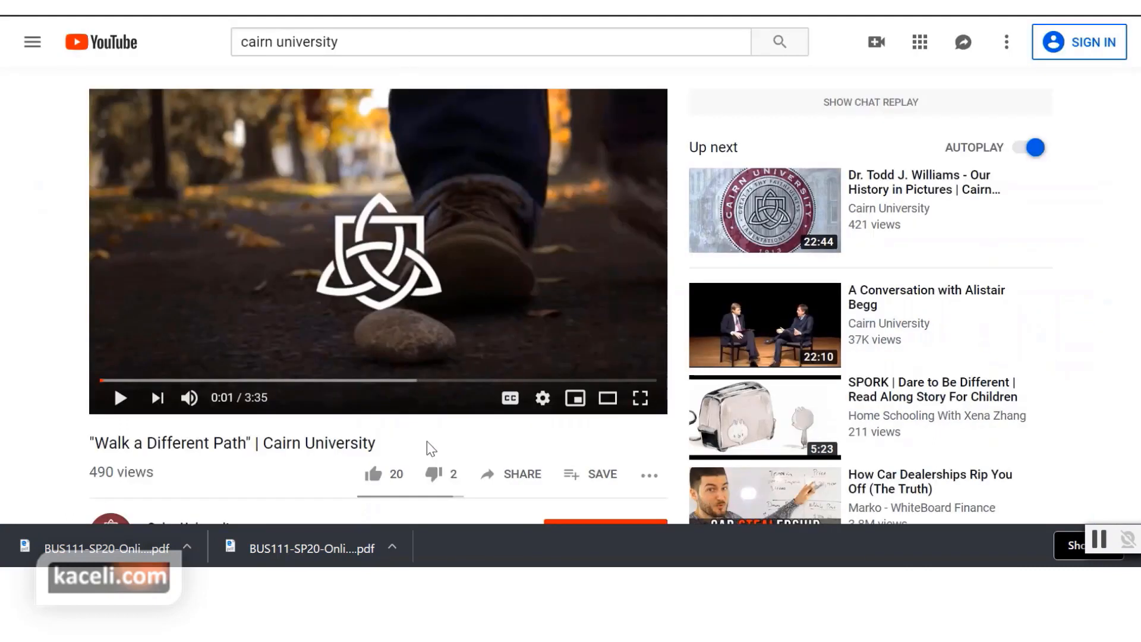
Step: Copy the video's 560×315 iframe embed code from YouTube and return to the Moodle page editor
{"action": "left_click", "coordinate": [528, 479]}
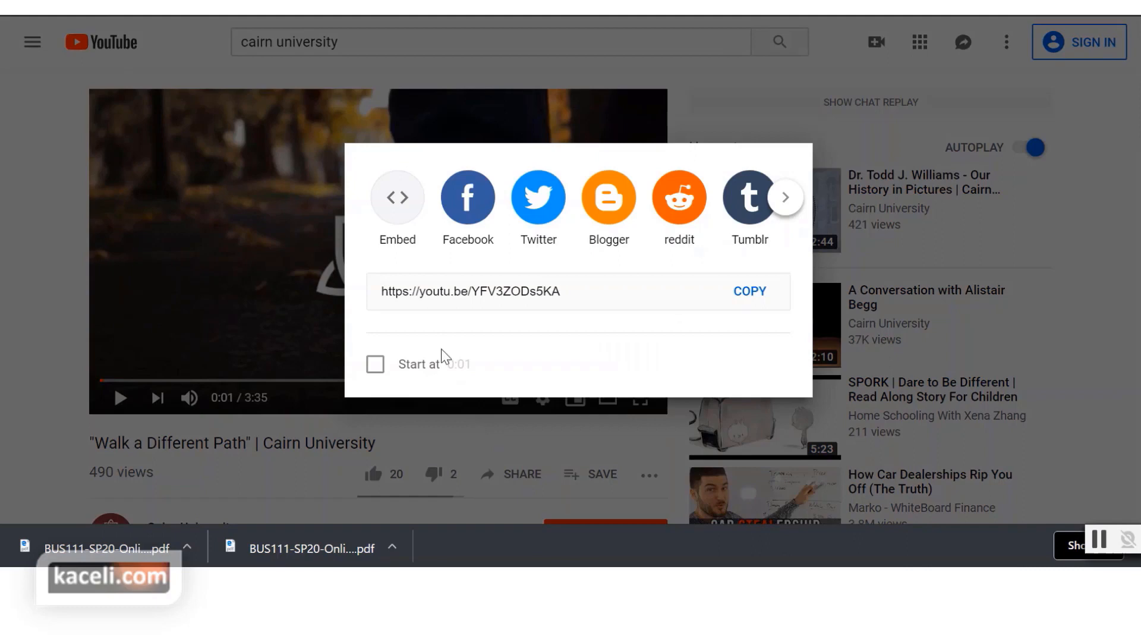
{"action": "left_click", "coordinate": [392, 203]}
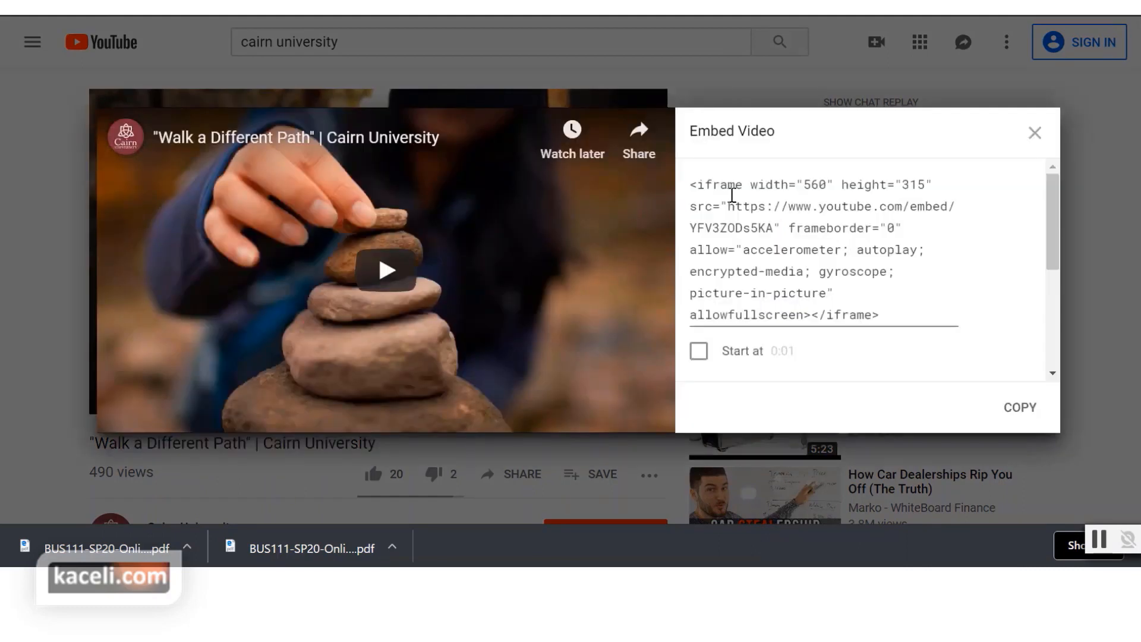
{"action": "left_click", "coordinate": [806, 184]}
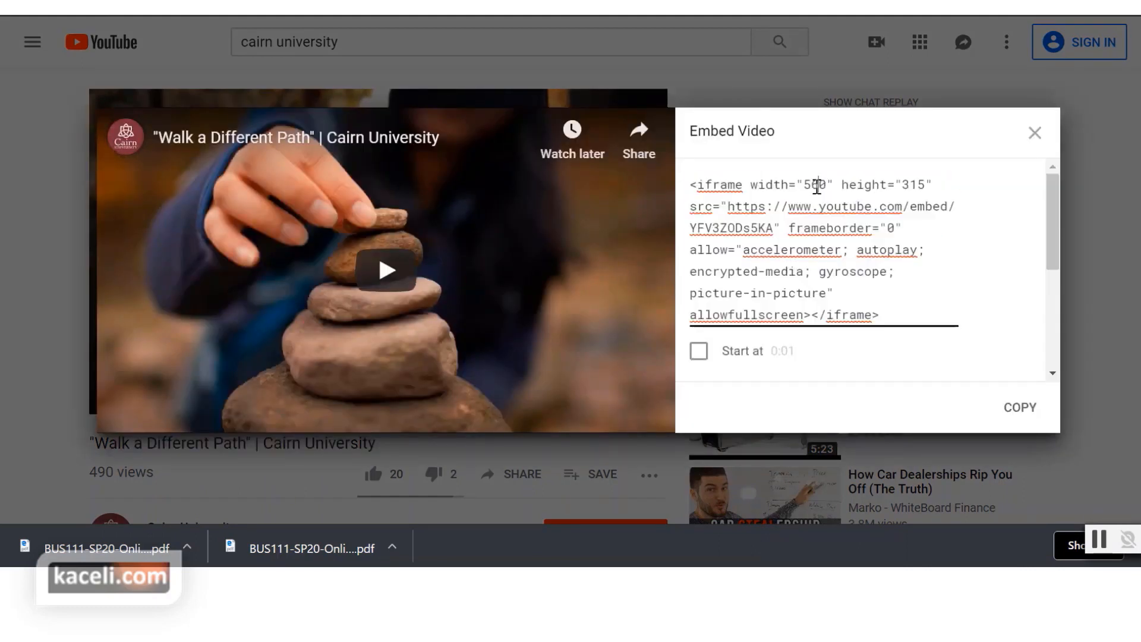
{"action": "left_click", "coordinate": [821, 189]}
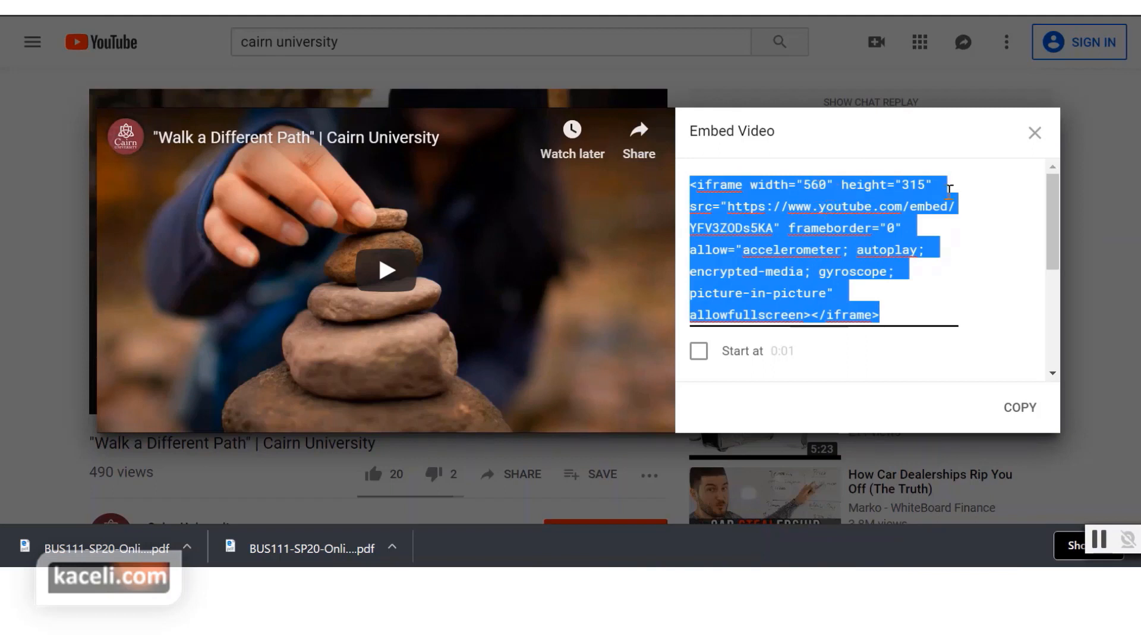
{"action": "left_click", "coordinate": [821, 189]}
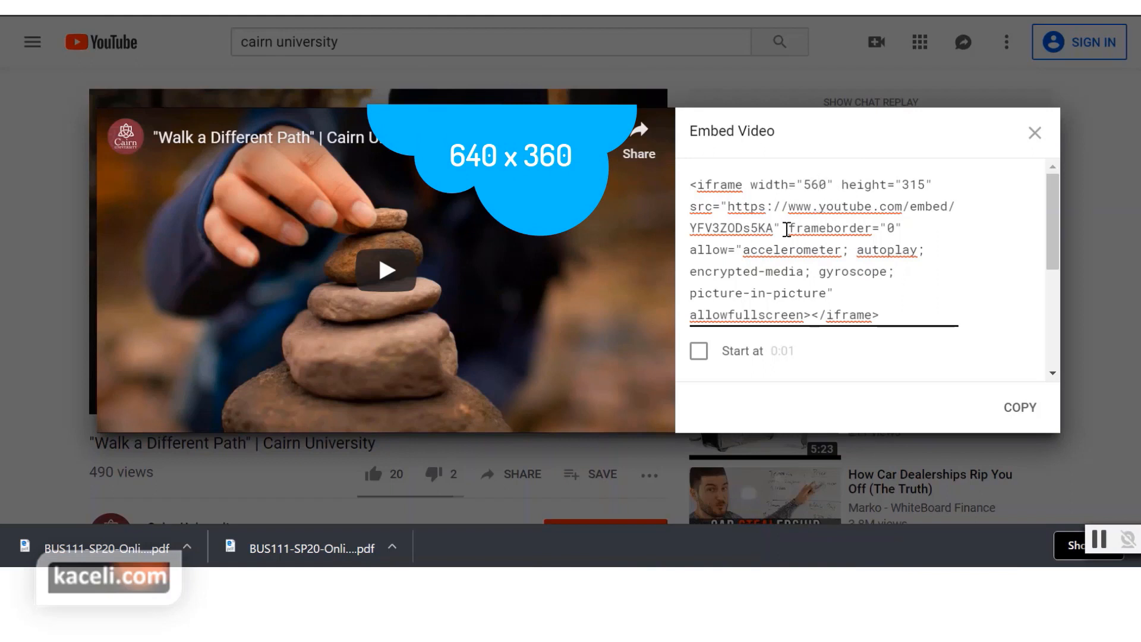
{"action": "key", "text": "ctrl+a"}
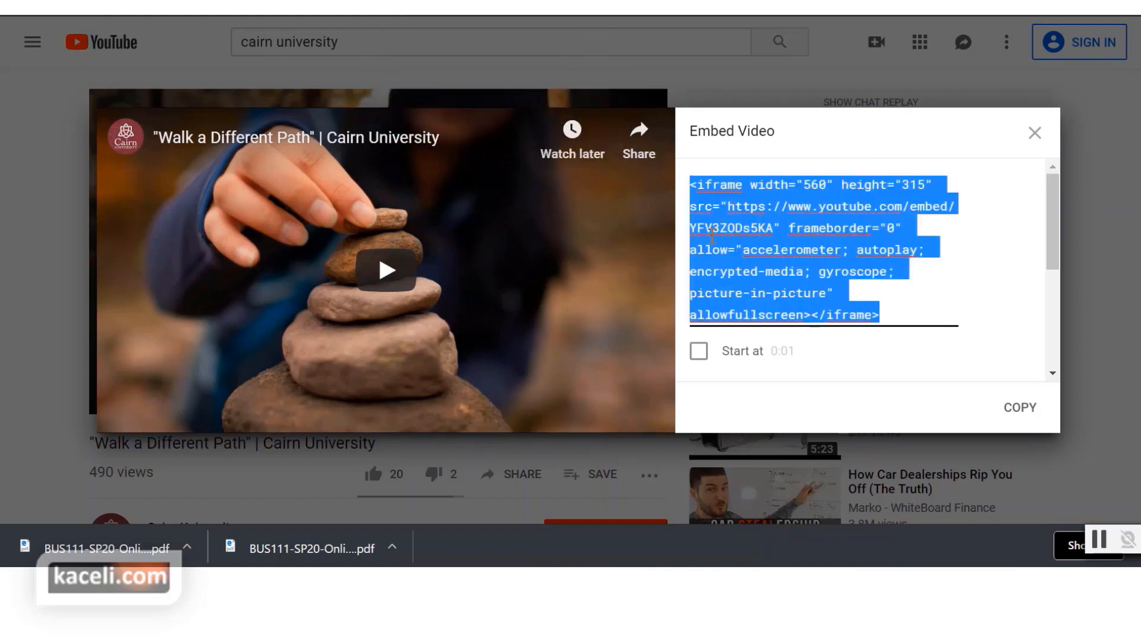
{"action": "left_click", "coordinate": [1018, 410]}
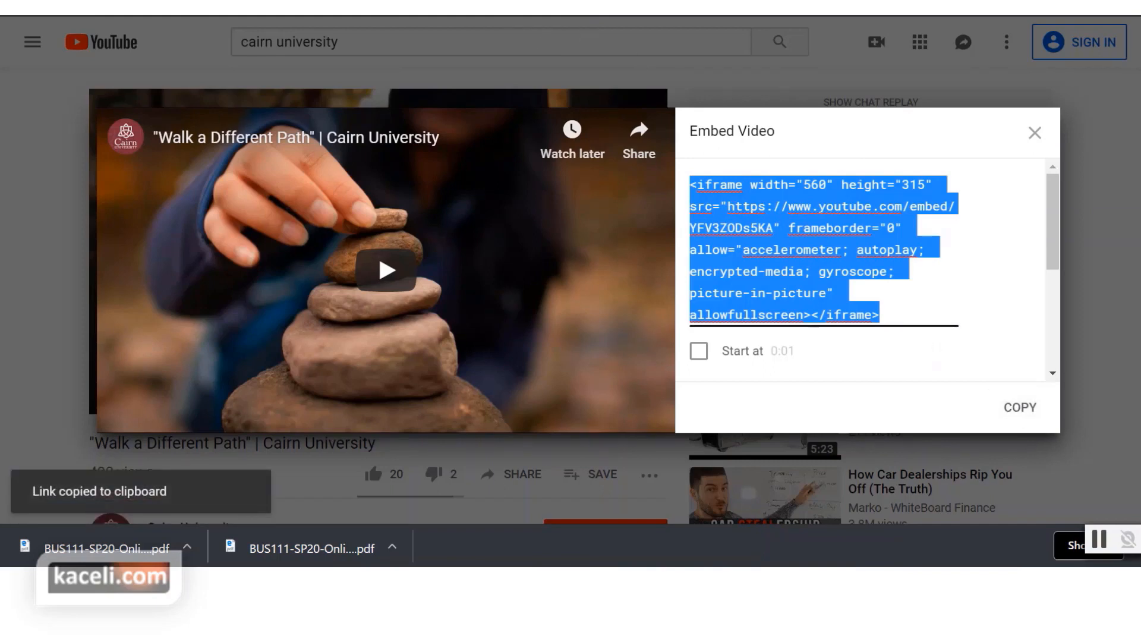
{"action": "key", "text": "ctrl+shift+Tab"}
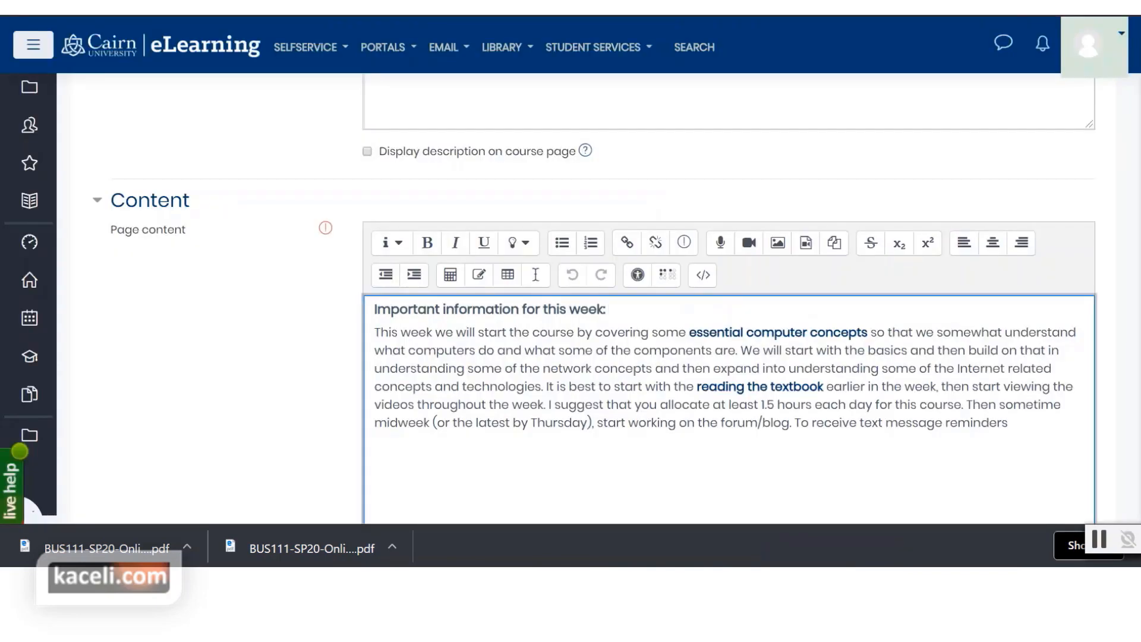
Step: In the HTML source view, paste the YouTube iframe code on a new line below the heading
{"action": "left_click", "coordinate": [622, 421]}
{"action": "scroll", "coordinate": [535, 422], "scroll_direction": "up", "scroll_amount": 2}
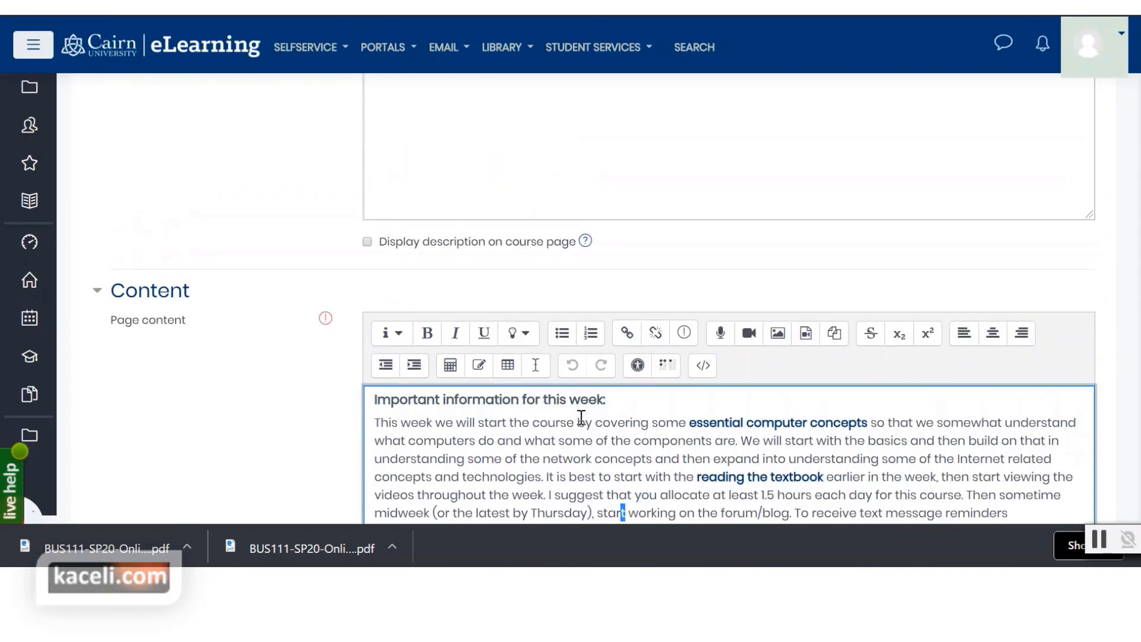
{"action": "scroll", "coordinate": [594, 428], "scroll_direction": "down", "scroll_amount": 2}
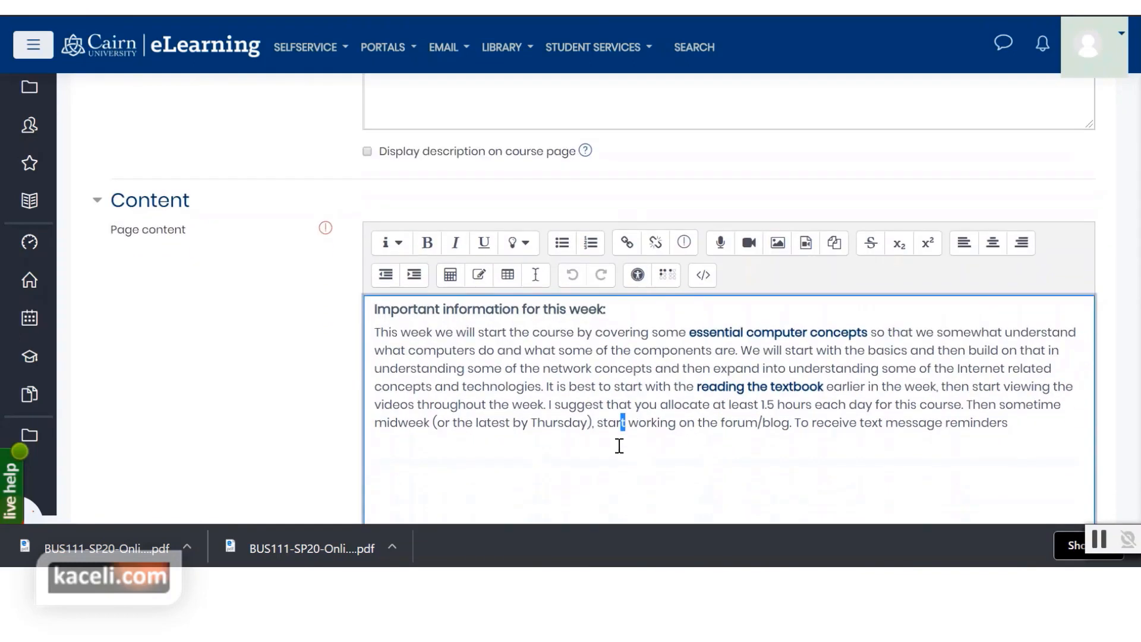
{"action": "left_click", "coordinate": [582, 386]}
{"action": "left_click", "coordinate": [412, 452]}
{"action": "left_click", "coordinate": [703, 282]}
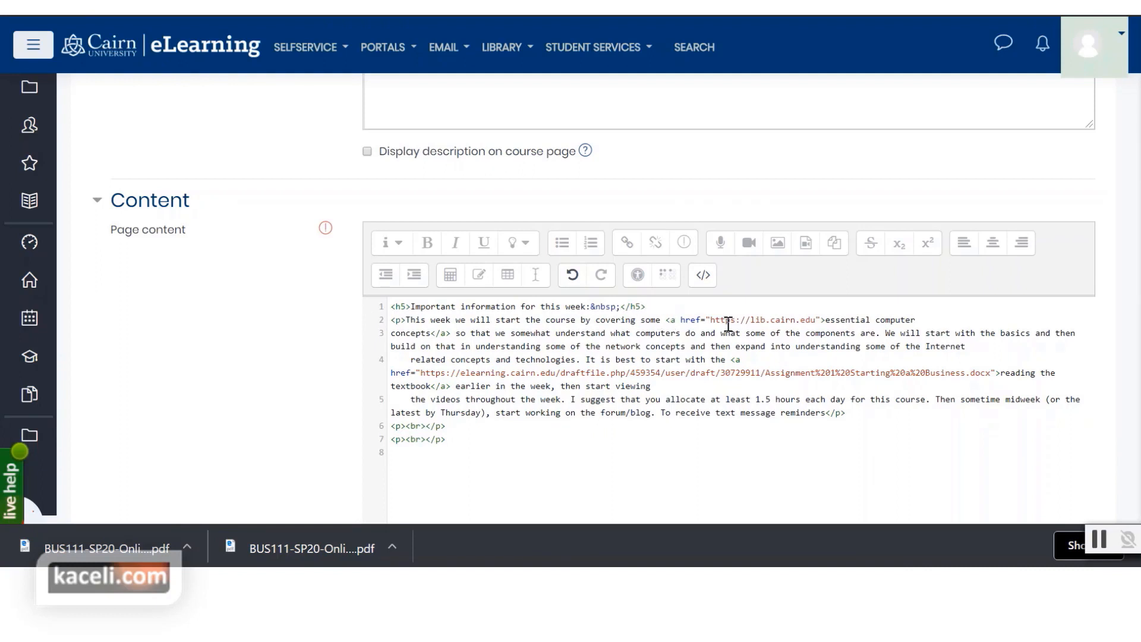
{"action": "key", "text": "Return"}
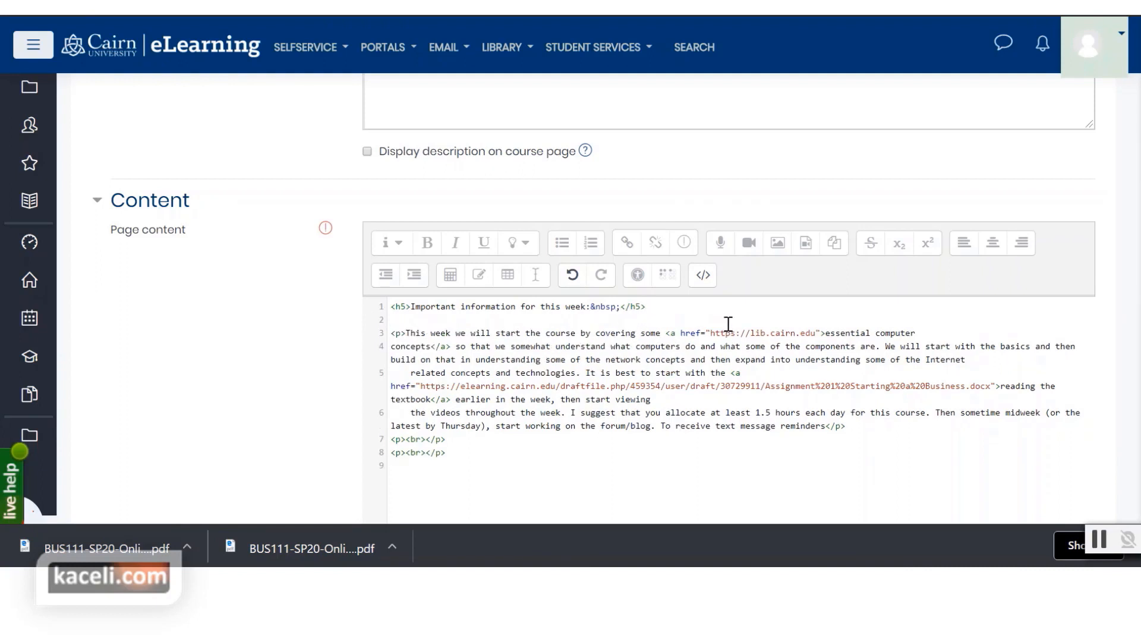
{"action": "key", "text": "ctrl+v"}
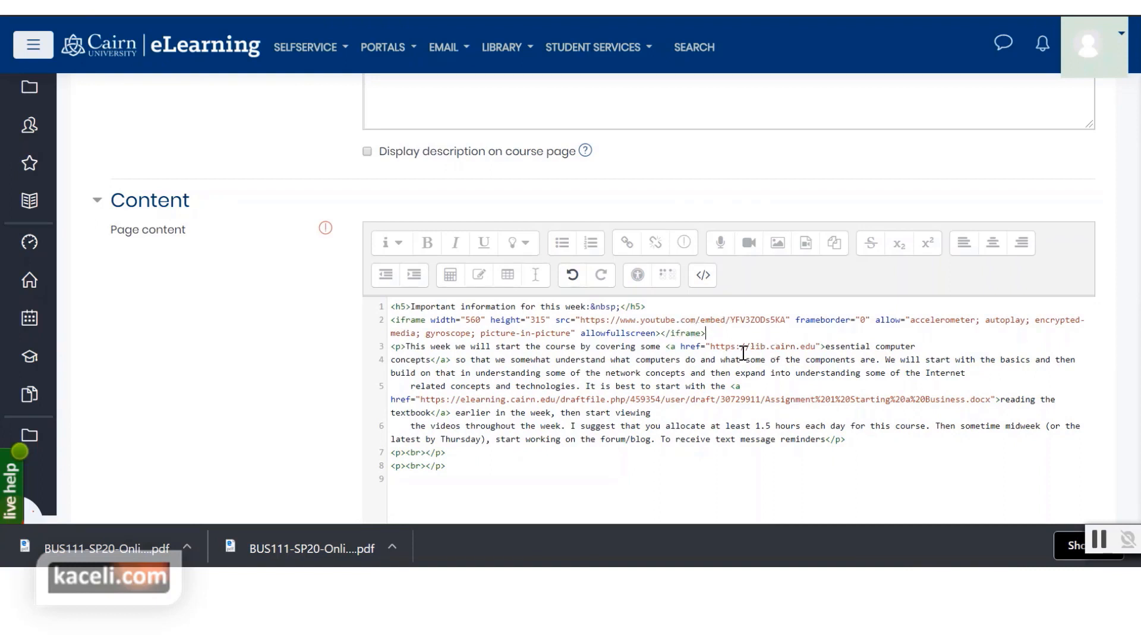
{"action": "key", "text": "Return"}
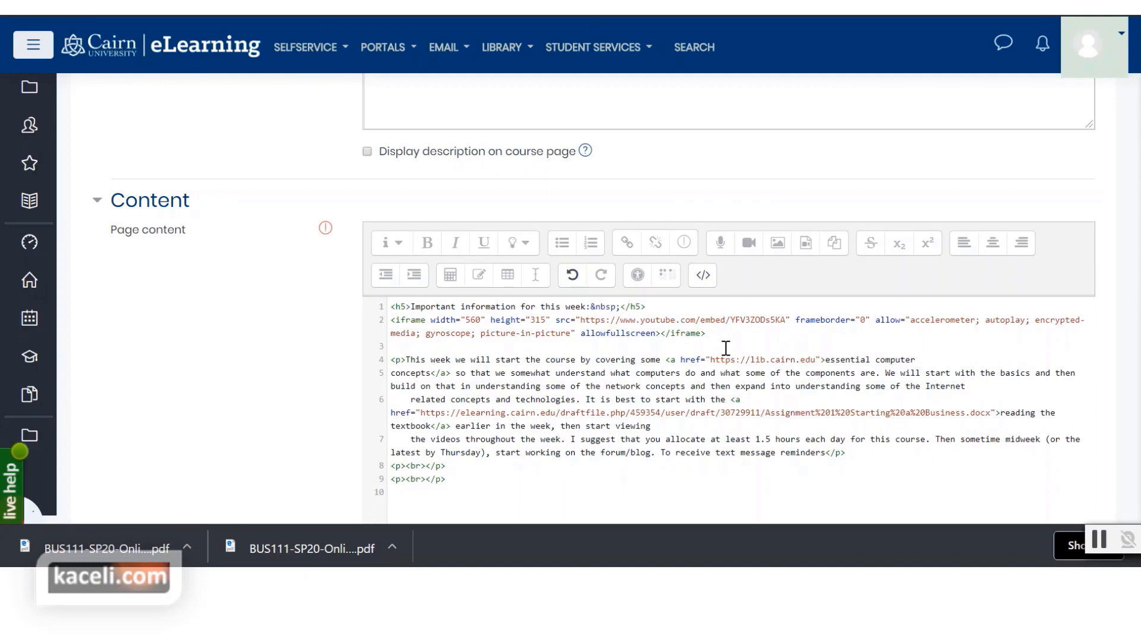
Step: Return to the formatted view showing the embedded video, then save page 1.4 and return to the course
{"action": "left_click", "coordinate": [704, 275]}
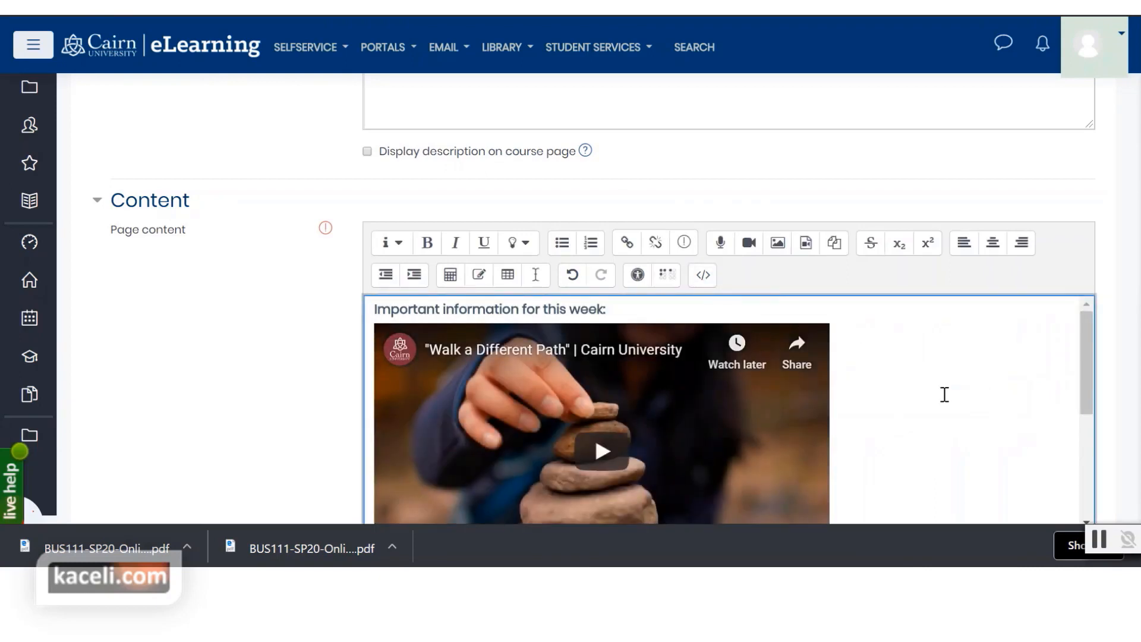
{"action": "scroll", "coordinate": [922, 400], "scroll_direction": "down", "scroll_amount": 3}
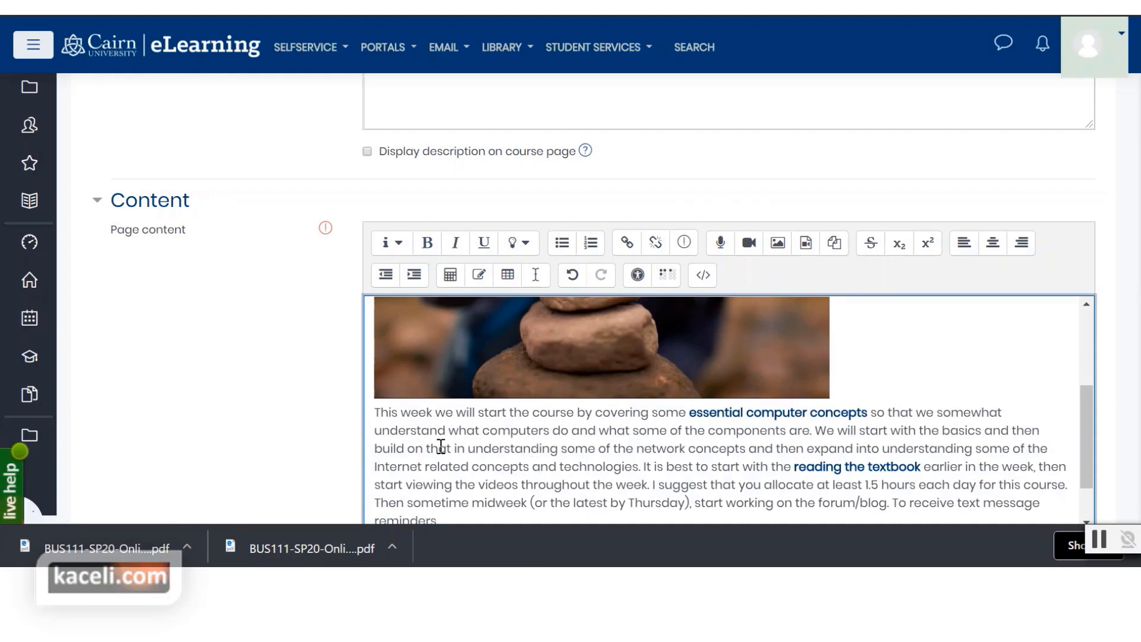
{"action": "scroll", "coordinate": [524, 440], "scroll_direction": "down", "scroll_amount": 1}
{"action": "scroll", "coordinate": [562, 429], "scroll_direction": "down", "scroll_amount": 2}
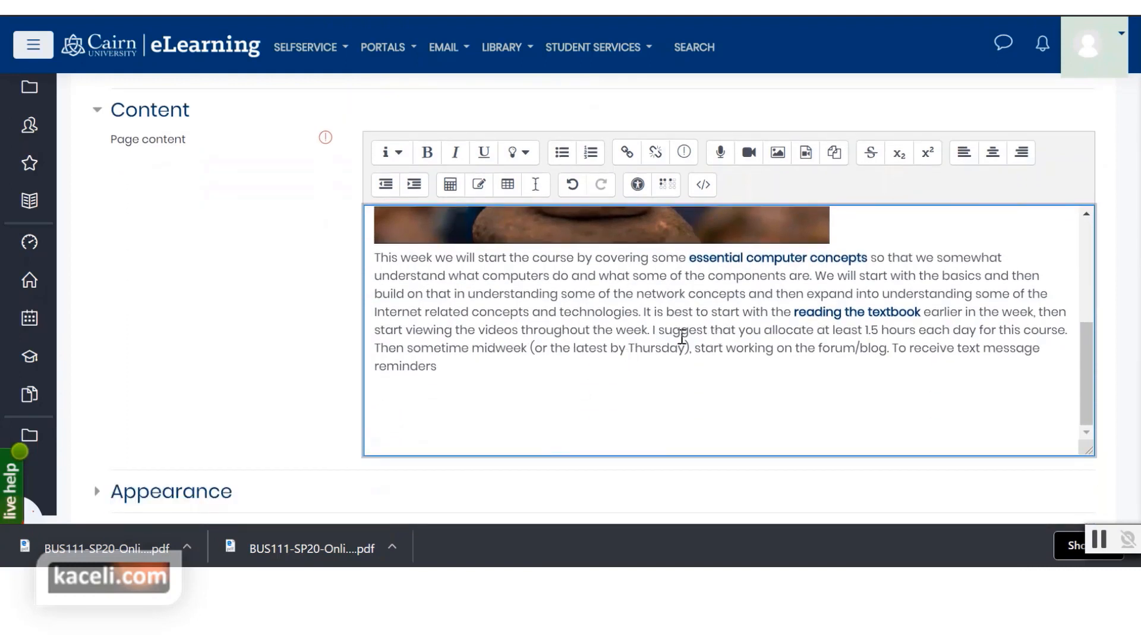
{"action": "scroll", "coordinate": [682, 336], "scroll_direction": "up", "scroll_amount": 2}
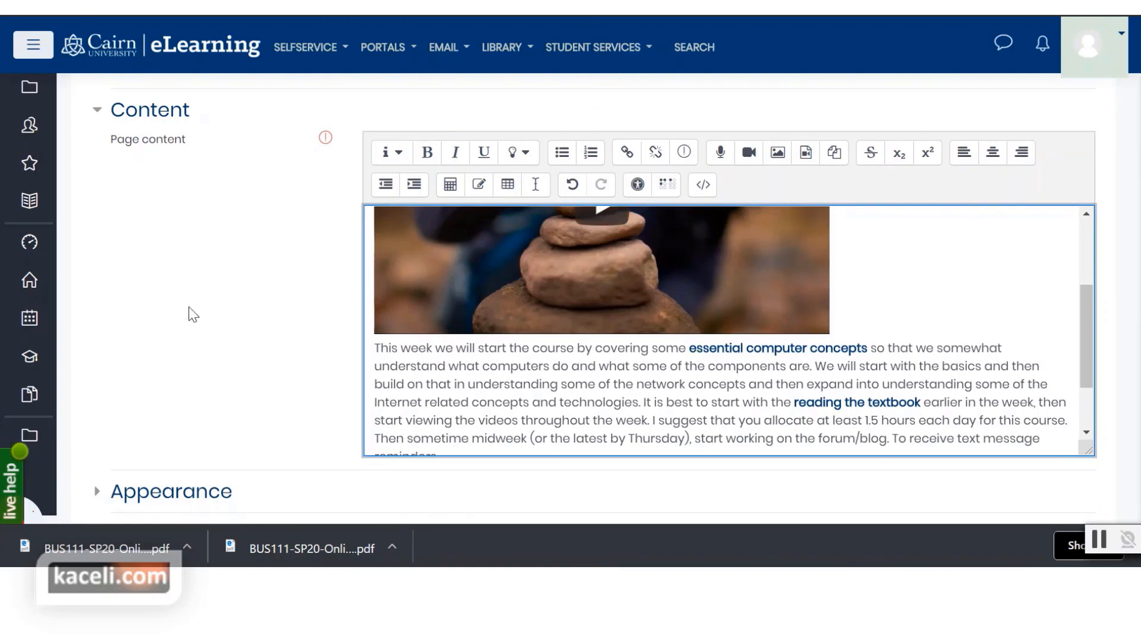
{"action": "scroll", "coordinate": [364, 453], "scroll_direction": "down", "scroll_amount": 6}
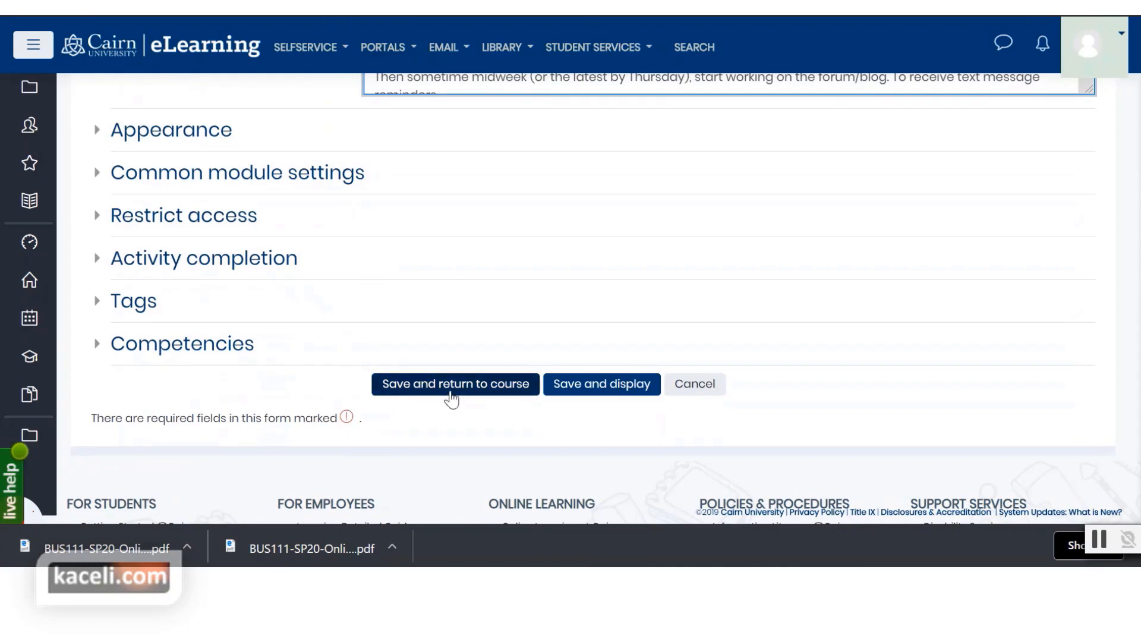
{"action": "left_click", "coordinate": [467, 395]}
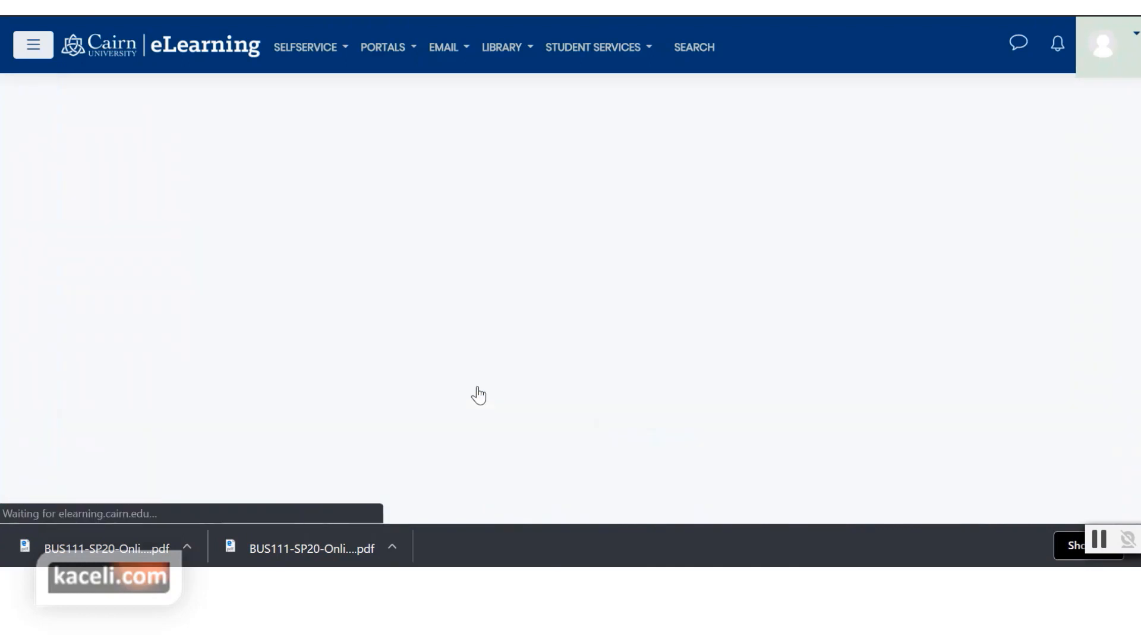
Step: Open '1.4 Using Web Pages and Embedded Videos' to check the video appears above the paragraph
{"action": "scroll", "coordinate": [443, 402], "scroll_direction": "down", "scroll_amount": 10}
{"action": "scroll", "coordinate": [275, 306], "scroll_direction": "up", "scroll_amount": 3}
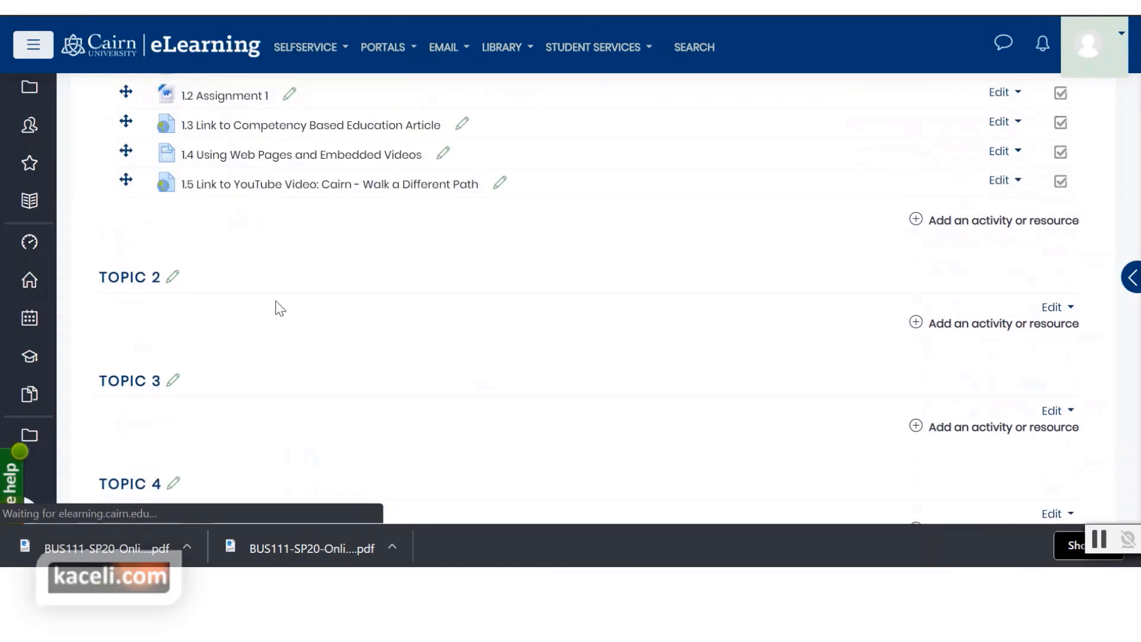
{"action": "scroll", "coordinate": [265, 225], "scroll_direction": "up", "scroll_amount": 2}
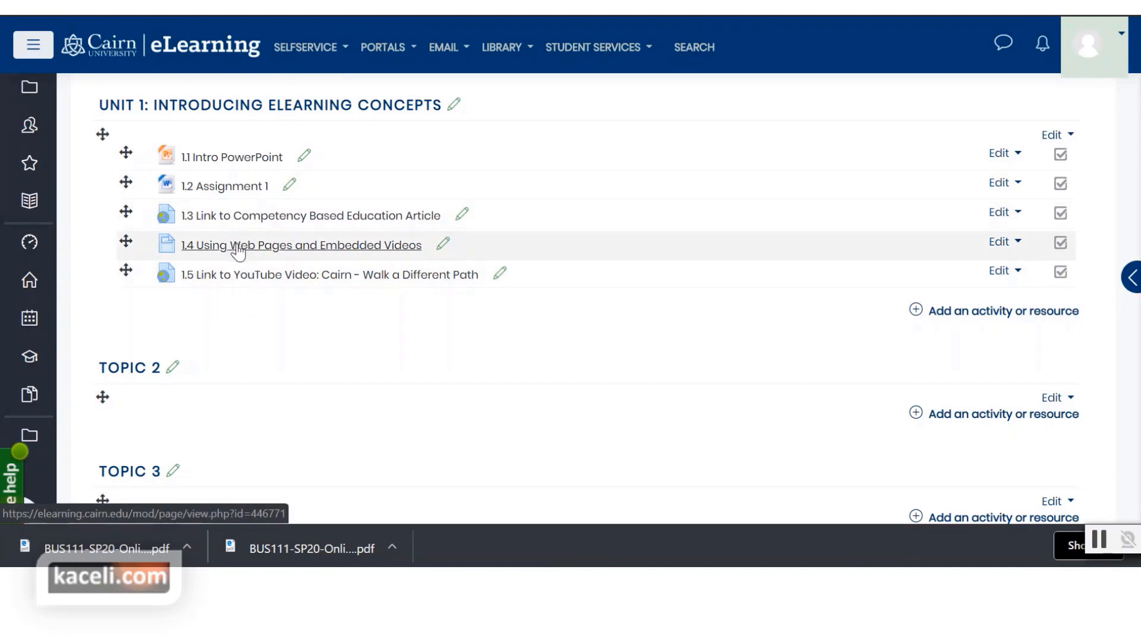
{"action": "left_click", "coordinate": [265, 250]}
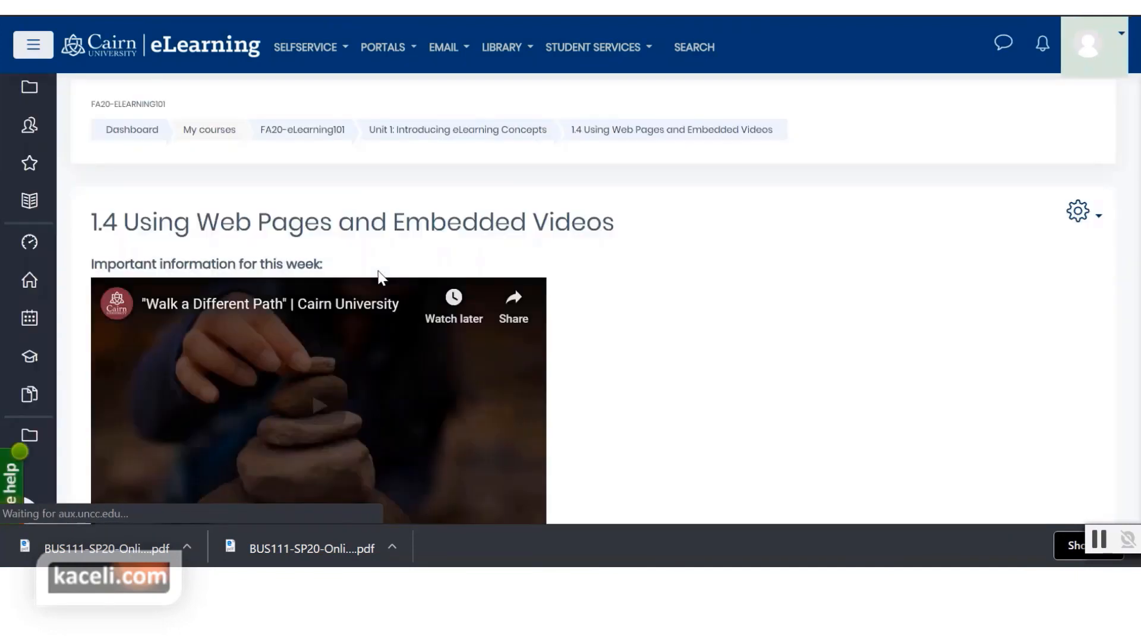
{"action": "scroll", "coordinate": [381, 224], "scroll_direction": "down", "scroll_amount": 3}
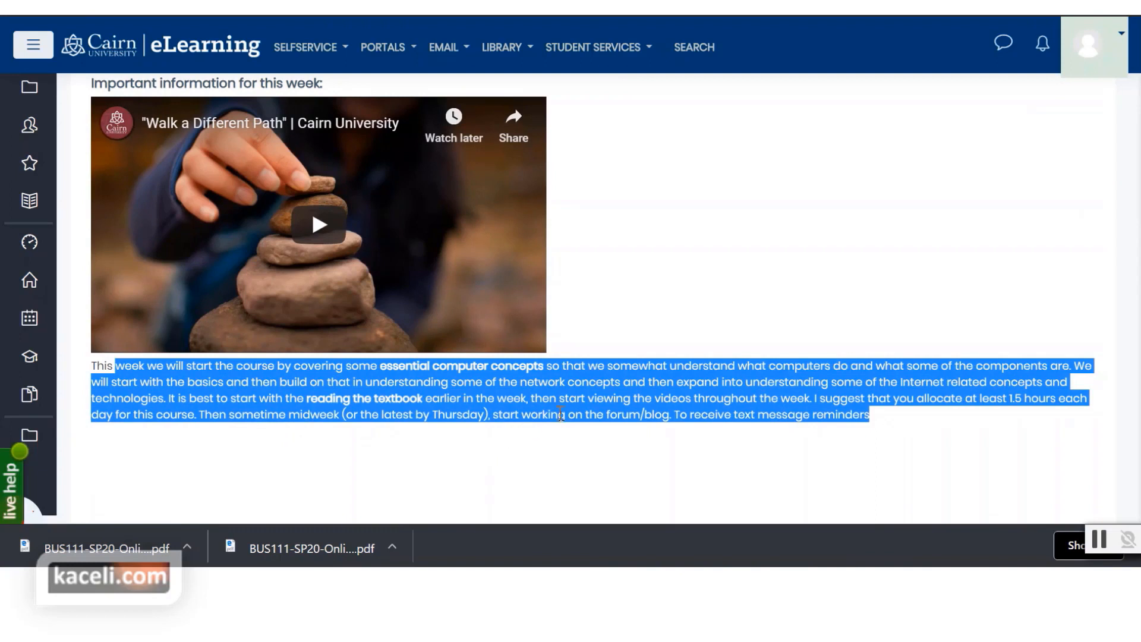
{"action": "left_click", "coordinate": [590, 414]}
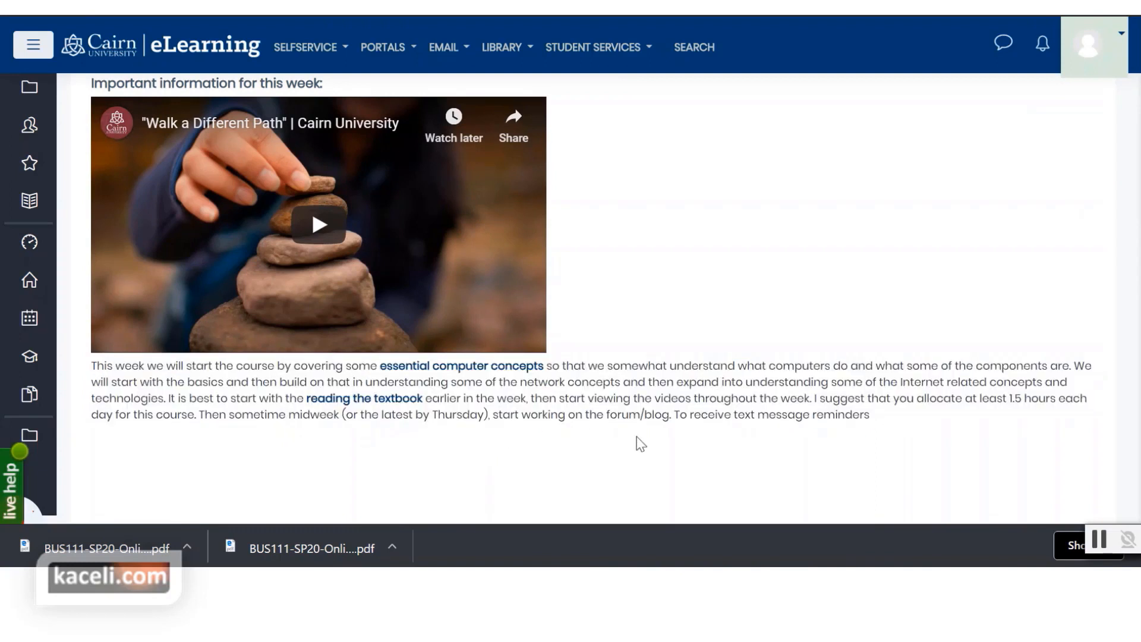
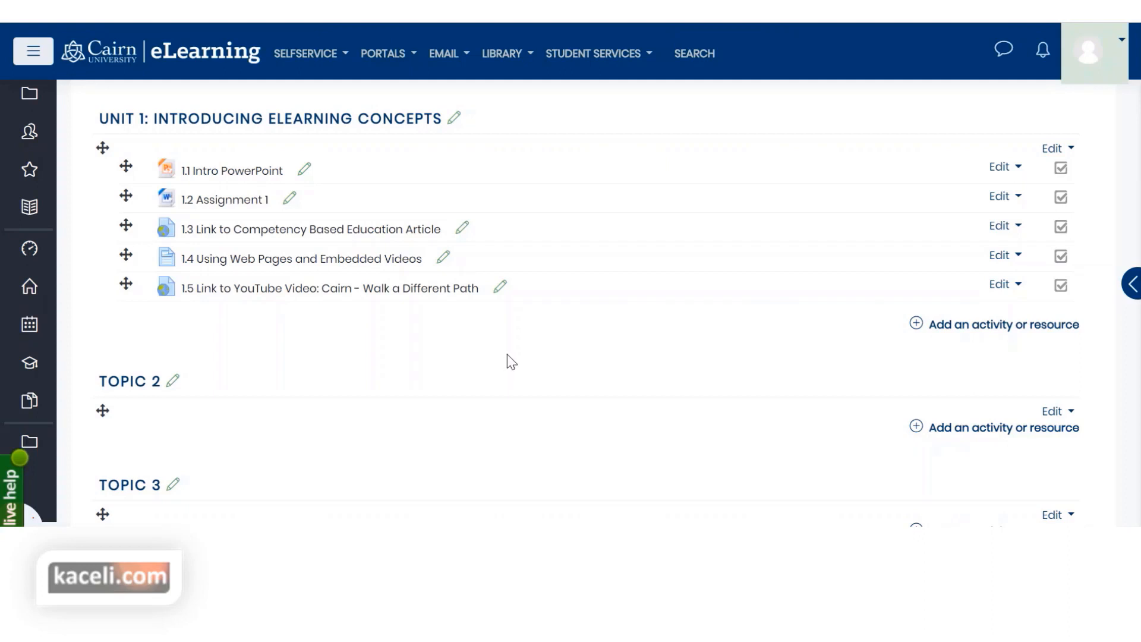
Step: Choose Assignment in the activity chooser and add it to Unit 1: Introducing eLearning Concepts
{"action": "left_click", "coordinate": [1003, 326]}
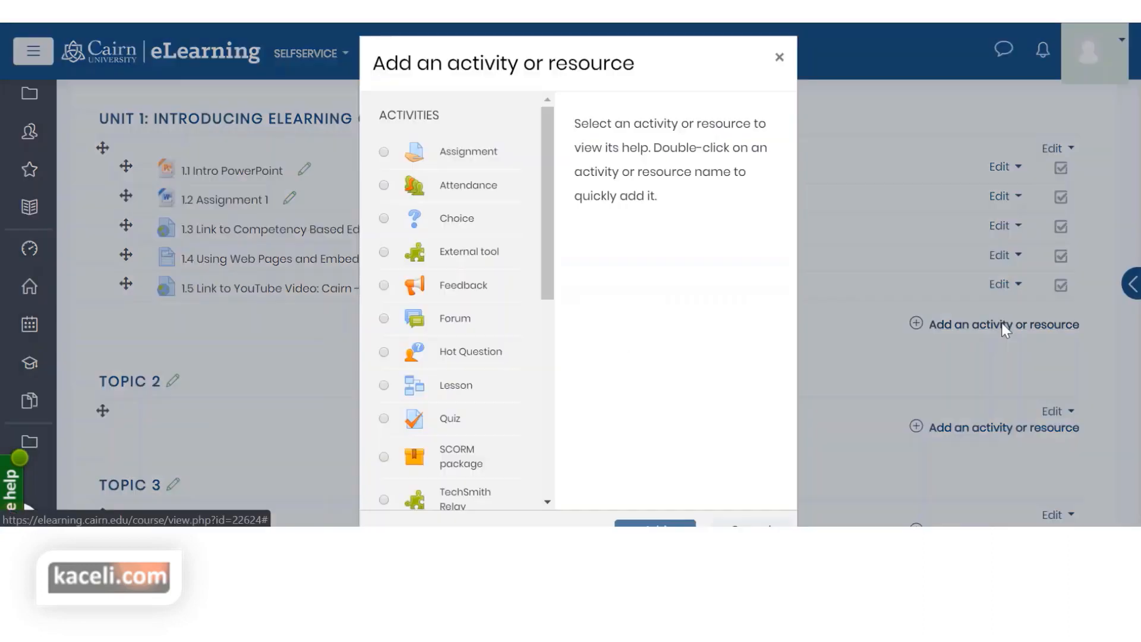
{"action": "left_click", "coordinate": [447, 156]}
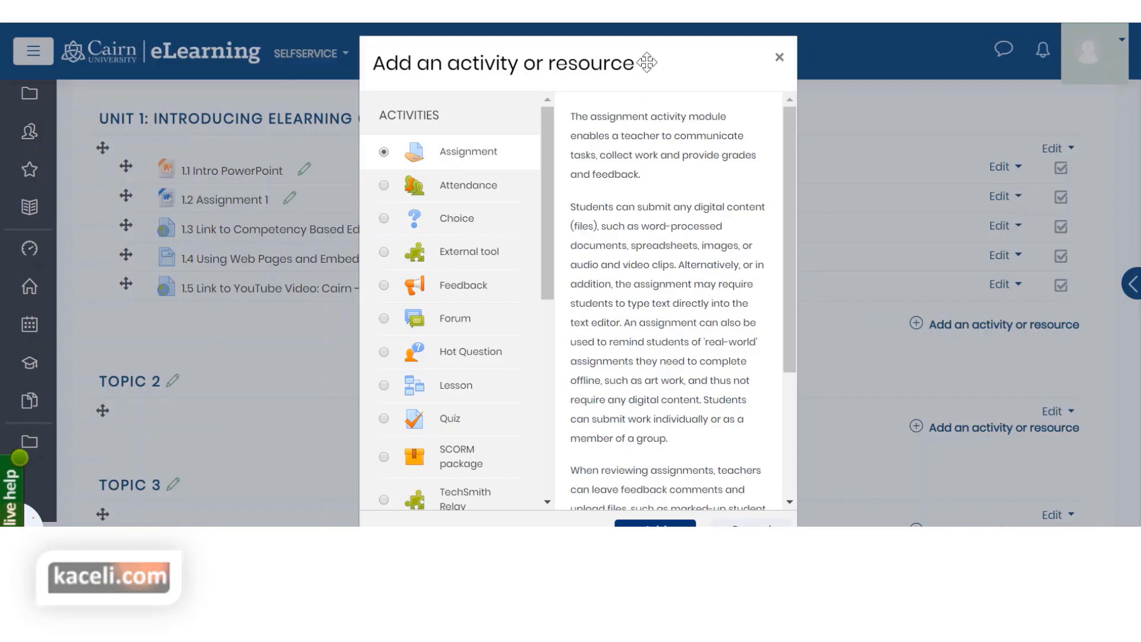
{"action": "left_click_drag", "start_coordinate": [647, 62], "coordinate": [649, 34]}
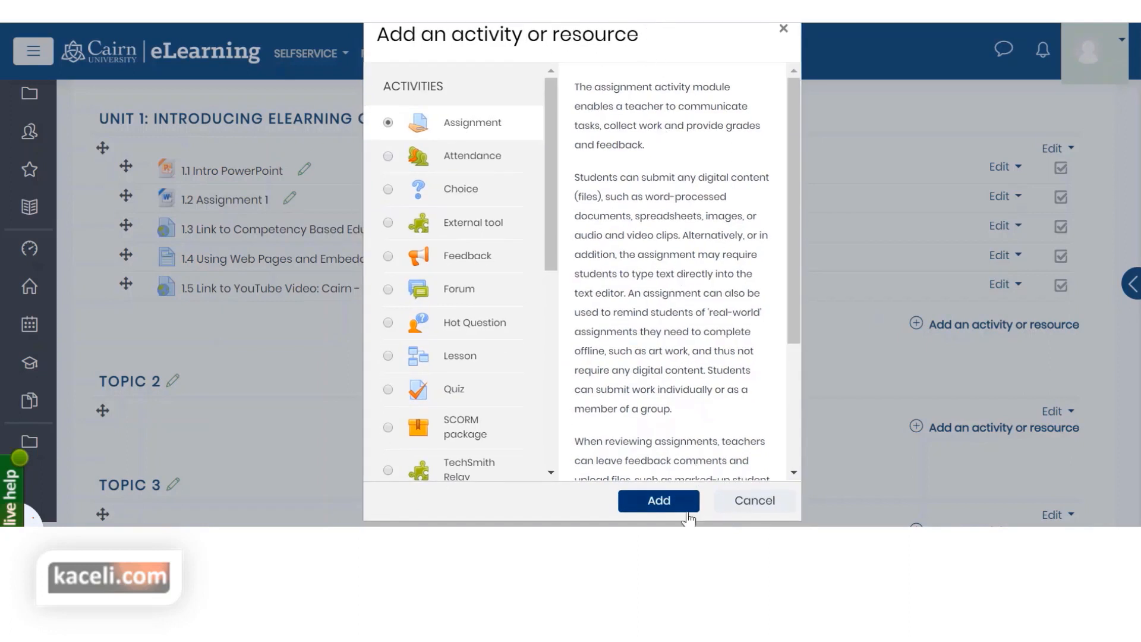
{"action": "left_click", "coordinate": [659, 501]}
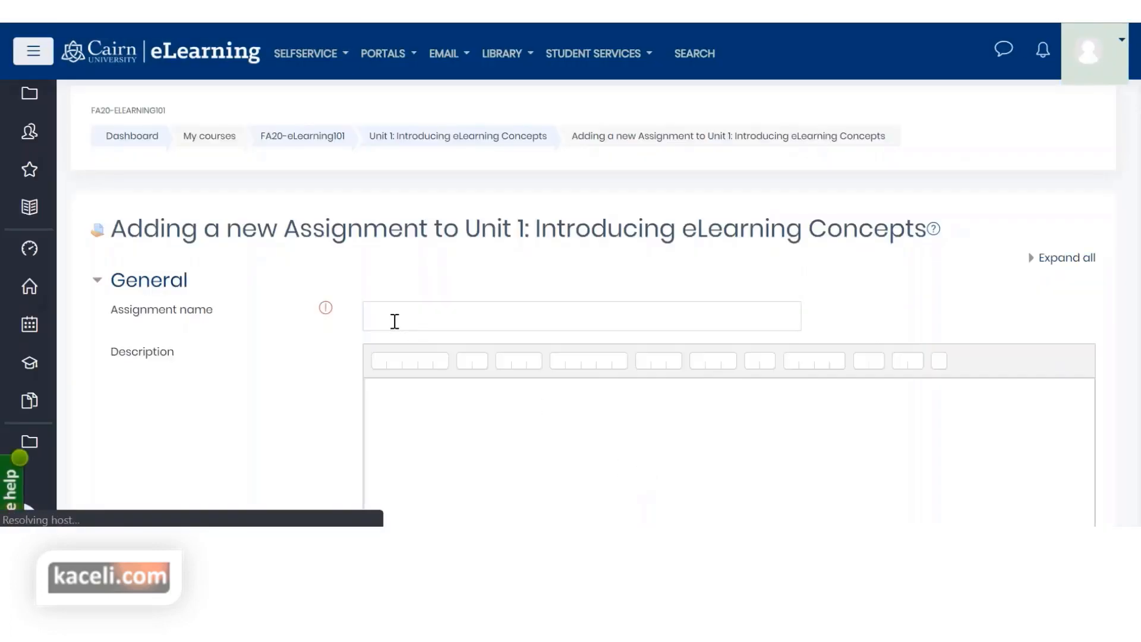
Step: Name the assignment 'Assignment 1: 5 Page Research Paper'
{"action": "left_click", "coordinate": [394, 321]}
{"action": "scroll", "coordinate": [601, 334], "scroll_direction": "down", "scroll_amount": 2}
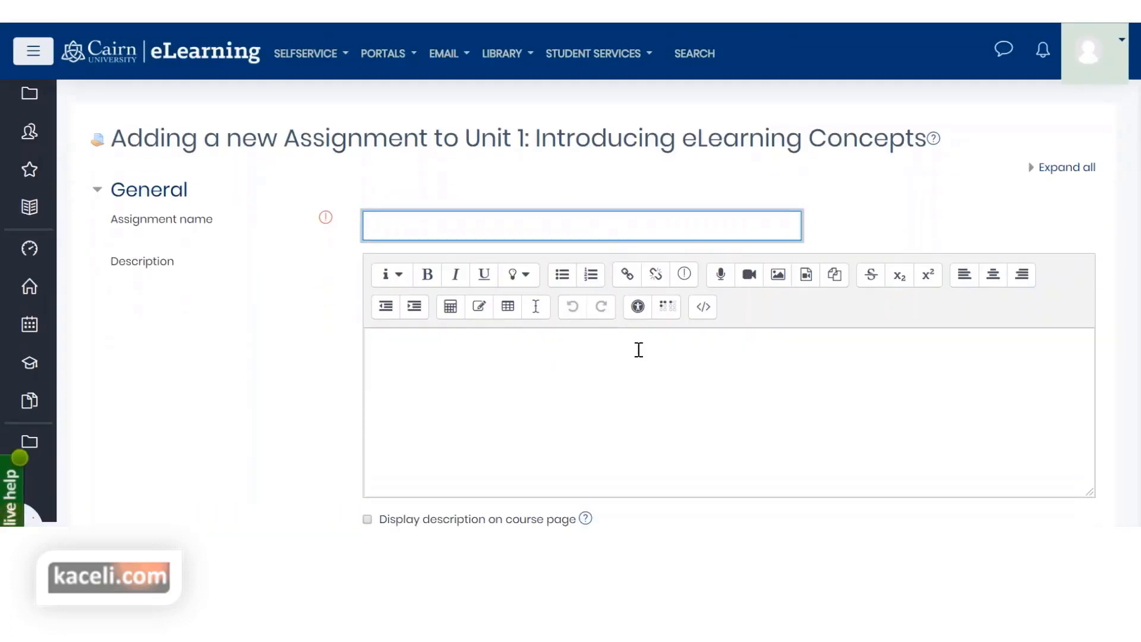
{"action": "type", "text": "Assignment 1: 5 Page P"}
{"action": "key", "text": "BackSpace"}
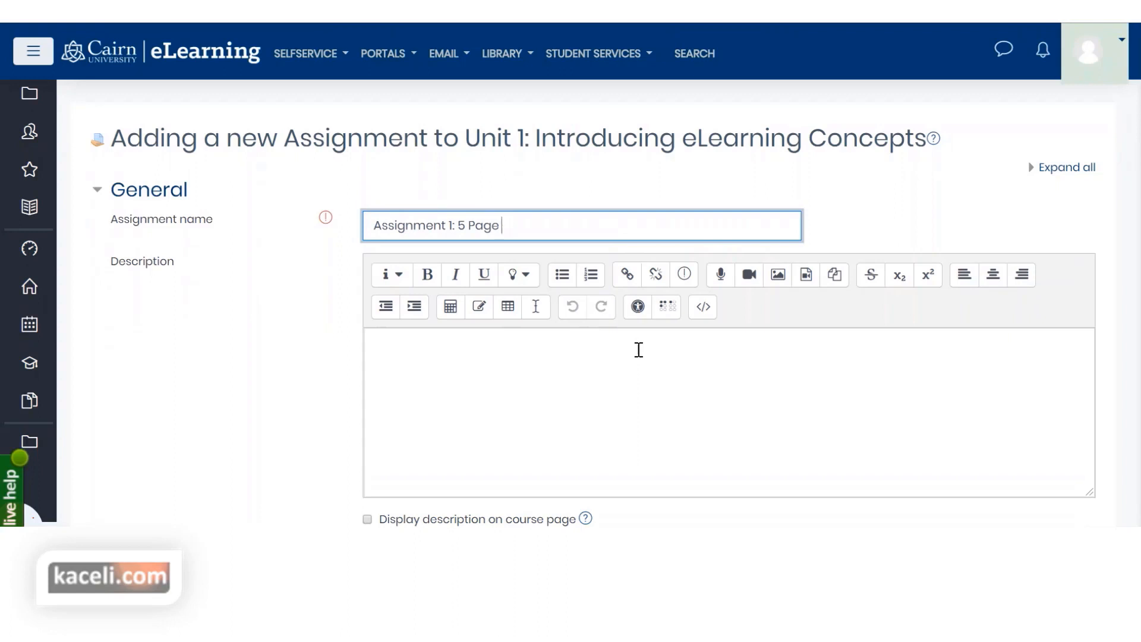
{"action": "type", "text": "Research Paper"}
Step: Paste the prepared multi-paragraph description with its rubric table into the Description editor
{"action": "left_click", "coordinate": [562, 370]}
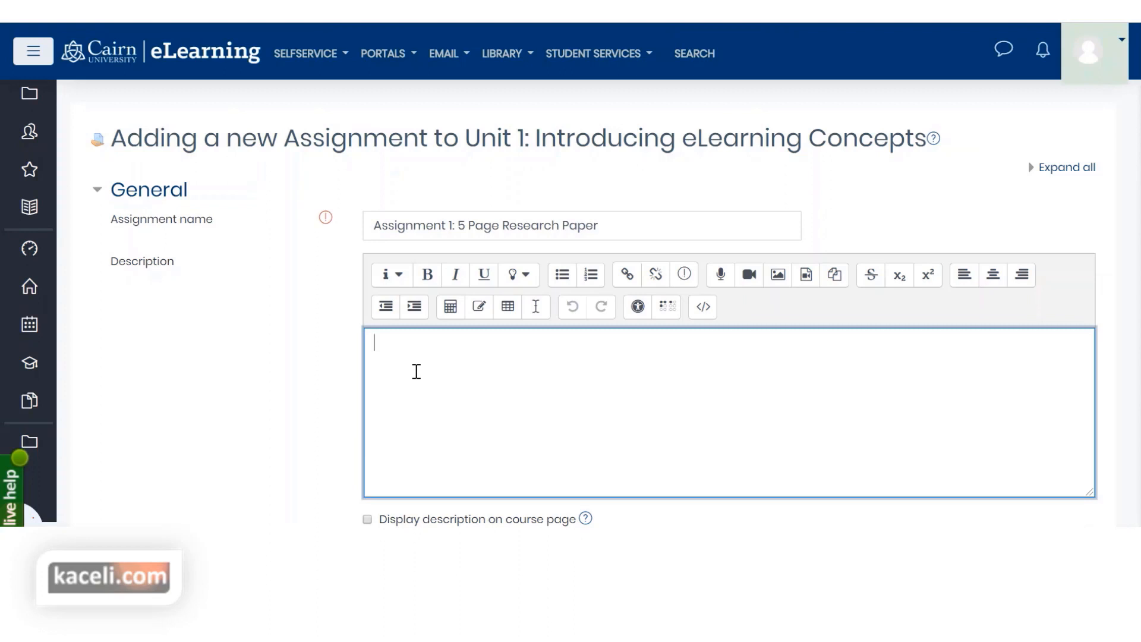
{"action": "key", "text": "ctrl+v"}
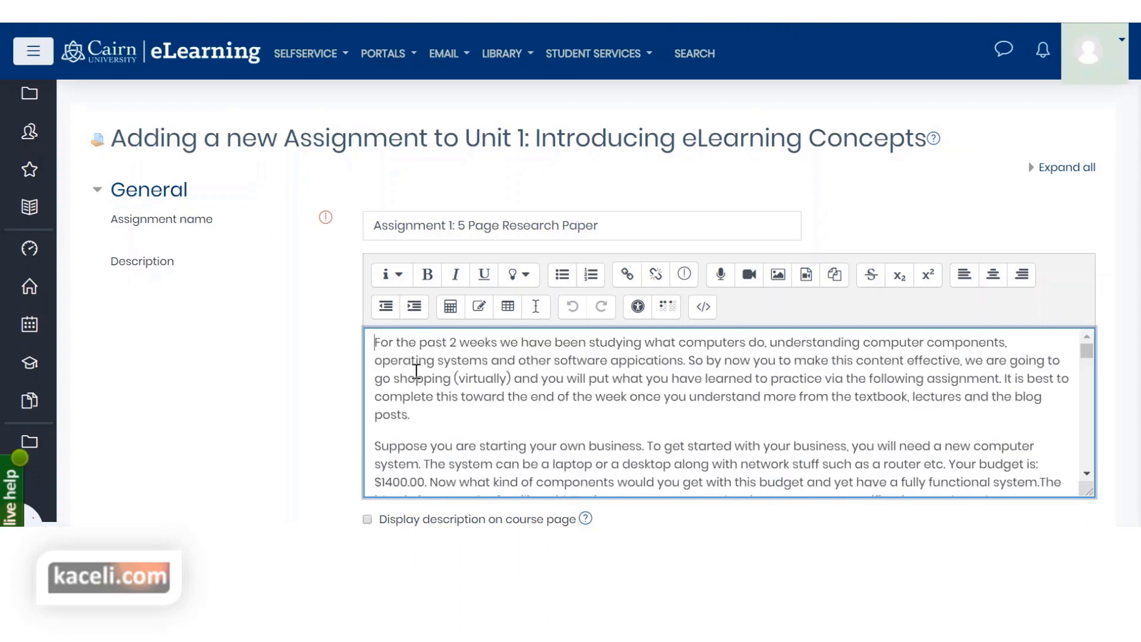
{"action": "scroll", "coordinate": [675, 418], "scroll_direction": "up", "scroll_amount": 2}
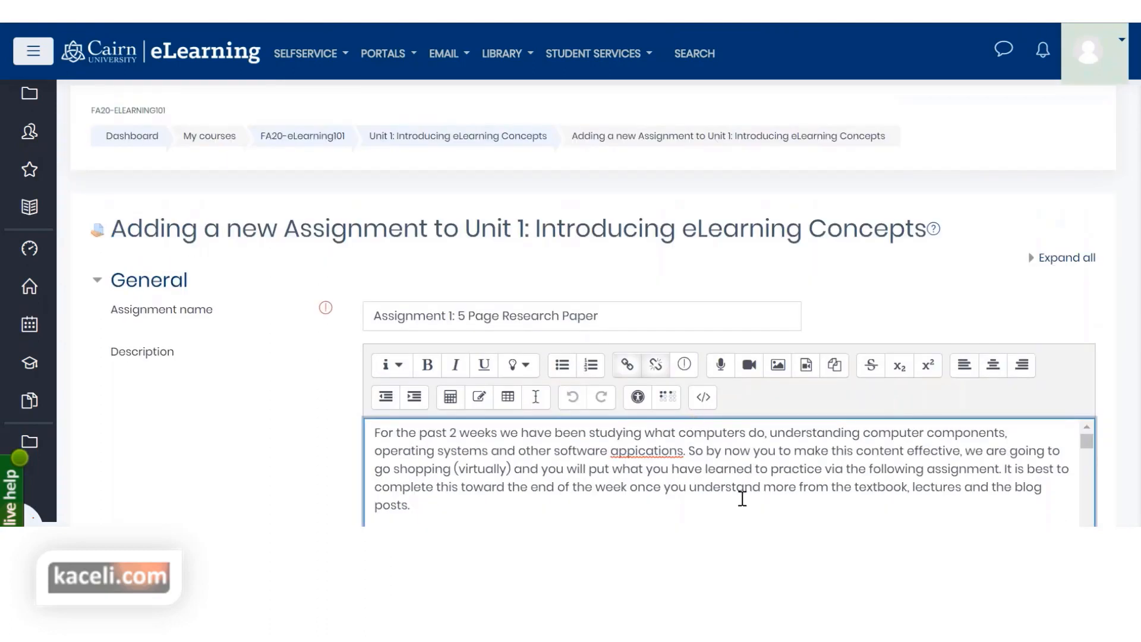
{"action": "scroll", "coordinate": [741, 497], "scroll_direction": "down", "scroll_amount": 5}
{"action": "scroll", "coordinate": [766, 440], "scroll_direction": "down", "scroll_amount": 5}
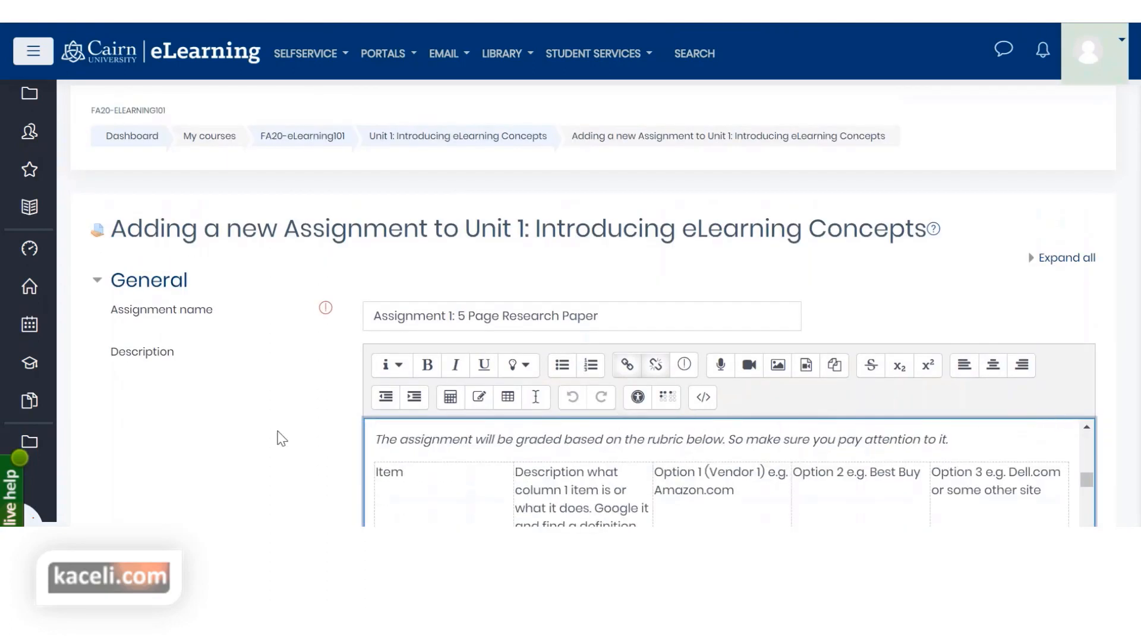
{"action": "scroll", "coordinate": [282, 434], "scroll_direction": "down", "scroll_amount": 5}
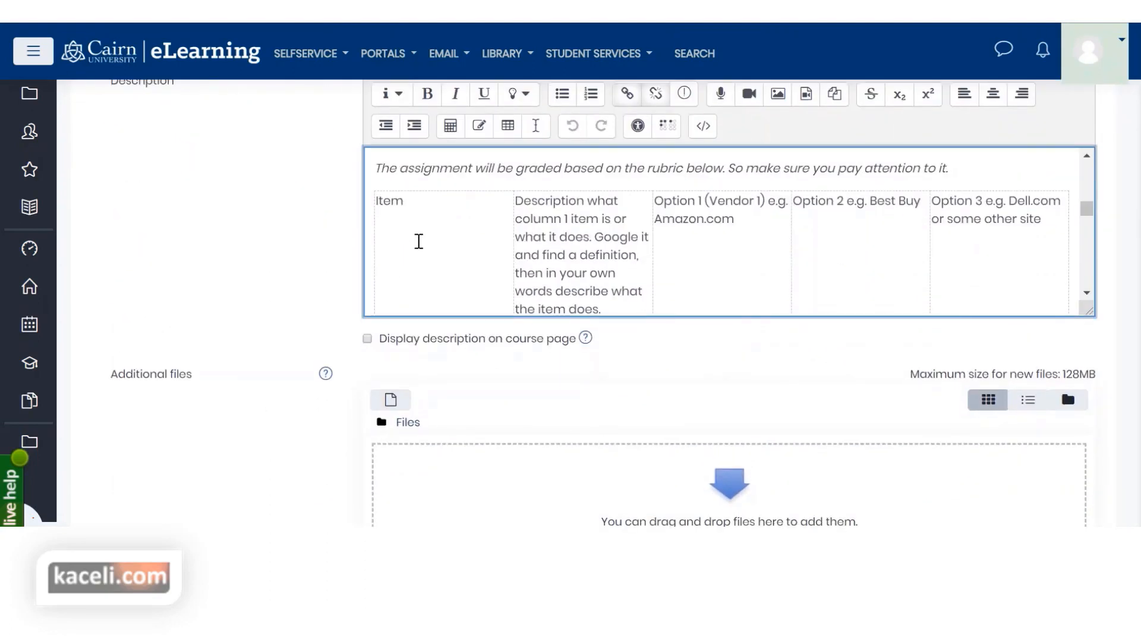
{"action": "scroll", "coordinate": [588, 222], "scroll_direction": "down", "scroll_amount": 2}
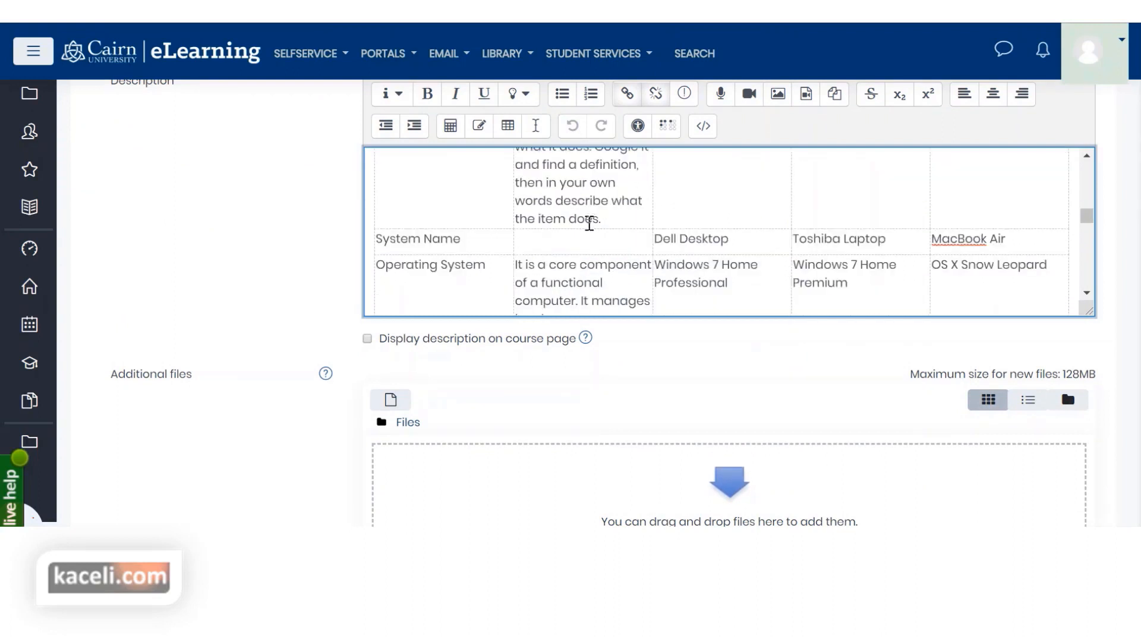
{"action": "scroll", "coordinate": [589, 226], "scroll_direction": "down", "scroll_amount": 4}
{"action": "scroll", "coordinate": [502, 241], "scroll_direction": "down", "scroll_amount": 5}
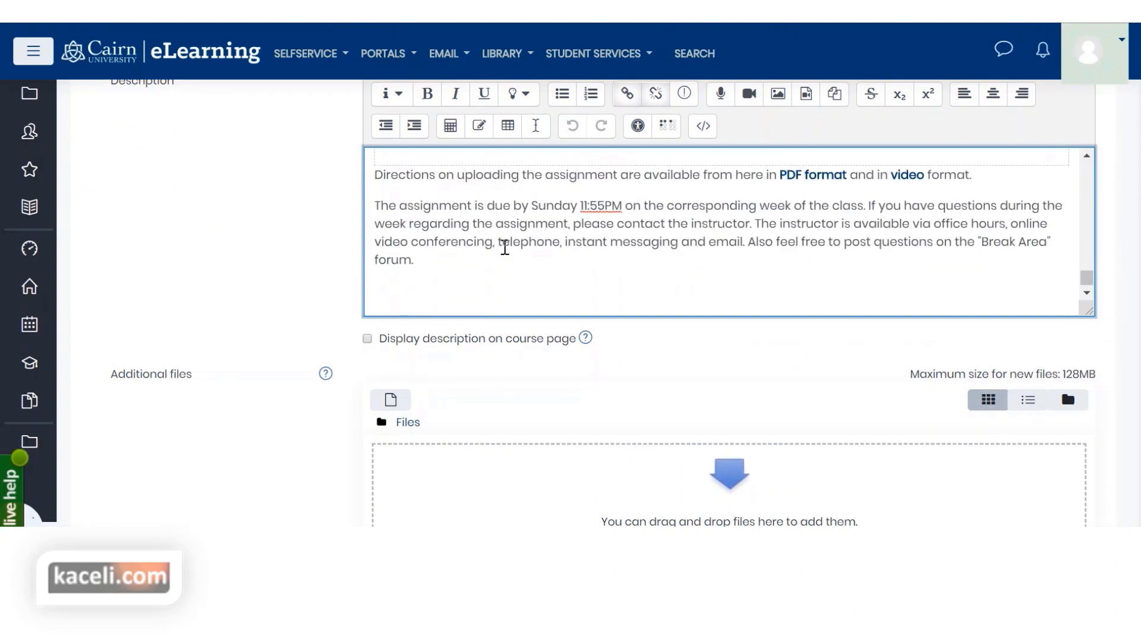
{"action": "scroll", "coordinate": [472, 249], "scroll_direction": "down", "scroll_amount": 5}
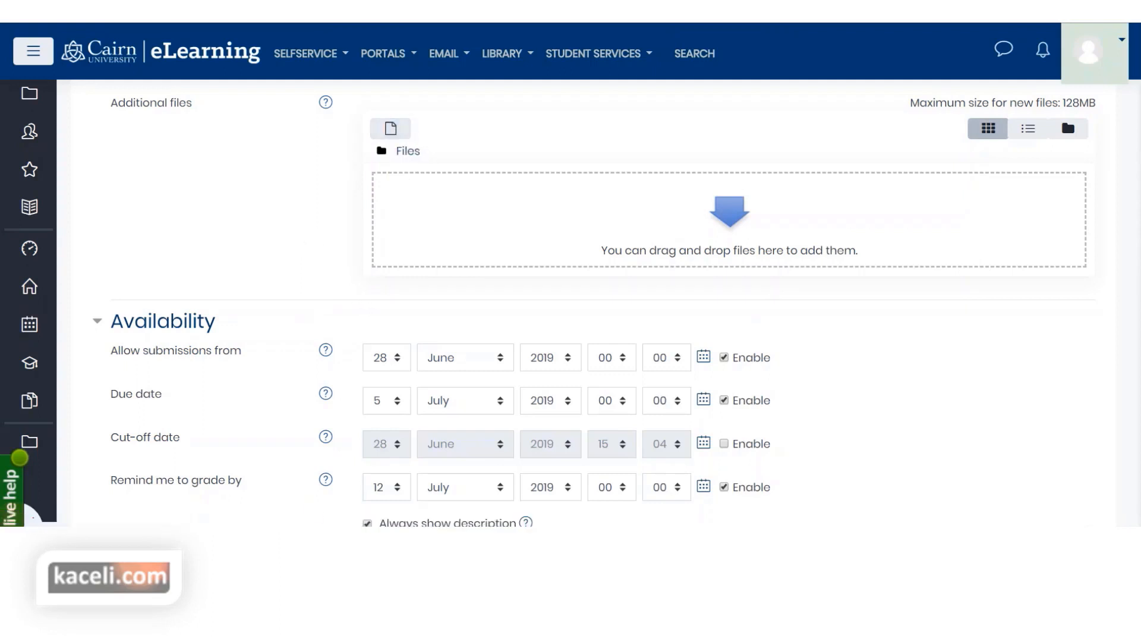
Step: Drag the Word file 'Assignment 1' from eLearning Working Files into the assignment's Additional files
{"action": "key", "text": "alt+Tab"}
{"action": "left_click", "coordinate": [820, 292]}
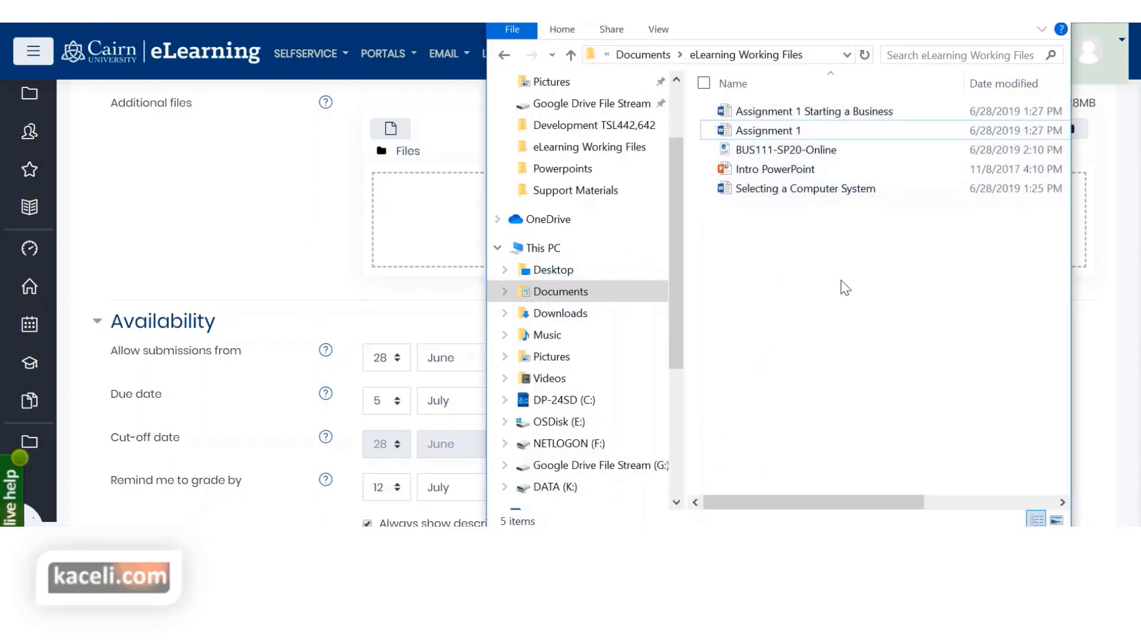
{"action": "left_click", "coordinate": [790, 132]}
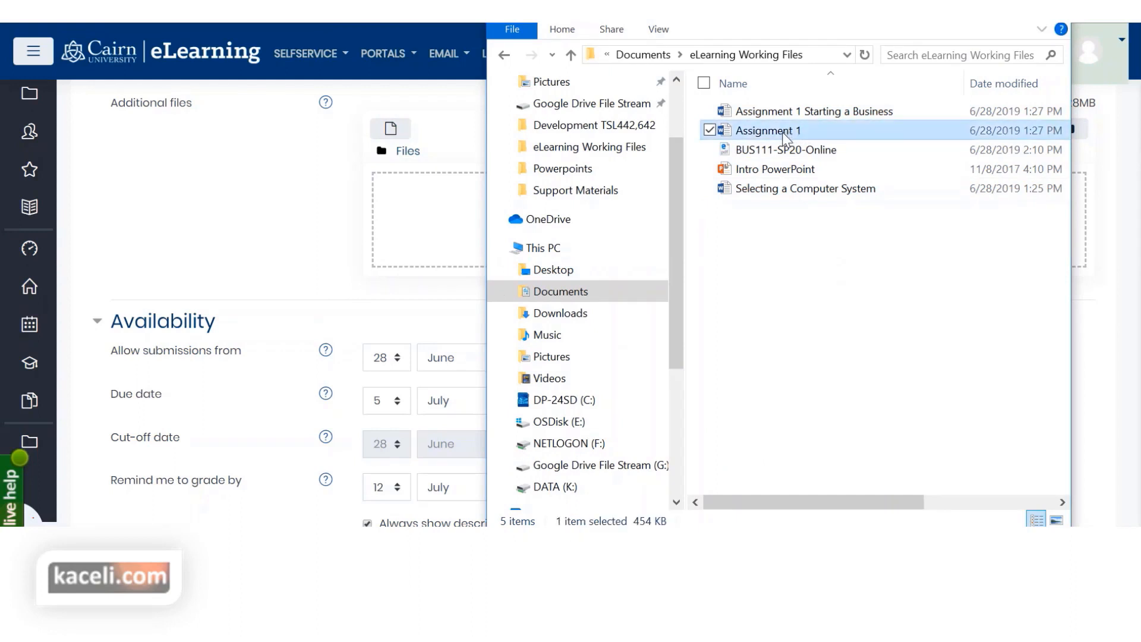
{"action": "left_click_drag", "start_coordinate": [789, 138], "coordinate": [438, 228]}
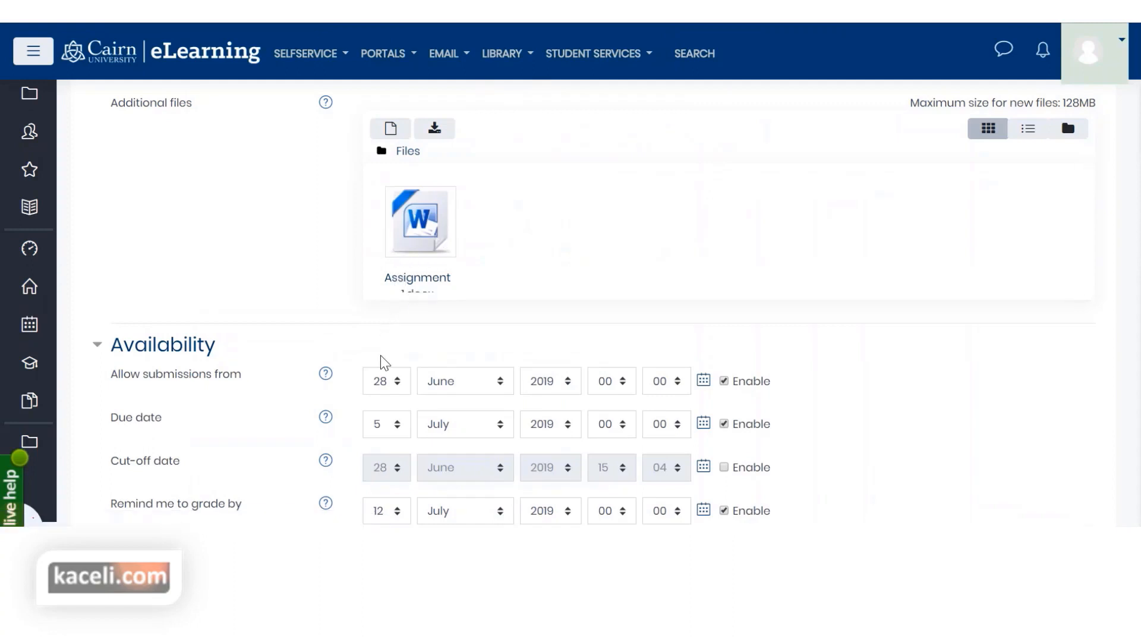
{"action": "key", "text": "alt+Tab"}
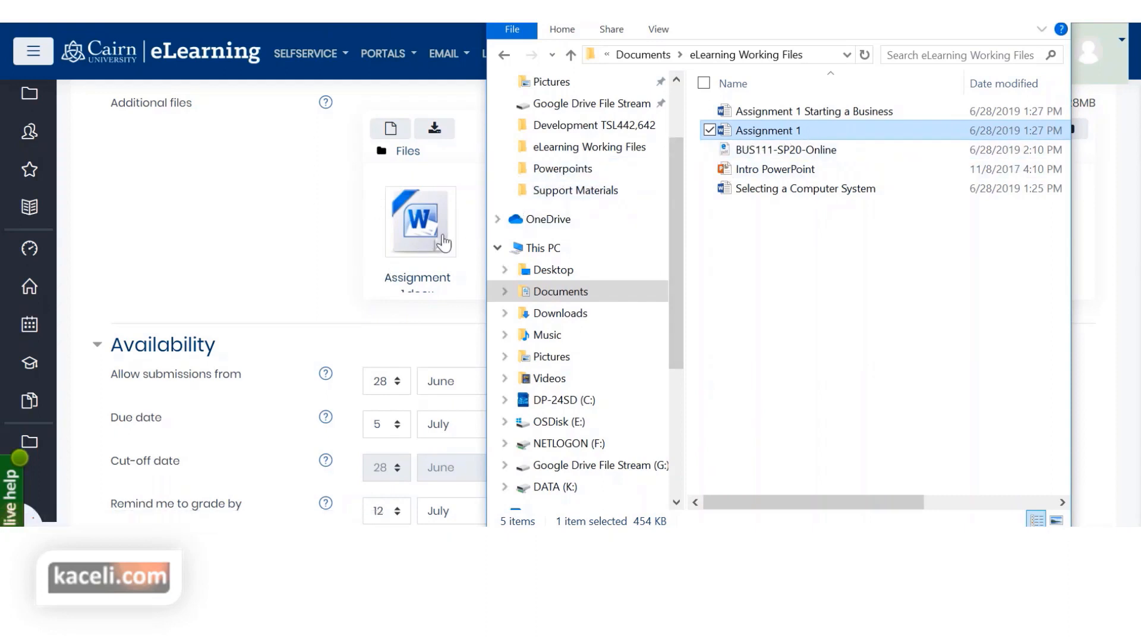
{"action": "left_click", "coordinate": [284, 257]}
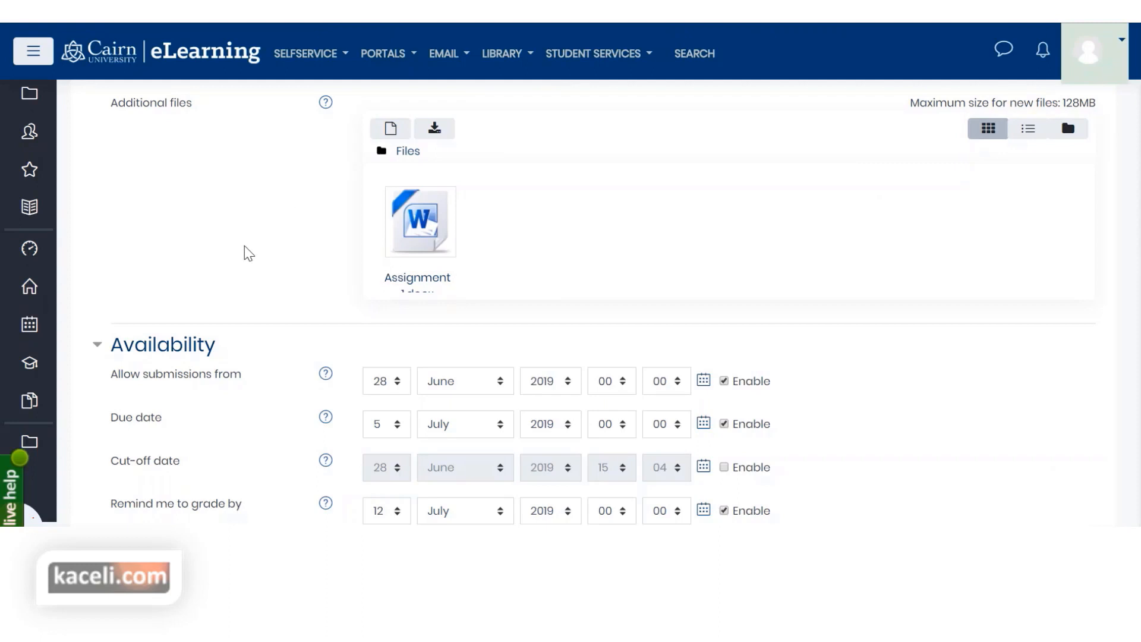
{"action": "scroll", "coordinate": [222, 211], "scroll_direction": "down", "scroll_amount": 3}
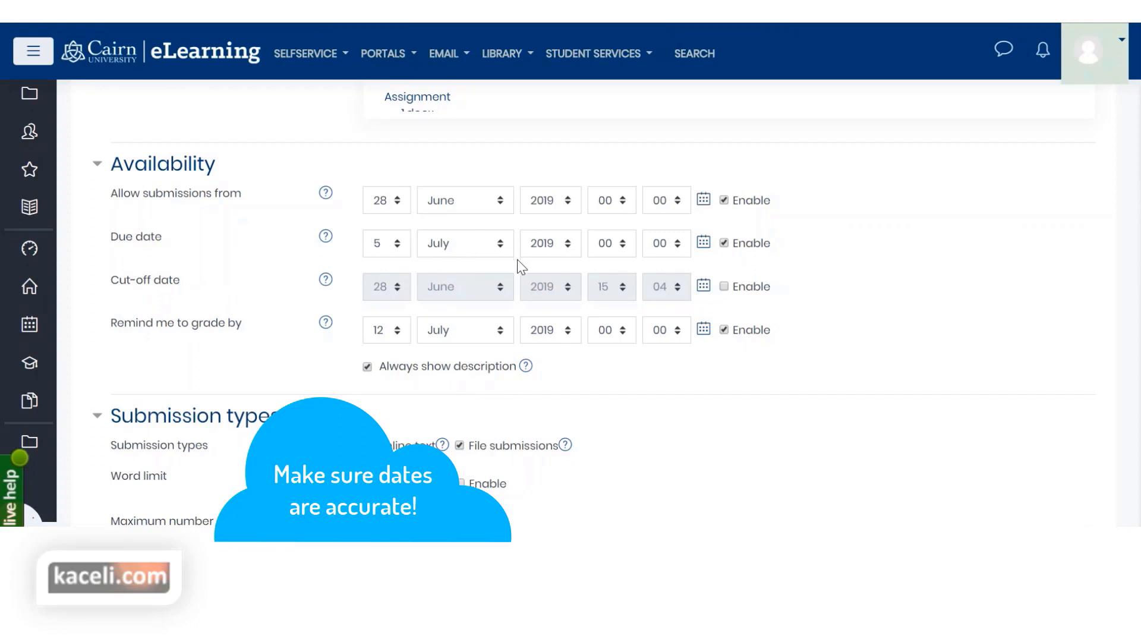
Step: Set the due date year to 2020 (5 July 2020), leaving the cut-off date disabled
{"action": "left_click", "coordinate": [556, 250]}
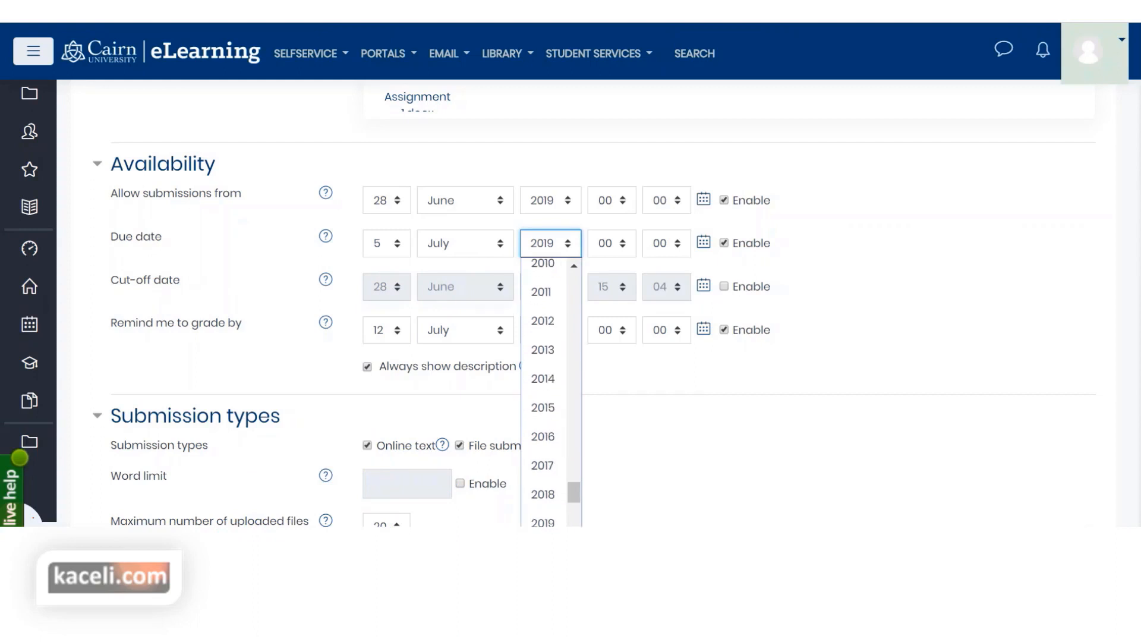
{"action": "left_click", "coordinate": [546, 551]}
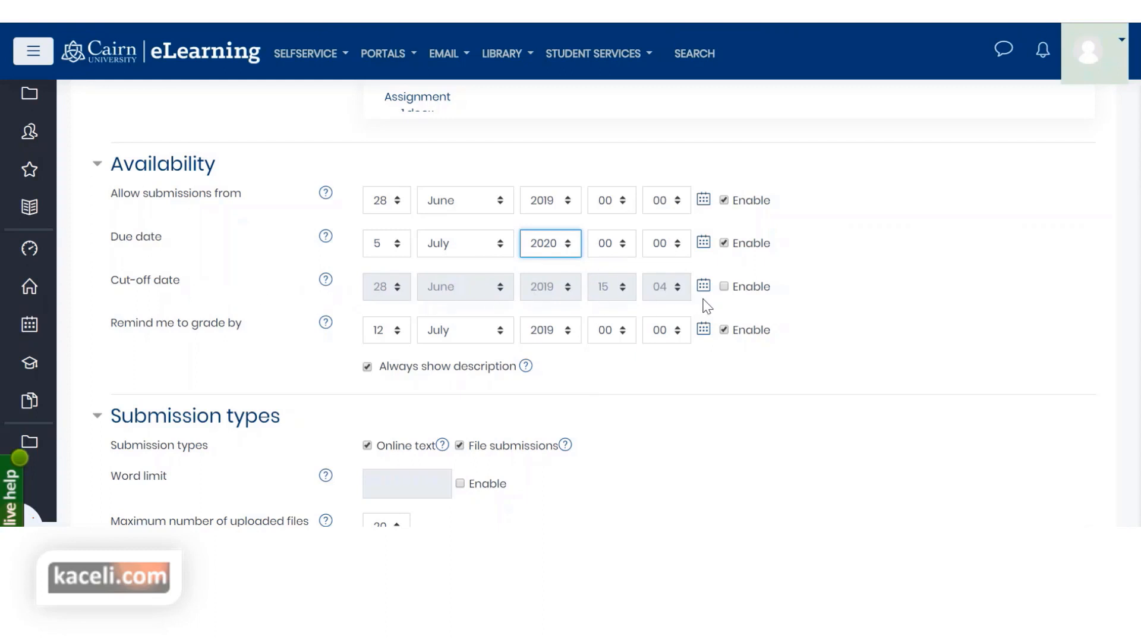
{"action": "left_click", "coordinate": [724, 287]}
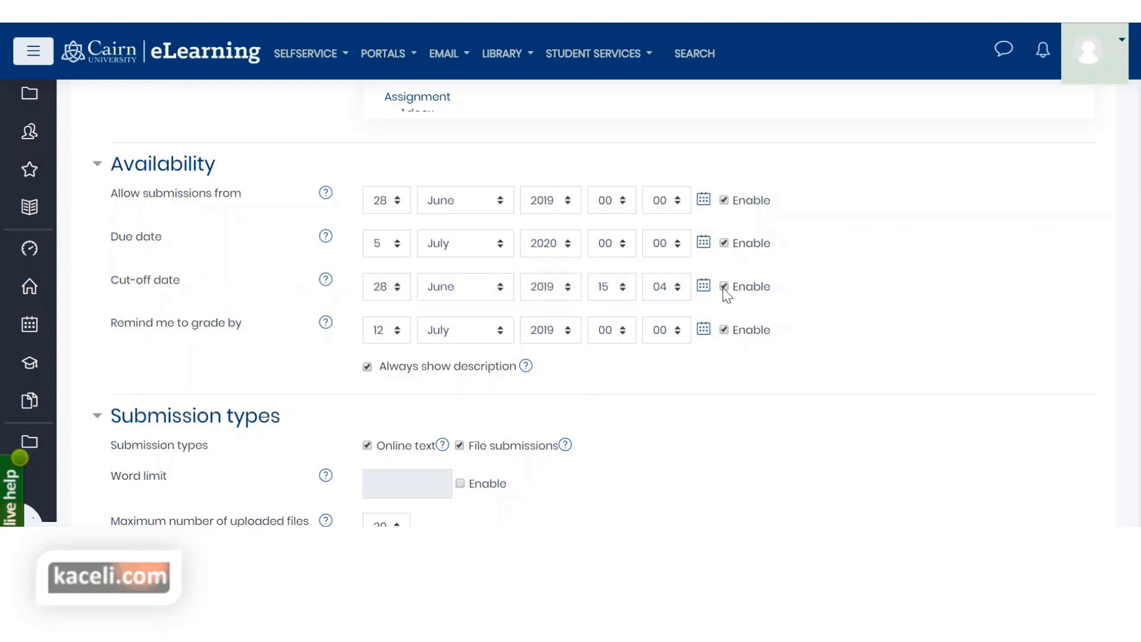
{"action": "left_click", "coordinate": [724, 287]}
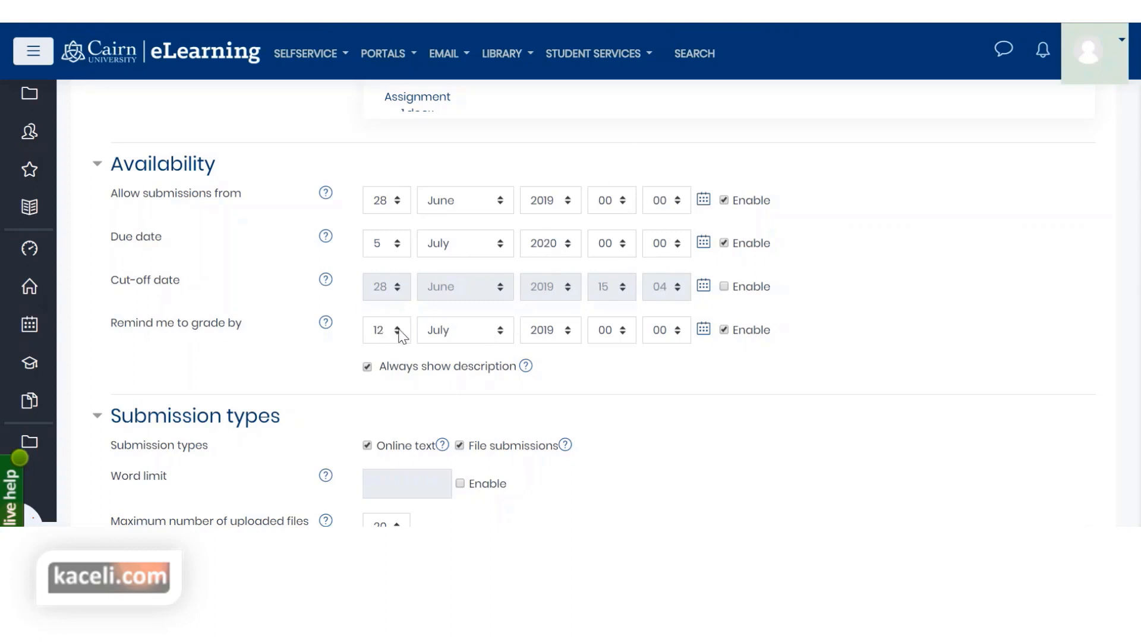
{"action": "scroll", "coordinate": [826, 398], "scroll_direction": "down", "scroll_amount": 2}
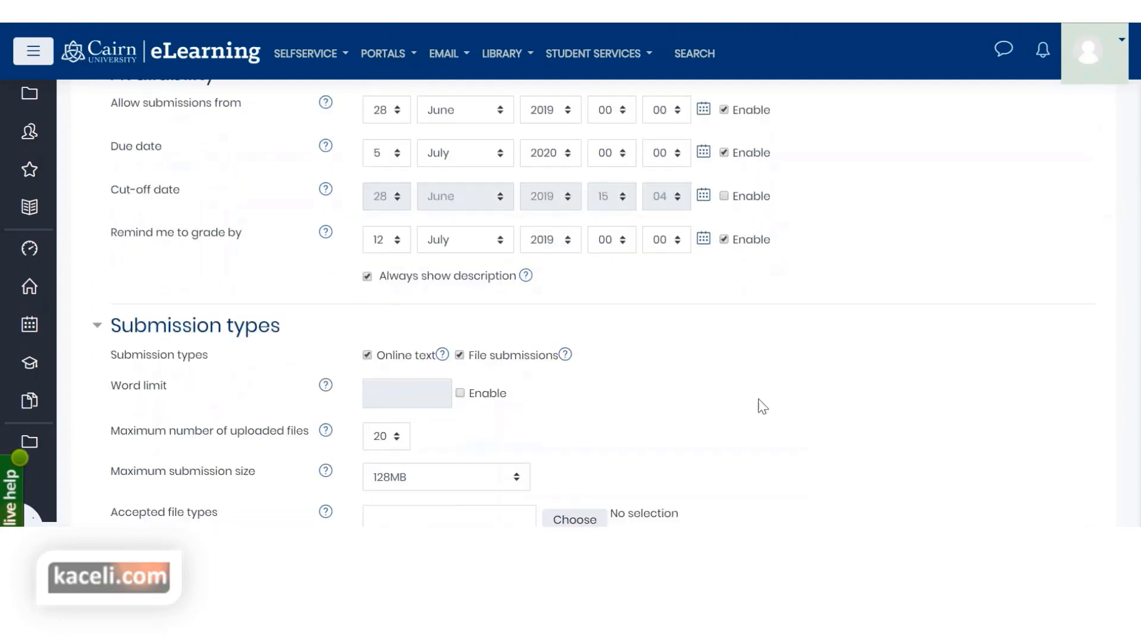
{"action": "scroll", "coordinate": [274, 357], "scroll_direction": "up", "scroll_amount": 2}
{"action": "scroll", "coordinate": [705, 397], "scroll_direction": "up", "scroll_amount": 1}
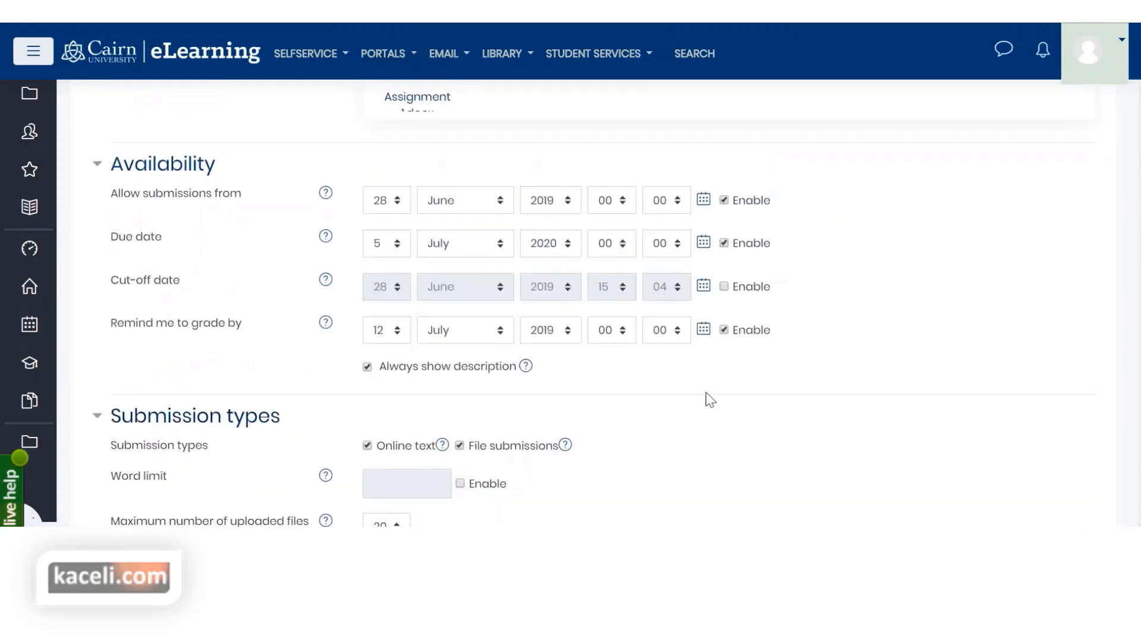
{"action": "scroll", "coordinate": [792, 402], "scroll_direction": "down", "scroll_amount": 2}
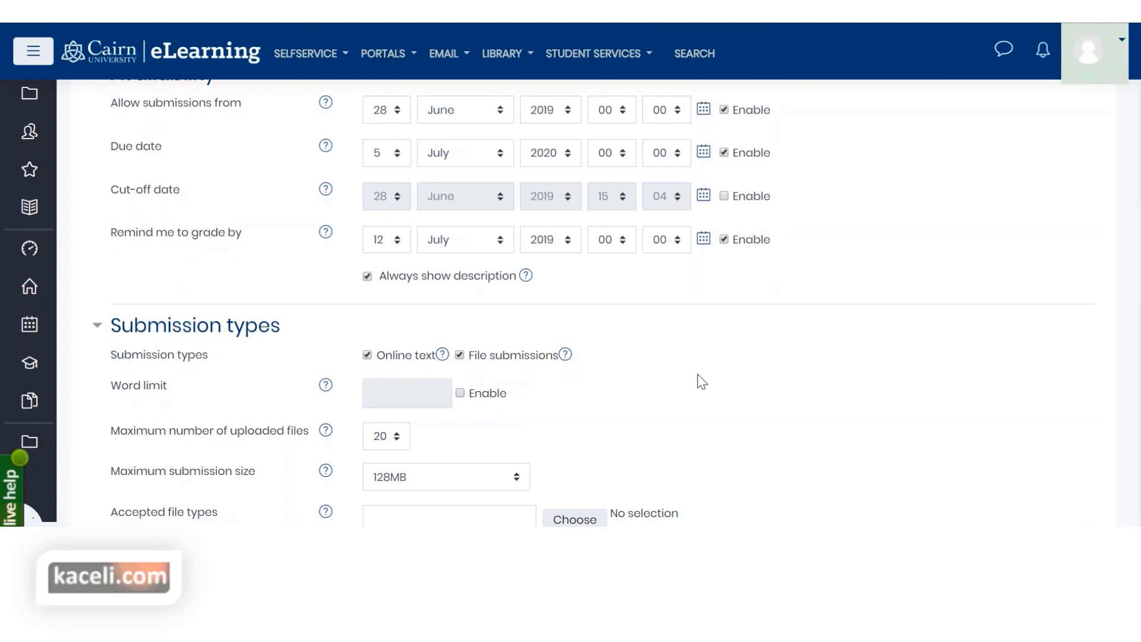
{"action": "scroll", "coordinate": [700, 387], "scroll_direction": "down", "scroll_amount": 2}
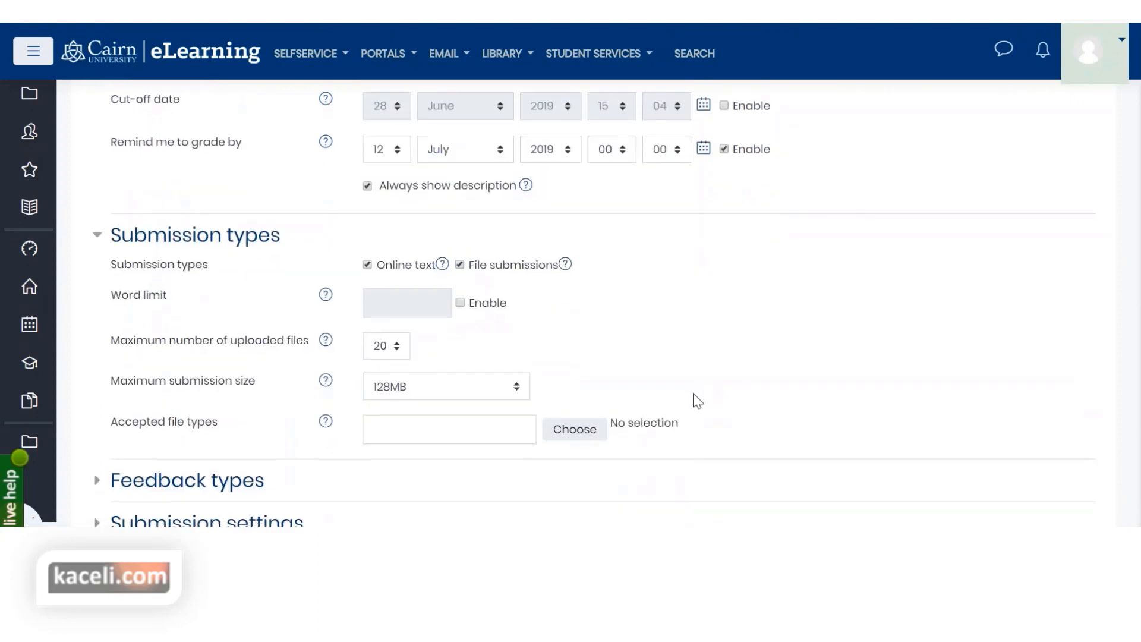
{"action": "left_click", "coordinate": [373, 268]}
{"action": "left_click", "coordinate": [368, 265]}
{"action": "scroll", "coordinate": [612, 339], "scroll_direction": "down", "scroll_amount": 1}
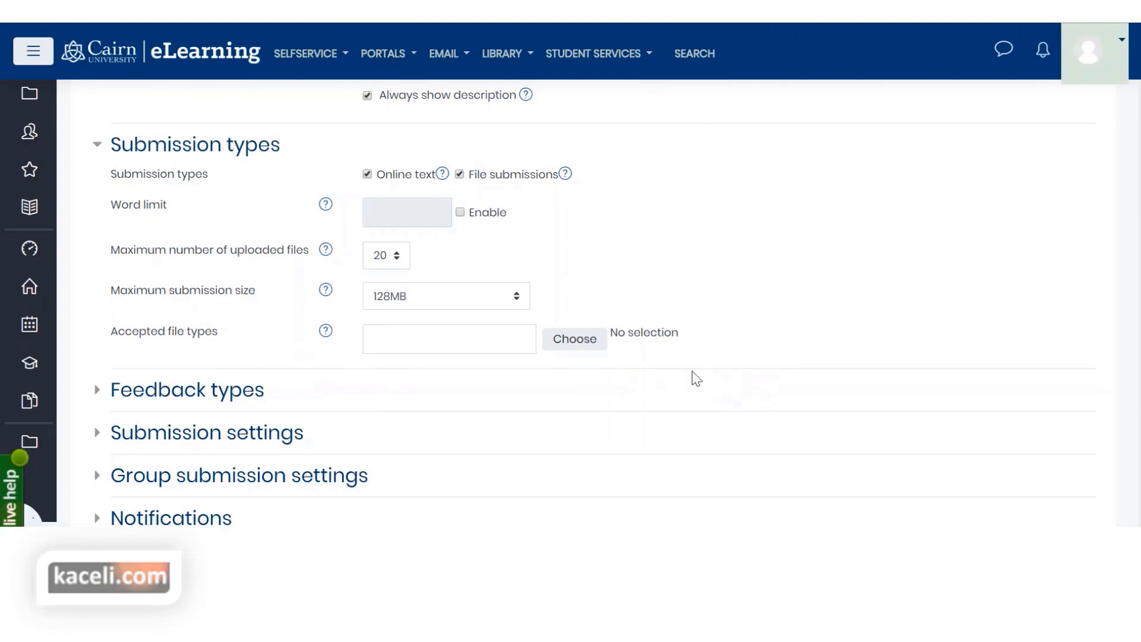
{"action": "scroll", "coordinate": [505, 355], "scroll_direction": "down", "scroll_amount": 3}
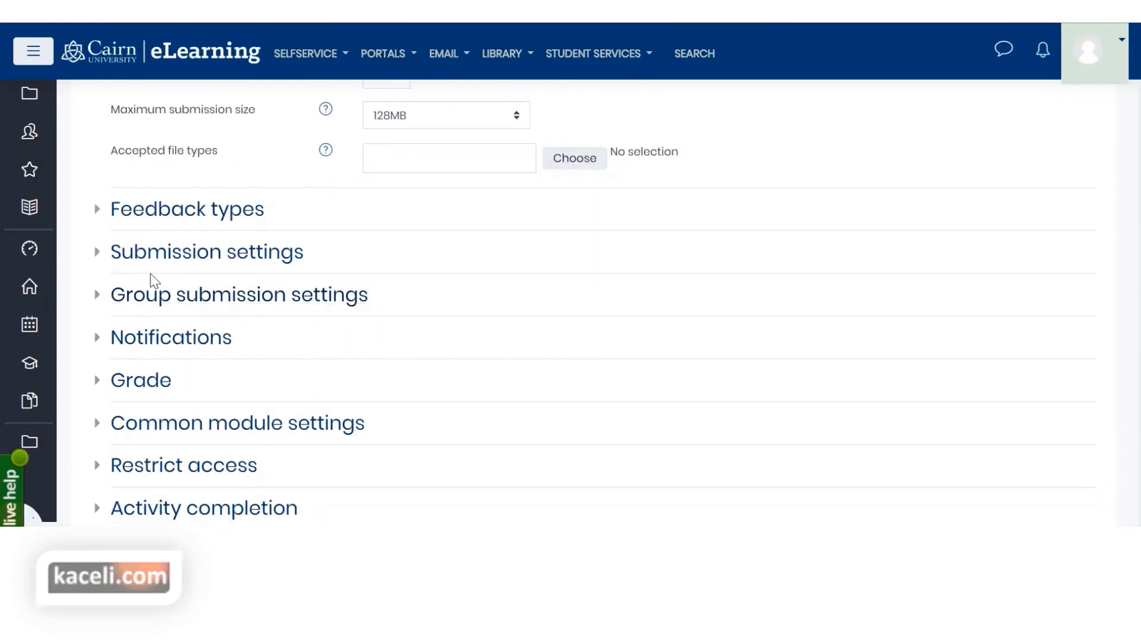
Step: Expand the Submission and Feedback types settings to review their options
{"action": "left_click", "coordinate": [136, 246]}
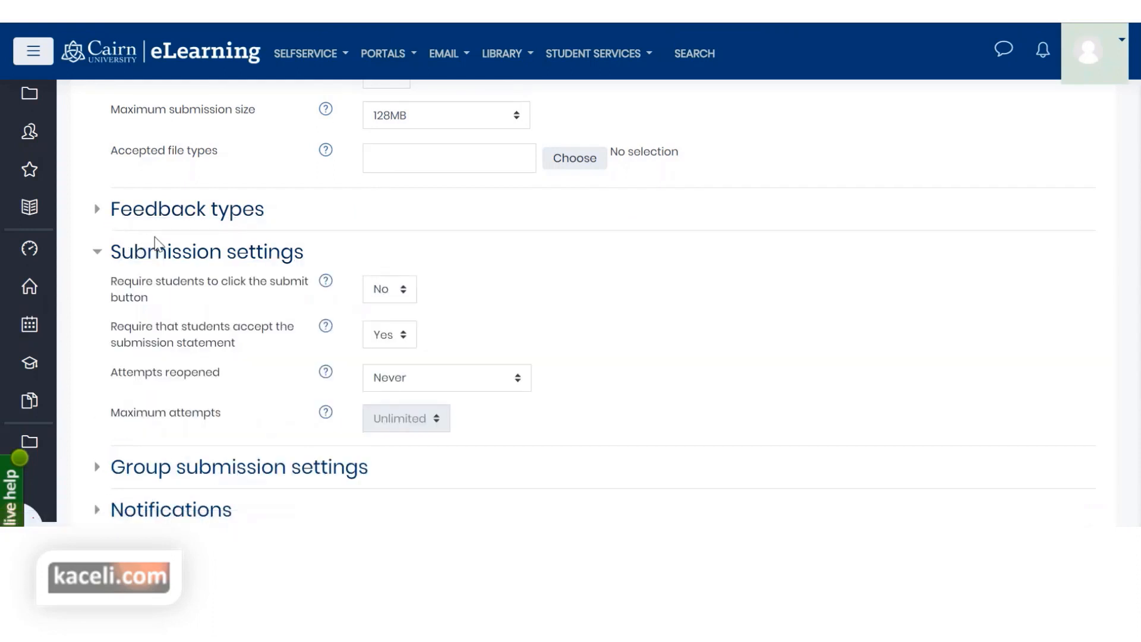
{"action": "left_click", "coordinate": [175, 217]}
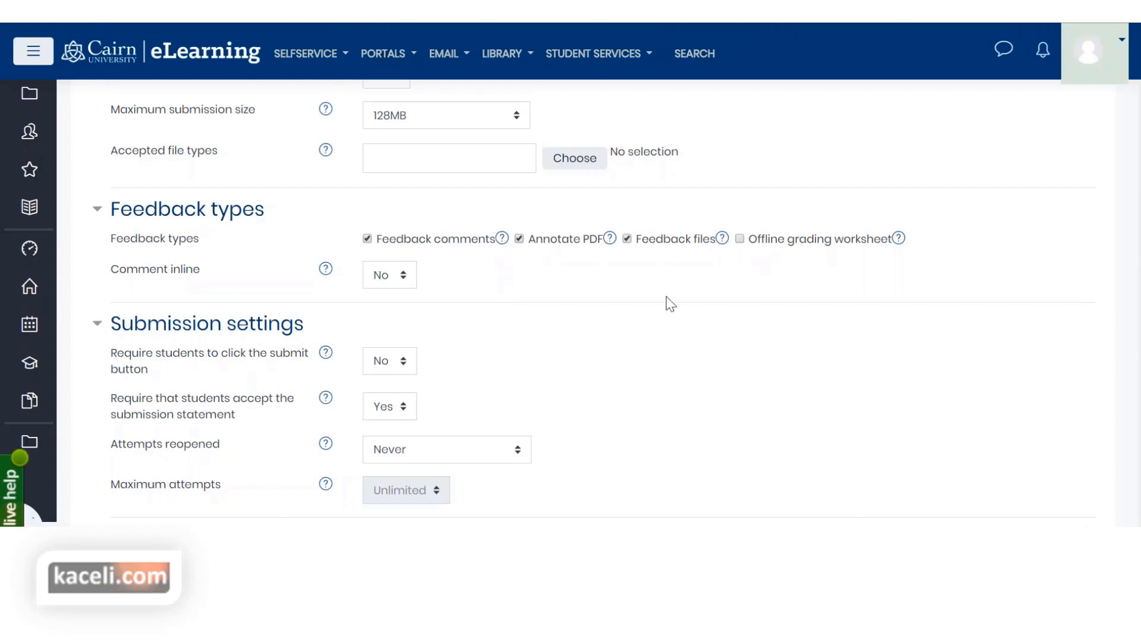
{"action": "scroll", "coordinate": [533, 327], "scroll_direction": "down", "scroll_amount": 2}
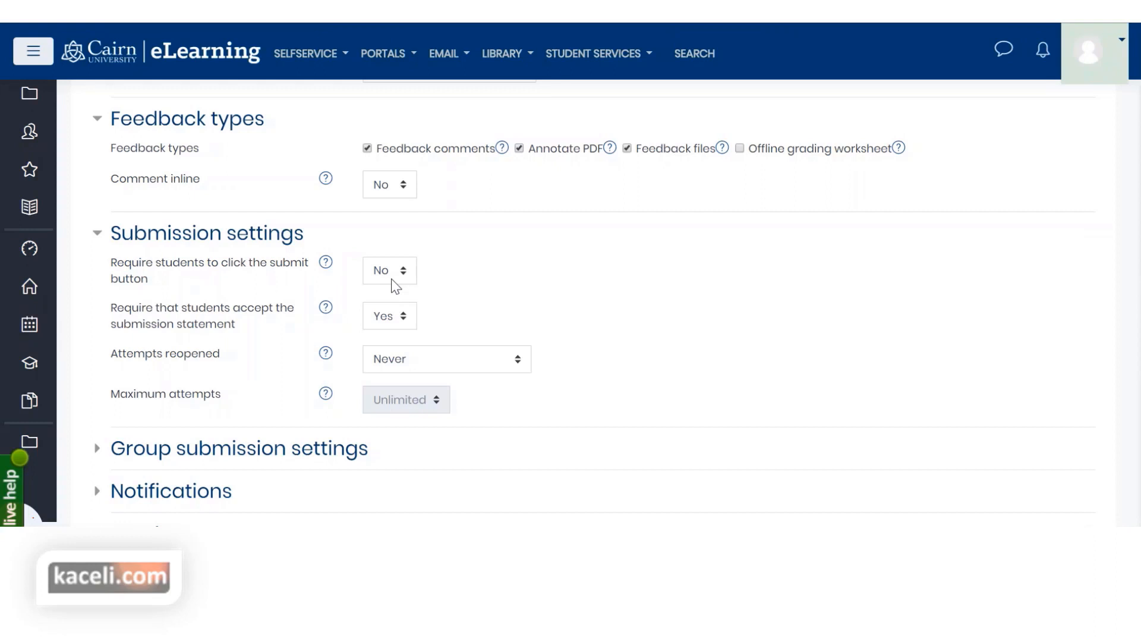
{"action": "scroll", "coordinate": [494, 290], "scroll_direction": "down", "scroll_amount": 3}
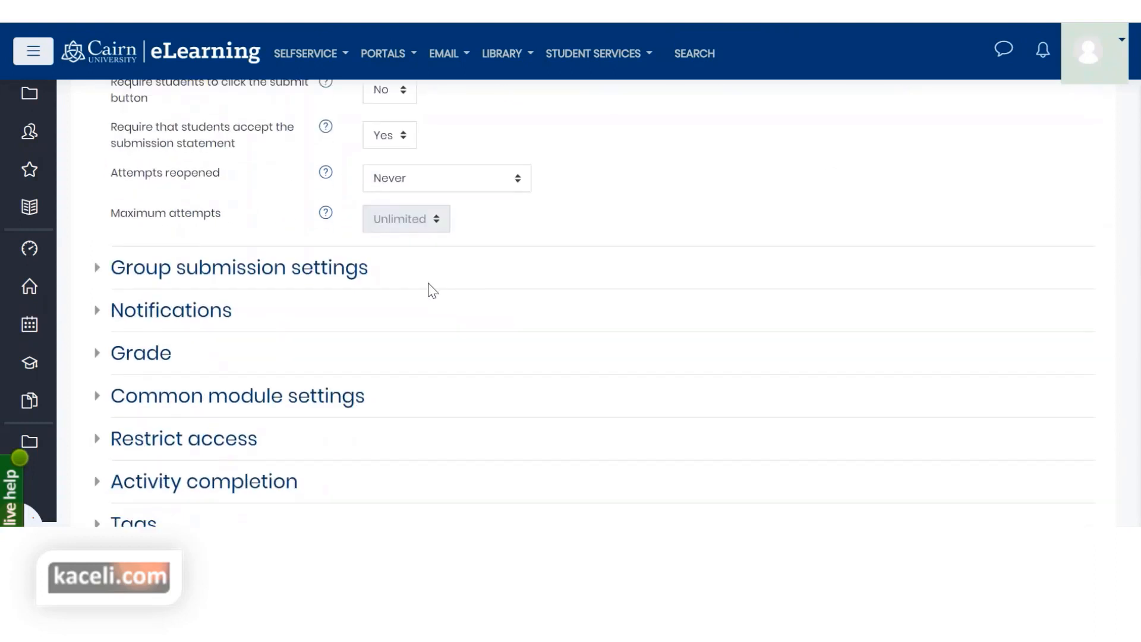
Step: Expand Group submission settings and Notifications to review their default options
{"action": "left_click", "coordinate": [268, 275]}
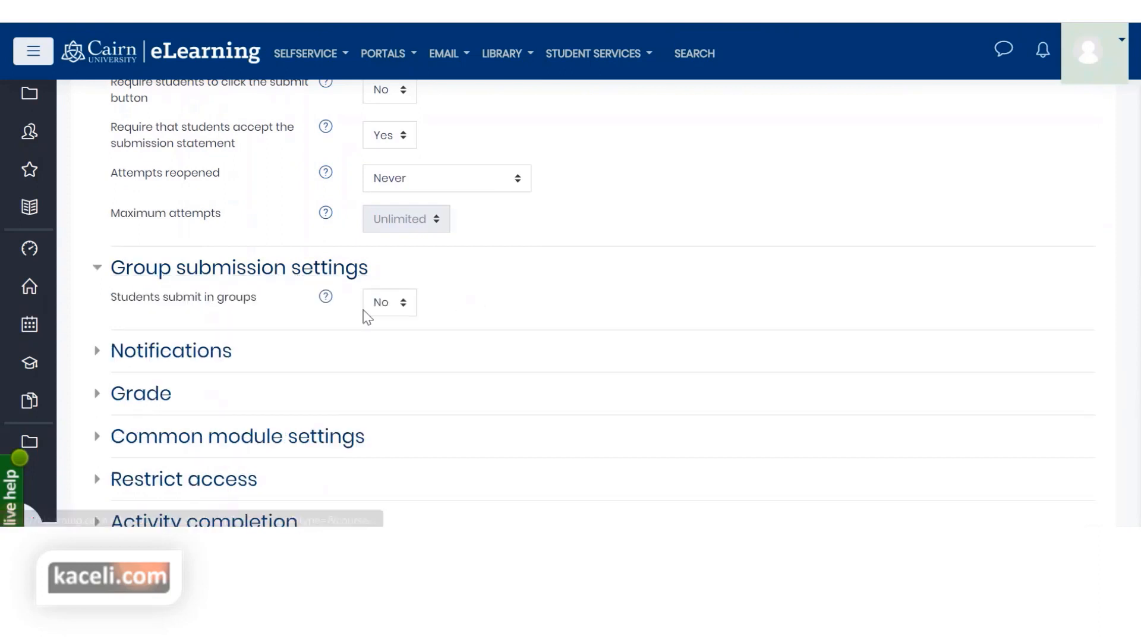
{"action": "left_click", "coordinate": [180, 352]}
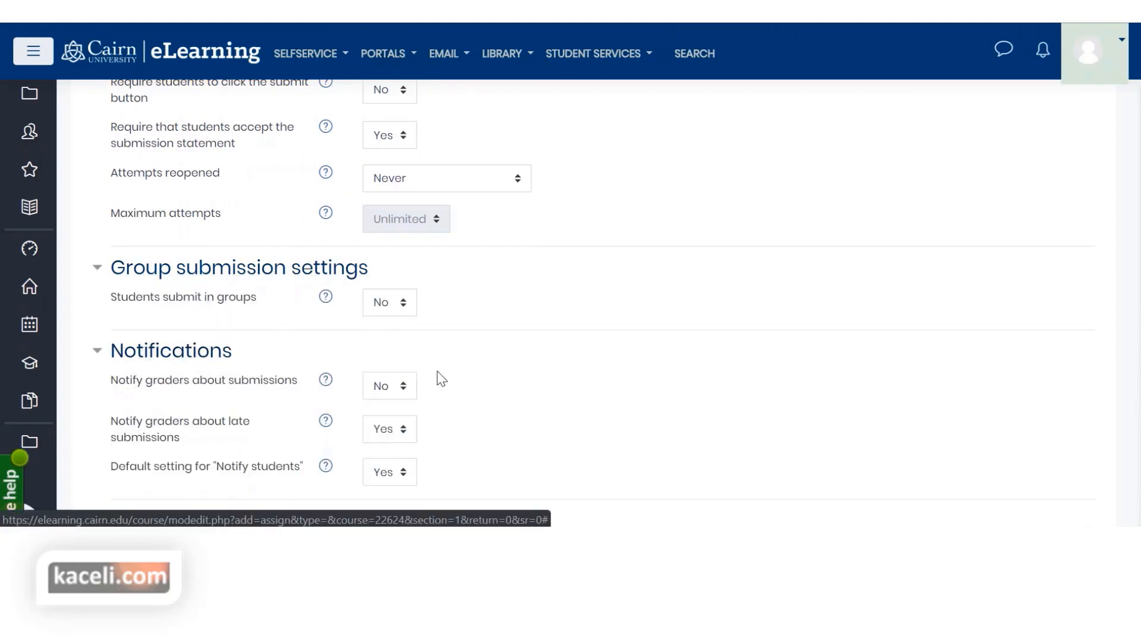
{"action": "scroll", "coordinate": [482, 378], "scroll_direction": "down", "scroll_amount": 2}
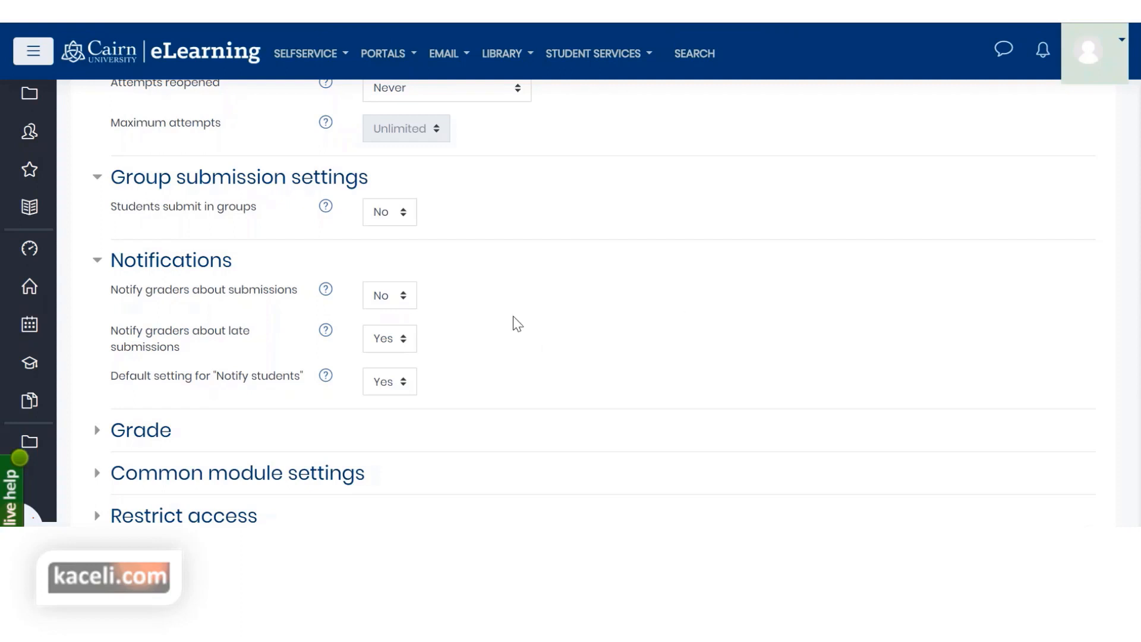
{"action": "scroll", "coordinate": [493, 307], "scroll_direction": "down", "scroll_amount": 3}
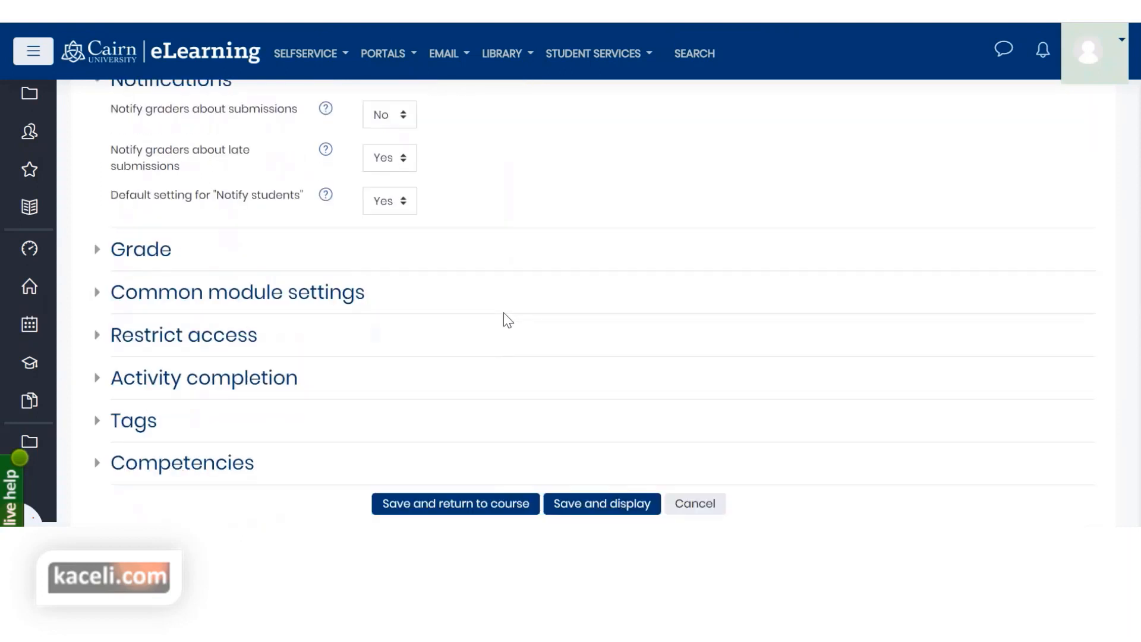
Step: Expand Grade and keep the Point grade type with a maximum grade of 100
{"action": "left_click", "coordinate": [146, 256]}
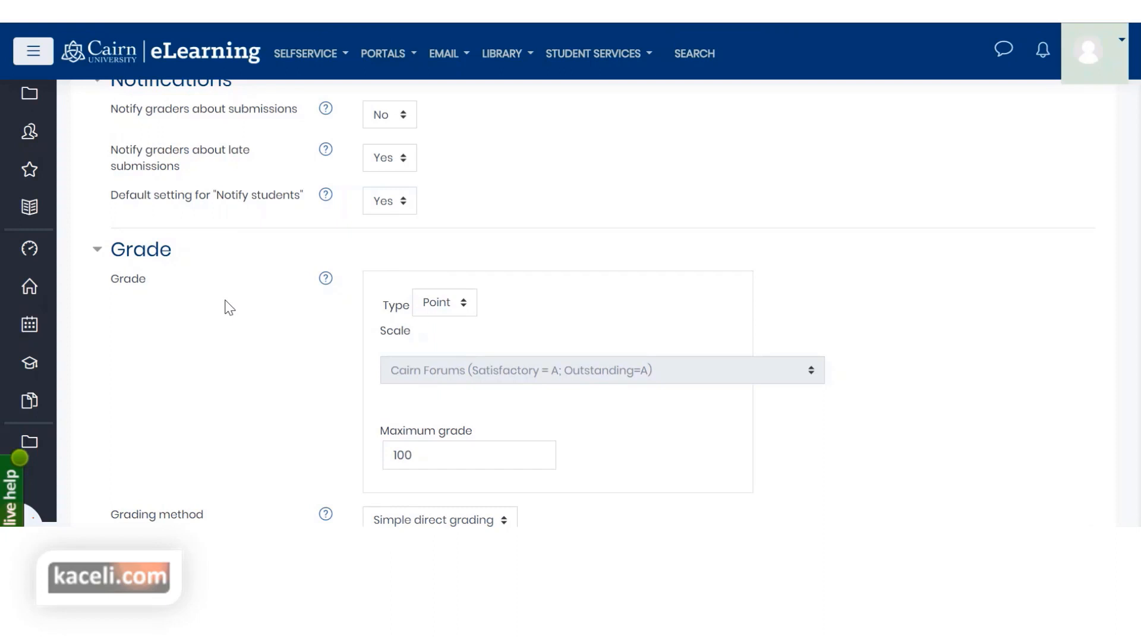
{"action": "left_click", "coordinate": [440, 304]}
{"action": "left_click", "coordinate": [443, 387]}
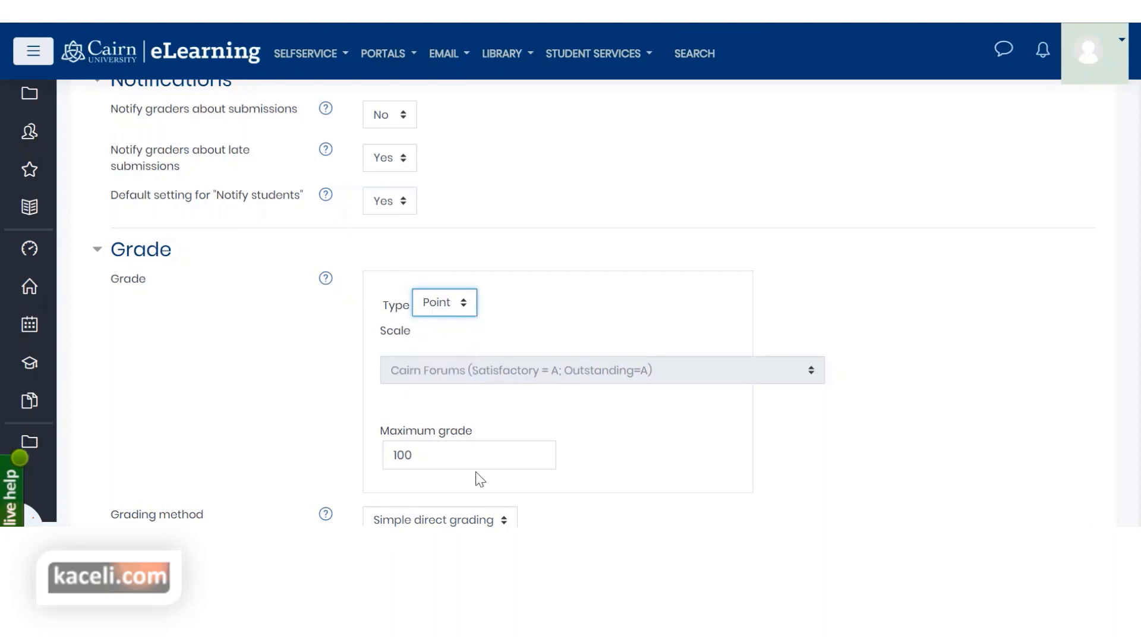
{"action": "left_click", "coordinate": [426, 456]}
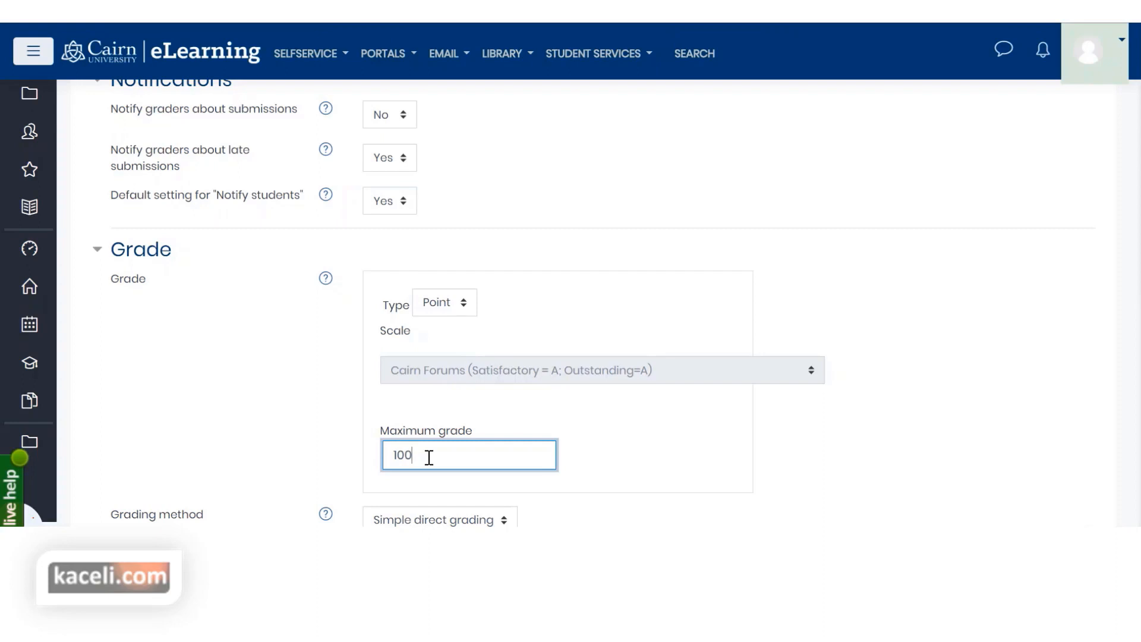
{"action": "left_click", "coordinate": [444, 311]}
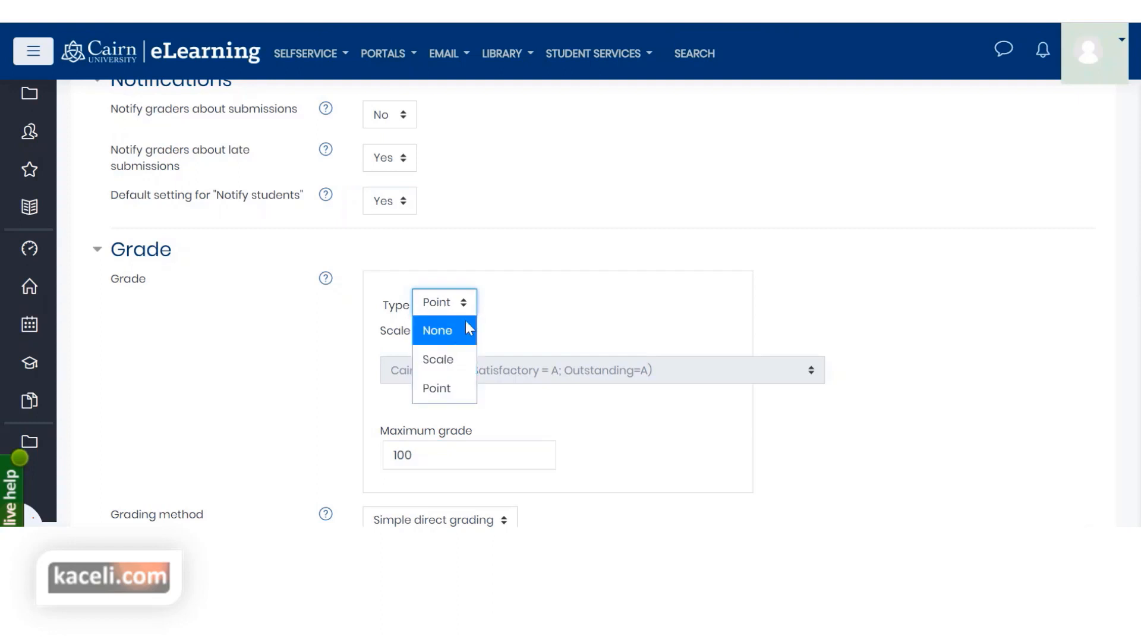
{"action": "left_click", "coordinate": [689, 303]}
{"action": "scroll", "coordinate": [731, 462], "scroll_direction": "down", "scroll_amount": 3}
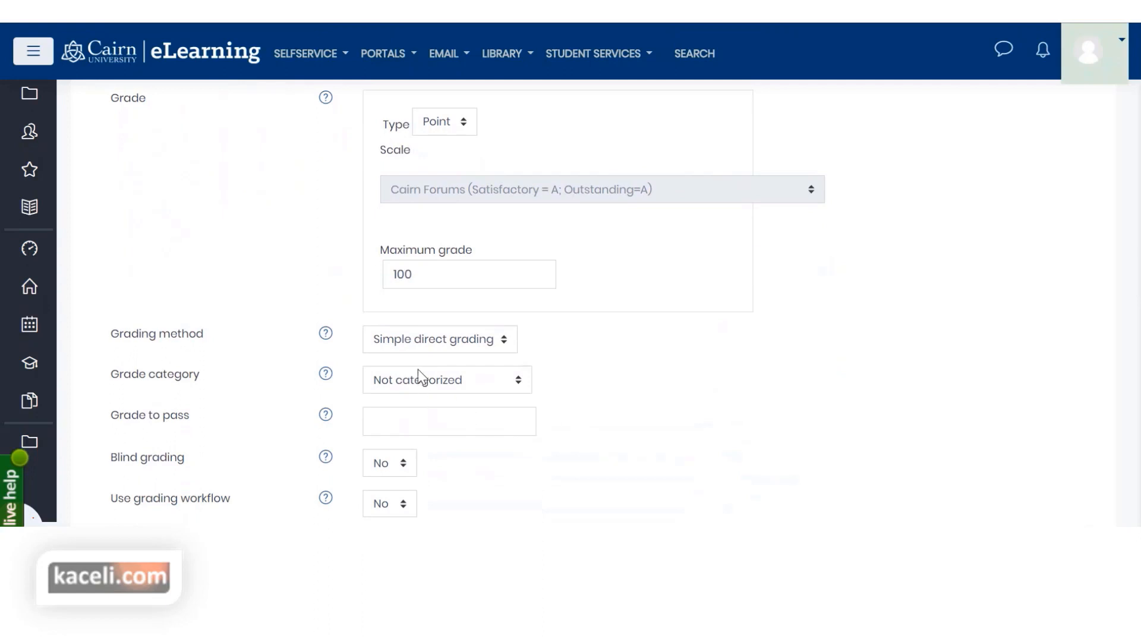
Step: Keep Simple direct grading as the grading method
{"action": "left_click", "coordinate": [432, 343]}
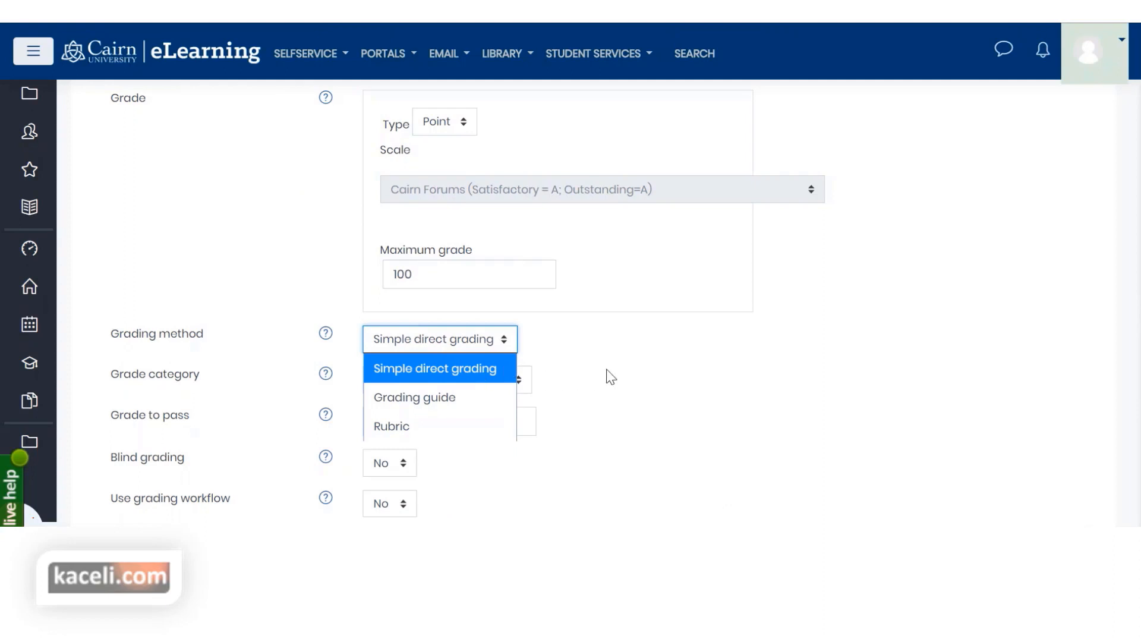
{"action": "left_click", "coordinate": [632, 363]}
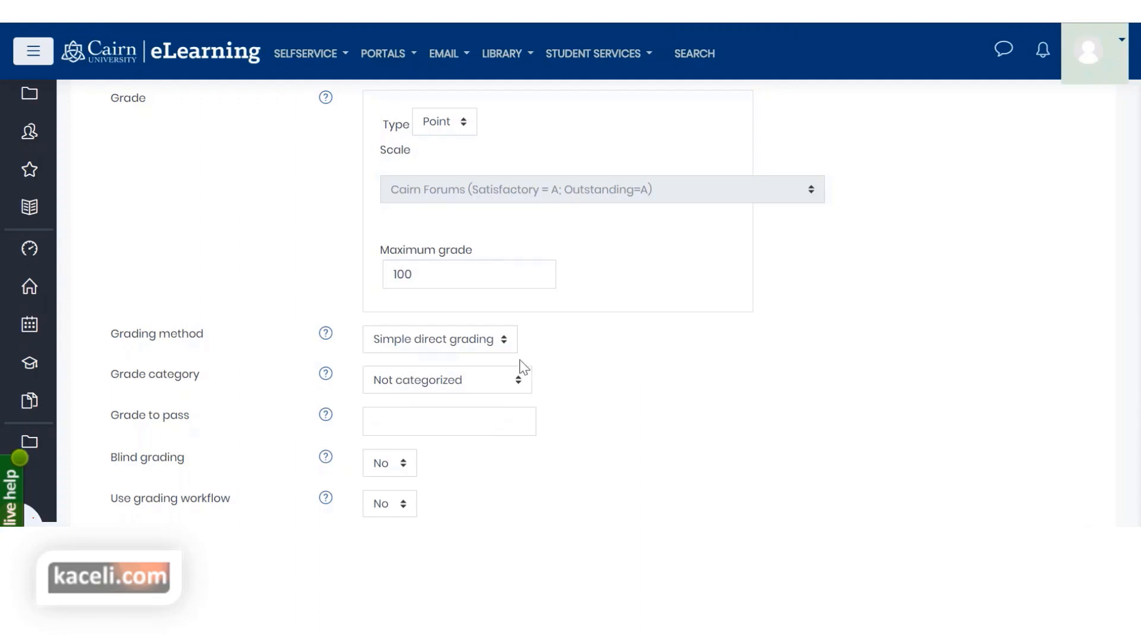
{"action": "left_click", "coordinate": [459, 342]}
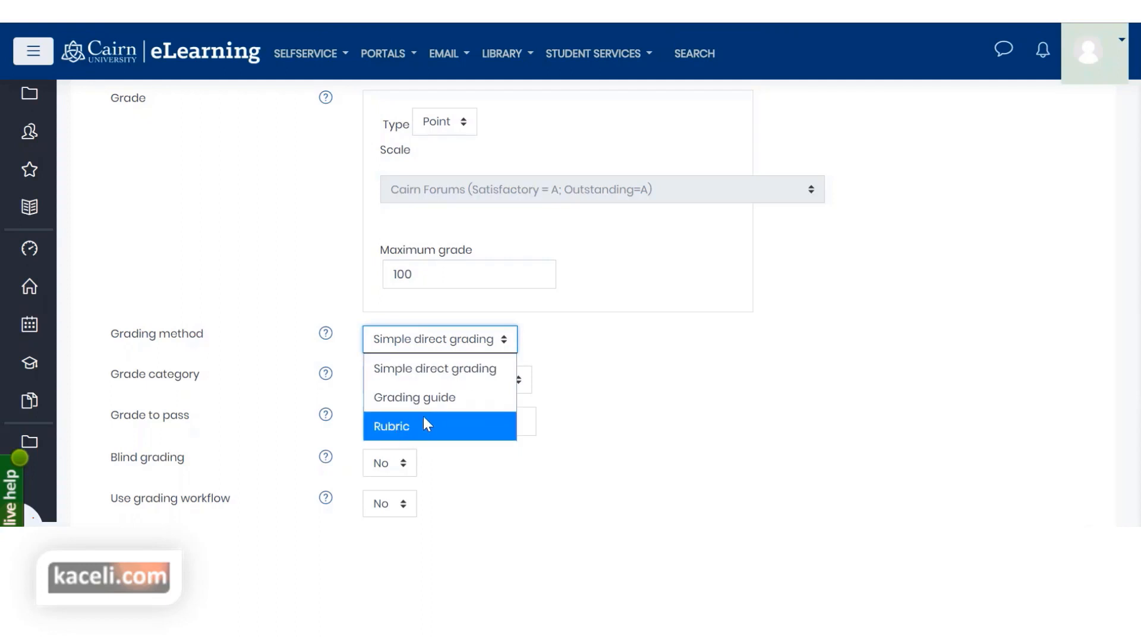
{"action": "left_click", "coordinate": [663, 383]}
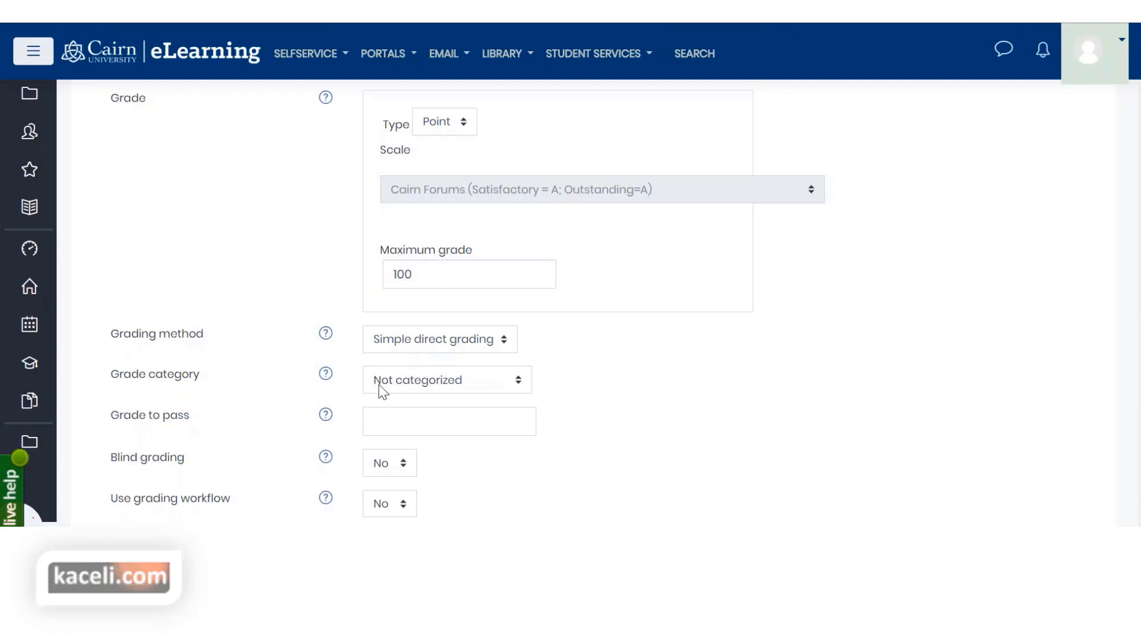
Step: Change the grade category from Not categorized to Research Projects
{"action": "left_click", "coordinate": [400, 392]}
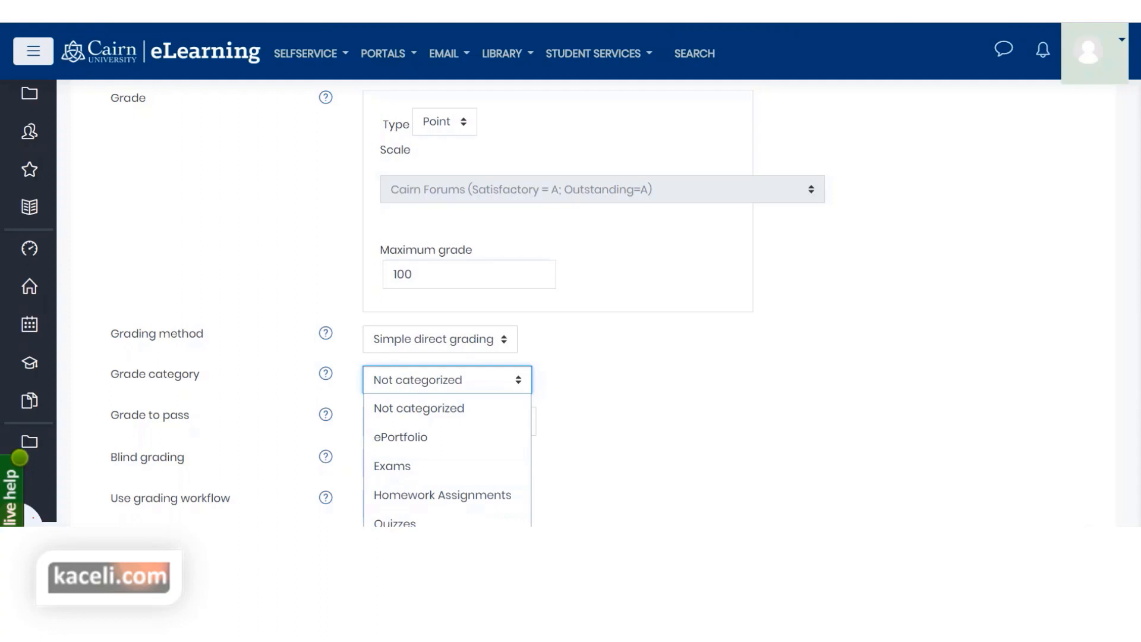
{"action": "left_click", "coordinate": [423, 553]}
{"action": "left_click", "coordinate": [601, 394]}
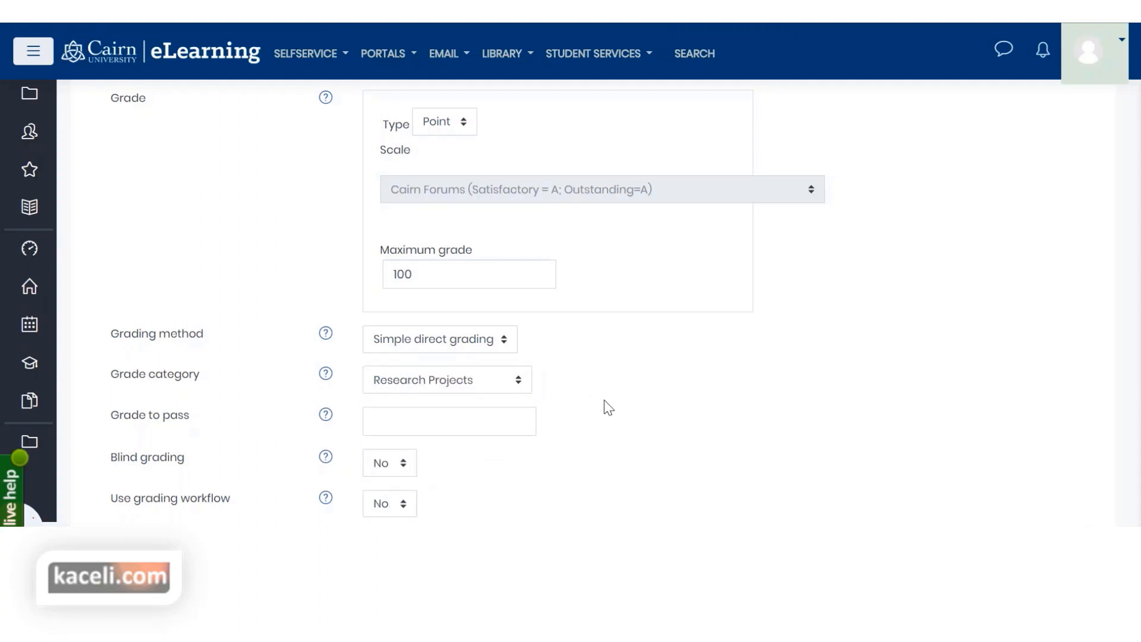
{"action": "scroll", "coordinate": [573, 409], "scroll_direction": "down", "scroll_amount": 4}
{"action": "scroll", "coordinate": [573, 414], "scroll_direction": "down", "scroll_amount": 2}
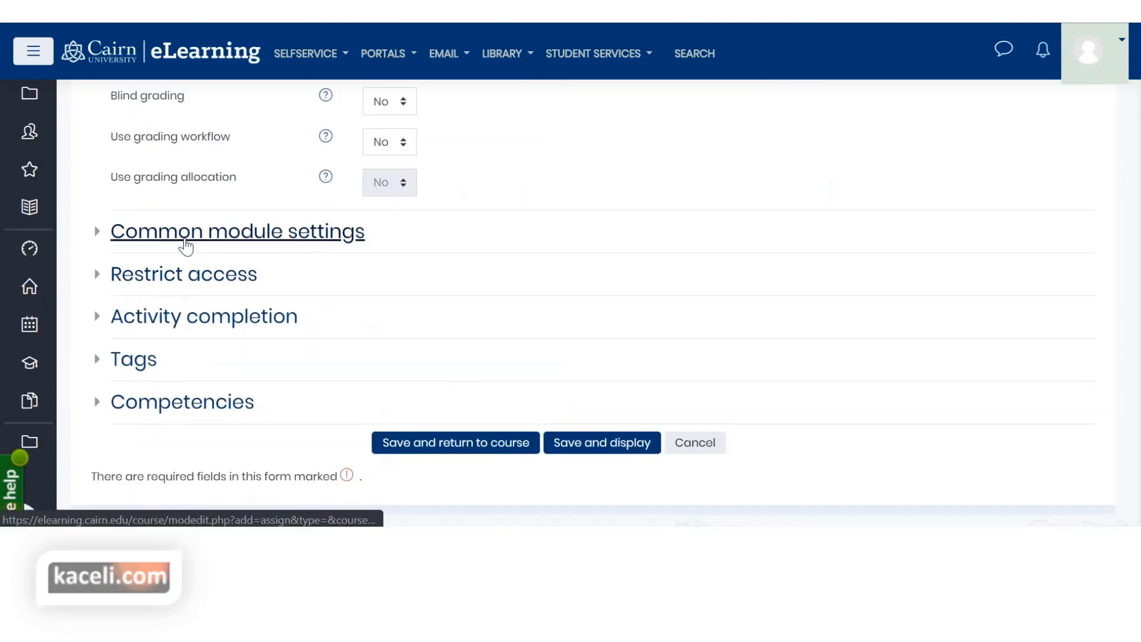
Step: Review Restrict access and Activity completion, then save the assignment and return to the course
{"action": "left_click", "coordinate": [167, 275]}
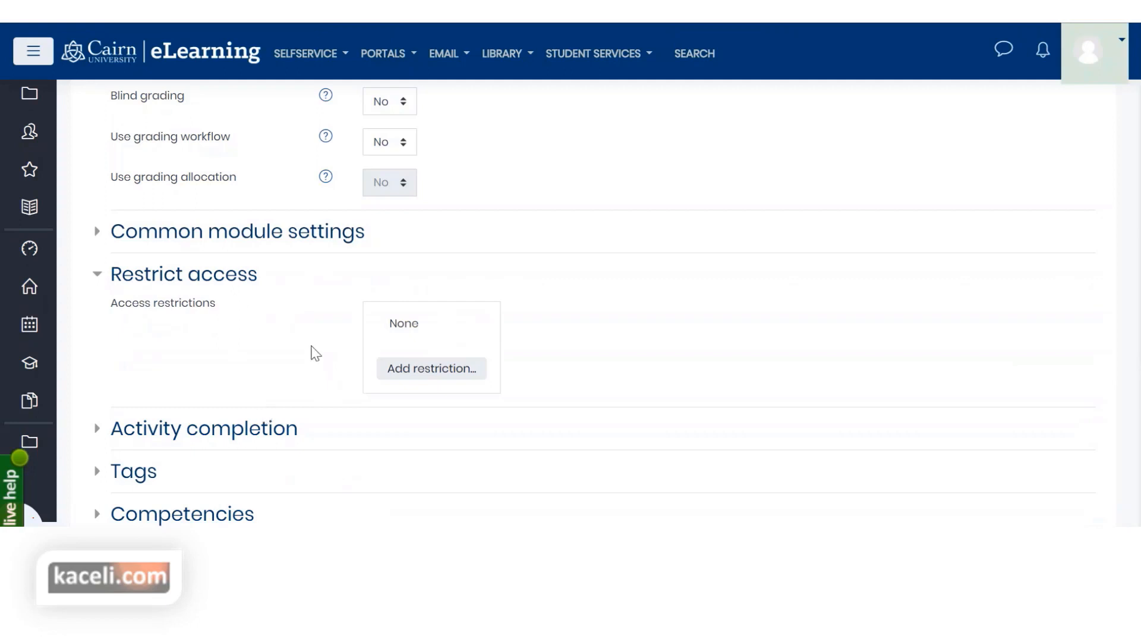
{"action": "scroll", "coordinate": [306, 382], "scroll_direction": "down", "scroll_amount": 2}
{"action": "left_click", "coordinate": [238, 351]}
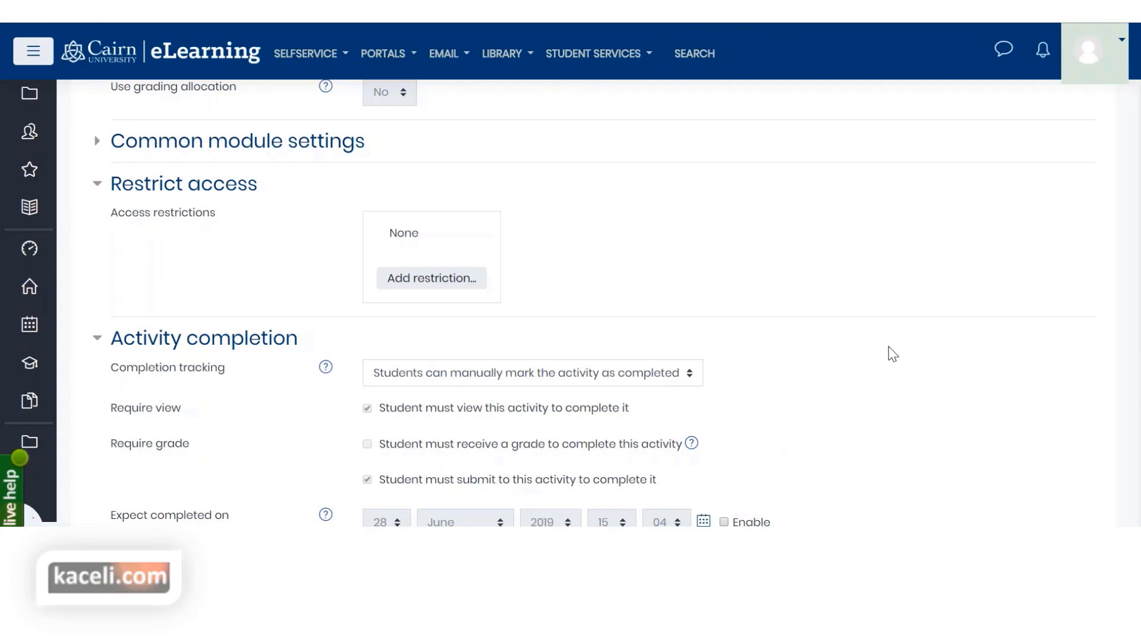
{"action": "scroll", "coordinate": [894, 354], "scroll_direction": "down", "scroll_amount": 3}
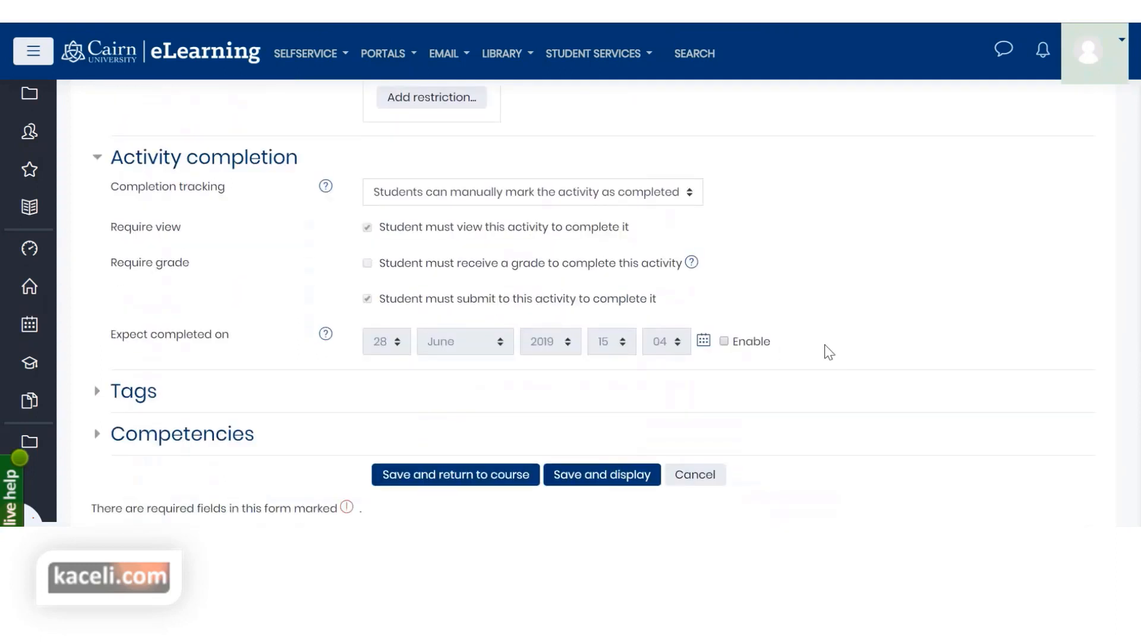
{"action": "left_click", "coordinate": [466, 478]}
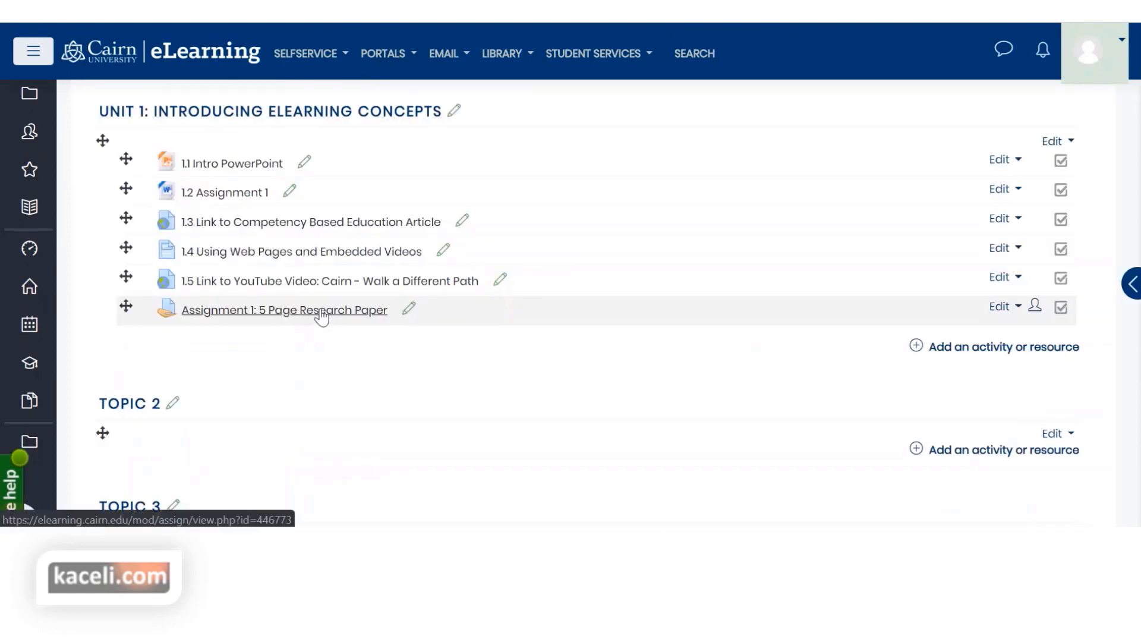
Step: Rename the assignment inline to '1.6 Assignment 1: 5 Page Research Paper'
{"action": "left_click", "coordinate": [410, 311]}
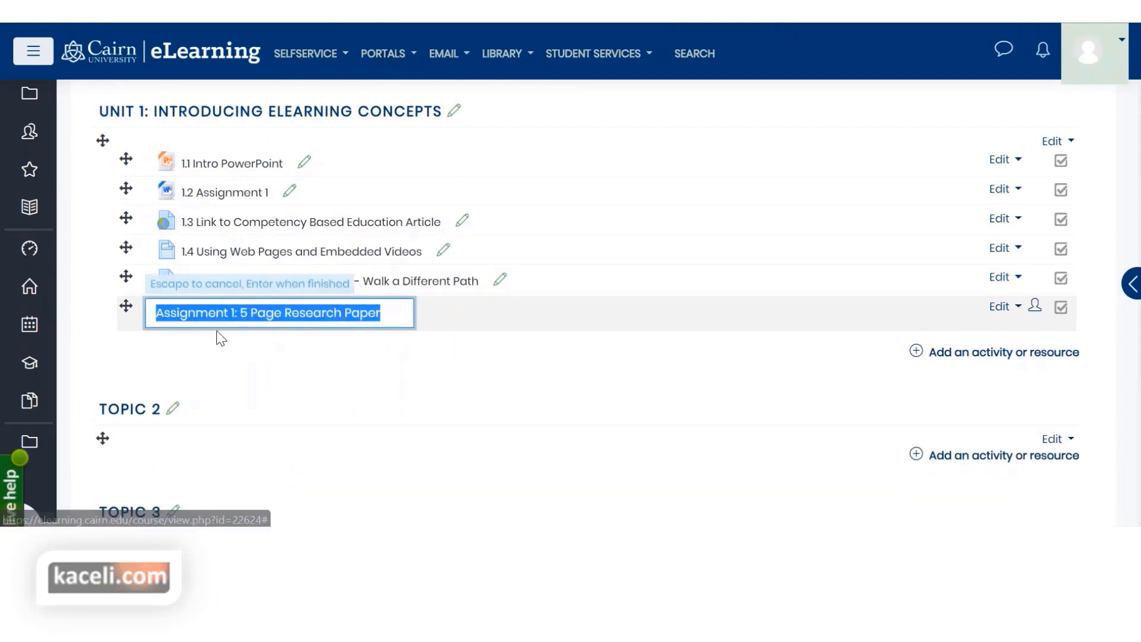
{"action": "left_click", "coordinate": [159, 312]}
{"action": "type", "text": "1"}
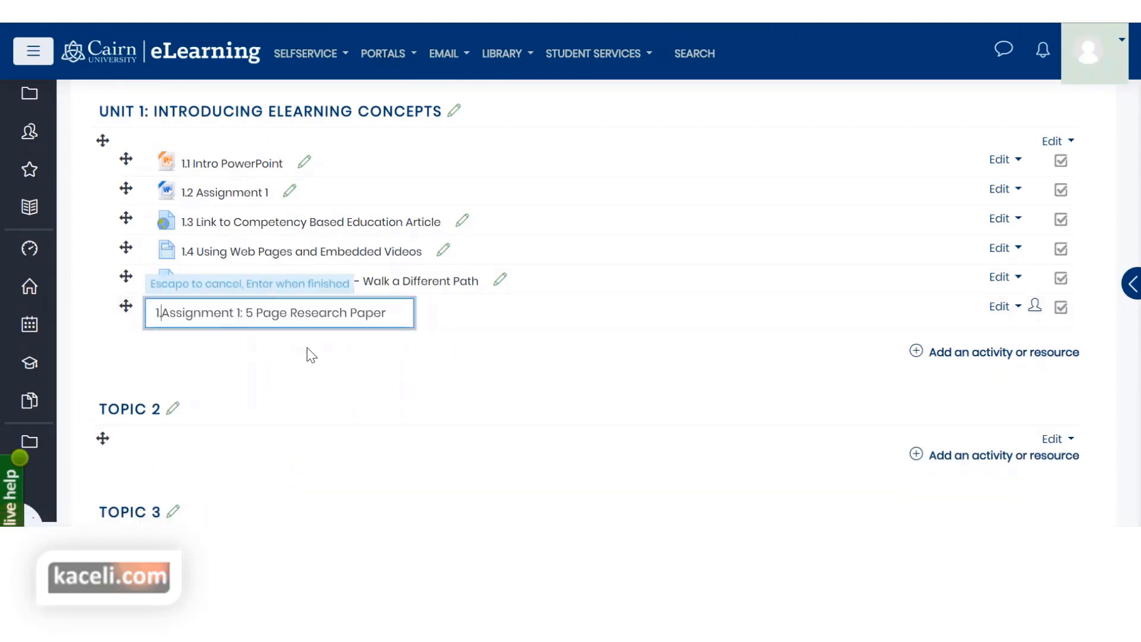
{"action": "type", "text": ".6"}
{"action": "key", "text": "Return"}
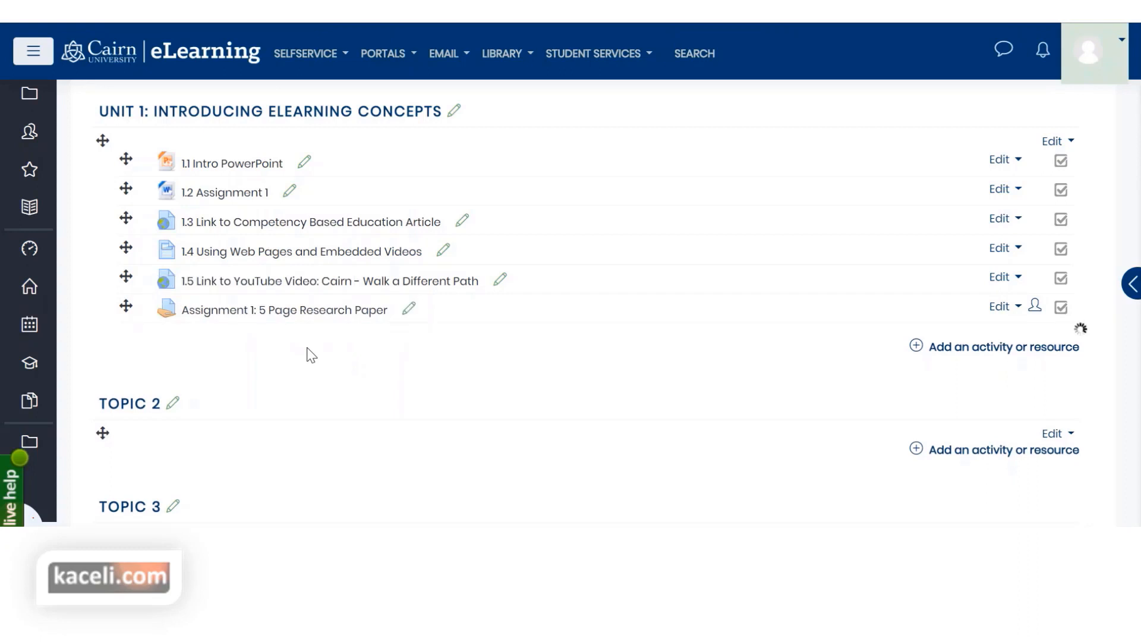
{"action": "left_click", "coordinate": [420, 309]}
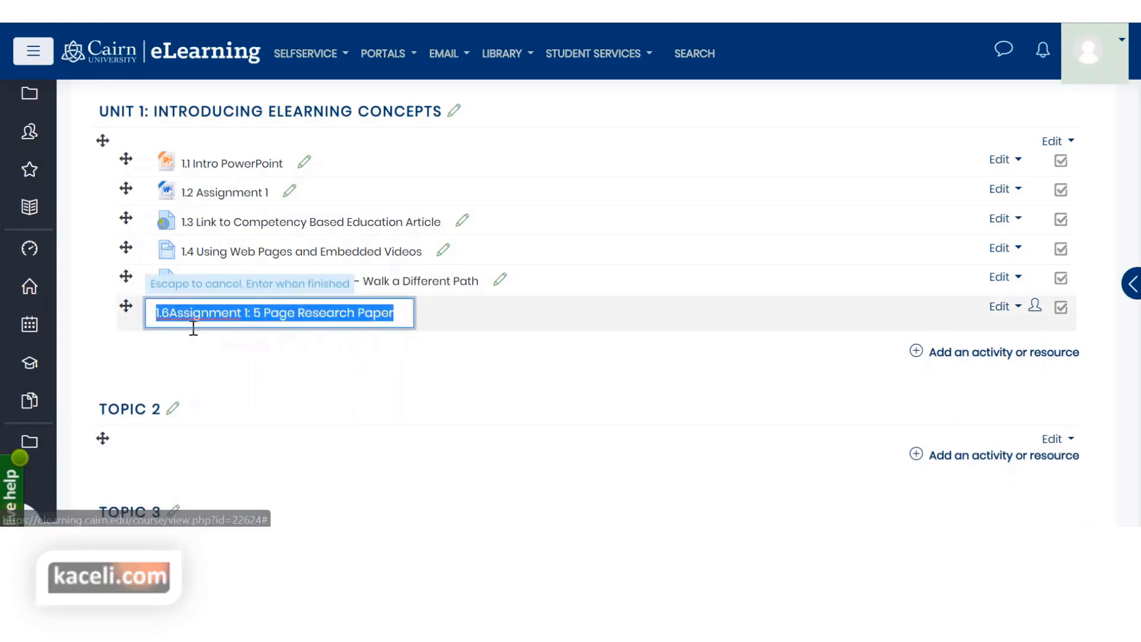
{"action": "left_click", "coordinate": [170, 313]}
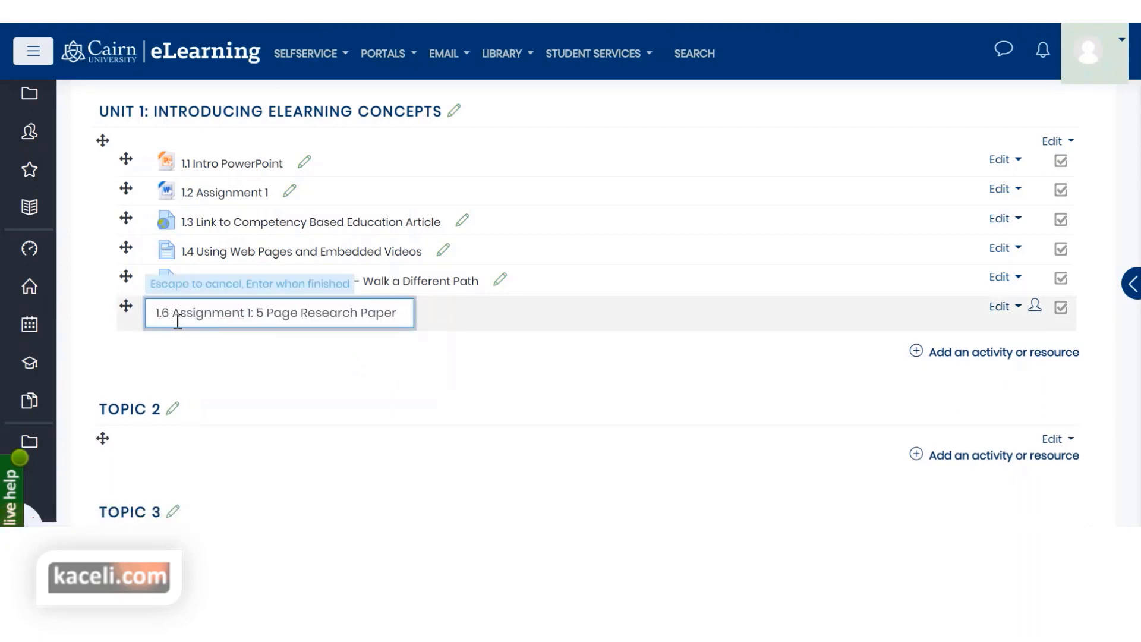
{"action": "key", "text": "Return"}
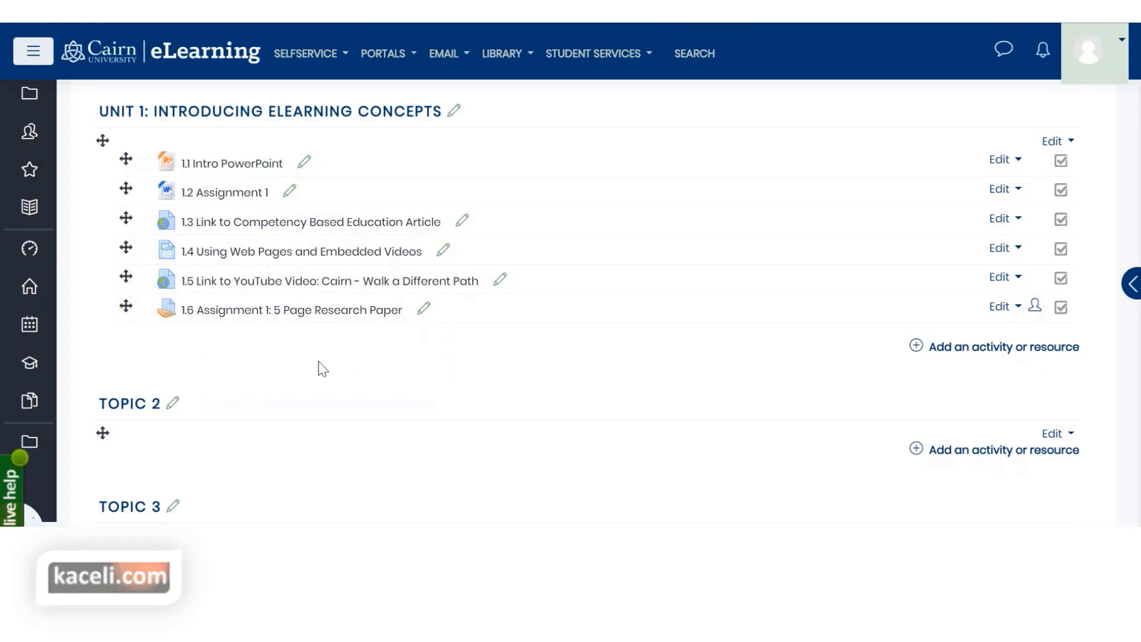
Step: Open the 1.6 Assignment 1 page and scroll through it
{"action": "left_click", "coordinate": [305, 316]}
{"action": "scroll", "coordinate": [304, 355], "scroll_direction": "down", "scroll_amount": 2}
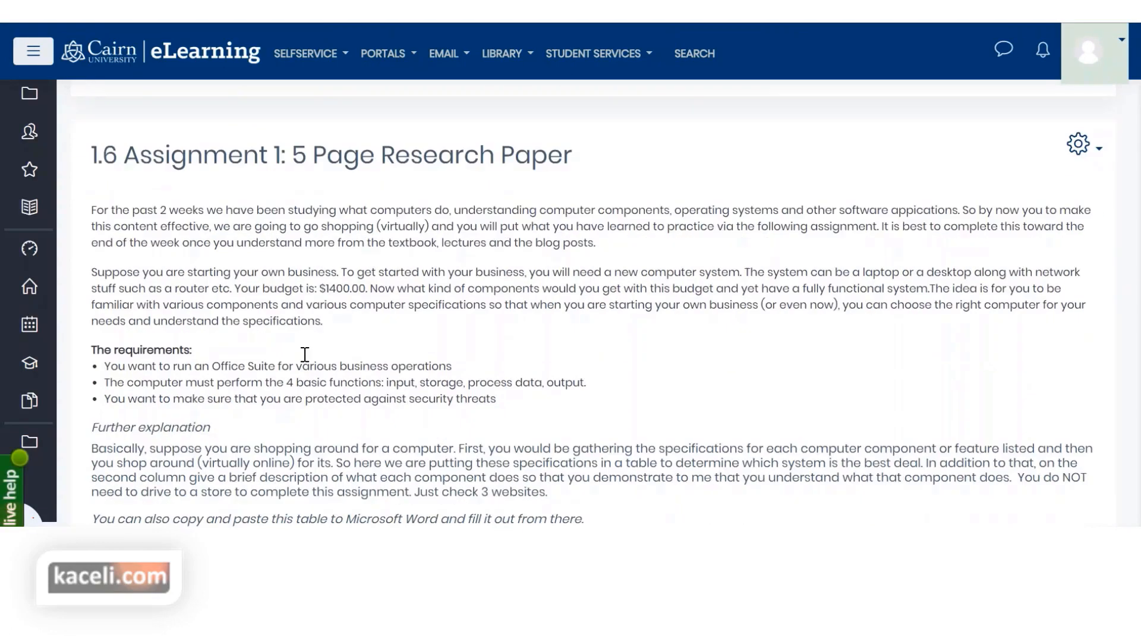
{"action": "scroll", "coordinate": [305, 354], "scroll_direction": "down", "scroll_amount": 8}
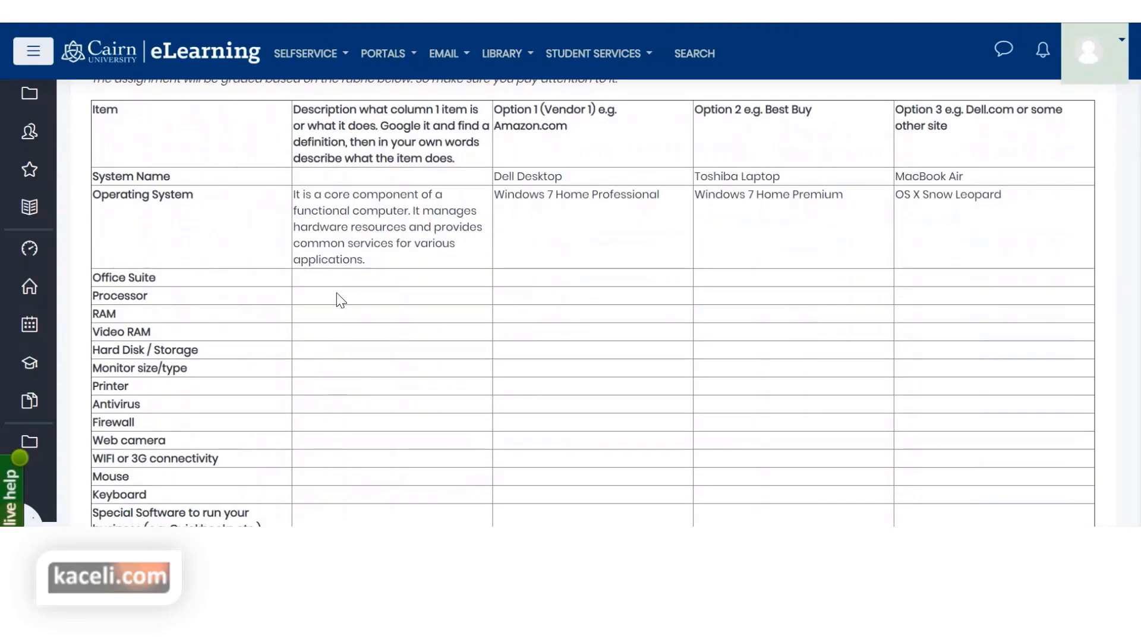
{"action": "scroll", "coordinate": [336, 292], "scroll_direction": "down", "scroll_amount": 10}
{"action": "scroll", "coordinate": [191, 320], "scroll_direction": "up", "scroll_amount": 3}
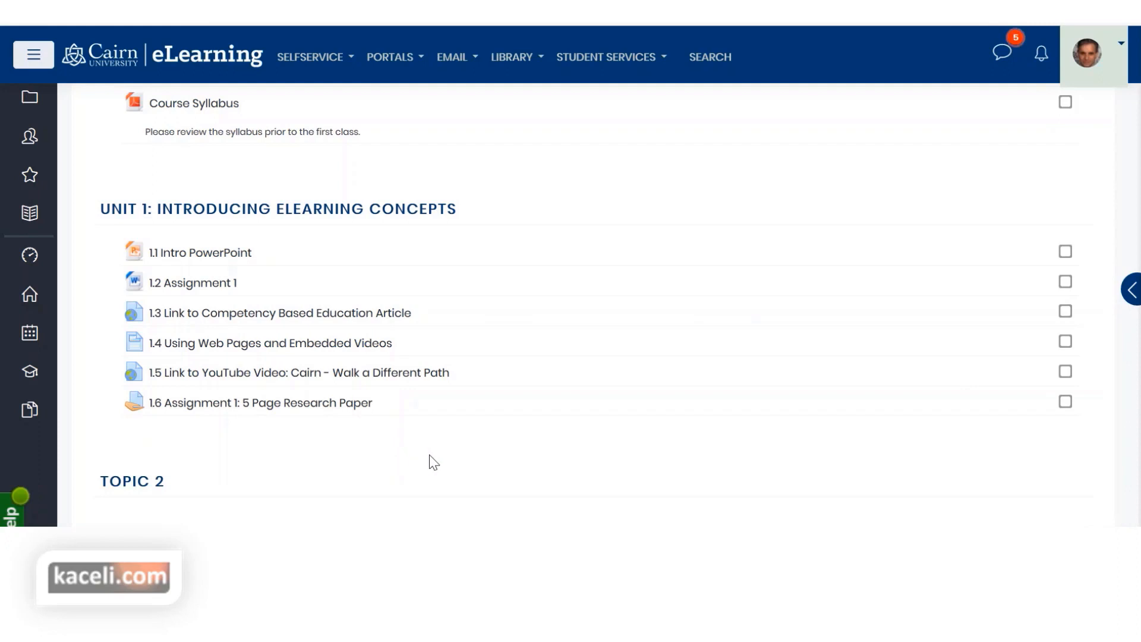
Step: Open the 1.6 Assignment 1: 5 Page Research Paper page
{"action": "scroll", "coordinate": [456, 459], "scroll_direction": "down", "scroll_amount": 1}
{"action": "scroll", "coordinate": [457, 459], "scroll_direction": "down", "scroll_amount": 1}
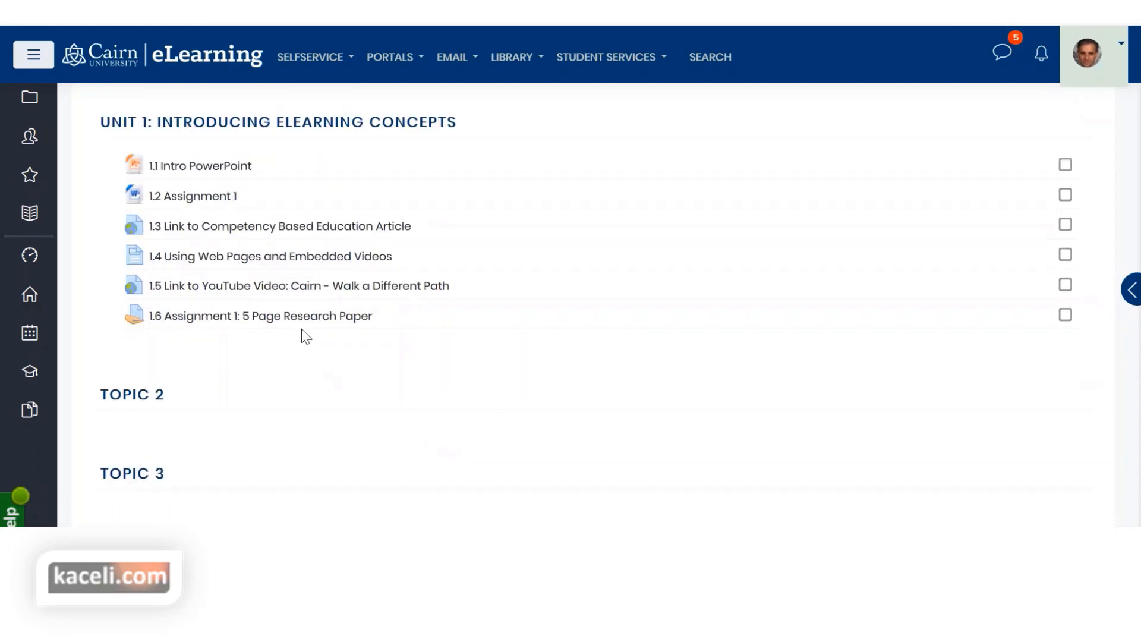
{"action": "left_click", "coordinate": [268, 330]}
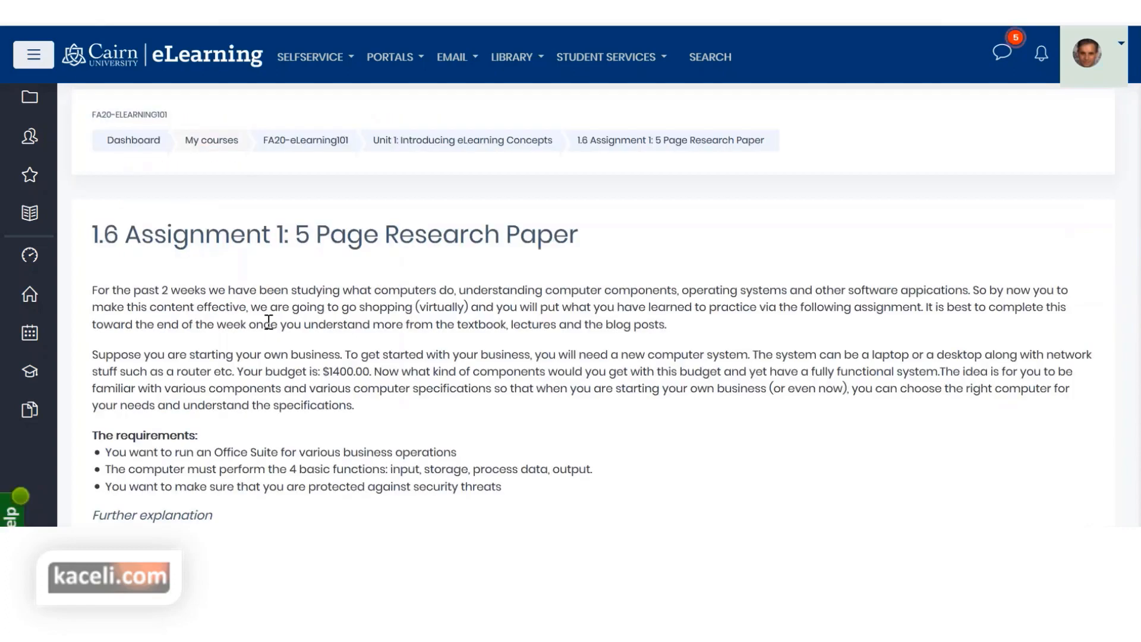
Step: Check the assignment's time remaining under Submission status and start a new submission
{"action": "scroll", "coordinate": [329, 372], "scroll_direction": "down", "scroll_amount": 3}
{"action": "scroll", "coordinate": [329, 372], "scroll_direction": "down", "scroll_amount": 10}
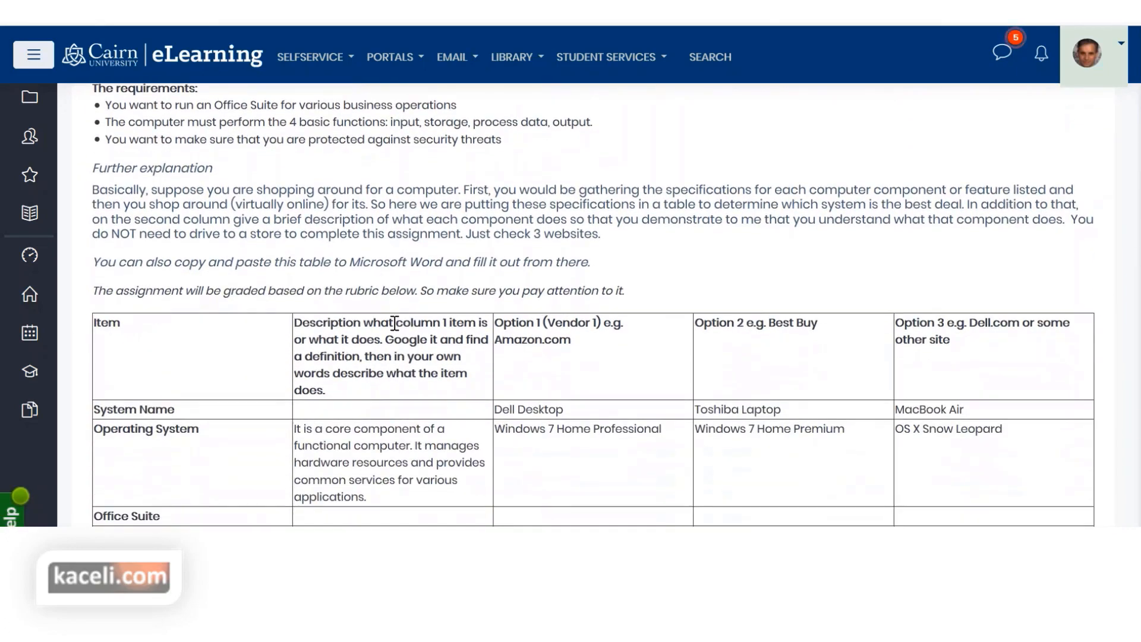
{"action": "scroll", "coordinate": [498, 296], "scroll_direction": "down", "scroll_amount": 10}
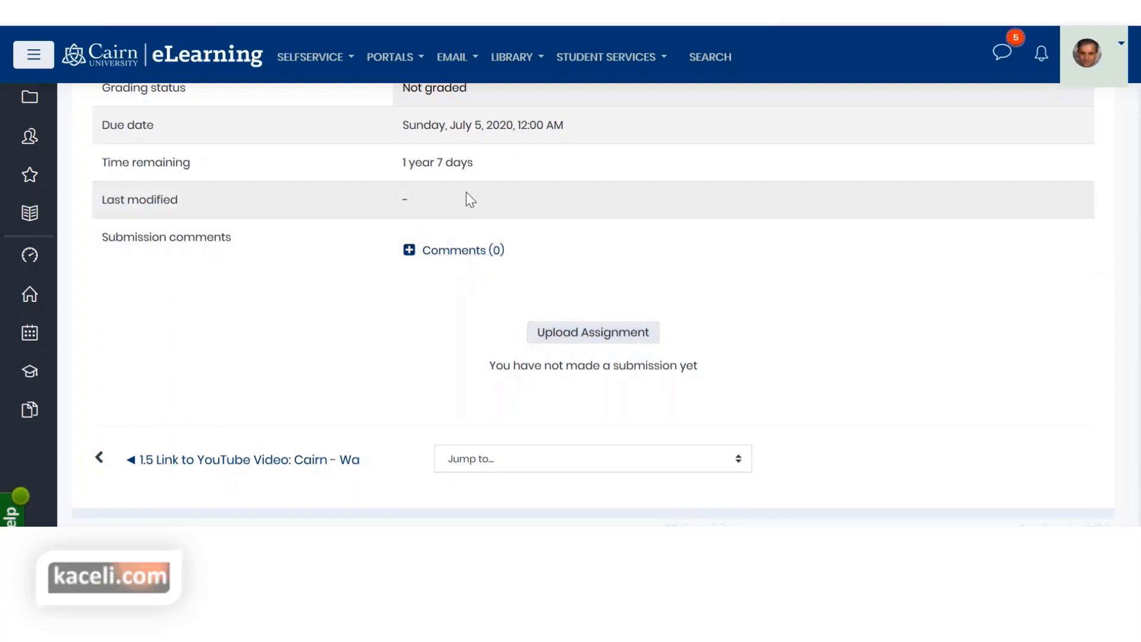
{"action": "left_click_drag", "start_coordinate": [491, 173], "coordinate": [401, 167]}
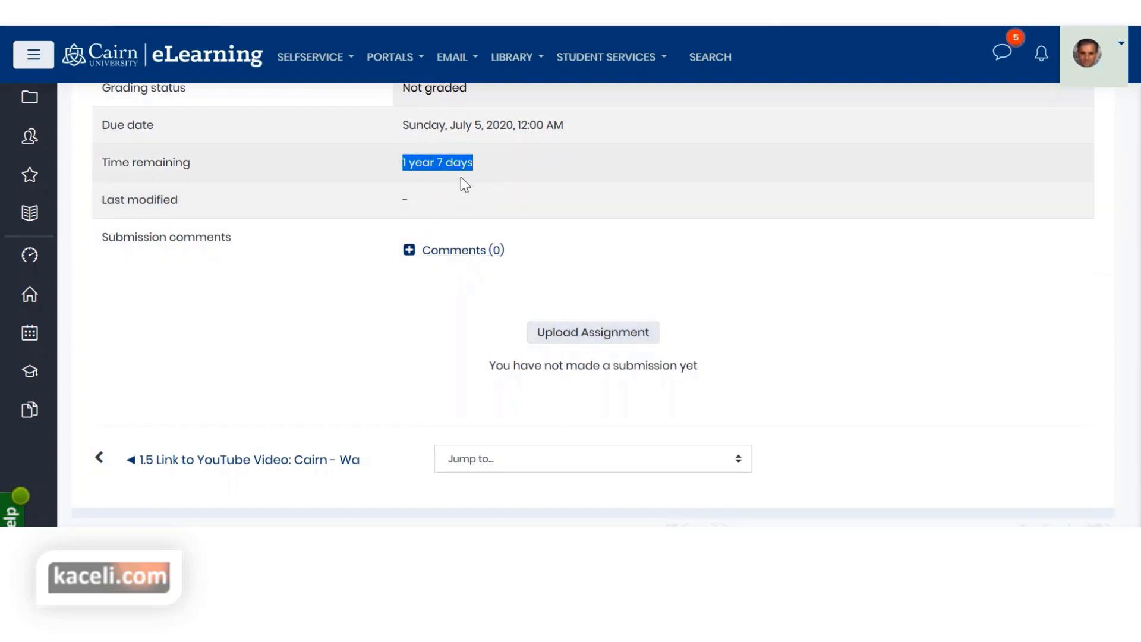
{"action": "left_click_drag", "start_coordinate": [482, 167], "coordinate": [401, 162]}
{"action": "double_click", "coordinate": [428, 160]}
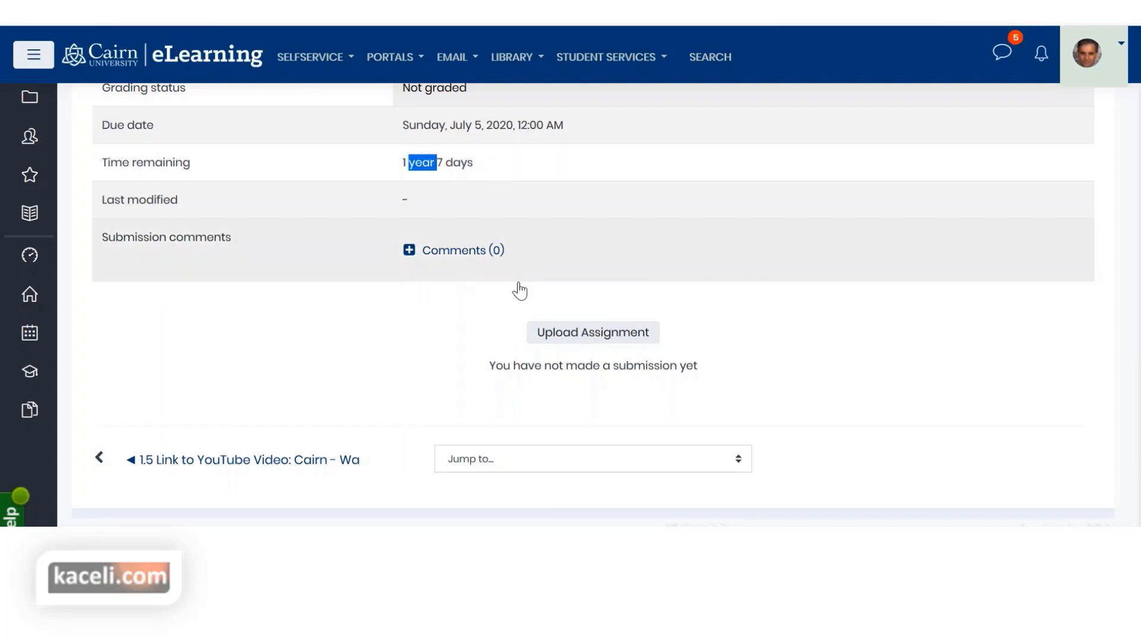
{"action": "left_click", "coordinate": [582, 343]}
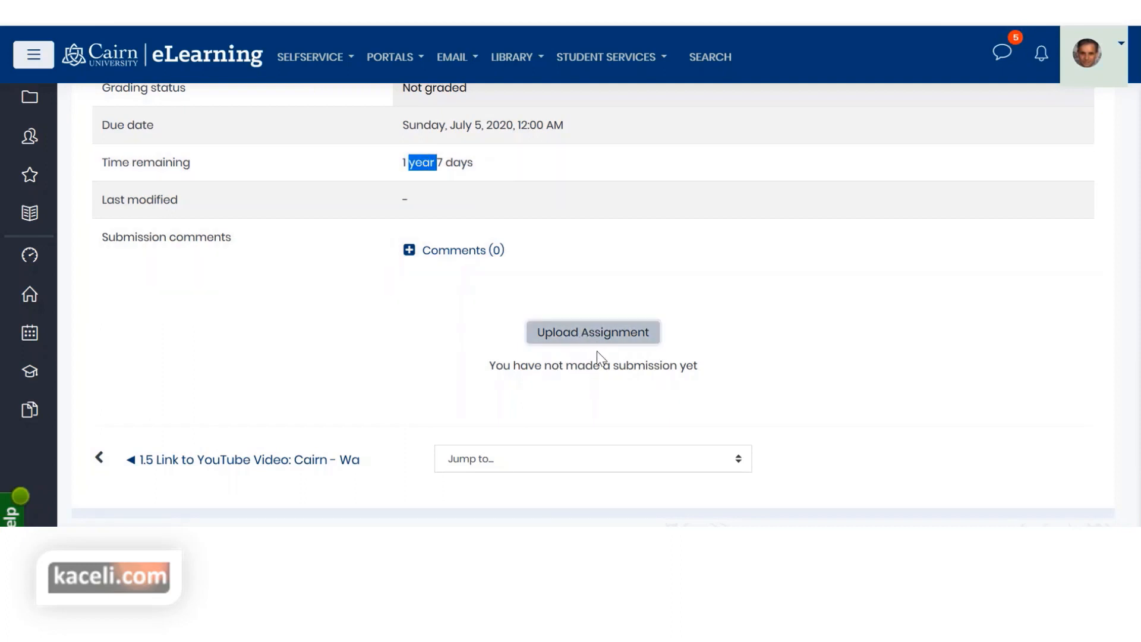
{"action": "scroll", "coordinate": [391, 368], "scroll_direction": "down", "scroll_amount": 15}
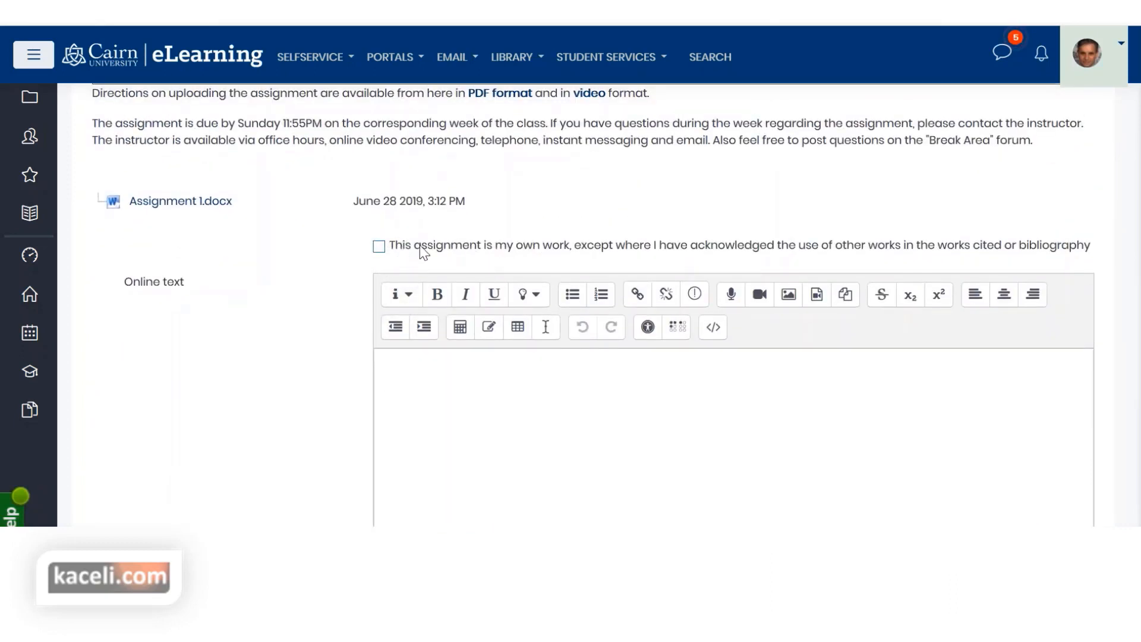
Step: Tick the own-work statement on the submission form
{"action": "left_click", "coordinate": [379, 247]}
{"action": "left_click", "coordinate": [411, 383]}
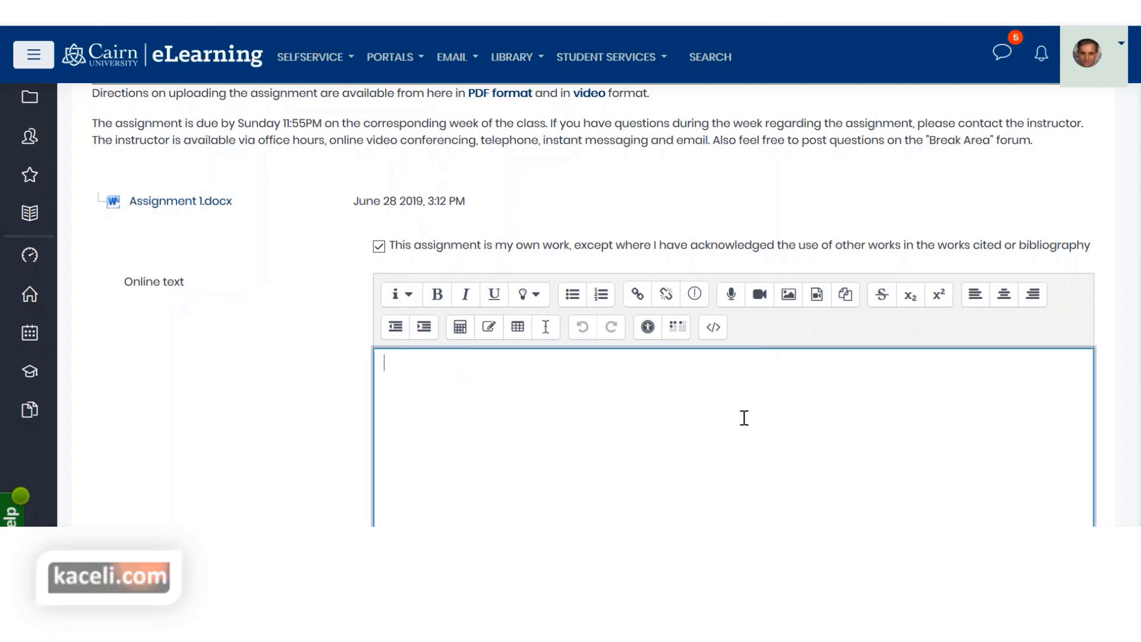
{"action": "scroll", "coordinate": [606, 392], "scroll_direction": "down", "scroll_amount": 6}
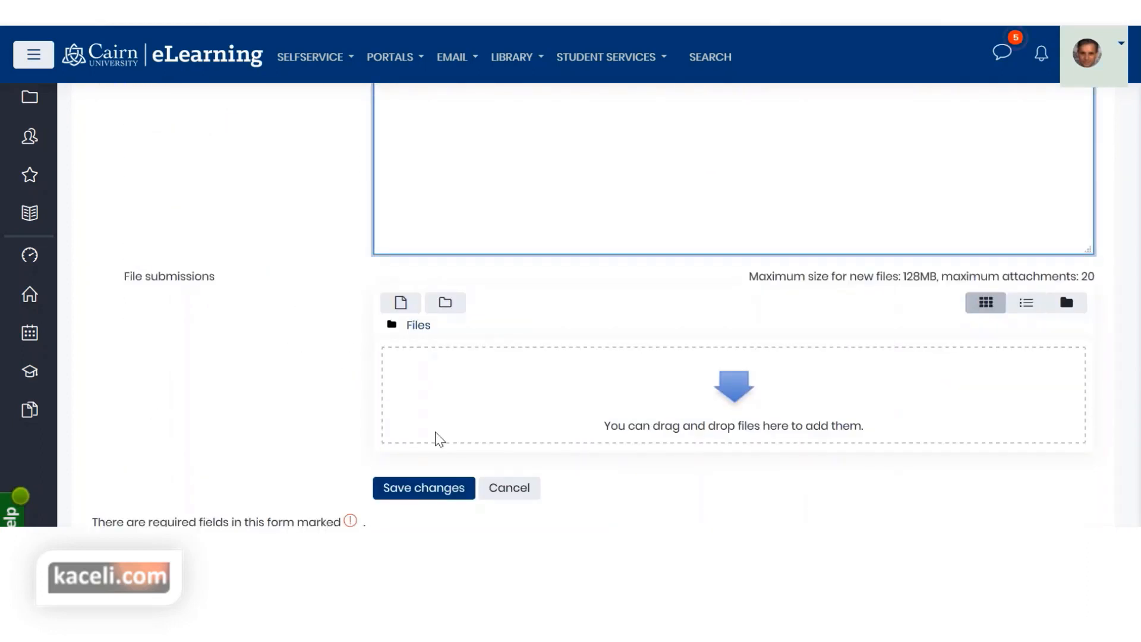
Step: Attach 'Assignment 1 Starting a Business.docx' from File Explorer and save the submission
{"action": "key", "text": "alt+Tab"}
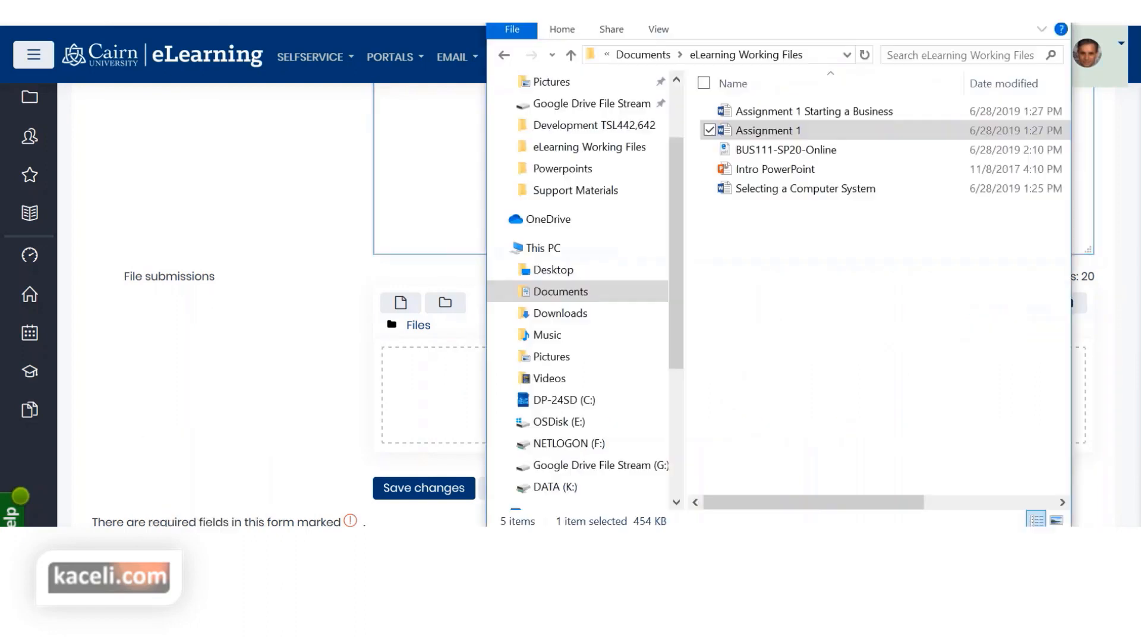
{"action": "left_click", "coordinate": [795, 238]}
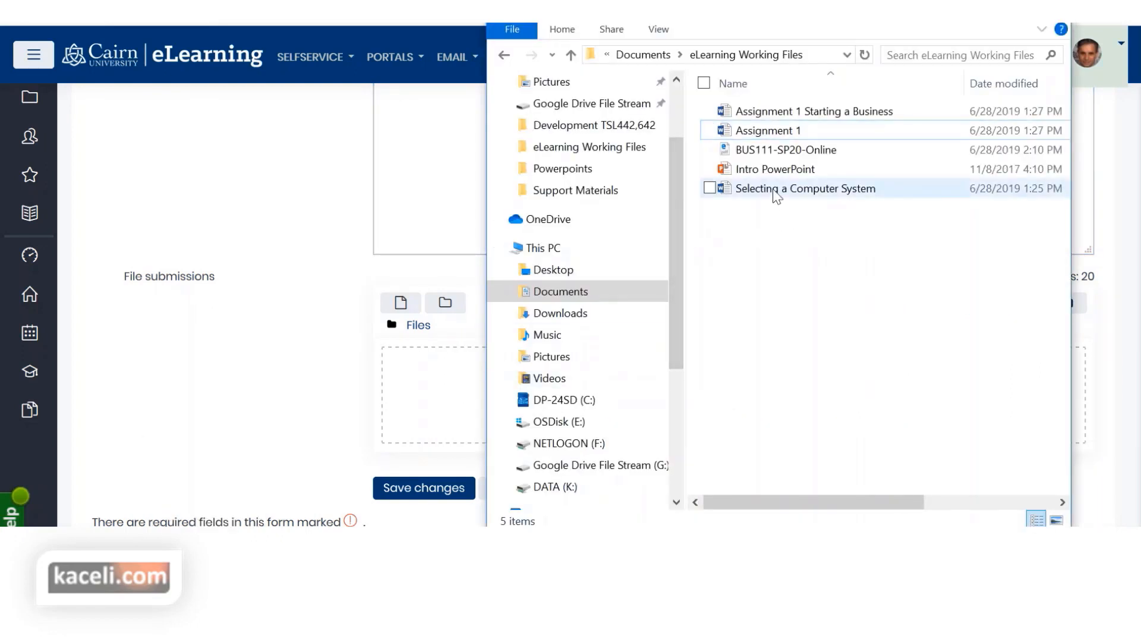
{"action": "left_click", "coordinate": [787, 116]}
{"action": "left_click_drag", "start_coordinate": [785, 113], "coordinate": [434, 416]}
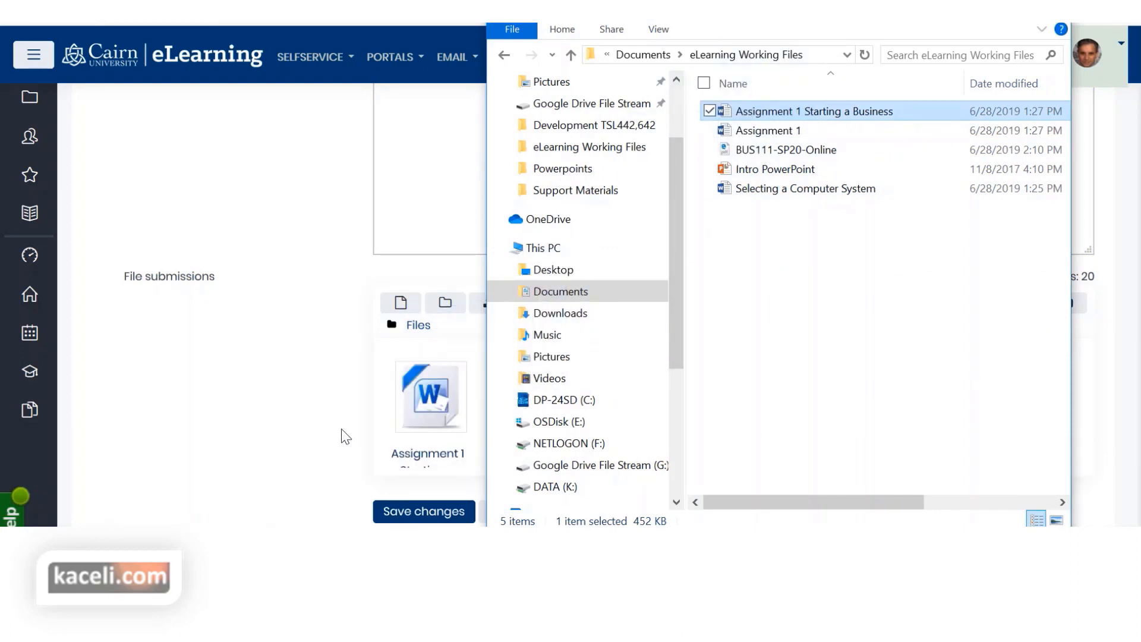
{"action": "left_click", "coordinate": [343, 432]}
{"action": "left_click", "coordinate": [418, 515]}
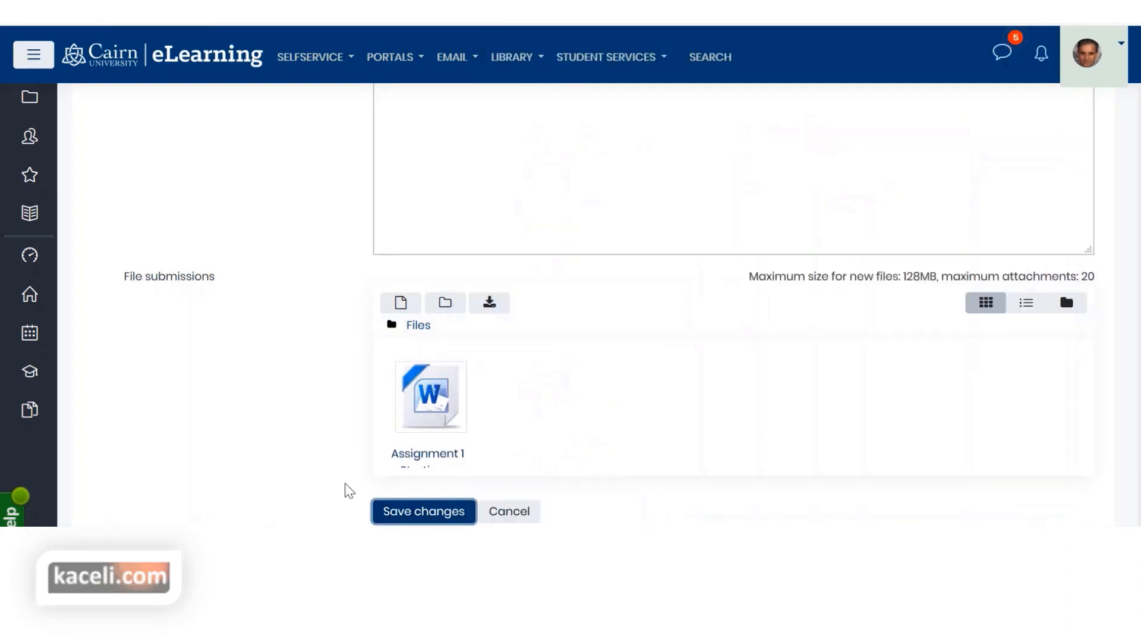
{"action": "scroll", "coordinate": [373, 324], "scroll_direction": "down", "scroll_amount": 20}
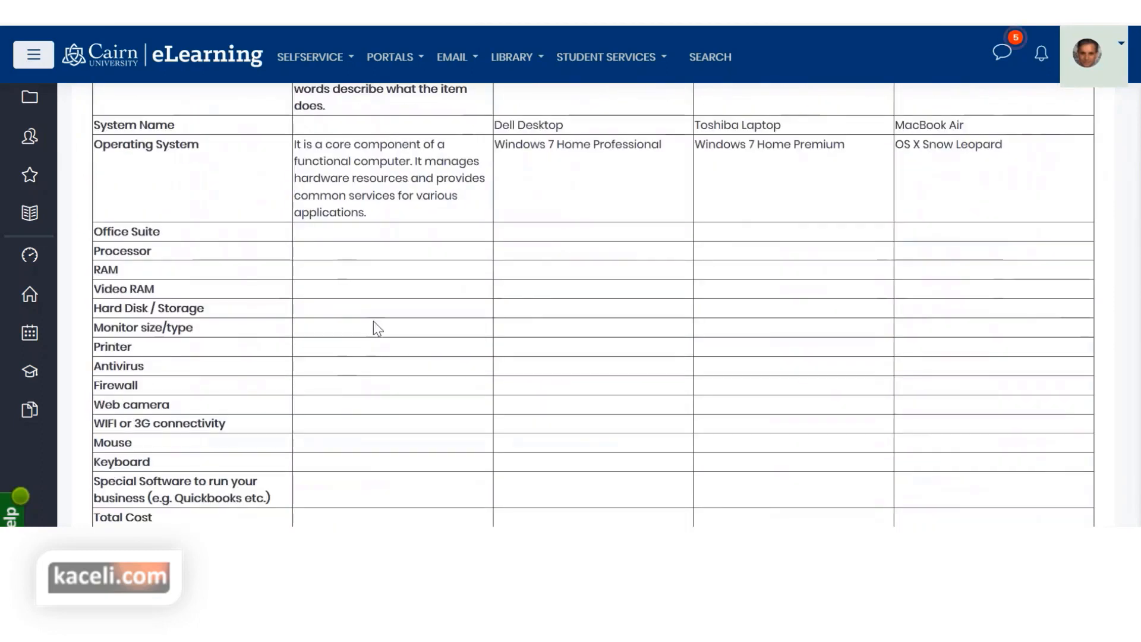
{"action": "scroll", "coordinate": [372, 334], "scroll_direction": "down", "scroll_amount": 1}
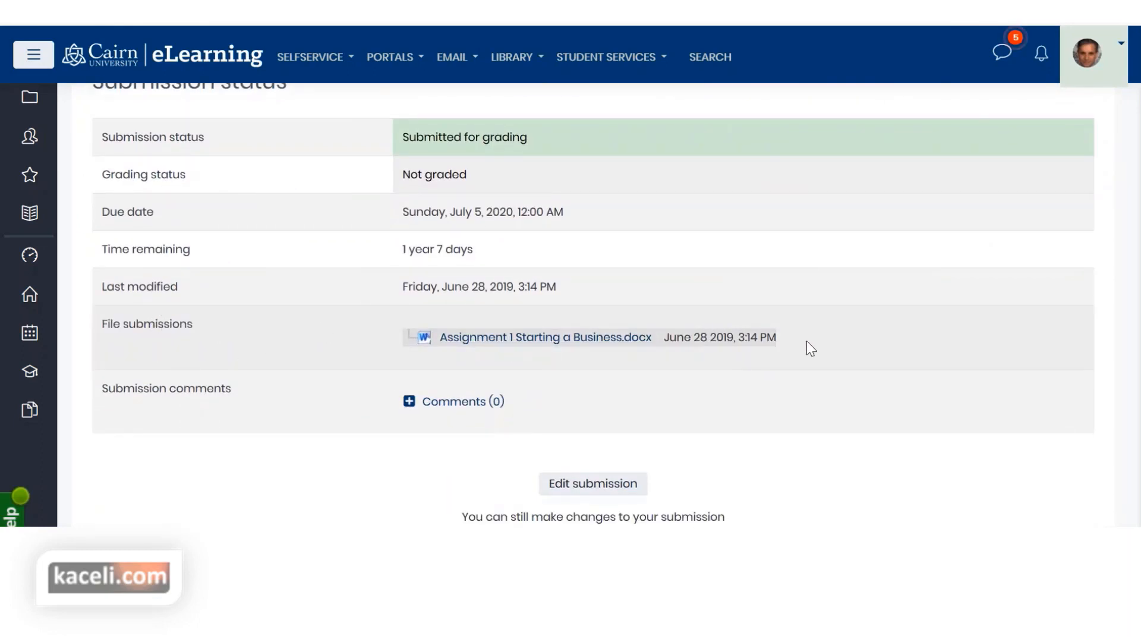
Step: Check the submitted file entry, then return to the instructor's grading summary showing 4 participants, 0 submitted
{"action": "left_click_drag", "start_coordinate": [436, 337], "coordinate": [669, 340]}
{"action": "left_click", "coordinate": [675, 342]}
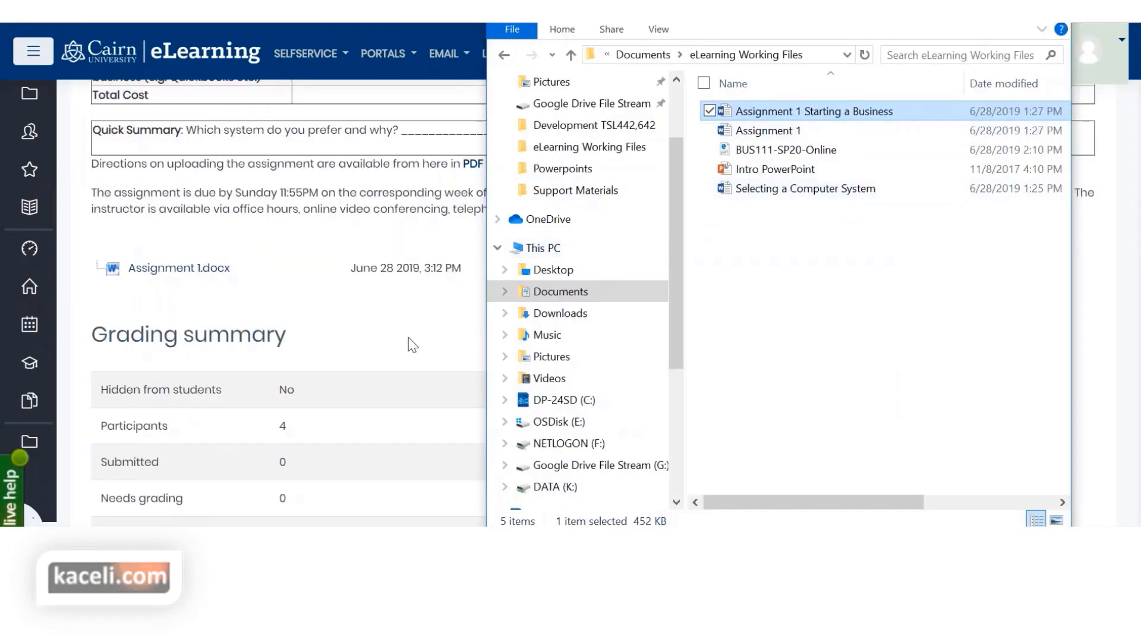
{"action": "left_click", "coordinate": [409, 345]}
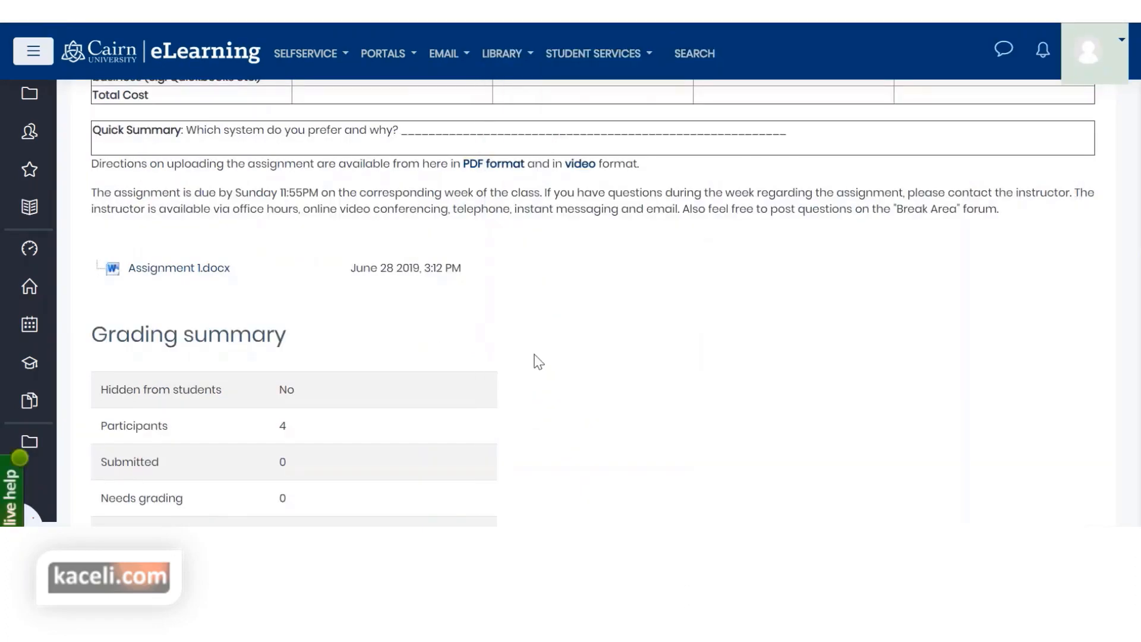
{"action": "scroll", "coordinate": [538, 361], "scroll_direction": "up", "scroll_amount": 20}
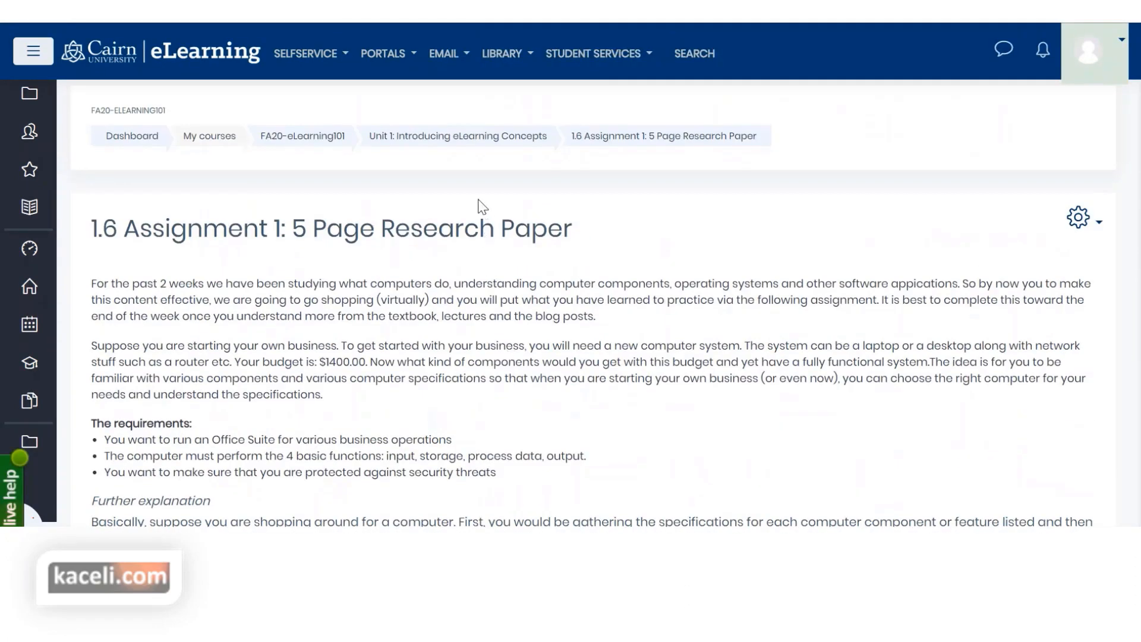
Step: From the Unit 1 course page, add a new Label resource through the activity chooser
{"action": "left_click", "coordinate": [460, 142]}
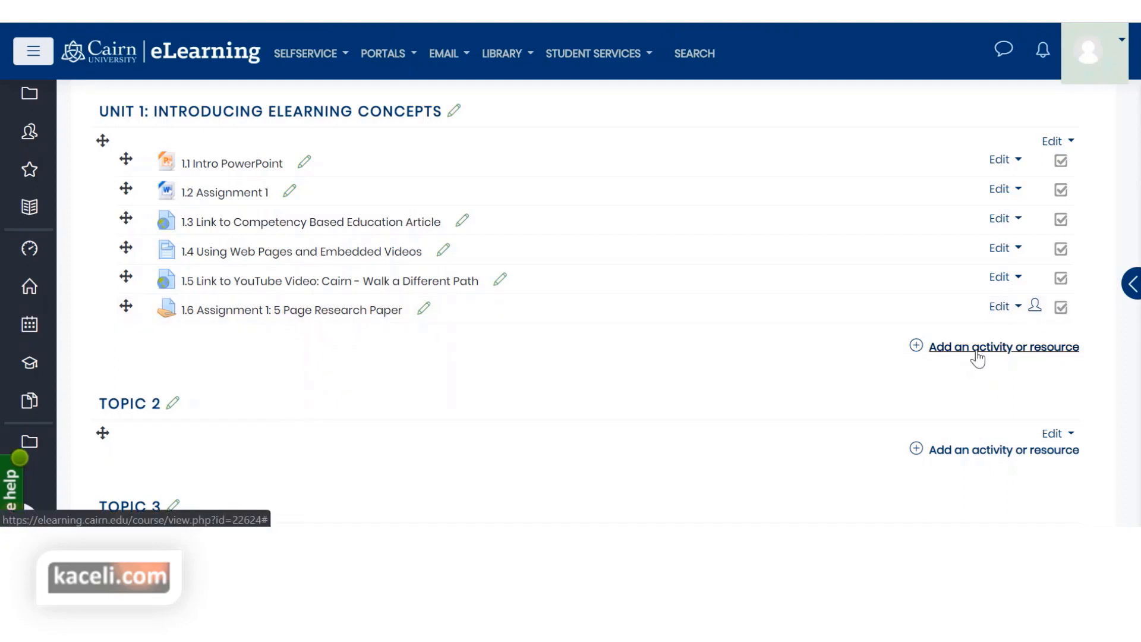
{"action": "left_click", "coordinate": [981, 349]}
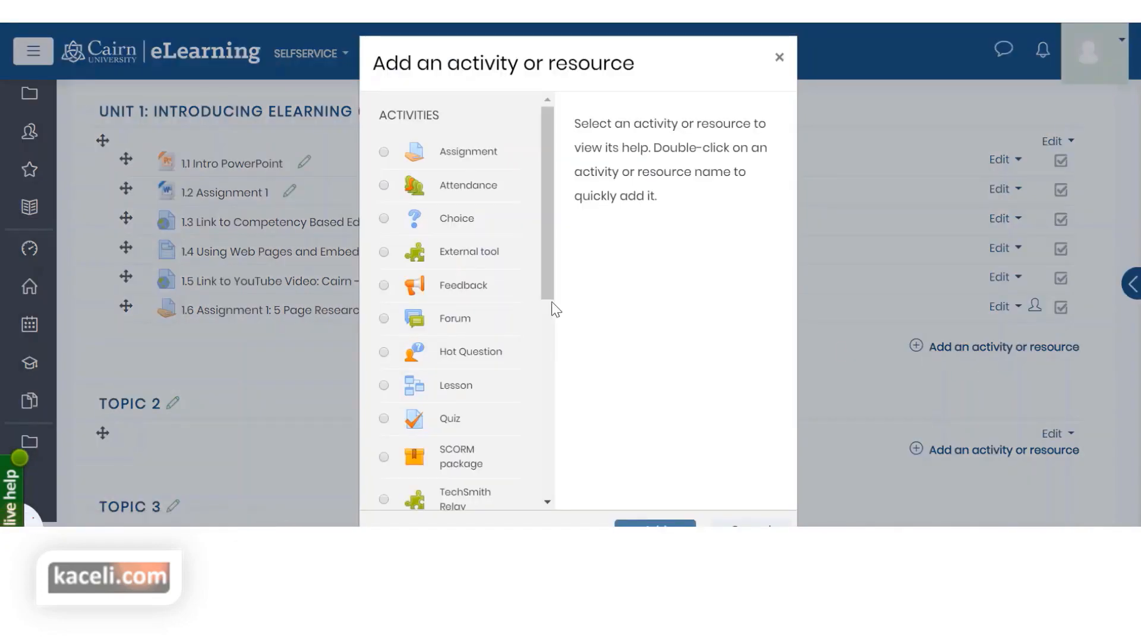
{"action": "left_click_drag", "start_coordinate": [552, 301], "coordinate": [538, 492]}
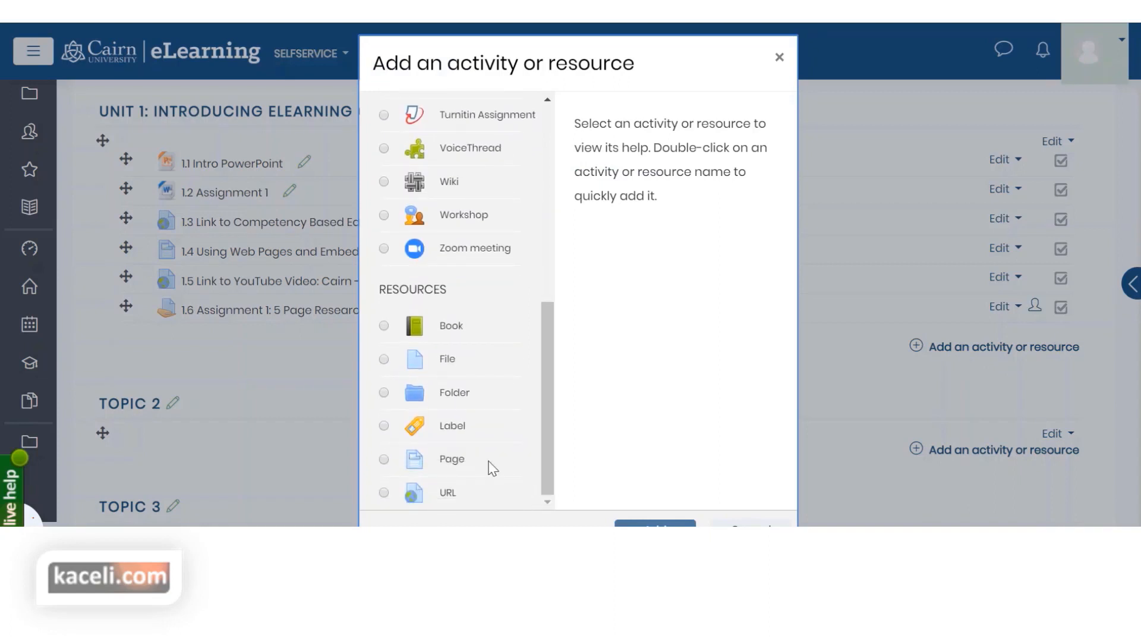
{"action": "left_click", "coordinate": [452, 427]}
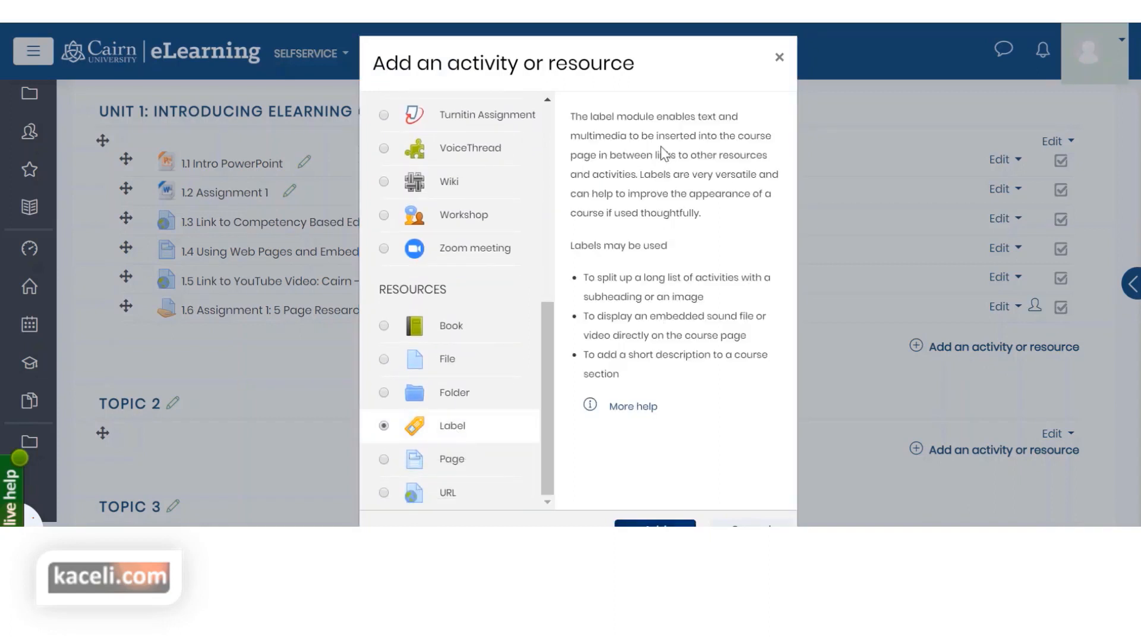
{"action": "left_click_drag", "start_coordinate": [676, 63], "coordinate": [676, 39]}
{"action": "left_click", "coordinate": [665, 504]}
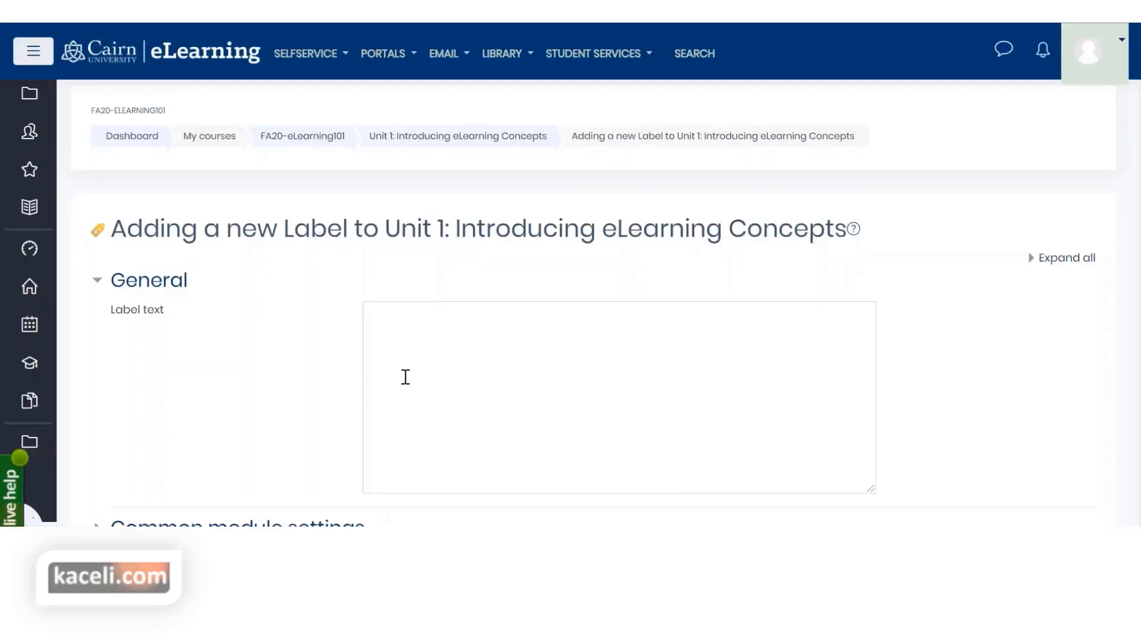
Step: Enter 'Assignments:' as the label text and format it as a medium heading
{"action": "left_click", "coordinate": [400, 394]}
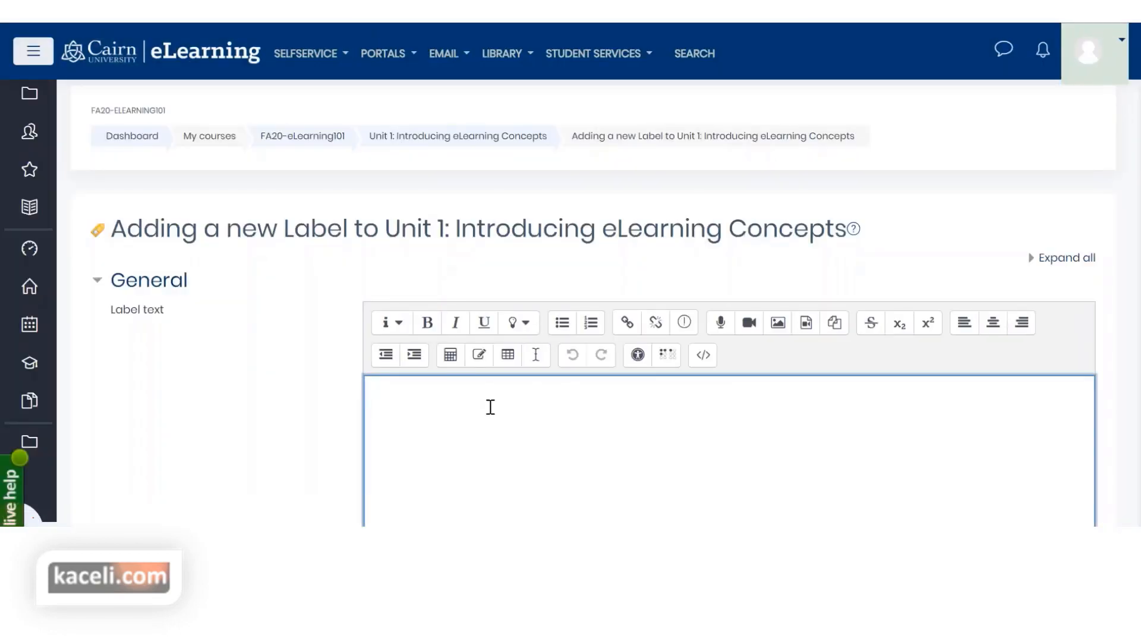
{"action": "type", "text": "Assignments:"}
{"action": "triple_click", "coordinate": [462, 393]}
{"action": "left_click", "coordinate": [392, 322]}
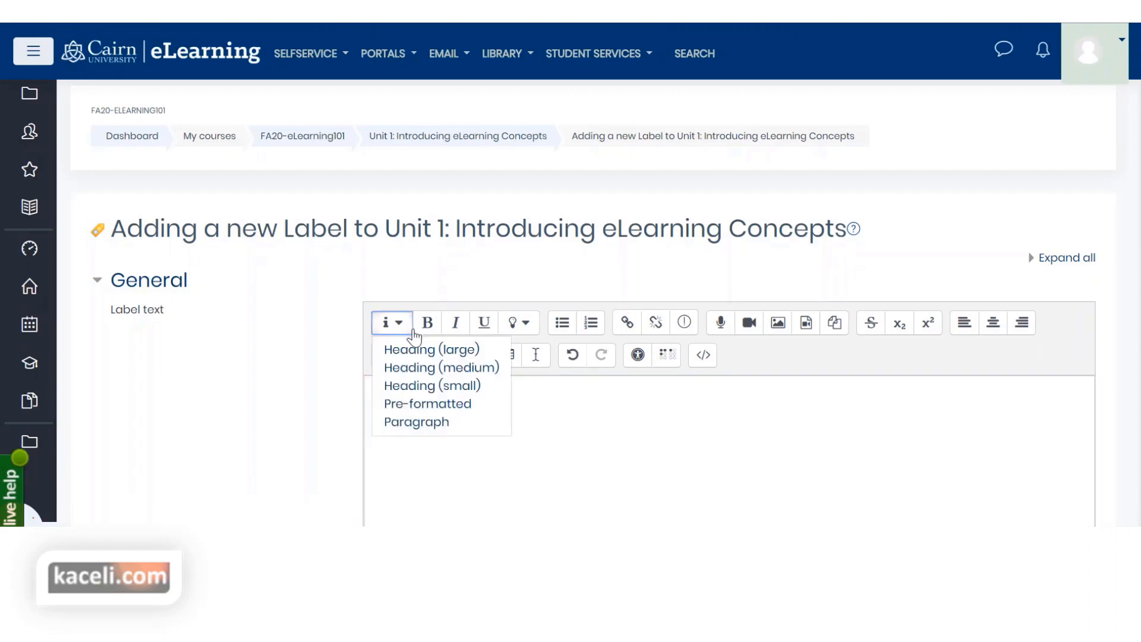
{"action": "left_click", "coordinate": [440, 382]}
{"action": "left_click", "coordinate": [535, 437]}
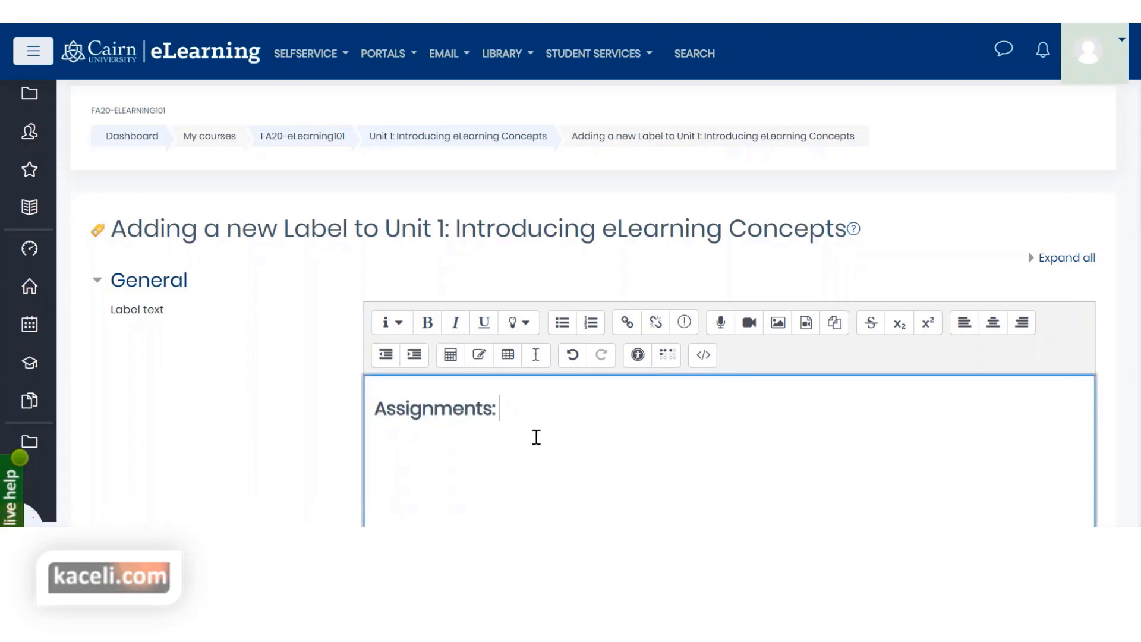
Step: Change the Assignments: heading to the small heading style
{"action": "scroll", "coordinate": [283, 444], "scroll_direction": "down", "scroll_amount": 5}
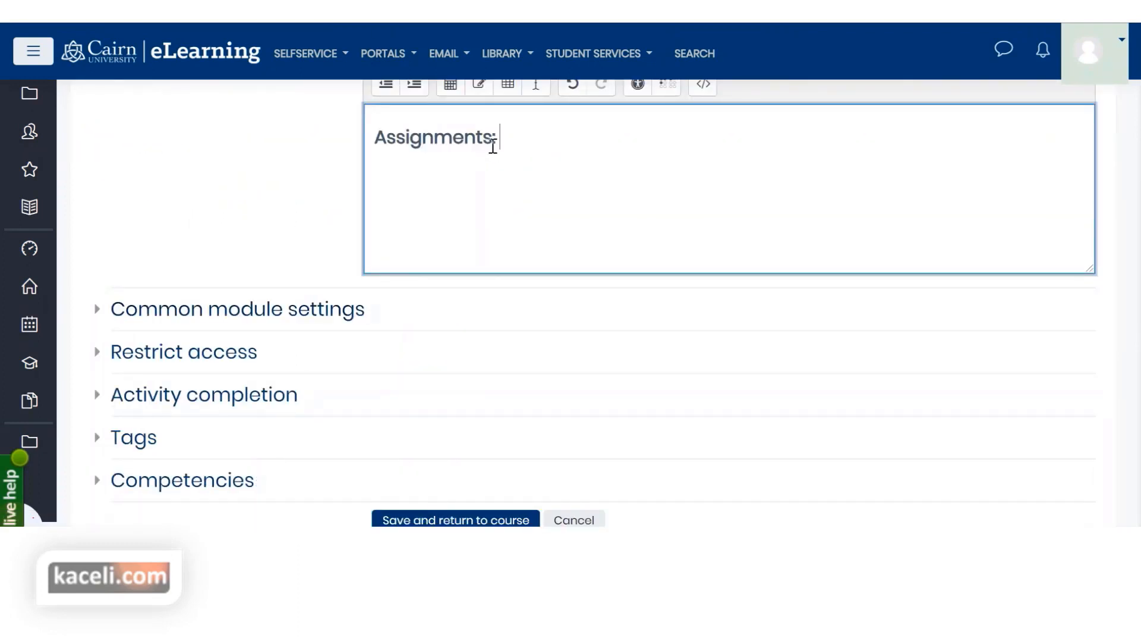
{"action": "left_click_drag", "start_coordinate": [491, 145], "coordinate": [382, 152]}
{"action": "scroll", "coordinate": [383, 214], "scroll_direction": "up", "scroll_amount": 2}
{"action": "left_click", "coordinate": [393, 143]}
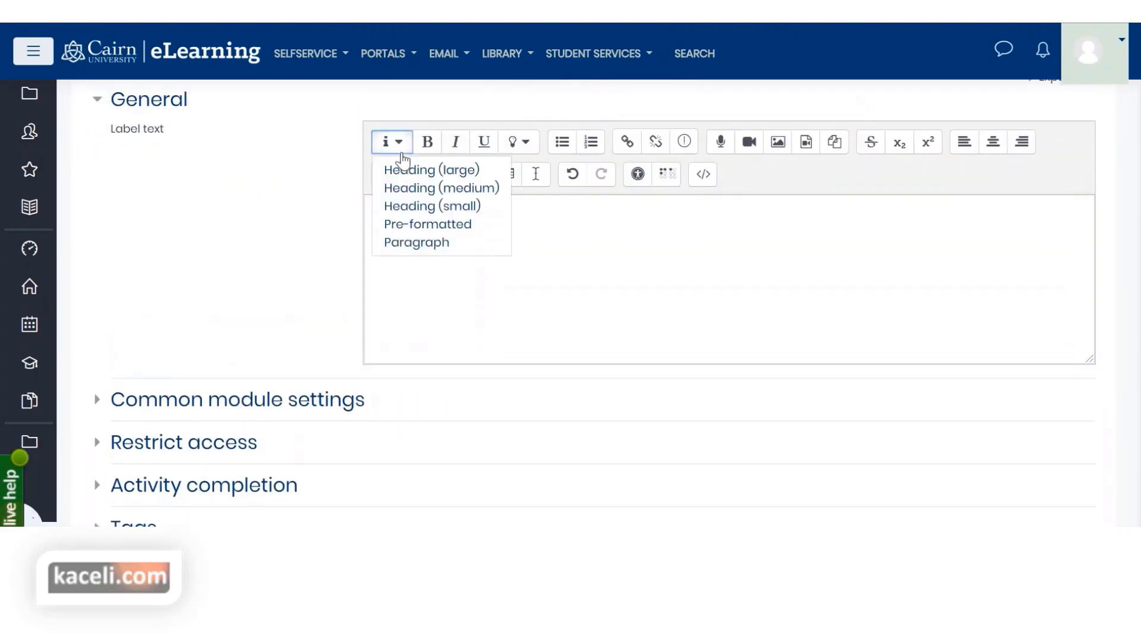
{"action": "left_click", "coordinate": [430, 206]}
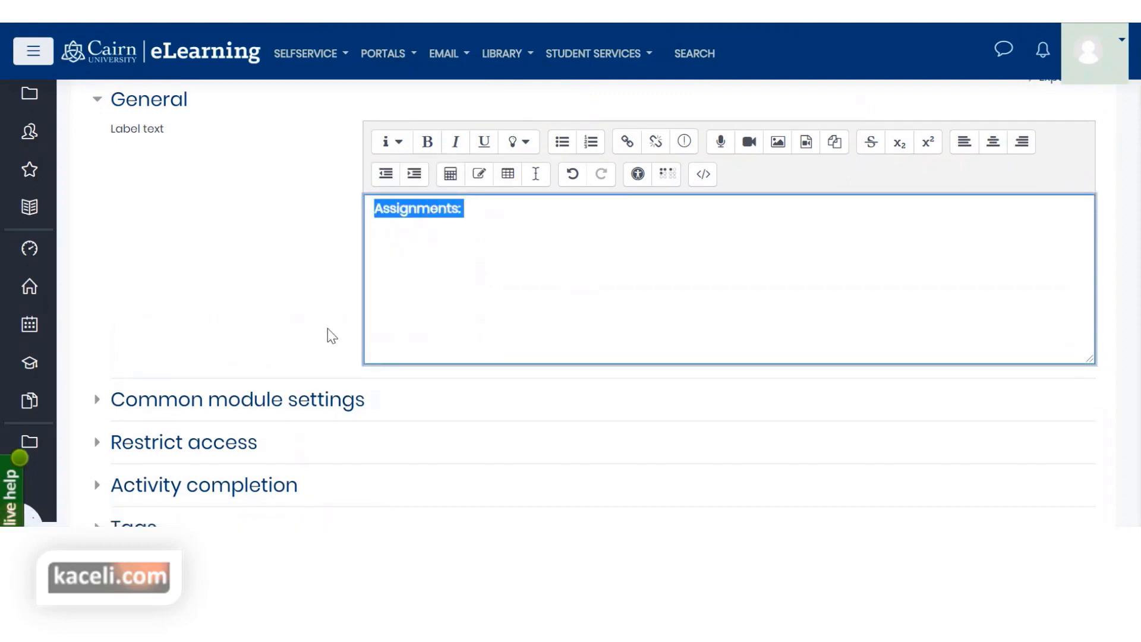
{"action": "left_click", "coordinate": [321, 306]}
{"action": "scroll", "coordinate": [349, 353], "scroll_direction": "down", "scroll_amount": 6}
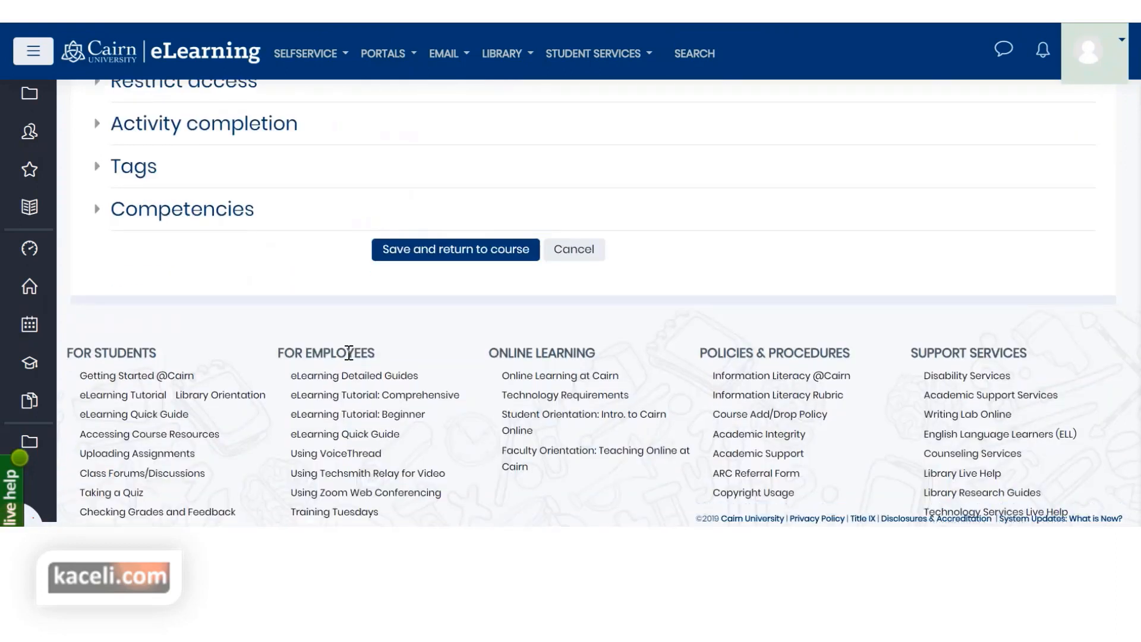
Step: Save the Assignments: label and move it directly above the 1.6 research paper assignment
{"action": "left_click", "coordinate": [414, 257]}
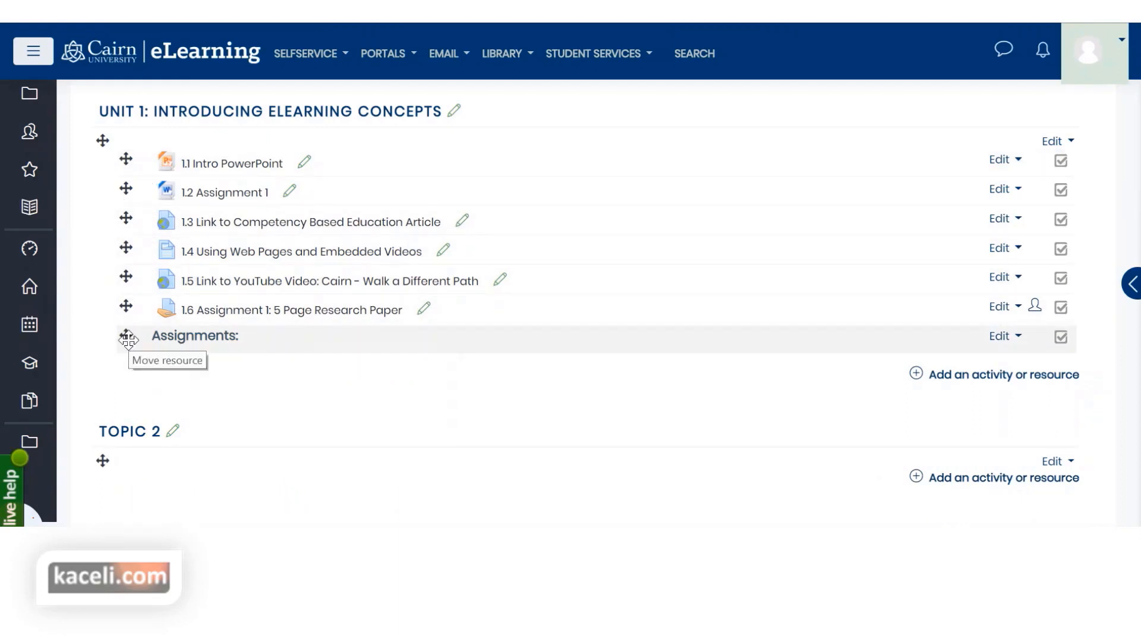
{"action": "left_click_drag", "start_coordinate": [125, 334], "coordinate": [127, 319]}
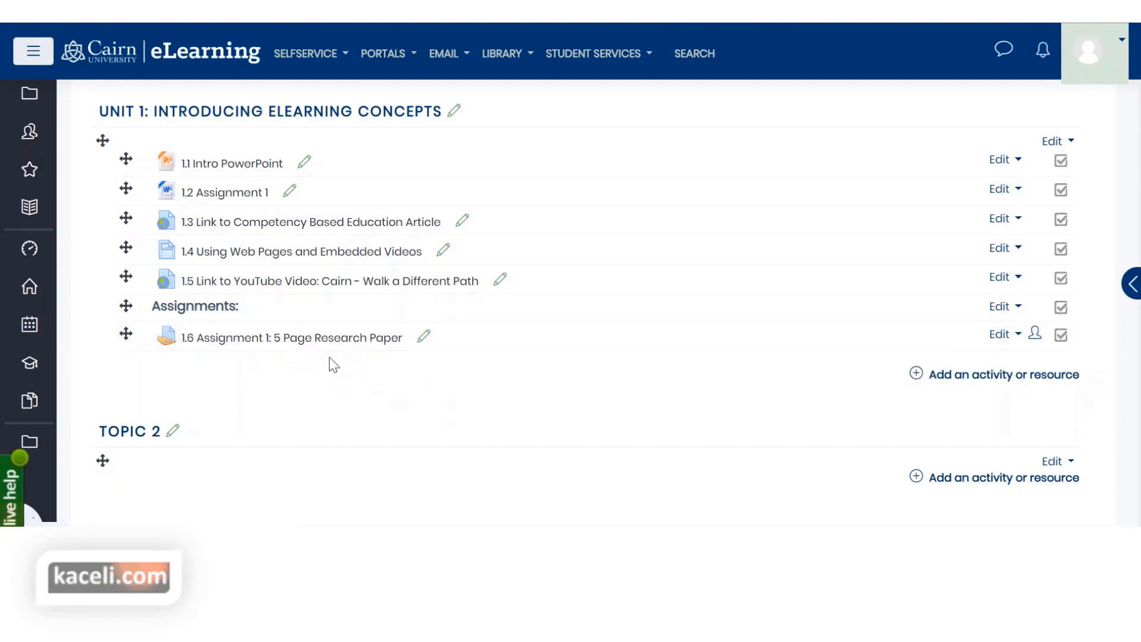
{"action": "left_click", "coordinate": [1004, 335]}
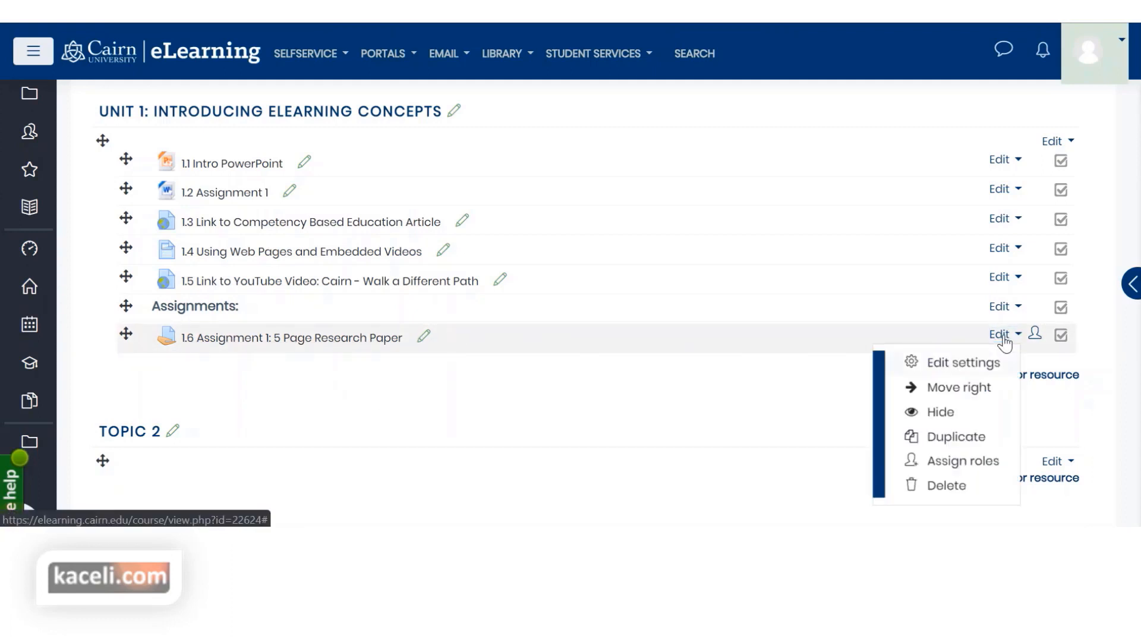
{"action": "left_click", "coordinate": [930, 412]}
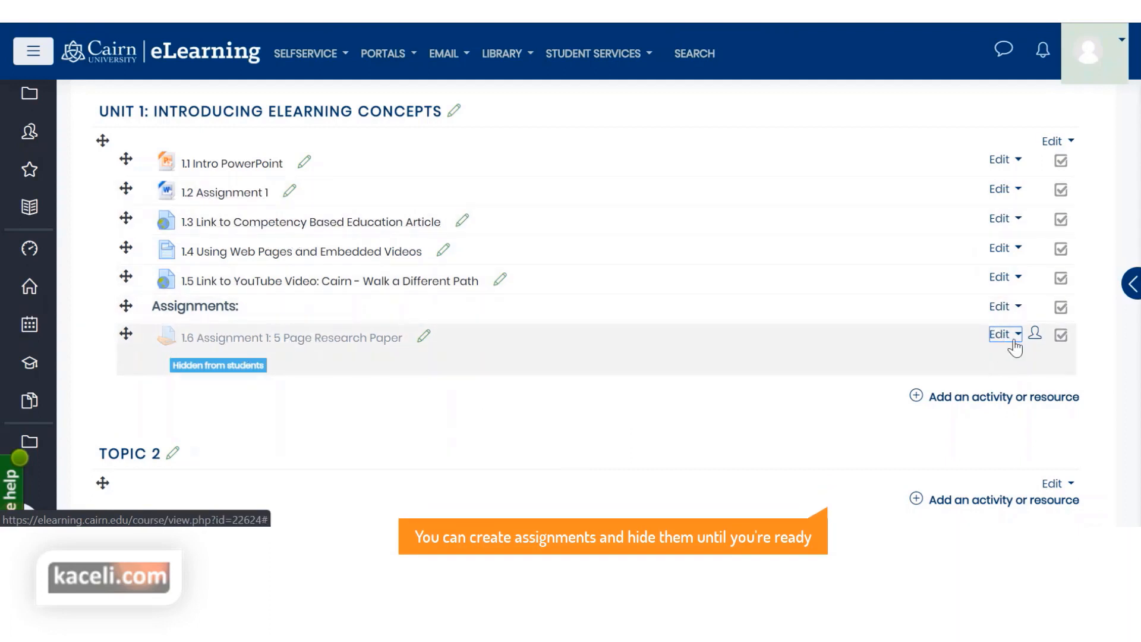
{"action": "left_click", "coordinate": [1011, 336]}
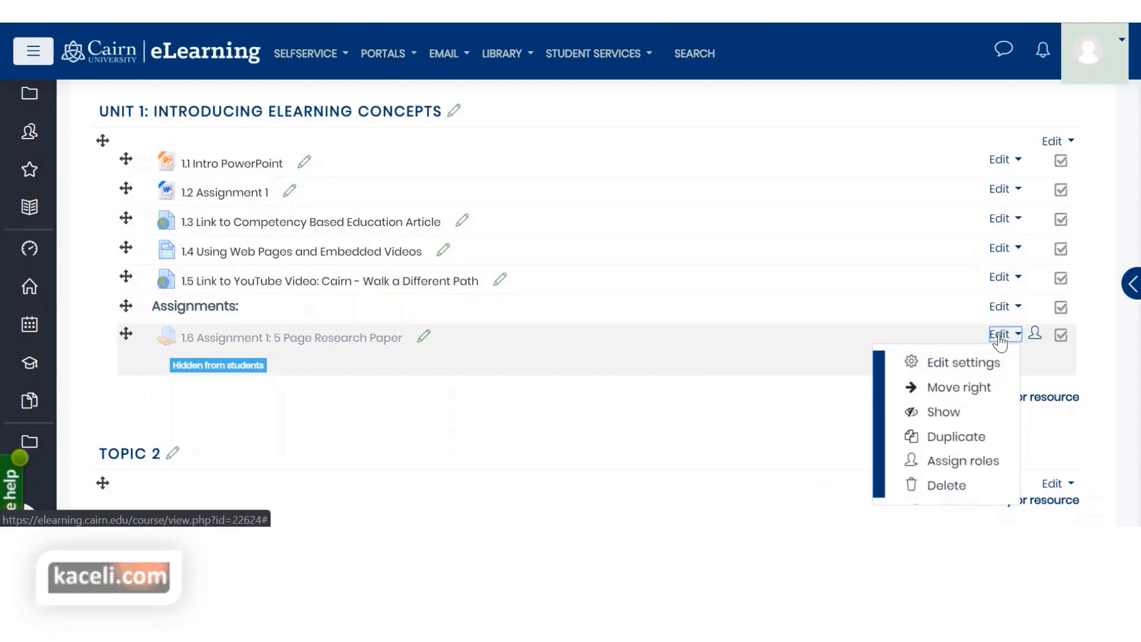
{"action": "left_click", "coordinate": [932, 417]}
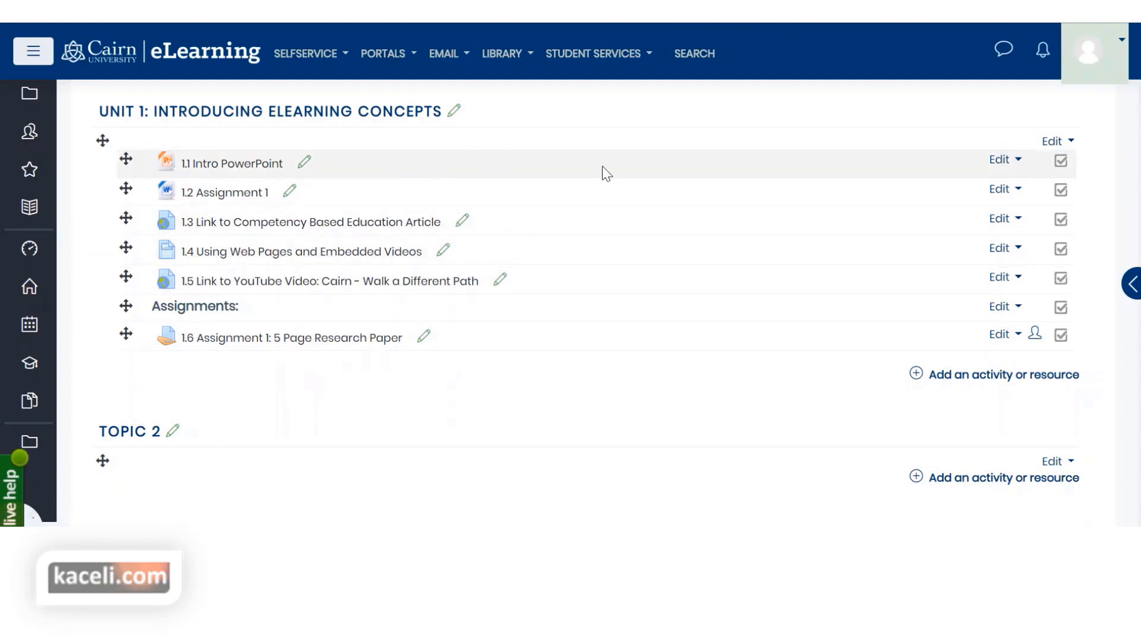
{"action": "scroll", "coordinate": [713, 214], "scroll_direction": "up", "scroll_amount": 2}
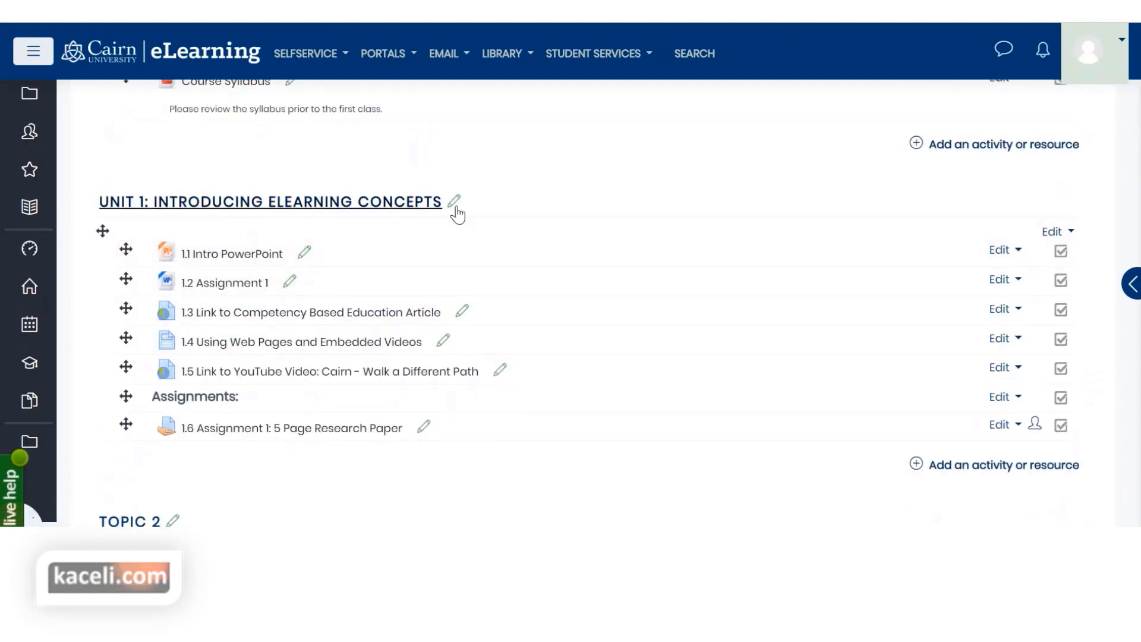
{"action": "left_click", "coordinate": [1058, 233]}
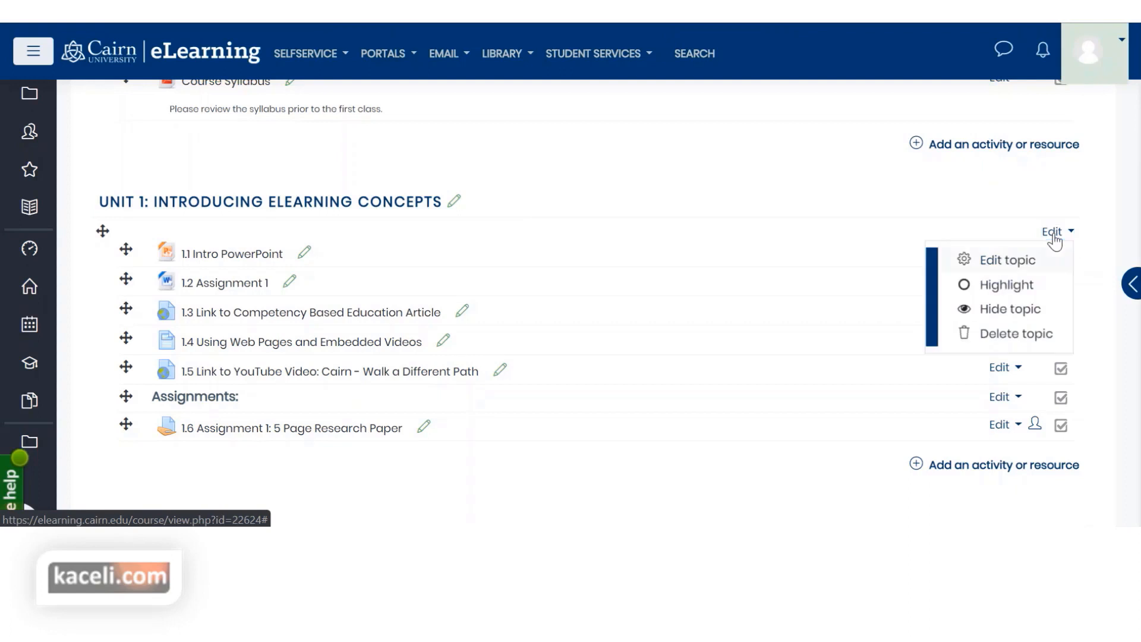
{"action": "left_click", "coordinate": [997, 310]}
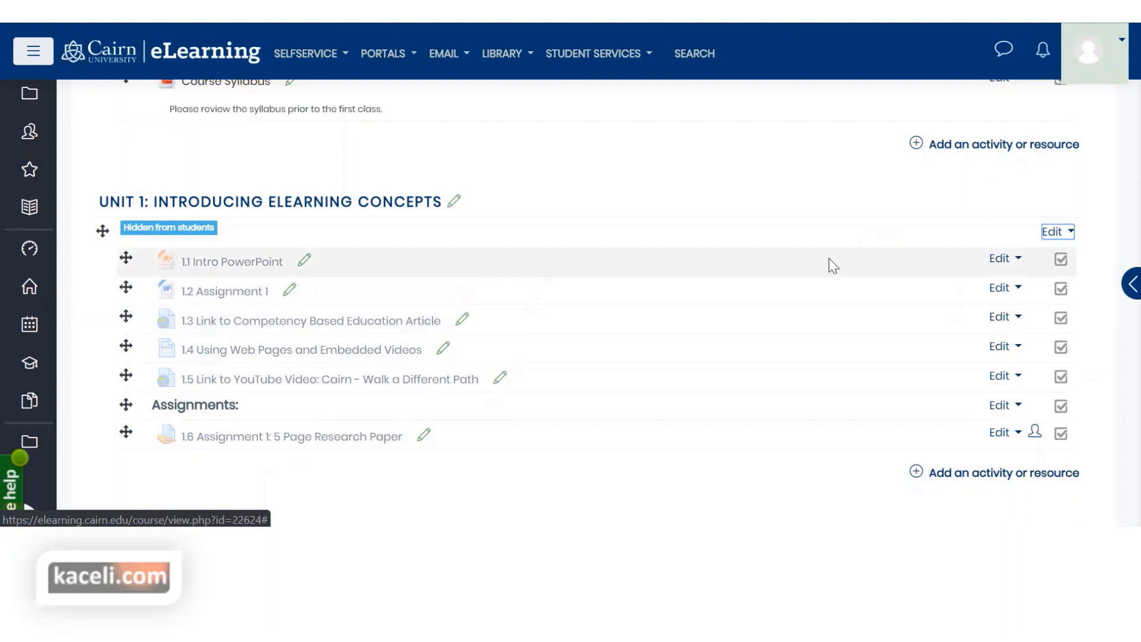
{"action": "left_click", "coordinate": [1053, 235]}
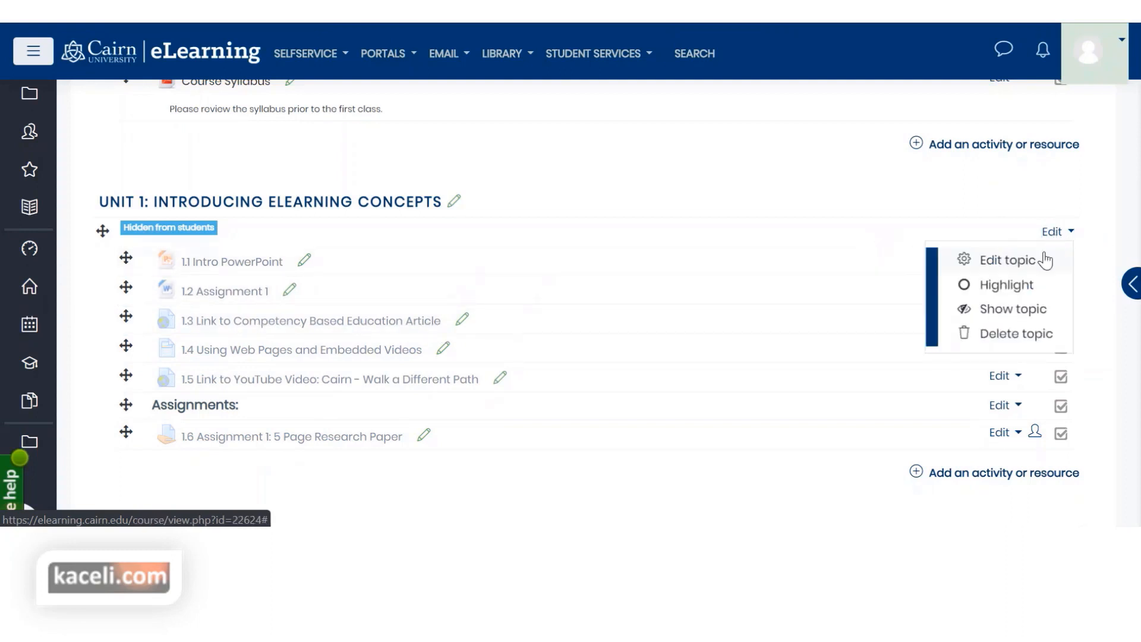
{"action": "left_click", "coordinate": [1025, 318]}
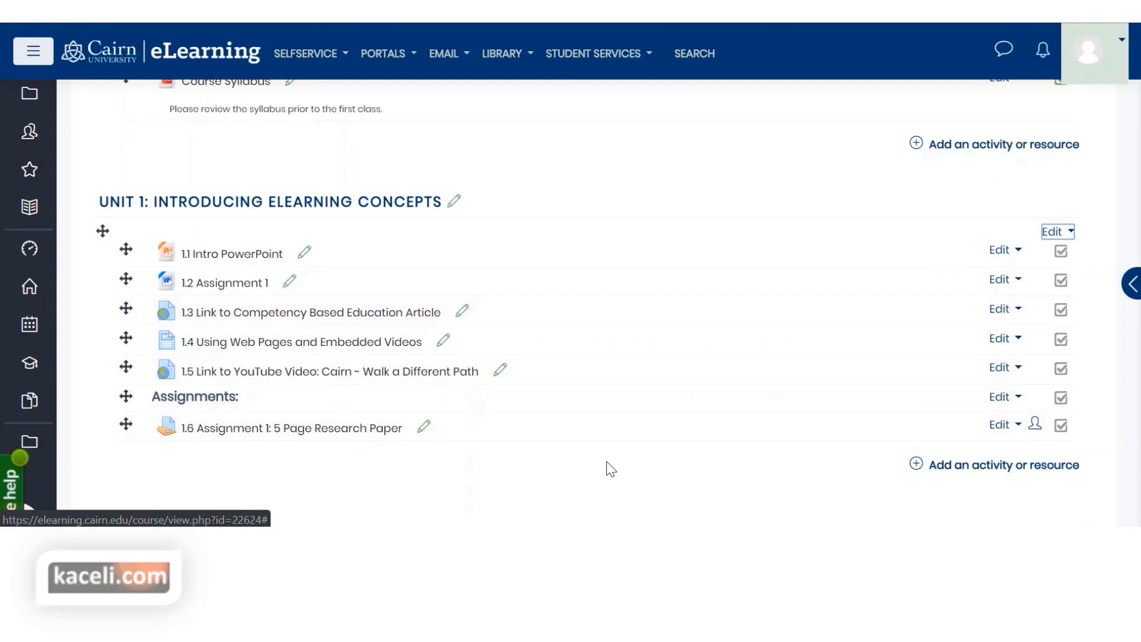
{"action": "left_click", "coordinate": [568, 477]}
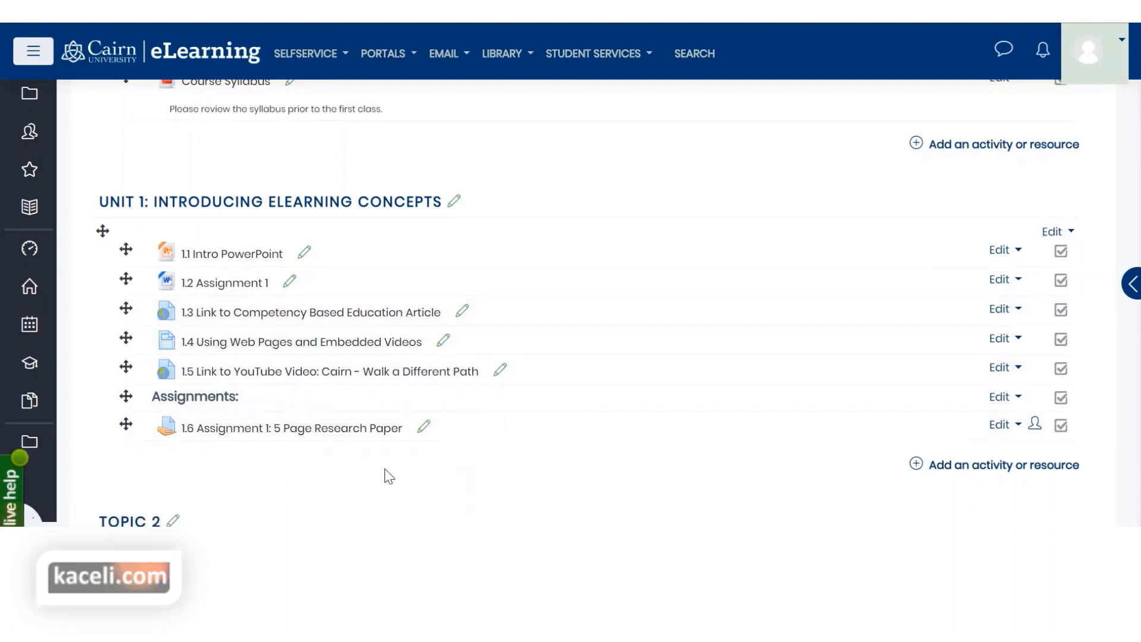
{"action": "left_click", "coordinate": [1003, 425]}
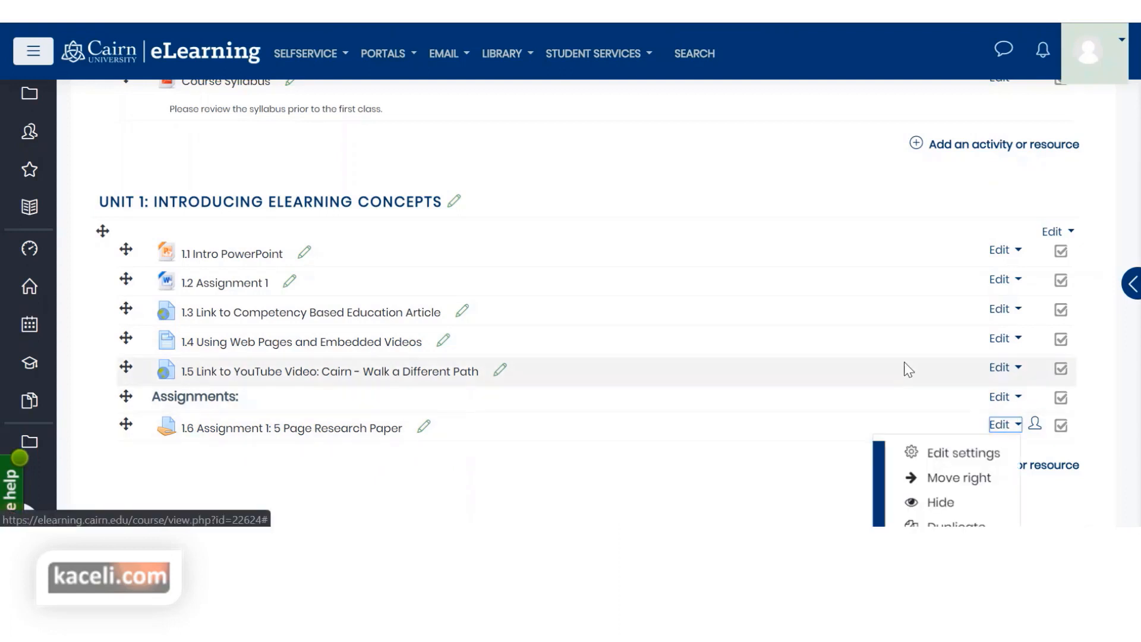
{"action": "scroll", "coordinate": [904, 368], "scroll_direction": "down", "scroll_amount": 3}
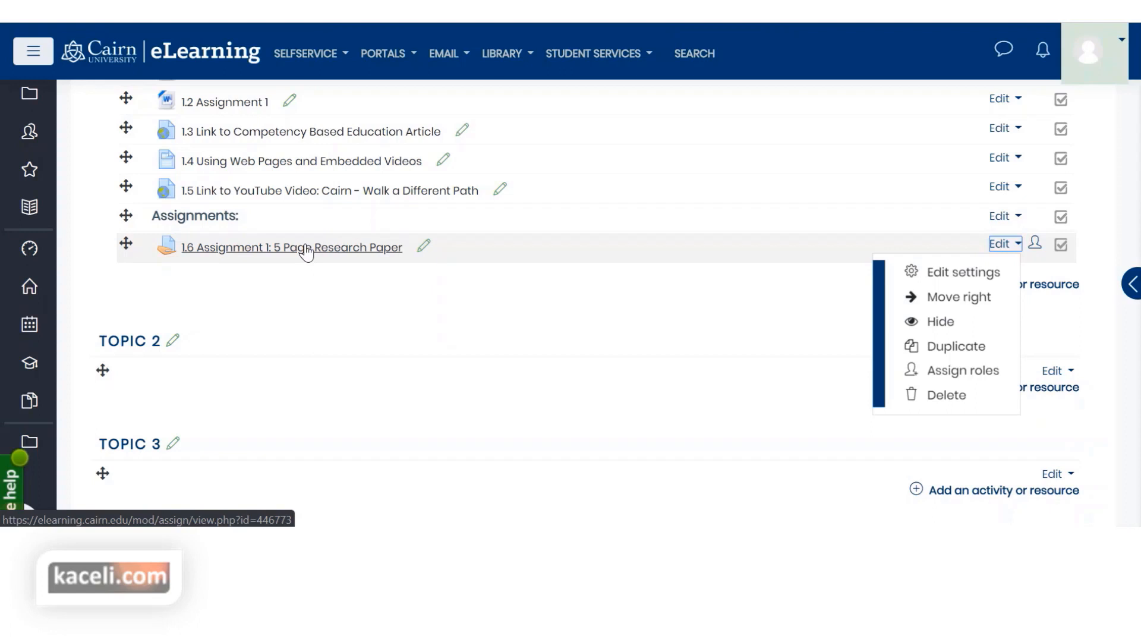
{"action": "left_click", "coordinate": [433, 292]}
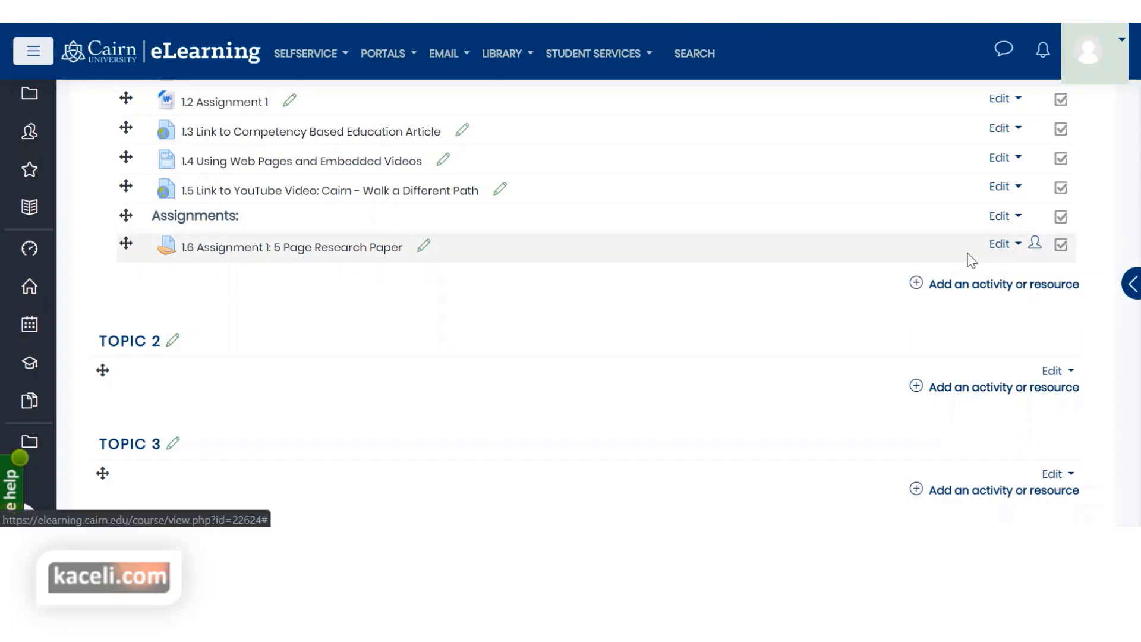
{"action": "left_click", "coordinate": [997, 249]}
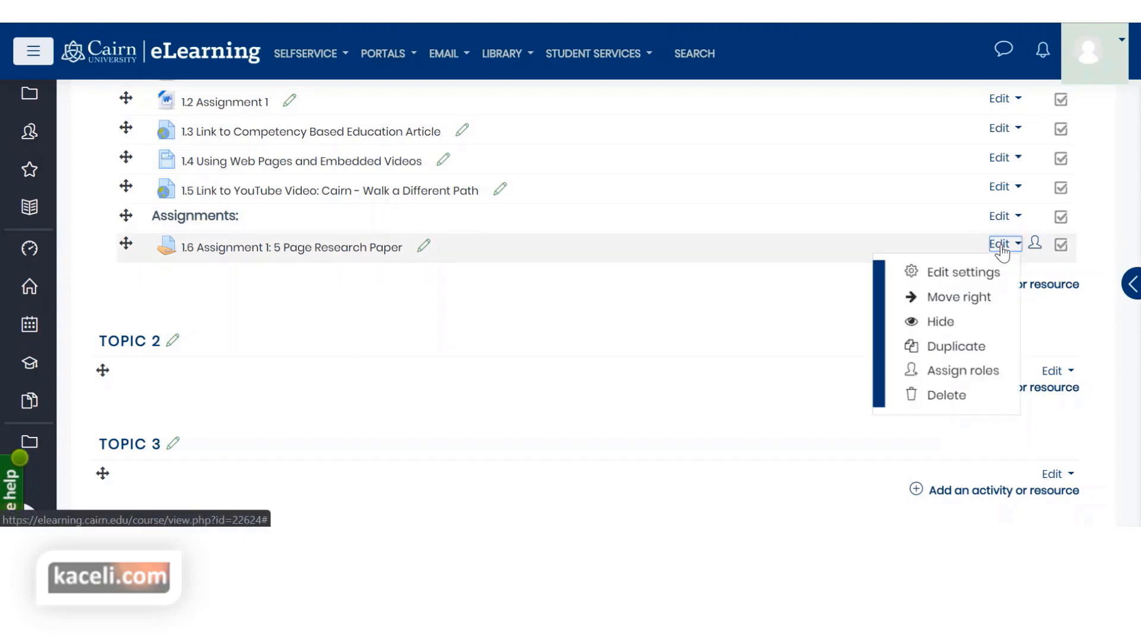
{"action": "left_click", "coordinate": [954, 275]}
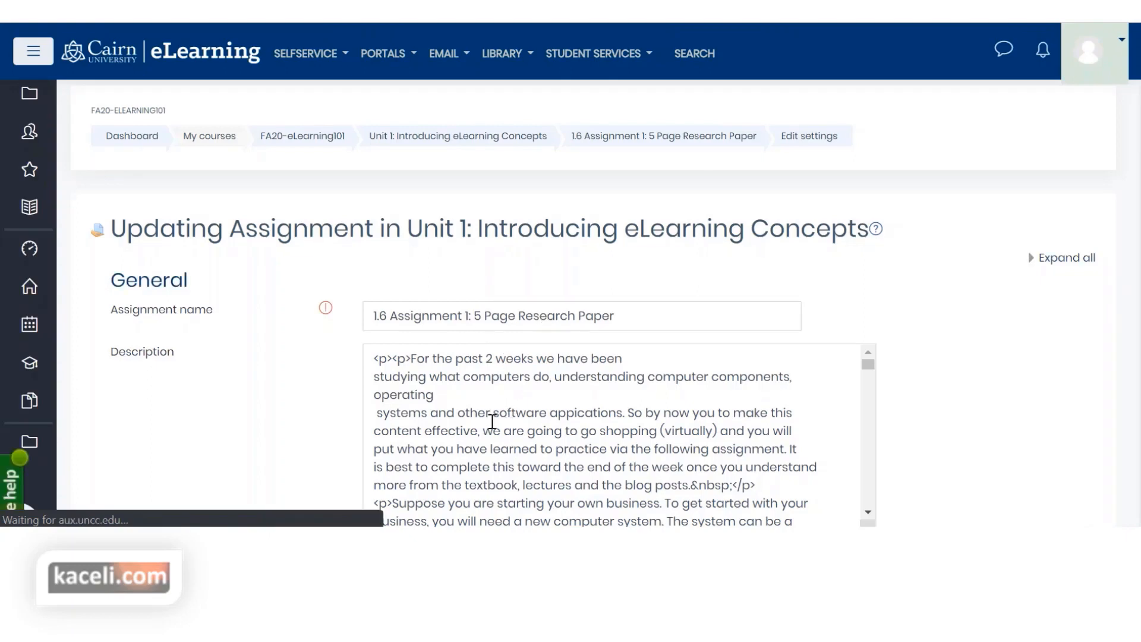
{"action": "scroll", "coordinate": [474, 400], "scroll_direction": "down", "scroll_amount": 5}
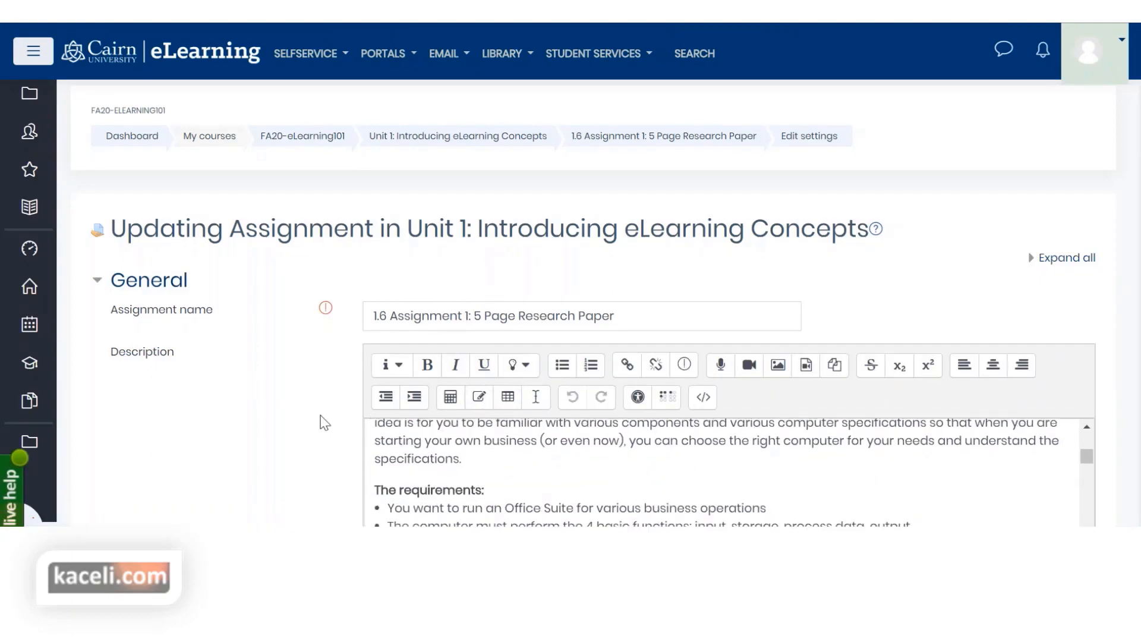
{"action": "scroll", "coordinate": [309, 398], "scroll_direction": "down", "scroll_amount": 3}
{"action": "scroll", "coordinate": [567, 324], "scroll_direction": "up", "scroll_amount": 5}
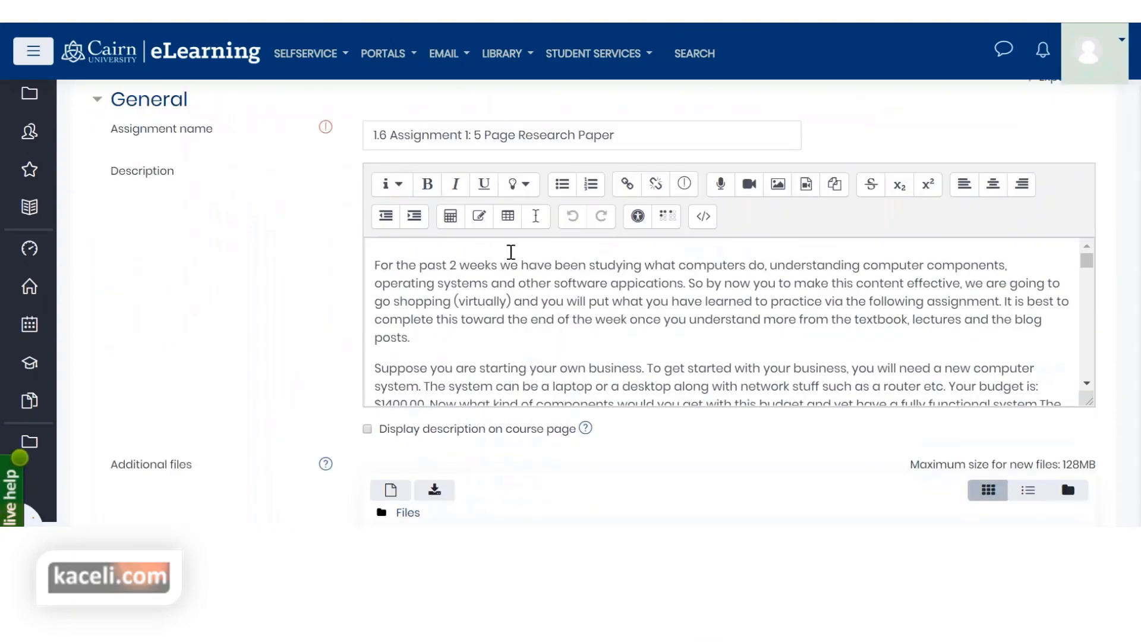
{"action": "left_click", "coordinate": [626, 280]}
{"action": "scroll", "coordinate": [295, 288], "scroll_direction": "down", "scroll_amount": 20}
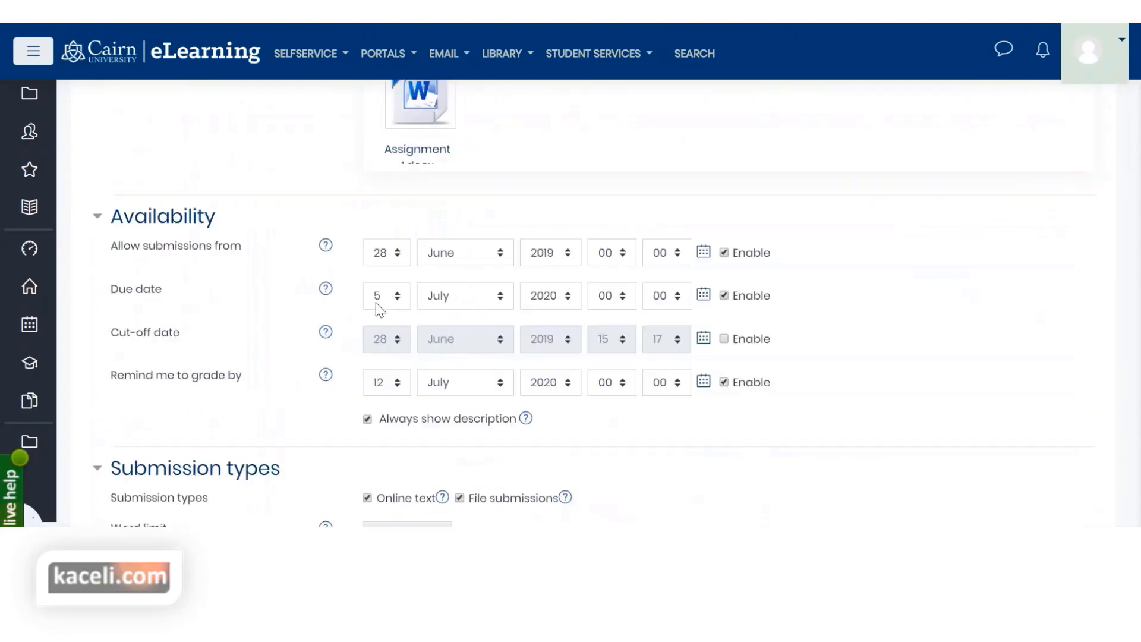
{"action": "scroll", "coordinate": [525, 298], "scroll_direction": "up", "scroll_amount": 6}
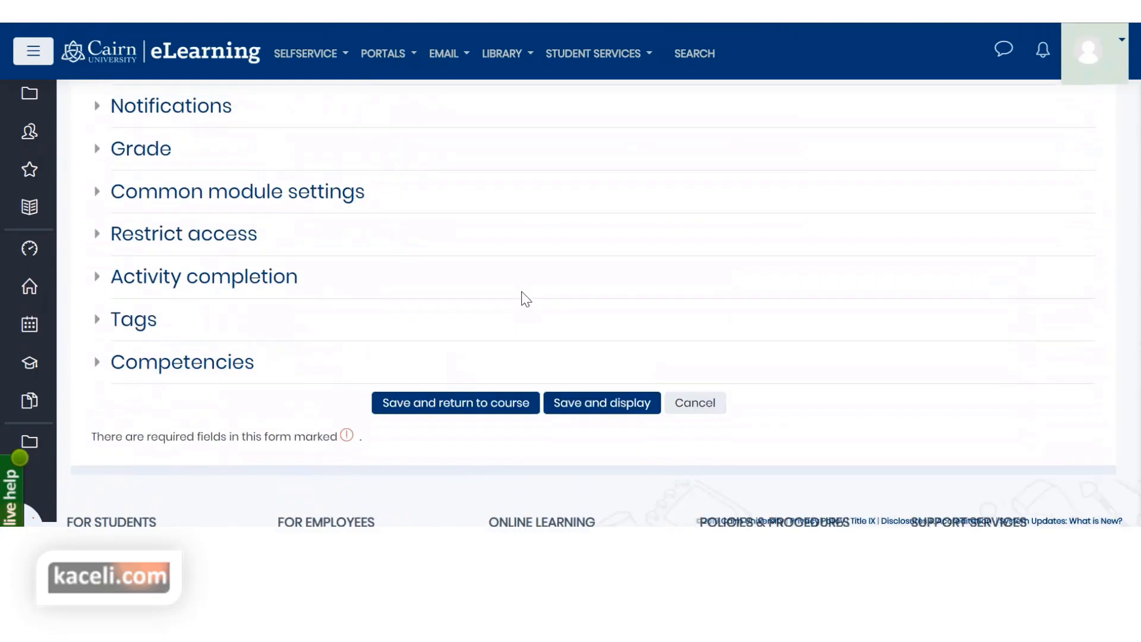
{"action": "left_click", "coordinate": [455, 403]}
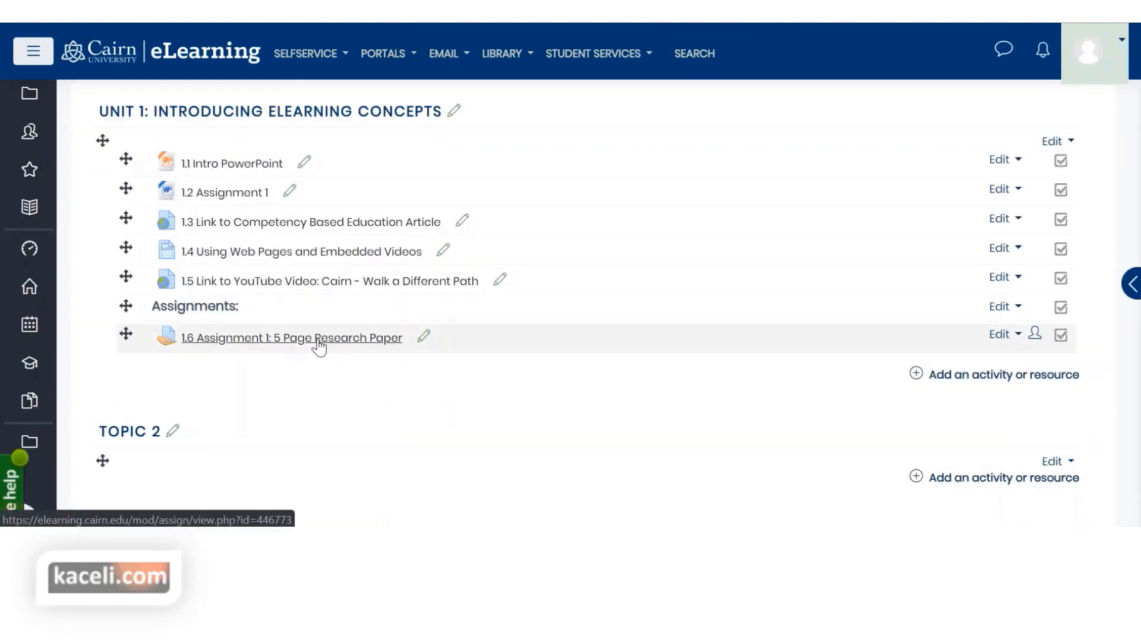
{"action": "left_click", "coordinate": [324, 340]}
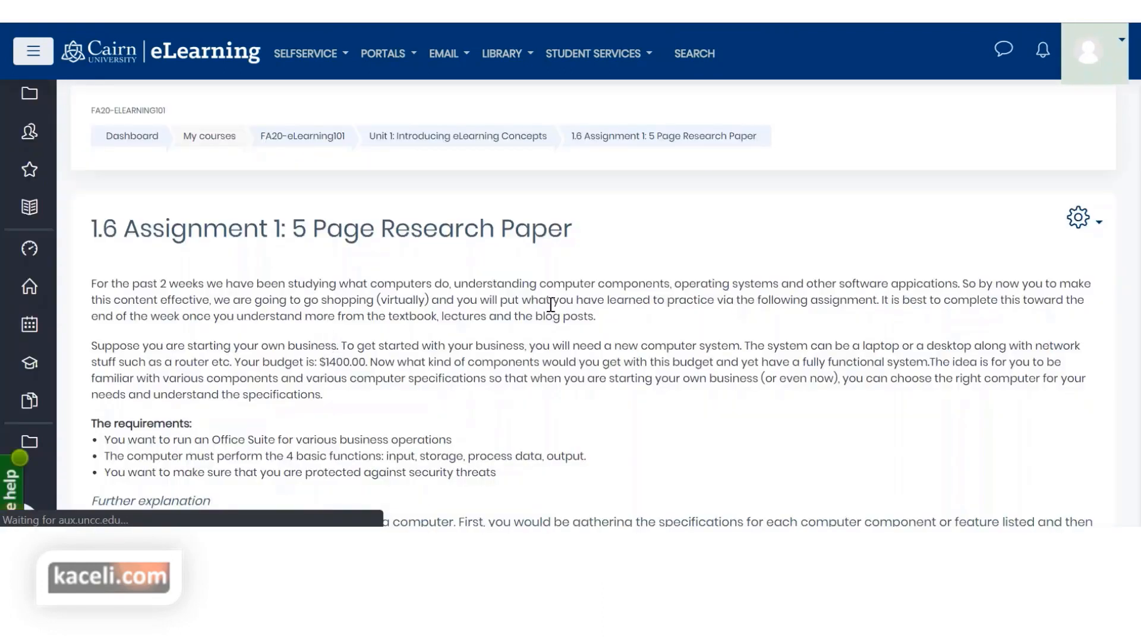
{"action": "left_click", "coordinate": [1078, 218]}
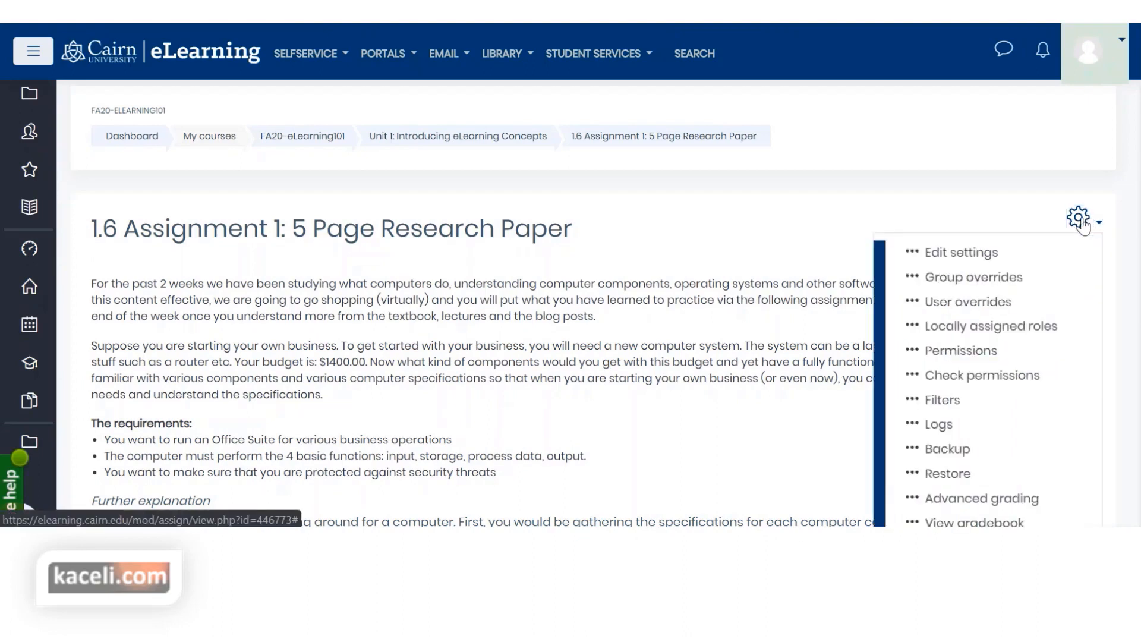
{"action": "left_click", "coordinate": [968, 255]}
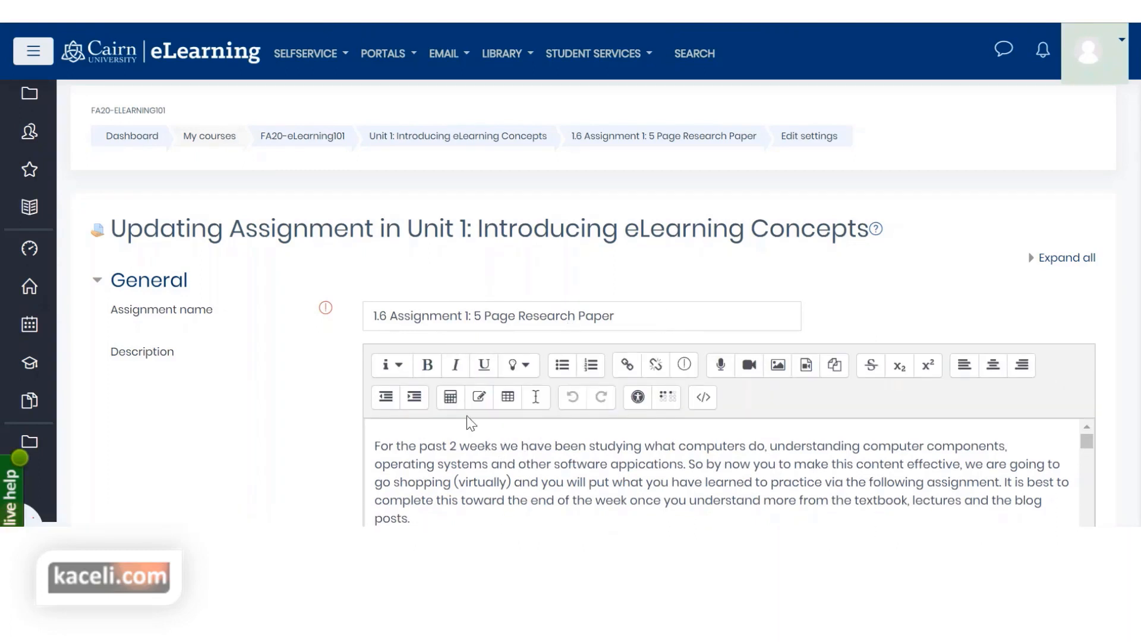
{"action": "left_click", "coordinate": [421, 138]}
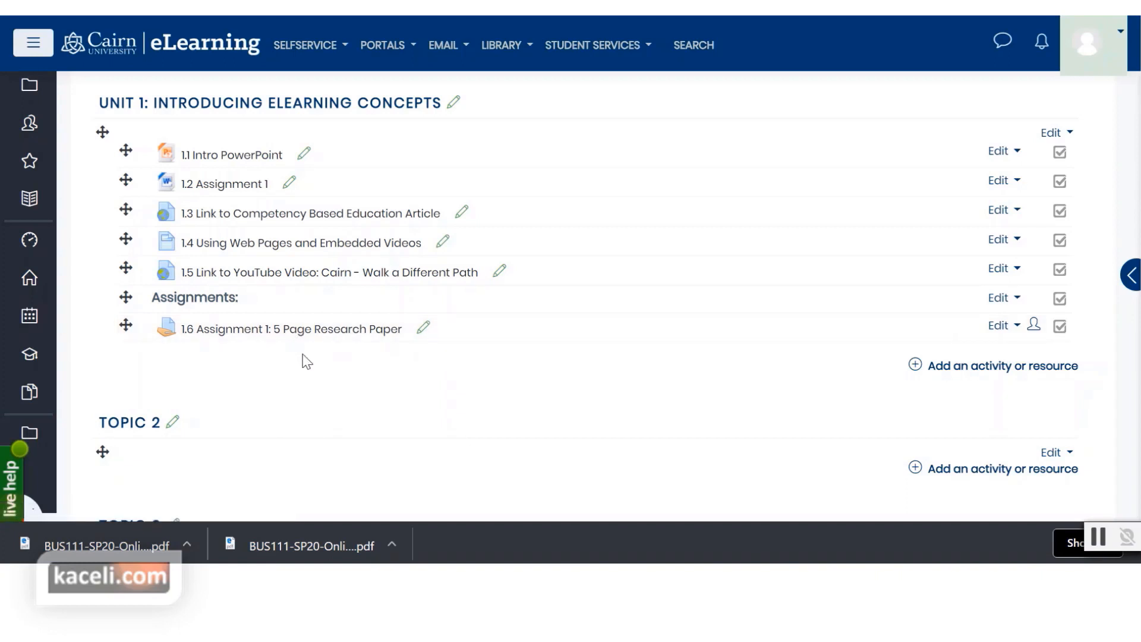
{"action": "scroll", "coordinate": [305, 408], "scroll_direction": "up", "scroll_amount": 1}
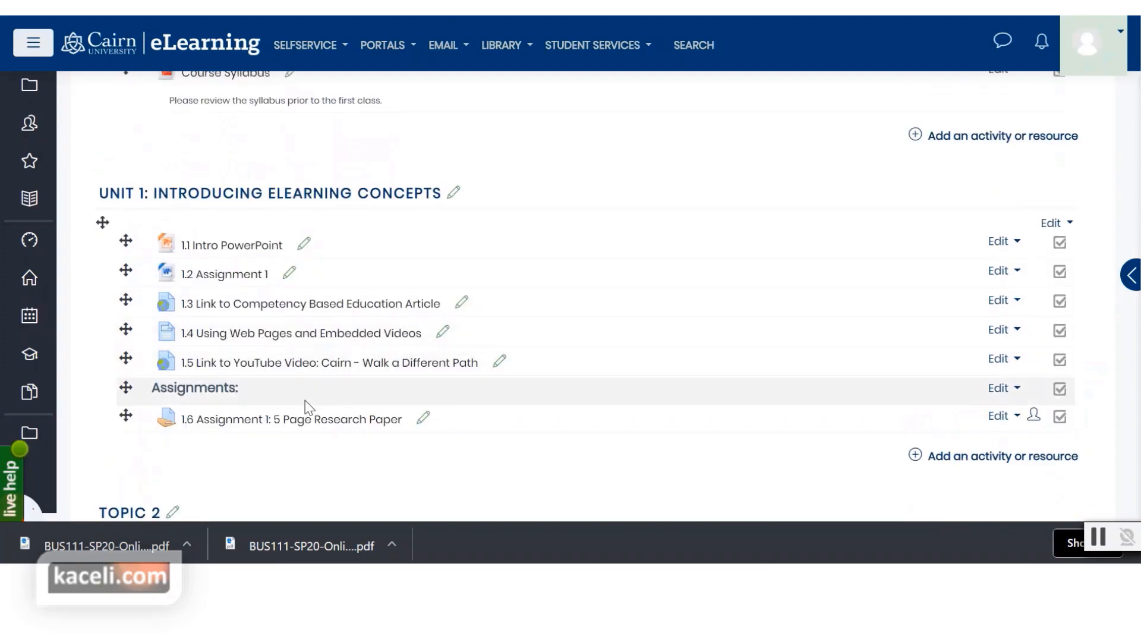
{"action": "scroll", "coordinate": [322, 423], "scroll_direction": "down", "scroll_amount": 1}
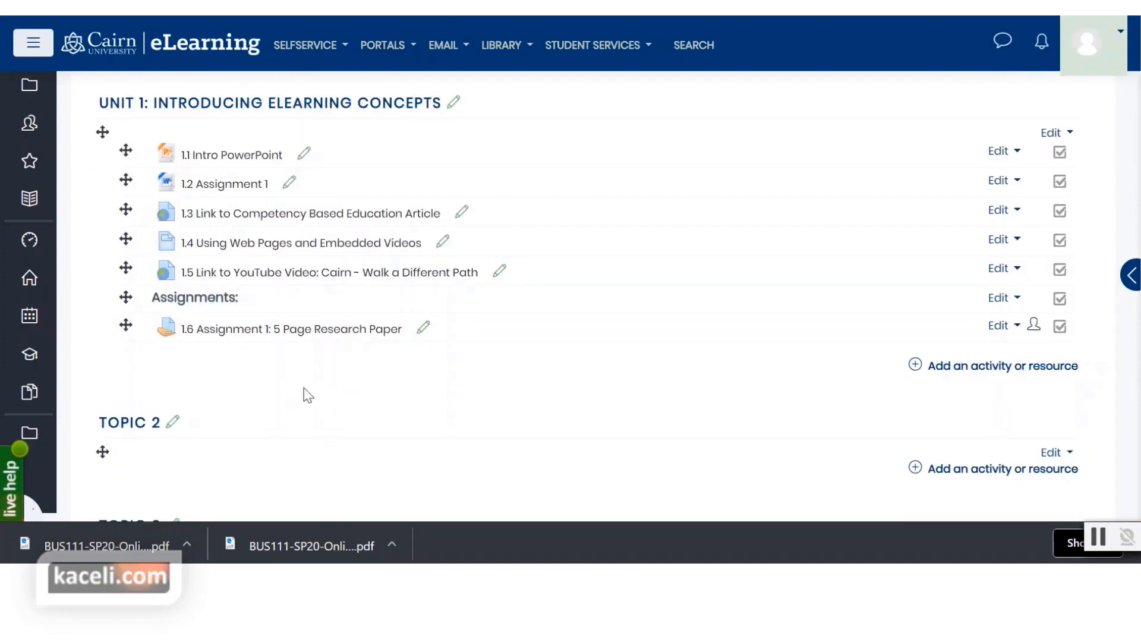
Step: Open the 1.6 Assignment 1 page and view all its submissions from the Grading summary
{"action": "left_click", "coordinate": [300, 334]}
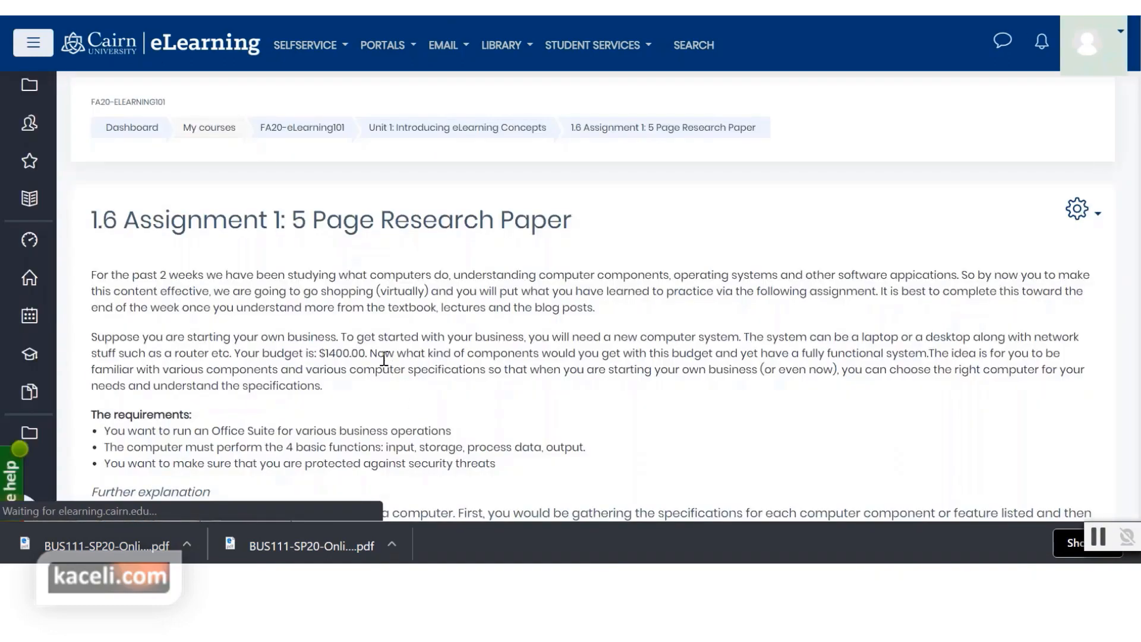
{"action": "scroll", "coordinate": [363, 315], "scroll_direction": "down", "scroll_amount": 1}
{"action": "scroll", "coordinate": [363, 315], "scroll_direction": "down", "scroll_amount": 10}
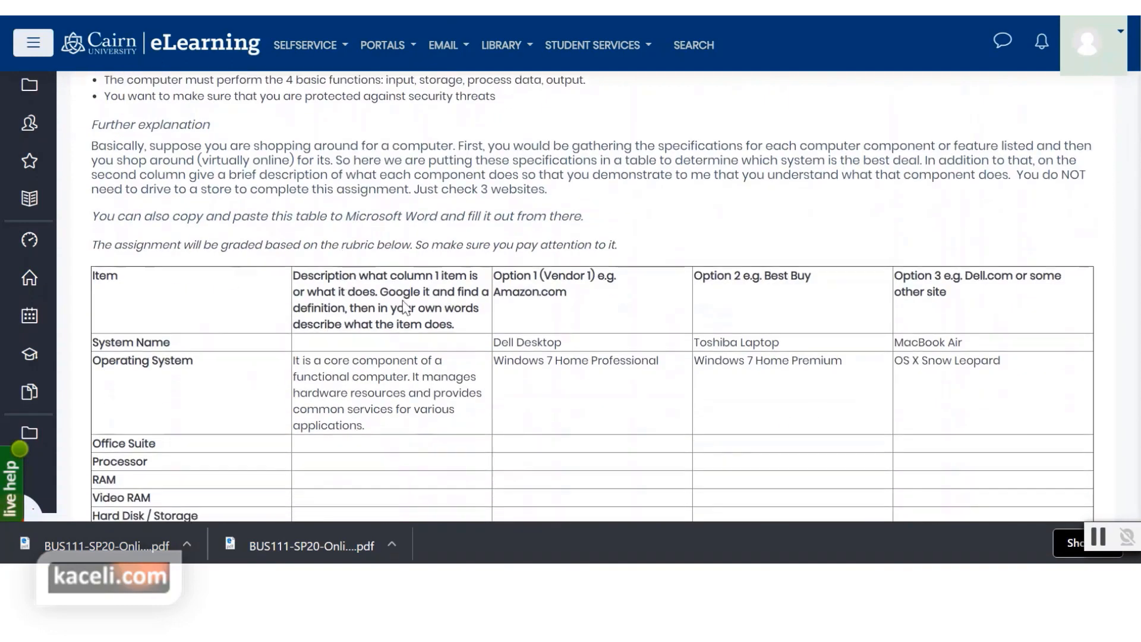
{"action": "scroll", "coordinate": [477, 297], "scroll_direction": "down", "scroll_amount": 8}
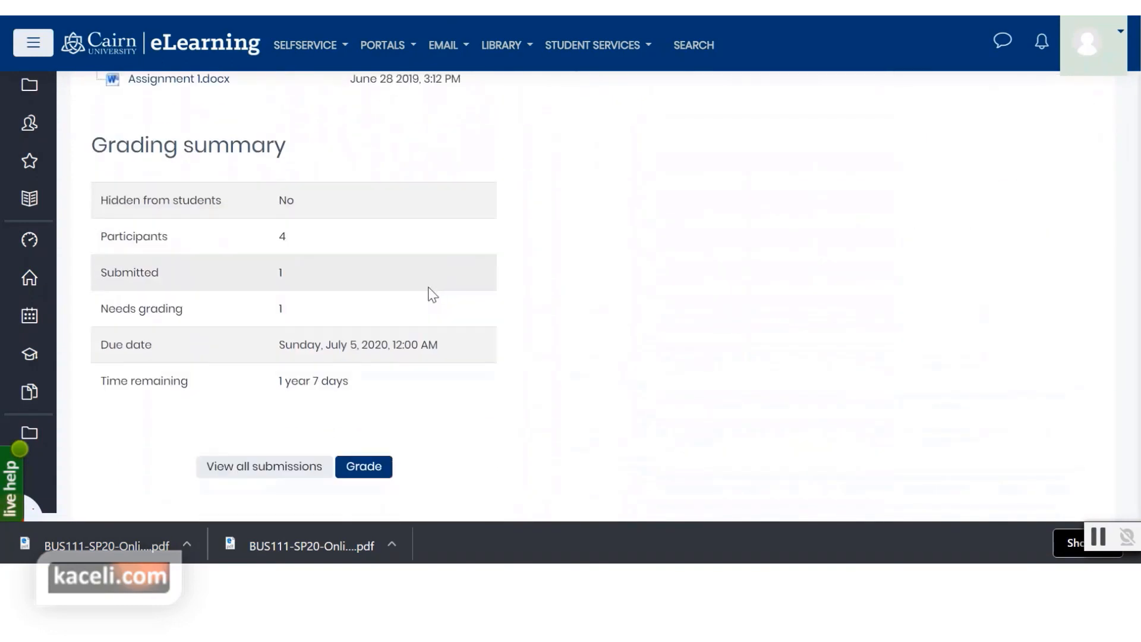
{"action": "scroll", "coordinate": [425, 300], "scroll_direction": "down", "scroll_amount": 2}
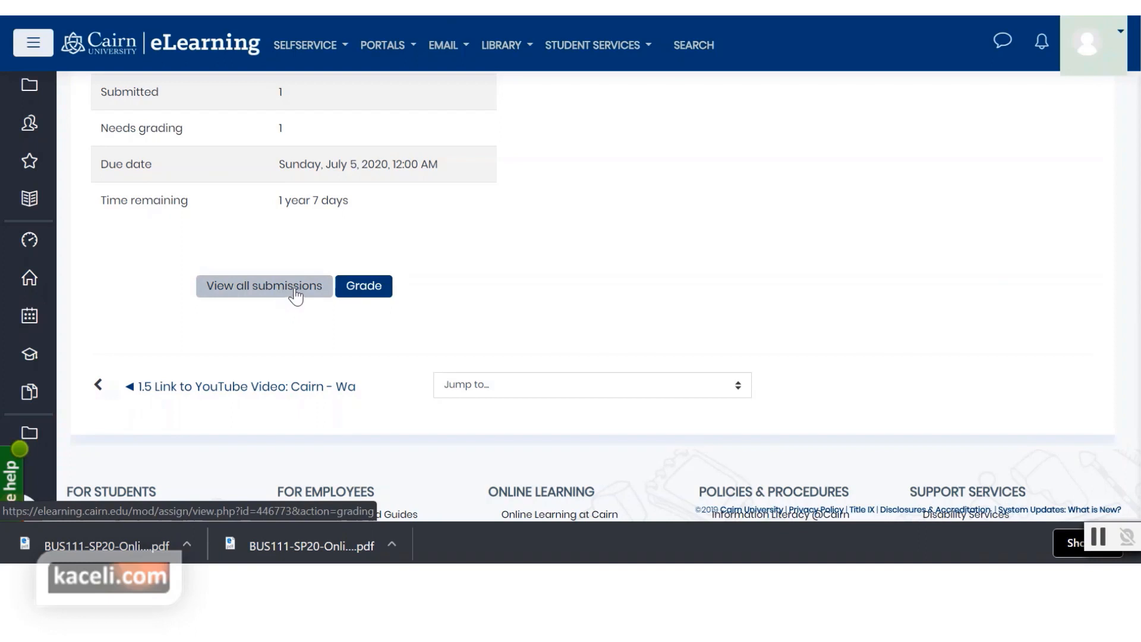
{"action": "left_click", "coordinate": [272, 297]}
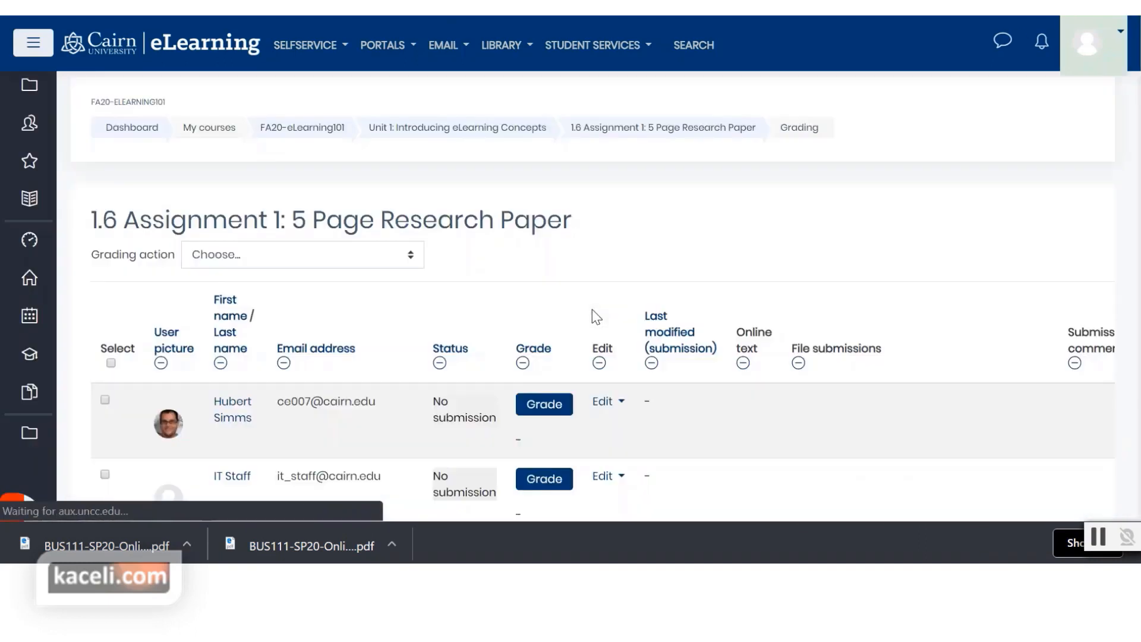
Step: Review the submissions table: four students, one paper submitted for grading
{"action": "scroll", "coordinate": [356, 366], "scroll_direction": "down", "scroll_amount": 2}
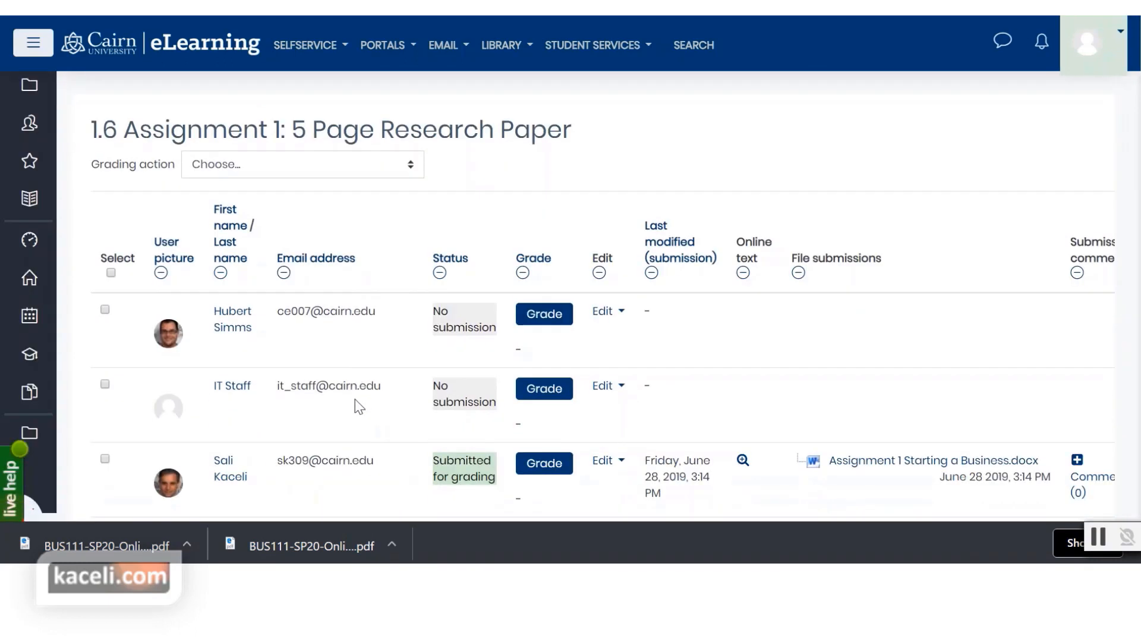
{"action": "scroll", "coordinate": [359, 406], "scroll_direction": "down", "scroll_amount": 2}
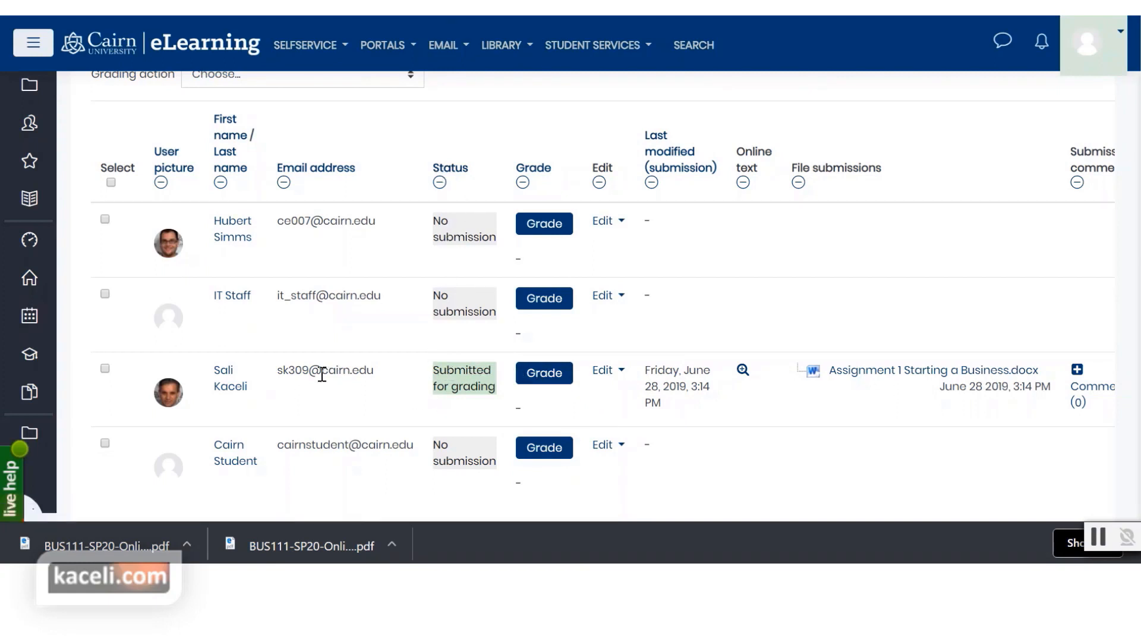
{"action": "left_click_drag", "start_coordinate": [461, 372], "coordinate": [521, 375]}
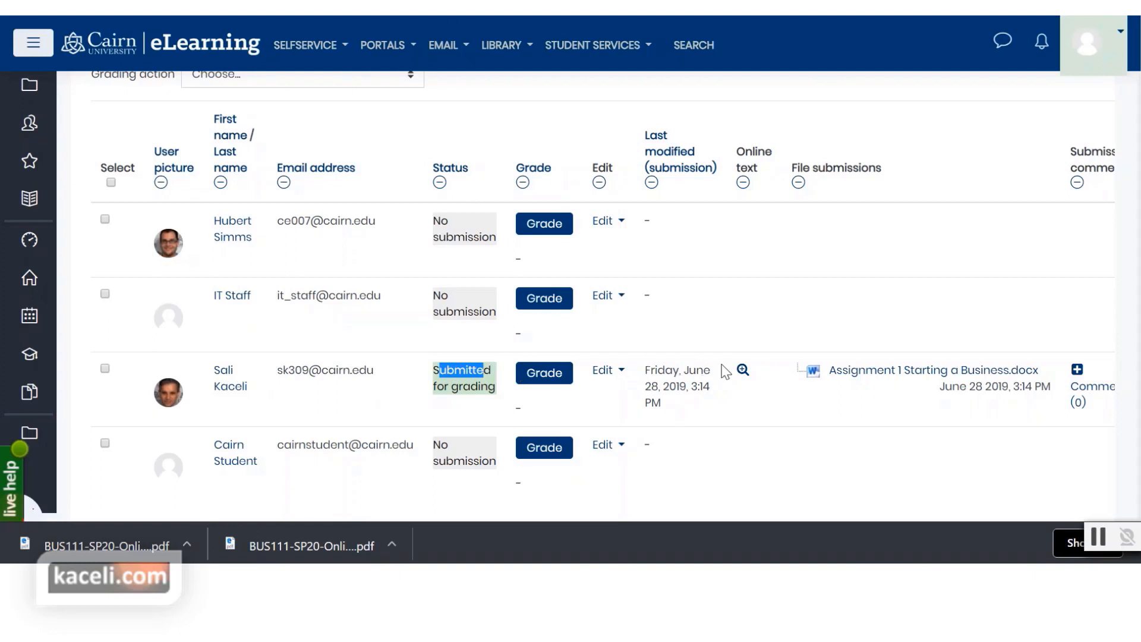
{"action": "left_click_drag", "start_coordinate": [710, 390], "coordinate": [646, 388]}
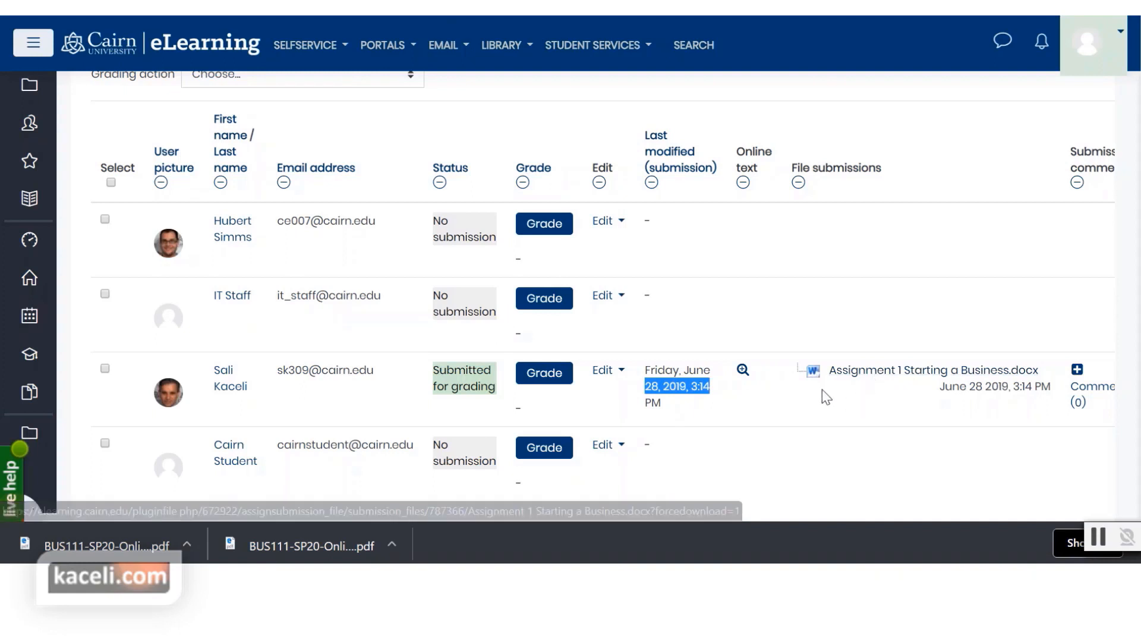
{"action": "left_click", "coordinate": [541, 384]}
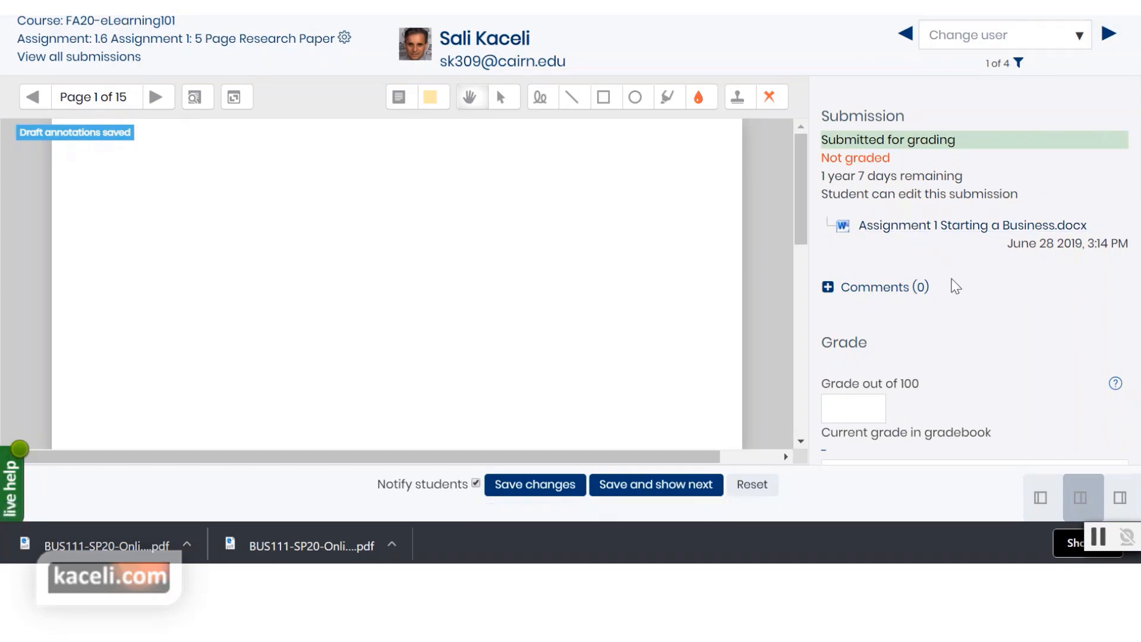
{"action": "scroll", "coordinate": [918, 297], "scroll_direction": "down", "scroll_amount": 2}
{"action": "left_click", "coordinate": [856, 309]}
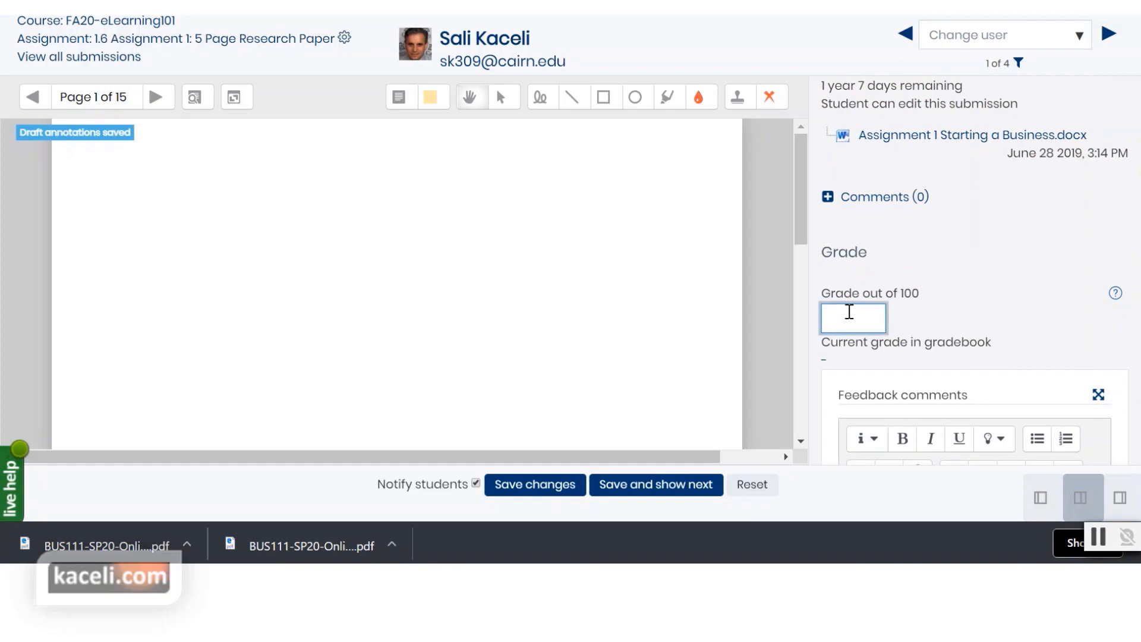
{"action": "scroll", "coordinate": [892, 324], "scroll_direction": "down", "scroll_amount": 5}
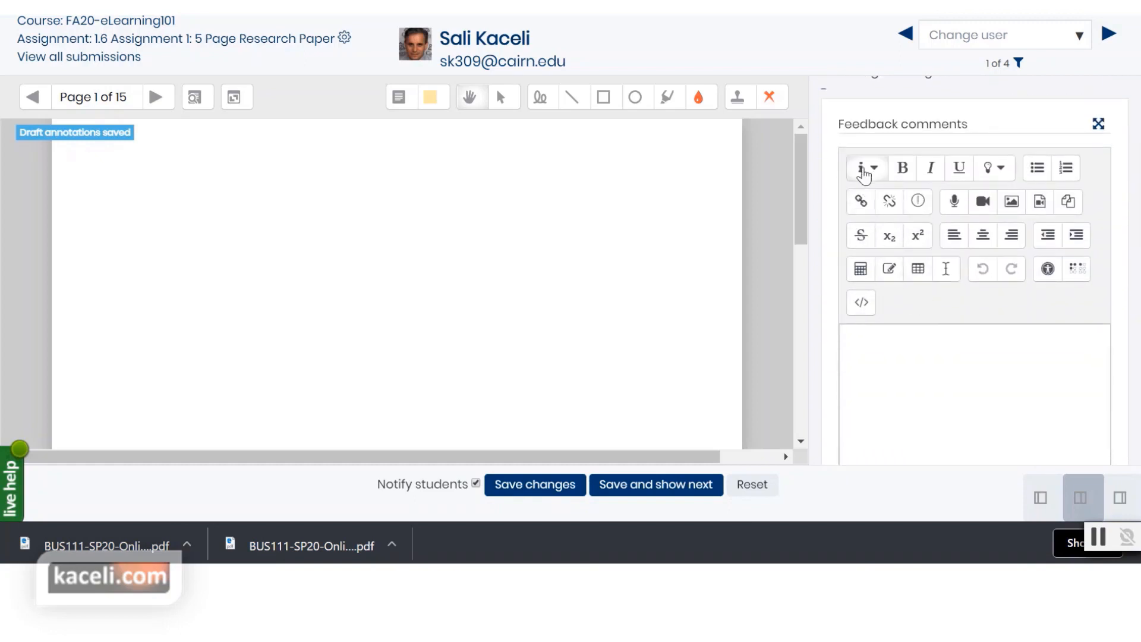
{"action": "left_click_drag", "start_coordinate": [968, 136], "coordinate": [840, 133]}
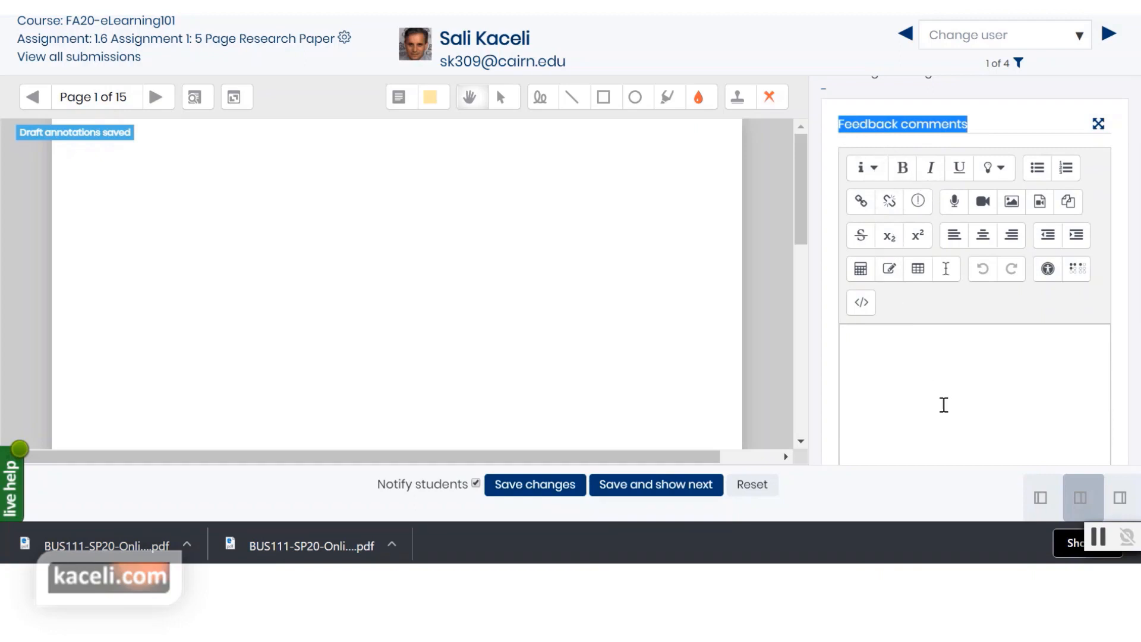
{"action": "left_click", "coordinate": [928, 373]}
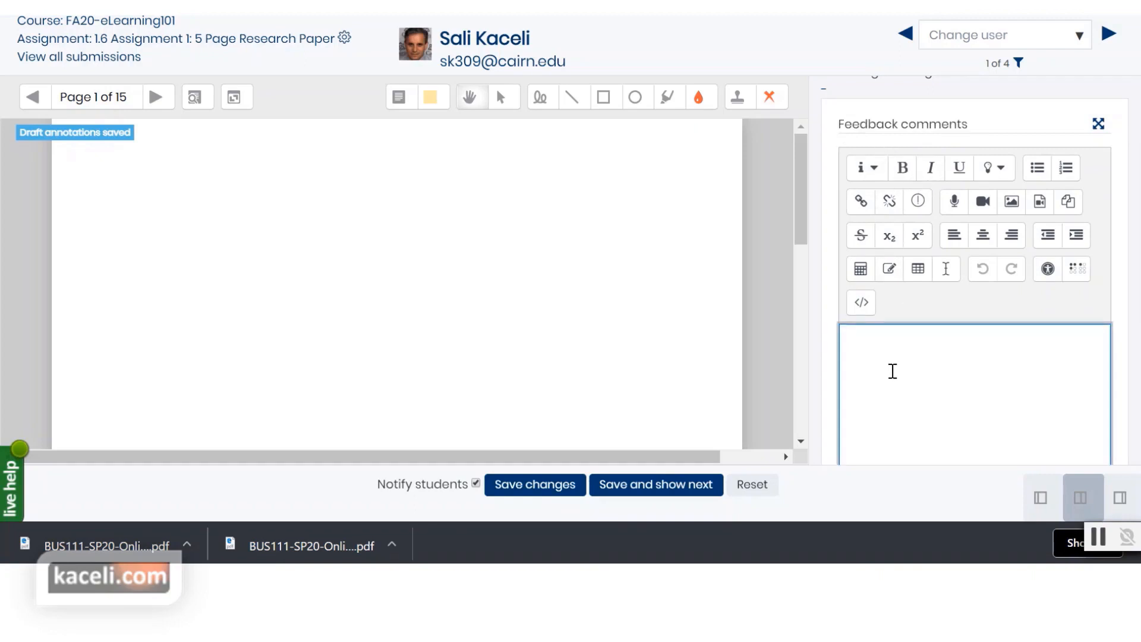
{"action": "scroll", "coordinate": [895, 364], "scroll_direction": "up", "scroll_amount": 2}
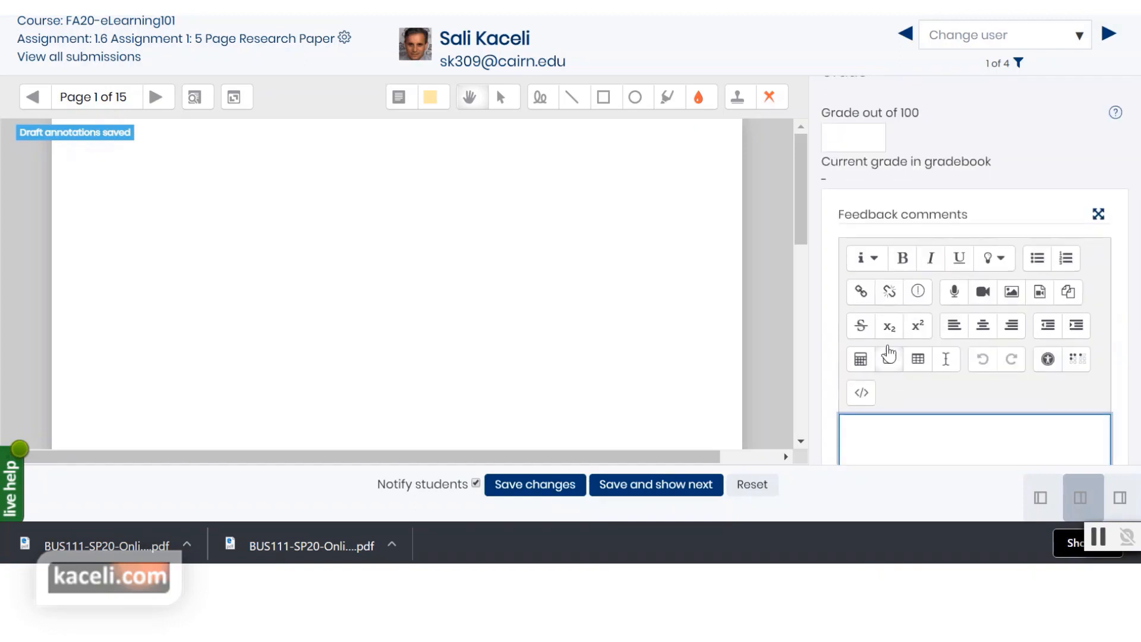
{"action": "scroll", "coordinate": [978, 392], "scroll_direction": "down", "scroll_amount": 2}
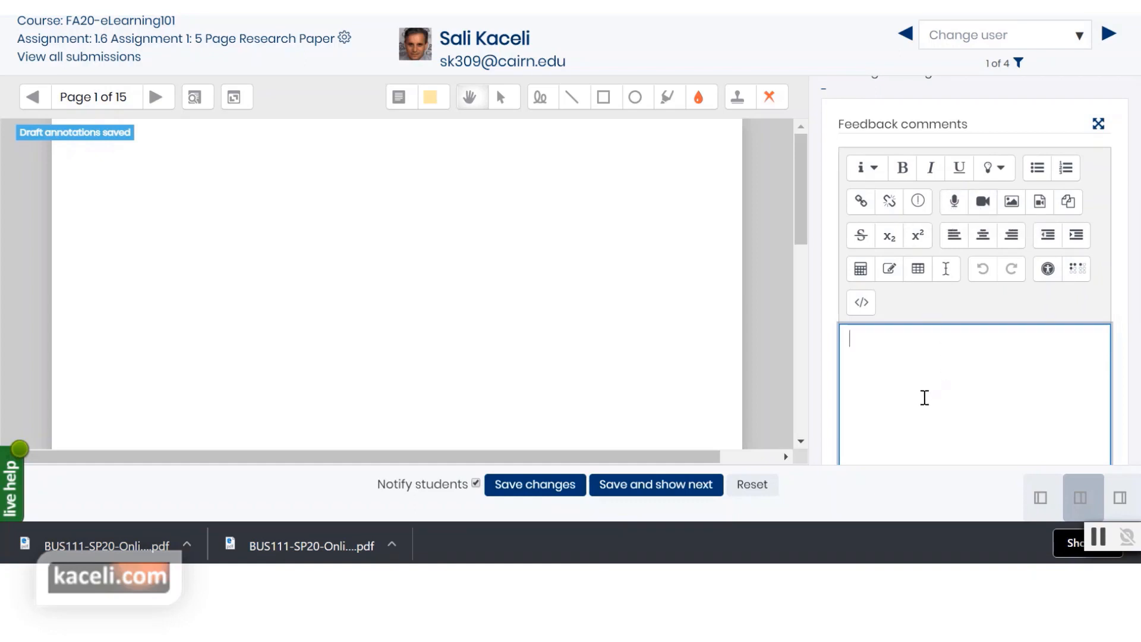
{"action": "scroll", "coordinate": [924, 397], "scroll_direction": "down", "scroll_amount": 5}
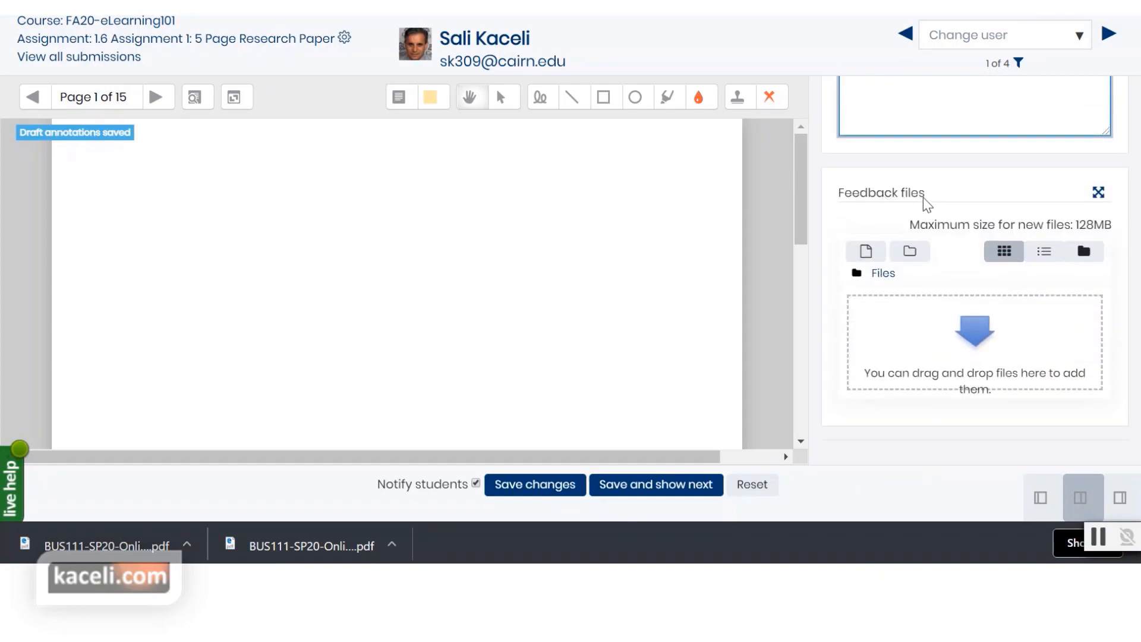
{"action": "scroll", "coordinate": [918, 331], "scroll_direction": "up", "scroll_amount": 3}
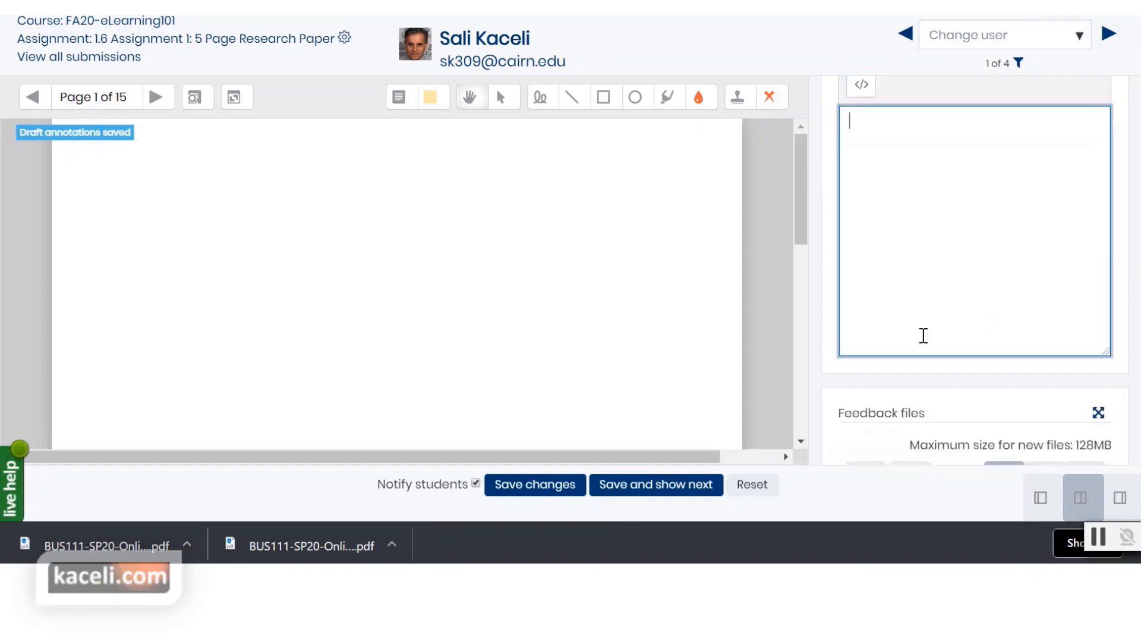
{"action": "scroll", "coordinate": [923, 335], "scroll_direction": "up", "scroll_amount": 10}
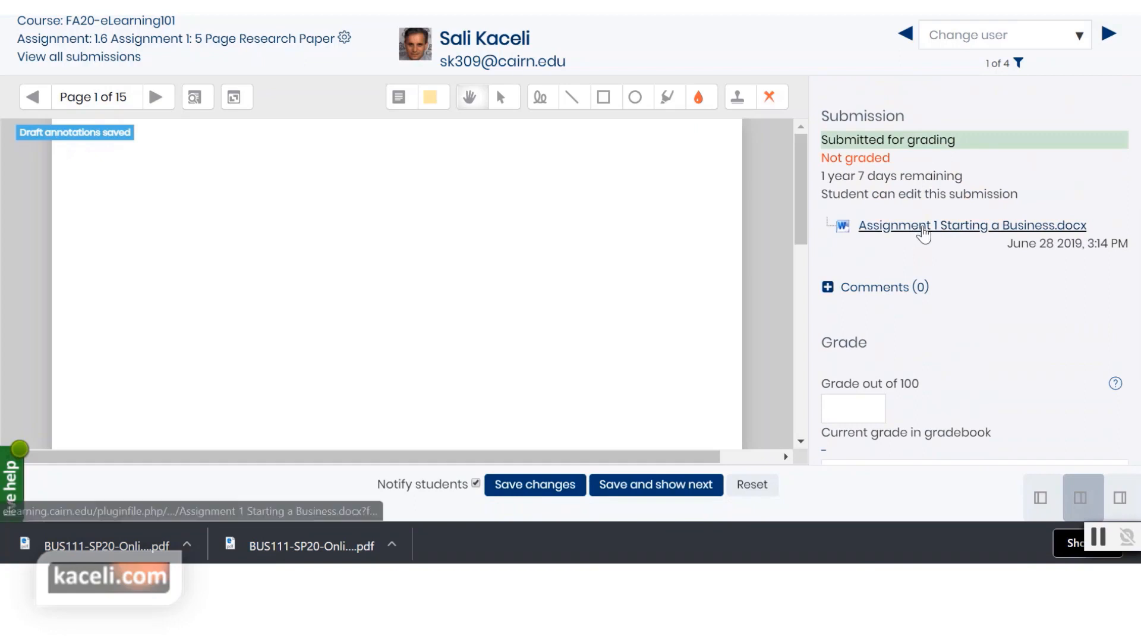
{"action": "scroll", "coordinate": [944, 243], "scroll_direction": "down", "scroll_amount": 15}
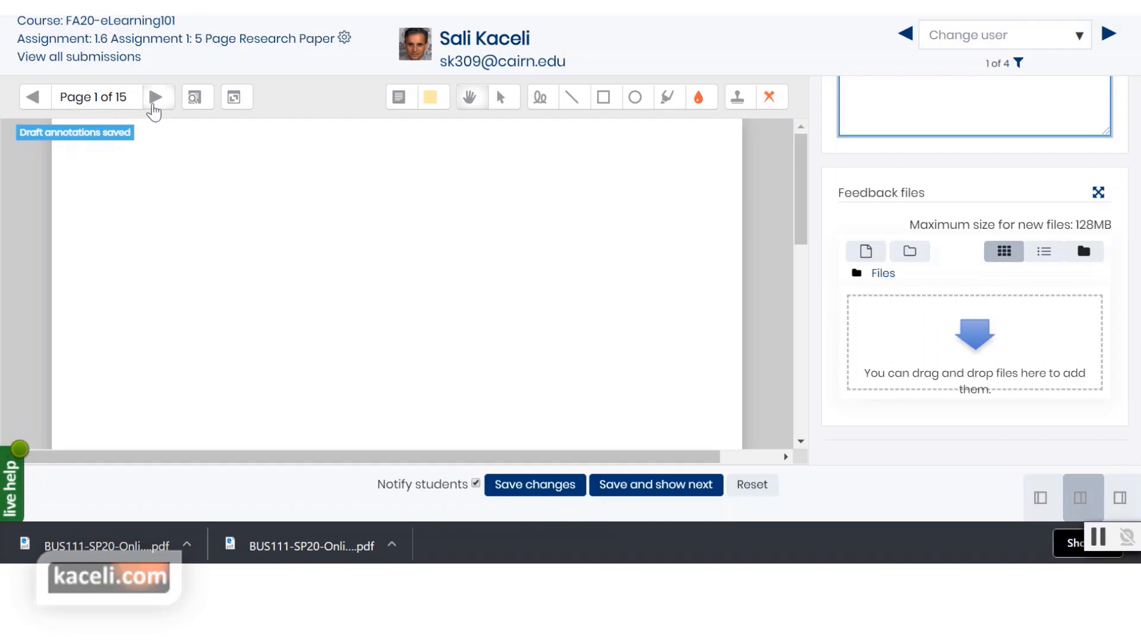
Step: Page through the submitted paper to page 5 of 15, Starting a Business
{"action": "left_click", "coordinate": [156, 97]}
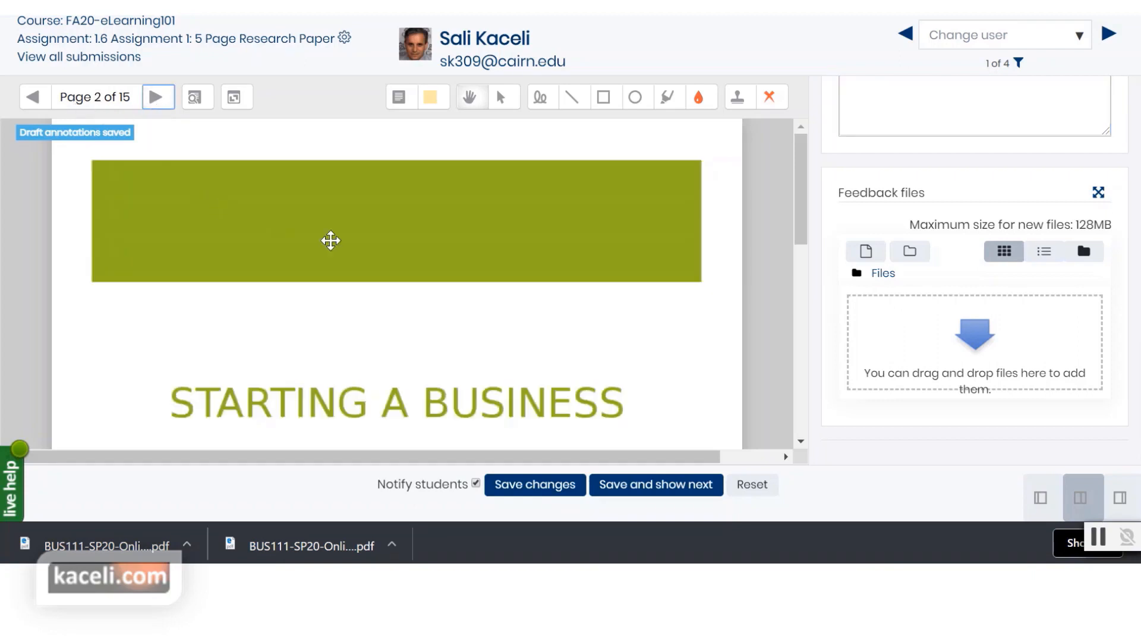
{"action": "scroll", "coordinate": [306, 285], "scroll_direction": "down", "scroll_amount": 9}
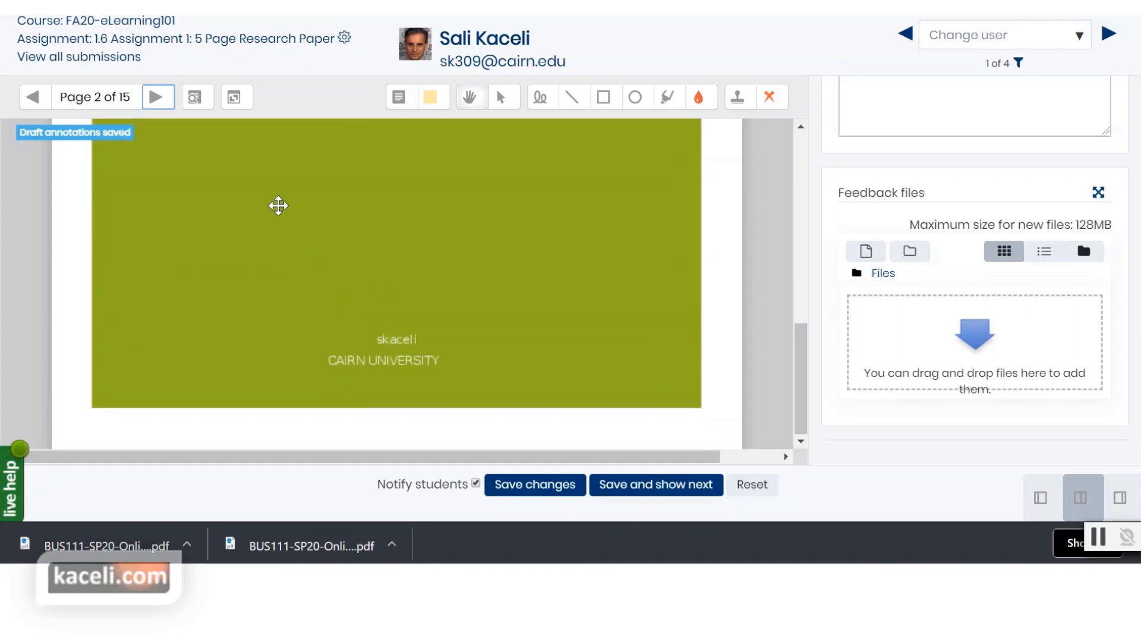
{"action": "left_click", "coordinate": [162, 107]}
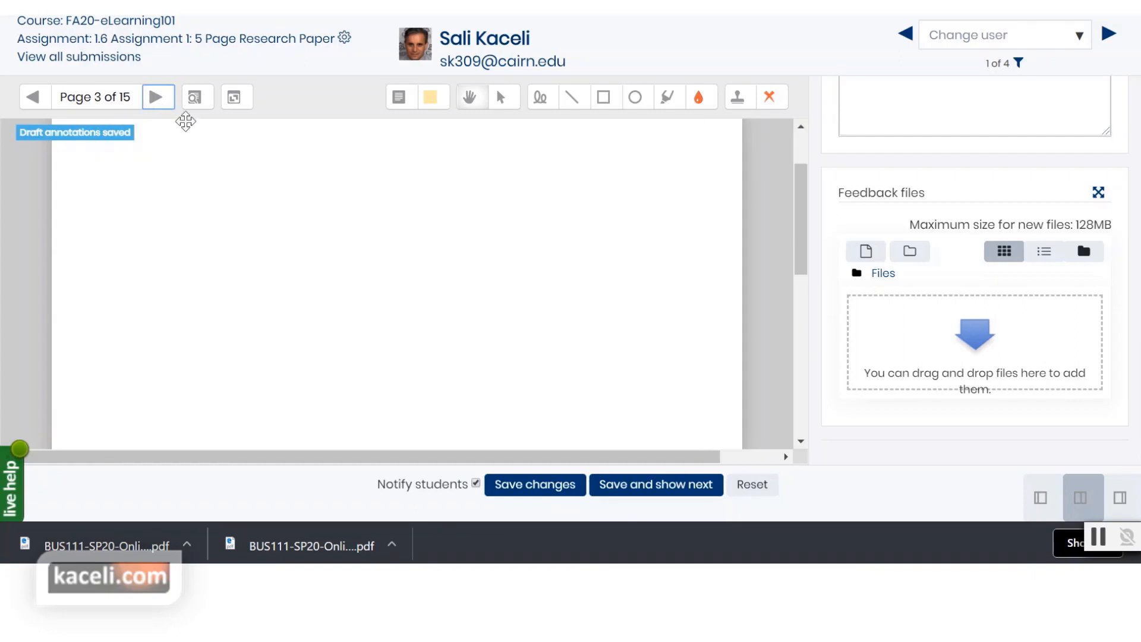
{"action": "left_click", "coordinate": [164, 106]}
{"action": "left_click", "coordinate": [156, 98]}
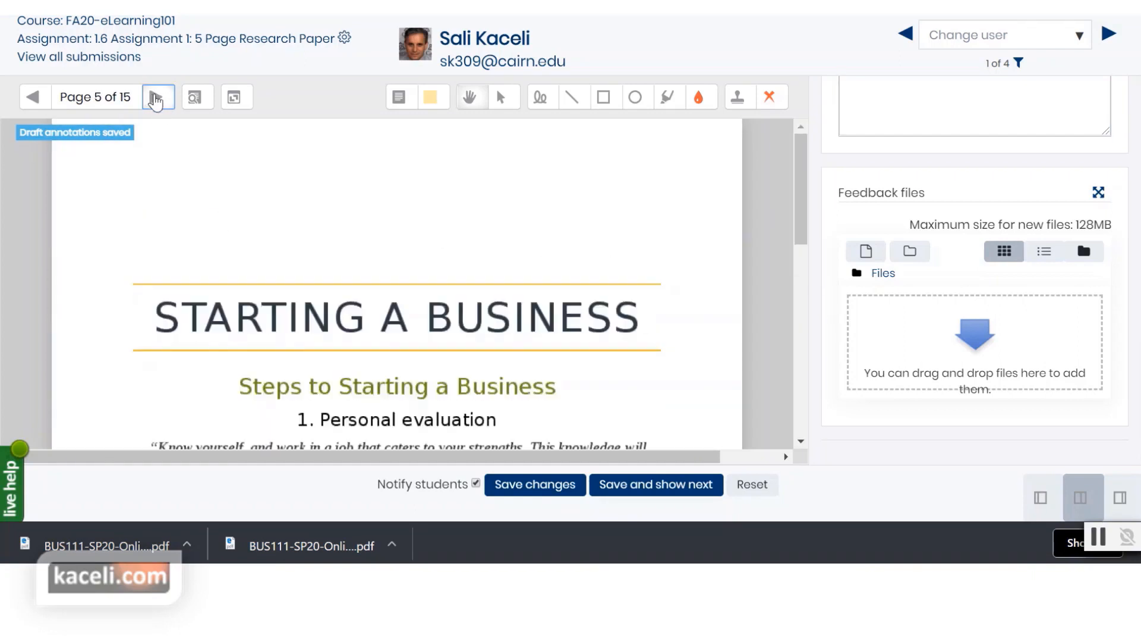
{"action": "scroll", "coordinate": [386, 318], "scroll_direction": "down", "scroll_amount": 10}
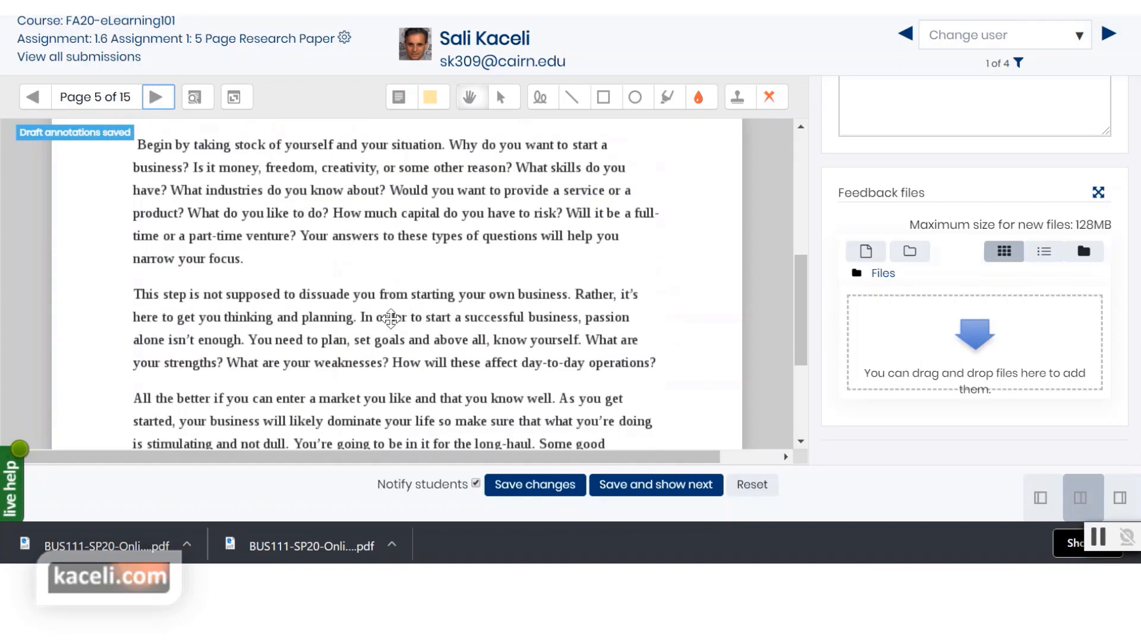
{"action": "scroll", "coordinate": [405, 316], "scroll_direction": "up", "scroll_amount": 5}
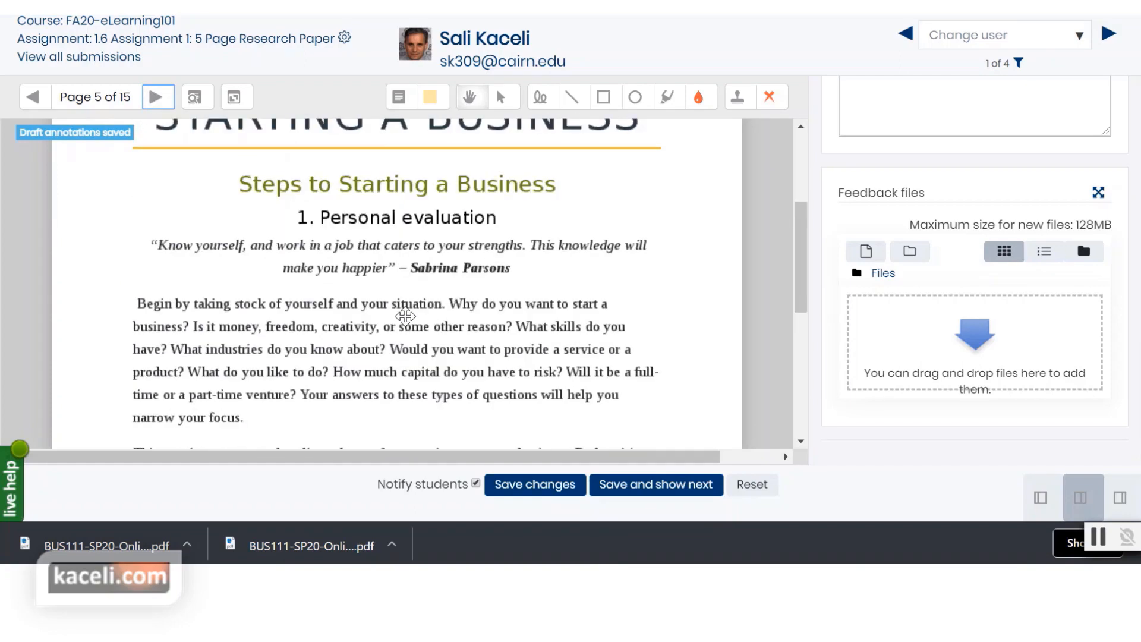
{"action": "scroll", "coordinate": [405, 316], "scroll_direction": "up", "scroll_amount": 2}
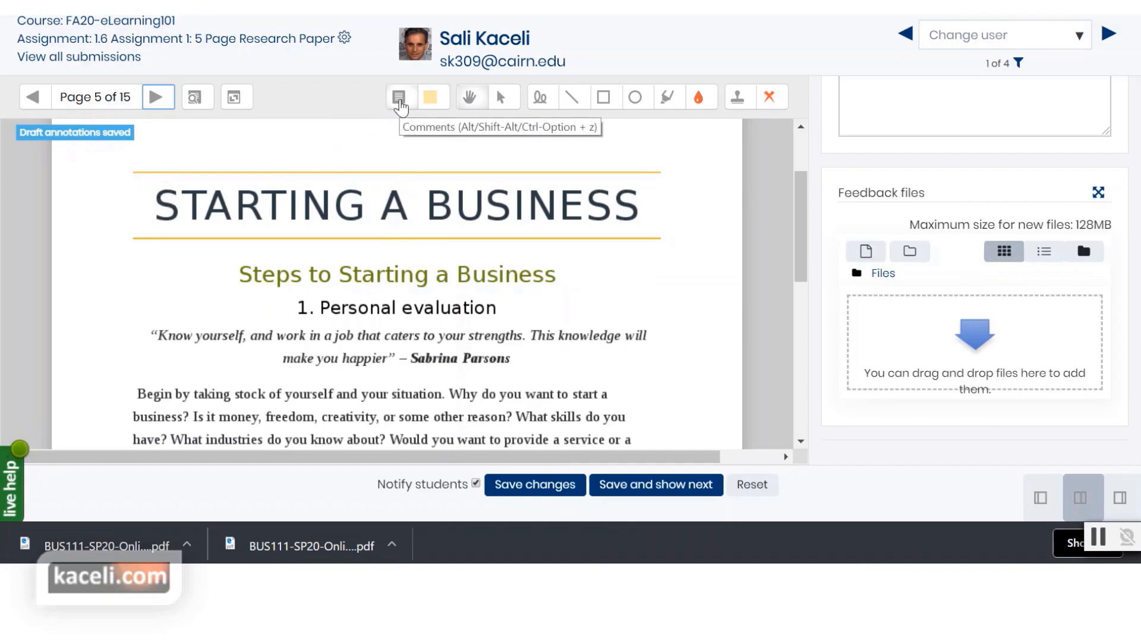
Step: Add a comment above the STARTING A BUSINESS title reading 'Where is the name and student info'
{"action": "left_click", "coordinate": [398, 98]}
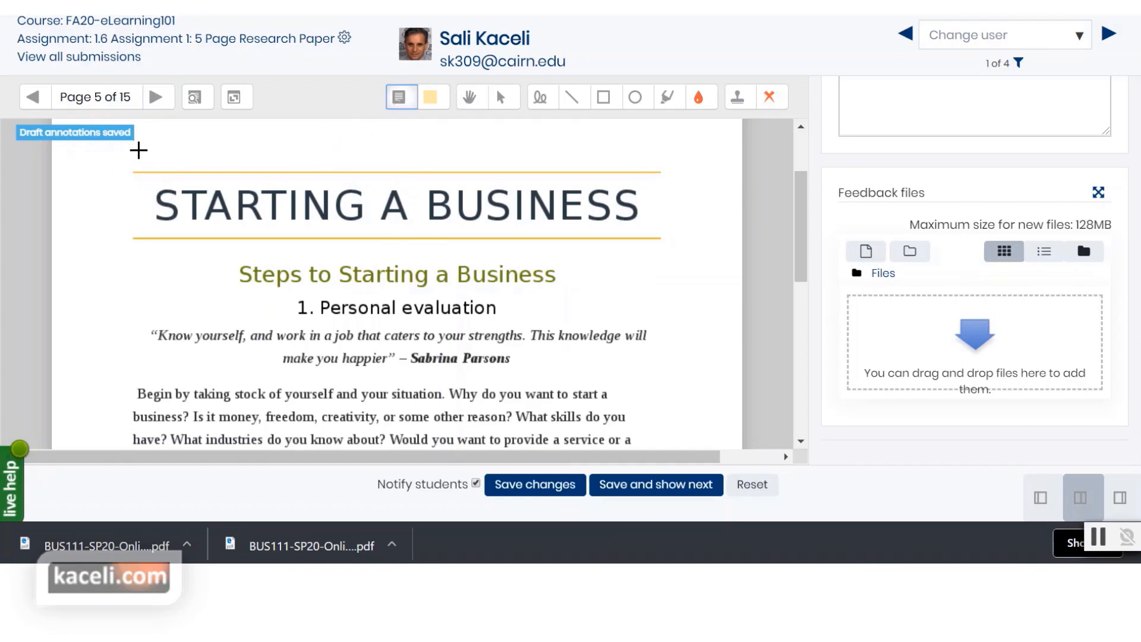
{"action": "left_click_drag", "start_coordinate": [143, 135], "coordinate": [331, 240]}
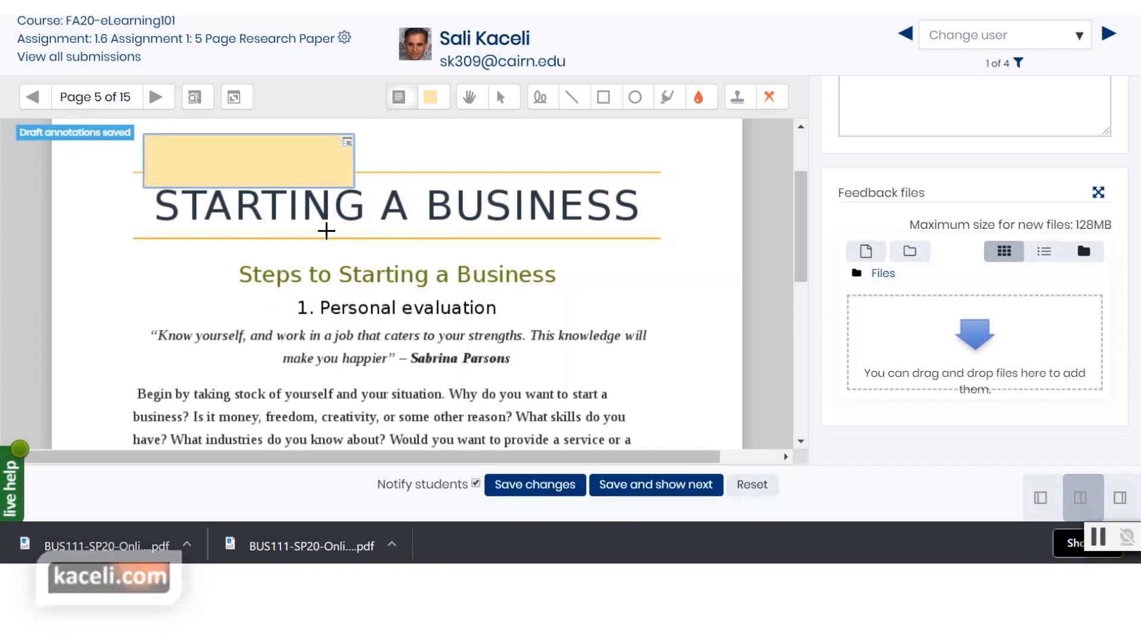
{"action": "type", "text": "Where is"}
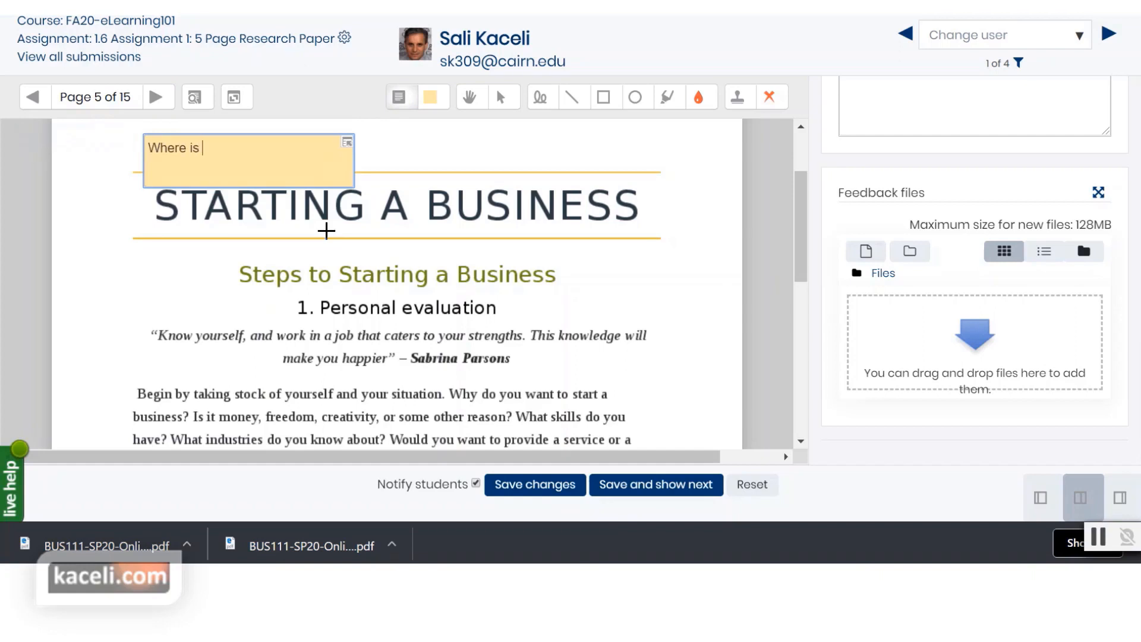
{"action": "type", "text": " the name and student information?"}
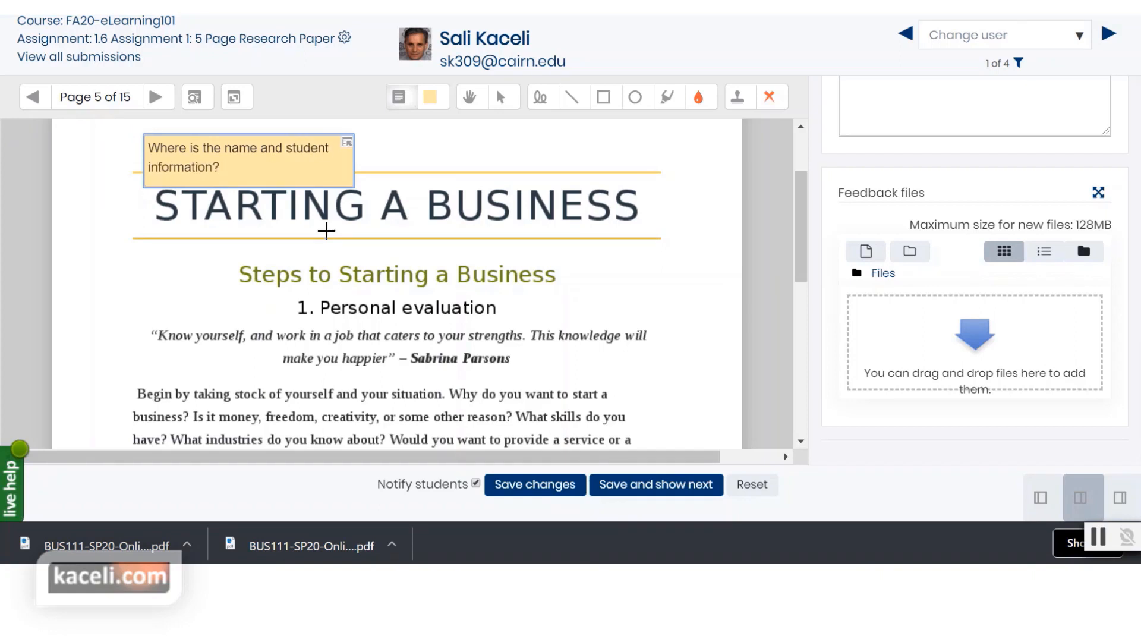
{"action": "left_click", "coordinate": [429, 157]}
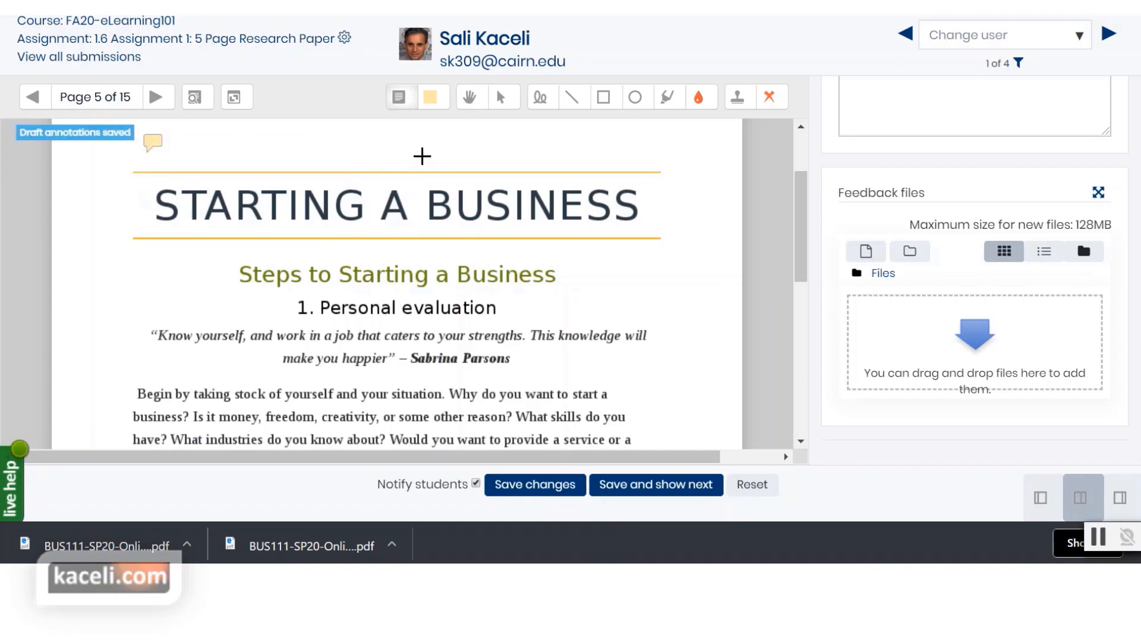
Step: Collapse the student-information note and create a new comment box beside the opening quote
{"action": "left_click", "coordinate": [154, 143]}
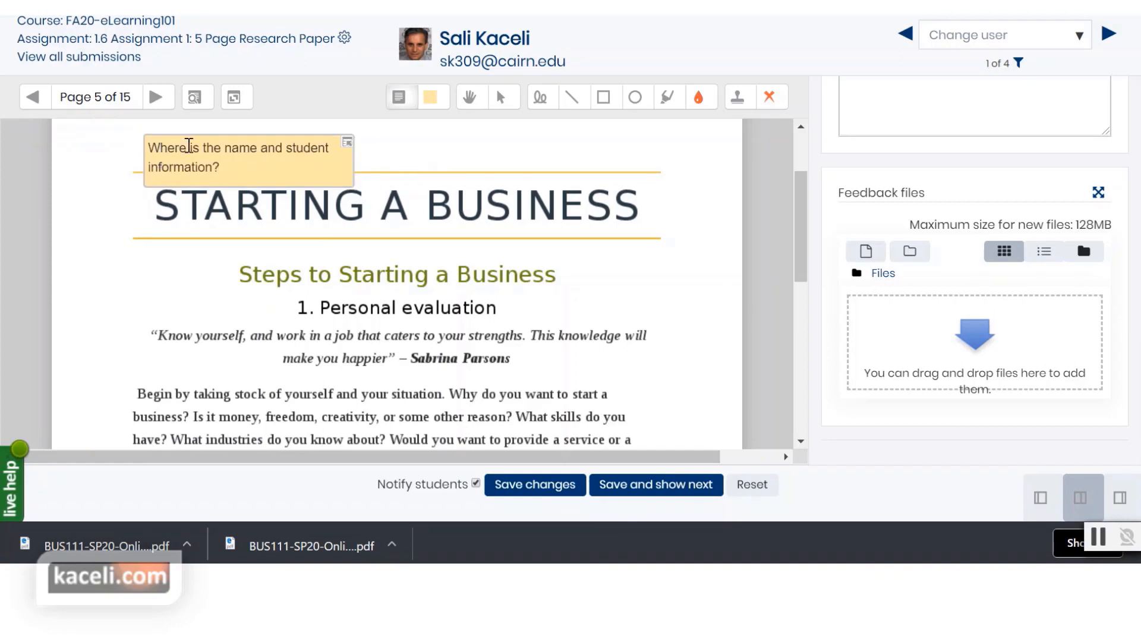
{"action": "left_click", "coordinate": [659, 305]}
{"action": "left_click_drag", "start_coordinate": [627, 288], "coordinate": [730, 387]}
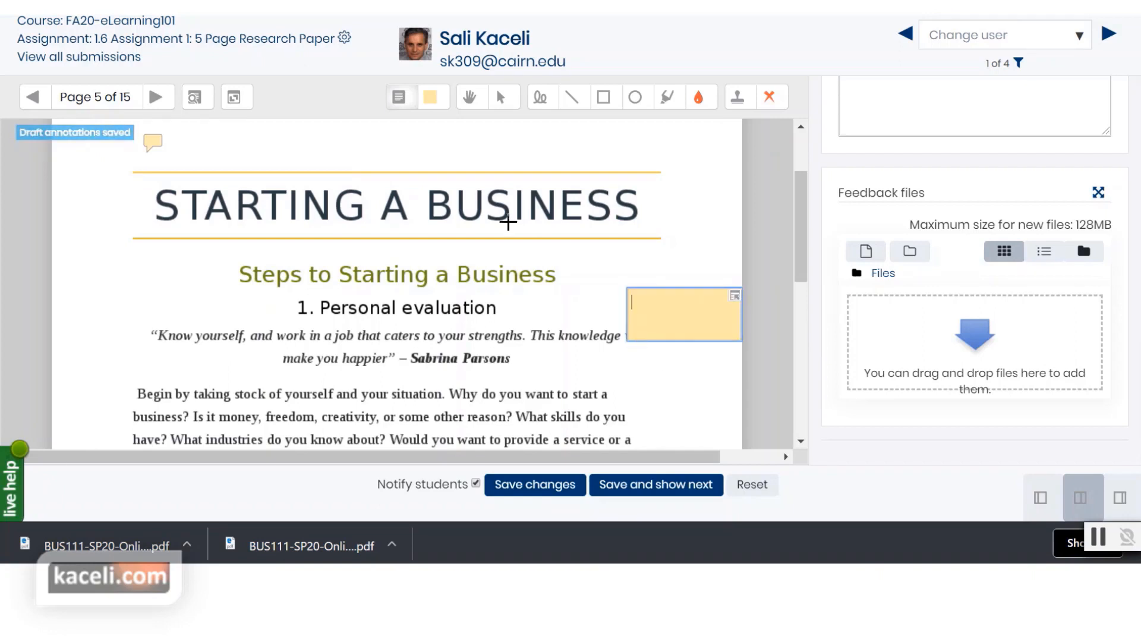
Step: Circle 'Steps' in the heading and underline 'evaluation' with the pen on page 5
{"action": "left_click", "coordinate": [542, 98]}
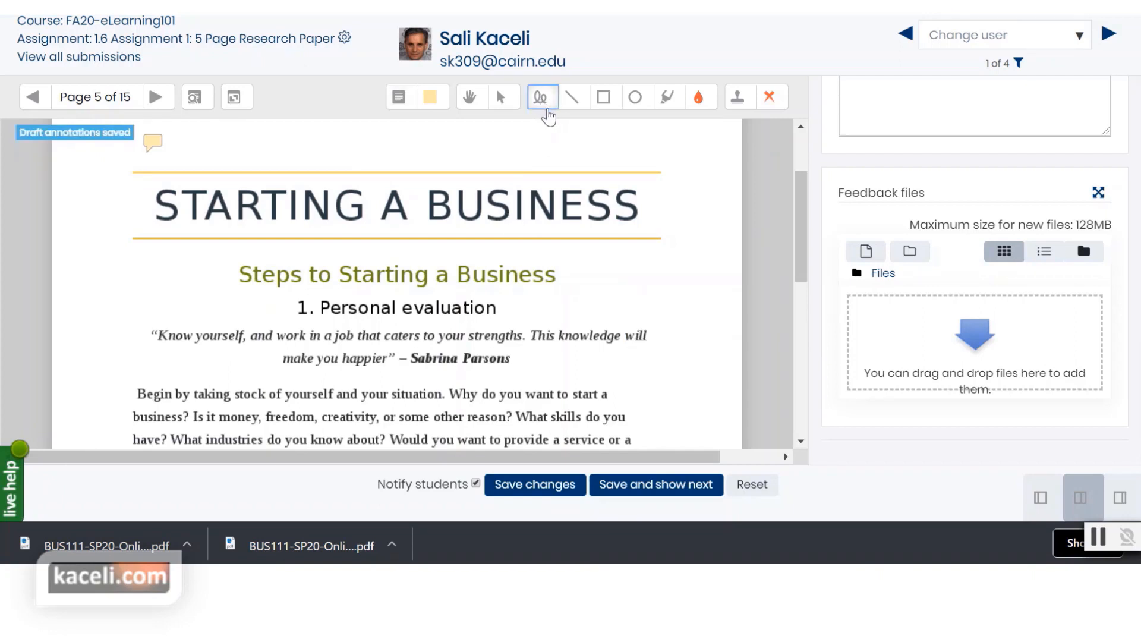
{"action": "mouse_move", "coordinate": [286, 259]}
{"action": "left_mouse_down"}
{"action": "mouse_move", "coordinate": [242, 290]}
{"action": "mouse_move", "coordinate": [305, 270]}
{"action": "mouse_move", "coordinate": [296, 267]}
{"action": "left_mouse_up"}
{"action": "left_click_drag", "start_coordinate": [410, 317], "coordinate": [497, 321]}
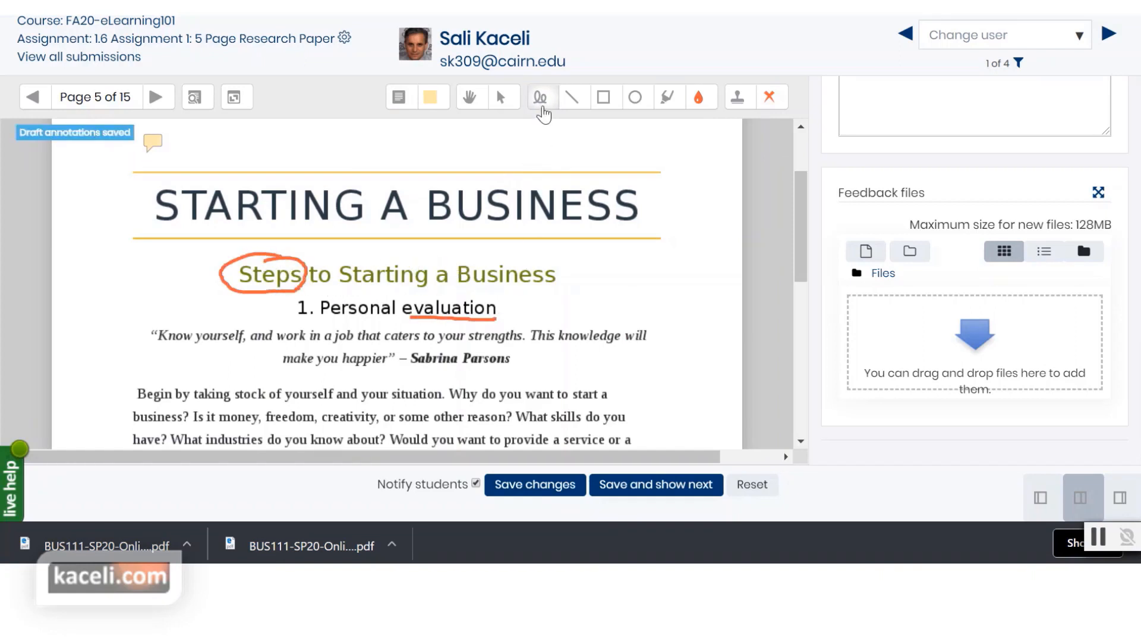
Step: Add a 'Capitalization?' comment beside Personal evaluation and box 'Begin by taking stock' in red
{"action": "left_click", "coordinate": [398, 97]}
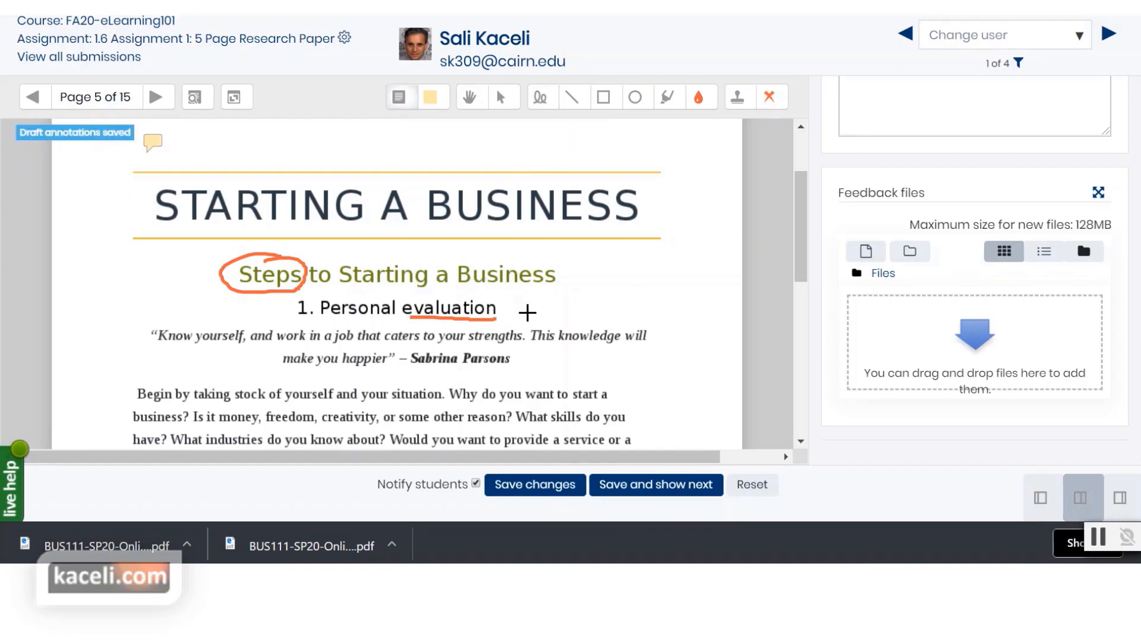
{"action": "left_click_drag", "start_coordinate": [516, 306], "coordinate": [693, 350]}
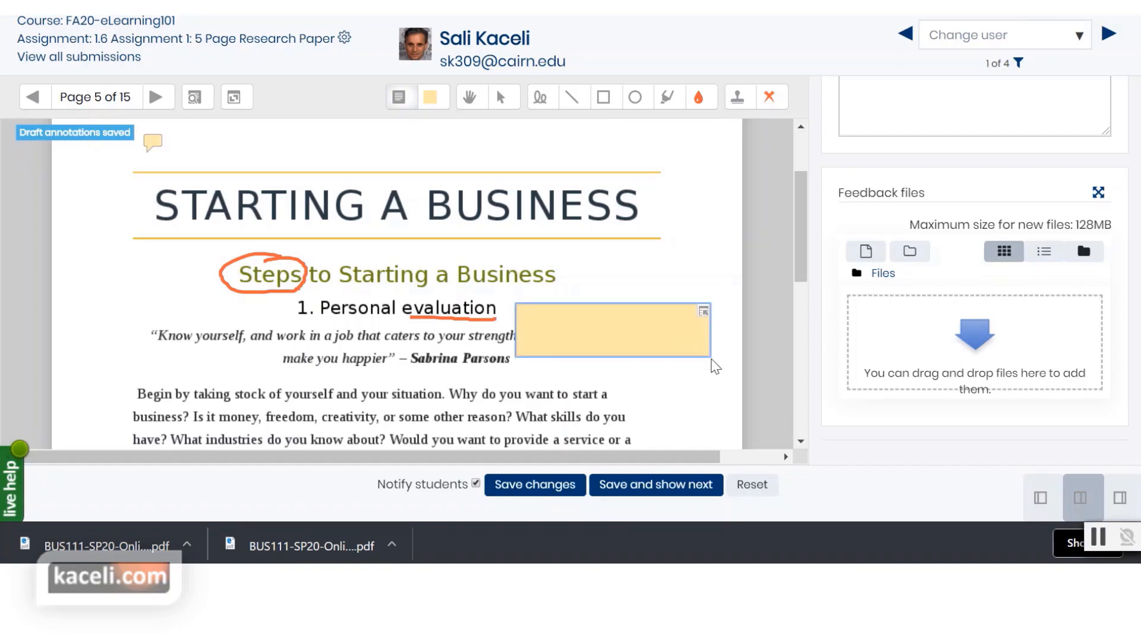
{"action": "type", "text": "C"}
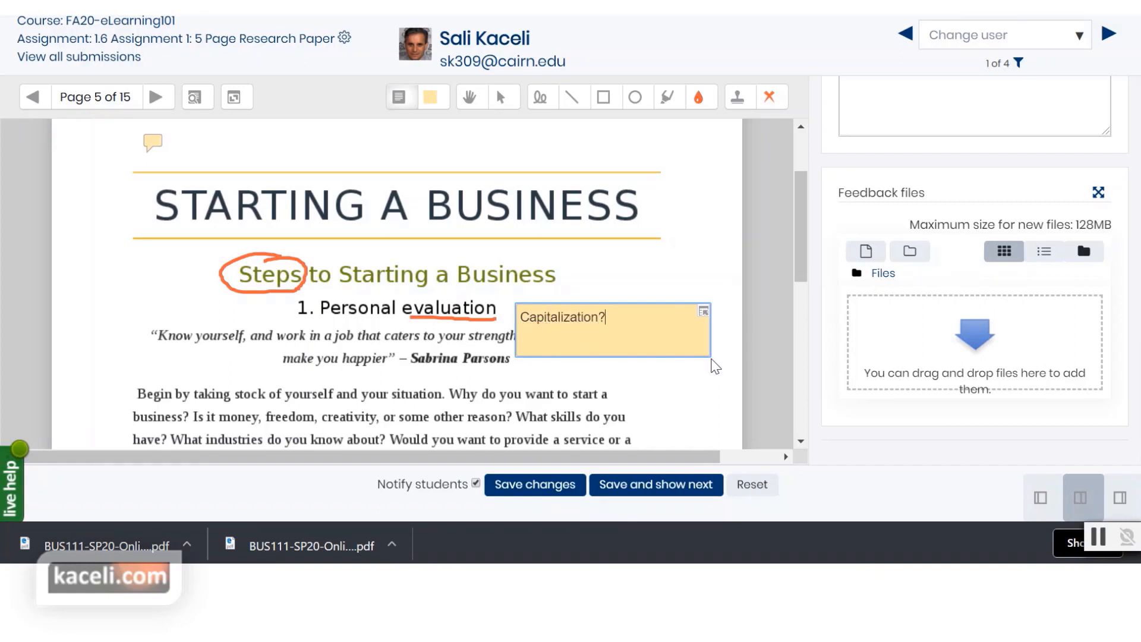
{"action": "left_click", "coordinate": [642, 266]}
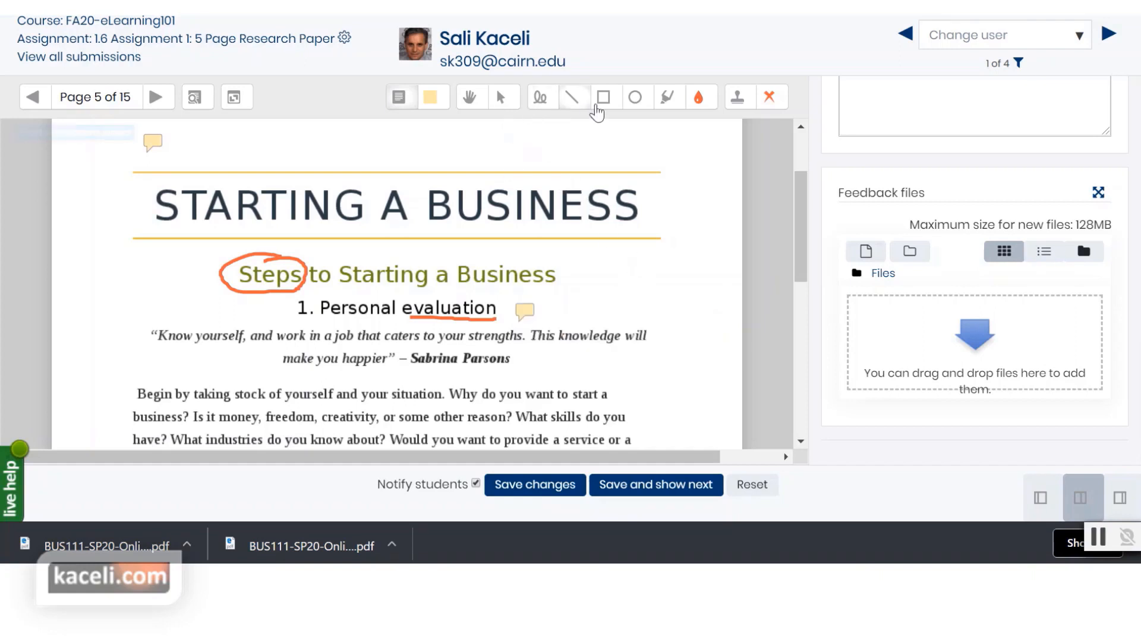
{"action": "left_click", "coordinate": [601, 100]}
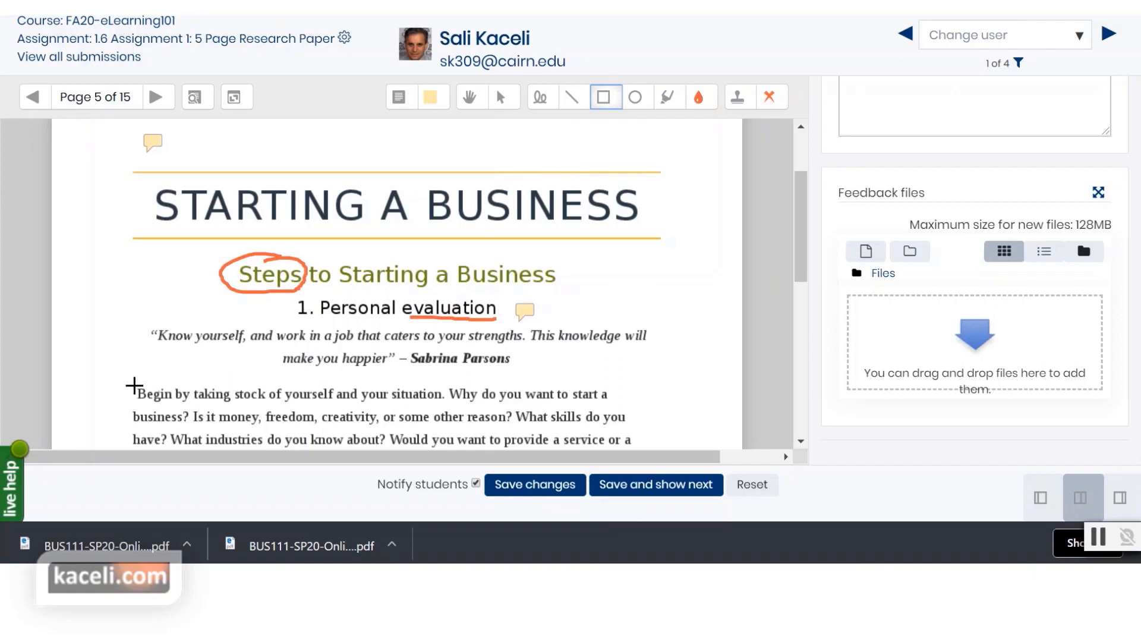
{"action": "mouse_move", "coordinate": [131, 383]}
{"action": "left_mouse_down"}
{"action": "mouse_move", "coordinate": [149, 407]}
{"action": "mouse_move", "coordinate": [271, 407]}
{"action": "left_mouse_up"}
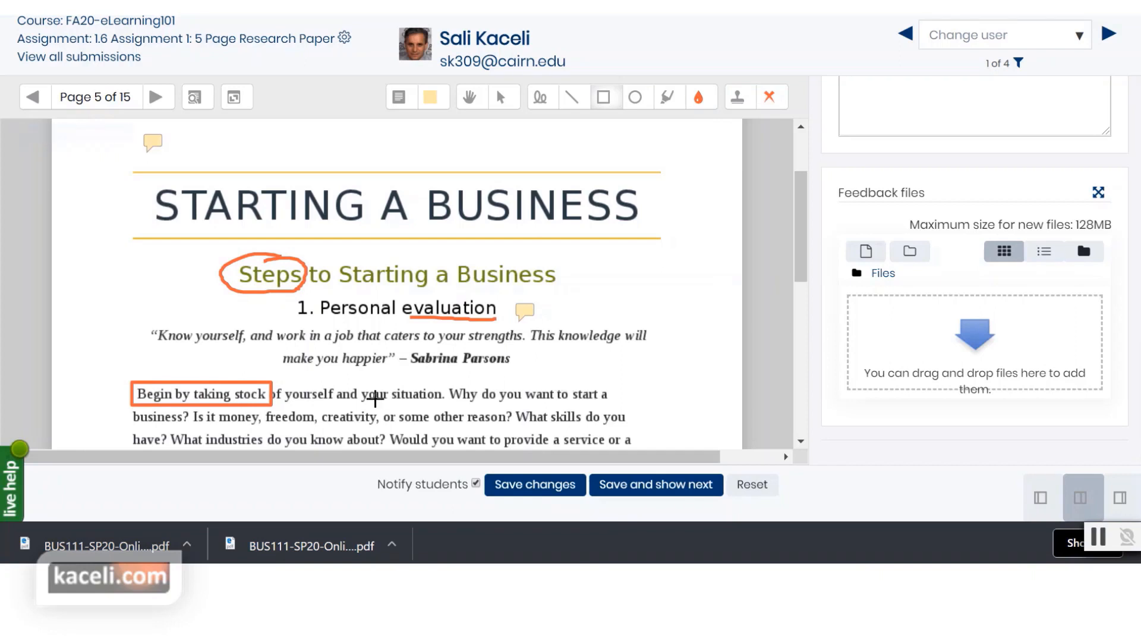
Step: Delete the red rectangle around 'Begin by taking stock', keeping the circle, underline and comment
{"action": "left_click", "coordinate": [525, 310]}
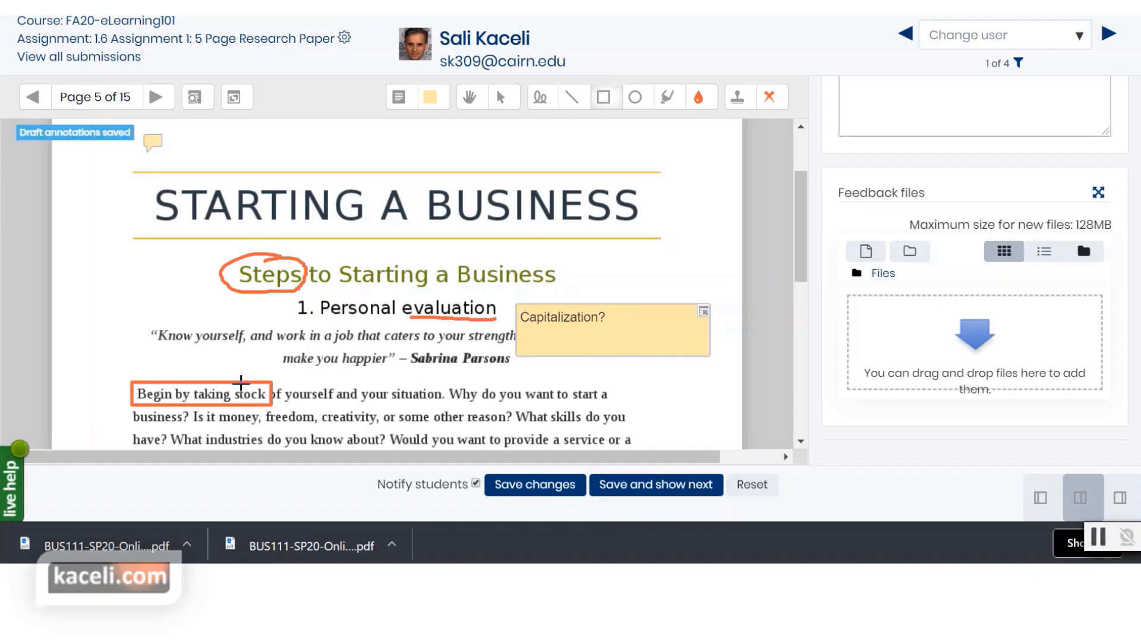
{"action": "left_click", "coordinate": [225, 383]}
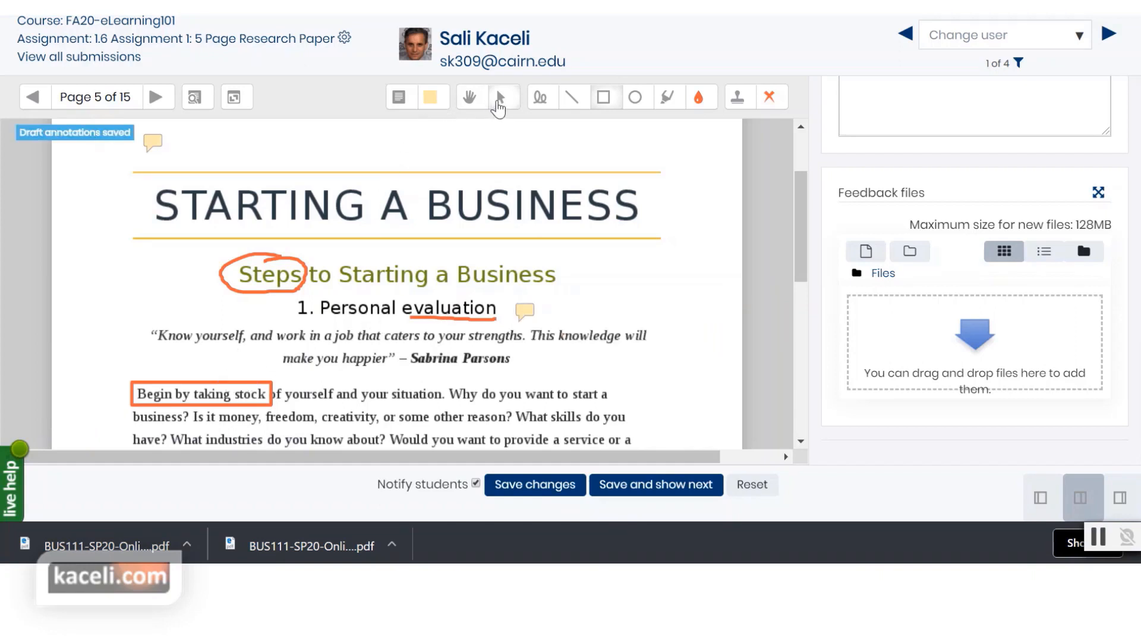
{"action": "left_click", "coordinate": [502, 103]}
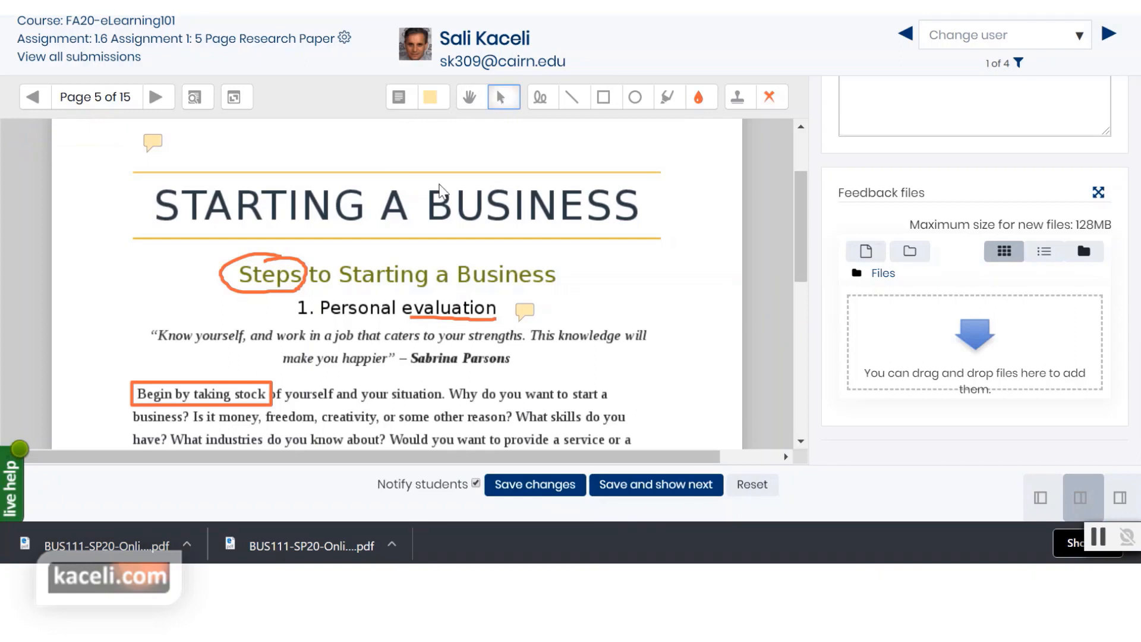
{"action": "left_click", "coordinate": [260, 393]}
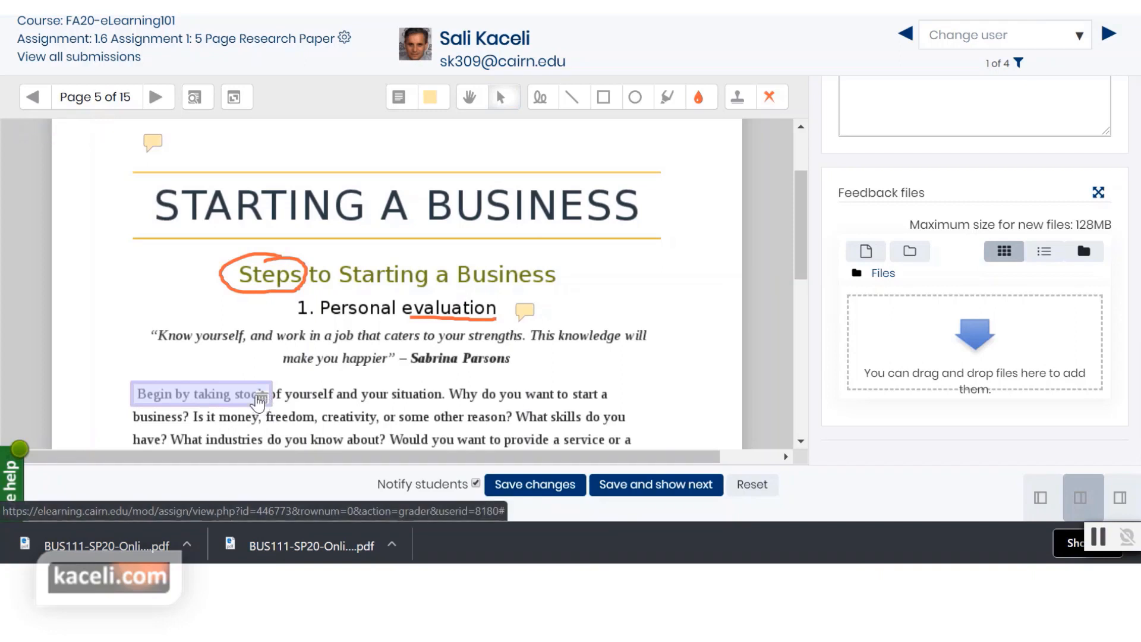
{"action": "left_click", "coordinate": [263, 398]}
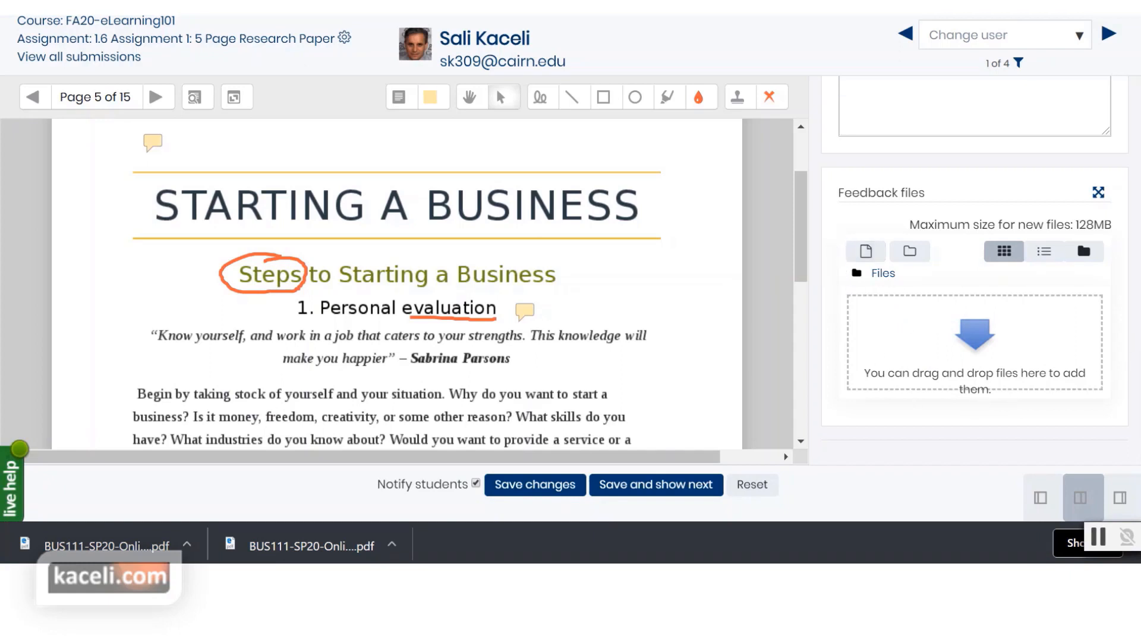
Step: Enter a grade of 89 out of 100 with feedback 'See inline comments on the graded paper.'
{"action": "scroll", "coordinate": [911, 176], "scroll_direction": "up", "scroll_amount": 10}
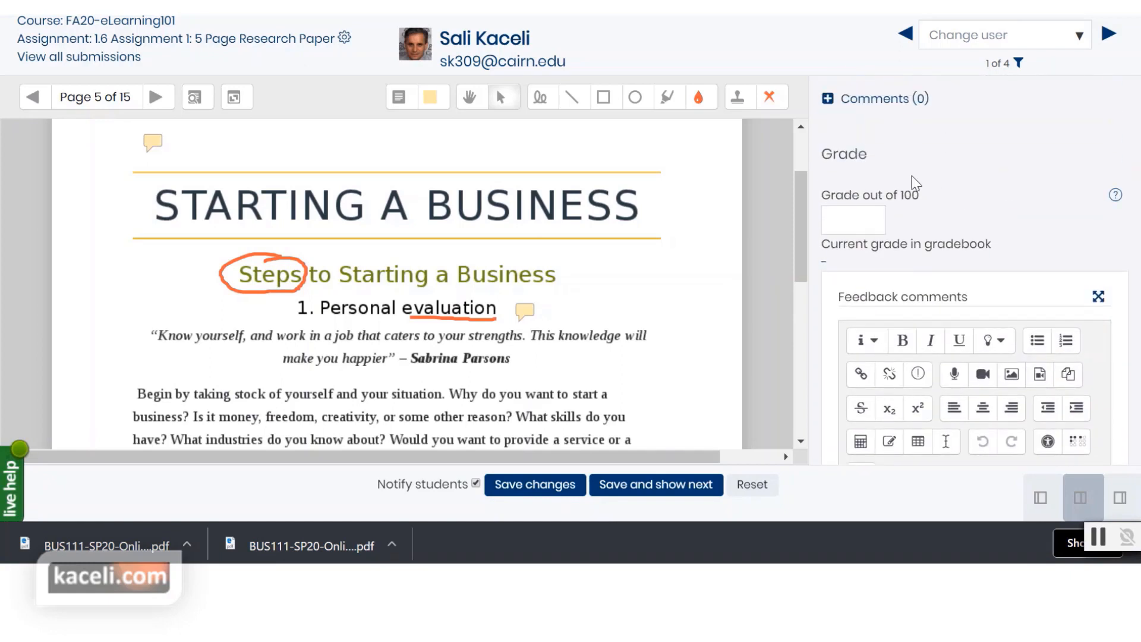
{"action": "left_click", "coordinate": [832, 221]}
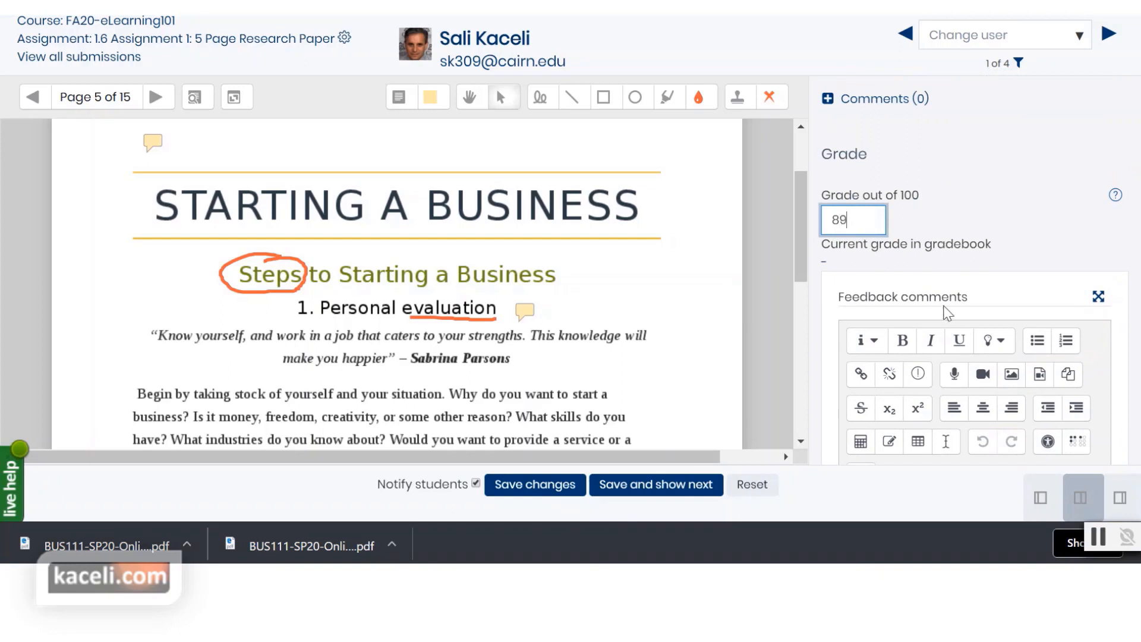
{"action": "scroll", "coordinate": [986, 351], "scroll_direction": "down", "scroll_amount": 3}
{"action": "left_click", "coordinate": [1009, 400]}
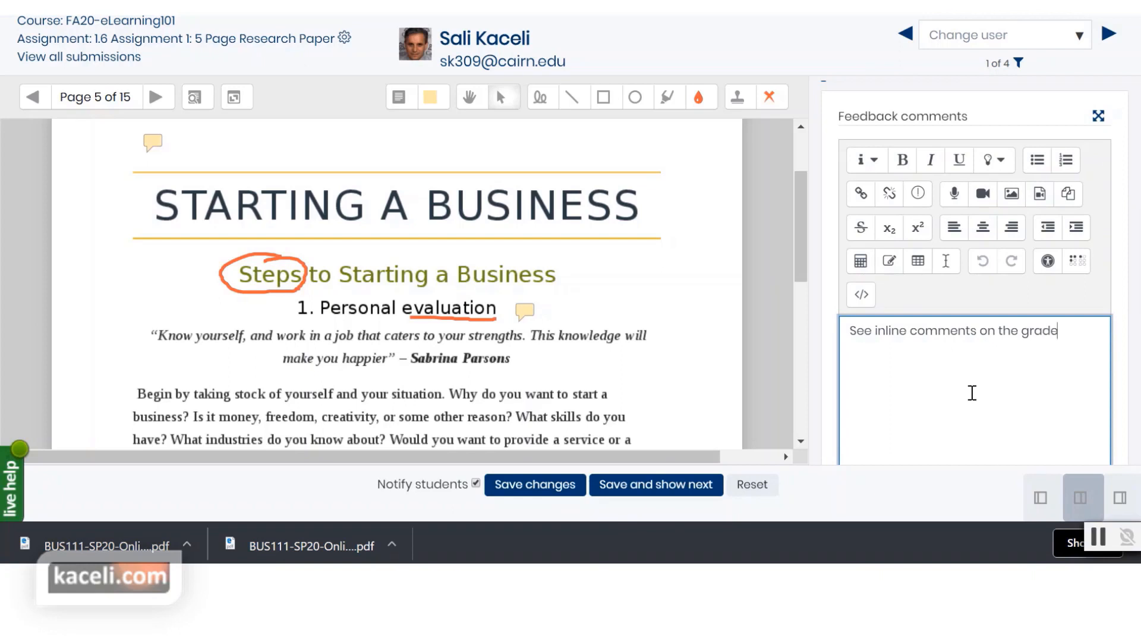
{"action": "type", "text": "aper."}
{"action": "scroll", "coordinate": [975, 387], "scroll_direction": "down", "scroll_amount": 5}
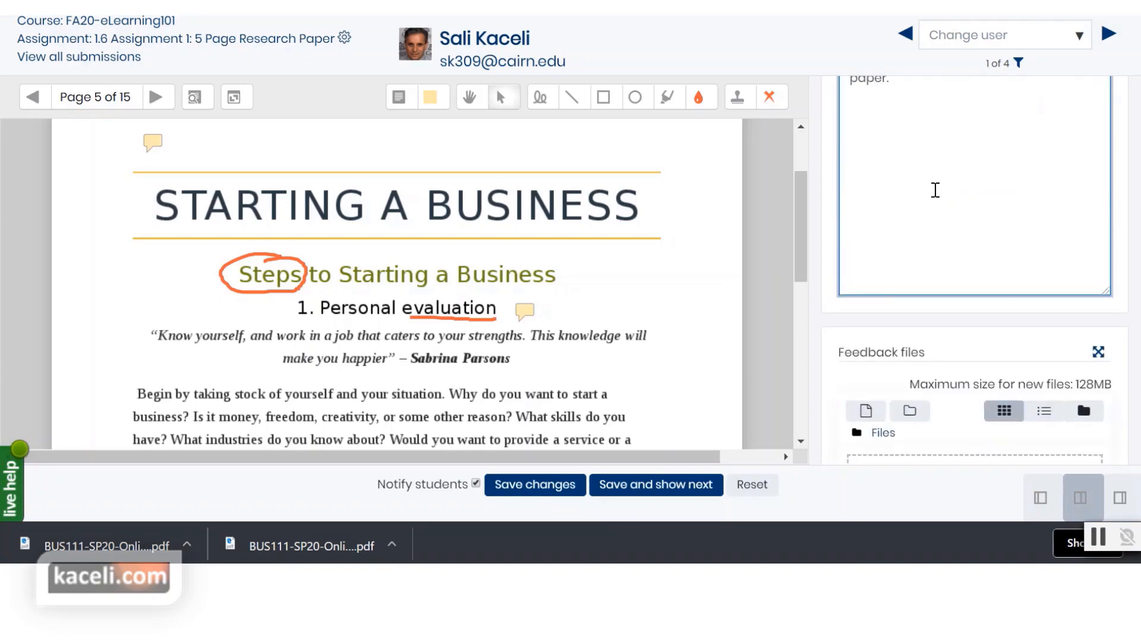
{"action": "scroll", "coordinate": [951, 184], "scroll_direction": "down", "scroll_amount": 3}
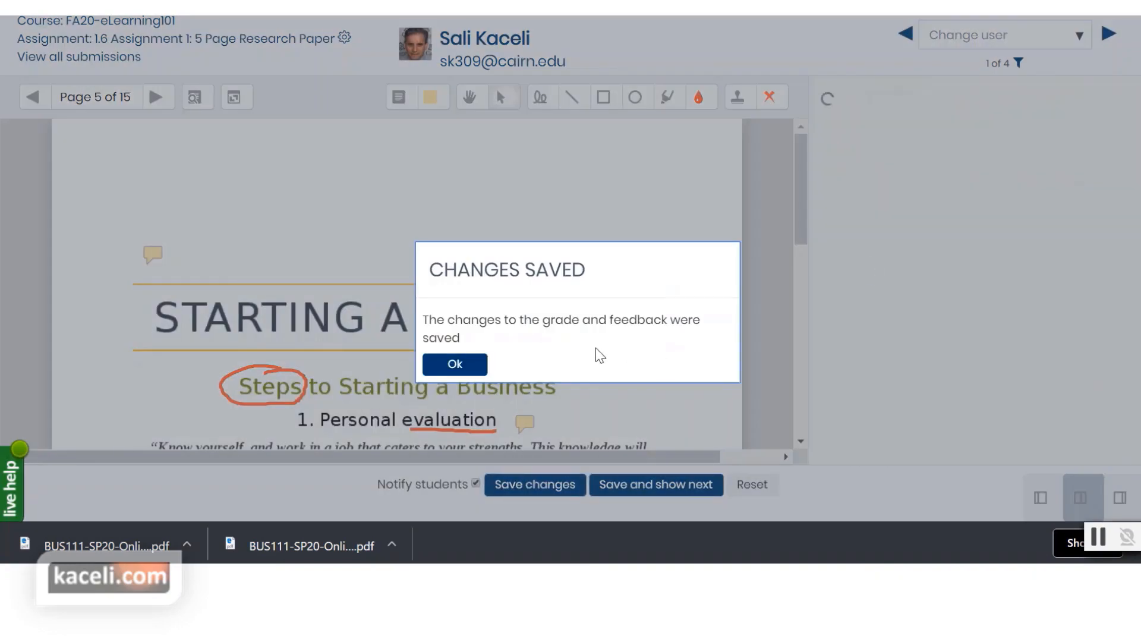
Step: Dismiss the saved confirmation, then download and open 'Assignment 1 Starting a Business.docx' in Word
{"action": "left_click", "coordinate": [470, 374]}
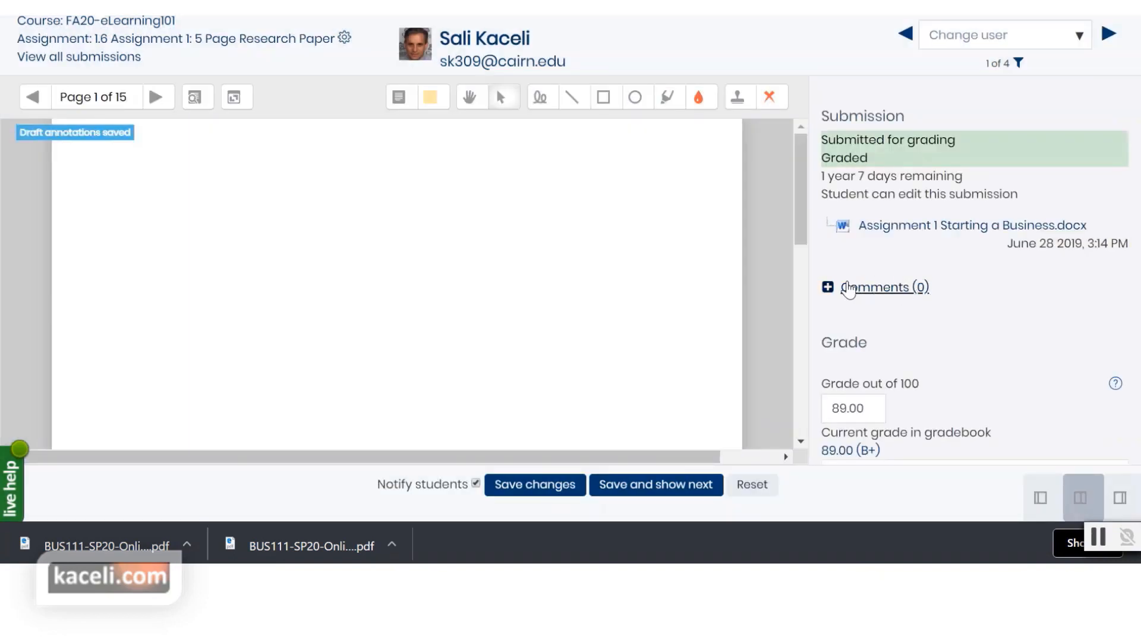
{"action": "left_click", "coordinate": [903, 230]}
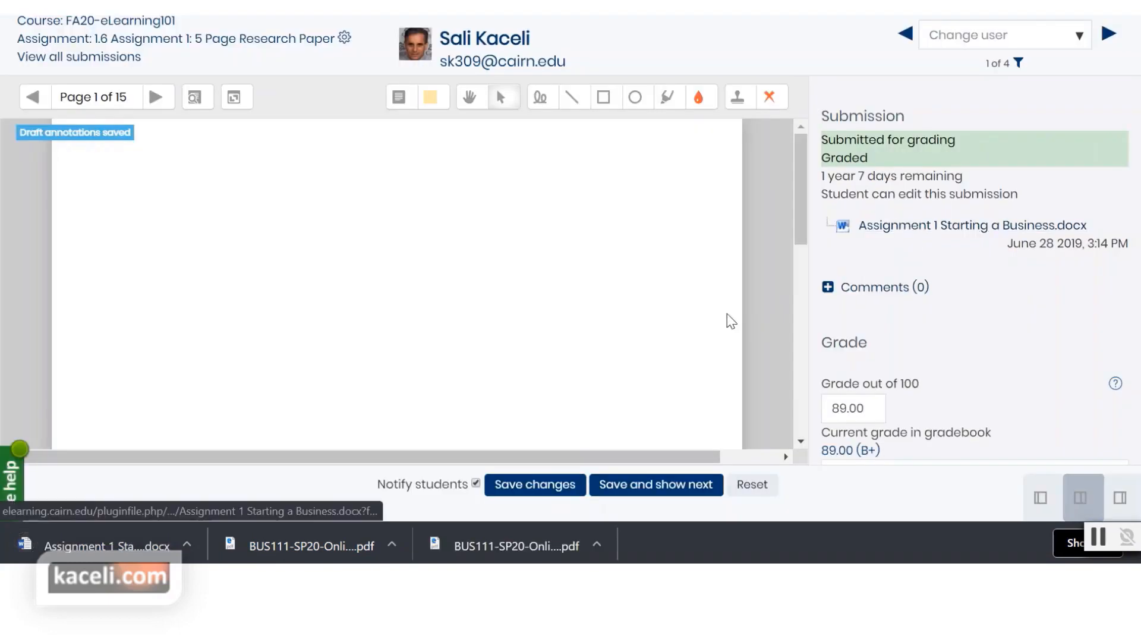
{"action": "left_click", "coordinate": [107, 546]}
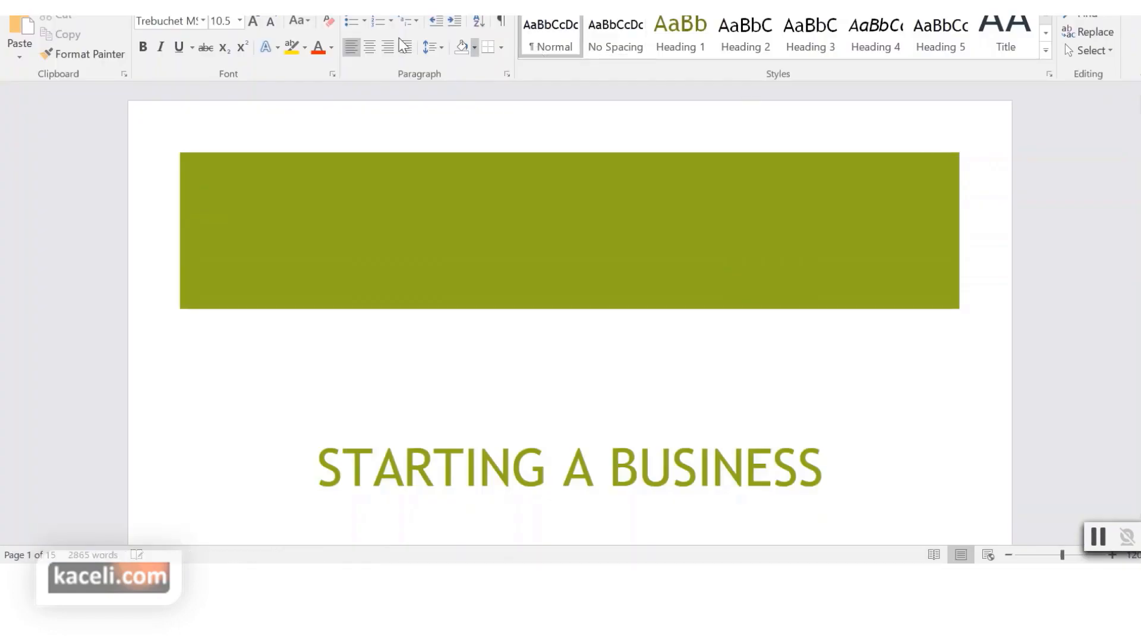
Step: Insert a new multi-line Review comment with placeholder text on the document's cover page
{"action": "left_click", "coordinate": [316, 9]}
{"action": "left_click", "coordinate": [316, 32]}
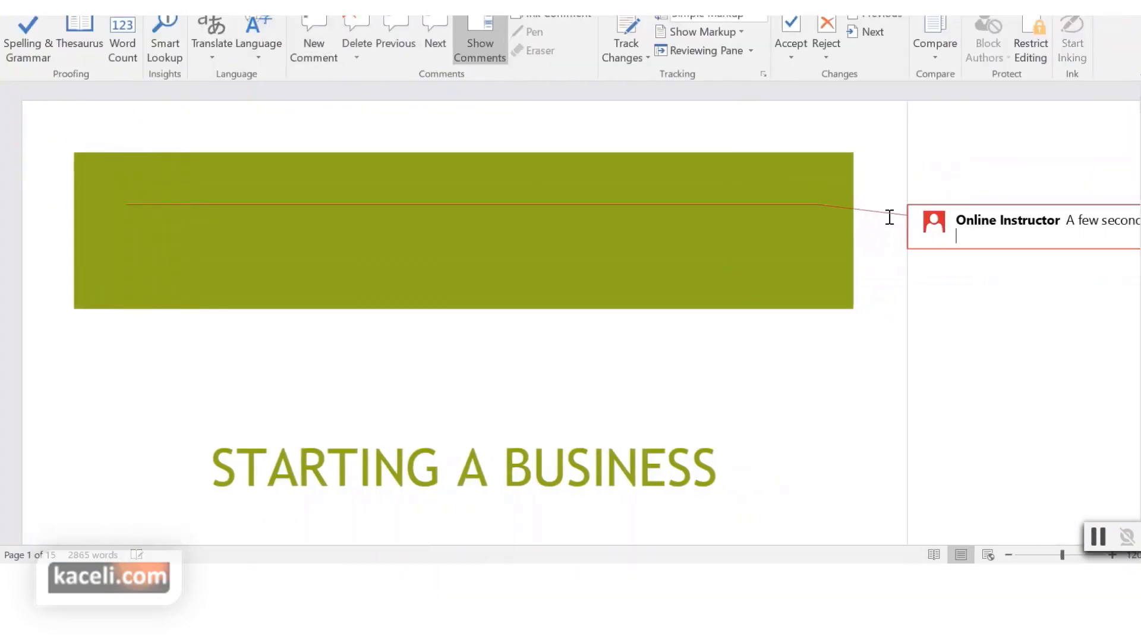
{"action": "type", "text": "Sdfsfdsf"}
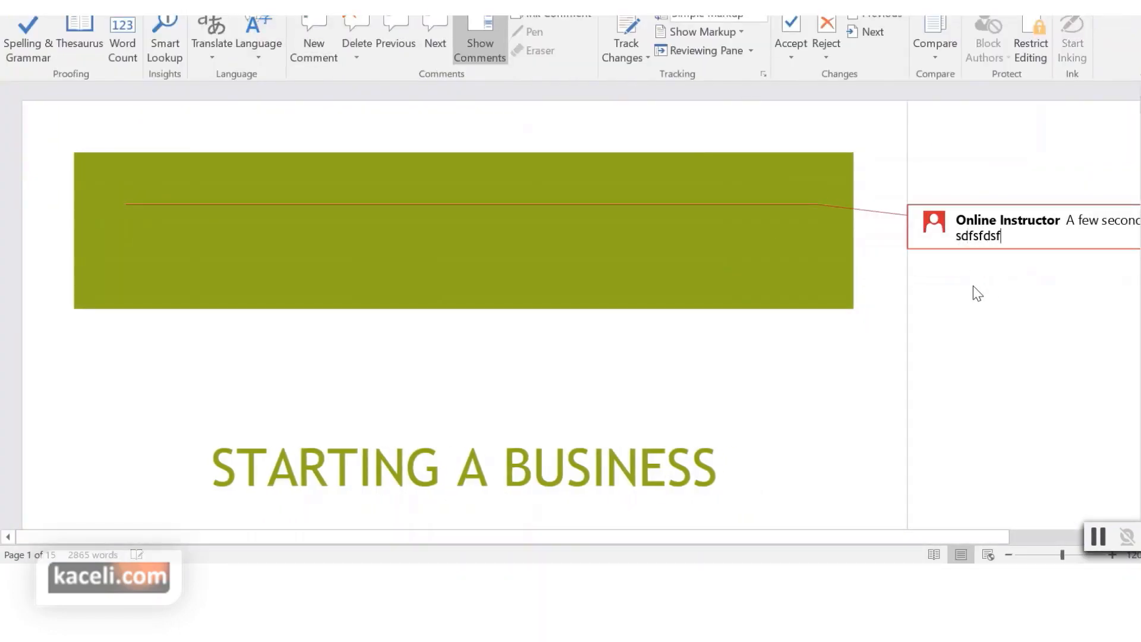
{"action": "key", "text": "Return"}
{"action": "type", "text": "Sdfs"}
{"action": "key", "text": "Return"}
{"action": "type", "text": "Fsd"}
{"action": "key", "text": "Return"}
{"action": "type", "text": "fs Fds F Sf Sdf sfsd"}
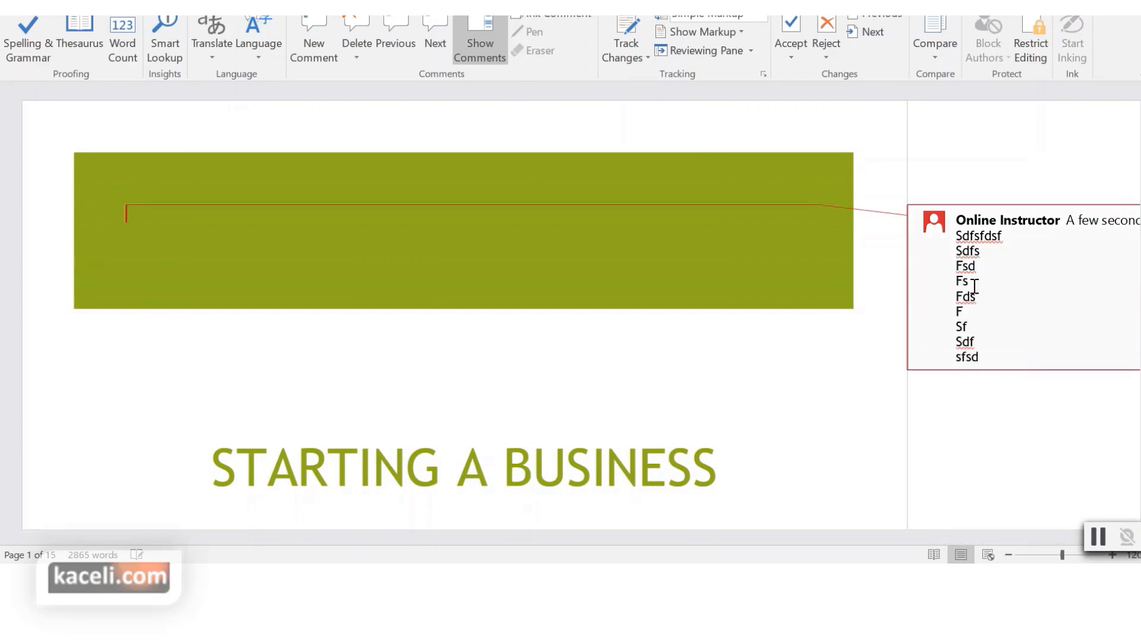
{"action": "scroll", "coordinate": [769, 359], "scroll_direction": "down", "scroll_amount": 3}
{"action": "left_click", "coordinate": [725, 295]}
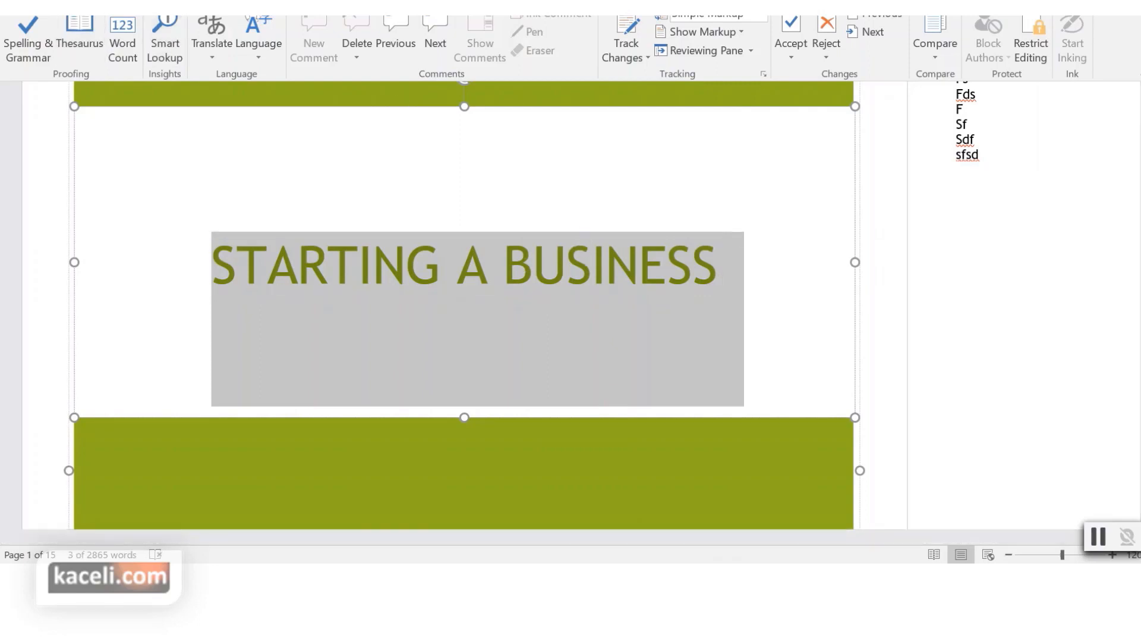
Step: Save the document as 'Assignment 1 Starting a Business' and return to the Moodle grader
{"action": "left_click", "coordinate": [53, 12]}
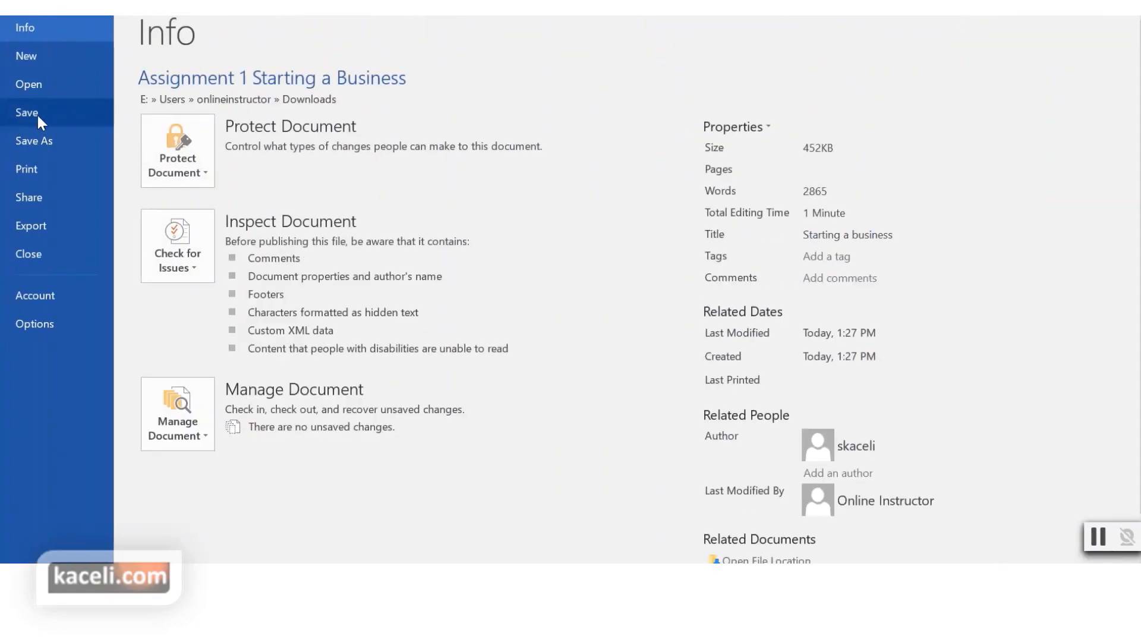
{"action": "left_click", "coordinate": [36, 141]}
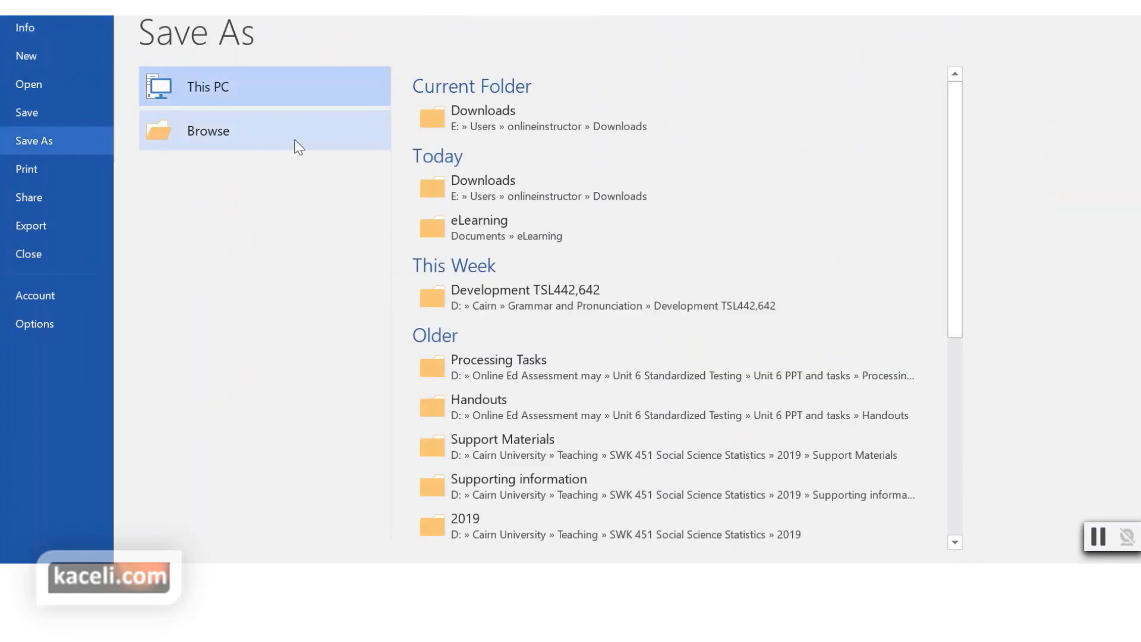
{"action": "left_click", "coordinate": [269, 137]}
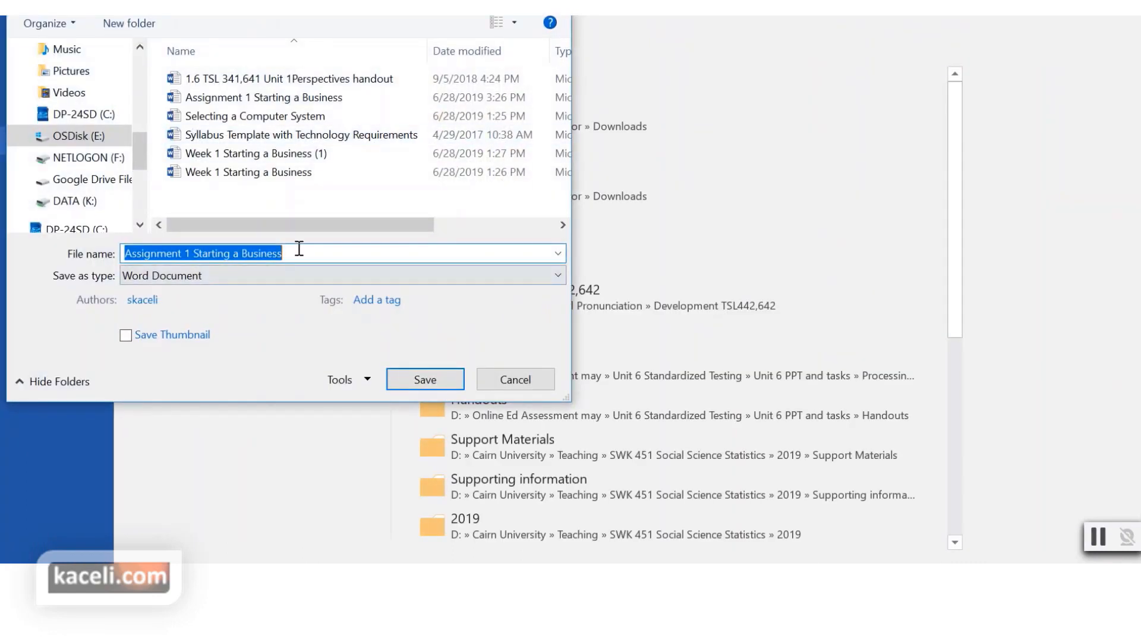
{"action": "left_click", "coordinate": [420, 383]}
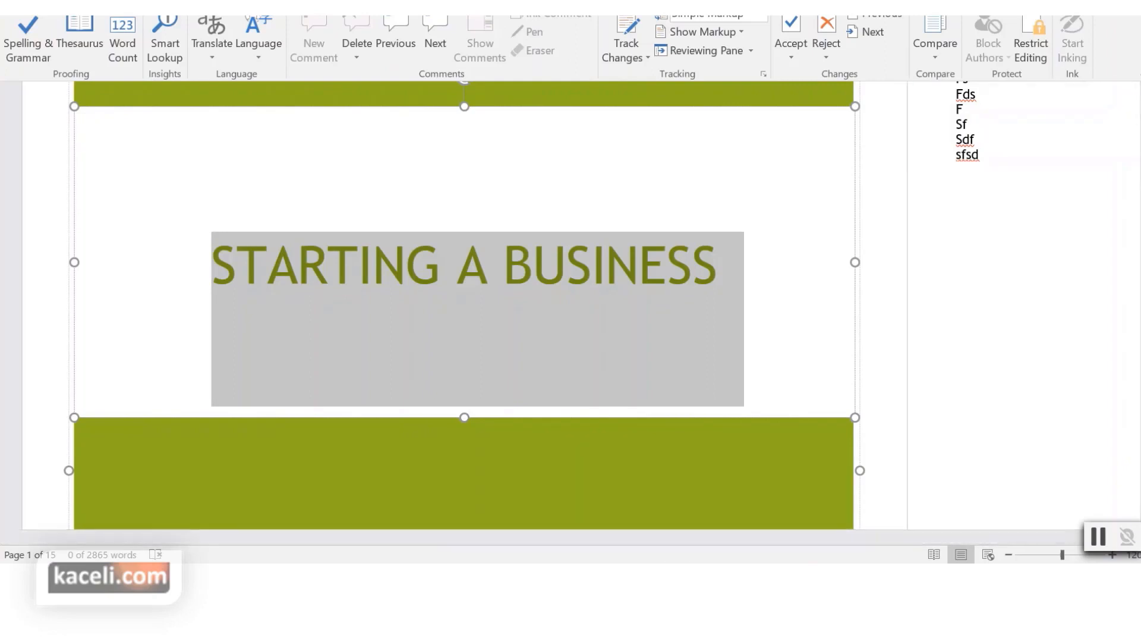
{"action": "left_click", "coordinate": [1059, 5]}
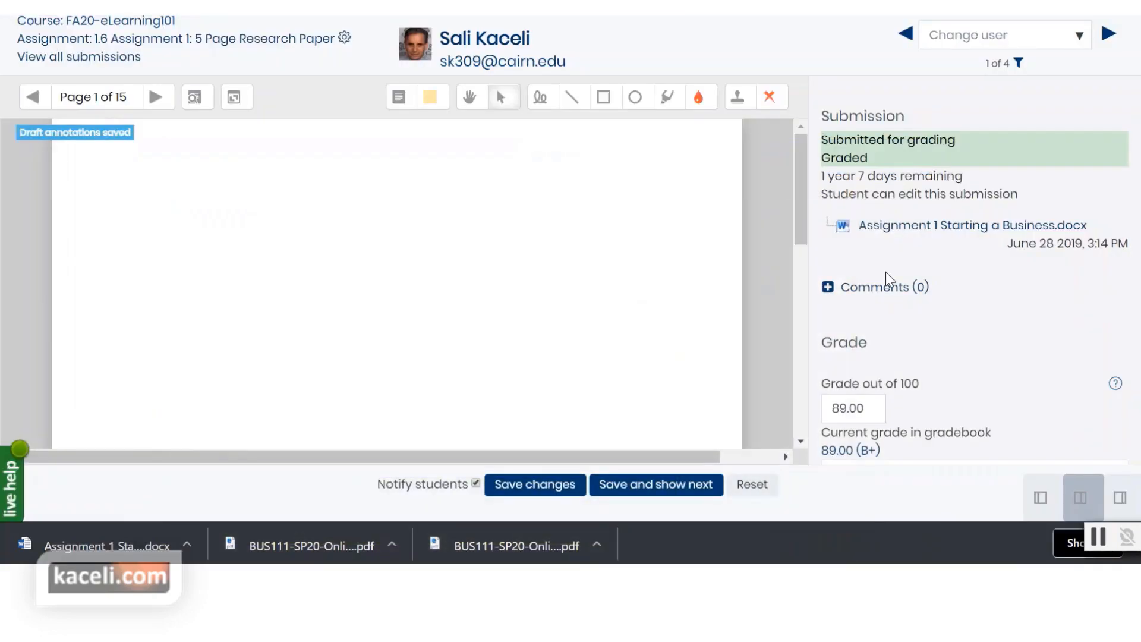
Step: Upload 'Assignment 1 Starting a Business' from Downloads into the submission's Feedback files
{"action": "scroll", "coordinate": [1004, 359], "scroll_direction": "down", "scroll_amount": 10}
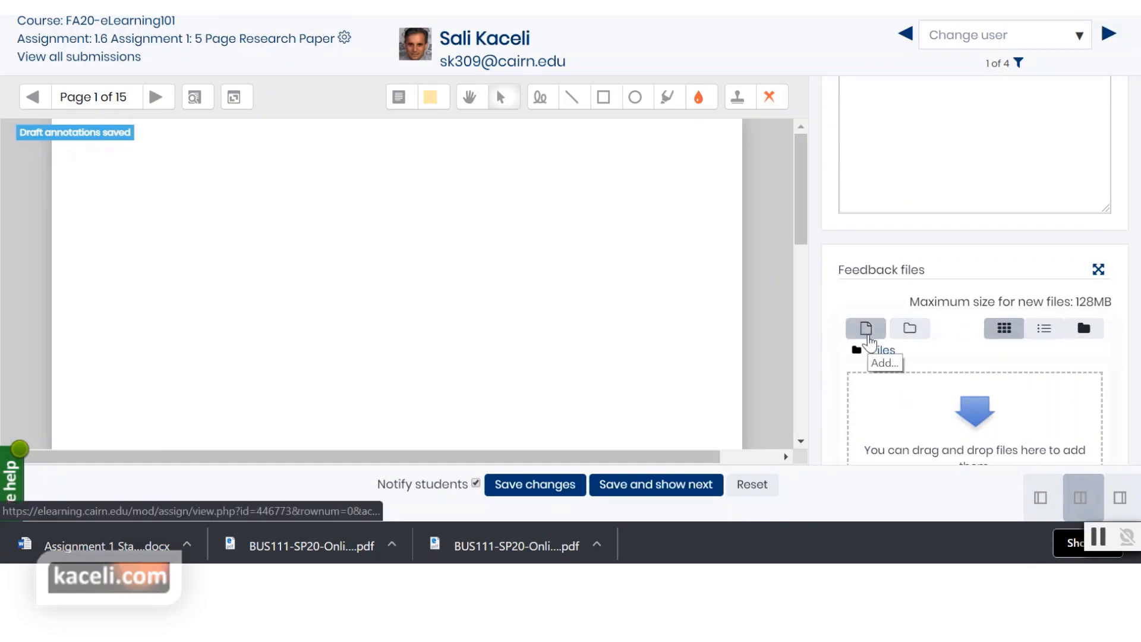
{"action": "left_click", "coordinate": [866, 328]}
{"action": "left_click", "coordinate": [488, 233]}
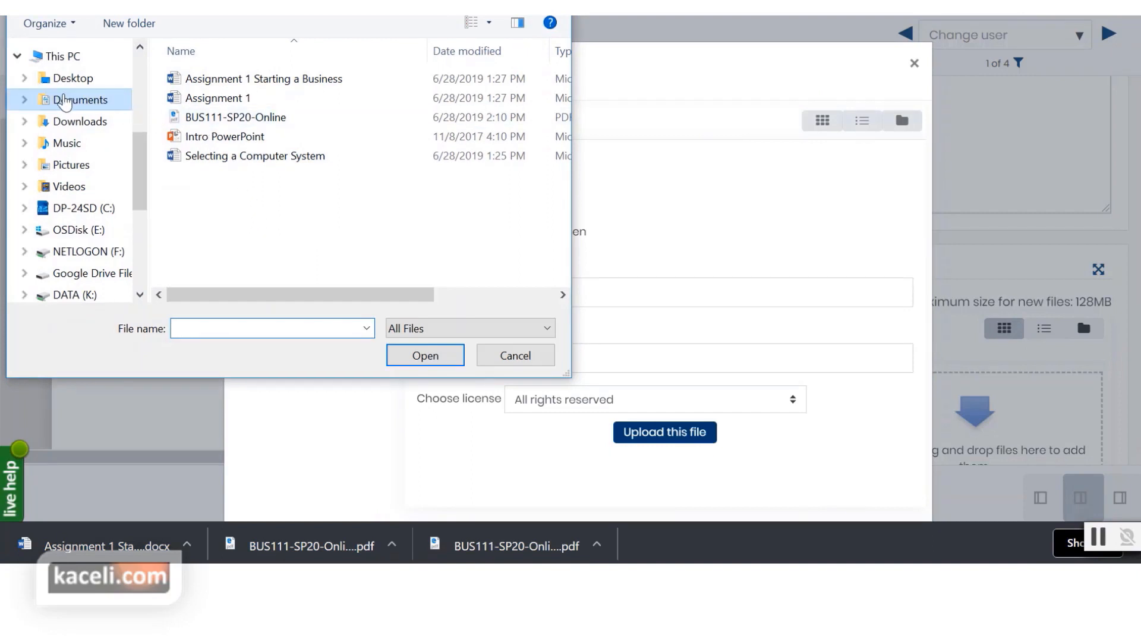
{"action": "left_click", "coordinate": [122, 120]}
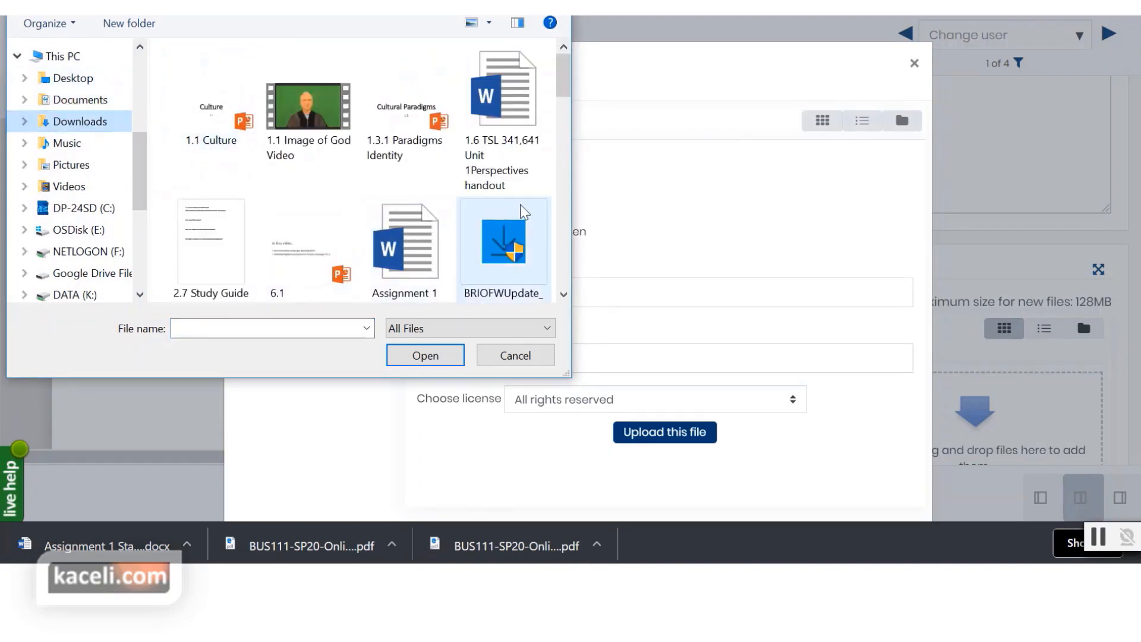
{"action": "scroll", "coordinate": [438, 194], "scroll_direction": "down", "scroll_amount": 1}
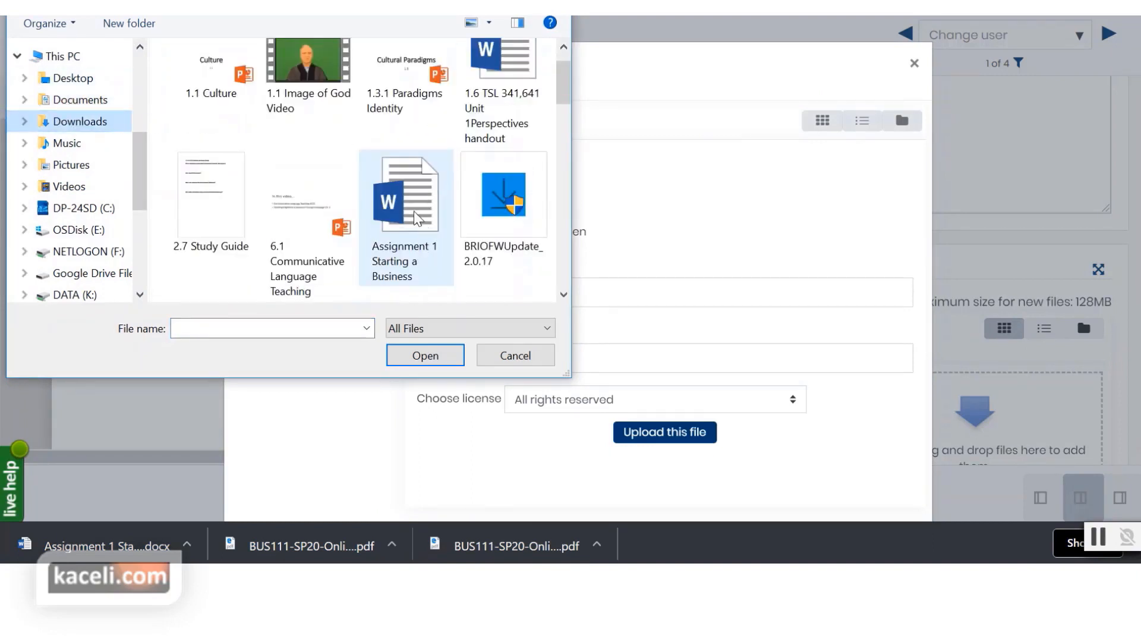
{"action": "scroll", "coordinate": [410, 214], "scroll_direction": "down", "scroll_amount": 3}
{"action": "double_click", "coordinate": [405, 84]}
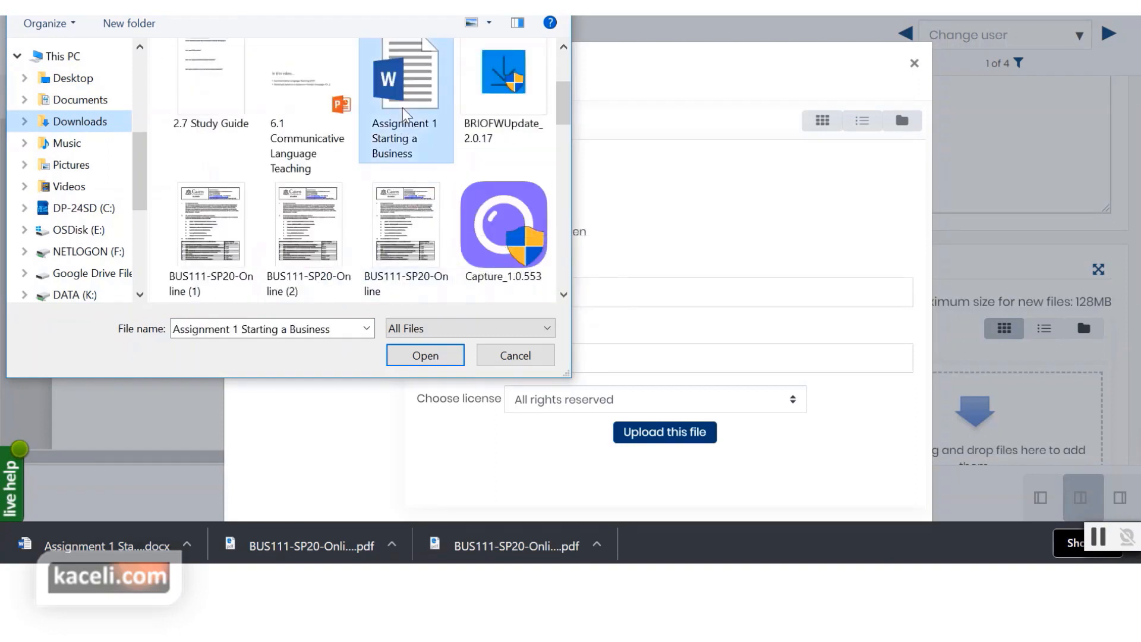
{"action": "left_click", "coordinate": [648, 434]}
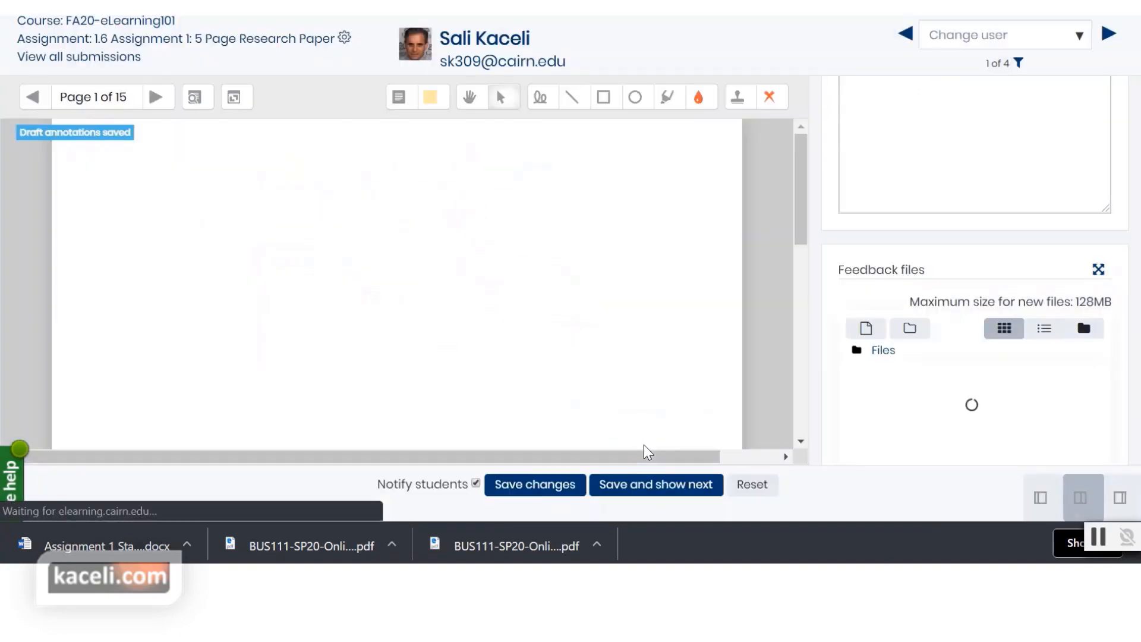
{"action": "scroll", "coordinate": [1051, 361], "scroll_direction": "down", "scroll_amount": 2}
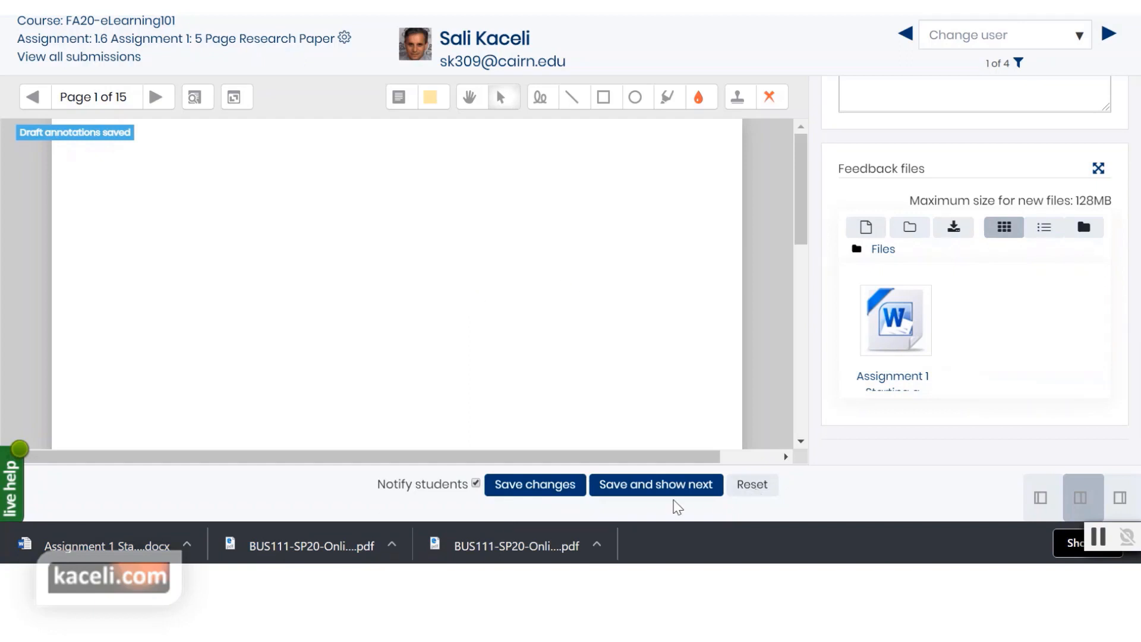
Step: Save the grade and feedback file, then page forward through the paper to page 5
{"action": "left_click", "coordinate": [559, 492]}
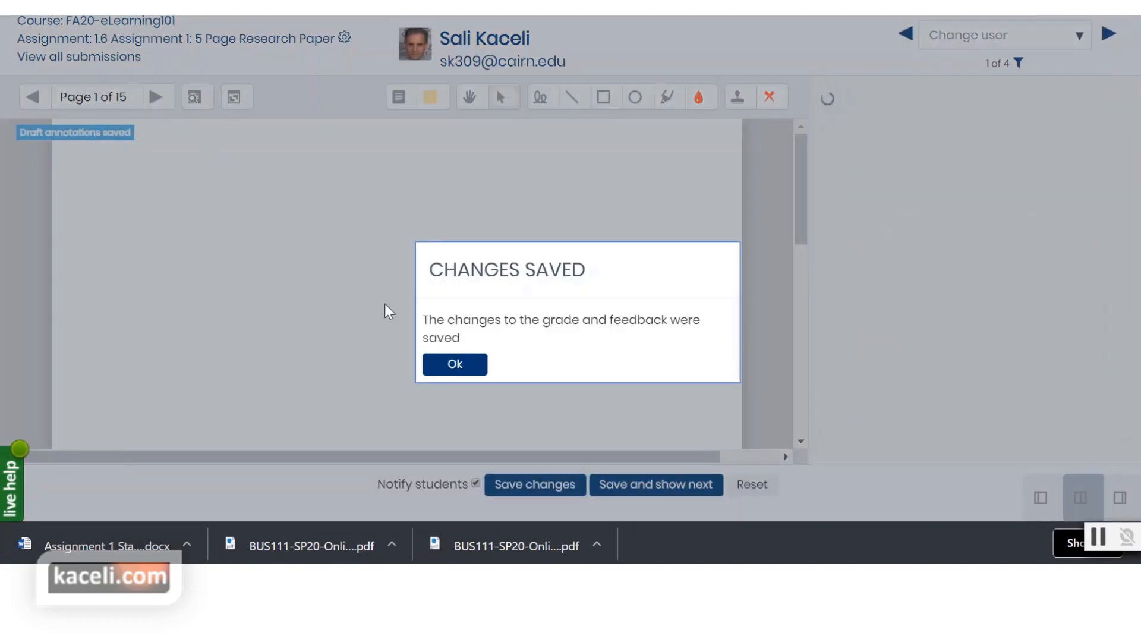
{"action": "left_click", "coordinate": [452, 364]}
{"action": "left_click", "coordinate": [156, 98]}
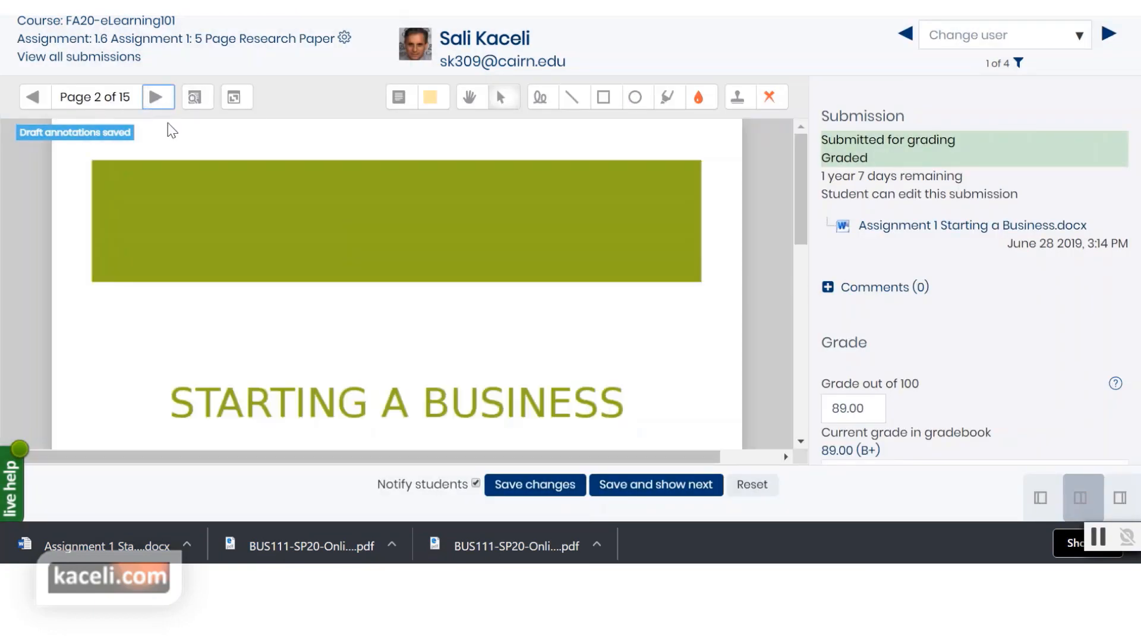
{"action": "left_click", "coordinate": [155, 99]}
{"action": "left_click", "coordinate": [155, 98]}
{"action": "left_click", "coordinate": [156, 98]}
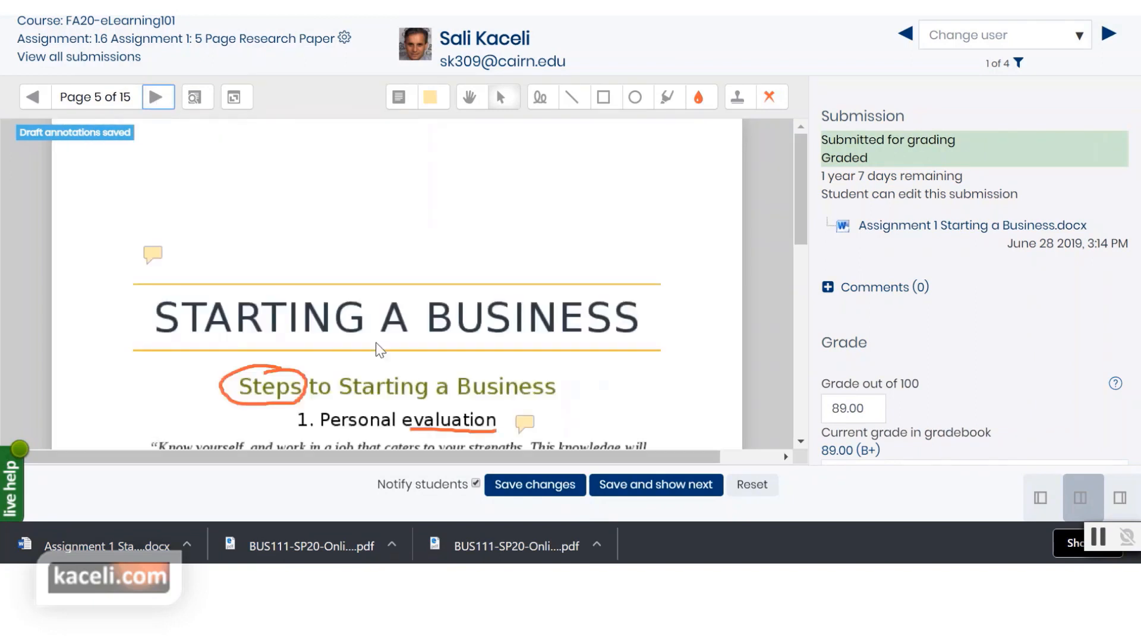
Step: Scroll down to Feedback files and open the Change user student list
{"action": "scroll", "coordinate": [440, 309], "scroll_direction": "down", "scroll_amount": 3}
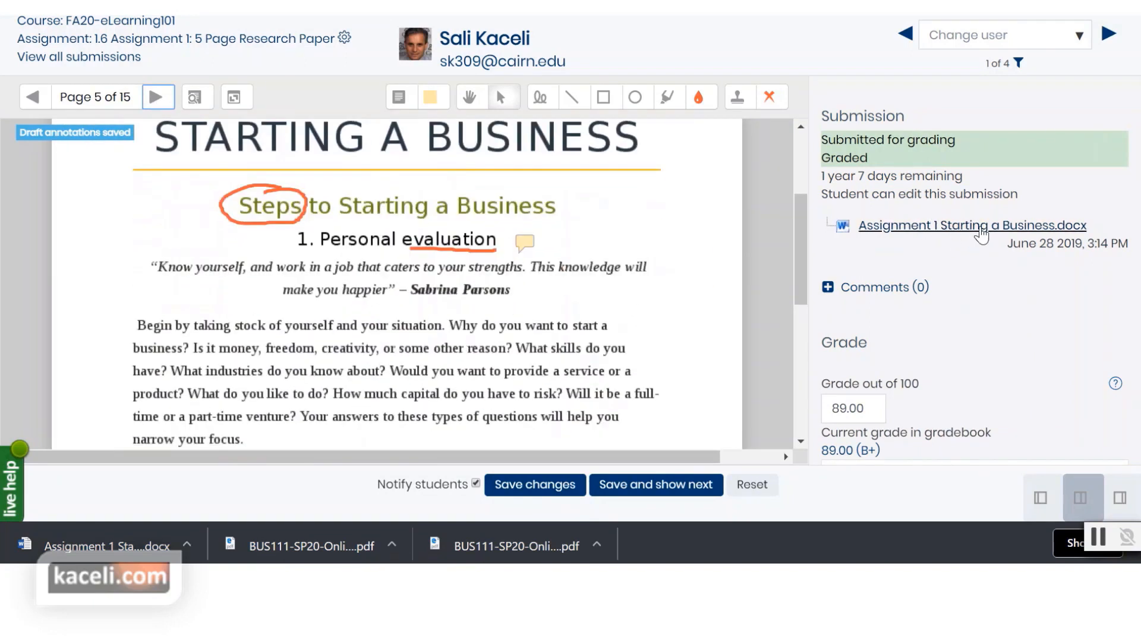
{"action": "scroll", "coordinate": [975, 385], "scroll_direction": "down", "scroll_amount": 6}
{"action": "scroll", "coordinate": [975, 385], "scroll_direction": "down", "scroll_amount": 4}
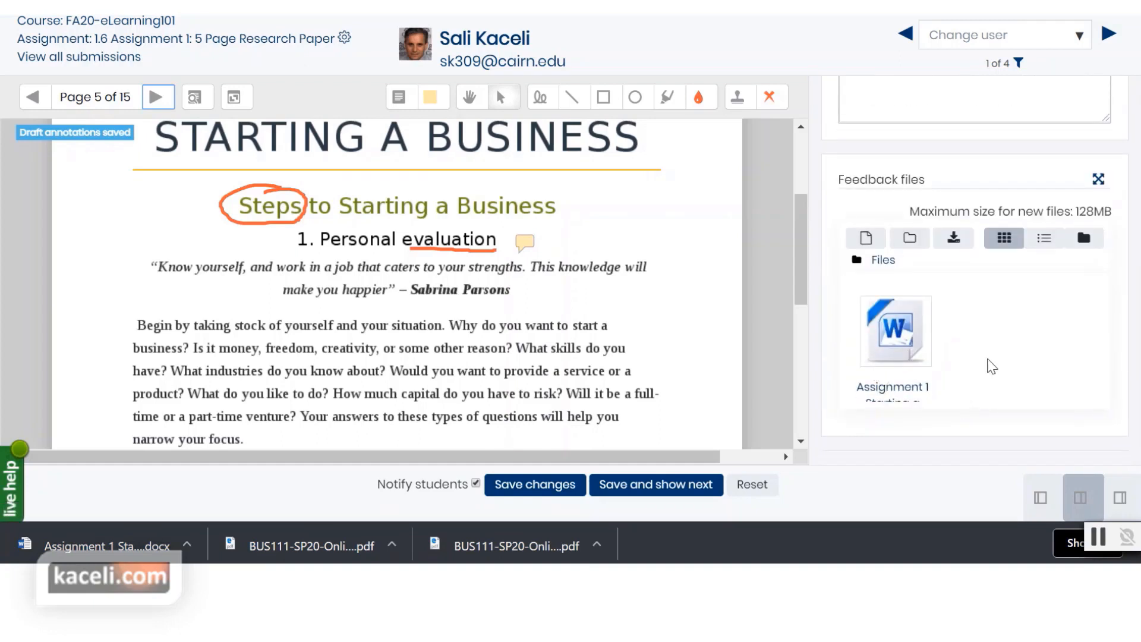
{"action": "left_click", "coordinate": [1079, 38]}
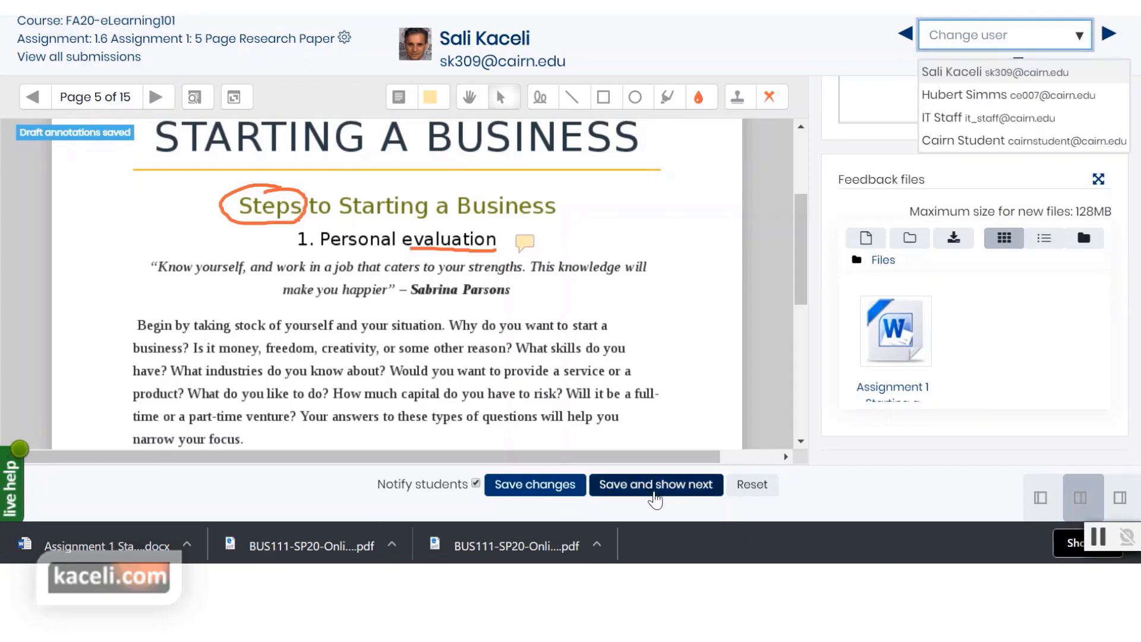
Step: Save and show the next student, then go back to the assignment and View all submissions
{"action": "left_click", "coordinate": [654, 499]}
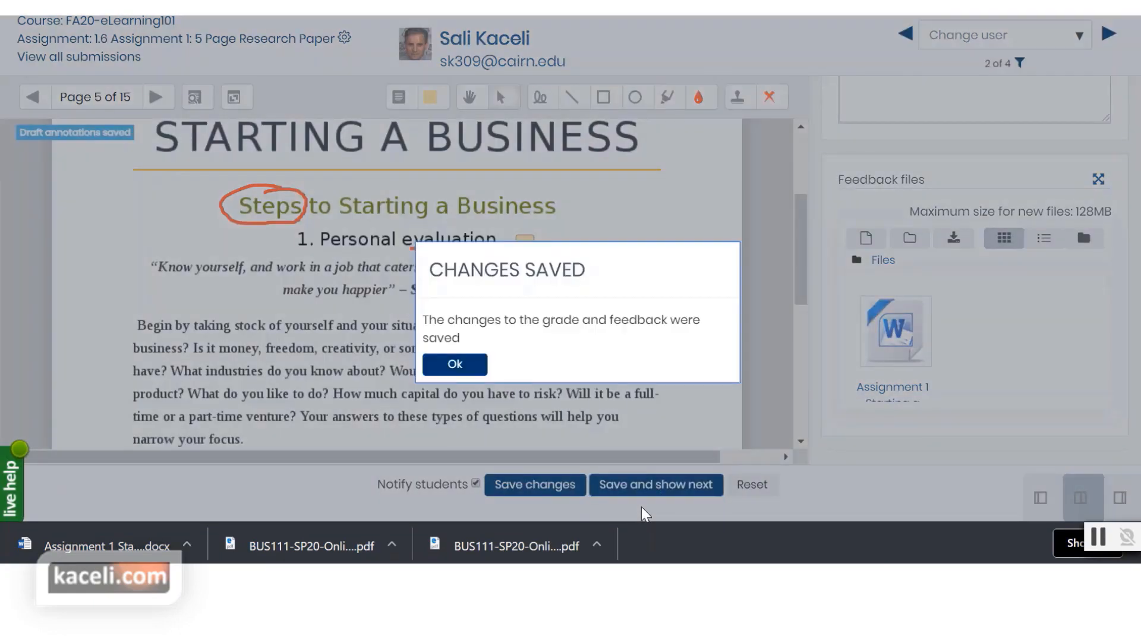
{"action": "left_click", "coordinate": [455, 363]}
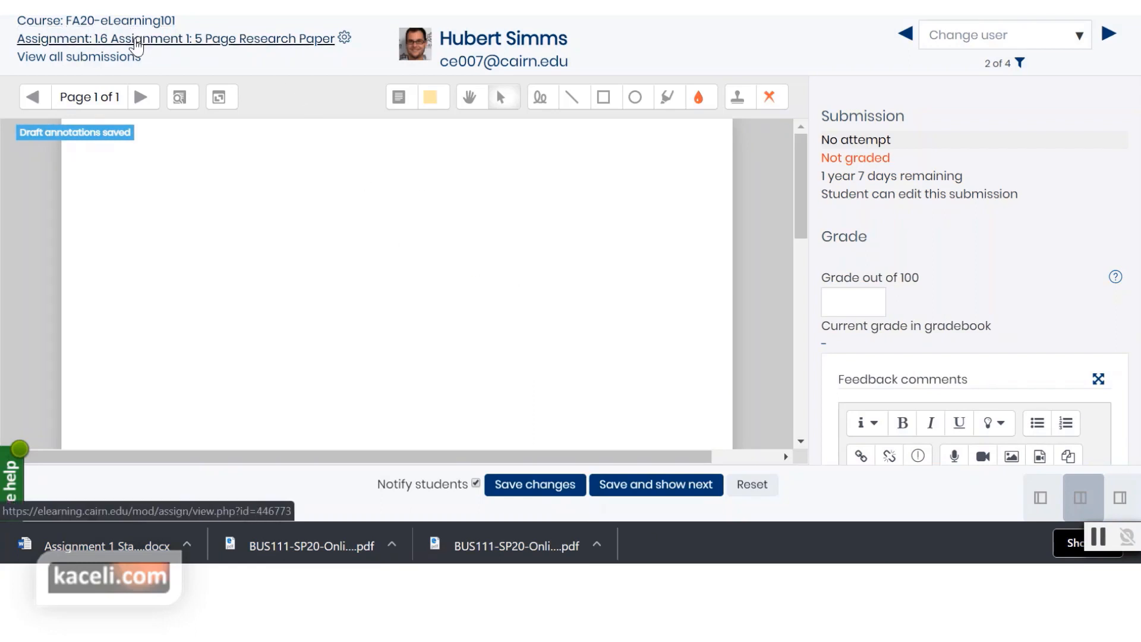
{"action": "left_click", "coordinate": [136, 40]}
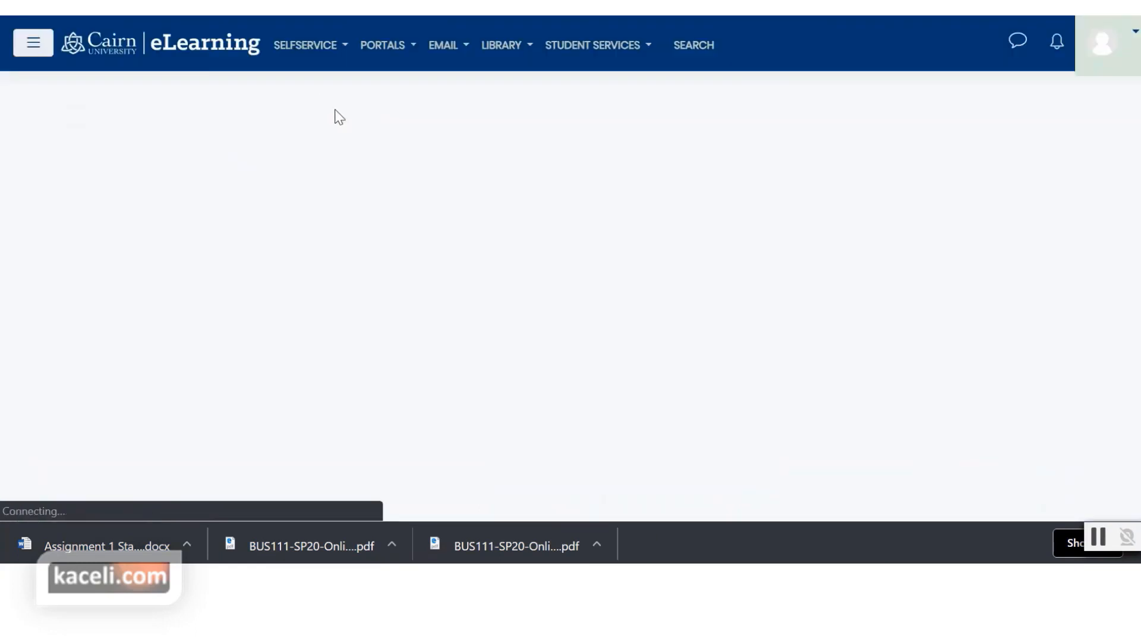
{"action": "scroll", "coordinate": [555, 273], "scroll_direction": "down", "scroll_amount": 20}
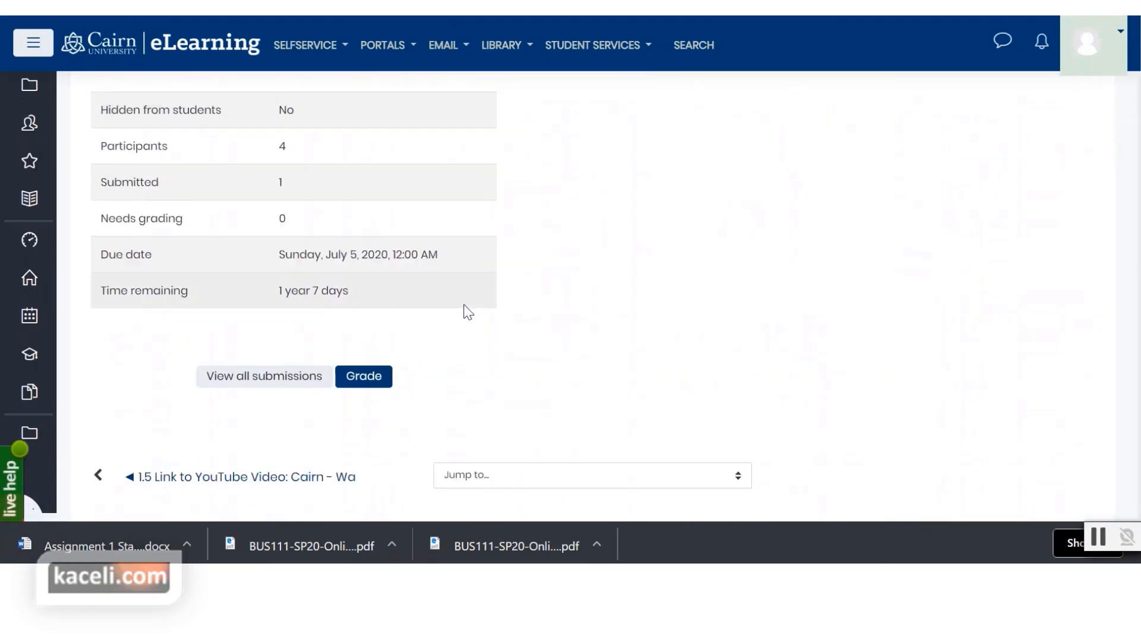
{"action": "left_click", "coordinate": [262, 378]}
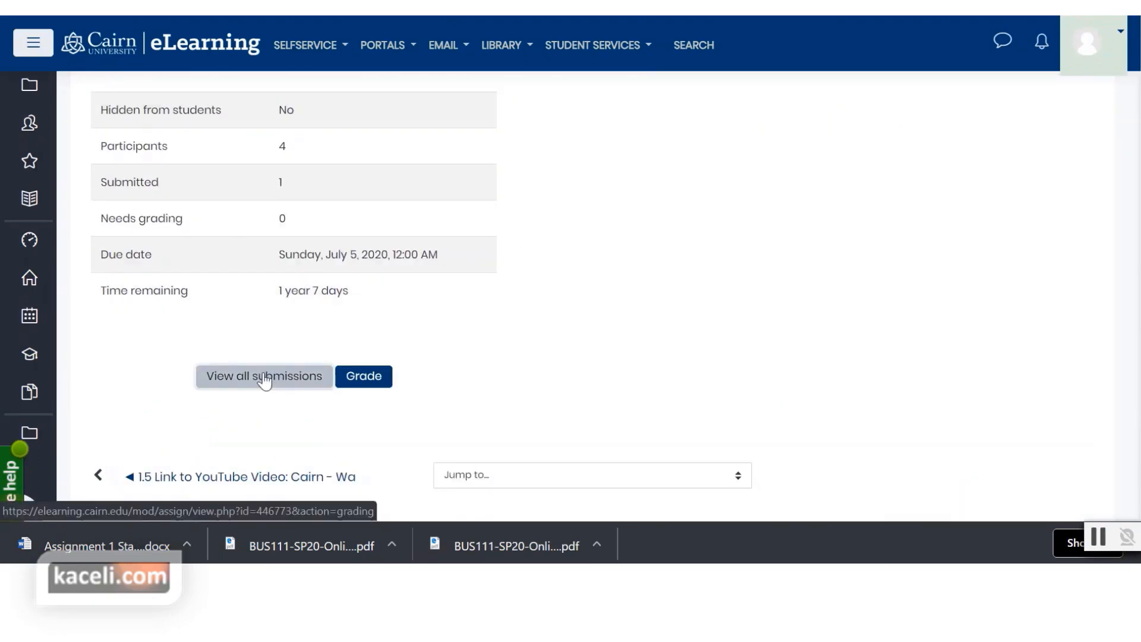
Step: Scroll through the submissions table to review all four participants and the 89.00 (B+) row
{"action": "scroll", "coordinate": [368, 383], "scroll_direction": "down", "scroll_amount": 3}
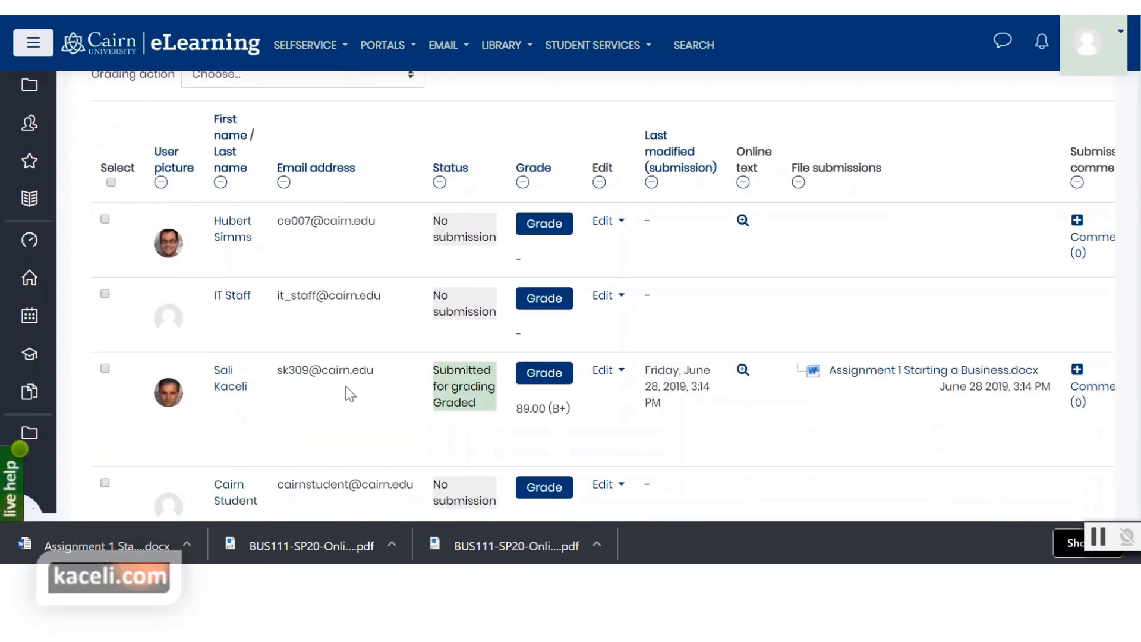
{"action": "scroll", "coordinate": [364, 376], "scroll_direction": "down", "scroll_amount": 2}
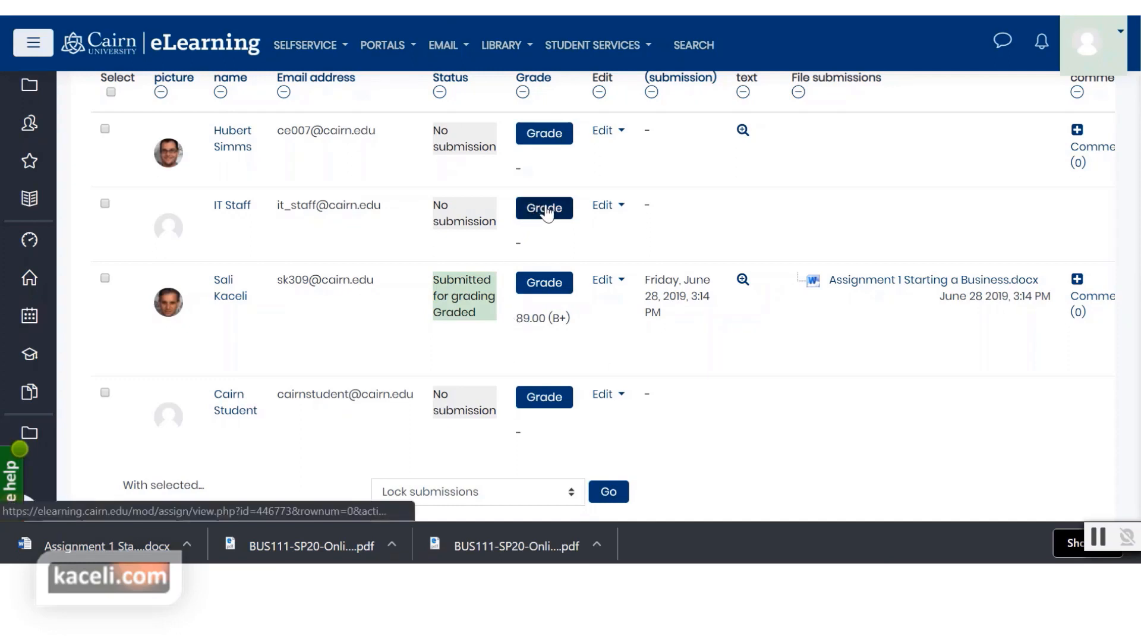
{"action": "scroll", "coordinate": [575, 276], "scroll_direction": "up", "scroll_amount": 1}
{"action": "scroll", "coordinate": [575, 277], "scroll_direction": "down", "scroll_amount": 3}
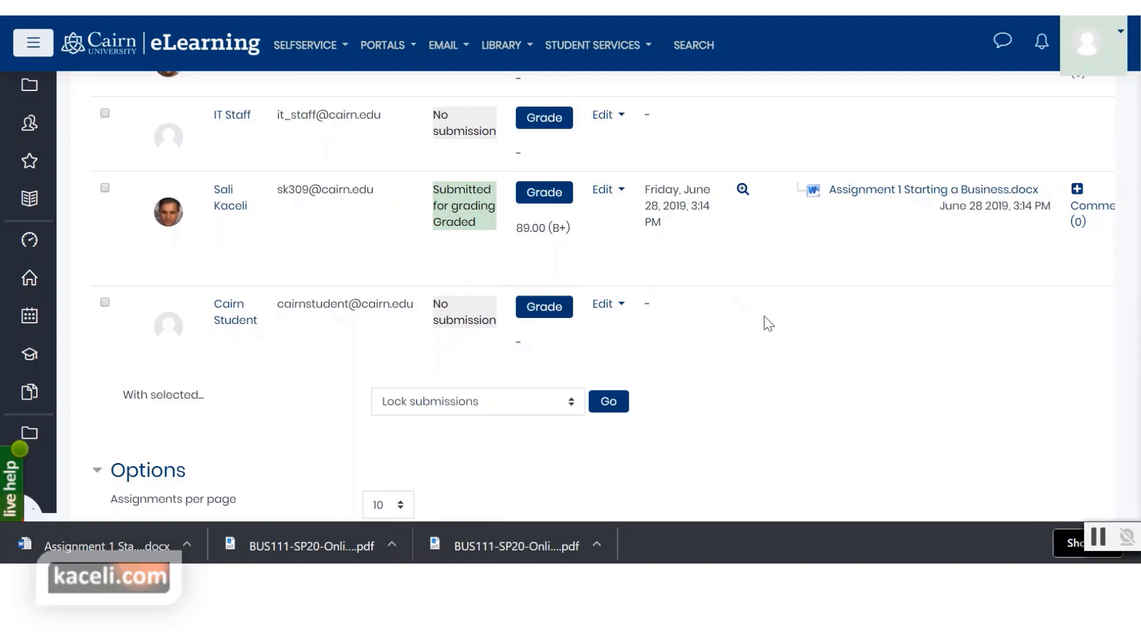
{"action": "scroll", "coordinate": [791, 329], "scroll_direction": "down", "scroll_amount": 1}
{"action": "scroll", "coordinate": [791, 329], "scroll_direction": "up", "scroll_amount": 5}
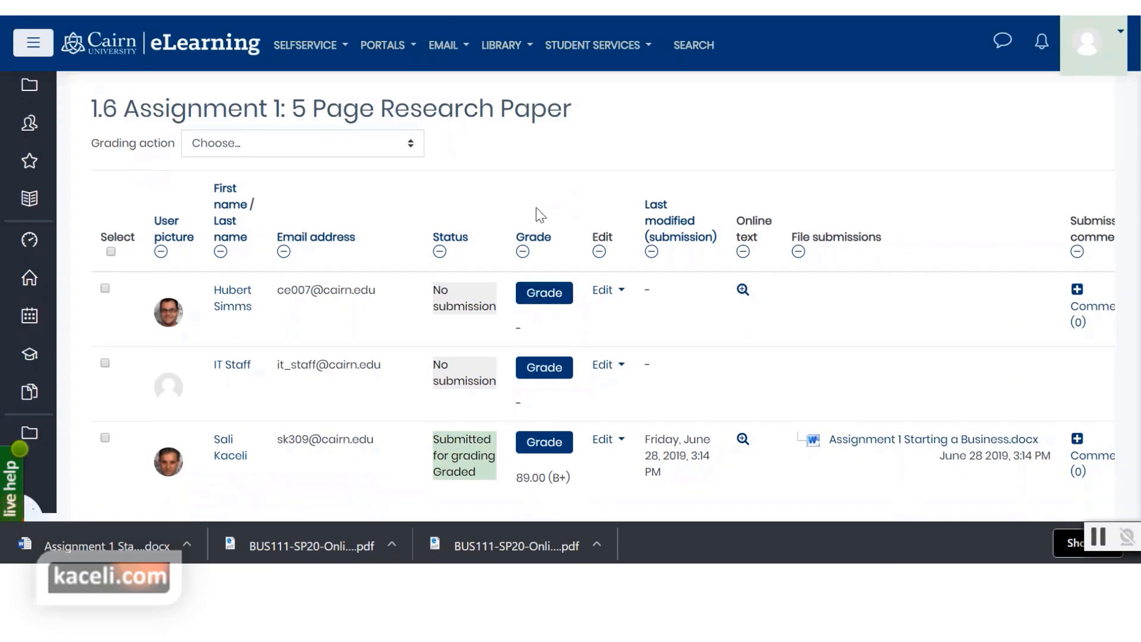
{"action": "scroll", "coordinate": [535, 226], "scroll_direction": "down", "scroll_amount": 8}
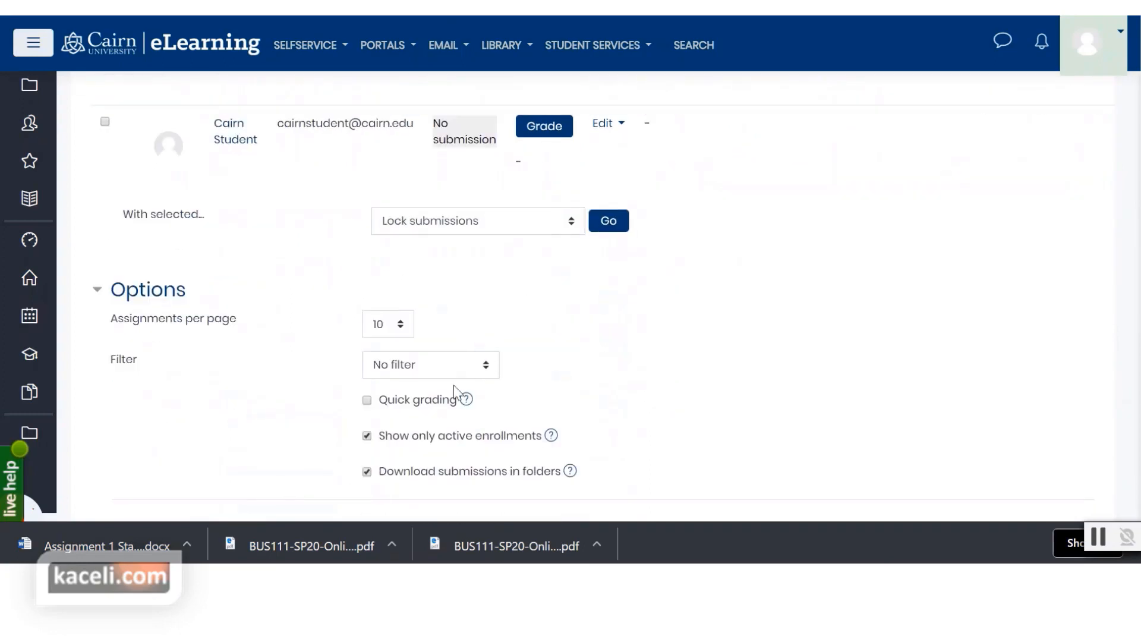
{"action": "scroll", "coordinate": [597, 341], "scroll_direction": "up", "scroll_amount": 10}
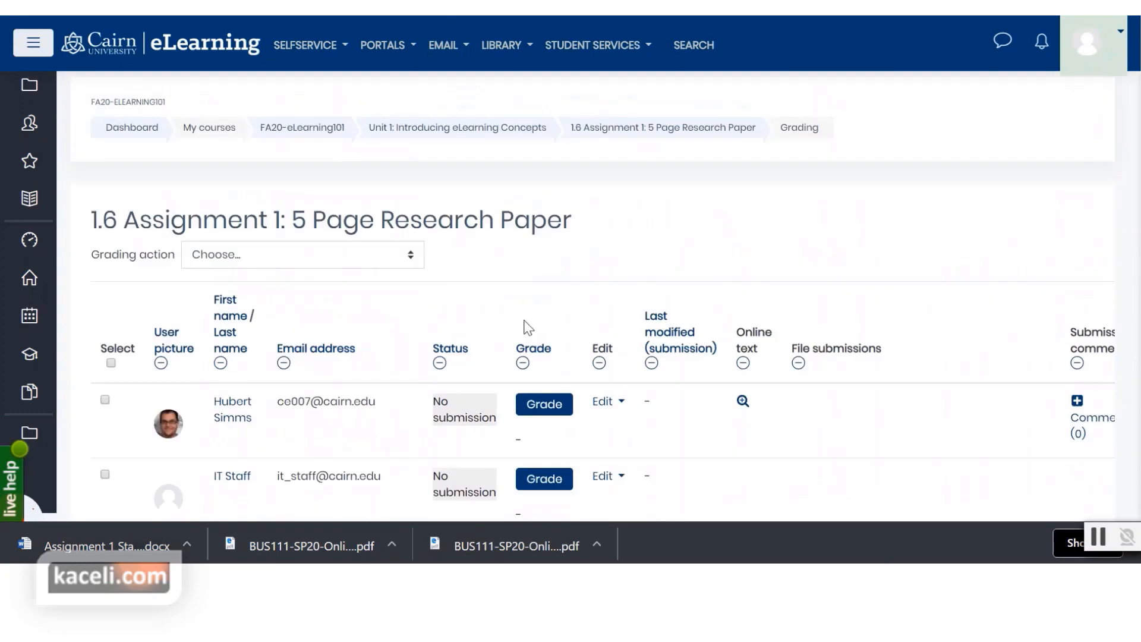
{"action": "left_click", "coordinate": [605, 128]}
{"action": "scroll", "coordinate": [374, 267], "scroll_direction": "down", "scroll_amount": 5}
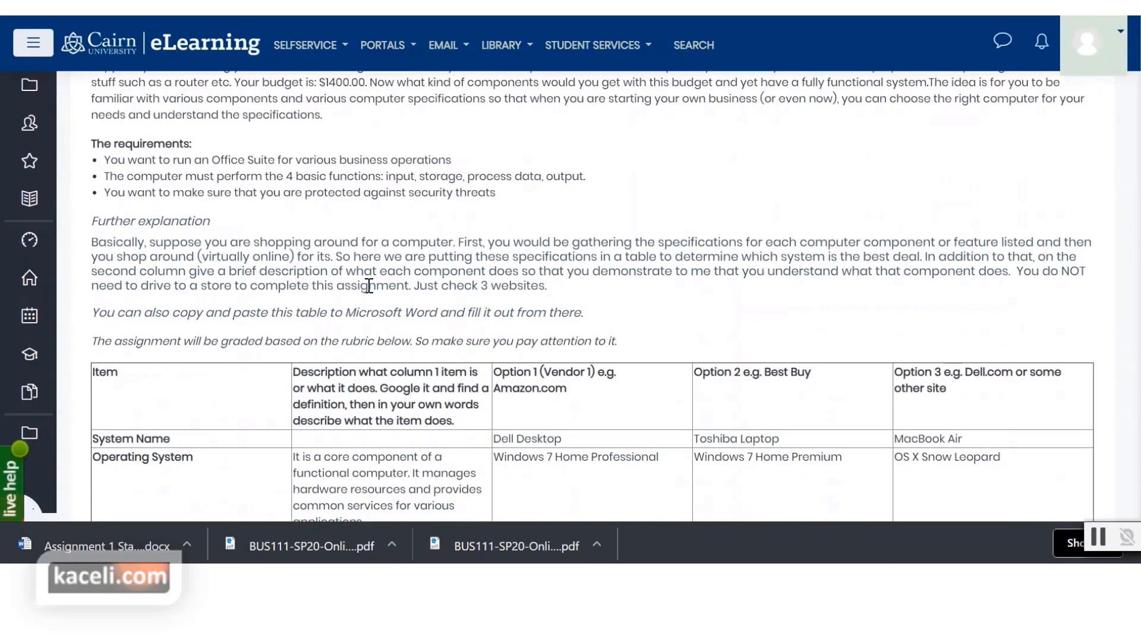
{"action": "scroll", "coordinate": [368, 286], "scroll_direction": "down", "scroll_amount": 10}
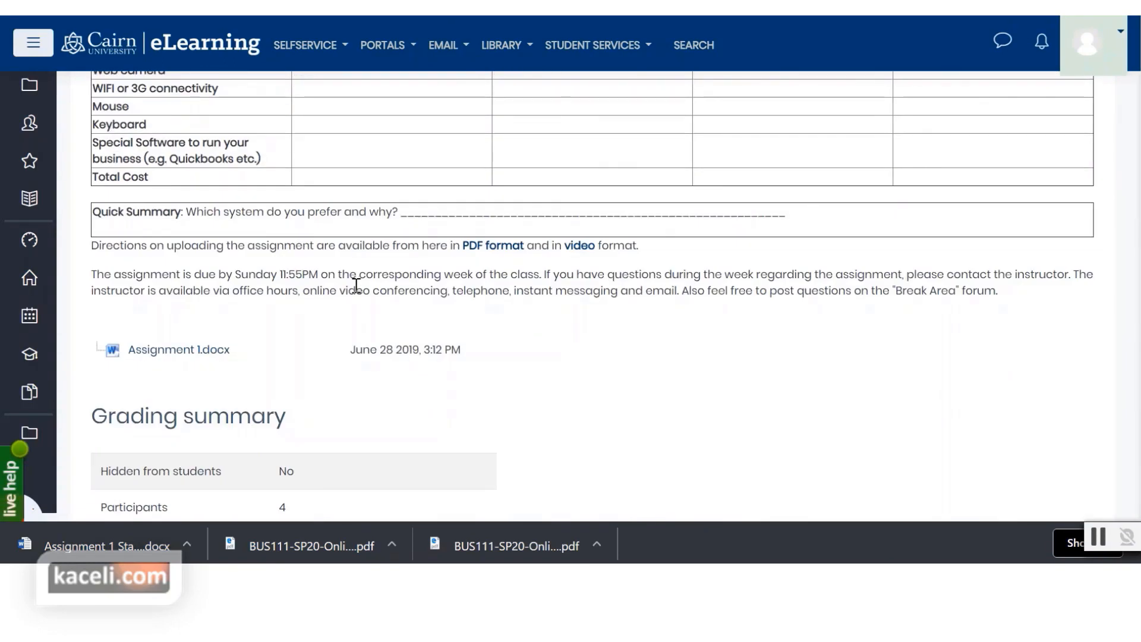
{"action": "scroll", "coordinate": [357, 306], "scroll_direction": "down", "scroll_amount": 4}
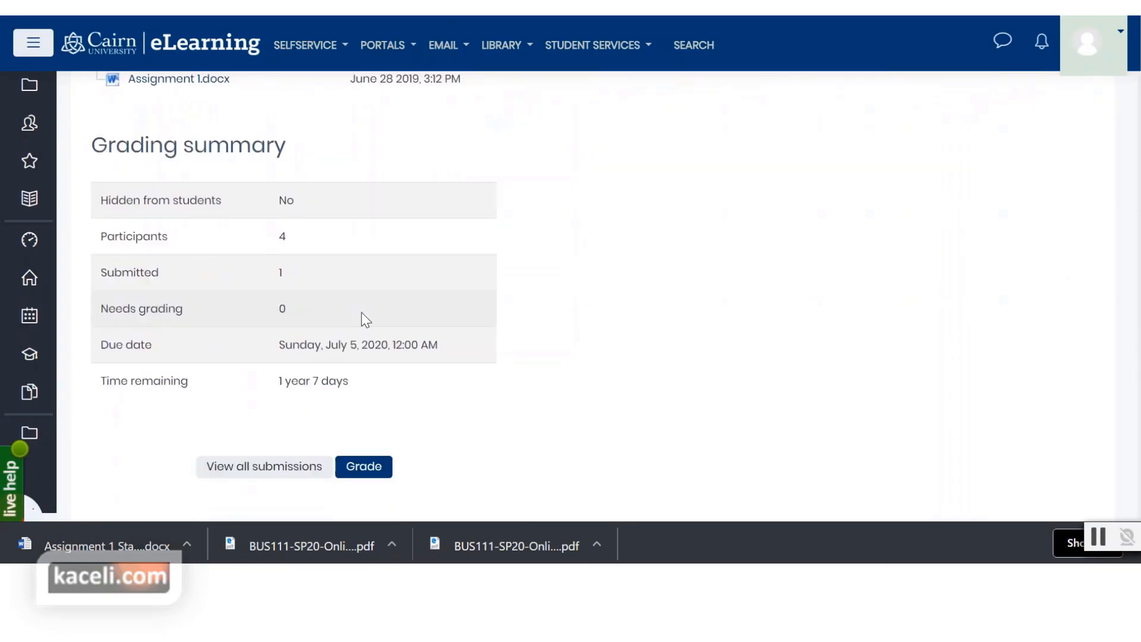
{"action": "left_click", "coordinate": [250, 479]}
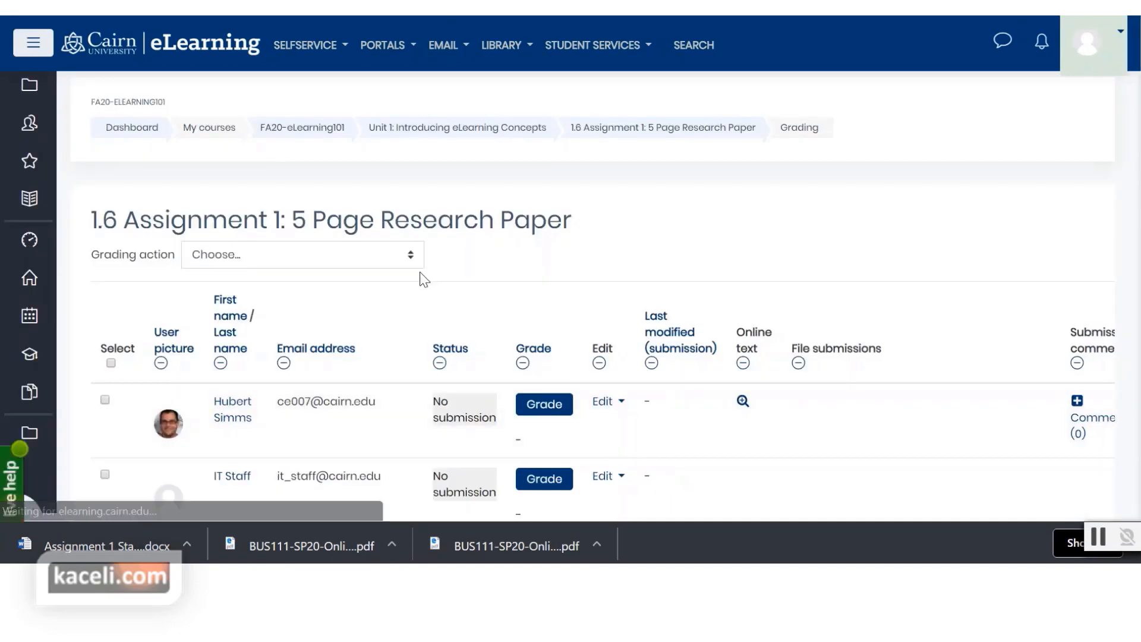
{"action": "scroll", "coordinate": [410, 275], "scroll_direction": "down", "scroll_amount": 5}
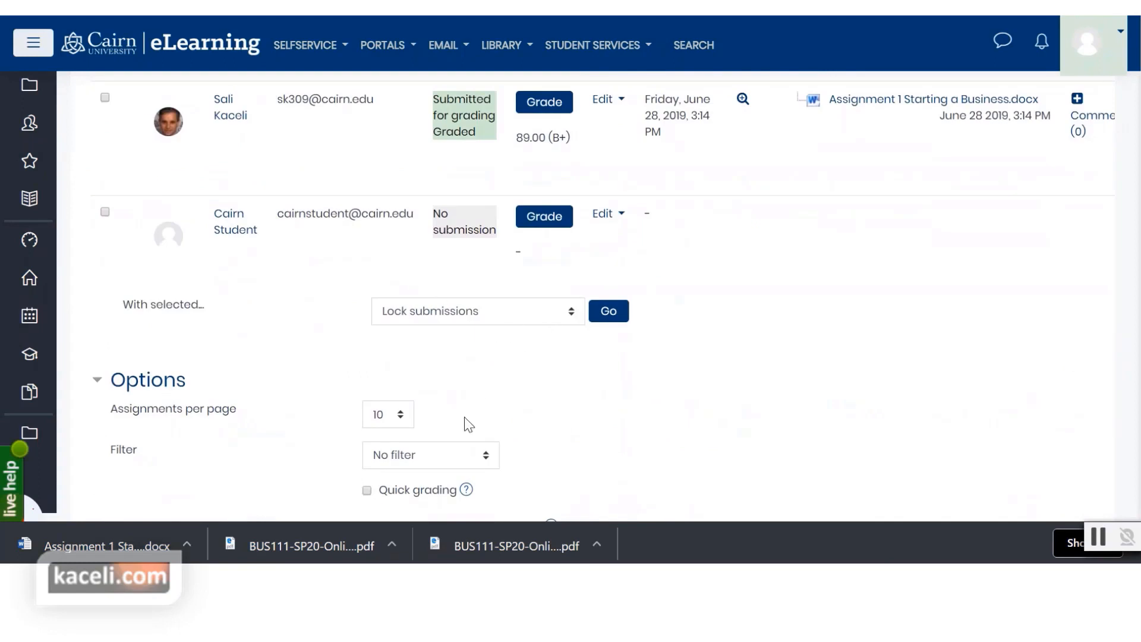
{"action": "scroll", "coordinate": [527, 450], "scroll_direction": "down", "scroll_amount": 2}
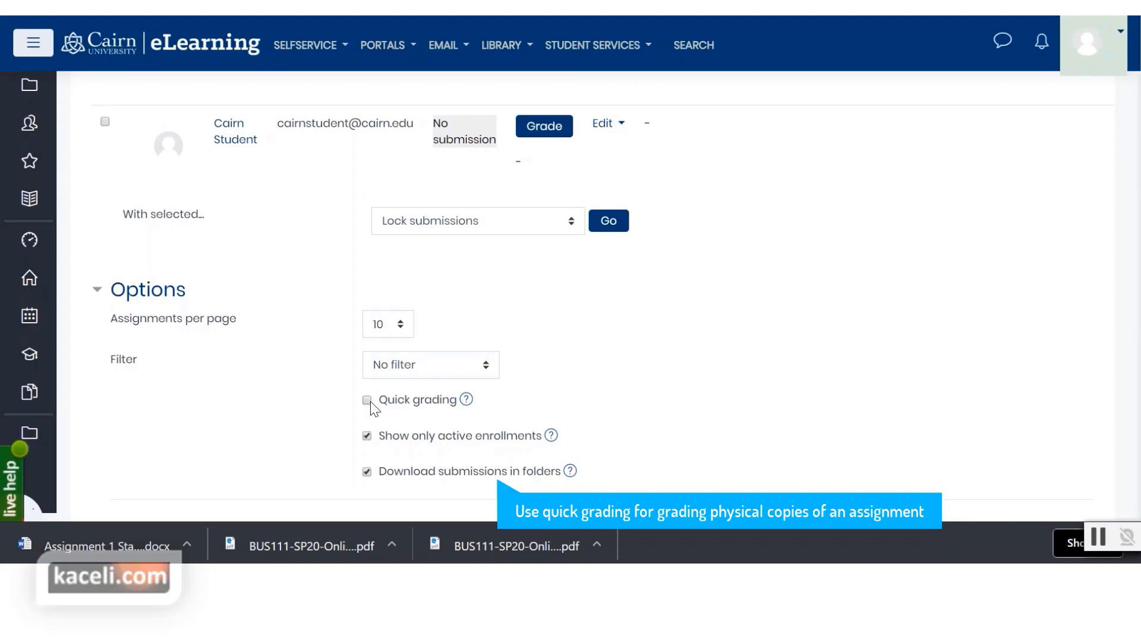
Step: Enable quick grading and enter grades of 87, 78 and 23 for the three ungraded students
{"action": "left_click", "coordinate": [370, 401]}
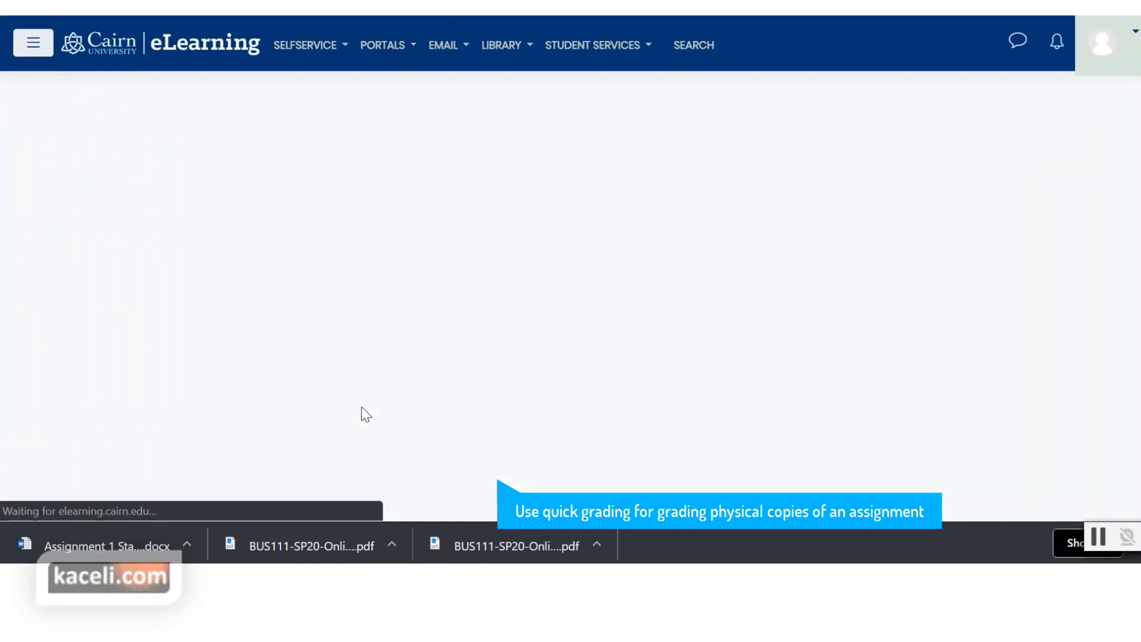
{"action": "scroll", "coordinate": [523, 392], "scroll_direction": "down", "scroll_amount": 2}
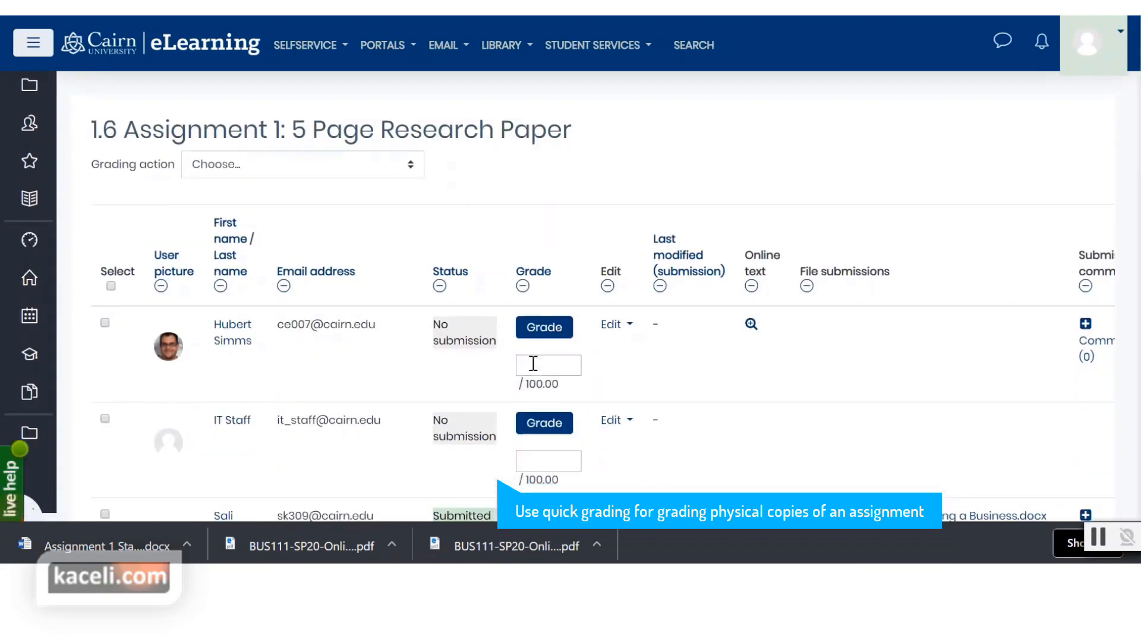
{"action": "left_click", "coordinate": [536, 364]}
{"action": "scroll", "coordinate": [593, 392], "scroll_direction": "down", "scroll_amount": 2}
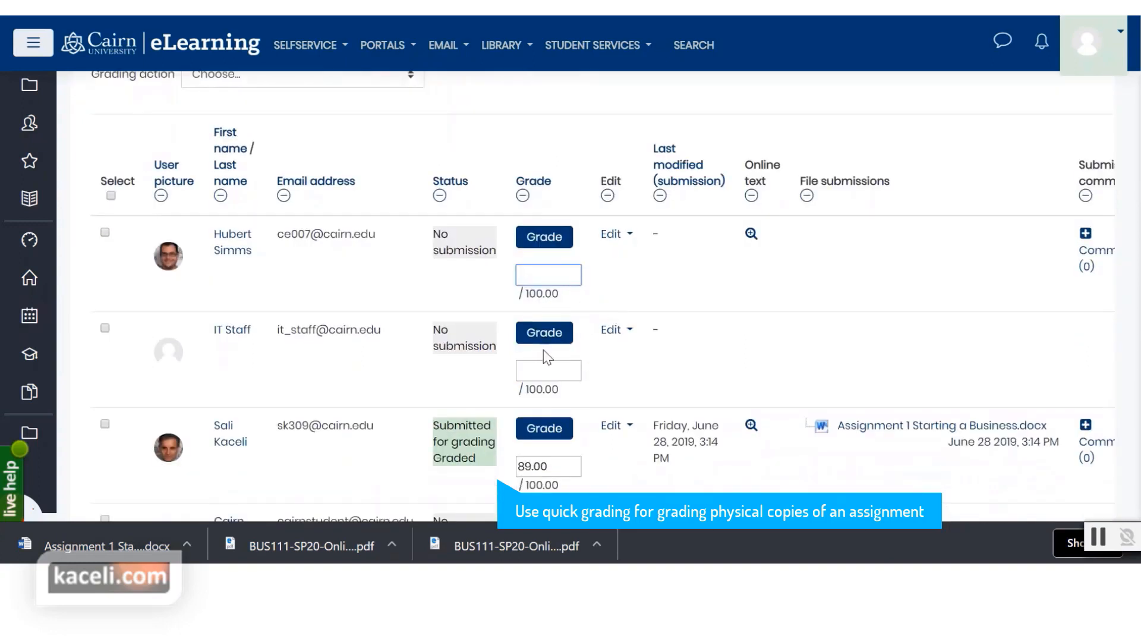
{"action": "scroll", "coordinate": [470, 365], "scroll_direction": "down", "scroll_amount": 2}
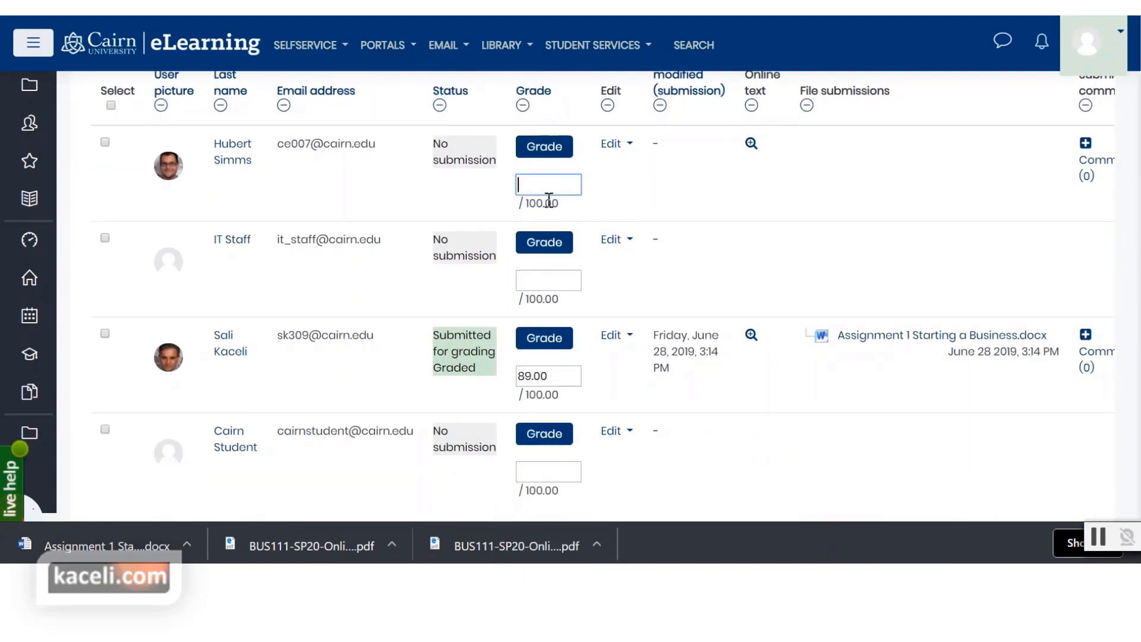
{"action": "type", "text": "87"}
{"action": "left_click", "coordinate": [538, 280]}
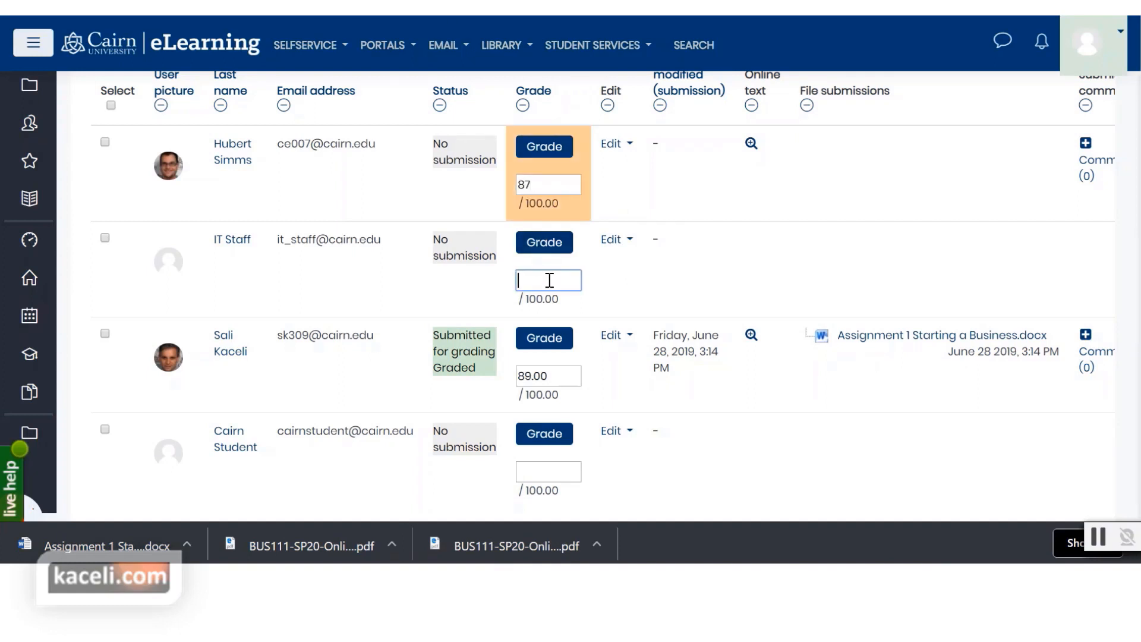
{"action": "type", "text": "78"}
{"action": "left_click", "coordinate": [525, 472]}
{"action": "scroll", "coordinate": [603, 440], "scroll_direction": "down", "scroll_amount": 2}
{"action": "type", "text": "23"}
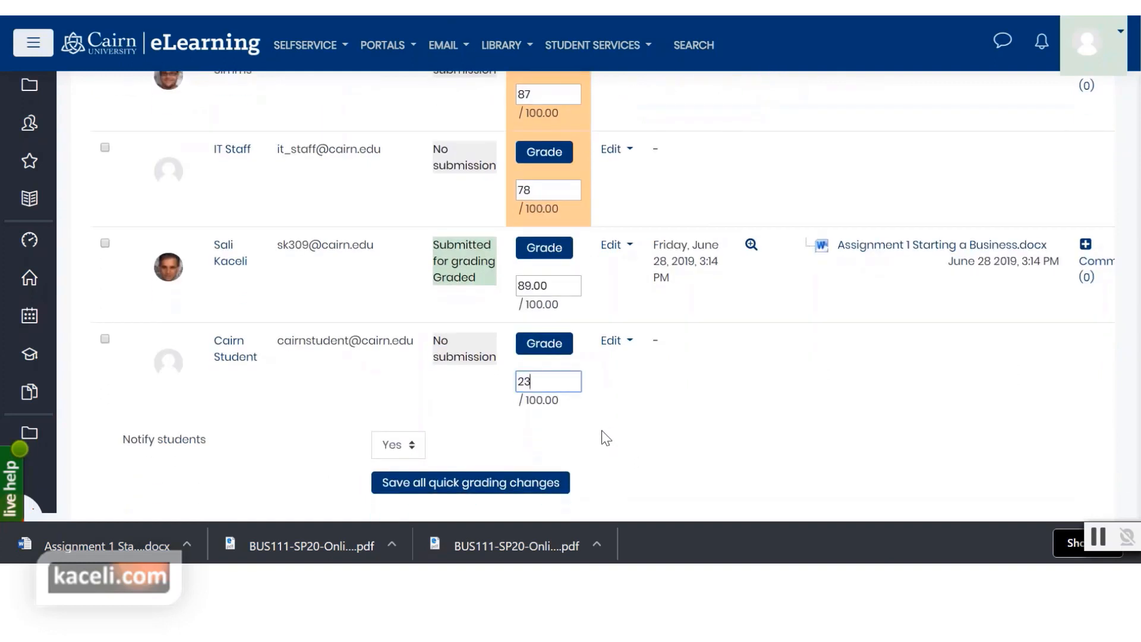
{"action": "left_click", "coordinate": [657, 409]}
Step: Save all quick grading changes and continue back to the grading table
{"action": "scroll", "coordinate": [683, 398], "scroll_direction": "down", "scroll_amount": 2}
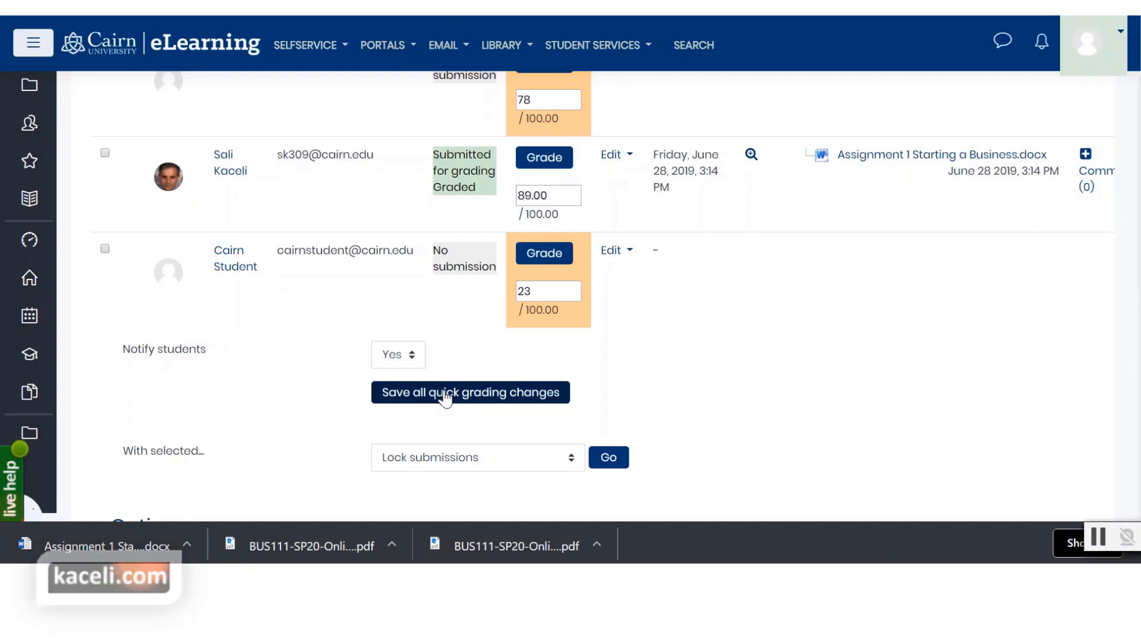
{"action": "left_click", "coordinate": [424, 397]}
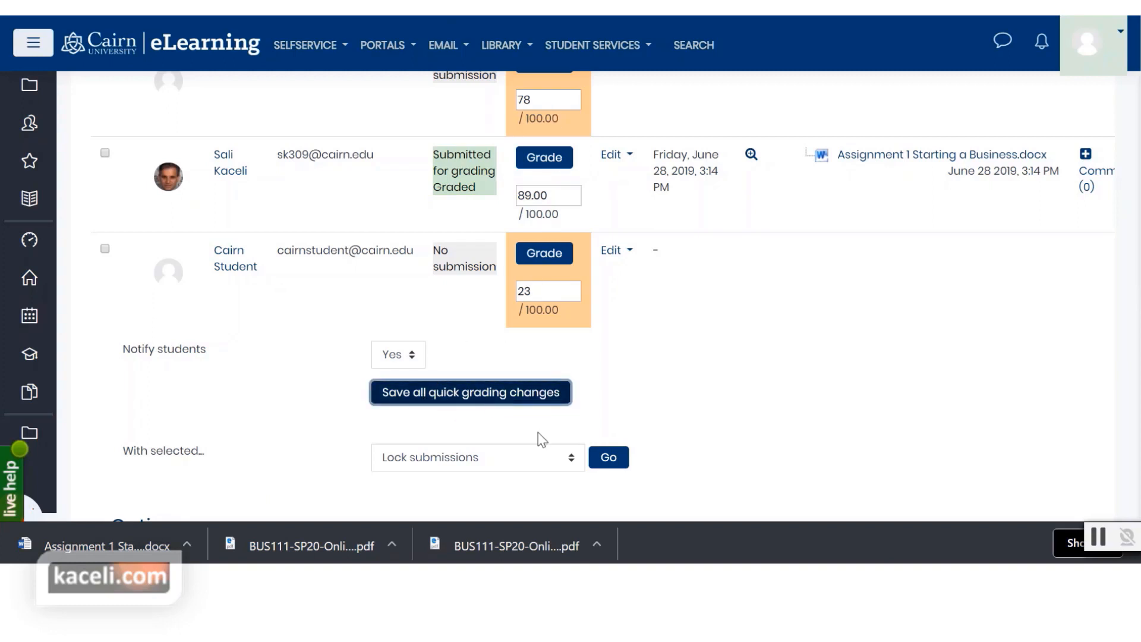
{"action": "scroll", "coordinate": [521, 403], "scroll_direction": "down", "scroll_amount": 1}
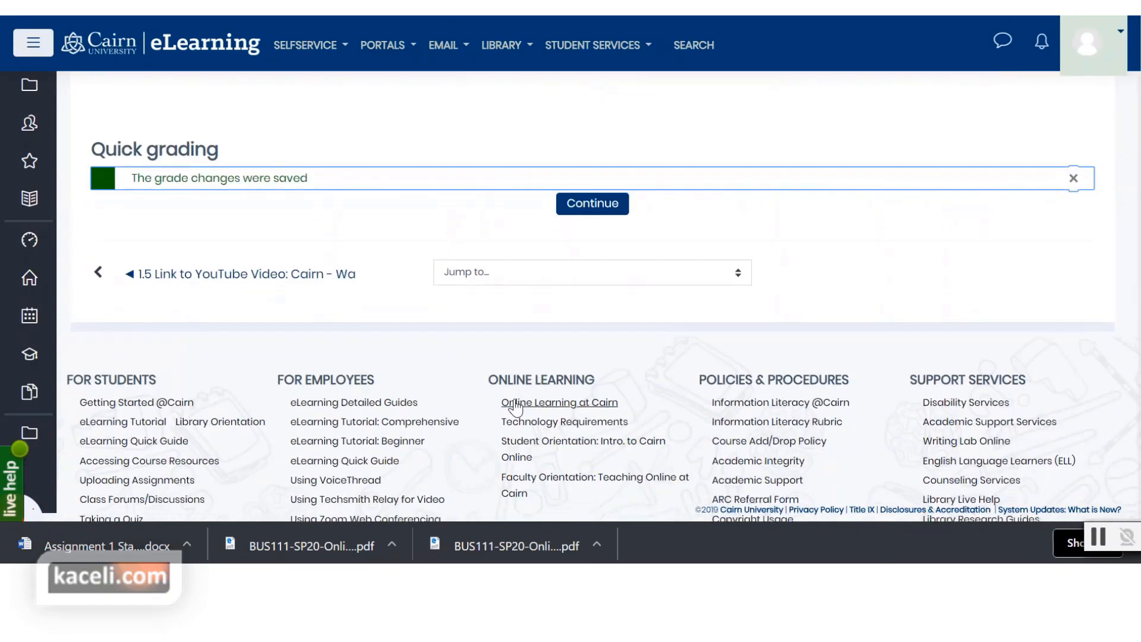
{"action": "left_click", "coordinate": [591, 205]}
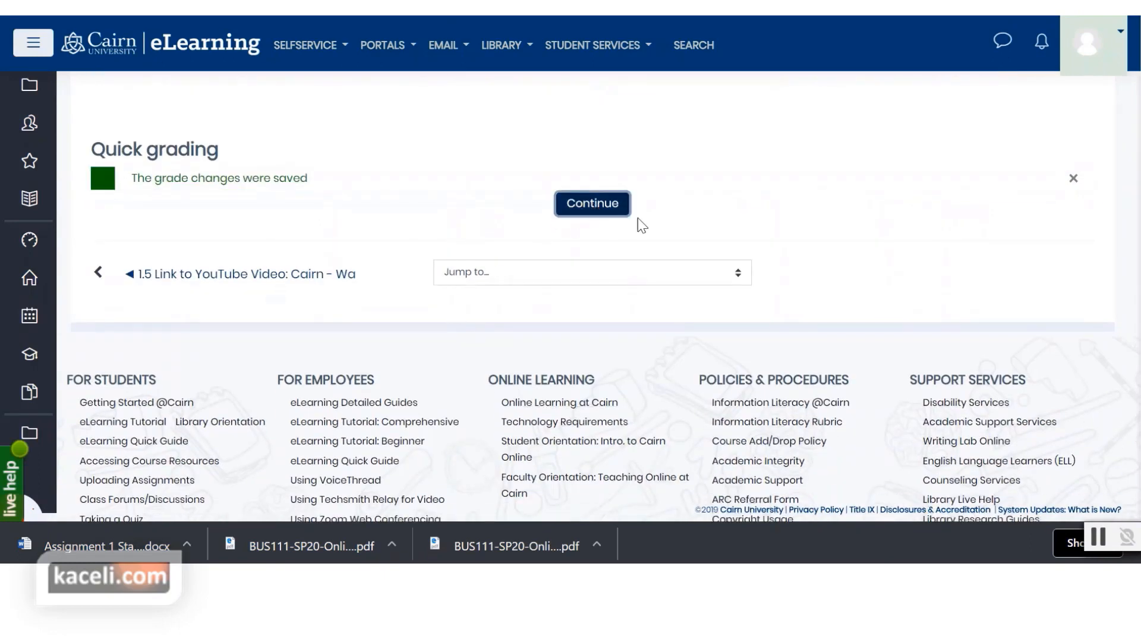
{"action": "scroll", "coordinate": [598, 265], "scroll_direction": "down", "scroll_amount": 5}
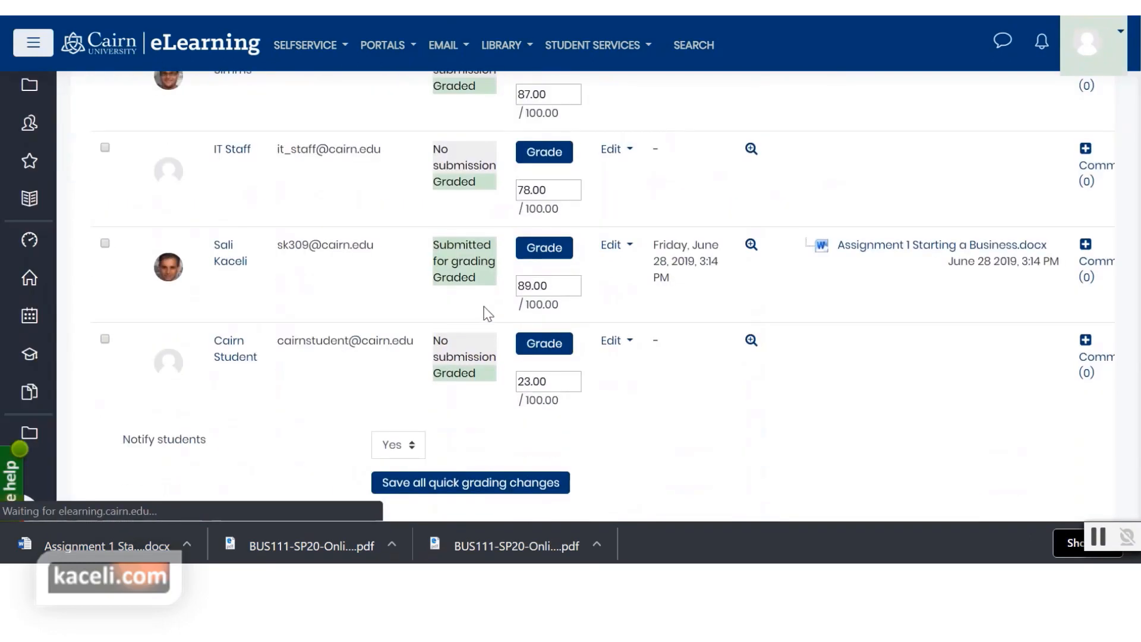
Step: Set Assignments per page to All so every student appears on one page
{"action": "scroll", "coordinate": [488, 313], "scroll_direction": "down", "scroll_amount": 6}
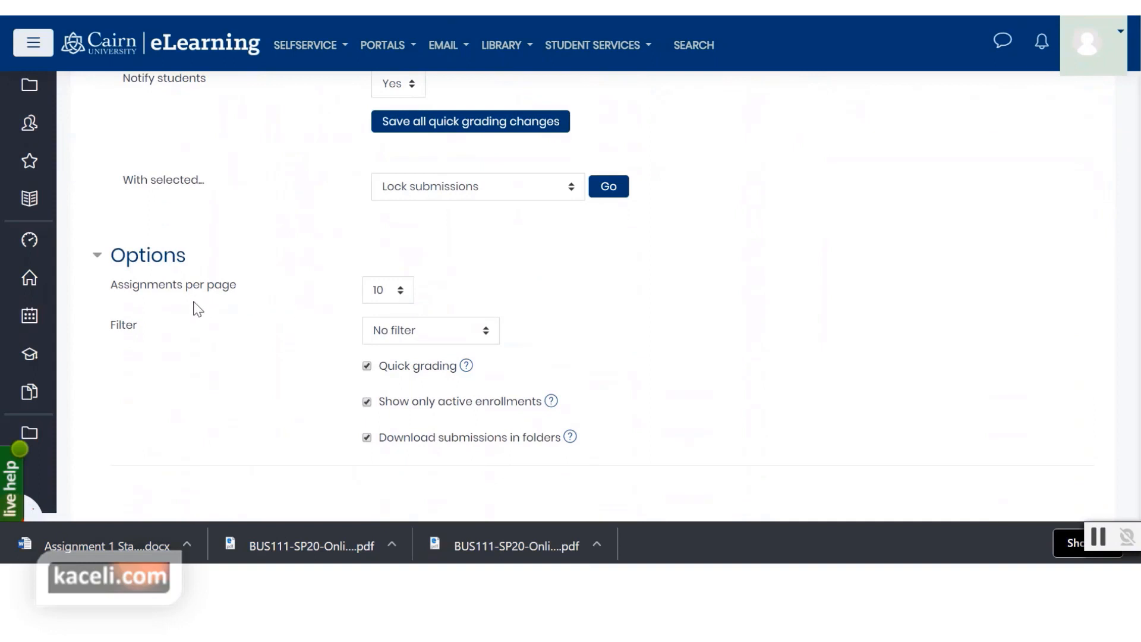
{"action": "left_click", "coordinate": [384, 291]}
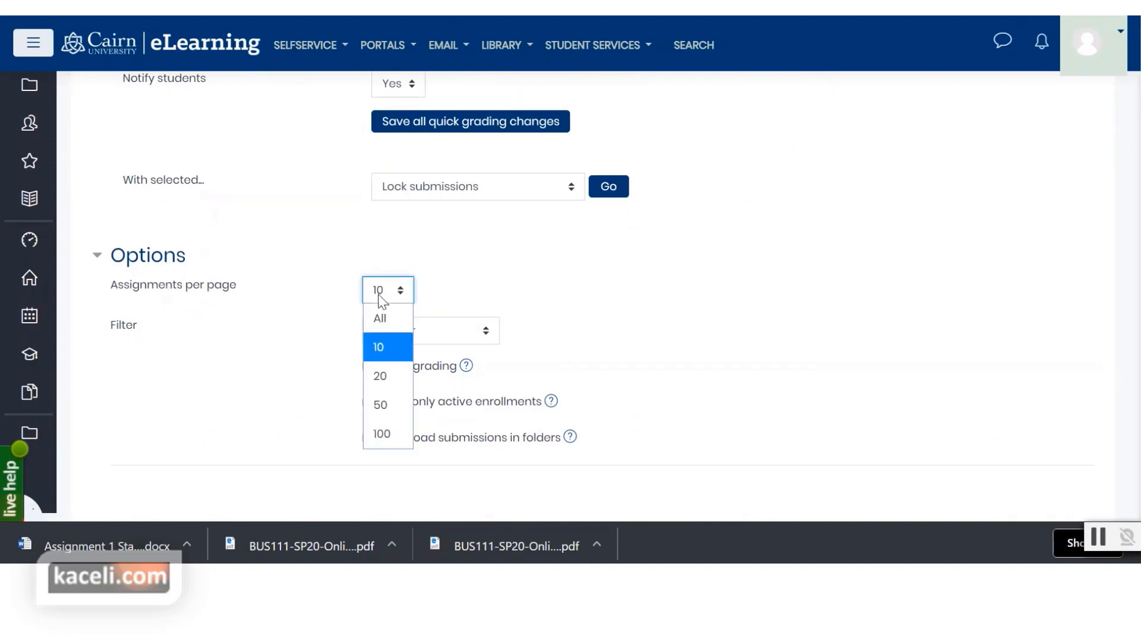
{"action": "left_click", "coordinate": [377, 319]}
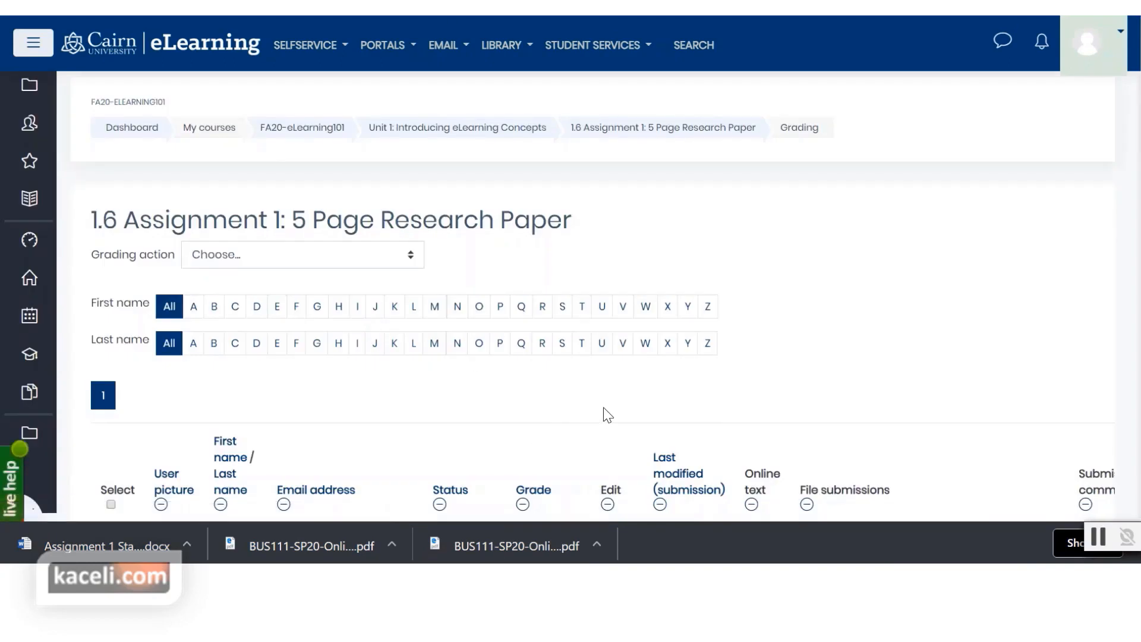
{"action": "scroll", "coordinate": [595, 408], "scroll_direction": "down", "scroll_amount": 8}
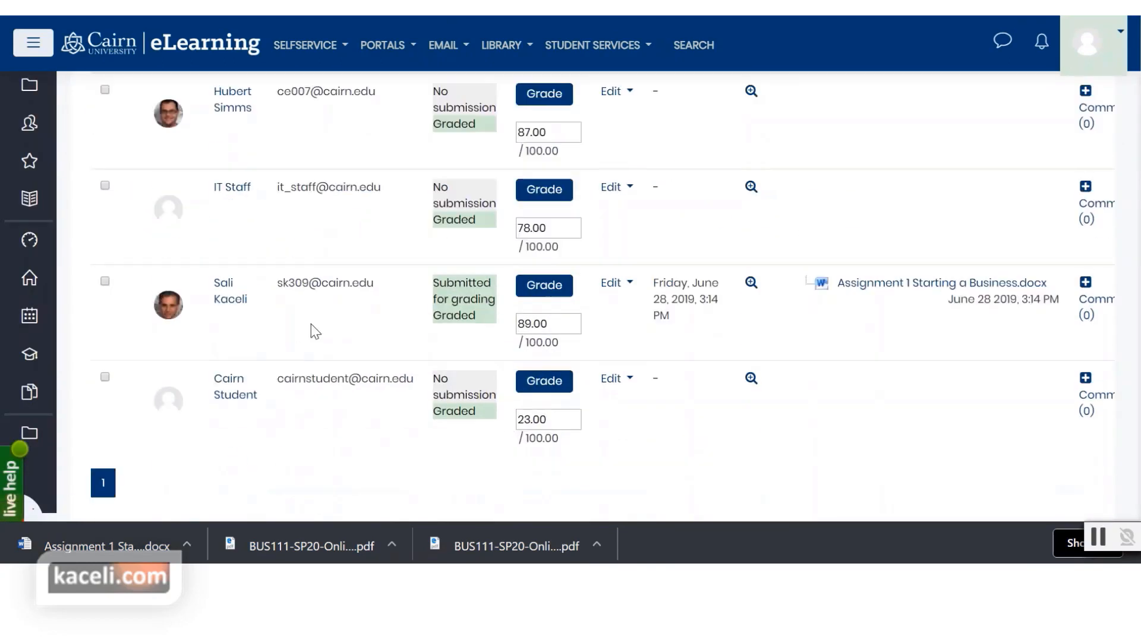
{"action": "scroll", "coordinate": [522, 351], "scroll_direction": "up", "scroll_amount": 10}
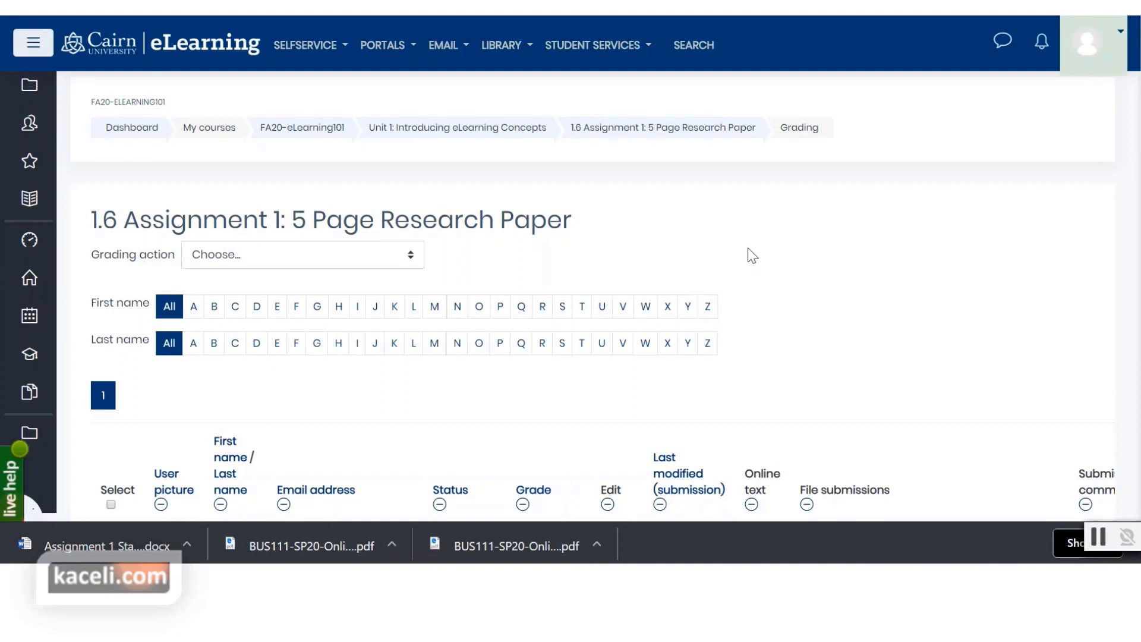
Step: Download all submissions as a zip via Grading action and open the archive
{"action": "left_click", "coordinate": [343, 263]}
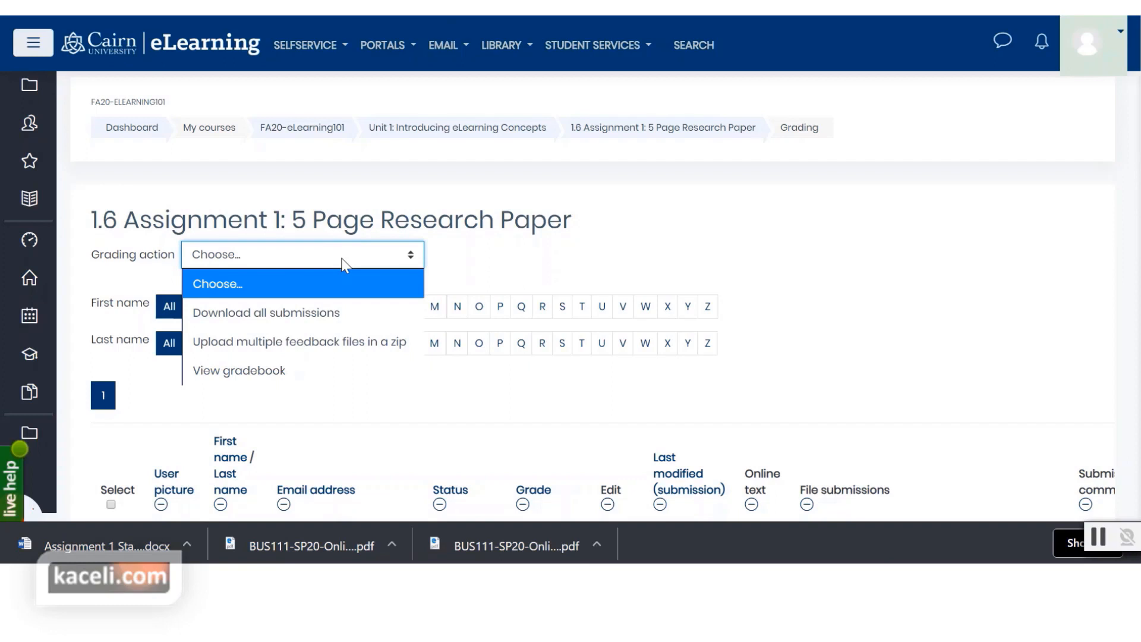
{"action": "left_click", "coordinate": [314, 320]}
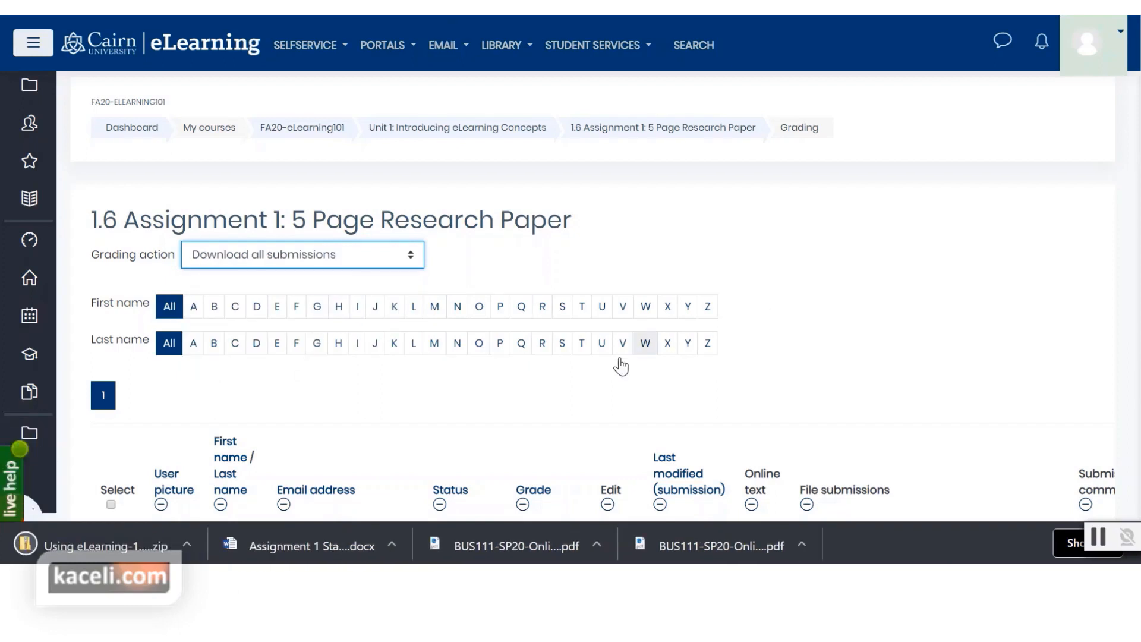
{"action": "left_click", "coordinate": [135, 545]}
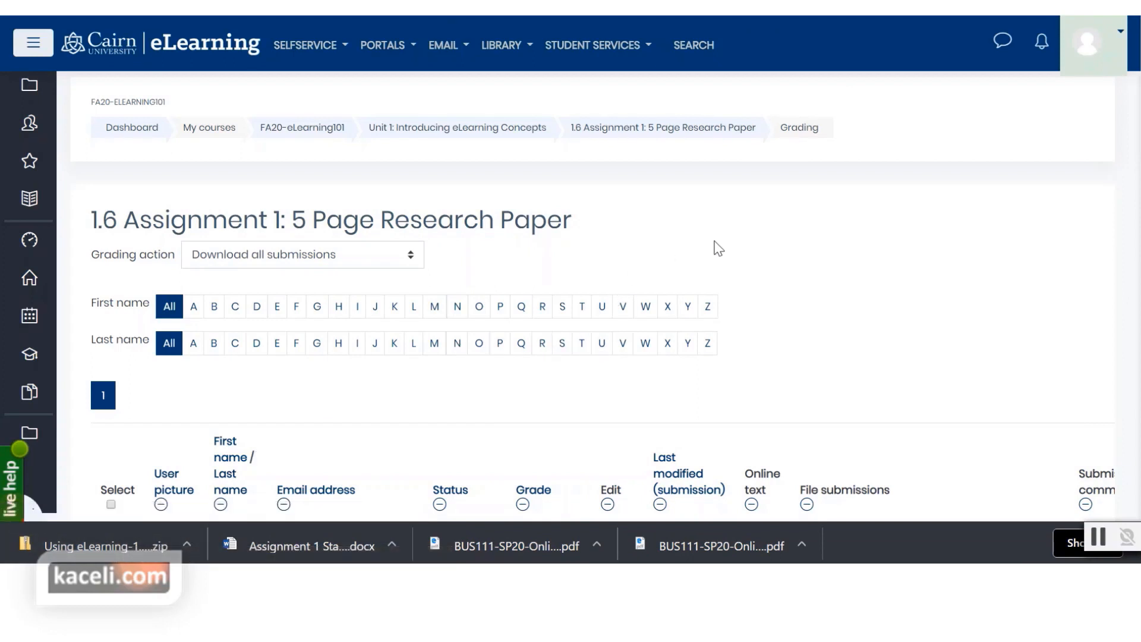
{"action": "scroll", "coordinate": [803, 258], "scroll_direction": "down", "scroll_amount": 5}
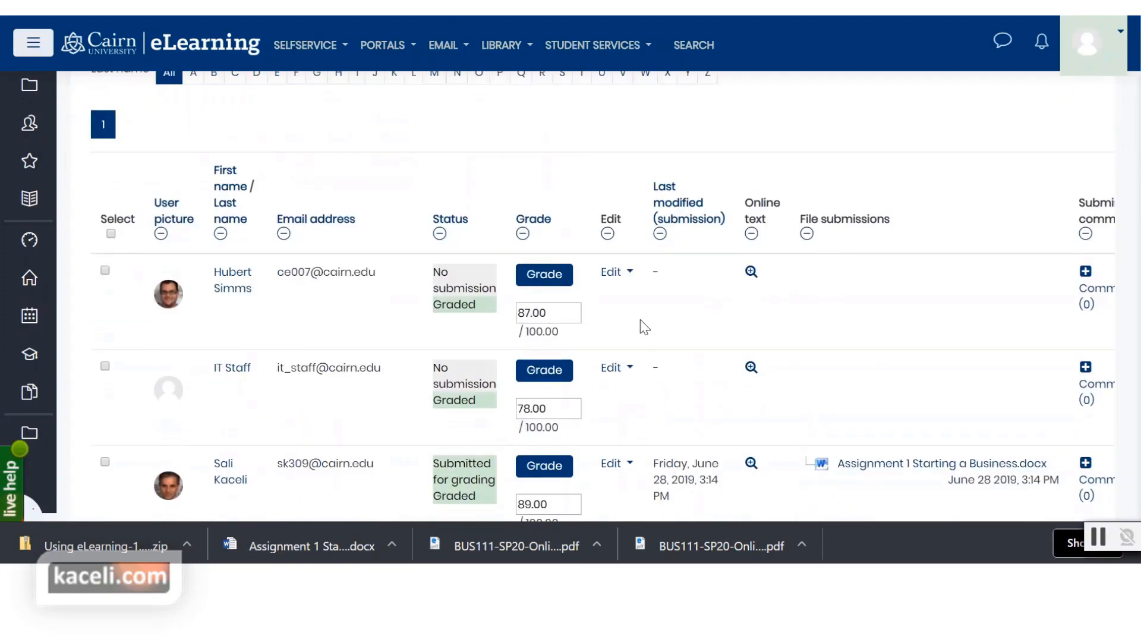
{"action": "scroll", "coordinate": [380, 166], "scroll_direction": "up", "scroll_amount": 5}
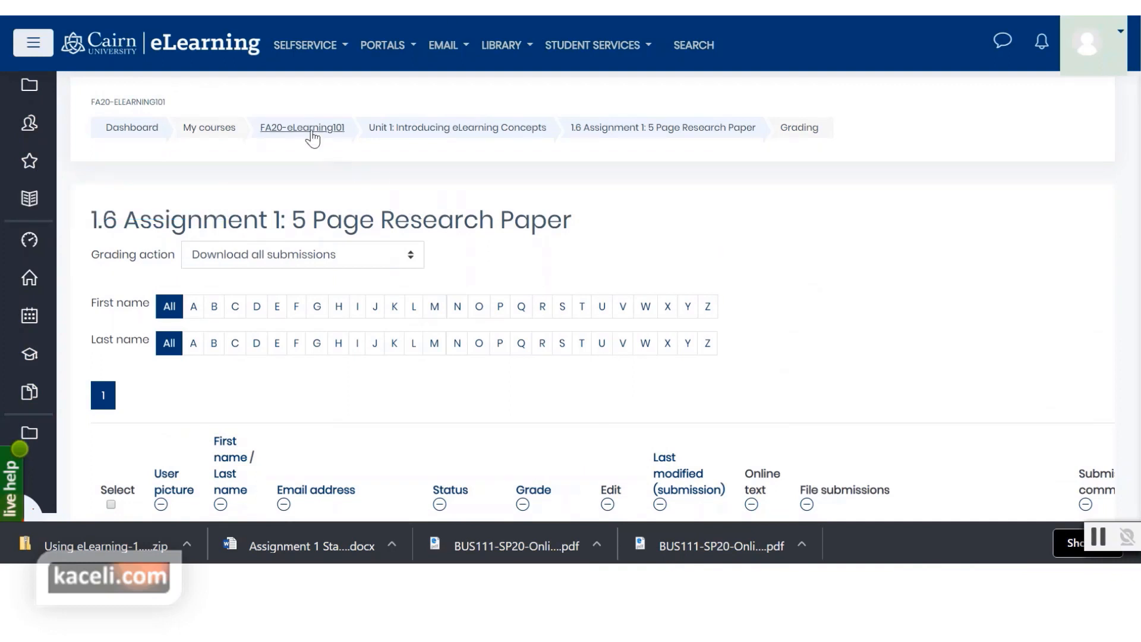
Step: From the FA20-eLearning101 course page, view the Research Projects grades 89, 87, 78 and 23 in the Grader report
{"action": "left_click", "coordinate": [300, 135]}
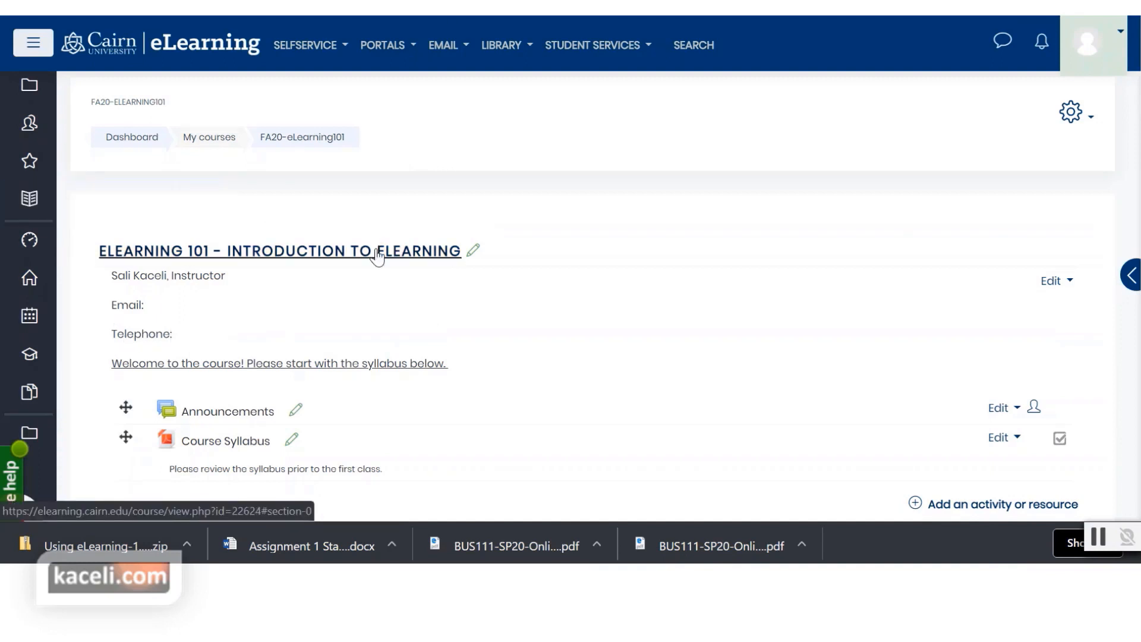
{"action": "scroll", "coordinate": [440, 340], "scroll_direction": "down", "scroll_amount": 3}
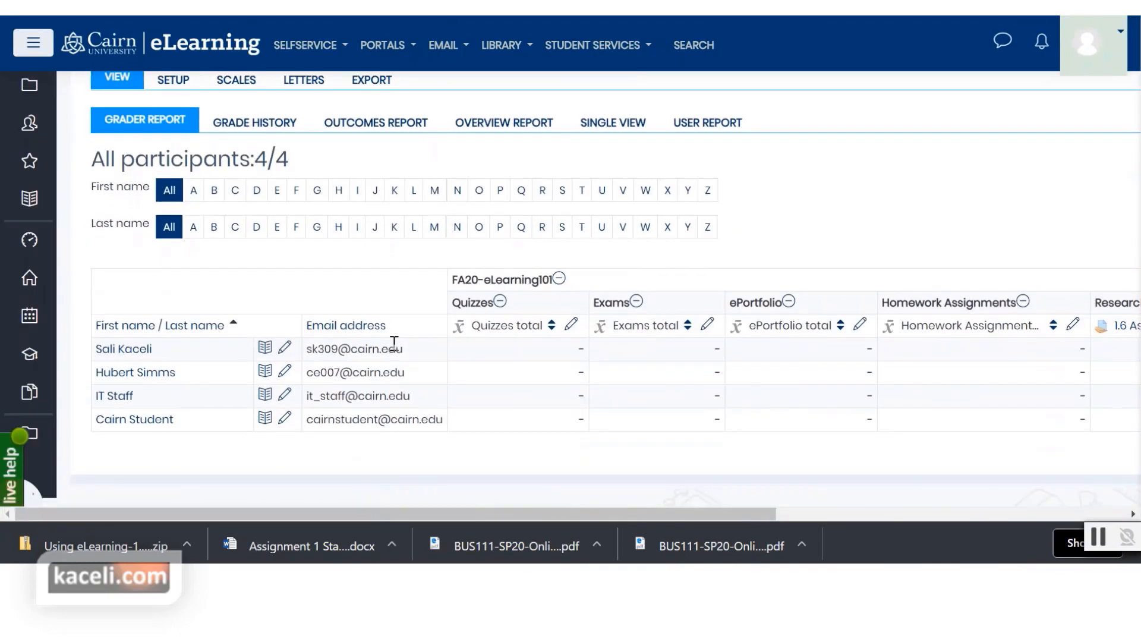
{"action": "left_click_drag", "start_coordinate": [722, 514], "coordinate": [934, 440]}
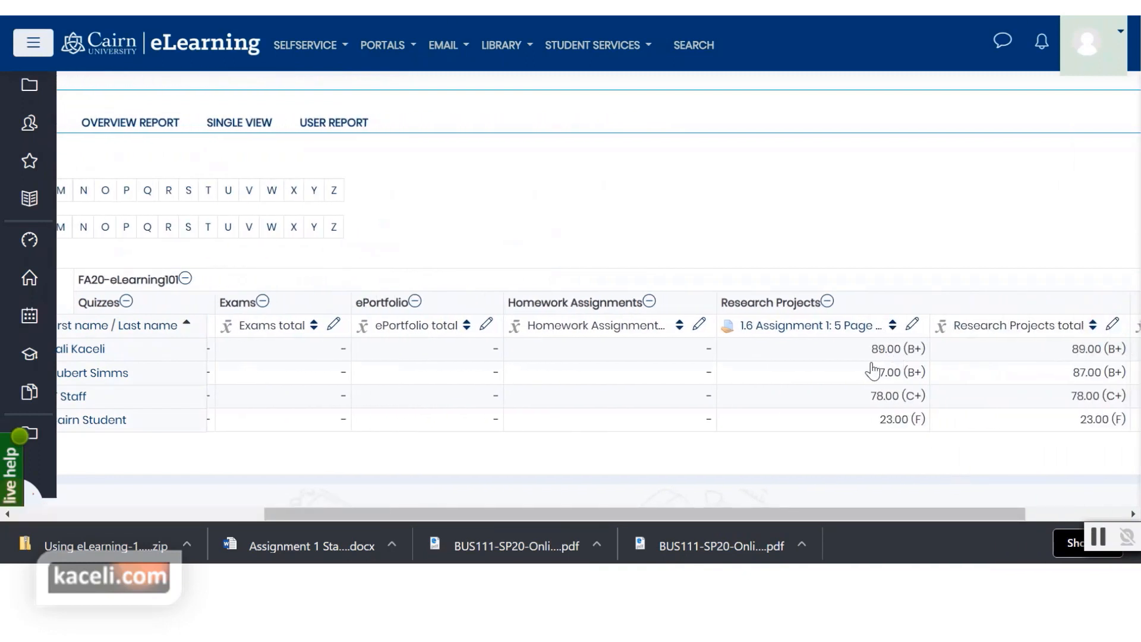
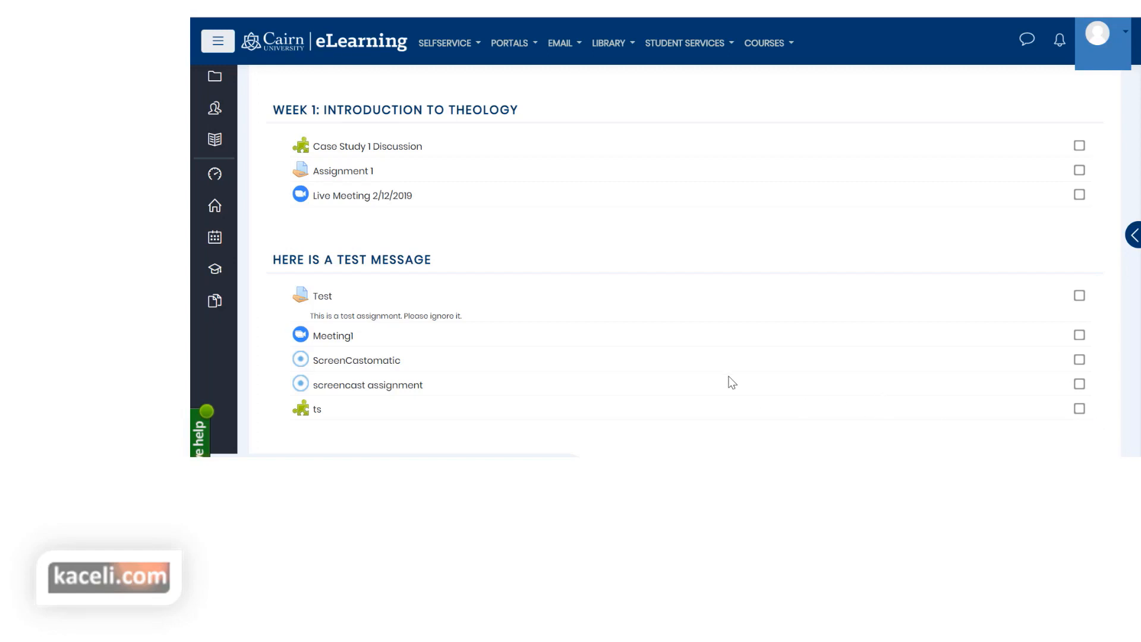
Step: Open Assignment 1's submissions and start grading the one submitted paper
{"action": "left_click", "coordinate": [348, 173]}
{"action": "scroll", "coordinate": [505, 268], "scroll_direction": "down", "scroll_amount": 4}
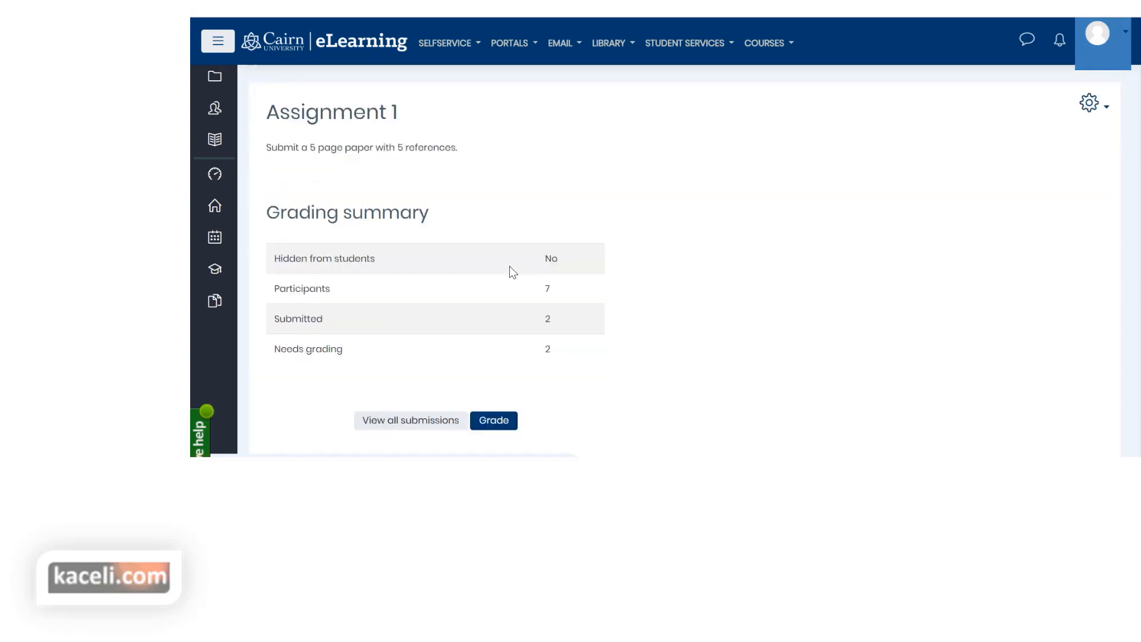
{"action": "left_click", "coordinate": [440, 272]}
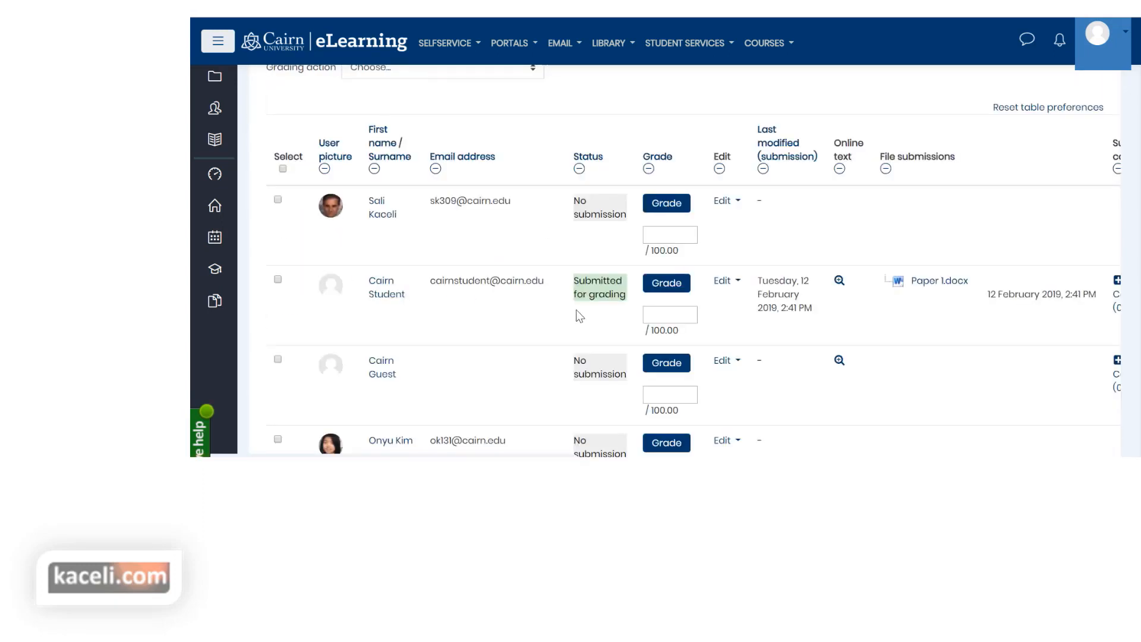
{"action": "left_click", "coordinate": [675, 286]}
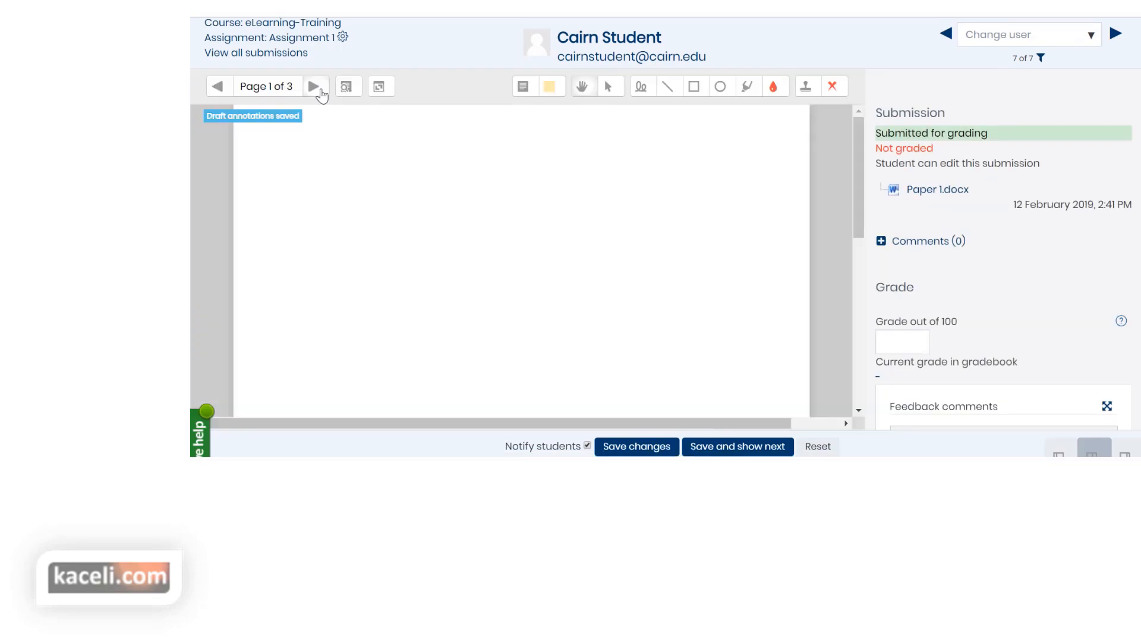
Step: On page 2, place an empty comment note beside the Paper 1 title
{"action": "left_click", "coordinate": [313, 86]}
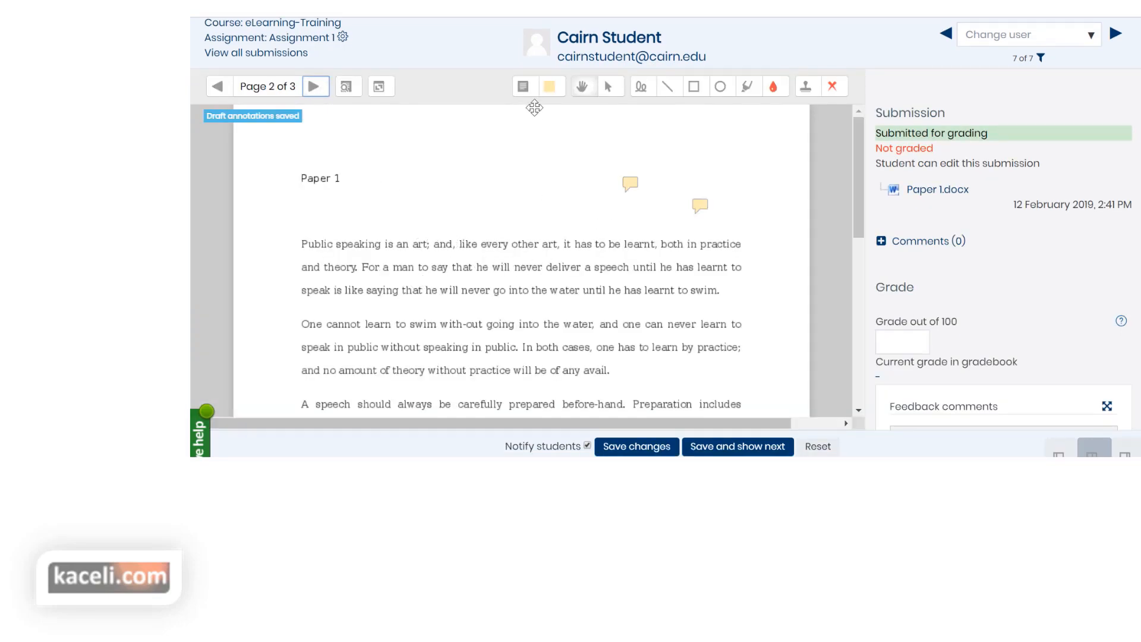
{"action": "left_click", "coordinate": [522, 87]}
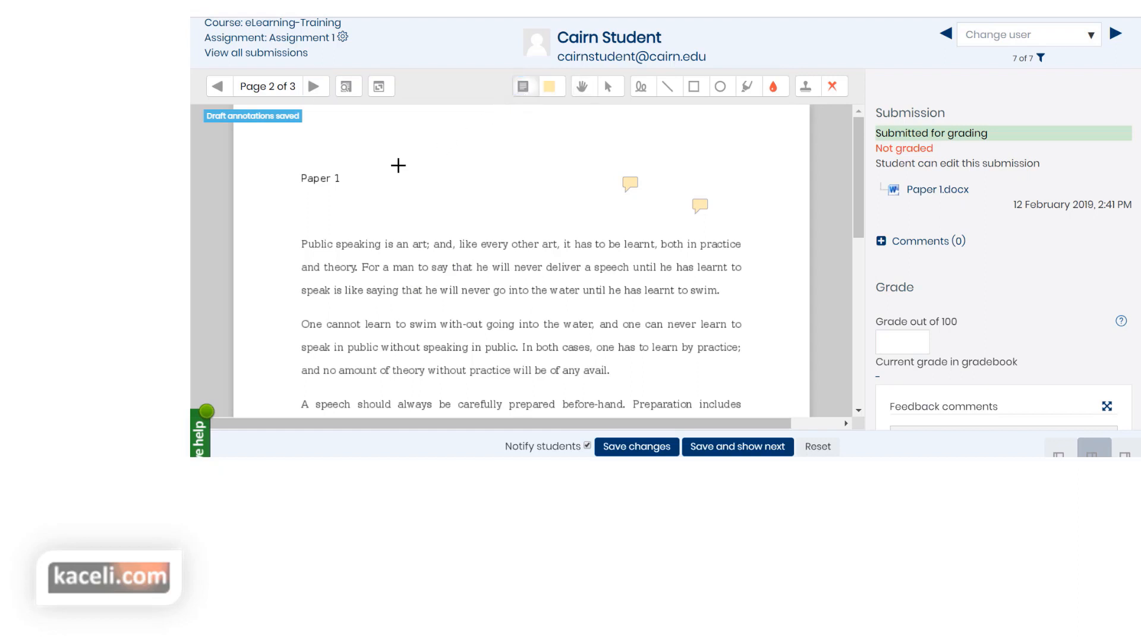
{"action": "left_click_drag", "start_coordinate": [394, 151], "coordinate": [534, 209]}
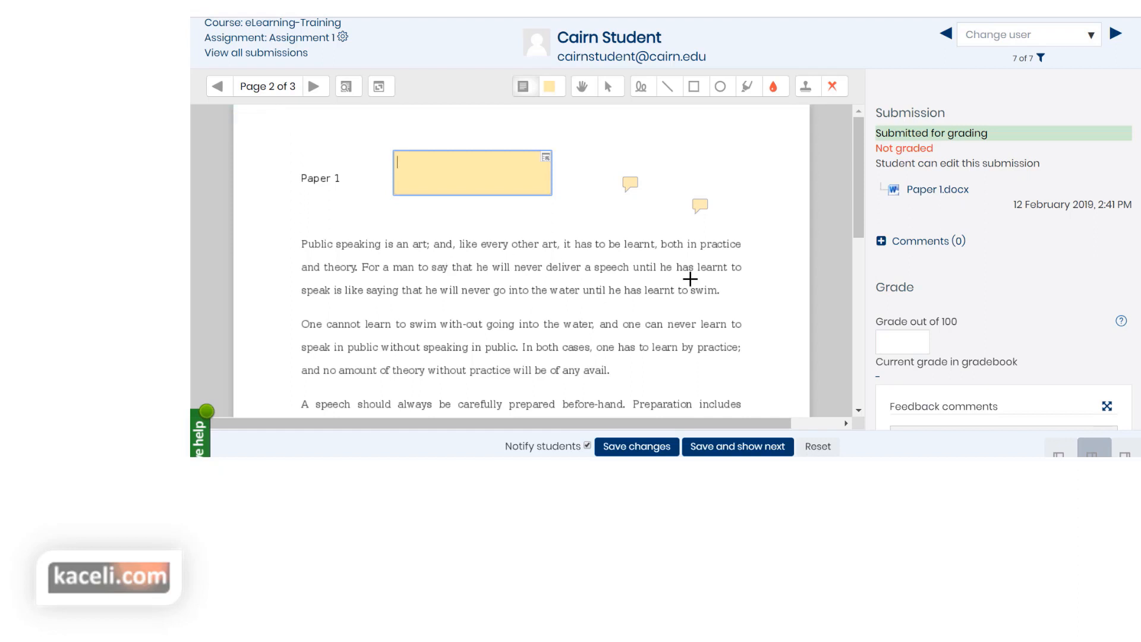
Step: Enter 89 as the grade out of 100, then move into the Feedback comments editor
{"action": "left_click", "coordinate": [919, 335]}
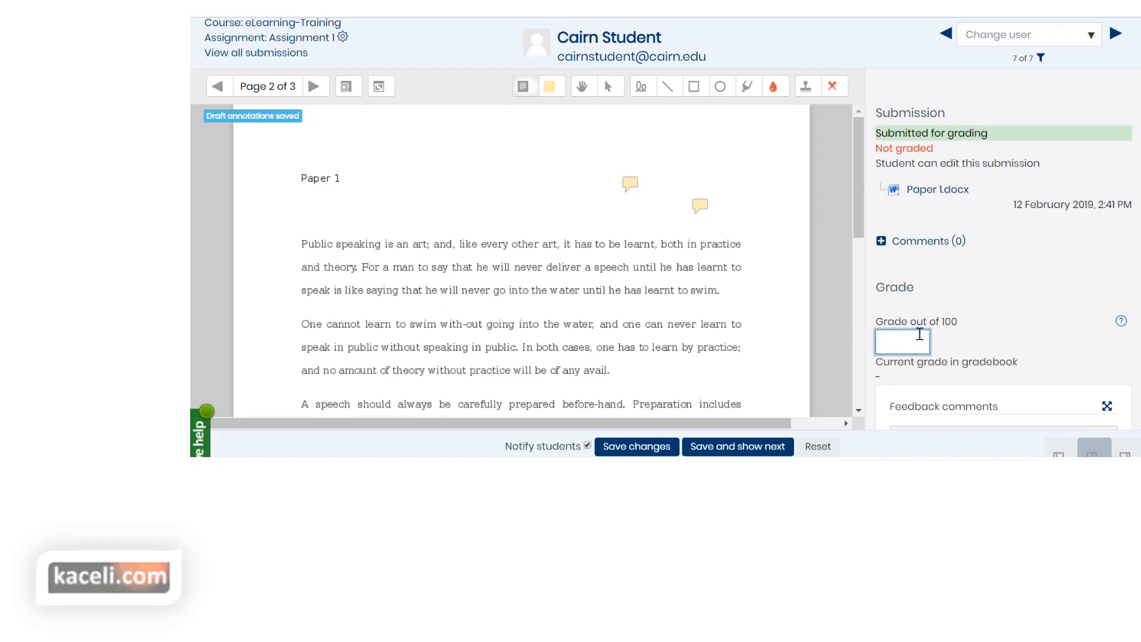
{"action": "scroll", "coordinate": [693, 311], "scroll_direction": "down", "scroll_amount": 9}
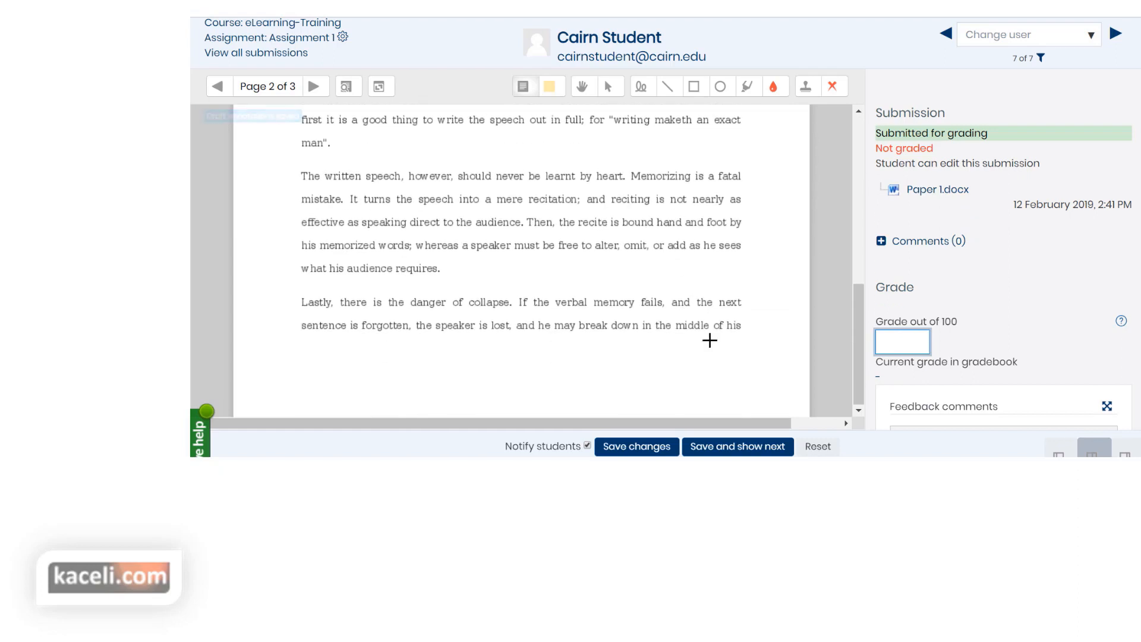
{"action": "scroll", "coordinate": [918, 342], "scroll_direction": "down", "scroll_amount": 2}
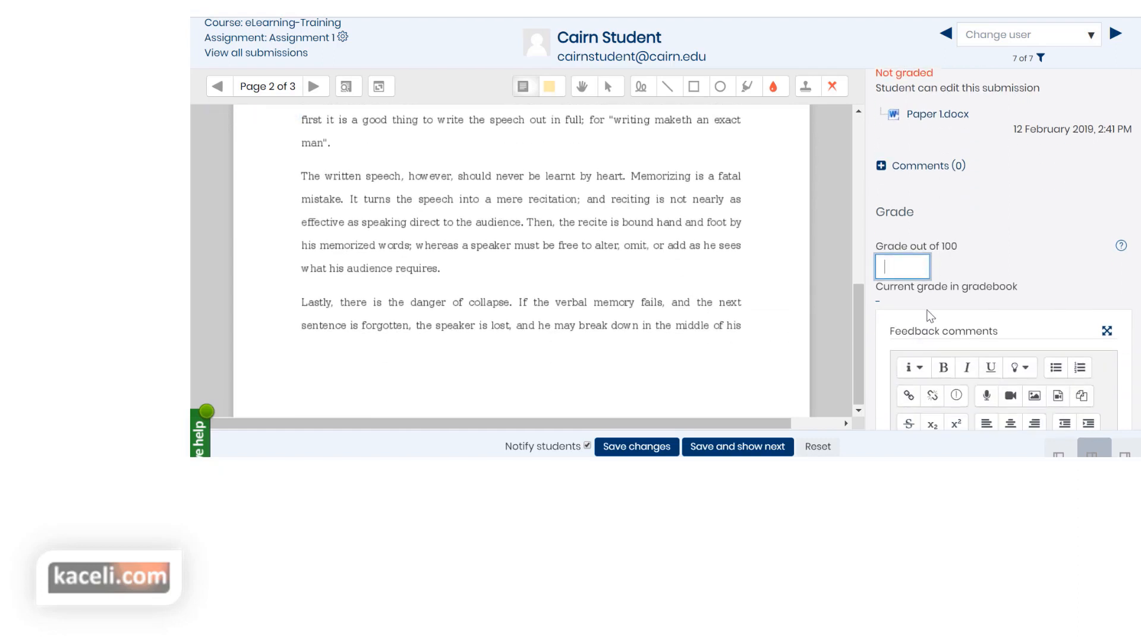
{"action": "type", "text": "89"}
{"action": "scroll", "coordinate": [951, 309], "scroll_direction": "down", "scroll_amount": 2}
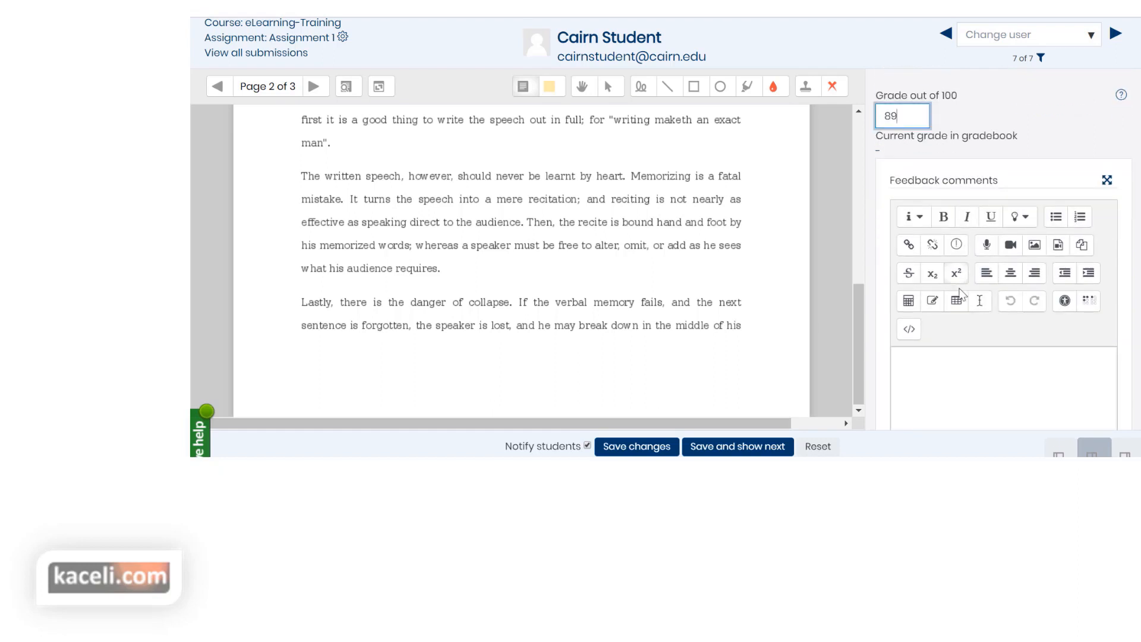
{"action": "left_click", "coordinate": [933, 366]}
{"action": "scroll", "coordinate": [930, 369], "scroll_direction": "down", "scroll_amount": 3}
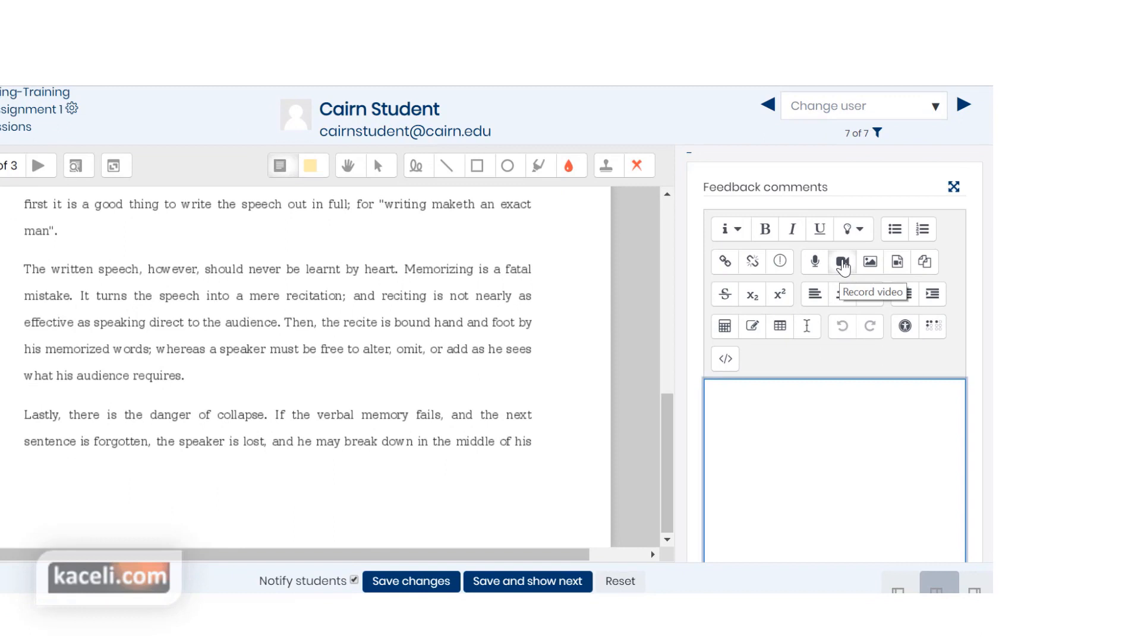
Step: Record a feedback video, preview it, and attach it to the feedback comments
{"action": "left_click", "coordinate": [802, 280]}
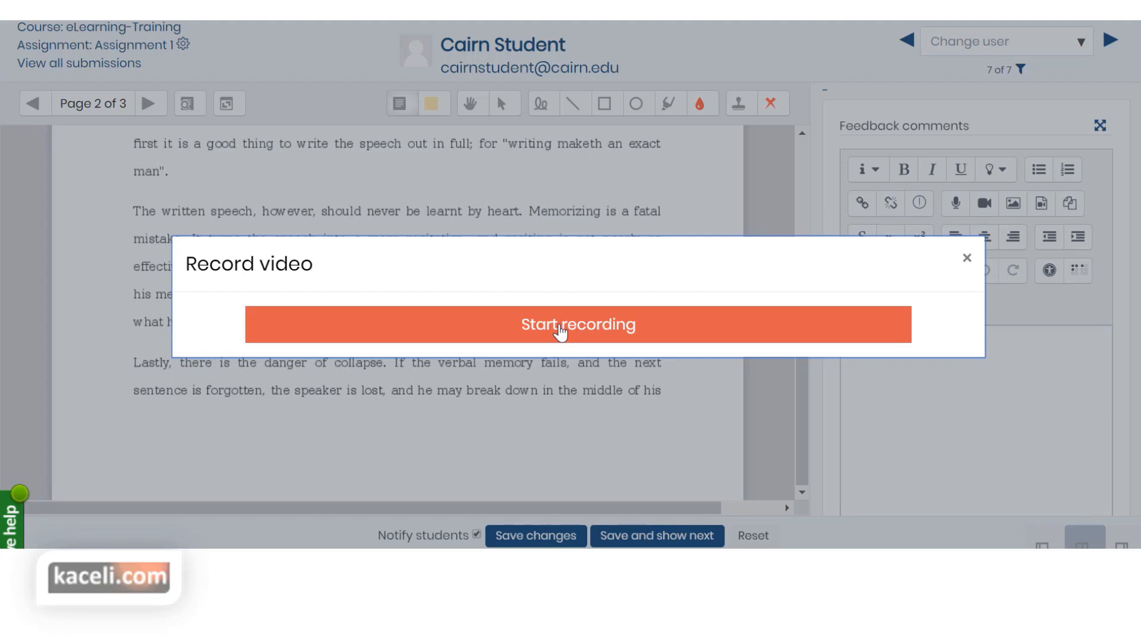
{"action": "left_click", "coordinate": [560, 332]}
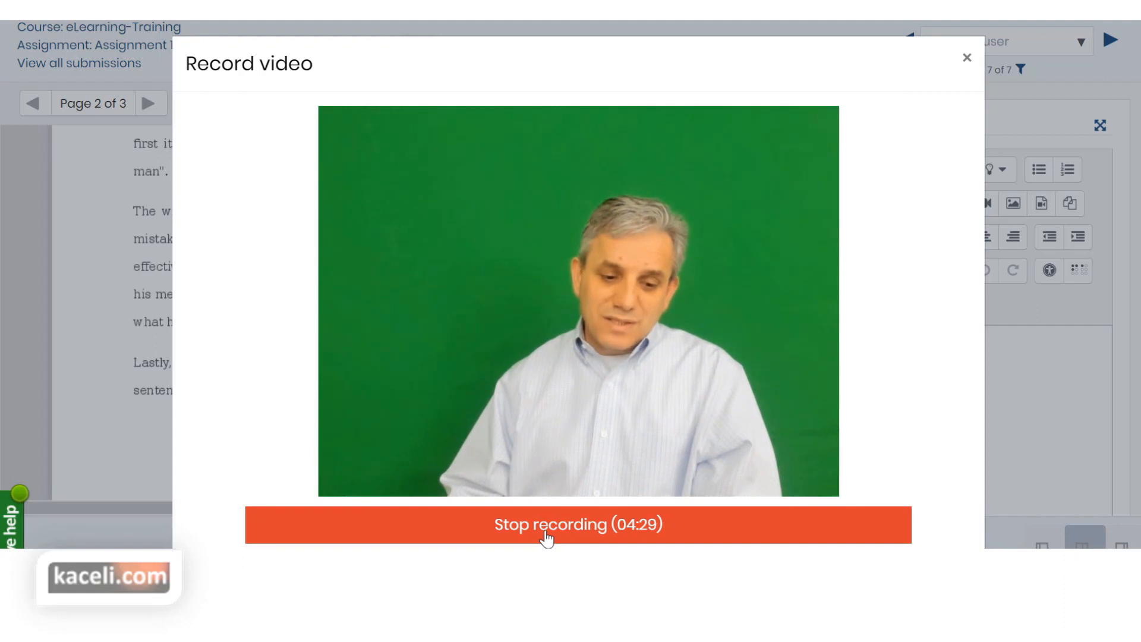
{"action": "left_click", "coordinate": [546, 533]}
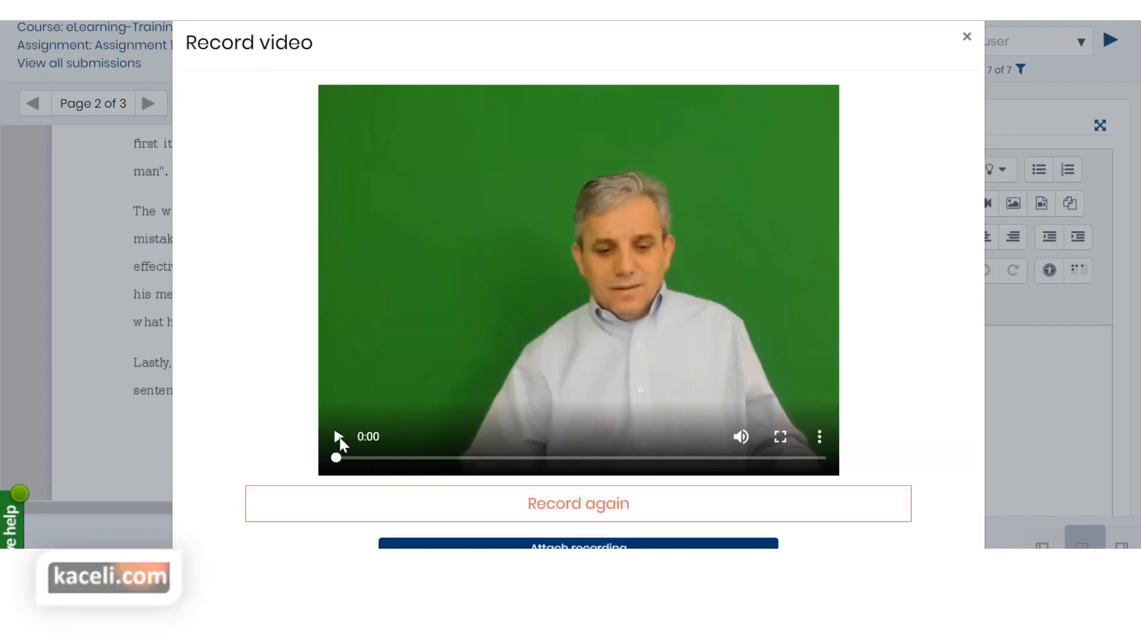
{"action": "left_click", "coordinate": [337, 437]}
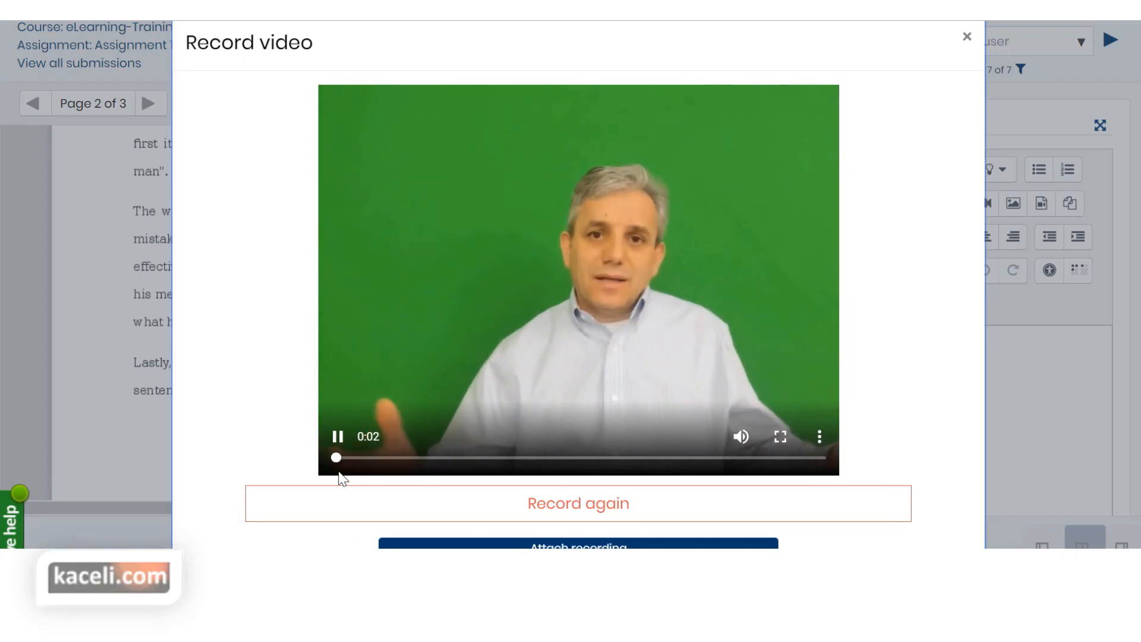
{"action": "left_click", "coordinate": [338, 438]}
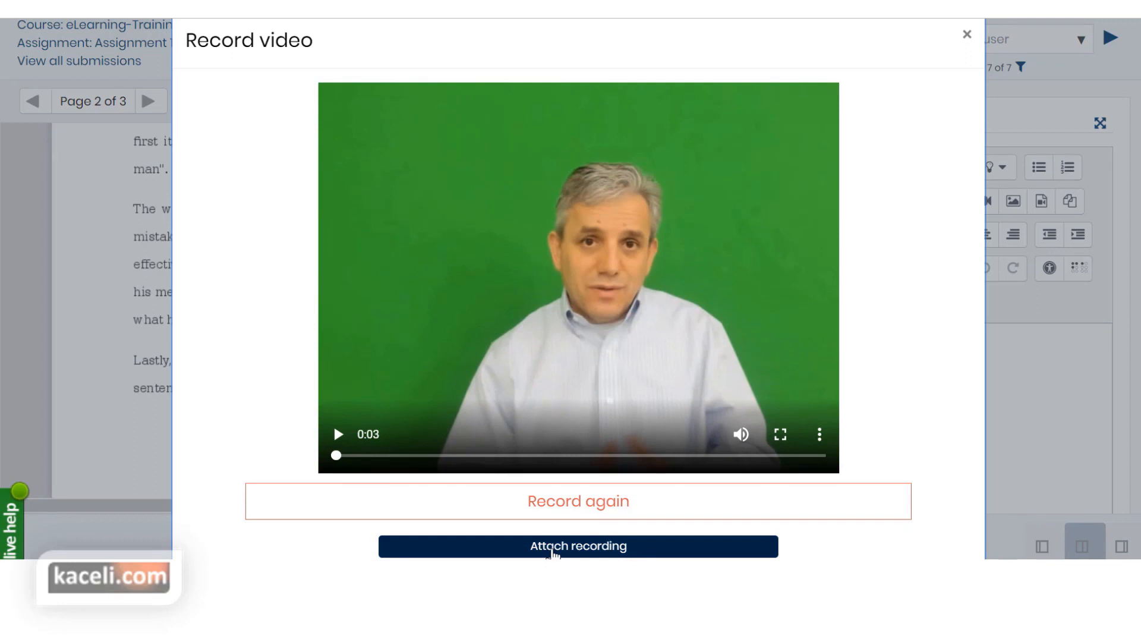
{"action": "left_click", "coordinate": [552, 548]}
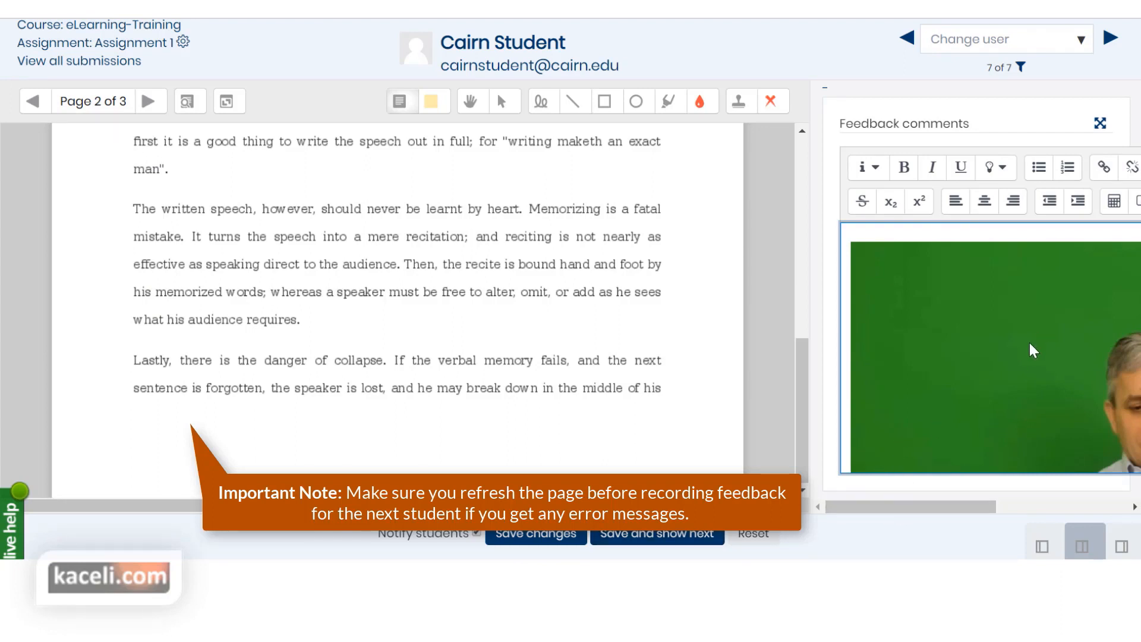
Step: Save the grading, move to the next student, and confirm the saved changes
{"action": "scroll", "coordinate": [1034, 351], "scroll_direction": "down", "scroll_amount": 2}
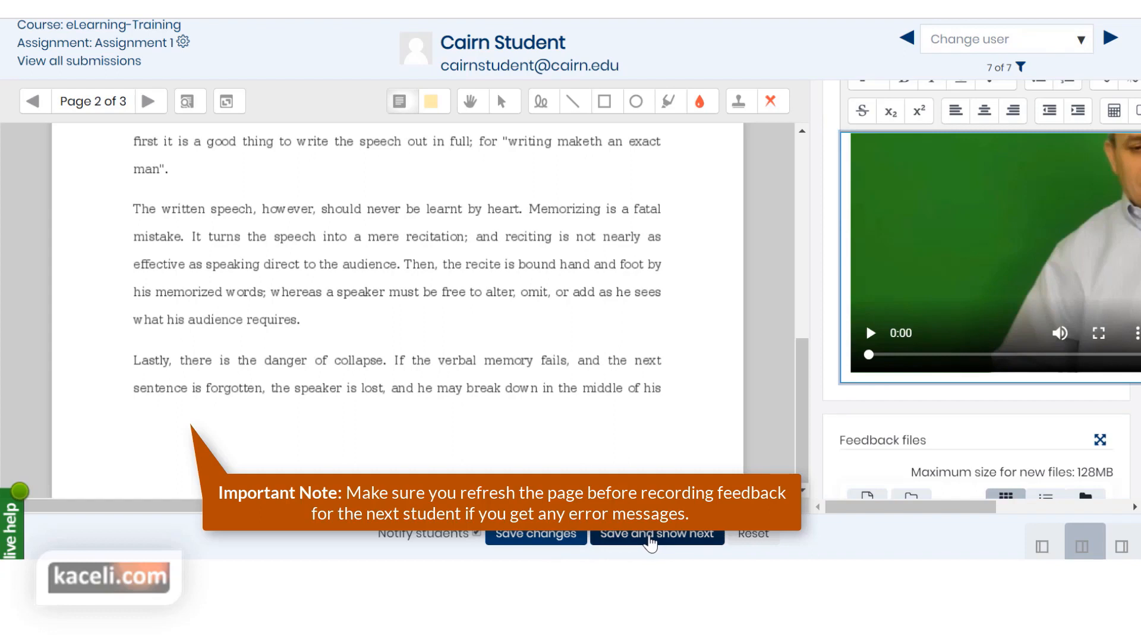
{"action": "left_click", "coordinate": [621, 538]}
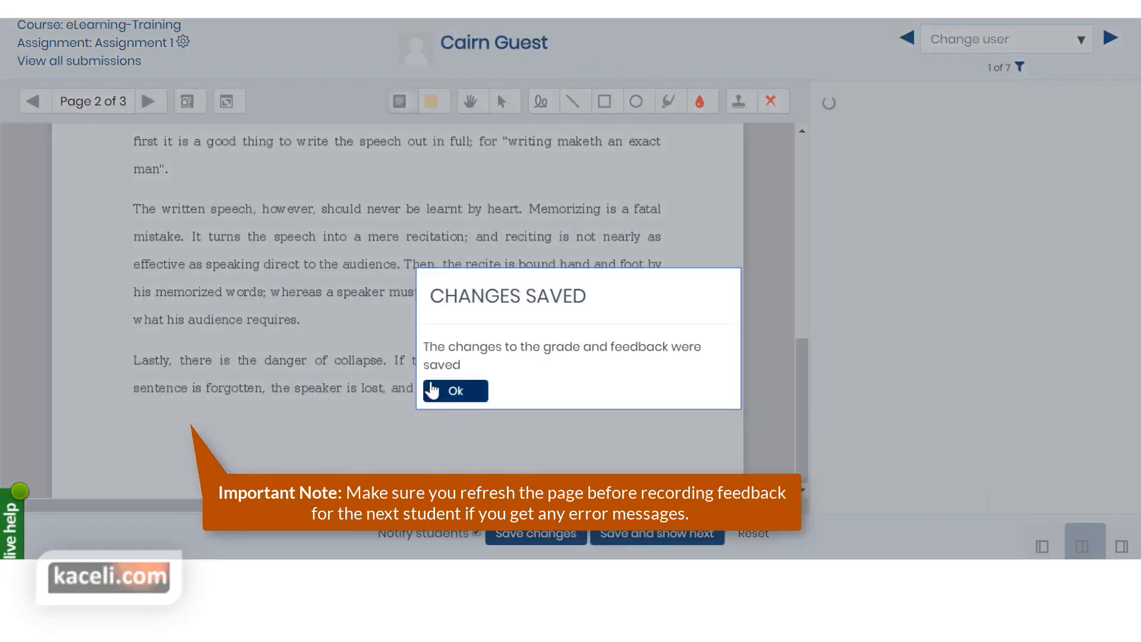
{"action": "left_click", "coordinate": [432, 390]}
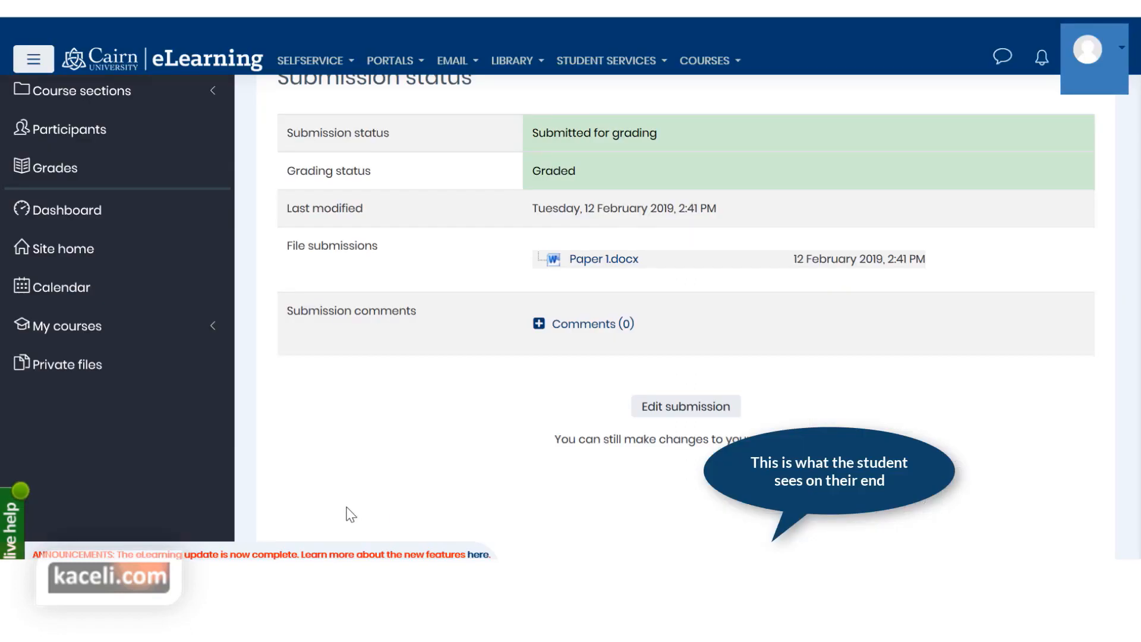
Step: View Assignment 1 from the course page and play the attached feedback video
{"action": "scroll", "coordinate": [350, 514], "scroll_direction": "up", "scroll_amount": 5}
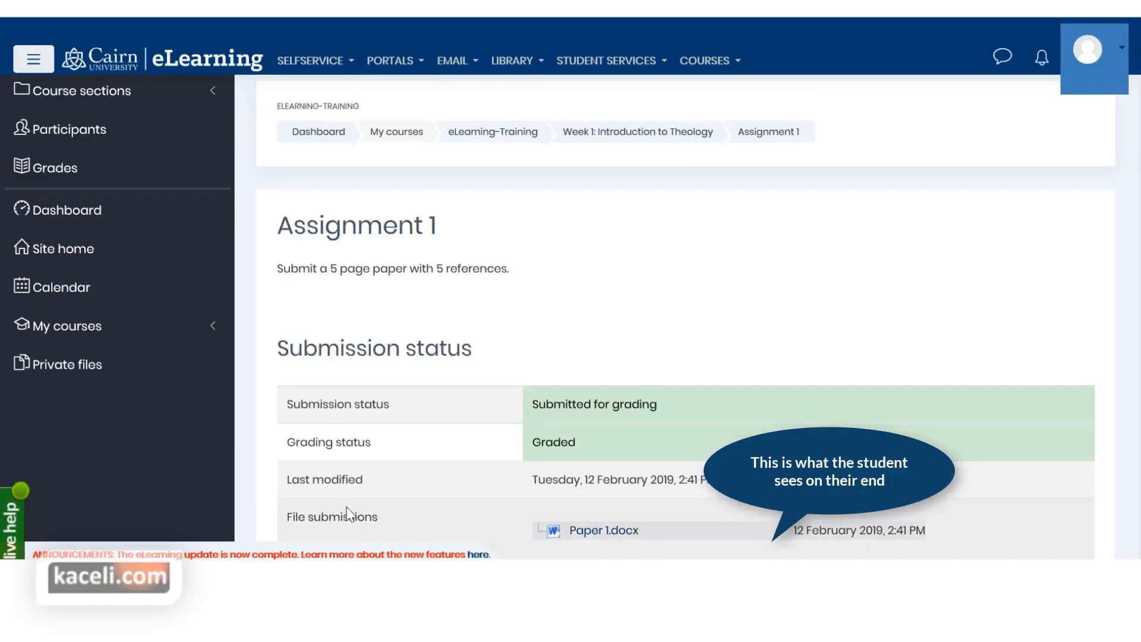
{"action": "left_click", "coordinate": [499, 132]}
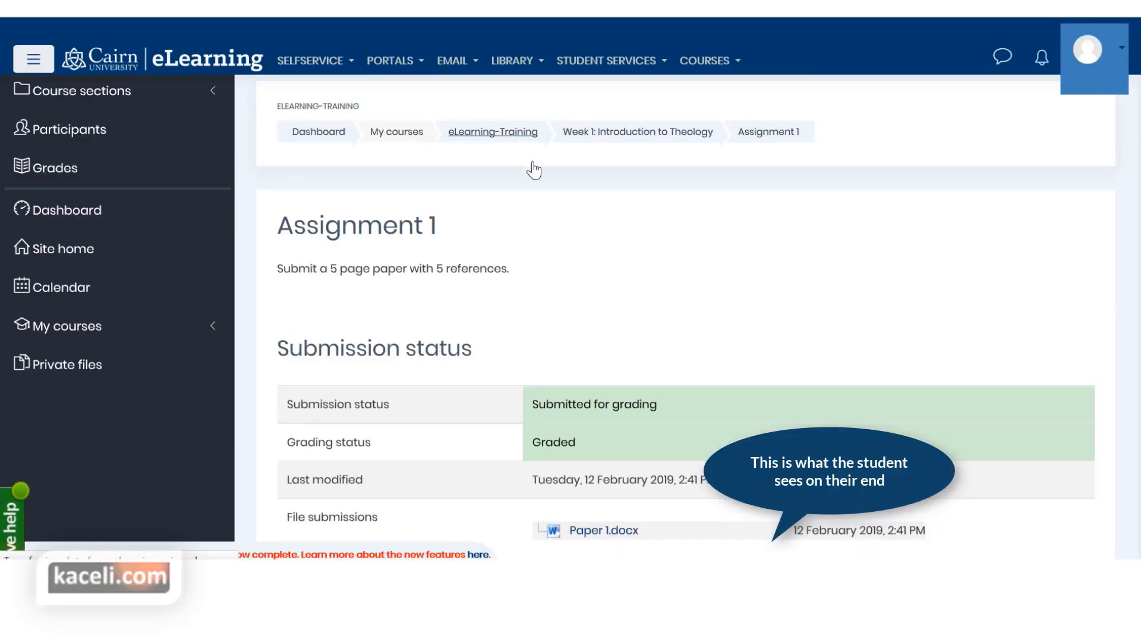
{"action": "scroll", "coordinate": [416, 404], "scroll_direction": "down", "scroll_amount": 4}
{"action": "left_click", "coordinate": [369, 309]}
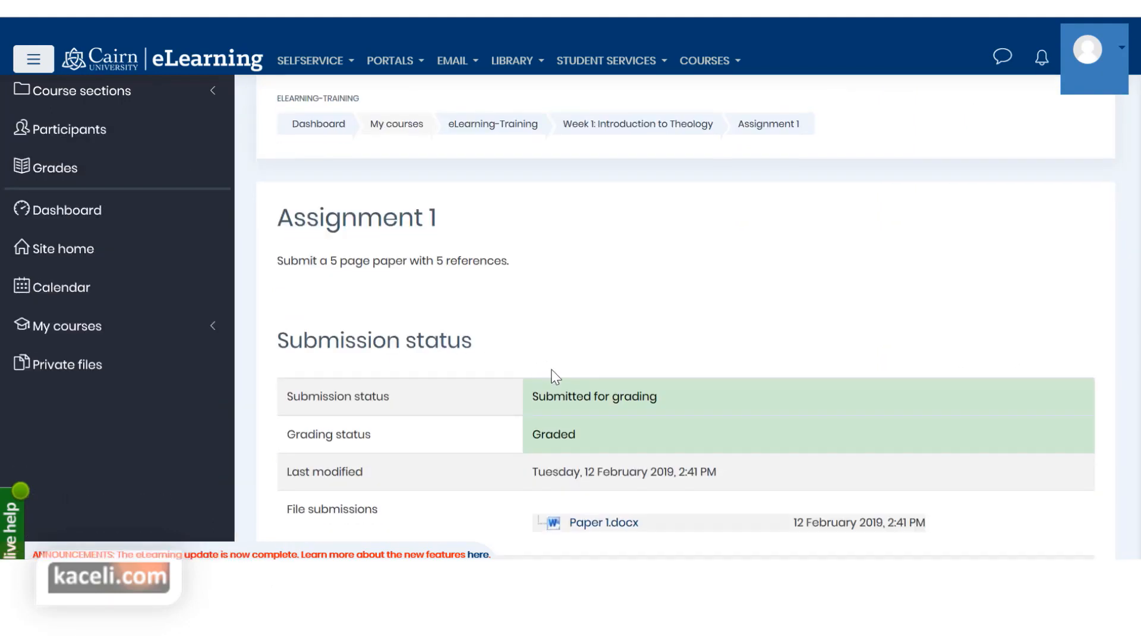
{"action": "scroll", "coordinate": [558, 369], "scroll_direction": "down", "scroll_amount": 5}
{"action": "left_click_drag", "start_coordinate": [589, 172], "coordinate": [527, 171]}
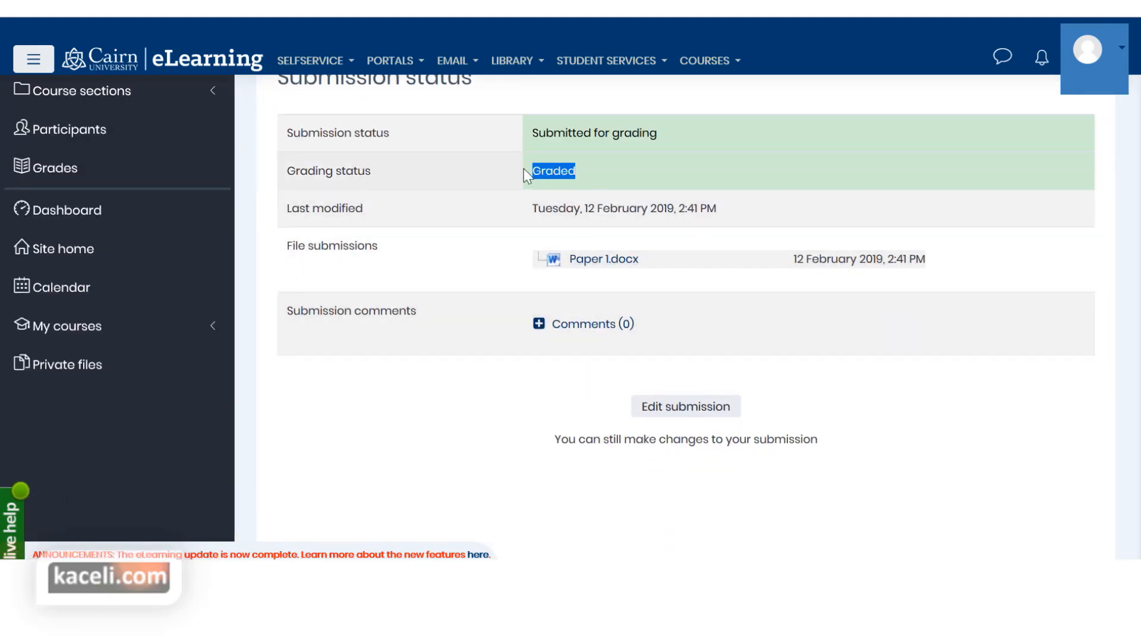
{"action": "scroll", "coordinate": [546, 332], "scroll_direction": "down", "scroll_amount": 5}
{"action": "scroll", "coordinate": [615, 355], "scroll_direction": "down", "scroll_amount": 3}
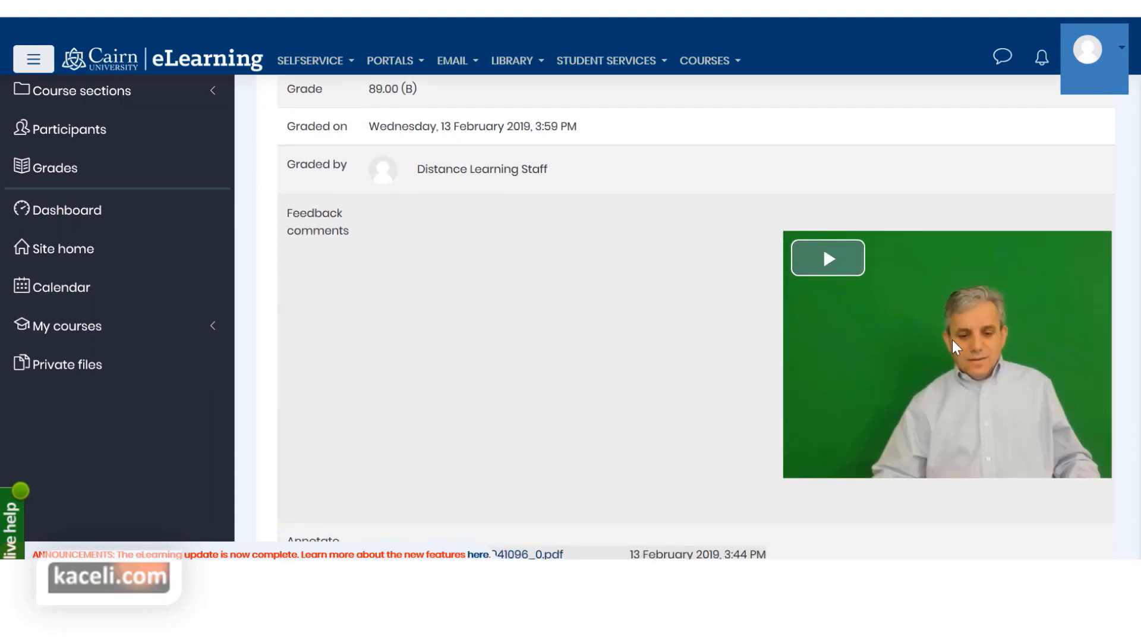
{"action": "left_click", "coordinate": [841, 276]}
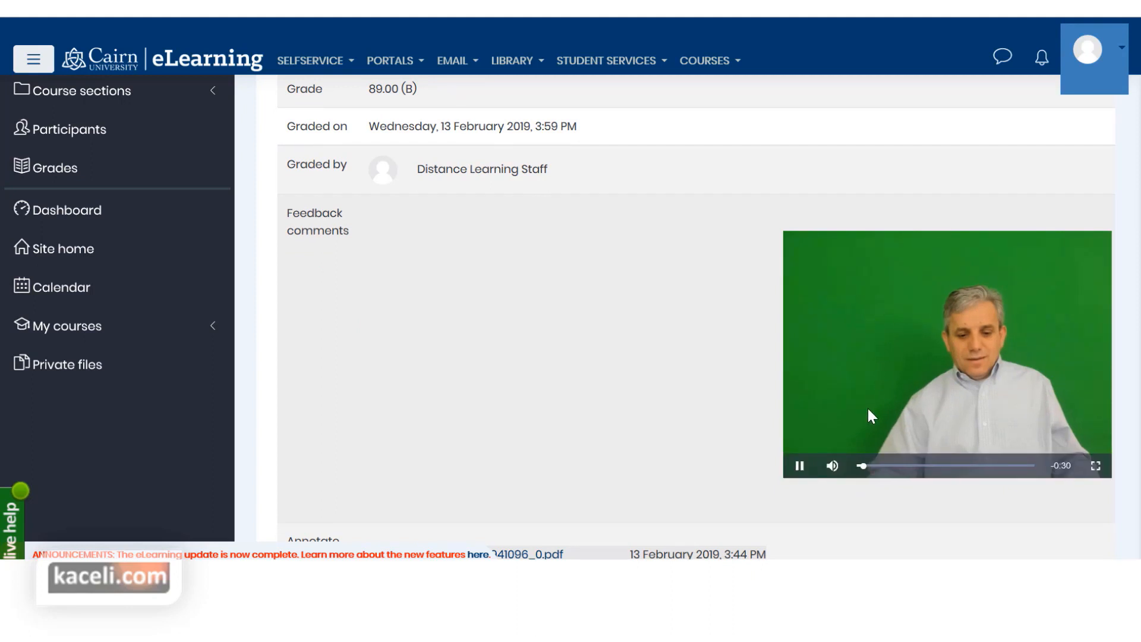
{"action": "left_click", "coordinate": [800, 466]}
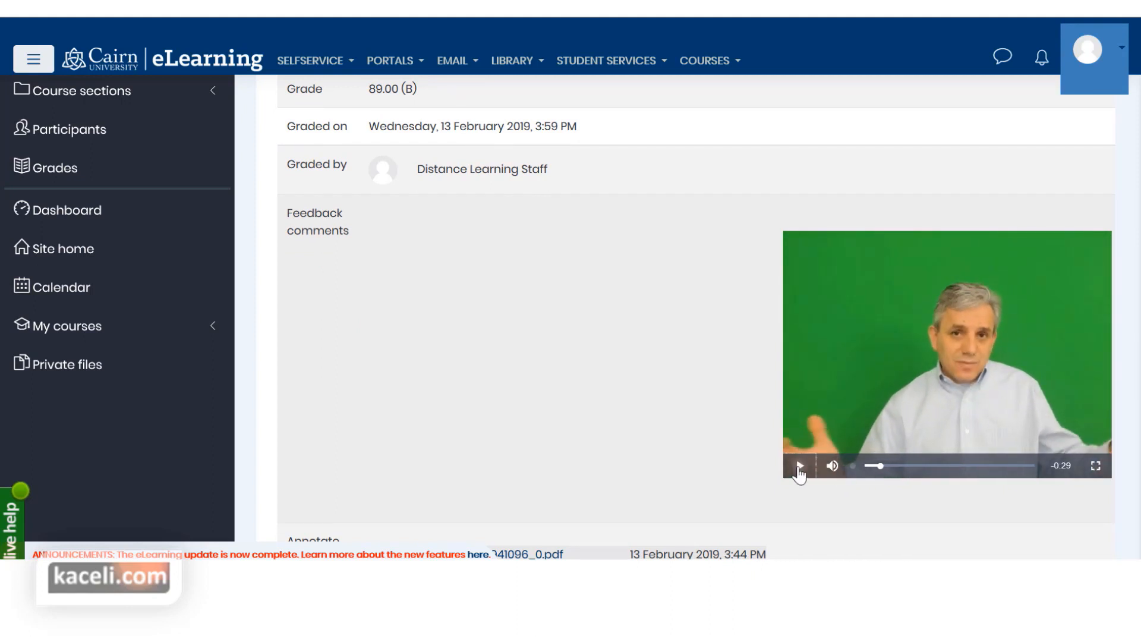
{"action": "scroll", "coordinate": [445, 371], "scroll_direction": "up", "scroll_amount": 5}
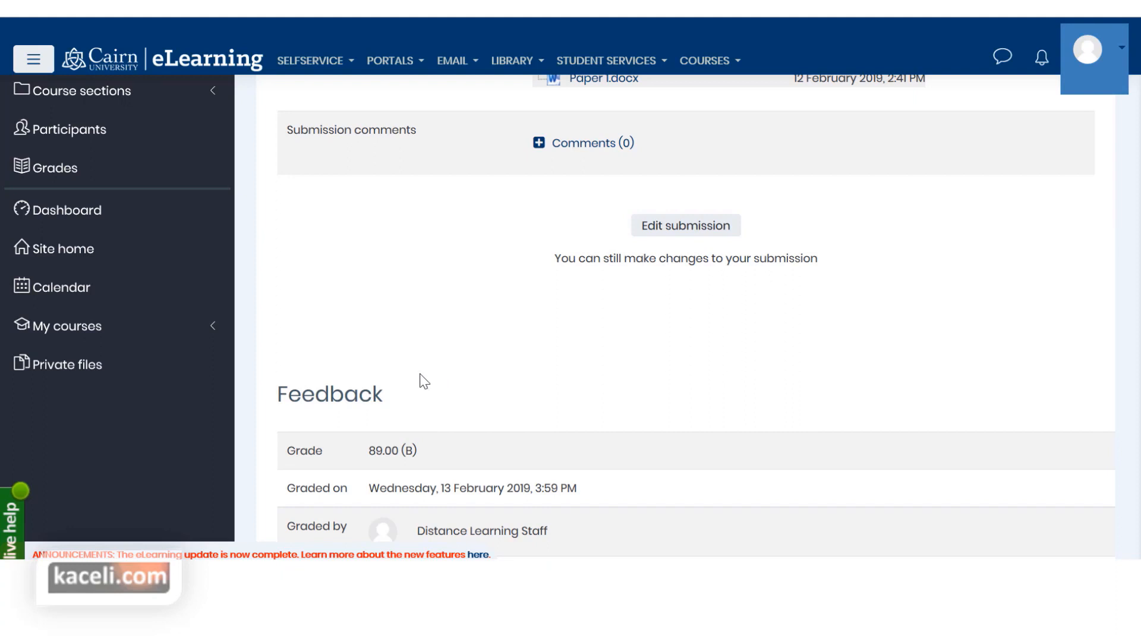
Step: Check the grades report showing Assignment 1 at 89.00 (B) with video feedback
{"action": "left_click", "coordinate": [66, 178]}
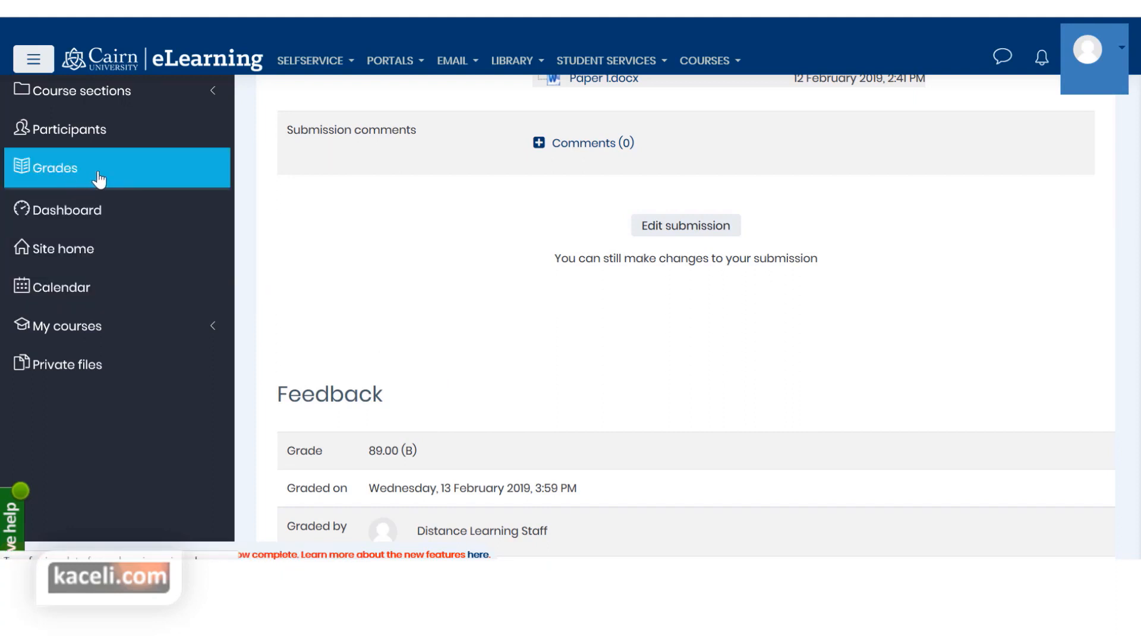
{"action": "scroll", "coordinate": [476, 345], "scroll_direction": "down", "scroll_amount": 2}
{"action": "scroll", "coordinate": [554, 360], "scroll_direction": "down", "scroll_amount": 12}
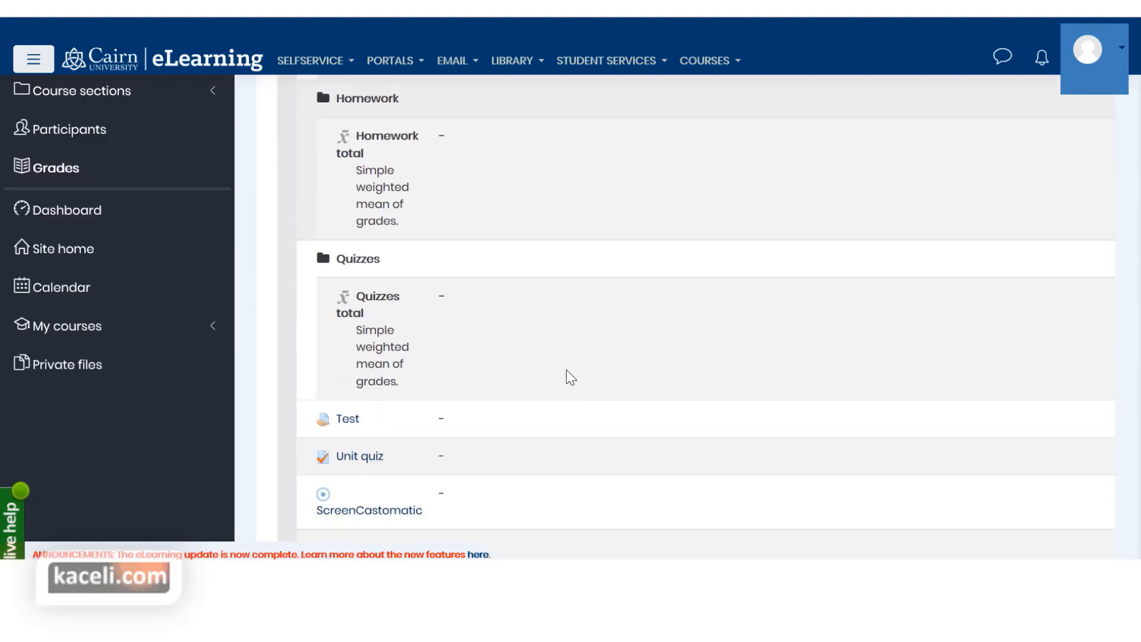
{"action": "scroll", "coordinate": [451, 376], "scroll_direction": "down", "scroll_amount": 1}
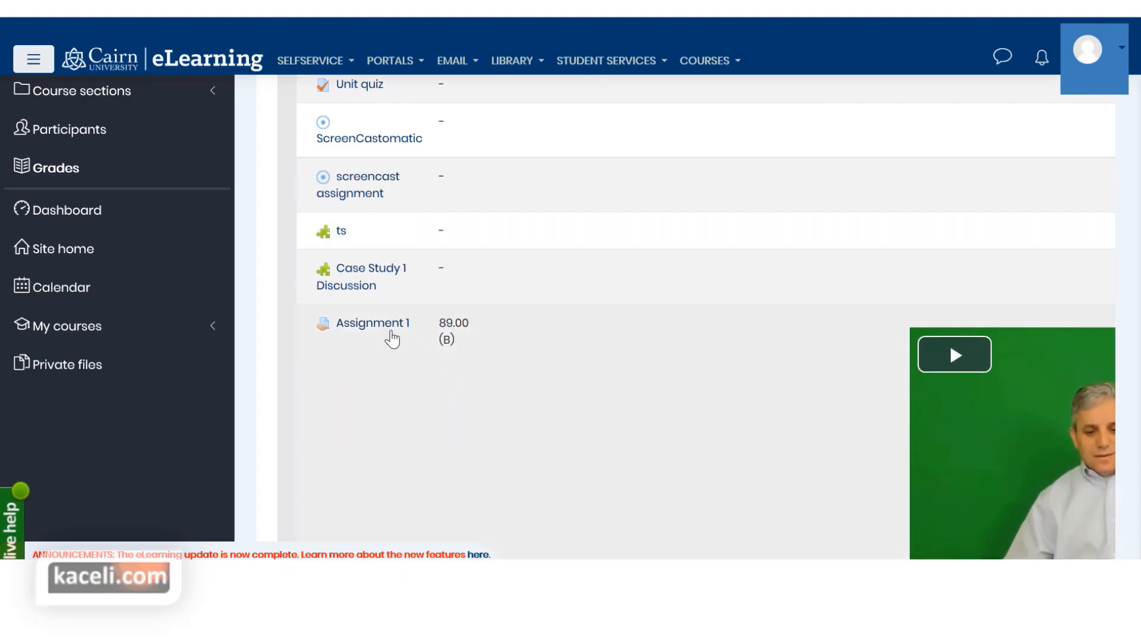
{"action": "left_click_drag", "start_coordinate": [474, 341], "coordinate": [436, 331]}
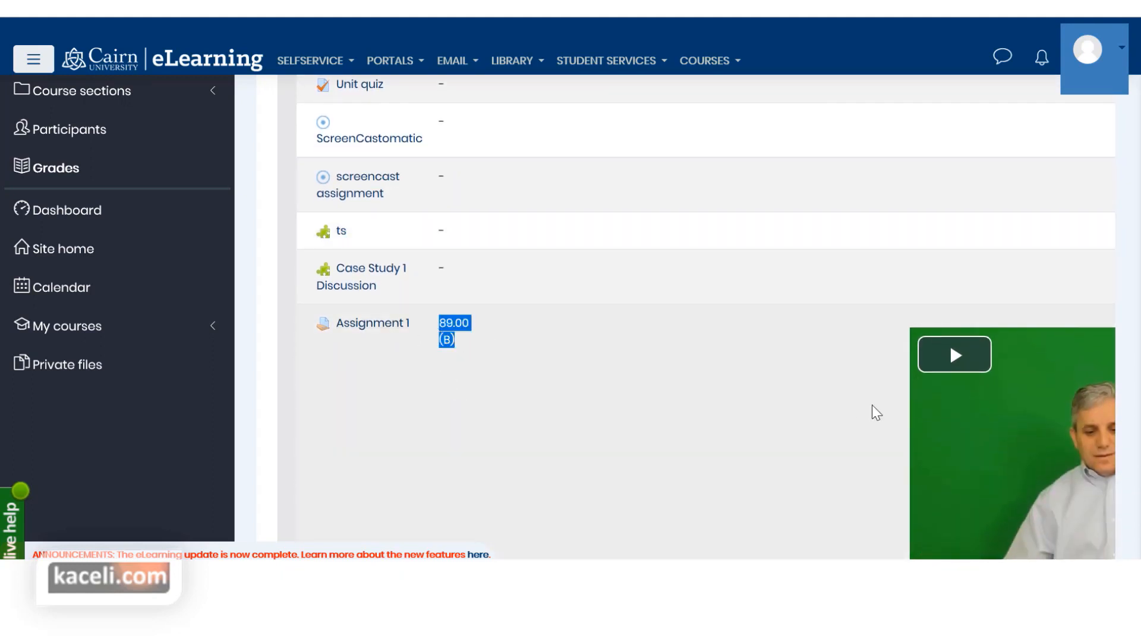
{"action": "scroll", "coordinate": [972, 404], "scroll_direction": "down", "scroll_amount": 2}
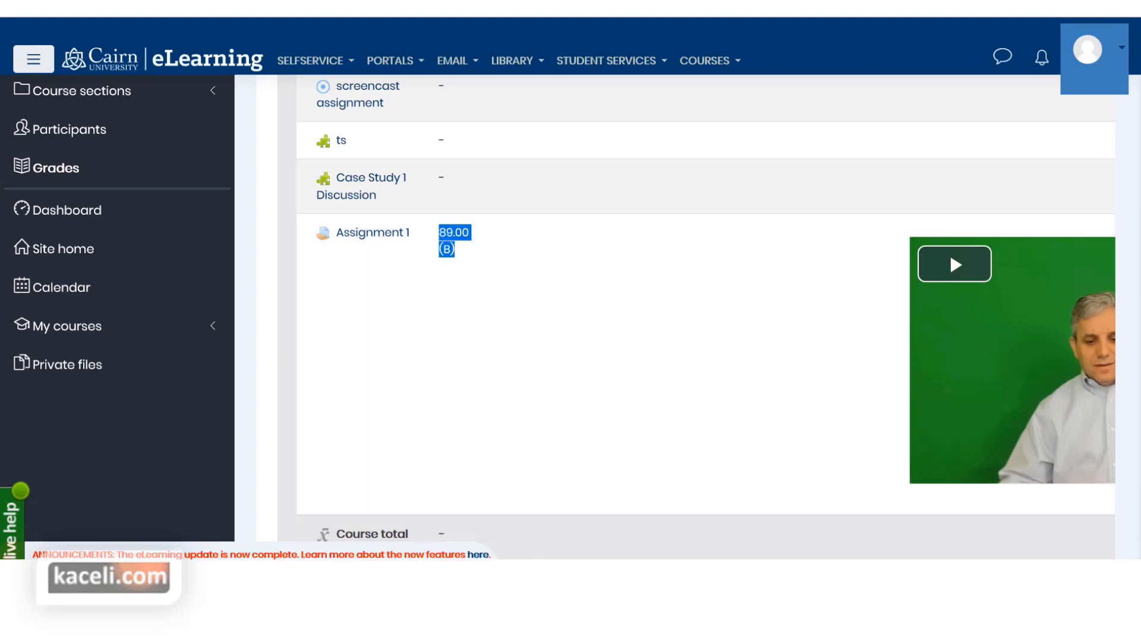
Step: On Assignment 1's grading page for the last student, delete the feedback video
{"action": "left_click", "coordinate": [199, 579]}
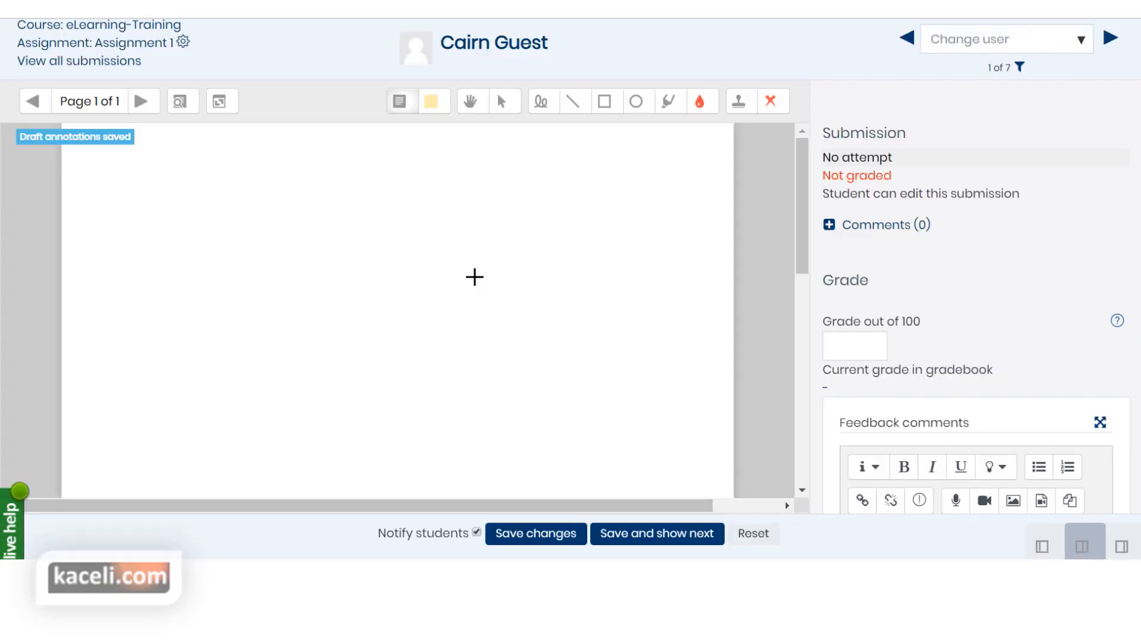
{"action": "left_click", "coordinate": [907, 41]}
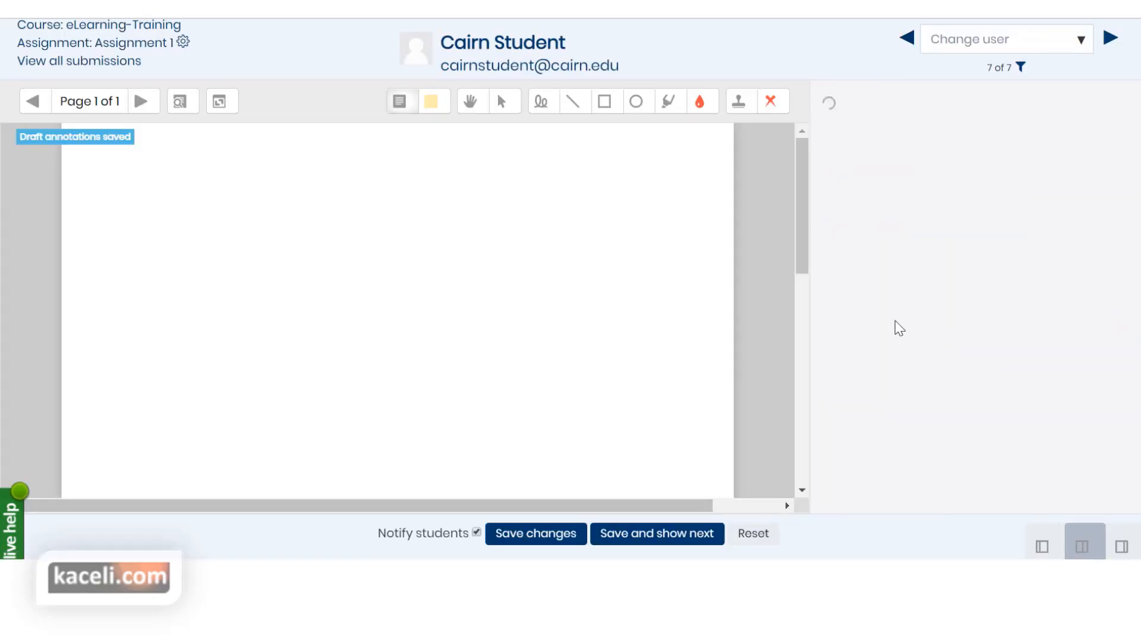
{"action": "scroll", "coordinate": [980, 380], "scroll_direction": "down", "scroll_amount": 4}
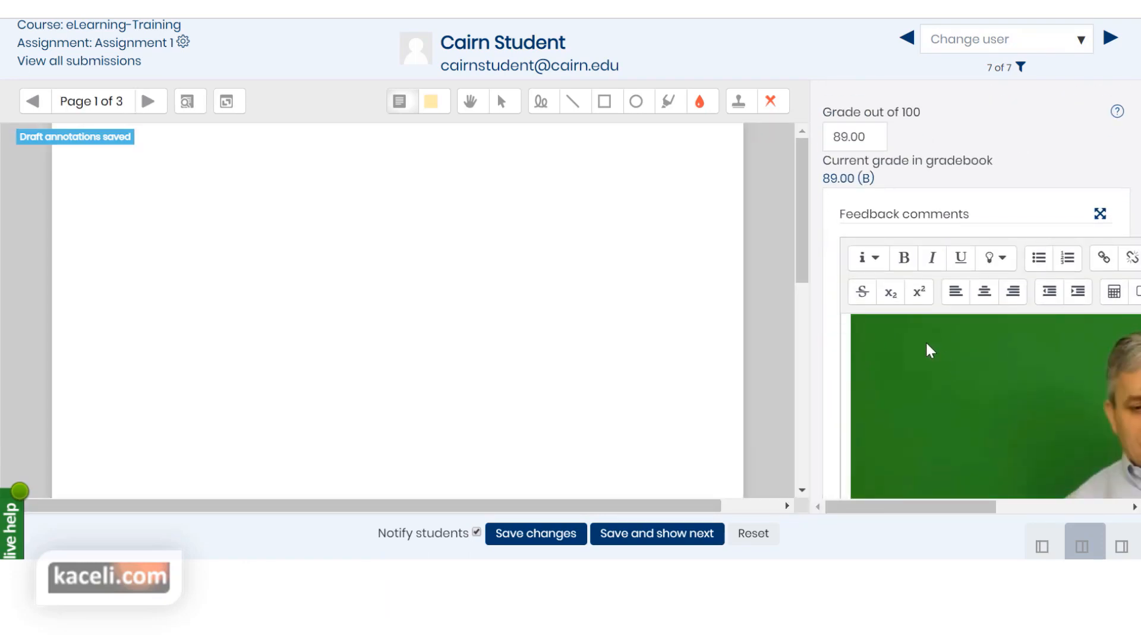
{"action": "scroll", "coordinate": [918, 333], "scroll_direction": "down", "scroll_amount": 4}
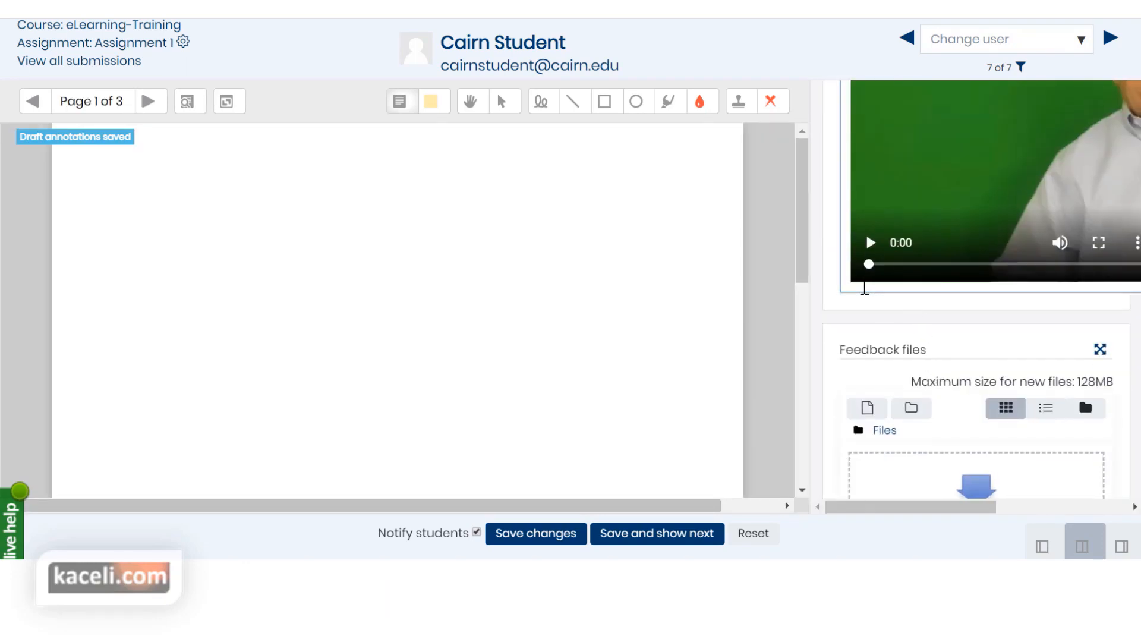
{"action": "left_click", "coordinate": [864, 288]}
{"action": "key", "text": "BackSpace"}
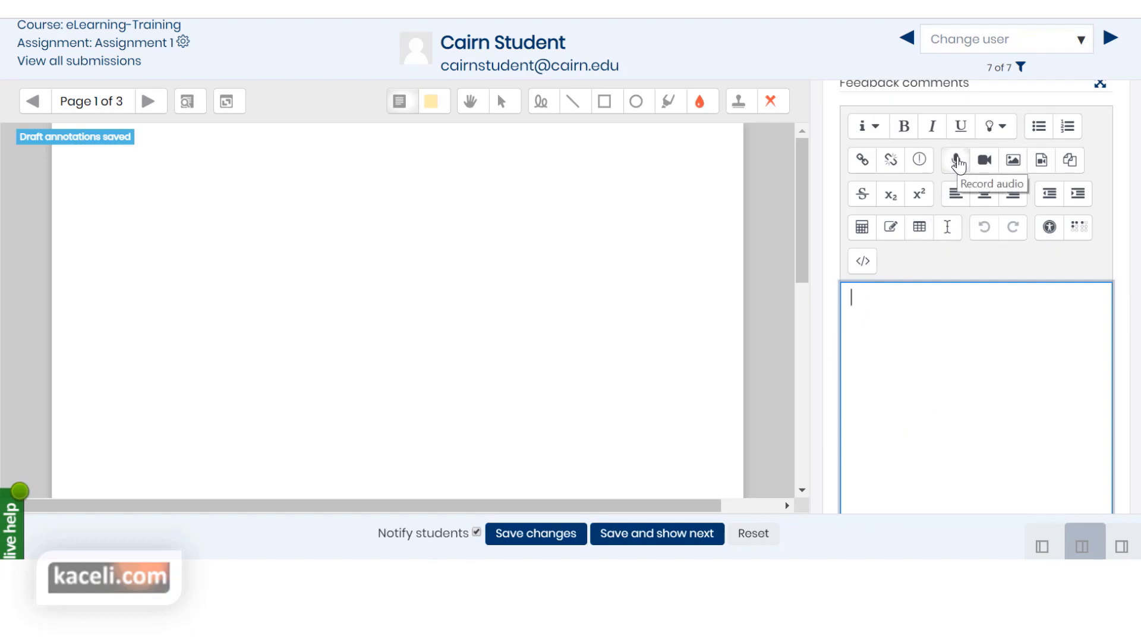
Step: Record an audio clip, attach it to the feedback comments, and save the changes
{"action": "left_click", "coordinate": [956, 162]}
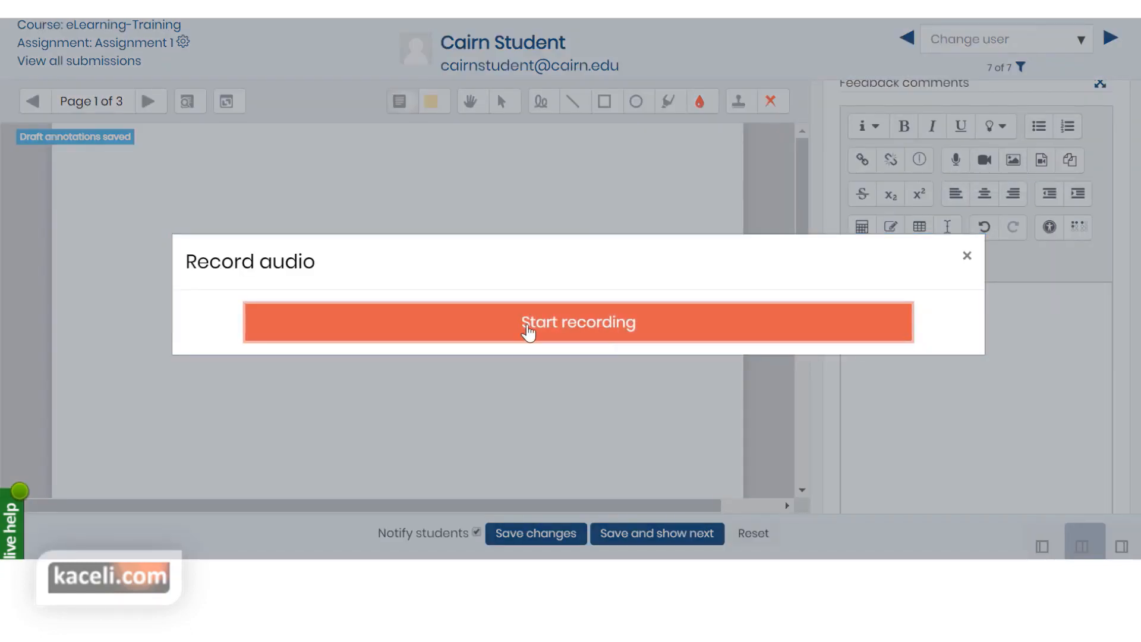
{"action": "left_click", "coordinate": [574, 333]}
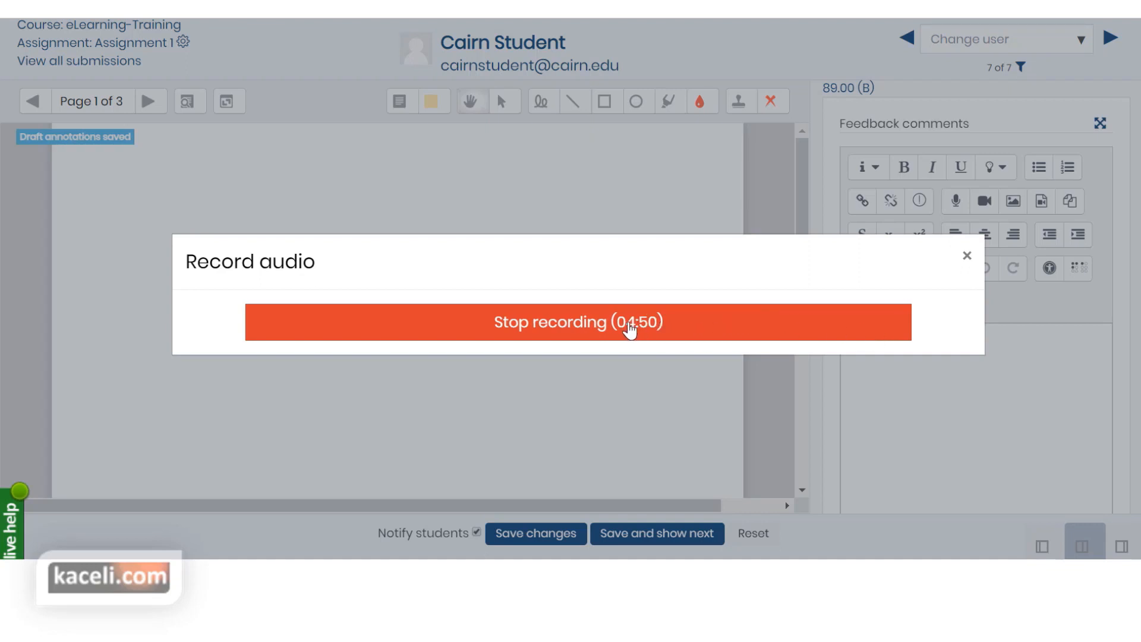
{"action": "left_click", "coordinate": [532, 333]}
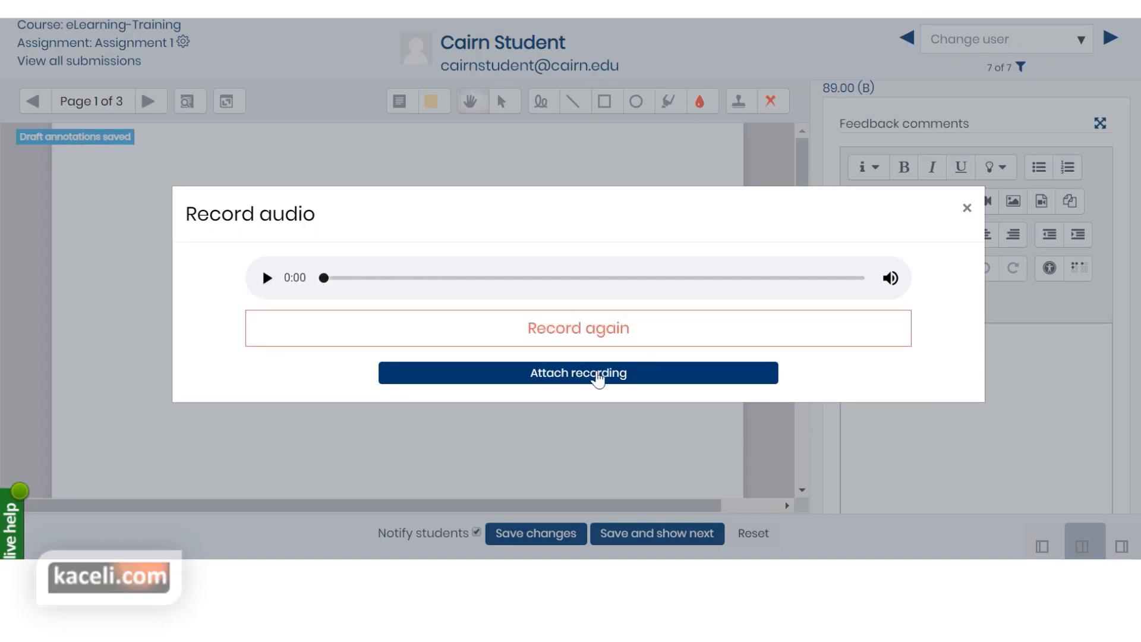
{"action": "left_click", "coordinate": [588, 375]}
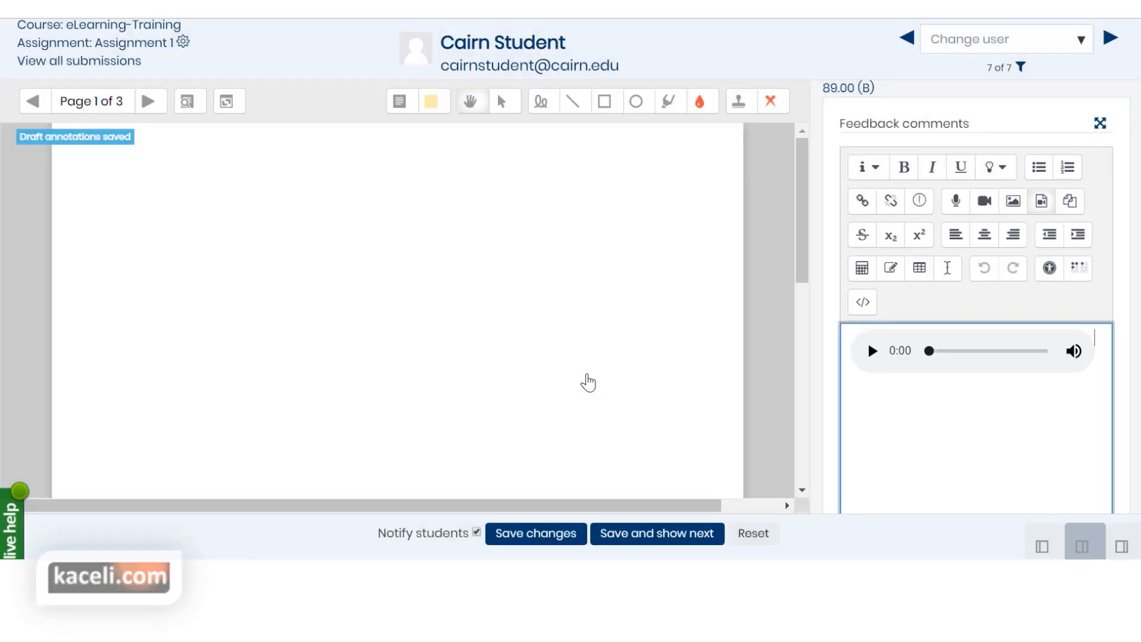
{"action": "left_click", "coordinate": [553, 537]}
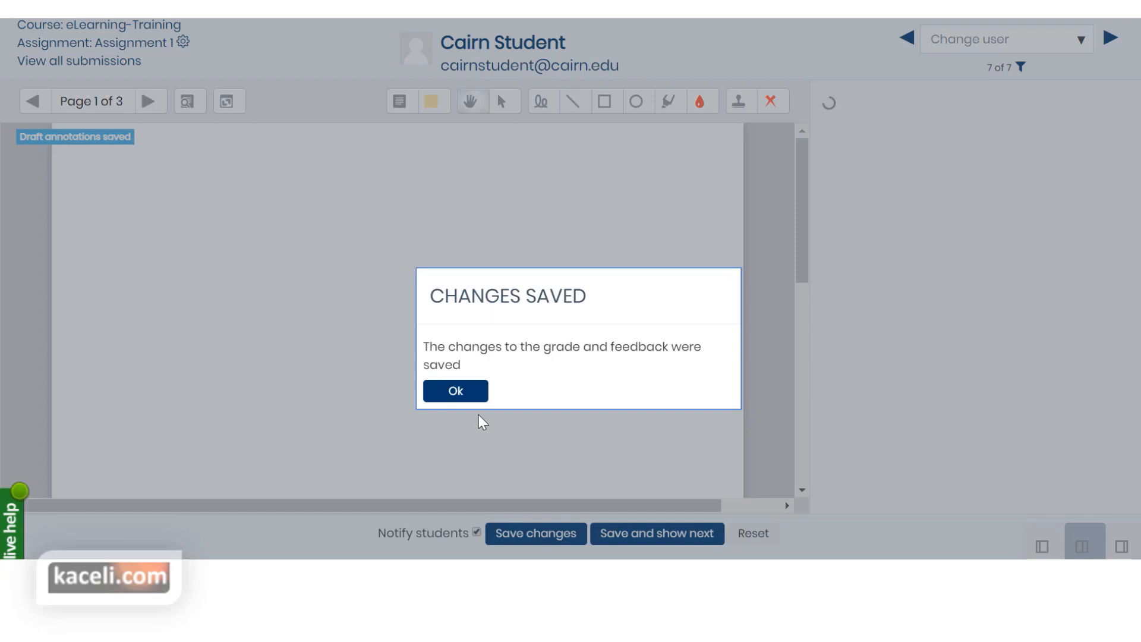
Step: In the user report, play the audio feedback beside Assignment 1's 89.00 (B) grade
{"action": "left_click", "coordinate": [469, 392]}
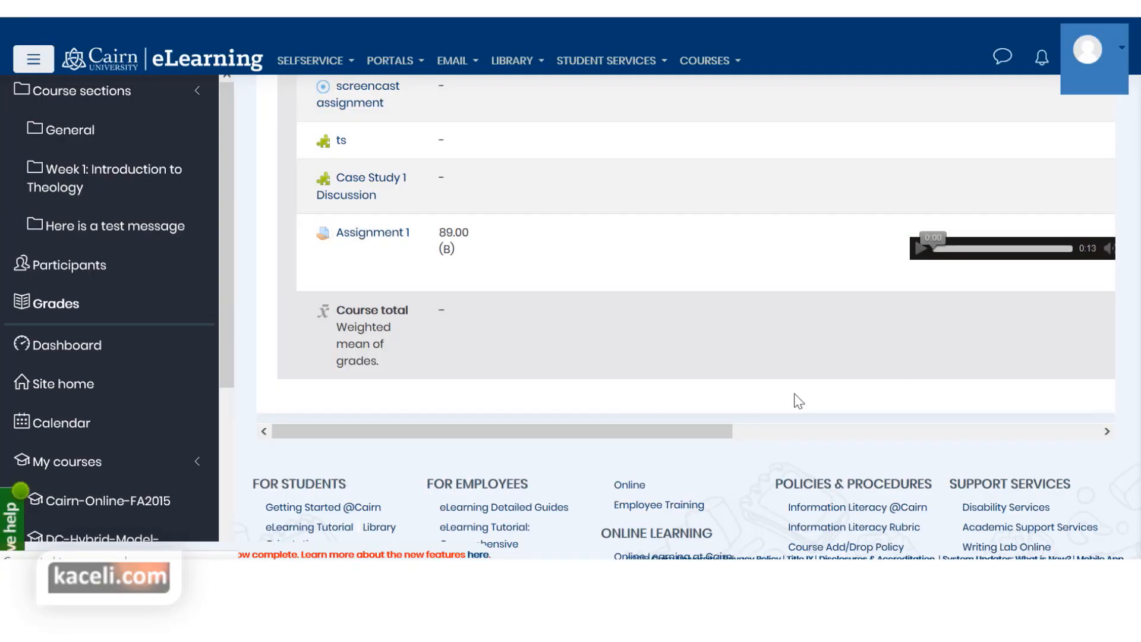
{"action": "scroll", "coordinate": [528, 274], "scroll_direction": "up", "scroll_amount": 2}
{"action": "scroll", "coordinate": [526, 284], "scroll_direction": "up", "scroll_amount": 2}
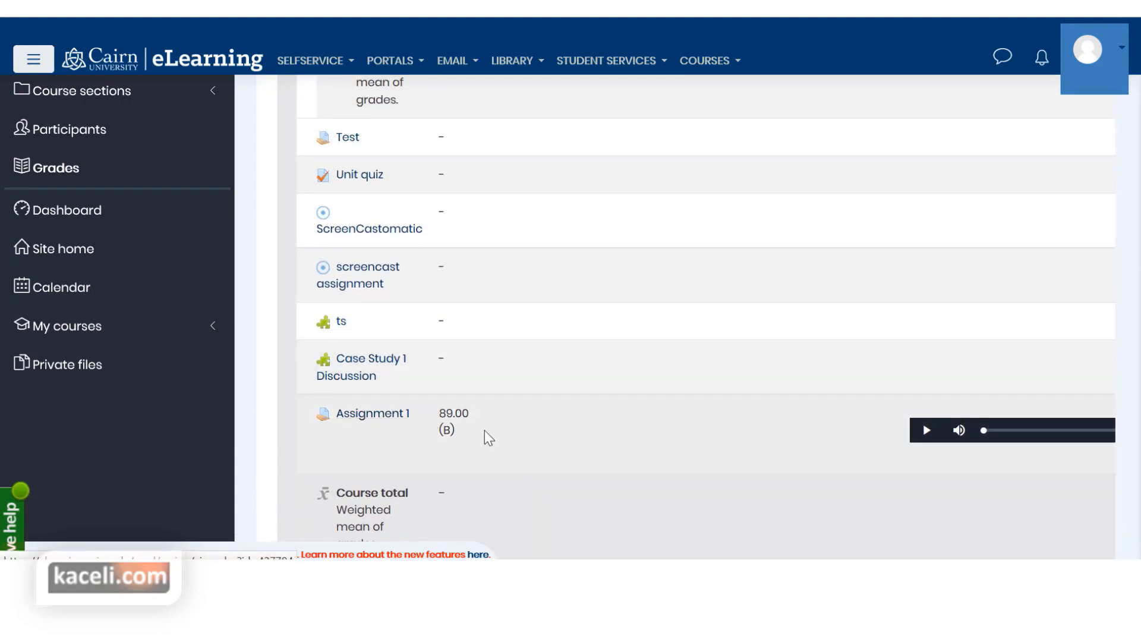
{"action": "triple_click", "coordinate": [447, 427]}
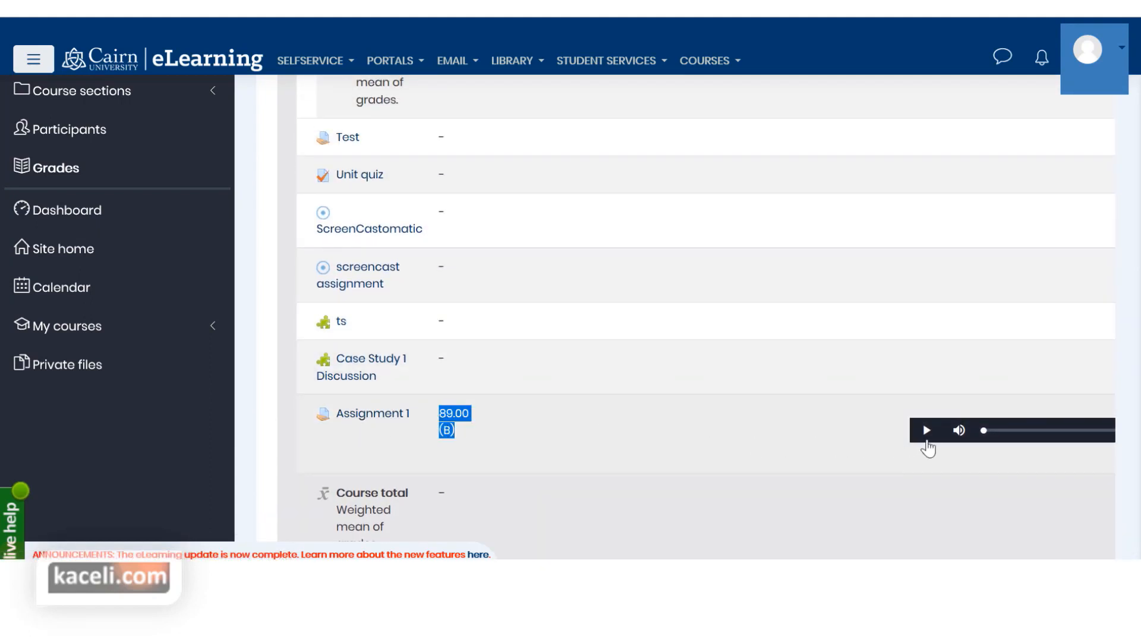
{"action": "left_click", "coordinate": [927, 431]}
{"action": "left_click", "coordinate": [925, 431]}
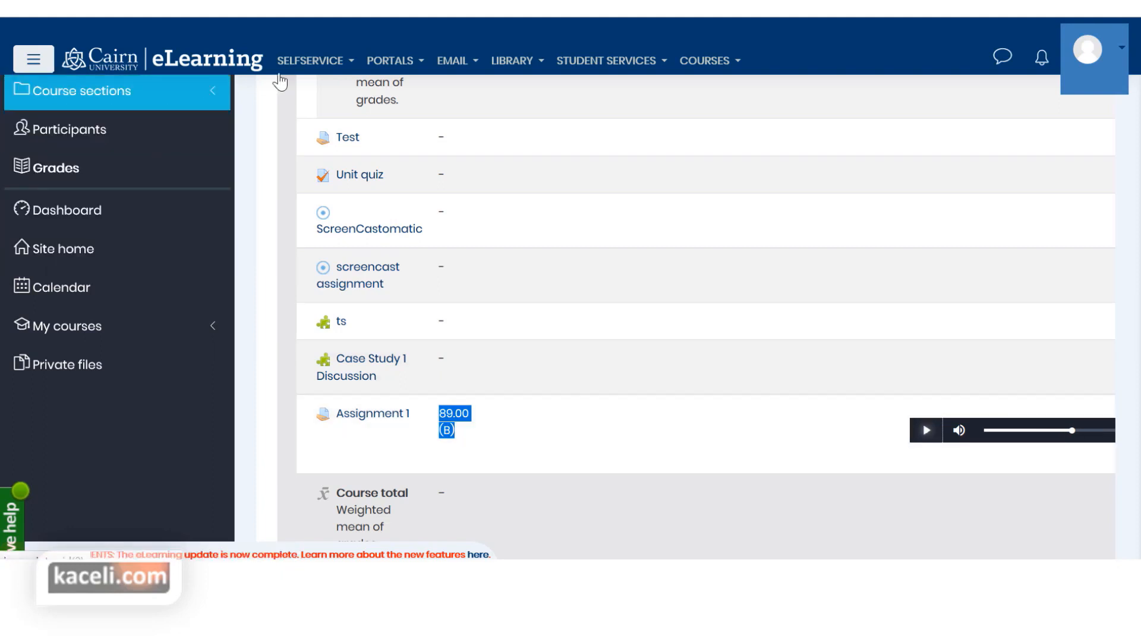
{"action": "scroll", "coordinate": [469, 190], "scroll_direction": "up", "scroll_amount": 10}
{"action": "scroll", "coordinate": [486, 220], "scroll_direction": "up", "scroll_amount": 5}
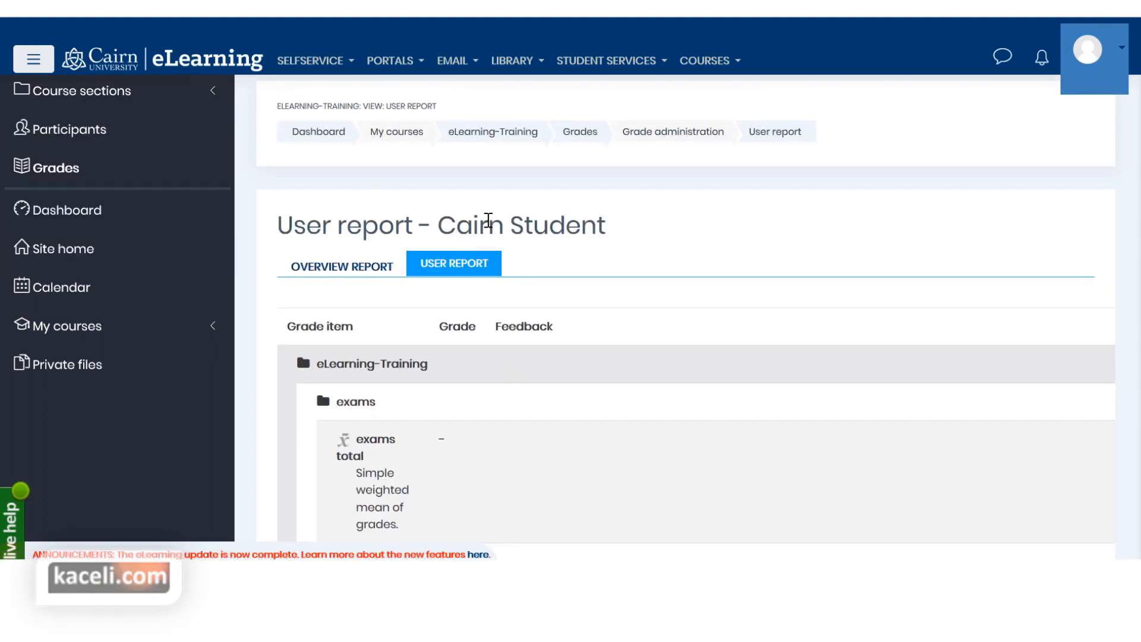
Step: Return to the eLearning-Training course and open Week 1's Assignment 1
{"action": "left_click", "coordinate": [468, 146]}
{"action": "scroll", "coordinate": [485, 233], "scroll_direction": "down", "scroll_amount": 6}
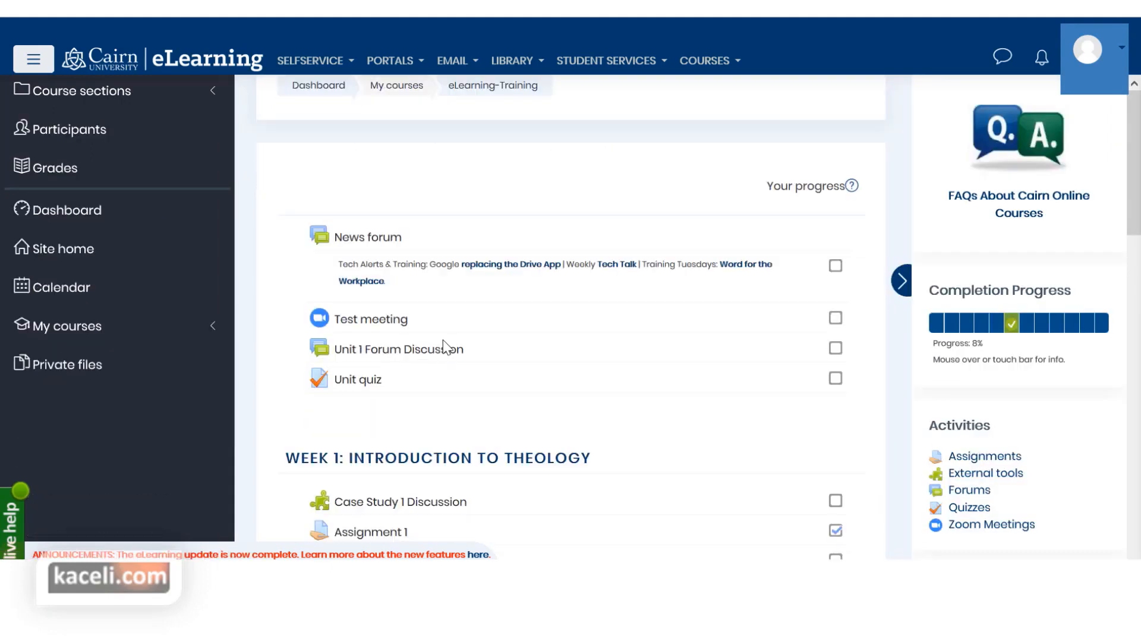
{"action": "left_click", "coordinate": [380, 223]}
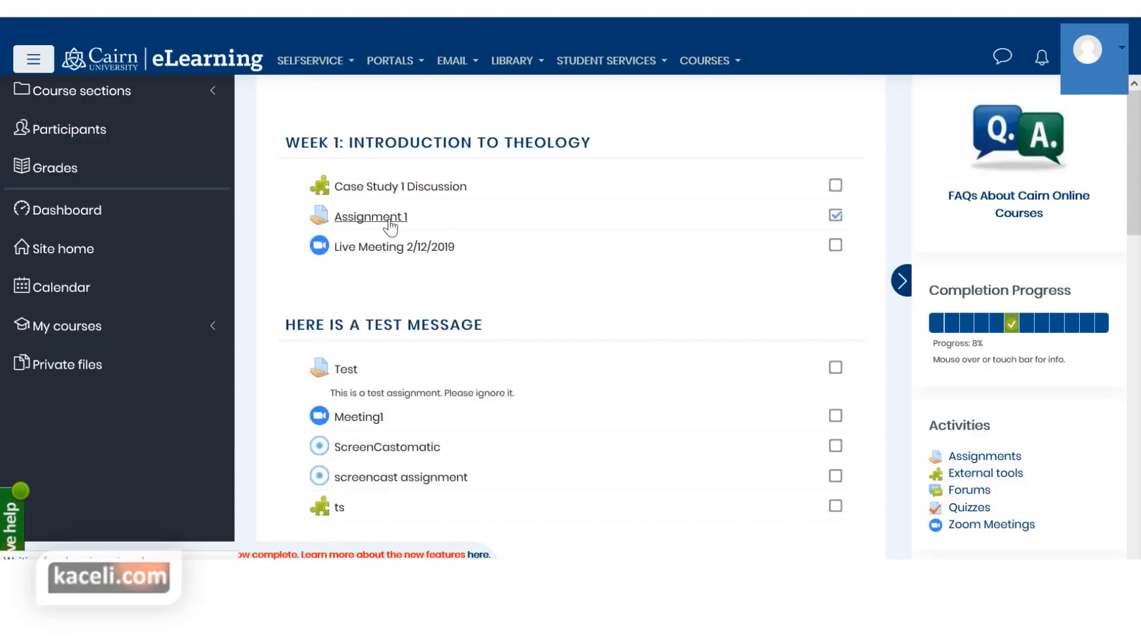
{"action": "scroll", "coordinate": [539, 369], "scroll_direction": "down", "scroll_amount": 3}
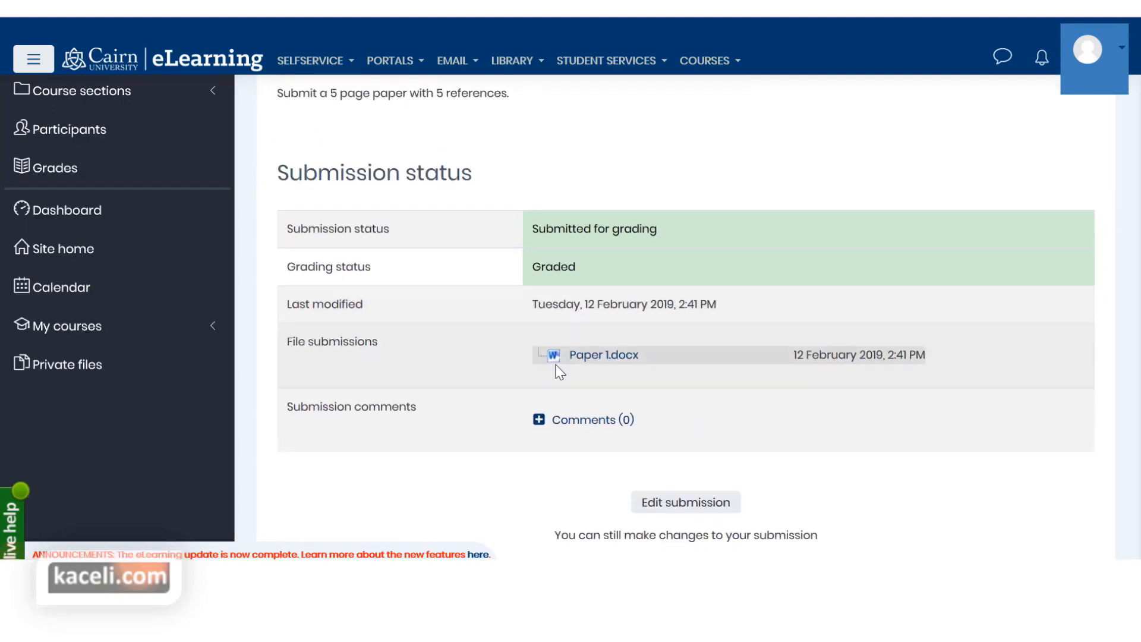
{"action": "scroll", "coordinate": [609, 420], "scroll_direction": "down", "scroll_amount": 5}
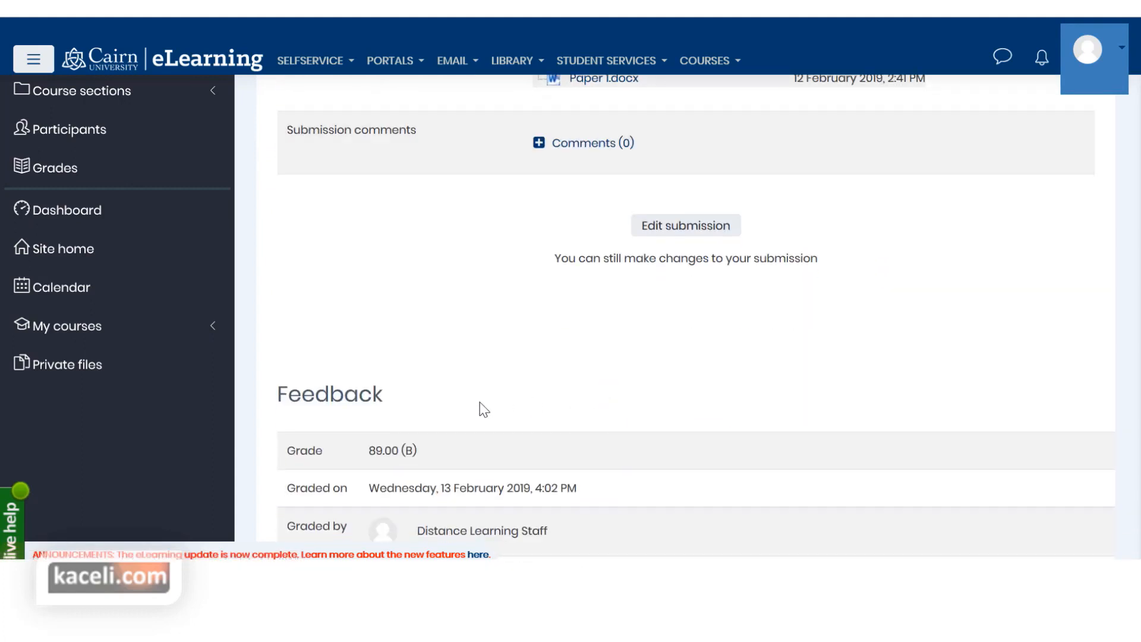
{"action": "left_click_drag", "start_coordinate": [443, 461], "coordinate": [367, 457]}
{"action": "scroll", "coordinate": [509, 466], "scroll_direction": "down", "scroll_amount": 5}
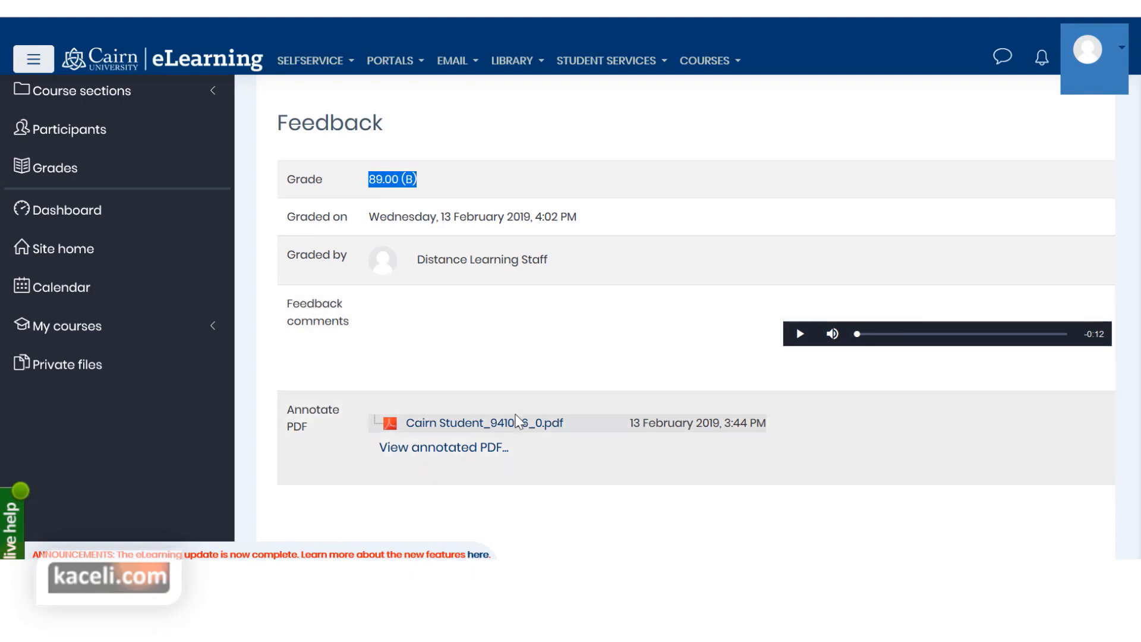
Step: Review the comment on page 2 of the annotated PDF, then close it
{"action": "left_click", "coordinate": [455, 450]}
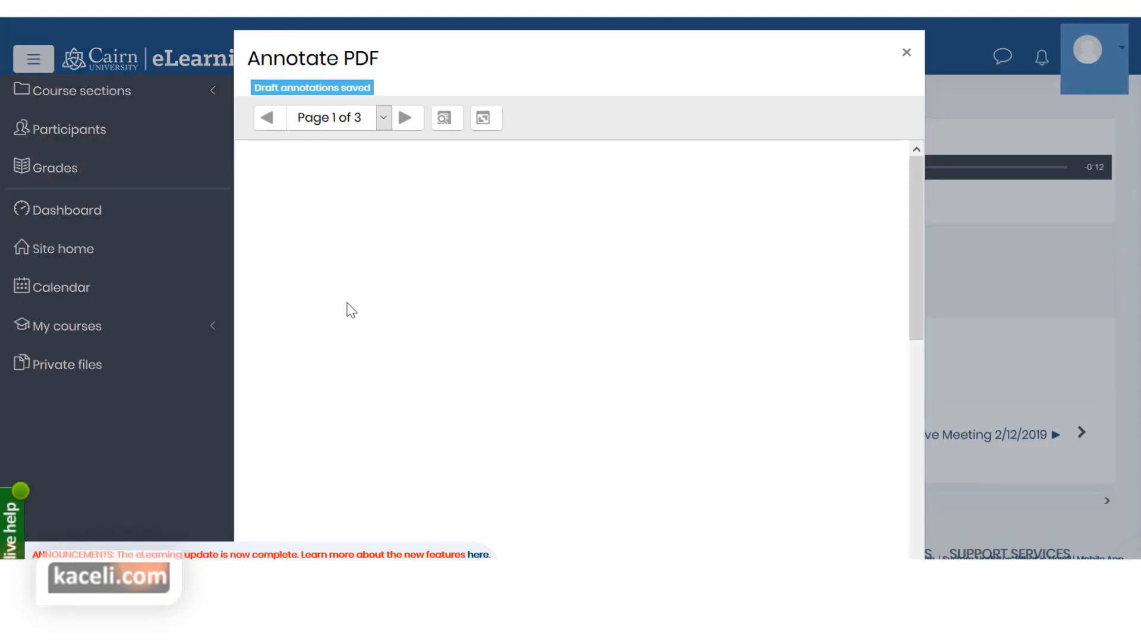
{"action": "left_click", "coordinate": [406, 123]}
{"action": "left_click", "coordinate": [707, 238]}
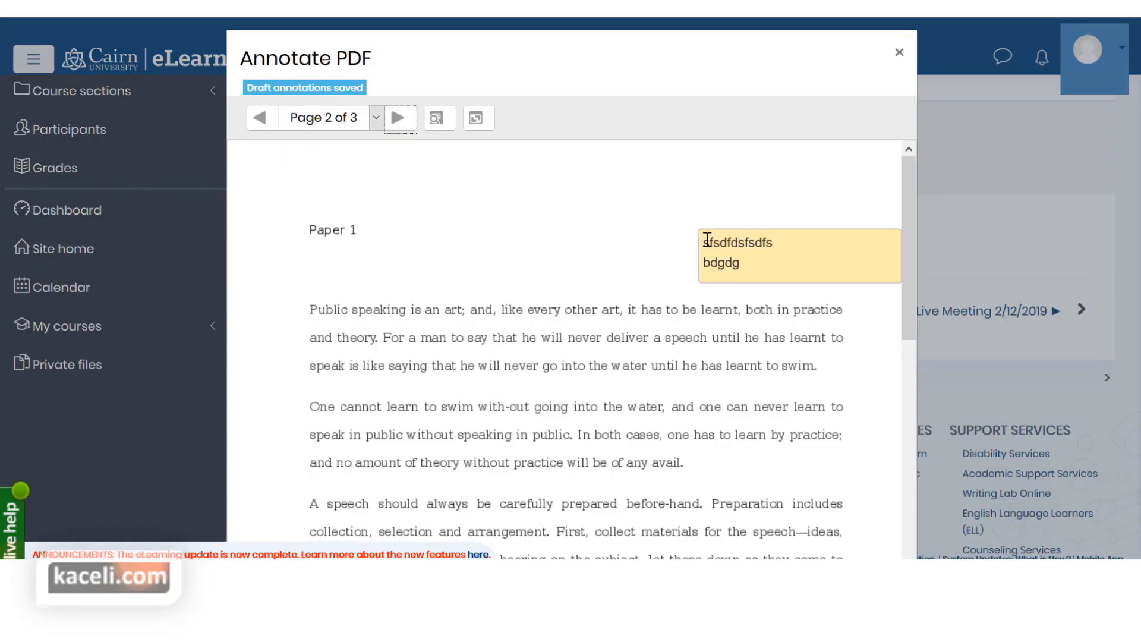
{"action": "left_click", "coordinate": [657, 254]}
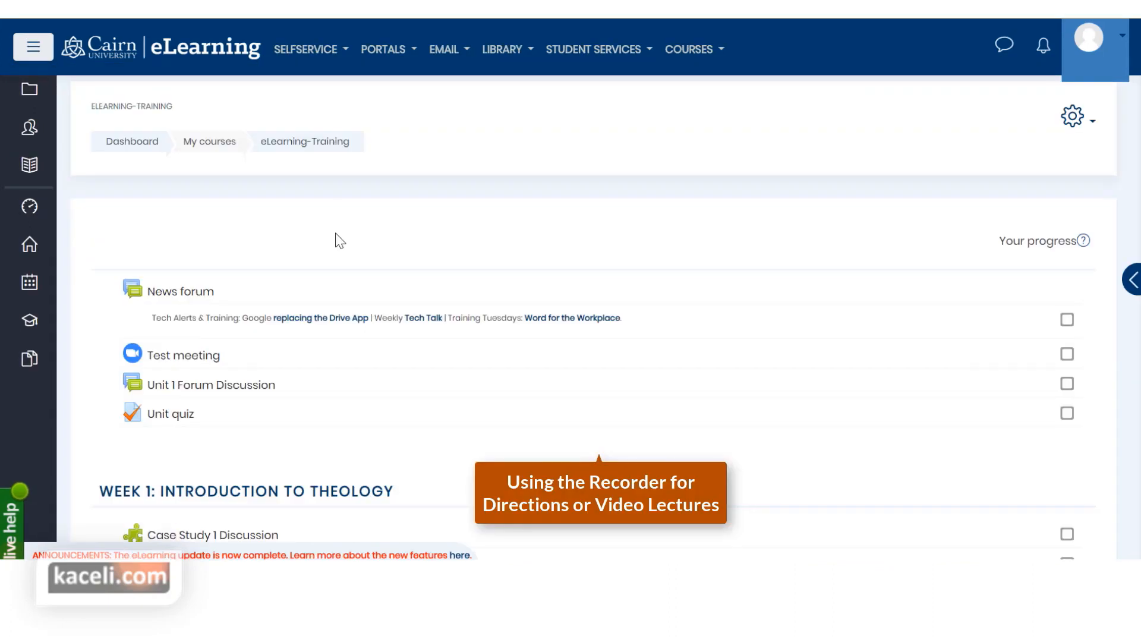
{"action": "scroll", "coordinate": [337, 380], "scroll_direction": "down", "scroll_amount": 5}
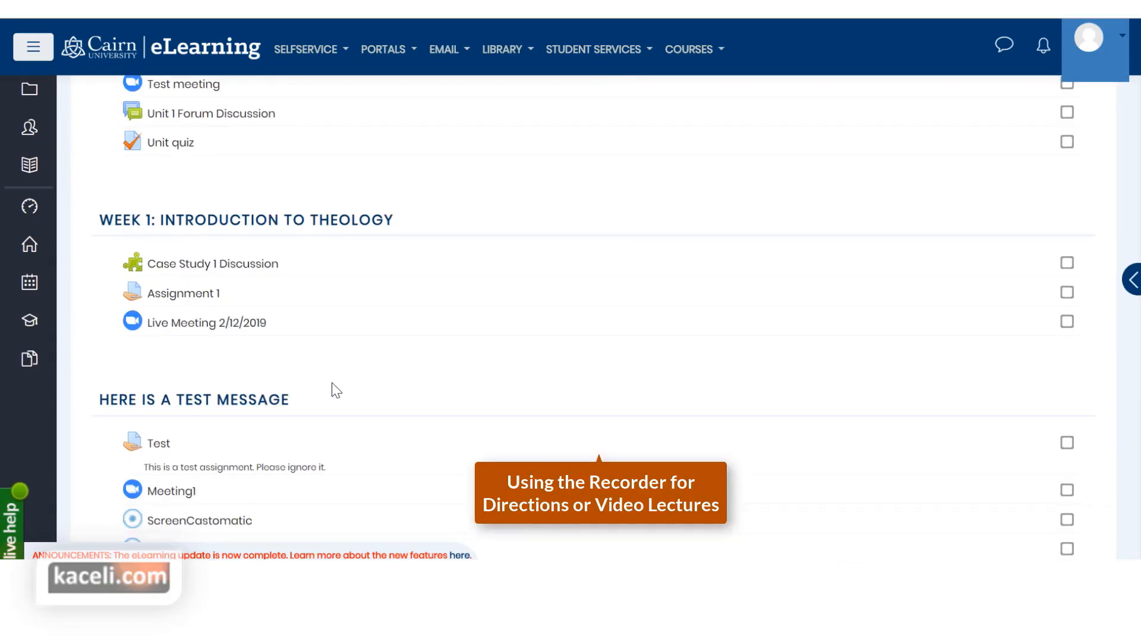
Step: Open Assignment 1's settings for editing
{"action": "left_click", "coordinate": [189, 297]}
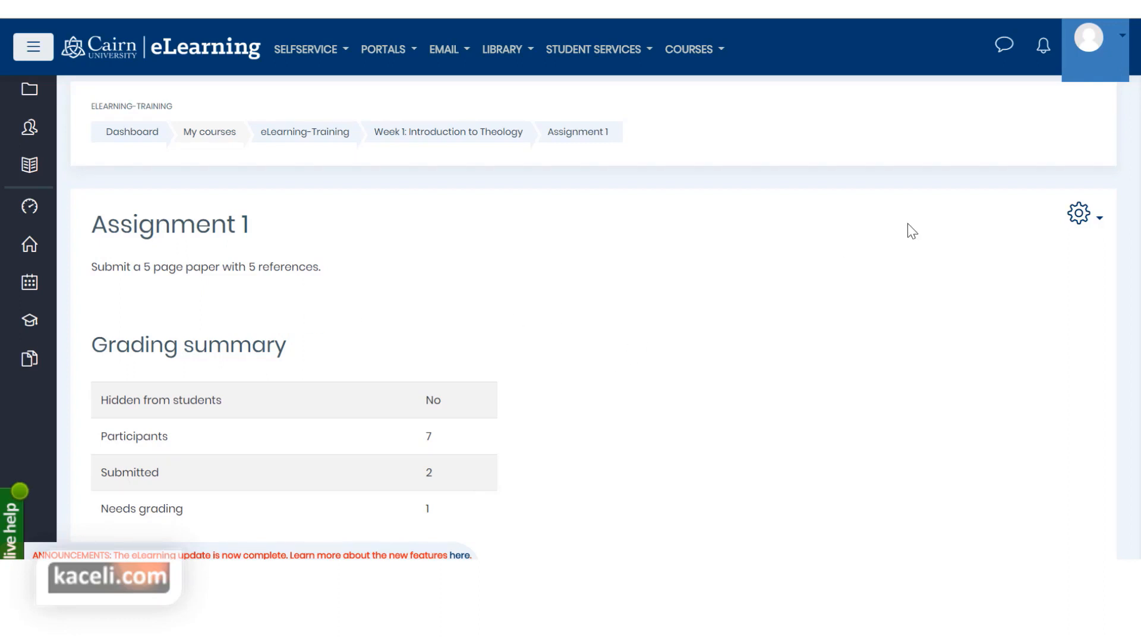
{"action": "left_click", "coordinate": [1079, 213]}
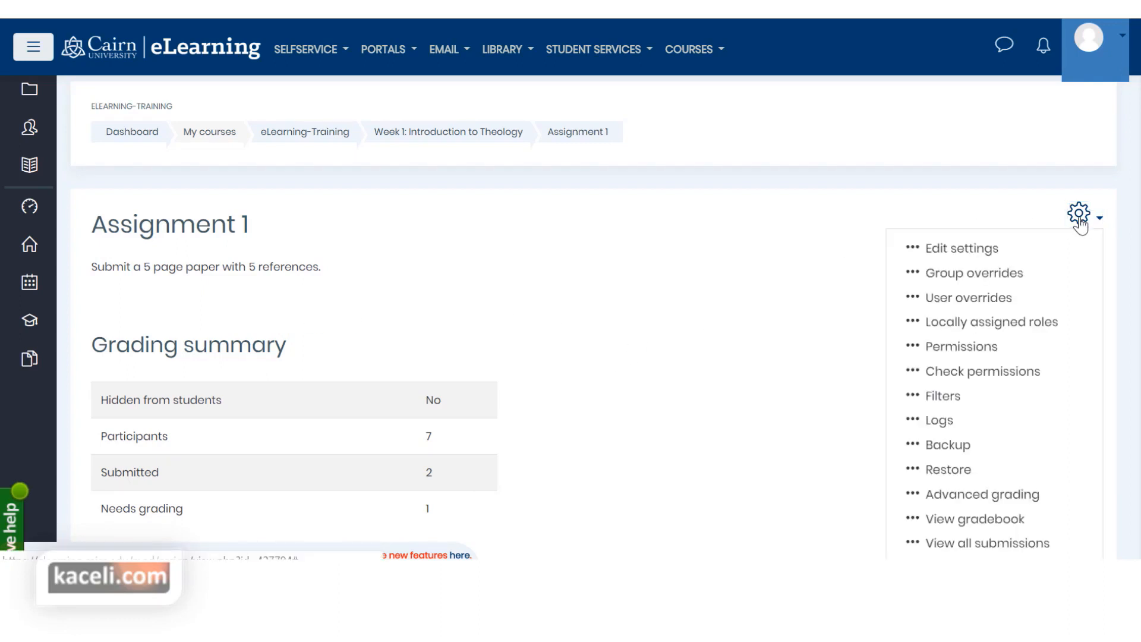
{"action": "left_click", "coordinate": [961, 250]}
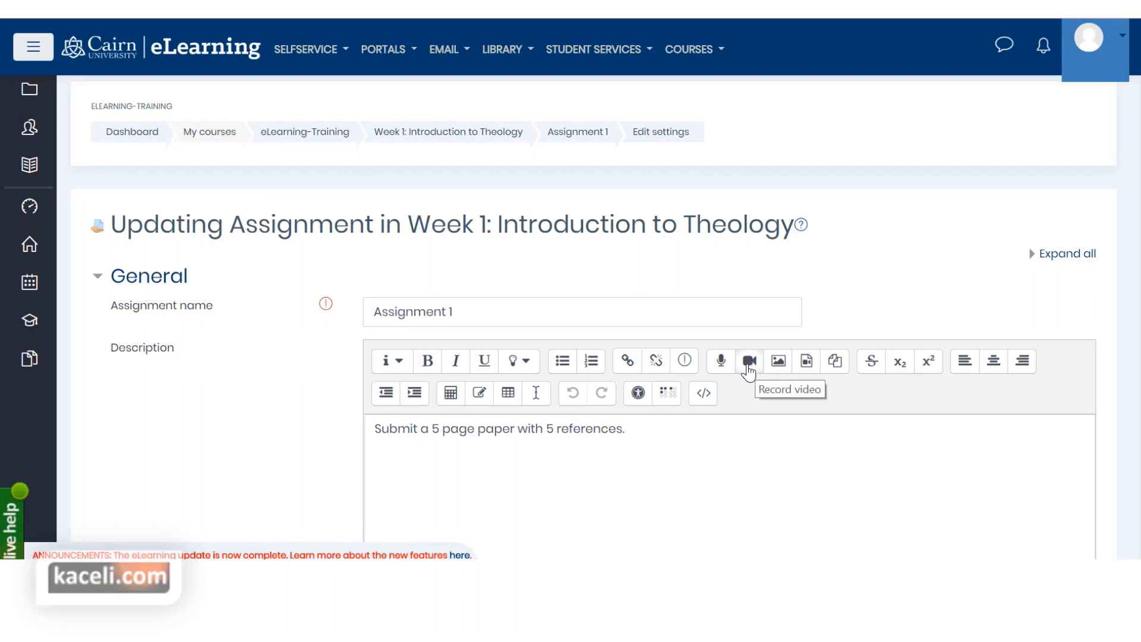
Step: Add a blank line above the description text and start recording a video for it
{"action": "left_click", "coordinate": [409, 429]}
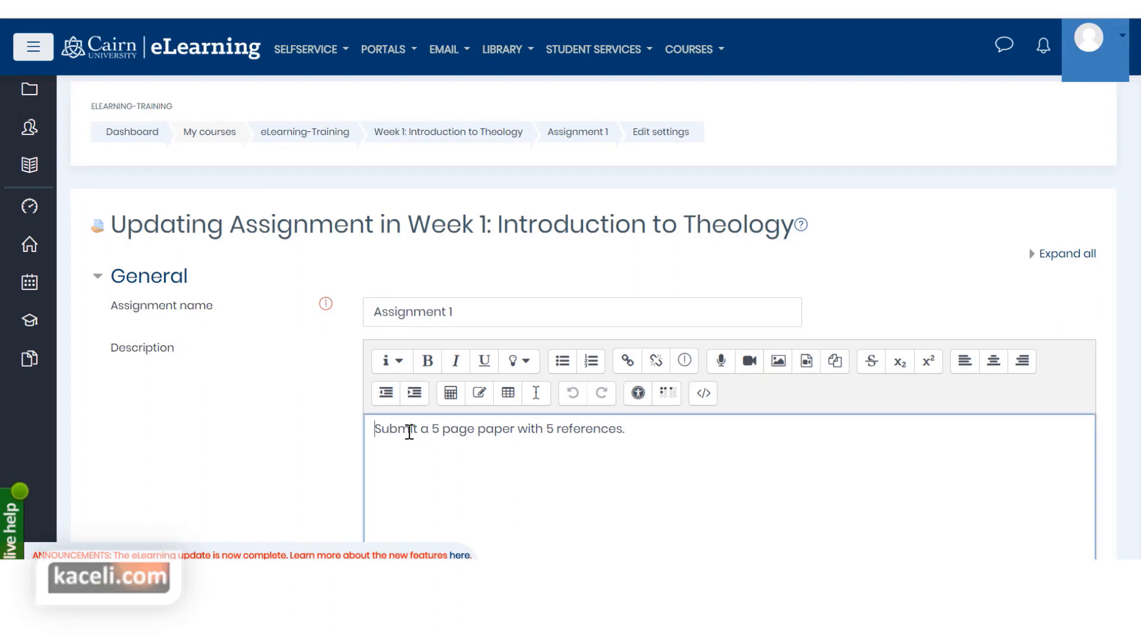
{"action": "key", "text": "Return"}
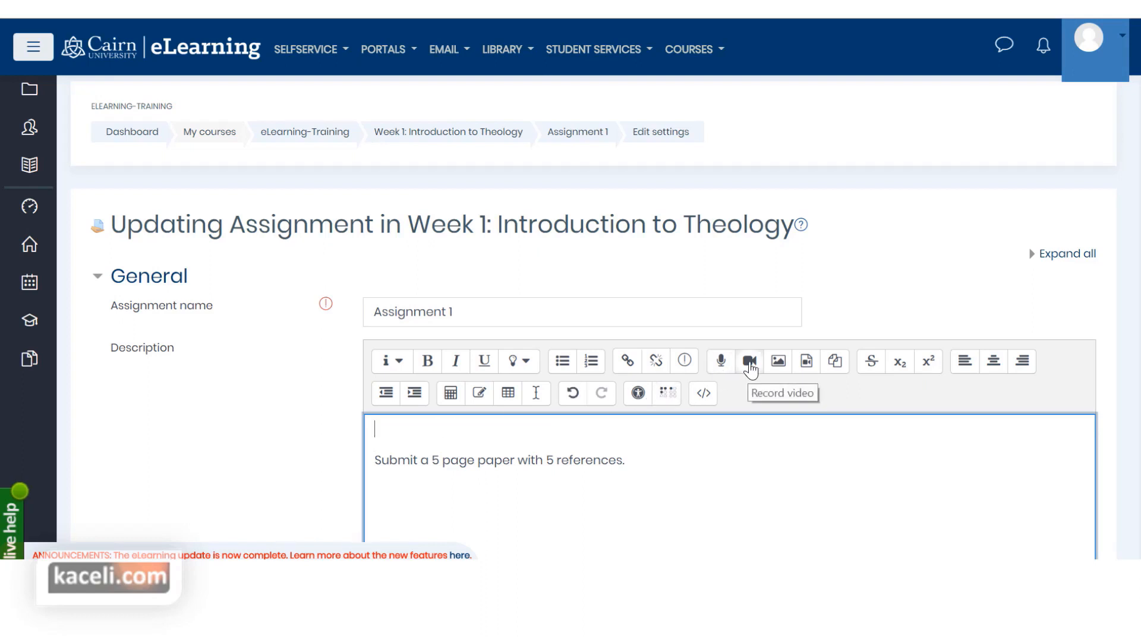
{"action": "left_click", "coordinate": [750, 361]}
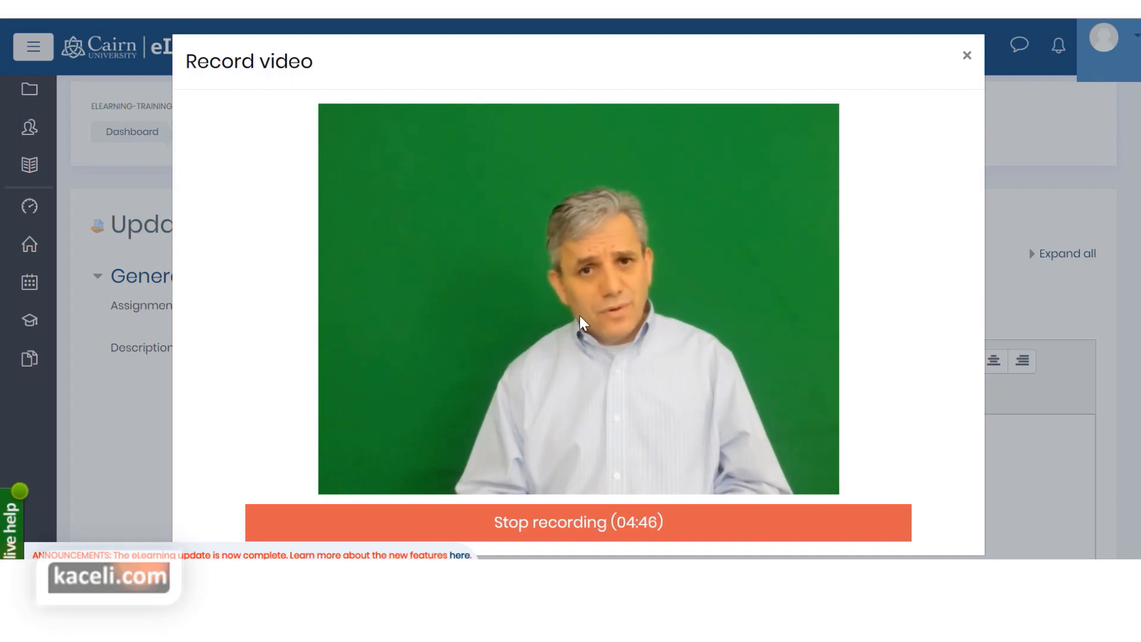
Step: Embed the recorded video in Assignment 1's description, save, and play it on the assignment page
{"action": "left_click", "coordinate": [567, 523]}
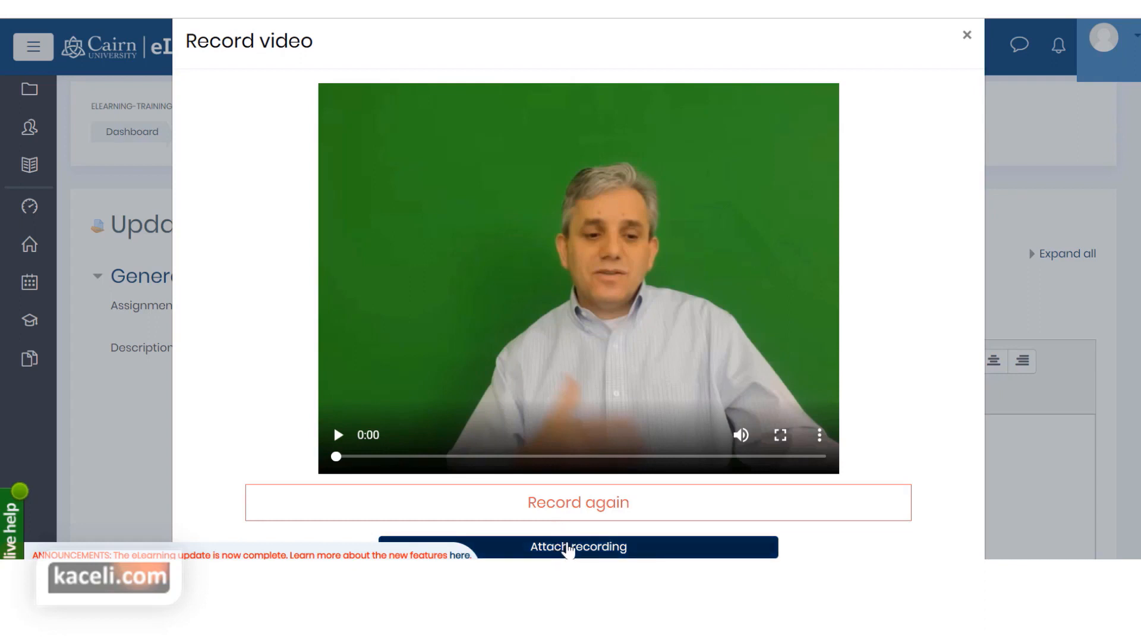
{"action": "left_click", "coordinate": [554, 548]}
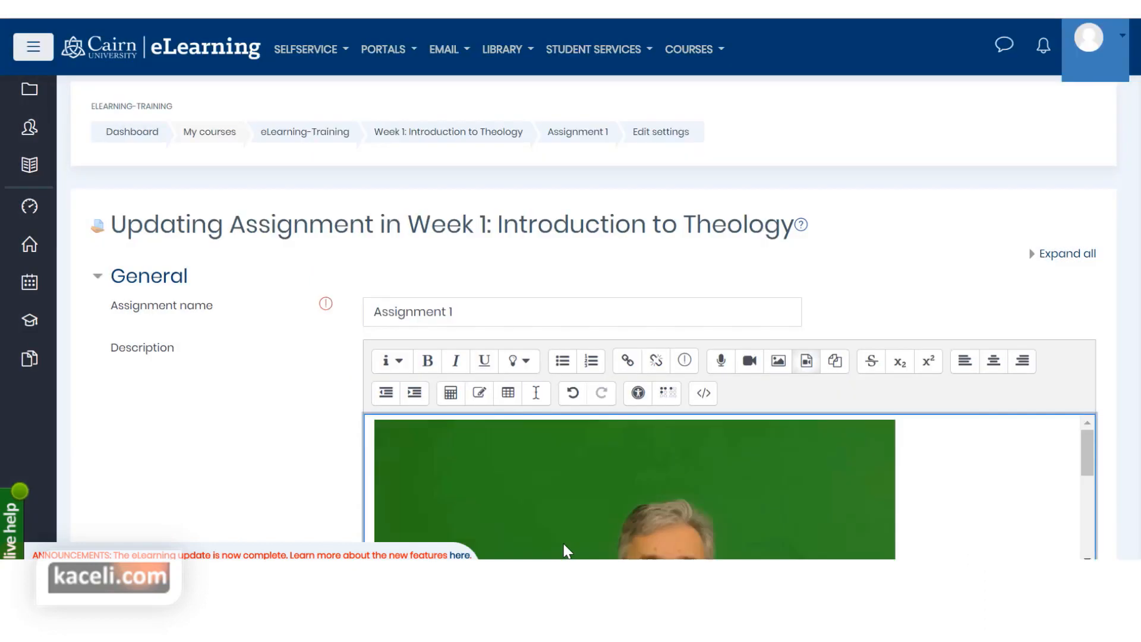
{"action": "scroll", "coordinate": [749, 475], "scroll_direction": "down", "scroll_amount": 3}
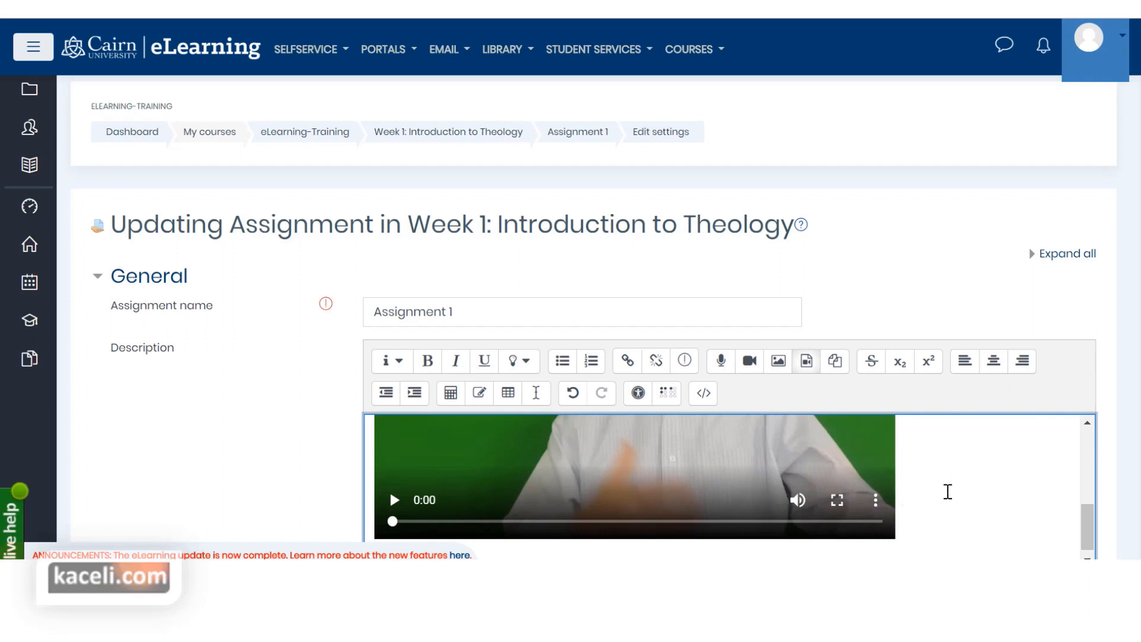
{"action": "scroll", "coordinate": [945, 493], "scroll_direction": "up", "scroll_amount": 3}
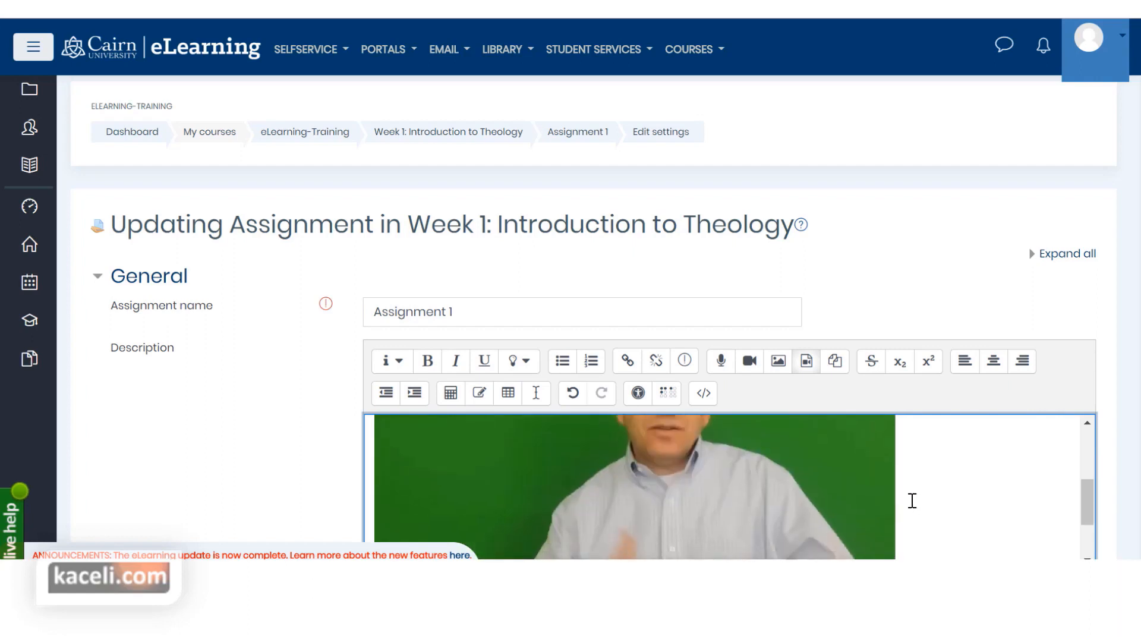
{"action": "scroll", "coordinate": [909, 500], "scroll_direction": "down", "scroll_amount": 3}
{"action": "scroll", "coordinate": [498, 430], "scroll_direction": "down", "scroll_amount": 5}
{"action": "scroll", "coordinate": [498, 430], "scroll_direction": "down", "scroll_amount": 15}
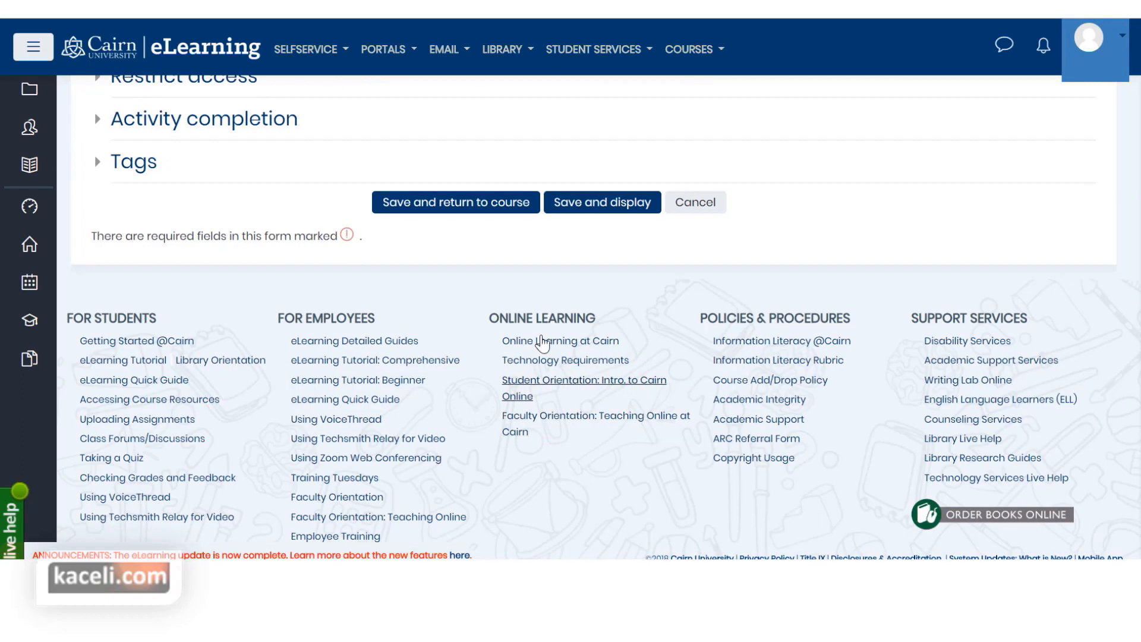
{"action": "left_click", "coordinate": [609, 207]}
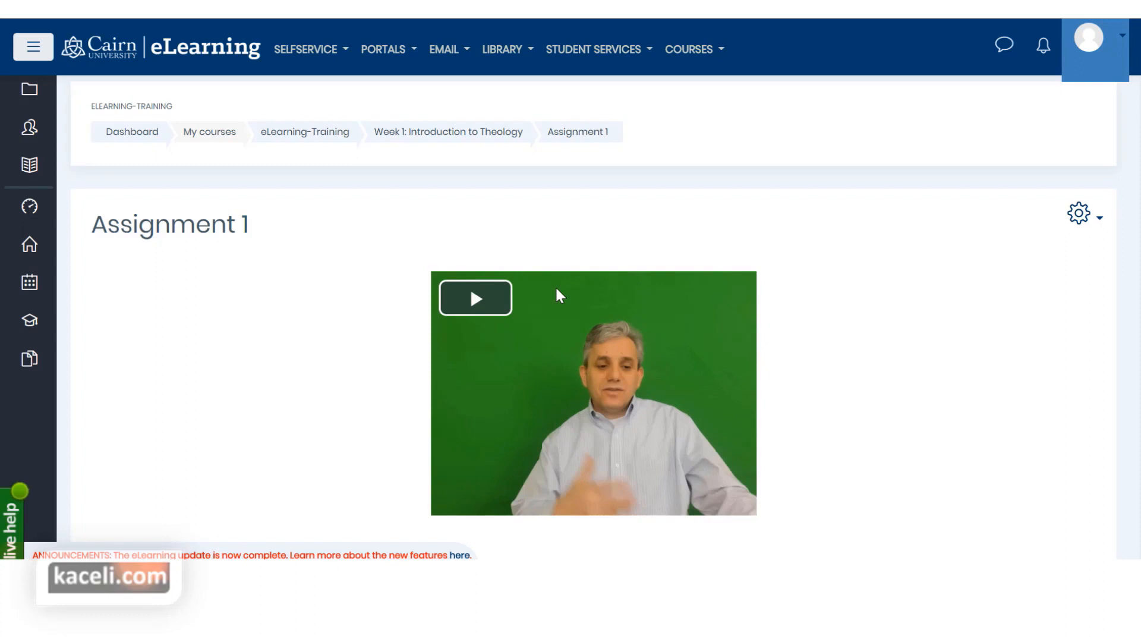
{"action": "left_click", "coordinate": [559, 294]}
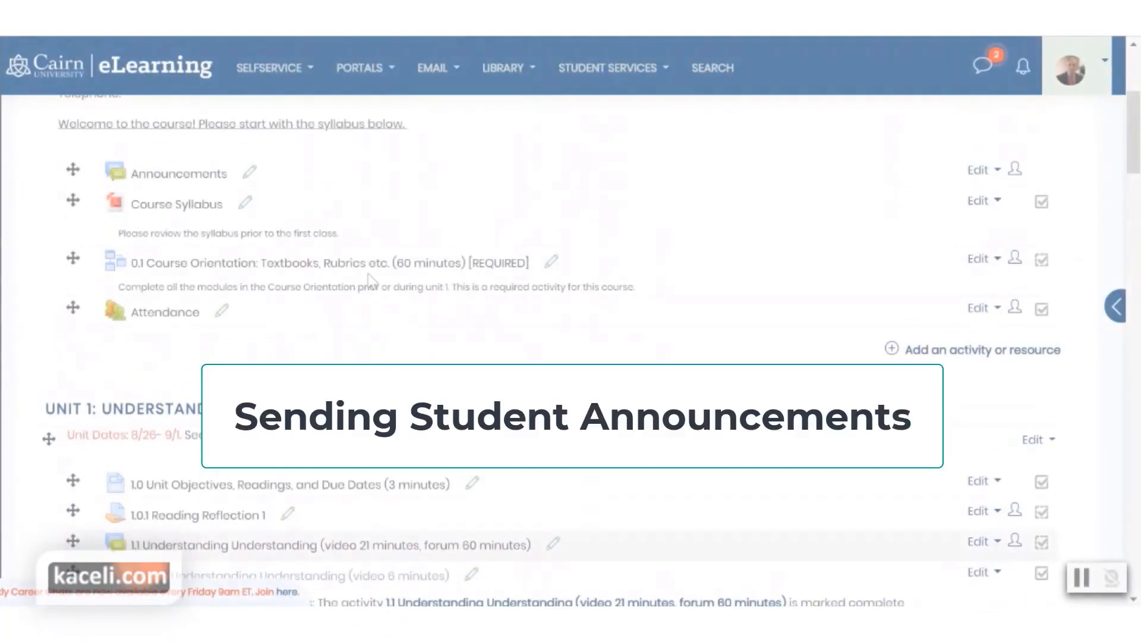
Step: Open the course's Announcements forum and begin a new topic
{"action": "scroll", "coordinate": [368, 275], "scroll_direction": "up", "scroll_amount": 3}
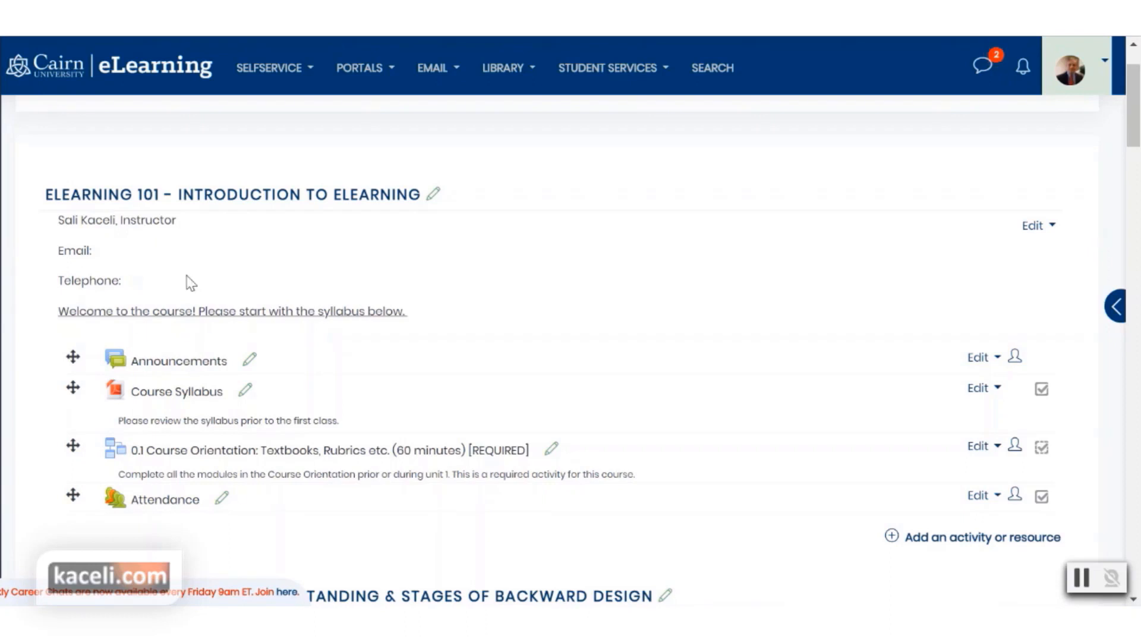
{"action": "left_click", "coordinate": [177, 366]}
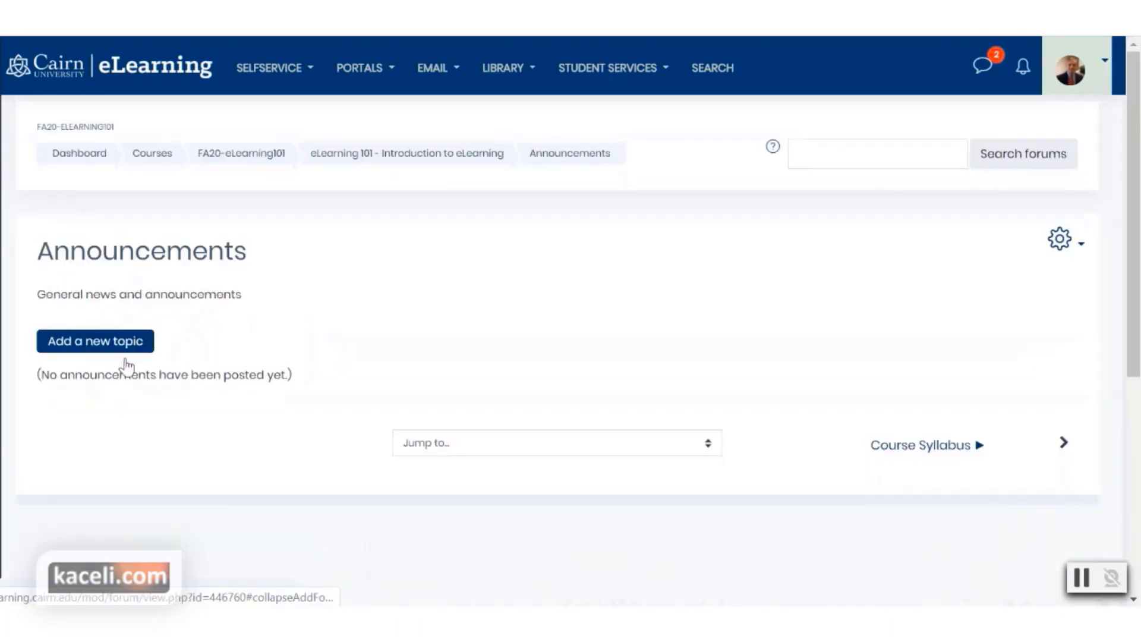
{"action": "left_click", "coordinate": [95, 343]}
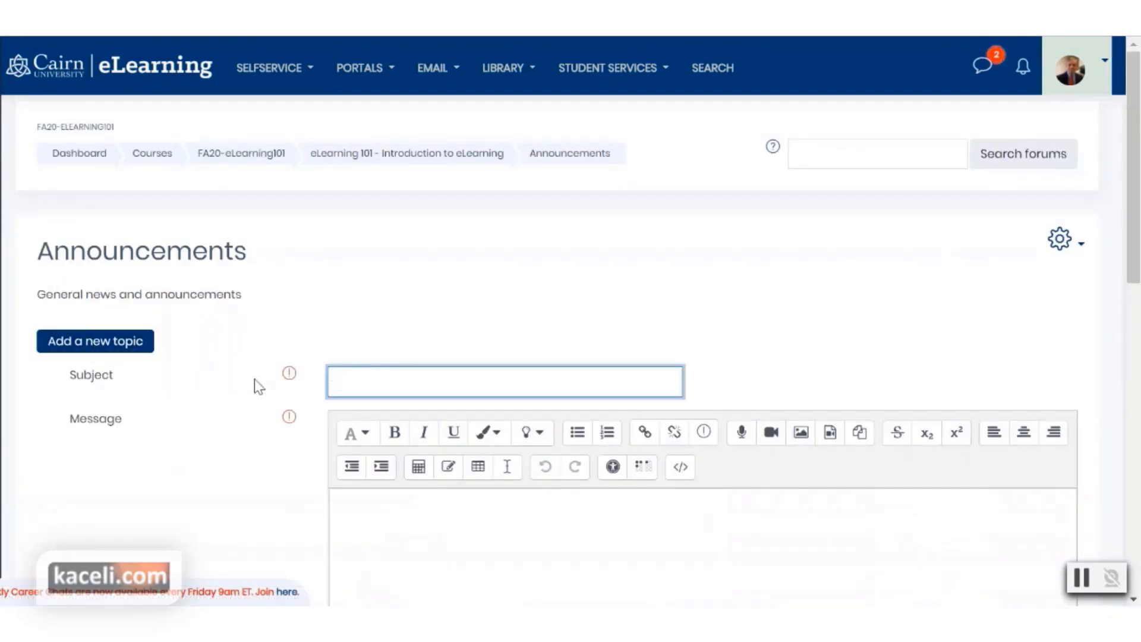
Step: Title the announcement 'Welcome to the Course.' and paste the prepared welcome message as its body
{"action": "scroll", "coordinate": [254, 387], "scroll_direction": "down", "scroll_amount": 3}
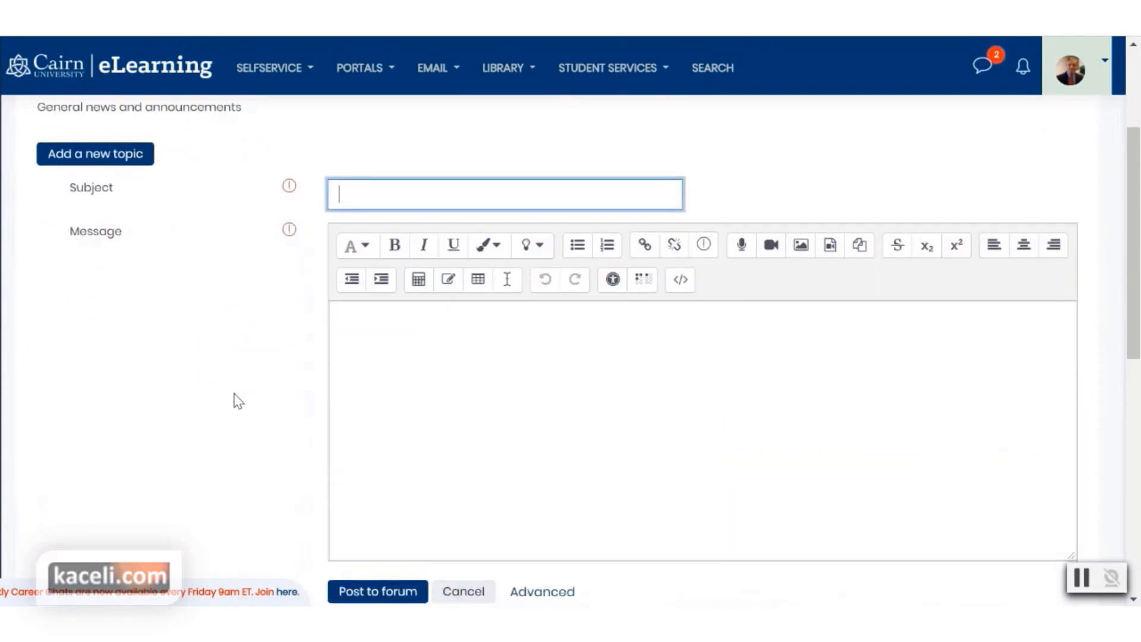
{"action": "type", "text": "Welcome to the Course."}
{"action": "left_click", "coordinate": [430, 390]}
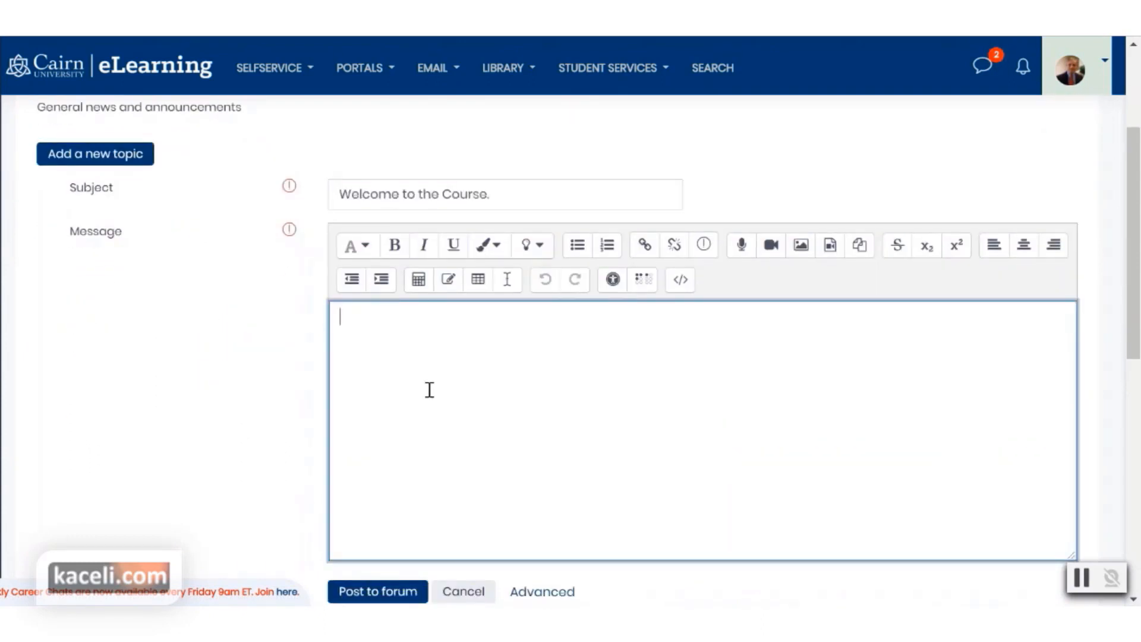
{"action": "key", "text": "ctrl+v"}
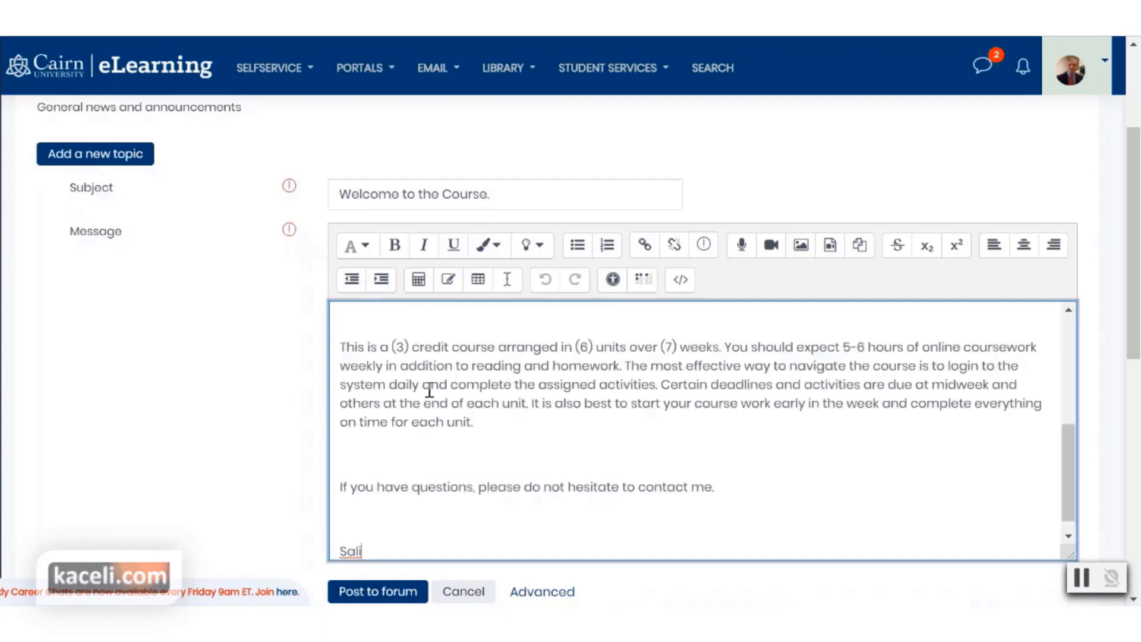
Step: Delete the five blank paragraphs scattered through the welcome message
{"action": "scroll", "coordinate": [416, 419], "scroll_direction": "up", "scroll_amount": 10}
{"action": "key", "text": "Delete"}
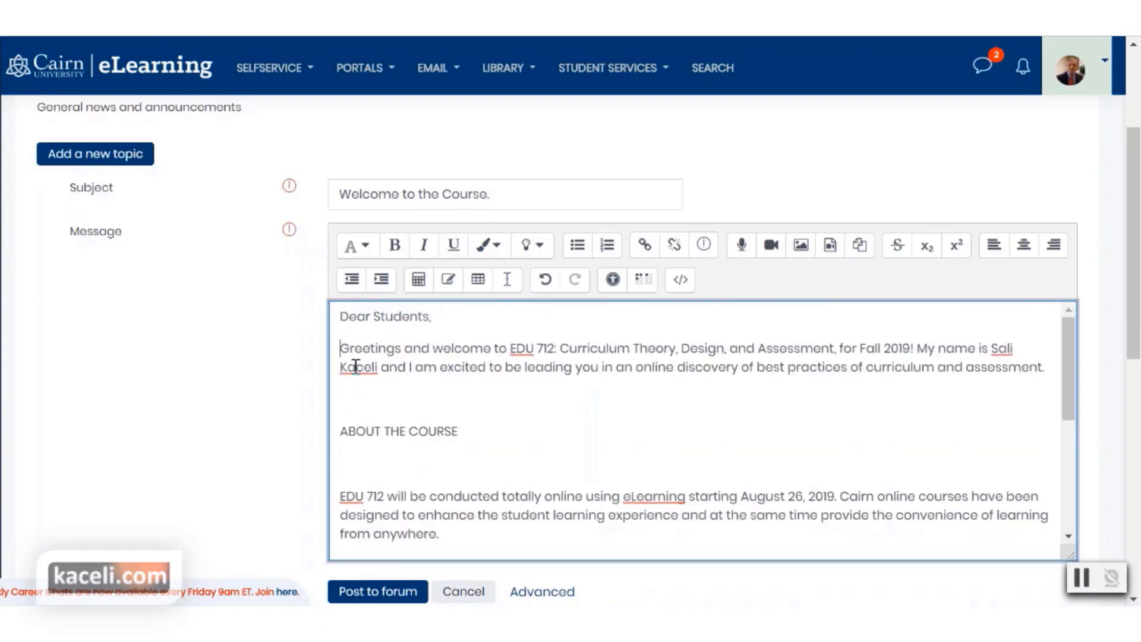
{"action": "left_click", "coordinate": [349, 390]}
{"action": "key", "text": "Delete"}
{"action": "left_click", "coordinate": [355, 426]}
{"action": "key", "text": "Delete"}
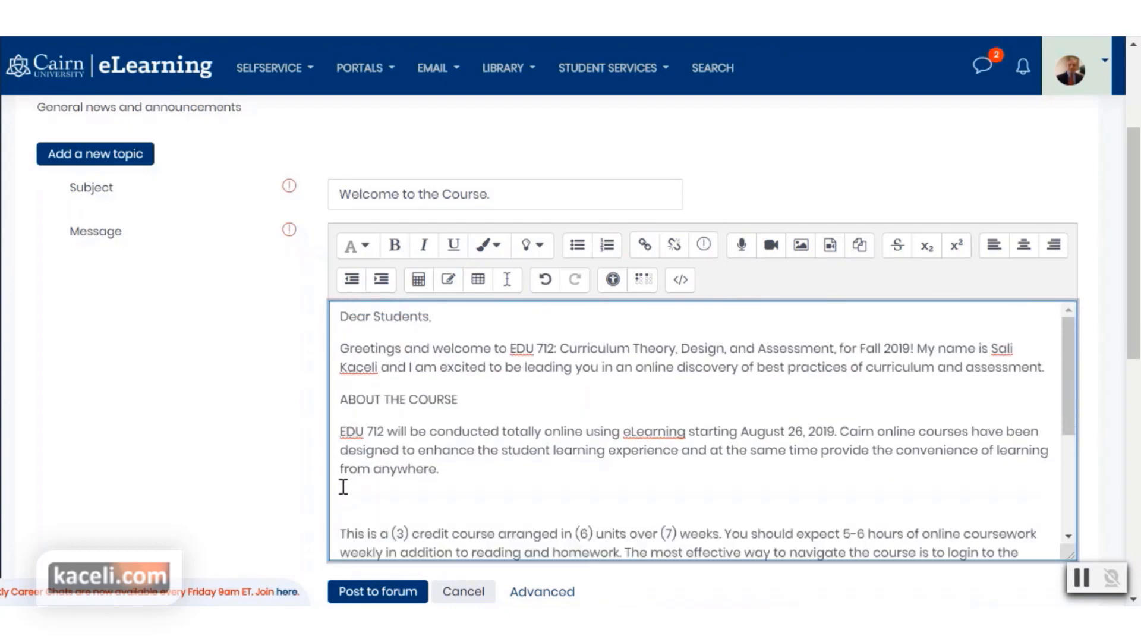
{"action": "left_click", "coordinate": [343, 501]}
{"action": "key", "text": "Delete"}
{"action": "scroll", "coordinate": [401, 466], "scroll_direction": "down", "scroll_amount": 3}
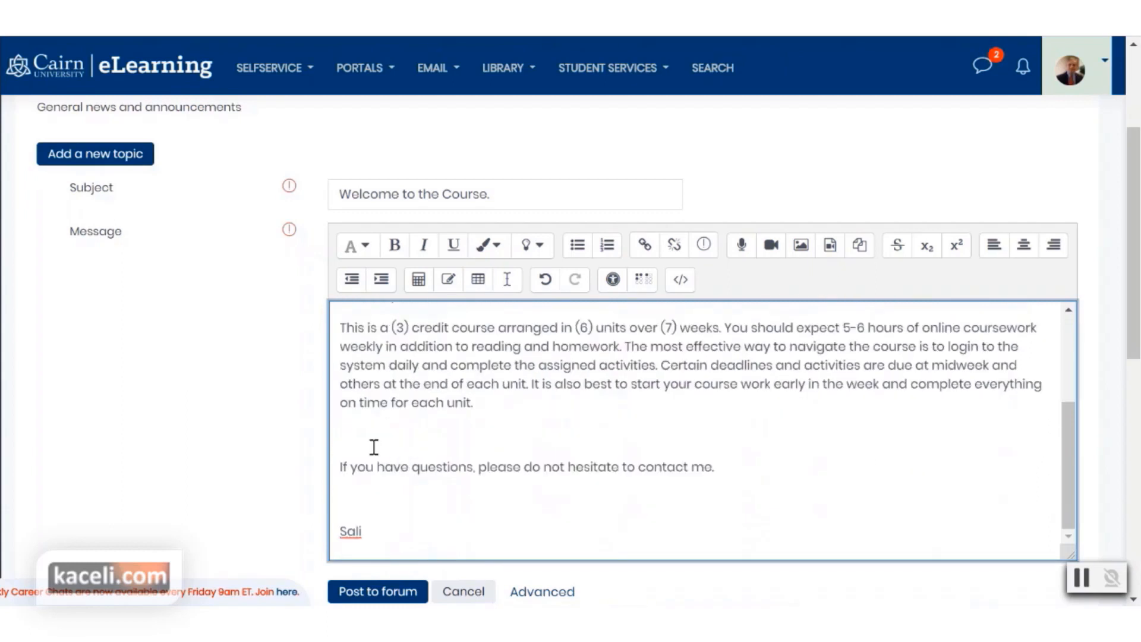
{"action": "left_click", "coordinate": [351, 434]}
{"action": "key", "text": "Delete"}
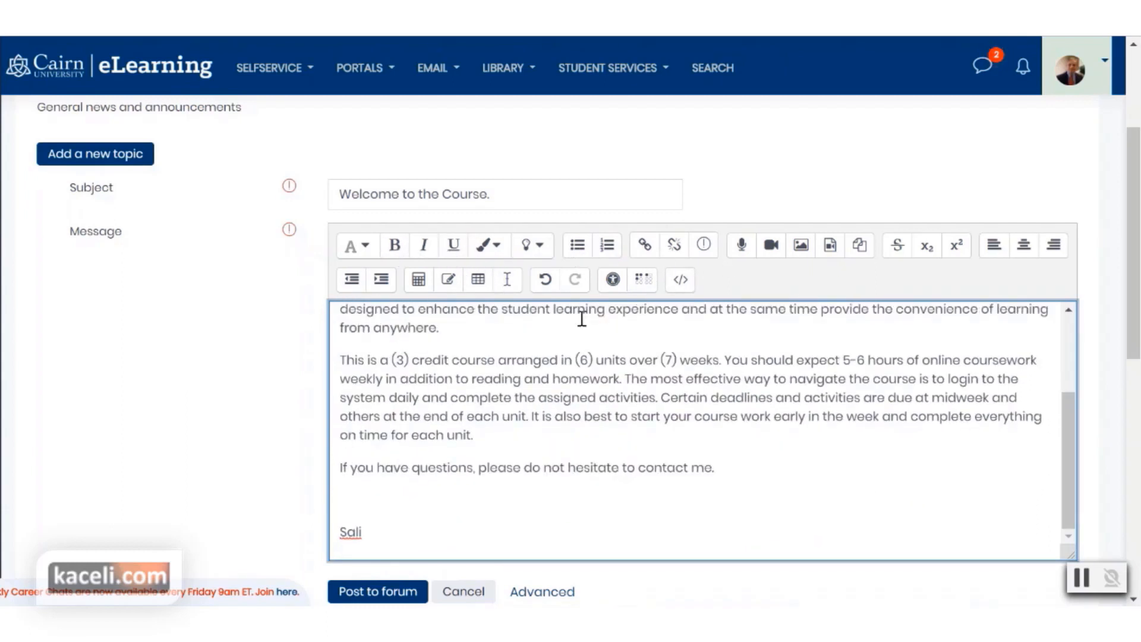
Step: Switch to the advanced posting form and scroll down to Post to forum
{"action": "scroll", "coordinate": [469, 411], "scroll_direction": "down", "scroll_amount": 3}
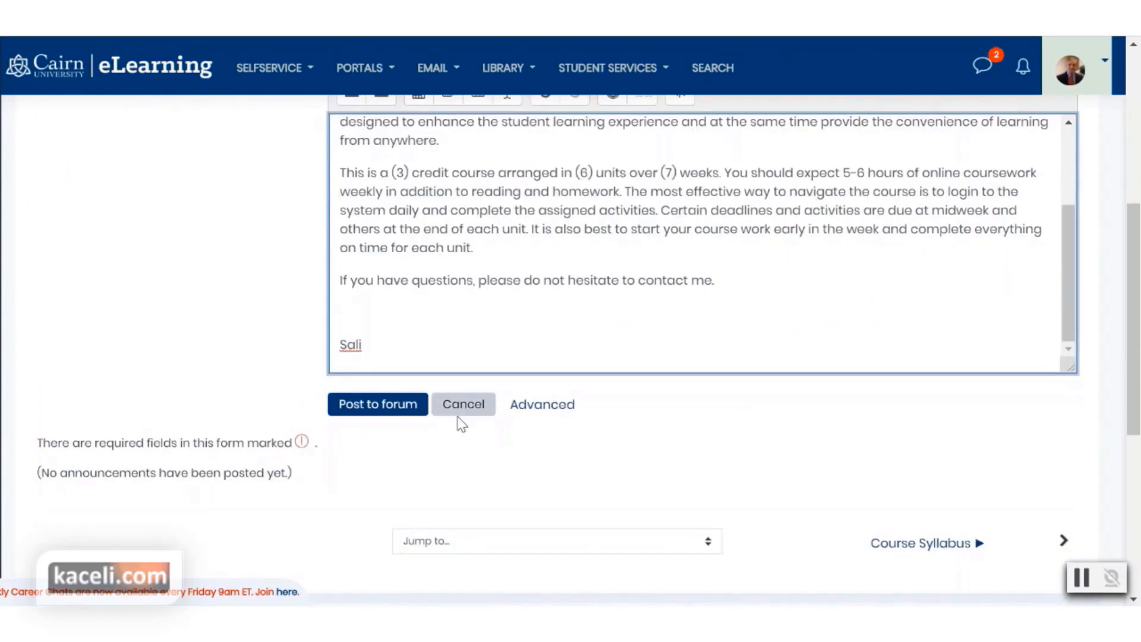
{"action": "left_click", "coordinate": [539, 410]}
{"action": "scroll", "coordinate": [297, 415], "scroll_direction": "down", "scroll_amount": 8}
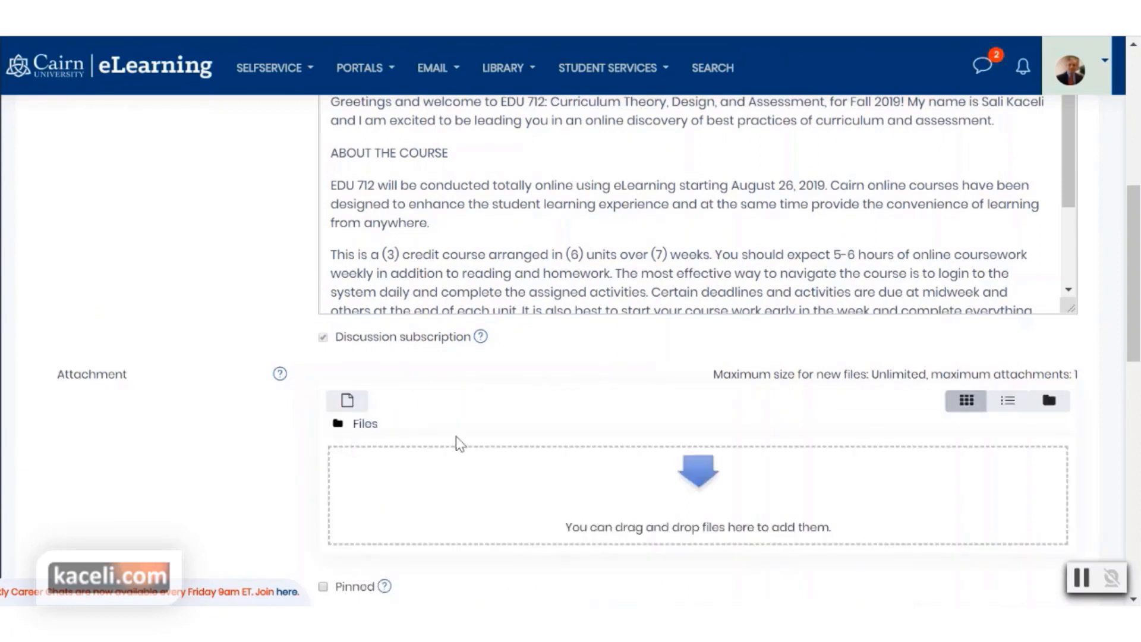
{"action": "scroll", "coordinate": [545, 441], "scroll_direction": "down", "scroll_amount": 2}
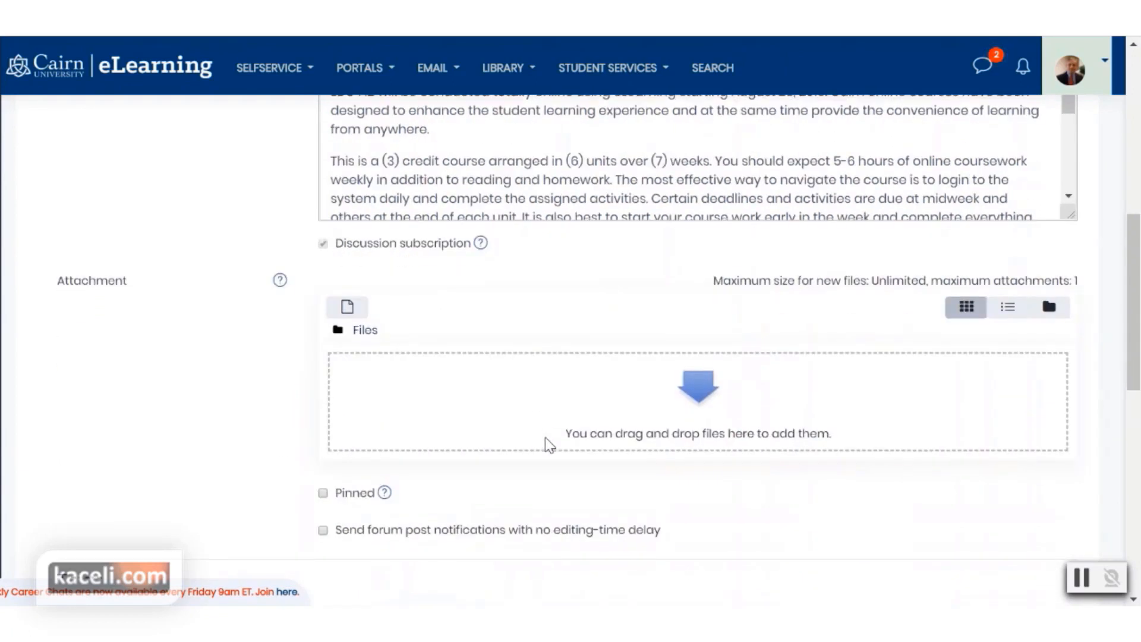
{"action": "scroll", "coordinate": [546, 441], "scroll_direction": "down", "scroll_amount": 3}
{"action": "scroll", "coordinate": [545, 440], "scroll_direction": "down", "scroll_amount": 1}
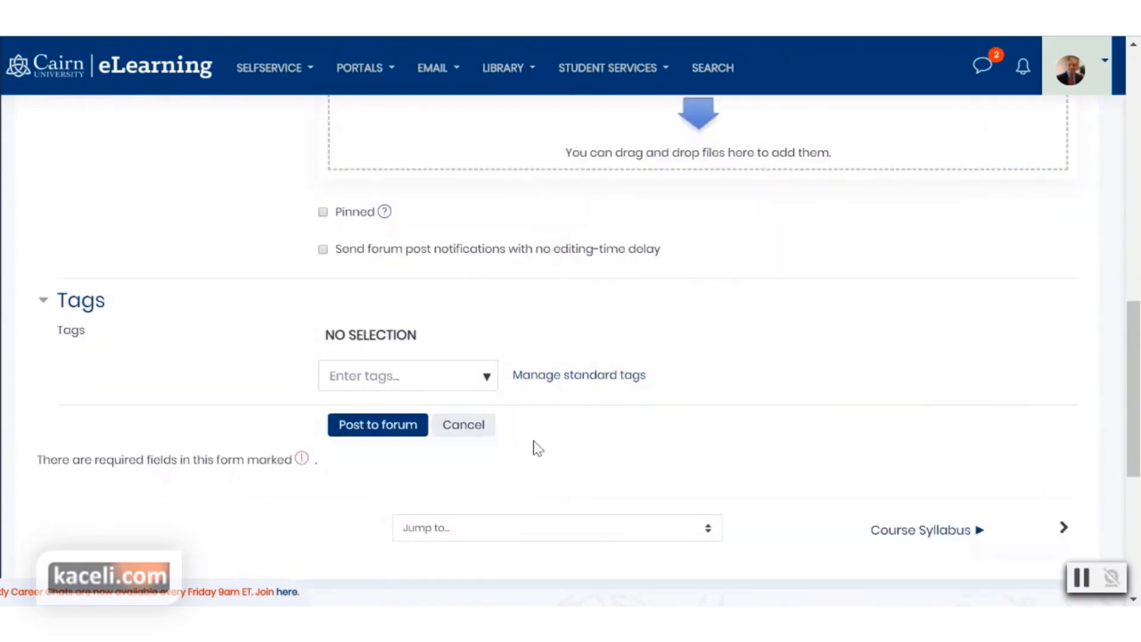
Step: Post the announcement, then open the 'Welcome to the Course.' discussion and read through the full message
{"action": "left_click", "coordinate": [377, 433]}
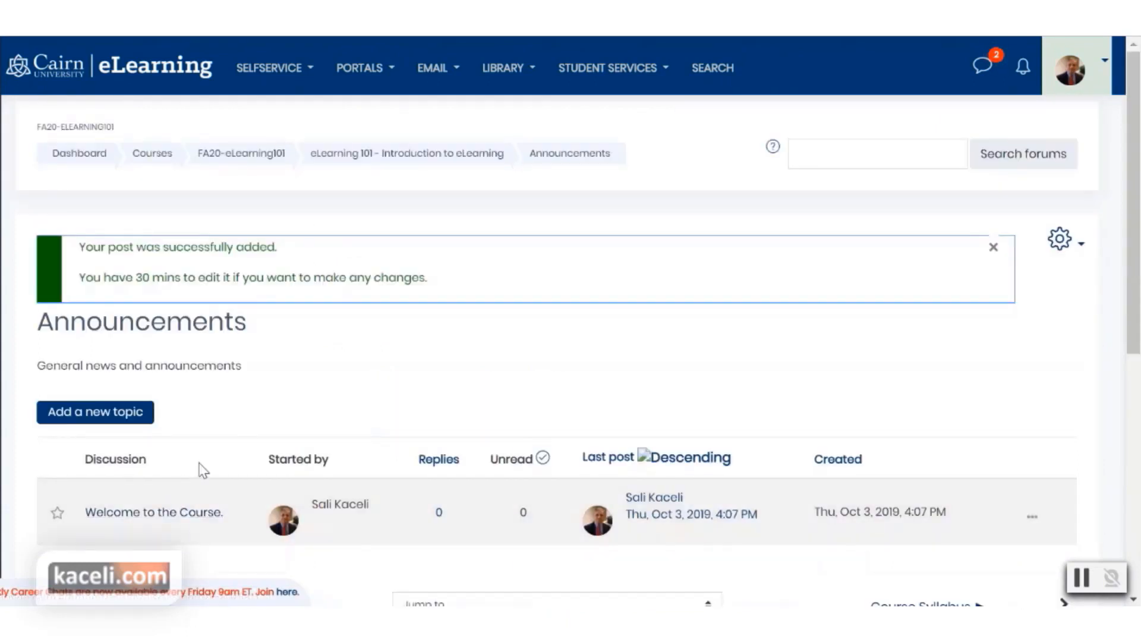
{"action": "scroll", "coordinate": [265, 424], "scroll_direction": "down", "scroll_amount": 2}
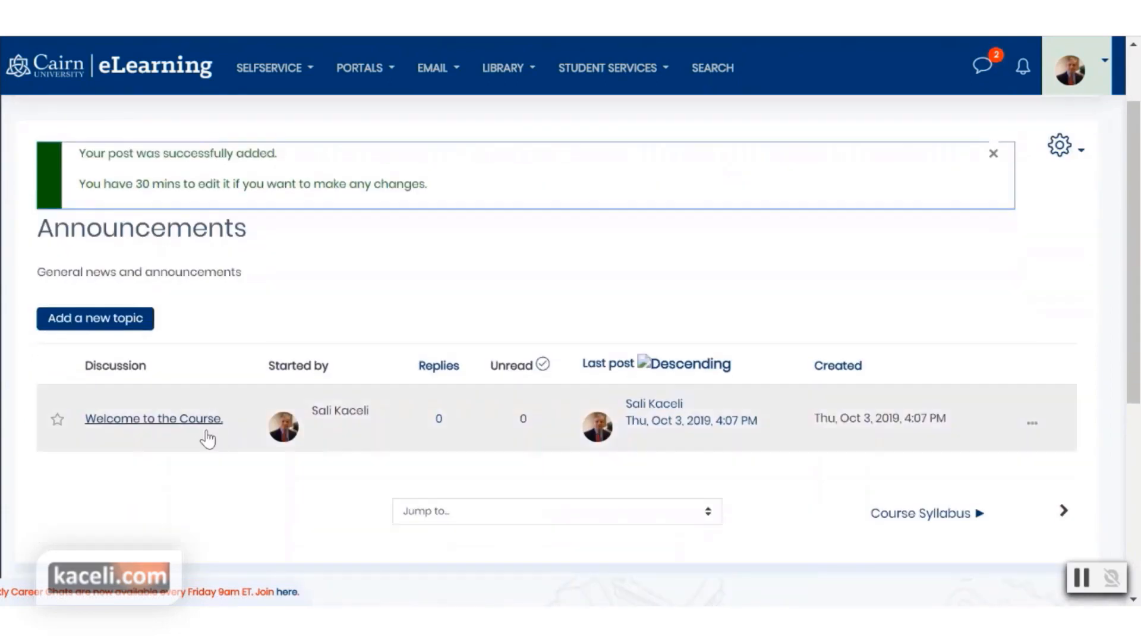
{"action": "left_click", "coordinate": [169, 432]}
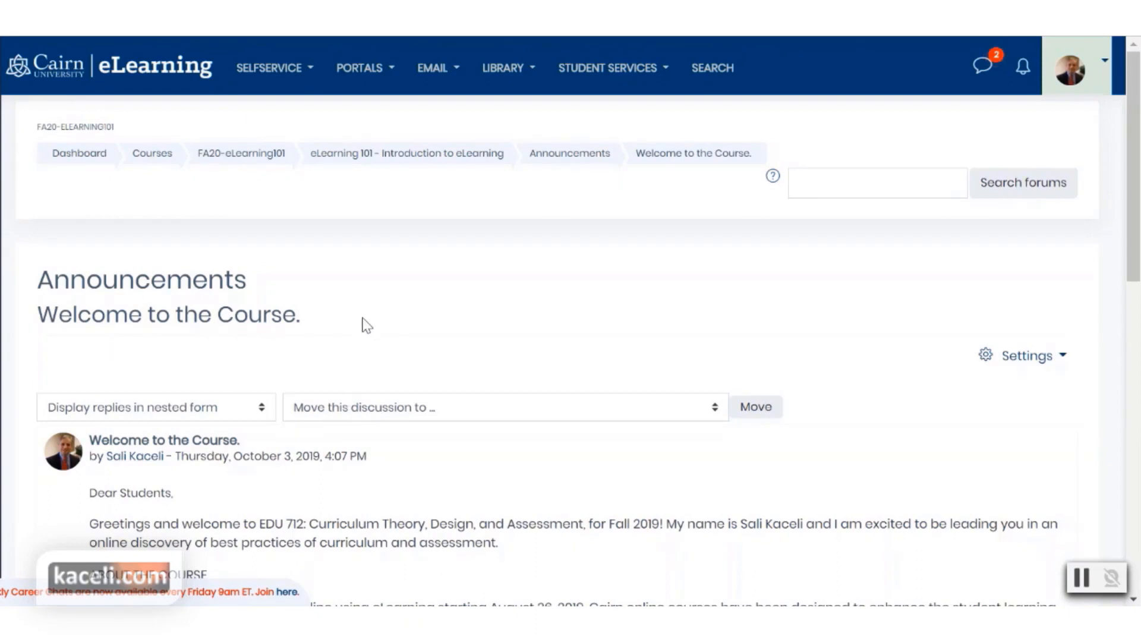
{"action": "scroll", "coordinate": [297, 438], "scroll_direction": "down", "scroll_amount": 5}
{"action": "scroll", "coordinate": [331, 395], "scroll_direction": "down", "scroll_amount": 2}
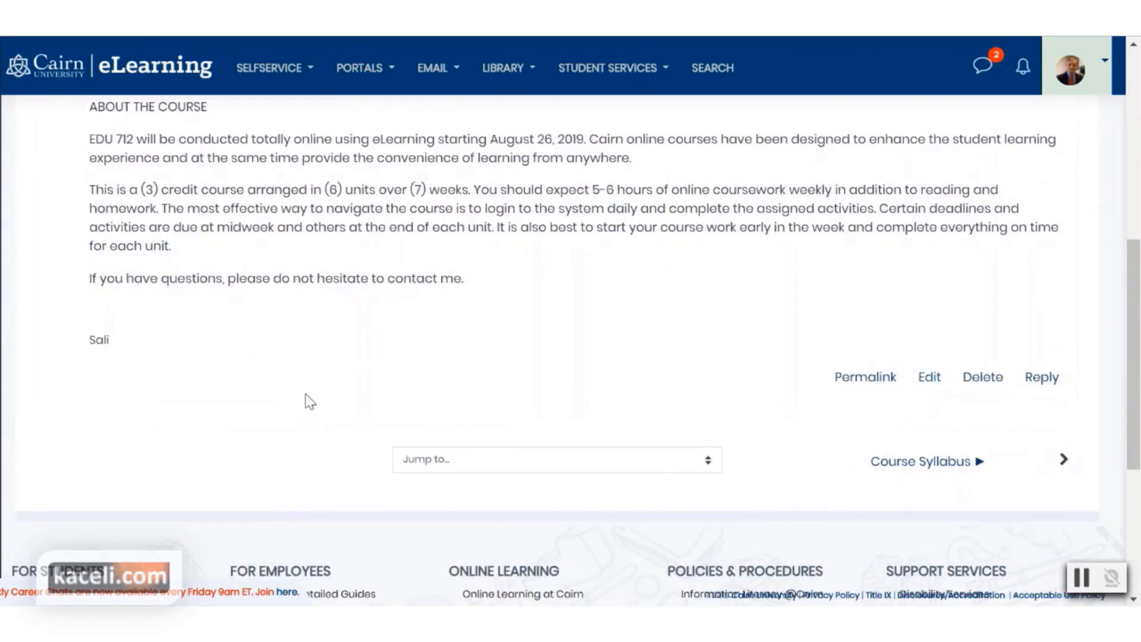
{"action": "scroll", "coordinate": [306, 397], "scroll_direction": "up", "scroll_amount": 5}
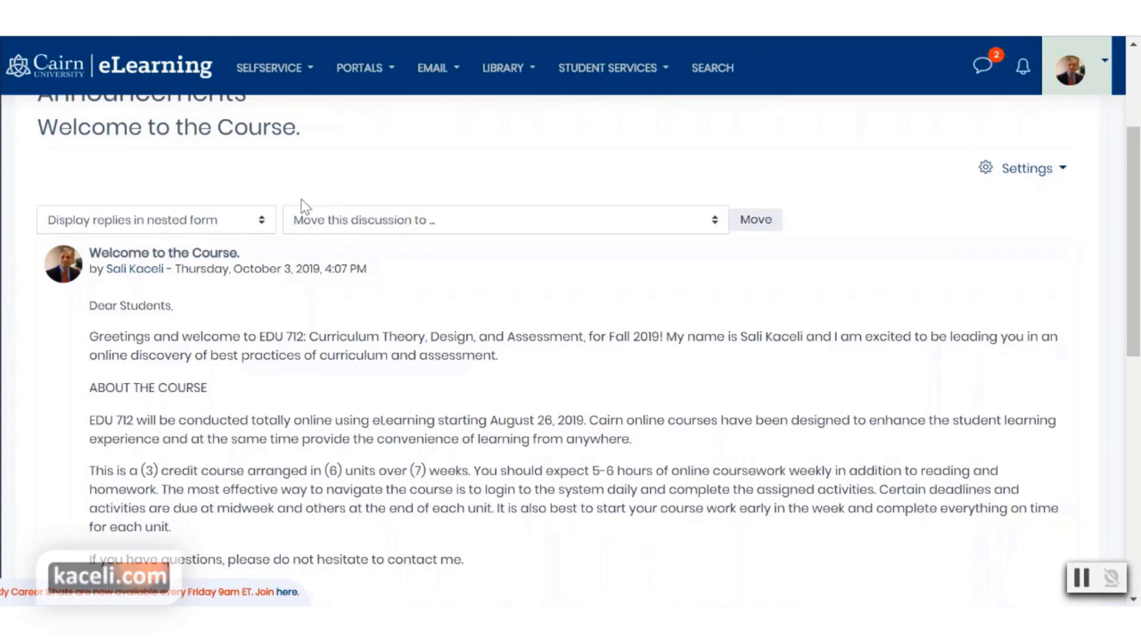
{"action": "scroll", "coordinate": [313, 202], "scroll_direction": "up", "scroll_amount": 3}
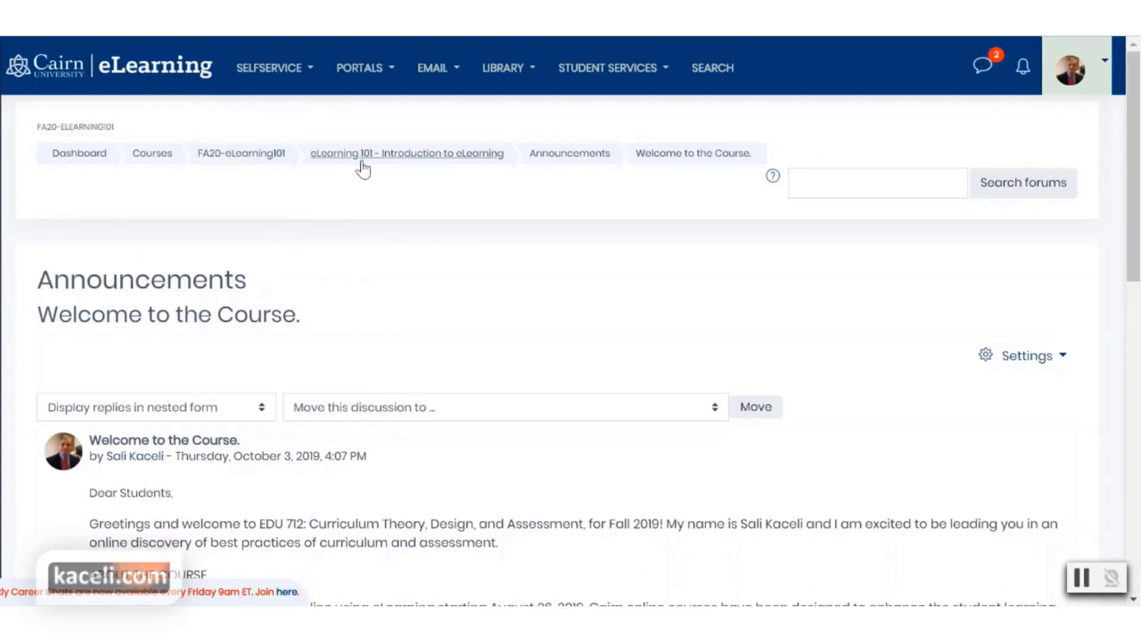
Step: Return to the eLearning 101 course page and open the Announcements forum
{"action": "left_click", "coordinate": [432, 157]}
{"action": "scroll", "coordinate": [201, 433], "scroll_direction": "down", "scroll_amount": 4}
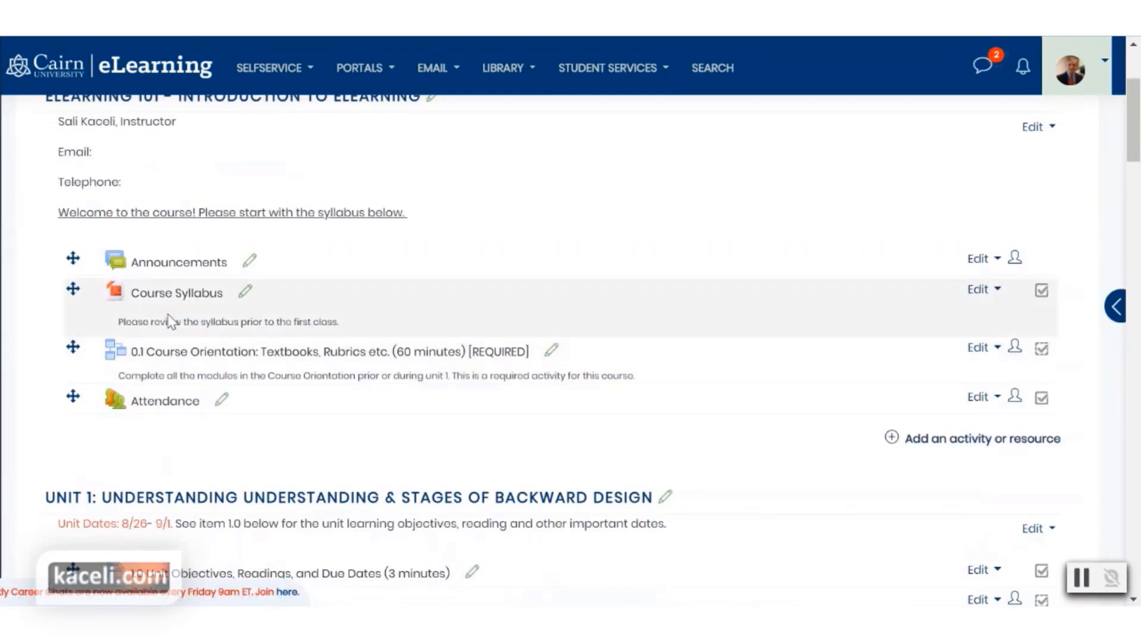
{"action": "left_click", "coordinate": [188, 271]}
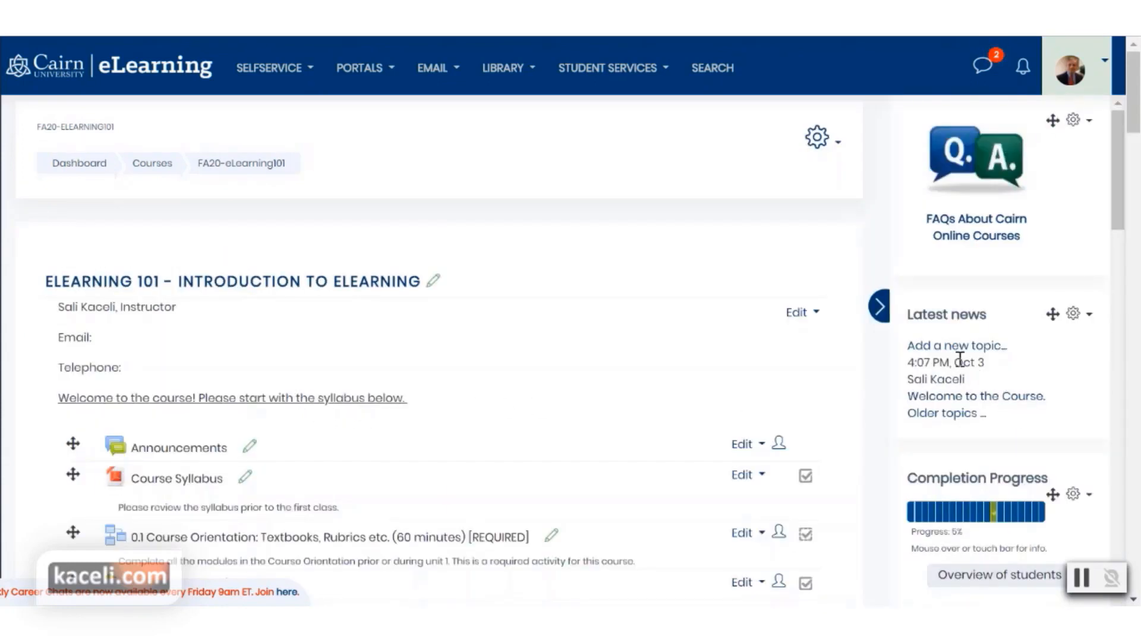
Step: Toggle the side block drawer closed and open, then open 'Welcome to the Course.' from Latest news
{"action": "left_click", "coordinate": [887, 318]}
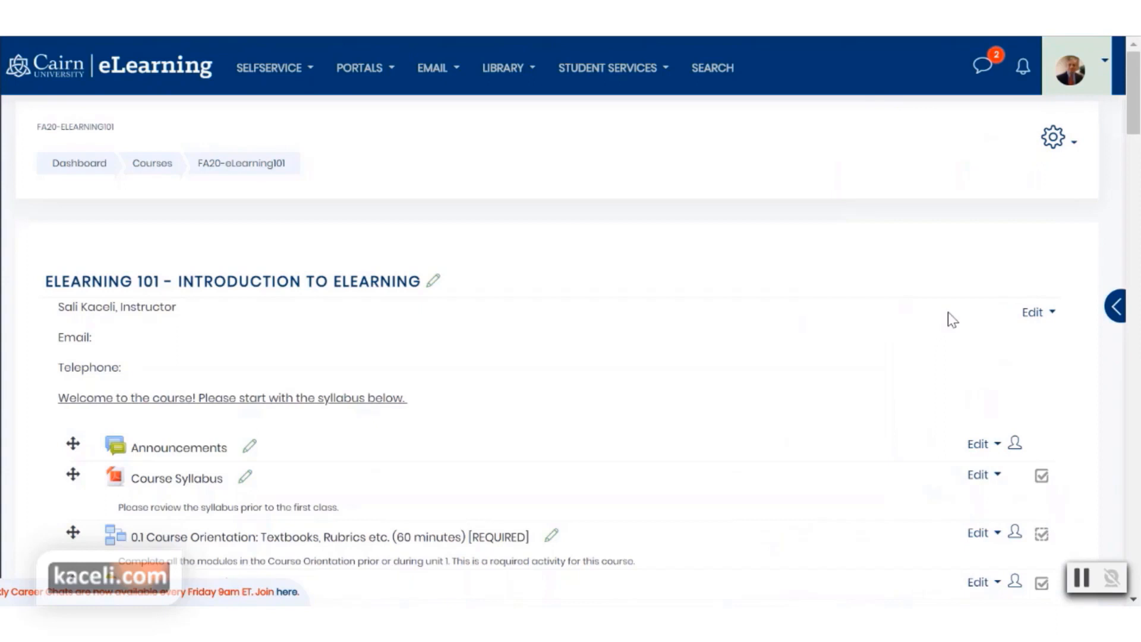
{"action": "left_click", "coordinate": [1118, 310]}
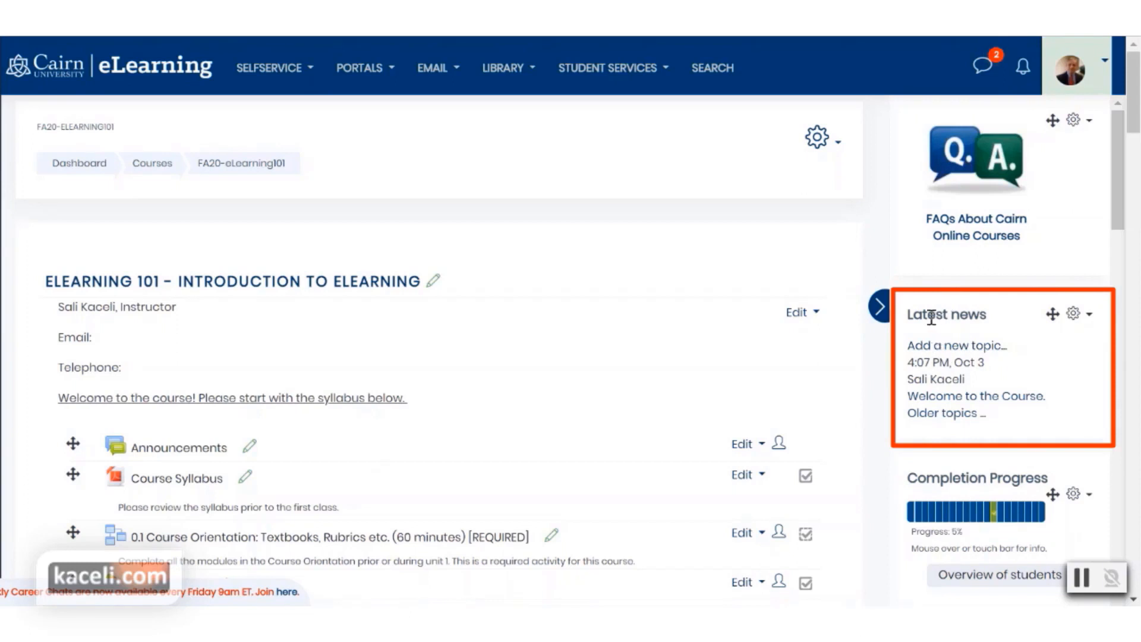
{"action": "left_click", "coordinate": [948, 345]}
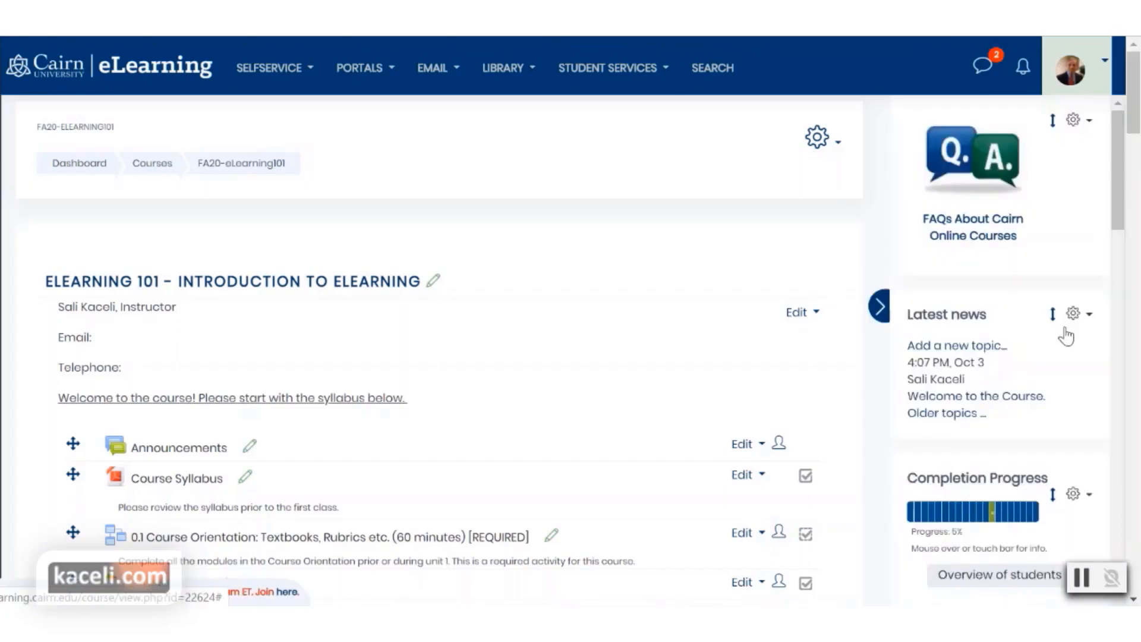
{"action": "left_click", "coordinate": [945, 397]}
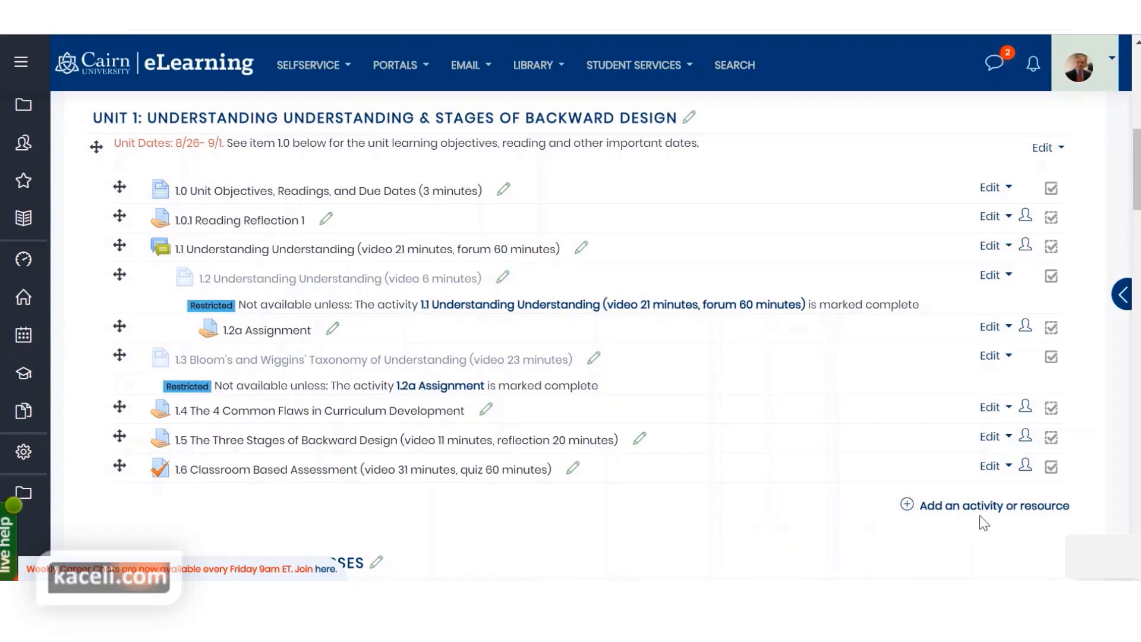
Step: Add a Forum activity to Unit 1 named '1.7 Week 1 Forum Discussion'
{"action": "left_click", "coordinate": [951, 511]}
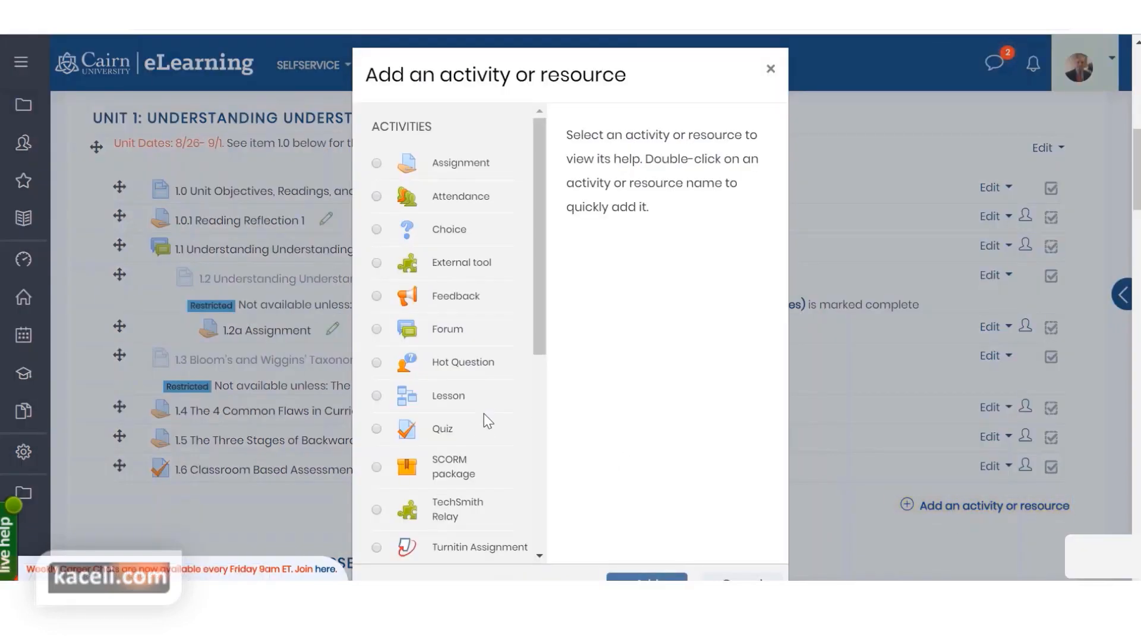
{"action": "scroll", "coordinate": [476, 469], "scroll_direction": "down", "scroll_amount": 2}
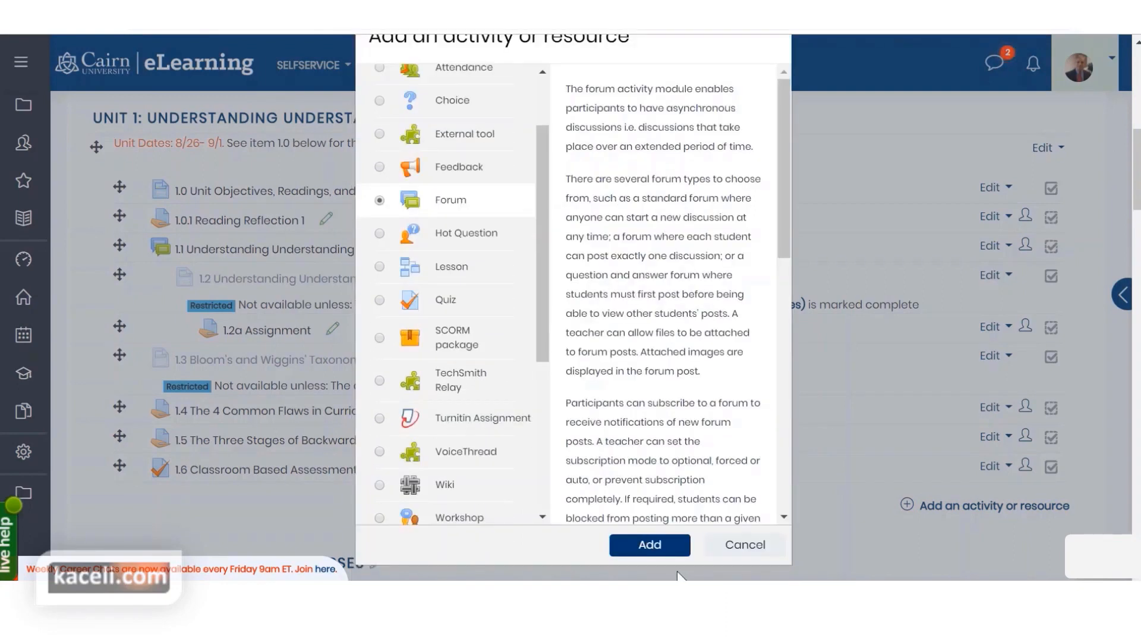
{"action": "left_click", "coordinate": [652, 543]}
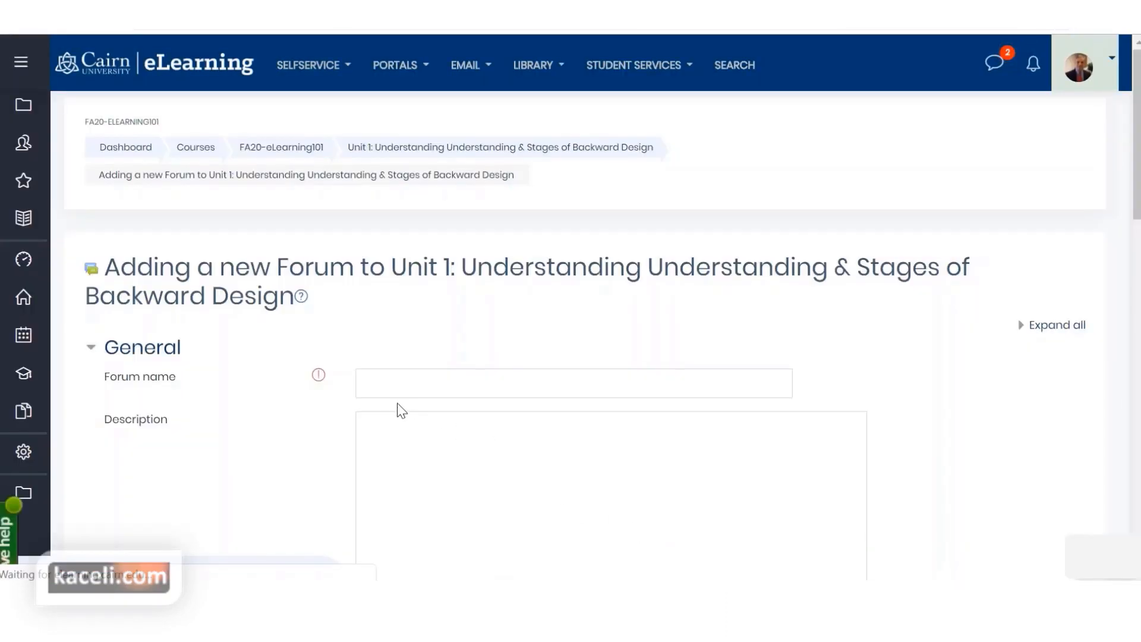
{"action": "left_click", "coordinate": [430, 391]}
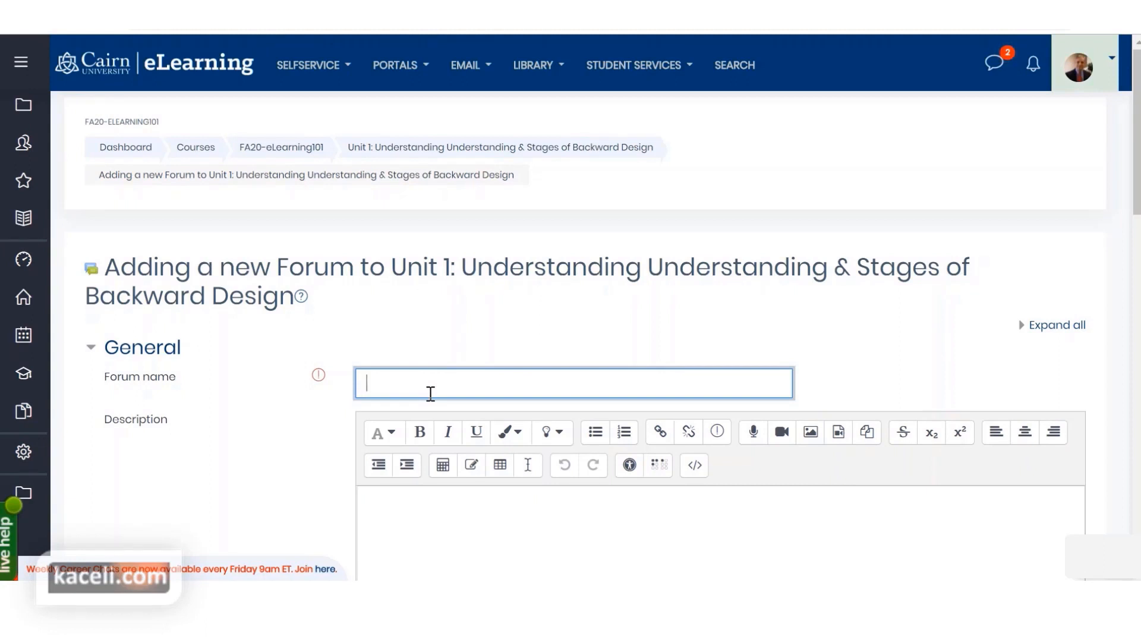
{"action": "type", "text": "1.7"}
Step: Paste the prepared reflection questions into the forum's Description editor
{"action": "left_click", "coordinate": [436, 501]}
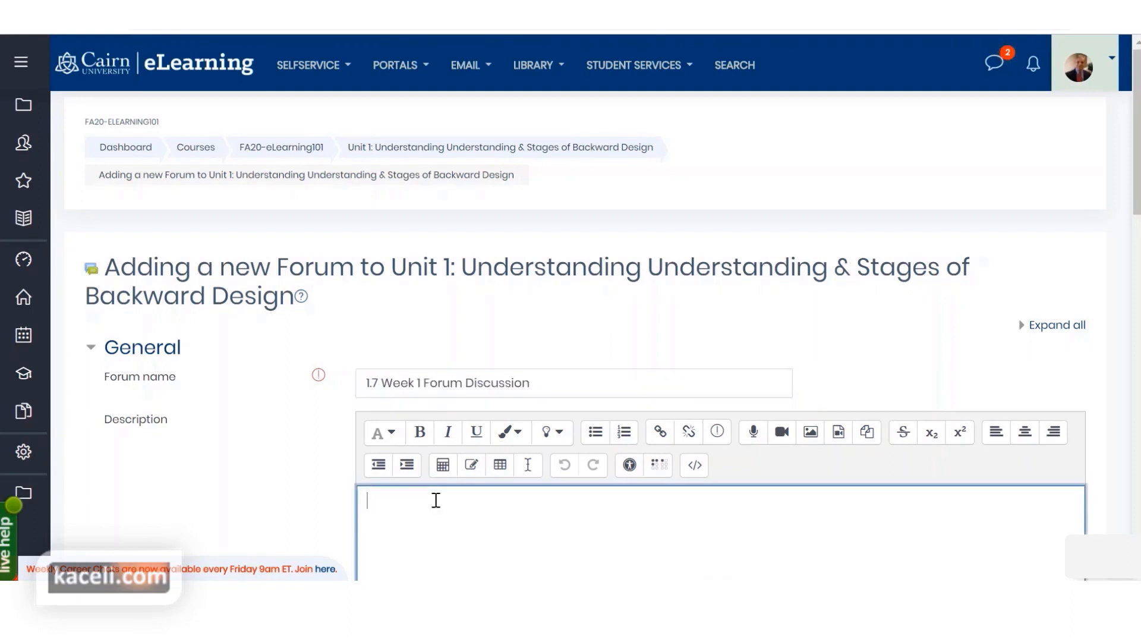
{"action": "scroll", "coordinate": [434, 503], "scroll_direction": "down", "scroll_amount": 4}
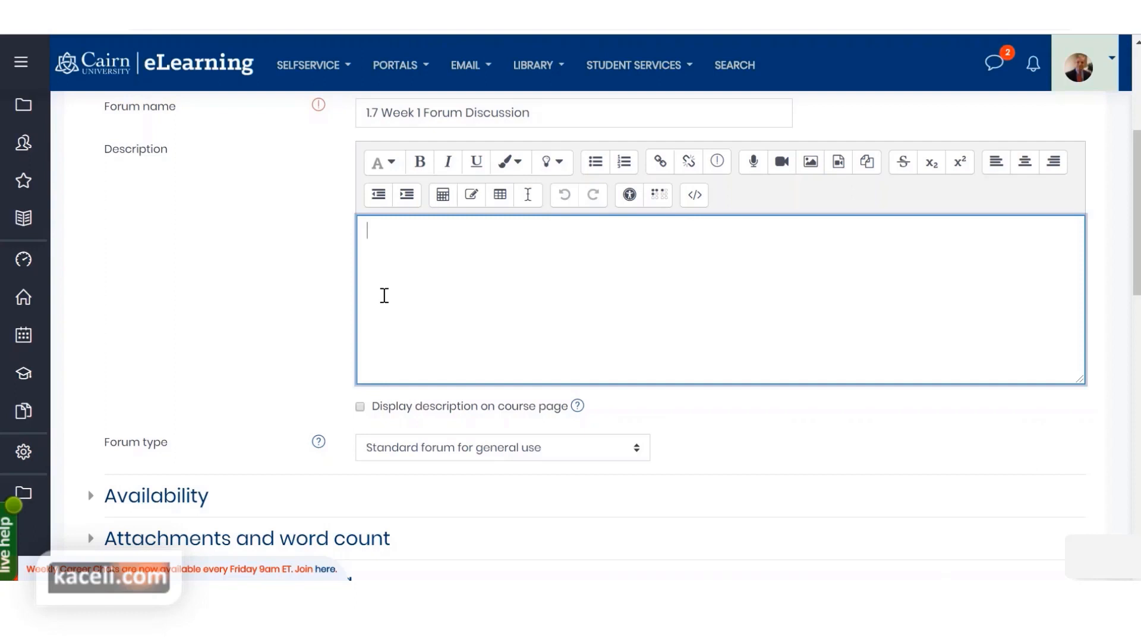
{"action": "key", "text": "ctrl+v"}
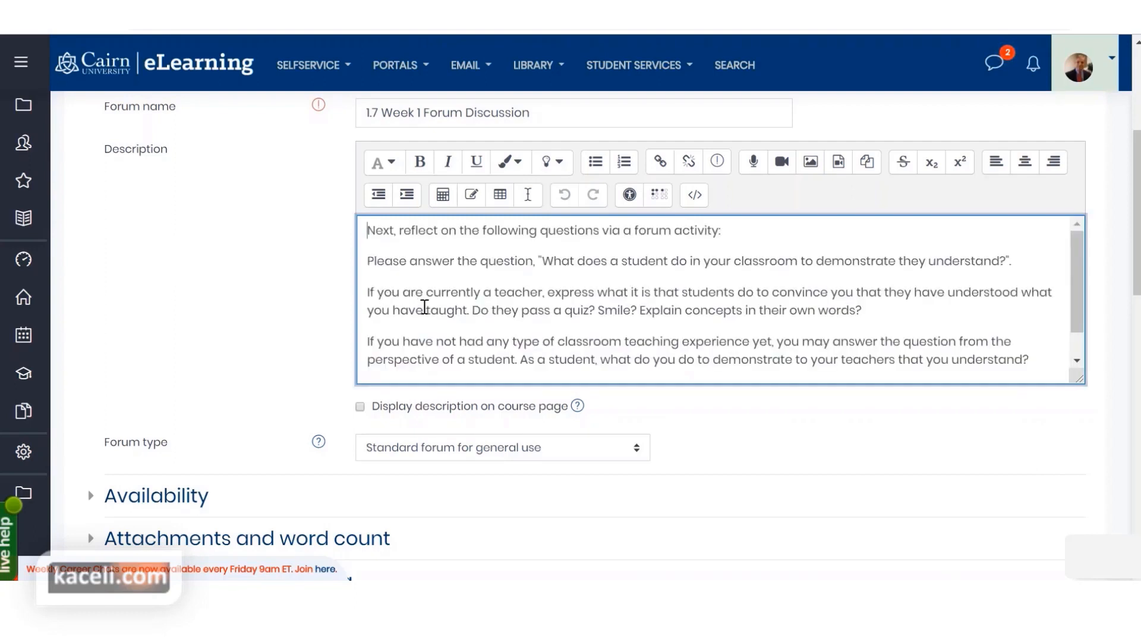
{"action": "scroll", "coordinate": [424, 307], "scroll_direction": "down", "scroll_amount": 1}
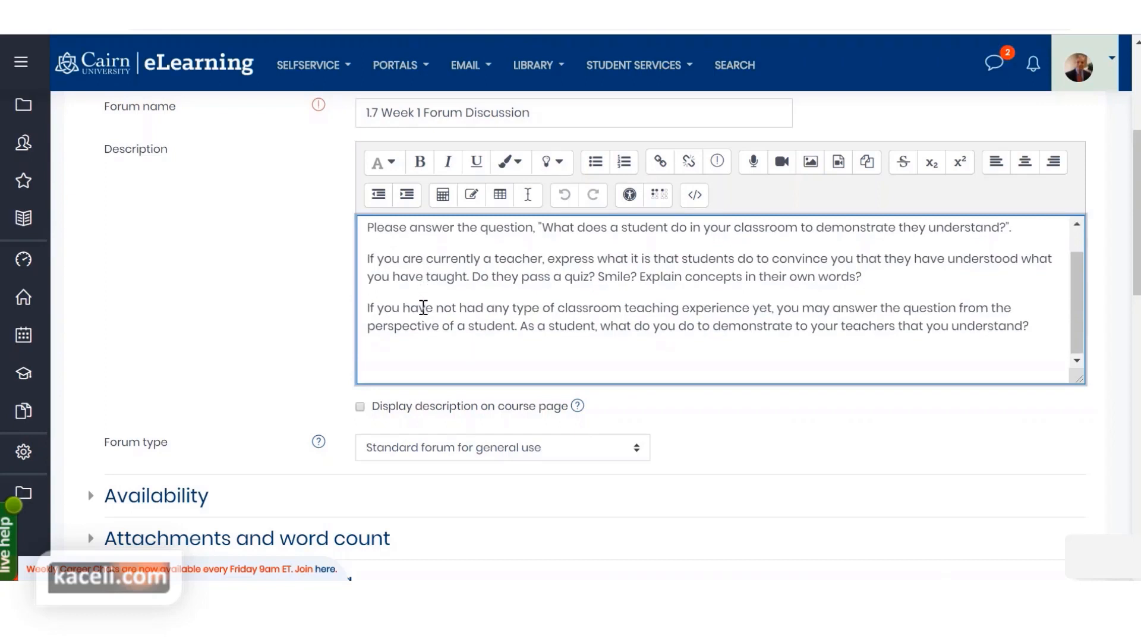
{"action": "scroll", "coordinate": [423, 308], "scroll_direction": "up", "scroll_amount": 1}
{"action": "scroll", "coordinate": [422, 308], "scroll_direction": "down", "scroll_amount": 1}
{"action": "scroll", "coordinate": [416, 321], "scroll_direction": "down", "scroll_amount": 3}
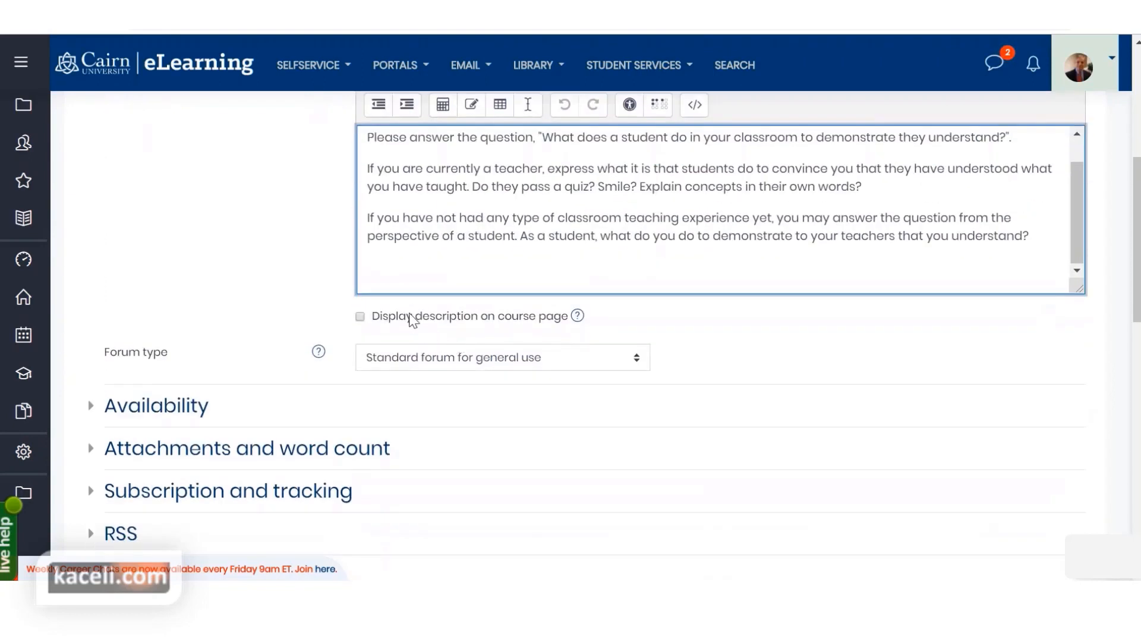
{"action": "left_click", "coordinate": [1037, 243]}
Step: Append a paragraph requiring replies to two peers, graded 80 points initial post and 10 for responses
{"action": "key", "text": "Return"}
{"action": "key", "text": "Return"}
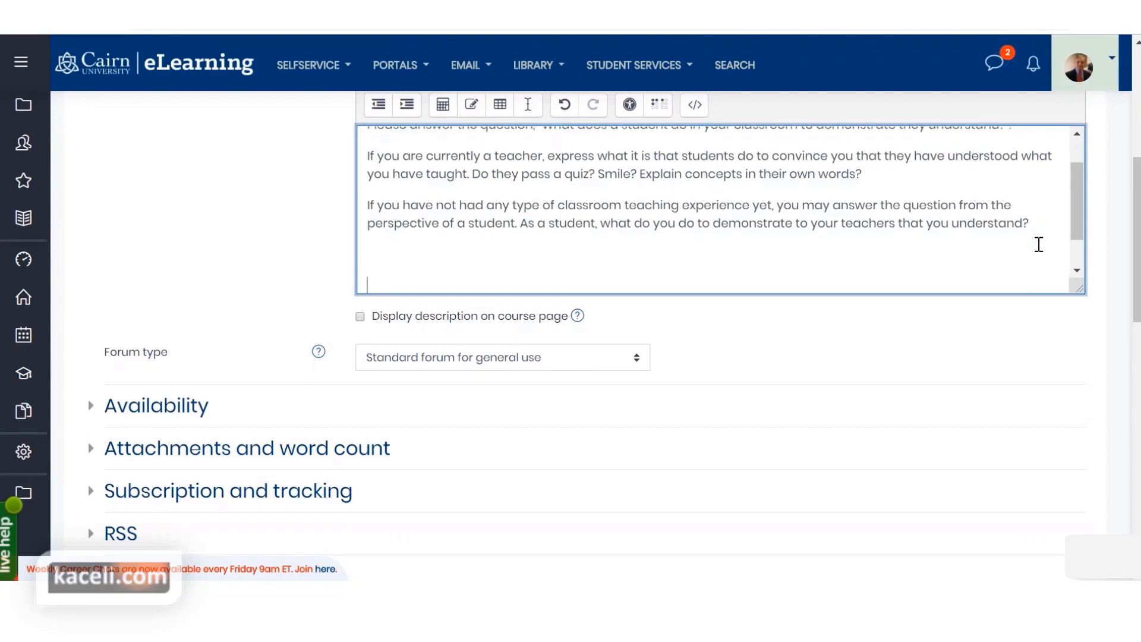
{"action": "type", "text": "Post your initial discussion and then respond to at least two peers in the class. Grading: 80 points for the initial post, 10 points for responses."}
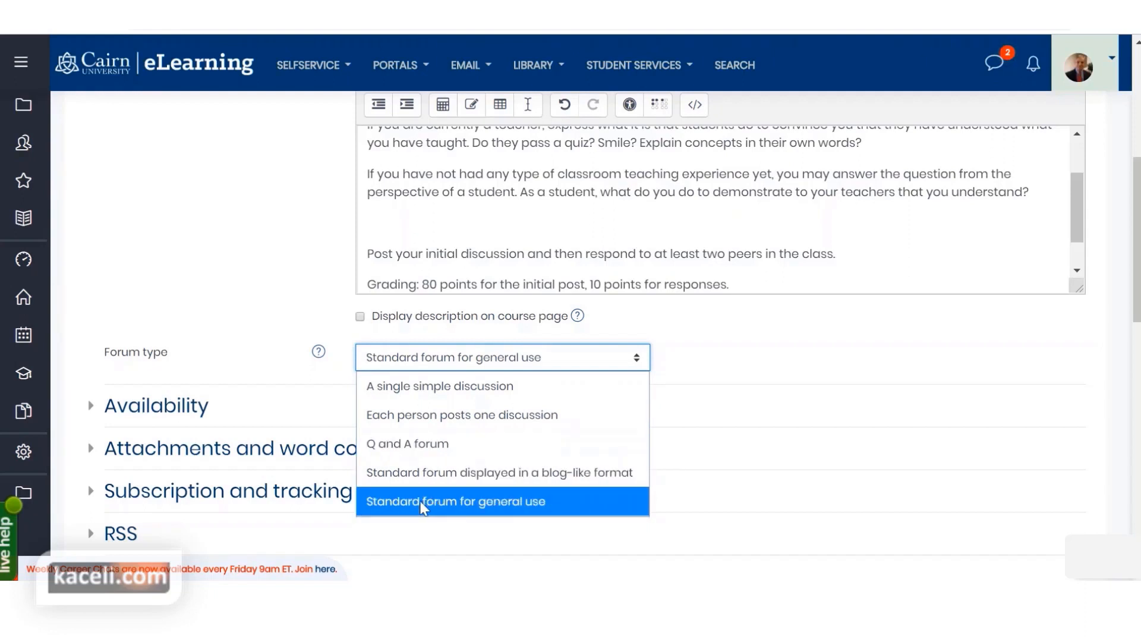
Step: Keep Forum type as Standard forum for general use, check its help note, and expand Availability
{"action": "left_click", "coordinate": [625, 489]}
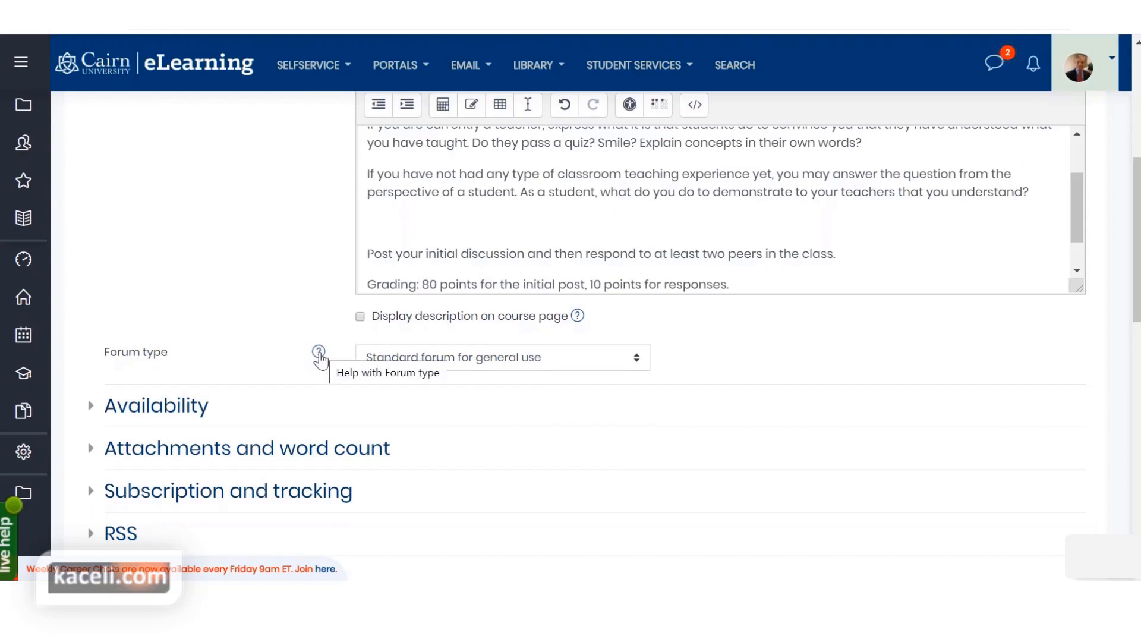
{"action": "left_click", "coordinate": [319, 353]}
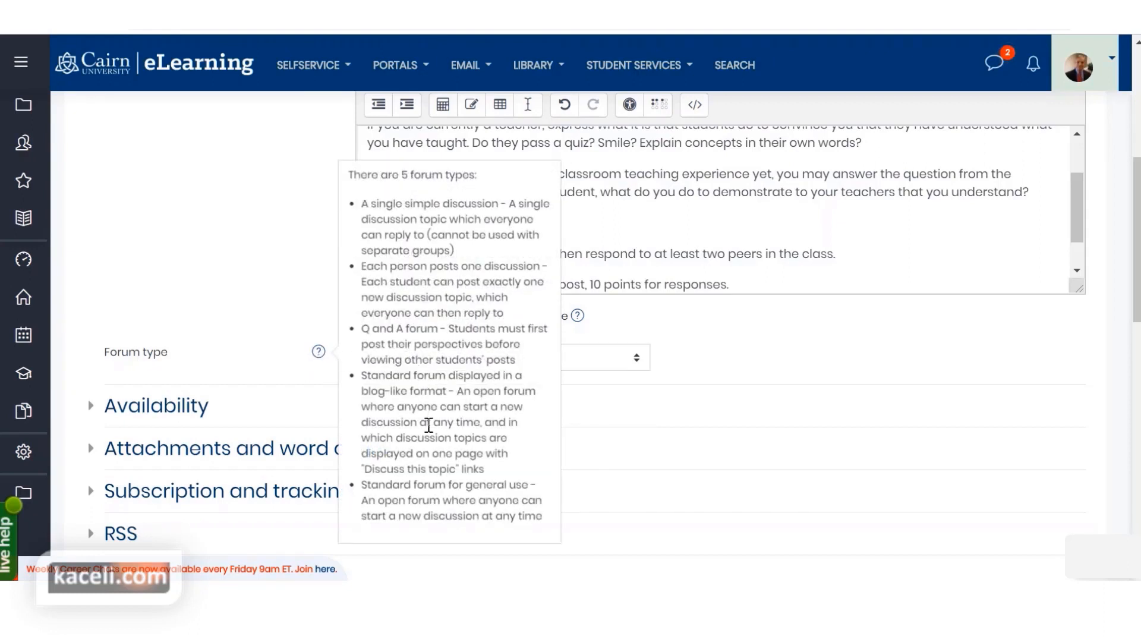
{"action": "left_click", "coordinate": [257, 299]}
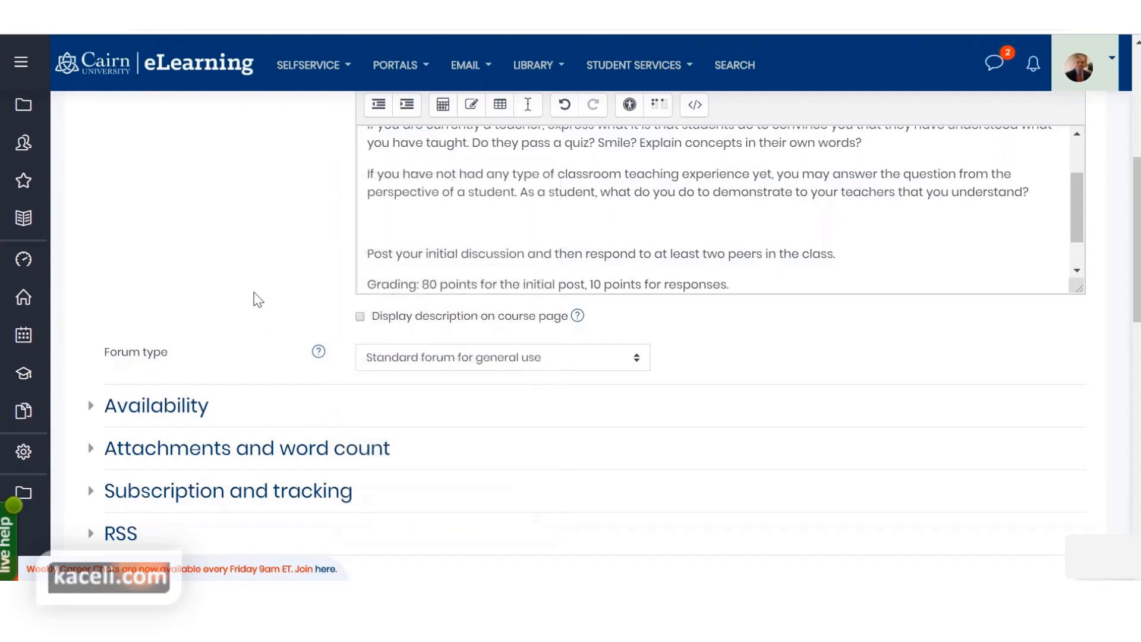
{"action": "left_click", "coordinate": [122, 409]}
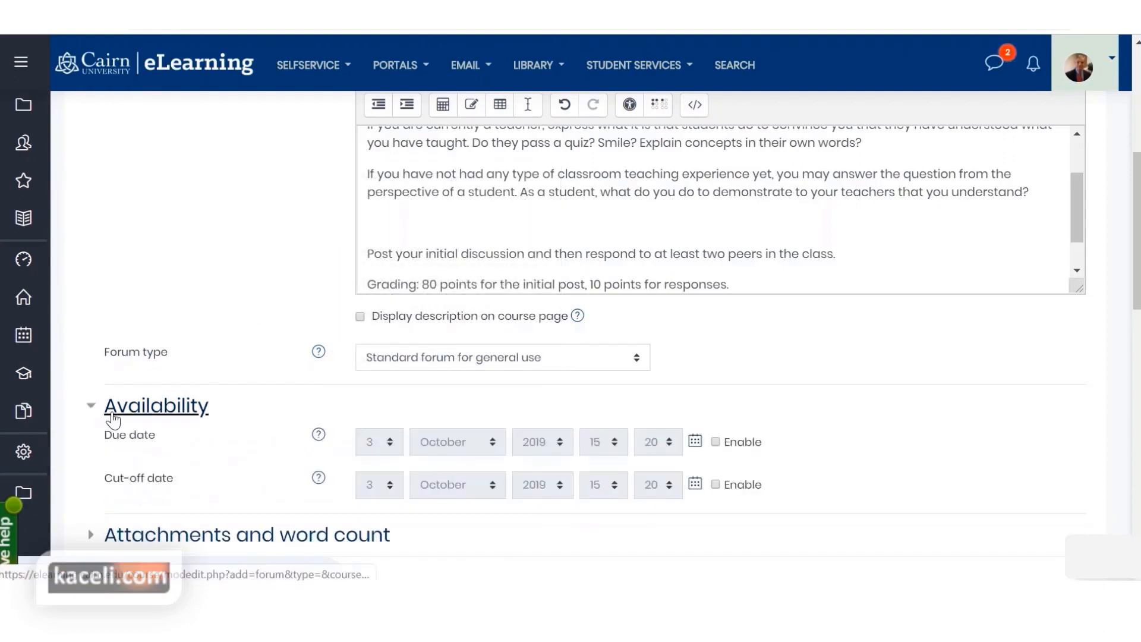
{"action": "scroll", "coordinate": [192, 425], "scroll_direction": "down", "scroll_amount": 2}
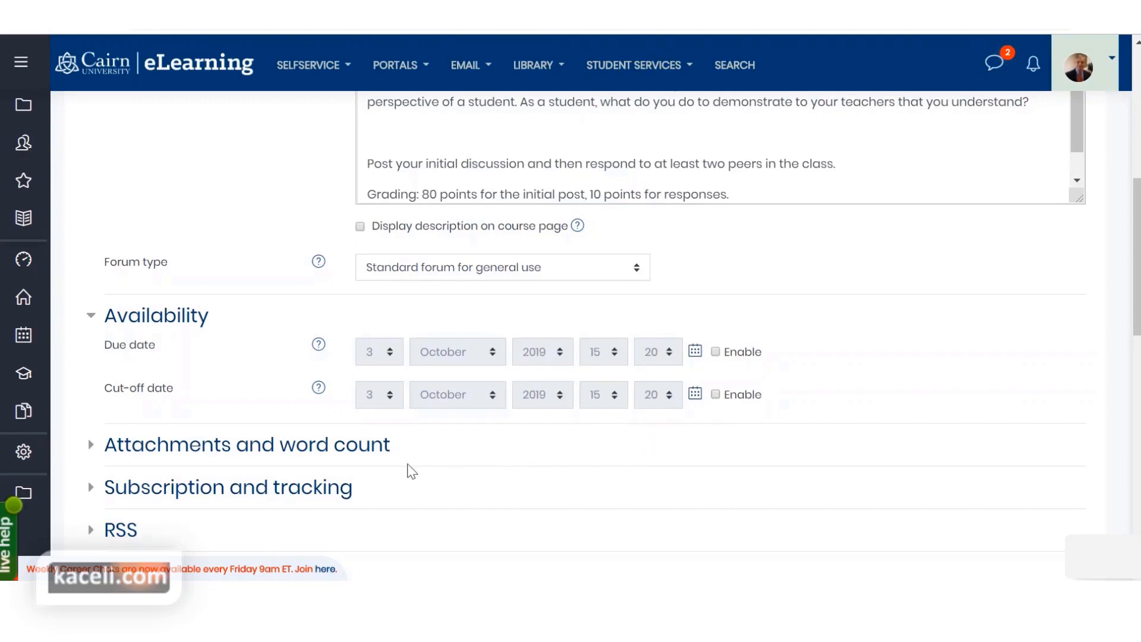
Step: Expand Attachments and word count and set Display word count to Yes
{"action": "scroll", "coordinate": [407, 469], "scroll_direction": "down", "scroll_amount": 2}
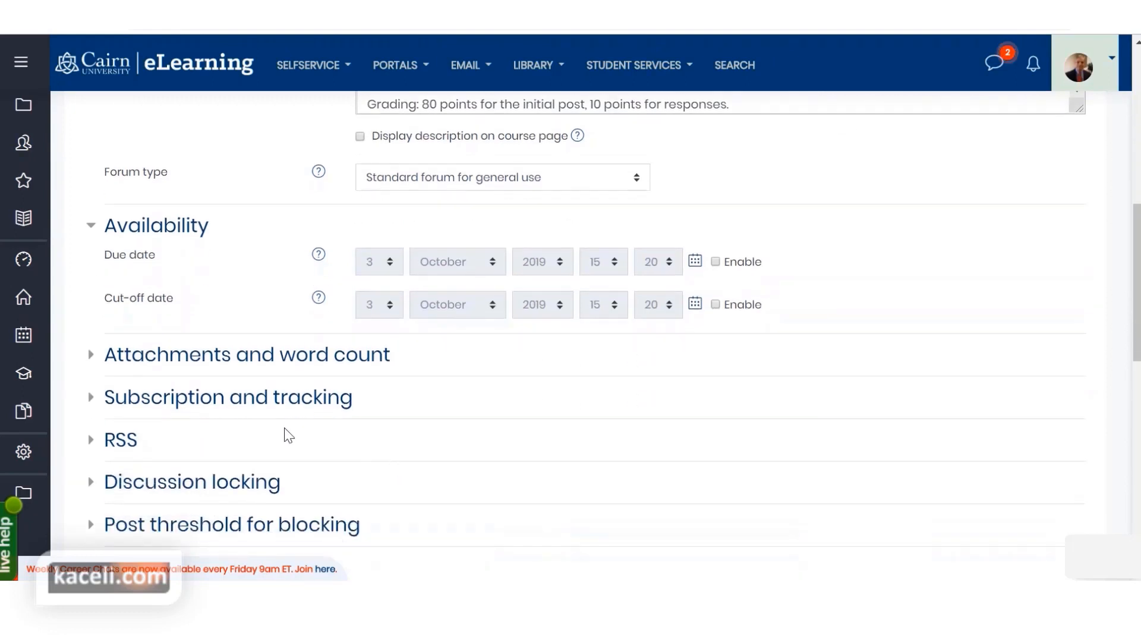
{"action": "left_click", "coordinate": [102, 358]}
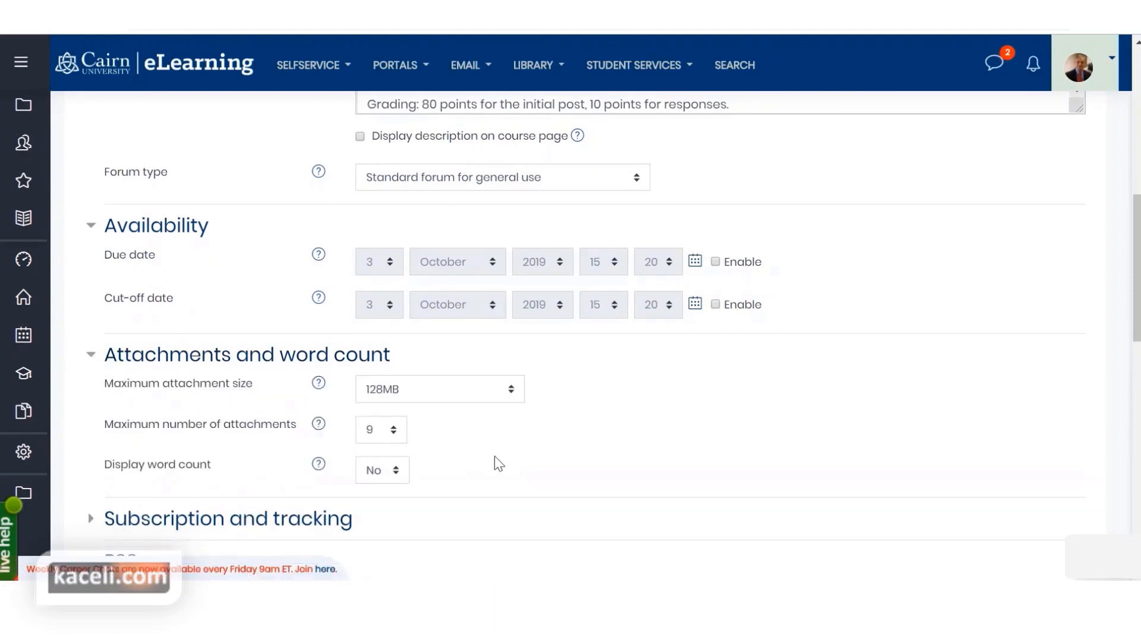
{"action": "scroll", "coordinate": [494, 461], "scroll_direction": "down", "scroll_amount": 2}
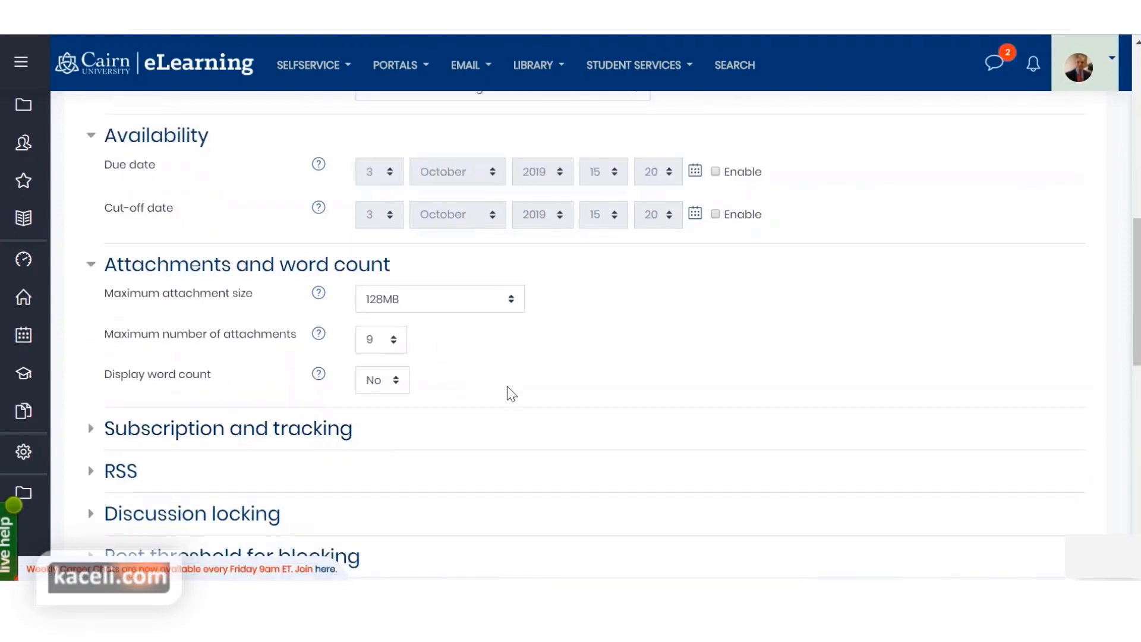
{"action": "scroll", "coordinate": [476, 390], "scroll_direction": "down", "scroll_amount": 2}
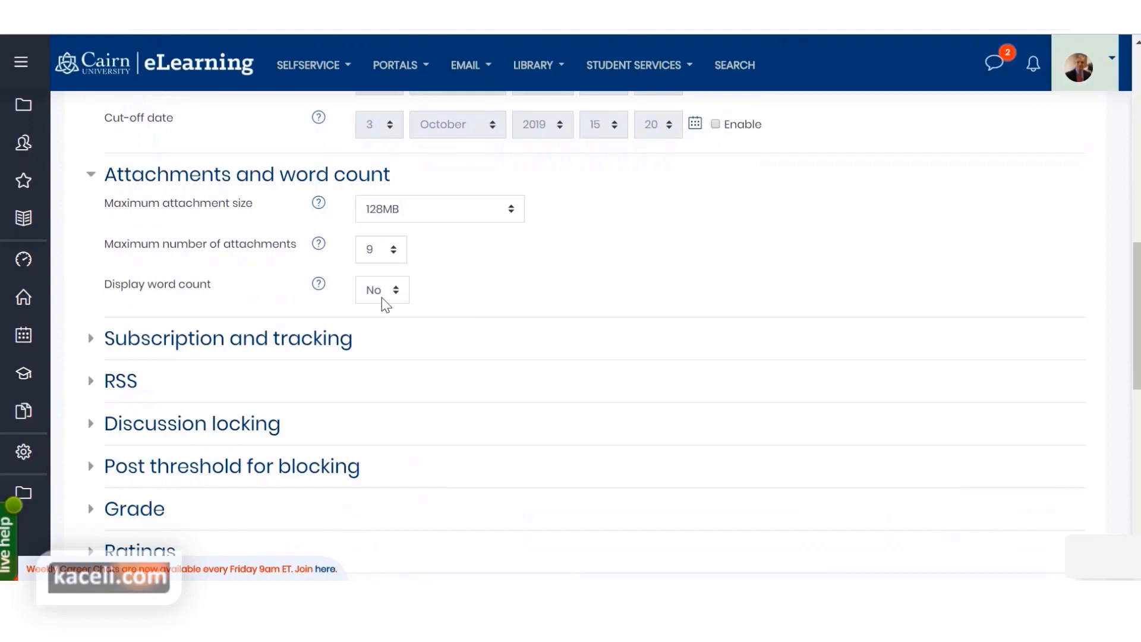
{"action": "left_click", "coordinate": [387, 298]}
{"action": "left_click", "coordinate": [378, 345]}
Step: Expand Subscription and tracking and leave Read tracking as Optional
{"action": "left_click", "coordinate": [92, 347]}
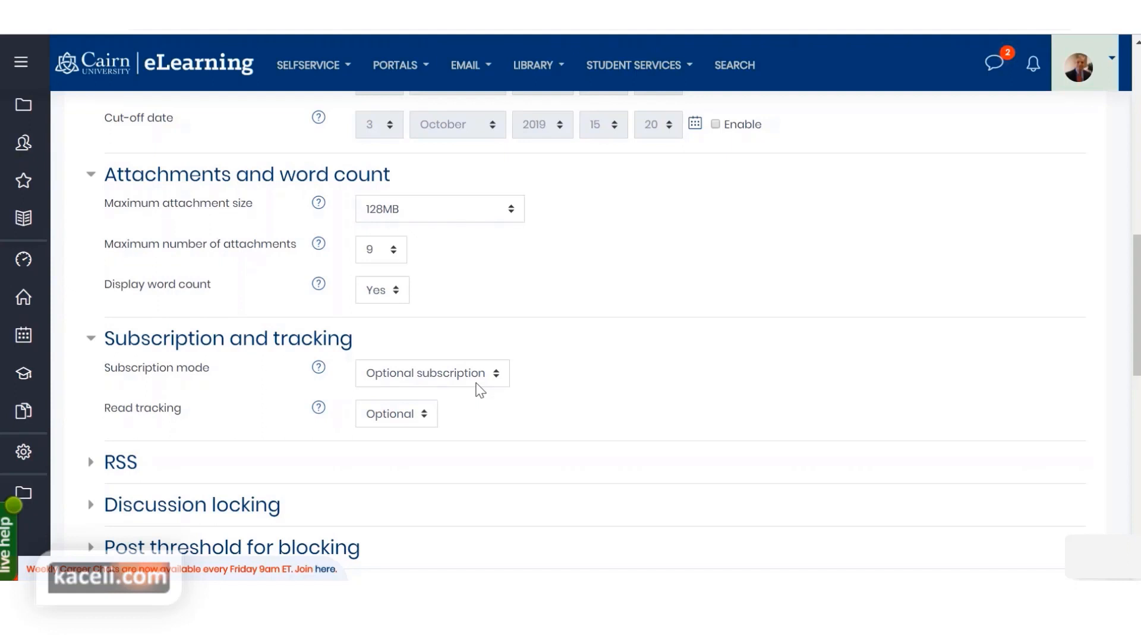
{"action": "scroll", "coordinate": [479, 390], "scroll_direction": "down", "scroll_amount": 2}
{"action": "left_click", "coordinate": [420, 327]}
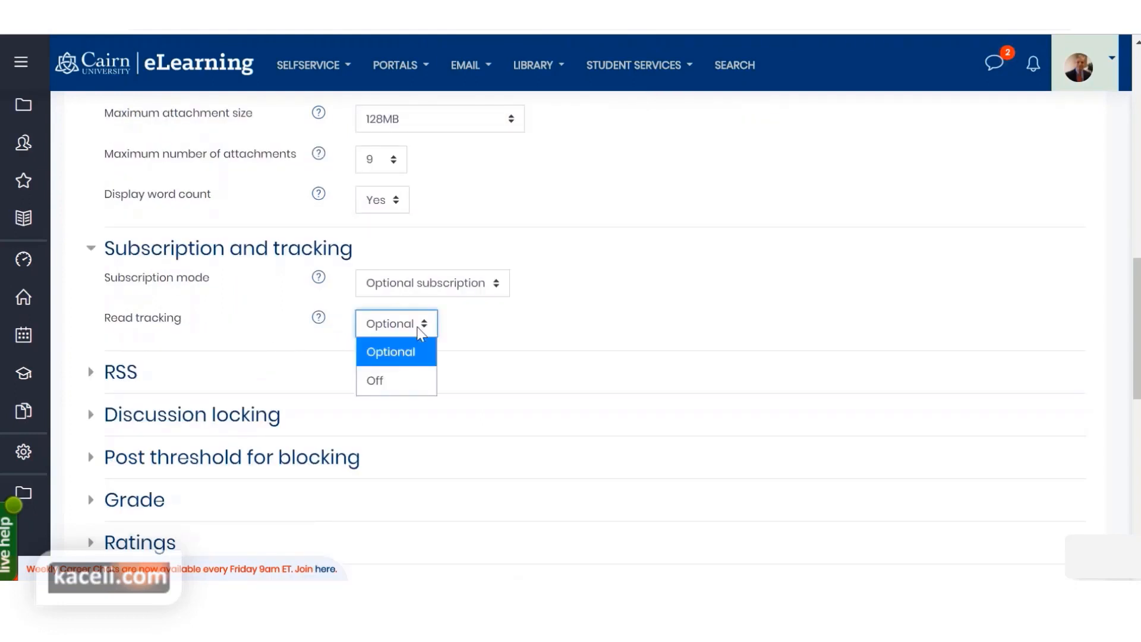
{"action": "left_click", "coordinate": [491, 331]}
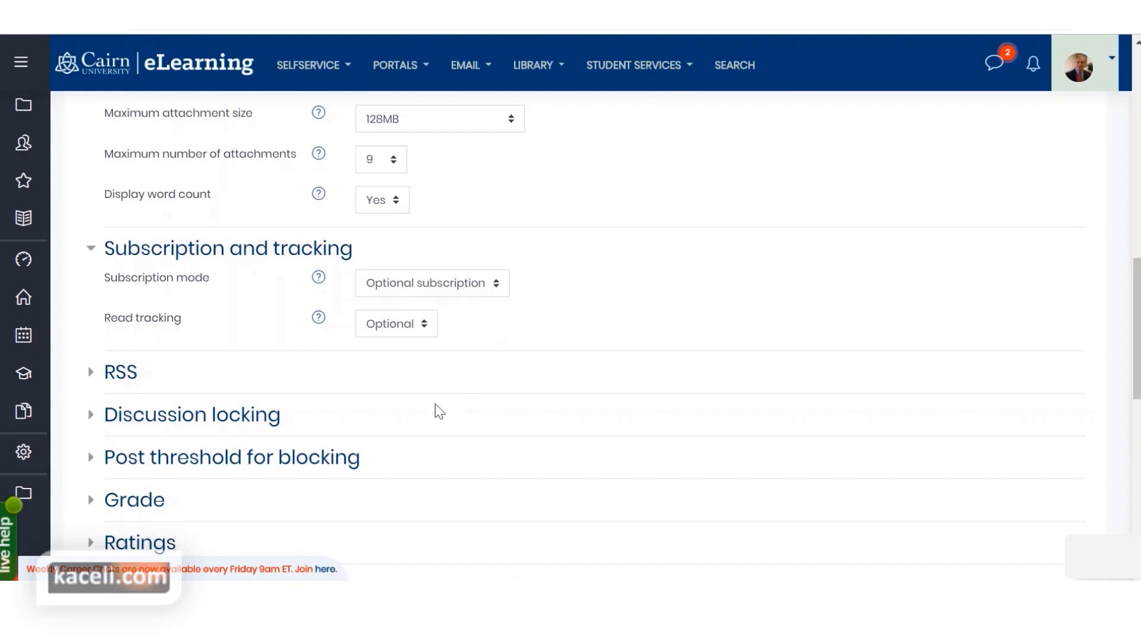
{"action": "scroll", "coordinate": [259, 469], "scroll_direction": "down", "scroll_amount": 1}
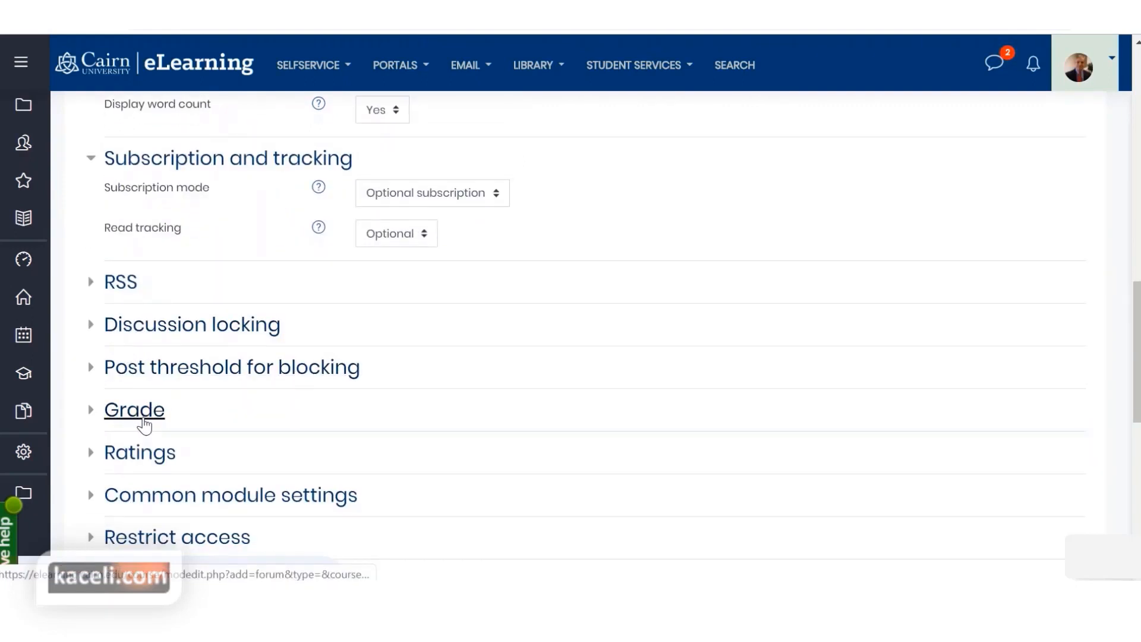
Step: Put the forum's grade in the Homework Assignments grade category
{"action": "left_click", "coordinate": [93, 416]}
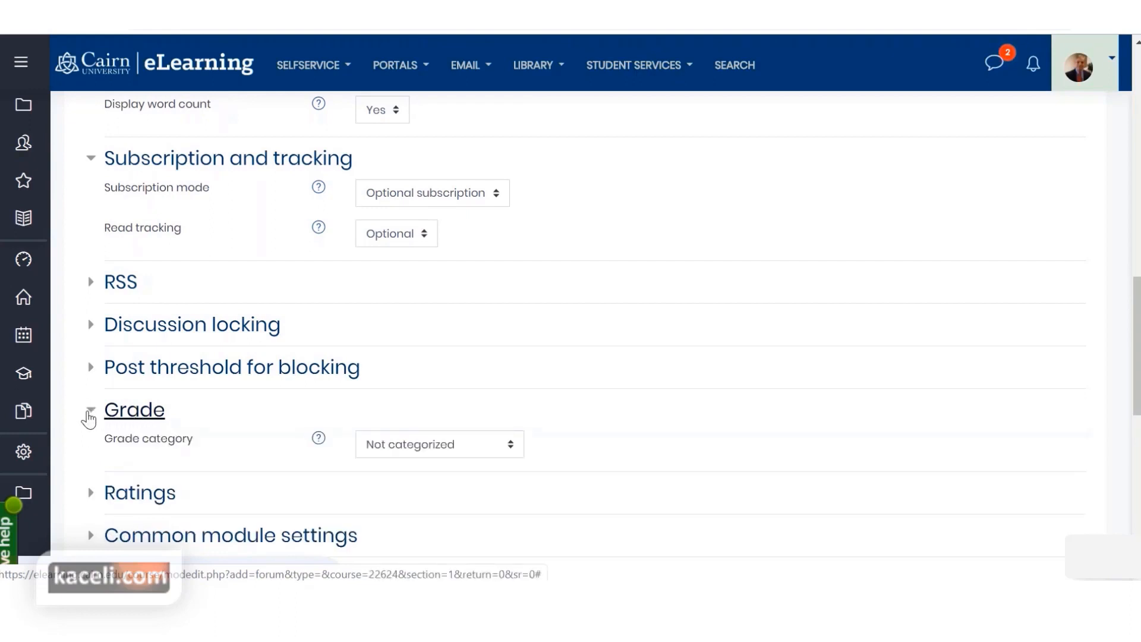
{"action": "left_click", "coordinate": [409, 448]}
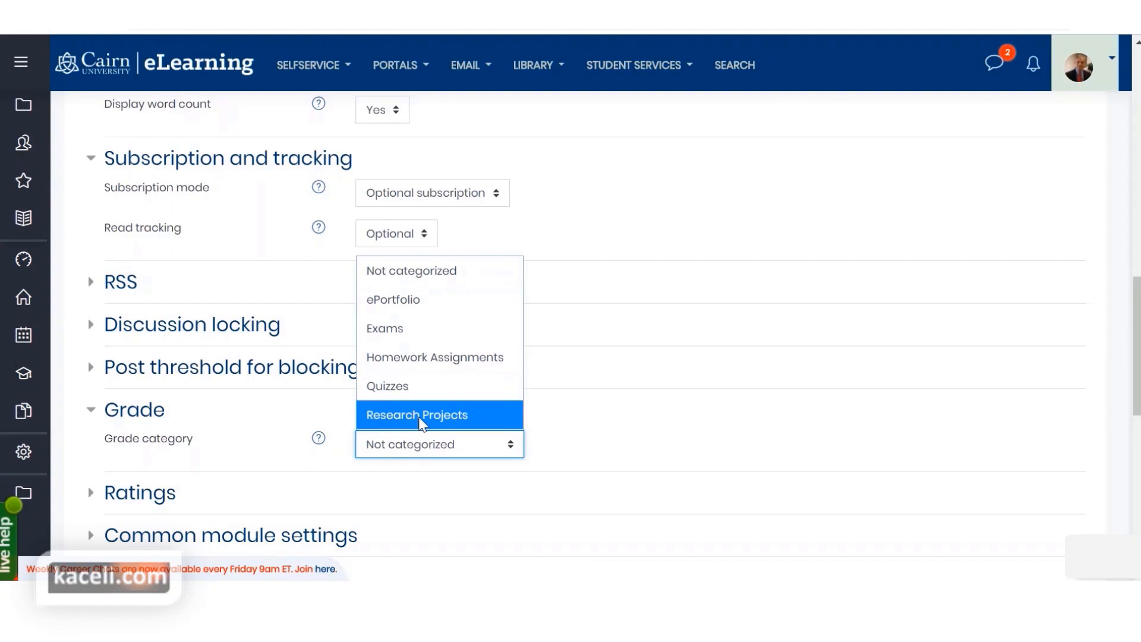
{"action": "left_click", "coordinate": [424, 362]}
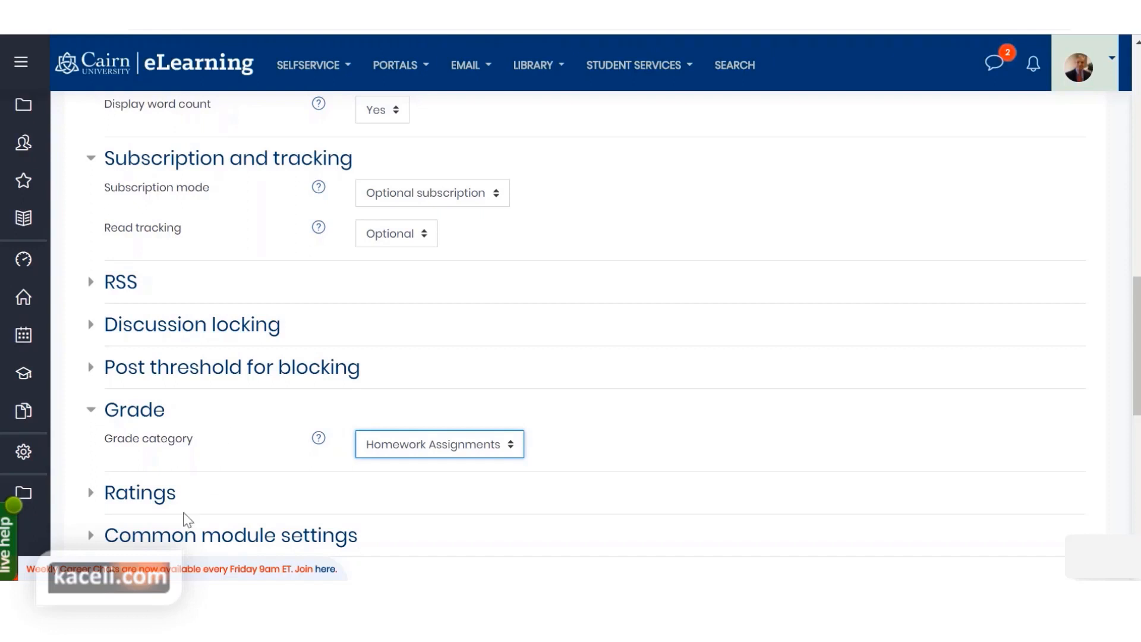
Step: Set ratings to Sum of ratings aggregation on a Point scale with maximum grade 100
{"action": "left_click", "coordinate": [158, 493]}
{"action": "scroll", "coordinate": [274, 487], "scroll_direction": "down", "scroll_amount": 2}
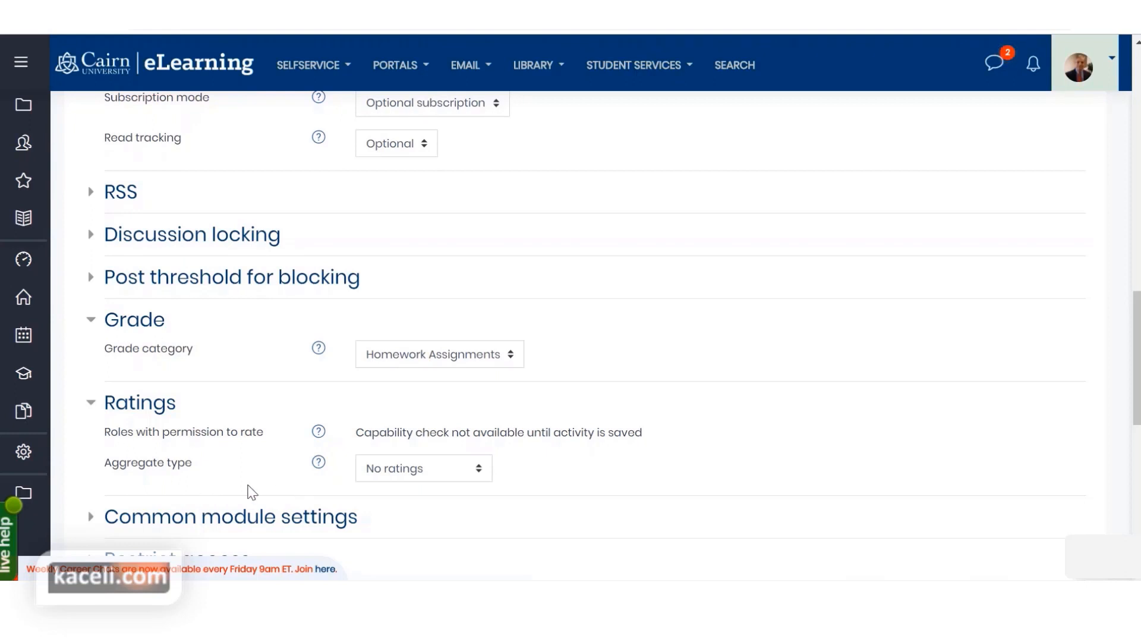
{"action": "left_click", "coordinate": [425, 469]}
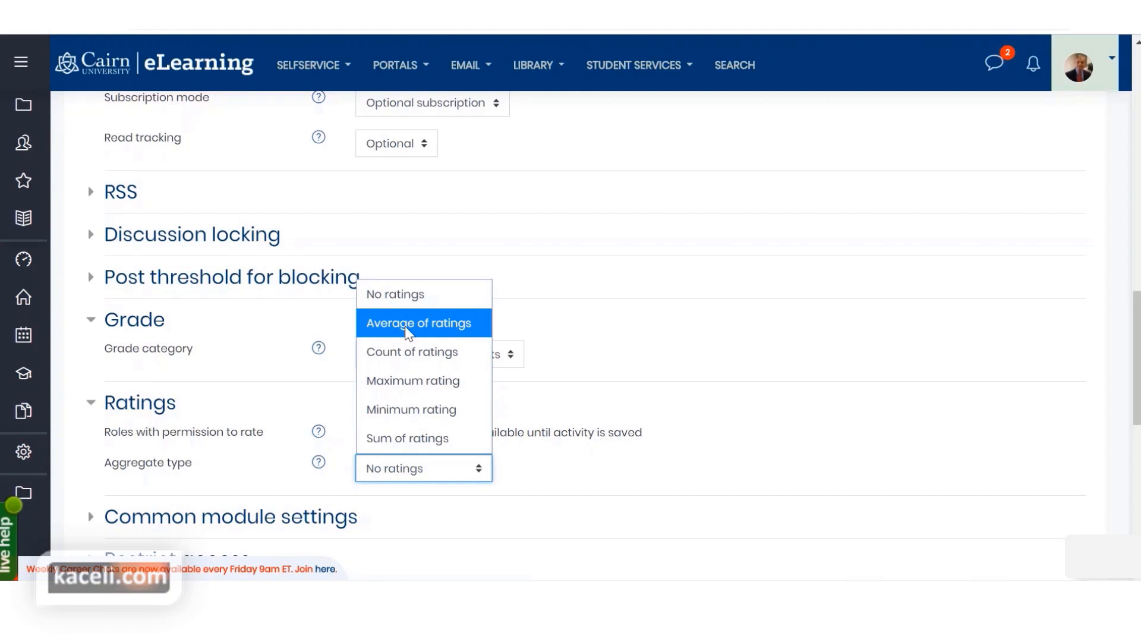
{"action": "left_click", "coordinate": [399, 439]}
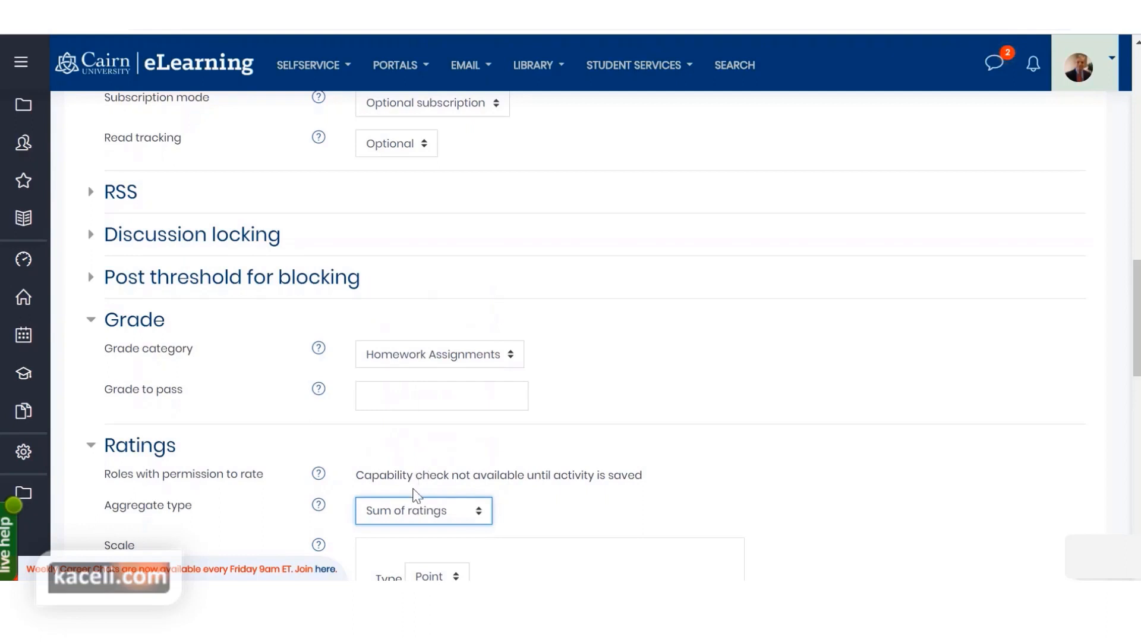
{"action": "scroll", "coordinate": [518, 502], "scroll_direction": "down", "scroll_amount": 3}
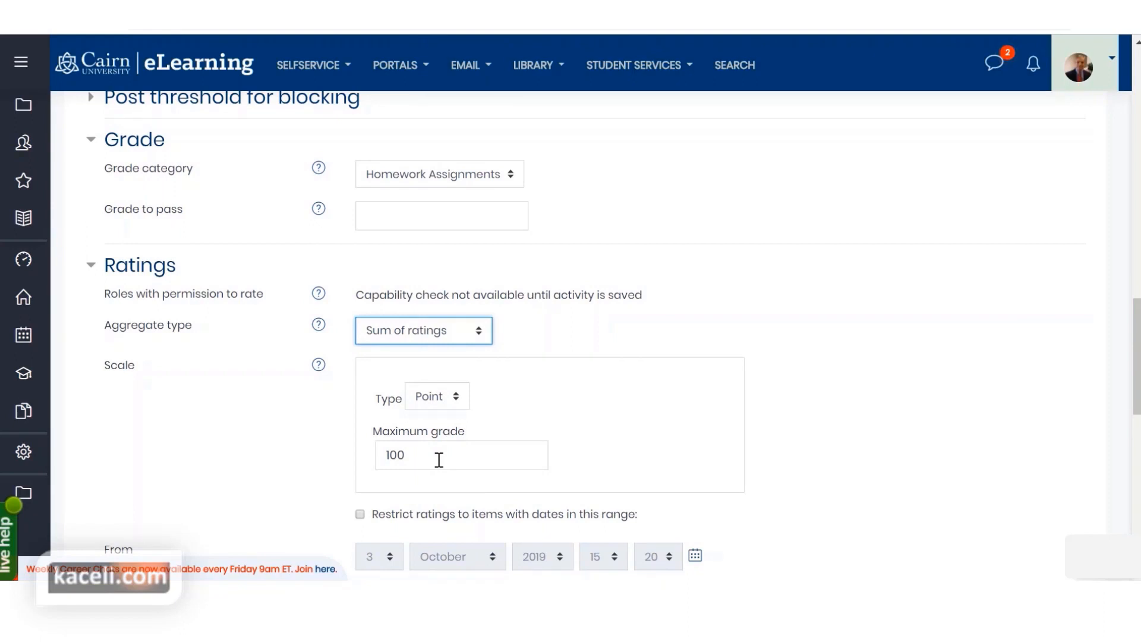
{"action": "scroll", "coordinate": [499, 426], "scroll_direction": "up", "scroll_amount": 15}
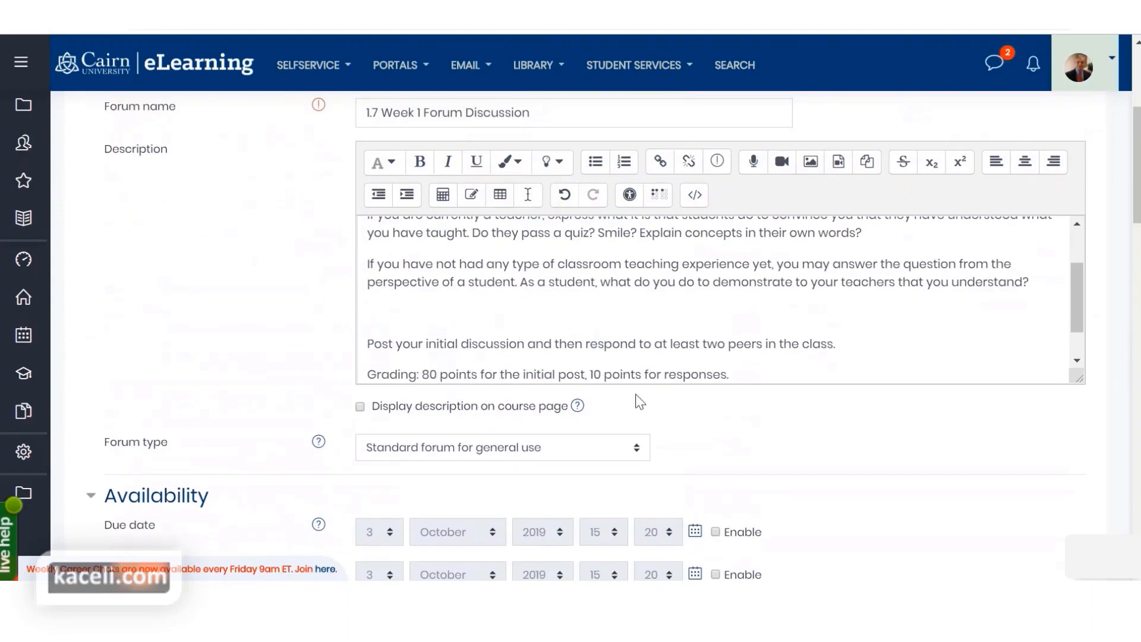
{"action": "scroll", "coordinate": [721, 454], "scroll_direction": "down", "scroll_amount": 15}
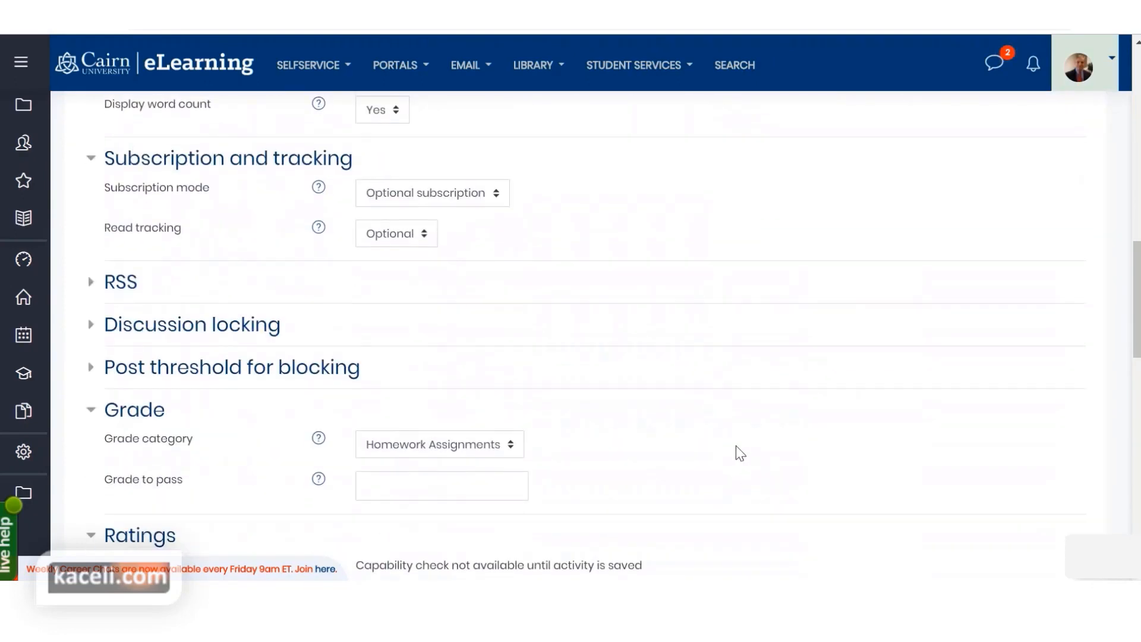
{"action": "scroll", "coordinate": [734, 456], "scroll_direction": "down", "scroll_amount": 3}
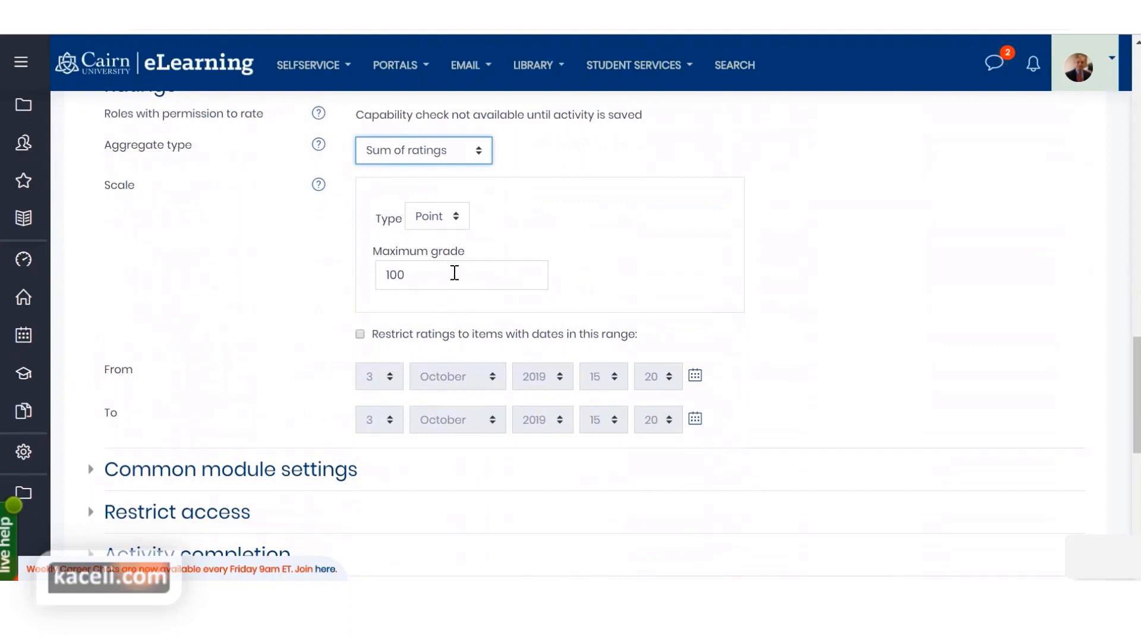
{"action": "left_click", "coordinate": [455, 272]}
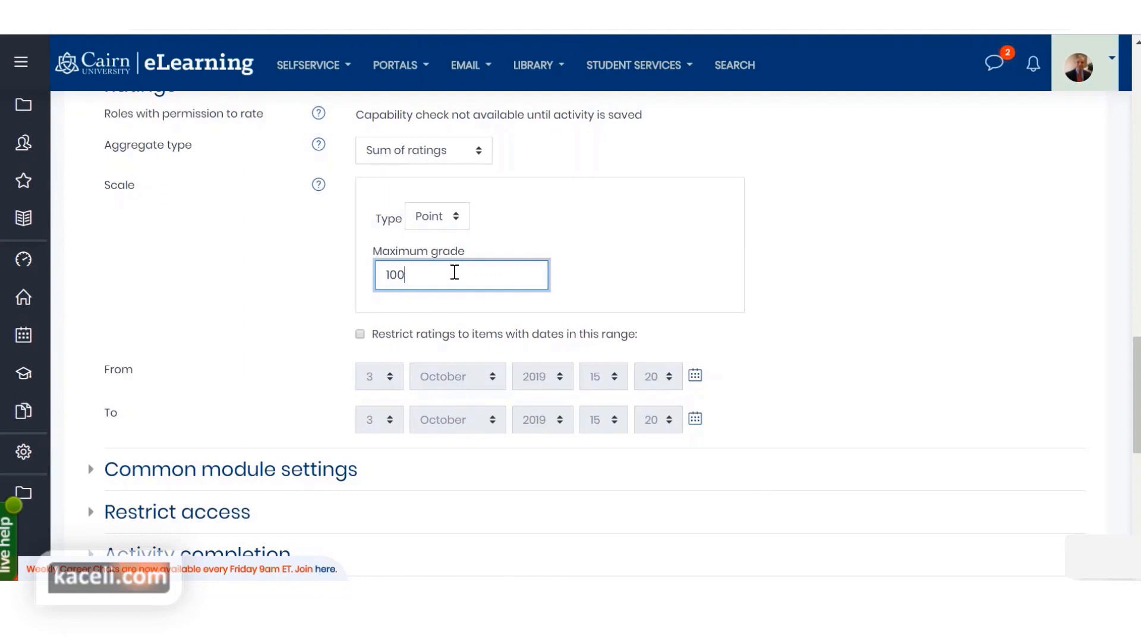
{"action": "left_click", "coordinate": [454, 223]}
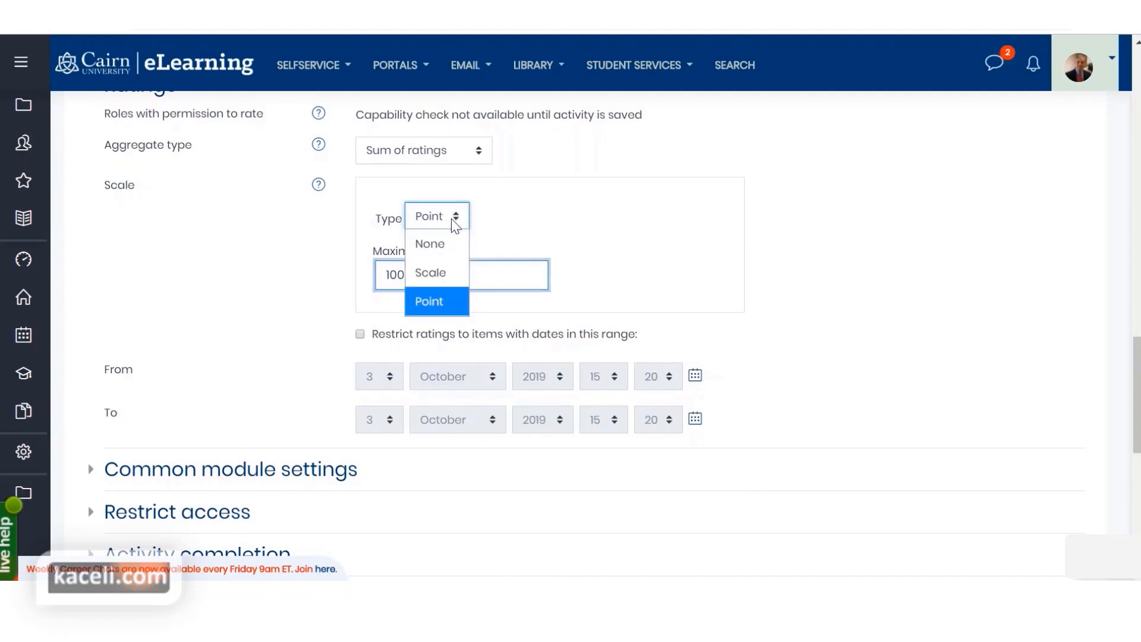
{"action": "left_click", "coordinate": [441, 271]}
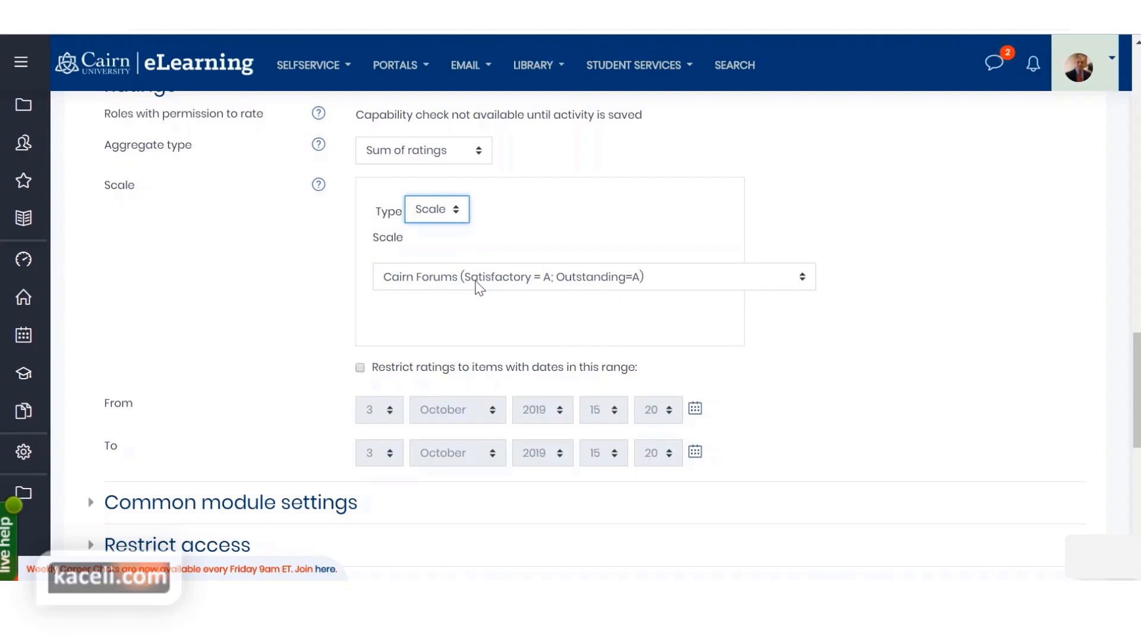
{"action": "left_click", "coordinate": [479, 278]}
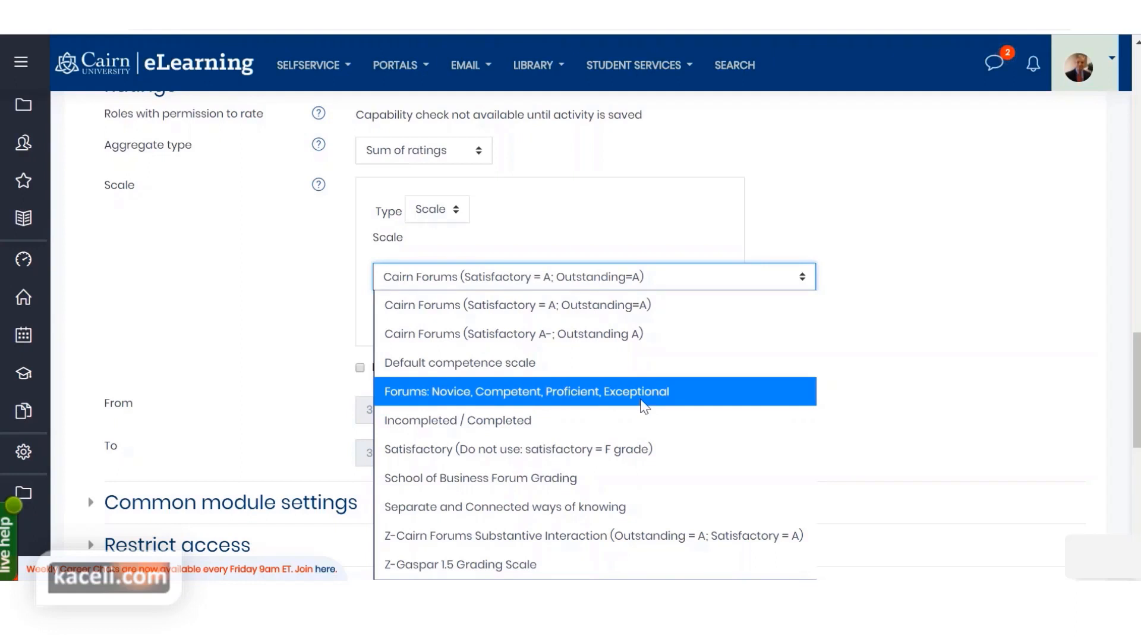
{"action": "left_click", "coordinate": [289, 341]}
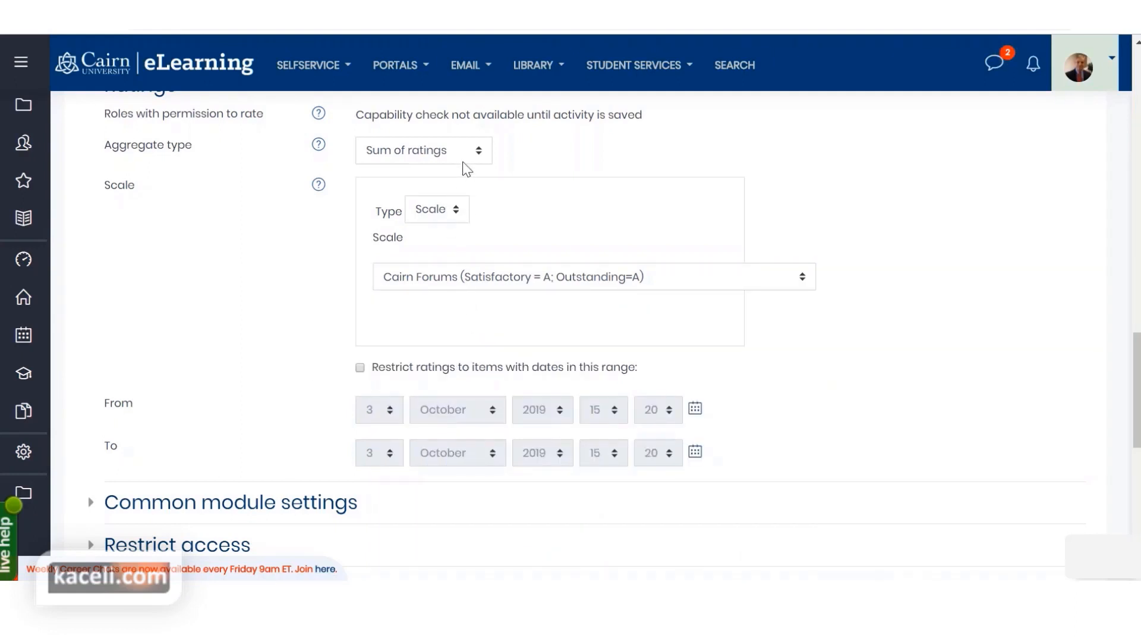
{"action": "left_click", "coordinate": [458, 213]}
{"action": "left_click", "coordinate": [436, 296]}
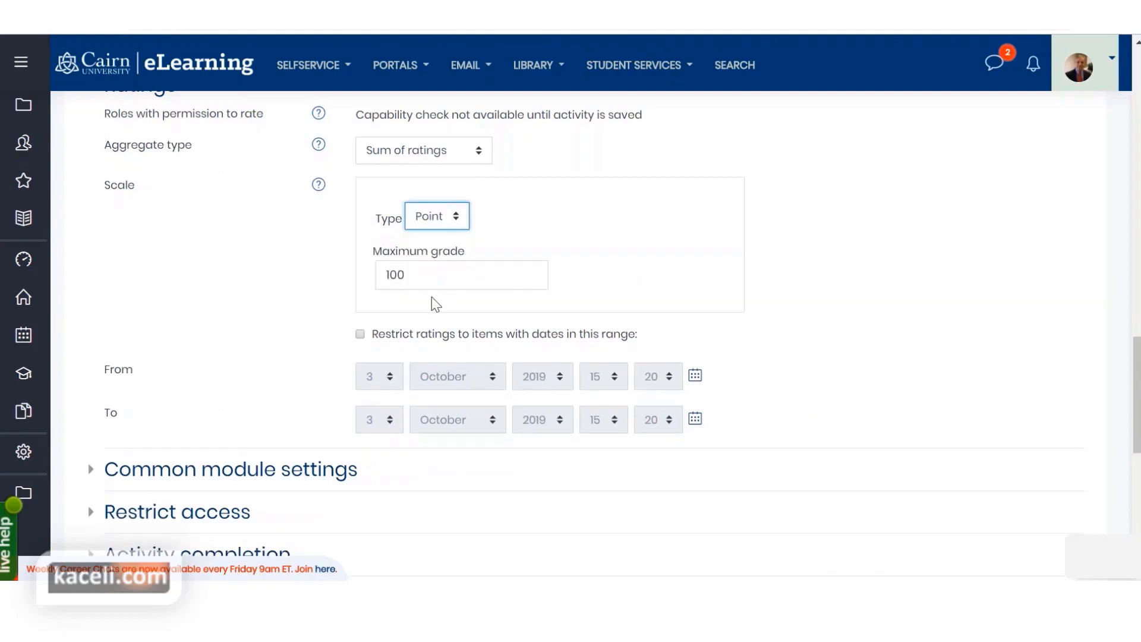
{"action": "left_click", "coordinate": [430, 274]}
{"action": "scroll", "coordinate": [850, 351], "scroll_direction": "down", "scroll_amount": 3}
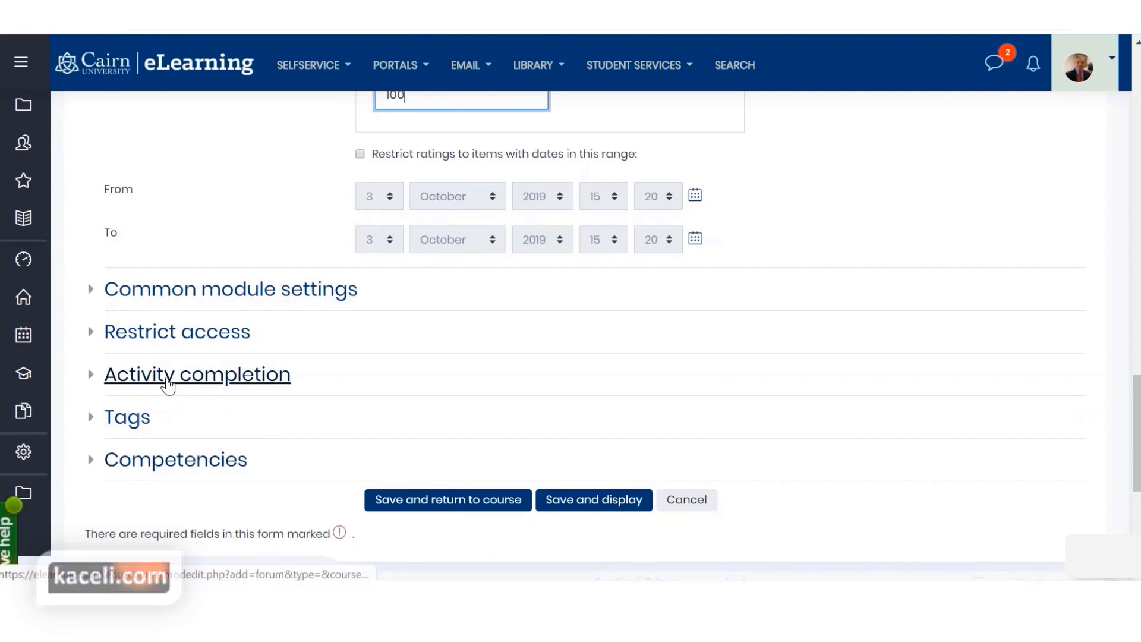
Step: Mark the forum complete when conditions are met, requiring 3 posts, then save and return to course
{"action": "left_click", "coordinate": [167, 385]}
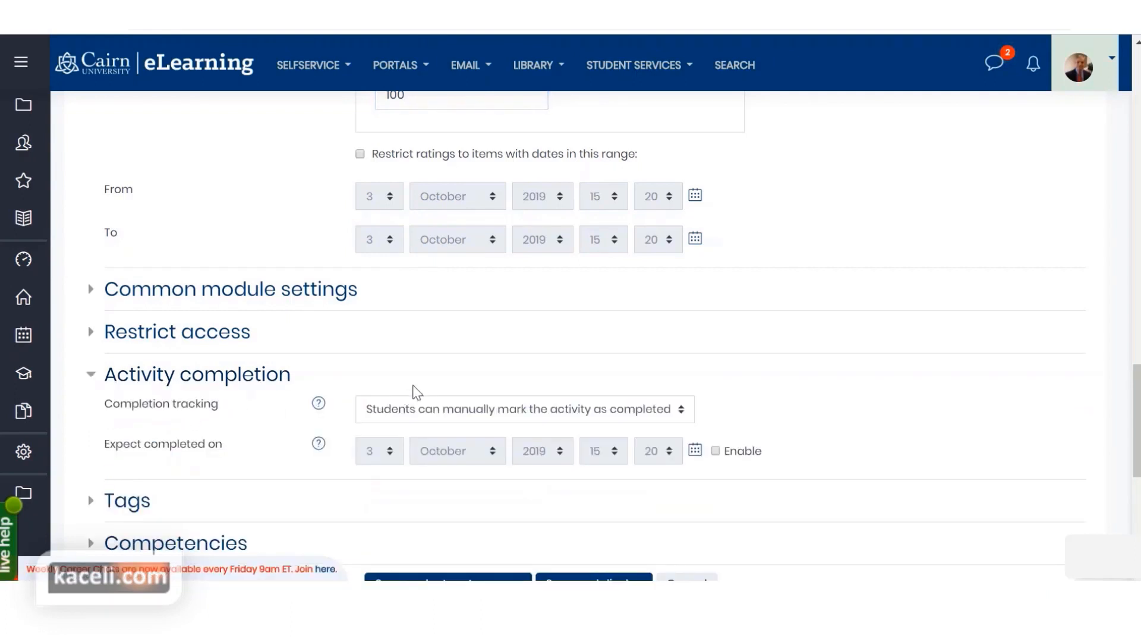
{"action": "scroll", "coordinate": [418, 392], "scroll_direction": "down", "scroll_amount": 2}
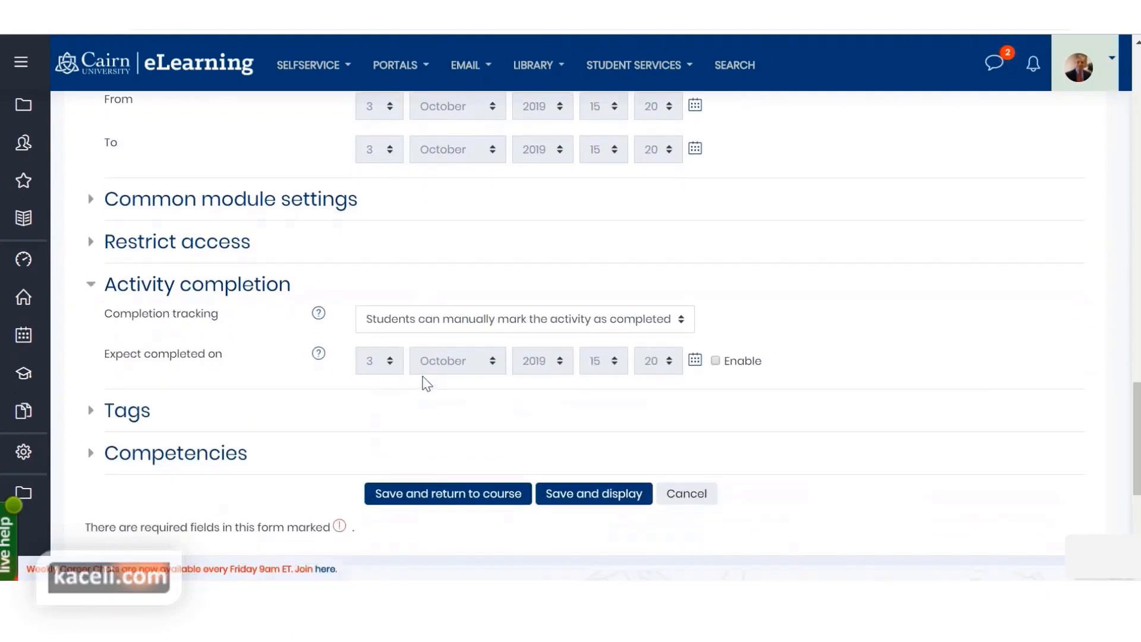
{"action": "left_click", "coordinate": [443, 328]}
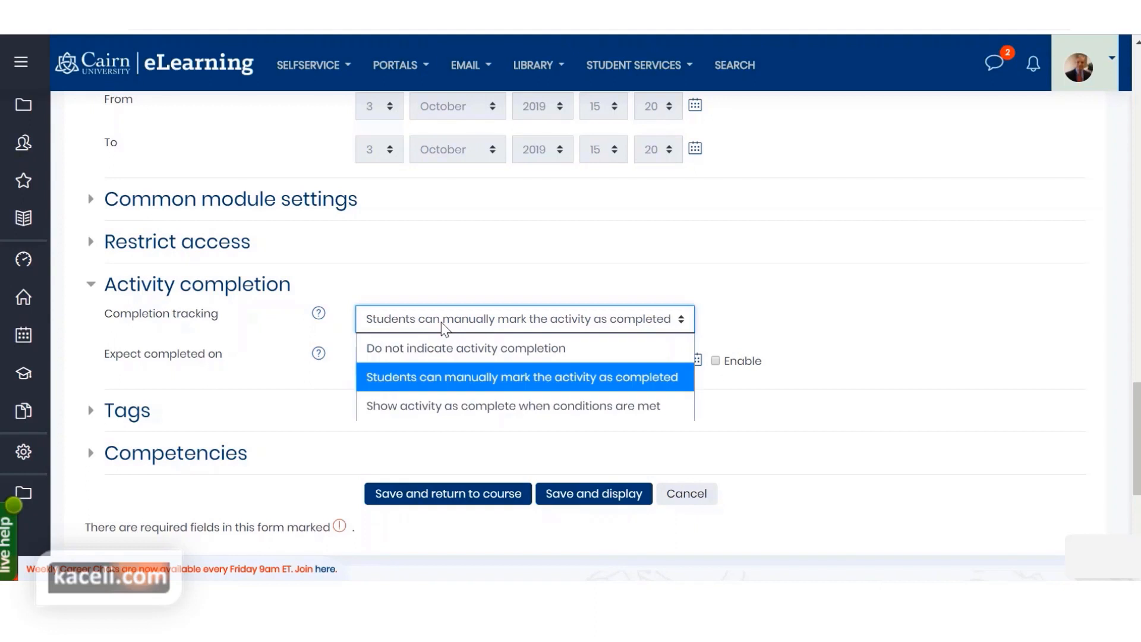
{"action": "left_click", "coordinate": [445, 417]}
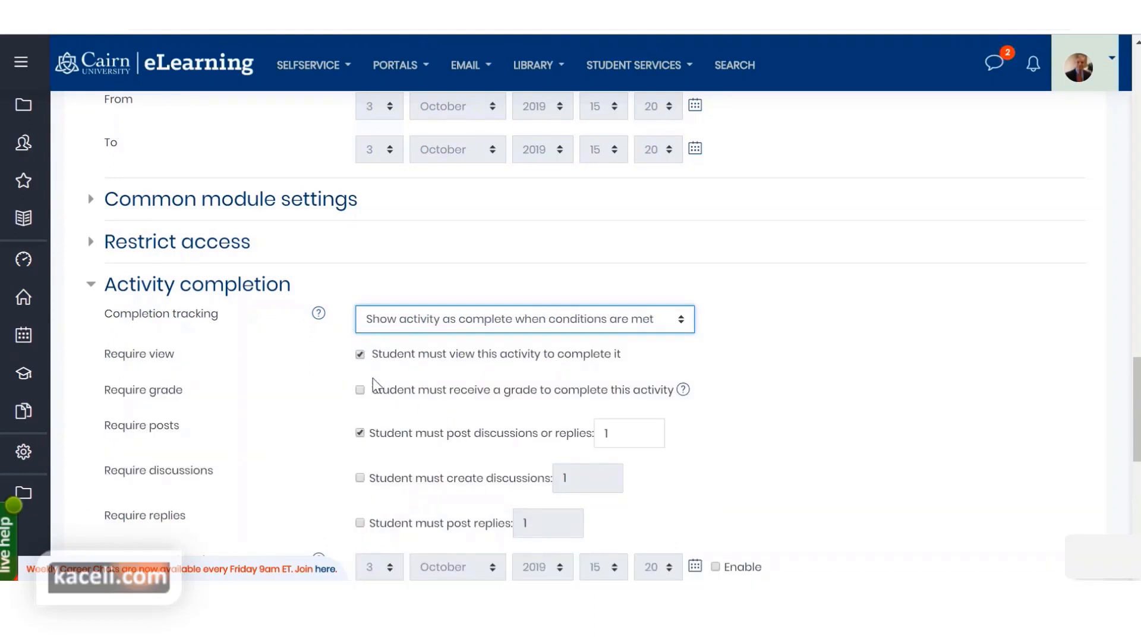
{"action": "left_click_drag", "start_coordinate": [618, 433], "coordinate": [582, 443]}
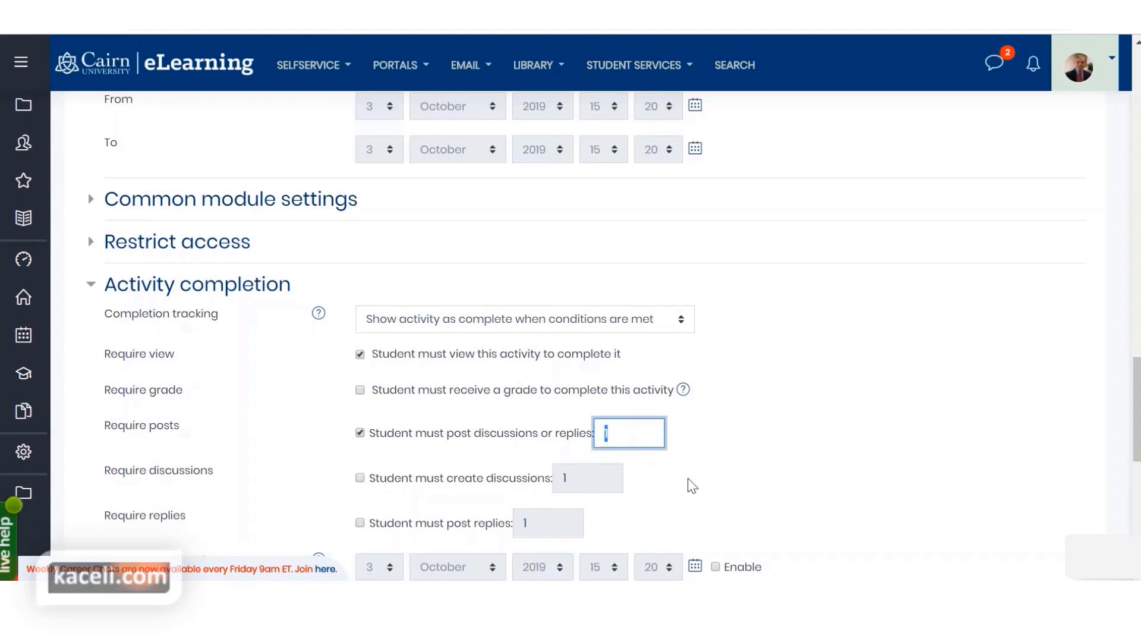
{"action": "type", "text": "3"}
{"action": "scroll", "coordinate": [763, 409], "scroll_direction": "down", "scroll_amount": 5}
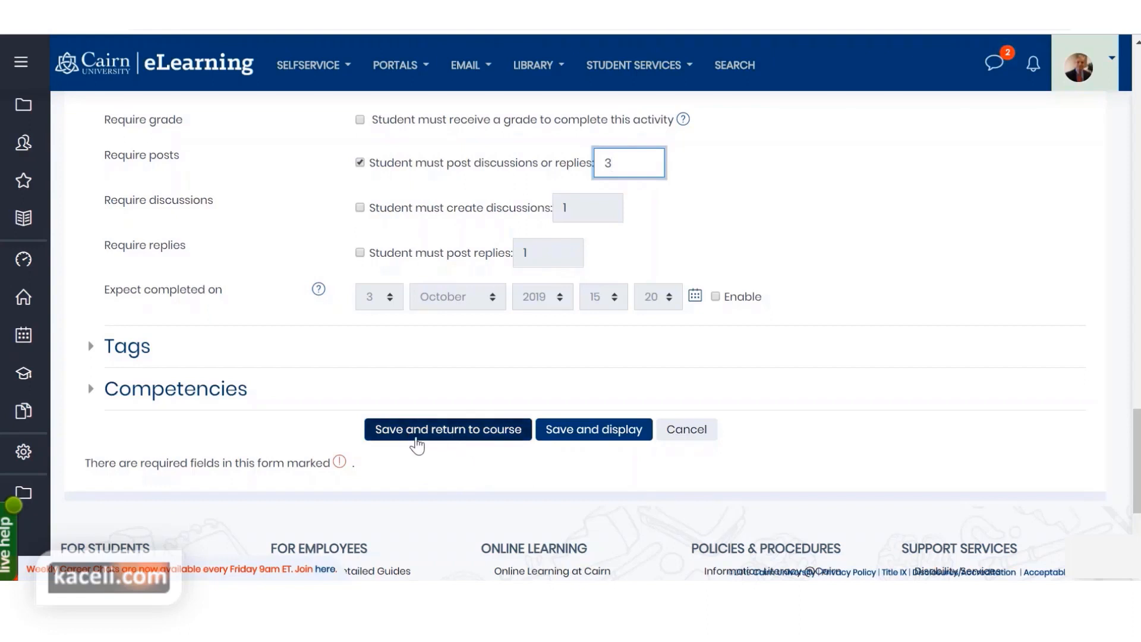
{"action": "left_click", "coordinate": [425, 437]}
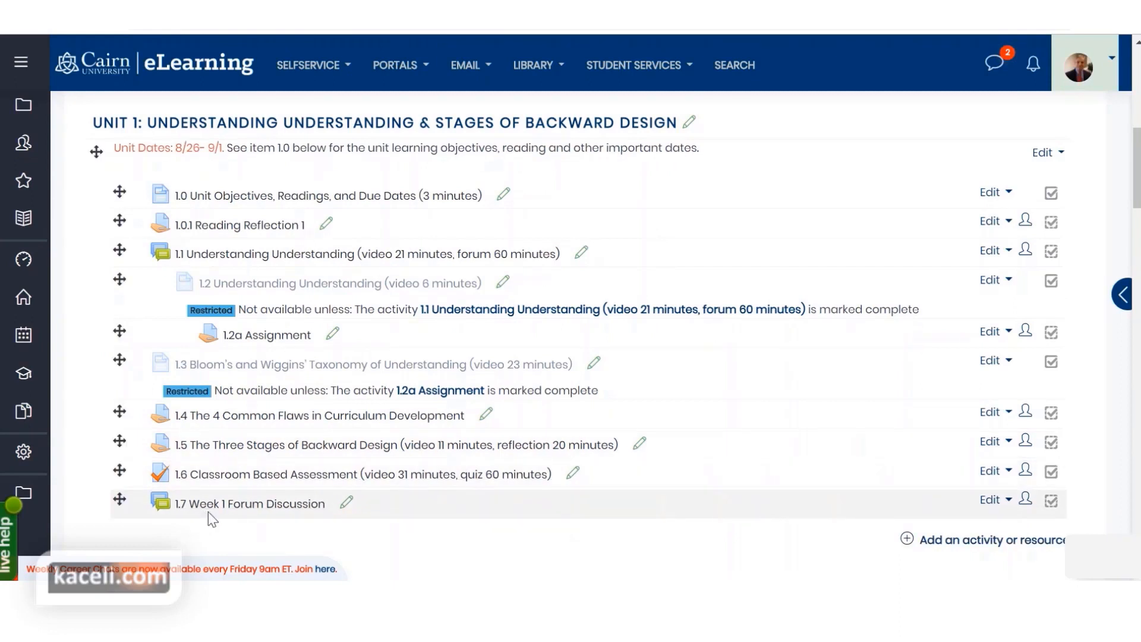
Step: Open 1.7 Week 1 Forum Discussion and review its discussion questions
{"action": "left_click", "coordinate": [231, 506]}
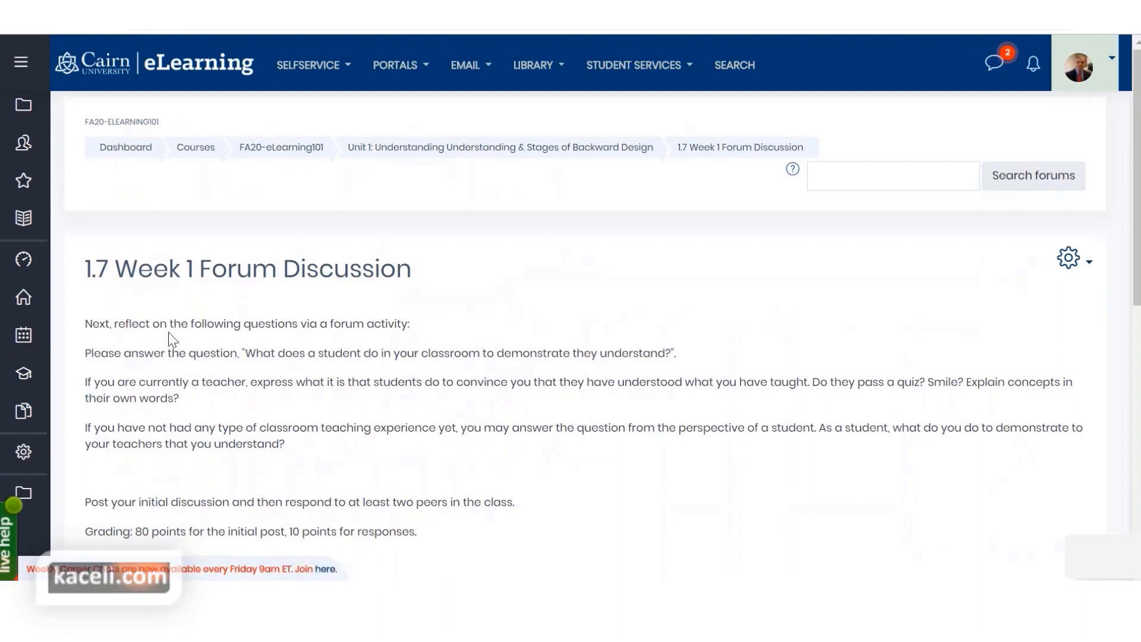
{"action": "left_click_drag", "start_coordinate": [168, 323], "coordinate": [280, 462]}
{"action": "scroll", "coordinate": [325, 468], "scroll_direction": "down", "scroll_amount": 3}
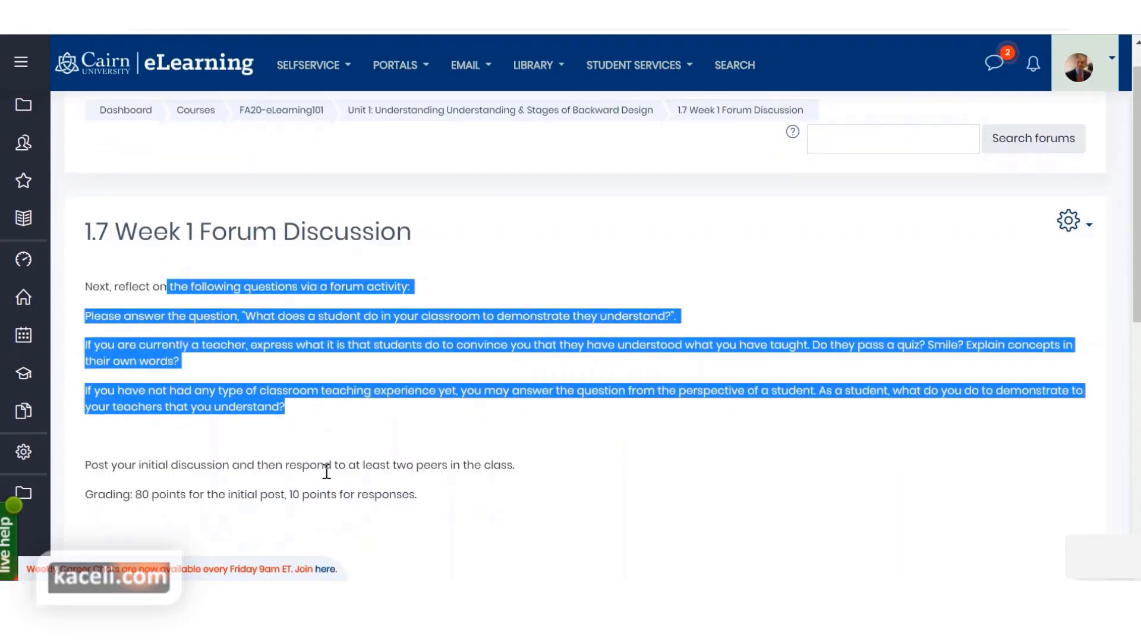
{"action": "left_click", "coordinate": [394, 349]}
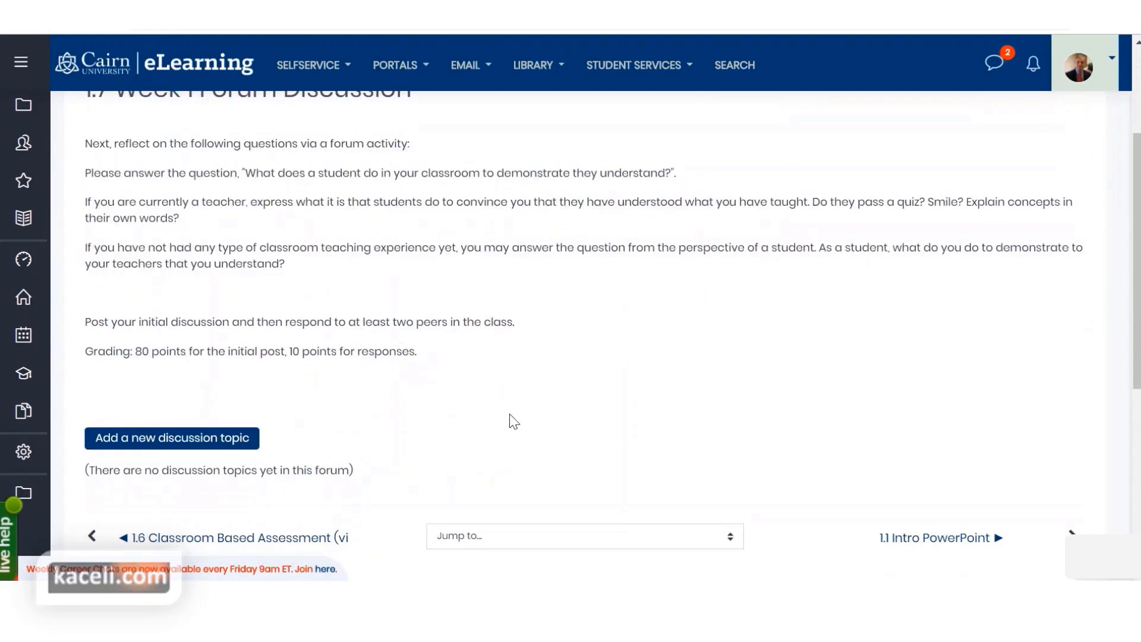
Step: Start a new discussion topic and look over its Subject and Message fields
{"action": "left_click", "coordinate": [135, 440]}
{"action": "scroll", "coordinate": [315, 466], "scroll_direction": "down", "scroll_amount": 3}
{"action": "left_click", "coordinate": [416, 303]}
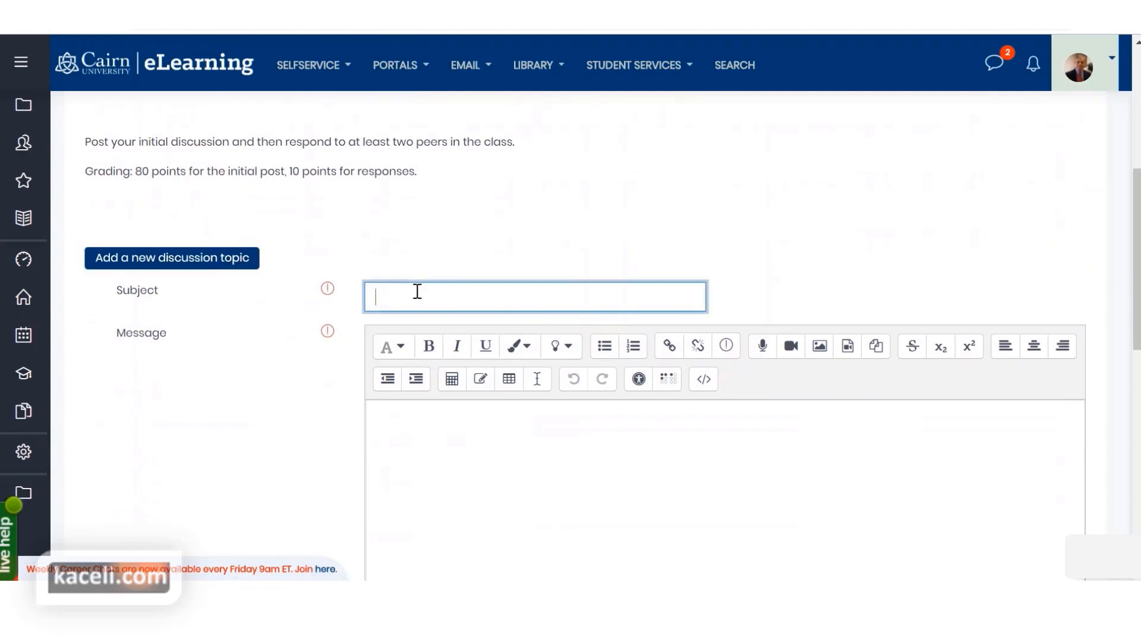
{"action": "left_click", "coordinate": [449, 439]}
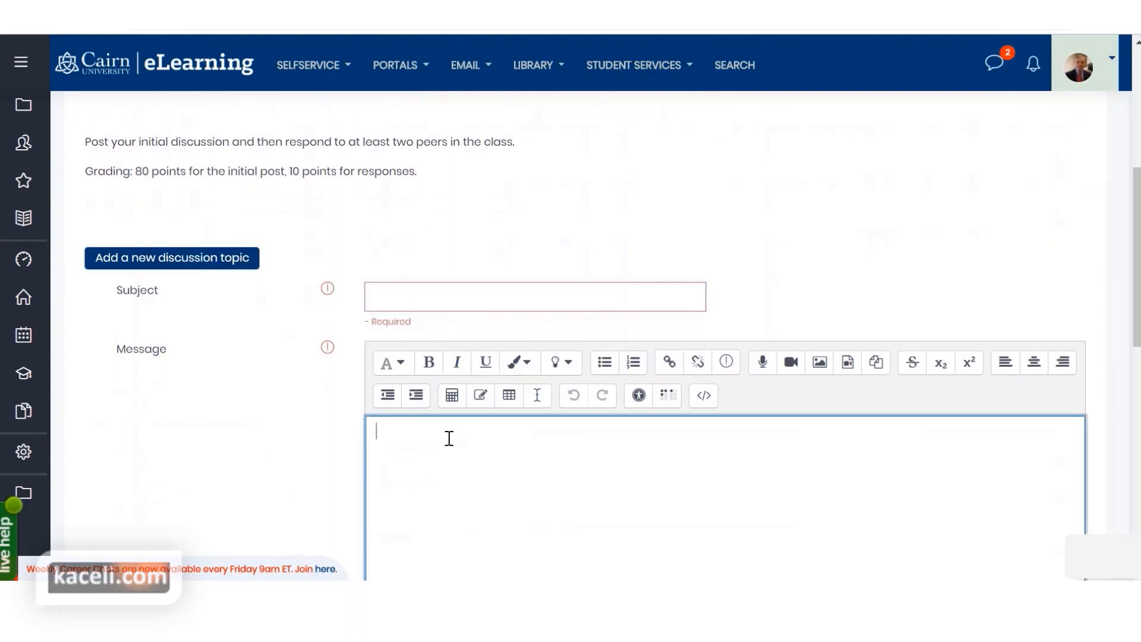
{"action": "scroll", "coordinate": [316, 465], "scroll_direction": "down", "scroll_amount": 4}
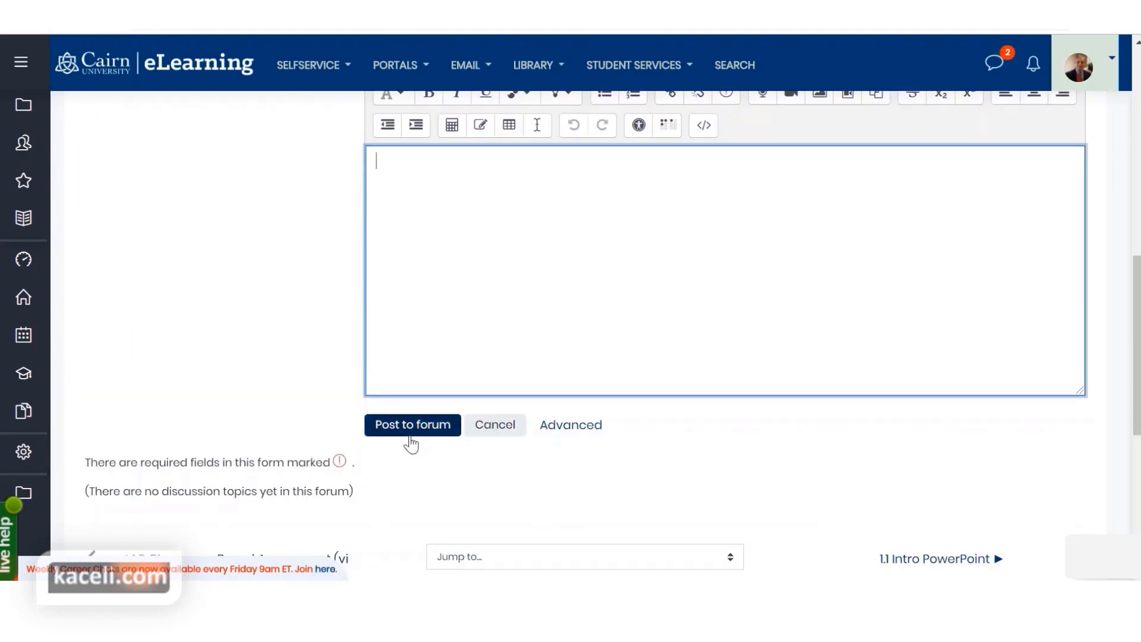
{"action": "scroll", "coordinate": [301, 473], "scroll_direction": "up", "scroll_amount": 4}
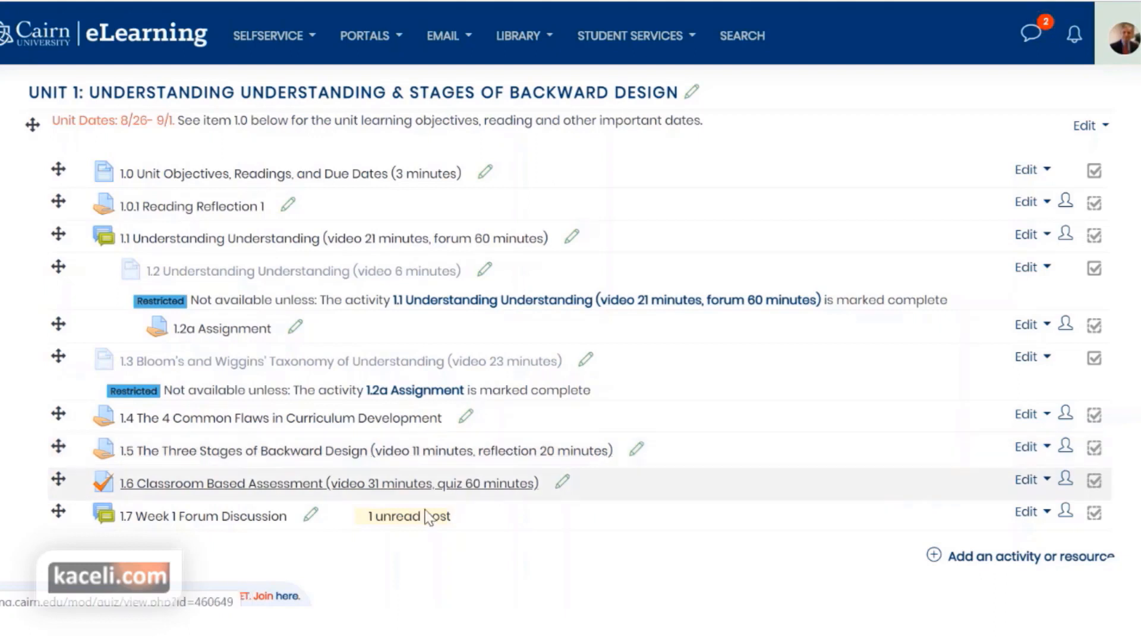
Step: Open 1.7 Week 1 Forum Discussion and the student's unrated Demonstrating Understanding post
{"action": "left_click", "coordinate": [229, 521]}
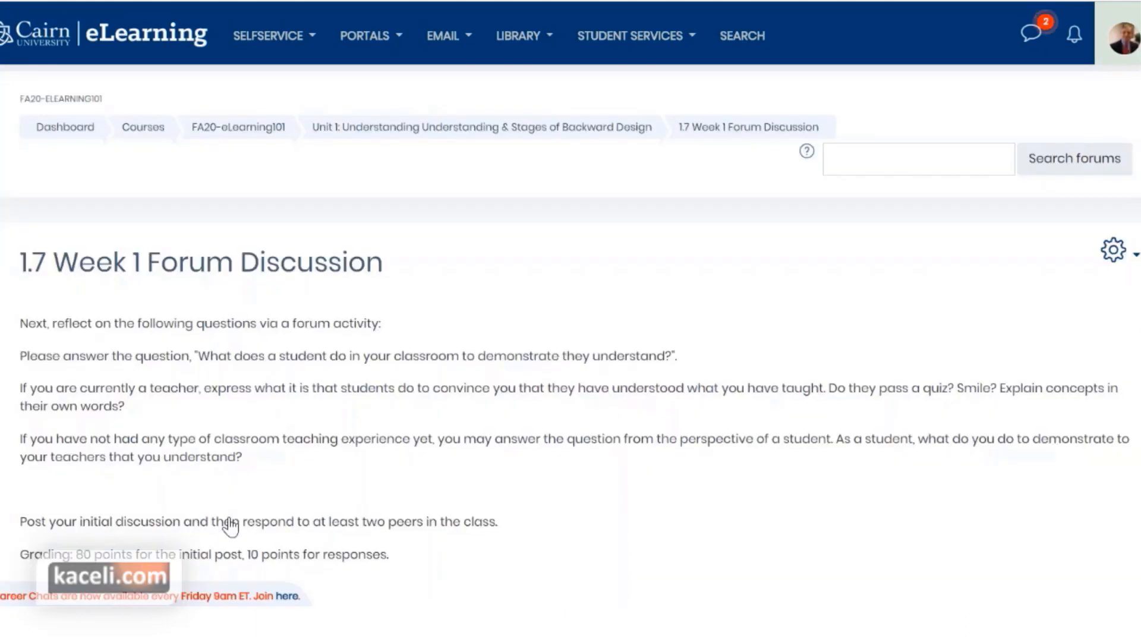
{"action": "scroll", "coordinate": [143, 312], "scroll_direction": "down", "scroll_amount": 2}
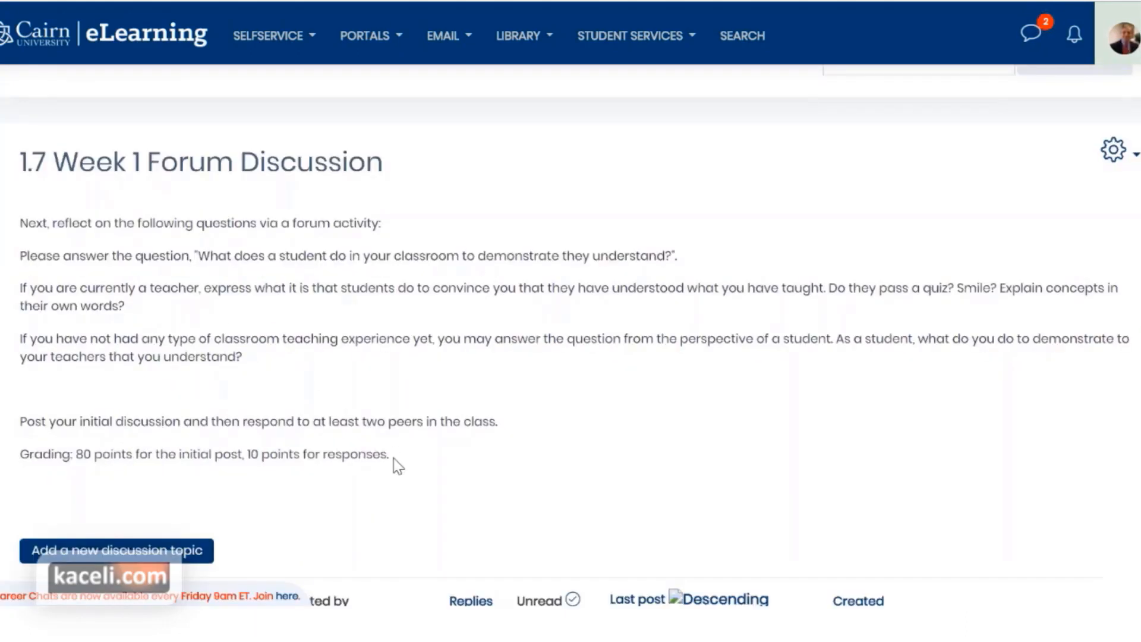
{"action": "left_click_drag", "start_coordinate": [393, 458], "coordinate": [112, 250]}
{"action": "scroll", "coordinate": [244, 401], "scroll_direction": "down", "scroll_amount": 5}
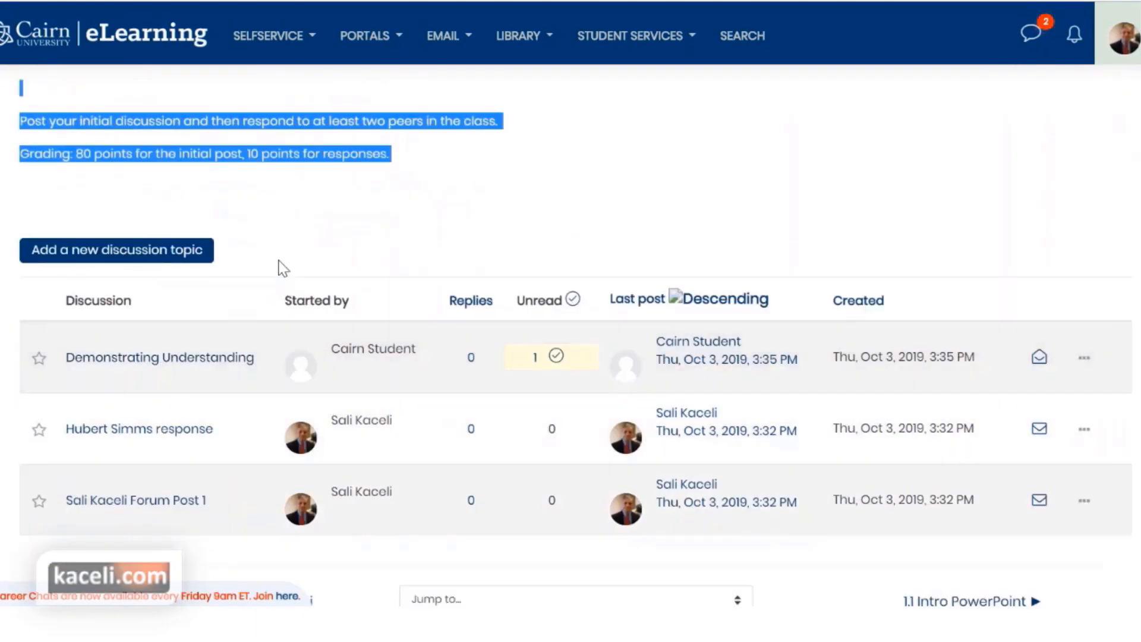
{"action": "left_click", "coordinate": [233, 317]}
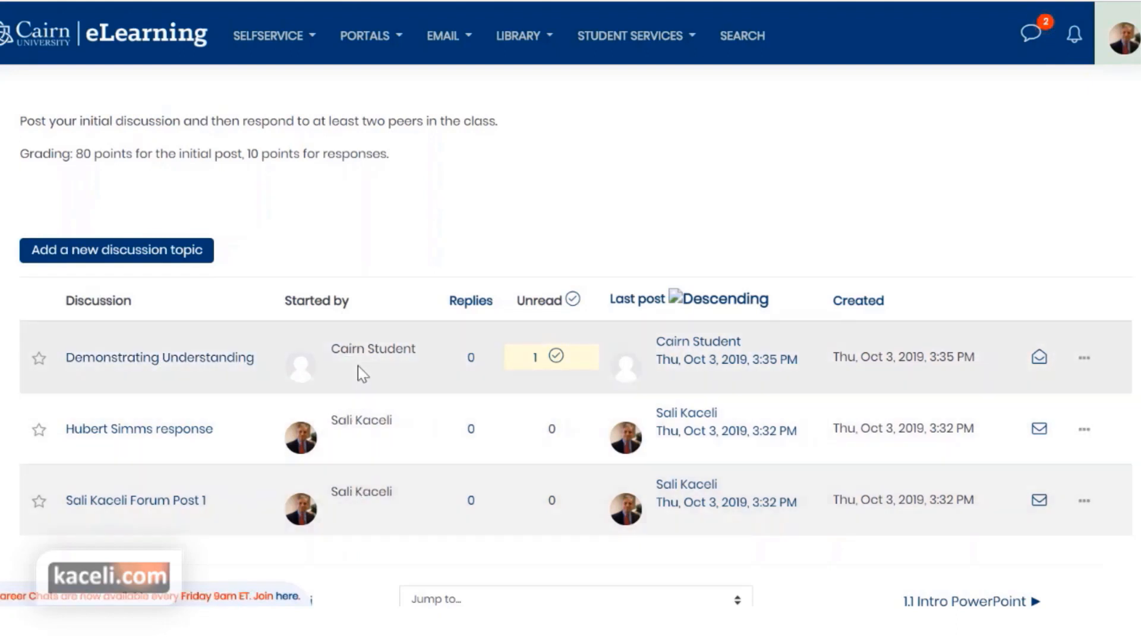
{"action": "left_click", "coordinate": [130, 370]}
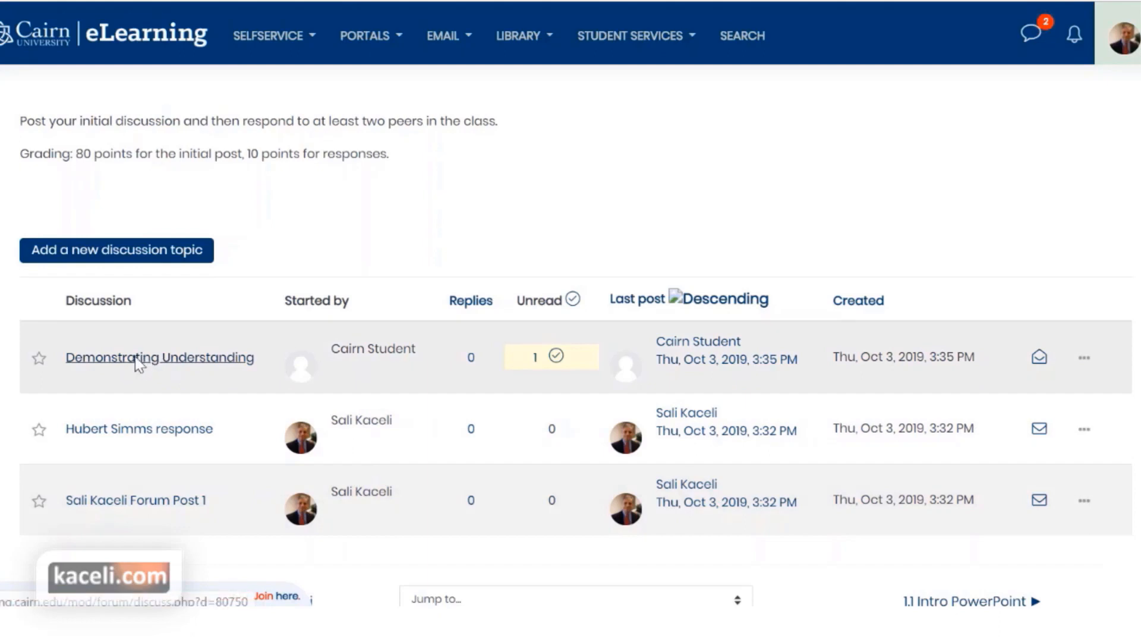
{"action": "scroll", "coordinate": [275, 427], "scroll_direction": "down", "scroll_amount": 3}
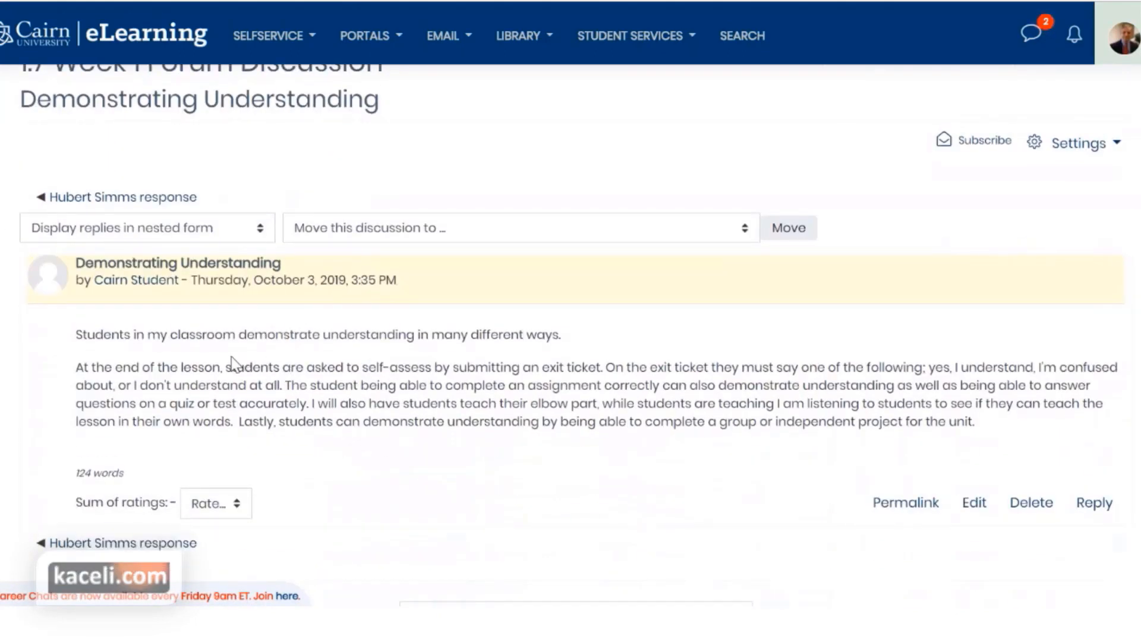
{"action": "scroll", "coordinate": [235, 364], "scroll_direction": "down", "scroll_amount": 2}
{"action": "left_click", "coordinate": [137, 266]}
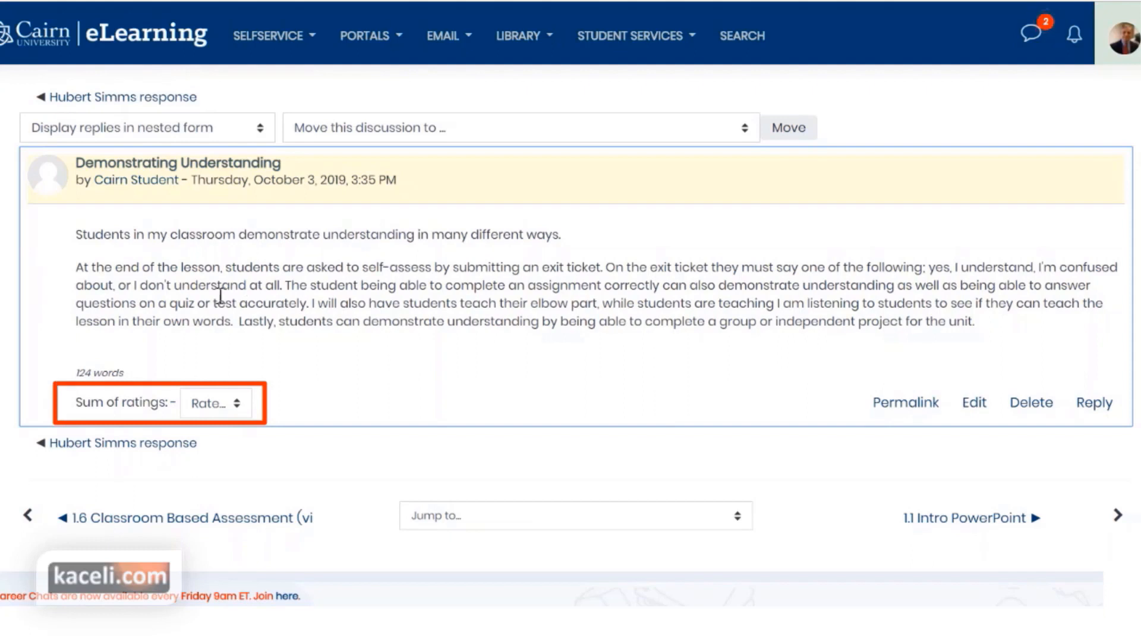
{"action": "left_click", "coordinate": [236, 404]}
{"action": "scroll", "coordinate": [224, 145], "scroll_direction": "down", "scroll_amount": 1}
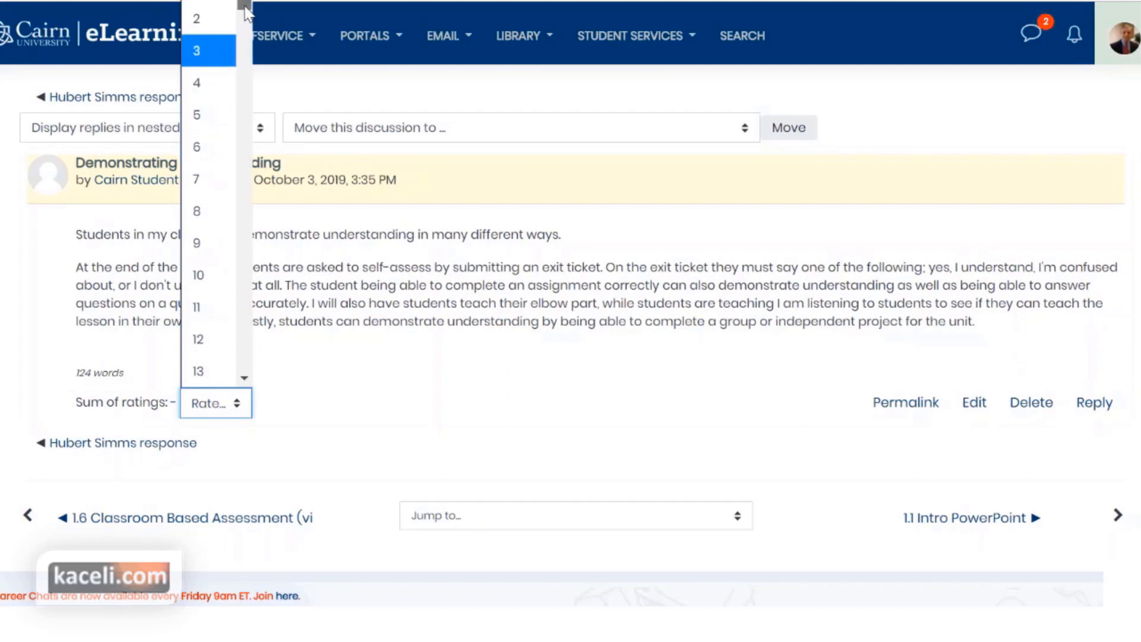
{"action": "left_click_drag", "start_coordinate": [244, 21], "coordinate": [252, 221]}
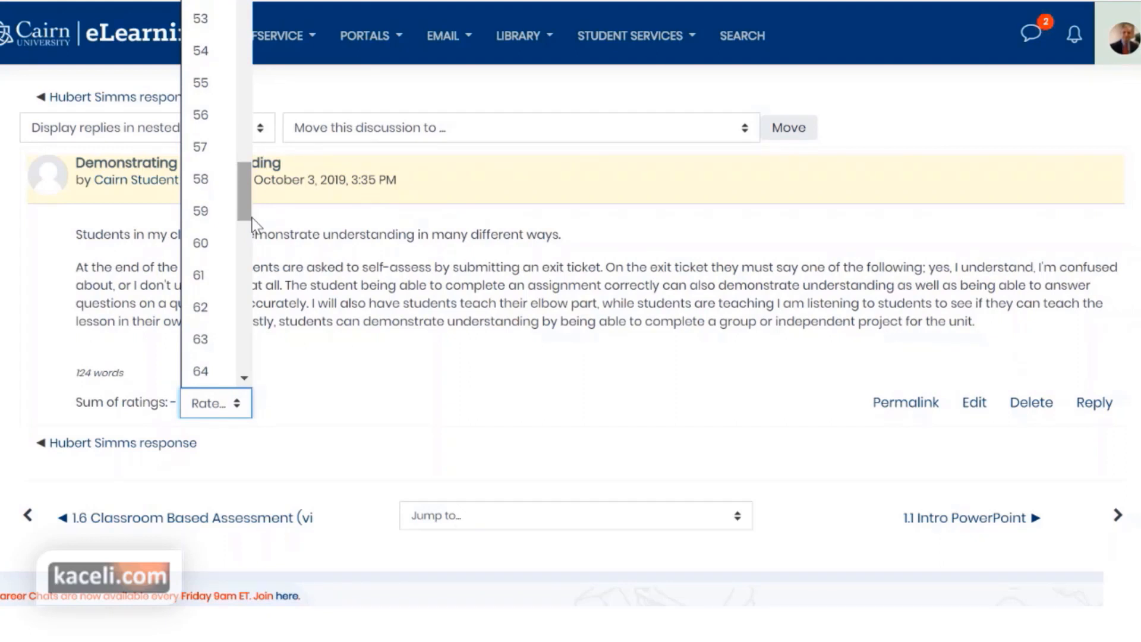
{"action": "left_click_drag", "start_coordinate": [250, 218], "coordinate": [248, 287]}
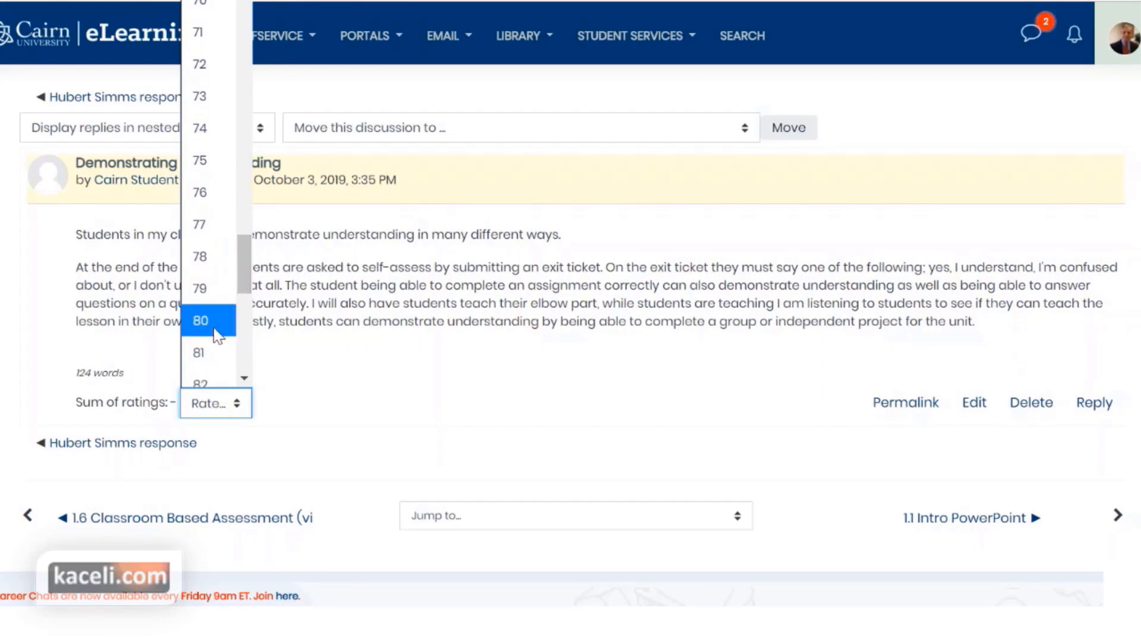
{"action": "left_click", "coordinate": [209, 189]}
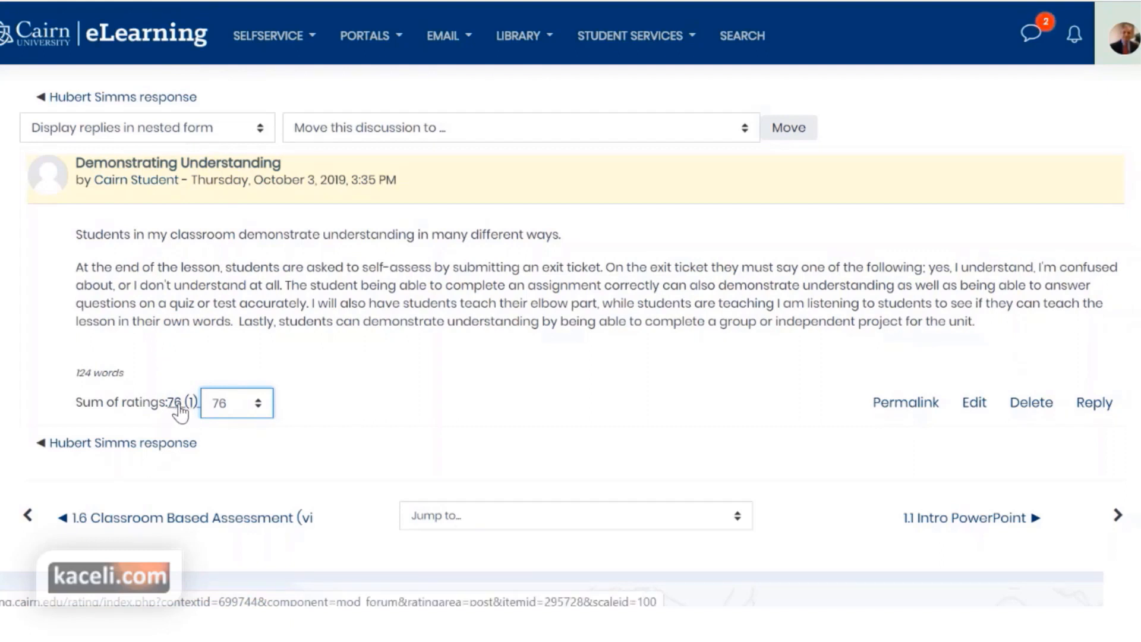
{"action": "left_click", "coordinate": [436, 398]}
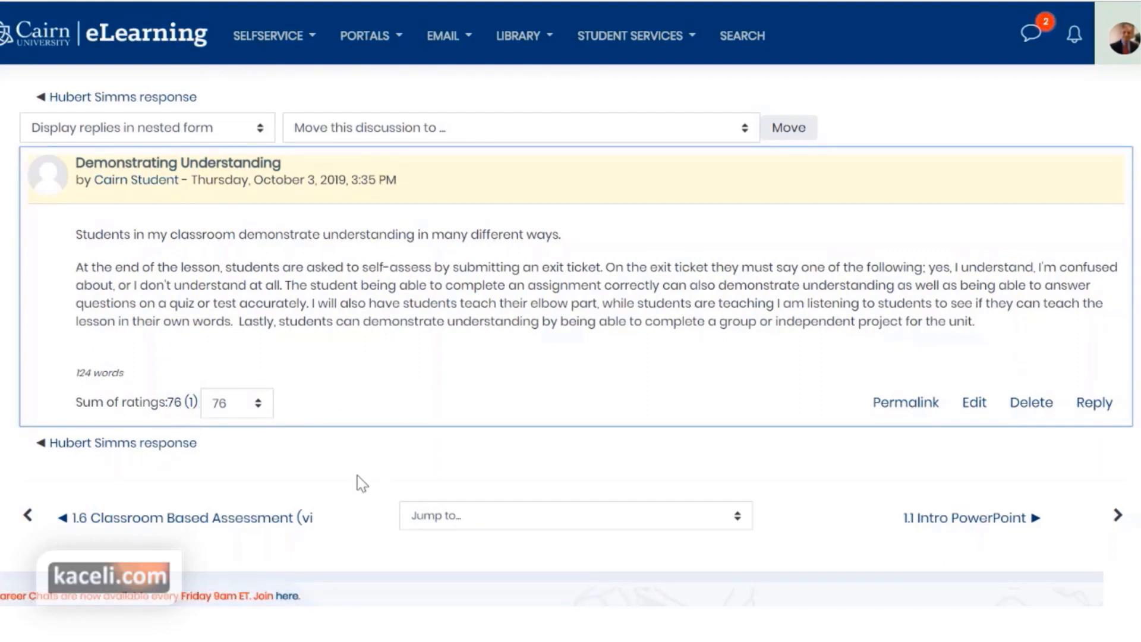
{"action": "left_click", "coordinate": [328, 458]}
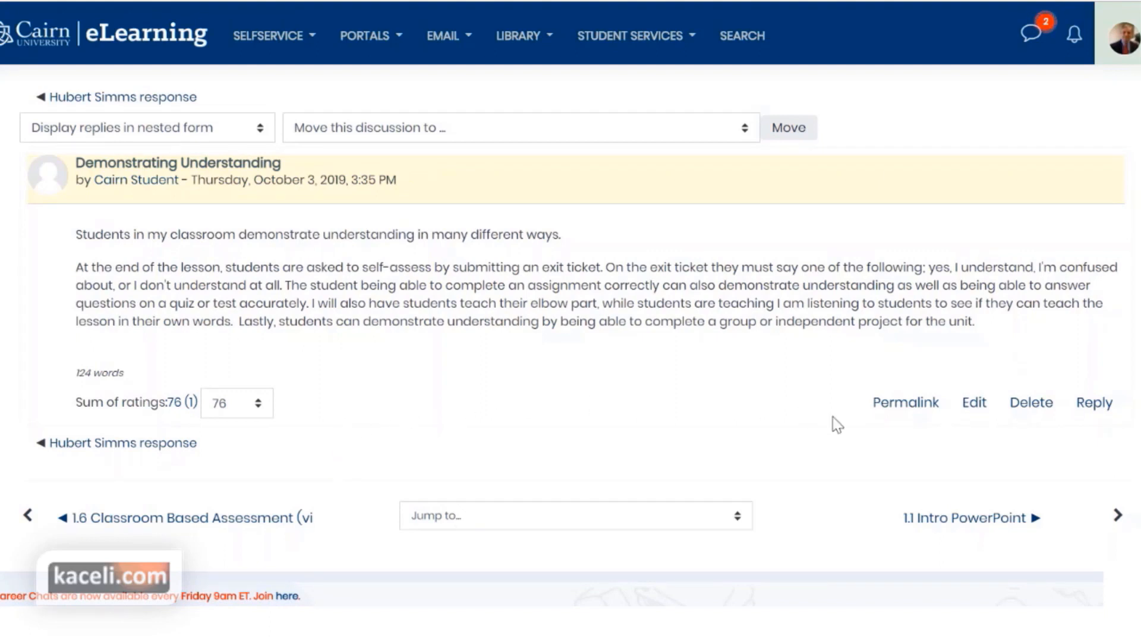
Step: Post a private reply: 'We also needed to cover body language in the classroom...'
{"action": "left_click", "coordinate": [1095, 405]}
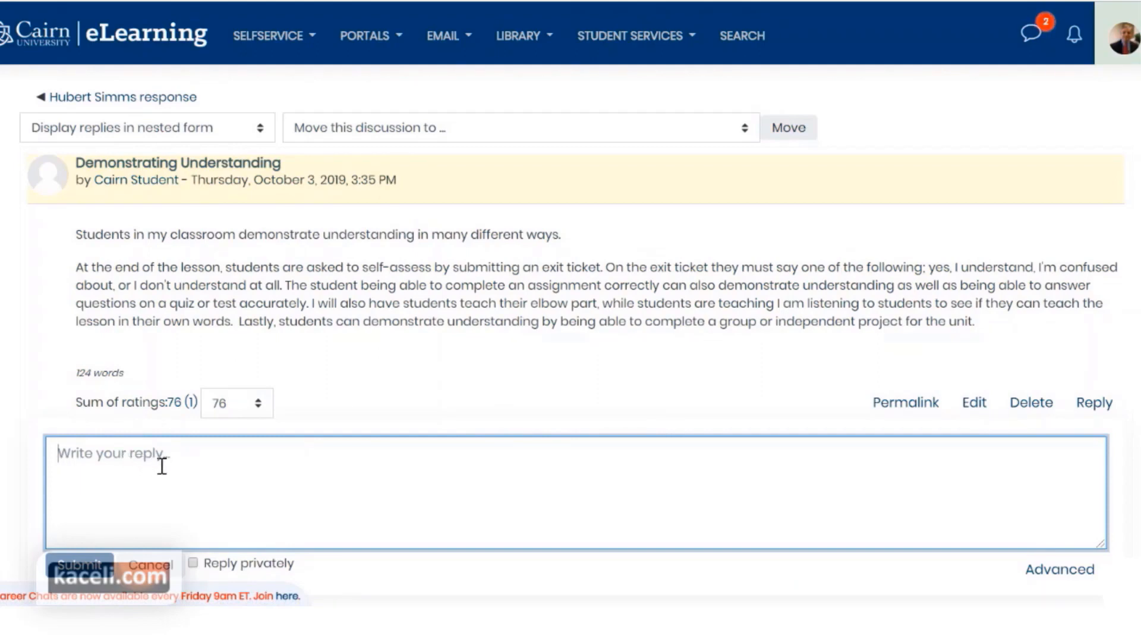
{"action": "scroll", "coordinate": [274, 518], "scroll_direction": "down", "scroll_amount": 2}
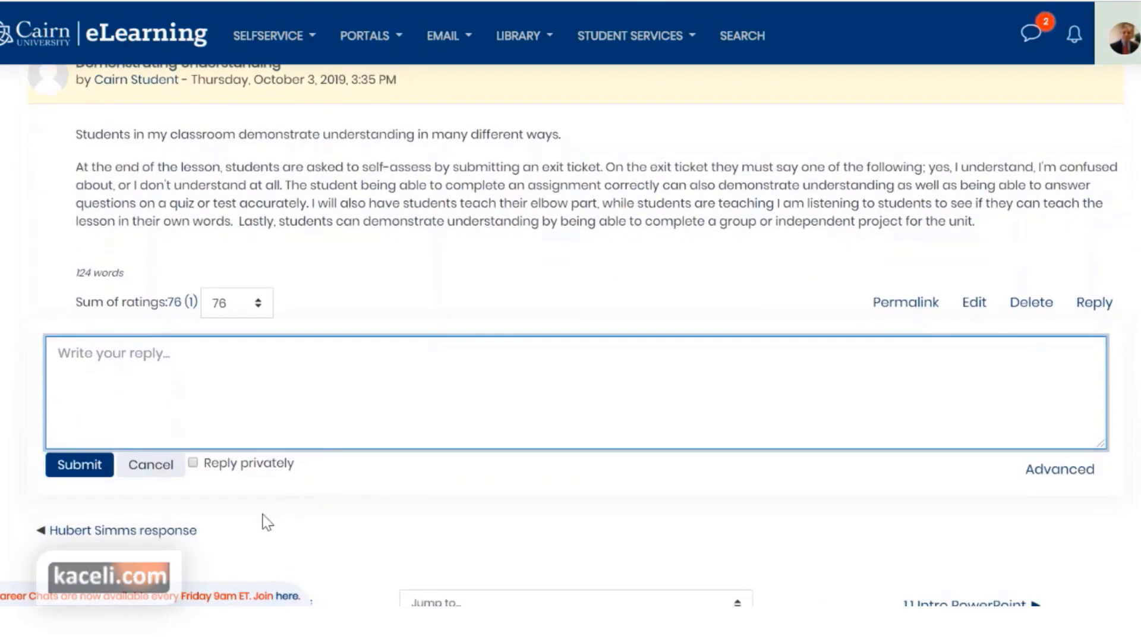
{"action": "left_click", "coordinate": [193, 463]}
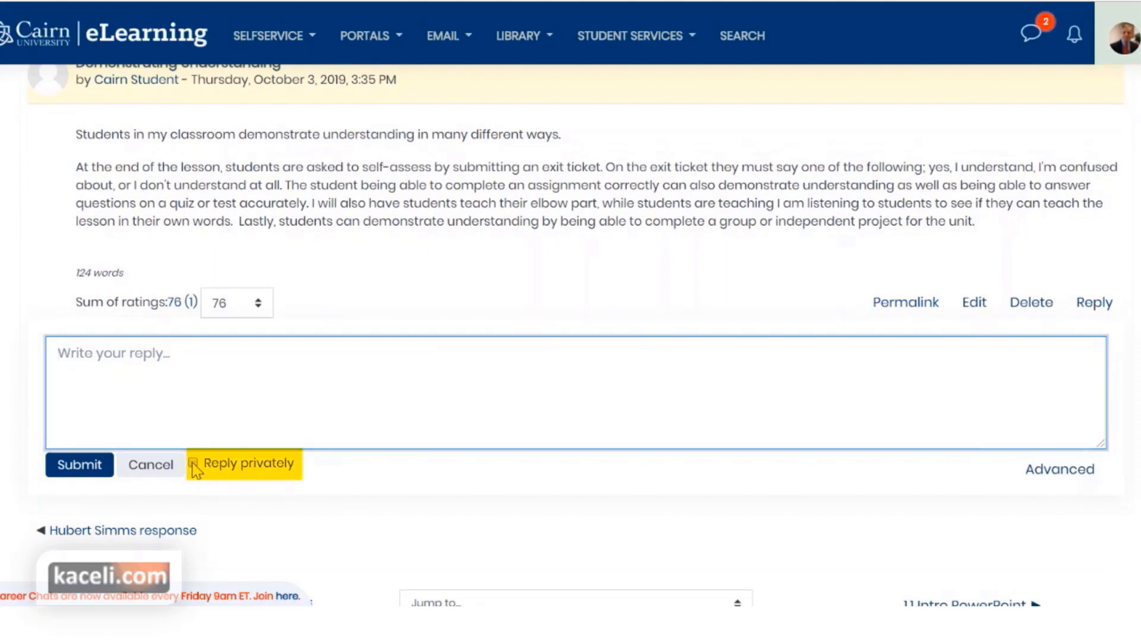
{"action": "left_click", "coordinate": [124, 360]}
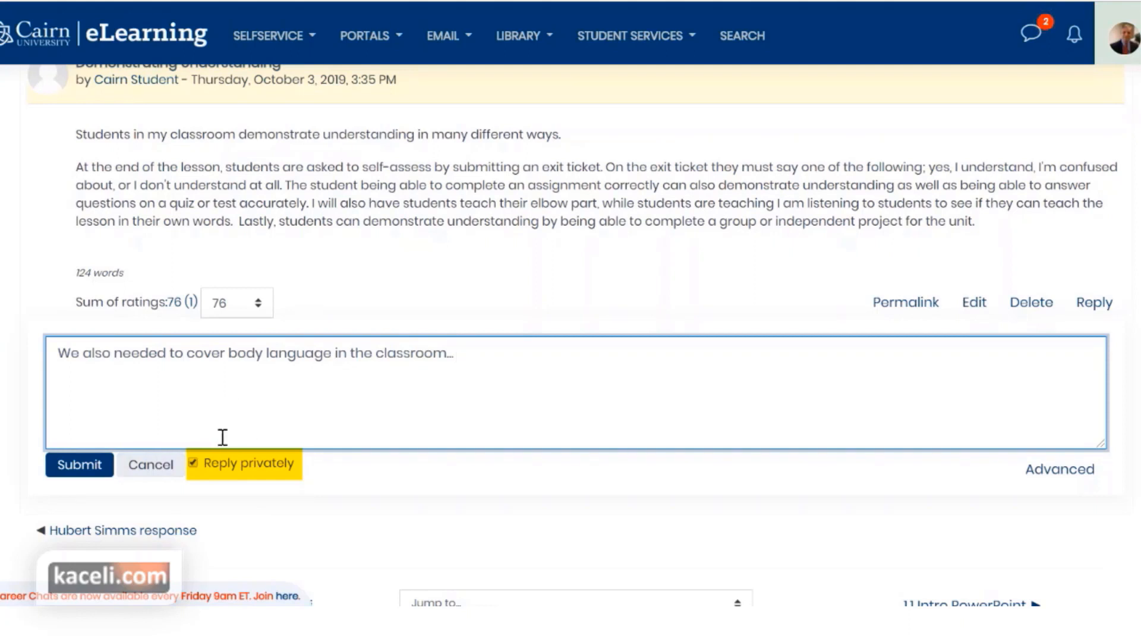
{"action": "left_click", "coordinate": [79, 464]}
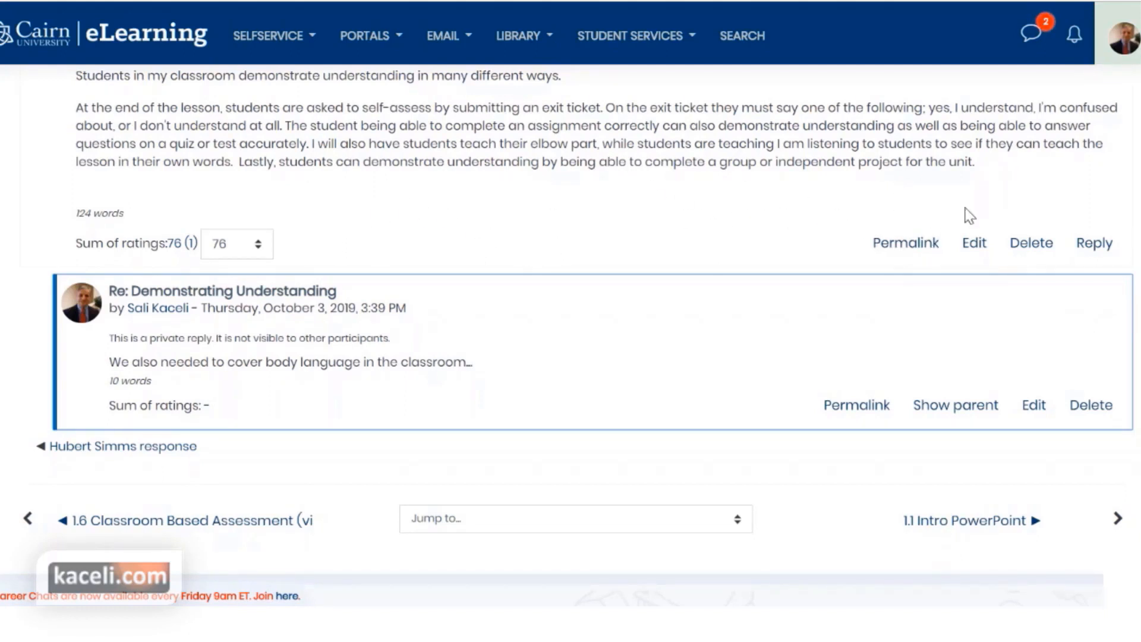
Step: Post a three-word public reply, 'Good point' followed by the student's first name
{"action": "left_click", "coordinate": [1095, 244]}
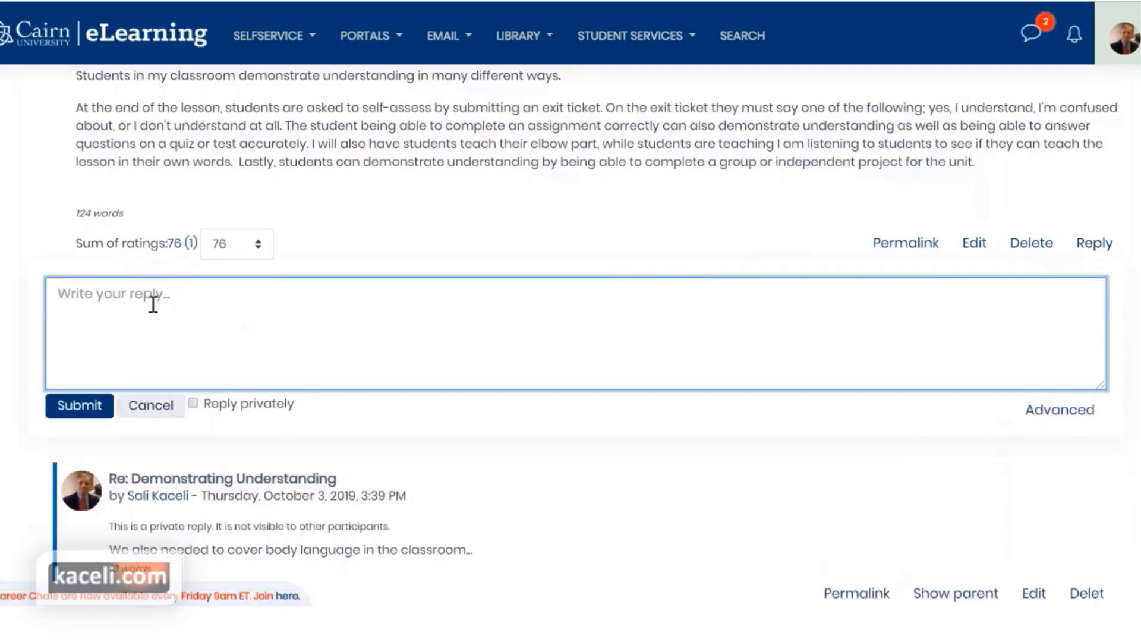
{"action": "type", "text": "Good point John."}
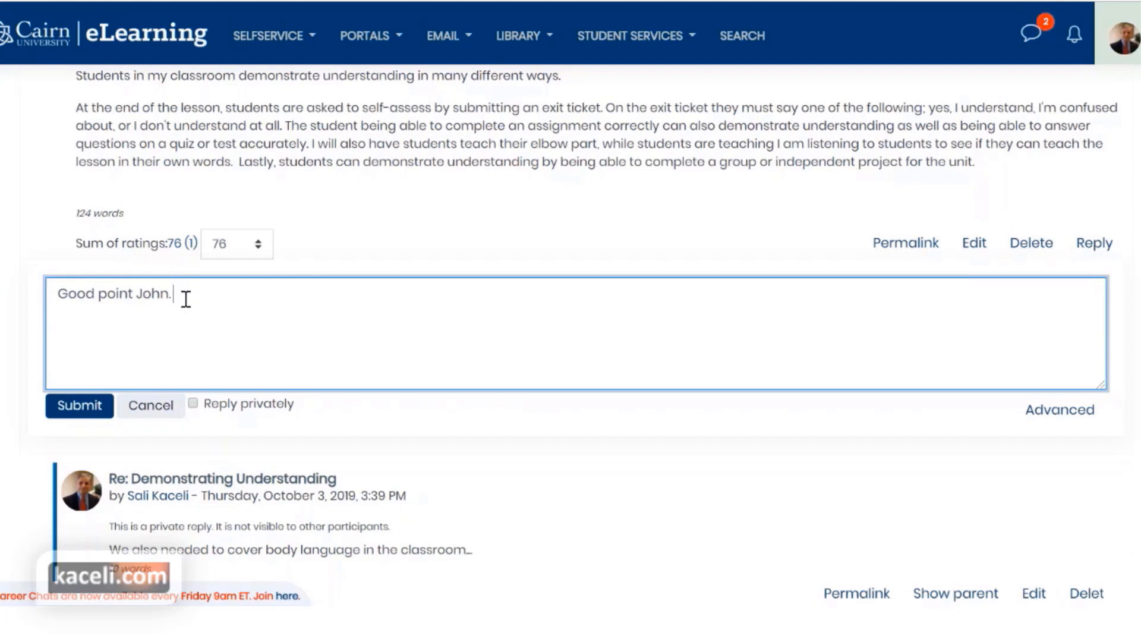
{"action": "left_click", "coordinate": [98, 410]}
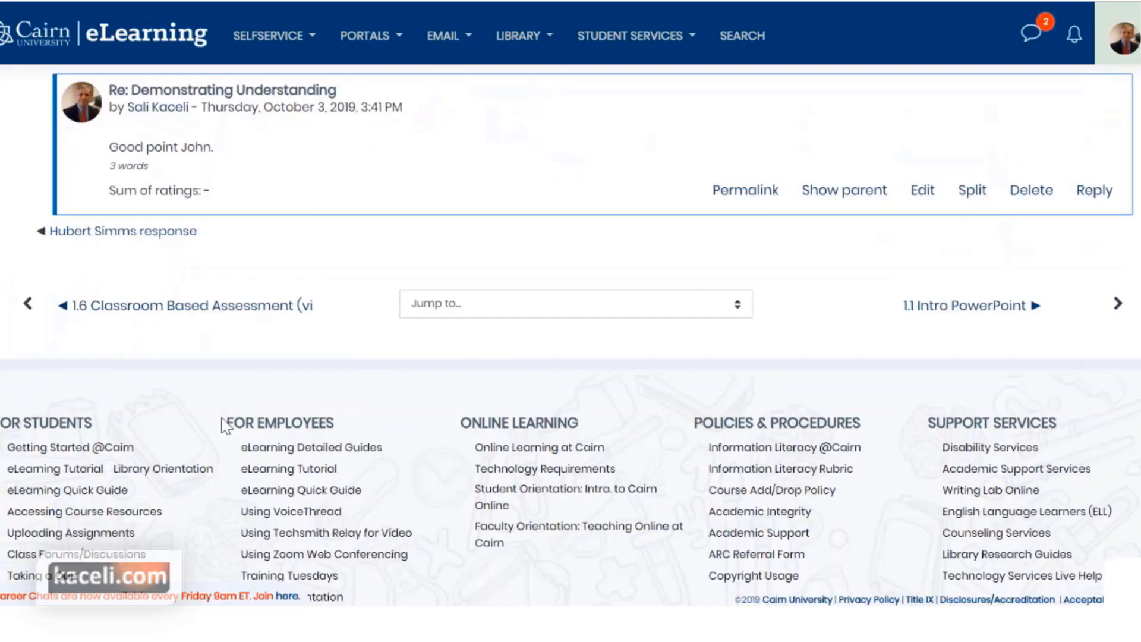
Step: Highlight the private-reply notice, emphasizing the word 'private'
{"action": "scroll", "coordinate": [178, 427], "scroll_direction": "up", "scroll_amount": 3}
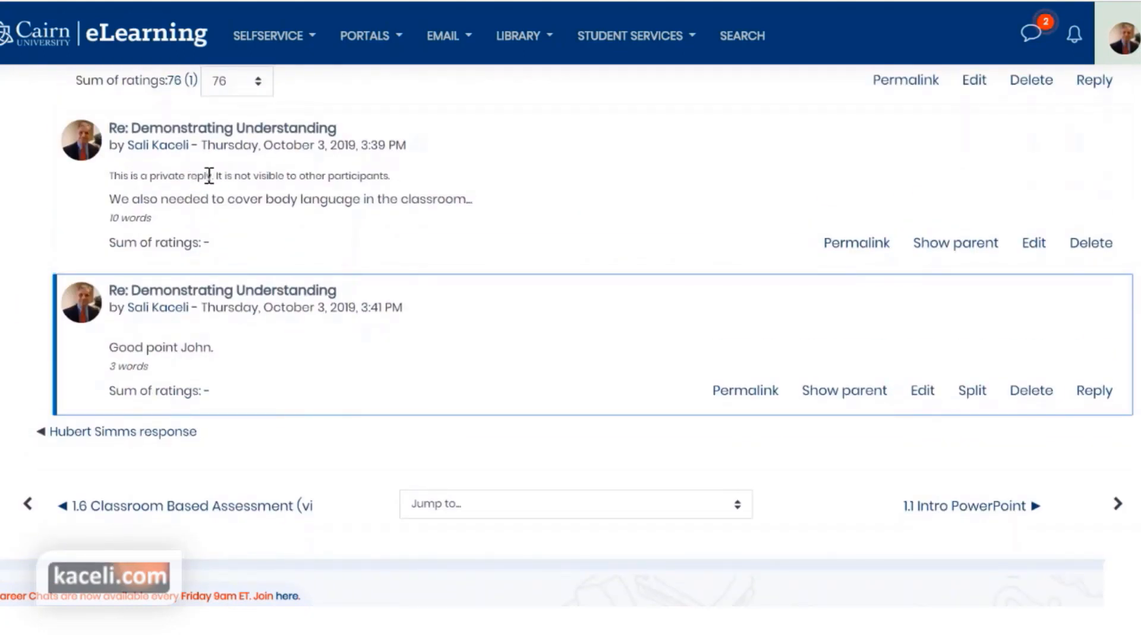
{"action": "left_click", "coordinate": [220, 176]}
{"action": "left_click_drag", "start_coordinate": [392, 177], "coordinate": [116, 182]}
{"action": "double_click", "coordinate": [164, 176]}
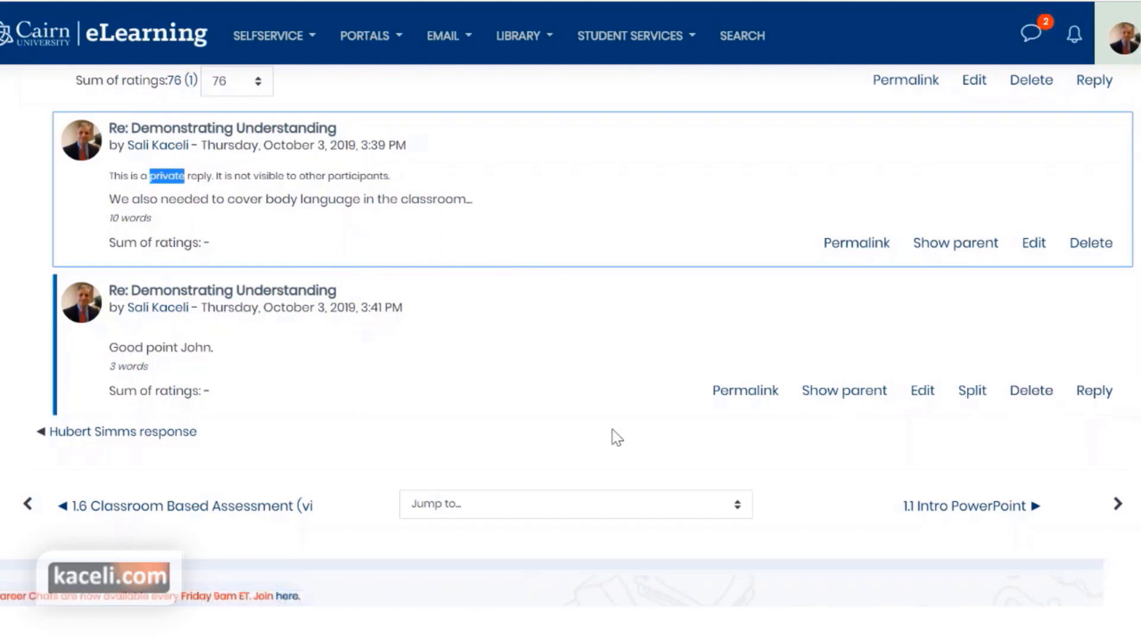
Step: Switch to the browser window logged in as the student to view the thread
{"action": "scroll", "coordinate": [345, 415], "scroll_direction": "up", "scroll_amount": 5}
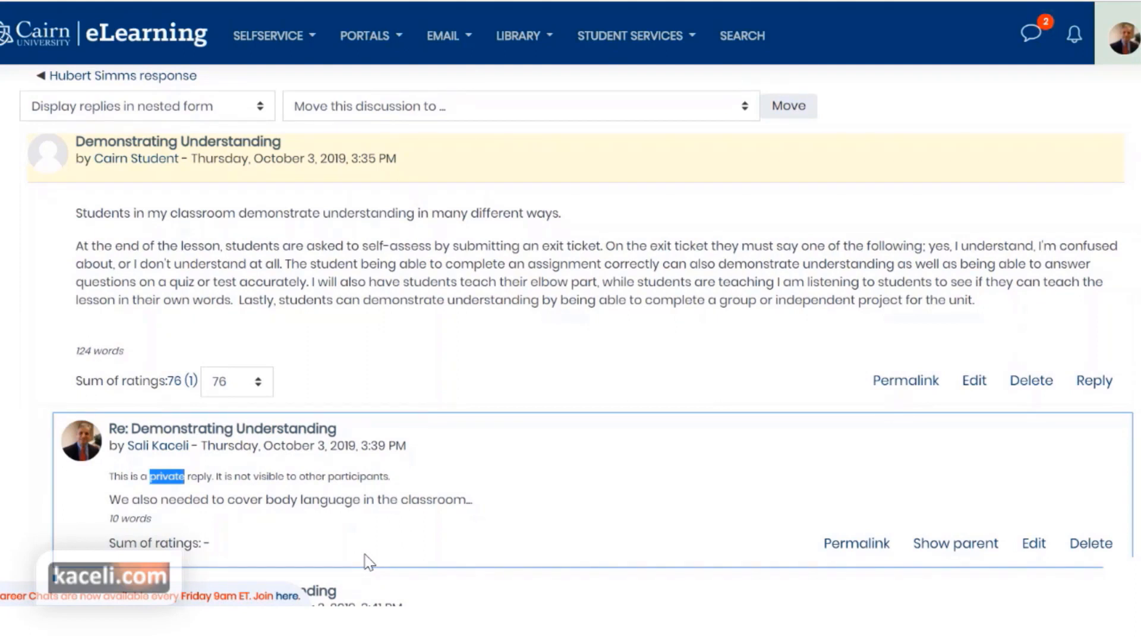
{"action": "mouse_move", "coordinate": [292, 623]}
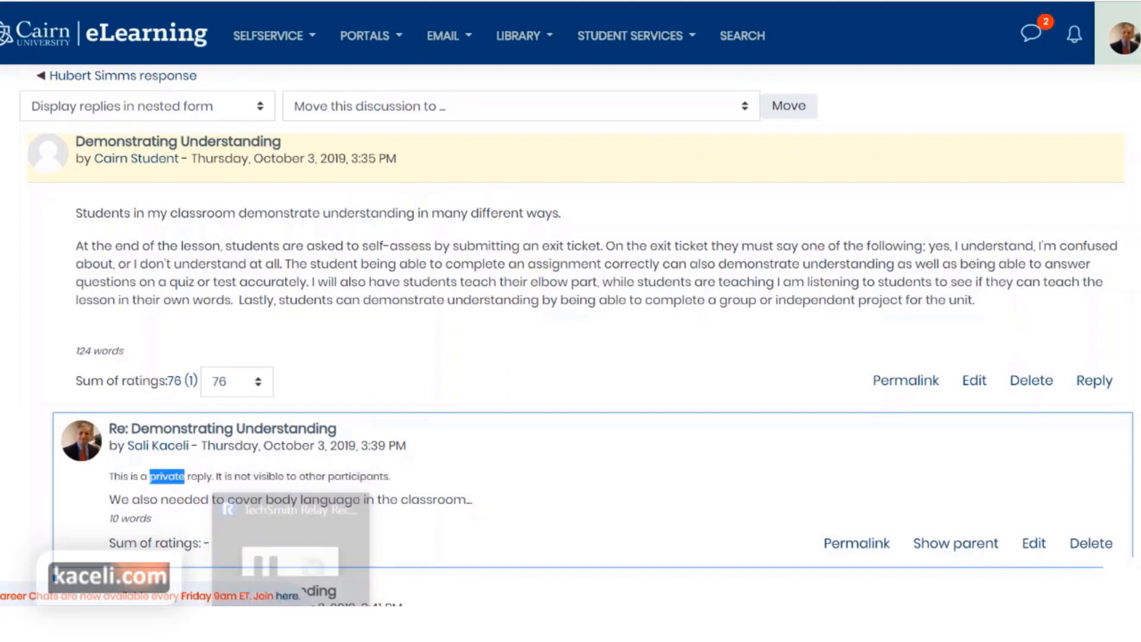
{"action": "left_click", "coordinate": [134, 623]}
{"action": "left_click", "coordinate": [208, 559]}
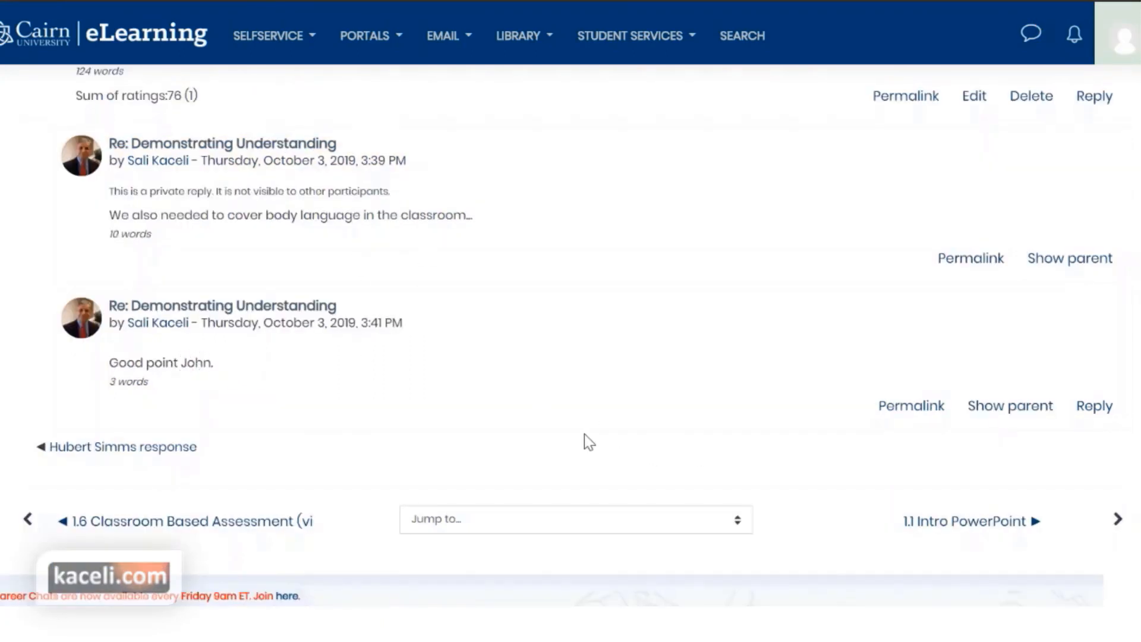
Step: As the student, paste and submit a reply agreeing about evaluating body language
{"action": "left_click", "coordinate": [1093, 409]}
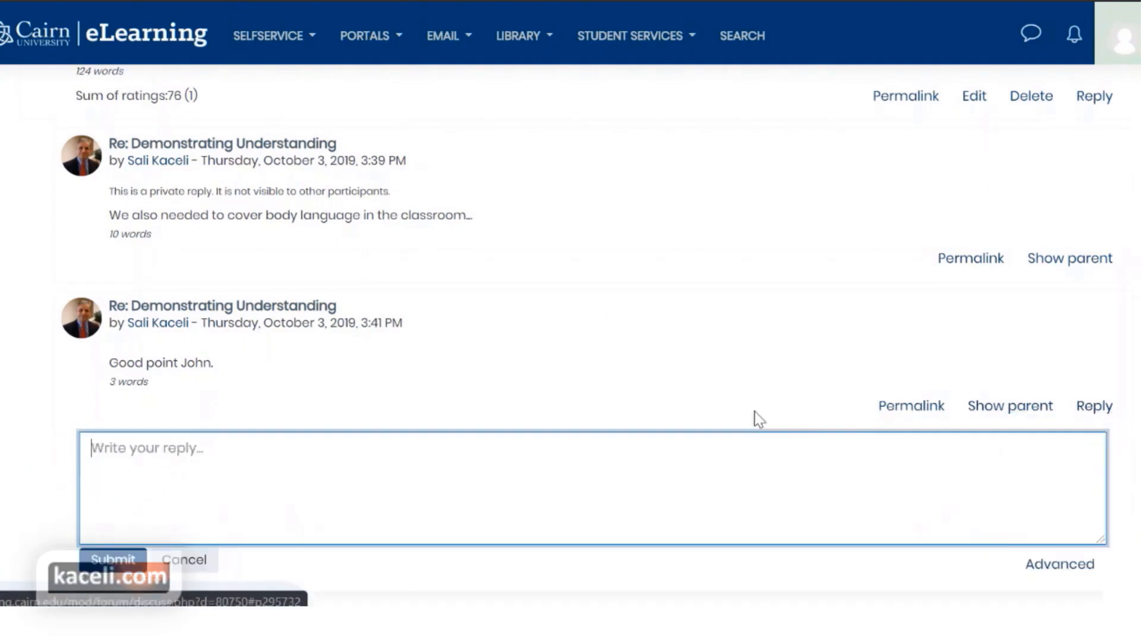
{"action": "type", "text": "Good point. I was not thinking of evaluating the body language in determining whether the student is understanding the taught content."}
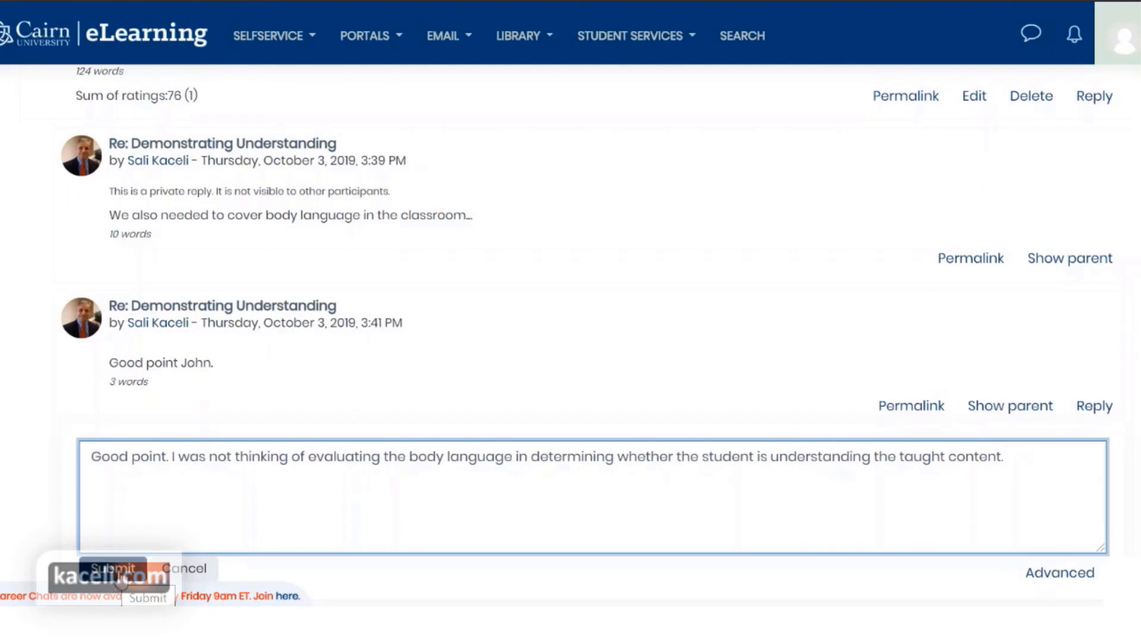
{"action": "scroll", "coordinate": [302, 443], "scroll_direction": "up", "scroll_amount": 1}
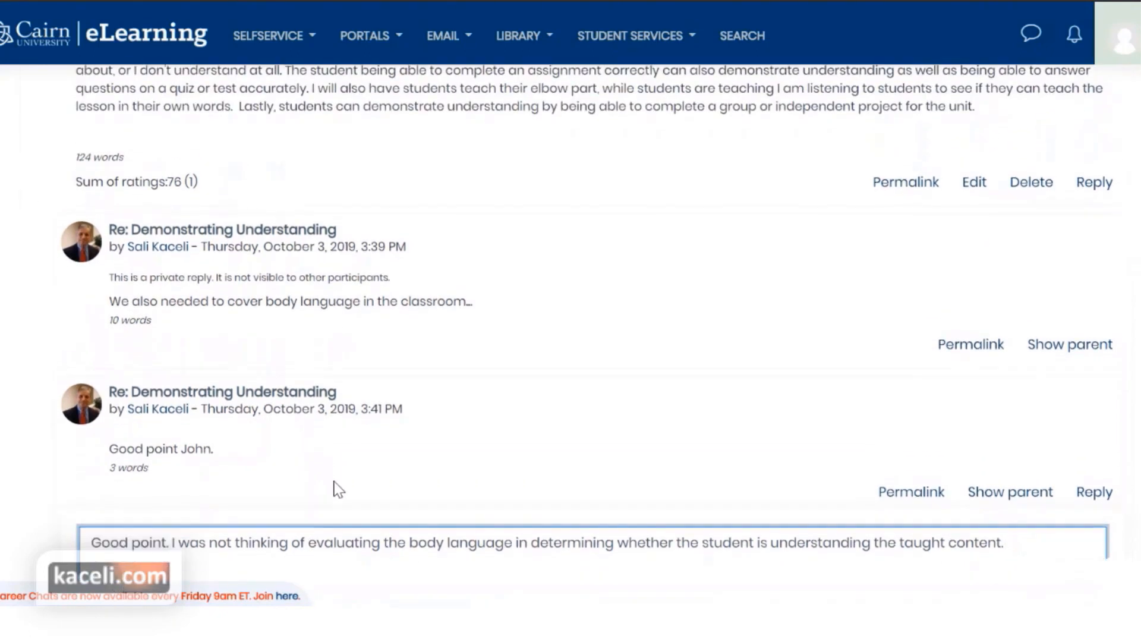
{"action": "scroll", "coordinate": [332, 484], "scroll_direction": "down", "scroll_amount": 3}
{"action": "left_click", "coordinate": [95, 471]}
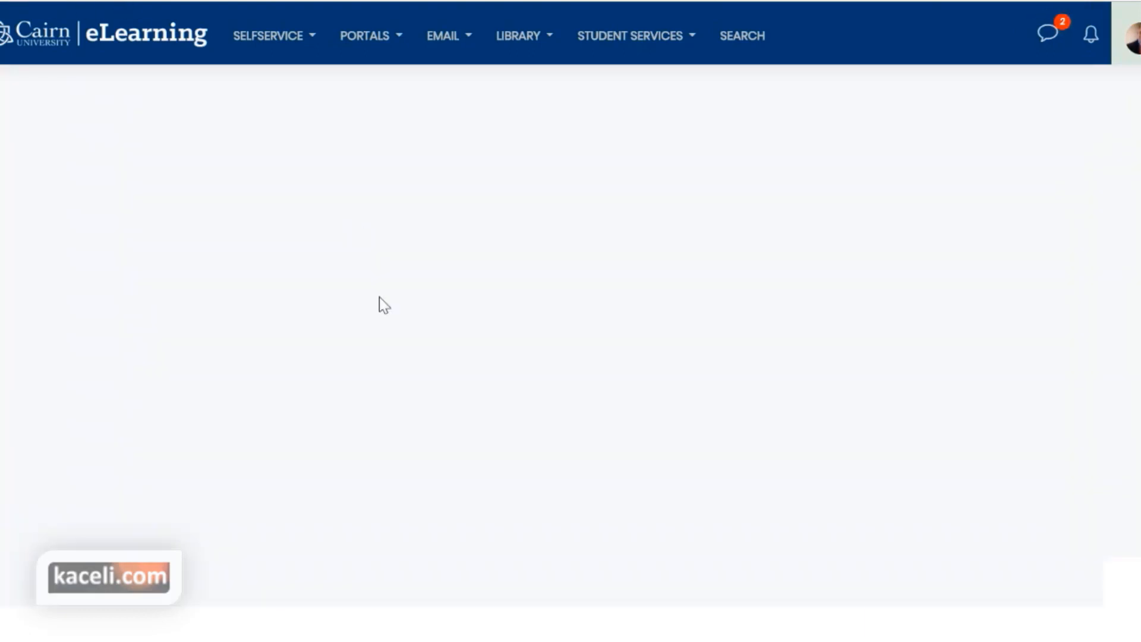
Step: Post a throwaway multi-line reply of random letters under the student's latest post
{"action": "scroll", "coordinate": [433, 301], "scroll_direction": "down", "scroll_amount": 5}
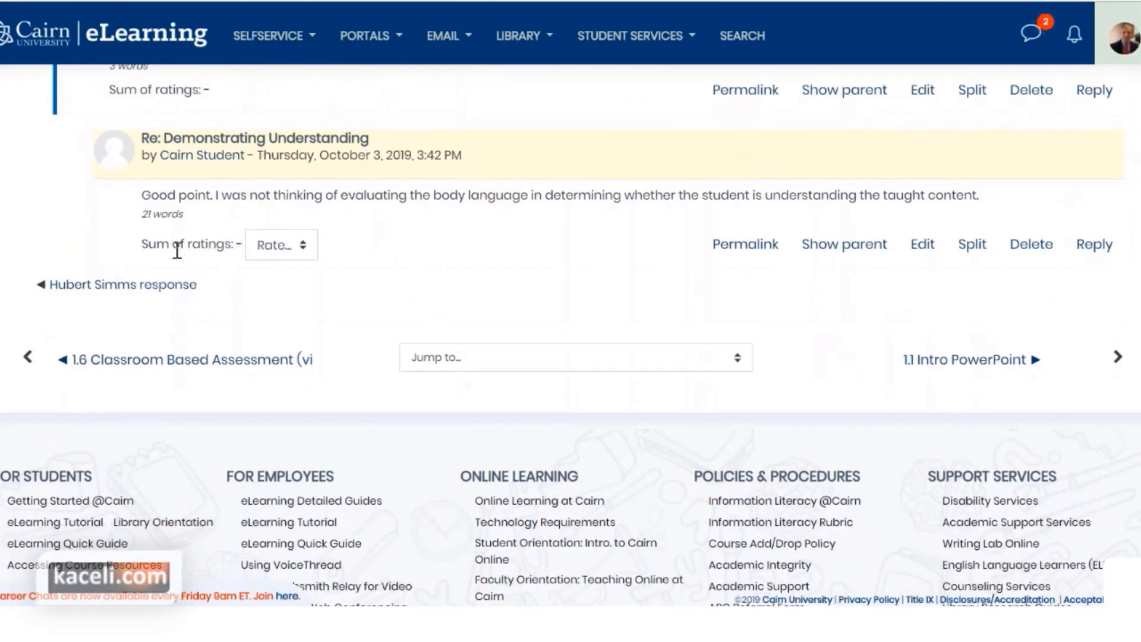
{"action": "scroll", "coordinate": [220, 243], "scroll_direction": "up", "scroll_amount": 1}
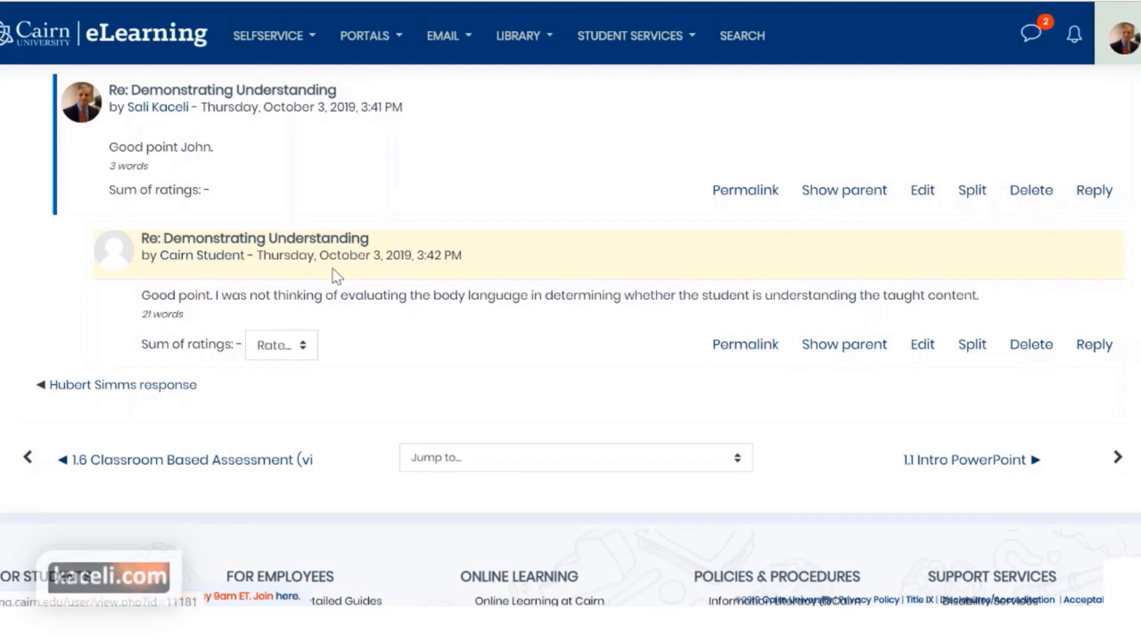
{"action": "left_click", "coordinate": [1091, 346]}
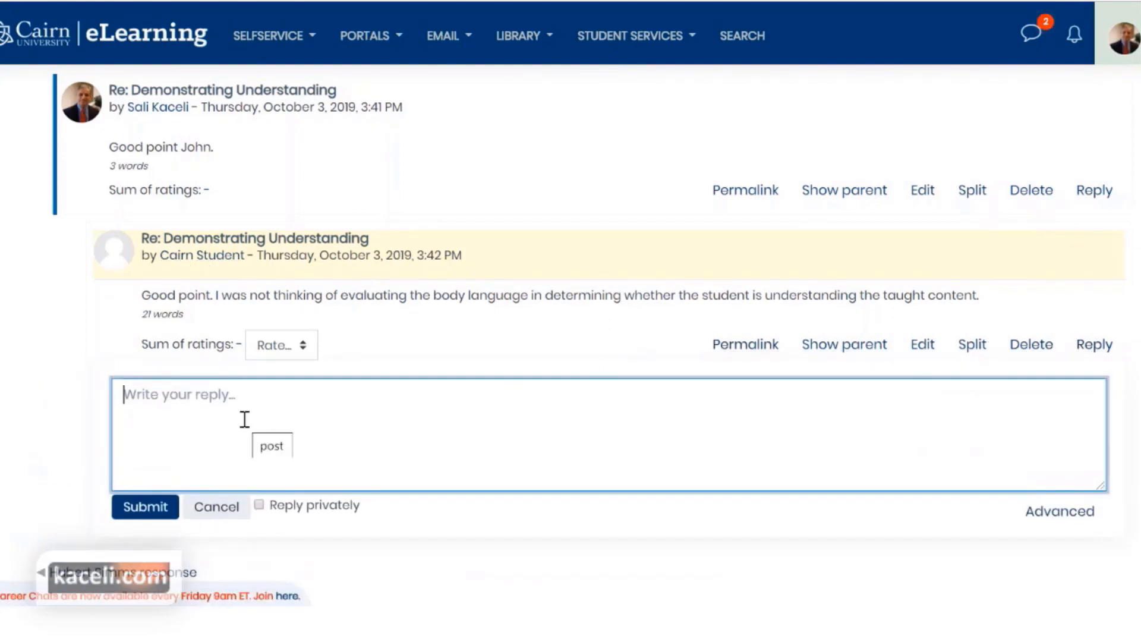
{"action": "type", "text": "sdasdfsfsdfsfdsfdsfl;;sdjfds;fsd"}
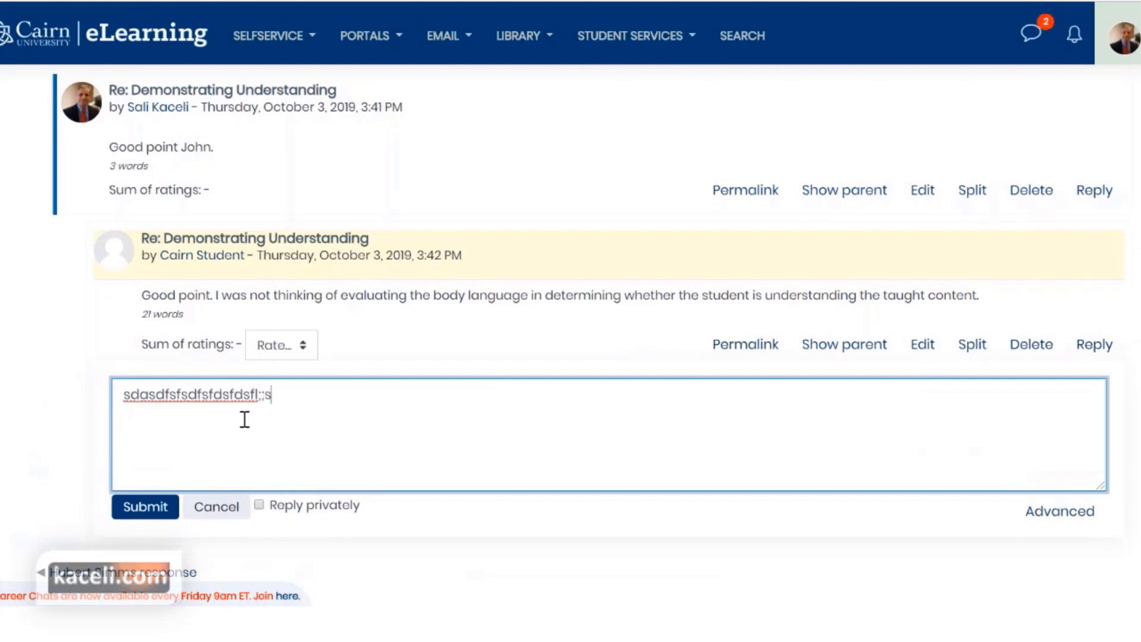
{"action": "key", "text": "Return"}
{"action": "type", "text": "fsdfs"}
{"action": "key", "text": "Return"}
{"action": "type", "text": "df"}
{"action": "key", "text": "Return"}
{"action": "type", "text": "sd"}
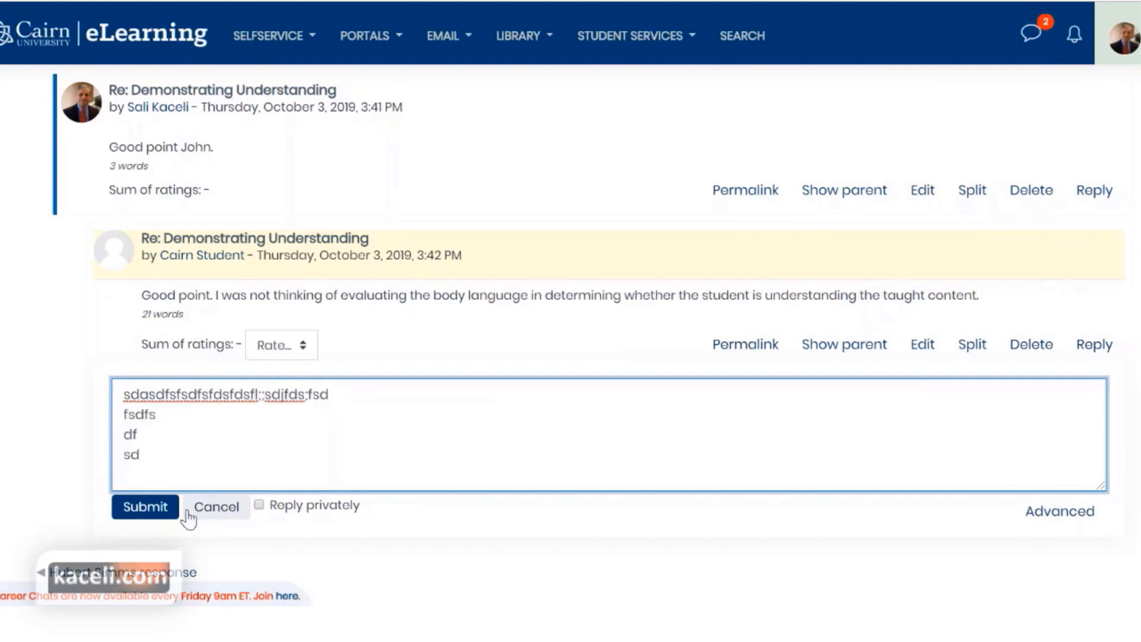
{"action": "left_click", "coordinate": [150, 512]}
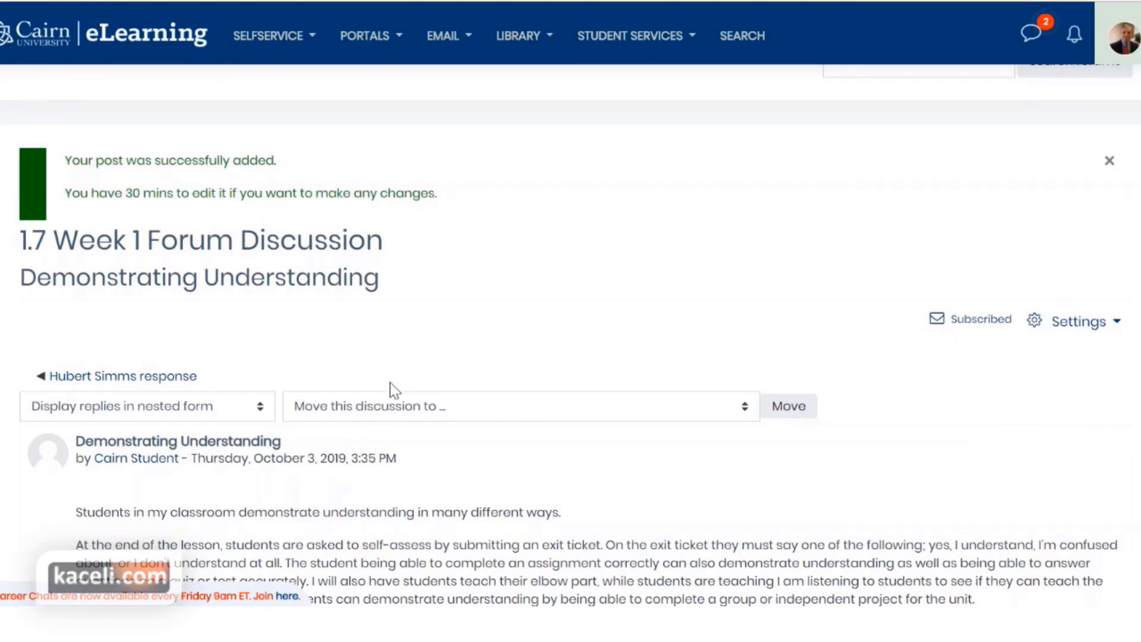
Step: Return to the Week 1 forum list, where Demonstrating Understanding shows 4 replies
{"action": "scroll", "coordinate": [461, 341], "scroll_direction": "up", "scroll_amount": 2}
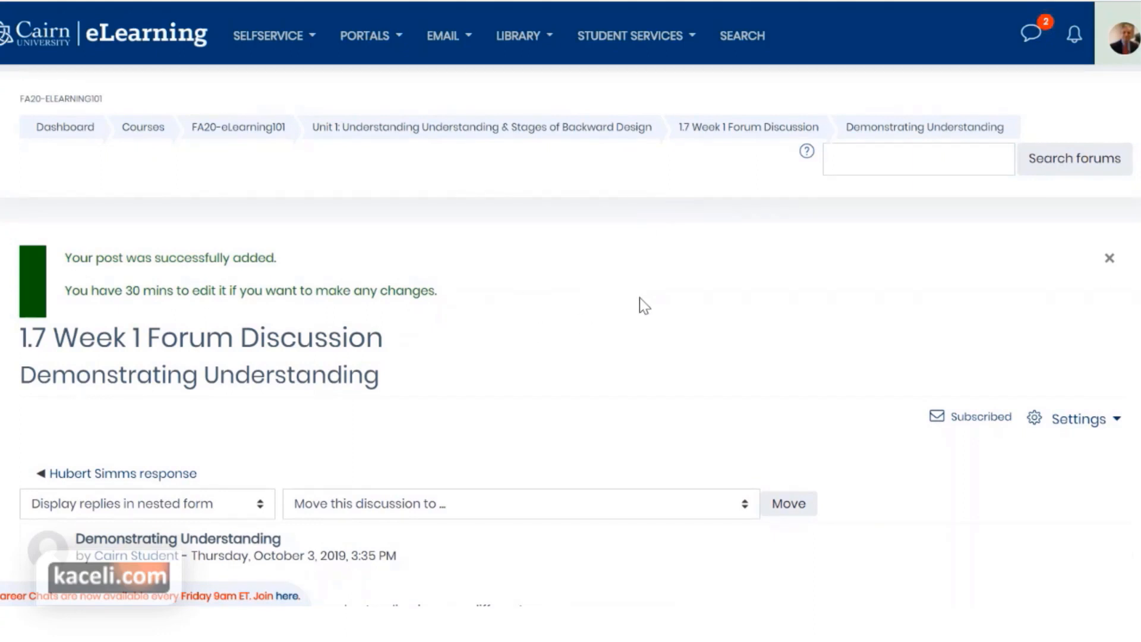
{"action": "left_click", "coordinate": [689, 132]}
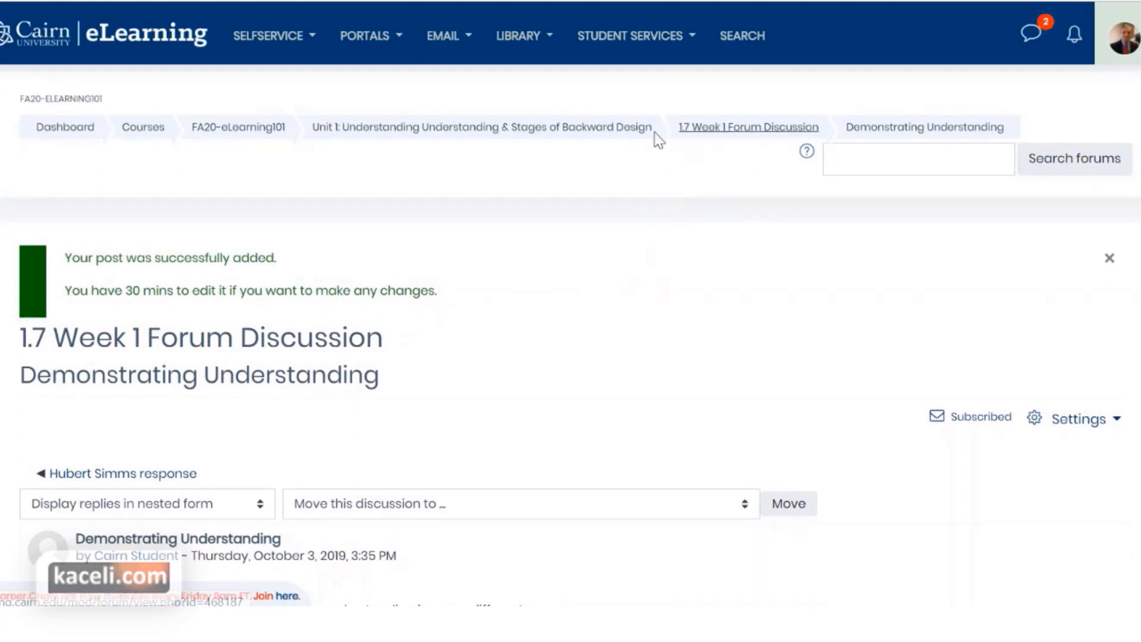
{"action": "scroll", "coordinate": [352, 383], "scroll_direction": "down", "scroll_amount": 5}
{"action": "scroll", "coordinate": [244, 441], "scroll_direction": "down", "scroll_amount": 3}
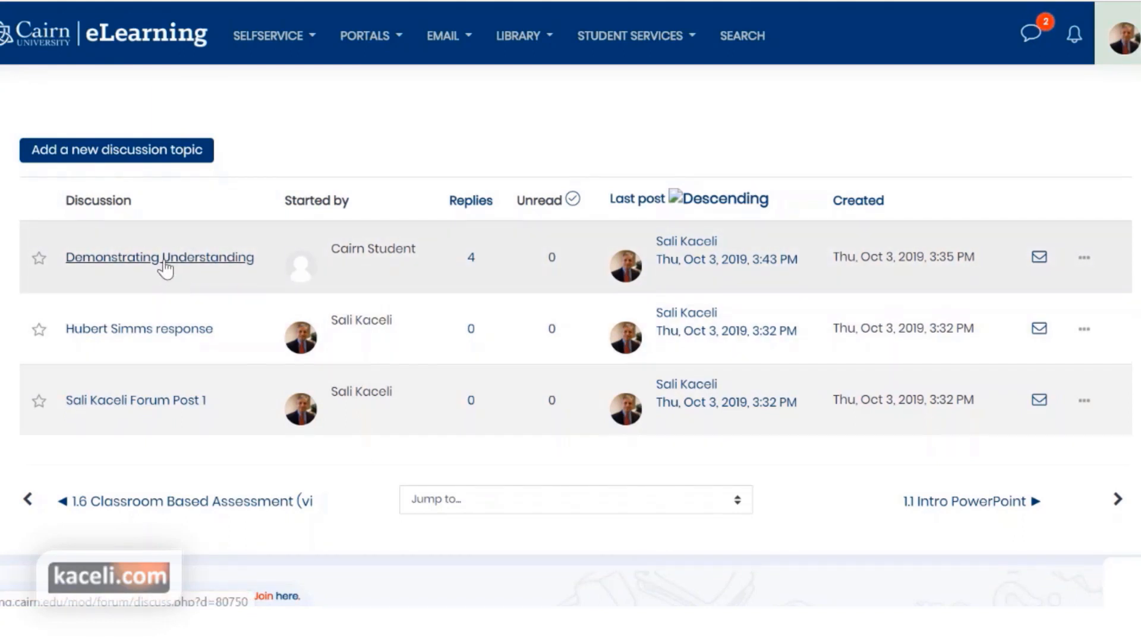
Step: Open each of the forum's three discussions in its own new tab
{"action": "right_click", "coordinate": [165, 269]}
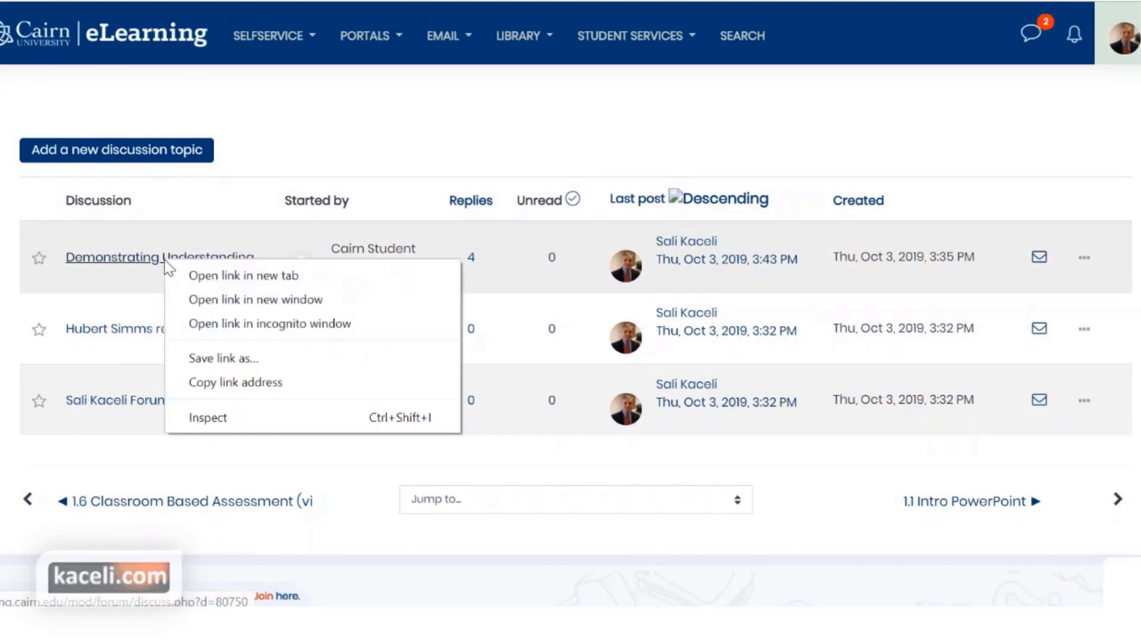
{"action": "left_click", "coordinate": [209, 284]}
{"action": "right_click", "coordinate": [171, 327]}
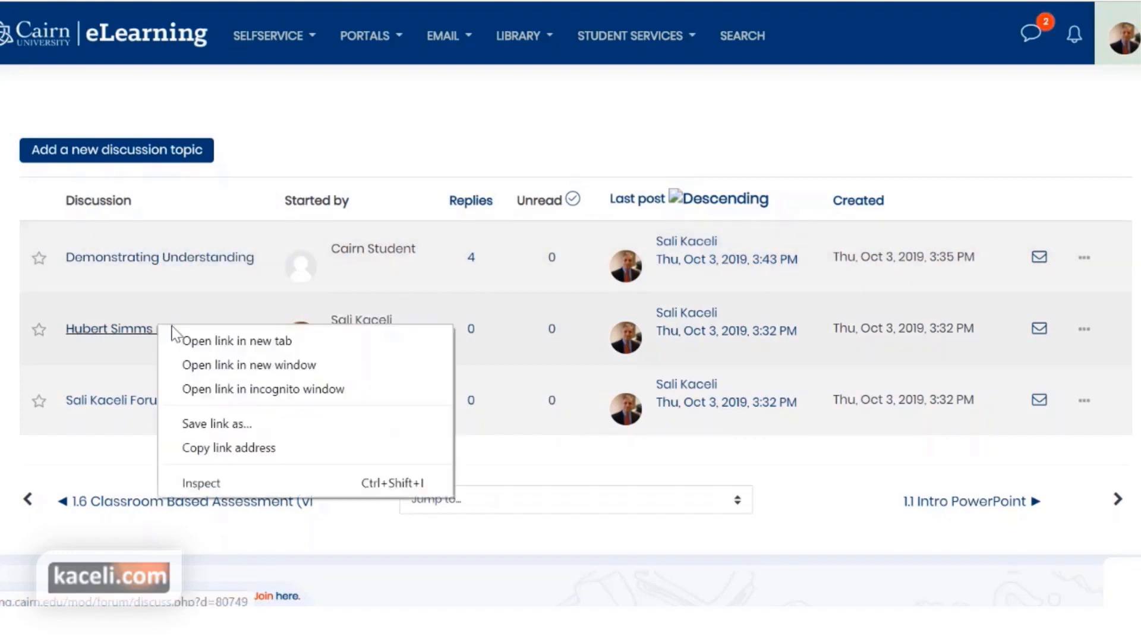
{"action": "left_click", "coordinate": [178, 342]}
{"action": "right_click", "coordinate": [148, 407]}
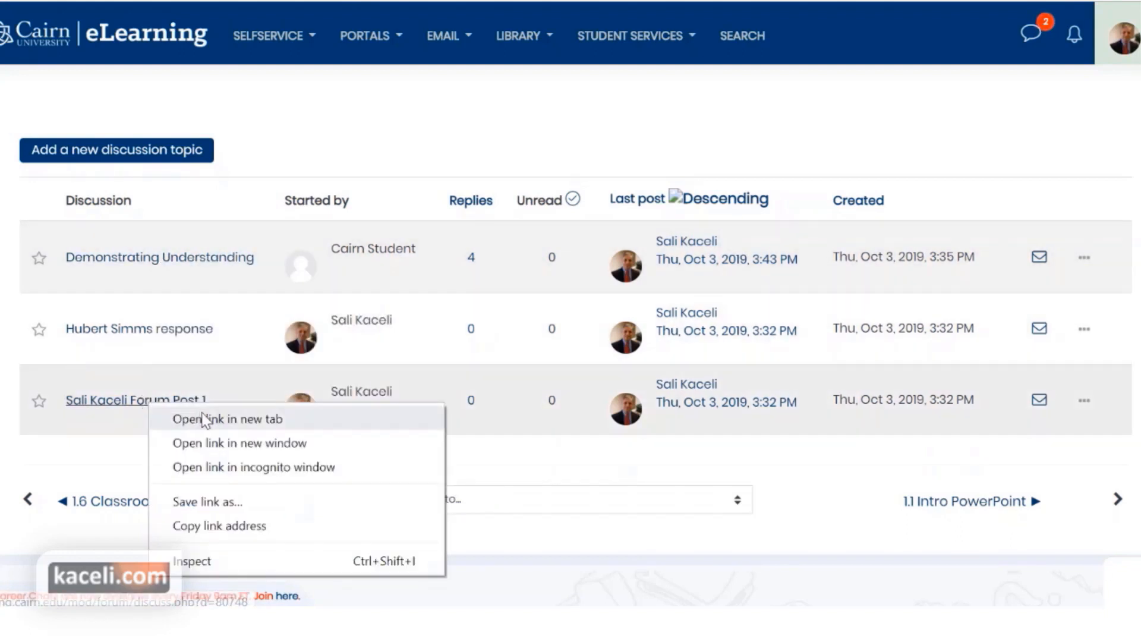
{"action": "left_click", "coordinate": [205, 419]}
Step: Browse the Demonstrating Understanding tab and another student's response, then return to the discussion list
{"action": "key", "text": "ctrl+Tab"}
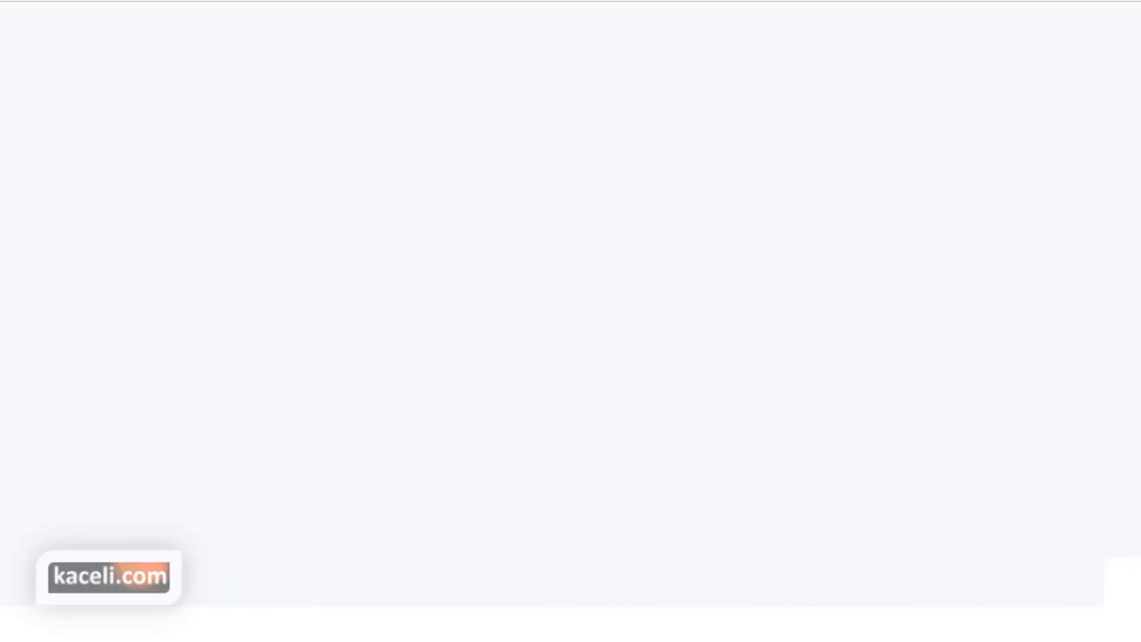
{"action": "scroll", "coordinate": [553, 283], "scroll_direction": "down", "scroll_amount": 6}
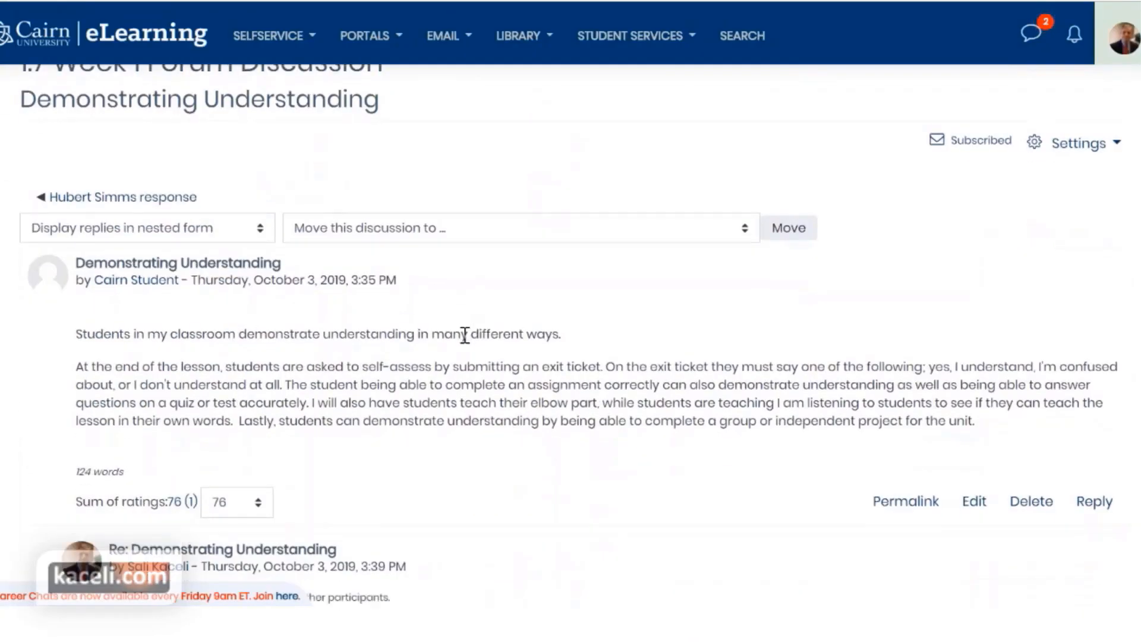
{"action": "scroll", "coordinate": [261, 391], "scroll_direction": "down", "scroll_amount": 9}
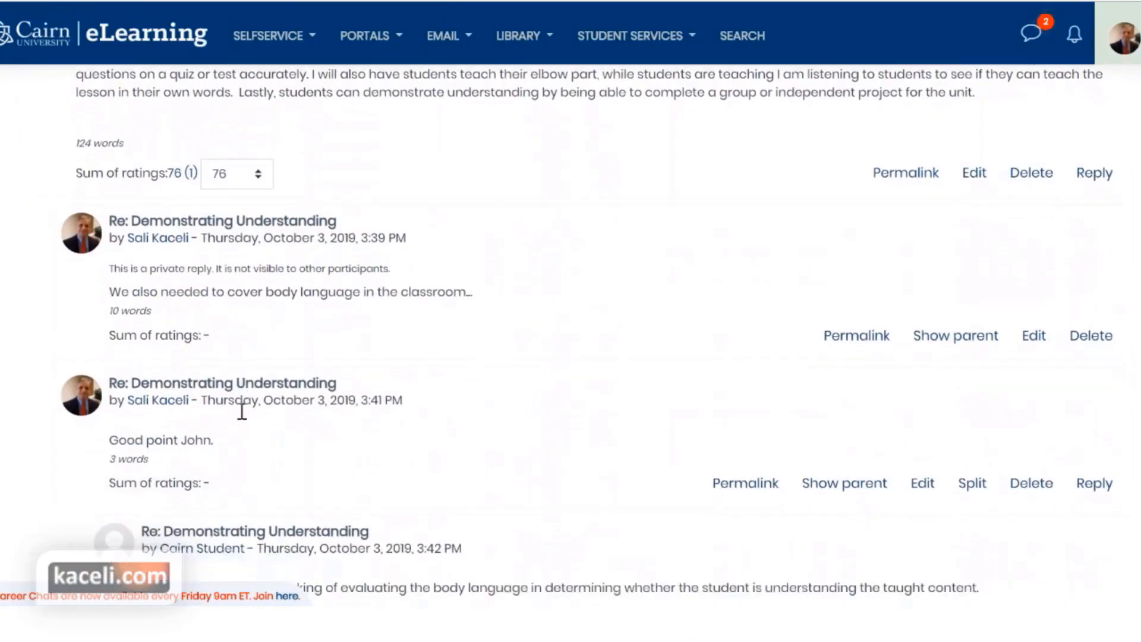
{"action": "scroll", "coordinate": [470, 320], "scroll_direction": "up", "scroll_amount": 8}
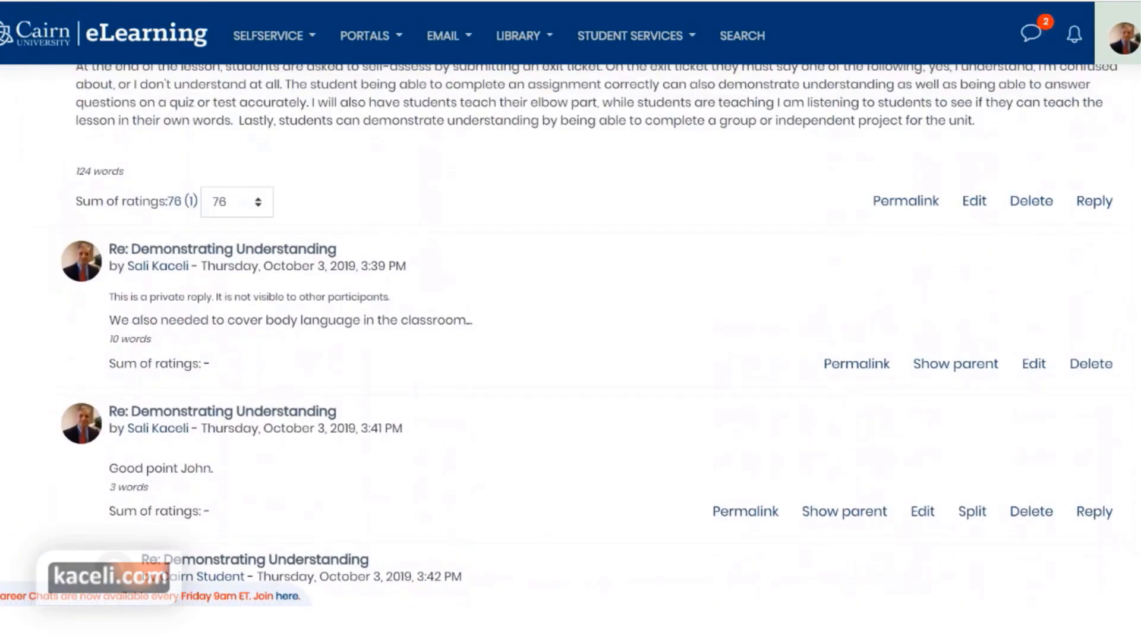
{"action": "scroll", "coordinate": [571, 333], "scroll_direction": "up", "scroll_amount": 8}
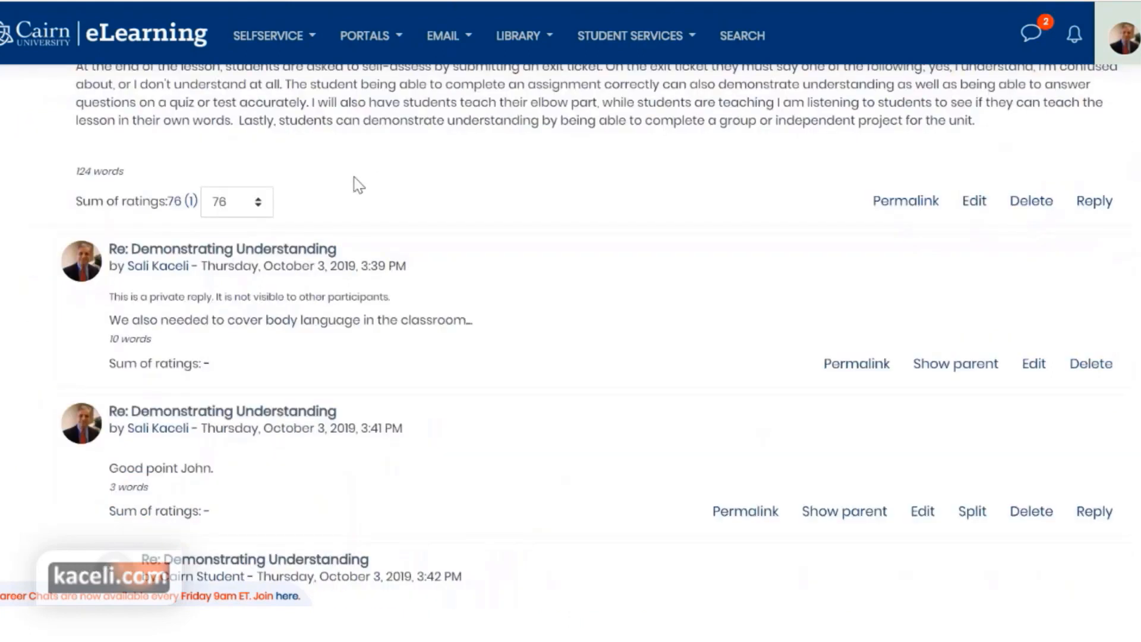
{"action": "scroll", "coordinate": [466, 294], "scroll_direction": "up", "scroll_amount": 8}
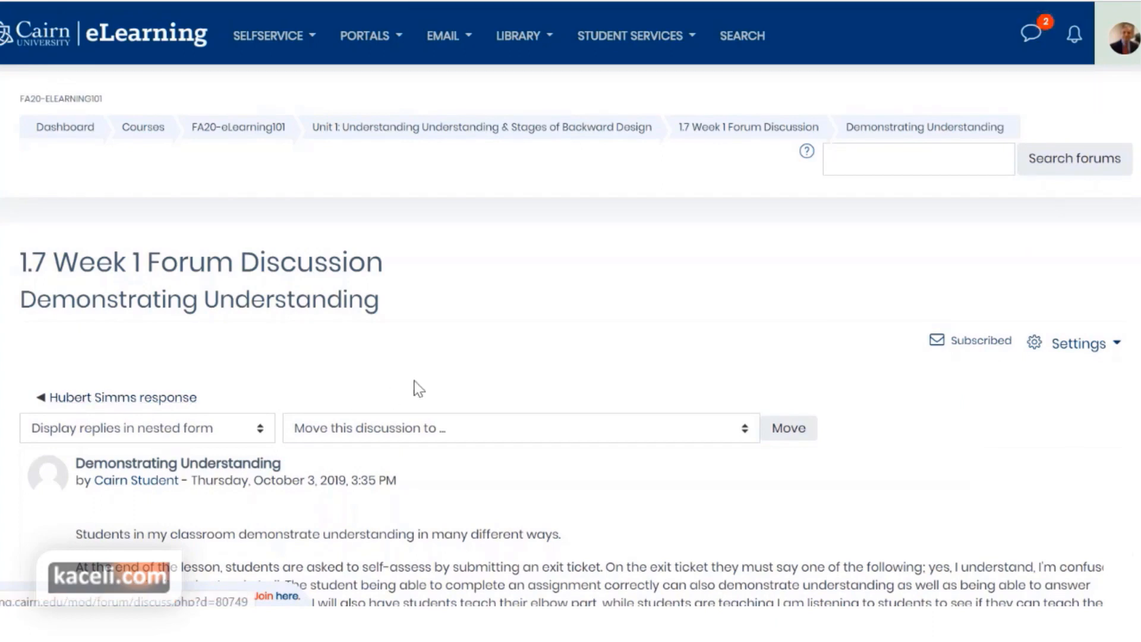
{"action": "scroll", "coordinate": [419, 386], "scroll_direction": "down", "scroll_amount": 15}
{"action": "left_click", "coordinate": [129, 212]}
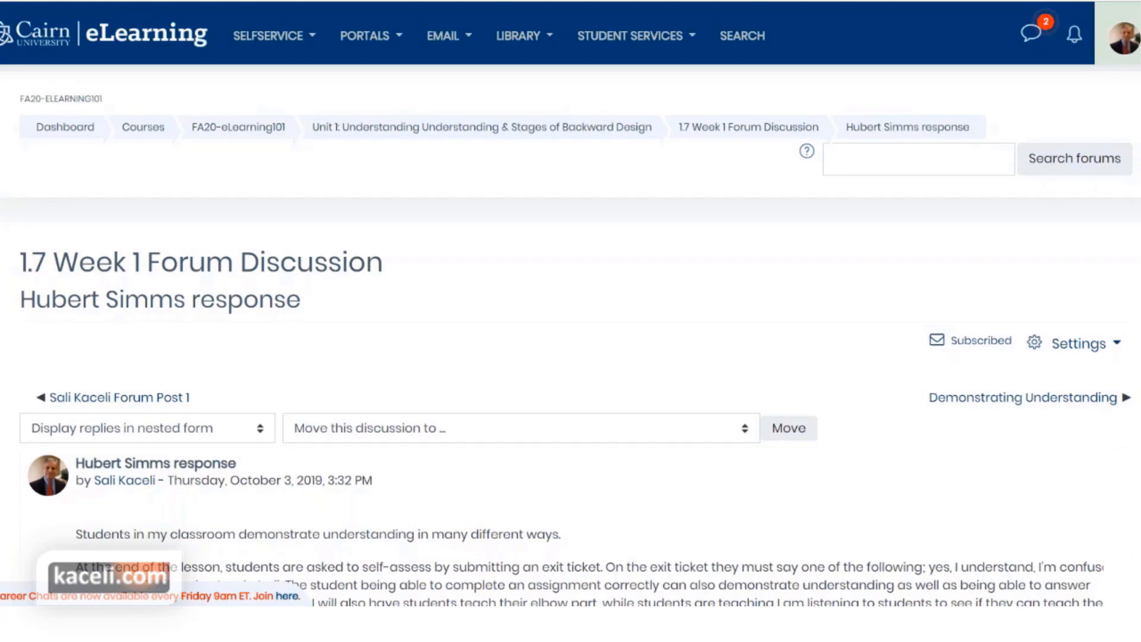
{"action": "left_click", "coordinate": [477, 1]}
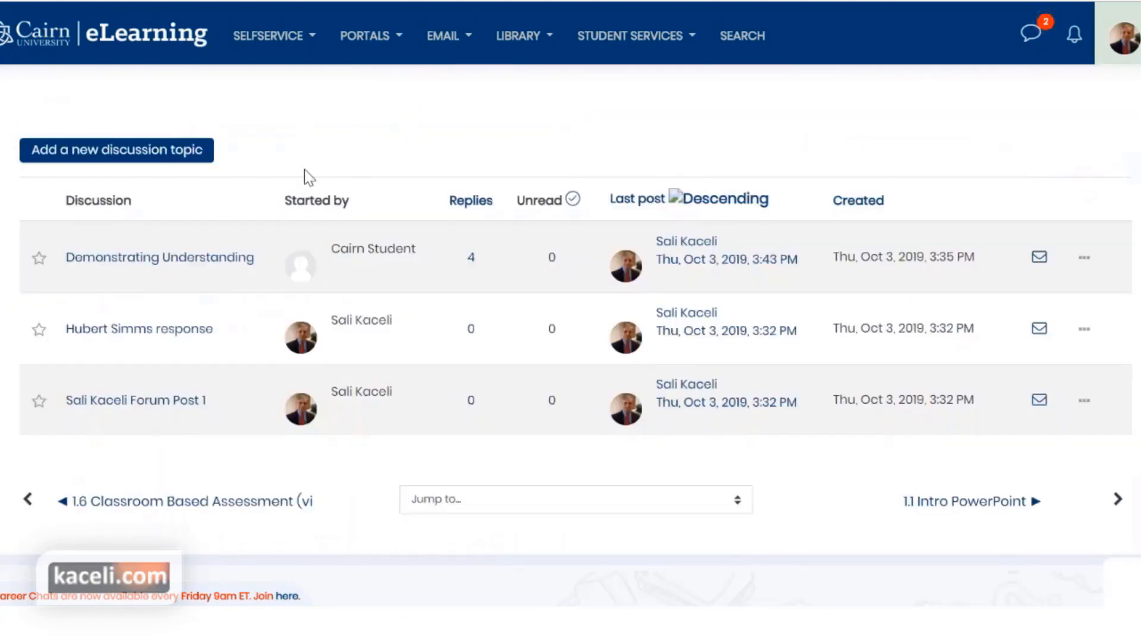
Step: Open Demonstrating Understanding and review the student's first post
{"action": "left_click", "coordinate": [243, 268]}
{"action": "scroll", "coordinate": [464, 367], "scroll_direction": "down", "scroll_amount": 12}
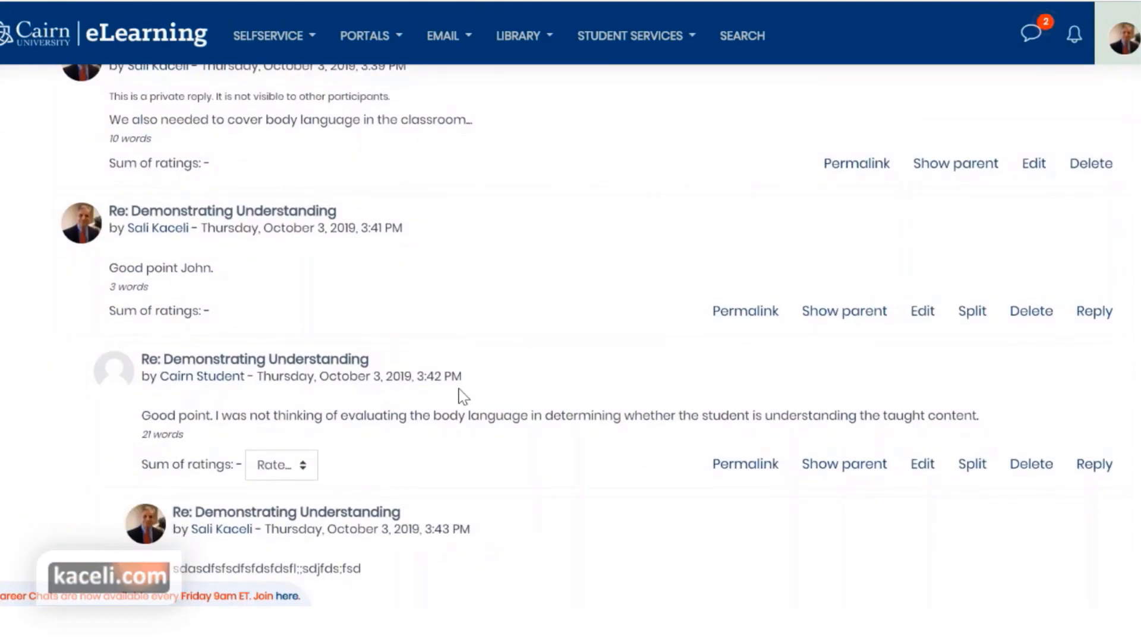
{"action": "scroll", "coordinate": [391, 395], "scroll_direction": "up", "scroll_amount": 8}
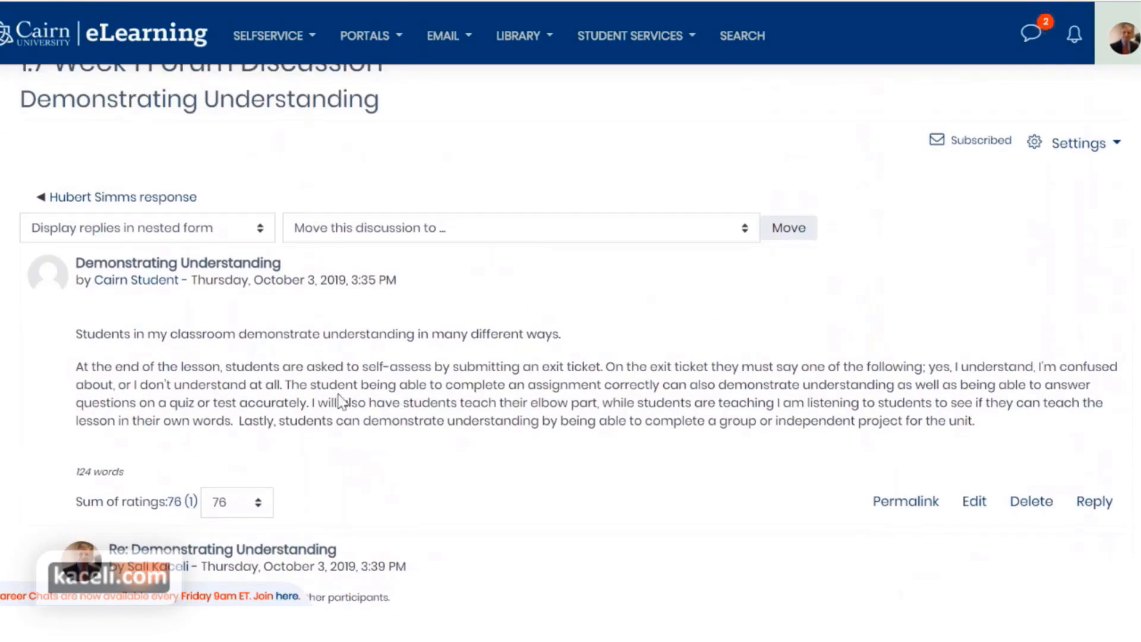
{"action": "left_click_drag", "start_coordinate": [344, 438], "coordinate": [134, 351]}
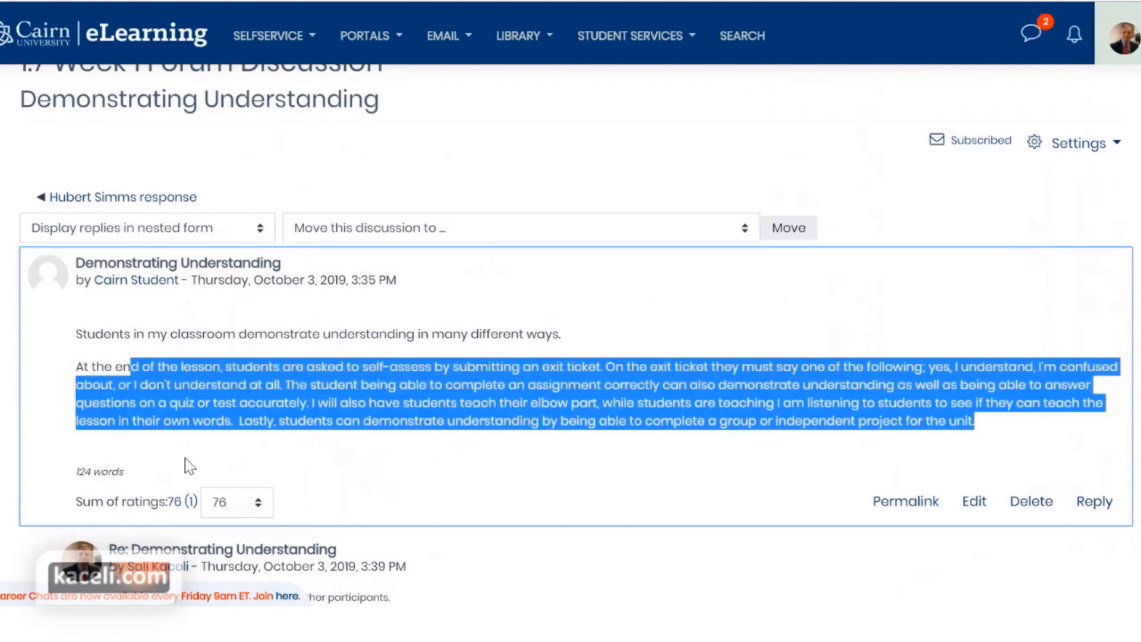
{"action": "scroll", "coordinate": [416, 452], "scroll_direction": "down", "scroll_amount": 11}
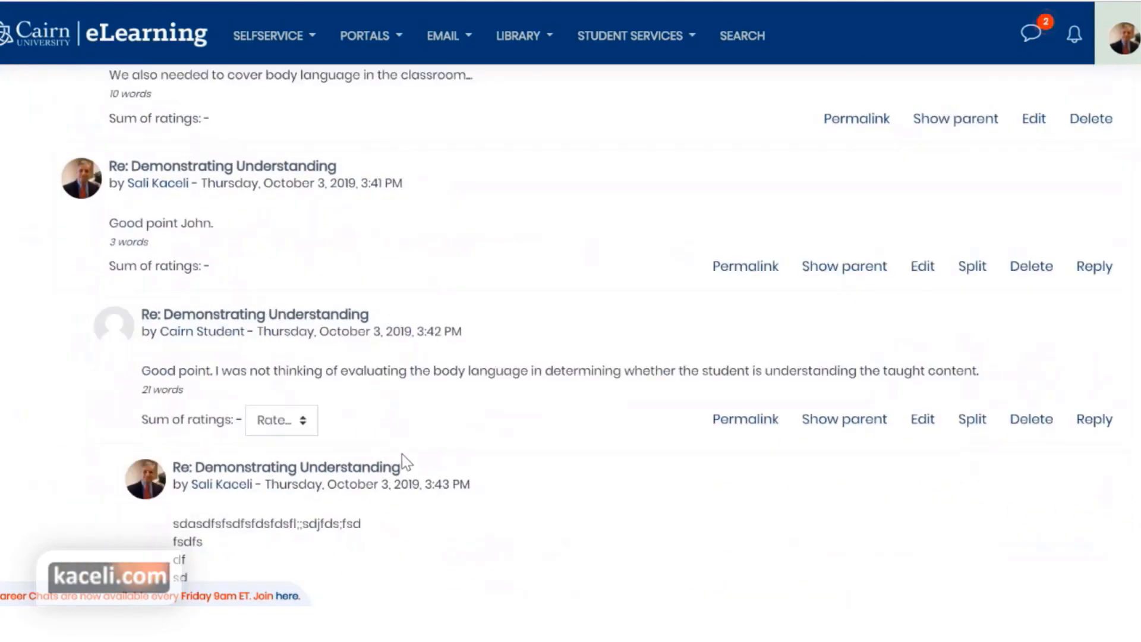
{"action": "scroll", "coordinate": [410, 442], "scroll_direction": "down", "scroll_amount": 3}
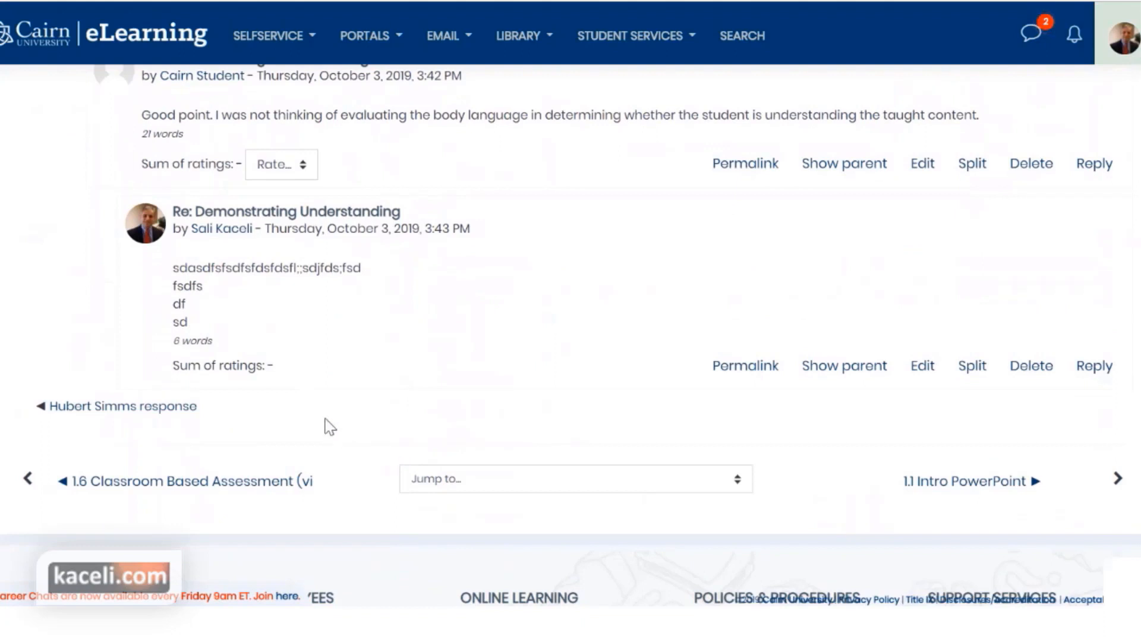
{"action": "scroll", "coordinate": [338, 415], "scroll_direction": "up", "scroll_amount": 3}
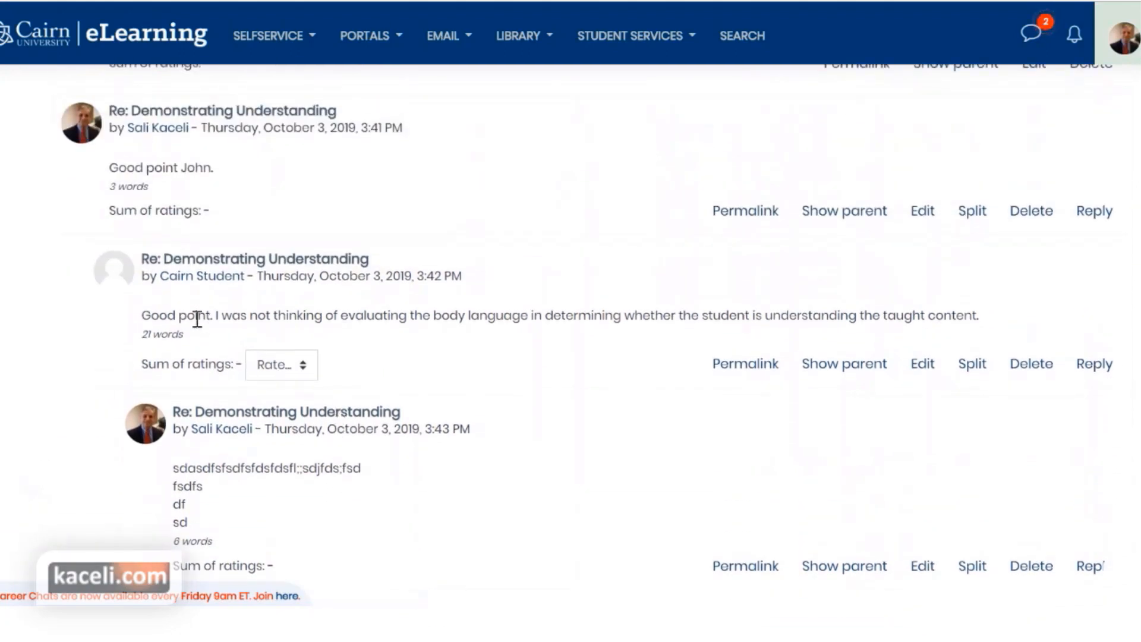
Step: Rate the student's body-language reply 9, giving Sum of ratings: 9 (1)
{"action": "left_click", "coordinate": [223, 315]}
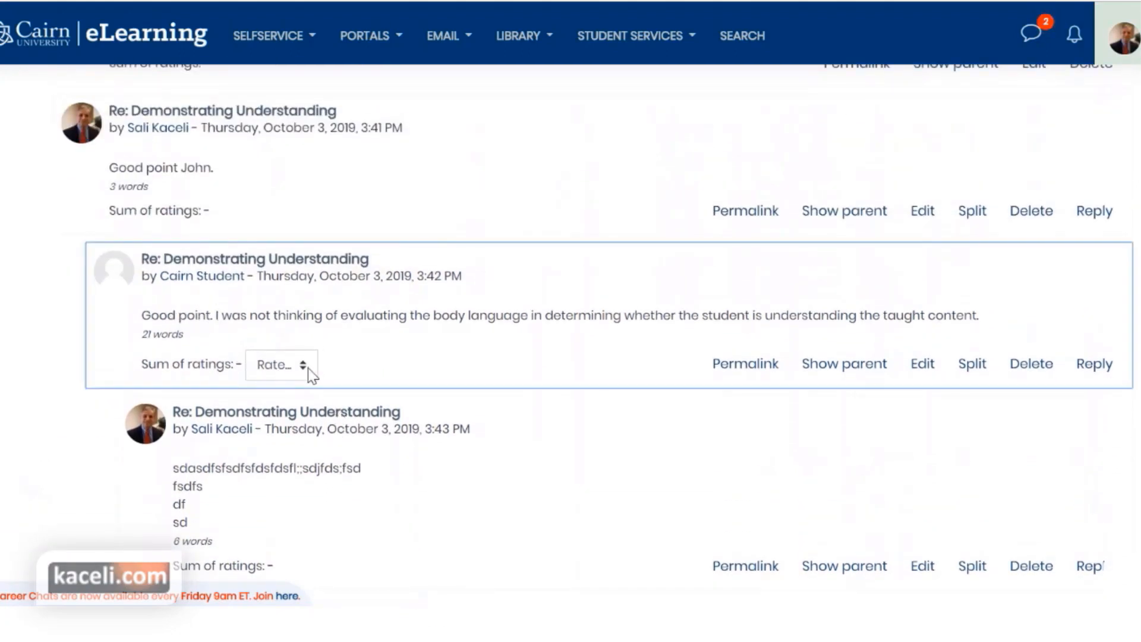
{"action": "left_click", "coordinate": [305, 368]}
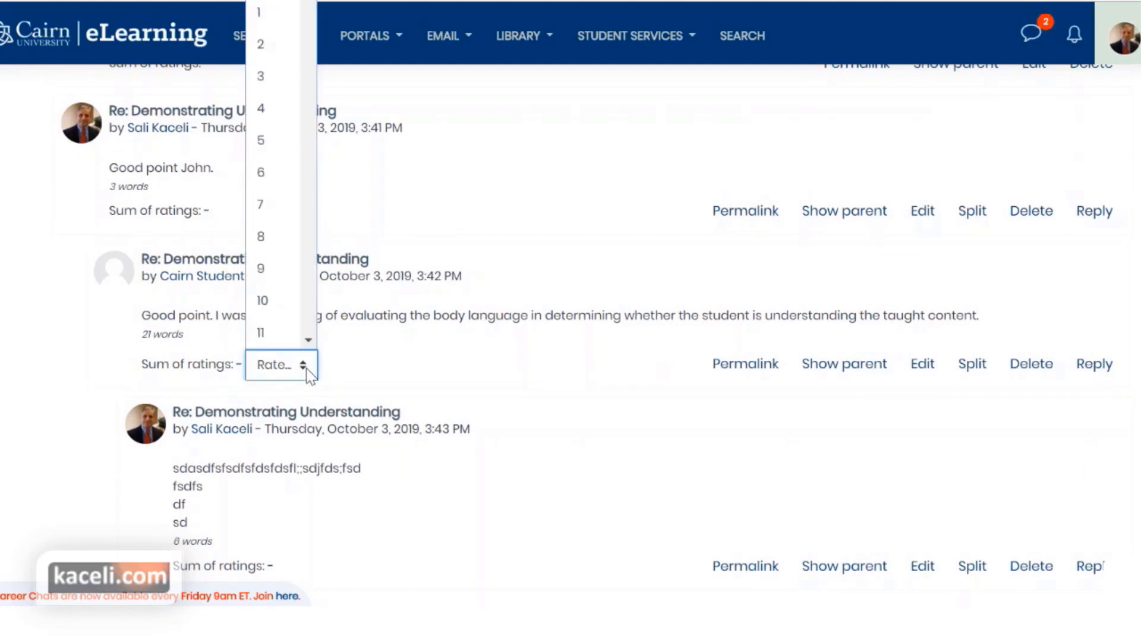
{"action": "left_click", "coordinate": [264, 265]}
{"action": "left_click", "coordinate": [537, 402]}
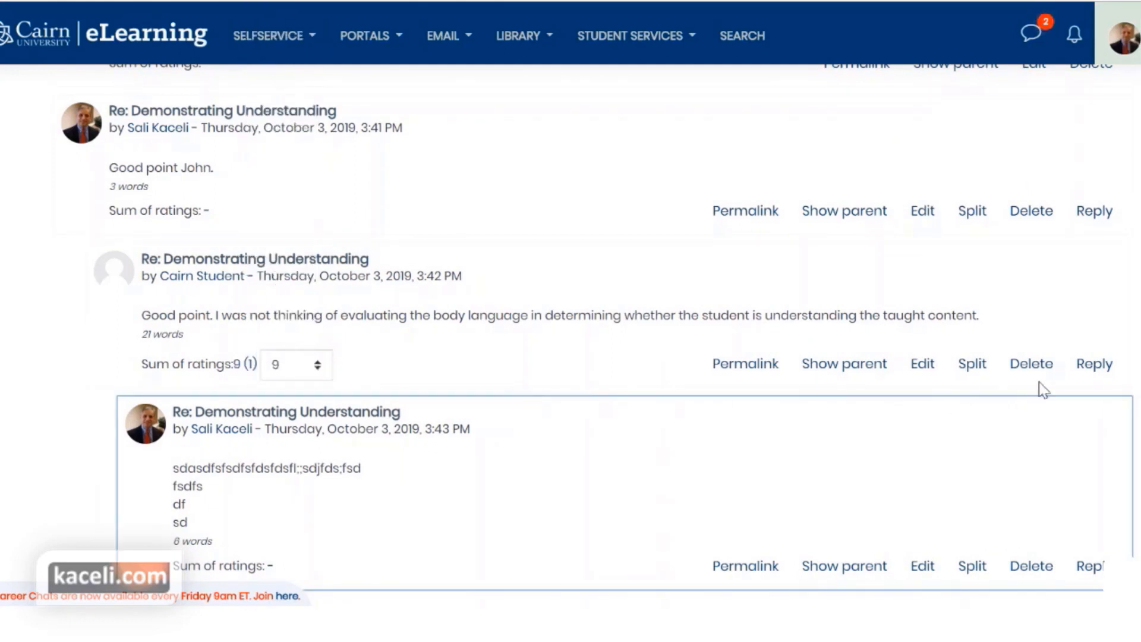
{"action": "scroll", "coordinate": [440, 389], "scroll_direction": "down", "scroll_amount": 2}
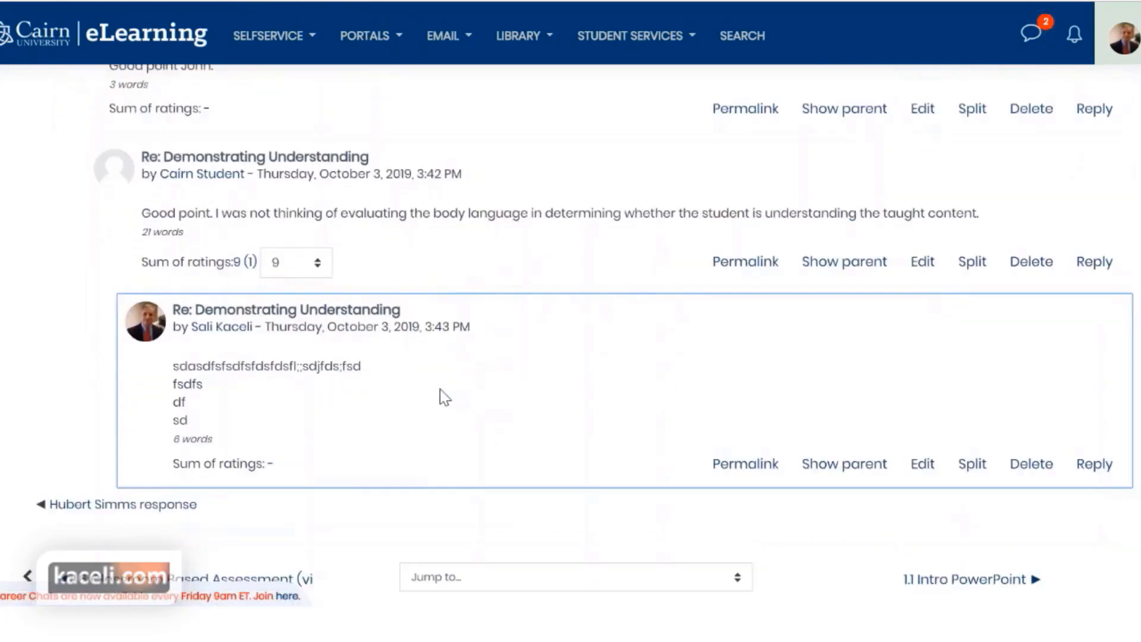
{"action": "scroll", "coordinate": [443, 393], "scroll_direction": "down", "scroll_amount": 2}
{"action": "scroll", "coordinate": [309, 509], "scroll_direction": "down", "scroll_amount": 5}
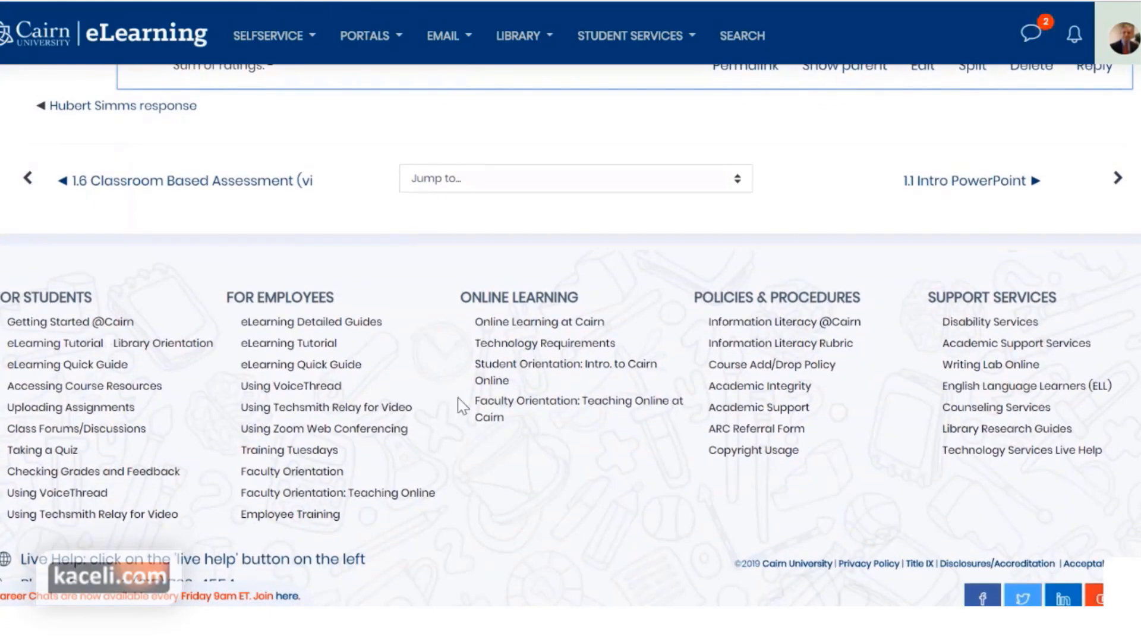
{"action": "scroll", "coordinate": [458, 398], "scroll_direction": "up", "scroll_amount": 7}
{"action": "scroll", "coordinate": [407, 346], "scroll_direction": "up", "scroll_amount": 10}
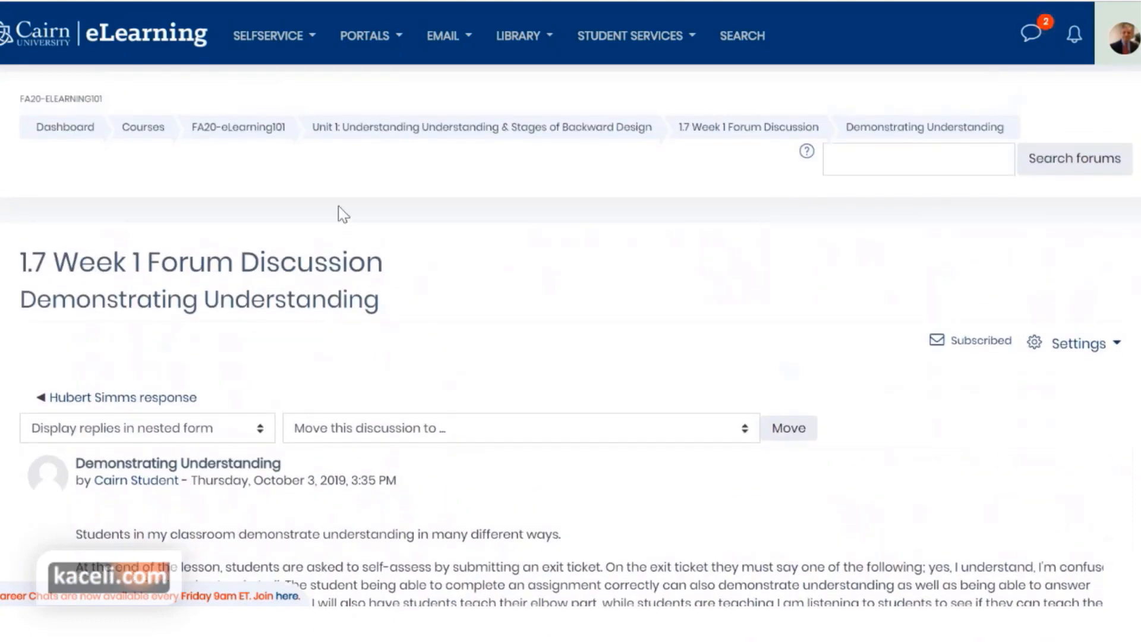
Step: Return to FA20-eLearning101 and locate the student's 85.00 (B) forum grade in the grader report
{"action": "left_click", "coordinate": [248, 132]}
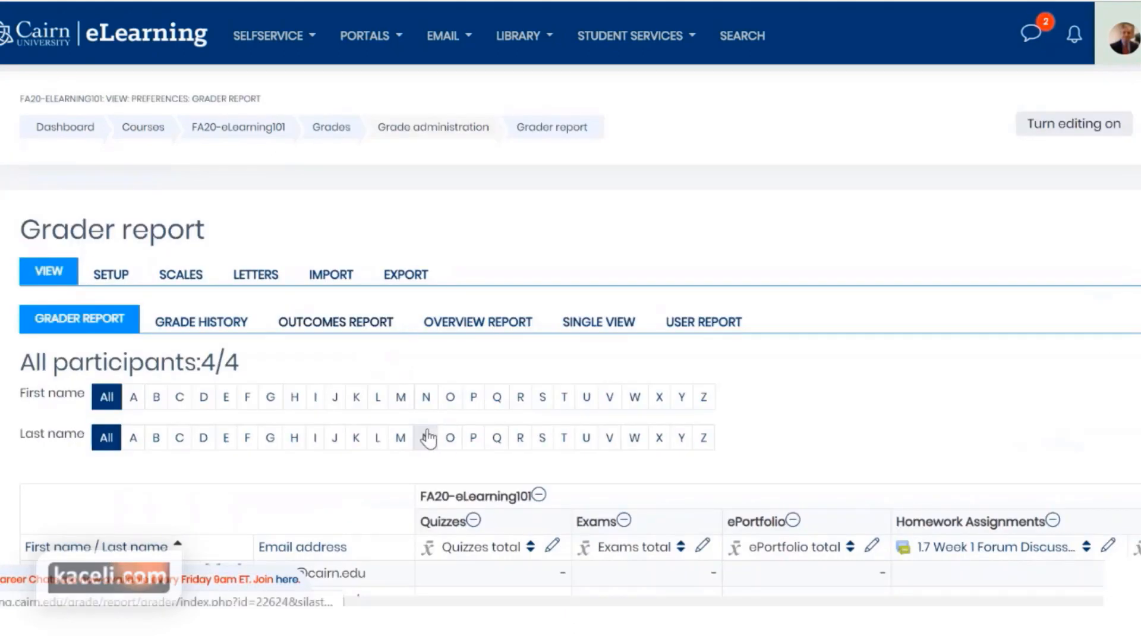
{"action": "scroll", "coordinate": [399, 451], "scroll_direction": "down", "scroll_amount": 3}
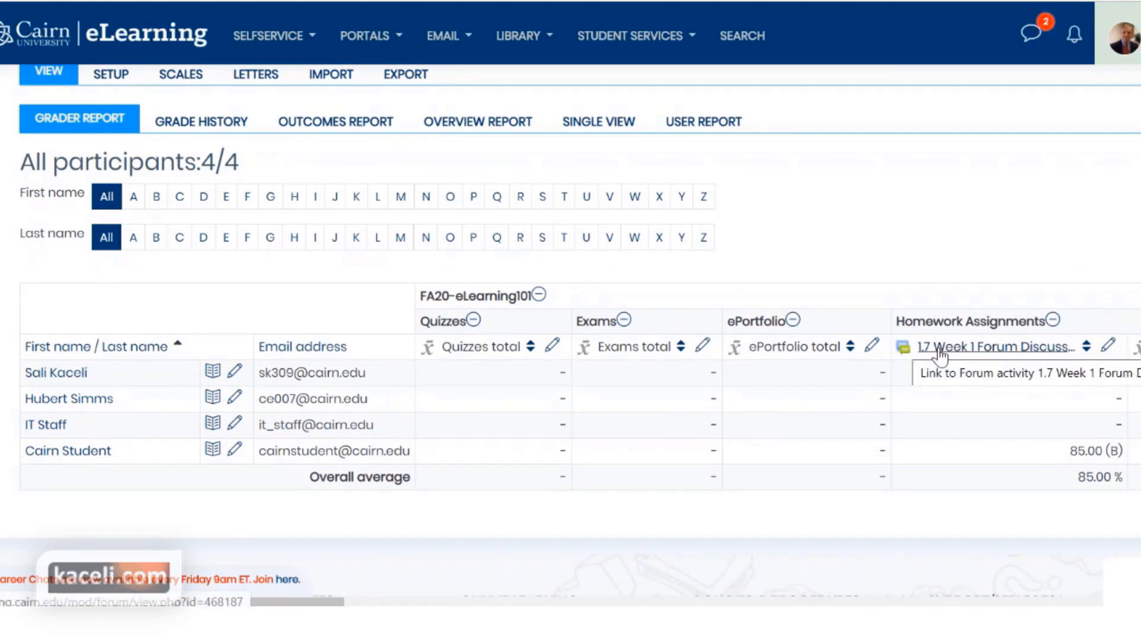
{"action": "left_click", "coordinate": [1072, 458]}
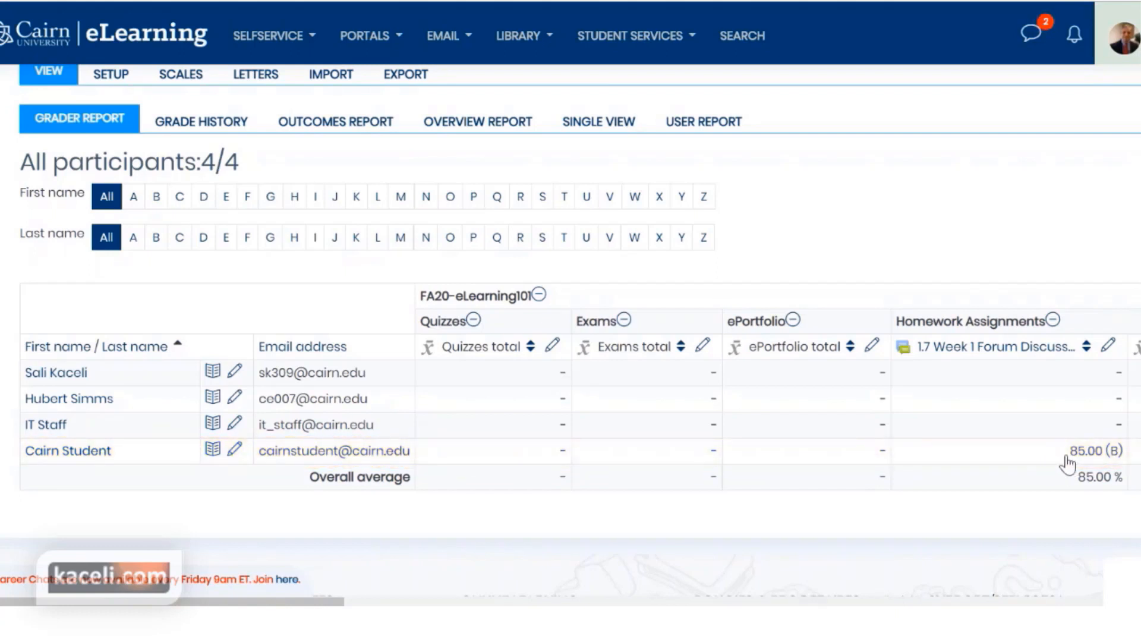
Step: Replace the student's 85.00 Week 1 Forum grade with 90, then return to the FA20-eLearning101 course page
{"action": "left_click", "coordinate": [1067, 455]}
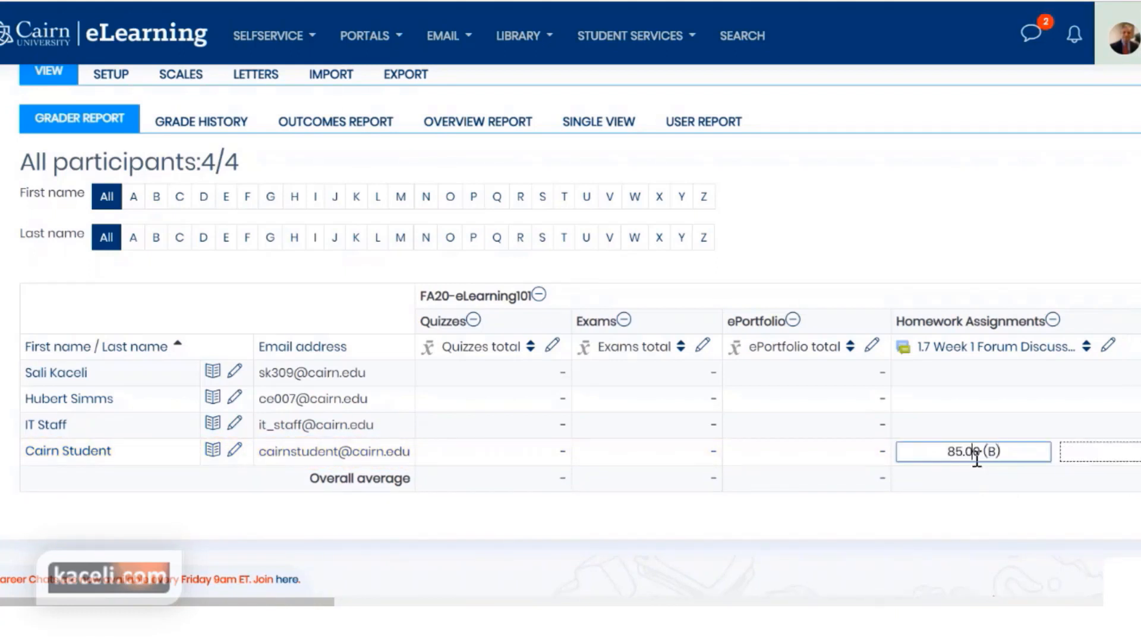
{"action": "left_click_drag", "start_coordinate": [1004, 453], "coordinate": [937, 451]}
{"action": "type", "text": "90"}
{"action": "key", "text": "Return"}
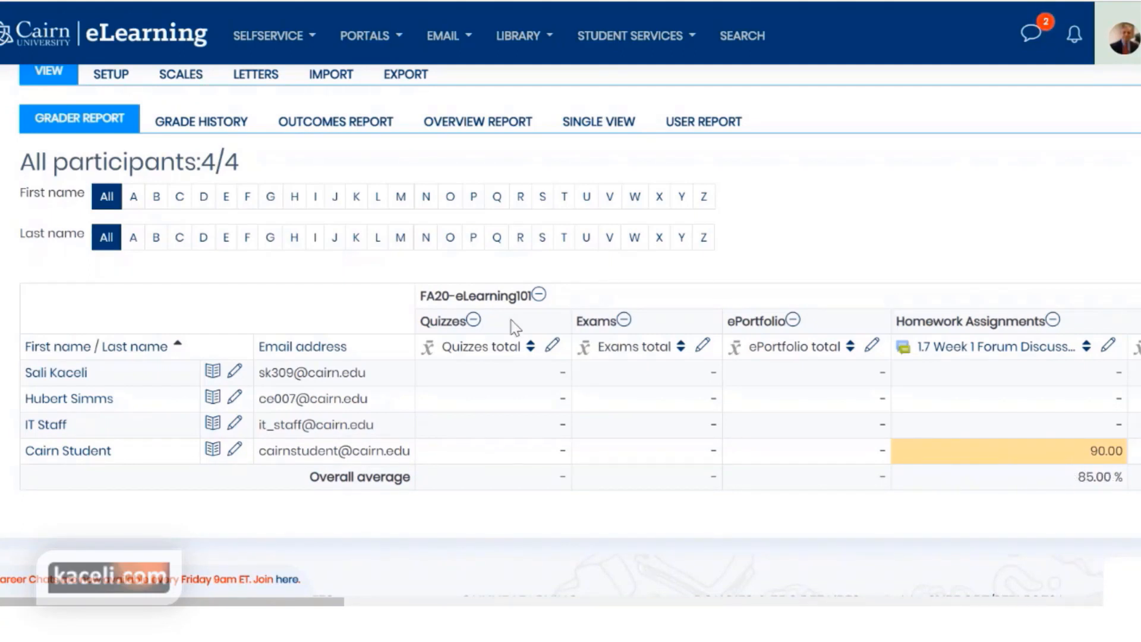
{"action": "scroll", "coordinate": [517, 345], "scroll_direction": "up", "scroll_amount": 3}
{"action": "left_click", "coordinate": [240, 135]}
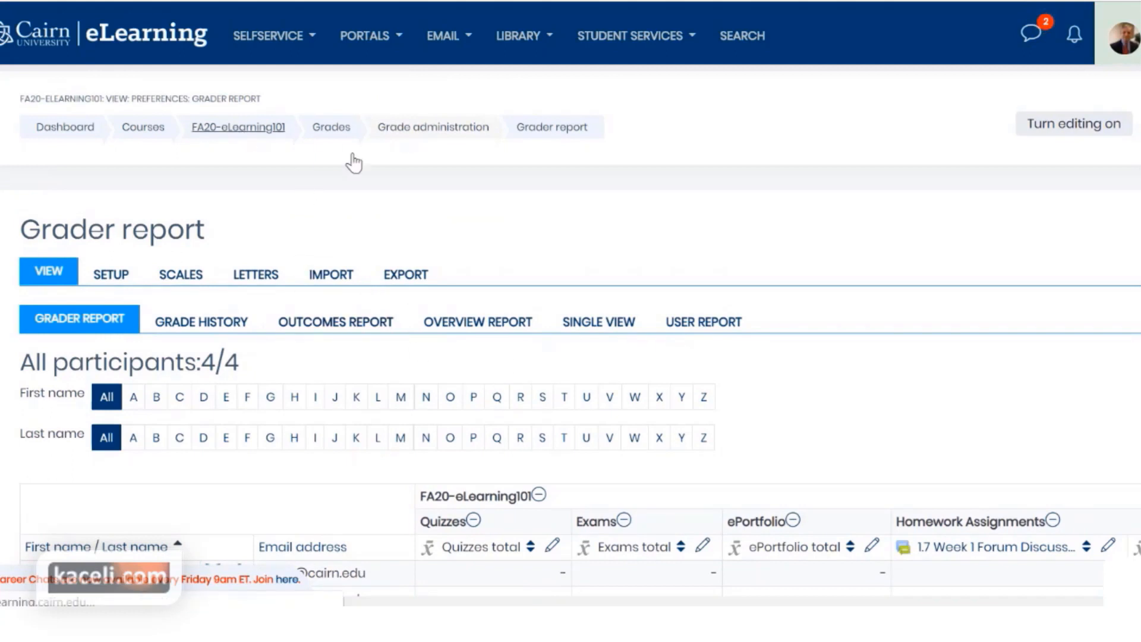
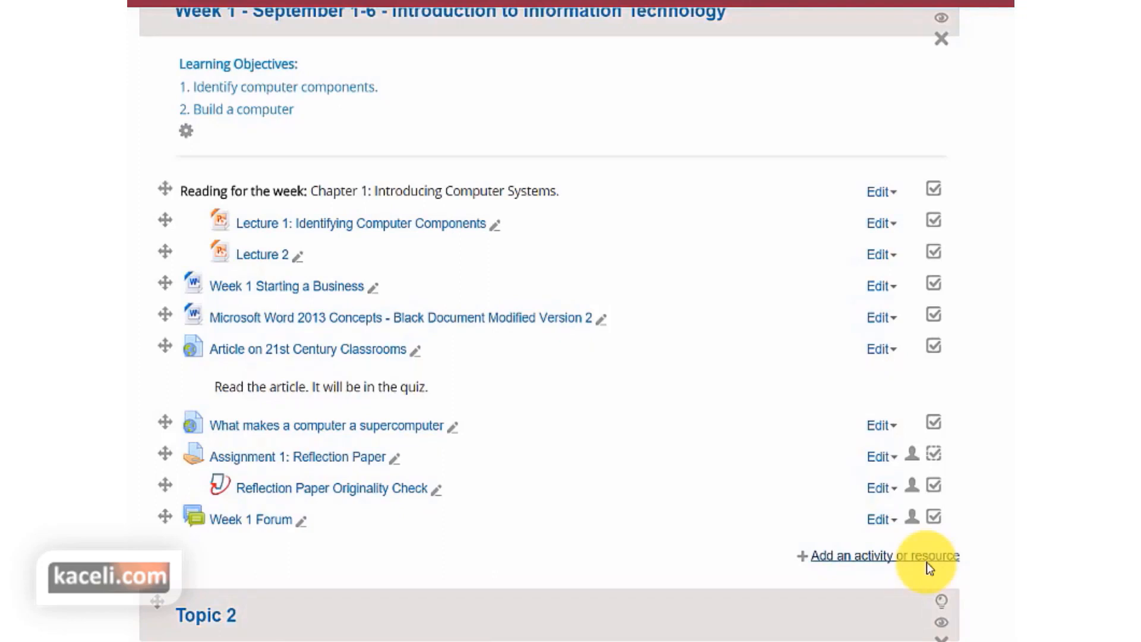
Step: Add a new Quiz activity to Week 1 through the activity chooser
{"action": "scroll", "coordinate": [665, 568], "scroll_direction": "up", "scroll_amount": 5}
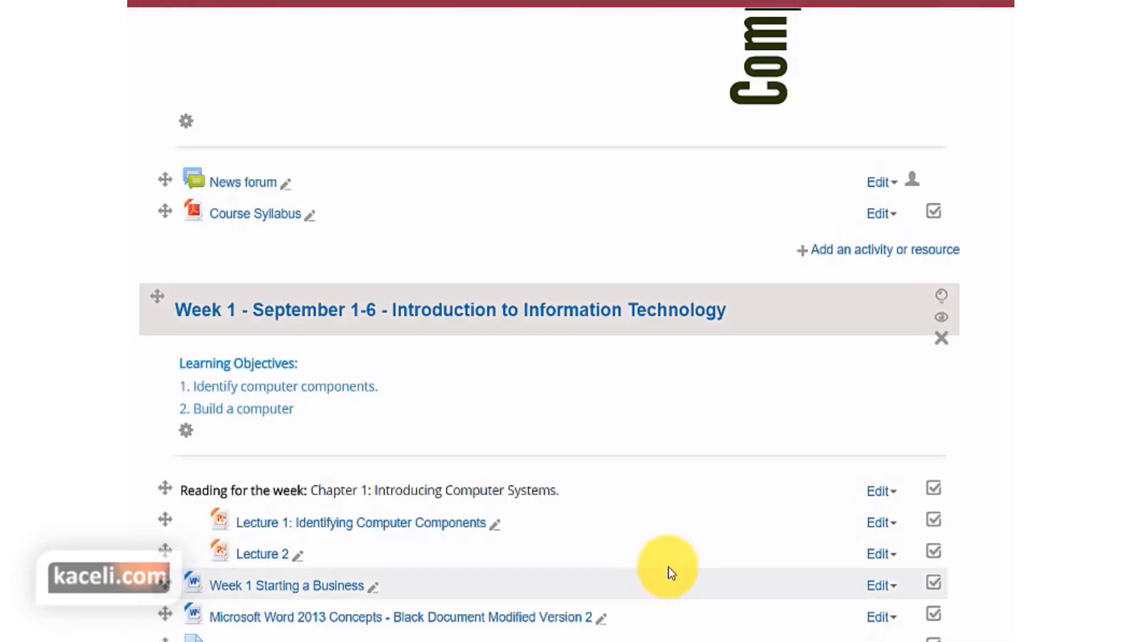
{"action": "scroll", "coordinate": [672, 571], "scroll_direction": "up", "scroll_amount": 4}
{"action": "scroll", "coordinate": [676, 569], "scroll_direction": "down", "scroll_amount": 9}
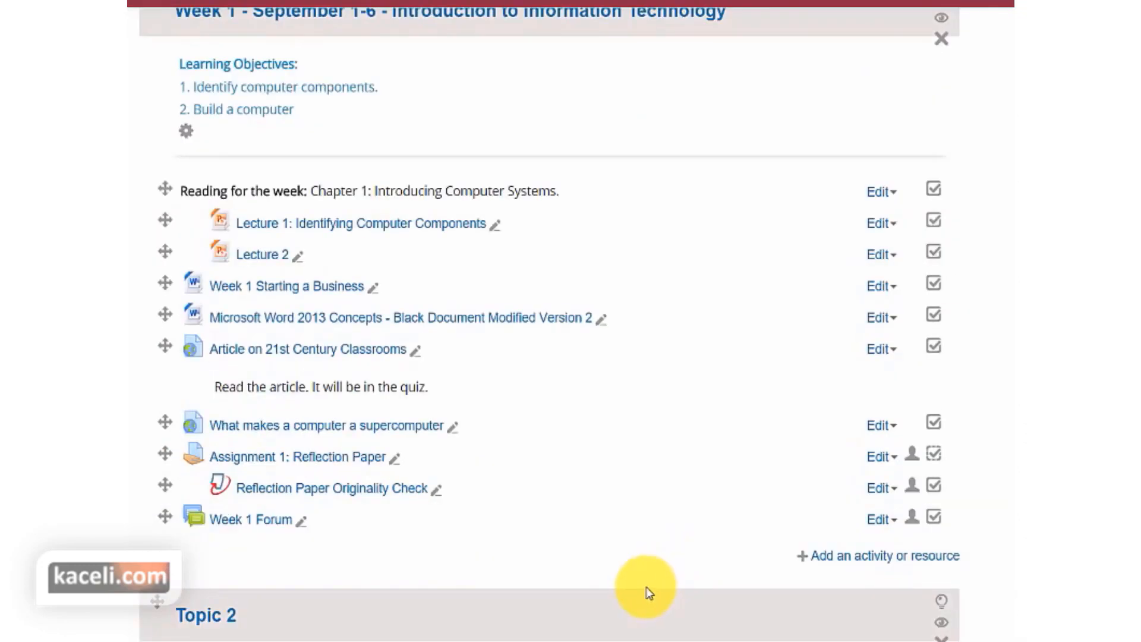
{"action": "scroll", "coordinate": [648, 589], "scroll_direction": "down", "scroll_amount": 1}
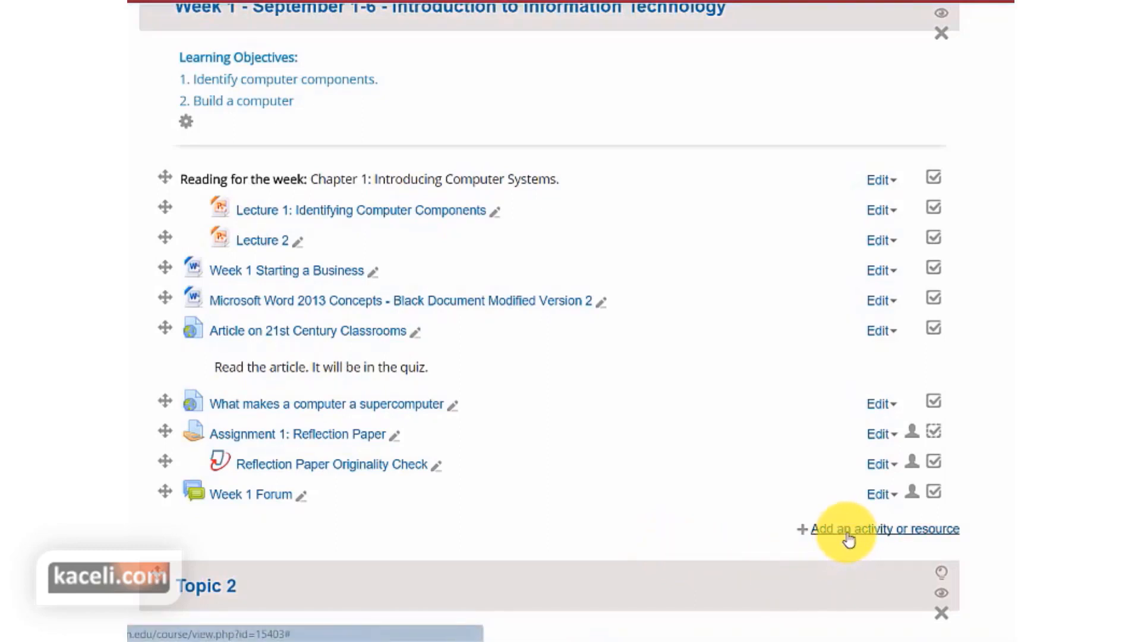
{"action": "scroll", "coordinate": [1004, 171], "scroll_direction": "up", "scroll_amount": 1}
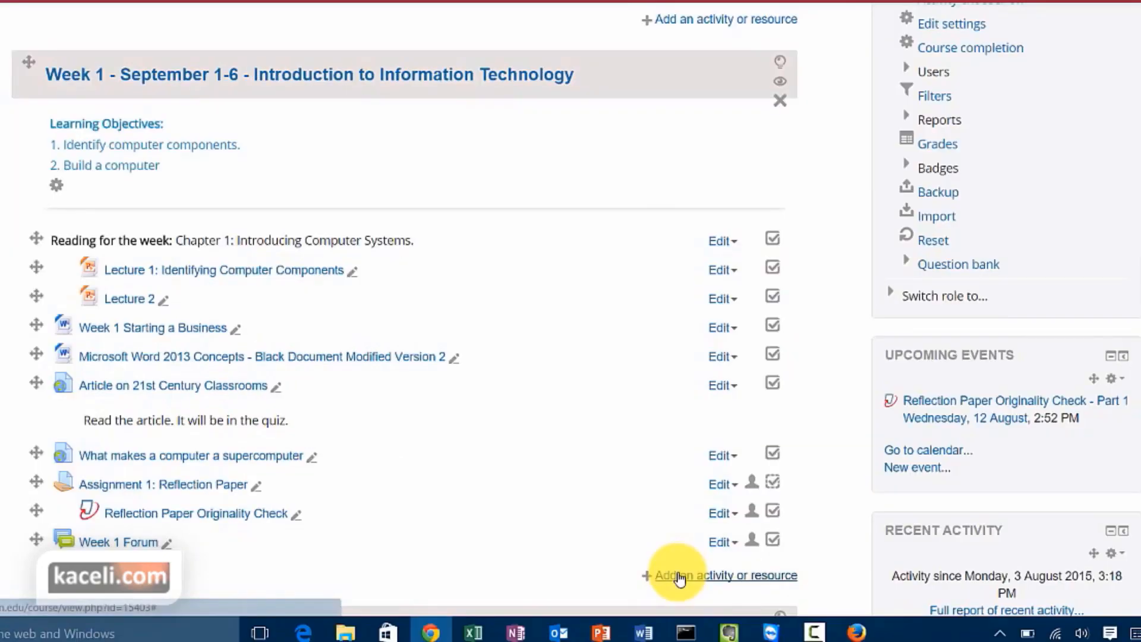
{"action": "left_click", "coordinate": [704, 579]}
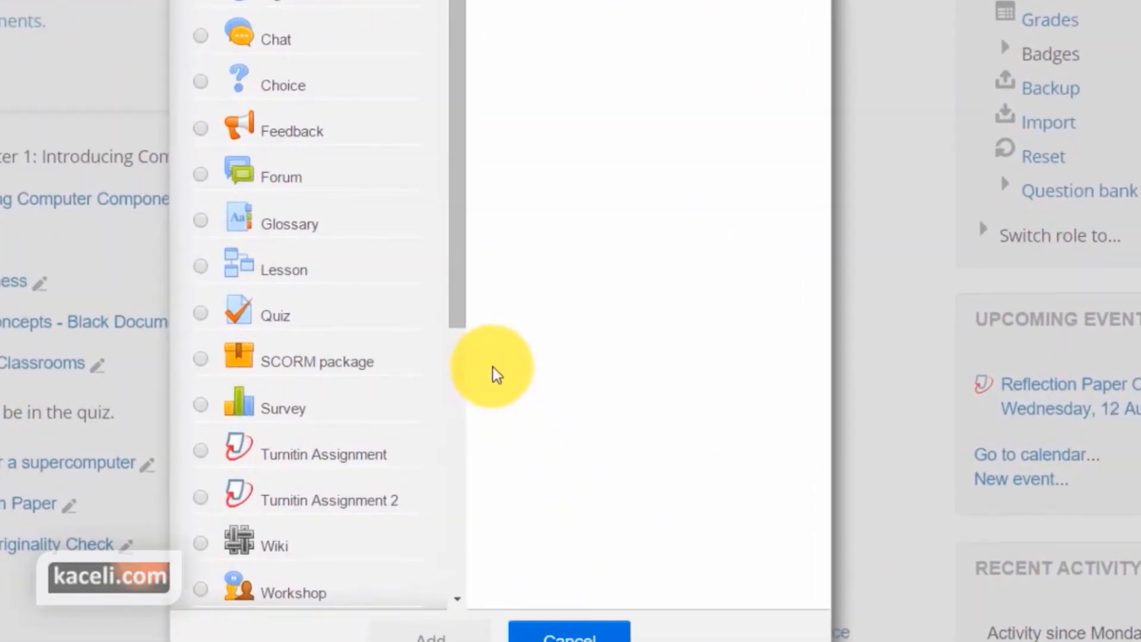
{"action": "left_click_drag", "start_coordinate": [451, 311], "coordinate": [428, 591]}
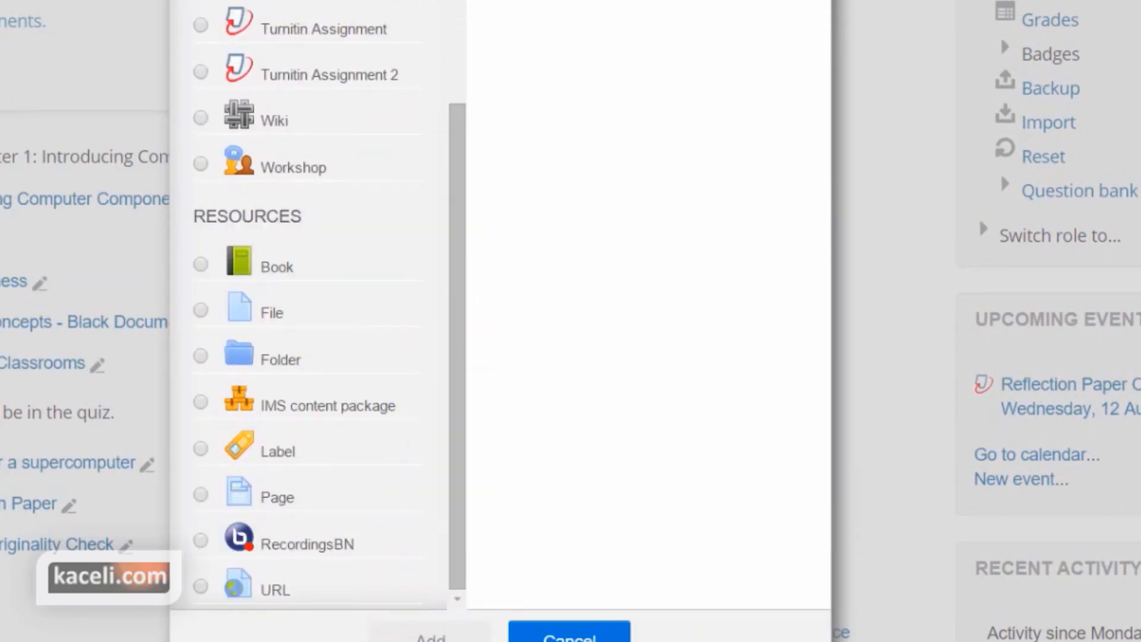
{"action": "left_click", "coordinate": [275, 2]}
{"action": "left_click_drag", "start_coordinate": [460, 231], "coordinate": [464, 159]}
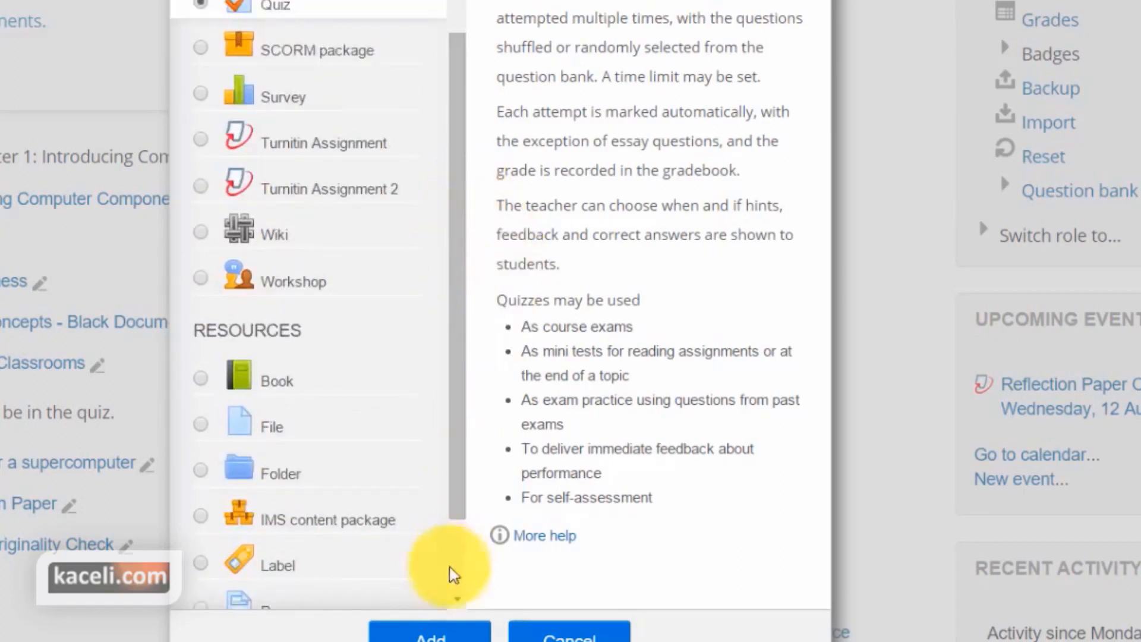
{"action": "left_click", "coordinate": [455, 631]}
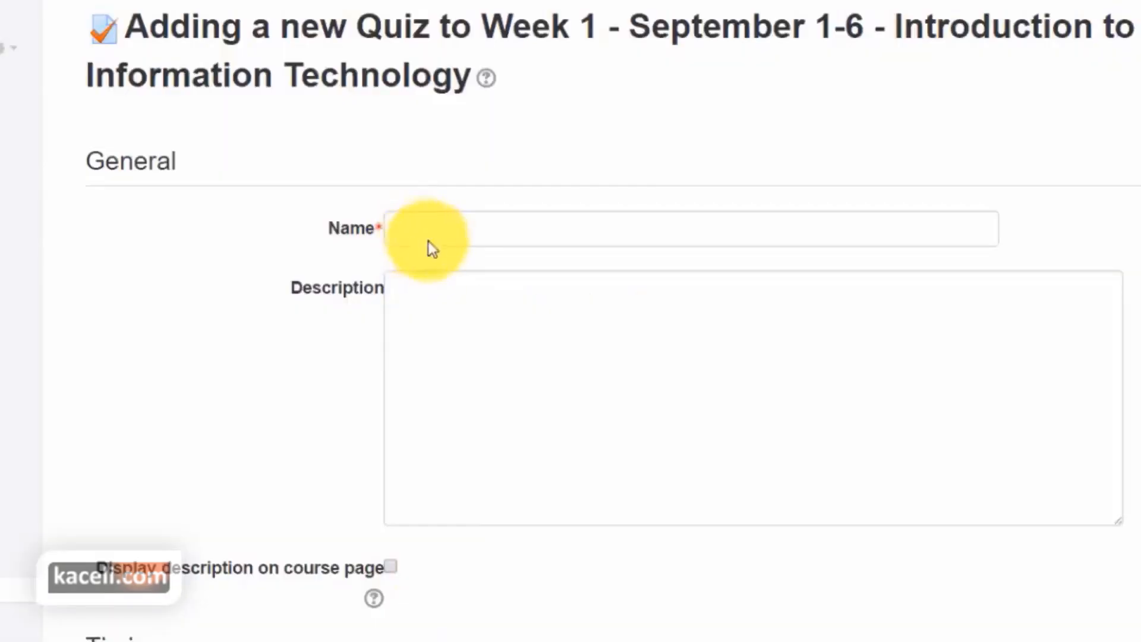
{"action": "left_click", "coordinate": [436, 239]}
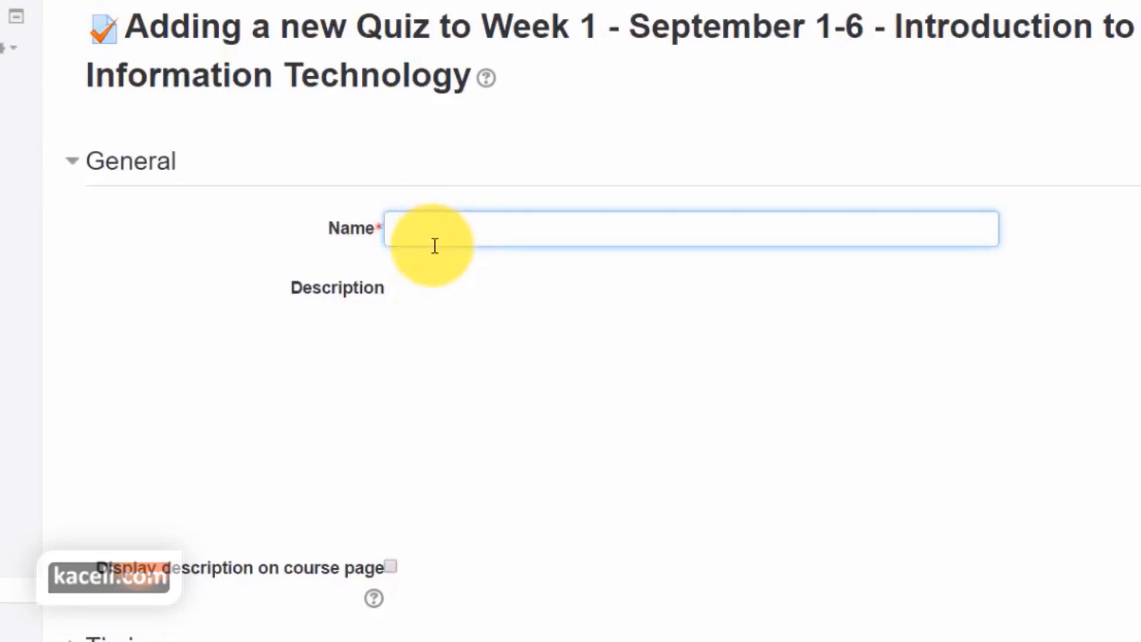
Step: Name the quiz 'Chapter 1 Quiz' with description 'Read chapter 1. 20 questions.'
{"action": "type", "text": "Chapter 1 Quiz"}
{"action": "left_click", "coordinate": [237, 492]}
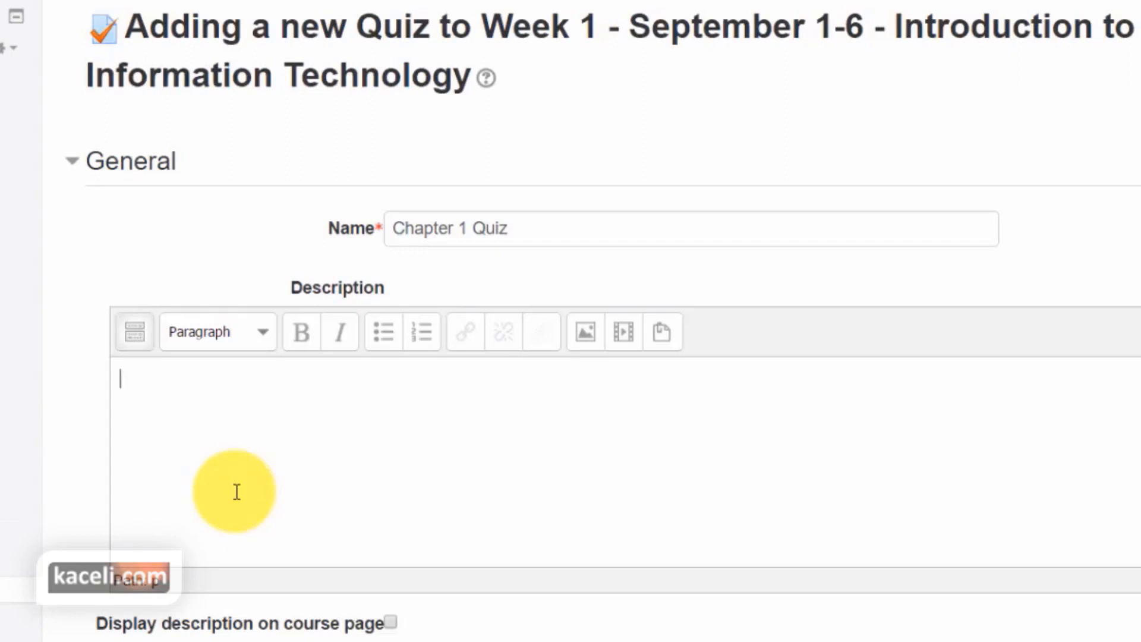
{"action": "type", "text": "Read chapter 1. 20 questions."}
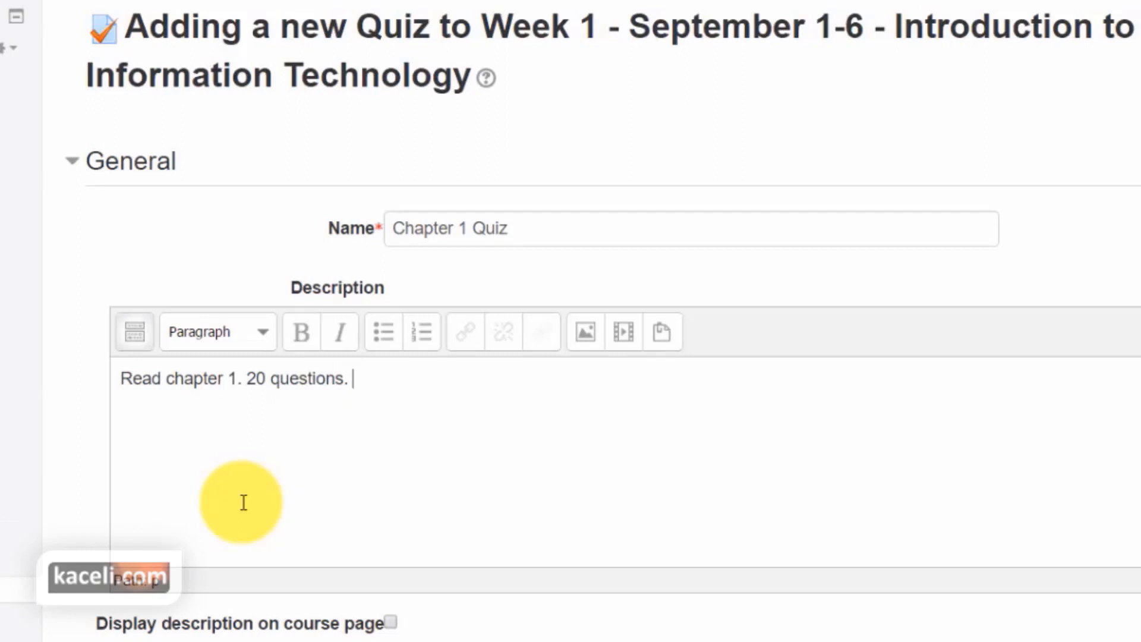
{"action": "scroll", "coordinate": [271, 546], "scroll_direction": "down", "scroll_amount": 3}
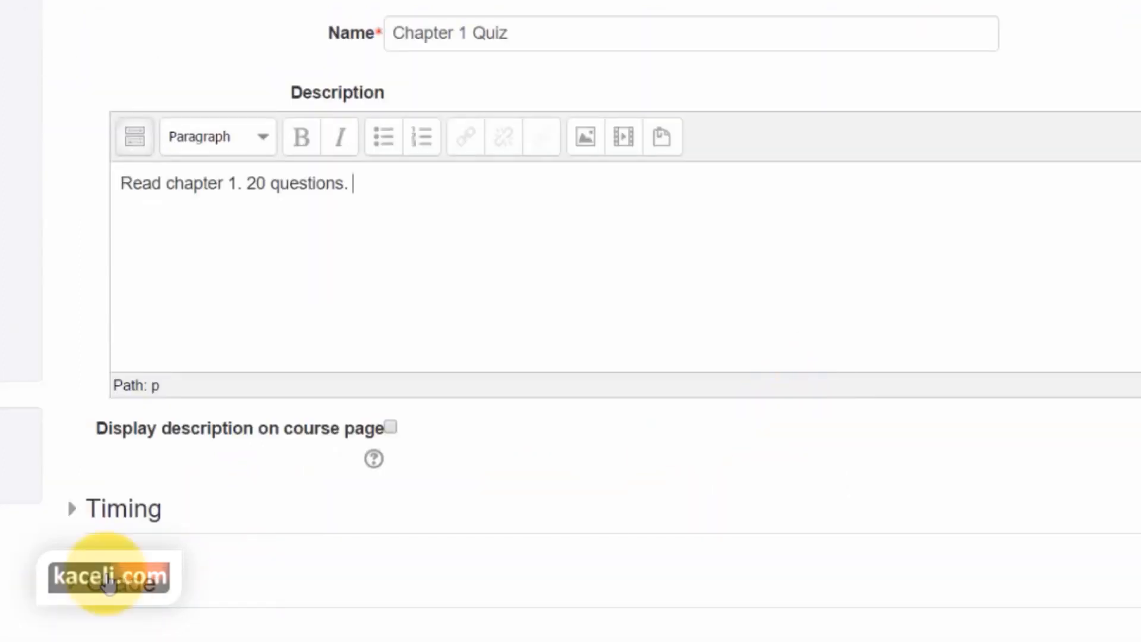
{"action": "scroll", "coordinate": [77, 569], "scroll_direction": "down", "scroll_amount": 2}
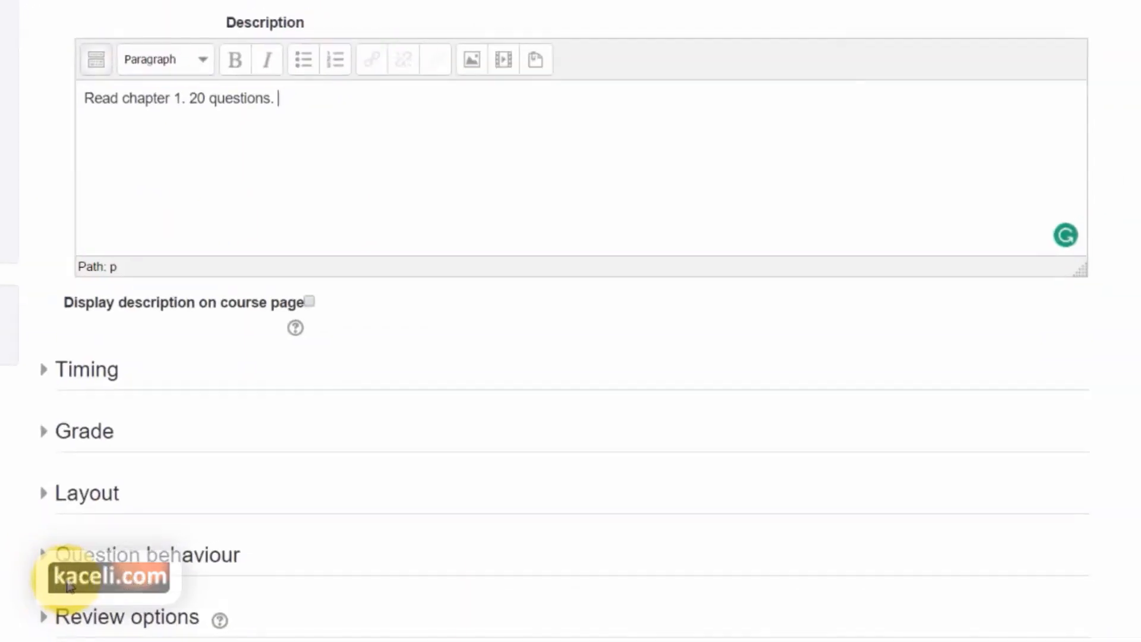
{"action": "scroll", "coordinate": [89, 588], "scroll_direction": "down", "scroll_amount": 4}
{"action": "scroll", "coordinate": [416, 535], "scroll_direction": "up", "scroll_amount": 9}
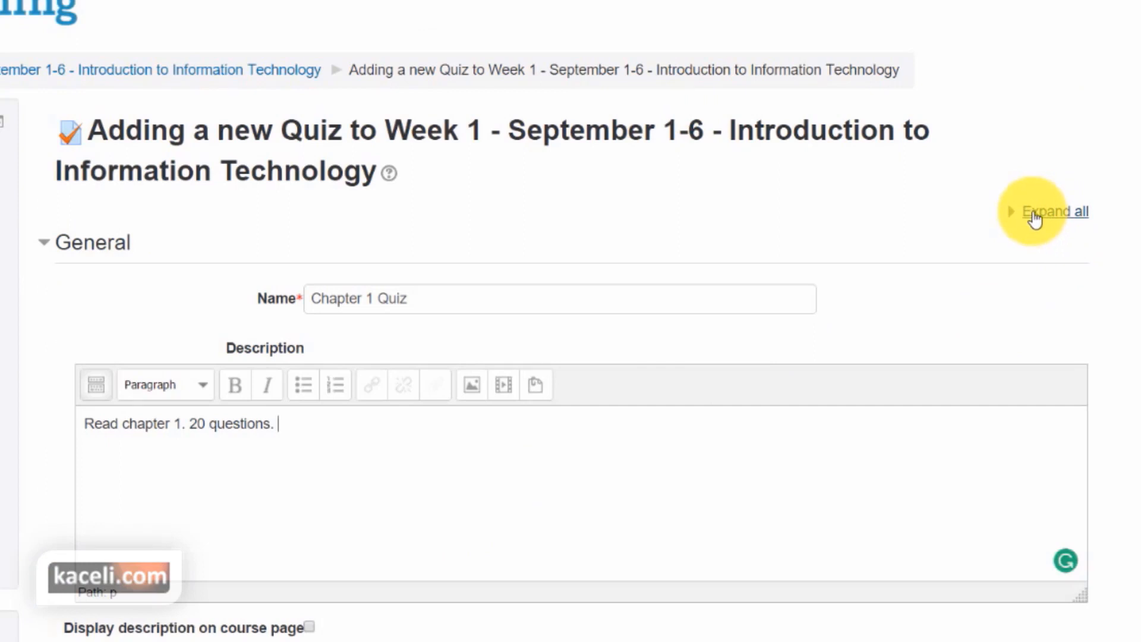
Step: Schedule the quiz 5 September 2016, 15:21 to 16:21, with a 20-minute time limit
{"action": "left_click", "coordinate": [1034, 214]}
{"action": "scroll", "coordinate": [864, 287], "scroll_direction": "down", "scroll_amount": 3}
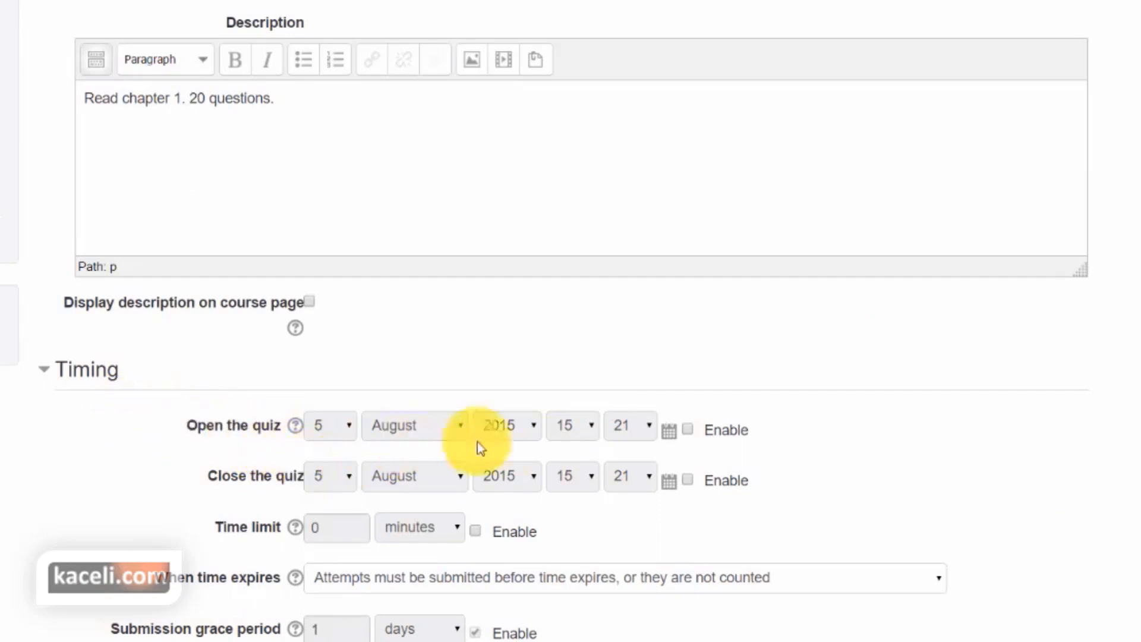
{"action": "left_click", "coordinate": [687, 430]}
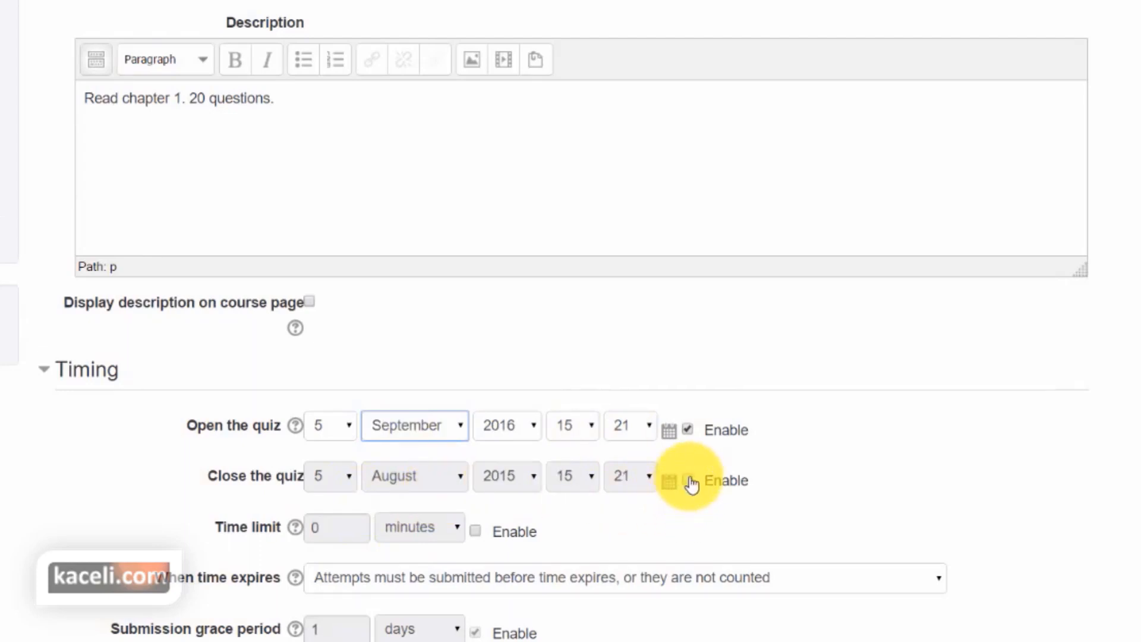
{"action": "left_click", "coordinate": [689, 481]}
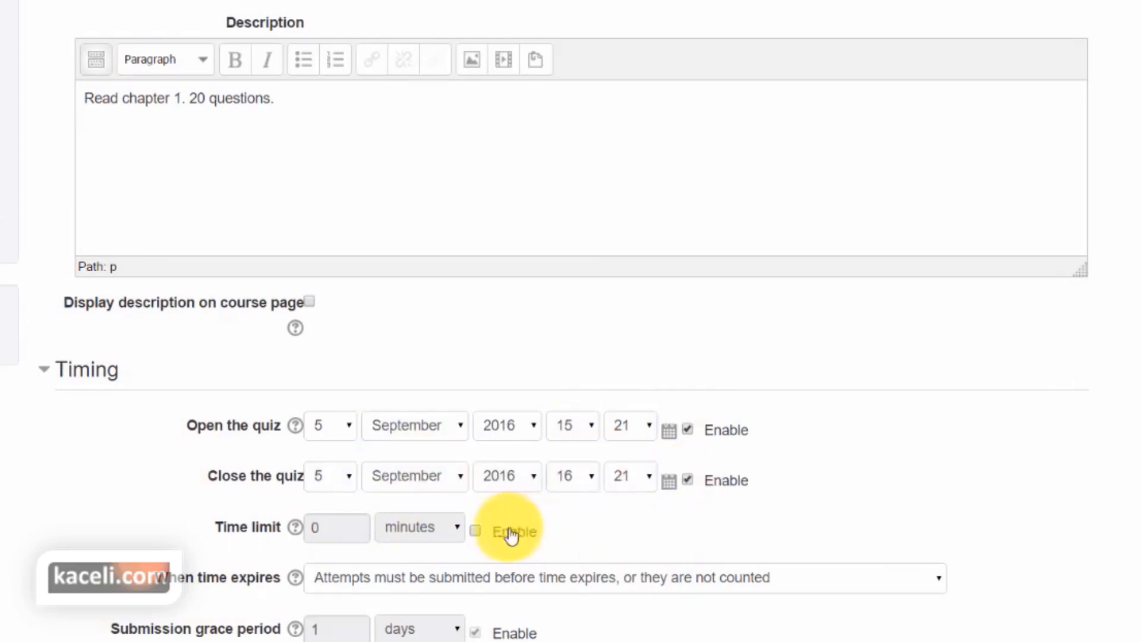
{"action": "left_click", "coordinate": [475, 531]}
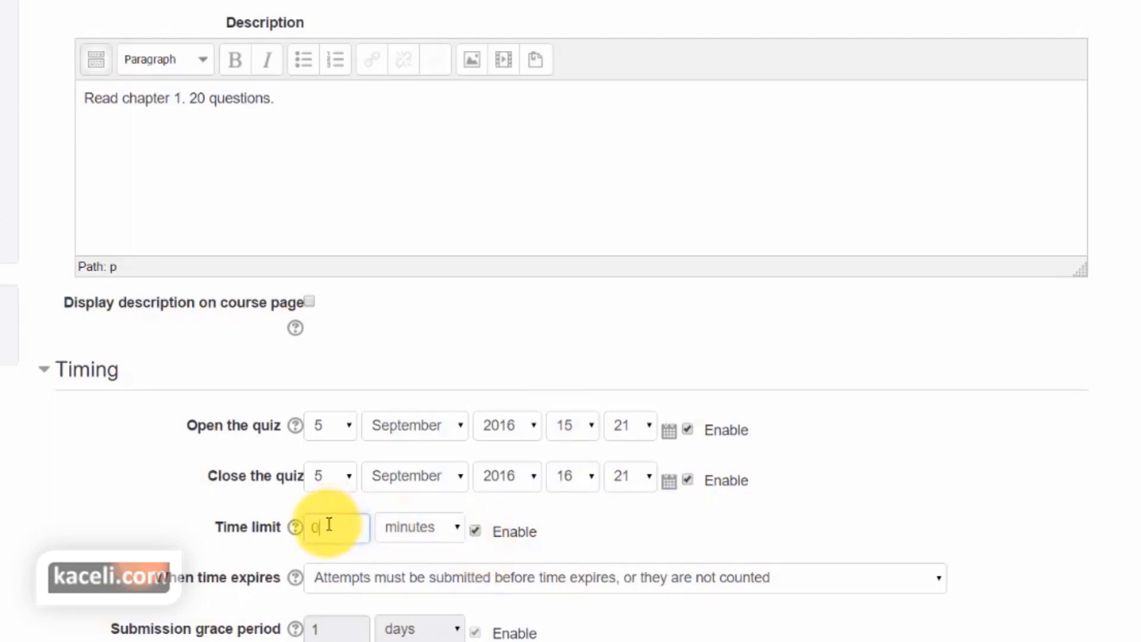
{"action": "left_click_drag", "start_coordinate": [326, 525], "coordinate": [289, 533]}
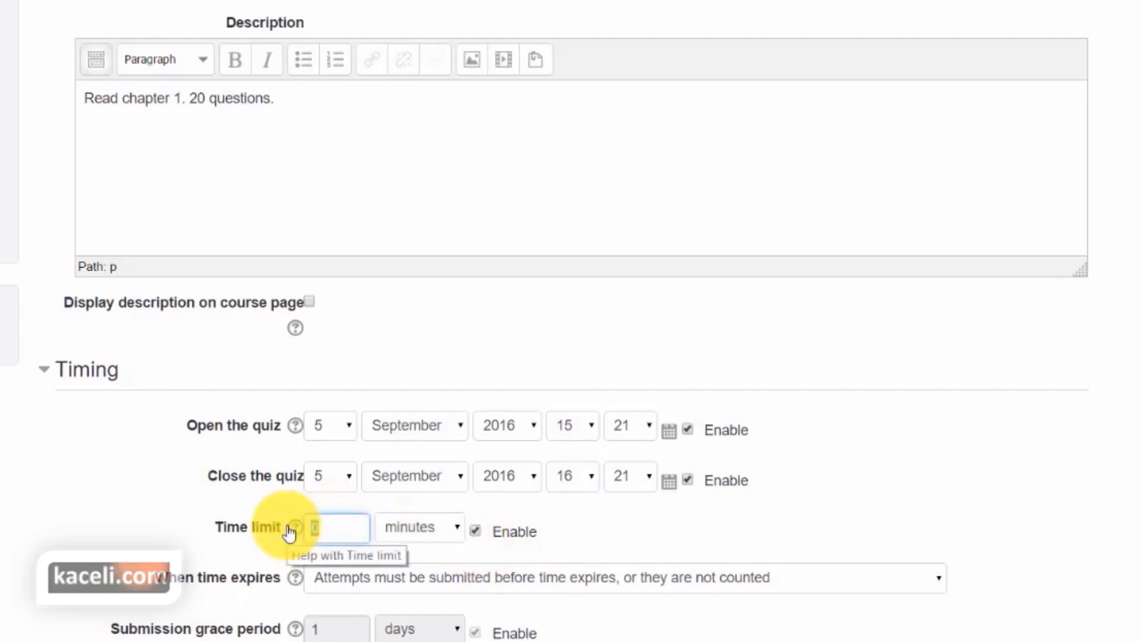
{"action": "type", "text": "20"}
Step: Put the quiz in the Quizzes and Lesson Reflections grade category, leaving passing grade empty
{"action": "left_click", "coordinate": [967, 538]}
{"action": "scroll", "coordinate": [970, 544], "scroll_direction": "down", "scroll_amount": 4}
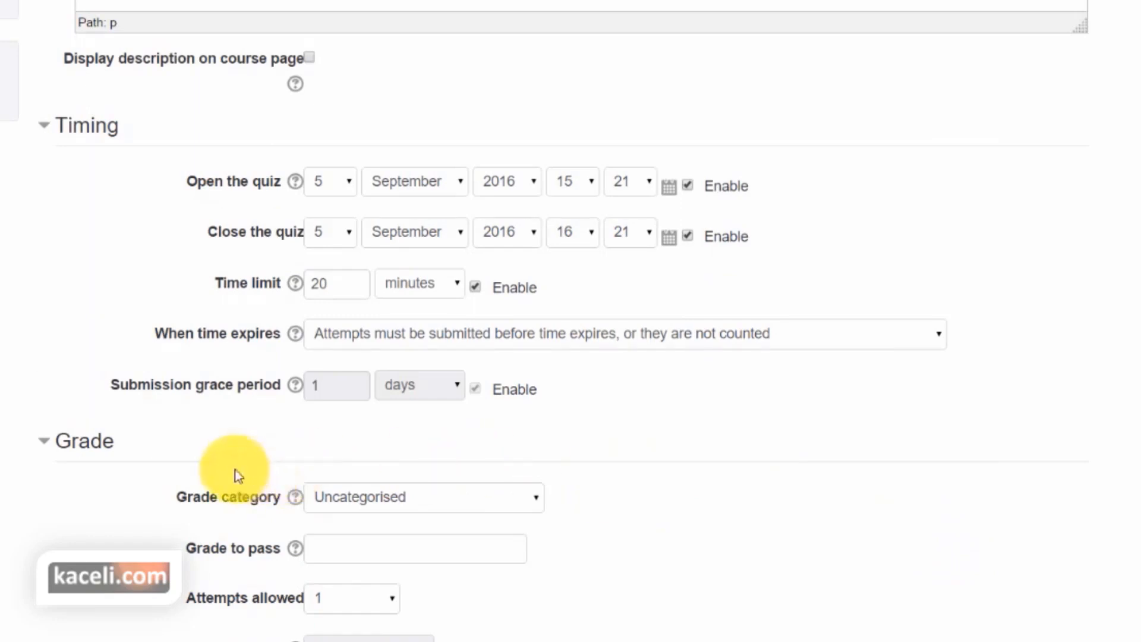
{"action": "left_click", "coordinate": [441, 510]}
{"action": "left_click", "coordinate": [44, 443]}
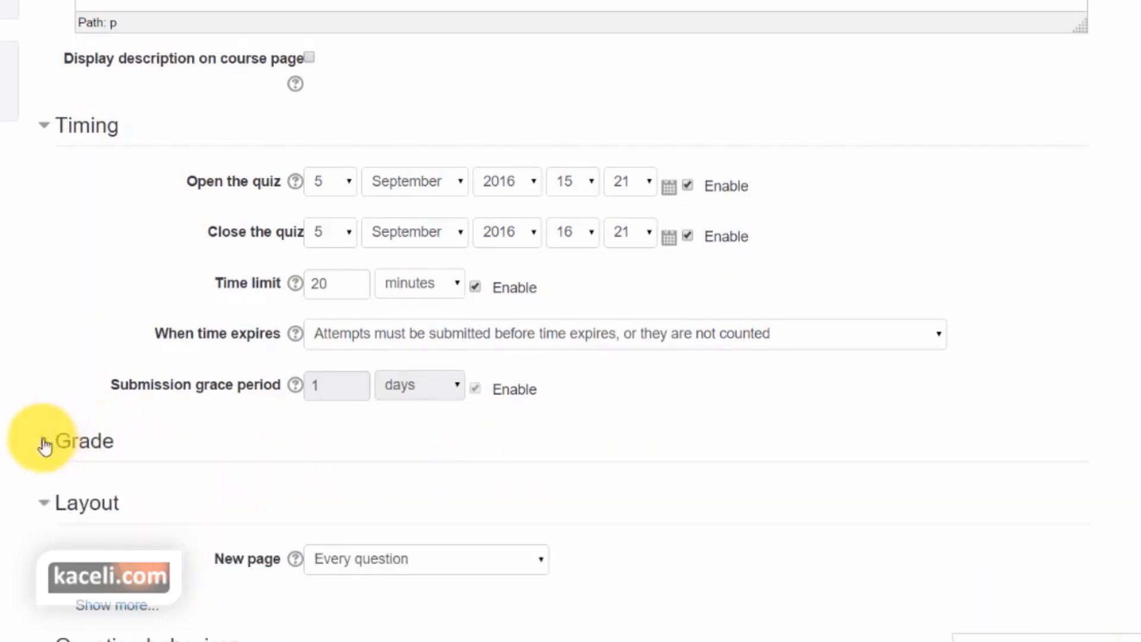
{"action": "left_click", "coordinate": [45, 443]}
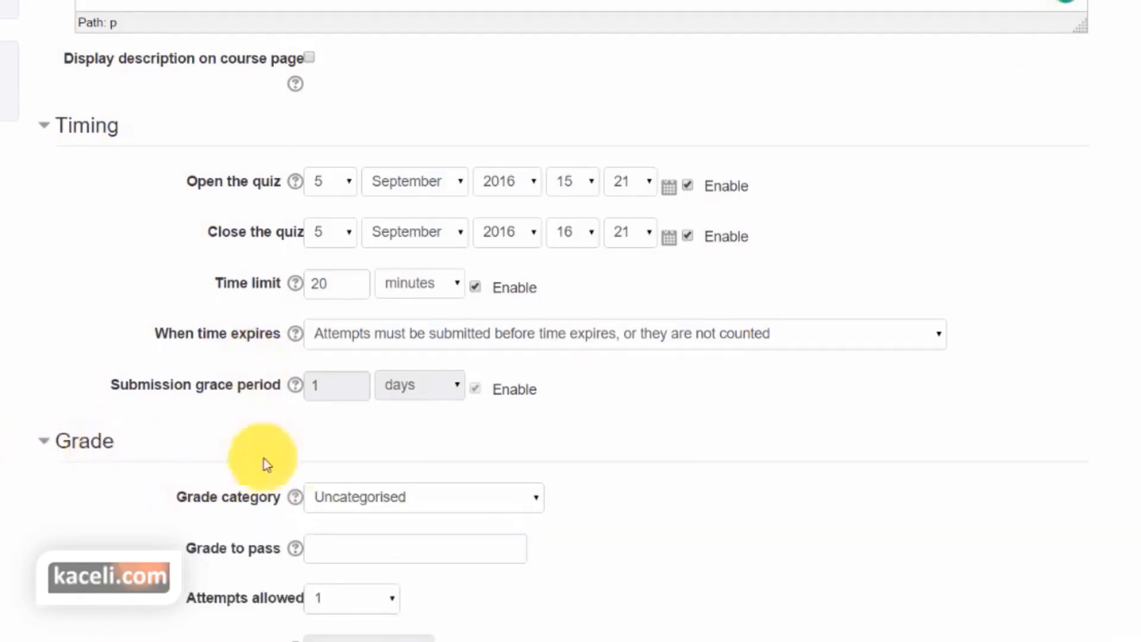
{"action": "left_click", "coordinate": [352, 504]}
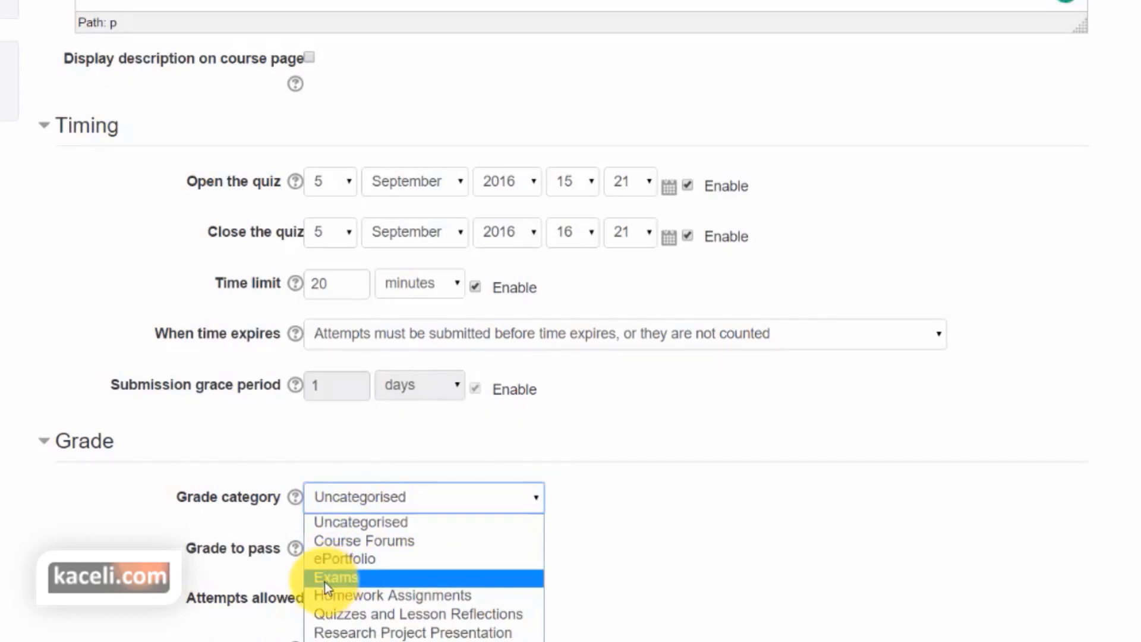
{"action": "left_click", "coordinate": [329, 582]}
{"action": "left_click", "coordinate": [398, 501]}
{"action": "left_click", "coordinate": [382, 613]}
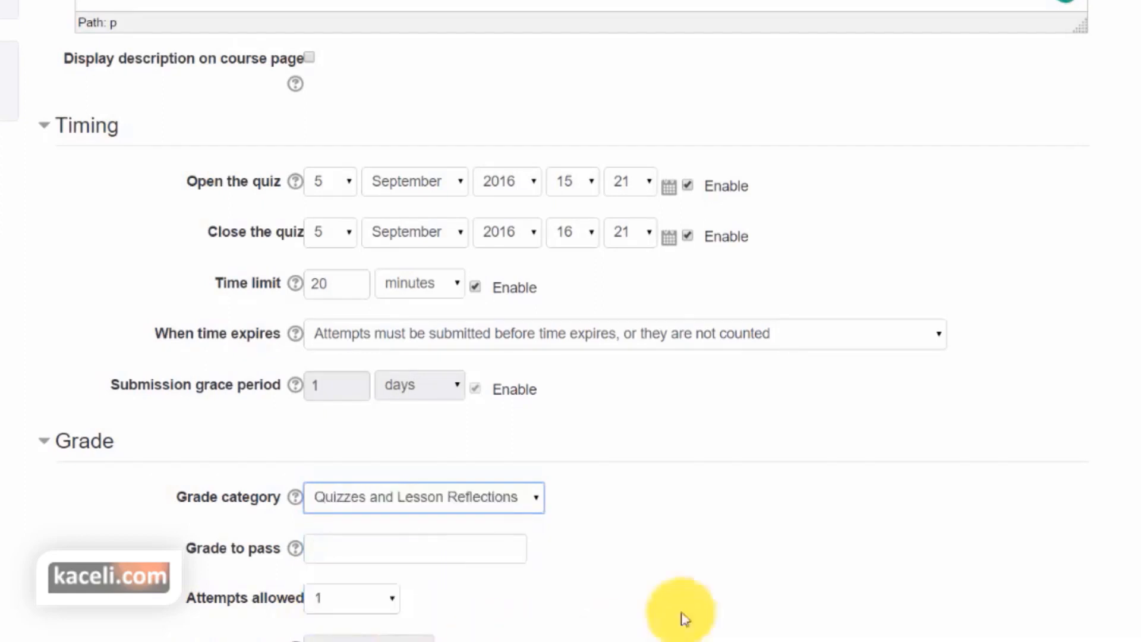
{"action": "left_click", "coordinate": [344, 545]}
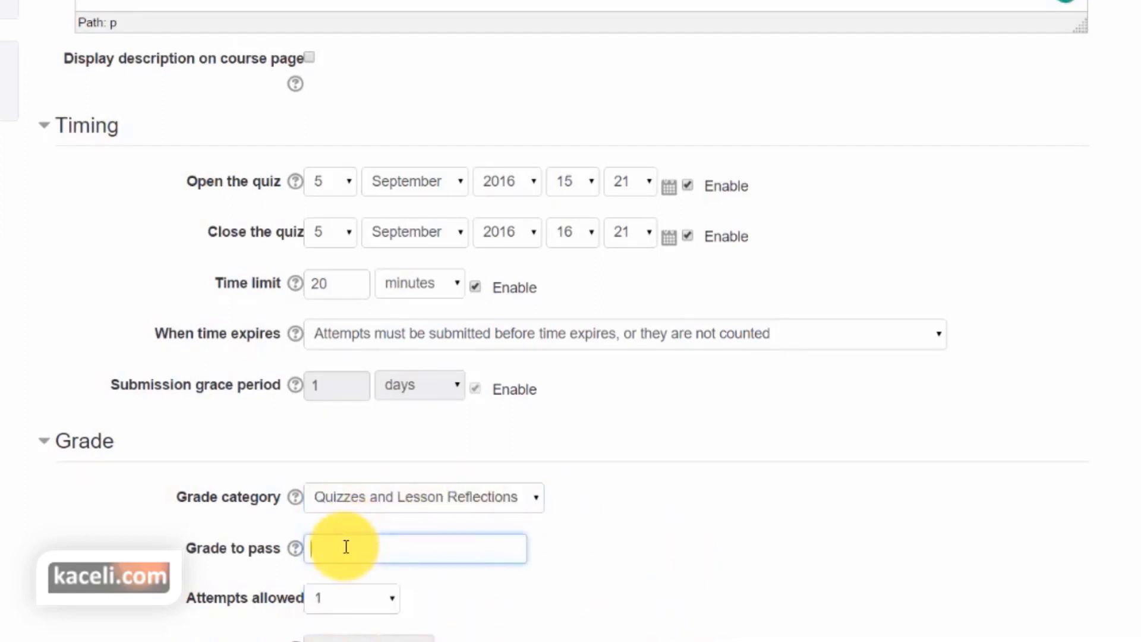
{"action": "left_click", "coordinate": [713, 580]}
{"action": "scroll", "coordinate": [718, 576], "scroll_direction": "down", "scroll_amount": 2}
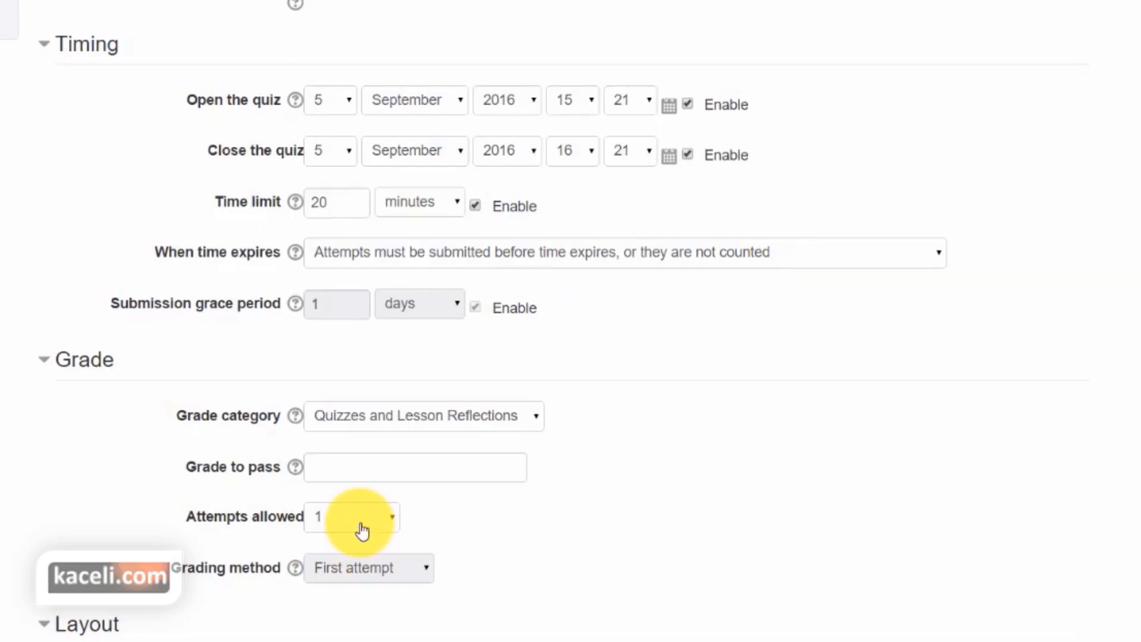
Step: Allow 5 attempts and grade the quiz by Highest grade
{"action": "left_click", "coordinate": [361, 531]}
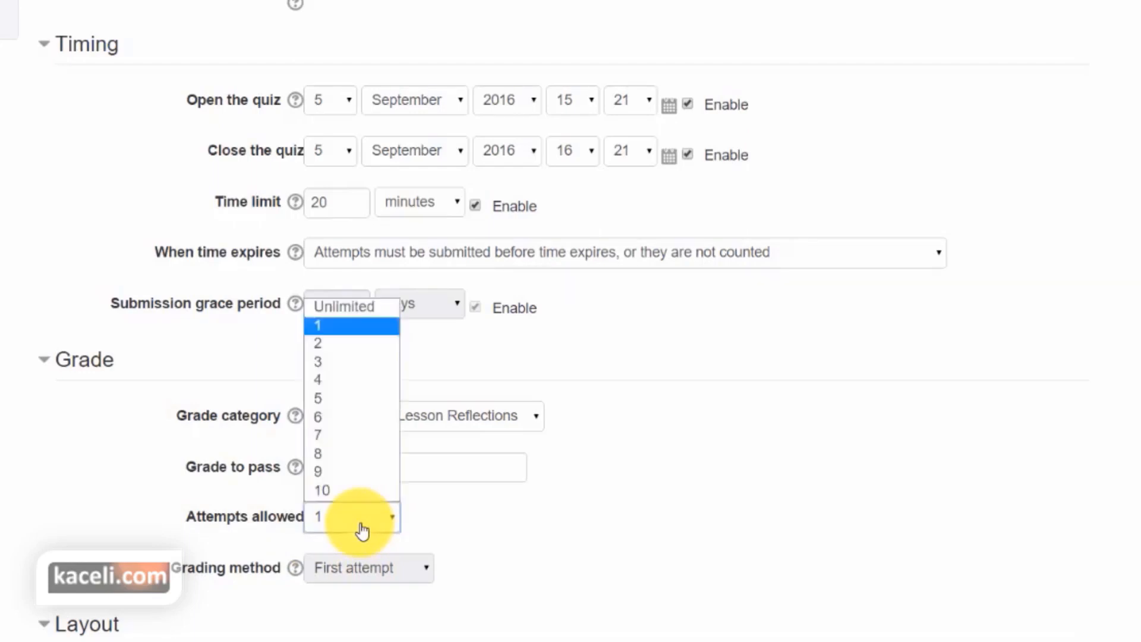
{"action": "left_click", "coordinate": [341, 414]}
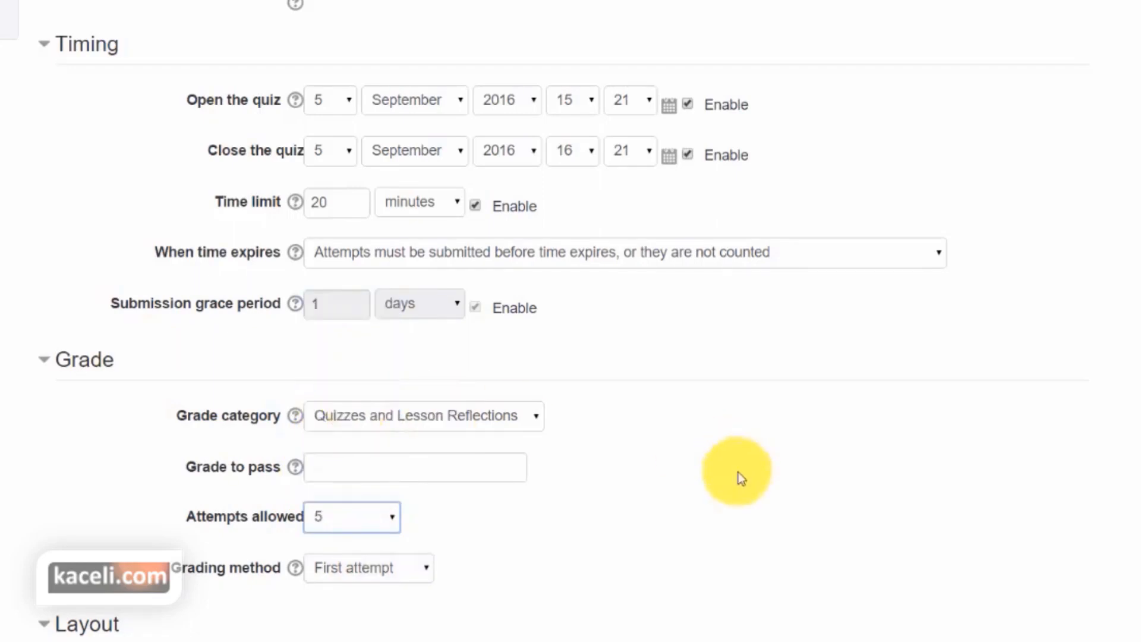
{"action": "left_click", "coordinate": [735, 531]}
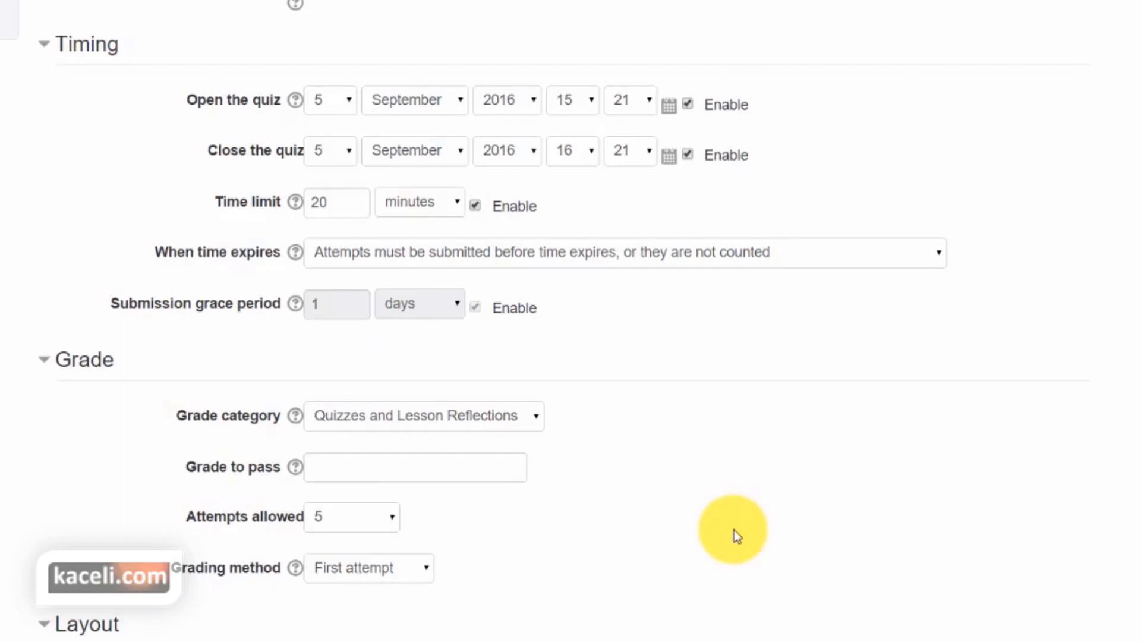
{"action": "left_click", "coordinate": [351, 571]}
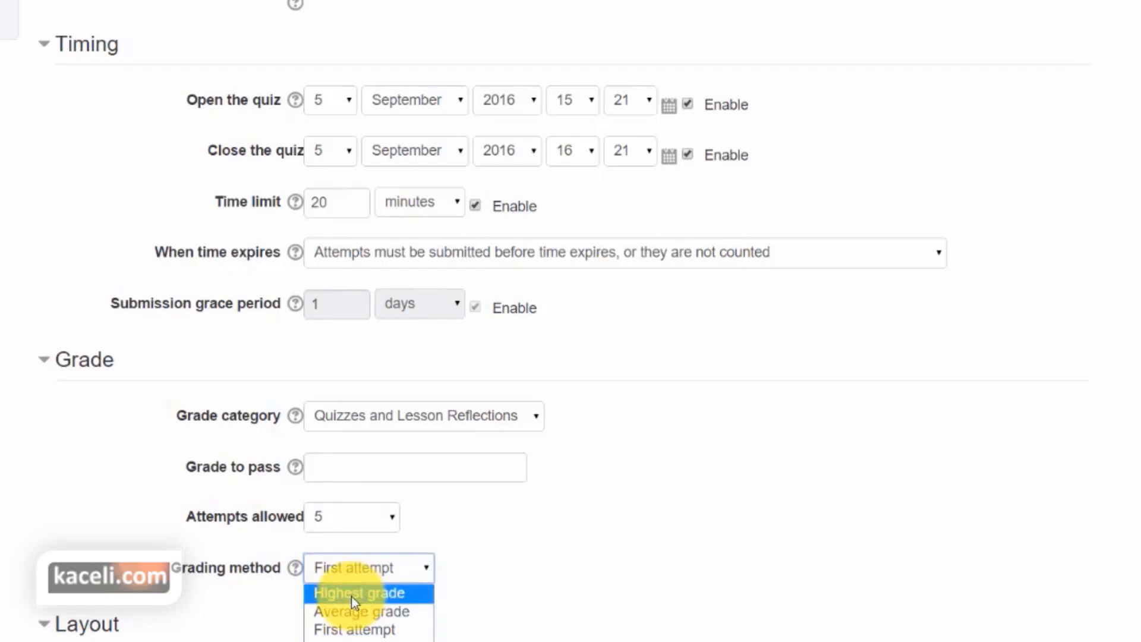
{"action": "left_click", "coordinate": [351, 594]}
{"action": "left_click", "coordinate": [364, 570]}
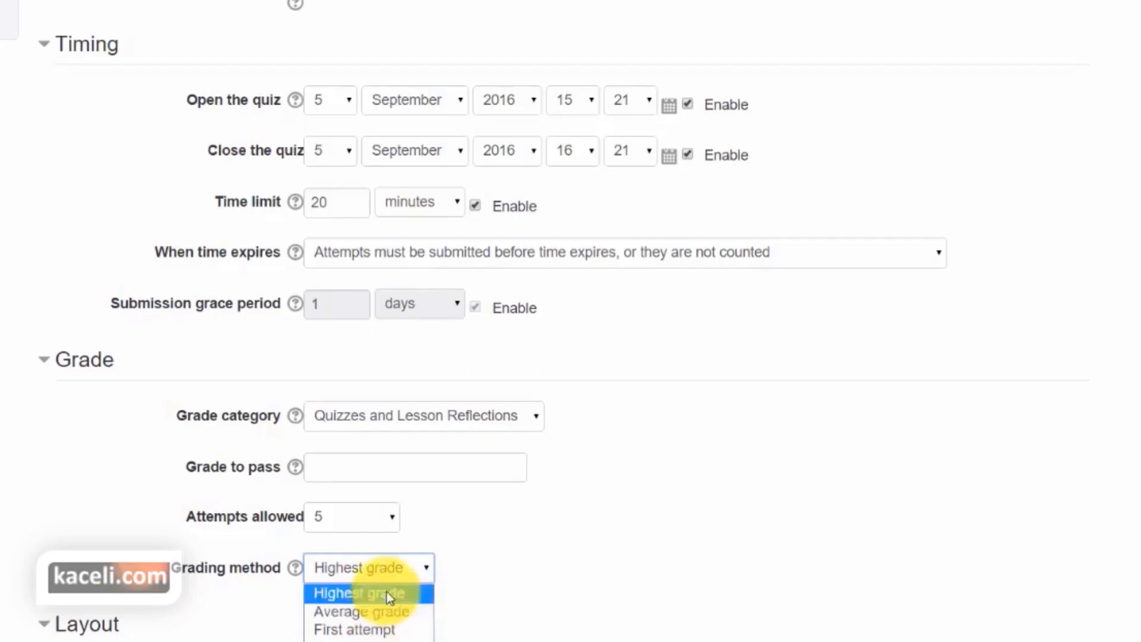
{"action": "left_click", "coordinate": [386, 590]}
{"action": "scroll", "coordinate": [516, 549], "scroll_direction": "down", "scroll_amount": 3}
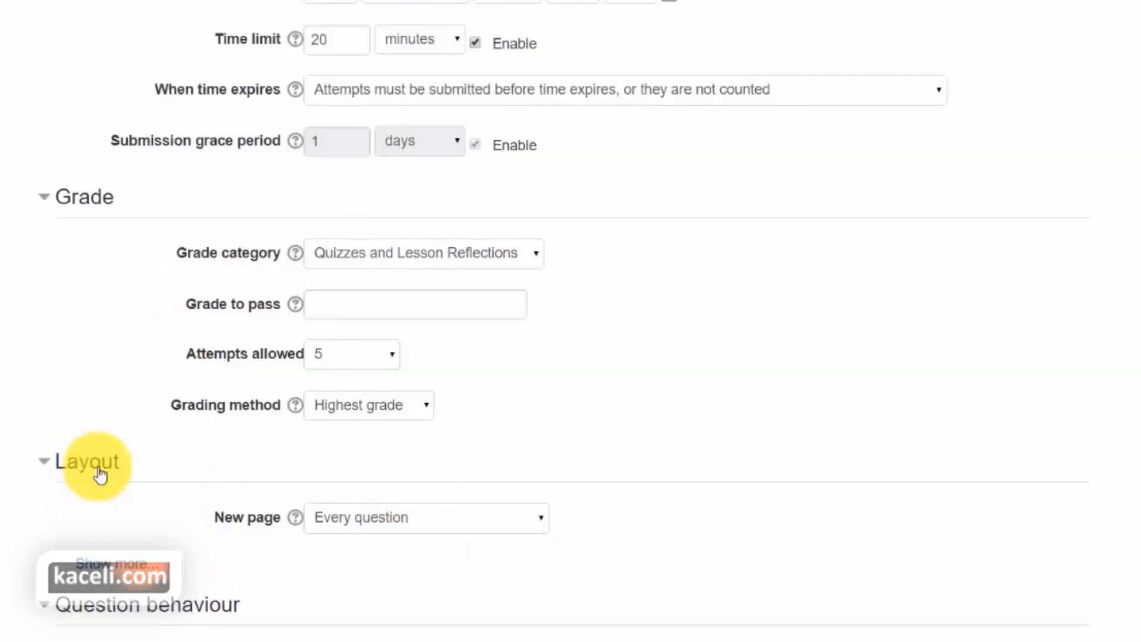
Step: Start a new page every 5 questions and keep the navigation method Free
{"action": "left_click", "coordinate": [426, 528]}
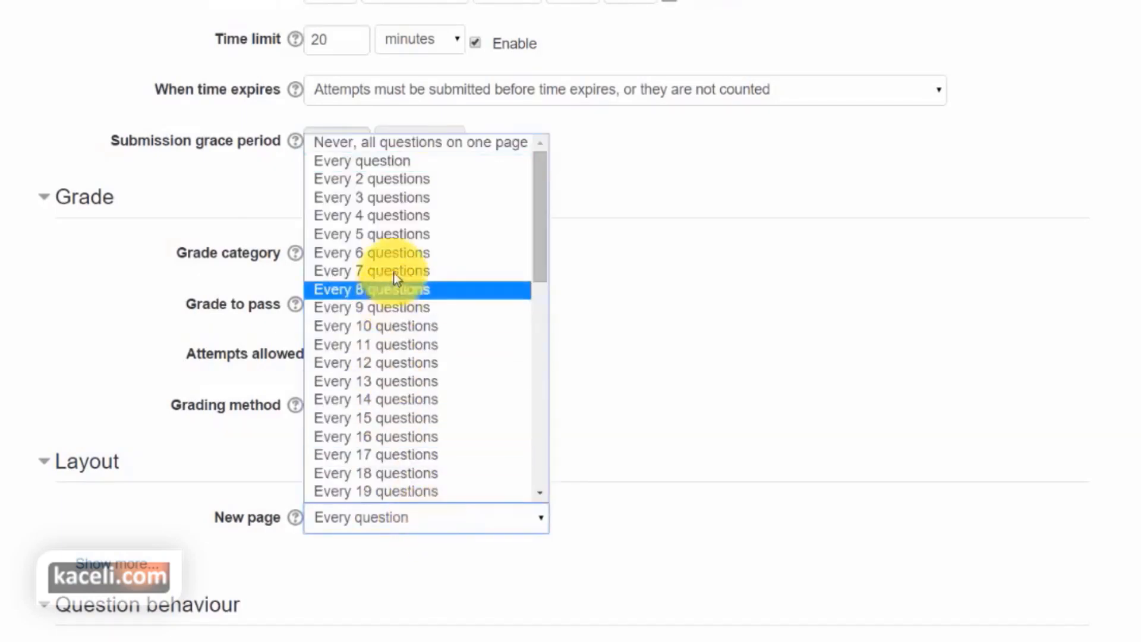
{"action": "left_click", "coordinate": [388, 238]}
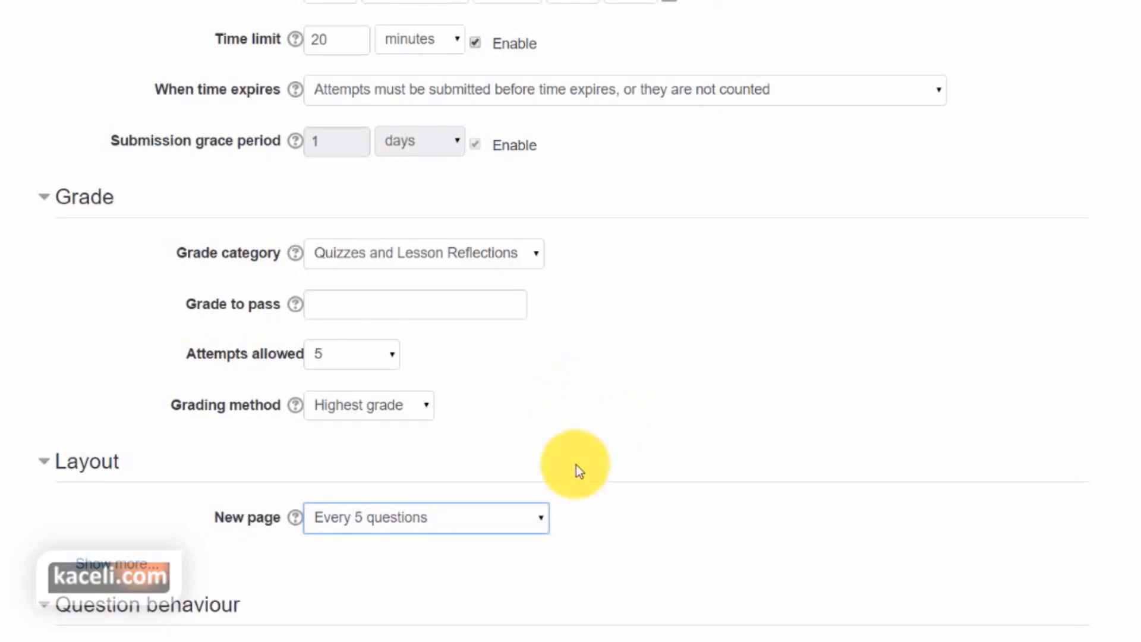
{"action": "scroll", "coordinate": [576, 465], "scroll_direction": "down", "scroll_amount": 1}
{"action": "left_click", "coordinate": [109, 479]}
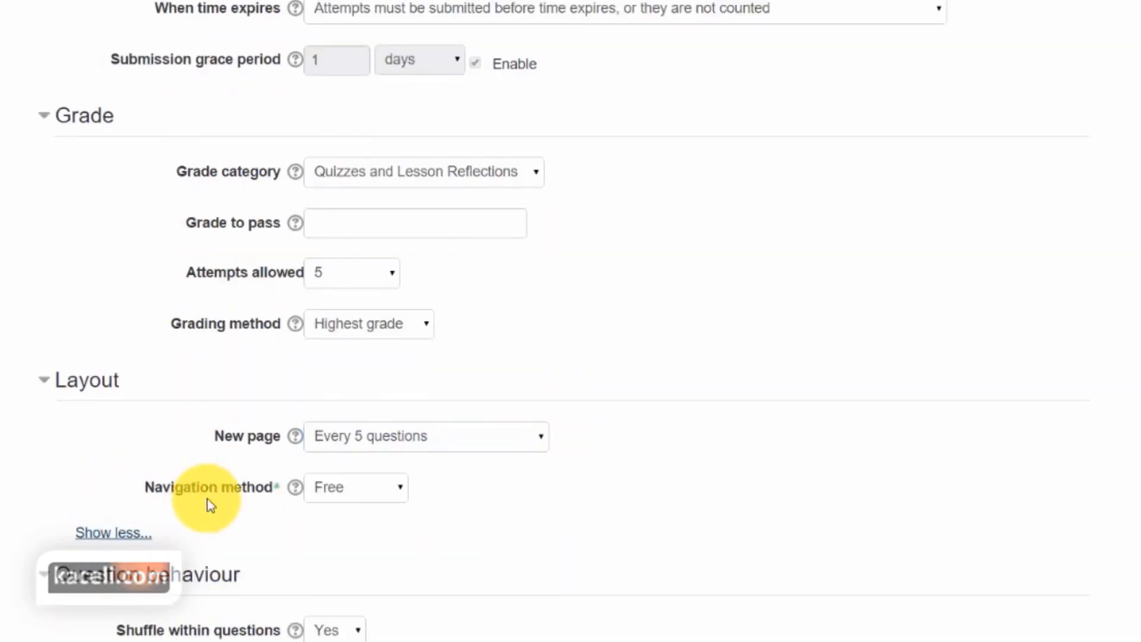
{"action": "left_click", "coordinate": [354, 499]}
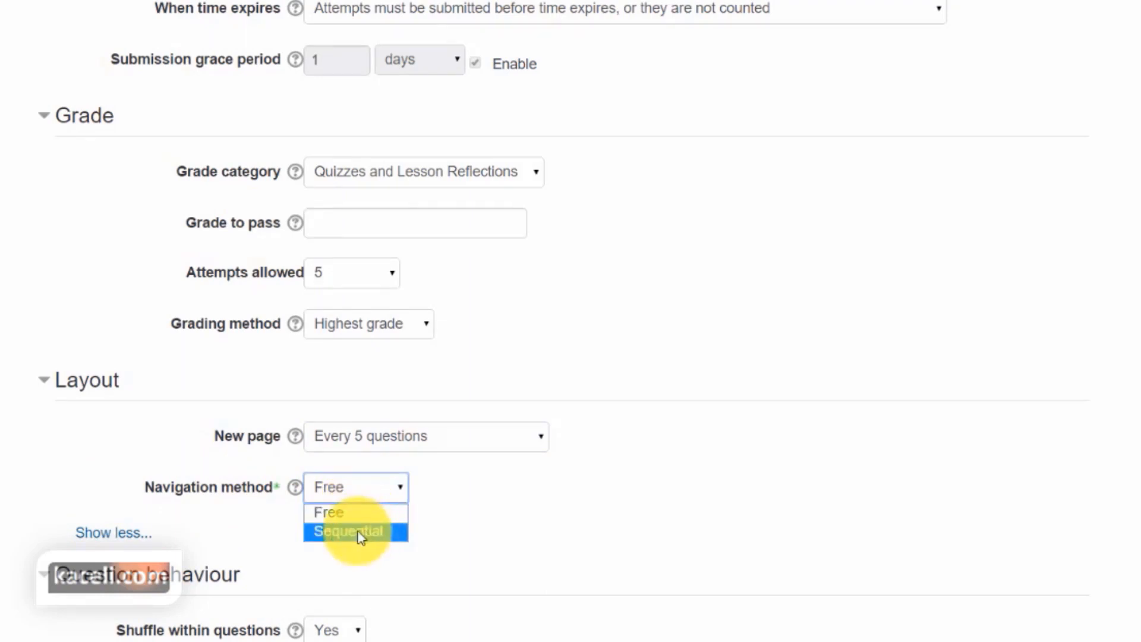
{"action": "left_click", "coordinate": [706, 542]}
{"action": "scroll", "coordinate": [750, 562], "scroll_direction": "down", "scroll_amount": 2}
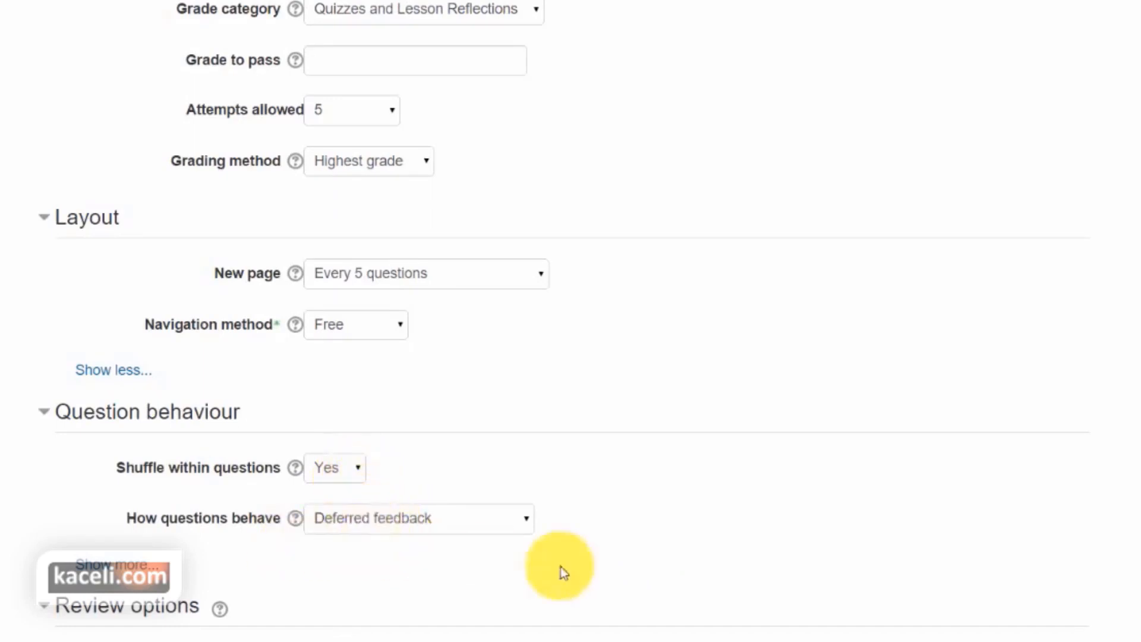
{"action": "scroll", "coordinate": [563, 572], "scroll_direction": "down", "scroll_amount": 3}
{"action": "left_click", "coordinate": [359, 368]}
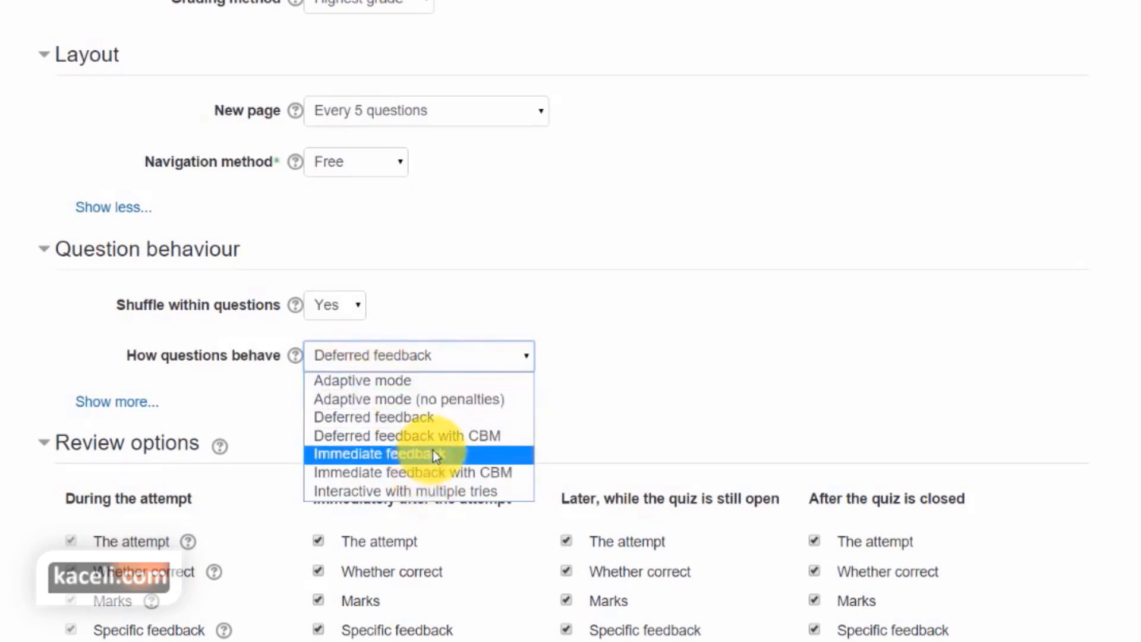
{"action": "left_click", "coordinate": [678, 382]}
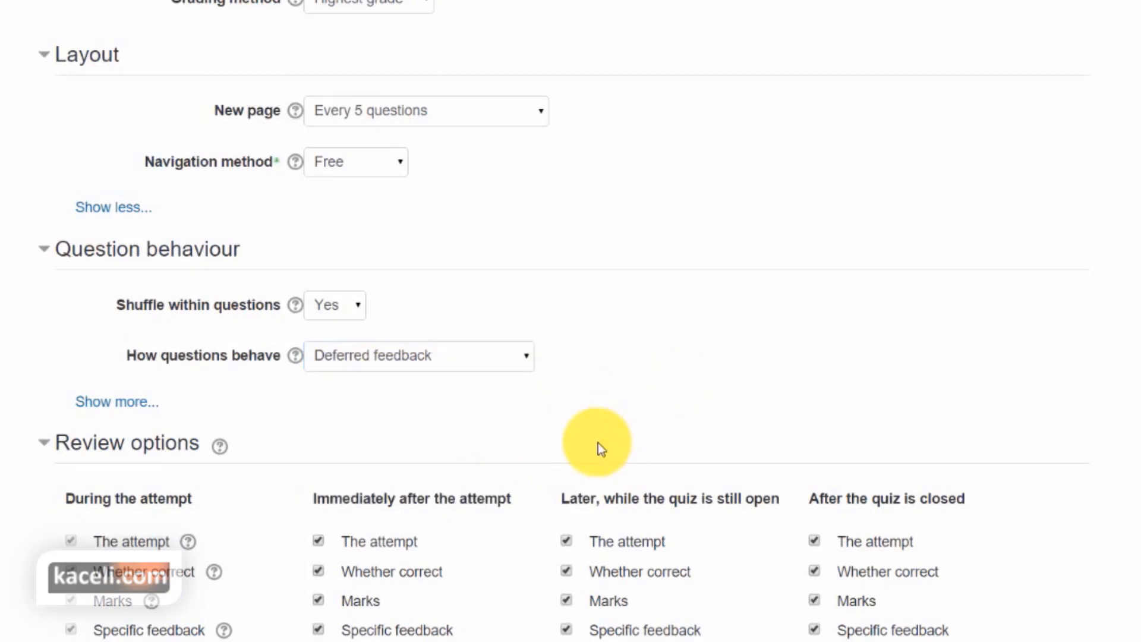
{"action": "scroll", "coordinate": [549, 476], "scroll_direction": "down", "scroll_amount": 1}
{"action": "scroll", "coordinate": [549, 476], "scroll_direction": "down", "scroll_amount": 1}
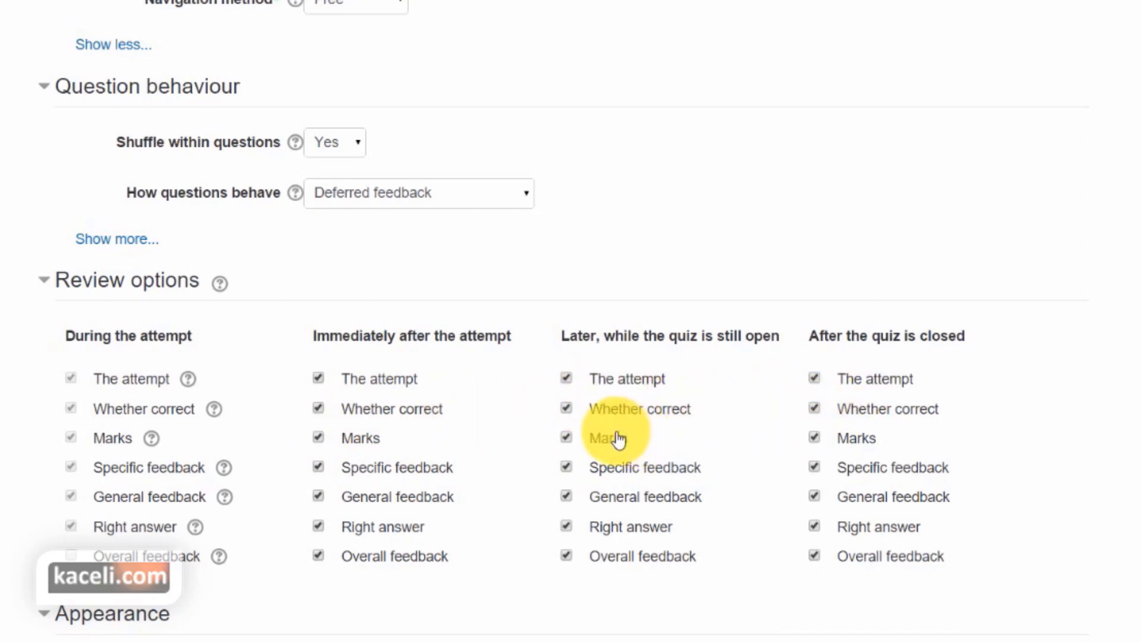
{"action": "scroll", "coordinate": [618, 445], "scroll_direction": "down", "scroll_amount": 3}
{"action": "scroll", "coordinate": [583, 458], "scroll_direction": "down", "scroll_amount": 2}
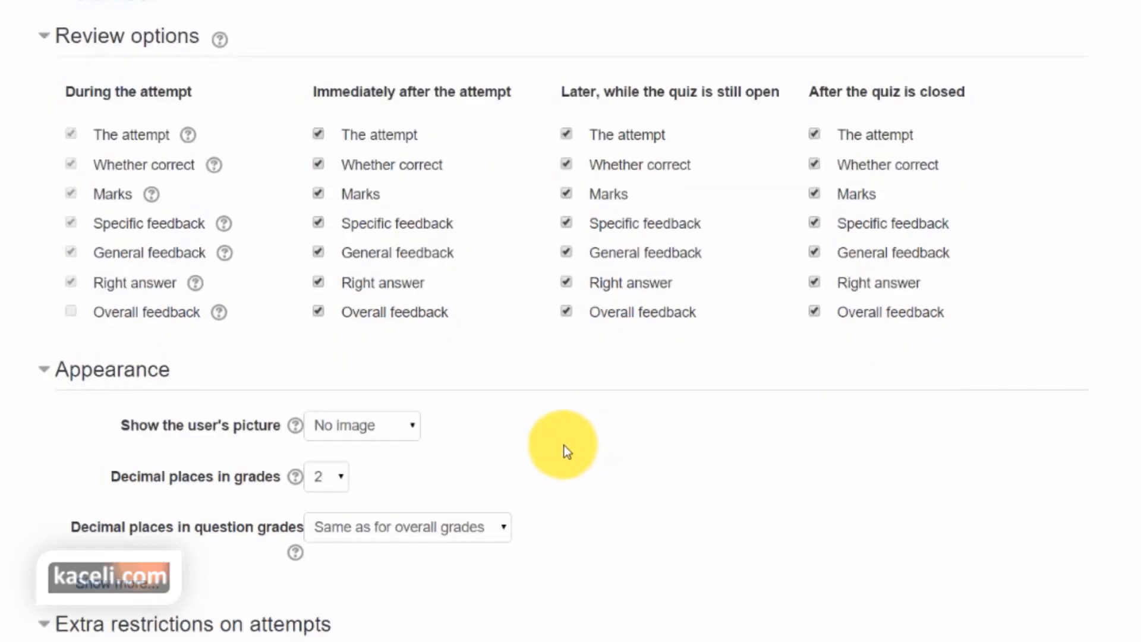
{"action": "scroll", "coordinate": [567, 452], "scroll_direction": "down", "scroll_amount": 4}
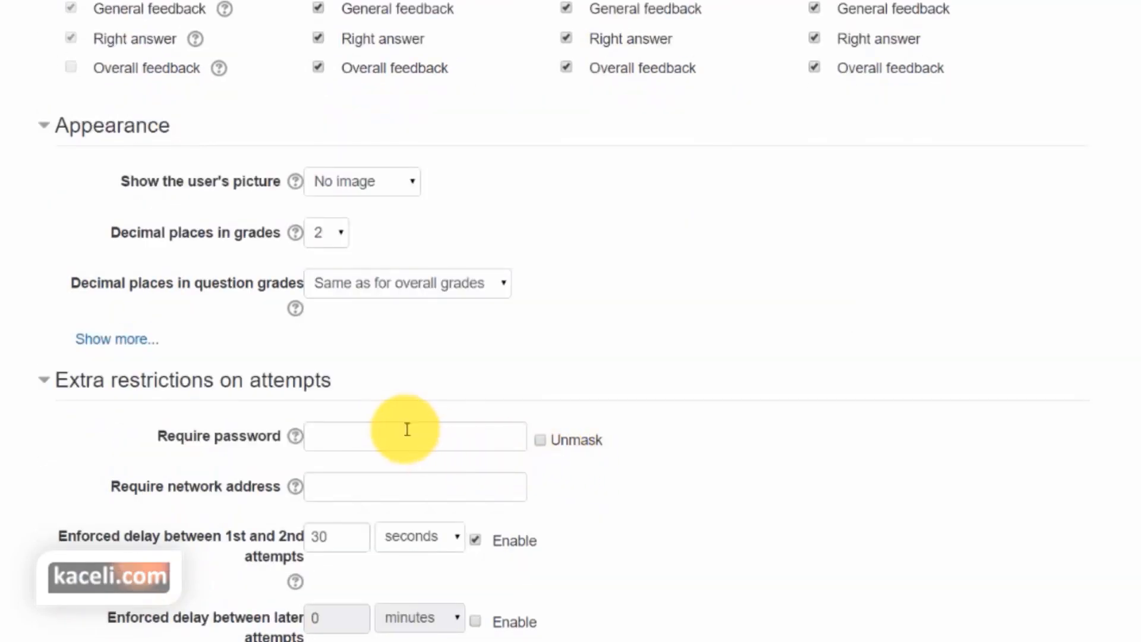
{"action": "left_click", "coordinate": [381, 440]}
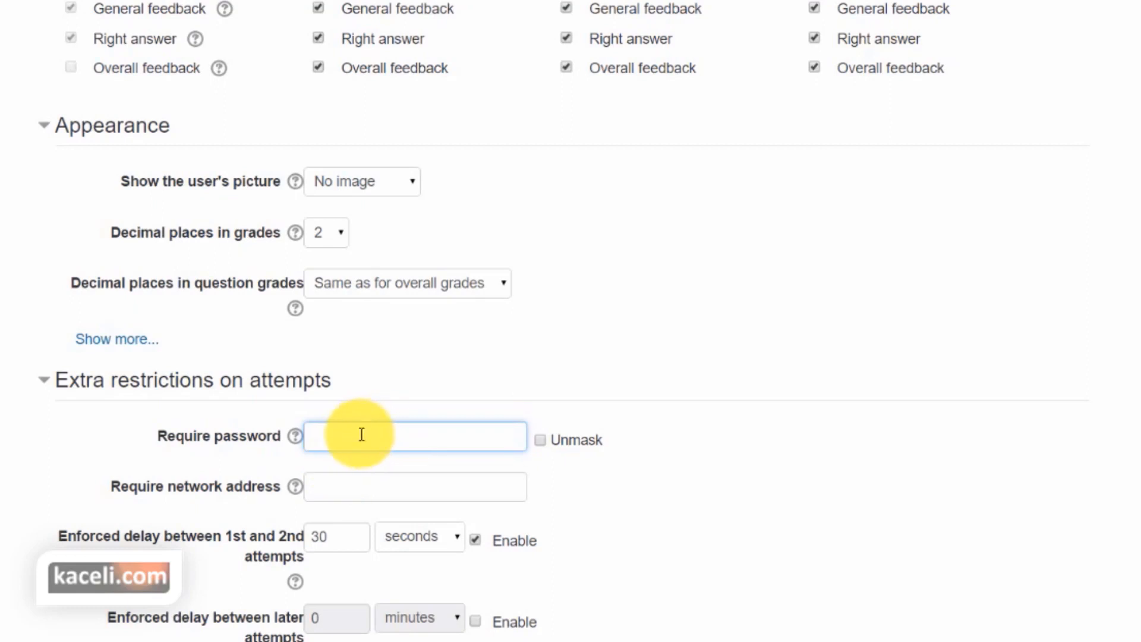
{"action": "scroll", "coordinate": [315, 438], "scroll_direction": "down", "scroll_amount": 1}
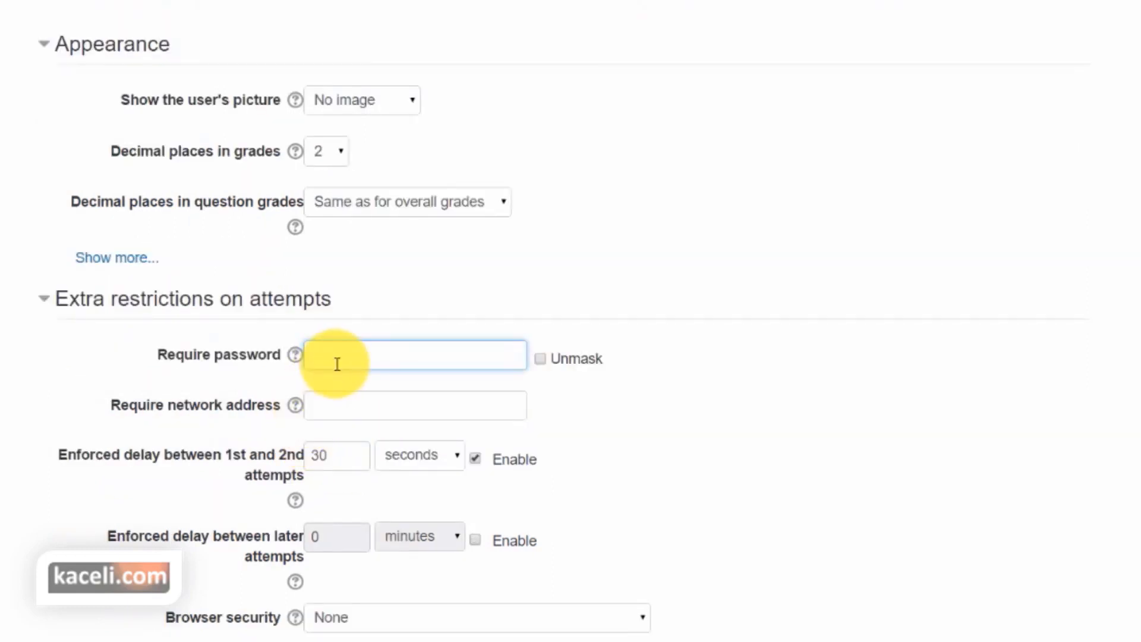
{"action": "scroll", "coordinate": [337, 364], "scroll_direction": "down", "scroll_amount": 1}
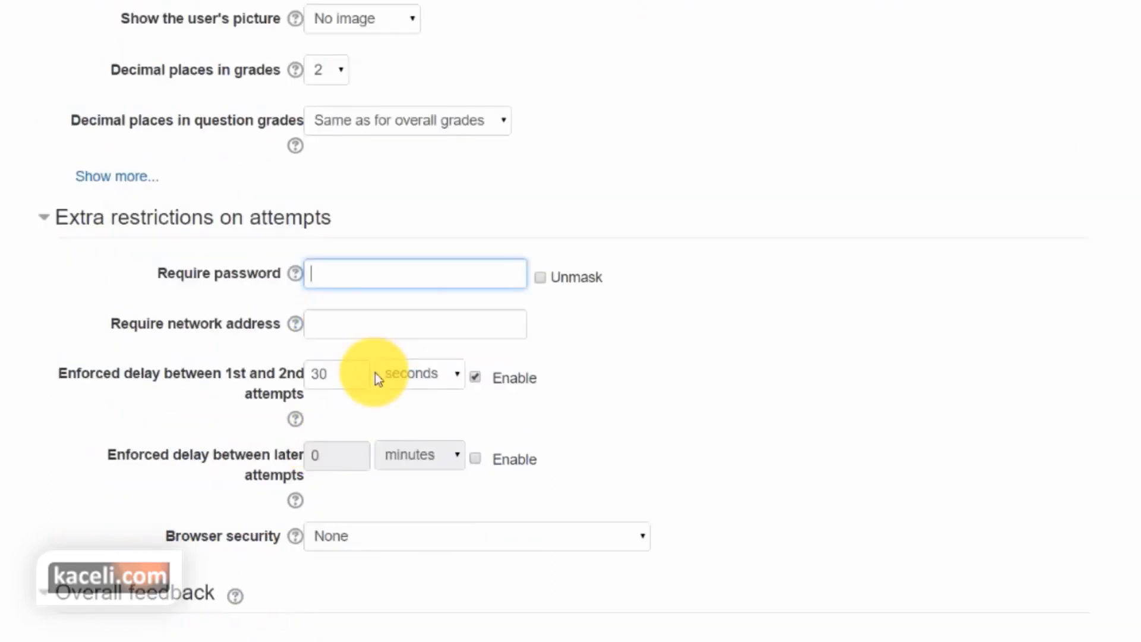
{"action": "left_click", "coordinate": [343, 378]}
{"action": "scroll", "coordinate": [568, 414], "scroll_direction": "down", "scroll_amount": 1}
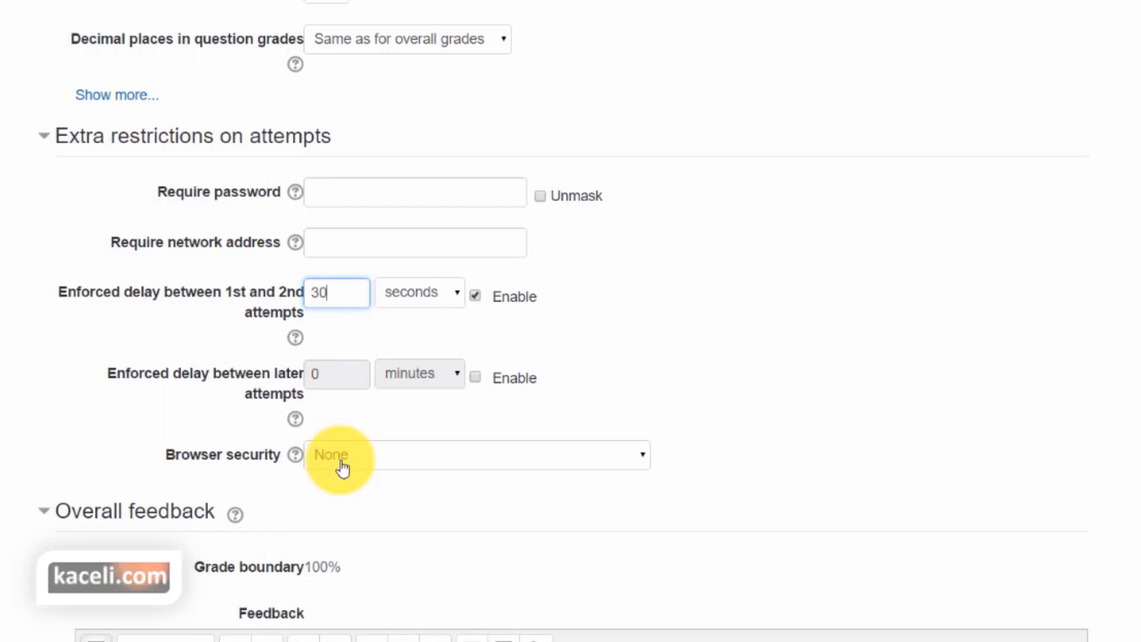
Step: Enter 90 as the second overall feedback grade boundary, leaving feedback text empty
{"action": "scroll", "coordinate": [345, 470], "scroll_direction": "down", "scroll_amount": 5}
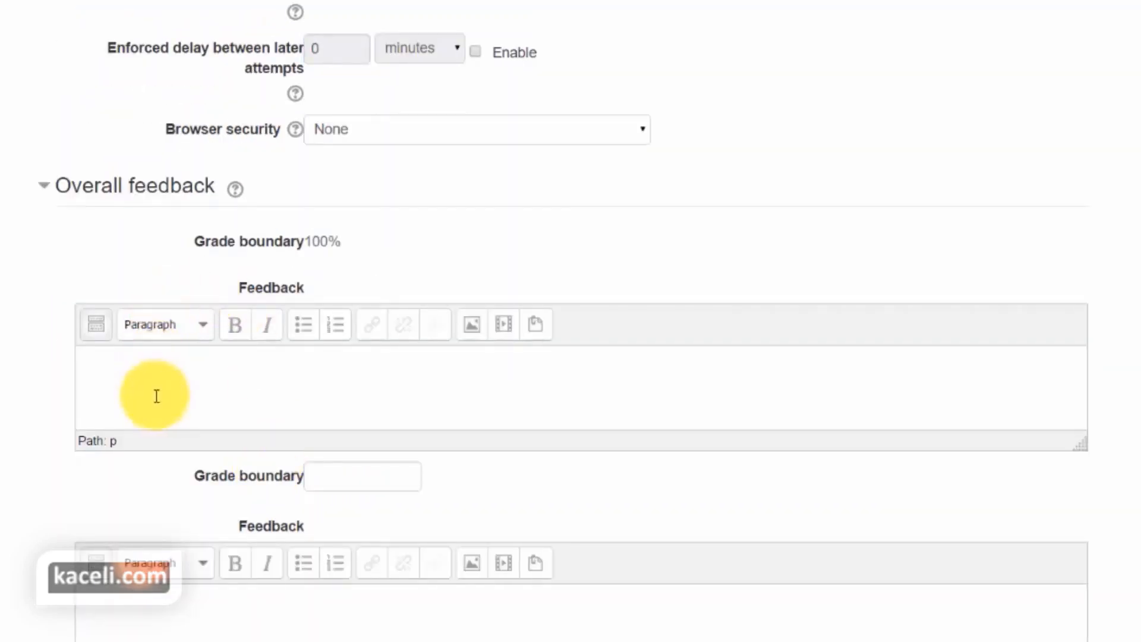
{"action": "left_click", "coordinate": [120, 382]}
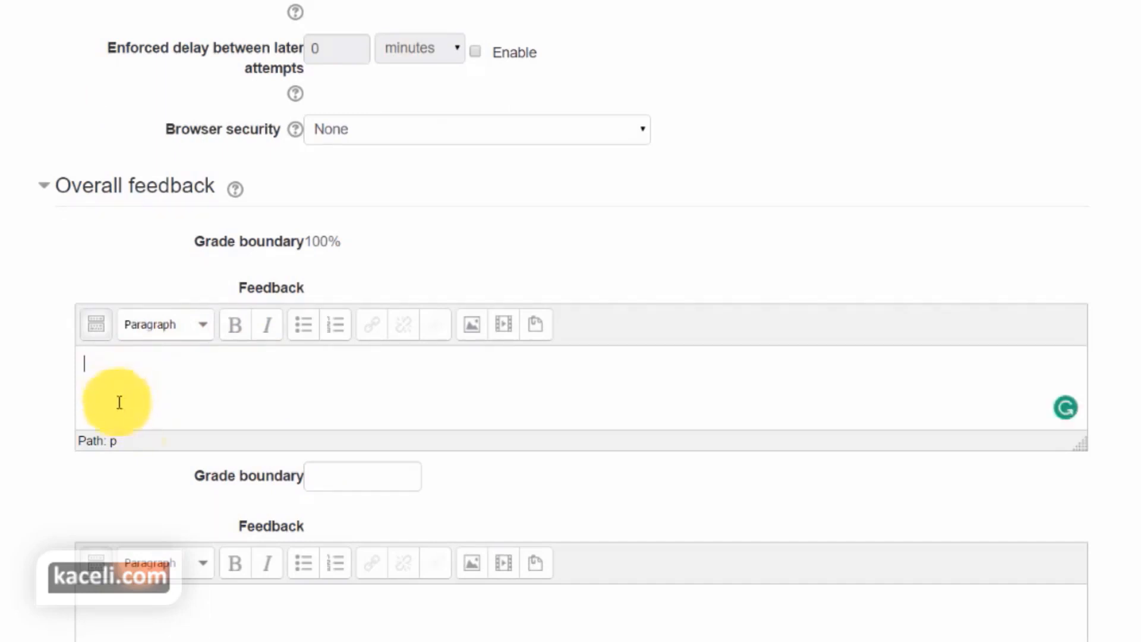
{"action": "left_click", "coordinate": [343, 477]}
{"action": "type", "text": "90"}
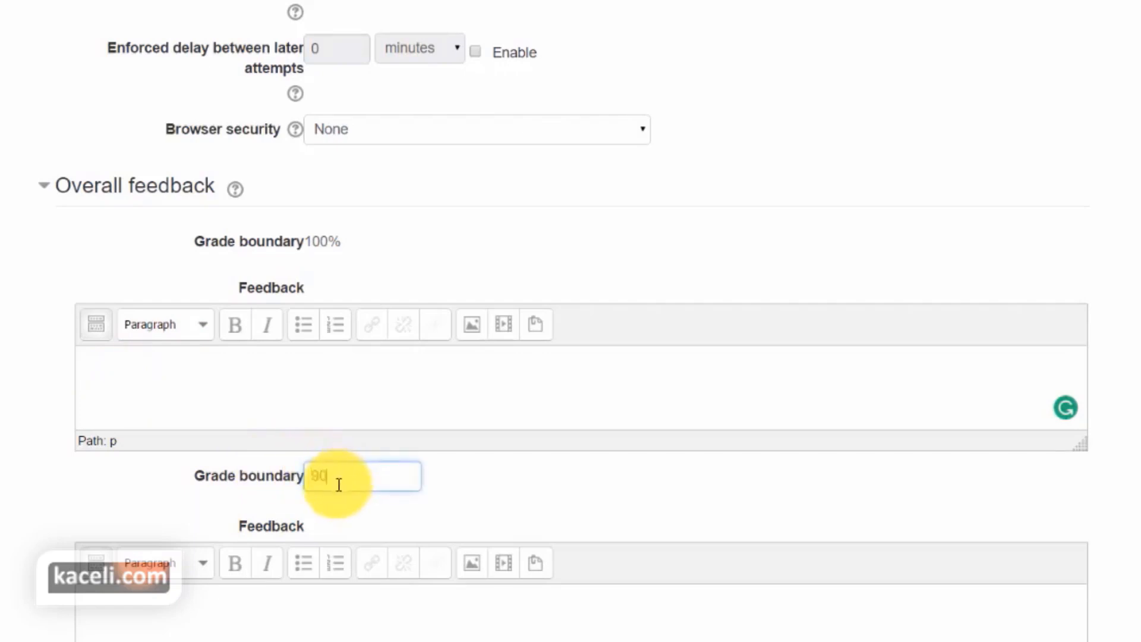
{"action": "left_click", "coordinate": [191, 379]}
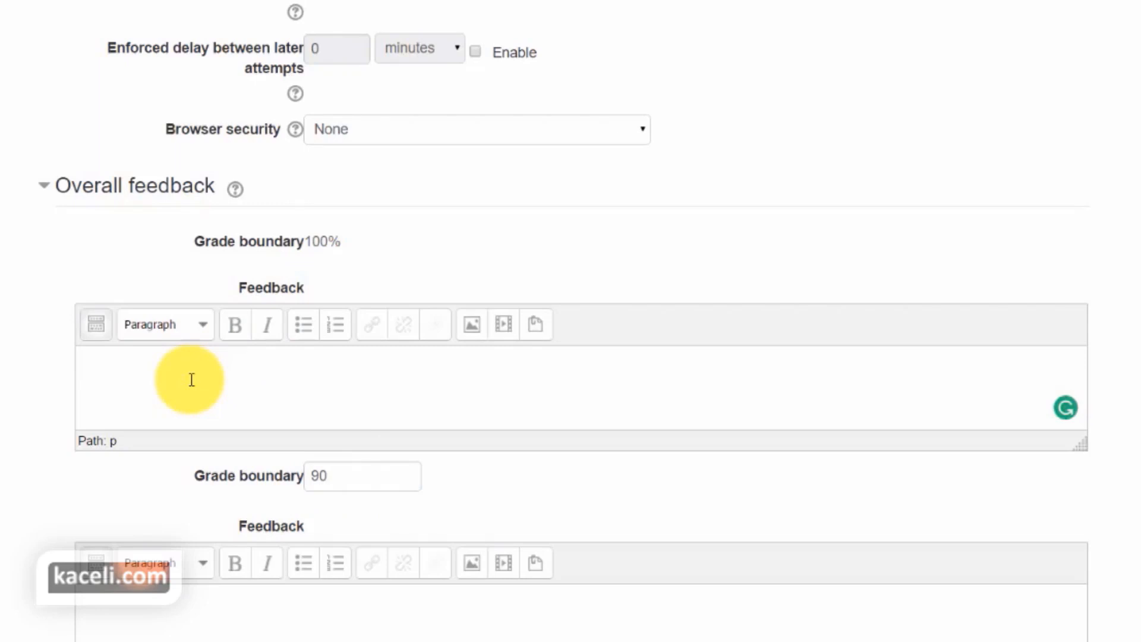
{"action": "scroll", "coordinate": [199, 381], "scroll_direction": "down", "scroll_amount": 3}
{"action": "scroll", "coordinate": [431, 595], "scroll_direction": "down", "scroll_amount": 1}
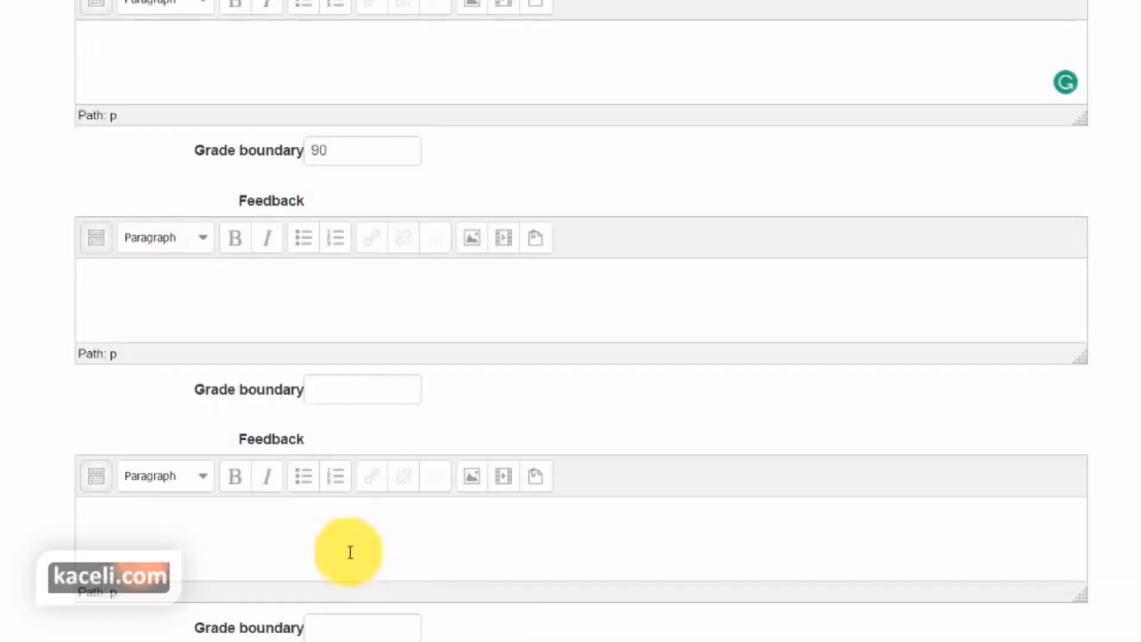
{"action": "left_click", "coordinate": [336, 629]}
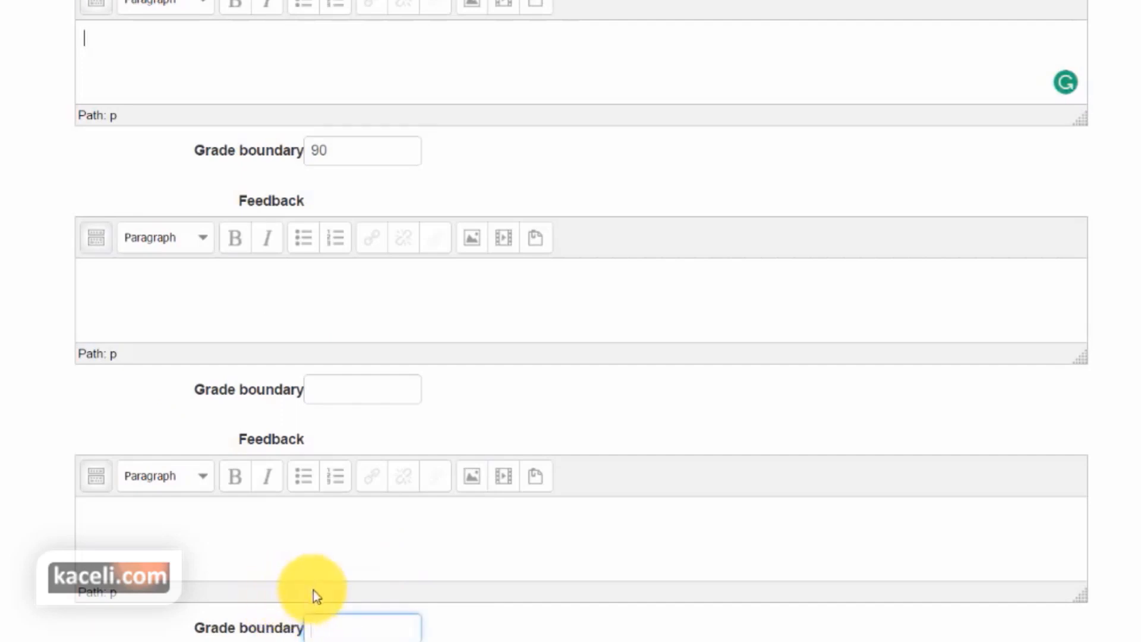
{"action": "left_click", "coordinate": [147, 529]}
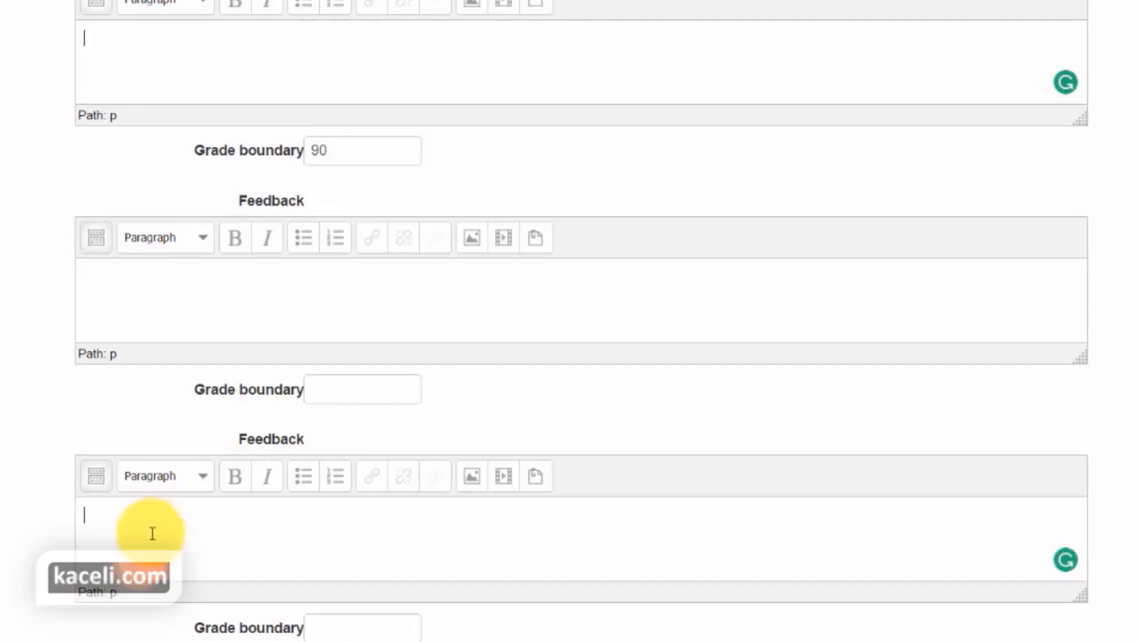
{"action": "scroll", "coordinate": [151, 532], "scroll_direction": "down", "scroll_amount": 4}
{"action": "scroll", "coordinate": [198, 513], "scroll_direction": "down", "scroll_amount": 7}
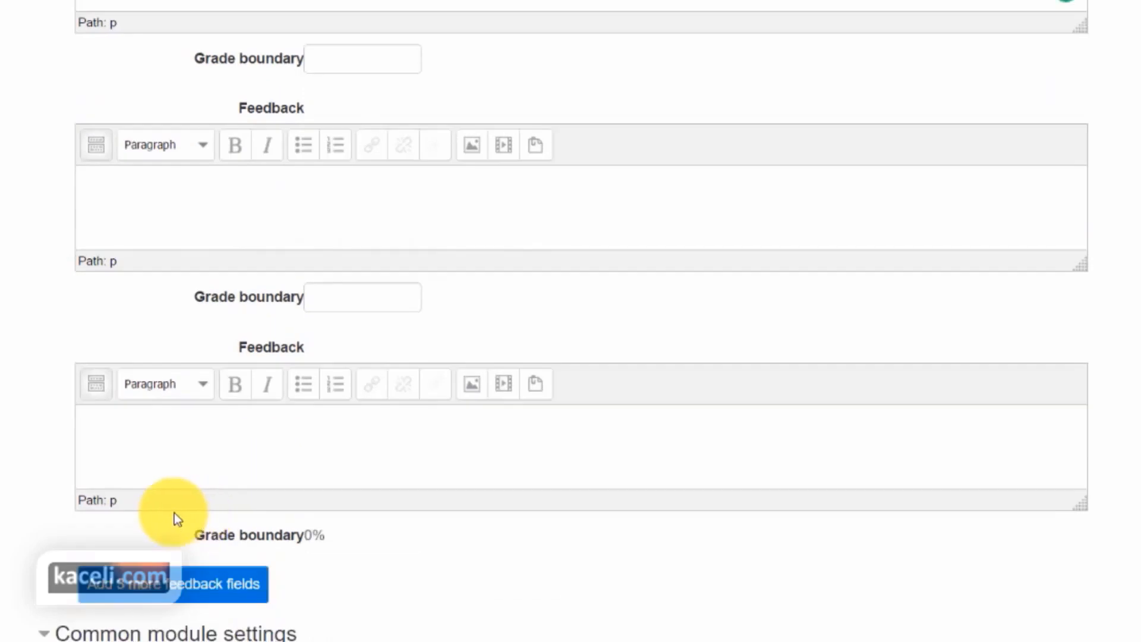
Step: Save Chapter 1 Quiz's settings and return to the course page
{"action": "scroll", "coordinate": [164, 510], "scroll_direction": "down", "scroll_amount": 7}
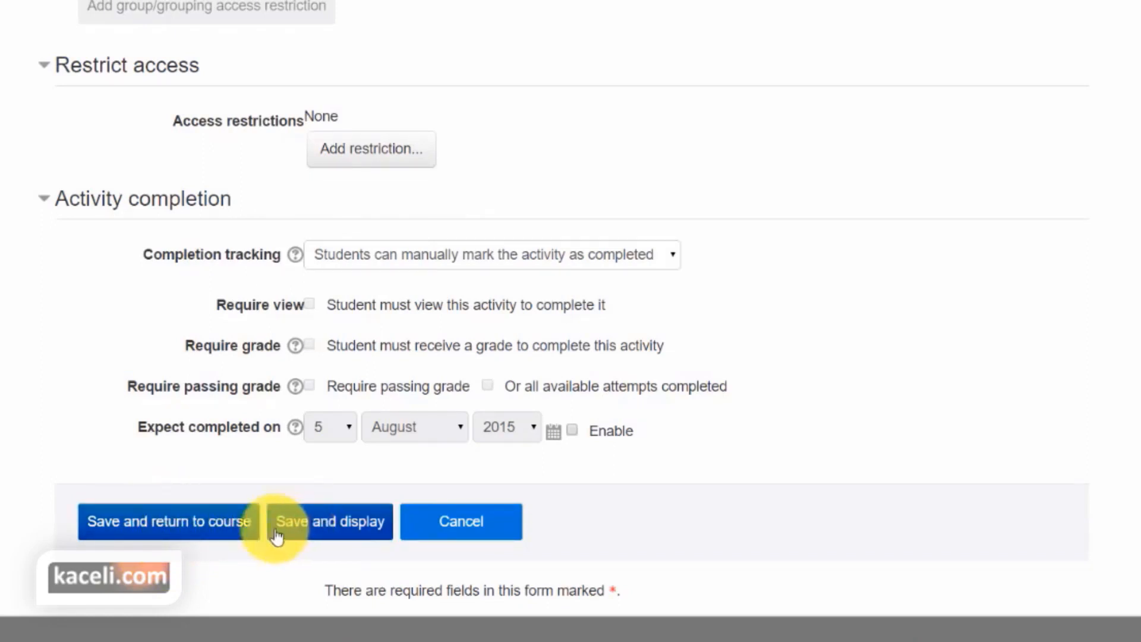
{"action": "left_click", "coordinate": [199, 537]}
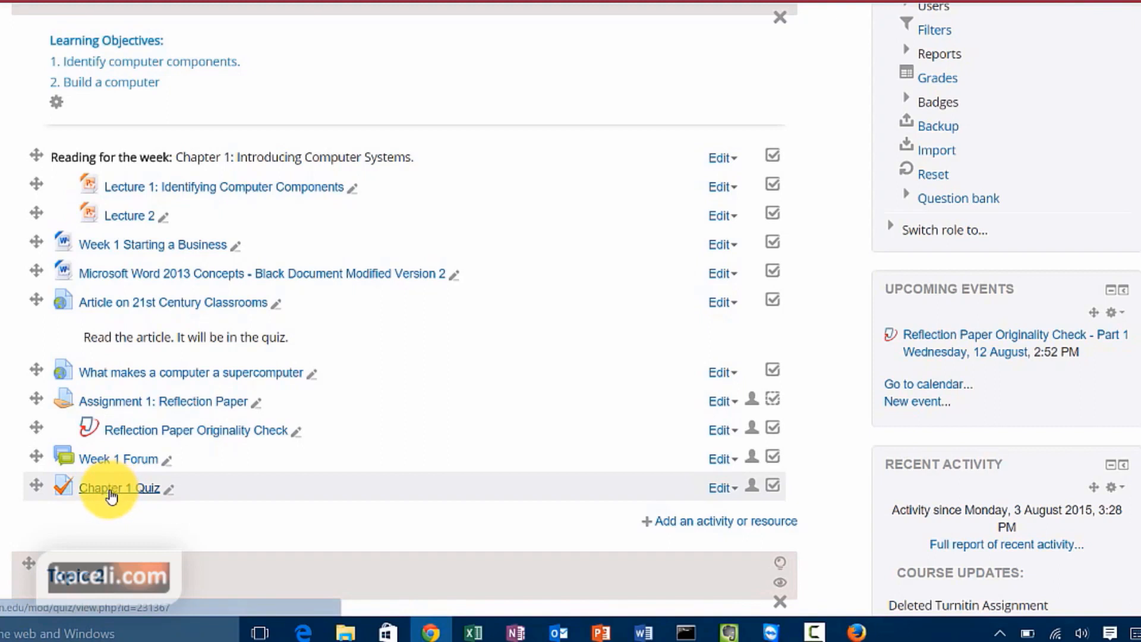
Step: Open Chapter 1 Quiz's question editing page and show the Add options
{"action": "left_click", "coordinate": [111, 496]}
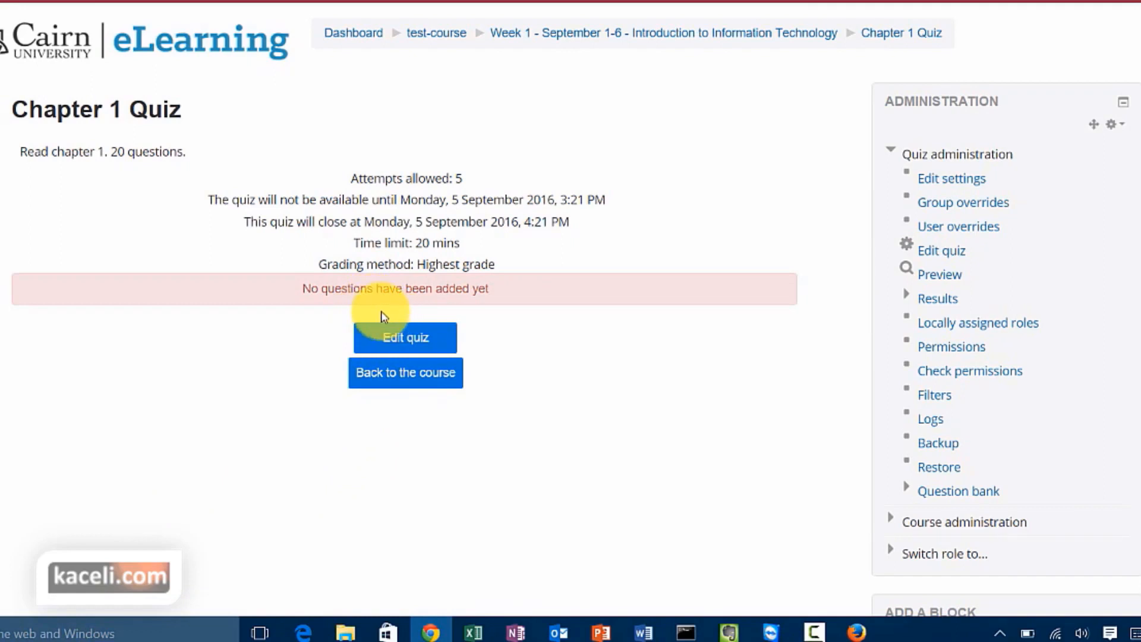
{"action": "left_click", "coordinate": [408, 339]}
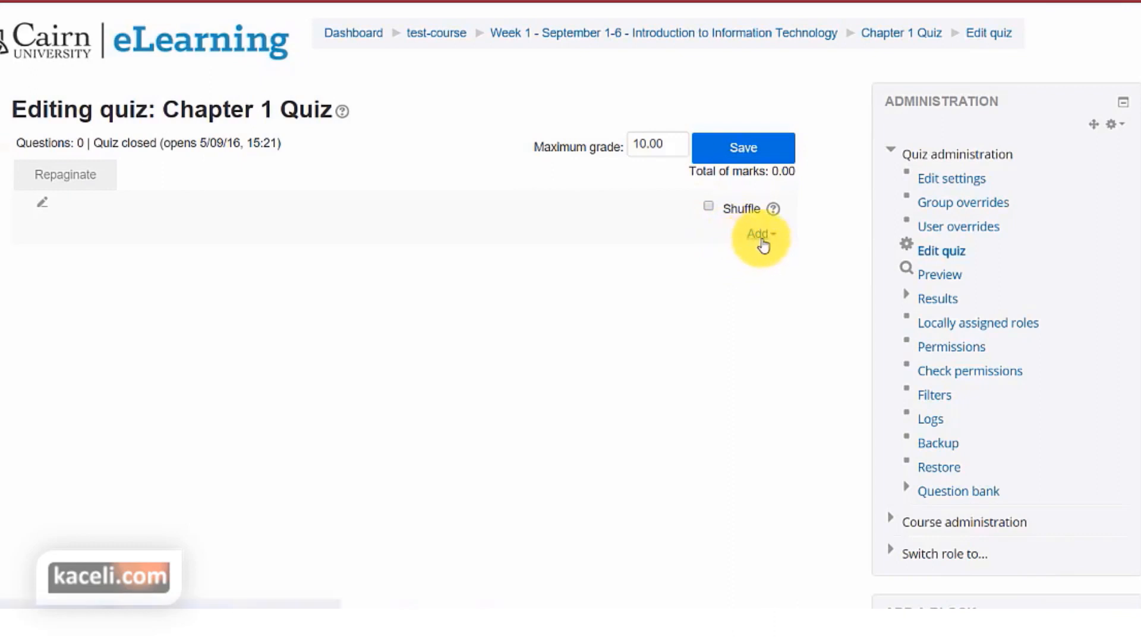
{"action": "left_click", "coordinate": [763, 238]}
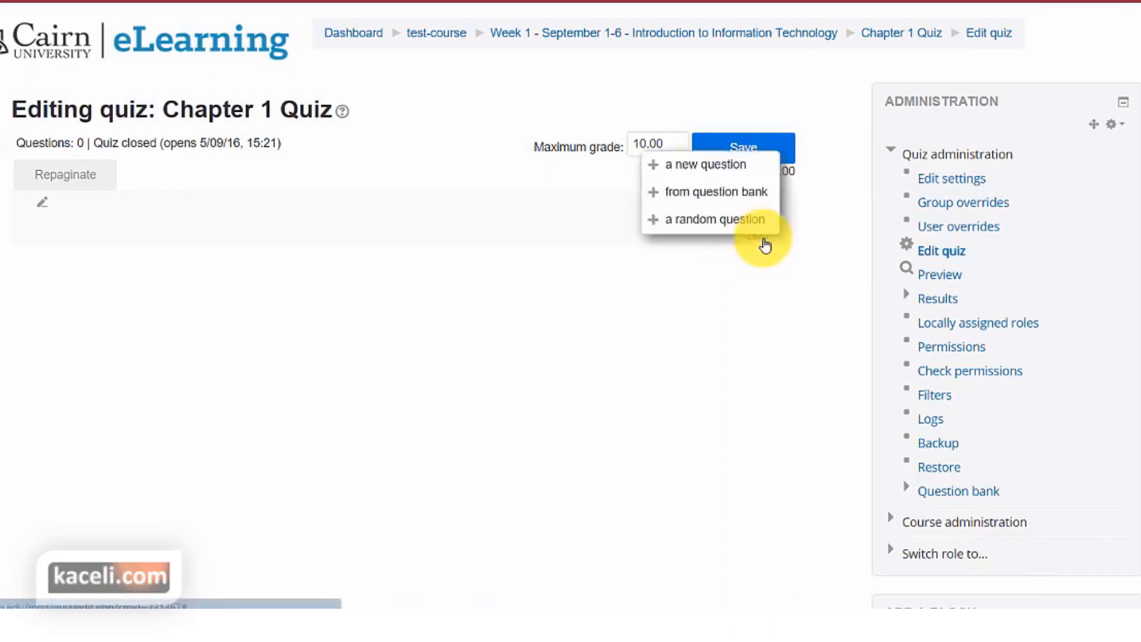
Step: Add a new Multiple choice question to Chapter 1 Quiz
{"action": "left_click", "coordinate": [715, 165]}
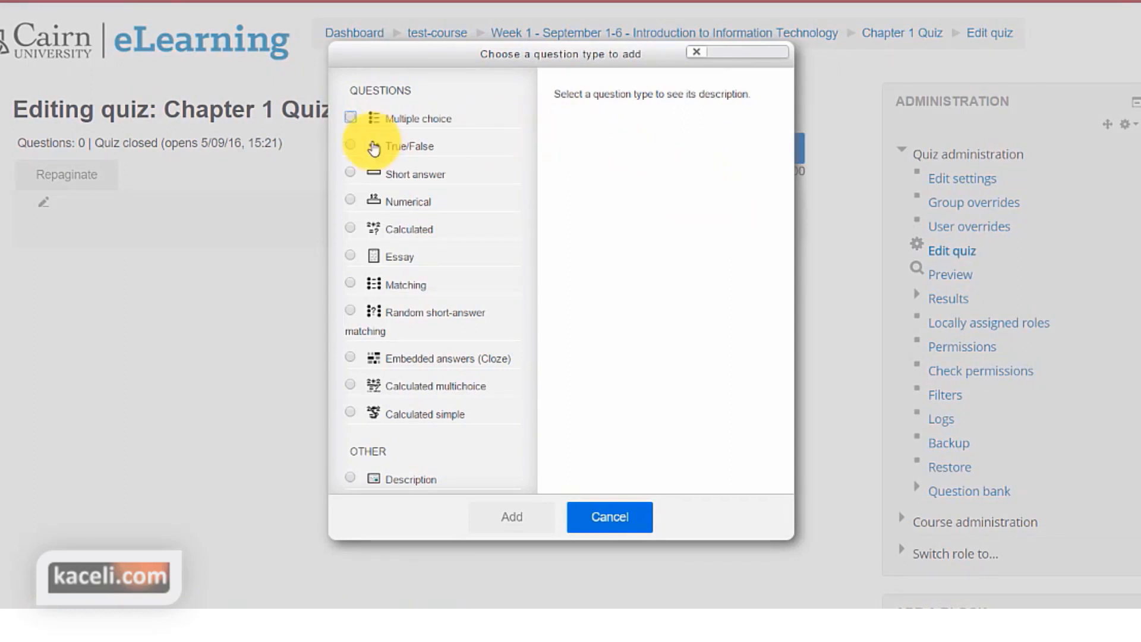
{"action": "left_click", "coordinate": [397, 128]}
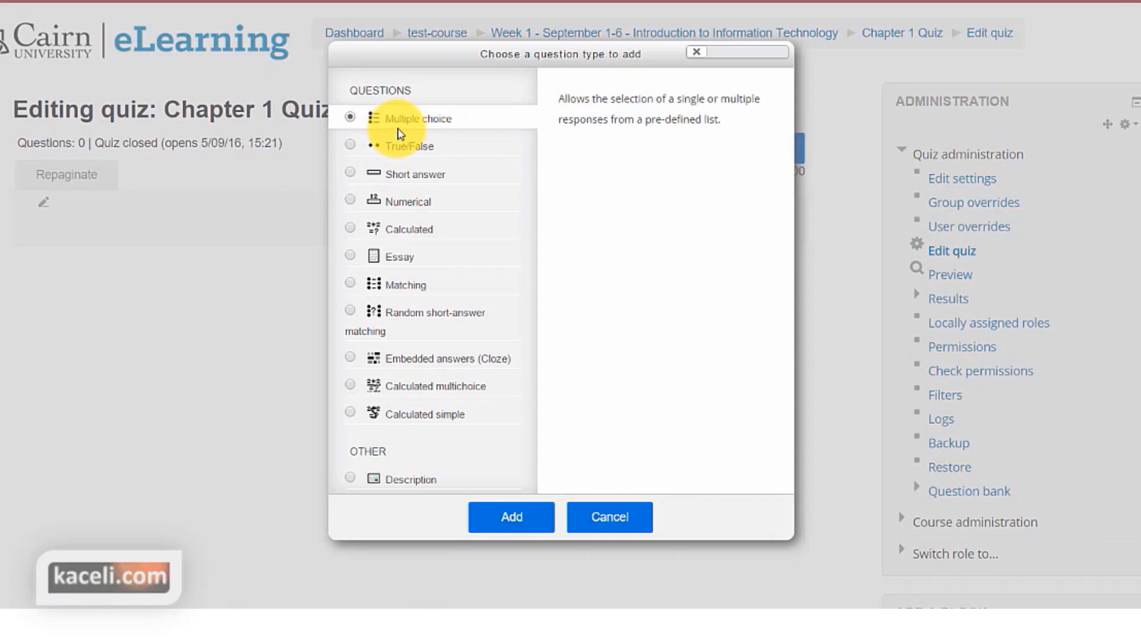
{"action": "left_click", "coordinate": [532, 517]}
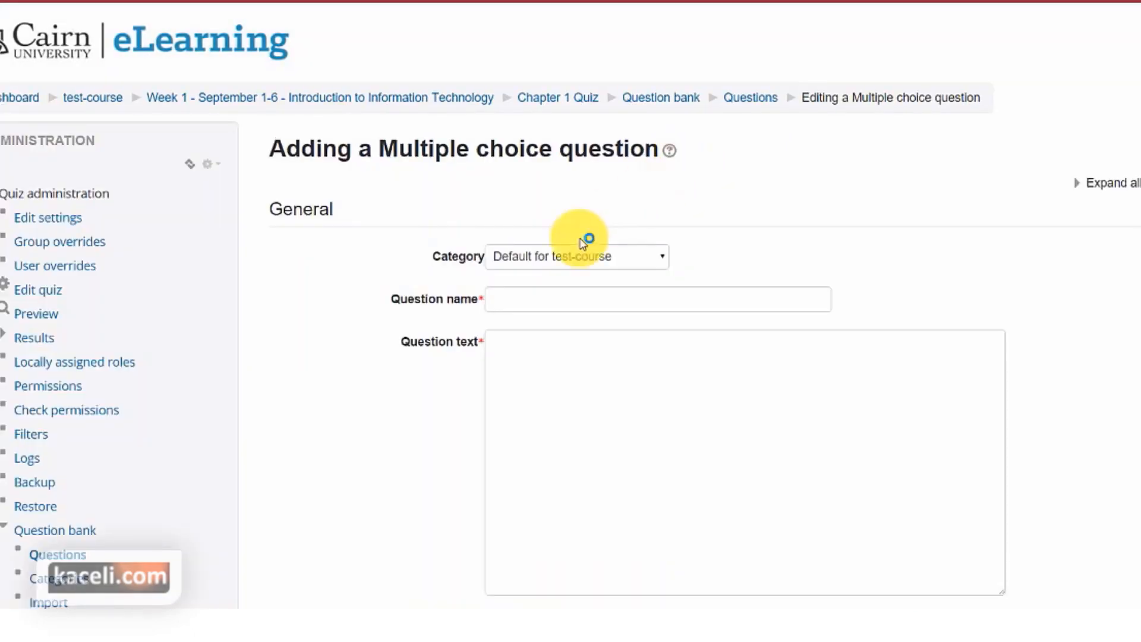
Step: Enter 'Computers are electronic devices that perform the following function(s)' as question text and bold it
{"action": "left_click", "coordinate": [516, 303]}
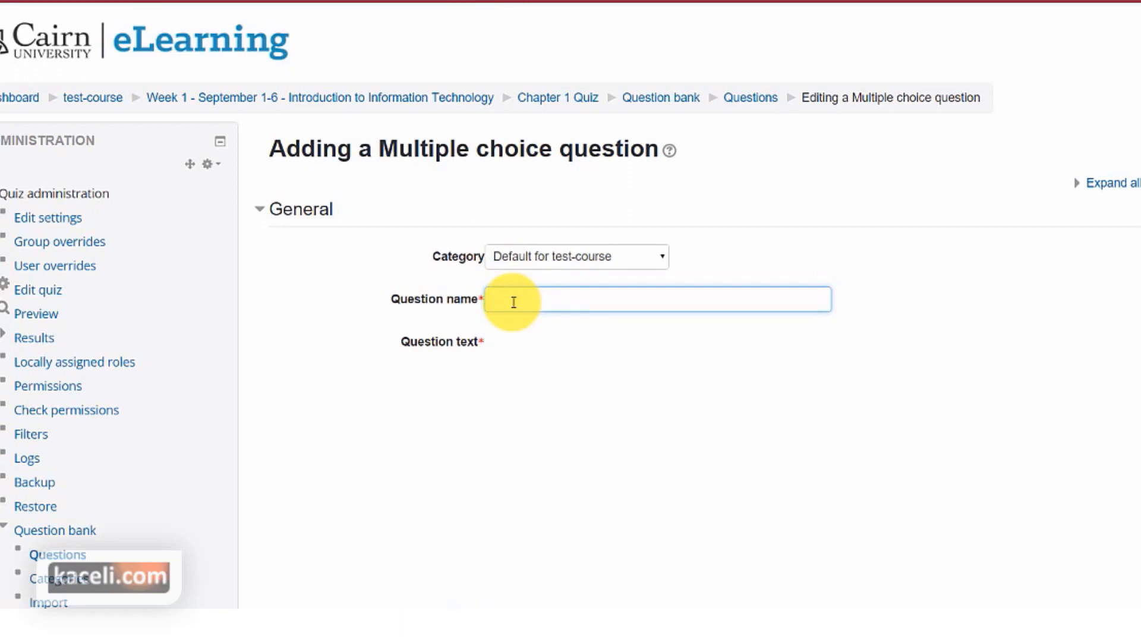
{"action": "type", "text": "Ch"}
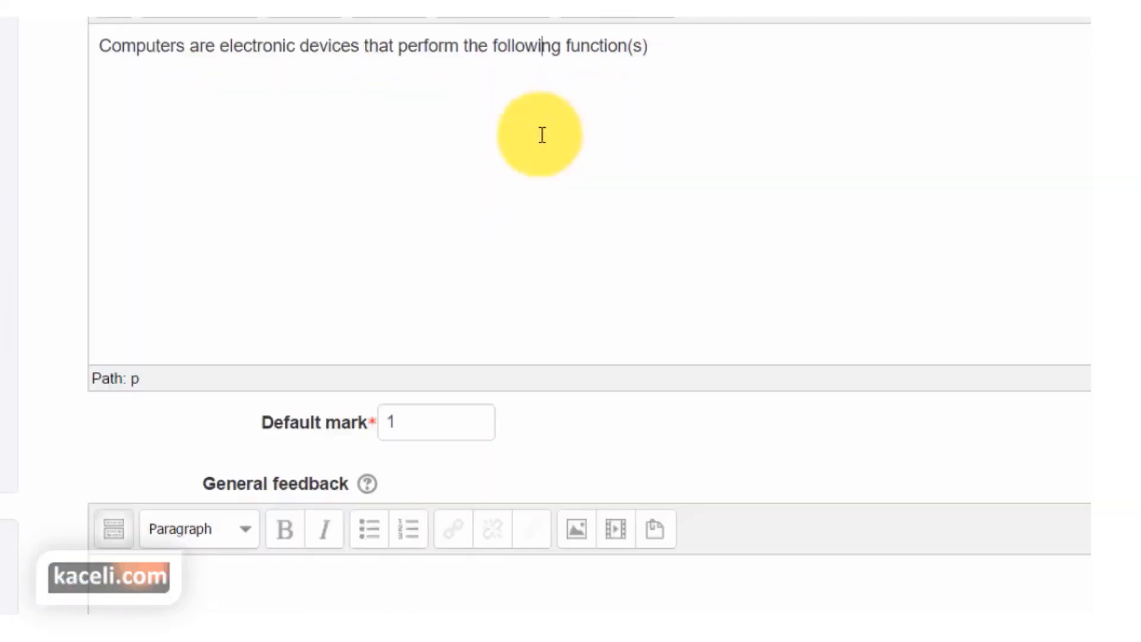
{"action": "left_click_drag", "start_coordinate": [651, 47], "coordinate": [617, 47]}
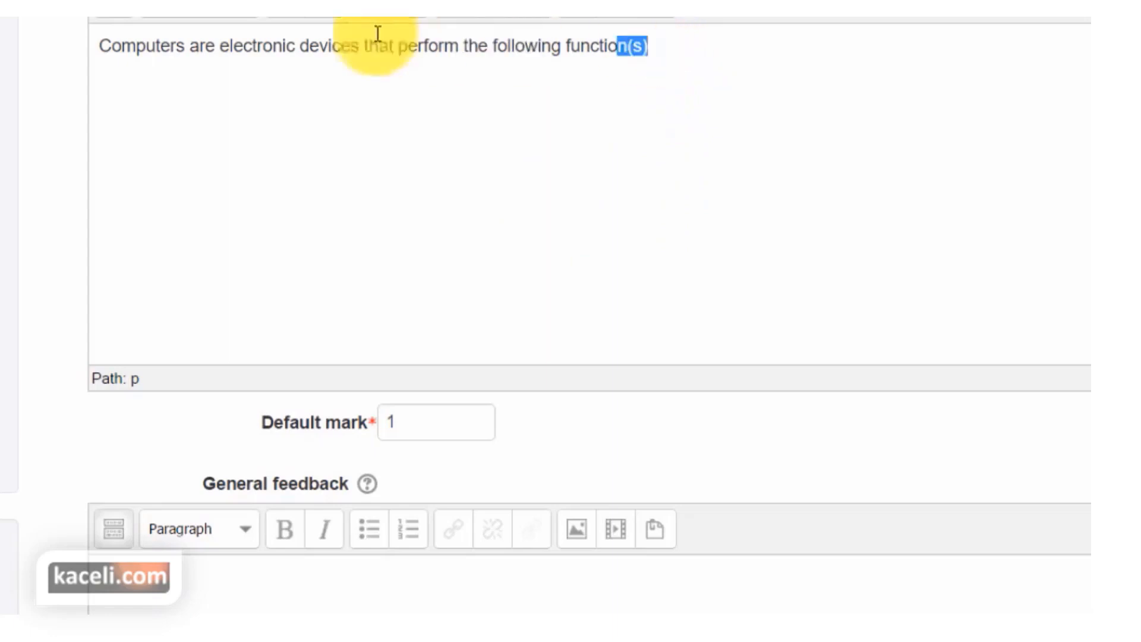
{"action": "left_click_drag", "start_coordinate": [378, 34], "coordinate": [20, 45]}
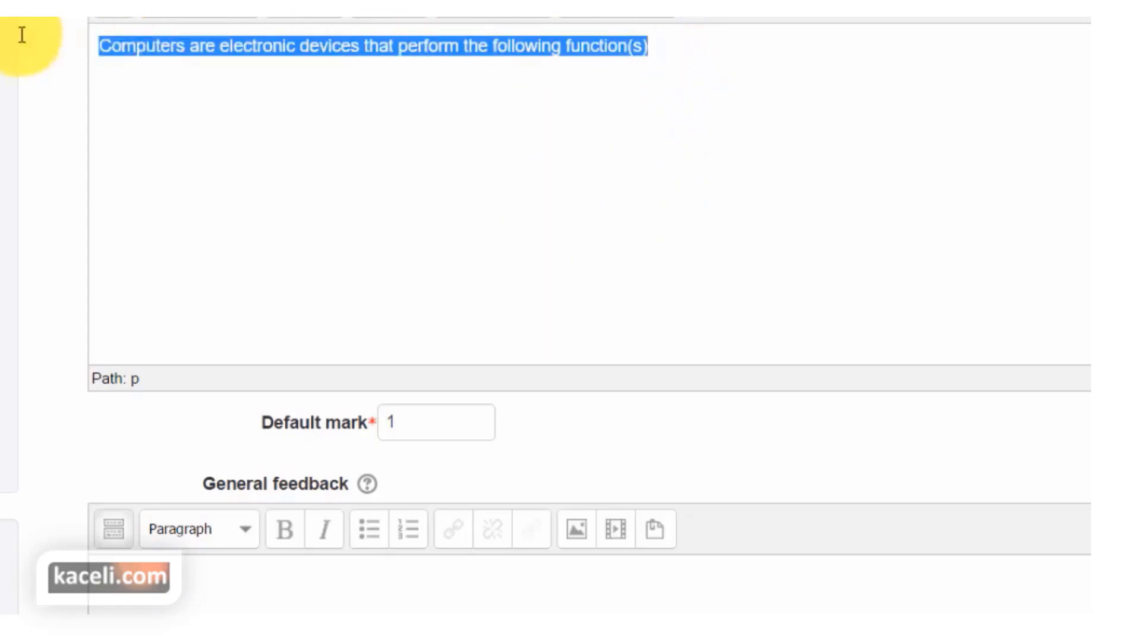
{"action": "left_click", "coordinate": [289, 31]}
{"action": "left_click", "coordinate": [505, 226]}
{"action": "scroll", "coordinate": [505, 226], "scroll_direction": "down", "scroll_amount": 3}
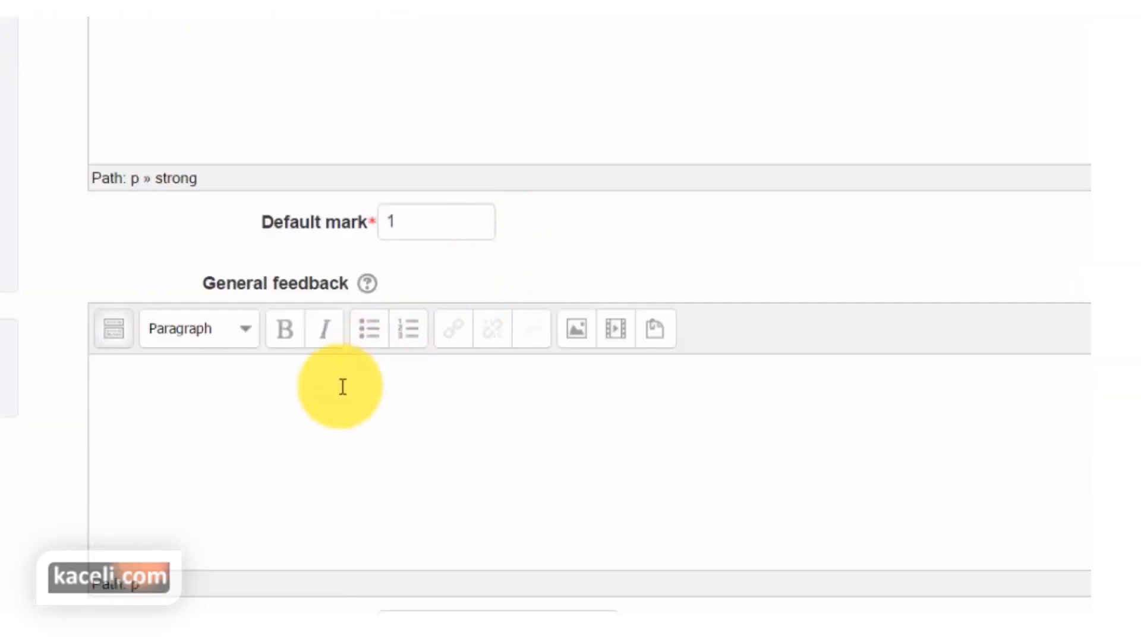
{"action": "scroll", "coordinate": [332, 389], "scroll_direction": "down", "scroll_amount": 5}
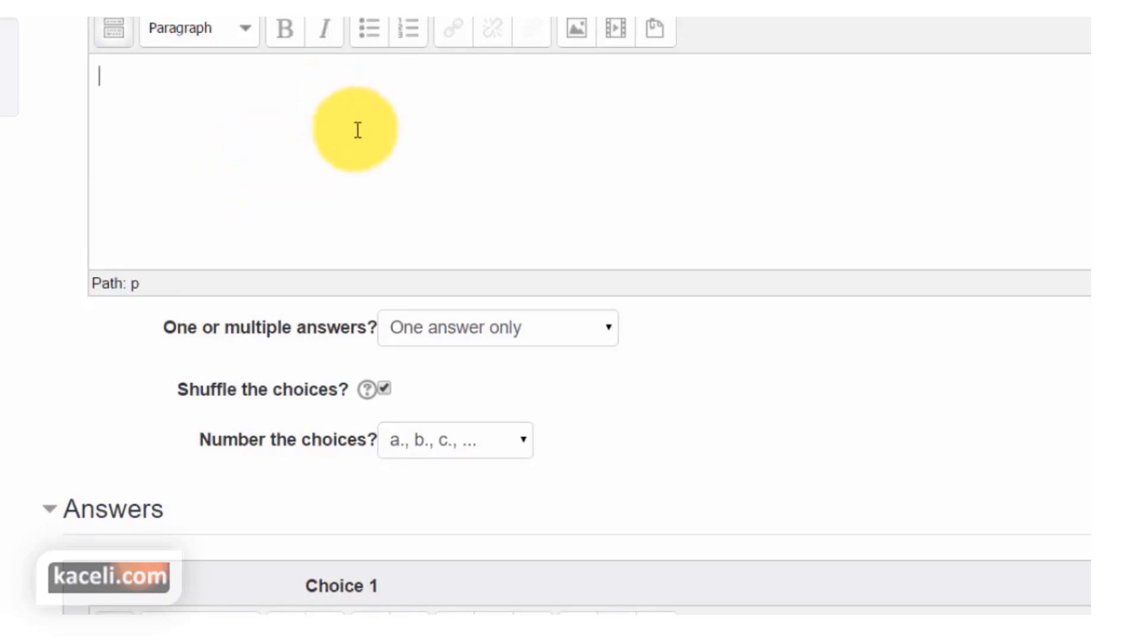
Step: Enter 'Input' and 'Output' as the first two answer choices
{"action": "scroll", "coordinate": [365, 172], "scroll_direction": "down", "scroll_amount": 5}
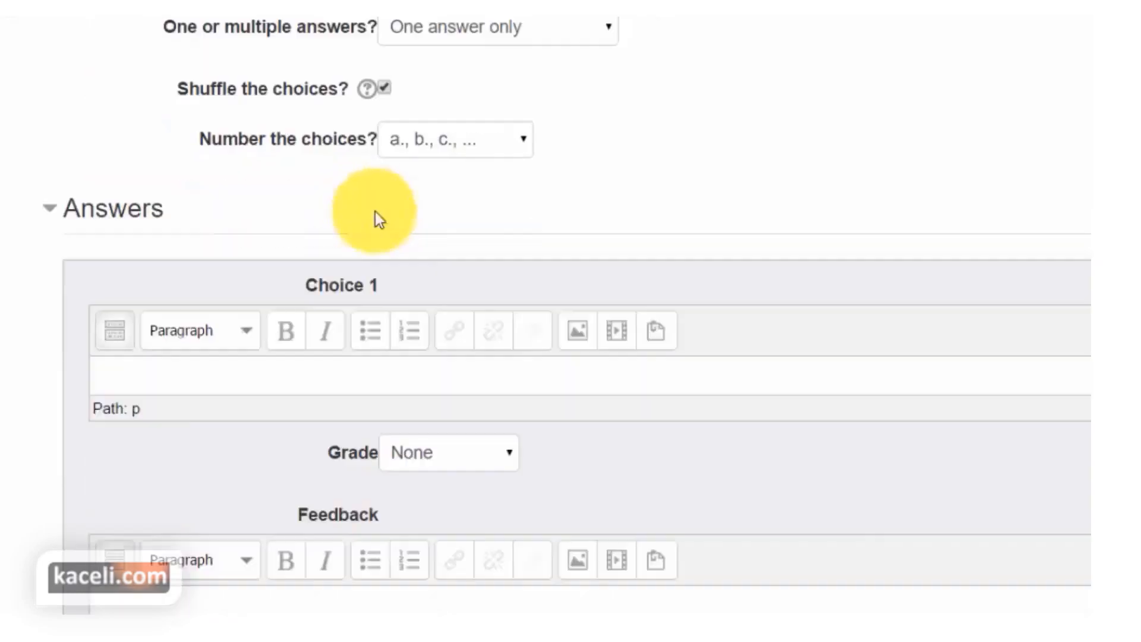
{"action": "left_click", "coordinate": [198, 382]}
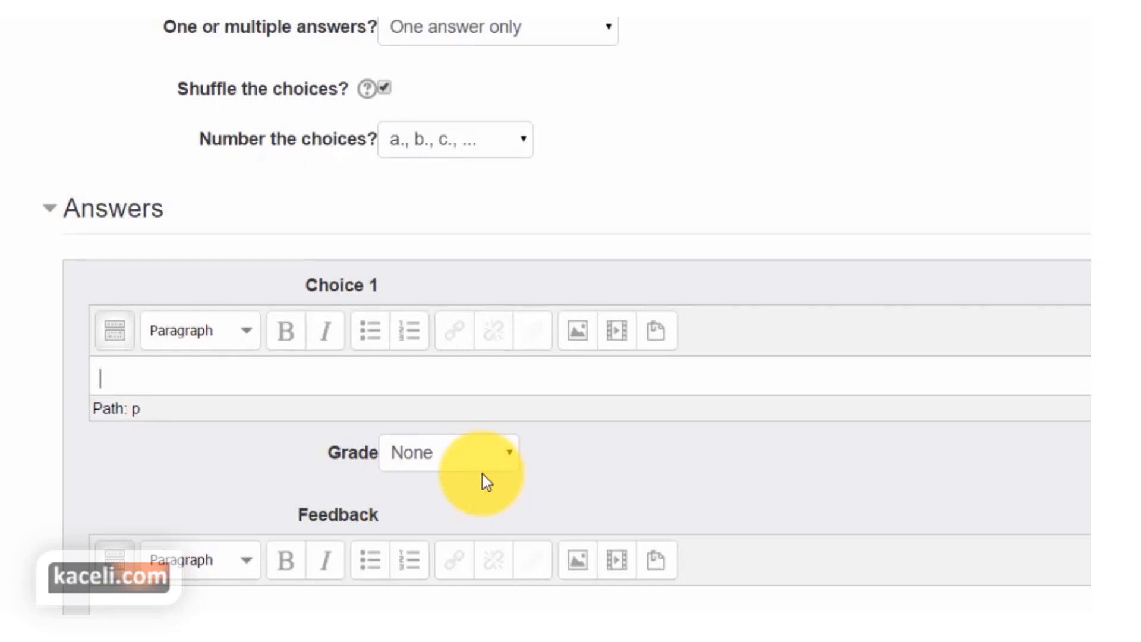
{"action": "type", "text": "Input"}
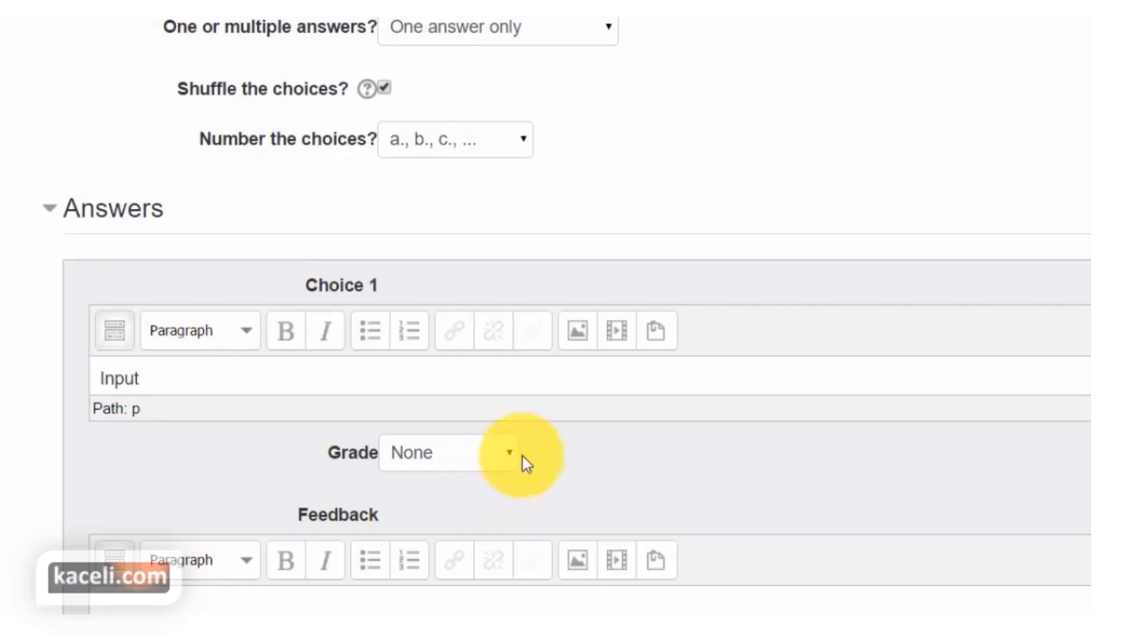
{"action": "scroll", "coordinate": [530, 451], "scroll_direction": "down", "scroll_amount": 2}
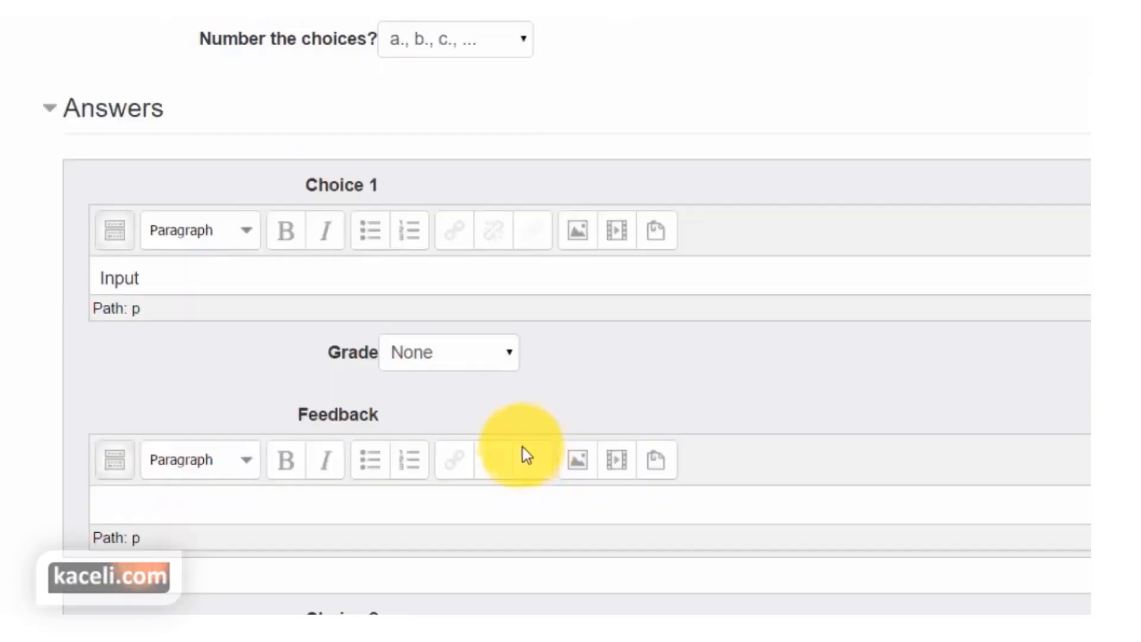
{"action": "scroll", "coordinate": [506, 380], "scroll_direction": "down", "scroll_amount": 4}
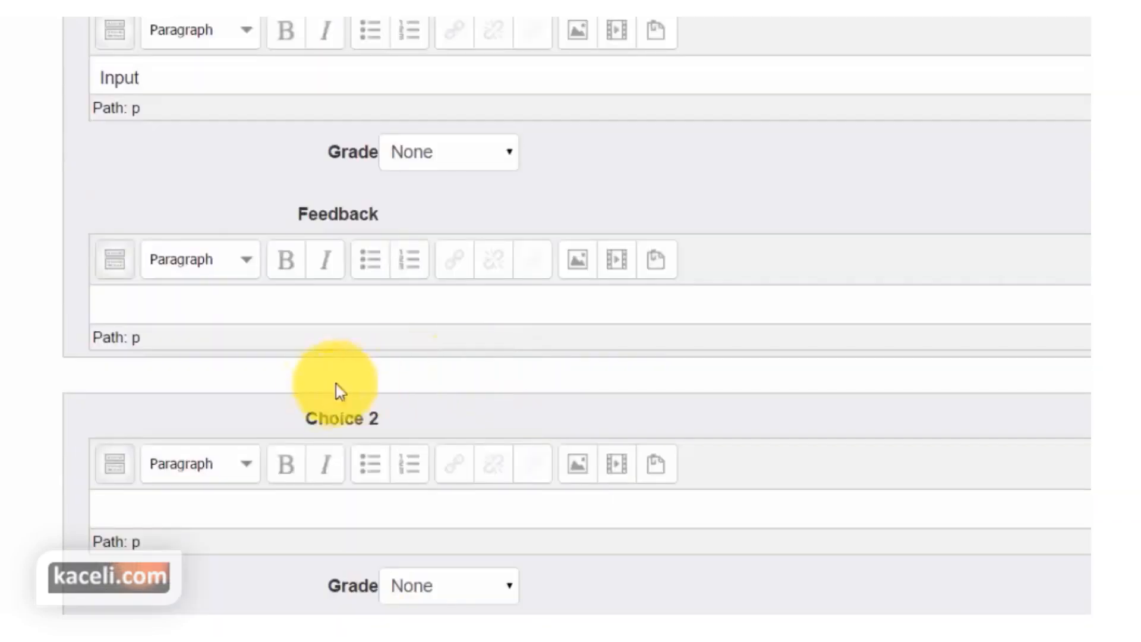
{"action": "scroll", "coordinate": [281, 449], "scroll_direction": "down", "scroll_amount": 4}
{"action": "left_click", "coordinate": [197, 307]}
{"action": "type", "text": "Output"}
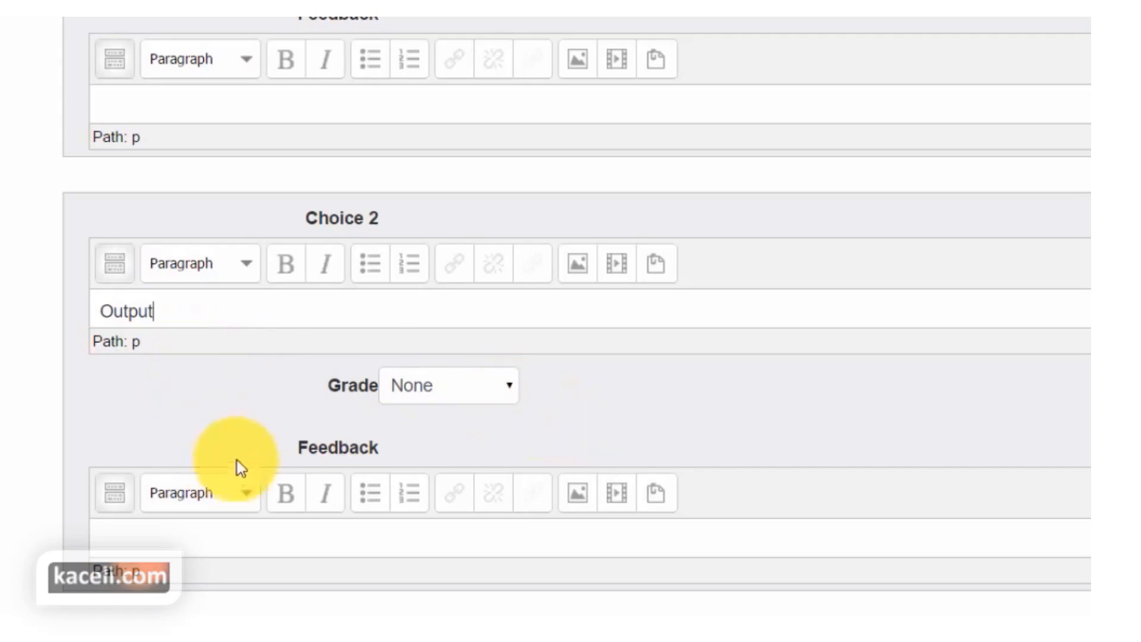
Step: Add the remaining choices, with 'All of the above (or all listed option)' as Choice 5 graded 100%
{"action": "scroll", "coordinate": [222, 420], "scroll_direction": "down", "scroll_amount": 5}
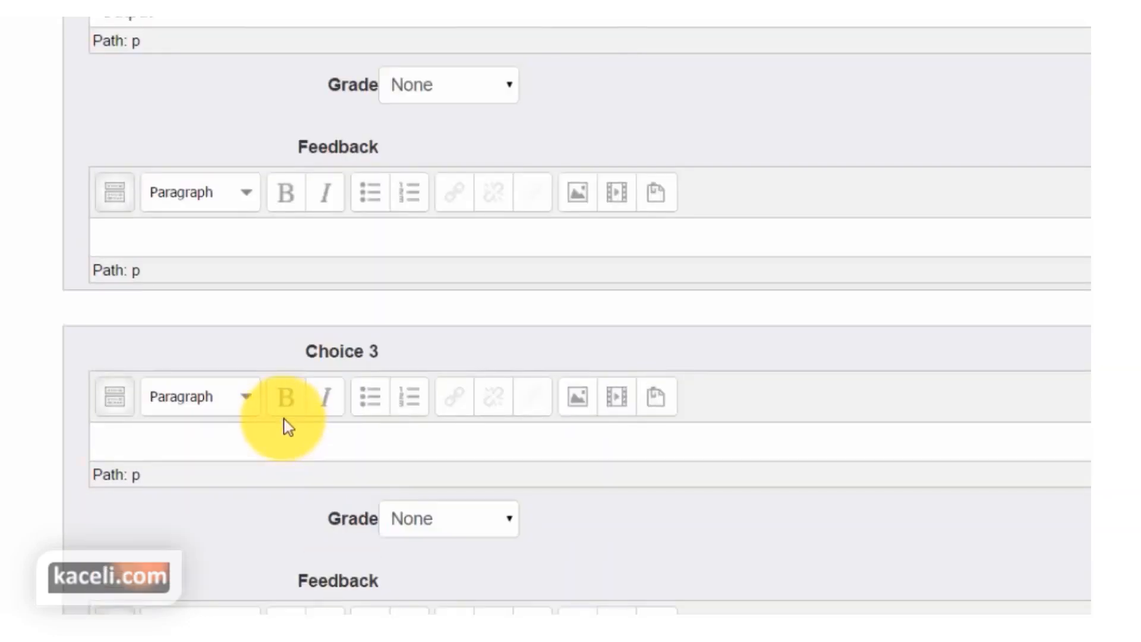
{"action": "scroll", "coordinate": [301, 423], "scroll_direction": "down", "scroll_amount": 2}
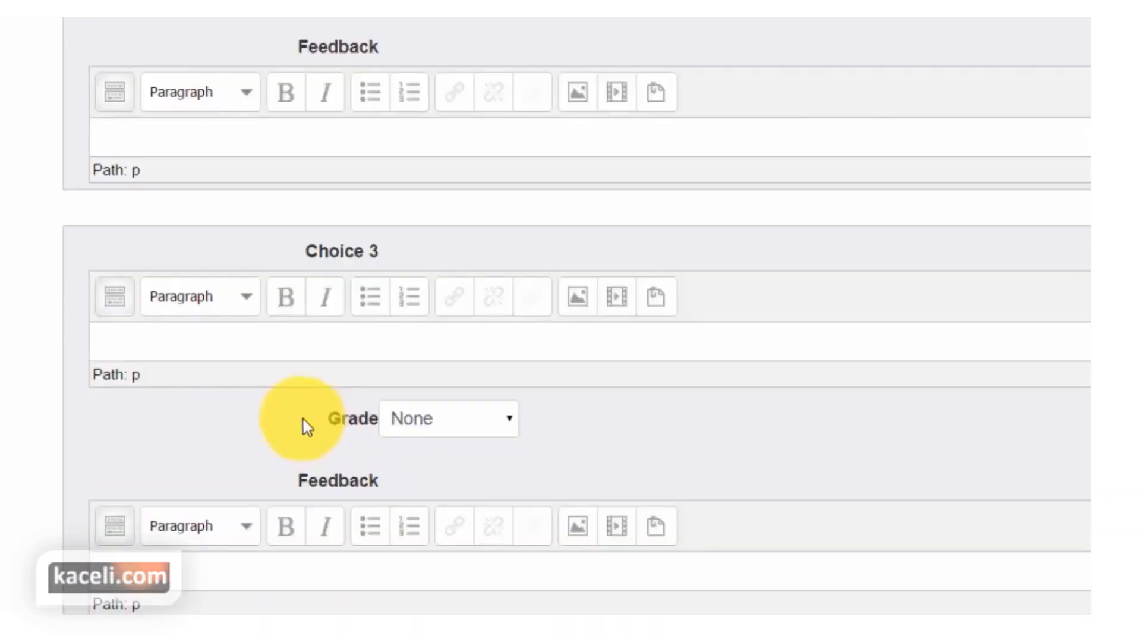
{"action": "left_click", "coordinate": [199, 340]}
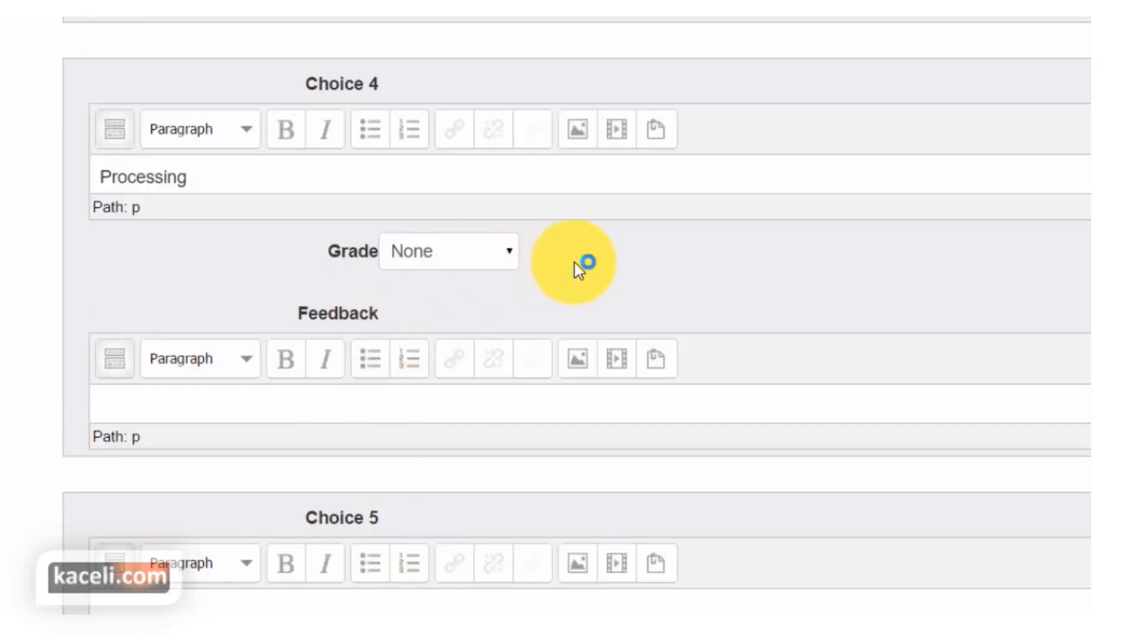
{"action": "scroll", "coordinate": [518, 276], "scroll_direction": "down", "scroll_amount": 4}
{"action": "left_click", "coordinate": [179, 417]}
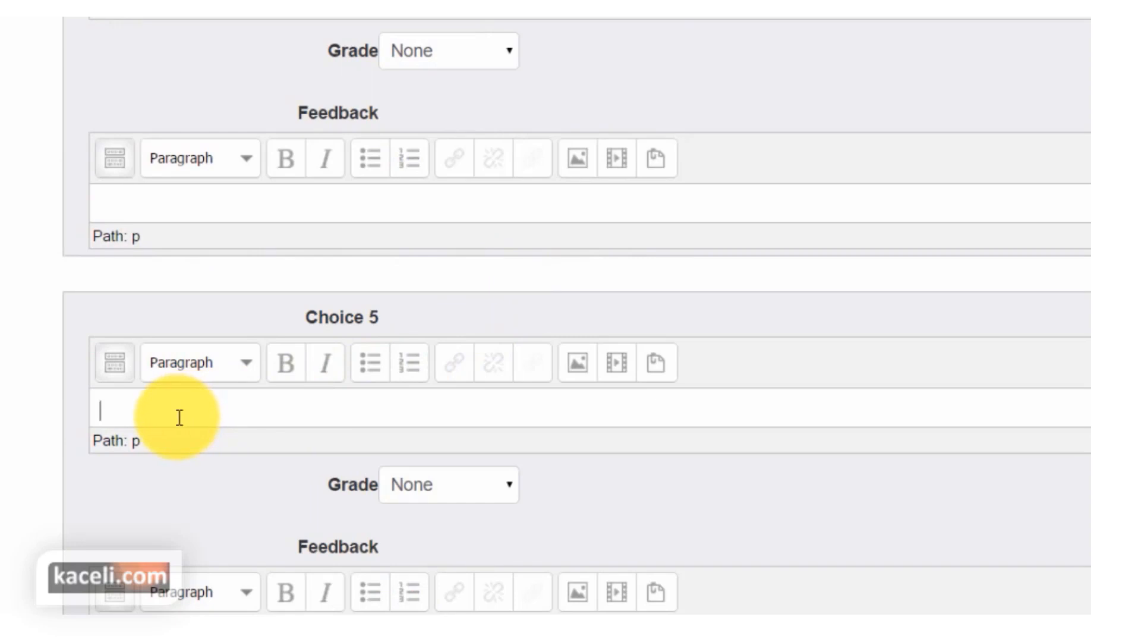
{"action": "type", "text": "All of the above (or all listed optoins"}
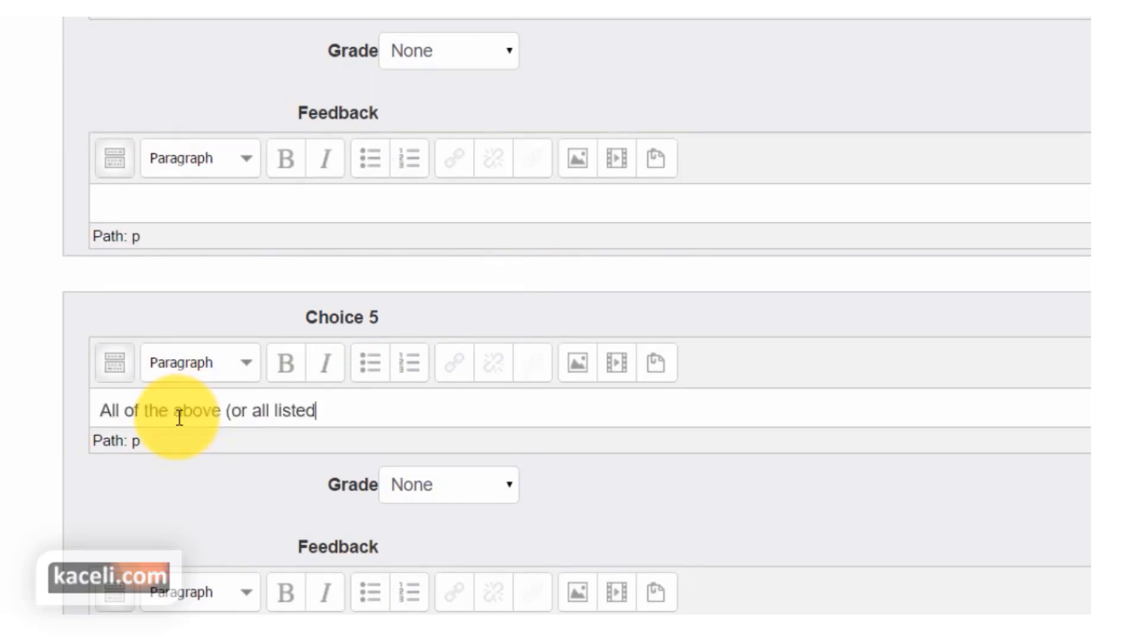
{"action": "key", "text": "BackSpace"}
{"action": "key", "text": "BackSpace"}
{"action": "key", "text": "BackSpace"}
{"action": "key", "text": "BackSpace"}
{"action": "type", "text": "i"}
{"action": "type", "text": "ont"}
{"action": "type", "text": ")"}
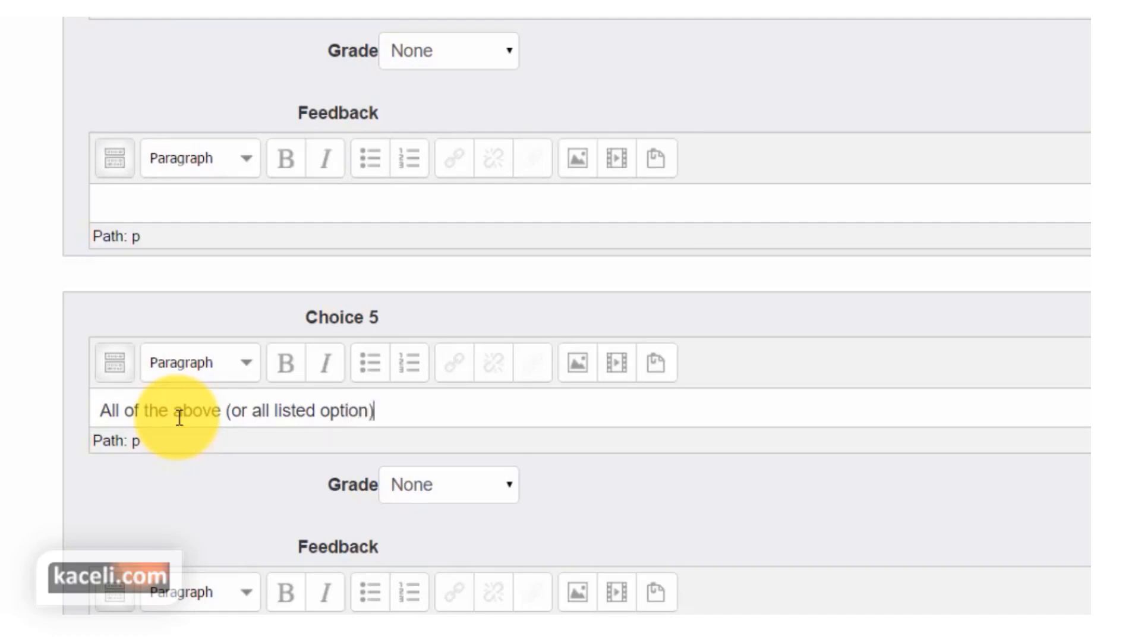
{"action": "left_click", "coordinate": [432, 498]}
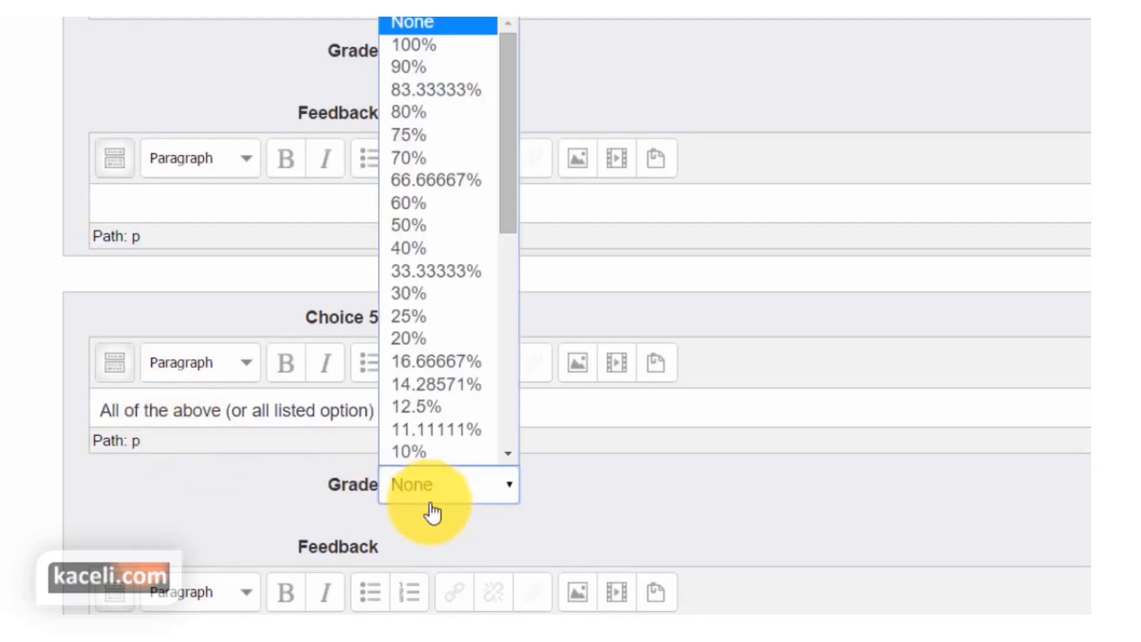
{"action": "left_click", "coordinate": [434, 49]}
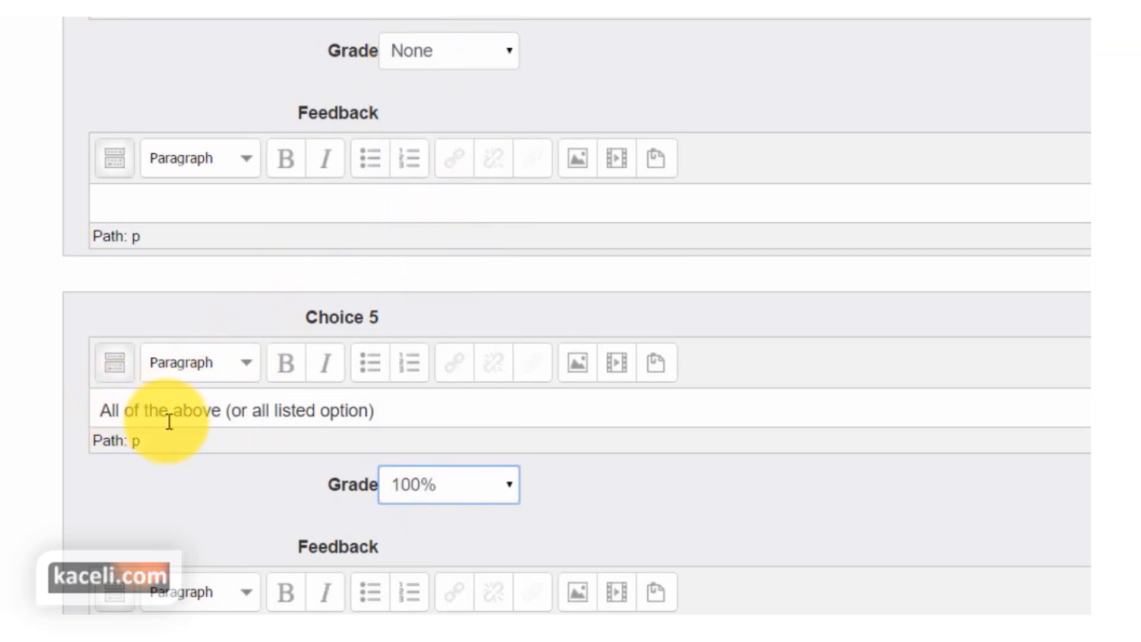
{"action": "scroll", "coordinate": [533, 199], "scroll_direction": "up", "scroll_amount": 3}
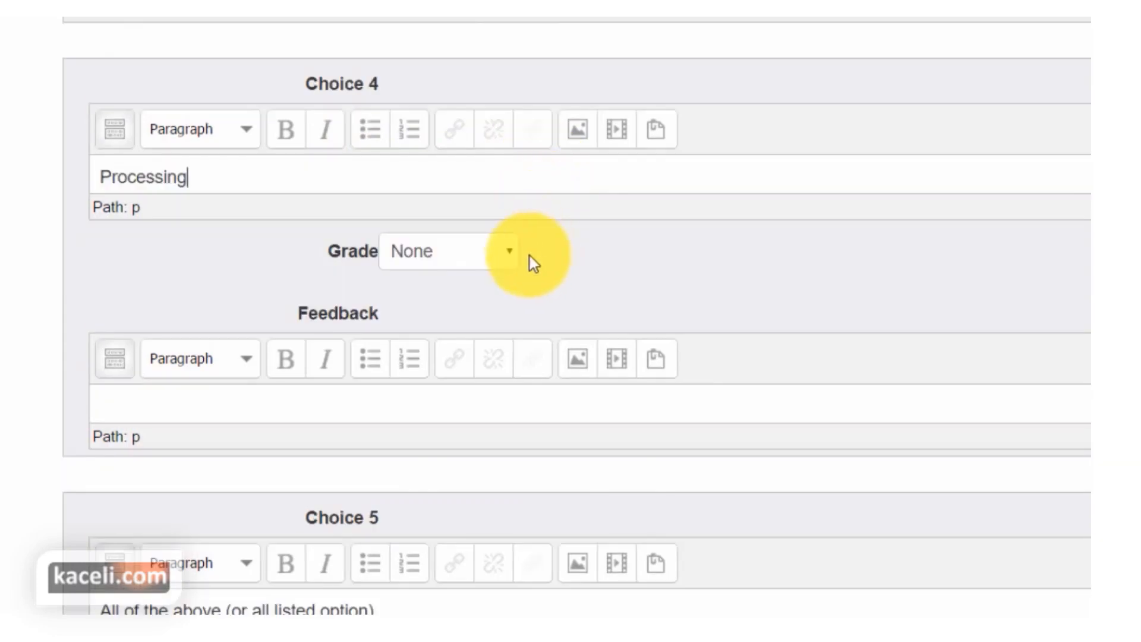
{"action": "scroll", "coordinate": [565, 238], "scroll_direction": "down", "scroll_amount": 8}
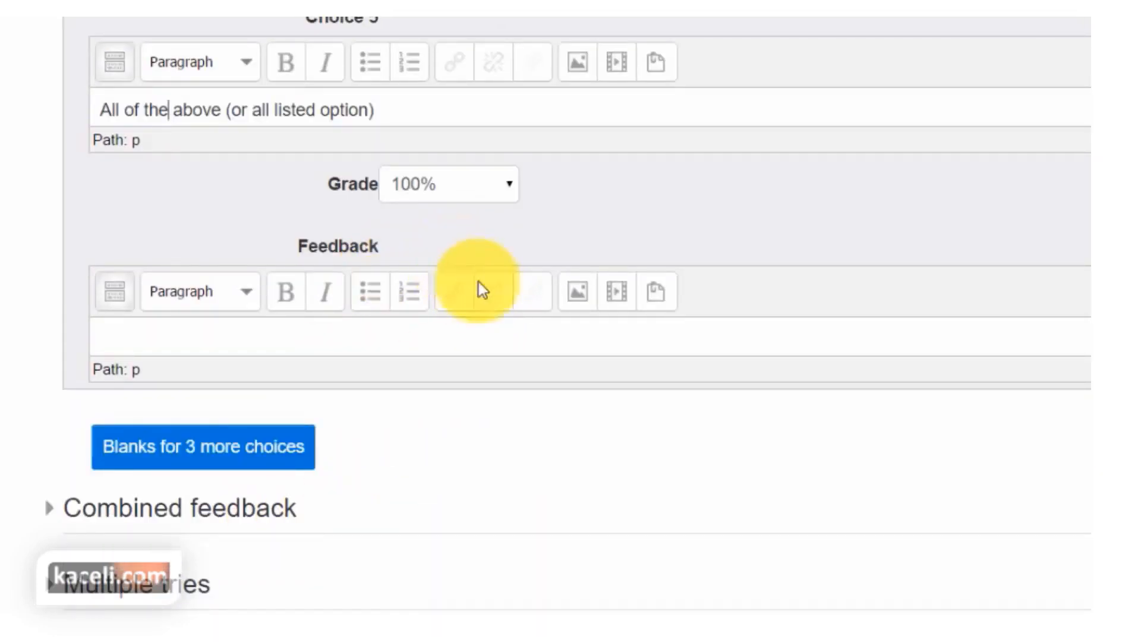
{"action": "scroll", "coordinate": [479, 285], "scroll_direction": "down", "scroll_amount": 10}
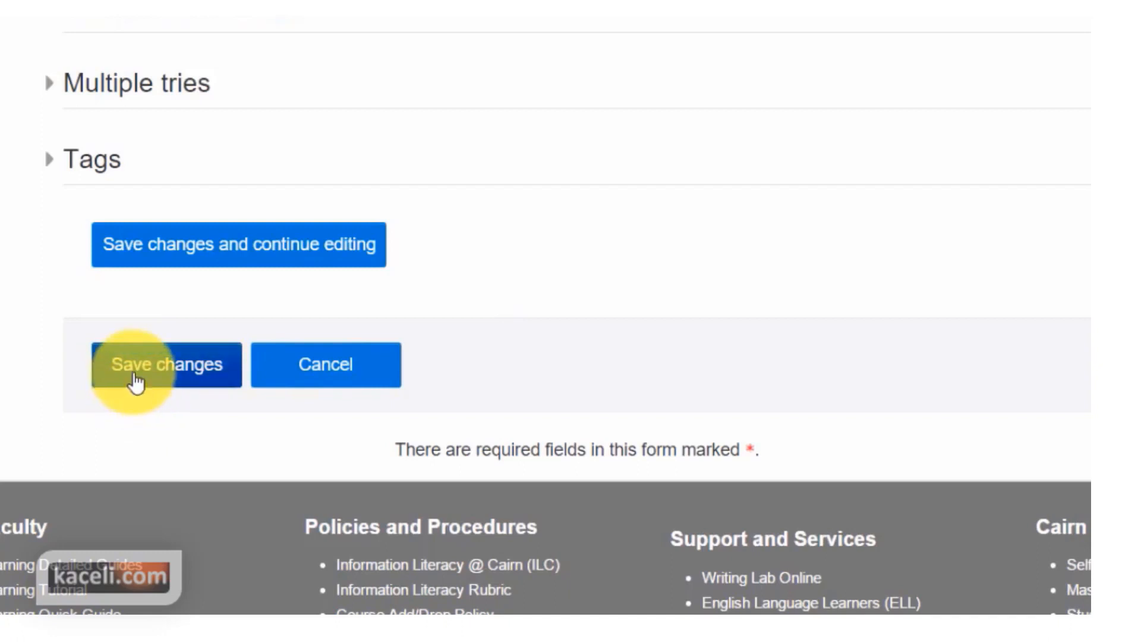
Step: Save the multiple choice question and start a new True/False question in the quiz
{"action": "left_click", "coordinate": [136, 380]}
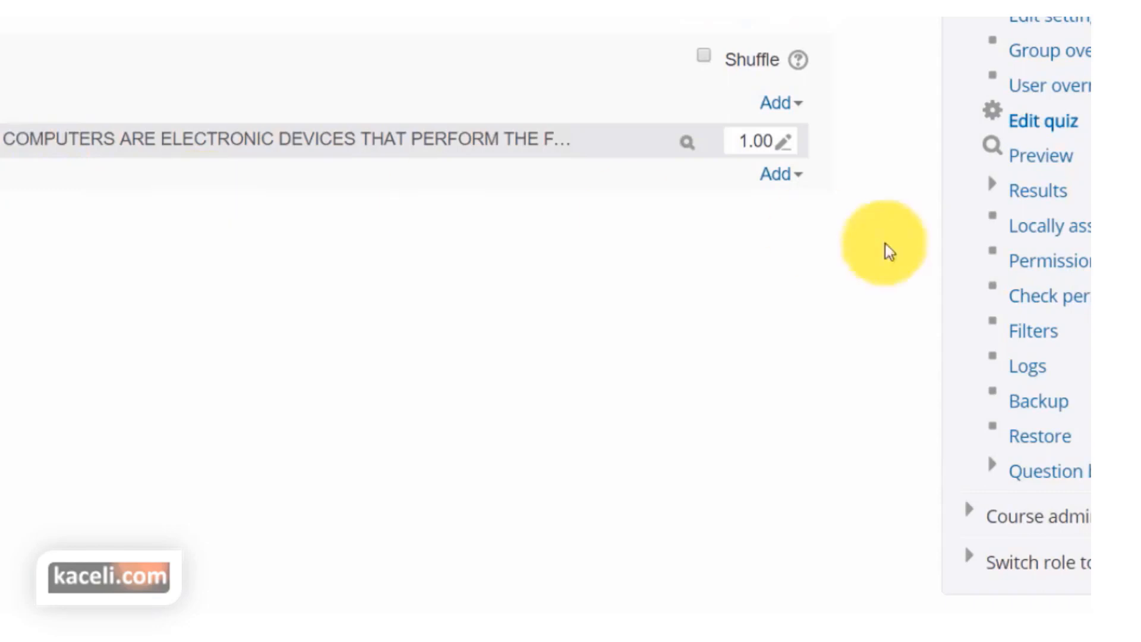
{"action": "left_click", "coordinate": [782, 179]}
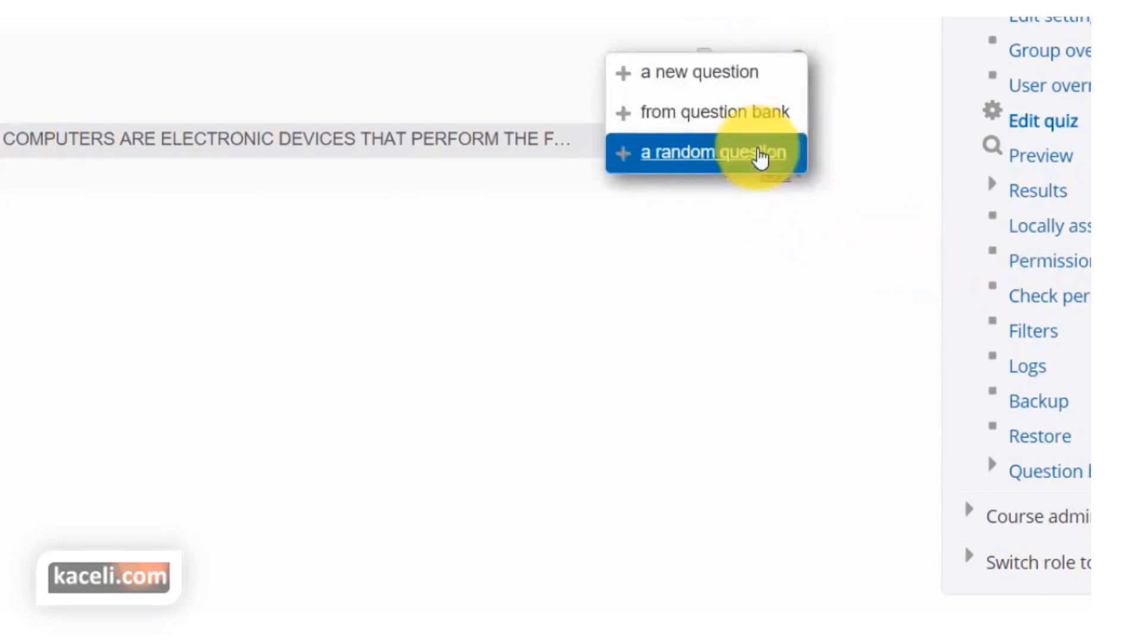
{"action": "left_click", "coordinate": [730, 74]}
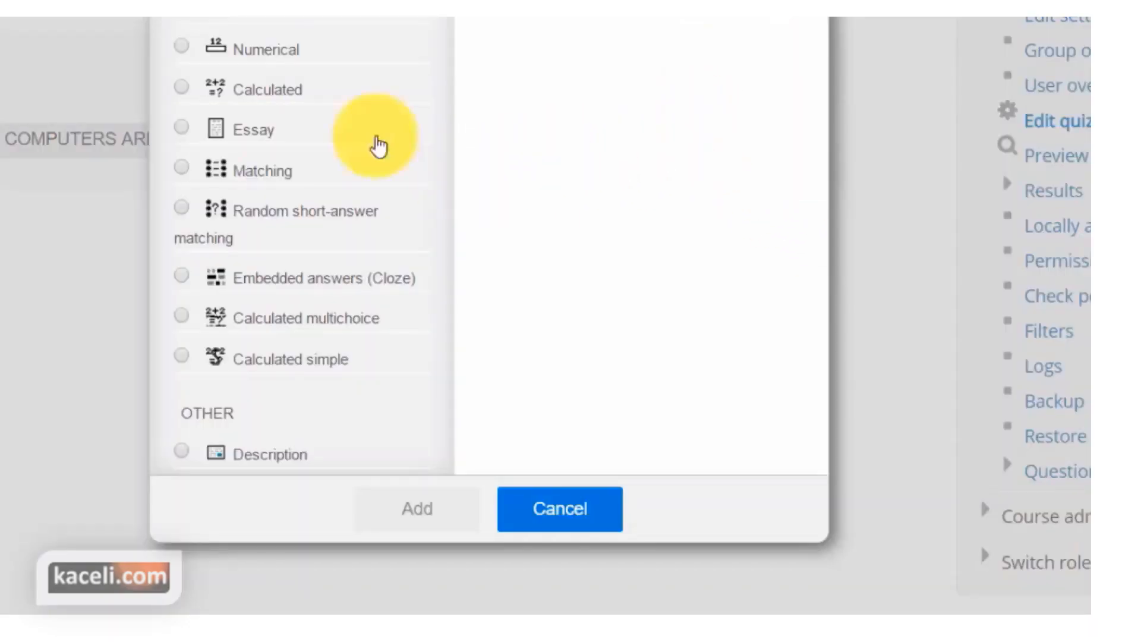
{"action": "left_click", "coordinate": [227, 11]}
{"action": "left_click", "coordinate": [421, 512]}
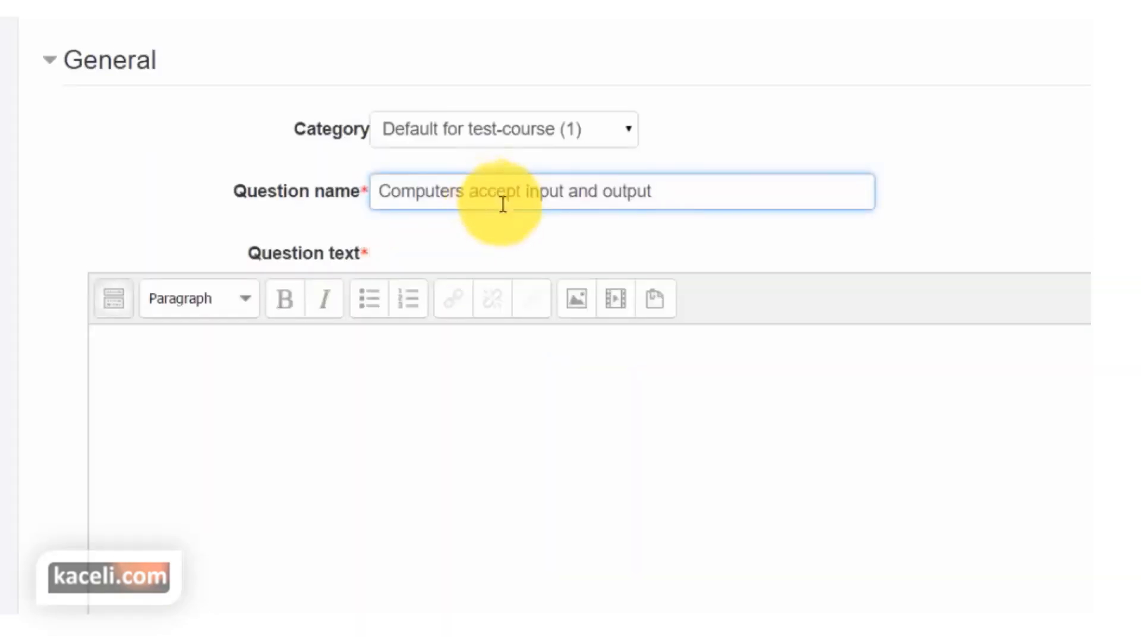
Step: Enter the question name, the input/output question text and the False-response feedback
{"action": "left_click_drag", "start_coordinate": [618, 191], "coordinate": [280, 173]}
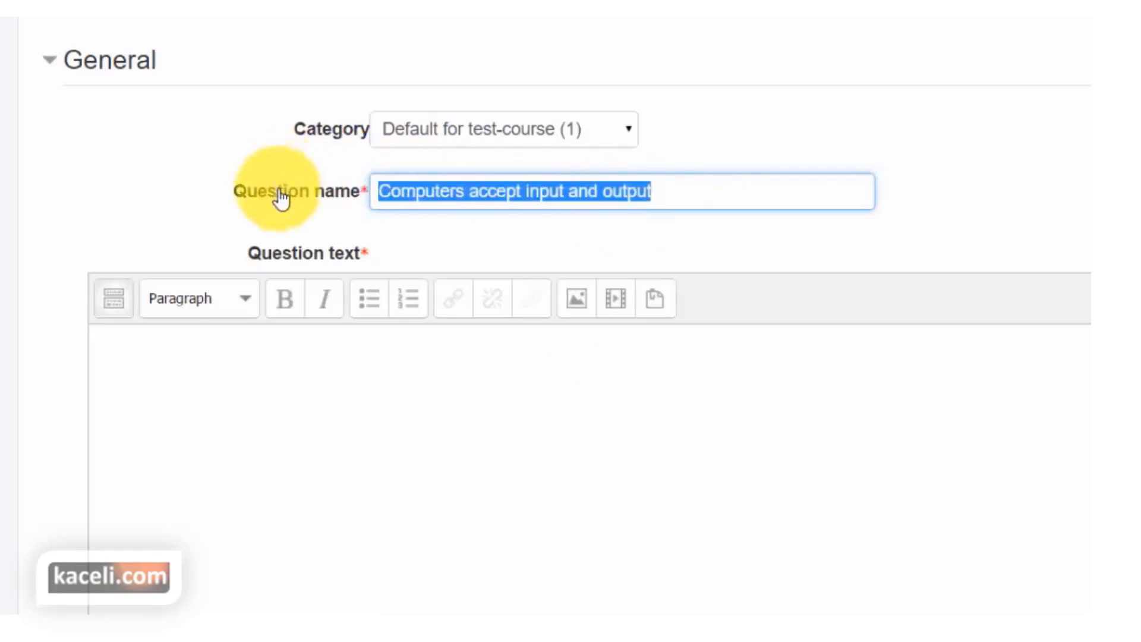
{"action": "left_click", "coordinate": [534, 448]}
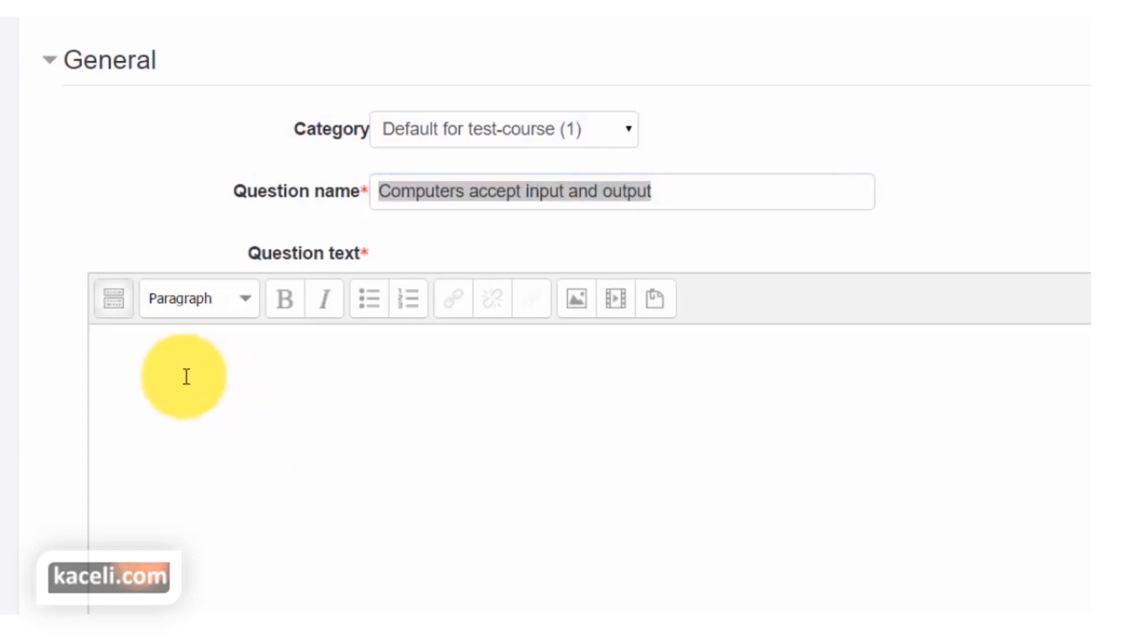
{"action": "scroll", "coordinate": [466, 548], "scroll_direction": "down", "scroll_amount": 8}
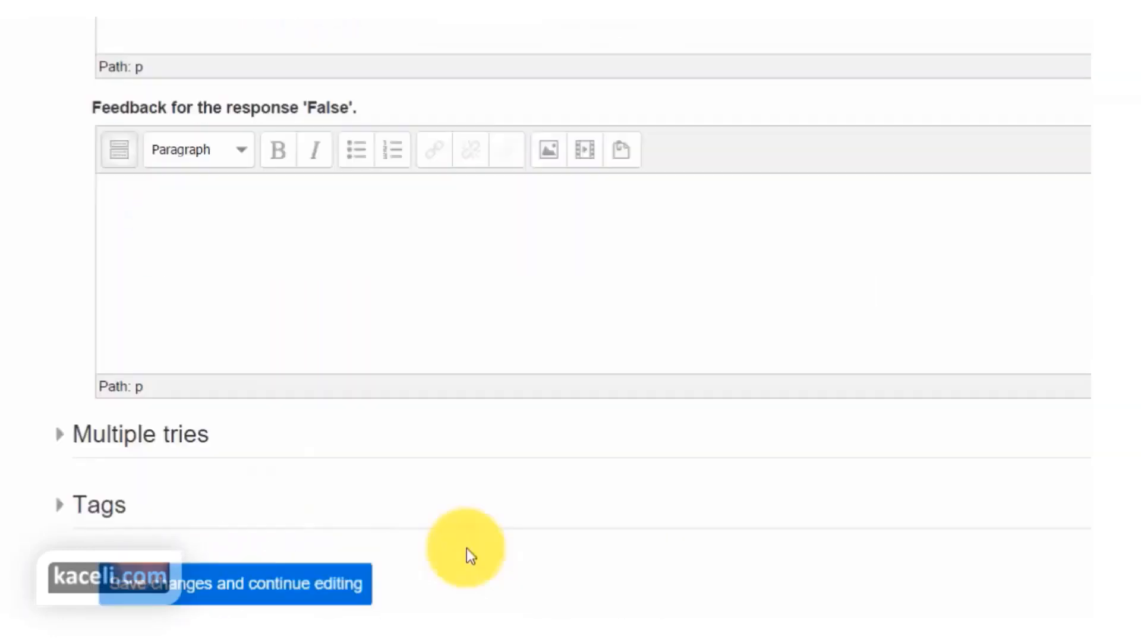
{"action": "scroll", "coordinate": [466, 548], "scroll_direction": "up", "scroll_amount": 2}
{"action": "left_click", "coordinate": [436, 548]}
{"action": "scroll", "coordinate": [423, 532], "scroll_direction": "up", "scroll_amount": 2}
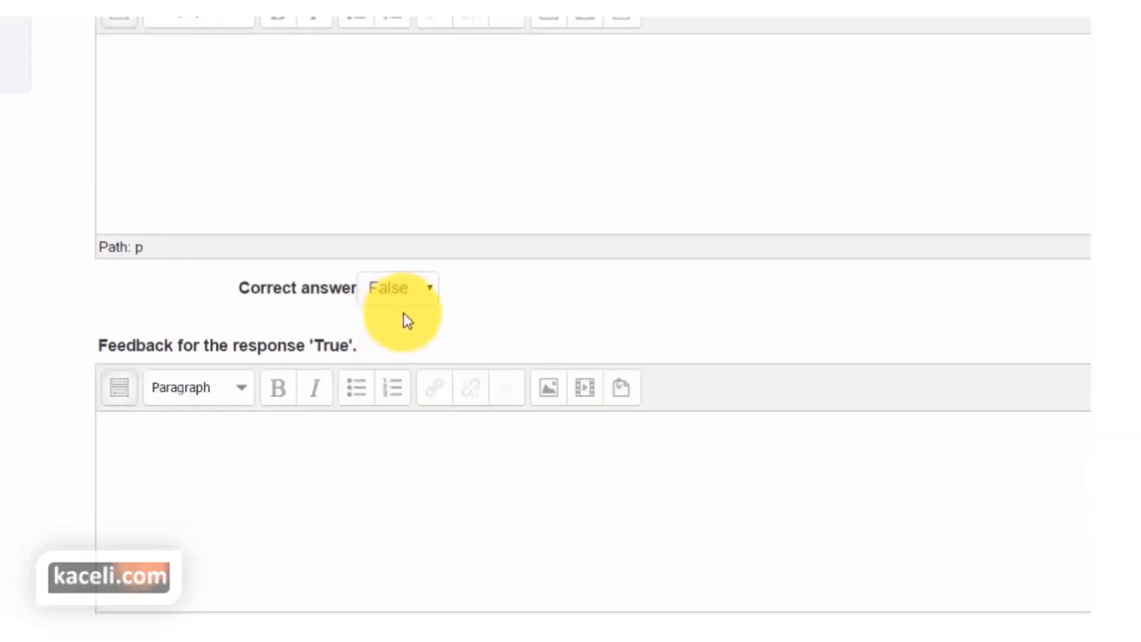
{"action": "scroll", "coordinate": [444, 352], "scroll_direction": "up", "scroll_amount": 3}
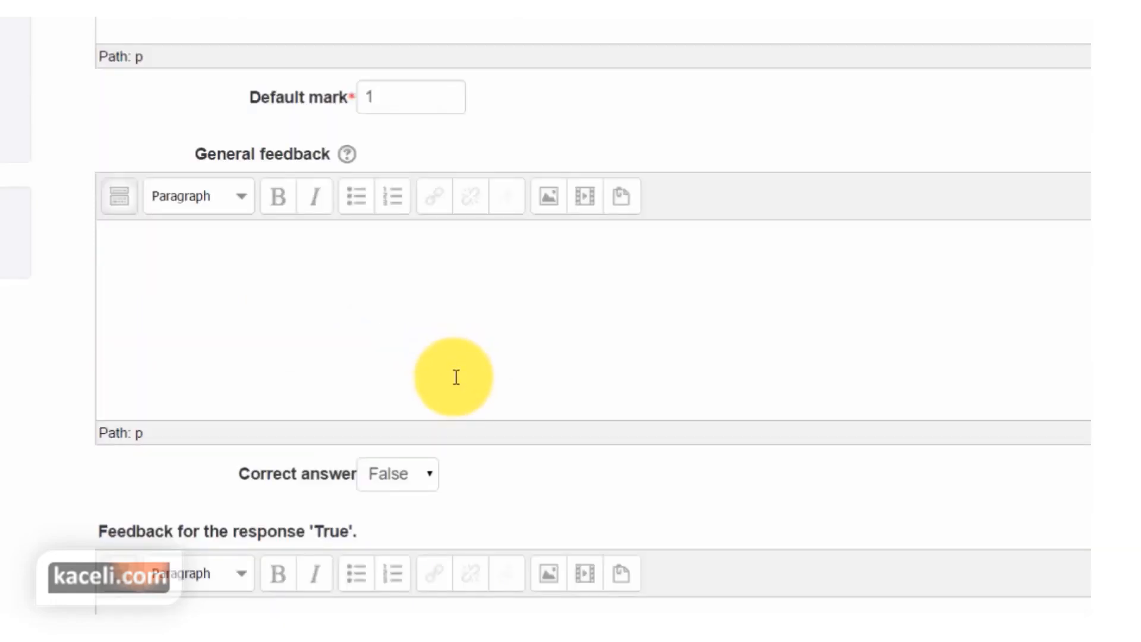
{"action": "scroll", "coordinate": [393, 455], "scroll_direction": "up", "scroll_amount": 9}
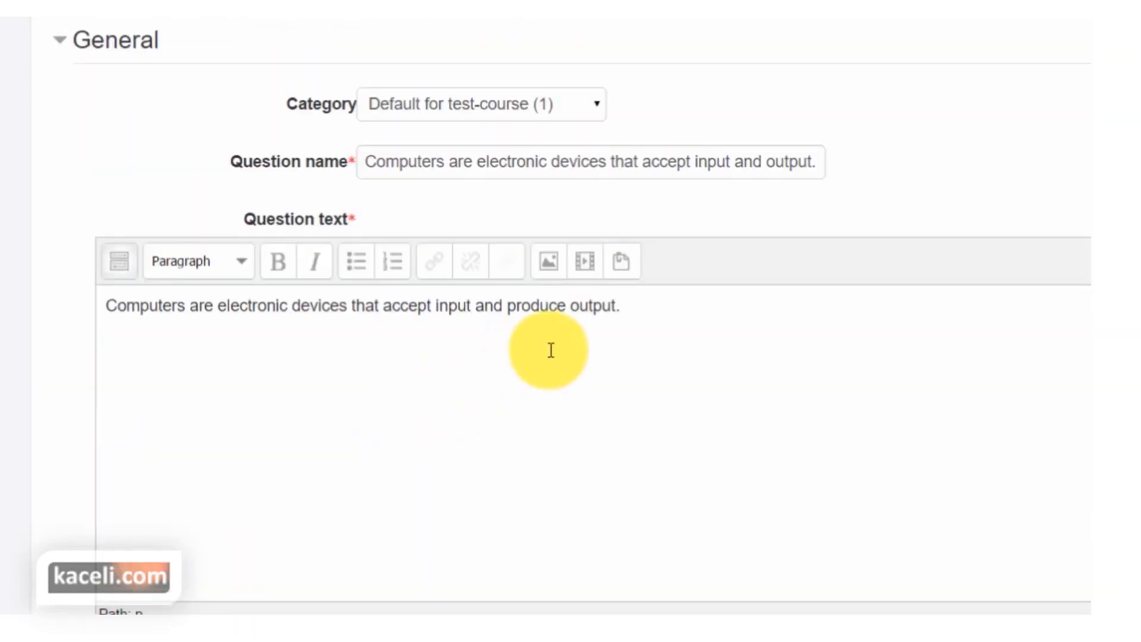
{"action": "left_click_drag", "start_coordinate": [623, 306], "coordinate": [41, 285]}
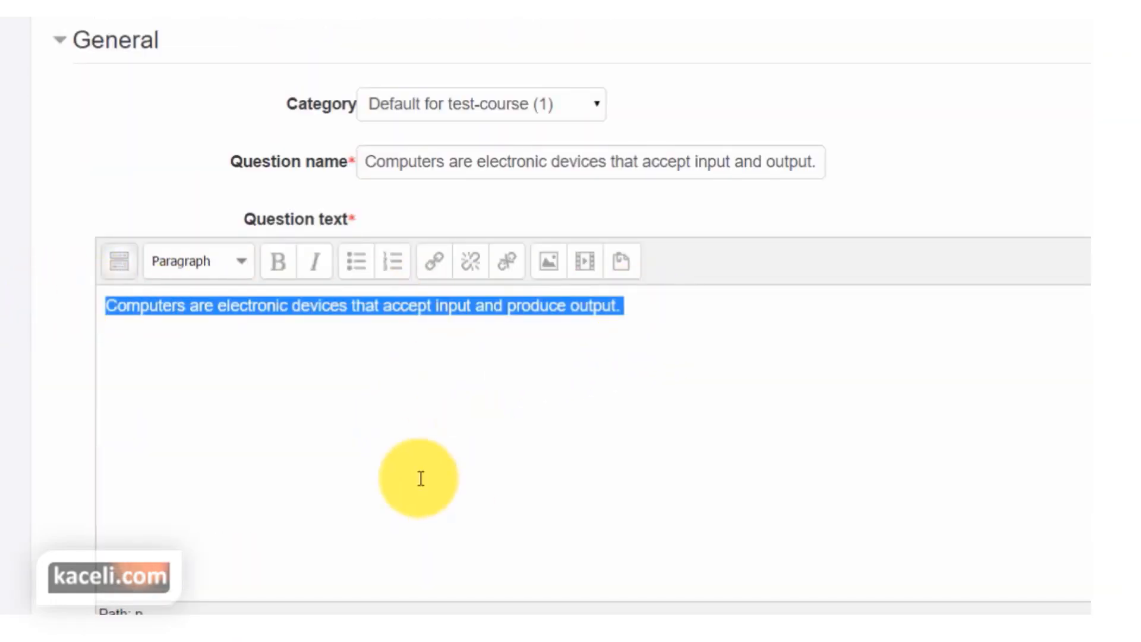
{"action": "scroll", "coordinate": [421, 479], "scroll_direction": "down", "scroll_amount": 5}
{"action": "scroll", "coordinate": [371, 337], "scroll_direction": "down", "scroll_amount": 5}
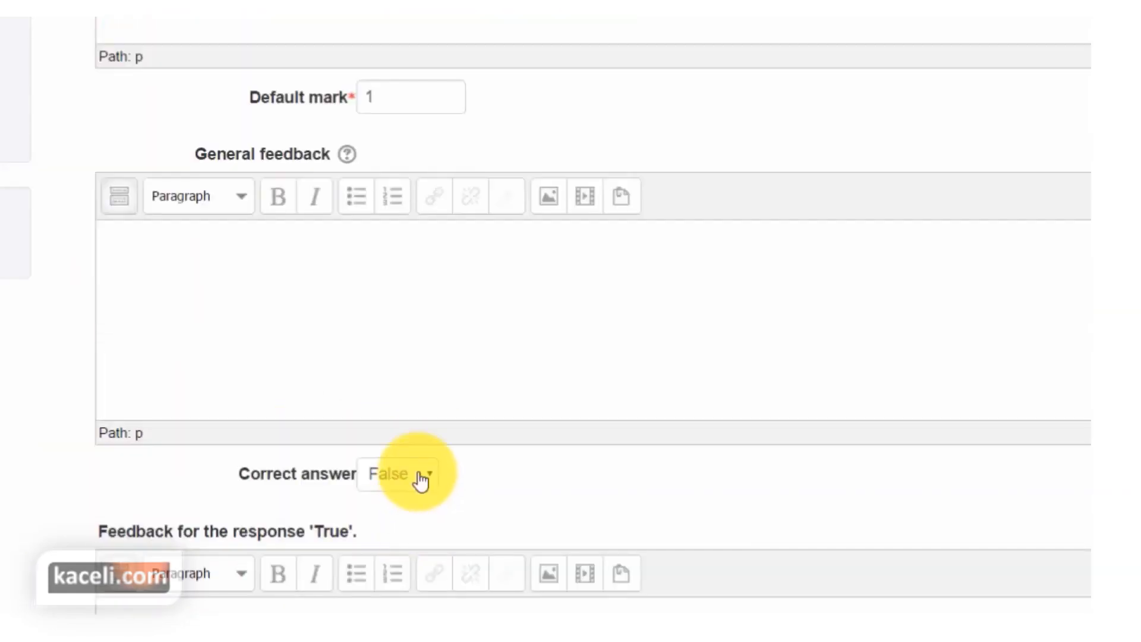
Step: Make True the correct answer and save the True/False question
{"action": "left_click", "coordinate": [412, 524]}
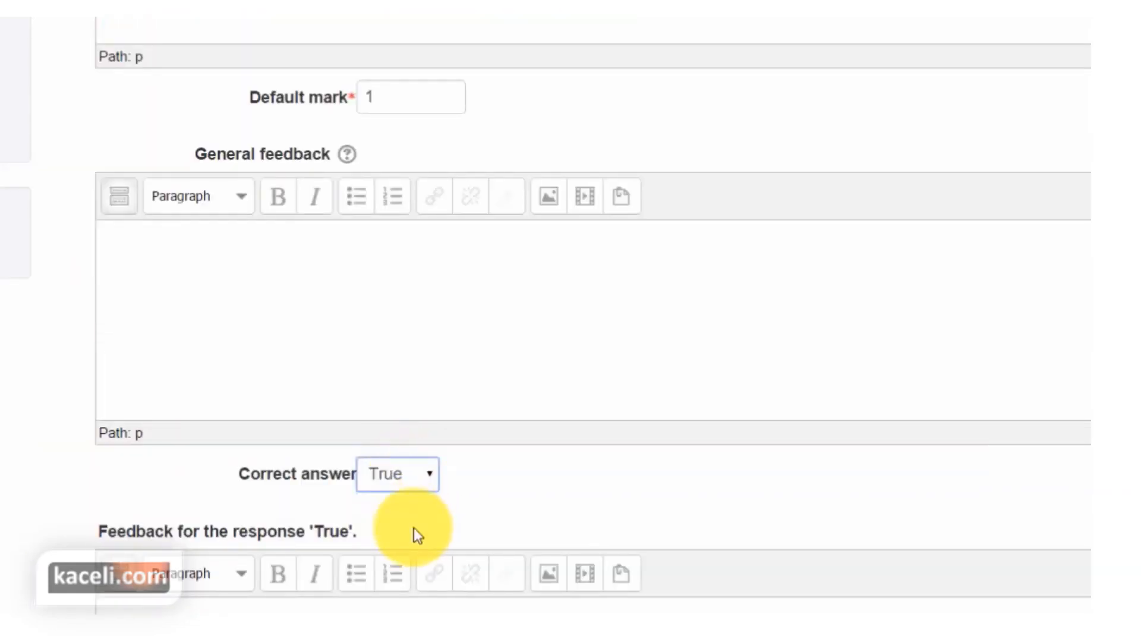
{"action": "scroll", "coordinate": [191, 553], "scroll_direction": "down", "scroll_amount": 6}
{"action": "left_click", "coordinate": [186, 566]}
{"action": "scroll", "coordinate": [173, 588], "scroll_direction": "down", "scroll_amount": 3}
{"action": "scroll", "coordinate": [161, 610], "scroll_direction": "down", "scroll_amount": 5}
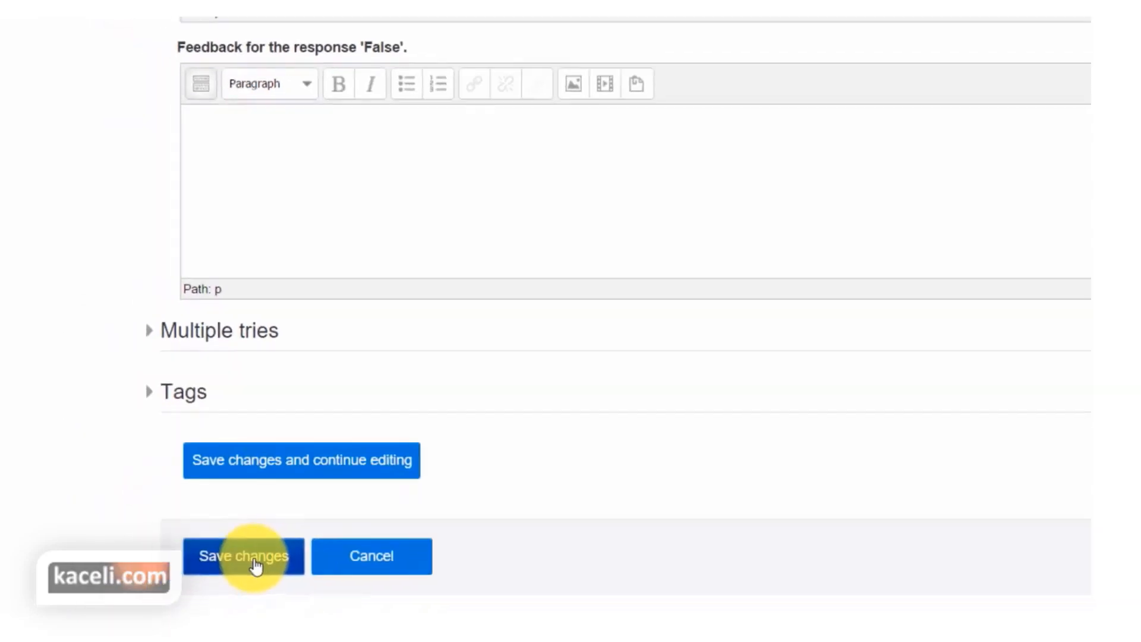
{"action": "left_click", "coordinate": [181, 604]}
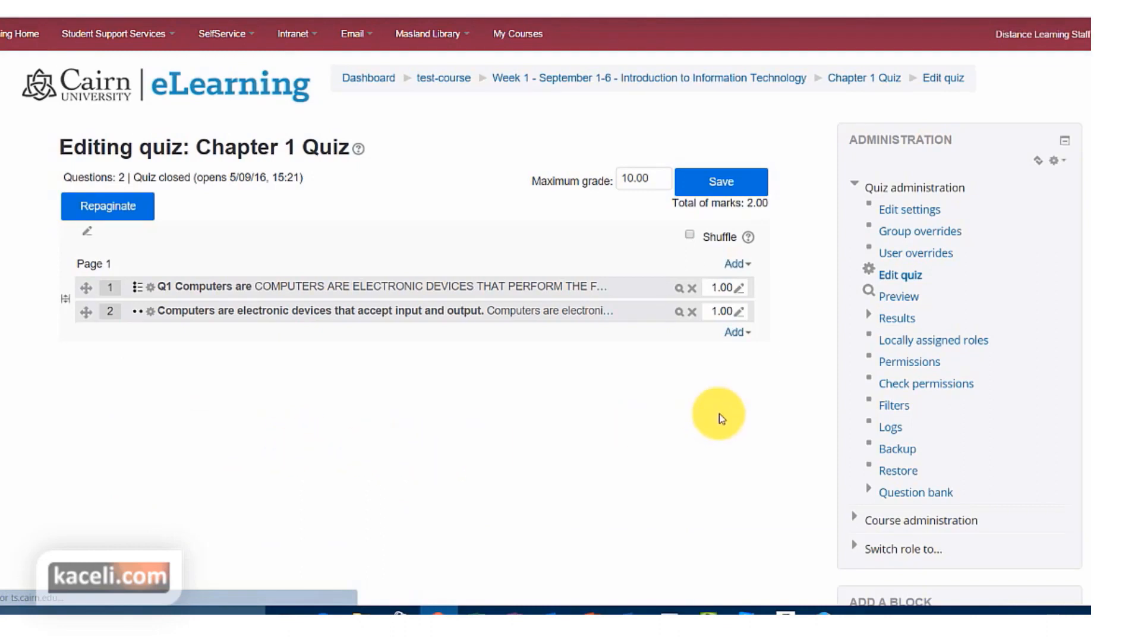
Step: Add an essay question 'Describe processing in a computer.' with default mark 1 and save it
{"action": "left_click", "coordinate": [738, 336]}
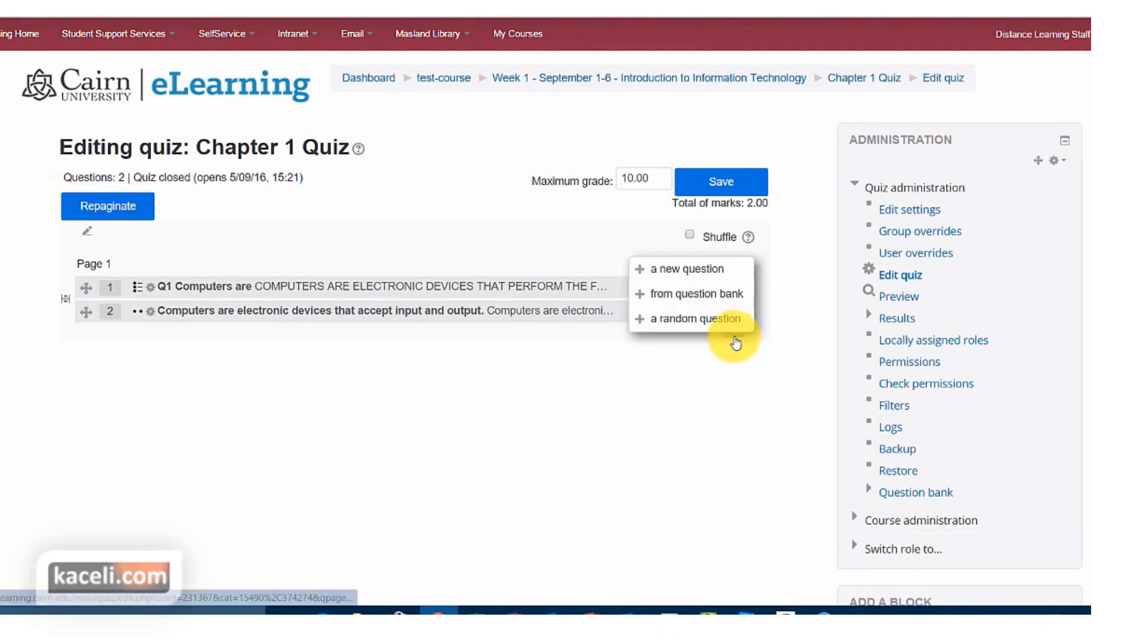
{"action": "left_click", "coordinate": [691, 273]}
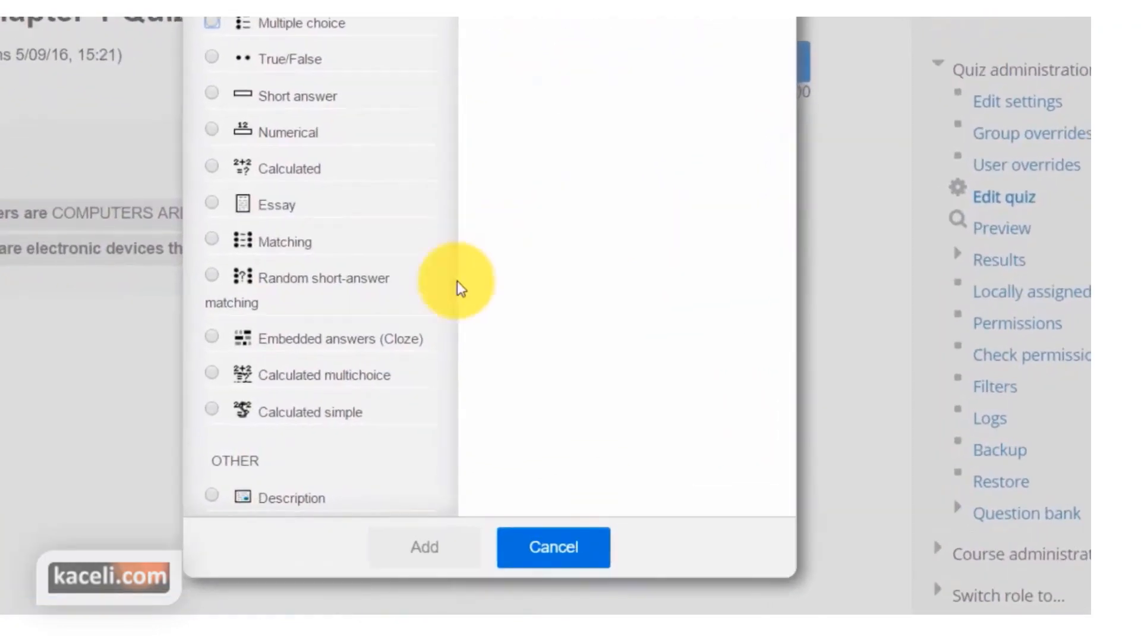
{"action": "left_click", "coordinate": [209, 178]}
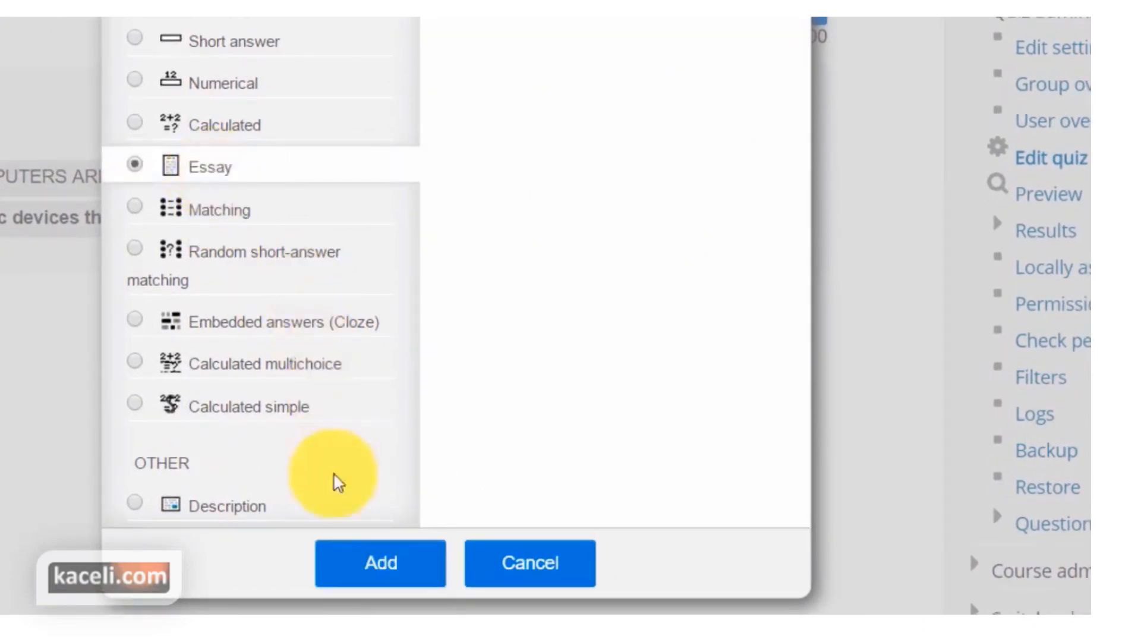
{"action": "left_click", "coordinate": [351, 562]}
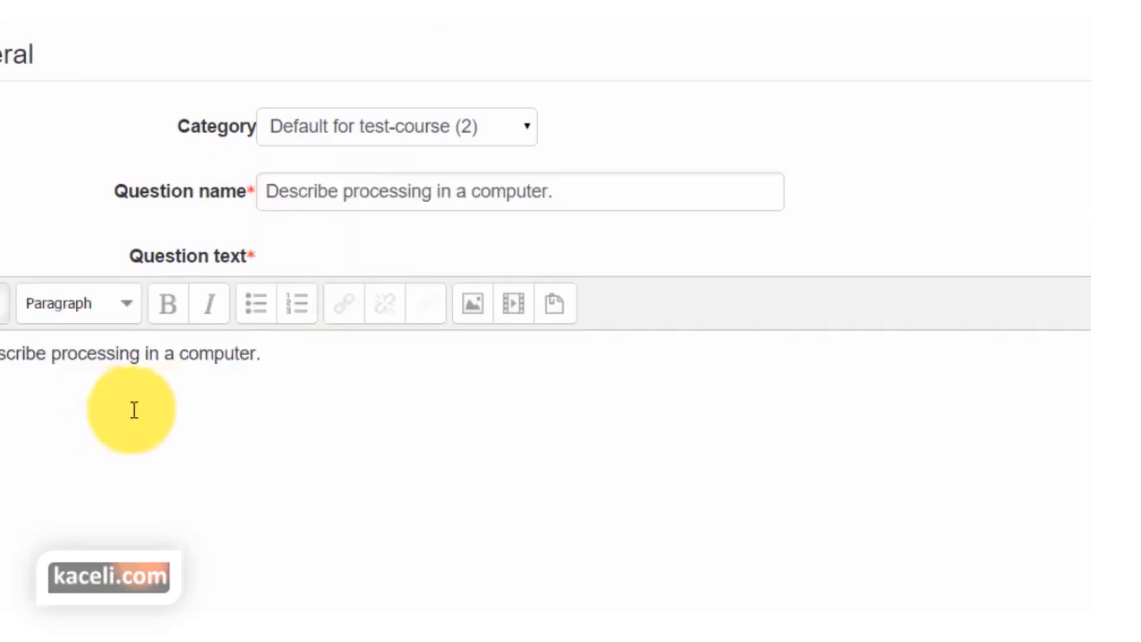
{"action": "scroll", "coordinate": [133, 410], "scroll_direction": "down", "scroll_amount": 3}
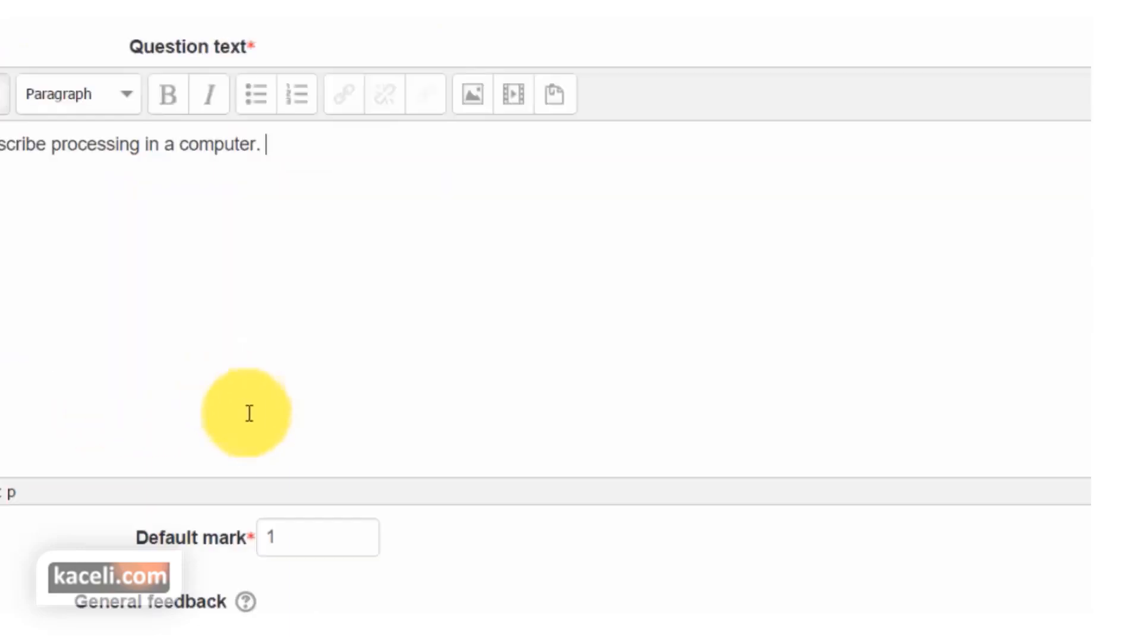
{"action": "scroll", "coordinate": [225, 439], "scroll_direction": "down", "scroll_amount": 5}
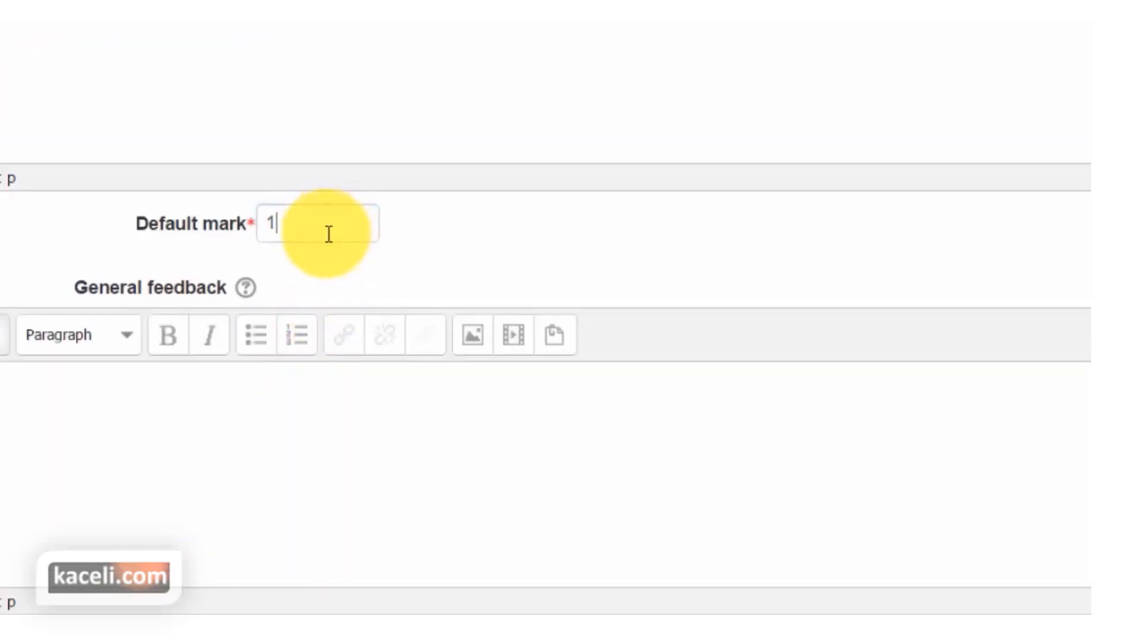
{"action": "scroll", "coordinate": [332, 242], "scroll_direction": "down", "scroll_amount": 5}
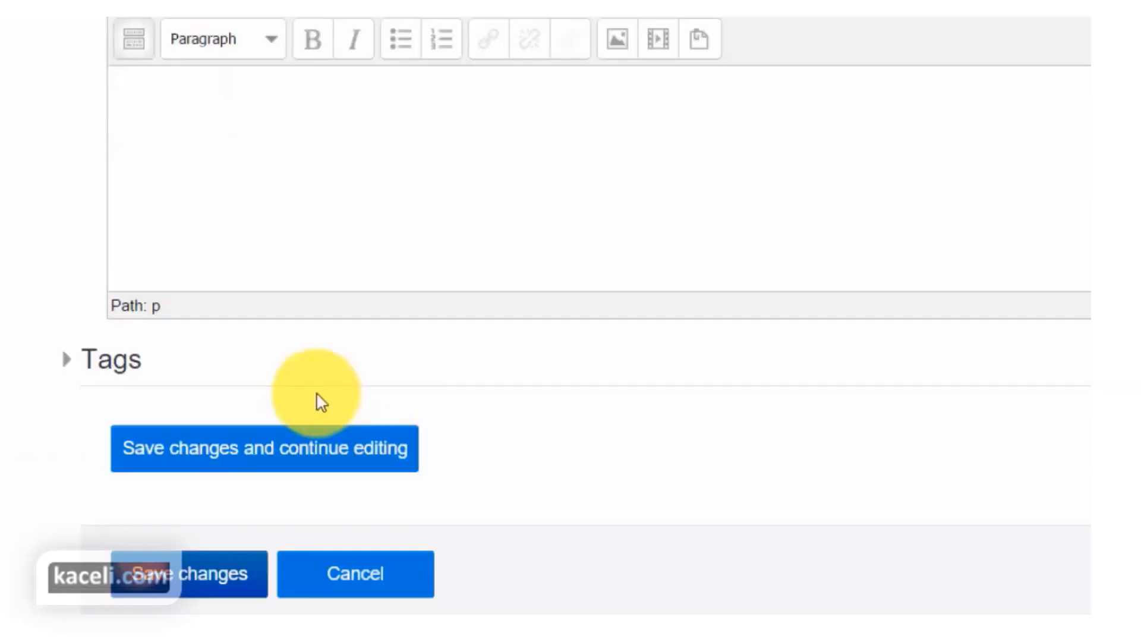
{"action": "left_click", "coordinate": [371, 605]}
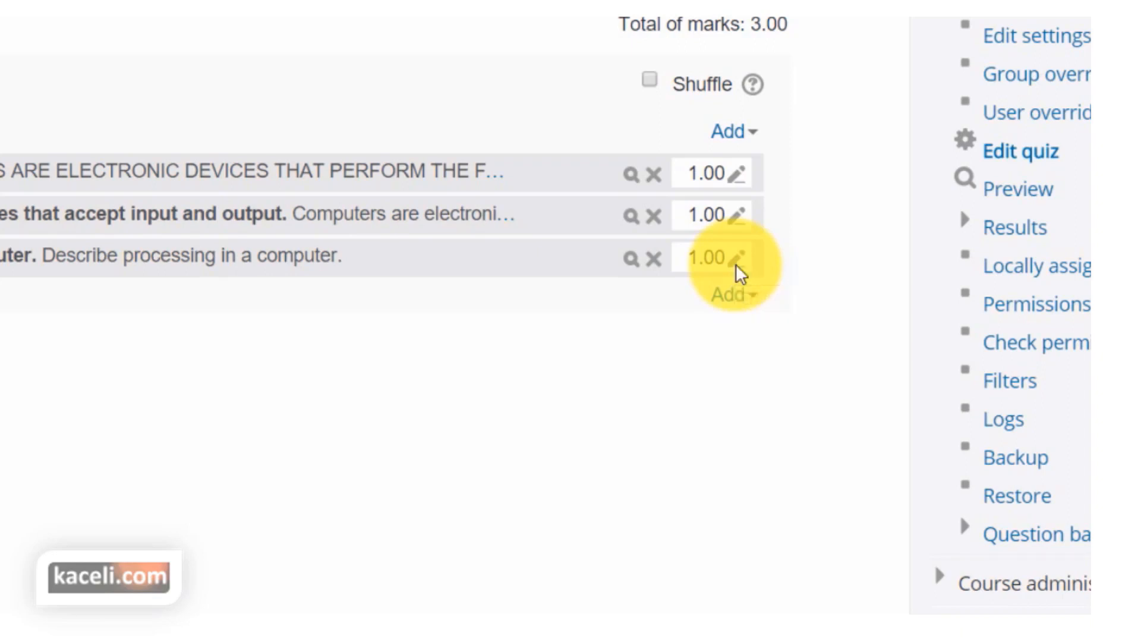
Step: Set the essay question's mark to 8 and the quiz's maximum grade to 10.00
{"action": "left_click", "coordinate": [737, 261]}
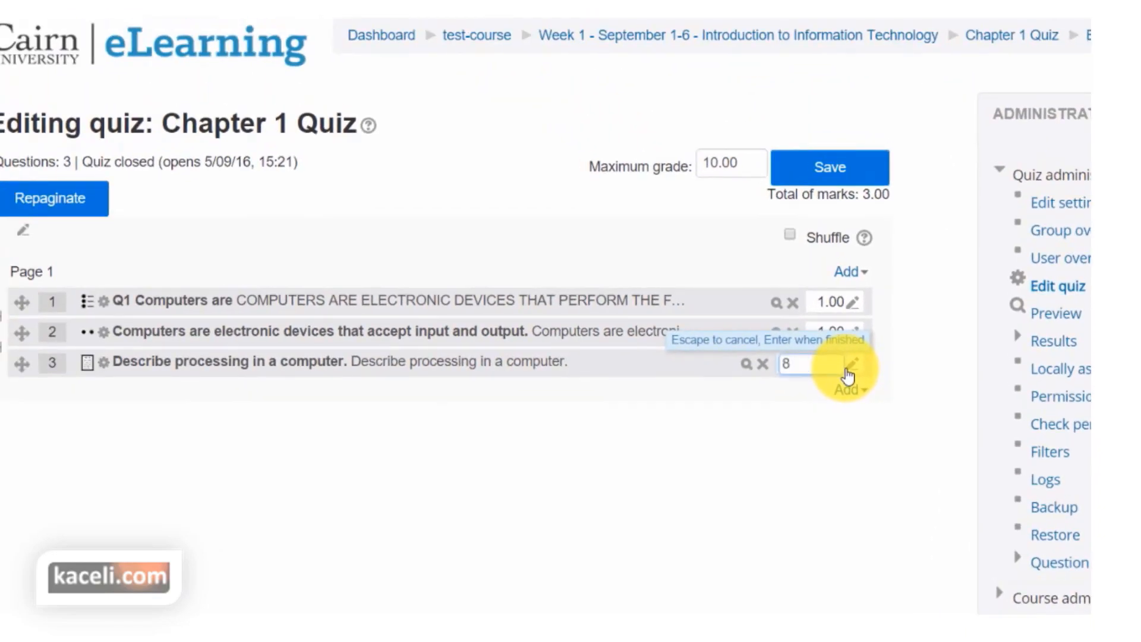
{"action": "key", "text": "Return"}
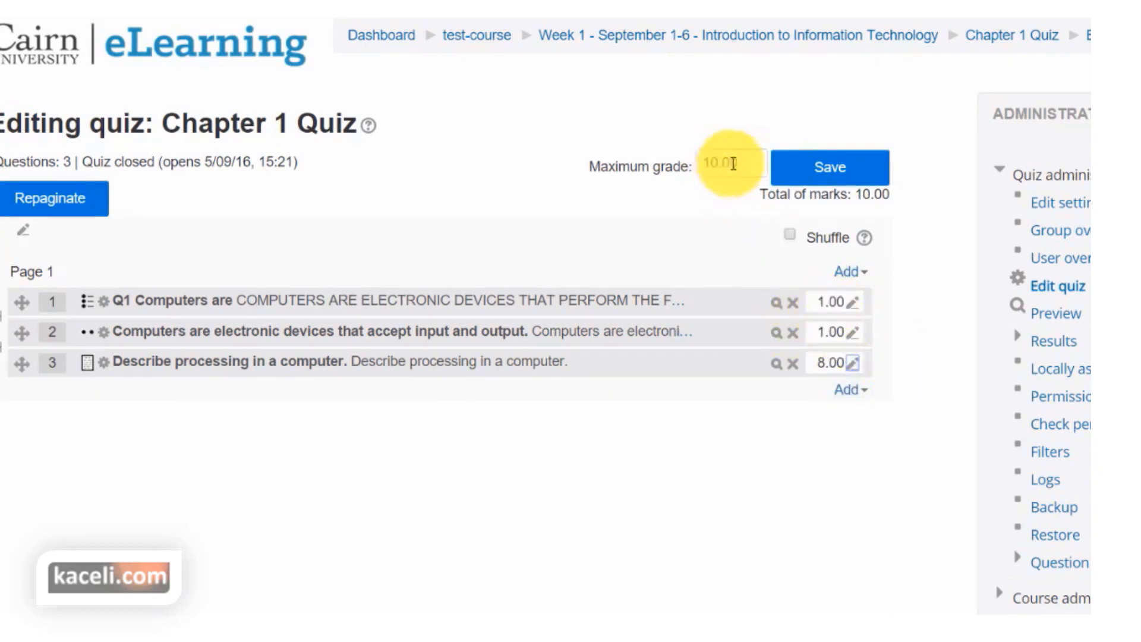
{"action": "left_click", "coordinate": [732, 157]}
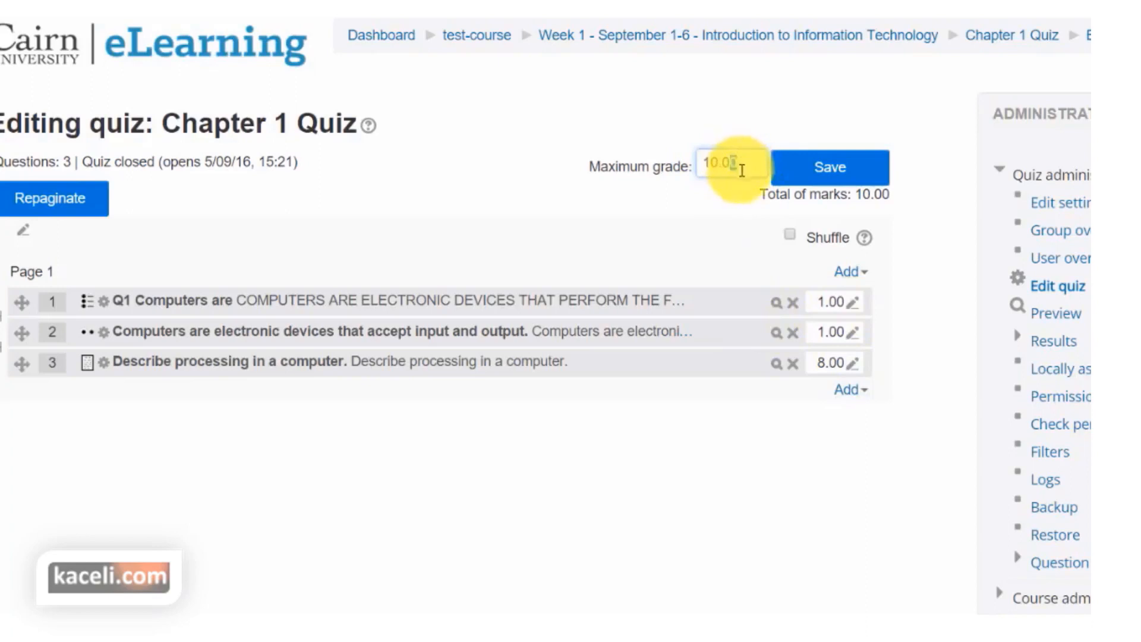
{"action": "left_click_drag", "start_coordinate": [744, 172], "coordinate": [698, 159]}
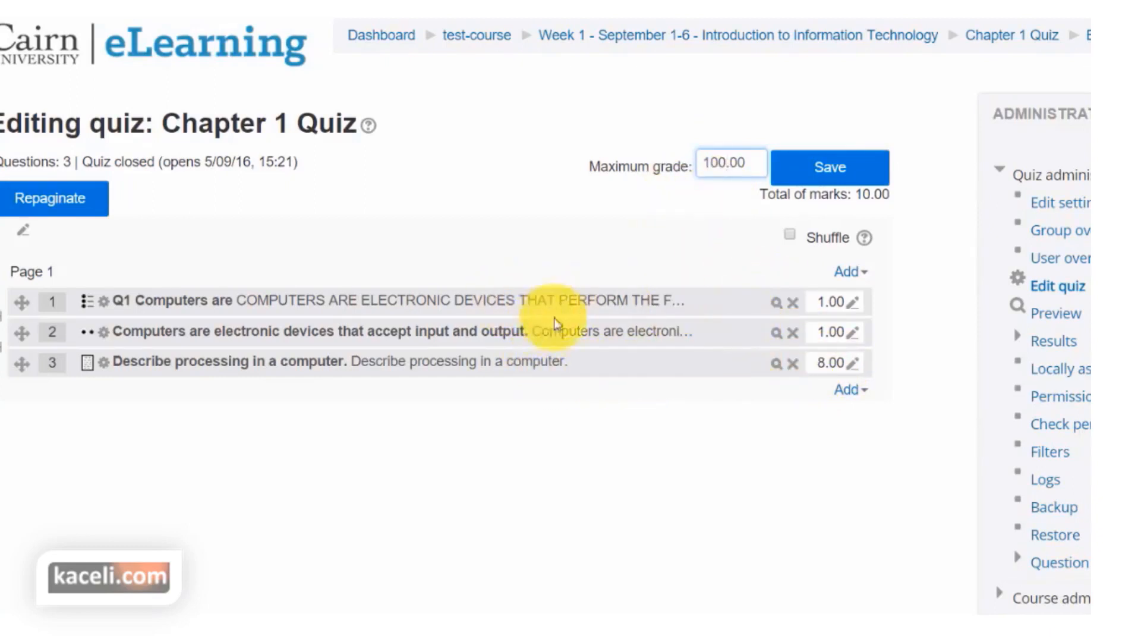
{"action": "left_click", "coordinate": [832, 174]}
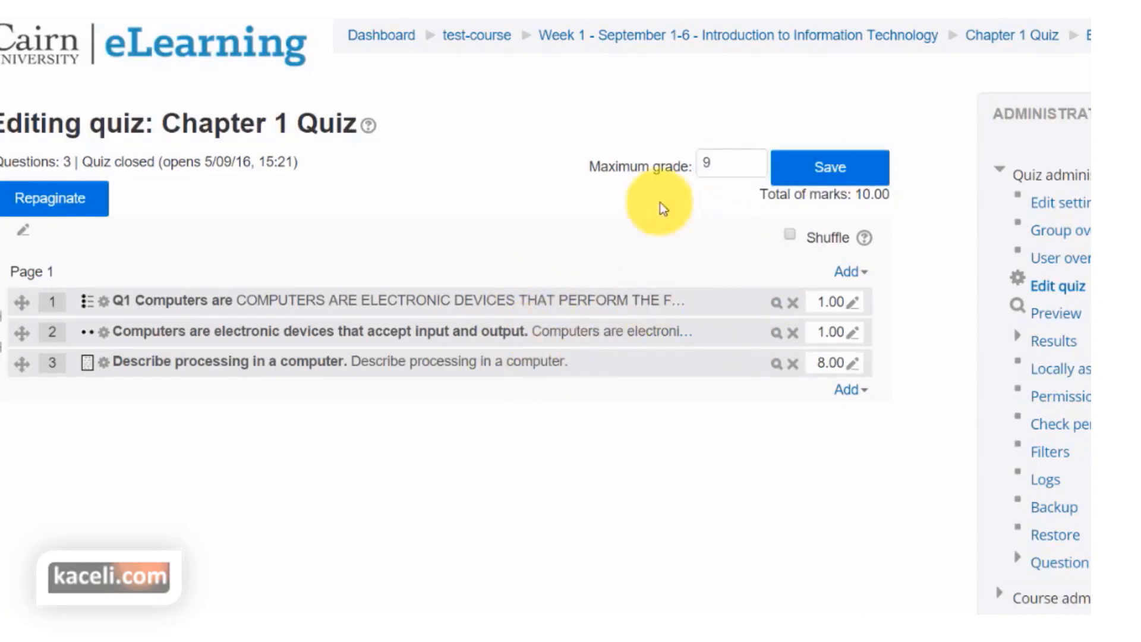
{"action": "double_click", "coordinate": [707, 164]}
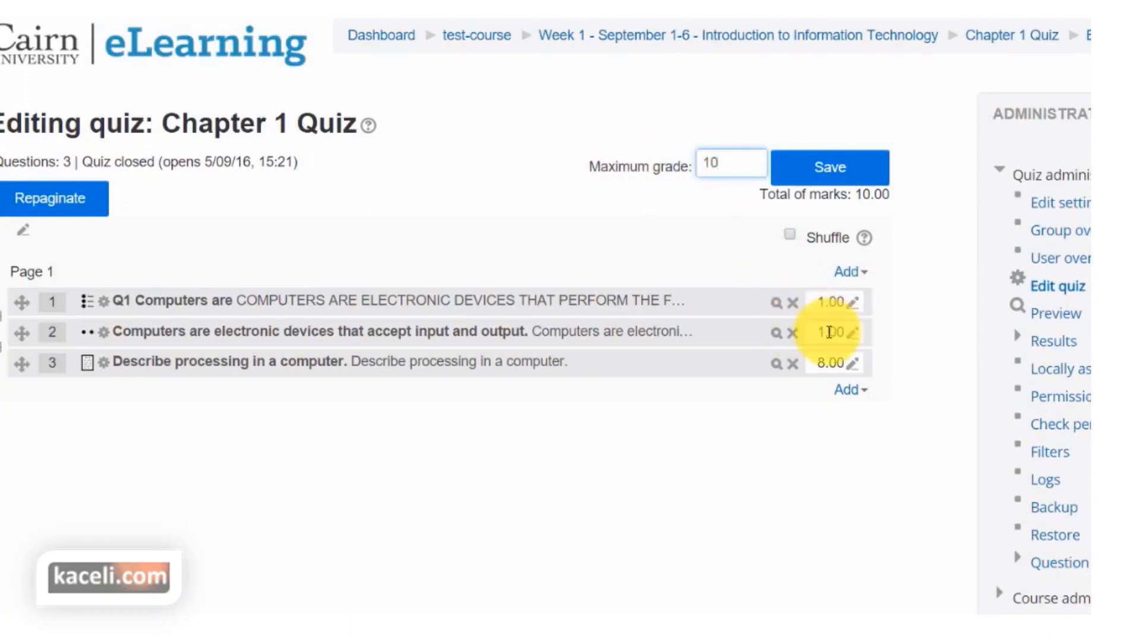
{"action": "left_click", "coordinate": [820, 174]}
{"action": "left_click", "coordinate": [823, 174]}
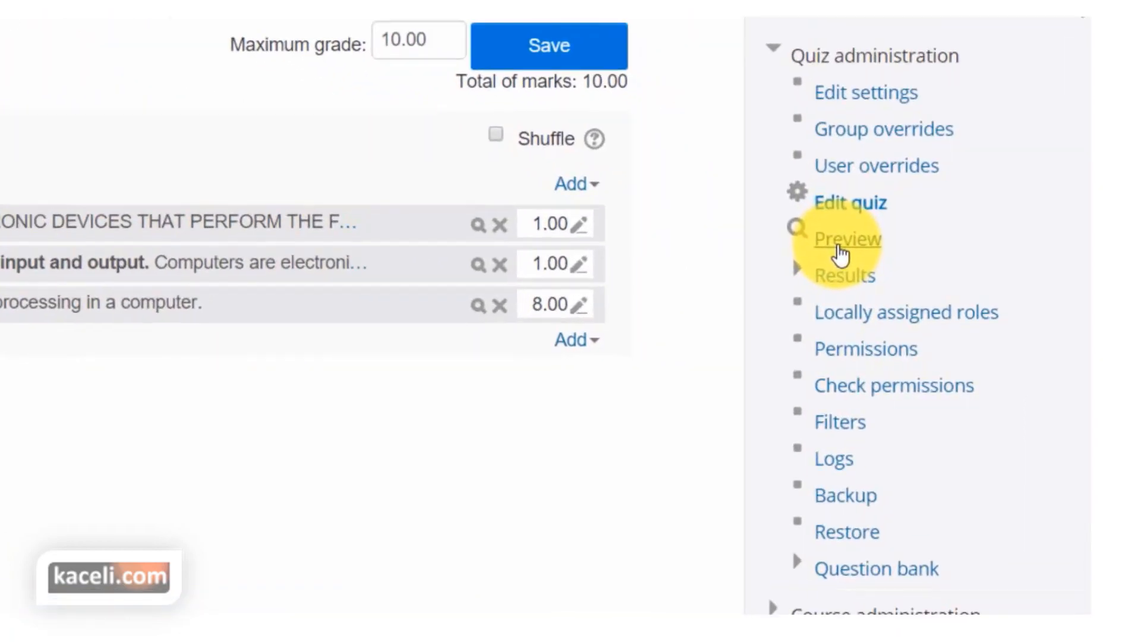
Step: Preview Chapter 1 Quiz and scroll through its three unanswered questions
{"action": "left_click", "coordinate": [820, 239]}
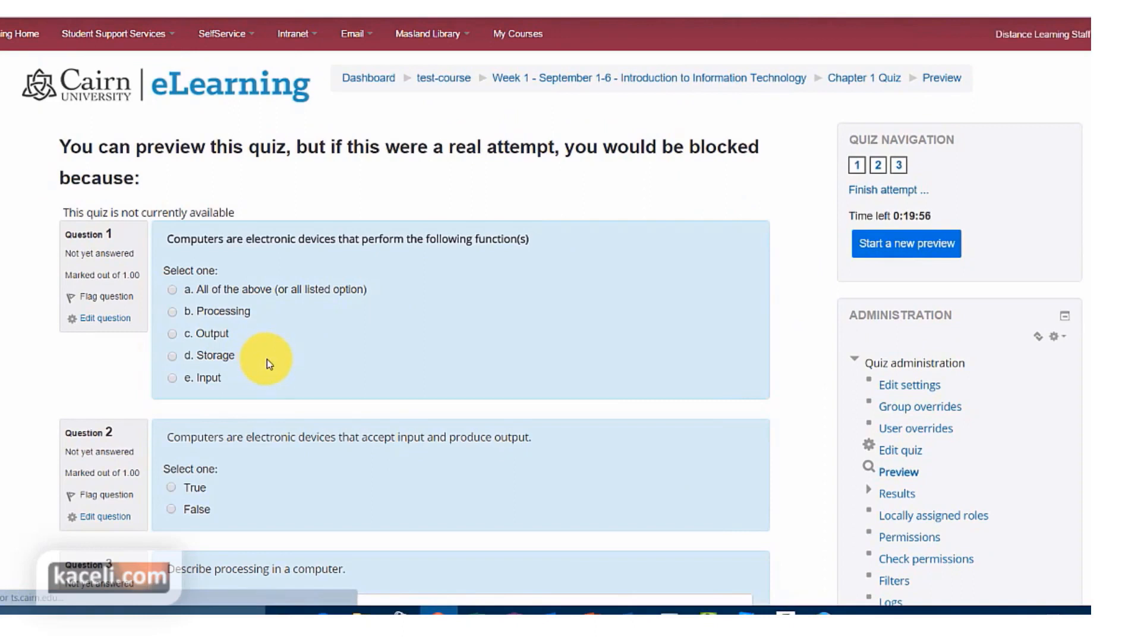
{"action": "scroll", "coordinate": [267, 359], "scroll_direction": "down", "scroll_amount": 7}
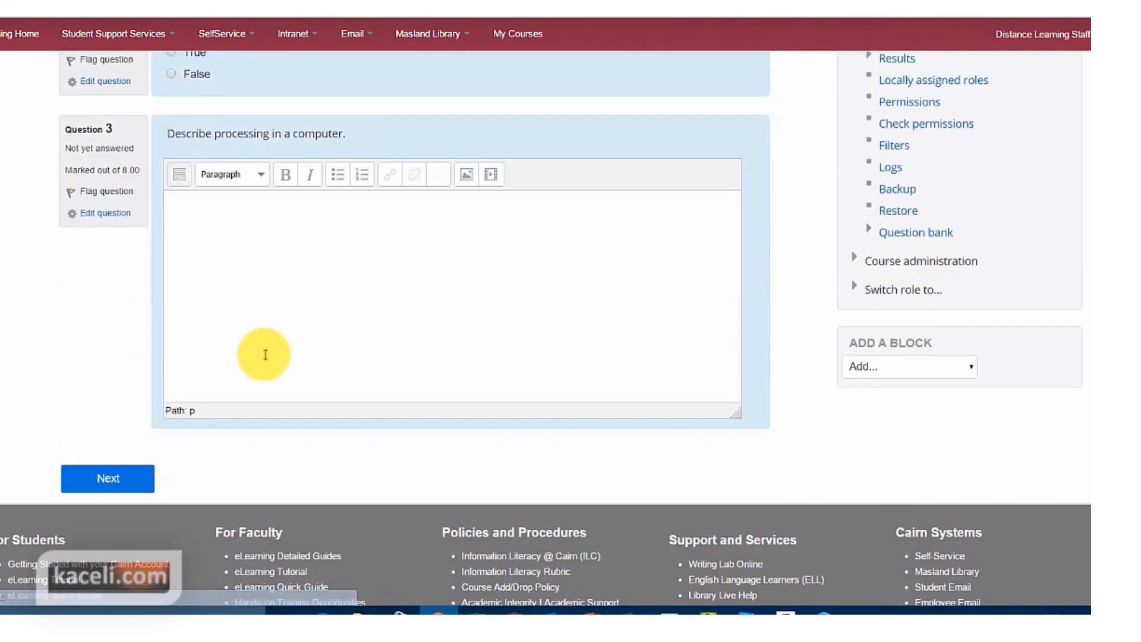
{"action": "scroll", "coordinate": [265, 355], "scroll_direction": "up", "scroll_amount": 6}
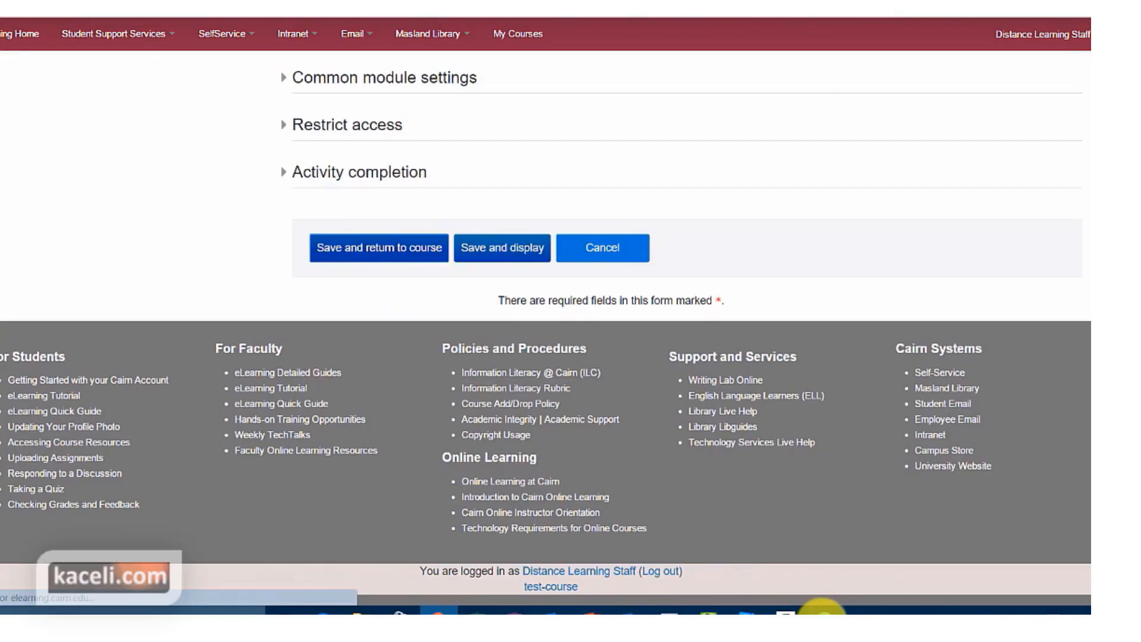
Step: Return to the quiz page and point out its 5 allowed attempts and 20-minute time limit
{"action": "mouse_move", "coordinate": [823, 612]}
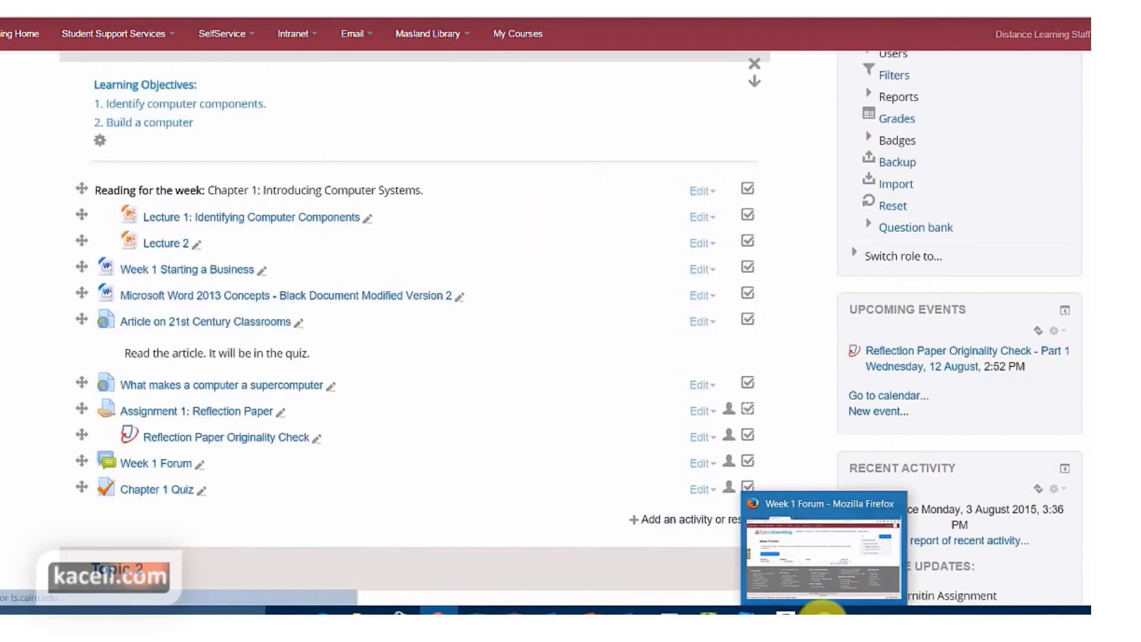
{"action": "left_click", "coordinate": [823, 559]}
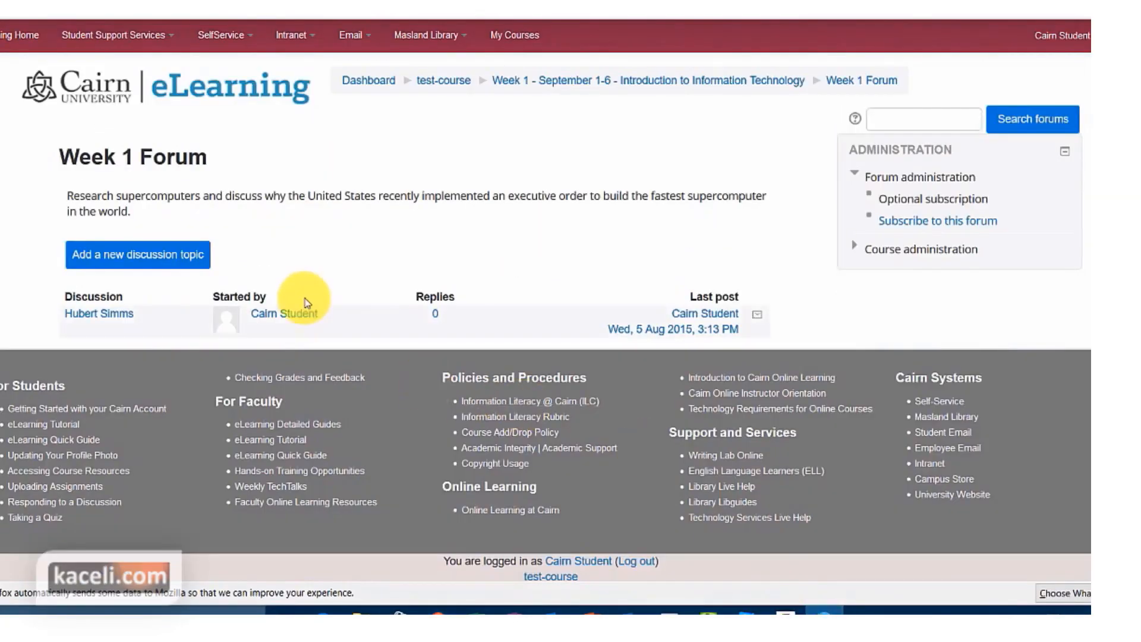
{"action": "left_click", "coordinate": [429, 89]}
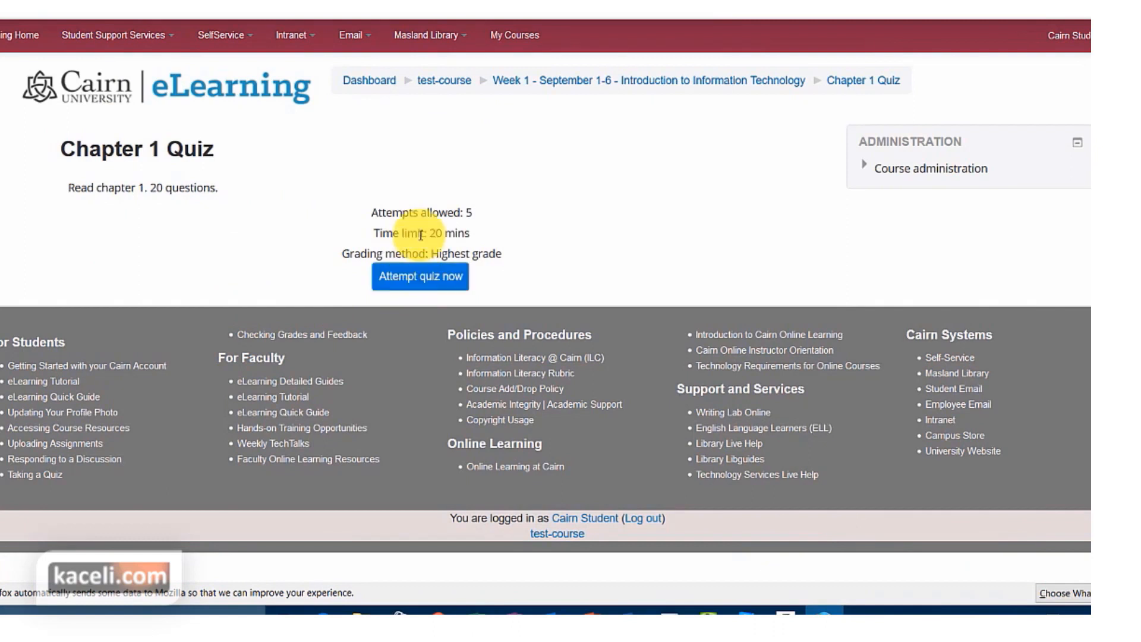
{"action": "left_click_drag", "start_coordinate": [412, 212], "coordinate": [392, 212]}
{"action": "left_click_drag", "start_coordinate": [173, 188], "coordinate": [68, 188]}
{"action": "left_click_drag", "start_coordinate": [377, 212], "coordinate": [496, 225]}
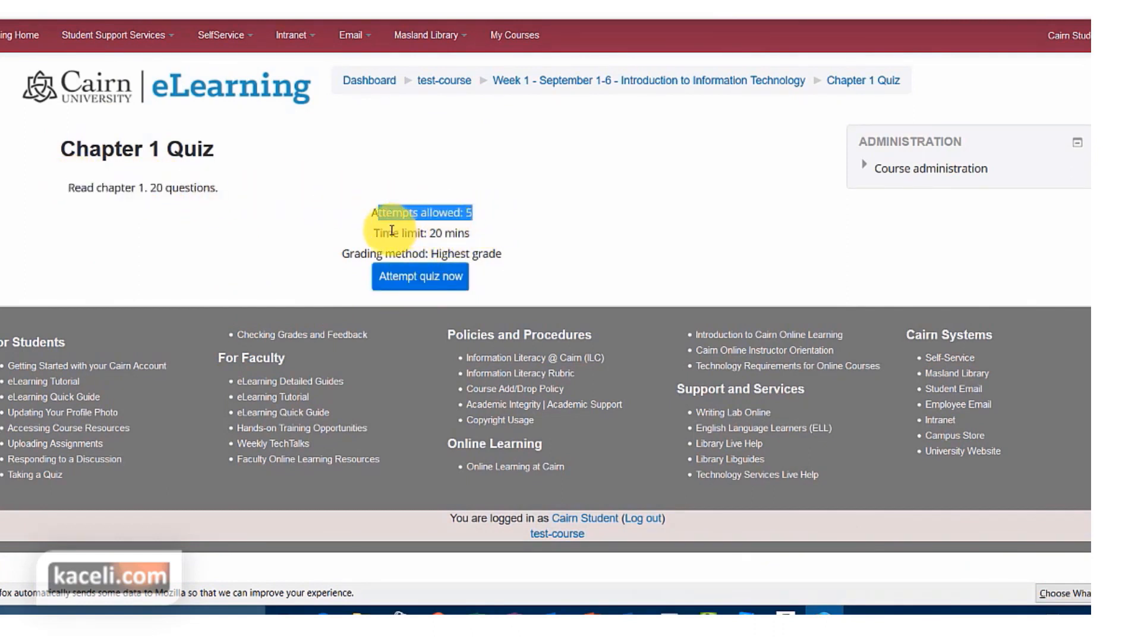
{"action": "left_click_drag", "start_coordinate": [392, 233], "coordinate": [494, 254]}
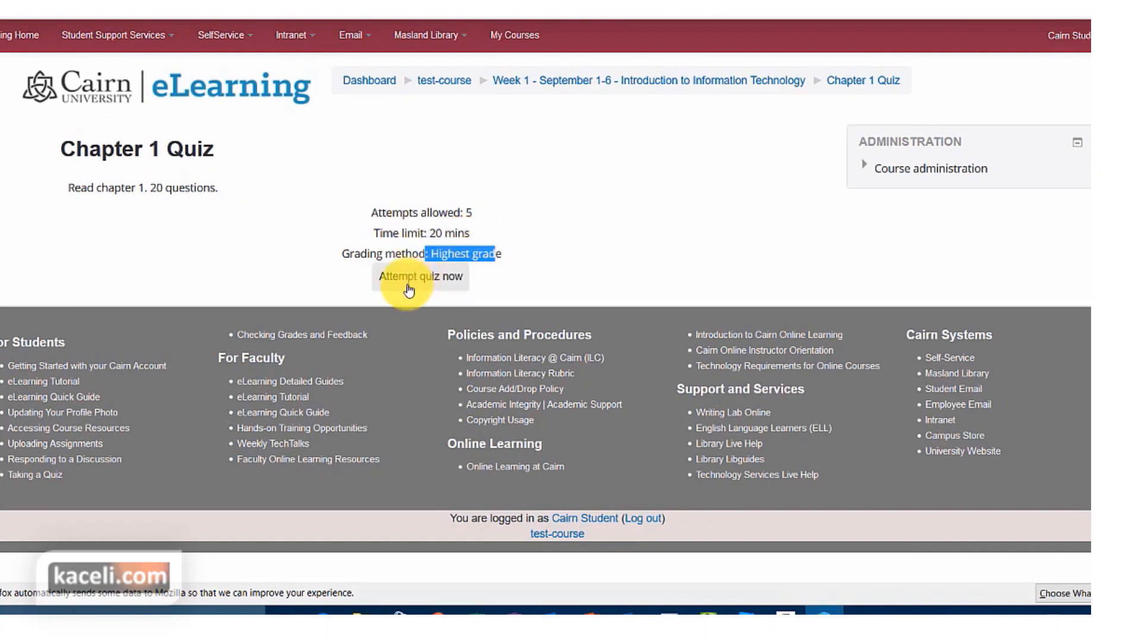
Step: Start a timed attempt, answer Question 2 False and type placeholder text for Question 3
{"action": "left_click", "coordinate": [408, 289]}
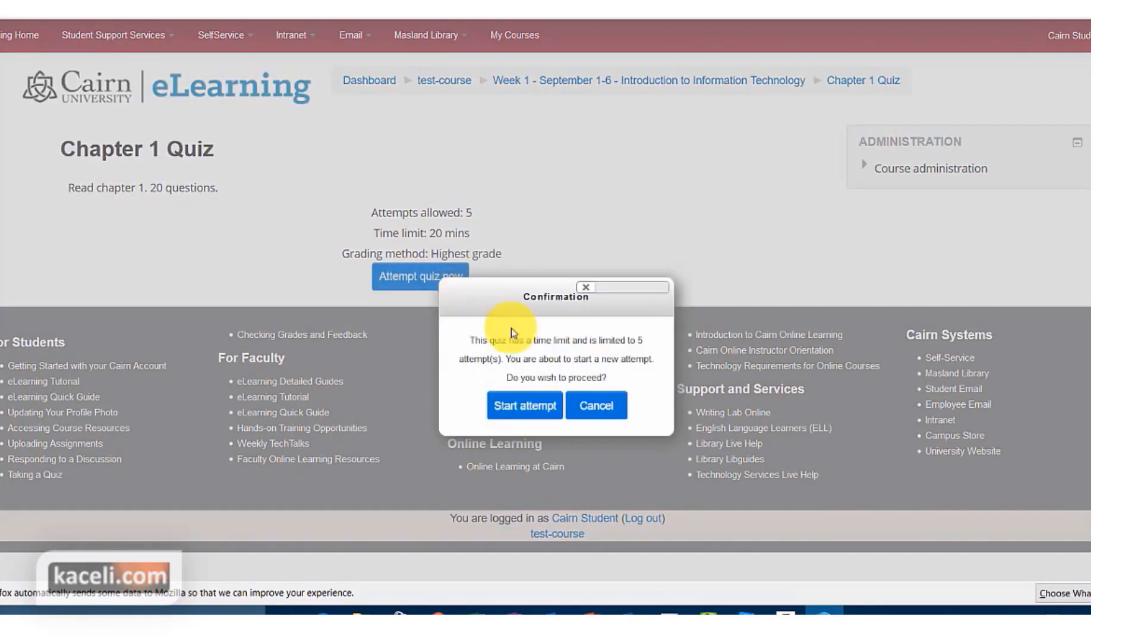
{"action": "left_click", "coordinate": [518, 406]}
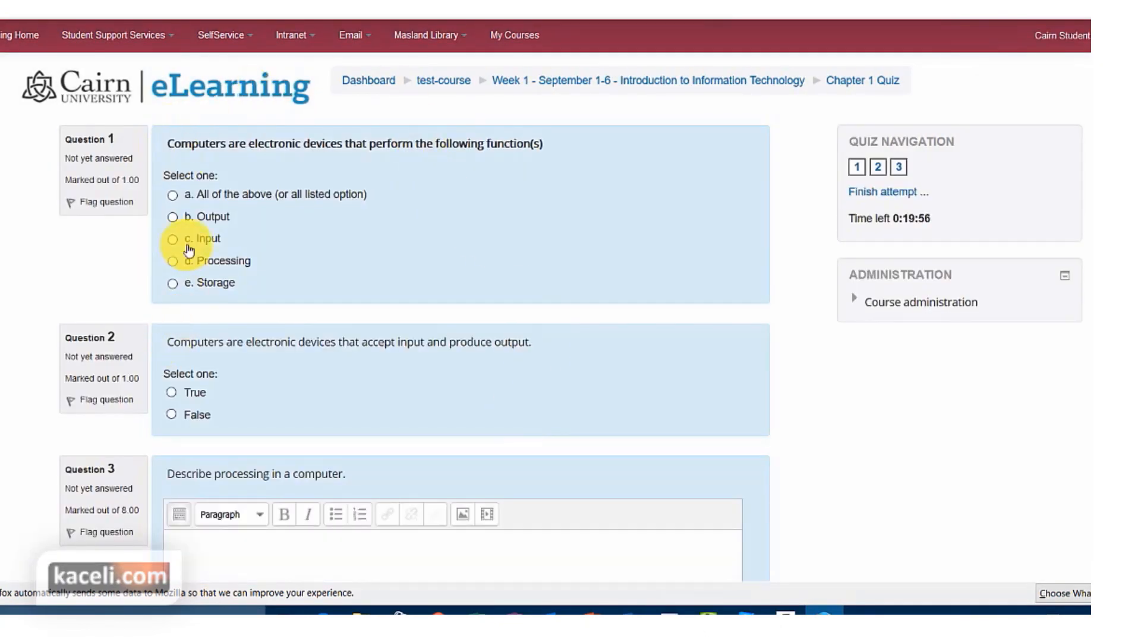
{"action": "scroll", "coordinate": [189, 249], "scroll_direction": "down", "scroll_amount": 3}
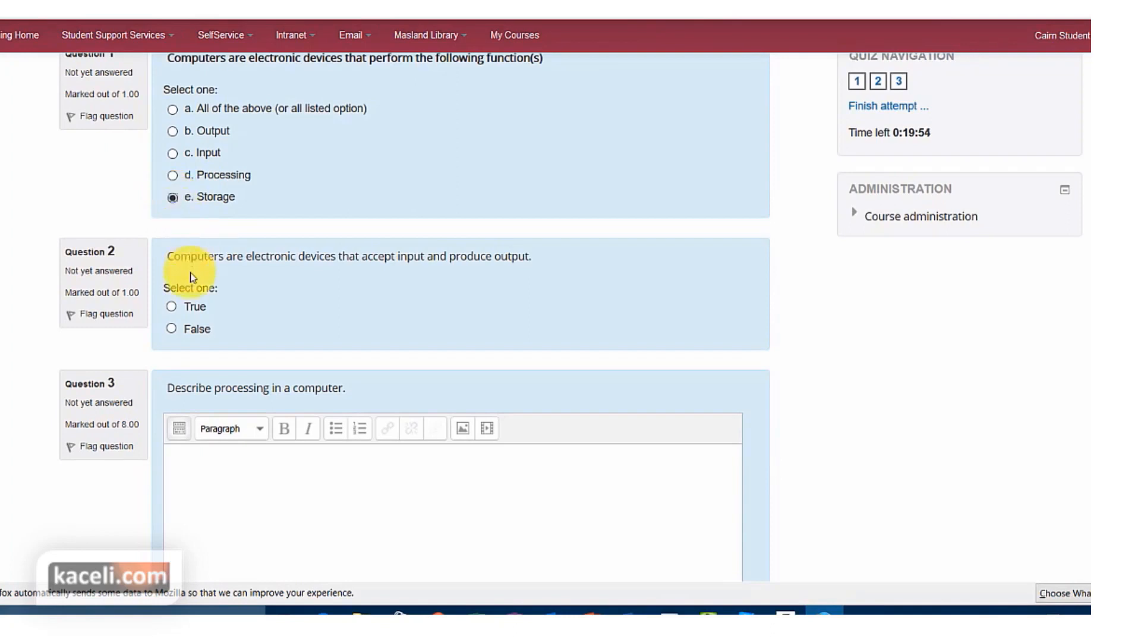
{"action": "left_click", "coordinate": [171, 330]}
{"action": "left_click", "coordinate": [258, 558]}
{"action": "type", "text": "sdfsfdsfsfsdfsf"}
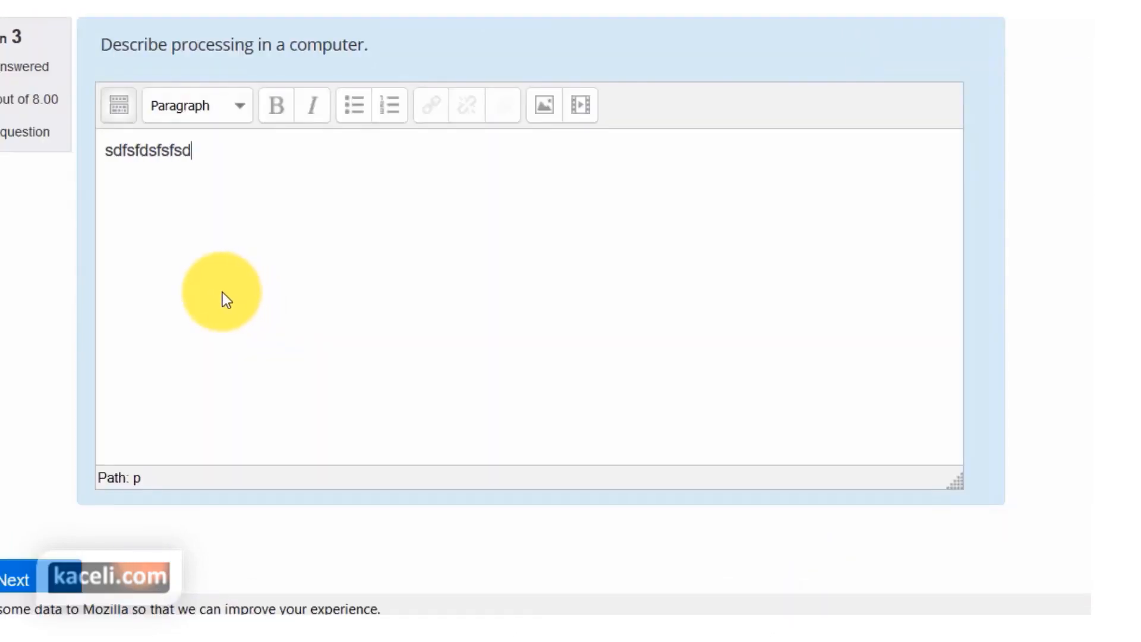
{"action": "key", "text": "Return"}
{"action": "type", "text": "sf sd fsd fsd f s"}
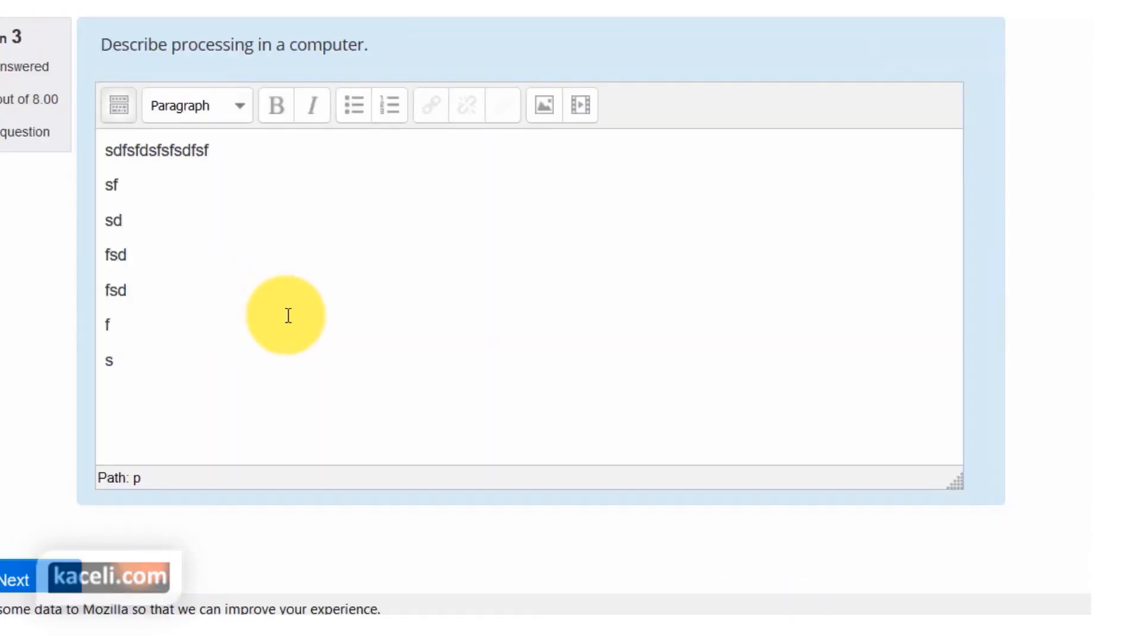
Step: Submit the whole attempt, confirm it, and finish the review
{"action": "left_click", "coordinate": [15, 580]}
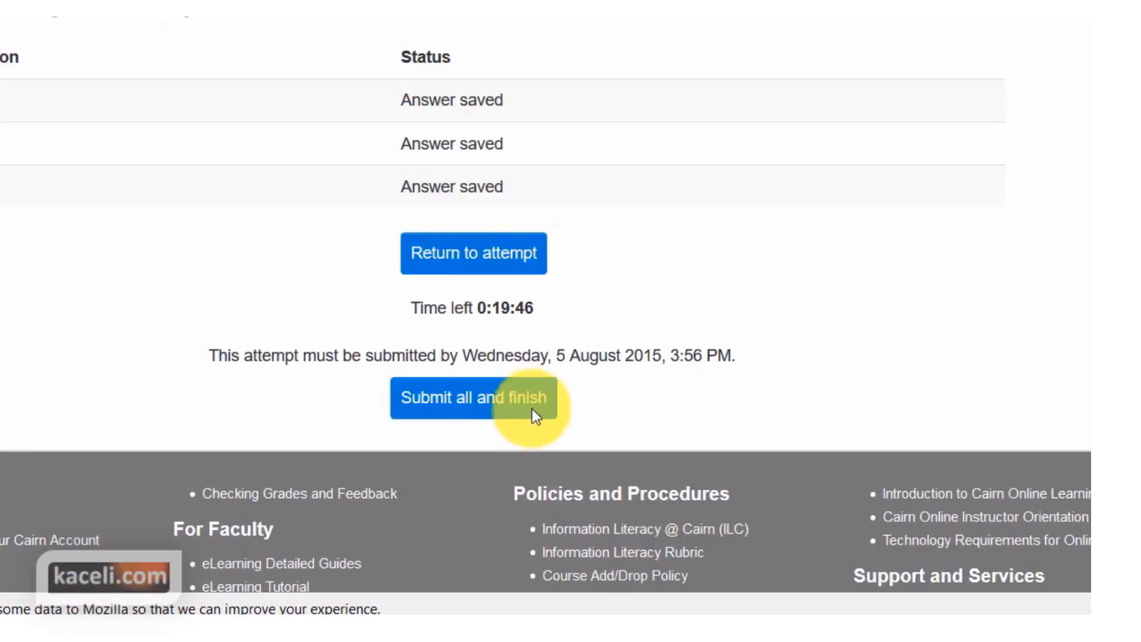
{"action": "left_click", "coordinate": [474, 416]}
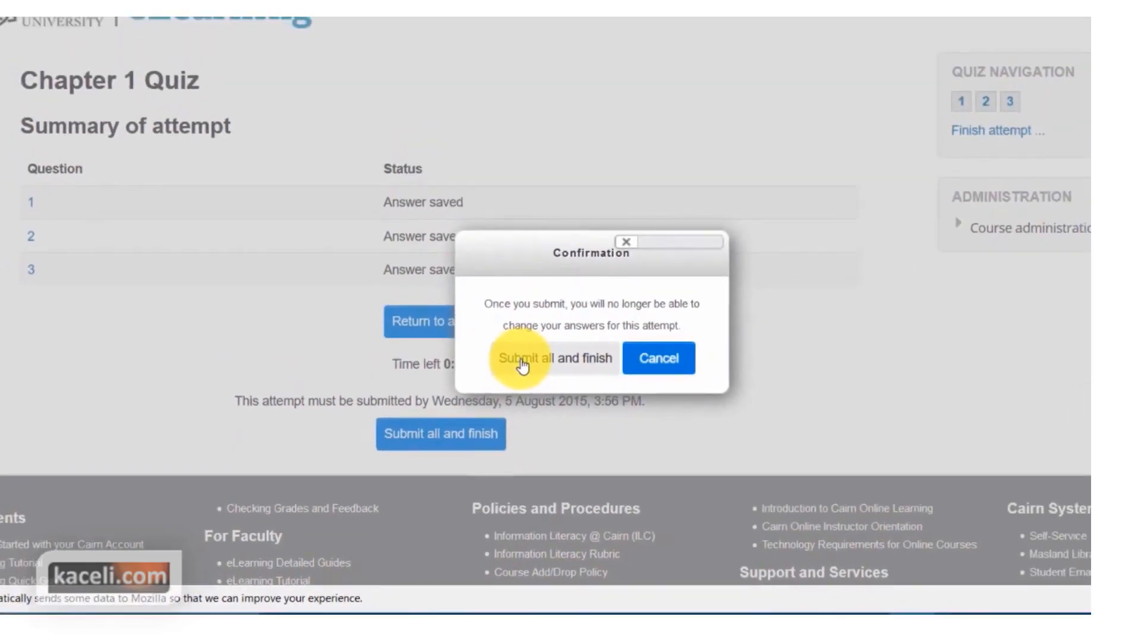
{"action": "left_click", "coordinate": [568, 300]}
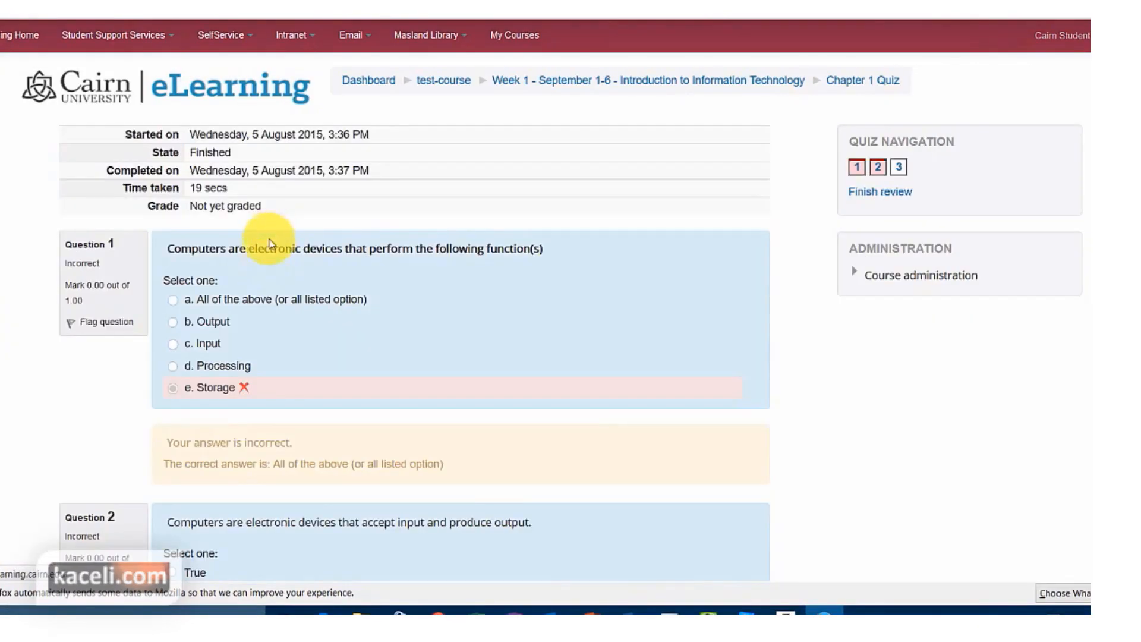
{"action": "scroll", "coordinate": [260, 340], "scroll_direction": "down", "scroll_amount": 5}
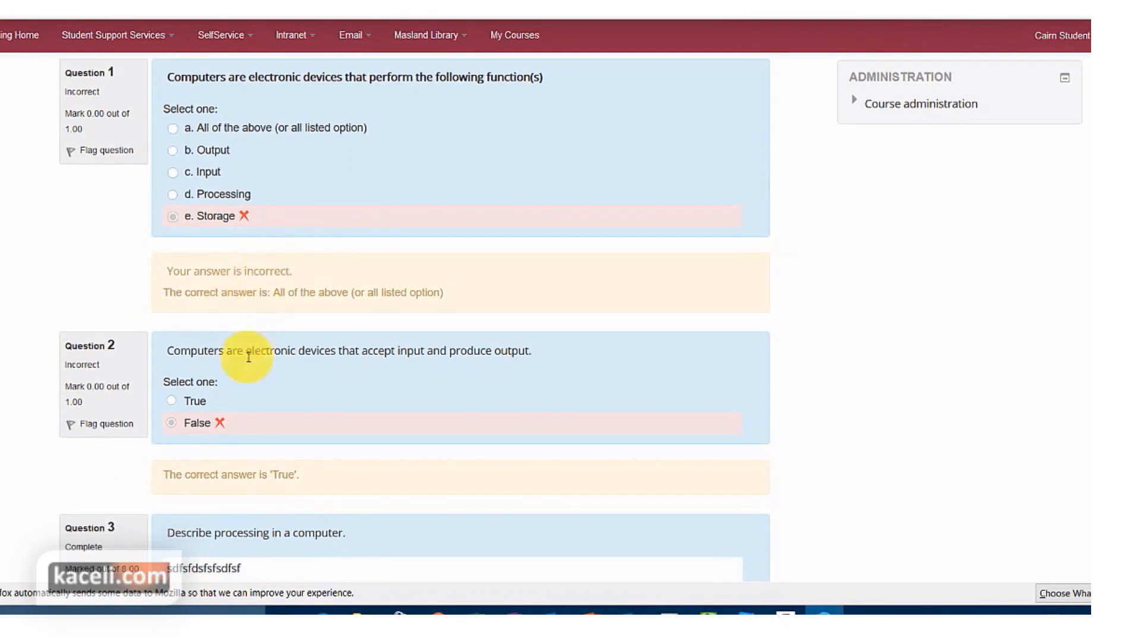
{"action": "scroll", "coordinate": [236, 413], "scroll_direction": "down", "scroll_amount": 5}
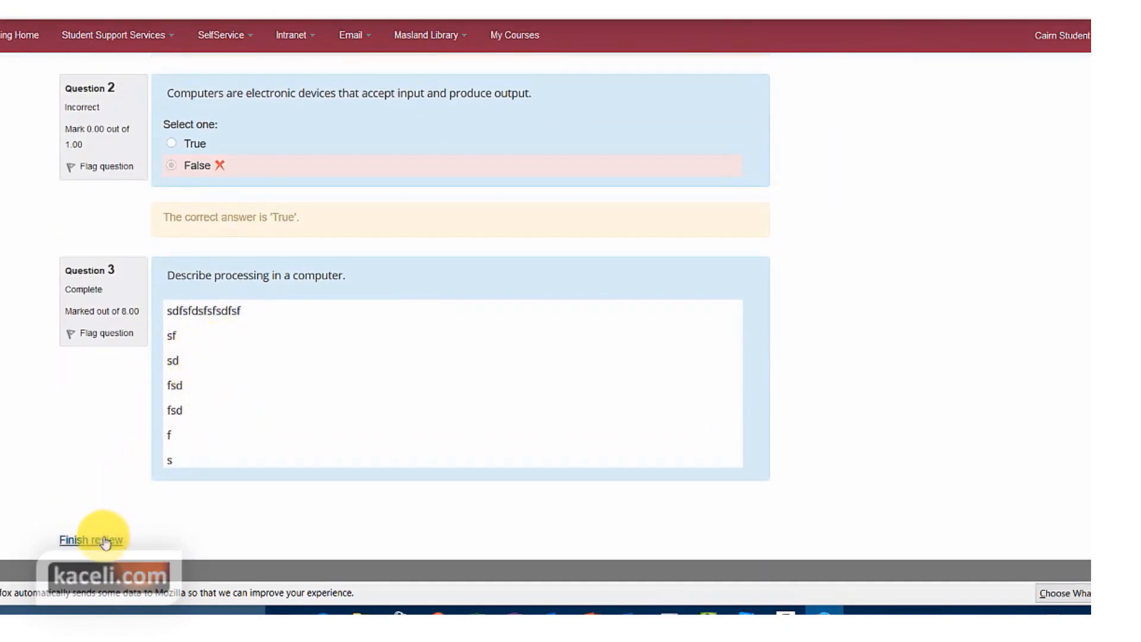
{"action": "left_click", "coordinate": [140, 548]}
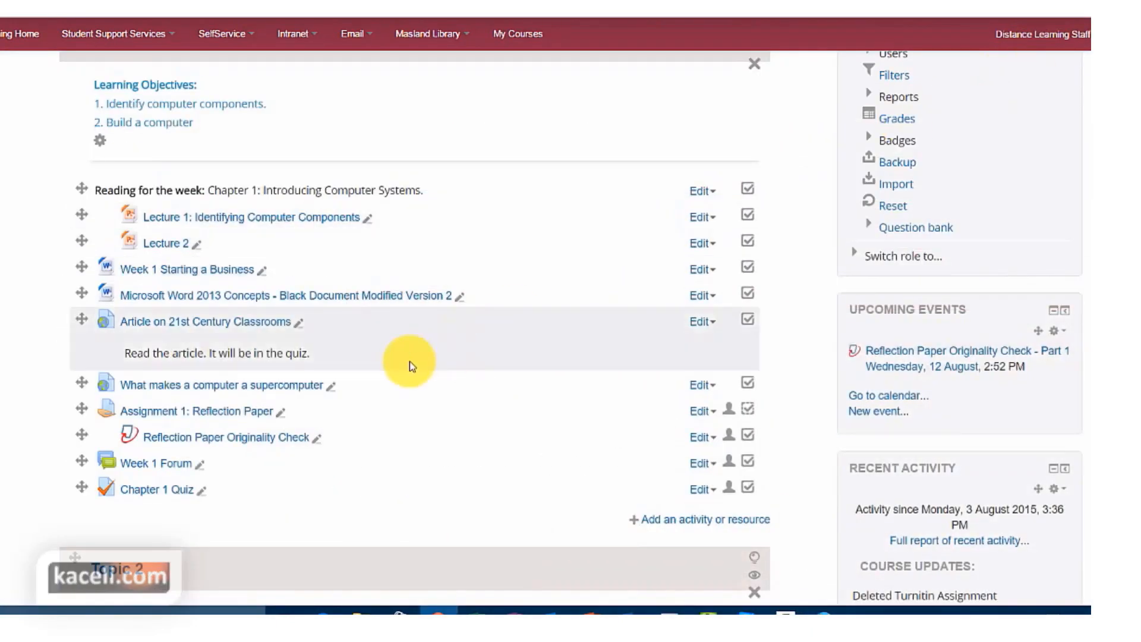
Step: Open Chapter 1 Quiz's attempt results and scroll through the grades report
{"action": "left_click", "coordinate": [154, 495]}
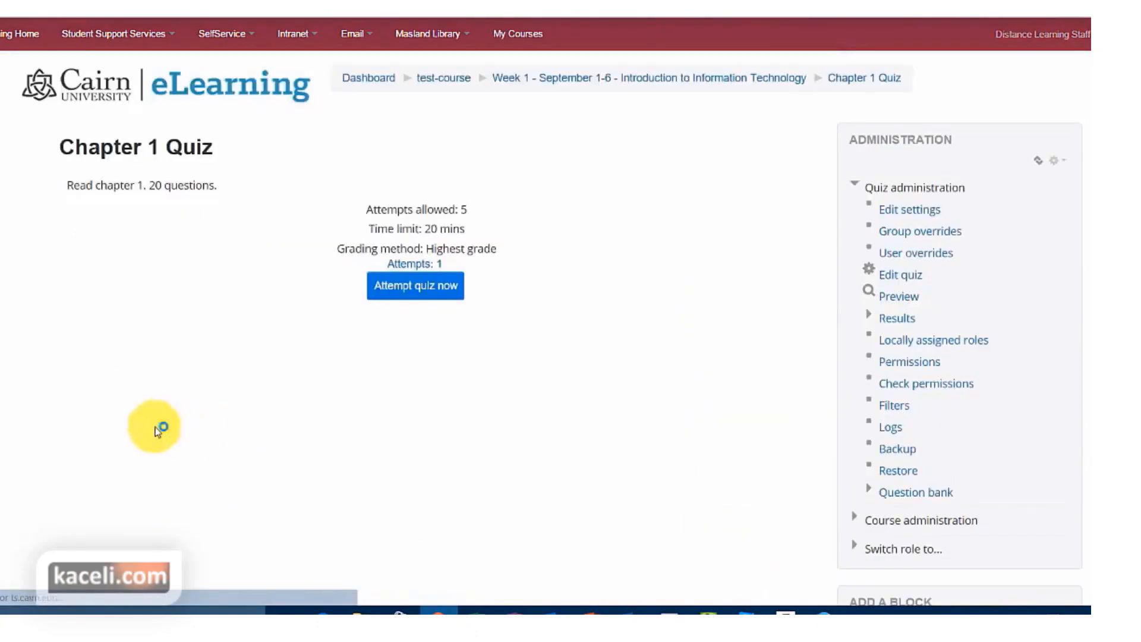
{"action": "left_click", "coordinate": [414, 265]}
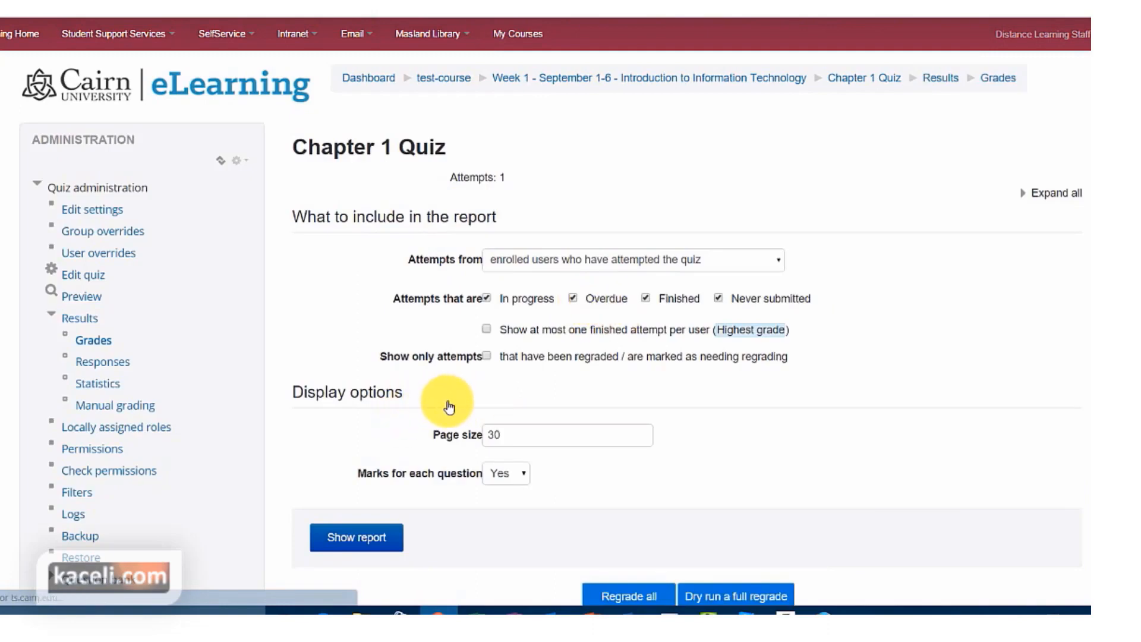
{"action": "scroll", "coordinate": [475, 389], "scroll_direction": "down", "scroll_amount": 3}
{"action": "scroll", "coordinate": [504, 379], "scroll_direction": "down", "scroll_amount": 4}
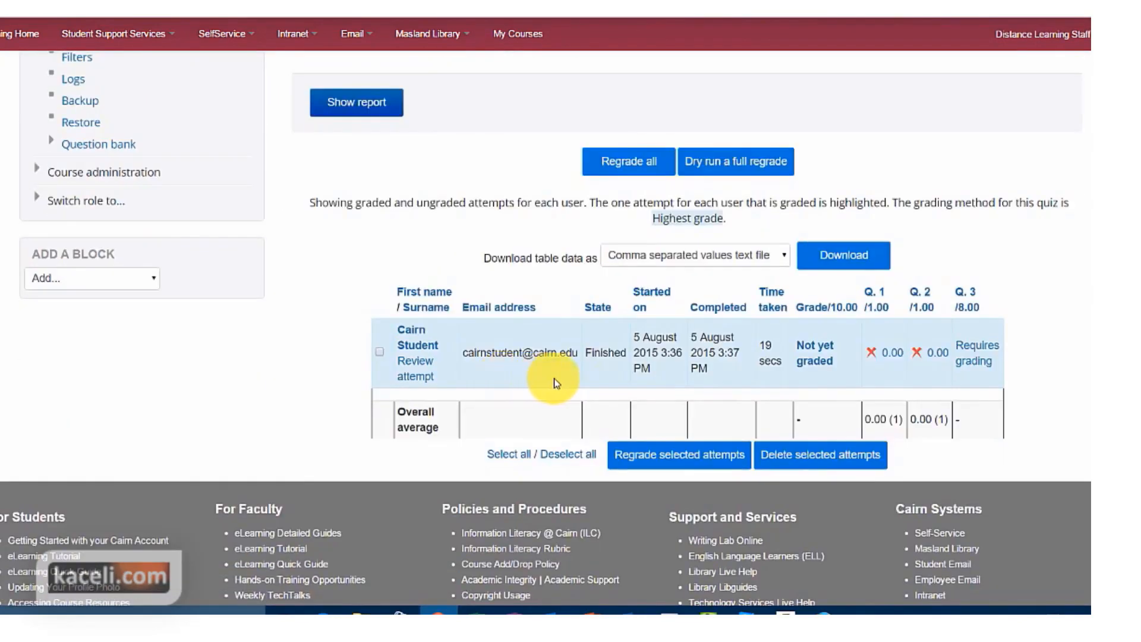
{"action": "scroll", "coordinate": [624, 357], "scroll_direction": "down", "scroll_amount": 1}
{"action": "scroll", "coordinate": [545, 476], "scroll_direction": "up", "scroll_amount": 2}
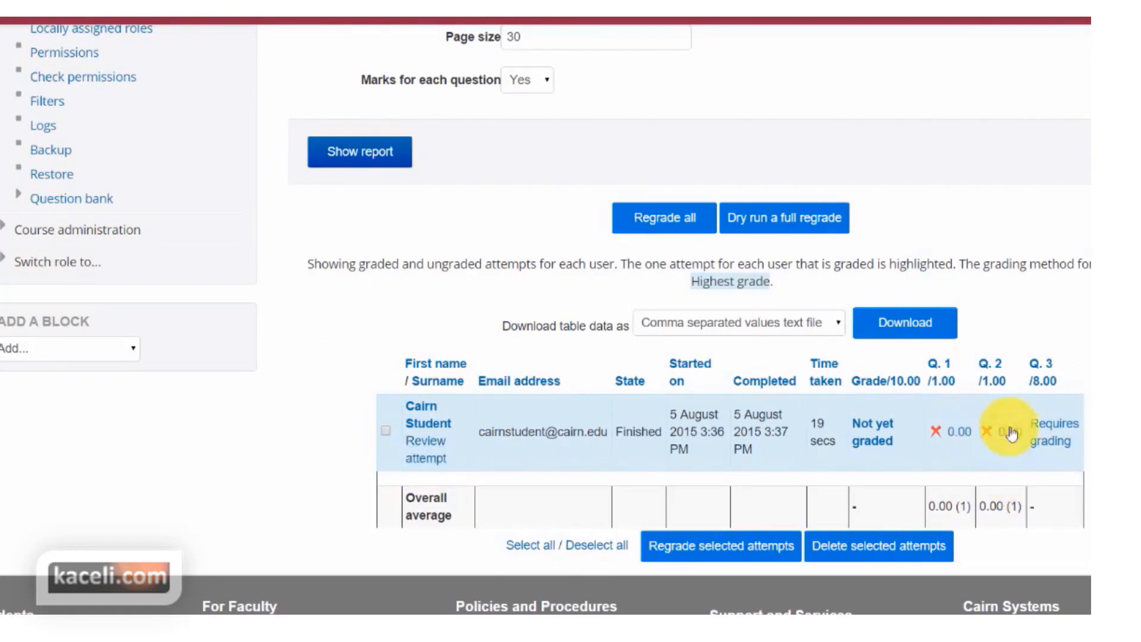
{"action": "left_click", "coordinate": [1061, 438]}
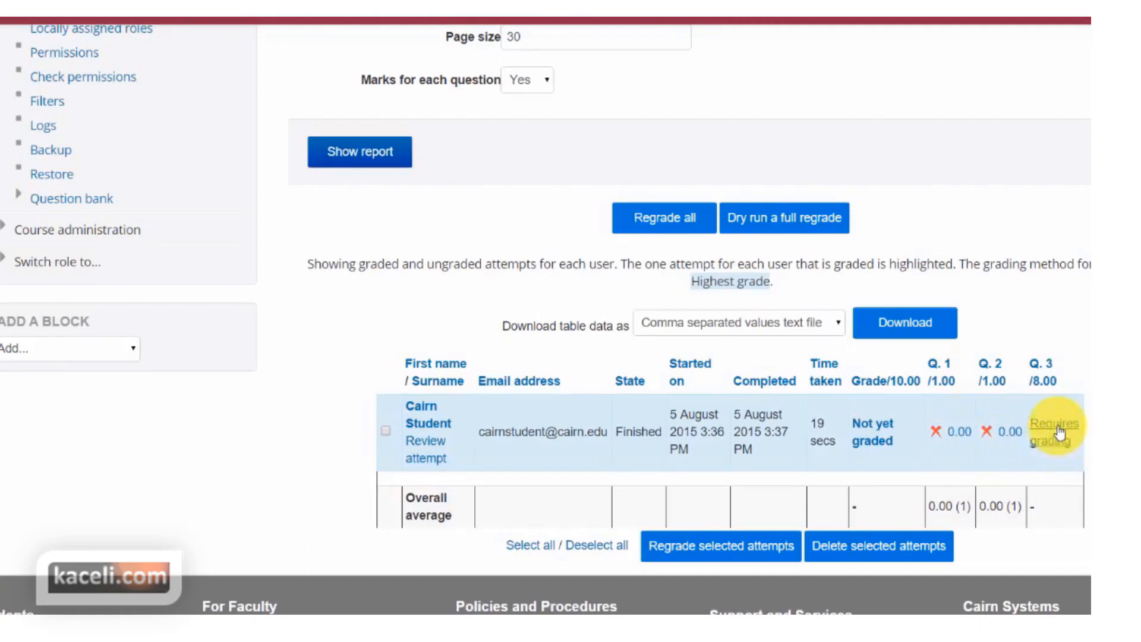
{"action": "scroll", "coordinate": [1058, 420], "scroll_direction": "up", "scroll_amount": 3}
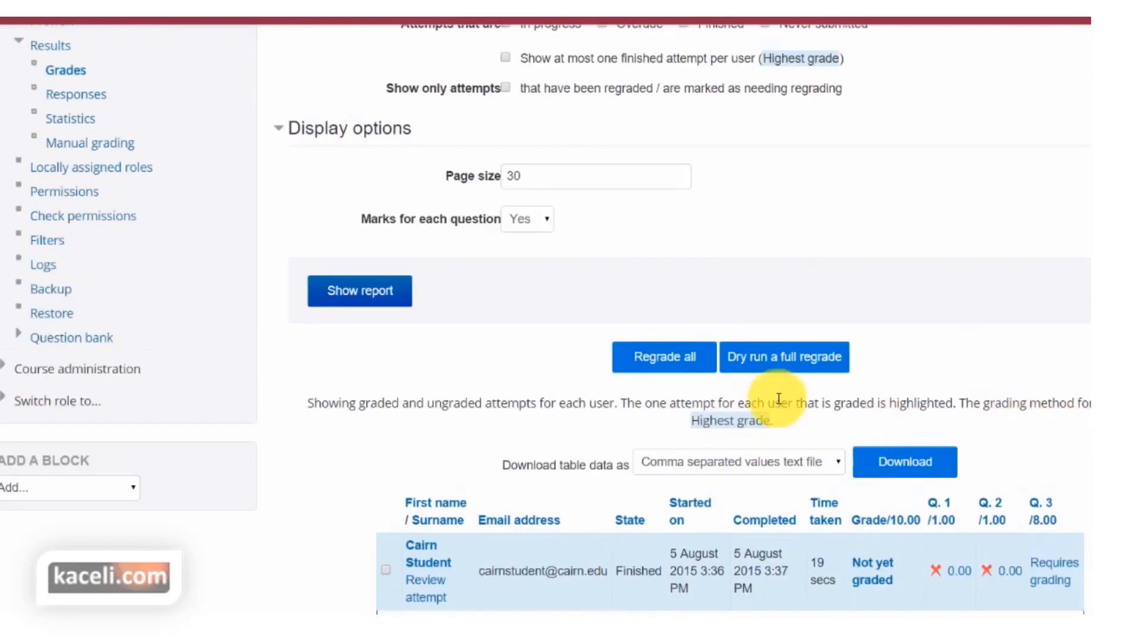
{"action": "scroll", "coordinate": [89, 374], "scroll_direction": "up", "scroll_amount": 3}
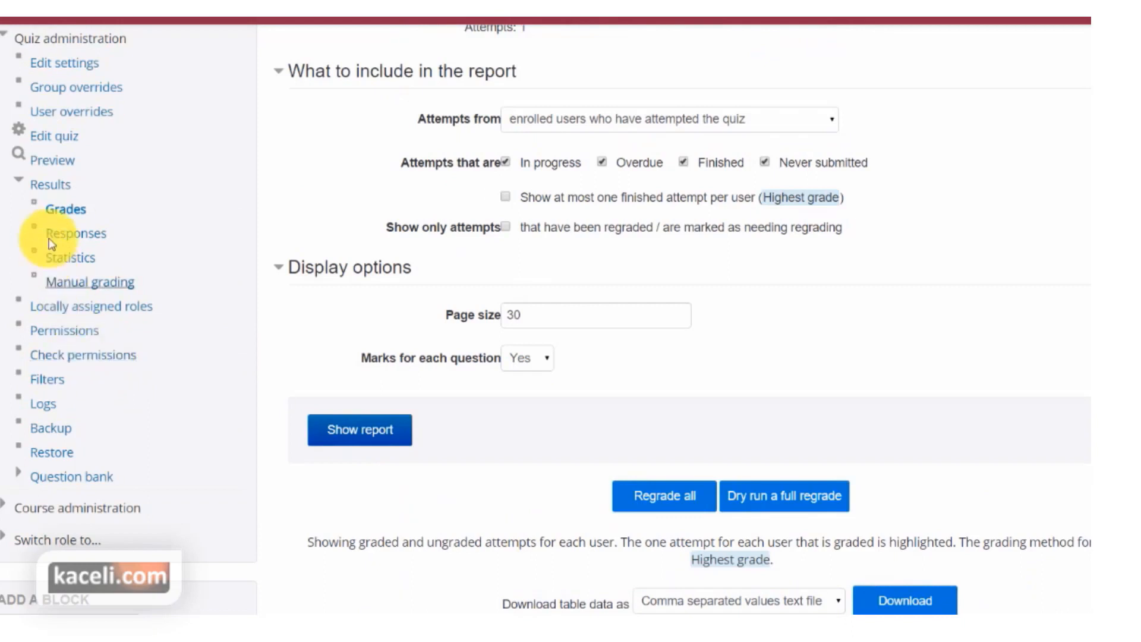
{"action": "scroll", "coordinate": [56, 152], "scroll_direction": "up", "scroll_amount": 3}
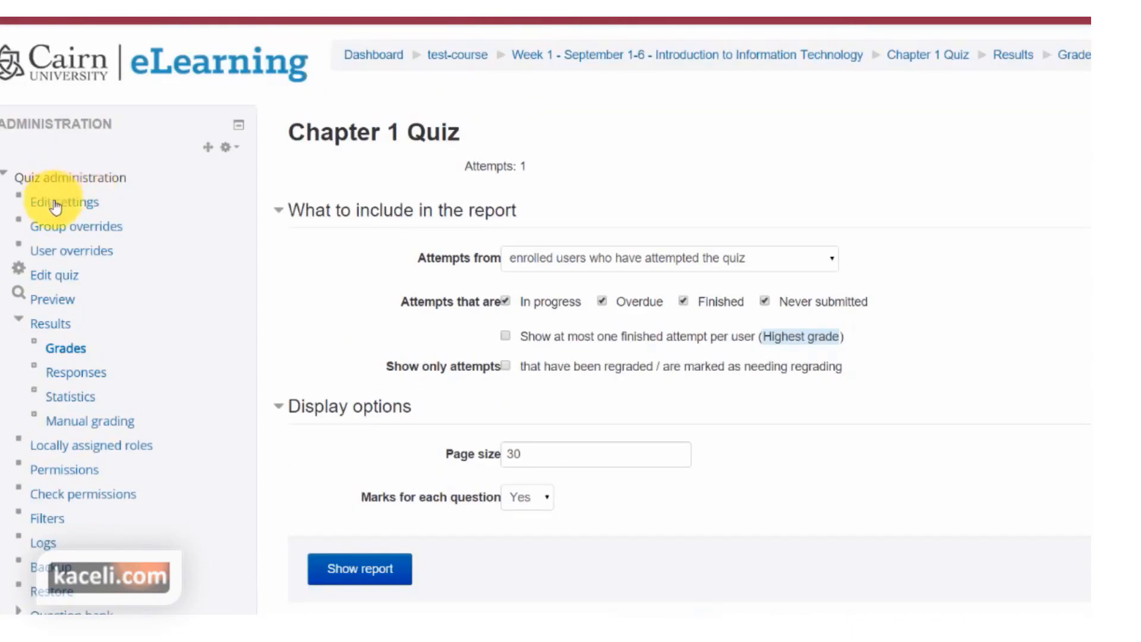
Step: Manually grade Question 3's essay 0 with comment 'Nothing meaningful submitted.' and save
{"action": "left_click", "coordinate": [91, 423]}
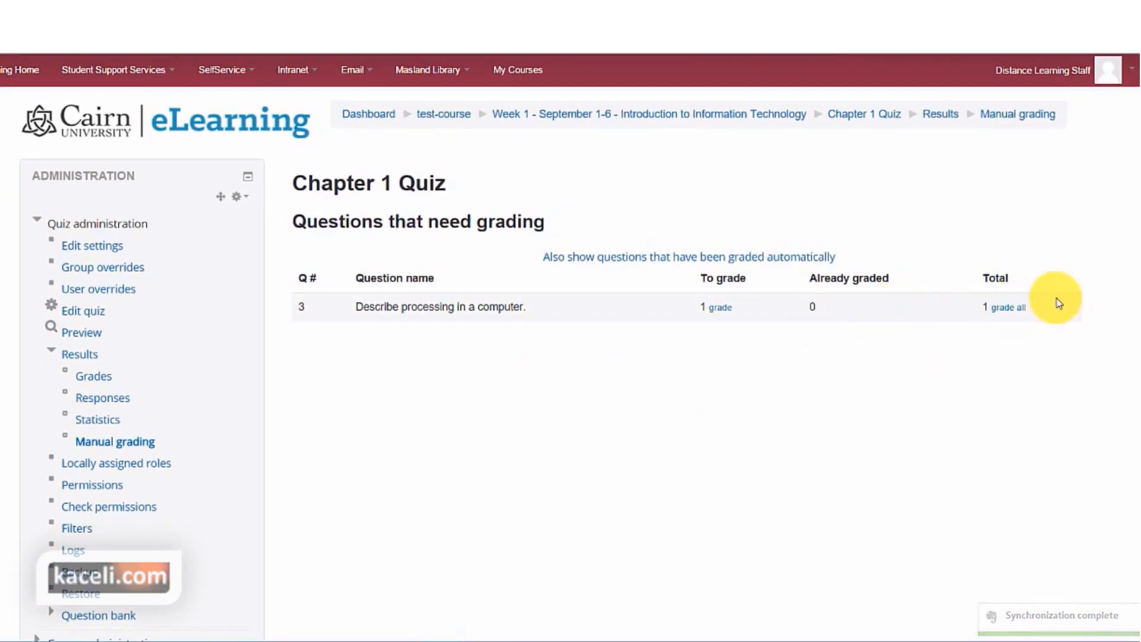
{"action": "left_click", "coordinate": [1009, 312]}
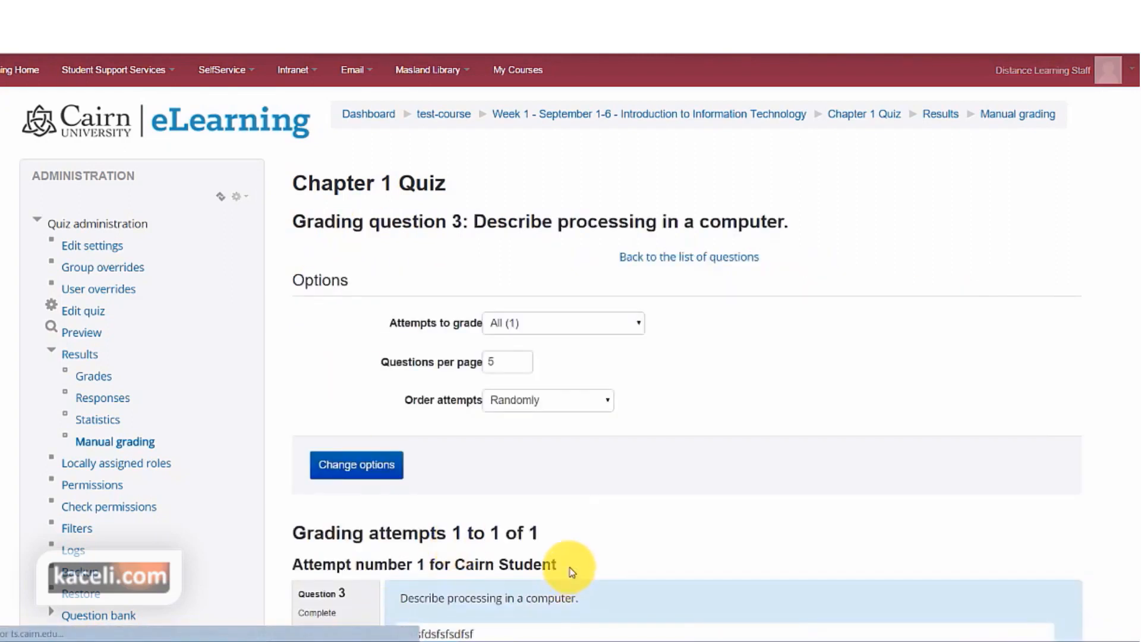
{"action": "scroll", "coordinate": [394, 509], "scroll_direction": "down", "scroll_amount": 10}
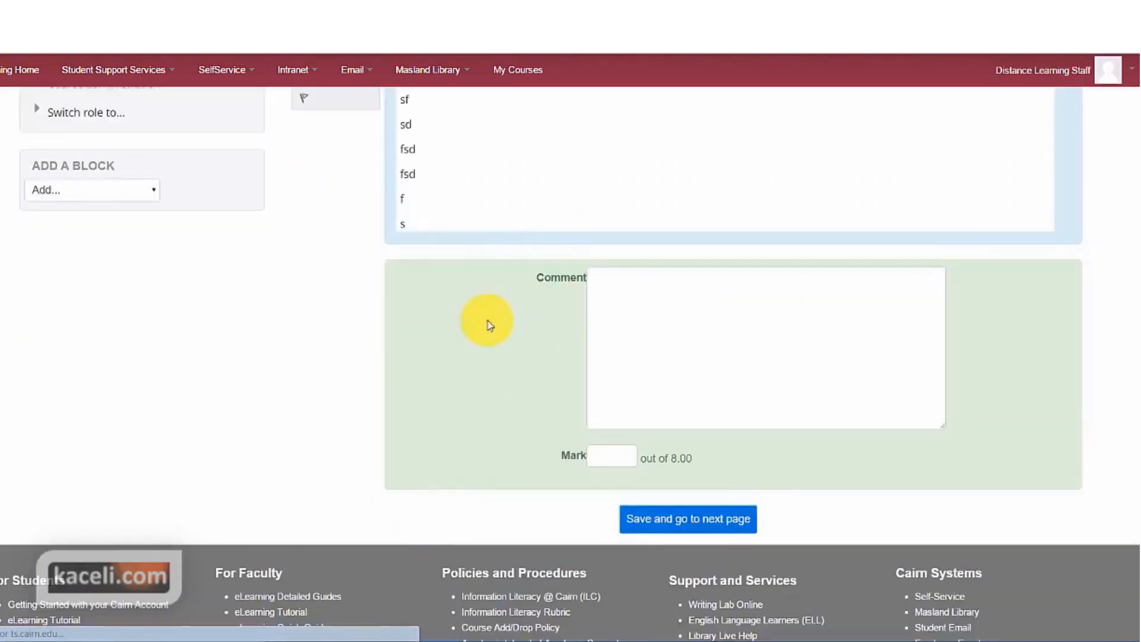
{"action": "left_click", "coordinate": [470, 373]}
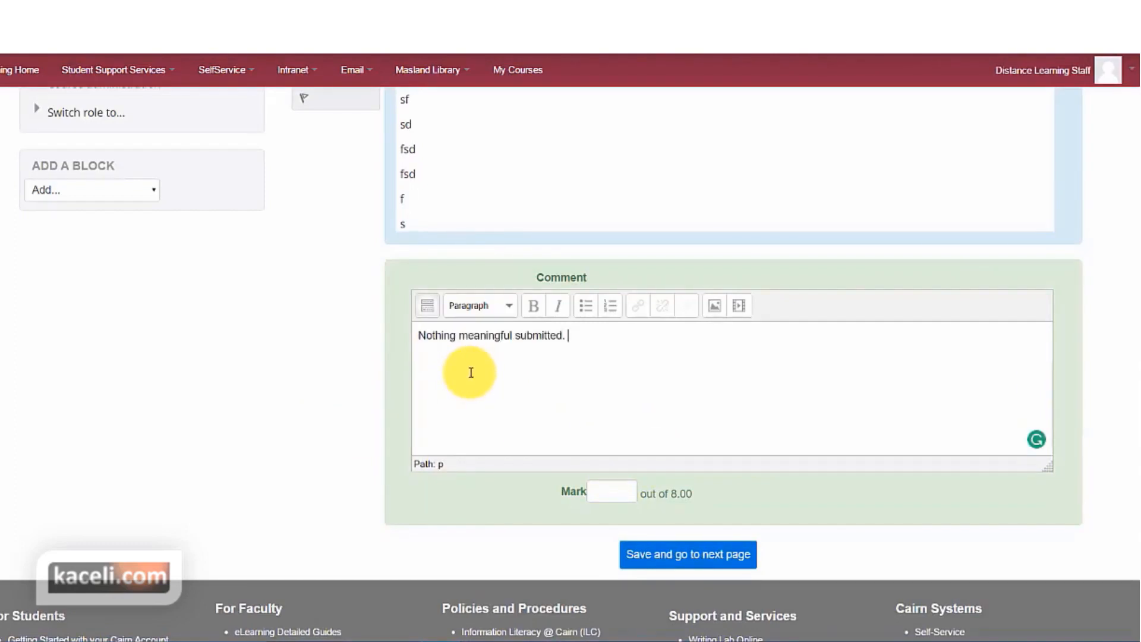
{"action": "left_click", "coordinate": [608, 499]}
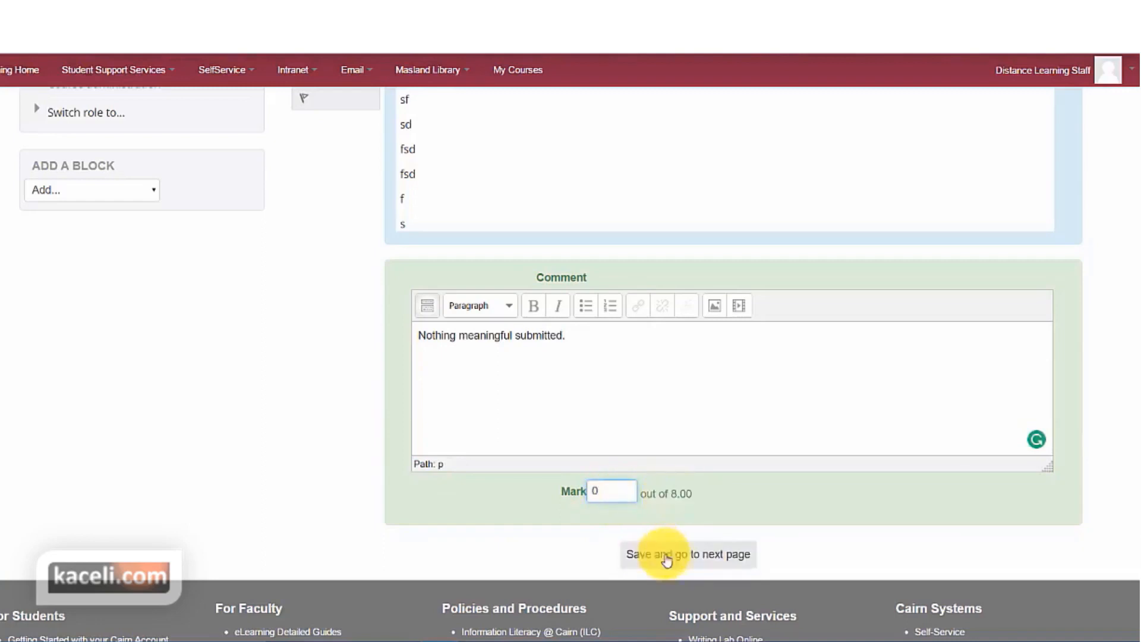
{"action": "left_click", "coordinate": [707, 562]}
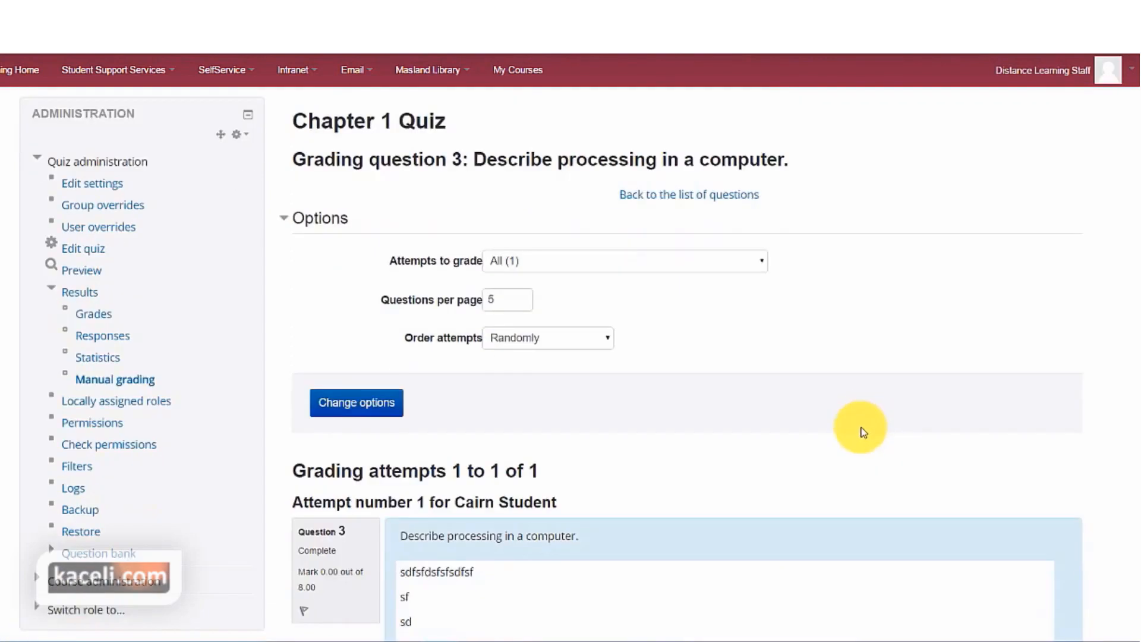
{"action": "scroll", "coordinate": [862, 429], "scroll_direction": "down", "scroll_amount": 7}
{"action": "scroll", "coordinate": [854, 443], "scroll_direction": "down", "scroll_amount": 3}
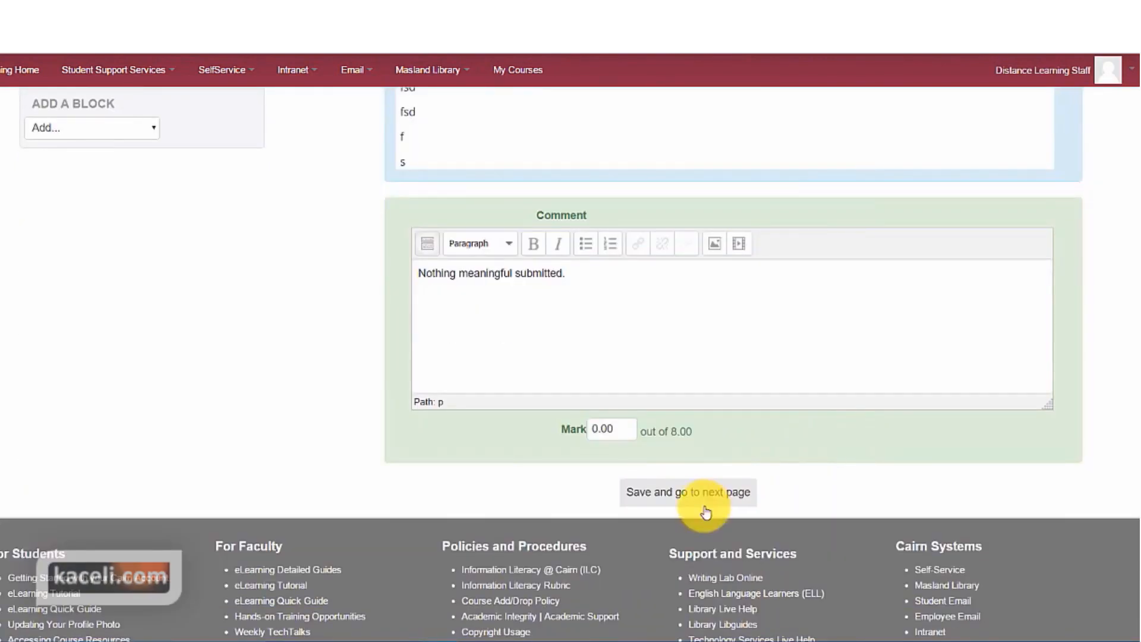
{"action": "left_click", "coordinate": [675, 505]}
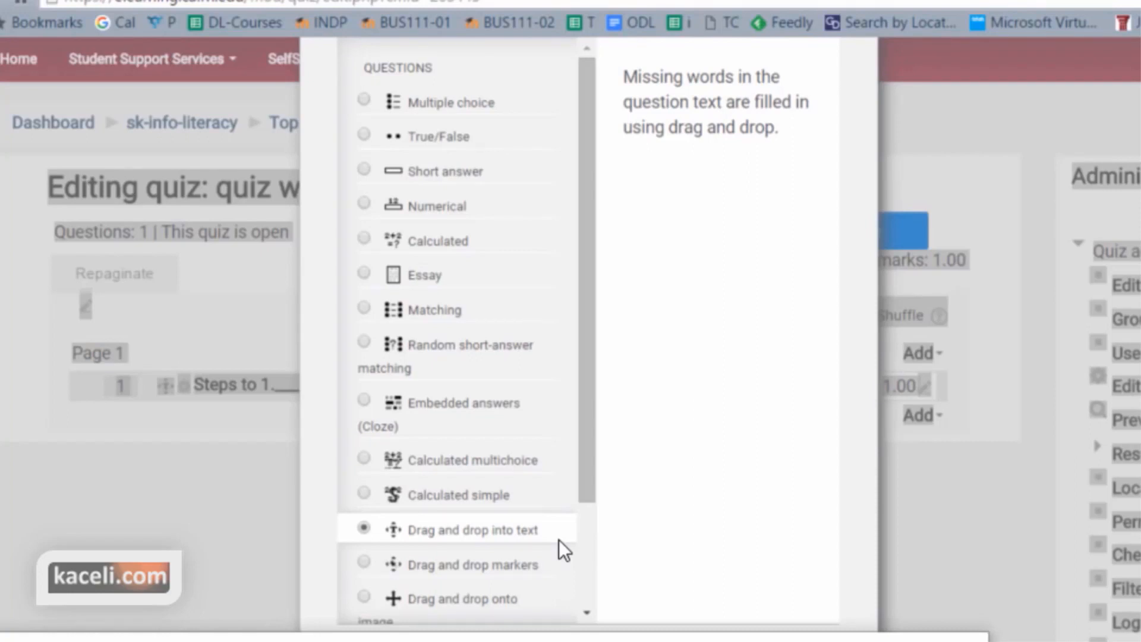
Step: Cancel the question-type chooser and scroll down the sk-info-literacy course page
{"action": "left_click", "coordinate": [850, 637]}
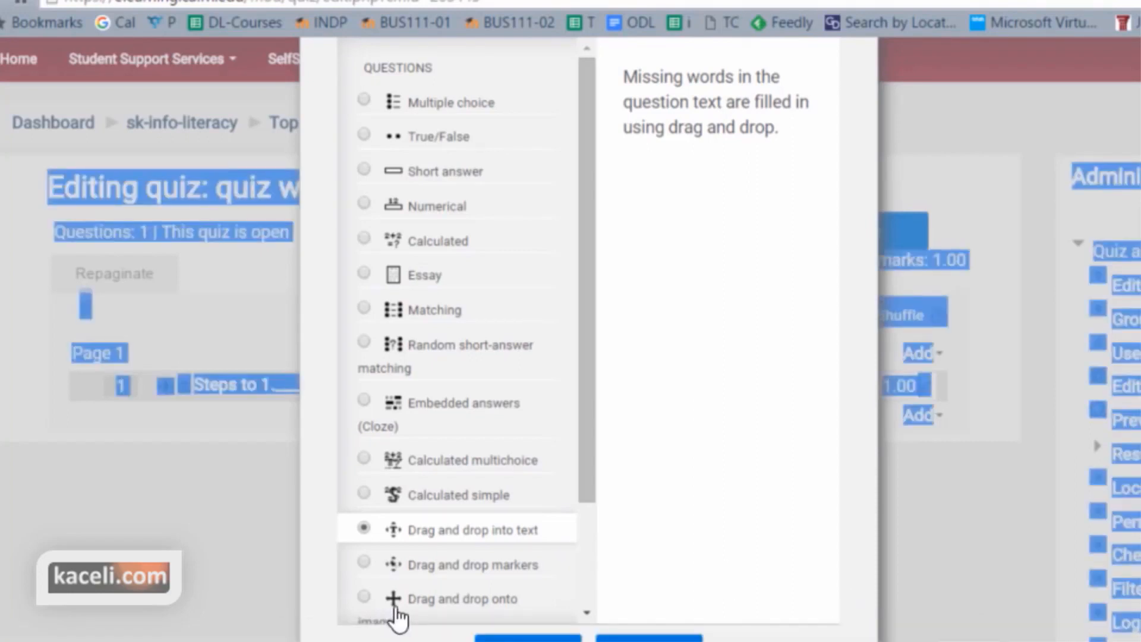
{"action": "left_click", "coordinate": [649, 639]}
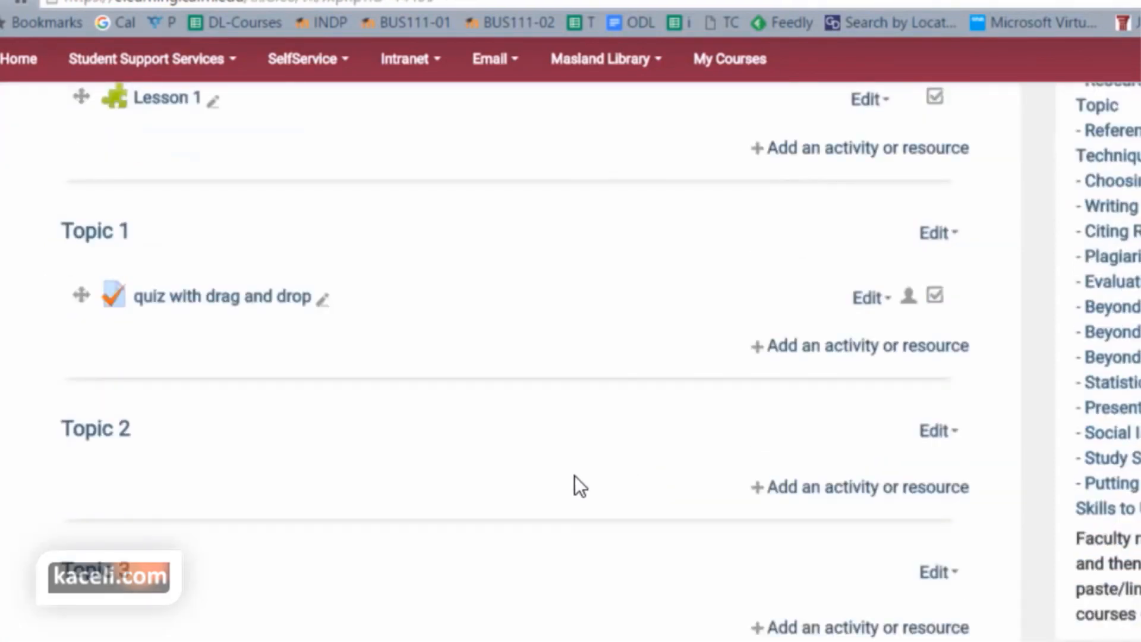
{"action": "scroll", "coordinate": [573, 479], "scroll_direction": "down", "scroll_amount": 5}
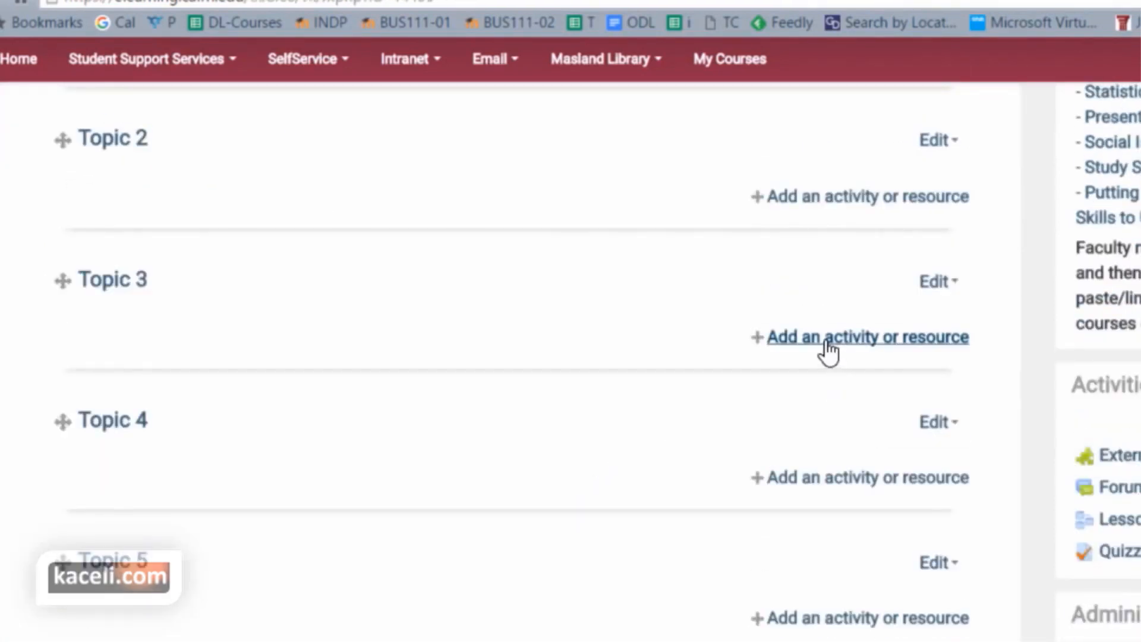
Step: Add a quiz named 'Quiz 2' to Topic 3 with a pasted description
{"action": "left_click", "coordinate": [826, 355]}
{"action": "left_click", "coordinate": [531, 319]}
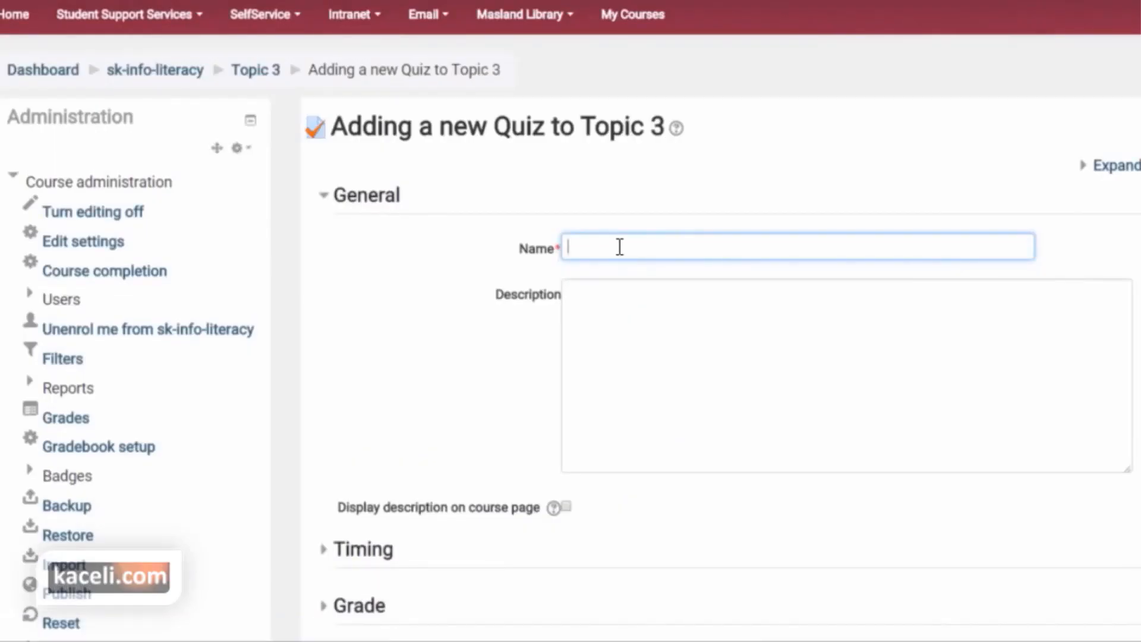
{"action": "type", "text": "Quiz 2"}
{"action": "left_click", "coordinate": [455, 435]}
{"action": "type", "text": "Post the description and requirements here."}
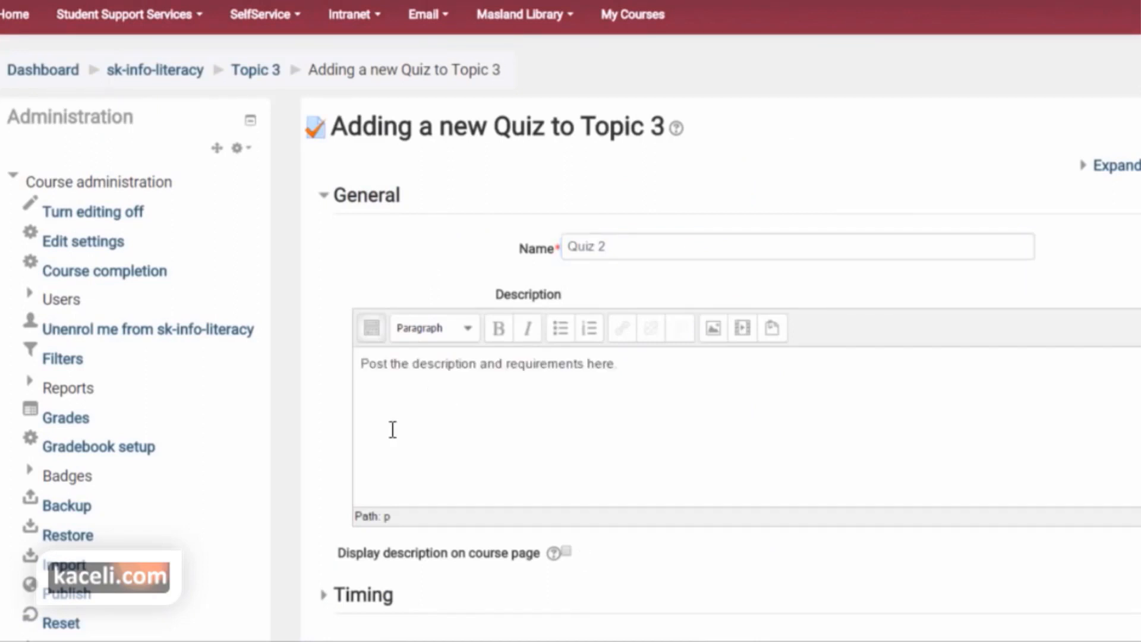
{"action": "scroll", "coordinate": [537, 420], "scroll_direction": "down", "scroll_amount": 4}
{"action": "scroll", "coordinate": [538, 421], "scroll_direction": "up", "scroll_amount": 3}
Step: Expand all quiz settings and inspect the grade category and page-break options unchanged
{"action": "left_click", "coordinate": [1110, 80]}
{"action": "scroll", "coordinate": [571, 475], "scroll_direction": "down", "scroll_amount": 3}
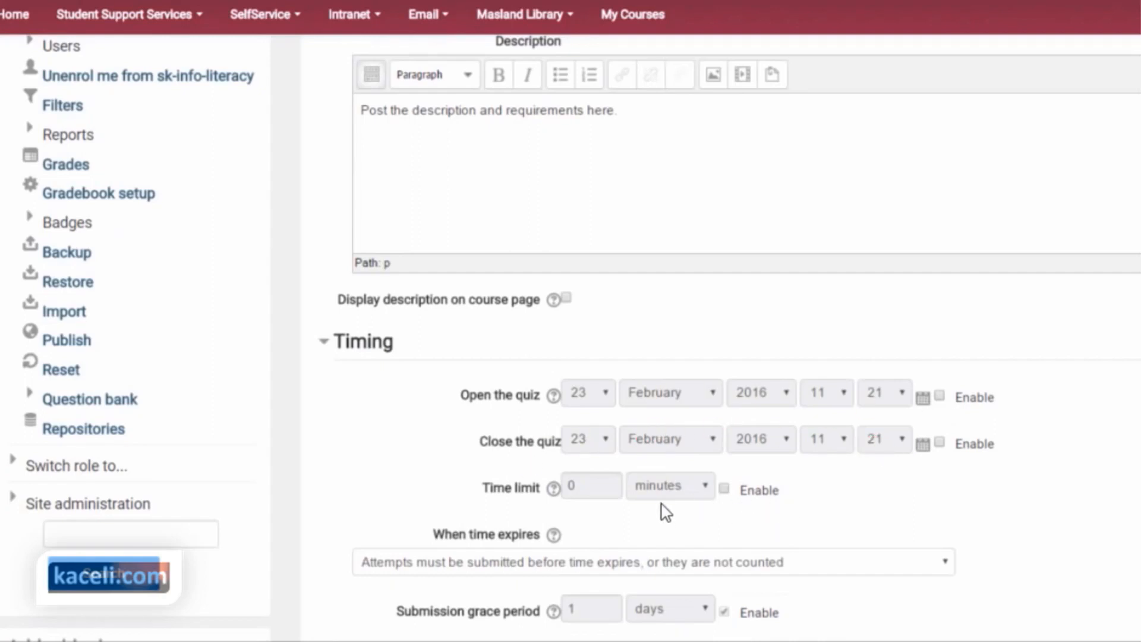
{"action": "scroll", "coordinate": [856, 484], "scroll_direction": "down", "scroll_amount": 3}
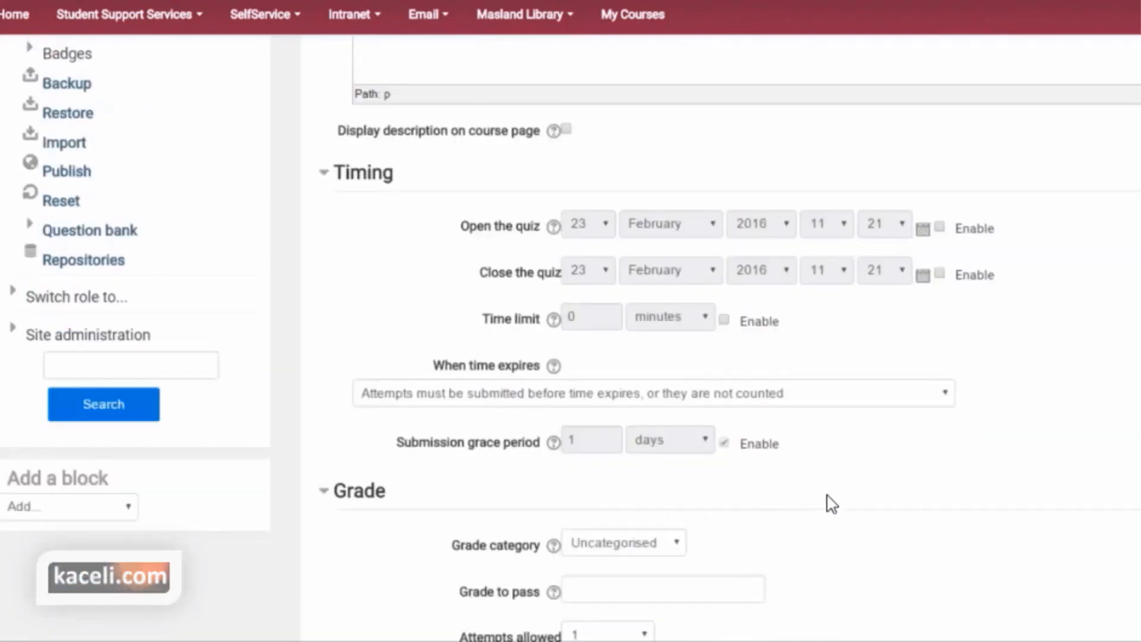
{"action": "left_click", "coordinate": [677, 542]}
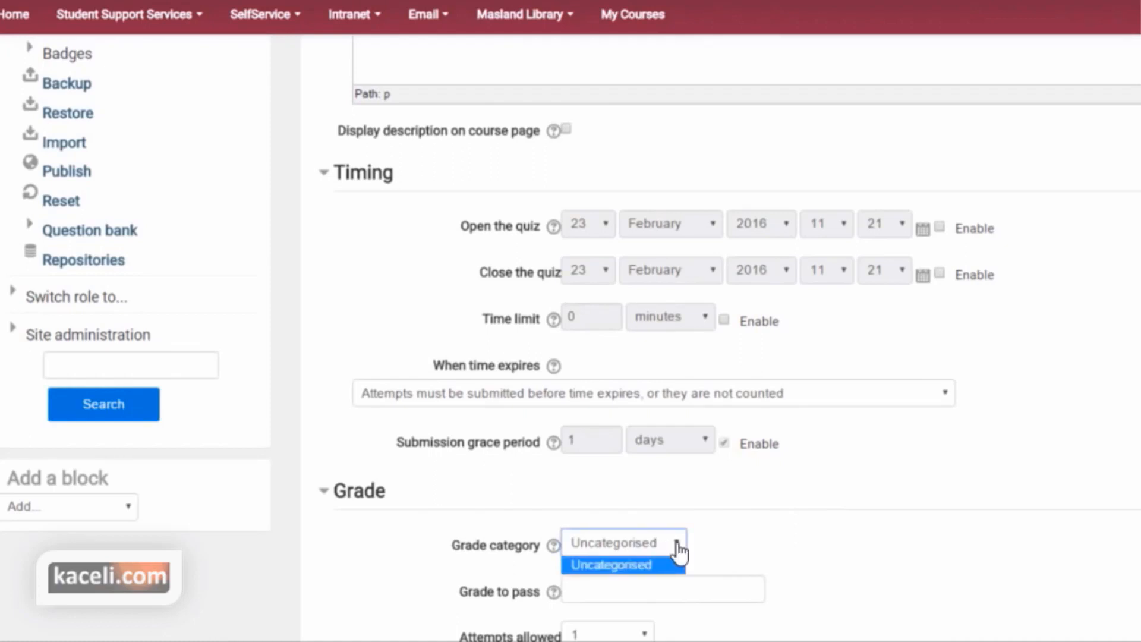
{"action": "scroll", "coordinate": [933, 547], "scroll_direction": "down", "scroll_amount": 4}
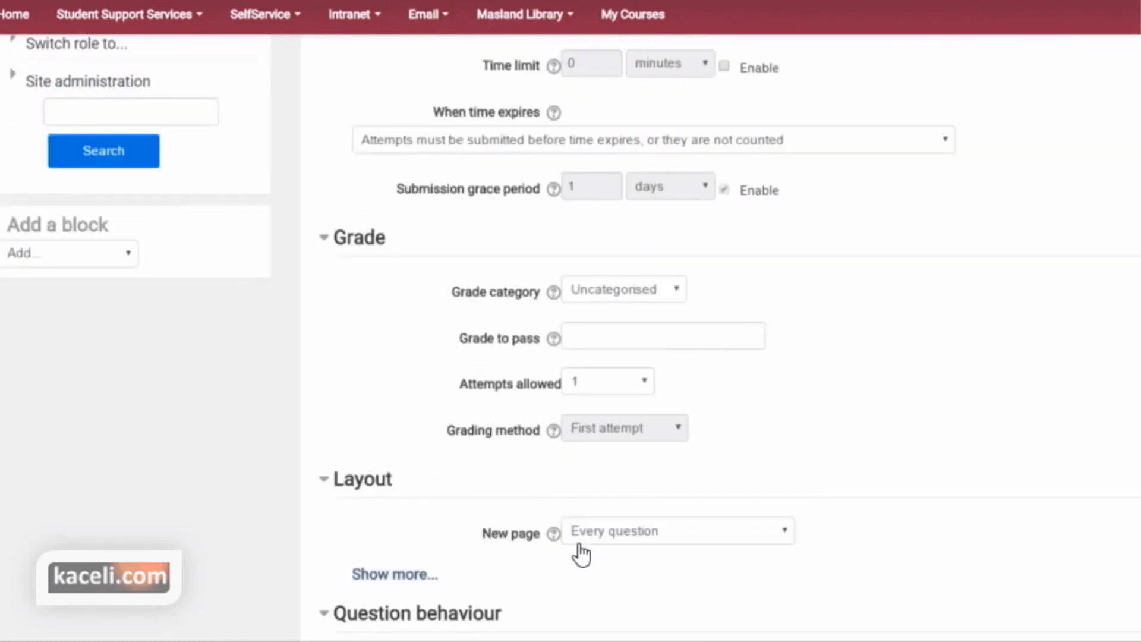
{"action": "left_click", "coordinate": [757, 540]}
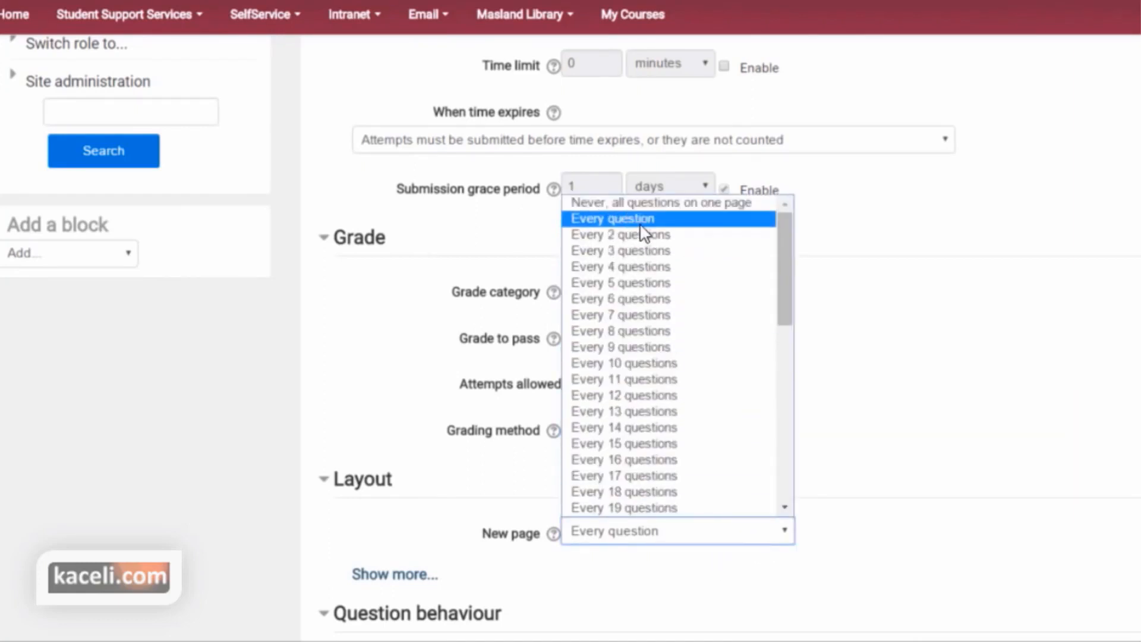
{"action": "left_click", "coordinate": [1008, 394]}
Step: Review the remaining settings and save Quiz 2, returning to the course
{"action": "scroll", "coordinate": [951, 409], "scroll_direction": "down", "scroll_amount": 3}
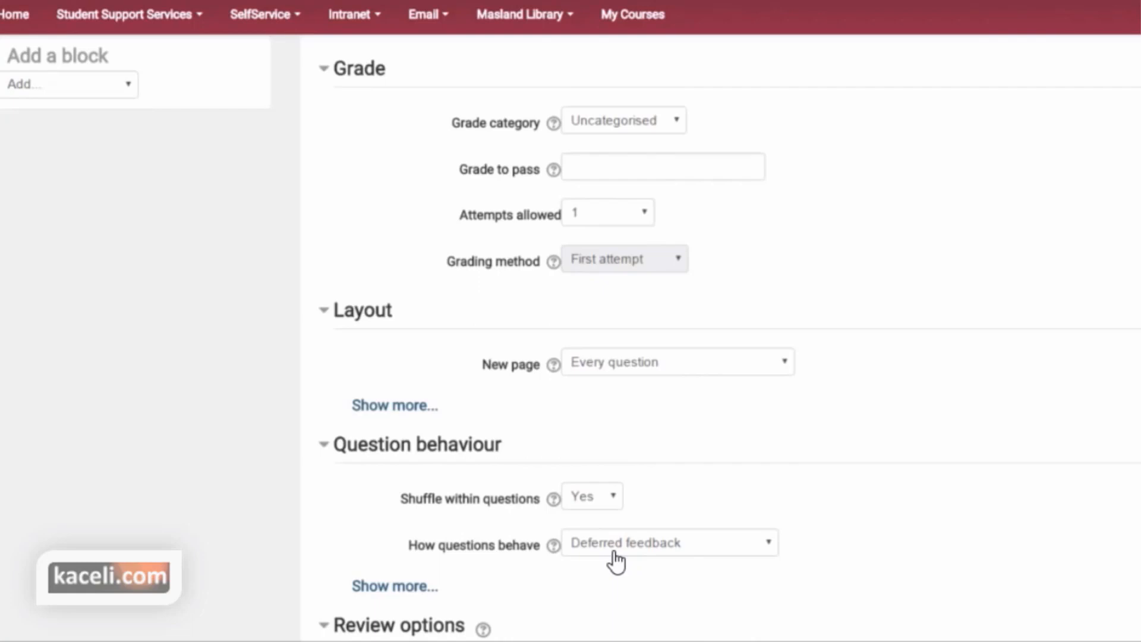
{"action": "scroll", "coordinate": [634, 558], "scroll_direction": "down", "scroll_amount": 3}
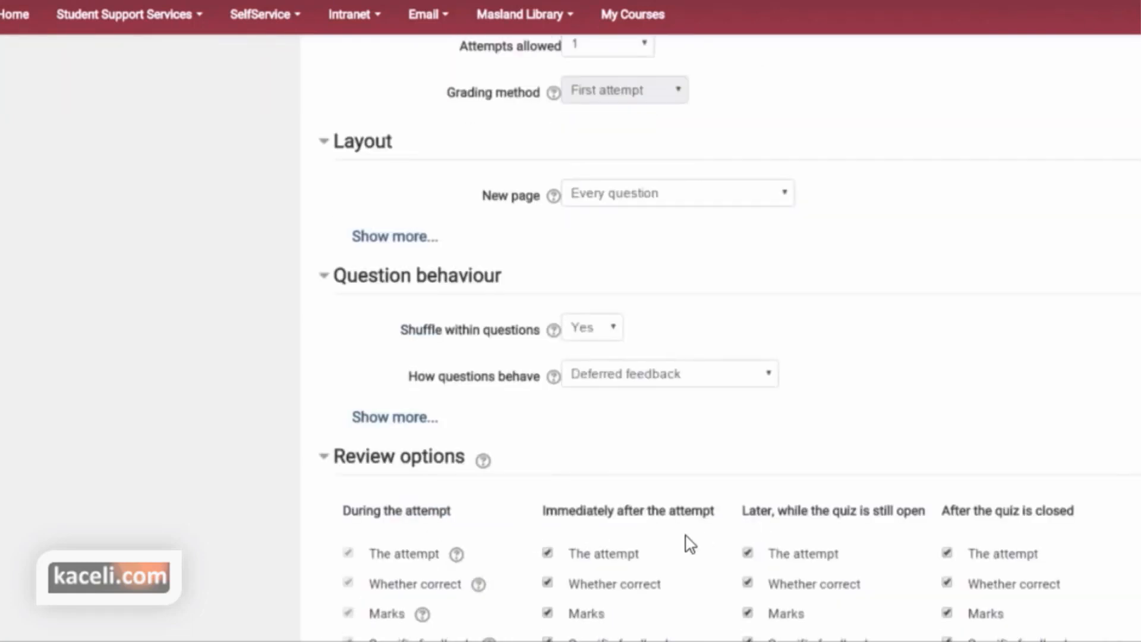
{"action": "scroll", "coordinate": [695, 568], "scroll_direction": "down", "scroll_amount": 1}
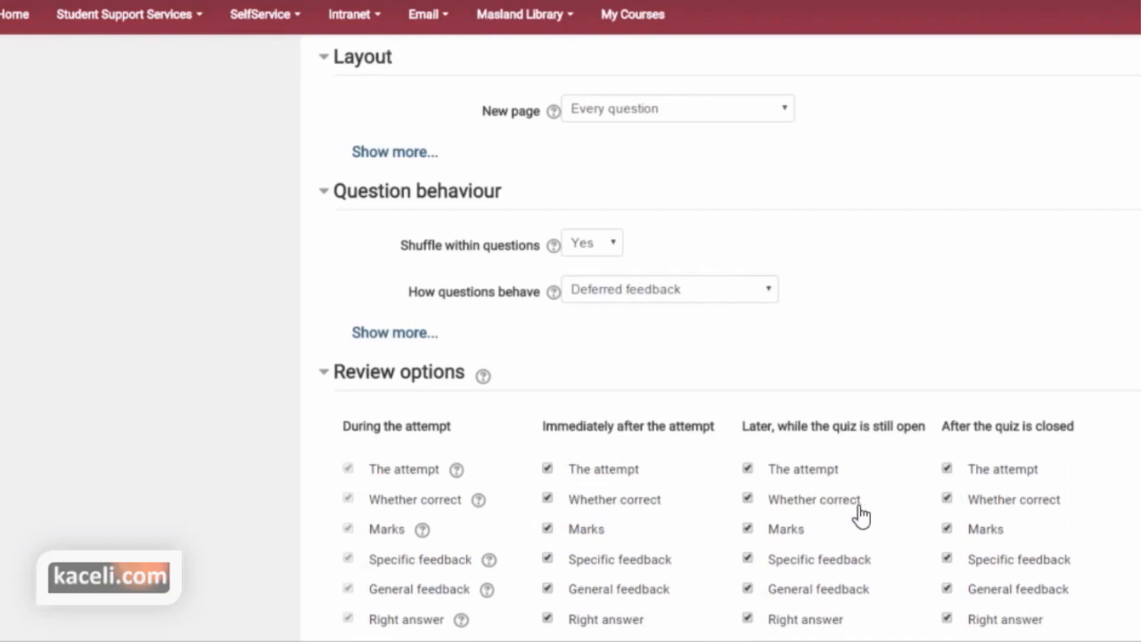
{"action": "scroll", "coordinate": [1051, 526], "scroll_direction": "down", "scroll_amount": 3}
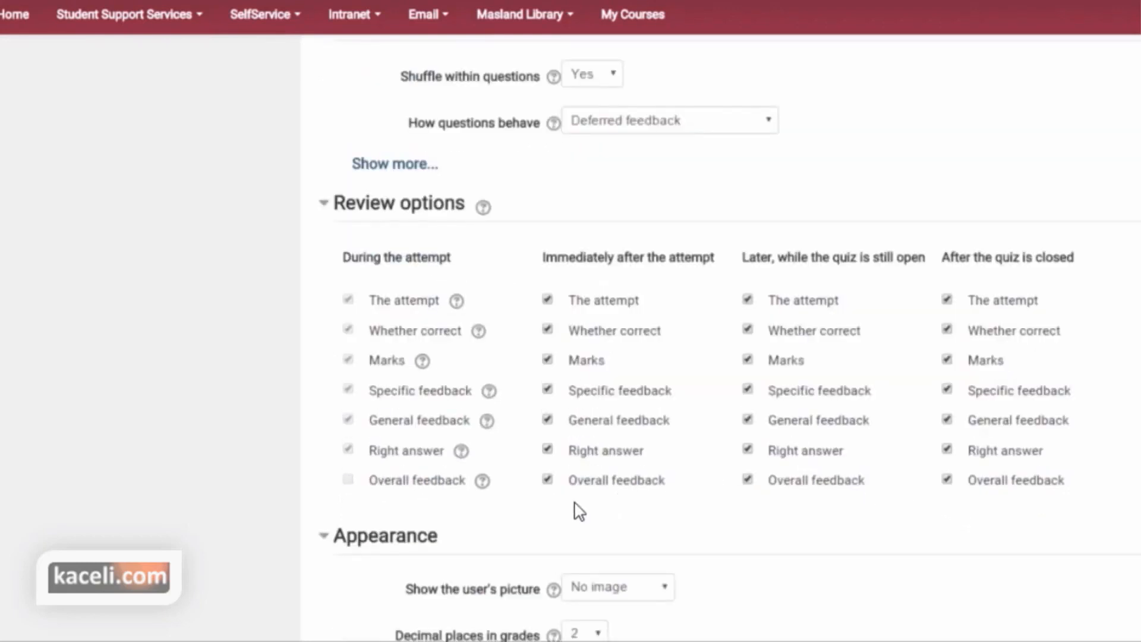
{"action": "scroll", "coordinate": [678, 480], "scroll_direction": "down", "scroll_amount": 9}
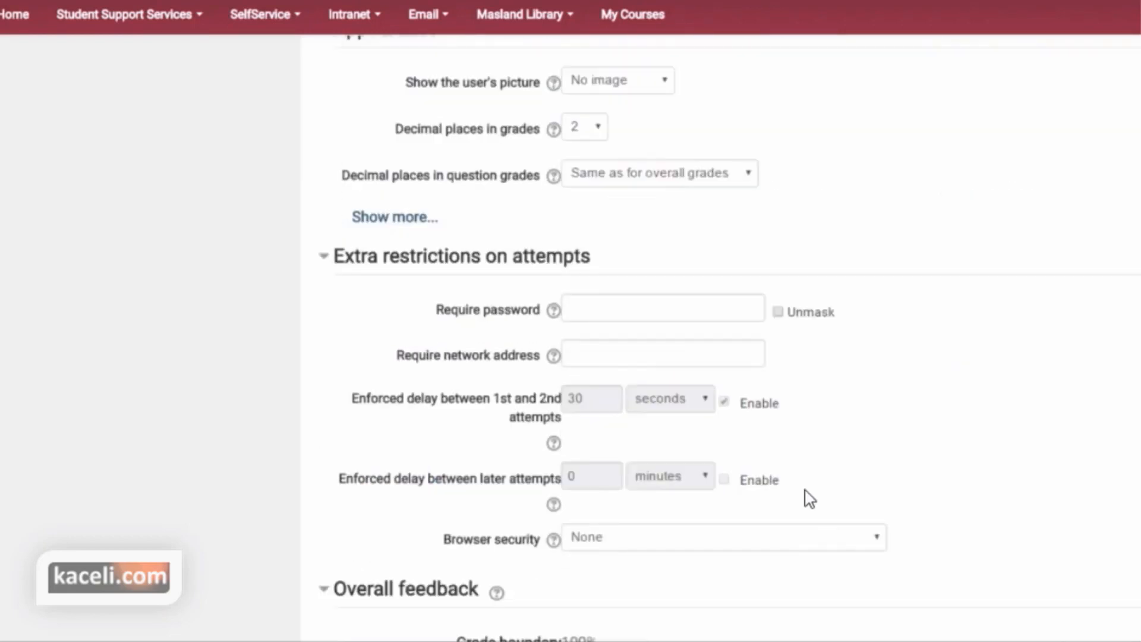
{"action": "scroll", "coordinate": [876, 429], "scroll_direction": "down", "scroll_amount": 2}
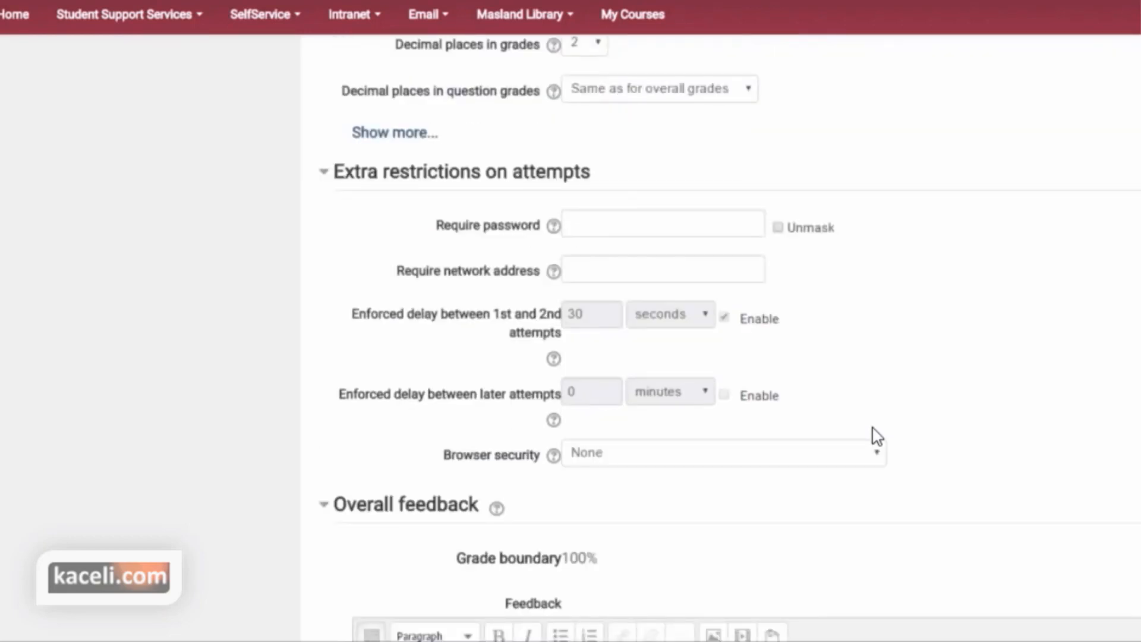
{"action": "scroll", "coordinate": [1007, 380], "scroll_direction": "down", "scroll_amount": 13}
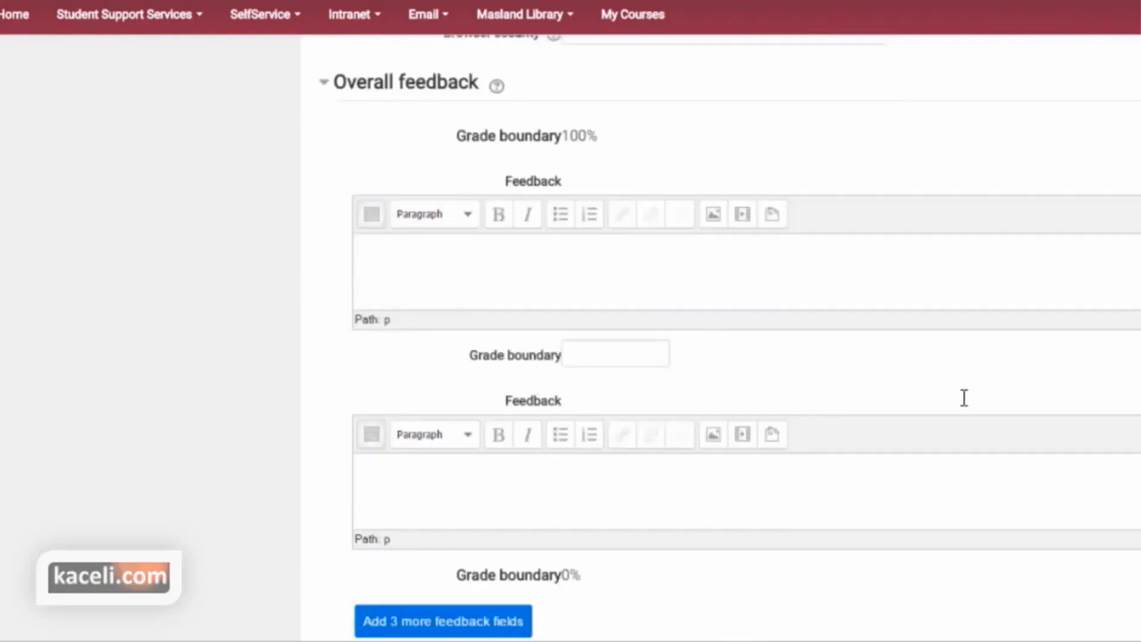
{"action": "scroll", "coordinate": [788, 483], "scroll_direction": "down", "scroll_amount": 13}
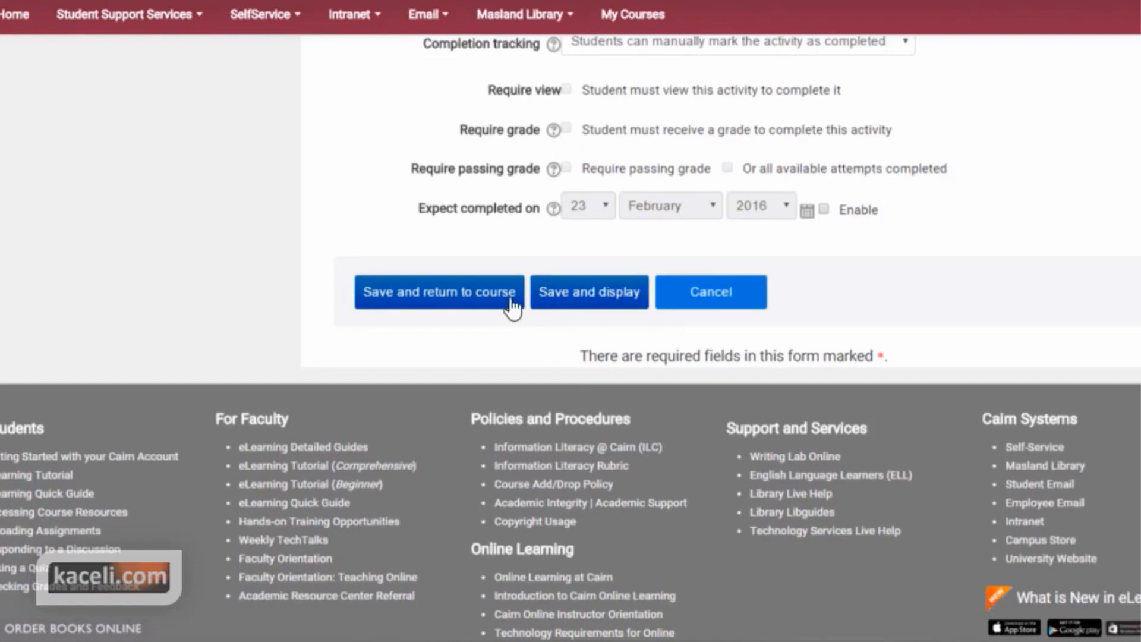
{"action": "left_click", "coordinate": [497, 300]}
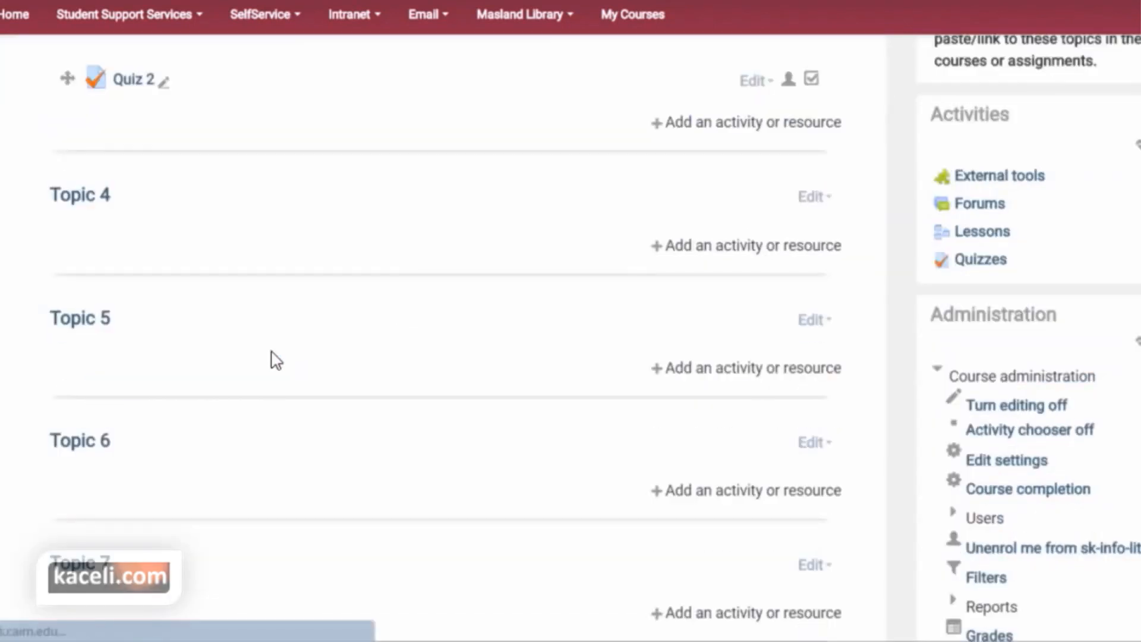
Step: From Quiz 2's Edit quiz page, add a new 'Drag and drop into text' question
{"action": "left_click", "coordinate": [148, 84]}
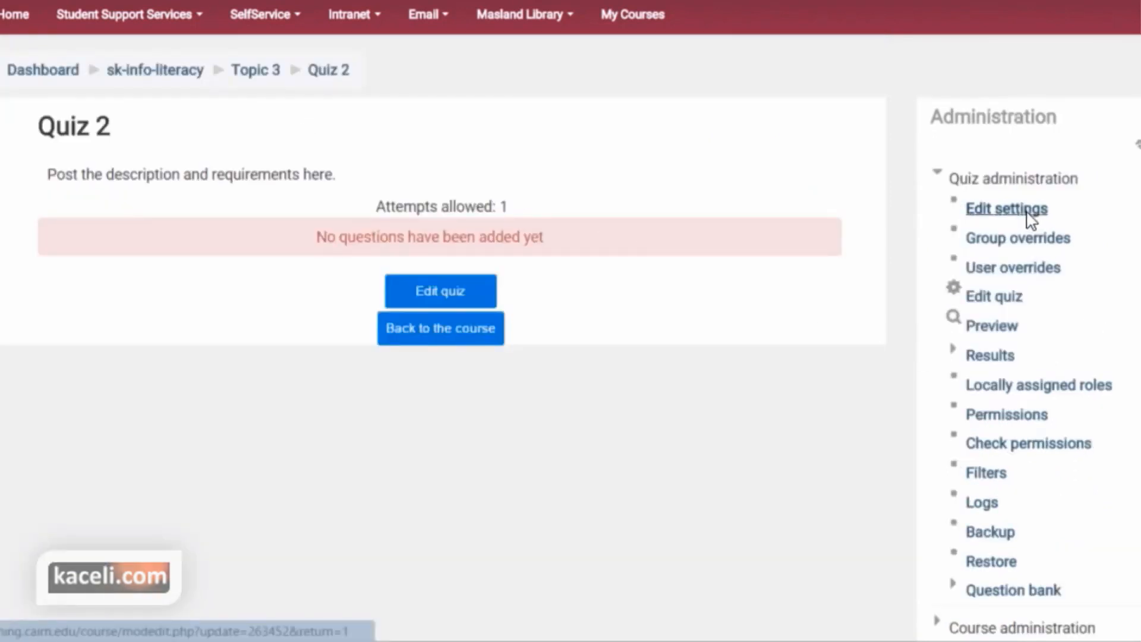
{"action": "left_click", "coordinate": [1009, 308]}
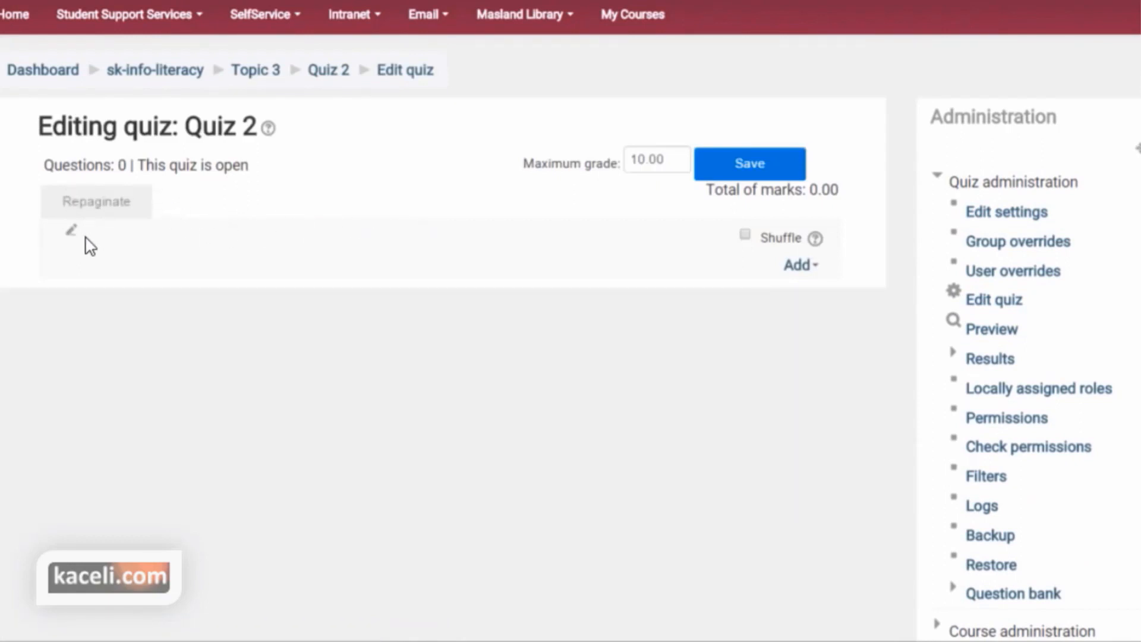
{"action": "left_click", "coordinate": [809, 277]}
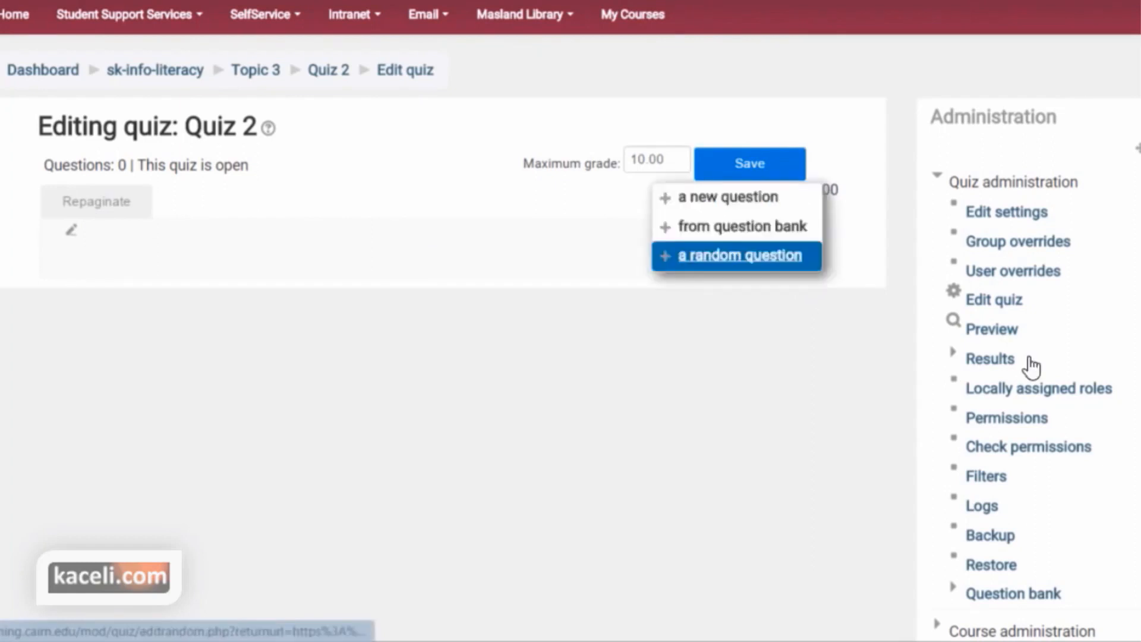
{"action": "left_click", "coordinate": [732, 202]}
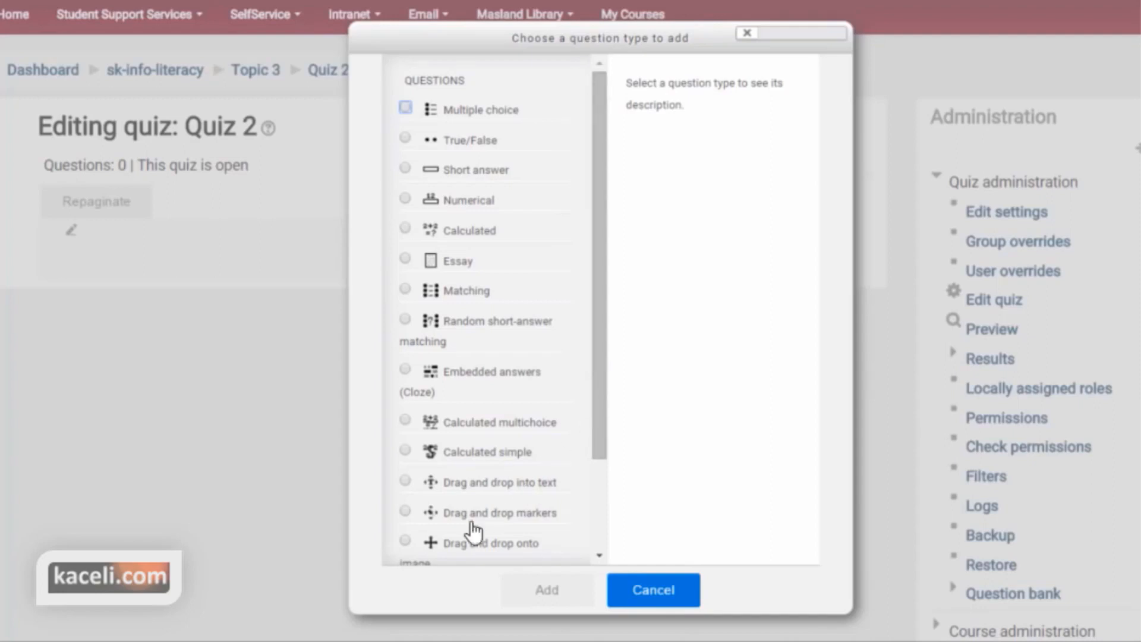
{"action": "left_click", "coordinate": [531, 482]}
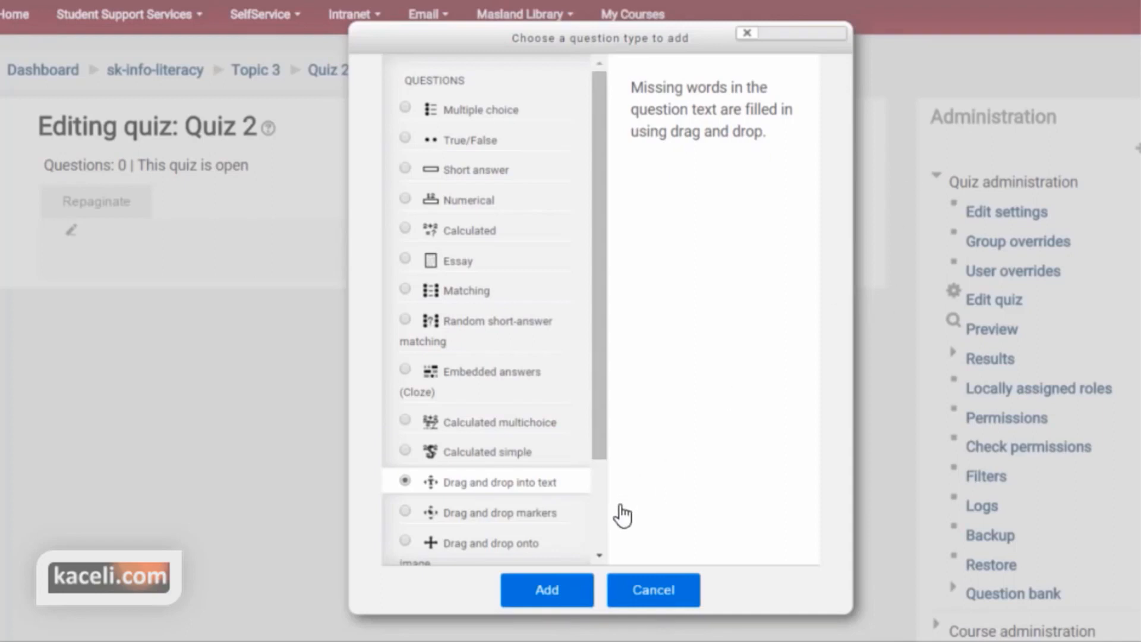
{"action": "left_click", "coordinate": [558, 591]}
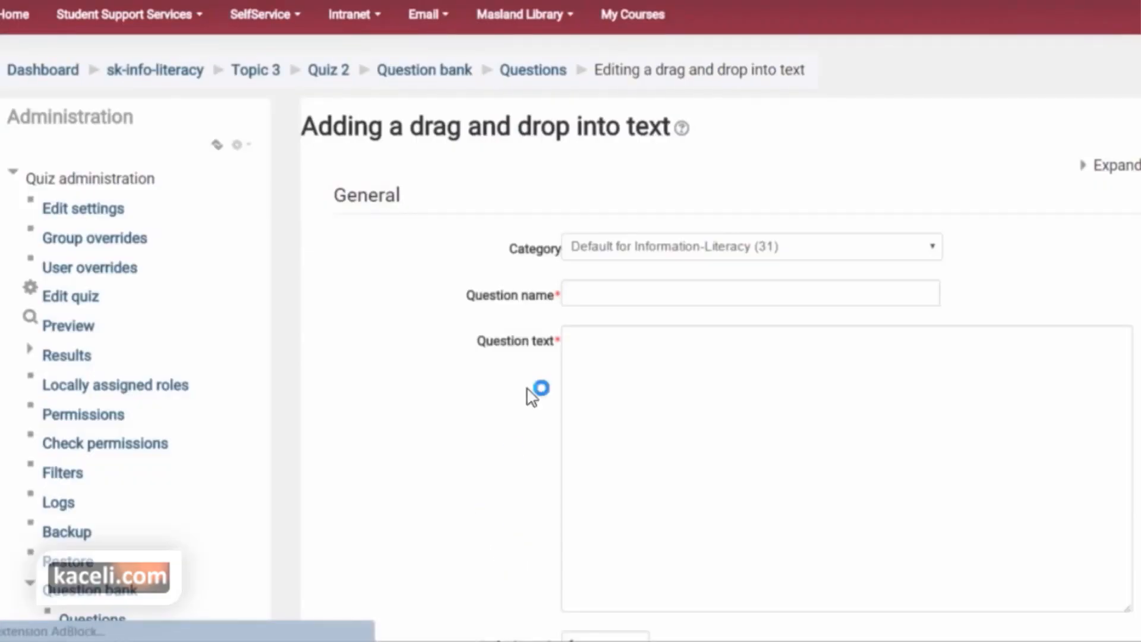
Step: Name the question 'Question 1: Computer Definition'
{"action": "left_click", "coordinate": [610, 299]}
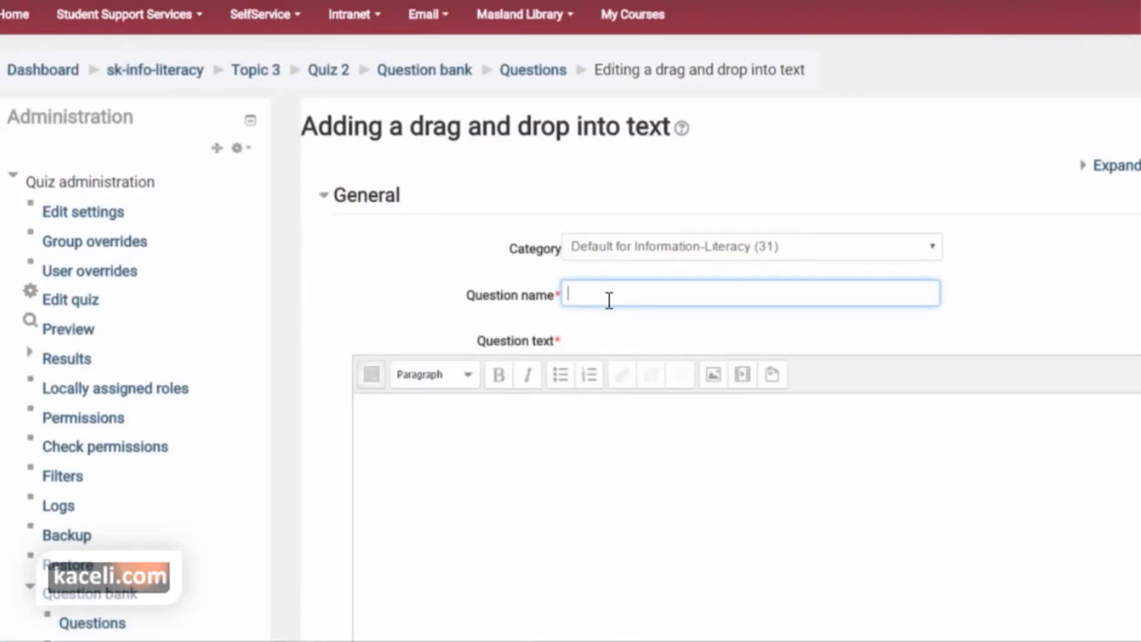
{"action": "type", "text": "Question 1: Computer Definition"}
{"action": "left_click", "coordinate": [446, 407]}
{"action": "scroll", "coordinate": [469, 408], "scroll_direction": "down", "scroll_amount": 2}
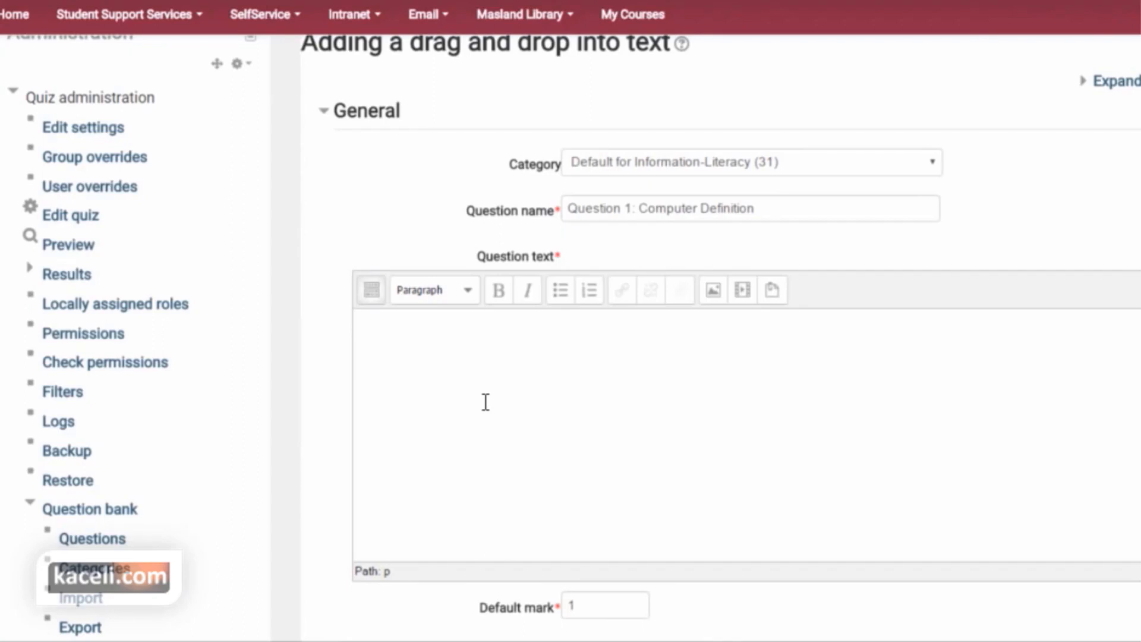
Step: Write the question text 'A computer is an [[1]] device, which accepts [[2]], [[3]] data, stores data and produces [[4]]'
{"action": "left_click", "coordinate": [480, 376]}
{"action": "type", "text": "A computer is an"}
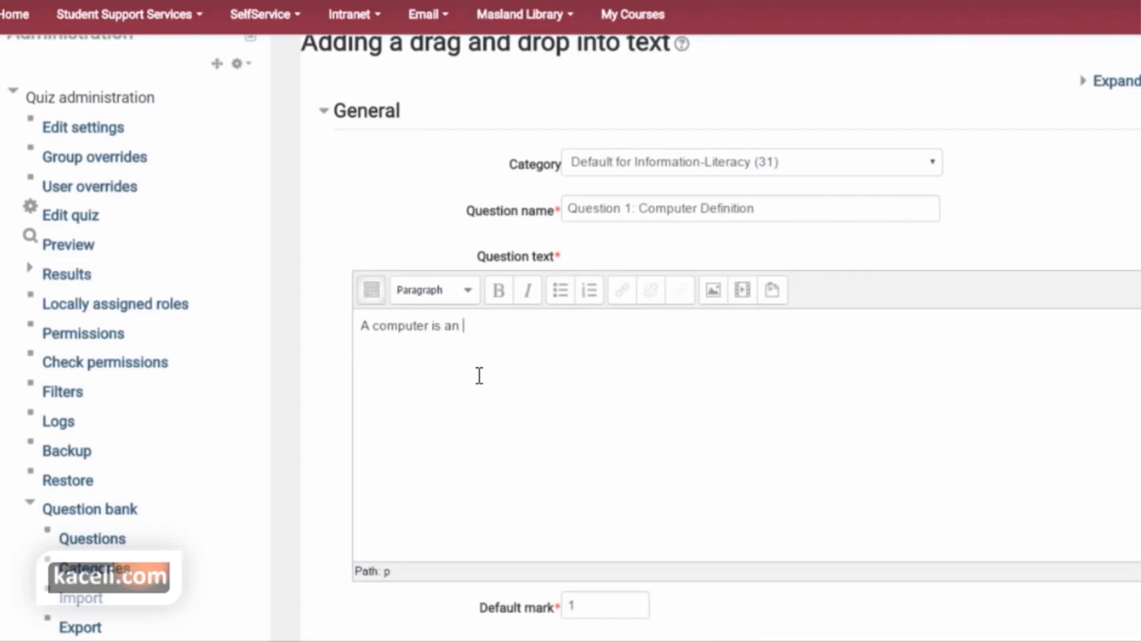
{"action": "type", "text": " [["}
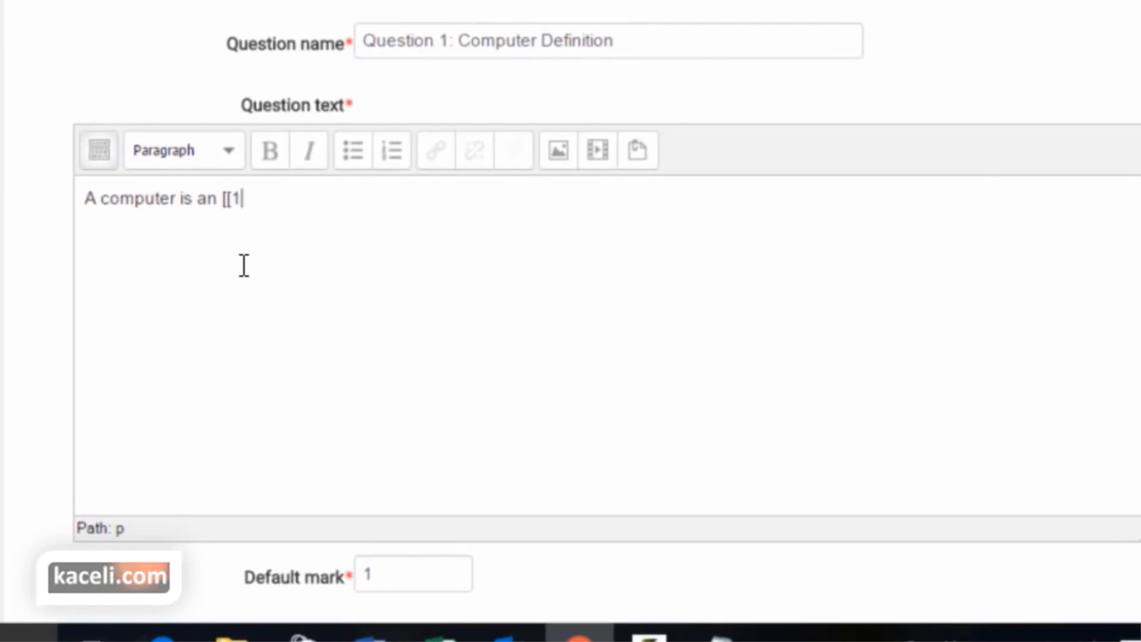
{"action": "type", "text": "1]]"}
{"action": "type", "text": "device, which accepts "}
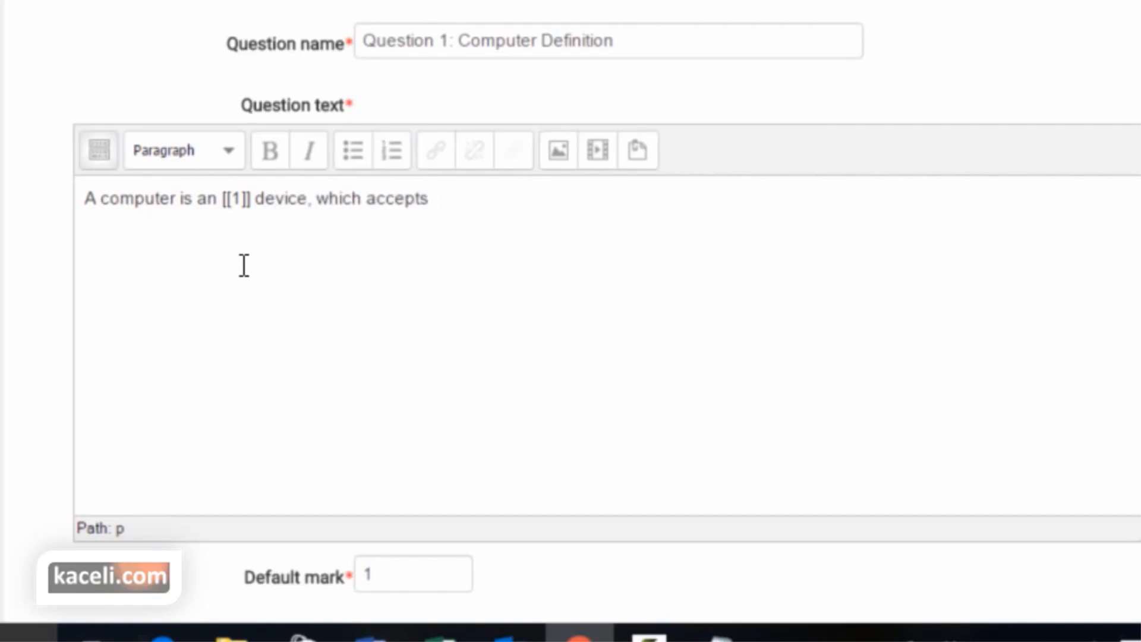
{"action": "type", "text": "[[2]]"}
{"action": "type", "text": ", [[3]]da"}
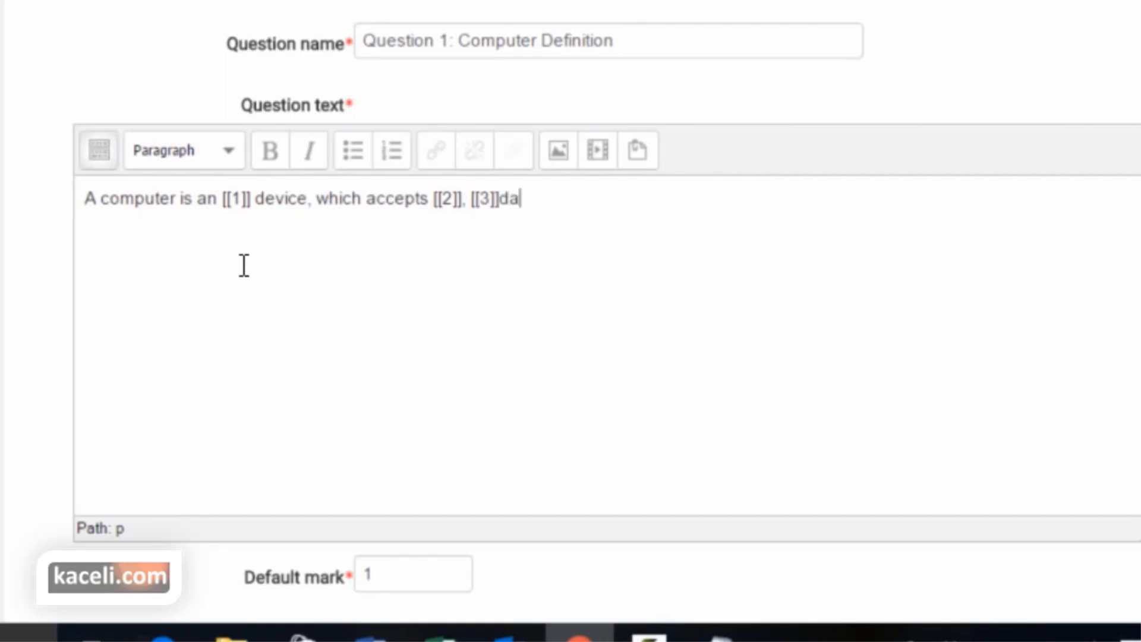
{"action": "type", "text": "ta, stores data and produces [output"}
{"action": "key", "text": "BackSpace"}
{"action": "key", "text": "BackSpace"}
{"action": "key", "text": "BackSpace"}
{"action": "key", "text": "BackSpace"}
{"action": "key", "text": "BackSpace"}
{"action": "key", "text": "BackSpace"}
{"action": "type", "text": "[4]]"}
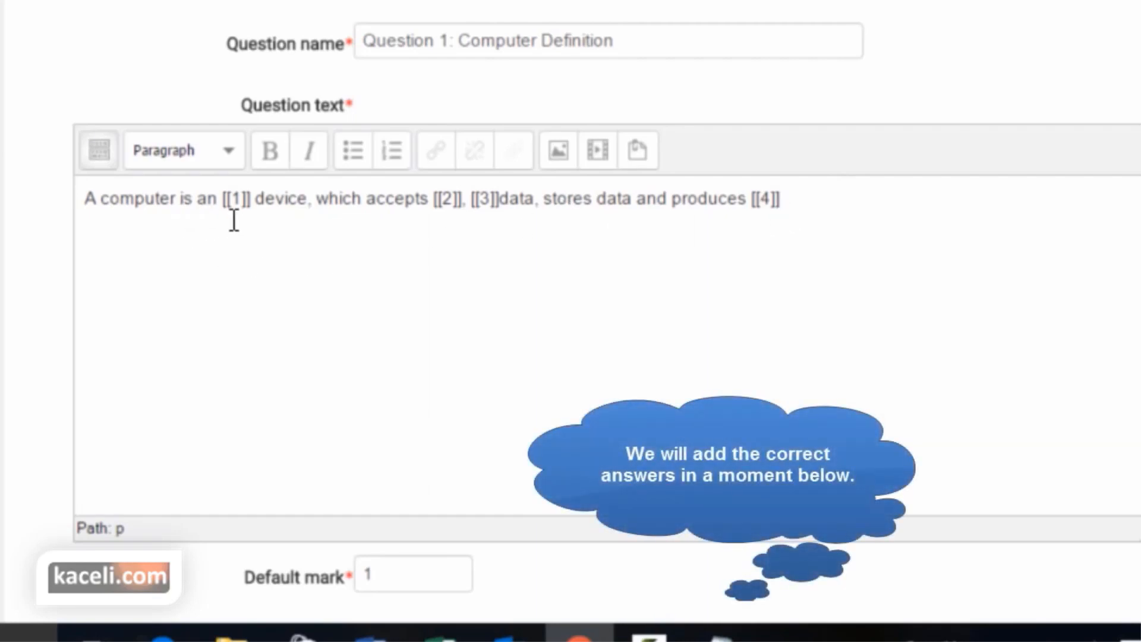
{"action": "left_click", "coordinate": [257, 199]}
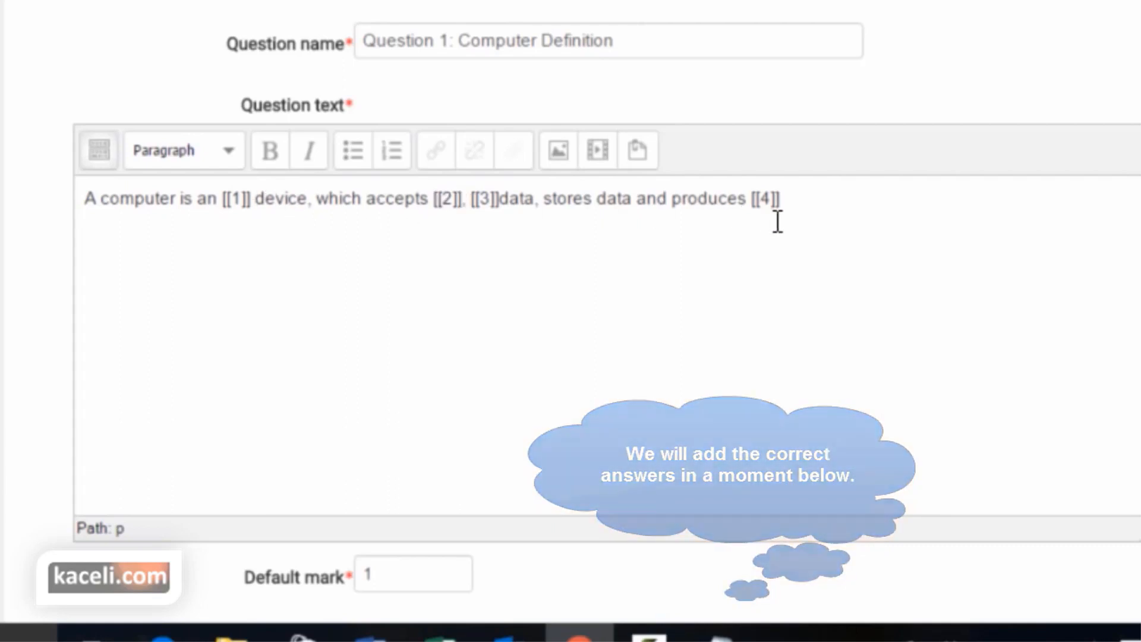
Step: Set the question's default mark to 4
{"action": "scroll", "coordinate": [543, 284], "scroll_direction": "down", "scroll_amount": 3}
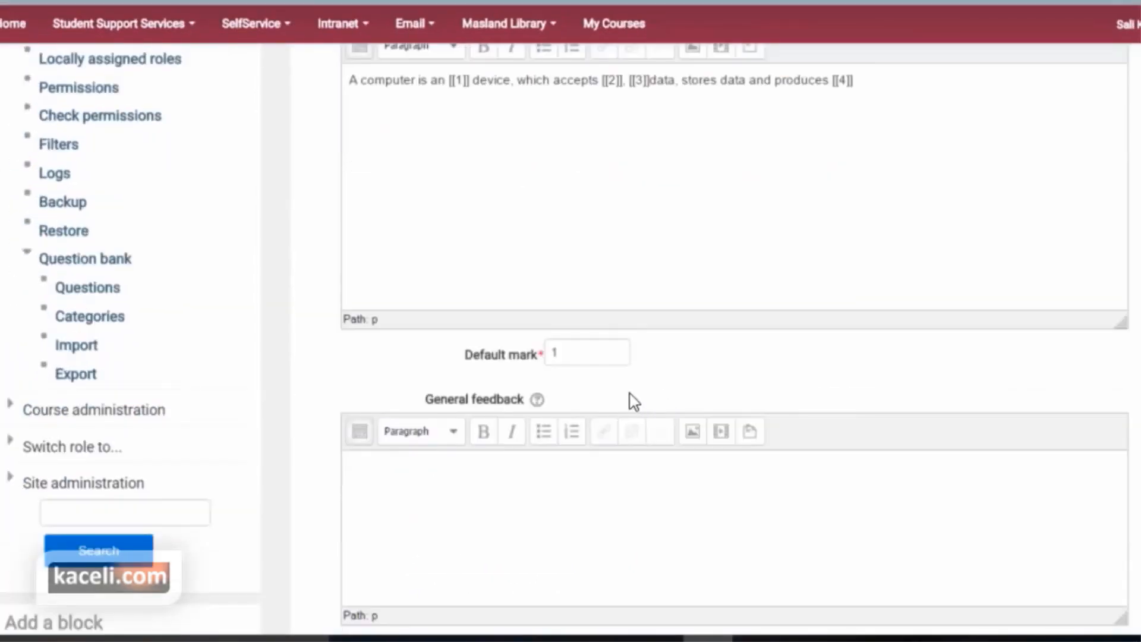
{"action": "left_click", "coordinate": [569, 352]}
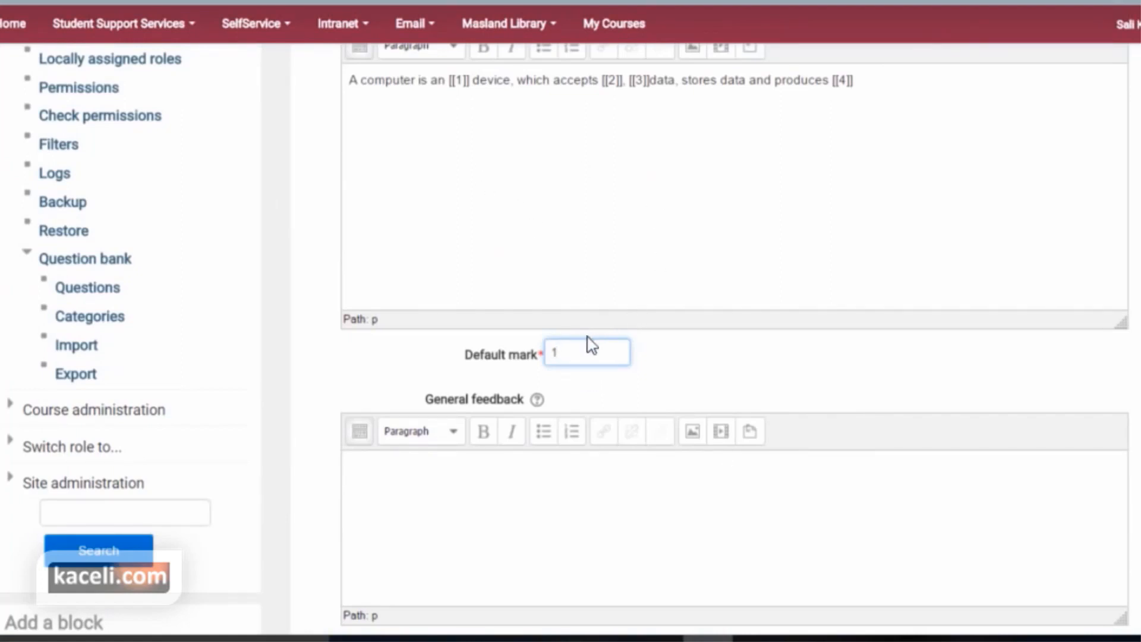
{"action": "left_click", "coordinate": [523, 360]}
{"action": "type", "text": "4"}
Step: Turn on Shuffle for the answer choices and go to the Choice 1 answer field
{"action": "scroll", "coordinate": [739, 395], "scroll_direction": "down", "scroll_amount": 1}
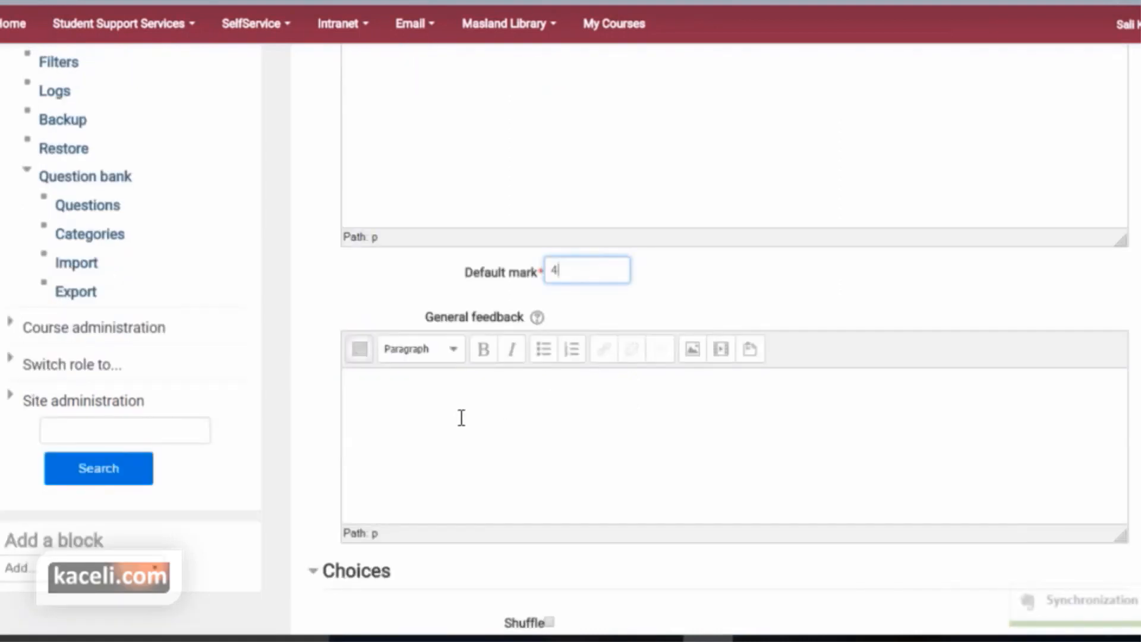
{"action": "left_click", "coordinate": [492, 425]}
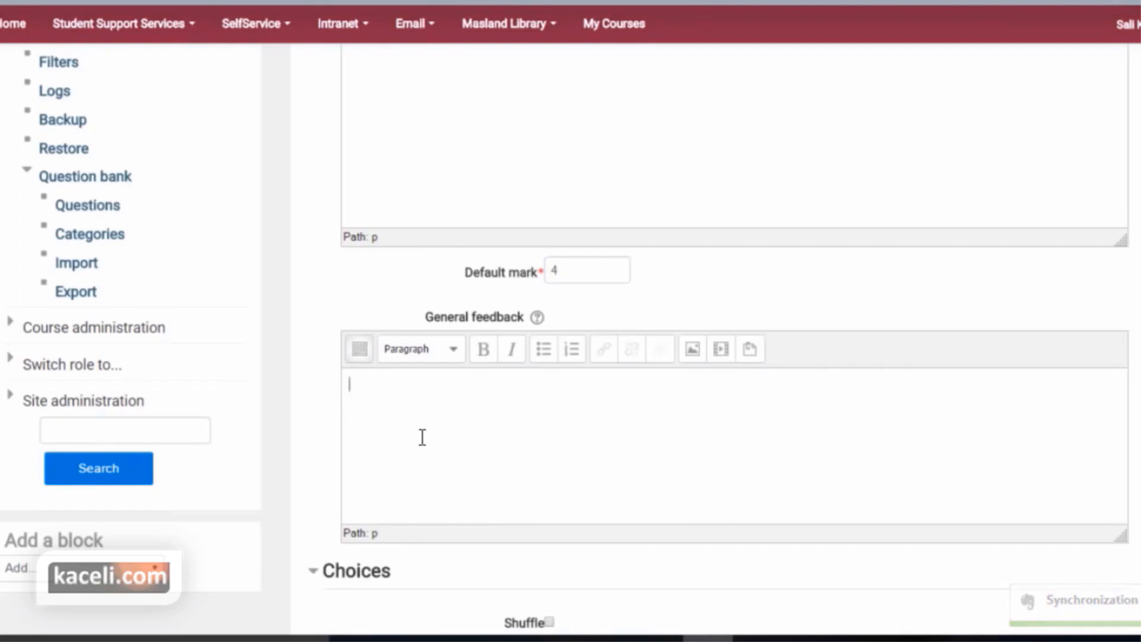
{"action": "scroll", "coordinate": [483, 449], "scroll_direction": "down", "scroll_amount": 4}
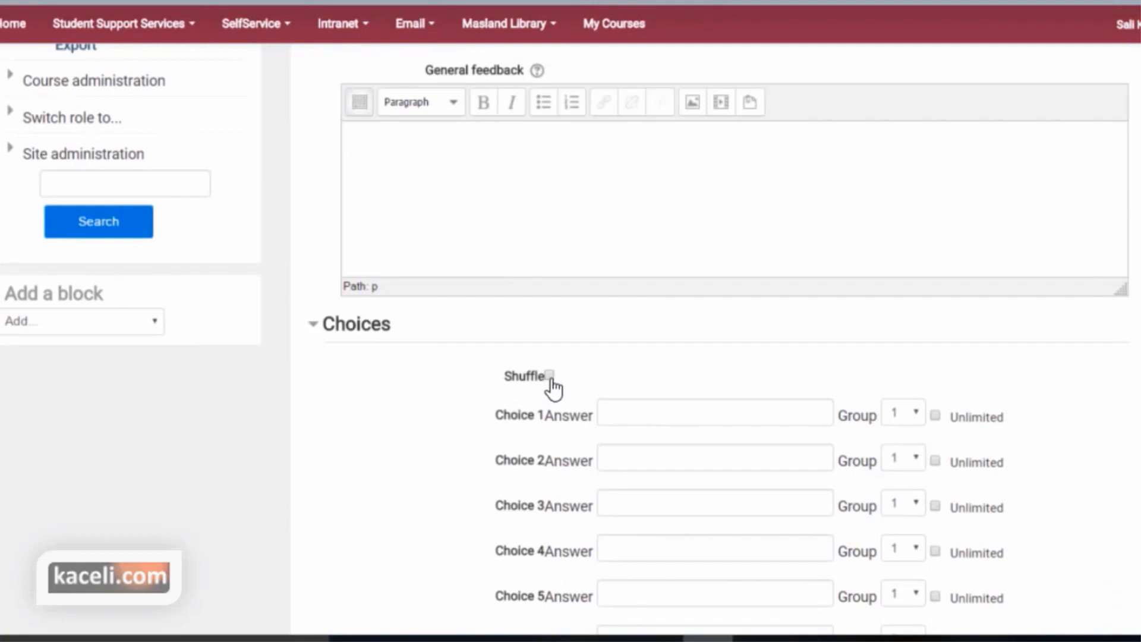
{"action": "scroll", "coordinate": [596, 428], "scroll_direction": "up", "scroll_amount": 8}
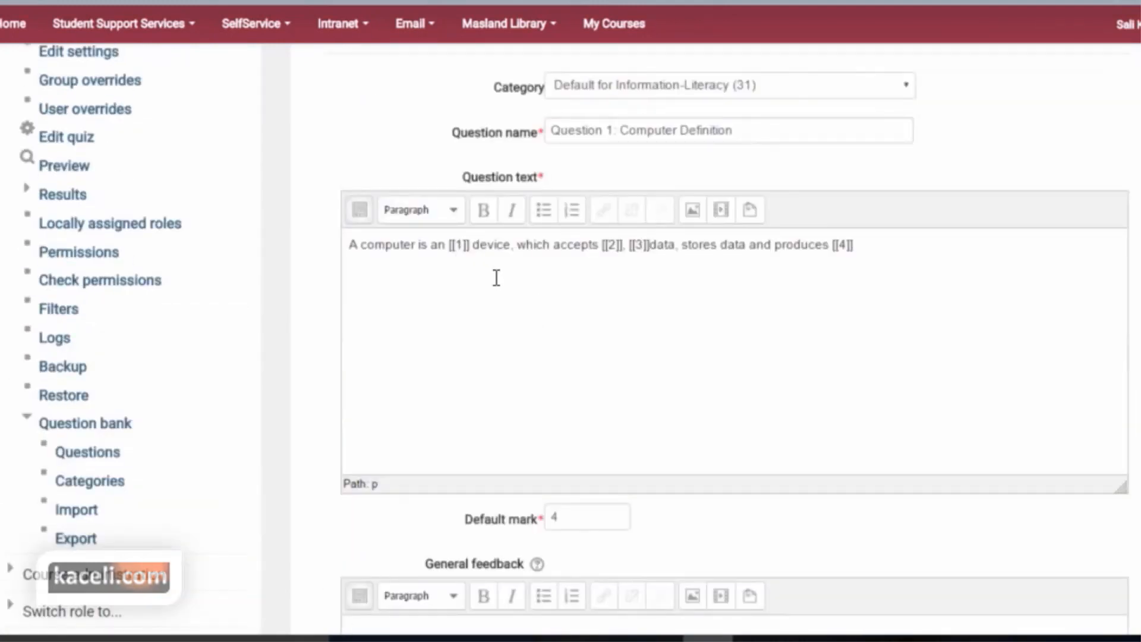
{"action": "scroll", "coordinate": [591, 338], "scroll_direction": "down", "scroll_amount": 6}
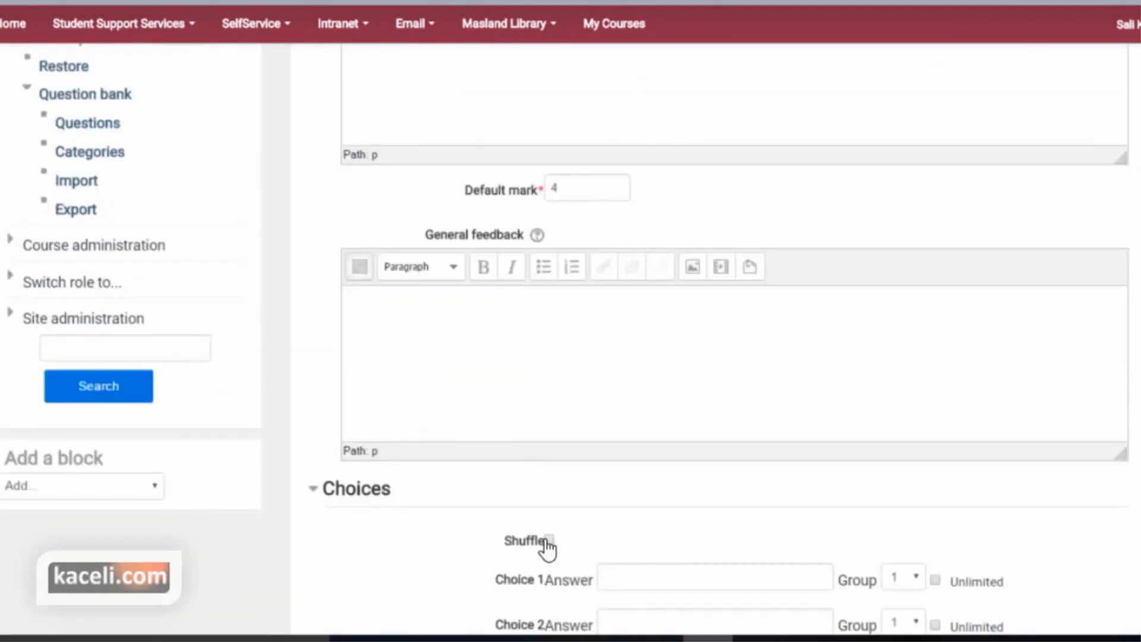
{"action": "scroll", "coordinate": [636, 568], "scroll_direction": "down", "scroll_amount": 2}
{"action": "left_click", "coordinate": [642, 518]}
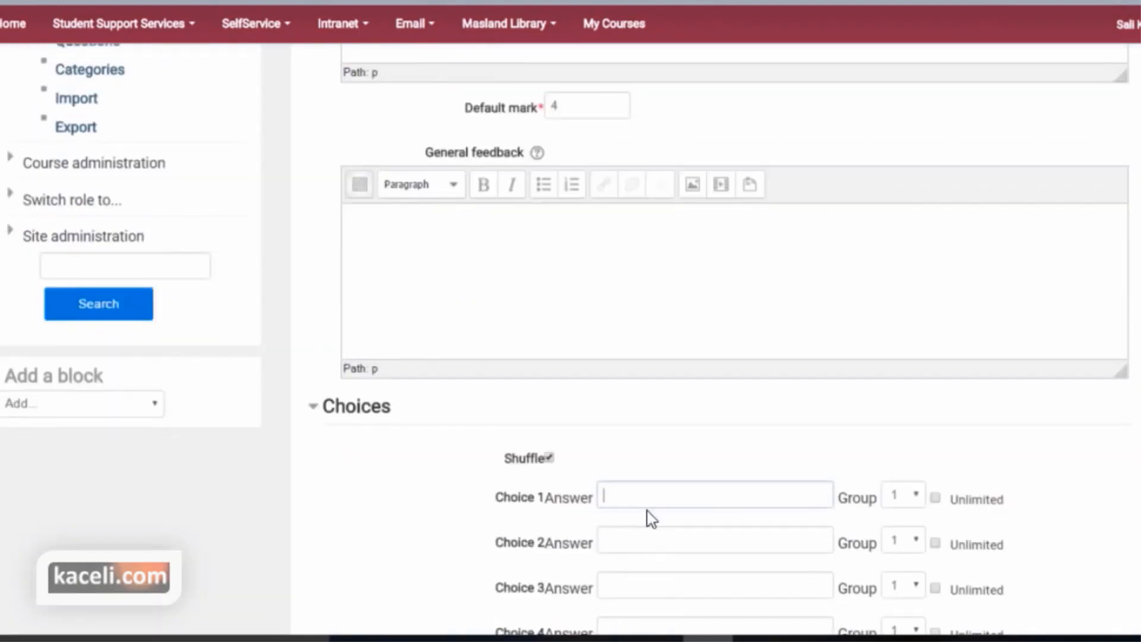
{"action": "scroll", "coordinate": [660, 522], "scroll_direction": "up", "scroll_amount": 6}
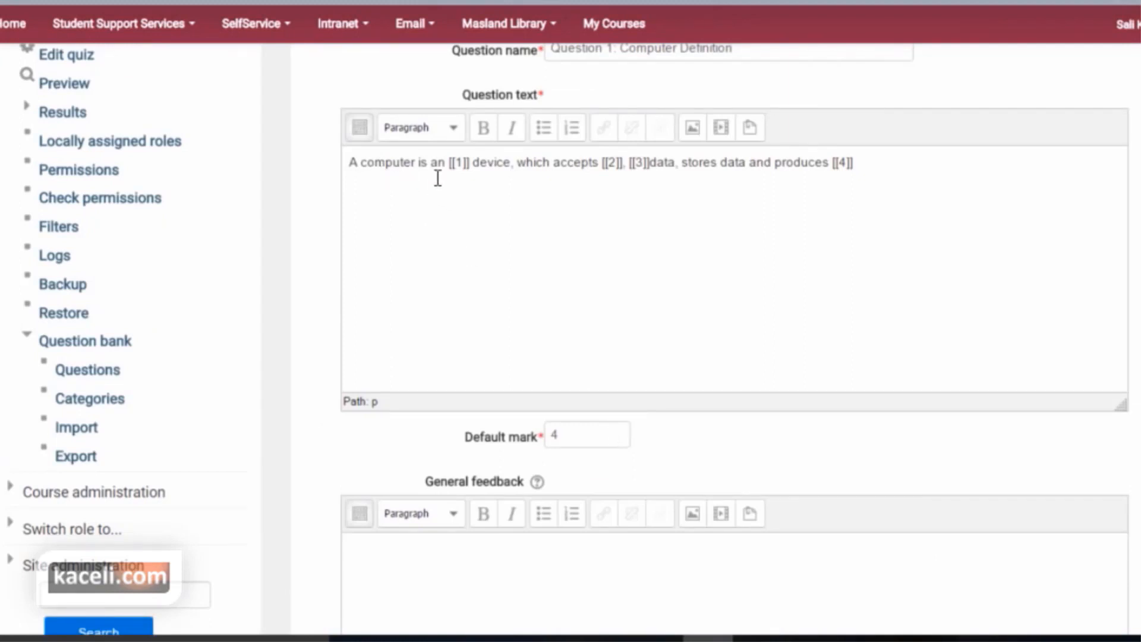
{"action": "scroll", "coordinate": [780, 402], "scroll_direction": "down", "scroll_amount": 5}
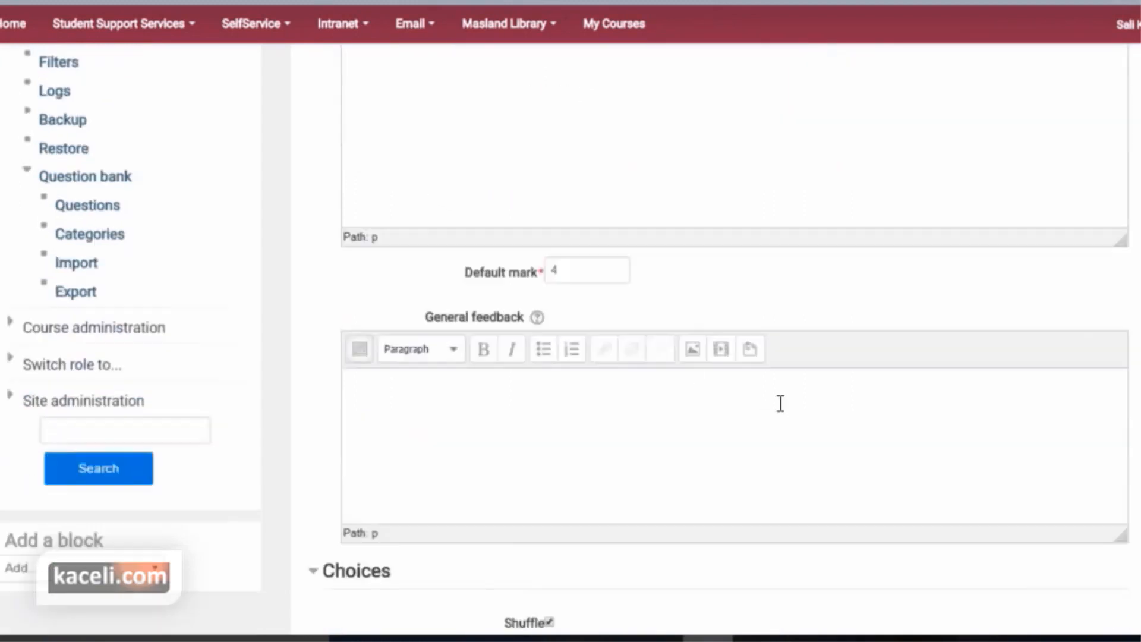
Step: Enter electronic, input, process and output as Choices 1–4
{"action": "type", "text": "ele"}
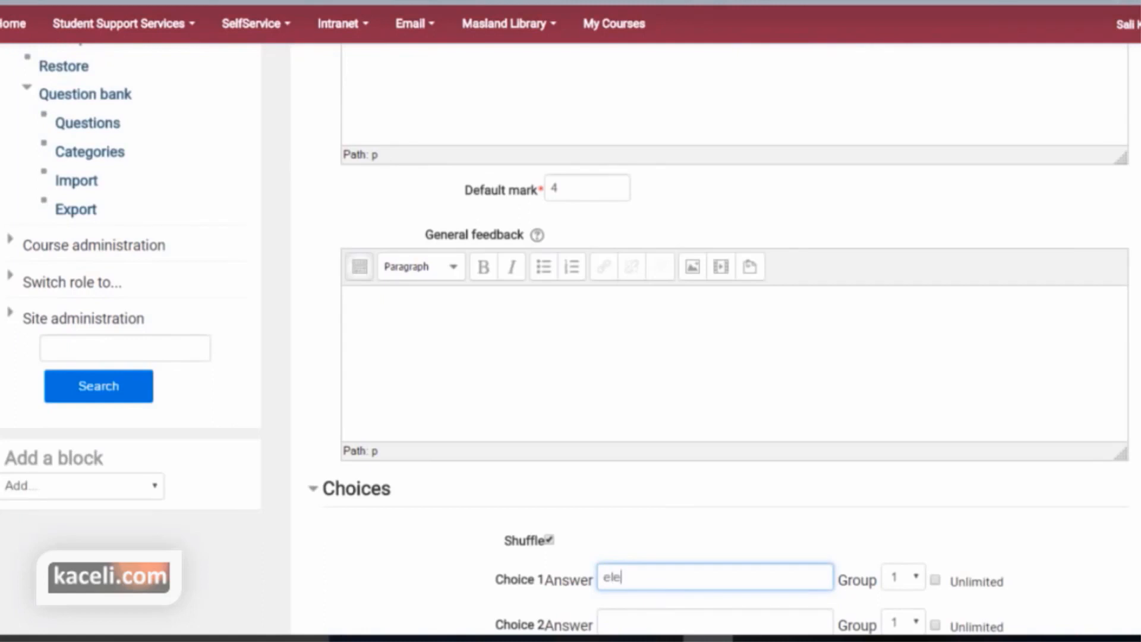
{"action": "type", "text": "ctronic"}
{"action": "scroll", "coordinate": [629, 447], "scroll_direction": "down", "scroll_amount": 2}
{"action": "key", "text": "Tab"}
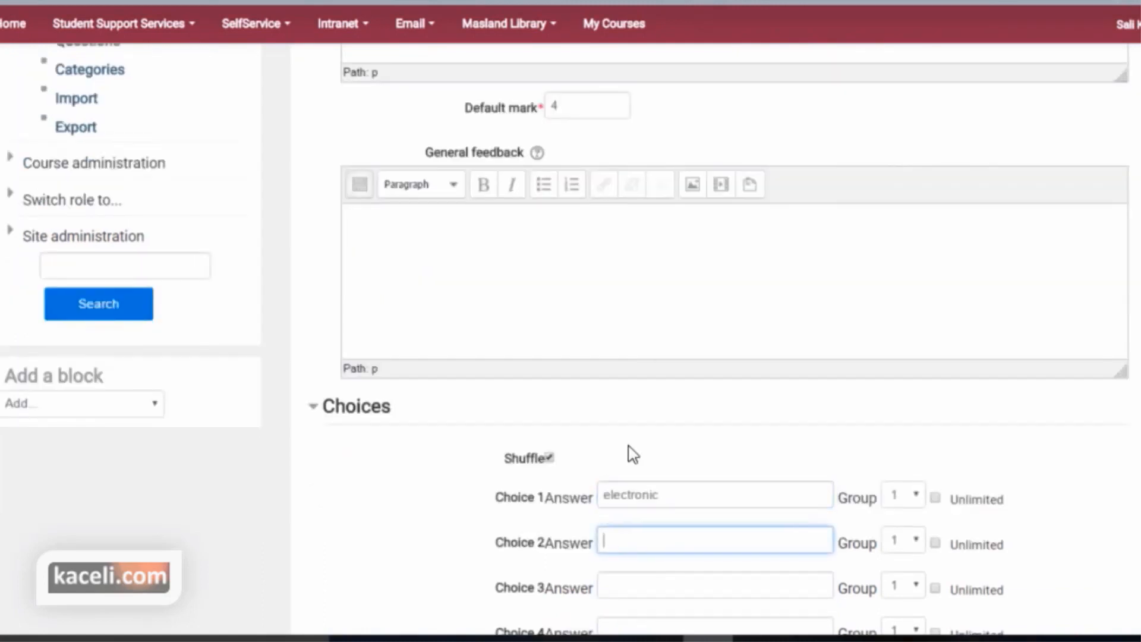
{"action": "scroll", "coordinate": [653, 400], "scroll_direction": "up", "scroll_amount": 7}
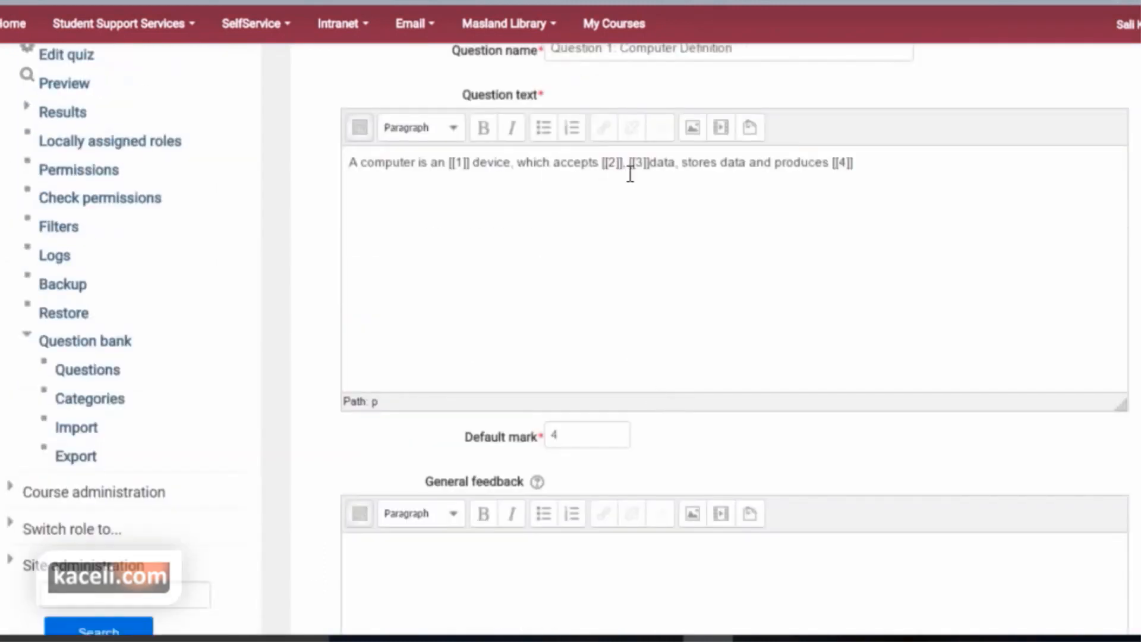
{"action": "scroll", "coordinate": [704, 395], "scroll_direction": "down", "scroll_amount": 5}
{"action": "scroll", "coordinate": [705, 395], "scroll_direction": "down", "scroll_amount": 2}
{"action": "type", "text": "input"}
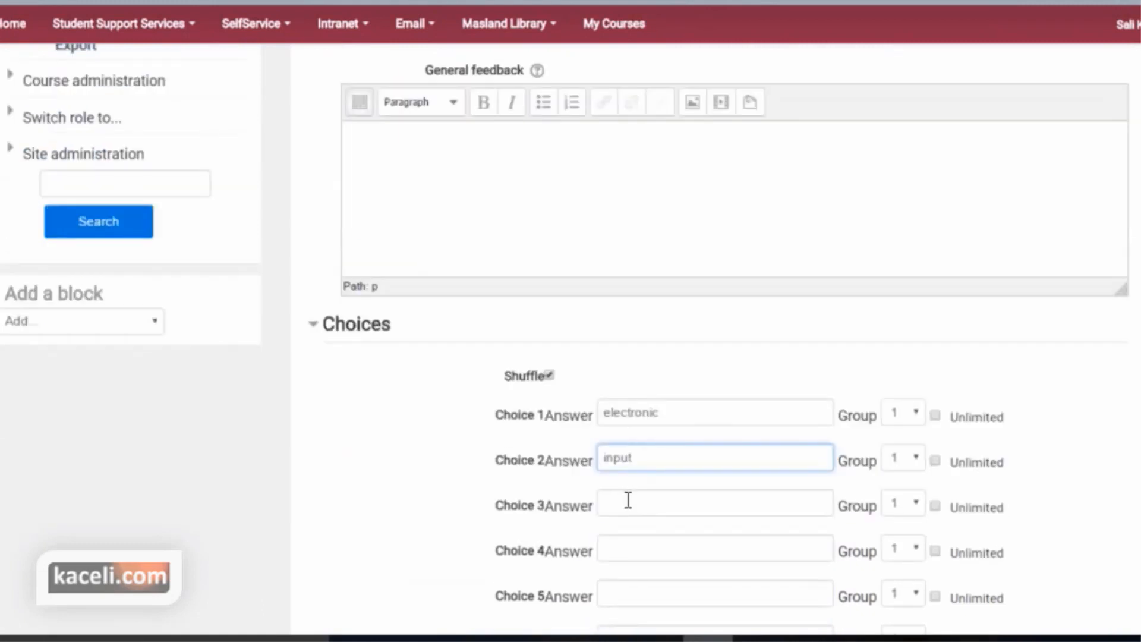
{"action": "scroll", "coordinate": [706, 421], "scroll_direction": "up", "scroll_amount": 3}
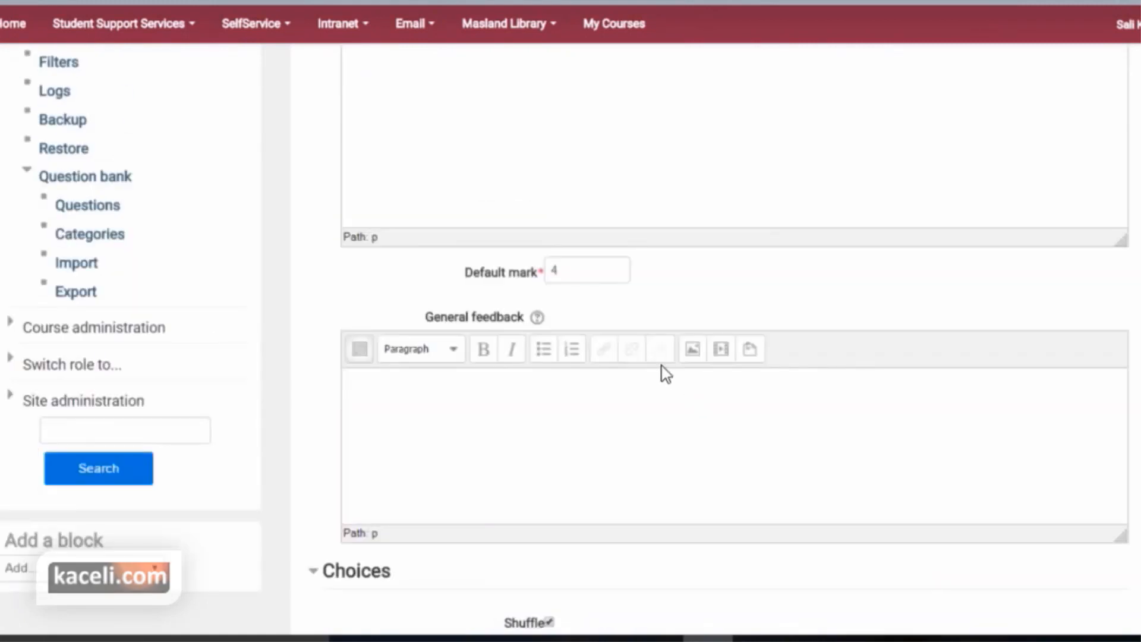
{"action": "scroll", "coordinate": [661, 367], "scroll_direction": "up", "scroll_amount": 2}
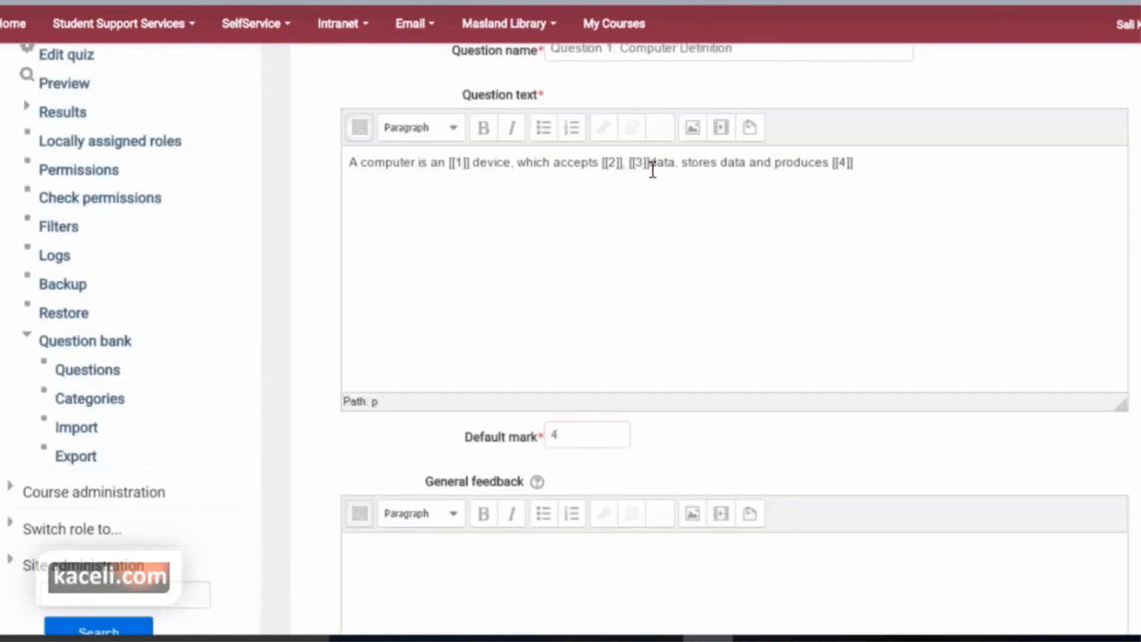
{"action": "scroll", "coordinate": [653, 170], "scroll_direction": "down", "scroll_amount": 7}
{"action": "left_click", "coordinate": [657, 584]}
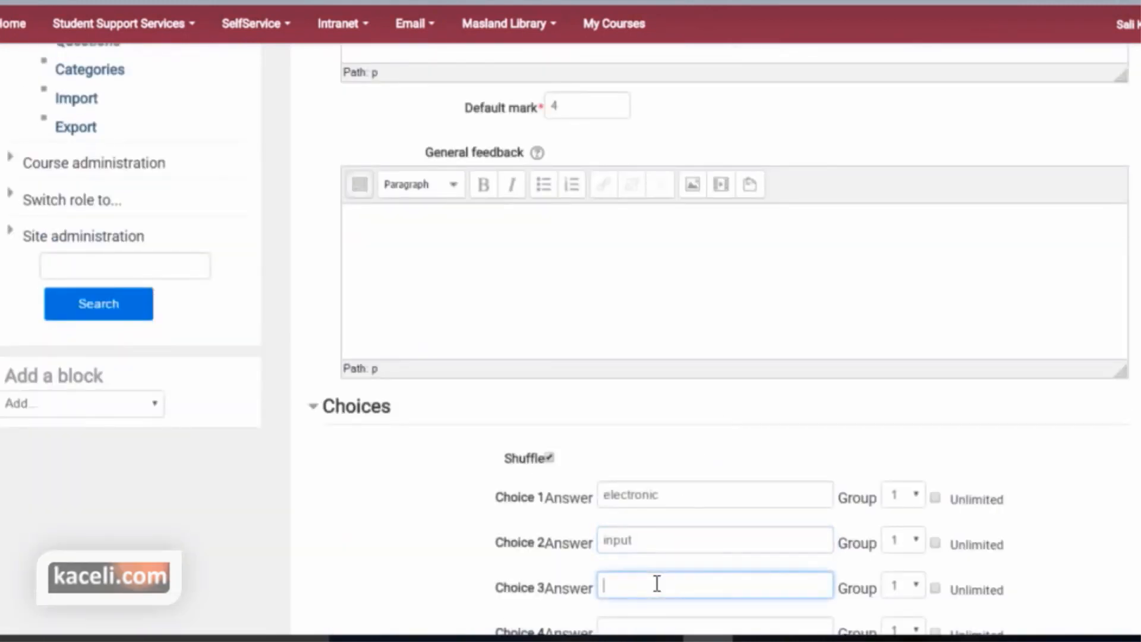
{"action": "type", "text": "process"}
{"action": "scroll", "coordinate": [657, 583], "scroll_direction": "up", "scroll_amount": 7}
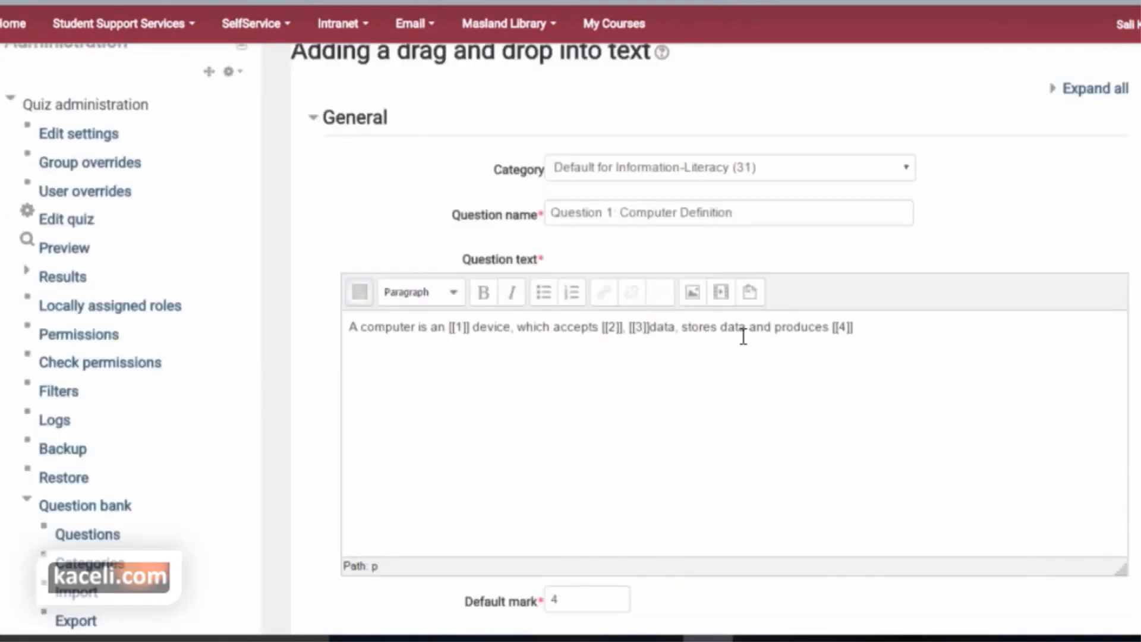
{"action": "scroll", "coordinate": [752, 402], "scroll_direction": "down", "scroll_amount": 7}
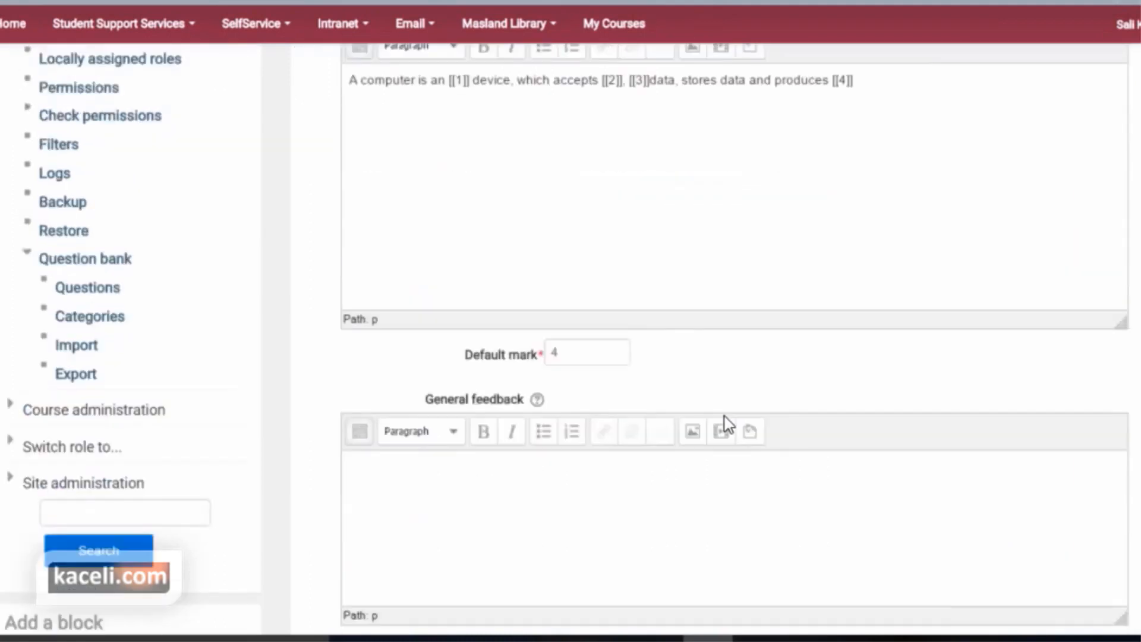
{"action": "scroll", "coordinate": [737, 454], "scroll_direction": "down", "scroll_amount": 3}
{"action": "left_click", "coordinate": [642, 466]}
{"action": "type", "text": "output"}
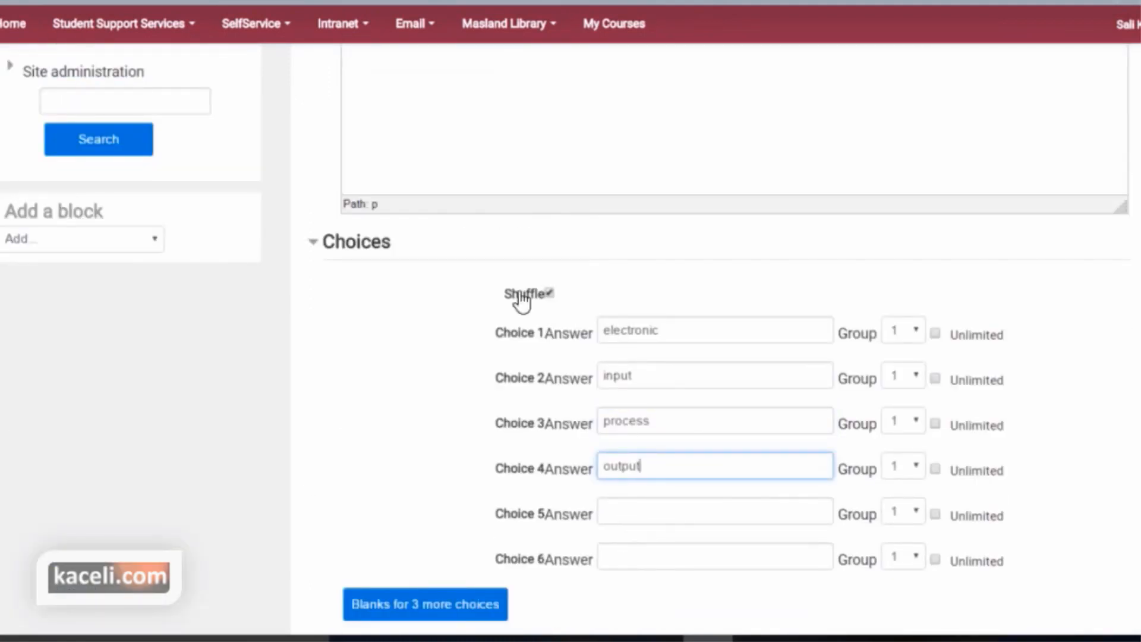
{"action": "scroll", "coordinate": [521, 273], "scroll_direction": "up", "scroll_amount": 10}
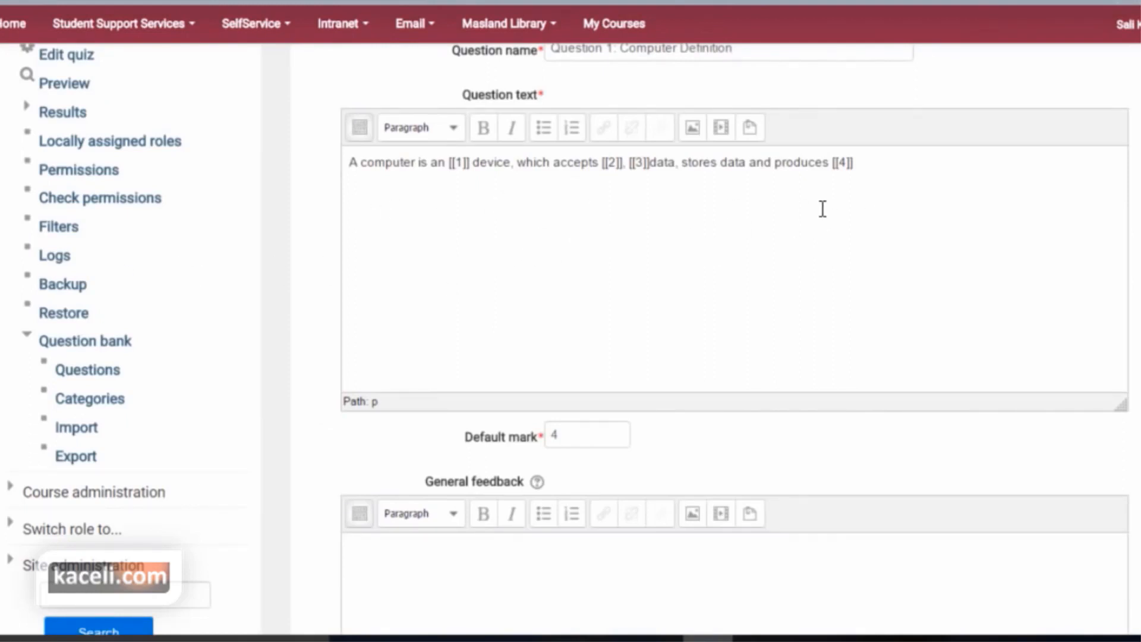
{"action": "scroll", "coordinate": [832, 226], "scroll_direction": "down", "scroll_amount": 9}
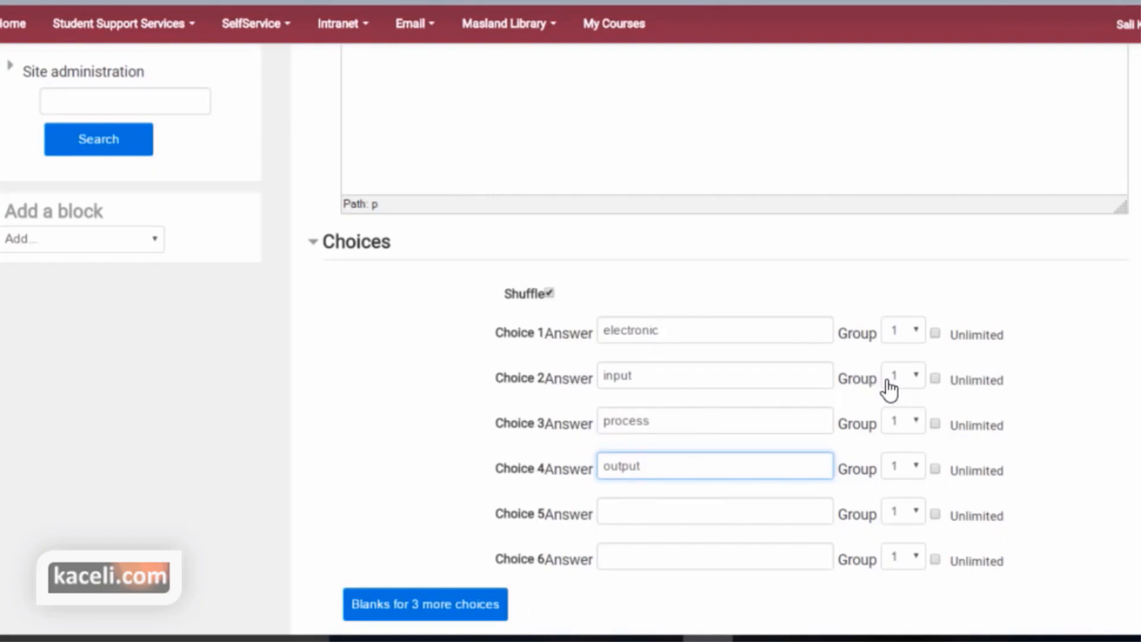
Step: Check the choices' Group setting, leaving every choice in group 1
{"action": "left_click", "coordinate": [680, 331]}
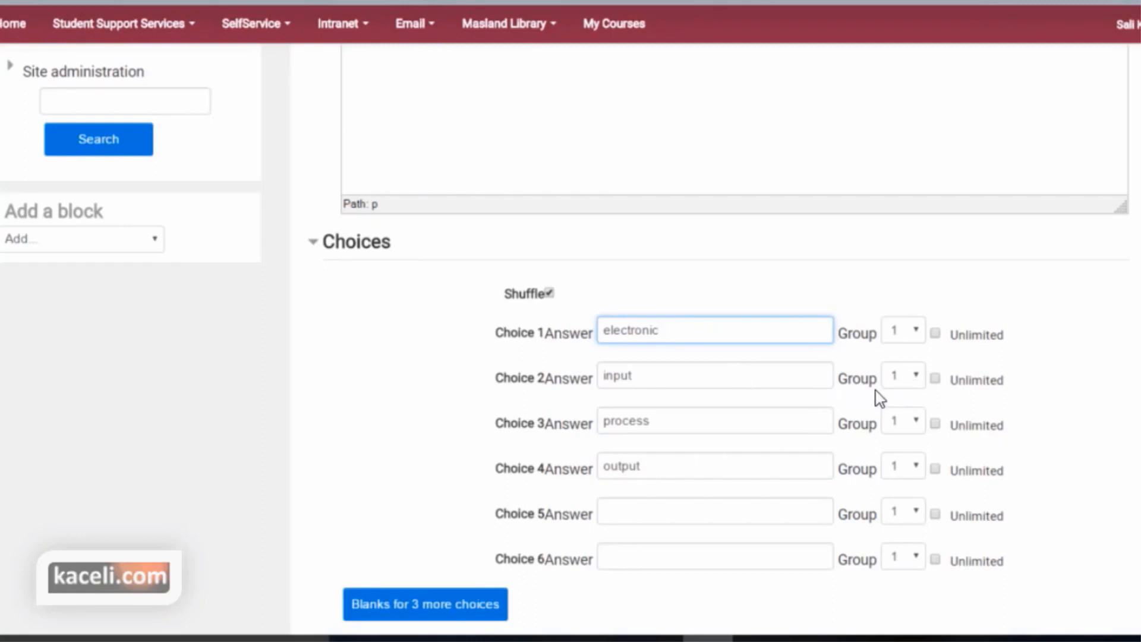
{"action": "left_click", "coordinate": [914, 380]}
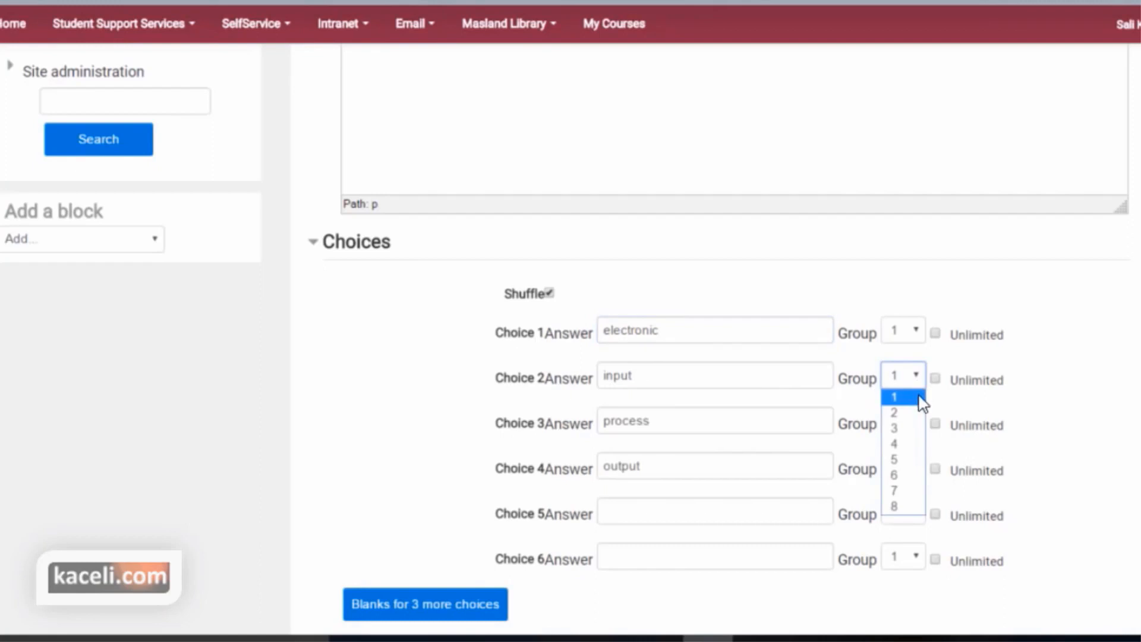
{"action": "left_click", "coordinate": [1072, 370]}
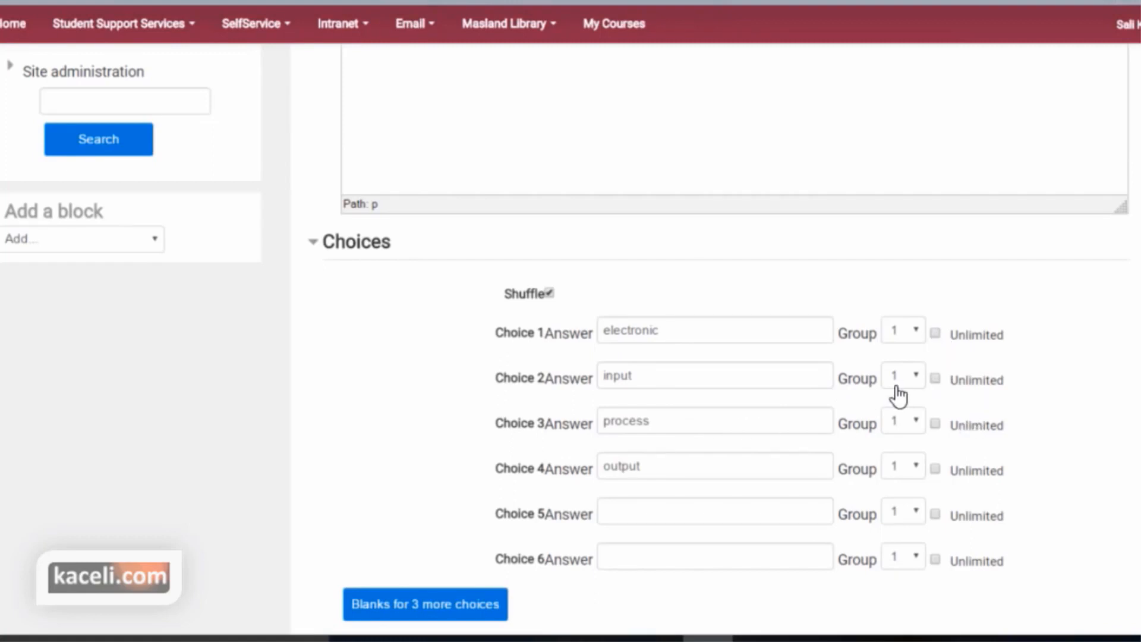
{"action": "scroll", "coordinate": [898, 397], "scroll_direction": "up", "scroll_amount": 1}
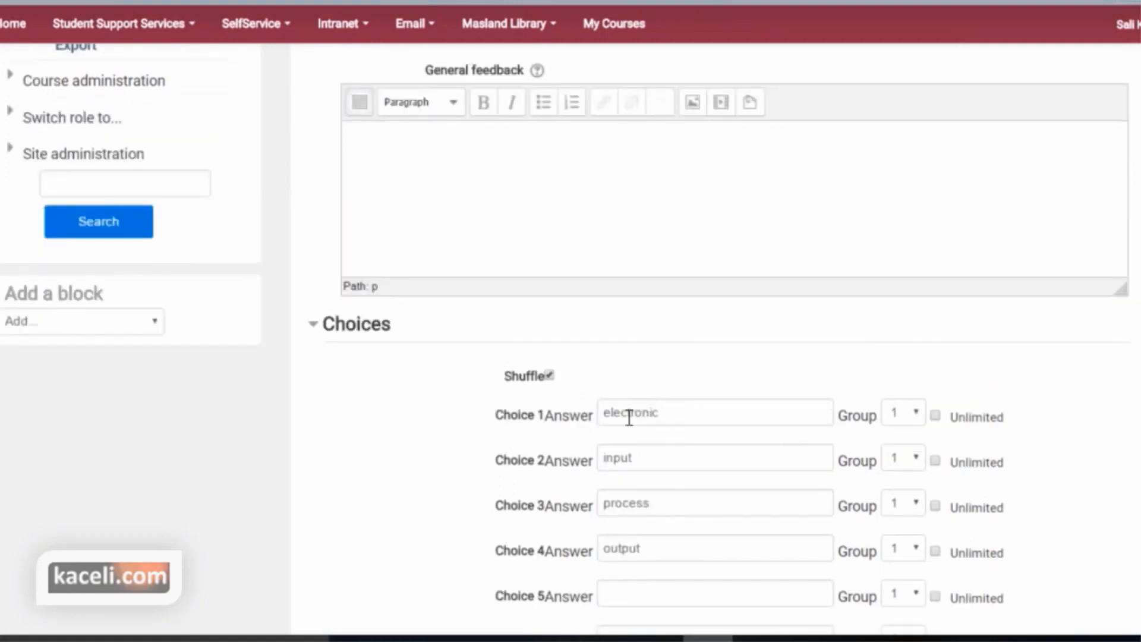
{"action": "double_click", "coordinate": [631, 461]}
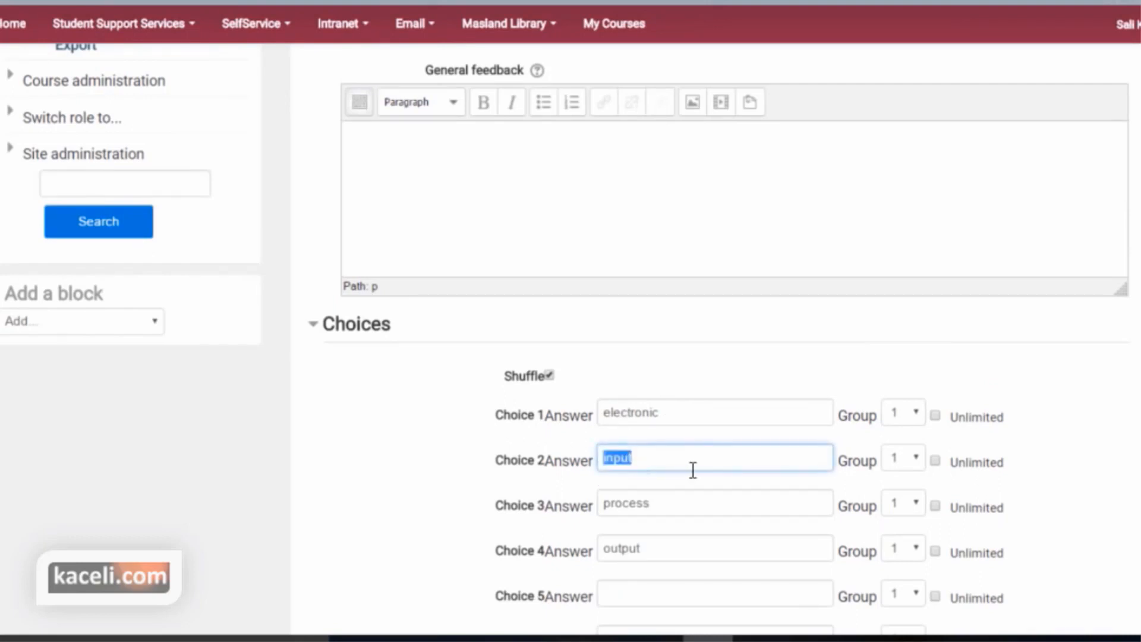
{"action": "scroll", "coordinate": [586, 425], "scroll_direction": "up", "scroll_amount": 5}
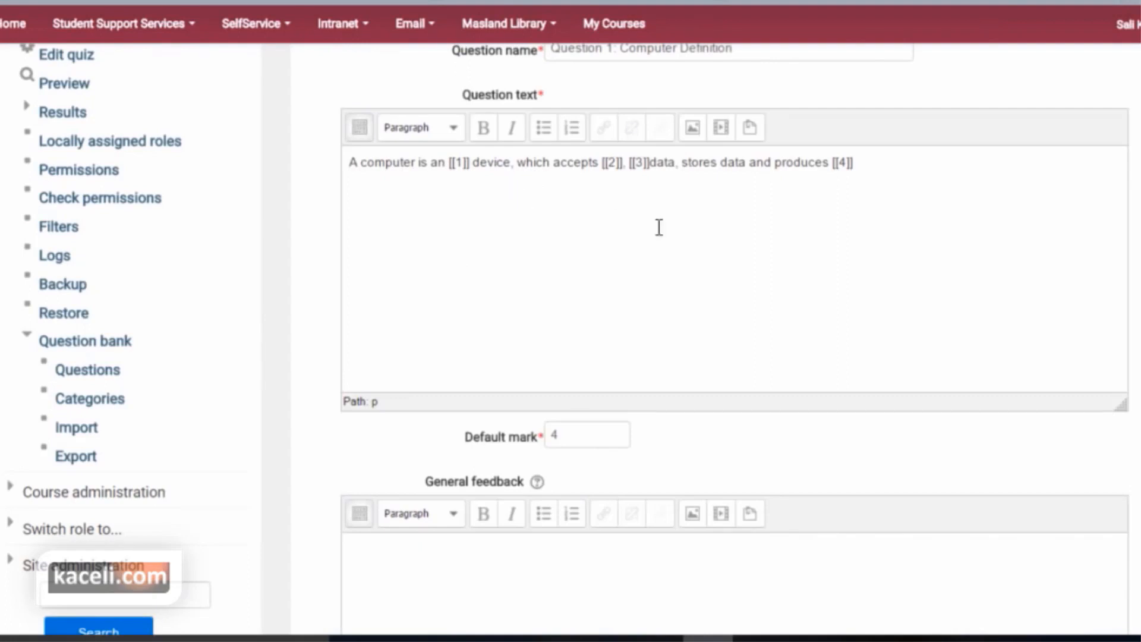
{"action": "scroll", "coordinate": [713, 277], "scroll_direction": "down", "scroll_amount": 5}
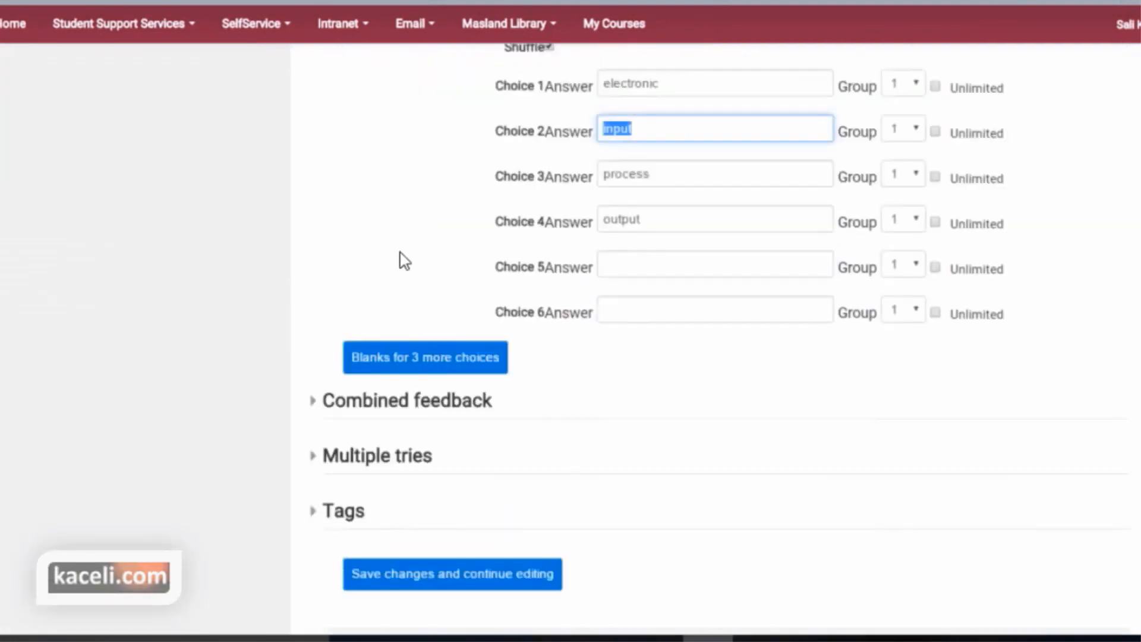
Step: Add blanks for three more choices, expand the feedback and multiple-tries settings, and save the question
{"action": "left_click", "coordinate": [424, 364]}
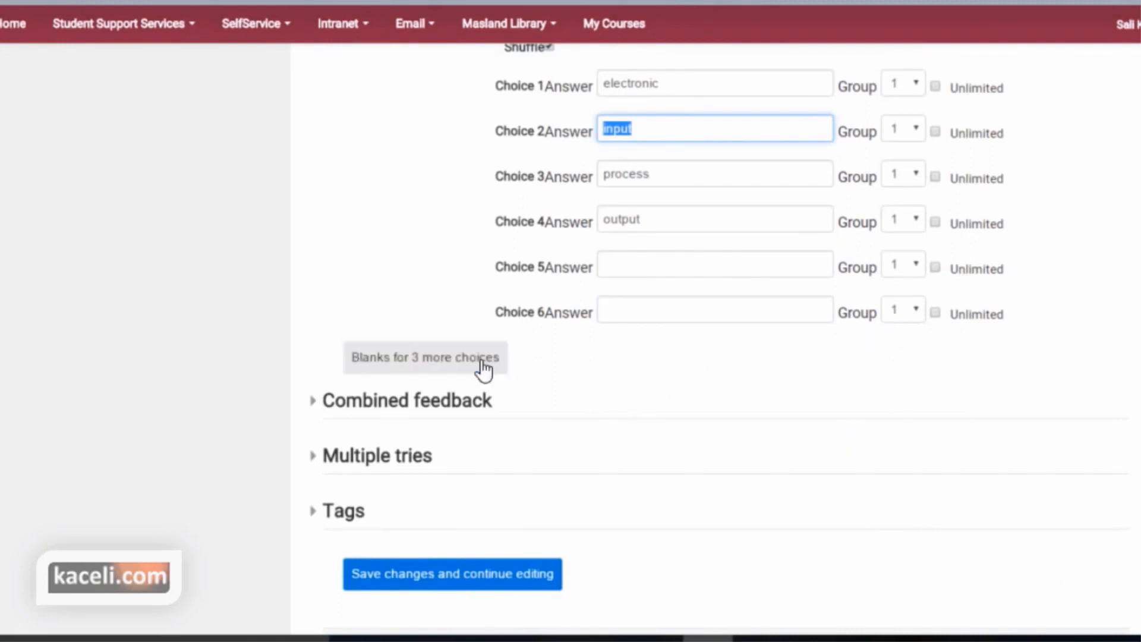
{"action": "left_click", "coordinate": [348, 405]}
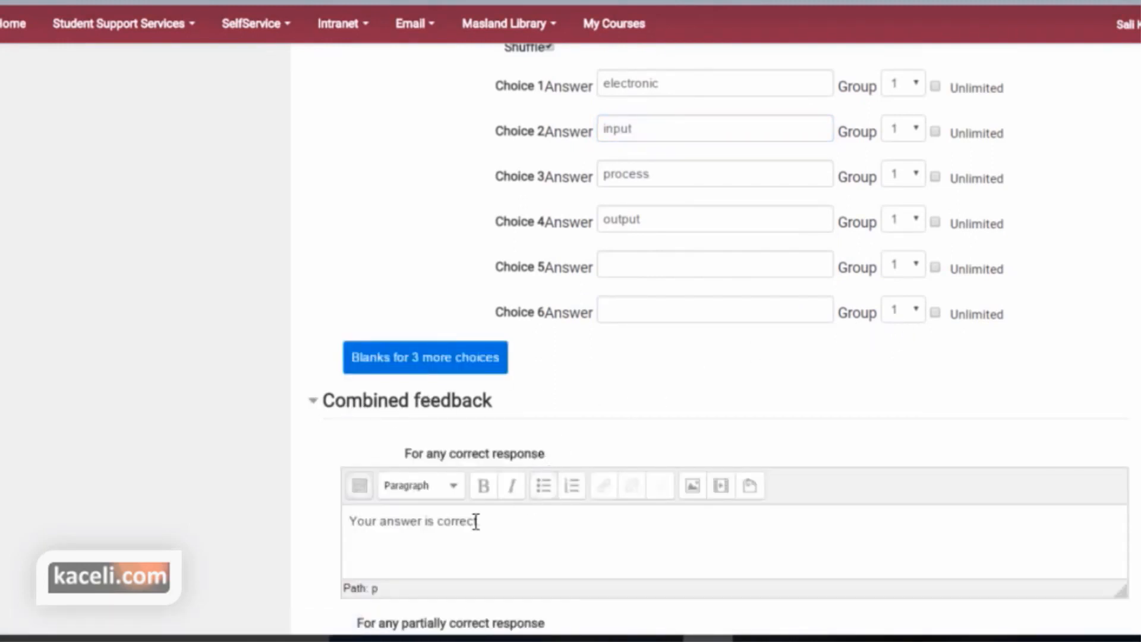
{"action": "scroll", "coordinate": [475, 522], "scroll_direction": "down", "scroll_amount": 4}
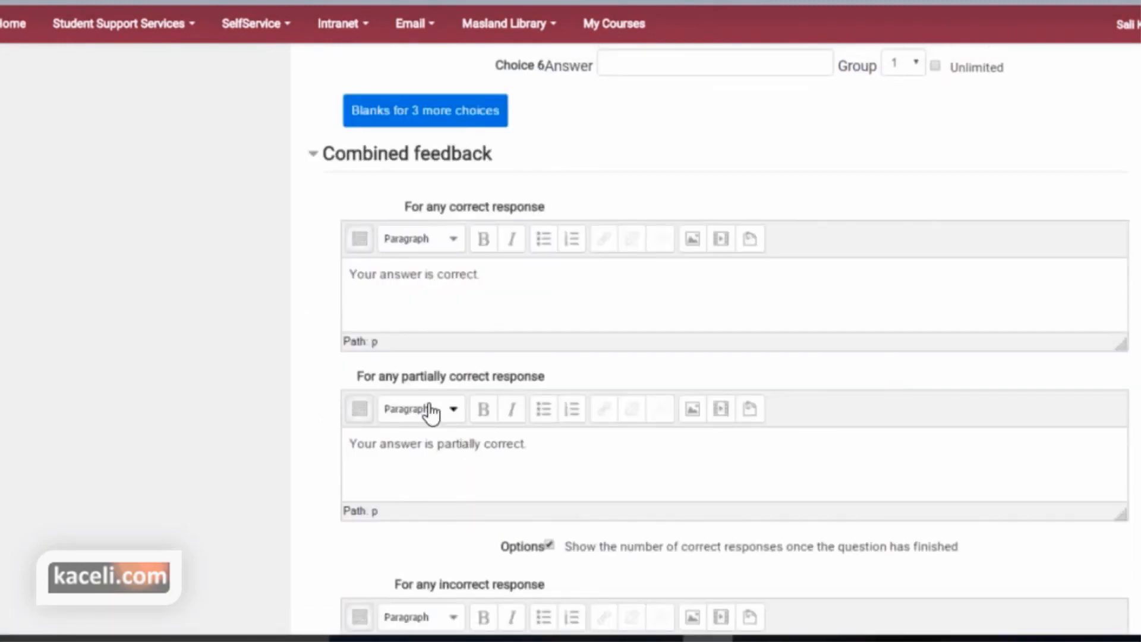
{"action": "scroll", "coordinate": [571, 439], "scroll_direction": "down", "scroll_amount": 4}
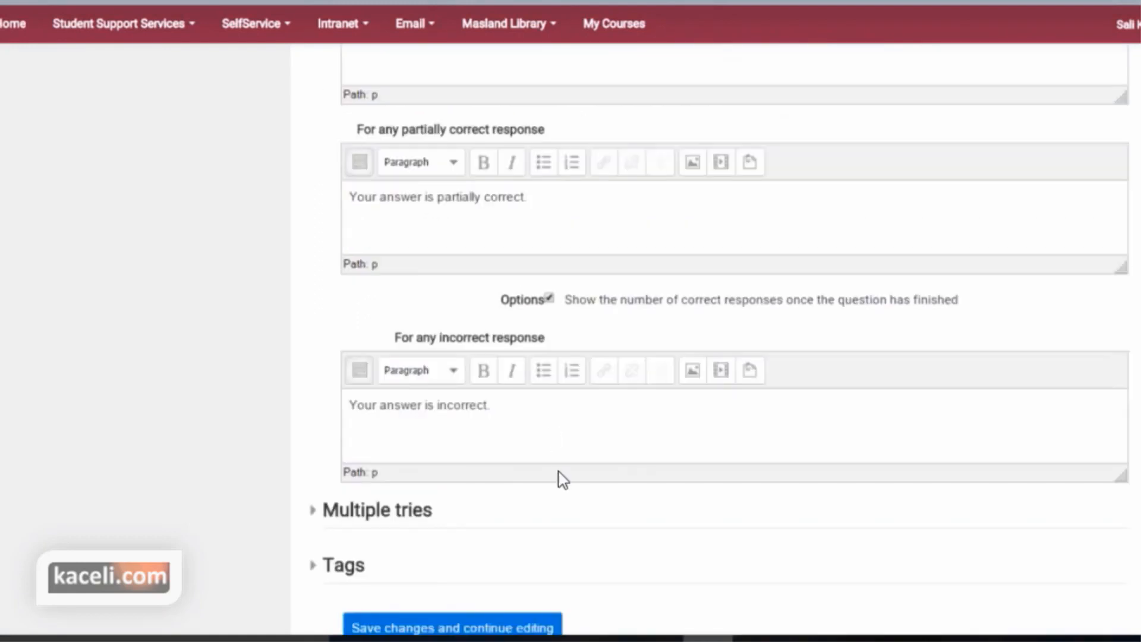
{"action": "scroll", "coordinate": [563, 478], "scroll_direction": "down", "scroll_amount": 3}
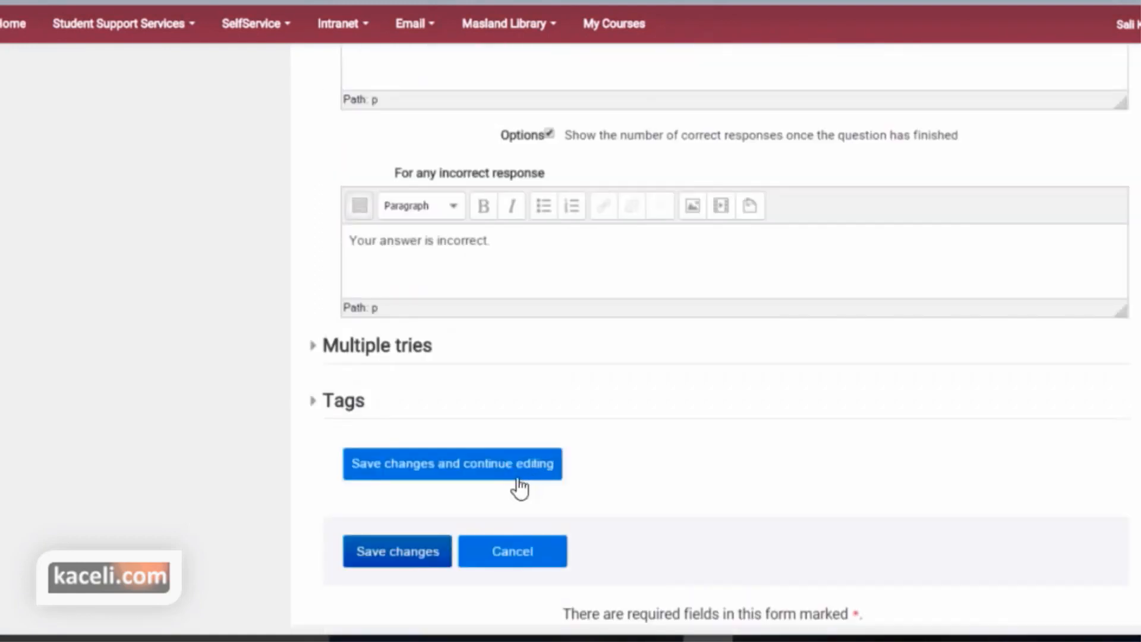
{"action": "left_click", "coordinate": [344, 353]}
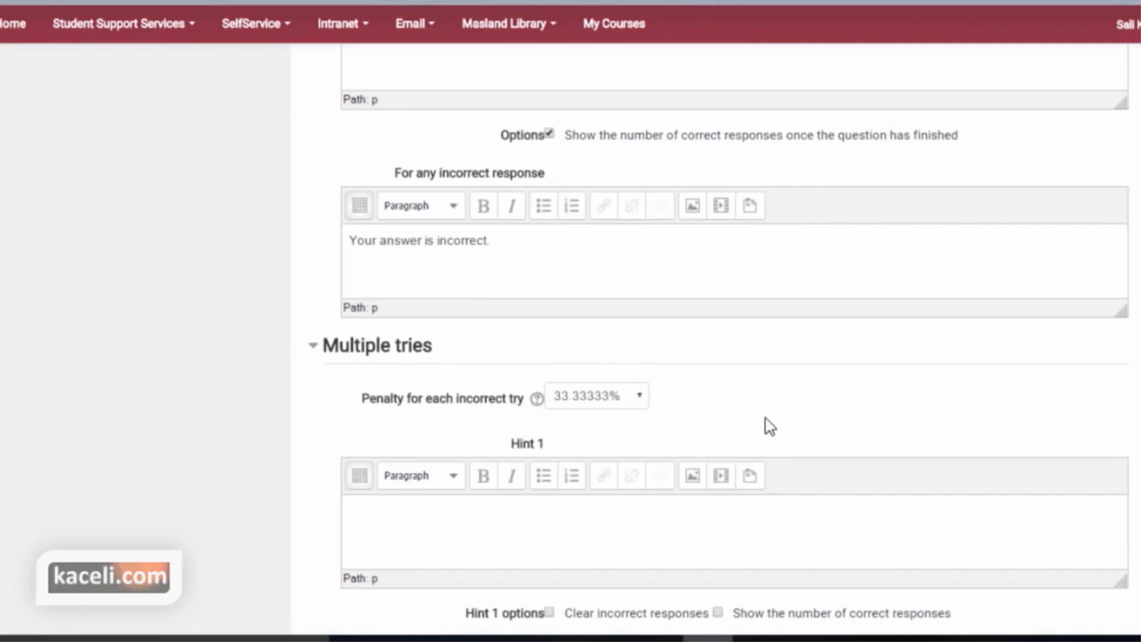
{"action": "scroll", "coordinate": [773, 416], "scroll_direction": "down", "scroll_amount": 4}
{"action": "scroll", "coordinate": [772, 410], "scroll_direction": "down", "scroll_amount": 5}
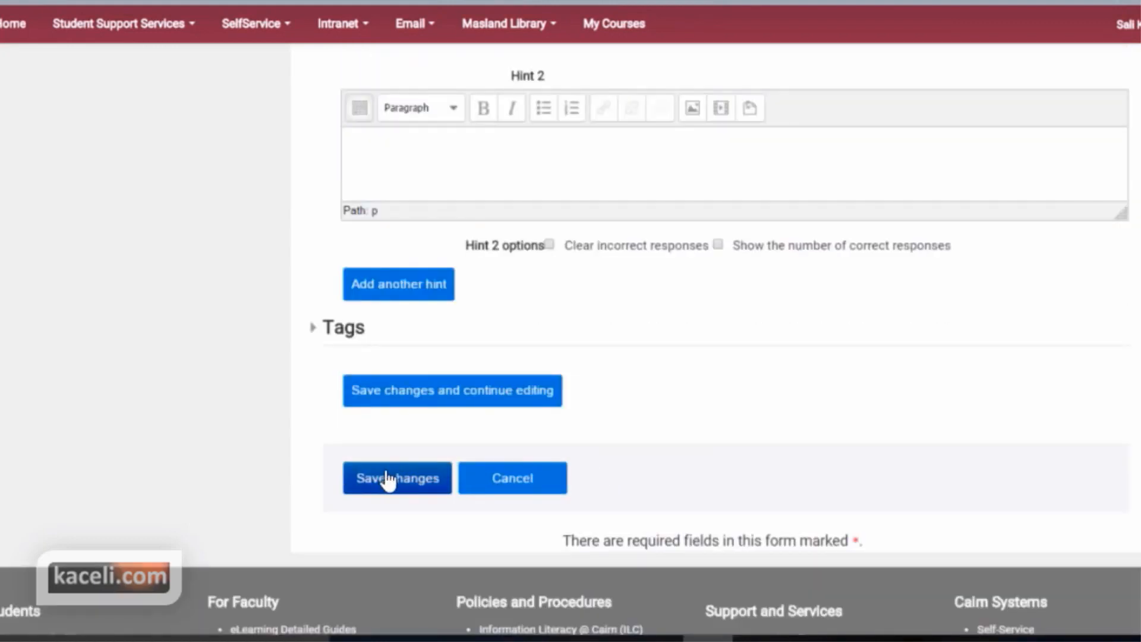
{"action": "left_click", "coordinate": [397, 482]}
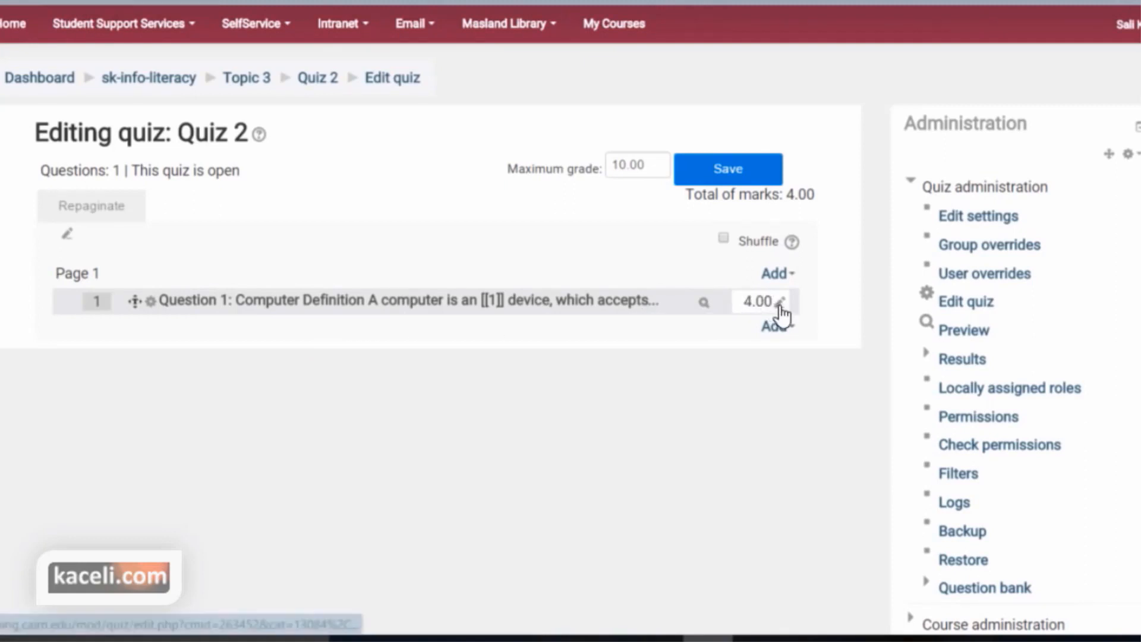
Step: Set Quiz 2's maximum grade to 100, keeping Question 1's mark at 4.00
{"action": "double_click", "coordinate": [618, 165]}
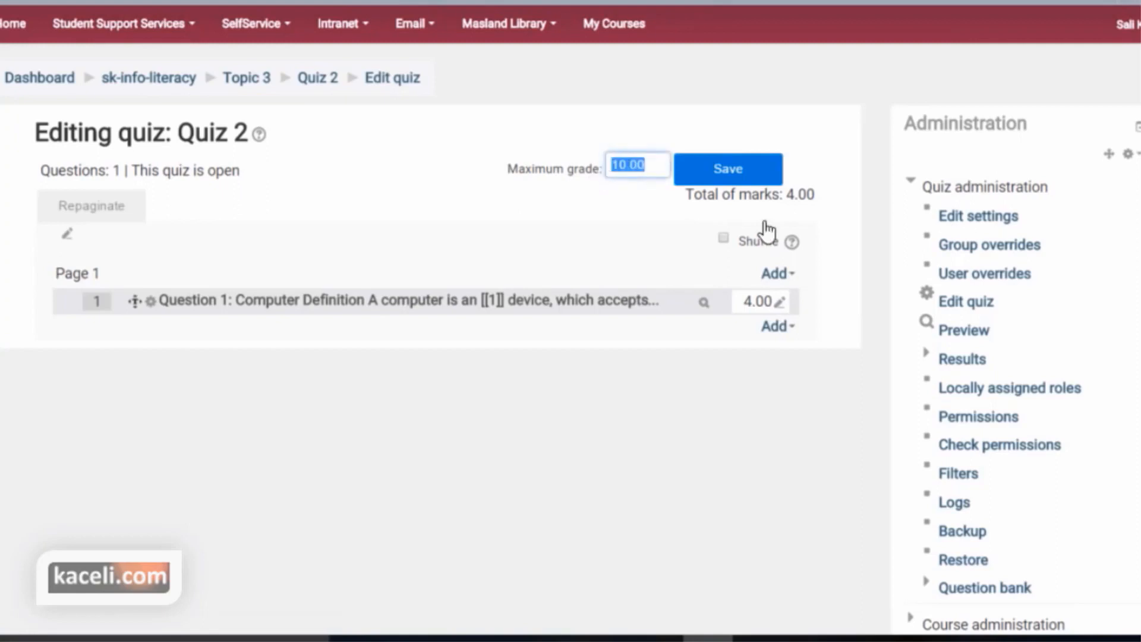
{"action": "type", "text": "1"}
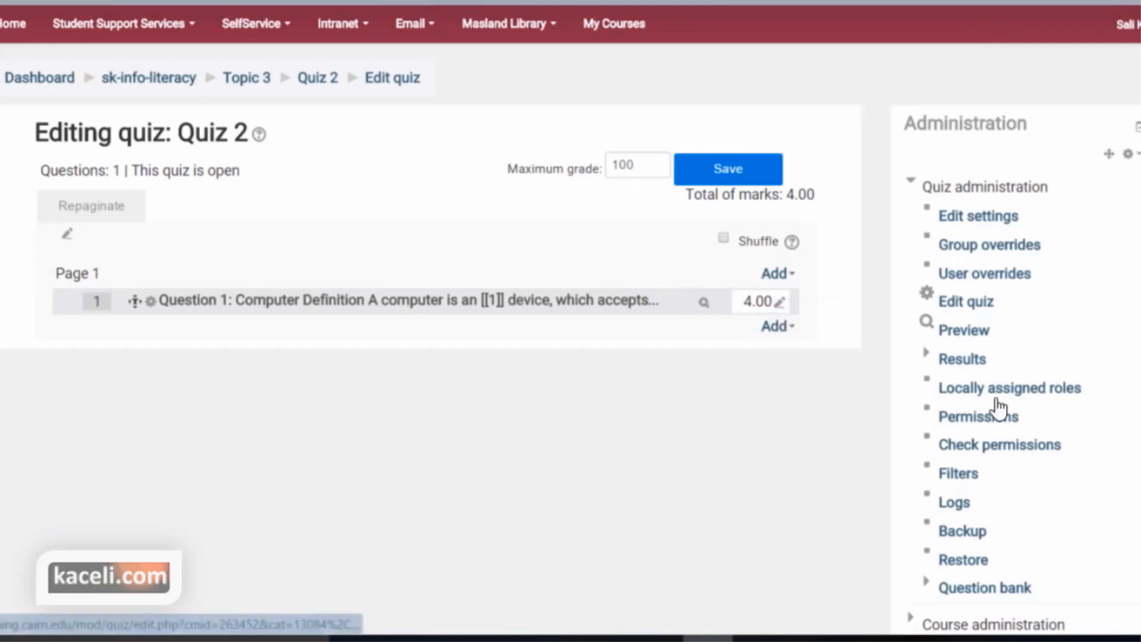
{"action": "left_click", "coordinate": [779, 302]}
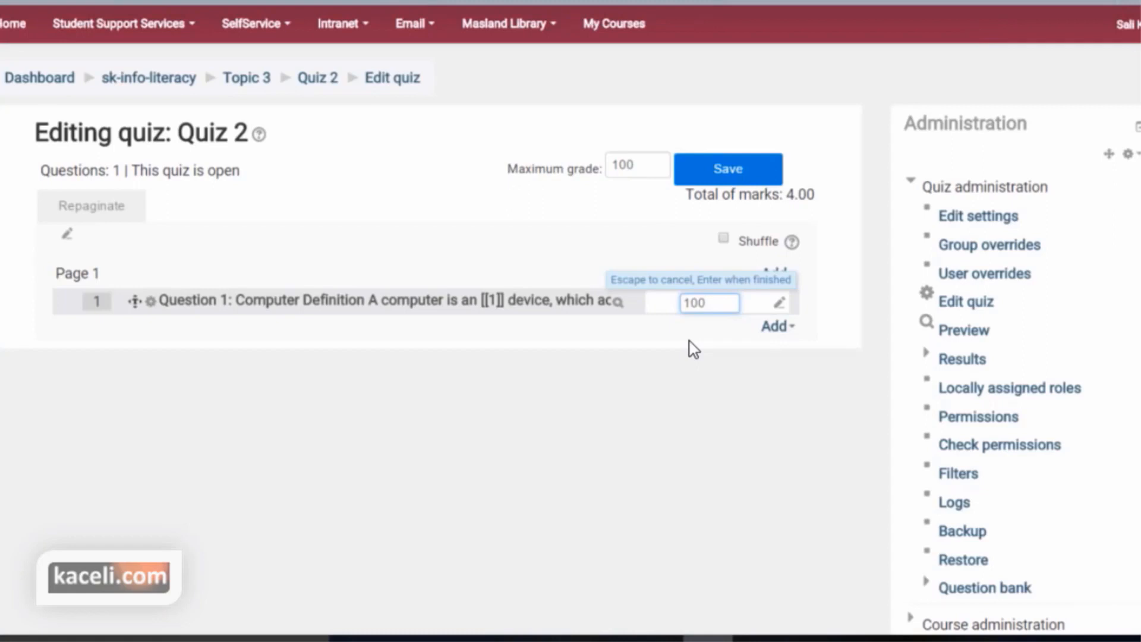
{"action": "key", "text": "Escape"}
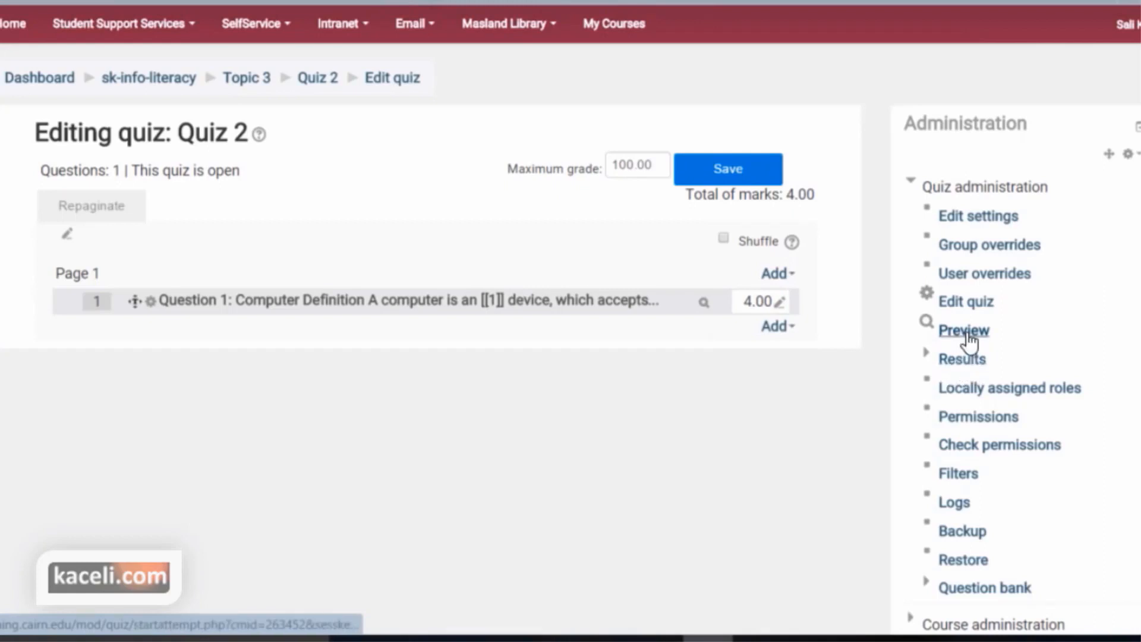
Step: Preview Quiz 2 and drag electronic, input, process and output into blanks 1–4
{"action": "left_click", "coordinate": [971, 336]}
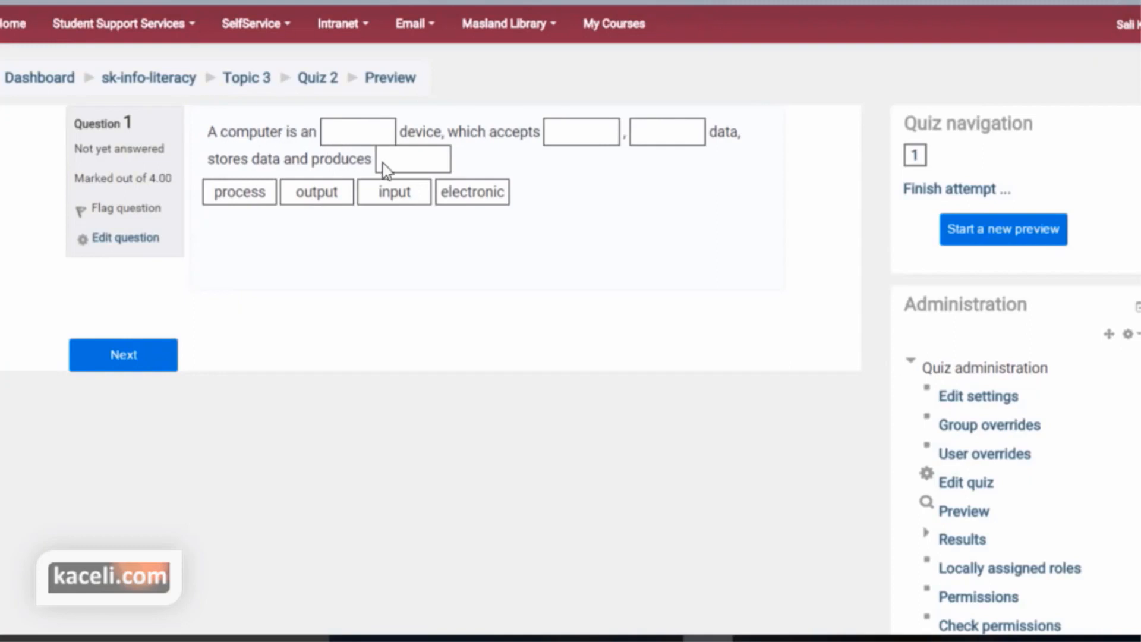
{"action": "left_click_drag", "start_coordinate": [426, 177], "coordinate": [375, 133]}
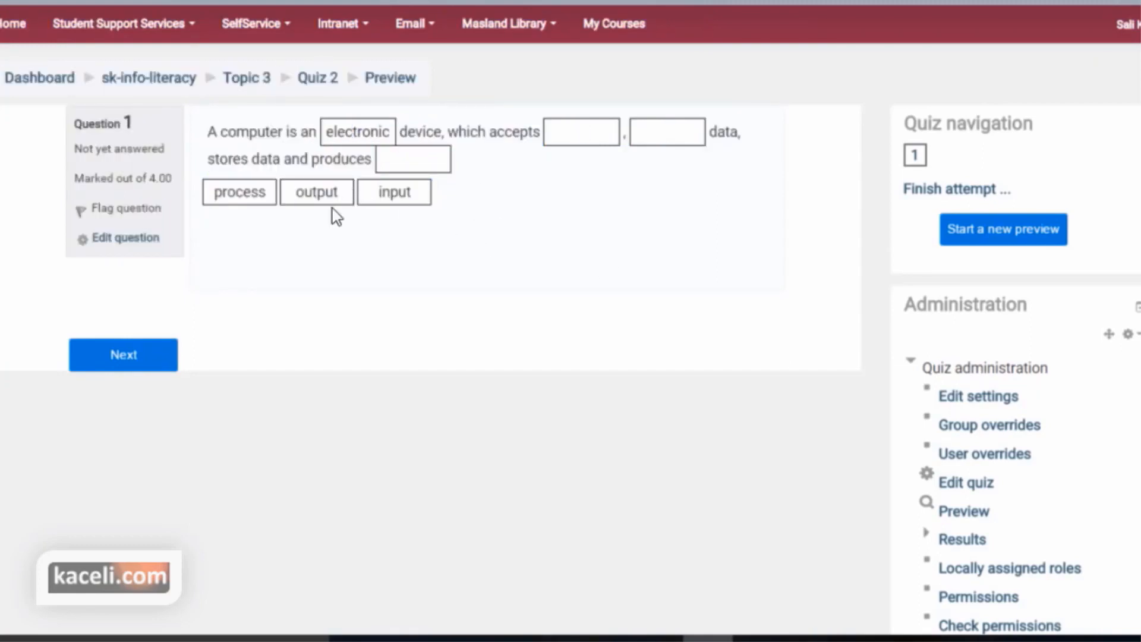
{"action": "left_click_drag", "start_coordinate": [390, 194], "coordinate": [576, 140]}
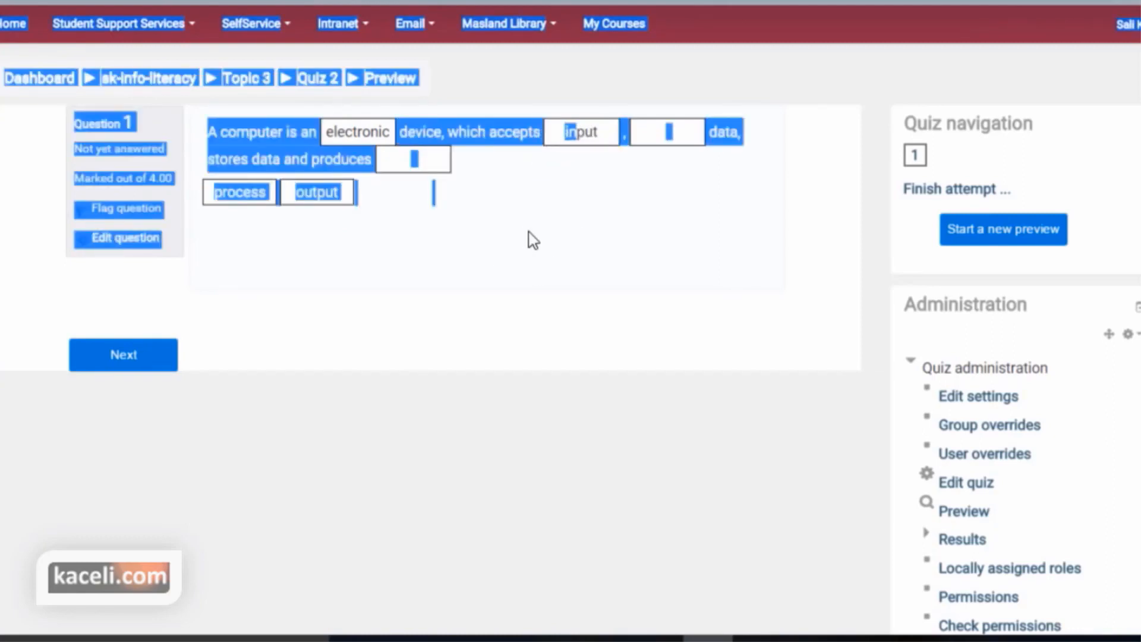
{"action": "left_click_drag", "start_coordinate": [239, 192], "coordinate": [669, 132]}
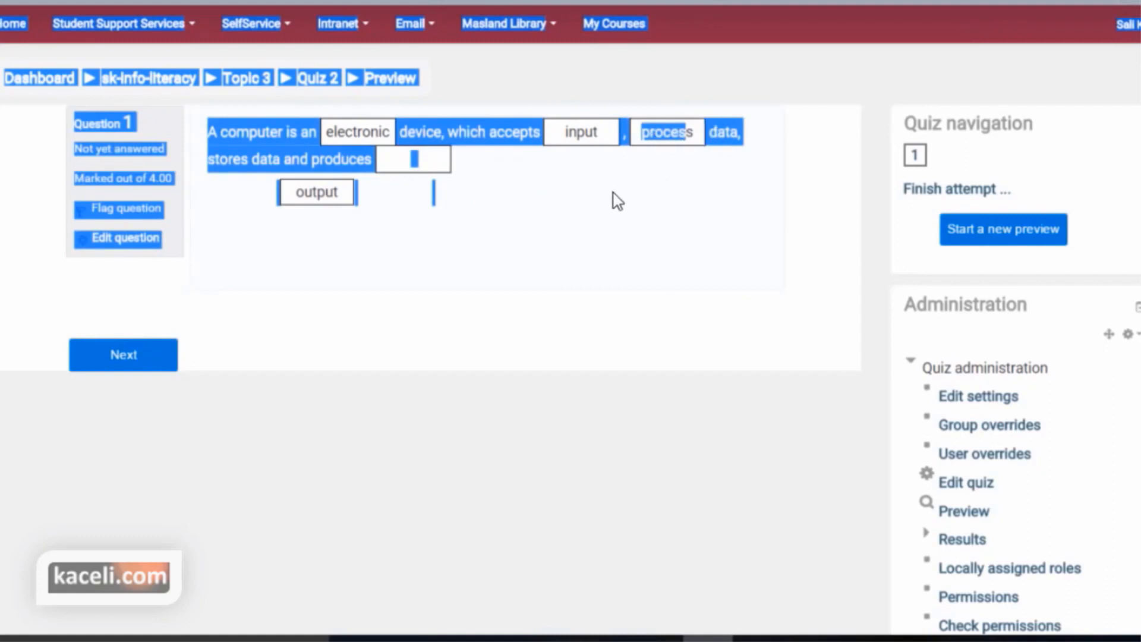
{"action": "left_click", "coordinate": [488, 138]}
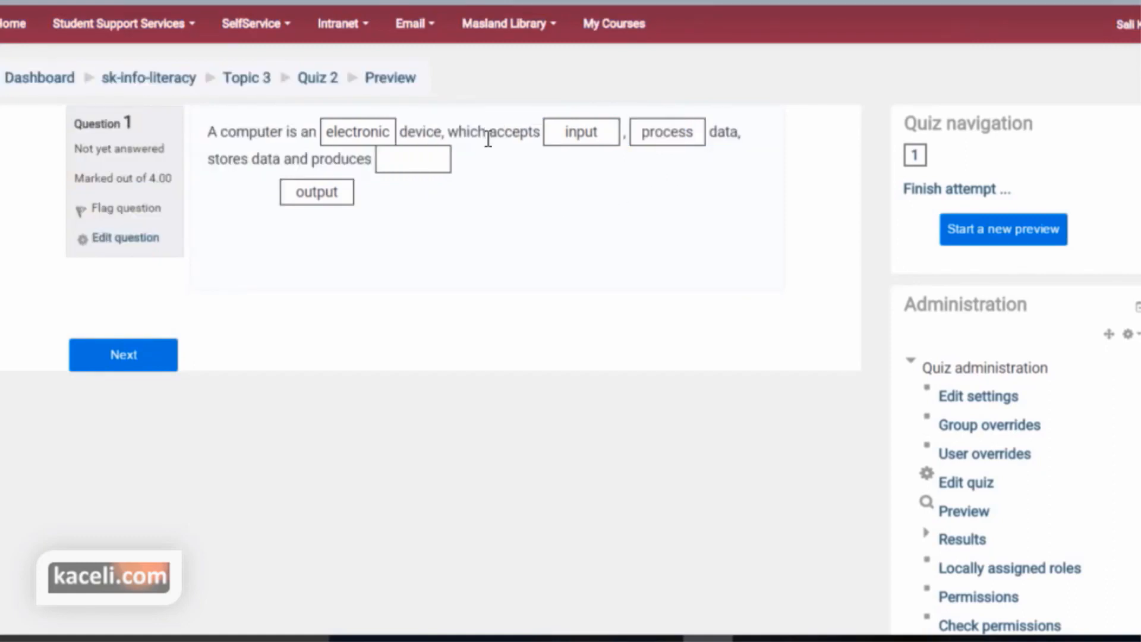
{"action": "left_click_drag", "start_coordinate": [318, 192], "coordinate": [412, 159]}
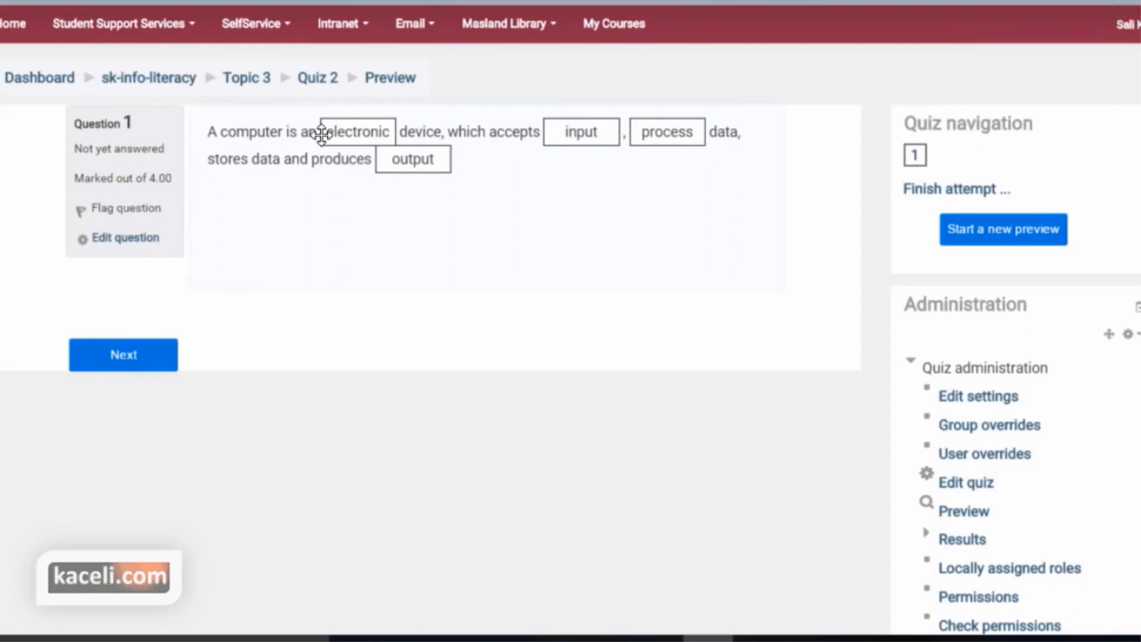
{"action": "left_click", "coordinate": [126, 364]}
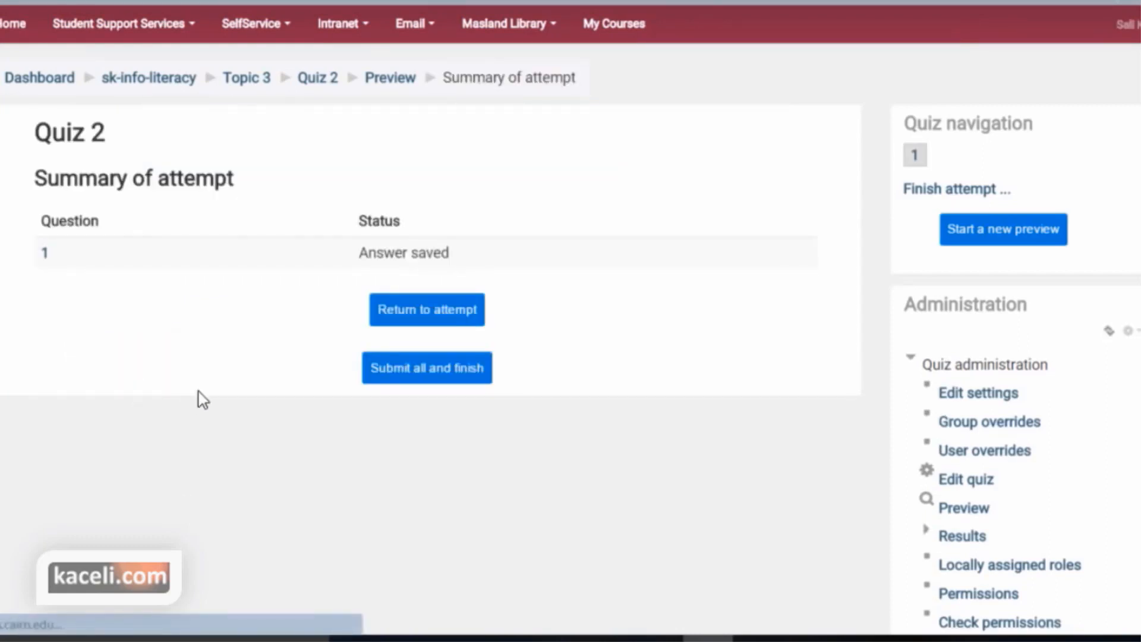
Step: Submit the preview attempt, review its 100.00/100.00 result, and return to editing Quiz 2
{"action": "left_click", "coordinate": [460, 386]}
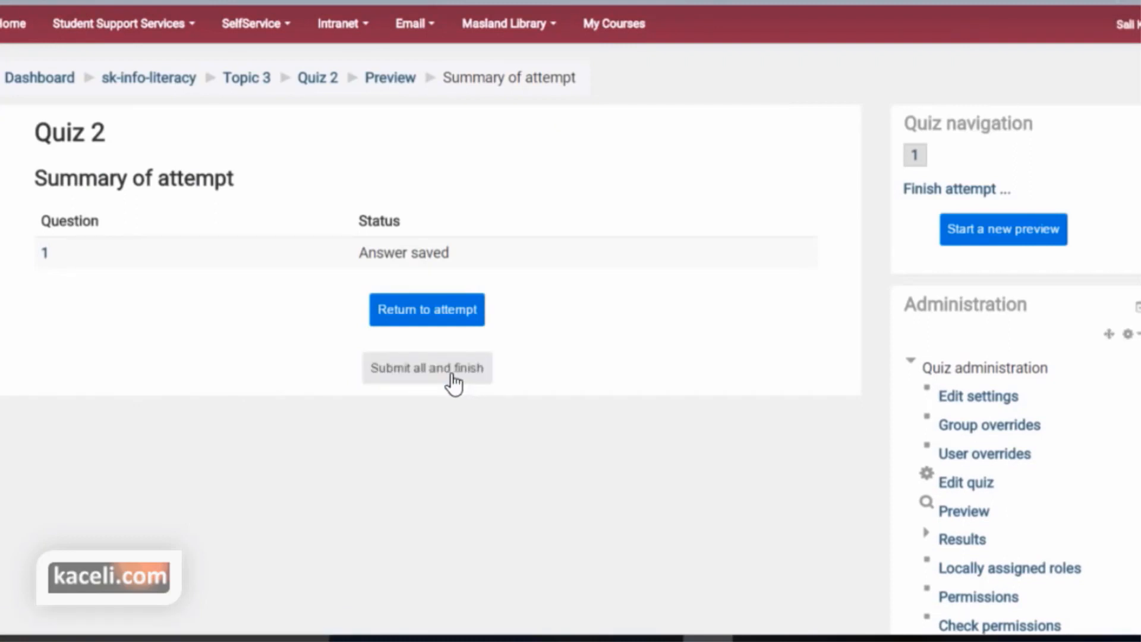
{"action": "left_click", "coordinate": [450, 382]}
{"action": "left_click", "coordinate": [542, 425]}
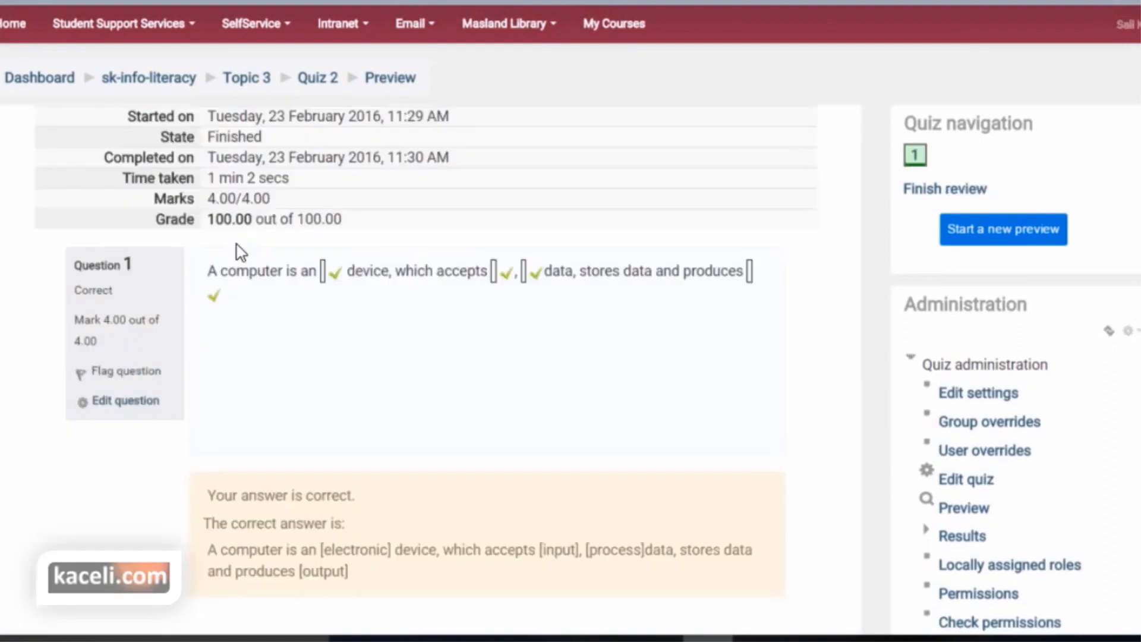
{"action": "scroll", "coordinate": [356, 309], "scroll_direction": "down", "scroll_amount": 1}
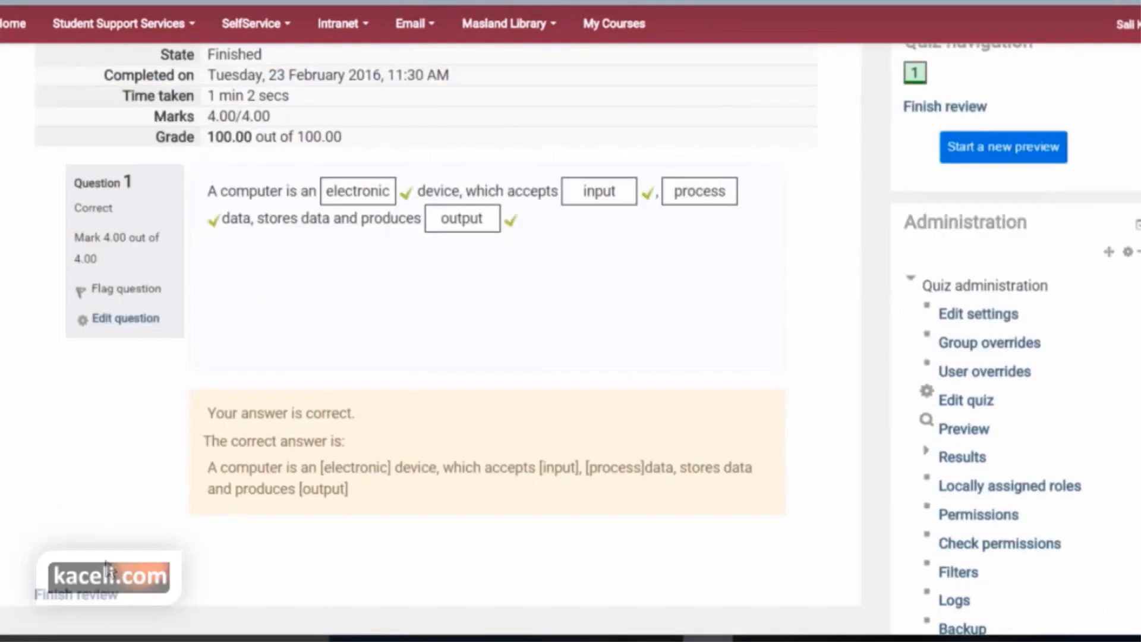
{"action": "left_click", "coordinate": [88, 602]}
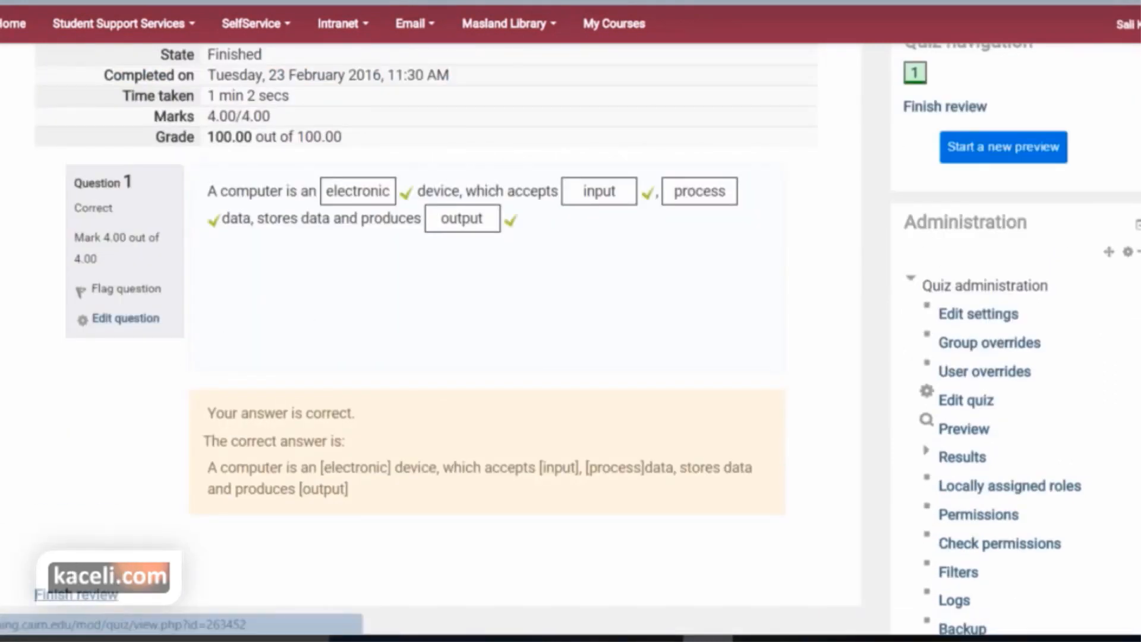
{"action": "left_click", "coordinate": [965, 302]}
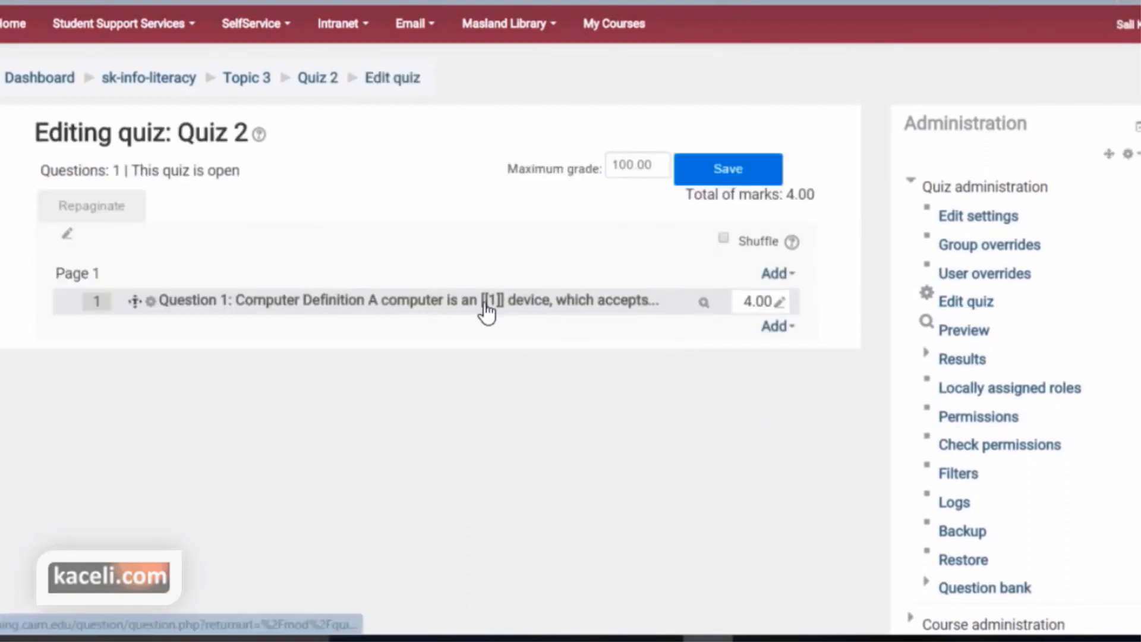
Step: Reopen Question 1, add distractors store (Choice 5) and print (Choice 6), and save
{"action": "left_click", "coordinate": [158, 301]}
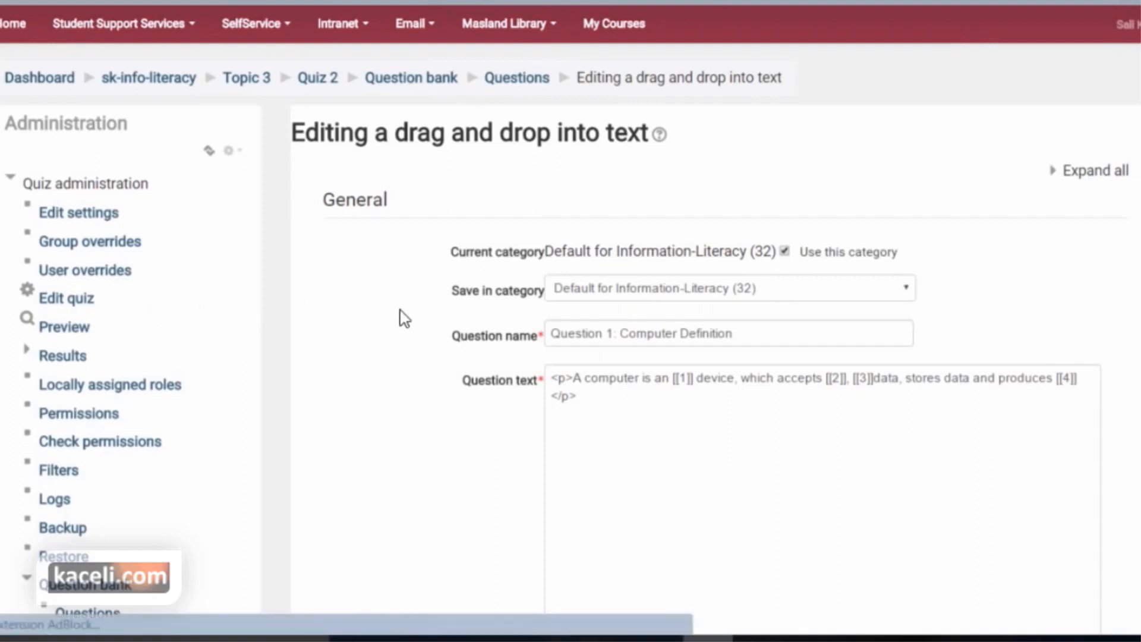
{"action": "scroll", "coordinate": [440, 425], "scroll_direction": "down", "scroll_amount": 2}
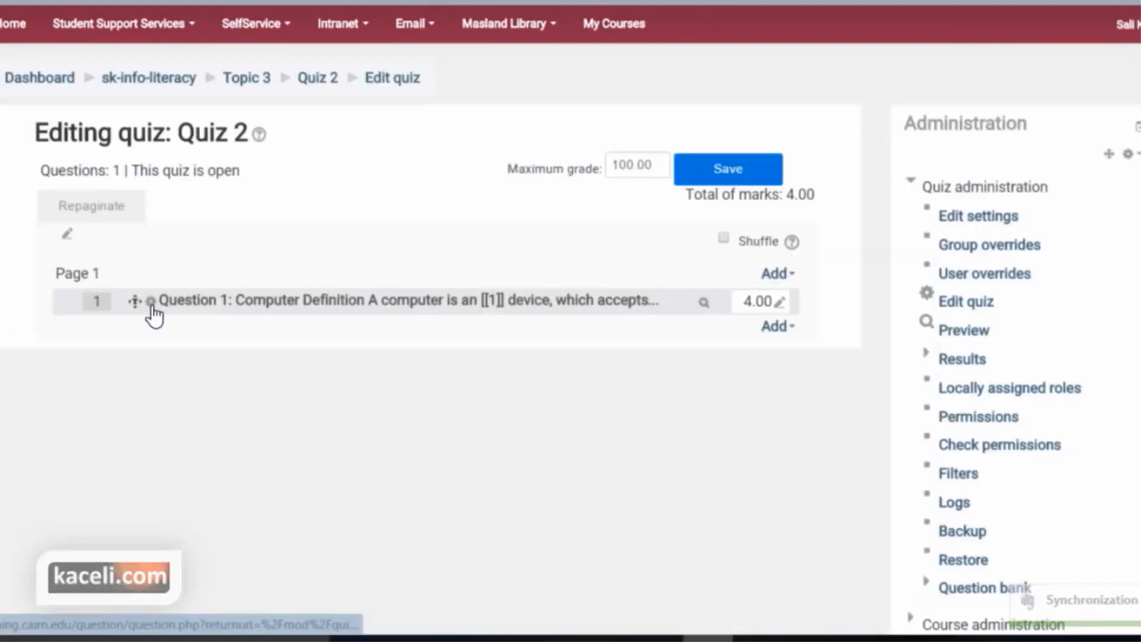
{"action": "left_click", "coordinate": [154, 304]}
{"action": "scroll", "coordinate": [457, 478], "scroll_direction": "down", "scroll_amount": 1}
{"action": "scroll", "coordinate": [457, 479], "scroll_direction": "down", "scroll_amount": 6}
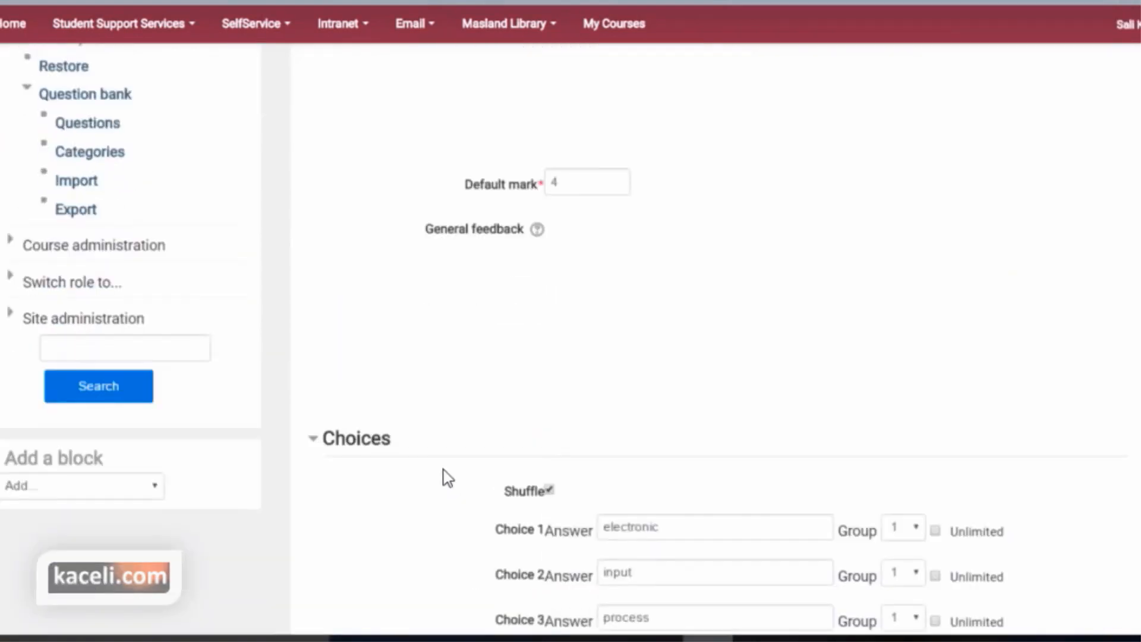
{"action": "scroll", "coordinate": [439, 477], "scroll_direction": "down", "scroll_amount": 6}
{"action": "left_click", "coordinate": [665, 306]}
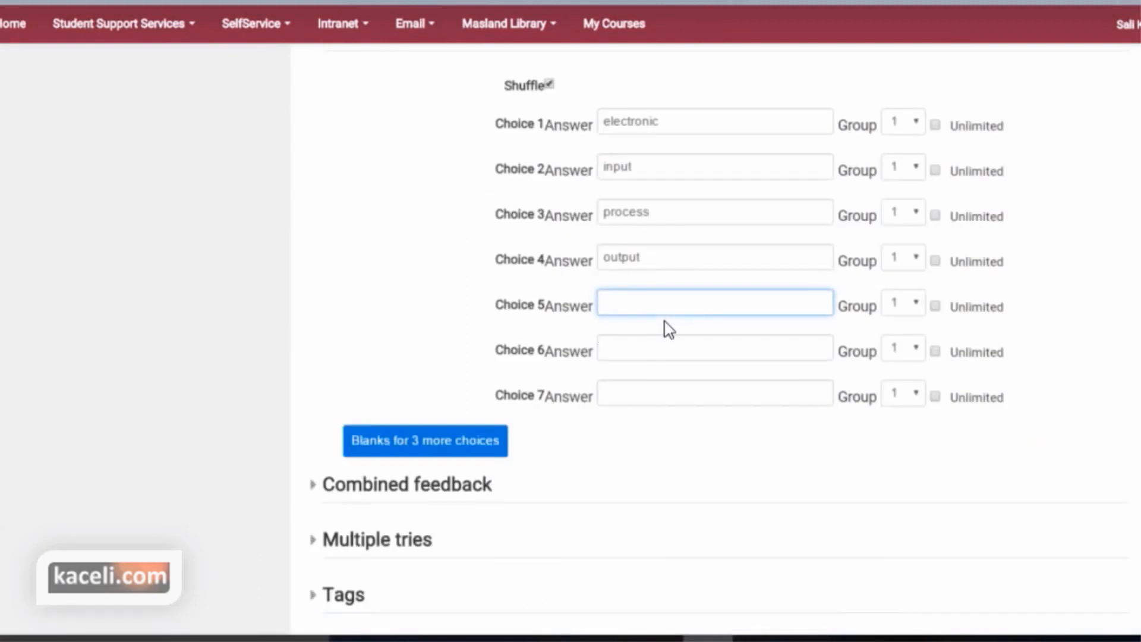
{"action": "type", "text": "store"}
{"action": "left_click", "coordinate": [633, 348]}
{"action": "type", "text": "print"}
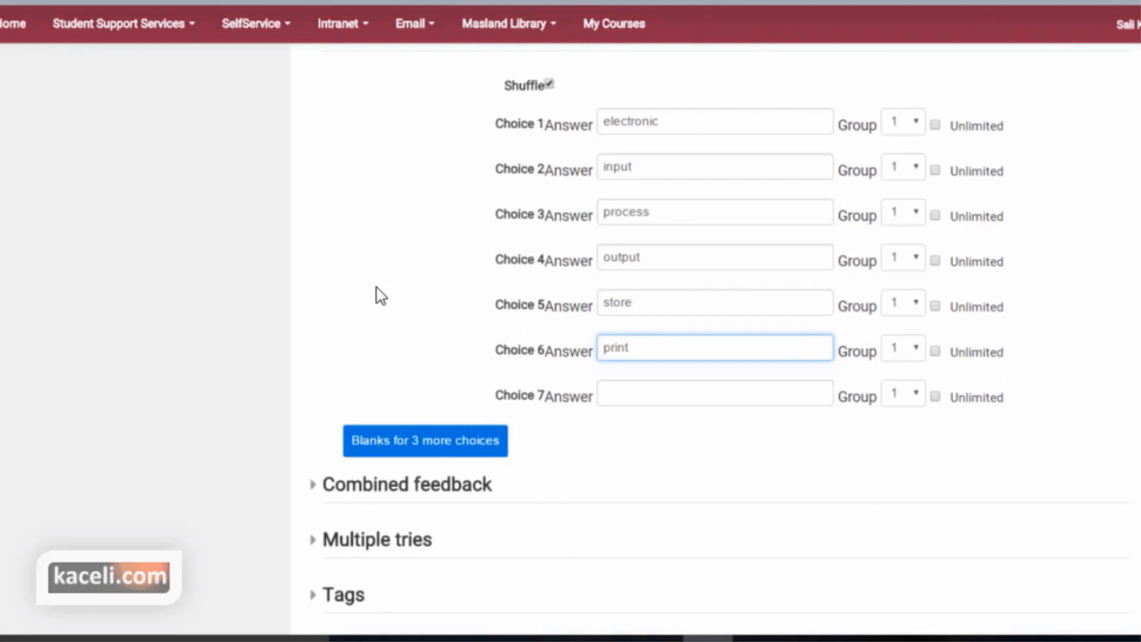
{"action": "scroll", "coordinate": [632, 583], "scroll_direction": "down", "scroll_amount": 5}
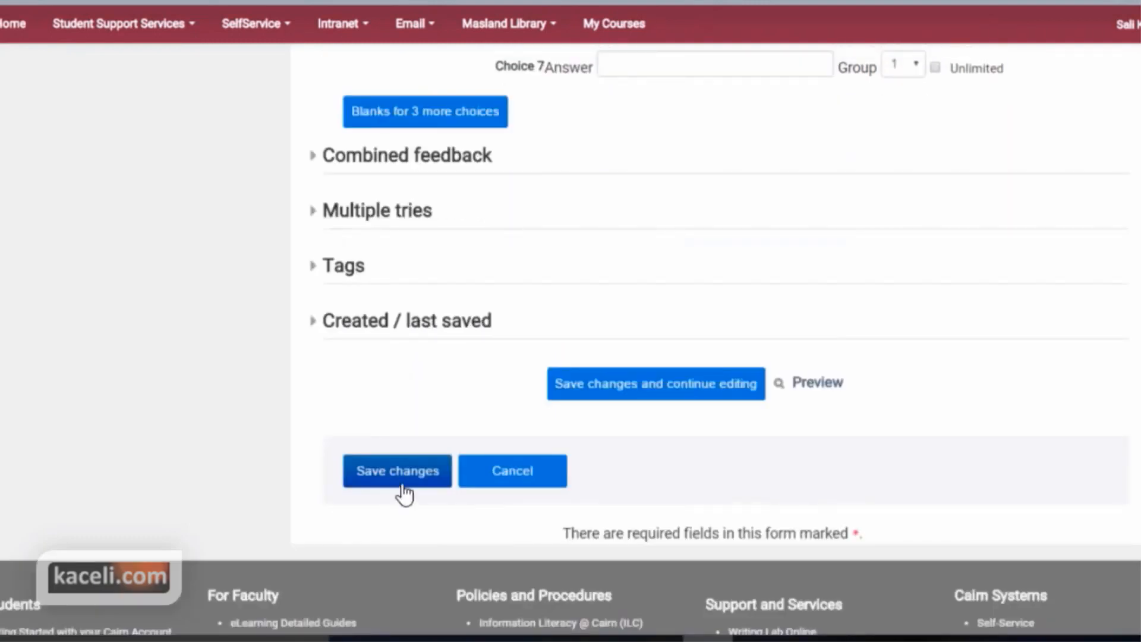
{"action": "left_click", "coordinate": [419, 483]}
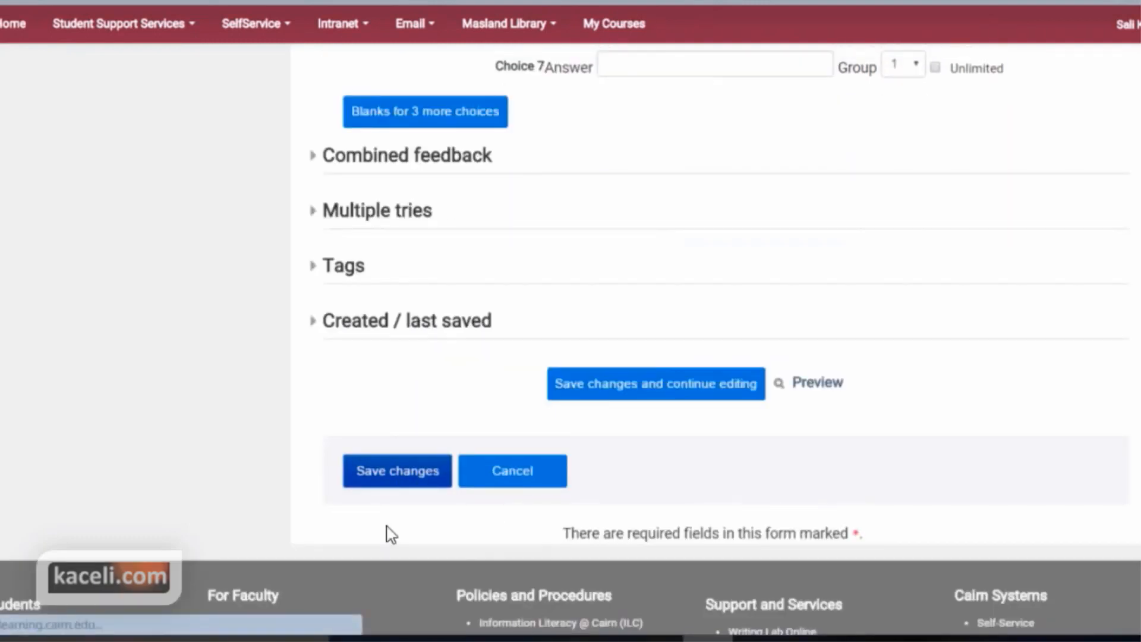
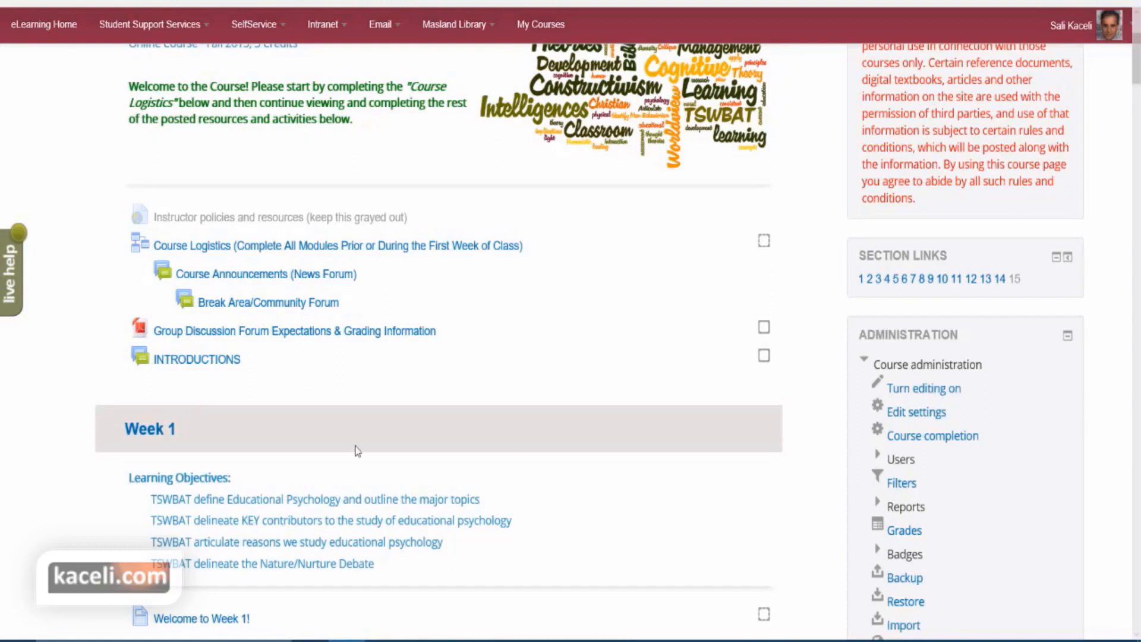
Step: Scroll down to Week 14 and open the 14.2 Multiple Intelligences and Learning Styles lesson
{"action": "scroll", "coordinate": [588, 485], "scroll_direction": "down", "scroll_amount": 15}
{"action": "scroll", "coordinate": [562, 479], "scroll_direction": "down", "scroll_amount": 20}
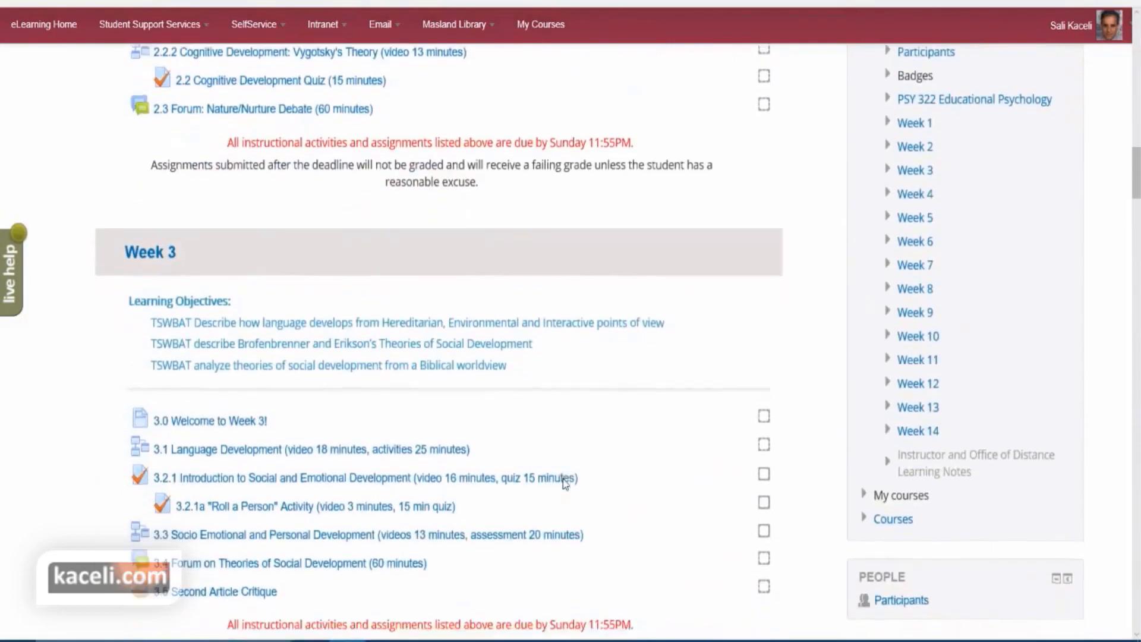
{"action": "scroll", "coordinate": [584, 484], "scroll_direction": "down", "scroll_amount": 20}
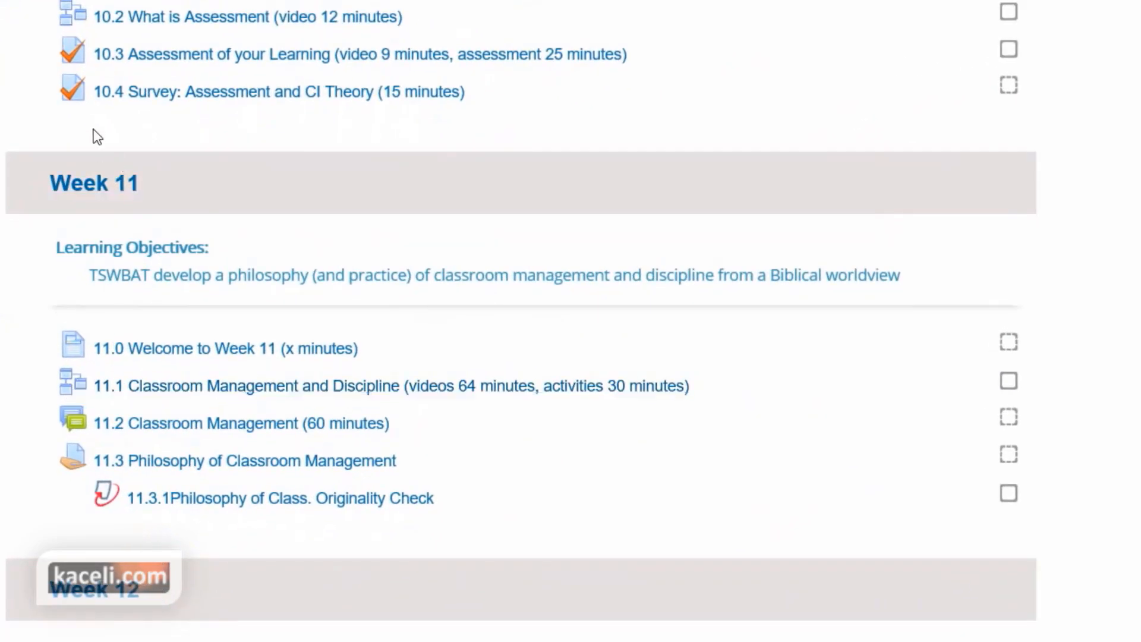
{"action": "scroll", "coordinate": [627, 318], "scroll_direction": "down", "scroll_amount": 15}
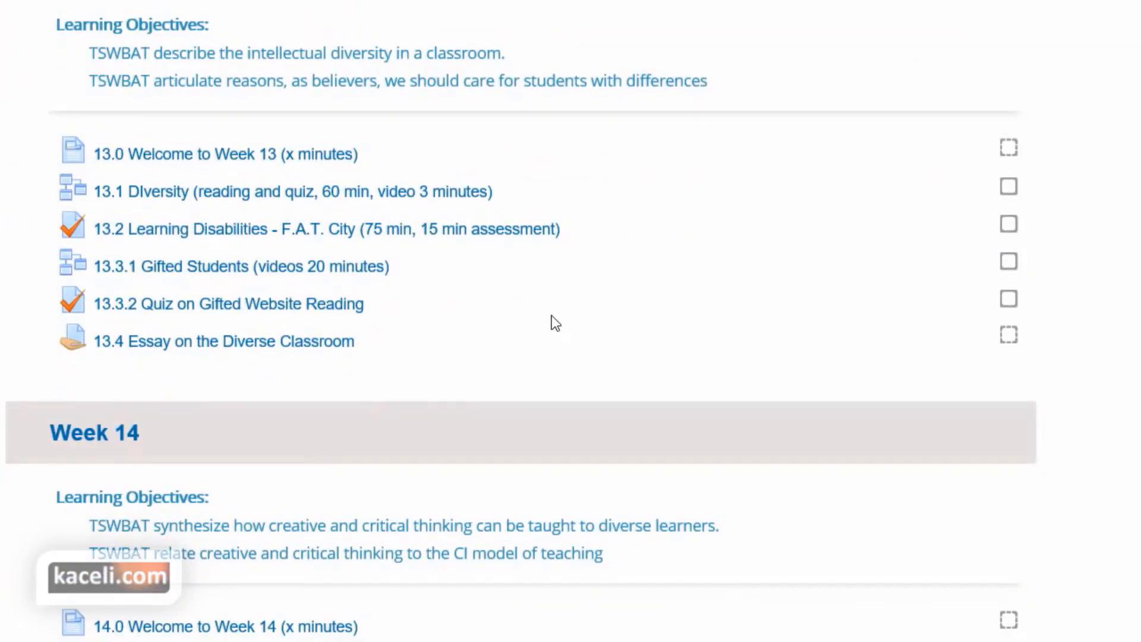
{"action": "scroll", "coordinate": [535, 327], "scroll_direction": "down", "scroll_amount": 5}
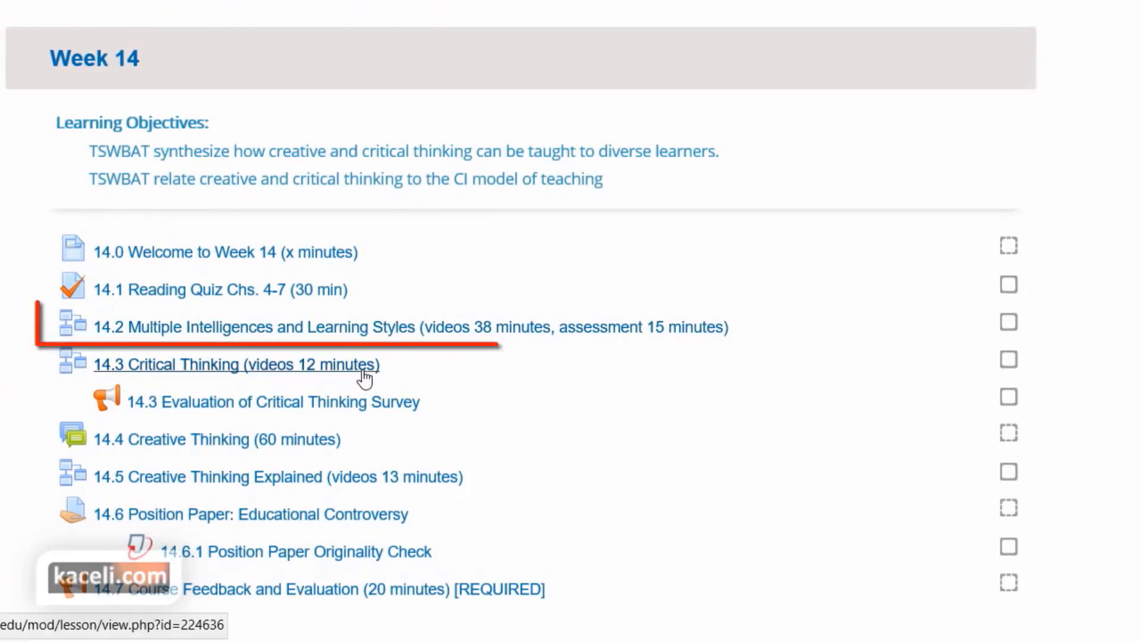
{"action": "left_click", "coordinate": [240, 337]}
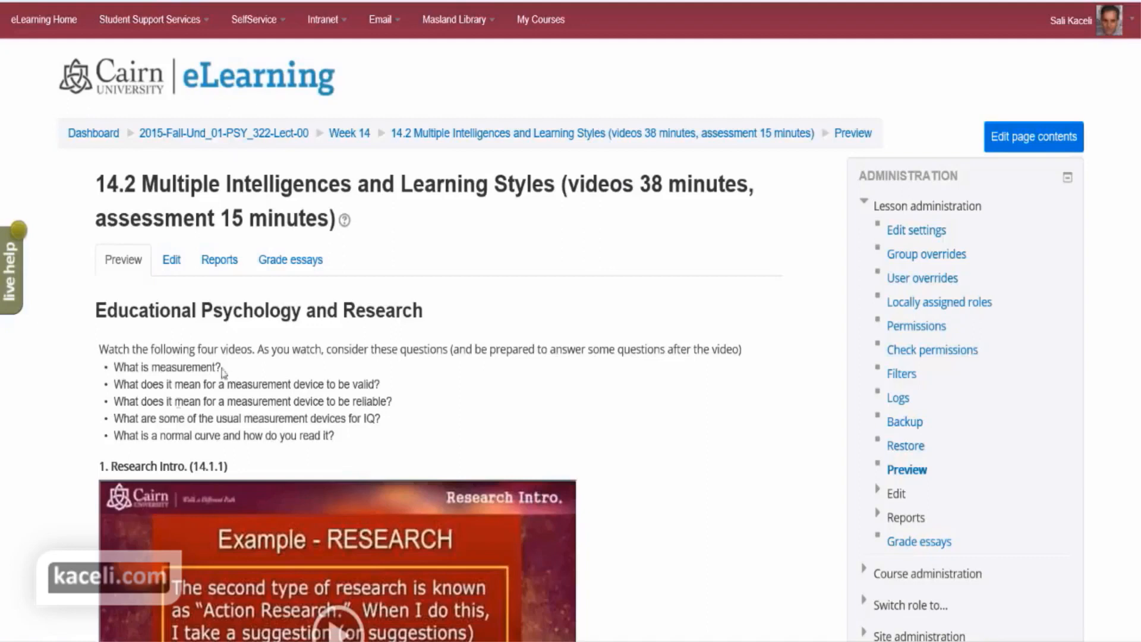
Step: Highlight the intro paragraph and its five questions, then advance to the next lesson page
{"action": "scroll", "coordinate": [364, 382], "scroll_direction": "down", "scroll_amount": 3}
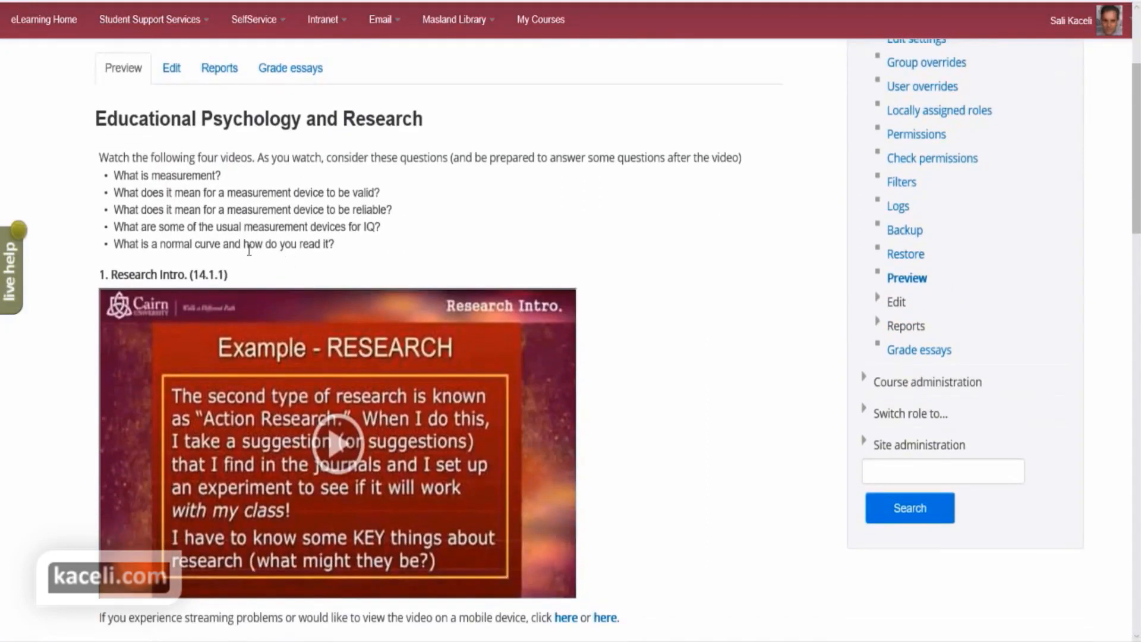
{"action": "mouse_move", "coordinate": [344, 244]}
{"action": "left_mouse_down"}
{"action": "mouse_move", "coordinate": [114, 227]}
{"action": "mouse_move", "coordinate": [103, 157]}
{"action": "left_mouse_up"}
{"action": "scroll", "coordinate": [301, 216], "scroll_direction": "down", "scroll_amount": 3}
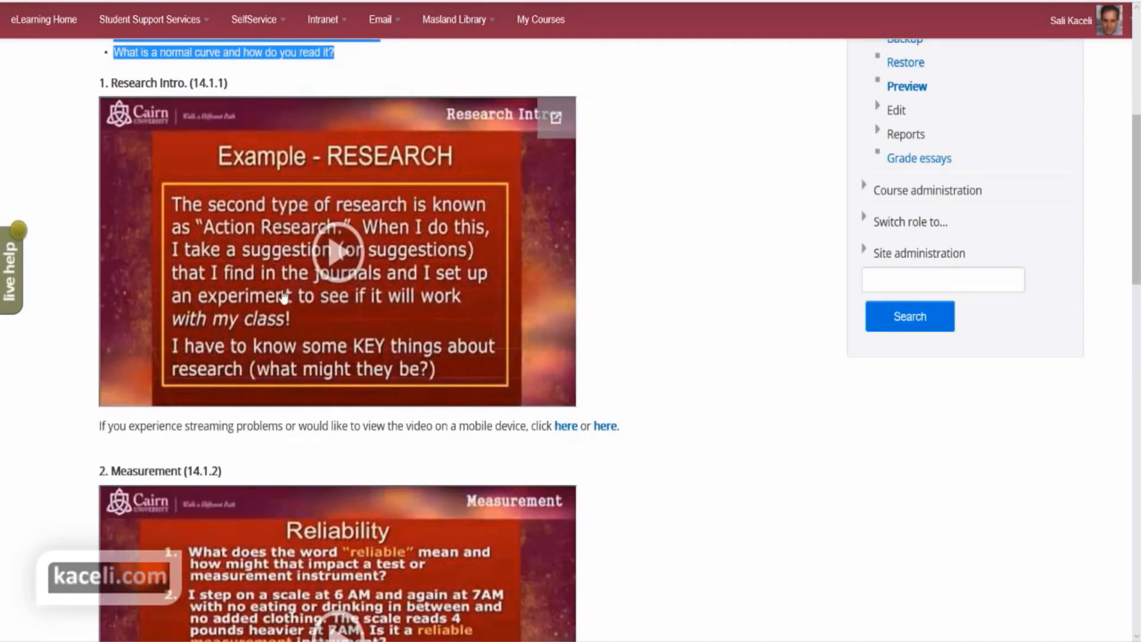
{"action": "scroll", "coordinate": [293, 304], "scroll_direction": "down", "scroll_amount": 7}
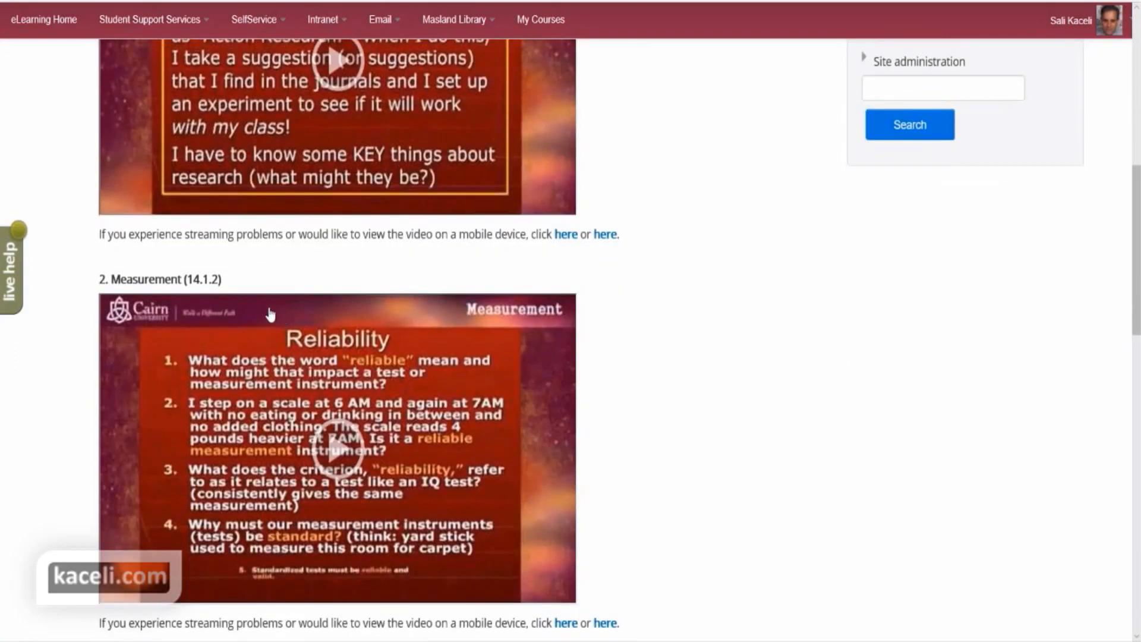
{"action": "scroll", "coordinate": [293, 304], "scroll_direction": "down", "scroll_amount": 12}
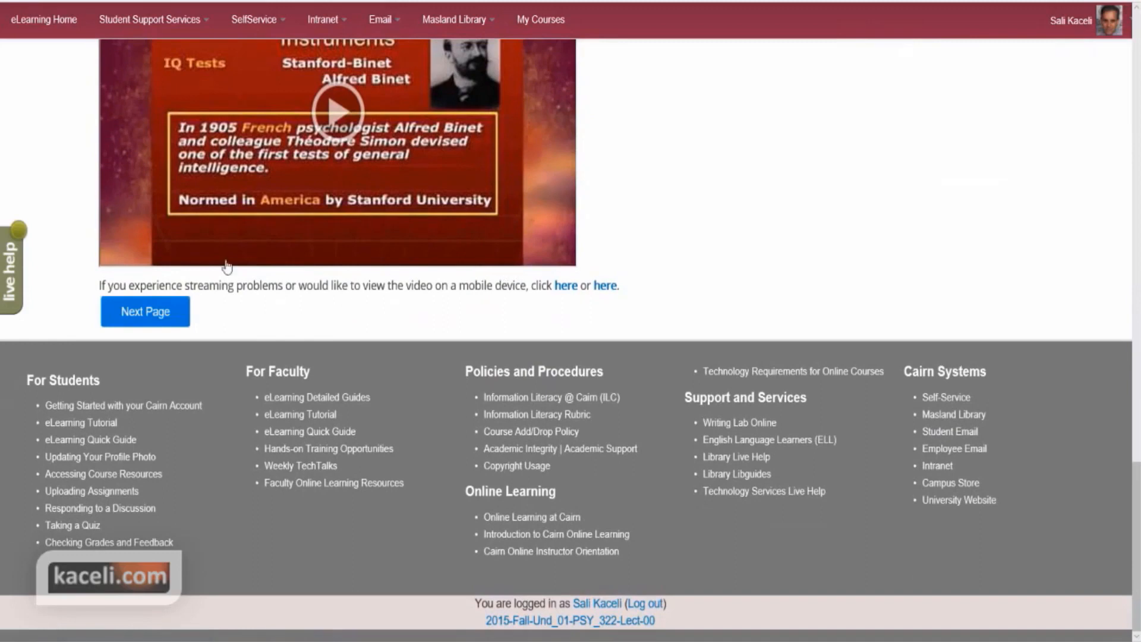
{"action": "left_click", "coordinate": [159, 315]}
Step: Scroll past the video page and advance to the definitions-and-words matching question
{"action": "scroll", "coordinate": [331, 273], "scroll_direction": "down", "scroll_amount": 3}
{"action": "scroll", "coordinate": [331, 273], "scroll_direction": "down", "scroll_amount": 6}
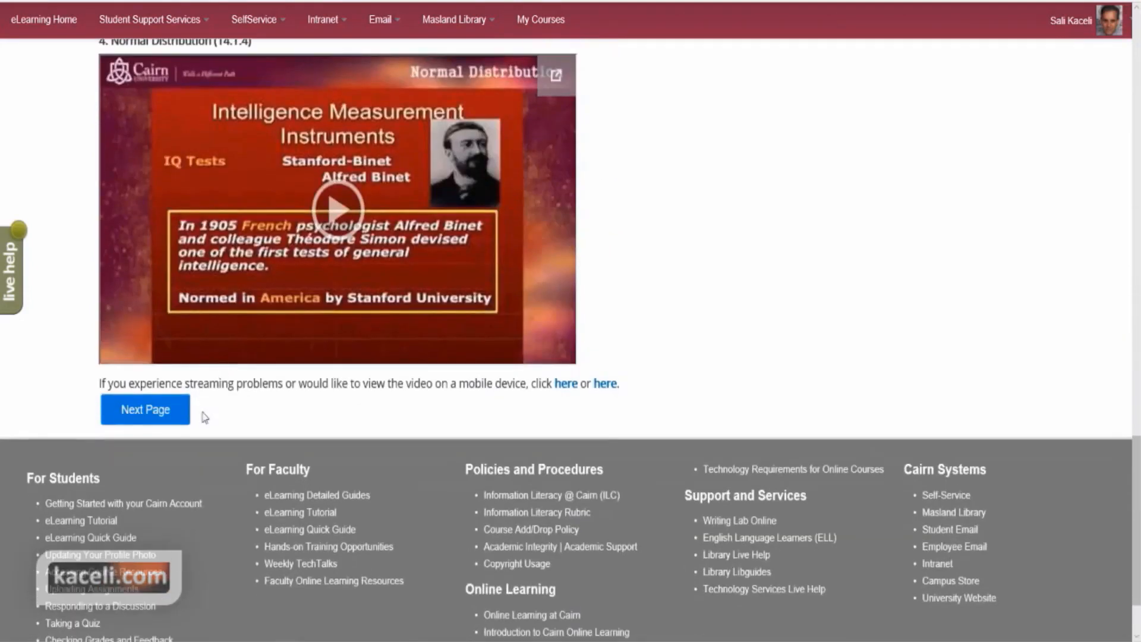
{"action": "left_click", "coordinate": [134, 422]}
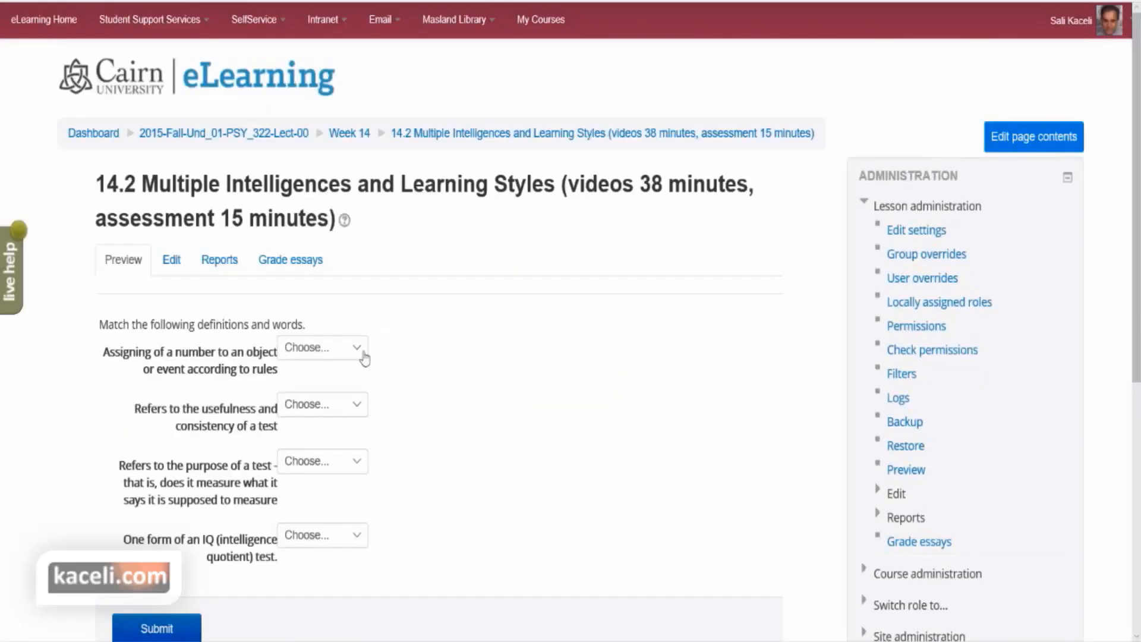
Step: Answer the four matching definitions with Validity, WISC-R, WISC-R and Measurement
{"action": "left_click", "coordinate": [336, 356]}
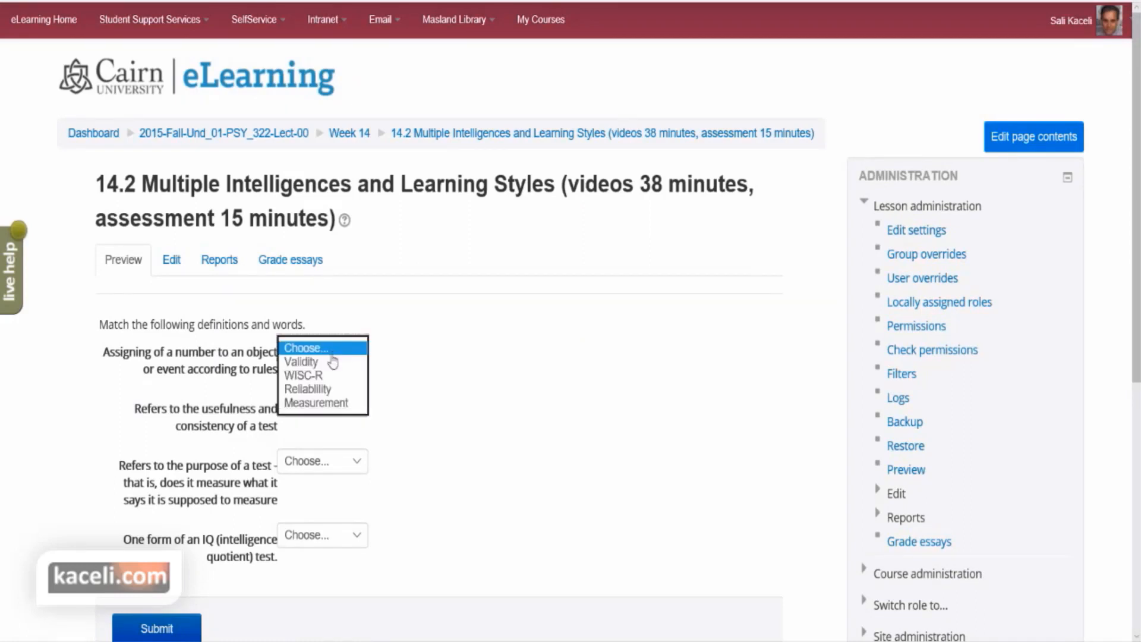
{"action": "left_click", "coordinate": [305, 362]}
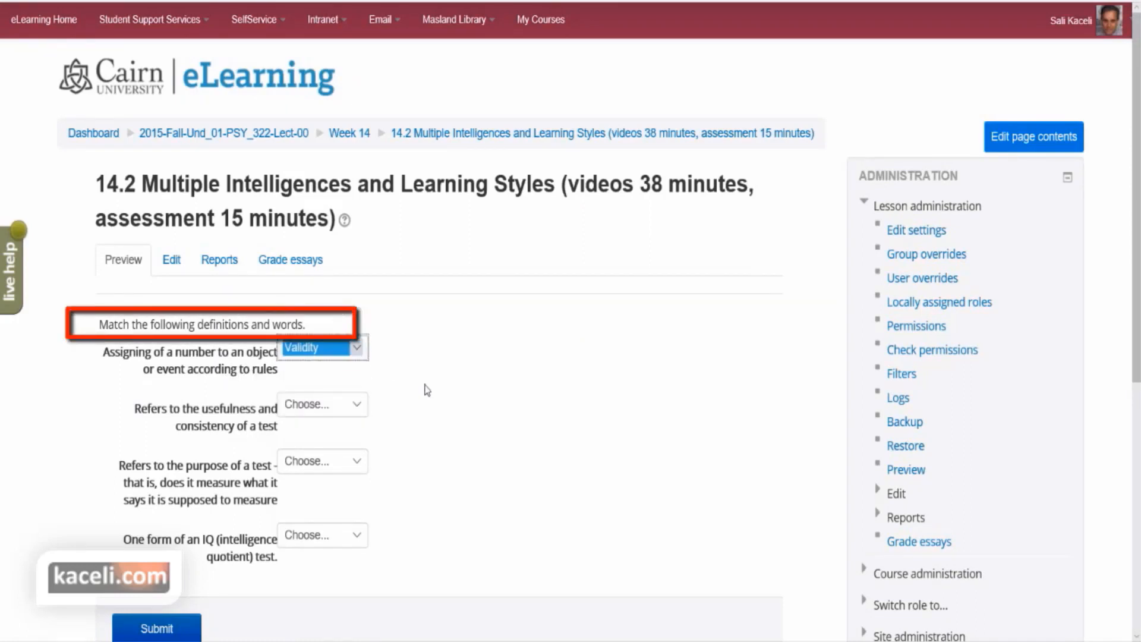
{"action": "left_click", "coordinate": [324, 416]}
{"action": "left_click", "coordinate": [304, 432]}
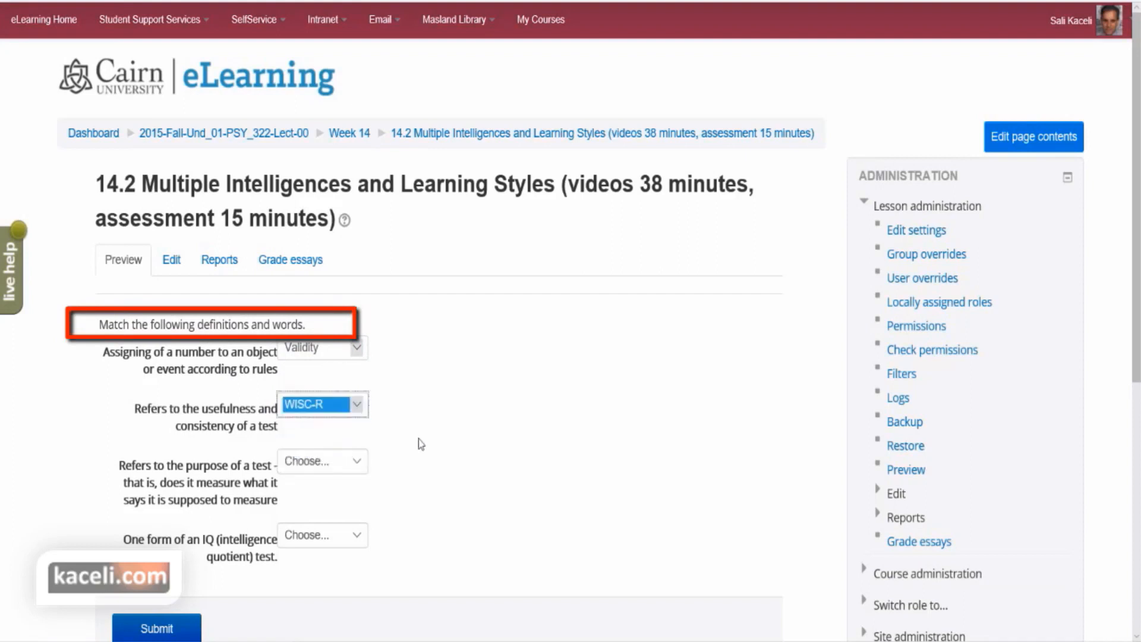
{"action": "left_click", "coordinate": [303, 462]}
{"action": "left_click", "coordinate": [314, 490]}
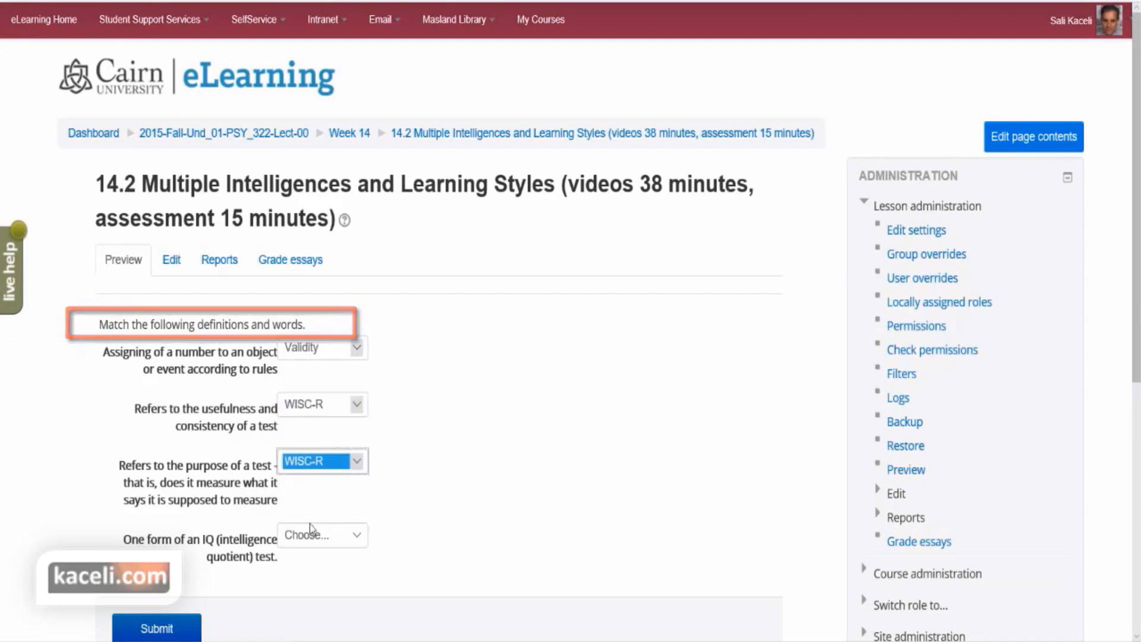
{"action": "left_click", "coordinate": [321, 535]}
{"action": "left_click", "coordinate": [318, 590]}
{"action": "scroll", "coordinate": [393, 476], "scroll_direction": "down", "scroll_amount": 3}
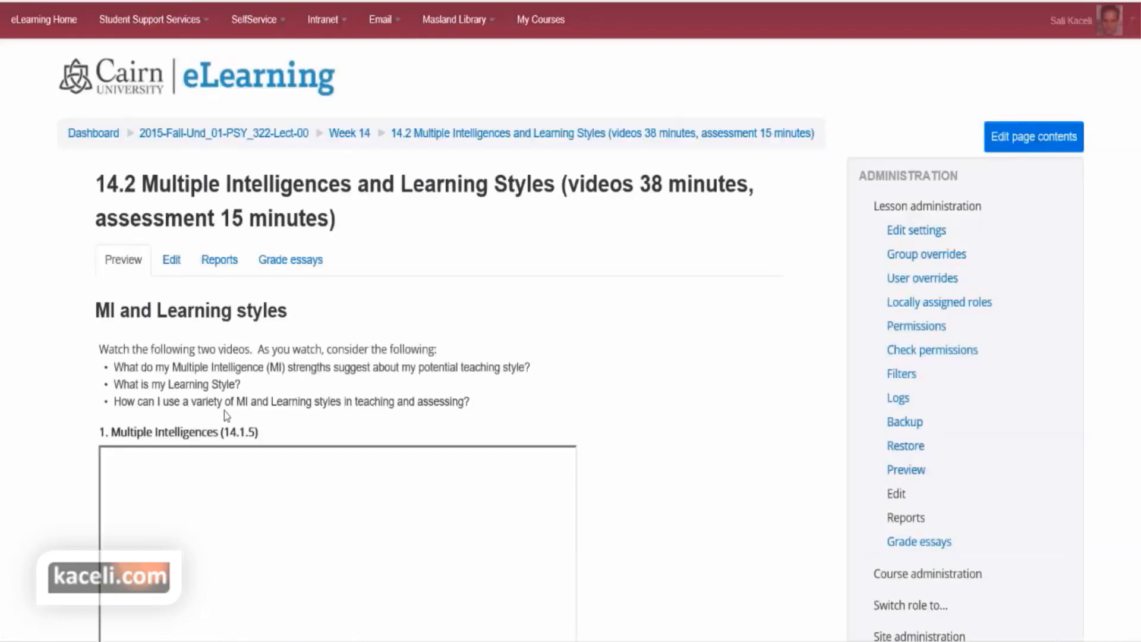
Step: Scroll through the MI and Learning styles video page toward End Lesson
{"action": "scroll", "coordinate": [280, 395], "scroll_direction": "down", "scroll_amount": 3}
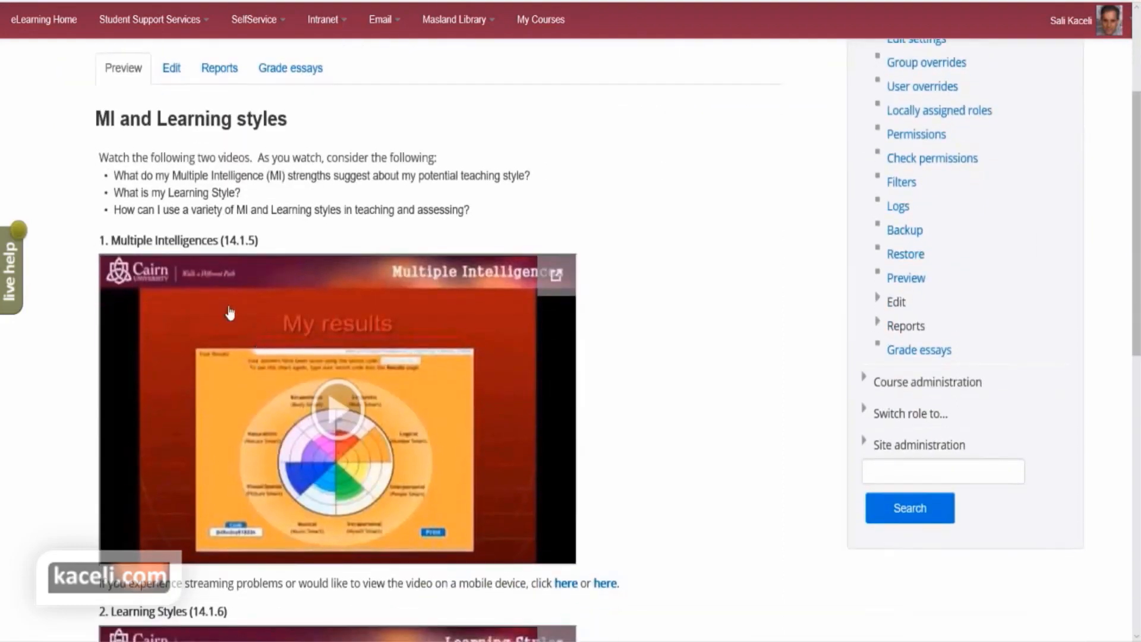
{"action": "scroll", "coordinate": [158, 390], "scroll_direction": "down", "scroll_amount": 10}
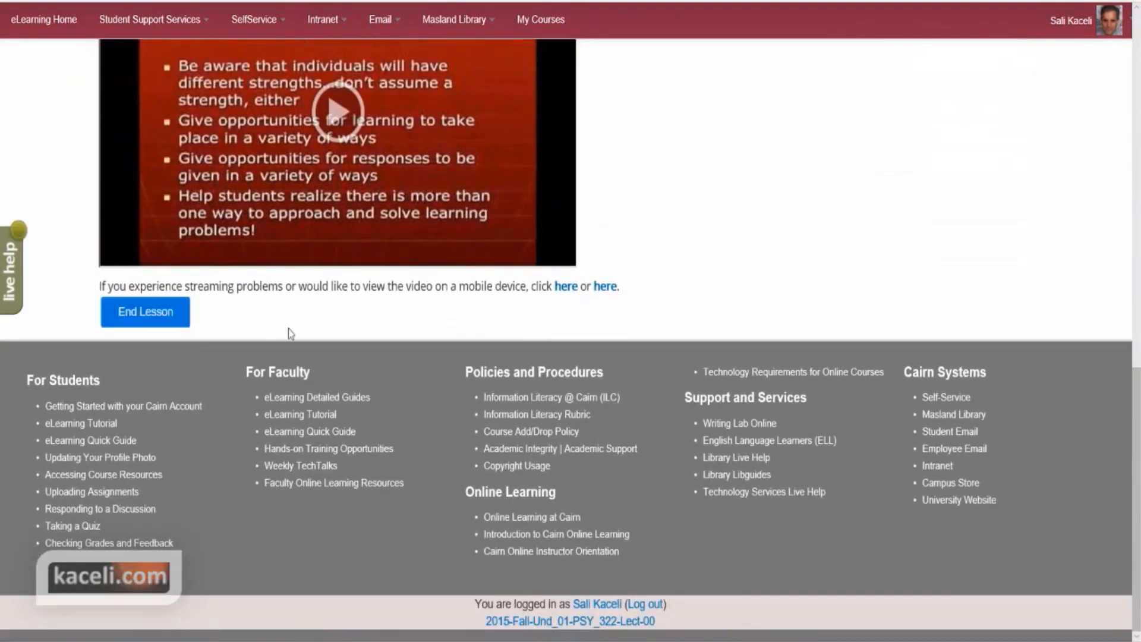
{"action": "scroll", "coordinate": [383, 363], "scroll_direction": "up", "scroll_amount": 8}
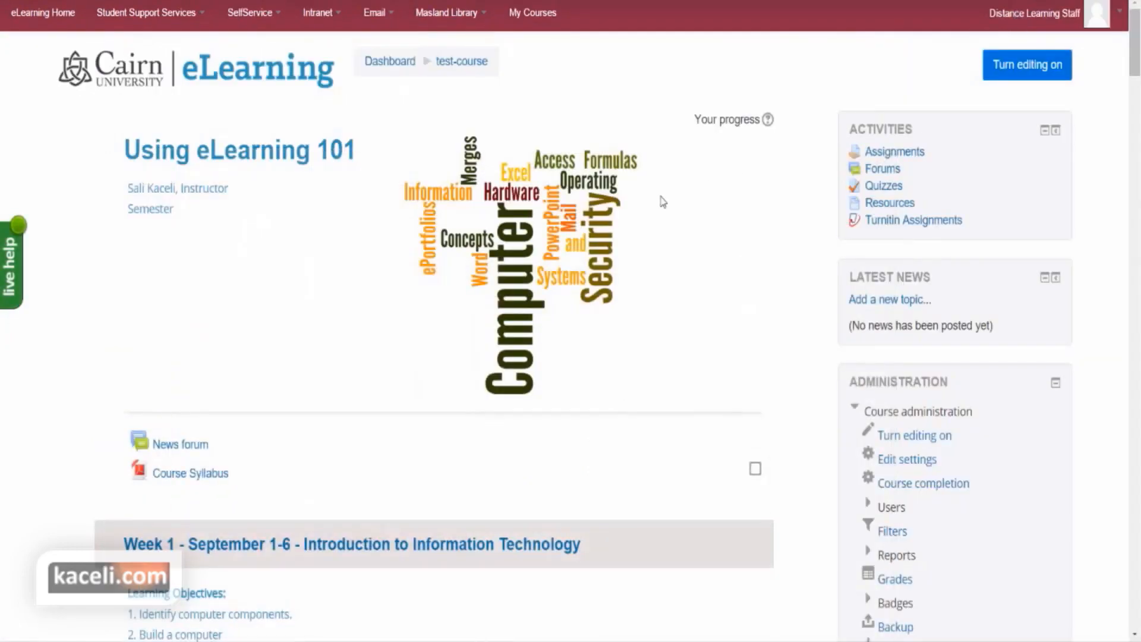
Step: Turn editing on for the Using eLearning 101 course
{"action": "scroll", "coordinate": [302, 373], "scroll_direction": "down", "scroll_amount": 7}
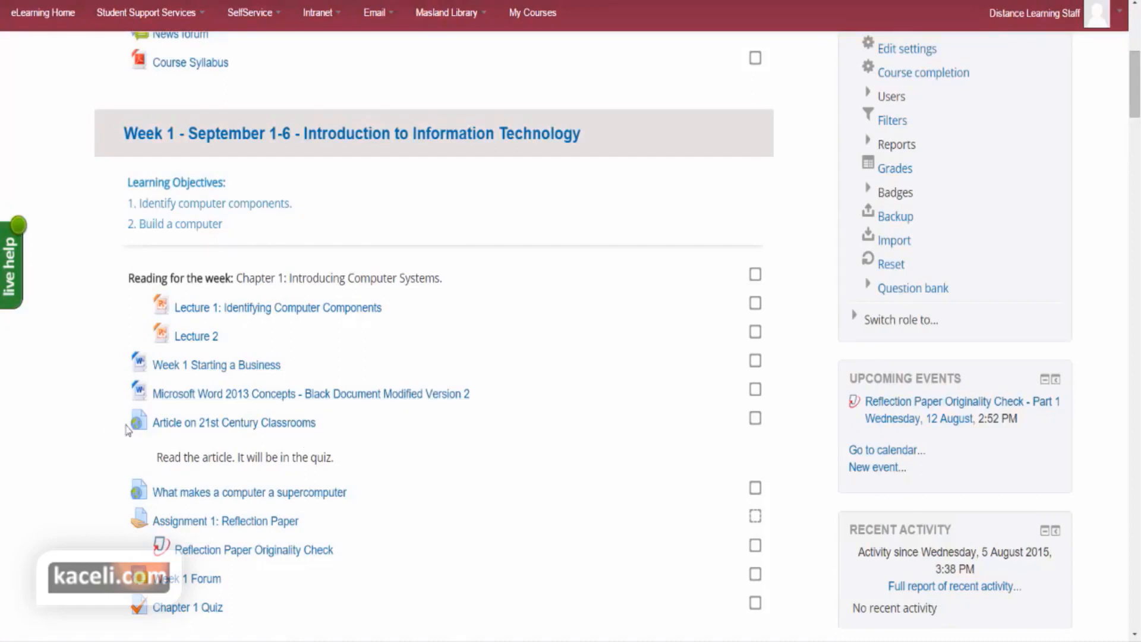
{"action": "scroll", "coordinate": [79, 442], "scroll_direction": "down", "scroll_amount": 5}
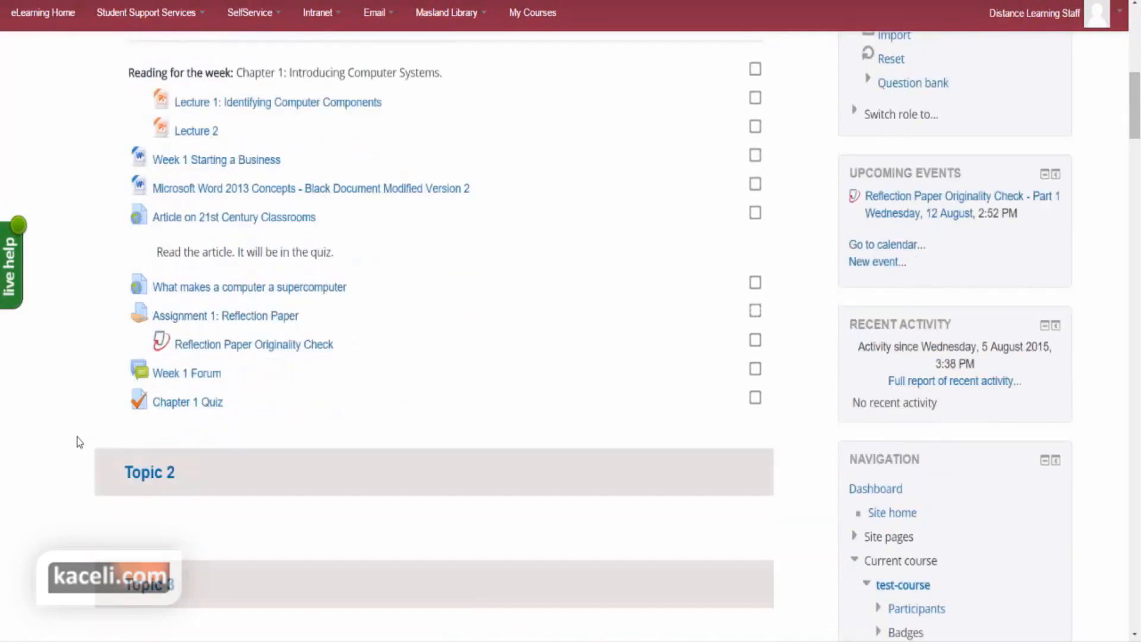
{"action": "scroll", "coordinate": [208, 402], "scroll_direction": "up", "scroll_amount": 3}
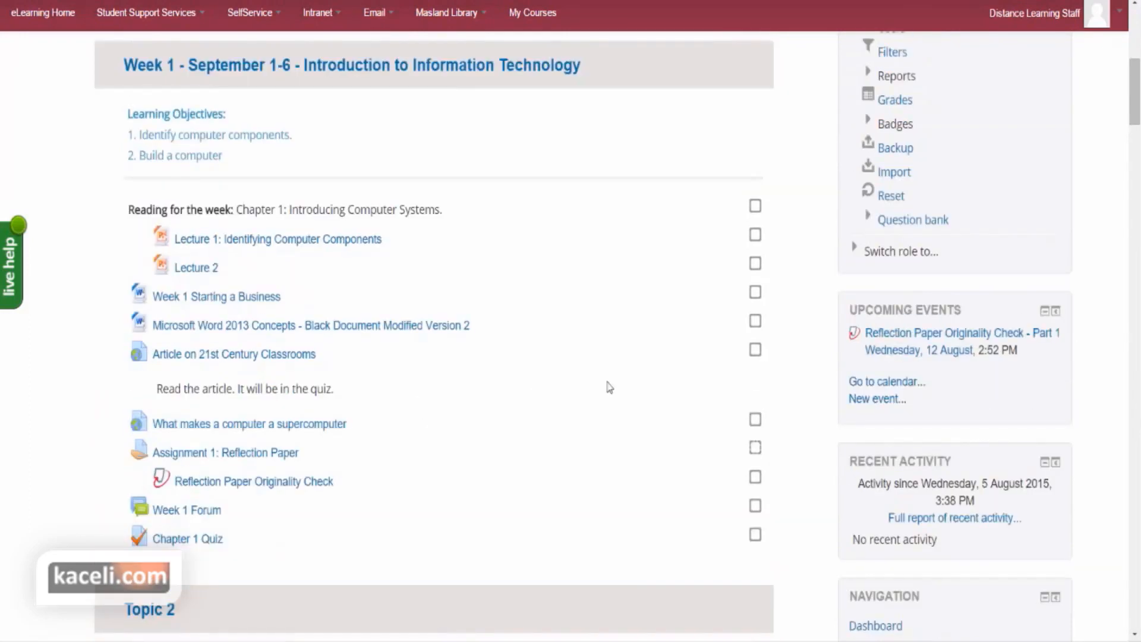
{"action": "scroll", "coordinate": [678, 380], "scroll_direction": "up", "scroll_amount": 8}
{"action": "left_click", "coordinate": [1011, 75]}
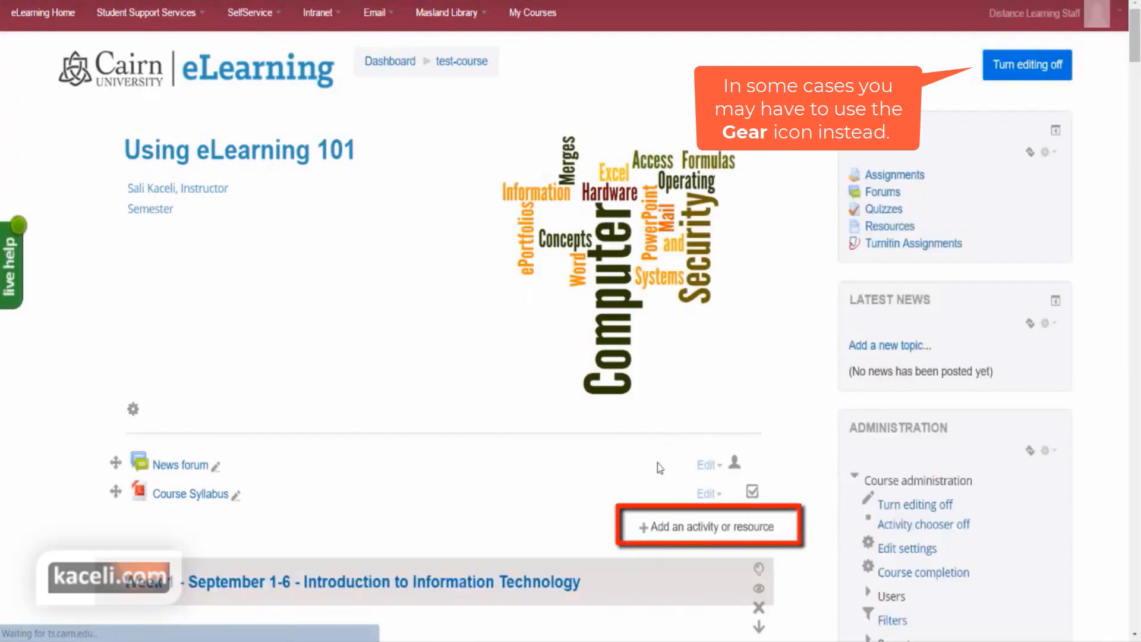
Step: Bring up the Add an activity or resource chooser for Week 1
{"action": "scroll", "coordinate": [677, 471], "scroll_direction": "down", "scroll_amount": 1}
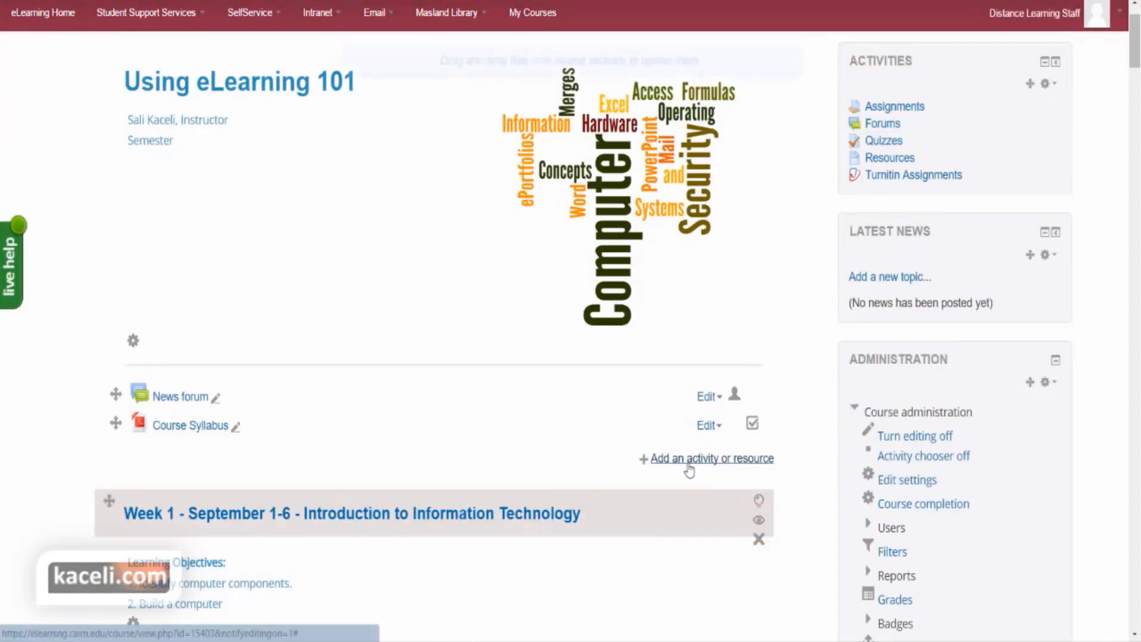
{"action": "scroll", "coordinate": [566, 452], "scroll_direction": "down", "scroll_amount": 4}
{"action": "scroll", "coordinate": [499, 470], "scroll_direction": "down", "scroll_amount": 4}
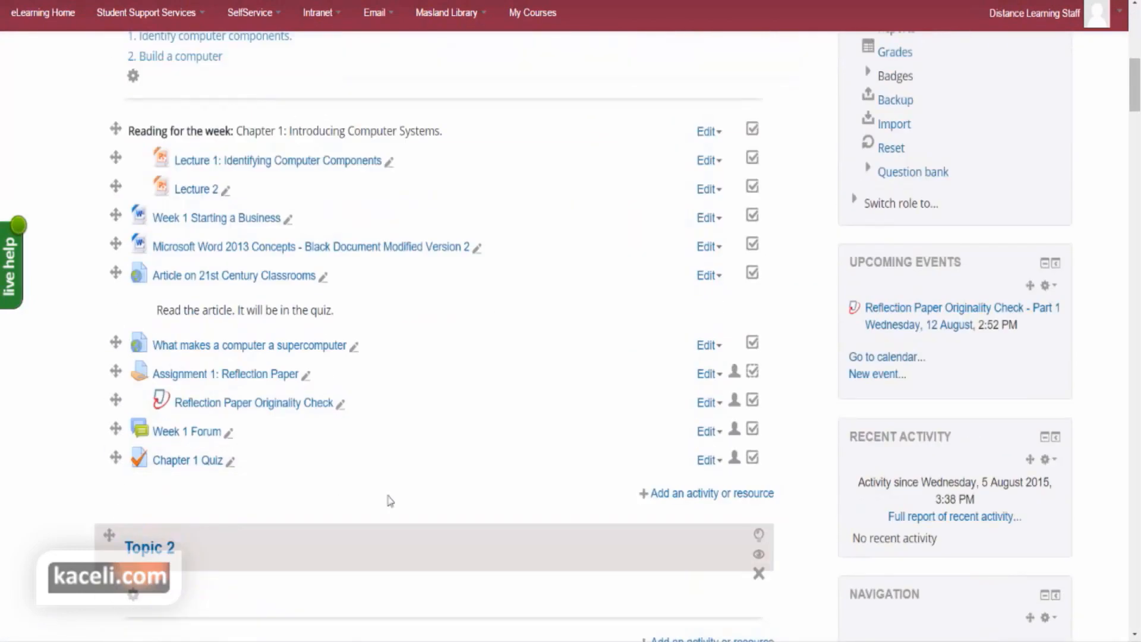
{"action": "left_click", "coordinate": [653, 494]}
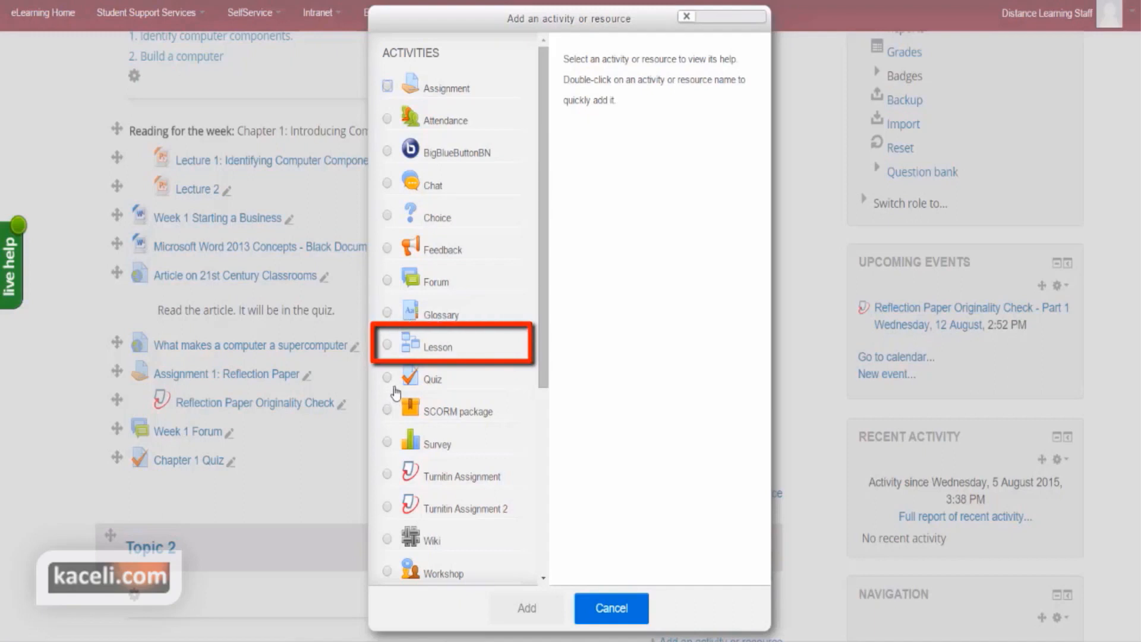
Step: Choose Lesson in the activity chooser and add it to Week 1
{"action": "left_click", "coordinate": [388, 346]}
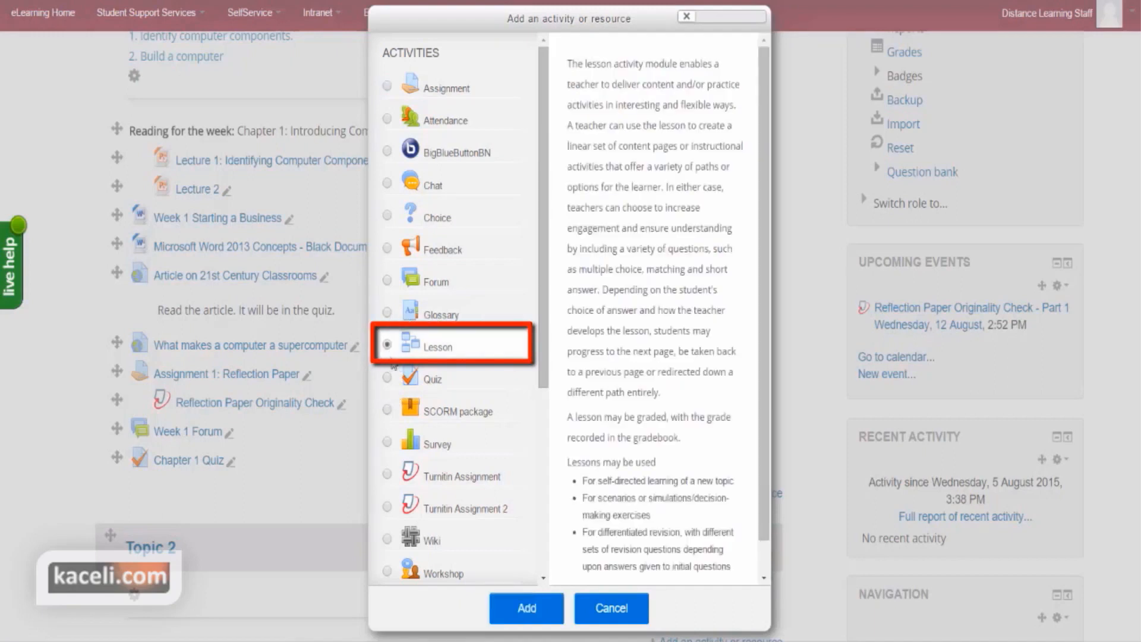
{"action": "left_click", "coordinate": [524, 609]}
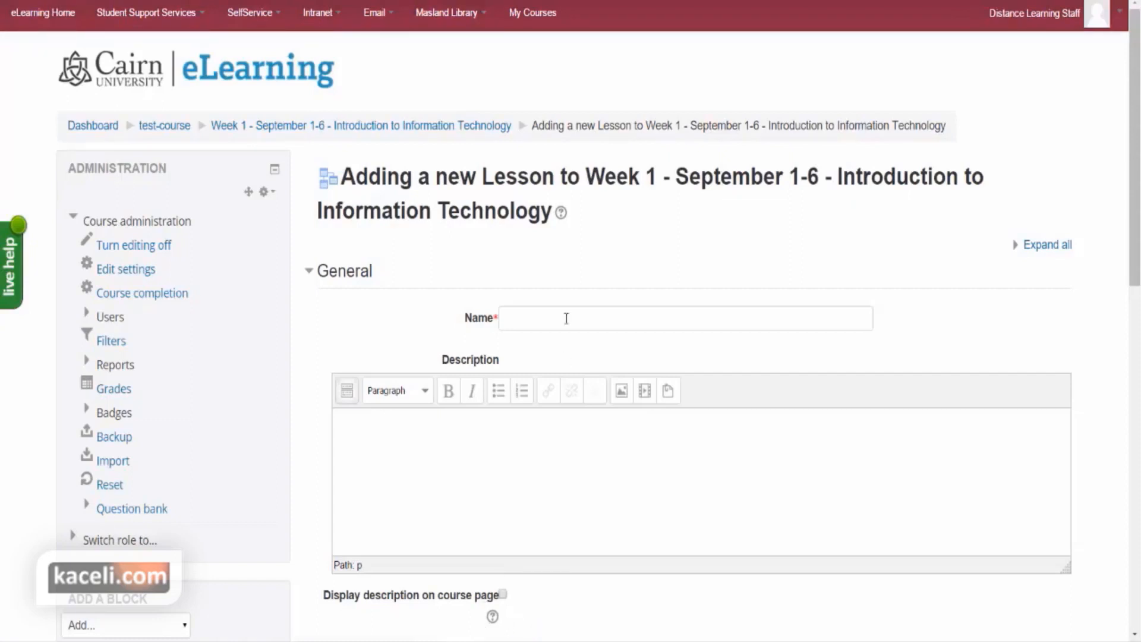
Step: Name the new lesson 'Lesson 1: Computers in Education'
{"action": "left_click", "coordinate": [599, 322]}
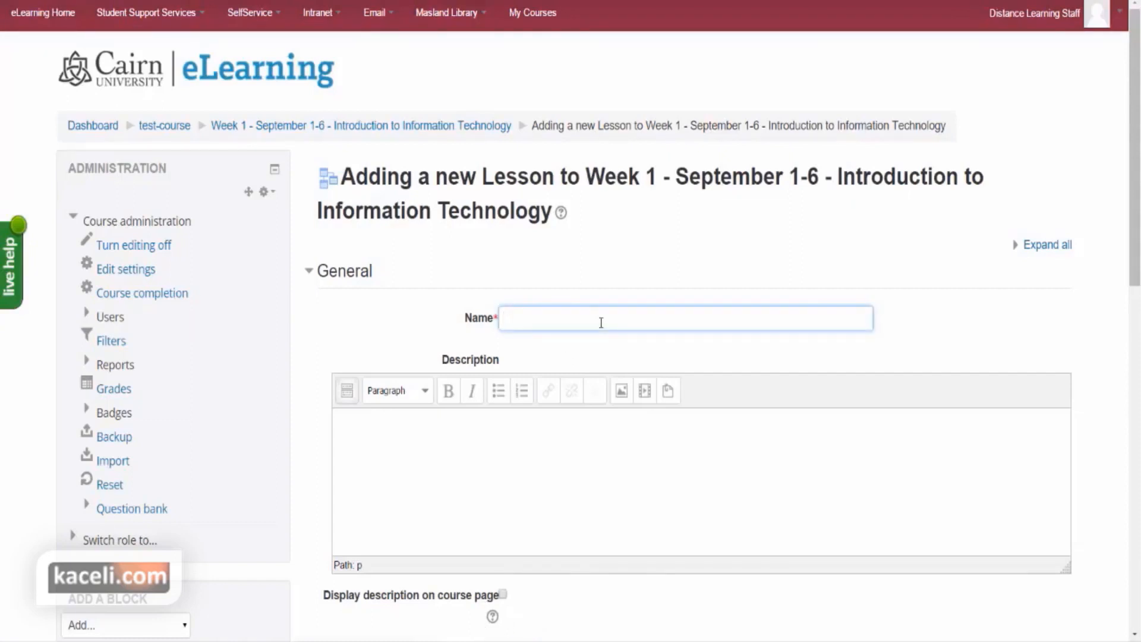
{"action": "type", "text": "Lesson 1: Computers in Education"}
{"action": "left_click", "coordinate": [484, 436]}
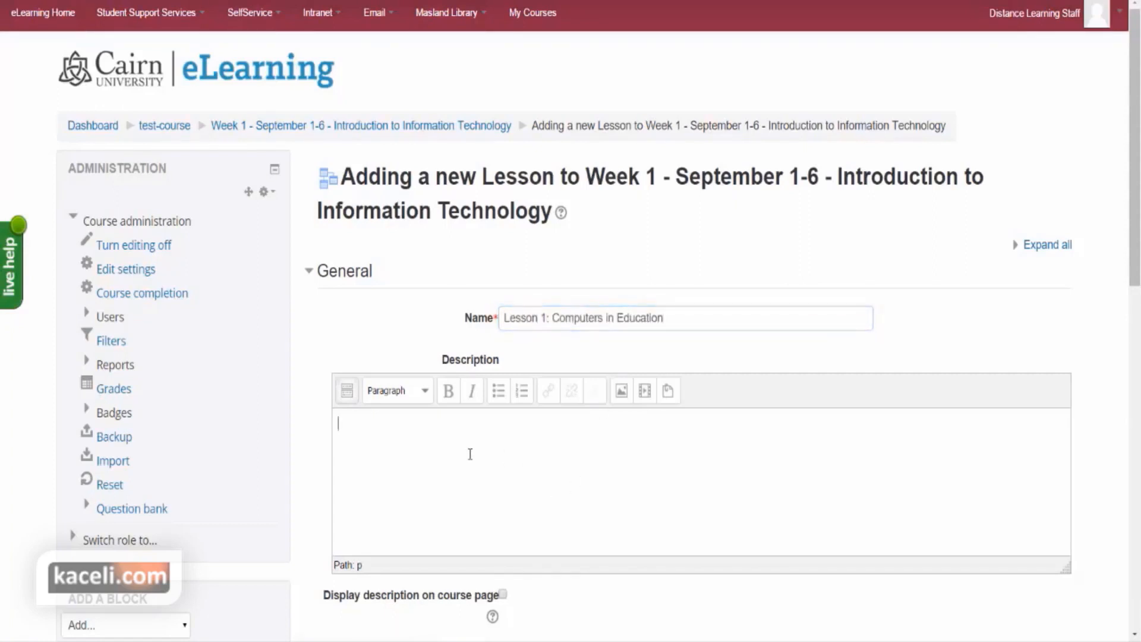
Step: Expand the Appearance settings below the empty description
{"action": "scroll", "coordinate": [490, 464], "scroll_direction": "down", "scroll_amount": 1}
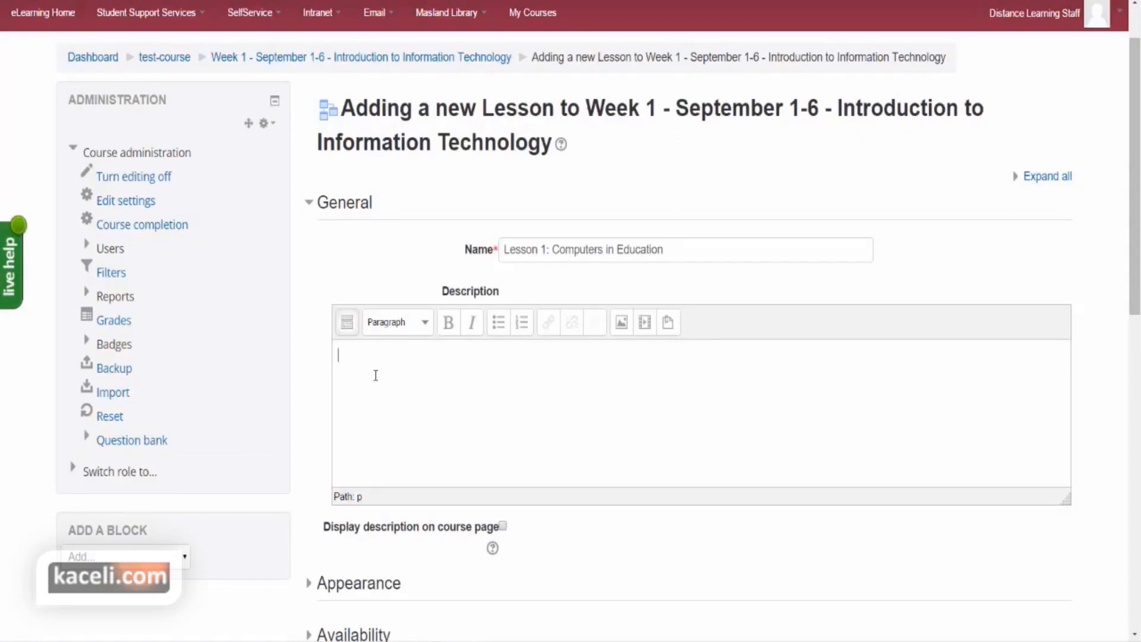
{"action": "scroll", "coordinate": [405, 382], "scroll_direction": "down", "scroll_amount": 2}
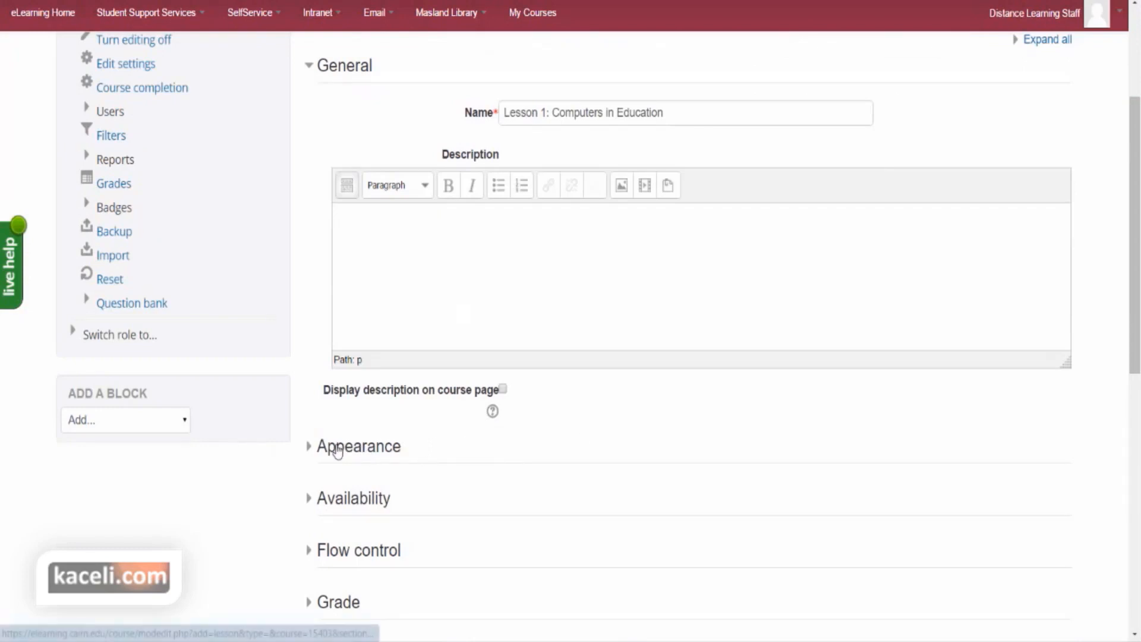
{"action": "scroll", "coordinate": [417, 484], "scroll_direction": "up", "scroll_amount": 2}
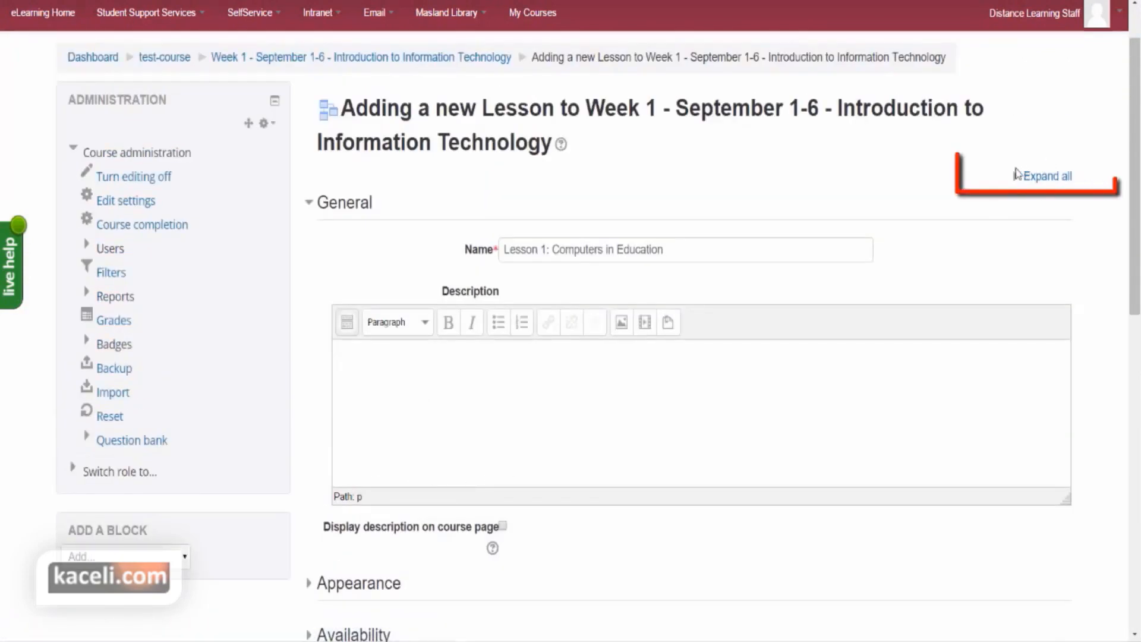
{"action": "scroll", "coordinate": [230, 557], "scroll_direction": "down", "scroll_amount": 3}
{"action": "scroll", "coordinate": [1079, 253], "scroll_direction": "up", "scroll_amount": 3}
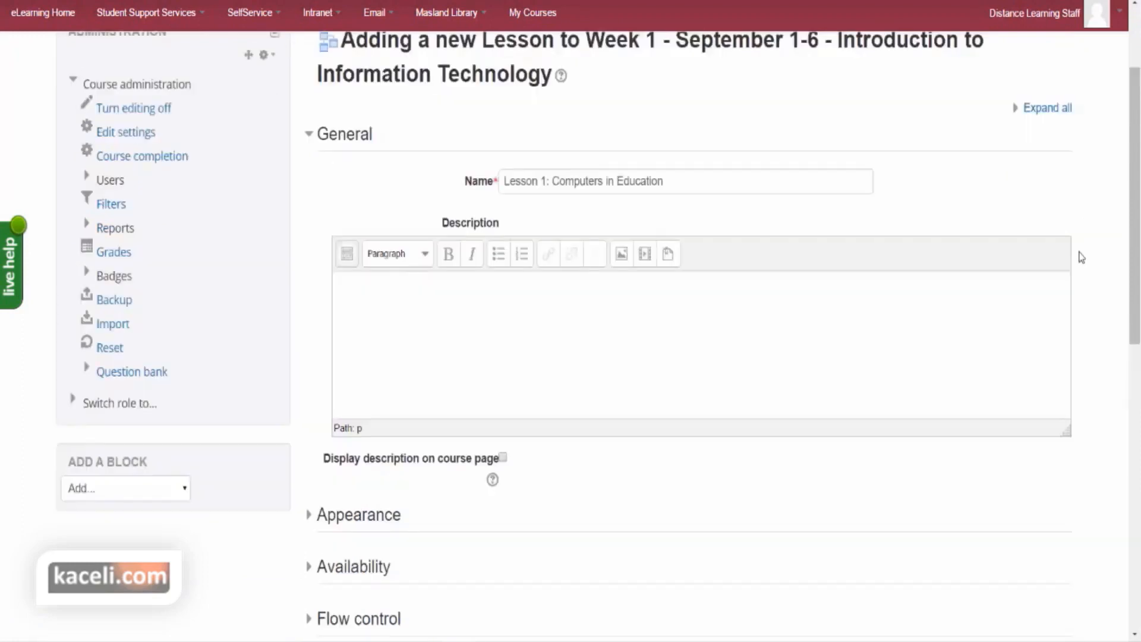
{"action": "scroll", "coordinate": [482, 419], "scroll_direction": "down", "scroll_amount": 2}
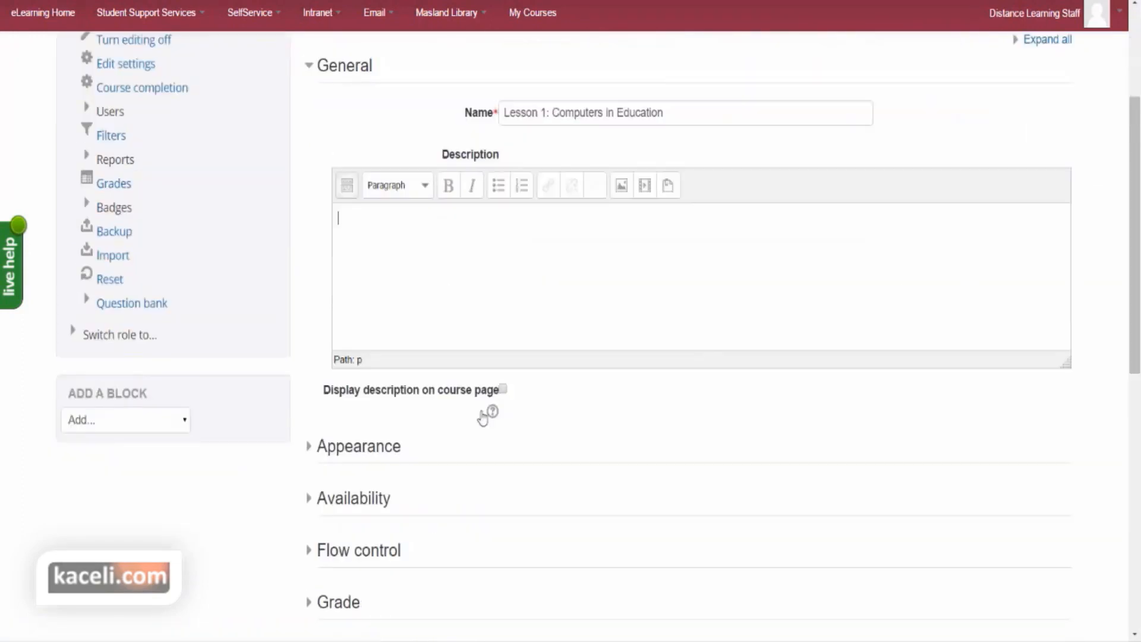
{"action": "left_click", "coordinate": [326, 453]}
{"action": "scroll", "coordinate": [515, 463], "scroll_direction": "down", "scroll_amount": 2}
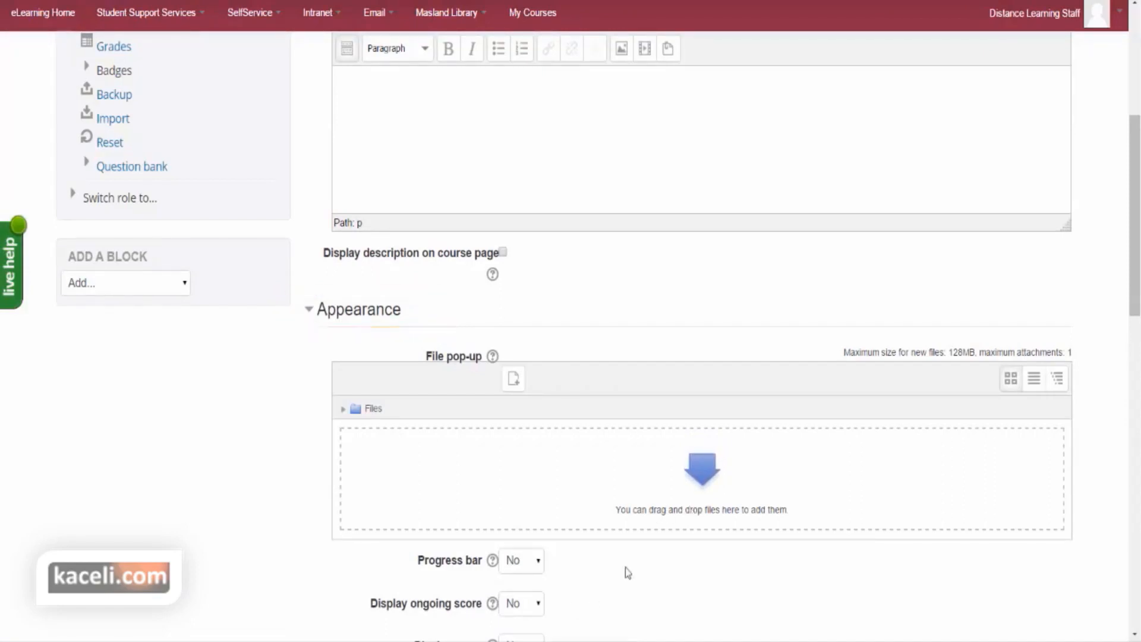
Step: Check the Progress bar options and leave the setting at No
{"action": "scroll", "coordinate": [633, 569], "scroll_direction": "down", "scroll_amount": 1}
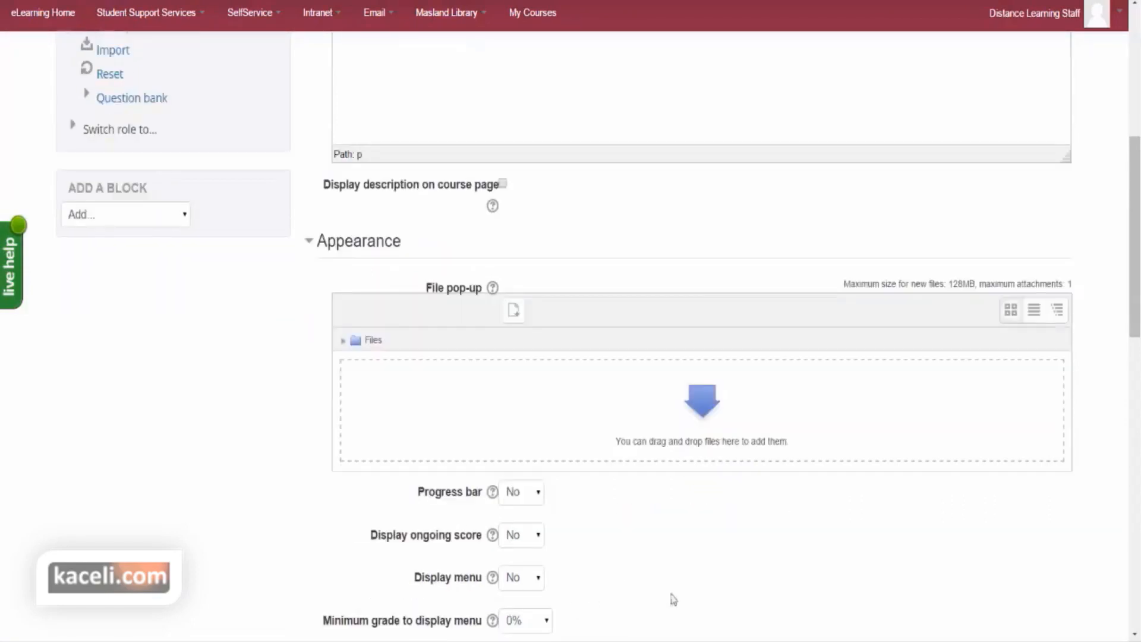
{"action": "left_click", "coordinate": [538, 504]}
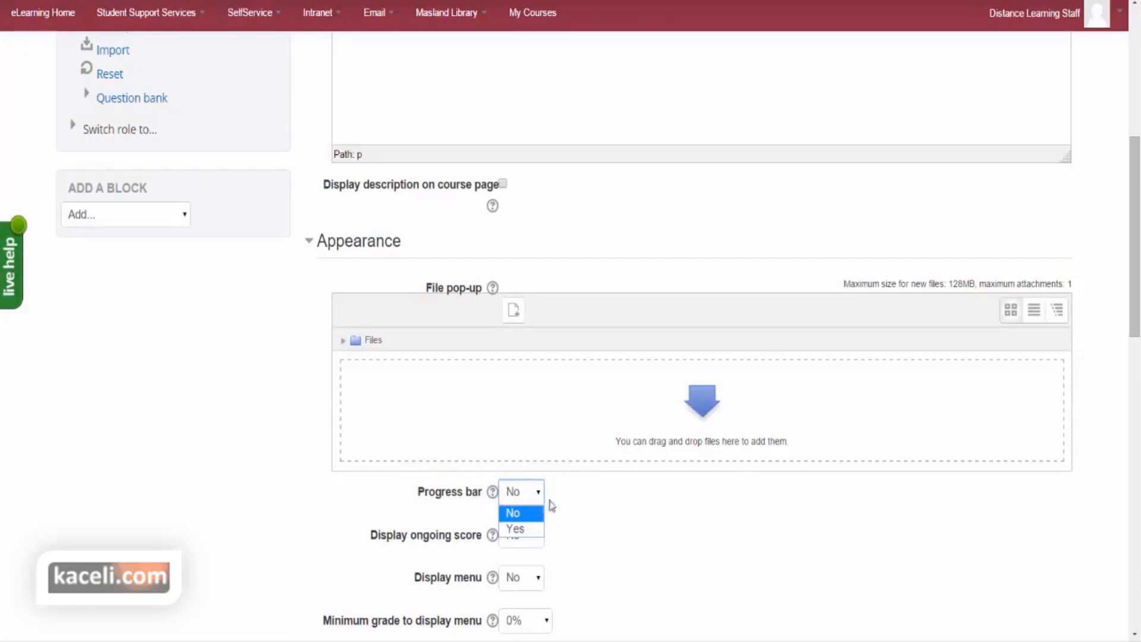
{"action": "left_click", "coordinate": [640, 535]}
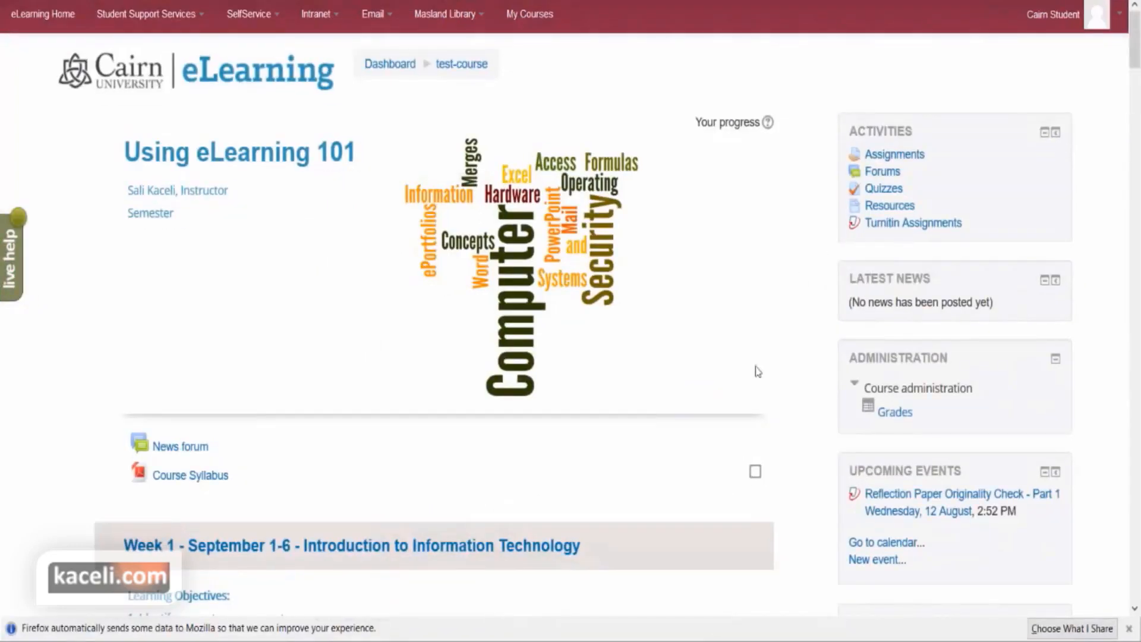
Step: Scroll the student view of the course page down to Week 1 and back
{"action": "scroll", "coordinate": [620, 420], "scroll_direction": "down", "scroll_amount": 5}
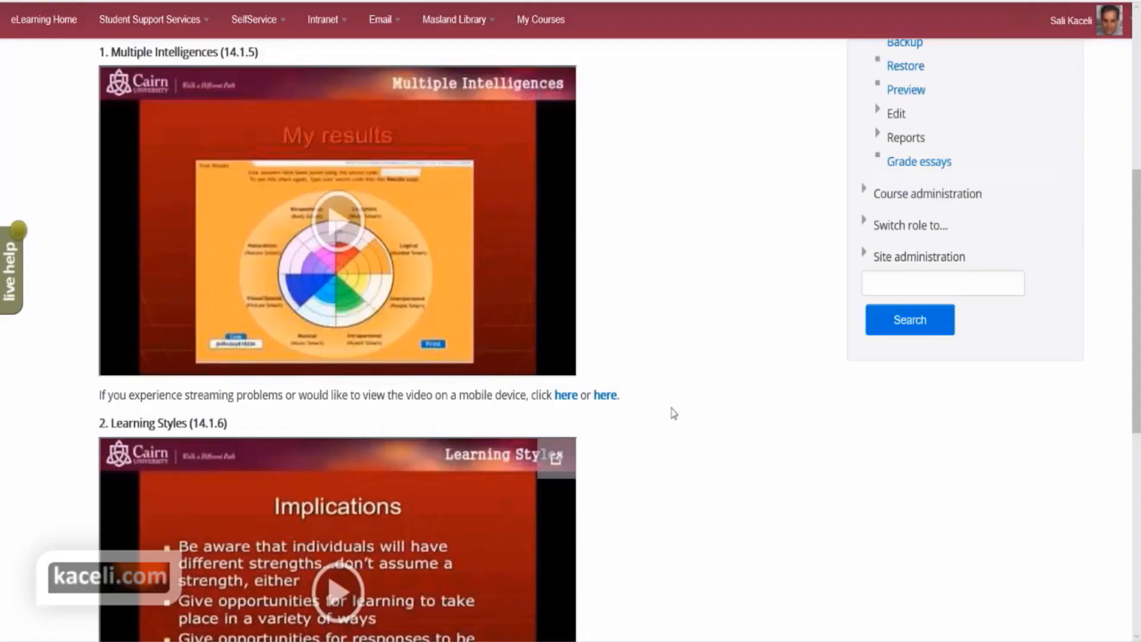
{"action": "scroll", "coordinate": [672, 413], "scroll_direction": "up", "scroll_amount": 6}
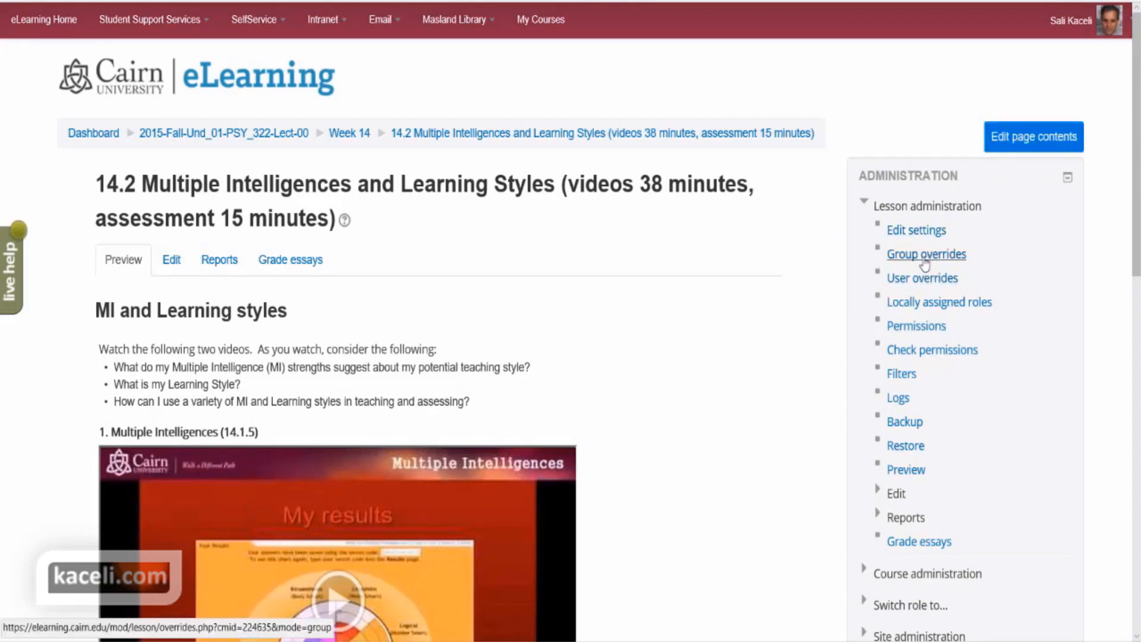
Step: Edit the 14.2 lesson's settings, set Appearance Display menu to Yes, and save and display
{"action": "left_click", "coordinate": [917, 232]}
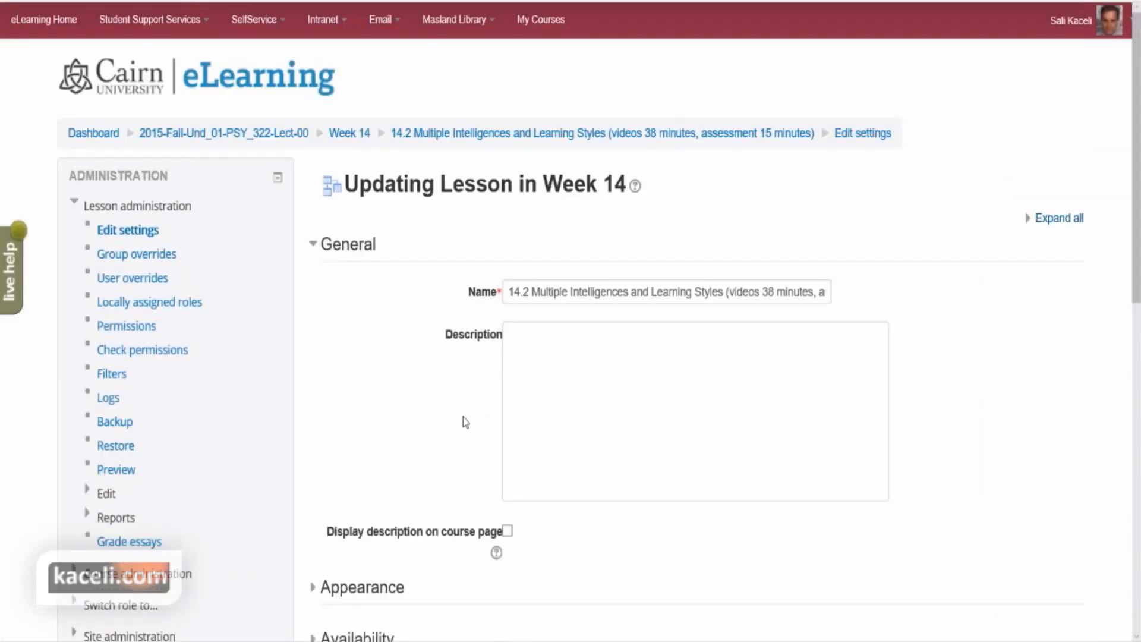
{"action": "scroll", "coordinate": [458, 420], "scroll_direction": "down", "scroll_amount": 8}
{"action": "scroll", "coordinate": [474, 407], "scroll_direction": "up", "scroll_amount": 5}
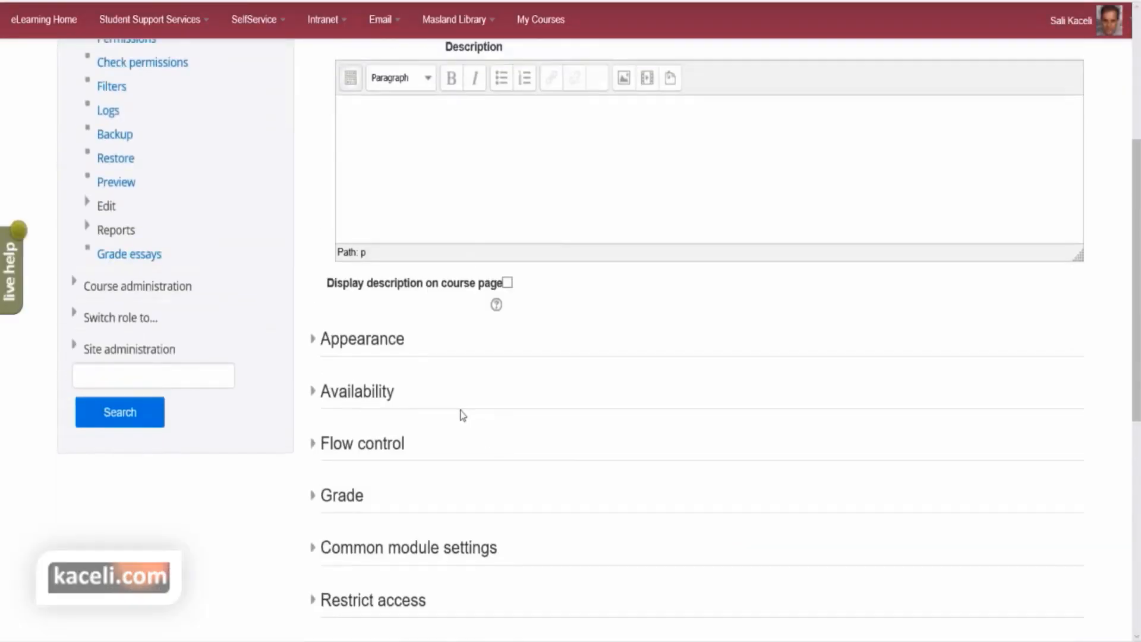
{"action": "left_click", "coordinate": [313, 339]}
{"action": "scroll", "coordinate": [528, 428], "scroll_direction": "down", "scroll_amount": 5}
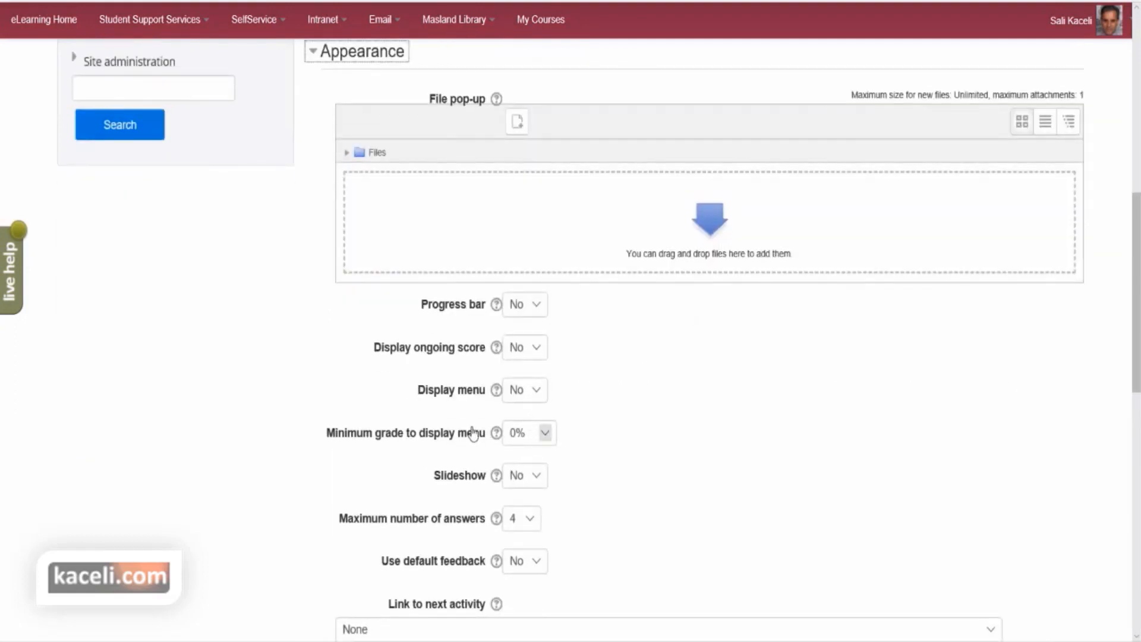
{"action": "left_click", "coordinate": [535, 391]}
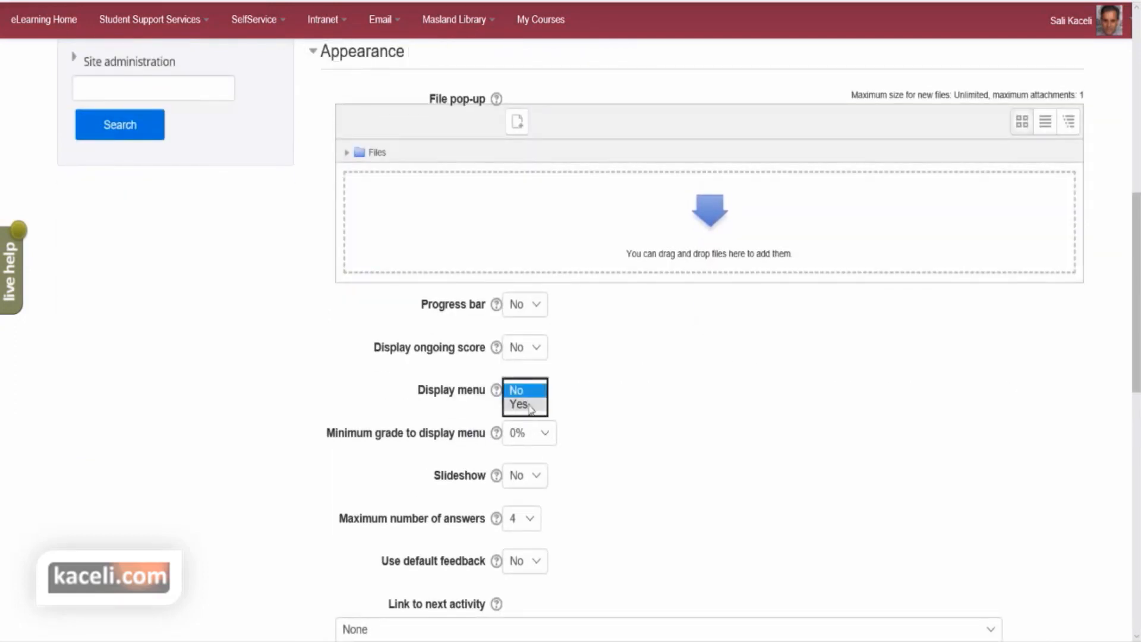
{"action": "left_click", "coordinate": [529, 407]}
{"action": "scroll", "coordinate": [680, 412], "scroll_direction": "down", "scroll_amount": 12}
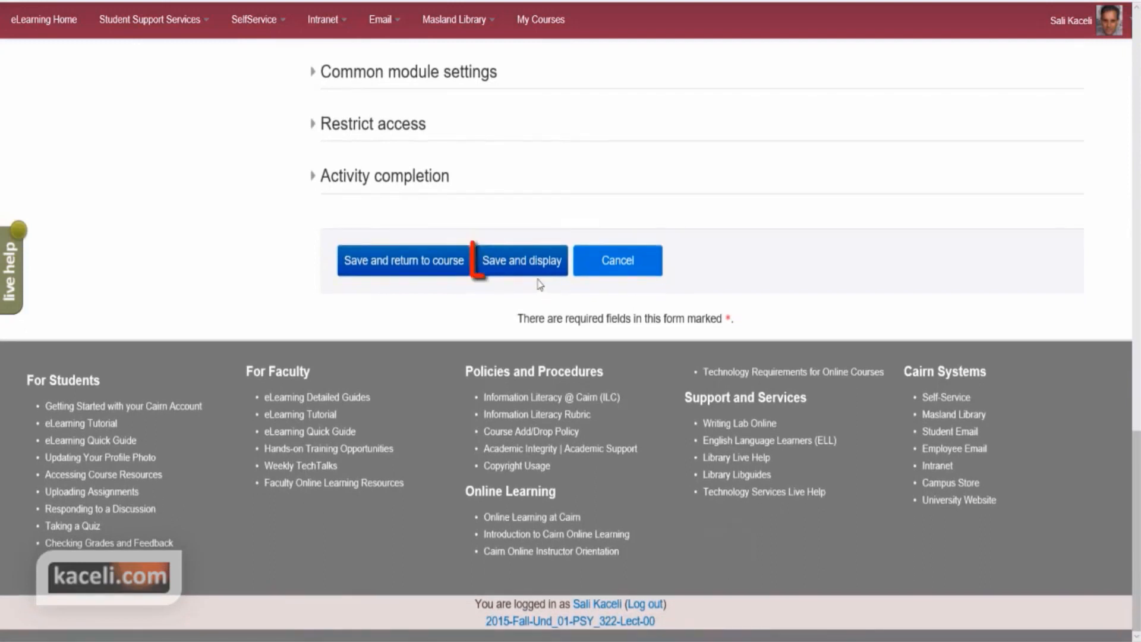
{"action": "left_click", "coordinate": [537, 270]}
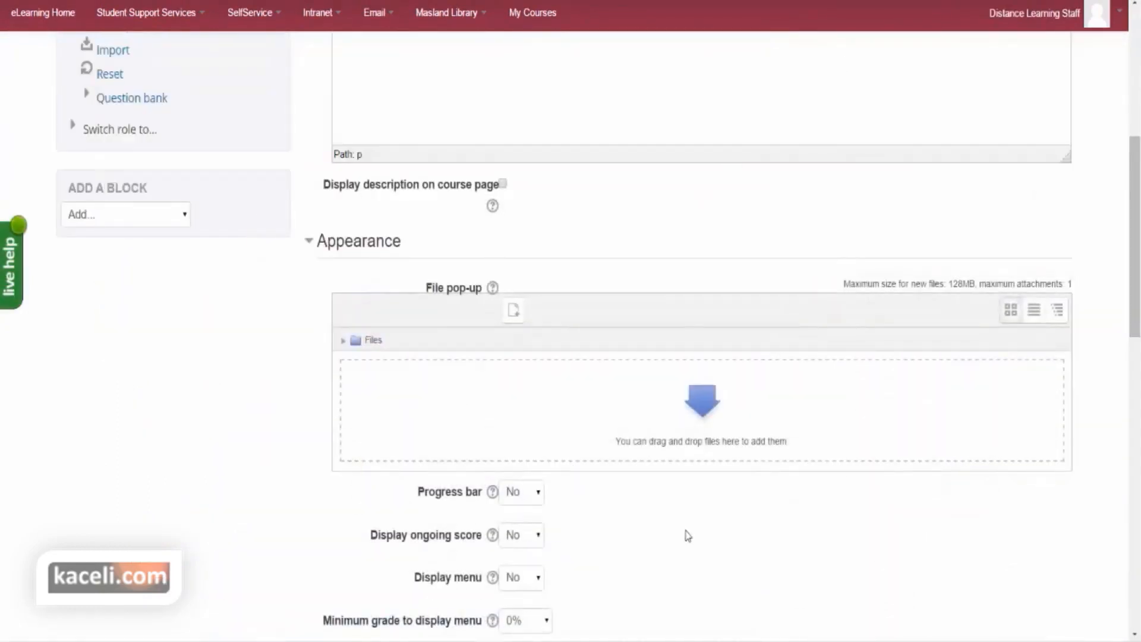
Step: Scroll the new lesson form down to its Appearance options, leaving Display menu at No
{"action": "scroll", "coordinate": [677, 533], "scroll_direction": "down", "scroll_amount": 2}
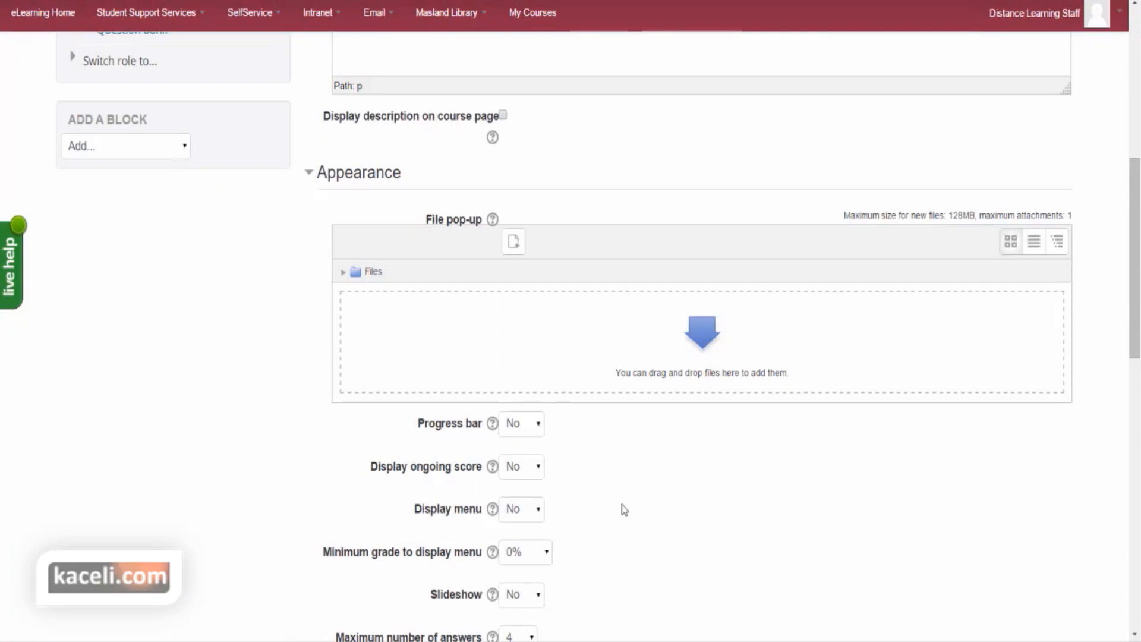
Step: Read the Maximum number of answers help, leaving the value at 4
{"action": "scroll", "coordinate": [595, 517], "scroll_direction": "down", "scroll_amount": 1}
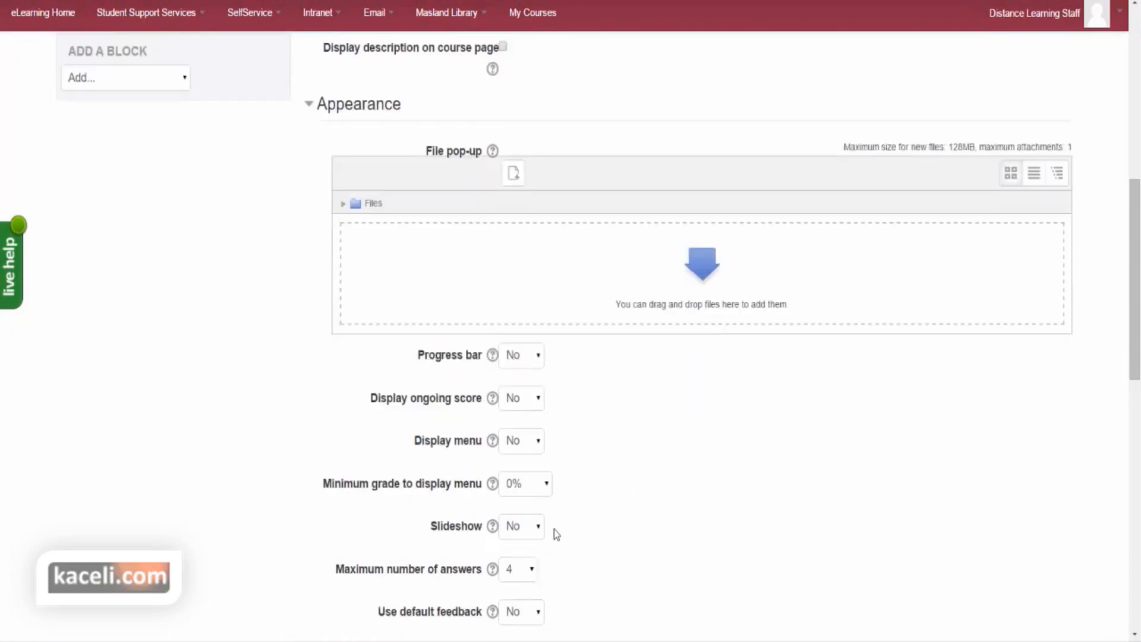
{"action": "scroll", "coordinate": [606, 532], "scroll_direction": "down", "scroll_amount": 1}
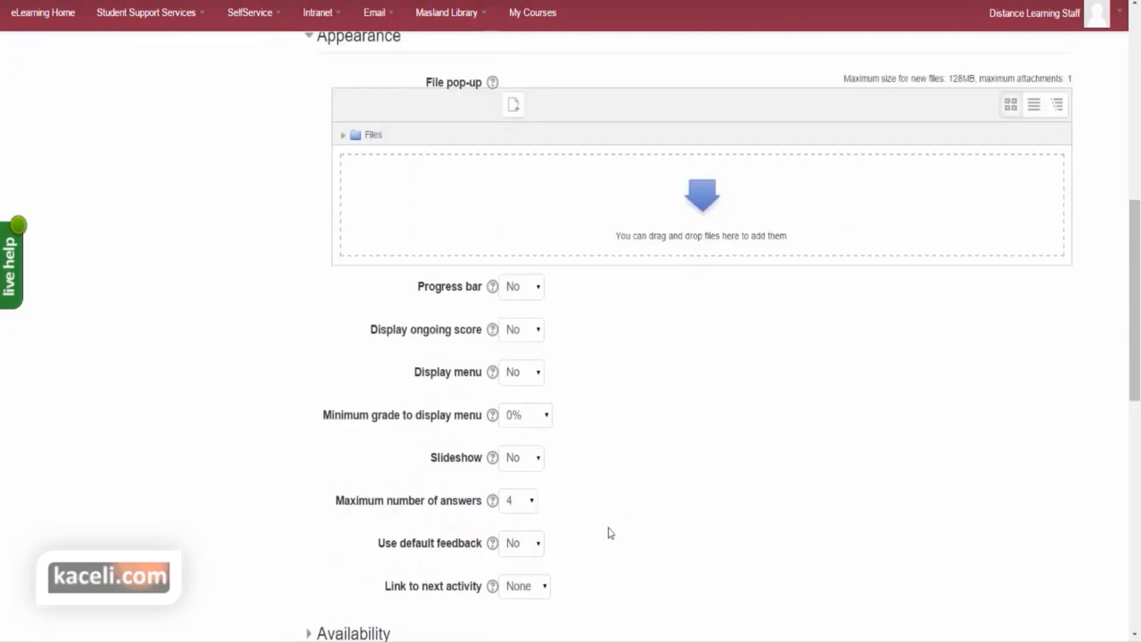
{"action": "left_click", "coordinate": [494, 506]}
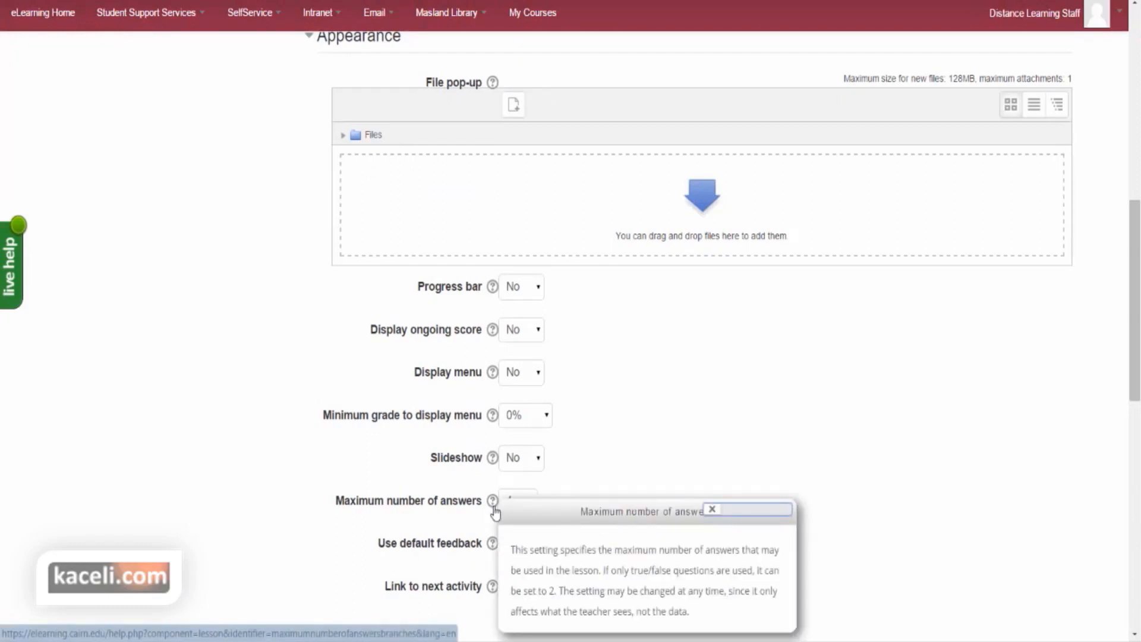
{"action": "left_click", "coordinate": [665, 445]}
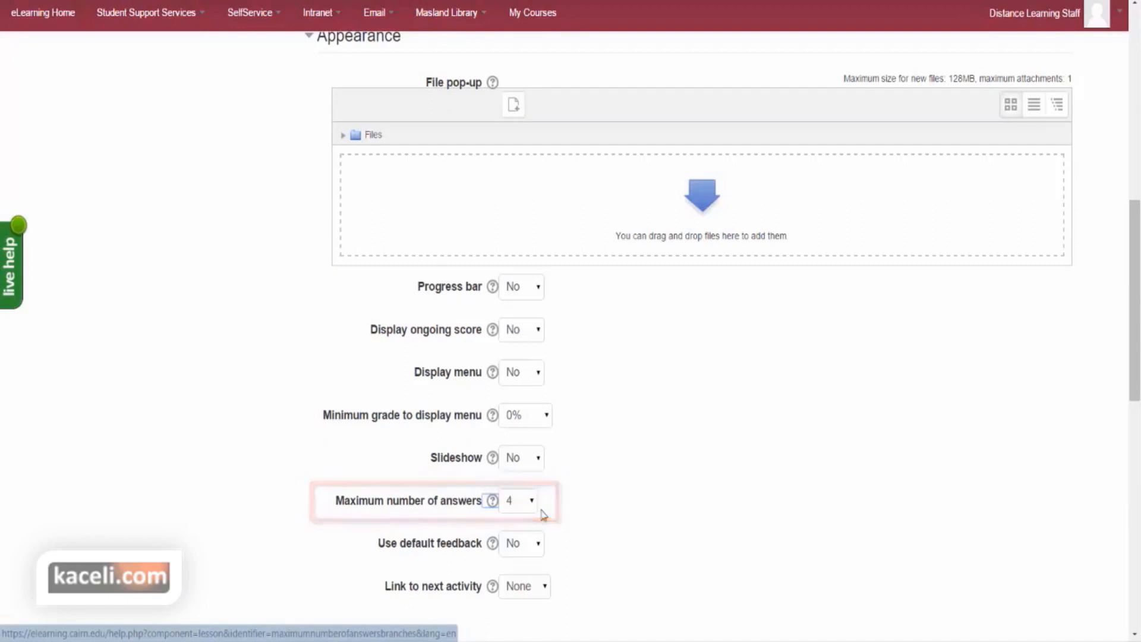
Step: Leave Link to next activity at None and expand the Availability section
{"action": "scroll", "coordinate": [665, 511], "scroll_direction": "down", "scroll_amount": 2}
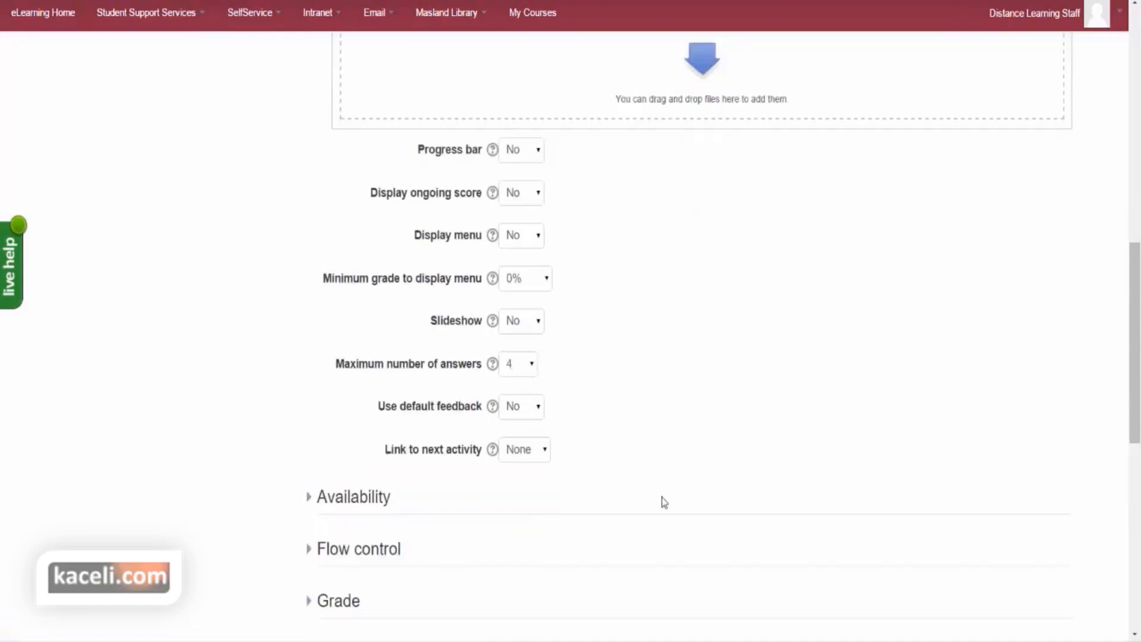
{"action": "left_click", "coordinate": [531, 458]}
{"action": "left_click", "coordinate": [506, 473]}
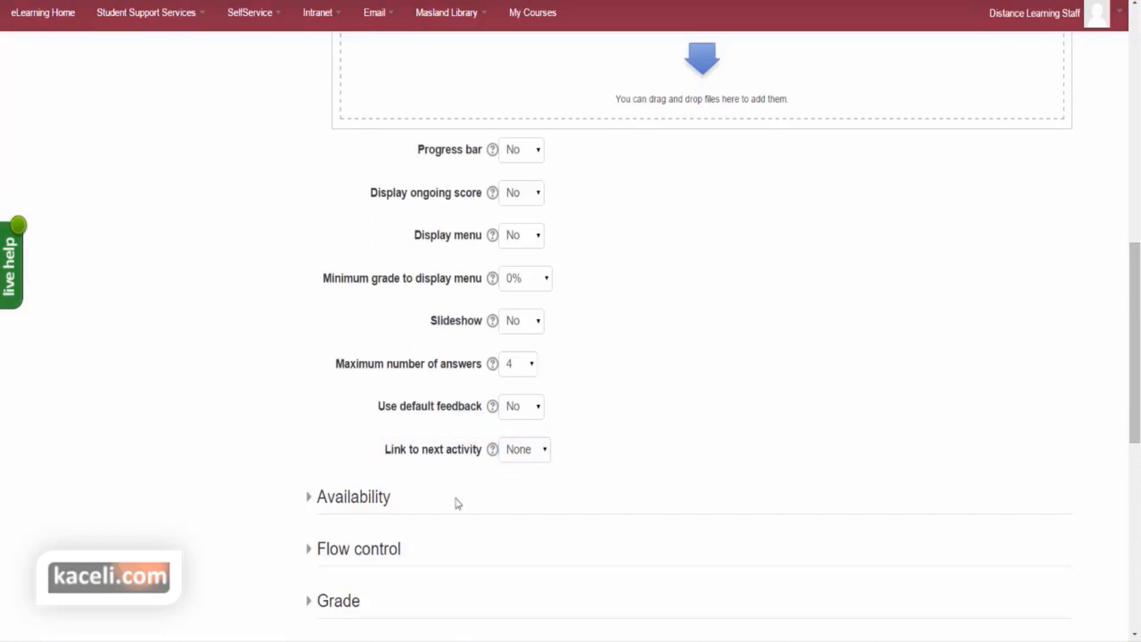
{"action": "left_click", "coordinate": [309, 498]}
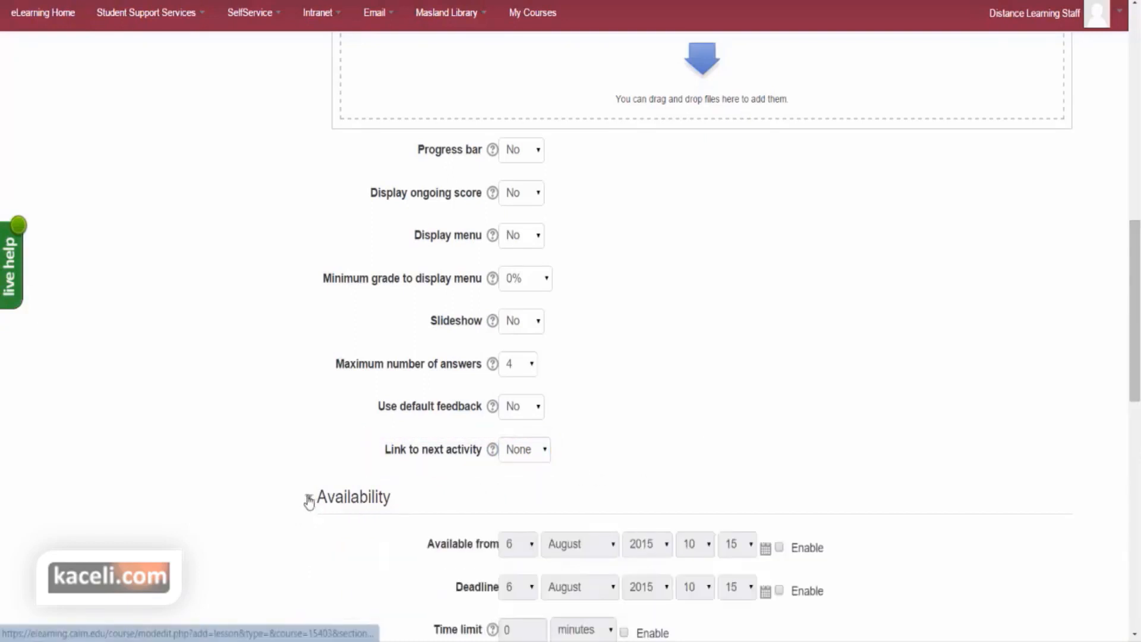
Step: Expand Flow control and set Allow student review to Yes
{"action": "scroll", "coordinate": [727, 517], "scroll_direction": "down", "scroll_amount": 1}
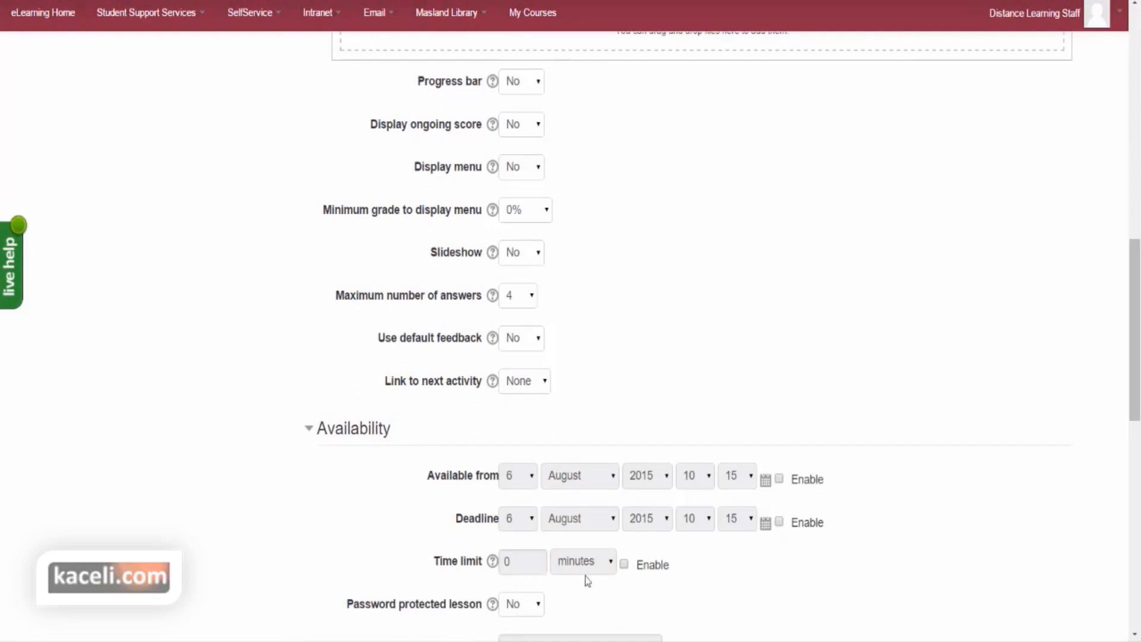
{"action": "scroll", "coordinate": [743, 573], "scroll_direction": "down", "scroll_amount": 1}
{"action": "scroll", "coordinate": [737, 577], "scroll_direction": "down", "scroll_amount": 1}
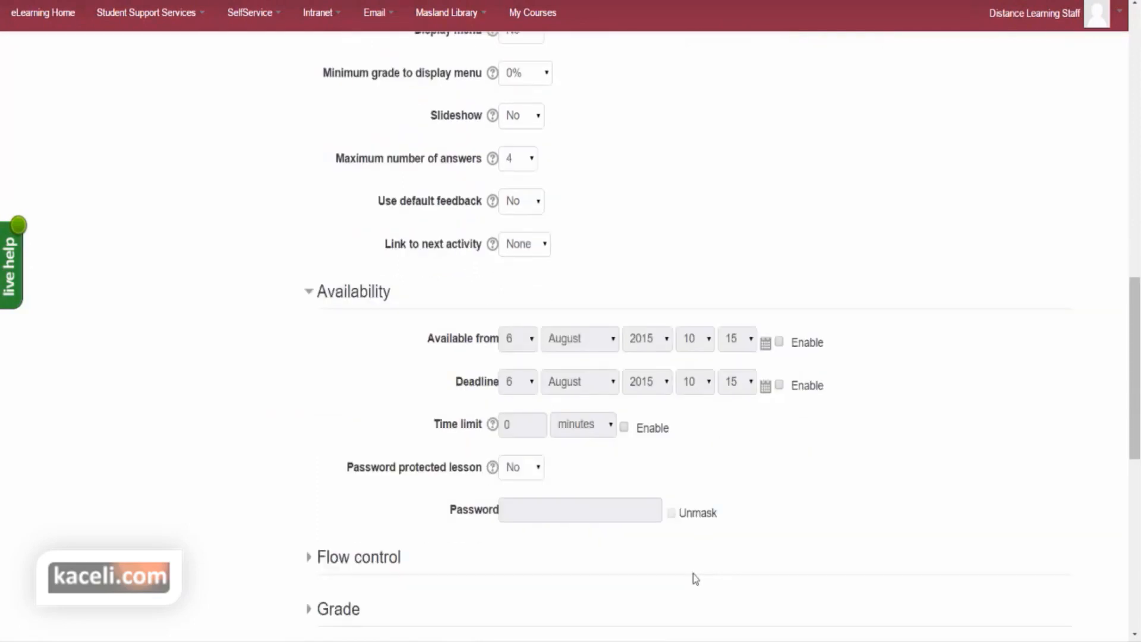
{"action": "scroll", "coordinate": [743, 537], "scroll_direction": "down", "scroll_amount": 1}
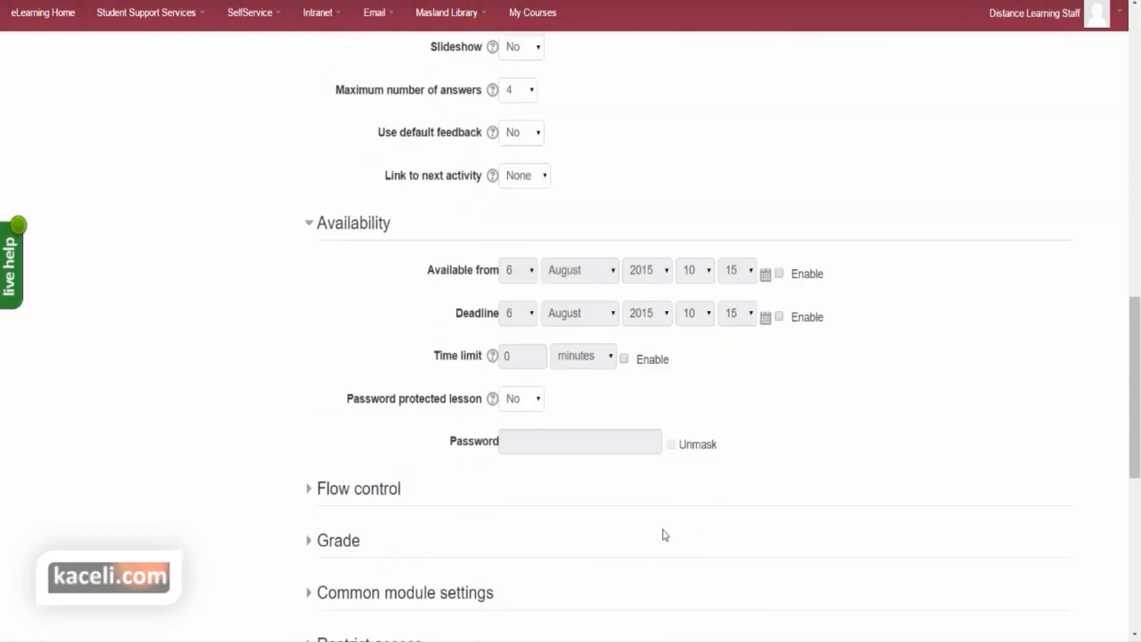
{"action": "left_click", "coordinate": [309, 491]}
{"action": "scroll", "coordinate": [621, 534], "scroll_direction": "down", "scroll_amount": 1}
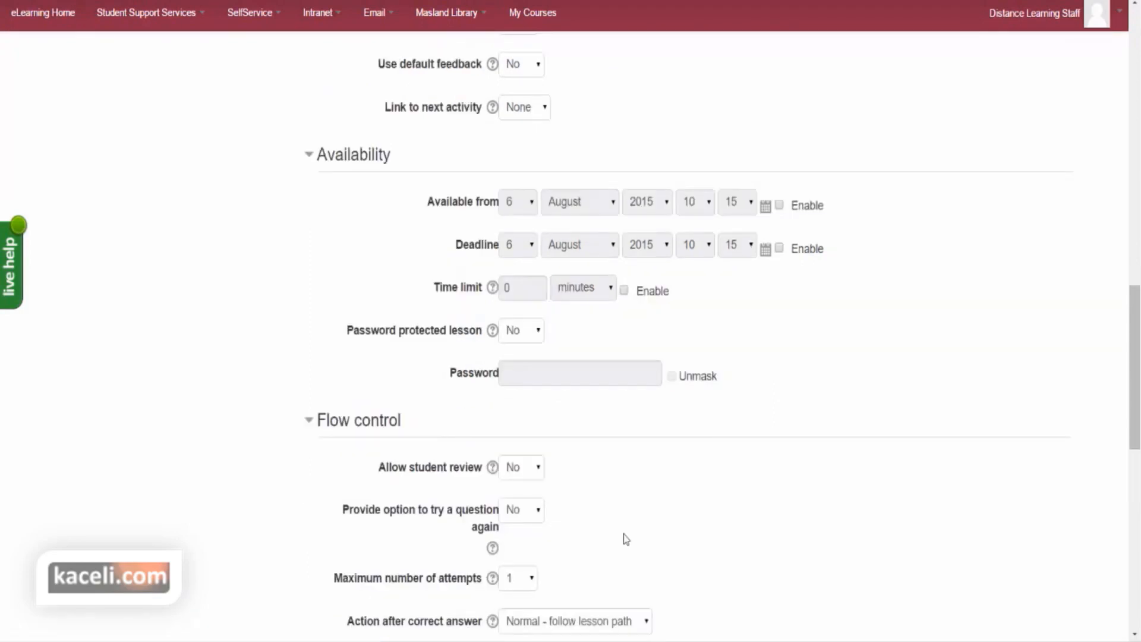
{"action": "scroll", "coordinate": [594, 526], "scroll_direction": "down", "scroll_amount": 1}
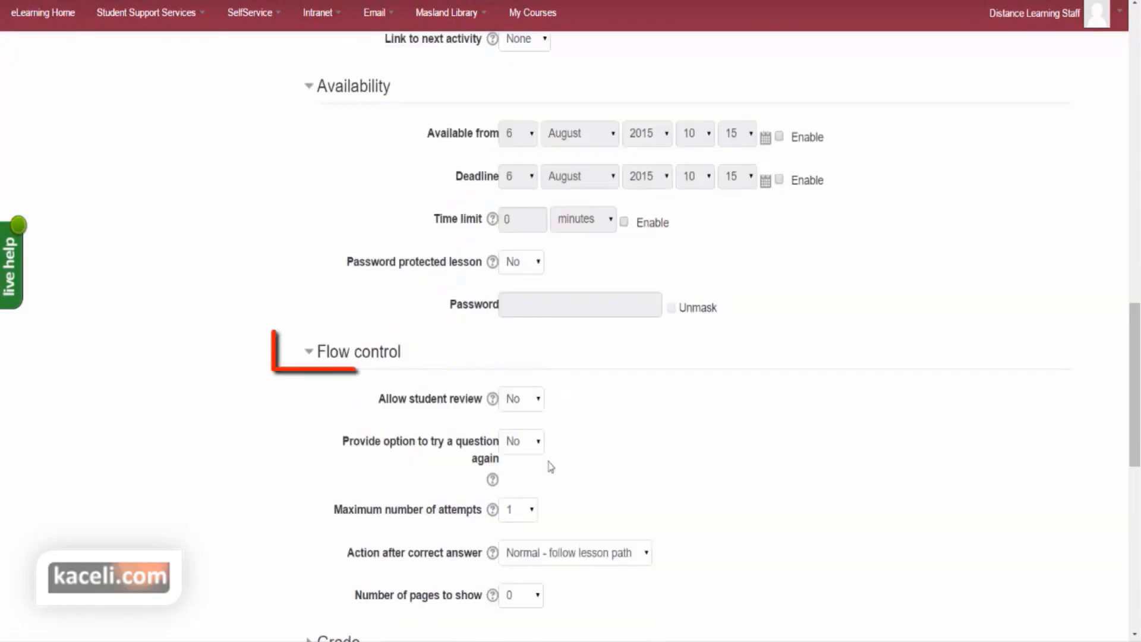
{"action": "left_click", "coordinate": [539, 404]}
{"action": "left_click", "coordinate": [520, 436]}
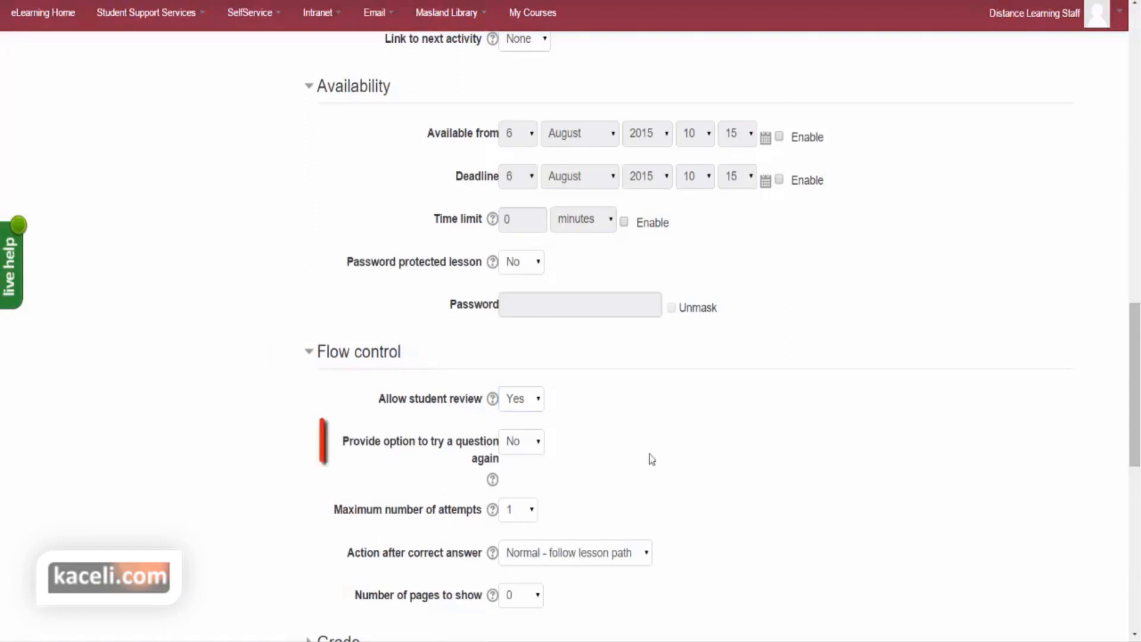
Step: Keep question retries off, set Maximum number of attempts to 5, and expand Grade
{"action": "left_click", "coordinate": [537, 446]}
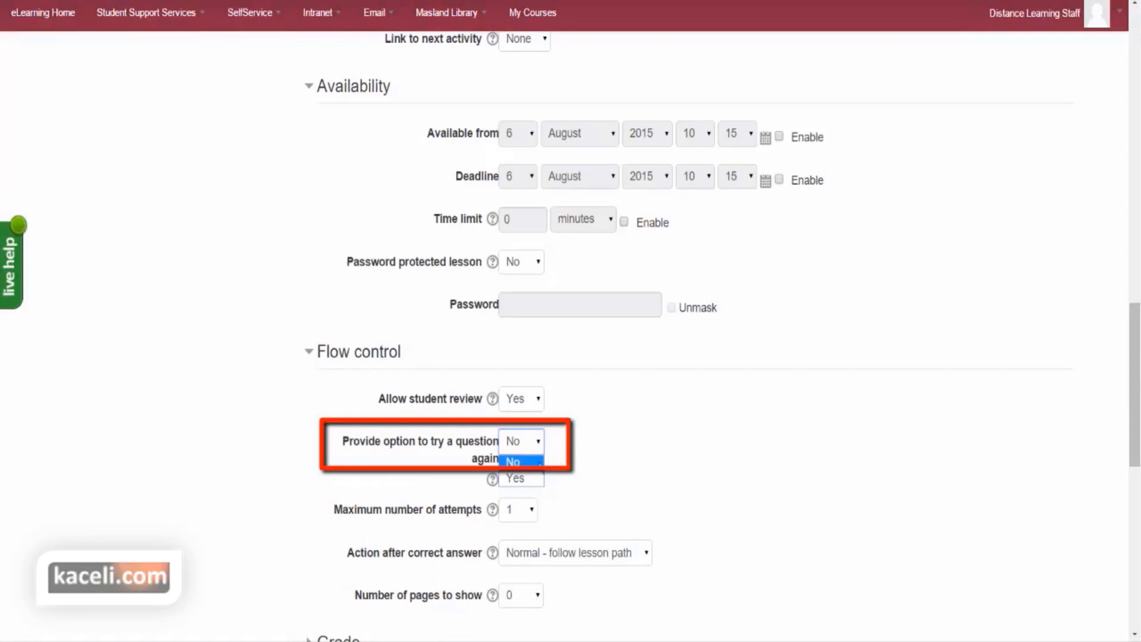
{"action": "left_click", "coordinate": [698, 473]}
{"action": "scroll", "coordinate": [657, 489], "scroll_direction": "down", "scroll_amount": 1}
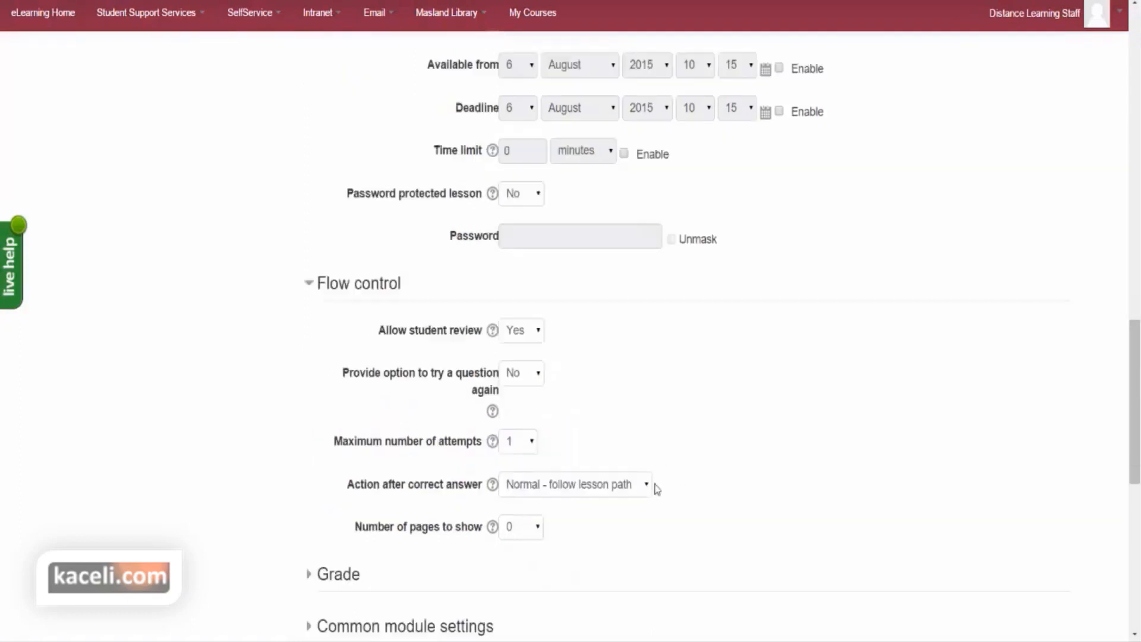
{"action": "scroll", "coordinate": [656, 489], "scroll_direction": "down", "scroll_amount": 1}
{"action": "left_click", "coordinate": [532, 375]}
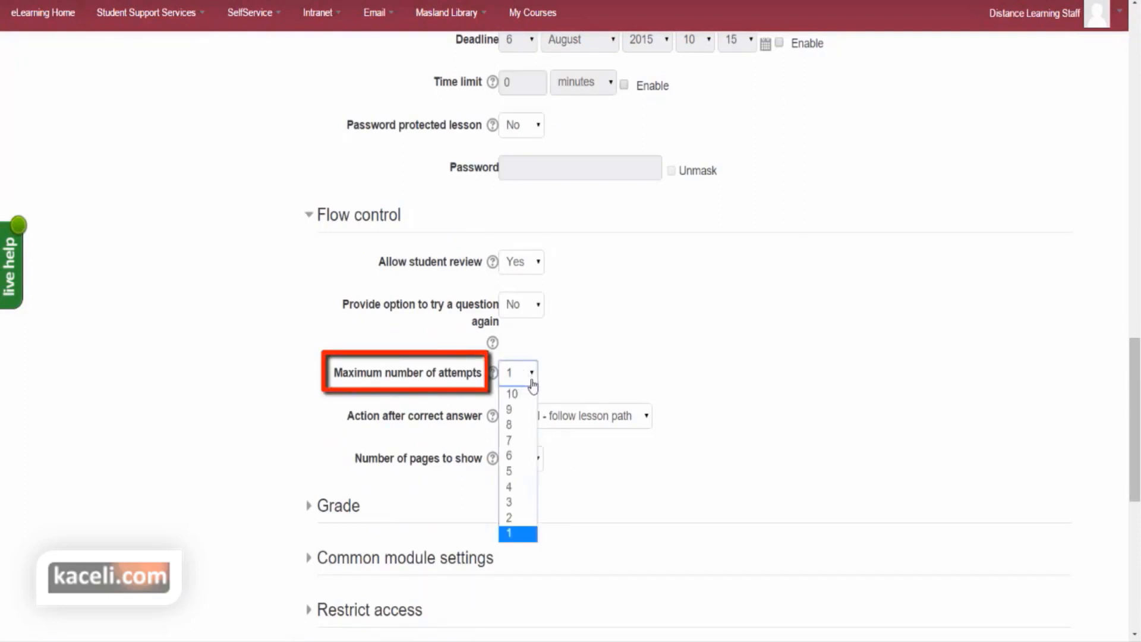
{"action": "left_click", "coordinate": [520, 470]}
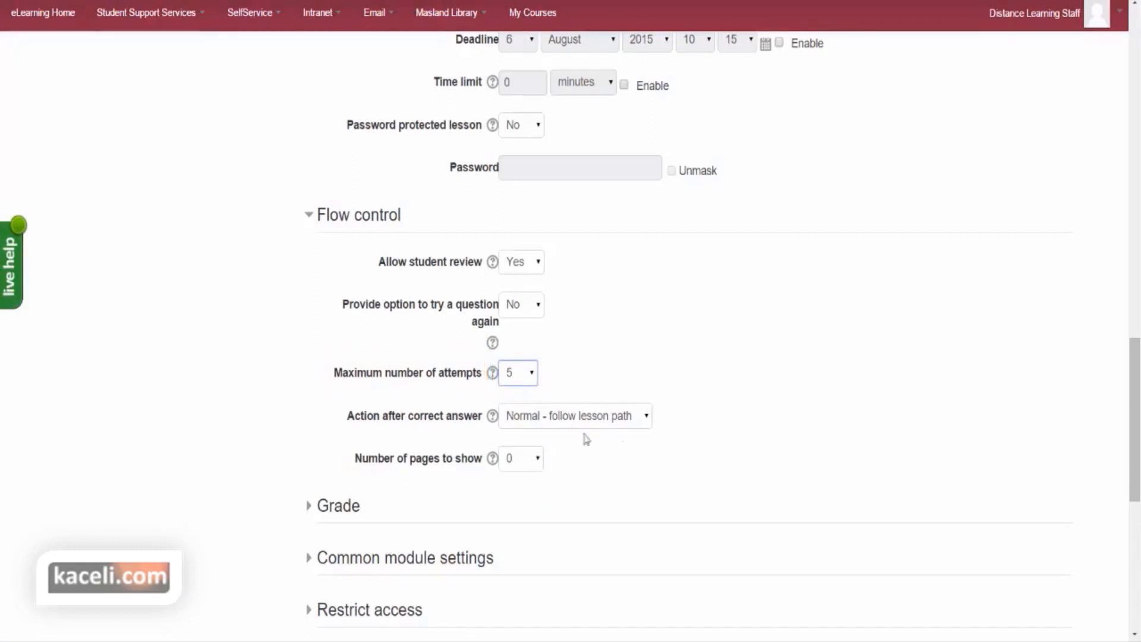
{"action": "left_click", "coordinate": [318, 512]}
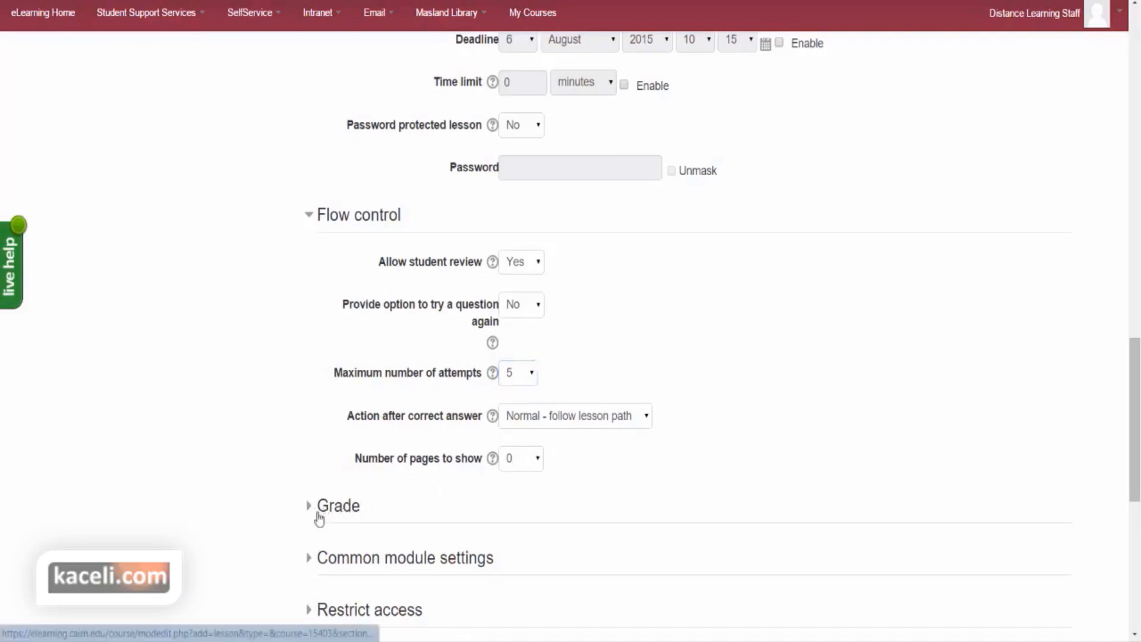
{"action": "left_click", "coordinate": [320, 511]}
{"action": "scroll", "coordinate": [622, 543], "scroll_direction": "down", "scroll_amount": 1}
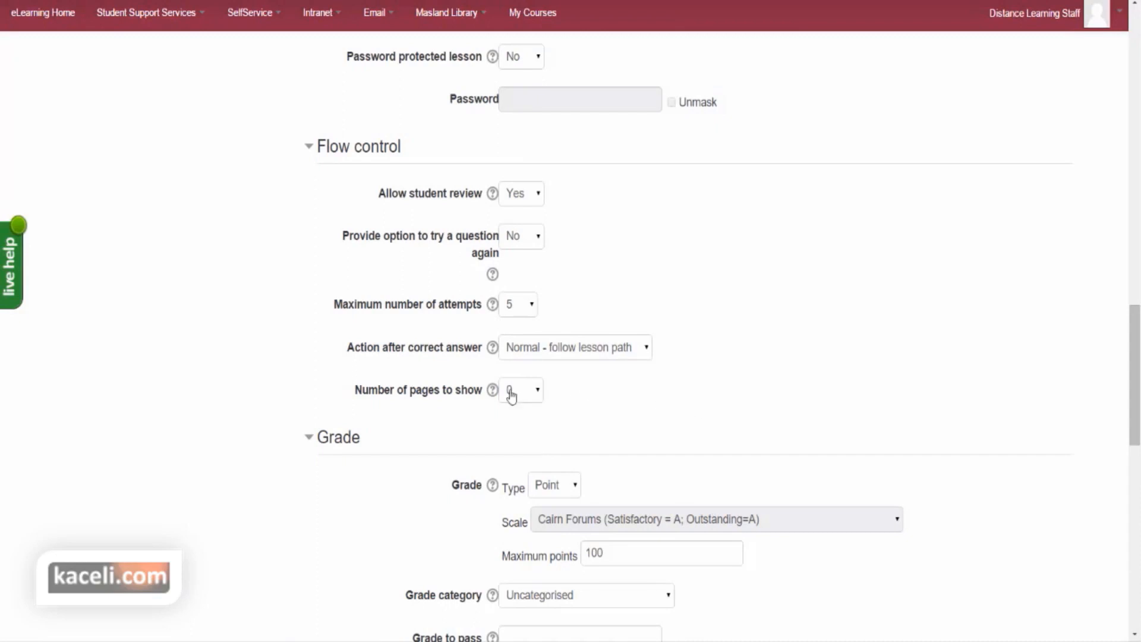
Step: Put the lesson's 100-point grade in the Homework Assignments category
{"action": "scroll", "coordinate": [781, 383], "scroll_direction": "down", "scroll_amount": 1}
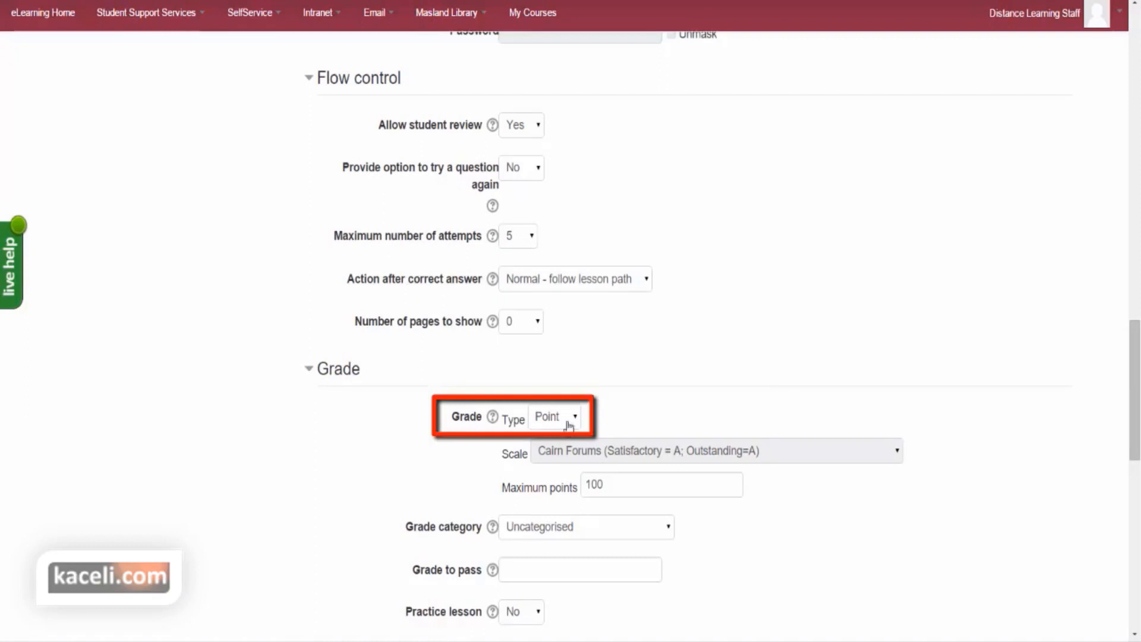
{"action": "left_click", "coordinate": [597, 486]}
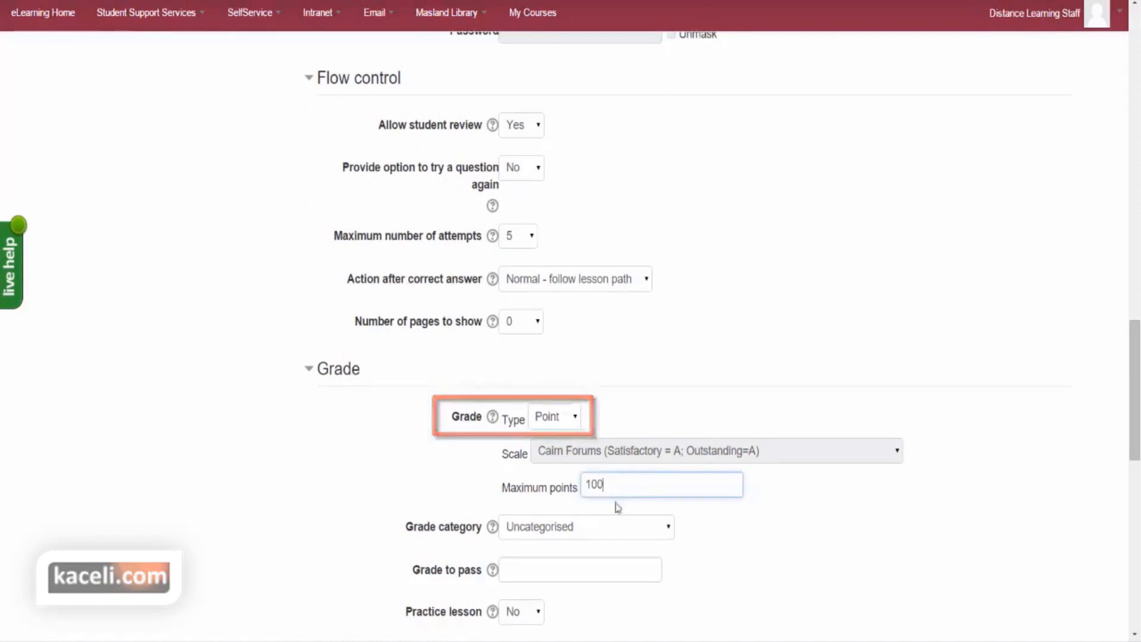
{"action": "left_click", "coordinate": [651, 535]}
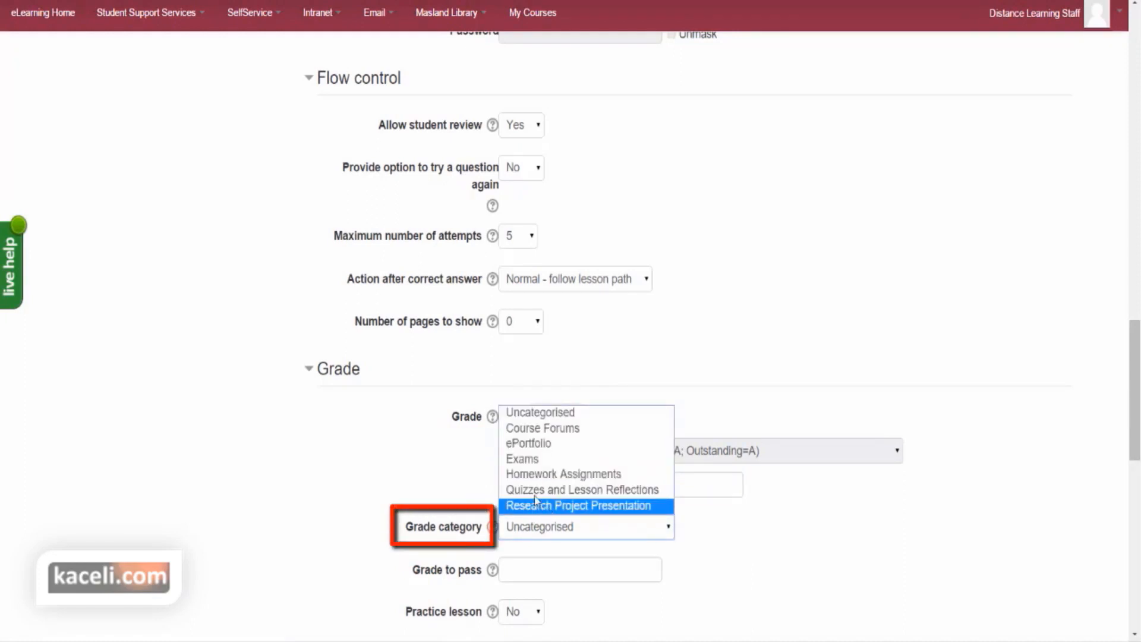
{"action": "left_click", "coordinate": [846, 554]}
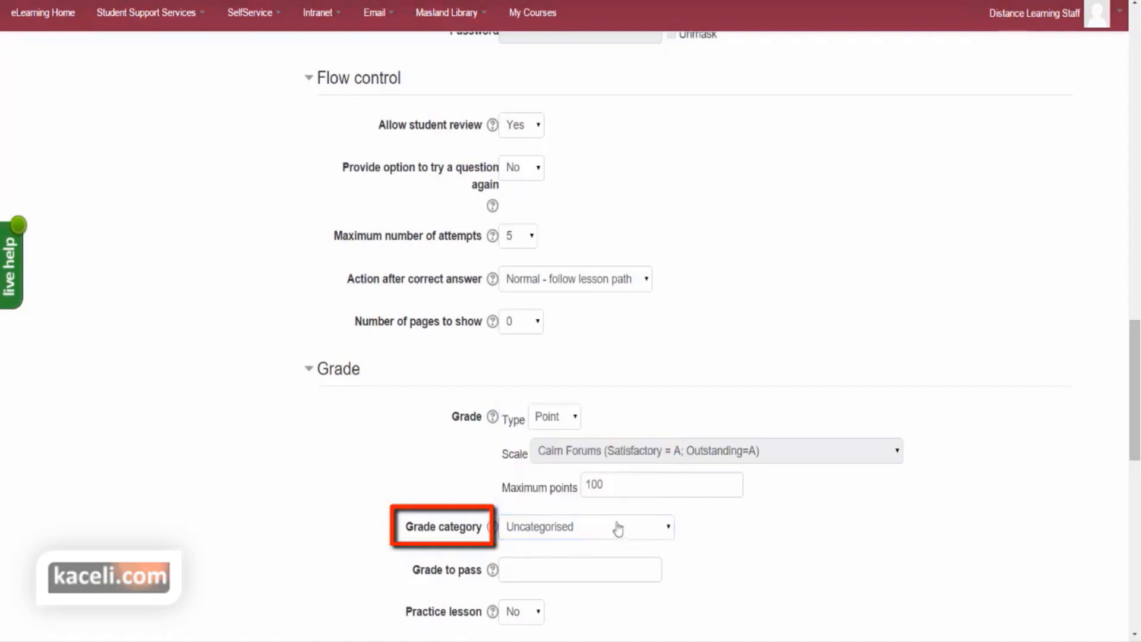
{"action": "left_click", "coordinate": [572, 534]}
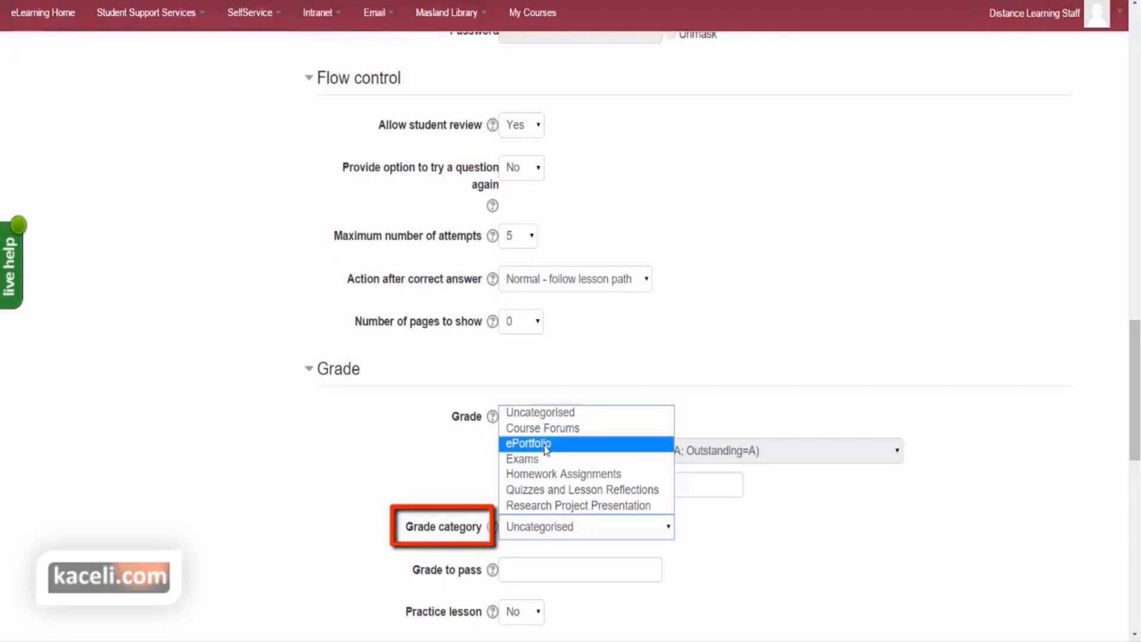
{"action": "left_click", "coordinate": [565, 473]}
{"action": "left_click", "coordinate": [840, 545]}
Step: Allow re-takes and set Handling of re-takes to Use maximum
{"action": "scroll", "coordinate": [837, 540], "scroll_direction": "down", "scroll_amount": 1}
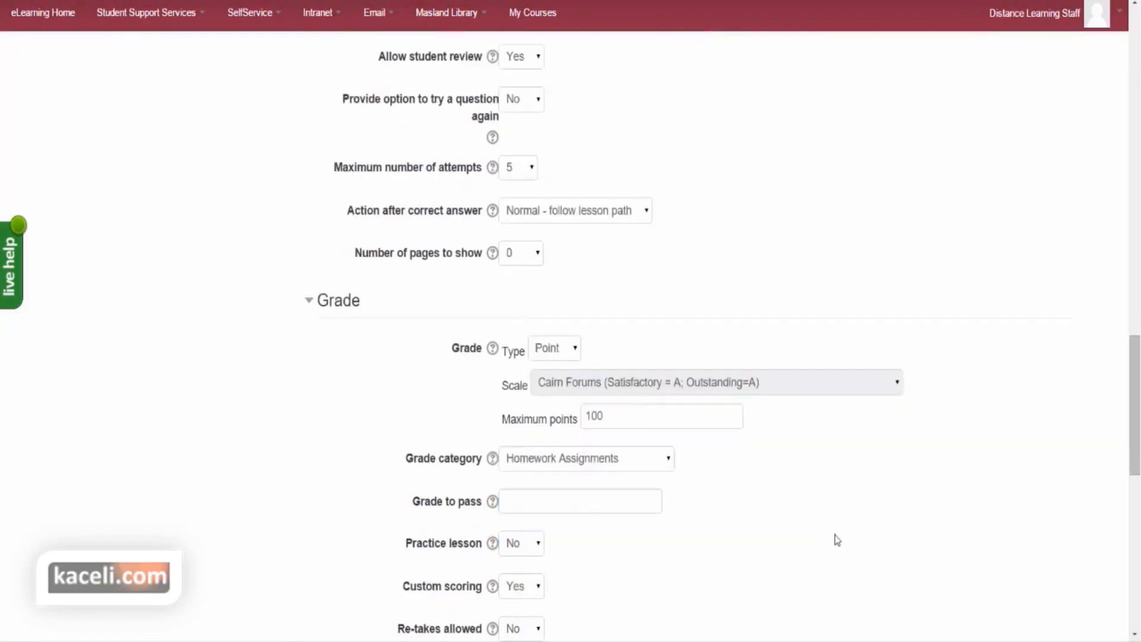
{"action": "scroll", "coordinate": [719, 519], "scroll_direction": "down", "scroll_amount": 2}
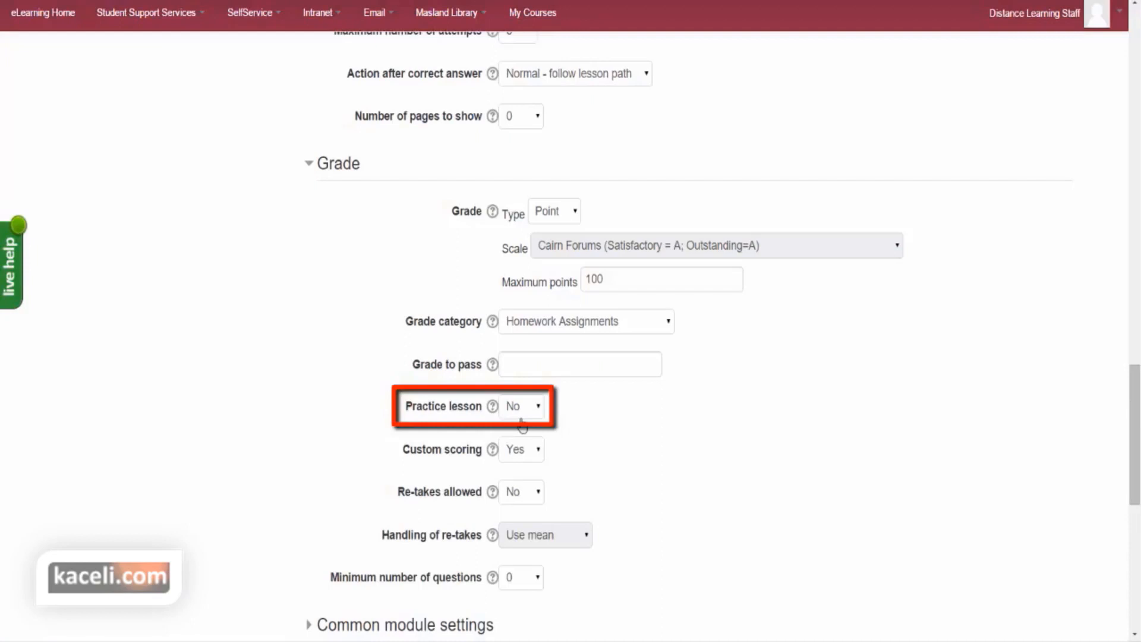
{"action": "left_click", "coordinate": [522, 493]}
{"action": "left_click", "coordinate": [515, 528]}
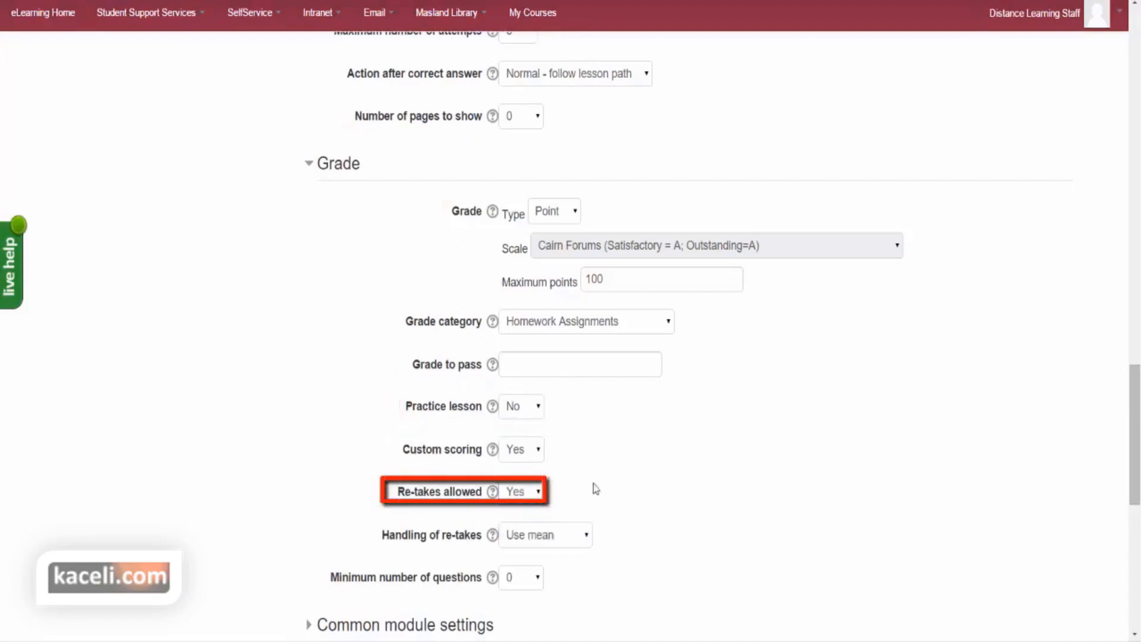
{"action": "left_click", "coordinate": [571, 543]}
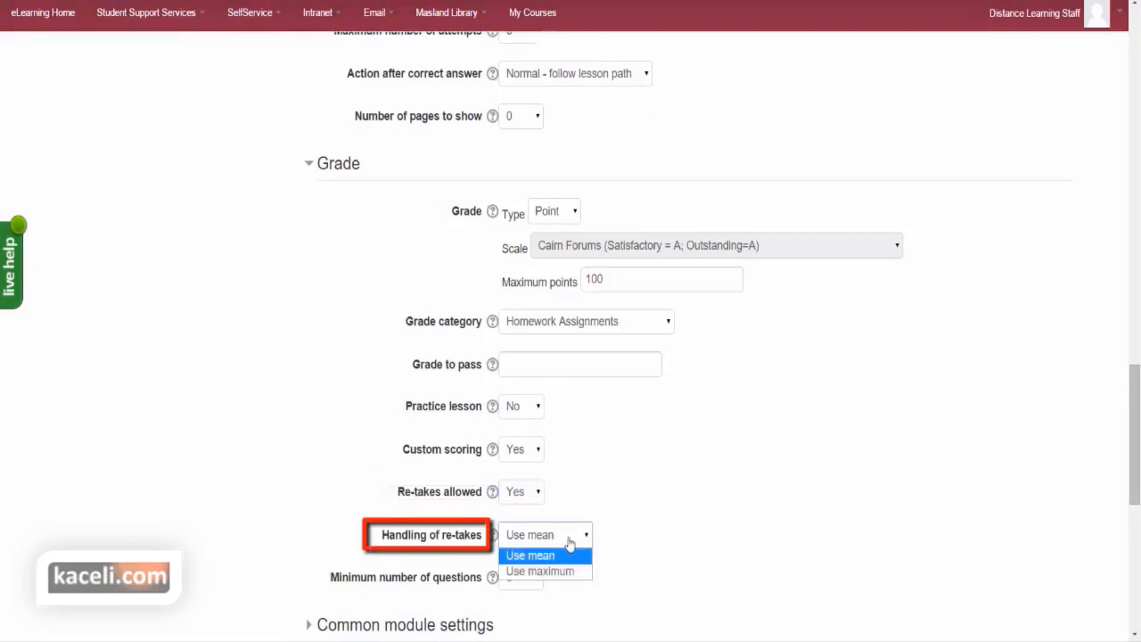
{"action": "left_click", "coordinate": [559, 572]}
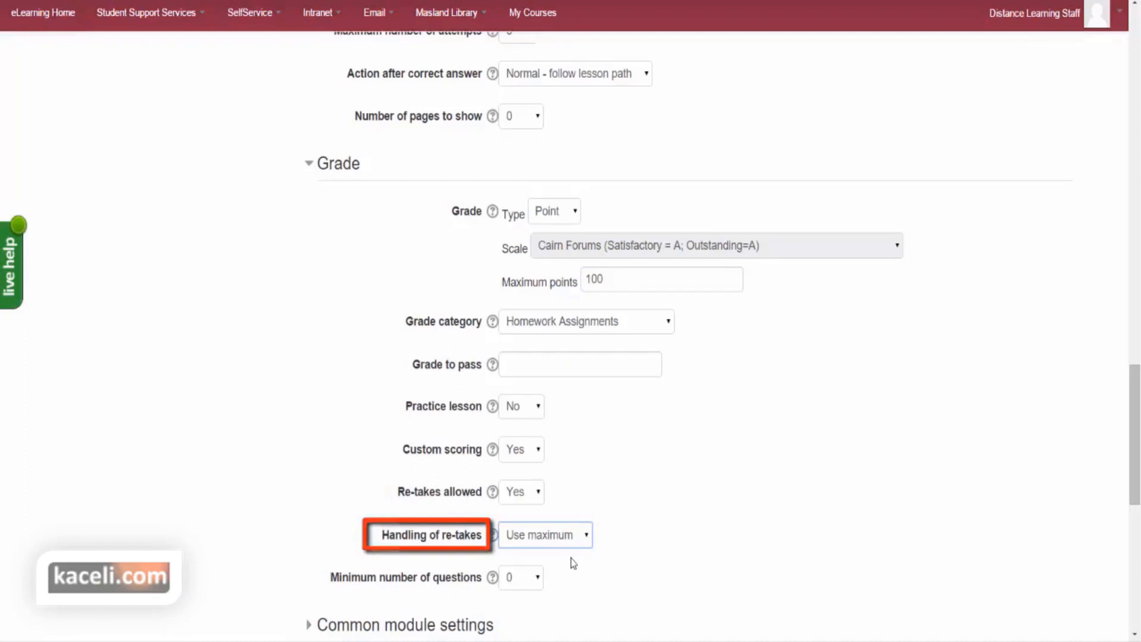
{"action": "left_click", "coordinate": [682, 545]}
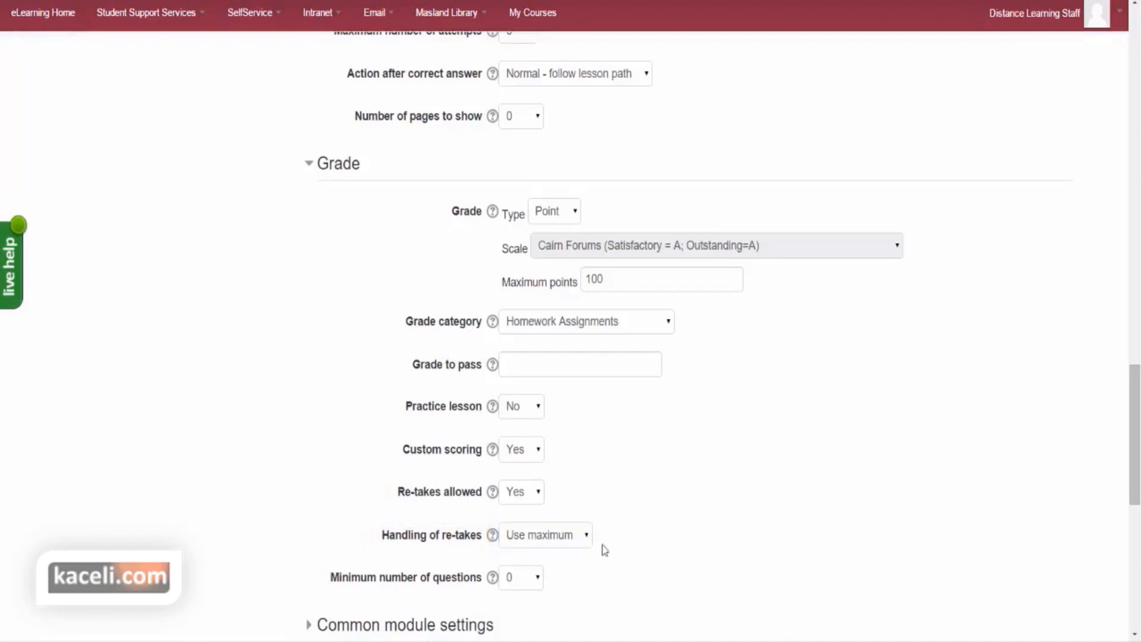
{"action": "scroll", "coordinate": [684, 598], "scroll_direction": "down", "scroll_amount": 2}
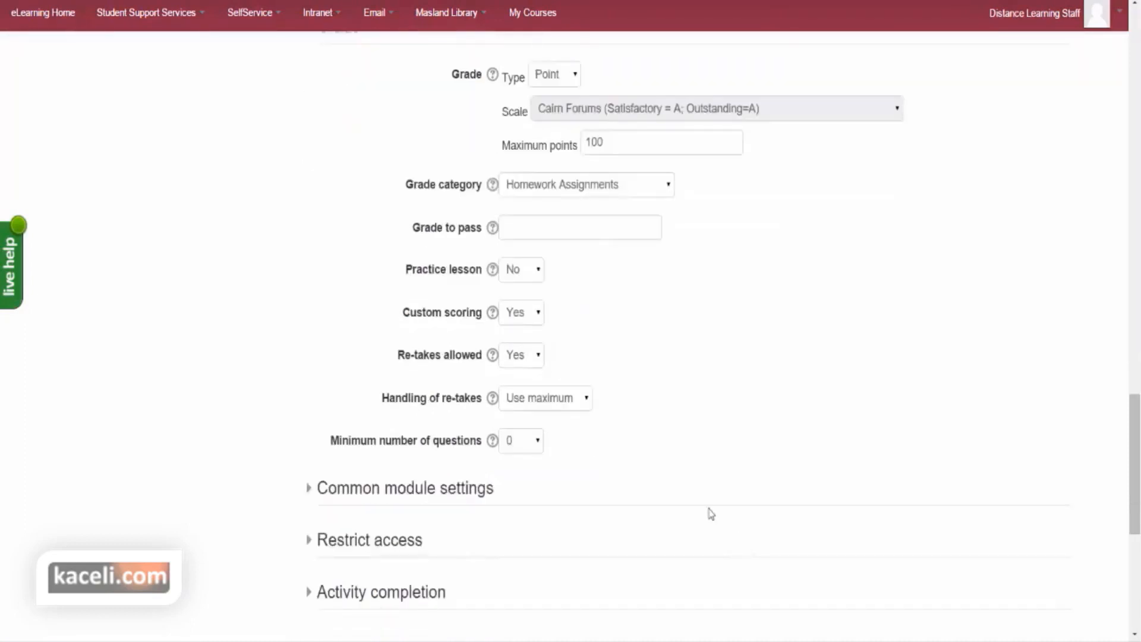
{"action": "scroll", "coordinate": [652, 473], "scroll_direction": "down", "scroll_amount": 1}
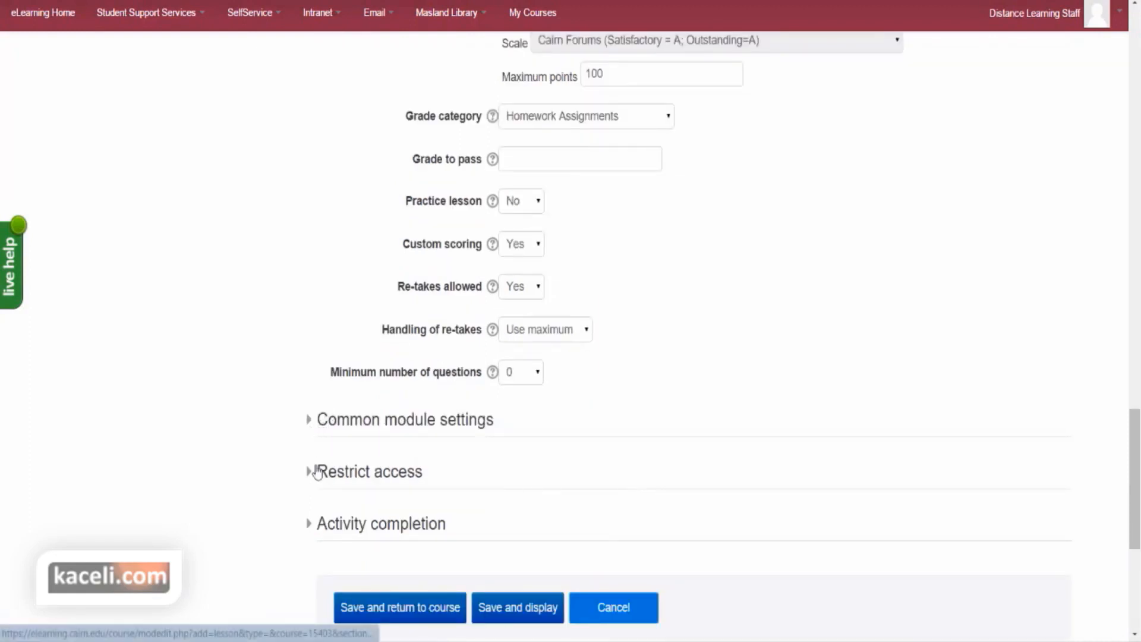
Step: Set completion tracking to mark the lesson complete when conditions are met
{"action": "left_click", "coordinate": [314, 420]}
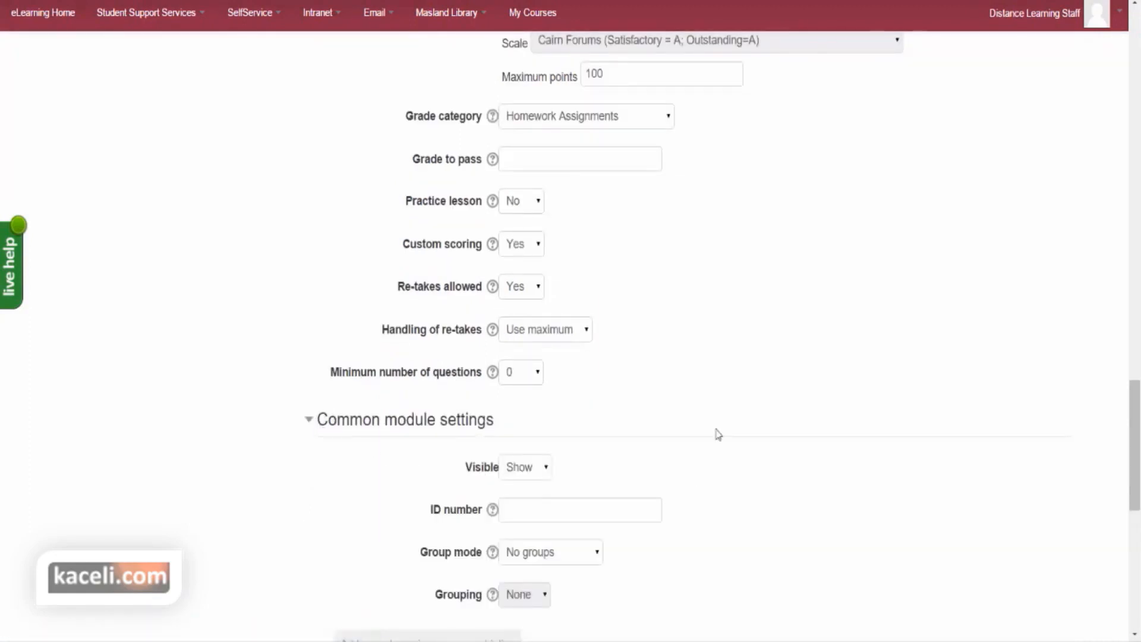
{"action": "scroll", "coordinate": [683, 440], "scroll_direction": "down", "scroll_amount": 2}
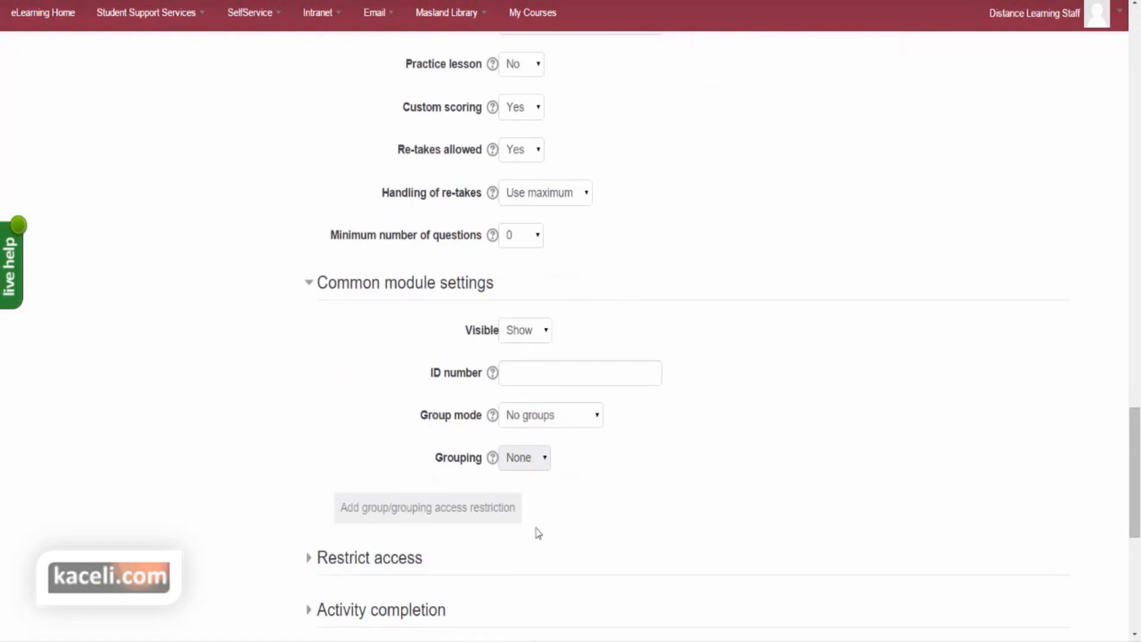
{"action": "scroll", "coordinate": [535, 529], "scroll_direction": "down", "scroll_amount": 1}
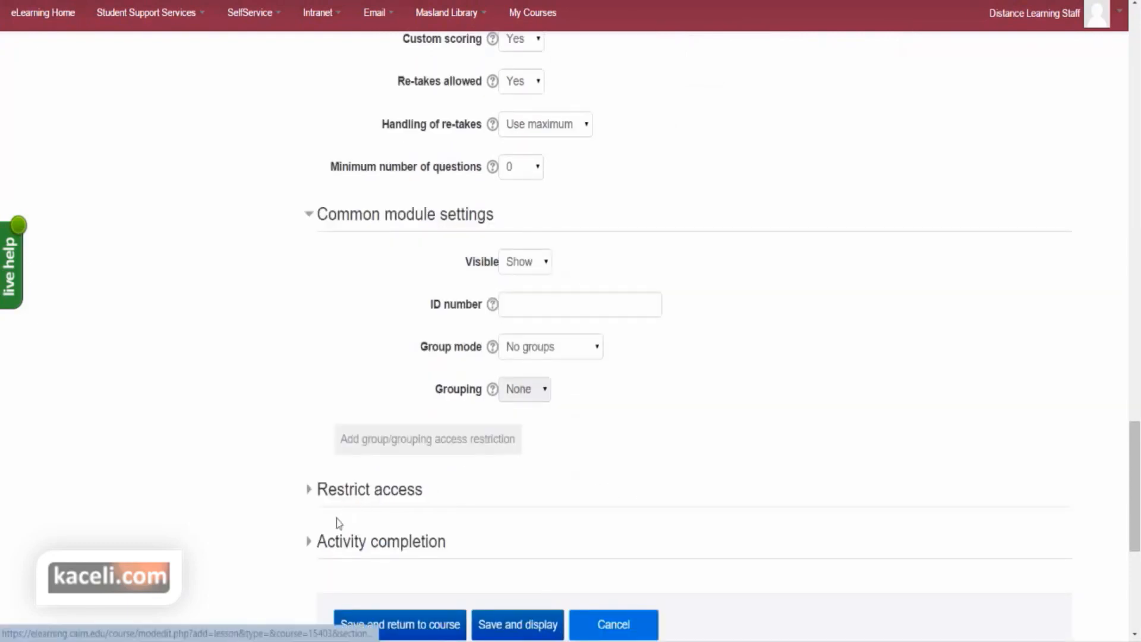
{"action": "left_click", "coordinate": [314, 546]}
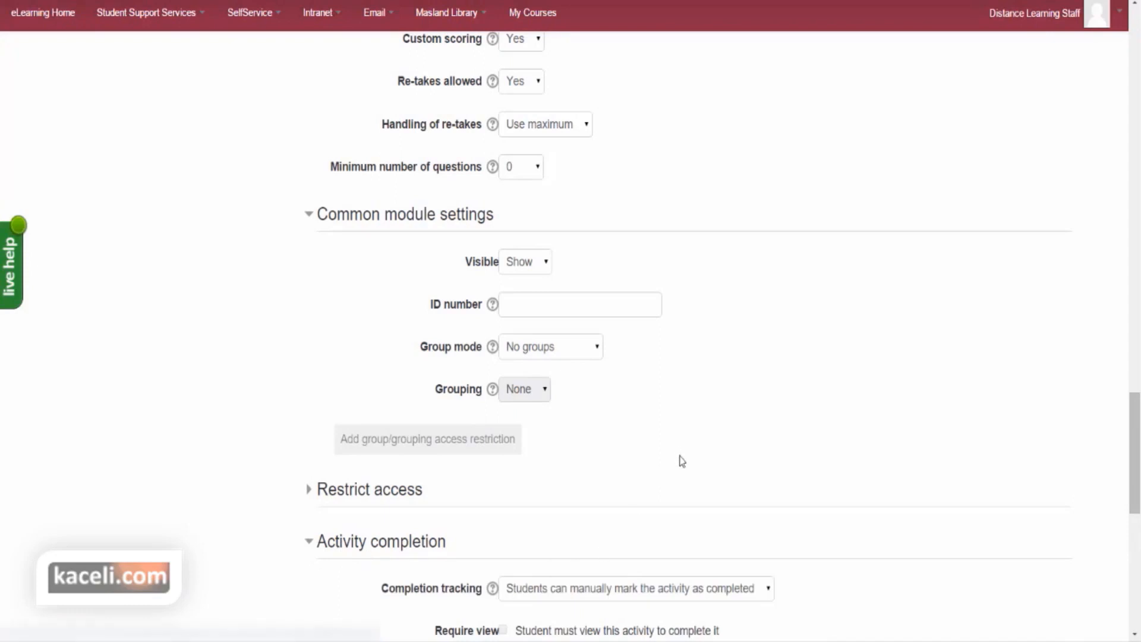
{"action": "scroll", "coordinate": [677, 460], "scroll_direction": "down", "scroll_amount": 4}
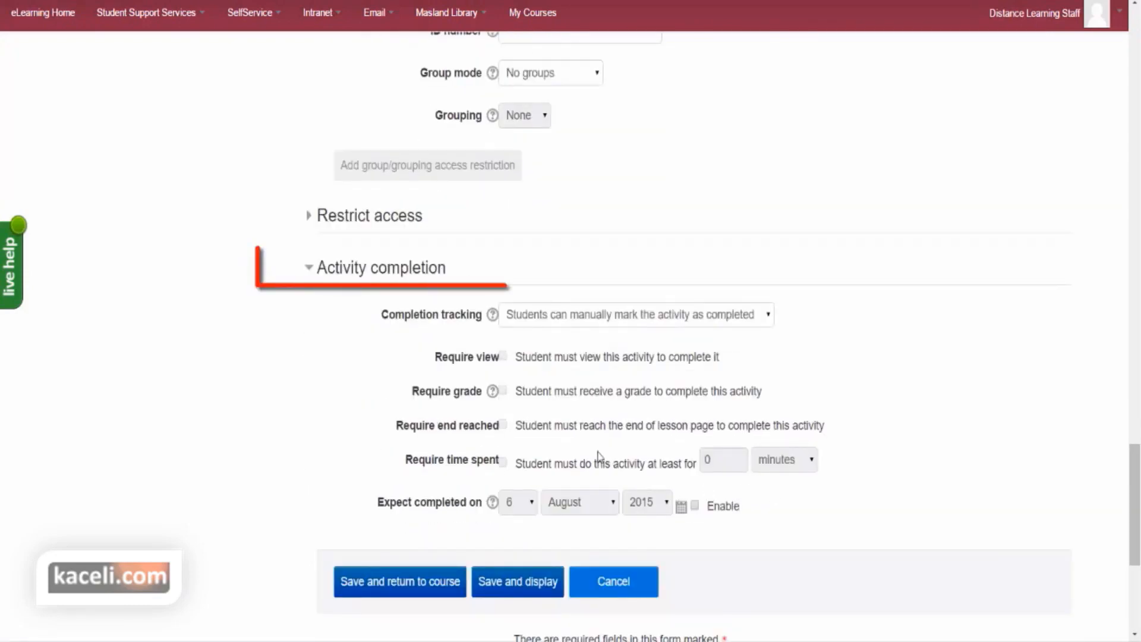
{"action": "left_click", "coordinate": [581, 316]}
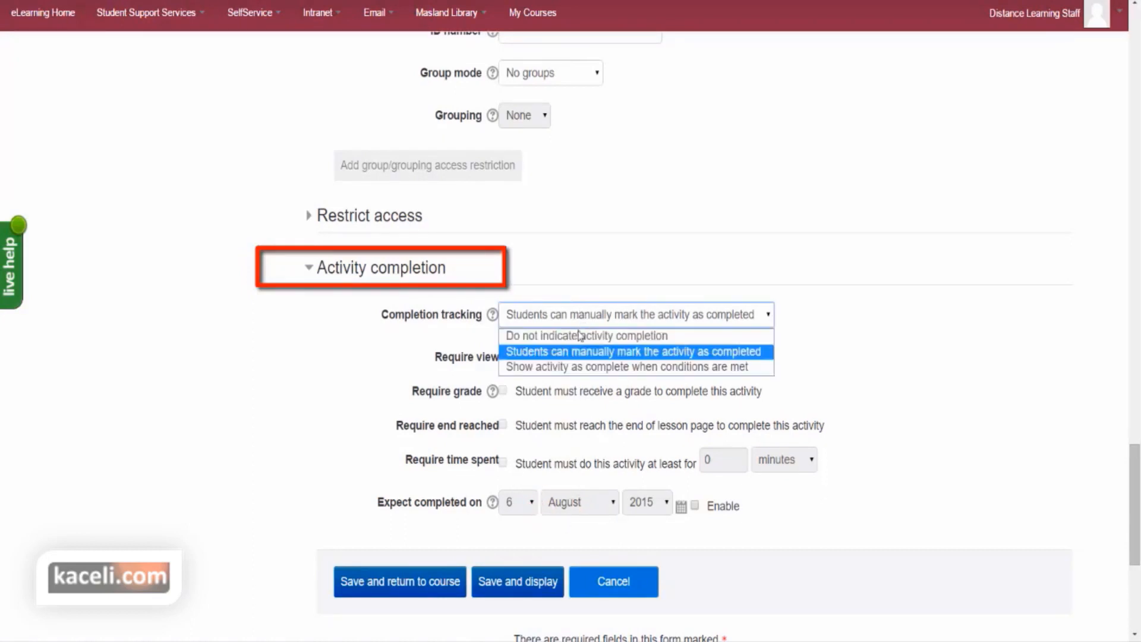
{"action": "left_click", "coordinate": [559, 369]}
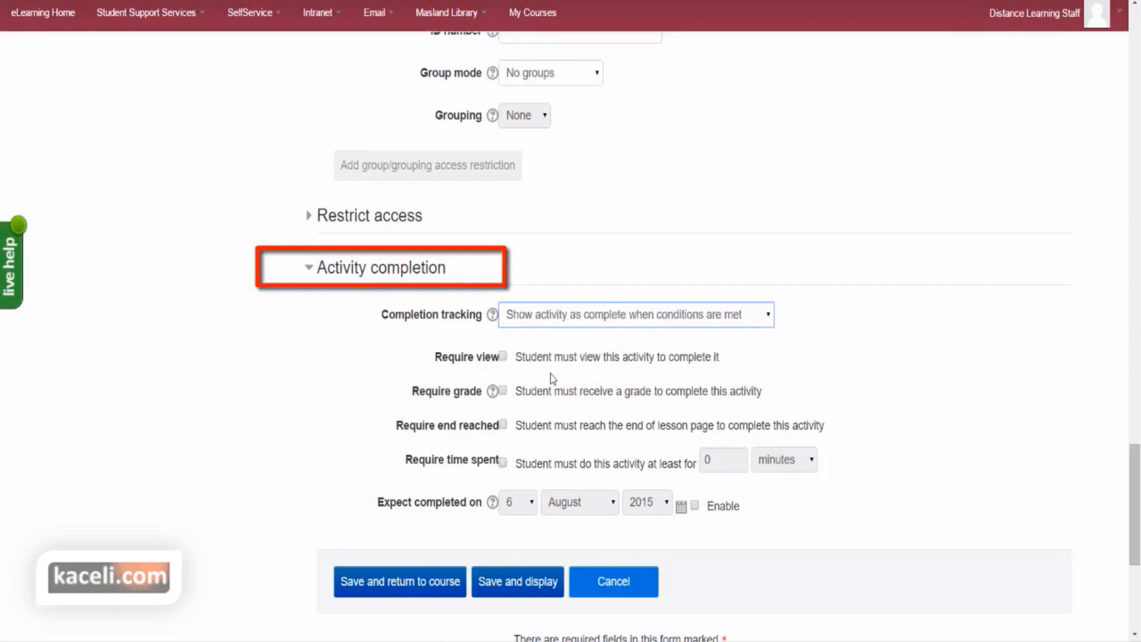
Step: Require students to spend at least 30 minutes on the activity
{"action": "left_click", "coordinate": [503, 463]}
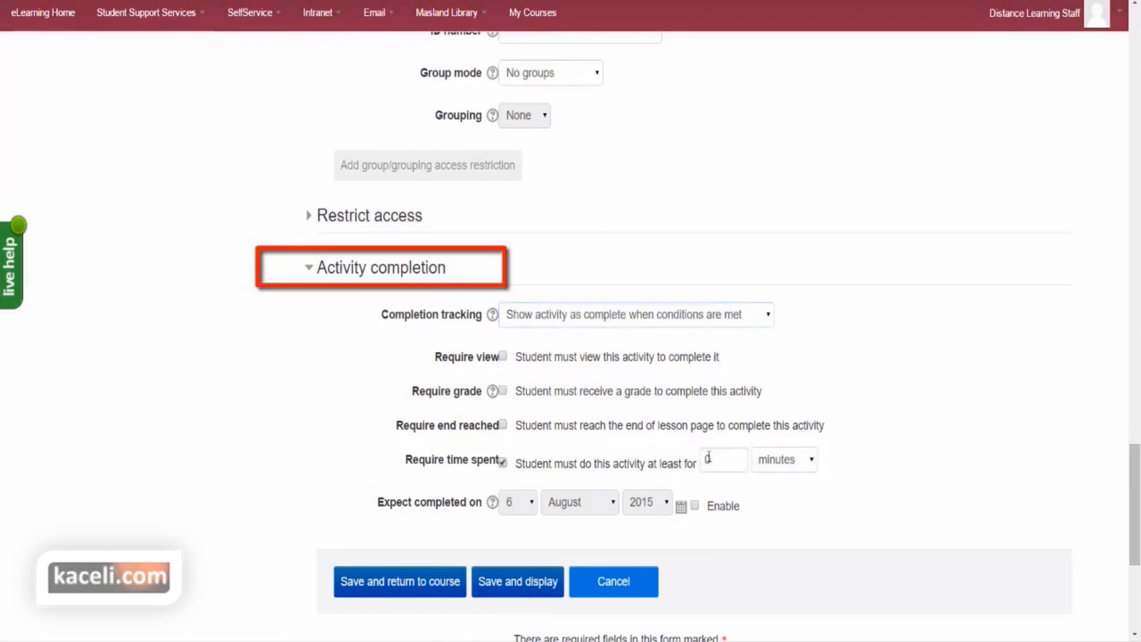
{"action": "left_click", "coordinate": [730, 459]}
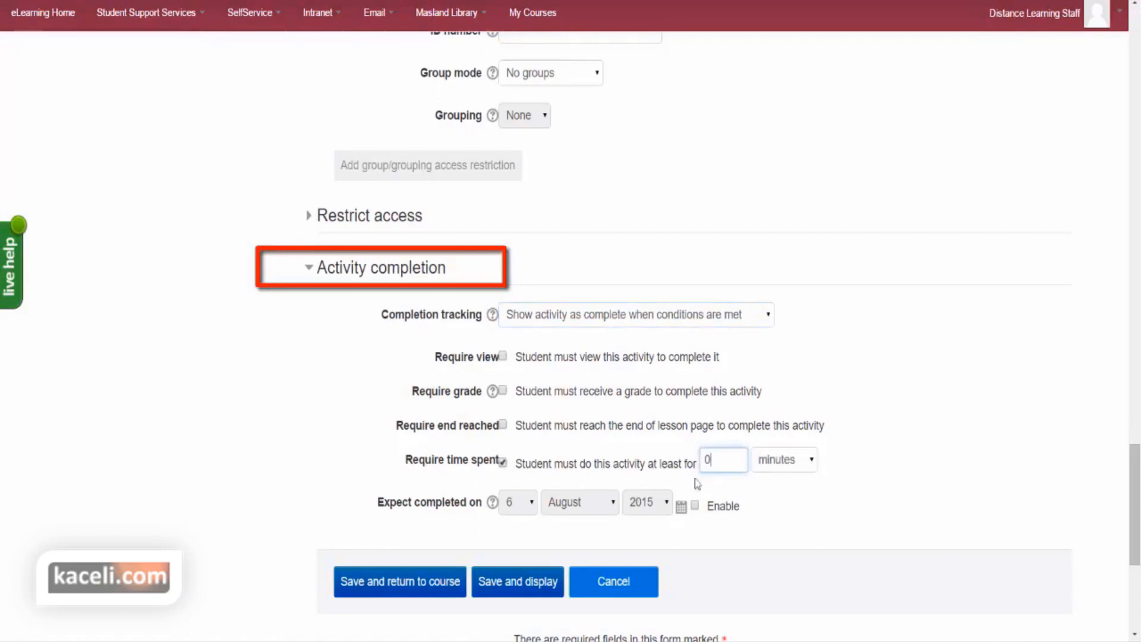
{"action": "key", "text": "BackSpace"}
{"action": "type", "text": "1"}
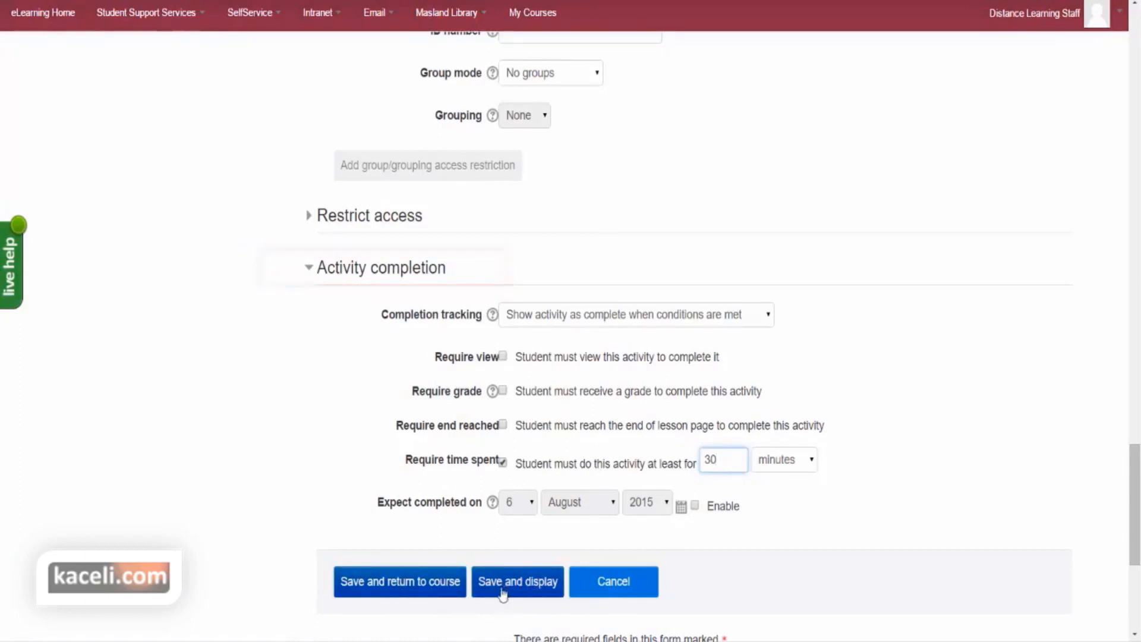
Step: Save the lesson settings, open Lesson 1: Computers in Education, and add a content page
{"action": "left_click", "coordinate": [406, 588]}
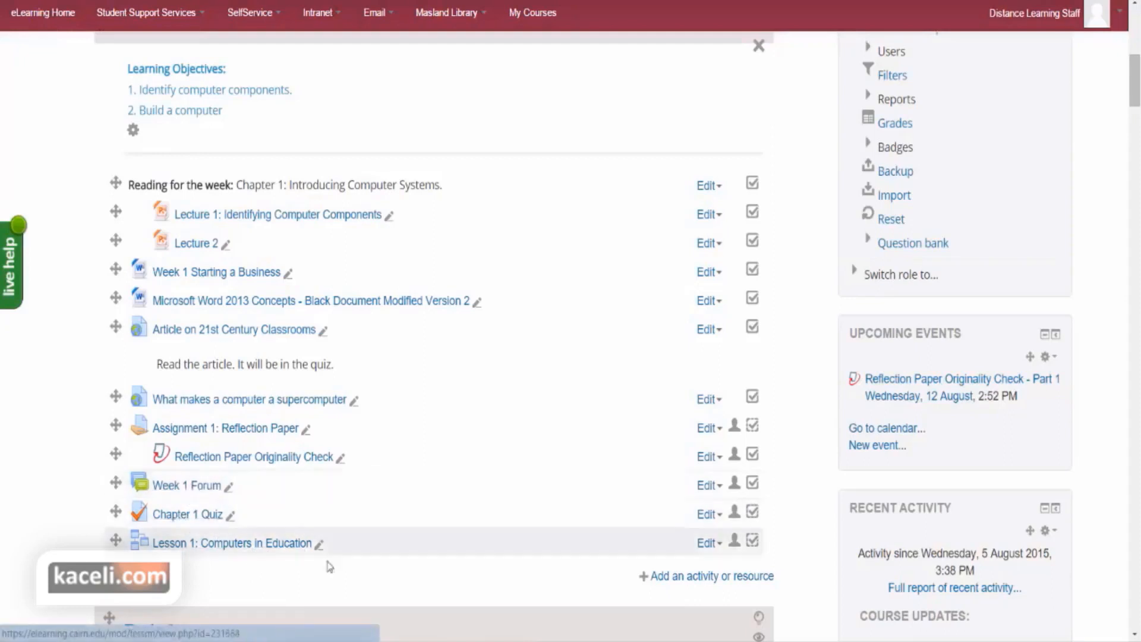
{"action": "left_click", "coordinate": [241, 543]}
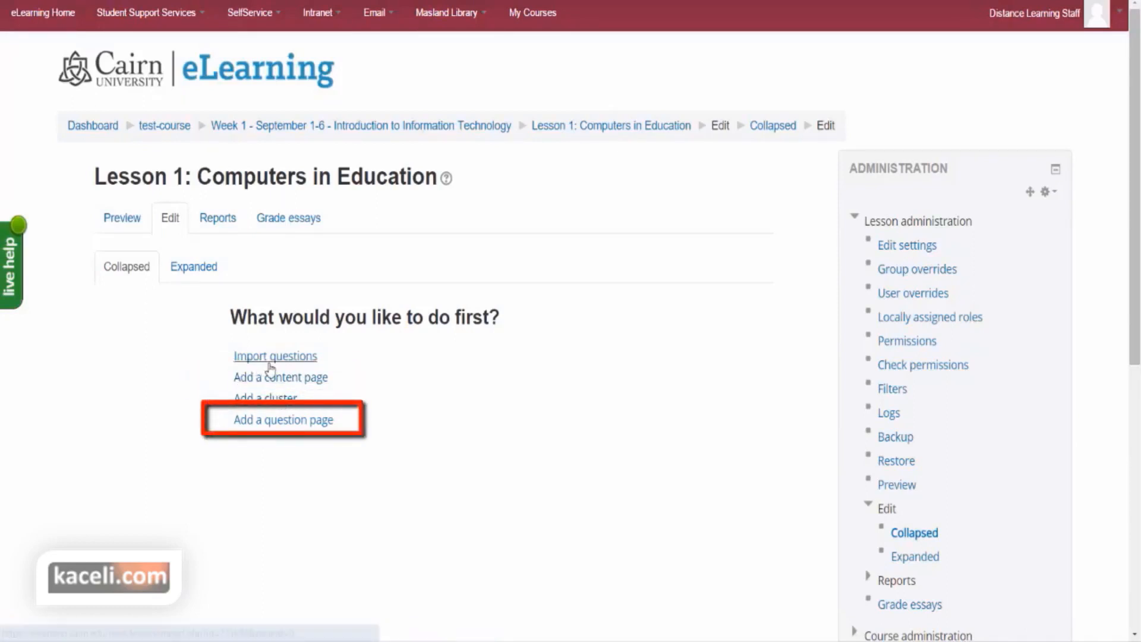
{"action": "left_click", "coordinate": [303, 385]}
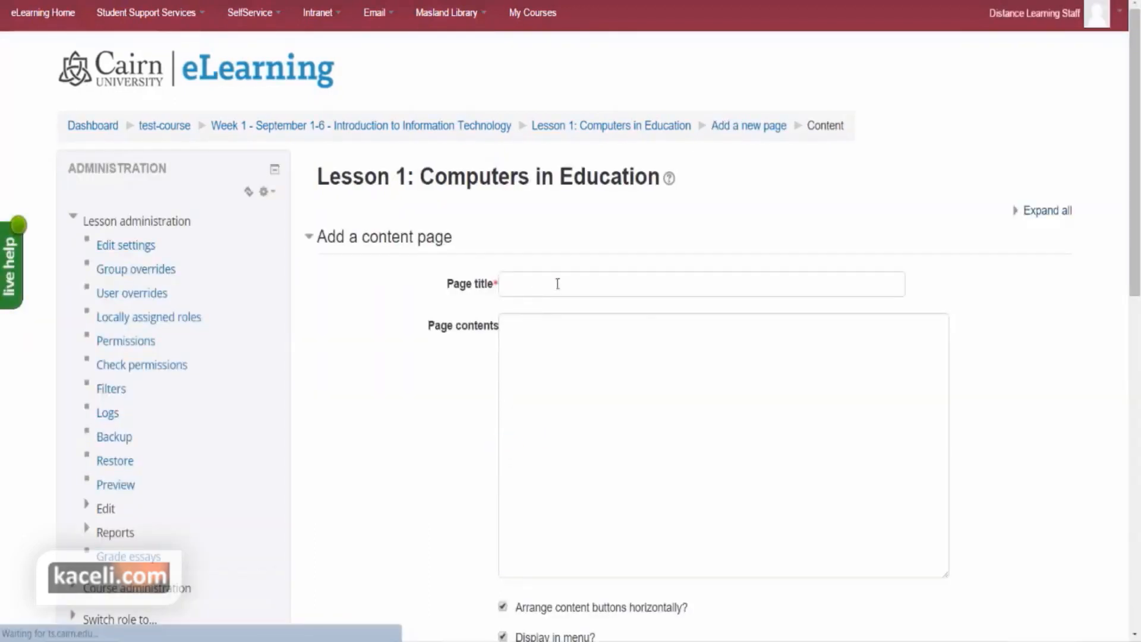
Step: Title the page 'Defining Computers' and write 'After reading chapter 1 in your textbook, review this lesson.'
{"action": "left_click", "coordinate": [623, 286]}
{"action": "type", "text": "Defining Computers"}
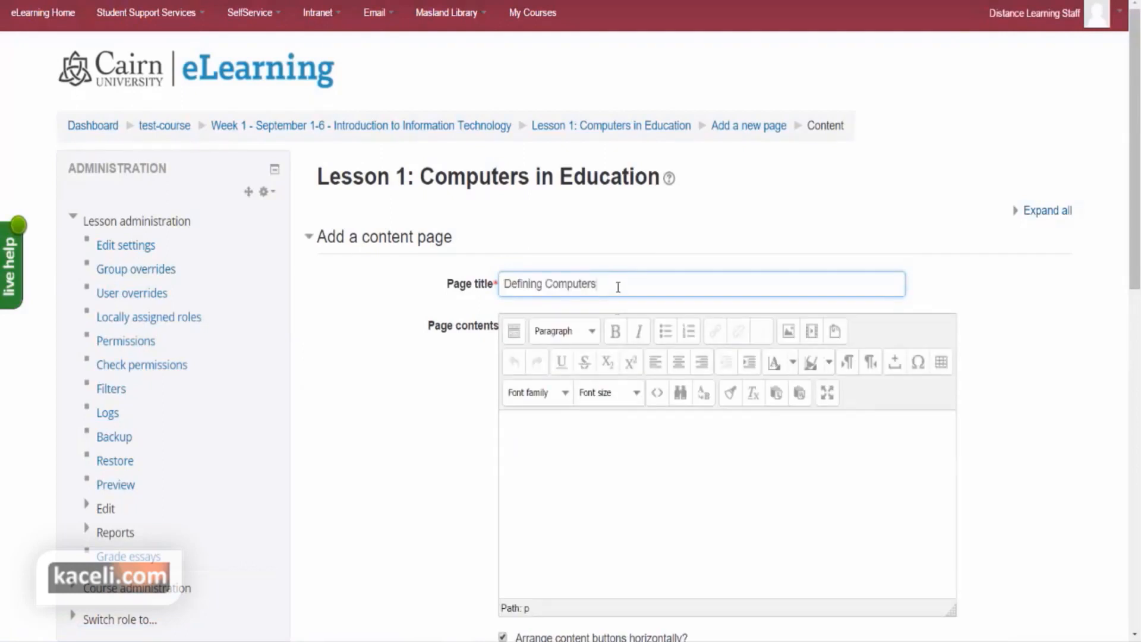
{"action": "left_click", "coordinate": [592, 466]}
{"action": "type", "text": "After reading chapter 1 in your textbook, review this lesson."}
{"action": "key", "text": "Return"}
{"action": "key", "text": "Return"}
{"action": "type", "text": "Computers are .."}
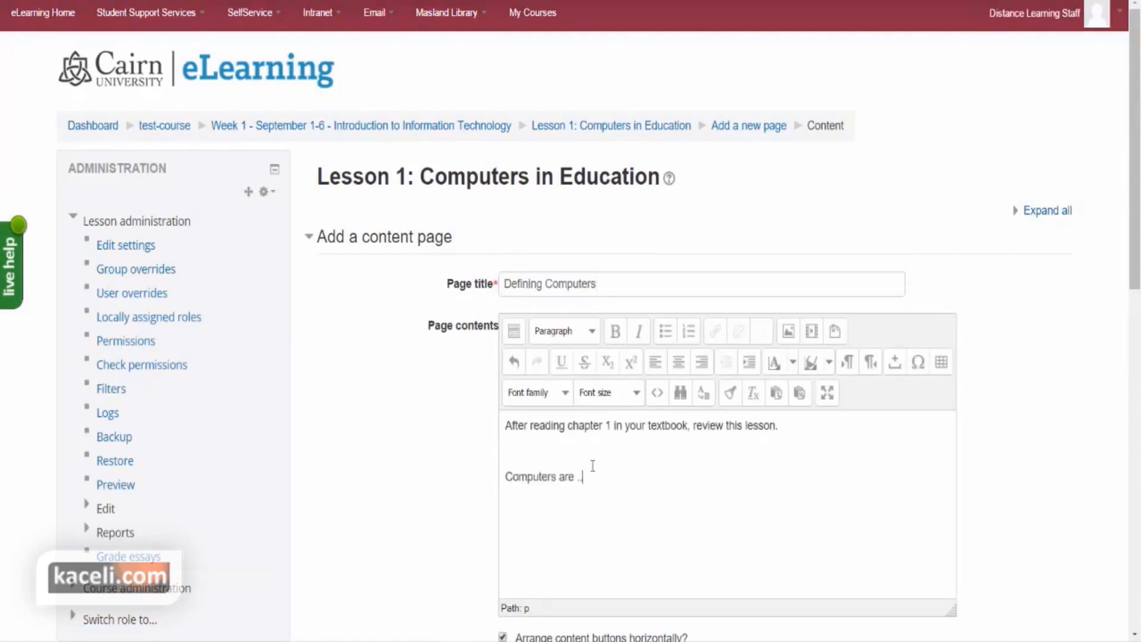
{"action": "type", "text": ". sdfsdf"}
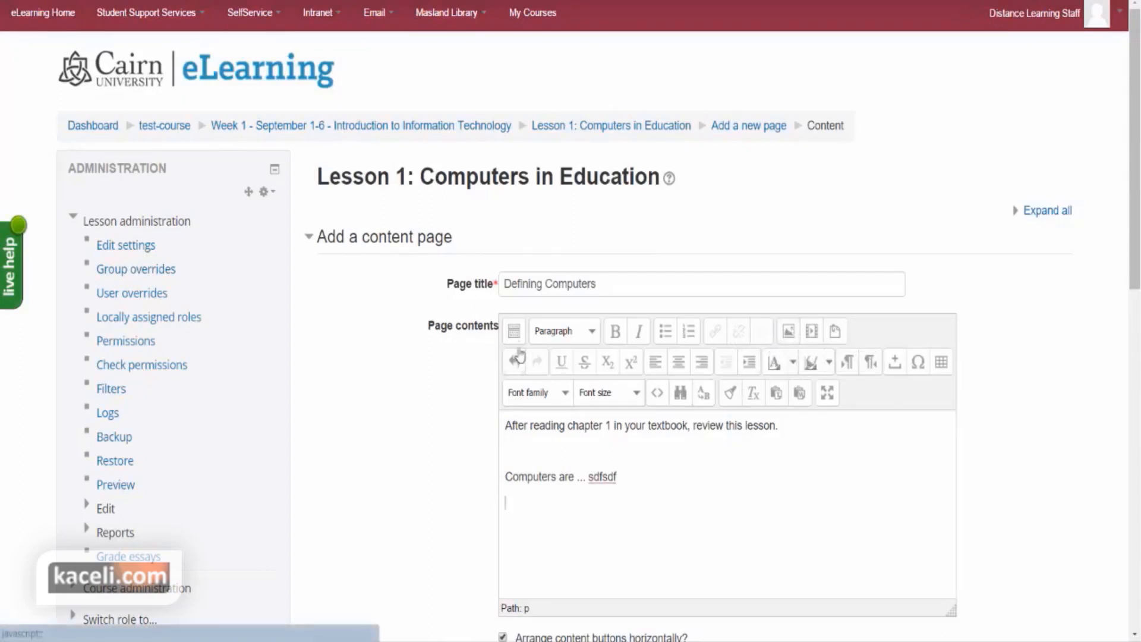
{"action": "left_click", "coordinate": [514, 331]}
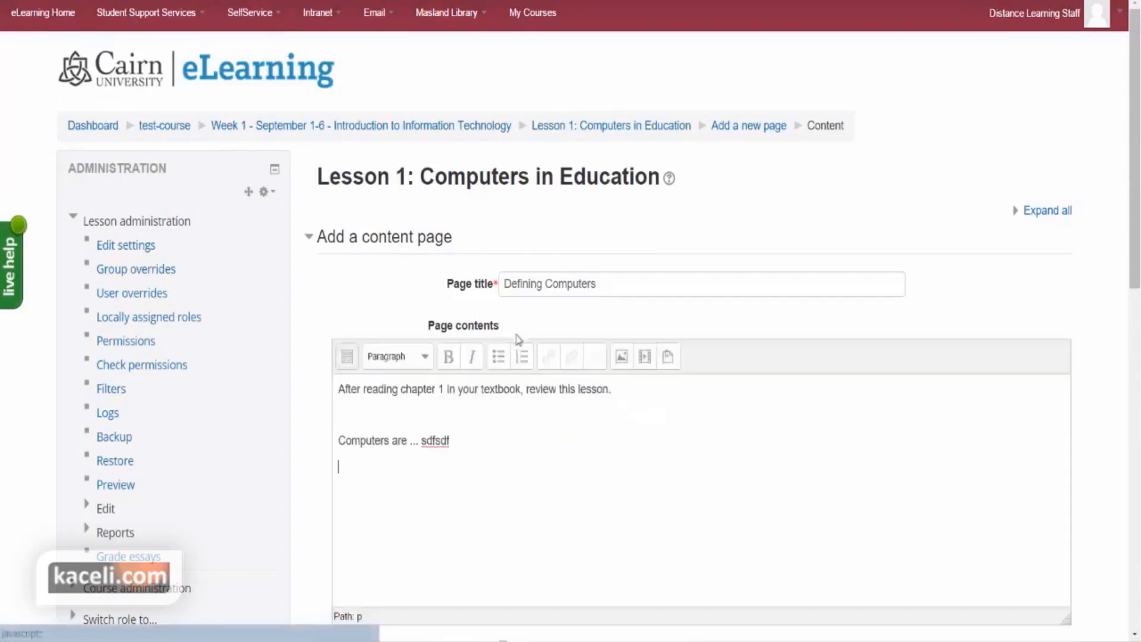
{"action": "left_click", "coordinate": [359, 370]}
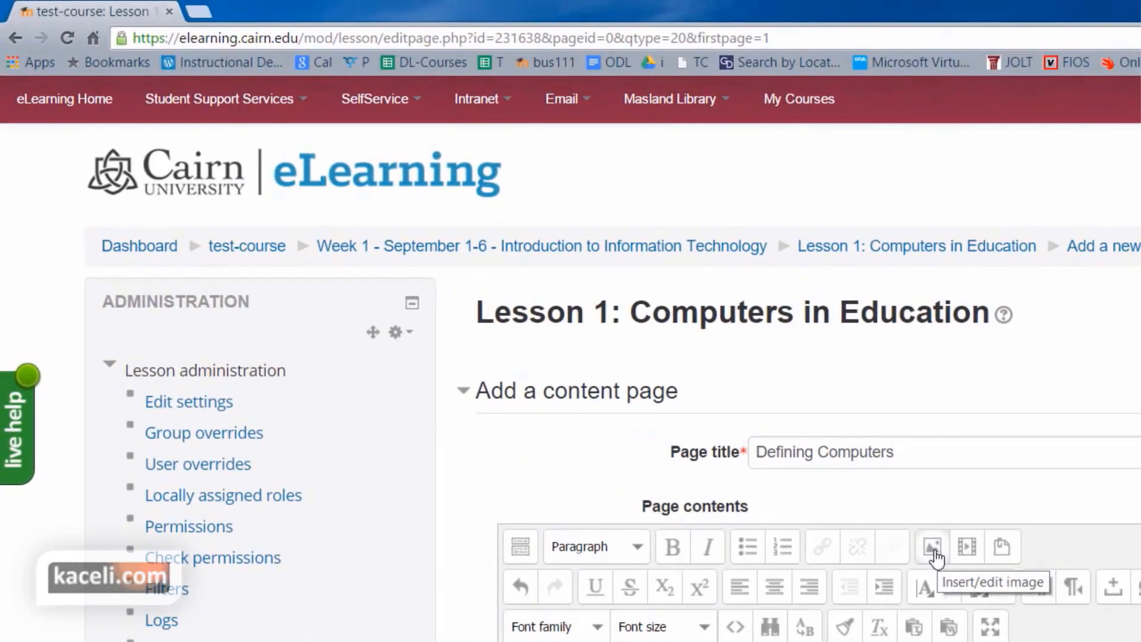
Step: Upload the How computers work image from the Presentations and Resources folder
{"action": "left_click", "coordinate": [871, 513]}
{"action": "left_click", "coordinate": [788, 381]}
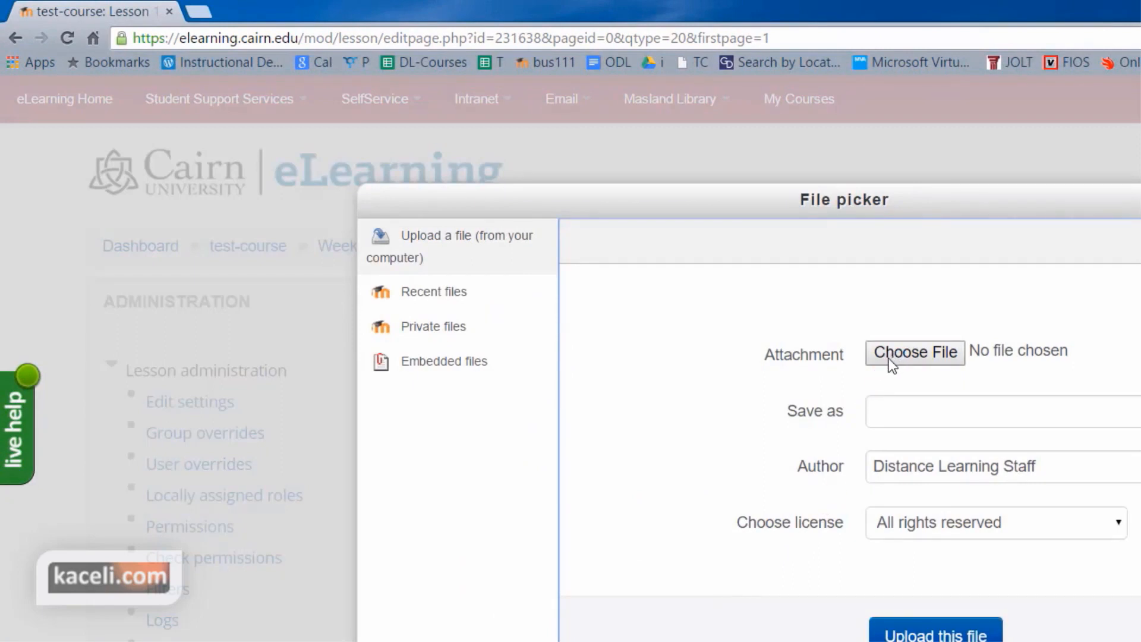
{"action": "left_click", "coordinate": [892, 363]}
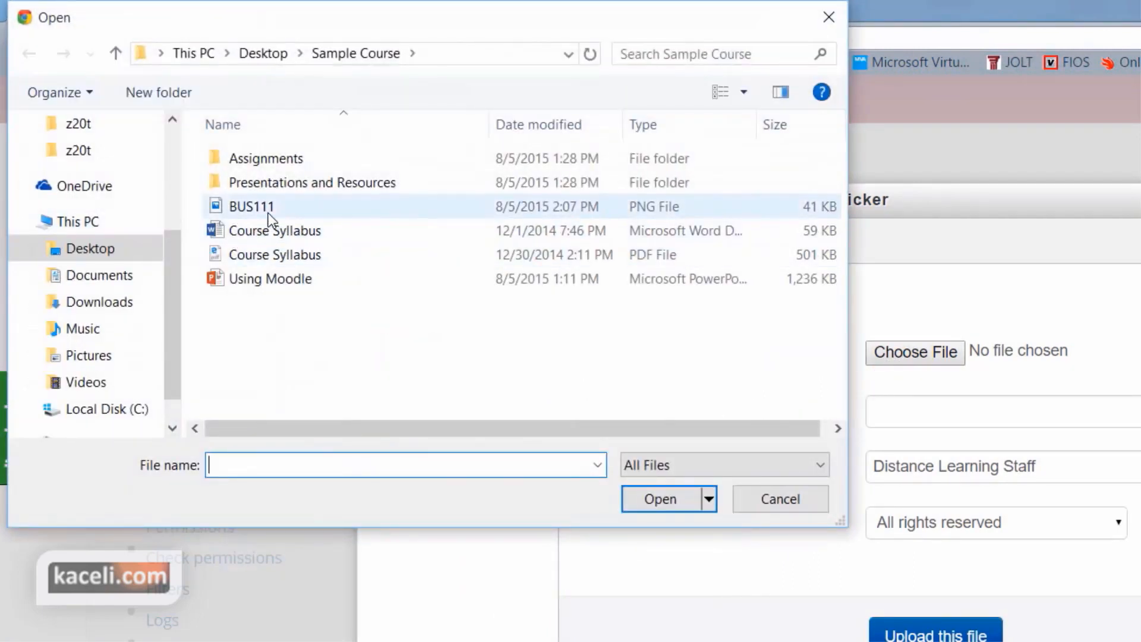
{"action": "double_click", "coordinate": [263, 185]}
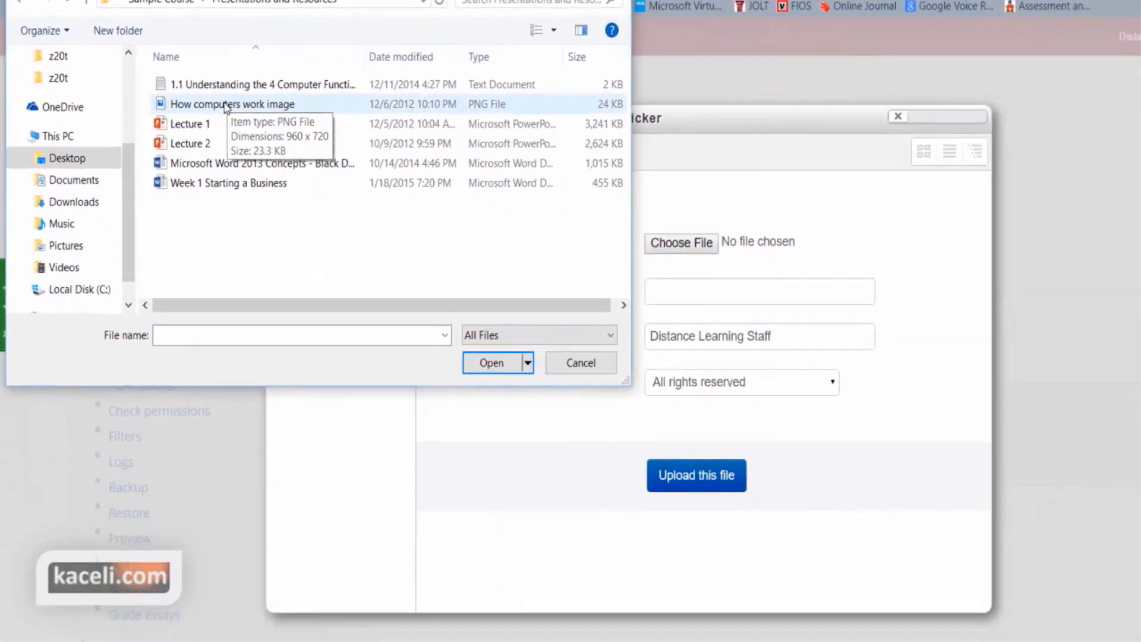
{"action": "double_click", "coordinate": [276, 155]}
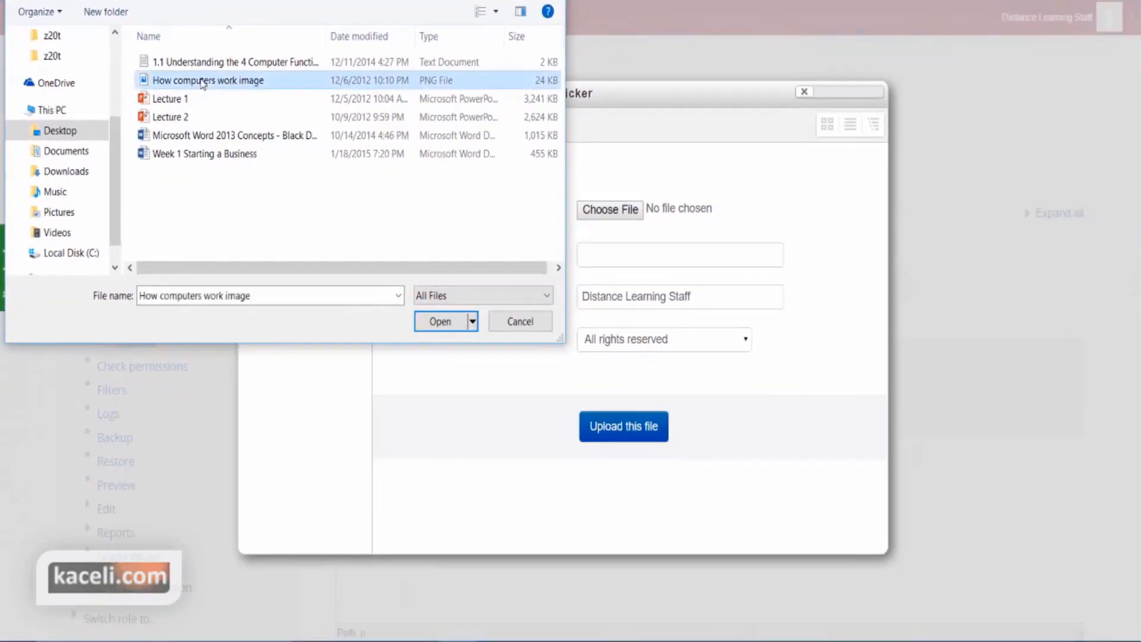
{"action": "left_click", "coordinate": [629, 429]}
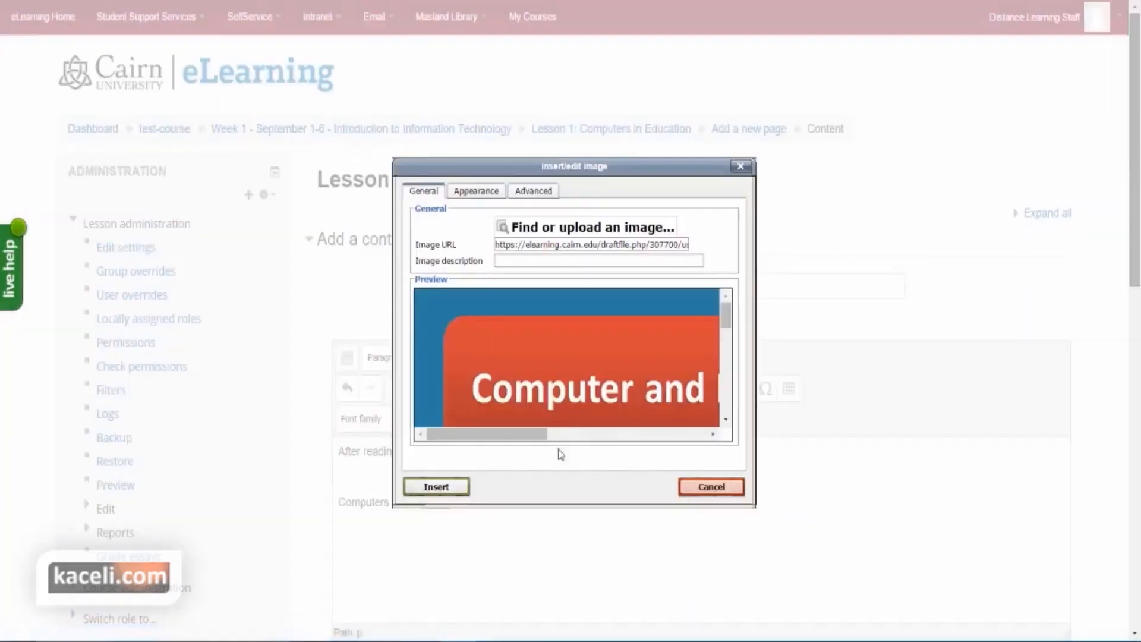
Step: Resize the image to 350 px wide, align it right, and insert it
{"action": "left_click", "coordinate": [474, 192]}
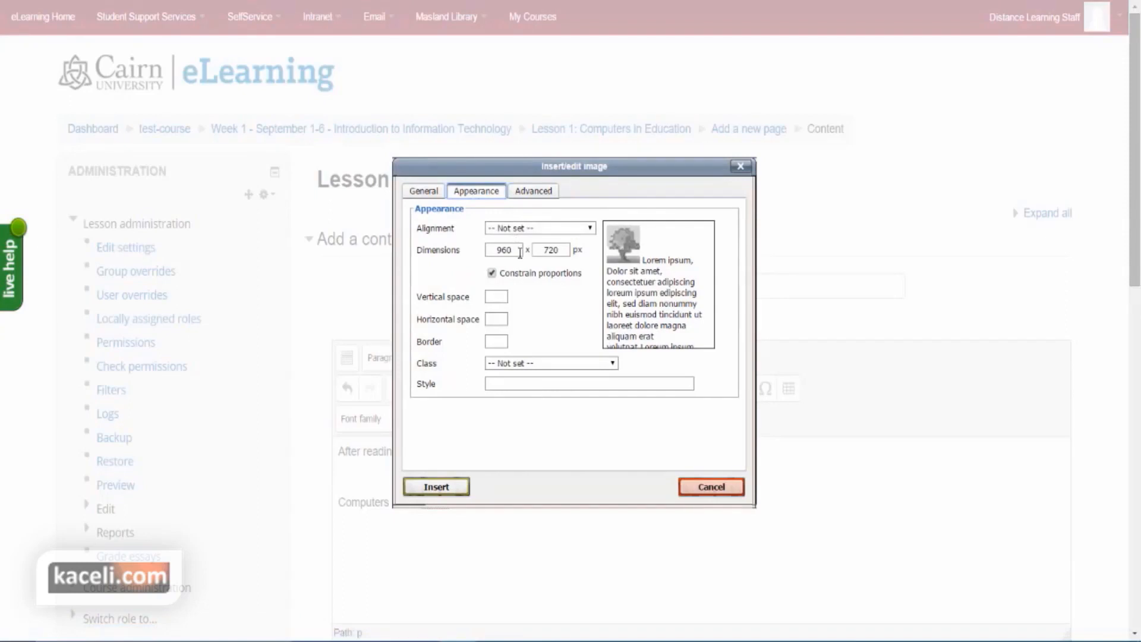
{"action": "left_click", "coordinate": [513, 252]}
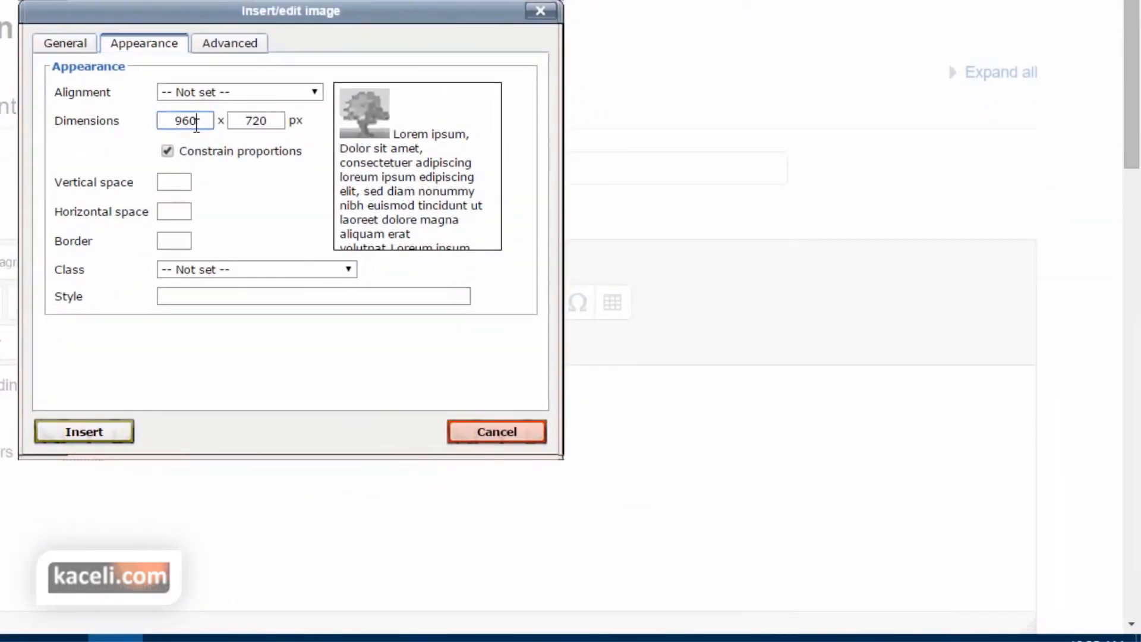
{"action": "double_click", "coordinate": [196, 126]}
{"action": "type", "text": "350"}
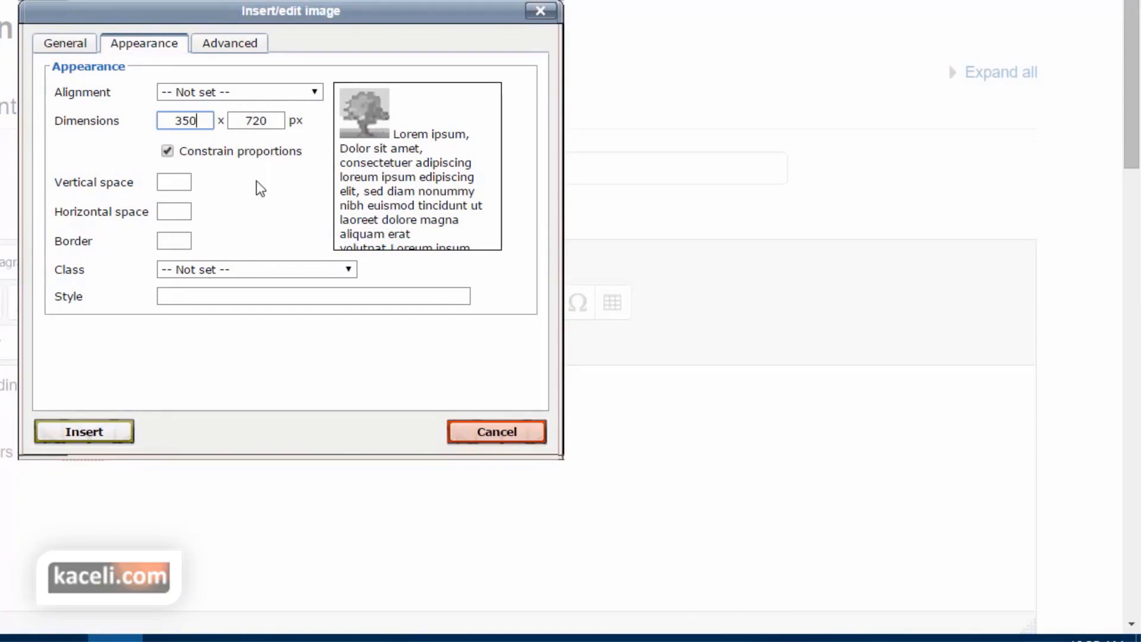
{"action": "left_click", "coordinate": [281, 220]}
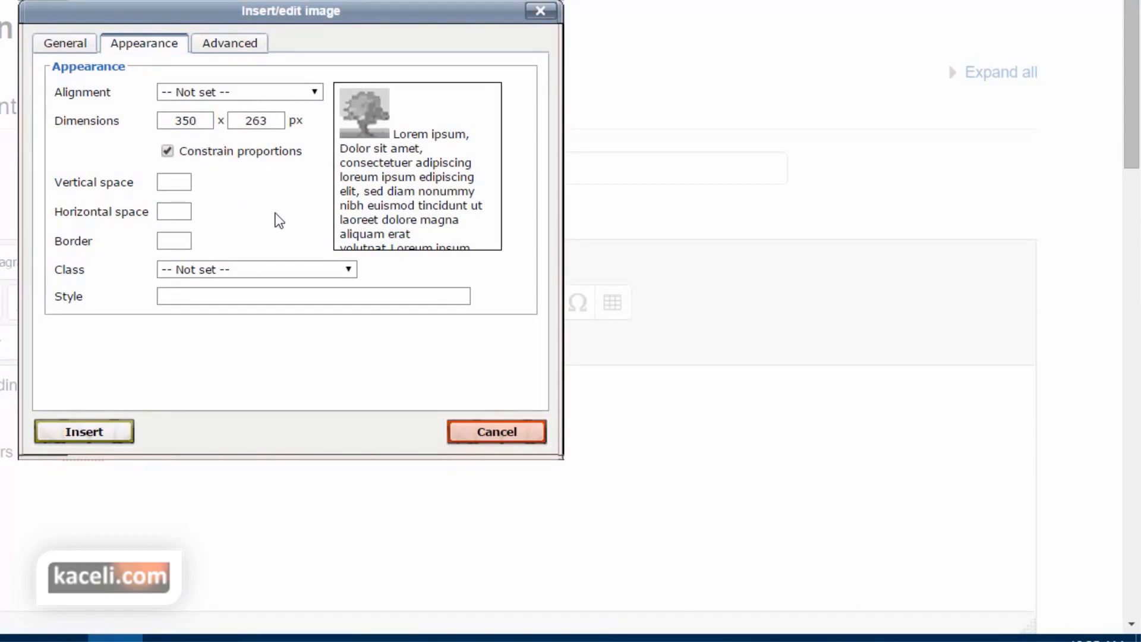
{"action": "left_click", "coordinate": [244, 94]}
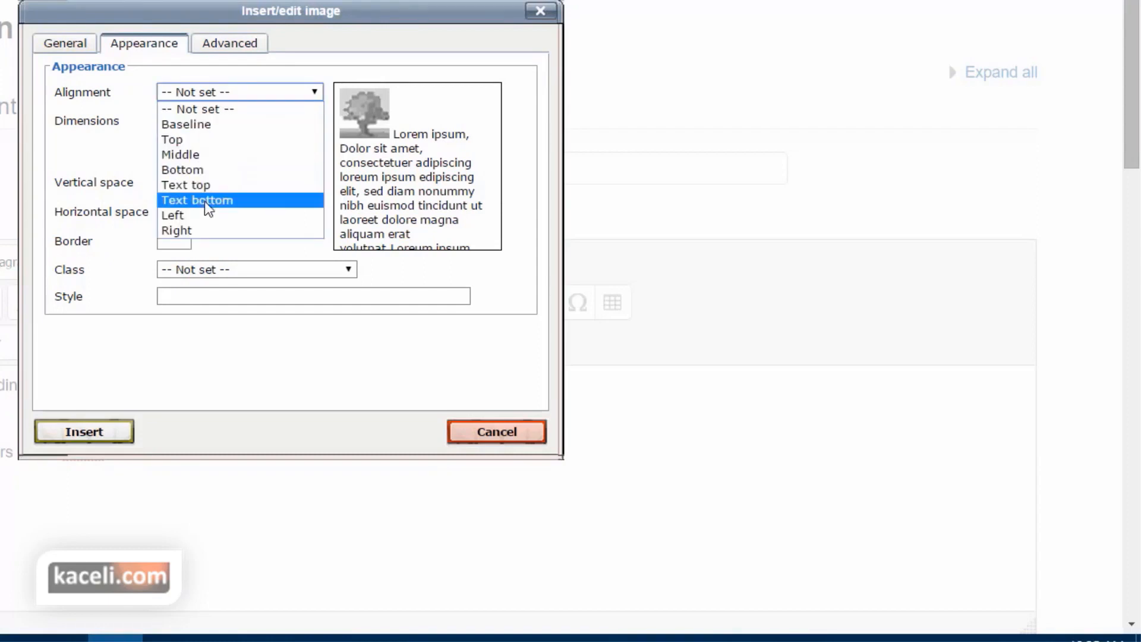
{"action": "left_click", "coordinate": [176, 230]}
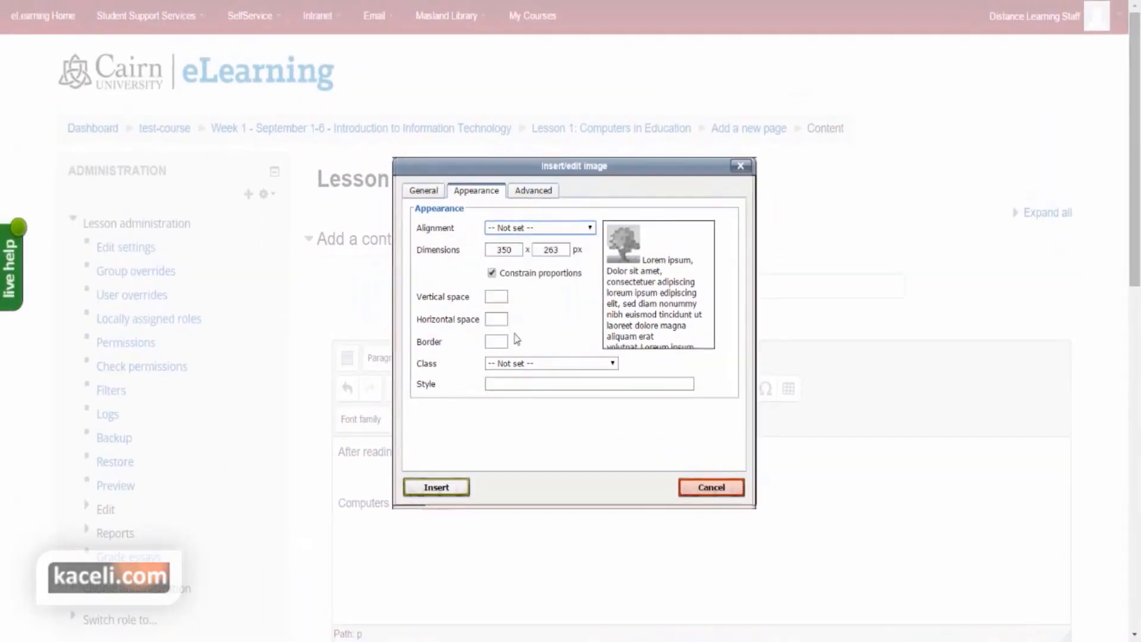
{"action": "left_click", "coordinate": [442, 488]}
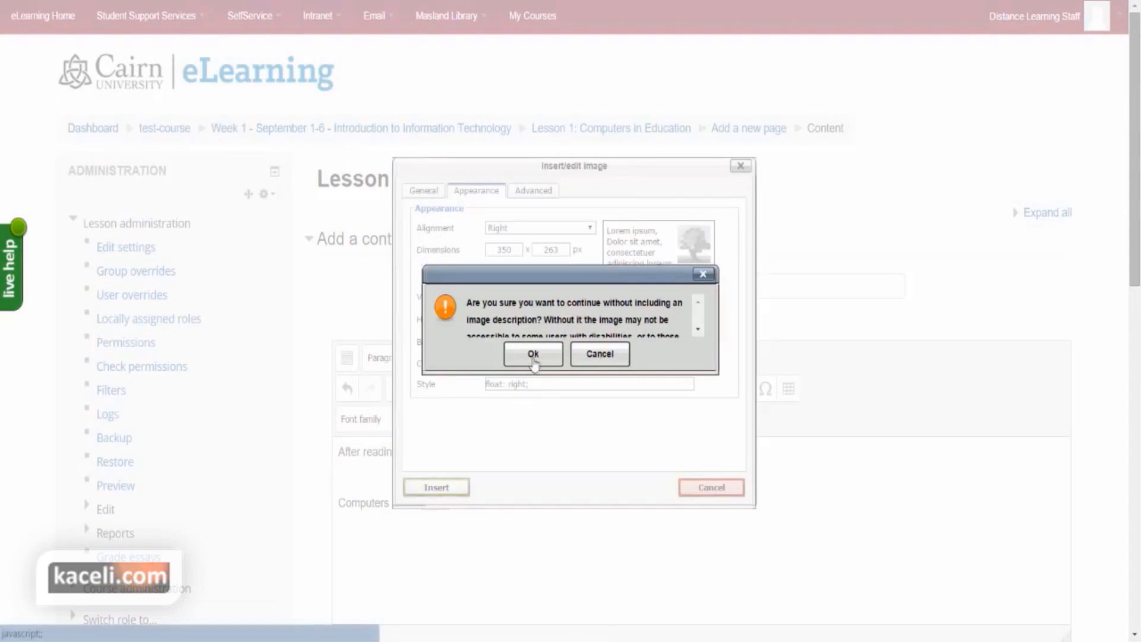
{"action": "left_click", "coordinate": [531, 352]}
{"action": "scroll", "coordinate": [915, 550], "scroll_direction": "down", "scroll_amount": 1}
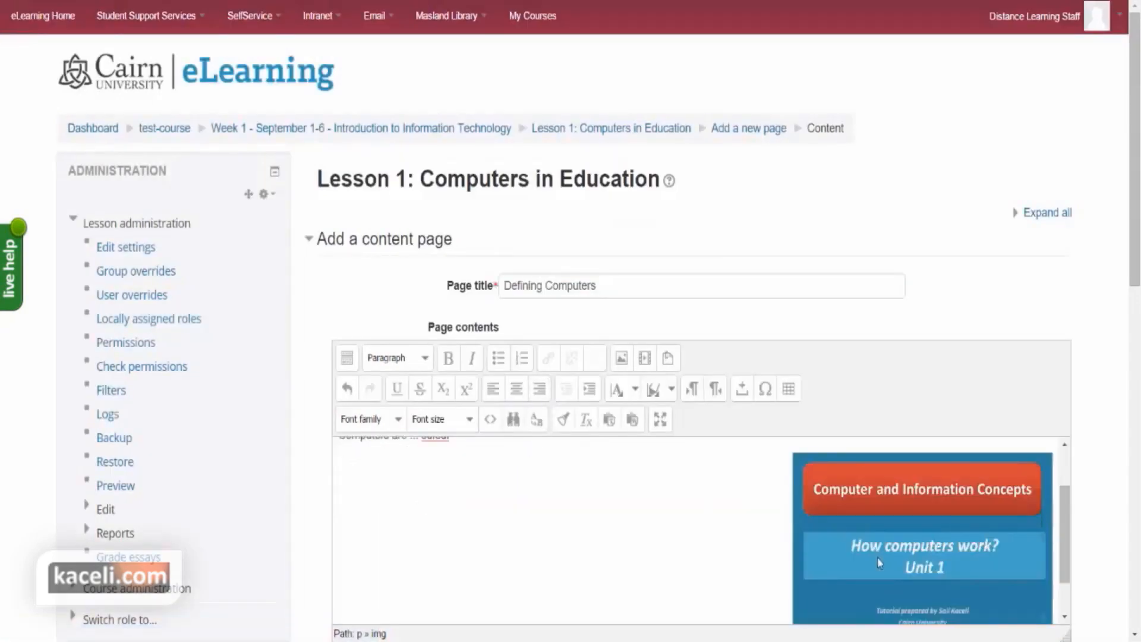
Step: Add the line 'Review also this PowerPoint:' and select the words 'this PowerPoint'
{"action": "scroll", "coordinate": [880, 563], "scroll_direction": "up", "scroll_amount": 1}
{"action": "left_click", "coordinate": [463, 507]}
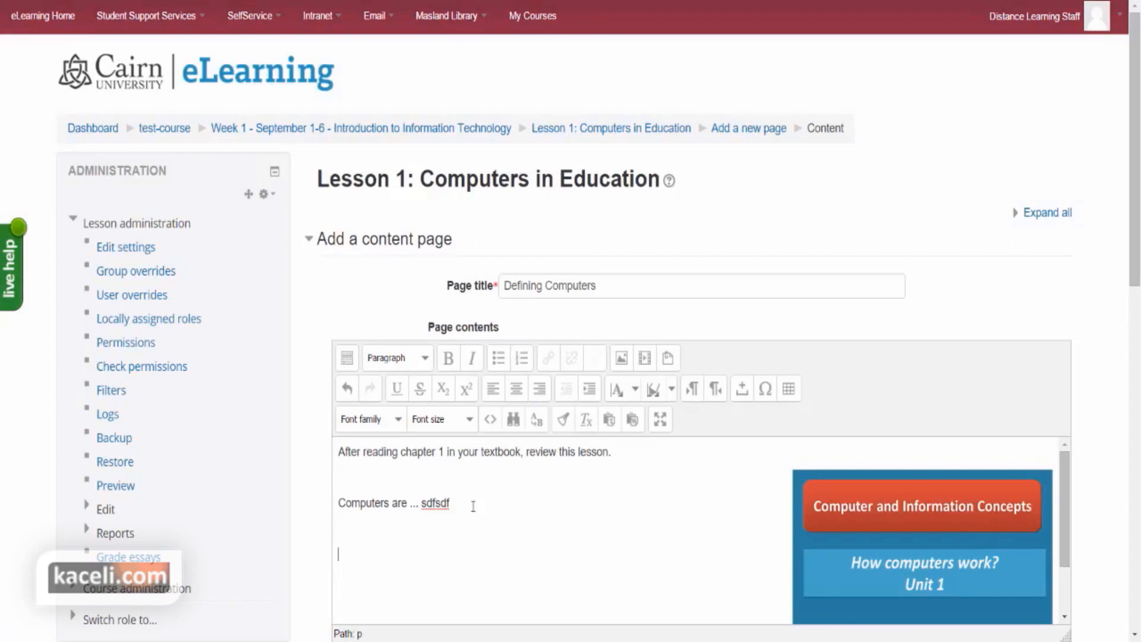
{"action": "key", "text": "Return"}
{"action": "type", "text": "Review also this po"}
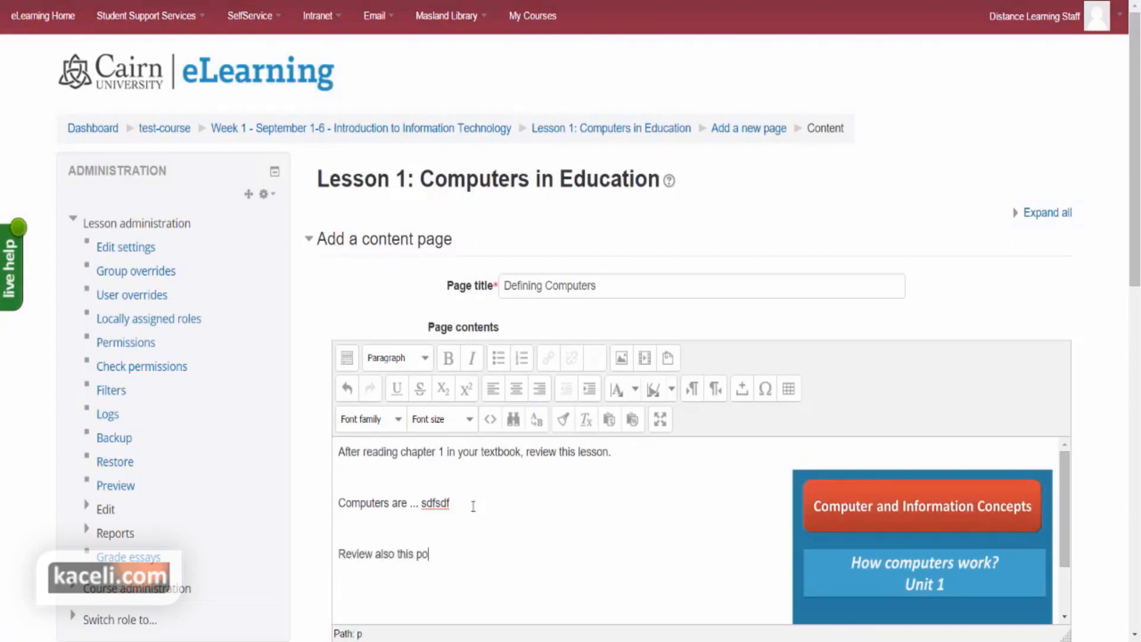
{"action": "key", "text": "BackSpace"}
{"action": "key", "text": "BackSpace"}
{"action": "type", "text": "PowerPoint:"}
{"action": "left_click_drag", "start_coordinate": [470, 553], "coordinate": [396, 552]}
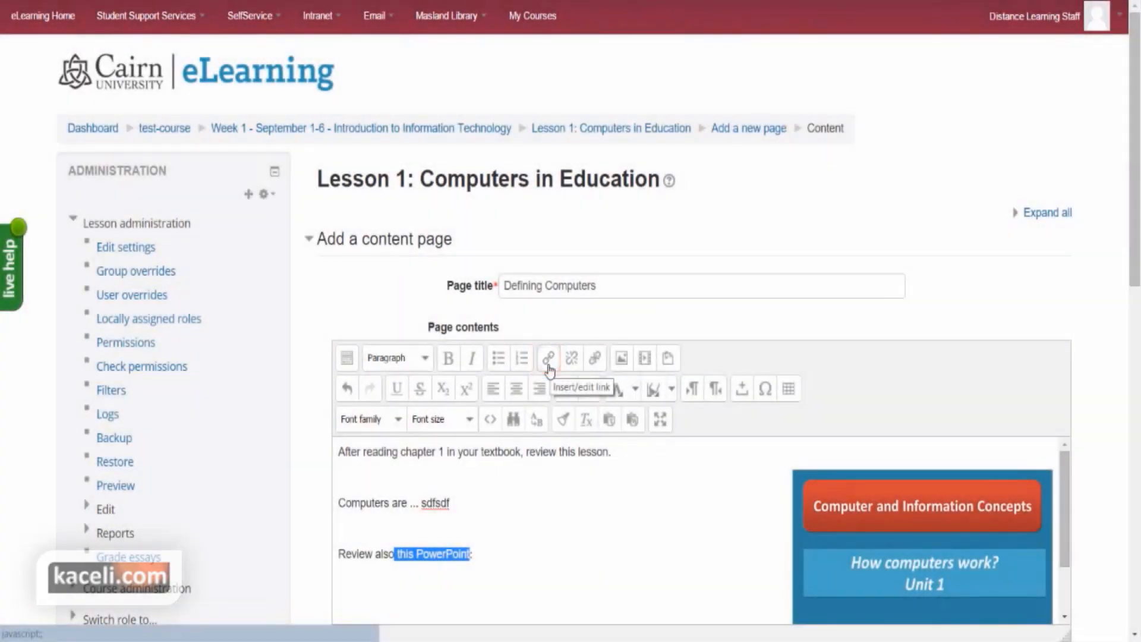
Step: Link 'this PowerPoint' to the uploaded Lecture 1.pptx file
{"action": "left_click", "coordinate": [548, 359]}
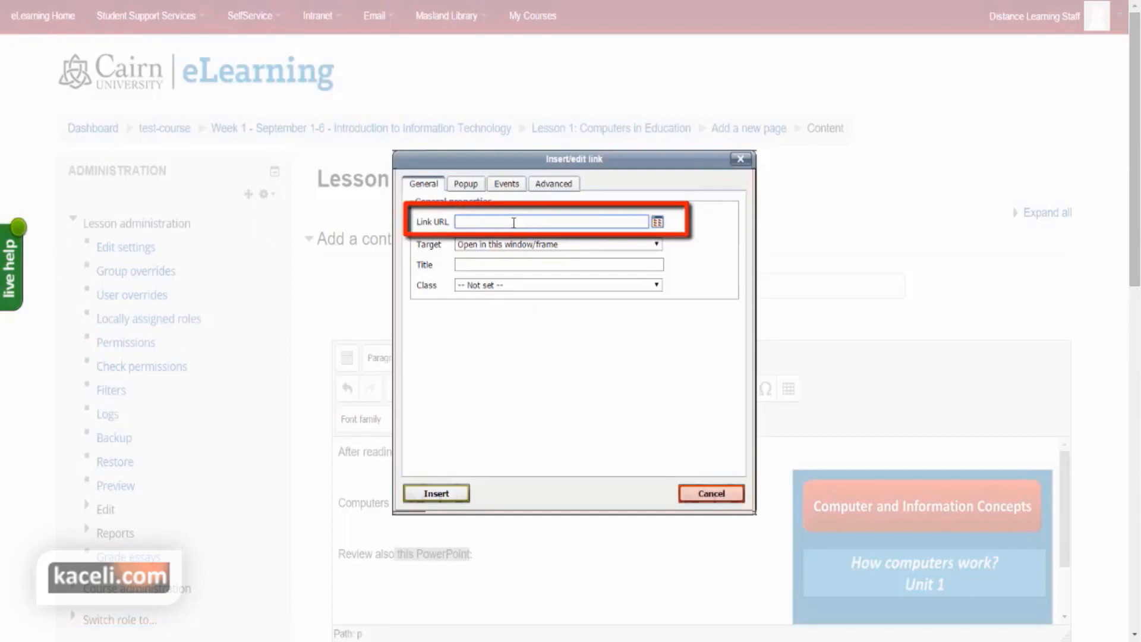
{"action": "left_click", "coordinate": [657, 223]}
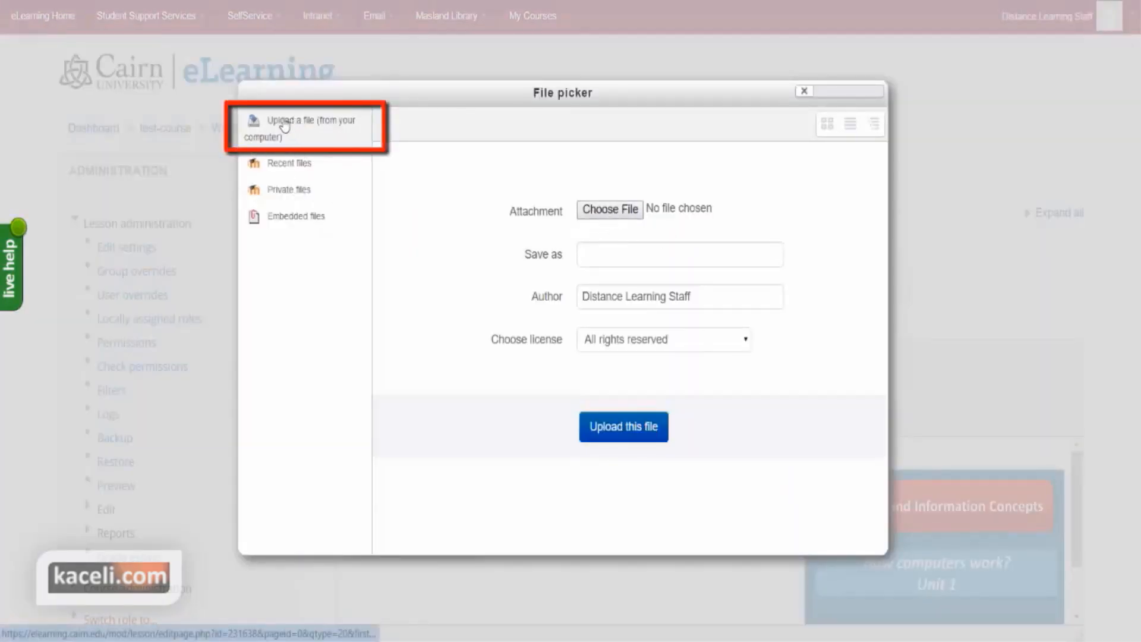
{"action": "left_click", "coordinate": [610, 213]}
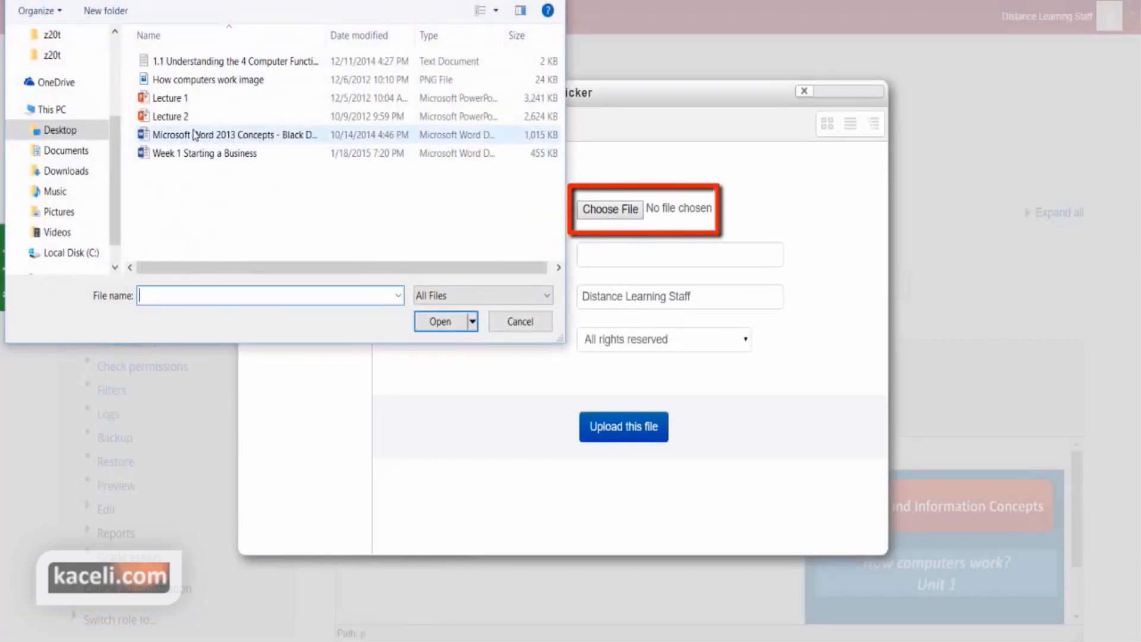
{"action": "left_click", "coordinate": [169, 100]}
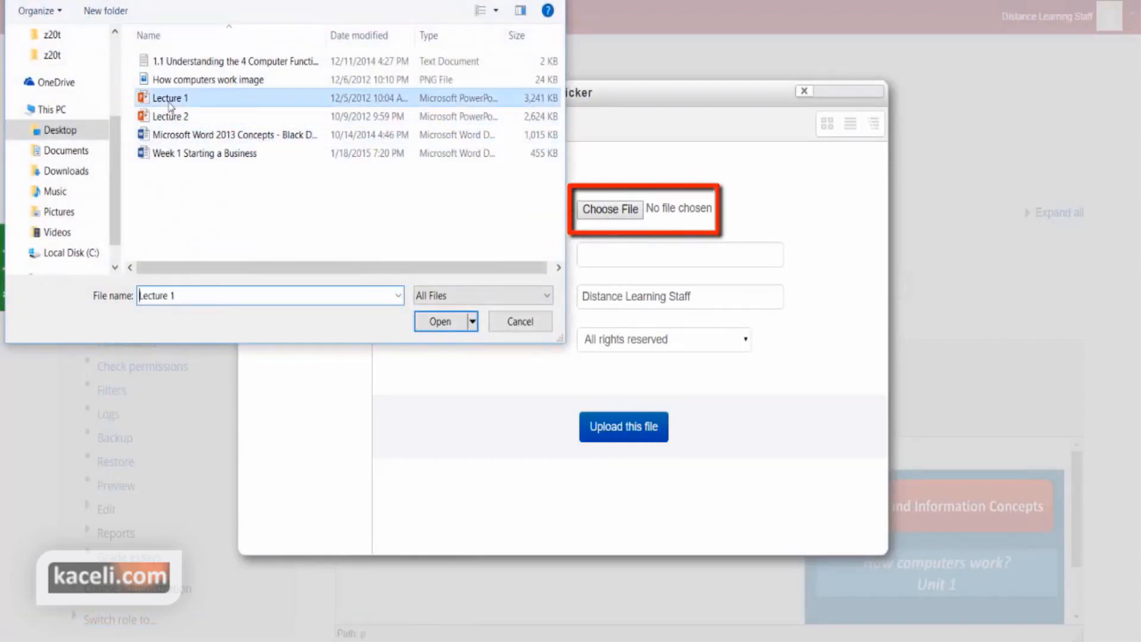
{"action": "left_click", "coordinate": [429, 324]}
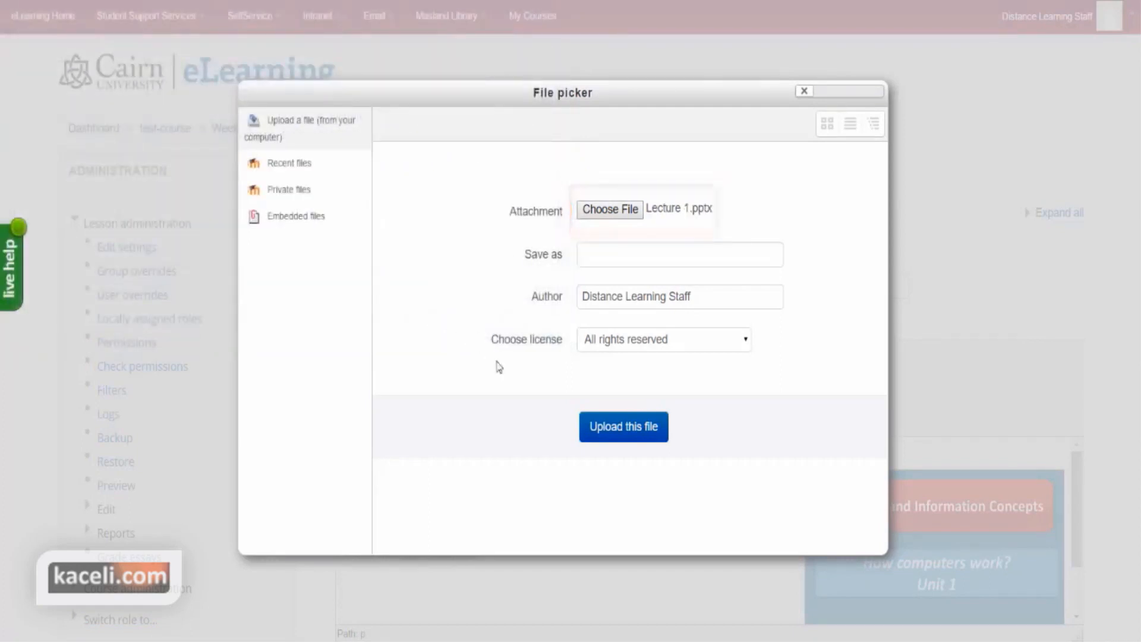
{"action": "left_click", "coordinate": [623, 437]}
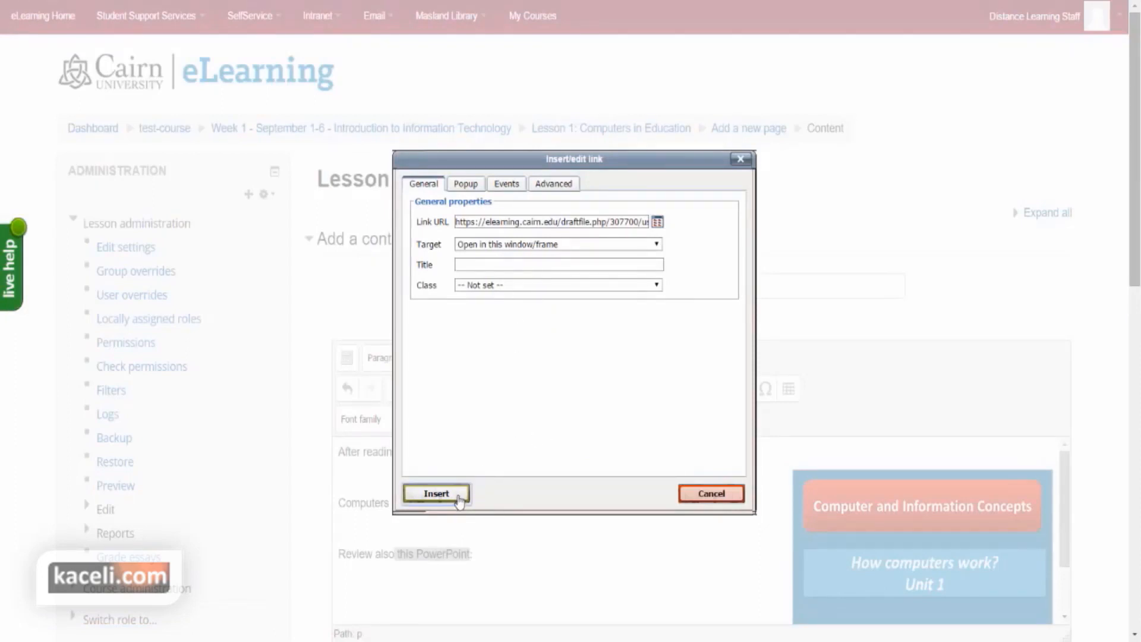
{"action": "left_click", "coordinate": [457, 498]}
{"action": "left_click_drag", "start_coordinate": [468, 554], "coordinate": [401, 552]}
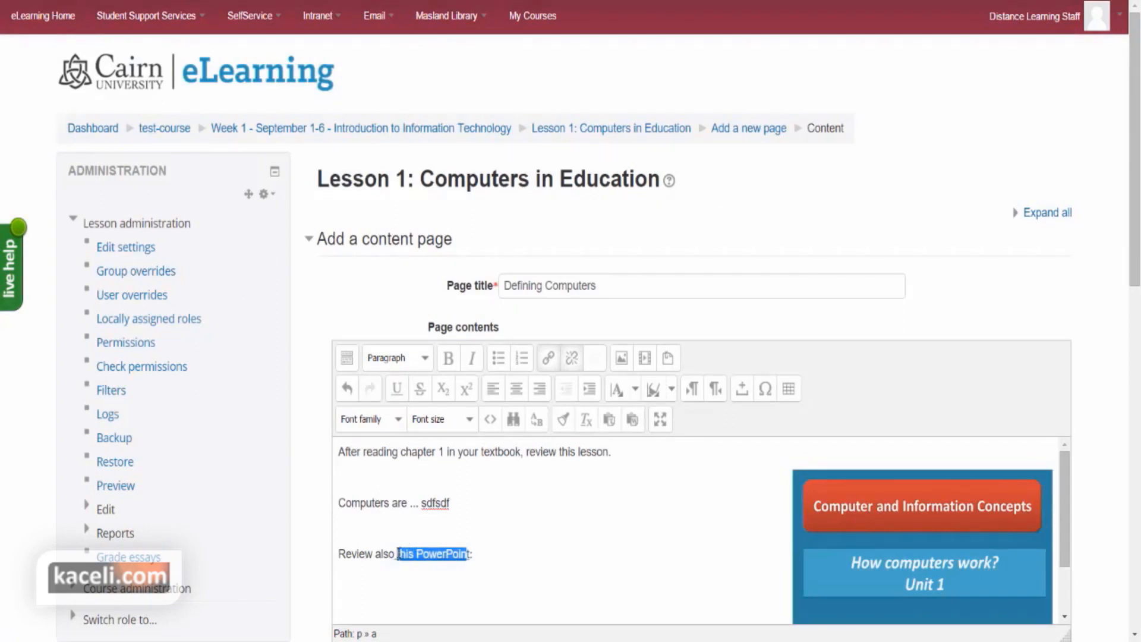
{"action": "left_click", "coordinate": [469, 554]}
{"action": "left_click_drag", "start_coordinate": [469, 554], "coordinate": [399, 553]}
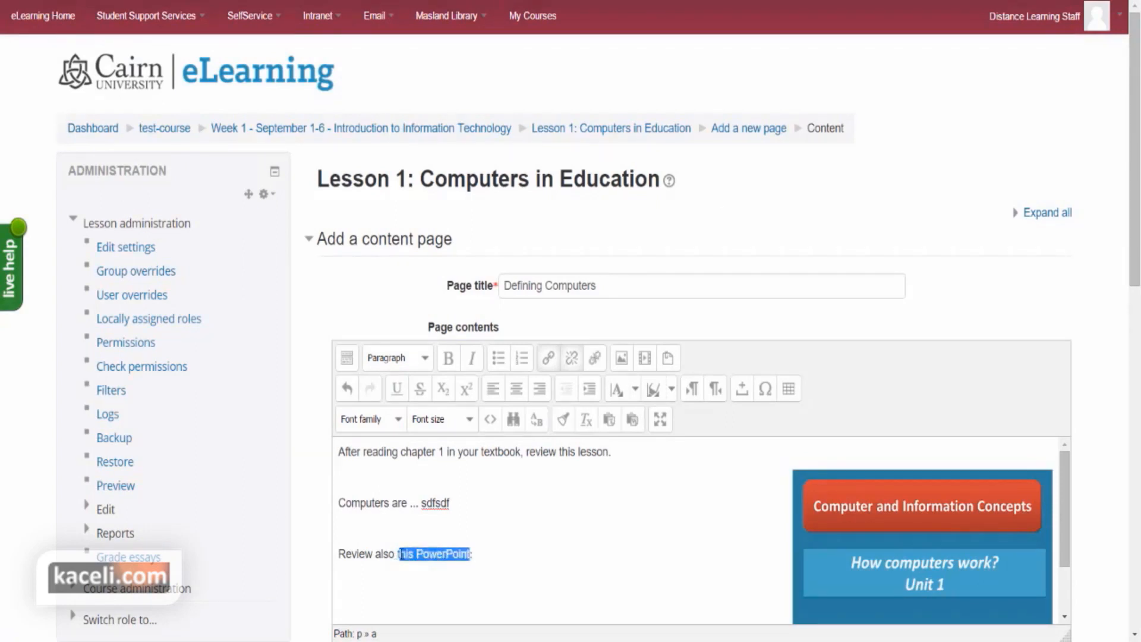
Step: Bold the 'this PowerPoint' link and add 'After you review all of these also watch the video below.'
{"action": "left_click", "coordinate": [448, 357]}
{"action": "left_click", "coordinate": [499, 575]}
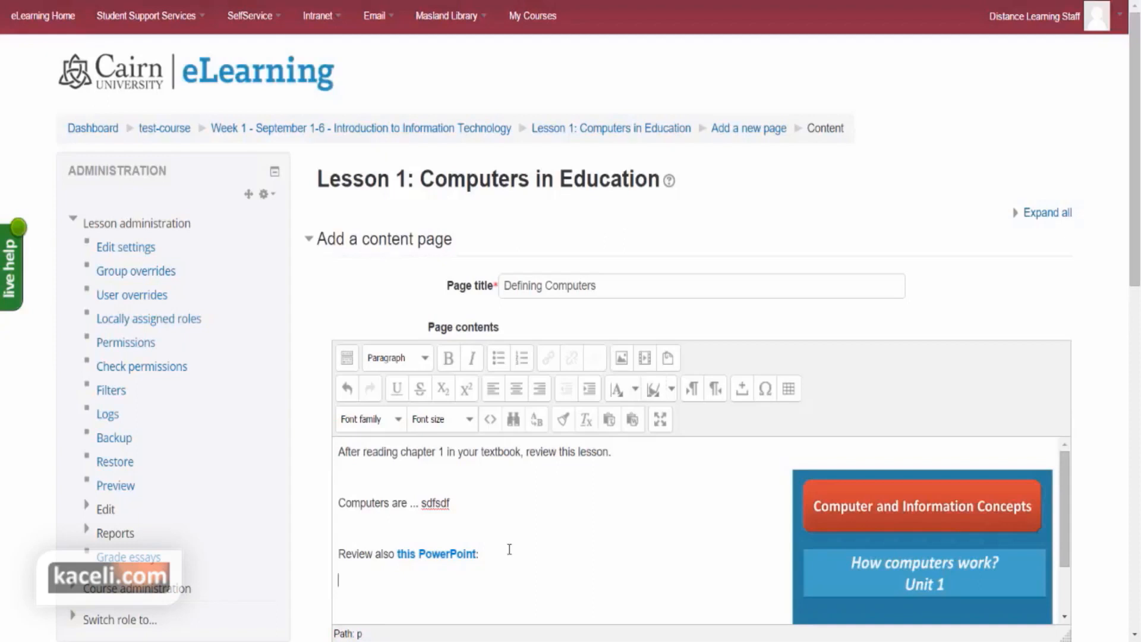
{"action": "scroll", "coordinate": [476, 522], "scroll_direction": "down", "scroll_amount": 1}
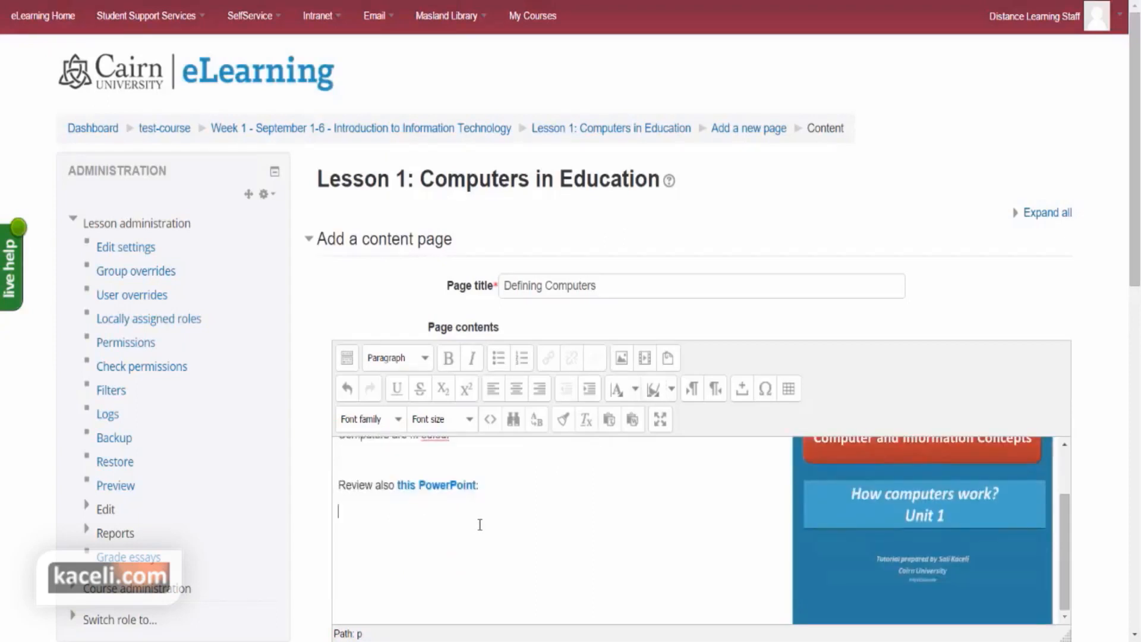
{"action": "scroll", "coordinate": [476, 526], "scroll_direction": "down", "scroll_amount": 1}
{"action": "left_click", "coordinate": [588, 525]}
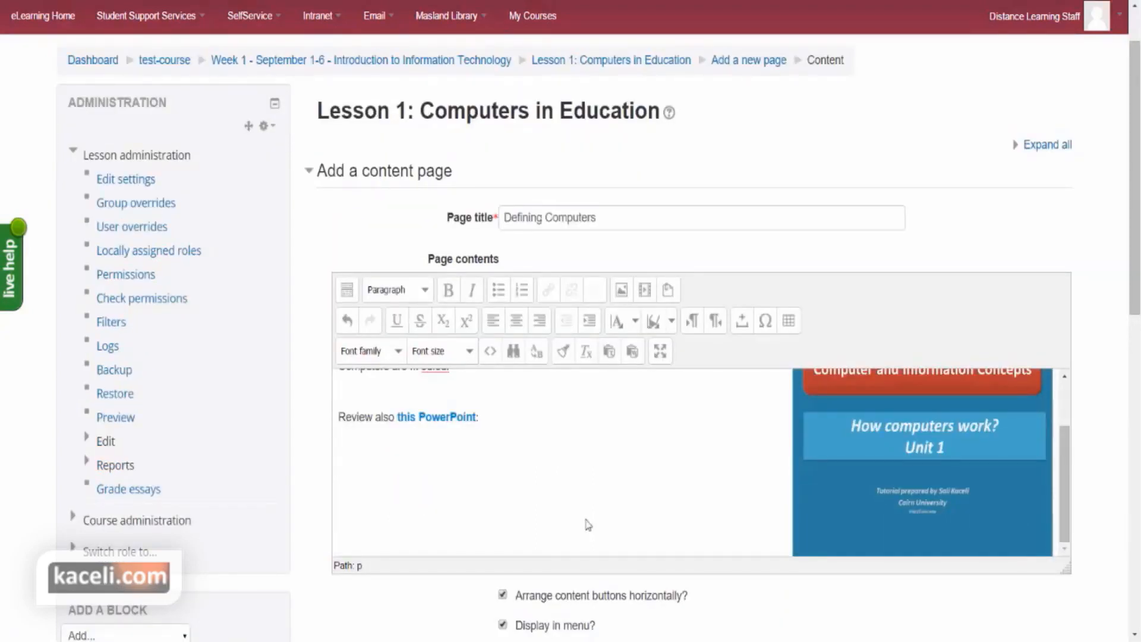
{"action": "type", "text": "After you review all of these, a"}
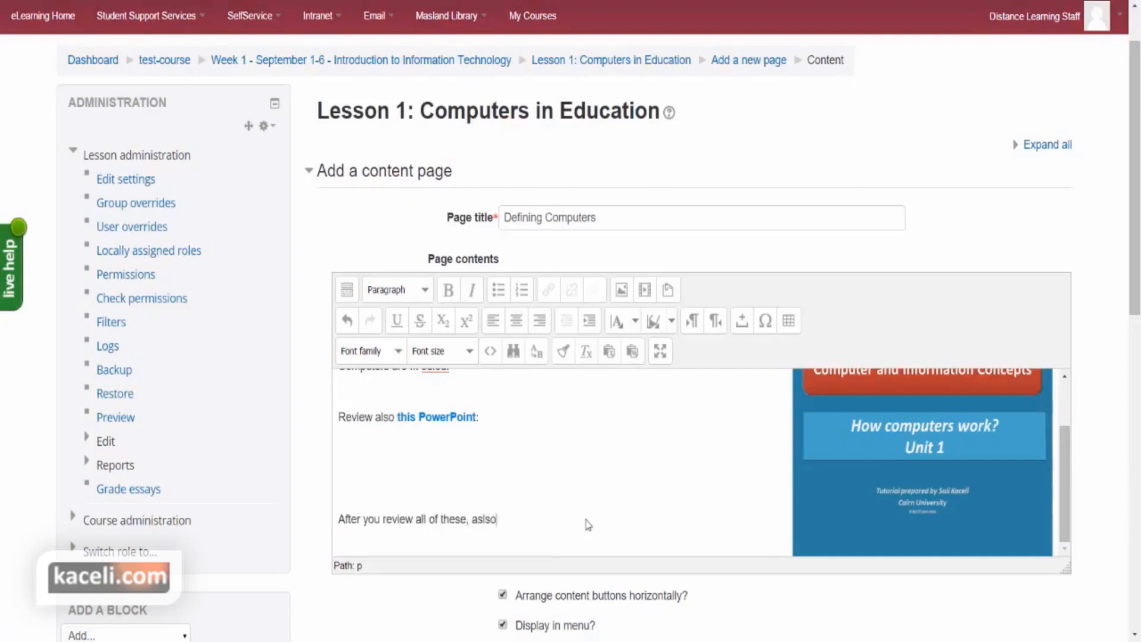
{"action": "type", "text": "slso"}
{"action": "key", "text": "BackSpace"}
{"action": "key", "text": "BackSpace"}
{"action": "key", "text": "BackSpace"}
{"action": "key", "text": "BackSpace"}
{"action": "key", "text": "BackSpace"}
{"action": "key", "text": "BackSpace"}
{"action": "key", "text": "BackSpace"}
{"action": "type", "text": "also watch this video below."}
{"action": "key", "text": "Return"}
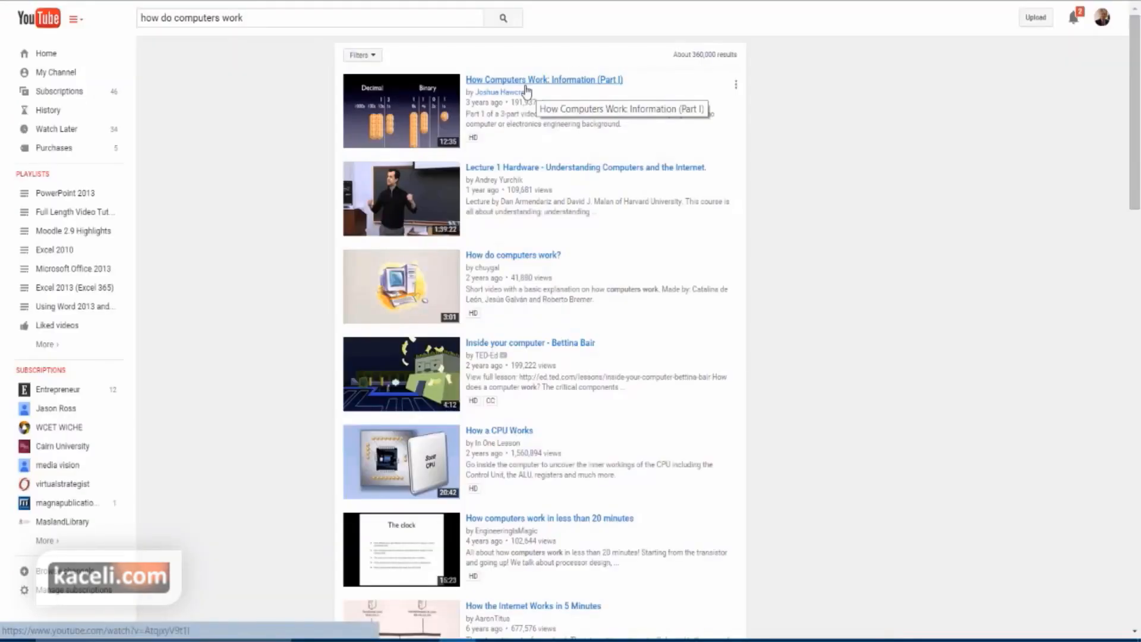
Step: Open and pause 'How Computers Work: Information (Part I)', then select its URL
{"action": "left_click", "coordinate": [527, 90]}
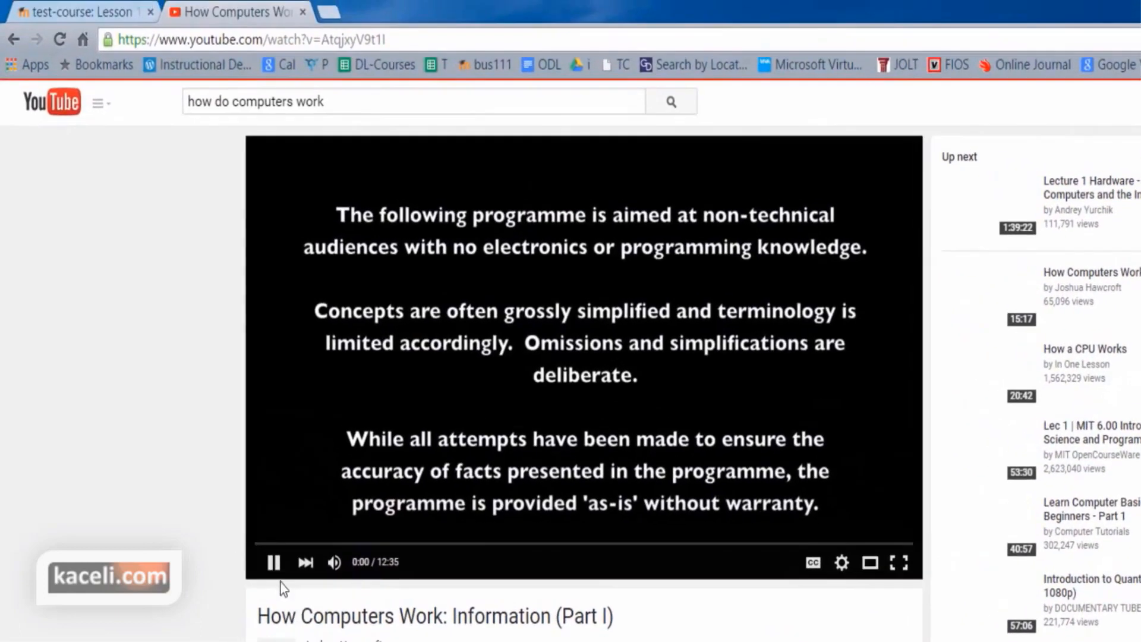
{"action": "left_click", "coordinate": [274, 561]}
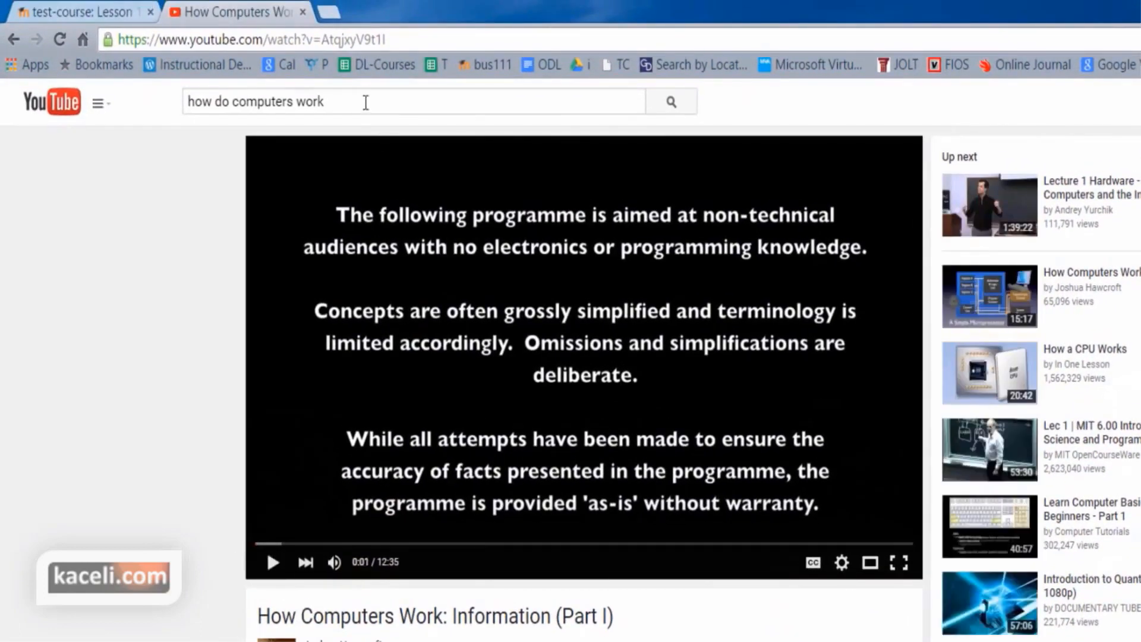
{"action": "left_click", "coordinate": [411, 41]}
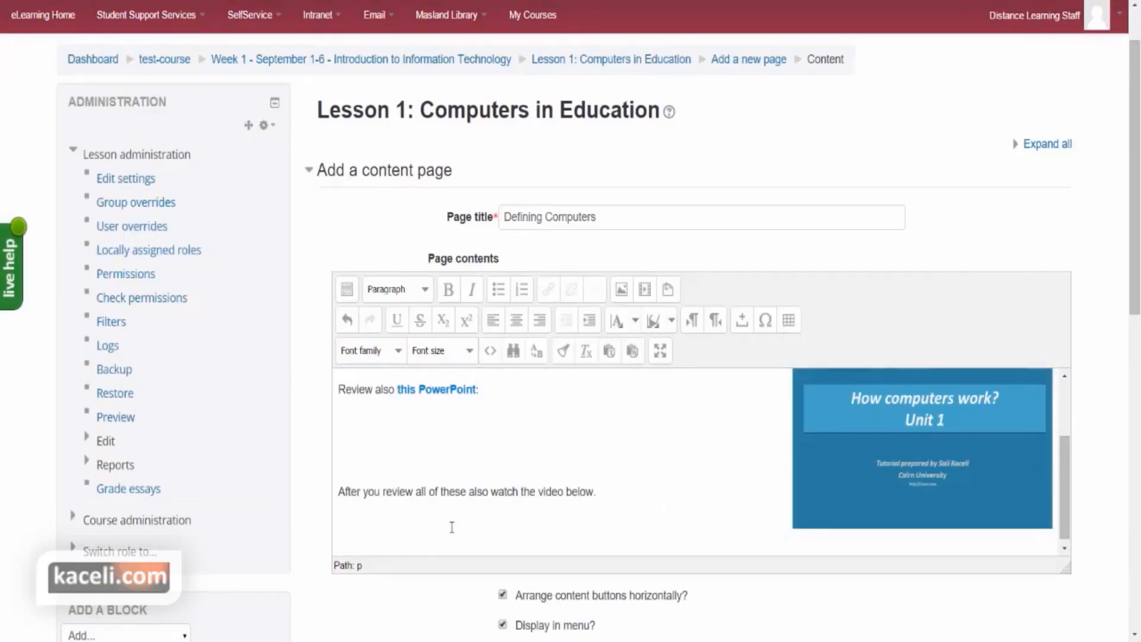
Step: Paste the YouTube video's address below the video sentence and make it a clickable link
{"action": "type", "text": "https://www.youtube.com/watch?v=AtqjxyV9t1I"}
{"action": "key", "text": "Return"}
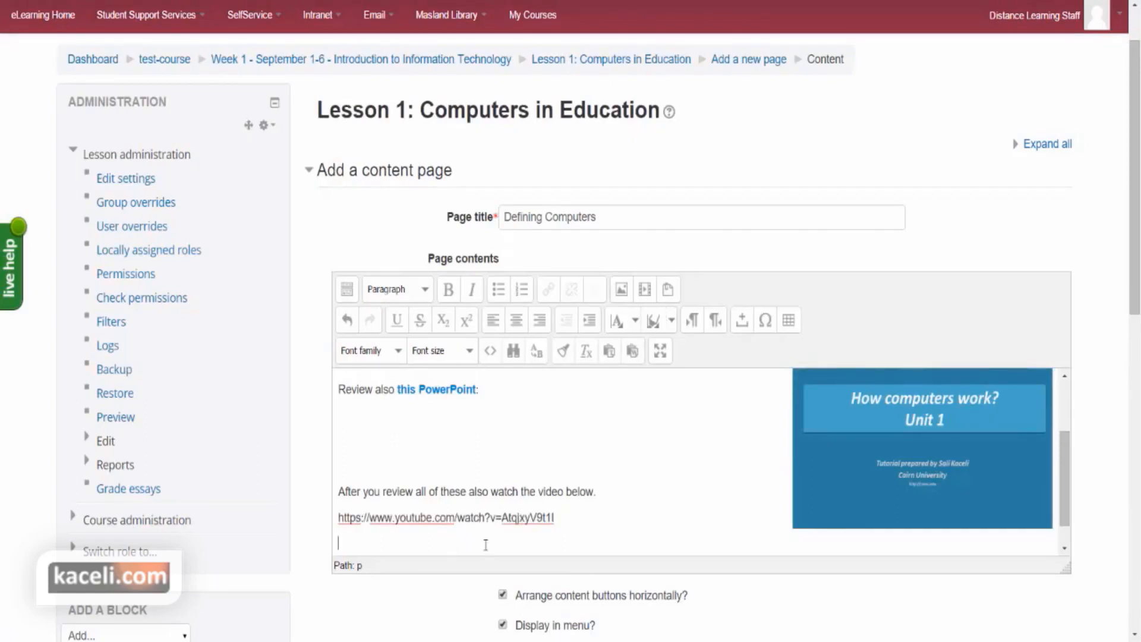
{"action": "scroll", "coordinate": [481, 542], "scroll_direction": "down", "scroll_amount": 4}
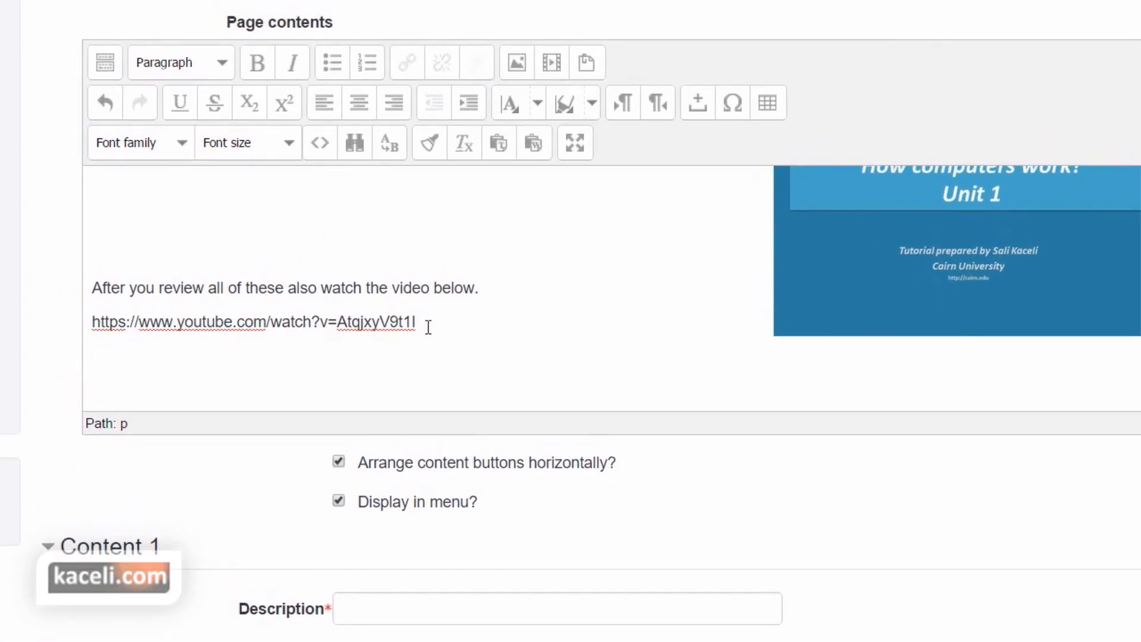
{"action": "left_click_drag", "start_coordinate": [417, 322], "coordinate": [92, 325]}
{"action": "key", "text": "ctrl+c"}
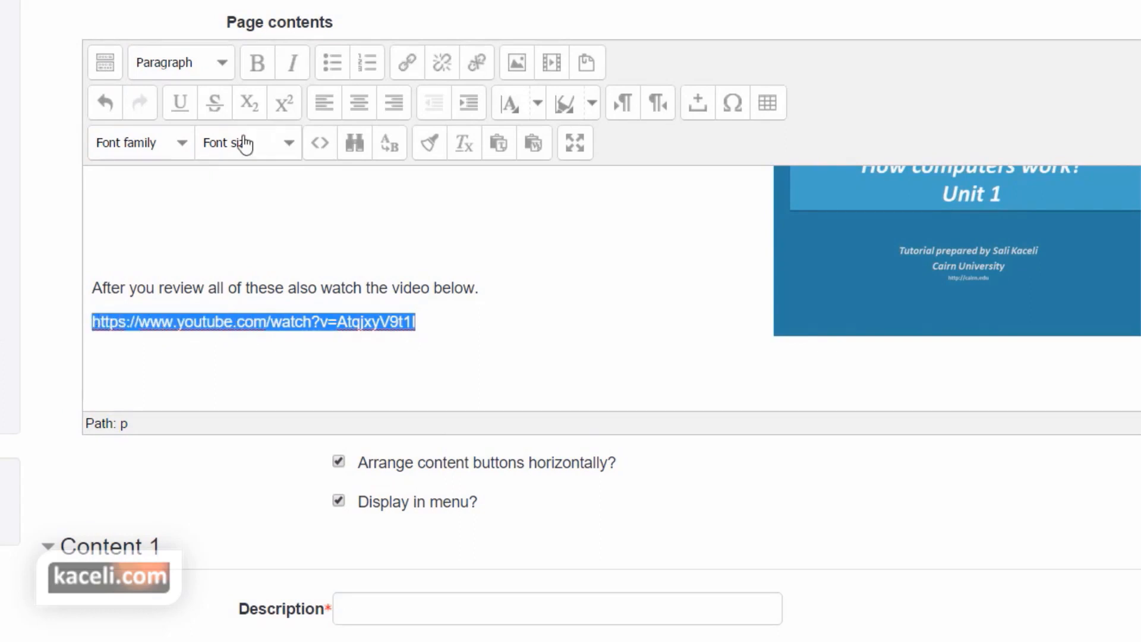
{"action": "left_click", "coordinate": [409, 66]}
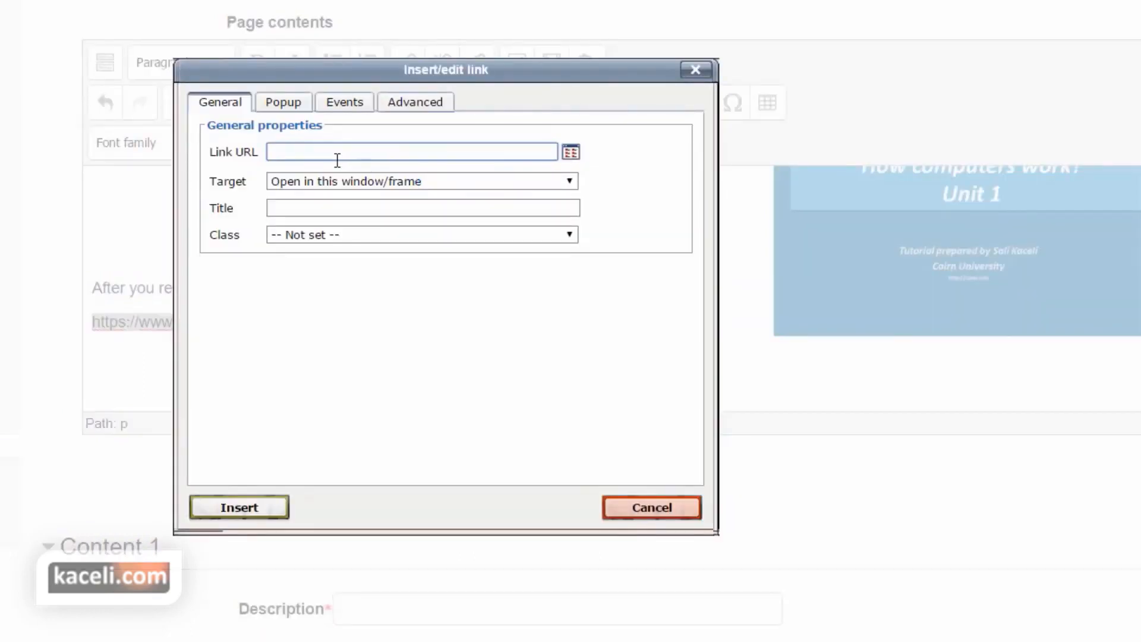
{"action": "key", "text": "ctrl+v"}
{"action": "left_click", "coordinate": [256, 515]}
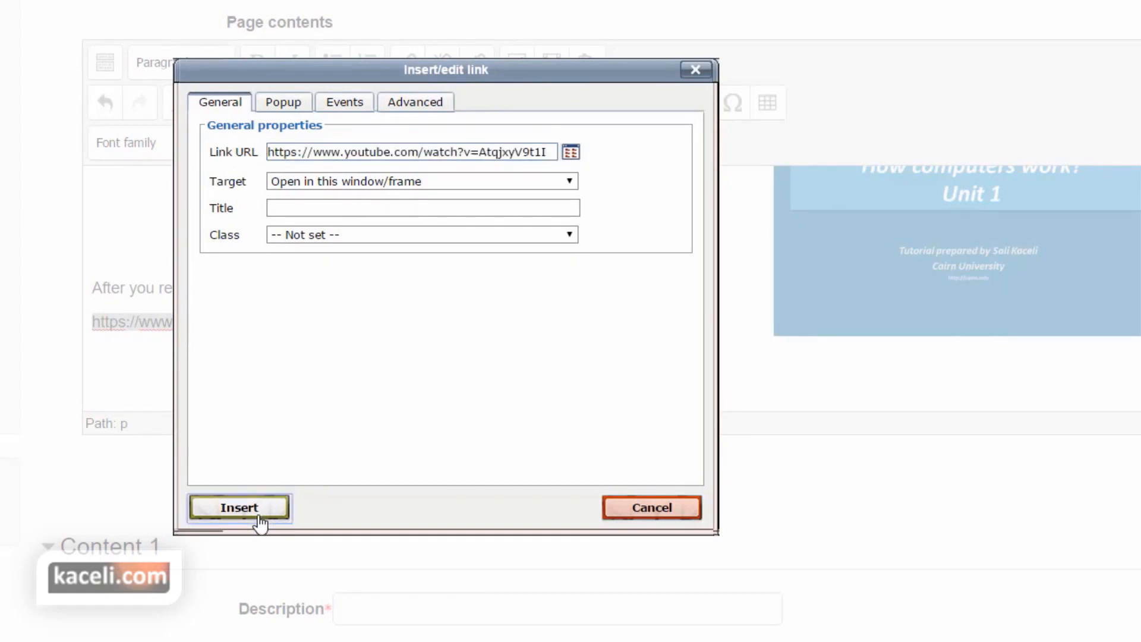
{"action": "left_click", "coordinate": [443, 364]}
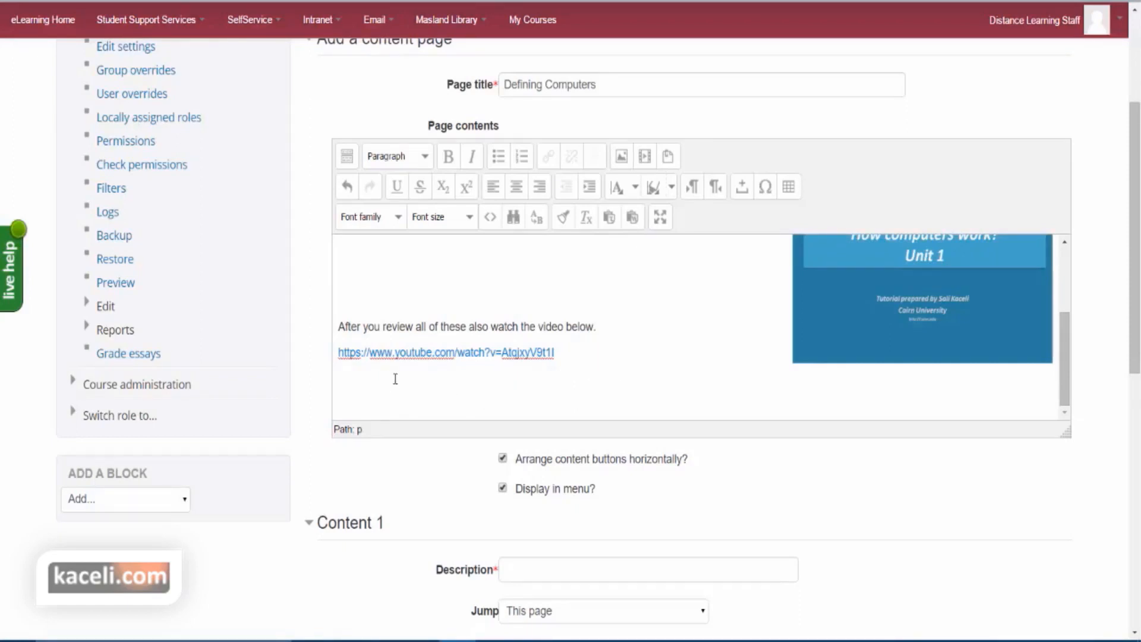
Step: Write 'Continue to Next page' as the Content 1 button description
{"action": "scroll", "coordinate": [481, 471], "scroll_direction": "down", "scroll_amount": 1}
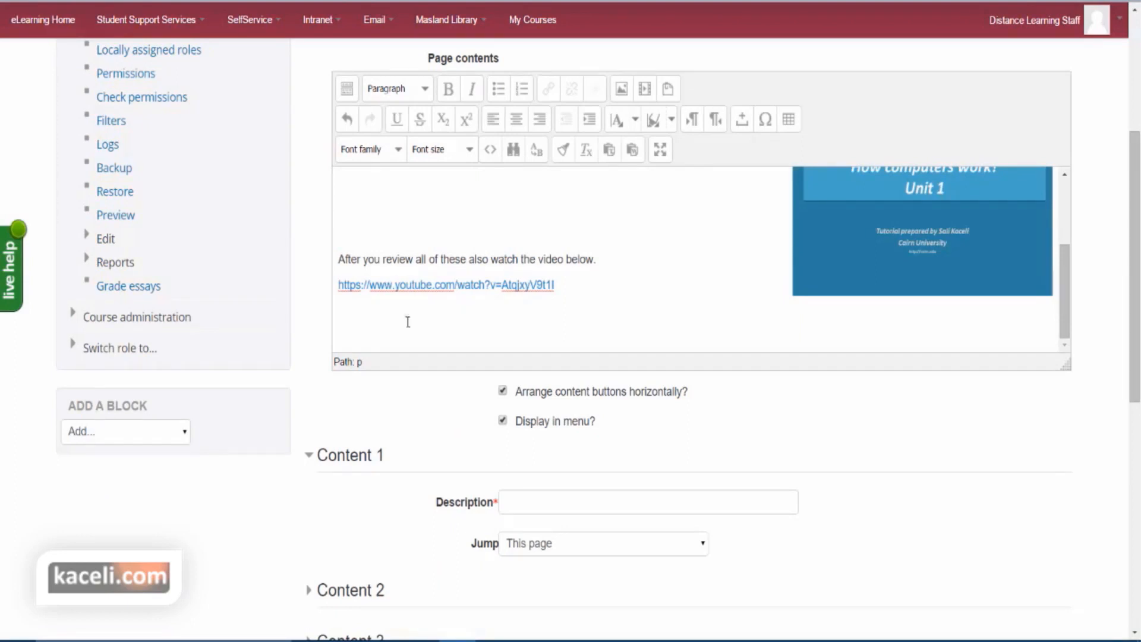
{"action": "left_click", "coordinate": [531, 509]}
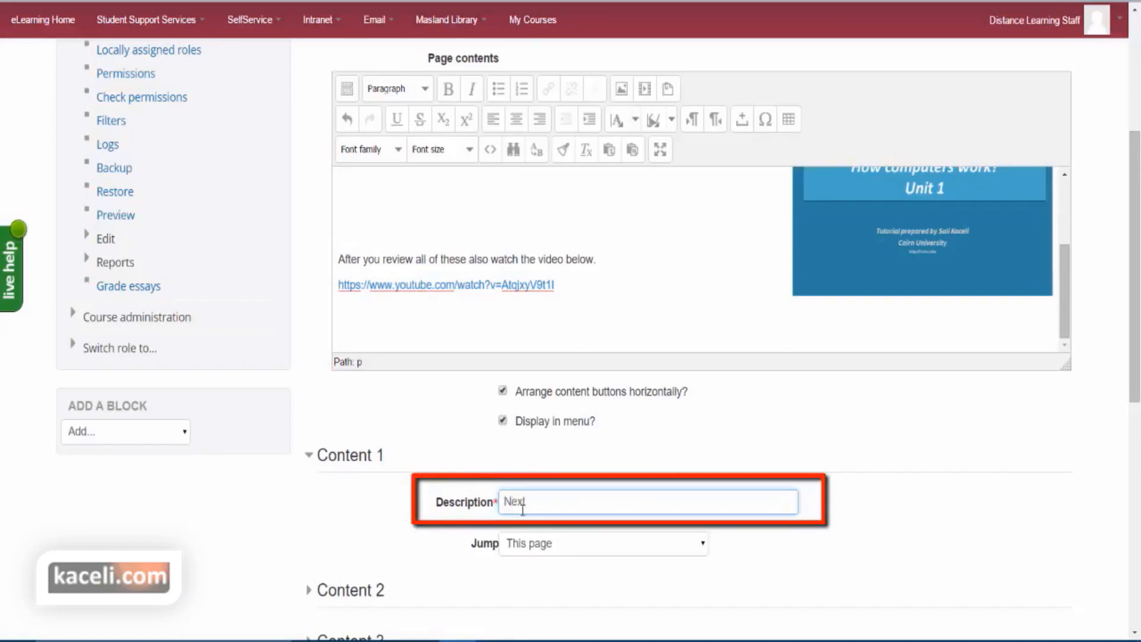
{"action": "type", "text": "age"}
{"action": "left_click", "coordinate": [504, 502]}
{"action": "type", "text": "Continue to"}
{"action": "left_click_drag", "start_coordinate": [643, 507], "coordinate": [503, 499]}
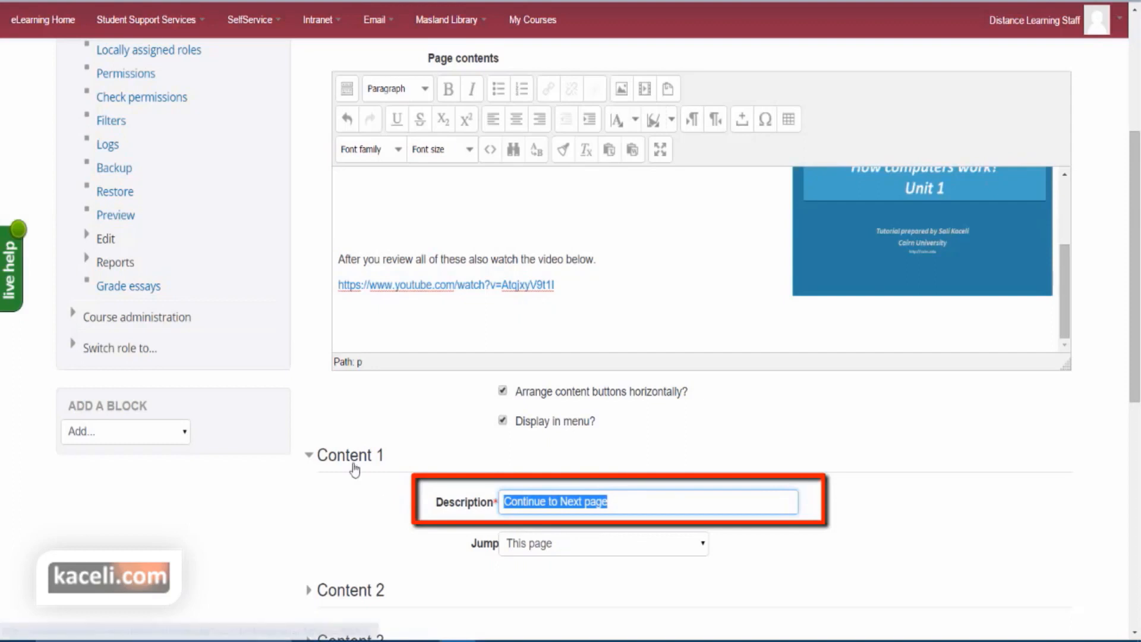
{"action": "left_click", "coordinate": [626, 505]}
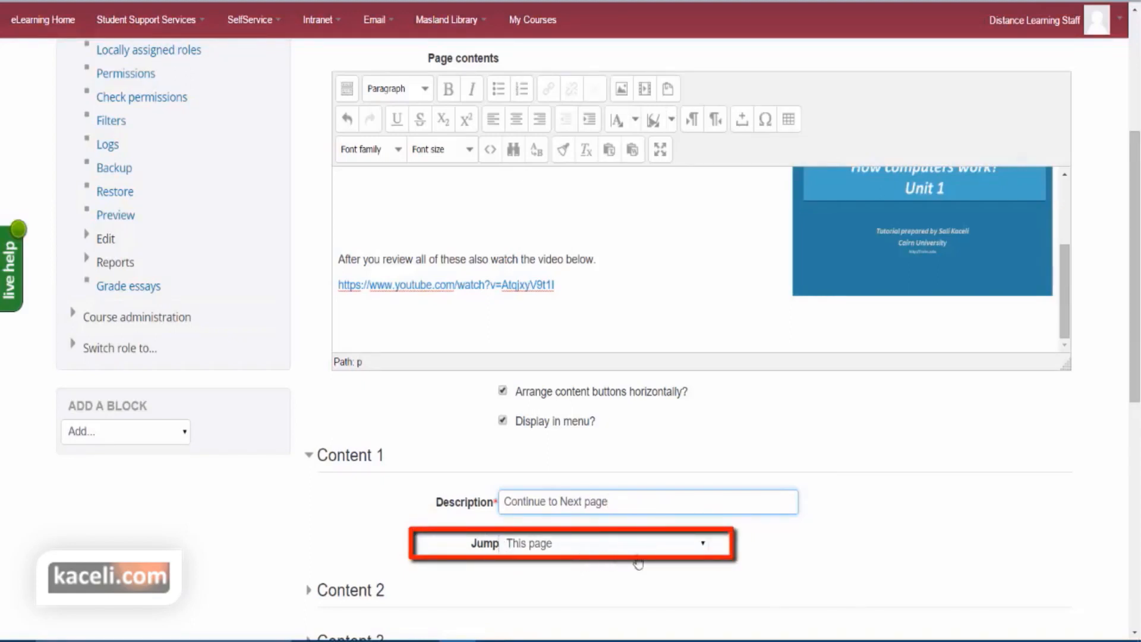
{"action": "left_click_drag", "start_coordinate": [619, 503], "coordinate": [499, 491]}
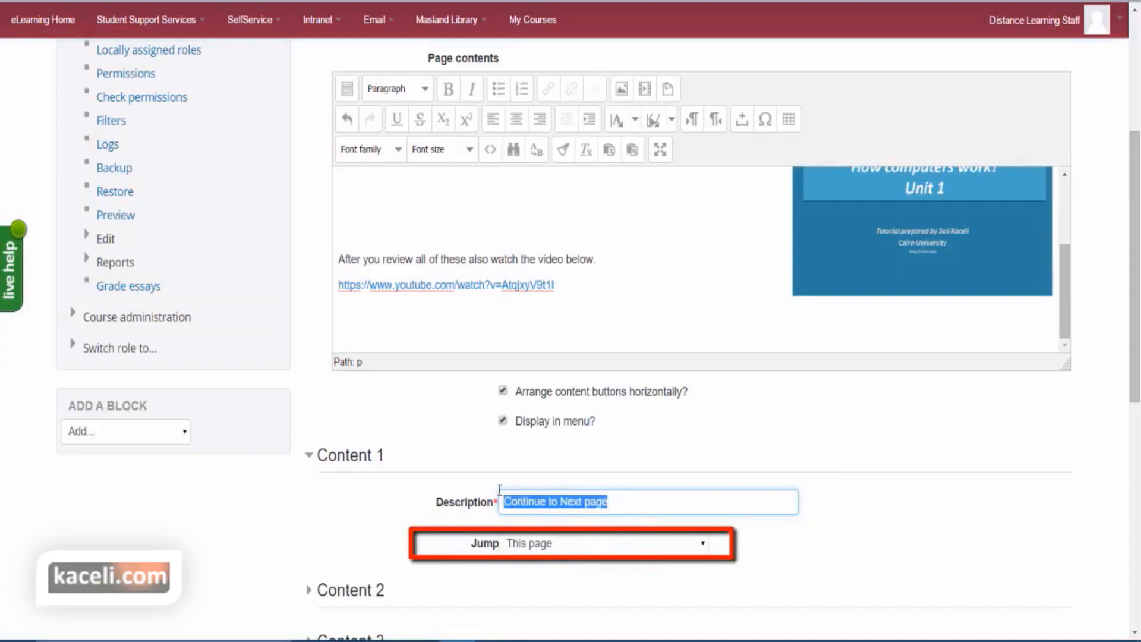
Step: Set Content 1's jump to Next page and save the Defining Computers page
{"action": "left_click", "coordinate": [593, 544]}
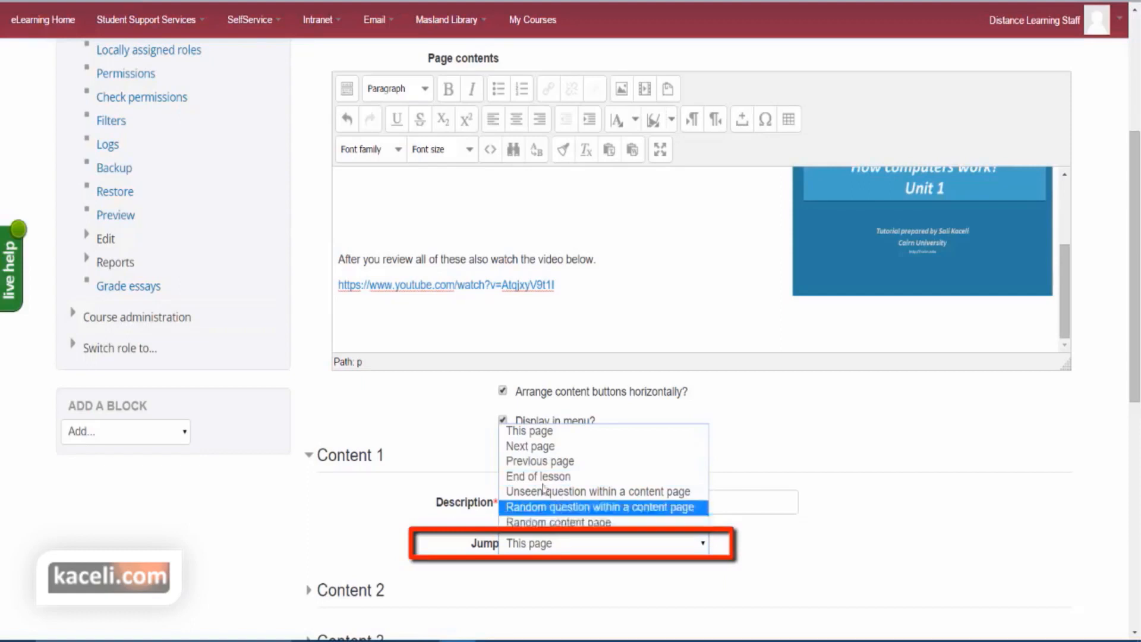
{"action": "left_click", "coordinate": [530, 450]}
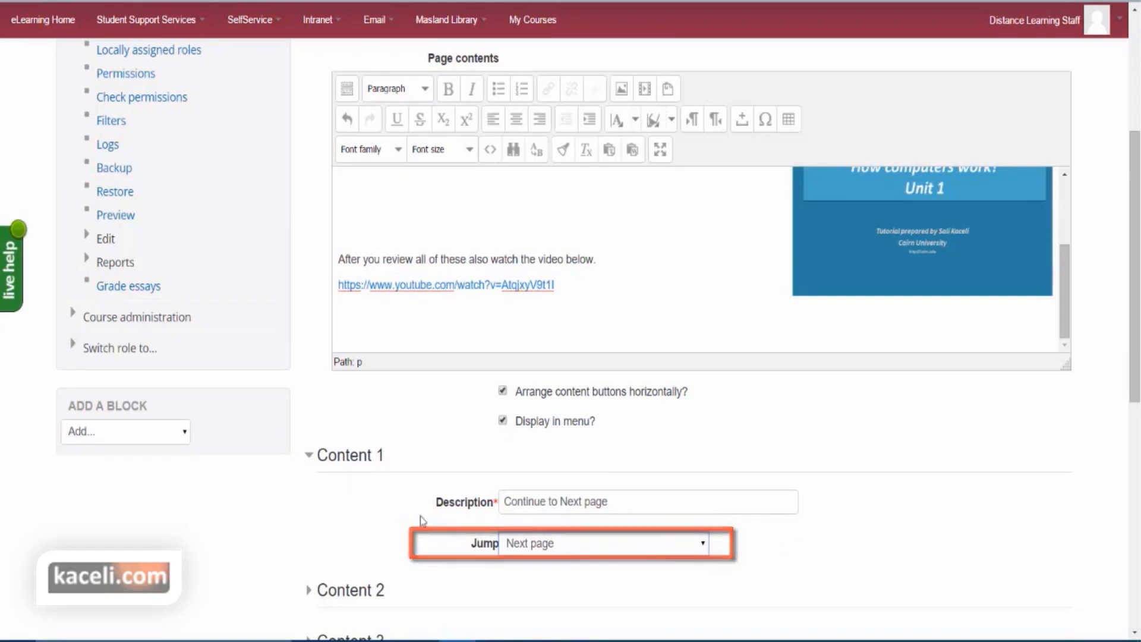
{"action": "scroll", "coordinate": [368, 541], "scroll_direction": "down", "scroll_amount": 2}
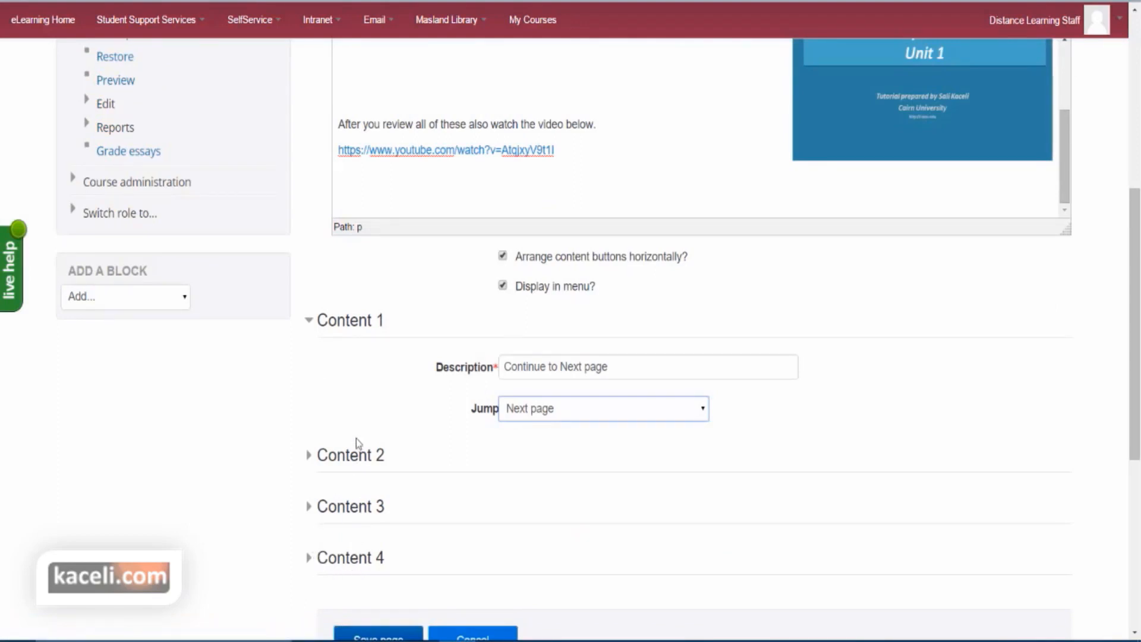
{"action": "scroll", "coordinate": [571, 548], "scroll_direction": "down", "scroll_amount": 1}
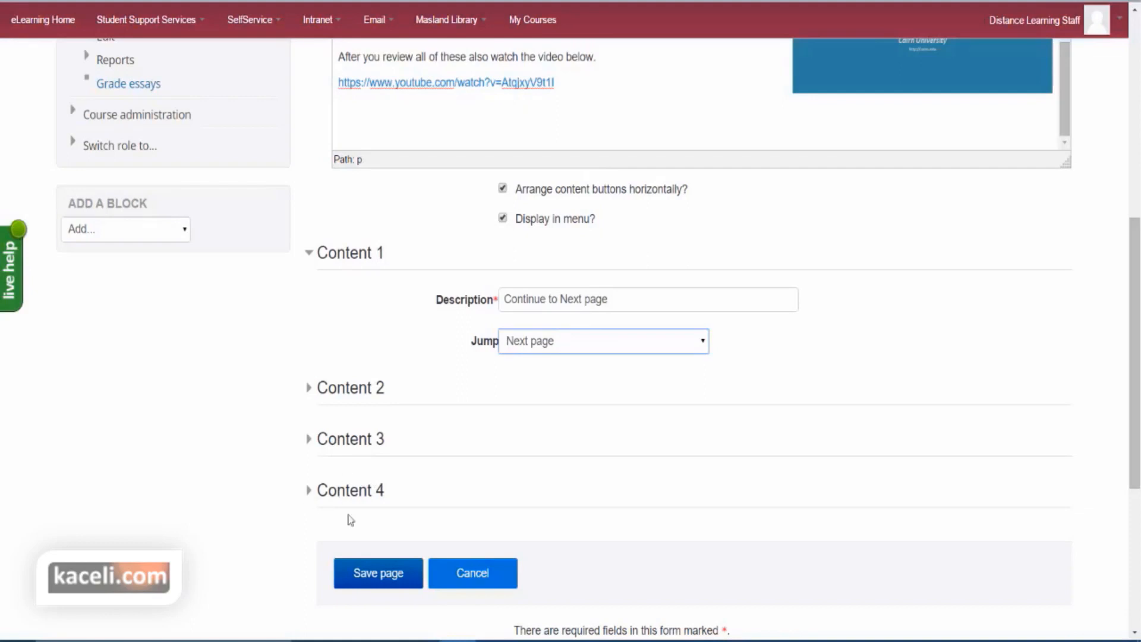
{"action": "left_click", "coordinate": [384, 579]}
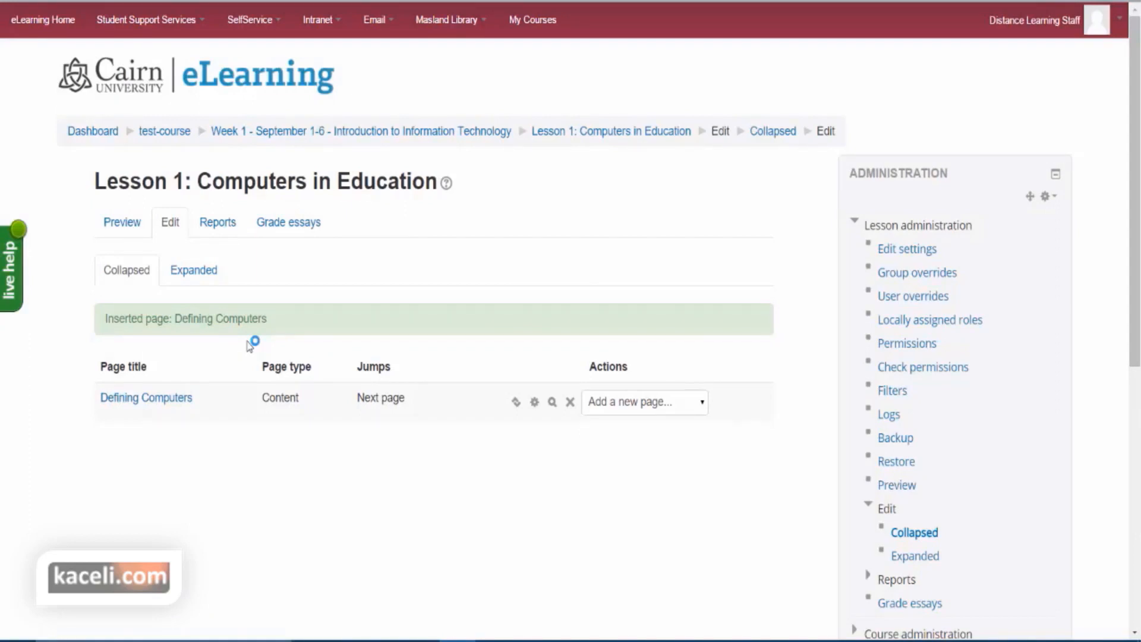
Step: Preview Lesson 1 to see the Defining Computers page as a learner would
{"action": "left_click", "coordinate": [136, 240]}
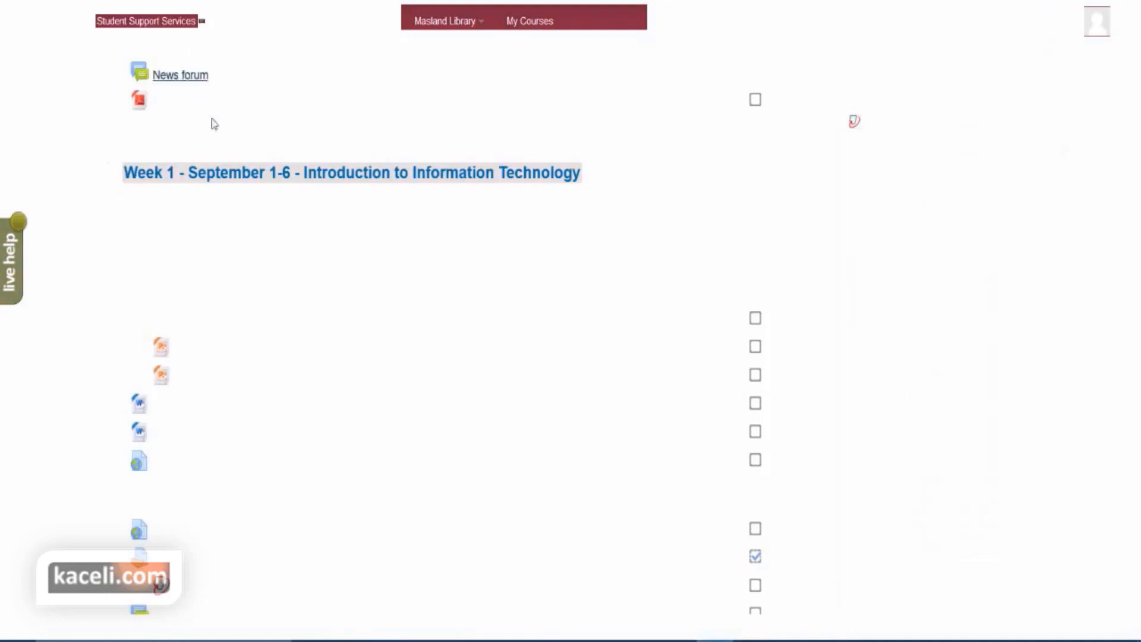
Step: Reload the course page and open Lesson 1: Computers in Education
{"action": "right_click", "coordinate": [918, 205]}
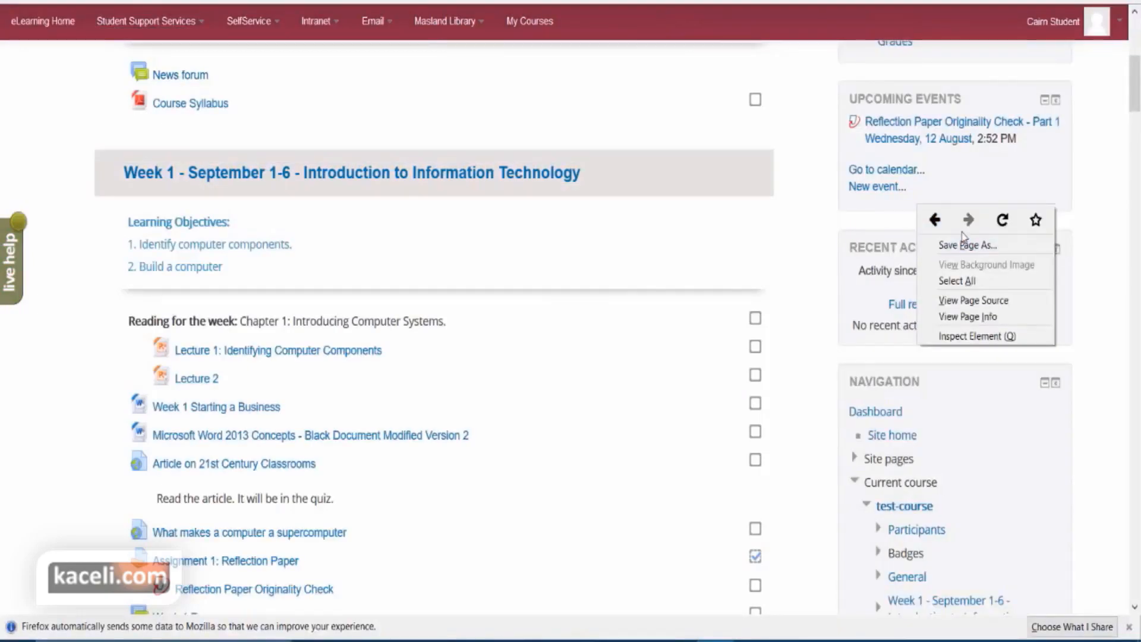
{"action": "left_click", "coordinate": [1007, 220]}
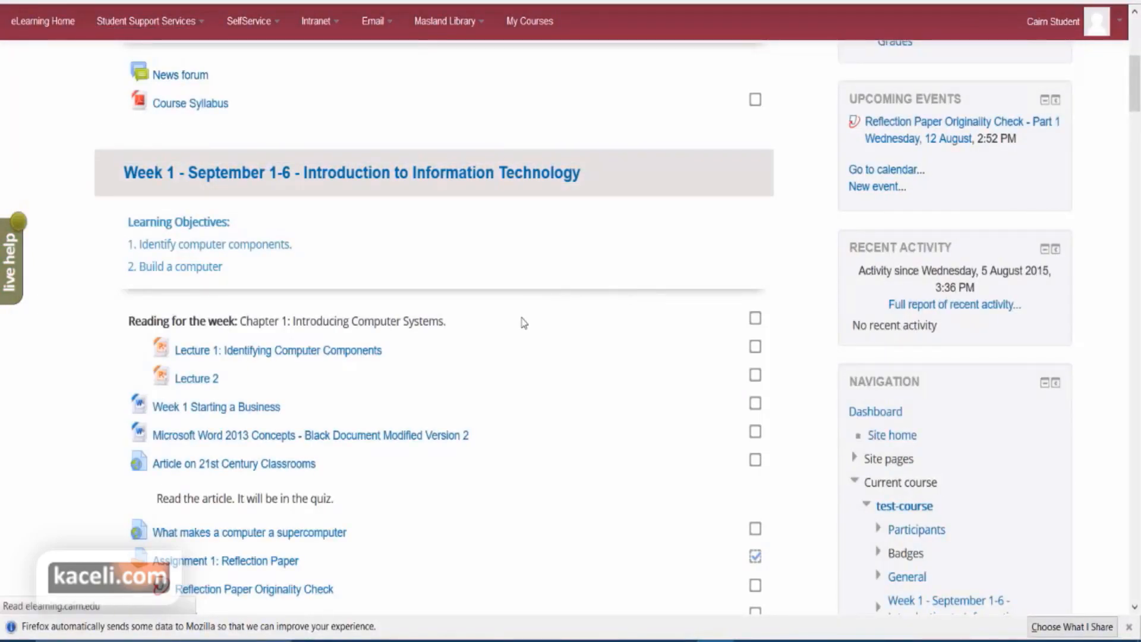
{"action": "scroll", "coordinate": [477, 369], "scroll_direction": "down", "scroll_amount": 5}
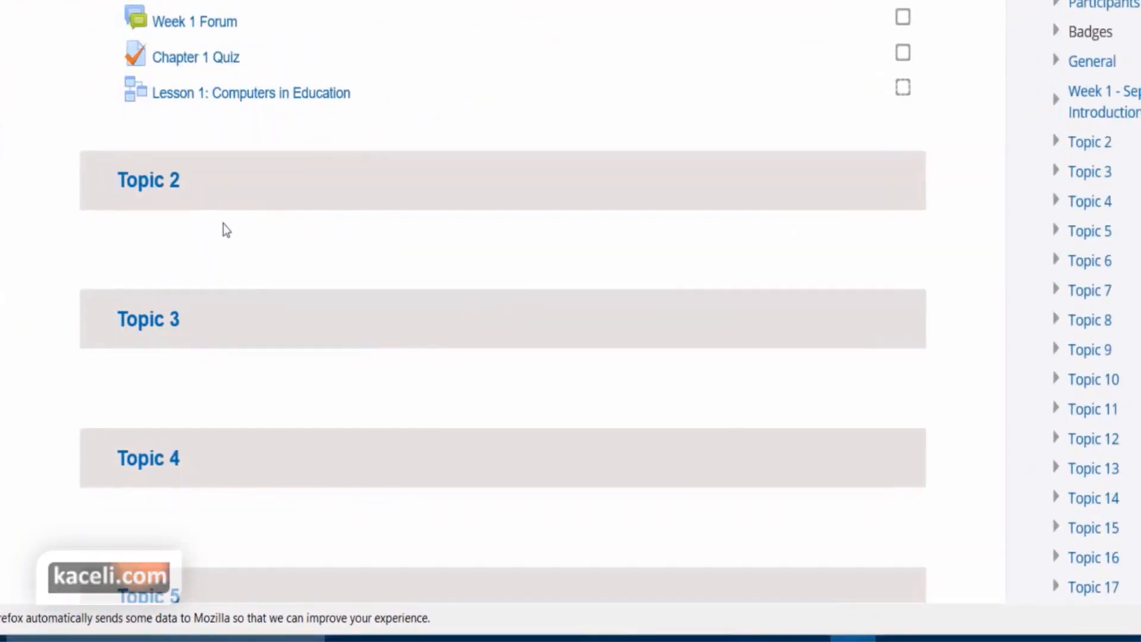
{"action": "left_click", "coordinate": [233, 107]}
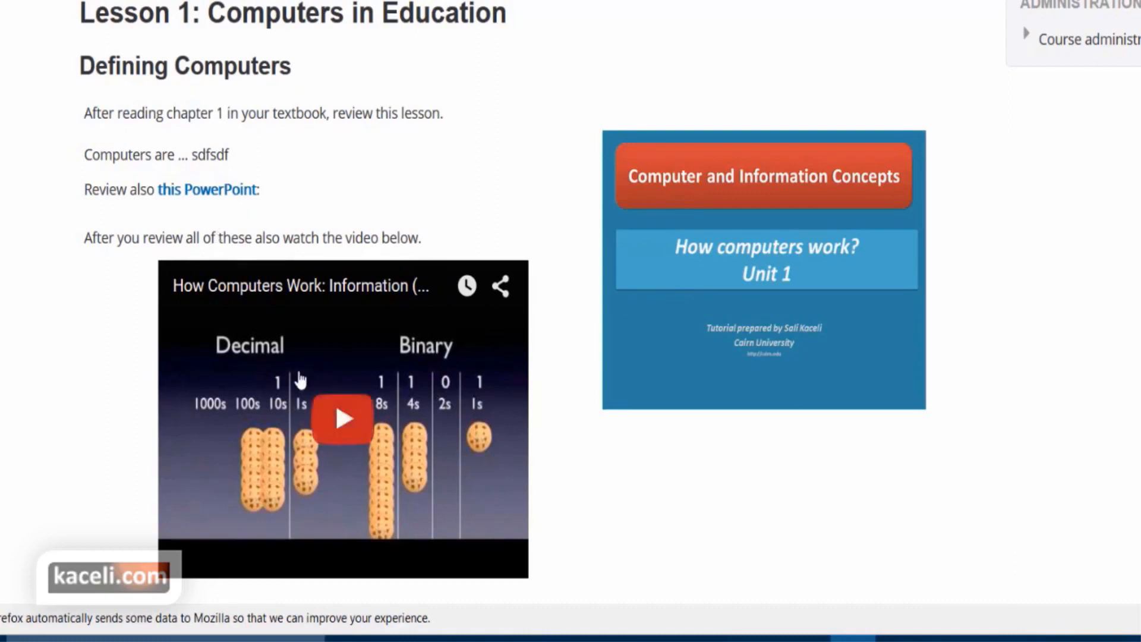
Step: Test the PowerPoint link, play and pause the video, then follow 'Continue to Next page'
{"action": "left_click", "coordinate": [179, 191]}
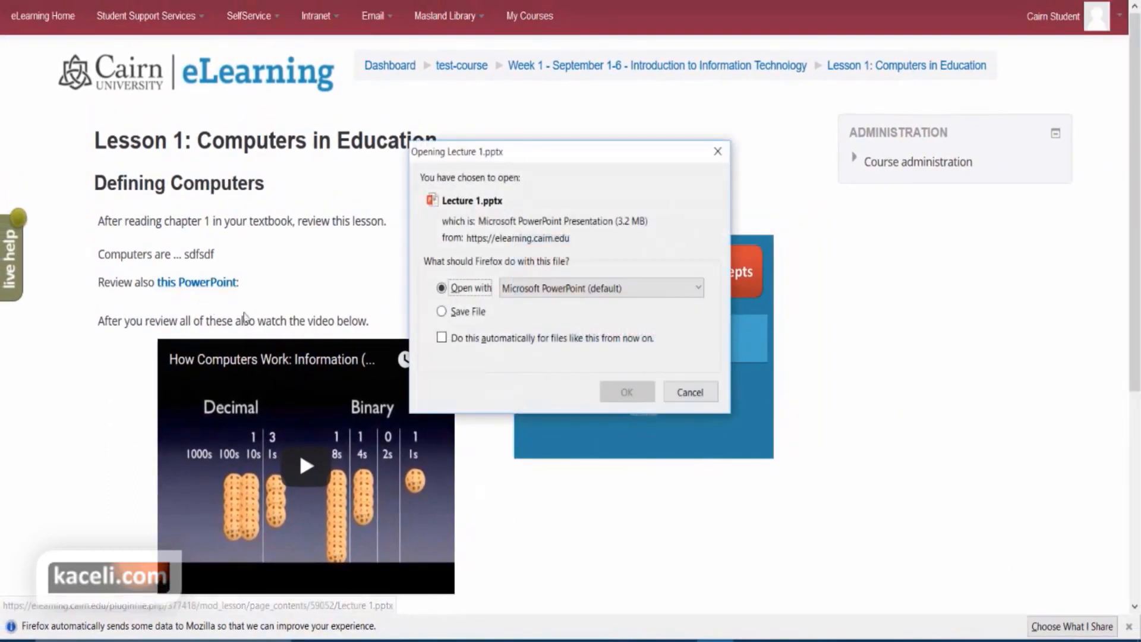
{"action": "left_click", "coordinate": [690, 392]}
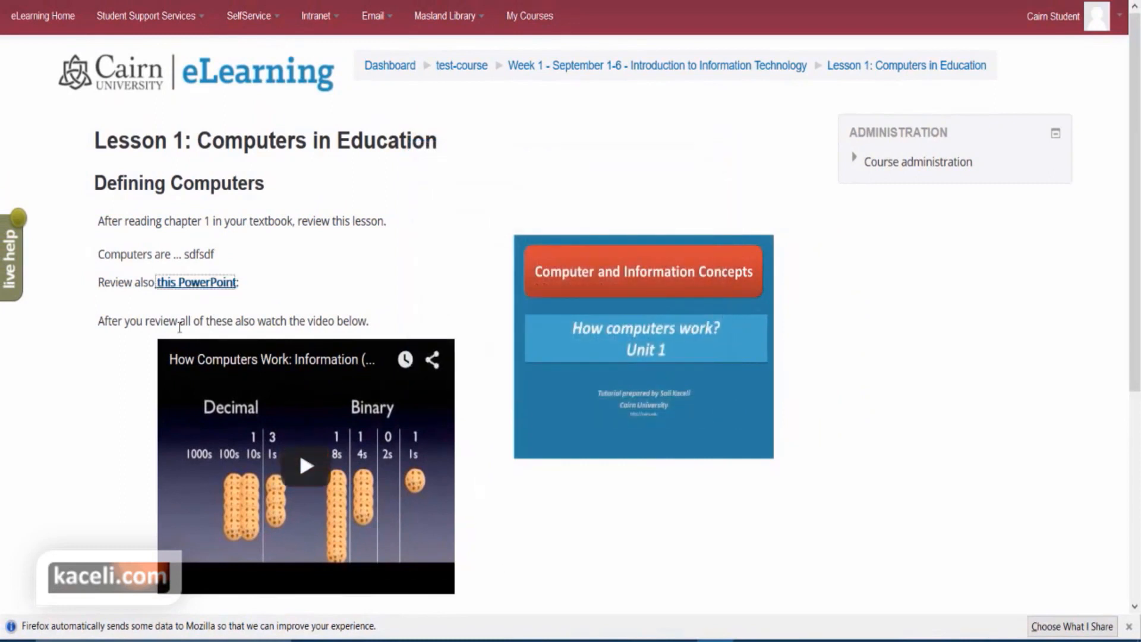
{"action": "scroll", "coordinate": [298, 450], "scroll_direction": "down", "scroll_amount": 2}
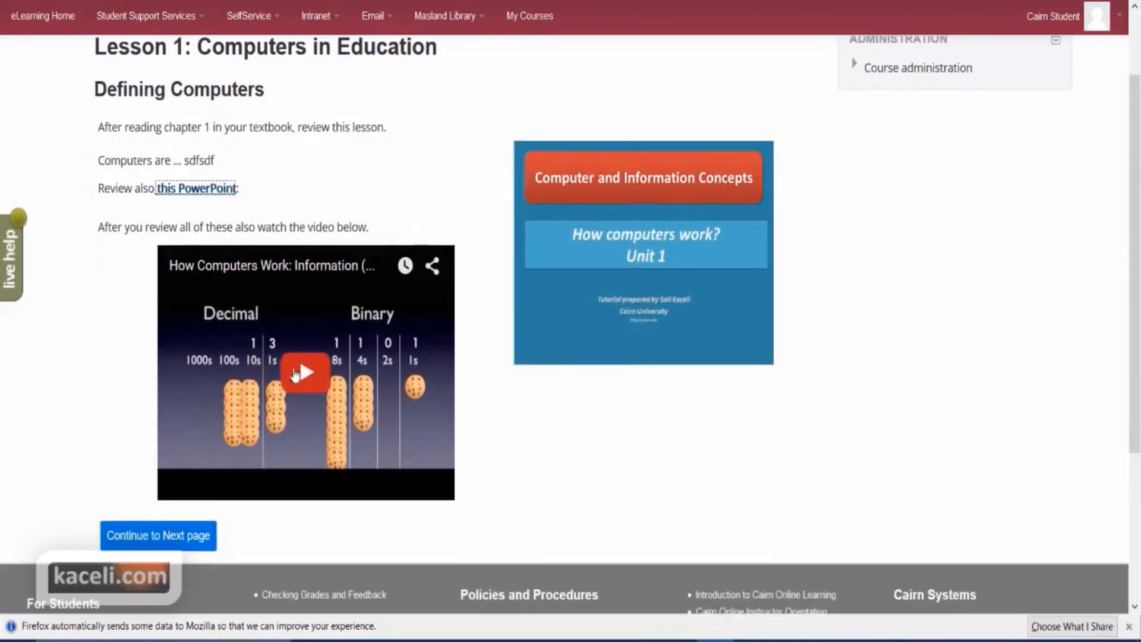
{"action": "left_click", "coordinate": [302, 373]}
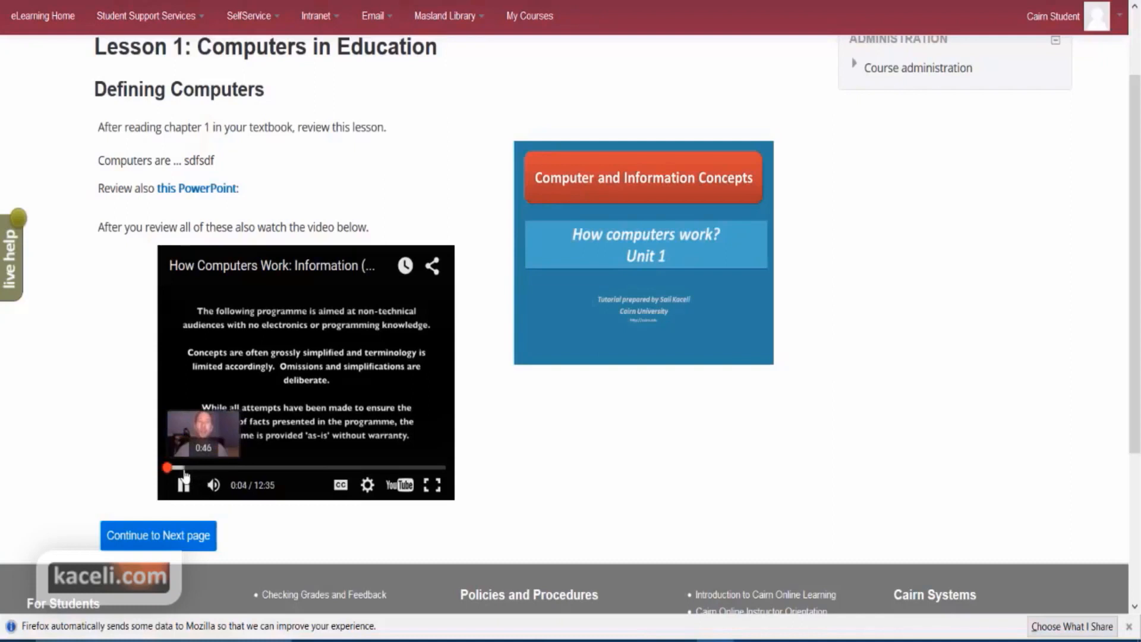
{"action": "left_click", "coordinate": [184, 468]}
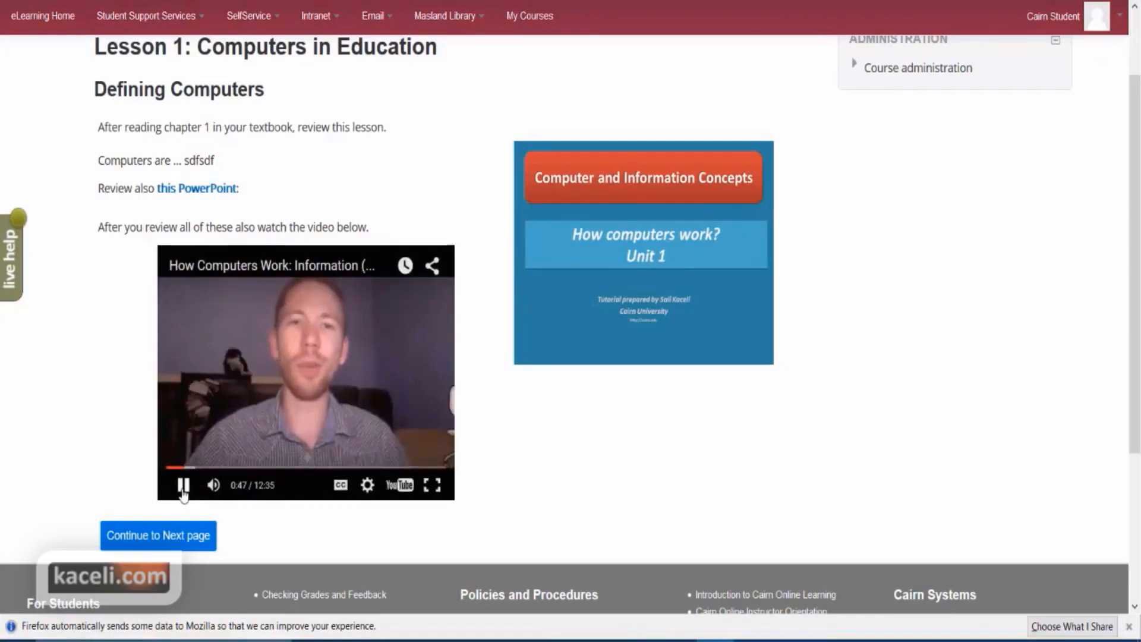
{"action": "left_click", "coordinate": [184, 485]}
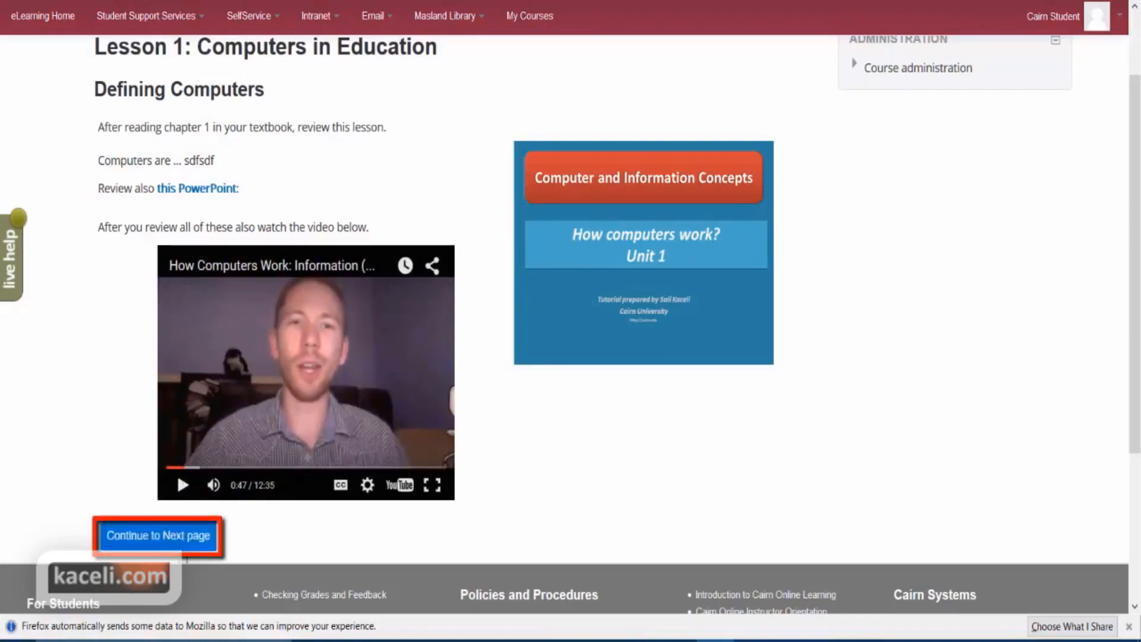
{"action": "left_click", "coordinate": [123, 535]}
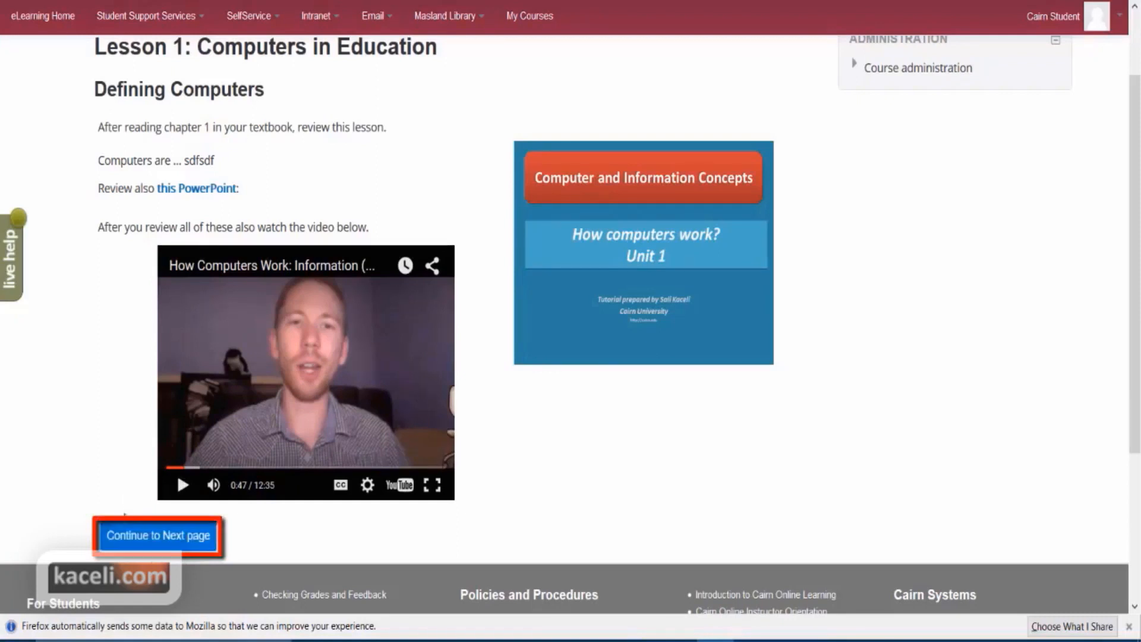
{"action": "left_click", "coordinate": [142, 545]}
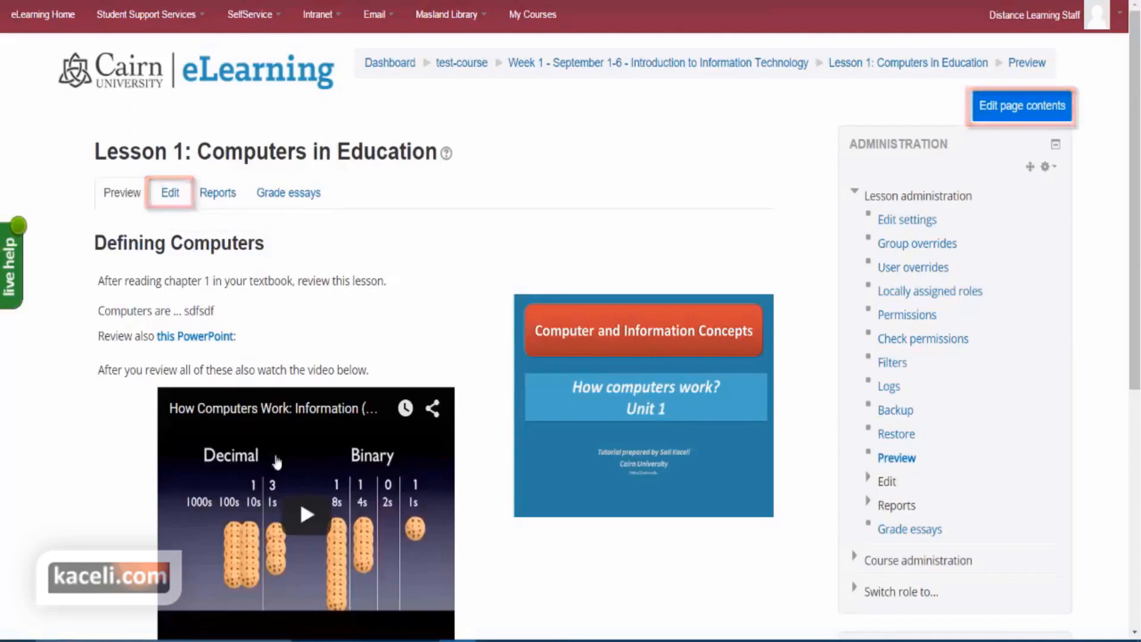
Step: Delete the slide image from the Defining Computers page contents and save the page
{"action": "scroll", "coordinate": [339, 390], "scroll_direction": "down", "scroll_amount": 2}
{"action": "scroll", "coordinate": [428, 326], "scroll_direction": "up", "scroll_amount": 2}
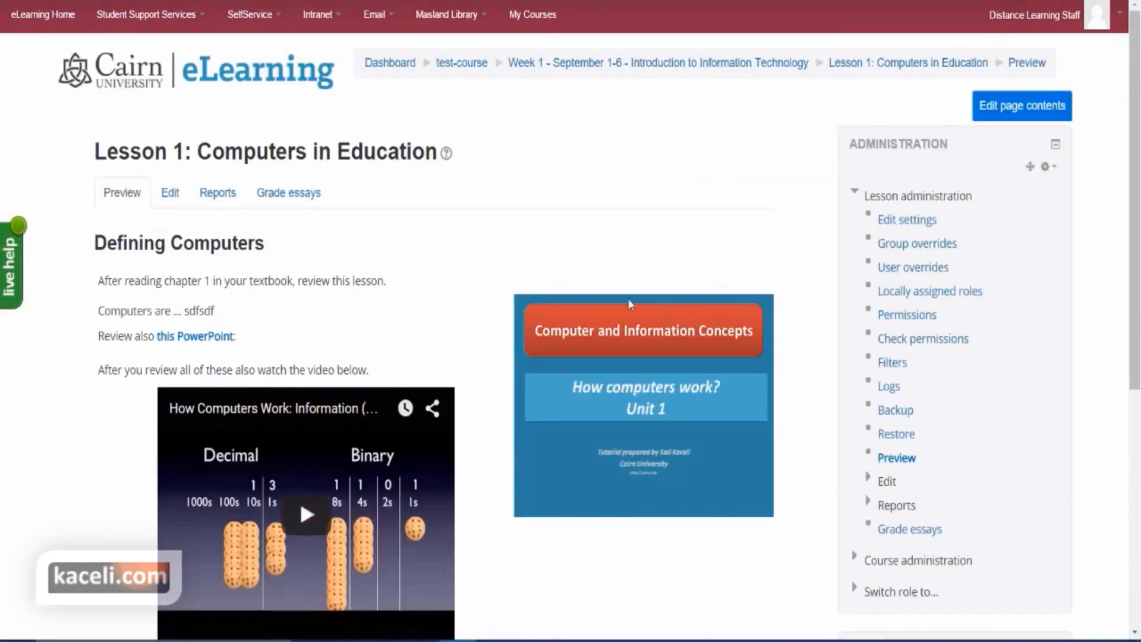
{"action": "left_click", "coordinate": [1031, 111]}
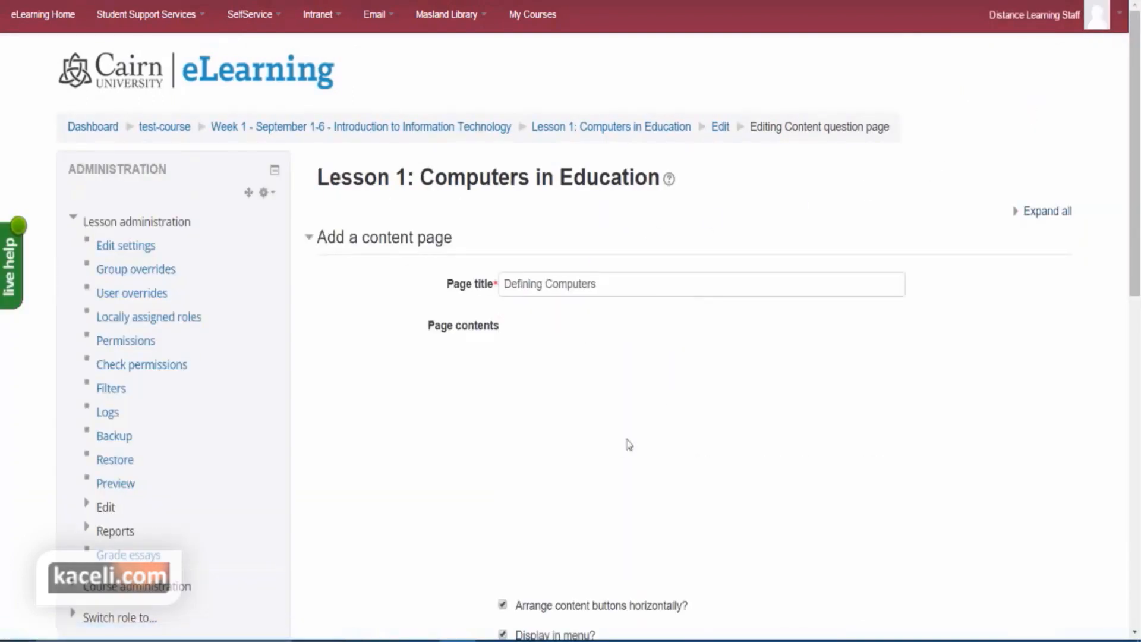
{"action": "left_click", "coordinate": [802, 522]}
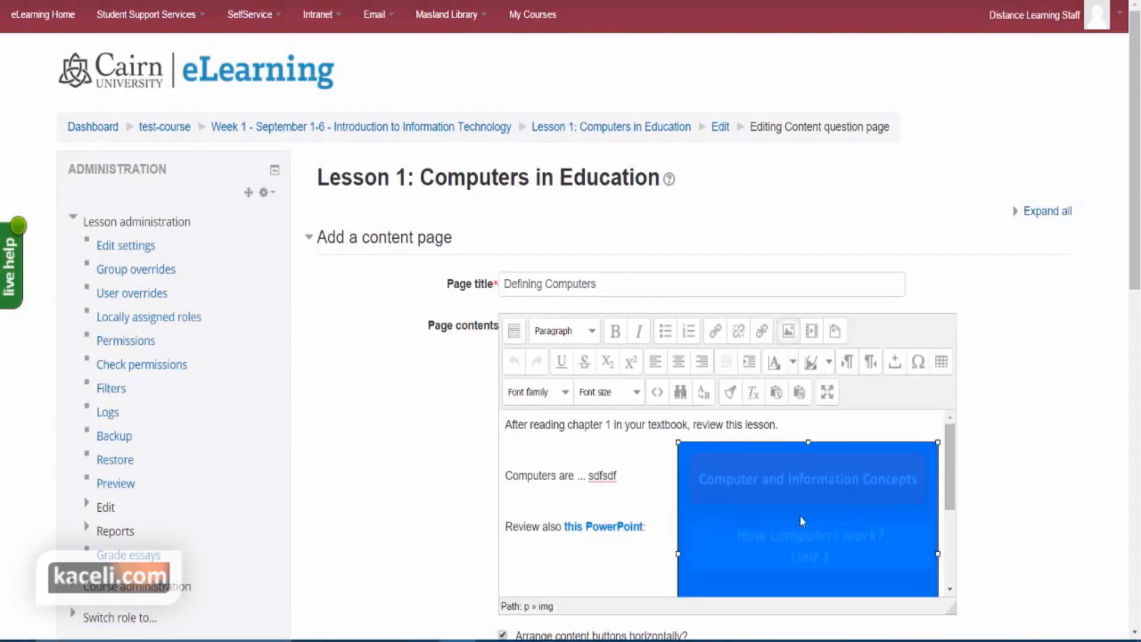
{"action": "key", "text": "Delete"}
{"action": "scroll", "coordinate": [697, 522], "scroll_direction": "down", "scroll_amount": 5}
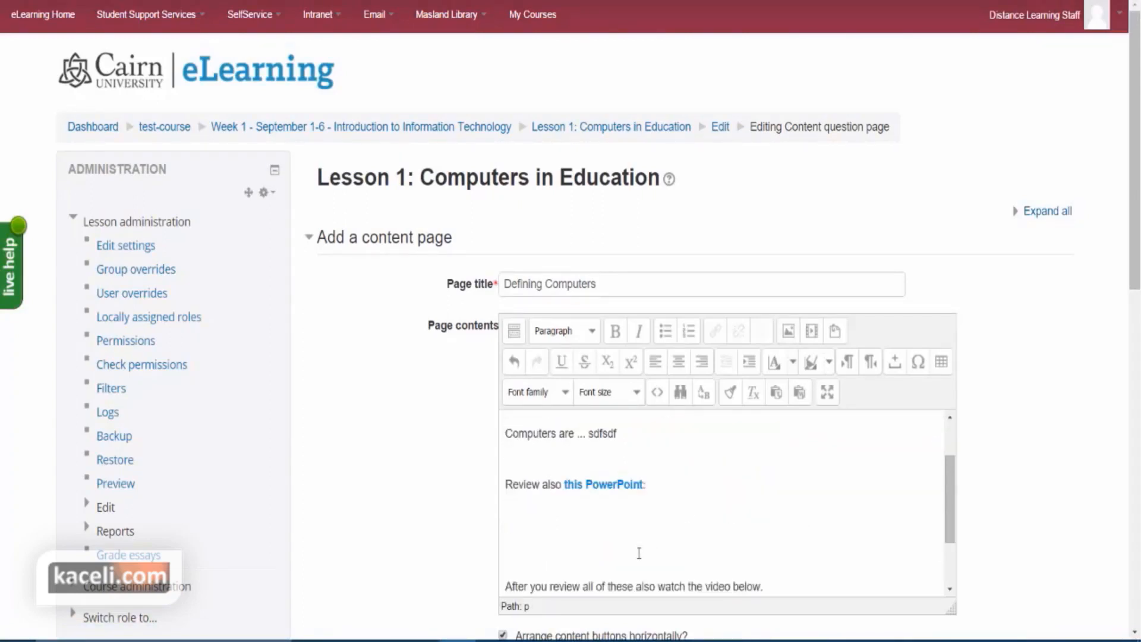
{"action": "scroll", "coordinate": [703, 565], "scroll_direction": "down", "scroll_amount": 3}
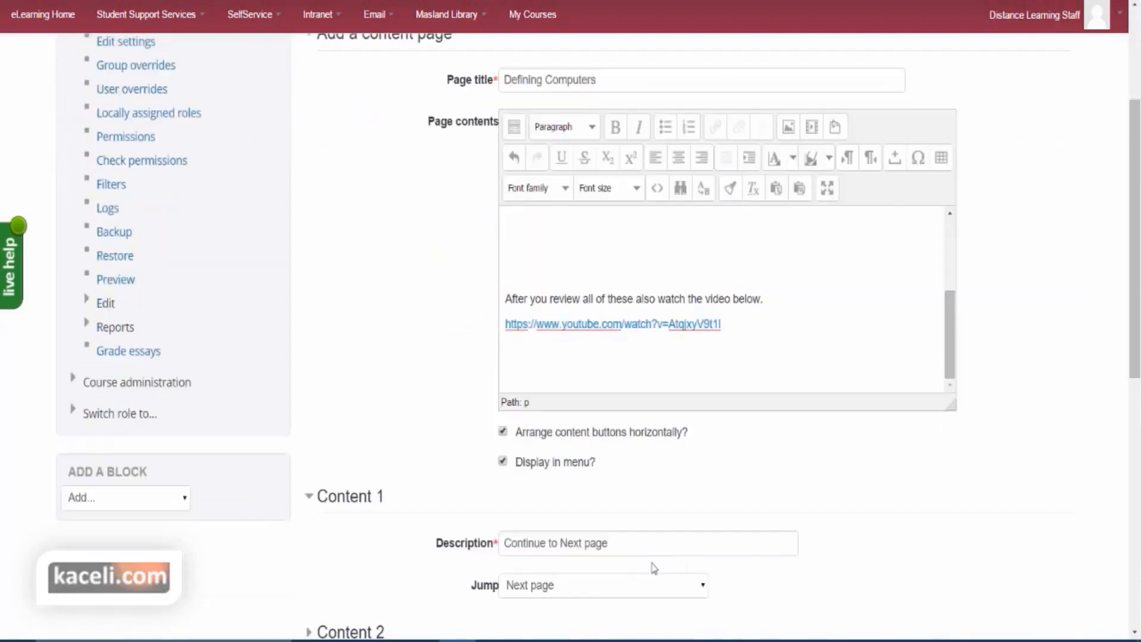
{"action": "scroll", "coordinate": [580, 565], "scroll_direction": "down", "scroll_amount": 3}
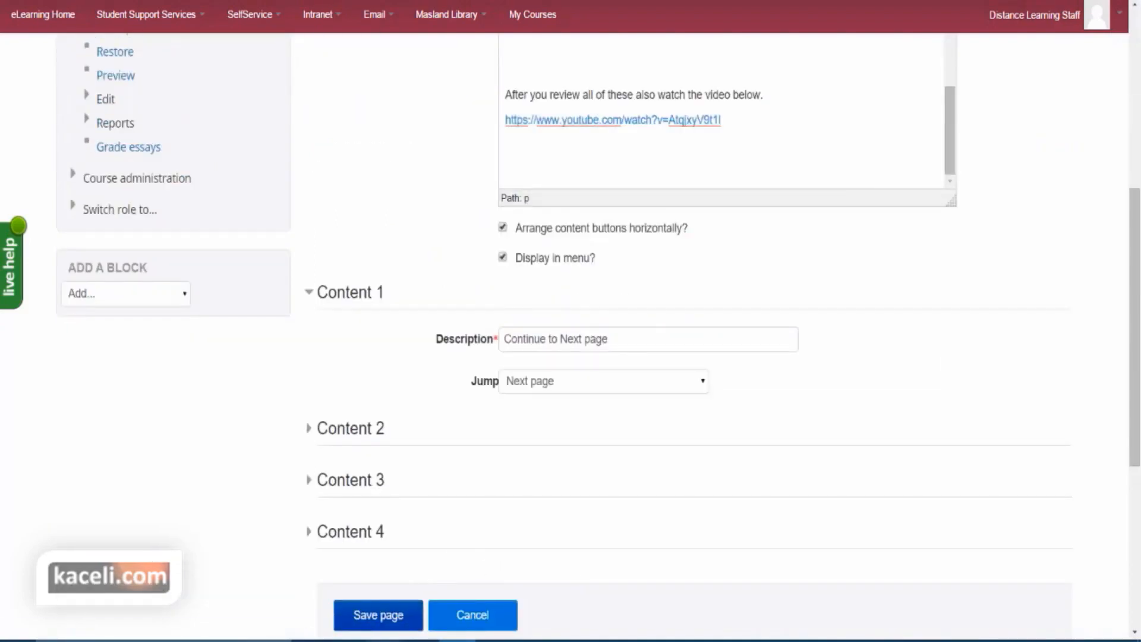
{"action": "left_click", "coordinate": [379, 615]}
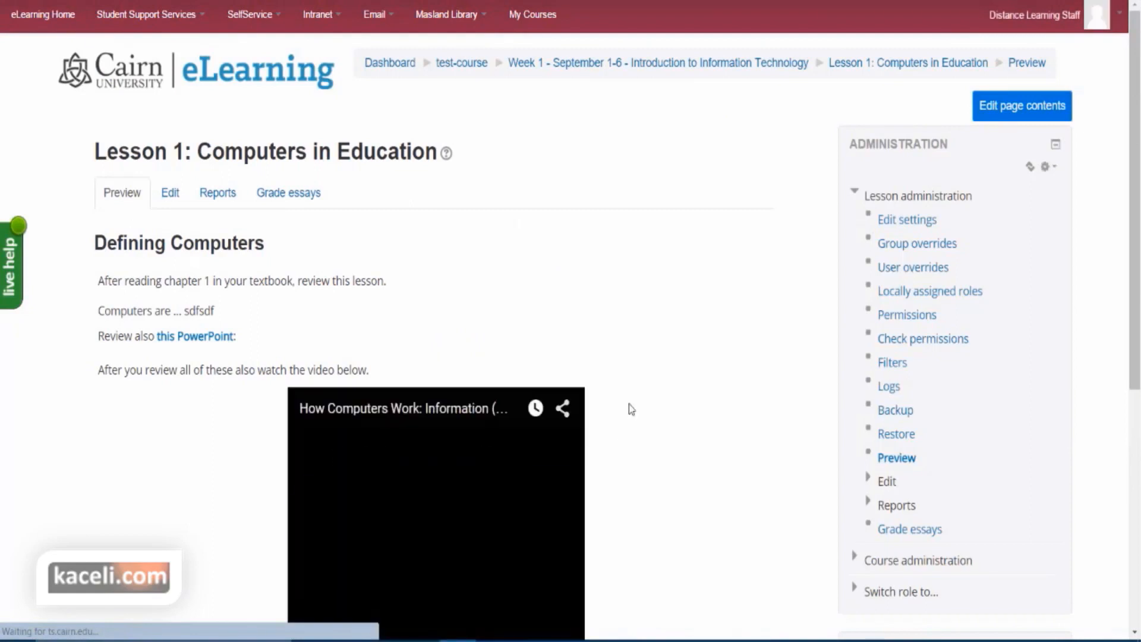
{"action": "scroll", "coordinate": [628, 410], "scroll_direction": "down", "scroll_amount": 2}
{"action": "scroll", "coordinate": [546, 430], "scroll_direction": "up", "scroll_amount": 2}
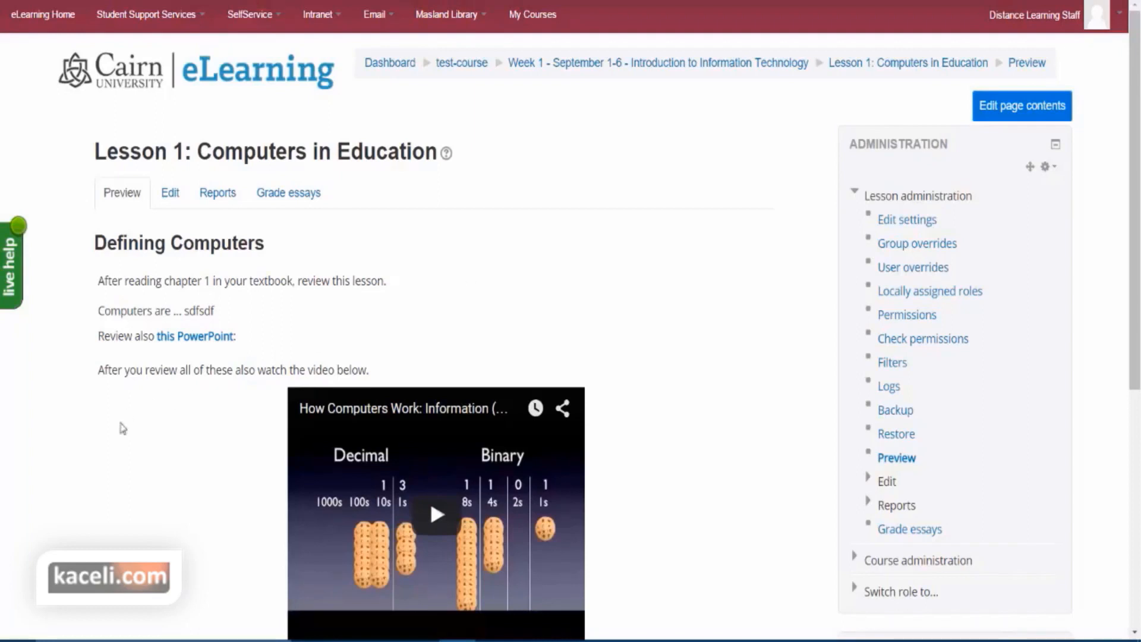
Step: Add a new Multichoice question page to Lesson 1 from the Edit view
{"action": "left_click", "coordinate": [170, 195]}
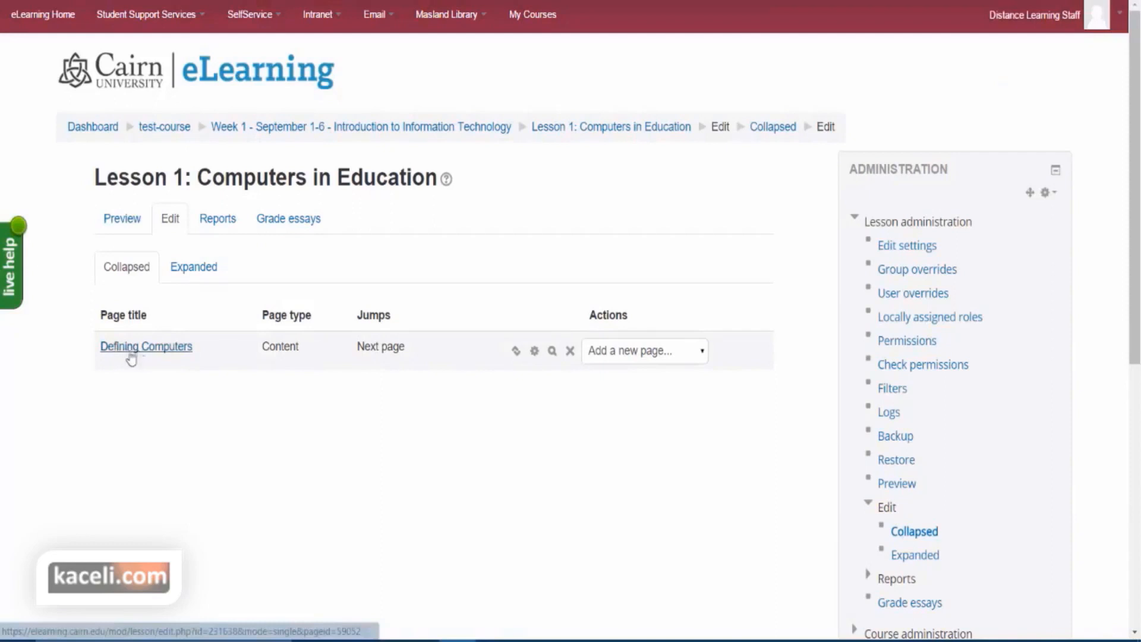
{"action": "left_click", "coordinate": [646, 360]}
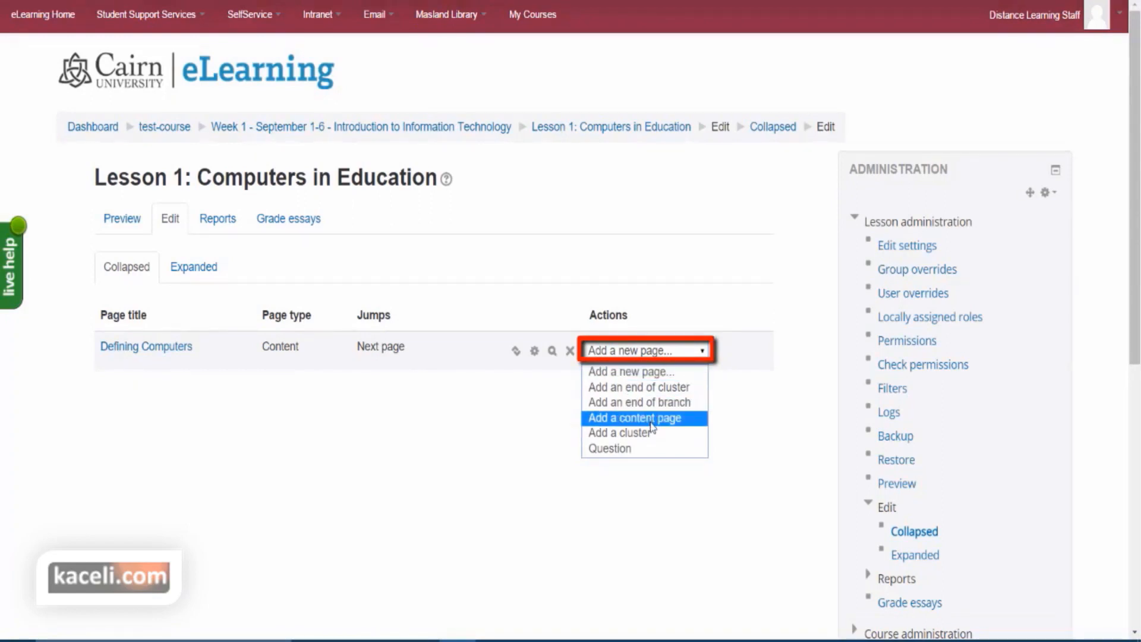
{"action": "left_click", "coordinate": [636, 454]}
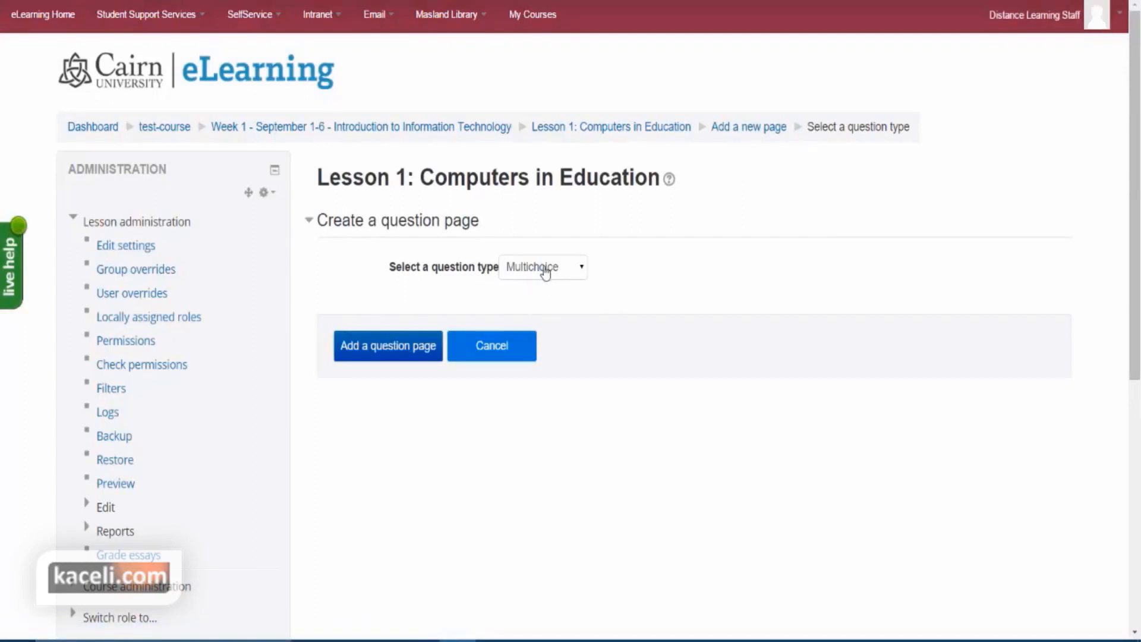
{"action": "left_click", "coordinate": [545, 272]}
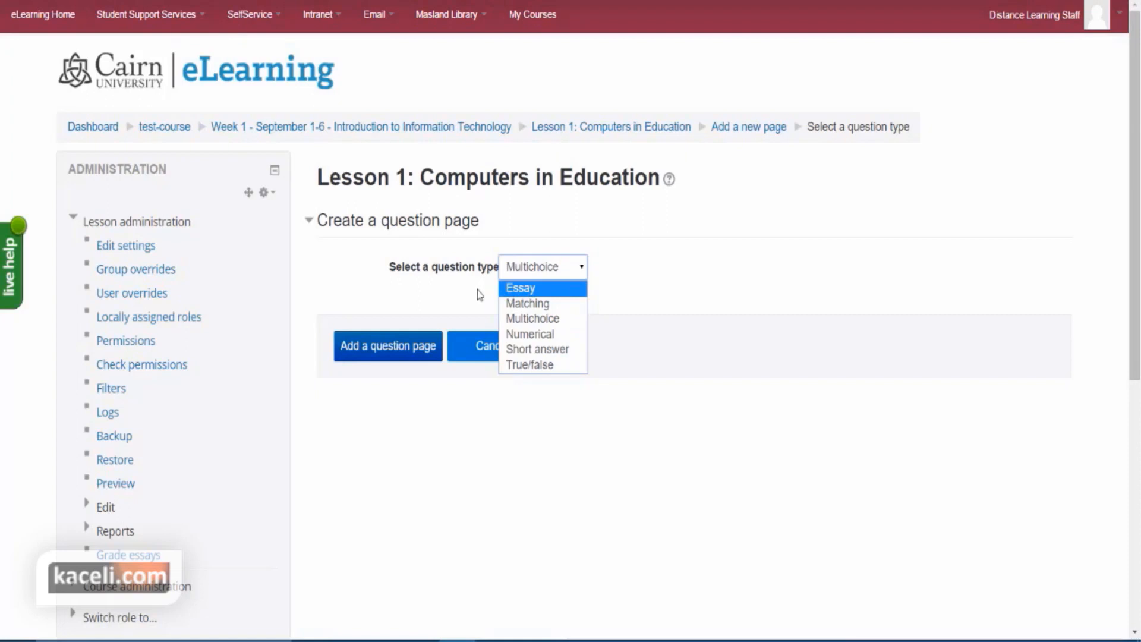
{"action": "left_click", "coordinate": [559, 326]}
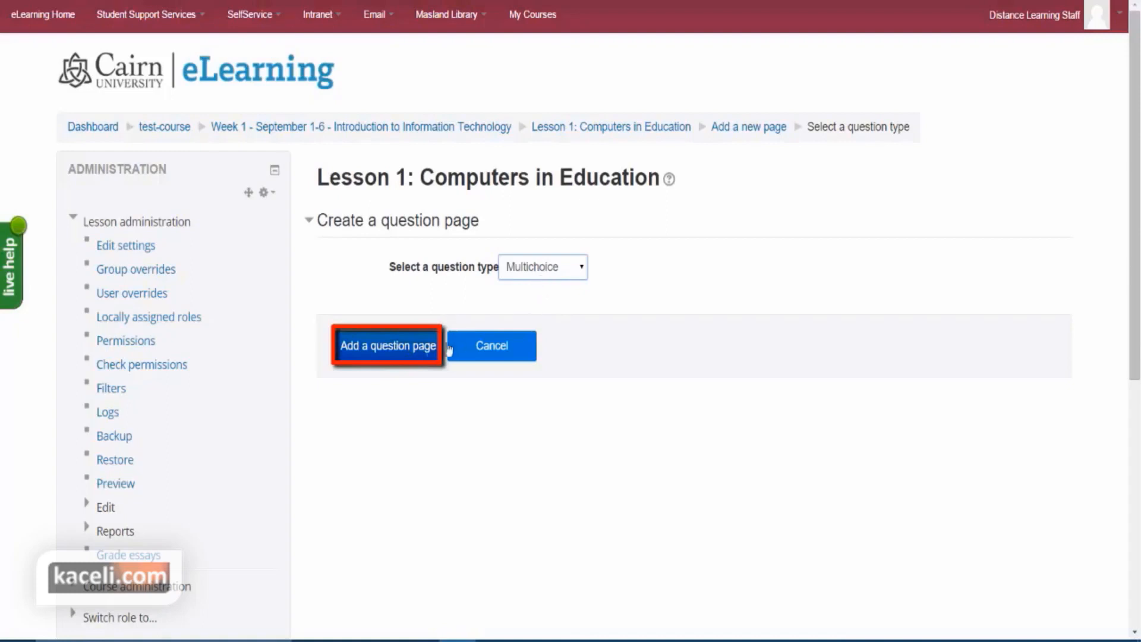
{"action": "left_click", "coordinate": [416, 359]}
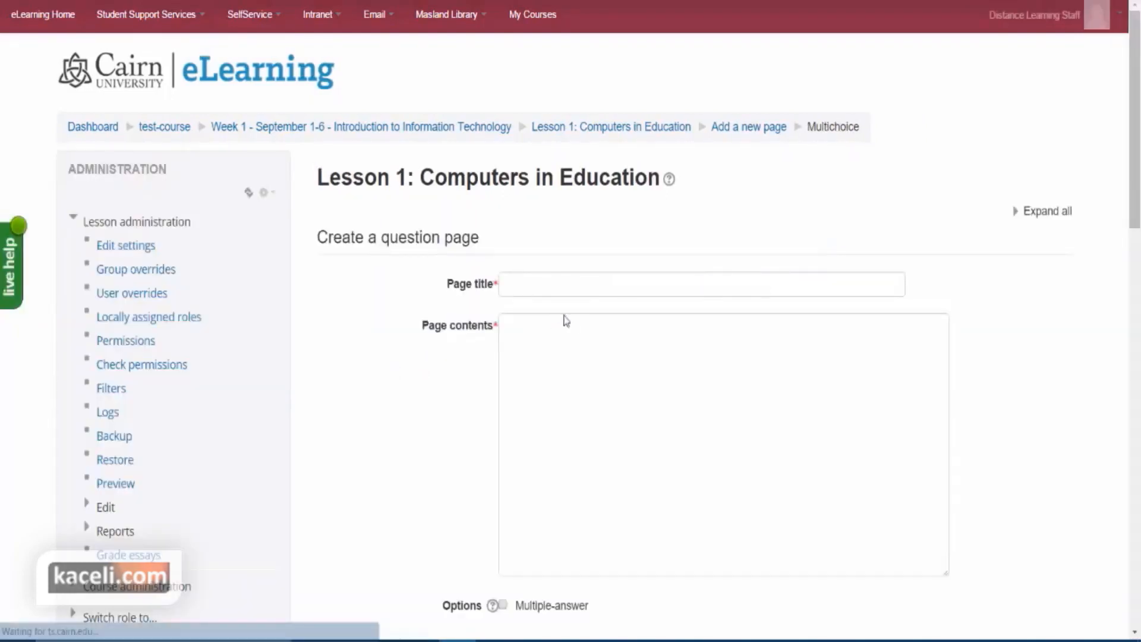
Step: Enter 'A computer is any device the performs the following function (s)' as both title and contents
{"action": "left_click", "coordinate": [579, 281]}
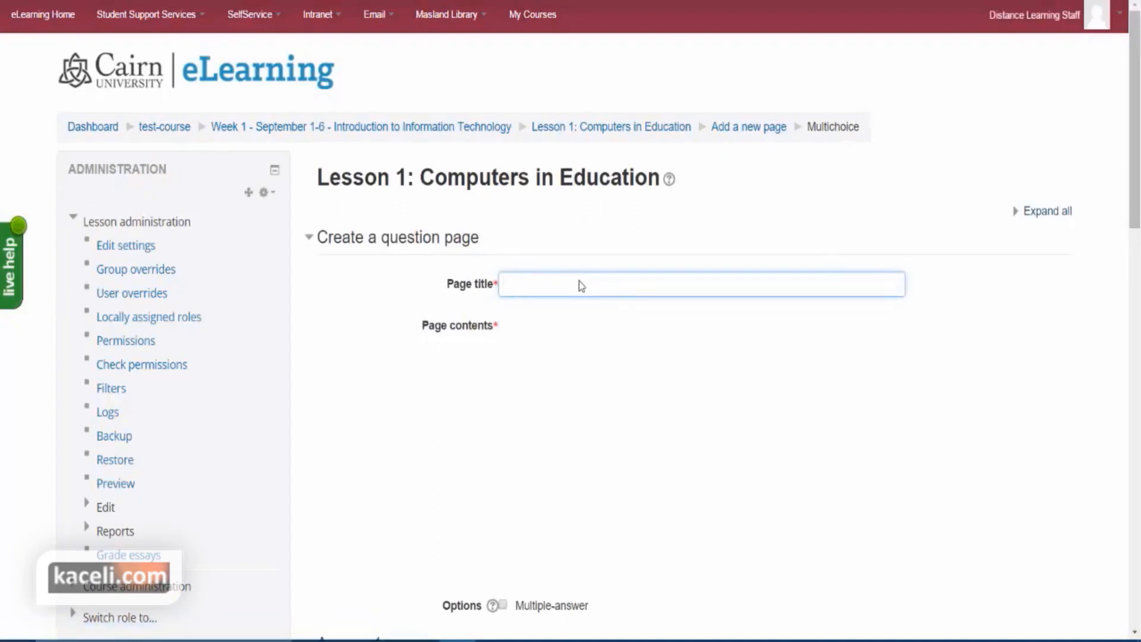
{"action": "type", "text": "Comput"}
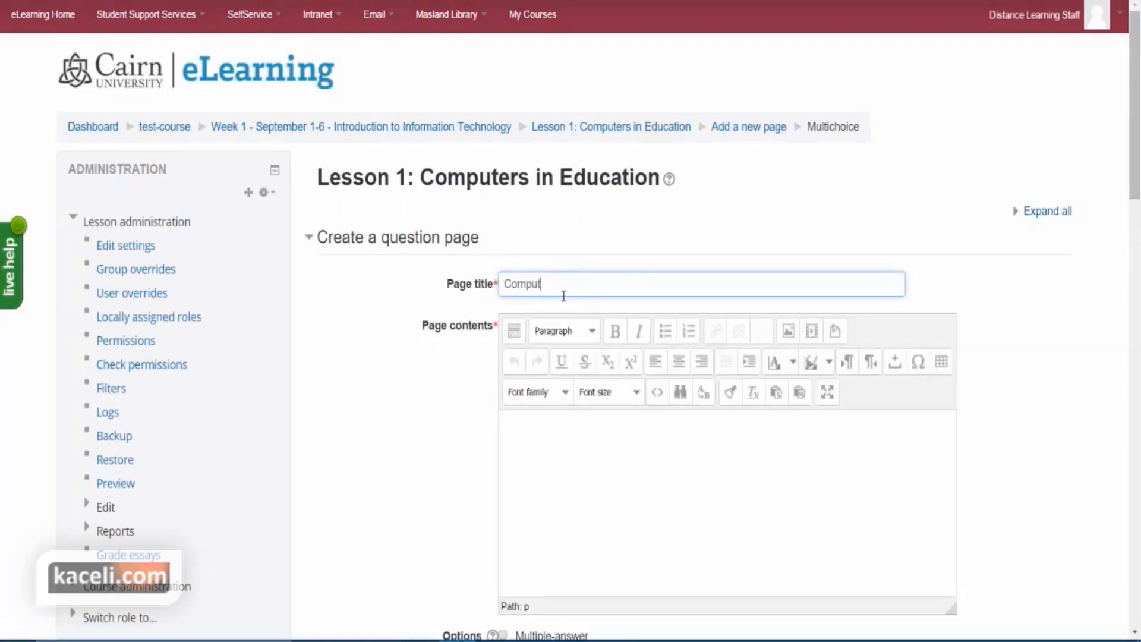
{"action": "type", "text": "er is any device the performs the following function (s)"}
{"action": "key", "text": "ctrl+a"}
{"action": "key", "text": "ctrl+c"}
{"action": "left_click", "coordinate": [593, 463]}
{"action": "key", "text": "ctrl+v"}
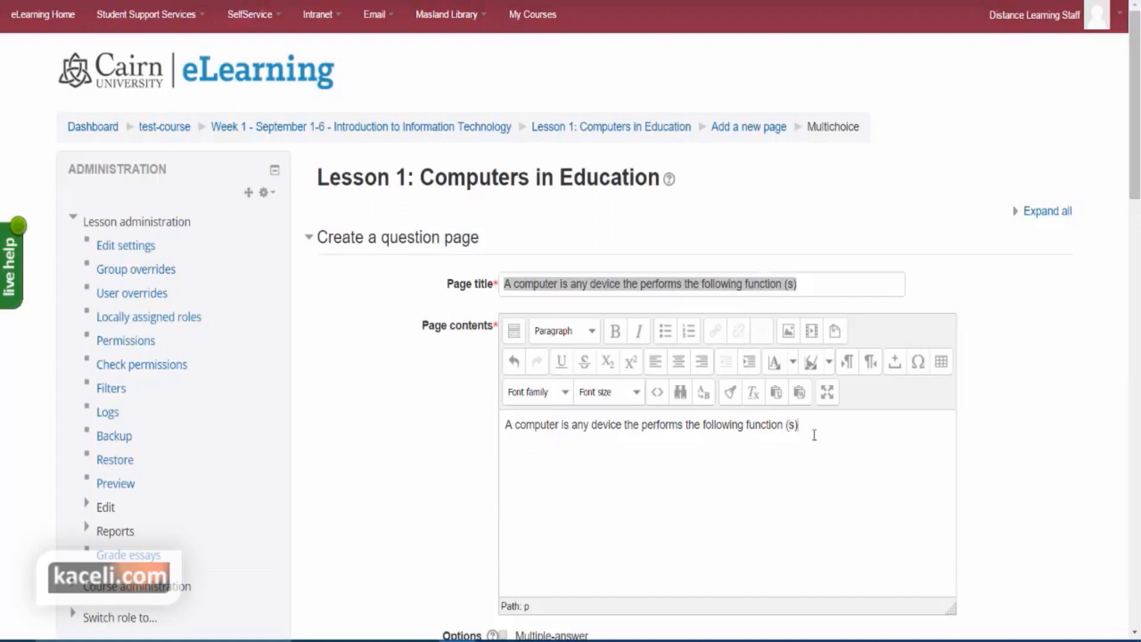
{"action": "left_click_drag", "start_coordinate": [815, 426], "coordinate": [429, 418]}
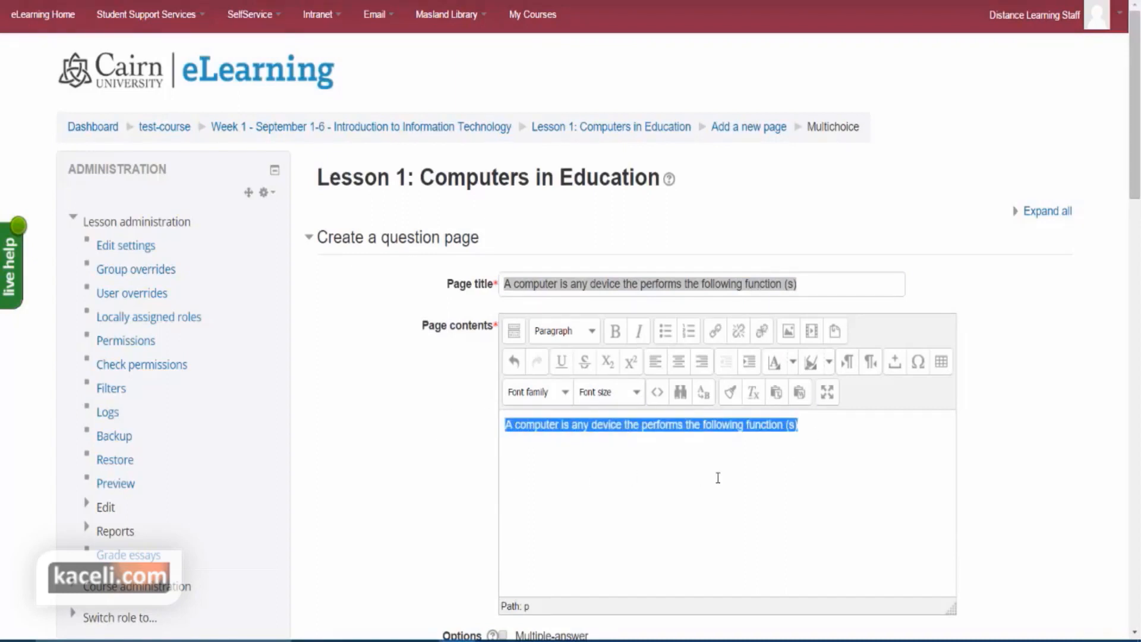
{"action": "scroll", "coordinate": [748, 471], "scroll_direction": "down", "scroll_amount": 3}
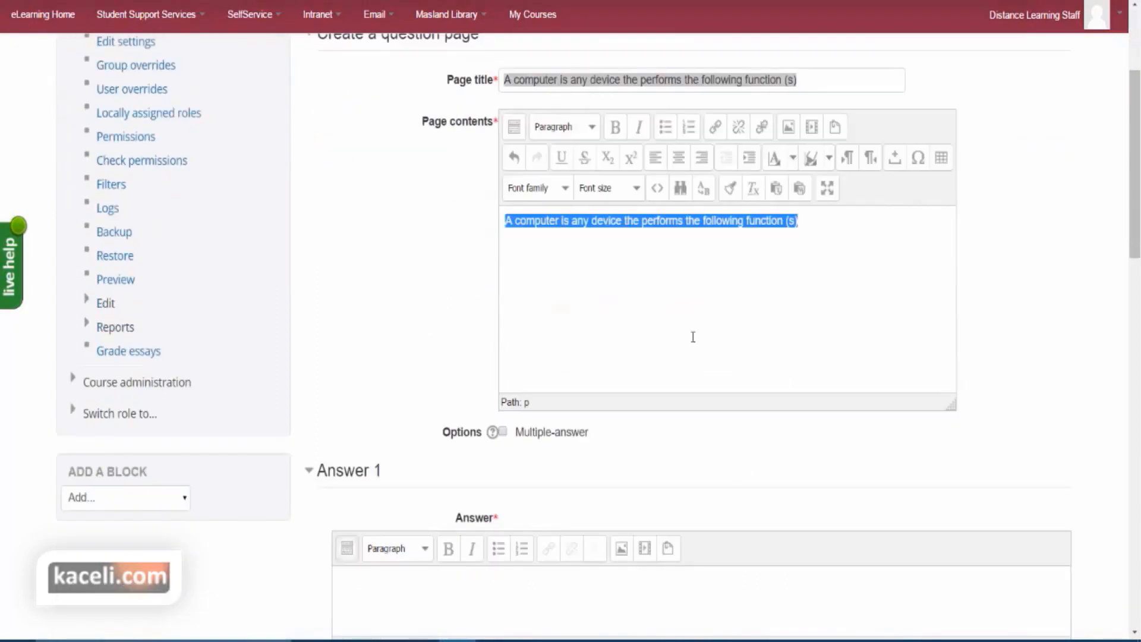
{"action": "scroll", "coordinate": [679, 336], "scroll_direction": "down", "scroll_amount": 1}
{"action": "left_click", "coordinate": [367, 519]}
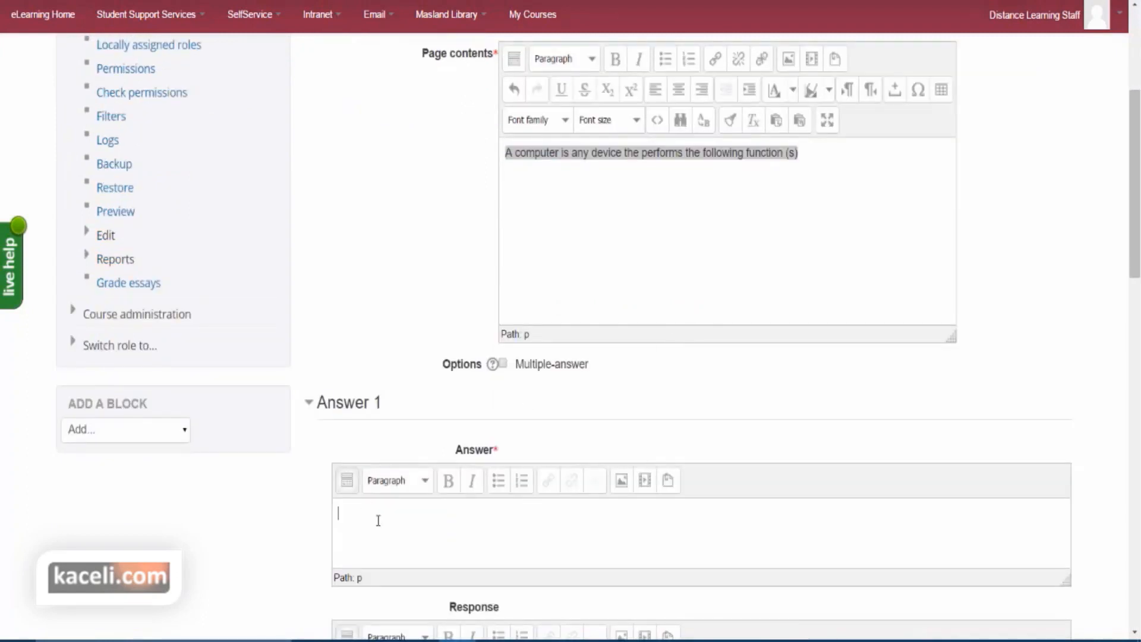
{"action": "scroll", "coordinate": [376, 517], "scroll_direction": "down", "scroll_amount": 1}
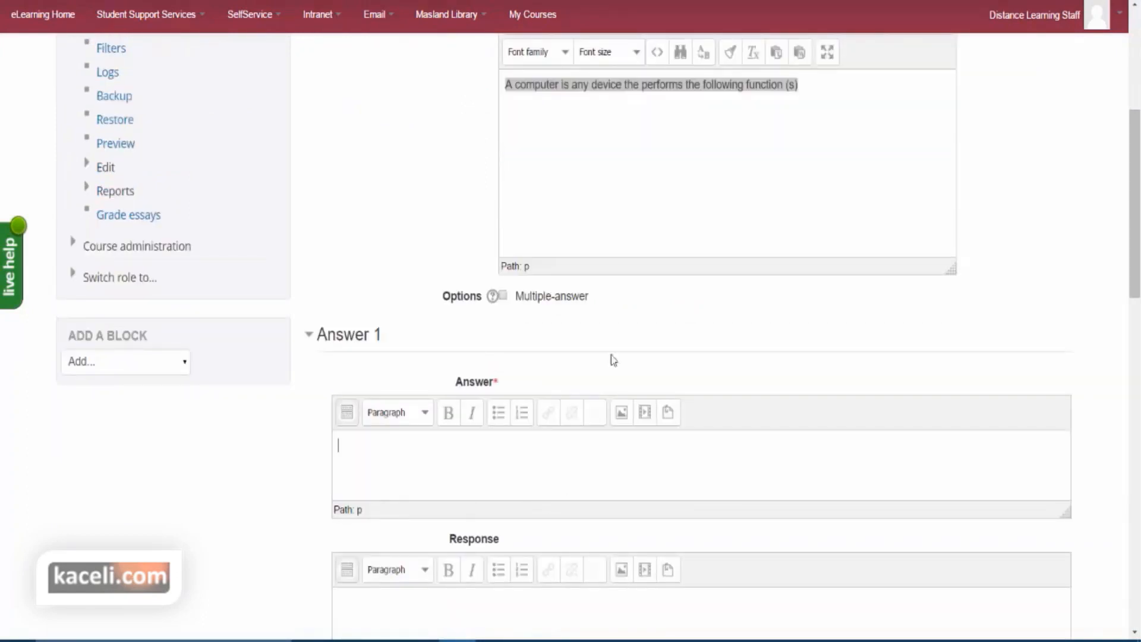
{"action": "left_click", "coordinate": [716, 166]}
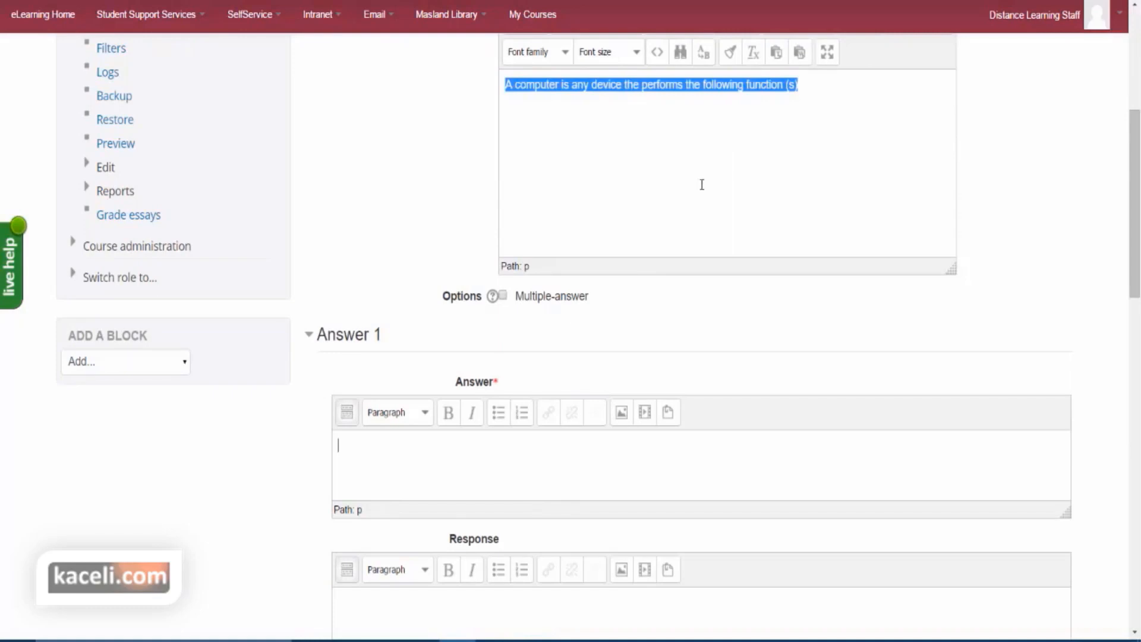
Step: Set Answer 1 to 'Accepts input.' with 'That is correct. However…' partial-credit feedback, score 0
{"action": "left_click", "coordinate": [522, 433]}
{"action": "scroll", "coordinate": [507, 507], "scroll_direction": "down", "scroll_amount": 1}
{"action": "type", "text": "Accepts input."}
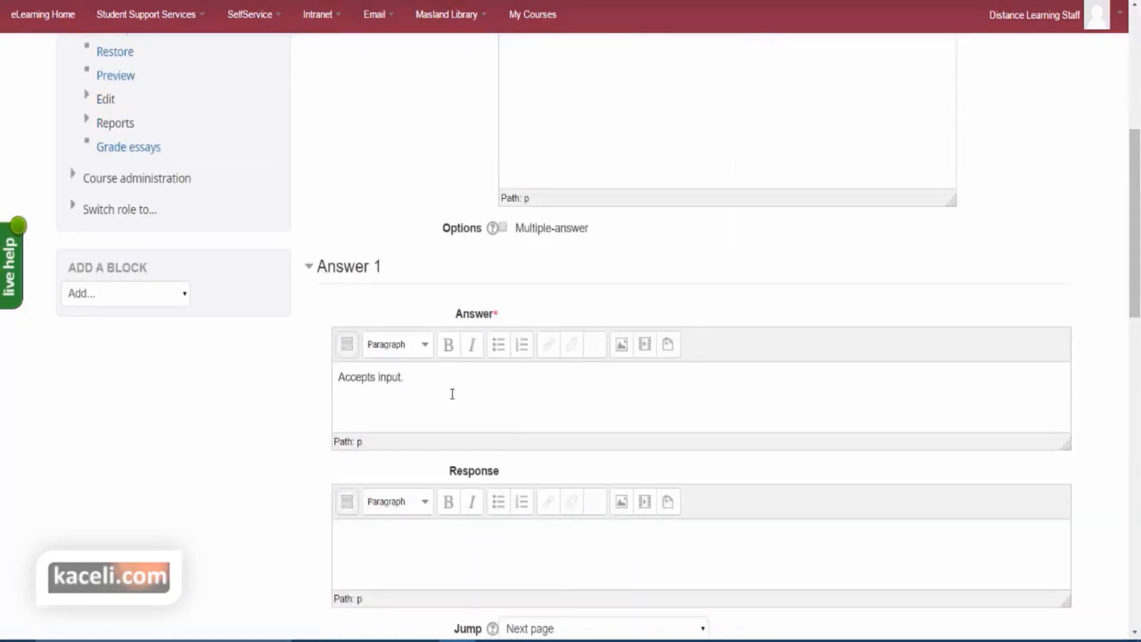
{"action": "scroll", "coordinate": [410, 425], "scroll_direction": "down", "scroll_amount": 2}
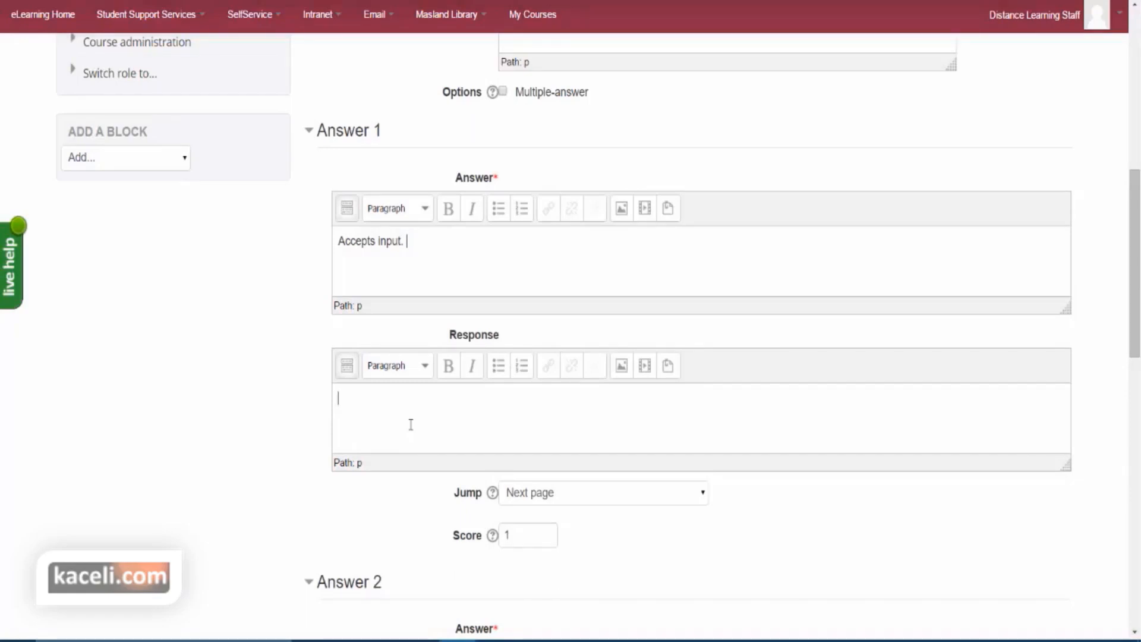
{"action": "type", "text": "That is correct. Howe"}
{"action": "type", "text": "ver, the device needs to perform other functions too in order to be considered a computer."}
{"action": "left_click_drag", "start_coordinate": [854, 398], "coordinate": [175, 397]}
{"action": "key", "text": "ctrl+c"}
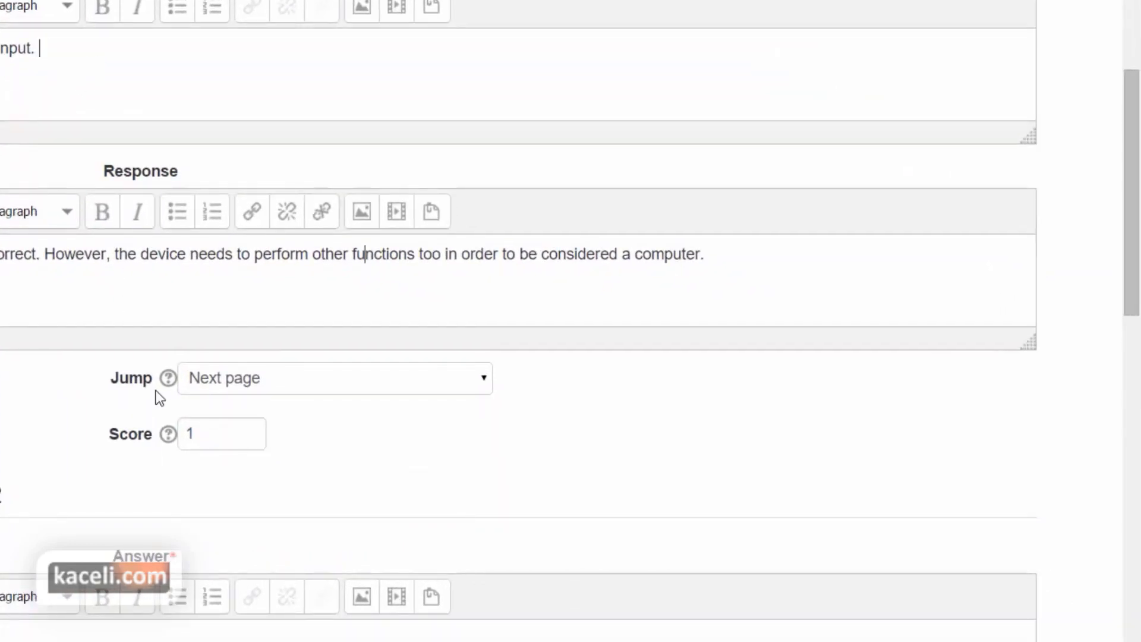
{"action": "double_click", "coordinate": [215, 435]}
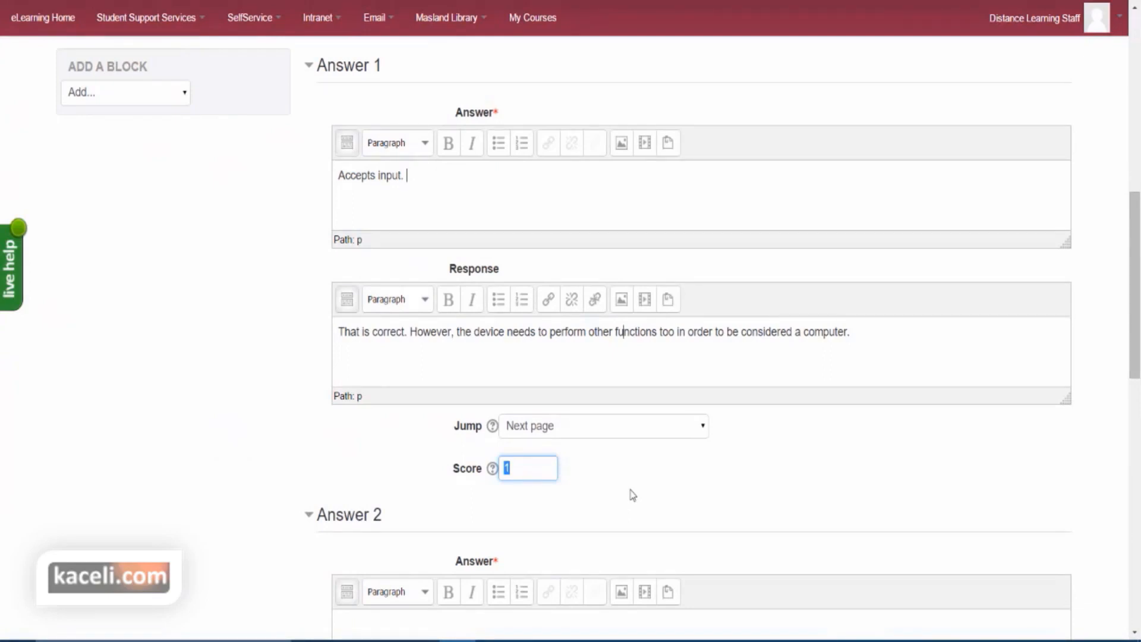
{"action": "type", "text": "0"}
Step: Set Answer 2 to 'Processes data' with the same feedback, jumping to Next page, score 0
{"action": "scroll", "coordinate": [851, 455], "scroll_direction": "down", "scroll_amount": 1}
{"action": "scroll", "coordinate": [579, 484], "scroll_direction": "down", "scroll_amount": 2}
{"action": "left_click", "coordinate": [417, 443]}
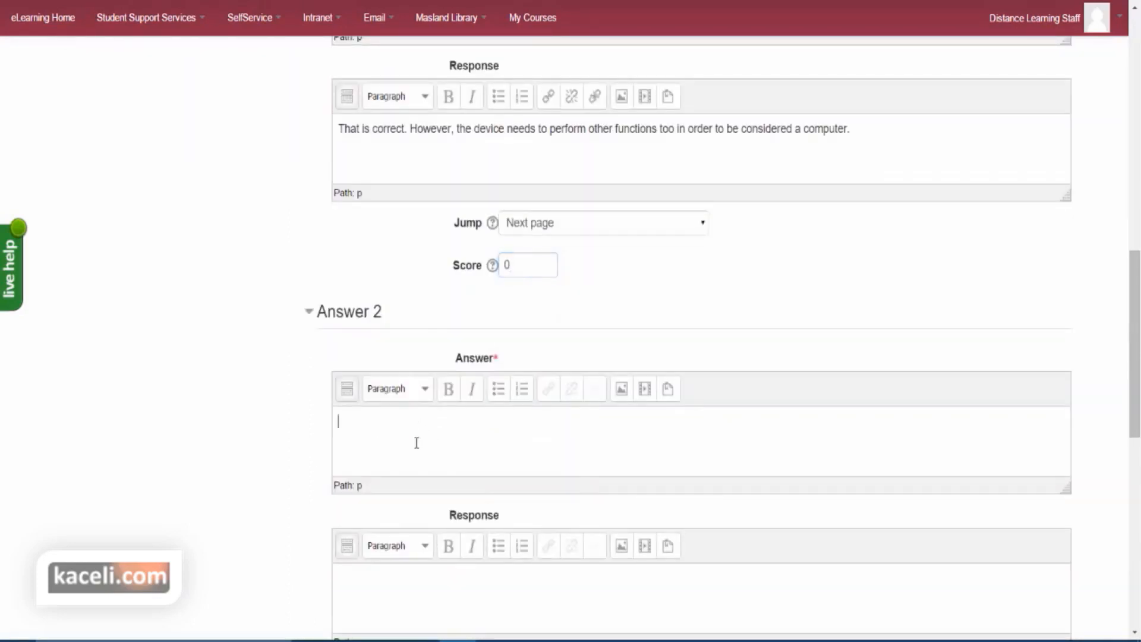
{"action": "key", "text": "BackSpace"}
{"action": "type", "text": "Processes data"}
{"action": "scroll", "coordinate": [475, 458], "scroll_direction": "down", "scroll_amount": 1}
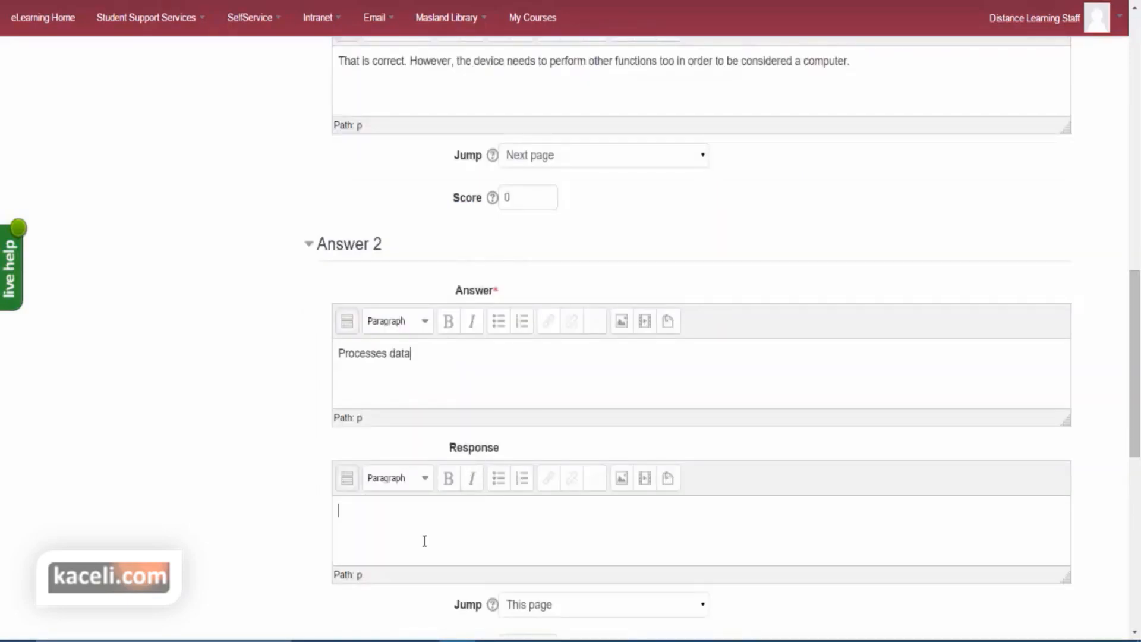
{"action": "key", "text": "ctrl+v"}
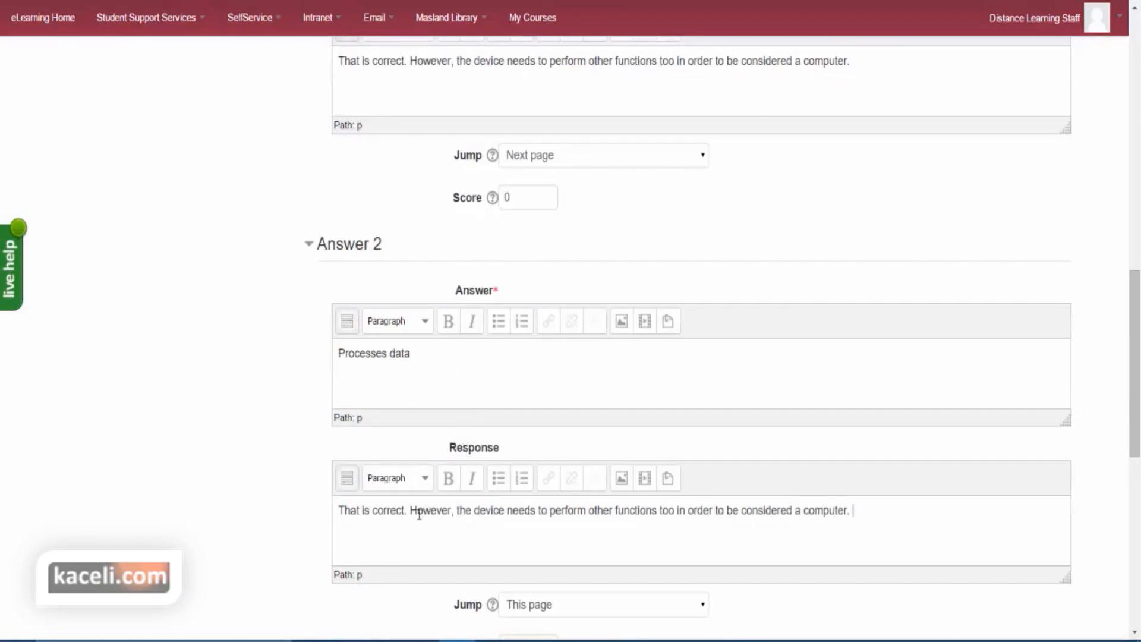
{"action": "scroll", "coordinate": [580, 527], "scroll_direction": "down", "scroll_amount": 1}
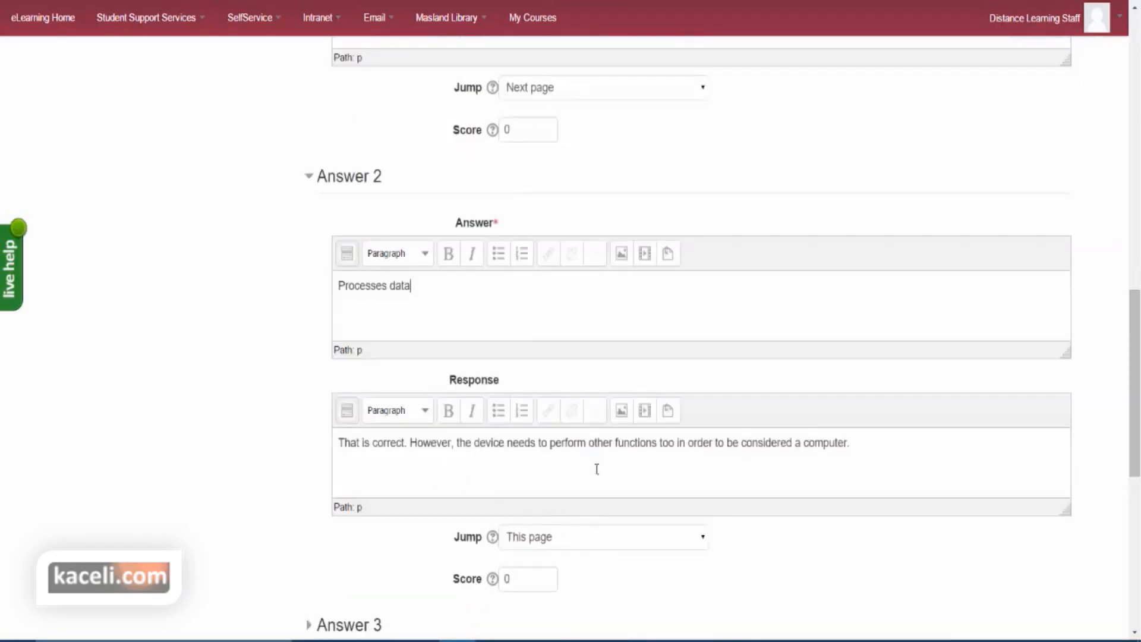
{"action": "left_click", "coordinate": [540, 541]}
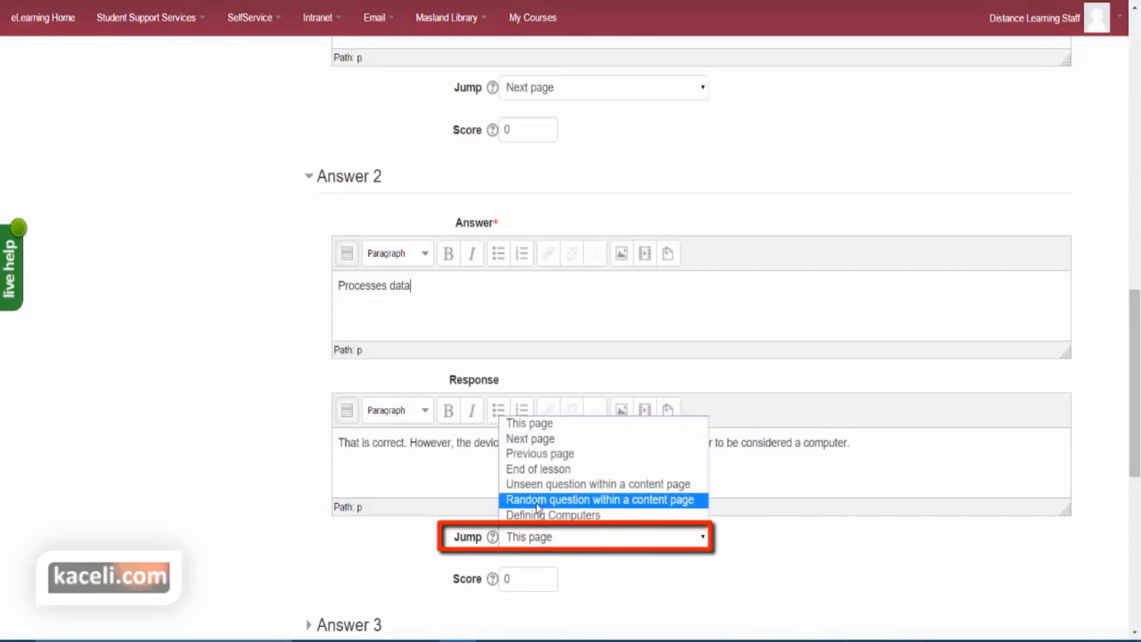
{"action": "left_click", "coordinate": [530, 440]}
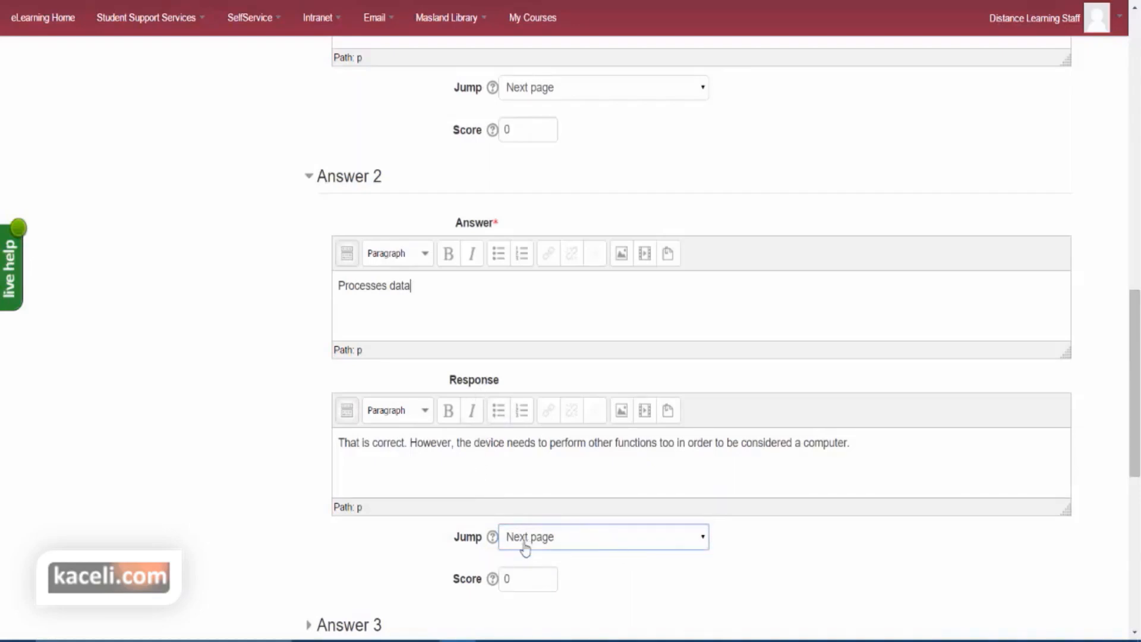
{"action": "left_click", "coordinate": [701, 589]}
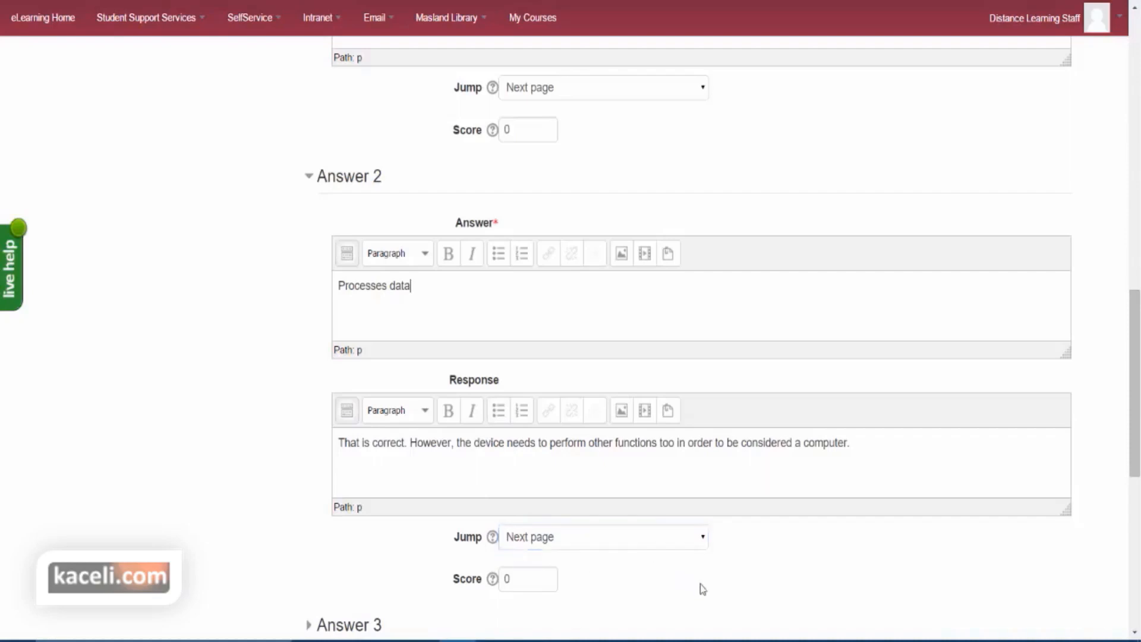
{"action": "left_click", "coordinate": [537, 584]}
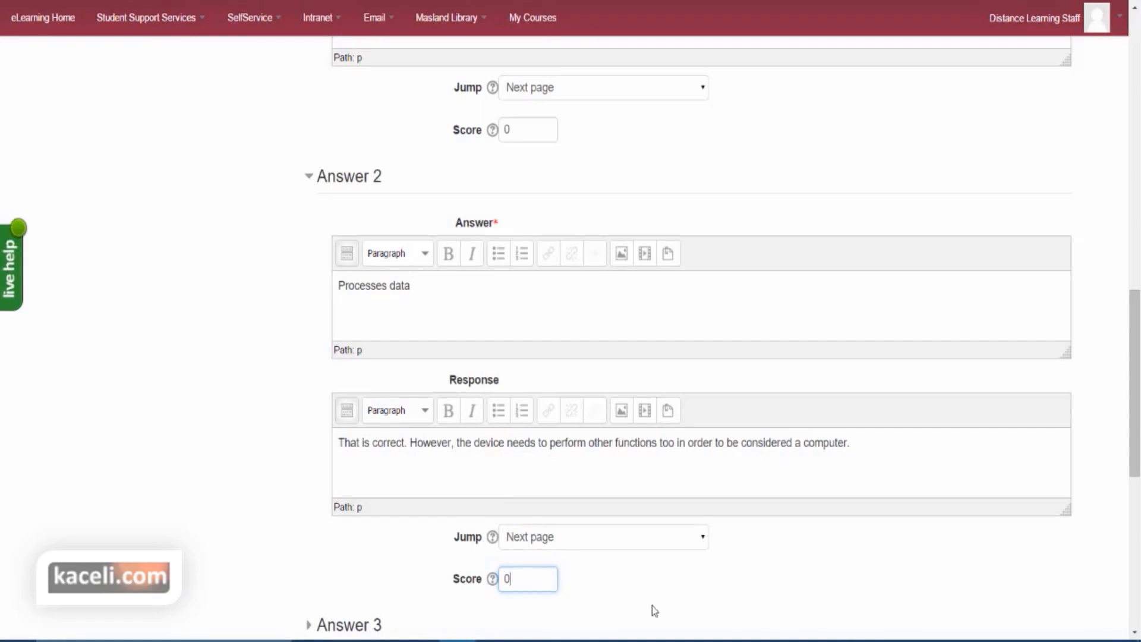
{"action": "scroll", "coordinate": [651, 607], "scroll_direction": "down", "scroll_amount": 1}
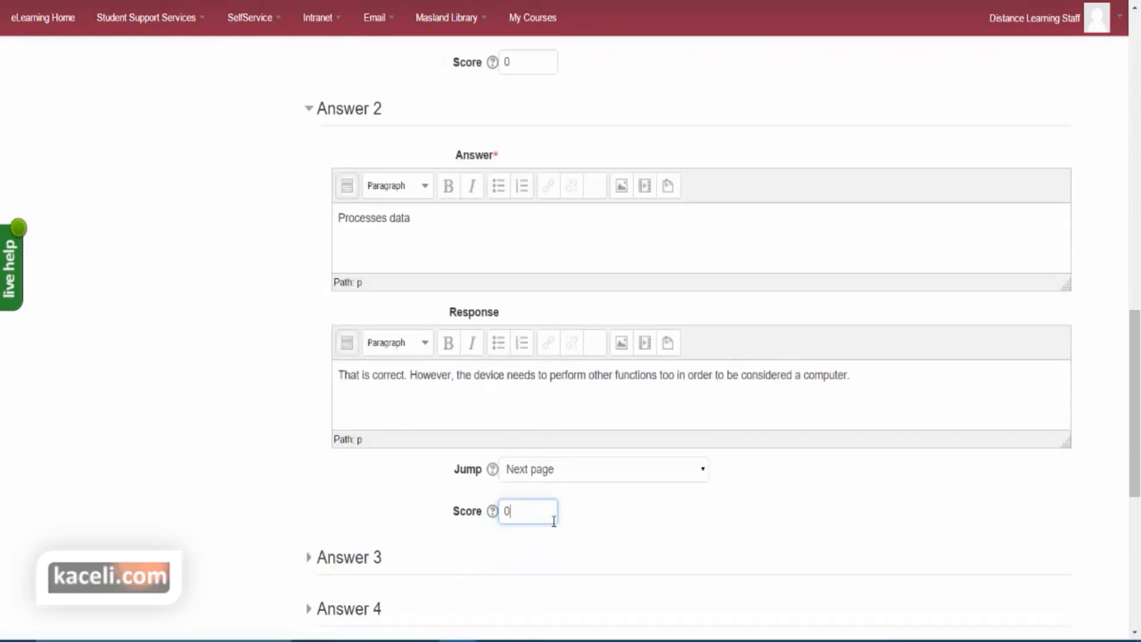
{"action": "left_click", "coordinate": [436, 224]}
{"action": "left_click", "coordinate": [308, 556]}
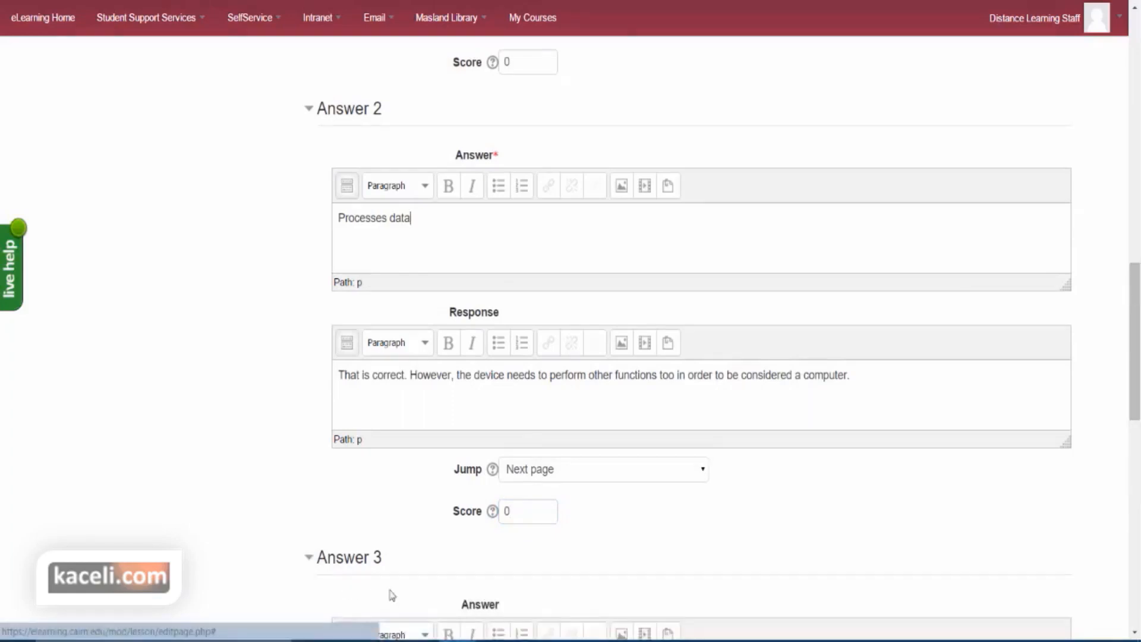
{"action": "scroll", "coordinate": [482, 606], "scroll_direction": "down", "scroll_amount": 2}
Step: Set Answer 3 to 'Stores data' with the same feedback, jumping to Next page, score 0
{"action": "left_click", "coordinate": [424, 533]}
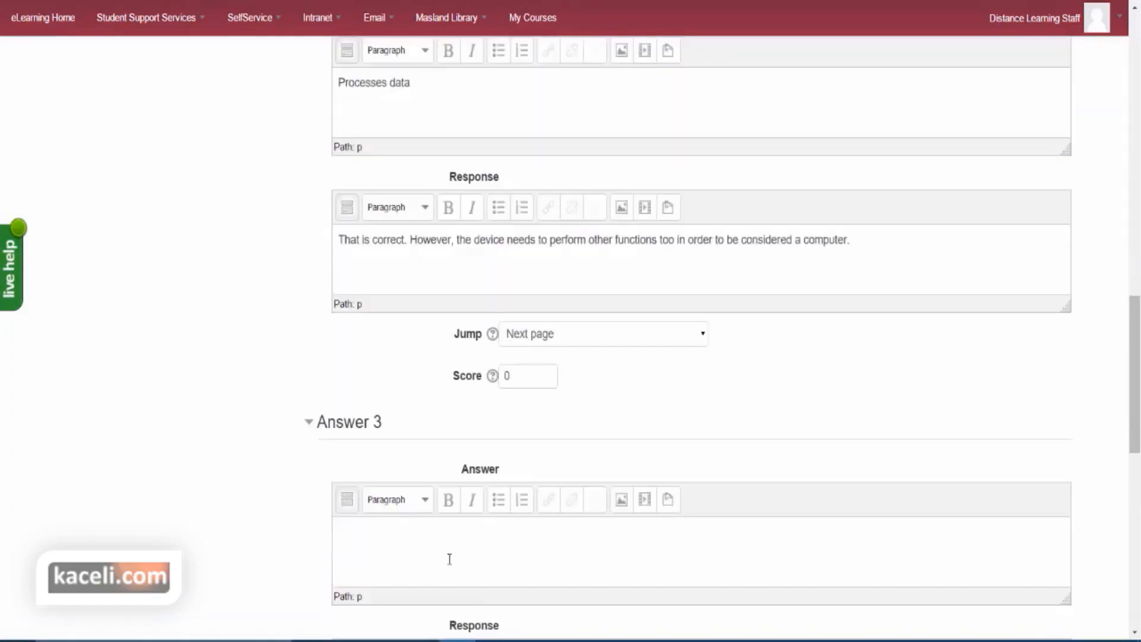
{"action": "type", "text": "Stores data"}
{"action": "scroll", "coordinate": [535, 589], "scroll_direction": "down", "scroll_amount": 1}
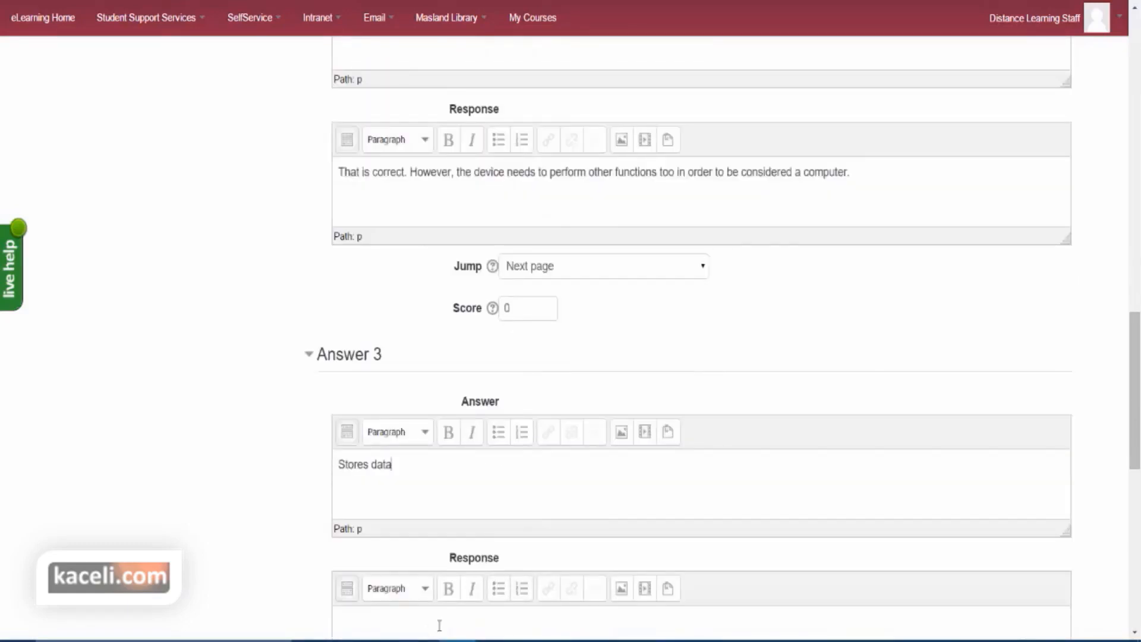
{"action": "scroll", "coordinate": [440, 624], "scroll_direction": "down", "scroll_amount": 2}
{"action": "left_click", "coordinate": [429, 504]}
{"action": "key", "text": "ctrl+v"}
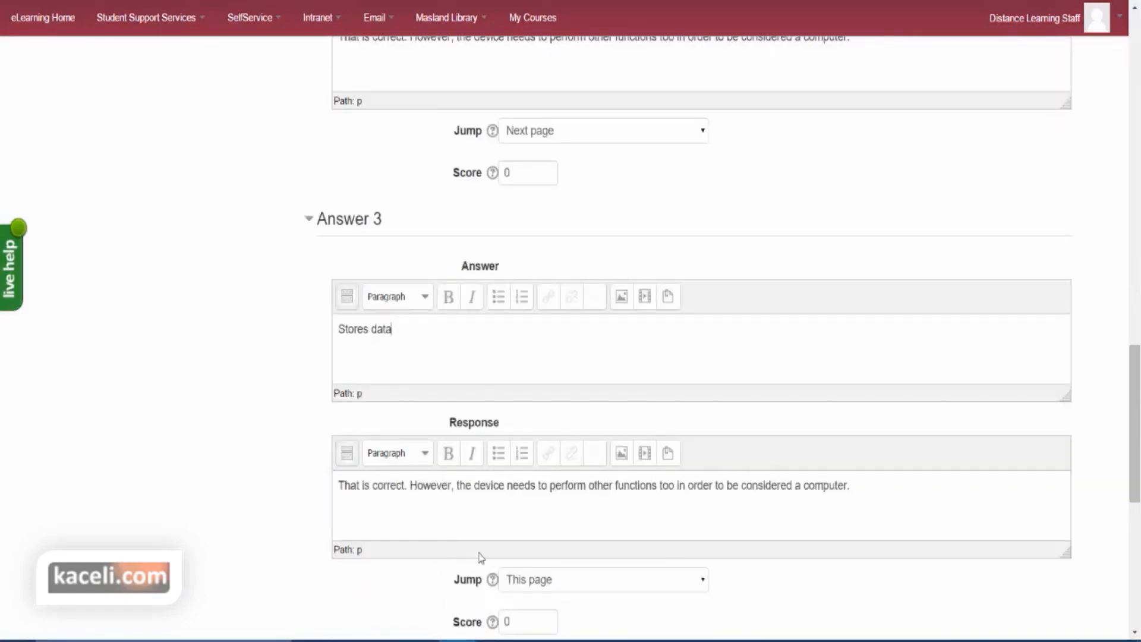
{"action": "scroll", "coordinate": [488, 559], "scroll_direction": "down", "scroll_amount": 1}
{"action": "left_click", "coordinate": [565, 511]}
{"action": "left_click", "coordinate": [543, 542]}
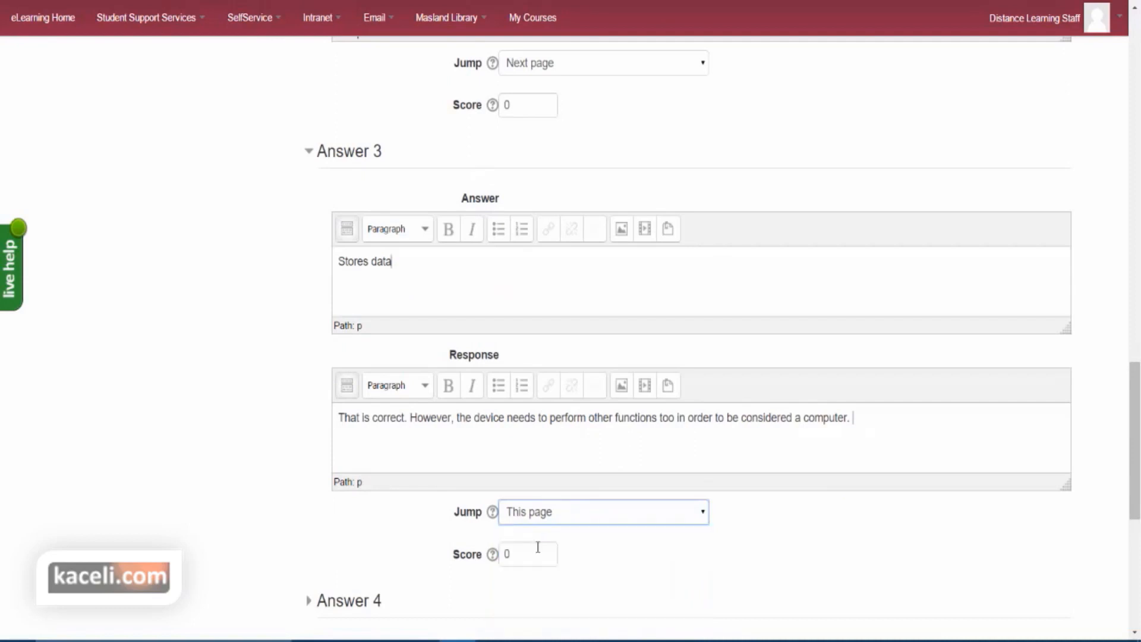
{"action": "left_click", "coordinate": [525, 553]}
{"action": "scroll", "coordinate": [654, 553], "scroll_direction": "down", "scroll_amount": 1}
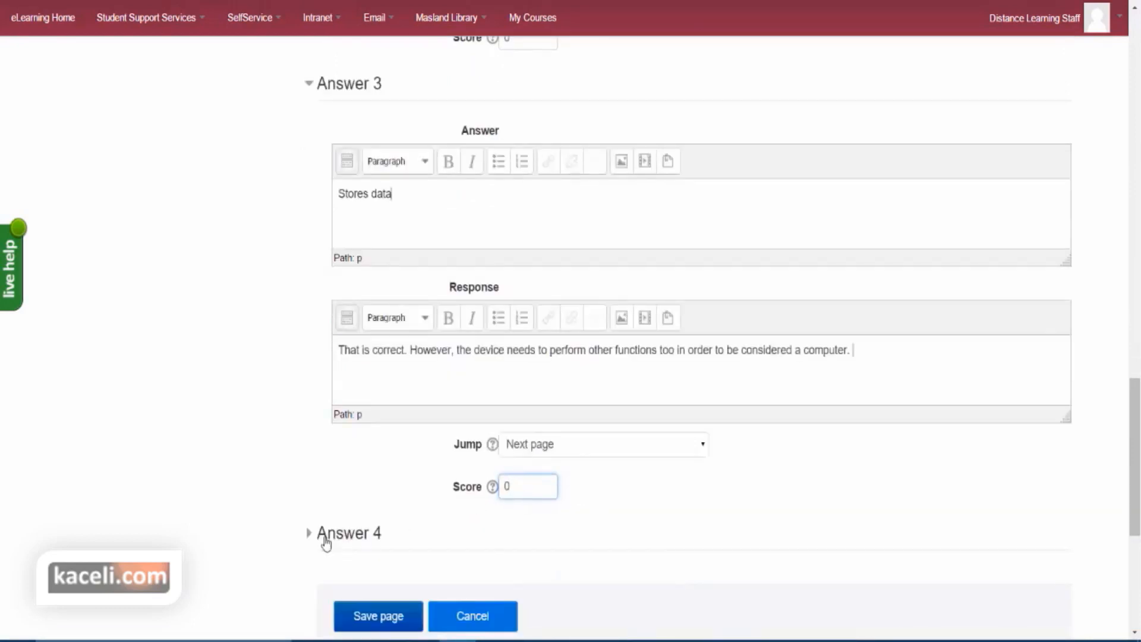
Step: Set Answer 4 to 'Outputs data' with the same feedback, jumping to Next page
{"action": "left_click", "coordinate": [326, 538]}
{"action": "scroll", "coordinate": [538, 540], "scroll_direction": "down", "scroll_amount": 1}
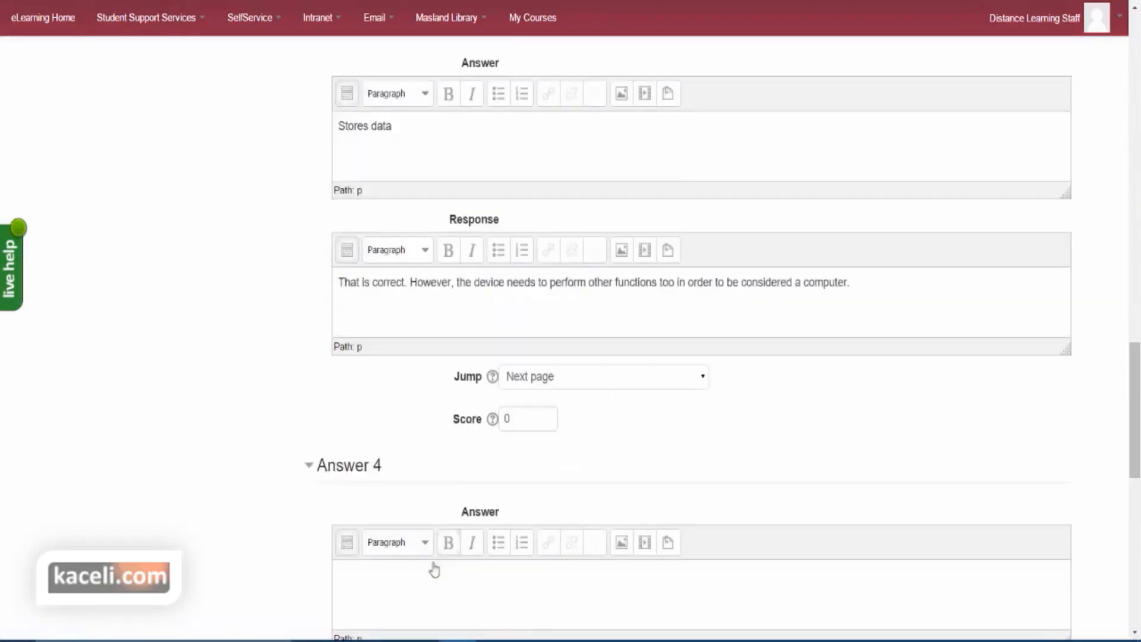
{"action": "left_click", "coordinate": [421, 580]}
{"action": "type", "text": "usts"}
{"action": "scroll", "coordinate": [422, 580], "scroll_direction": "down", "scroll_amount": 3}
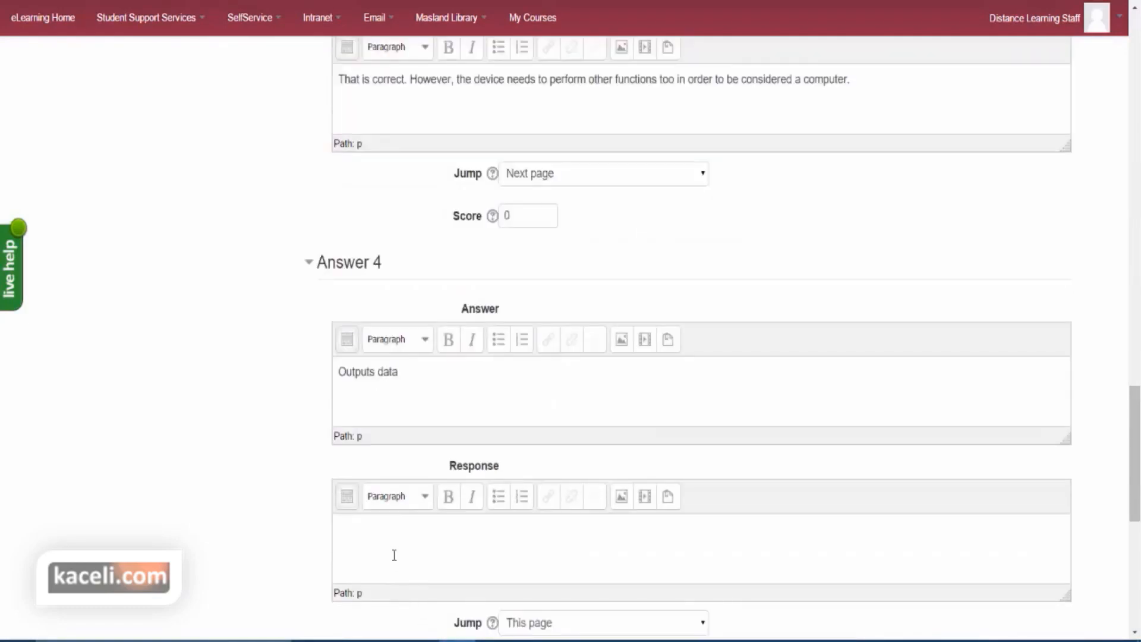
{"action": "left_click", "coordinate": [385, 568]}
{"action": "key", "text": "ctrl+v"}
{"action": "scroll", "coordinate": [428, 556], "scroll_direction": "down", "scroll_amount": 1}
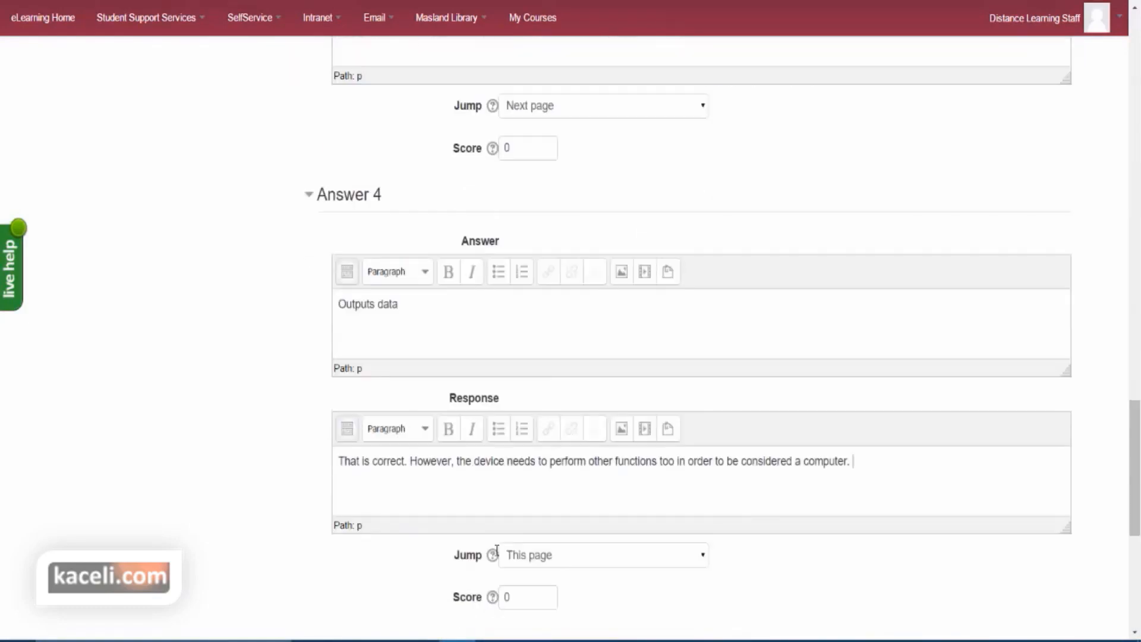
{"action": "left_click", "coordinate": [537, 558]}
{"action": "left_click", "coordinate": [531, 457]}
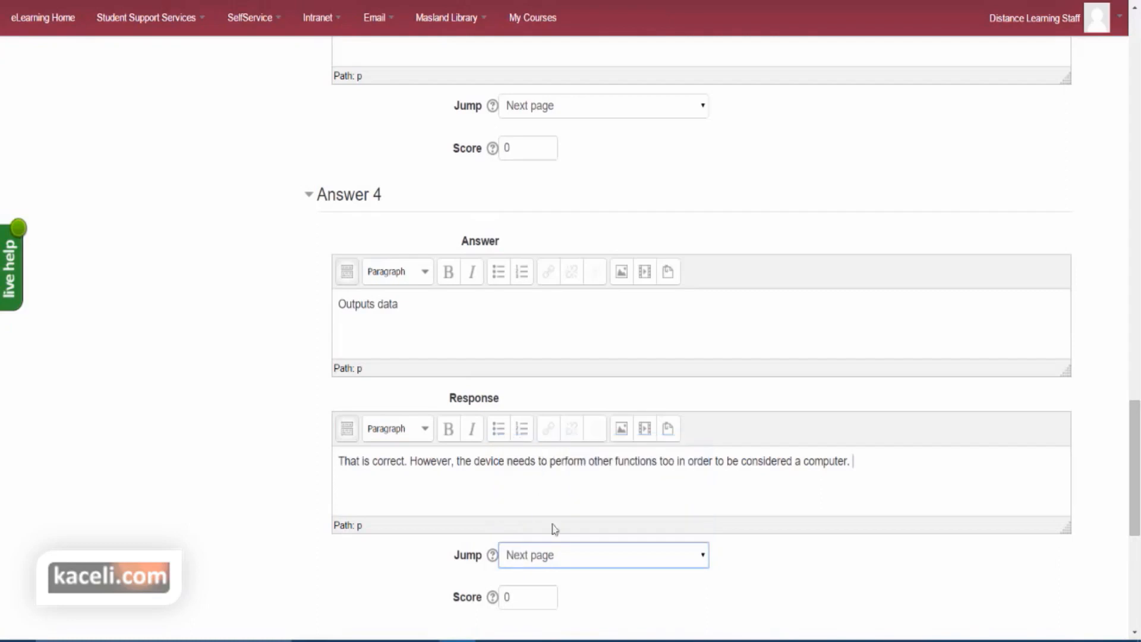
{"action": "scroll", "coordinate": [617, 583], "scroll_direction": "down", "scroll_amount": 2}
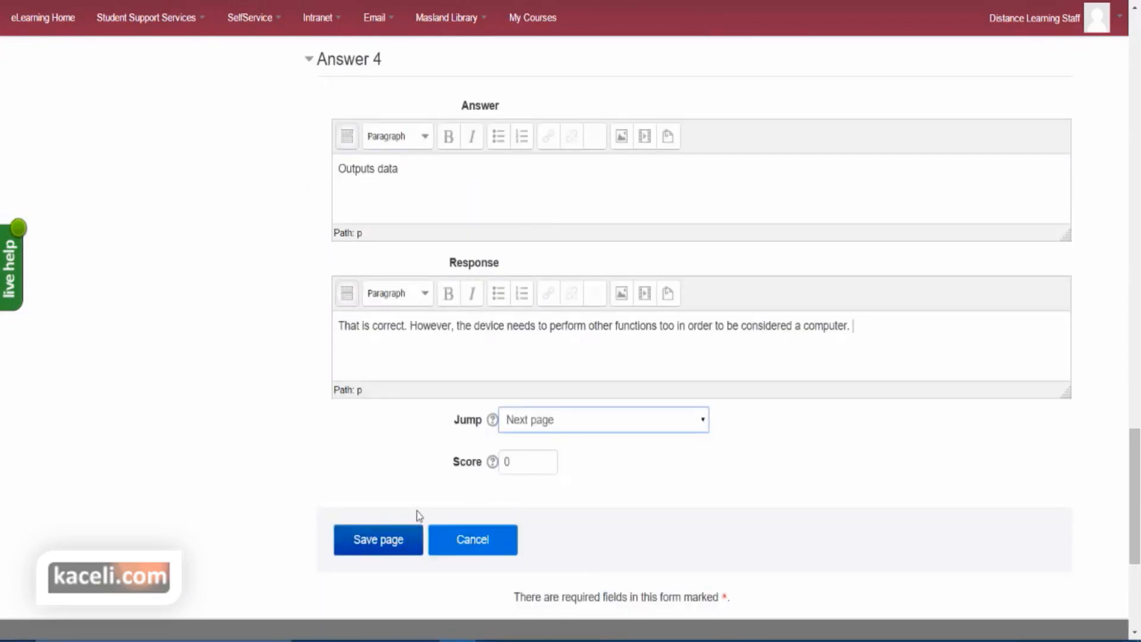
Step: Review the four answers and save the Multichoice question page
{"action": "scroll", "coordinate": [454, 502], "scroll_direction": "up", "scroll_amount": 2}
{"action": "scroll", "coordinate": [454, 504], "scroll_direction": "up", "scroll_amount": 13}
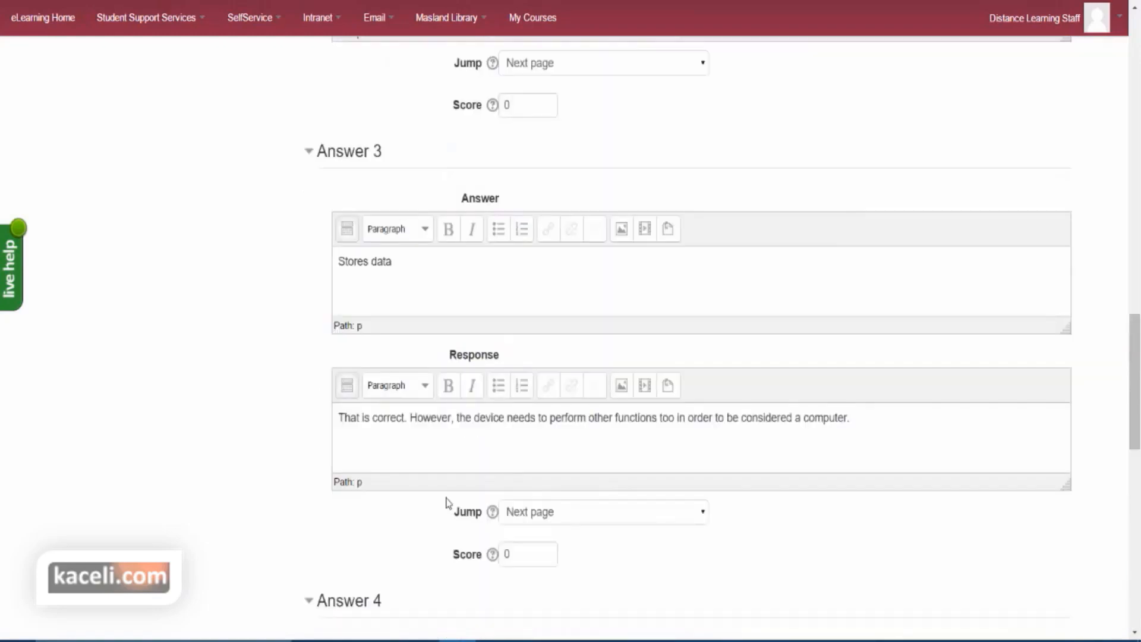
{"action": "scroll", "coordinate": [427, 503], "scroll_direction": "up", "scroll_amount": 2}
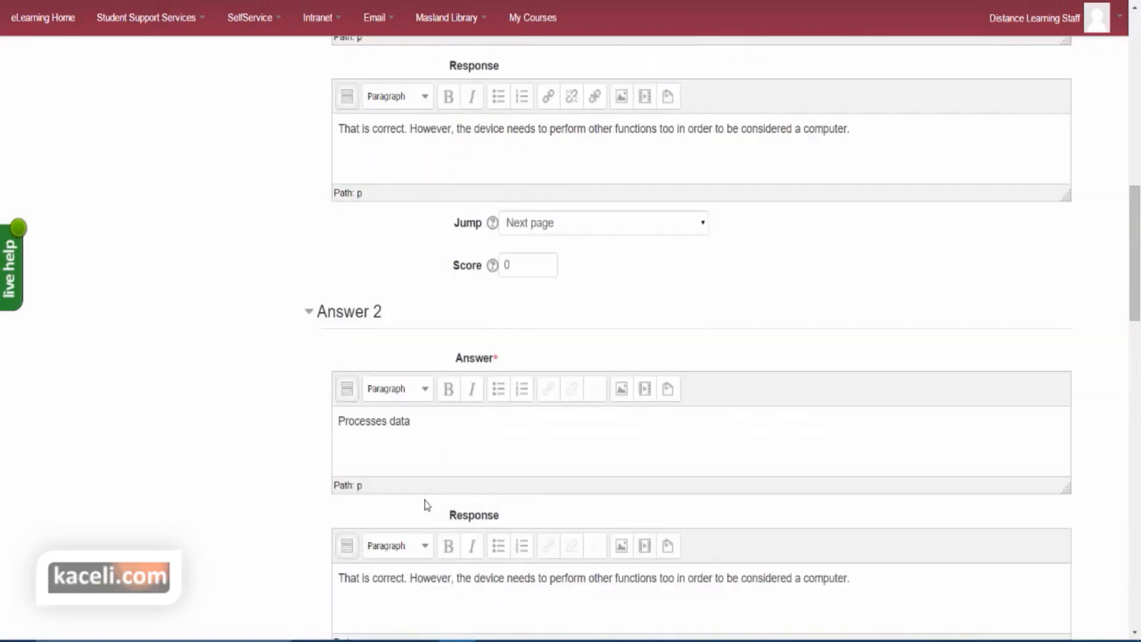
{"action": "scroll", "coordinate": [427, 504], "scroll_direction": "down", "scroll_amount": 10}
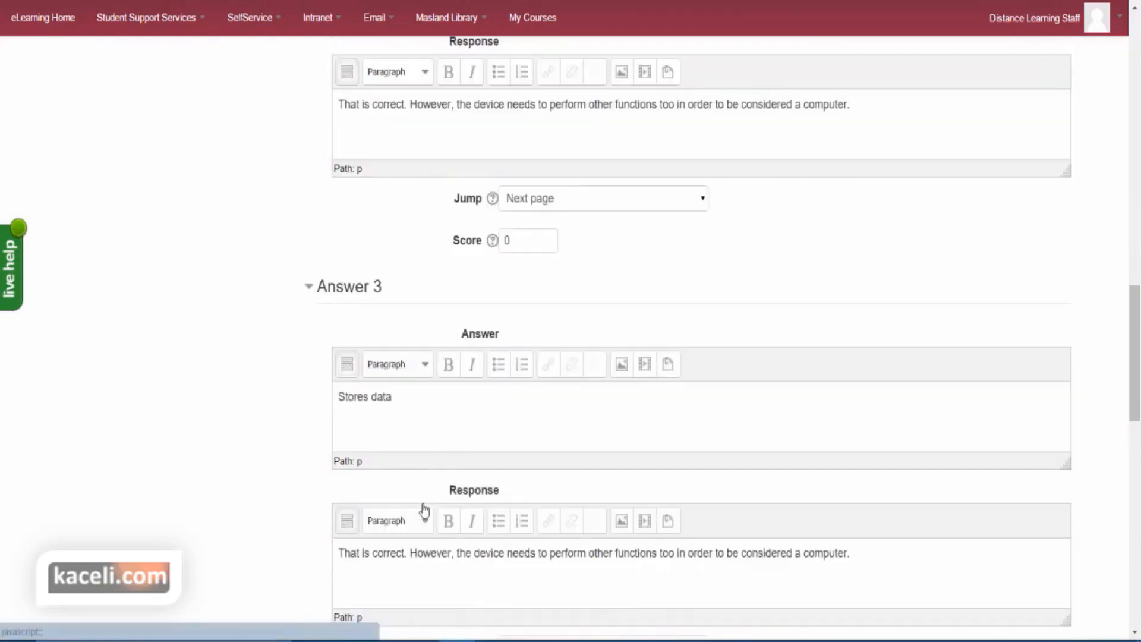
{"action": "scroll", "coordinate": [424, 508], "scroll_direction": "down", "scroll_amount": 6}
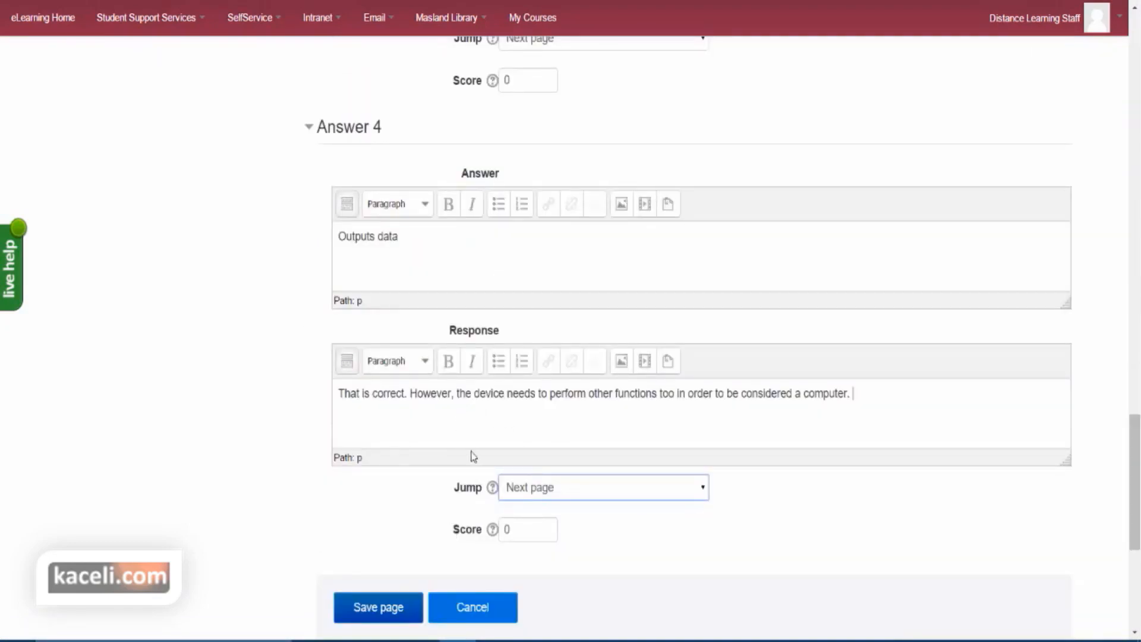
{"action": "left_click", "coordinate": [392, 618]}
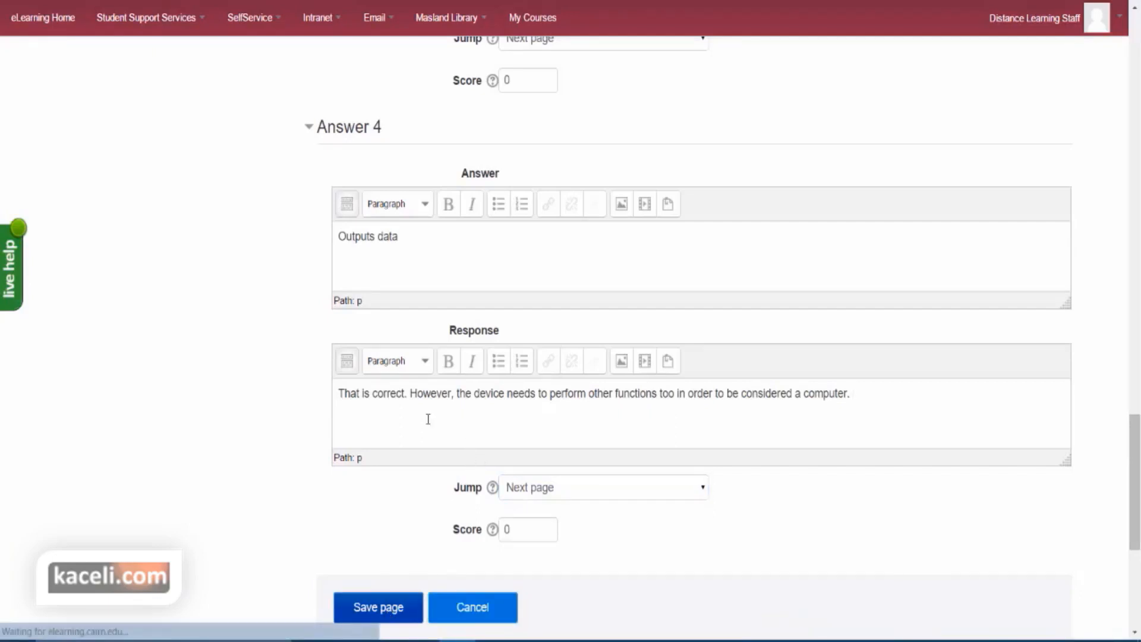
{"action": "scroll", "coordinate": [596, 414], "scroll_direction": "down", "scroll_amount": 5}
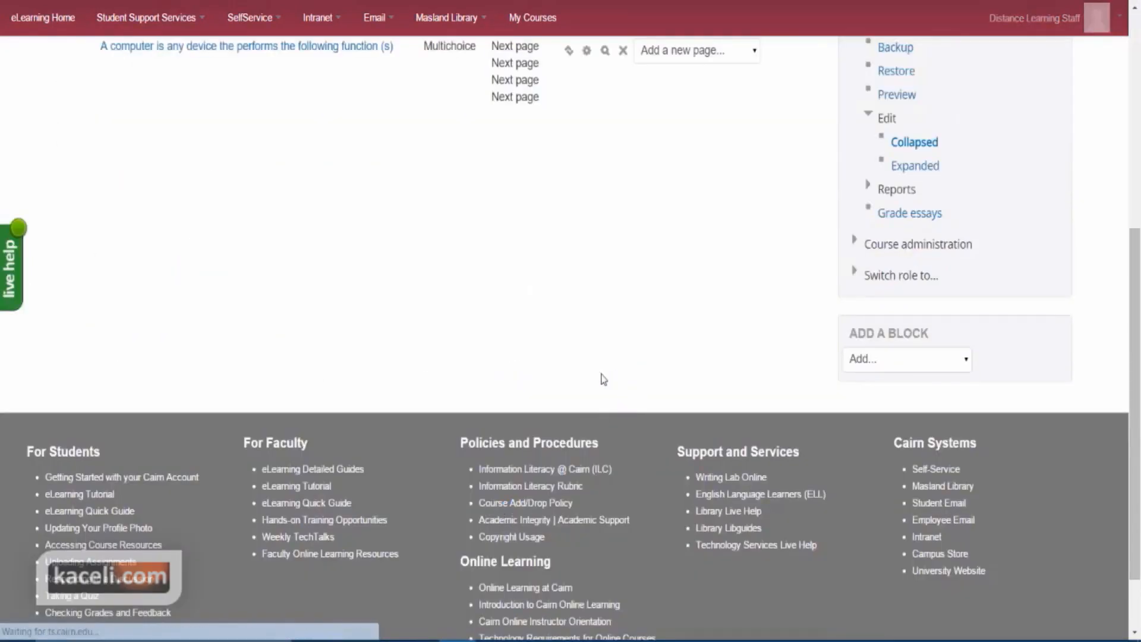
Step: In Lesson 1's Appearance settings, raise Maximum number of answers from 4 to 5
{"action": "scroll", "coordinate": [602, 384], "scroll_direction": "up", "scroll_amount": 5}
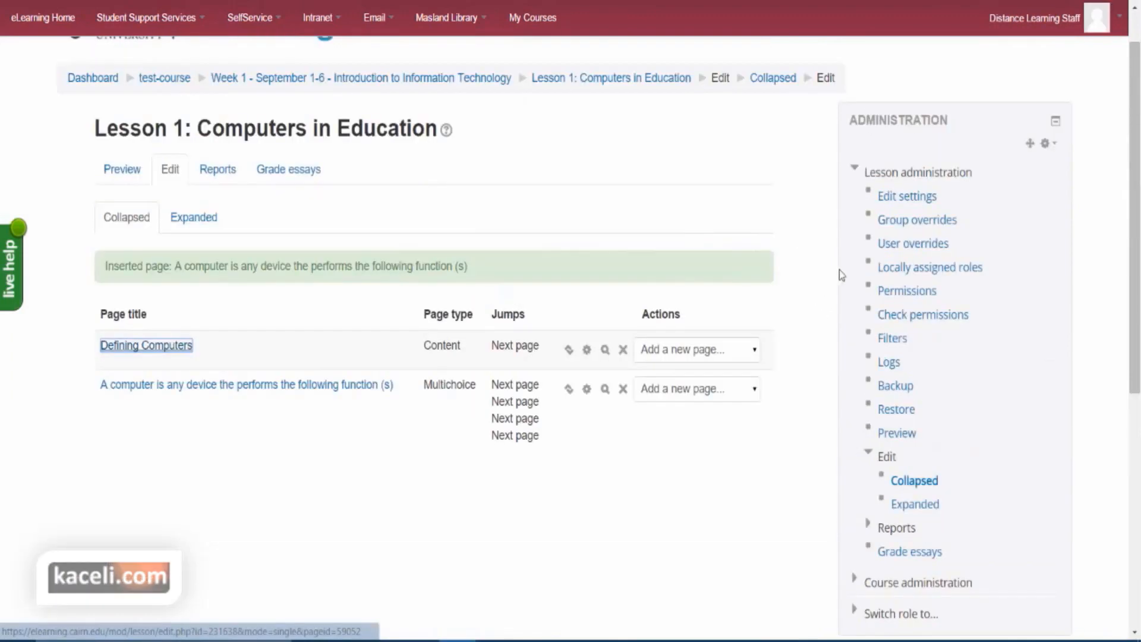
{"action": "left_click", "coordinate": [891, 204]}
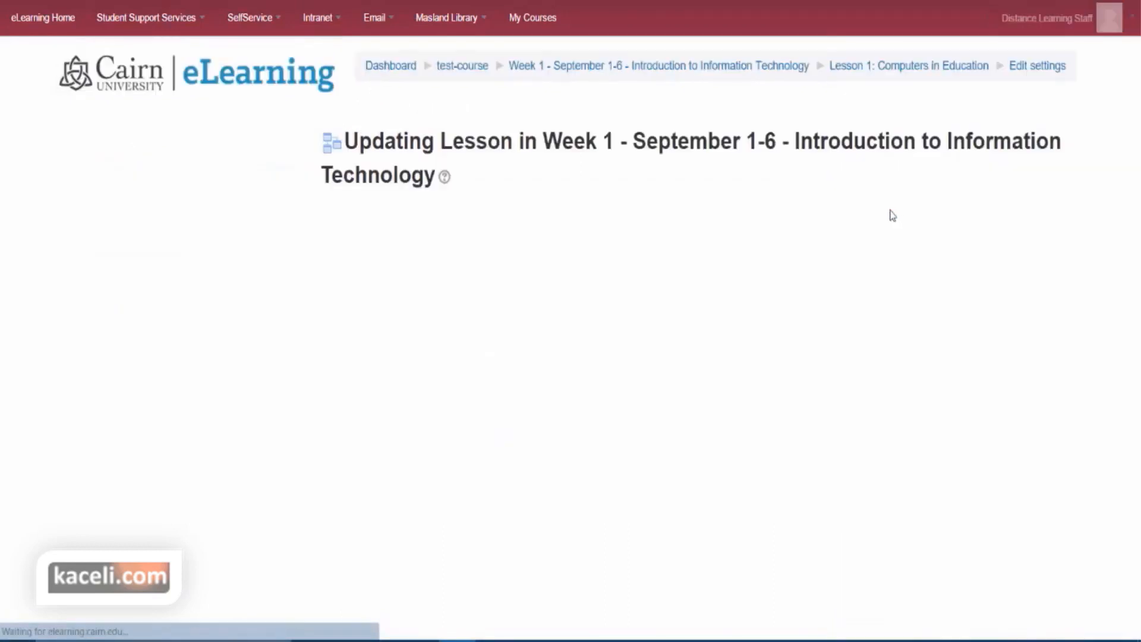
{"action": "scroll", "coordinate": [390, 416], "scroll_direction": "down", "scroll_amount": 5}
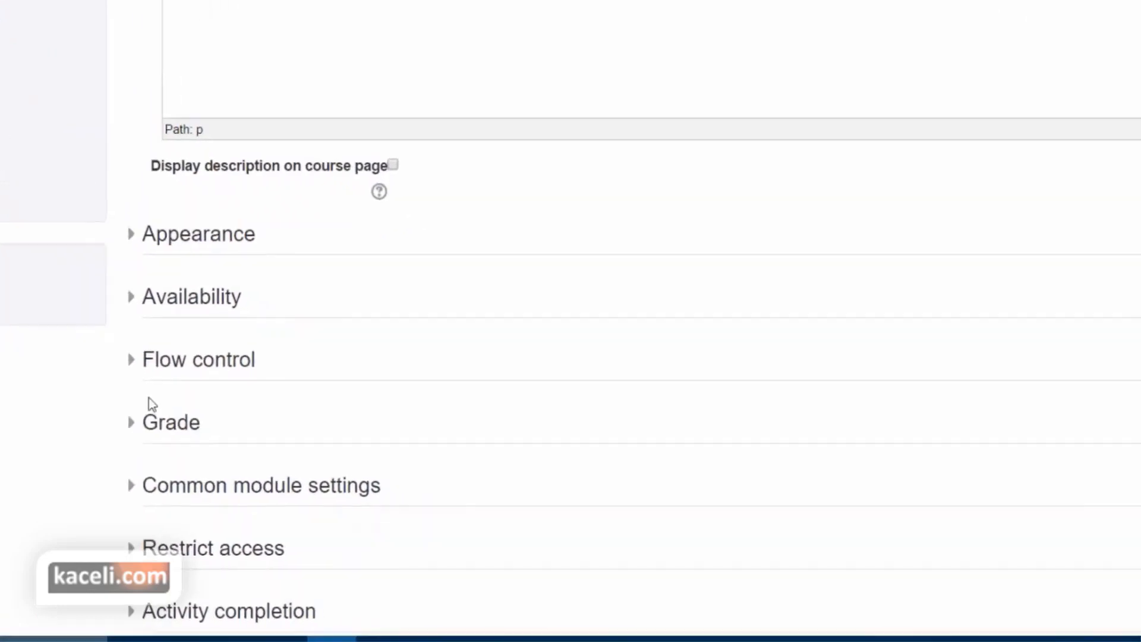
{"action": "left_click", "coordinate": [327, 414]}
{"action": "left_click", "coordinate": [335, 363]}
{"action": "left_click", "coordinate": [61, 202]}
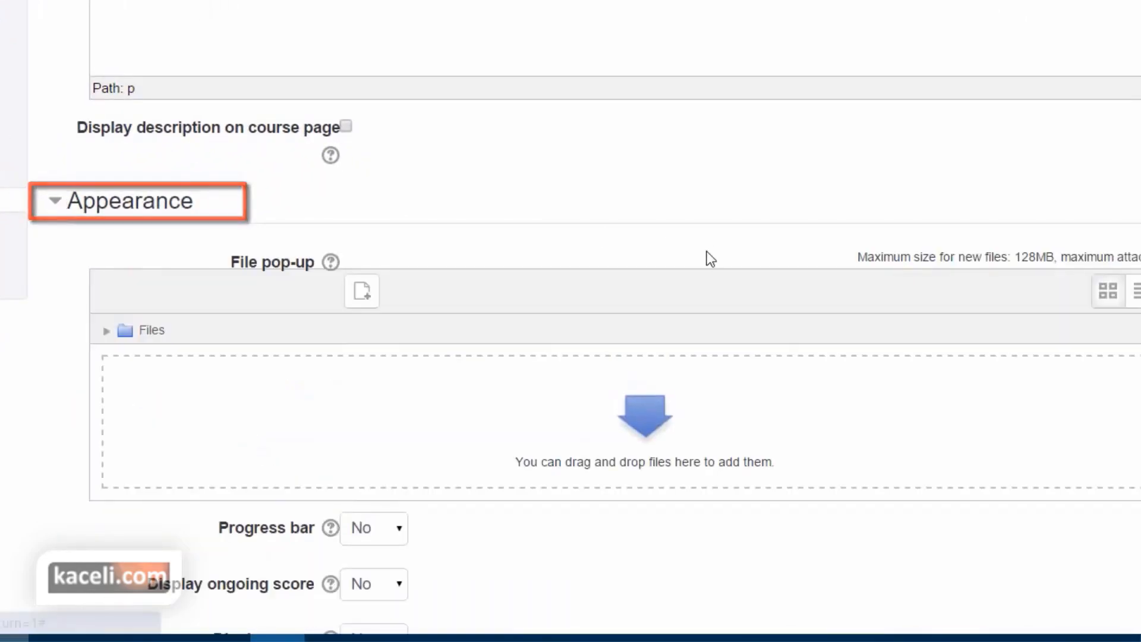
{"action": "scroll", "coordinate": [684, 285], "scroll_direction": "down", "scroll_amount": 3}
{"action": "scroll", "coordinate": [670, 324], "scroll_direction": "down", "scroll_amount": 3}
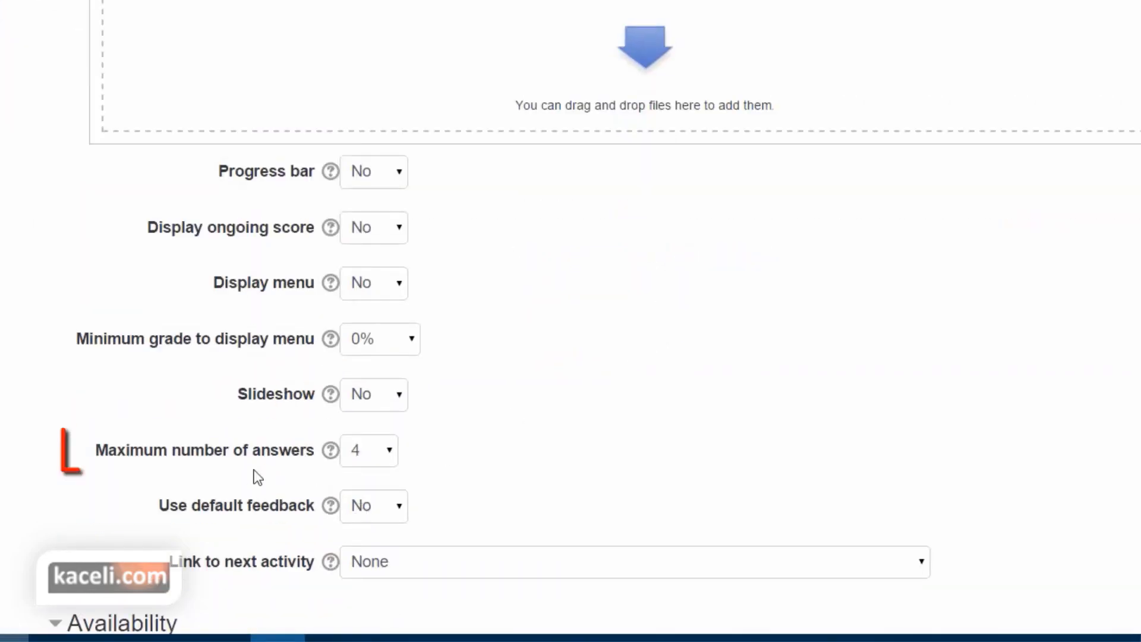
{"action": "left_click", "coordinate": [388, 456]}
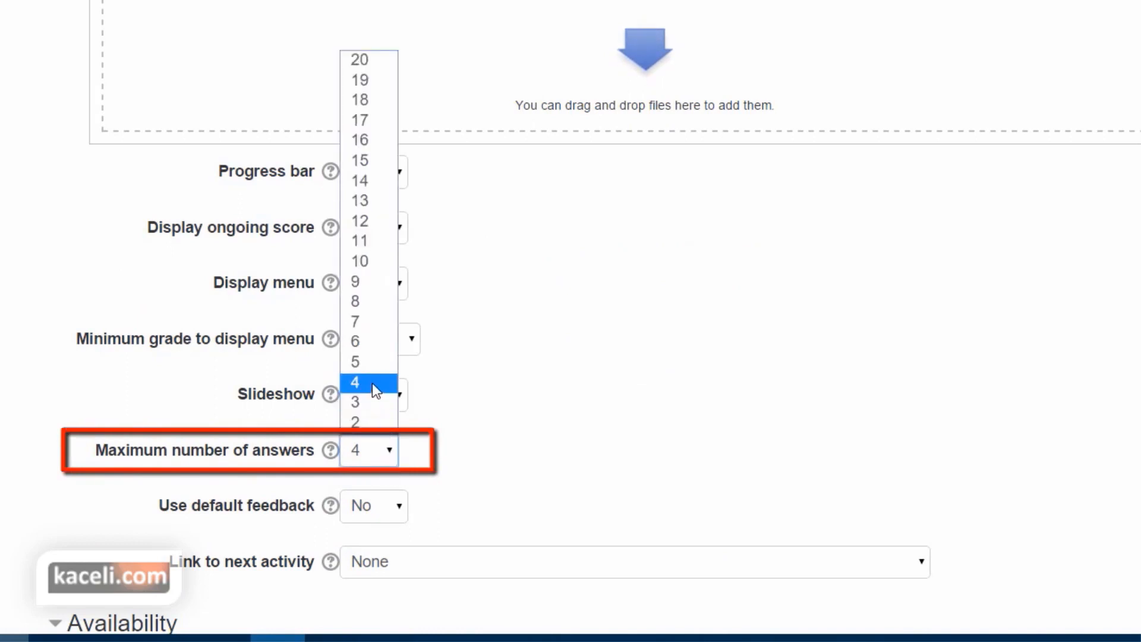
{"action": "left_click", "coordinate": [374, 365]}
{"action": "scroll", "coordinate": [510, 399], "scroll_direction": "down", "scroll_amount": 15}
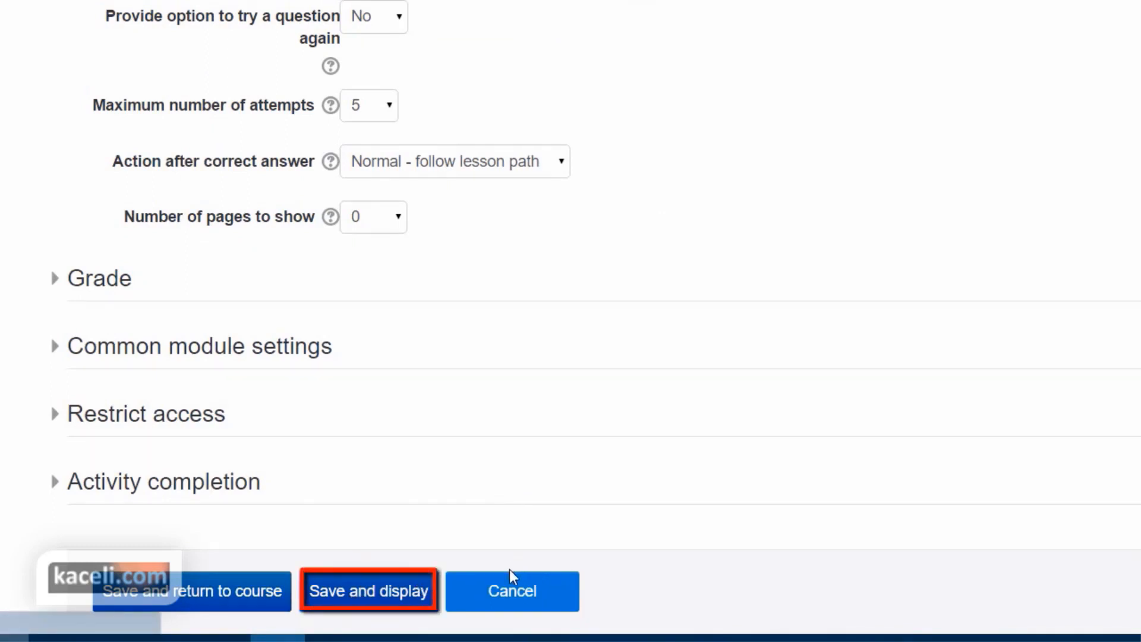
Step: Save the lesson settings and open the multichoice question's edit form with Answer 5 expanded
{"action": "left_click", "coordinate": [429, 576]}
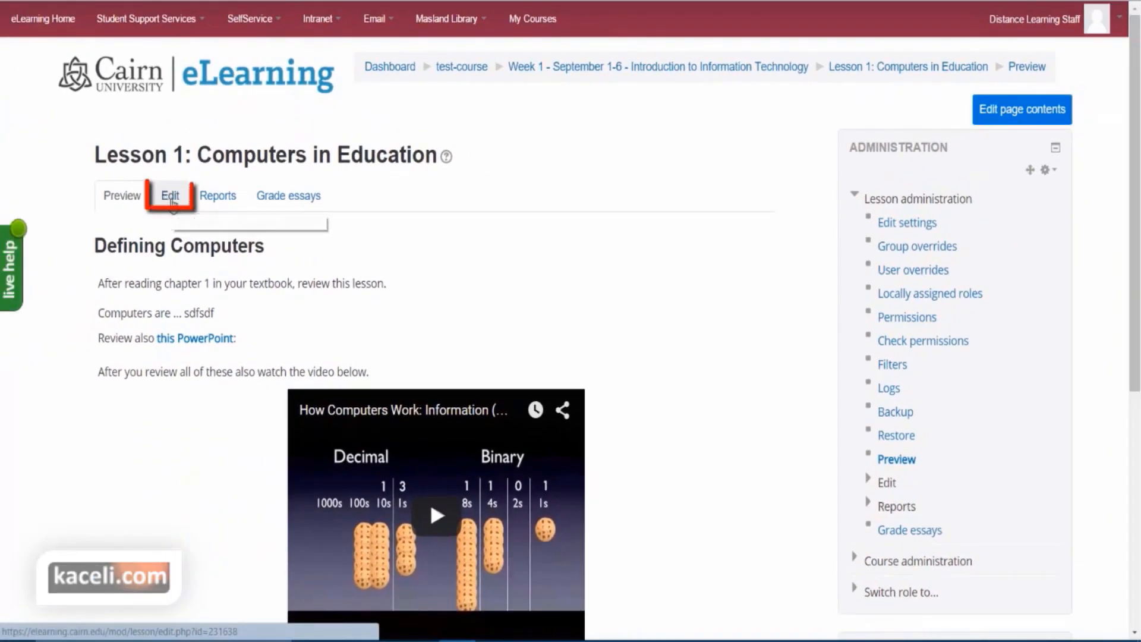
{"action": "left_click", "coordinate": [171, 199]}
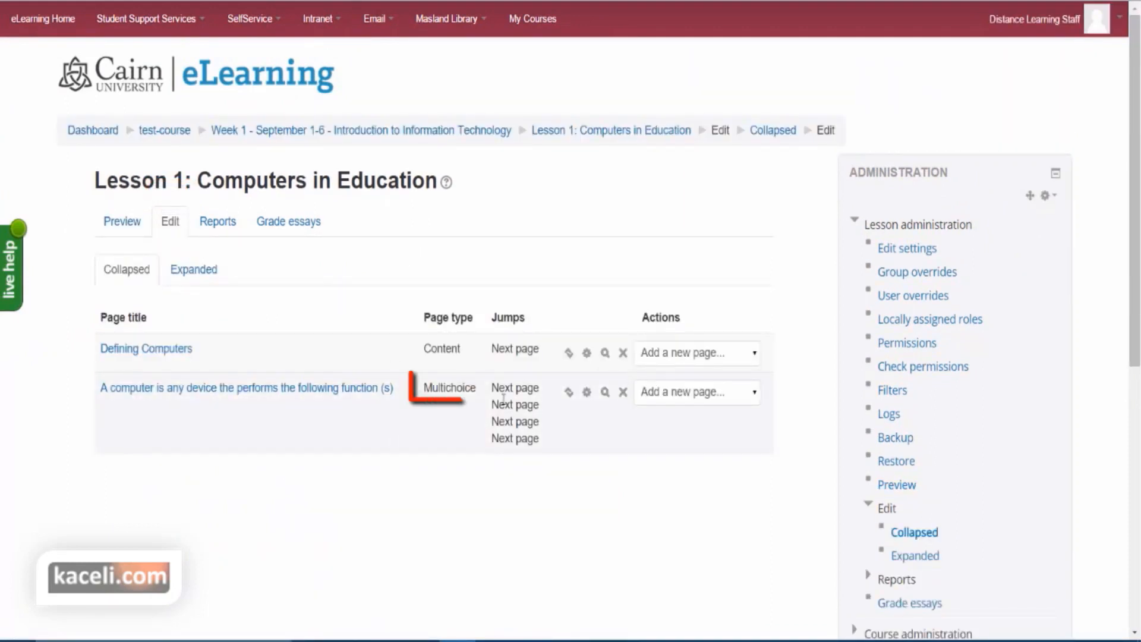
{"action": "left_click", "coordinate": [587, 394]}
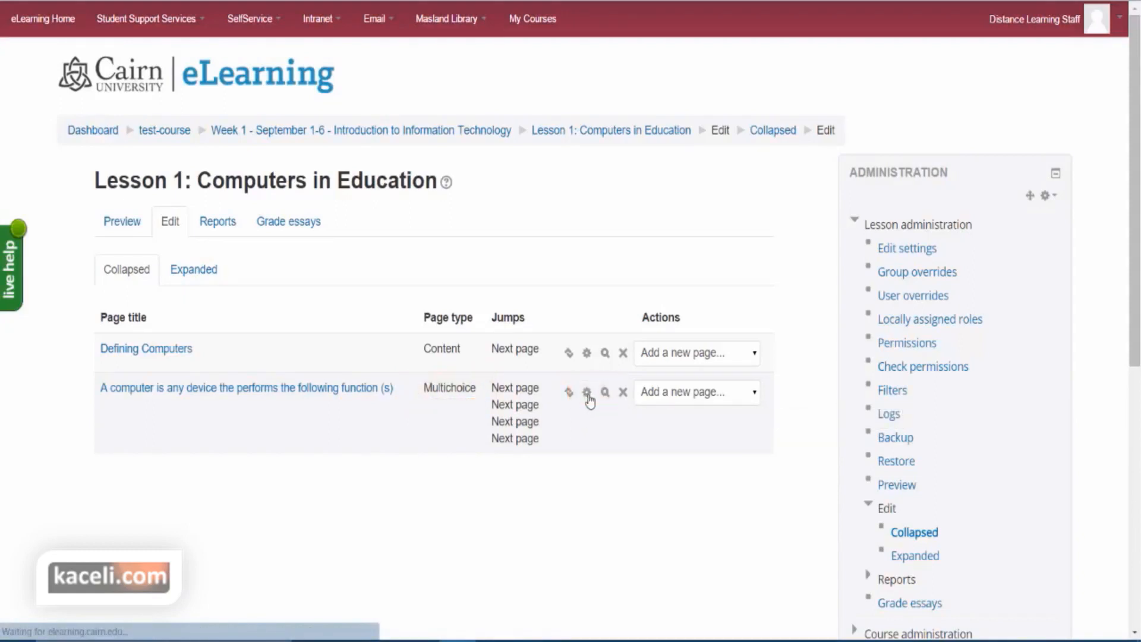
{"action": "scroll", "coordinate": [484, 418], "scroll_direction": "down", "scroll_amount": 10}
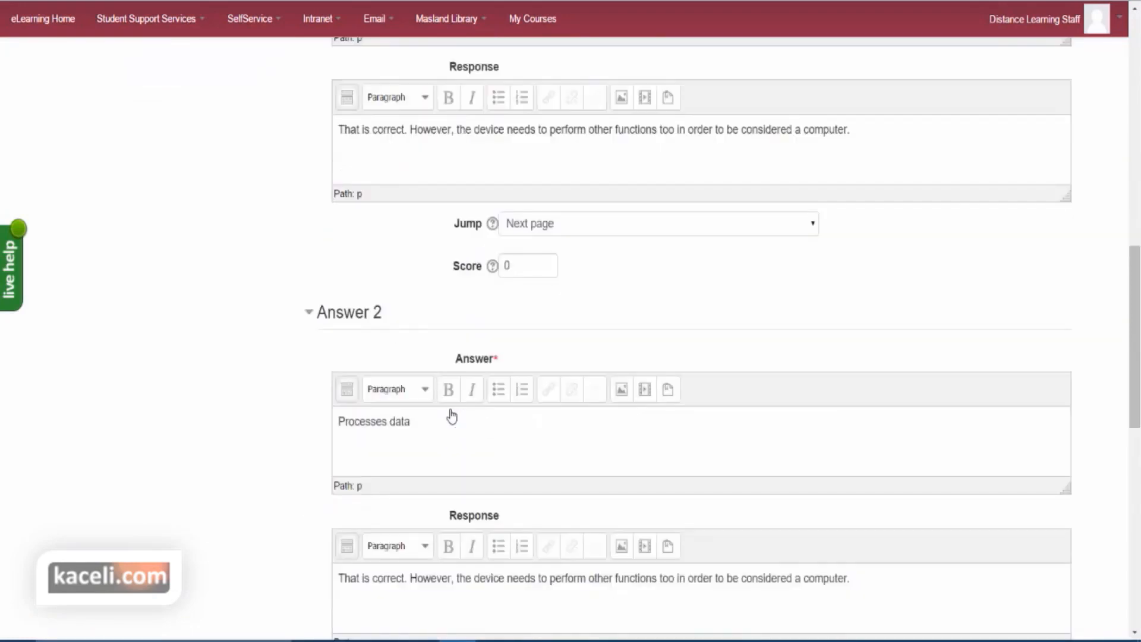
{"action": "scroll", "coordinate": [452, 416], "scroll_direction": "down", "scroll_amount": 8}
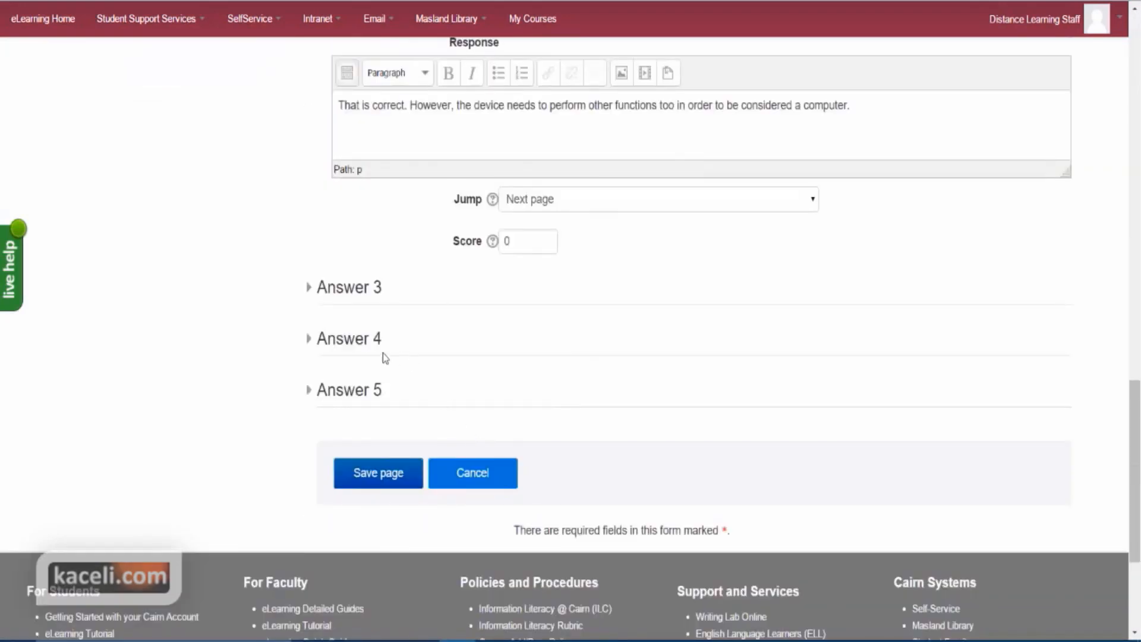
{"action": "left_click", "coordinate": [310, 288]}
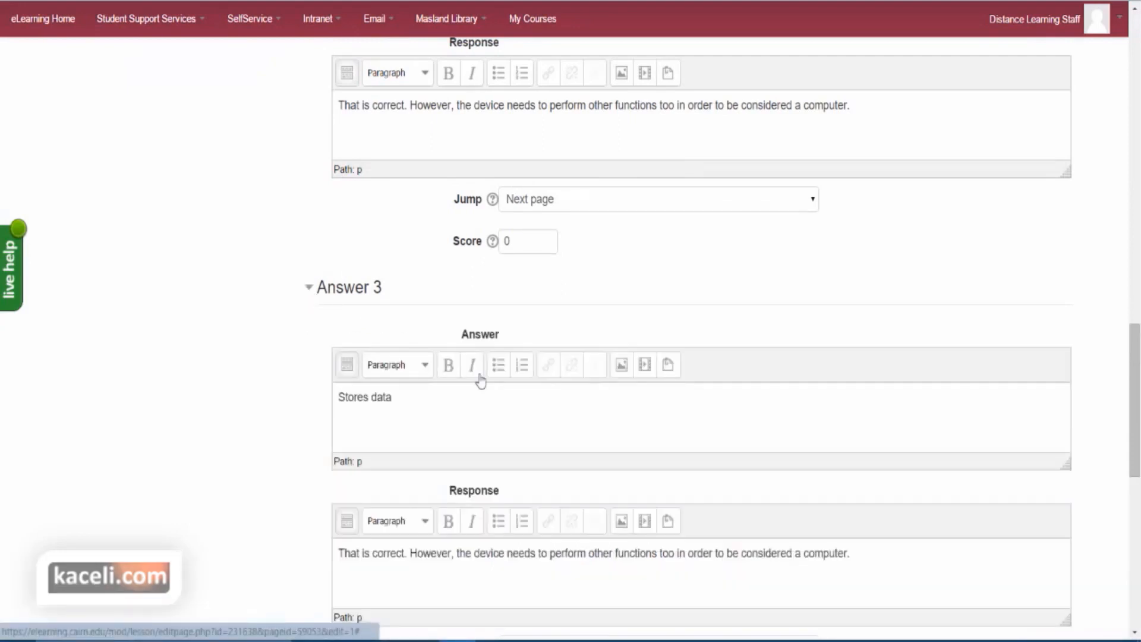
{"action": "scroll", "coordinate": [469, 410], "scroll_direction": "down", "scroll_amount": 4}
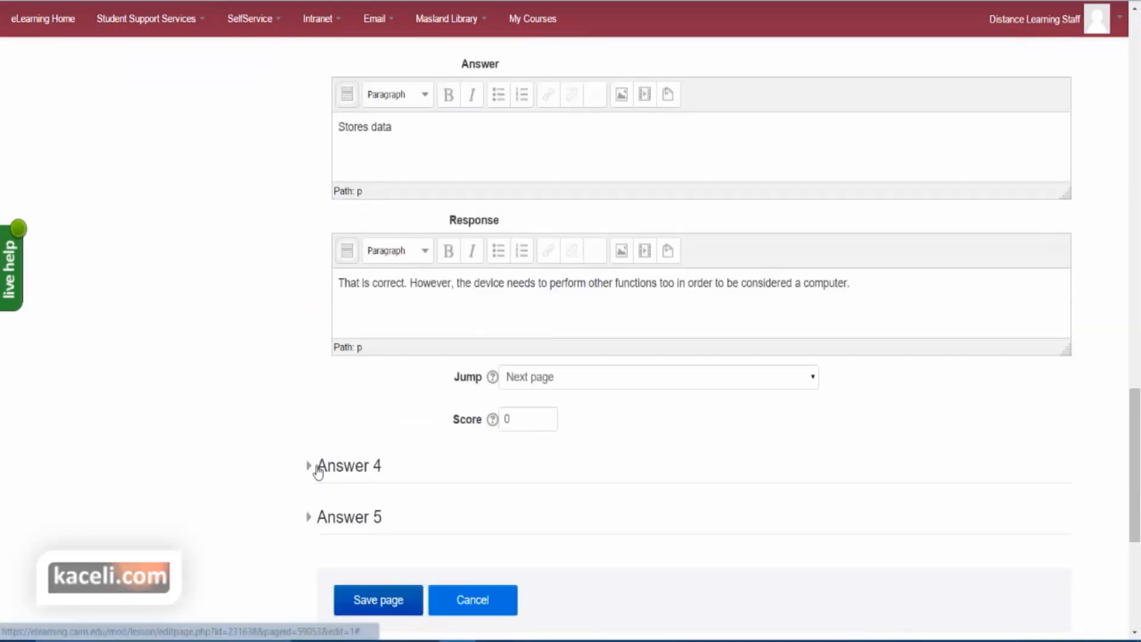
{"action": "left_click", "coordinate": [315, 468]}
{"action": "scroll", "coordinate": [494, 481], "scroll_direction": "down", "scroll_amount": 4}
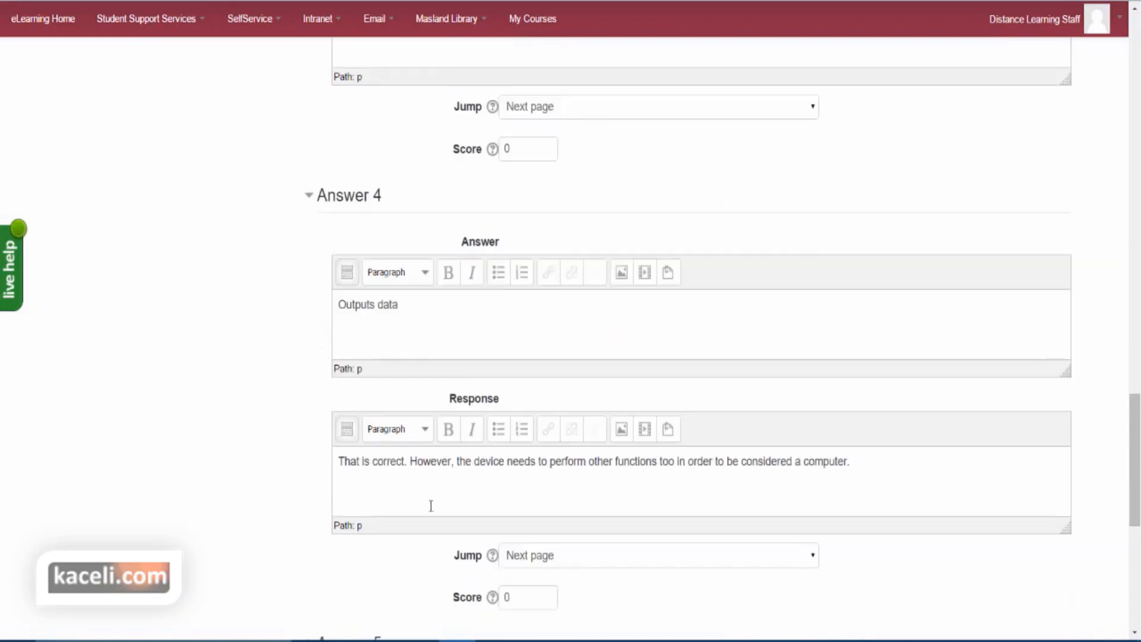
{"action": "scroll", "coordinate": [431, 506], "scroll_direction": "down", "scroll_amount": 2}
{"action": "left_click", "coordinate": [315, 513]}
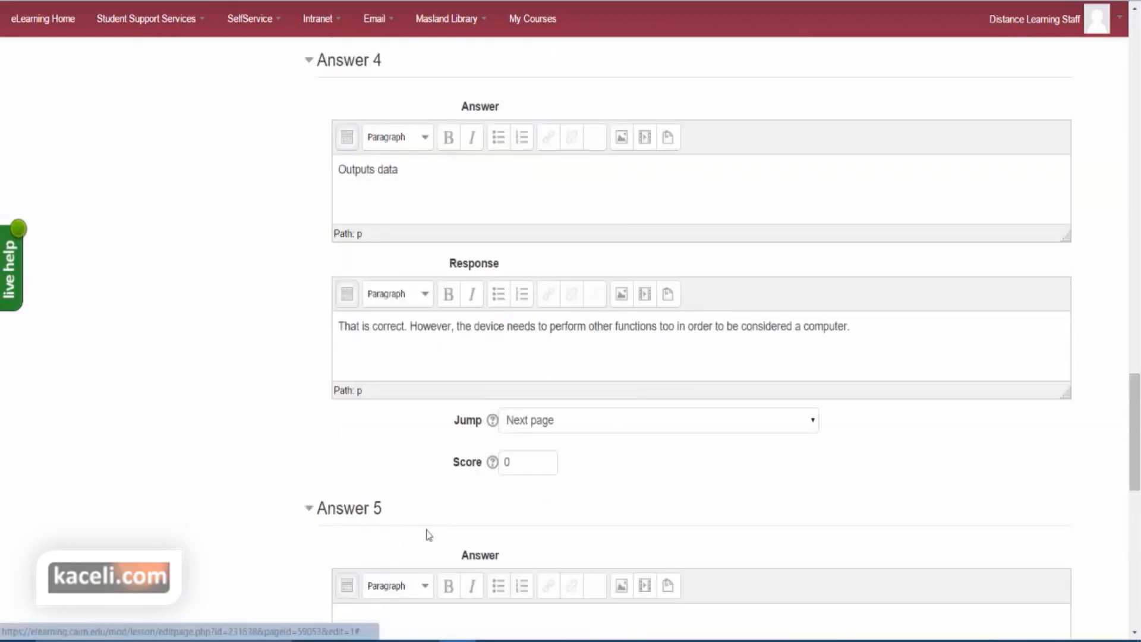
{"action": "scroll", "coordinate": [427, 532], "scroll_direction": "down", "scroll_amount": 2}
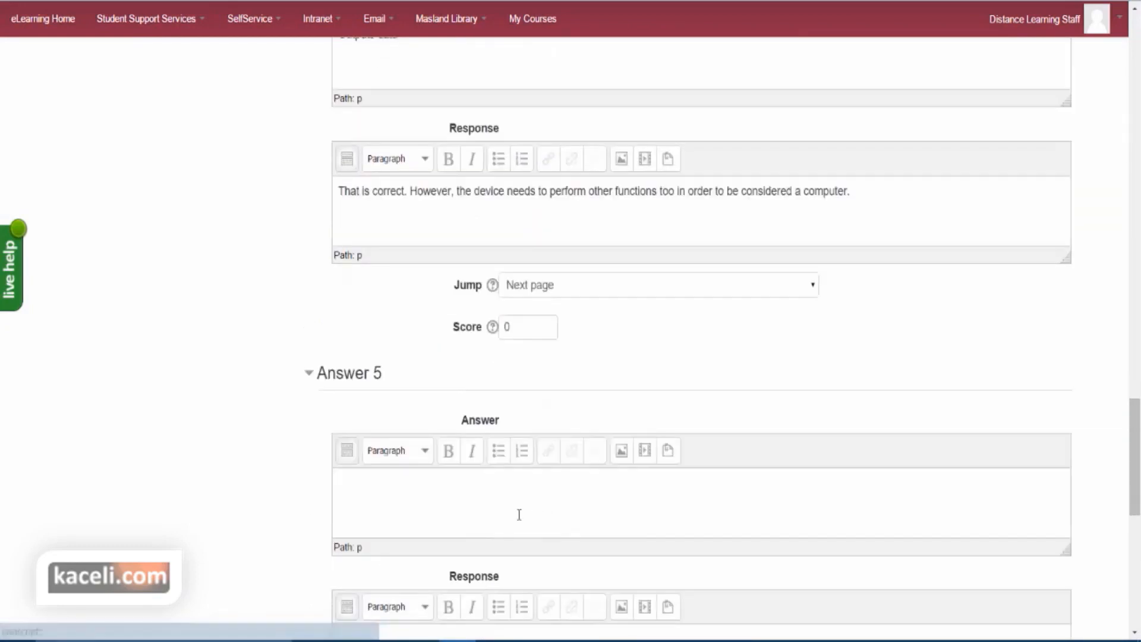
Step: Fill Answer 5 with 'All 4 presented options.', its response, a Next page jump and score 1
{"action": "left_click", "coordinate": [433, 508]}
{"action": "type", "text": "All 4 presented options."}
{"action": "scroll", "coordinate": [433, 508], "scroll_direction": "down", "scroll_amount": 3}
{"action": "left_click", "coordinate": [422, 465]}
{"action": "type", "text": "That is correct. A device needs to perform at least these four basic functions in order to be considered a computer."}
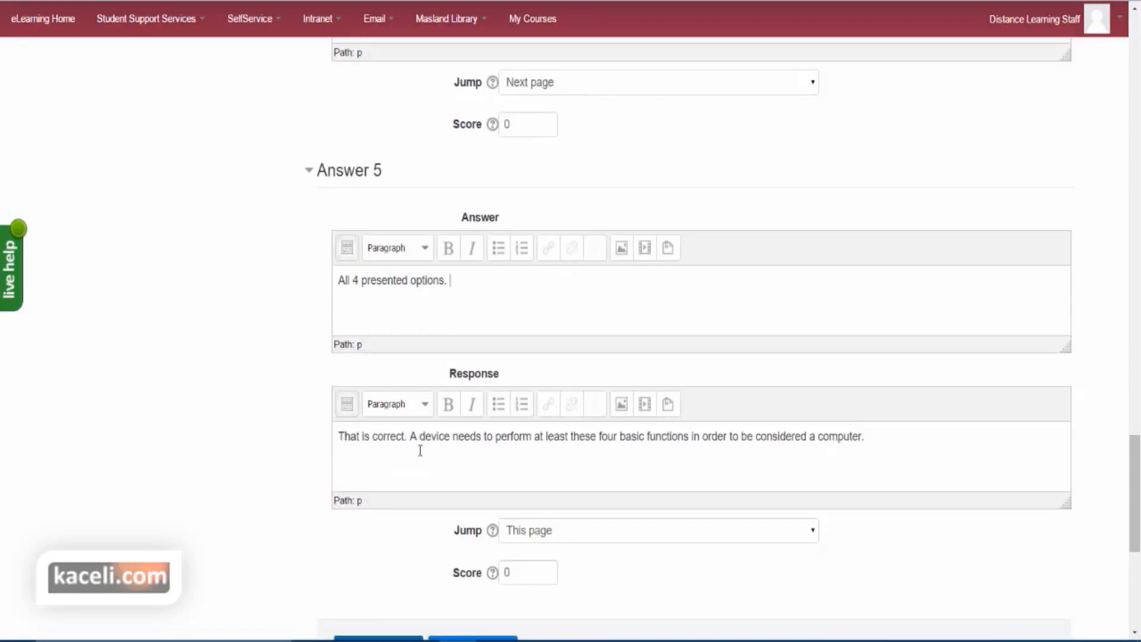
{"action": "left_click", "coordinate": [534, 531]}
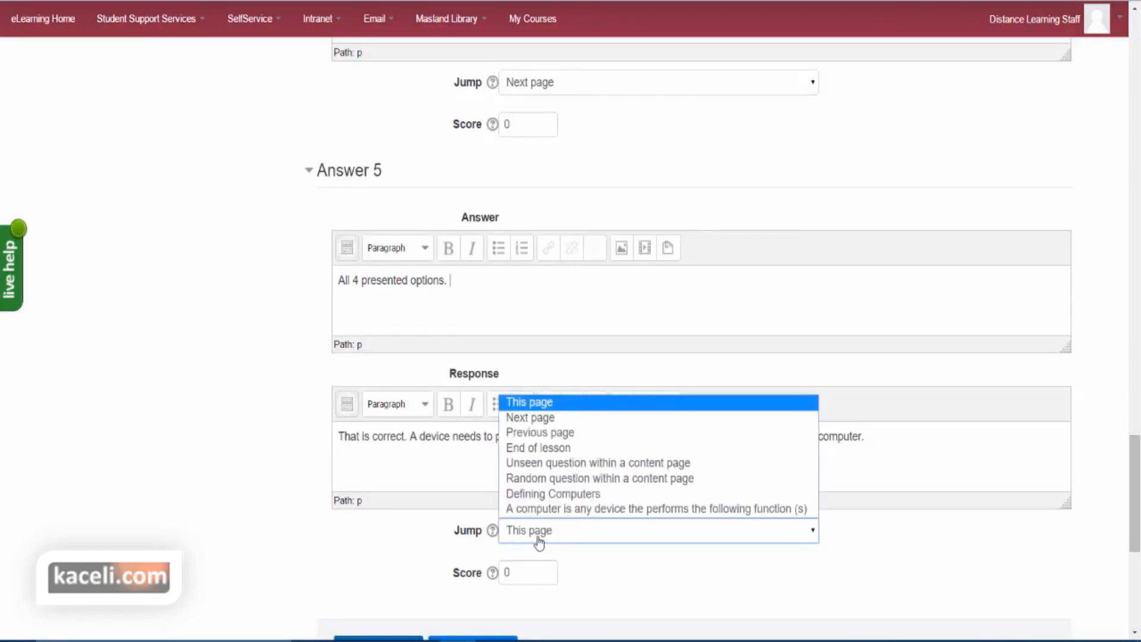
{"action": "left_click", "coordinate": [535, 419]}
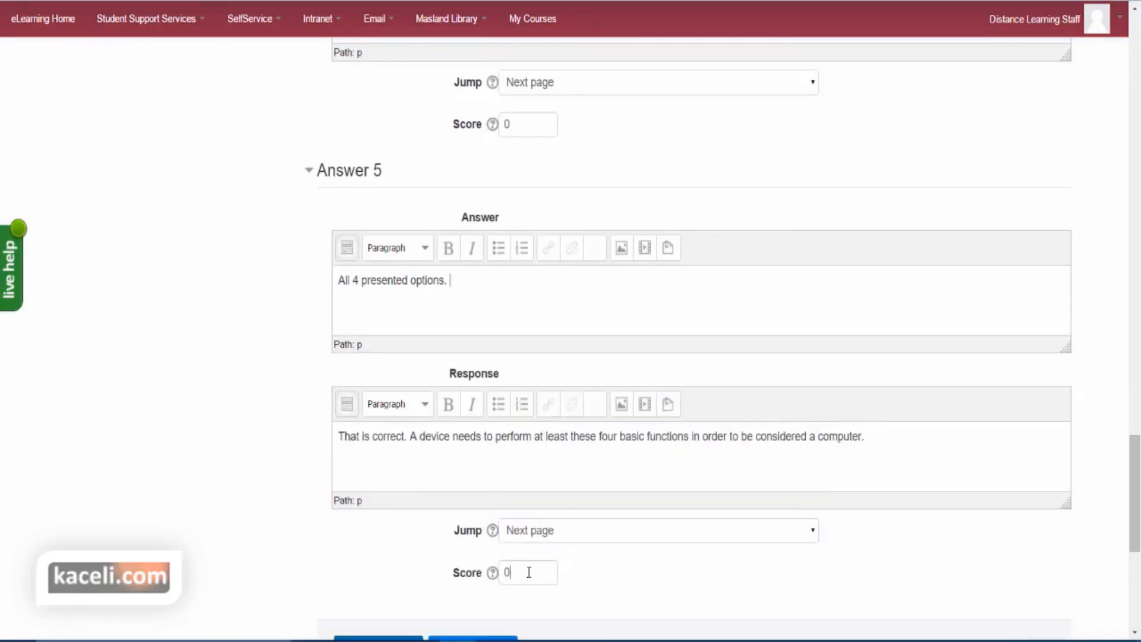
{"action": "double_click", "coordinate": [532, 571]}
{"action": "type", "text": "1"}
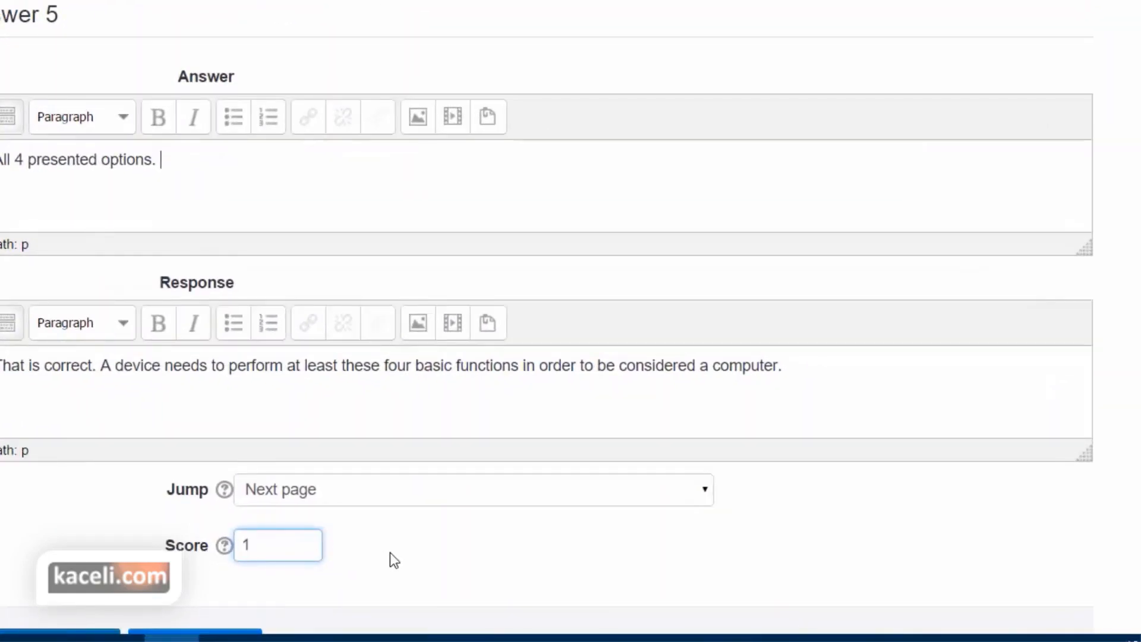
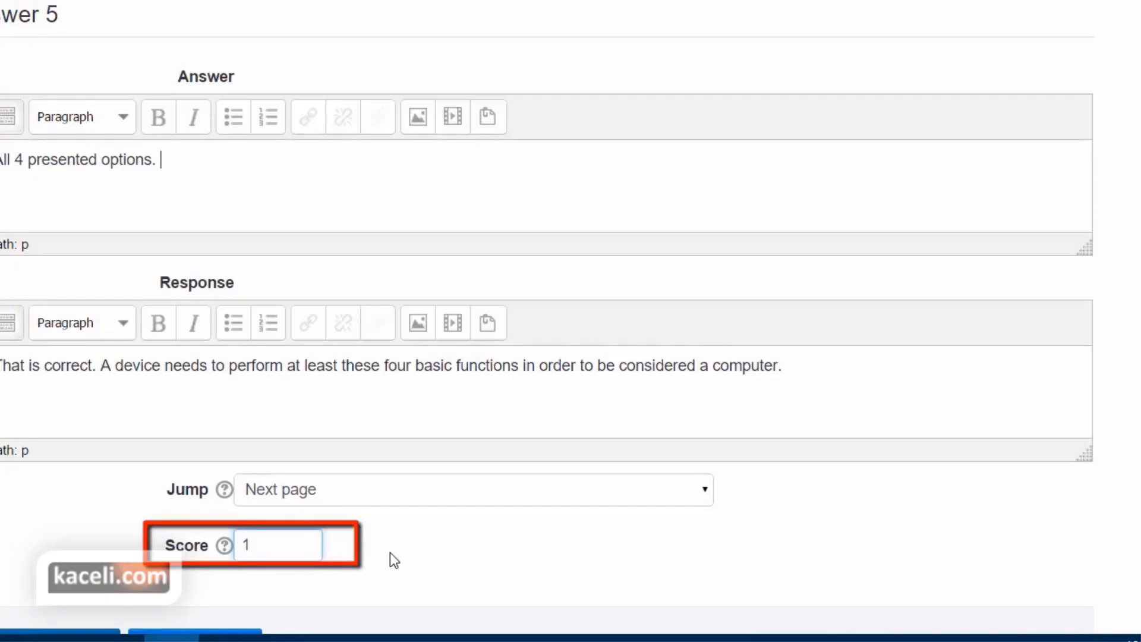
Step: Raise the score for 'All 4 presented options.' to 10 and save the question page
{"action": "type", "text": "0"}
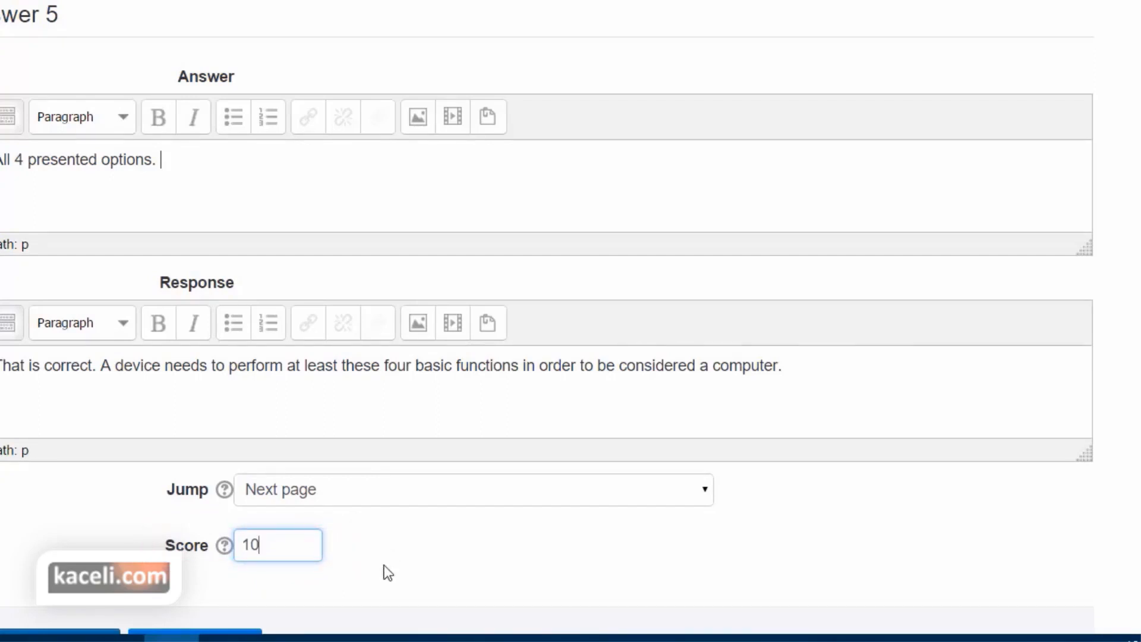
{"action": "scroll", "coordinate": [476, 578], "scroll_direction": "down", "scroll_amount": 3}
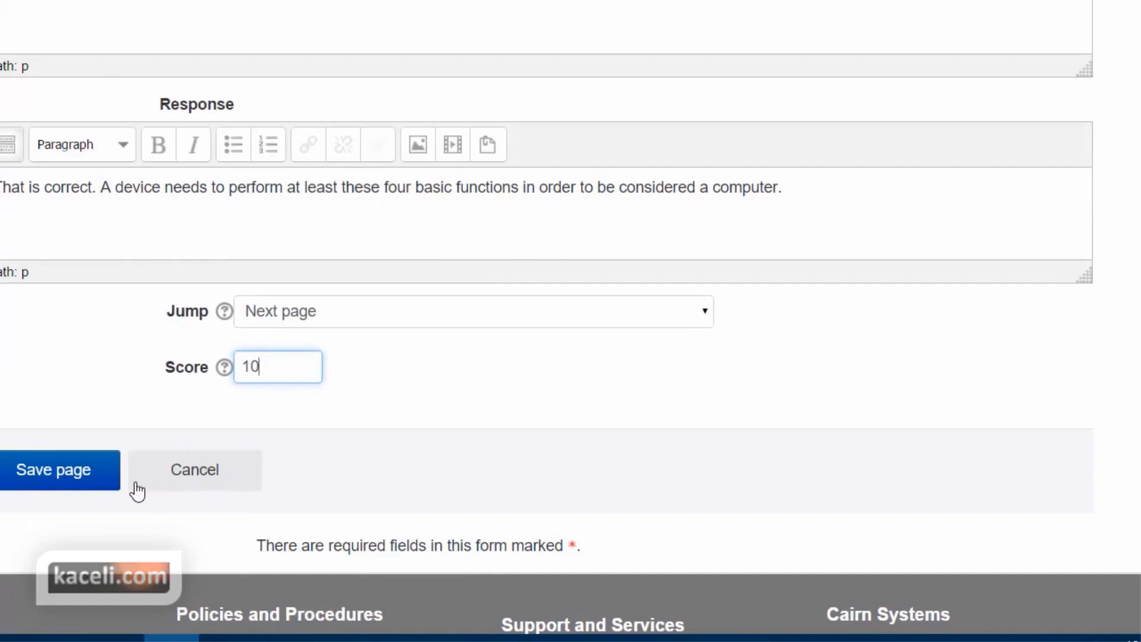
{"action": "left_click", "coordinate": [64, 483]}
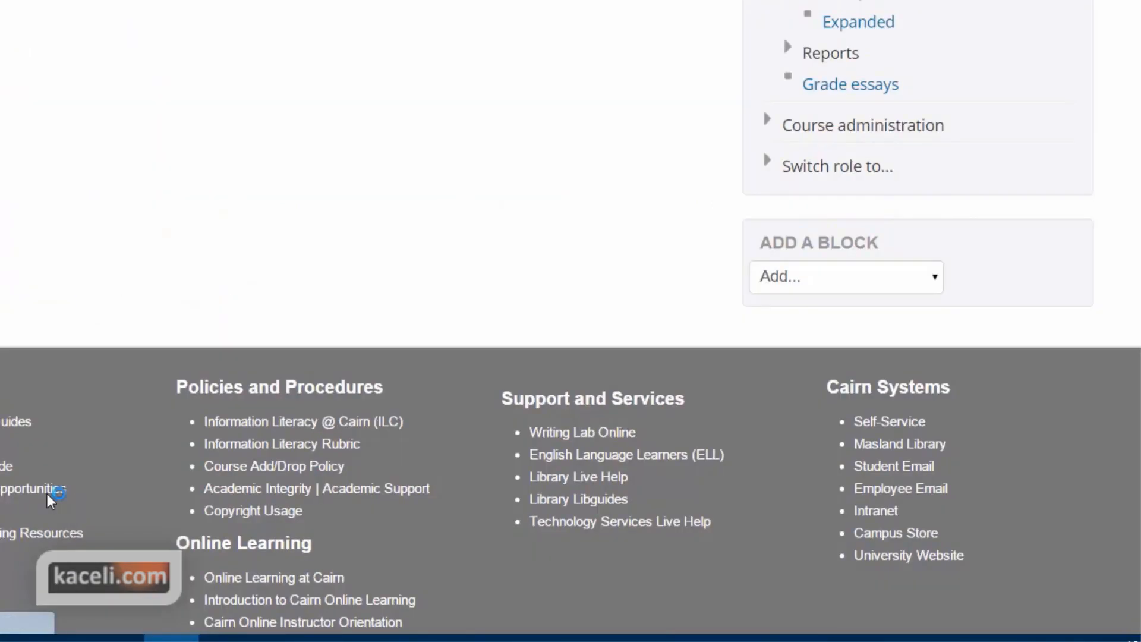
{"action": "scroll", "coordinate": [495, 451], "scroll_direction": "up", "scroll_amount": 4}
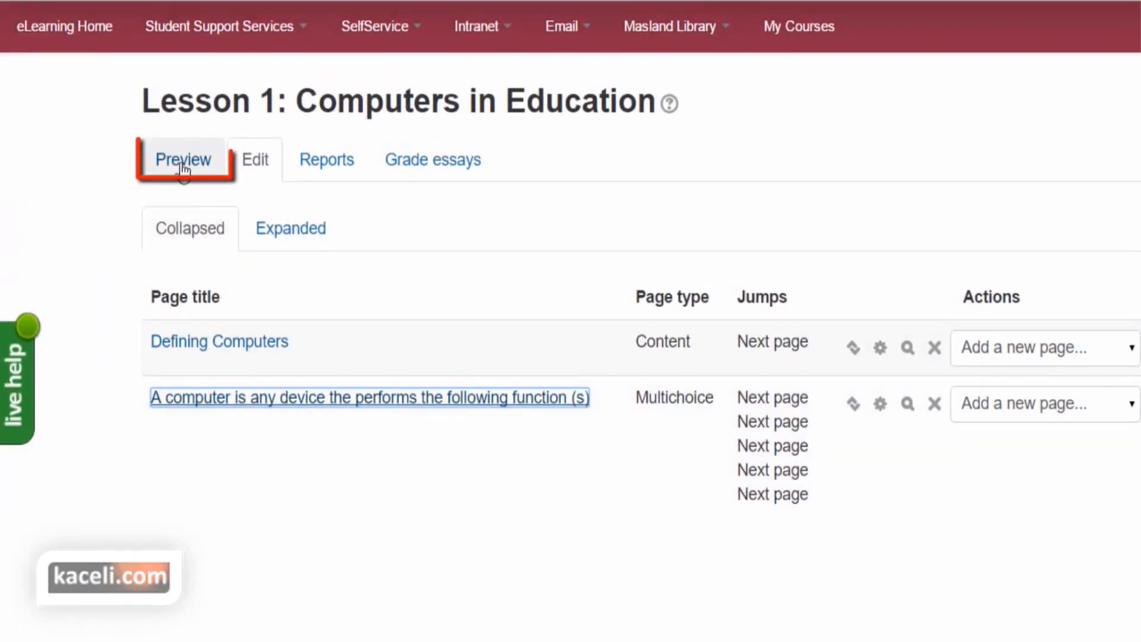
{"action": "left_click", "coordinate": [105, 142]}
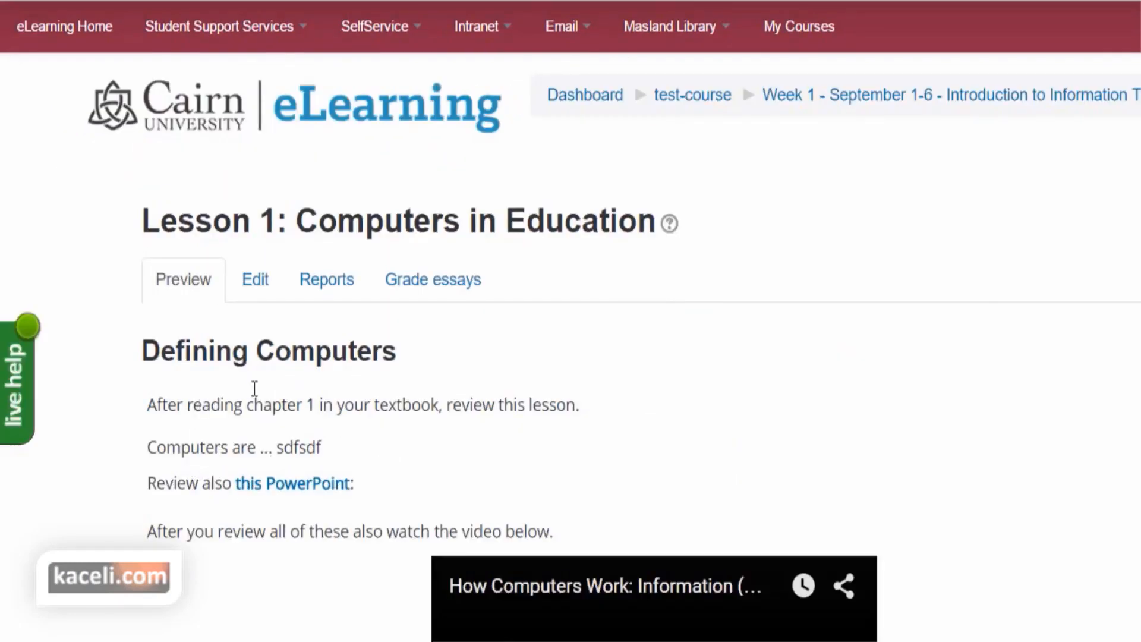
{"action": "scroll", "coordinate": [193, 396], "scroll_direction": "down", "scroll_amount": 2}
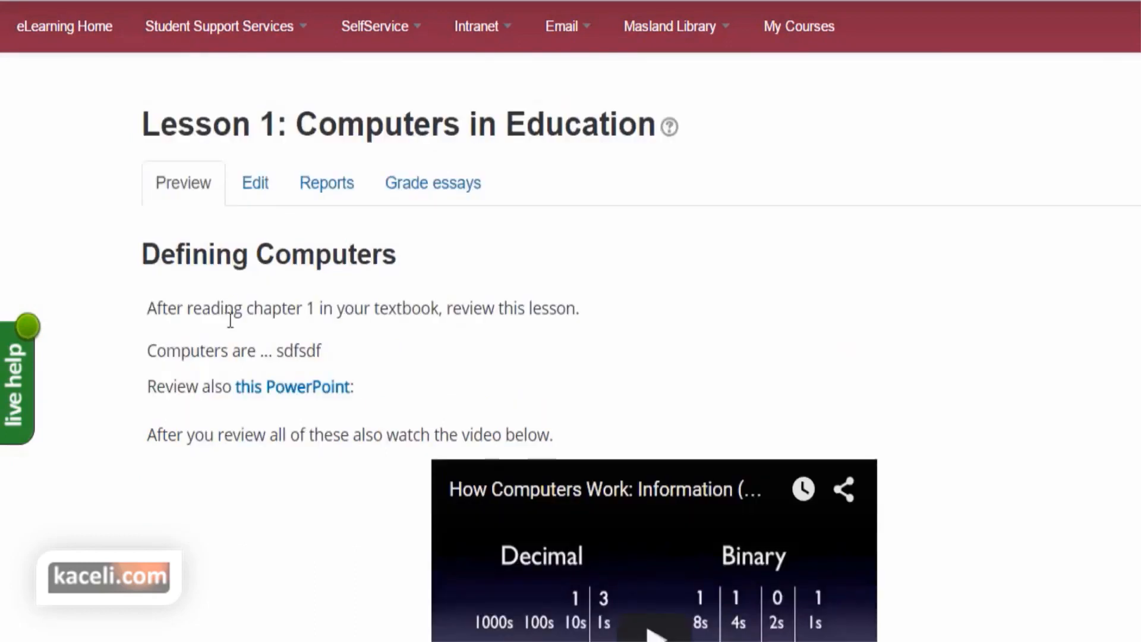
{"action": "scroll", "coordinate": [389, 559], "scroll_direction": "down", "scroll_amount": 2}
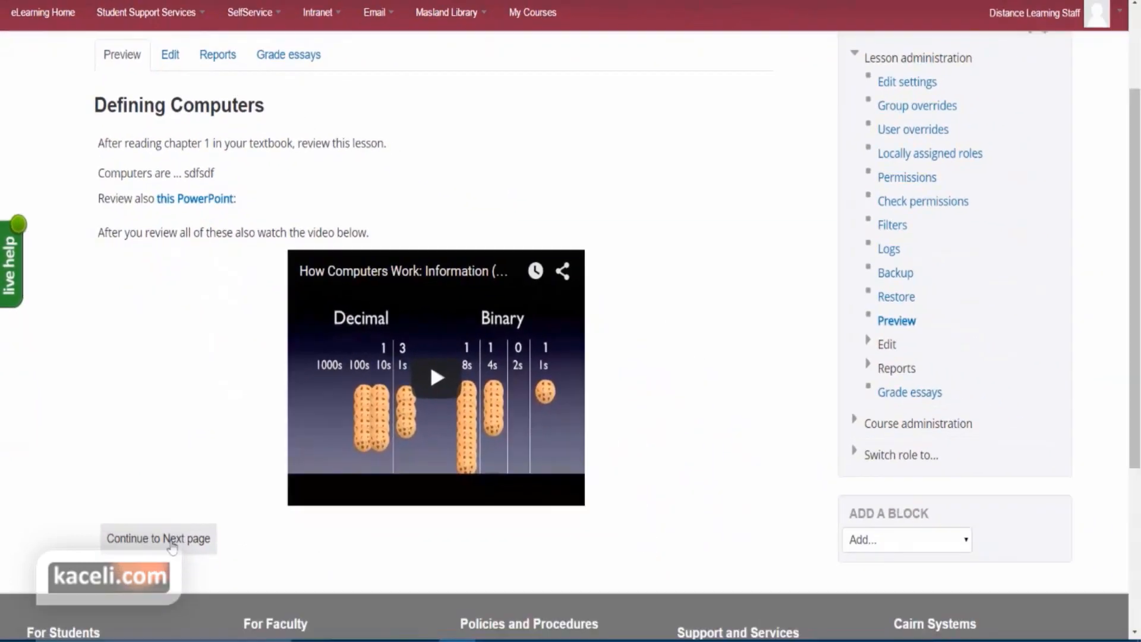
{"action": "left_click", "coordinate": [173, 546]}
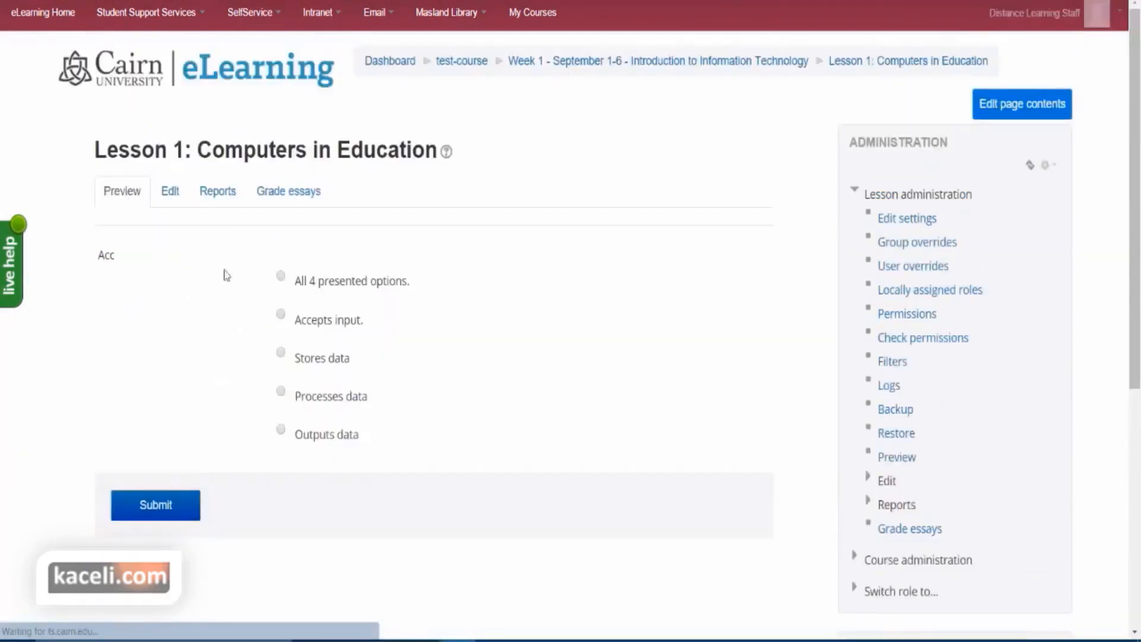
{"action": "left_click", "coordinate": [280, 276]}
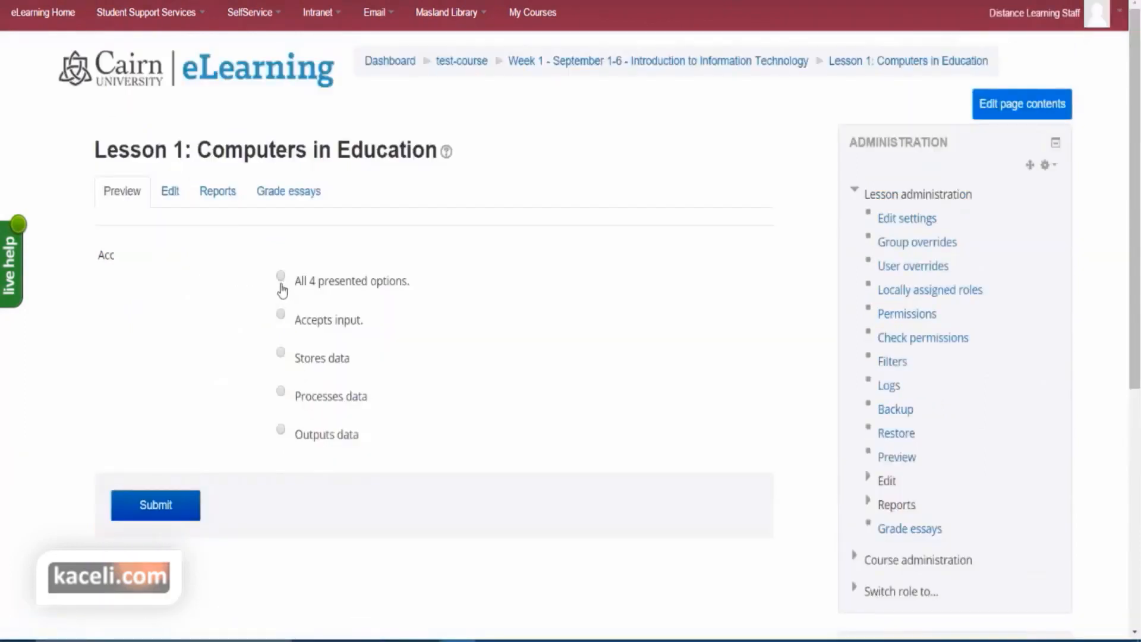
{"action": "scroll", "coordinate": [176, 447], "scroll_direction": "down", "scroll_amount": 1}
{"action": "left_click", "coordinate": [177, 448]}
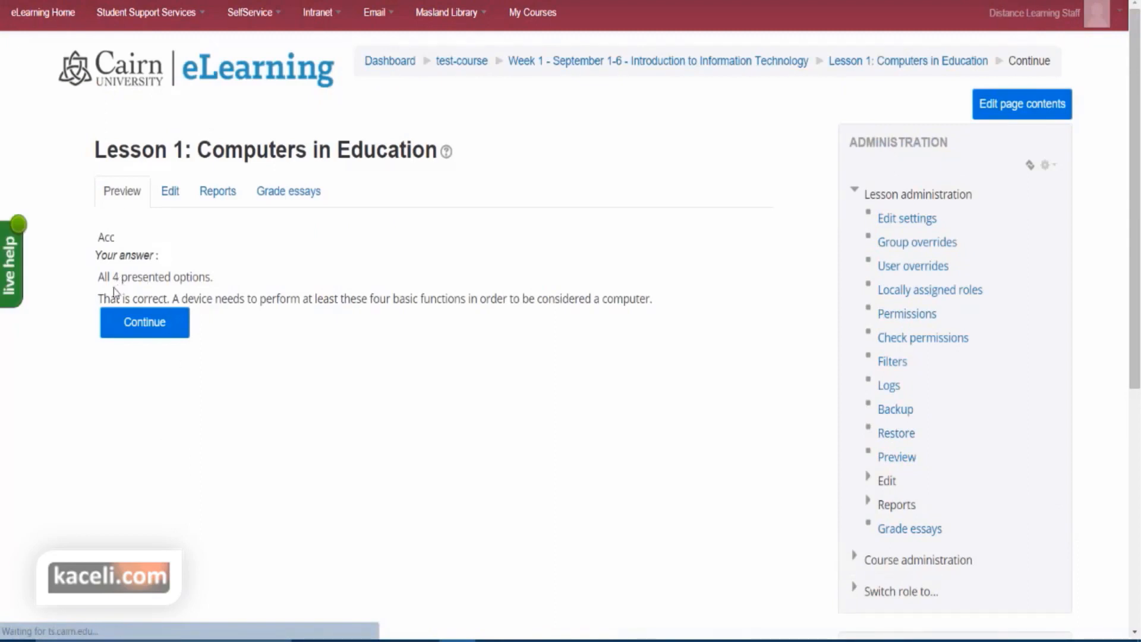
{"action": "left_click_drag", "start_coordinate": [117, 297], "coordinate": [659, 301]}
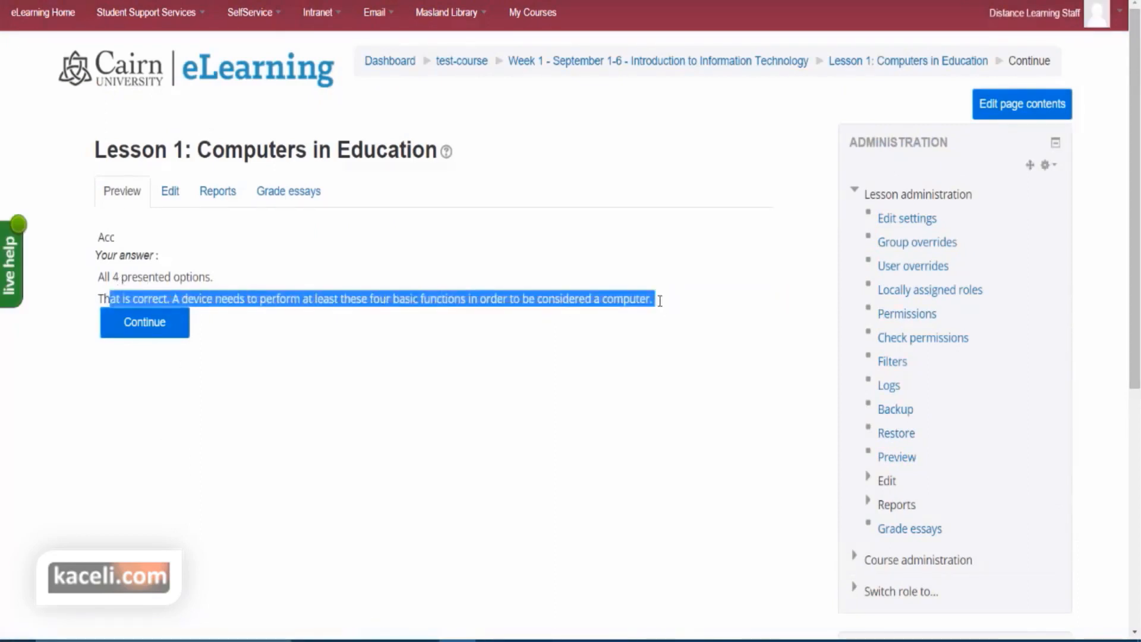
{"action": "left_click", "coordinate": [153, 332]}
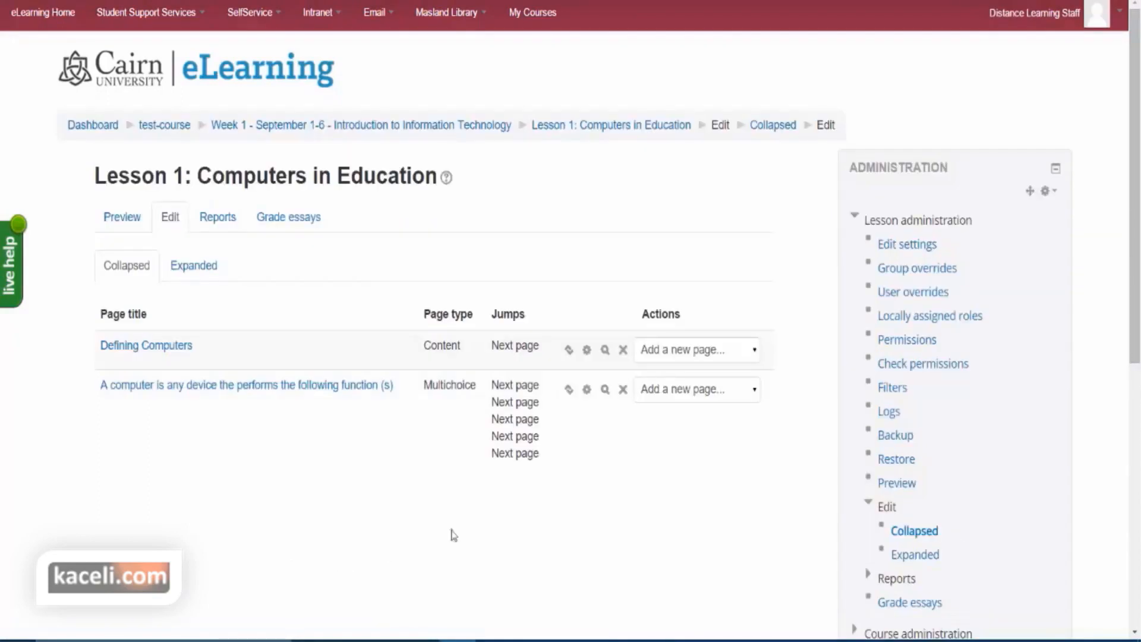
Step: Add a new True/false question page after the multichoice question
{"action": "left_click", "coordinate": [754, 394]}
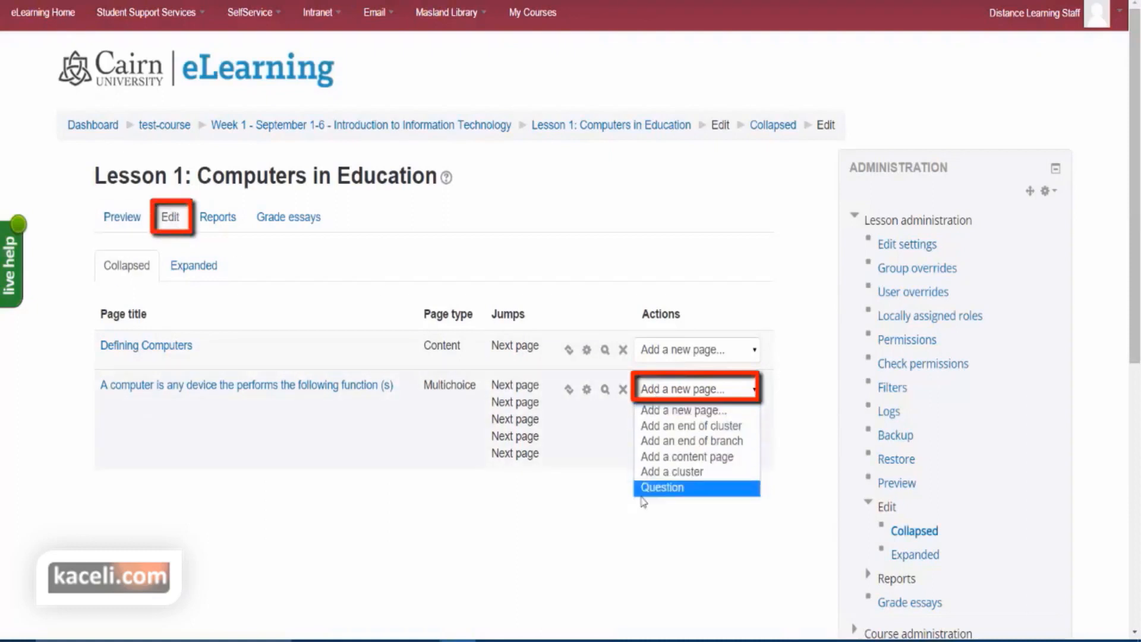
{"action": "left_click", "coordinate": [660, 487]}
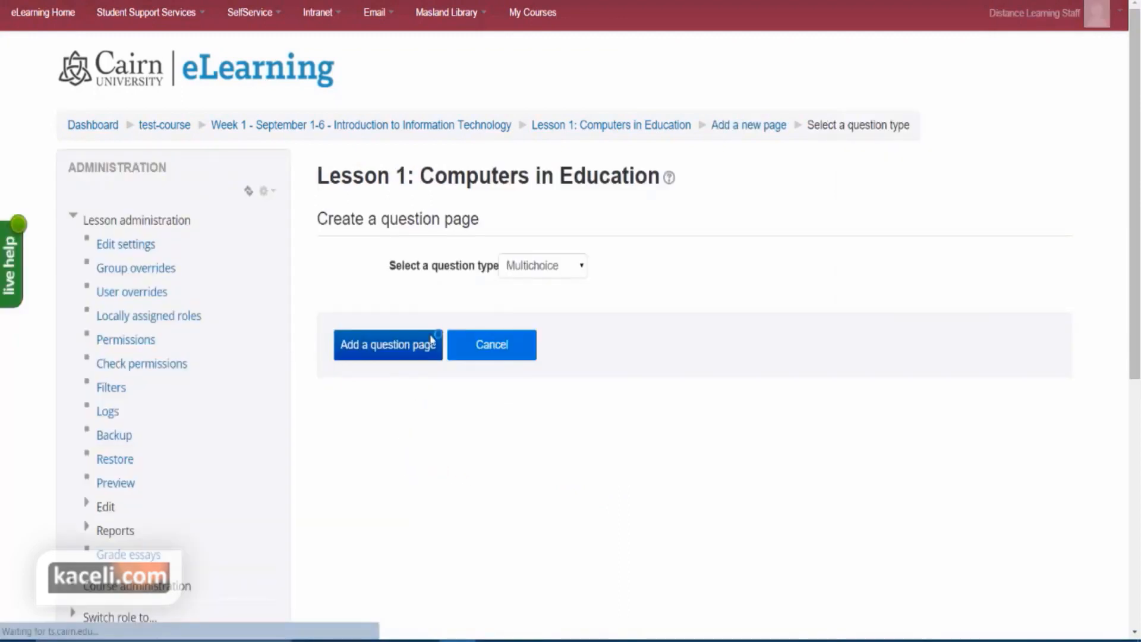
{"action": "left_click", "coordinate": [531, 268]}
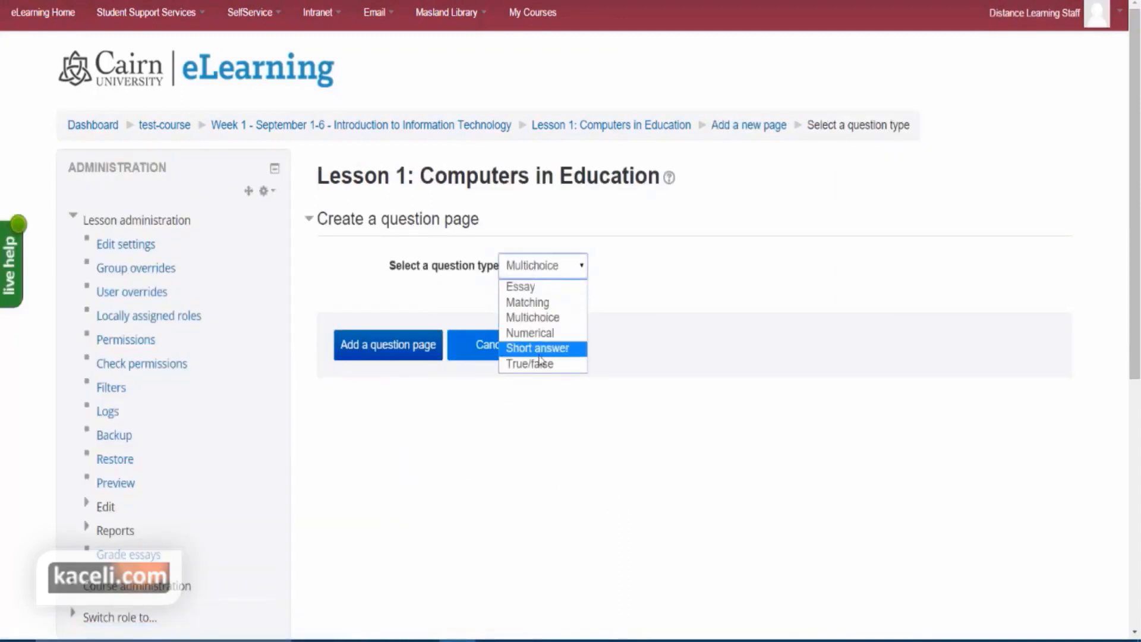
{"action": "left_click", "coordinate": [534, 364]}
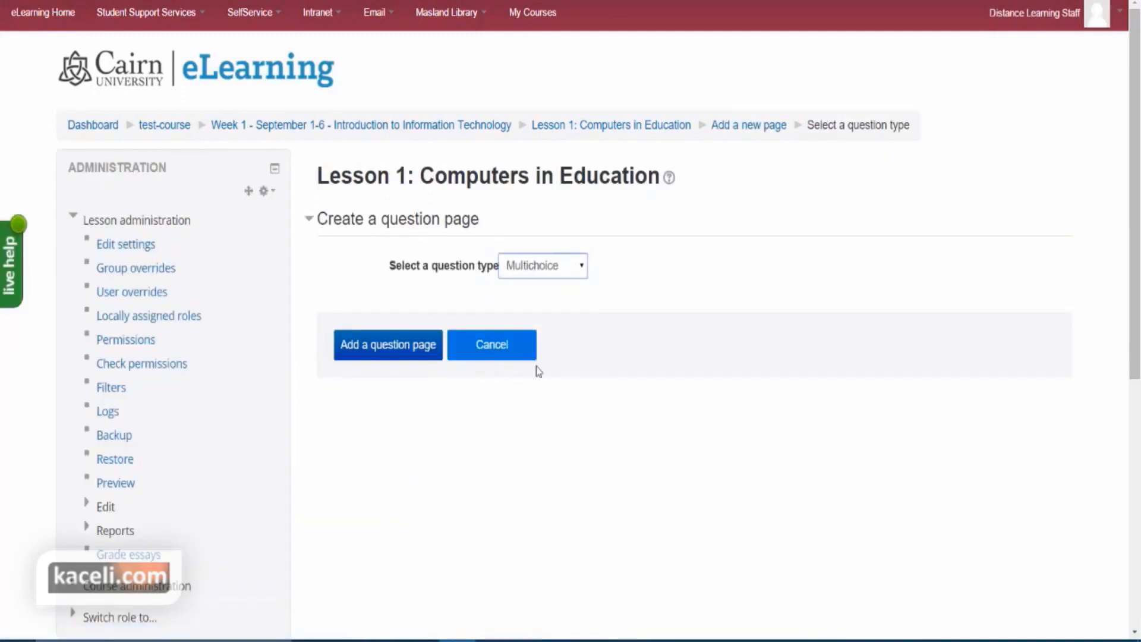
{"action": "left_click", "coordinate": [392, 351]}
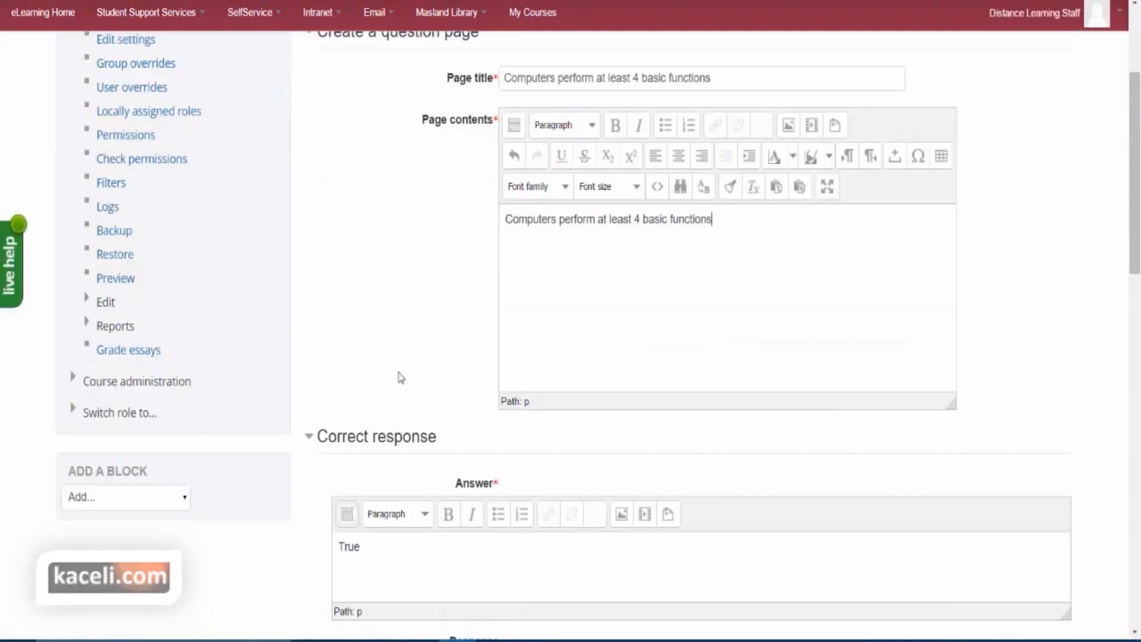
Step: Delete the stray 'False' from the correct answer's feedback and check its score of 5
{"action": "scroll", "coordinate": [472, 369], "scroll_direction": "down", "scroll_amount": 3}
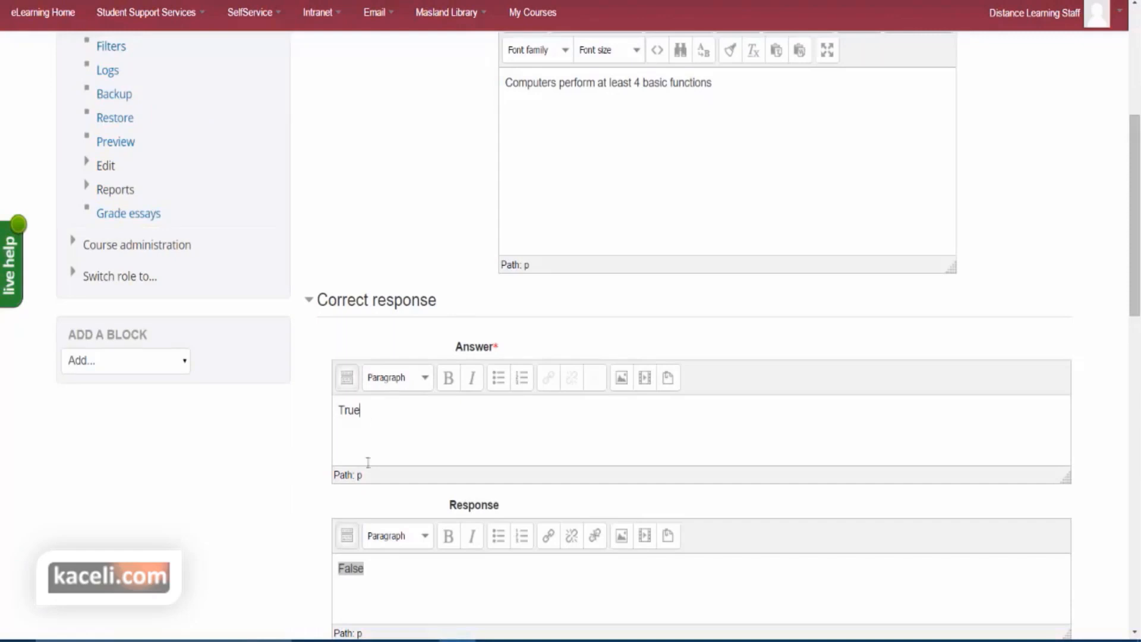
{"action": "left_click_drag", "start_coordinate": [386, 571], "coordinate": [287, 570]}
{"action": "key", "text": "BackSpace"}
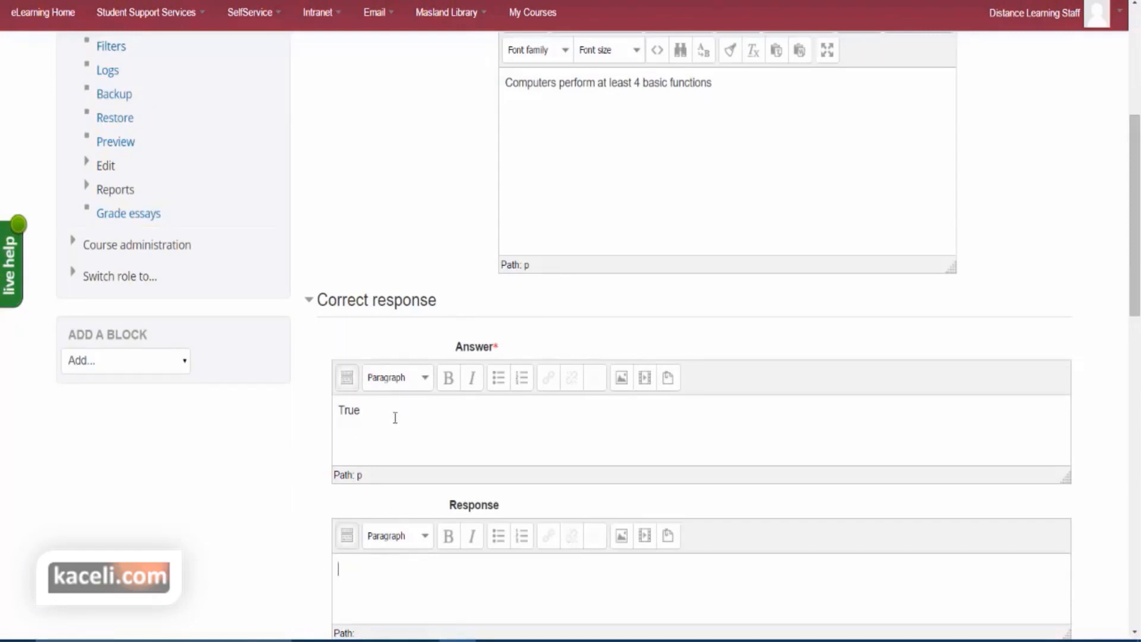
{"action": "double_click", "coordinate": [349, 411]}
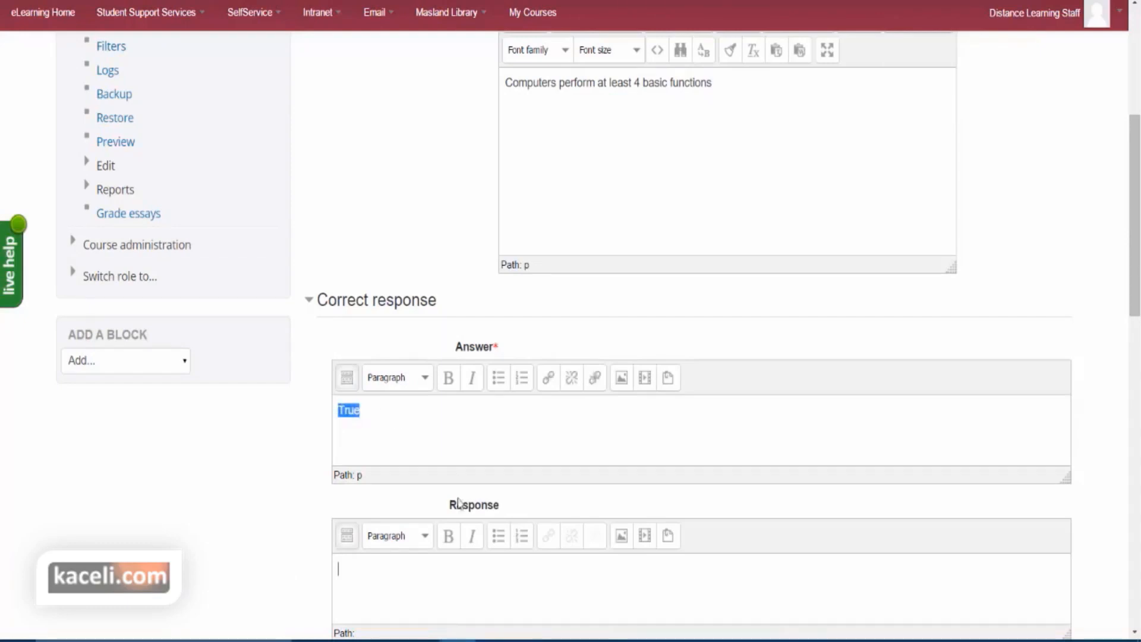
{"action": "left_click", "coordinate": [436, 580]}
{"action": "scroll", "coordinate": [438, 570], "scroll_direction": "down", "scroll_amount": 2}
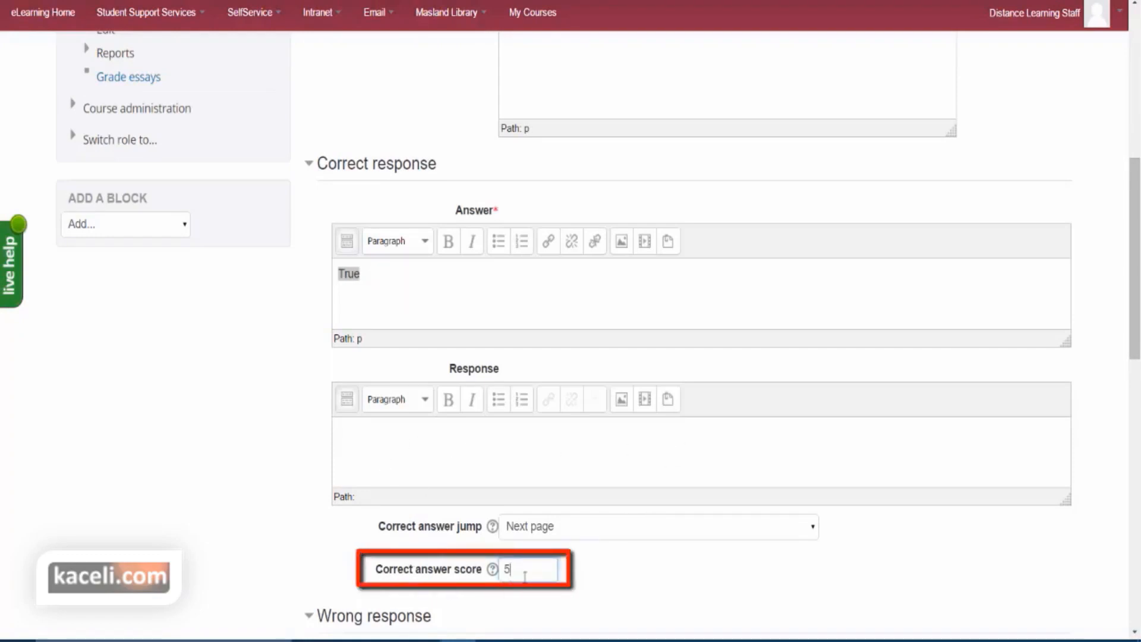
{"action": "left_click_drag", "start_coordinate": [523, 569], "coordinate": [504, 569]}
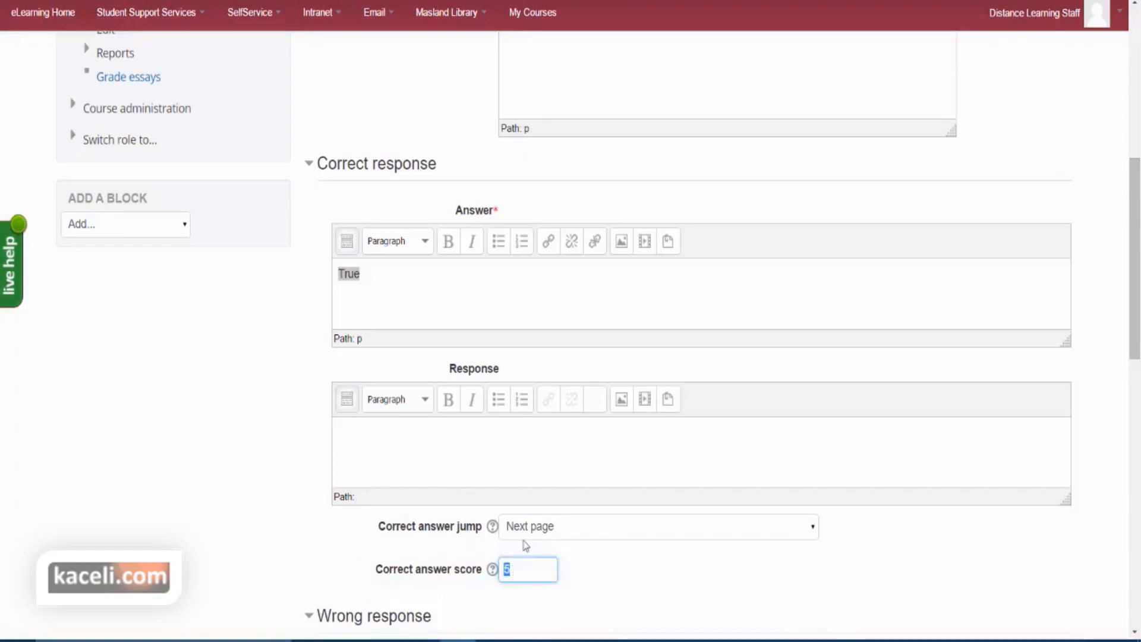
Step: Enter False as the wrong answer, jumping to Next page with score 0, and save
{"action": "scroll", "coordinate": [550, 543], "scroll_direction": "down", "scroll_amount": 2}
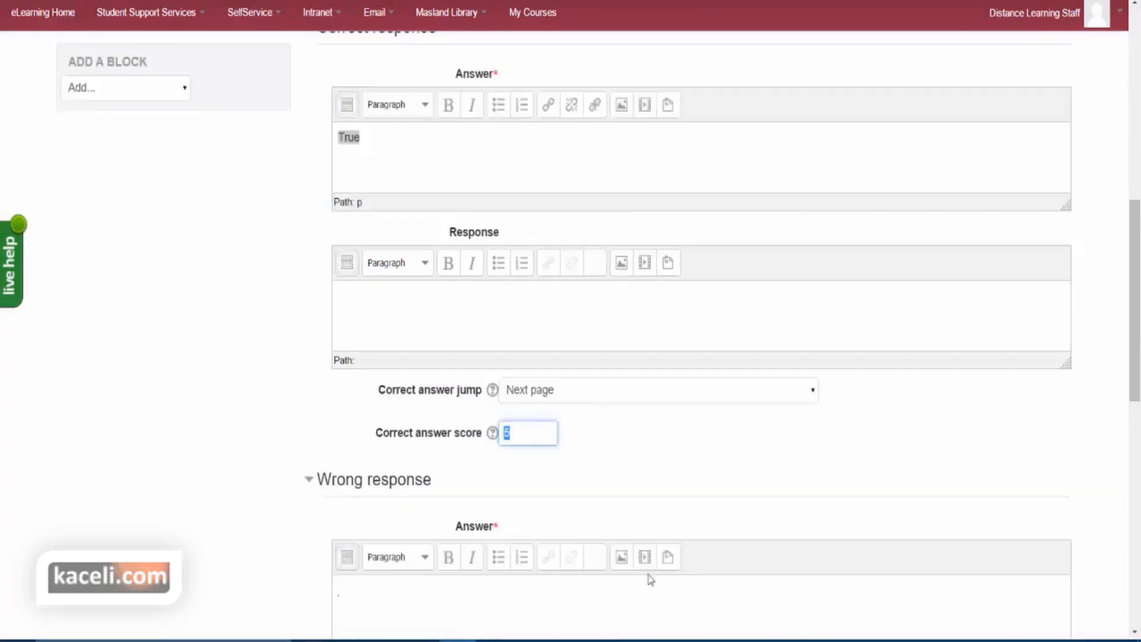
{"action": "scroll", "coordinate": [447, 521], "scroll_direction": "down", "scroll_amount": 1}
{"action": "left_click", "coordinate": [380, 527]}
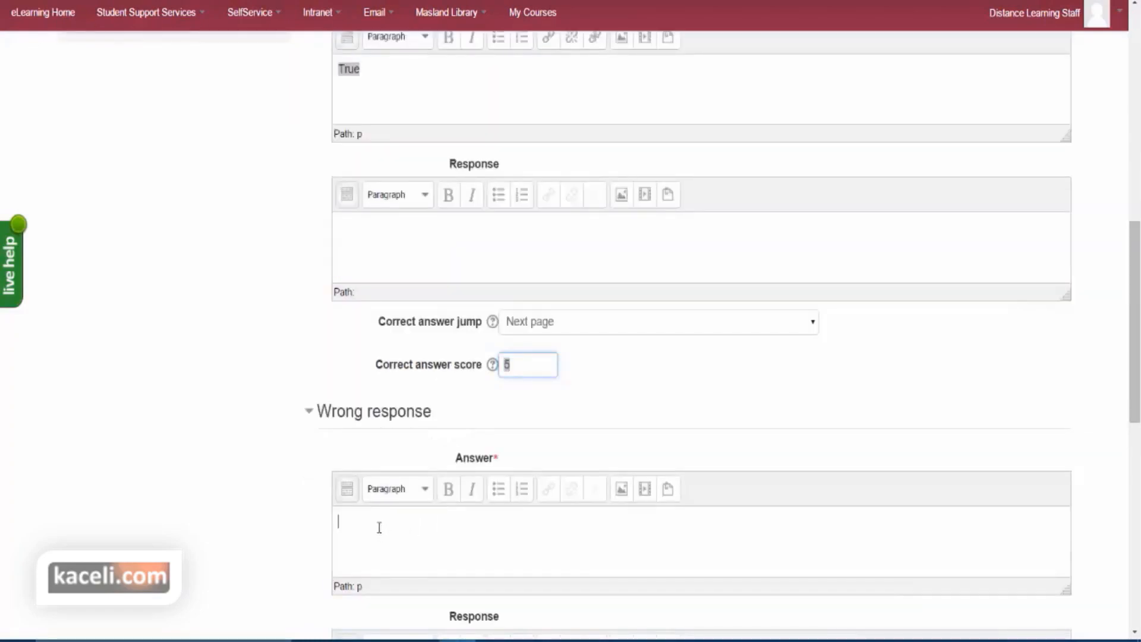
{"action": "type", "text": "False"}
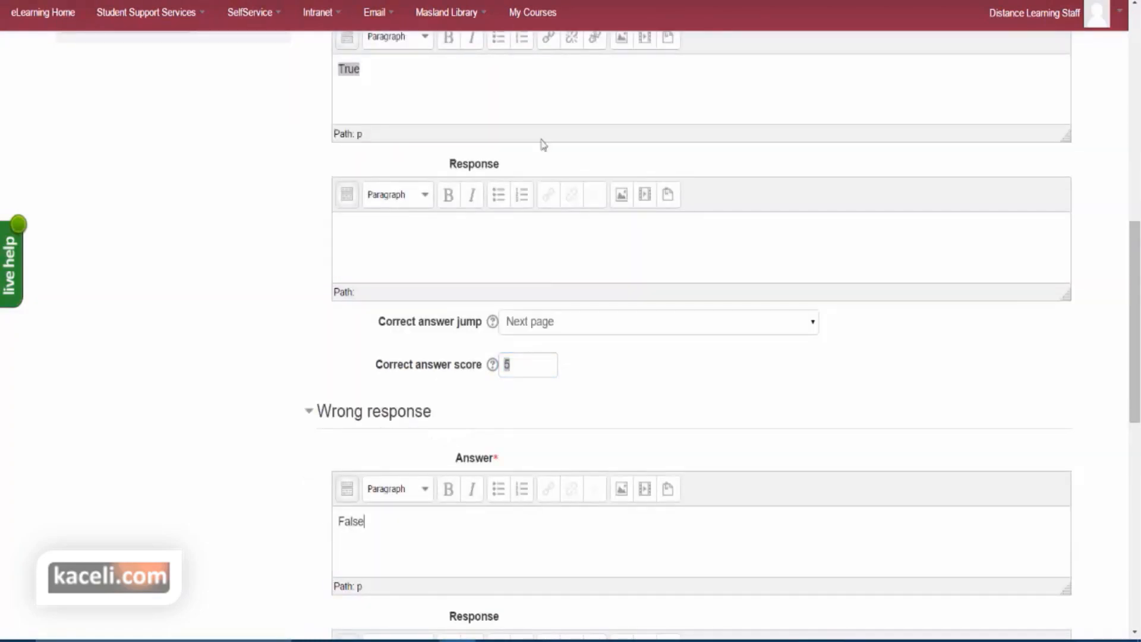
{"action": "scroll", "coordinate": [583, 479], "scroll_direction": "down", "scroll_amount": 2}
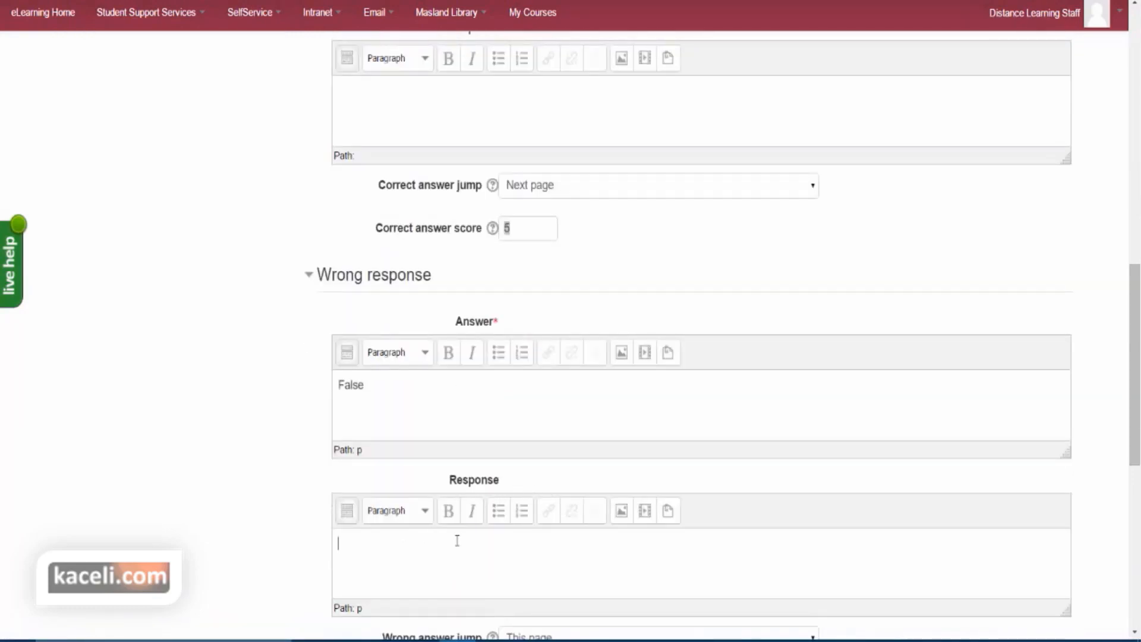
{"action": "scroll", "coordinate": [457, 540], "scroll_direction": "down", "scroll_amount": 2}
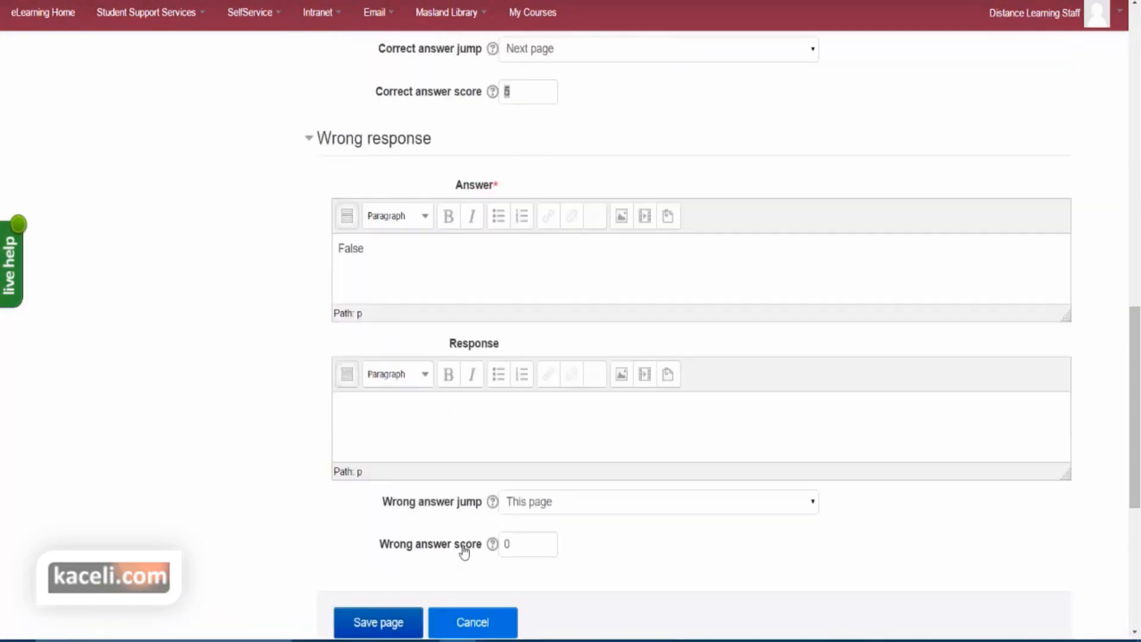
{"action": "left_click", "coordinate": [553, 515]}
{"action": "left_click", "coordinate": [542, 387]}
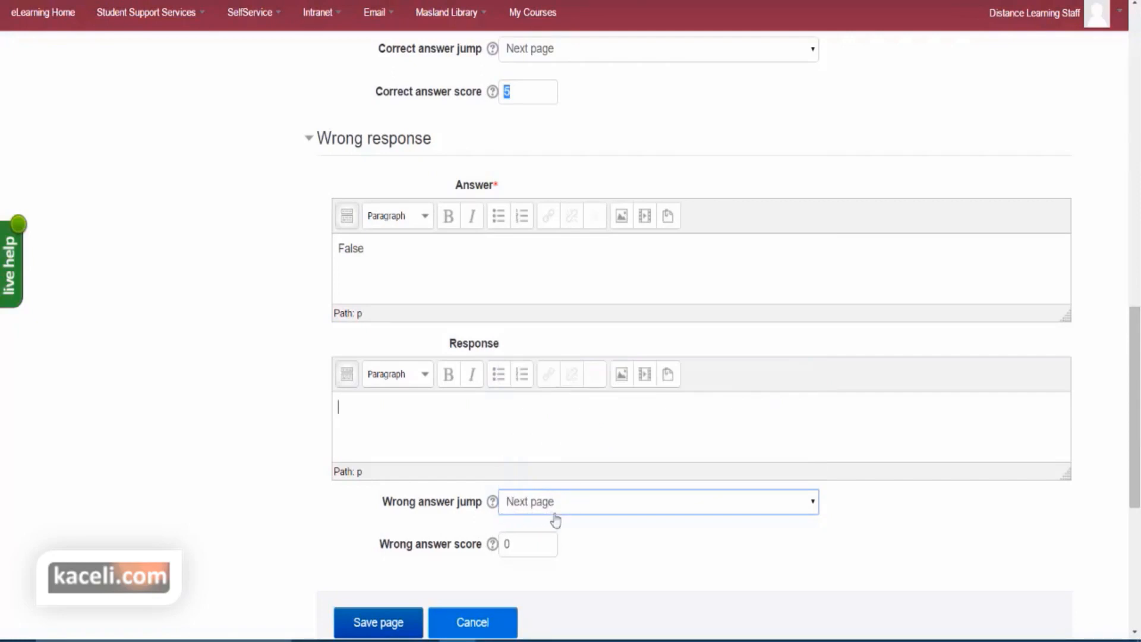
{"action": "left_click", "coordinate": [516, 546]}
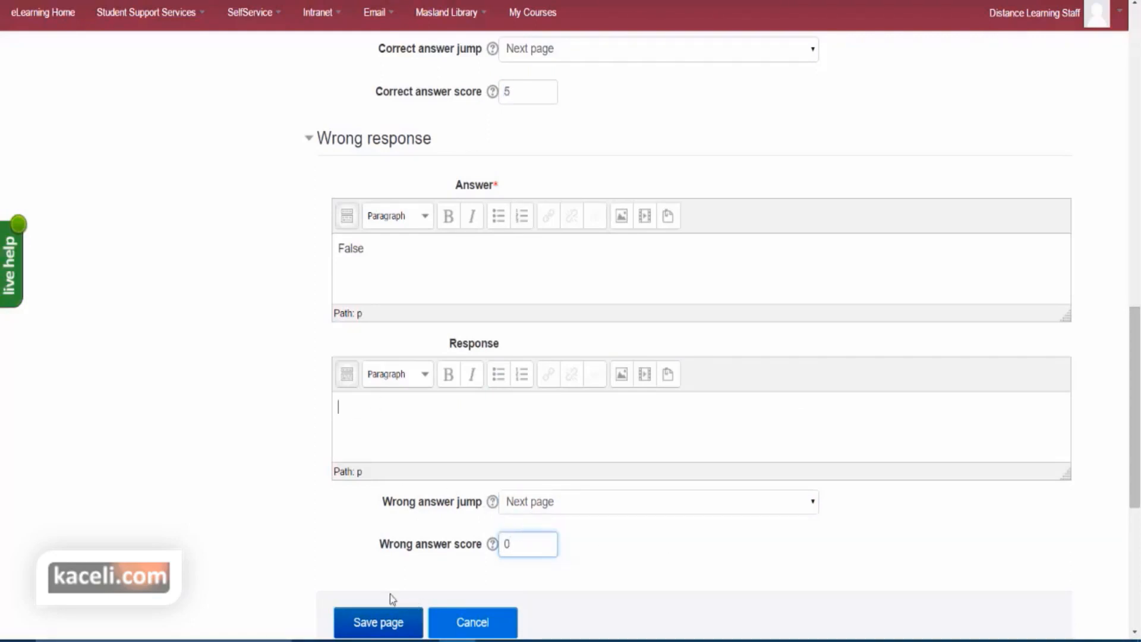
{"action": "scroll", "coordinate": [286, 486], "scroll_direction": "down", "scroll_amount": 2}
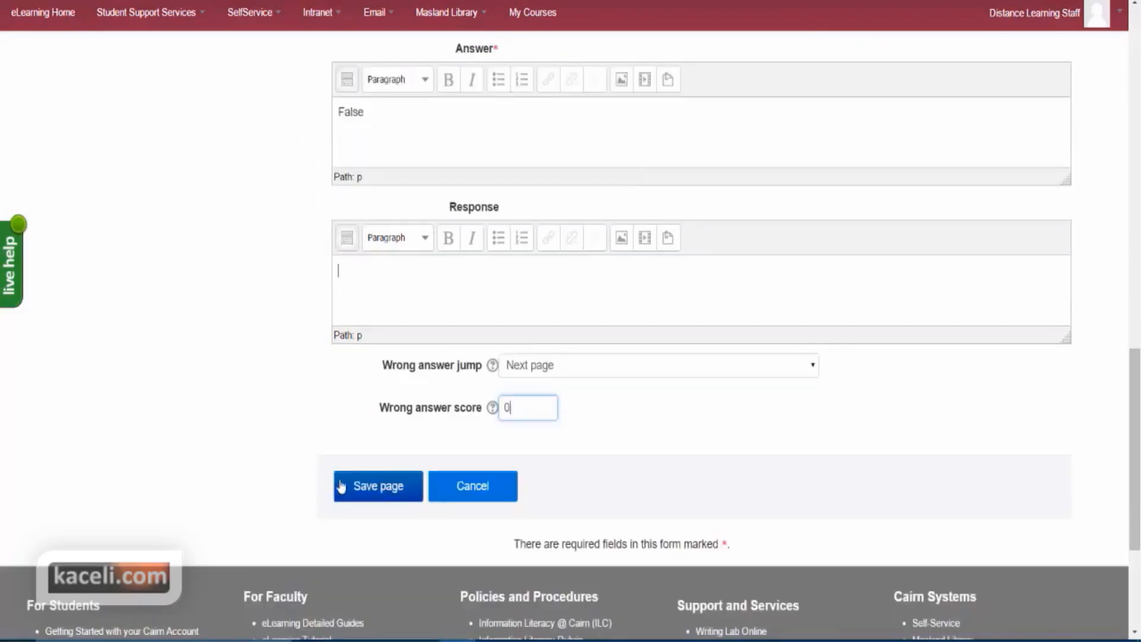
{"action": "left_click", "coordinate": [367, 498]}
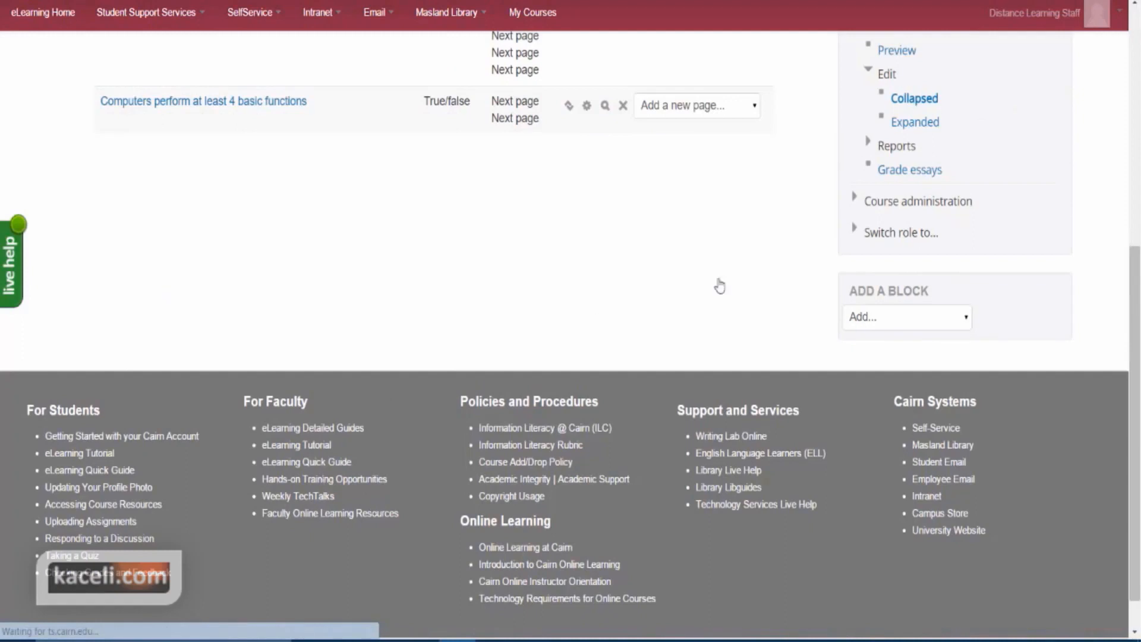
Step: Add a new Essay question page after the lesson's third page
{"action": "scroll", "coordinate": [164, 168], "scroll_direction": "up", "scroll_amount": 3}
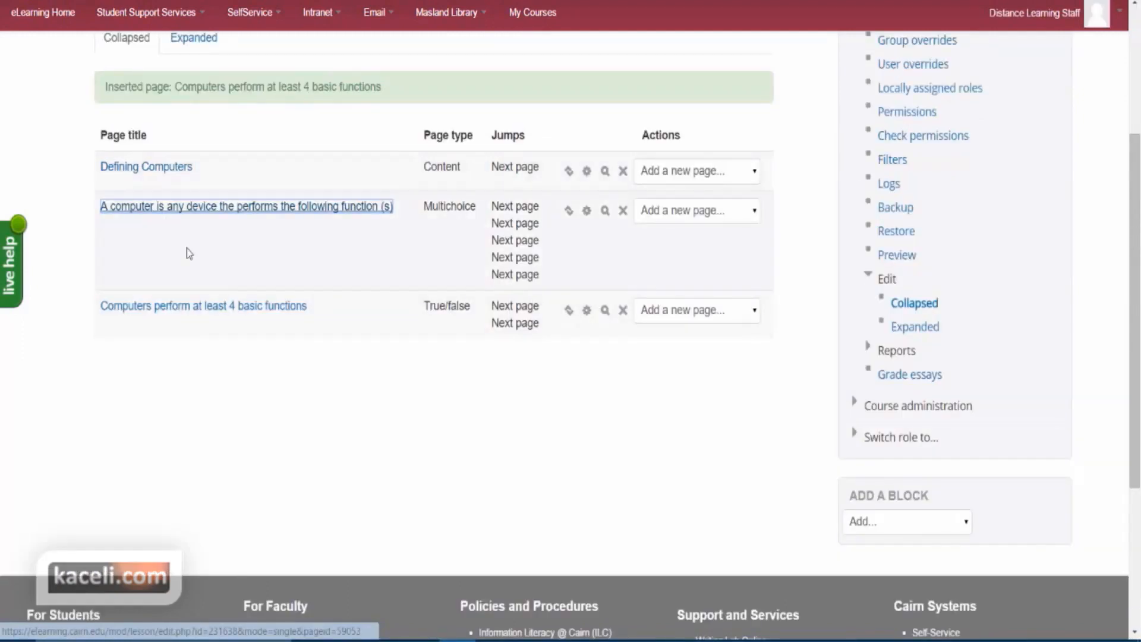
{"action": "left_click", "coordinate": [287, 388]}
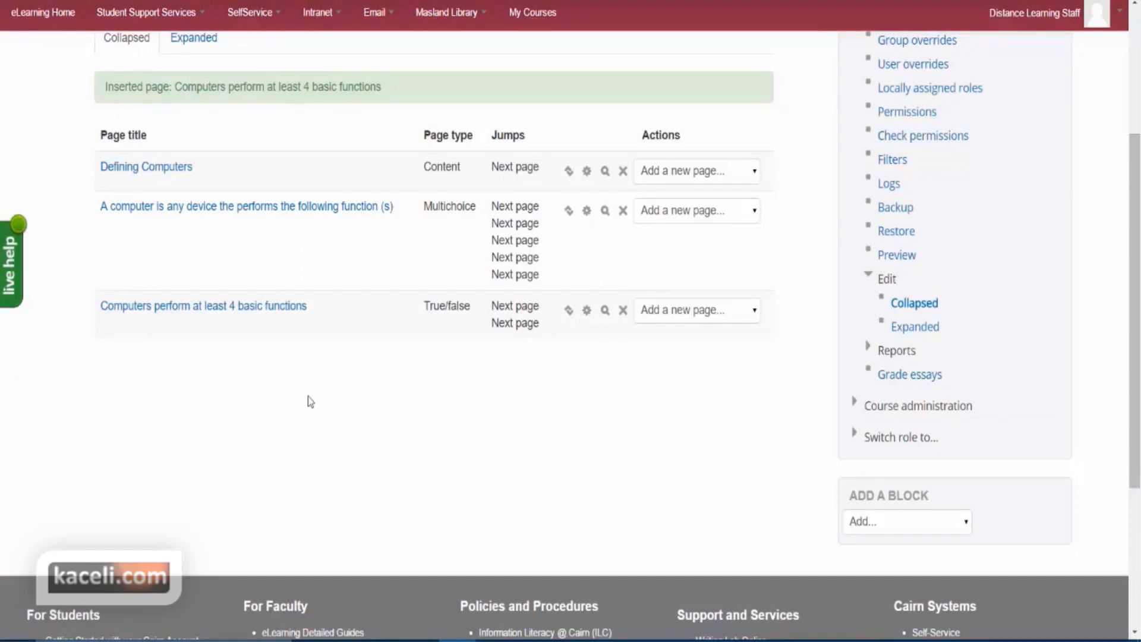
{"action": "left_click", "coordinate": [755, 310]}
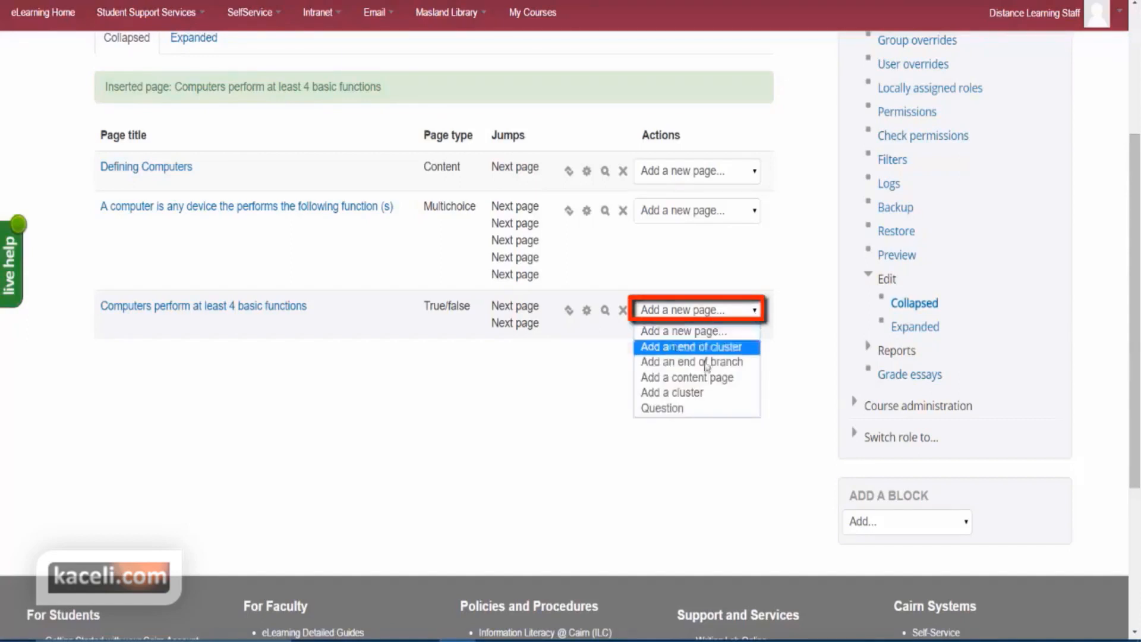
{"action": "left_click", "coordinate": [678, 409]}
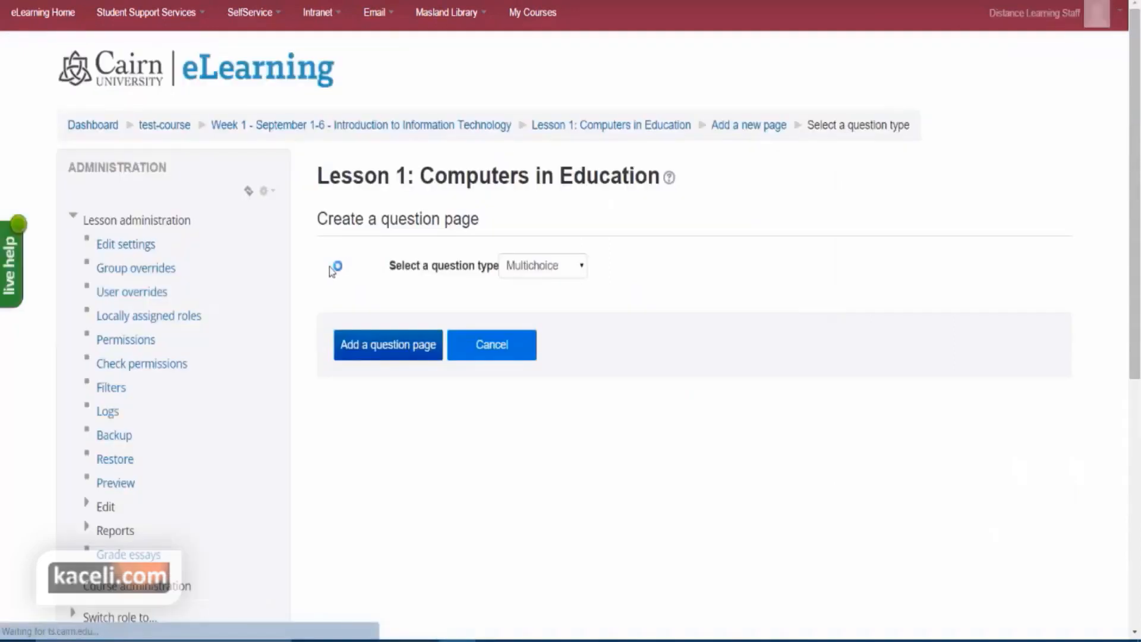
{"action": "left_click", "coordinate": [523, 269]}
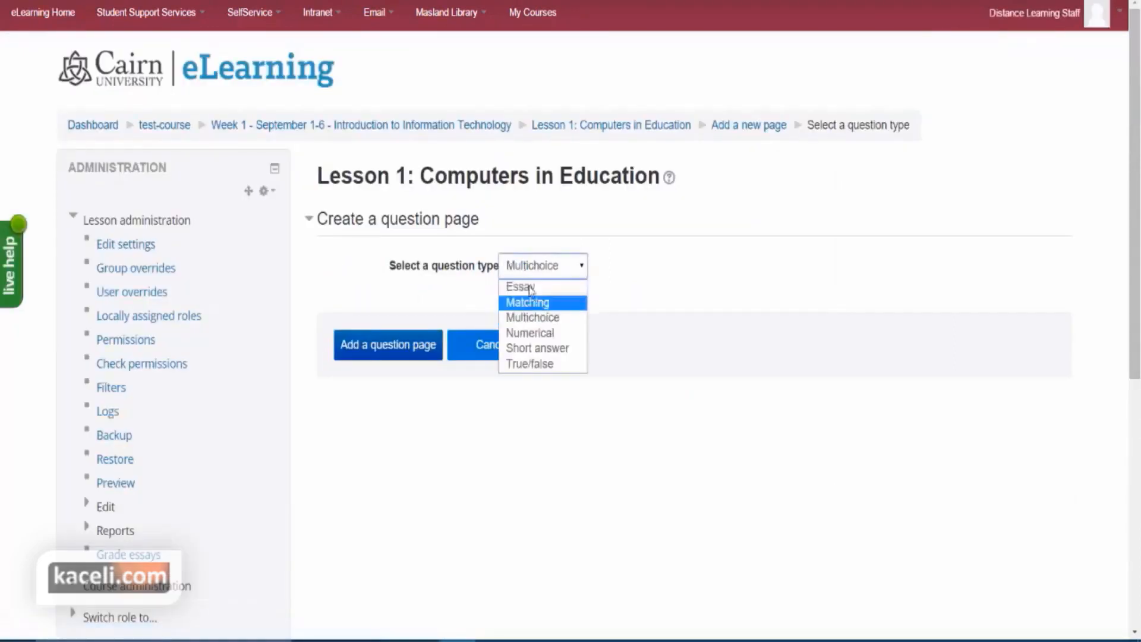
{"action": "left_click", "coordinate": [527, 286]}
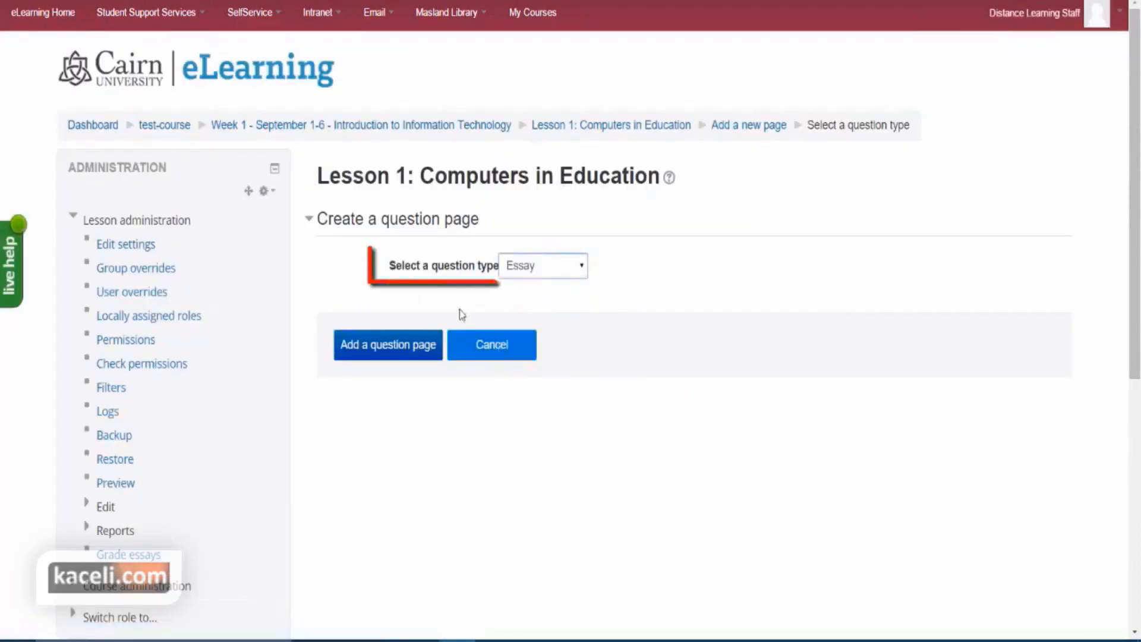
{"action": "left_click", "coordinate": [386, 351]}
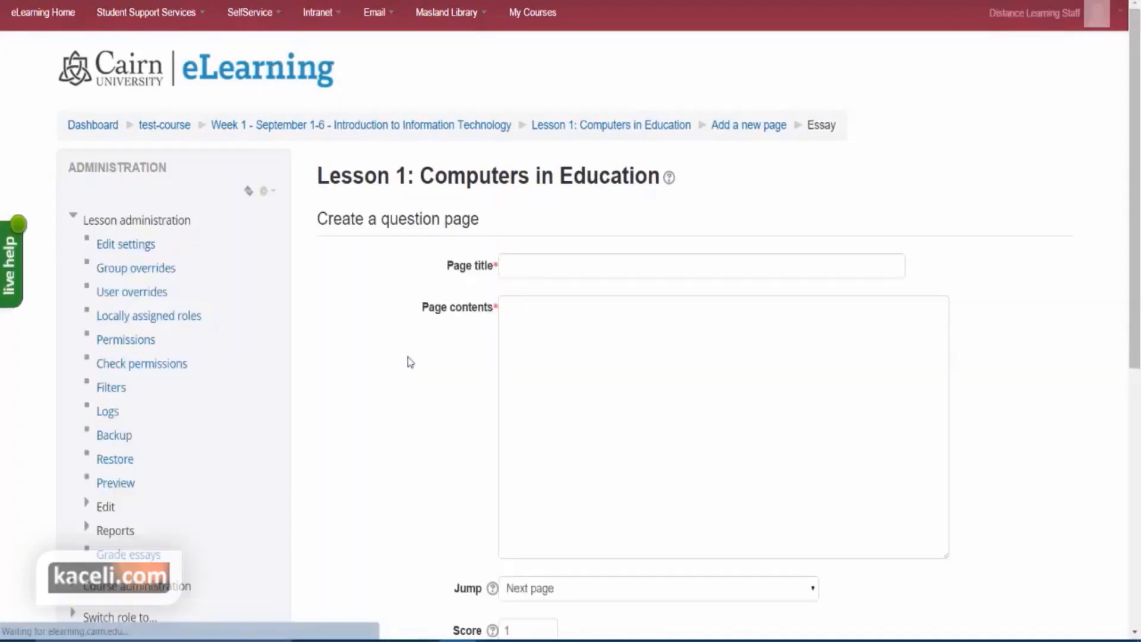
Step: Title the page 'How do computers work' and paste the video link and question, bolding the question
{"action": "left_click", "coordinate": [541, 272]}
{"action": "type", "text": "How do computers work"}
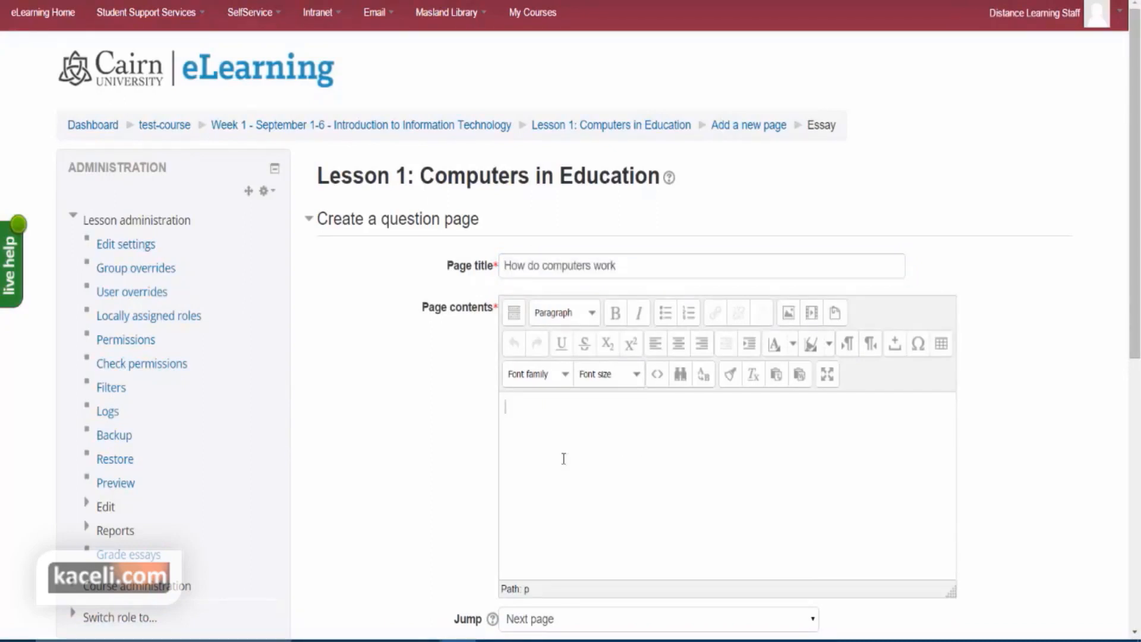
{"action": "type", "text": "rections."}
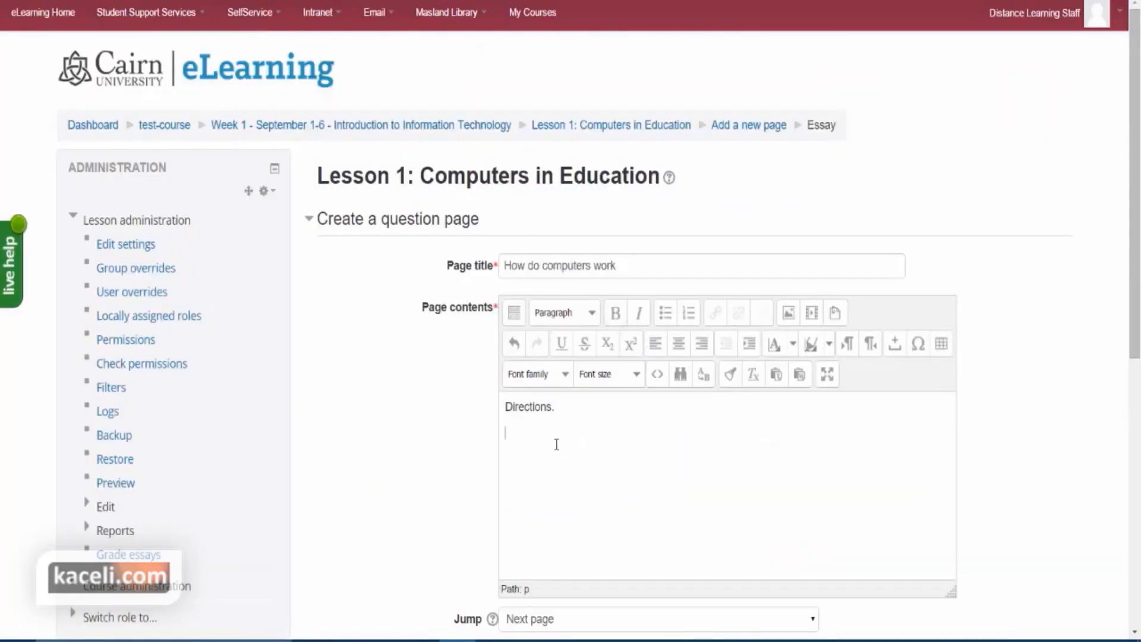
{"action": "type", "text": "Video:"}
{"action": "type", "text": "https://www.youtube.com/watch?v=AtqjxyV9t1I"}
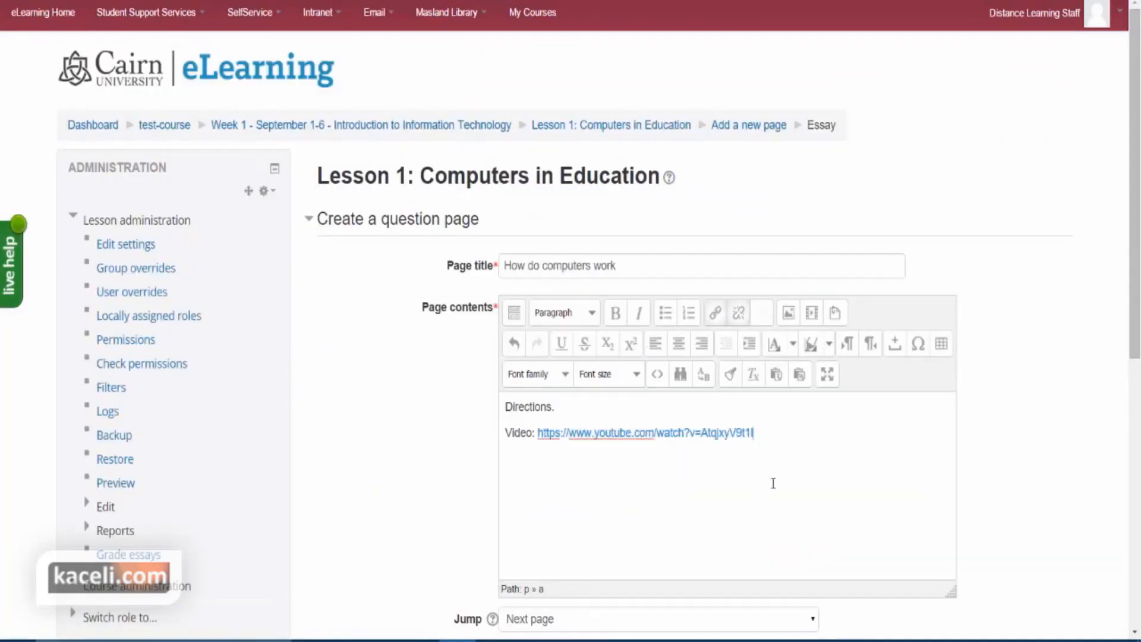
{"action": "key", "text": "Return"}
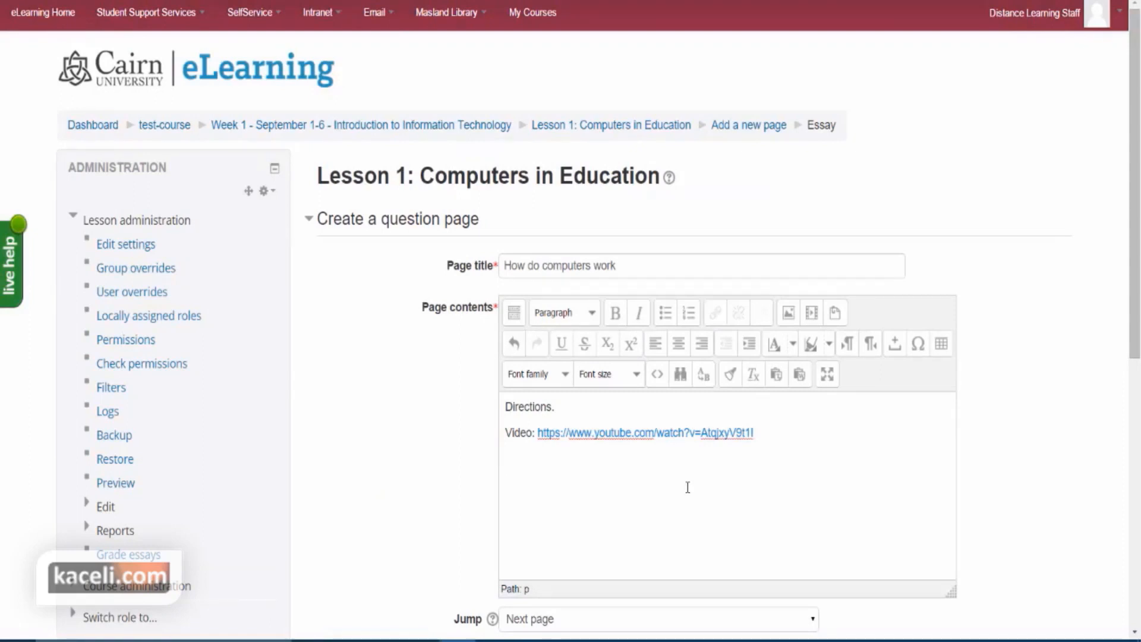
{"action": "type", "text": "After you watch the video, answer the following question in the box below: What are the 4 basic functions a device needs to perform in order to be considered a computer?"}
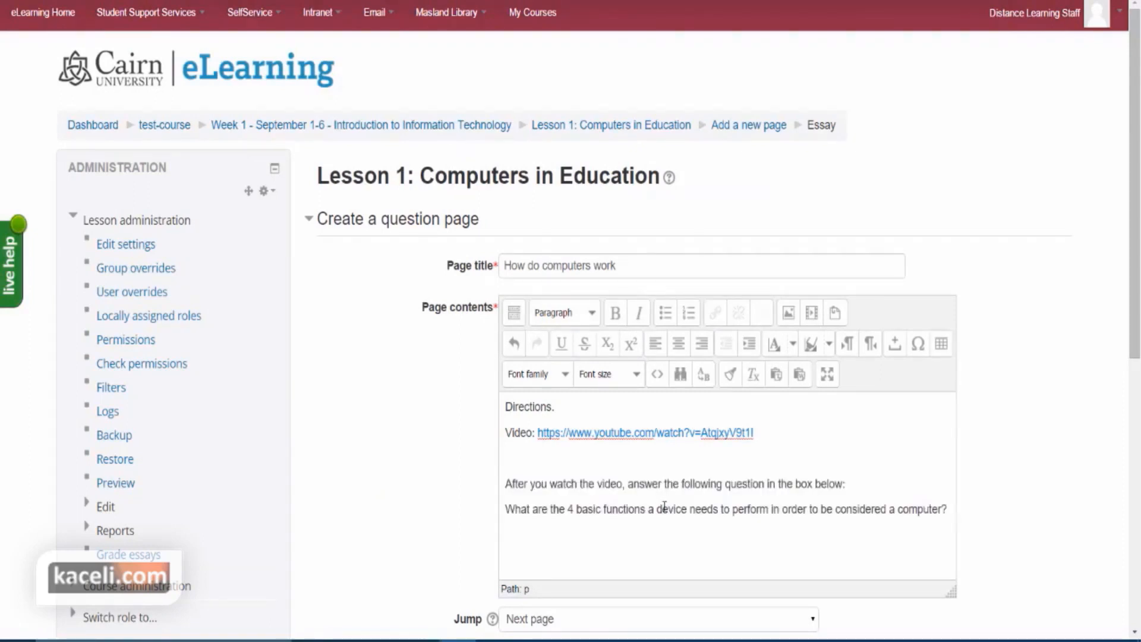
{"action": "left_click_drag", "start_coordinate": [951, 508], "coordinate": [474, 499]}
{"action": "left_click", "coordinate": [615, 313]}
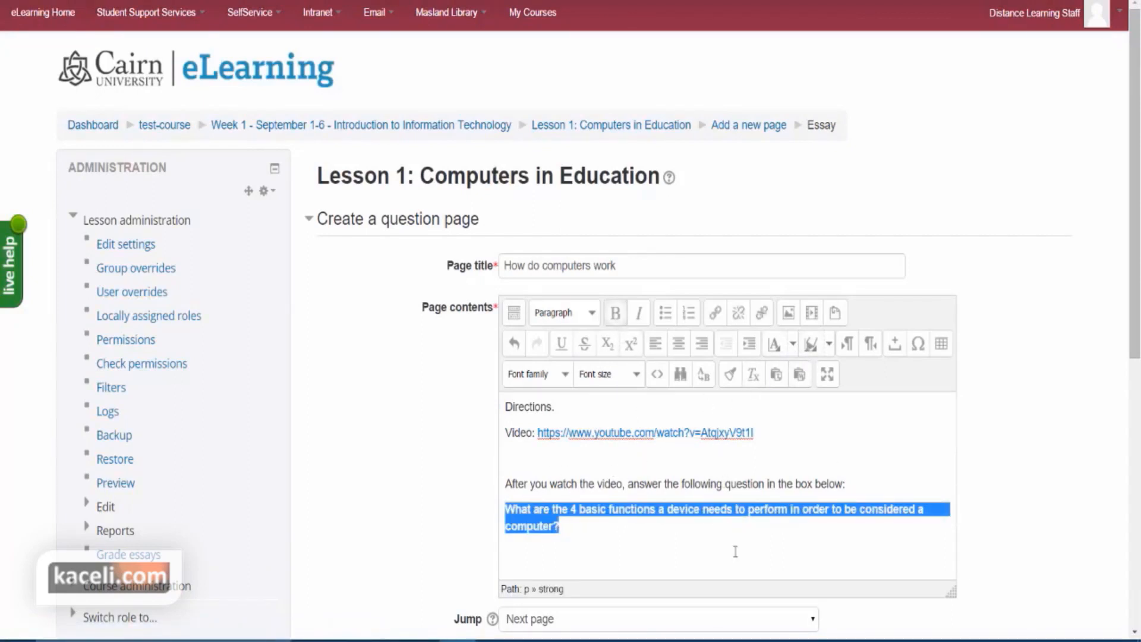
{"action": "left_click", "coordinate": [713, 547]}
Step: Set the essay page's score to 15 and save it
{"action": "scroll", "coordinate": [692, 550], "scroll_direction": "down", "scroll_amount": 2}
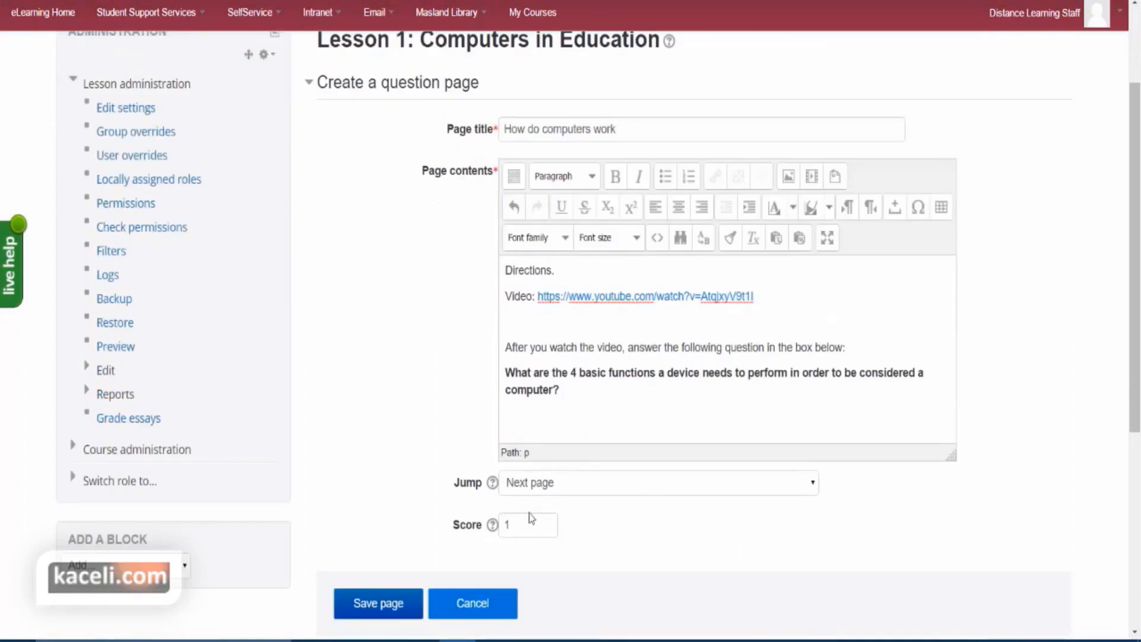
{"action": "left_click", "coordinate": [523, 527]}
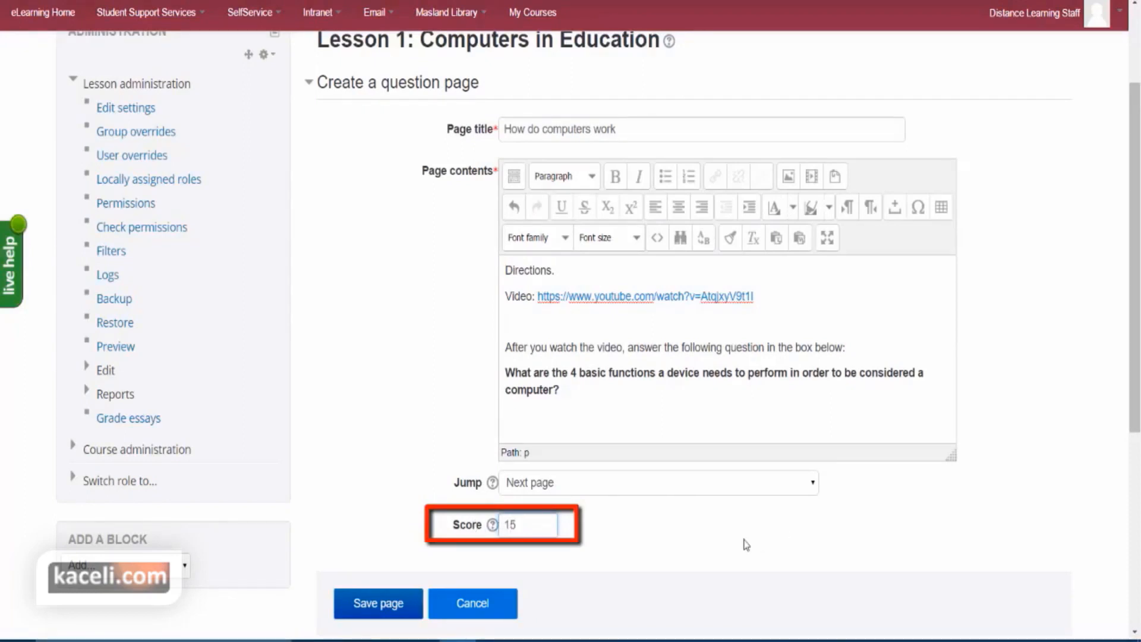
{"action": "left_click", "coordinate": [553, 396]}
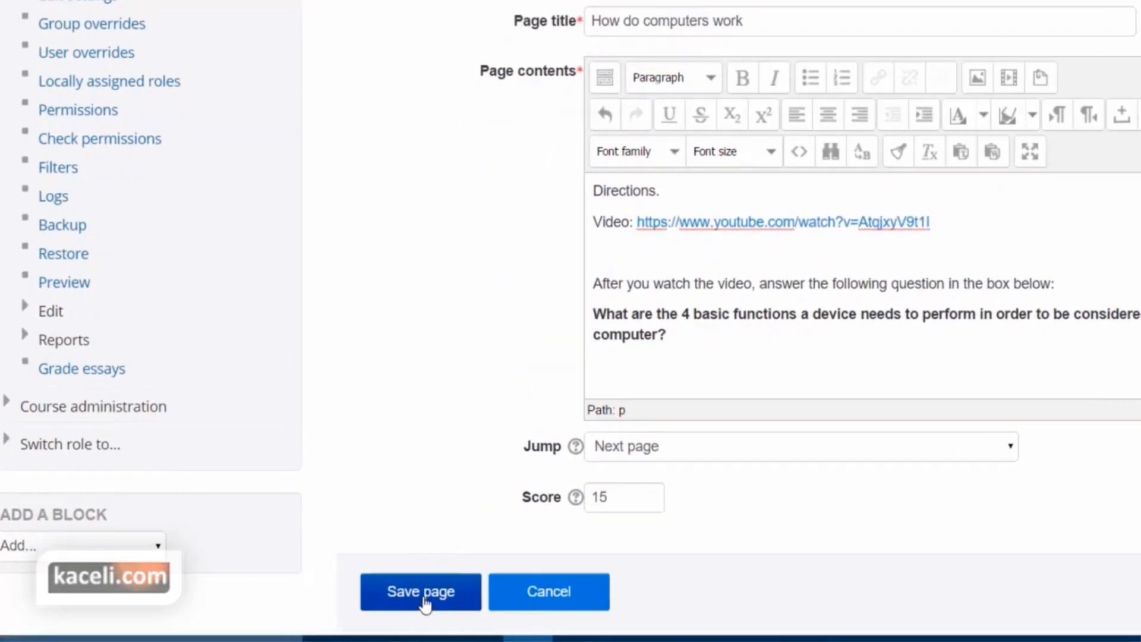
{"action": "left_click", "coordinate": [425, 599]}
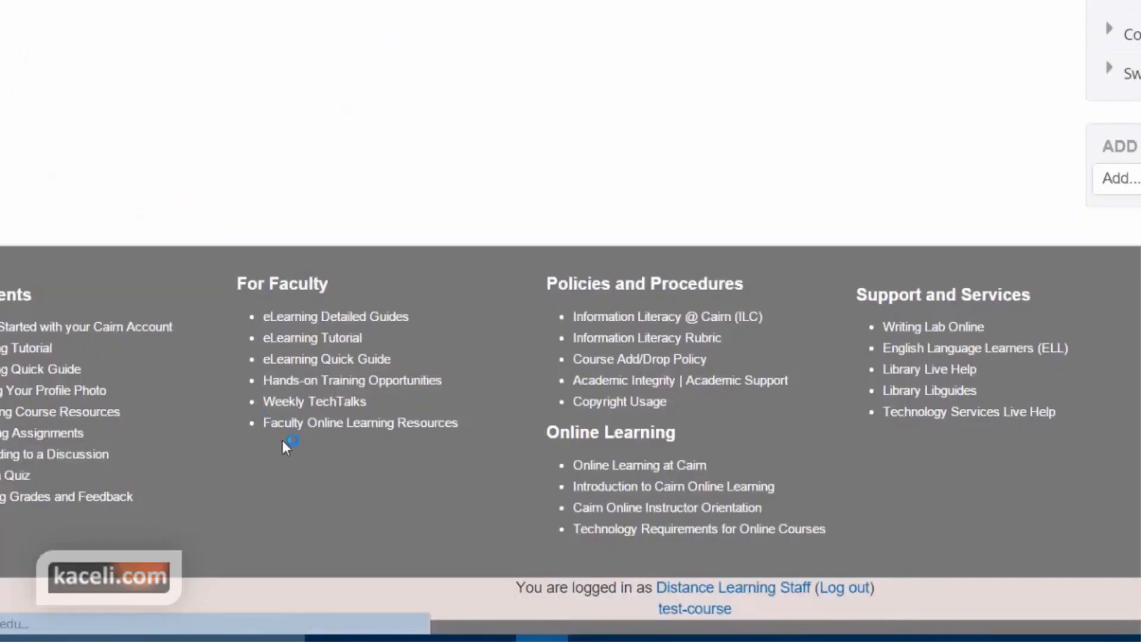
Step: Open the new 'How do computers work' page from the lesson's page list
{"action": "scroll", "coordinate": [298, 232], "scroll_direction": "up", "scroll_amount": 3}
{"action": "scroll", "coordinate": [110, 180], "scroll_direction": "up", "scroll_amount": 2}
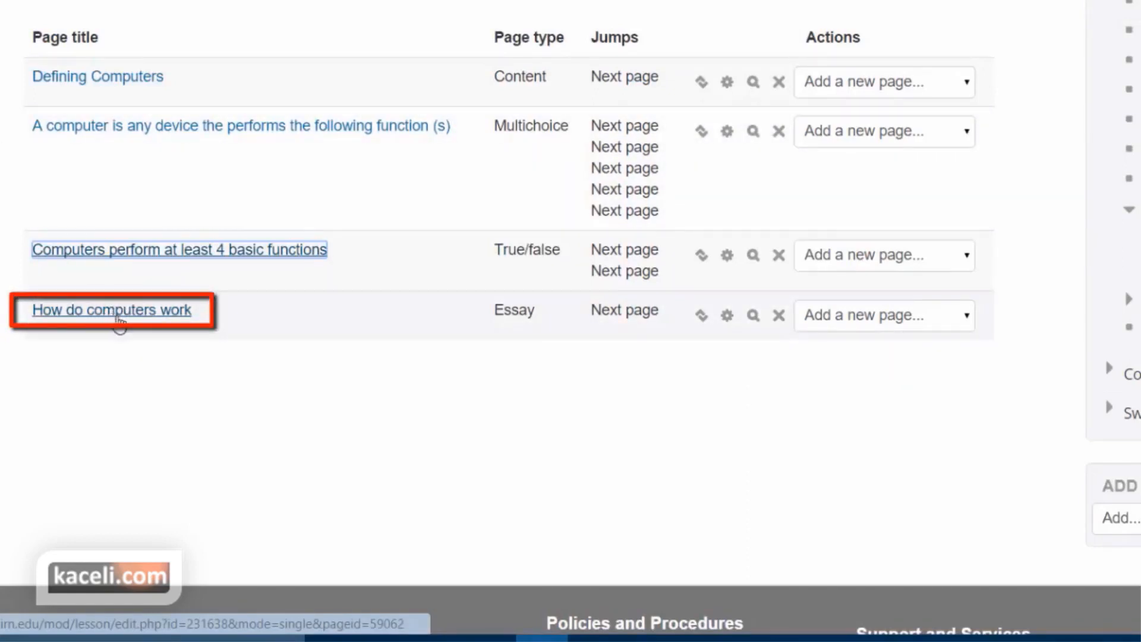
{"action": "left_click", "coordinate": [133, 318]}
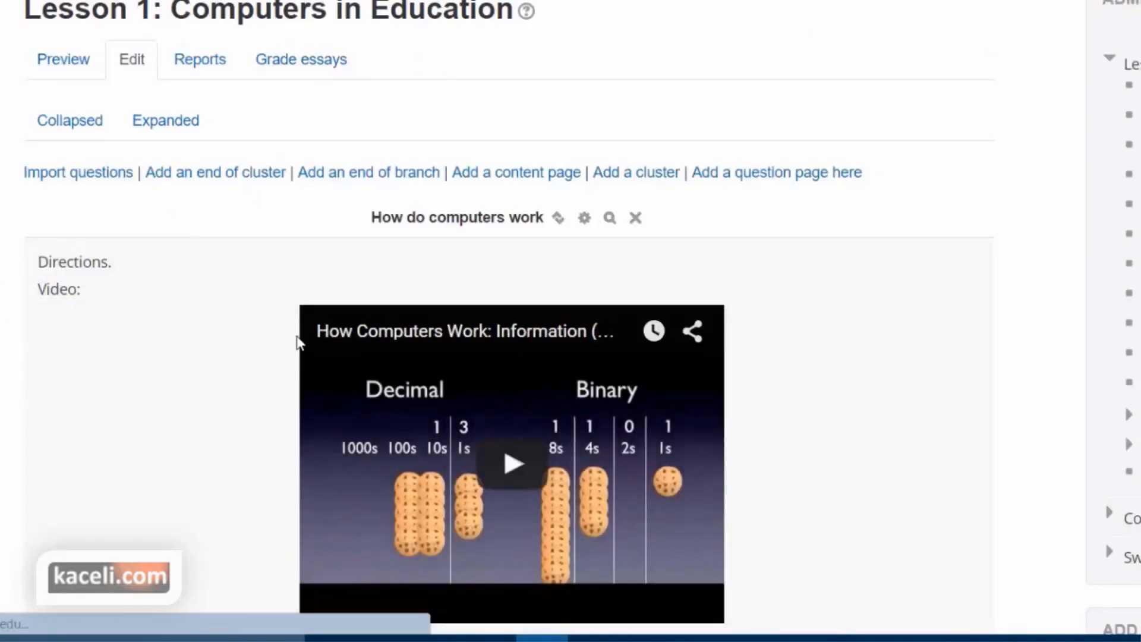
{"action": "scroll", "coordinate": [275, 326], "scroll_direction": "down", "scroll_amount": 4}
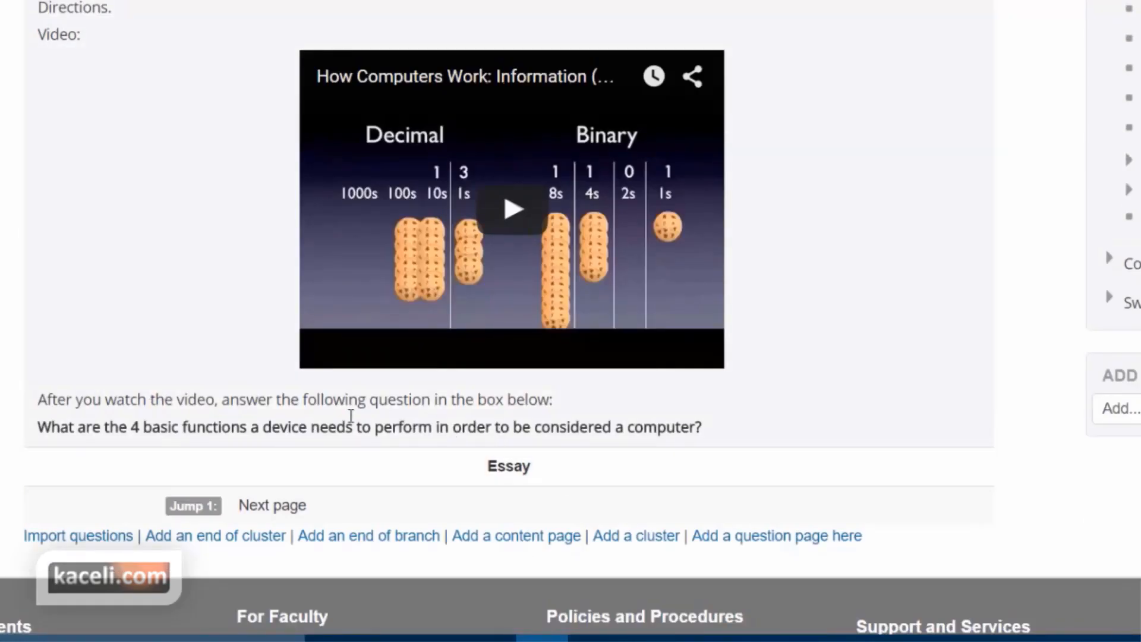
{"action": "scroll", "coordinate": [349, 418], "scroll_direction": "up", "scroll_amount": 4}
Step: Preview the lesson from the start and answer the multichoice with 'All 4 presented options.'
{"action": "left_click", "coordinate": [57, 70]}
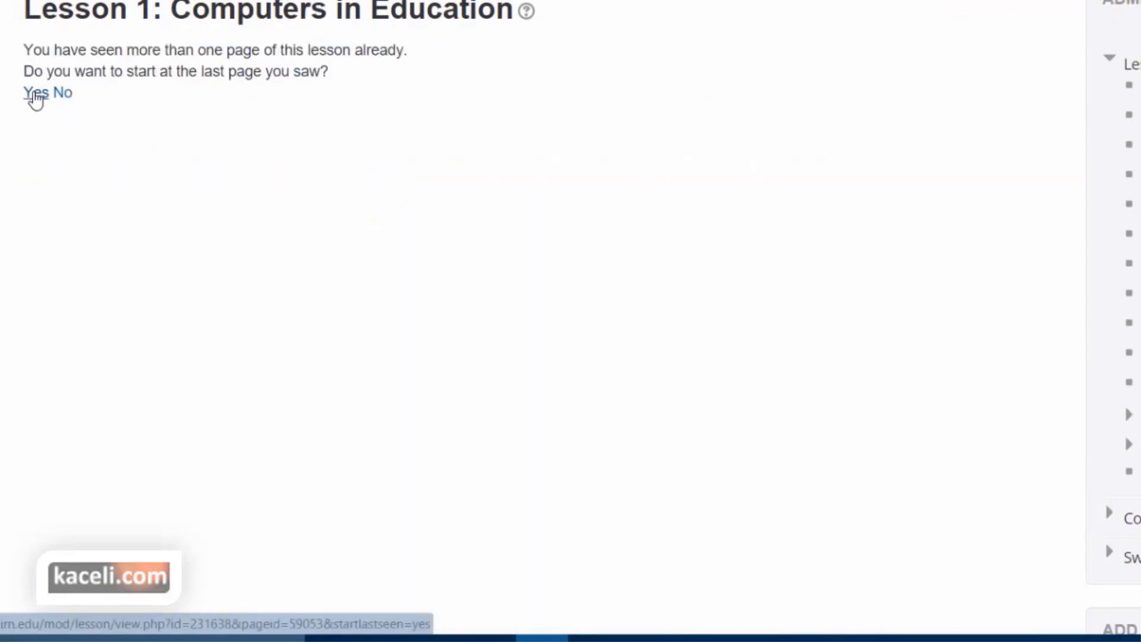
{"action": "left_click", "coordinate": [60, 95]}
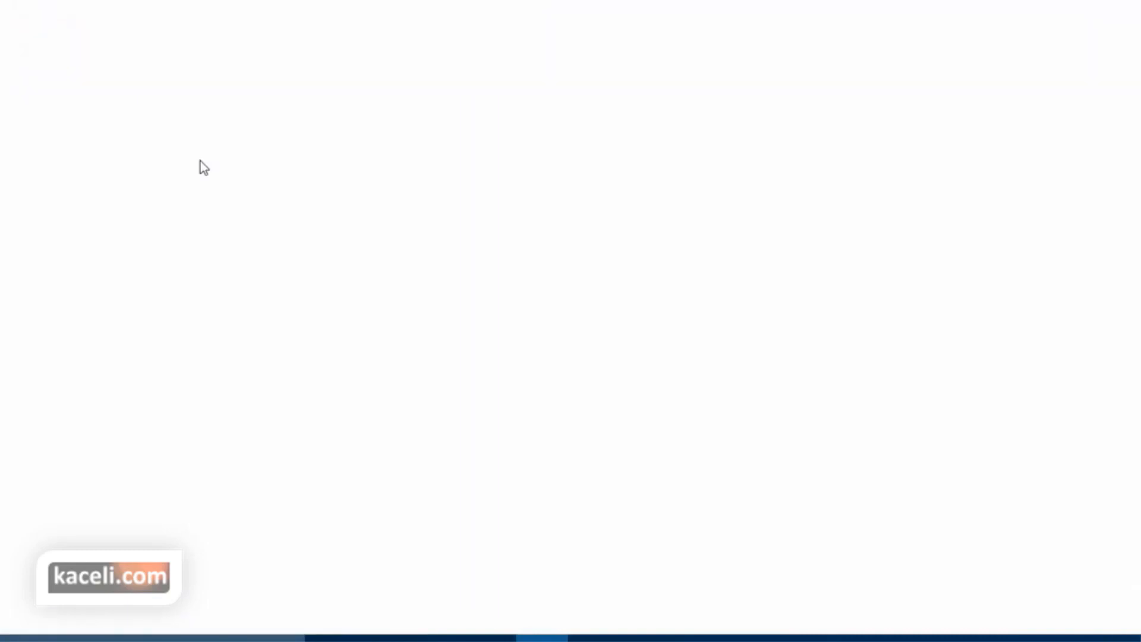
{"action": "scroll", "coordinate": [128, 276], "scroll_direction": "down", "scroll_amount": 4}
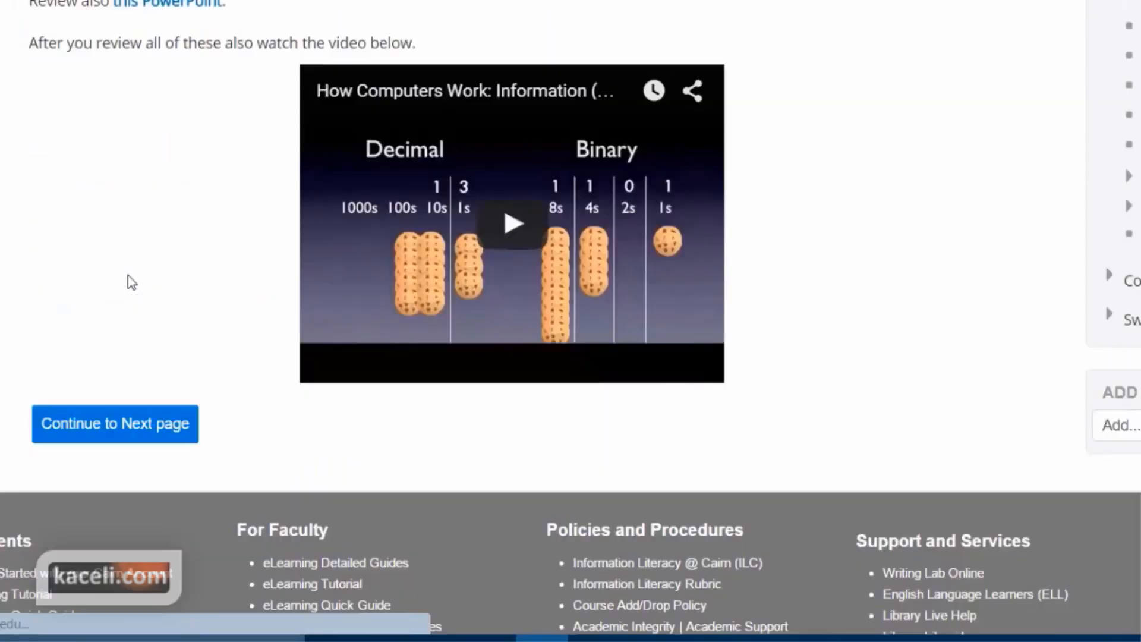
{"action": "scroll", "coordinate": [109, 133], "scroll_direction": "up", "scroll_amount": 3}
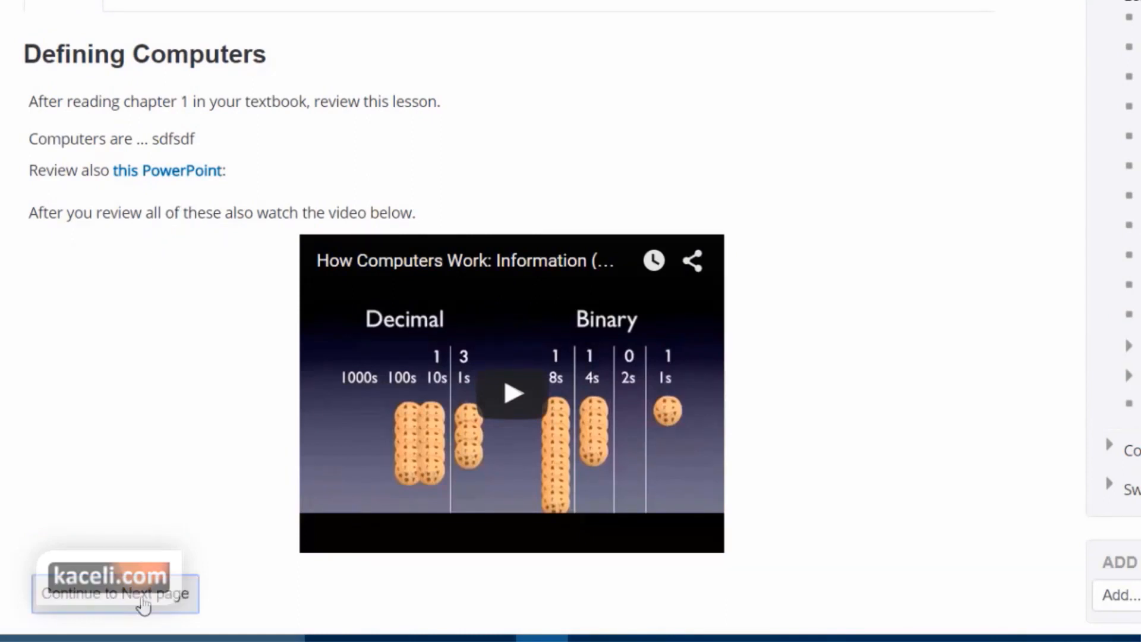
{"action": "left_click", "coordinate": [143, 605]}
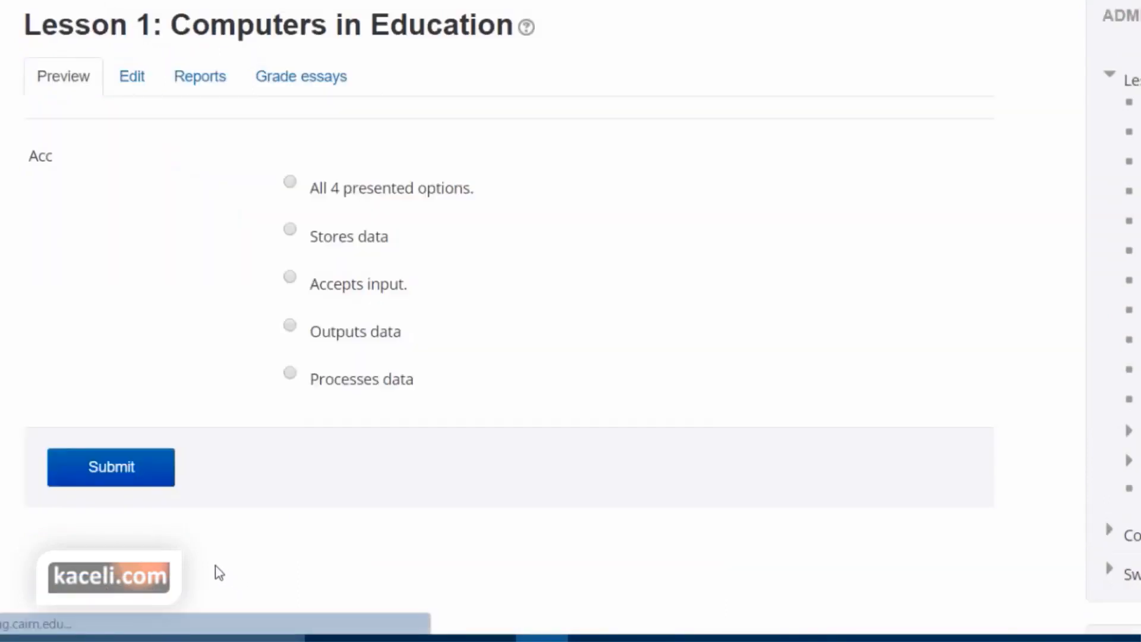
{"action": "left_click", "coordinate": [289, 182]}
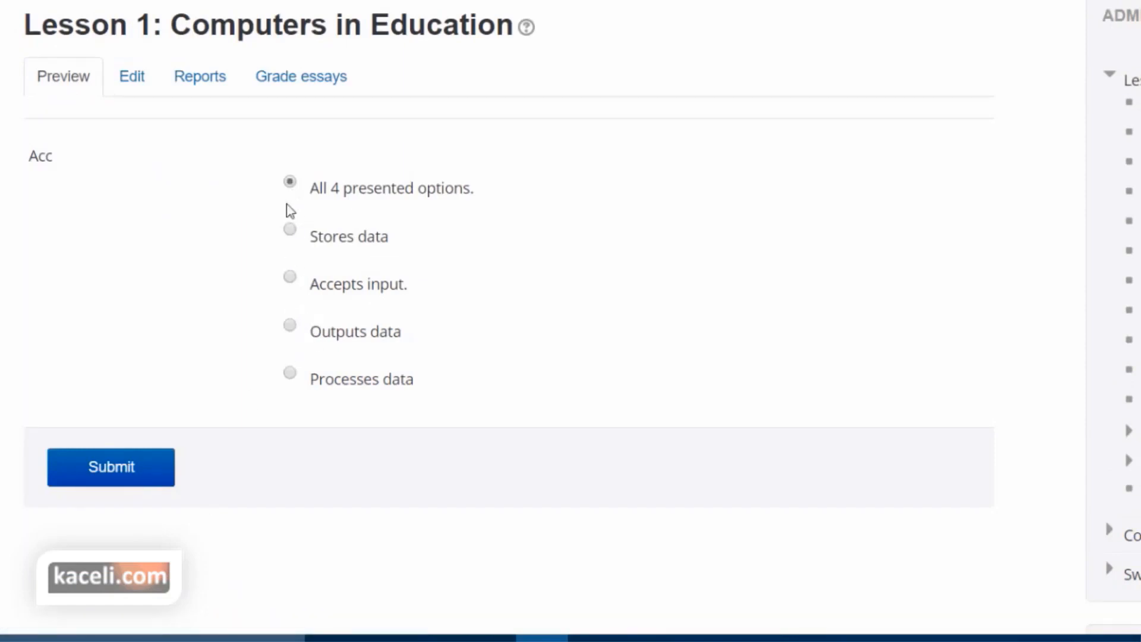
{"action": "left_click", "coordinate": [150, 482]}
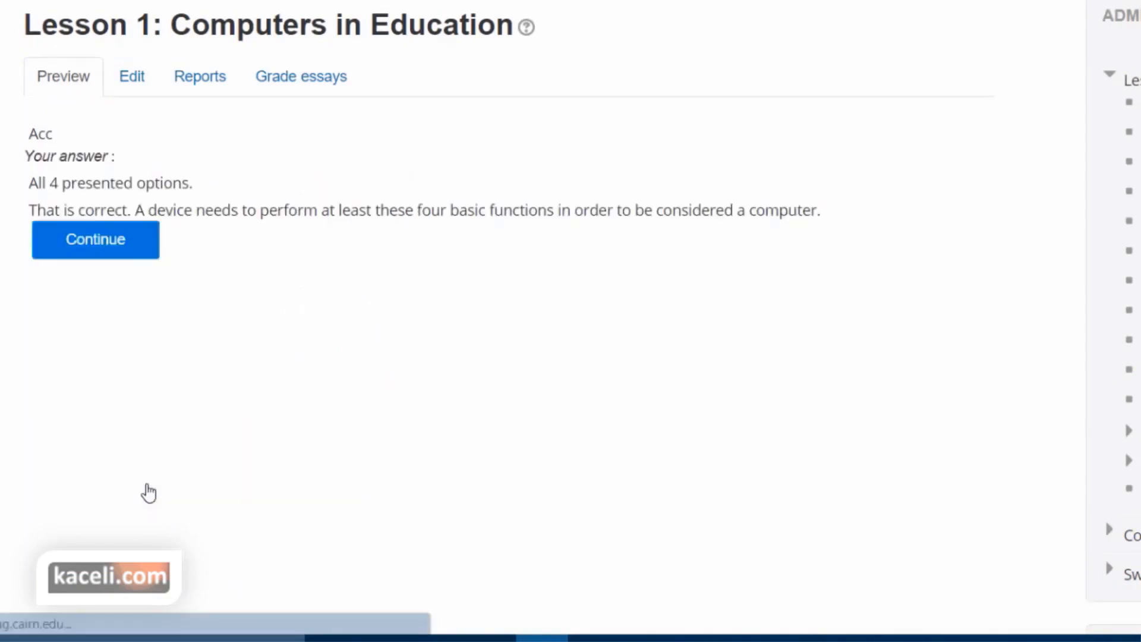
{"action": "left_click", "coordinate": [116, 253]}
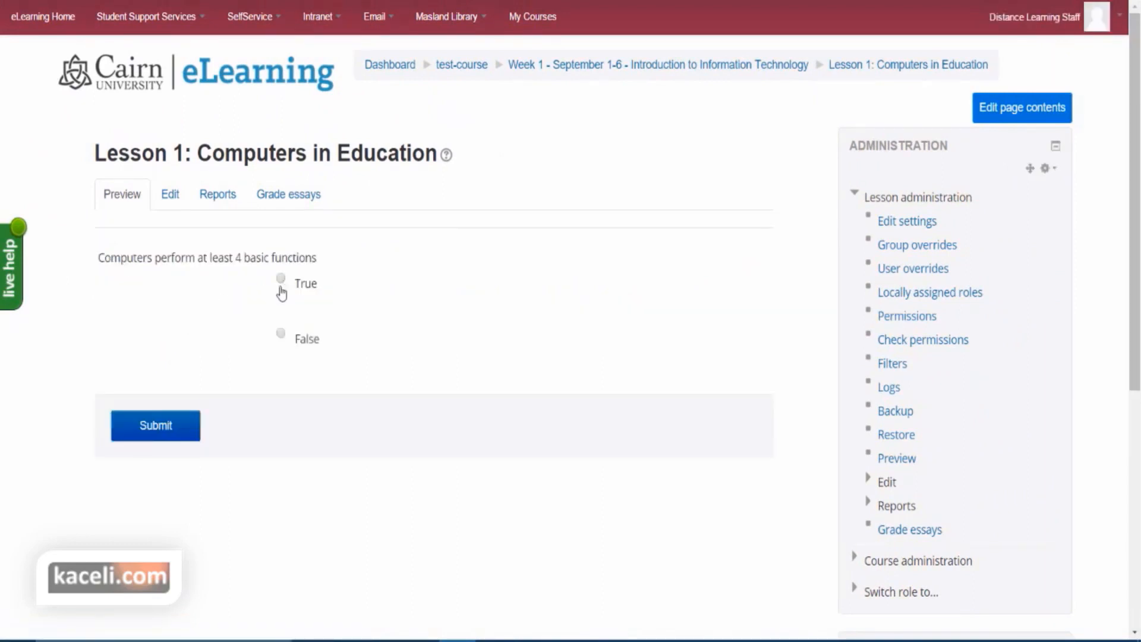
Step: Answer True to the four-functions statement, then write and submit a test essay answer
{"action": "left_click", "coordinate": [282, 291]}
{"action": "left_click", "coordinate": [173, 432]}
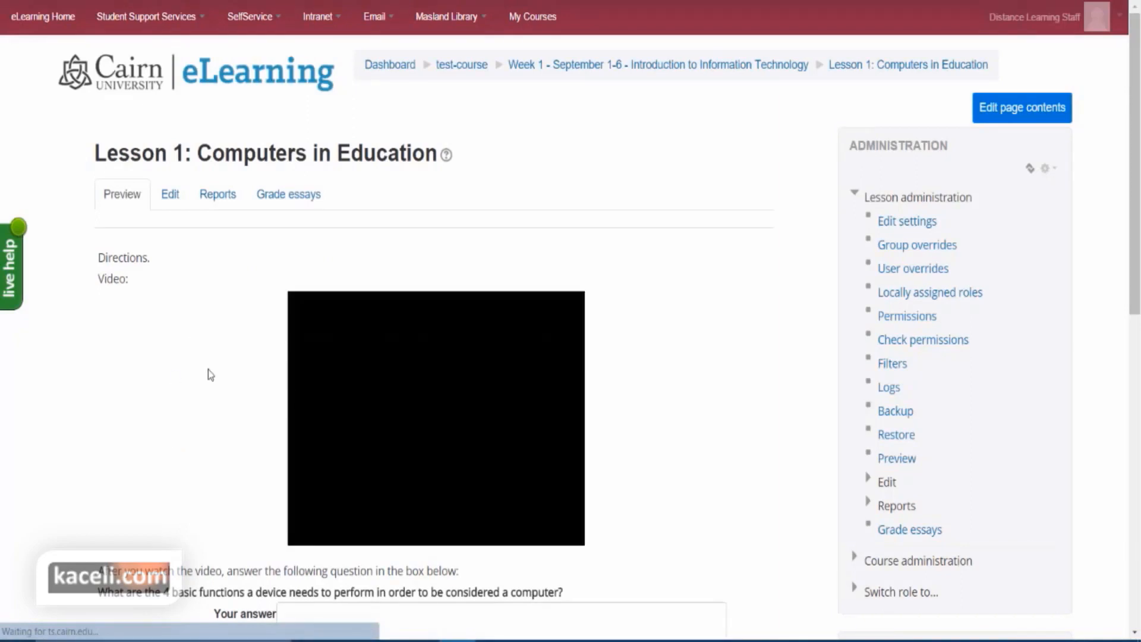
{"action": "scroll", "coordinate": [205, 362], "scroll_direction": "down", "scroll_amount": 3}
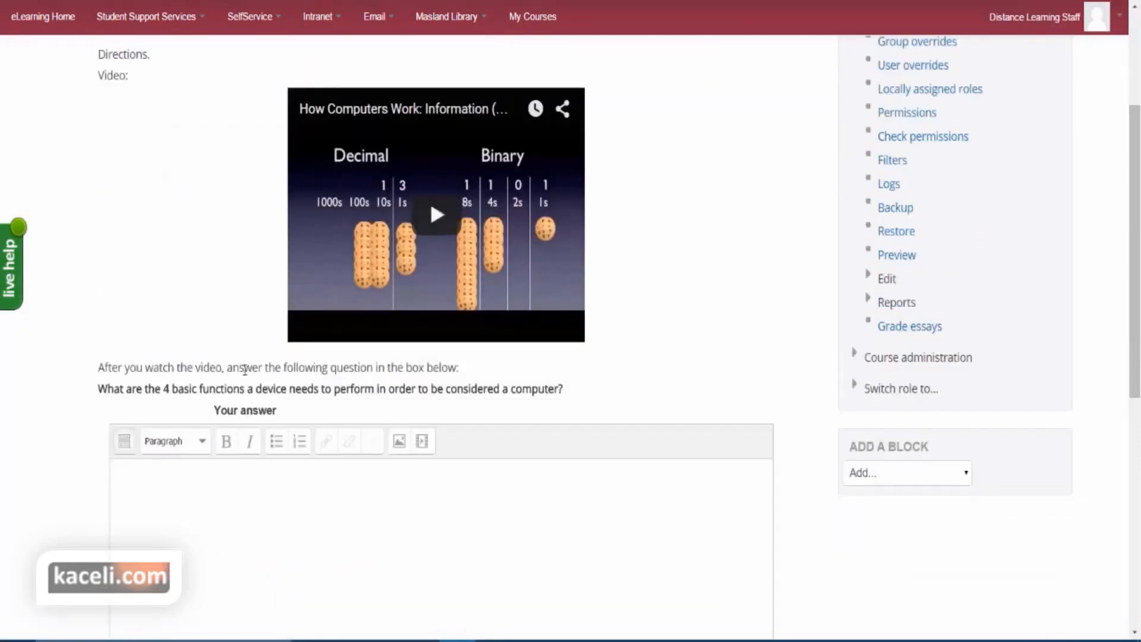
{"action": "left_click_drag", "start_coordinate": [561, 389], "coordinate": [264, 226]}
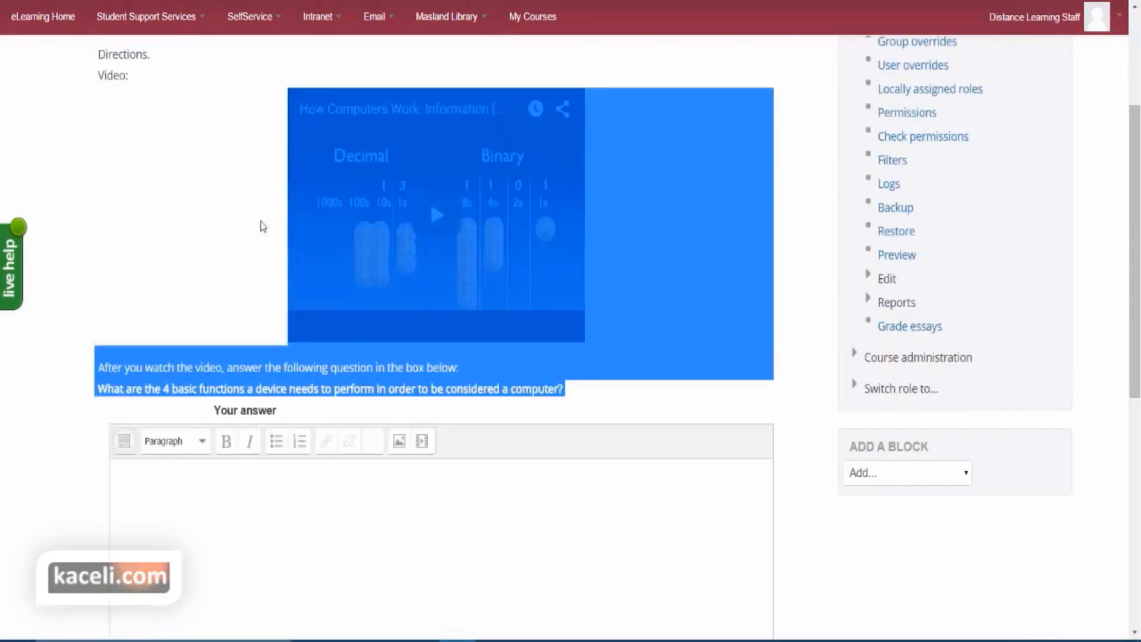
{"action": "scroll", "coordinate": [311, 466], "scroll_direction": "down", "scroll_amount": 2}
{"action": "left_click", "coordinate": [288, 441]}
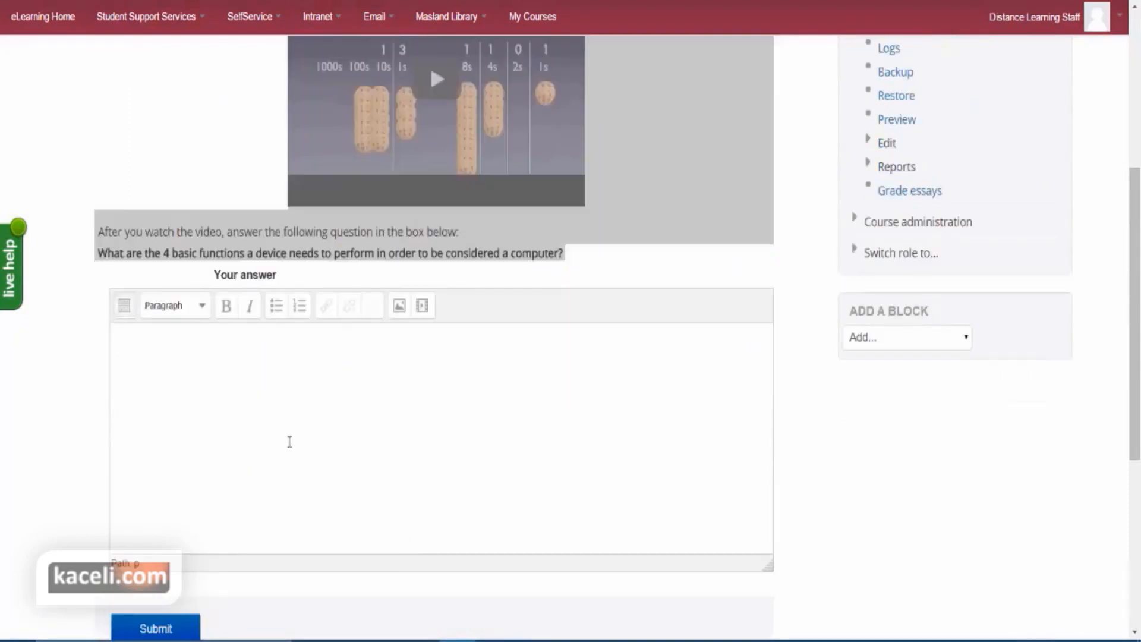
{"action": "type", "text": "sdfsfdsfs"}
{"action": "left_click", "coordinate": [172, 630]}
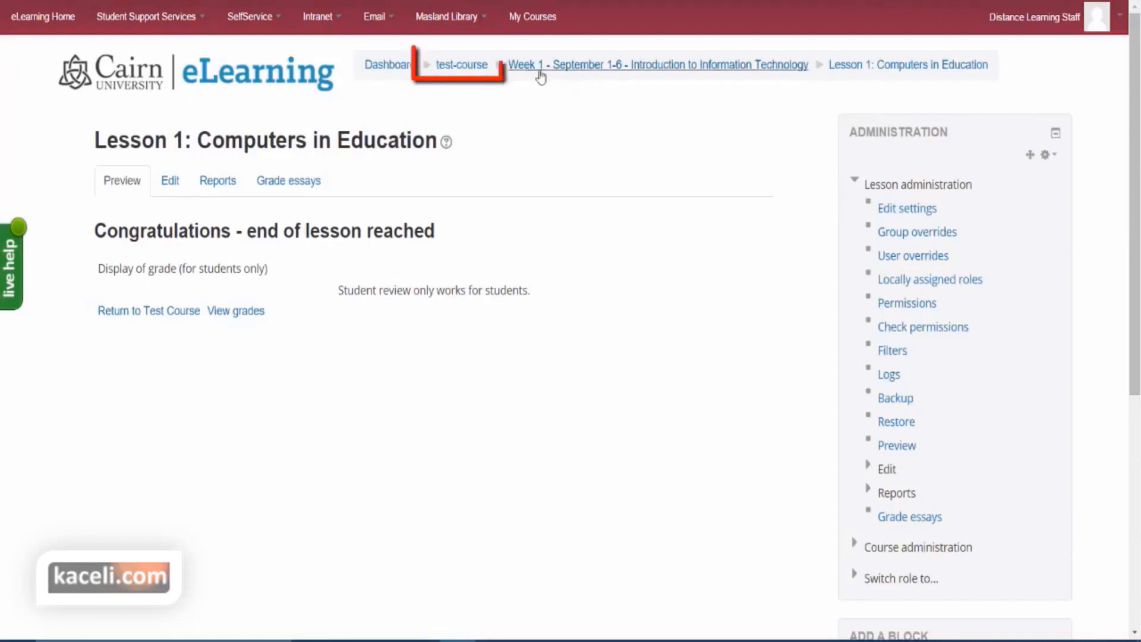
Step: Go back to test-course and restart Lesson 1: Computers in Education from its first page
{"action": "left_click", "coordinate": [469, 67]}
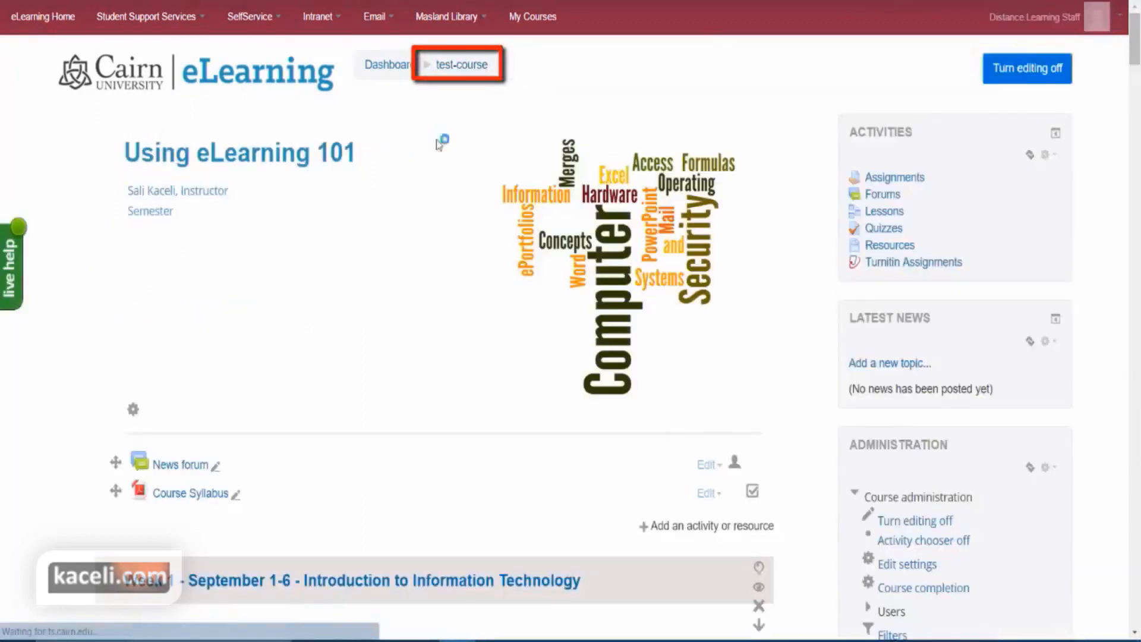
{"action": "scroll", "coordinate": [365, 279], "scroll_direction": "down", "scroll_amount": 3}
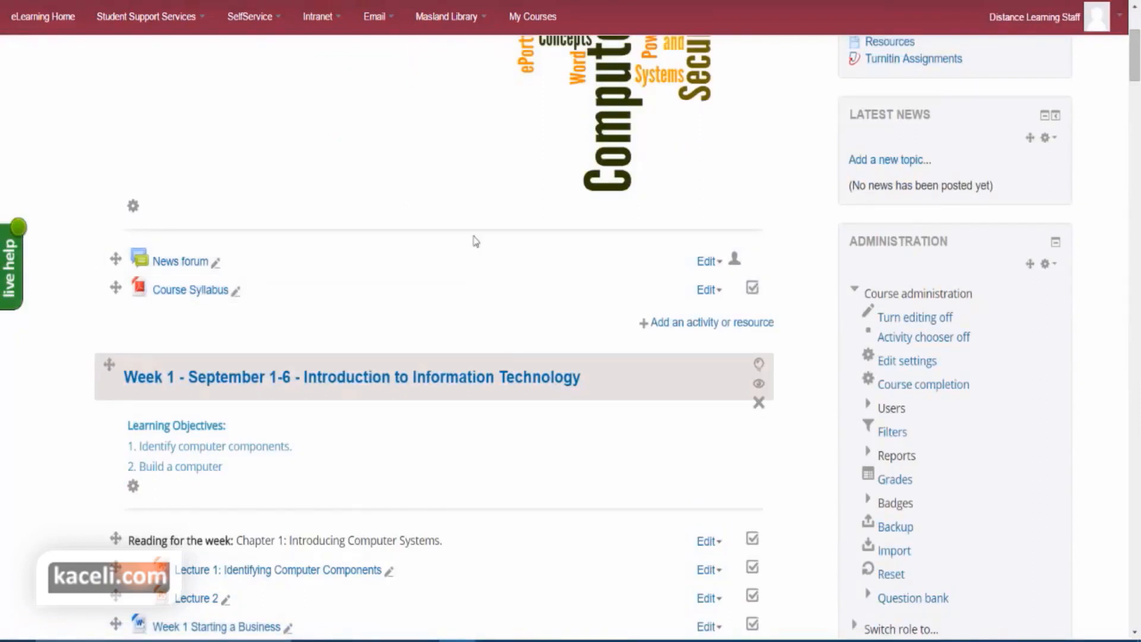
{"action": "scroll", "coordinate": [425, 260], "scroll_direction": "down", "scroll_amount": 5}
{"action": "scroll", "coordinate": [432, 314], "scroll_direction": "down", "scroll_amount": 2}
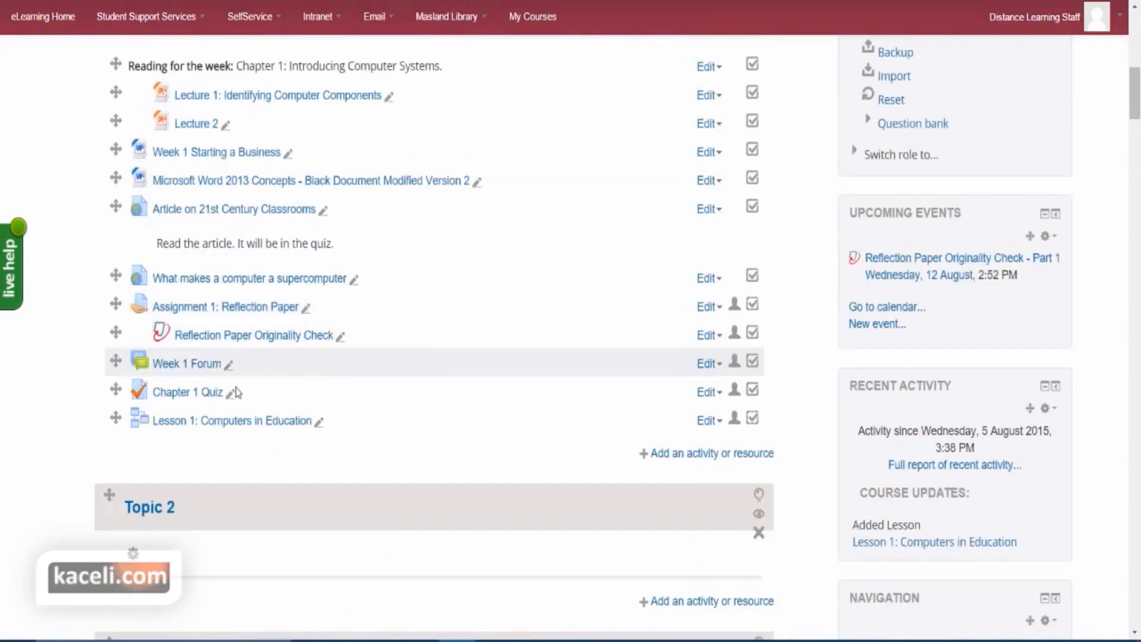
{"action": "left_click", "coordinate": [211, 423]}
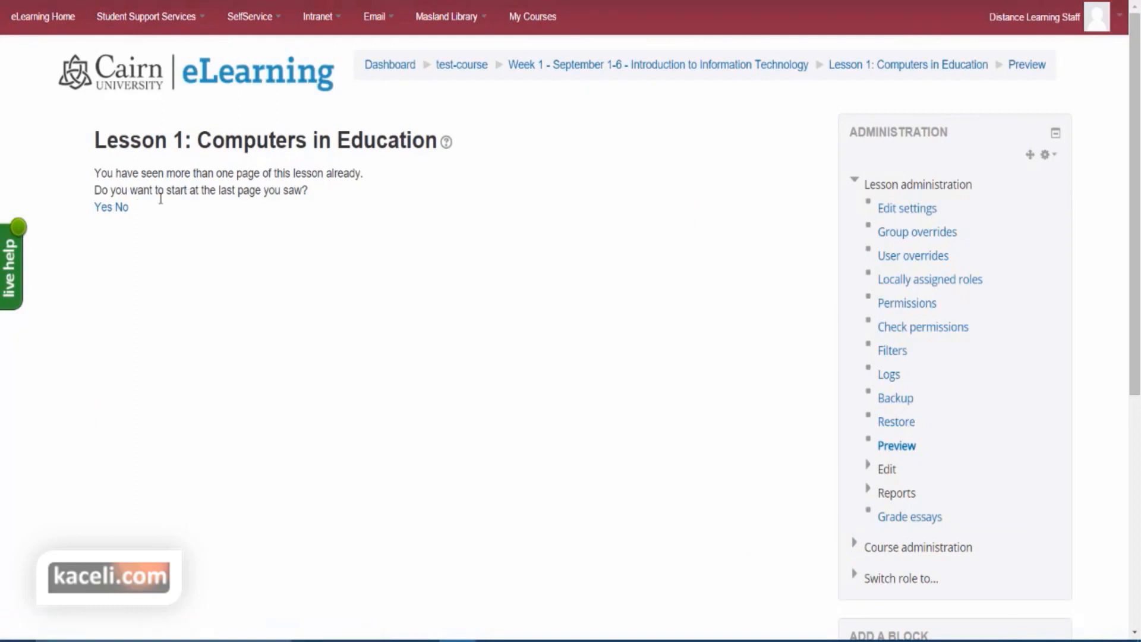
{"action": "left_click", "coordinate": [121, 207]}
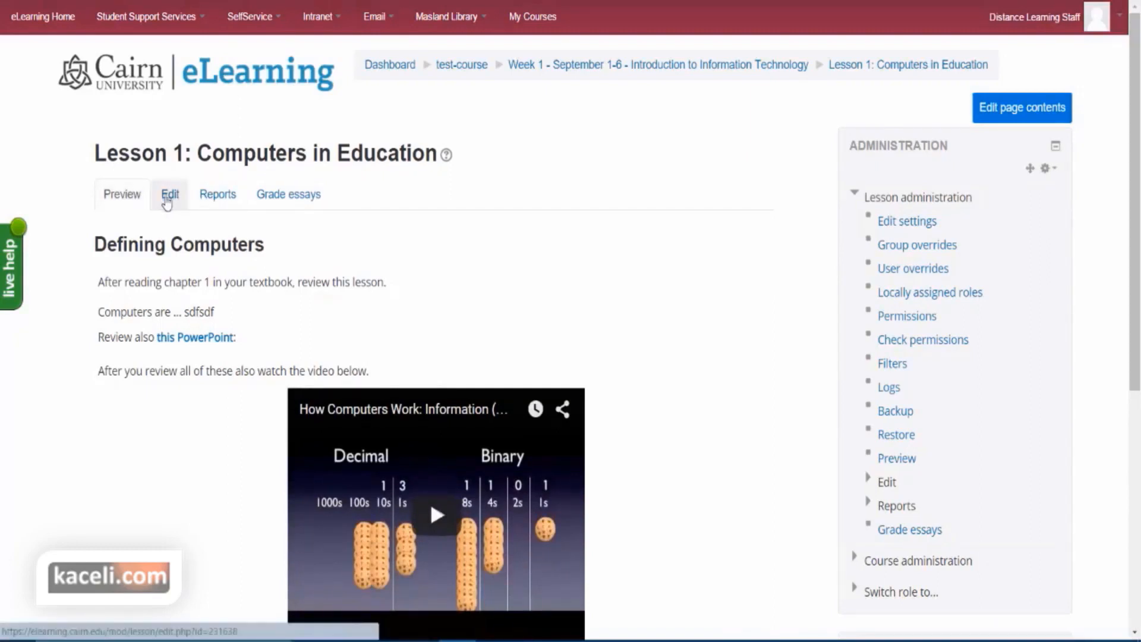
Step: Review the lesson's attempt reports, then switch to the Grade essays list
{"action": "left_click", "coordinate": [217, 200]}
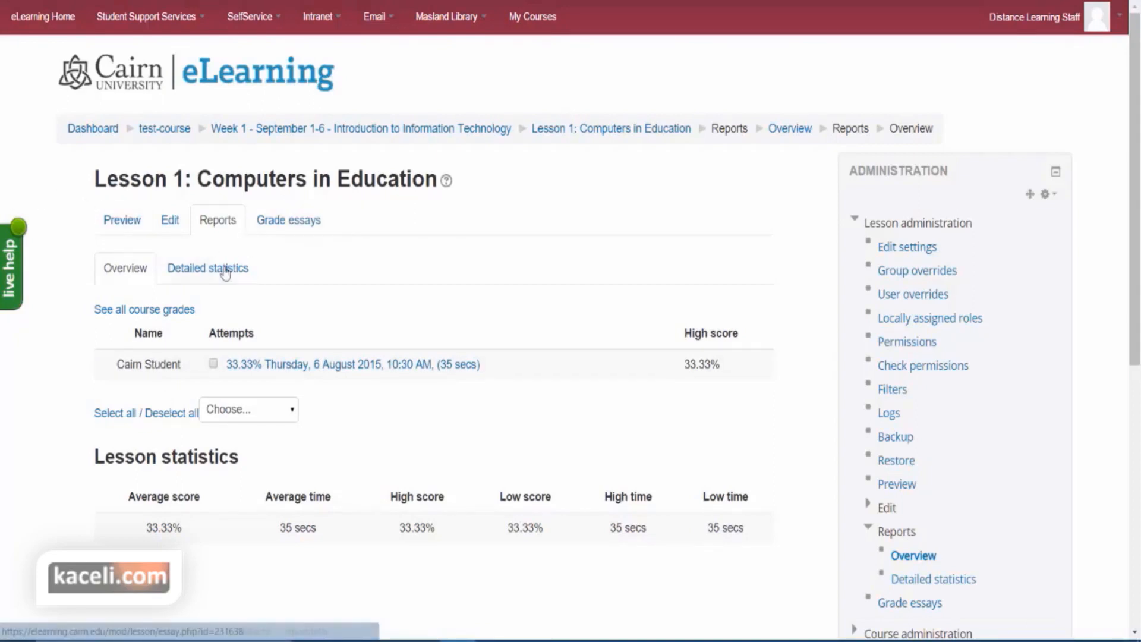
{"action": "left_click", "coordinate": [284, 228]}
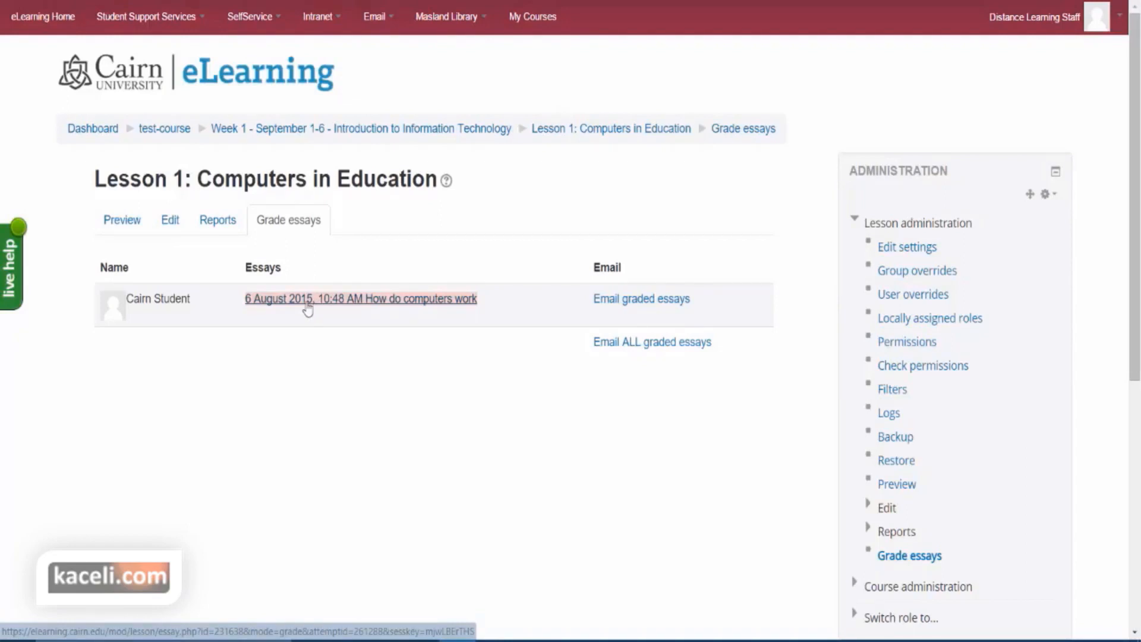
Step: Open the student's 'How do computers work' essay in a new tab and review the response
{"action": "right_click", "coordinate": [314, 306]}
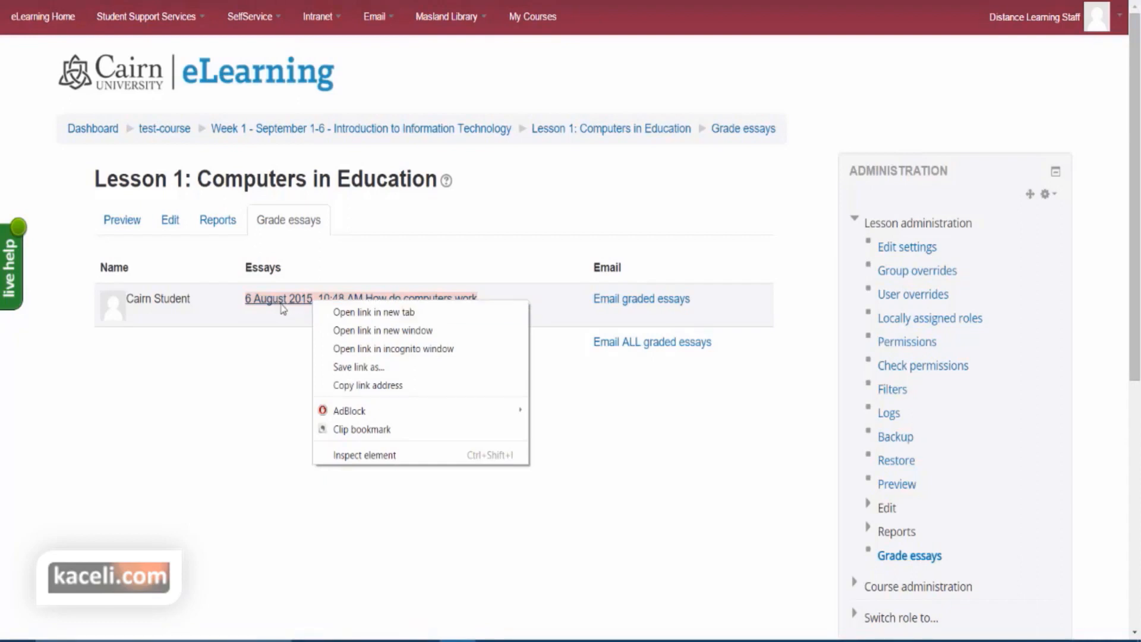
{"action": "left_click", "coordinate": [352, 313]}
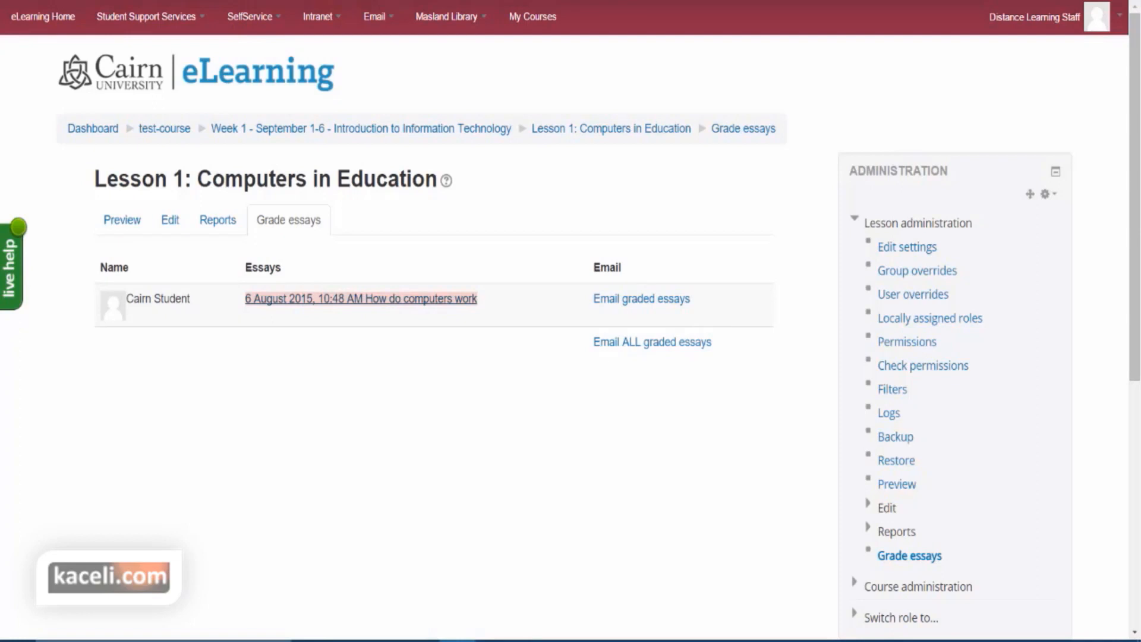
{"action": "left_click", "coordinate": [209, 0]}
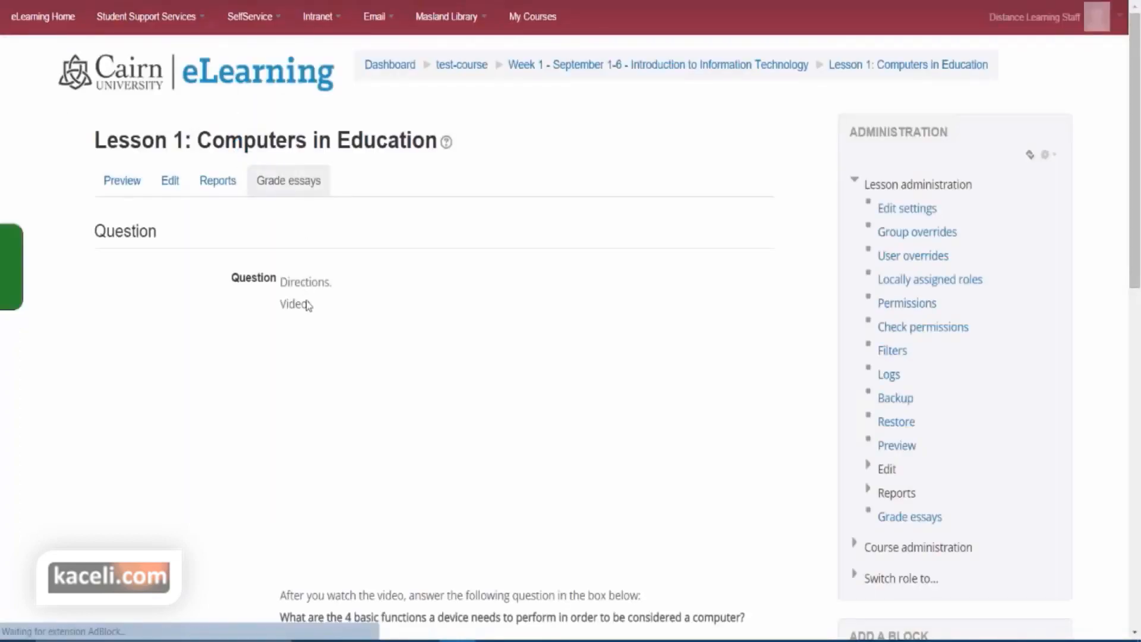
{"action": "scroll", "coordinate": [391, 347], "scroll_direction": "down", "scroll_amount": 3}
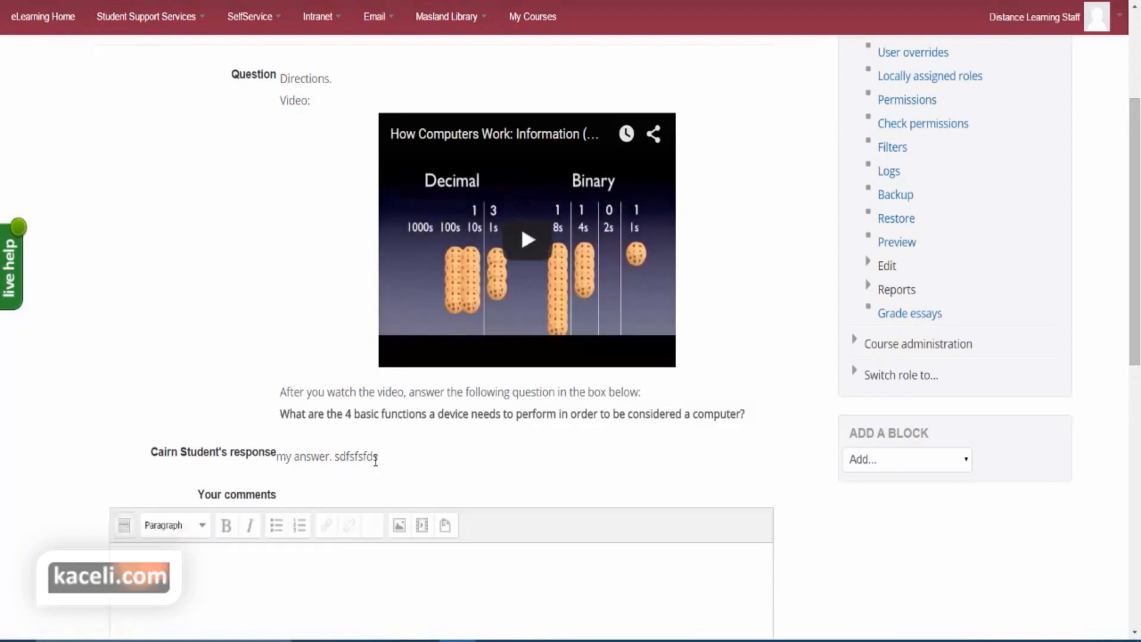
{"action": "left_click_drag", "start_coordinate": [379, 457], "coordinate": [285, 464]}
{"action": "scroll", "coordinate": [285, 464], "scroll_direction": "down", "scroll_amount": 2}
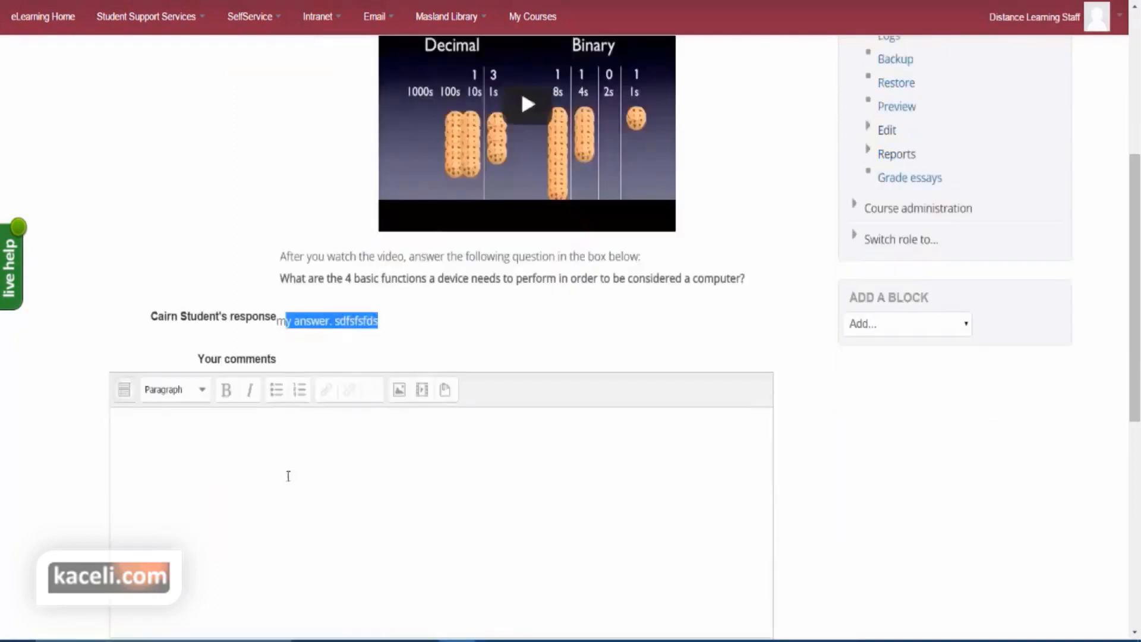
Step: Add a grading comment, choose an essay score, and save the changes
{"action": "left_click", "coordinate": [156, 466]}
{"action": "scroll", "coordinate": [153, 470], "scroll_direction": "down", "scroll_amount": 3}
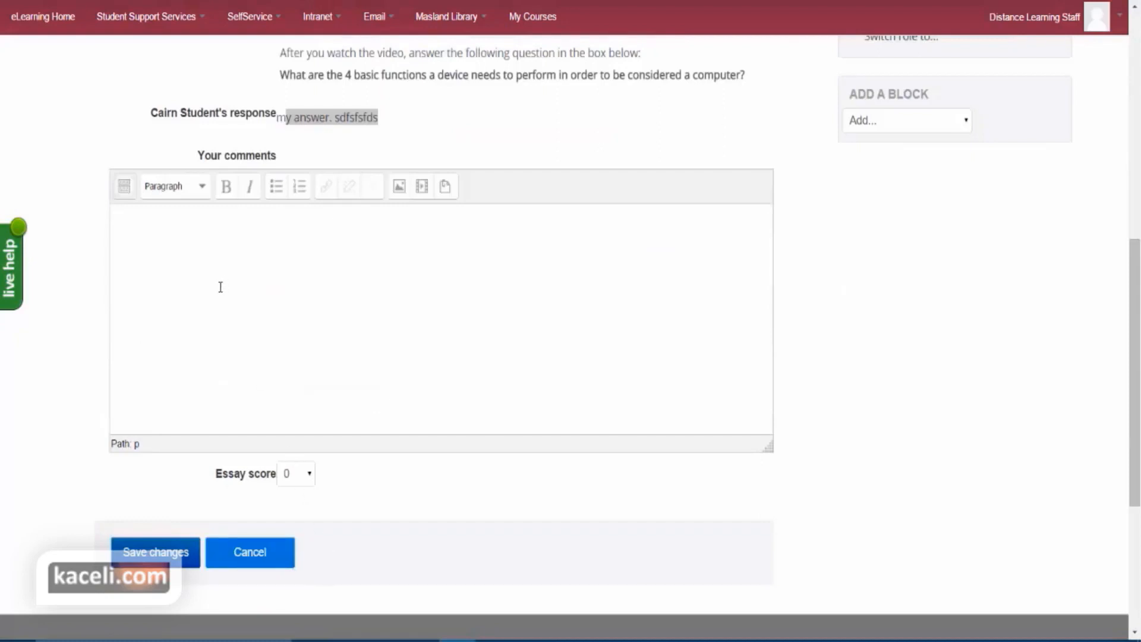
{"action": "type", "text": "sdfdsfdsfds"}
{"action": "left_click", "coordinate": [300, 475]}
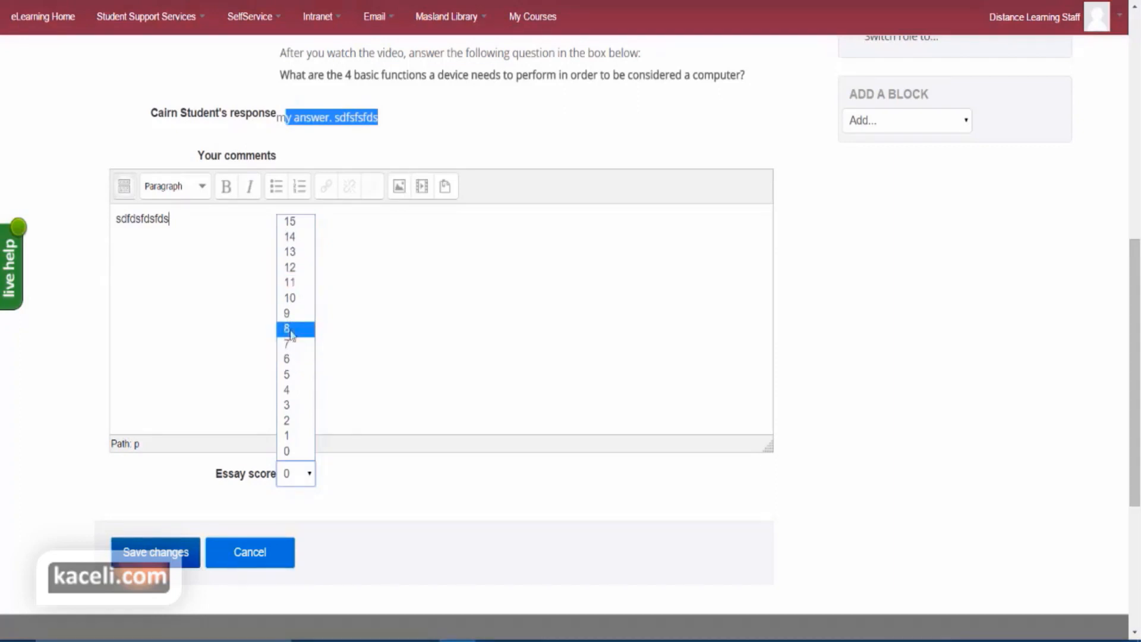
{"action": "left_click", "coordinate": [299, 359]}
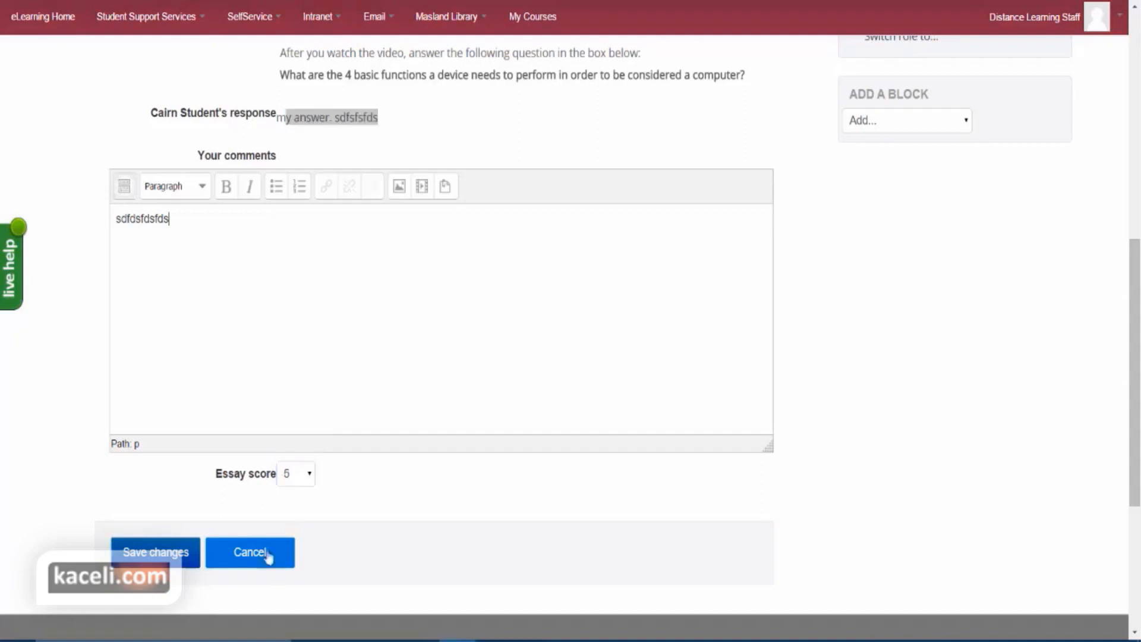
{"action": "left_click", "coordinate": [171, 550]}
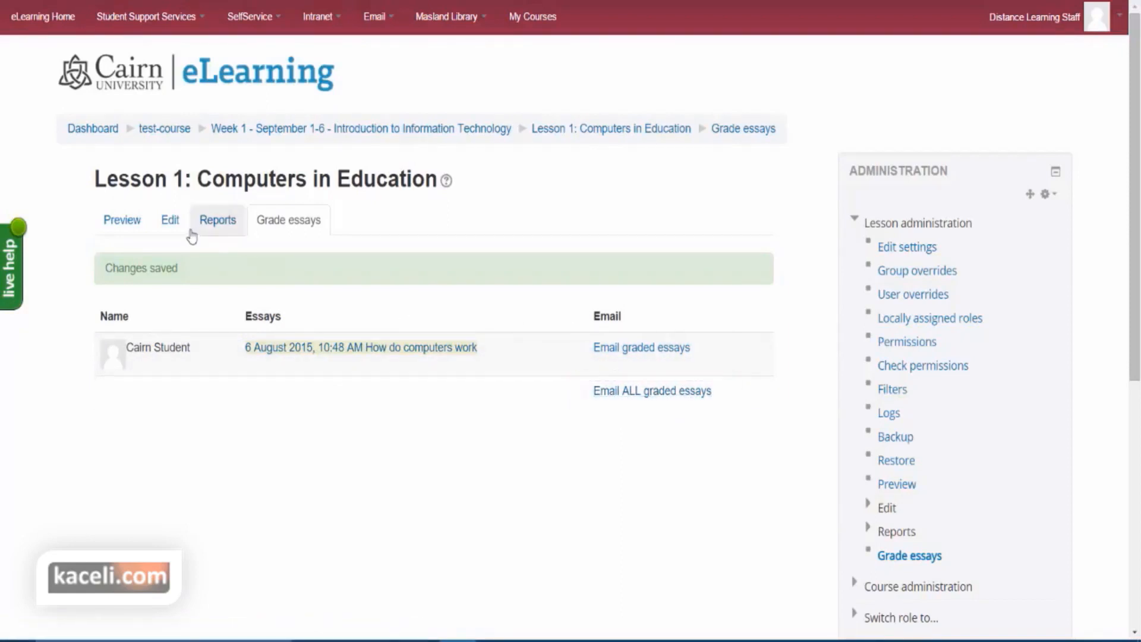
Step: Confirm the student's 50% high score in the lesson report, then return to test-course
{"action": "left_click", "coordinate": [211, 234]}
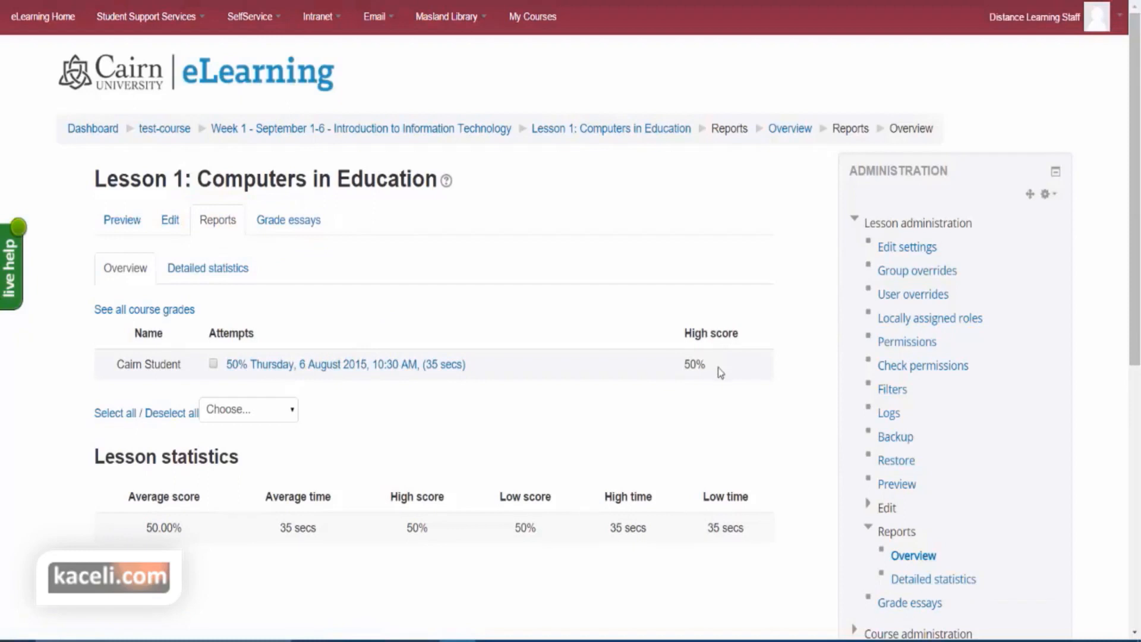
{"action": "left_click_drag", "start_coordinate": [708, 366], "coordinate": [683, 365]}
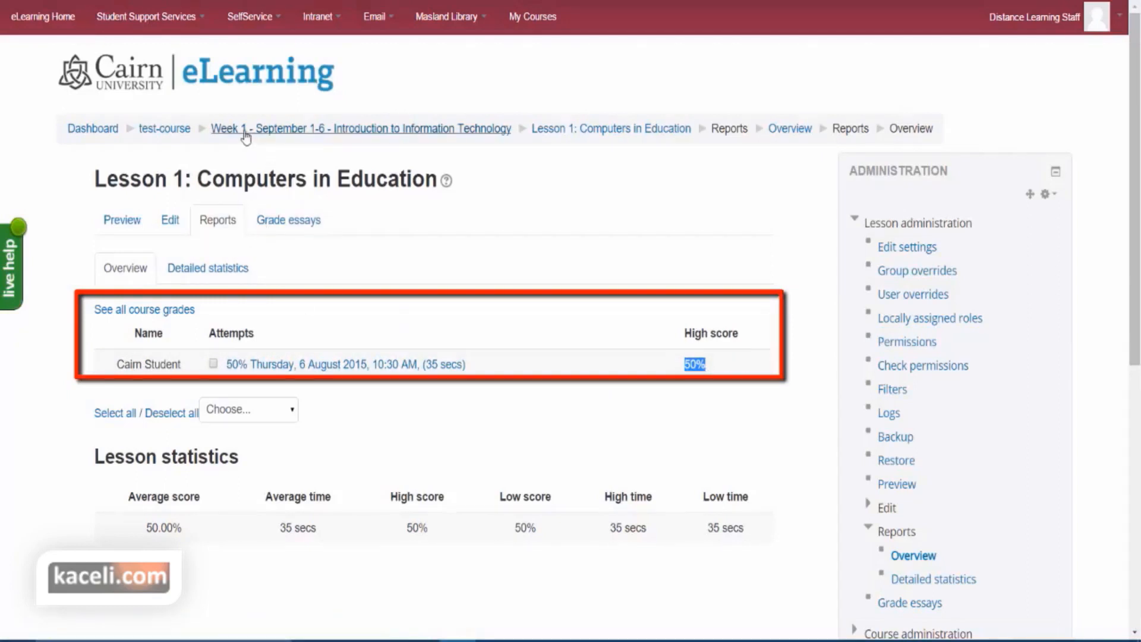
{"action": "left_click", "coordinate": [306, 132]}
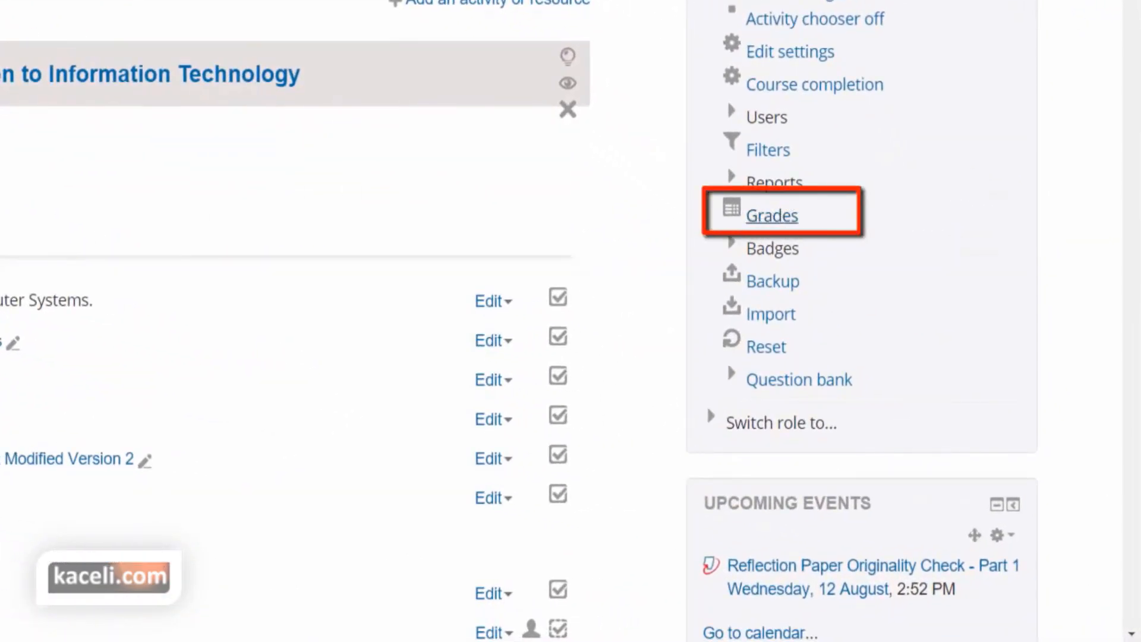
Step: Review the course gradebook, with Lesson 1 at 50.00 (F), then return to the FA20-eLearning101 course page
{"action": "left_click", "coordinate": [772, 216]}
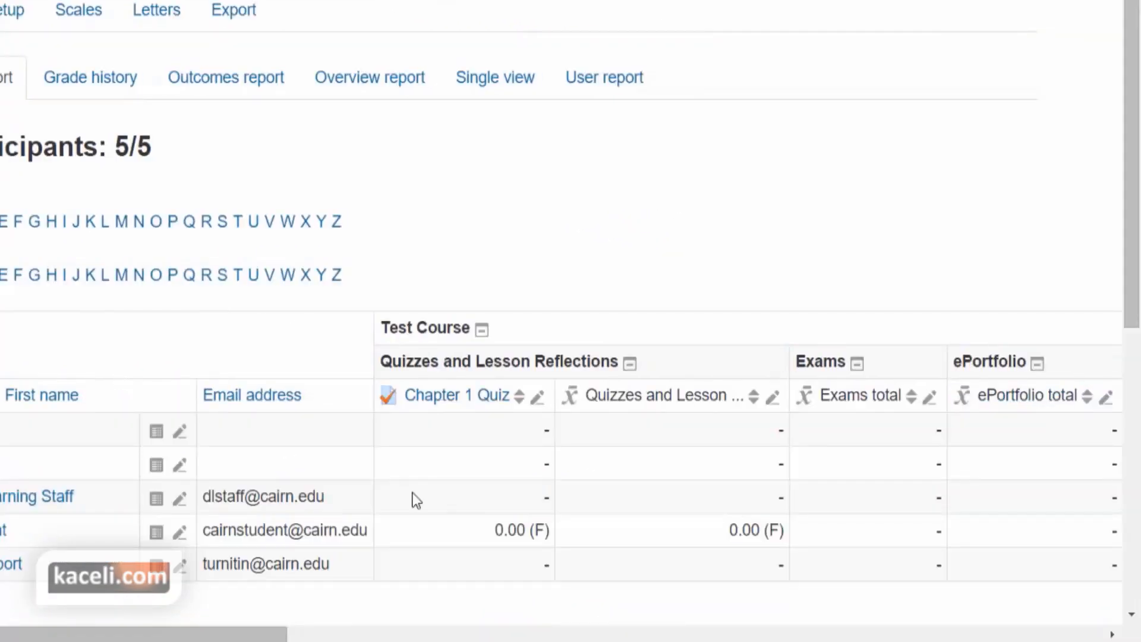
{"action": "left_click_drag", "start_coordinate": [1136, 324], "coordinate": [1136, 466]}
{"action": "left_click_drag", "start_coordinate": [241, 635], "coordinate": [761, 630]}
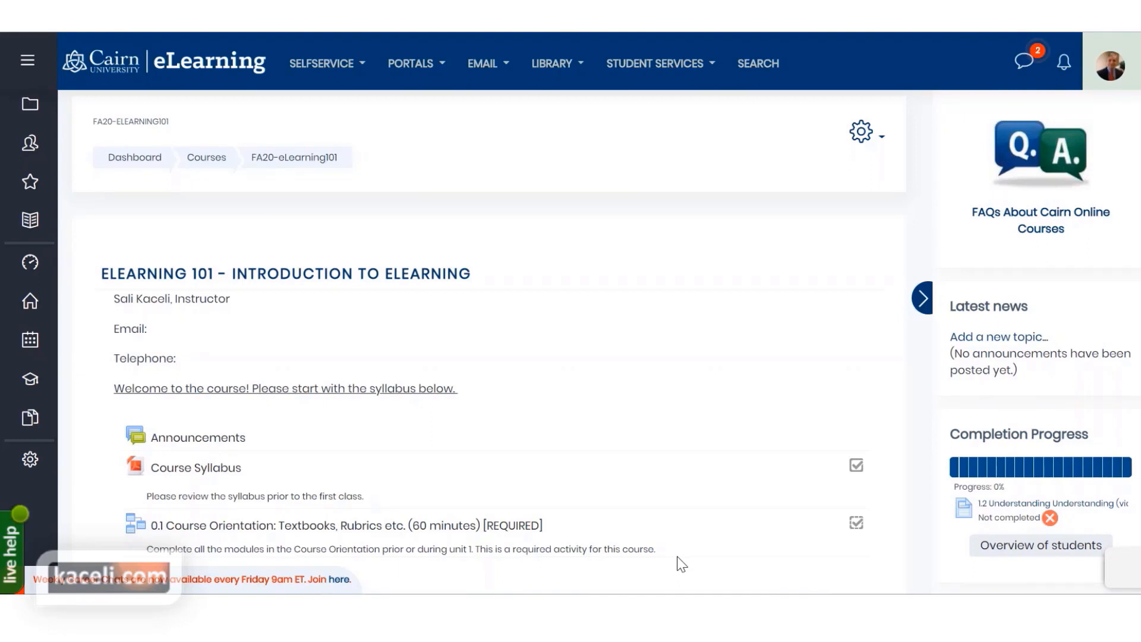
Step: Hide the side blocks and turn editing on for the FA20-eLearning101 course page
{"action": "scroll", "coordinate": [622, 403], "scroll_direction": "down", "scroll_amount": 3}
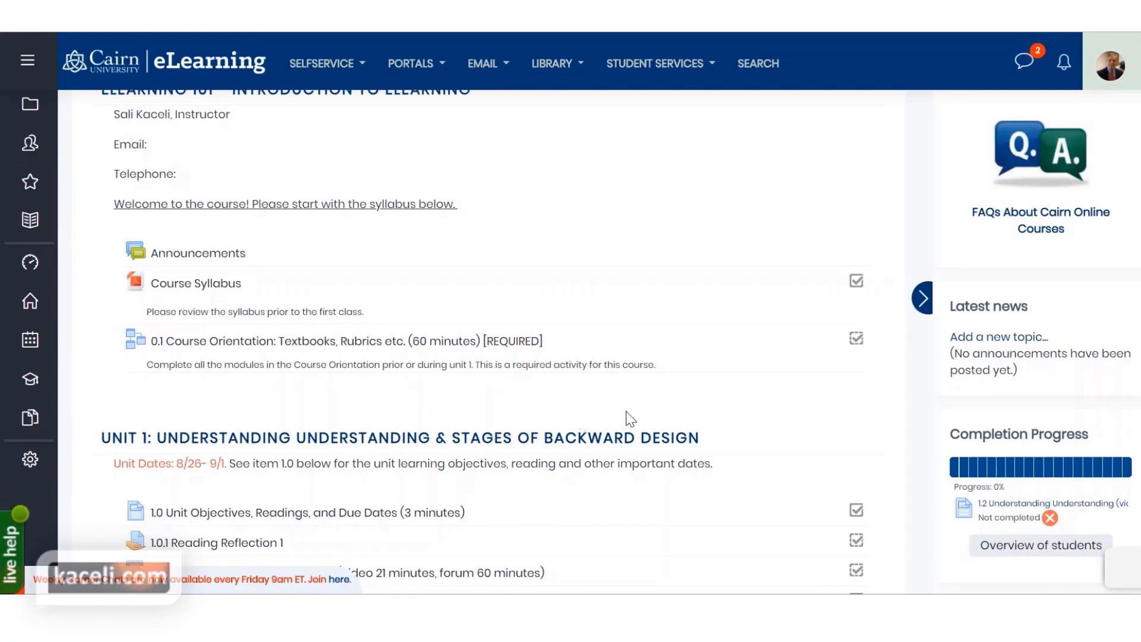
{"action": "scroll", "coordinate": [620, 365], "scroll_direction": "up", "scroll_amount": 3}
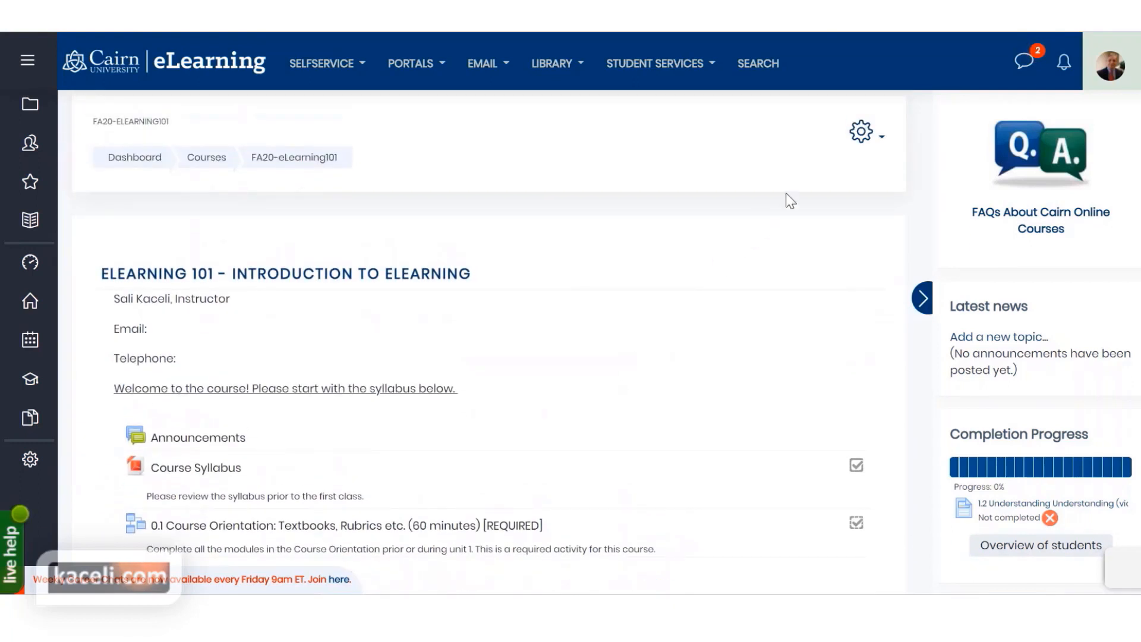
{"action": "left_click", "coordinate": [868, 137]}
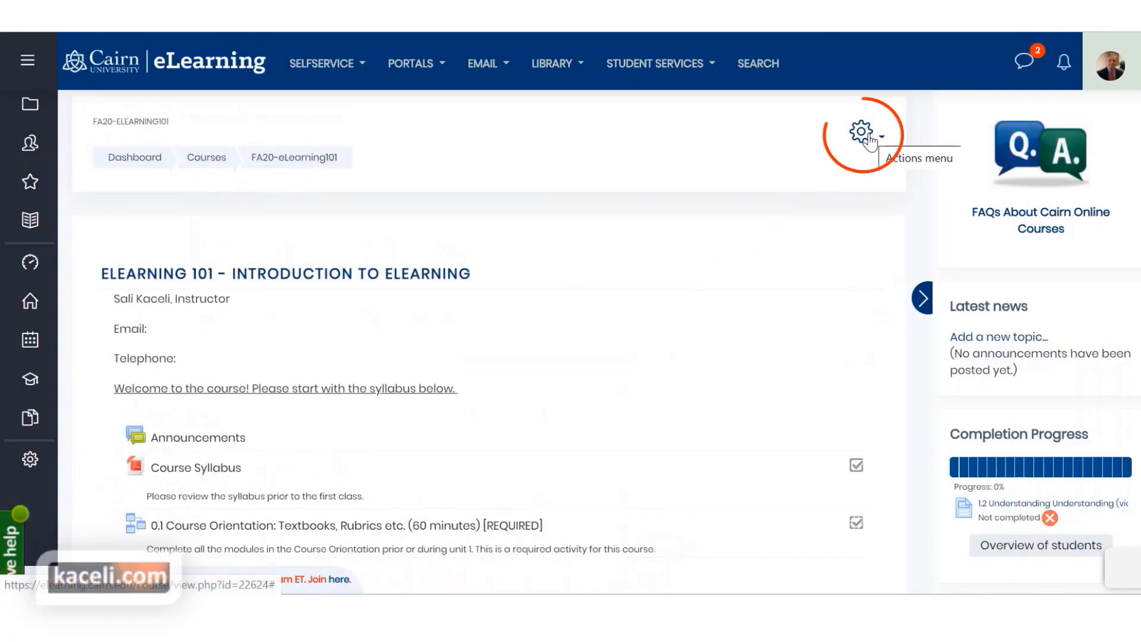
{"action": "left_click", "coordinate": [922, 297]}
{"action": "left_click", "coordinate": [1093, 132]}
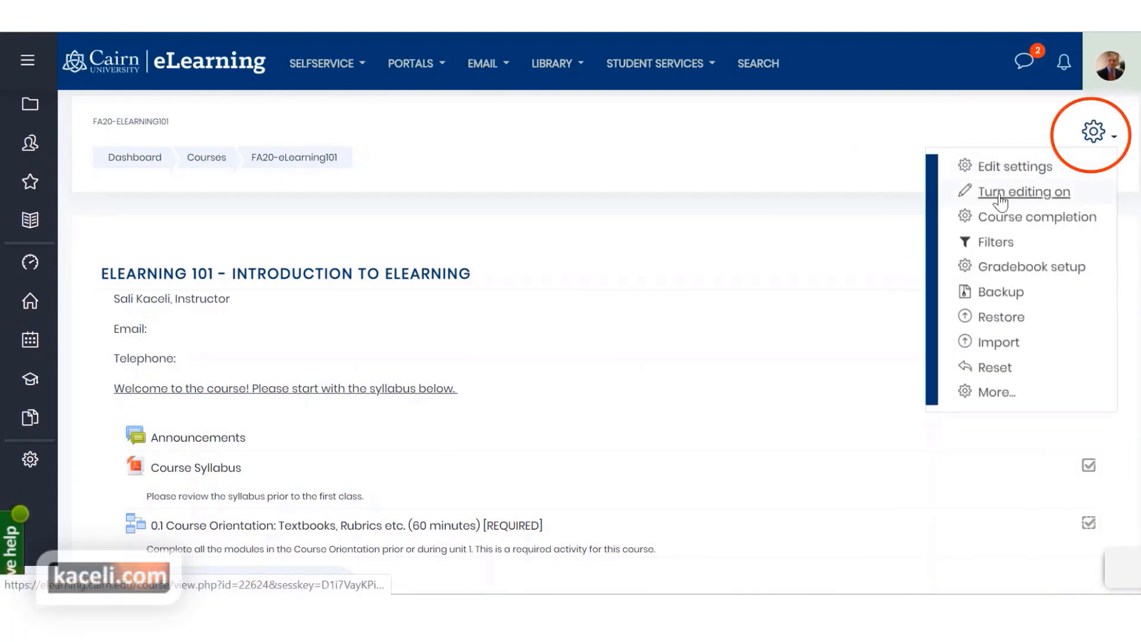
{"action": "left_click", "coordinate": [996, 196]}
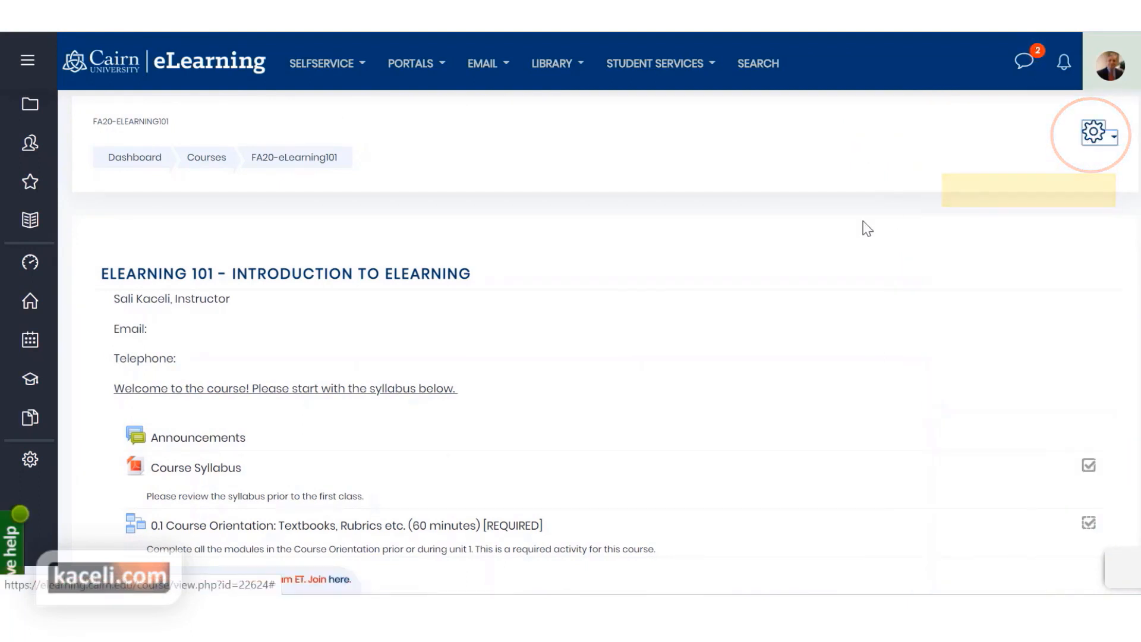
{"action": "scroll", "coordinate": [690, 325], "scroll_direction": "down", "scroll_amount": 3}
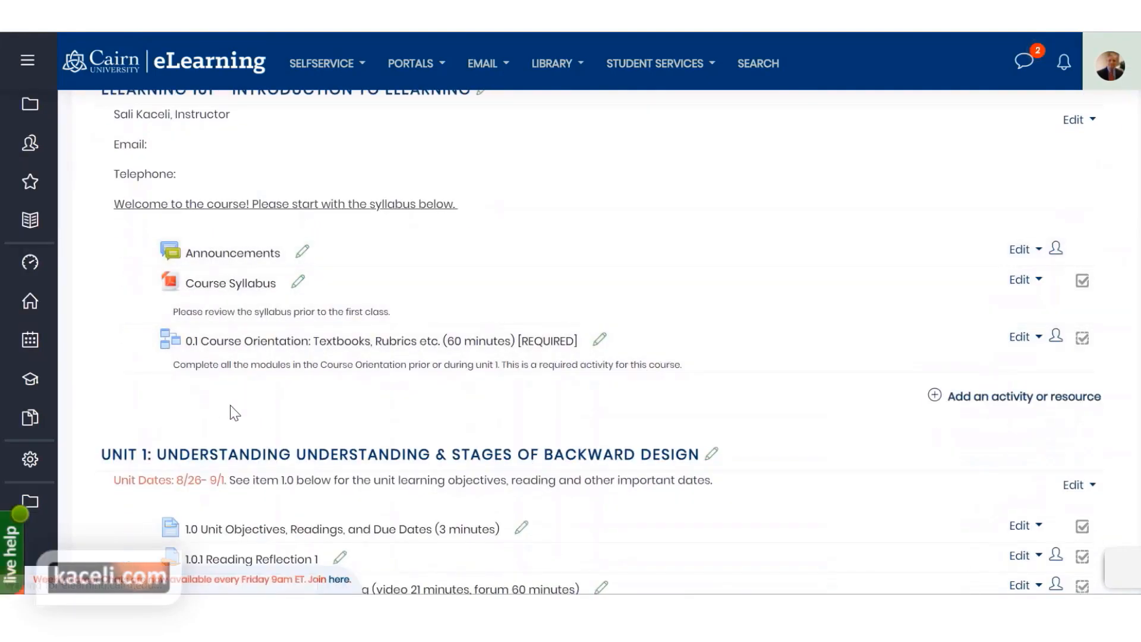
Step: Add an Attendance activity to the course's opening section from the activity chooser
{"action": "left_click", "coordinate": [1001, 402]}
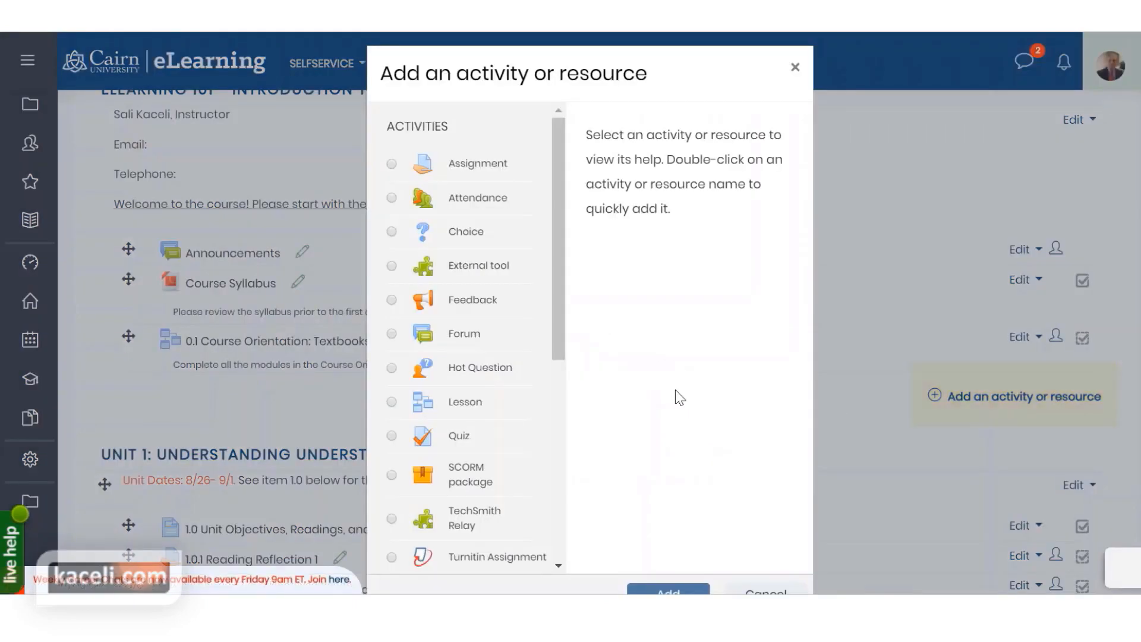
{"action": "left_click", "coordinate": [462, 201]}
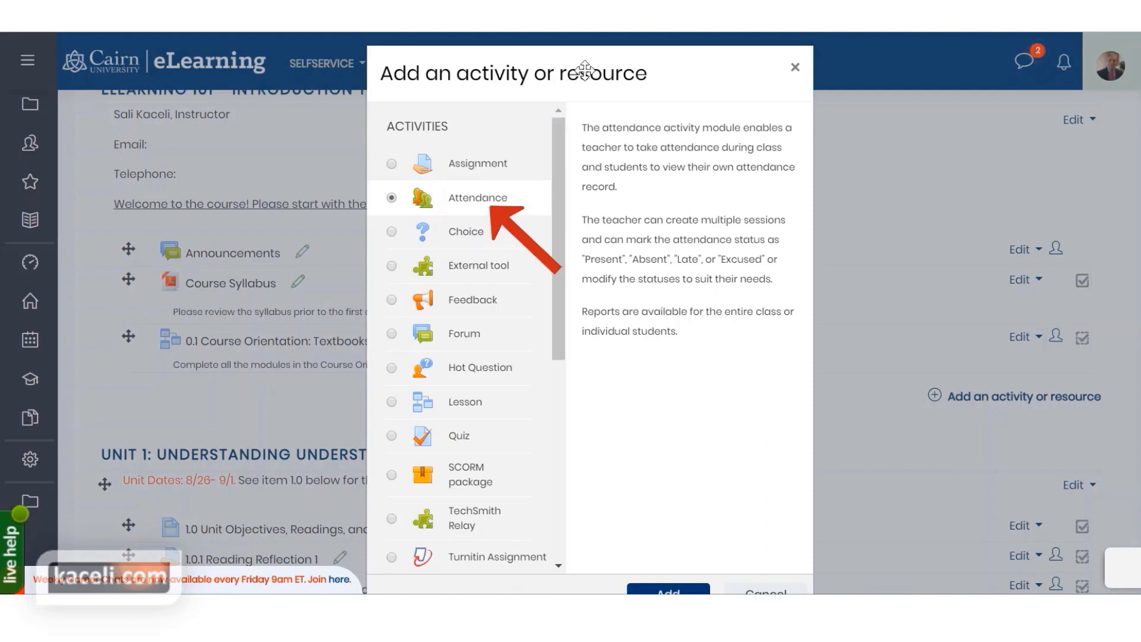
{"action": "scroll", "coordinate": [585, 70], "scroll_direction": "down", "scroll_amount": 2}
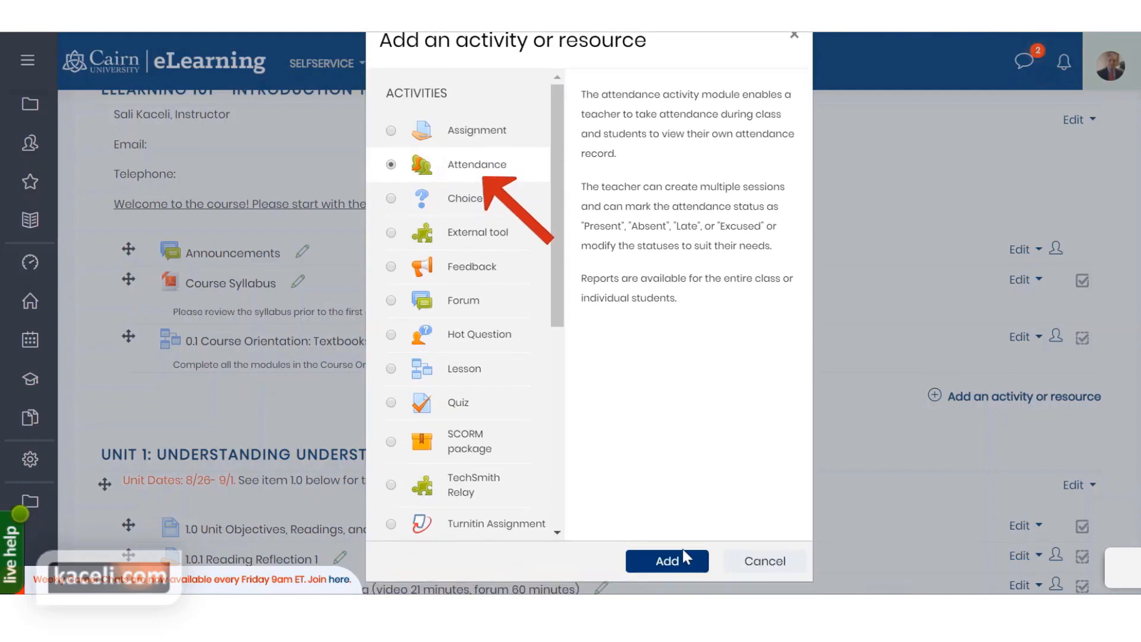
{"action": "left_click", "coordinate": [653, 556]}
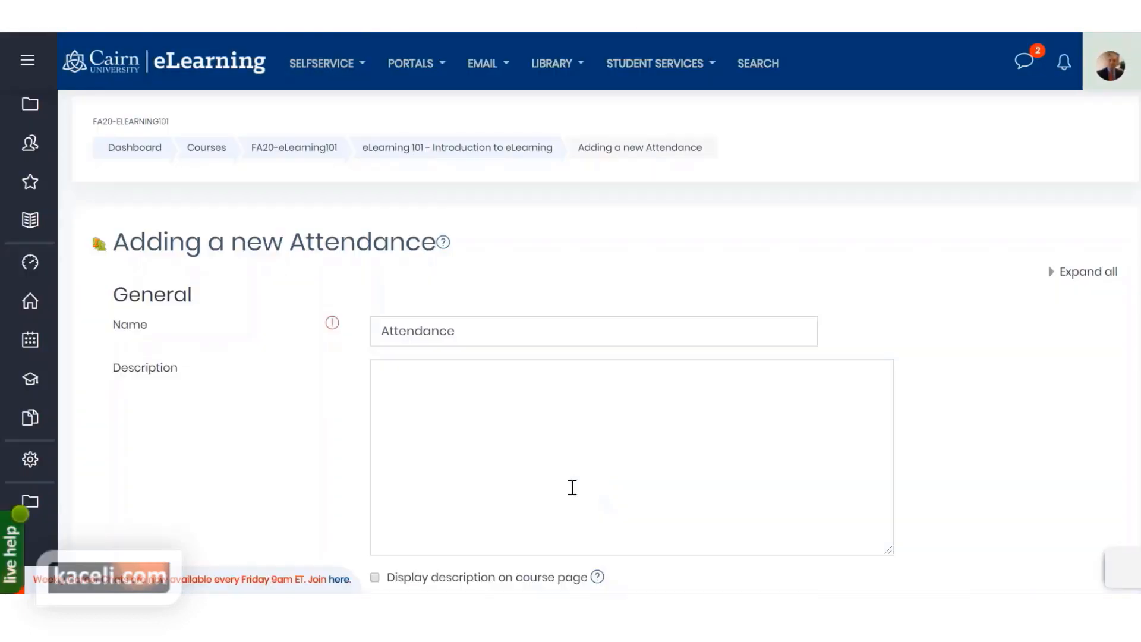
Step: Check the Attendance activity's Name and description fields
{"action": "scroll", "coordinate": [474, 338], "scroll_direction": "down", "scroll_amount": 2}
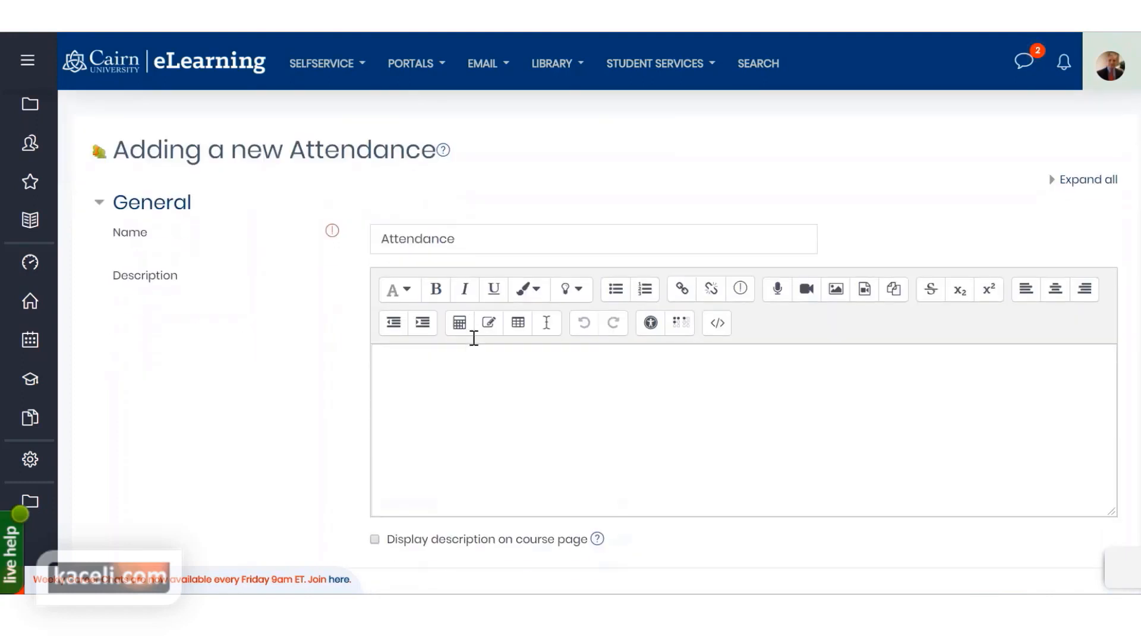
{"action": "left_click", "coordinate": [477, 239]}
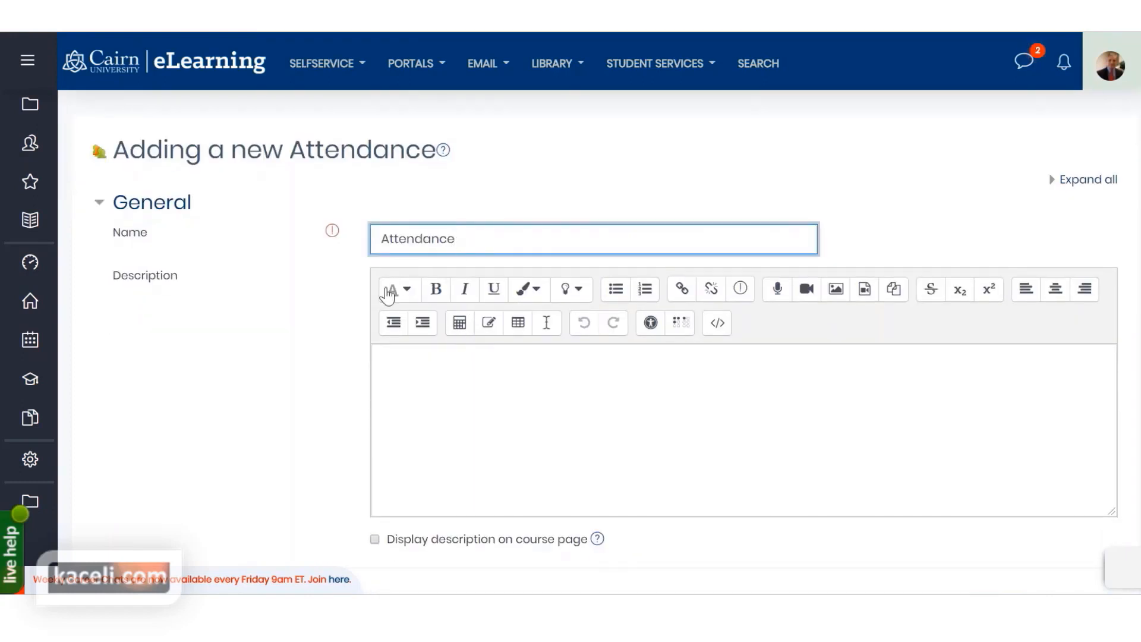
{"action": "scroll", "coordinate": [381, 386], "scroll_direction": "down", "scroll_amount": 3}
{"action": "left_click", "coordinate": [410, 221]}
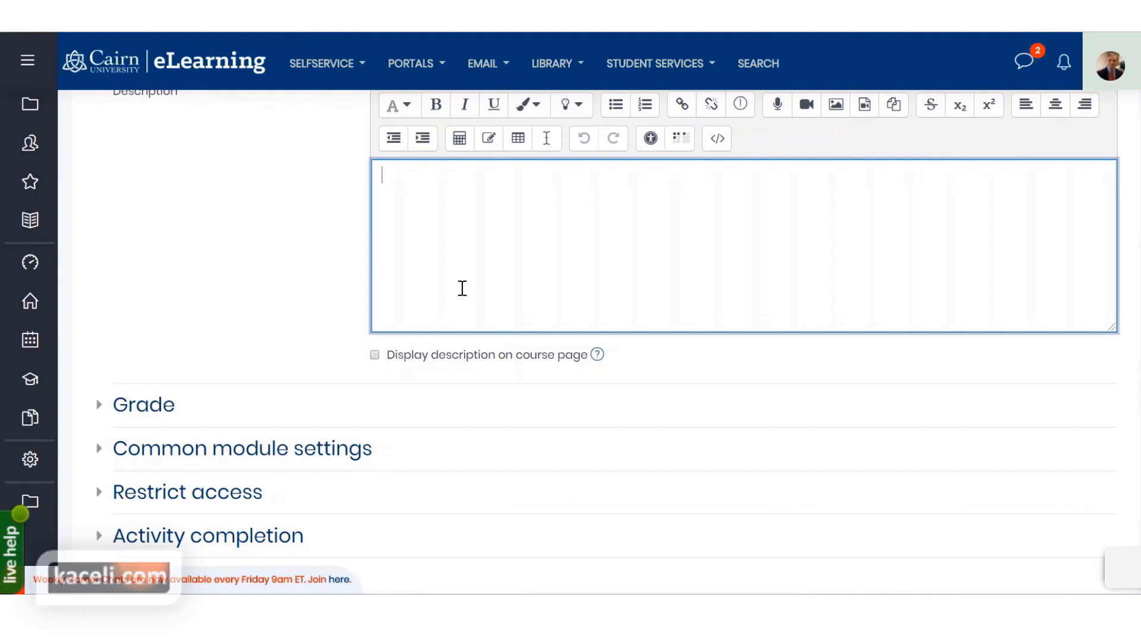
Step: Keep grade type Point, maximum grade 100 and Not categorized, then save and return to the course
{"action": "left_click", "coordinate": [145, 410]}
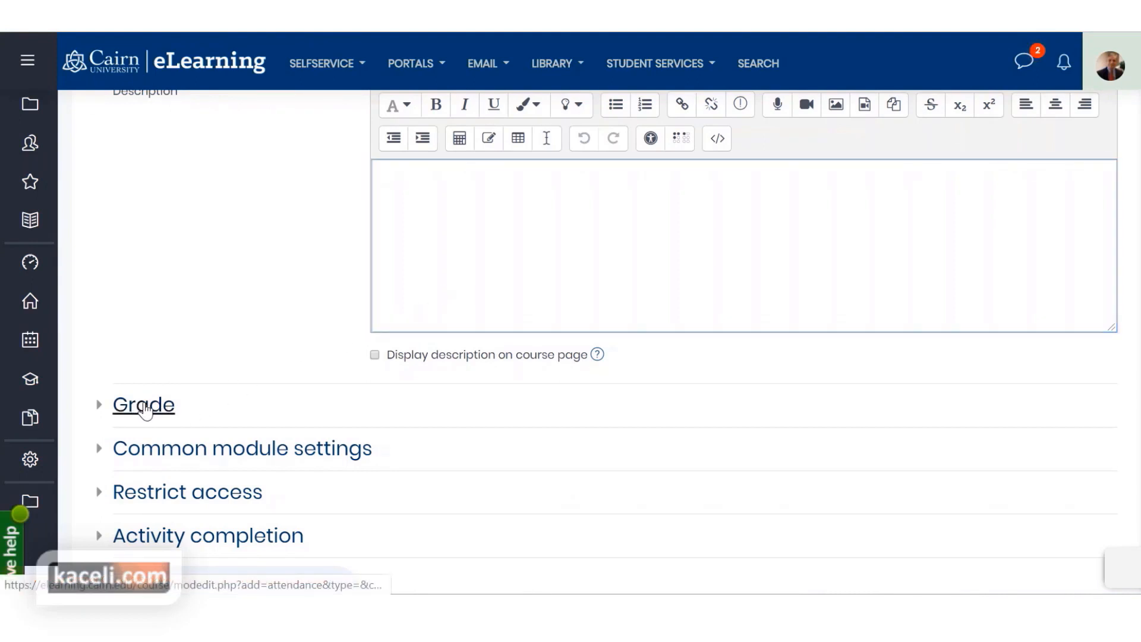
{"action": "scroll", "coordinate": [355, 395], "scroll_direction": "down", "scroll_amount": 2}
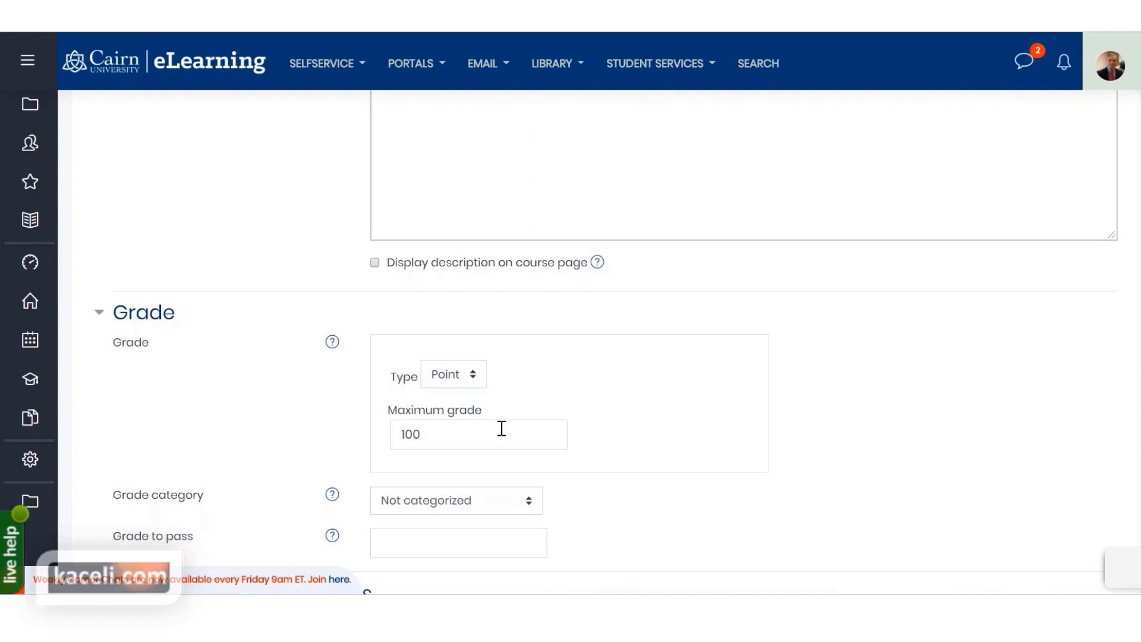
{"action": "left_click", "coordinate": [454, 380]}
{"action": "left_click", "coordinate": [446, 379]}
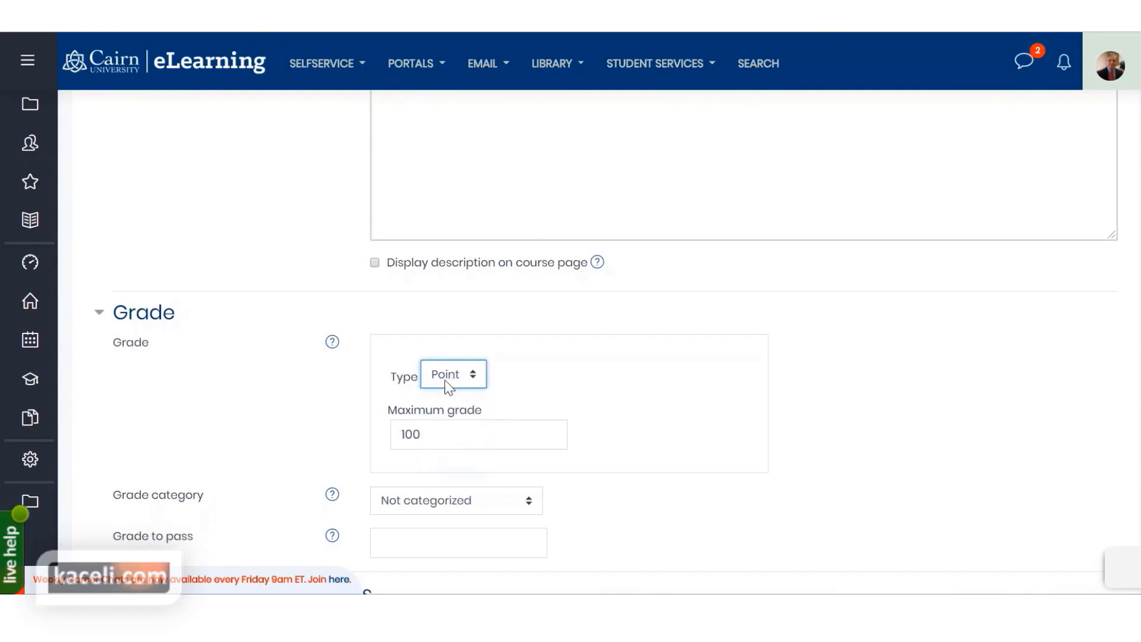
{"action": "left_click", "coordinate": [432, 440]}
{"action": "scroll", "coordinate": [647, 452], "scroll_direction": "down", "scroll_amount": 2}
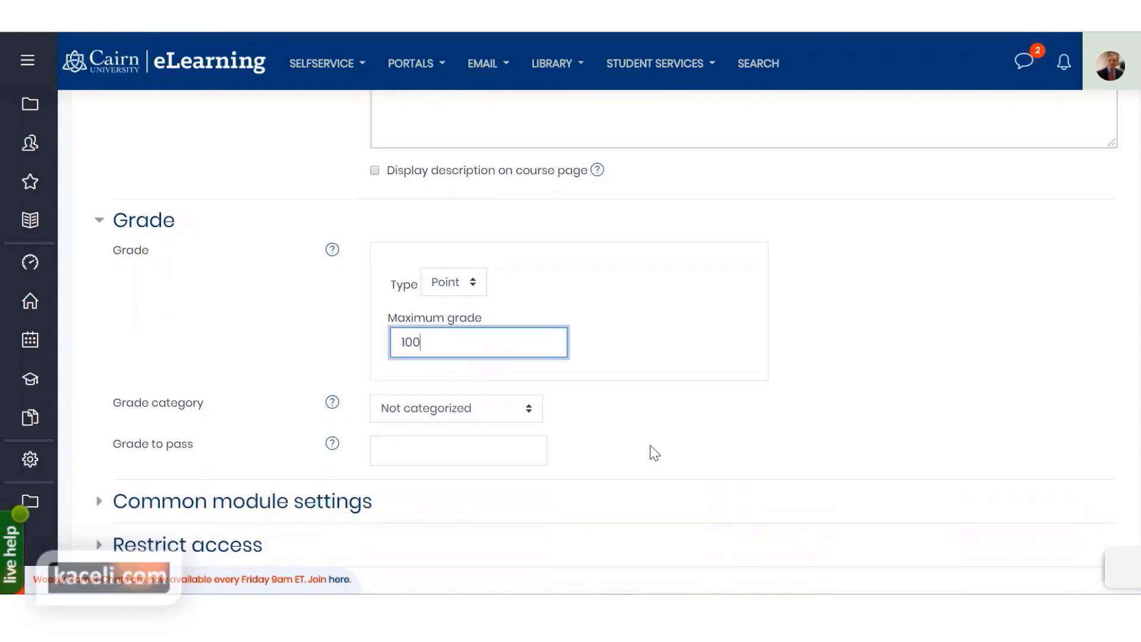
{"action": "left_click", "coordinate": [441, 410]}
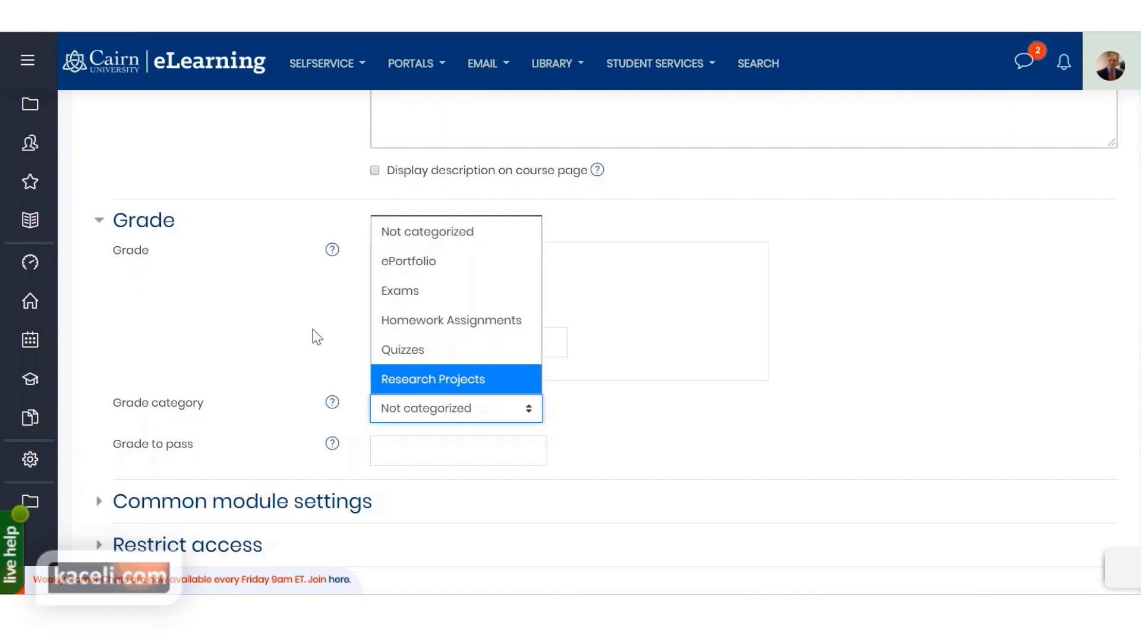
{"action": "scroll", "coordinate": [275, 321], "scroll_direction": "down", "scroll_amount": 2}
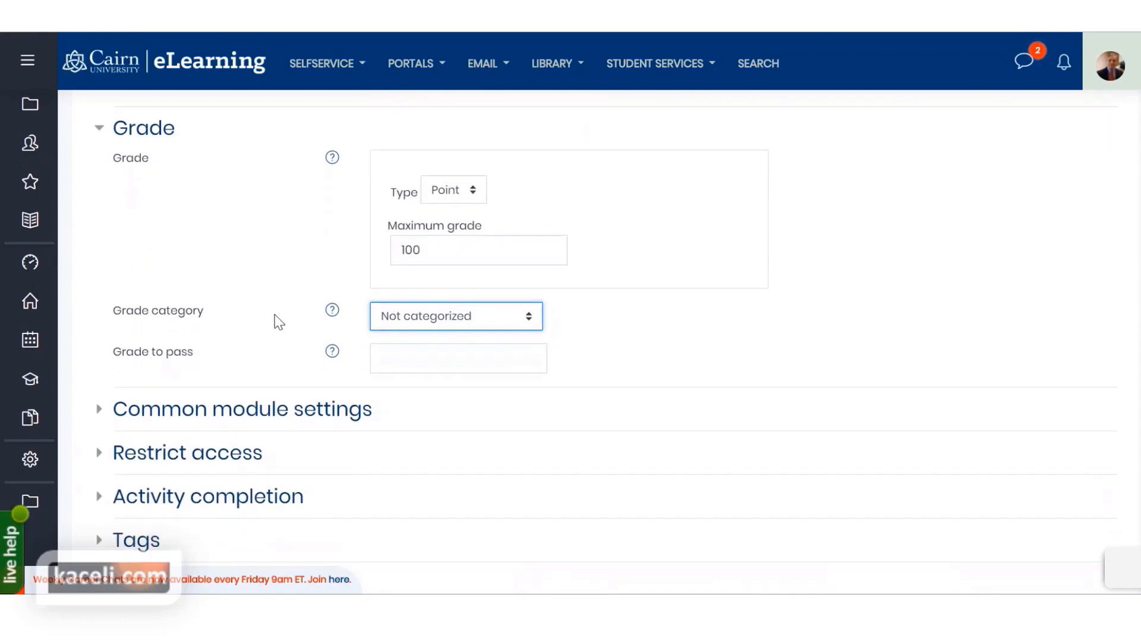
{"action": "scroll", "coordinate": [285, 303], "scroll_direction": "down", "scroll_amount": 3}
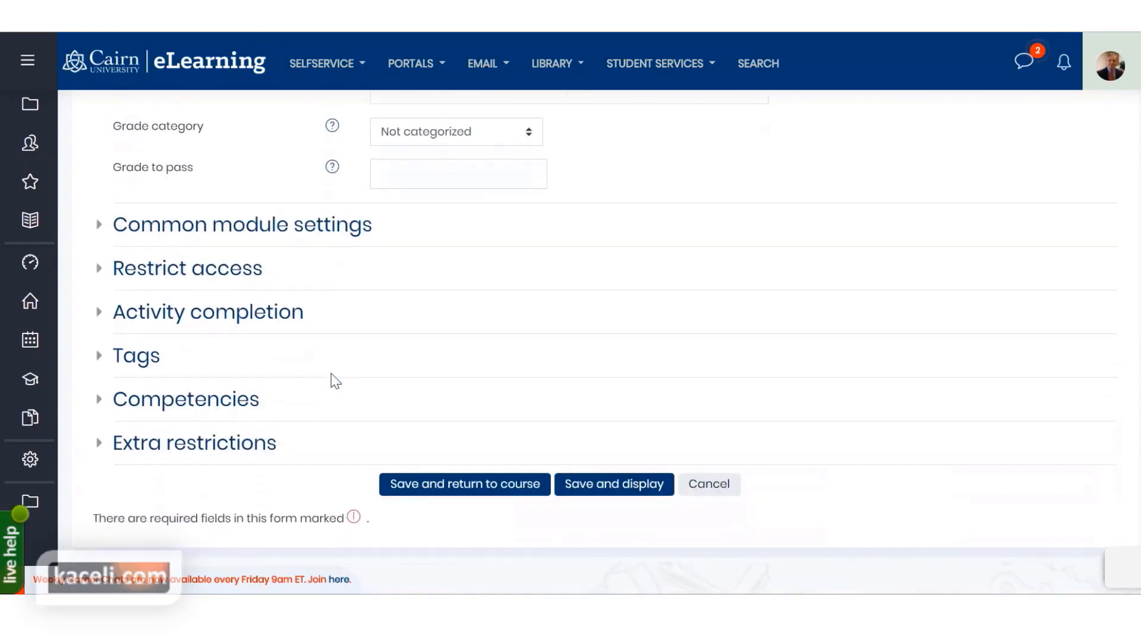
{"action": "left_click", "coordinate": [448, 492]}
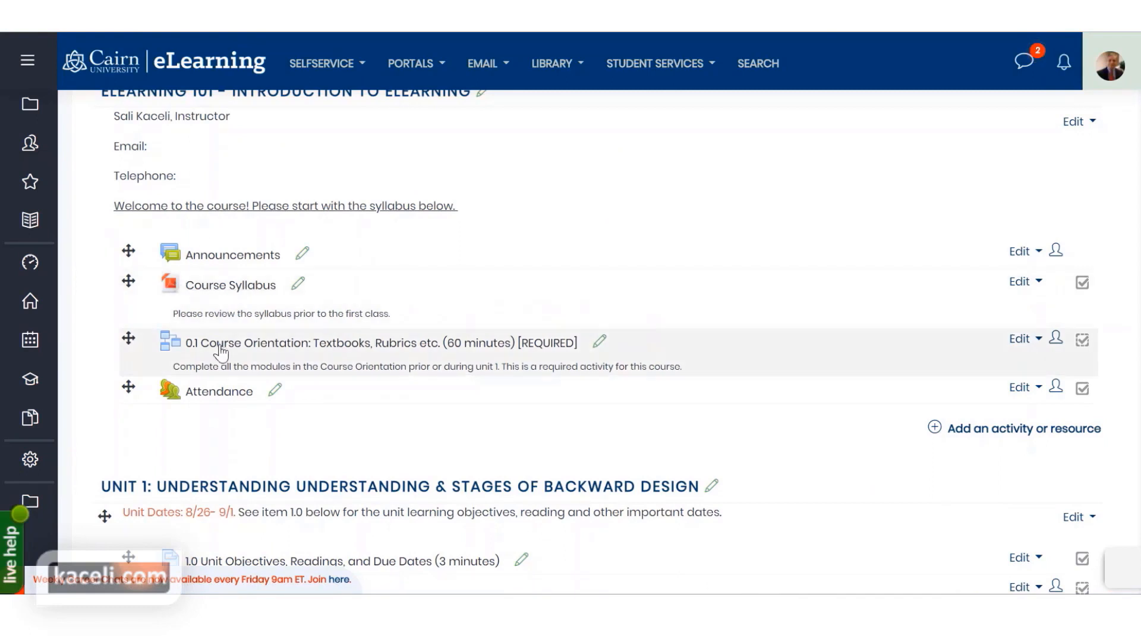
Step: Open the new Attendance activity from the course page
{"action": "left_click", "coordinate": [231, 400]}
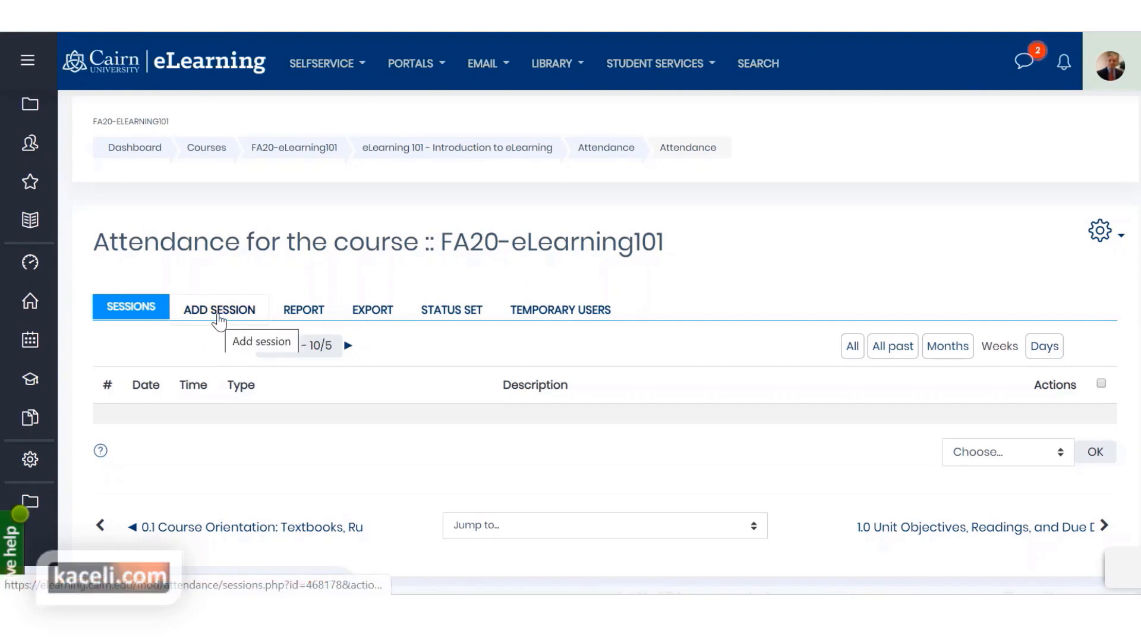
Step: Start a new attendance session dated 1 September 2019
{"action": "left_click", "coordinate": [220, 311]}
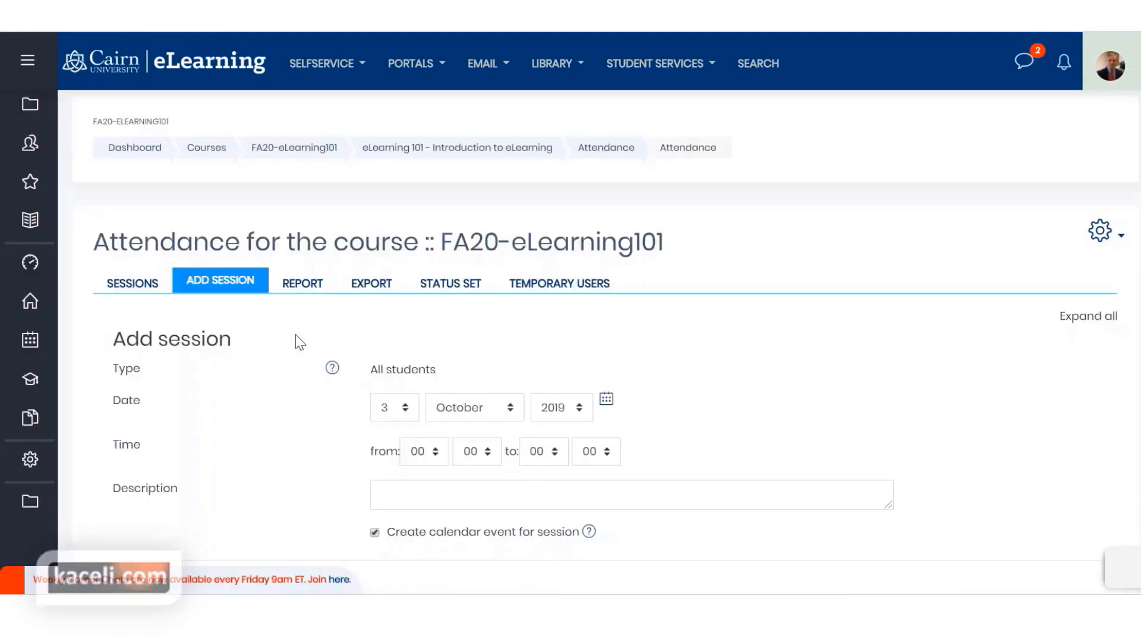
{"action": "scroll", "coordinate": [337, 382], "scroll_direction": "down", "scroll_amount": 2}
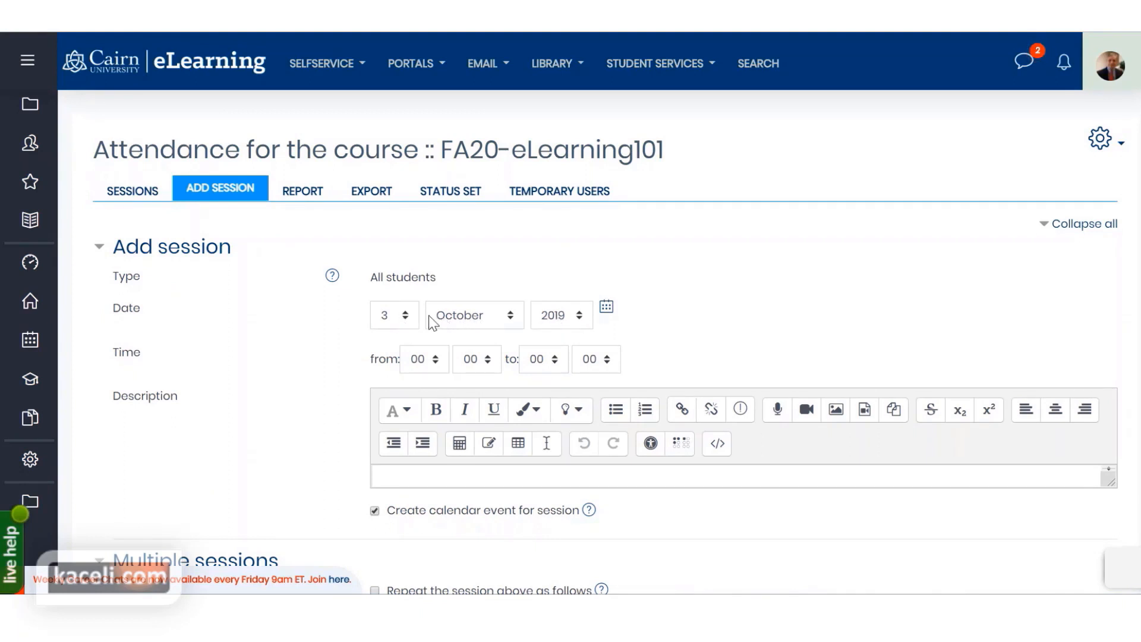
{"action": "left_click", "coordinate": [409, 314]}
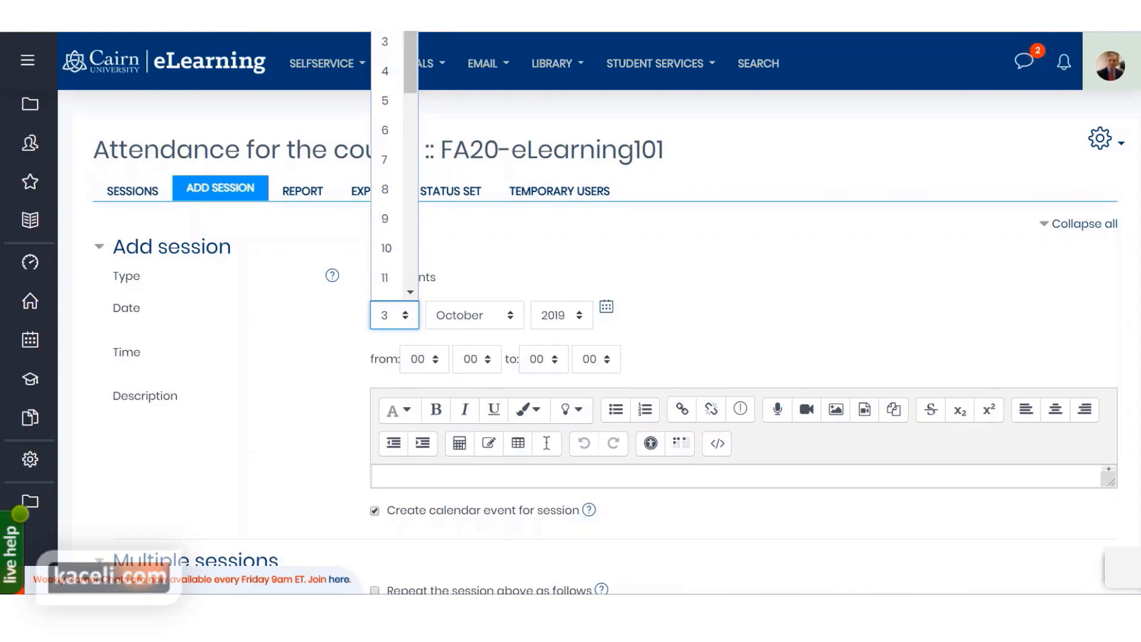
{"action": "left_click", "coordinate": [386, 3]}
{"action": "left_click", "coordinate": [514, 317]}
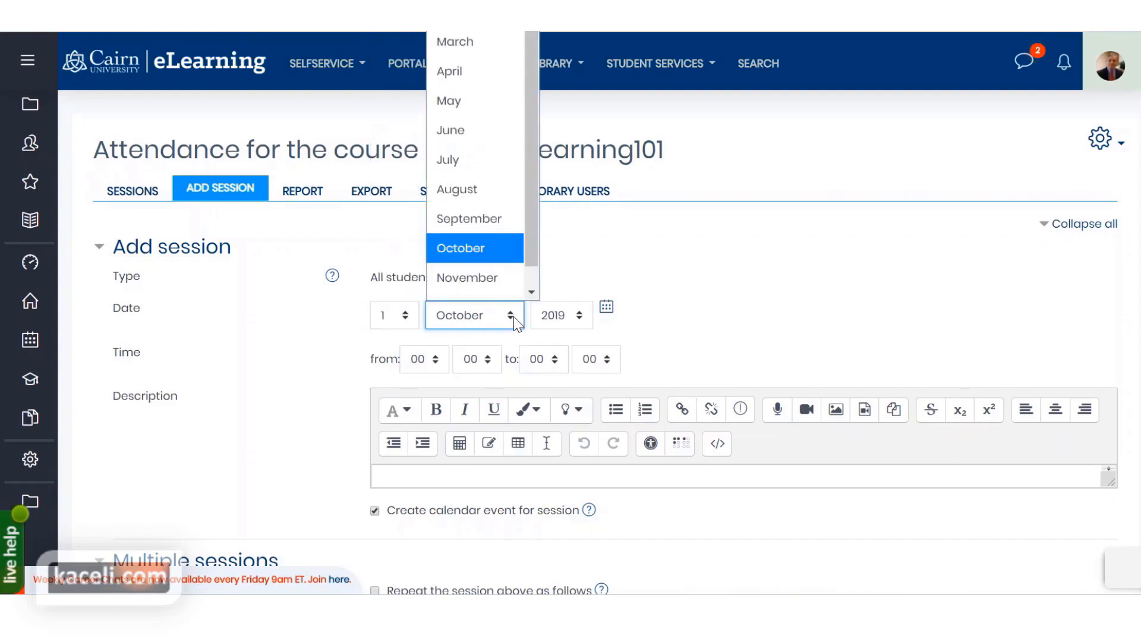
{"action": "scroll", "coordinate": [490, 245], "scroll_direction": "down", "scroll_amount": 1}
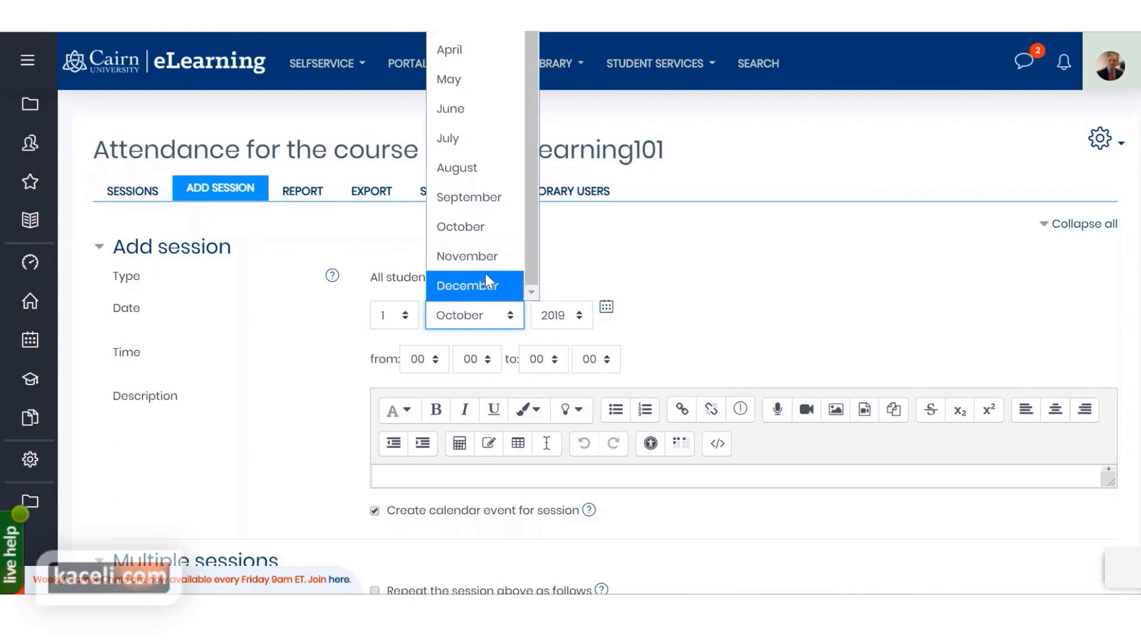
{"action": "left_click", "coordinate": [485, 198]}
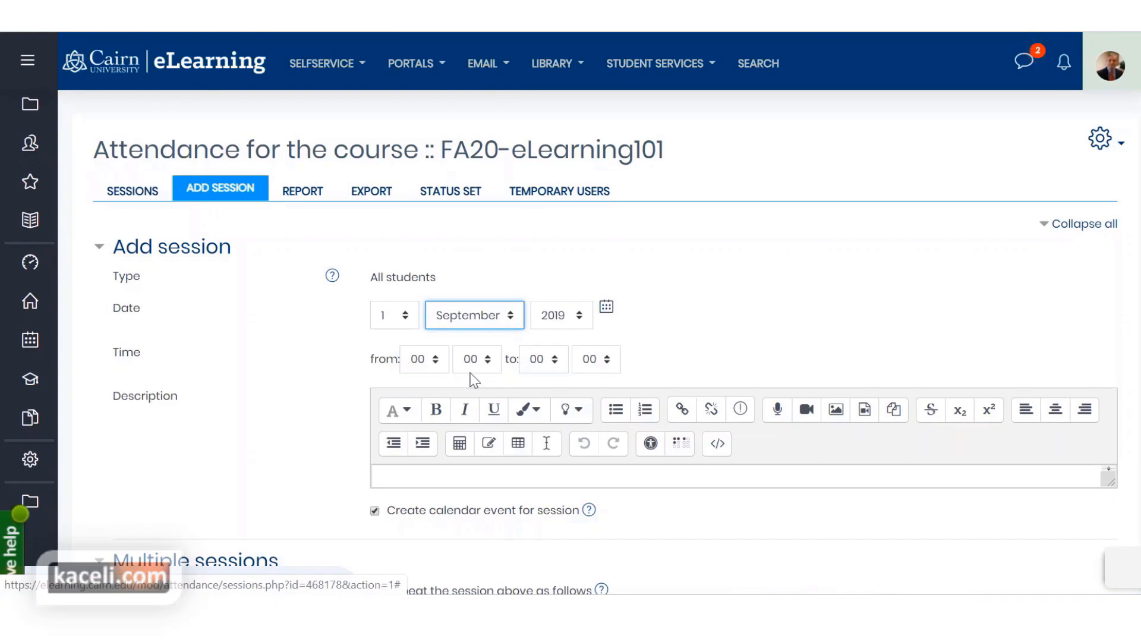
Step: Set the session to run from 09:00 to 10:00
{"action": "left_click", "coordinate": [435, 364]}
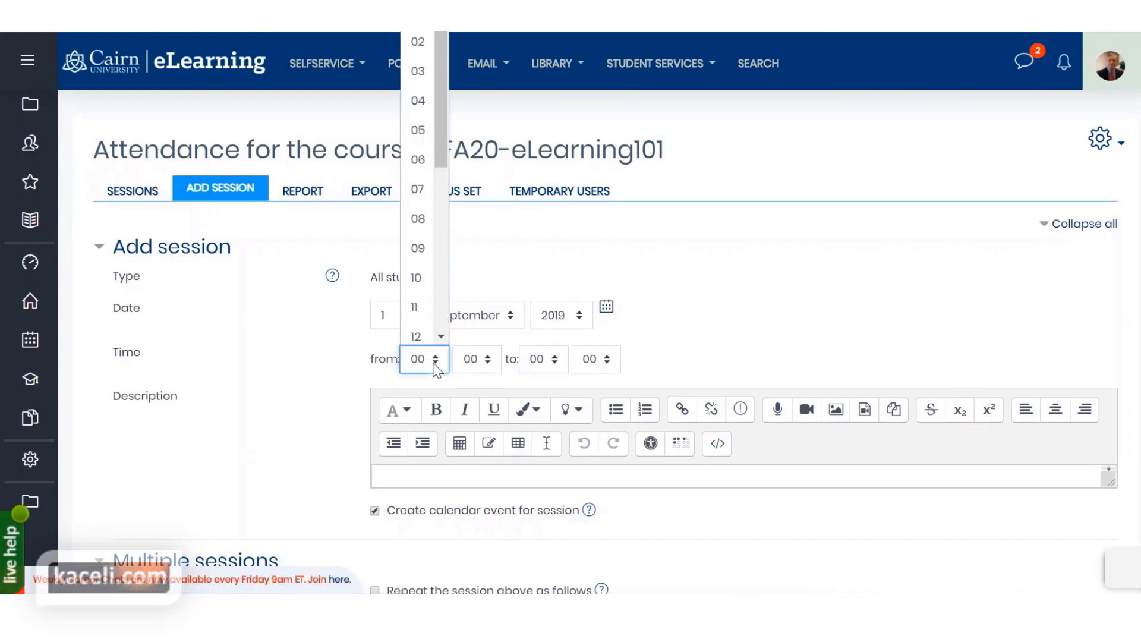
{"action": "left_click", "coordinate": [424, 244]}
{"action": "left_click", "coordinate": [439, 360]}
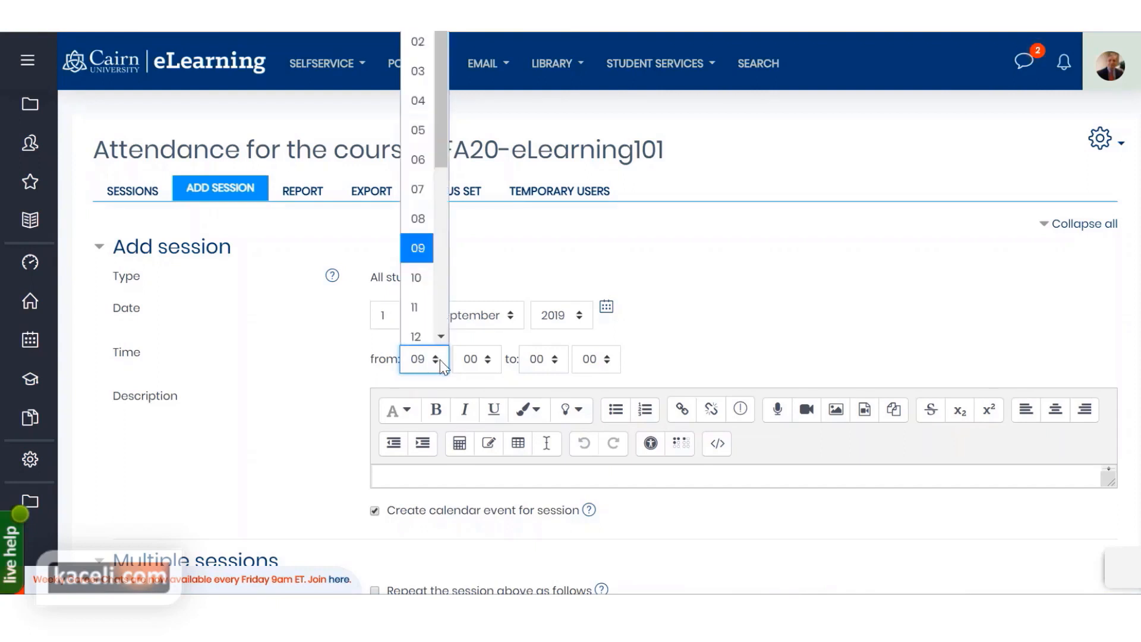
{"action": "left_click_drag", "start_coordinate": [443, 161], "coordinate": [454, 197]}
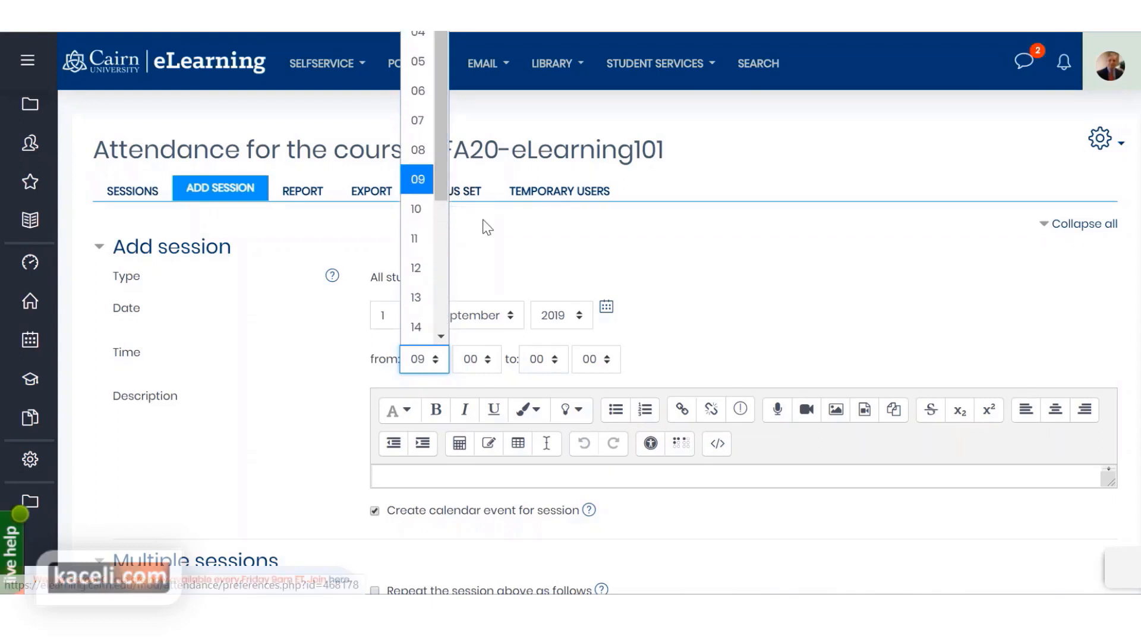
{"action": "left_click", "coordinate": [519, 366]}
{"action": "left_click", "coordinate": [554, 362]}
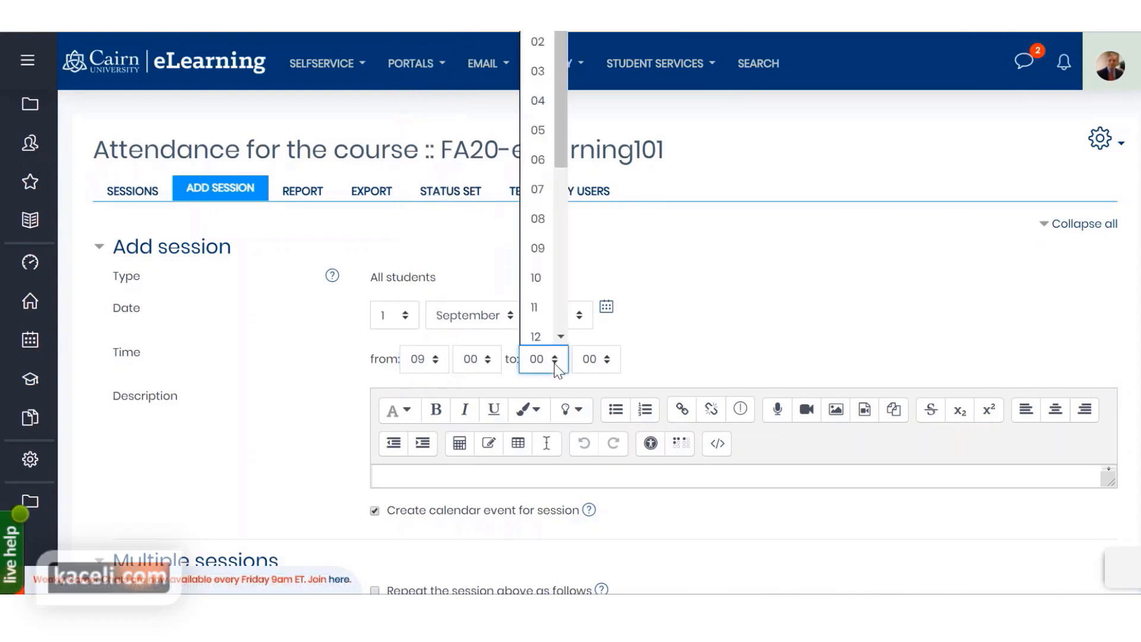
{"action": "left_click", "coordinate": [536, 278]}
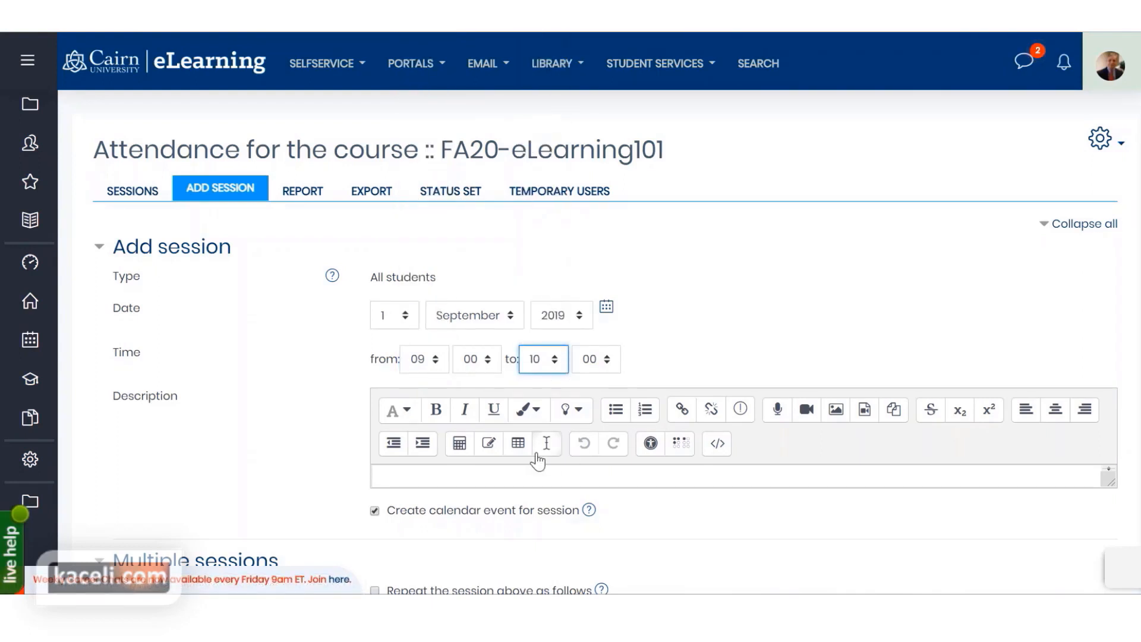
Step: Enter 'Regular Class' as the session description
{"action": "left_click", "coordinate": [414, 484]}
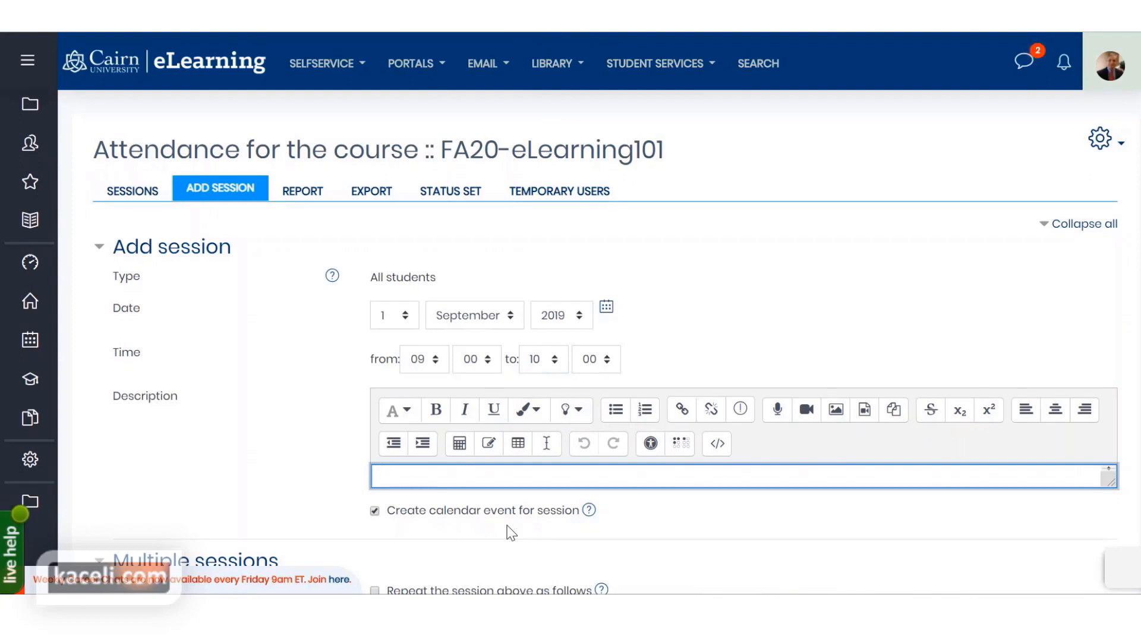
{"action": "type", "text": "Regular Class"}
{"action": "scroll", "coordinate": [317, 497], "scroll_direction": "down", "scroll_amount": 3}
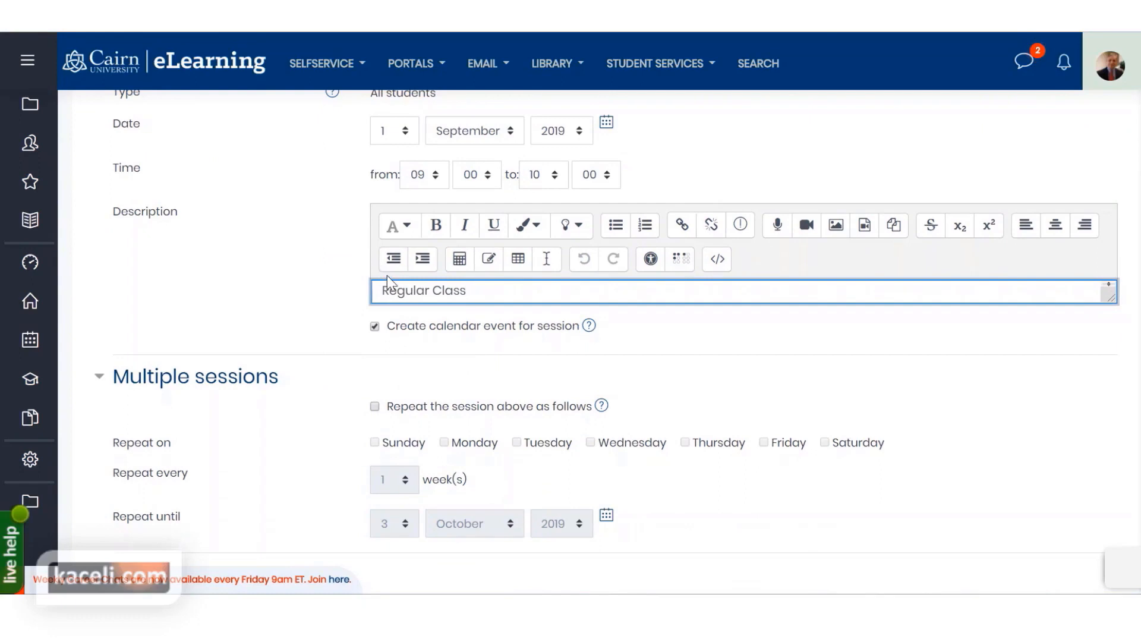
{"action": "scroll", "coordinate": [387, 276], "scroll_direction": "down", "scroll_amount": 8}
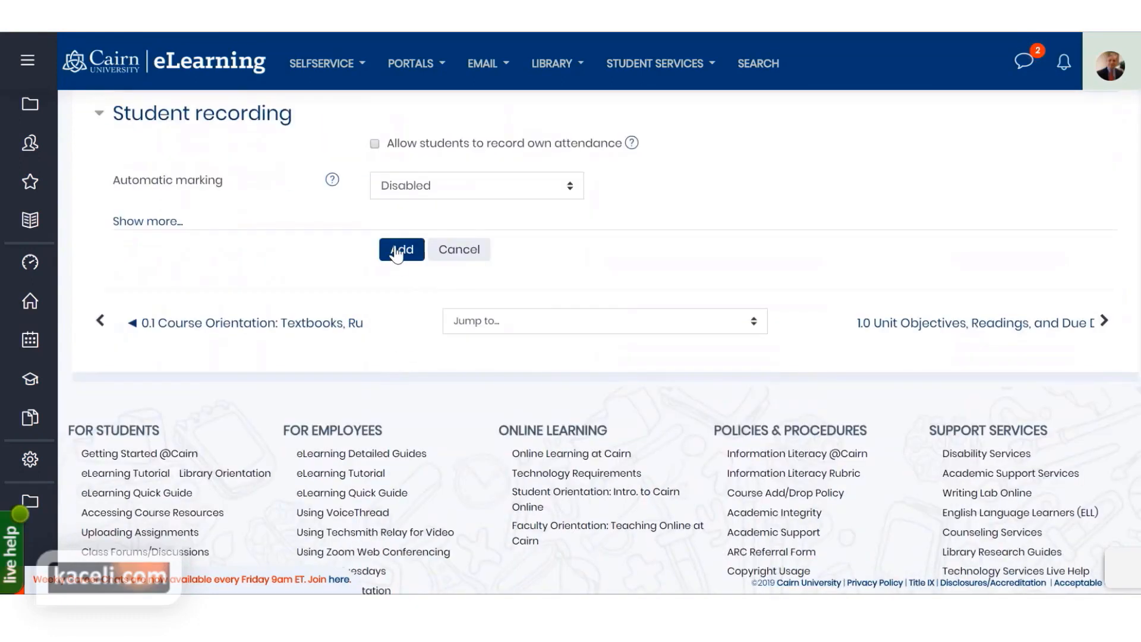
{"action": "scroll", "coordinate": [359, 323], "scroll_direction": "up", "scroll_amount": 8}
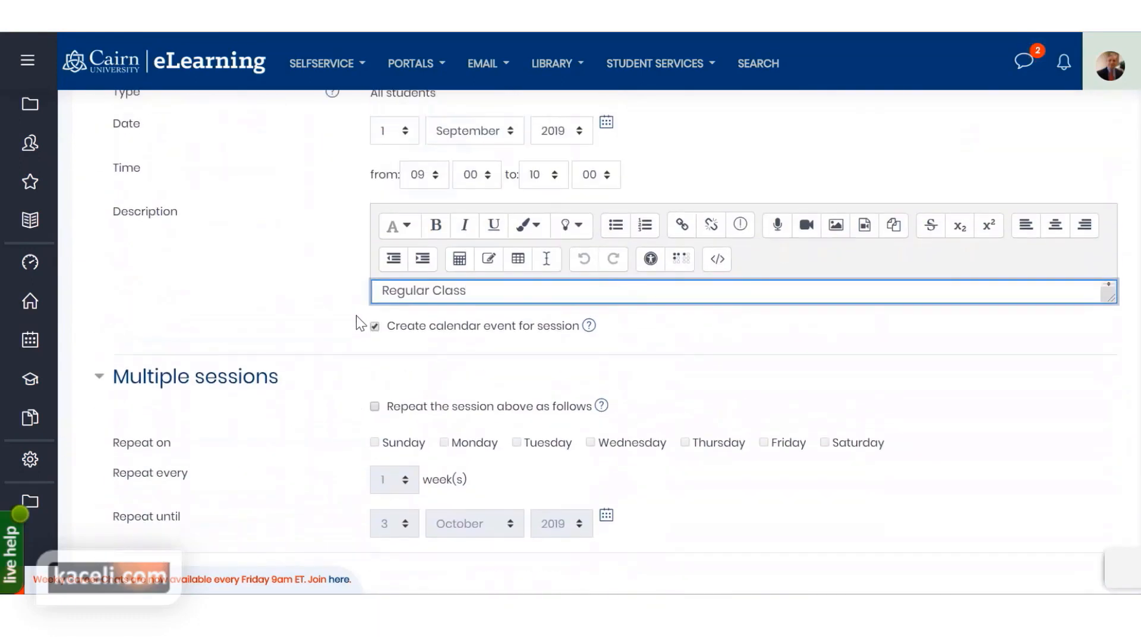
{"action": "scroll", "coordinate": [357, 321], "scroll_direction": "up", "scroll_amount": 2}
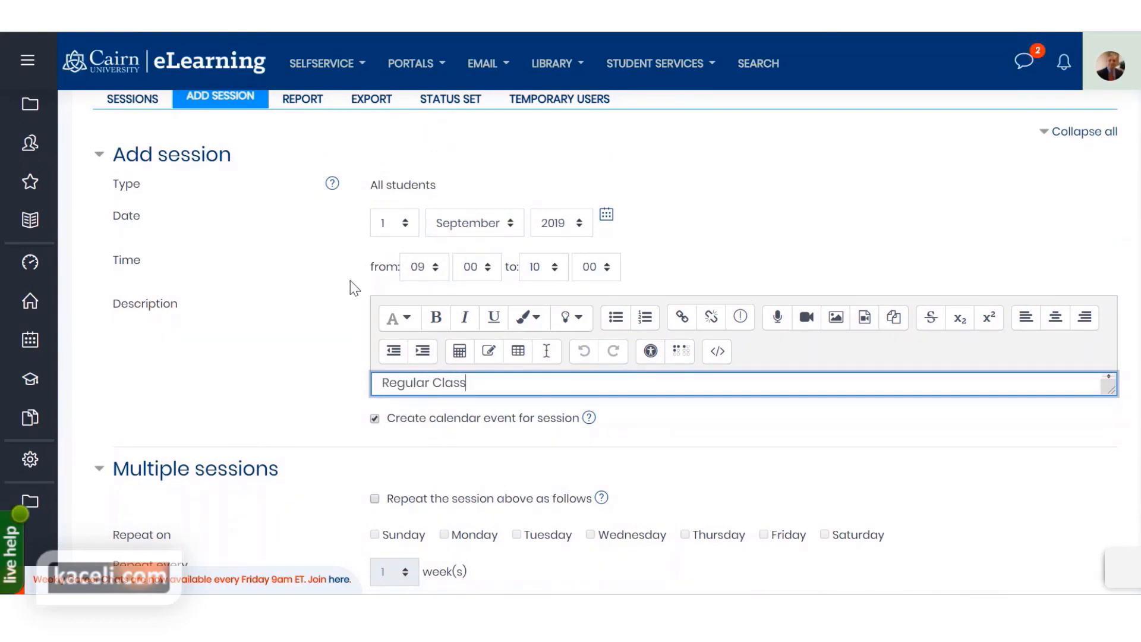
{"action": "scroll", "coordinate": [315, 311], "scroll_direction": "down", "scroll_amount": 3}
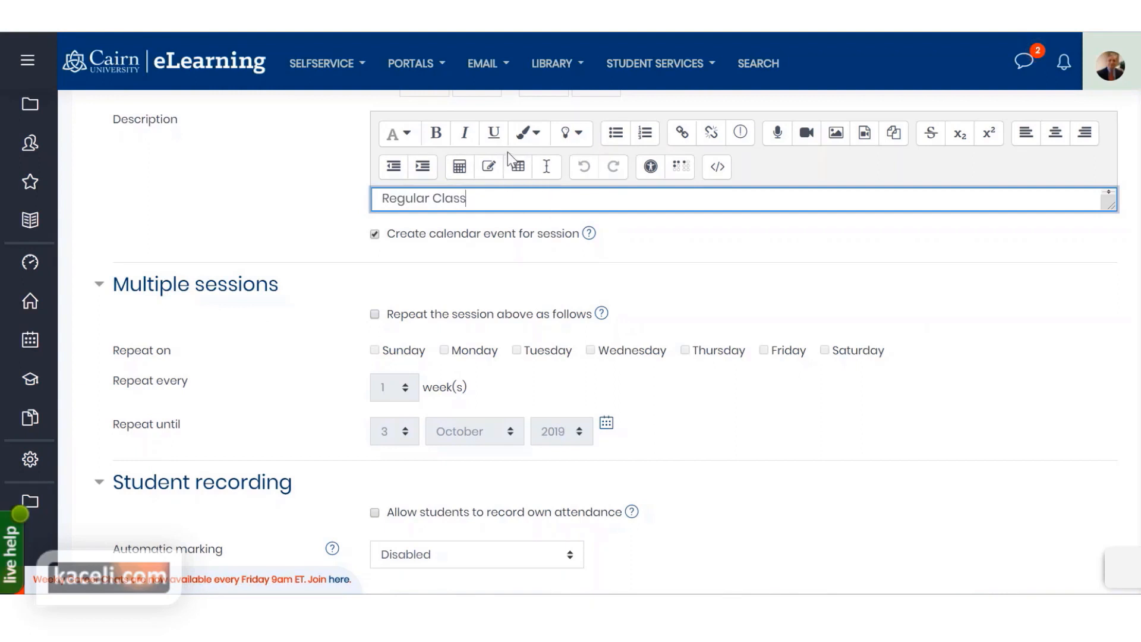
{"action": "scroll", "coordinate": [429, 209], "scroll_direction": "up", "scroll_amount": 1}
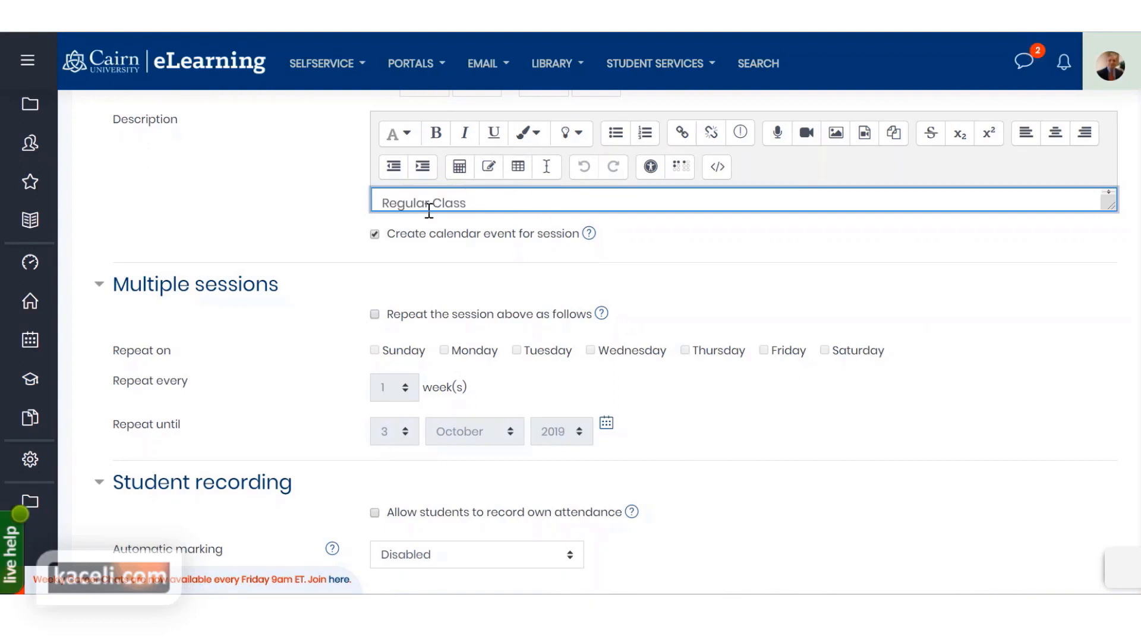
{"action": "left_click", "coordinate": [304, 205]}
{"action": "scroll", "coordinate": [304, 220], "scroll_direction": "up", "scroll_amount": 3}
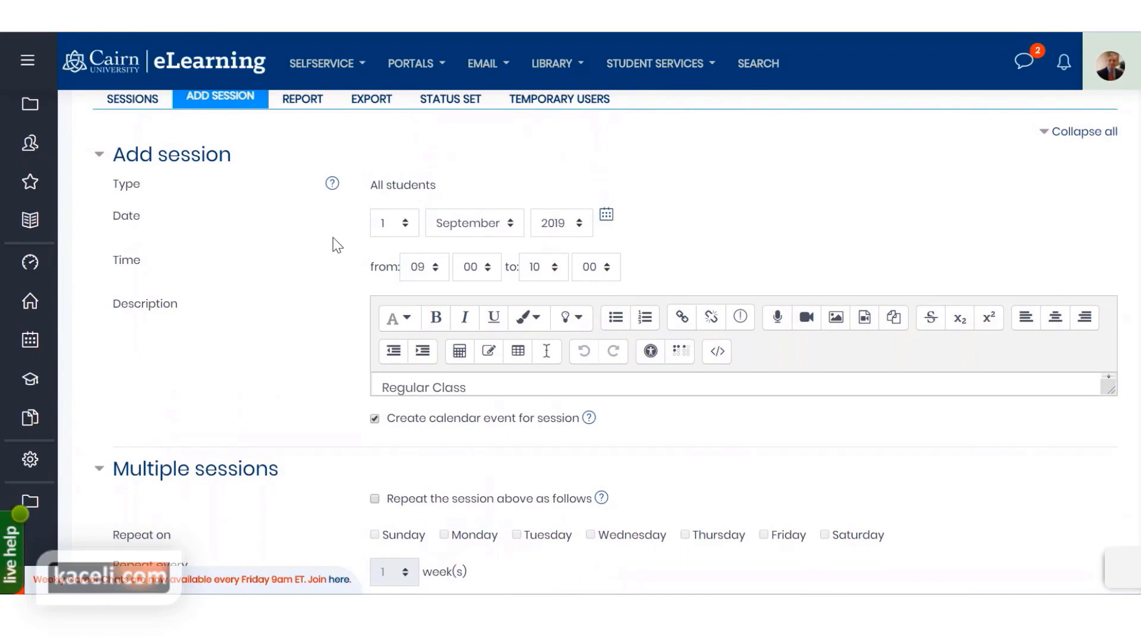
{"action": "scroll", "coordinate": [369, 273], "scroll_direction": "down", "scroll_amount": 1}
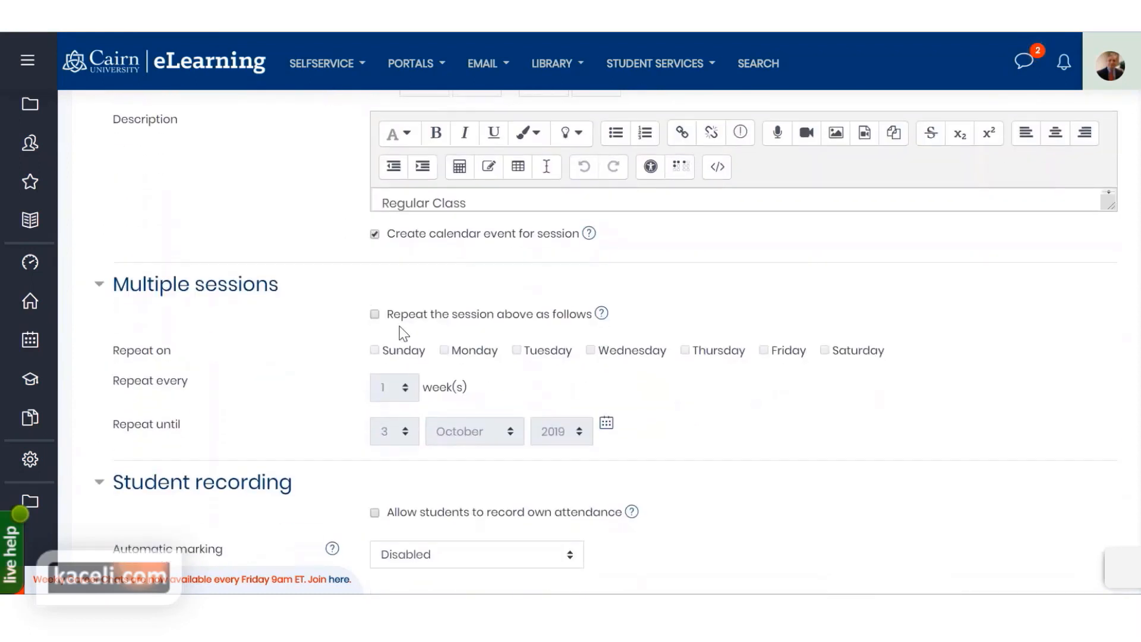
Step: Repeat the session weekly on Monday, Wednesday and Friday until 12 December 2019, and add them
{"action": "left_click", "coordinate": [376, 315]}
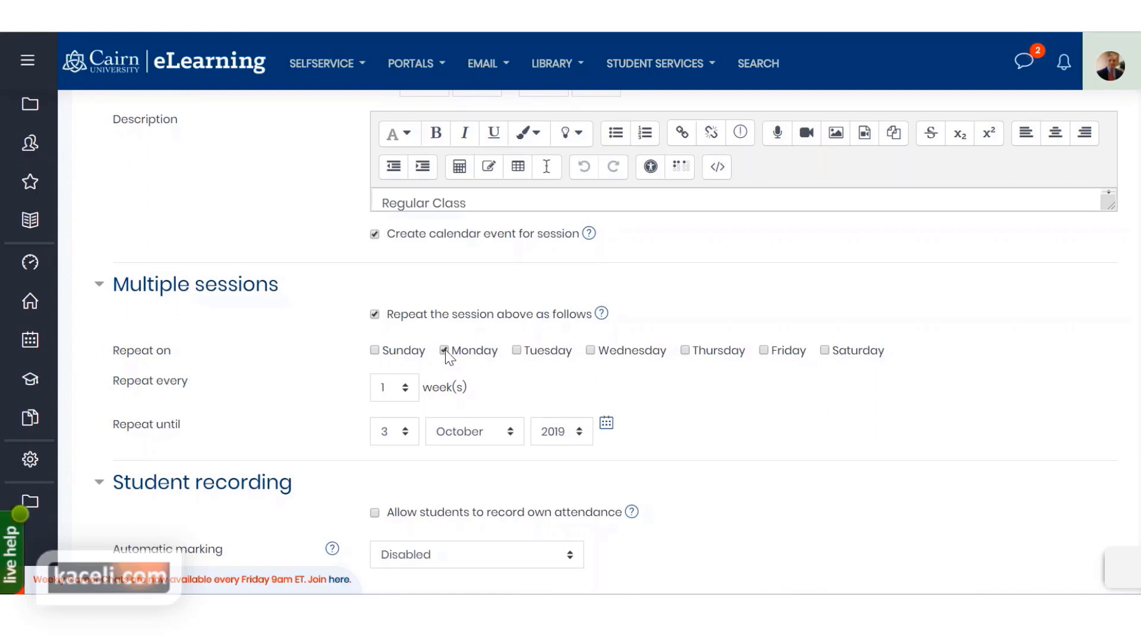
{"action": "left_click", "coordinate": [591, 351]}
{"action": "left_click", "coordinate": [764, 350]}
{"action": "left_click", "coordinate": [407, 434]}
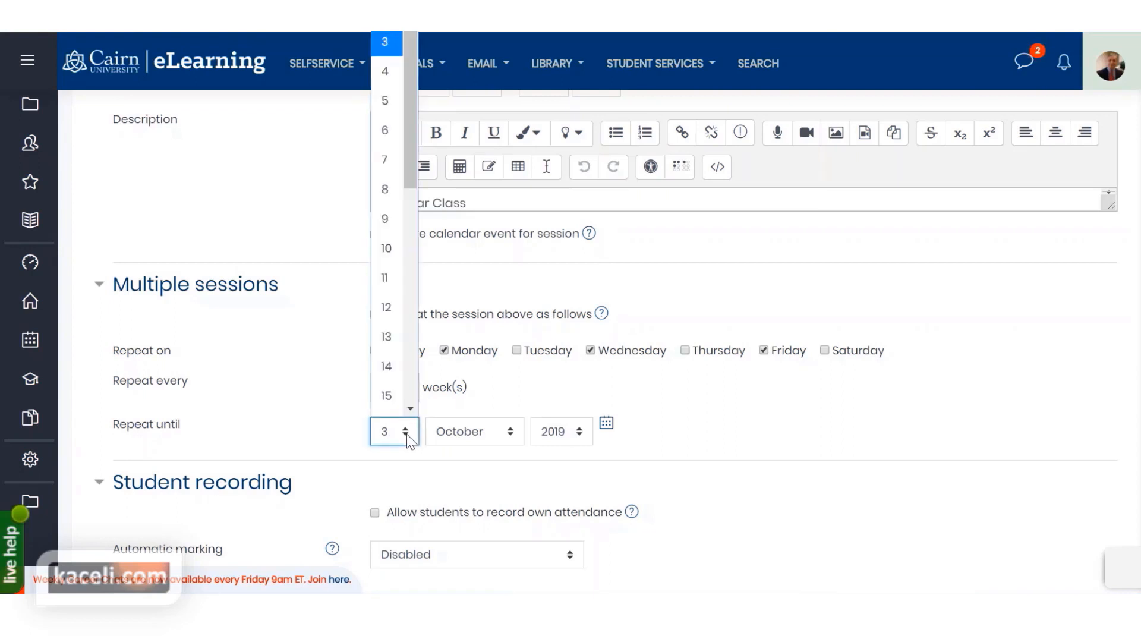
{"action": "left_click", "coordinate": [386, 307]}
{"action": "left_click", "coordinate": [510, 440]}
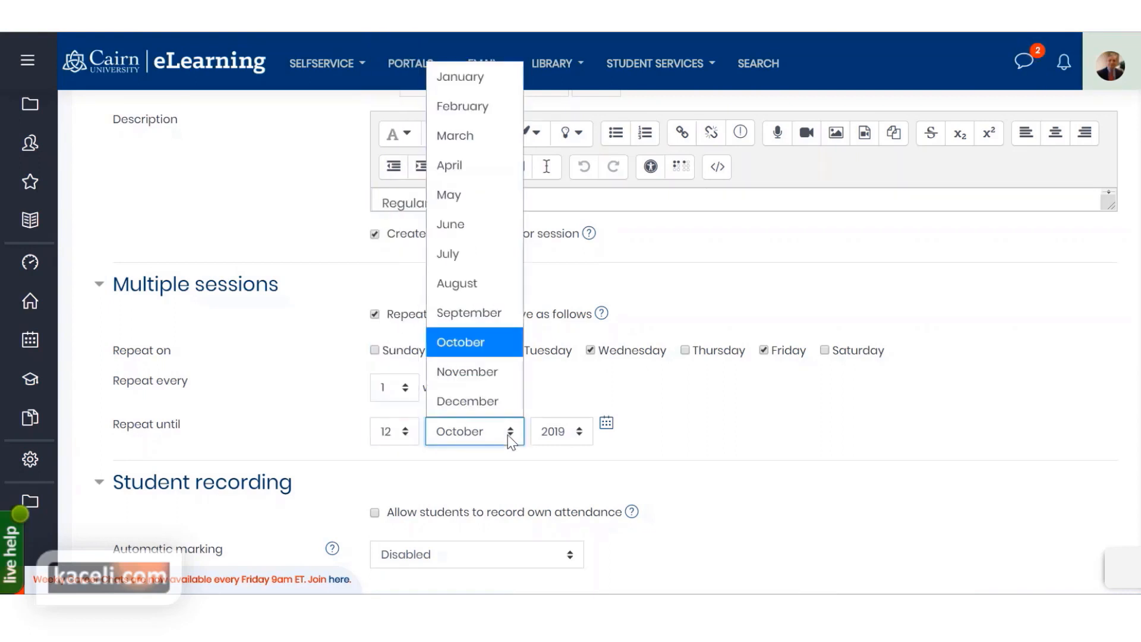
{"action": "left_click", "coordinate": [491, 398]}
{"action": "left_click", "coordinate": [695, 440]}
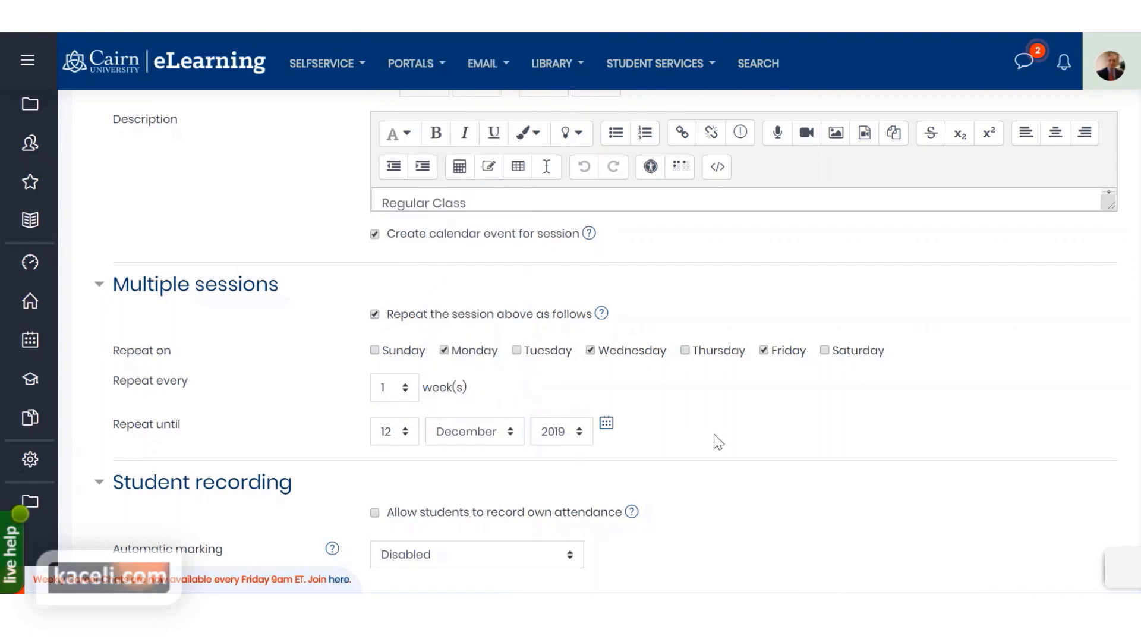
{"action": "scroll", "coordinate": [671, 457], "scroll_direction": "down", "scroll_amount": 2}
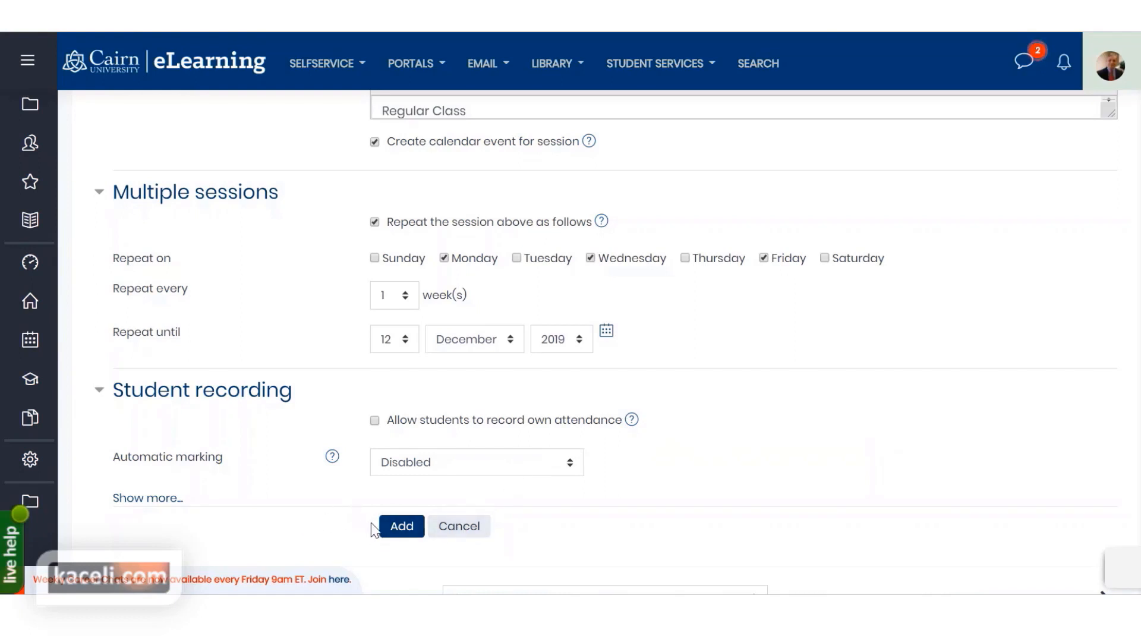
{"action": "left_click", "coordinate": [402, 532]}
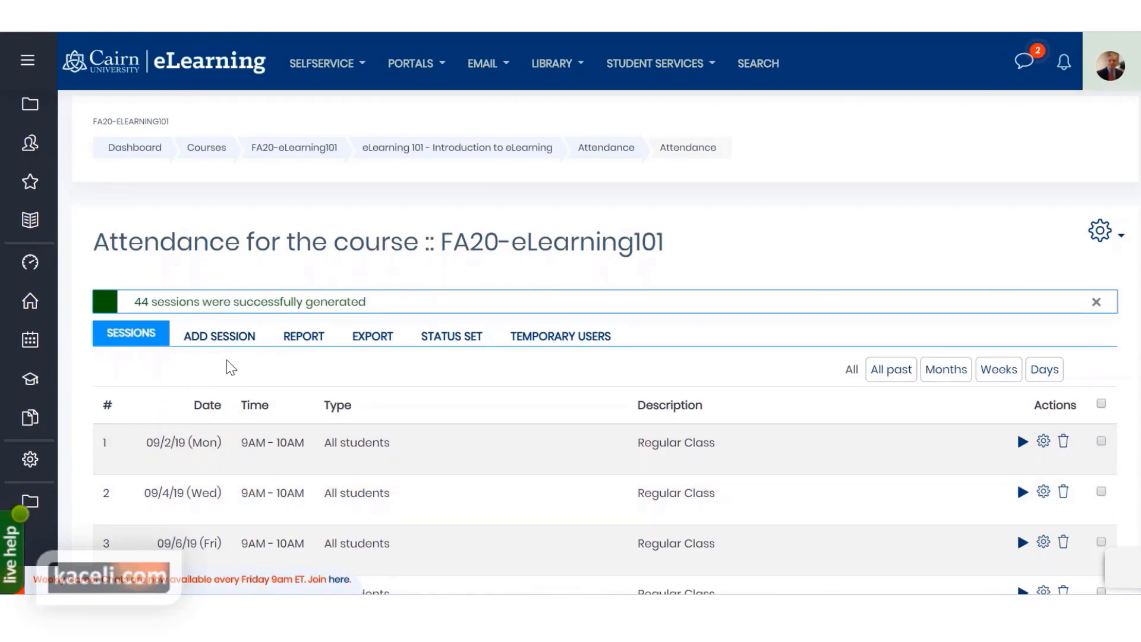
{"action": "scroll", "coordinate": [236, 359], "scroll_direction": "down", "scroll_amount": 2}
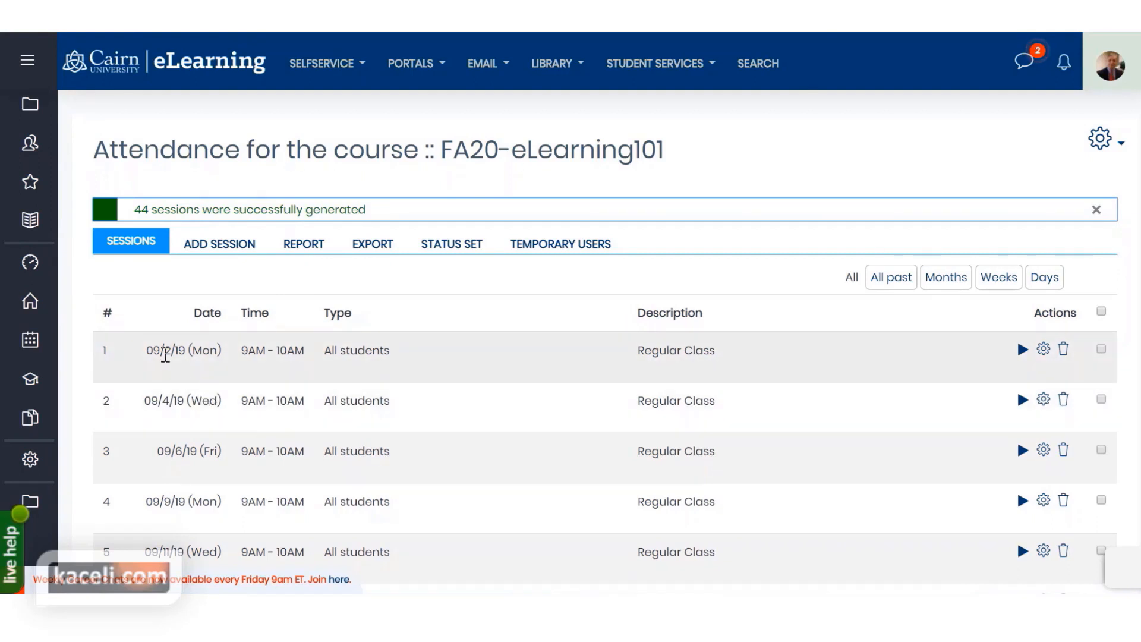
{"action": "scroll", "coordinate": [166, 356], "scroll_direction": "down", "scroll_amount": 2}
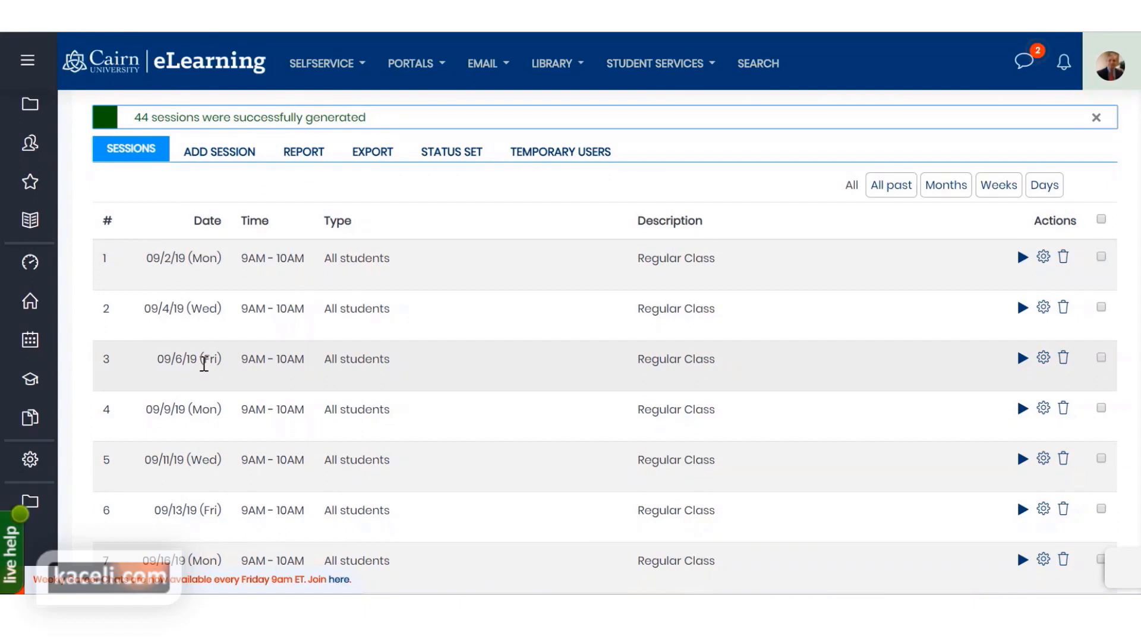
{"action": "scroll", "coordinate": [196, 363], "scroll_direction": "down", "scroll_amount": 5}
{"action": "scroll", "coordinate": [191, 385], "scroll_direction": "down", "scroll_amount": 12}
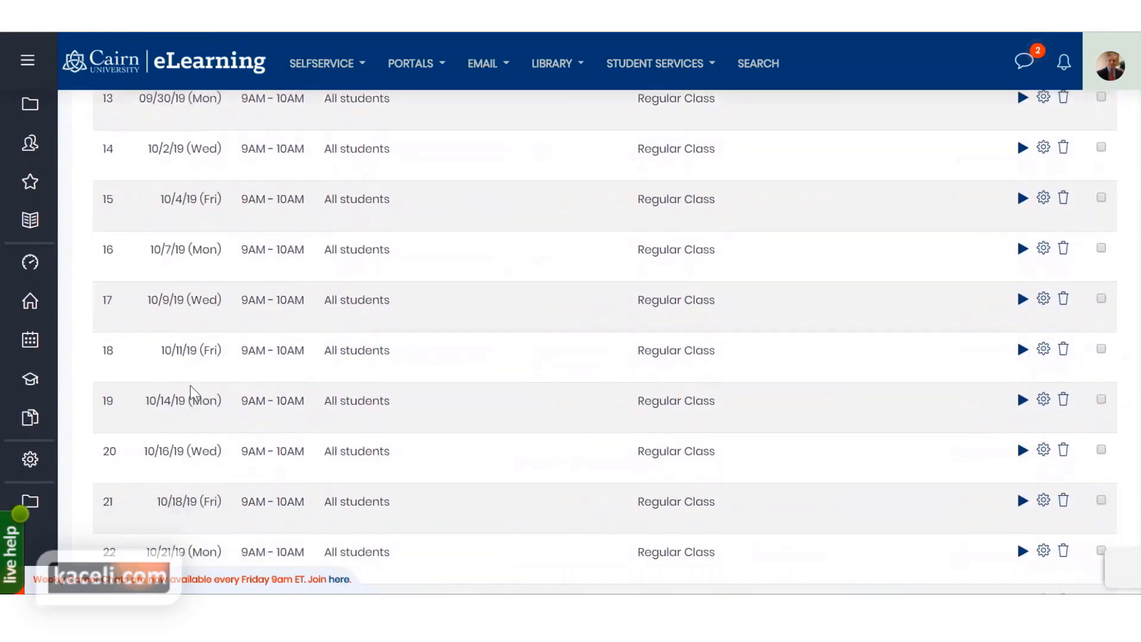
{"action": "scroll", "coordinate": [191, 393], "scroll_direction": "up", "scroll_amount": 7}
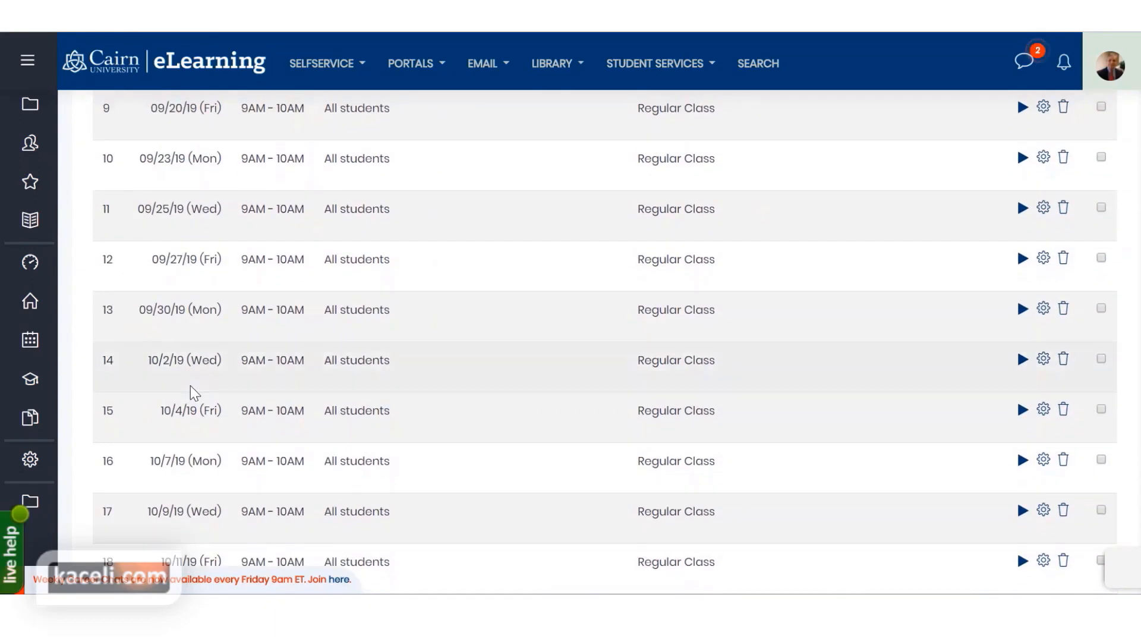
{"action": "scroll", "coordinate": [192, 390], "scroll_direction": "up", "scroll_amount": 5}
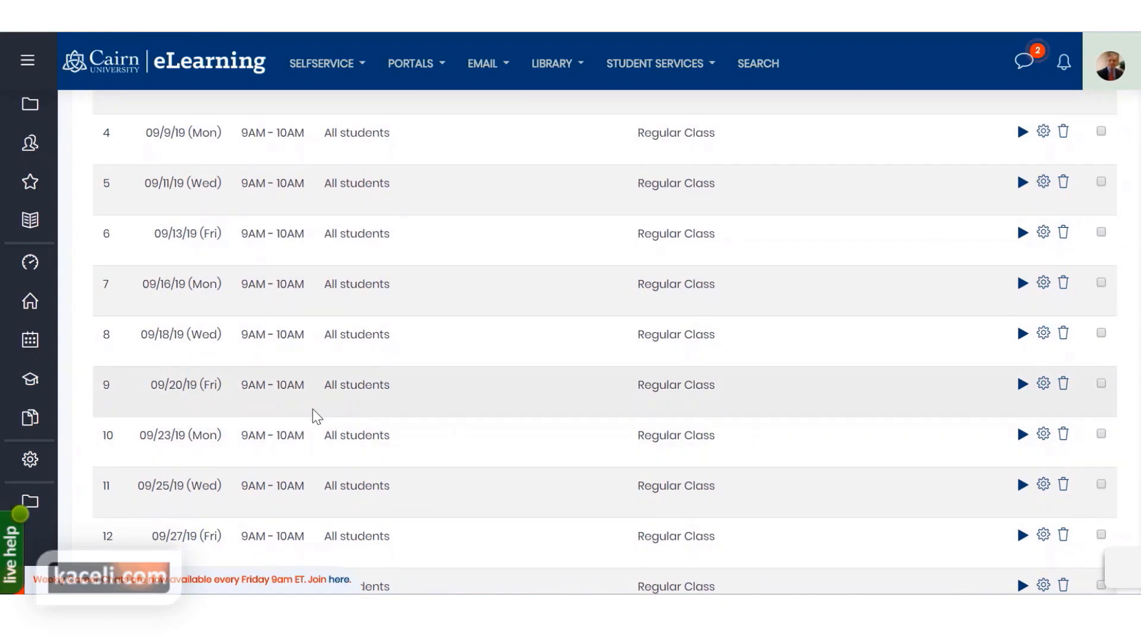
{"action": "scroll", "coordinate": [501, 490], "scroll_direction": "down", "scroll_amount": 2}
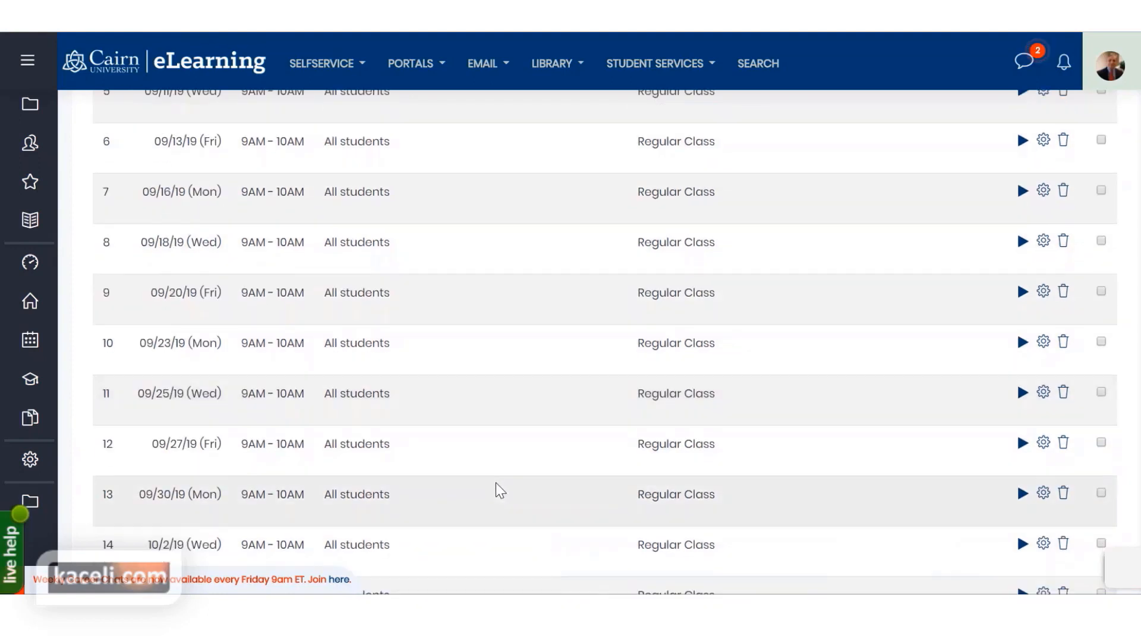
{"action": "scroll", "coordinate": [500, 490], "scroll_direction": "down", "scroll_amount": 12}
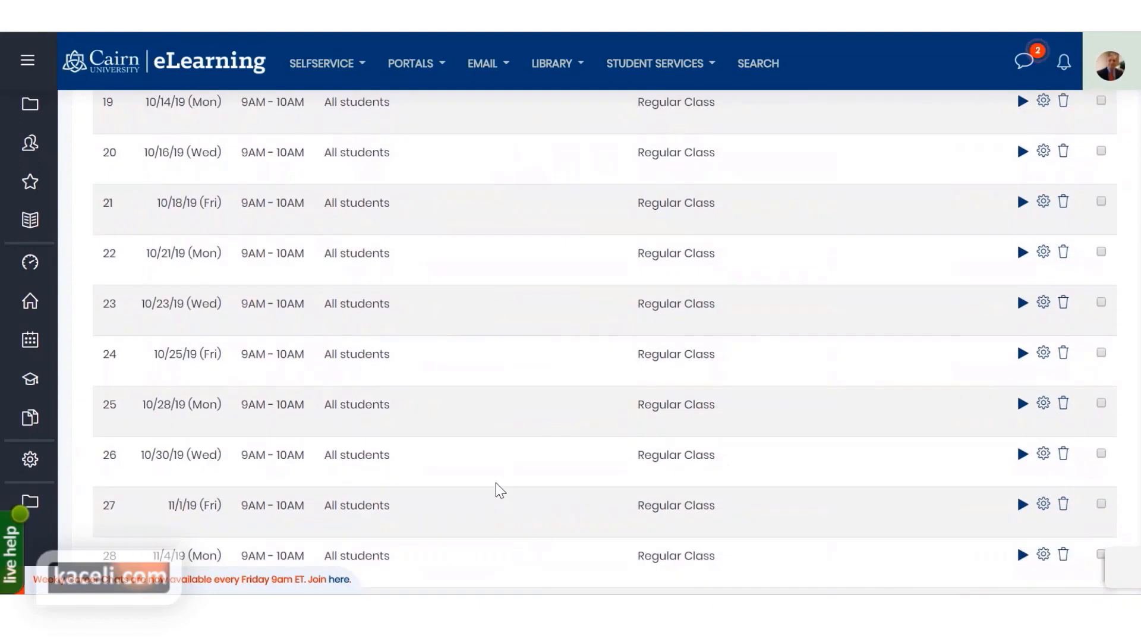
{"action": "scroll", "coordinate": [492, 489], "scroll_direction": "down", "scroll_amount": 2}
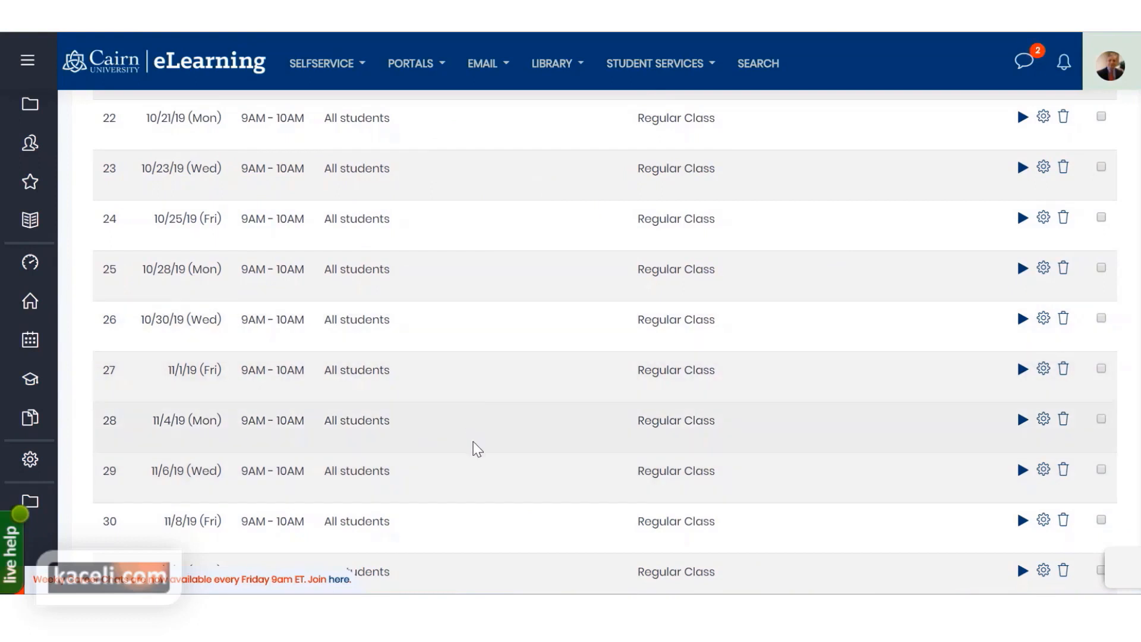
{"action": "scroll", "coordinate": [476, 449], "scroll_direction": "down", "scroll_amount": 2}
{"action": "scroll", "coordinate": [479, 451], "scroll_direction": "down", "scroll_amount": 2}
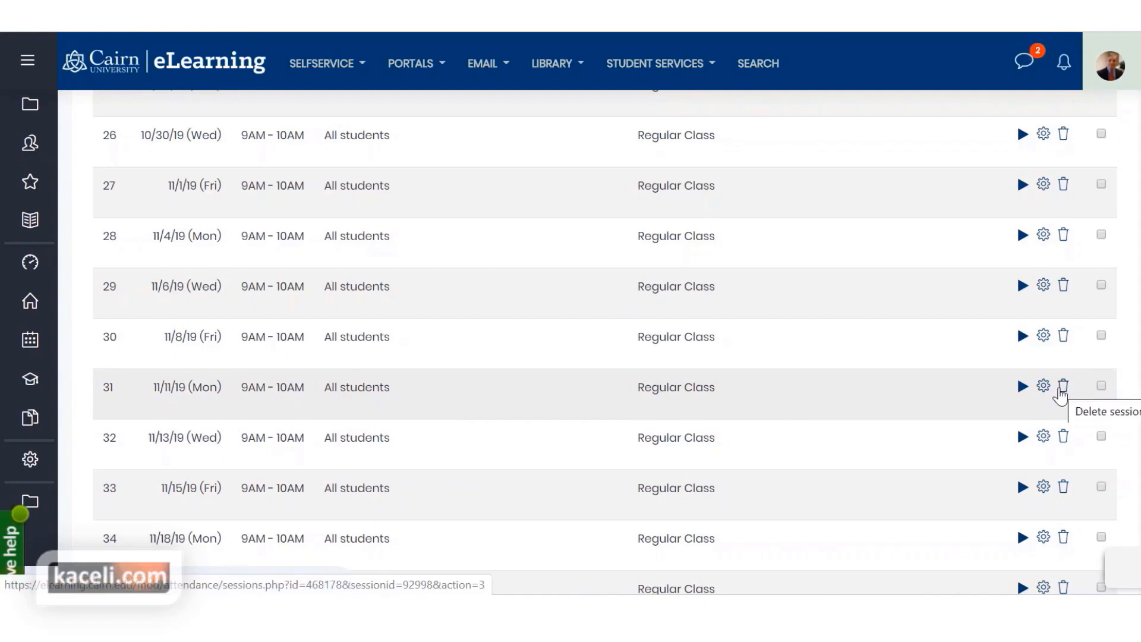
{"action": "scroll", "coordinate": [379, 475], "scroll_direction": "down", "scroll_amount": 4}
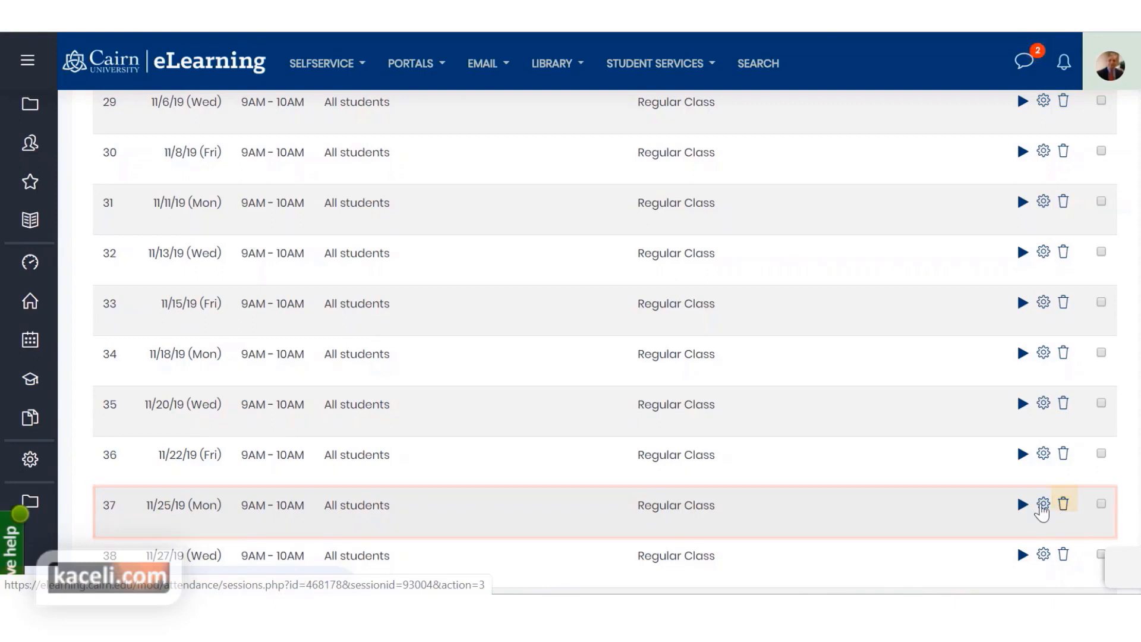
Step: Begin deleting the 11/25/19 session, then list all sessions and open the Status set settings
{"action": "left_click", "coordinate": [1063, 504]}
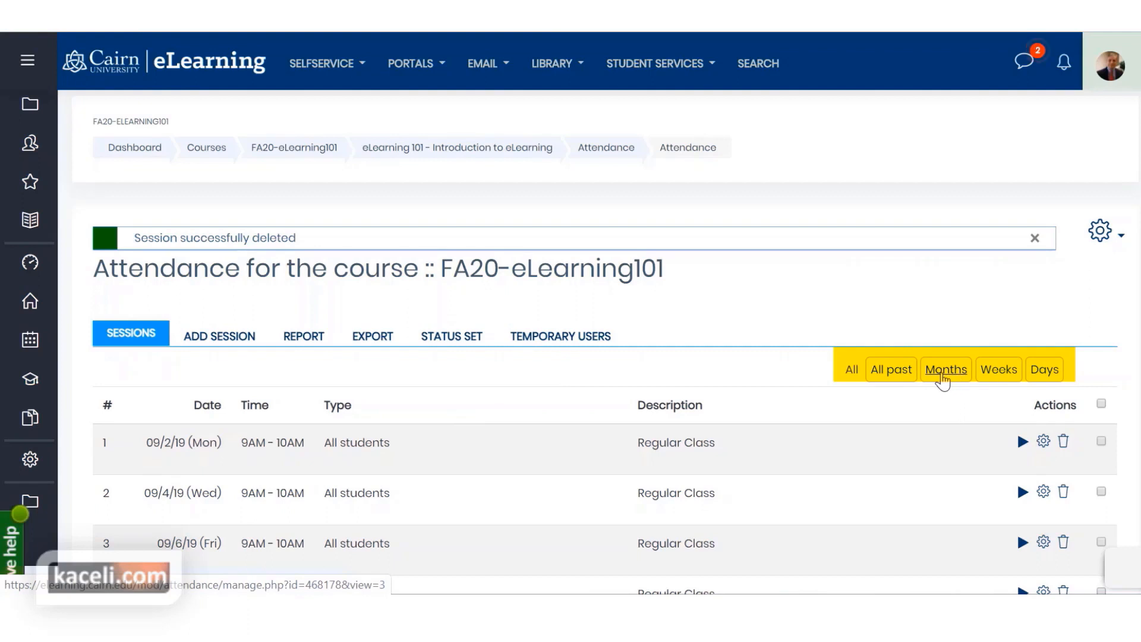
{"action": "left_click", "coordinate": [958, 375]}
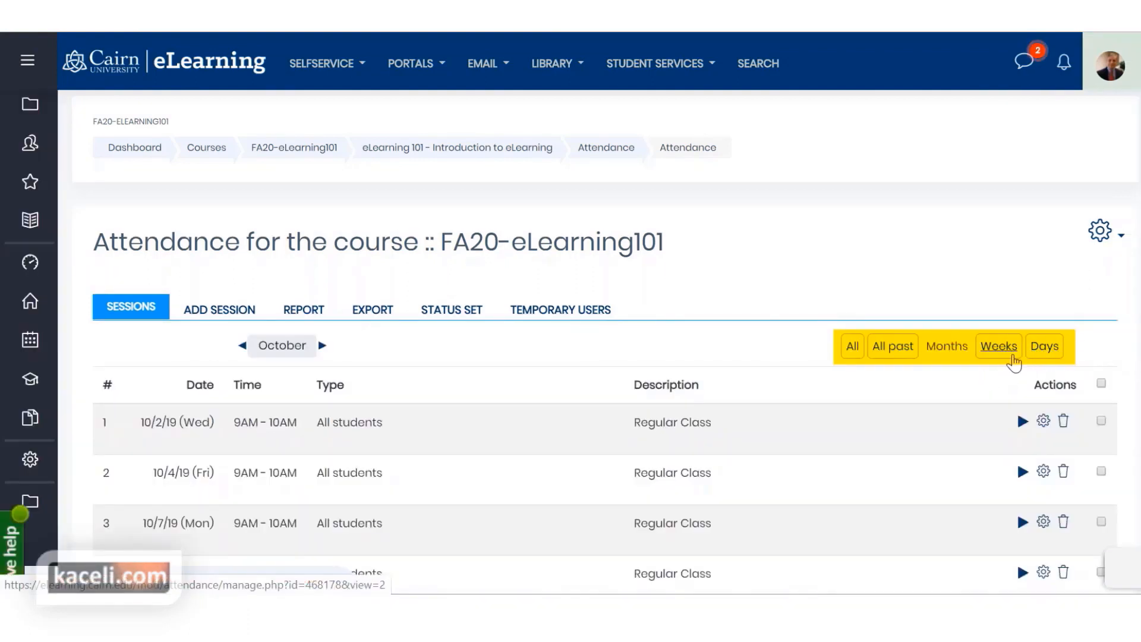
{"action": "left_click", "coordinate": [999, 349]}
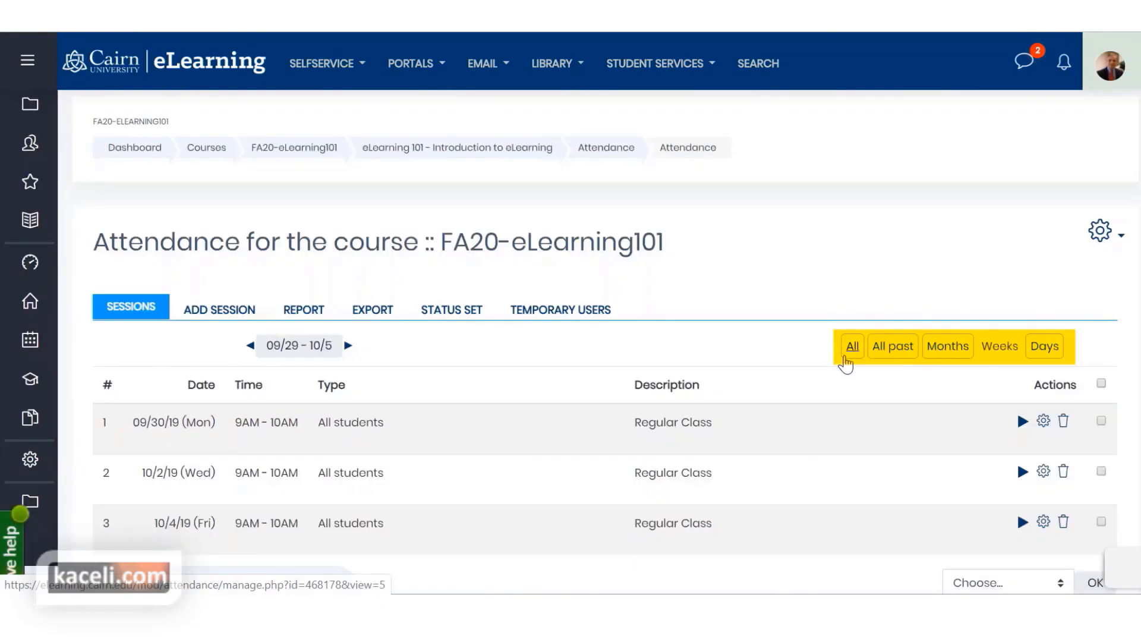
{"action": "left_click", "coordinate": [844, 356]}
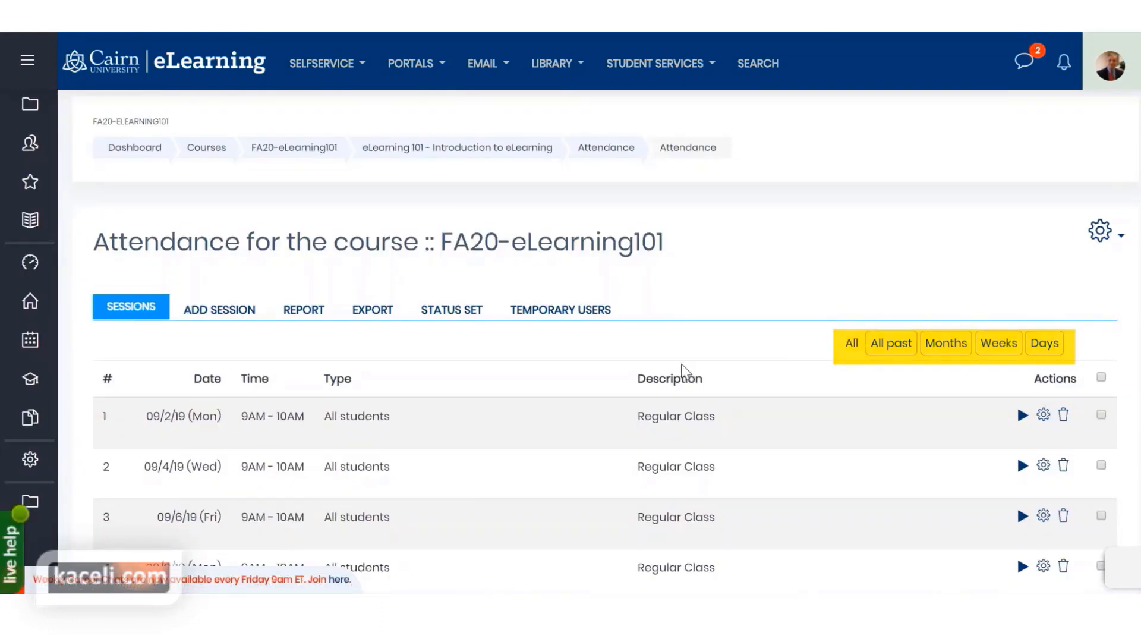
{"action": "left_click", "coordinate": [441, 311]}
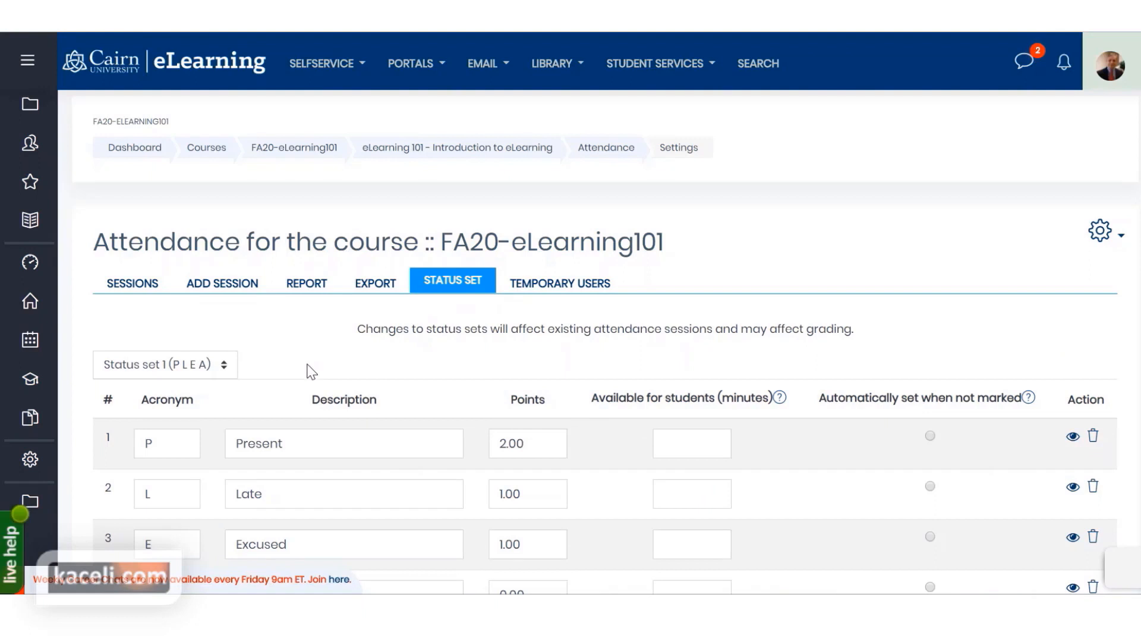
Step: Inspect the status set, leaving Present 2.00, Late 1.00, Excused 1.00 and Absent 0.00 unchanged
{"action": "left_click", "coordinate": [222, 368]}
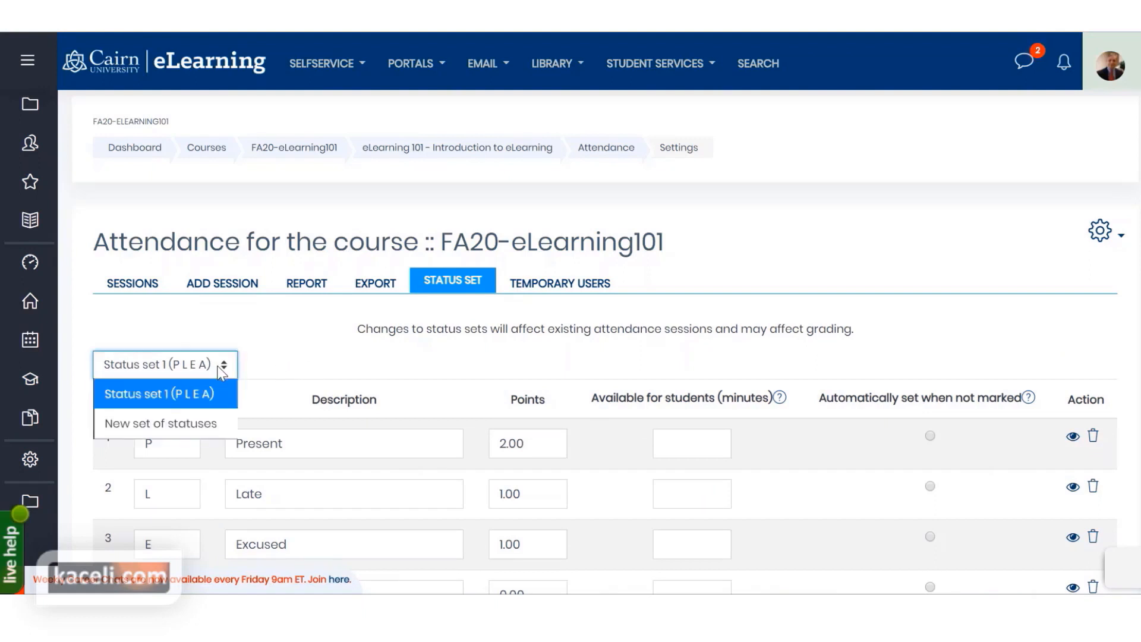
{"action": "left_click", "coordinate": [316, 358]}
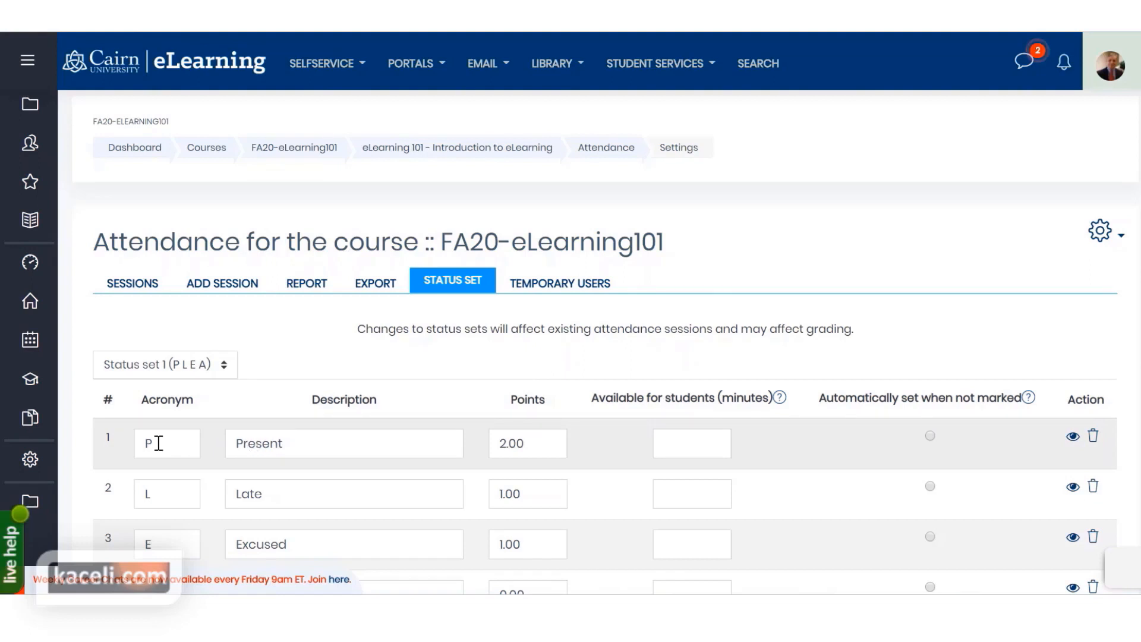
{"action": "left_click", "coordinate": [167, 445]}
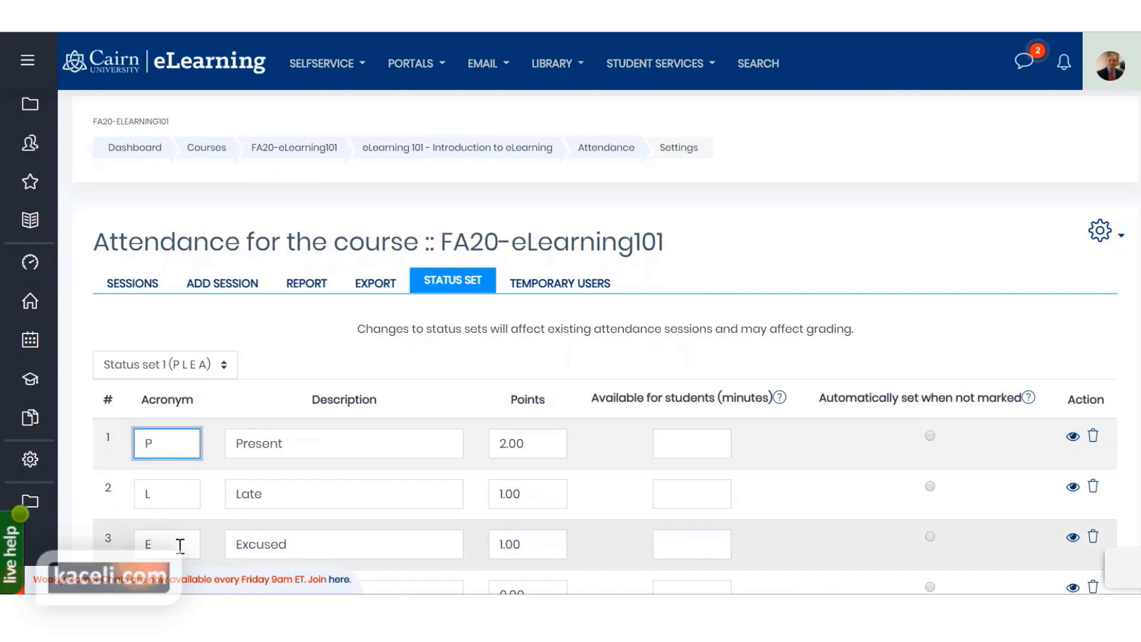
{"action": "scroll", "coordinate": [481, 541], "scroll_direction": "down", "scroll_amount": 2}
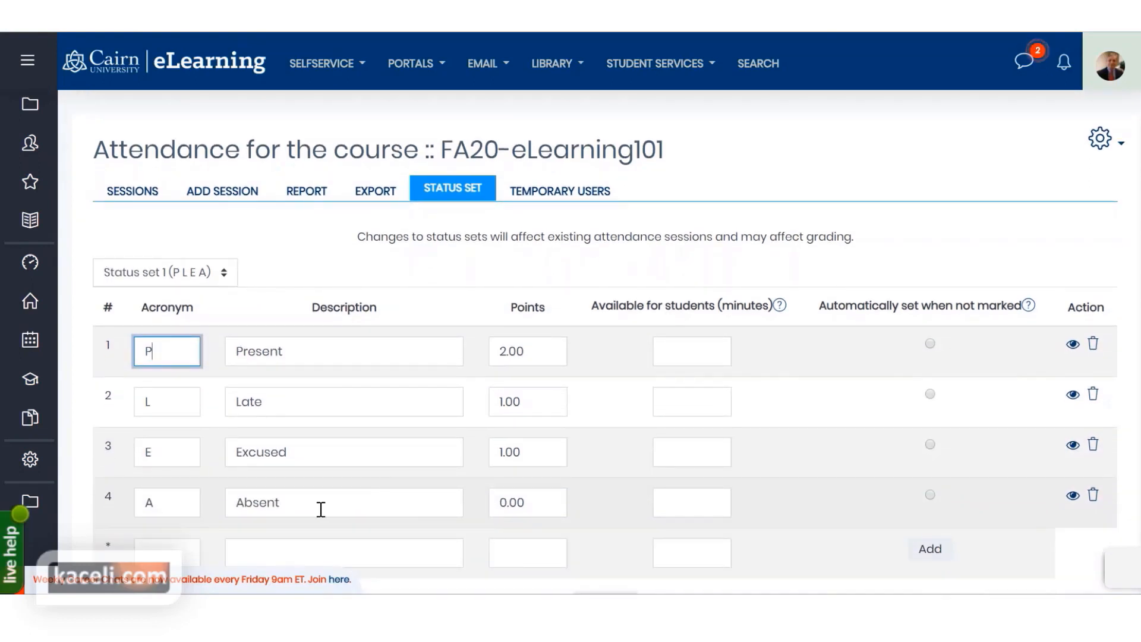
{"action": "scroll", "coordinate": [286, 499], "scroll_direction": "down", "scroll_amount": 2}
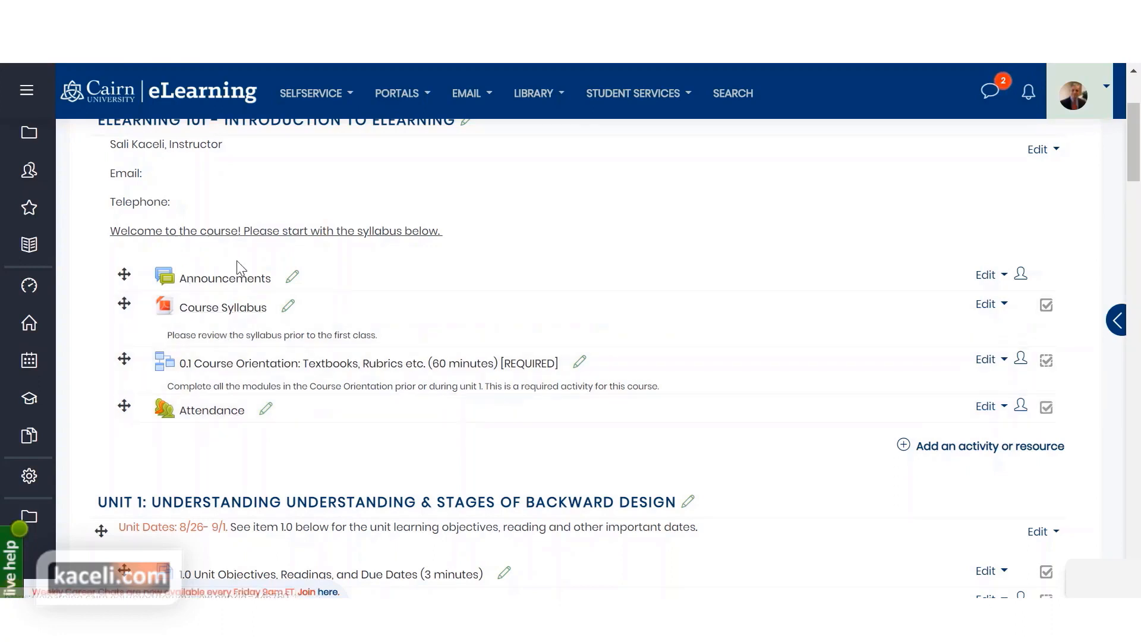
Step: Reopen the Attendance activity and scroll through the 9AM–10AM Regular Class sessions from 09/2/19
{"action": "scroll", "coordinate": [250, 279], "scroll_direction": "up", "scroll_amount": 3}
{"action": "scroll", "coordinate": [293, 389], "scroll_direction": "down", "scroll_amount": 3}
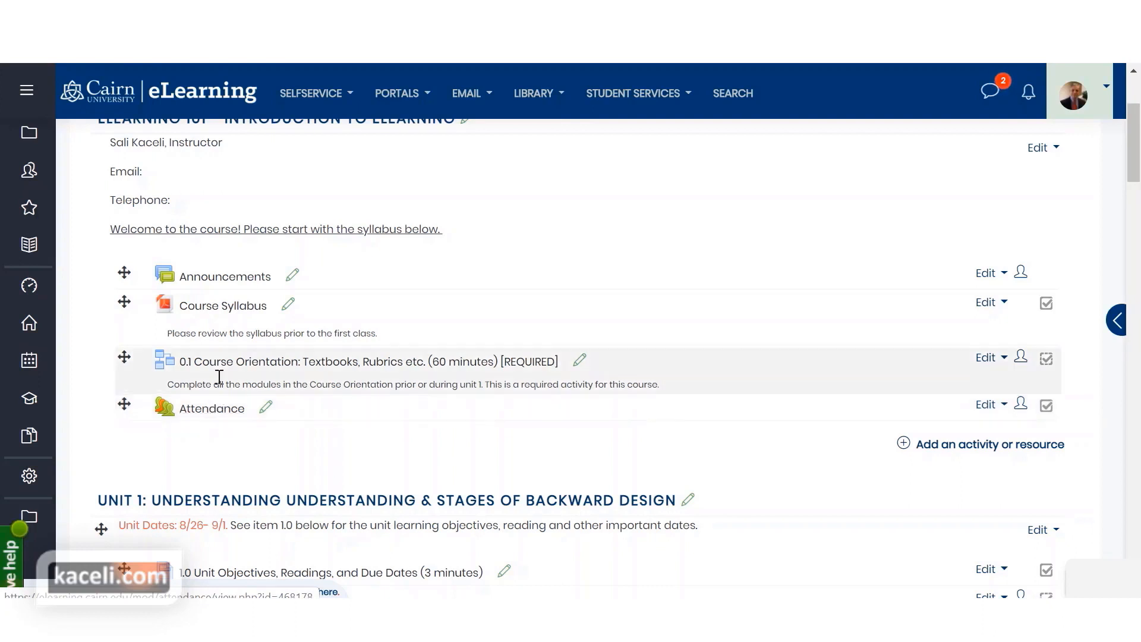
{"action": "left_click", "coordinate": [205, 414]}
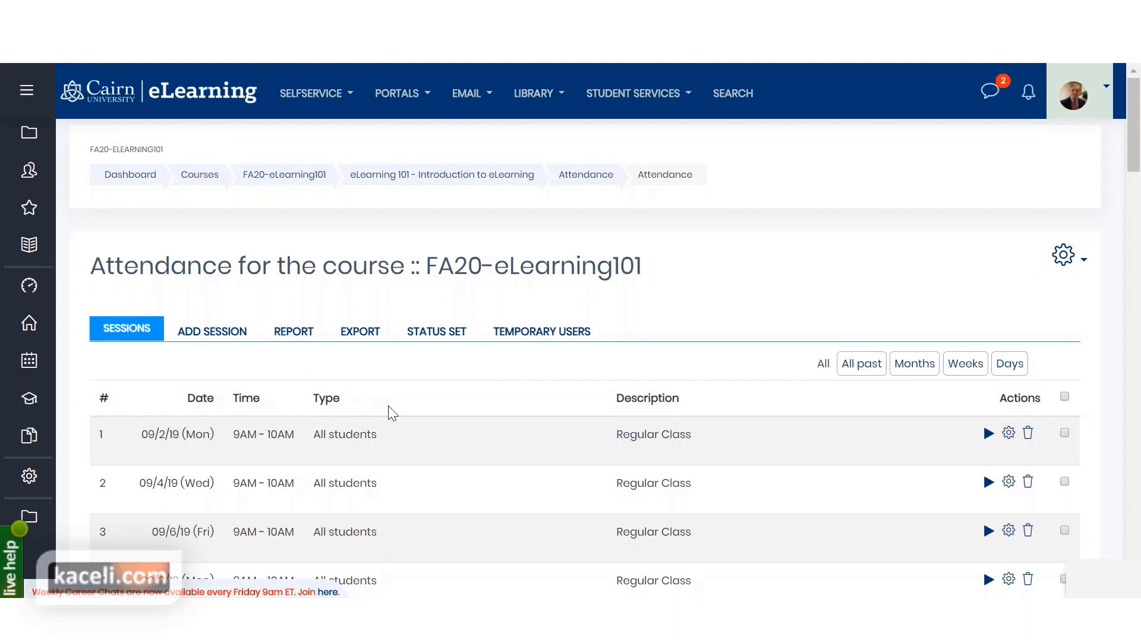
{"action": "scroll", "coordinate": [420, 418], "scroll_direction": "down", "scroll_amount": 5}
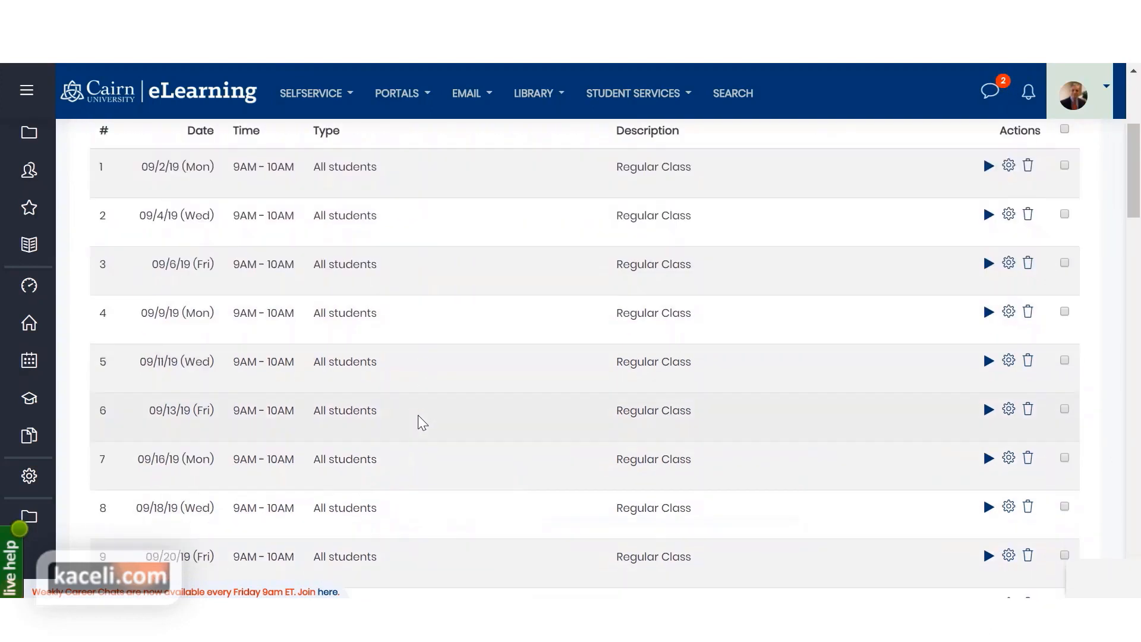
{"action": "scroll", "coordinate": [426, 423], "scroll_direction": "down", "scroll_amount": 3}
{"action": "scroll", "coordinate": [427, 425], "scroll_direction": "down", "scroll_amount": 2}
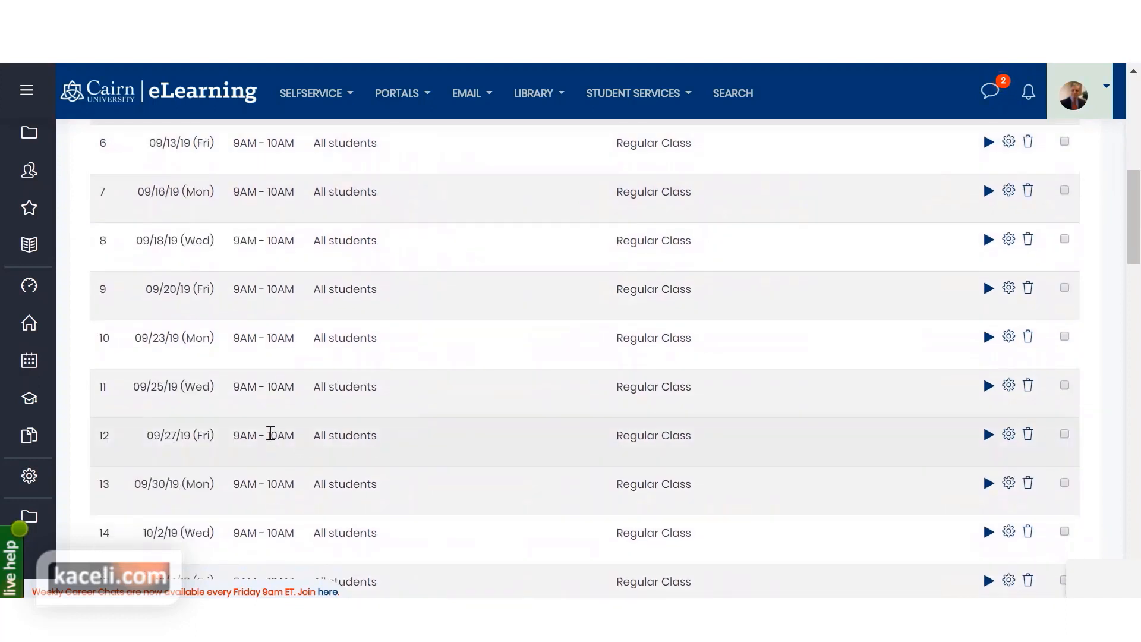
{"action": "scroll", "coordinate": [332, 449], "scroll_direction": "down", "scroll_amount": 4}
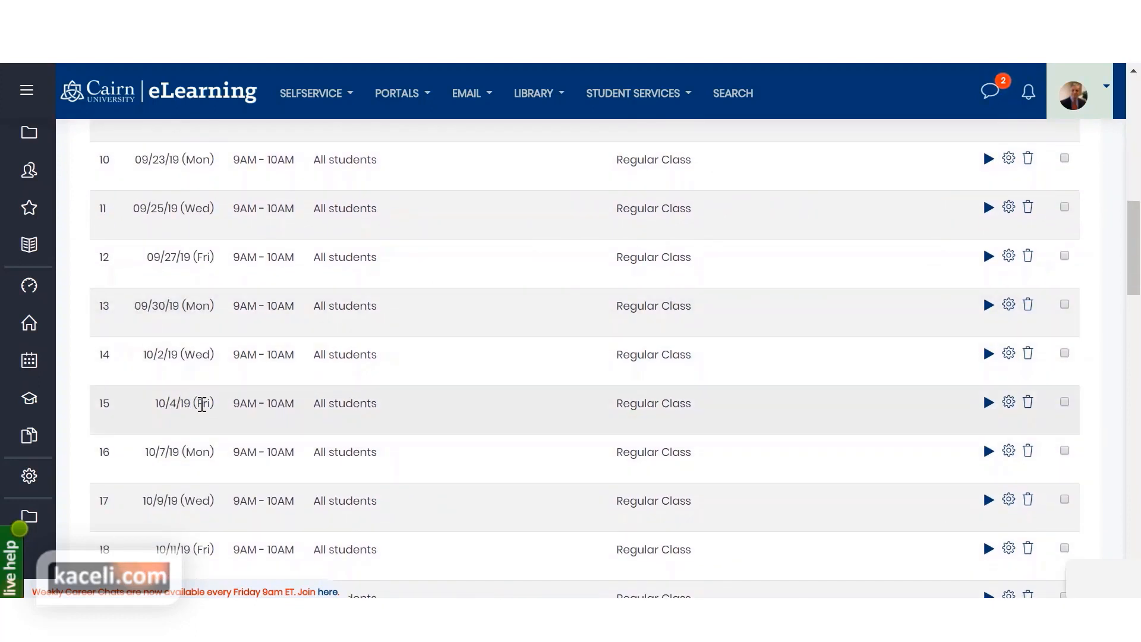
Step: Start taking attendance for the October 4, 2019 session and mark every student Present
{"action": "left_click", "coordinate": [989, 404]}
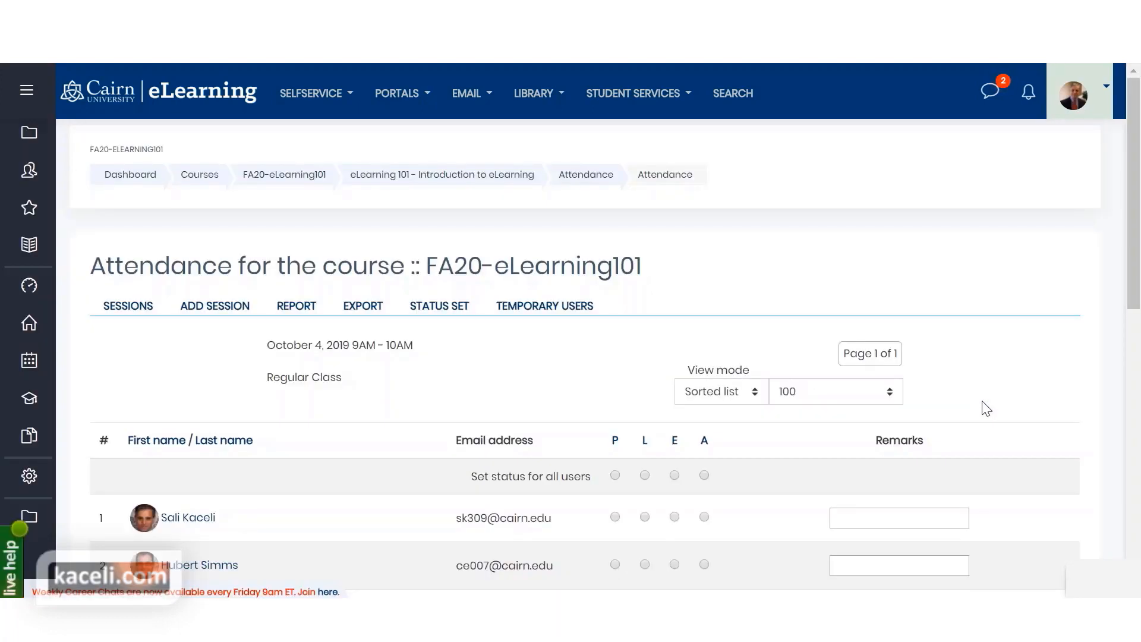
{"action": "scroll", "coordinate": [455, 417], "scroll_direction": "down", "scroll_amount": 2}
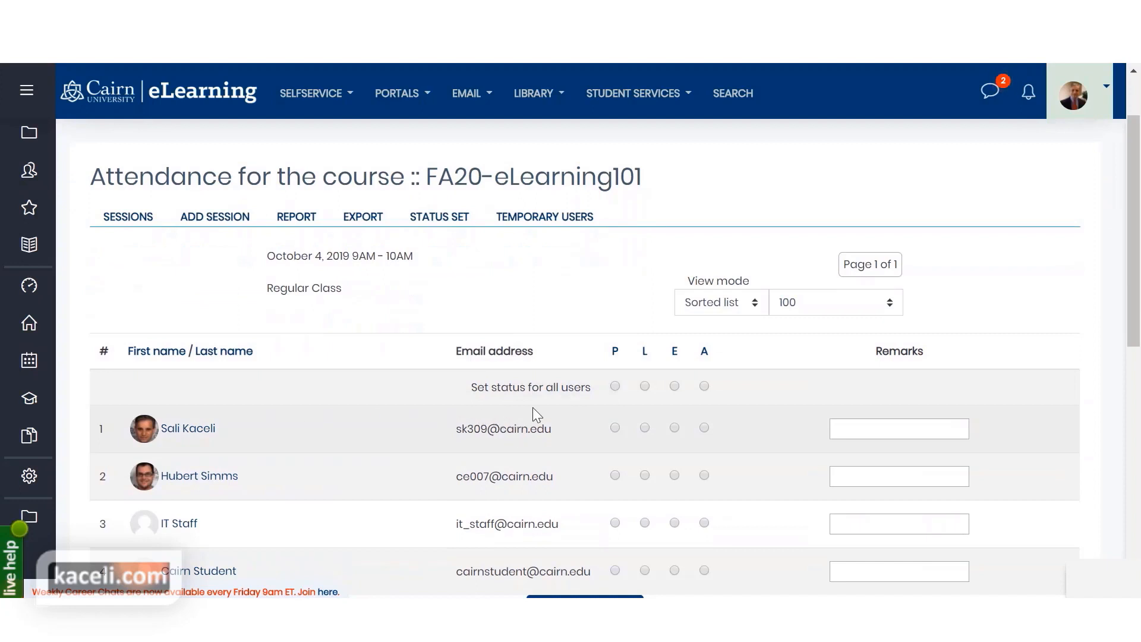
{"action": "scroll", "coordinate": [532, 407], "scroll_direction": "down", "scroll_amount": 3}
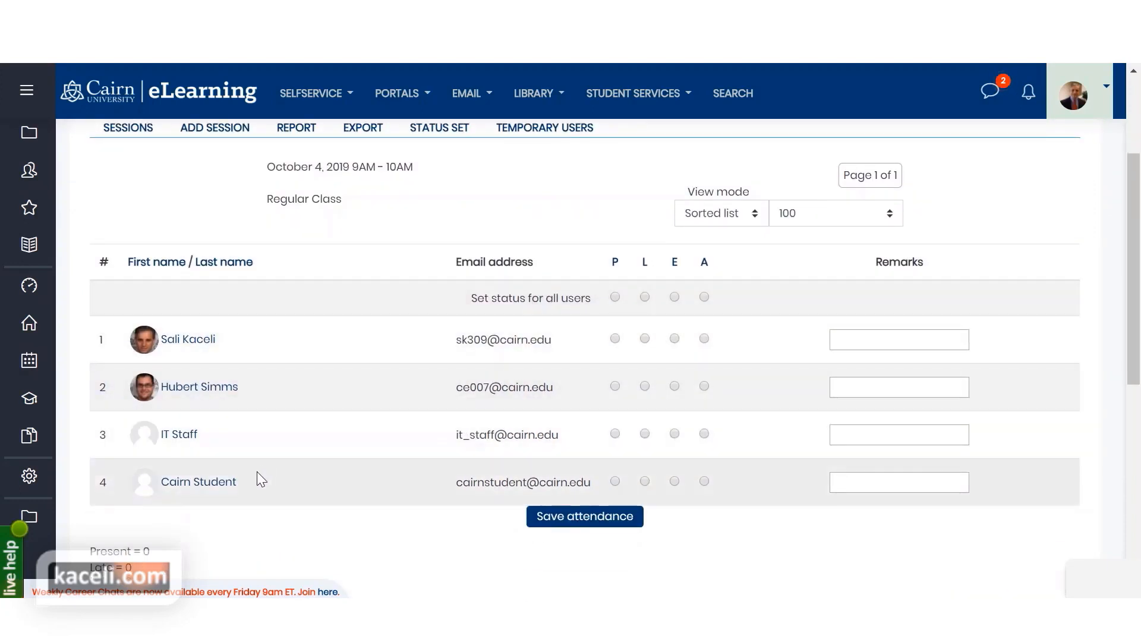
{"action": "left_click", "coordinate": [616, 265]}
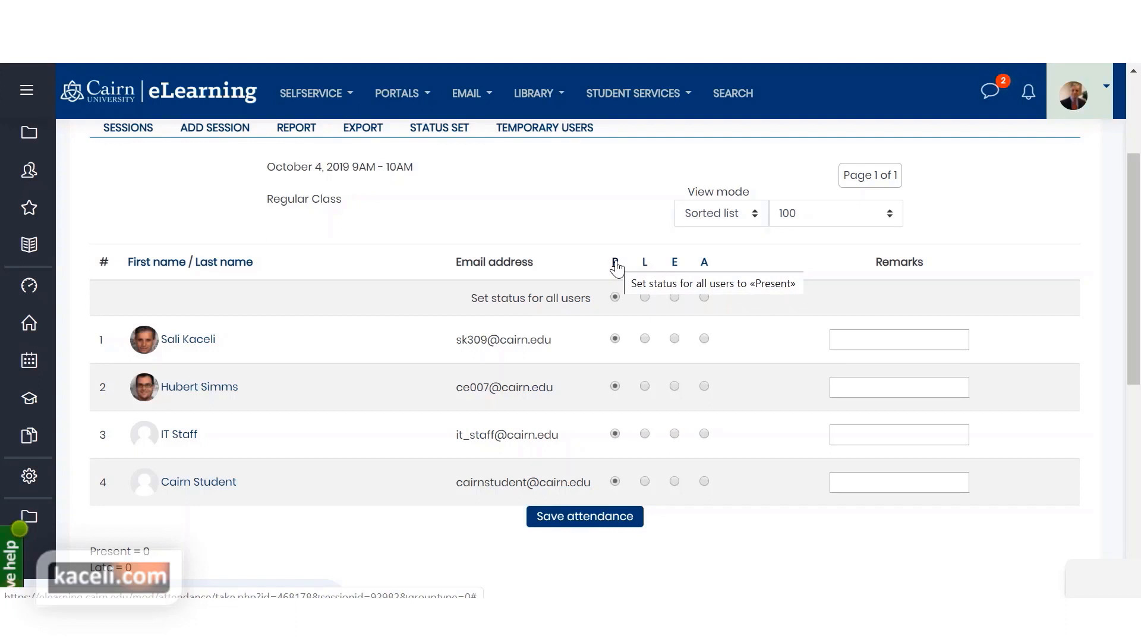
Step: Mark the second student Excused with remark 'See email from 10/1' and save the attendance
{"action": "left_click", "coordinate": [645, 387]}
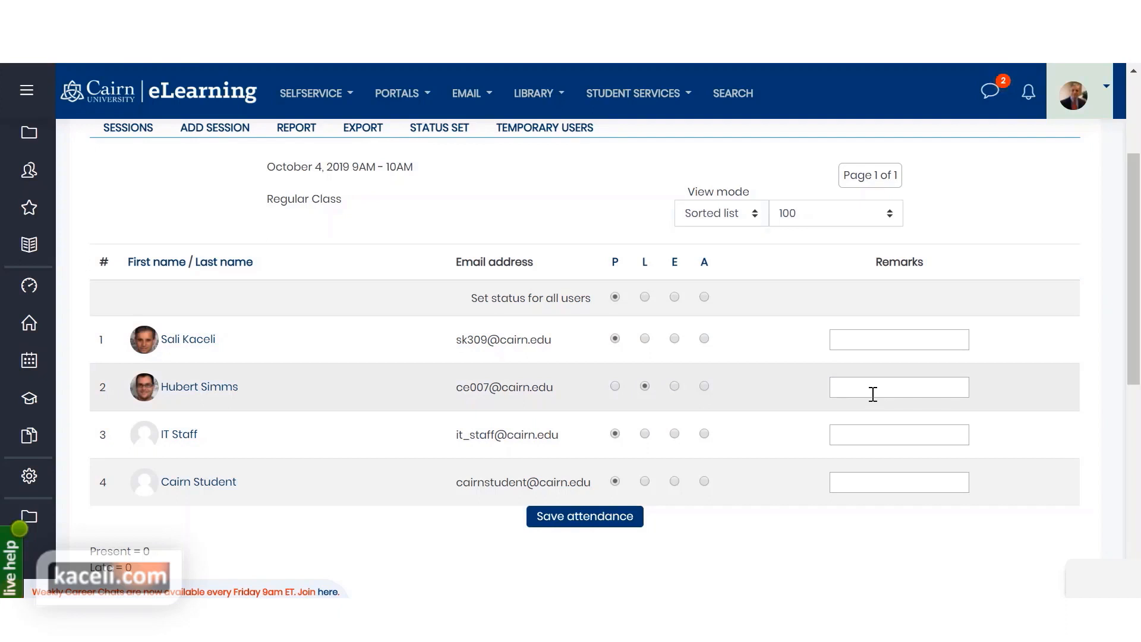
{"action": "left_click", "coordinate": [865, 392]}
{"action": "left_click", "coordinate": [674, 386]}
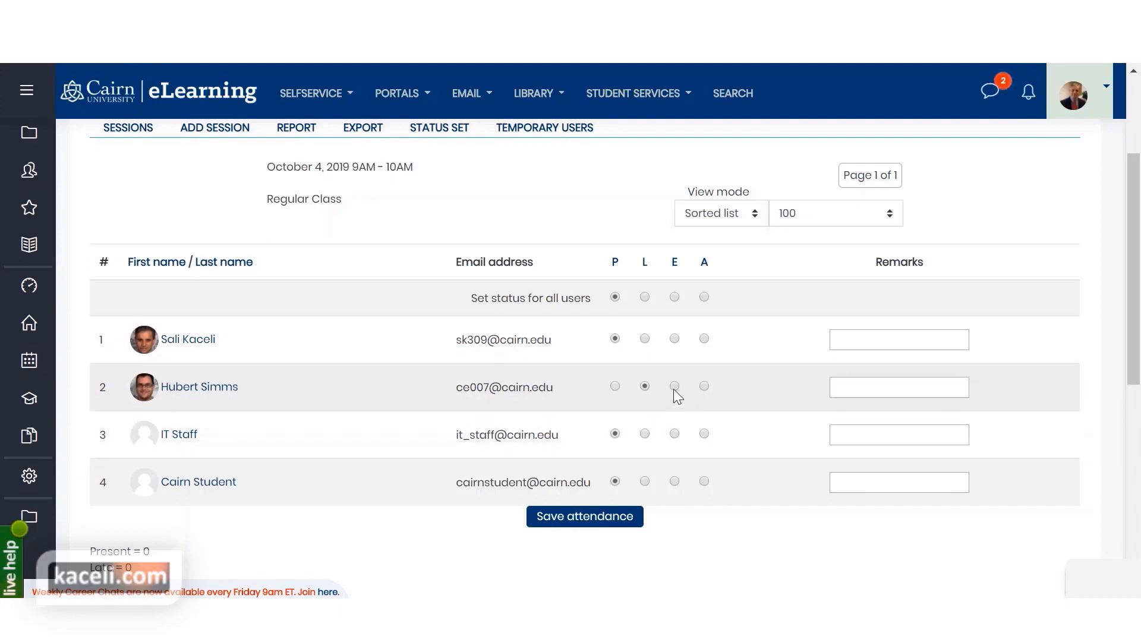
{"action": "left_click", "coordinate": [850, 393]}
{"action": "type", "text": "See email fro"}
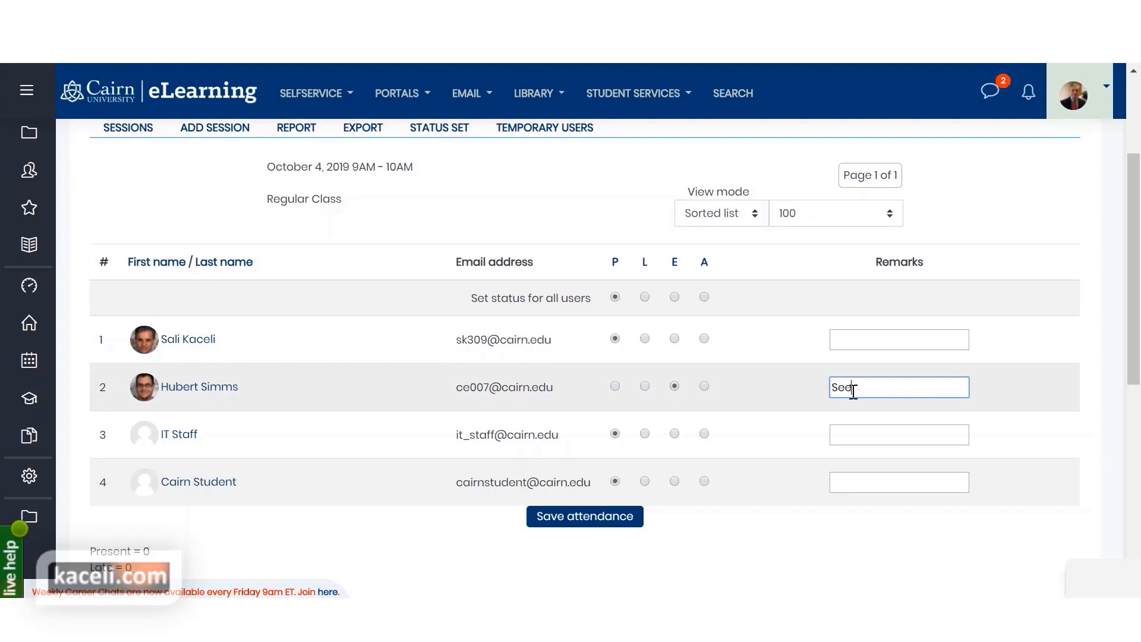
{"action": "type", "text": "m 10/1"}
{"action": "scroll", "coordinate": [523, 476], "scroll_direction": "down", "scroll_amount": 2}
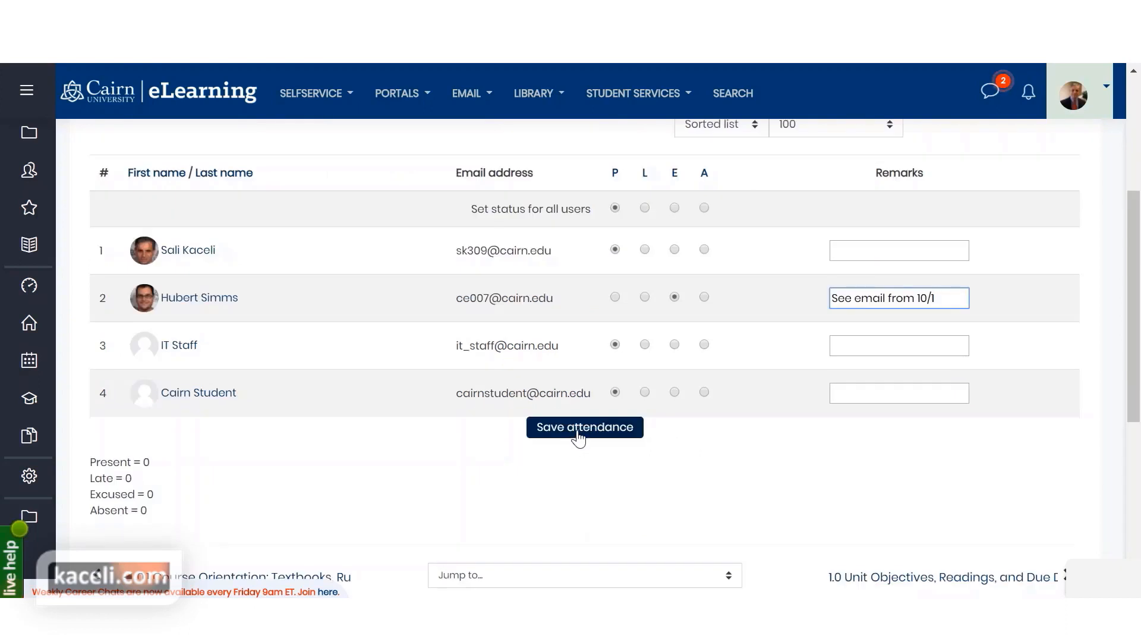
{"action": "left_click", "coordinate": [579, 439]}
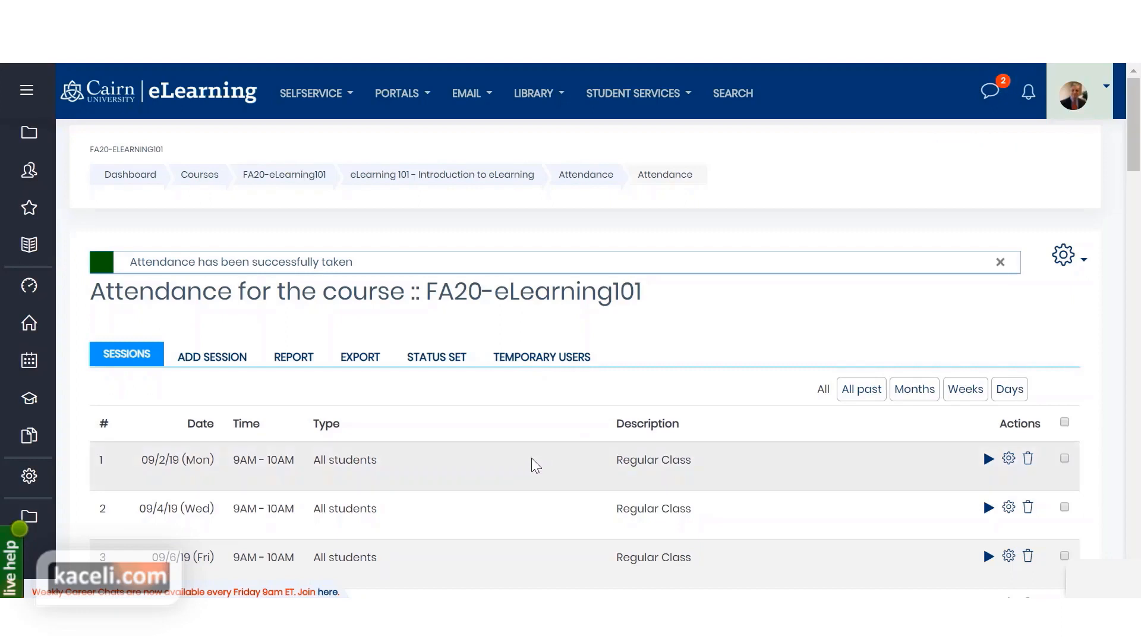
Step: Change the second student's 10/4/19 attendance from Excused to Present and save
{"action": "scroll", "coordinate": [531, 458], "scroll_direction": "down", "scroll_amount": 6}
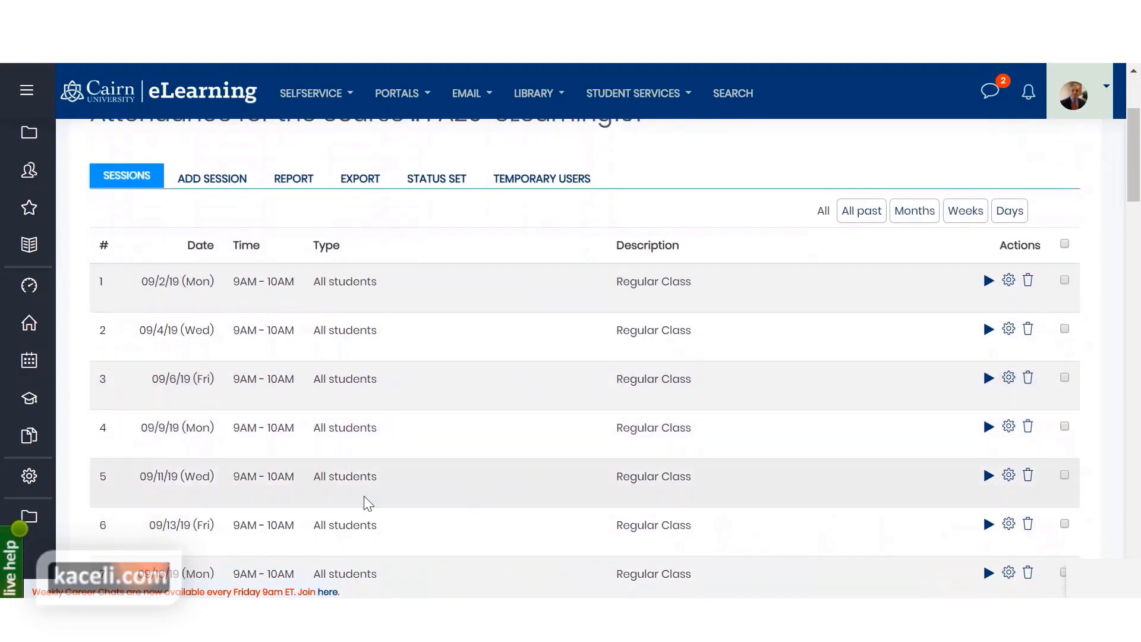
{"action": "scroll", "coordinate": [362, 498], "scroll_direction": "down", "scroll_amount": 5}
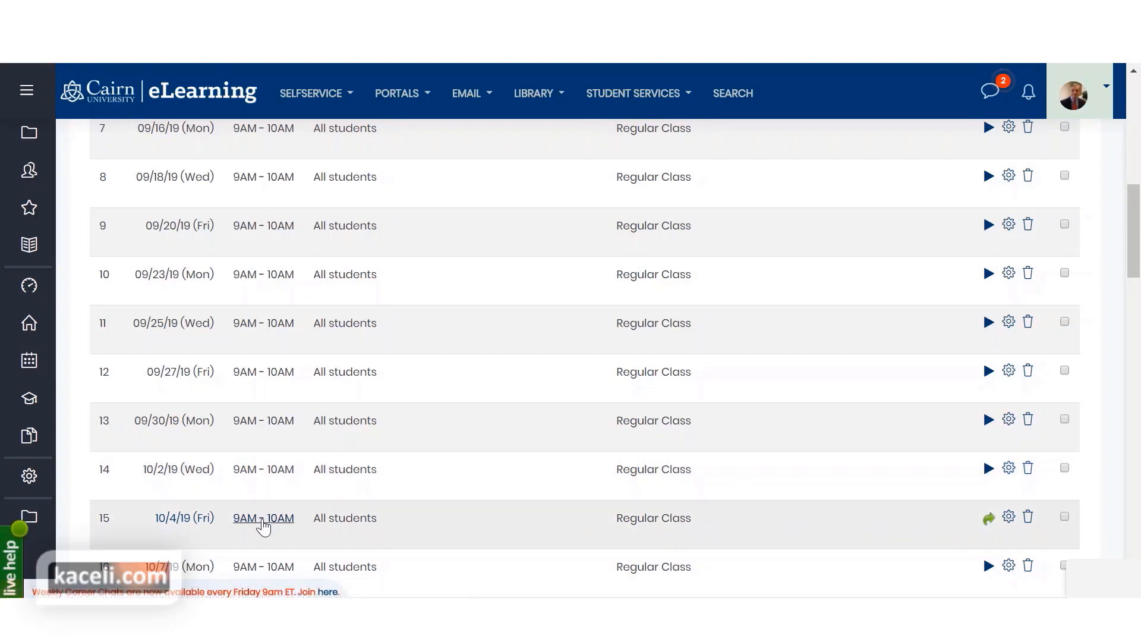
{"action": "left_click", "coordinate": [169, 523]}
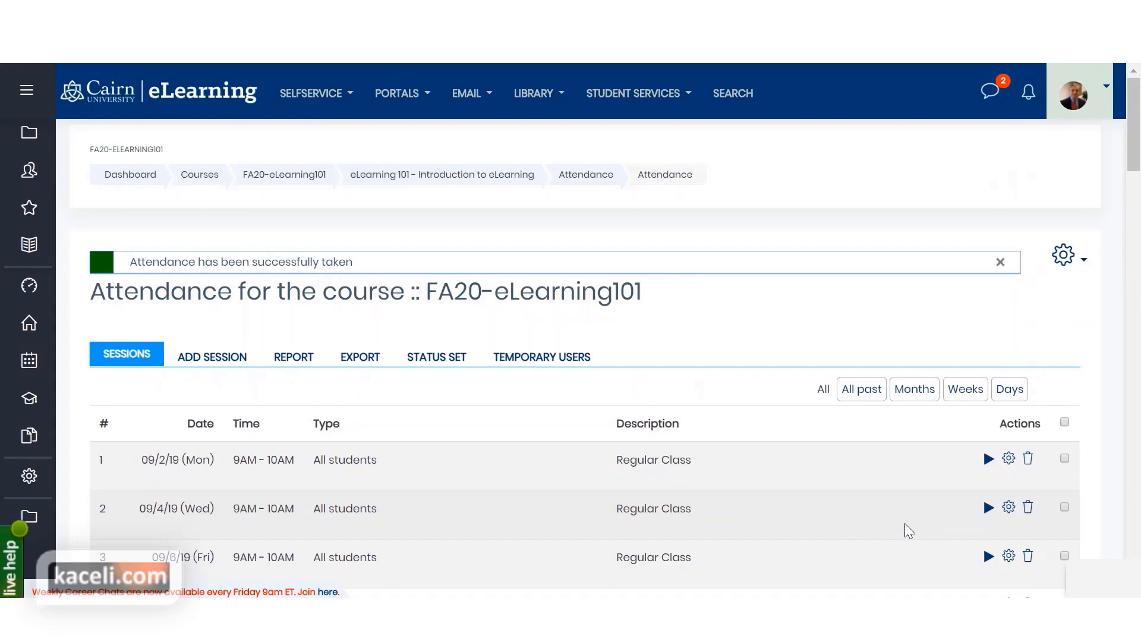
{"action": "scroll", "coordinate": [906, 529], "scroll_direction": "down", "scroll_amount": 10}
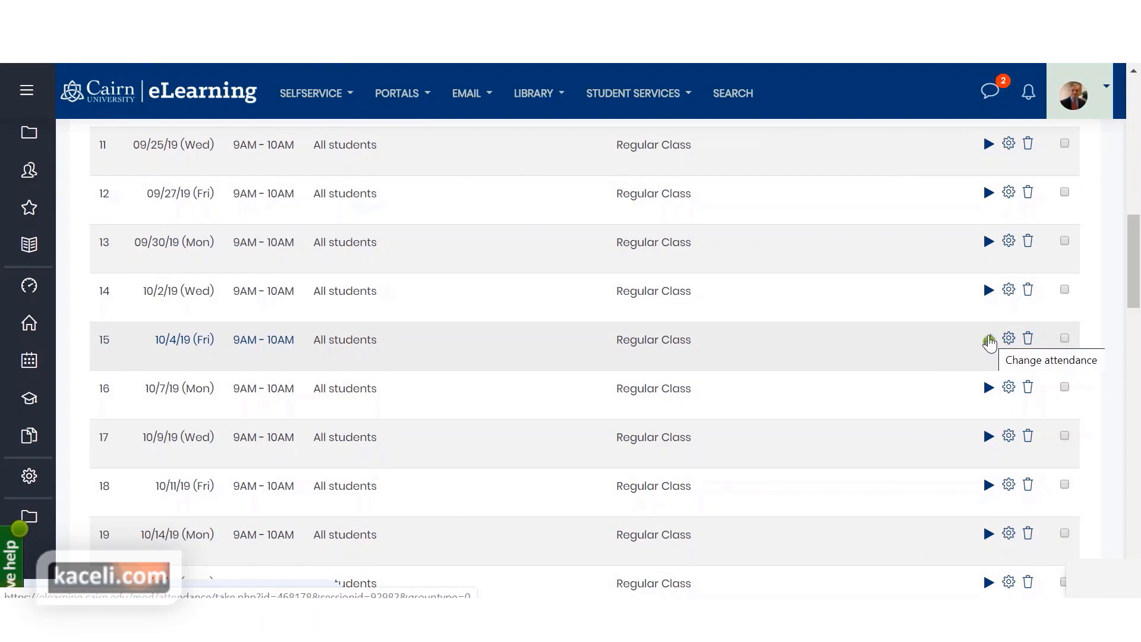
{"action": "left_click", "coordinate": [988, 341]}
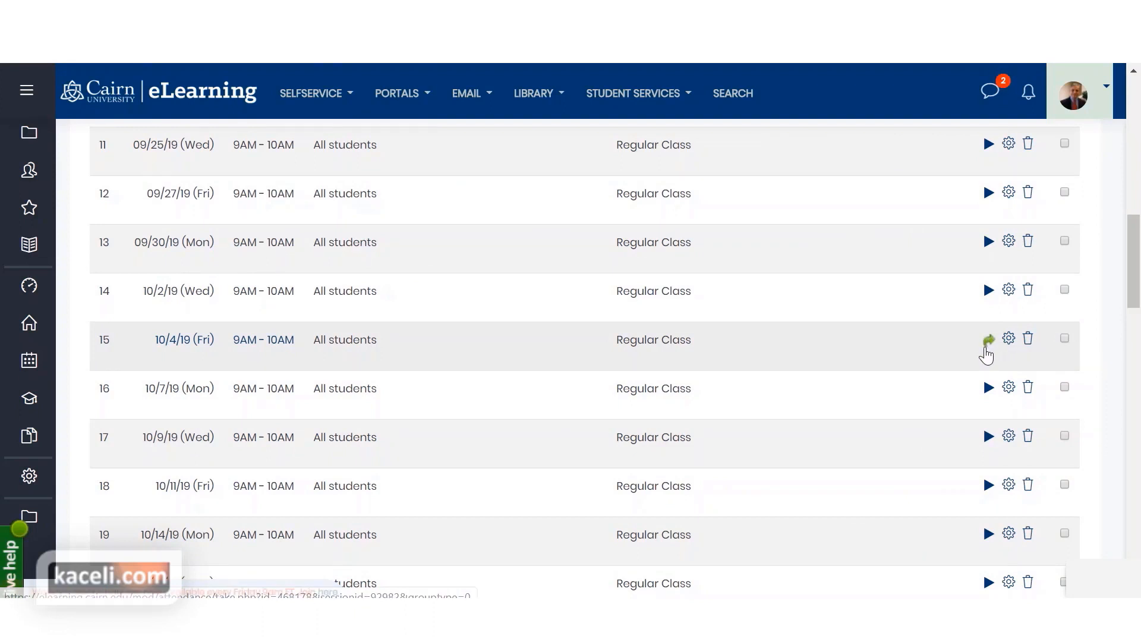
{"action": "scroll", "coordinate": [523, 452], "scroll_direction": "down", "scroll_amount": 3}
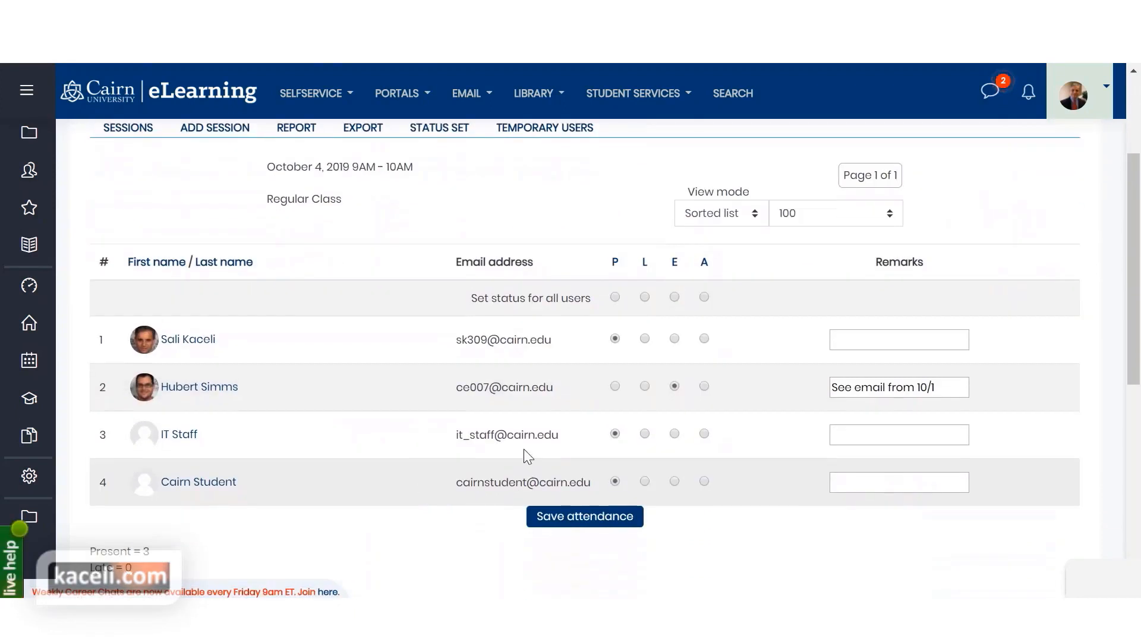
{"action": "left_click", "coordinate": [615, 386]}
{"action": "left_click", "coordinate": [598, 526]}
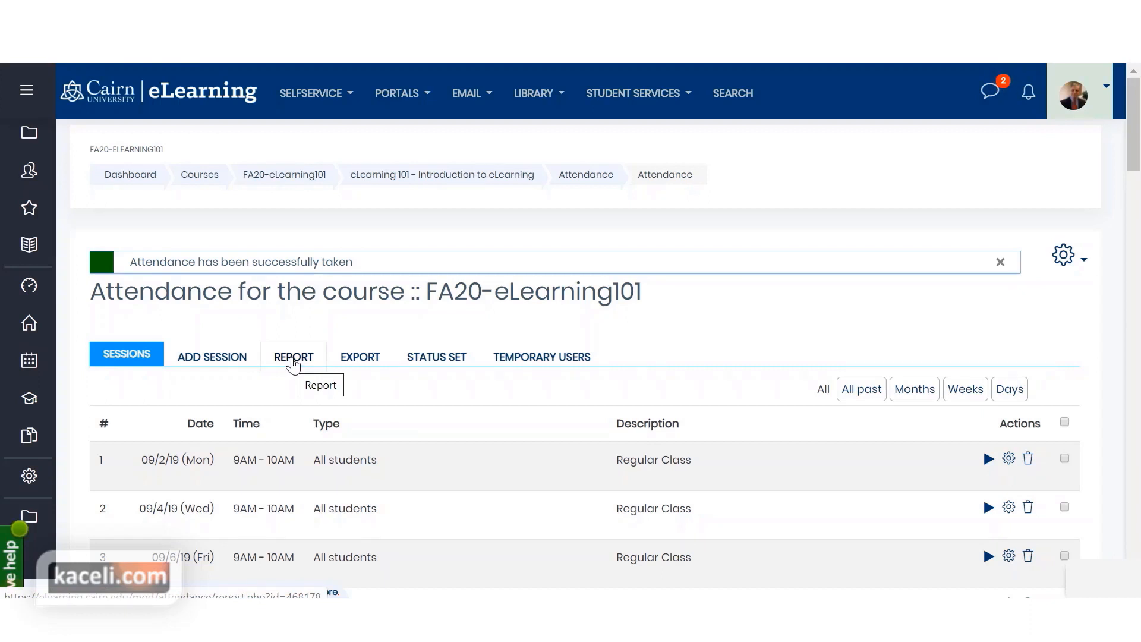
Step: Open the attendance report and scroll down and across its grid of sessions
{"action": "left_click", "coordinate": [294, 363]}
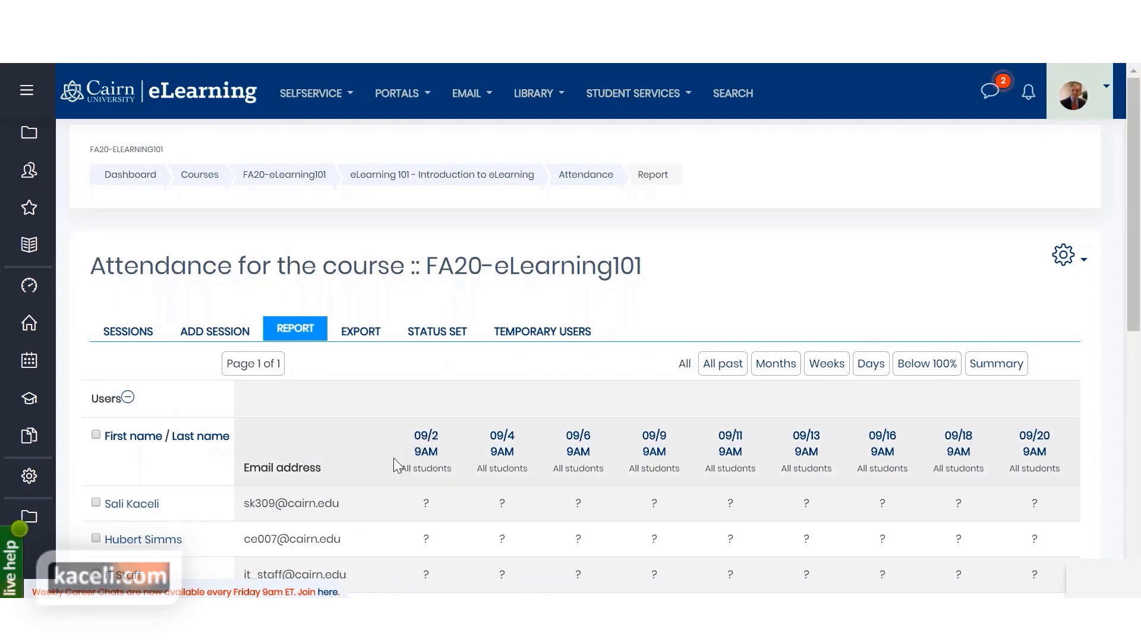
{"action": "scroll", "coordinate": [392, 466], "scroll_direction": "down", "scroll_amount": 1}
{"action": "scroll", "coordinate": [145, 484], "scroll_direction": "down", "scroll_amount": 2}
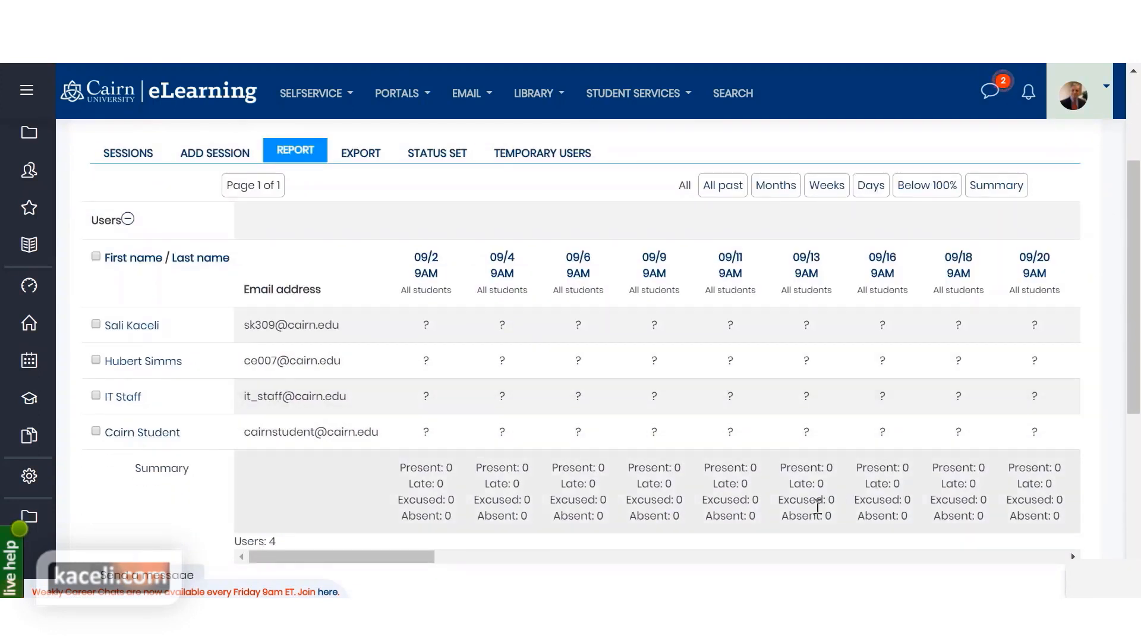
{"action": "left_click_drag", "start_coordinate": [429, 558], "coordinate": [600, 557]}
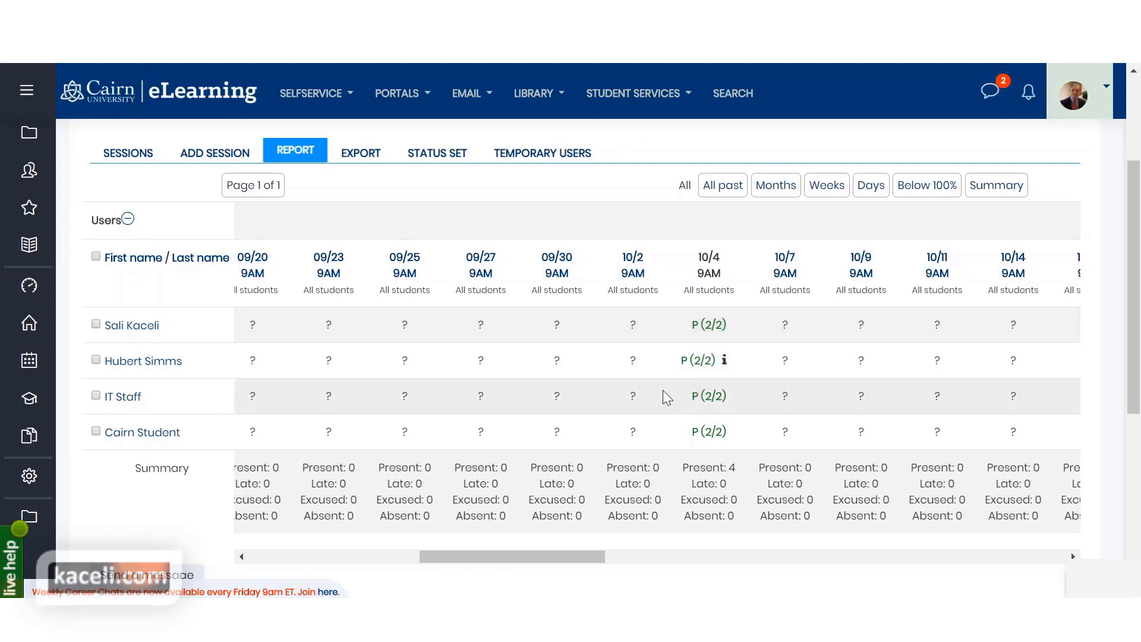
{"action": "scroll", "coordinate": [662, 390], "scroll_direction": "right", "scroll_amount": 10}
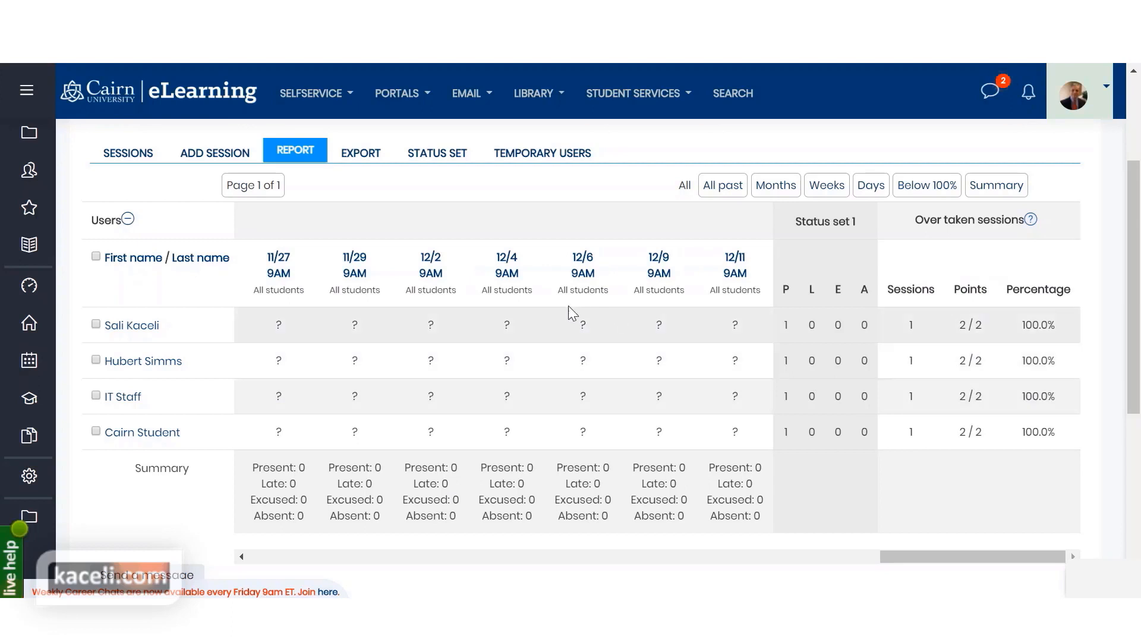
{"action": "scroll", "coordinate": [364, 360], "scroll_direction": "up", "scroll_amount": 3}
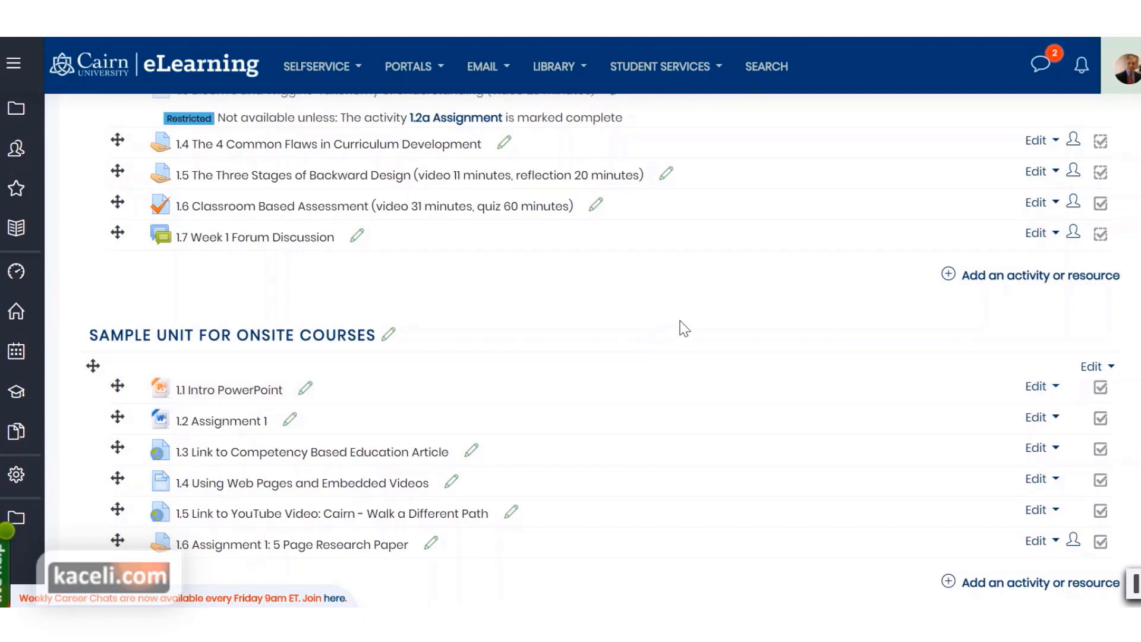
{"action": "scroll", "coordinate": [552, 321], "scroll_direction": "up", "scroll_amount": 2}
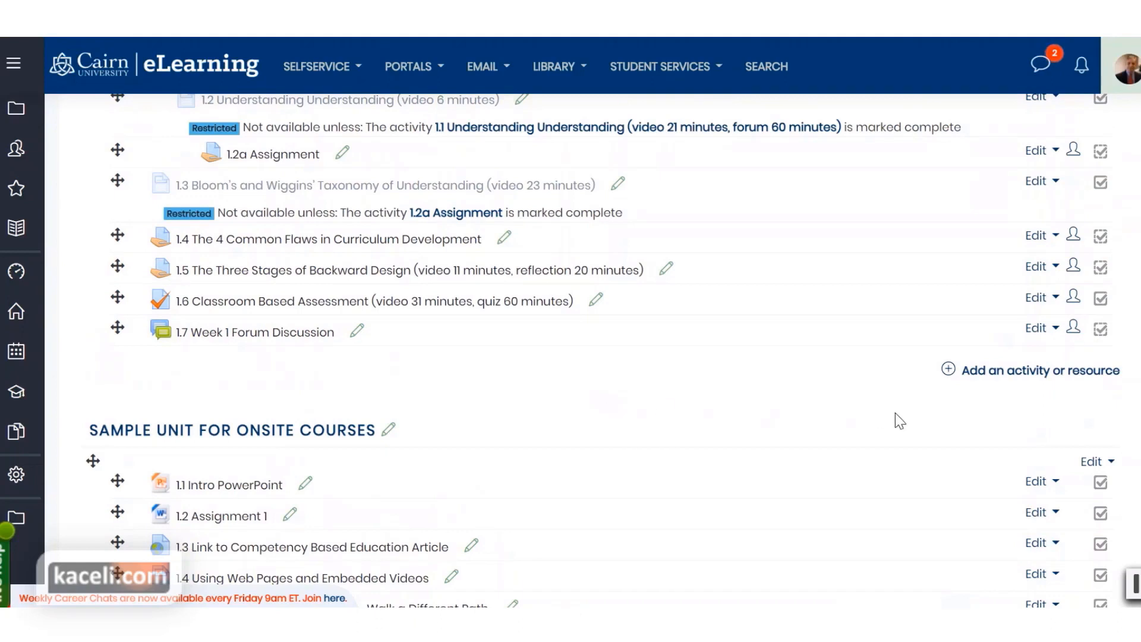
{"action": "scroll", "coordinate": [612, 394], "scroll_direction": "up", "scroll_amount": 5}
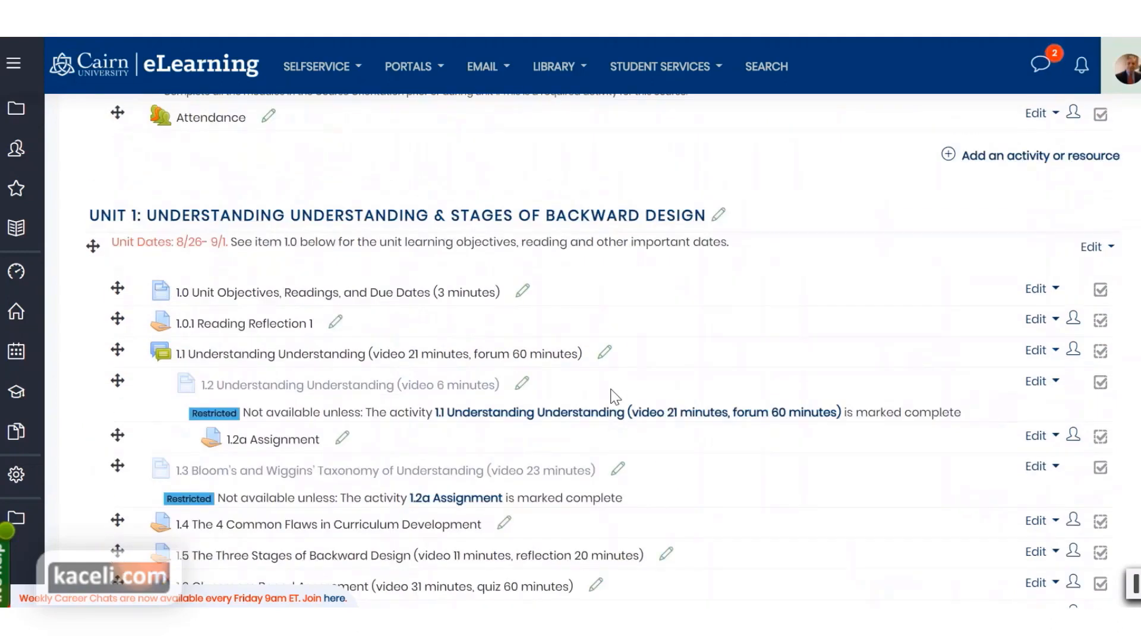
{"action": "scroll", "coordinate": [570, 387], "scroll_direction": "down", "scroll_amount": 3}
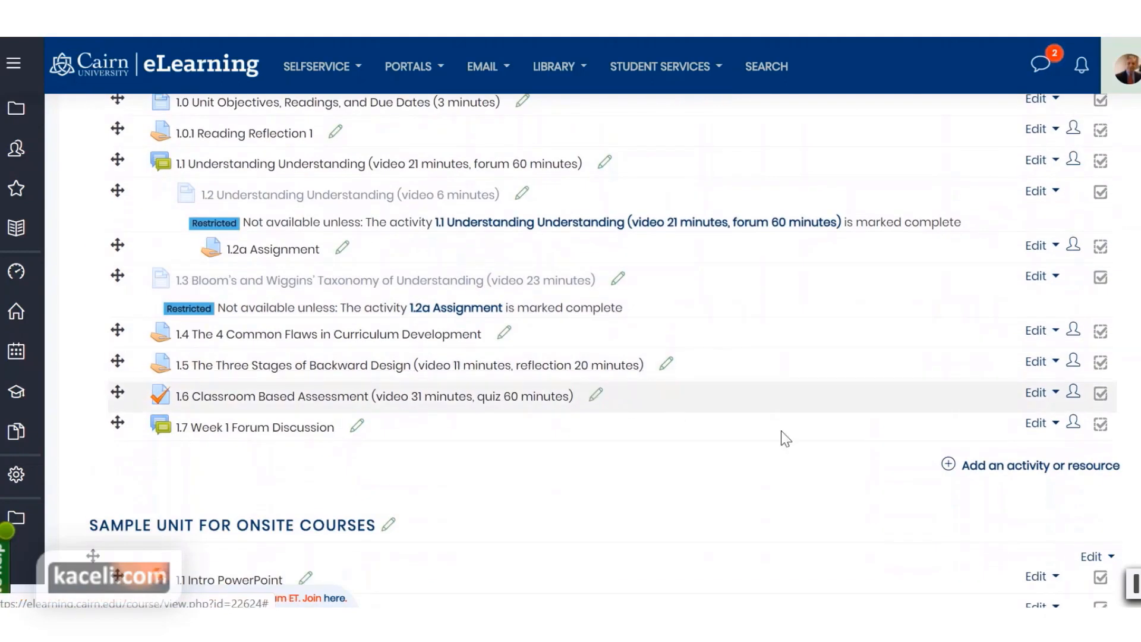
{"action": "left_click", "coordinate": [996, 467]}
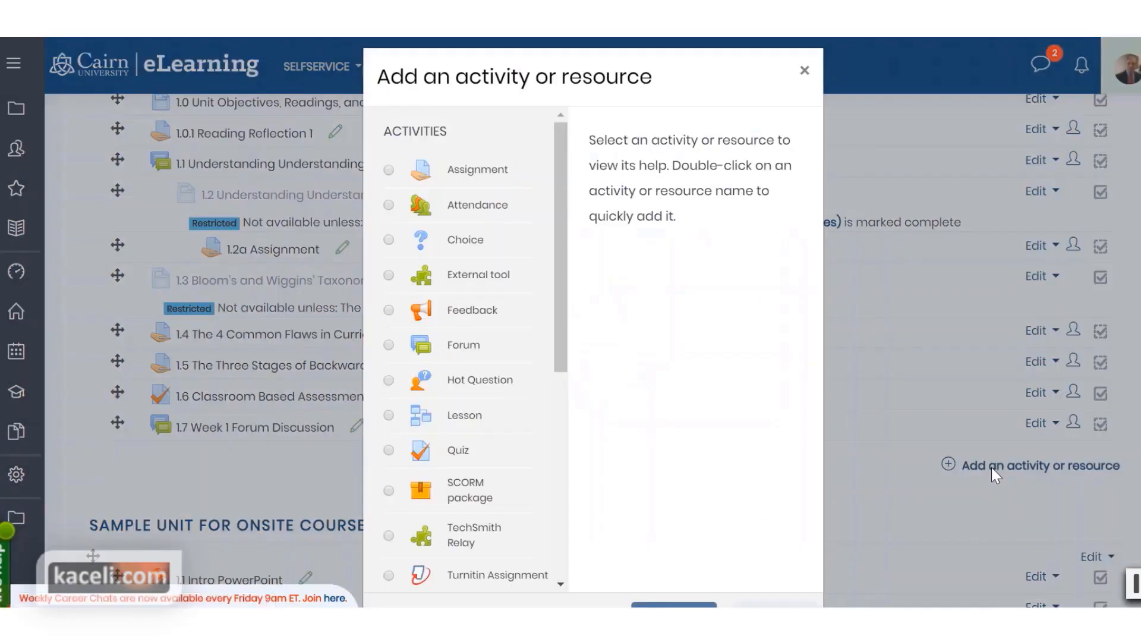
Step: Pick Zoom meeting in Unit 1's activity chooser and add it, opening the blank form
{"action": "left_click_drag", "start_coordinate": [558, 353], "coordinate": [560, 487]}
{"action": "left_click", "coordinate": [494, 456]}
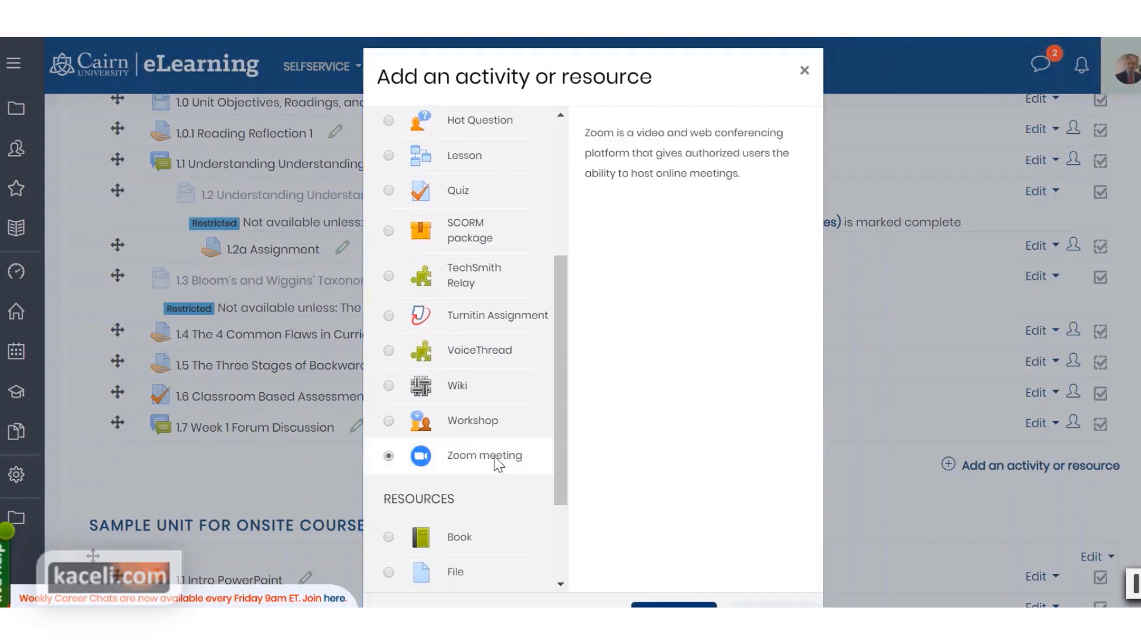
{"action": "scroll", "coordinate": [654, 356], "scroll_direction": "down", "scroll_amount": 1}
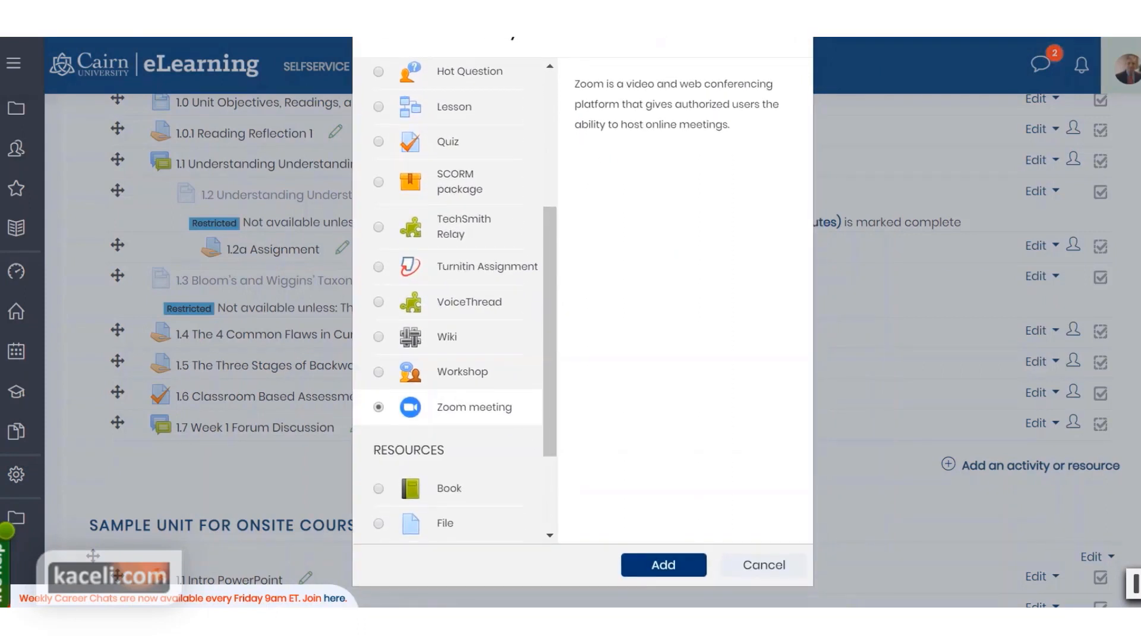
{"action": "left_click", "coordinate": [667, 566]}
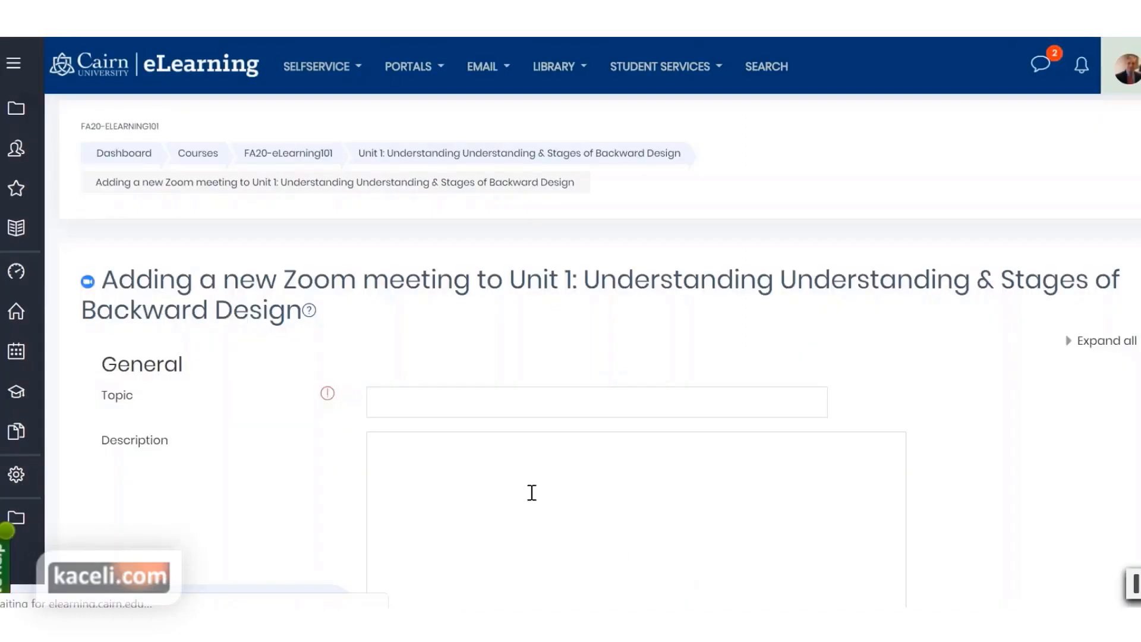
{"action": "left_click", "coordinate": [409, 397]}
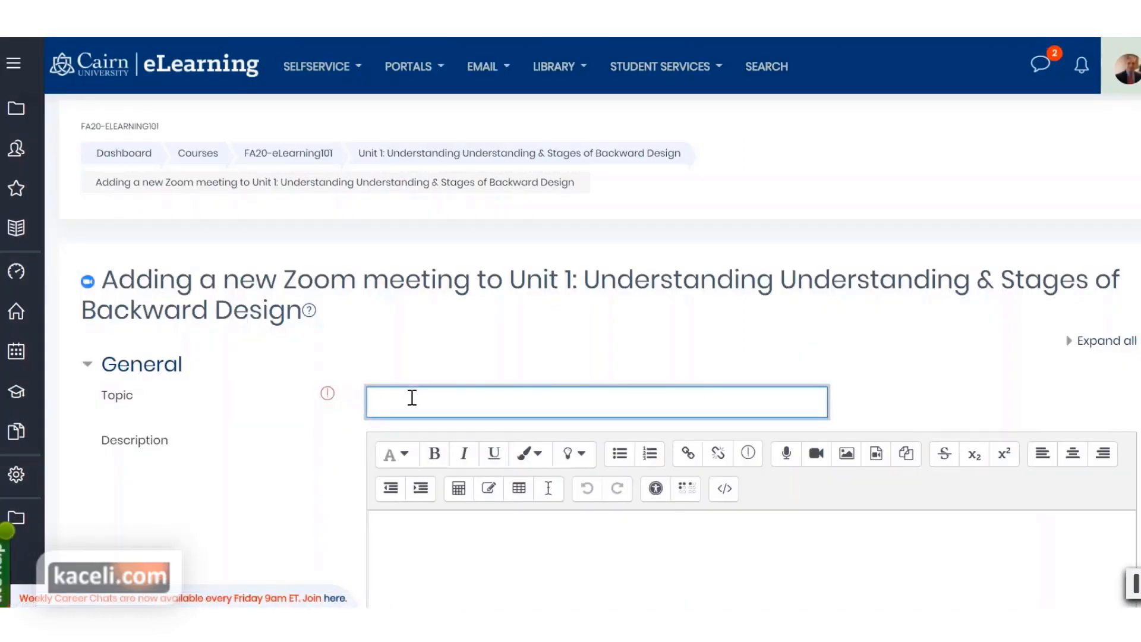
Step: Enter the topic '1.8 Live Web Conference 10/5/2019 8:00pm ET' and paste the webcam-requirement description
{"action": "type", "text": "1.8 Live Web Conference 10/5/2019 8:00pm ET"}
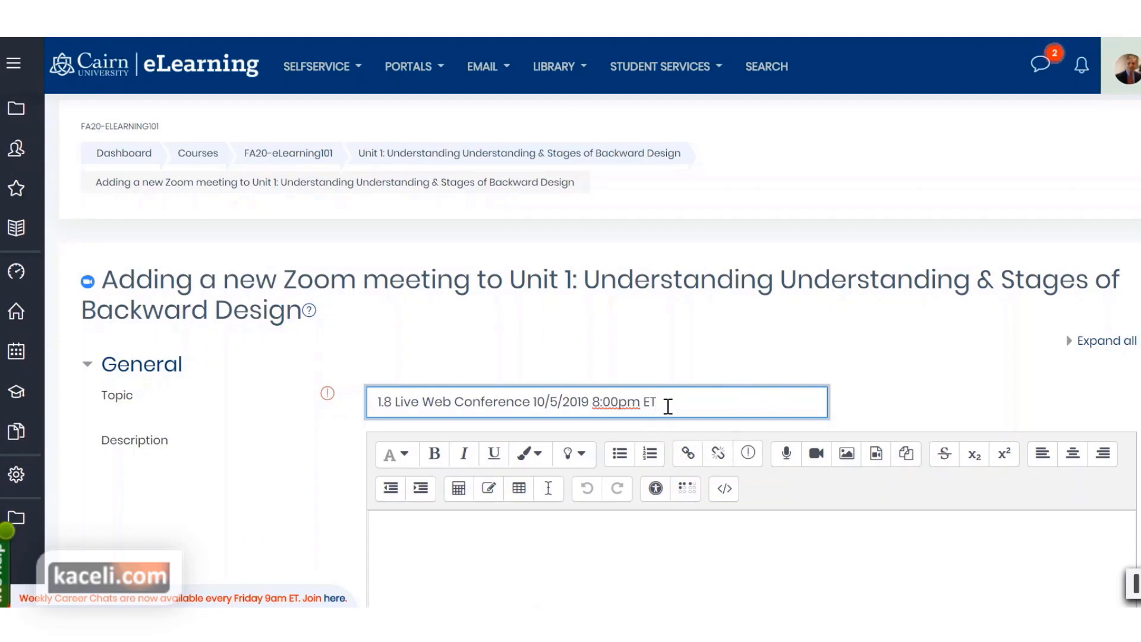
{"action": "scroll", "coordinate": [708, 510], "scroll_direction": "down", "scroll_amount": 2}
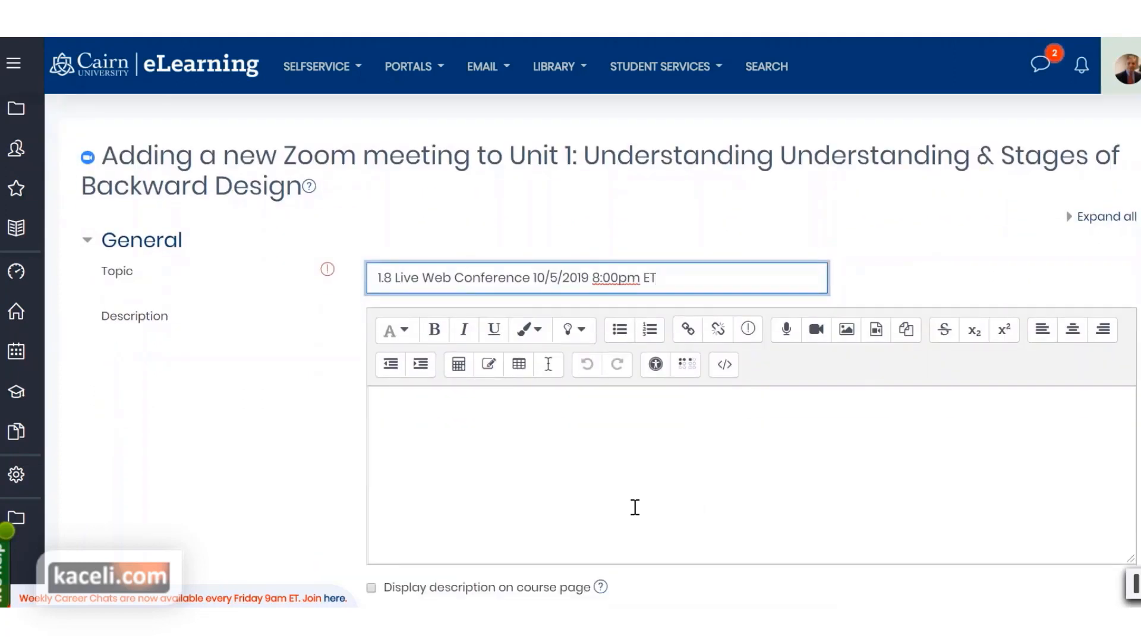
{"action": "scroll", "coordinate": [635, 507], "scroll_direction": "down", "scroll_amount": 1}
{"action": "left_click", "coordinate": [498, 374]}
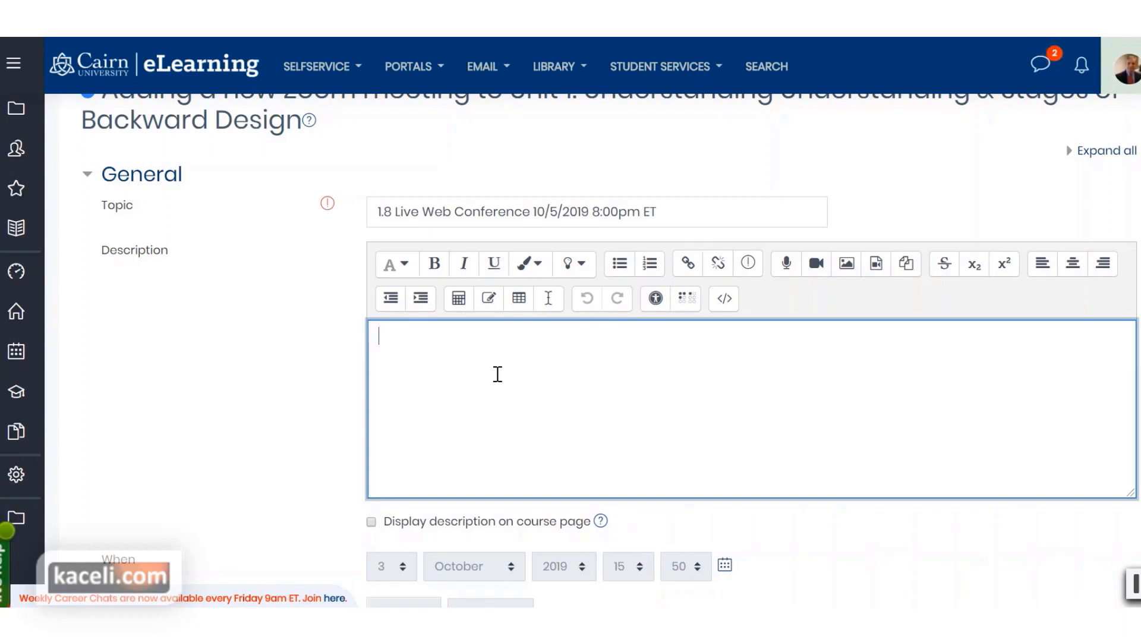
{"action": "type", "text": "A webcam is required. Test the system from https://zoom.us/test"}
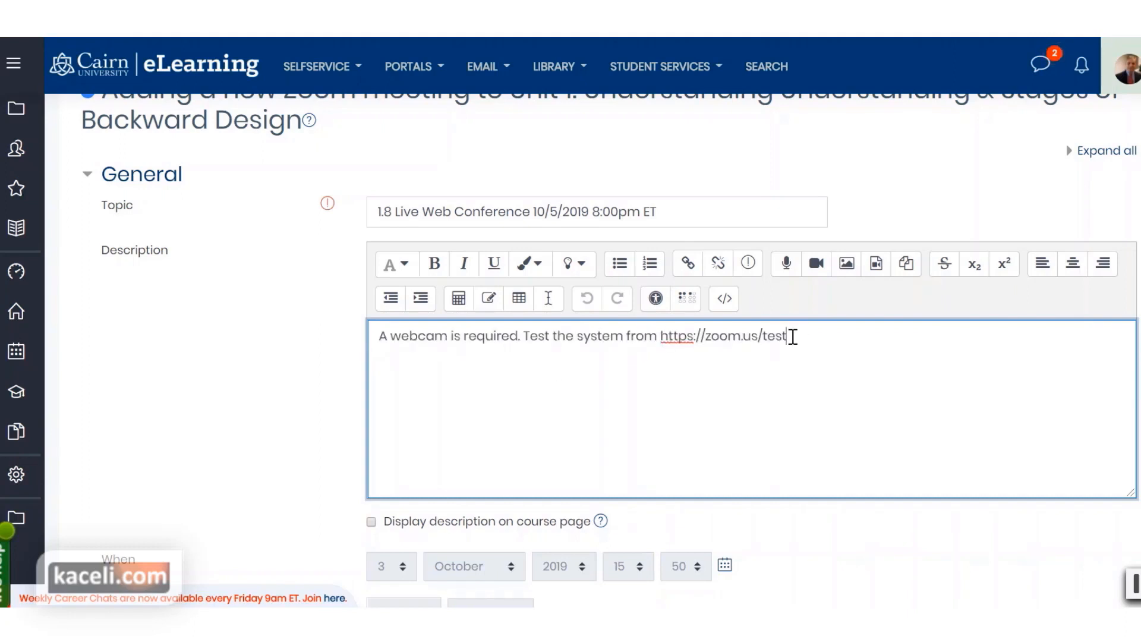
{"action": "left_click_drag", "start_coordinate": [793, 336], "coordinate": [661, 332]}
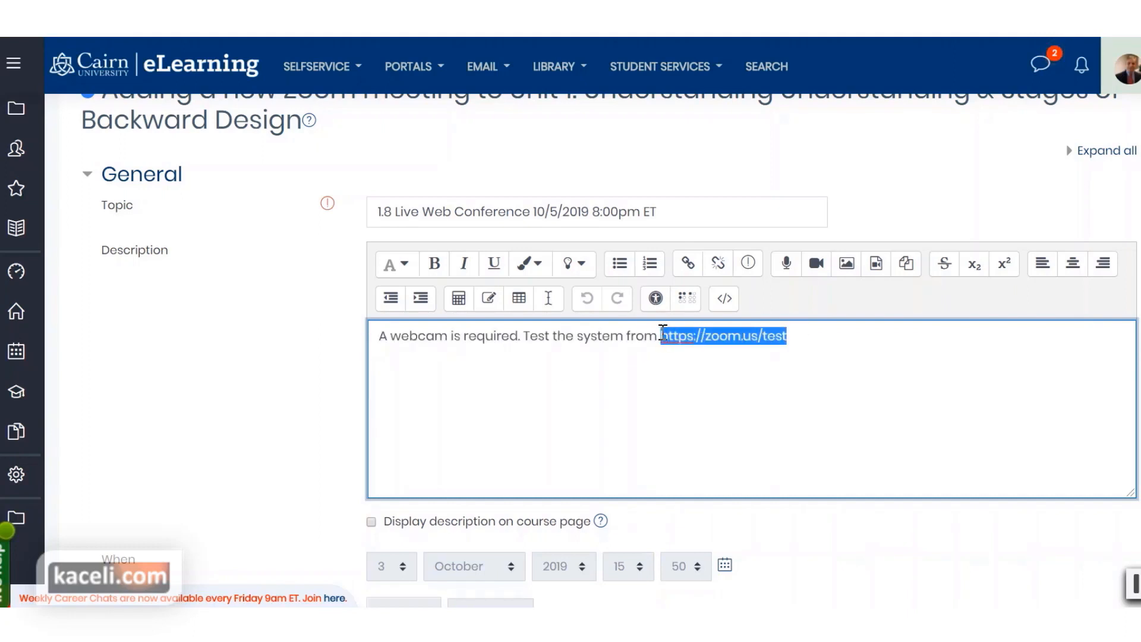
{"action": "left_click", "coordinate": [688, 267]}
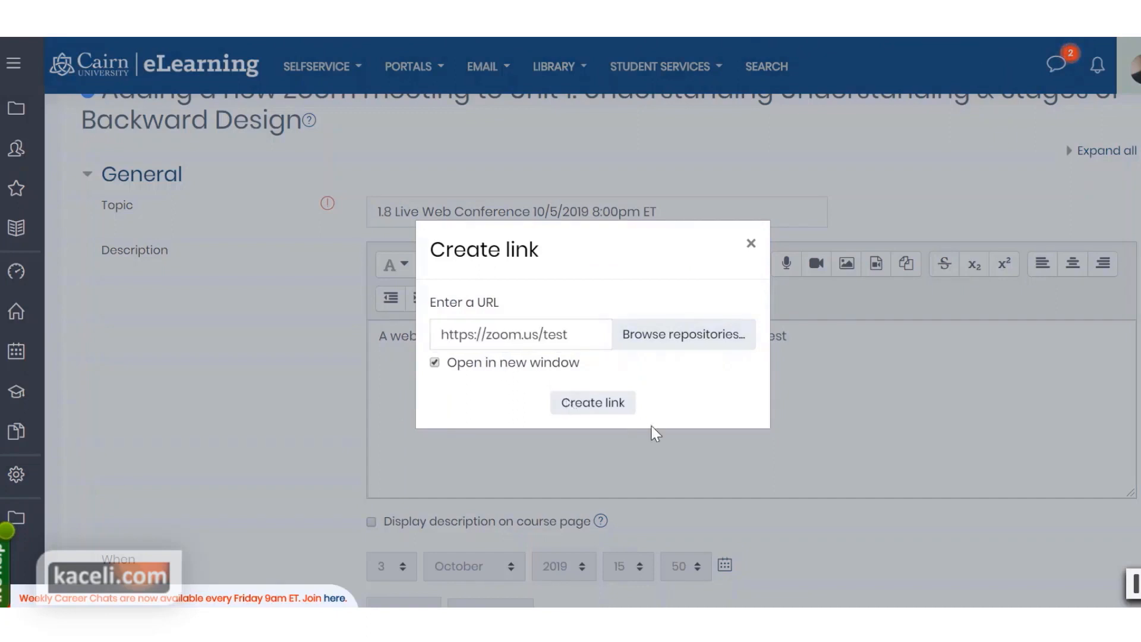
{"action": "left_click", "coordinate": [614, 407]}
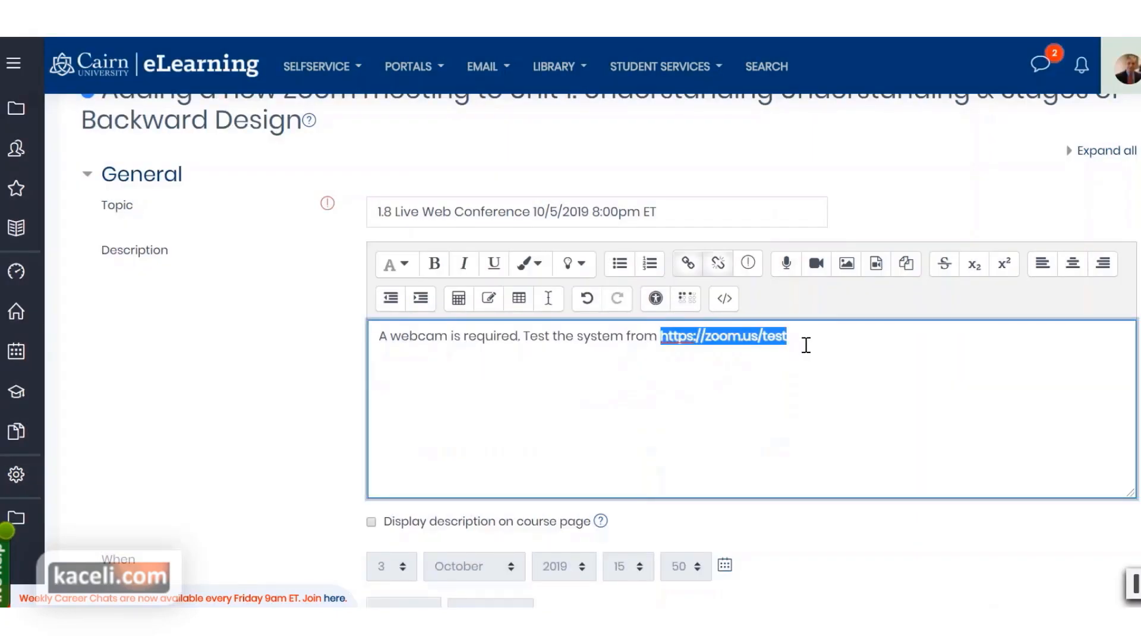
{"action": "left_click", "coordinate": [799, 339]}
{"action": "type", "text": ". Join the meeting at least 5 minutes prior to the scheduled time."}
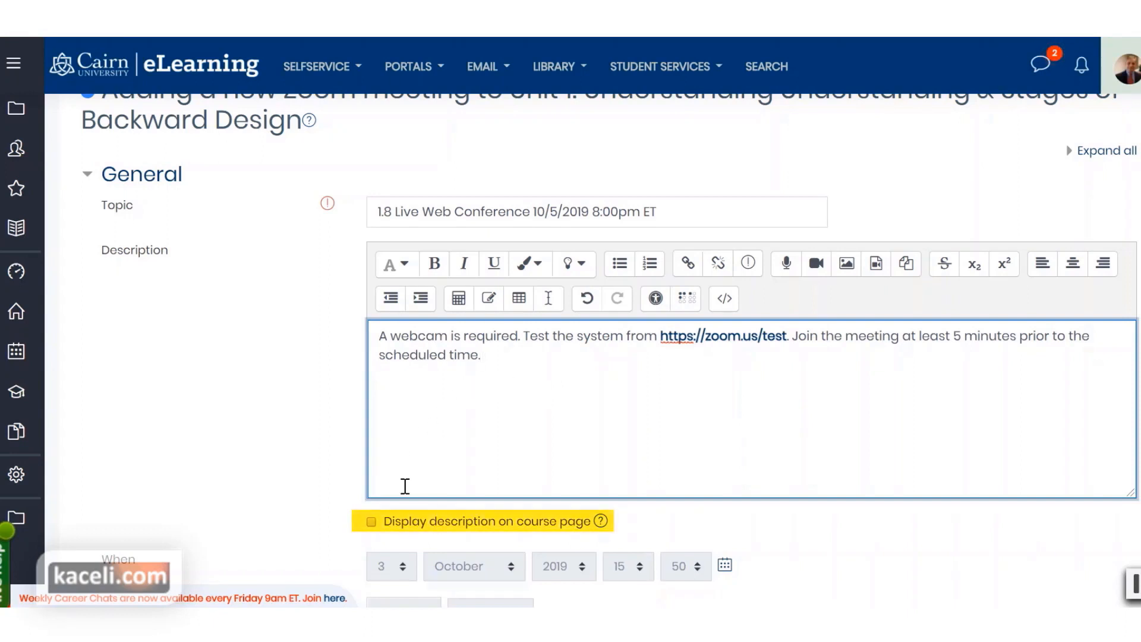
{"action": "left_click", "coordinate": [371, 523]}
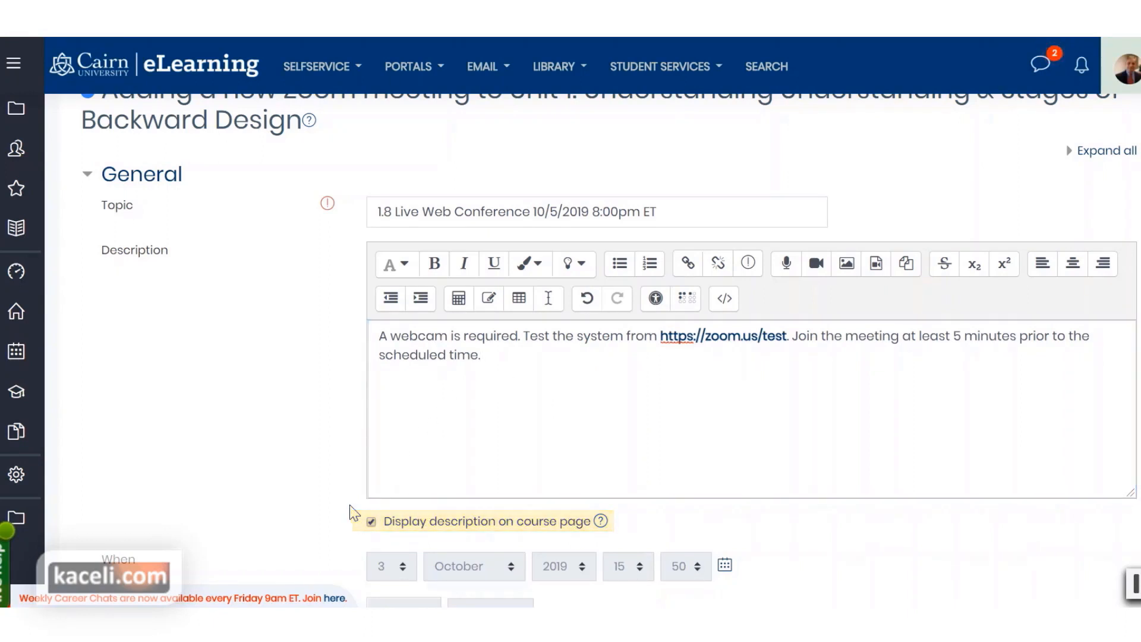
{"action": "scroll", "coordinate": [355, 490], "scroll_direction": "down", "scroll_amount": 2}
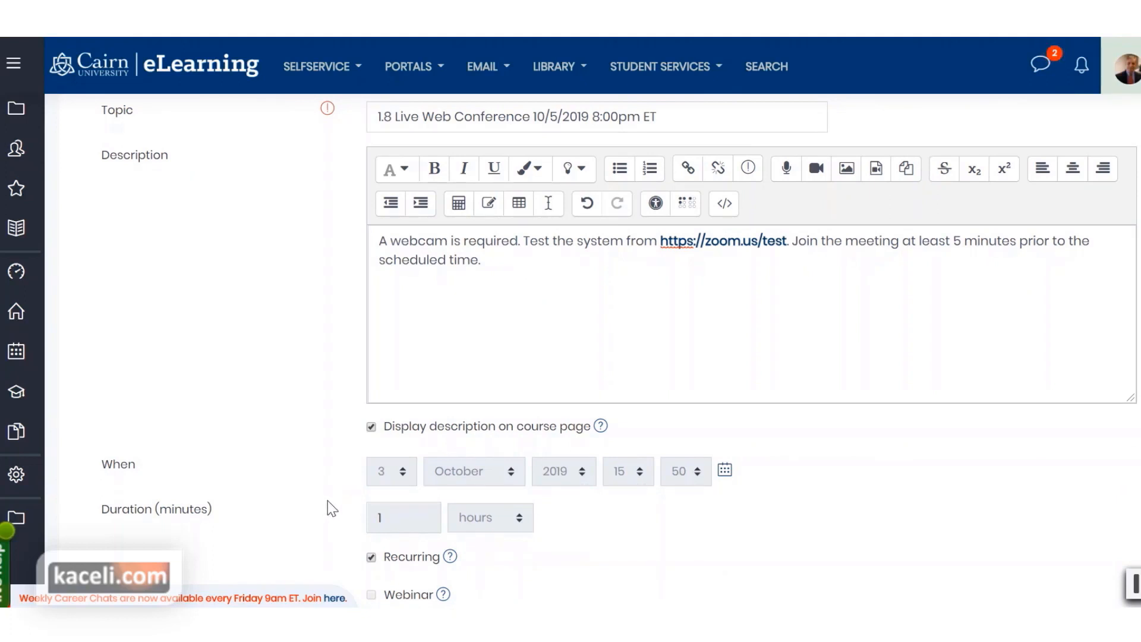
Step: Review the topic's date and time and switch the meeting to non-recurring
{"action": "scroll", "coordinate": [327, 501], "scroll_direction": "down", "scroll_amount": 6}
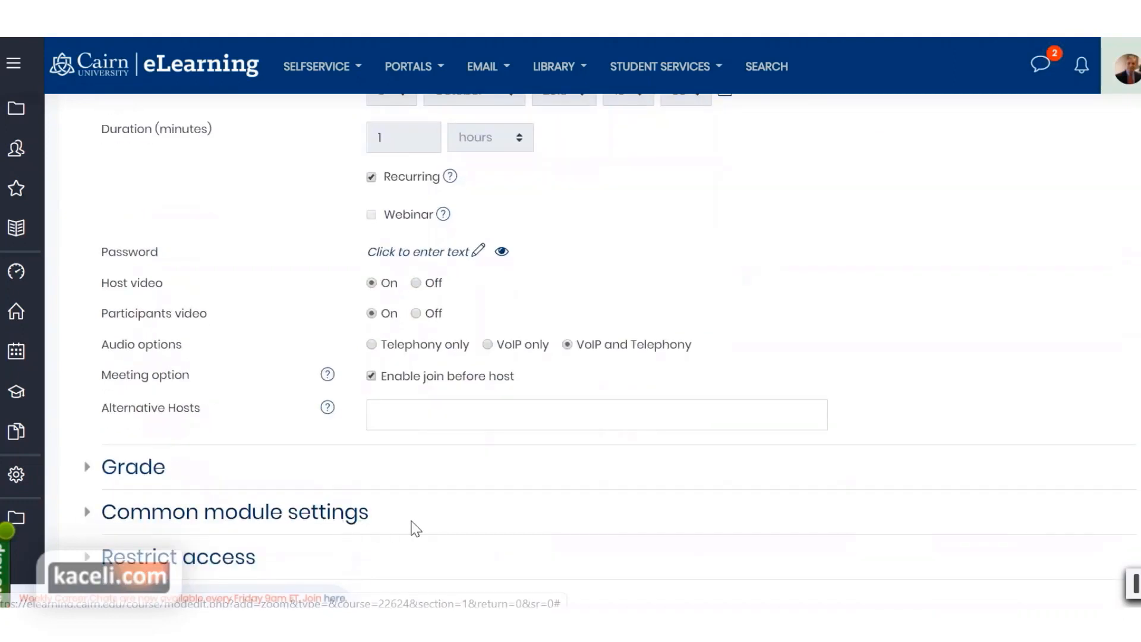
{"action": "scroll", "coordinate": [406, 518], "scroll_direction": "down", "scroll_amount": 2}
{"action": "scroll", "coordinate": [409, 524], "scroll_direction": "down", "scroll_amount": 3}
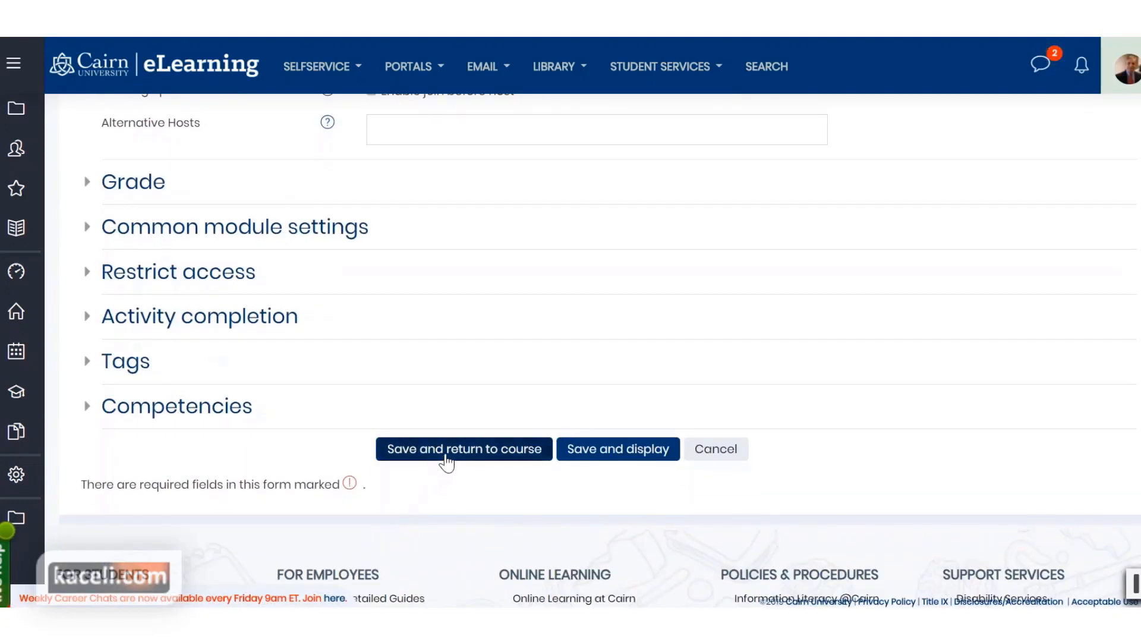
{"action": "scroll", "coordinate": [458, 467], "scroll_direction": "up", "scroll_amount": 6}
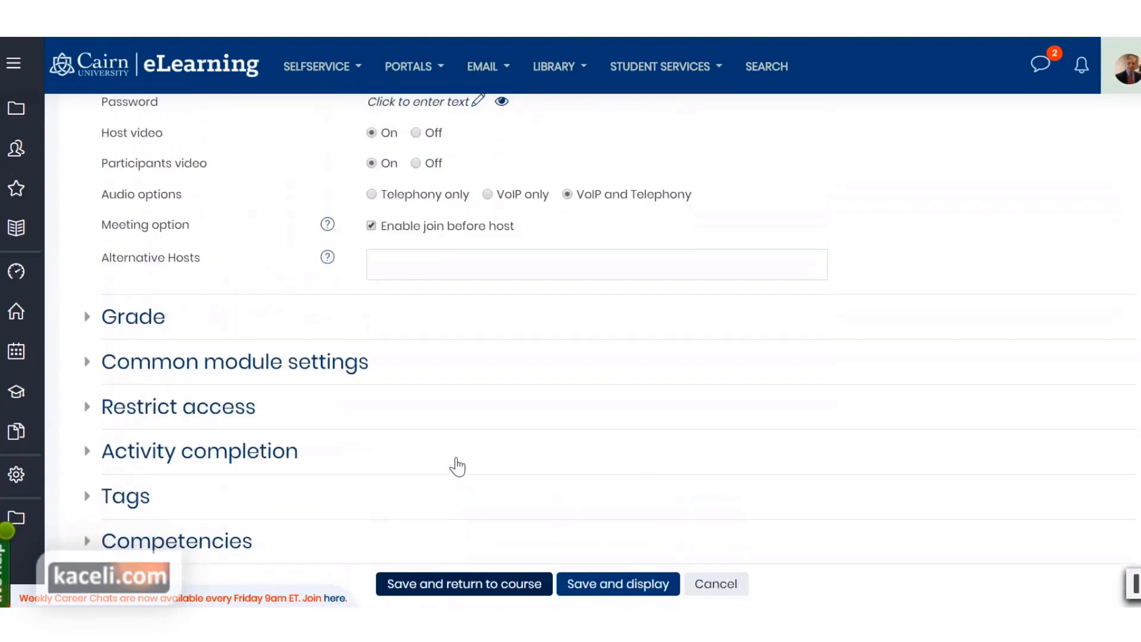
{"action": "scroll", "coordinate": [466, 473], "scroll_direction": "up", "scroll_amount": 6}
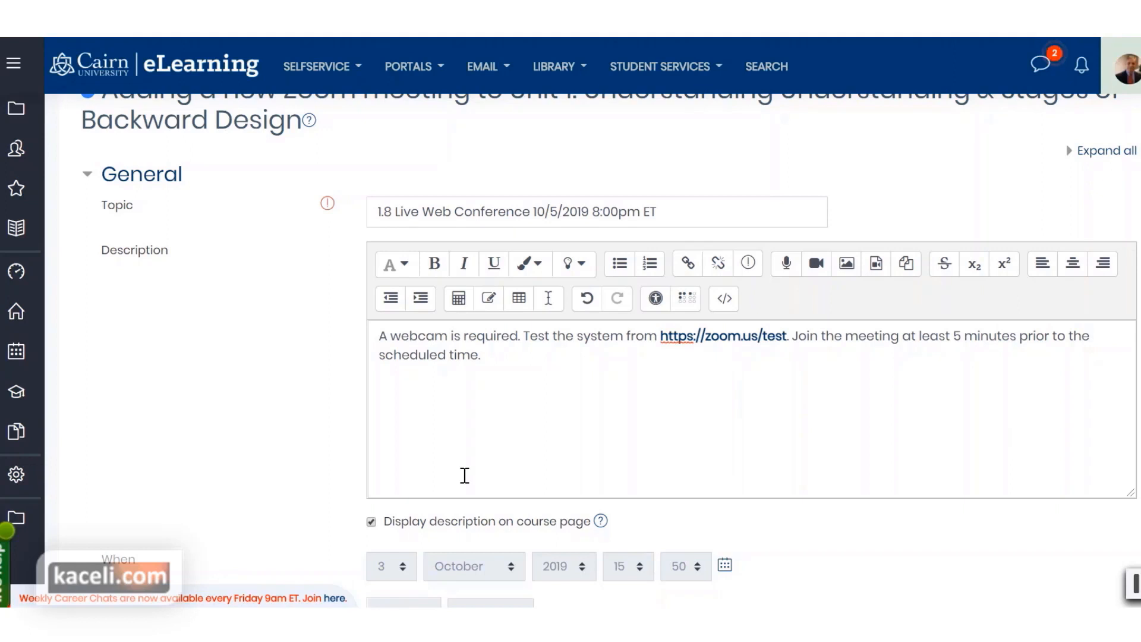
{"action": "left_click_drag", "start_coordinate": [667, 209], "coordinate": [534, 207]}
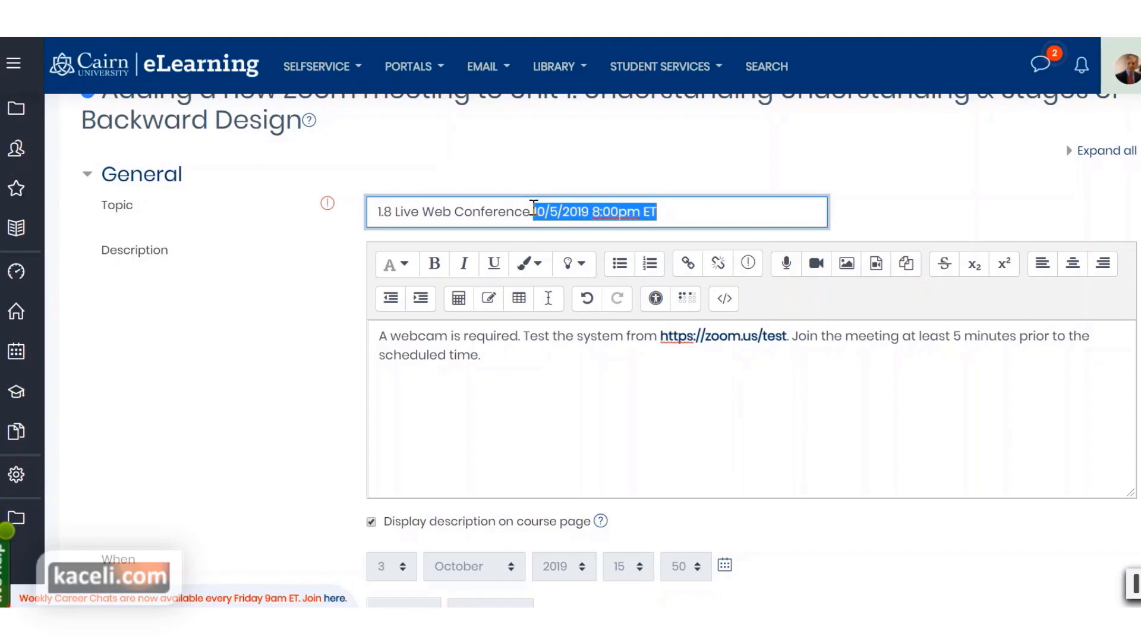
{"action": "scroll", "coordinate": [340, 407], "scroll_direction": "down", "scroll_amount": 5}
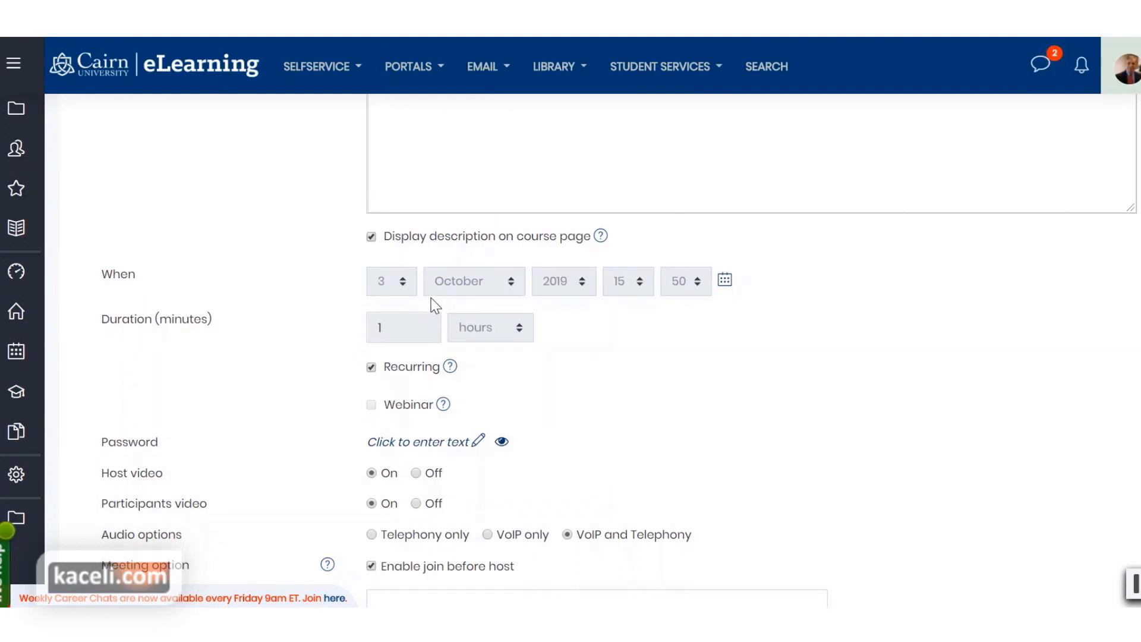
{"action": "left_click", "coordinate": [372, 368]}
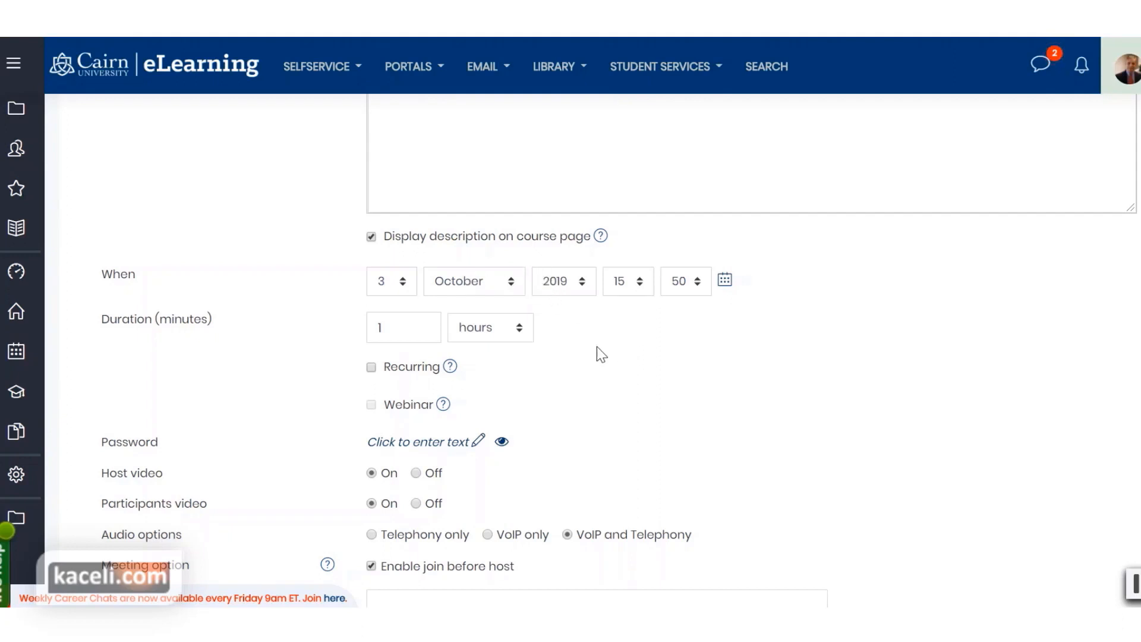
Step: Make the meeting recurring with no fixed time and save it, returning to the course
{"action": "scroll", "coordinate": [537, 431], "scroll_direction": "down", "scroll_amount": 2}
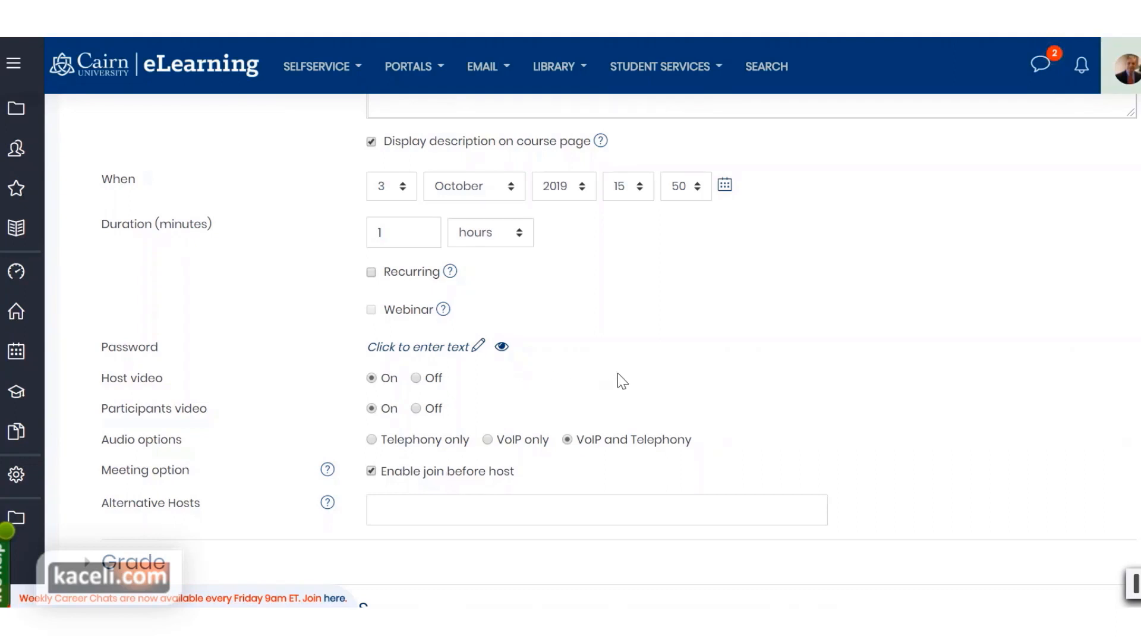
{"action": "scroll", "coordinate": [590, 376], "scroll_direction": "down", "scroll_amount": 2}
{"action": "scroll", "coordinate": [453, 311], "scroll_direction": "up", "scroll_amount": 3}
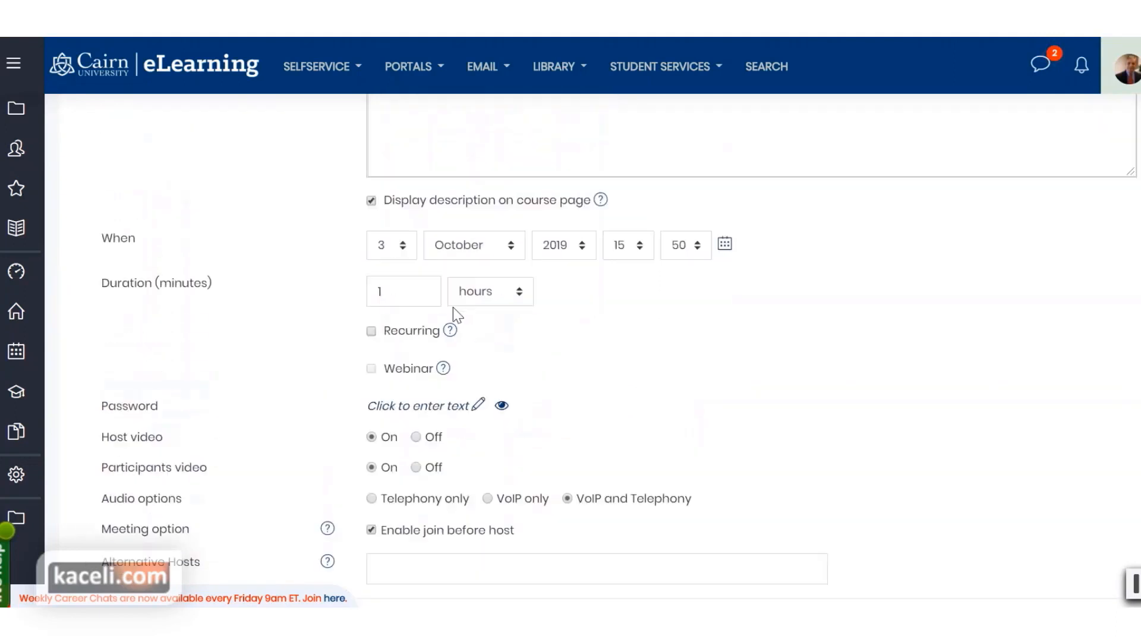
{"action": "scroll", "coordinate": [375, 387], "scroll_direction": "down", "scroll_amount": 7}
{"action": "scroll", "coordinate": [450, 355], "scroll_direction": "up", "scroll_amount": 5}
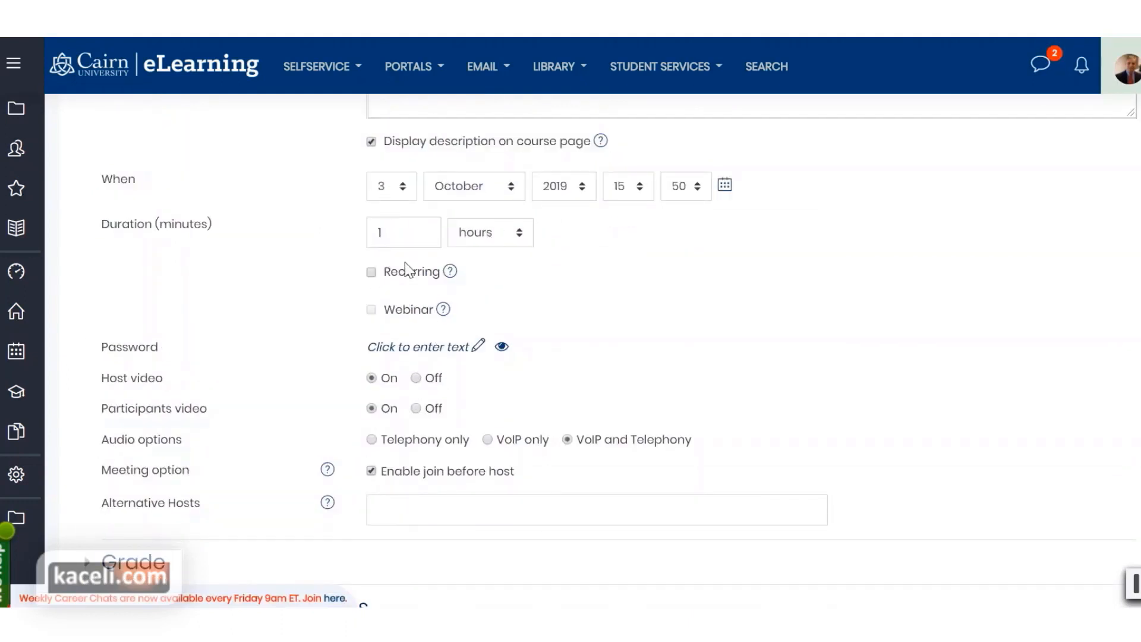
{"action": "left_click", "coordinate": [369, 274]}
{"action": "scroll", "coordinate": [580, 315], "scroll_direction": "down", "scroll_amount": 6}
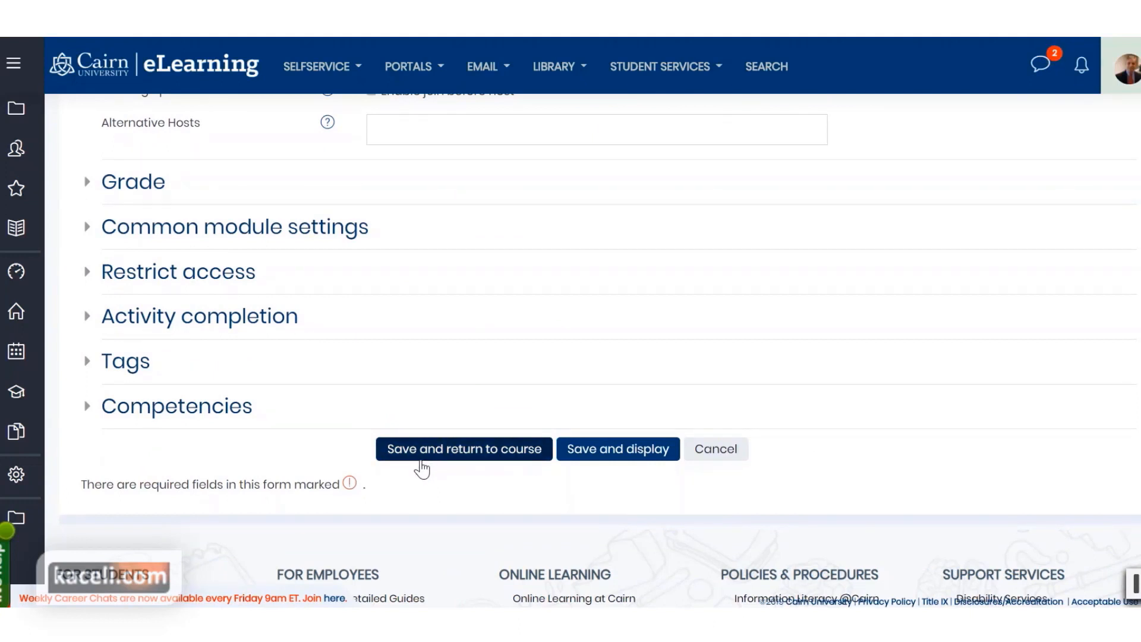
{"action": "left_click", "coordinate": [426, 455]}
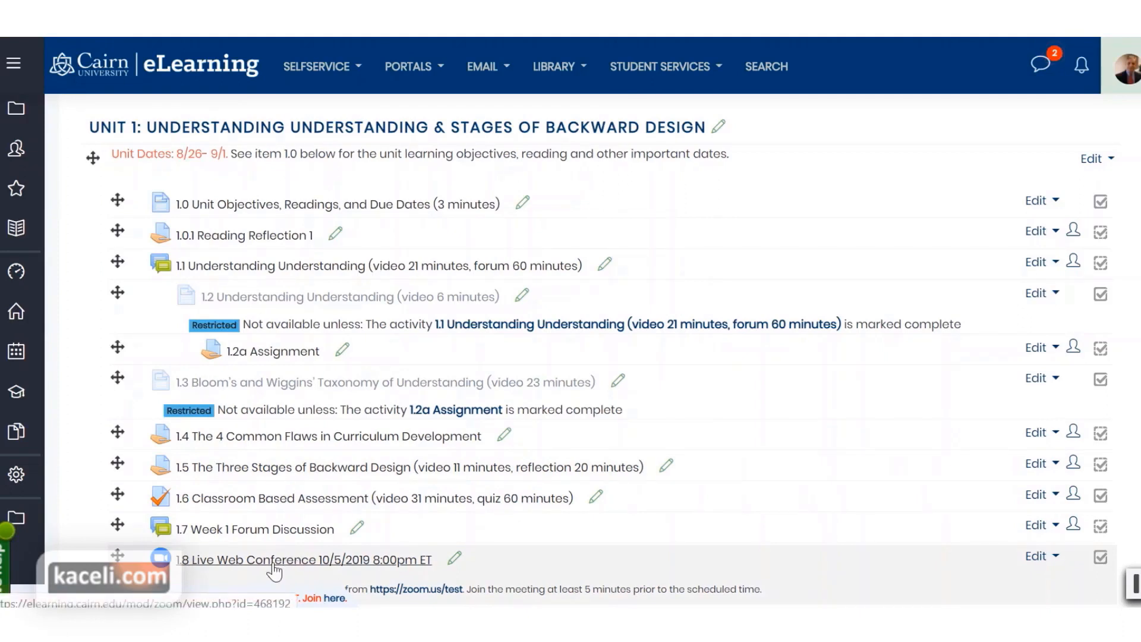
Step: Open the '1.8 Live Web Conference 10/5/2019 8:00pm ET' Zoom meeting page from Unit 1
{"action": "scroll", "coordinate": [276, 567], "scroll_direction": "down", "scroll_amount": 2}
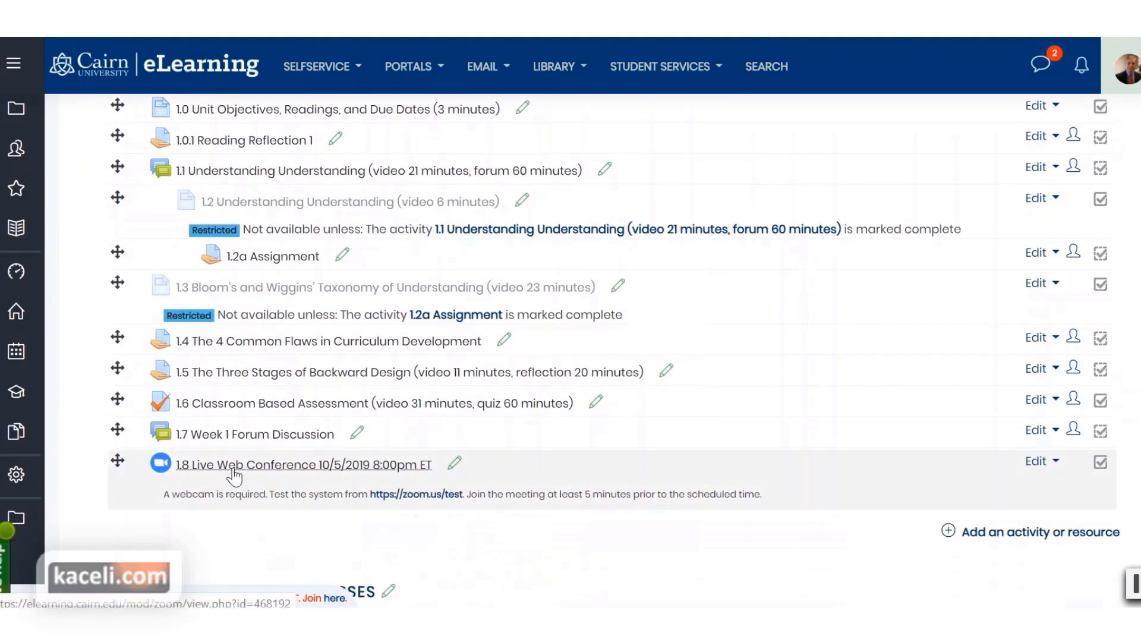
{"action": "left_click", "coordinate": [262, 470]}
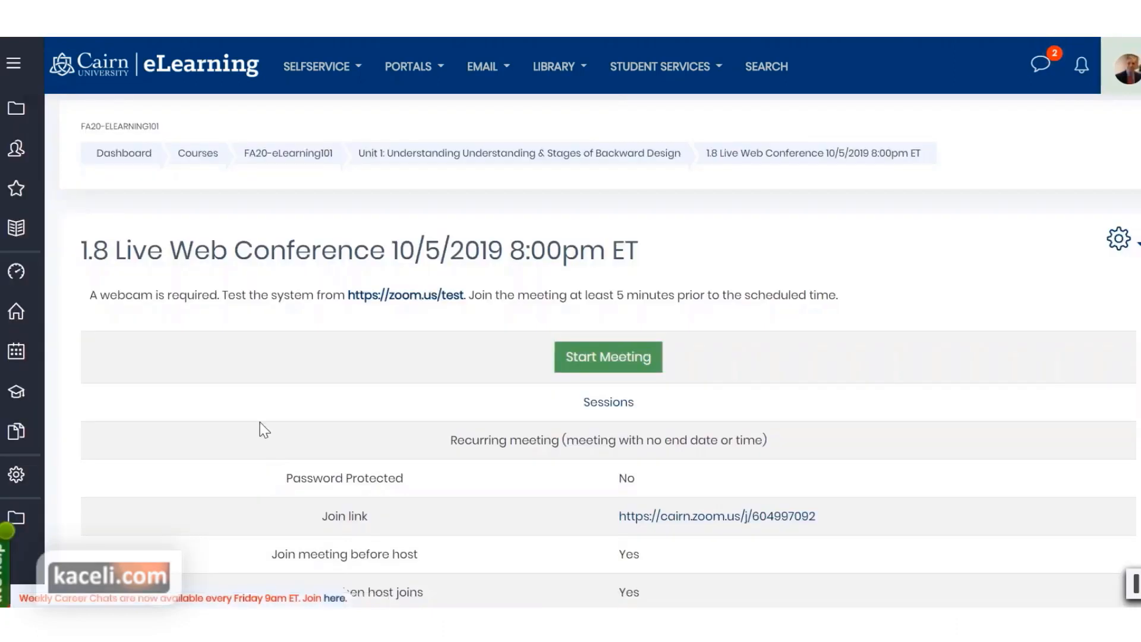
{"action": "left_click_drag", "start_coordinate": [179, 295], "coordinate": [325, 296]}
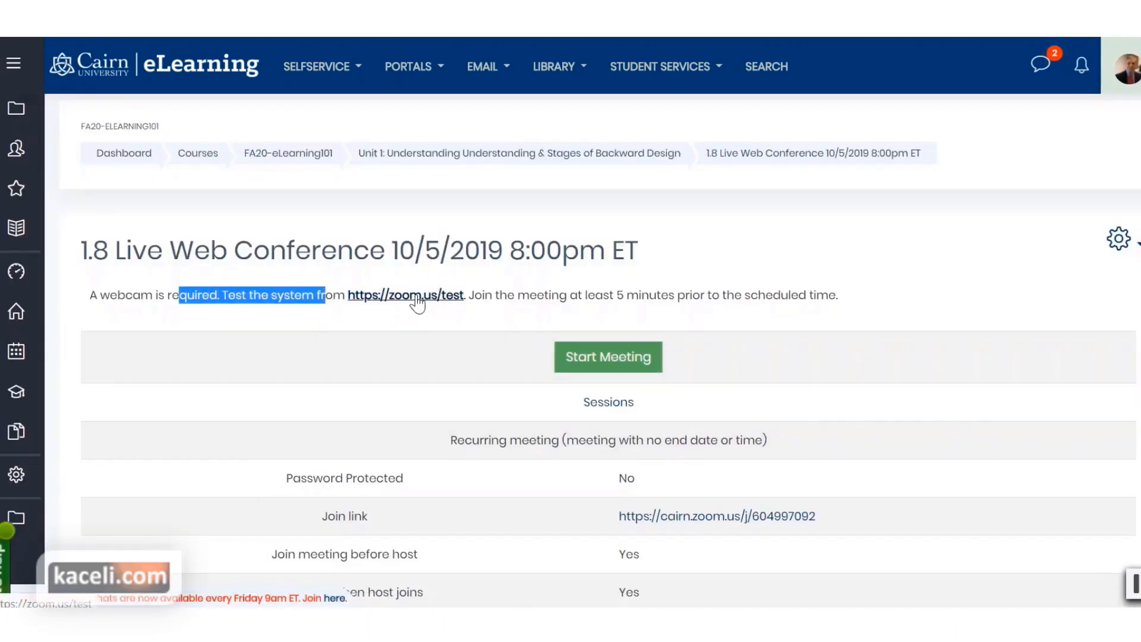
{"action": "left_click", "coordinate": [670, 298]}
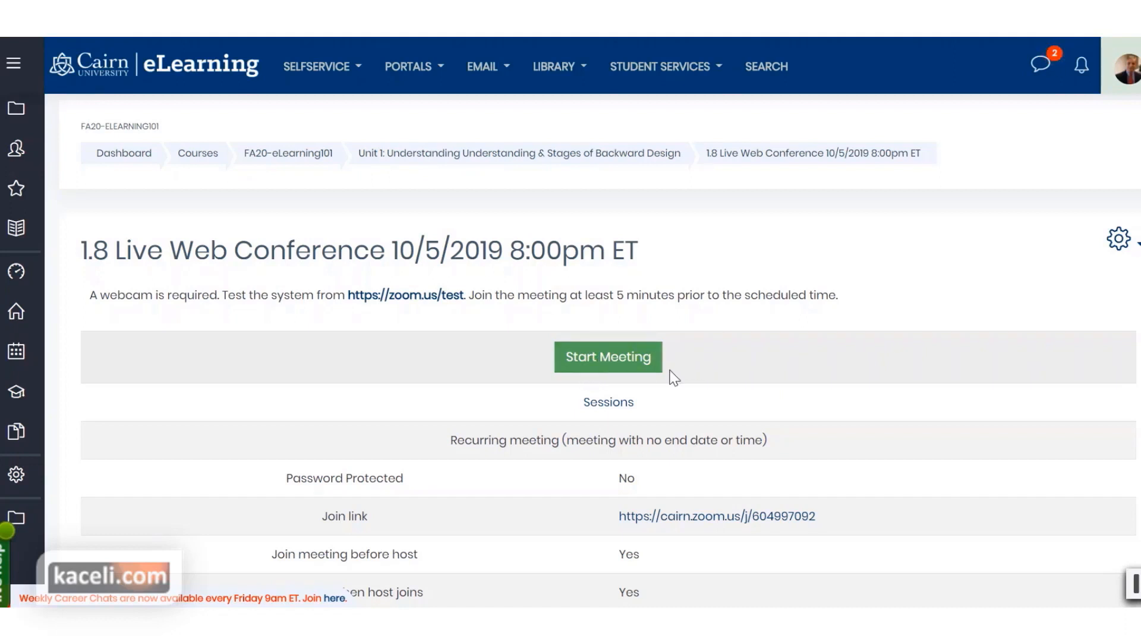
Step: Launch the meeting in the Zoom app, join with computer audio, and maximize the window
{"action": "left_click", "coordinate": [601, 359]}
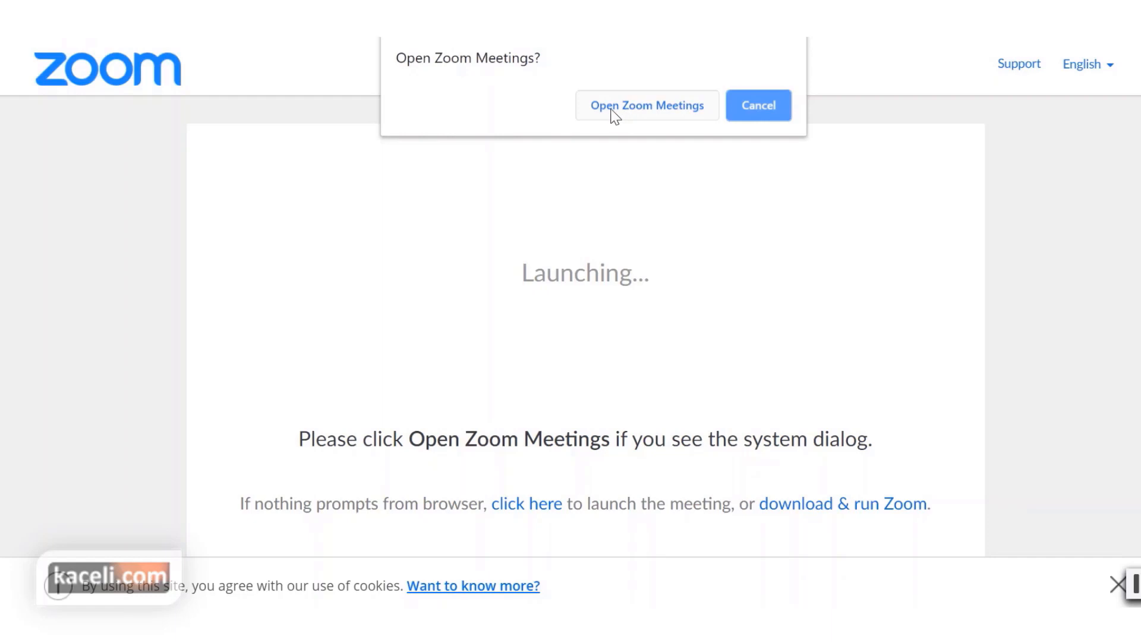
{"action": "left_click", "coordinate": [614, 115]}
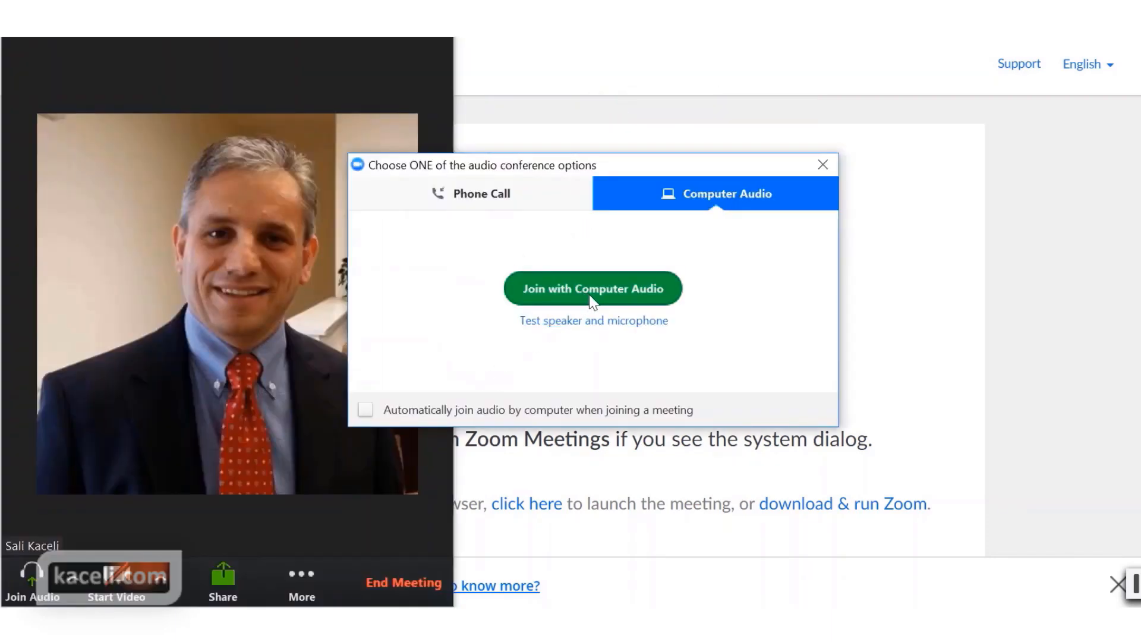
{"action": "left_click", "coordinate": [479, 198]}
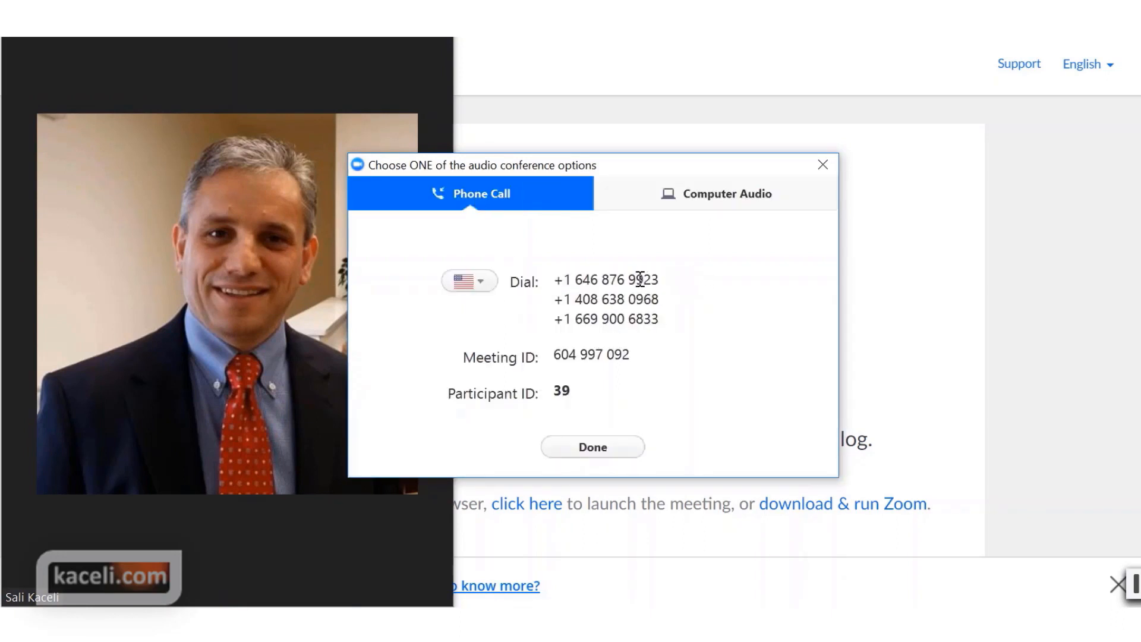
{"action": "left_click_drag", "start_coordinate": [632, 355], "coordinate": [557, 354]}
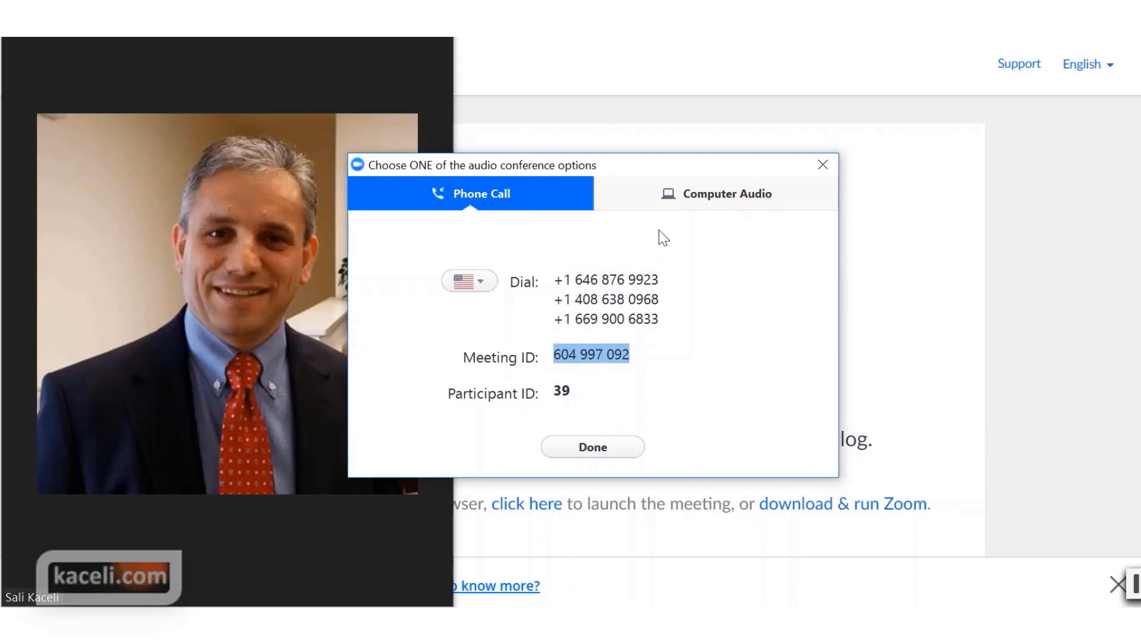
{"action": "left_click", "coordinate": [711, 198]}
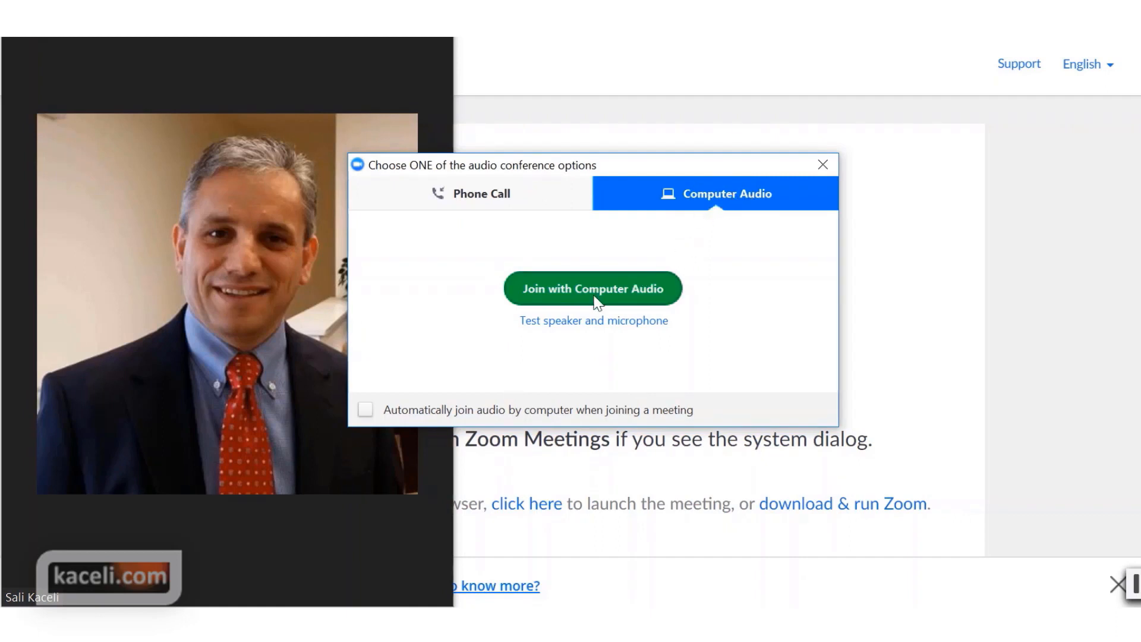
{"action": "left_click", "coordinate": [625, 297]}
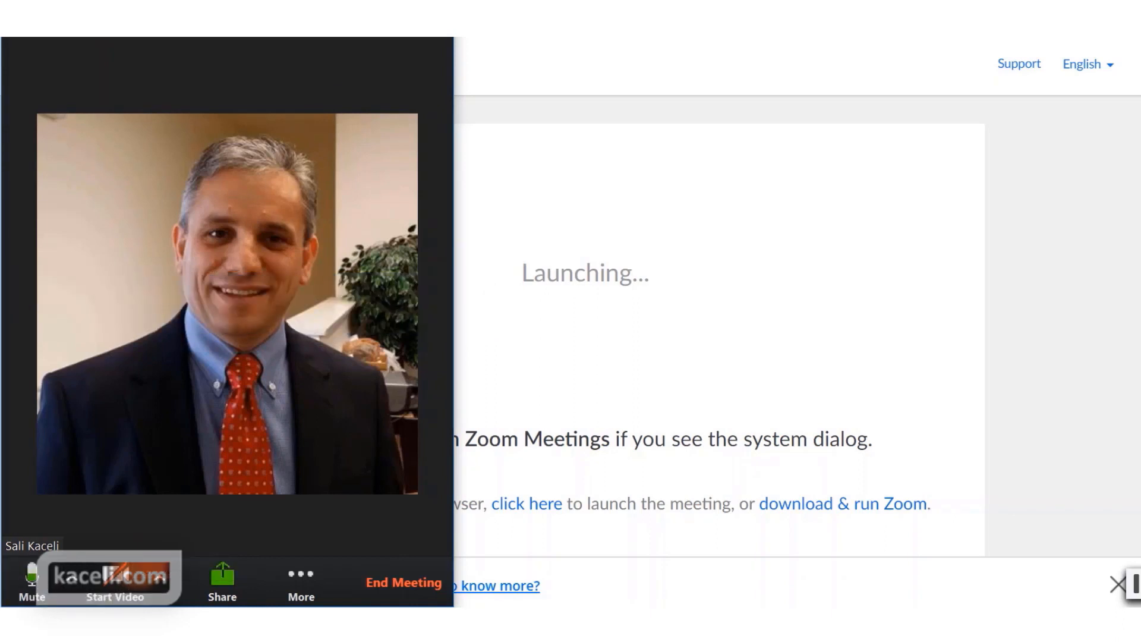
{"action": "left_click", "coordinate": [386, 27]}
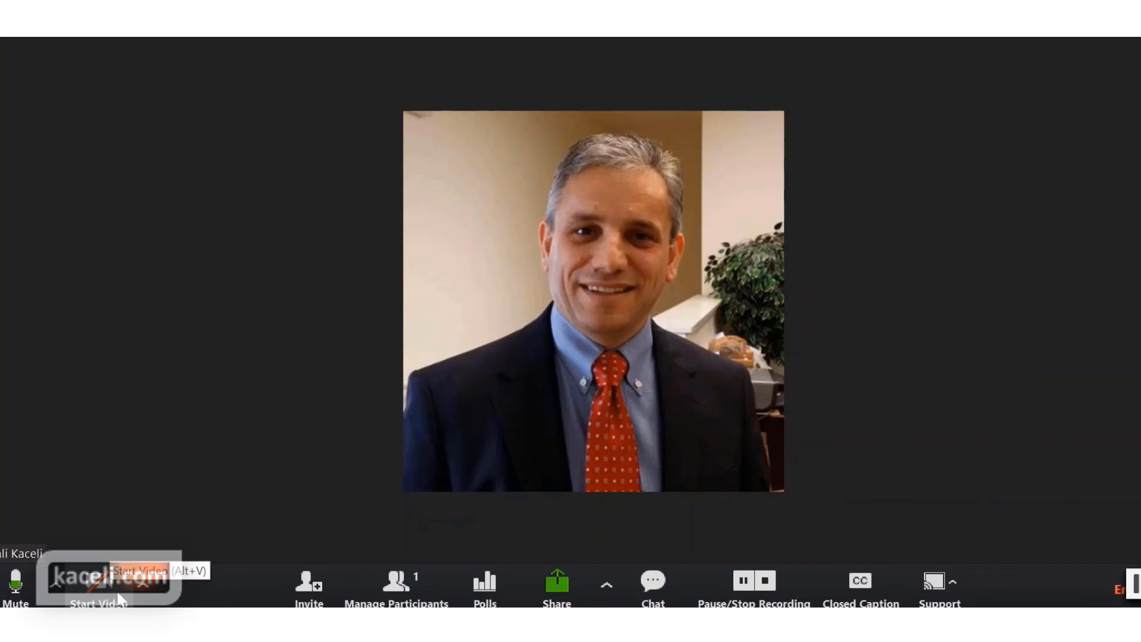
Step: Glance at the participants list, then bring up the Share Screen chooser
{"action": "left_click", "coordinate": [380, 601]}
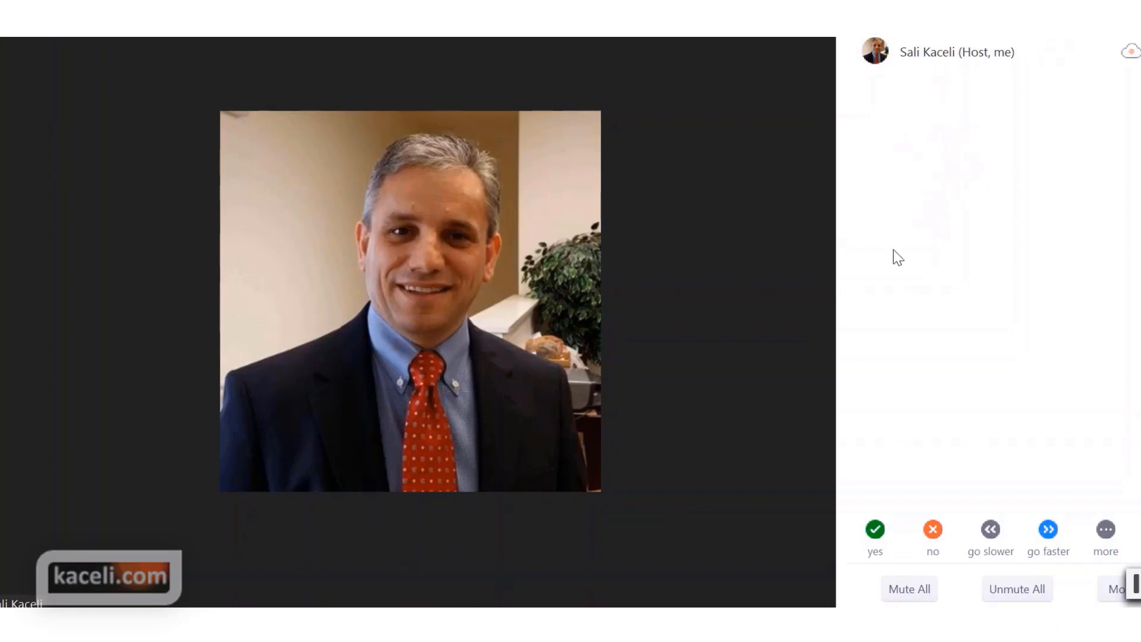
{"action": "left_click", "coordinate": [362, 575]}
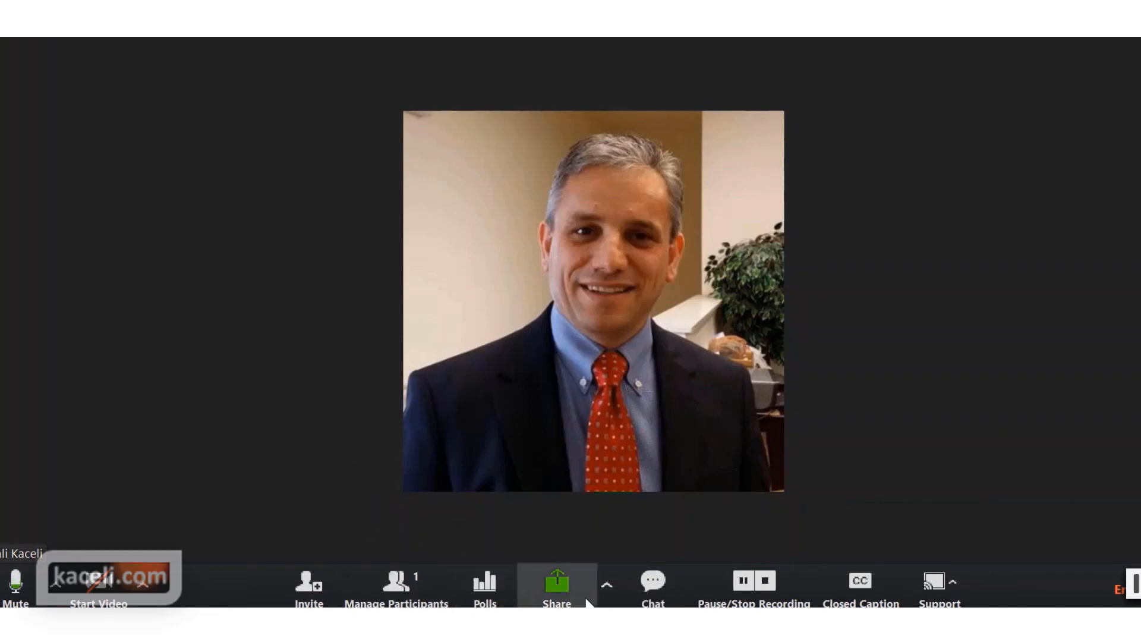
{"action": "left_click", "coordinate": [558, 594]}
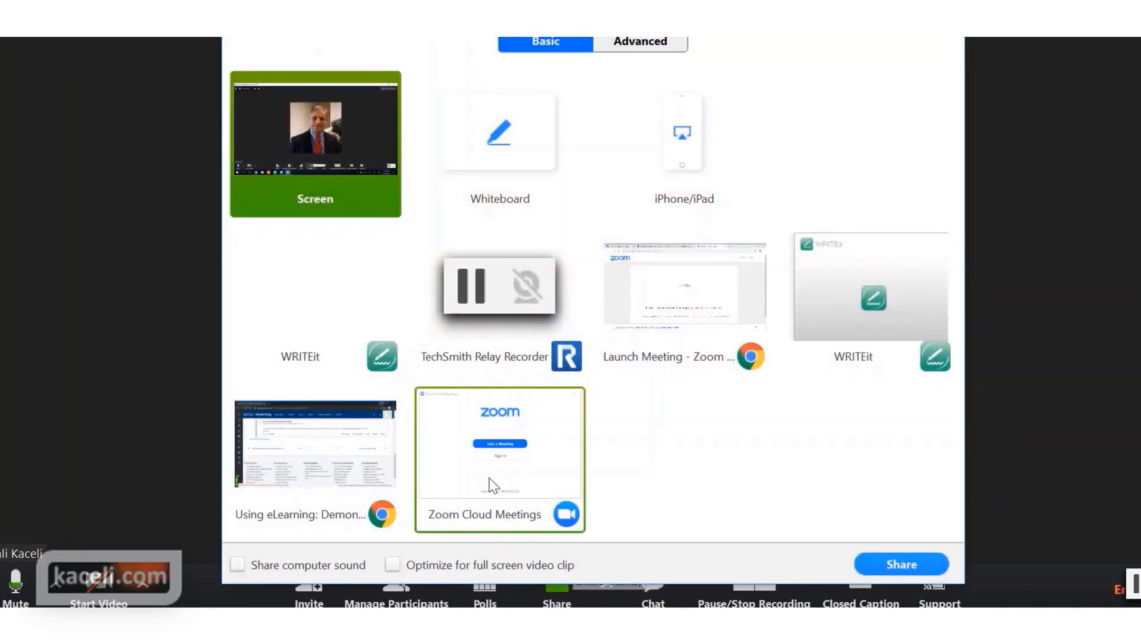
Step: Share the whole screen showing the Unit 1 course page, circle item 1.0 in red, then stop sharing
{"action": "left_click", "coordinate": [892, 569]}
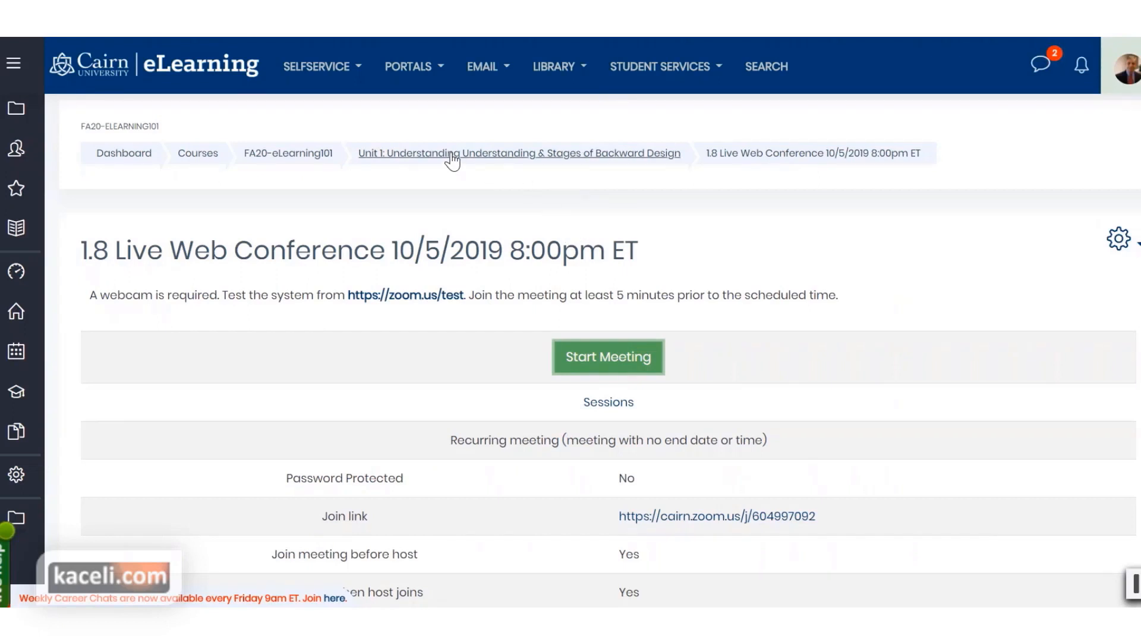
{"action": "left_click", "coordinate": [288, 157]}
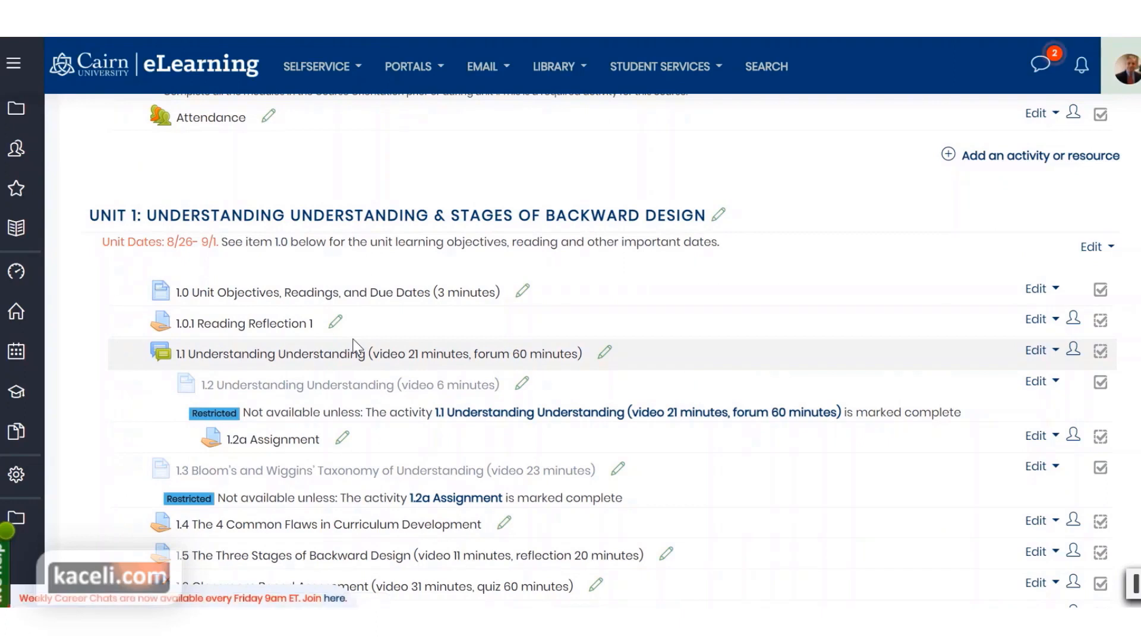
{"action": "scroll", "coordinate": [113, 247], "scroll_direction": "down", "scroll_amount": 1}
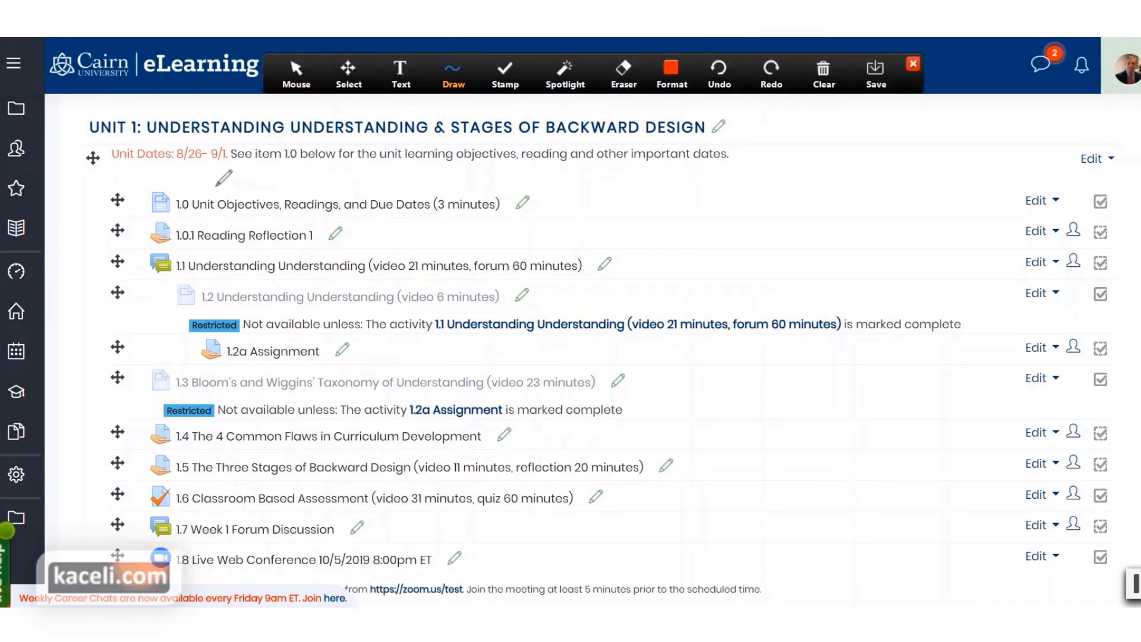
{"action": "mouse_move", "coordinate": [216, 184]}
{"action": "left_mouse_down"}
{"action": "mouse_move", "coordinate": [151, 186]}
{"action": "mouse_move", "coordinate": [179, 215]}
{"action": "mouse_move", "coordinate": [523, 216]}
{"action": "mouse_move", "coordinate": [428, 194]}
{"action": "mouse_move", "coordinate": [219, 192]}
{"action": "left_mouse_up"}
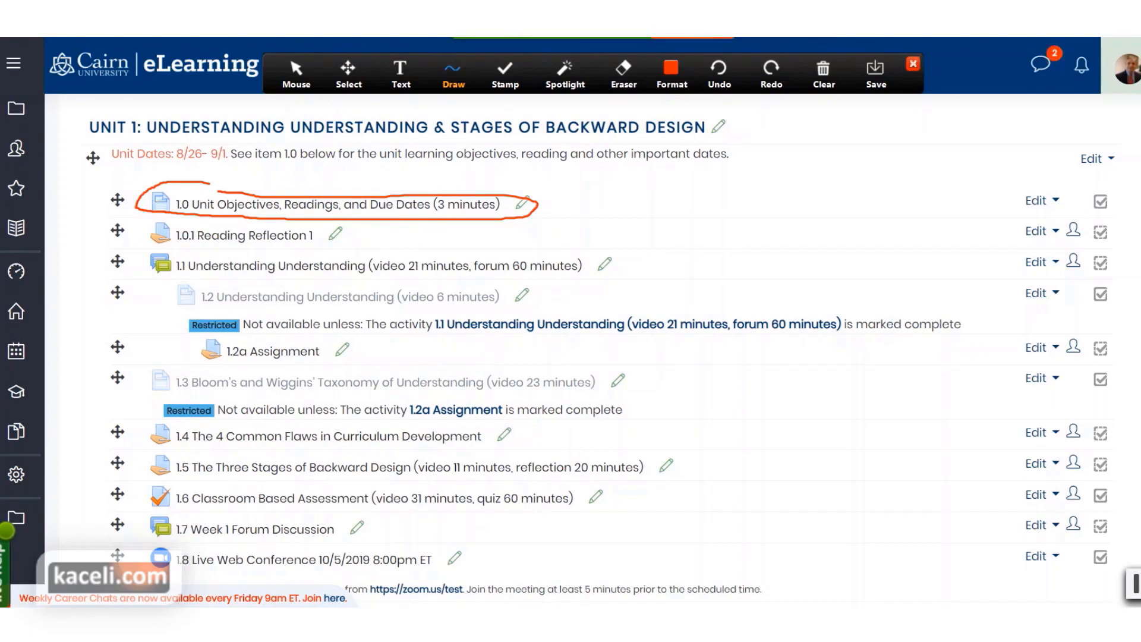
{"action": "left_click", "coordinate": [707, 38]}
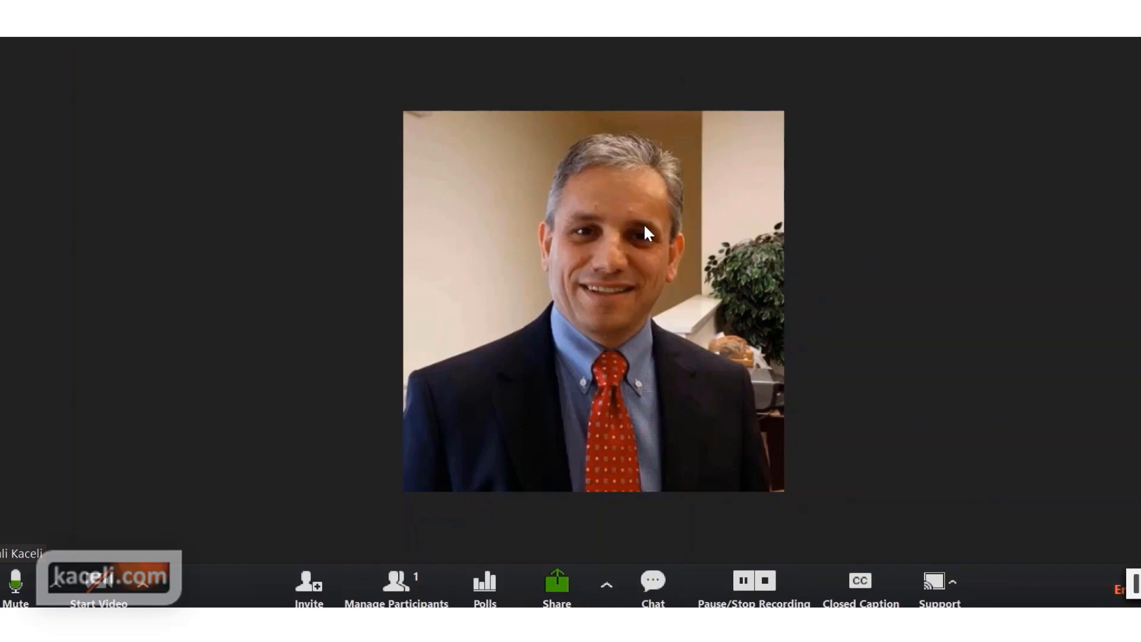
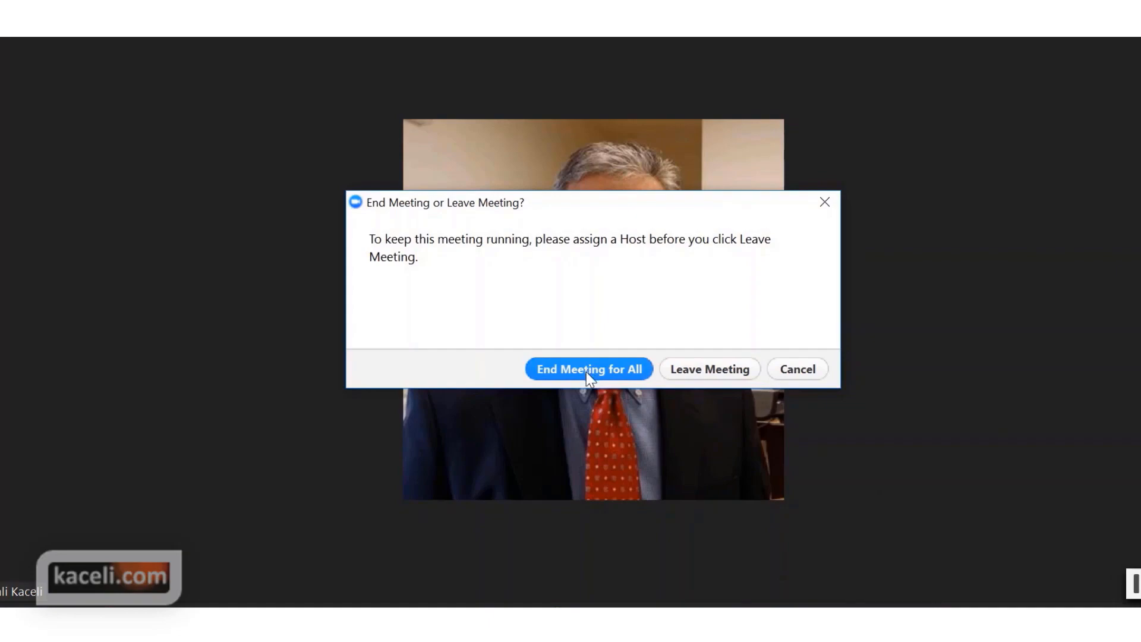
Step: End the Zoom meeting for all participants and dismiss the Update Available prompt
{"action": "left_click", "coordinate": [586, 372]}
{"action": "left_click", "coordinate": [792, 462]}
{"action": "scroll", "coordinate": [740, 454], "scroll_direction": "down", "scroll_amount": 3}
{"action": "scroll", "coordinate": [654, 454], "scroll_direction": "down", "scroll_amount": 2}
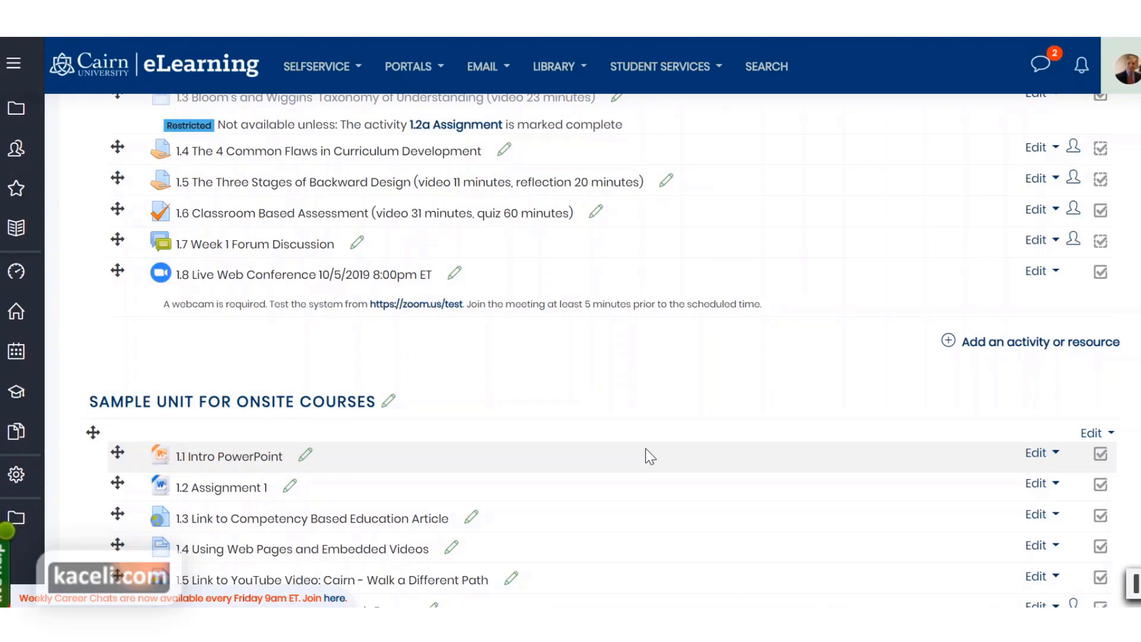
Step: Scroll back up the course page
{"action": "scroll", "coordinate": [456, 330], "scroll_direction": "up", "scroll_amount": 2}
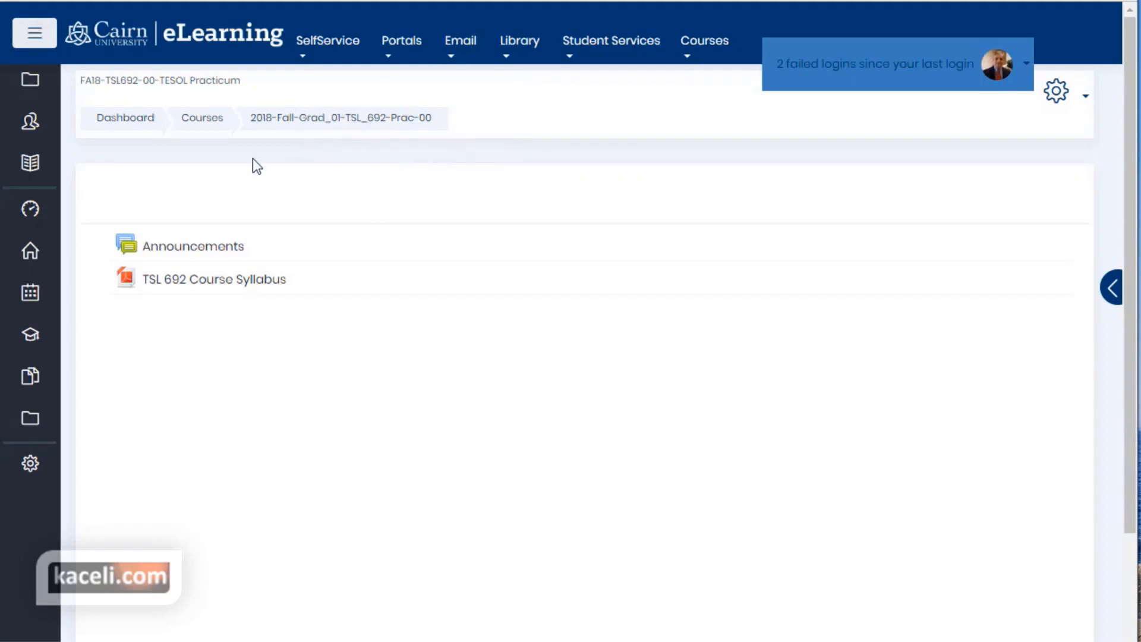
Step: From Participants, go to Enrollment methods and choose Course meta link as the method to add
{"action": "left_click", "coordinate": [30, 128]}
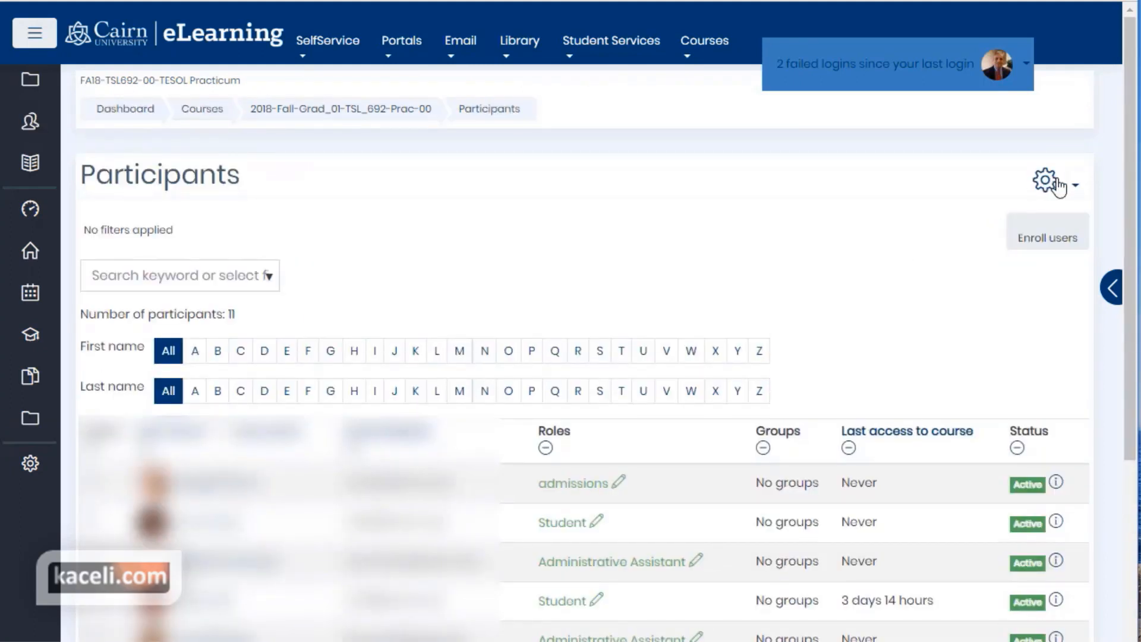
{"action": "left_click", "coordinate": [1056, 188]}
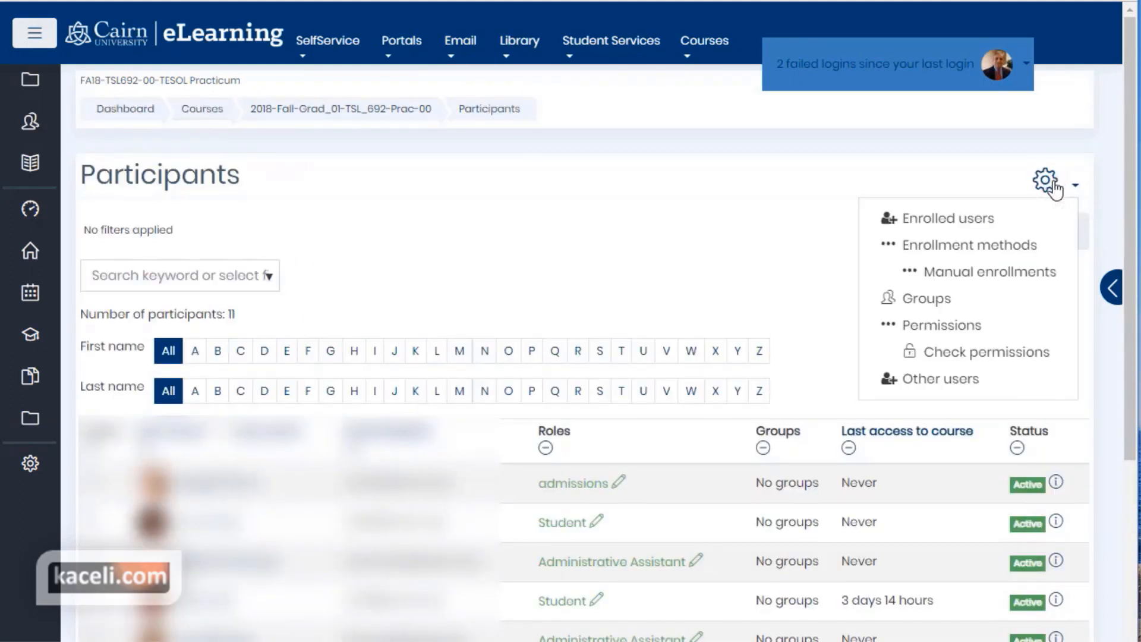
{"action": "left_click", "coordinate": [975, 249]}
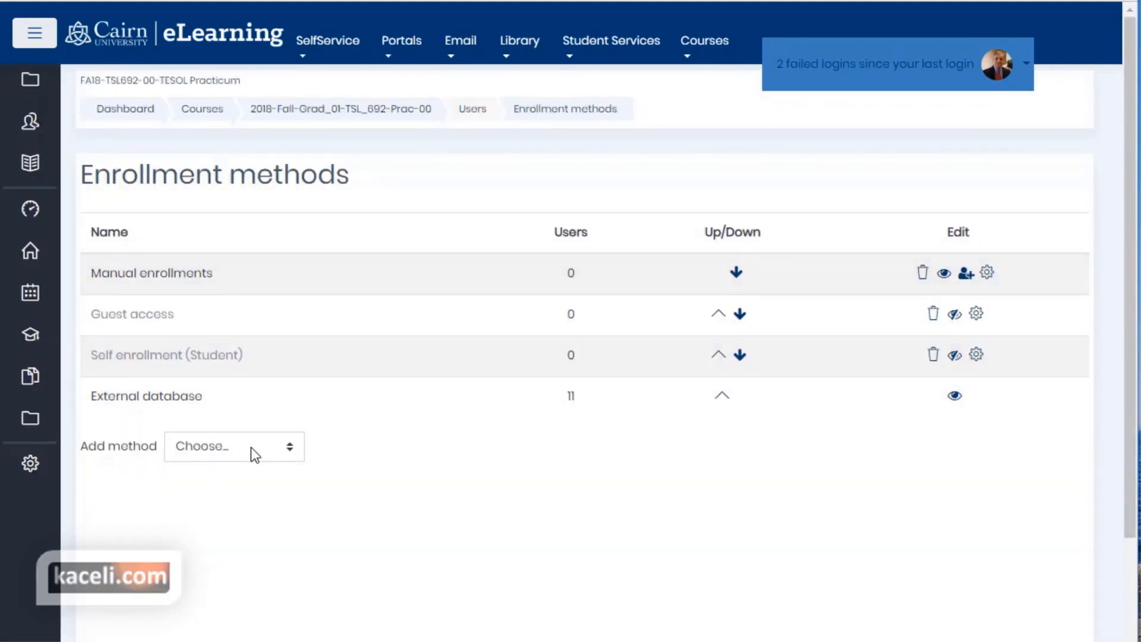
{"action": "left_click", "coordinate": [250, 448]}
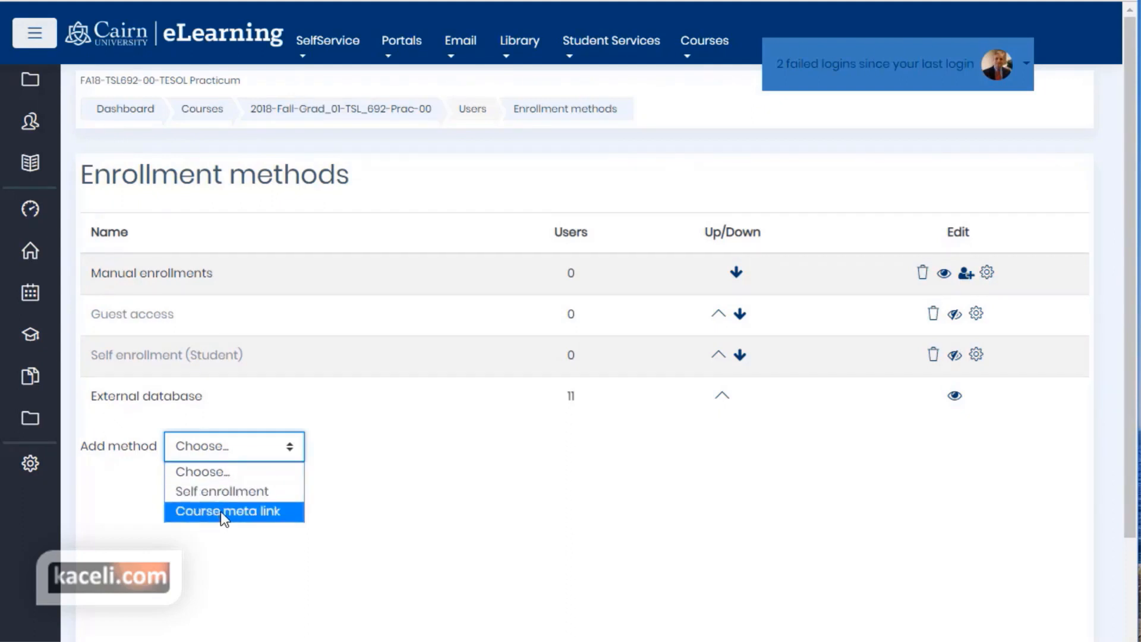
{"action": "left_click", "coordinate": [221, 512]}
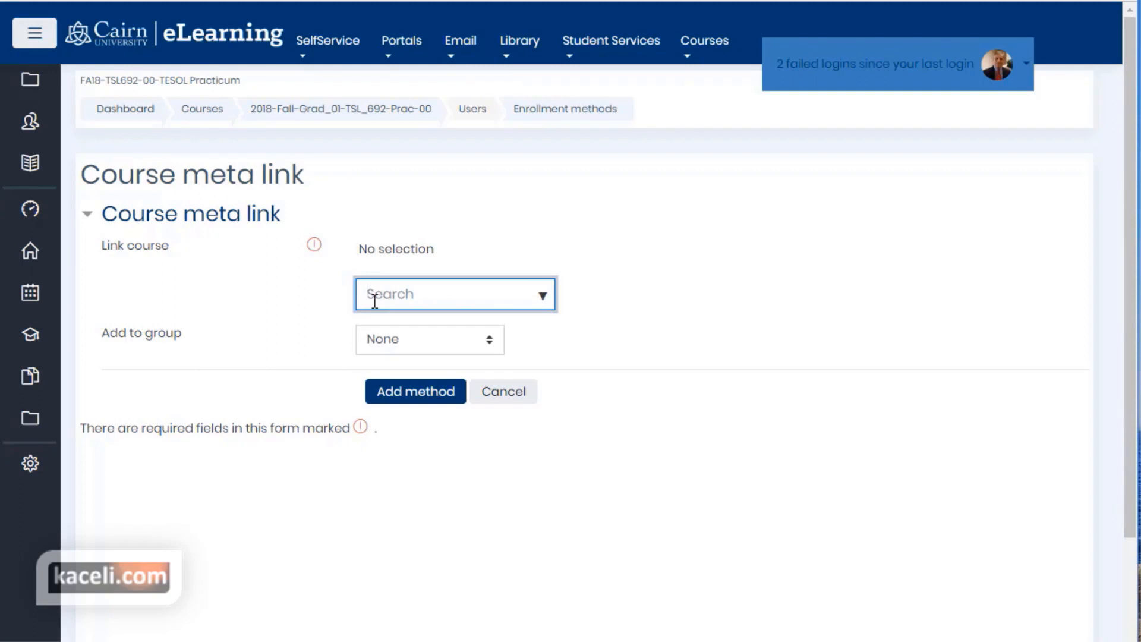
Step: Search 'tel492' and add FA18-TSL492-00-TESOL Practicum as the linked meta course
{"action": "type", "text": "tel"}
{"action": "type", "text": "492"}
{"action": "left_click", "coordinate": [744, 551]}
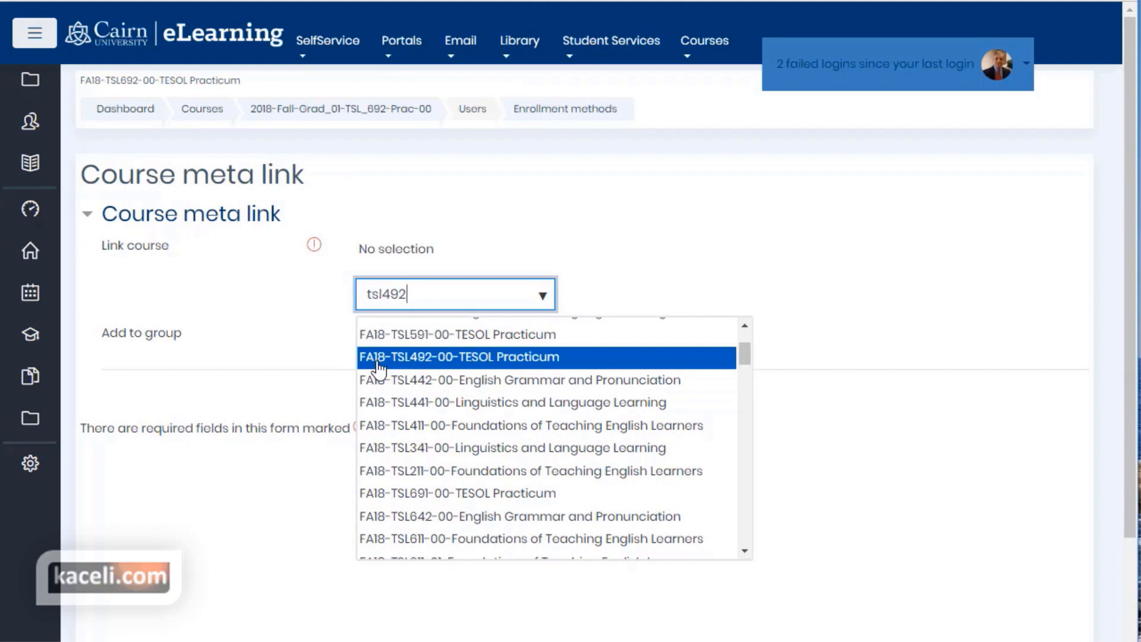
{"action": "left_click", "coordinate": [379, 364]}
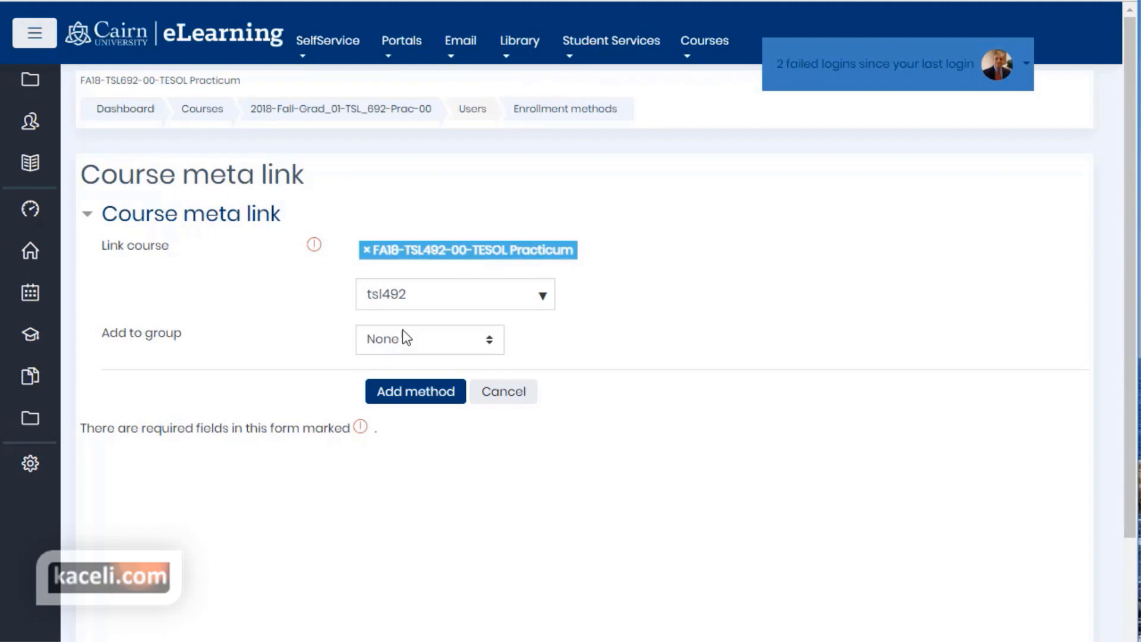
{"action": "left_click", "coordinate": [418, 395]}
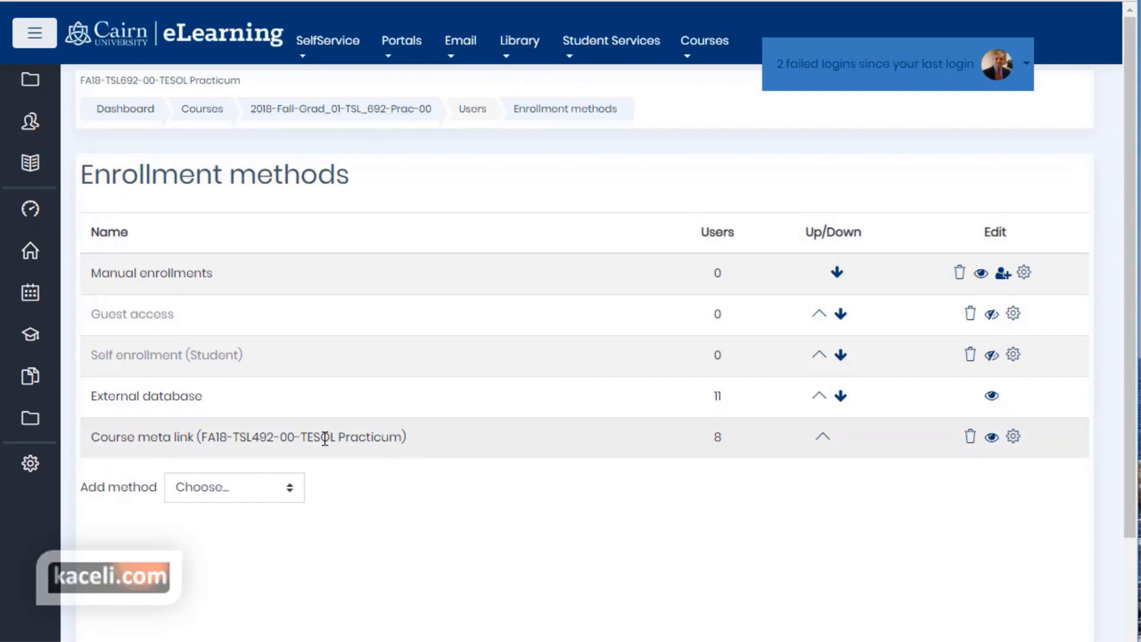
Step: Highlight the linked course code, then return to the TESOL Practicum course page
{"action": "left_click_drag", "start_coordinate": [289, 436], "coordinate": [238, 438]}
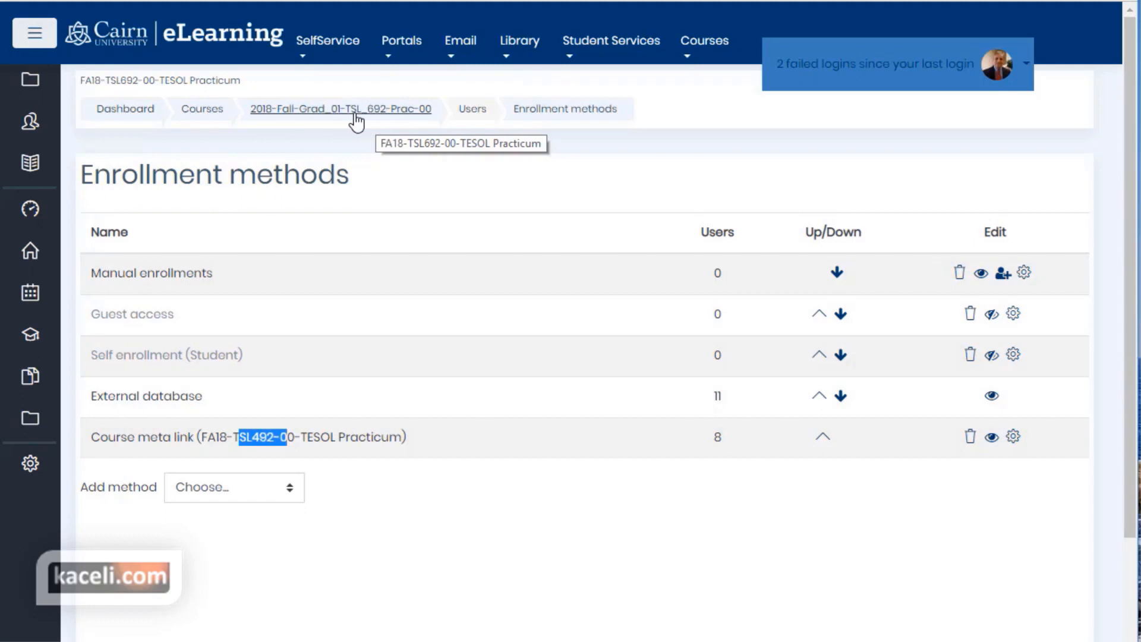
{"action": "left_click", "coordinate": [384, 117]}
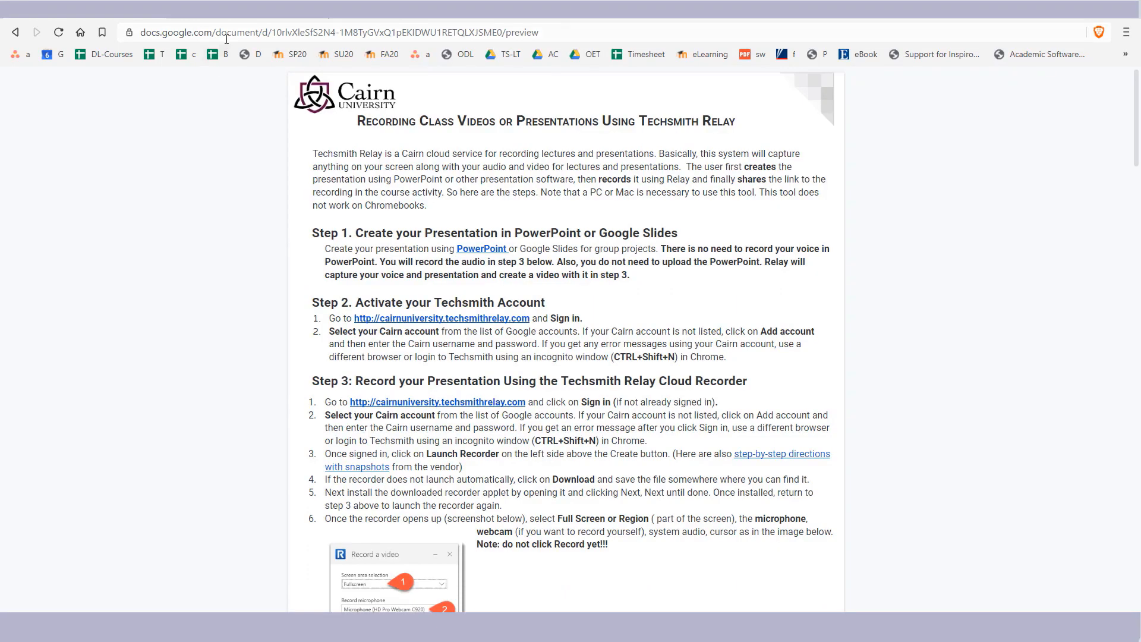
{"action": "left_click", "coordinate": [15, 32]}
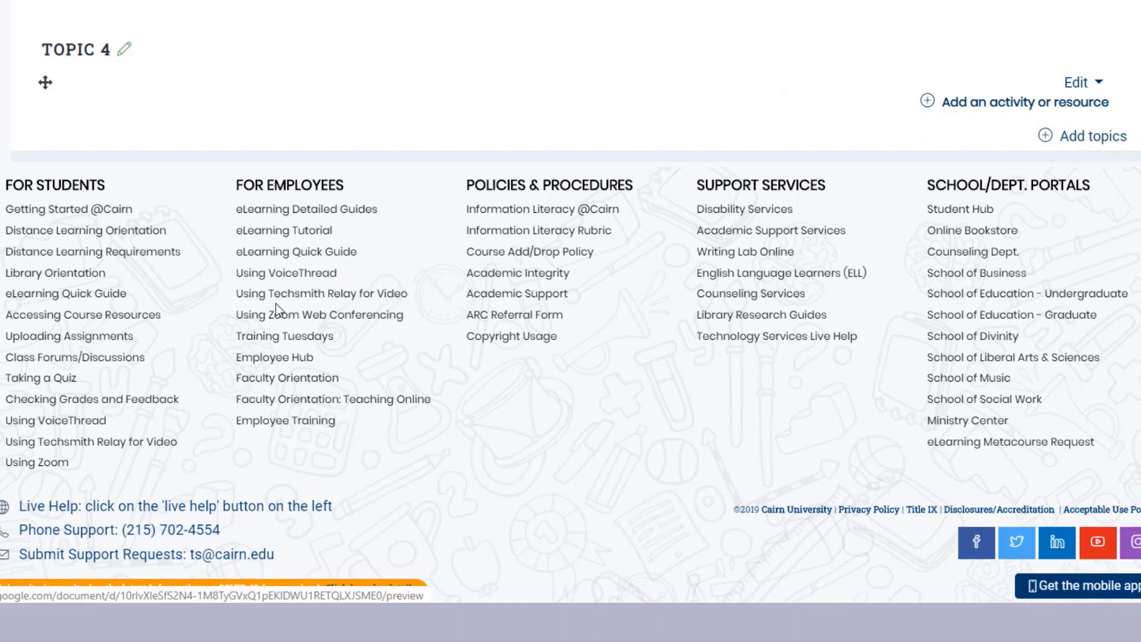
{"action": "left_click_drag", "start_coordinate": [412, 293], "coordinate": [237, 294]}
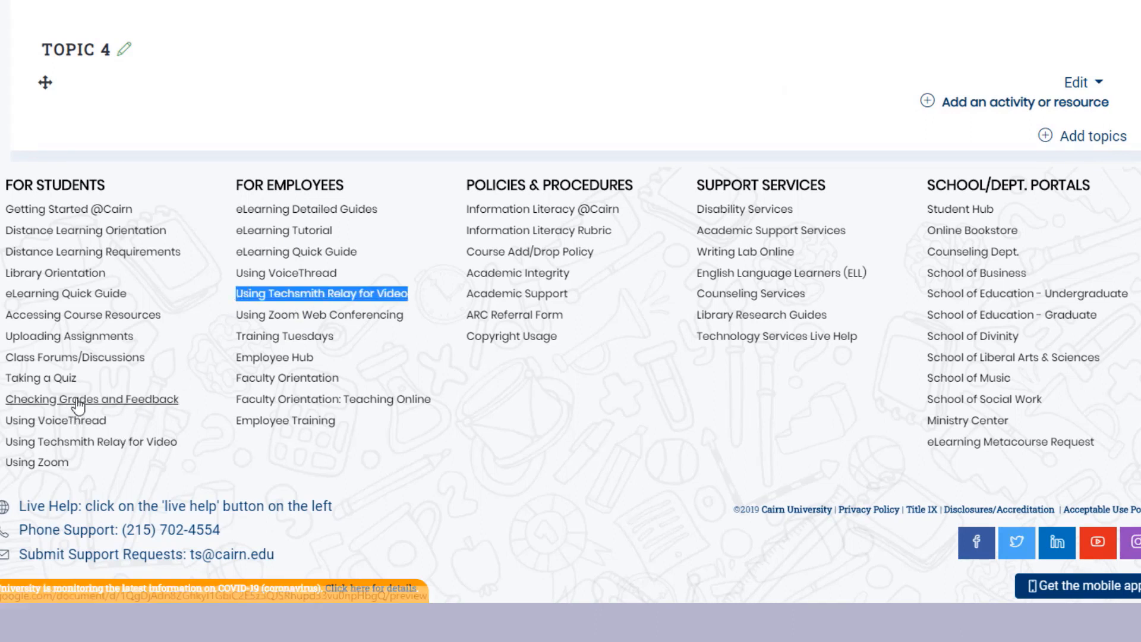
{"action": "left_click_drag", "start_coordinate": [182, 443], "coordinate": [4, 442]}
{"action": "left_click", "coordinate": [267, 444]}
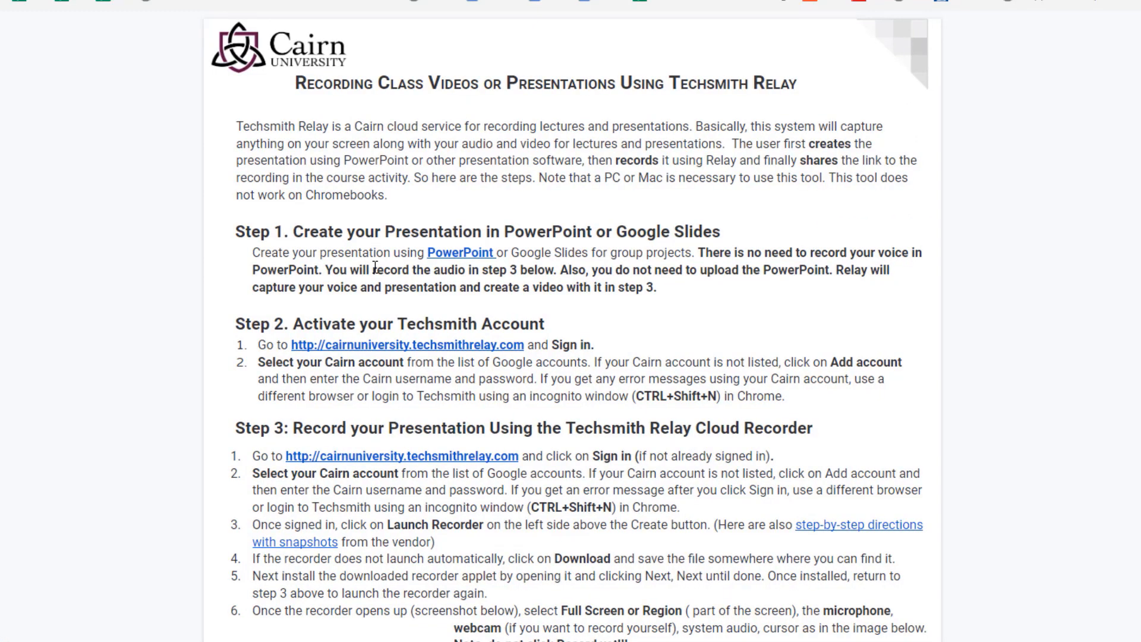
{"action": "left_click_drag", "start_coordinate": [478, 207], "coordinate": [514, 225]}
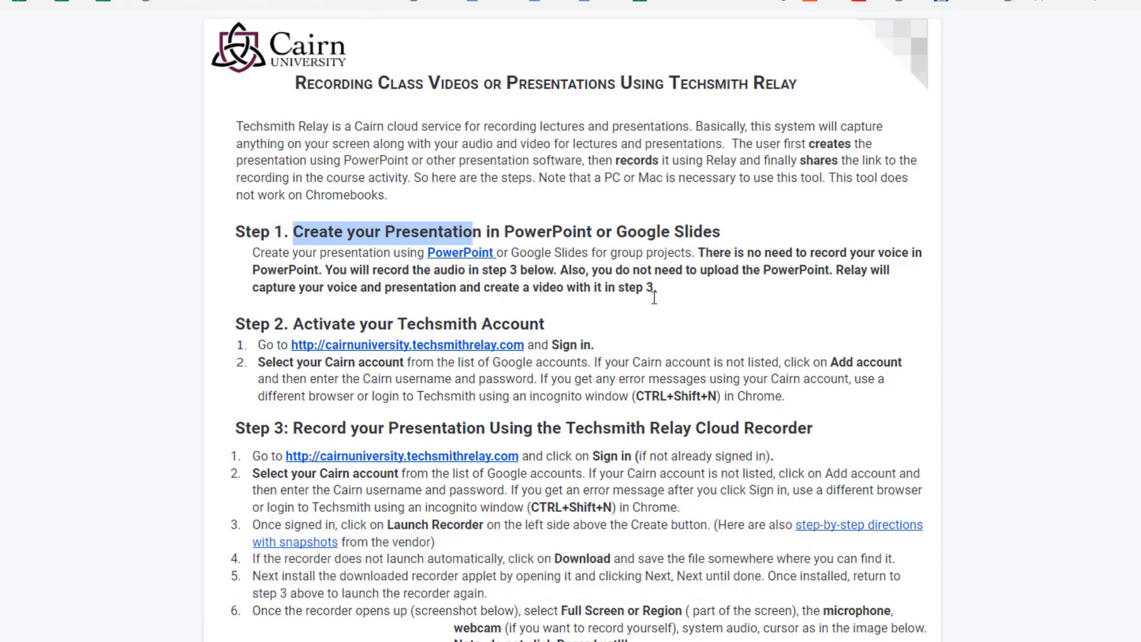
{"action": "left_click", "coordinate": [552, 325]}
{"action": "left_click_drag", "start_coordinate": [523, 344], "coordinate": [297, 344]}
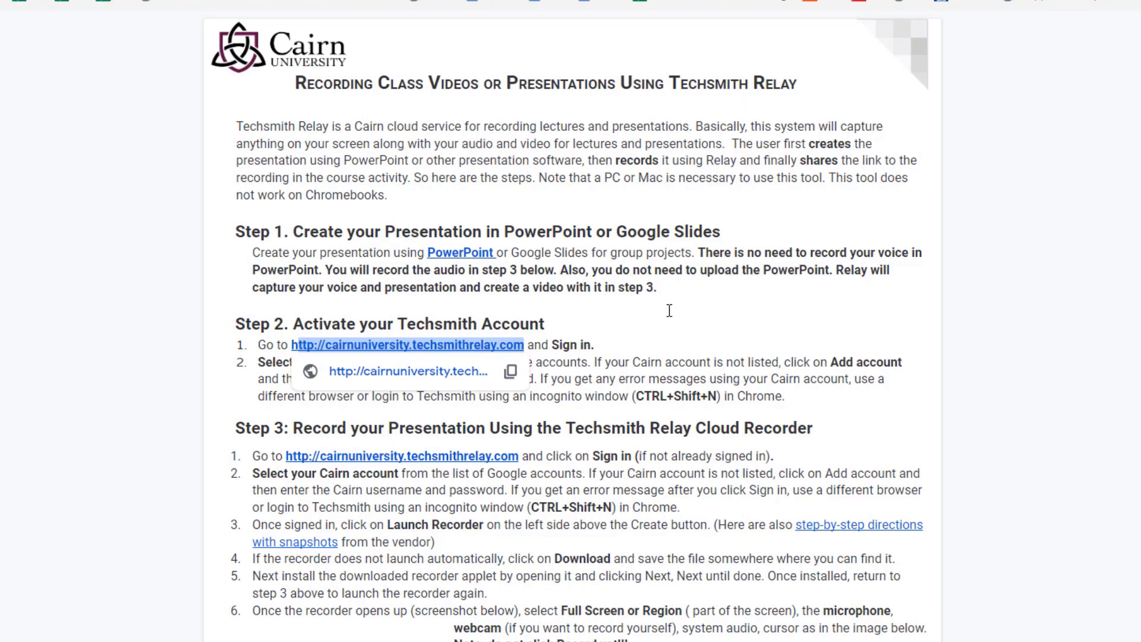
{"action": "left_click", "coordinate": [644, 310]}
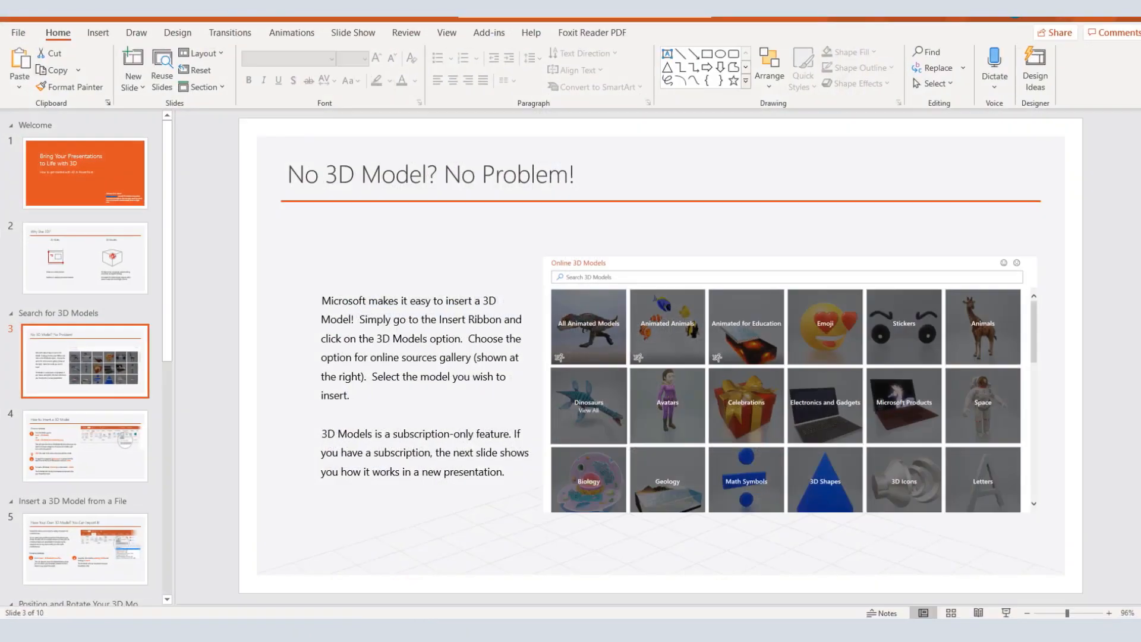
{"action": "scroll", "coordinate": [390, 394], "scroll_direction": "down", "scroll_amount": 4}
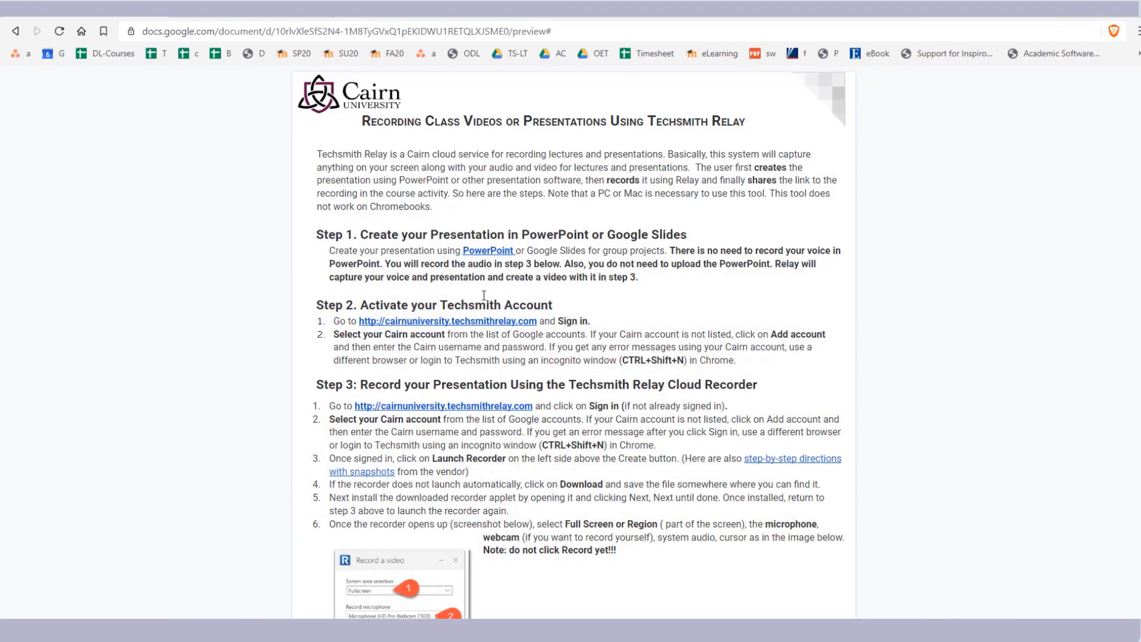
Step: Sign in to Techsmith Relay with a different Google account and close the Classic Recorder options
{"action": "left_click", "coordinate": [433, 323]}
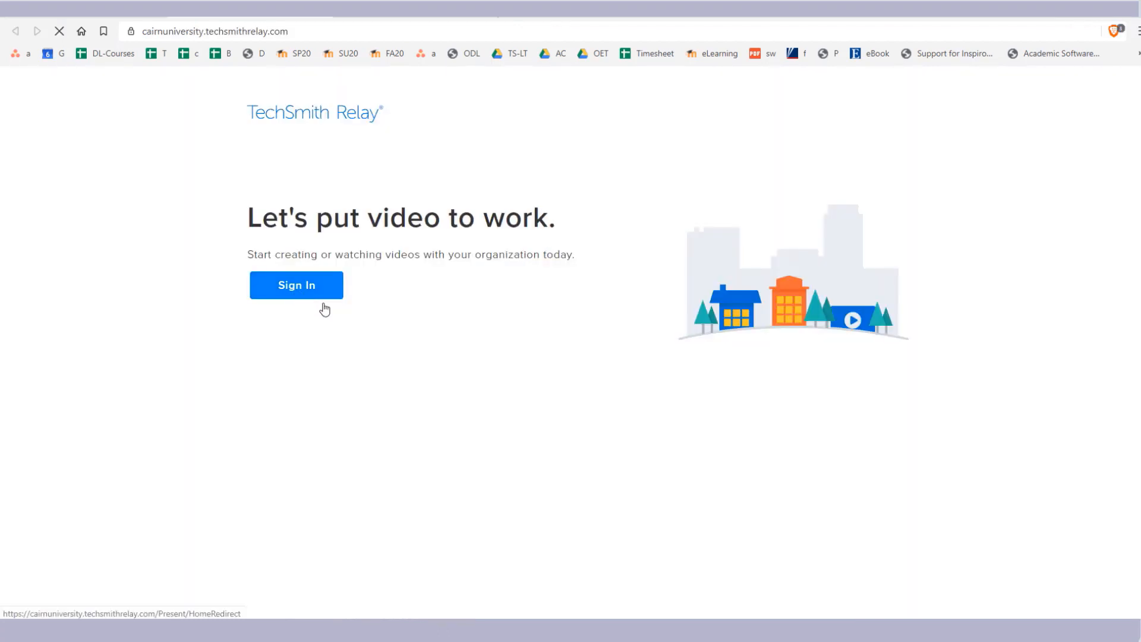
{"action": "left_click", "coordinate": [319, 296]}
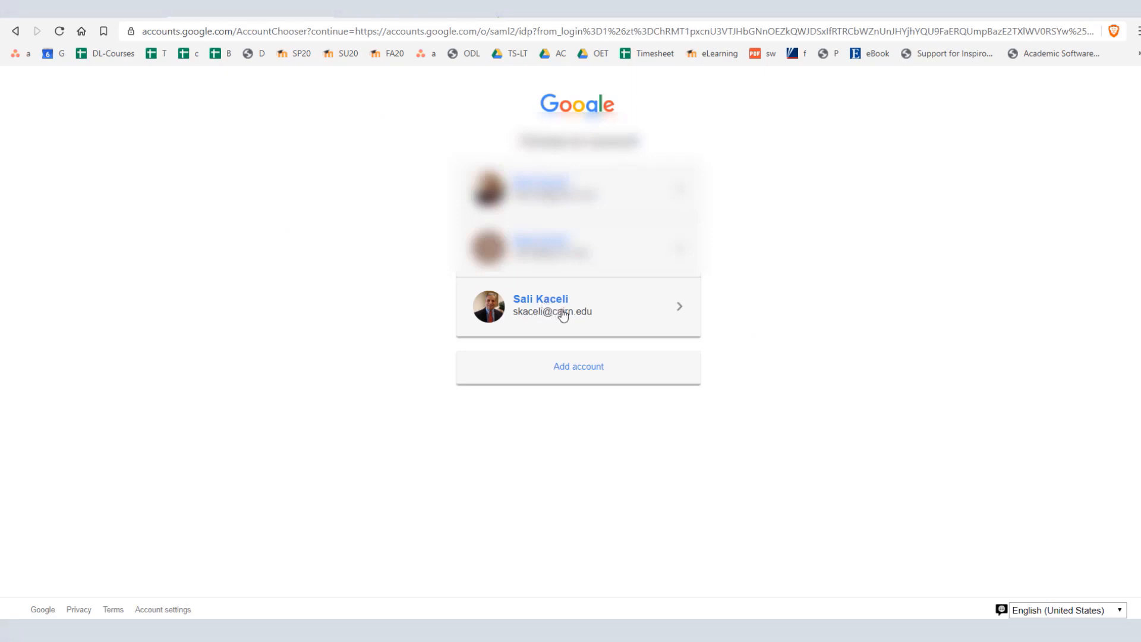
{"action": "left_click", "coordinate": [583, 367]}
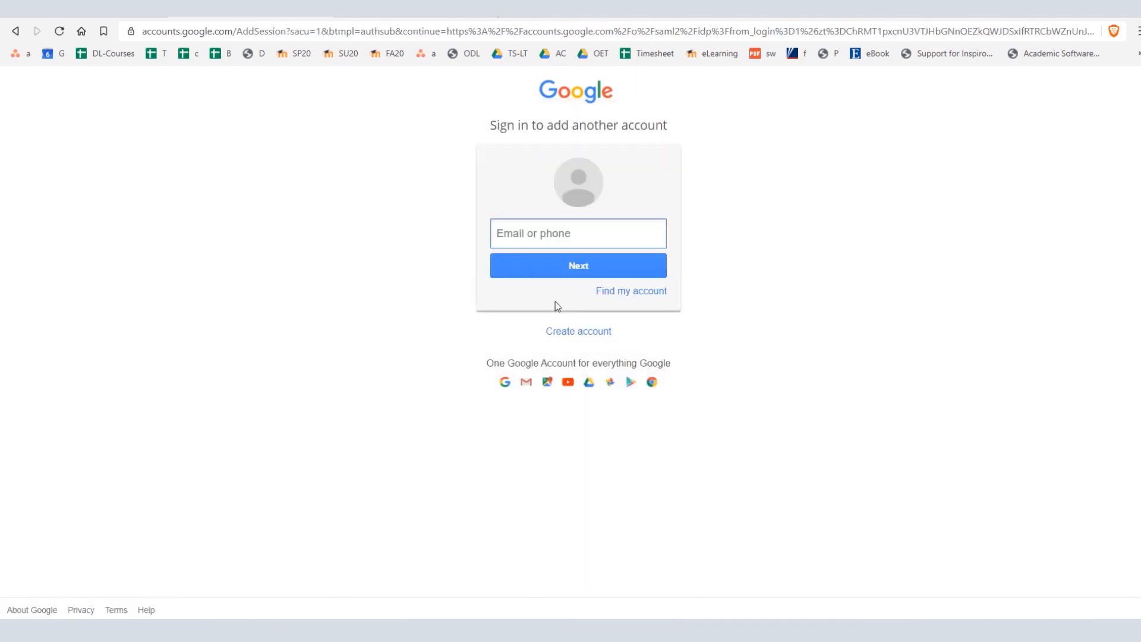
{"action": "type", "text": "d"}
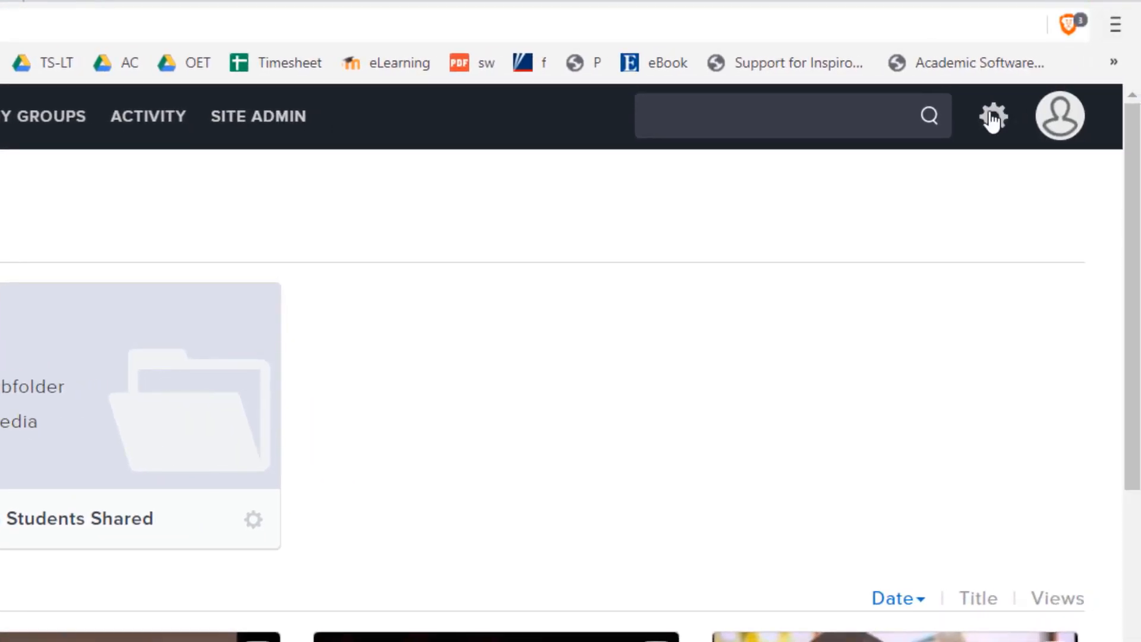
{"action": "left_click", "coordinate": [992, 118]}
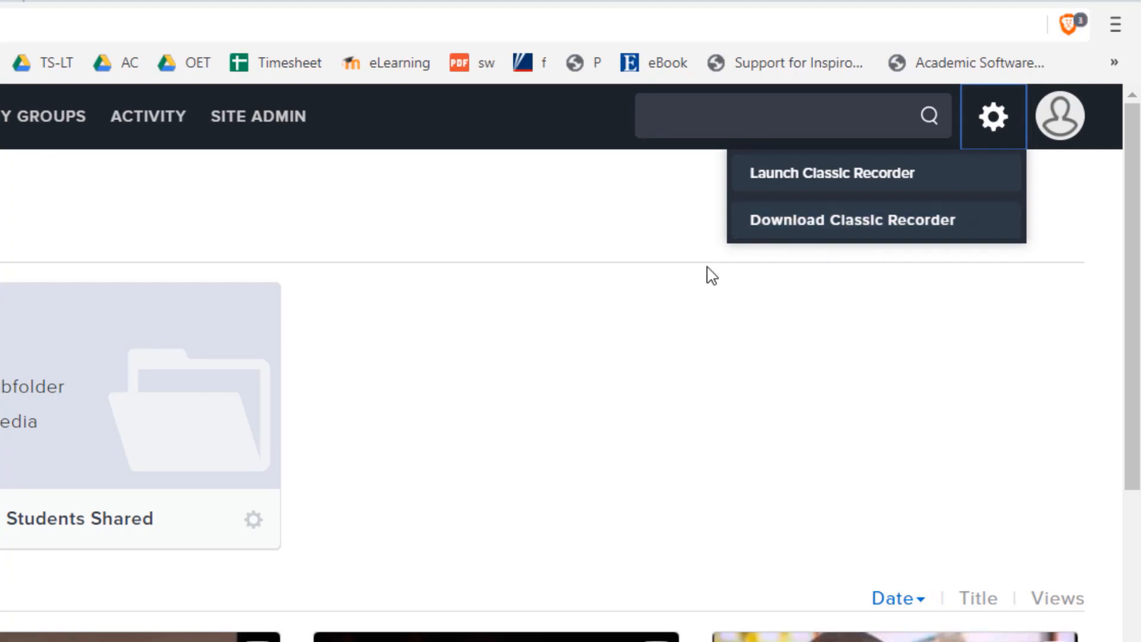
{"action": "left_click", "coordinate": [499, 227]}
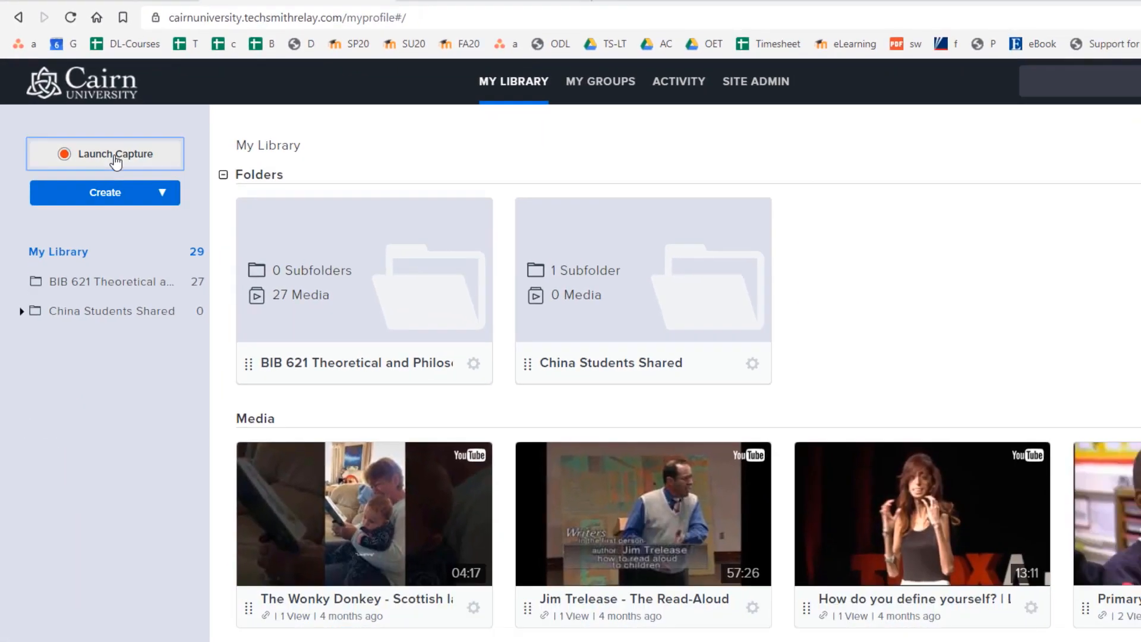
Step: Download, save and run the TechSmith Capture installer, then go back to My Library
{"action": "left_click", "coordinate": [157, 225]}
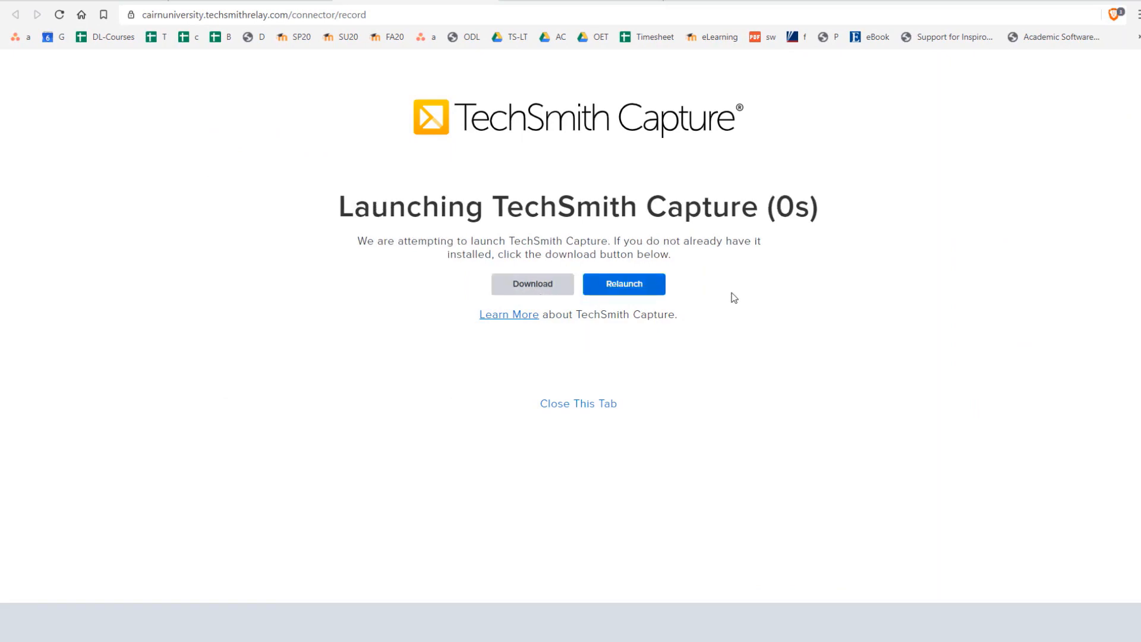
{"action": "left_click", "coordinate": [518, 291]}
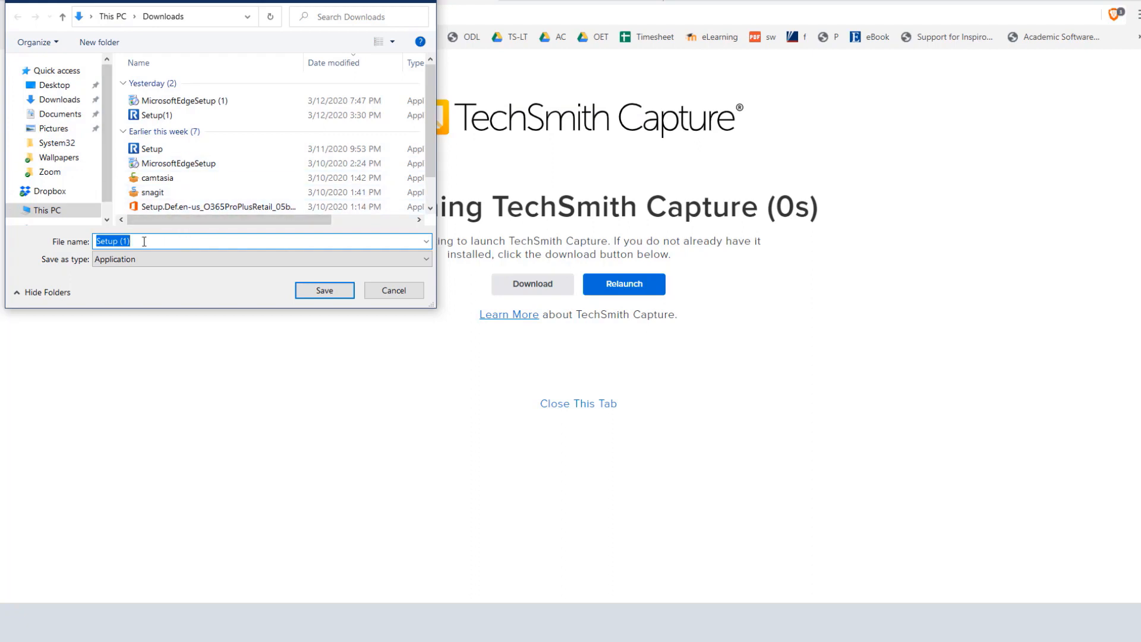
{"action": "left_click", "coordinate": [330, 299]}
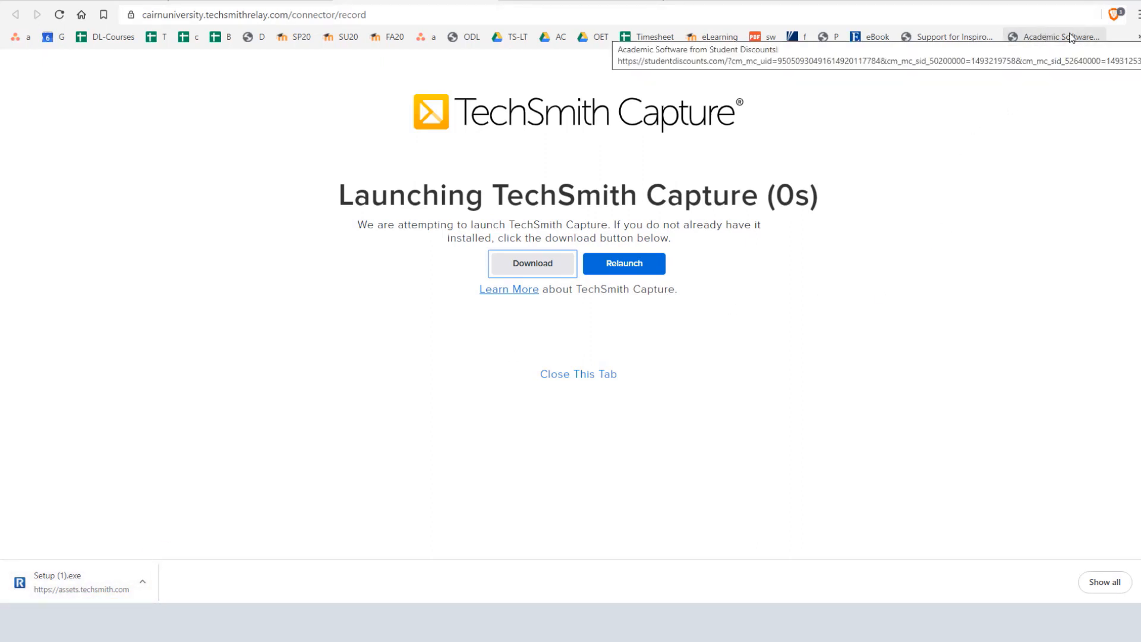
{"action": "left_click", "coordinate": [189, 471]}
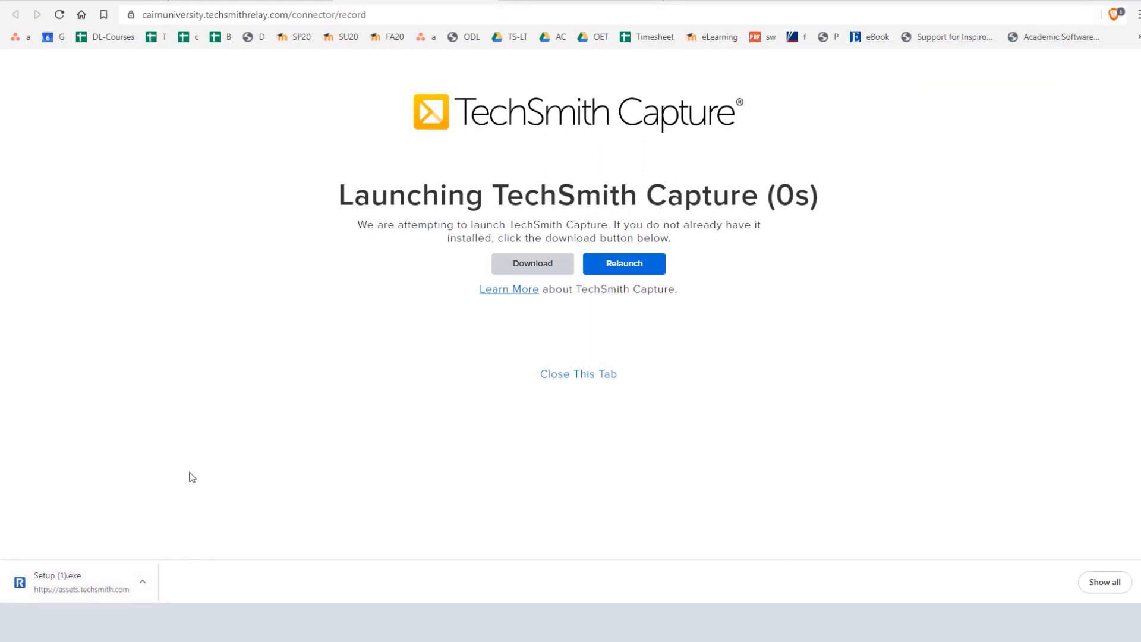
{"action": "left_click", "coordinate": [69, 587]}
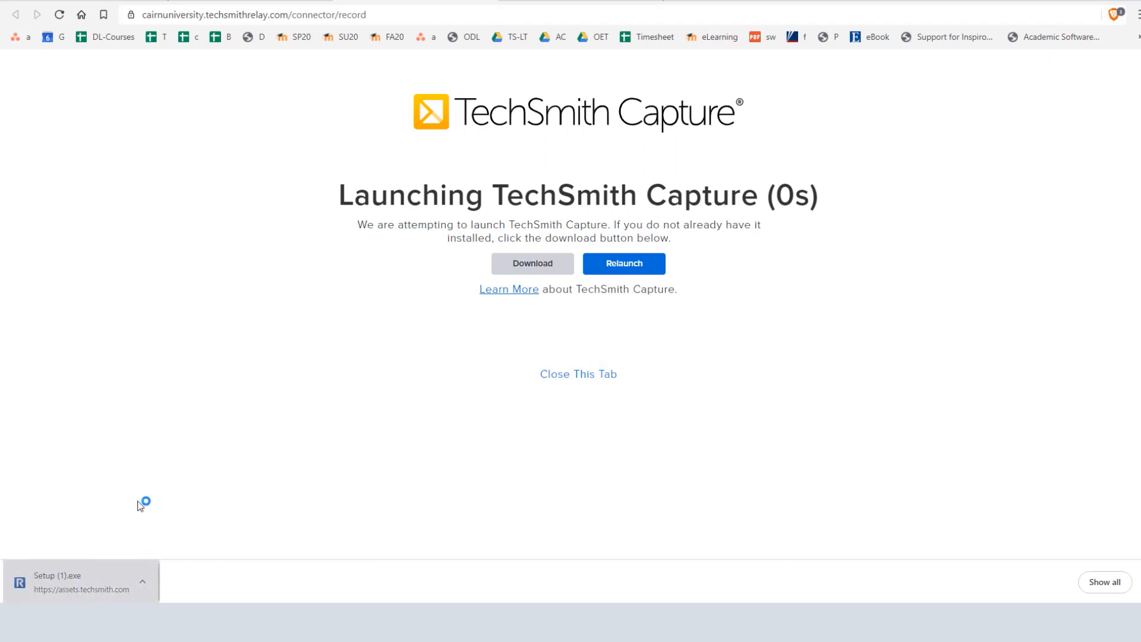
{"action": "left_click", "coordinate": [566, 345]}
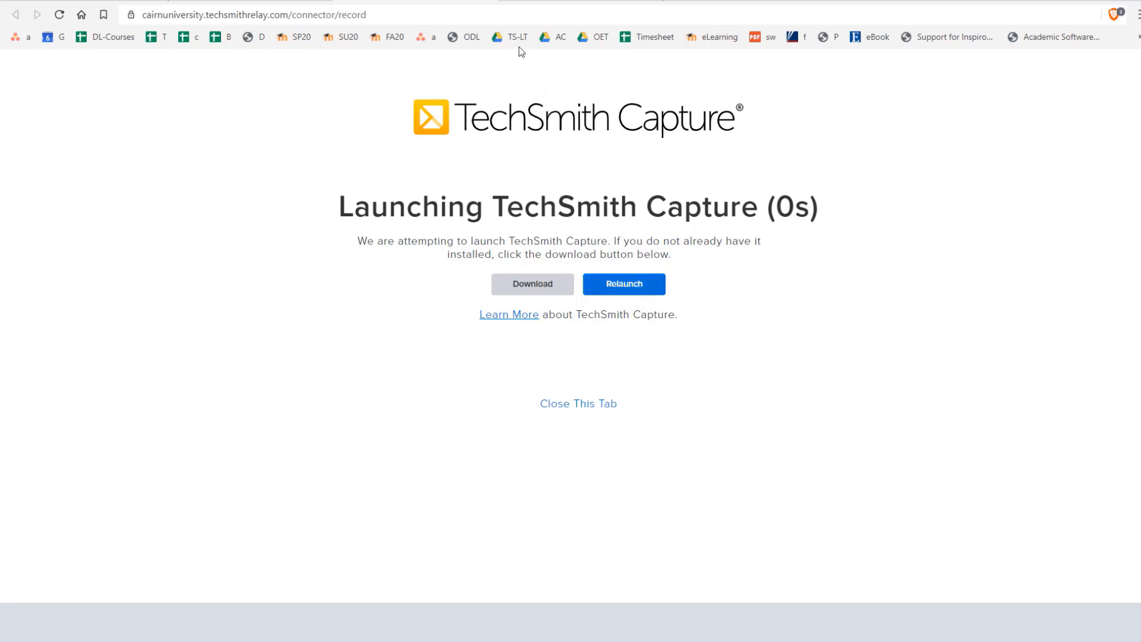
{"action": "left_click", "coordinate": [491, 1]}
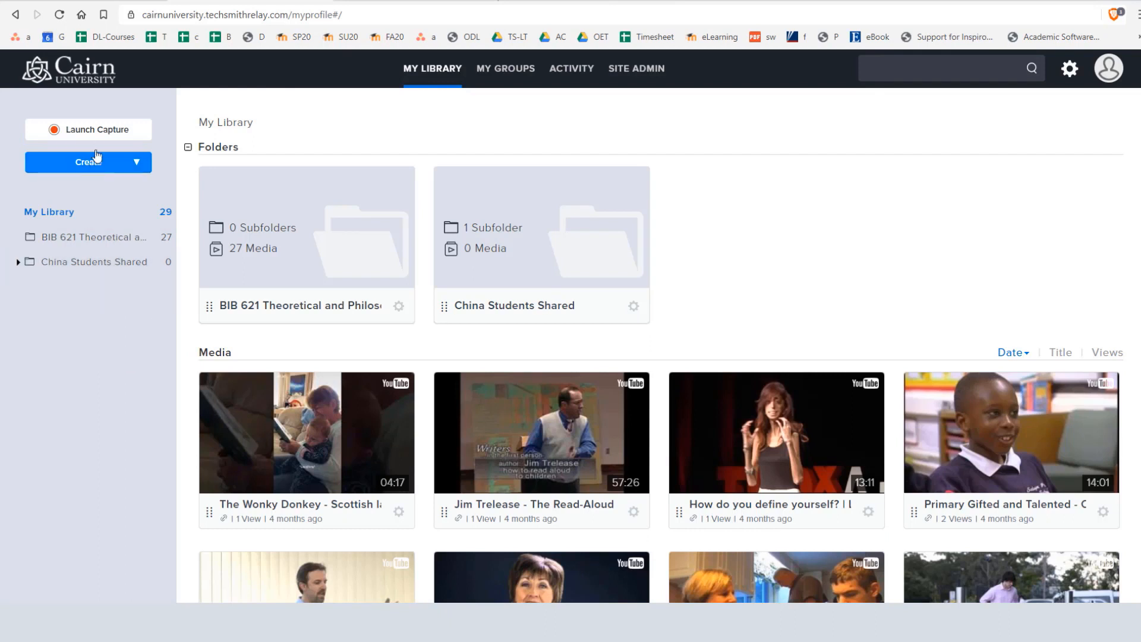
Step: Launch Capture and let the browser open the TechSmith Relay Recorder, moved leftward
{"action": "left_click", "coordinate": [102, 132]}
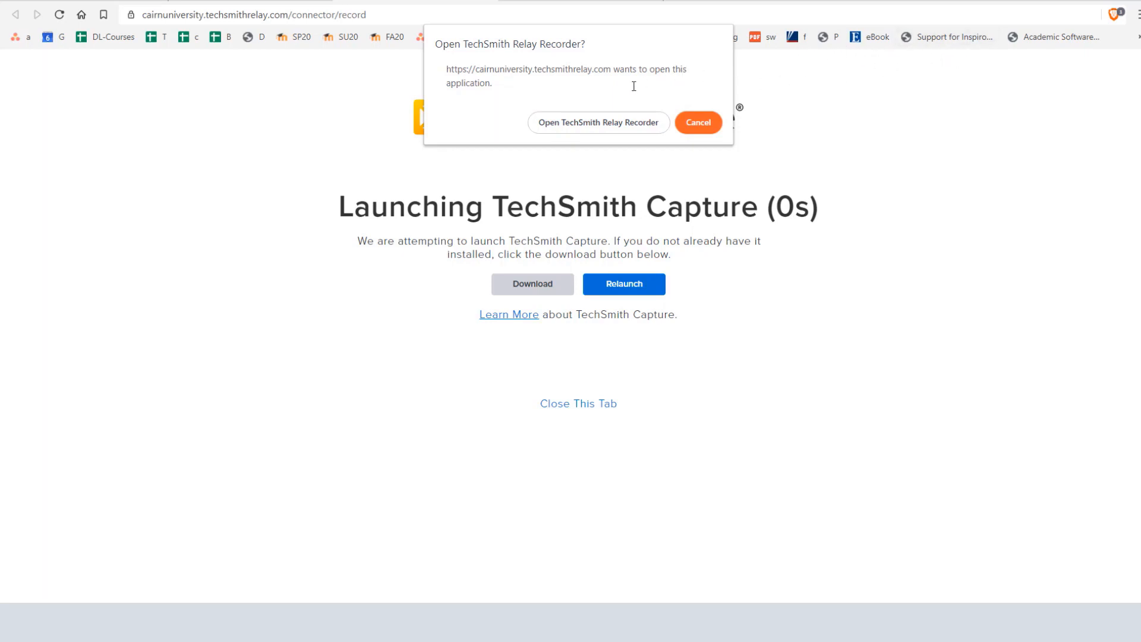
{"action": "left_click", "coordinate": [569, 128]}
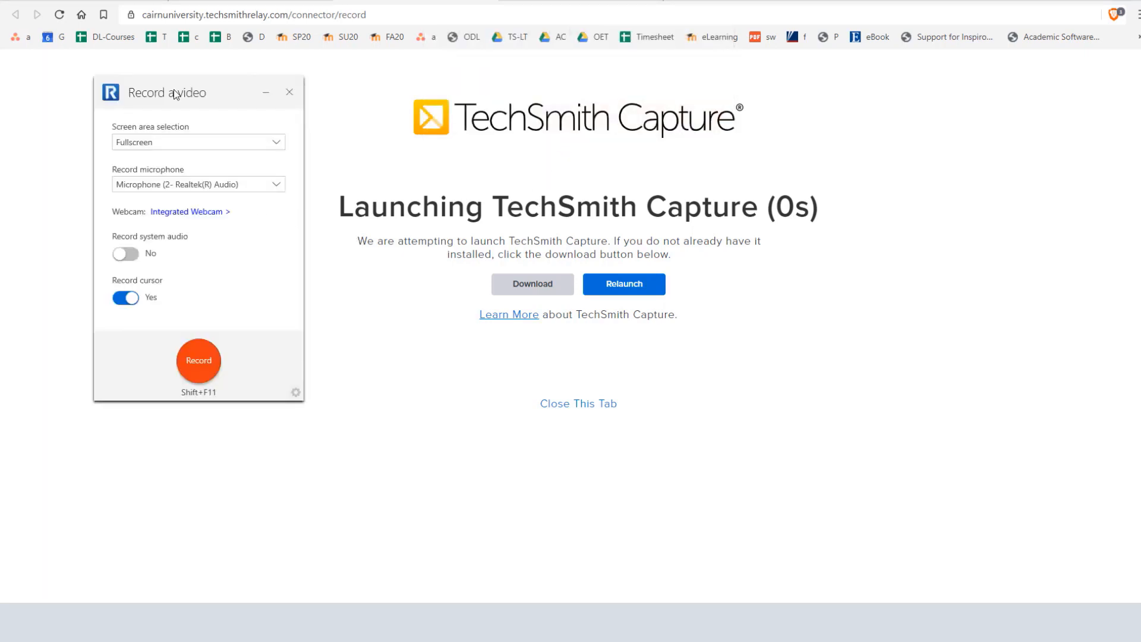
{"action": "left_click_drag", "start_coordinate": [174, 94], "coordinate": [101, 90]}
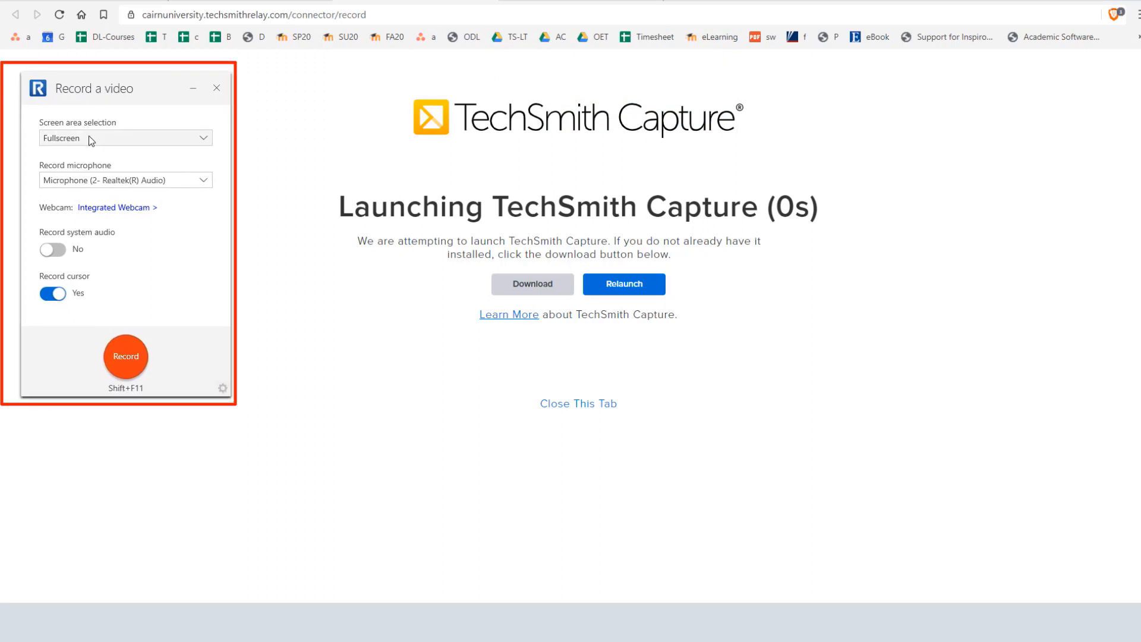
Step: Choose the Yeti Stereo Microphone and Integrated Webcam, and turn Record system audio on
{"action": "left_click", "coordinate": [80, 180]}
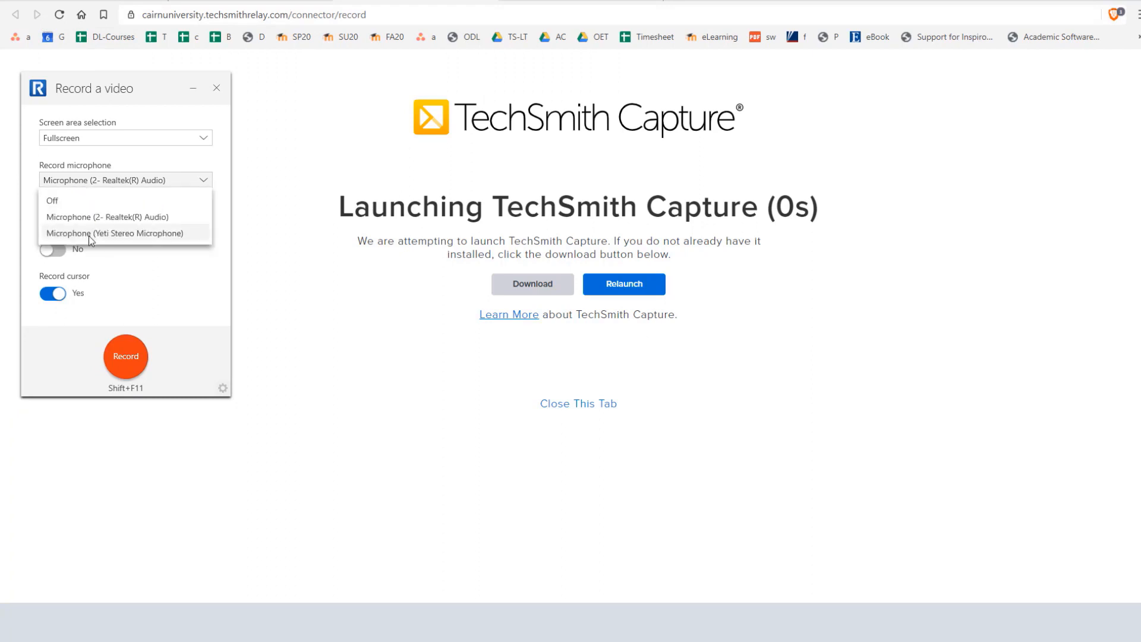
{"action": "left_click", "coordinate": [88, 234]}
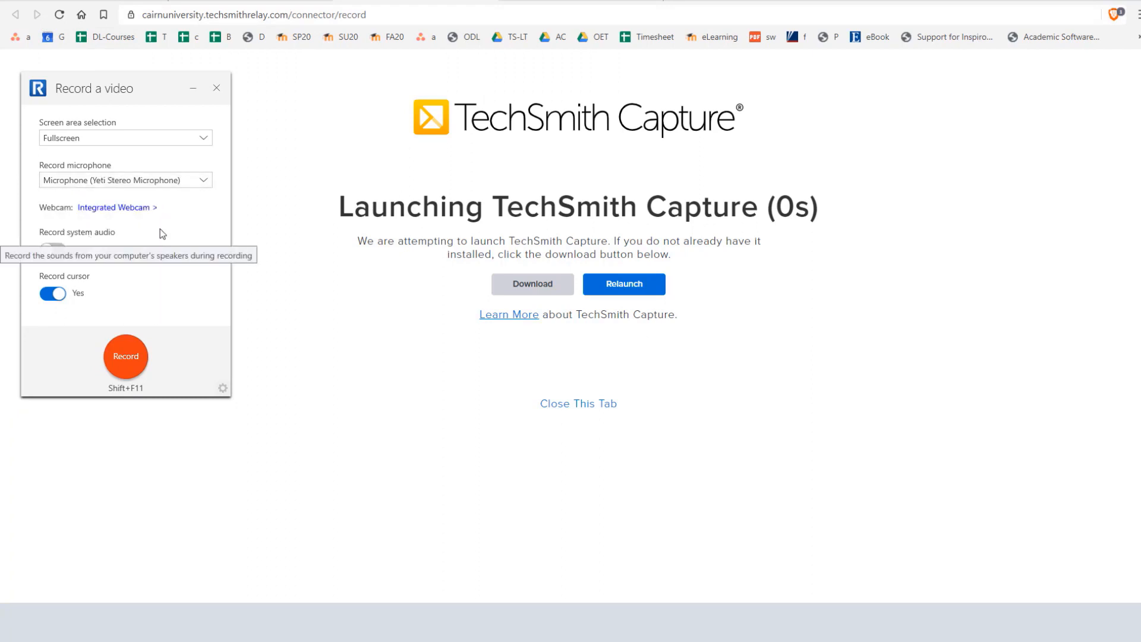
{"action": "left_click", "coordinate": [121, 211]}
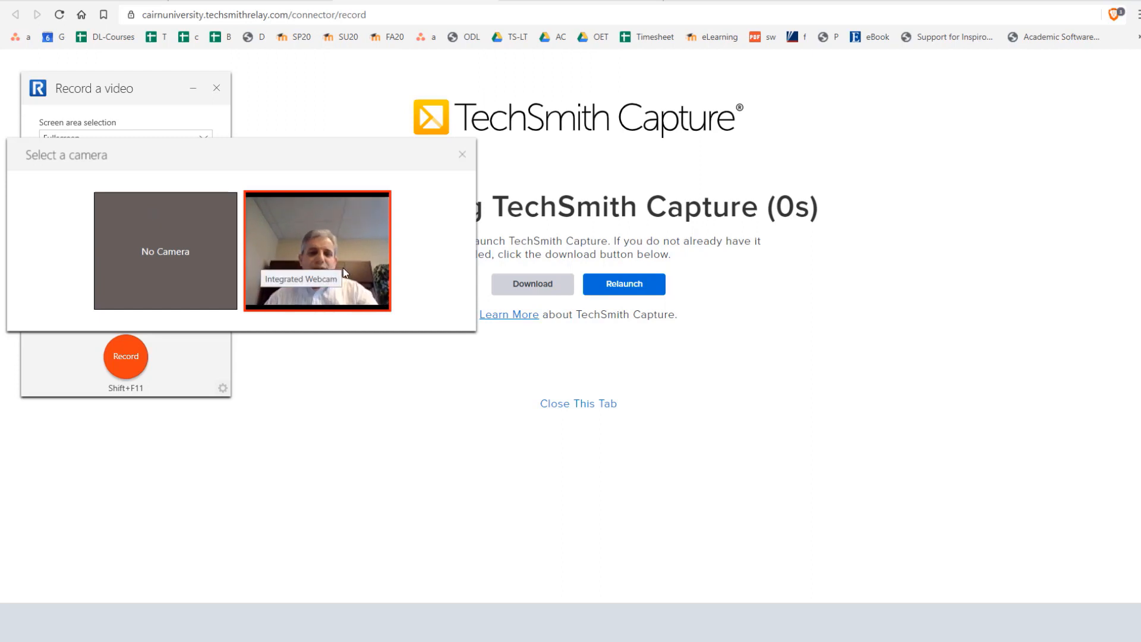
{"action": "left_click", "coordinate": [344, 267]}
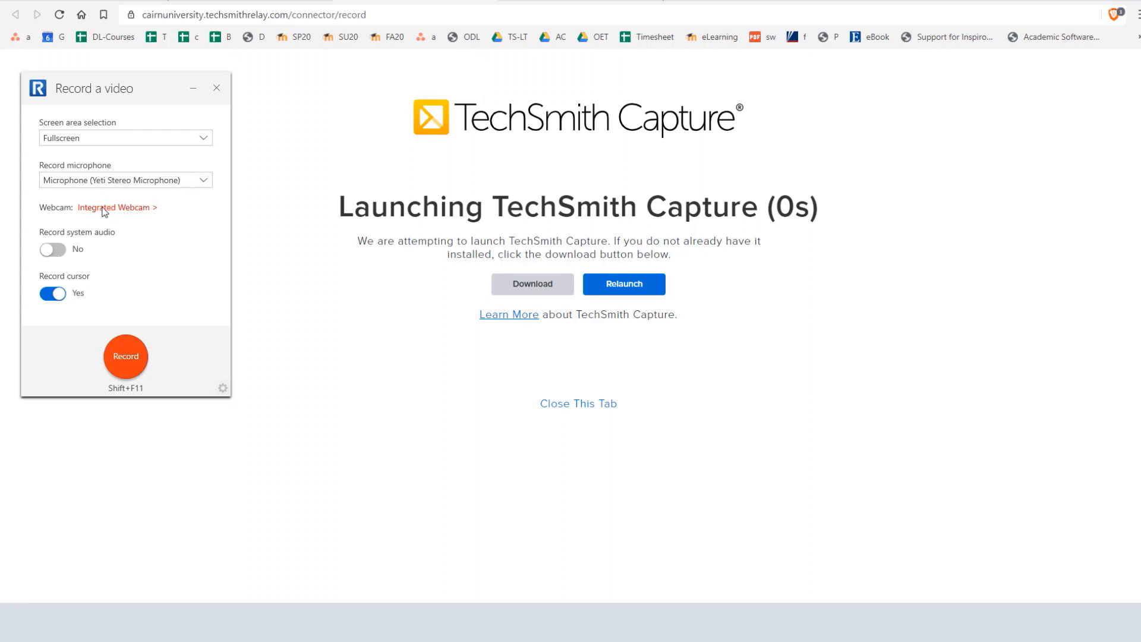
{"action": "left_click", "coordinate": [62, 252]}
Step: Switch to the PowerPoint deck and hit the red Record button
{"action": "left_click", "coordinate": [488, 523]}
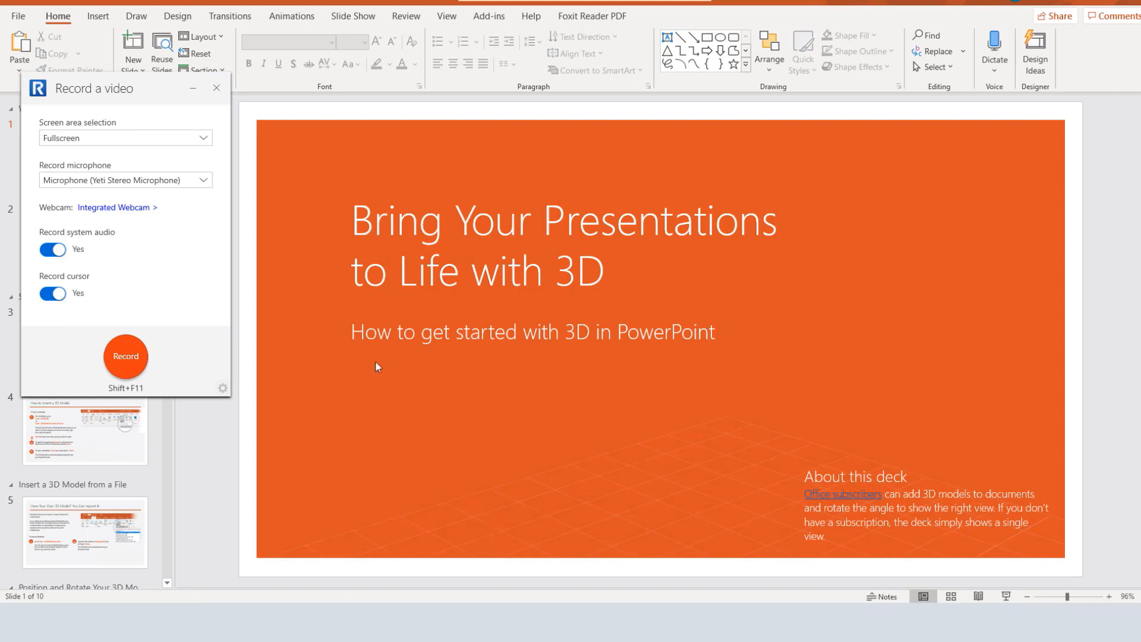
{"action": "mouse_move", "coordinate": [586, 619]}
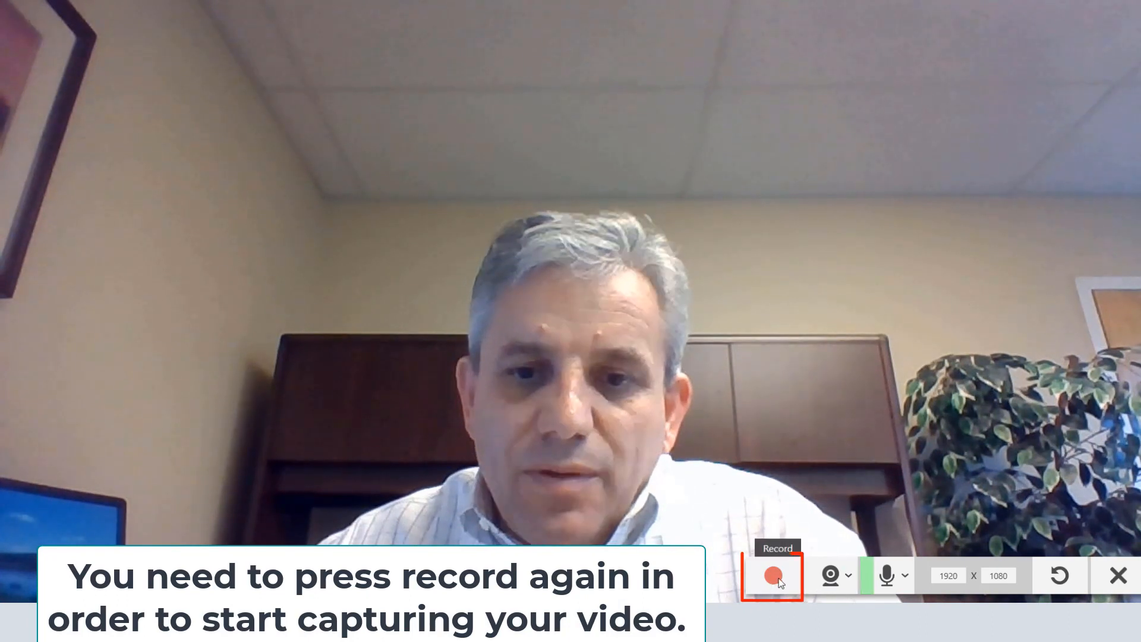
{"action": "left_click", "coordinate": [774, 578]}
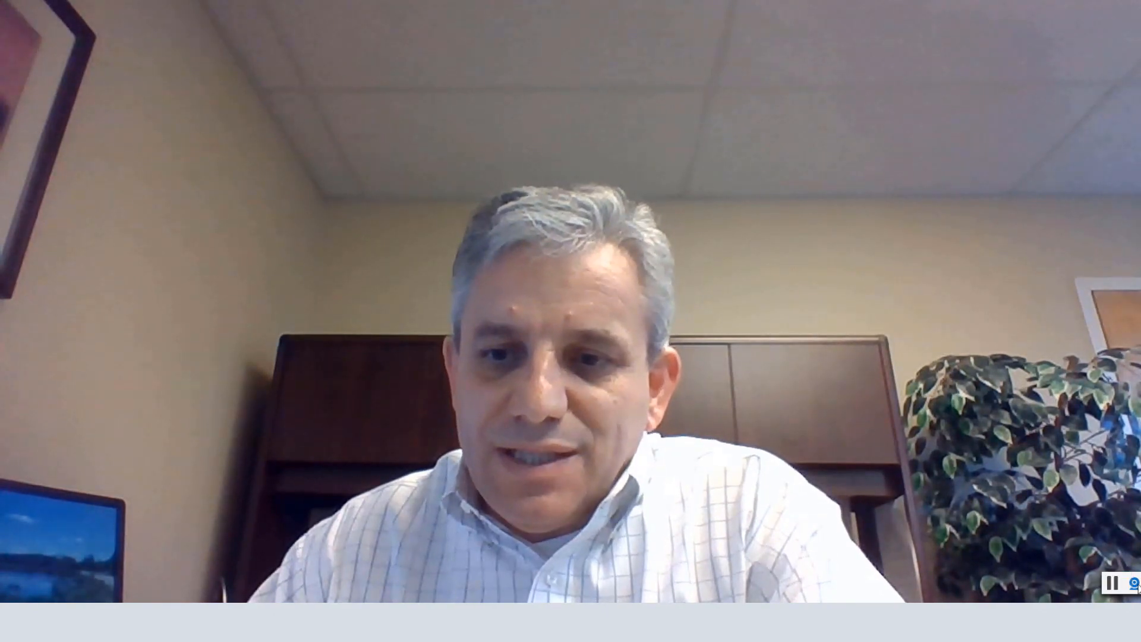
Step: Turn the webcam off and advance to the 'How to Insert a 3D Model' slide
{"action": "left_click", "coordinate": [1134, 584]}
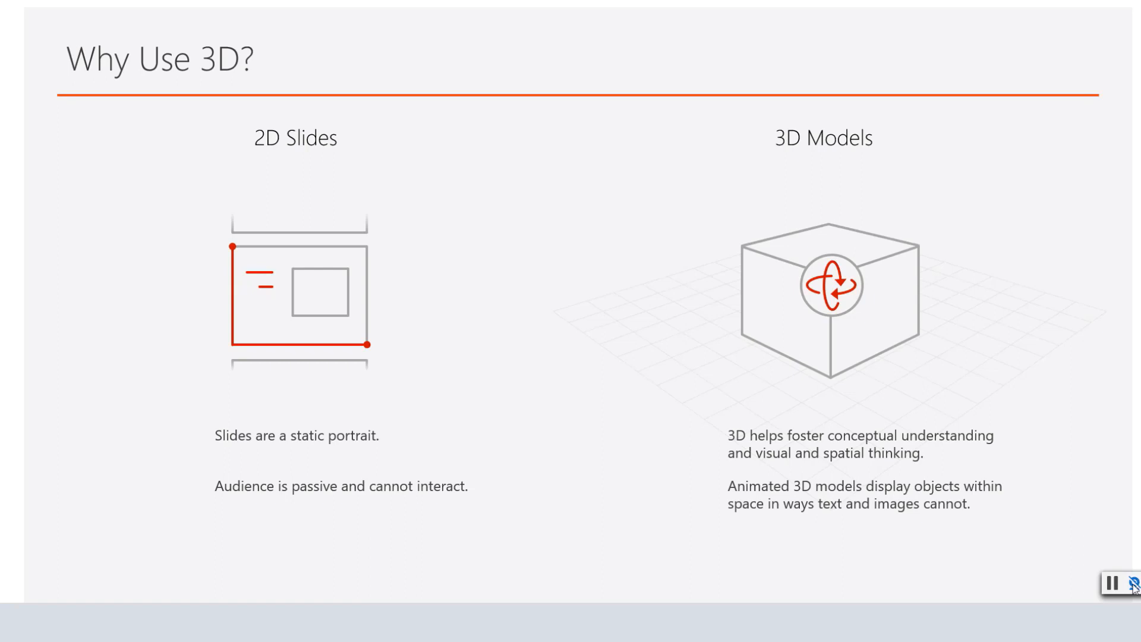
{"action": "left_click", "coordinate": [652, 455]}
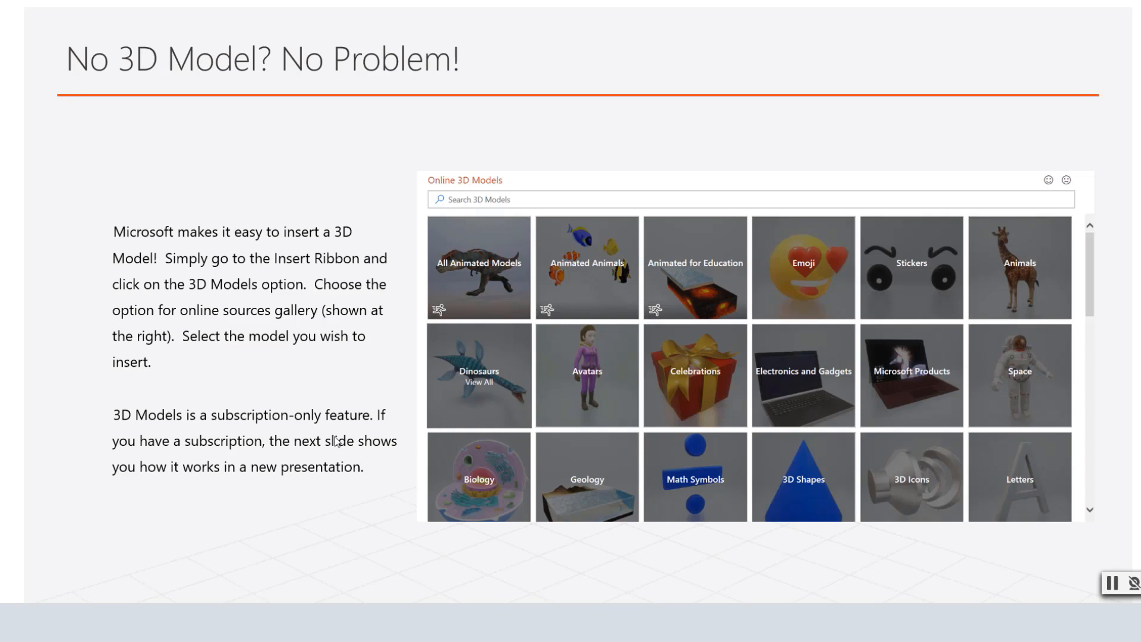
{"action": "left_click", "coordinate": [198, 372]}
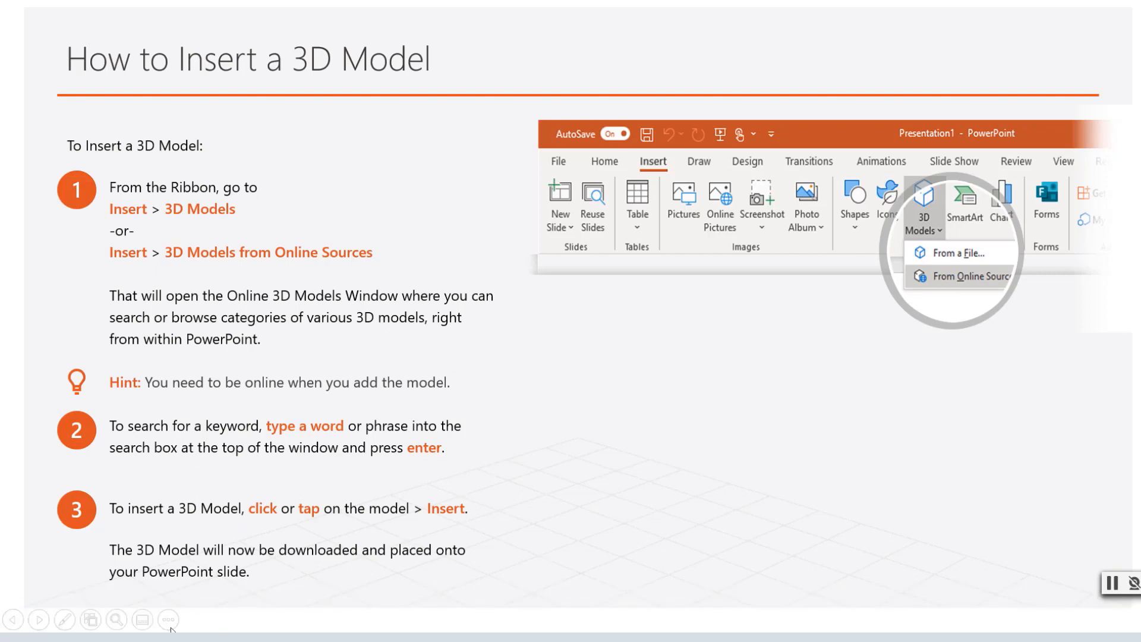
Step: With the red pen, circle 'add the model' and draw a line toward the ribbon picture
{"action": "left_click", "coordinate": [66, 621]}
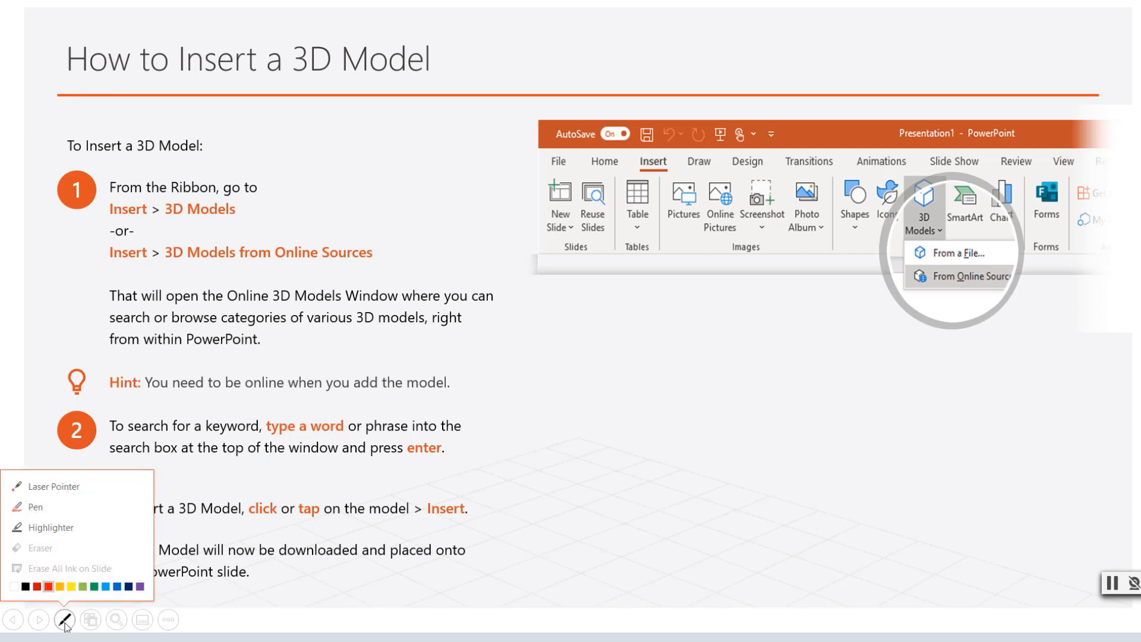
{"action": "left_click", "coordinate": [52, 559]}
{"action": "mouse_move", "coordinate": [373, 376]}
{"action": "left_mouse_down"}
{"action": "mouse_move", "coordinate": [352, 383]}
{"action": "mouse_move", "coordinate": [464, 387]}
{"action": "mouse_move", "coordinate": [375, 369]}
{"action": "left_mouse_up"}
{"action": "mouse_move", "coordinate": [738, 386]}
{"action": "left_mouse_down"}
{"action": "mouse_move", "coordinate": [806, 255]}
{"action": "mouse_move", "coordinate": [813, 269]}
{"action": "left_mouse_up"}
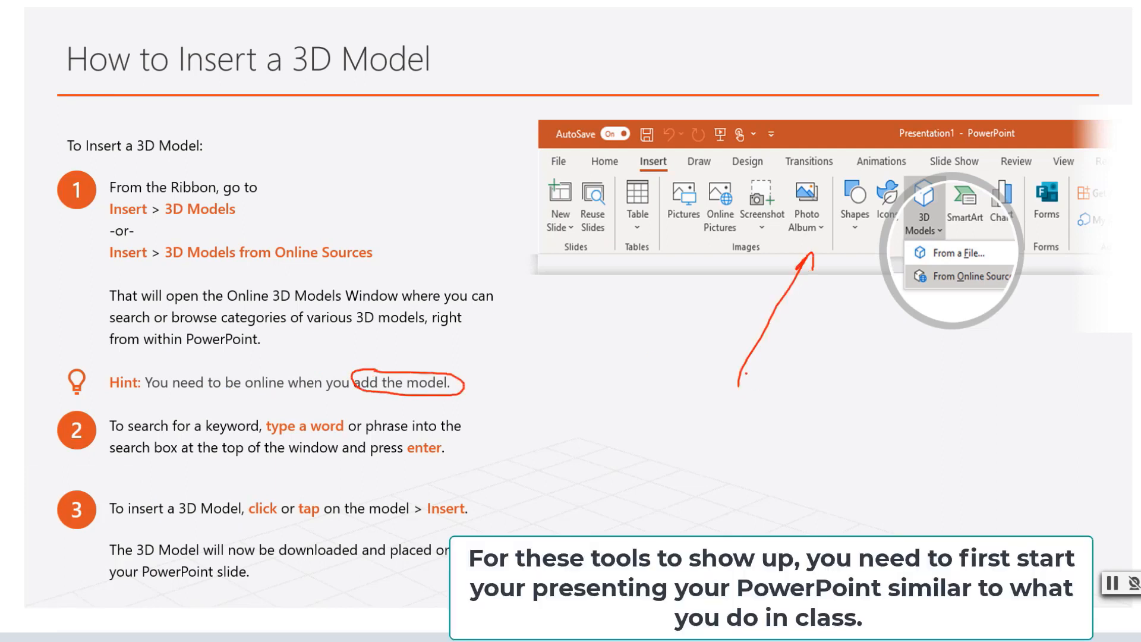
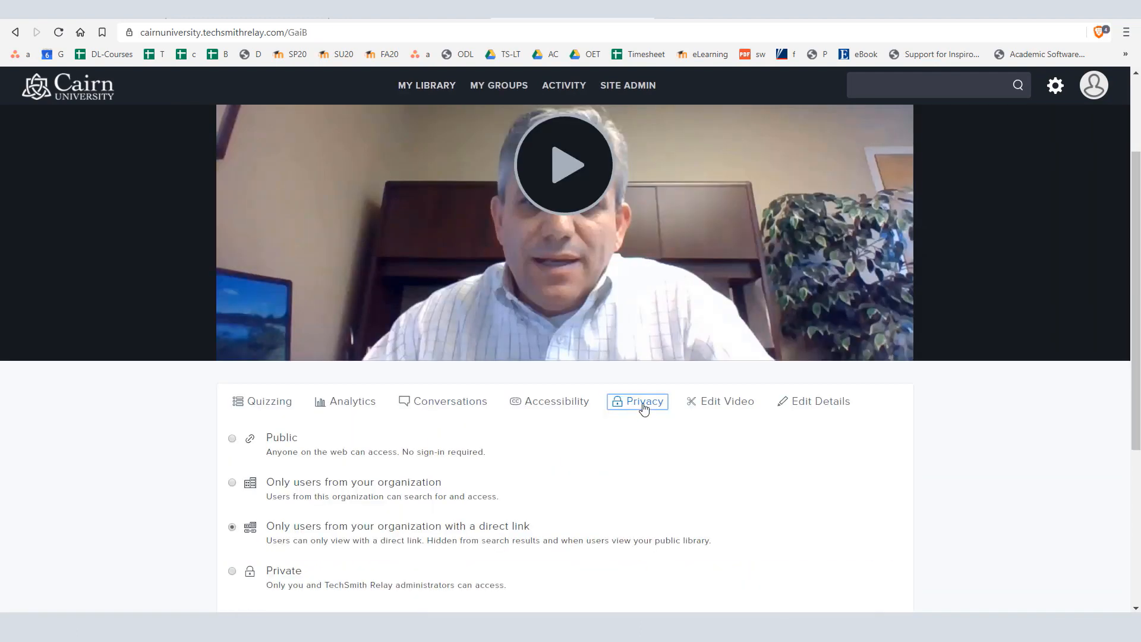
Step: Make the Lecture 1 video public and copy its page URL from the address bar
{"action": "left_click", "coordinate": [232, 439]}
{"action": "scroll", "coordinate": [255, 538], "scroll_direction": "down", "scroll_amount": 2}
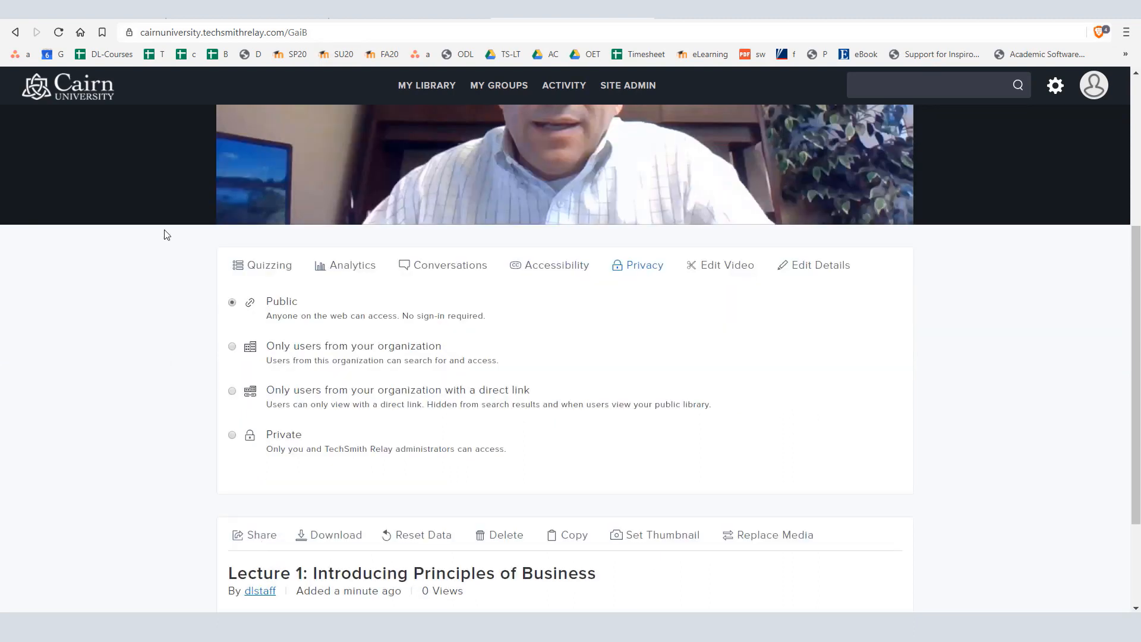
{"action": "left_click", "coordinate": [327, 36]}
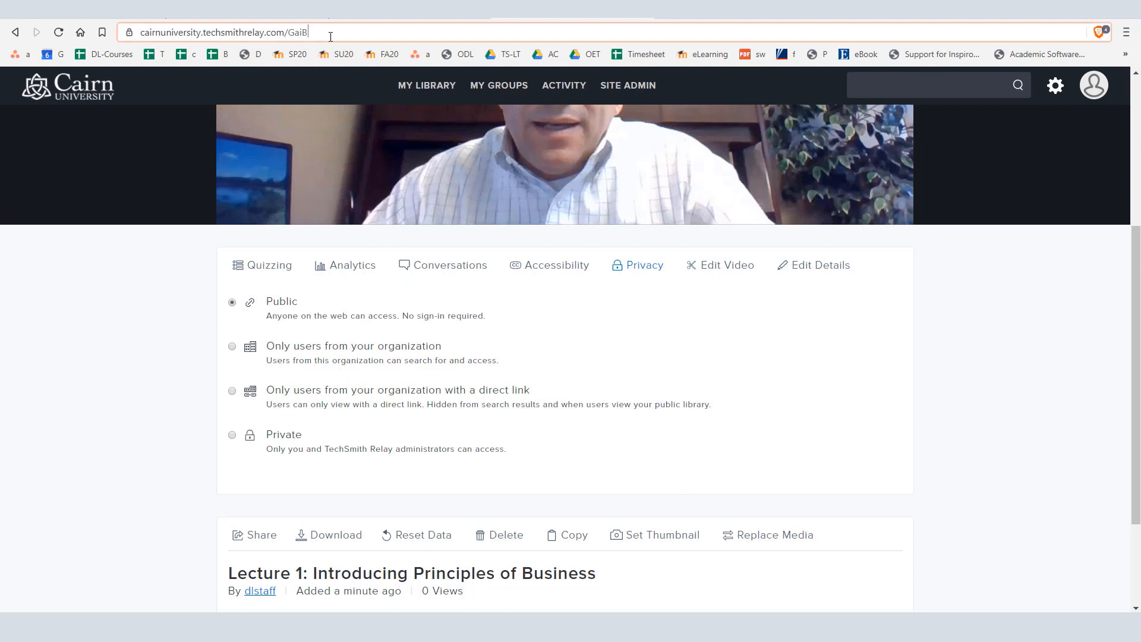
{"action": "right_click", "coordinate": [273, 33]}
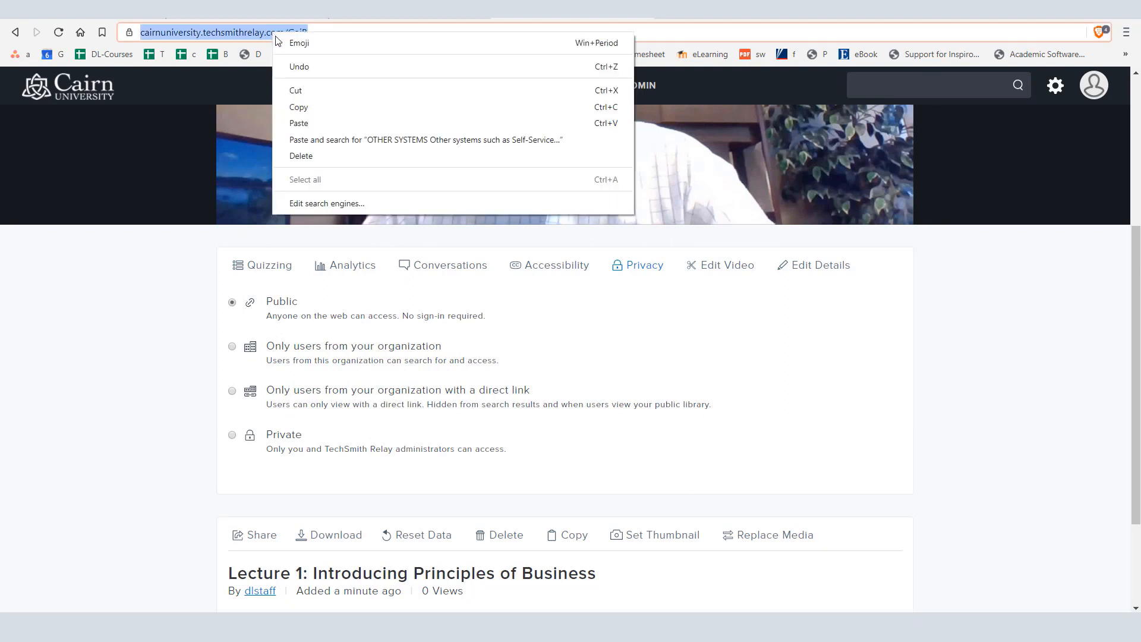
{"action": "left_click", "coordinate": [299, 107]}
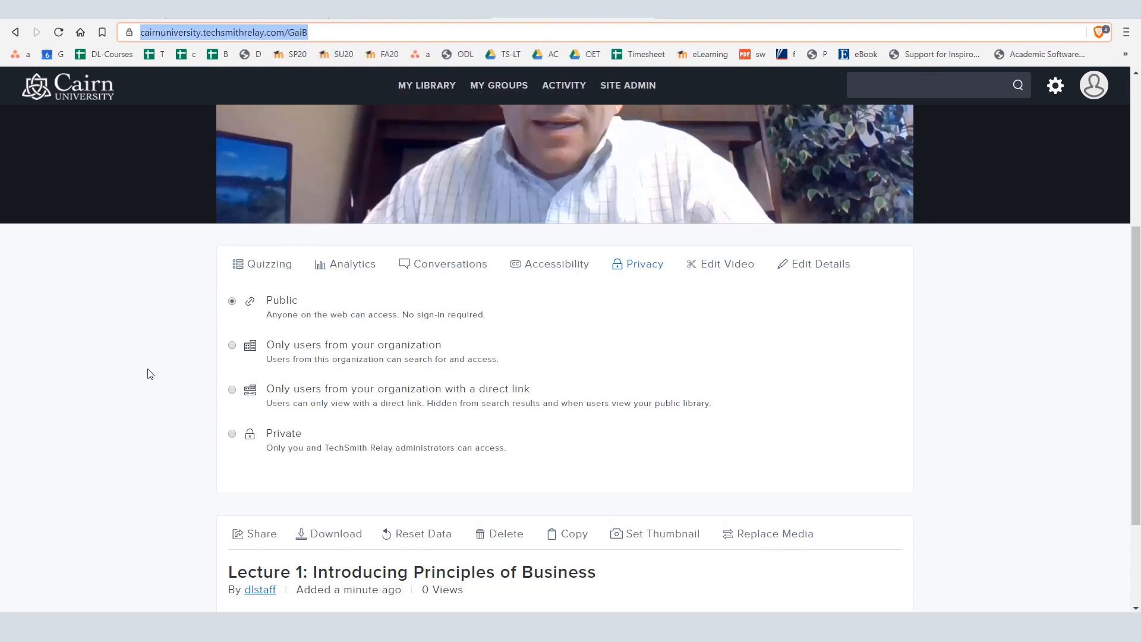
Step: Copy the lecture's share link from Share > Get a Link
{"action": "scroll", "coordinate": [178, 357], "scroll_direction": "down", "scroll_amount": 2}
{"action": "left_click", "coordinate": [260, 400]}
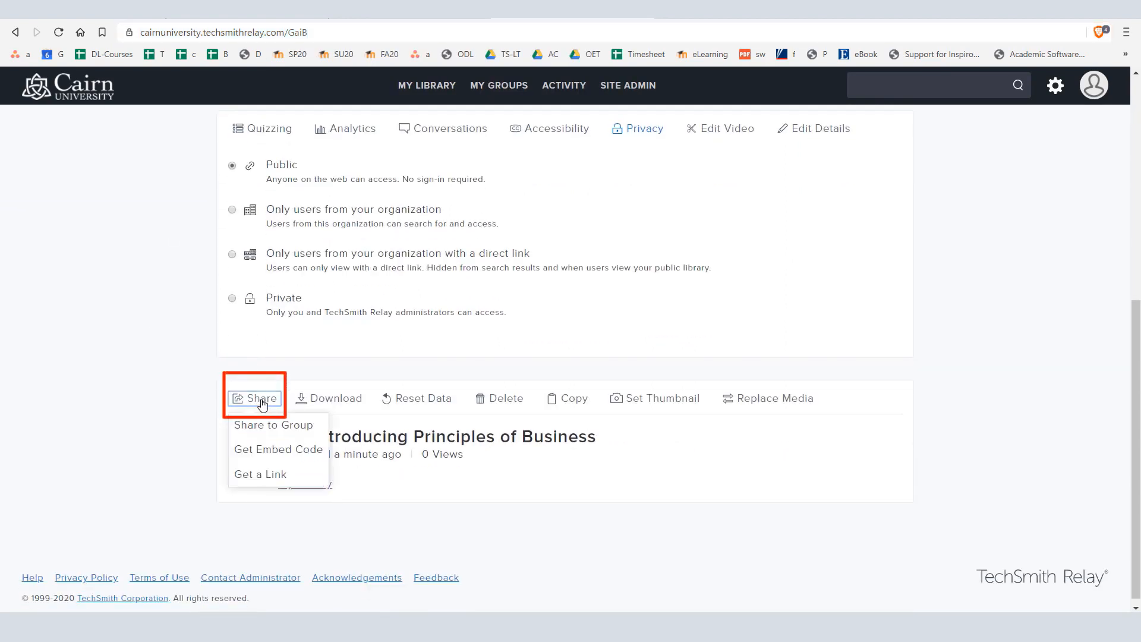
{"action": "left_click", "coordinate": [259, 475]}
{"action": "left_click_drag", "start_coordinate": [604, 355], "coordinate": [393, 344]}
{"action": "left_click", "coordinate": [658, 386]}
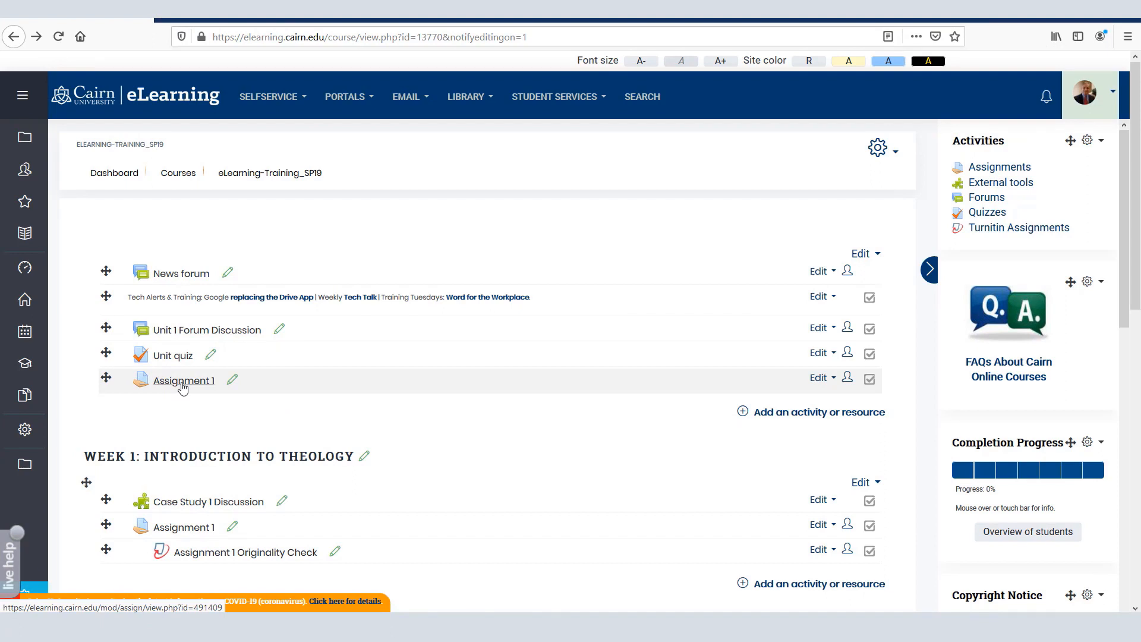
Step: In Assignment 1's settings, paste the lecture link into the description and add 'and write a report.'
{"action": "left_click", "coordinate": [183, 384]}
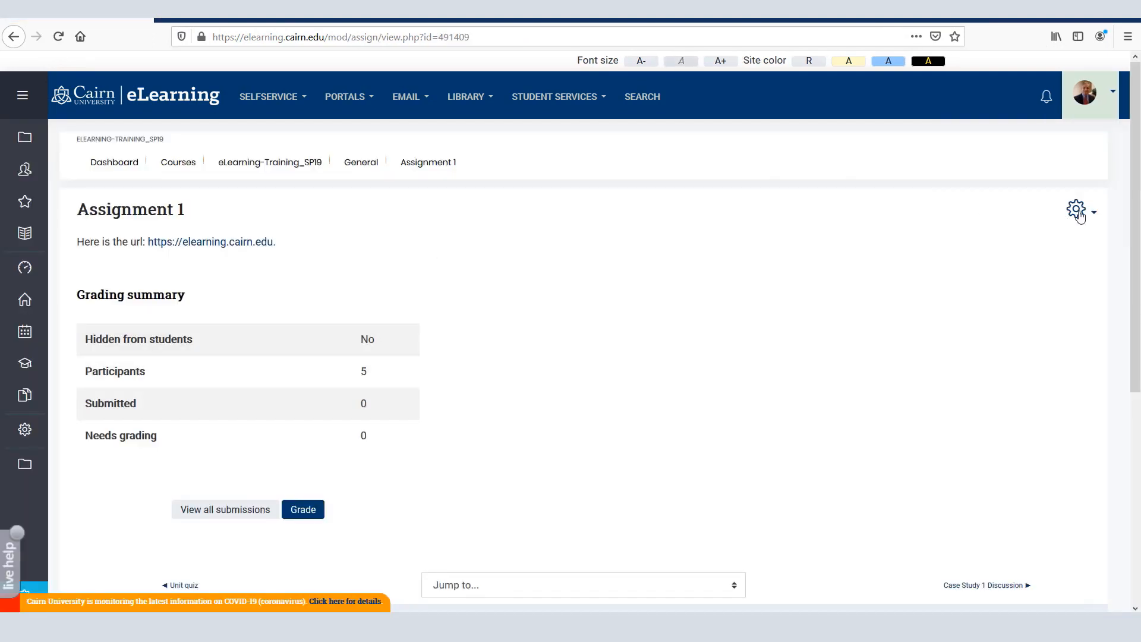
{"action": "left_click", "coordinate": [1077, 211]}
{"action": "left_click", "coordinate": [951, 234]}
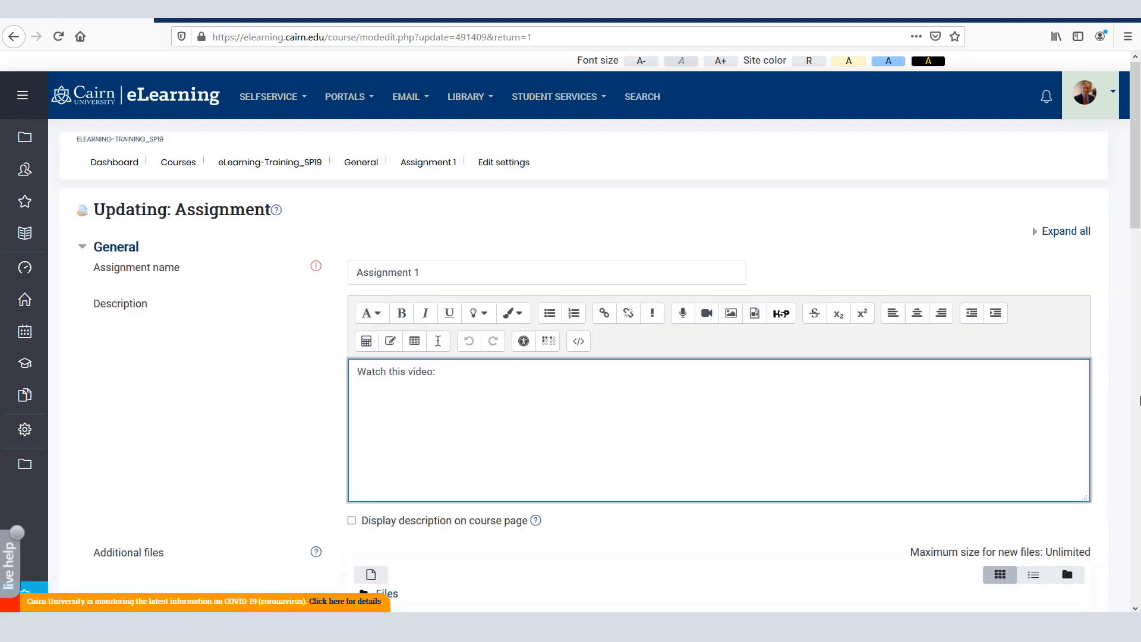
{"action": "key", "text": "ctrl+v"}
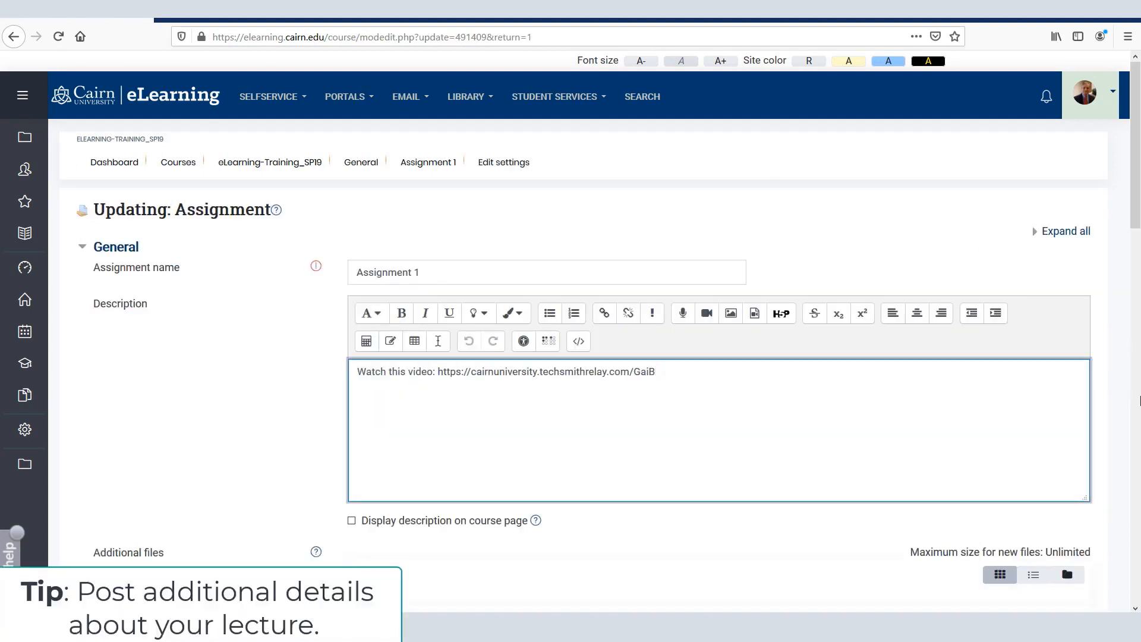
{"action": "type", "text": "and write a report."}
Step: Save and display Assignment 1, then confirm its link opens the lecture video
{"action": "scroll", "coordinate": [600, 440], "scroll_direction": "down", "scroll_amount": 10}
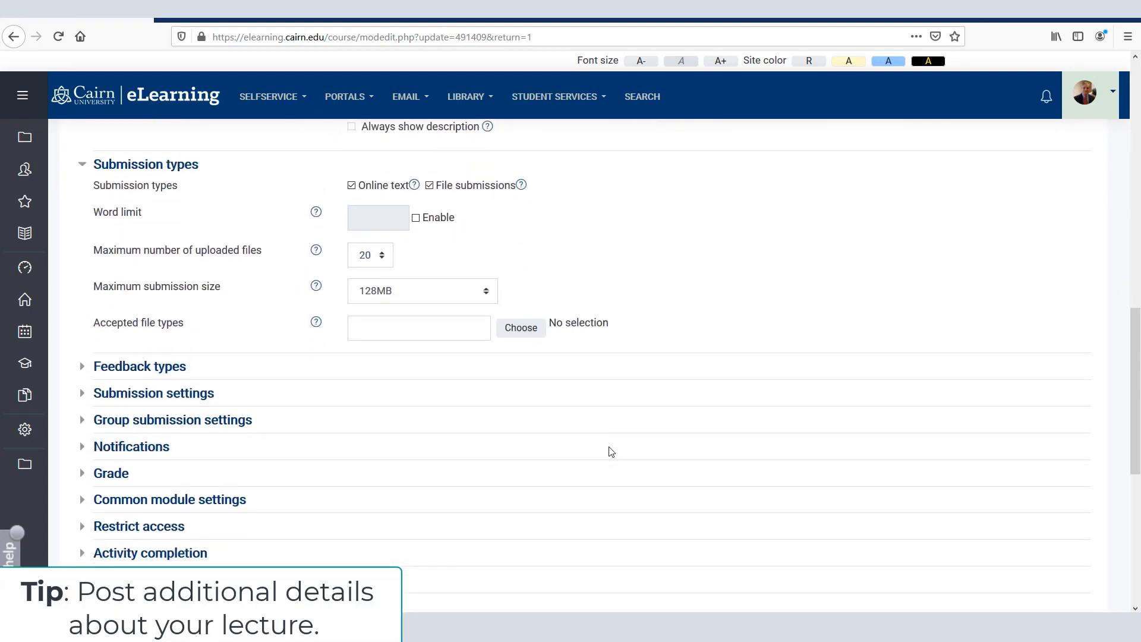
{"action": "scroll", "coordinate": [611, 452], "scroll_direction": "down", "scroll_amount": 3}
{"action": "left_click", "coordinate": [520, 416]}
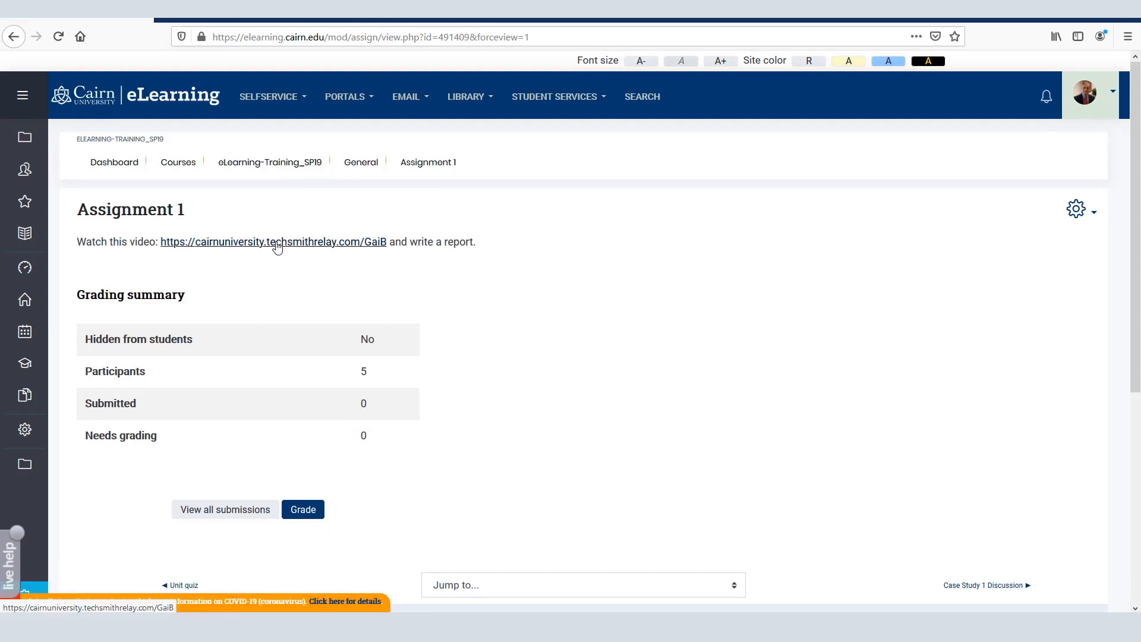
{"action": "left_click", "coordinate": [296, 243]}
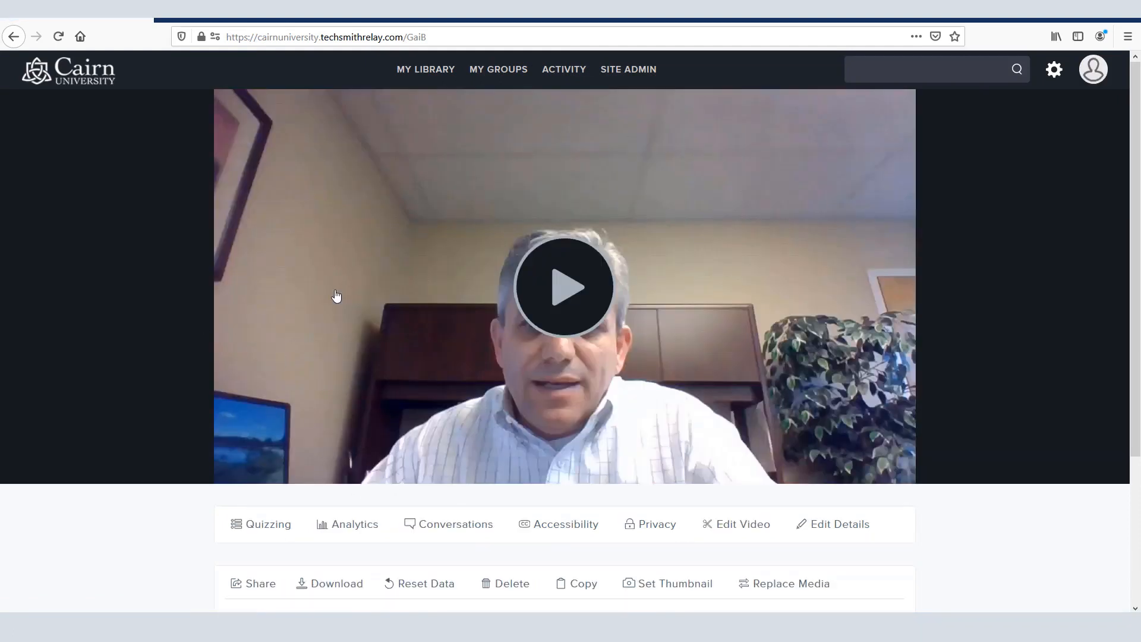
Step: Close the share link dialog and open the lecture's Get Embed Code options
{"action": "left_click", "coordinate": [18, 39]}
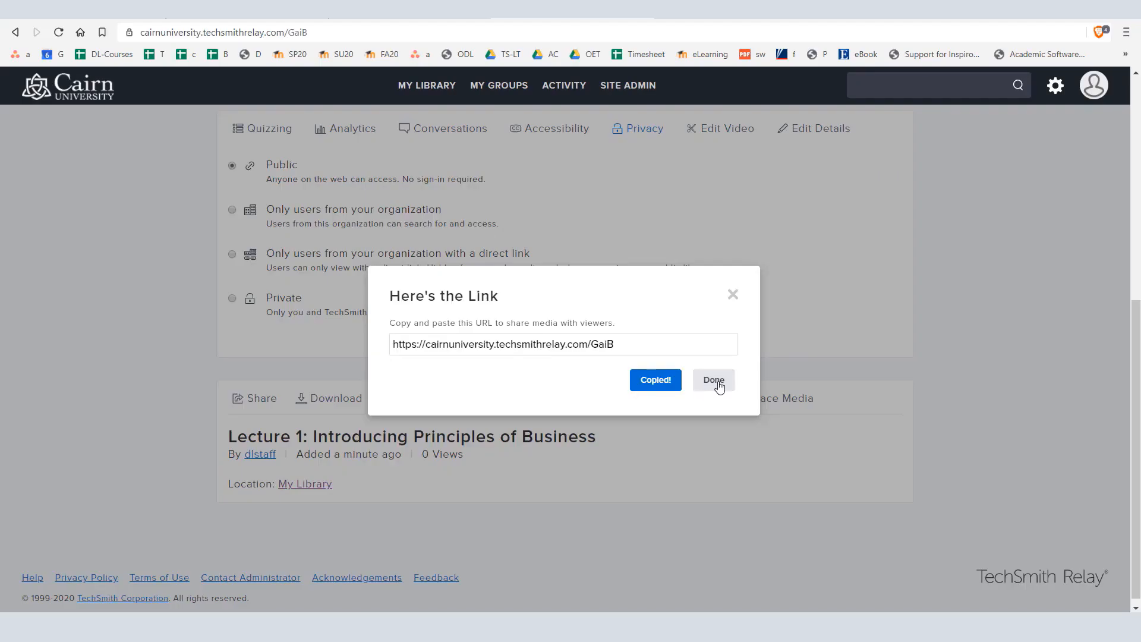
{"action": "left_click", "coordinate": [717, 382]}
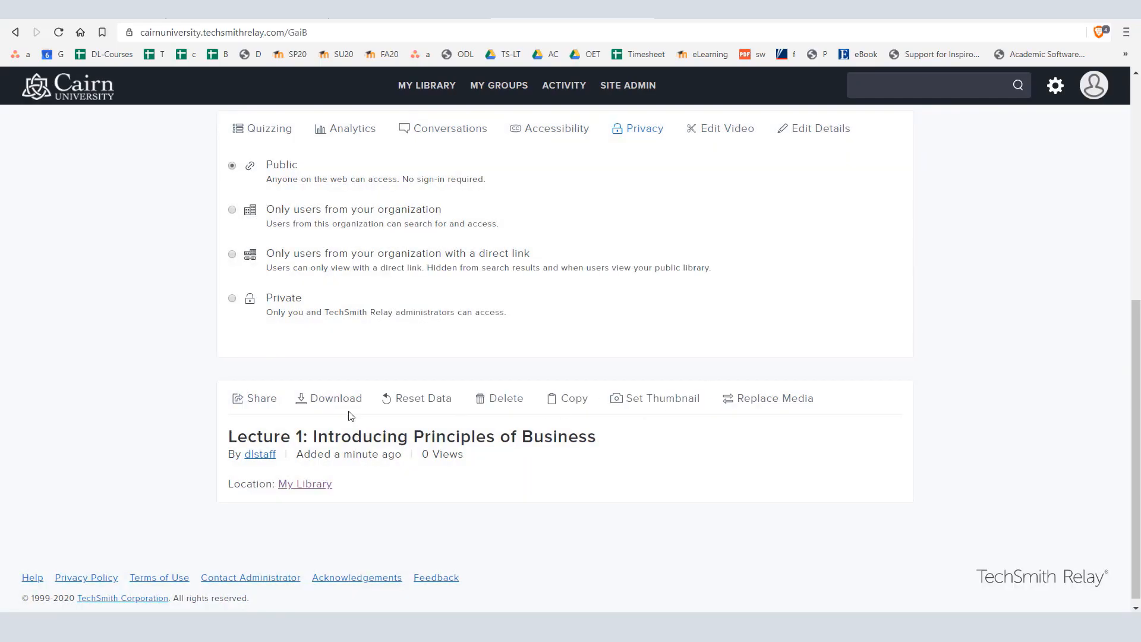
{"action": "left_click", "coordinate": [265, 407]}
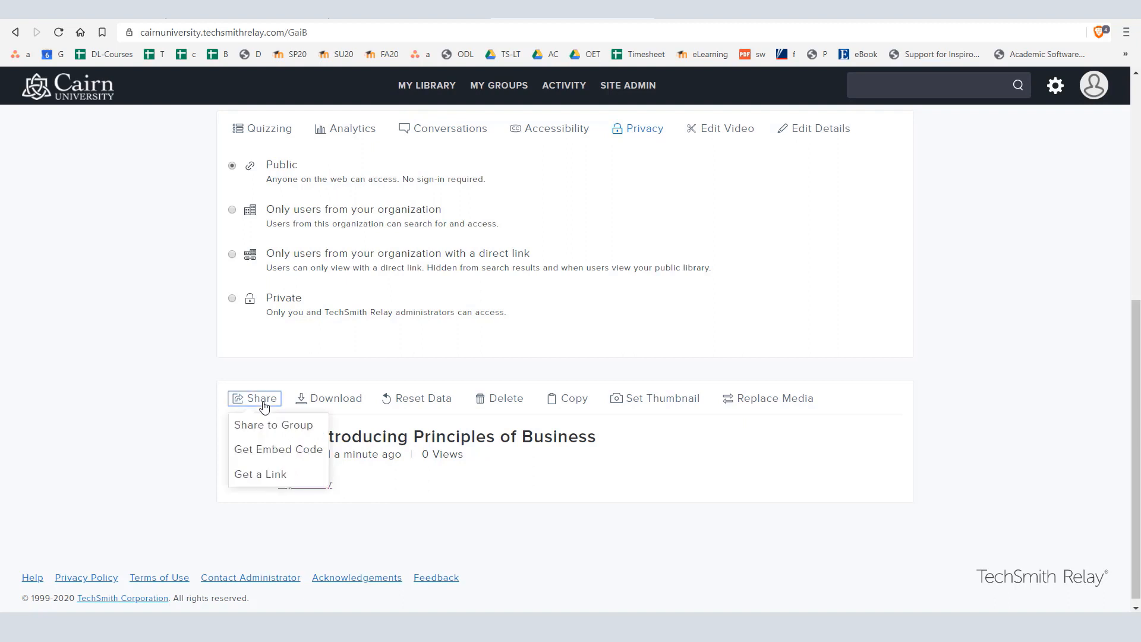
{"action": "left_click", "coordinate": [265, 455]}
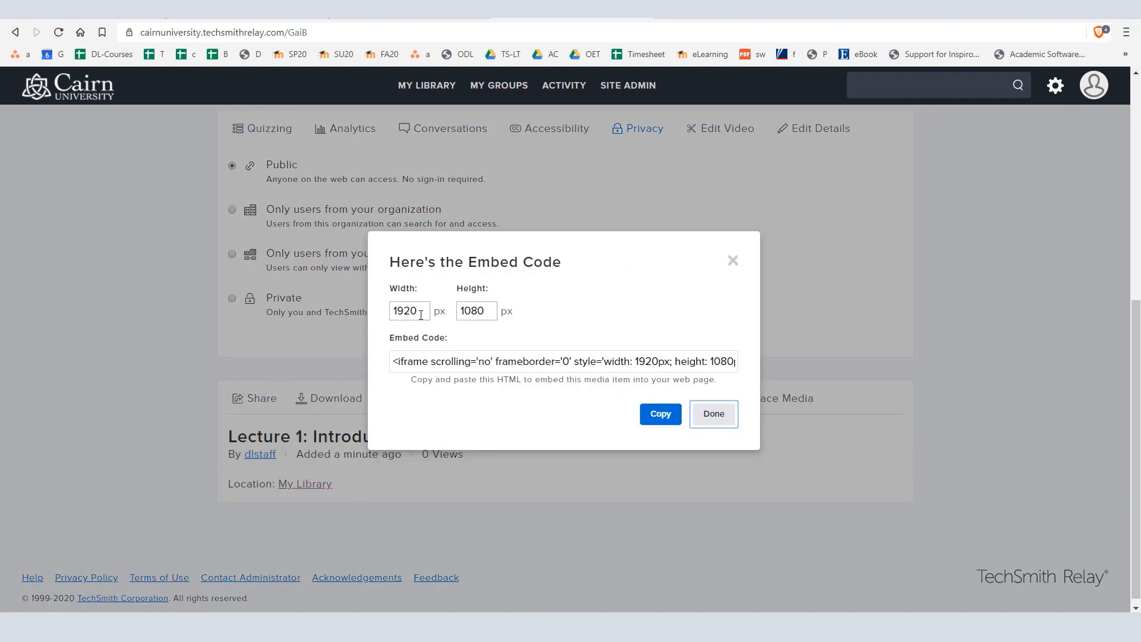
Step: Change the embed width from 1920 to 640 and copy the embed code
{"action": "left_click", "coordinate": [422, 313]}
{"action": "left_click_drag", "start_coordinate": [415, 312], "coordinate": [386, 313]}
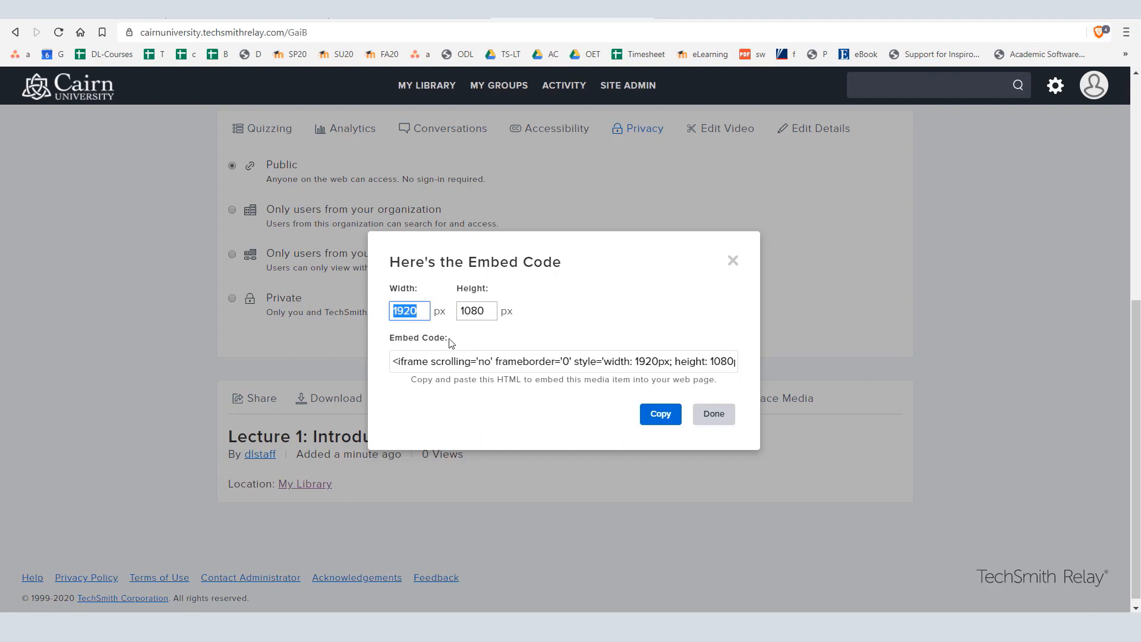
{"action": "type", "text": "640"}
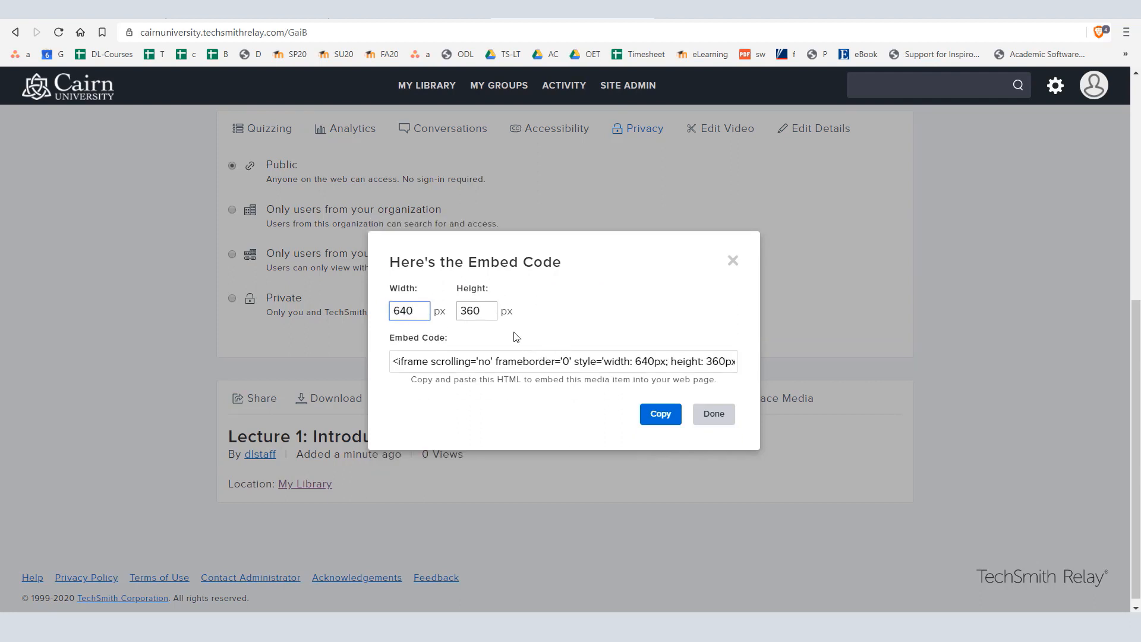
{"action": "left_click", "coordinate": [640, 359]}
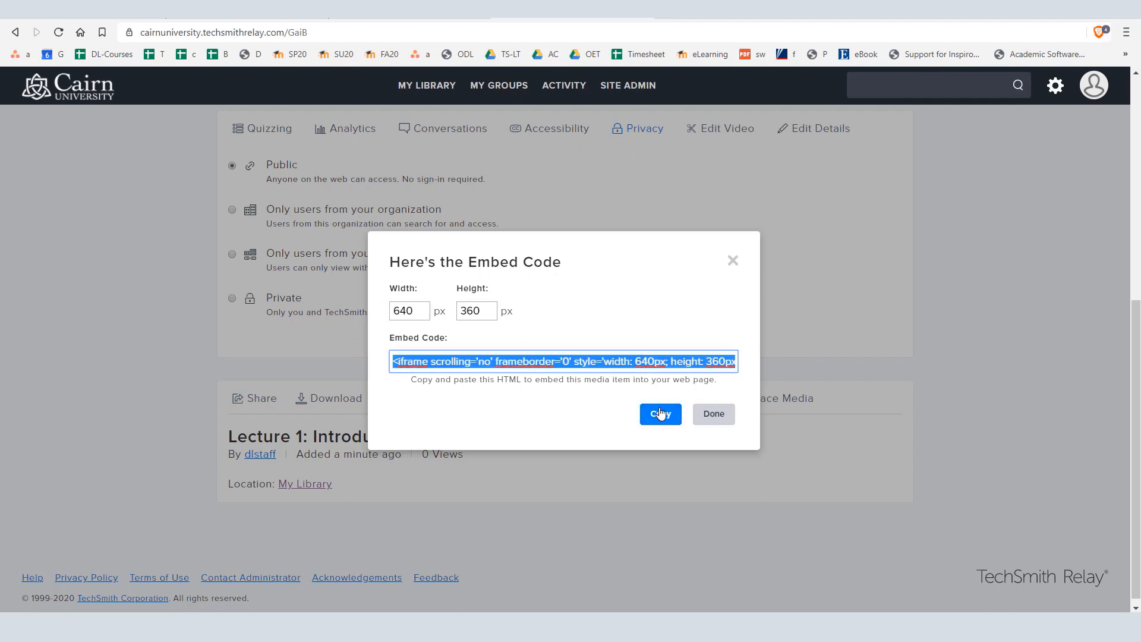
{"action": "left_click", "coordinate": [660, 413]}
{"action": "left_click", "coordinate": [171, 299]}
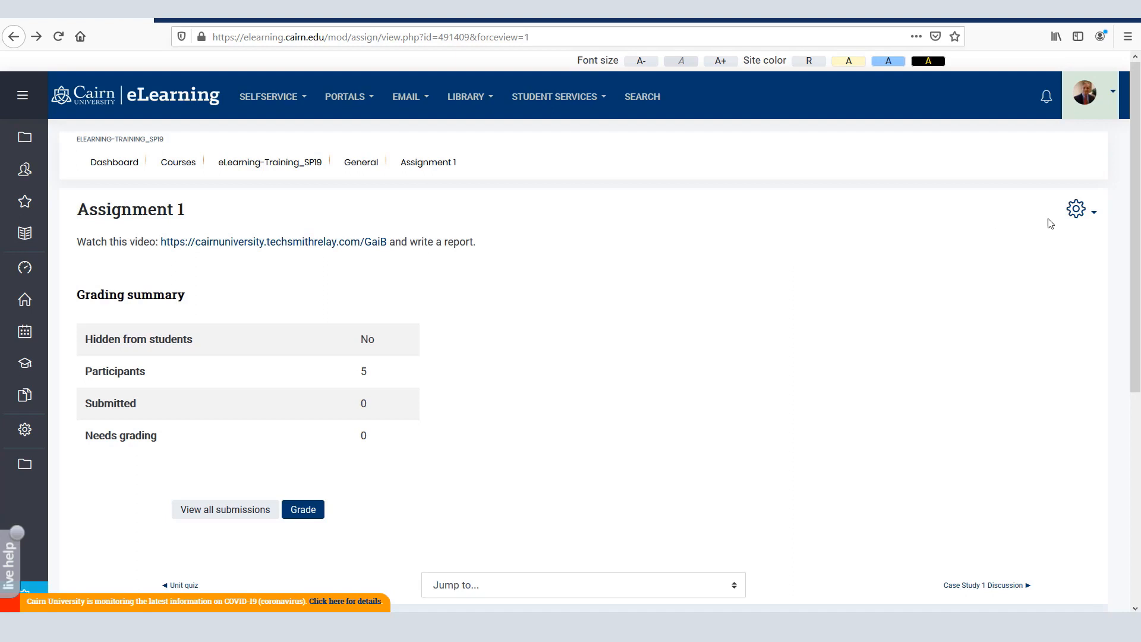
Step: Paste the lecture's iframe embed code into Assignment 1's description through the HTML source view
{"action": "left_click", "coordinate": [1079, 212]}
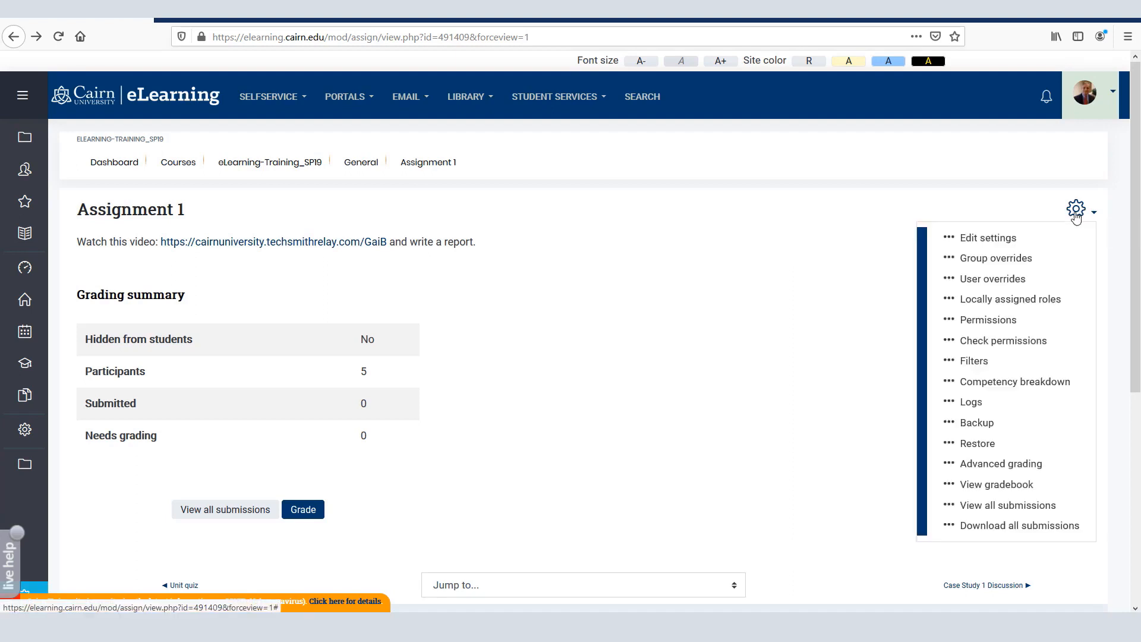
{"action": "left_click", "coordinate": [986, 240]}
{"action": "left_click", "coordinate": [369, 406]}
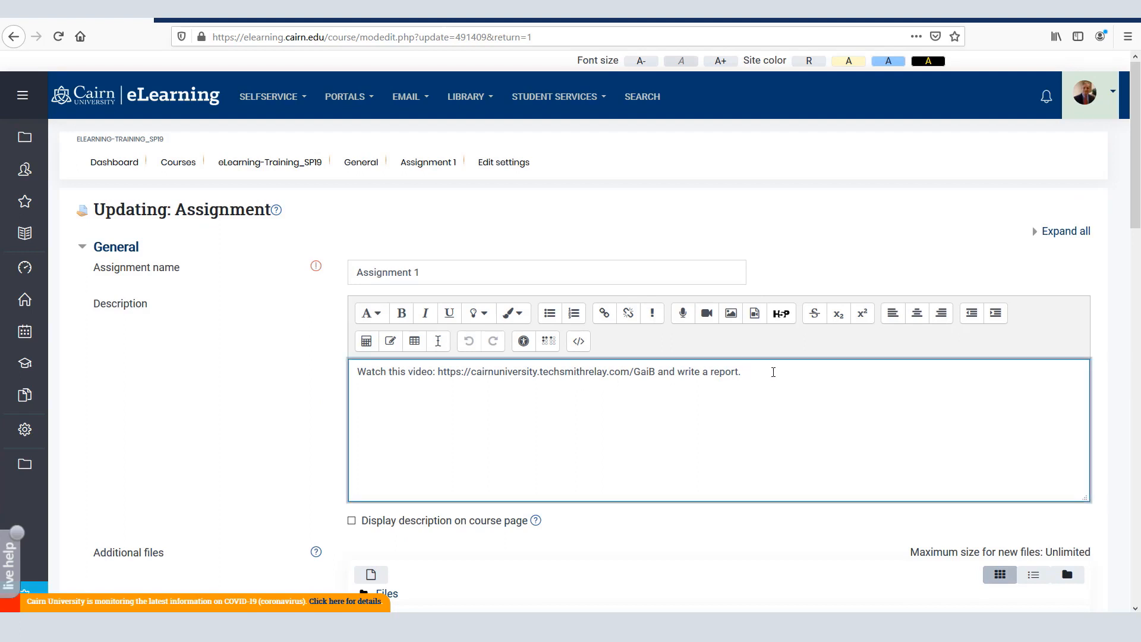
{"action": "left_click", "coordinate": [579, 342]}
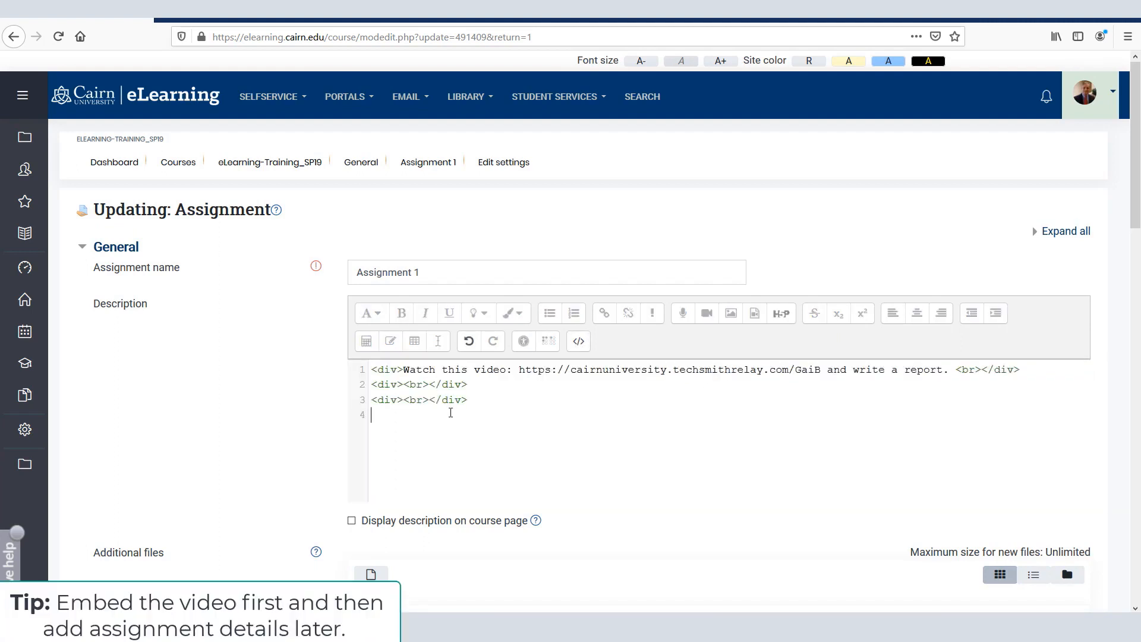
{"action": "key", "text": "ctrl+v"}
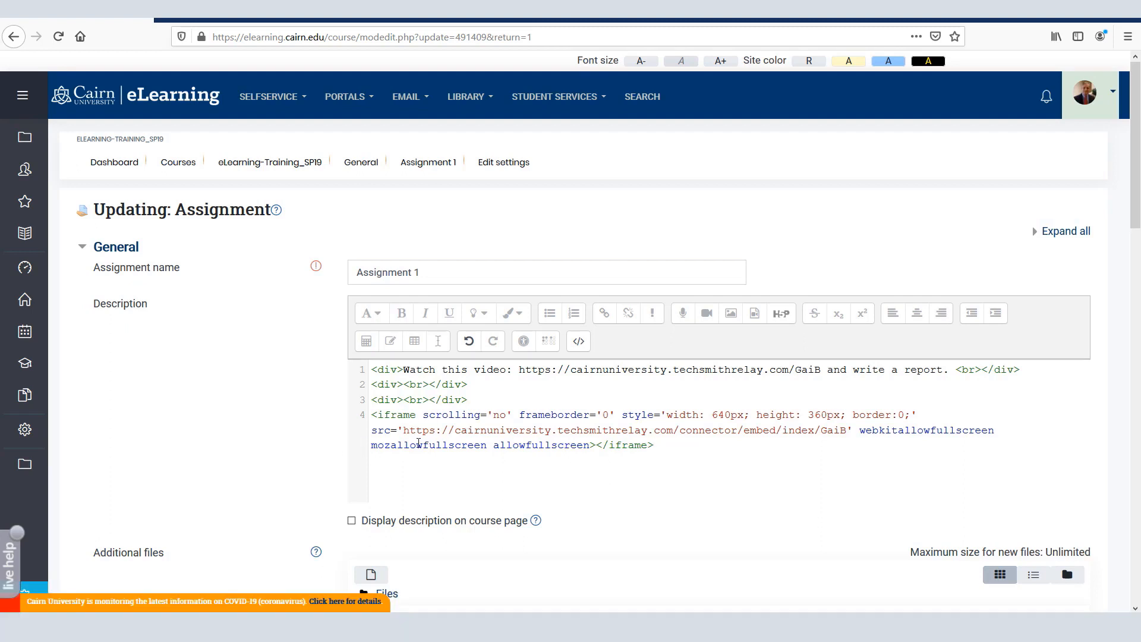
{"action": "left_click", "coordinate": [580, 343]}
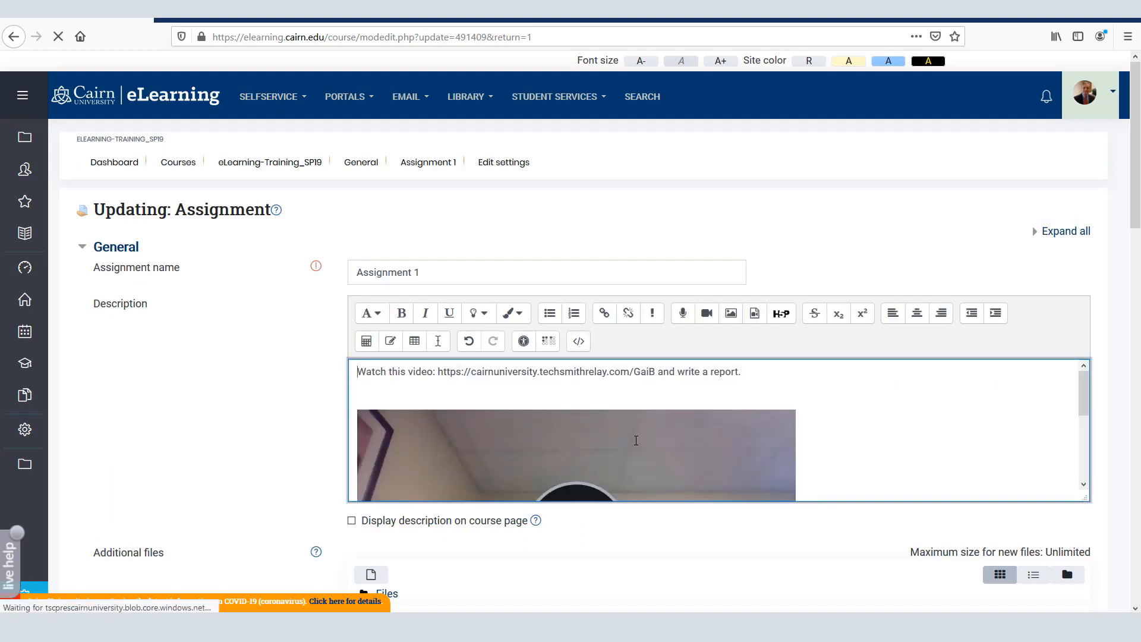
Step: Save Assignment 1, then play and pause the embedded lecture video to test it
{"action": "scroll", "coordinate": [832, 437], "scroll_direction": "down", "scroll_amount": 2}
{"action": "scroll", "coordinate": [823, 428], "scroll_direction": "down", "scroll_amount": 2}
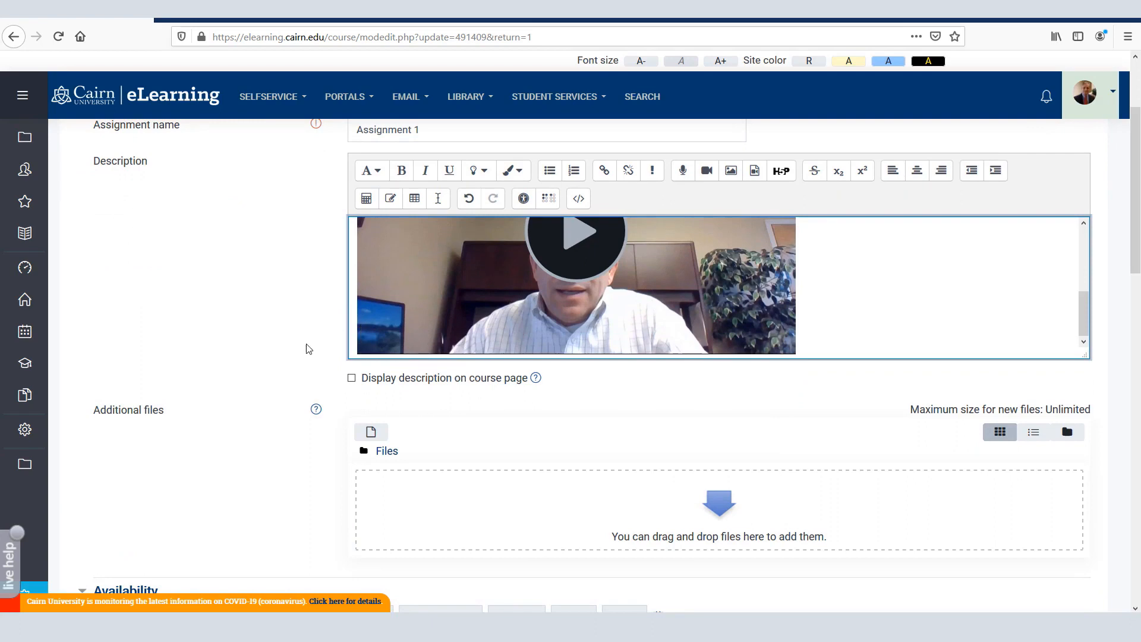
{"action": "scroll", "coordinate": [733, 376], "scroll_direction": "down", "scroll_amount": 5}
{"action": "scroll", "coordinate": [731, 401], "scroll_direction": "down", "scroll_amount": 7}
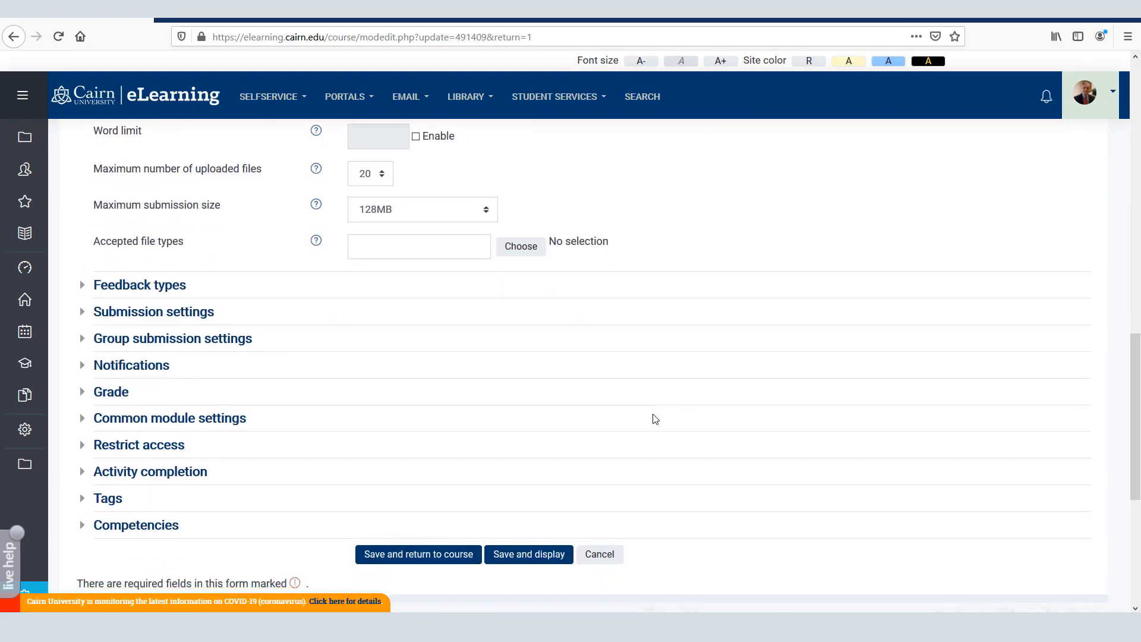
{"action": "left_click", "coordinate": [541, 424]}
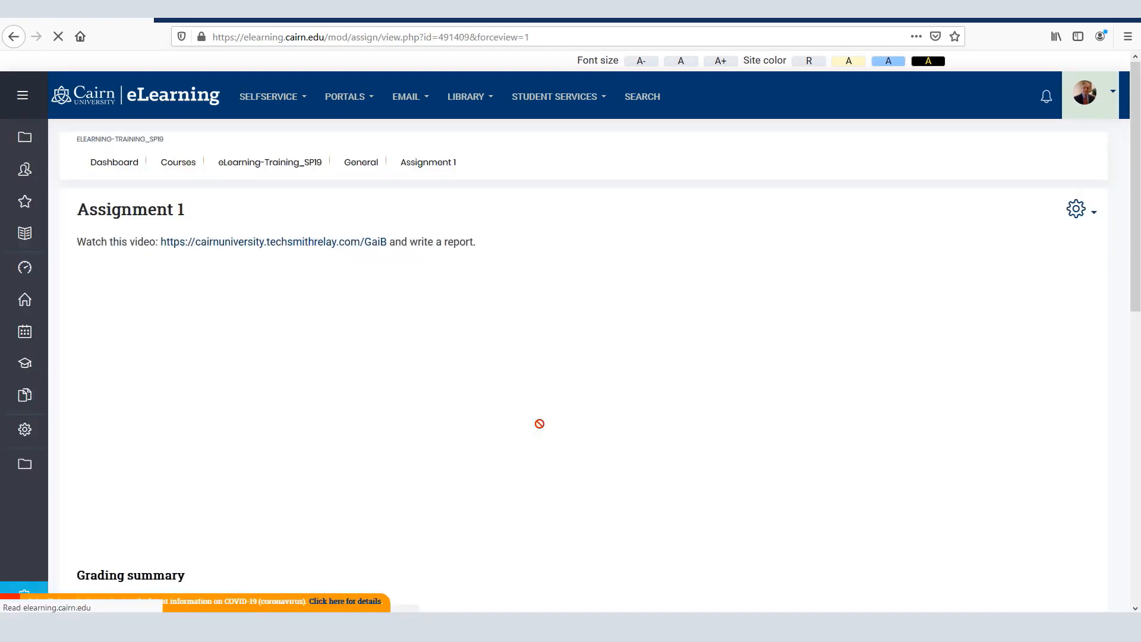
{"action": "scroll", "coordinate": [298, 340], "scroll_direction": "down", "scroll_amount": 1}
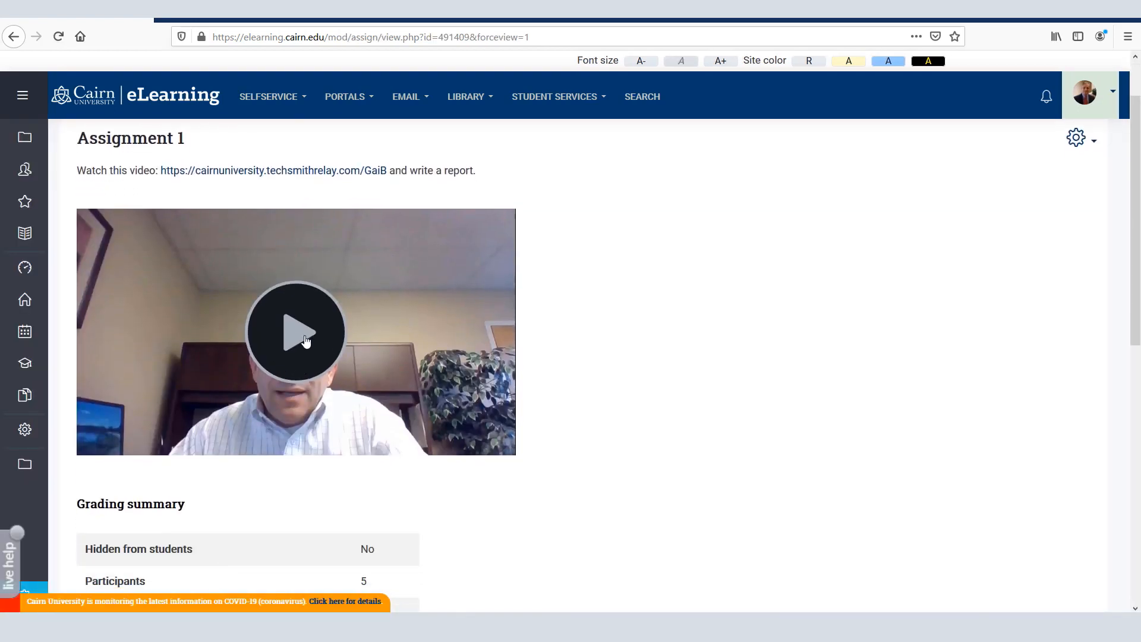
{"action": "left_click", "coordinate": [305, 340]}
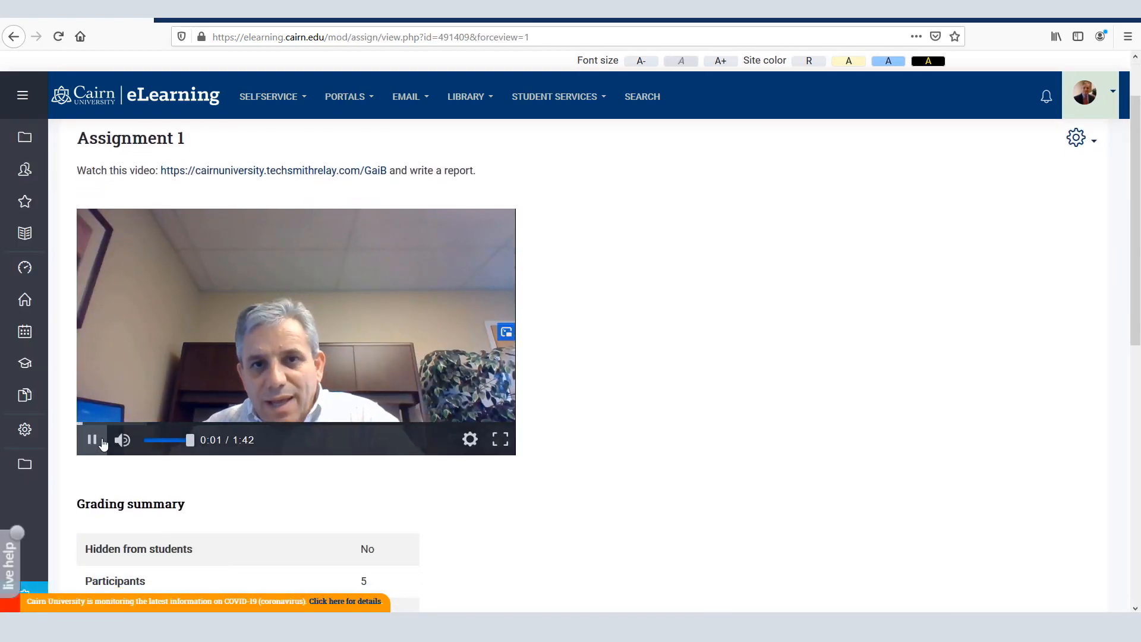
{"action": "left_click", "coordinate": [102, 443]}
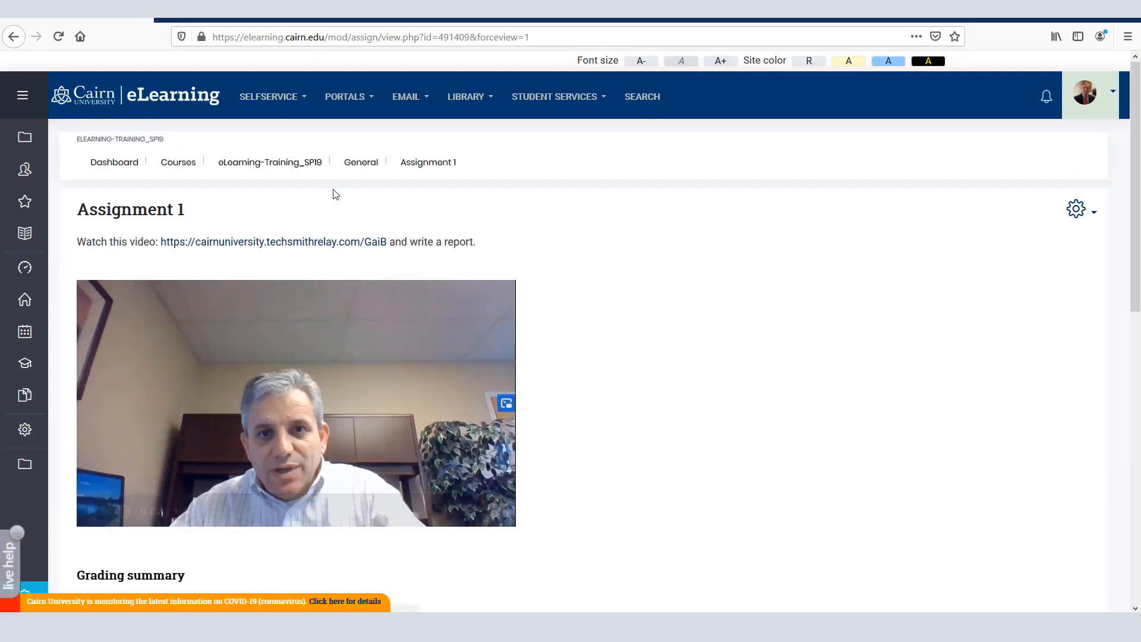
Step: Open Unit 1 Forum Discussion and look at its settings before going back unchanged
{"action": "left_click", "coordinate": [310, 164]}
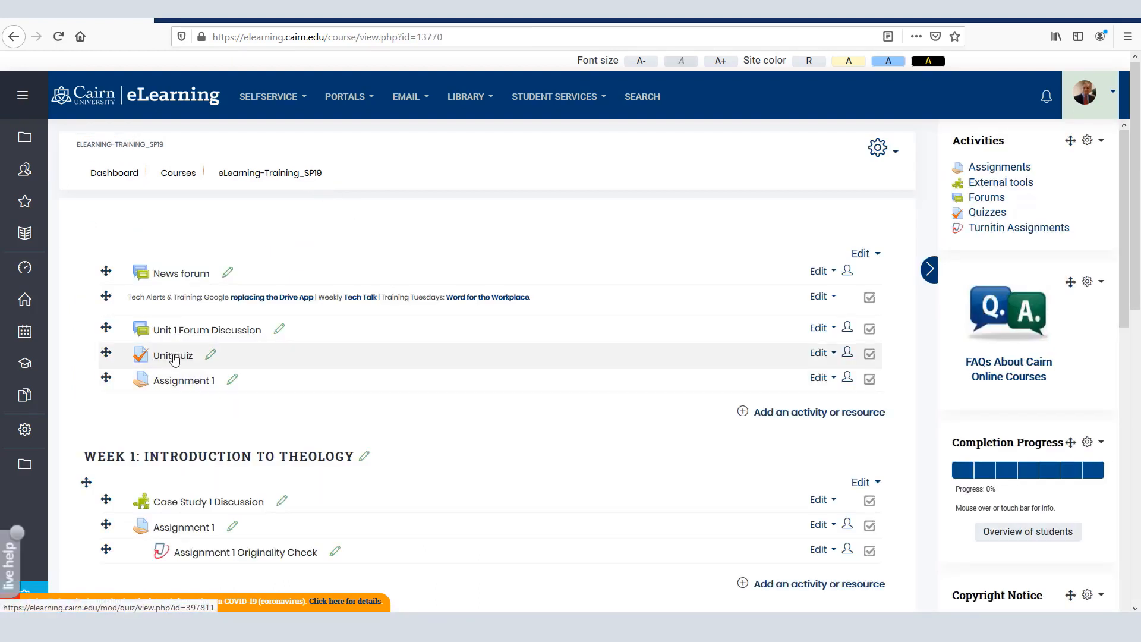
{"action": "left_click", "coordinate": [194, 337]}
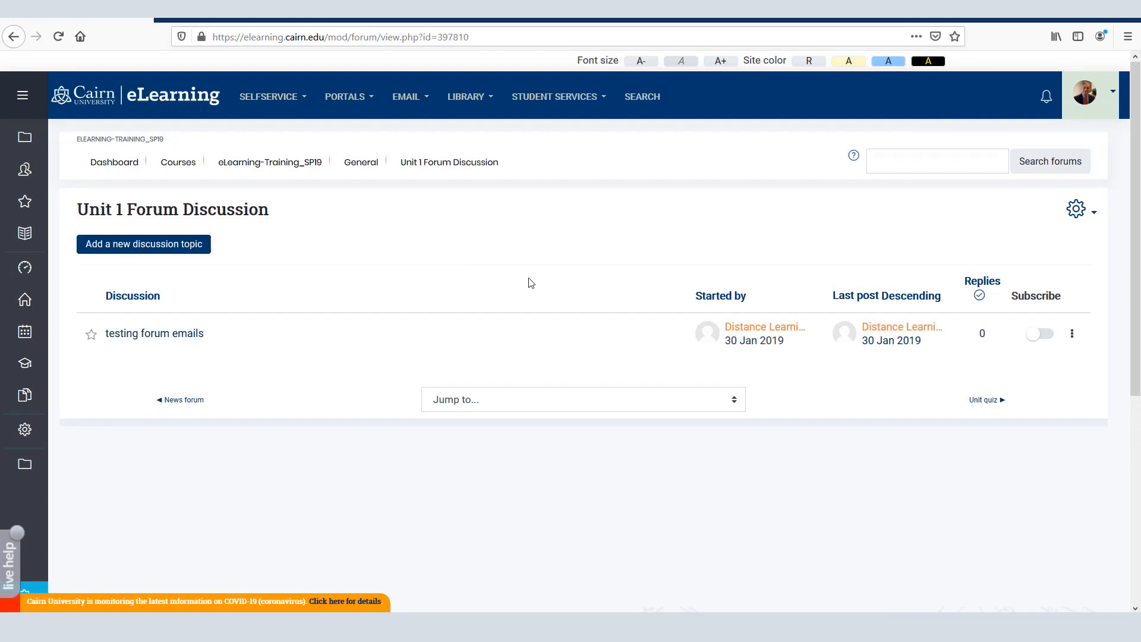
{"action": "left_click", "coordinate": [1076, 210]}
{"action": "left_click", "coordinate": [1006, 241]}
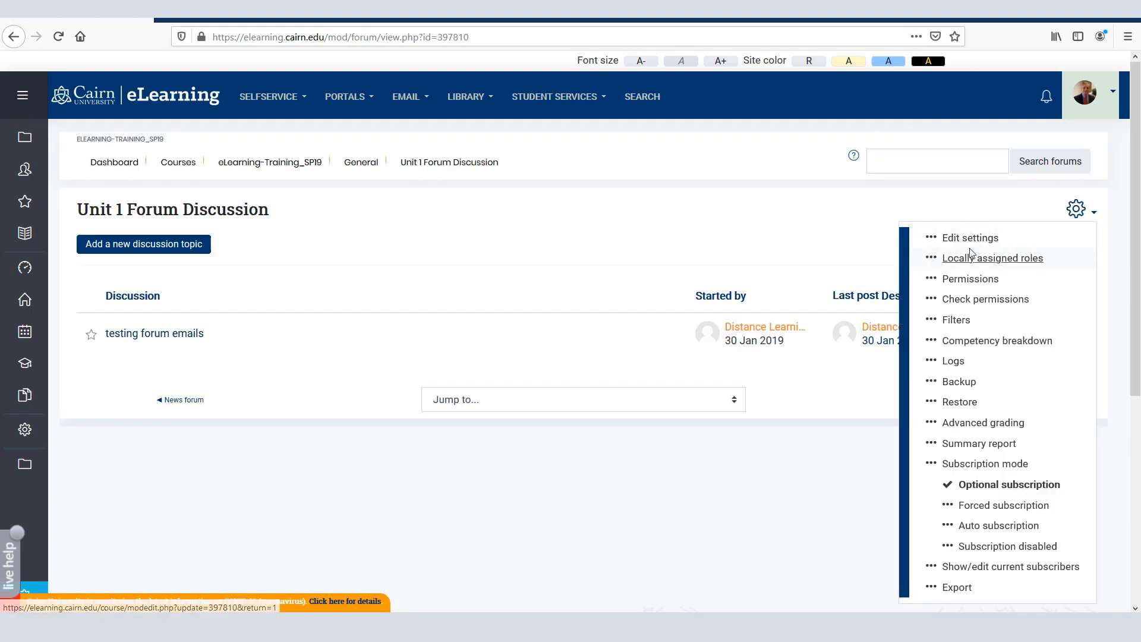
{"action": "left_click", "coordinate": [387, 395]}
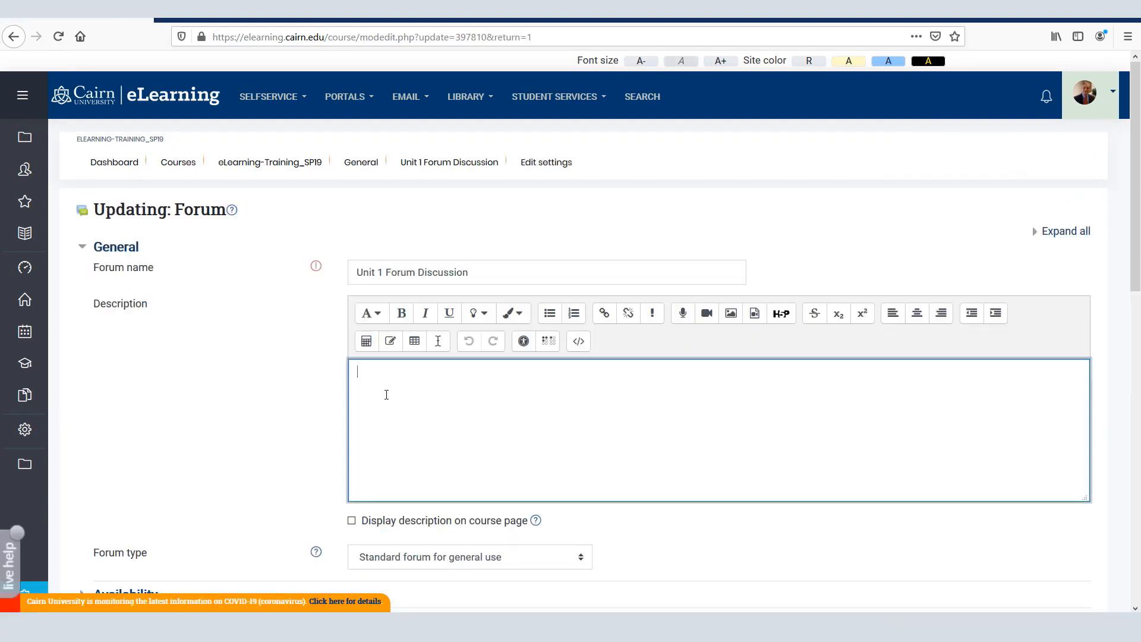
{"action": "key", "text": "alt+Left"}
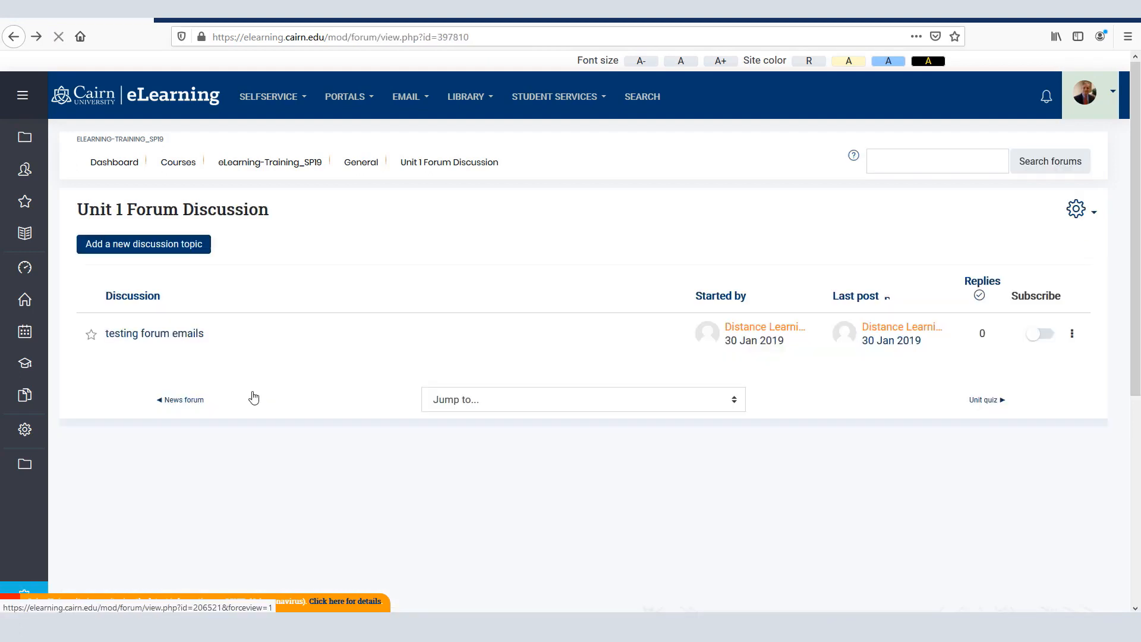
Step: Start a new discussion topic with the presenter's name pasted as the subject
{"action": "left_click", "coordinate": [138, 250]}
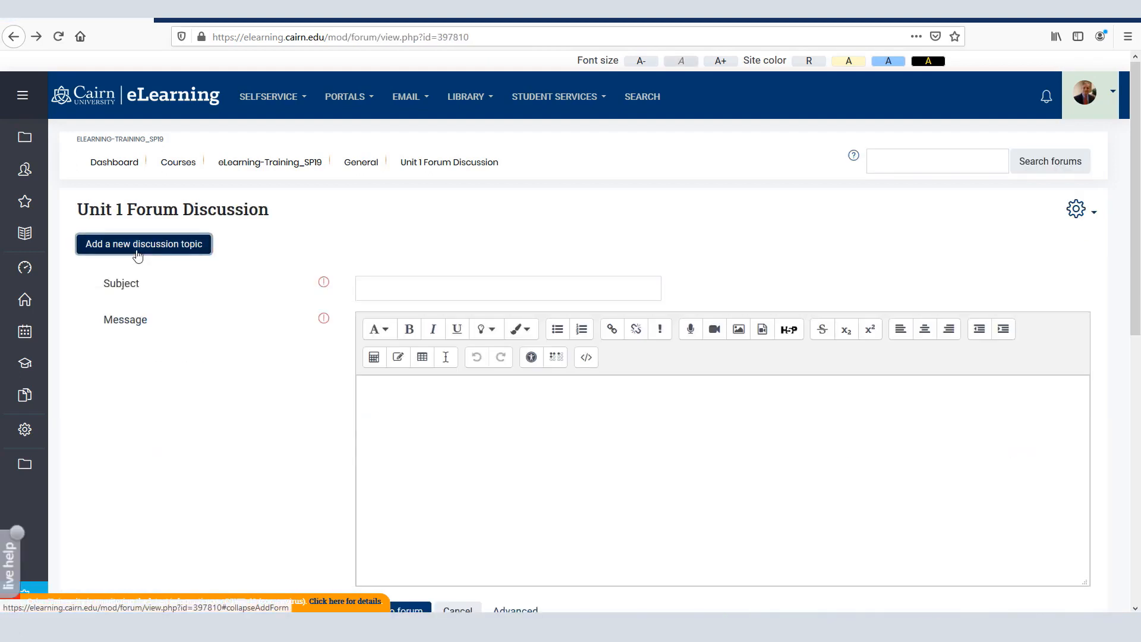
{"action": "left_click", "coordinate": [438, 419]}
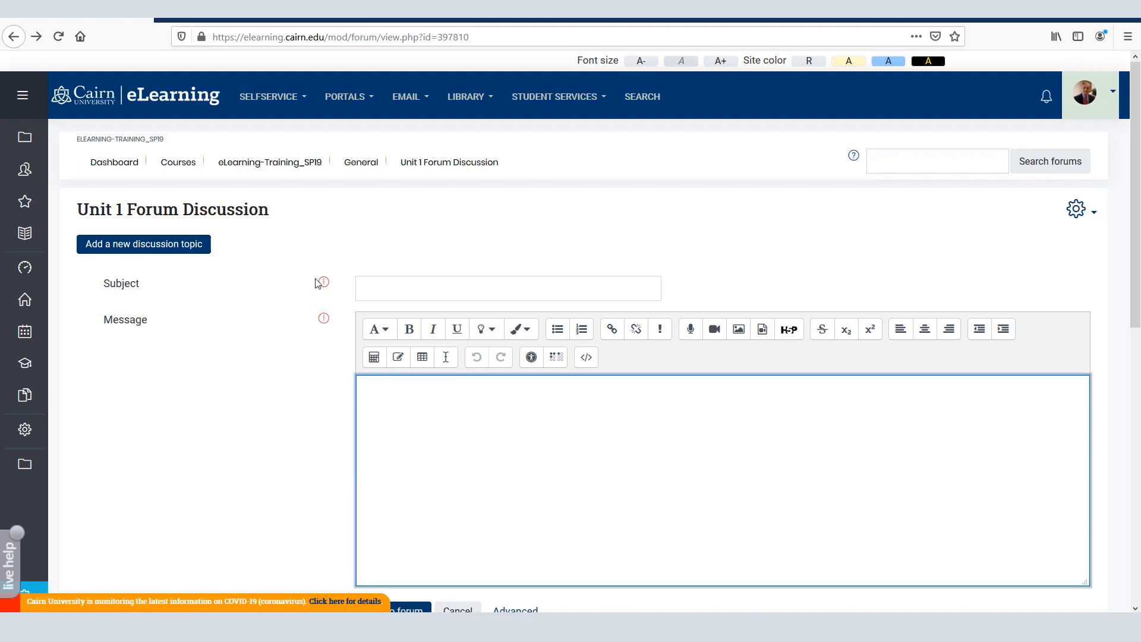
{"action": "left_click", "coordinate": [370, 289]}
{"action": "type", "text": "Sali Kaceli Presentation"}
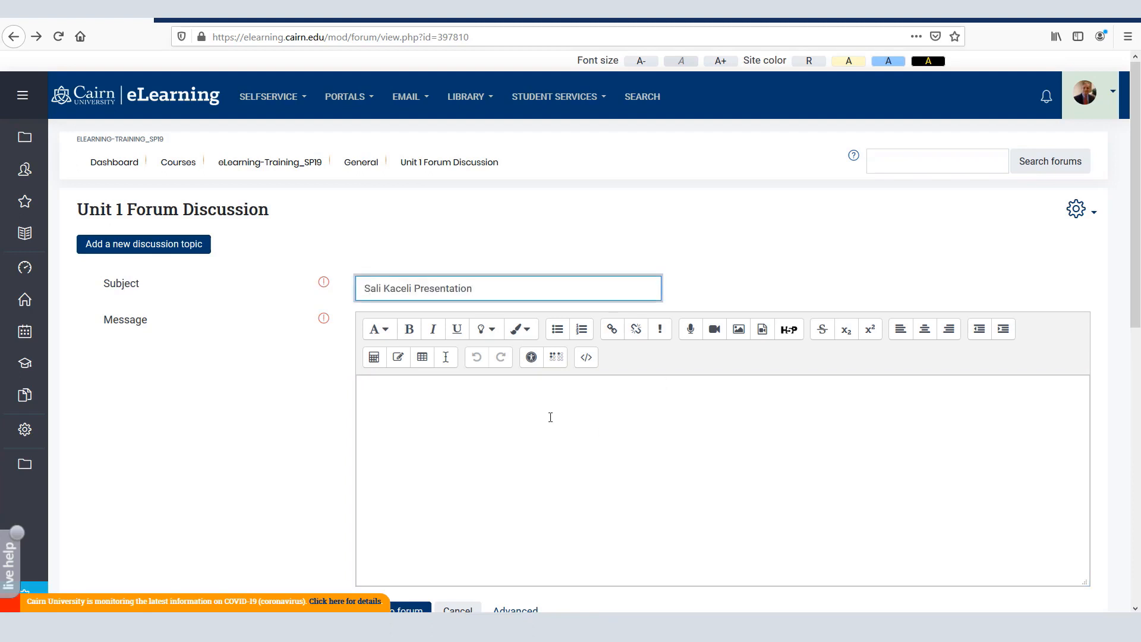
{"action": "left_click", "coordinate": [510, 413]}
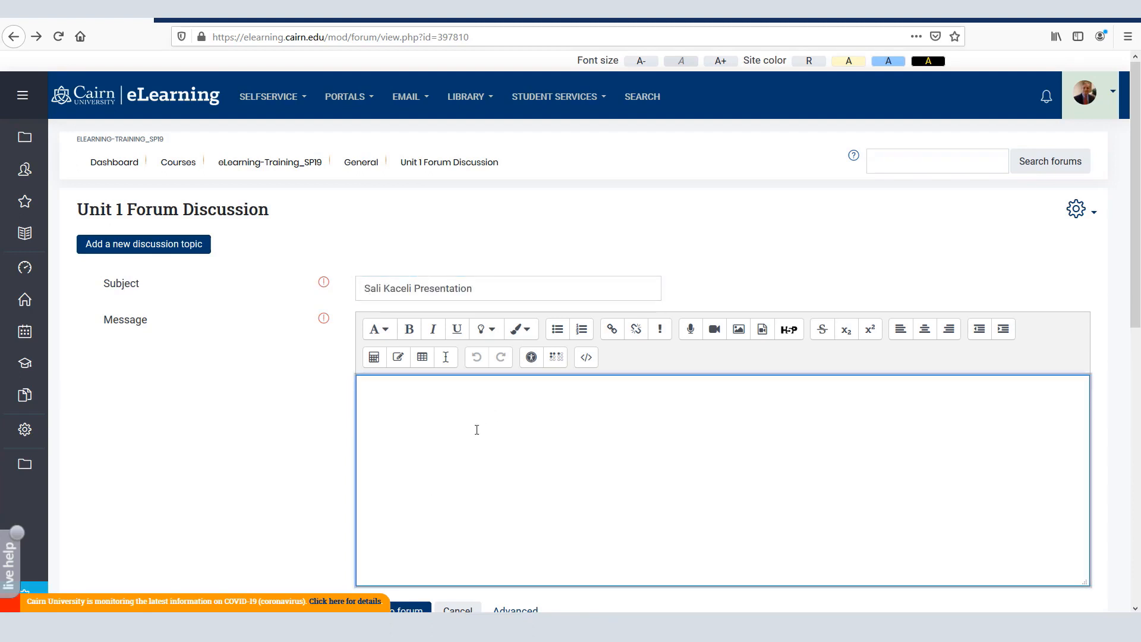
Step: In the Techsmith Fuse Mobile Recorder guide, select the app name in step 1
{"action": "scroll", "coordinate": [596, 421], "scroll_direction": "down", "scroll_amount": 3}
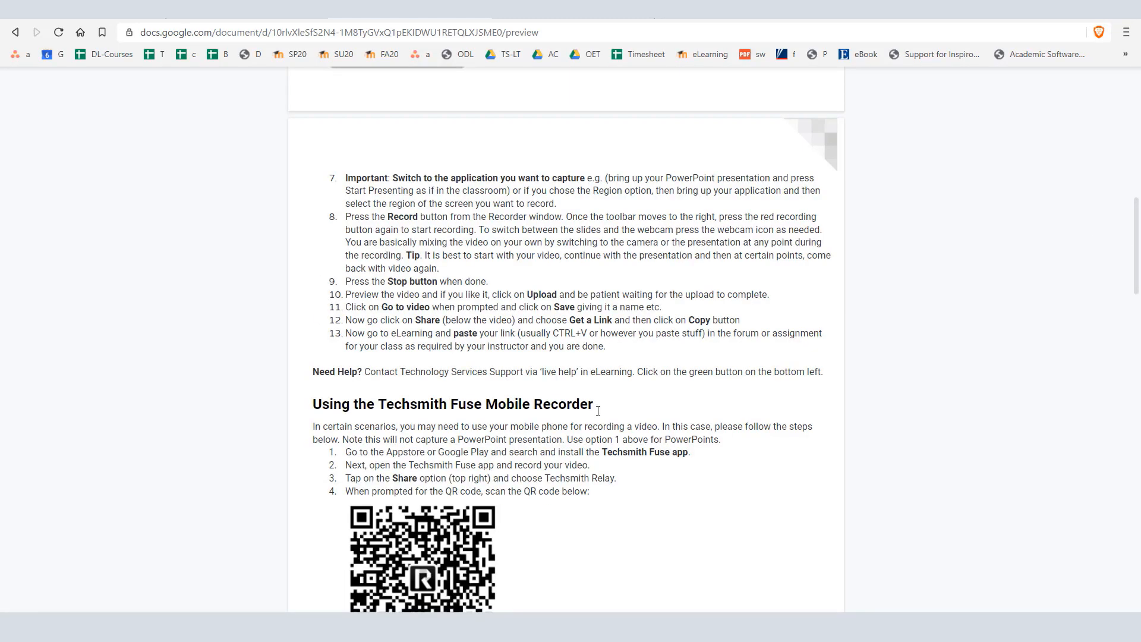
{"action": "scroll", "coordinate": [596, 408], "scroll_direction": "down", "scroll_amount": 3}
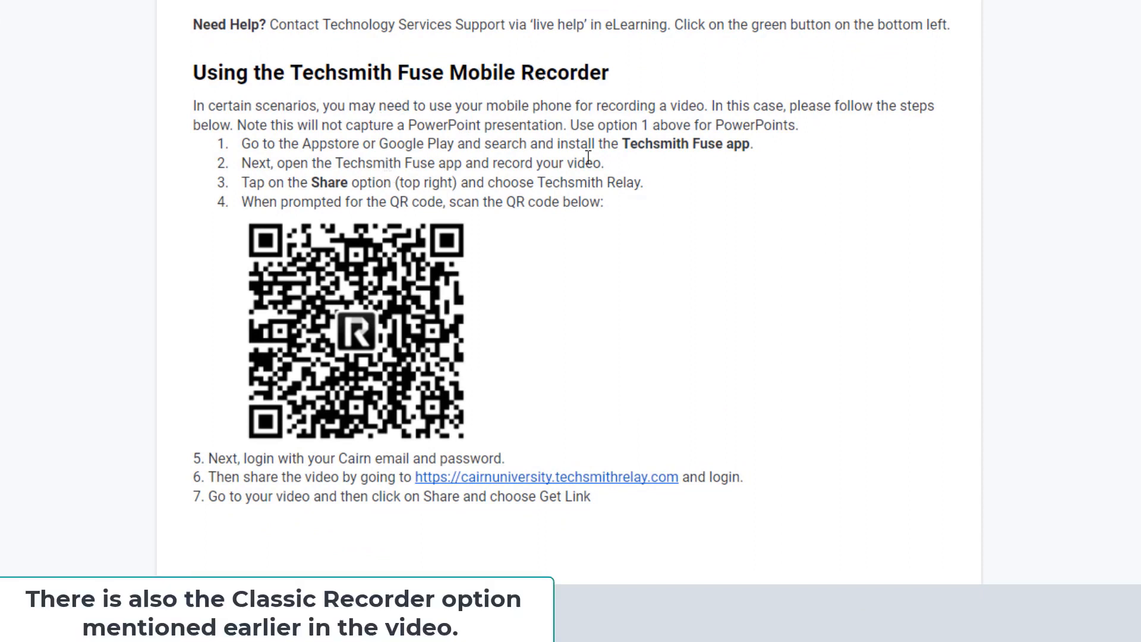
{"action": "left_click_drag", "start_coordinate": [763, 144], "coordinate": [622, 138]}
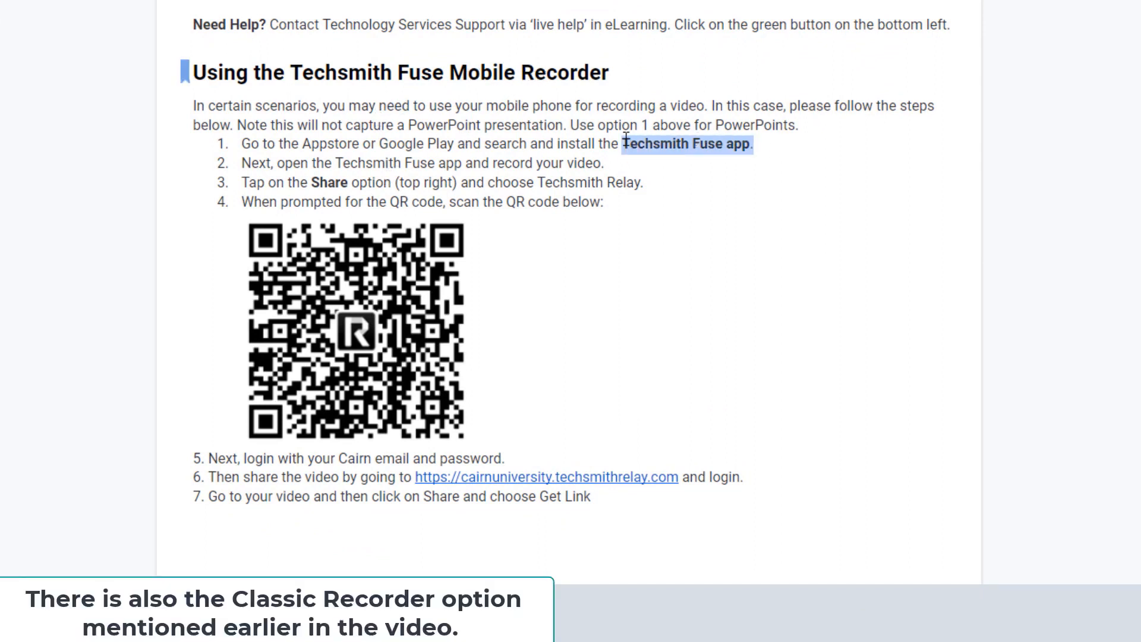